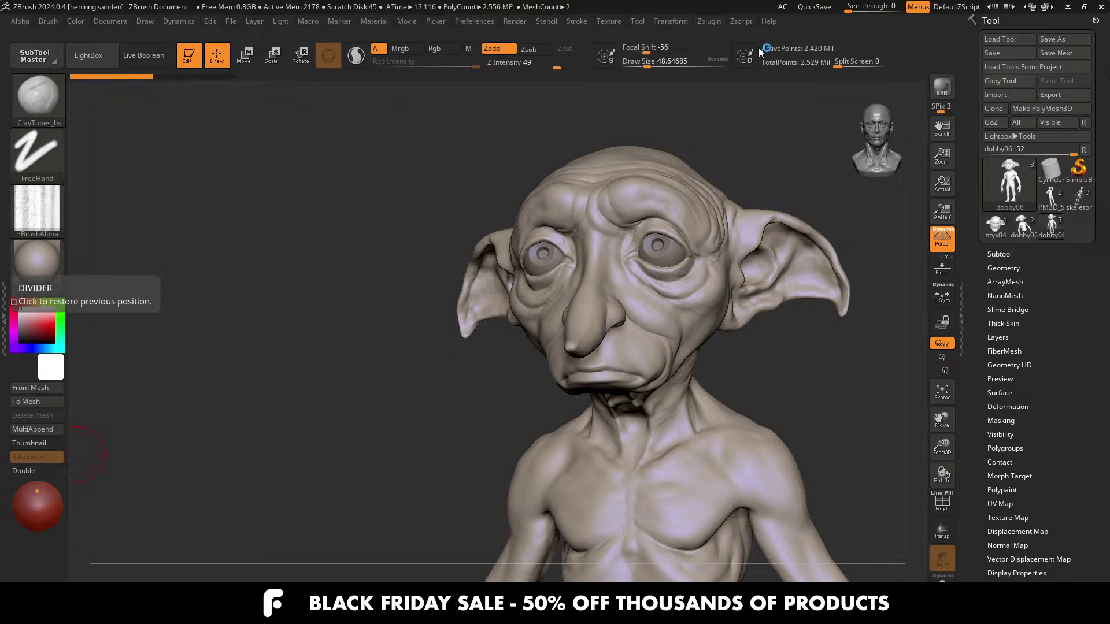
key(super)
click(63, 516)
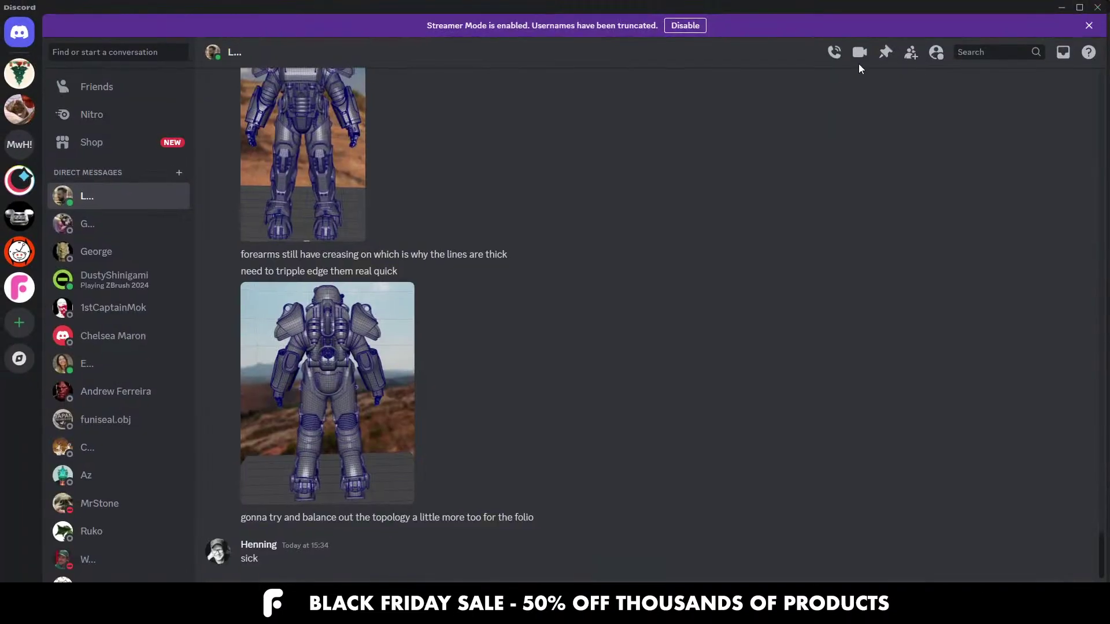
drag(795, 7, 453, 573)
key(alt+Tab)
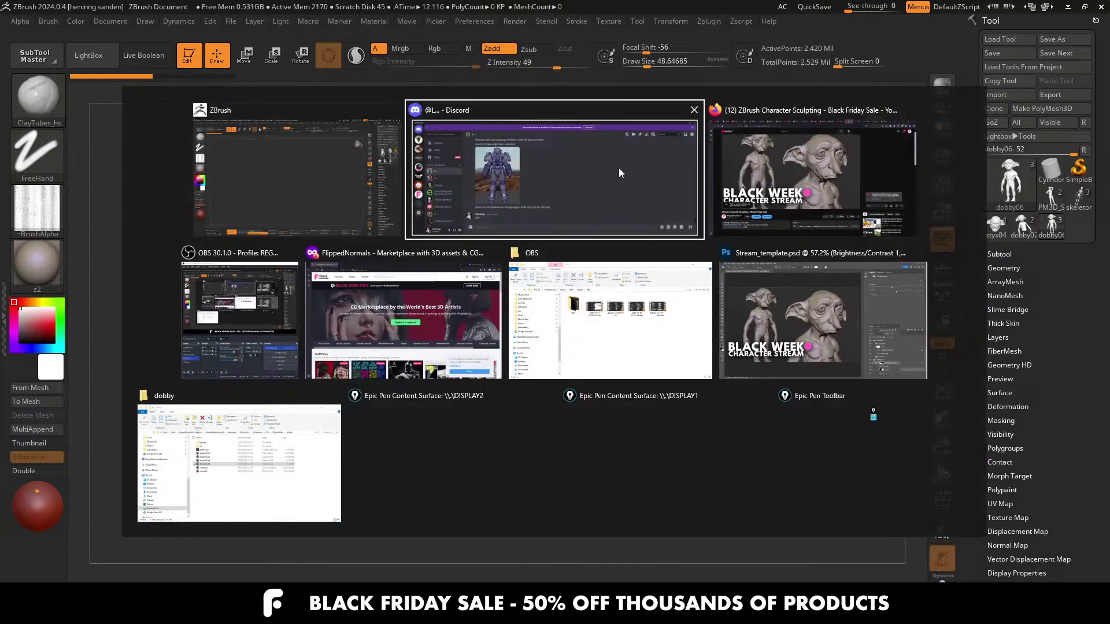
drag(964, 183, 952, 192)
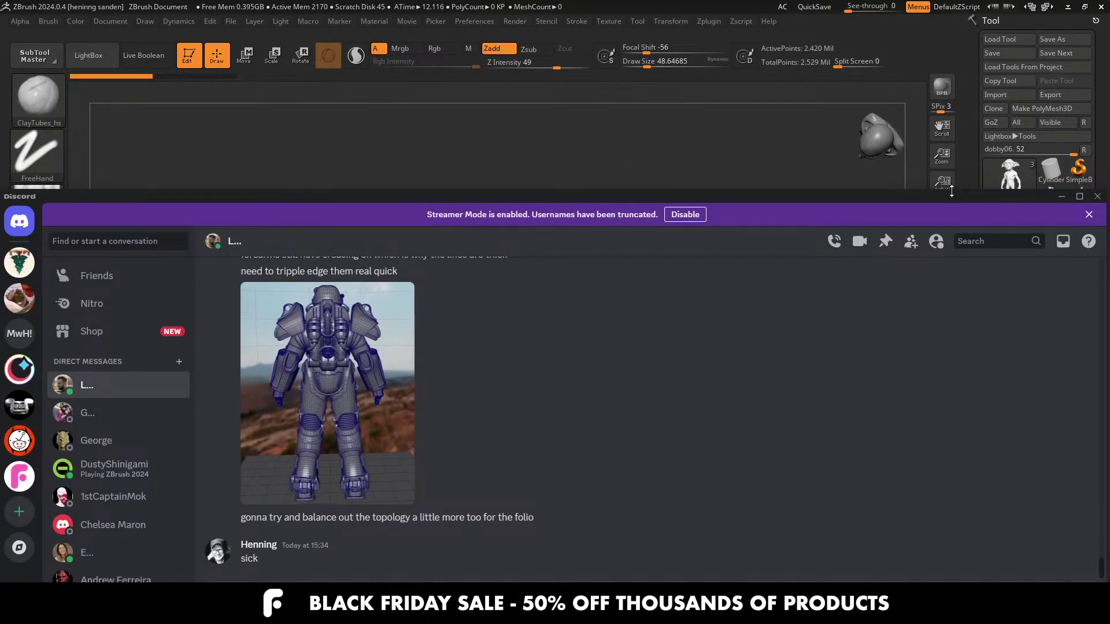
key(alt+Tab)
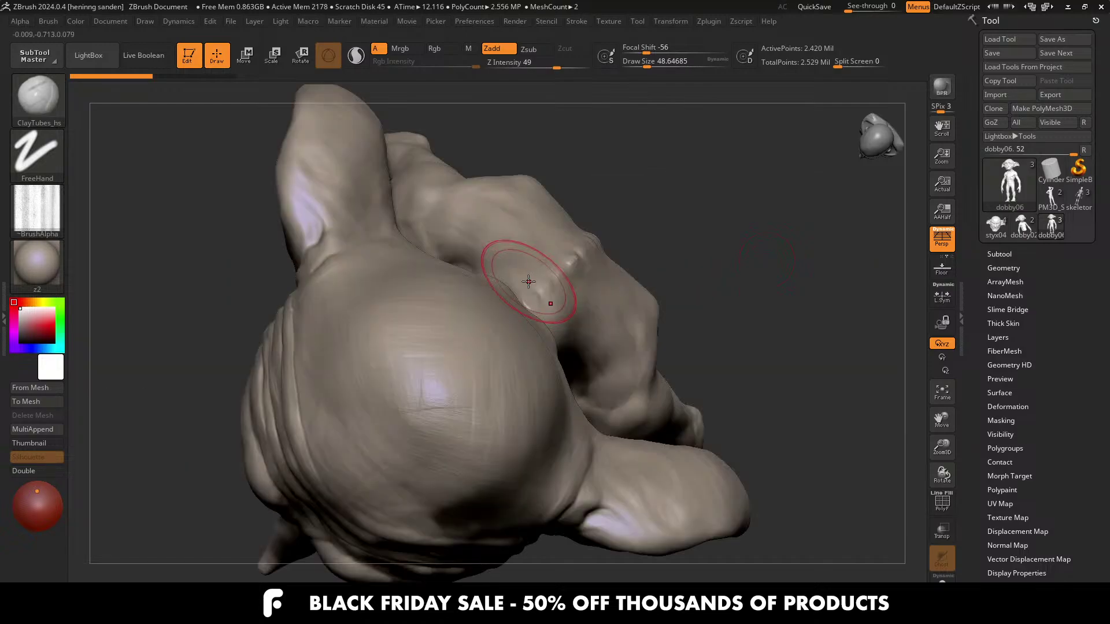
Step: Set the ClayTubes_hs brush's focal shift to -17 and its draw size to about 35 for close work on the head
mouse_move(549, 267)
right_down()
mouse_move(577, 136)
mouse_move(554, 339)
right_up()
key(f)
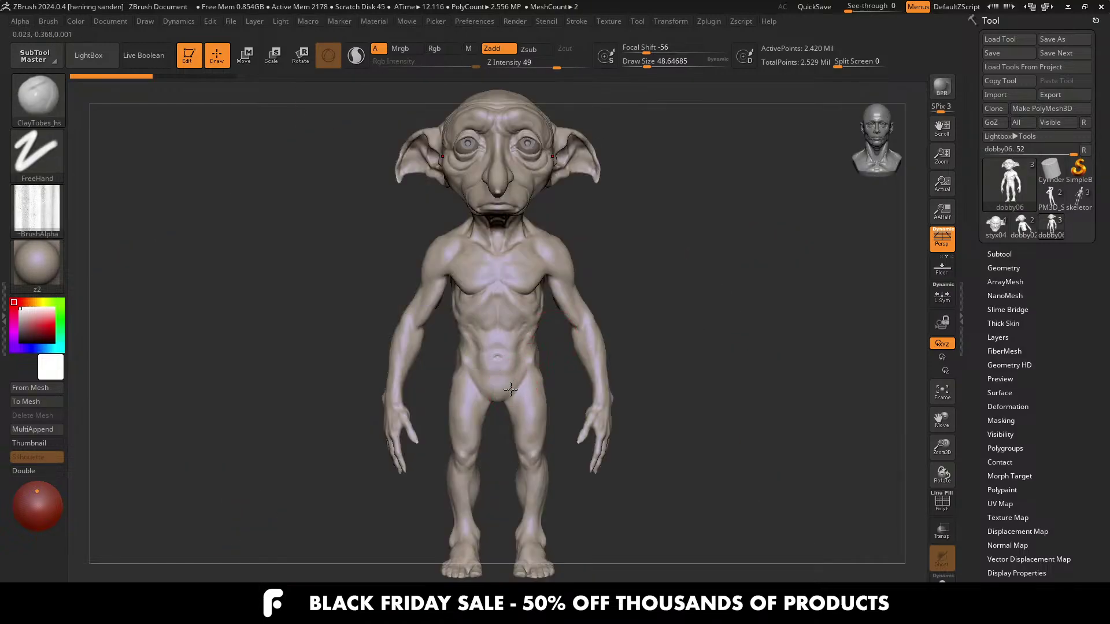
ctrl+right_drag(519, 376, 428, 307)
alt+right_drag(428, 306, 428, 353)
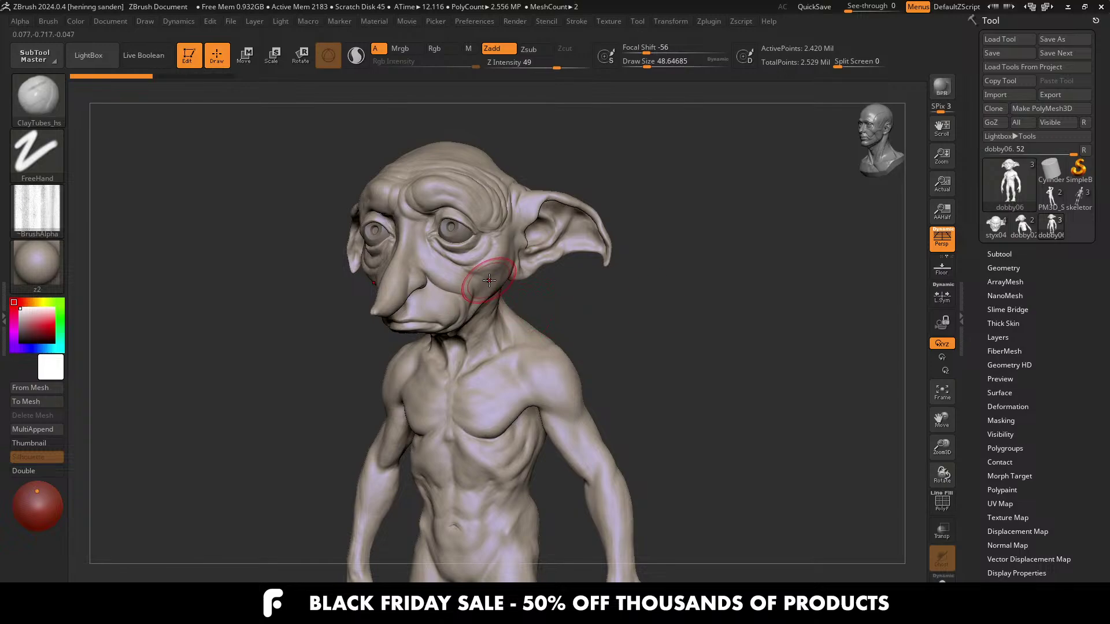
right_drag(474, 291, 460, 272)
key(space)
drag(466, 262, 483, 260)
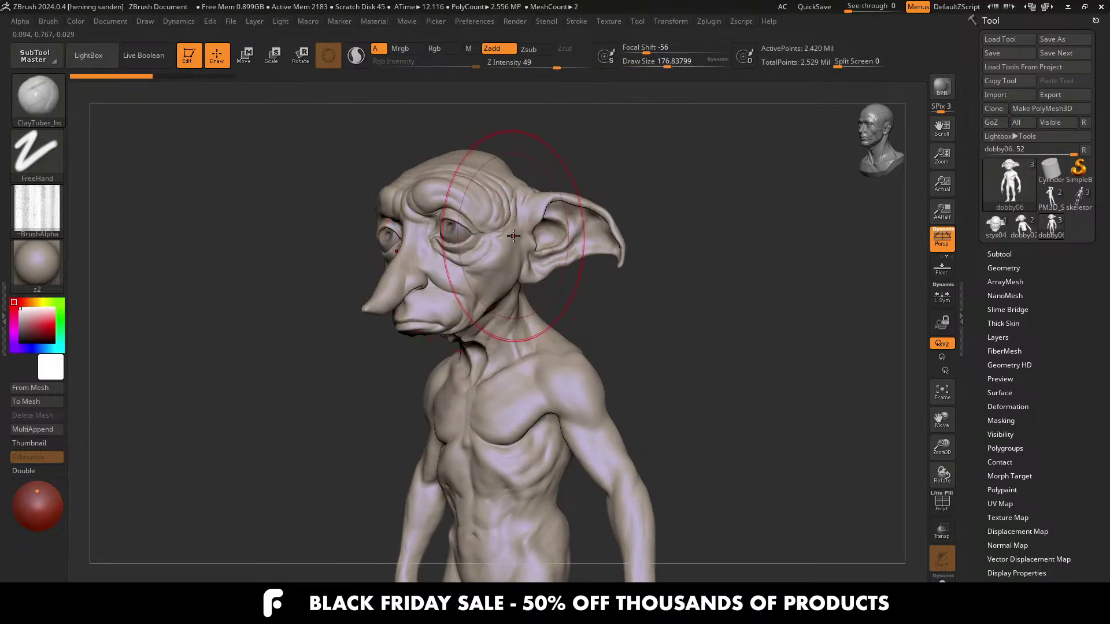
mouse_move(485, 242)
right_down()
mouse_move(471, 245)
mouse_move(482, 280)
right_up()
key(s)
drag(483, 280, 460, 280)
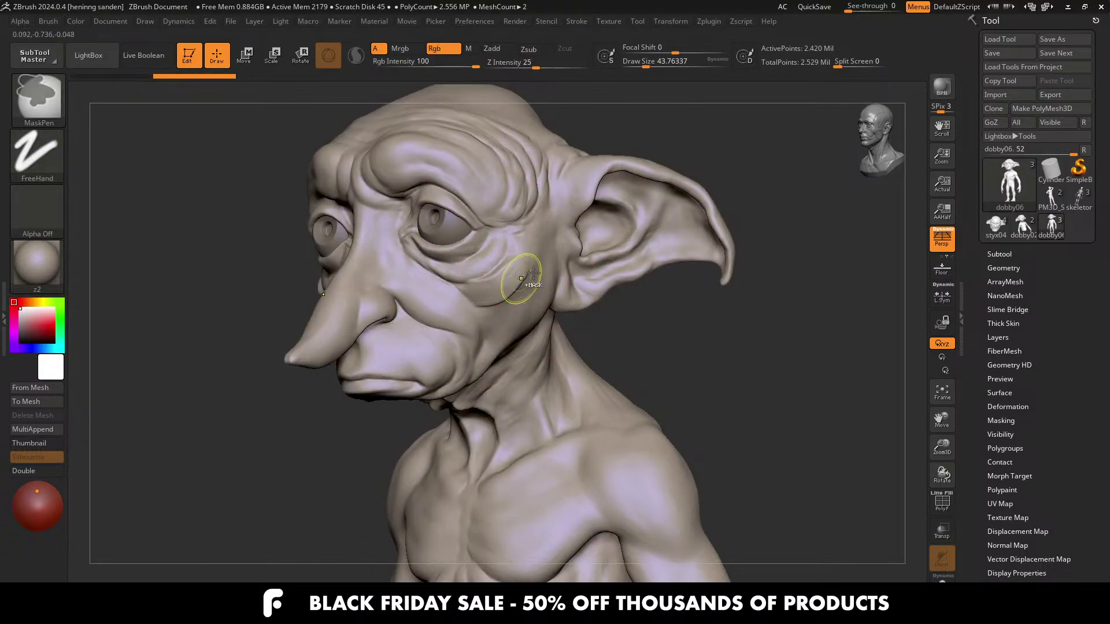
drag(649, 48, 665, 48)
ctrl+right_drag(535, 265, 524, 273)
key(s)
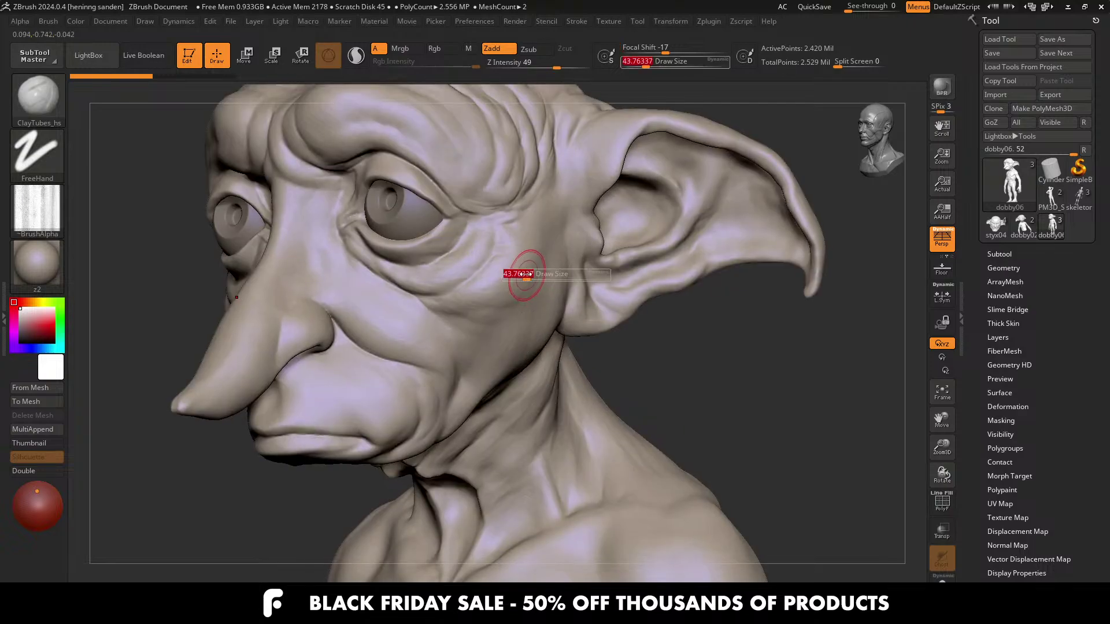
drag(523, 273, 519, 272)
Step: Build up clay strokes on the cheek below the eye and undo the last stroke
drag(522, 289, 454, 295)
click(465, 325)
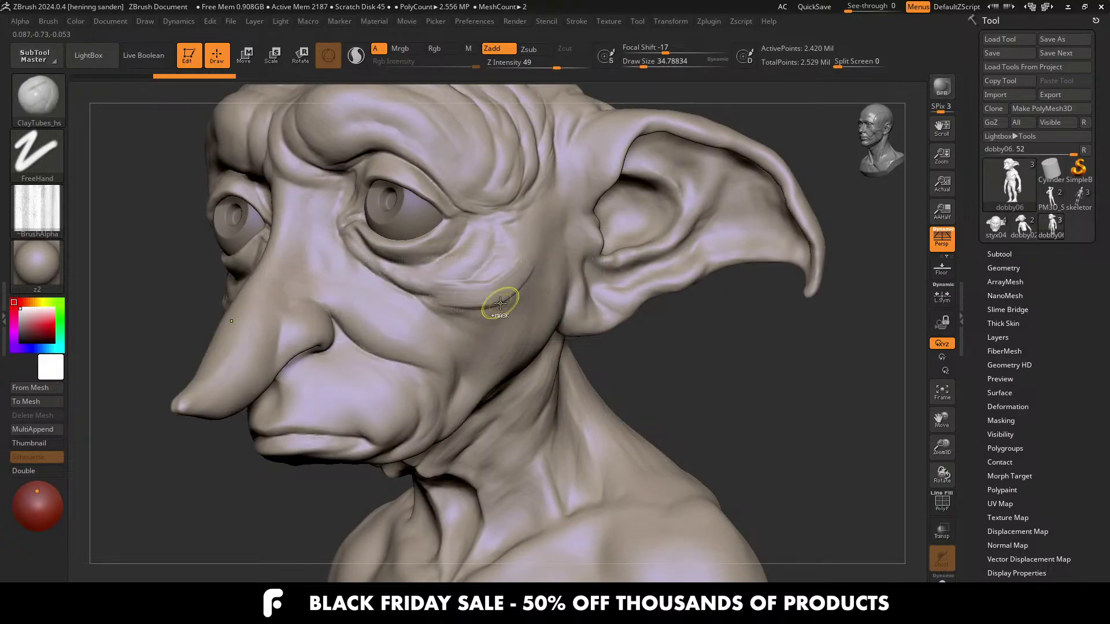
right_drag(498, 295, 582, 268)
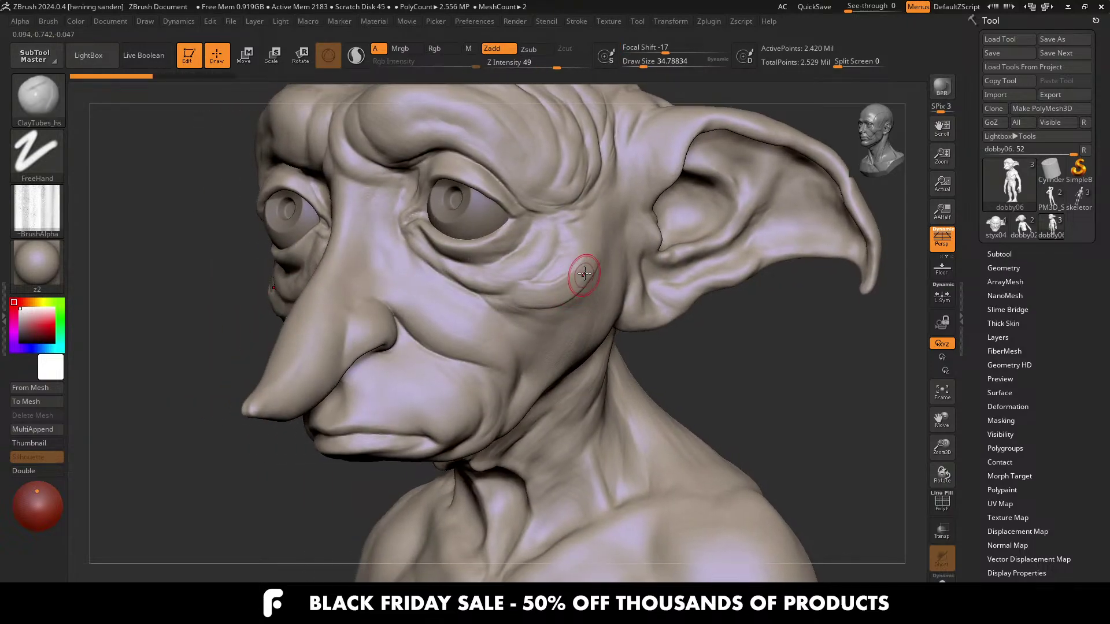
key(ctrl)
key(ctrl+z)
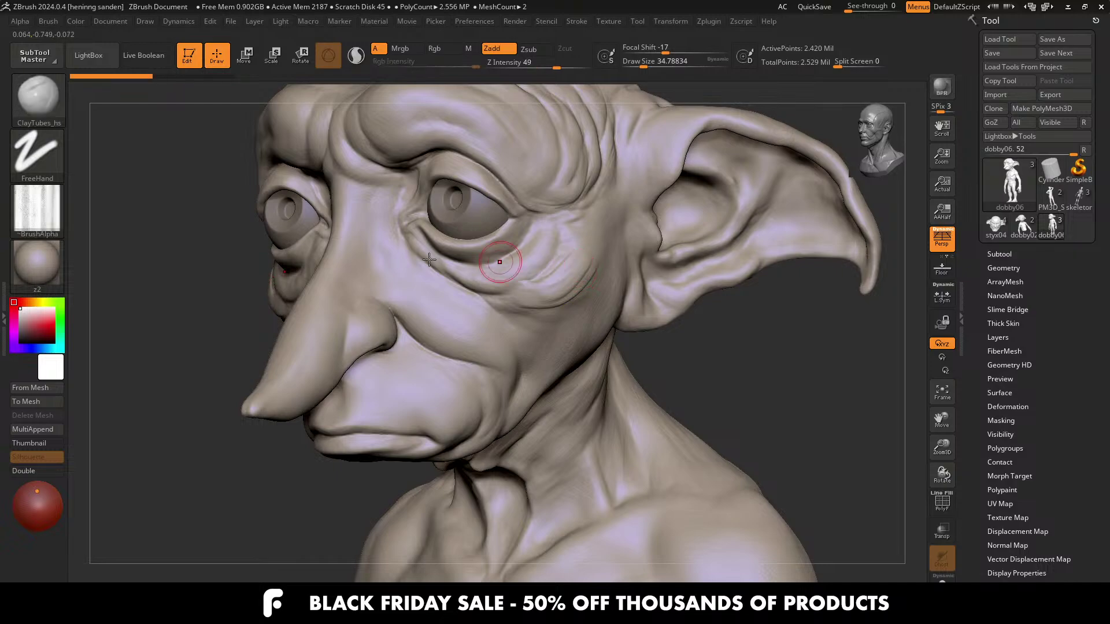
Step: Carve a fold into the cheekbone below the outer corner of the eye
key(ctrl)
mouse_move(540, 290)
right_down()
mouse_move(520, 297)
mouse_move(525, 285)
mouse_move(522, 302)
mouse_move(560, 277)
right_up()
key(ctrl)
key(ctrl)
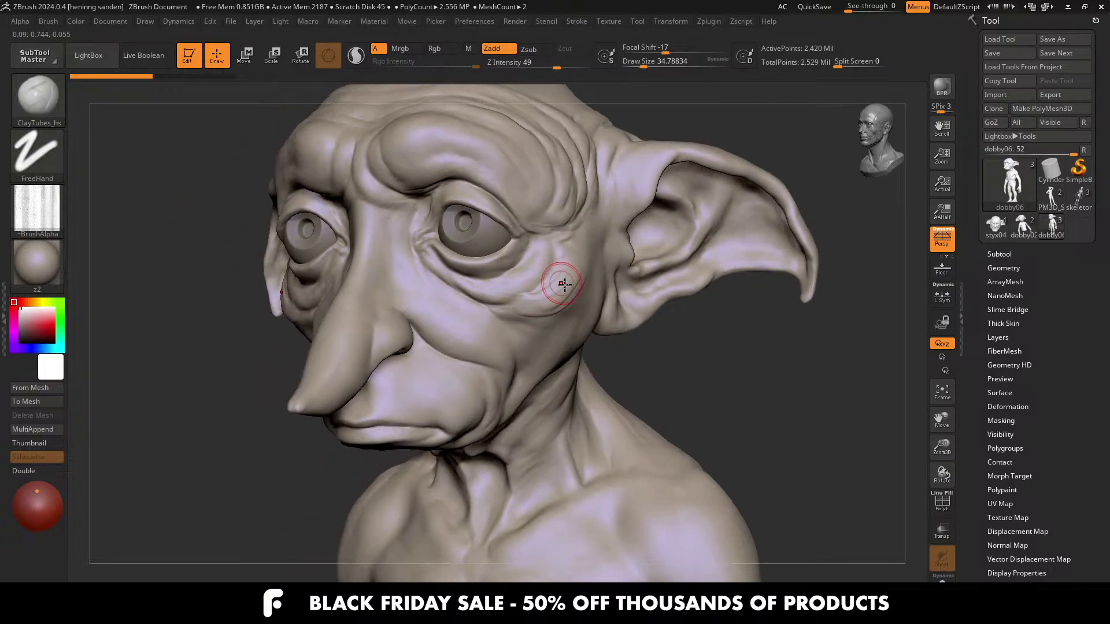
alt+drag(572, 255, 564, 288)
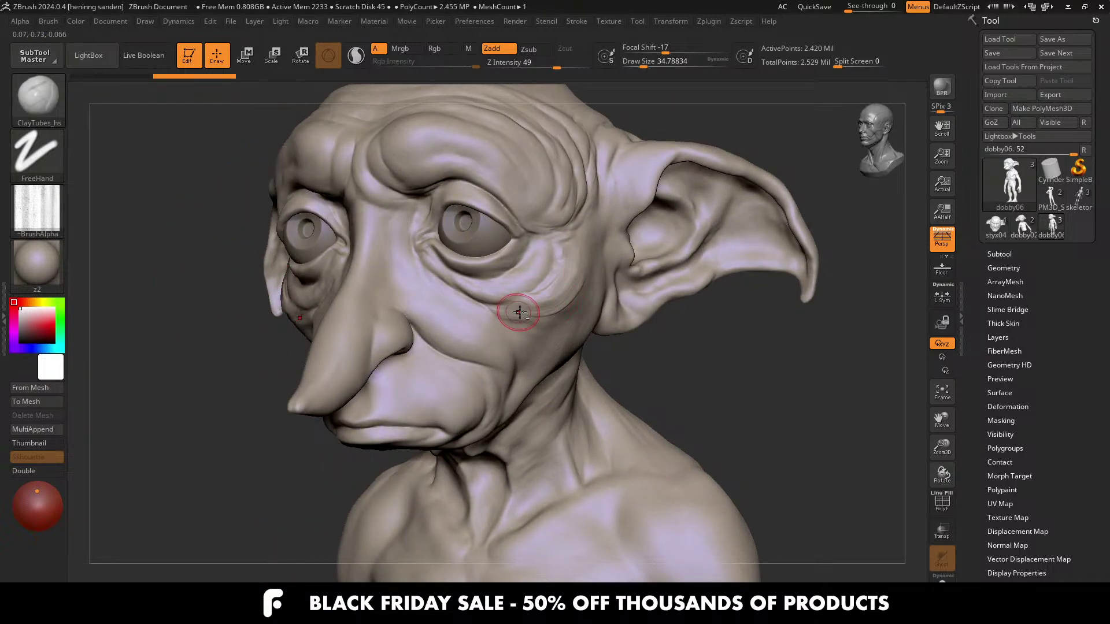
right_drag(559, 291, 550, 271)
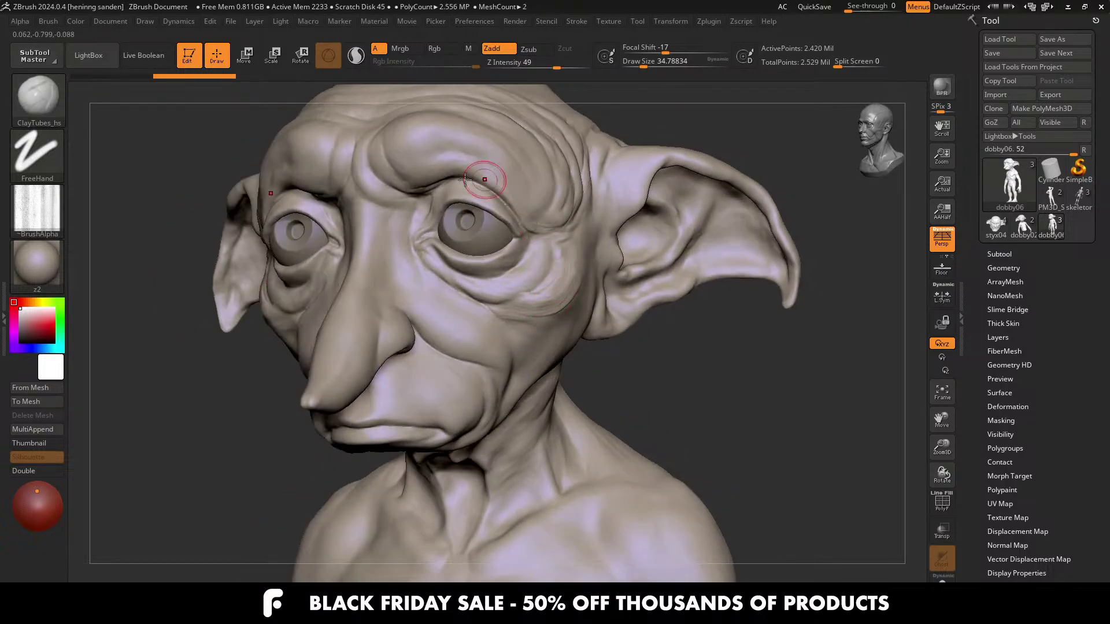
Step: Reload the ClayTubes_hs.zbp brush preset from the FN_brushKit tests folder
click(45, 21)
click(70, 43)
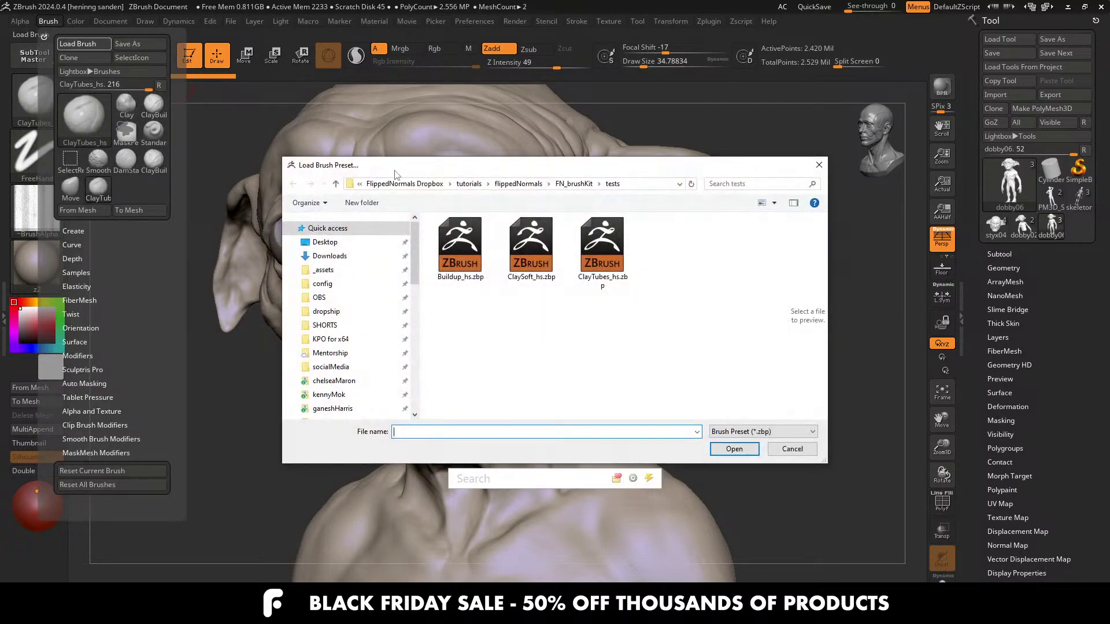
double_click(593, 250)
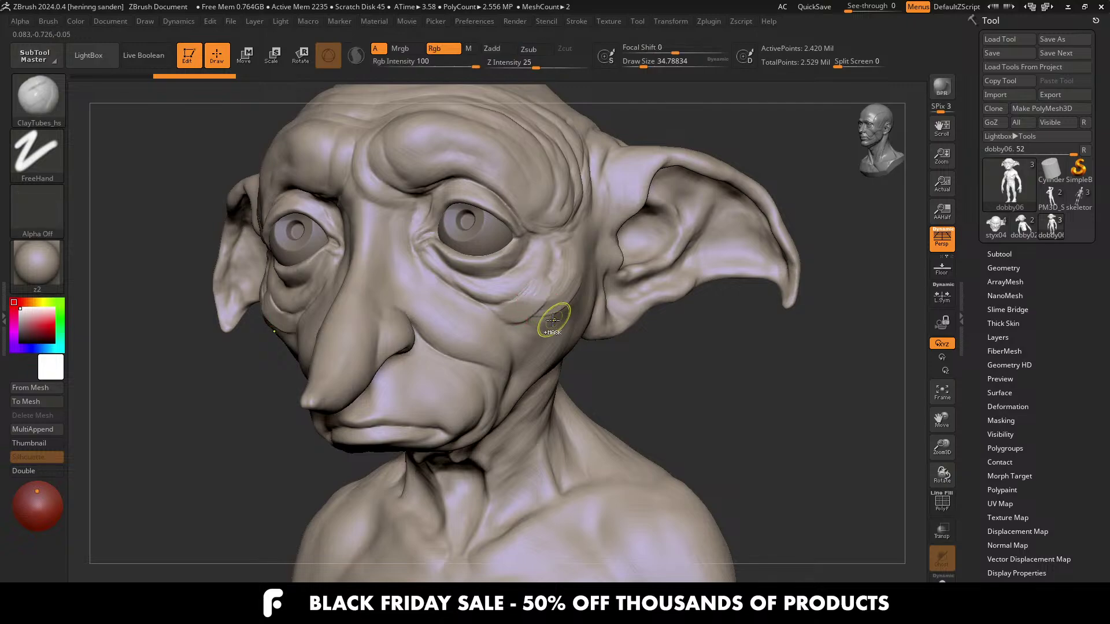
Step: View the styx04 head as a detail example and return to the dobby06 figure
right_drag(538, 292, 456, 242)
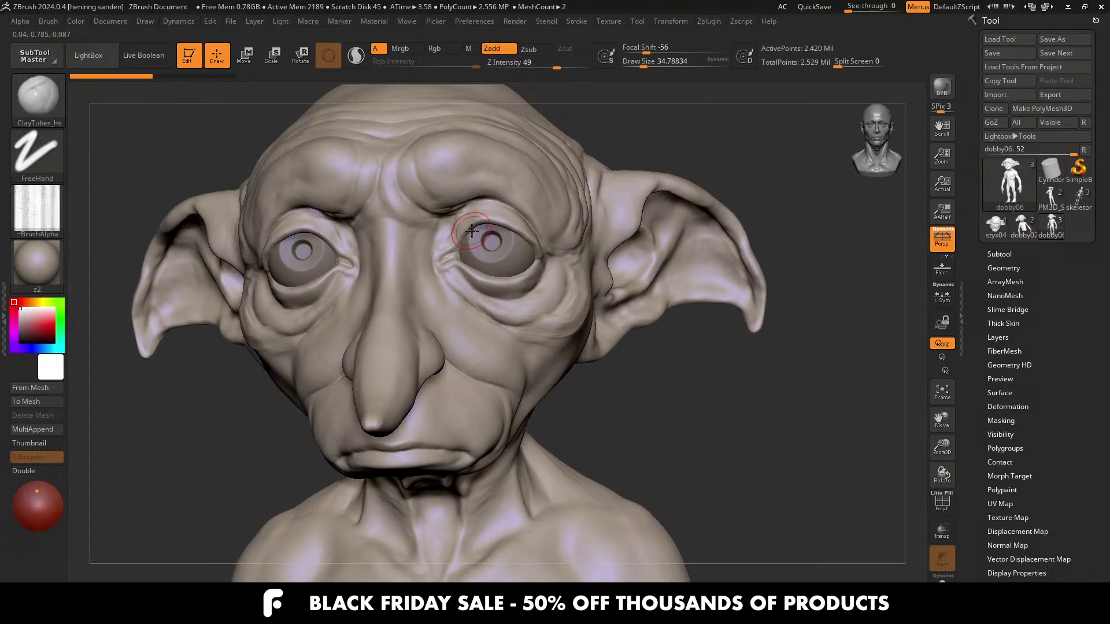
alt+right_drag(492, 246, 508, 239)
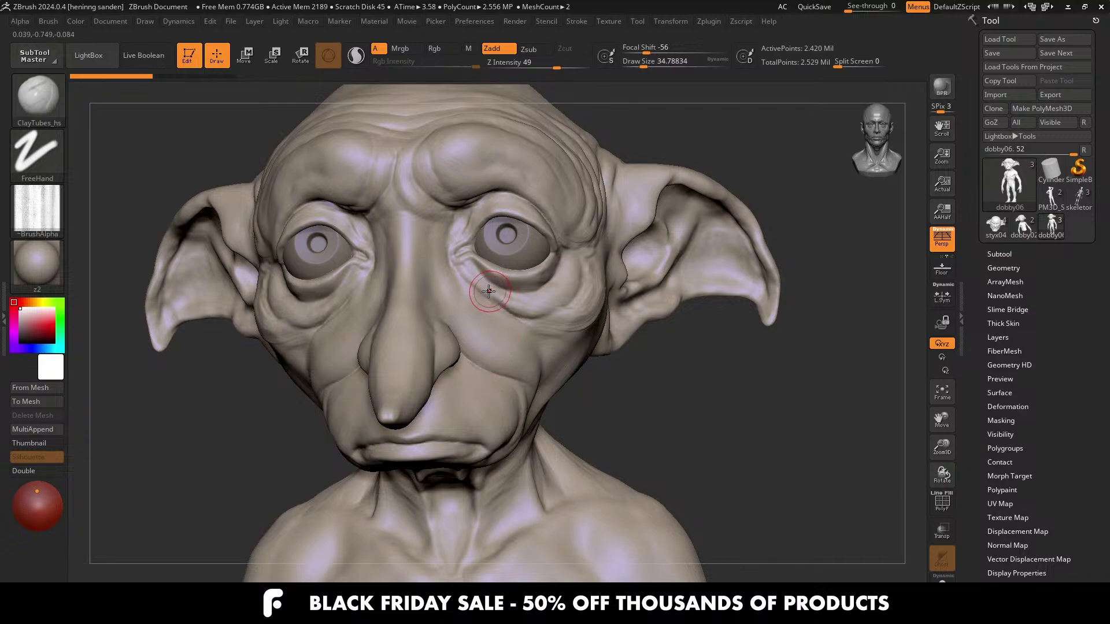
scroll(444, 241, down, 4)
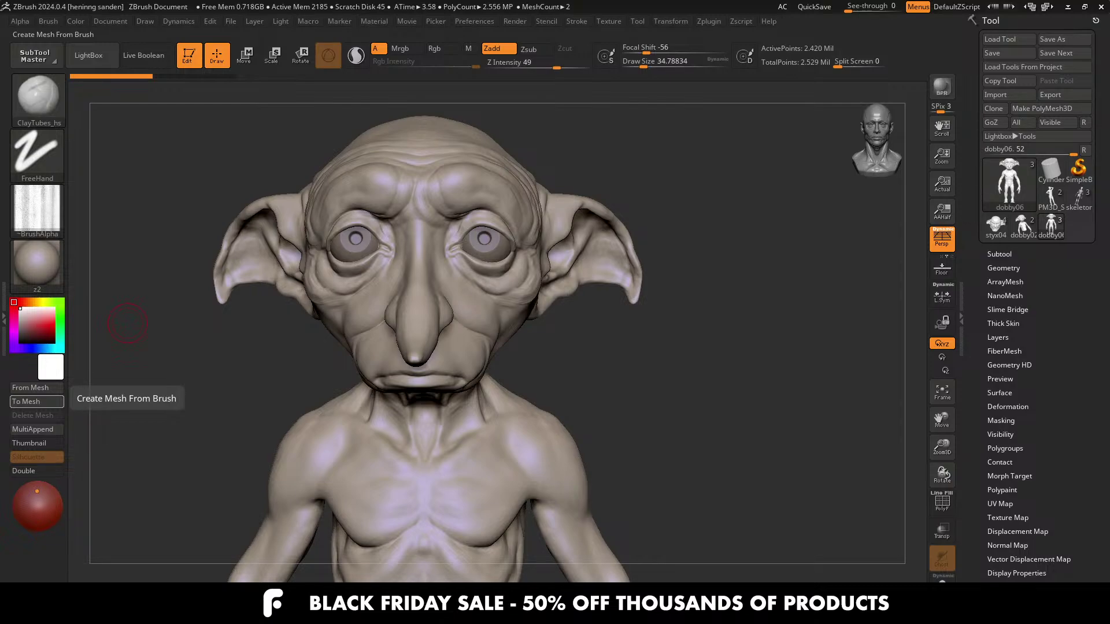
click(996, 224)
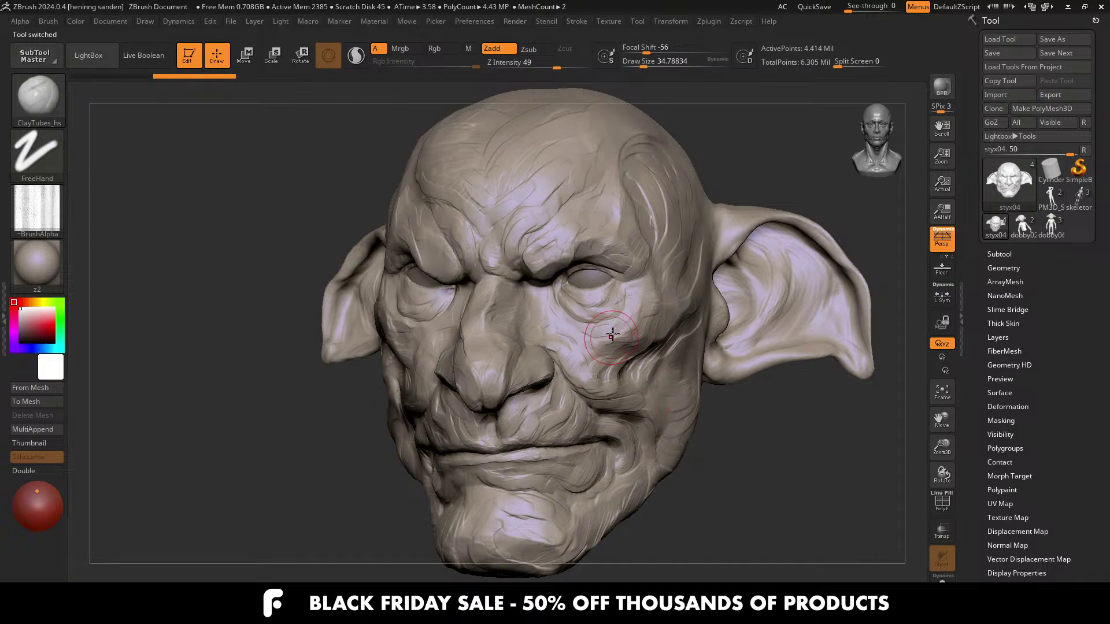
mouse_move(612, 334)
ctrl+right_down()
mouse_move(619, 345)
mouse_move(596, 332)
ctrl+right_up()
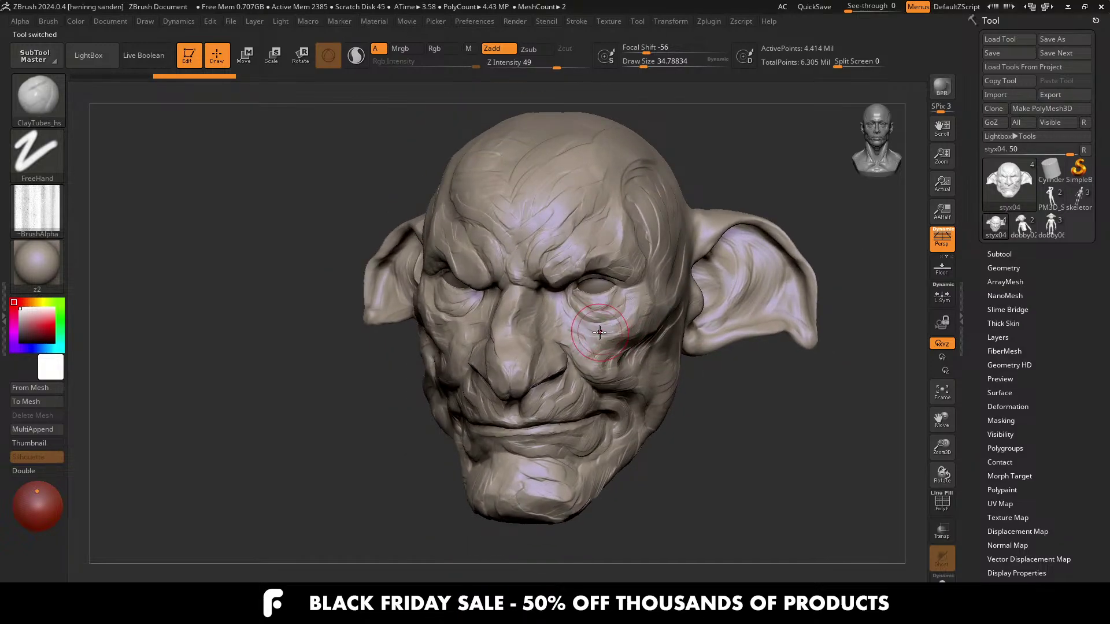
click(1047, 234)
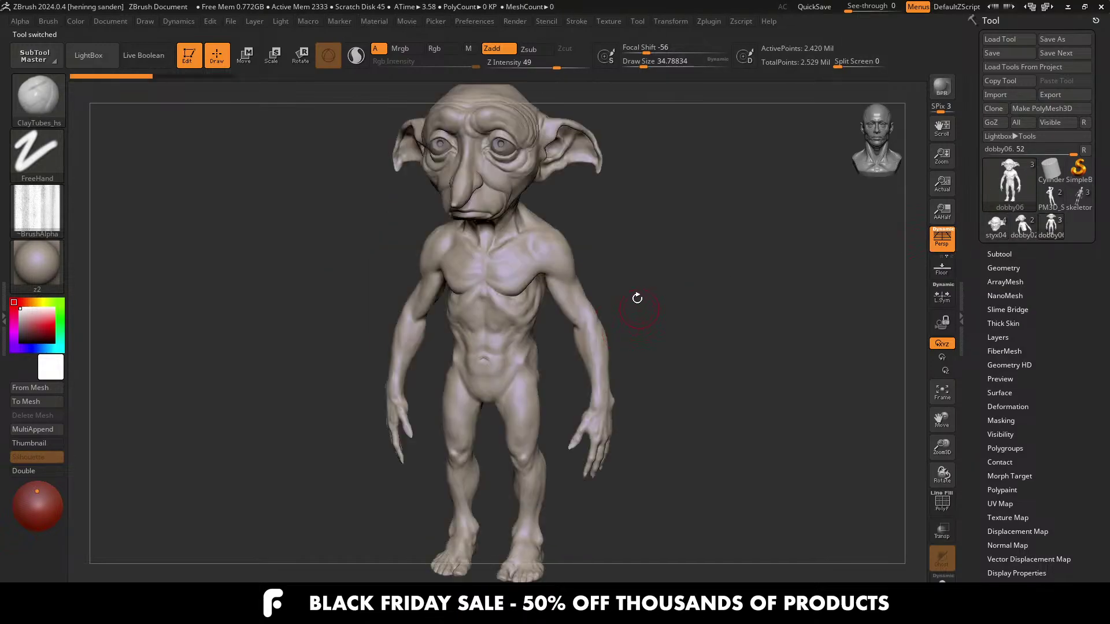
Step: Set the draw size to about 35 and sculpt clay strokes along the nose
ctrl+right_drag(493, 173, 538, 287)
ctrl+right_drag(451, 213, 429, 215)
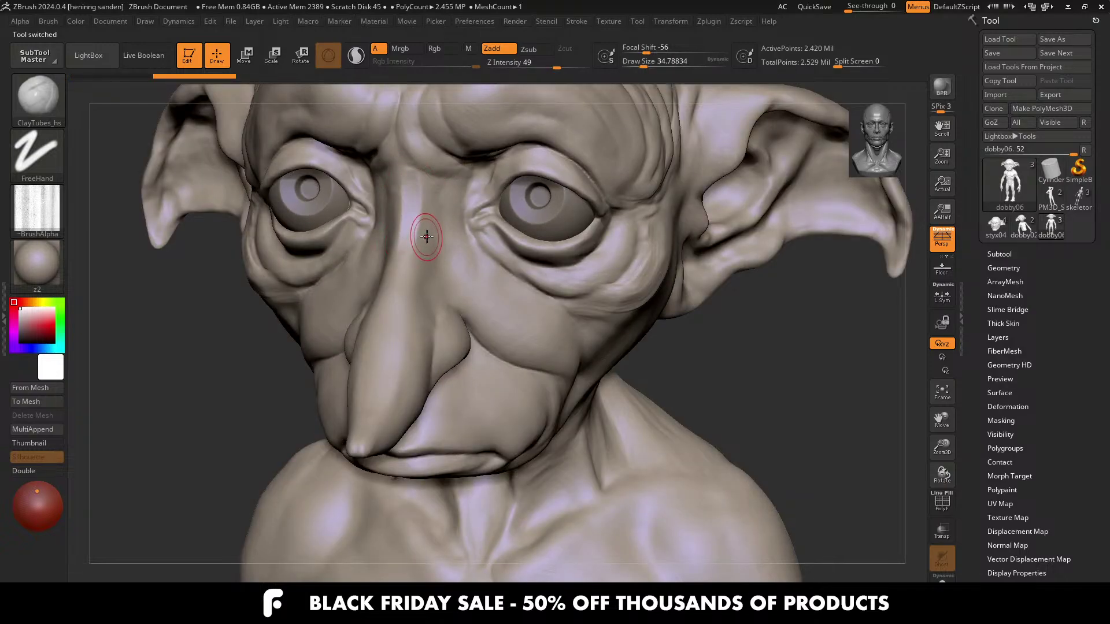
scroll(417, 278, down, 3)
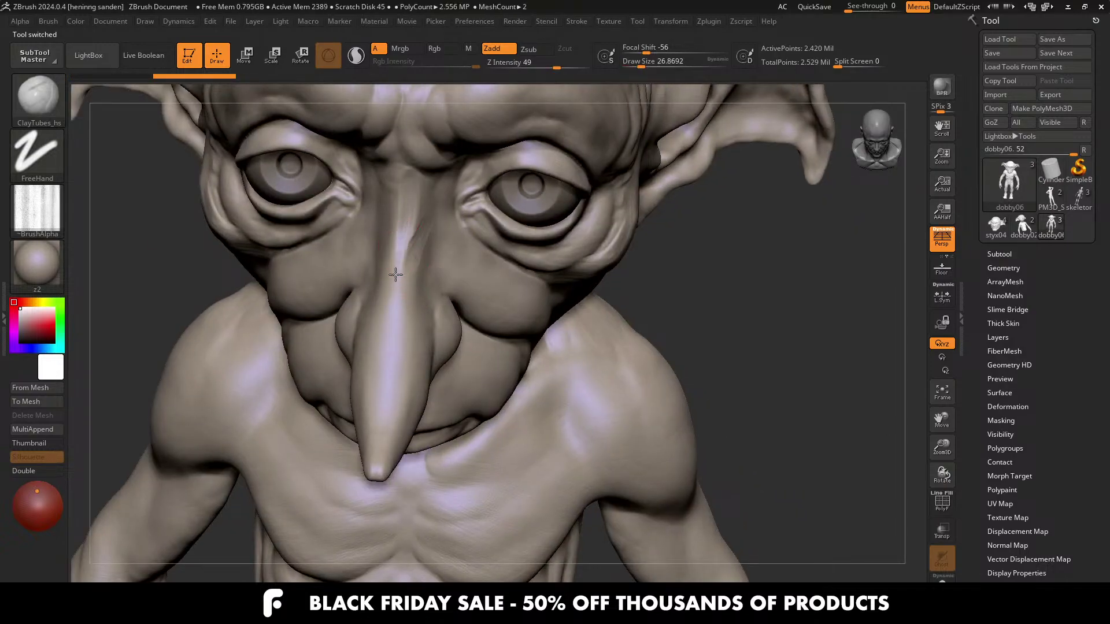
scroll(425, 295, down, 5)
scroll(428, 320, up, 5)
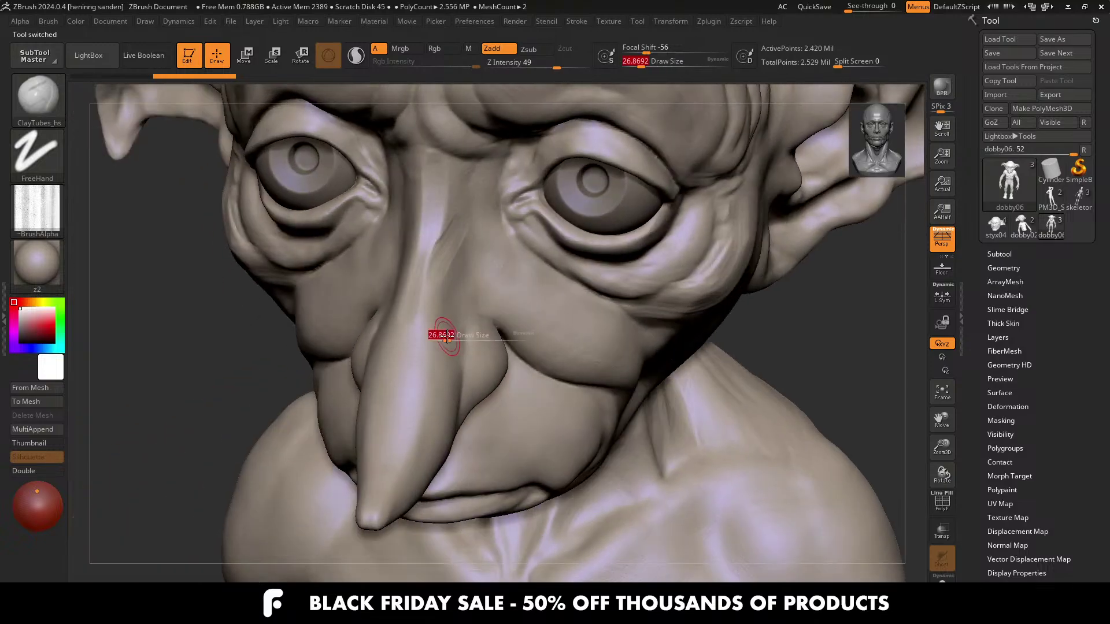
mouse_move(433, 367)
mouse_down()
mouse_move(437, 410)
mouse_move(443, 362)
mouse_up()
key(s)
drag(449, 369, 446, 404)
Step: Check the torso and head forms and subdivide the body mesh by one level
alt+right_drag(381, 308, 379, 234)
right_drag(474, 324, 421, 257)
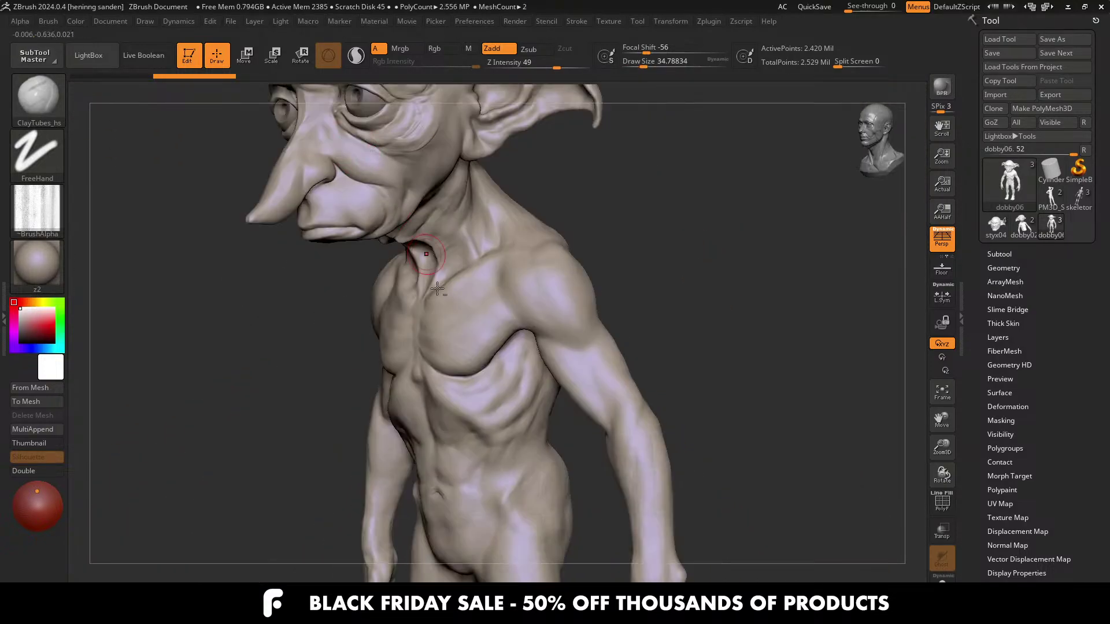
alt+right_drag(549, 457, 493, 284)
right_drag(476, 361, 451, 332)
right_drag(451, 332, 434, 303)
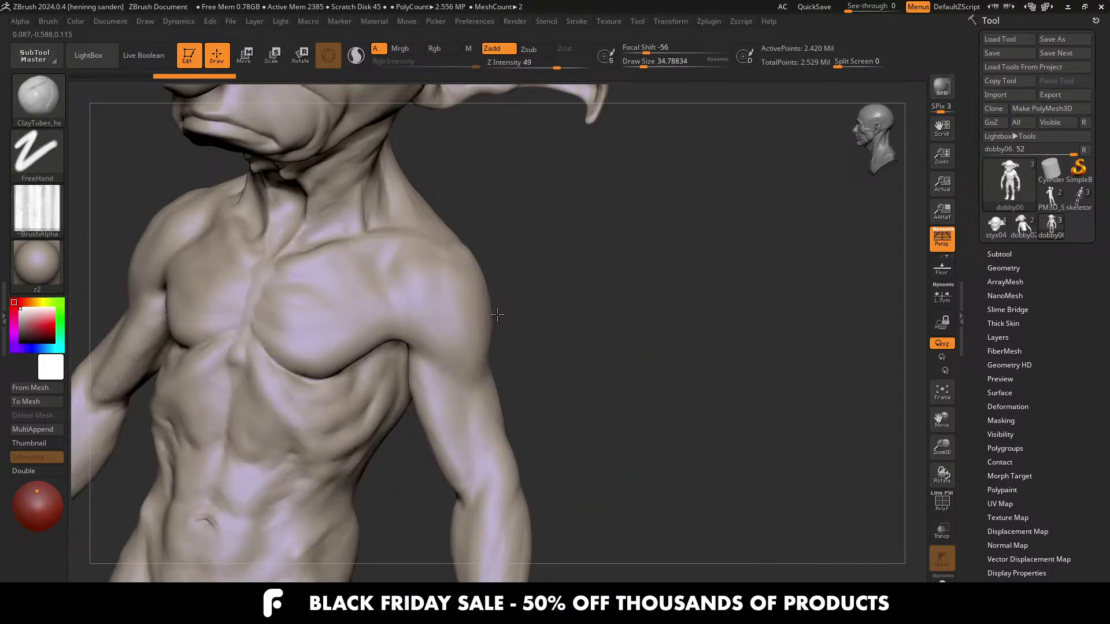
right_drag(456, 346, 488, 426)
right_drag(418, 283, 432, 272)
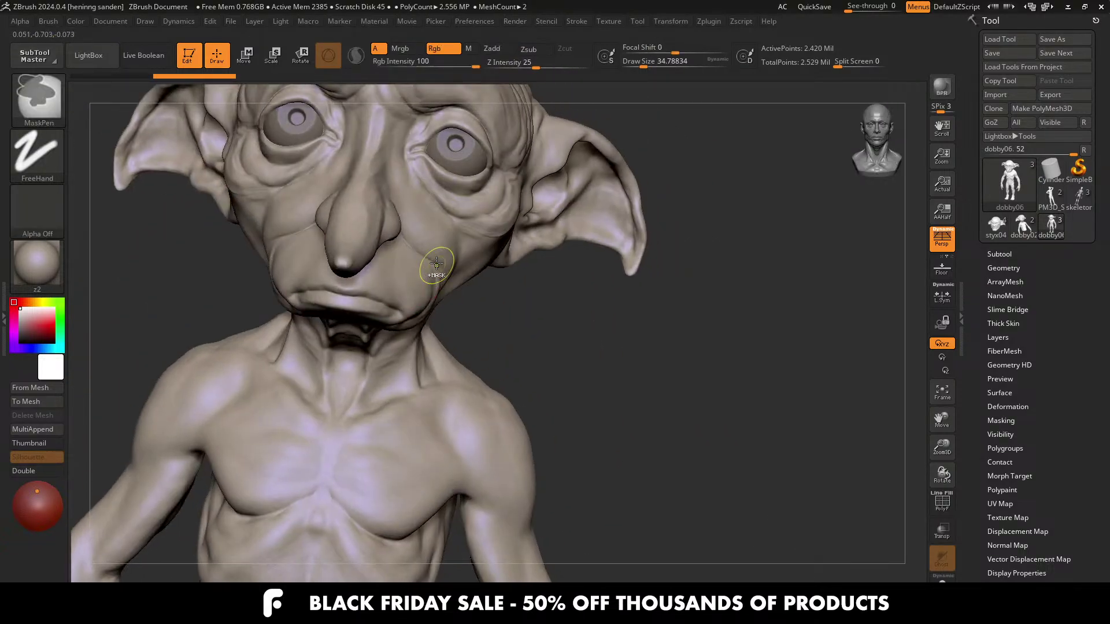
key(ctrl+d)
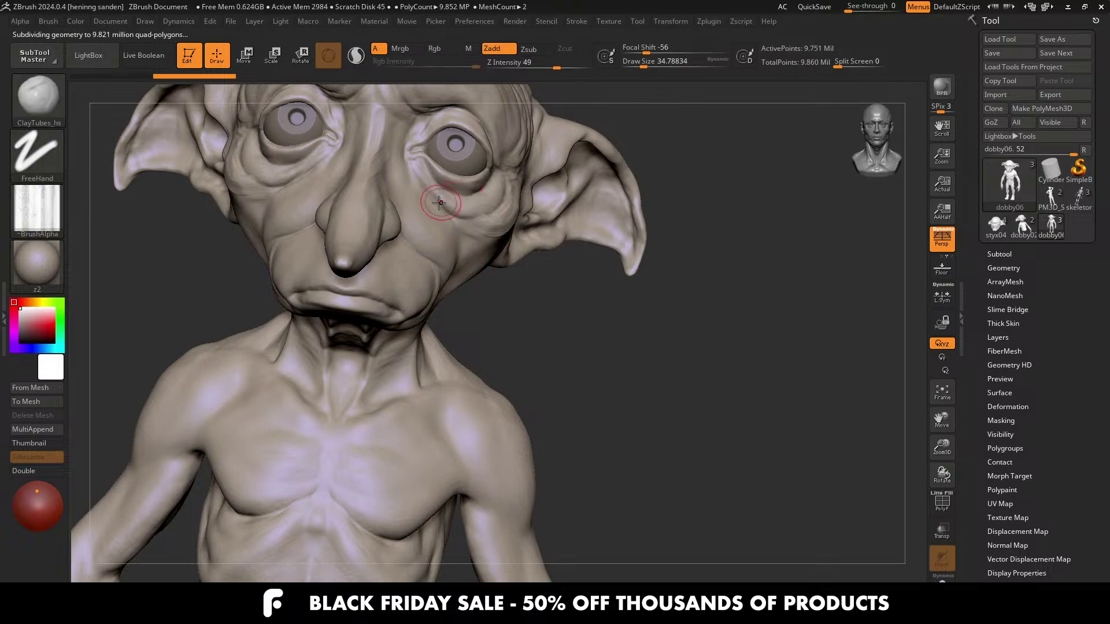
Step: Sculpt clay strokes on the nose bridge between the eyes with a draw size of about 39
shift+right_drag(424, 218, 361, 203)
mouse_move(362, 136)
alt+right_down()
mouse_move(437, 252)
mouse_move(408, 288)
alt+right_up()
key(bracketright)
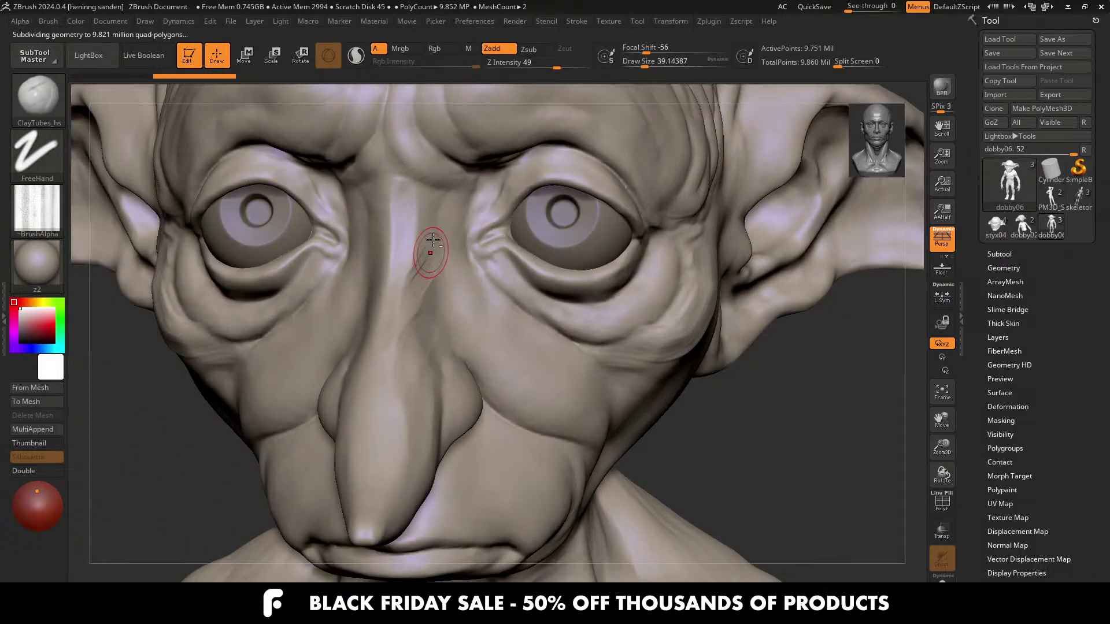
drag(430, 252, 411, 270)
drag(431, 230, 422, 254)
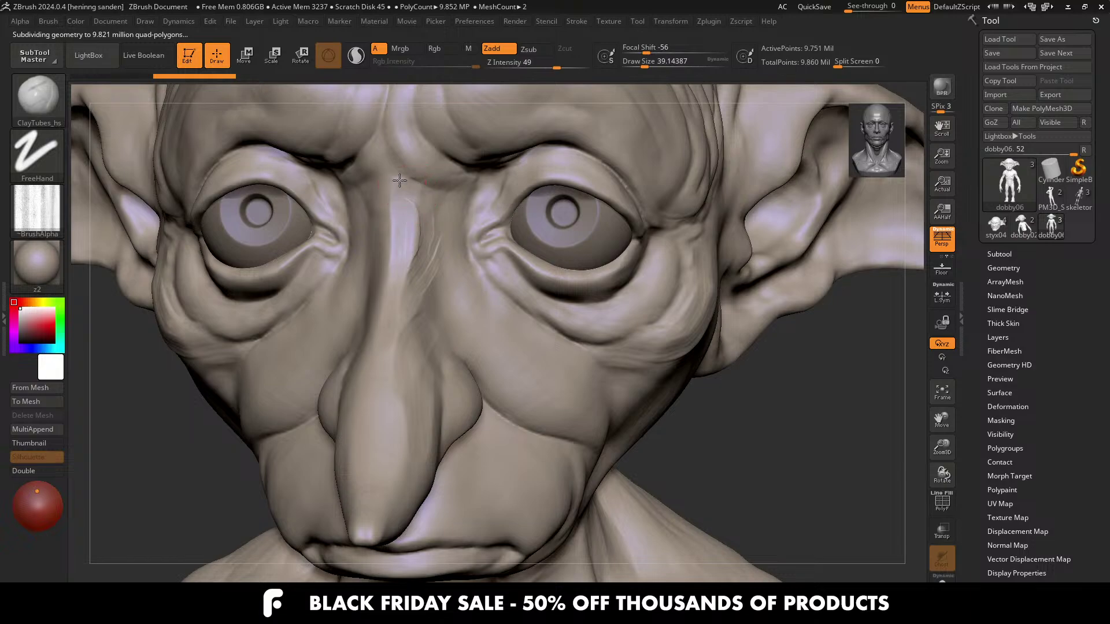
drag(406, 214, 401, 257)
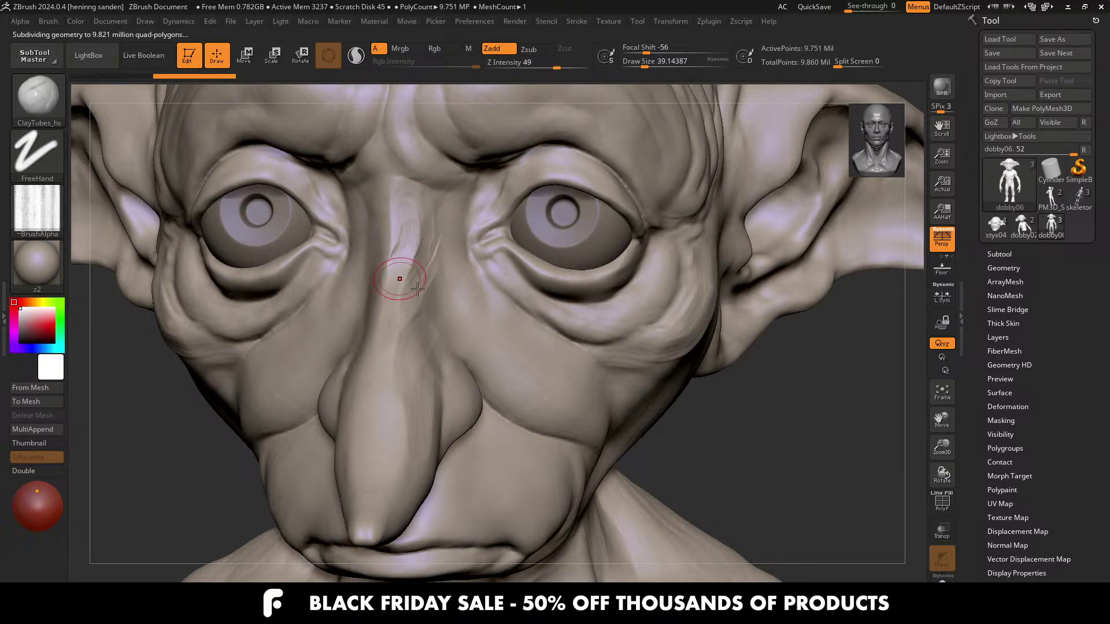
Step: Enlarge the draw size to about 49 and lay clay strokes along the ridge and side of the nose
right_drag(418, 288, 376, 289)
key(s)
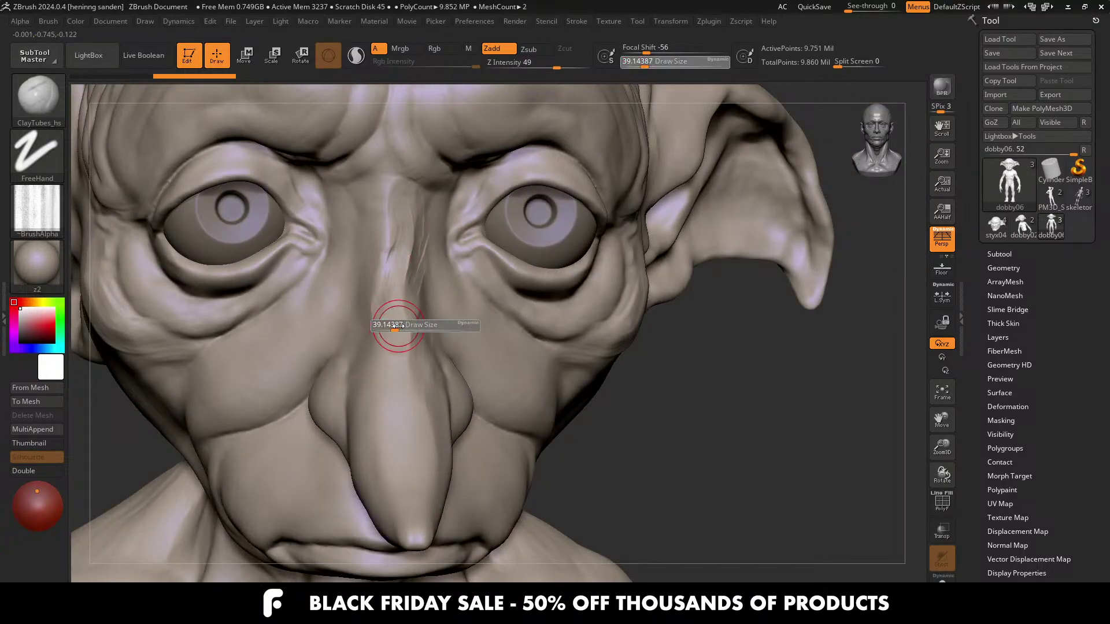
drag(395, 326, 400, 326)
drag(390, 294, 394, 356)
right_drag(397, 404, 388, 390)
mouse_move(387, 363)
mouse_down()
mouse_move(374, 416)
mouse_move(411, 479)
mouse_up()
right_drag(409, 426, 381, 413)
drag(427, 363, 426, 389)
right_drag(426, 389, 404, 389)
mouse_move(430, 374)
mouse_down()
mouse_move(453, 354)
mouse_move(431, 287)
mouse_move(438, 259)
mouse_up()
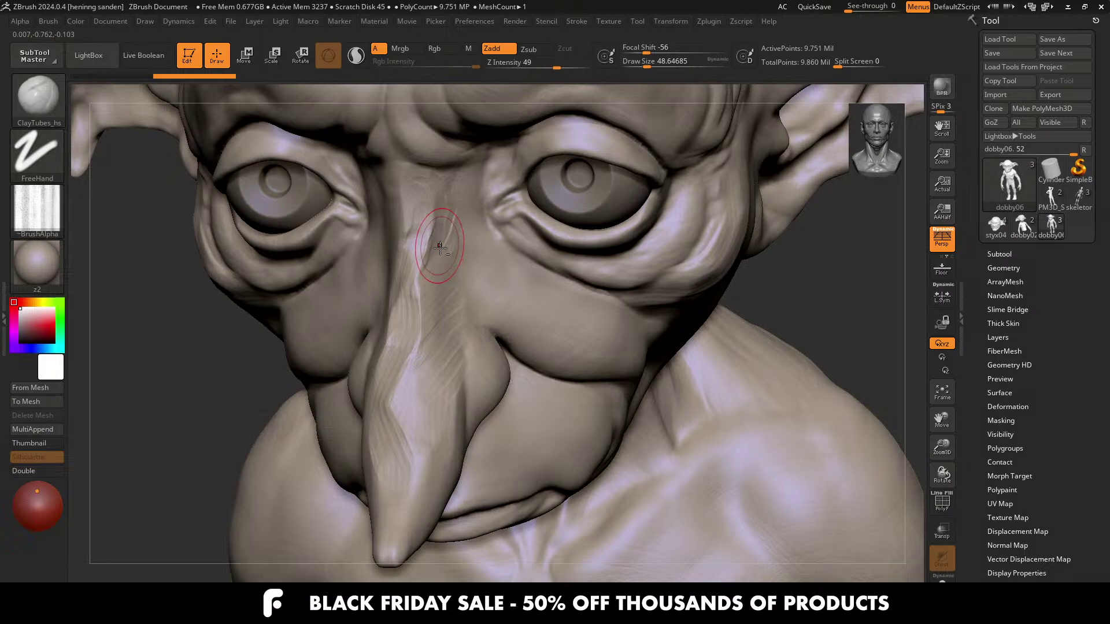
Step: Finish the clay stroke on the nose bridge, and build up the cheek fold beside the nostril with a draw size of about 37
mouse_move(441, 197)
mouse_down()
mouse_move(478, 285)
mouse_move(460, 261)
mouse_up()
key(s)
right_drag(653, 370, 592, 359)
key(s)
drag(596, 360, 590, 361)
right_drag(596, 361, 590, 355)
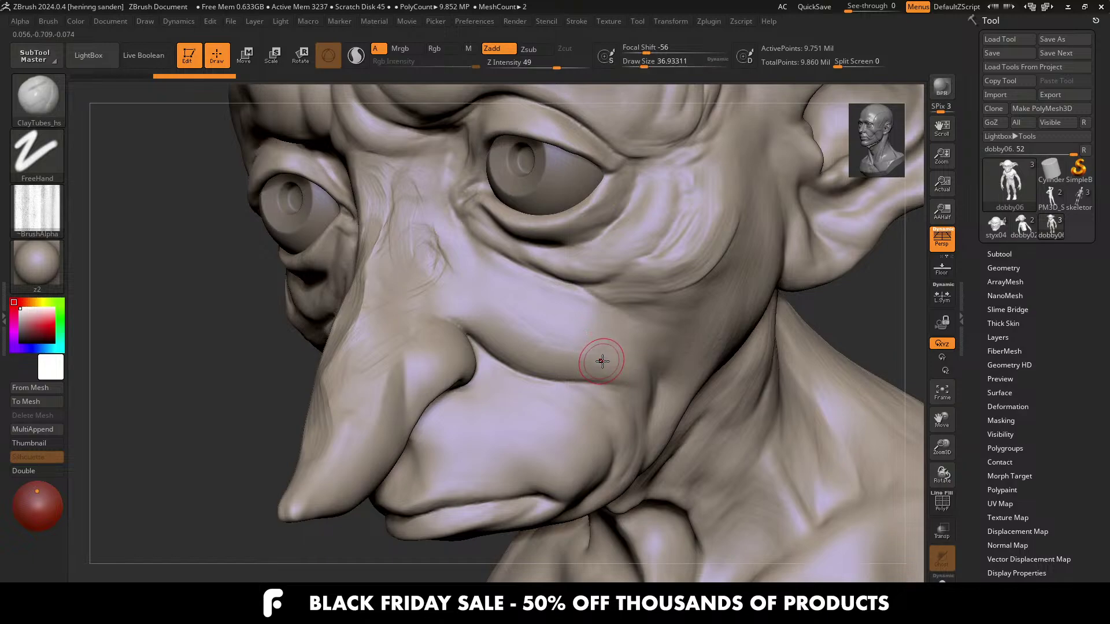
drag(537, 362, 467, 329)
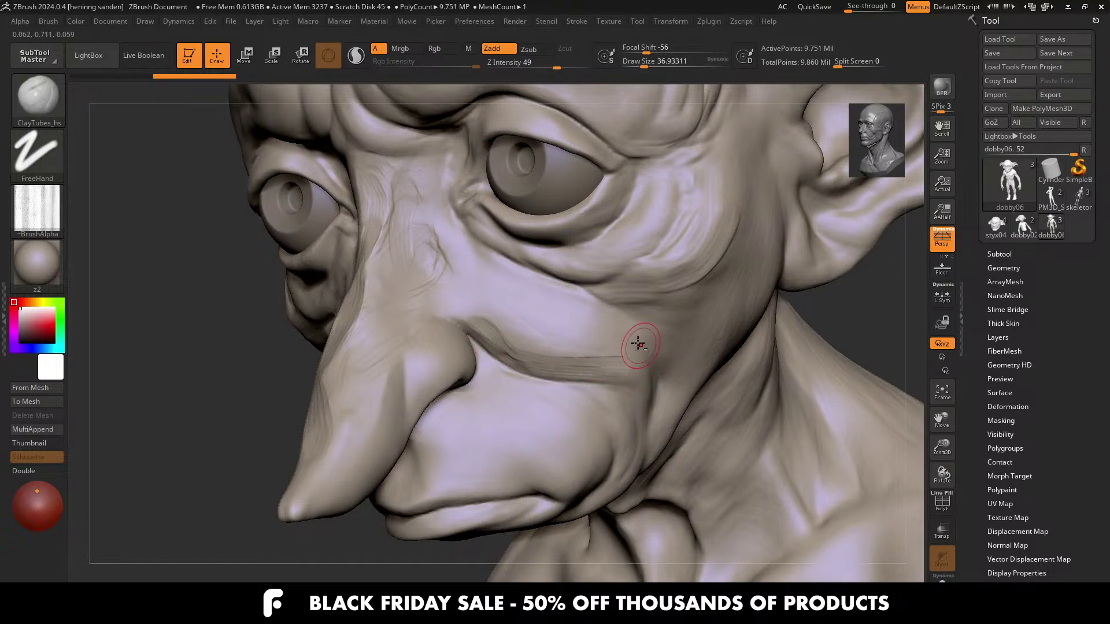
key(ctrl)
key(ctrl+z)
right_drag(549, 361, 546, 361)
key(ctrl)
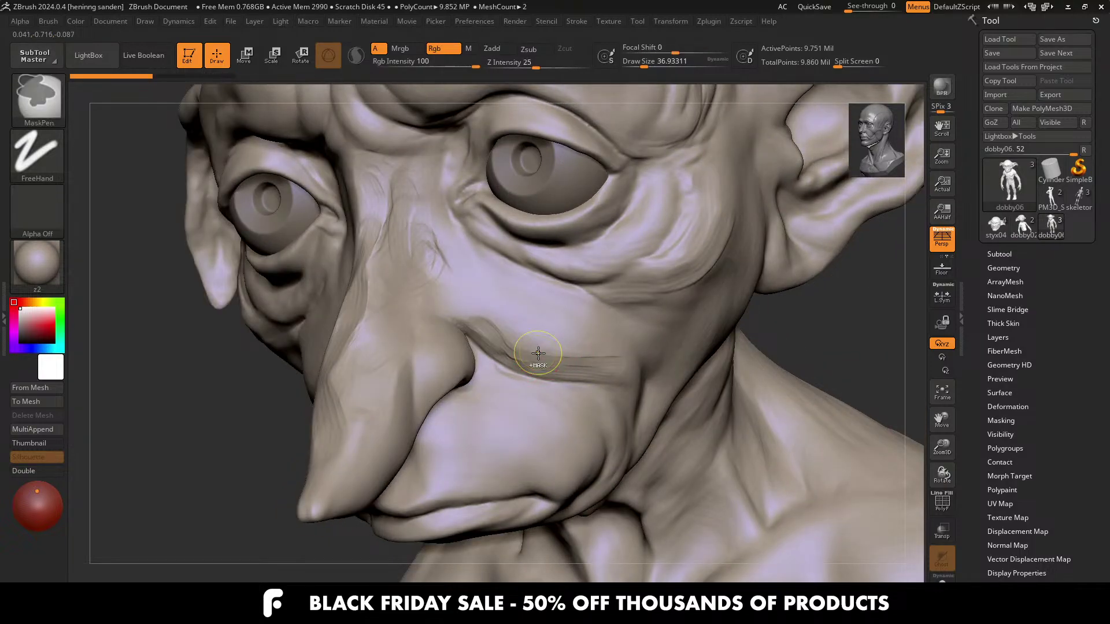
drag(538, 361, 498, 340)
Step: Sculpt clay strokes across the cheek above the nostril fold with a draw size of about 41
right_drag(542, 372, 611, 347)
mouse_move(546, 346)
mouse_down()
mouse_move(496, 316)
mouse_move(567, 335)
mouse_up()
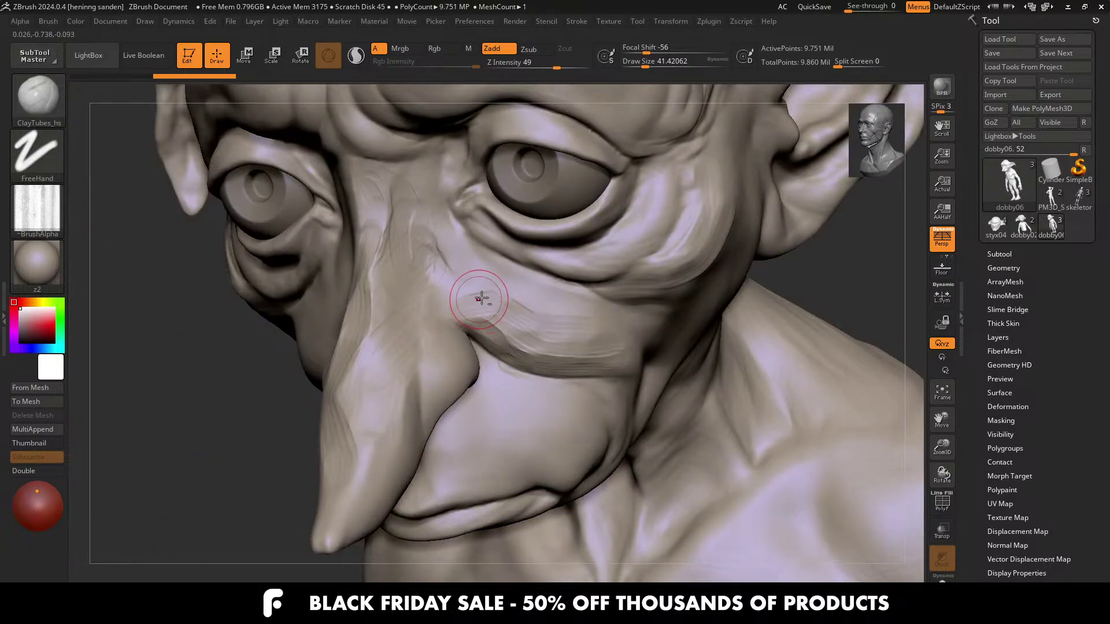
right_drag(488, 295, 511, 310)
drag(510, 310, 502, 329)
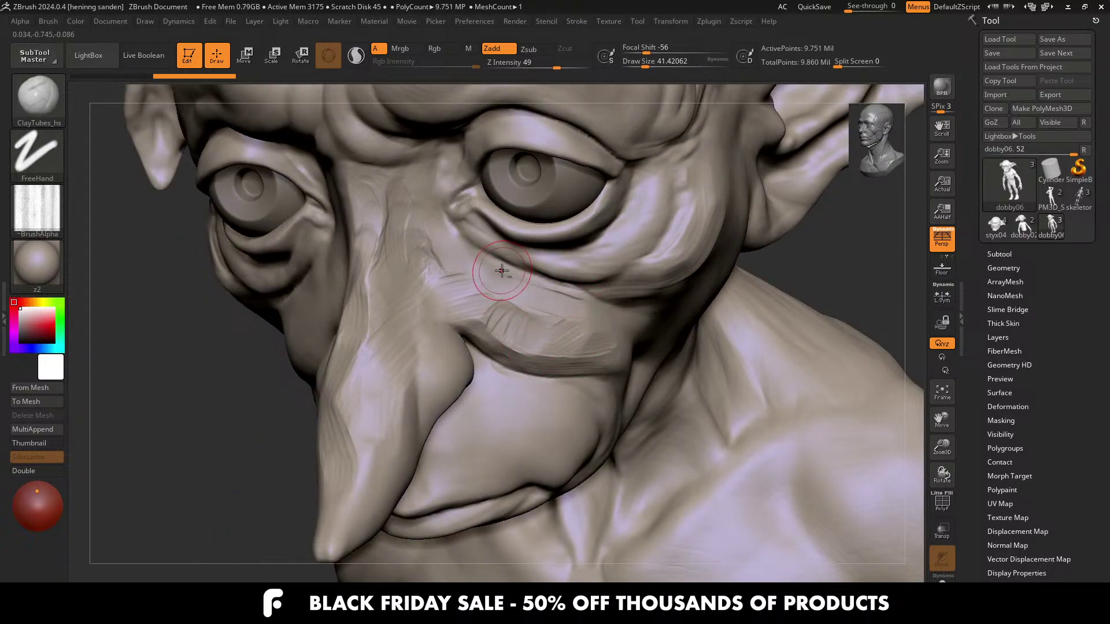
Step: Lay clay strokes along the wrinkles of the eye bag with draw sizes of about 31 to 35
key(s)
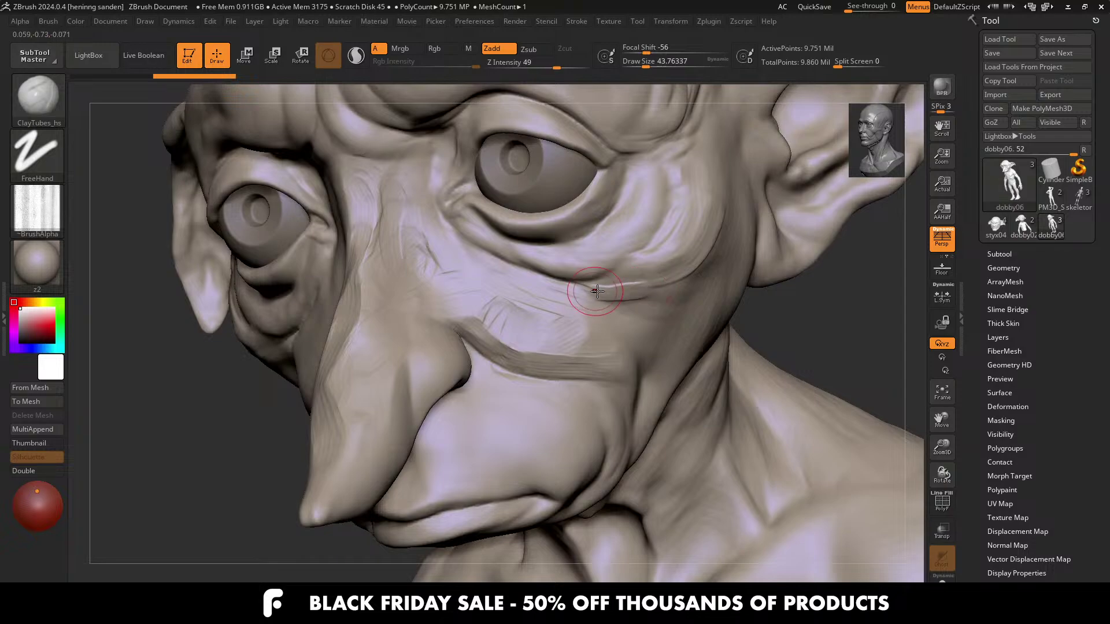
drag(641, 283, 593, 290)
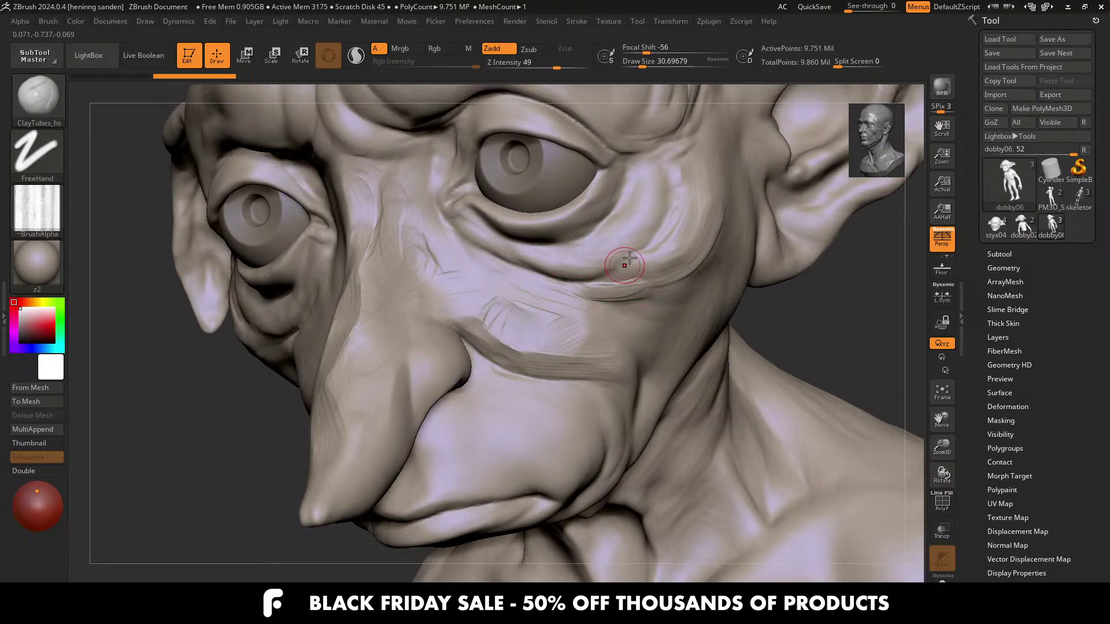
key(bracketright)
mouse_move(626, 250)
mouse_down()
mouse_move(567, 267)
mouse_move(610, 263)
mouse_up()
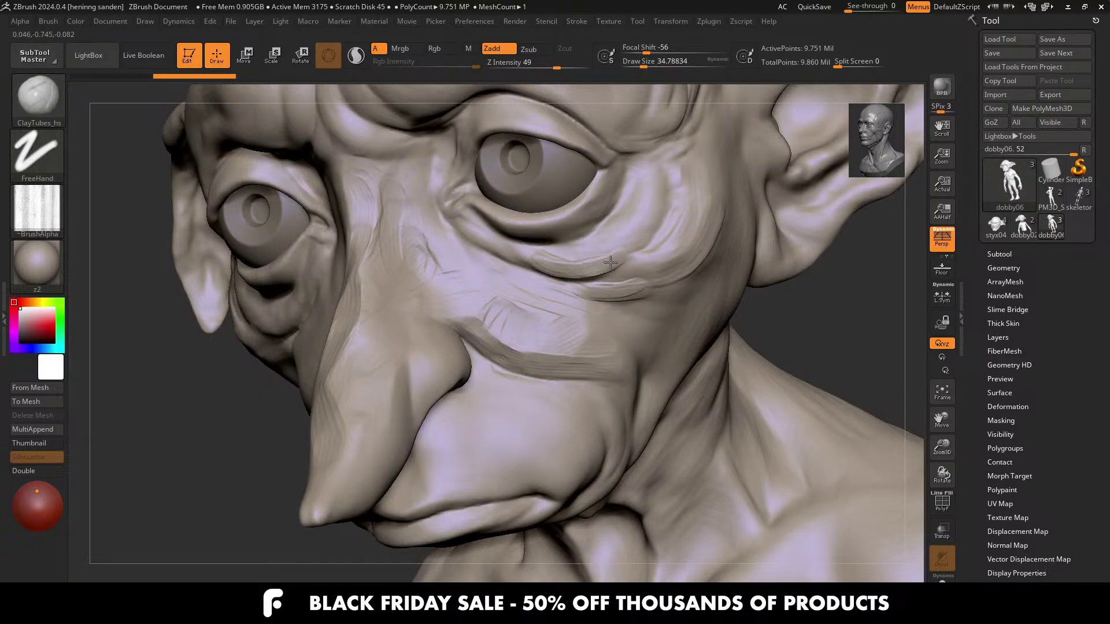
drag(645, 222, 658, 182)
Step: Set the draw size to about 62 and the Z Intensity to 32, and sculpt clay strokes just below the lower eyelid
mouse_move(523, 250)
right_down()
mouse_move(572, 243)
mouse_move(569, 232)
mouse_move(617, 183)
mouse_move(638, 181)
right_up()
key(s)
drag(638, 181, 596, 235)
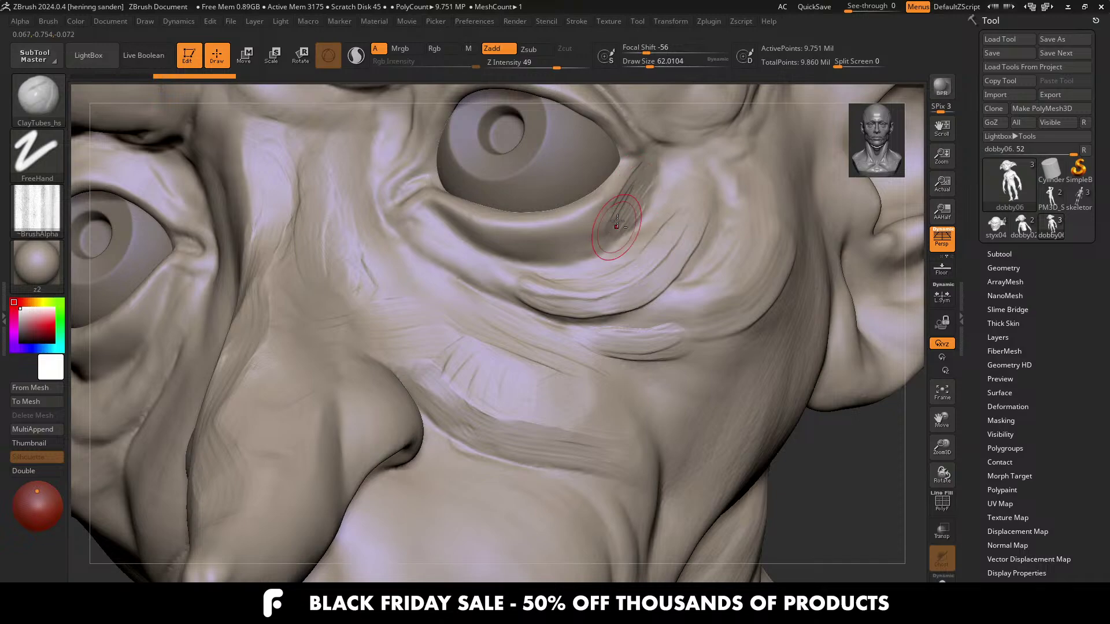
drag(553, 65, 541, 65)
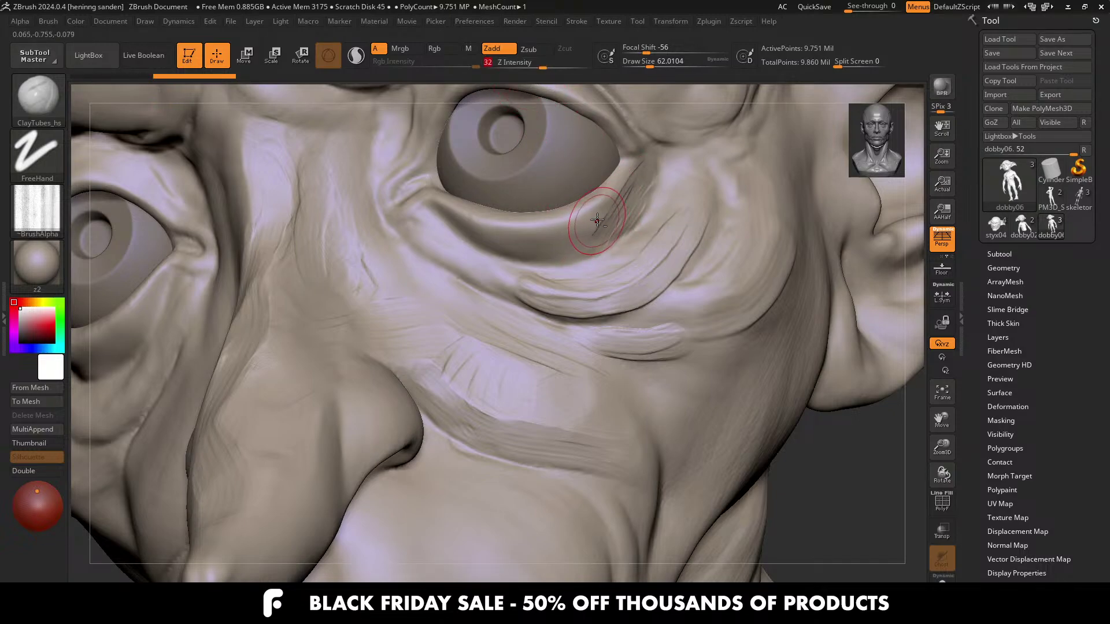
mouse_move(576, 237)
mouse_down()
mouse_move(495, 233)
mouse_move(566, 234)
mouse_move(499, 251)
mouse_up()
Step: Add clay strokes to the folds beside the outer eye corner with draw sizes of about 46 and 33
key(bracketleft)
key(bracketleft)
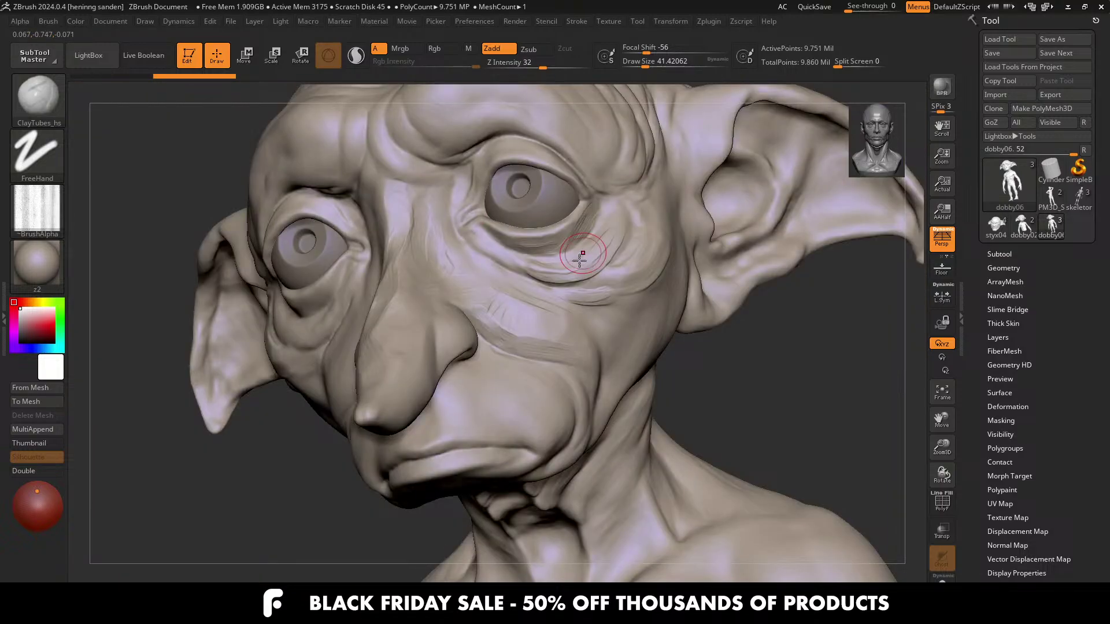
right_drag(582, 254, 634, 223)
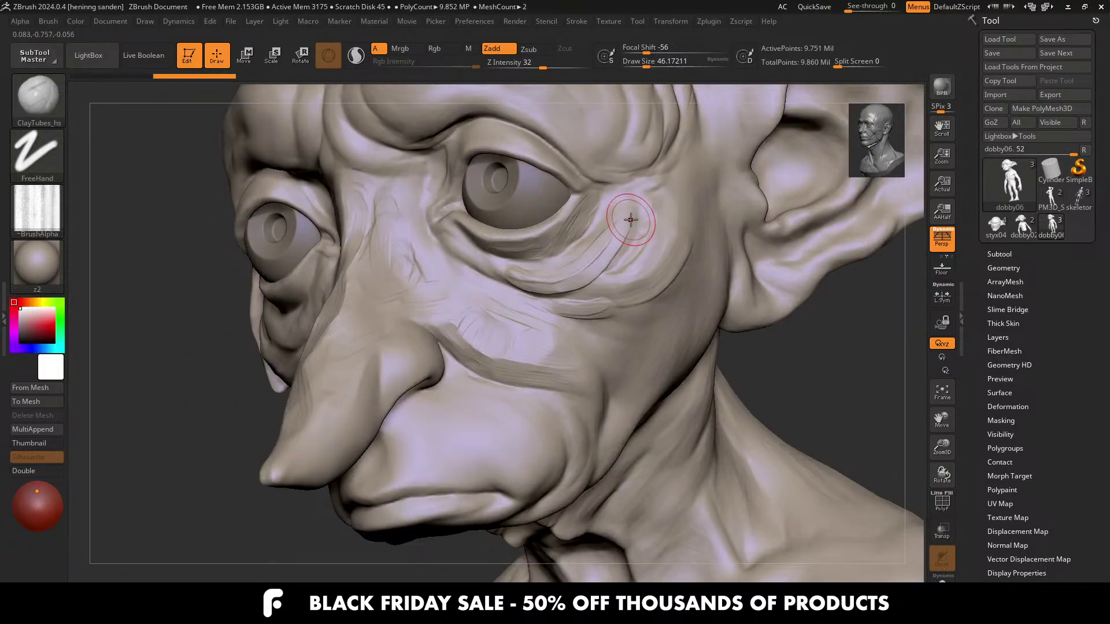
drag(618, 193, 607, 242)
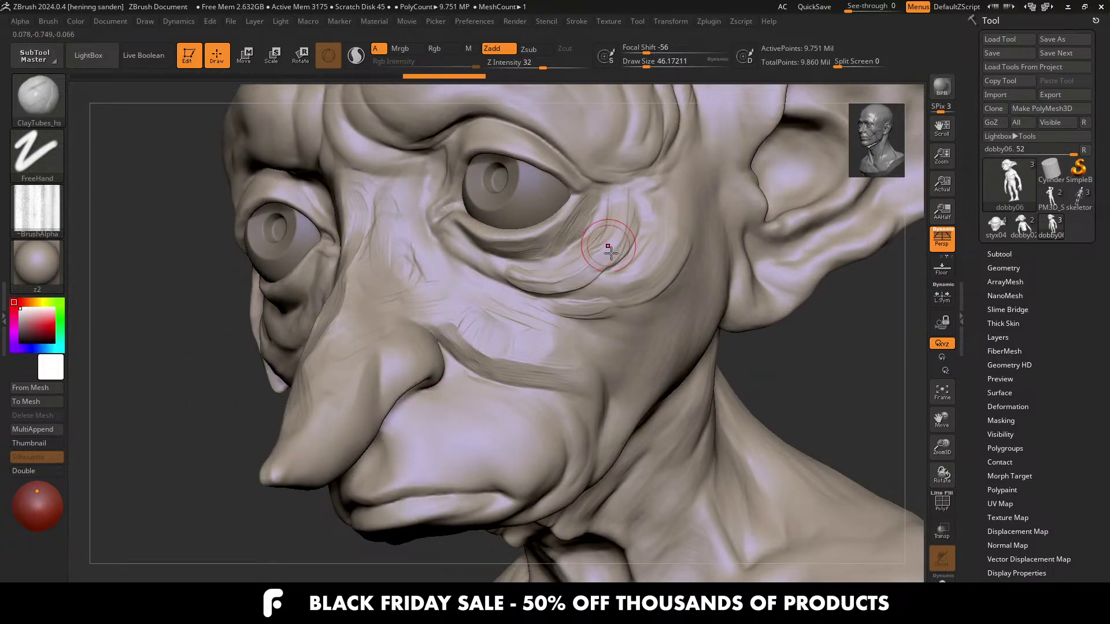
key([)
right_drag(607, 243, 601, 255)
drag(602, 255, 557, 263)
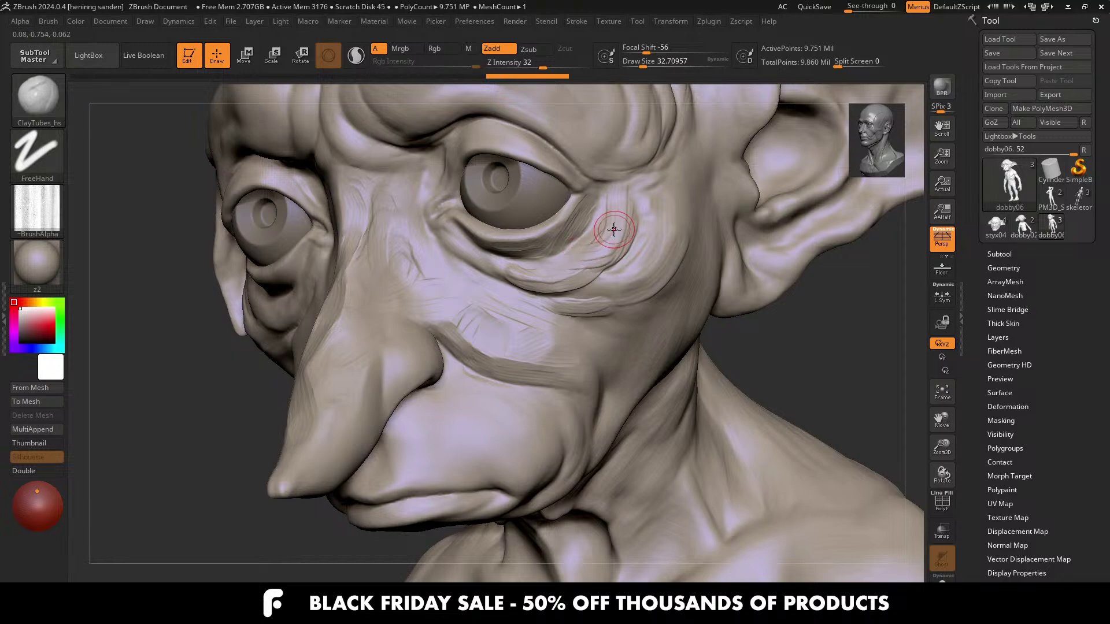
drag(614, 230, 595, 236)
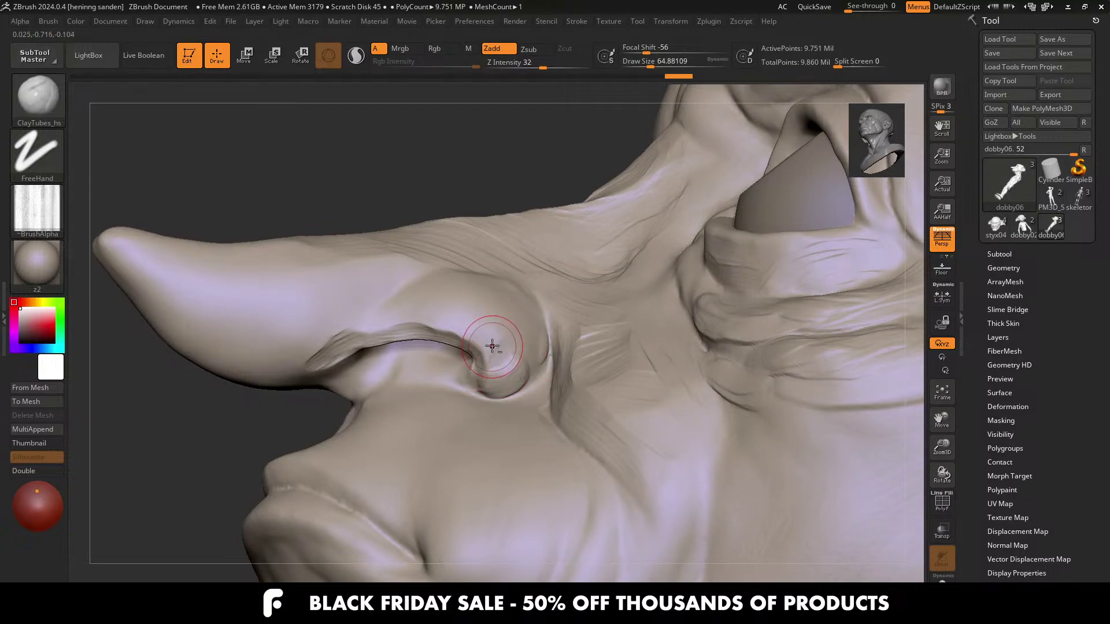
Step: Sculpt clay strokes over the nostril wing and around its rim with a draw size of about 65
drag(491, 346, 453, 327)
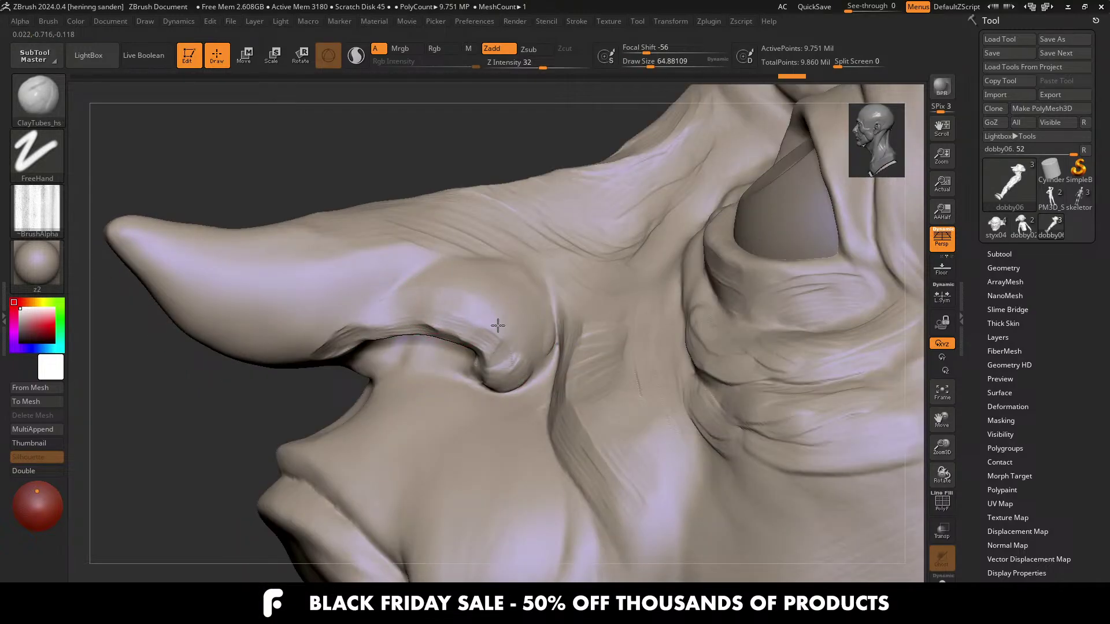
drag(496, 324, 522, 374)
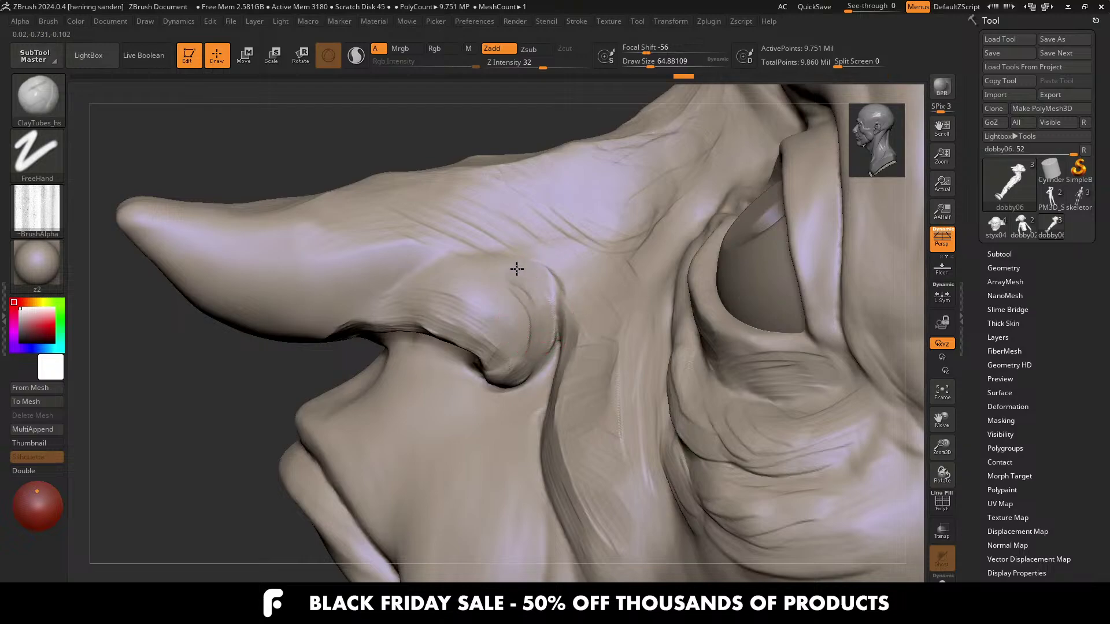
mouse_move(456, 266)
mouse_down()
mouse_move(441, 293)
mouse_move(467, 301)
mouse_move(458, 293)
mouse_up()
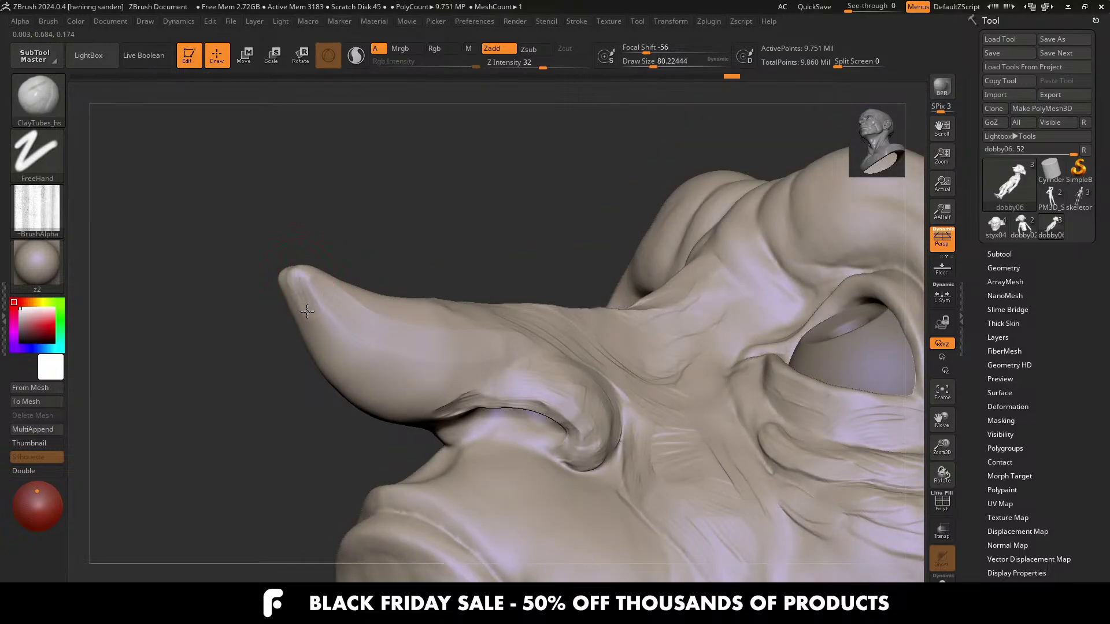
Step: Sculpt broad clay strokes on the nose tip and down the nose bridge with a draw size of about 80
drag(307, 312, 383, 355)
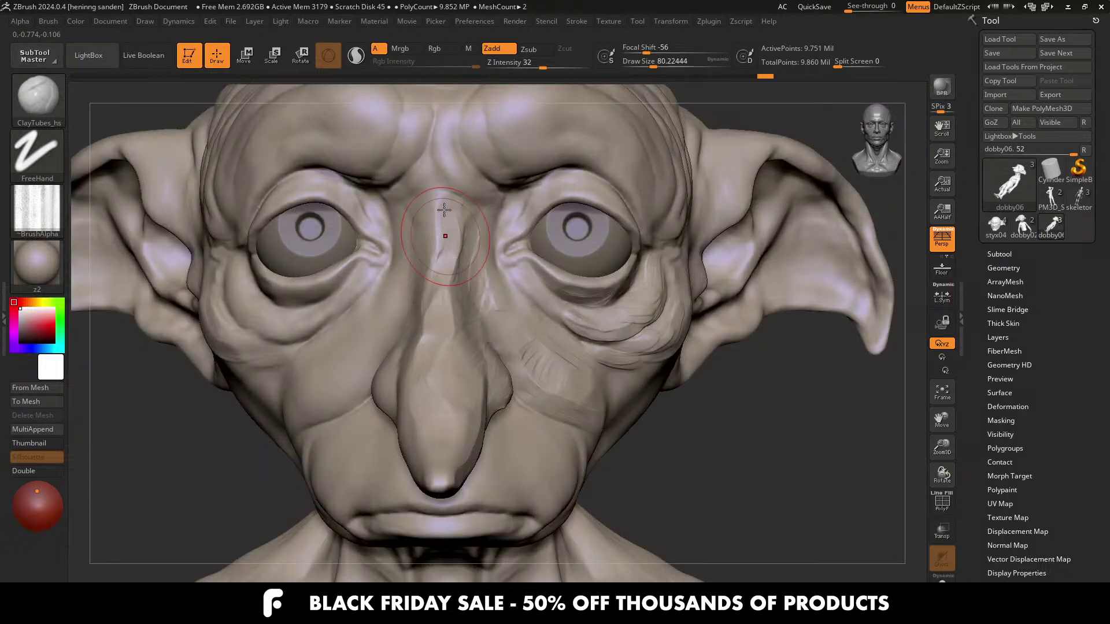
mouse_move(430, 231)
mouse_down()
mouse_move(451, 277)
mouse_move(460, 402)
mouse_up()
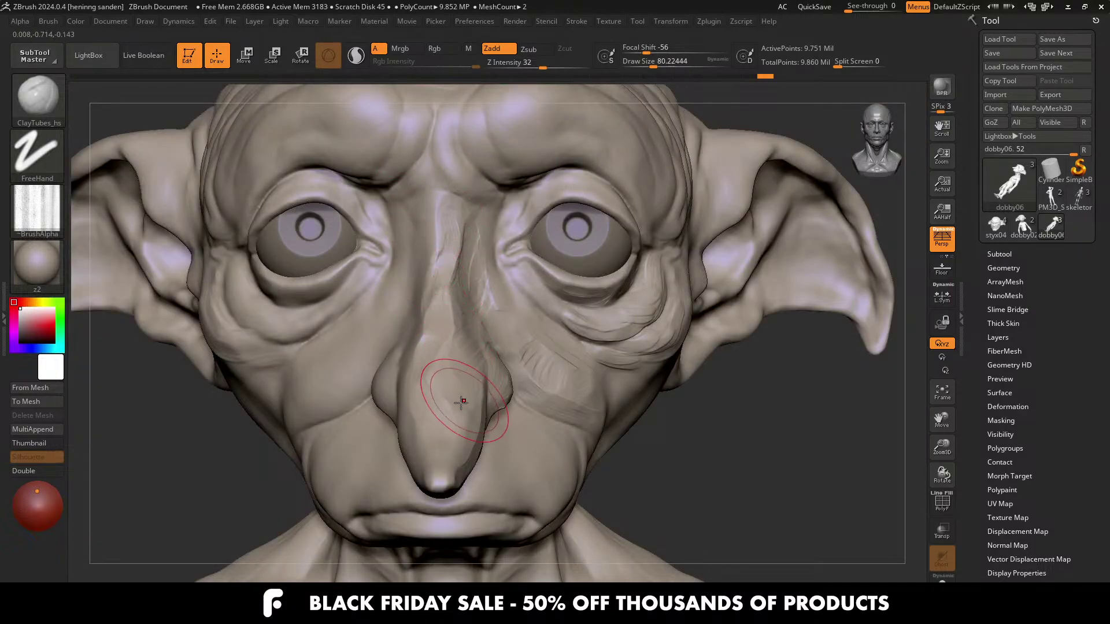
mouse_move(460, 403)
right_down()
mouse_move(448, 451)
mouse_move(480, 405)
right_up()
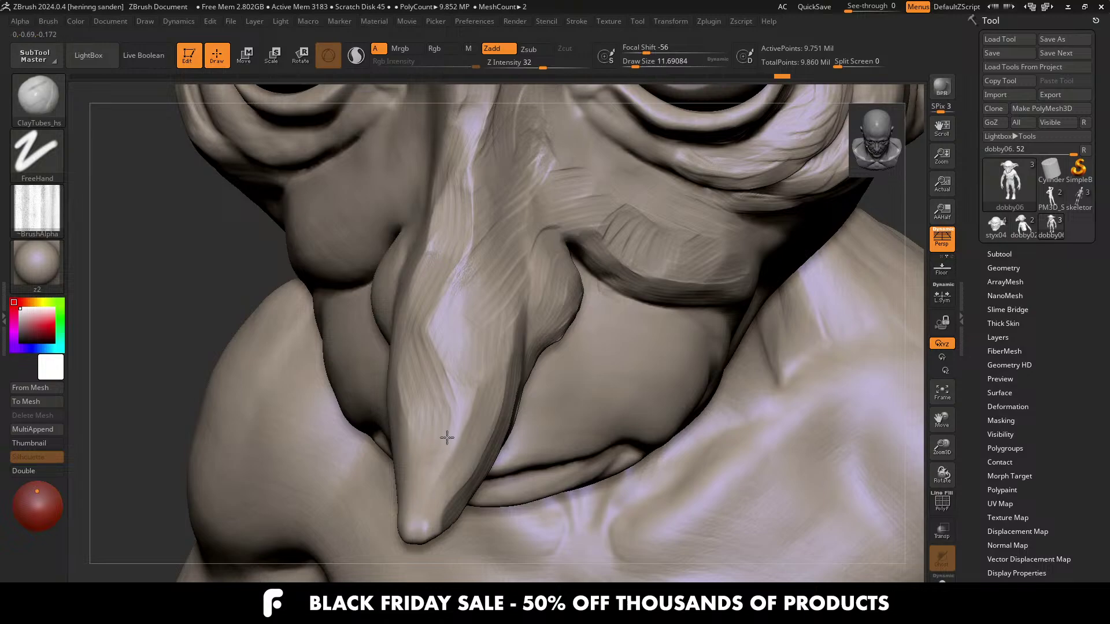
Step: Set the draw size to about 35 and lay clay strokes along the front ridge of the nose
key(s)
drag(447, 438, 452, 437)
alt+drag(457, 400, 456, 411)
alt+right_drag(456, 411, 437, 385)
key(s)
drag(438, 390, 443, 390)
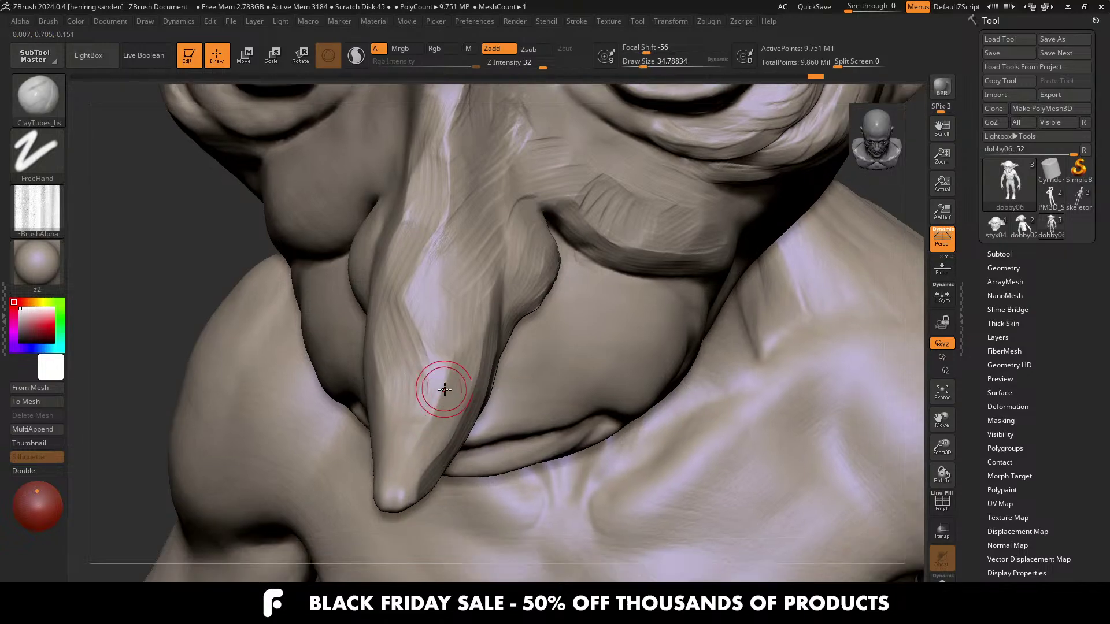
right_drag(443, 375, 451, 339)
drag(447, 331, 442, 370)
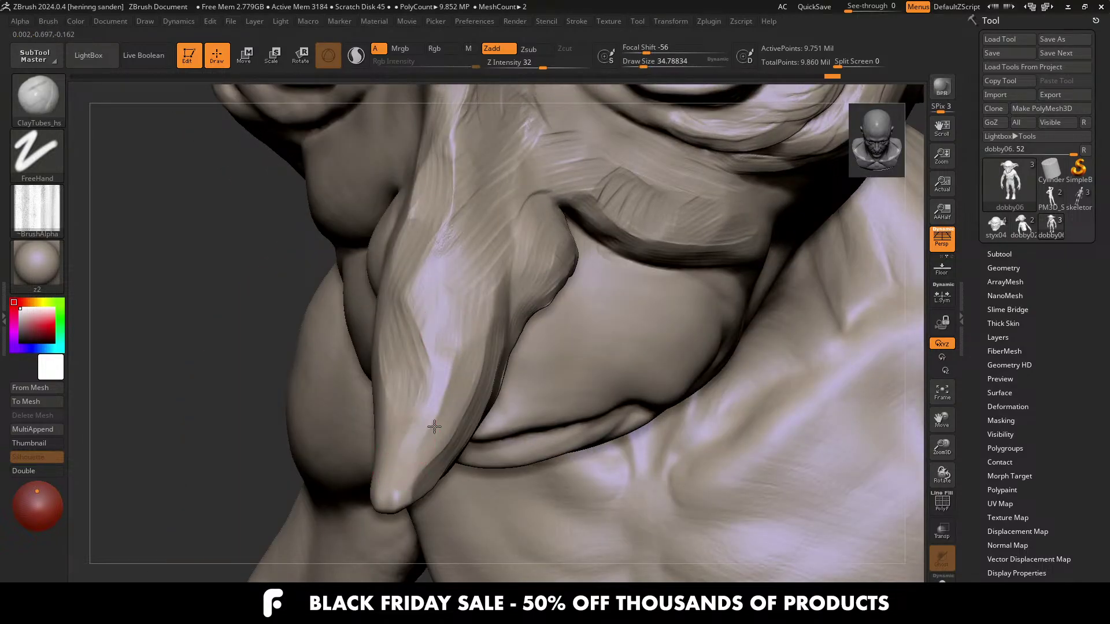
right_drag(434, 427, 406, 381)
drag(405, 233, 422, 250)
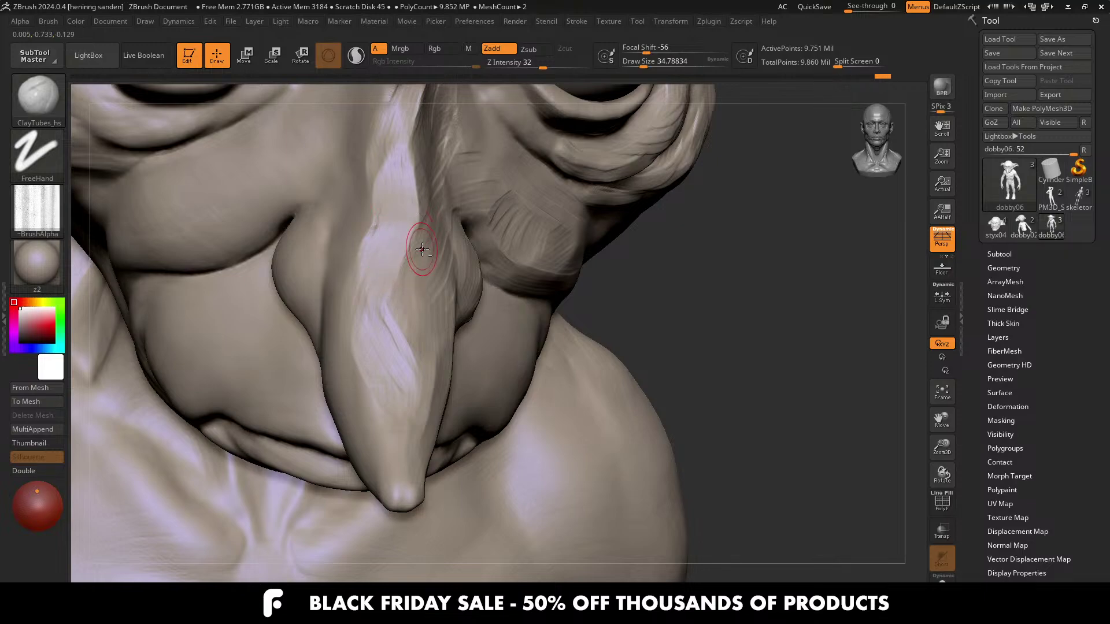
Step: Enlarge the draw size to about 41 and sculpt clay strokes on the side and upper bridge of the nose
mouse_move(394, 323)
right_down()
mouse_move(421, 322)
mouse_move(428, 300)
right_up()
key(])
drag(414, 282, 405, 270)
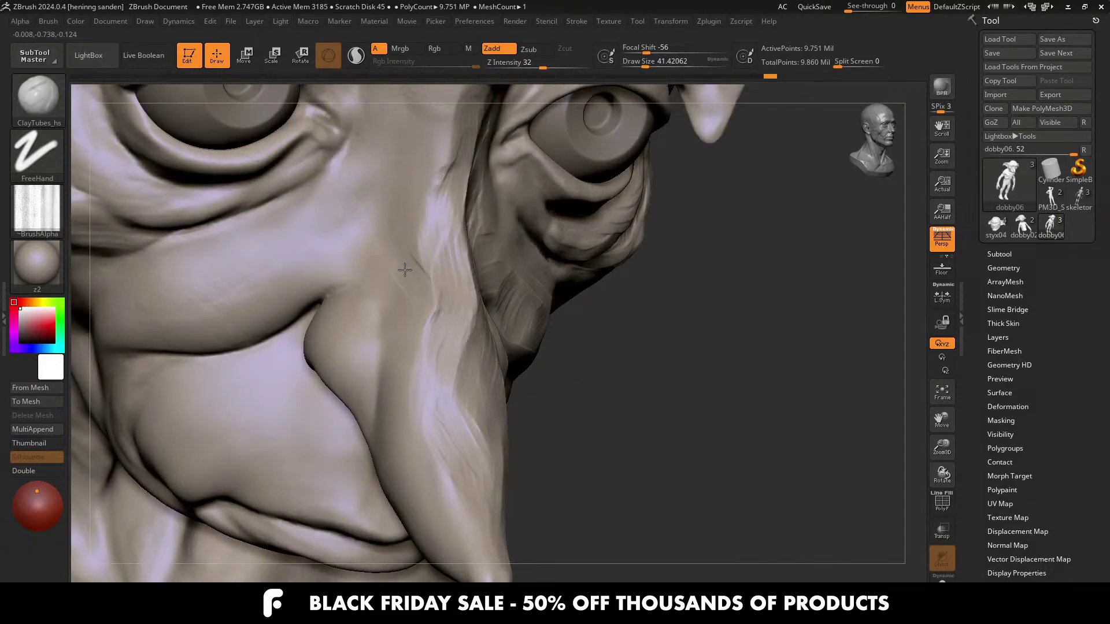
drag(414, 202, 408, 199)
mouse_move(409, 198)
right_down()
mouse_move(408, 253)
mouse_move(437, 200)
right_up()
drag(437, 200, 433, 223)
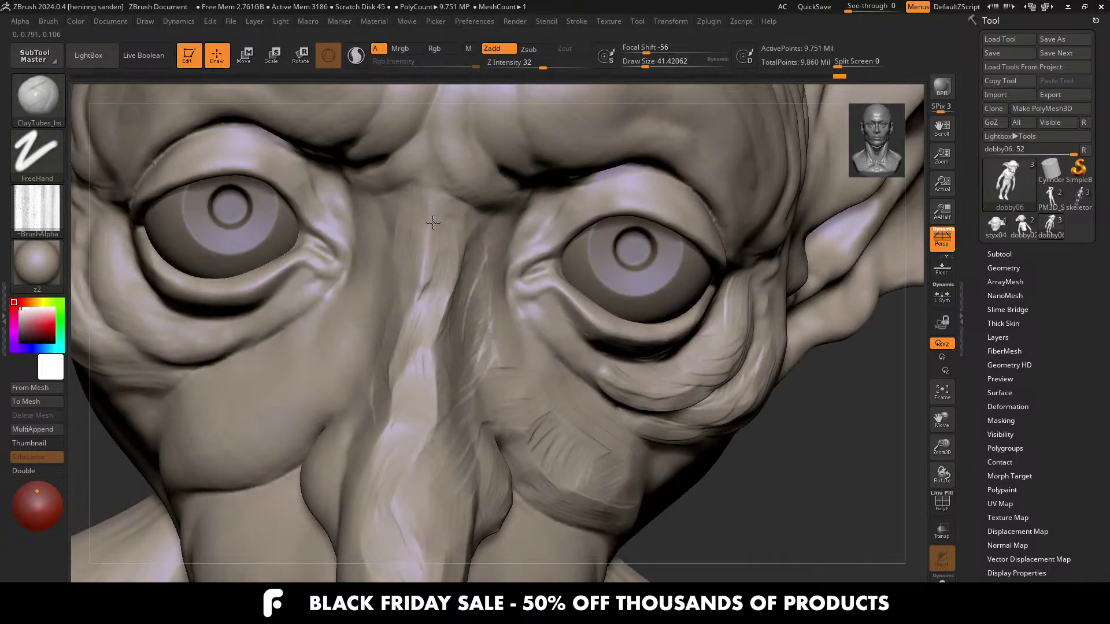
Step: Reduce the draw size to about 31 and sculpt clay strokes along the frown crease between the brows
right_drag(432, 263, 433, 315)
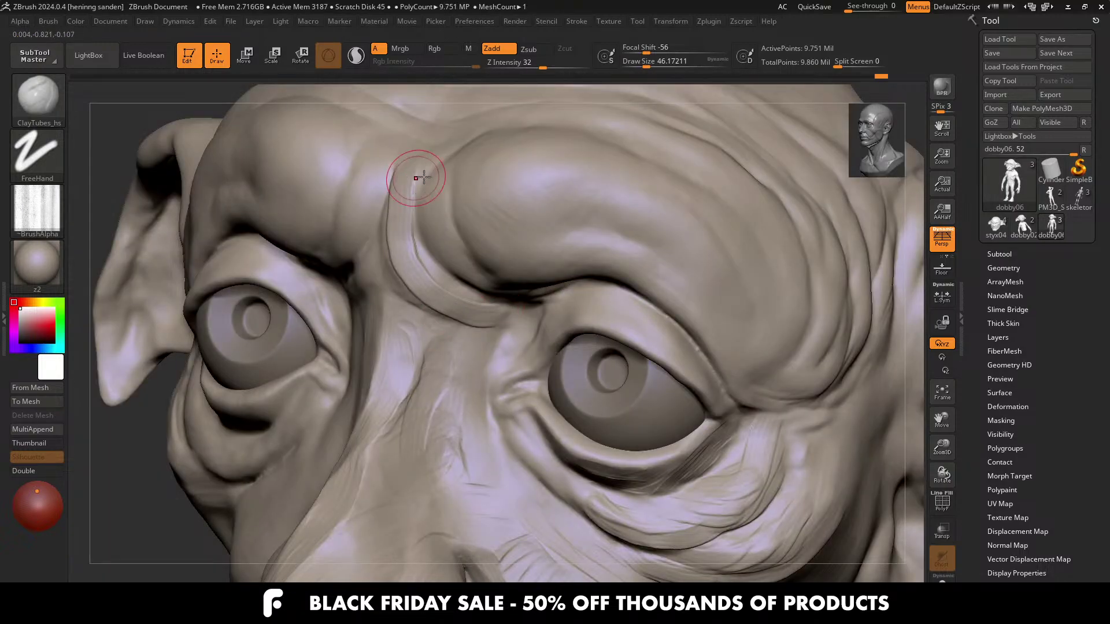
right_drag(423, 176, 434, 208)
key(bracketleft)
mouse_move(394, 223)
mouse_down()
mouse_move(383, 258)
mouse_move(440, 312)
mouse_up()
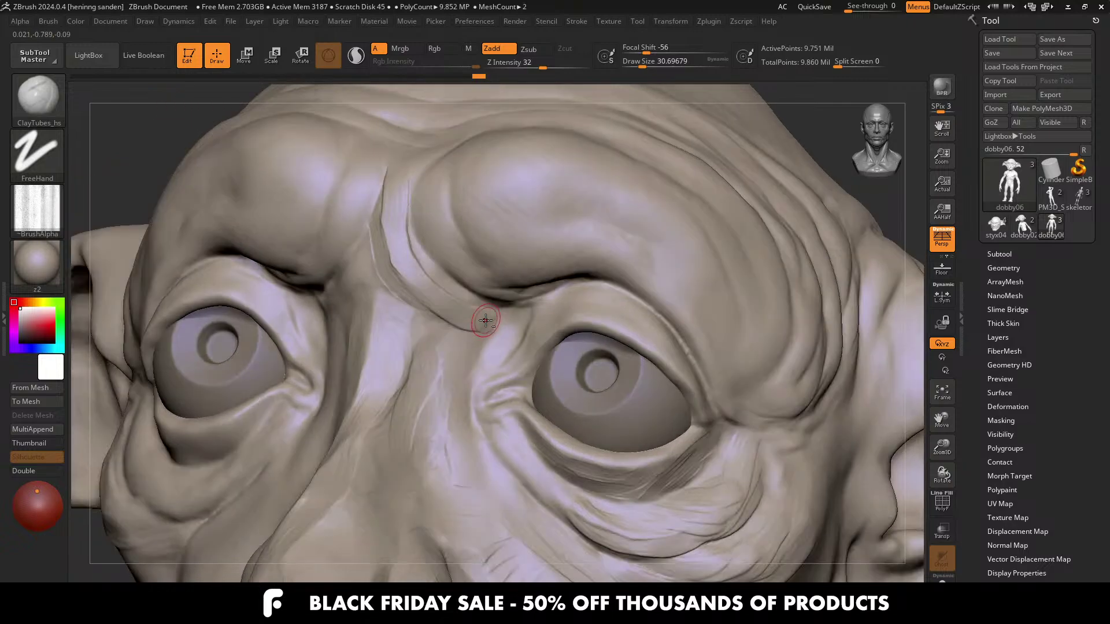
Step: Sculpt clay strokes along the underside of the opposite brow with a draw size of about 56, and check the whole head
right_drag(418, 278, 347, 216)
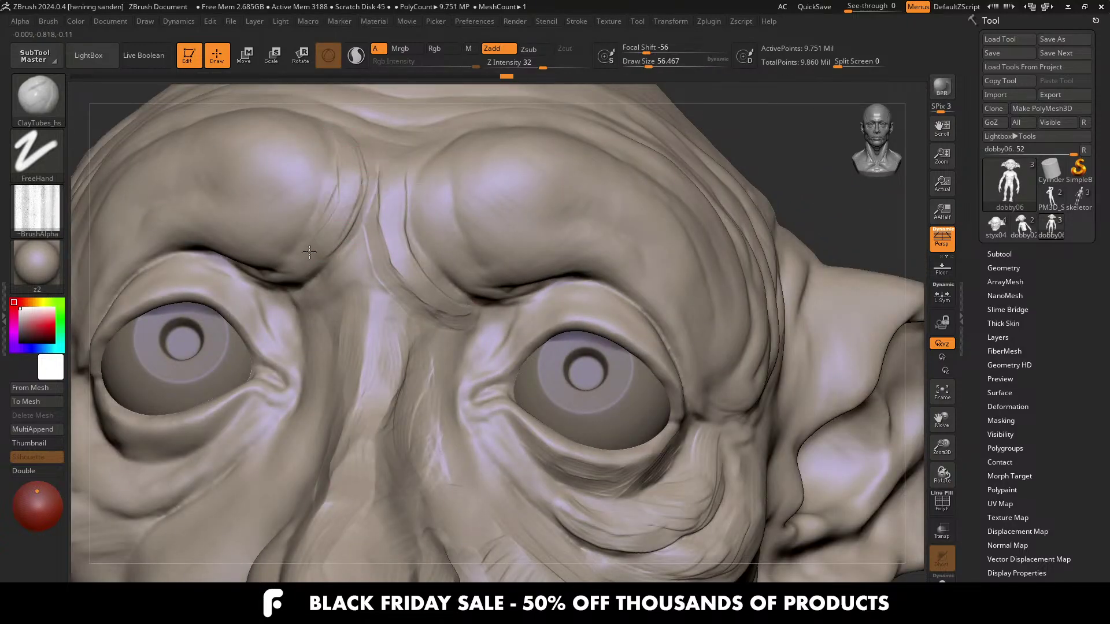
right_drag(345, 190, 345, 244)
mouse_move(346, 244)
mouse_down()
mouse_move(342, 218)
mouse_move(322, 215)
mouse_move(255, 290)
mouse_up()
mouse_move(254, 290)
right_down()
mouse_move(292, 263)
mouse_move(342, 260)
right_up()
mouse_move(318, 270)
alt+mouse_down()
mouse_move(258, 257)
mouse_move(186, 272)
mouse_move(317, 262)
mouse_move(305, 258)
alt+mouse_up()
right_drag(305, 258, 341, 243)
key(s)
drag(341, 243, 228, 251)
ctrl+right_drag(160, 216, 160, 115)
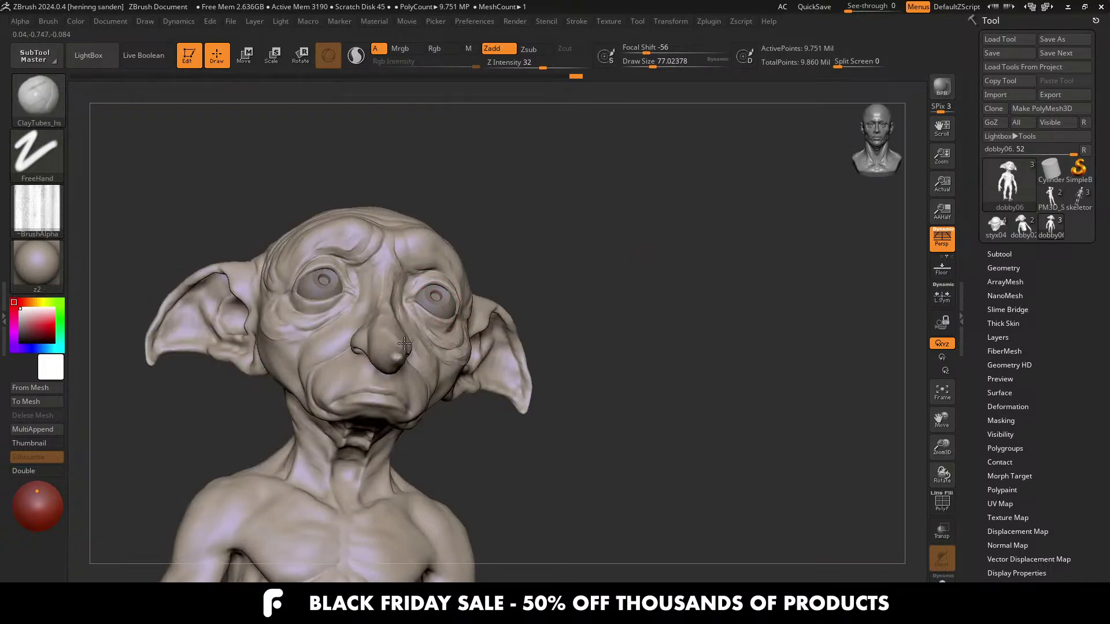
Step: Set the draw size to about 37 and refine the area between the brow and the inner eye corner
mouse_move(474, 301)
right_down()
mouse_move(404, 289)
mouse_move(443, 381)
right_up()
key(s)
drag(444, 367, 427, 367)
right_drag(437, 347, 486, 305)
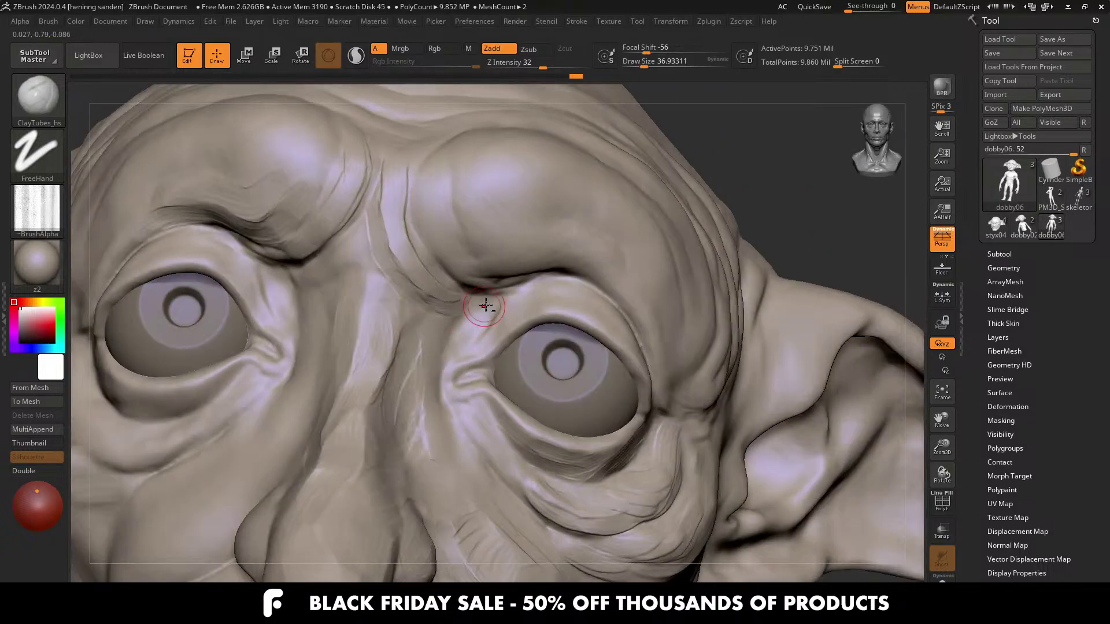
Step: Isolate the body mesh from the eyeballs and lay clay strokes along the upper eyelid with a draw size of about 68
mouse_move(621, 410)
right_down()
mouse_move(634, 359)
mouse_move(644, 440)
right_up()
key(s)
drag(645, 441, 654, 441)
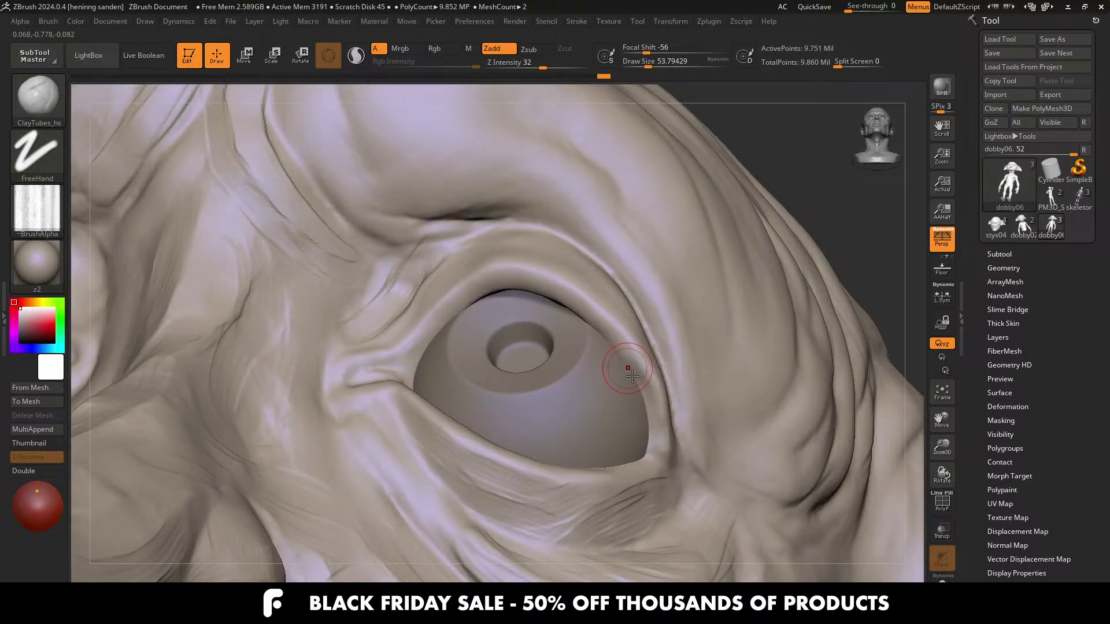
ctrl+shift+click(645, 403)
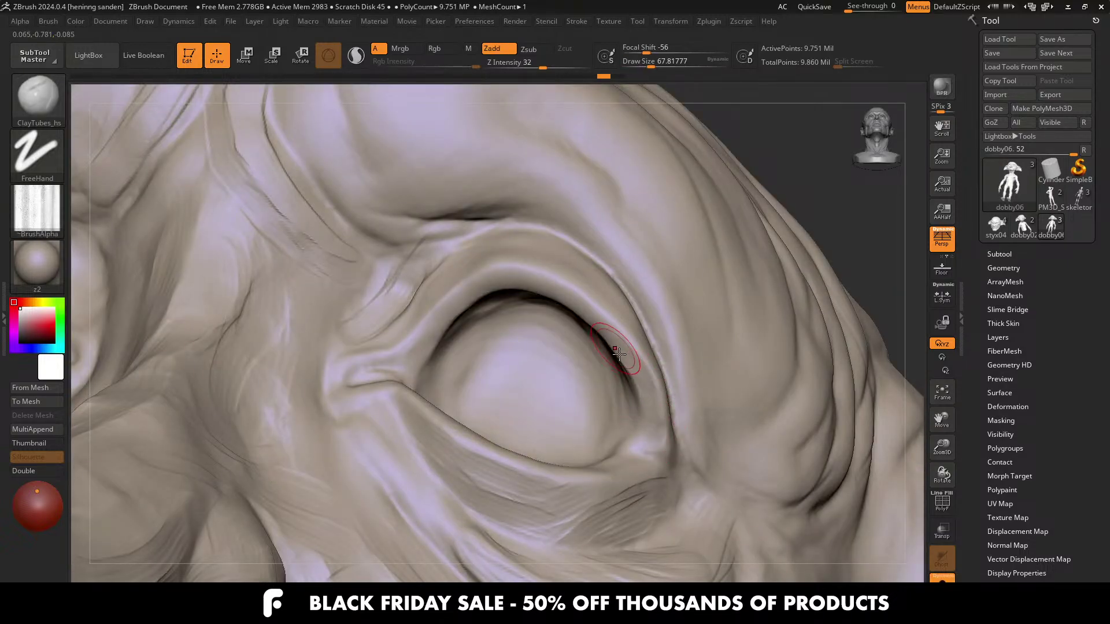
right_drag(617, 352, 629, 354)
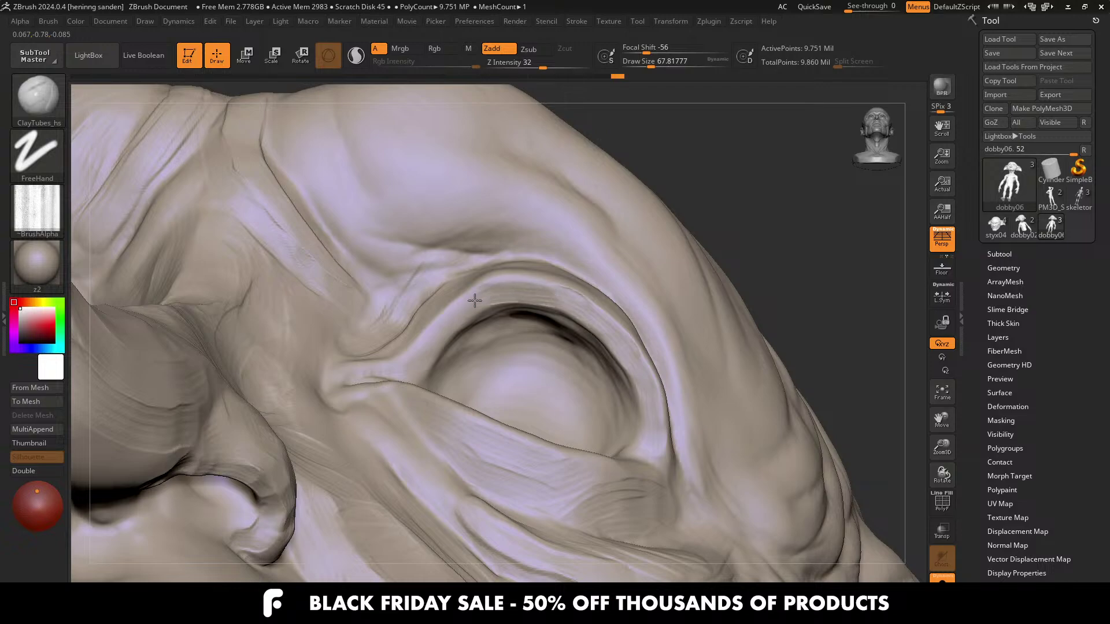
mouse_move(440, 374)
right_down()
mouse_move(370, 399)
mouse_move(381, 405)
right_up()
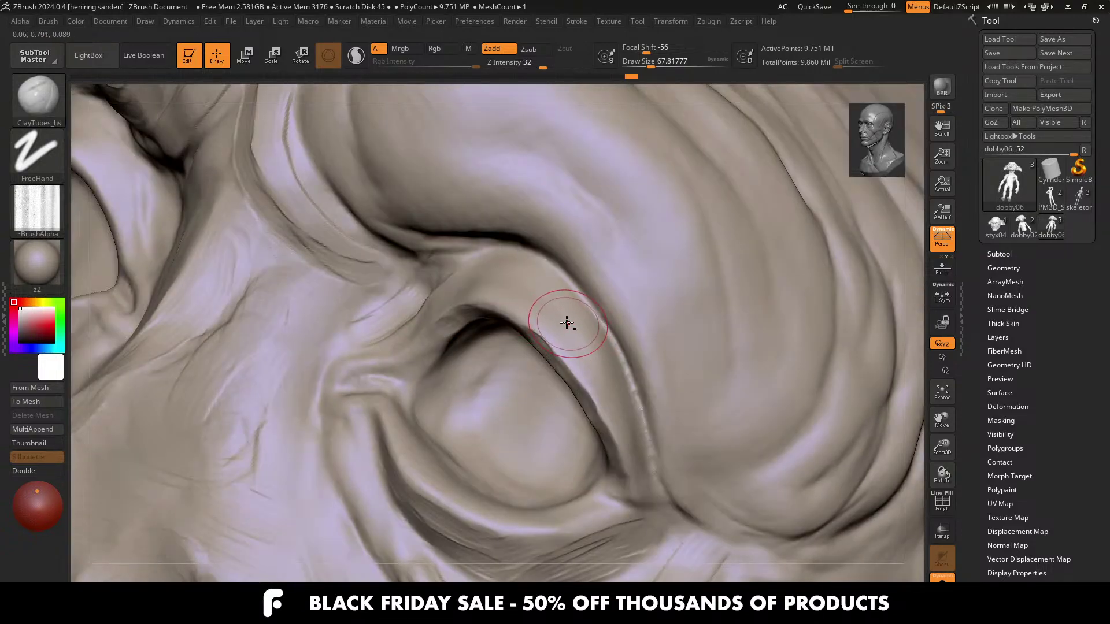
Step: Build up clay strokes across the upper eyelid fold with a draw size of about 68
drag(567, 321, 489, 301)
right_drag(508, 292, 536, 307)
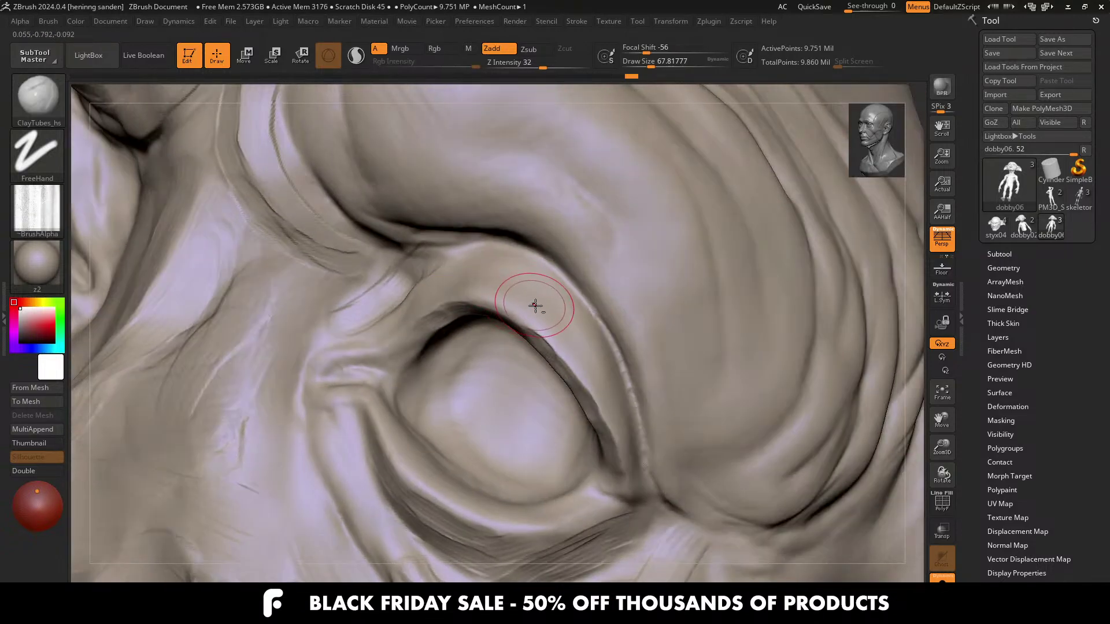
right_drag(608, 371, 569, 317)
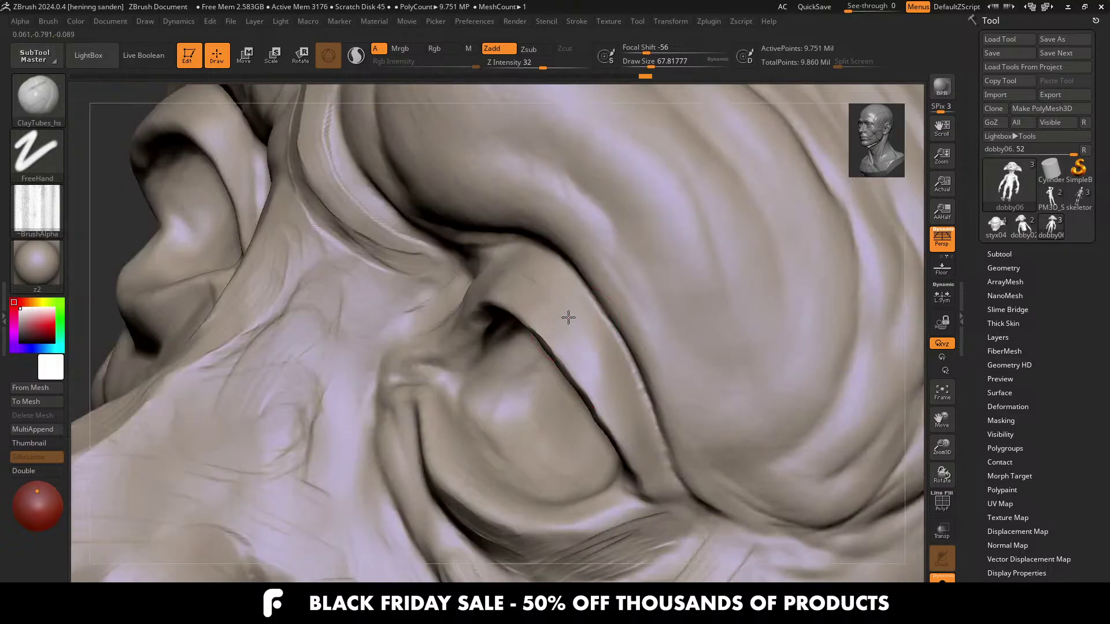
right_drag(513, 272, 550, 268)
Step: Reduce the draw size to about 56 and sculpt clay strokes around the inner eye corner and its adjoining folds
right_drag(440, 313, 422, 308)
key(s)
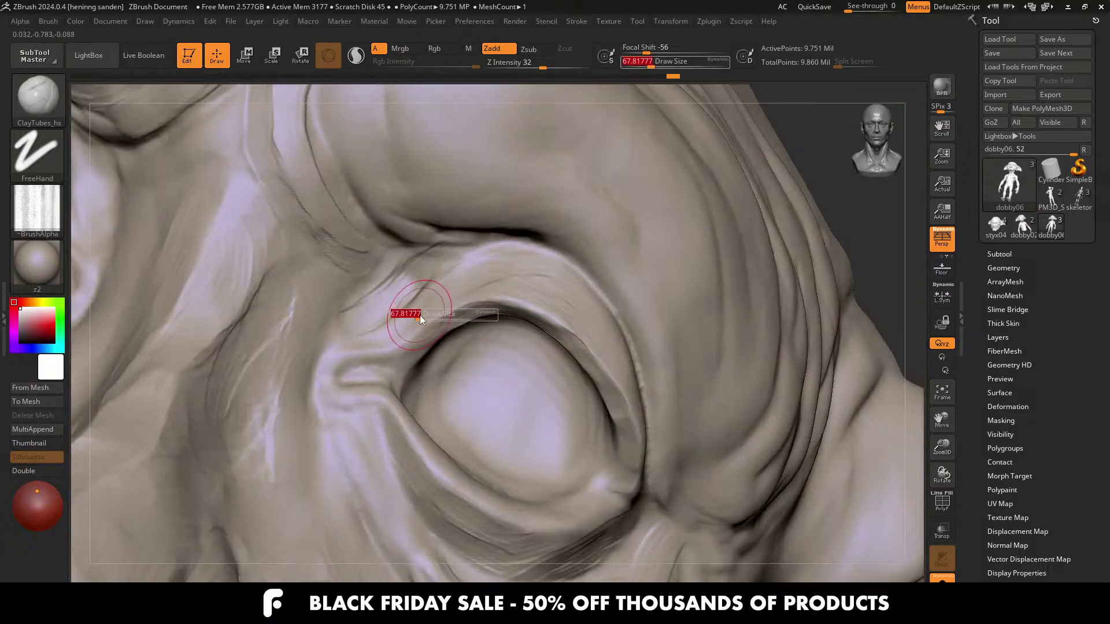
drag(422, 309, 405, 312)
right_drag(341, 421, 426, 367)
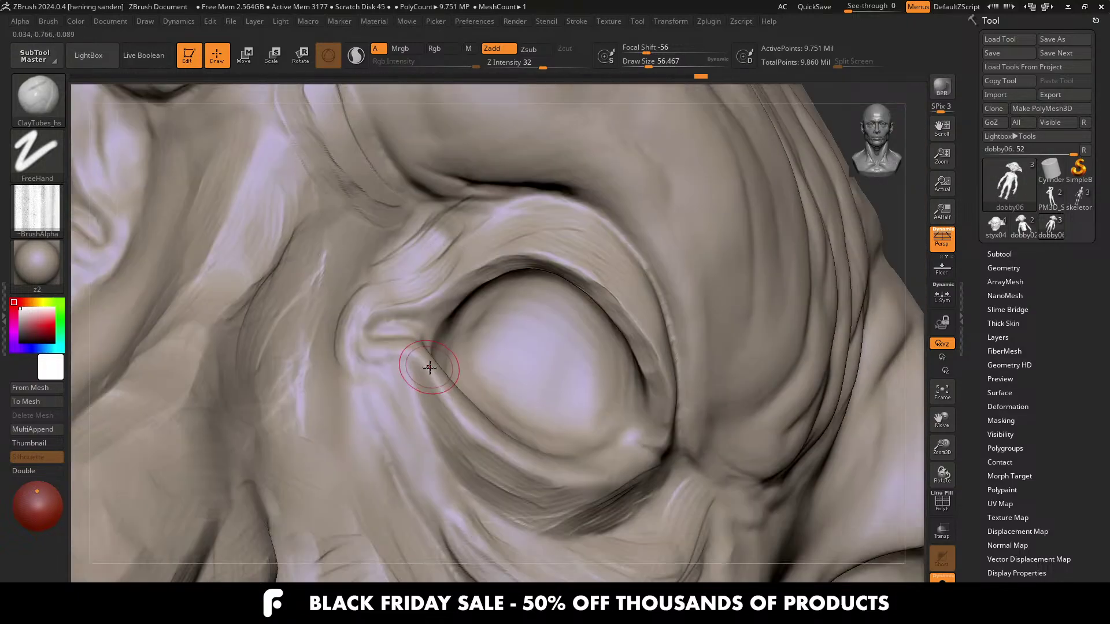
mouse_move(319, 292)
ctrl+right_down()
mouse_move(466, 359)
mouse_move(567, 347)
mouse_move(531, 350)
mouse_move(542, 361)
mouse_move(523, 348)
ctrl+right_up()
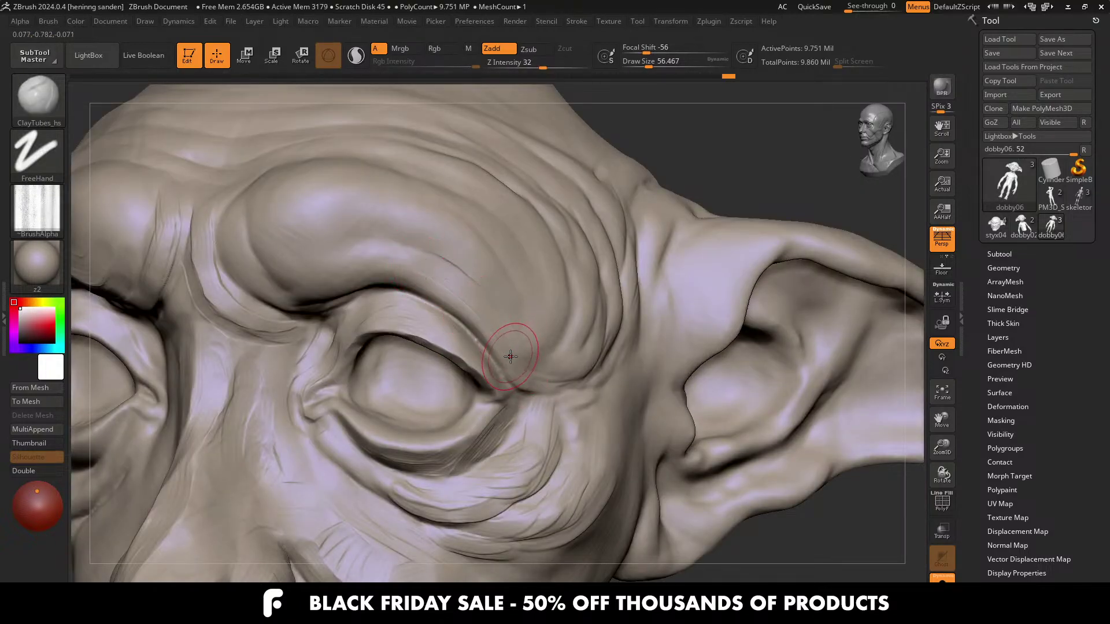
Step: Increase the draw size to about 87 and lay broad clay strokes over the lower inner part of the brow bulge
right_drag(443, 282, 409, 260)
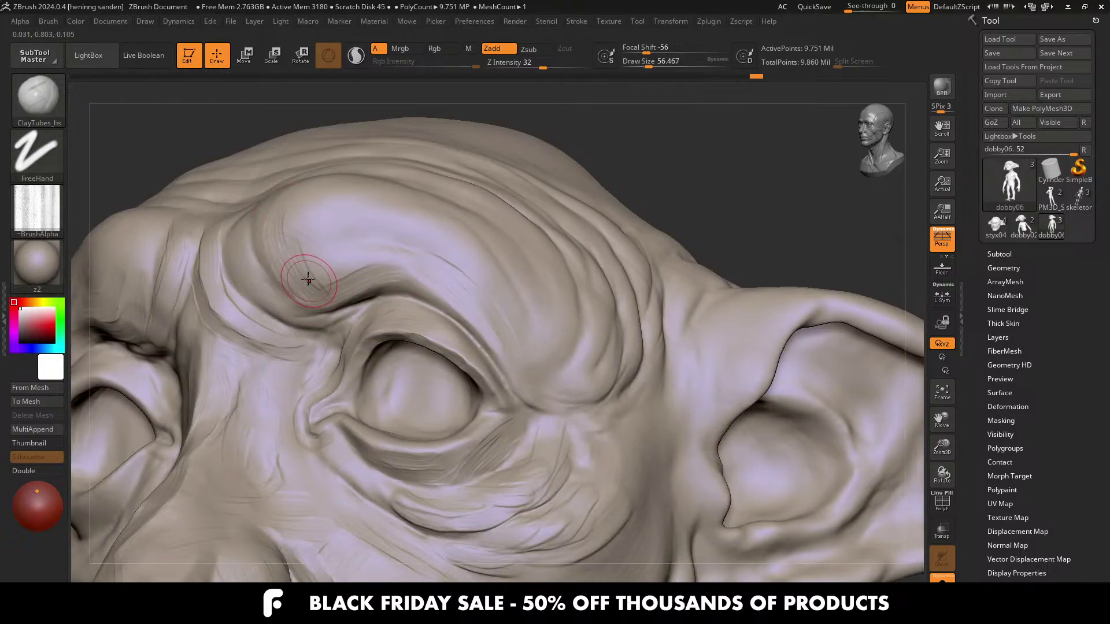
key(bracketright)
key(bracketright)
mouse_move(353, 255)
mouse_down()
mouse_move(329, 266)
mouse_move(285, 245)
mouse_move(349, 275)
mouse_up()
right_drag(348, 275, 357, 263)
drag(353, 260, 302, 255)
right_drag(261, 249, 304, 260)
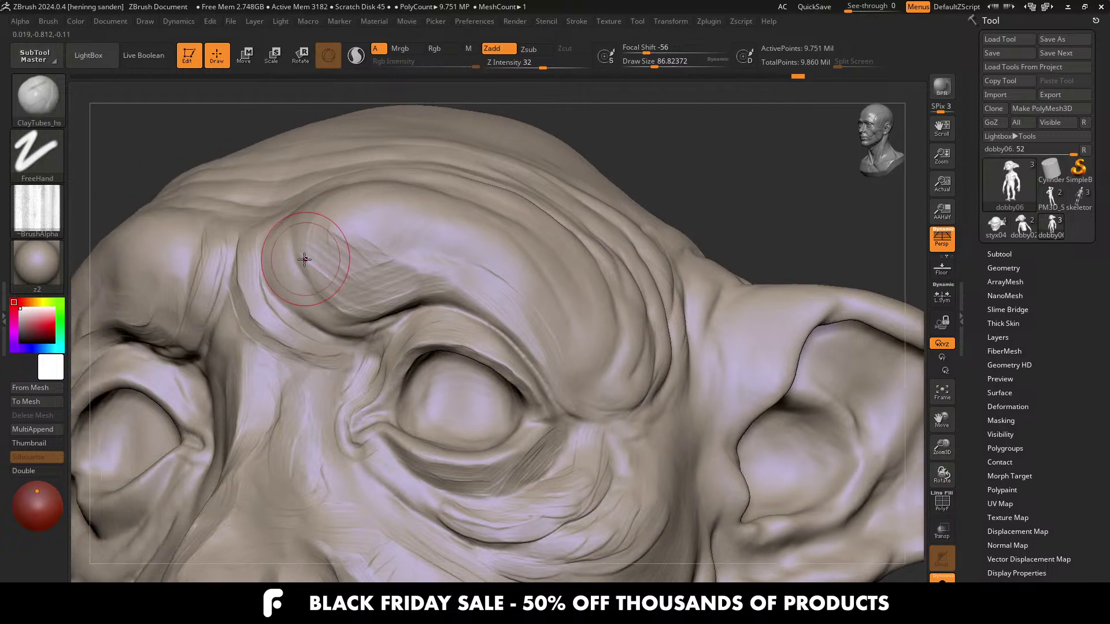
drag(304, 259, 324, 267)
Step: Add clay strokes to the brow's inner end at a draw size of about 68, and refine the neighbouring frown crease at about 33
right_drag(324, 267, 347, 190)
key(bracketleft)
drag(358, 188, 317, 203)
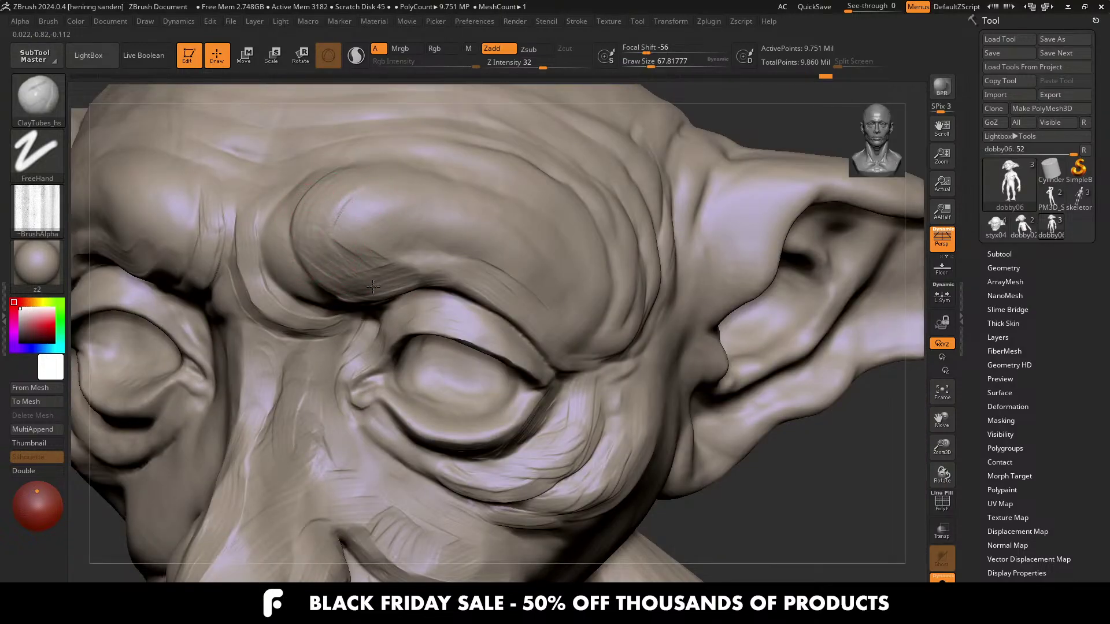
mouse_move(373, 286)
right_down()
mouse_move(359, 179)
mouse_move(323, 230)
mouse_move(364, 240)
mouse_move(372, 255)
right_up()
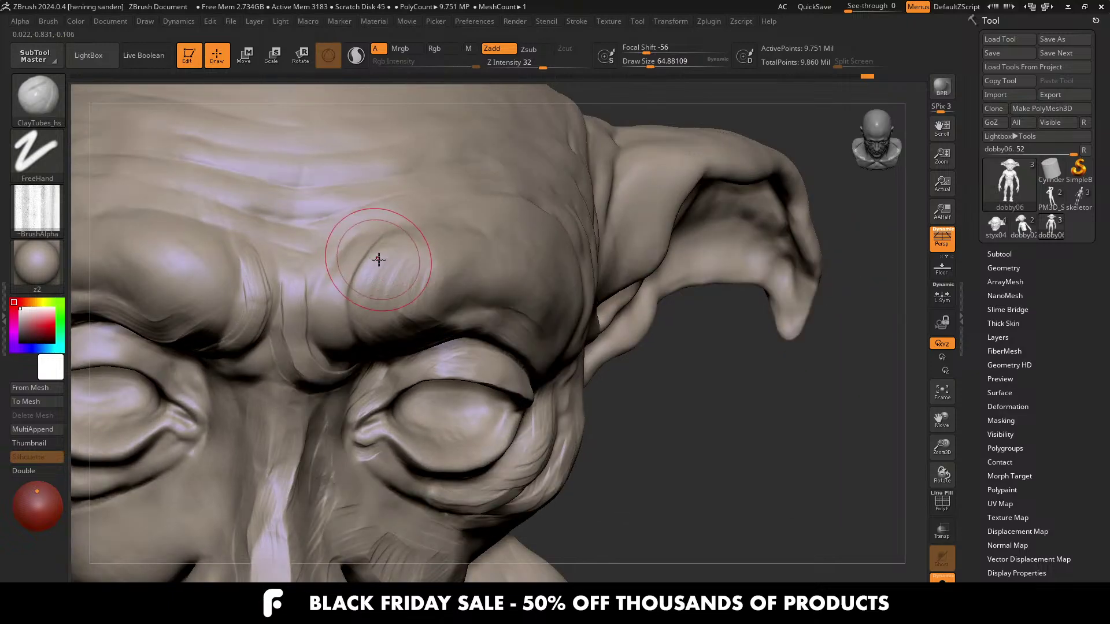
right_drag(334, 298, 345, 258)
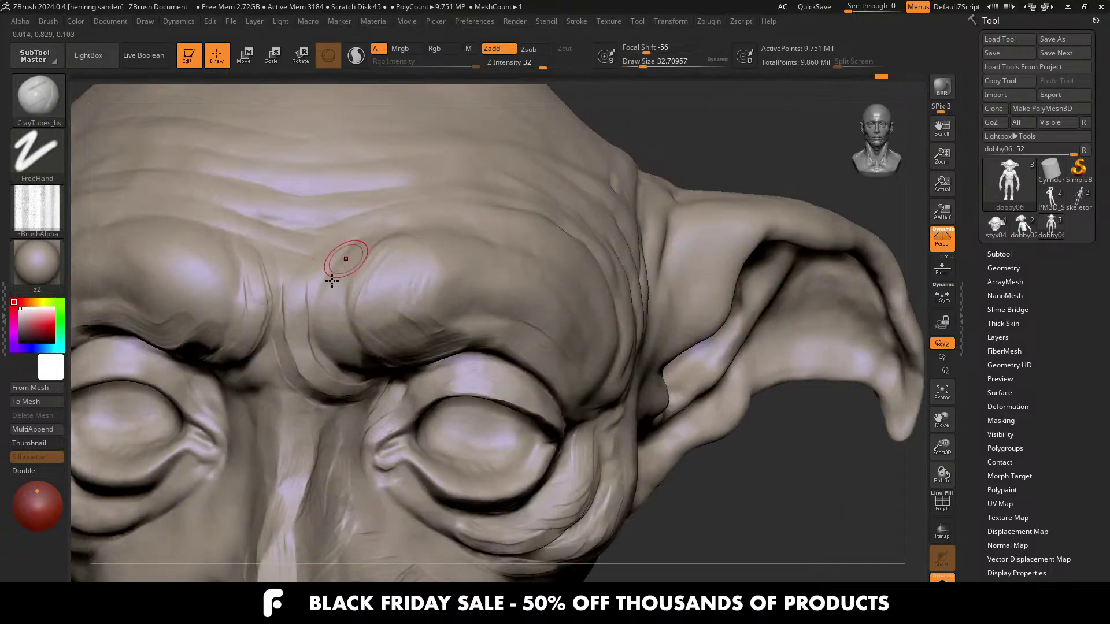
mouse_move(277, 330)
right_down()
mouse_move(322, 297)
mouse_move(300, 352)
mouse_move(269, 381)
right_up()
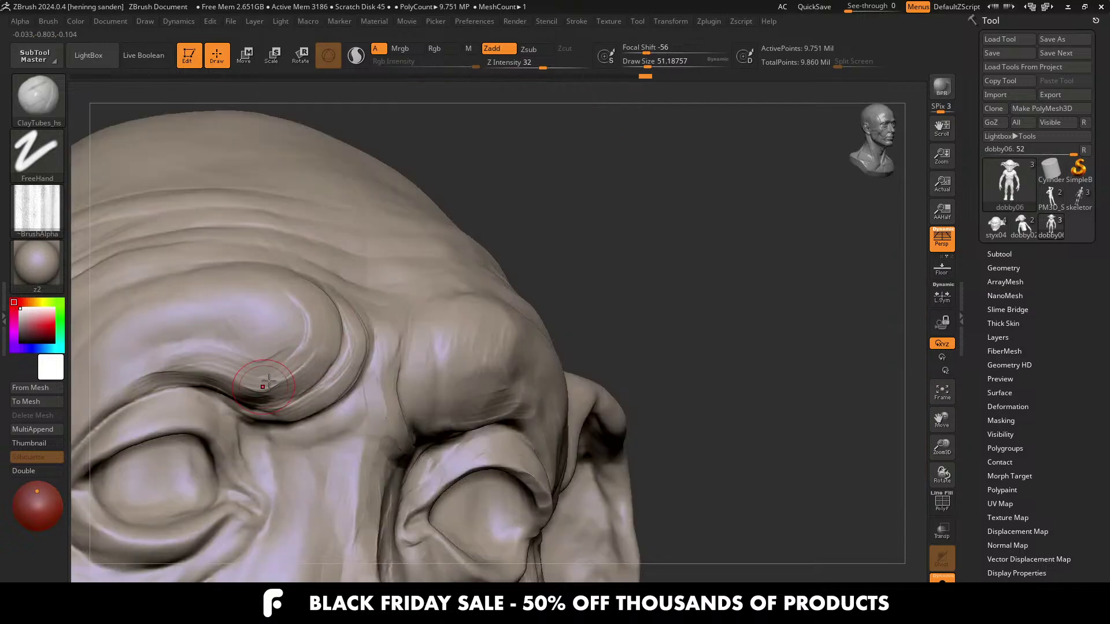
Step: Sculpt diagonal clay strokes across the inner bulge of the opposite brow with draw sizes of about 51 to 77
drag(262, 388, 268, 388)
drag(231, 298, 277, 362)
right_drag(285, 324, 245, 292)
drag(240, 283, 268, 307)
drag(231, 264, 271, 302)
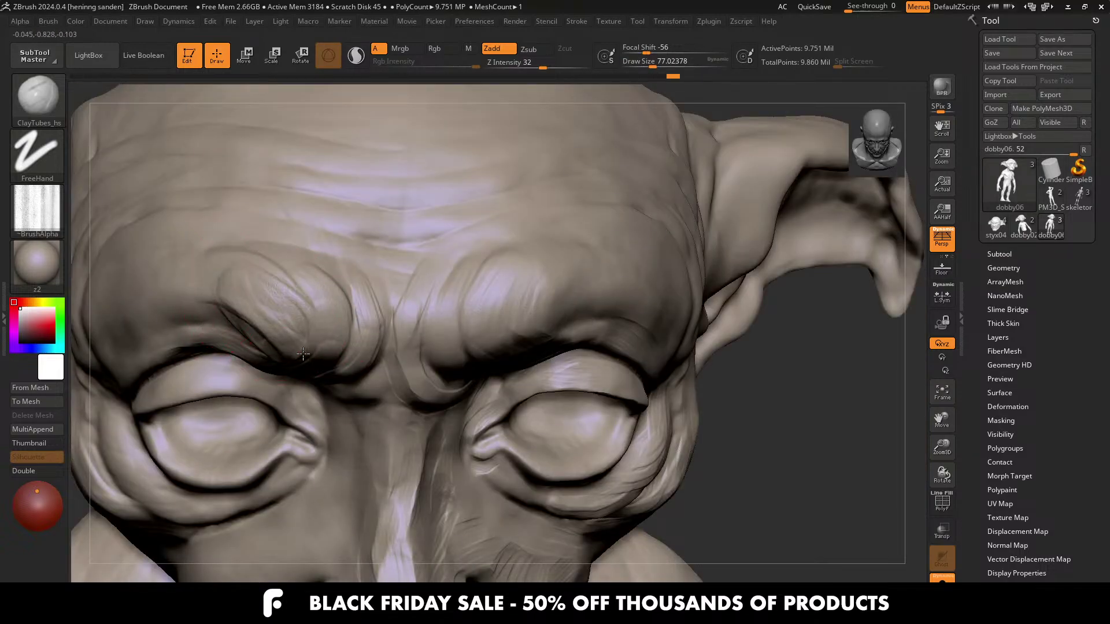
mouse_move(327, 278)
right_down()
mouse_move(353, 263)
mouse_move(454, 374)
mouse_move(359, 306)
mouse_move(370, 424)
mouse_move(453, 321)
right_up()
Step: Lay clay strokes along the cheek's nasolabial fold at a draw size of about 54, and over the nose at about 74
mouse_move(455, 425)
ctrl+right_down()
mouse_move(538, 387)
mouse_move(488, 369)
ctrl+right_up()
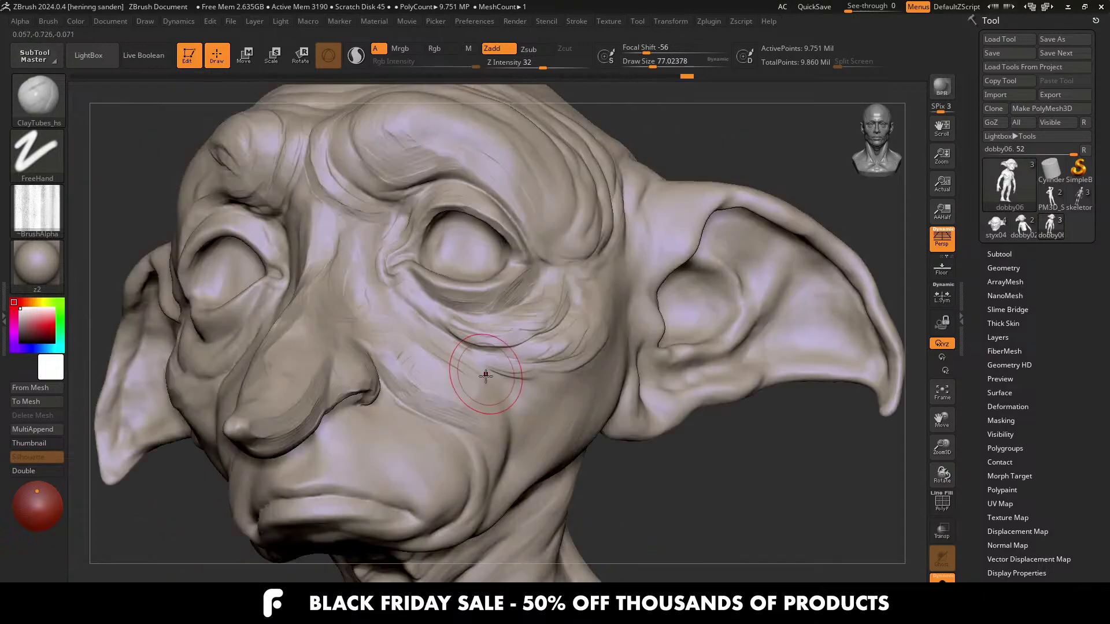
mouse_move(473, 408)
right_down()
mouse_move(489, 425)
mouse_move(483, 397)
right_up()
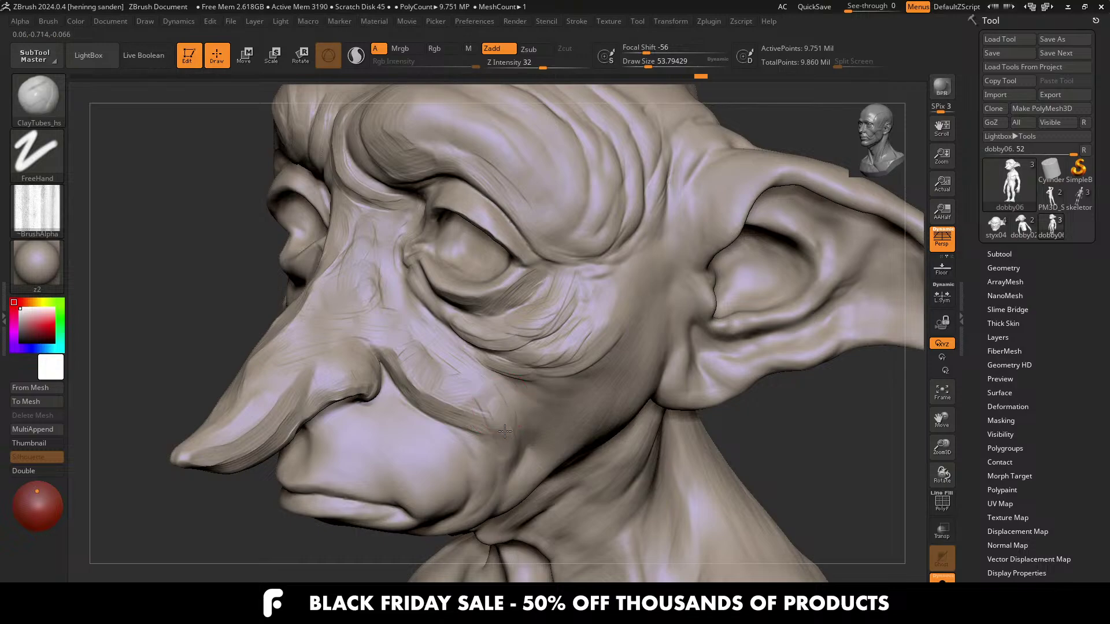
mouse_move(515, 416)
right_down()
mouse_move(485, 383)
mouse_move(372, 330)
mouse_move(364, 428)
mouse_move(346, 412)
right_up()
mouse_move(346, 413)
mouse_down()
mouse_move(290, 413)
mouse_move(288, 399)
mouse_up()
right_drag(292, 373, 292, 307)
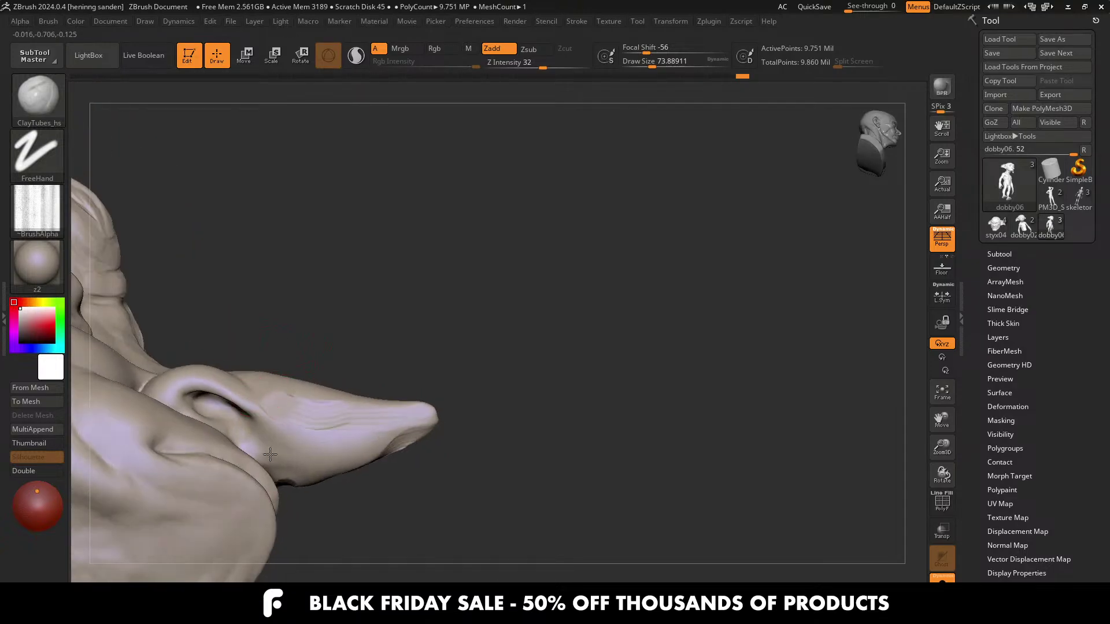
ctrl+right_drag(278, 347, 263, 428)
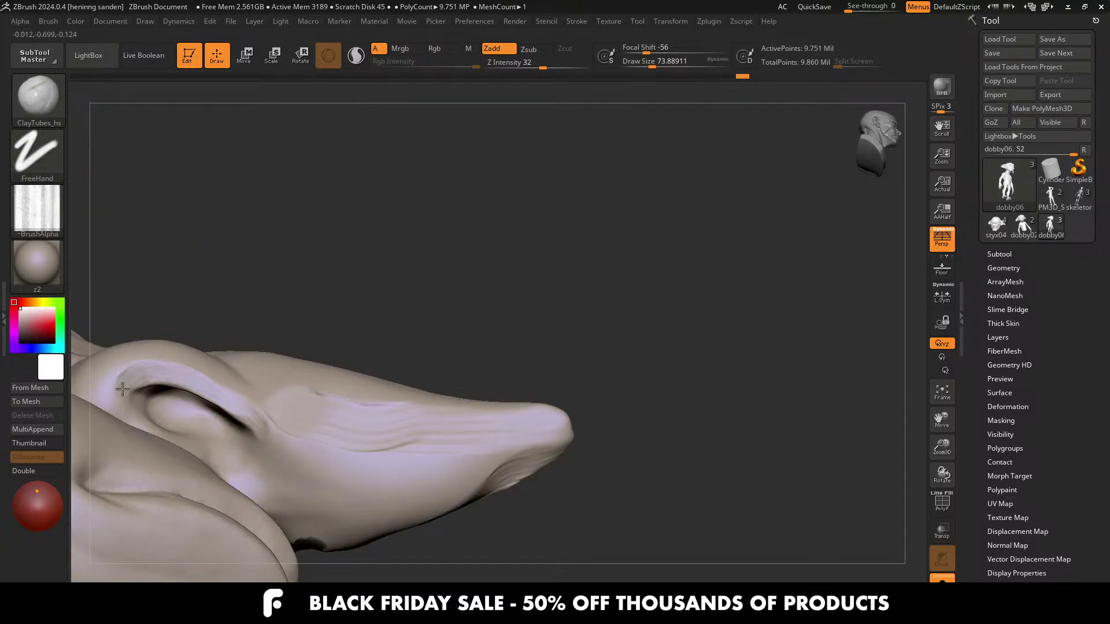
mouse_move(123, 388)
right_down()
mouse_move(245, 309)
mouse_move(390, 366)
mouse_move(662, 347)
right_up()
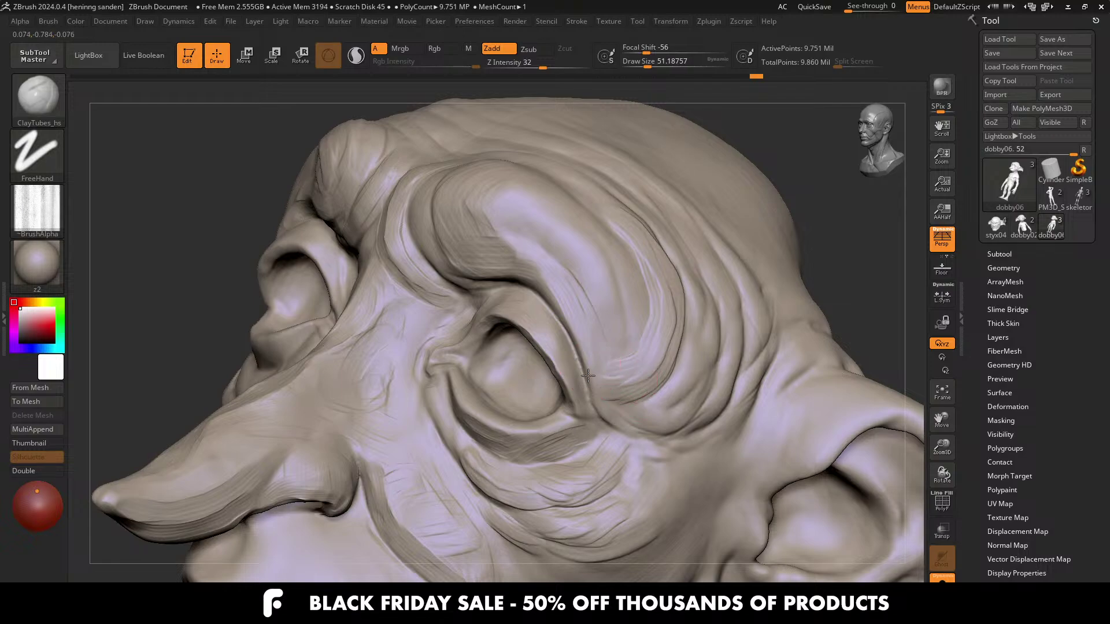
Step: Sculpt clay strokes around the outer end of the brow bulge and its surrounding folds with a draw size of about 54
drag(588, 376, 624, 403)
drag(696, 355, 688, 382)
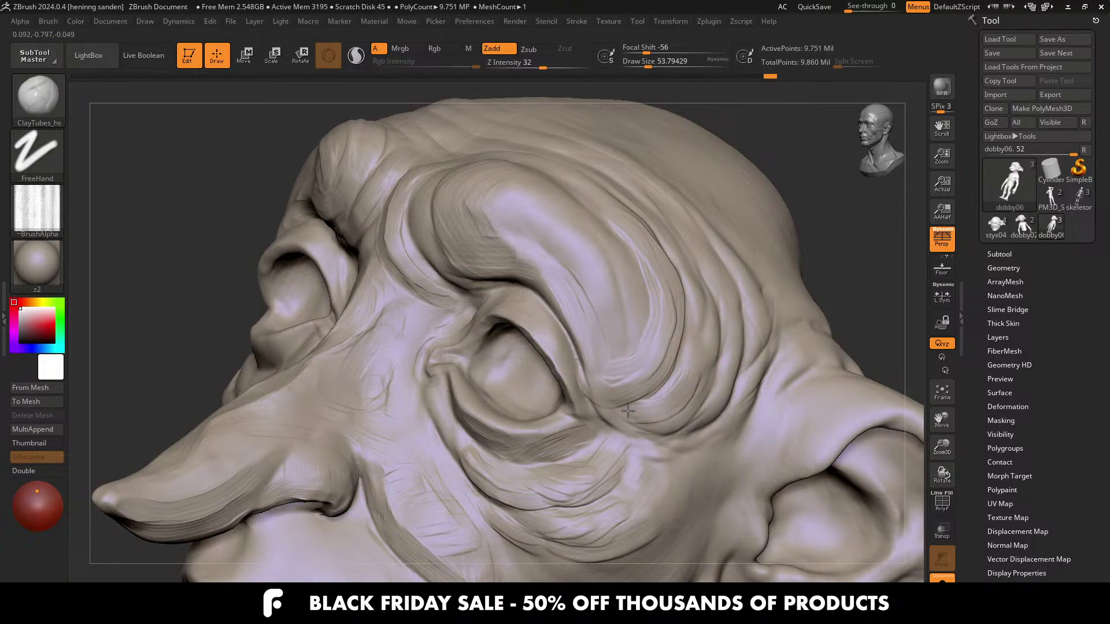
mouse_move(628, 411)
mouse_down()
mouse_move(616, 405)
mouse_move(662, 398)
mouse_up()
key(s)
alt+right_drag(600, 310, 607, 384)
mouse_move(573, 318)
mouse_down()
mouse_move(543, 283)
mouse_move(509, 273)
mouse_up()
right_drag(545, 300, 552, 309)
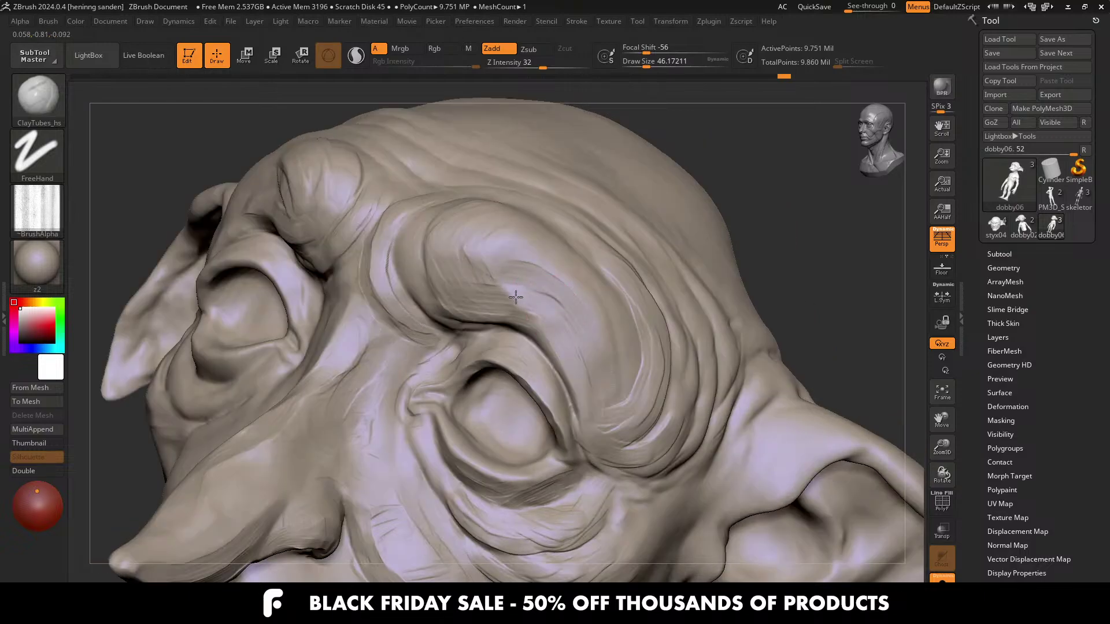
Step: Set the draw size to about 54 and fill the brow bulge's upper surface with clay strokes following its curve
key(s)
drag(504, 279, 452, 256)
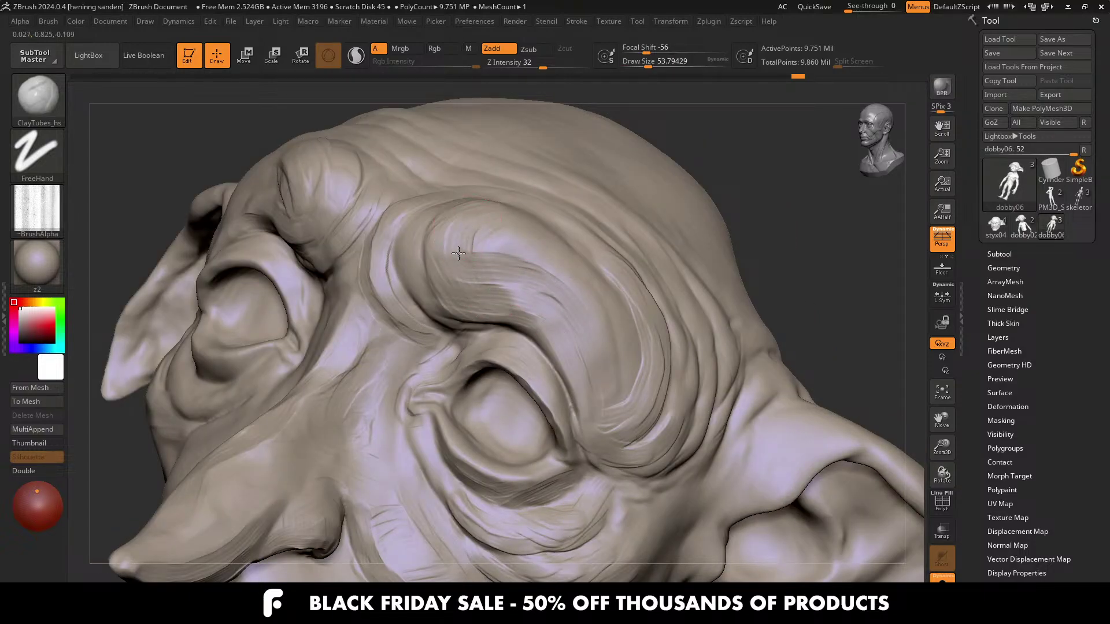
right_drag(515, 241, 609, 329)
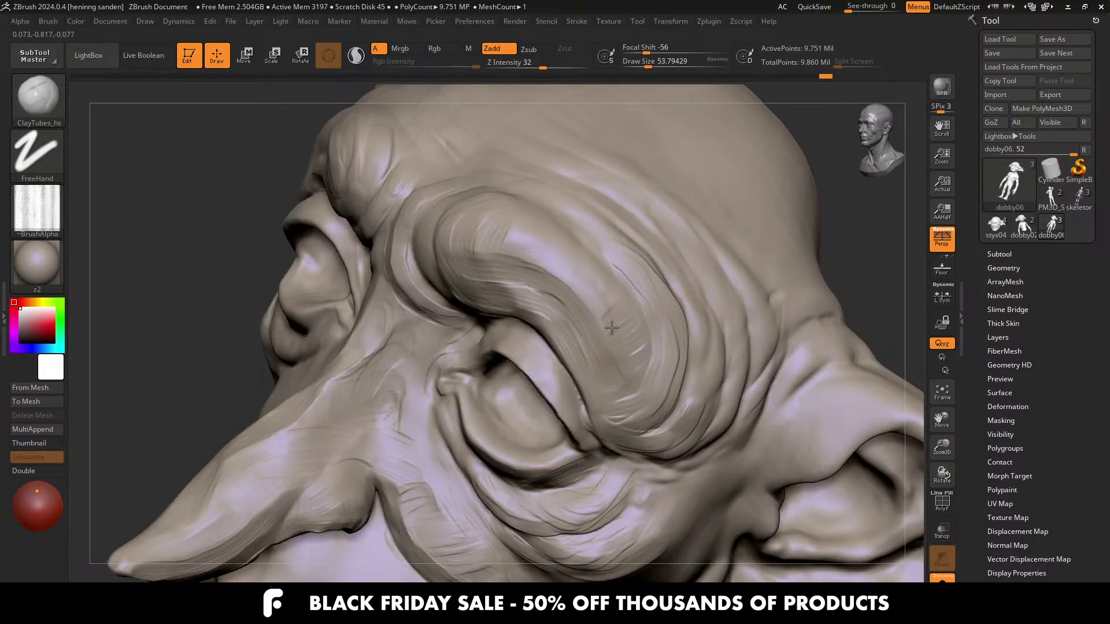
mouse_move(611, 328)
mouse_down()
mouse_move(594, 295)
mouse_move(621, 339)
mouse_up()
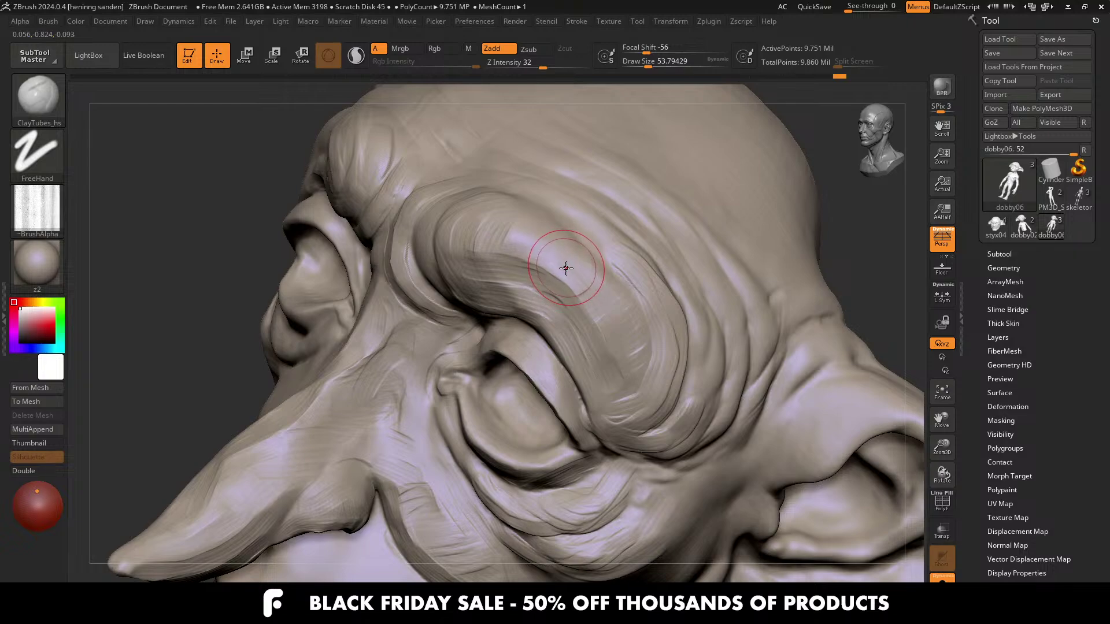
mouse_move(567, 267)
mouse_down()
mouse_move(628, 292)
mouse_move(610, 315)
mouse_move(620, 317)
mouse_up()
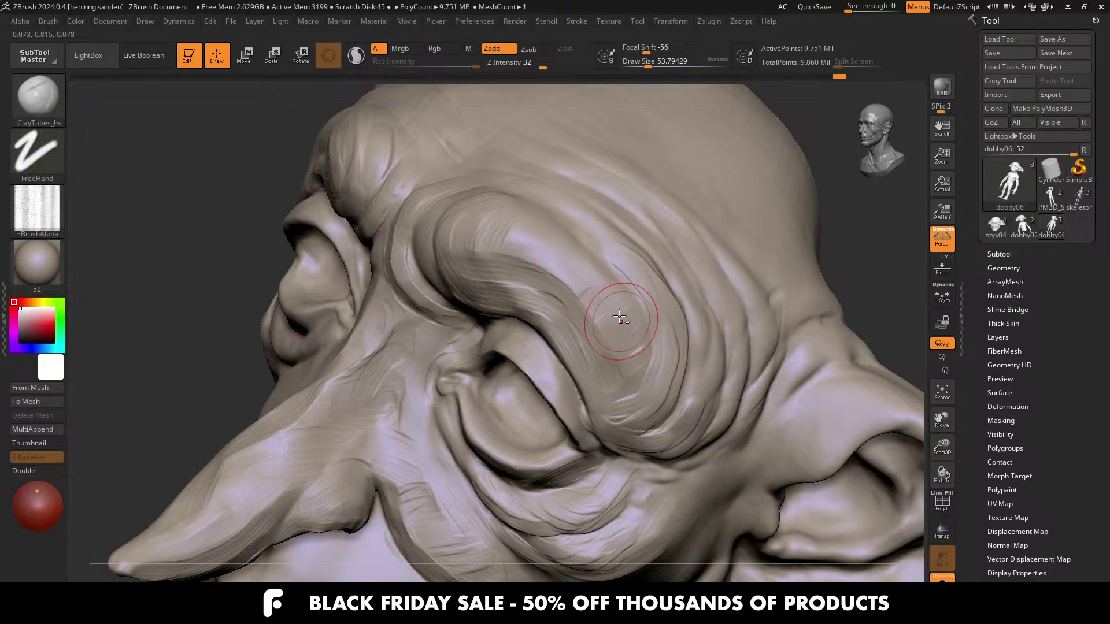
right_drag(536, 239, 561, 259)
drag(475, 224, 517, 236)
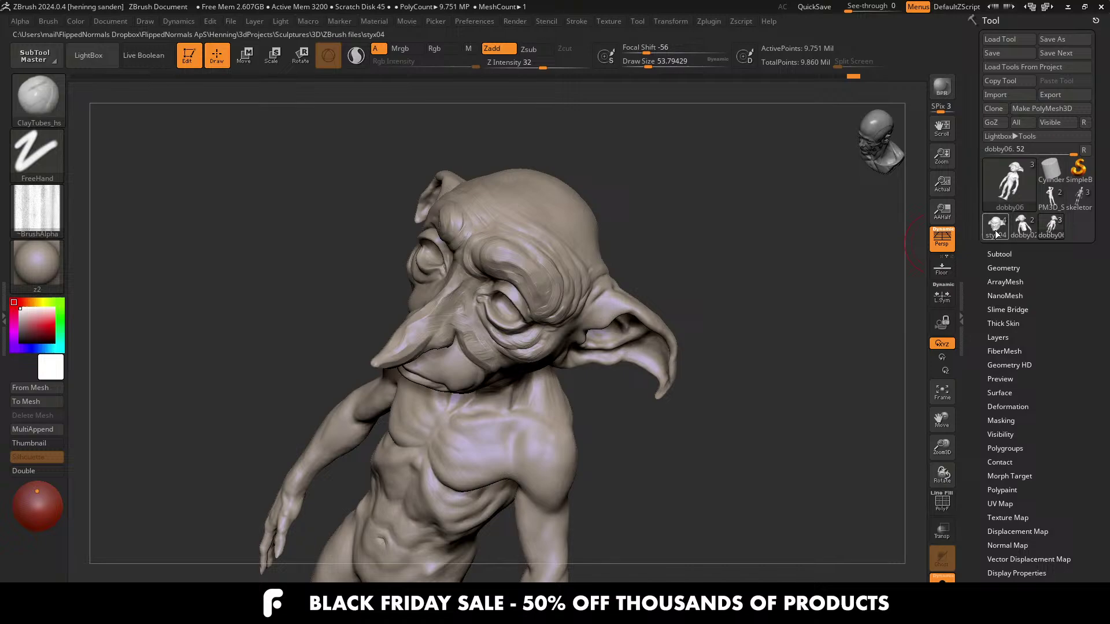
Step: Switch to the styx04 sculpt to examine its facial clay-stroke detail, and return to the dobby06 model
click(996, 227)
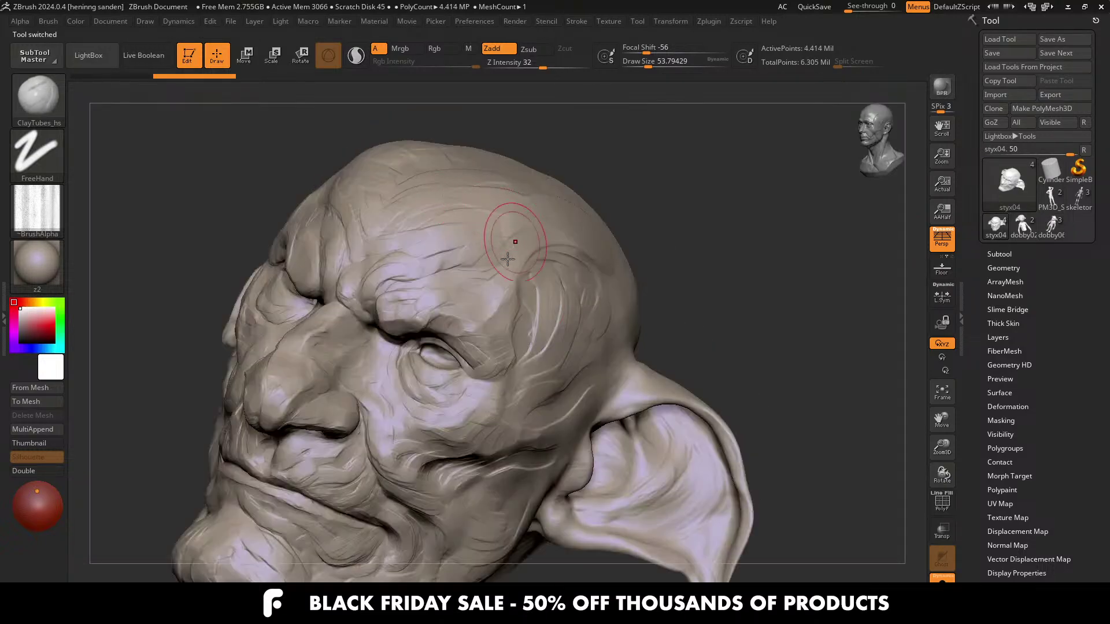
shift+right_drag(511, 306, 501, 303)
ctrl+right_drag(385, 354, 414, 270)
mouse_move(405, 440)
alt+right_down()
mouse_move(398, 304)
mouse_move(409, 290)
mouse_move(458, 332)
mouse_move(387, 283)
alt+right_up()
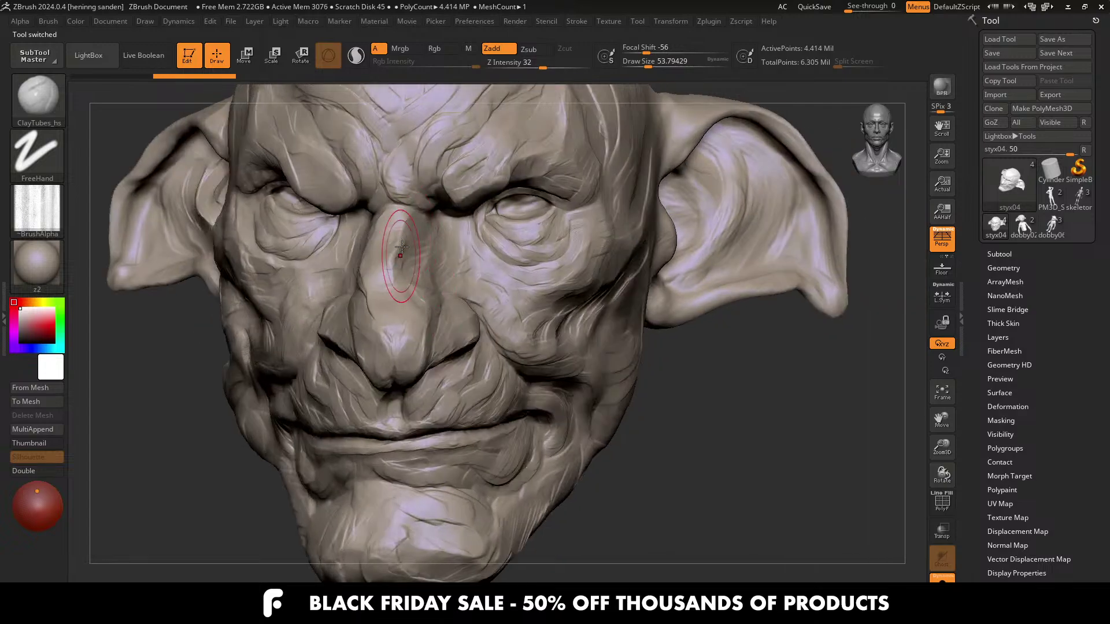
click(1051, 226)
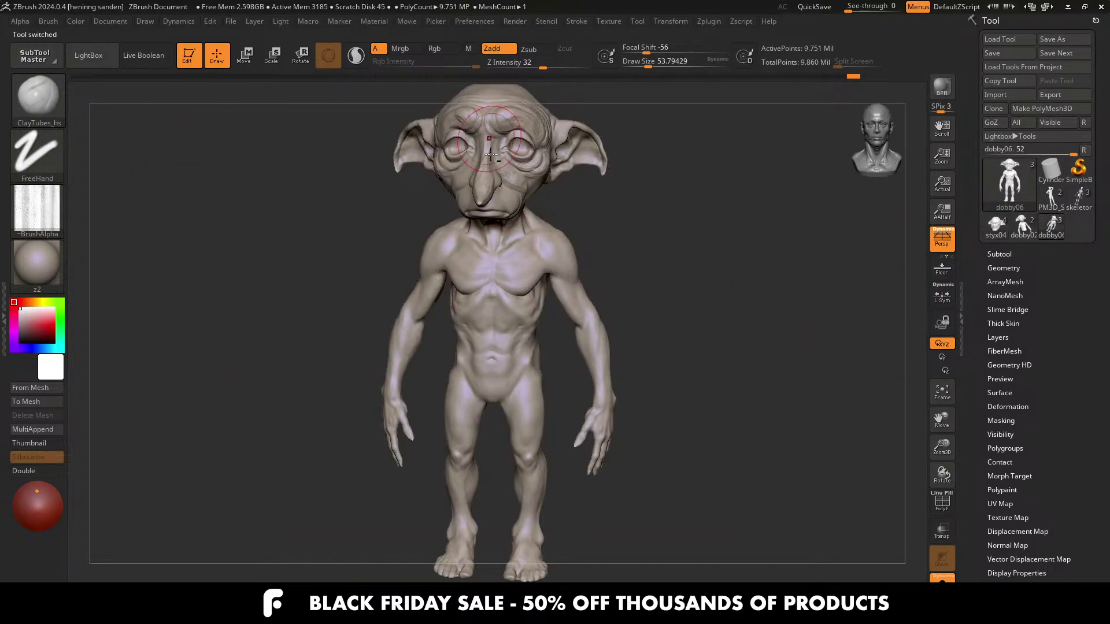
Step: Refine the side of the nose bridge with a draw size of about 39, undoing a stray stroke, and the inner brow crease at about 27
ctrl+right_drag(491, 151, 711, 370)
mouse_move(558, 260)
alt+right_down()
mouse_move(564, 322)
mouse_move(508, 290)
mouse_move(529, 291)
mouse_move(549, 269)
mouse_move(583, 275)
mouse_move(545, 293)
alt+right_up()
key(bracketleft)
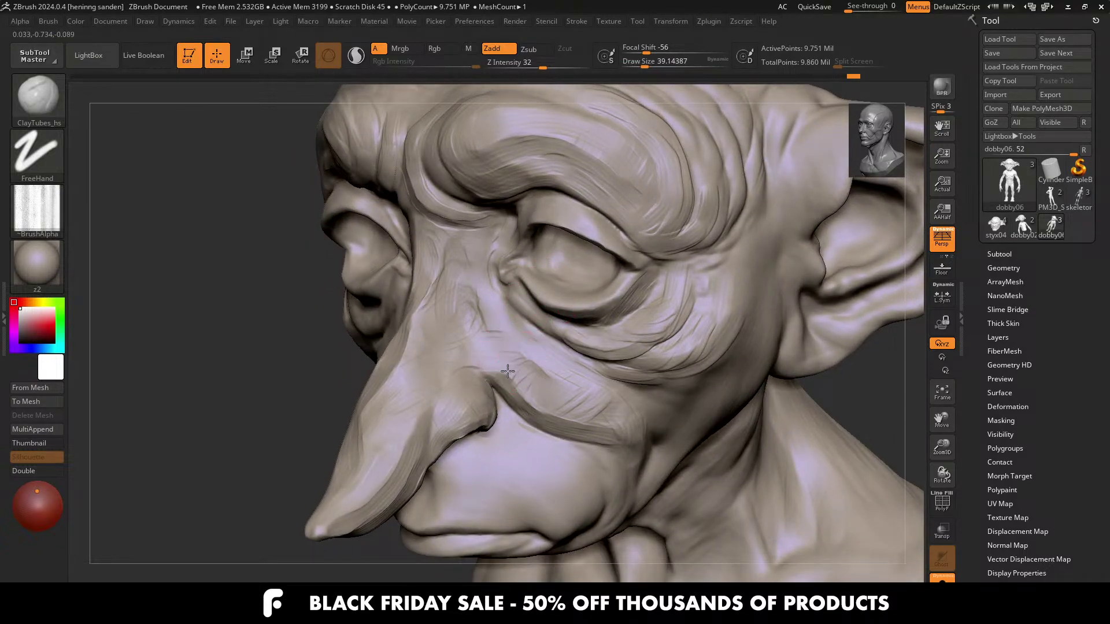
drag(505, 326, 479, 324)
key(ctrl+z)
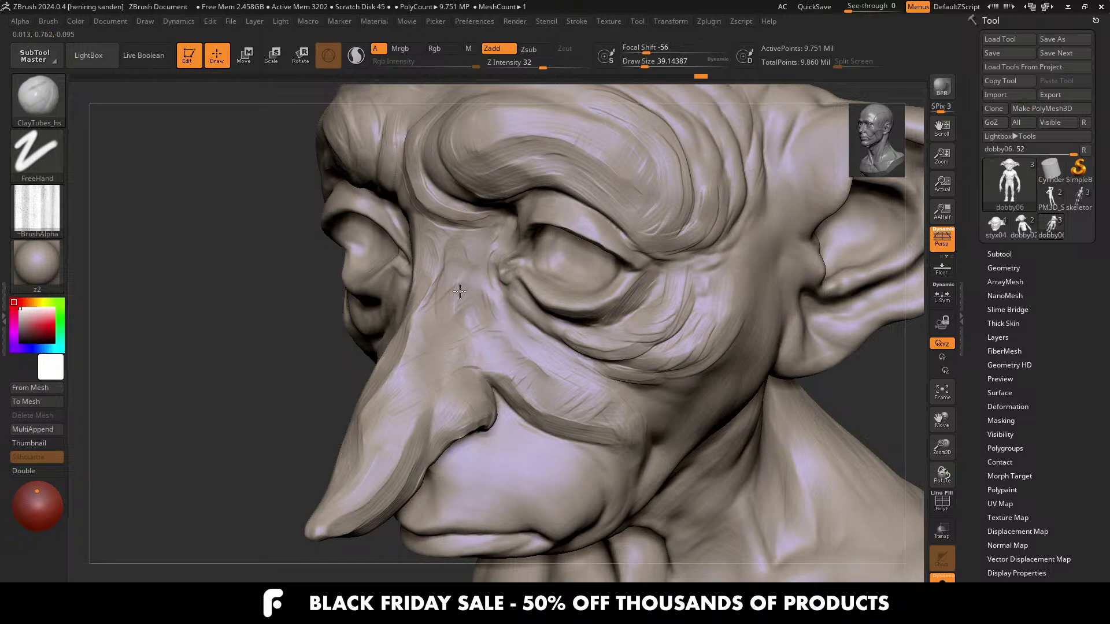
right_drag(473, 224, 485, 219)
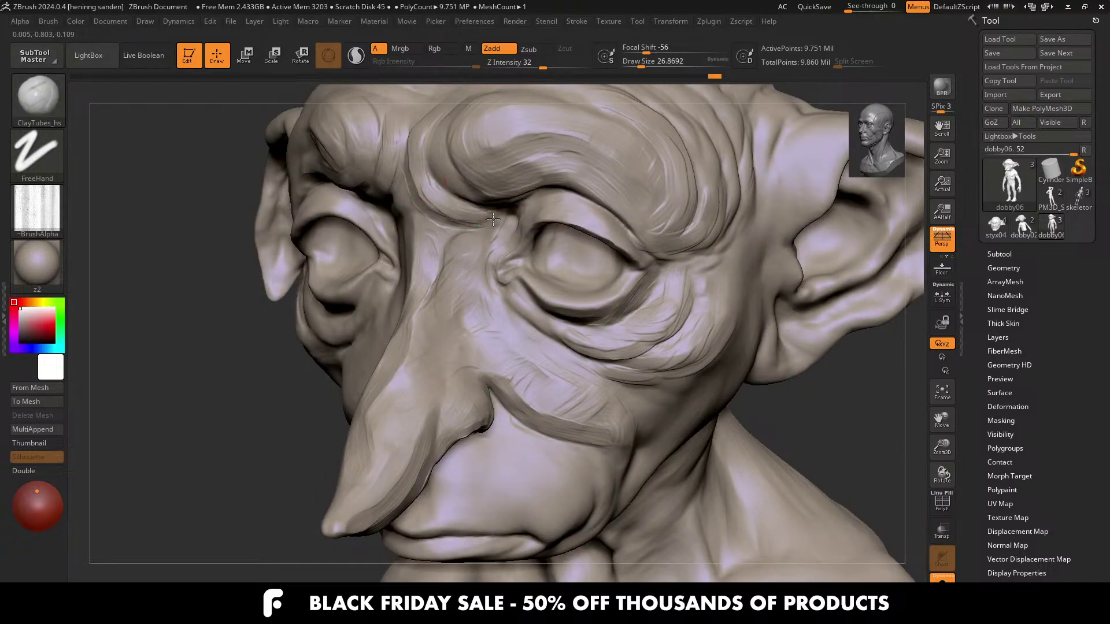
Step: Set the draw size to about 33 and sculpt skin folds between the opposite eye's inner corner and brow
mouse_move(439, 205)
shift+right_down()
mouse_move(404, 167)
mouse_move(330, 206)
mouse_move(244, 212)
shift+right_up()
mouse_move(329, 187)
right_down()
mouse_move(369, 272)
mouse_move(324, 244)
mouse_move(353, 248)
mouse_move(325, 248)
mouse_move(354, 263)
right_up()
key(s)
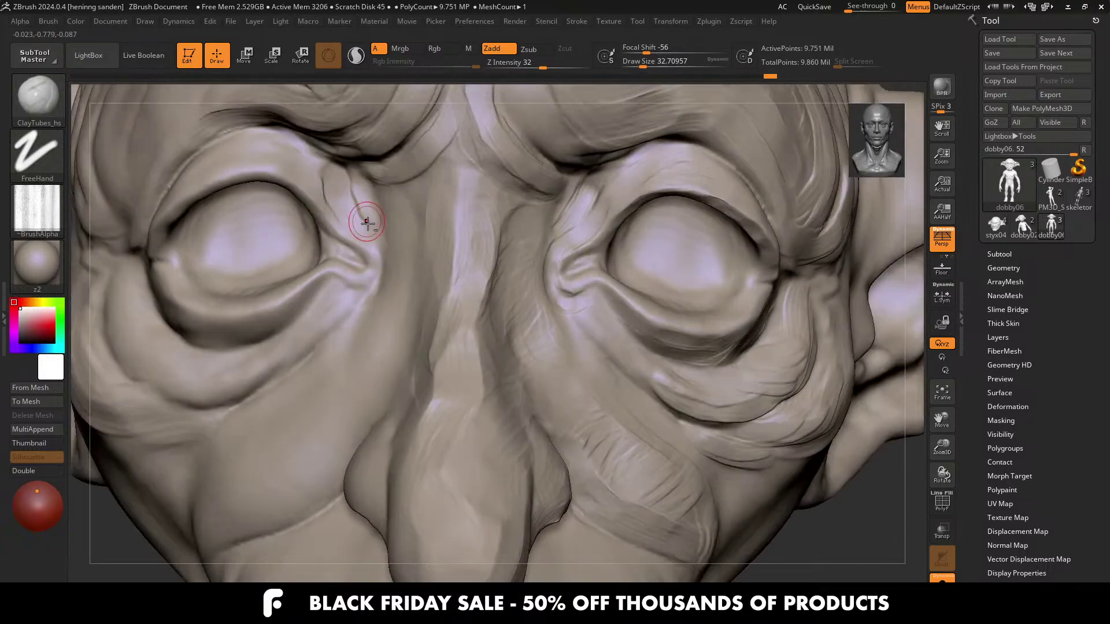
mouse_move(346, 182)
alt+right_down()
mouse_move(333, 177)
mouse_move(357, 262)
mouse_move(371, 262)
mouse_move(355, 266)
alt+right_up()
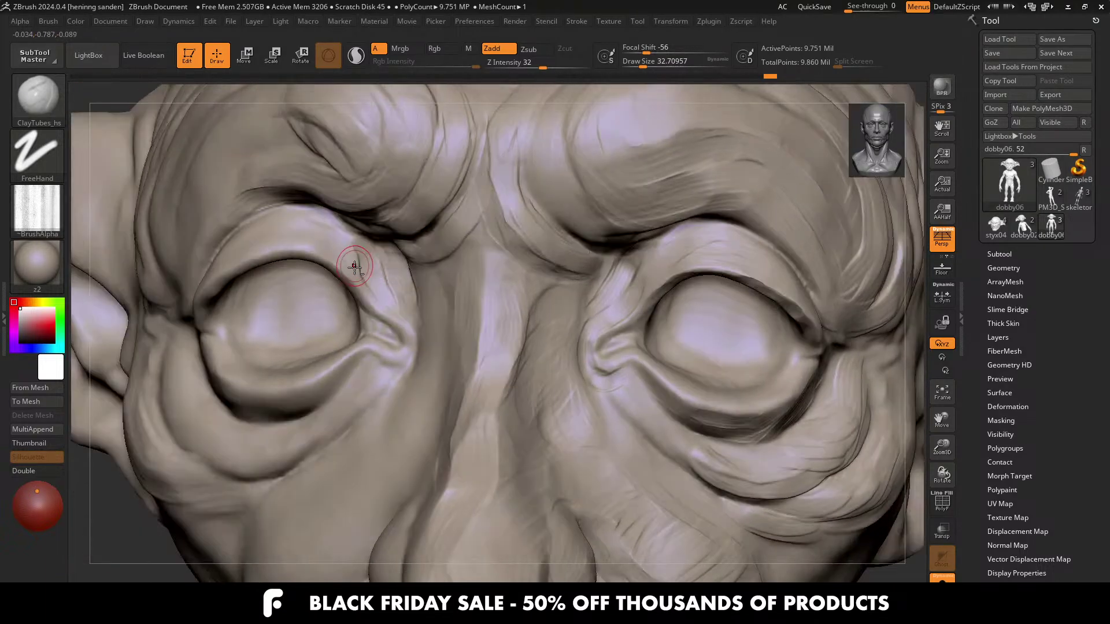
Step: Add clay strokes along the opposite upper eyelid and inner eye corner with a draw size of about 41
right_drag(307, 235, 302, 235)
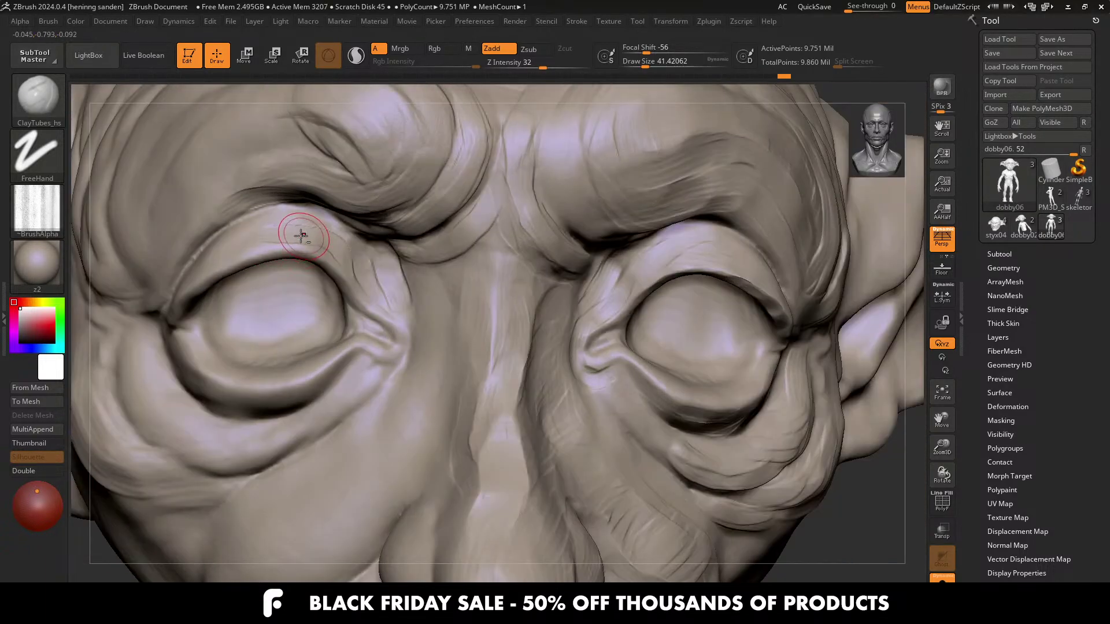
right_drag(200, 271, 193, 334)
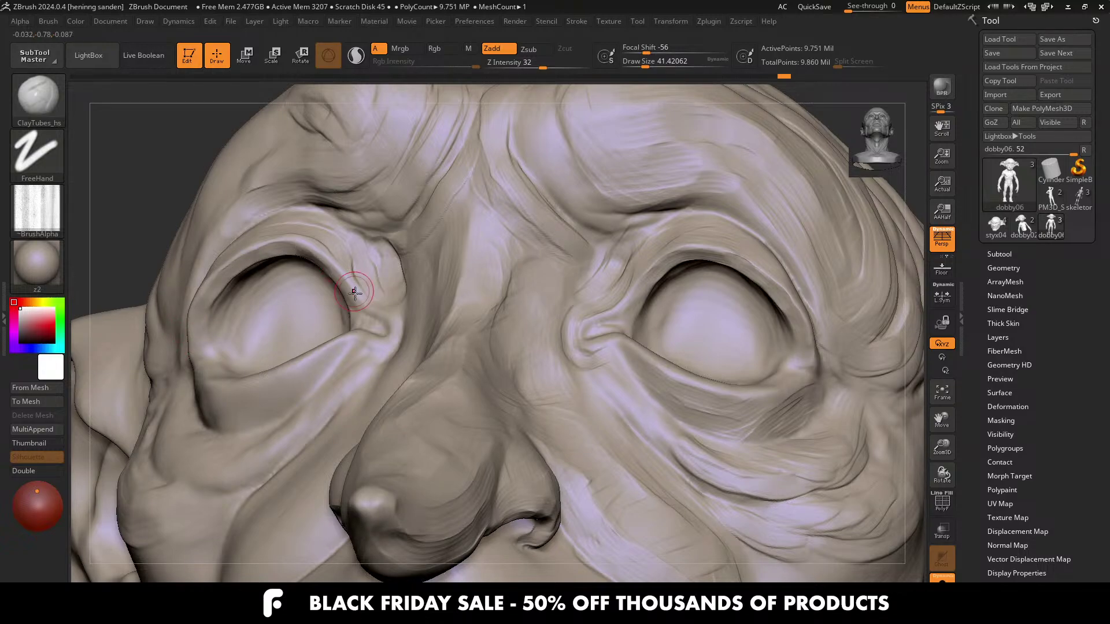
mouse_move(226, 170)
right_down()
mouse_move(394, 255)
mouse_move(344, 255)
mouse_move(398, 286)
mouse_move(429, 265)
mouse_move(423, 284)
right_up()
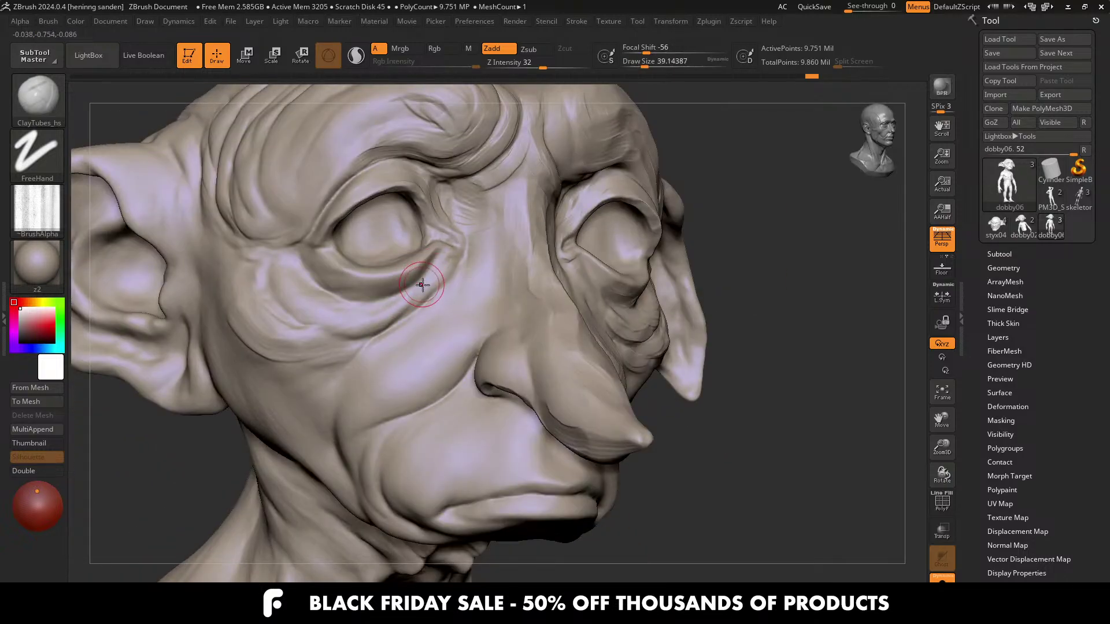
Step: Add clay strokes across the eye bag with draw sizes of about 31 to 37
mouse_move(344, 327)
mouse_down()
mouse_move(315, 317)
mouse_move(372, 317)
mouse_up()
right_drag(370, 309, 376, 307)
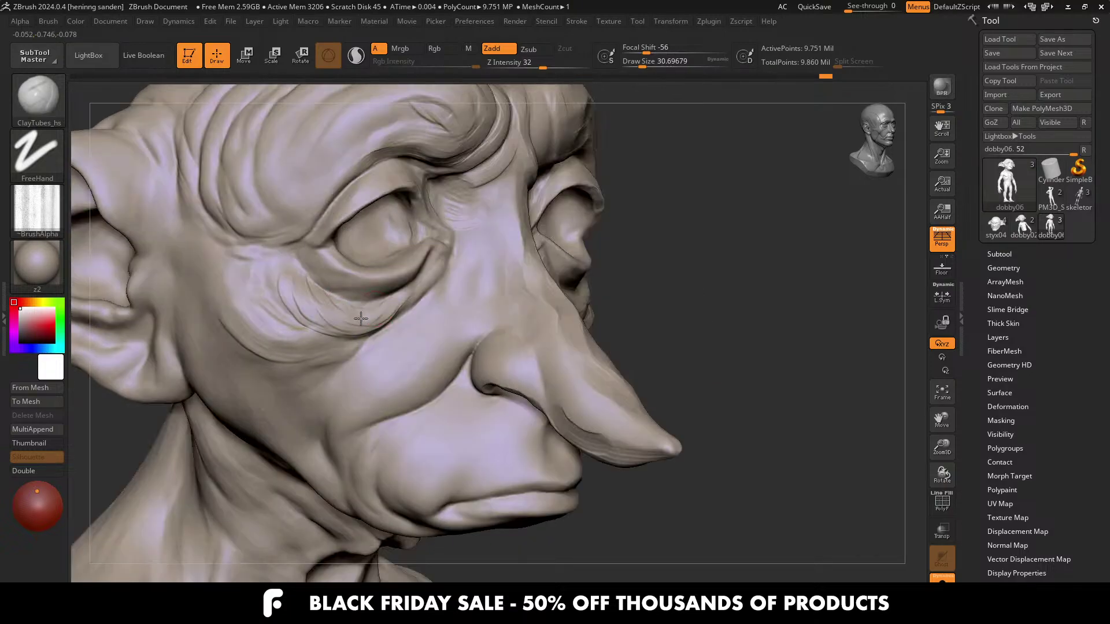
drag(360, 309, 285, 295)
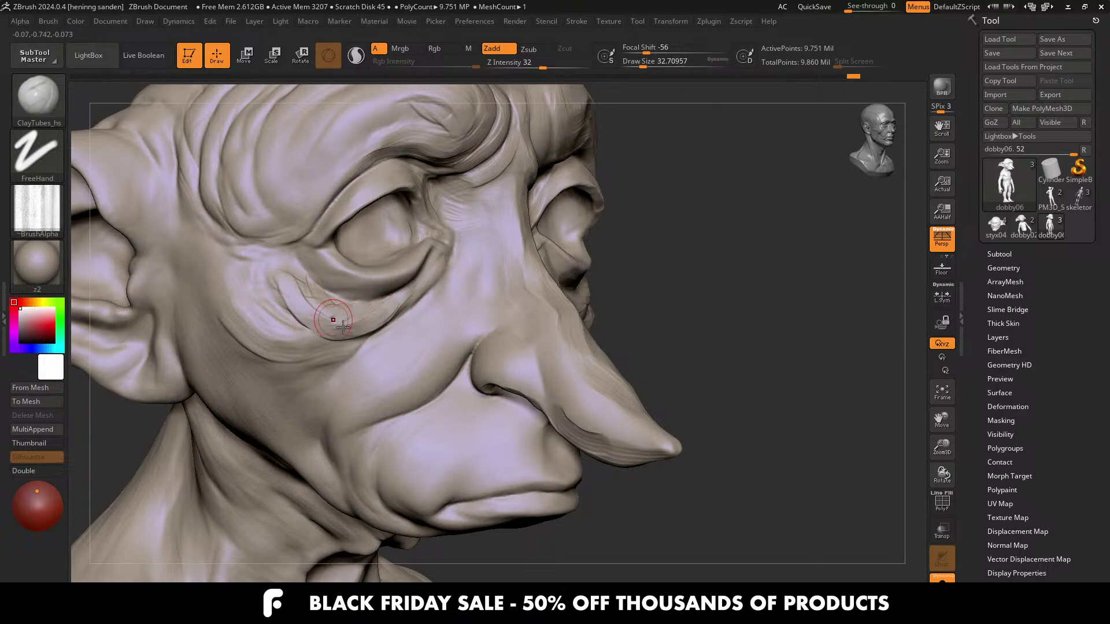
key(bracketright)
key(bracketright)
drag(341, 343, 311, 350)
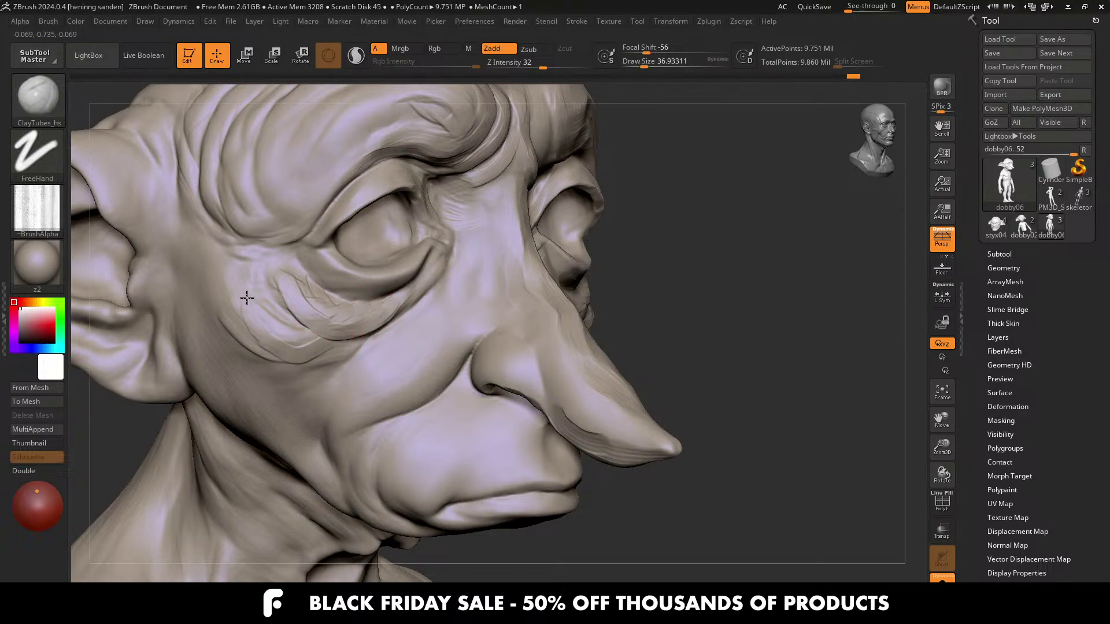
Step: Set the draw size to about 46 and sculpt folds along the eye bag's outer edge and the upper cheek
key(s)
drag(247, 298, 304, 352)
right_drag(367, 353, 416, 319)
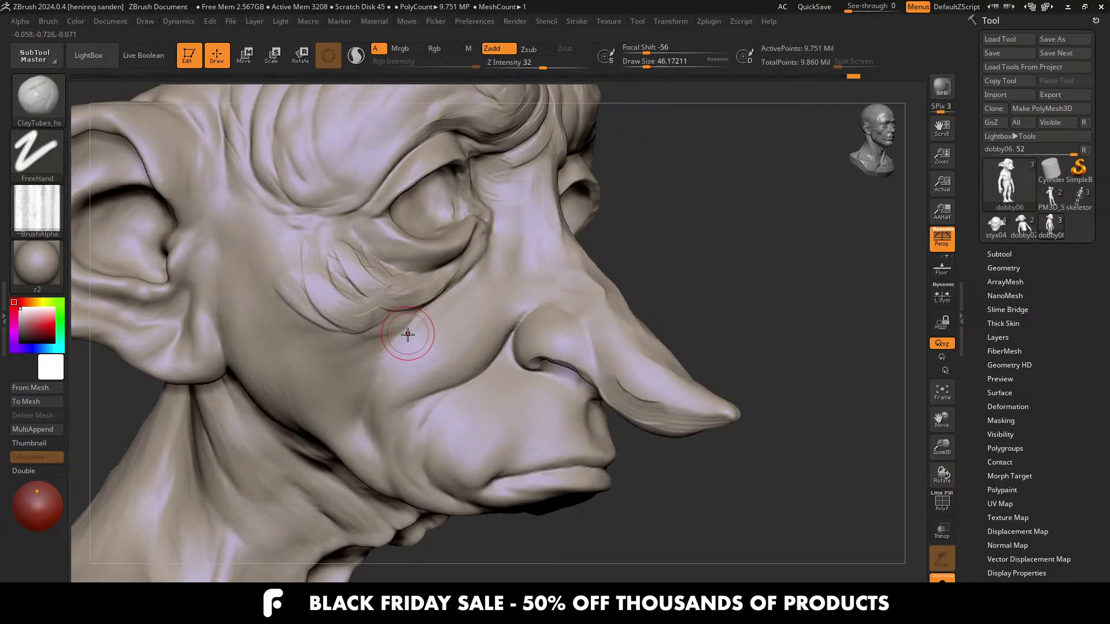
mouse_move(407, 334)
mouse_down()
mouse_move(372, 334)
mouse_move(360, 356)
mouse_move(293, 379)
mouse_up()
Step: Sculpt clay strokes along the smile fold running from the nostril down the cheek, raising the draw size to about 68
right_drag(372, 366, 494, 350)
mouse_move(539, 315)
ctrl+right_down()
mouse_move(545, 333)
mouse_move(551, 301)
ctrl+right_up()
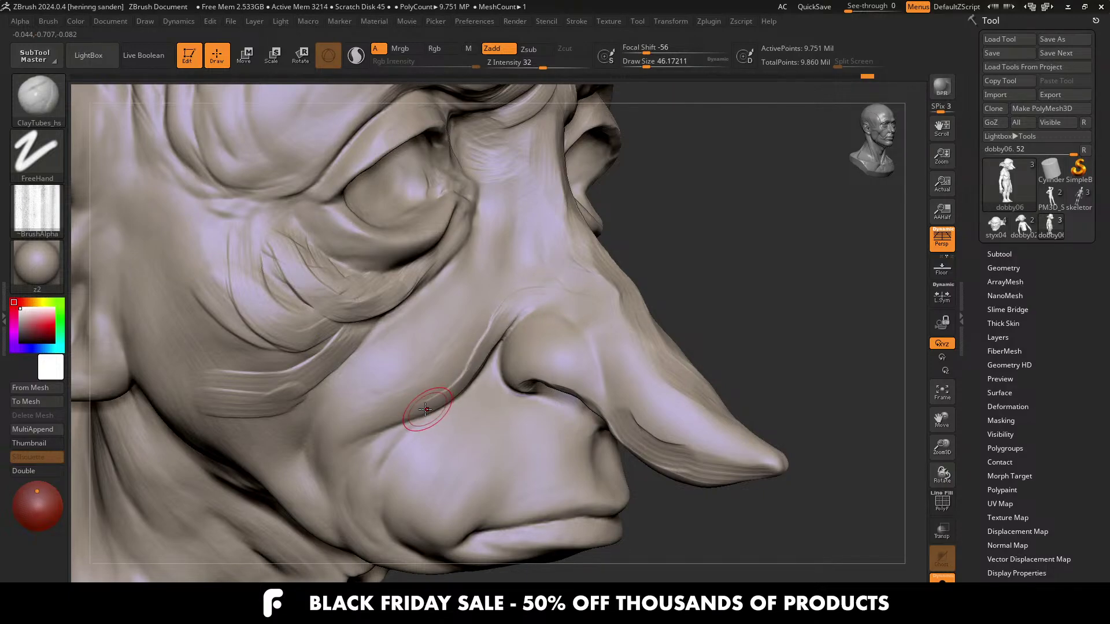
drag(341, 456, 344, 391)
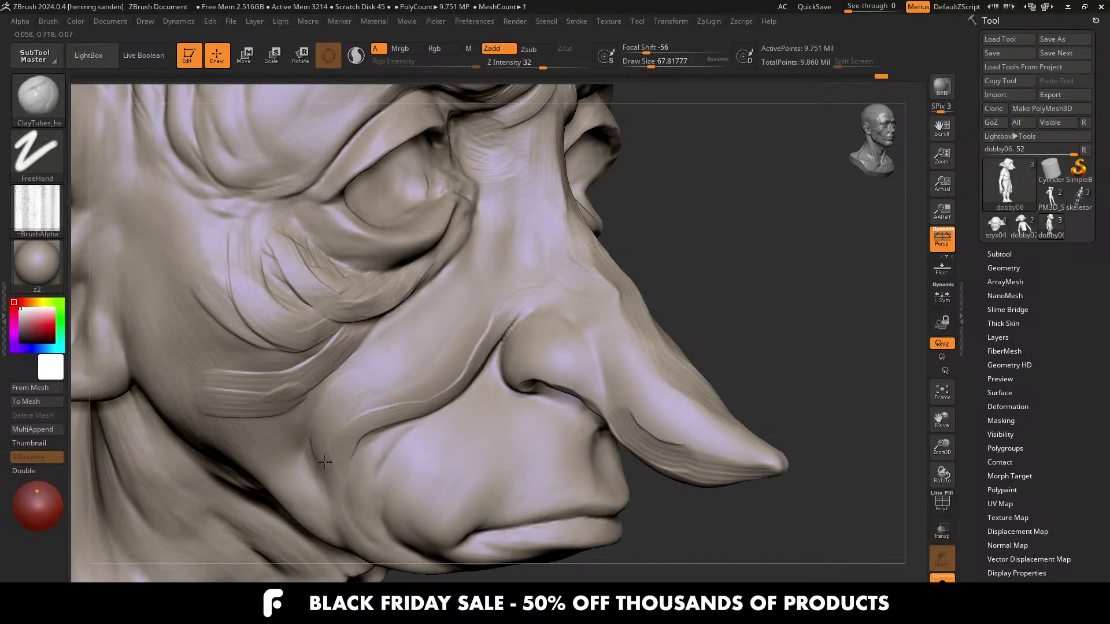
right_drag(432, 398, 469, 357)
drag(469, 357, 347, 419)
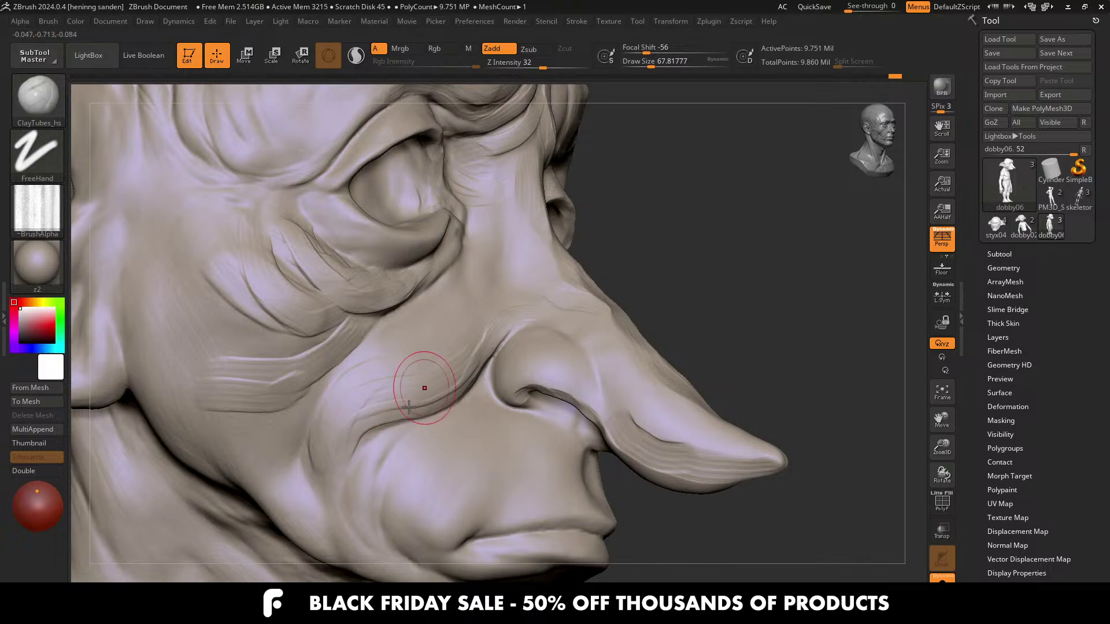
right_drag(409, 407, 503, 322)
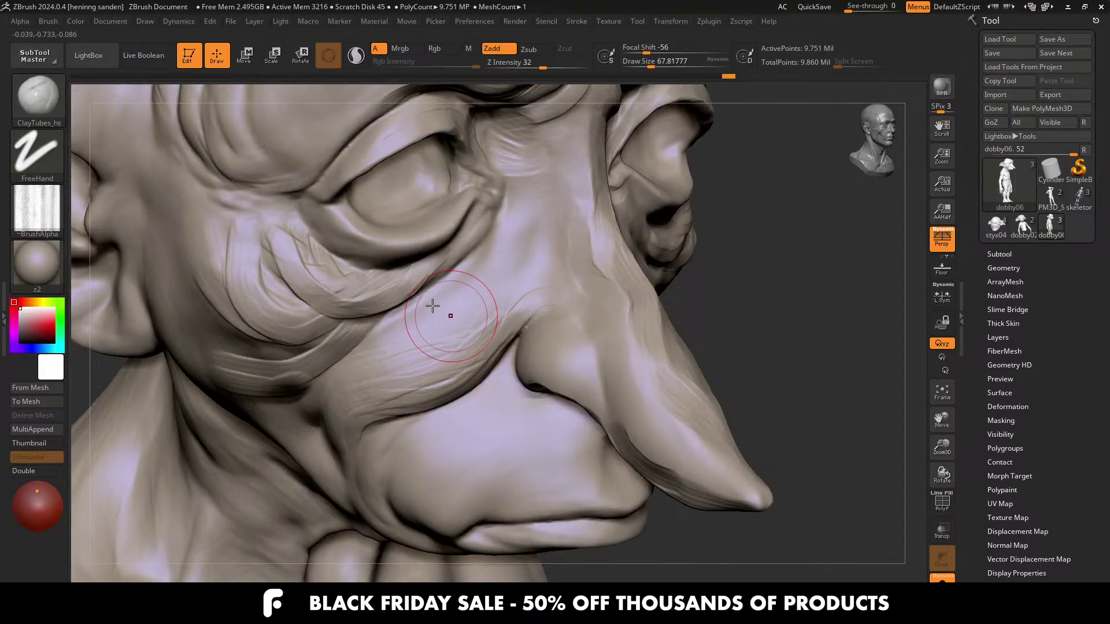
Step: Refine the eye bag folds with smaller clay strokes, using draw sizes of about 31 and 44
right_drag(434, 305, 484, 250)
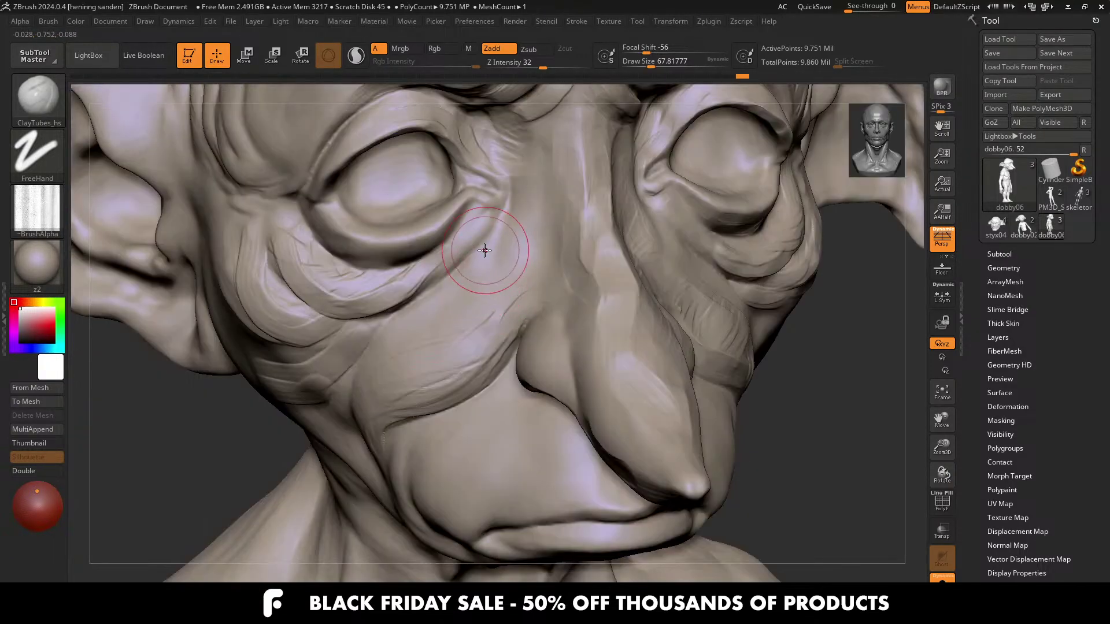
key(s)
drag(485, 250, 445, 274)
key(s)
right_drag(414, 307, 416, 299)
key(s)
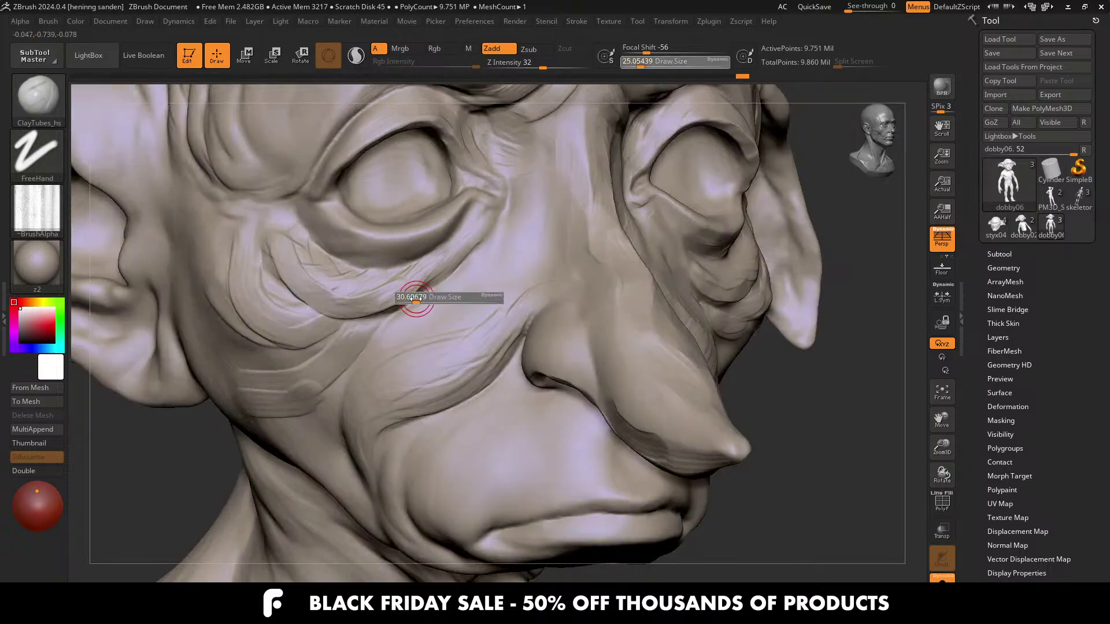
mouse_move(287, 286)
mouse_down()
mouse_move(270, 253)
mouse_move(294, 293)
mouse_up()
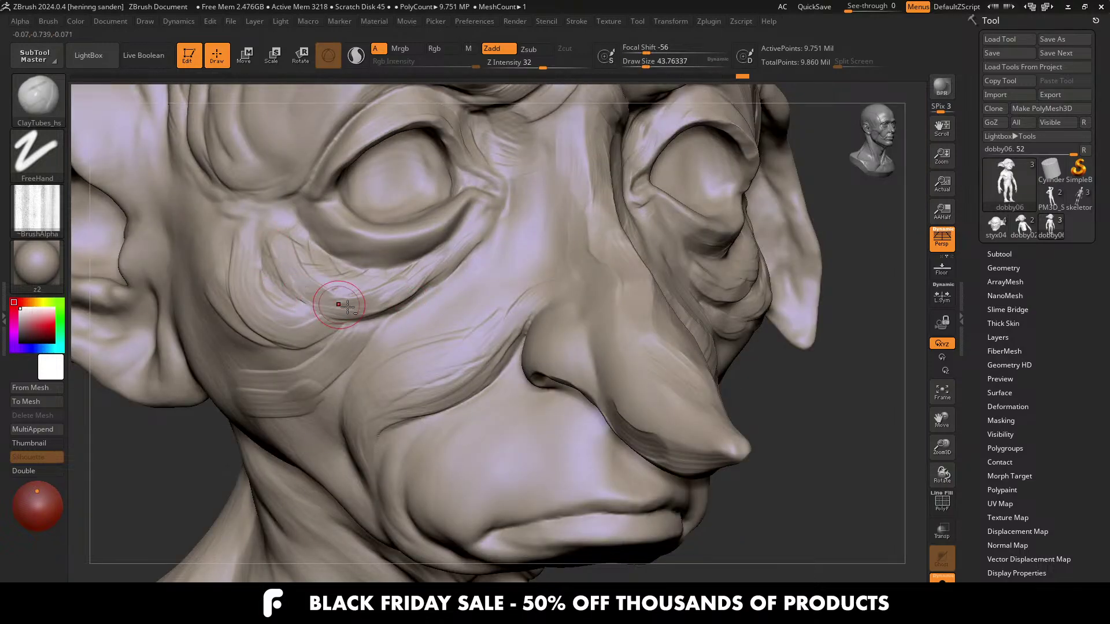
mouse_move(339, 303)
alt+right_down()
mouse_move(325, 333)
mouse_move(370, 333)
alt+right_up()
click(579, 22)
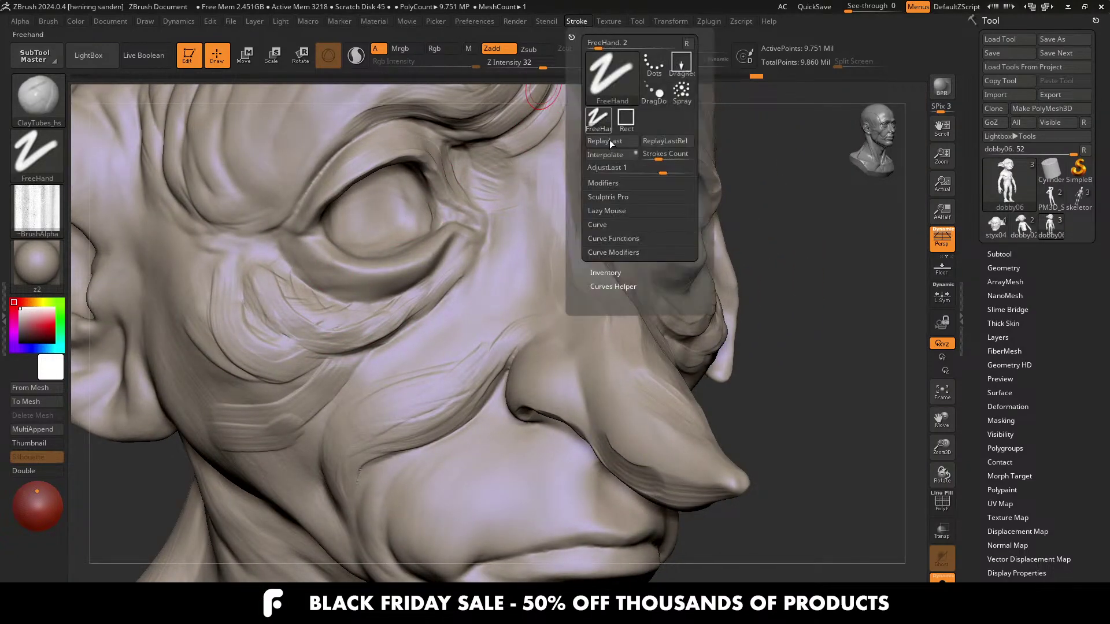
click(604, 184)
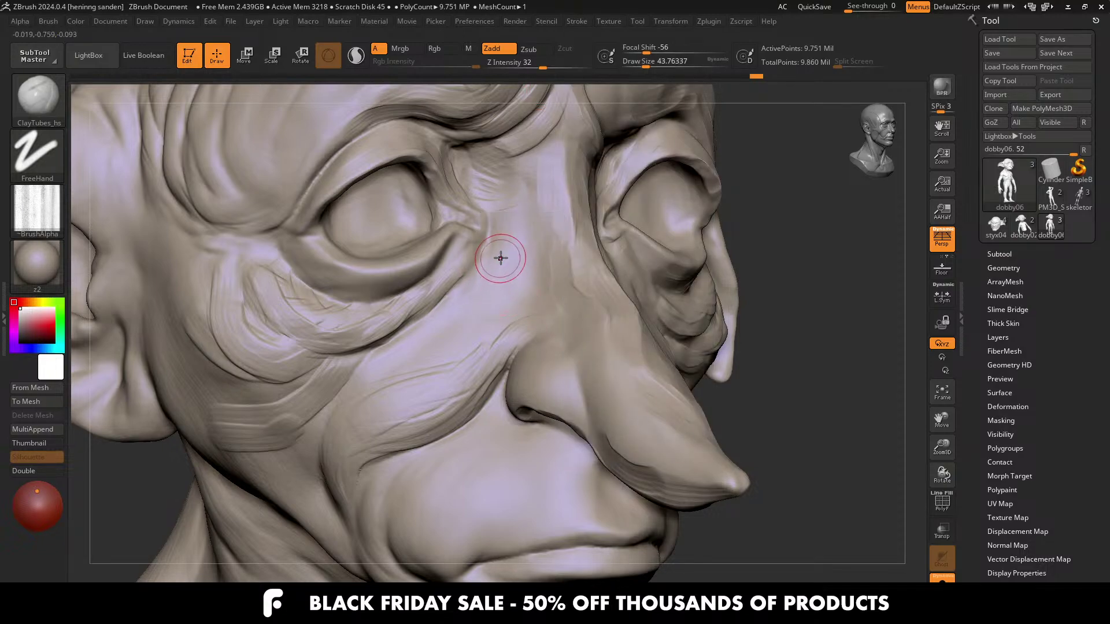
Step: Sculpt clay strokes around the nostril rim and its rear edge with draw sizes of about 49 to 54
right_drag(510, 320, 552, 358)
key(s)
drag(552, 357, 553, 357)
mouse_move(566, 370)
right_down()
mouse_move(614, 386)
mouse_move(665, 370)
right_up()
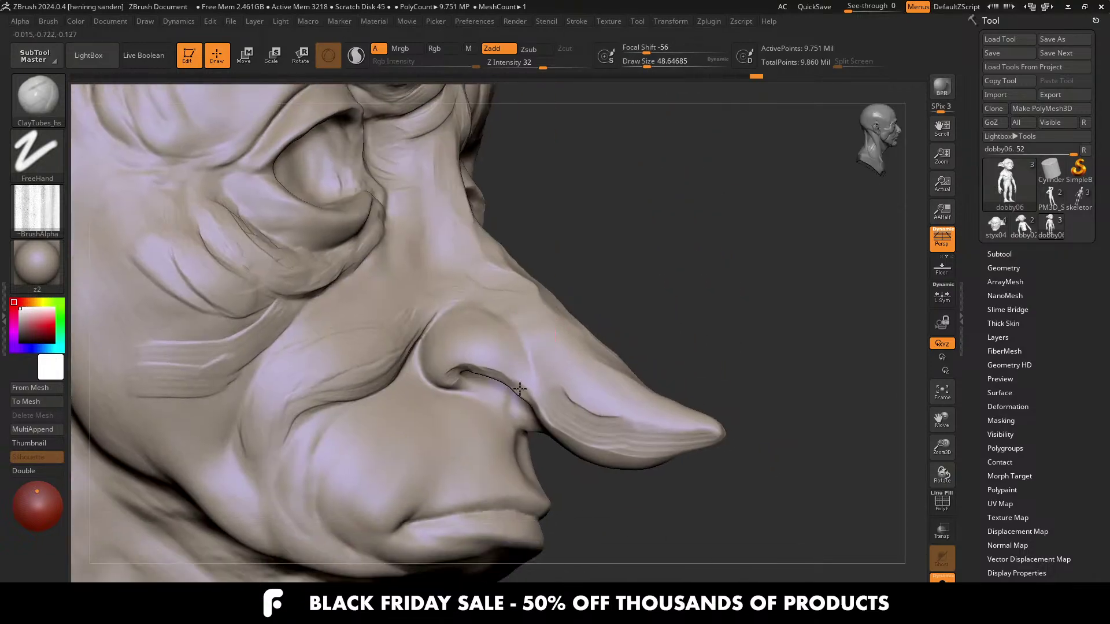
alt+right_drag(511, 355, 505, 389)
mouse_move(505, 389)
ctrl+right_down()
mouse_move(503, 344)
mouse_move(492, 376)
mouse_move(521, 424)
mouse_move(522, 404)
ctrl+right_up()
key(])
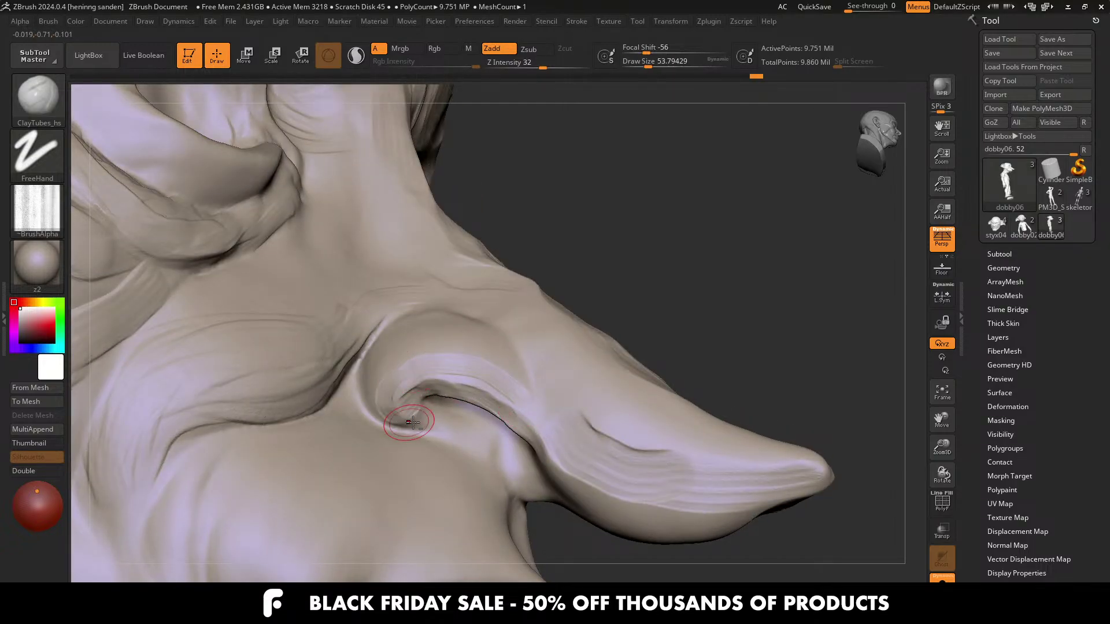
drag(413, 423, 385, 405)
right_drag(389, 356, 384, 367)
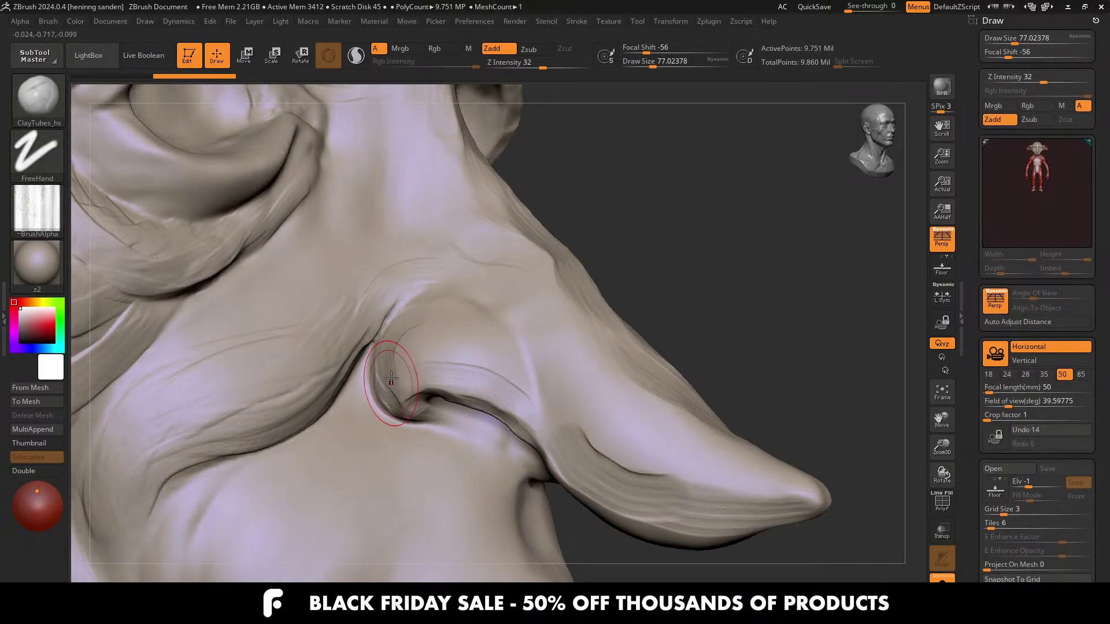
Step: Undo the last nostril stroke, set the draw size to about 49 and add clay strokes across the nostril wing
key(ctrl+z)
key([)
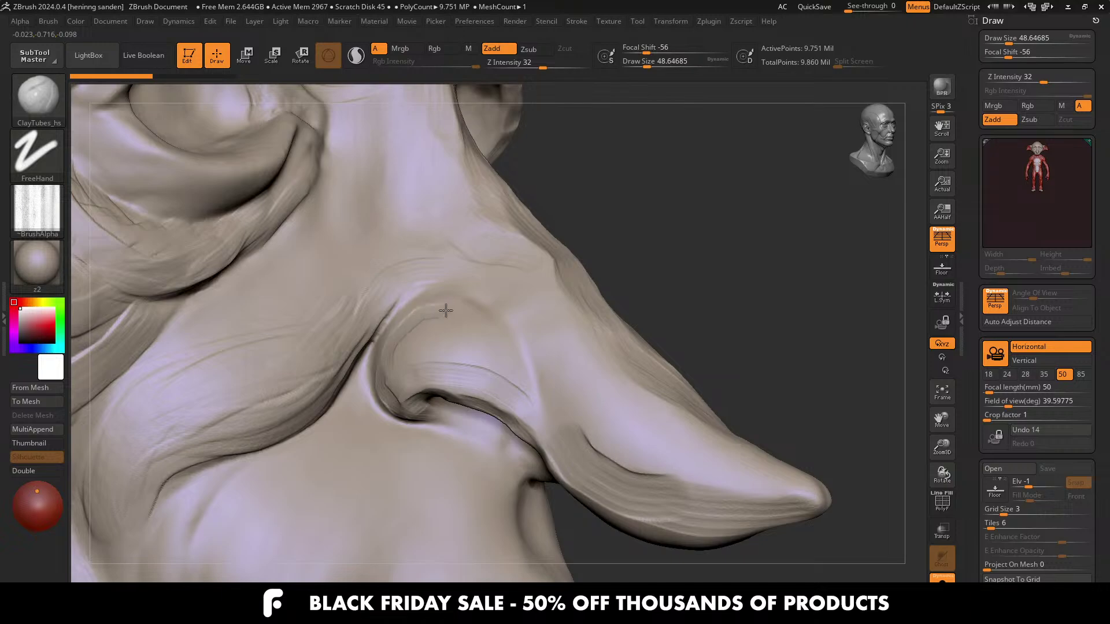
drag(446, 310, 506, 361)
drag(445, 310, 469, 337)
right_drag(469, 337, 487, 328)
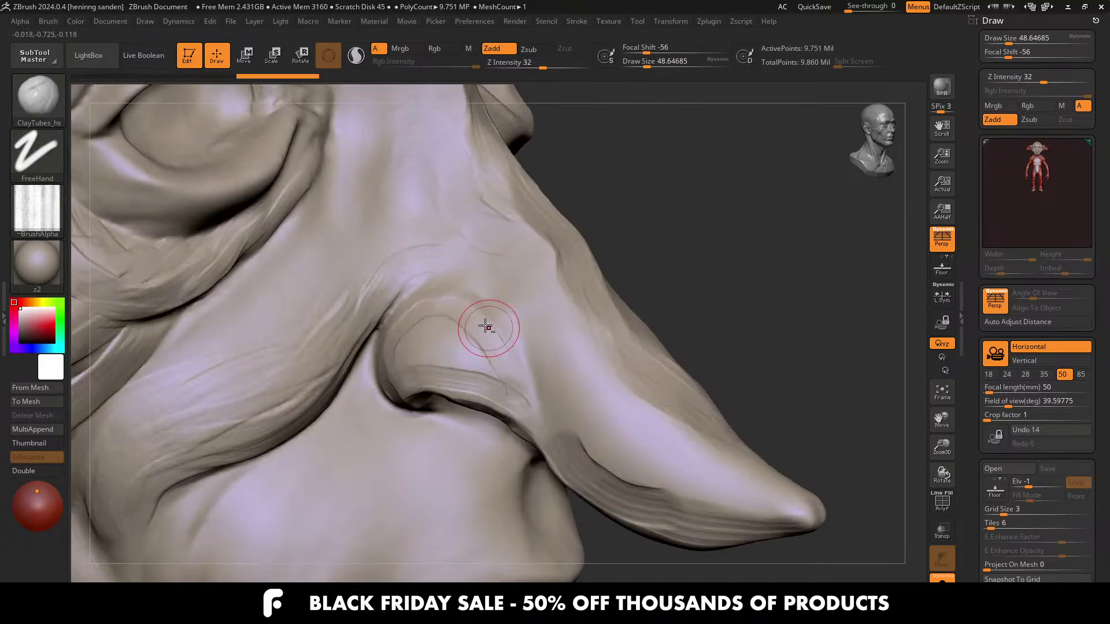
mouse_move(484, 312)
mouse_down()
mouse_move(443, 297)
mouse_move(421, 314)
mouse_up()
drag(420, 315, 488, 356)
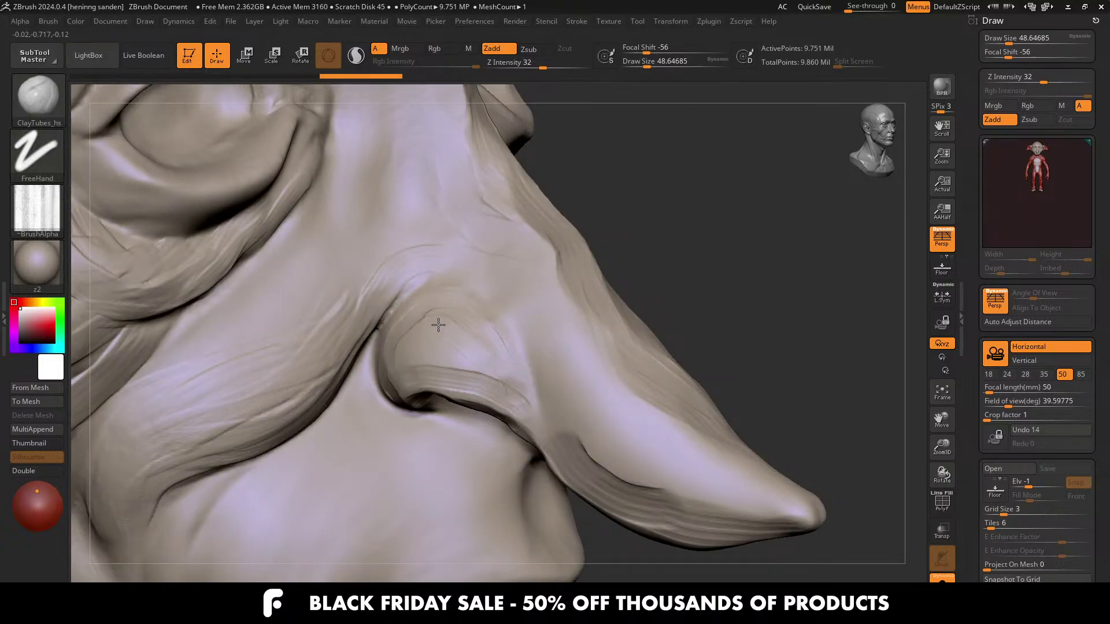
mouse_move(438, 324)
mouse_down()
mouse_move(406, 347)
mouse_move(481, 356)
mouse_move(505, 384)
mouse_move(515, 378)
mouse_up()
Step: Add clay strokes over the outer eye bag and the cheek below it, raising the draw size to about 59
mouse_move(403, 242)
ctrl+right_down()
mouse_move(543, 360)
mouse_move(537, 370)
mouse_move(560, 350)
mouse_move(532, 340)
mouse_move(537, 325)
mouse_move(525, 352)
ctrl+right_up()
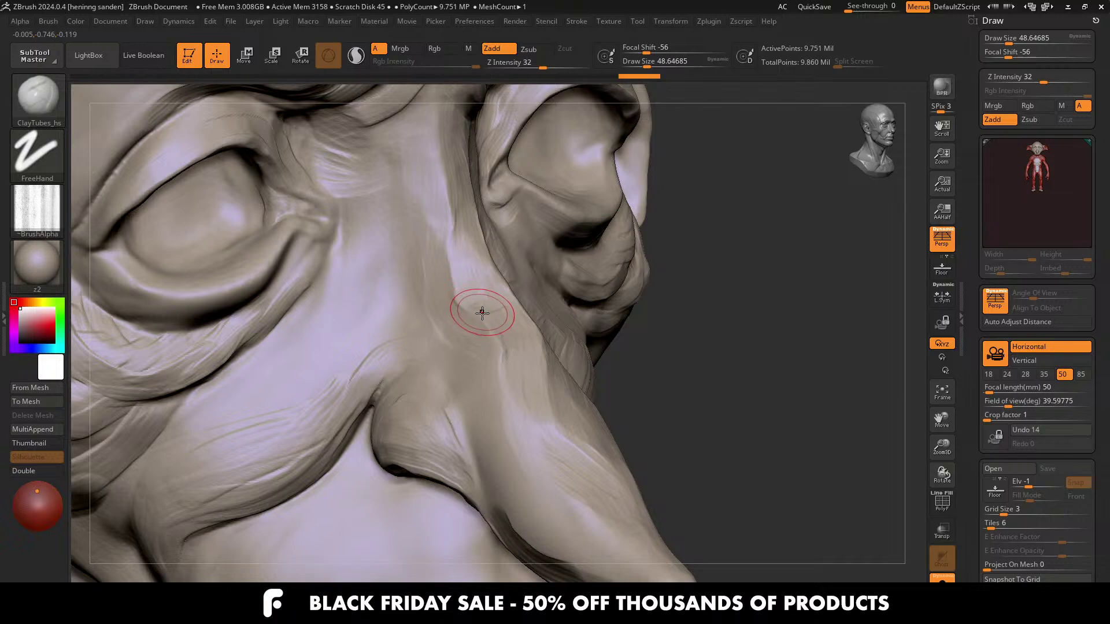
right_drag(482, 313, 484, 308)
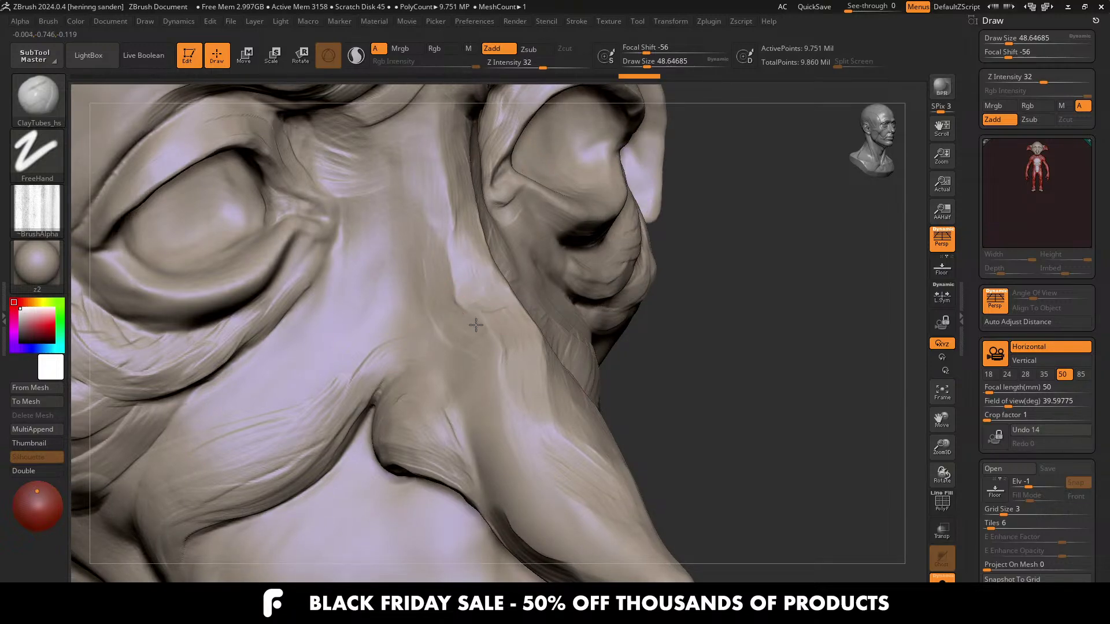
mouse_move(476, 325)
right_down()
mouse_move(481, 312)
mouse_move(495, 315)
mouse_move(488, 287)
mouse_move(367, 299)
mouse_move(376, 354)
right_up()
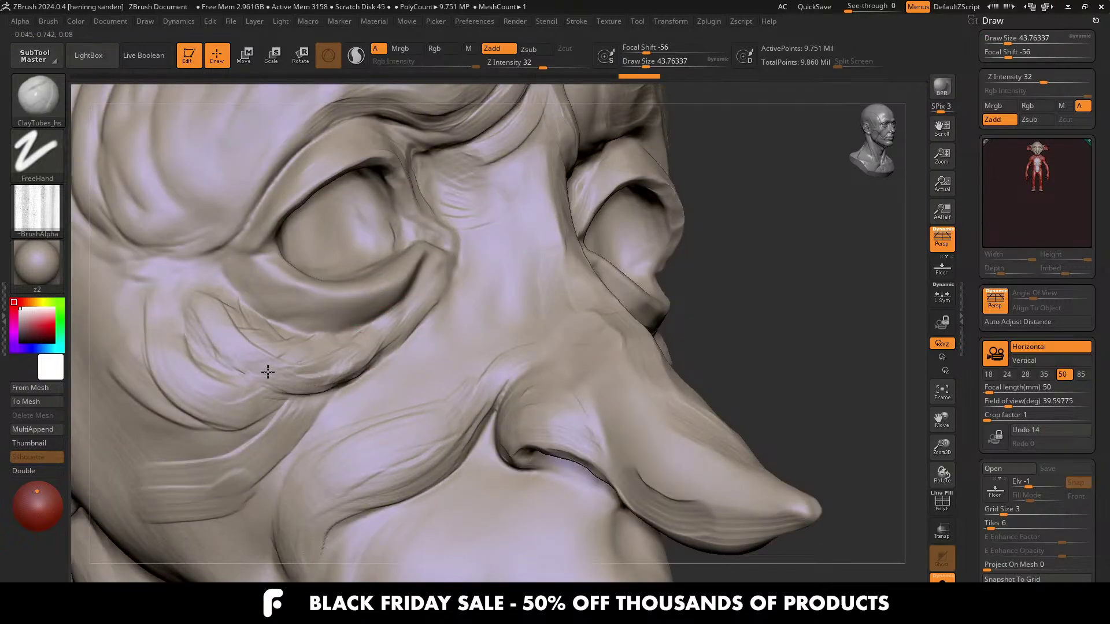
right_drag(267, 372, 346, 367)
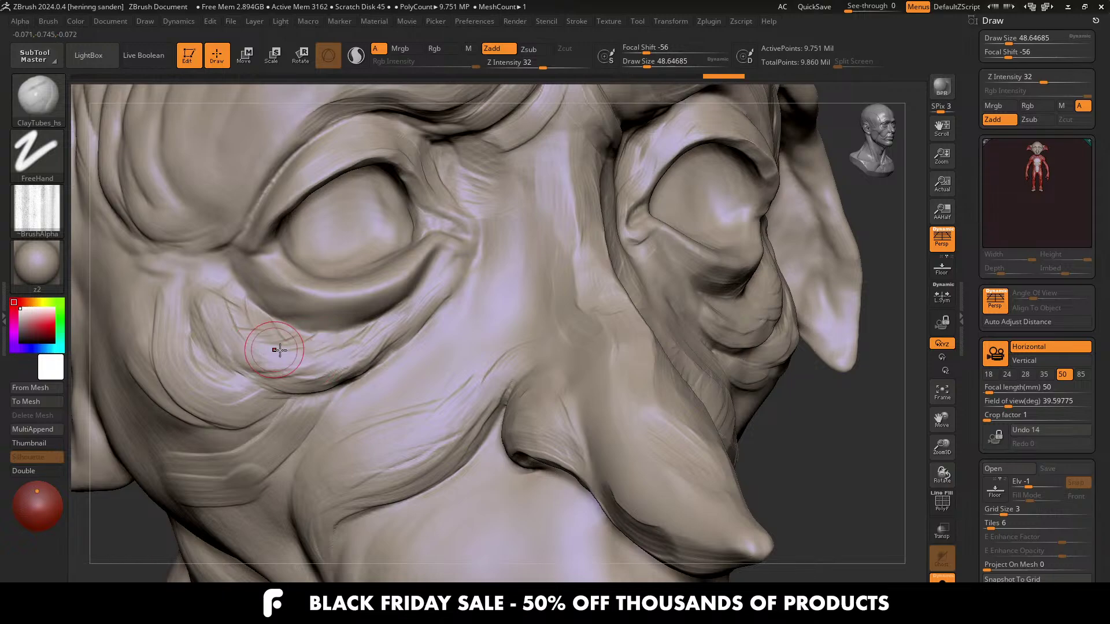
mouse_move(274, 350)
alt+right_down()
mouse_move(202, 283)
mouse_move(211, 237)
mouse_move(271, 231)
mouse_move(285, 317)
alt+right_up()
key(s)
drag(278, 313, 225, 338)
mouse_move(224, 338)
mouse_down()
mouse_move(271, 367)
mouse_move(309, 373)
mouse_up()
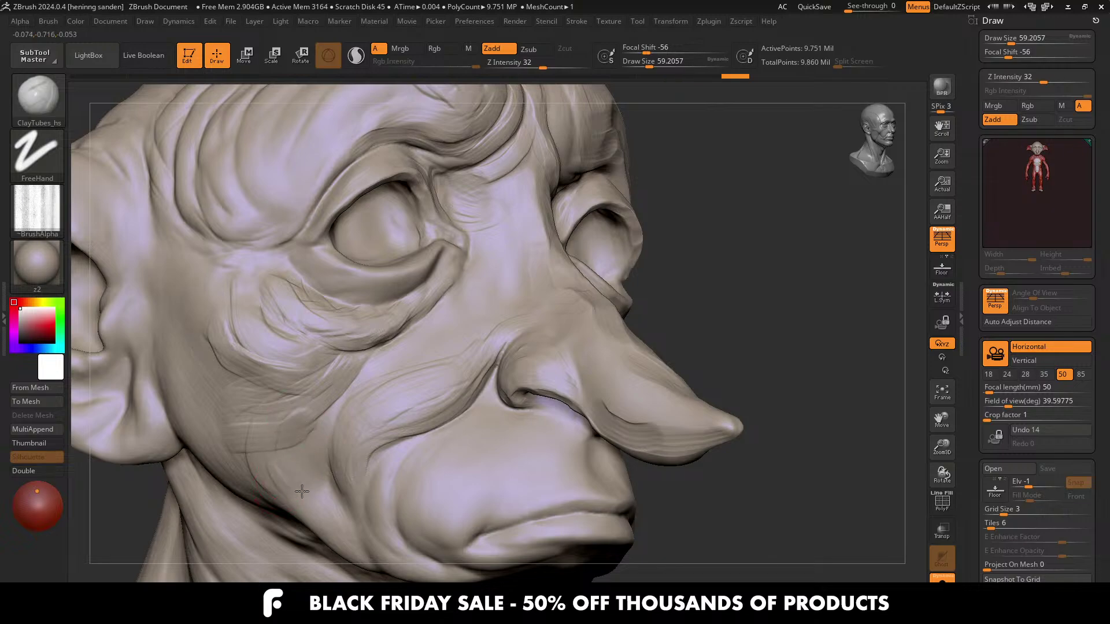
Step: Set the draw size to about 51 and add clay strokes down the cheek beside the smile fold
mouse_move(335, 388)
right_down()
mouse_move(322, 369)
mouse_move(354, 339)
right_up()
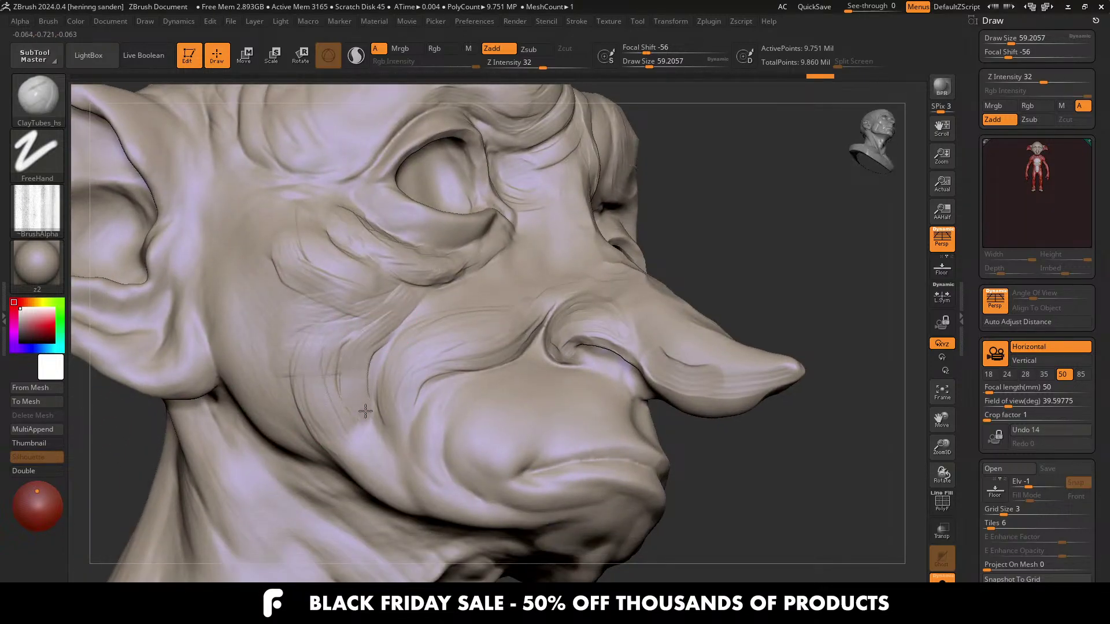
key(s)
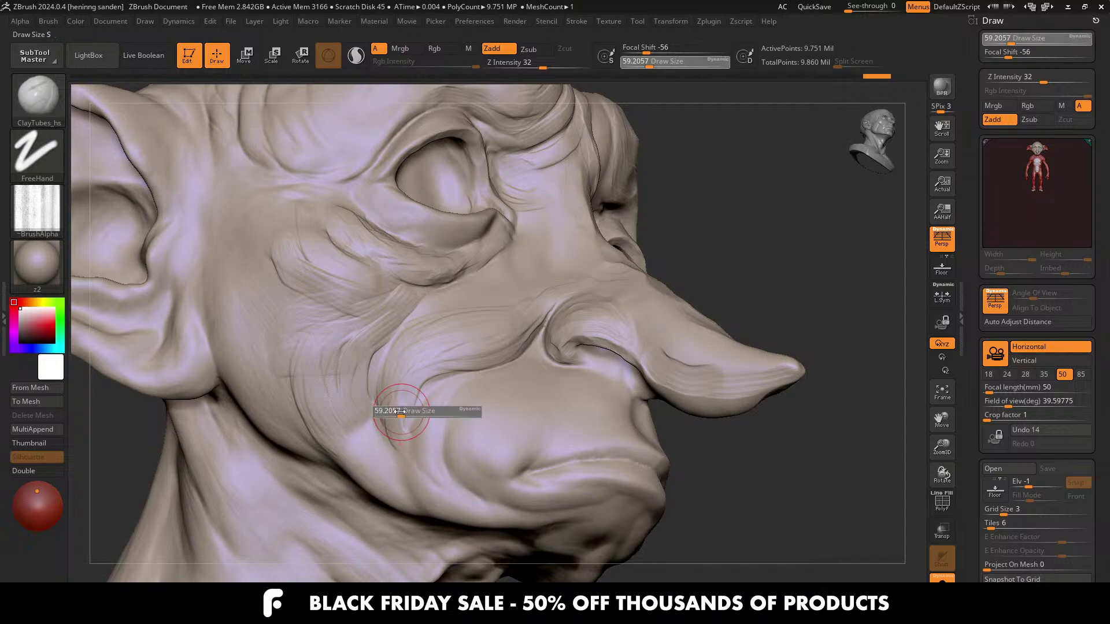
drag(403, 412, 401, 412)
drag(422, 383, 397, 425)
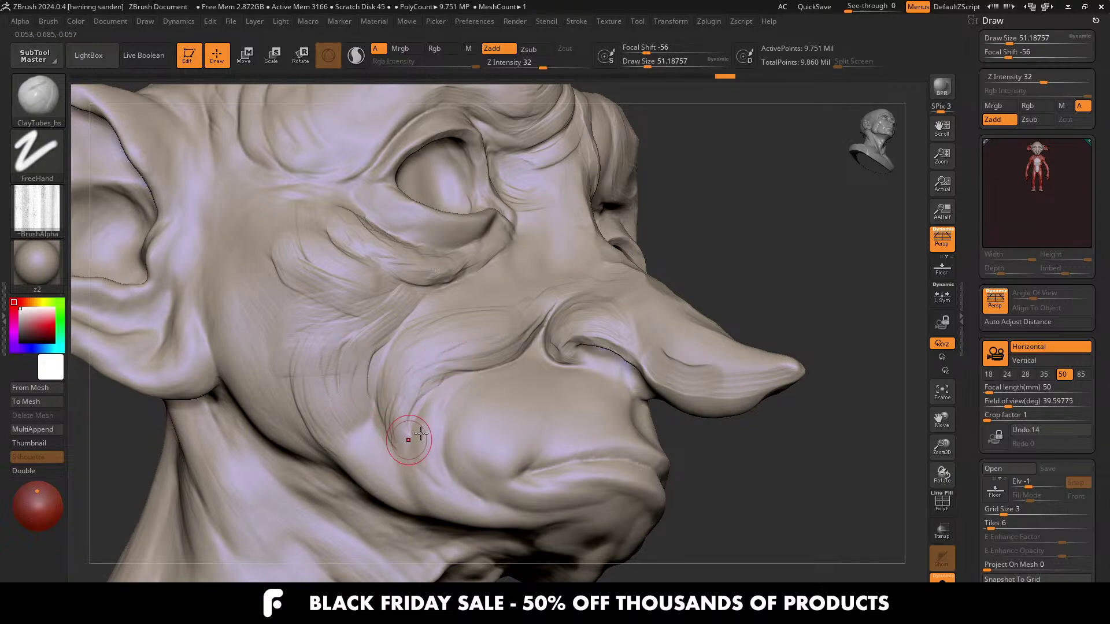
Step: Sculpt curved skin folds above the mouth corner with a draw size of about 77
mouse_move(448, 418)
right_down()
mouse_move(413, 408)
mouse_move(391, 356)
mouse_move(496, 395)
right_up()
key(s)
mouse_move(496, 395)
mouse_down()
mouse_move(510, 409)
mouse_move(489, 456)
mouse_up()
key(s)
mouse_move(525, 376)
mouse_down()
mouse_move(503, 389)
mouse_move(472, 466)
mouse_up()
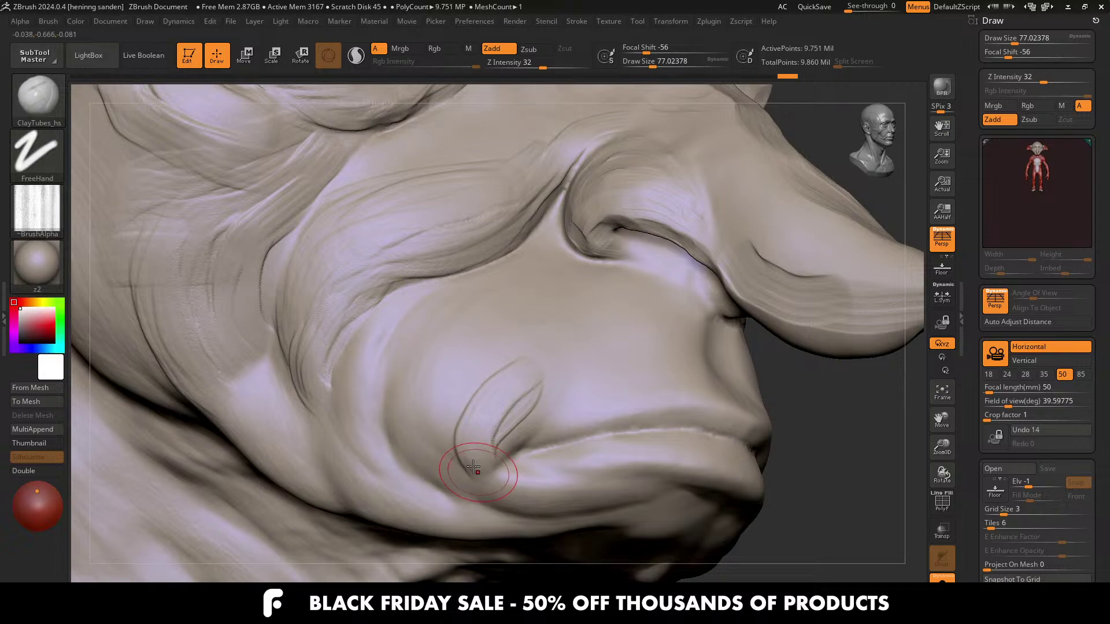
key(s)
drag(520, 349, 523, 349)
mouse_move(520, 347)
mouse_down()
mouse_move(446, 417)
mouse_move(477, 468)
mouse_up()
Step: Set the draw size to about 104 and sweep a larger fold from below the nostril around the mouth corner
key(s)
drag(467, 433, 470, 433)
mouse_move(523, 354)
right_down()
mouse_move(509, 374)
mouse_move(523, 350)
right_up()
mouse_move(543, 277)
mouse_down()
mouse_move(532, 315)
mouse_move(457, 370)
mouse_move(437, 430)
mouse_move(462, 470)
mouse_up()
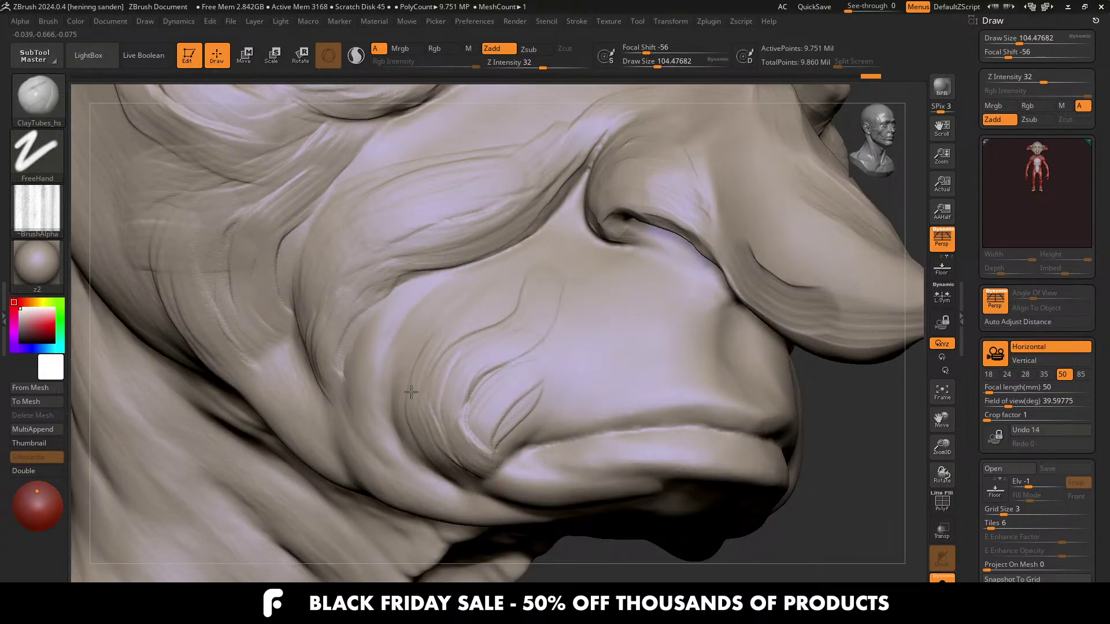
Step: Set the draw size to about 80 and add clay strokes to the cheek fold outside the mouth corner
key(s)
drag(400, 335, 376, 336)
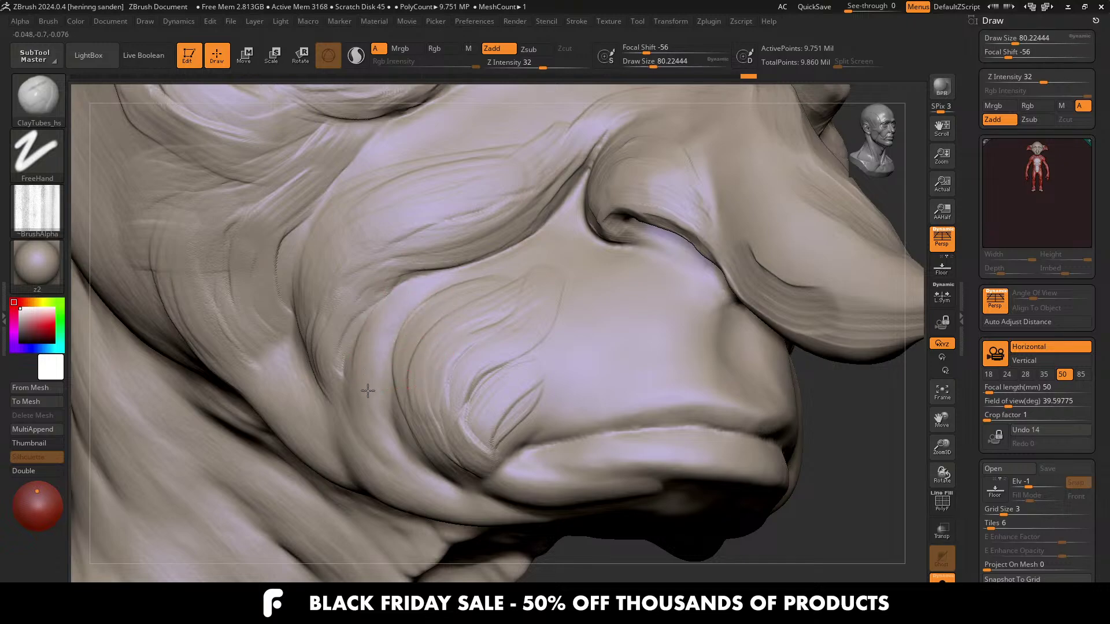
mouse_move(368, 391)
mouse_down()
mouse_move(388, 455)
mouse_move(356, 440)
mouse_move(386, 475)
mouse_up()
right_drag(368, 442, 388, 448)
Step: Set the draw size to about 46 and sculpt the philtrum between the nose and the upper lip
mouse_move(614, 477)
right_down()
mouse_move(715, 411)
mouse_move(769, 393)
right_up()
key(s)
drag(758, 396, 750, 396)
right_drag(748, 337, 747, 351)
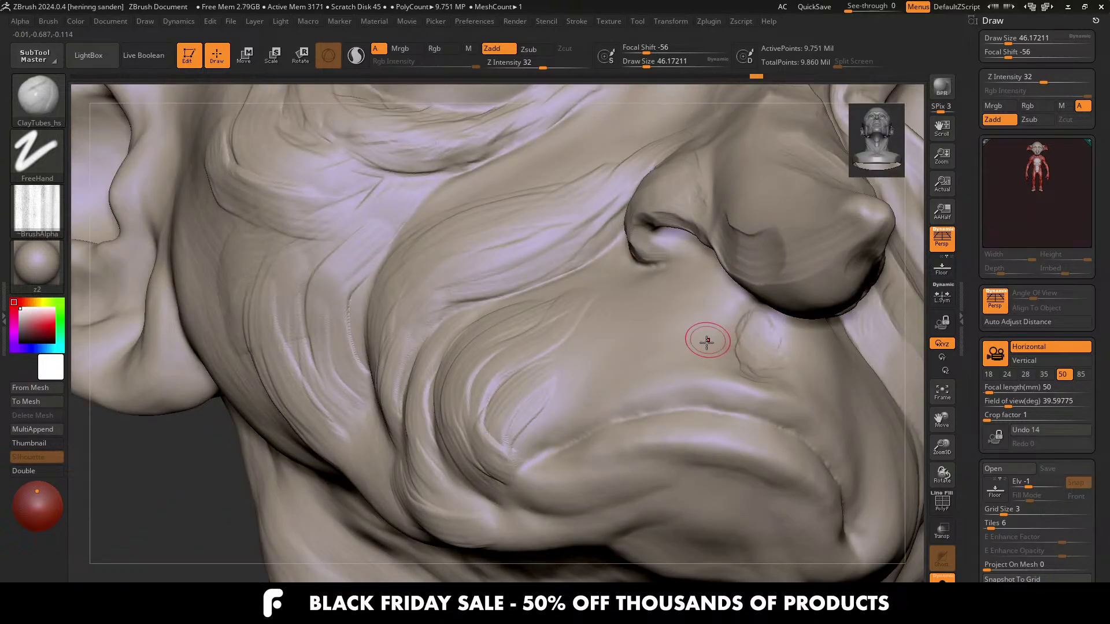
Step: Add short clay strokes along the upper lip's edge with draw sizes of about 33 to 37
right_drag(733, 391, 747, 409)
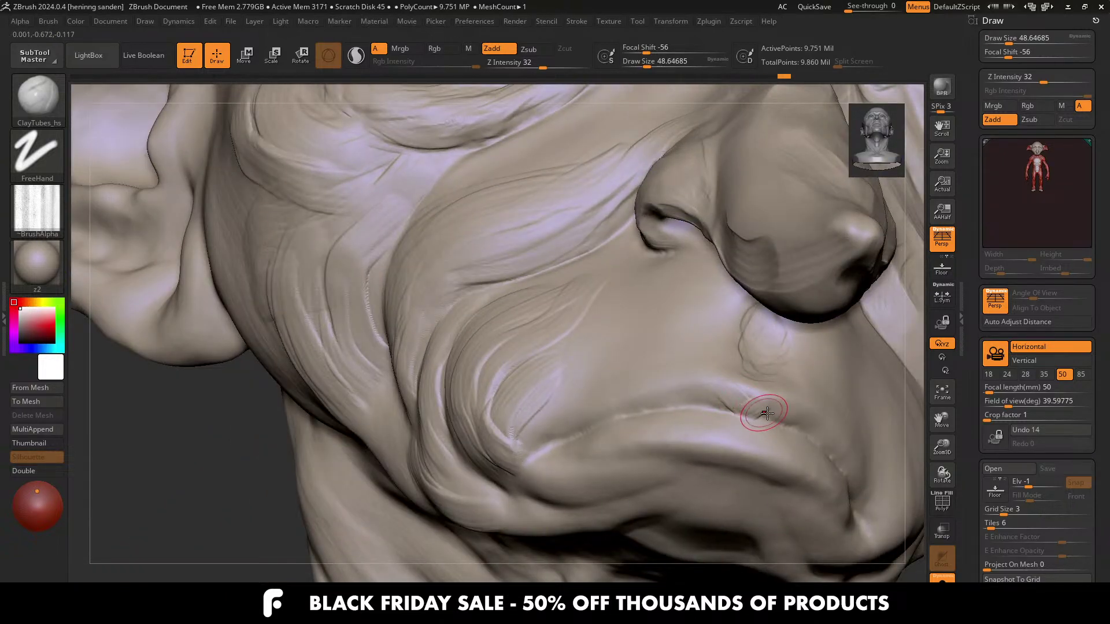
drag(801, 416, 770, 412)
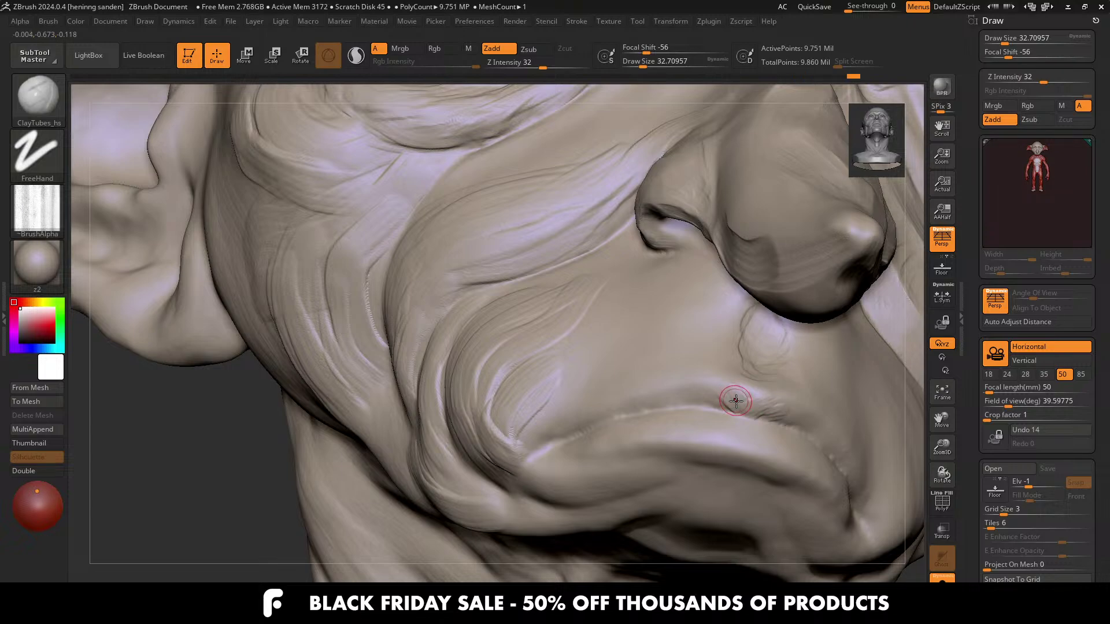
key(])
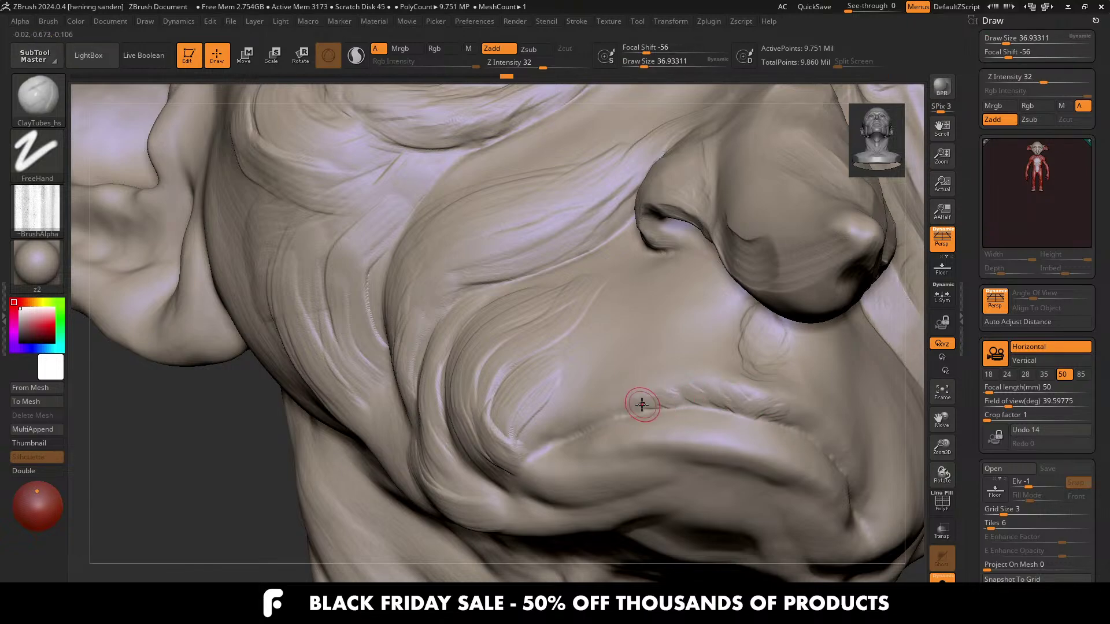
mouse_move(638, 397)
right_down()
mouse_move(797, 414)
mouse_move(765, 404)
mouse_move(838, 441)
mouse_move(751, 439)
mouse_move(776, 442)
right_up()
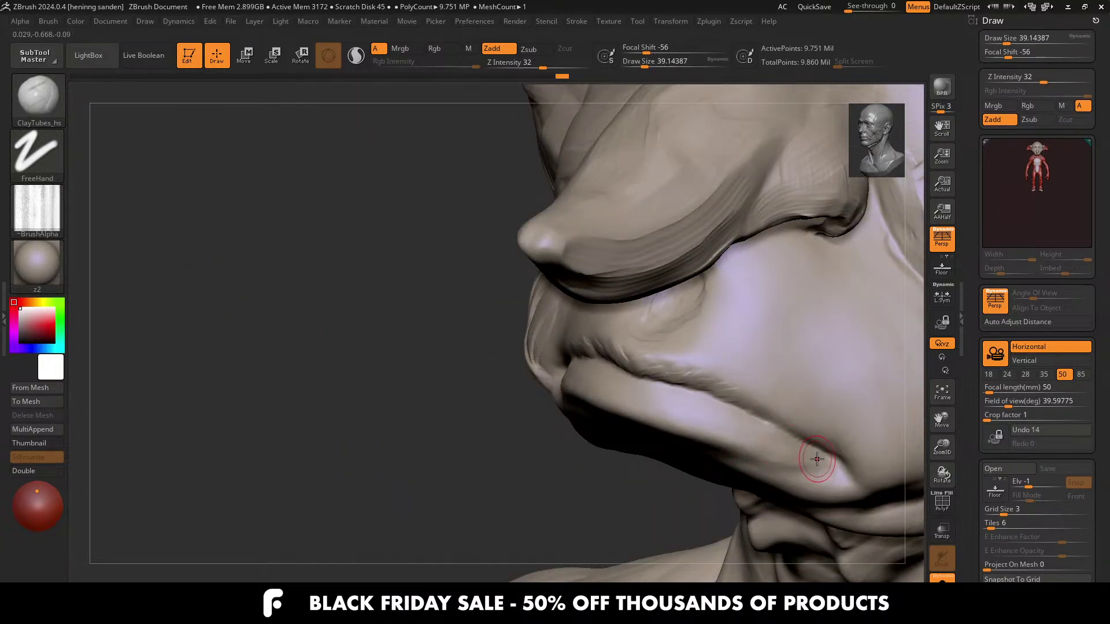
Step: Add short vertical clay strokes across the upper lip's surface with draw sizes of about 20 to 35
key(bracketleft)
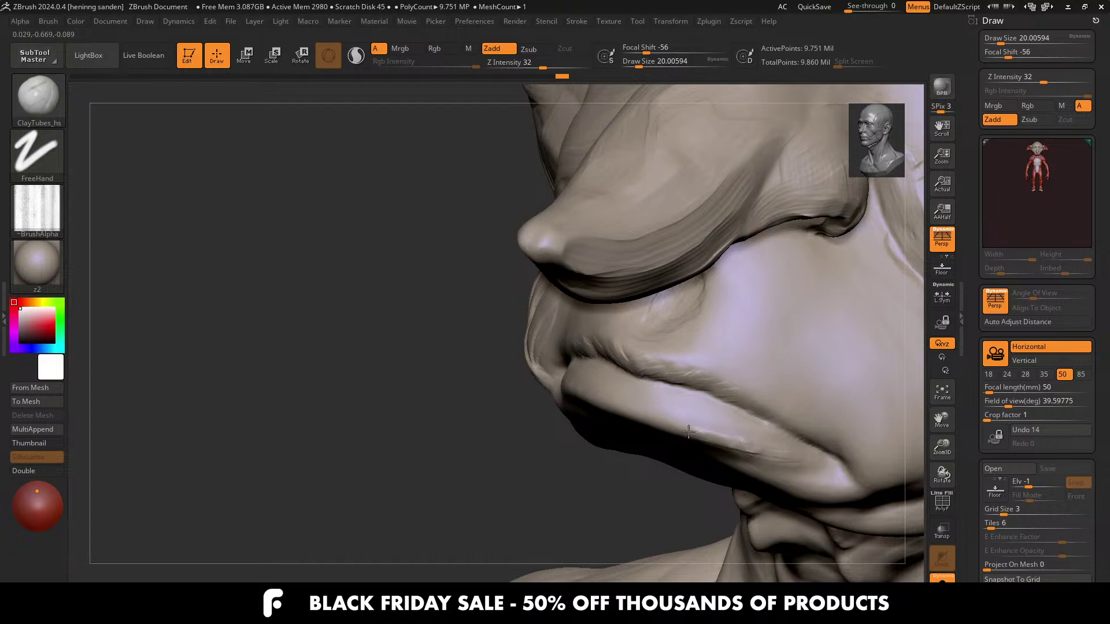
mouse_move(637, 412)
right_down()
mouse_move(653, 414)
mouse_move(642, 416)
right_up()
key(bracketright)
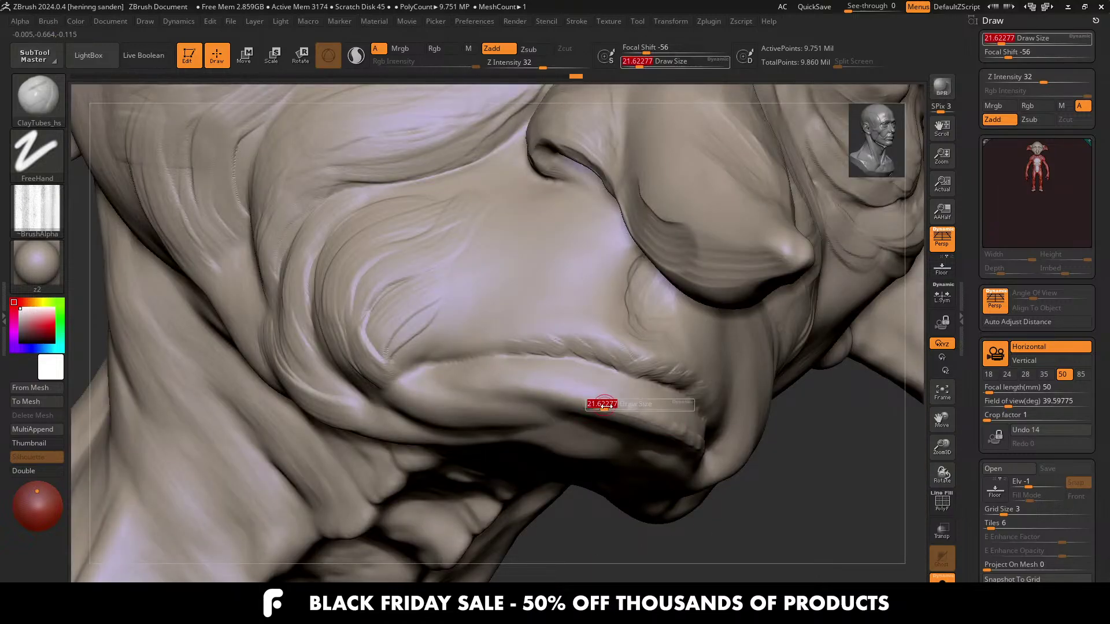
right_drag(511, 381, 576, 395)
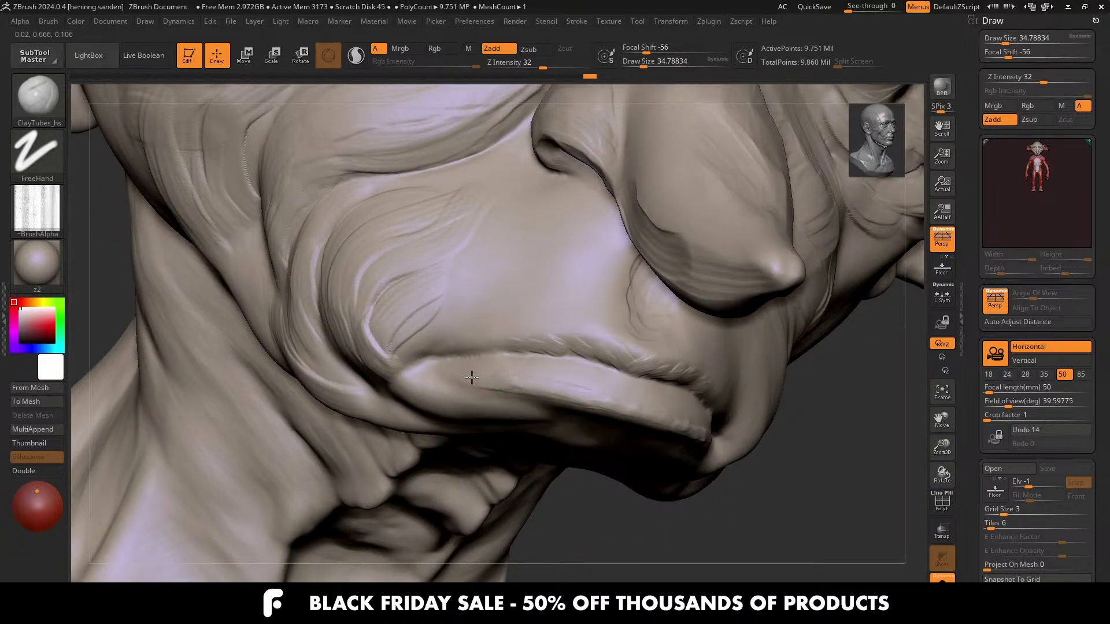
right_drag(499, 374, 538, 371)
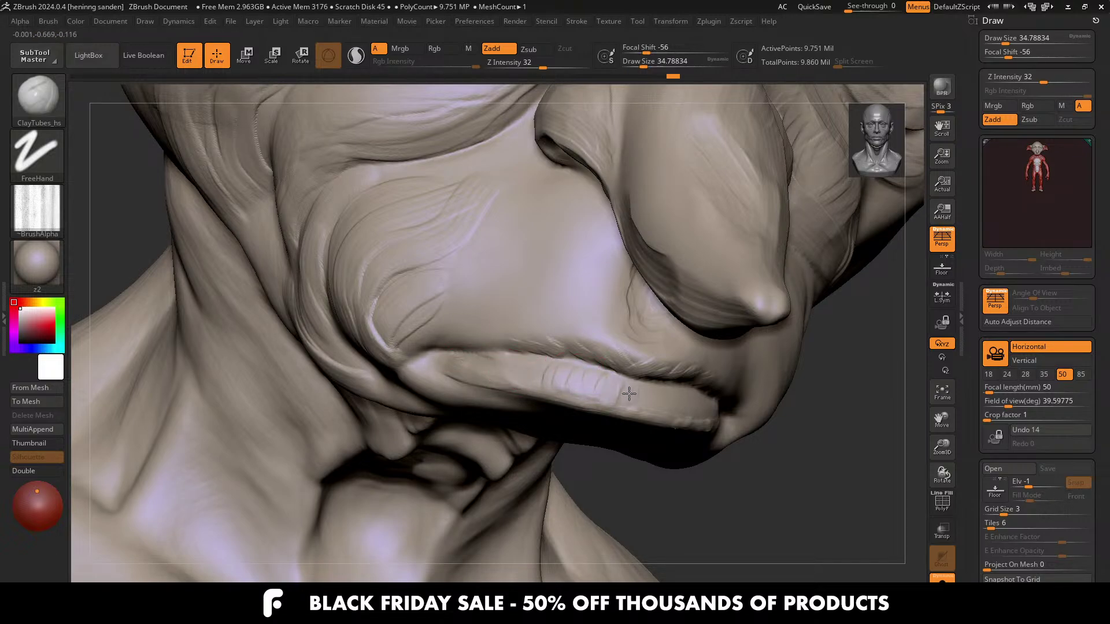
mouse_move(630, 394)
right_down()
mouse_move(645, 401)
mouse_move(756, 371)
mouse_move(826, 427)
right_up()
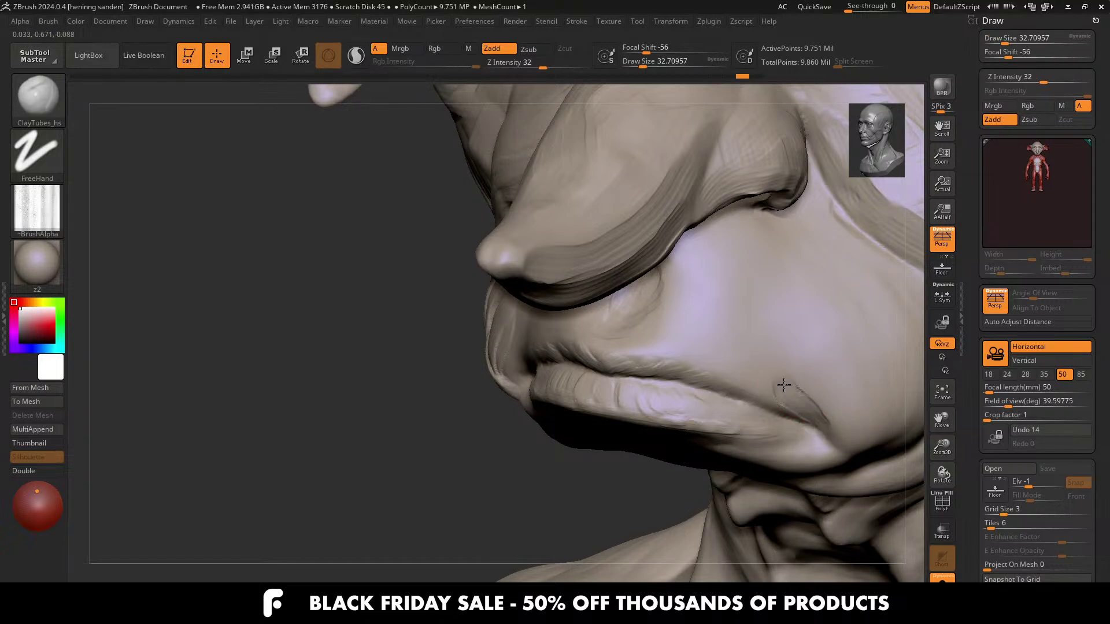
Step: Build up the skin above the mouth corner with clay strokes at draw sizes of about 44 to 56
mouse_move(777, 369)
mouse_down()
mouse_move(798, 408)
mouse_move(768, 358)
mouse_move(754, 383)
mouse_move(724, 363)
mouse_up()
key(s)
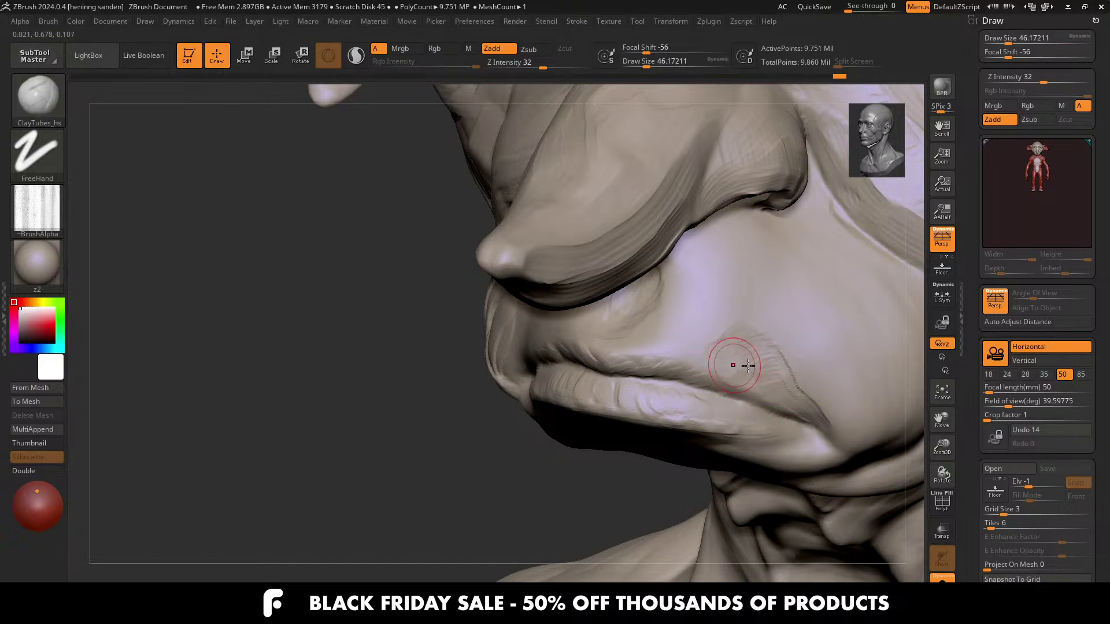
mouse_move(761, 328)
mouse_down()
mouse_move(756, 293)
mouse_move(779, 352)
mouse_up()
key(s)
alt+right_drag(758, 347, 692, 367)
key(s)
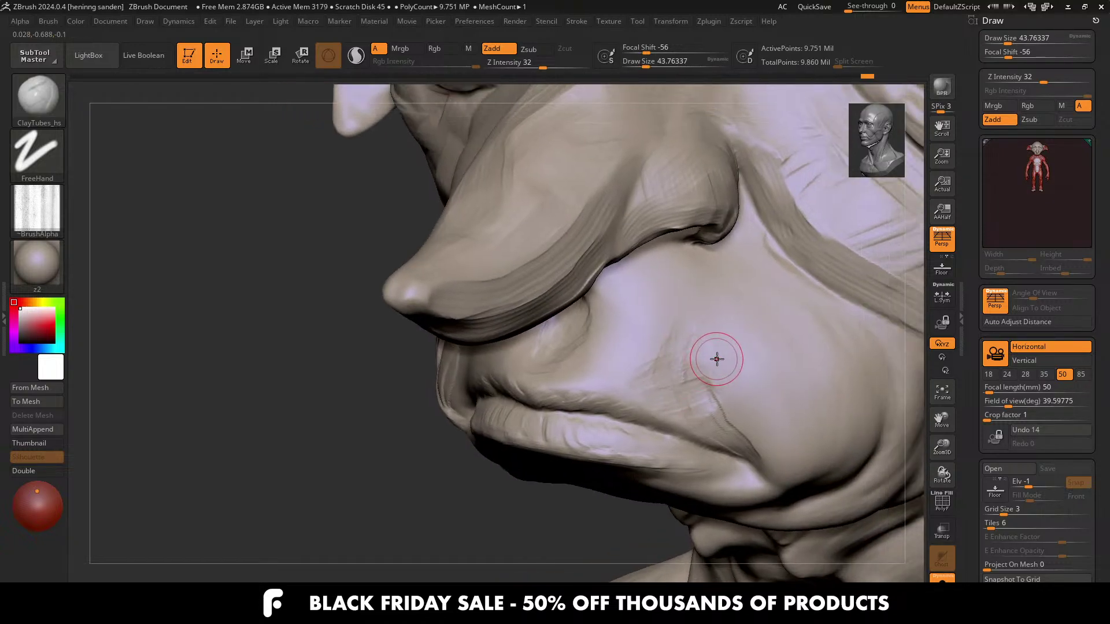
key(s)
drag(716, 359, 735, 371)
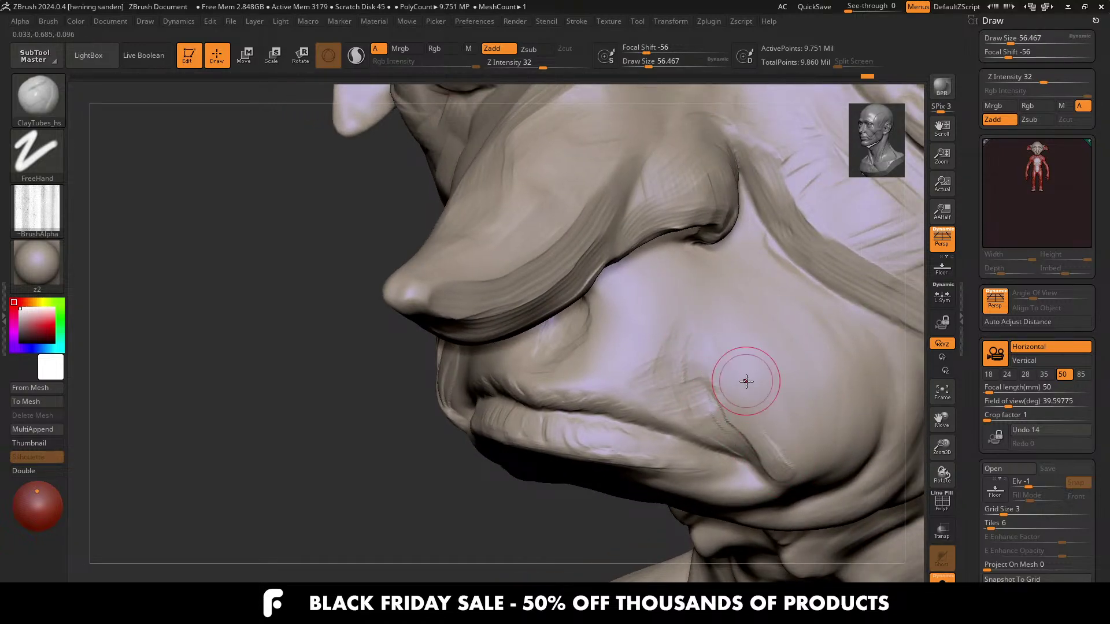
Step: Sculpt small folds around the mouth corner from the opposite side with draw sizes of about 51 to 83
key(ctrl)
mouse_move(758, 439)
right_down()
mouse_move(551, 381)
mouse_move(461, 381)
mouse_move(521, 367)
right_up()
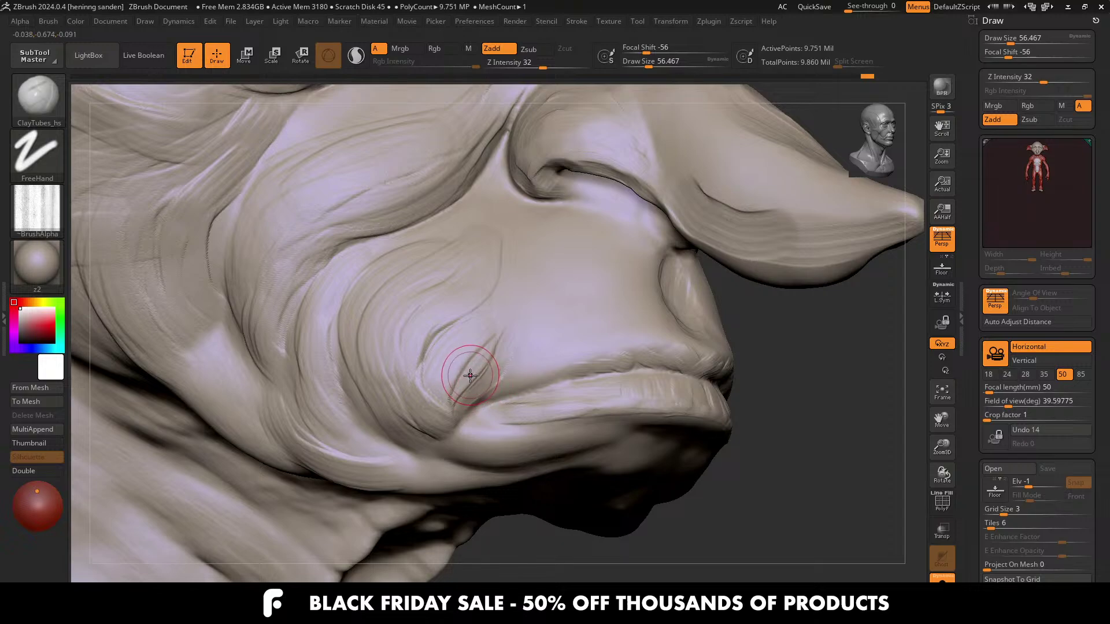
key(s)
drag(468, 376, 464, 371)
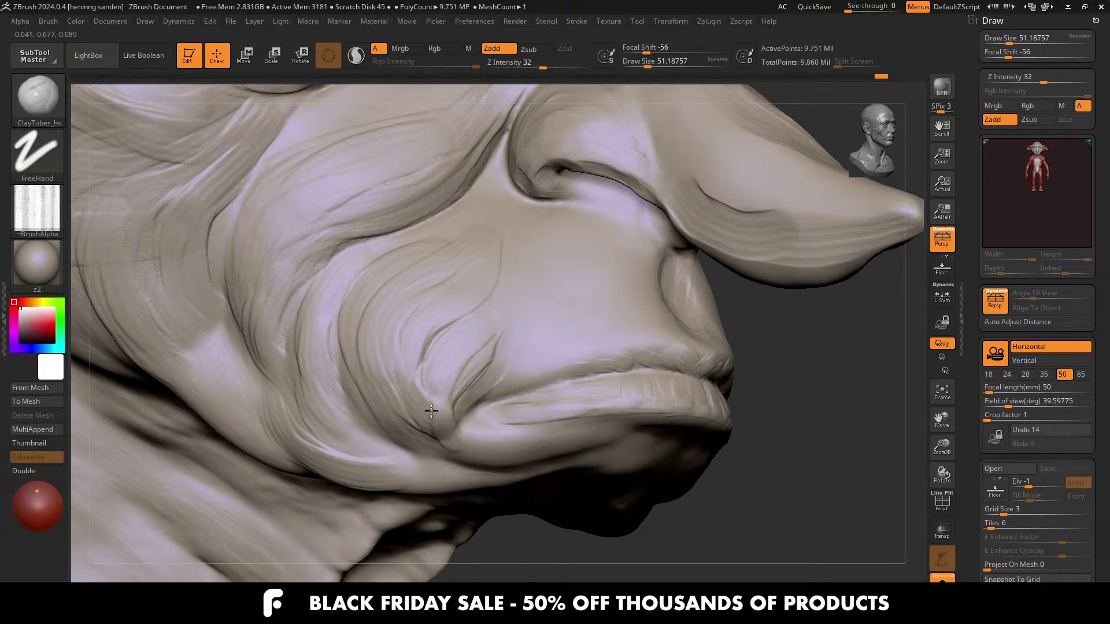
drag(431, 411, 439, 435)
key(s)
drag(478, 341, 485, 341)
mouse_move(484, 340)
mouse_down()
mouse_move(441, 392)
mouse_move(442, 448)
mouse_up()
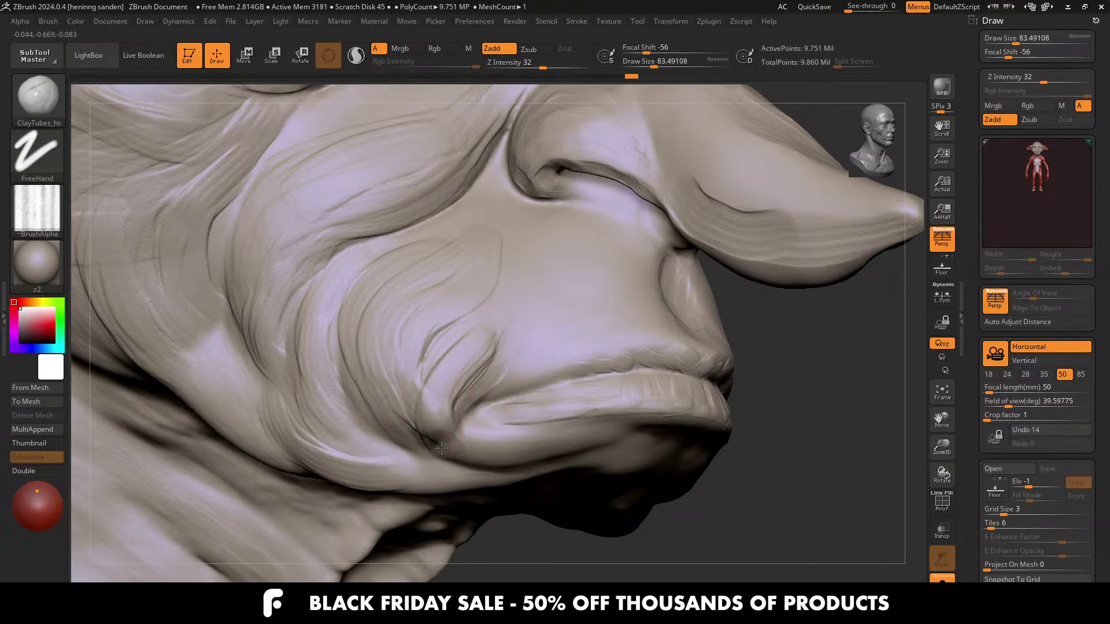
Step: Refine the crease where the upper lip meets the mouth corner, reducing the draw size to about 17 to 23
right_drag(495, 436, 586, 382)
key(bracketleft)
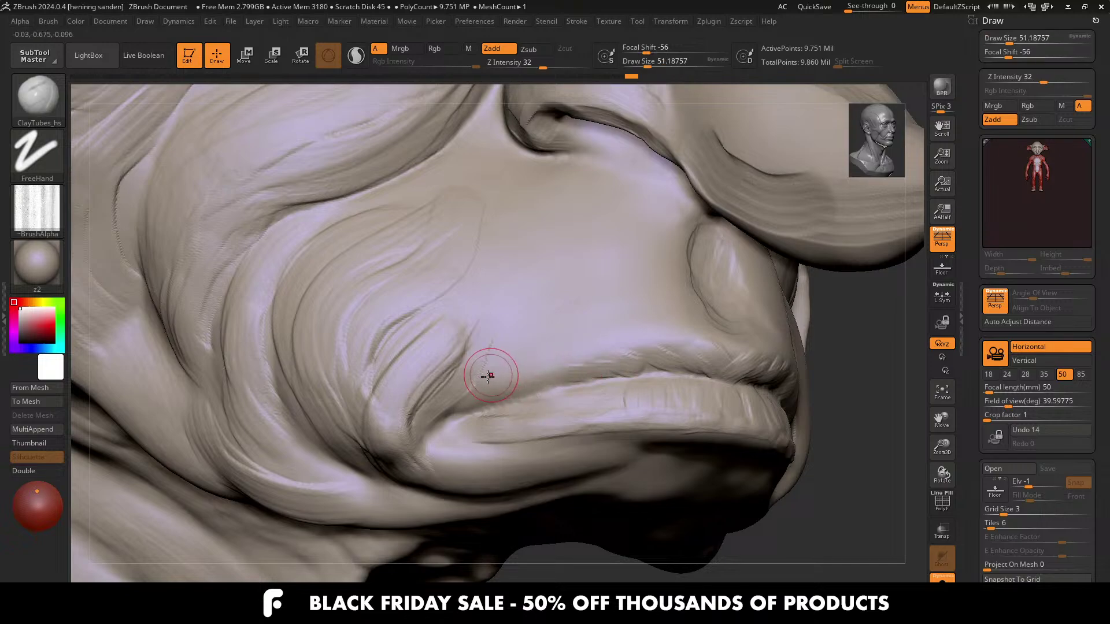
right_drag(561, 375, 534, 382)
key(s)
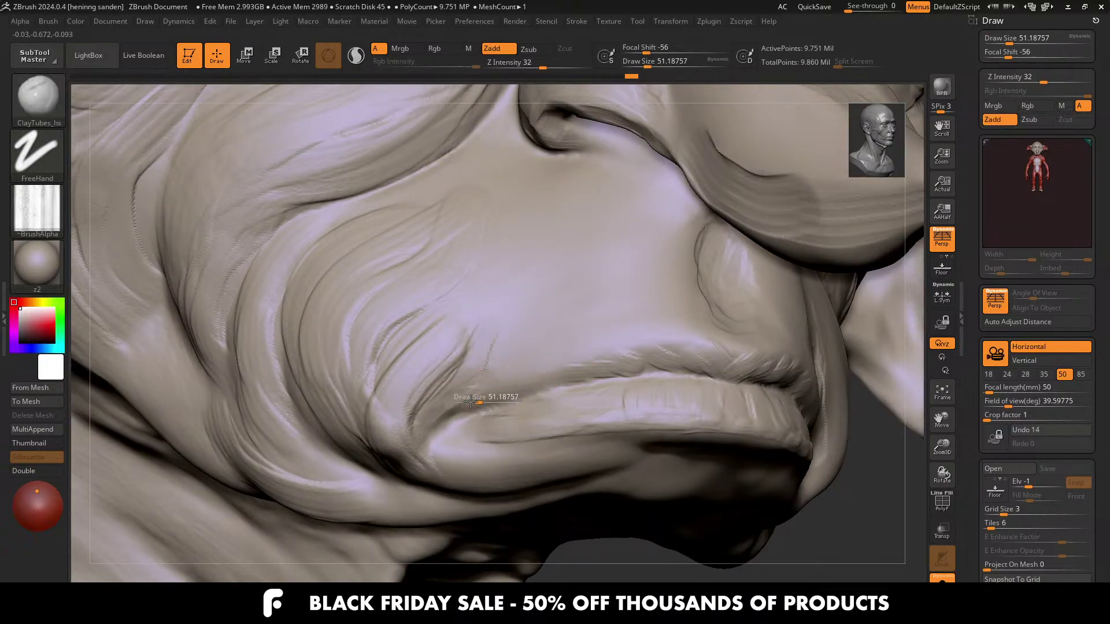
drag(467, 407, 453, 409)
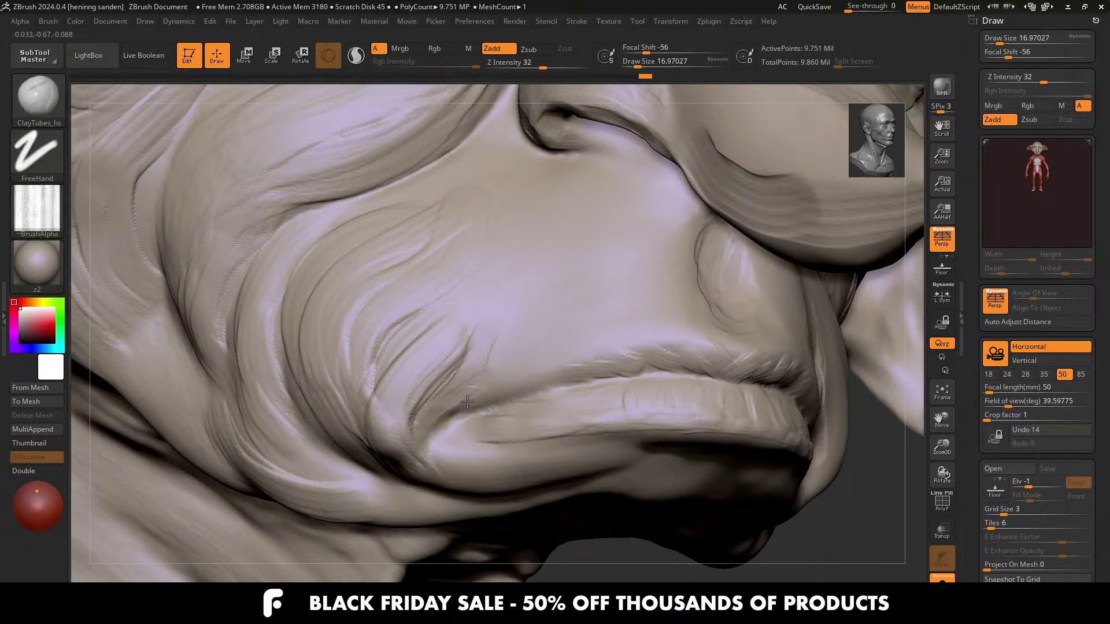
key(bracketright)
key(bracketright)
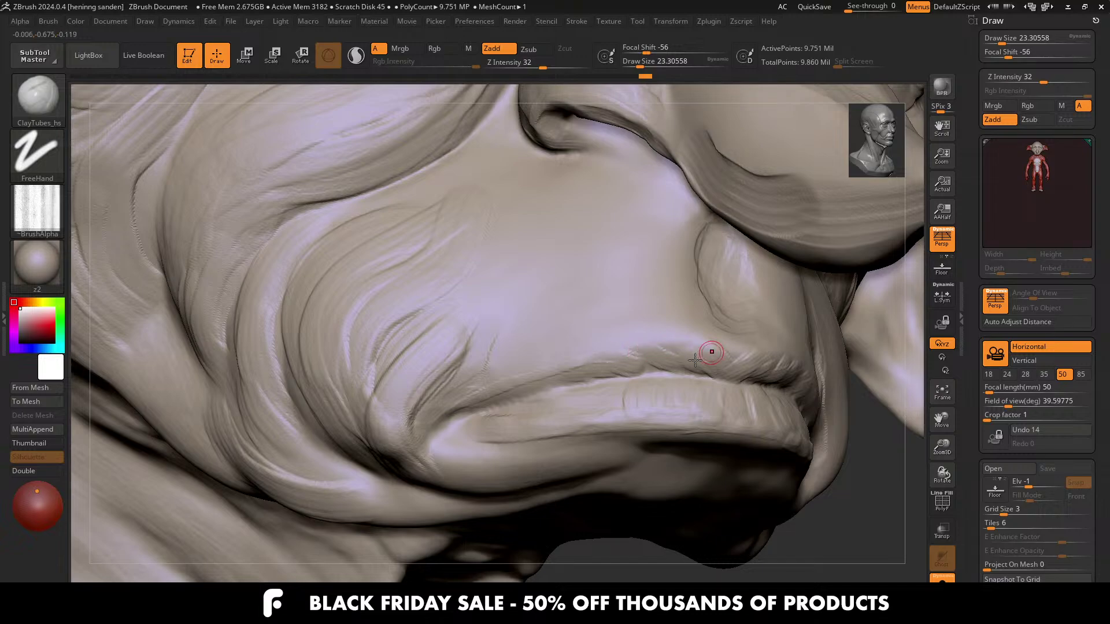
Step: Detail the upper lip's border at draw size 23, and add vertical strokes above it at about 59
right_drag(695, 360, 734, 356)
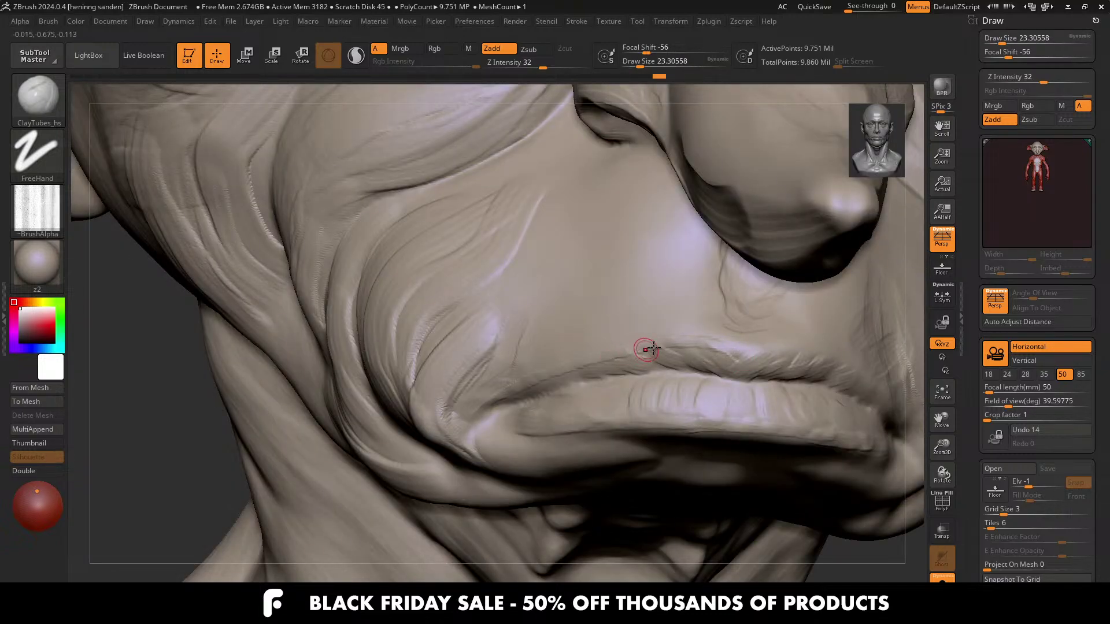
mouse_move(759, 359)
right_down()
mouse_move(733, 353)
mouse_move(822, 419)
right_up()
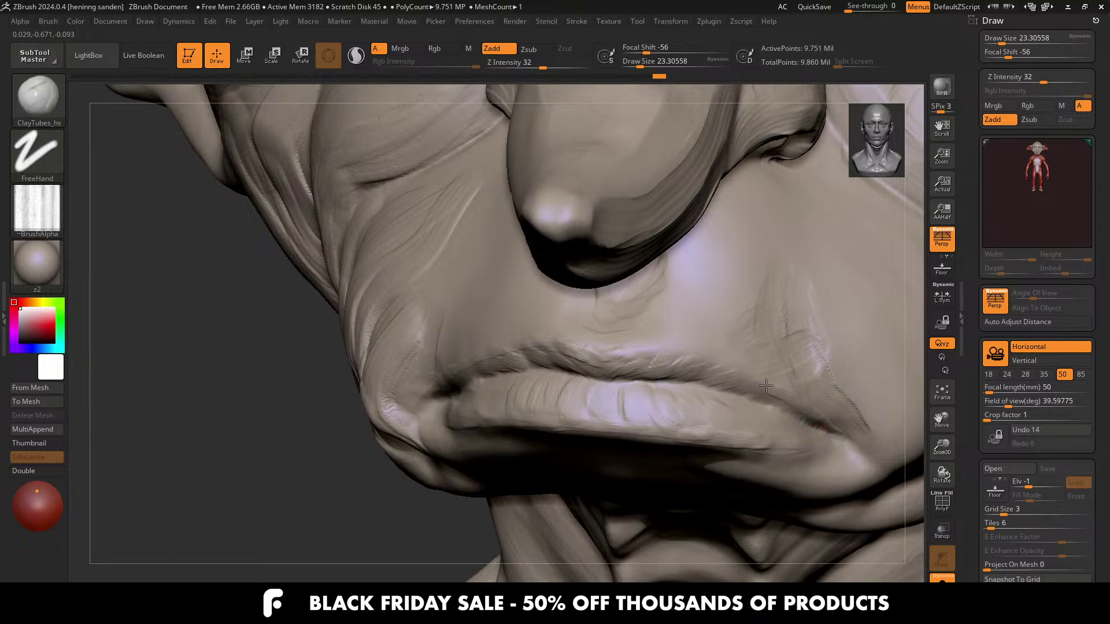
mouse_move(649, 347)
right_down()
mouse_move(532, 322)
mouse_move(414, 346)
right_up()
key(s)
mouse_move(414, 347)
mouse_down()
mouse_move(372, 359)
mouse_move(402, 358)
mouse_up()
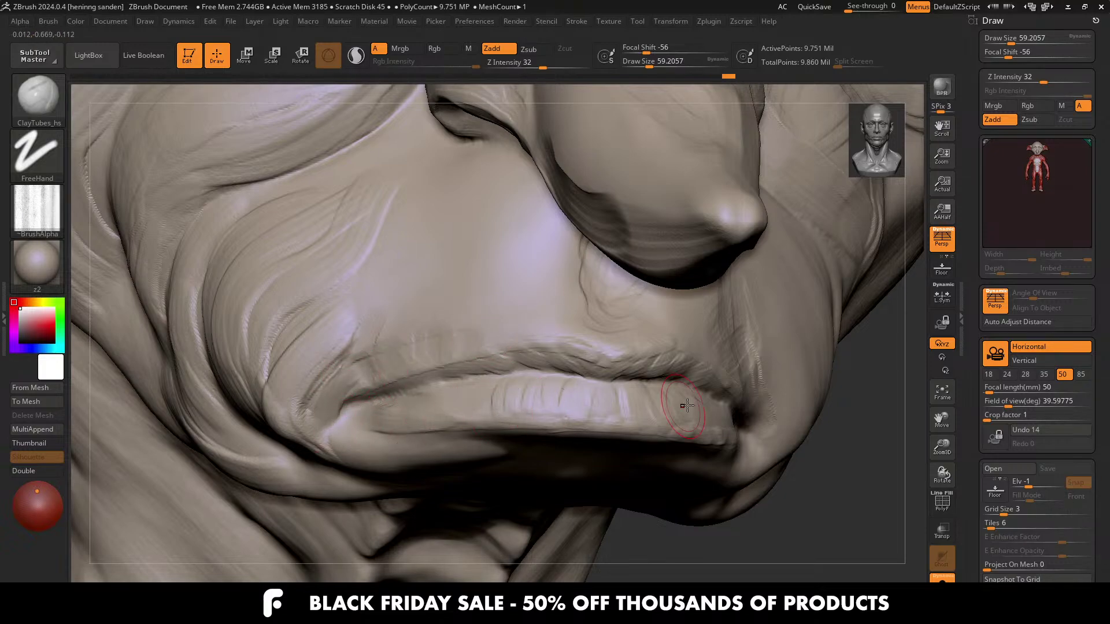
Step: Add finer clay strokes along the middle of the upper lip and its ridge with draw sizes of about 37 to 41
mouse_move(687, 405)
right_down()
mouse_move(806, 422)
mouse_move(646, 386)
right_up()
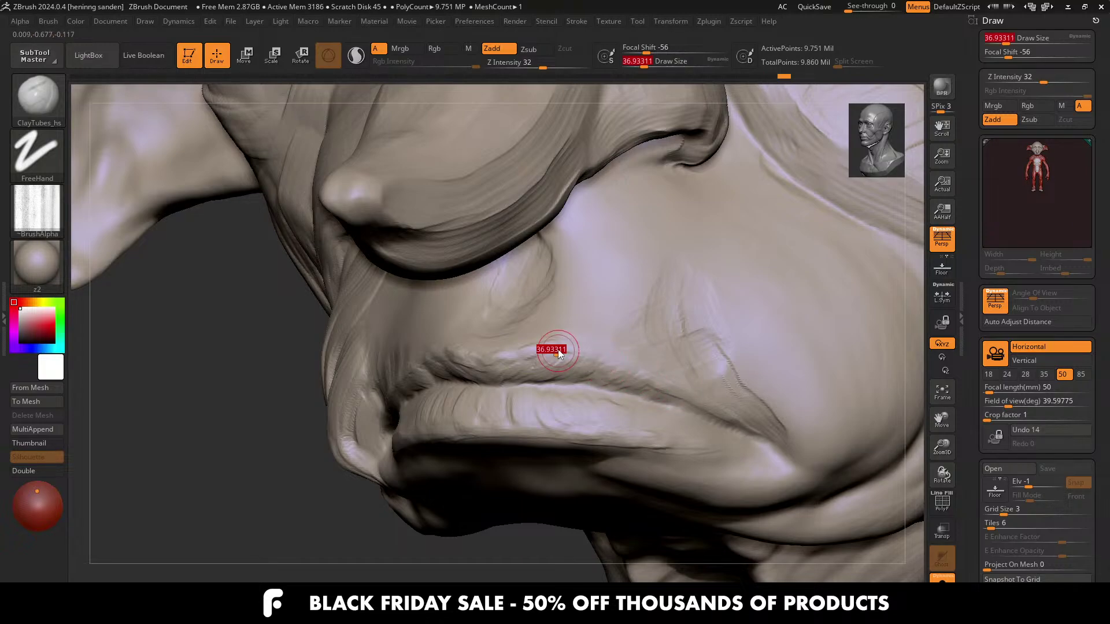
right_drag(535, 358, 513, 374)
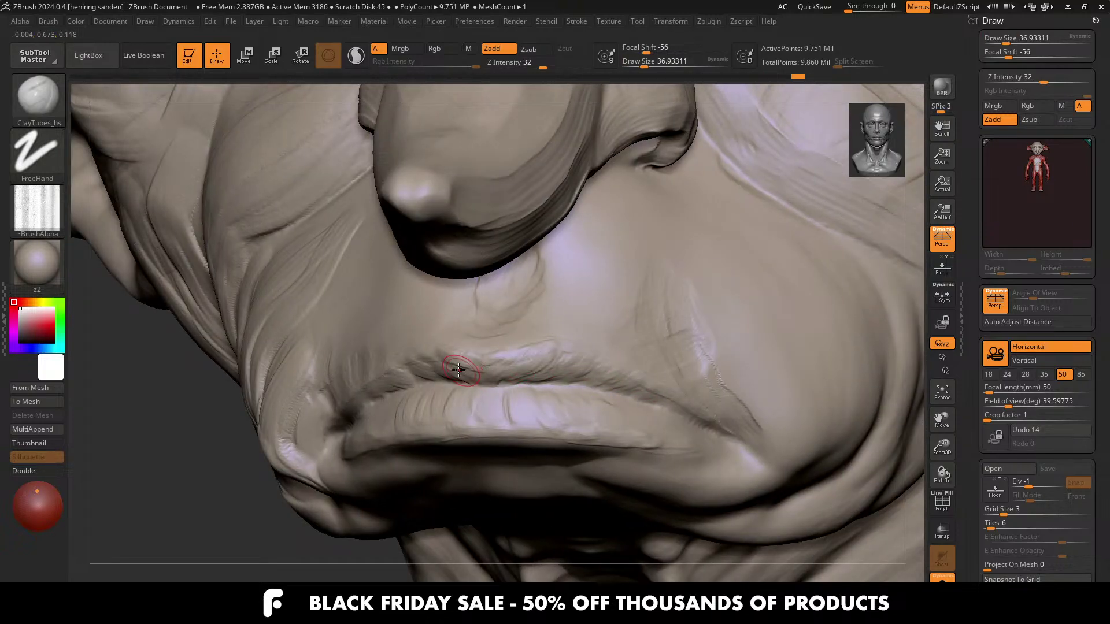
right_drag(503, 417, 520, 404)
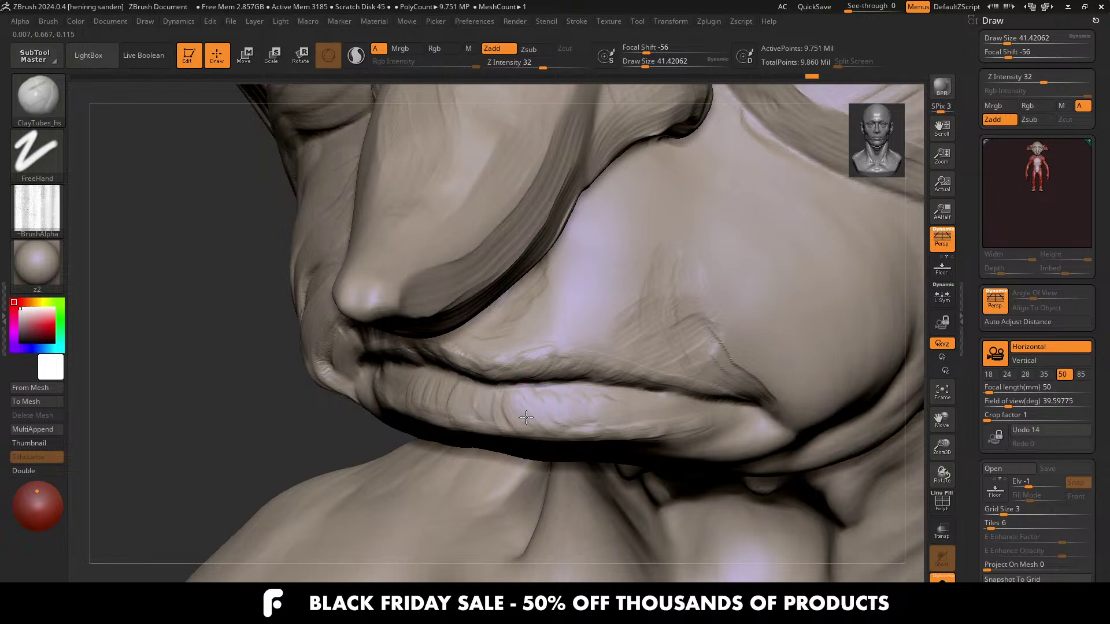
right_drag(453, 399, 462, 389)
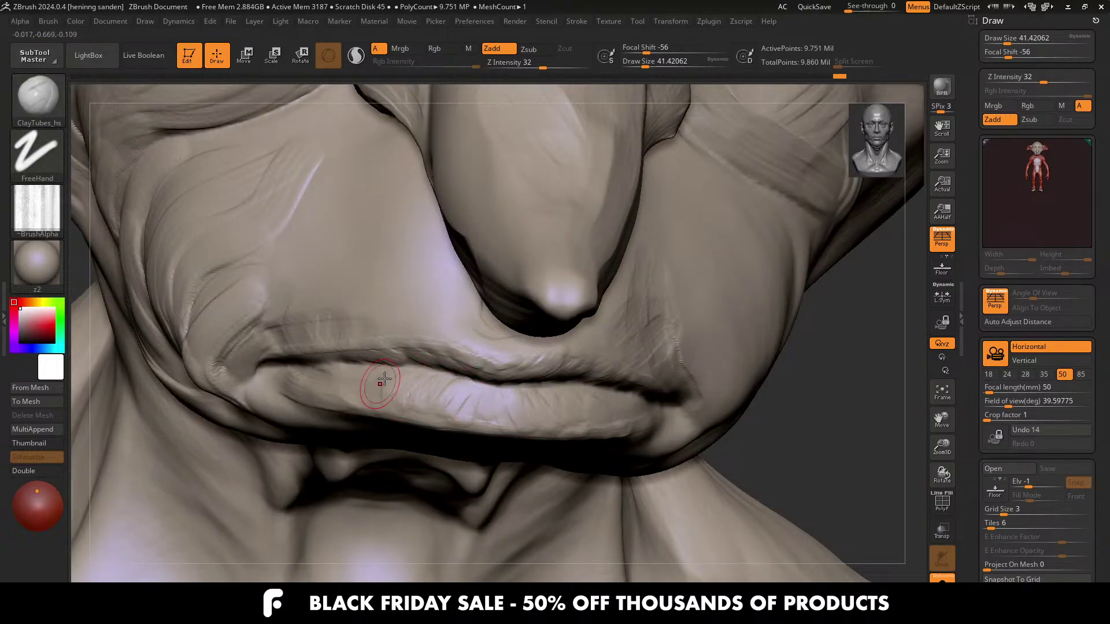
alt+right_drag(330, 382, 497, 389)
mouse_move(478, 436)
alt+right_down()
mouse_move(402, 311)
mouse_move(445, 322)
mouse_move(458, 303)
alt+right_up()
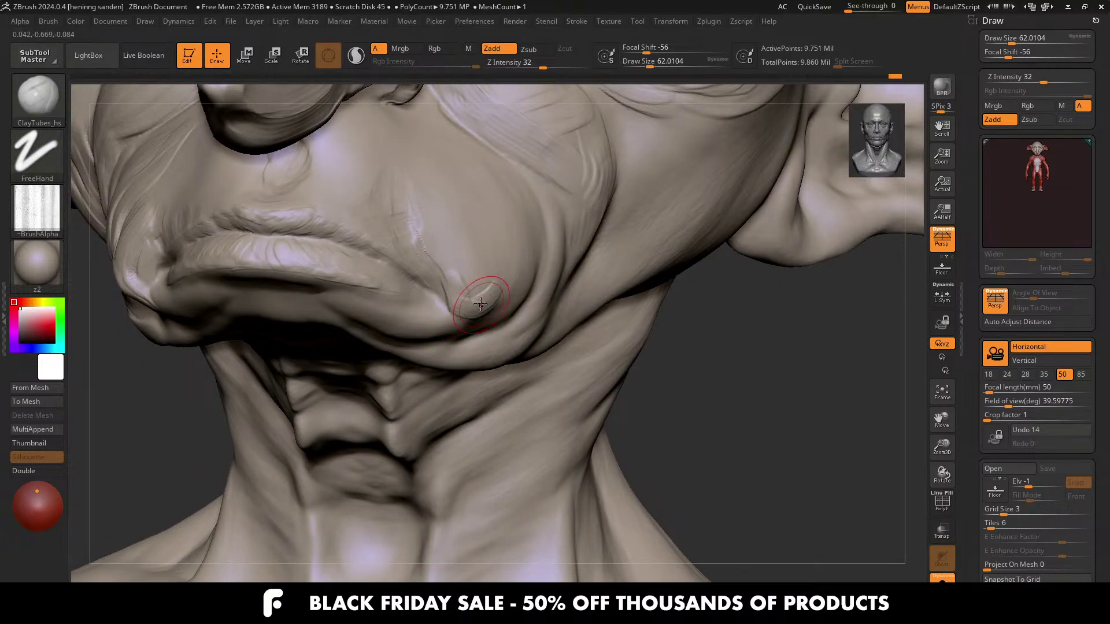
Step: Sculpt curved folds on the cheek bulge outside the mouth corner with draw sizes of about 54 to 90
mouse_move(441, 237)
mouse_down()
mouse_move(466, 287)
mouse_move(461, 302)
mouse_move(479, 249)
mouse_up()
right_drag(480, 254, 405, 271)
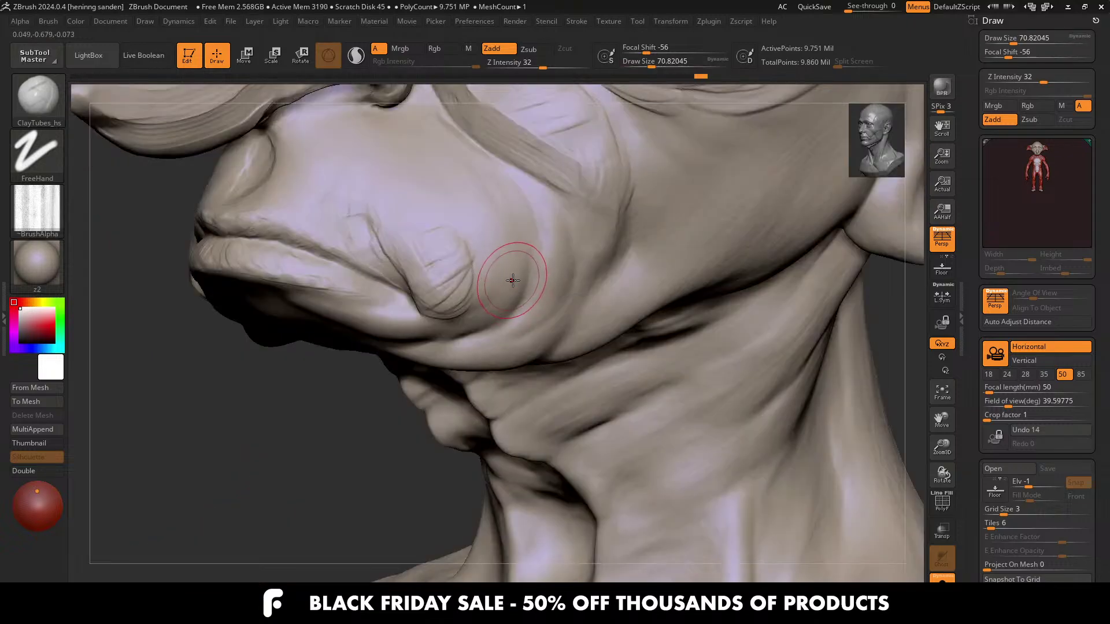
drag(511, 277, 475, 324)
key(s)
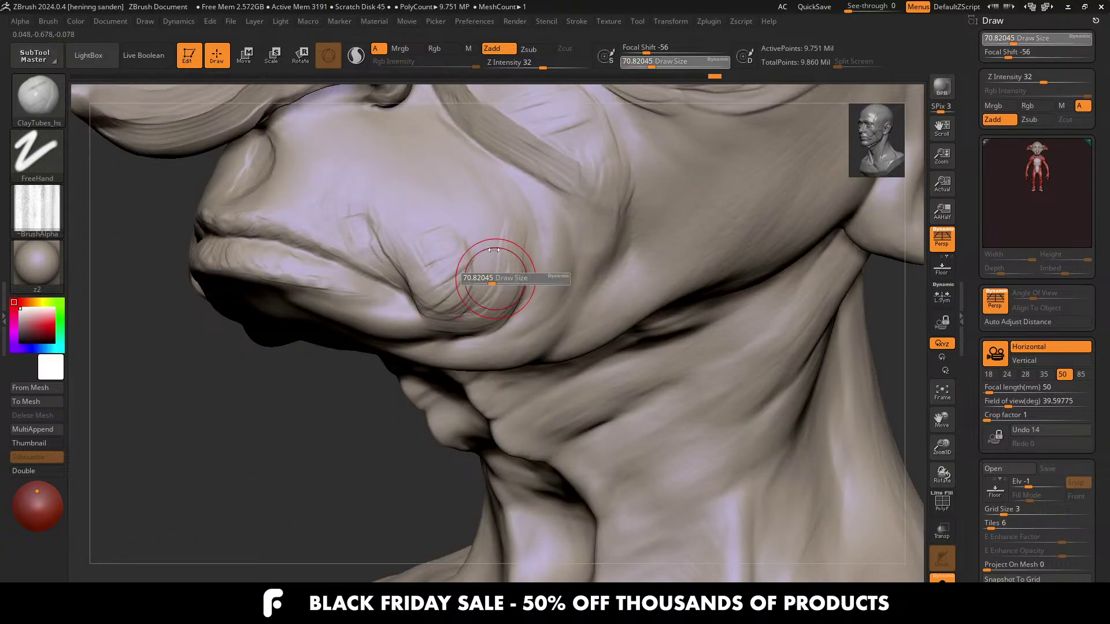
drag(496, 275, 501, 275)
alt+right_drag(481, 293, 485, 349)
drag(498, 270, 511, 338)
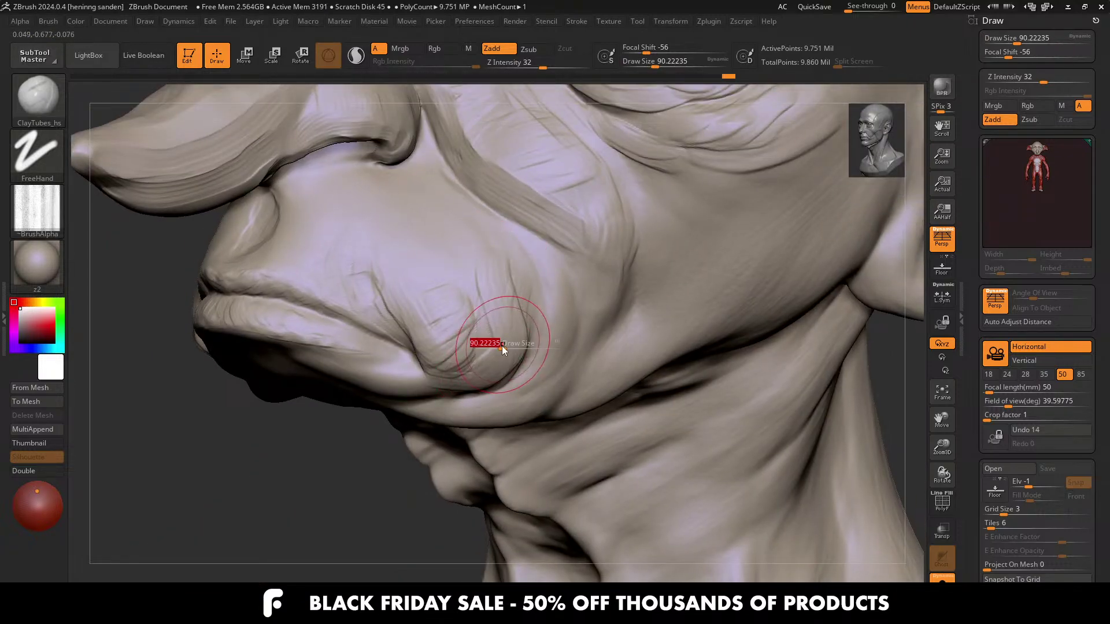
key(s)
drag(532, 292, 509, 293)
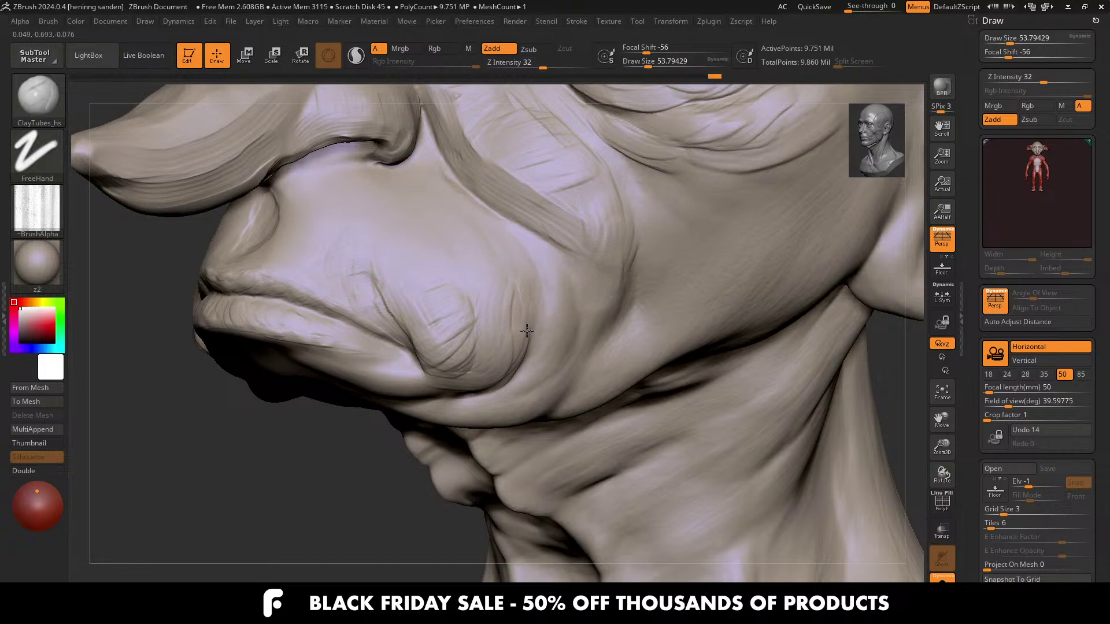
Step: Set the draw size to about 90 and add clay strokes around the nostril wing and the adjoining smile fold
ctrl+right_drag(482, 316, 445, 278)
right_drag(429, 327, 499, 330)
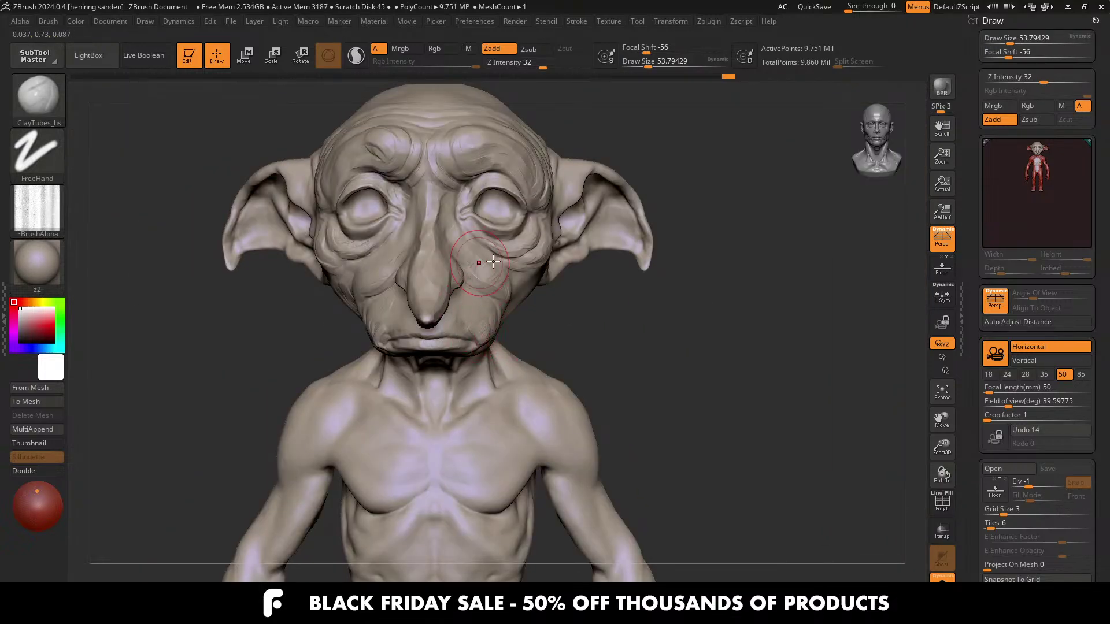
mouse_move(493, 263)
right_down()
mouse_move(471, 260)
mouse_move(485, 257)
mouse_move(486, 339)
mouse_move(539, 357)
right_up()
right_drag(399, 296, 400, 367)
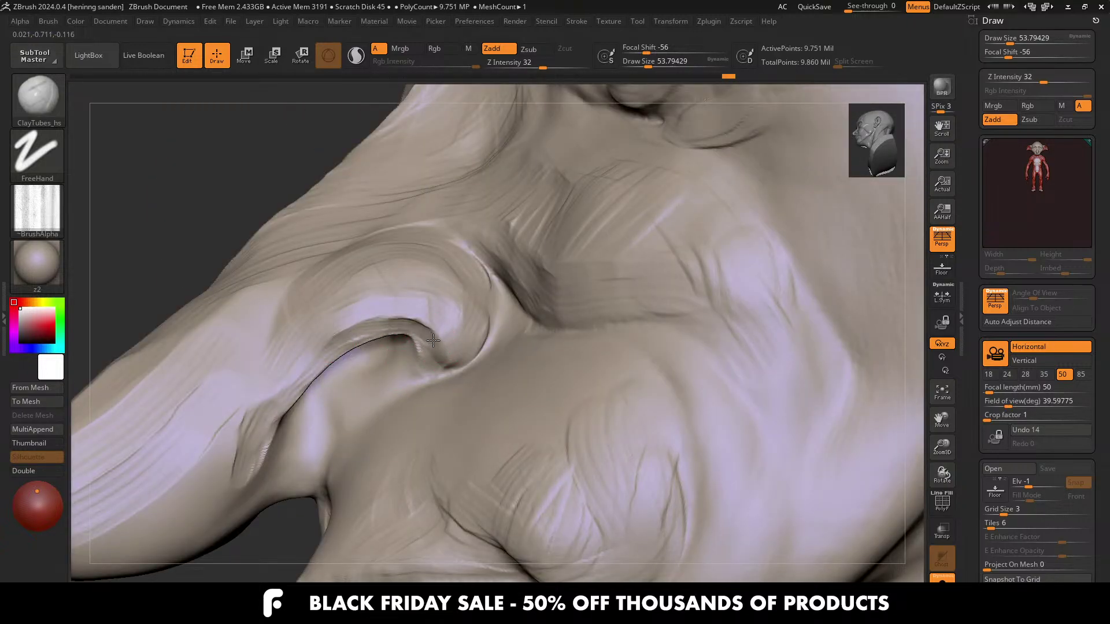
right_drag(433, 340, 443, 328)
key(bracketright)
key(bracketright)
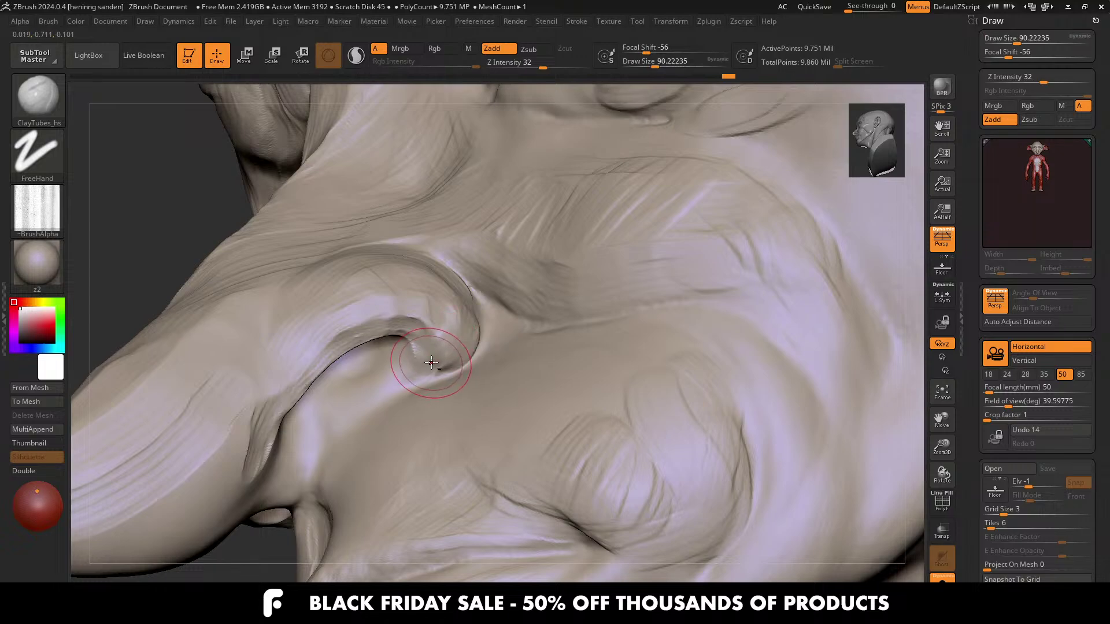
Step: Sweep clay strokes along the side and underside of the nose with draw sizes of about 90 to 94
mouse_move(288, 341)
right_down()
mouse_move(393, 346)
mouse_move(397, 335)
right_up()
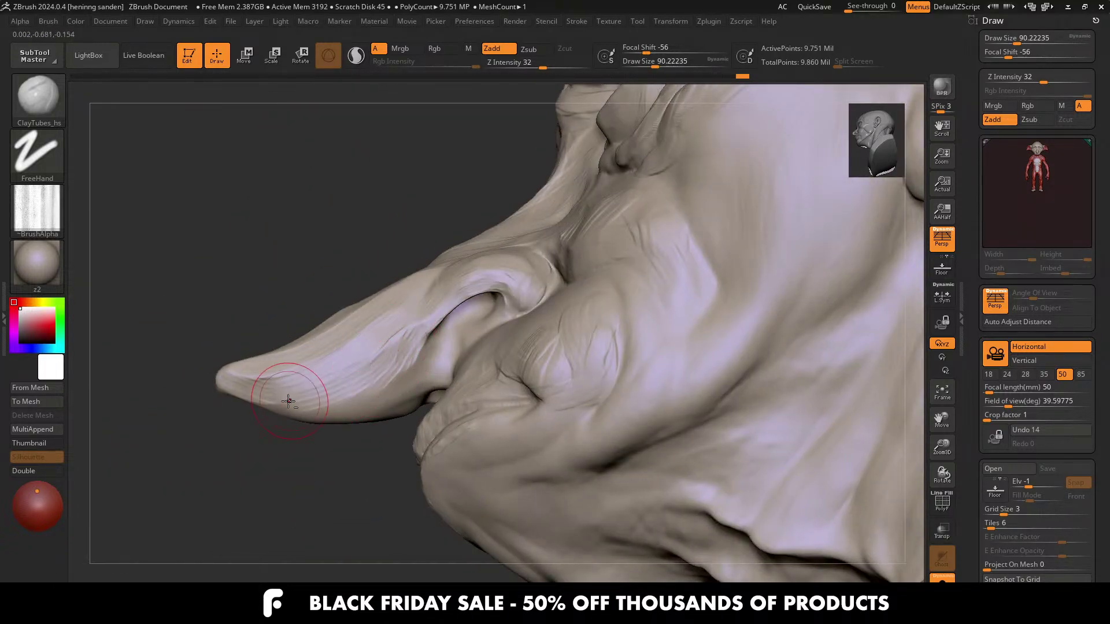
mouse_move(281, 393)
right_down()
mouse_move(400, 391)
mouse_move(363, 464)
right_up()
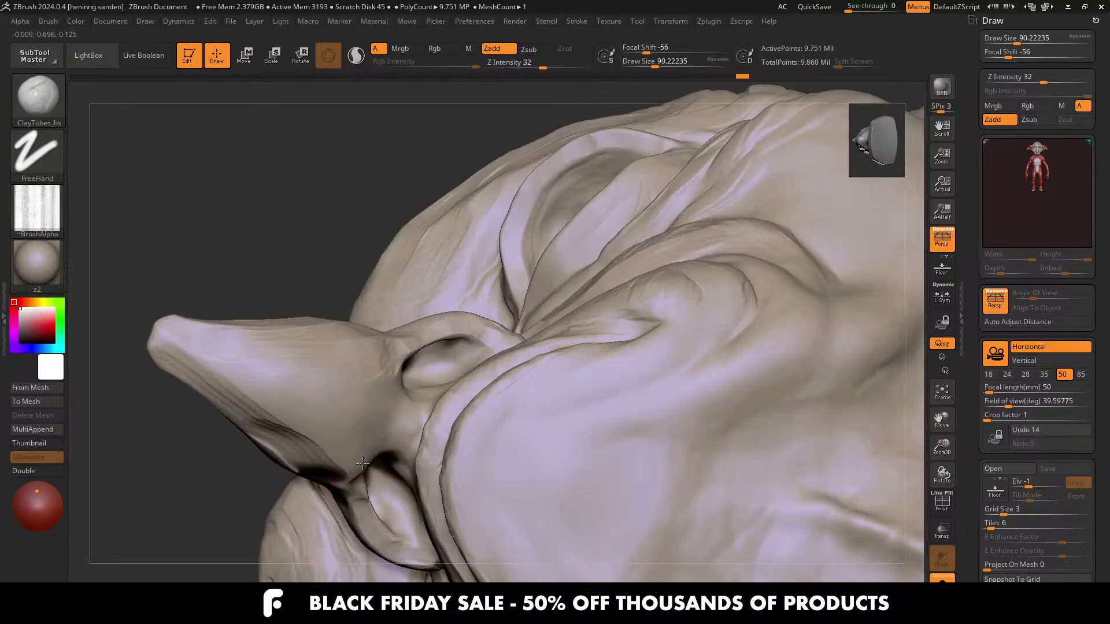
right_drag(278, 410, 392, 422)
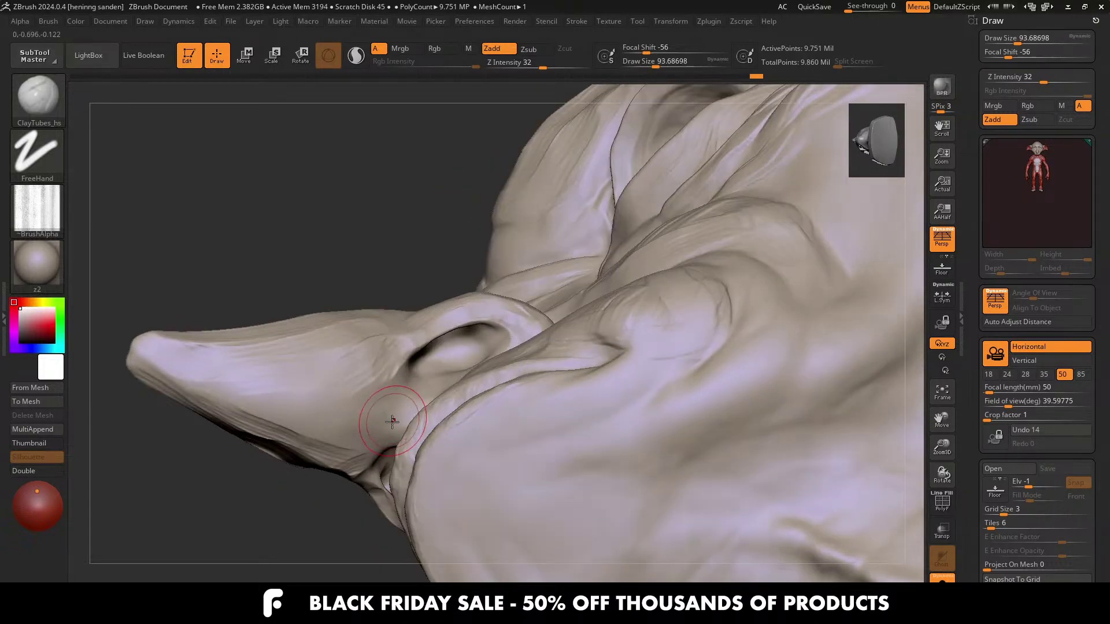
Step: Set the draw size to about 59 and refine the nose surface around the front of the nostril opening
mouse_move(261, 397)
right_down()
mouse_move(398, 375)
mouse_move(405, 386)
right_up()
key(s)
drag(428, 380, 421, 379)
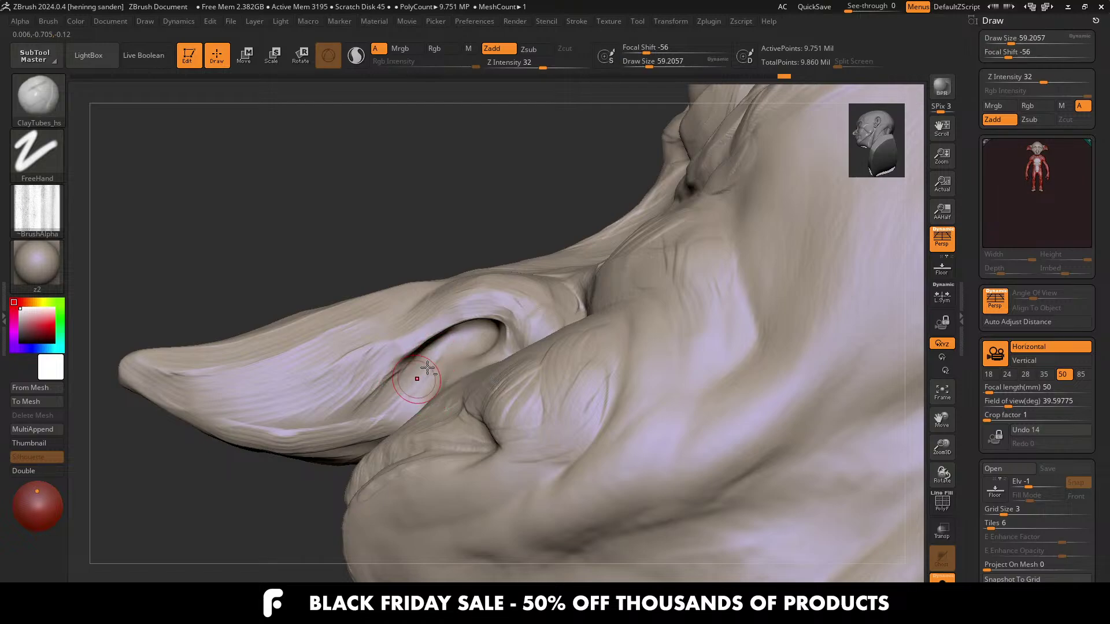
mouse_move(422, 373)
right_down()
mouse_move(415, 400)
mouse_move(421, 351)
right_up()
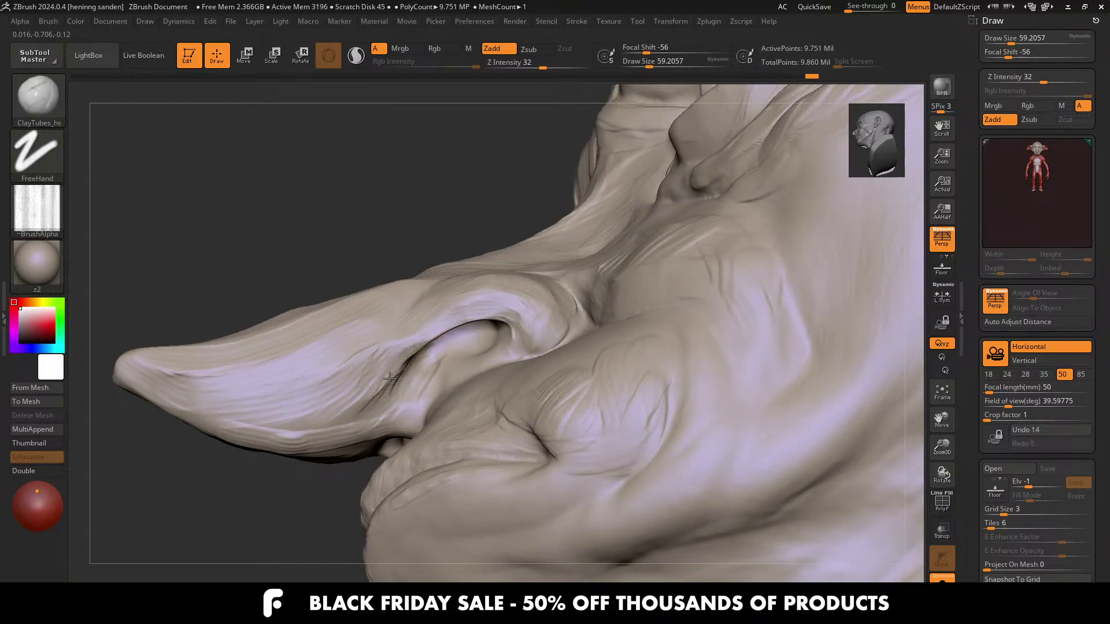
Step: Add clay strokes along the underside and bridge of the nose with draw sizes of about 68 to 87
key(s)
mouse_move(376, 404)
mouse_down()
mouse_move(345, 409)
mouse_move(320, 431)
mouse_up()
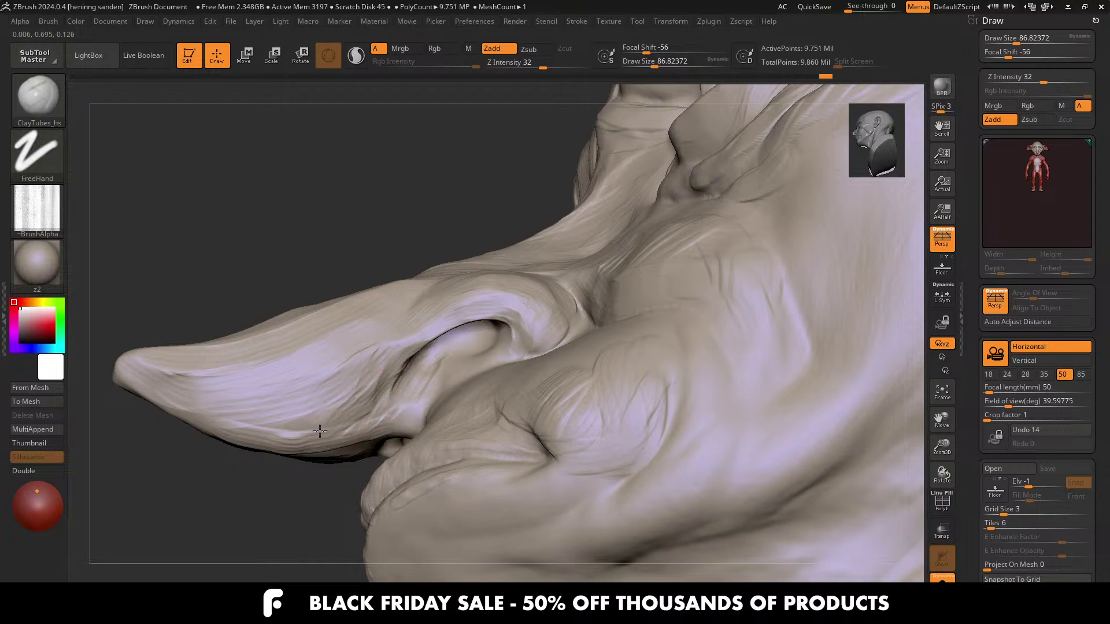
mouse_move(275, 439)
right_down()
mouse_move(322, 366)
mouse_move(294, 409)
mouse_move(376, 356)
right_up()
right_drag(404, 301, 434, 191)
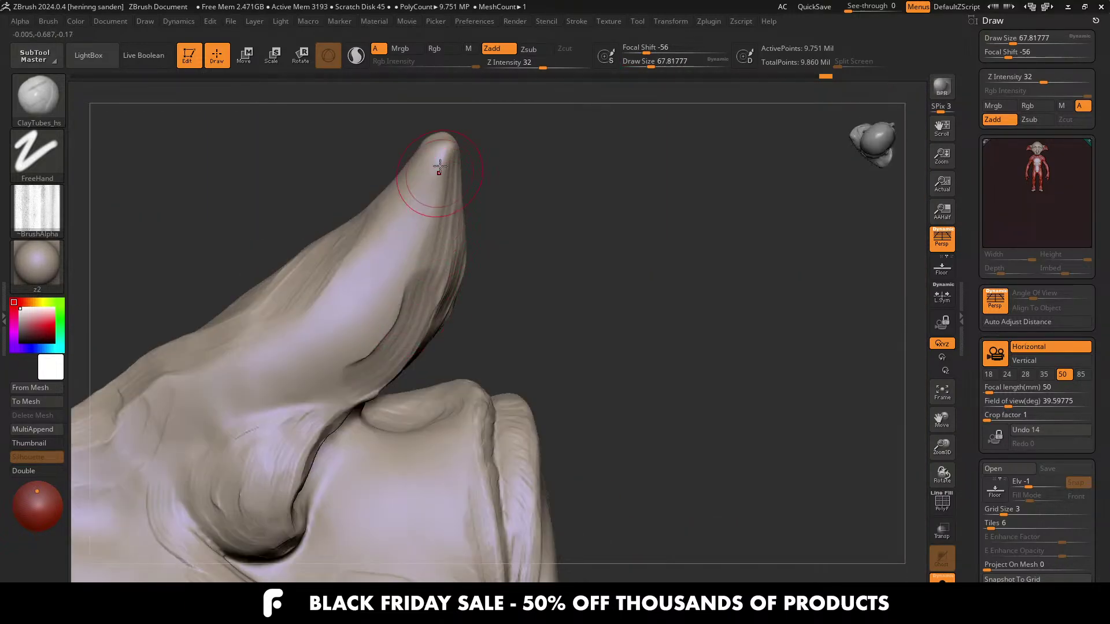
drag(438, 169, 379, 298)
key(ctrl+z)
drag(441, 165, 407, 255)
mouse_move(357, 334)
mouse_down()
mouse_move(203, 426)
mouse_move(280, 394)
mouse_up()
right_drag(280, 394, 408, 300)
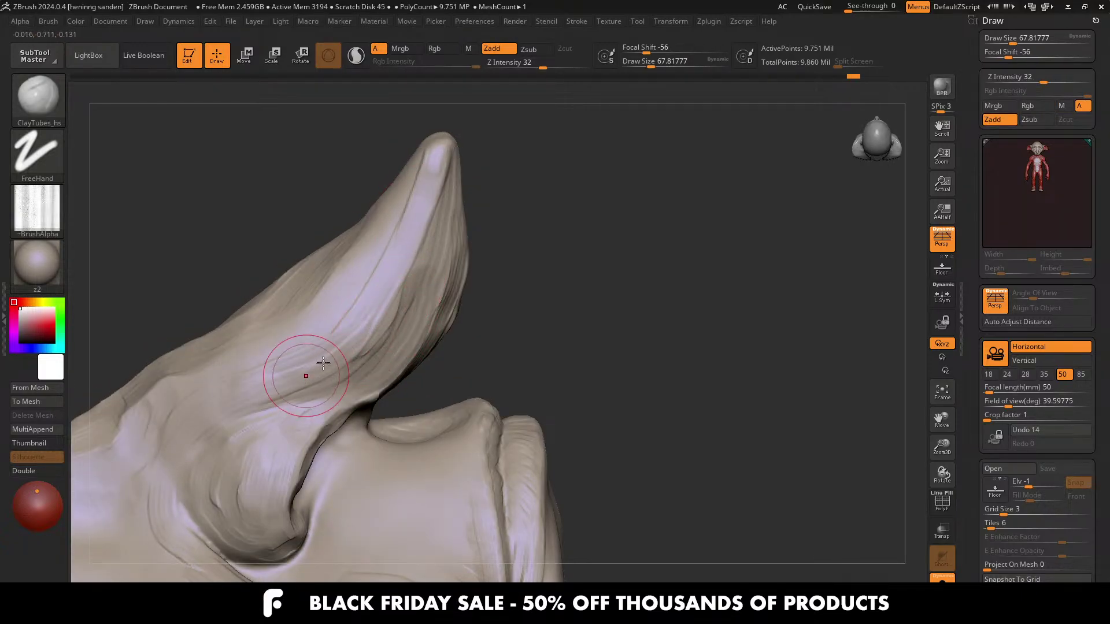
Step: Sweep clay strokes down the side of the nose and over the nostril wing with draw sizes of about 56 to 68
right_drag(310, 366, 401, 201)
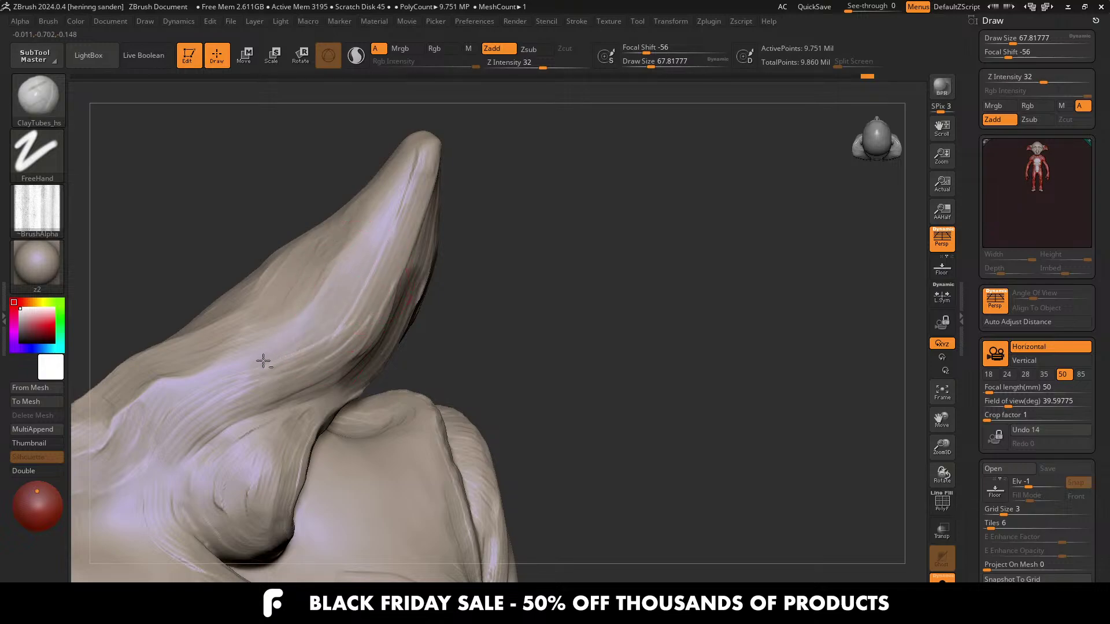
mouse_move(305, 332)
right_down()
mouse_move(278, 314)
mouse_move(227, 376)
right_up()
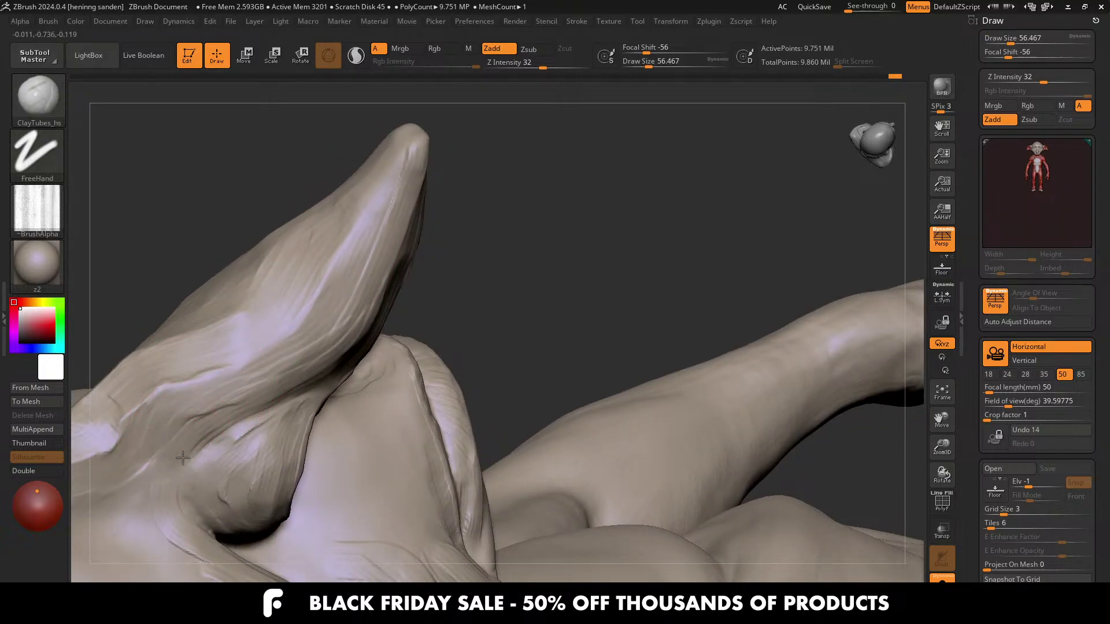
drag(183, 457, 206, 443)
right_drag(287, 391, 253, 402)
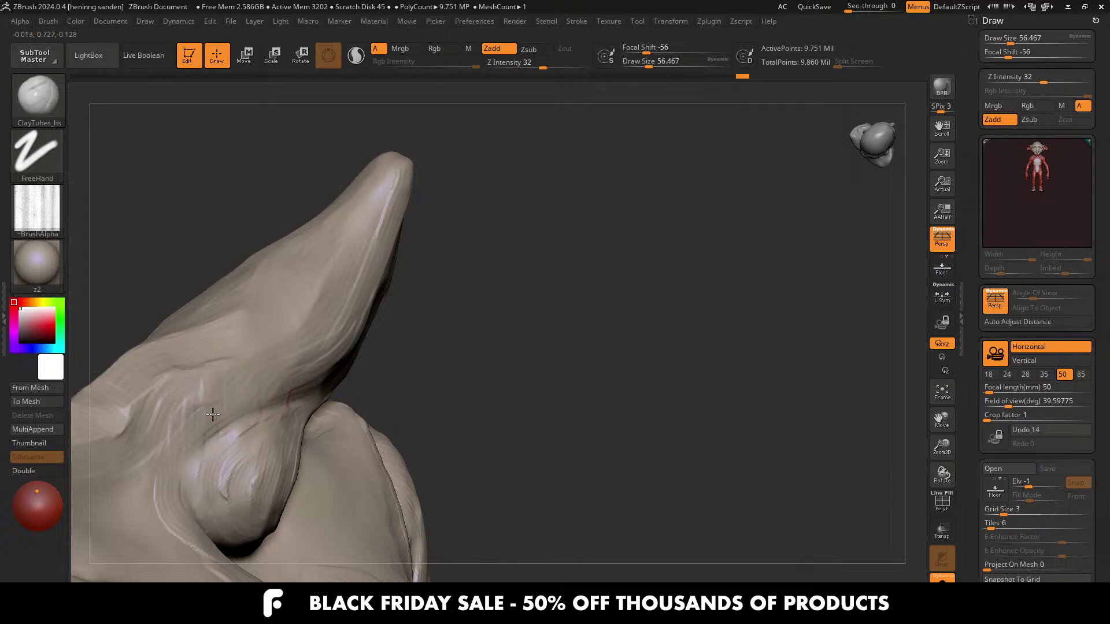
mouse_move(181, 435)
ctrl+right_down()
mouse_move(267, 329)
mouse_move(248, 324)
mouse_move(317, 401)
mouse_move(373, 354)
ctrl+right_up()
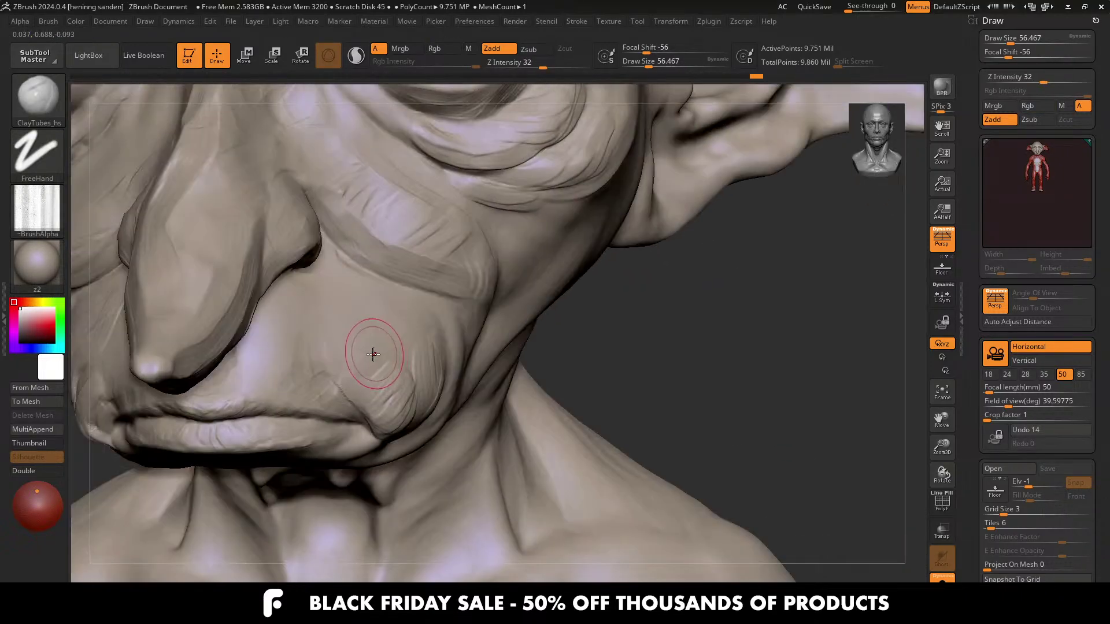
Step: Sculpt folds running from below the nostril toward the mouth corner with draw sizes of about 44 to 56
drag(366, 343, 347, 360)
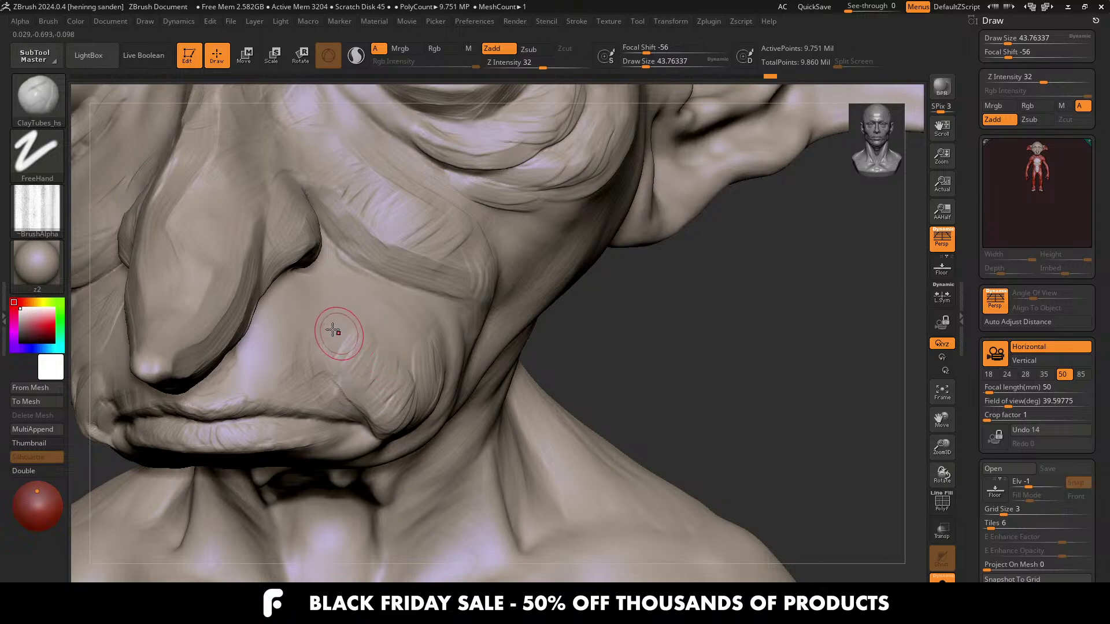
right_drag(272, 356, 260, 342)
drag(324, 278, 290, 356)
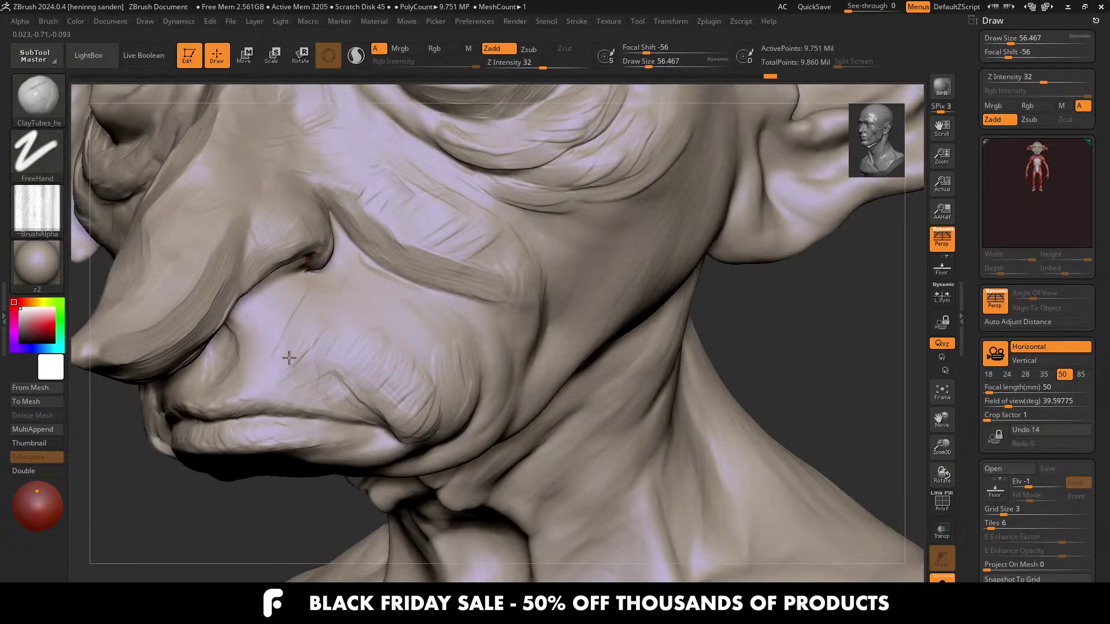
mouse_move(278, 322)
right_down()
mouse_move(216, 334)
mouse_move(258, 342)
right_up()
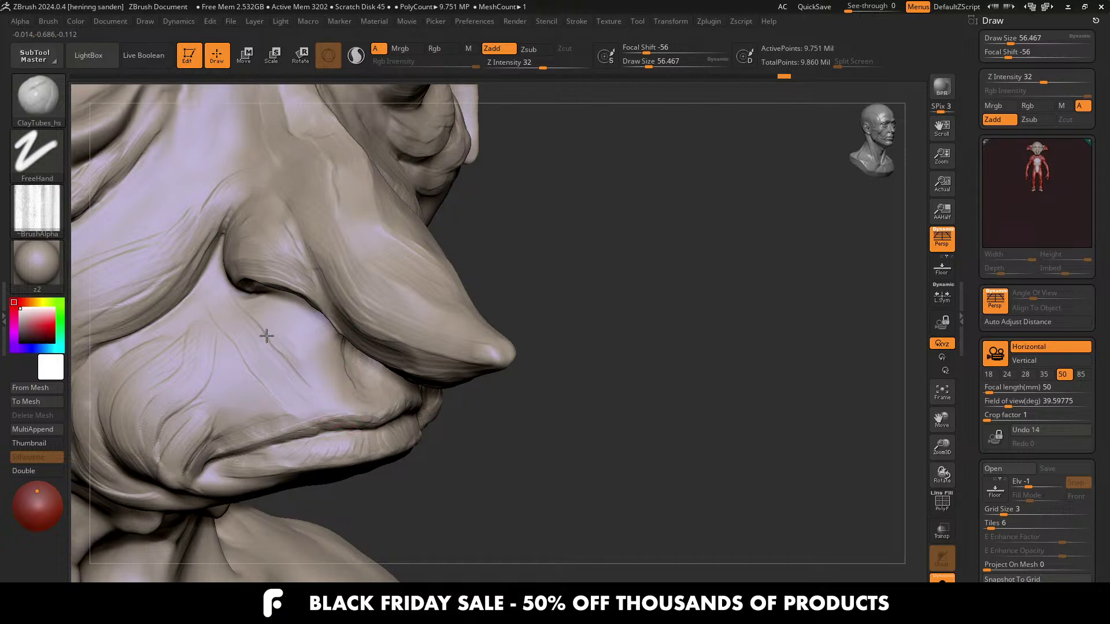
Step: Set the draw size to about 54 and refine the upper lip area directly beneath the nostrils with clay strokes
mouse_move(324, 384)
right_down()
mouse_move(328, 353)
mouse_move(281, 373)
mouse_move(289, 341)
right_up()
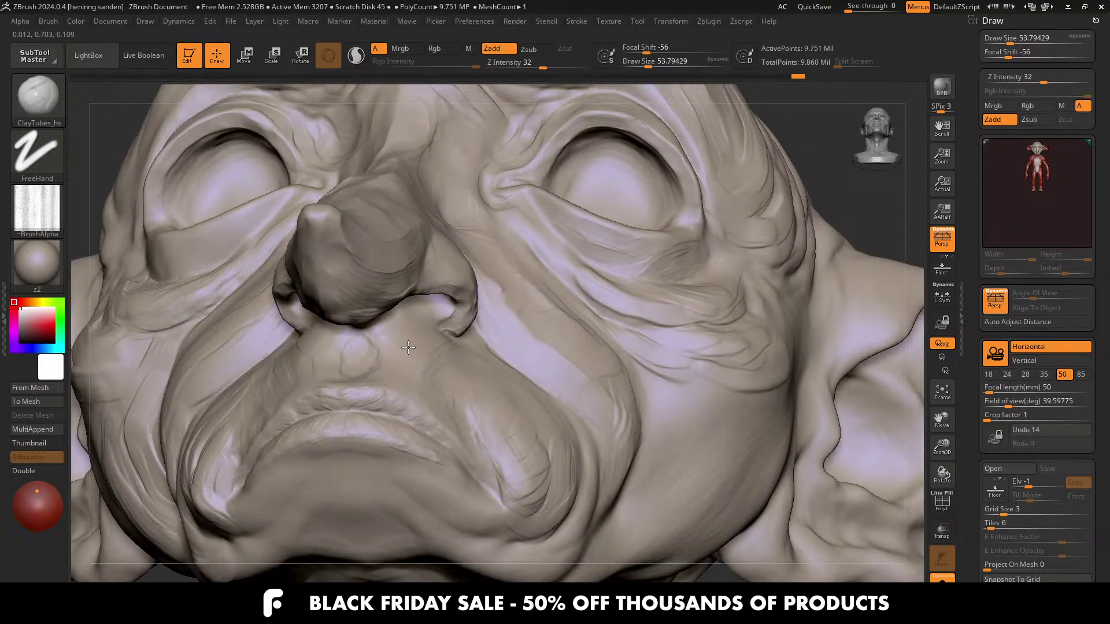
right_drag(409, 347, 375, 343)
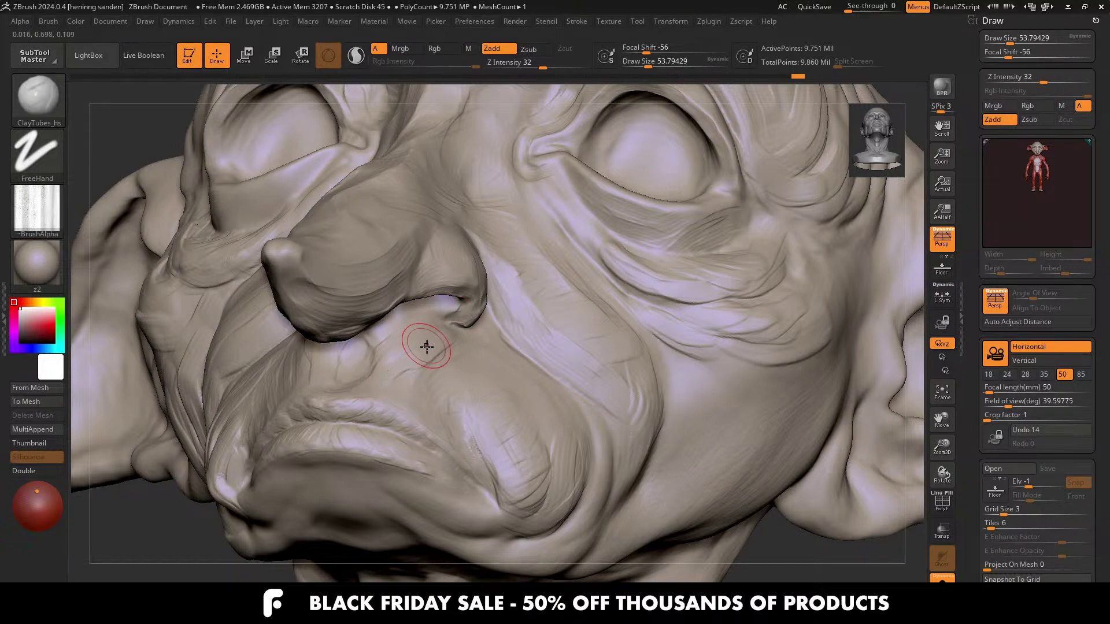
right_drag(402, 363, 452, 332)
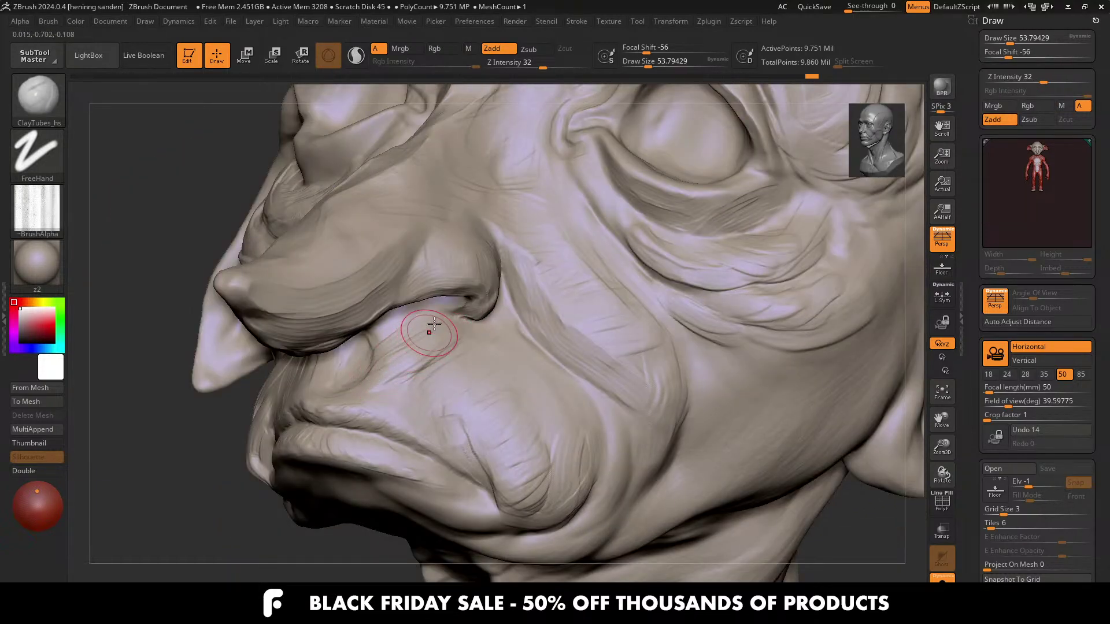
mouse_move(383, 345)
right_down()
mouse_move(416, 364)
mouse_move(316, 381)
right_up()
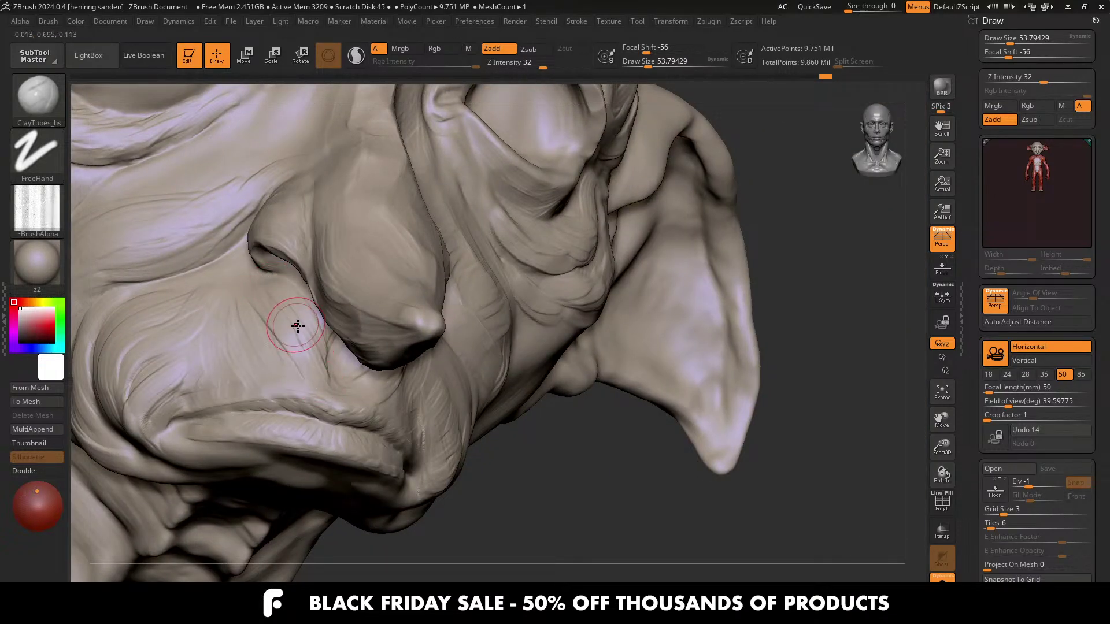
Step: Add clay strokes along the smile fold and upper cheek with draw sizes of about 44 to 51
mouse_move(297, 330)
right_down()
mouse_move(270, 284)
mouse_move(304, 316)
right_up()
key(s)
drag(313, 252, 308, 253)
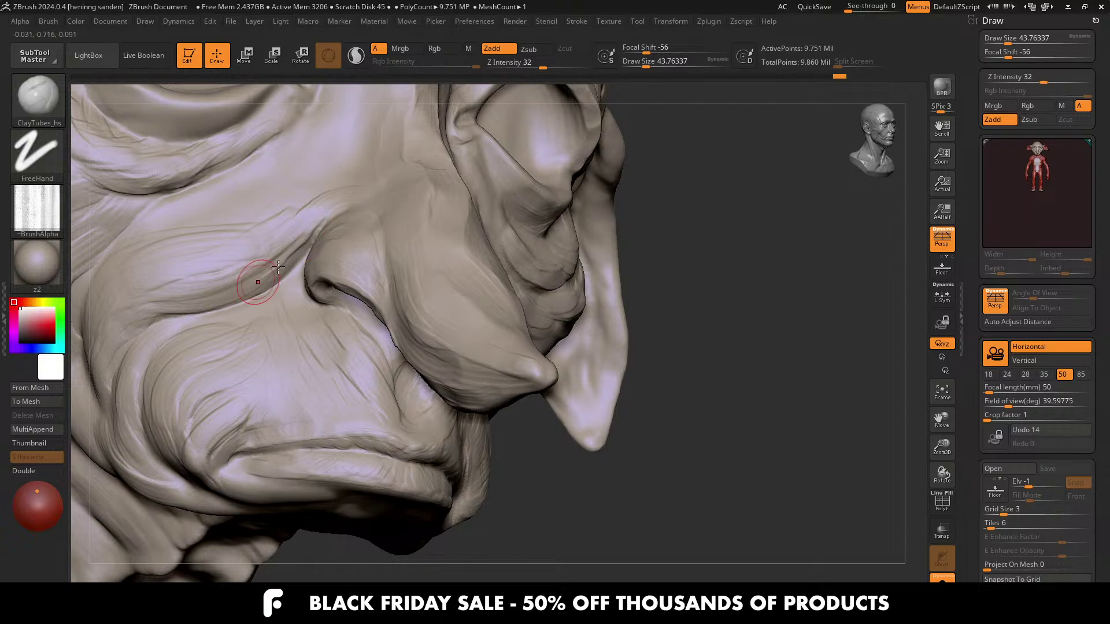
right_drag(205, 298, 264, 300)
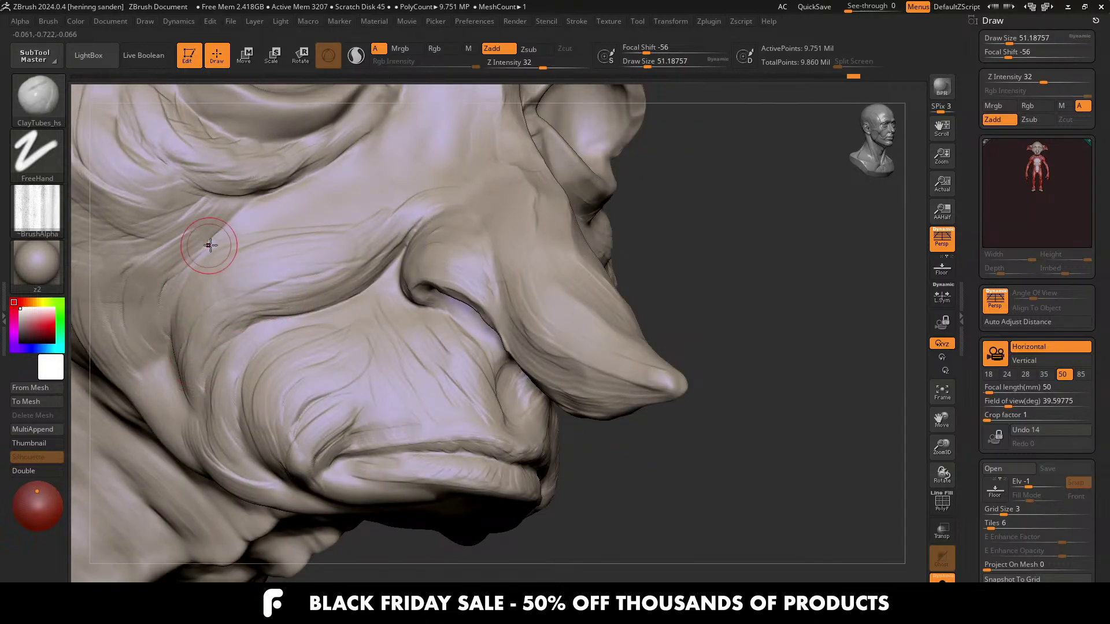
mouse_move(272, 243)
right_down()
mouse_move(321, 243)
mouse_move(278, 264)
mouse_move(279, 247)
right_up()
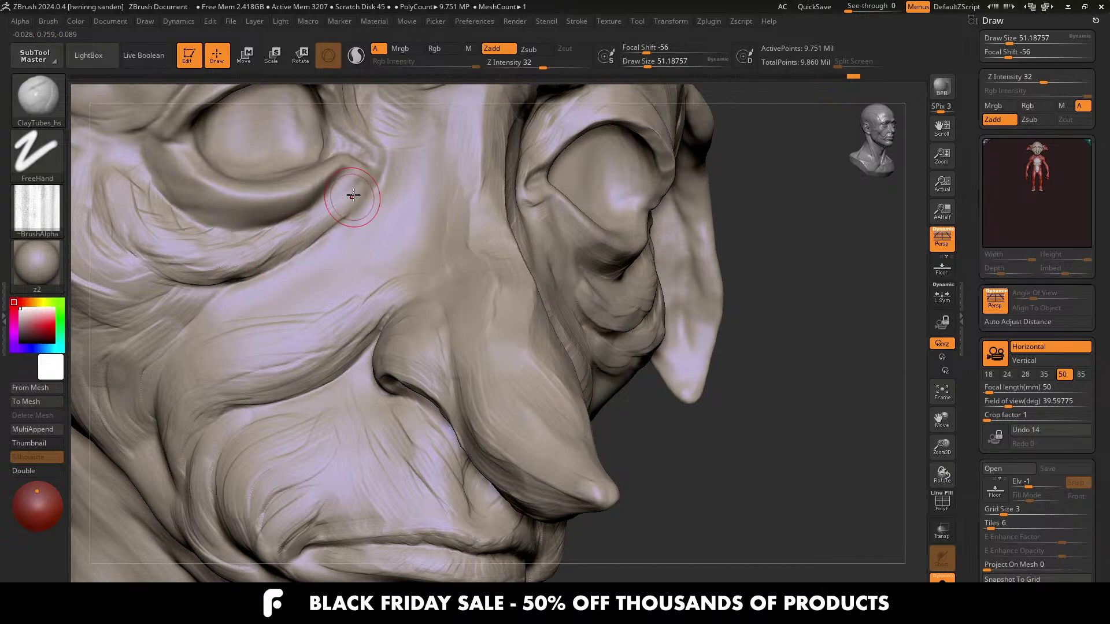
mouse_move(363, 312)
right_down()
mouse_move(379, 252)
mouse_move(380, 267)
right_up()
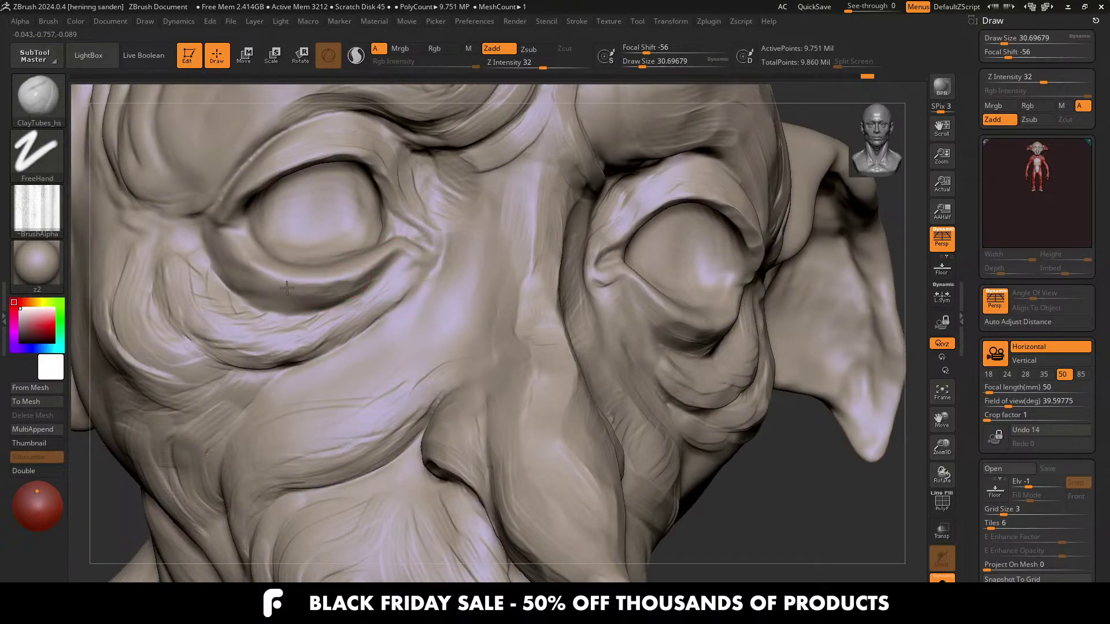
Step: Add fine clay strokes beneath the lower eyelid with a draw size of about 31
drag(232, 262, 254, 275)
mouse_move(274, 305)
right_down()
mouse_move(367, 268)
mouse_move(425, 301)
right_up()
key(s)
Step: Switch to the Move brush and reshape the nose bridge between the eyes
ctrl+right_drag(493, 436, 399, 317)
key(b)
key(m)
key(v)
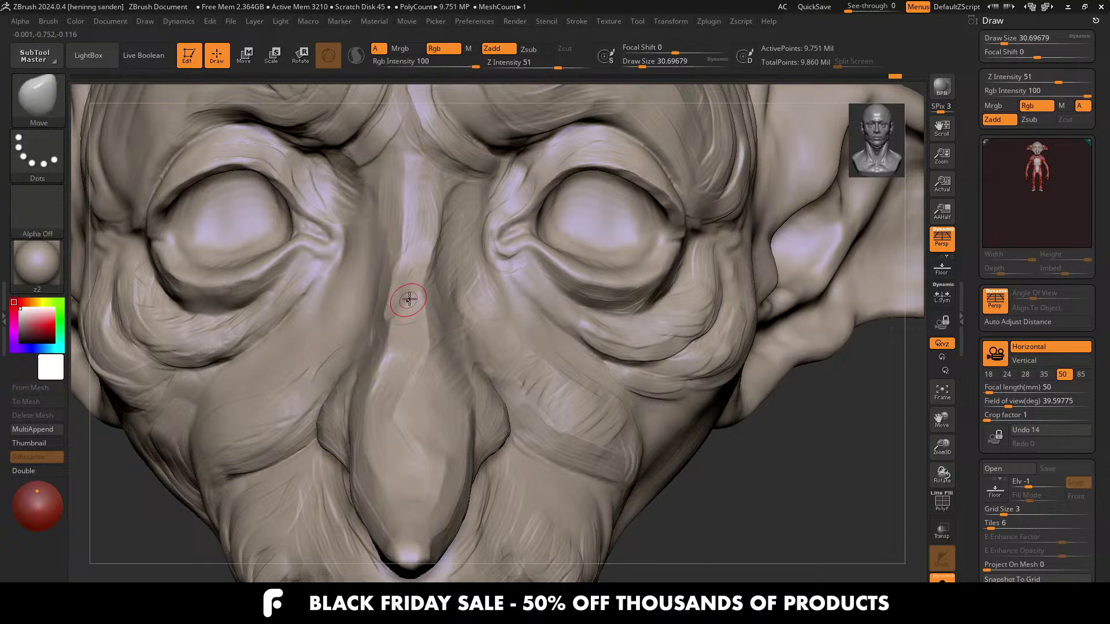
key(s)
mouse_move(415, 300)
mouse_down()
mouse_move(424, 300)
mouse_move(389, 302)
mouse_up()
key(s)
key(s)
click(398, 302)
drag(393, 297, 386, 292)
key(s)
drag(398, 295, 391, 293)
Step: Adjust the nose bridge profile from the side using the Move brush with draw sizes of about 101 to 217
right_drag(391, 292, 271, 292)
key(s)
click(400, 293)
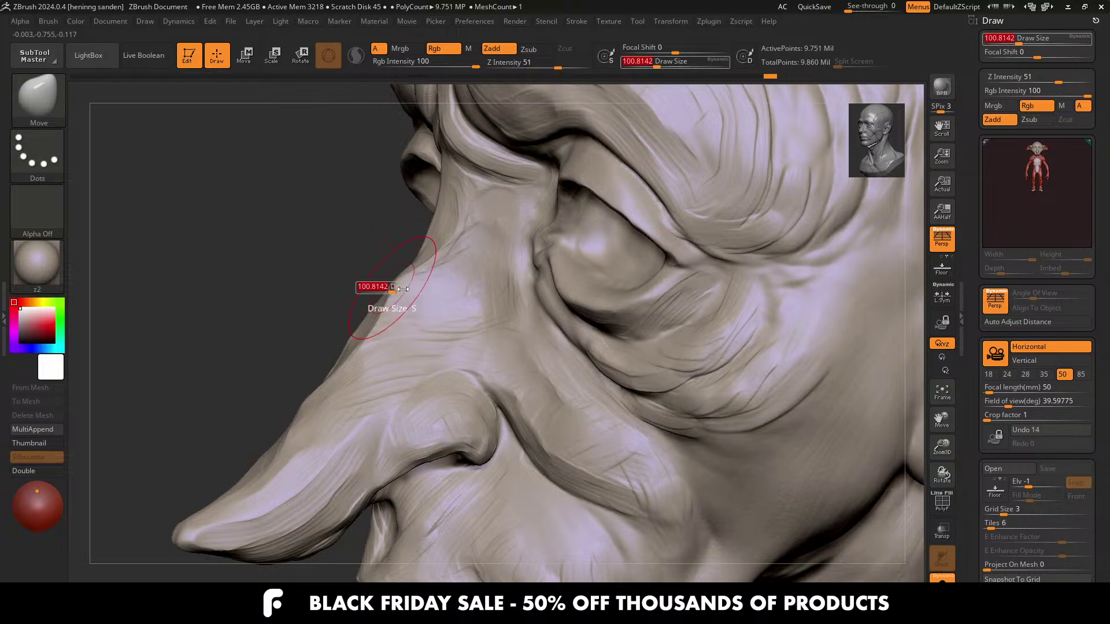
drag(400, 294, 392, 288)
ctrl+right_drag(297, 231, 422, 312)
ctrl+right_drag(370, 255, 338, 377)
key(s)
click(338, 377)
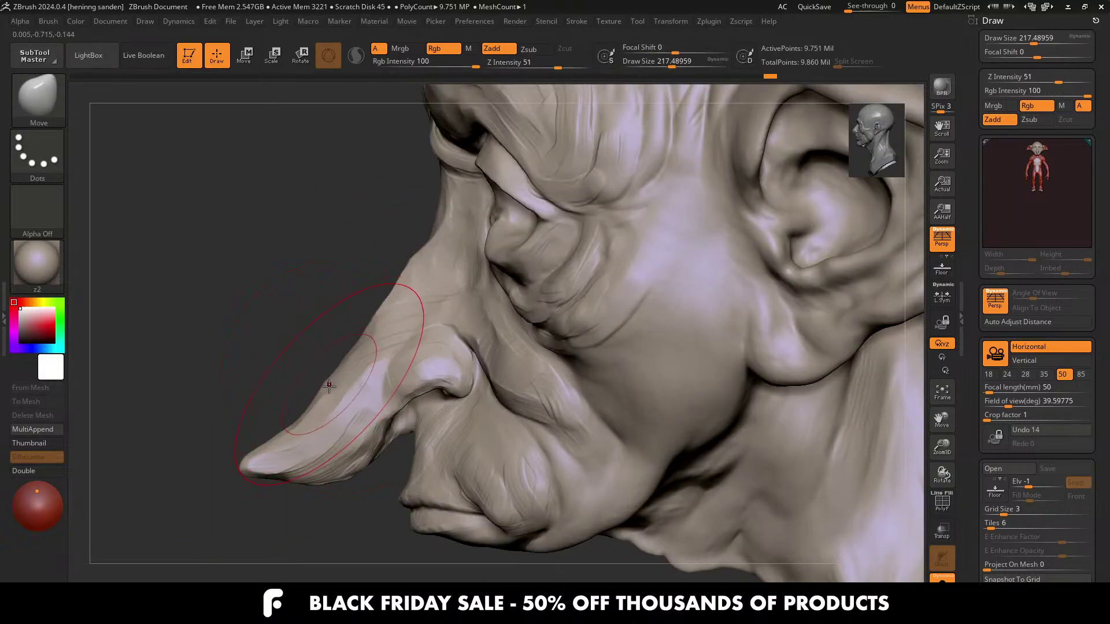
drag(329, 387, 334, 364)
Step: Fine-tune the overall shape of the nose with further Move brush adjustments, varying the draw size
right_drag(328, 383, 439, 405)
key(s)
drag(326, 423, 342, 423)
right_drag(300, 454, 312, 446)
key(s)
drag(313, 446, 308, 446)
drag(310, 405, 308, 388)
drag(311, 468, 315, 465)
Step: Switch back to the ClayTubes_hs brush
mouse_move(379, 467)
alt+right_down()
mouse_move(319, 407)
mouse_move(298, 345)
mouse_move(318, 404)
alt+right_up()
key(1)
key(b)
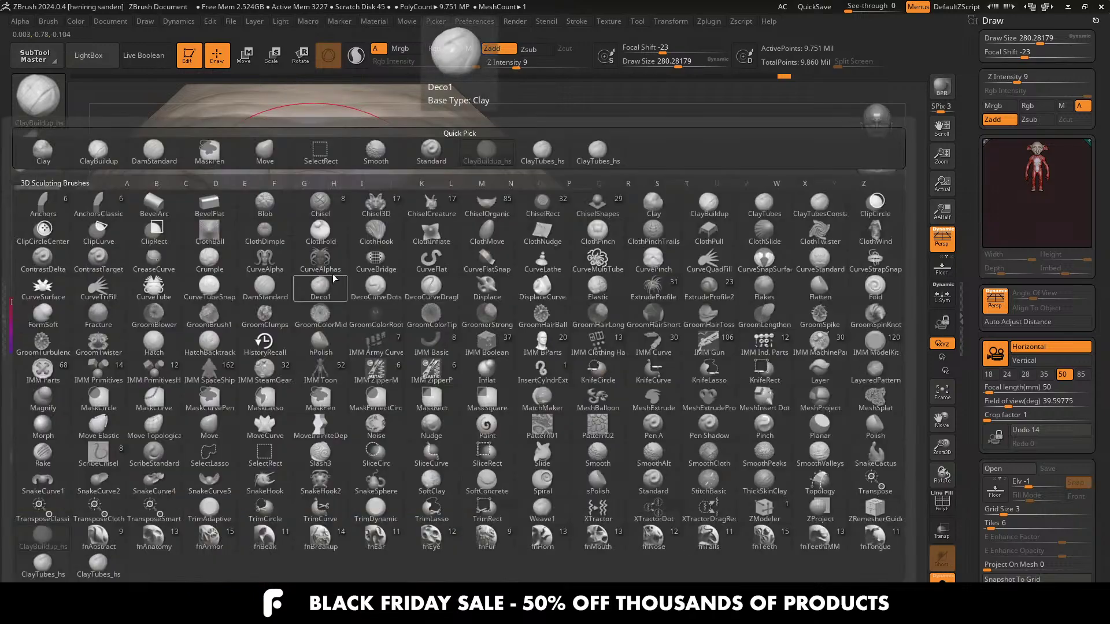
key(b)
key(c)
key(t)
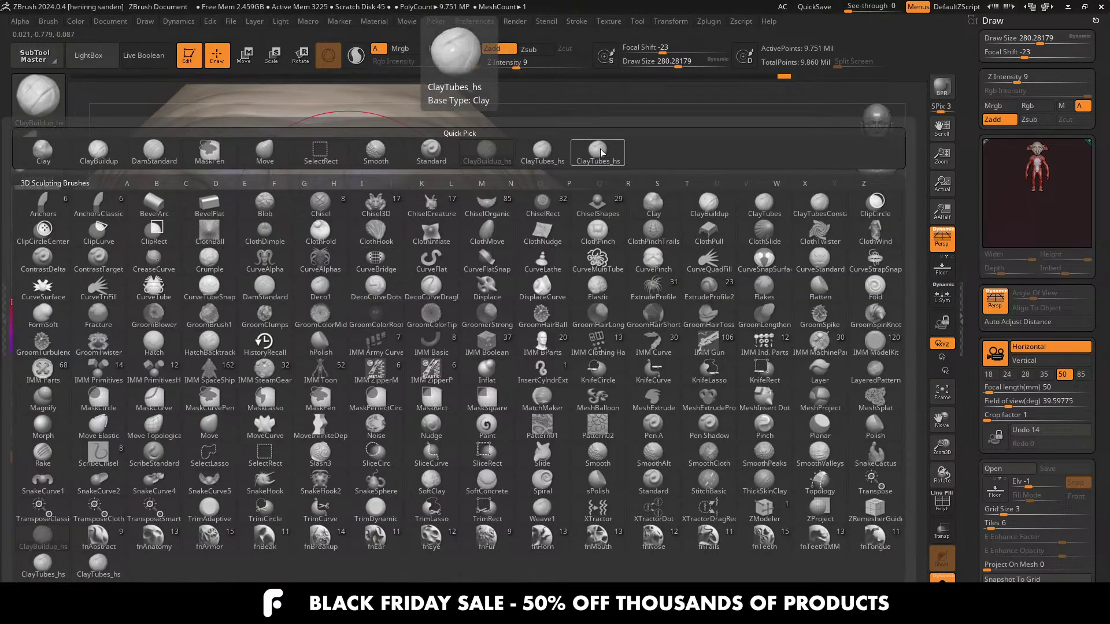
Step: Add fine clay strokes between the inner eye corner and the brow crease with draw sizes of about 23 to 27
mouse_move(356, 263)
alt+right_down()
mouse_move(338, 298)
mouse_move(346, 336)
alt+right_up()
right_drag(405, 301, 373, 286)
key(s)
drag(373, 286, 336, 287)
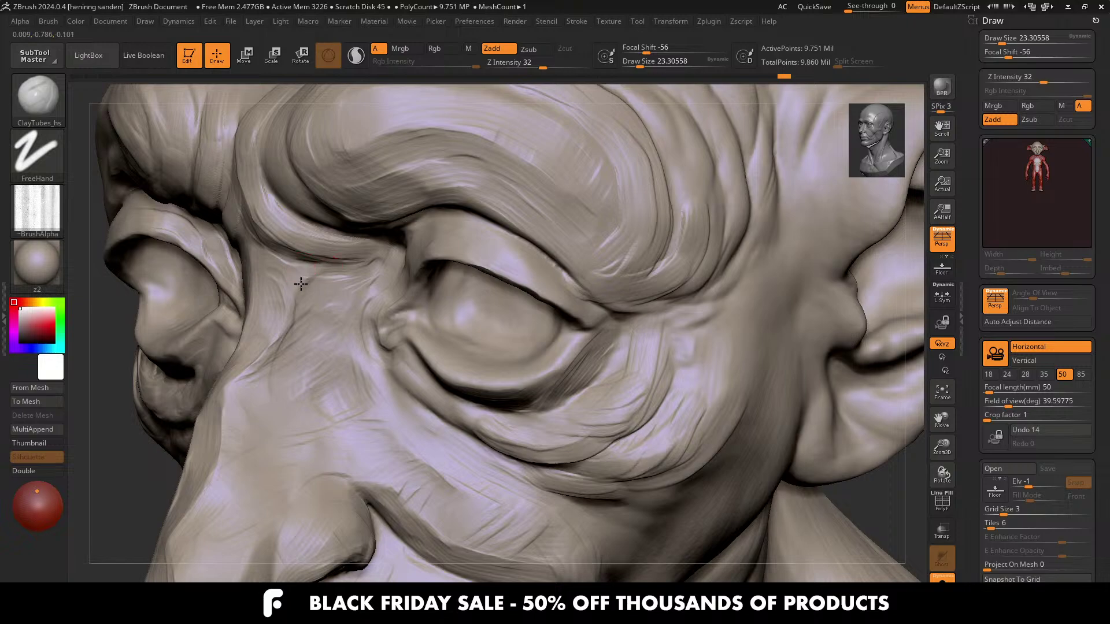
right_drag(372, 268, 395, 241)
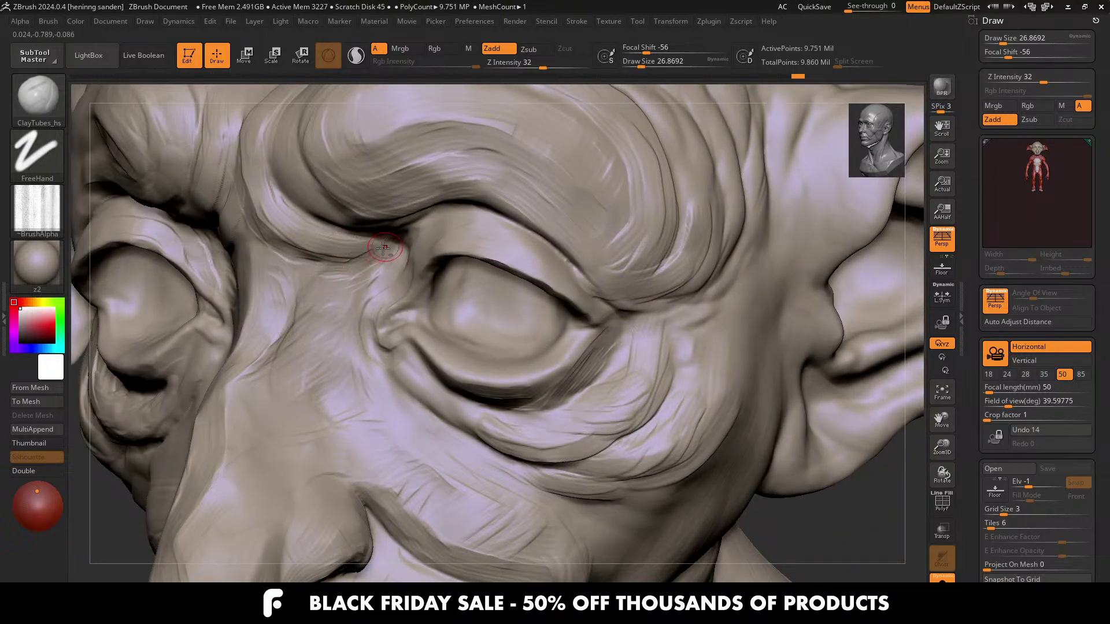
right_drag(334, 264, 360, 243)
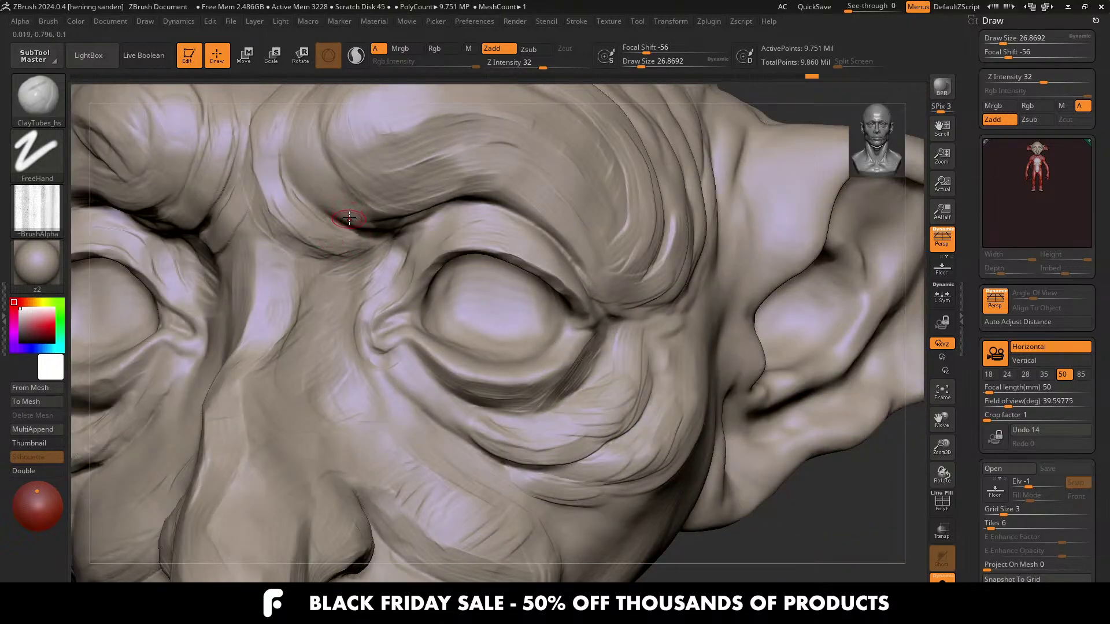
Step: Build up the inner brow bulges above the eyes with clay strokes at draw sizes of about 51 to 59
alt+right_drag(307, 153, 316, 213)
key(s)
drag(317, 214, 327, 235)
key(s)
mouse_move(392, 246)
right_down()
mouse_move(403, 297)
mouse_move(223, 273)
mouse_move(310, 292)
mouse_move(314, 242)
right_up()
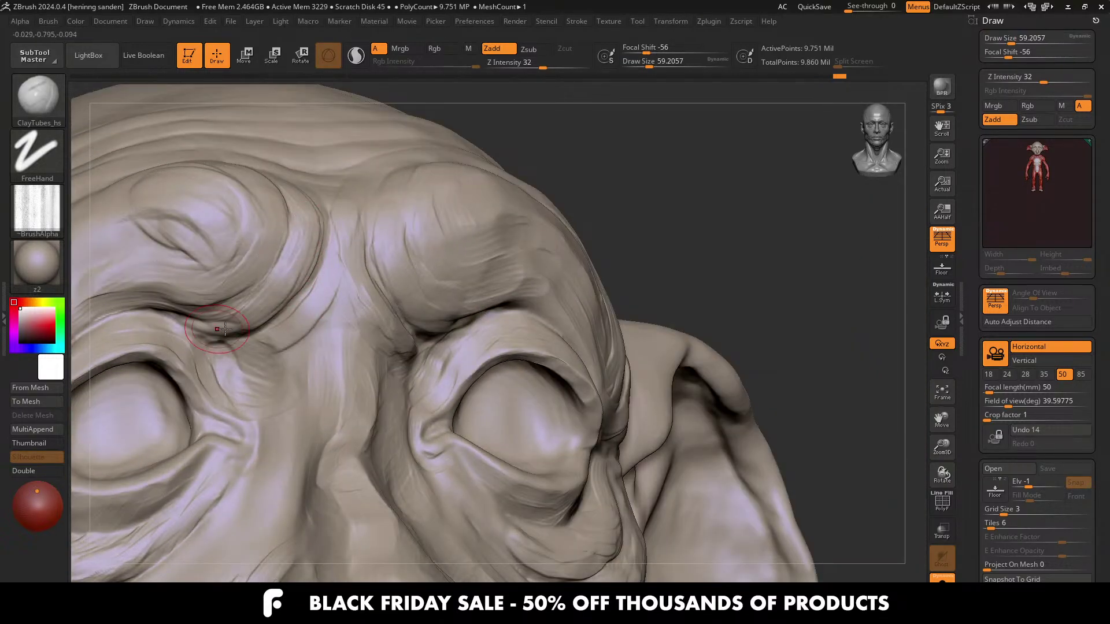
key(bracketleft)
key(bracketleft)
drag(268, 220, 233, 182)
right_drag(233, 182, 248, 228)
key(bracketright)
drag(248, 228, 223, 184)
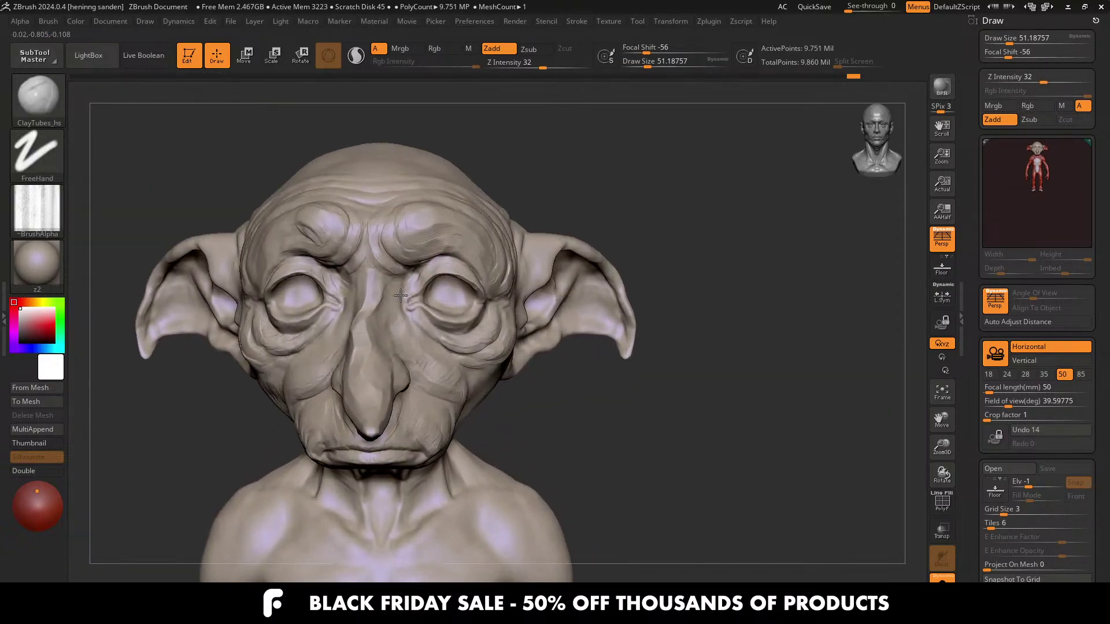
Step: Set the draw size to about 35 and add clay strokes between the inner eye corners and the nose bridge
mouse_move(400, 295)
right_down()
mouse_move(404, 393)
mouse_move(399, 300)
right_up()
key(s)
drag(392, 214, 391, 211)
right_drag(395, 280, 386, 269)
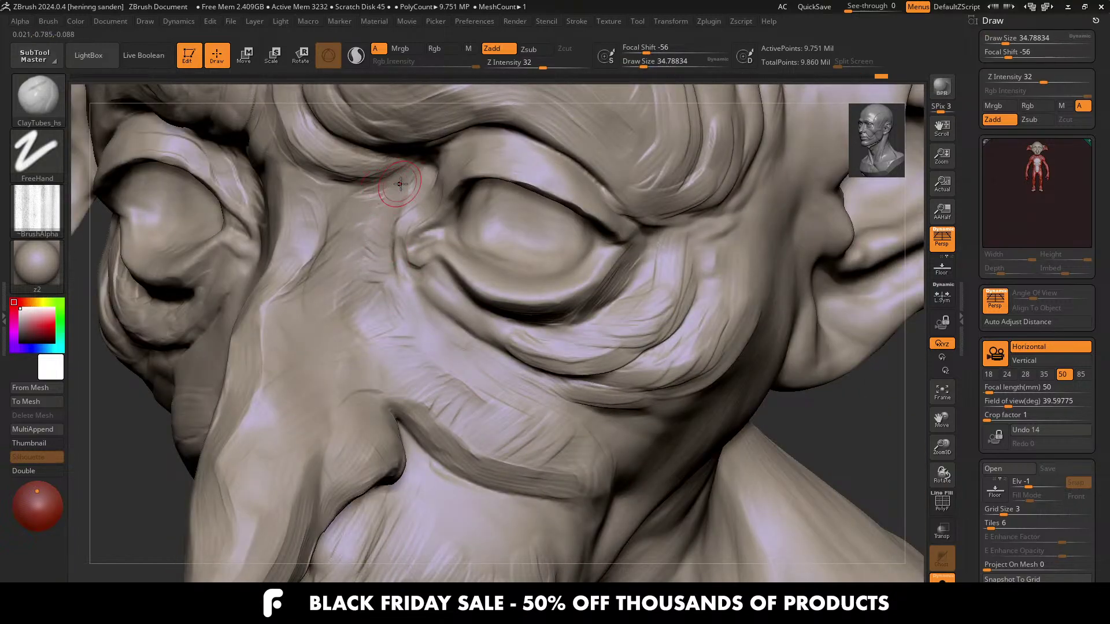
right_drag(344, 291, 237, 231)
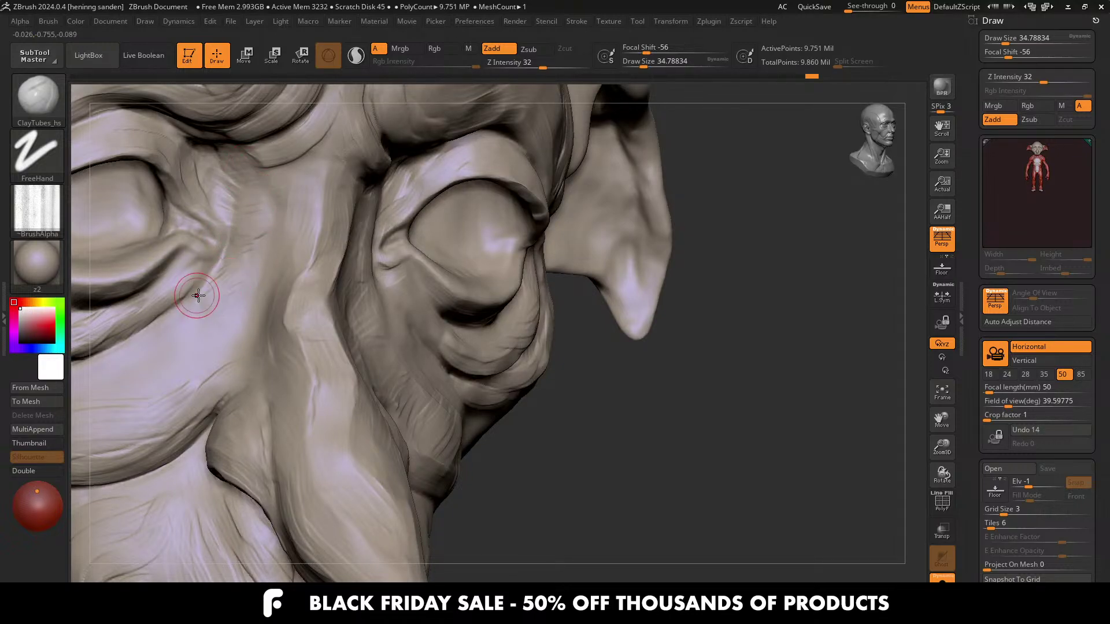
mouse_move(198, 297)
right_down()
mouse_move(185, 315)
mouse_move(273, 258)
right_up()
drag(274, 259, 268, 273)
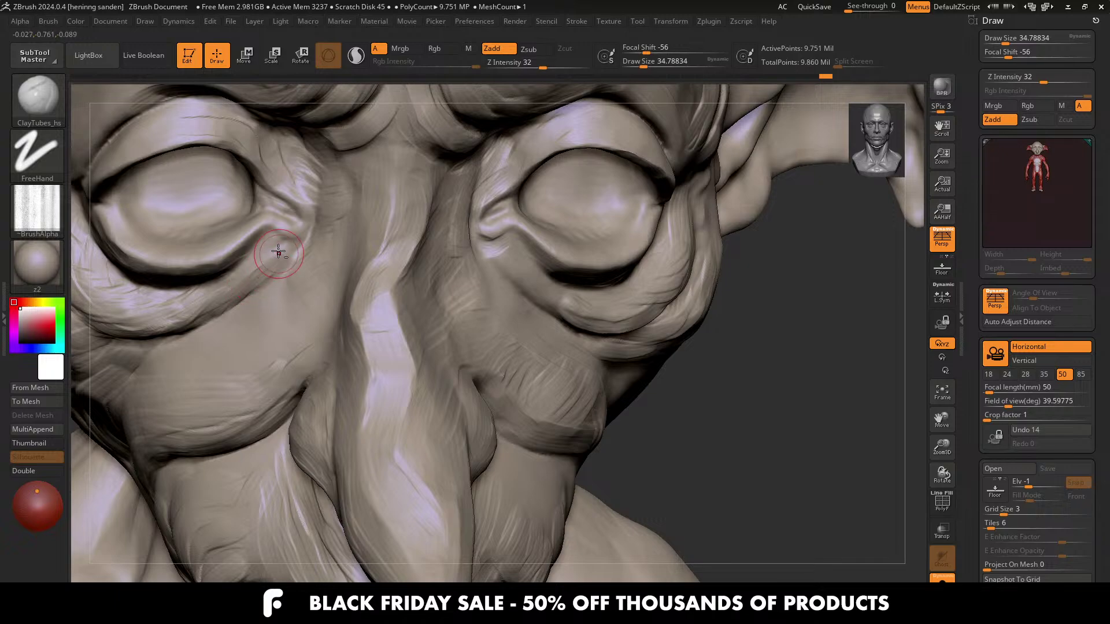
right_drag(215, 300, 177, 328)
Step: Blend the eye bag into the upper cheek with clay strokes at draw sizes of about 49 to 59
alt+right_drag(312, 282, 352, 262)
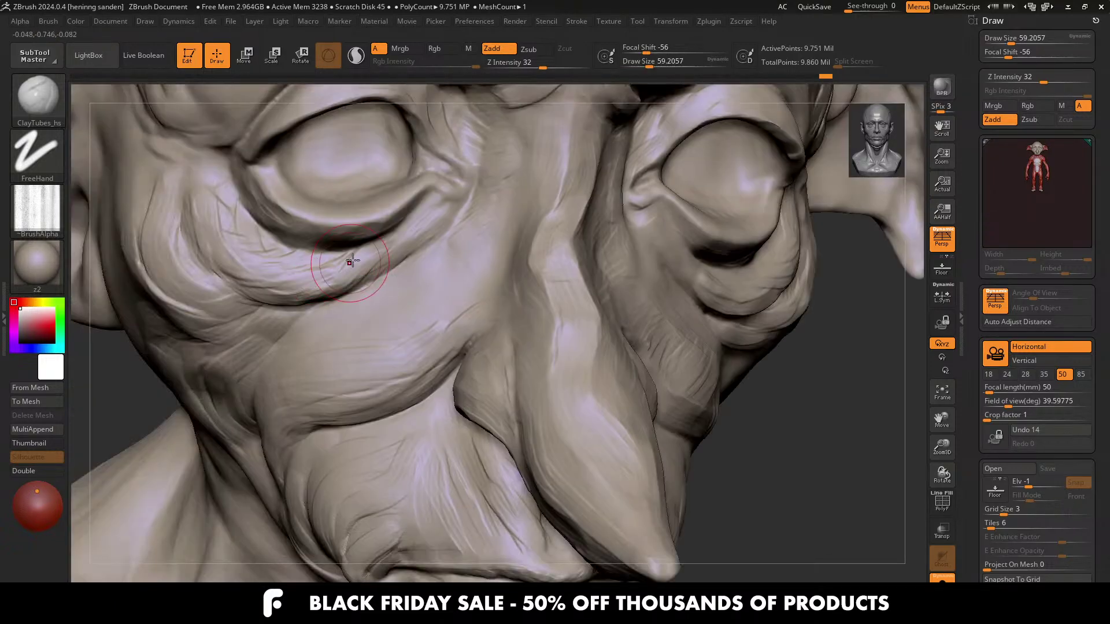
ctrl+right_drag(225, 202, 324, 261)
ctrl+right_drag(314, 391, 209, 226)
mouse_move(208, 225)
right_down()
mouse_move(260, 294)
mouse_move(283, 289)
right_up()
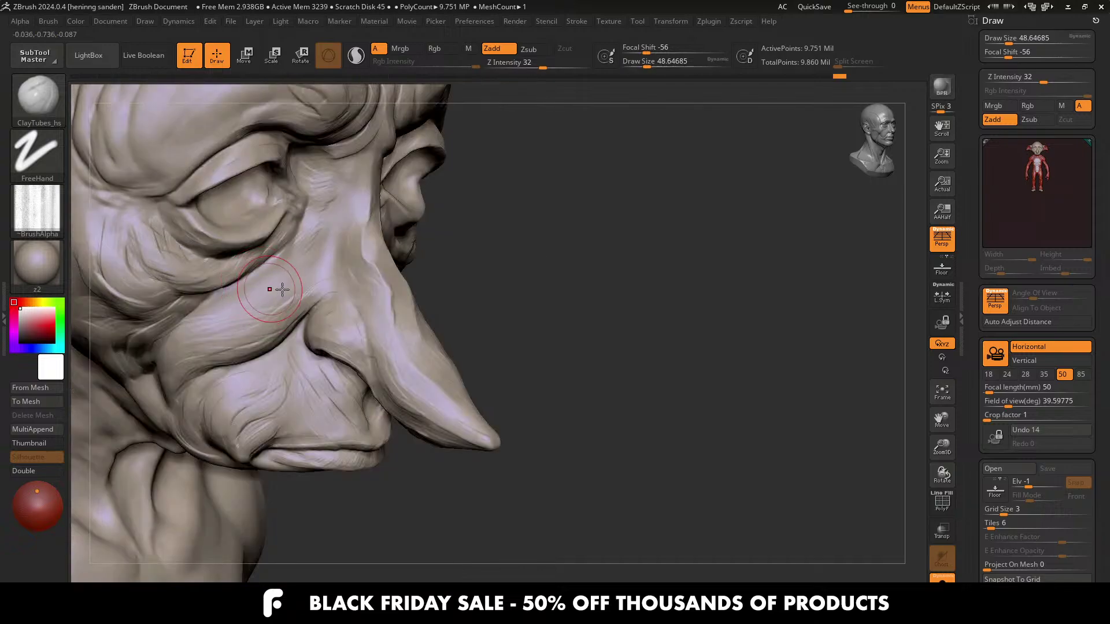
Step: Add fine clay strokes on the side of the nose bridge above the nostril wing with draw sizes of about 23 to 37
scroll(323, 248, up, 2)
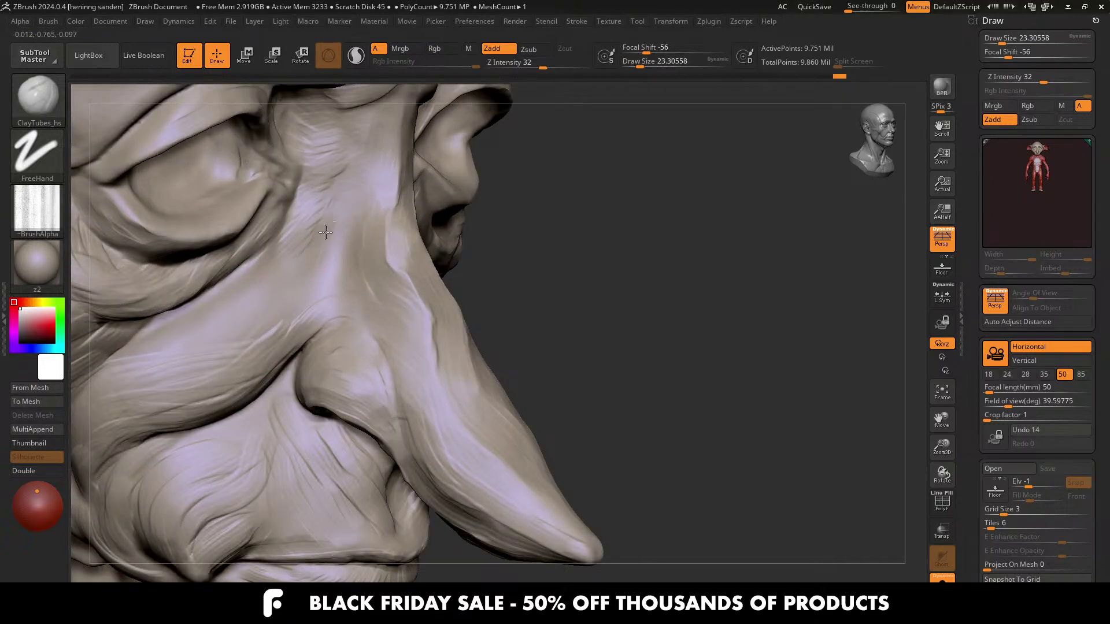
key(s)
drag(334, 283, 338, 283)
drag(336, 258, 311, 276)
right_drag(290, 245, 287, 245)
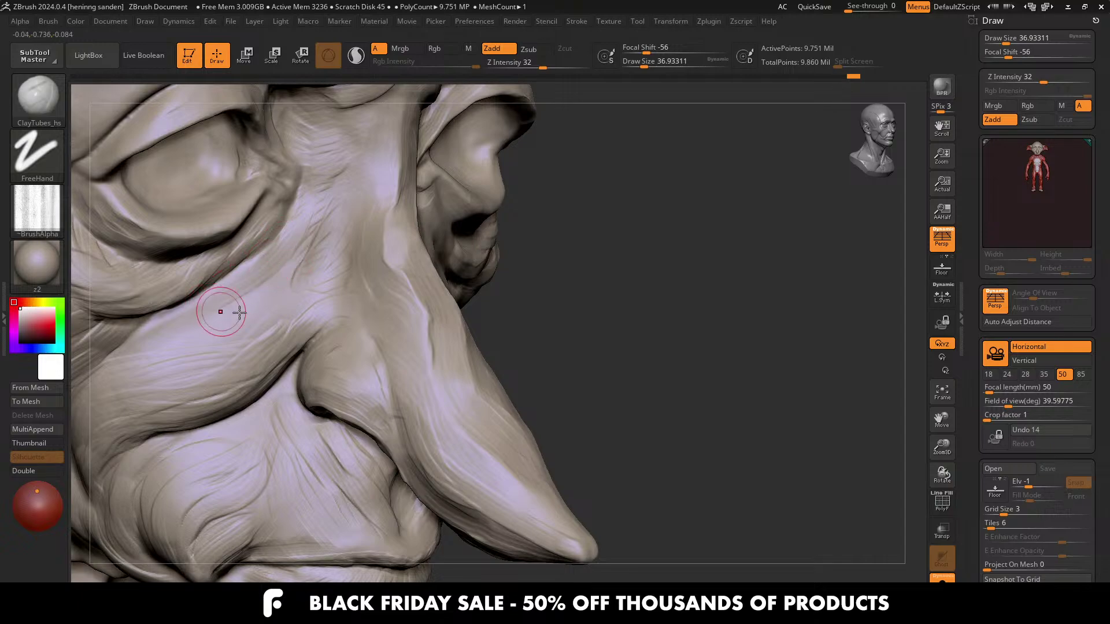
Step: Add clay strokes across the cheek between the eye bag and the nasolabial fold at draw sizes of about 59 to 74
mouse_move(235, 312)
right_down()
mouse_move(347, 279)
mouse_move(342, 268)
right_up()
key(s)
mouse_move(339, 260)
mouse_down()
mouse_move(350, 265)
mouse_move(321, 298)
mouse_move(242, 337)
mouse_move(272, 303)
mouse_move(226, 320)
mouse_up()
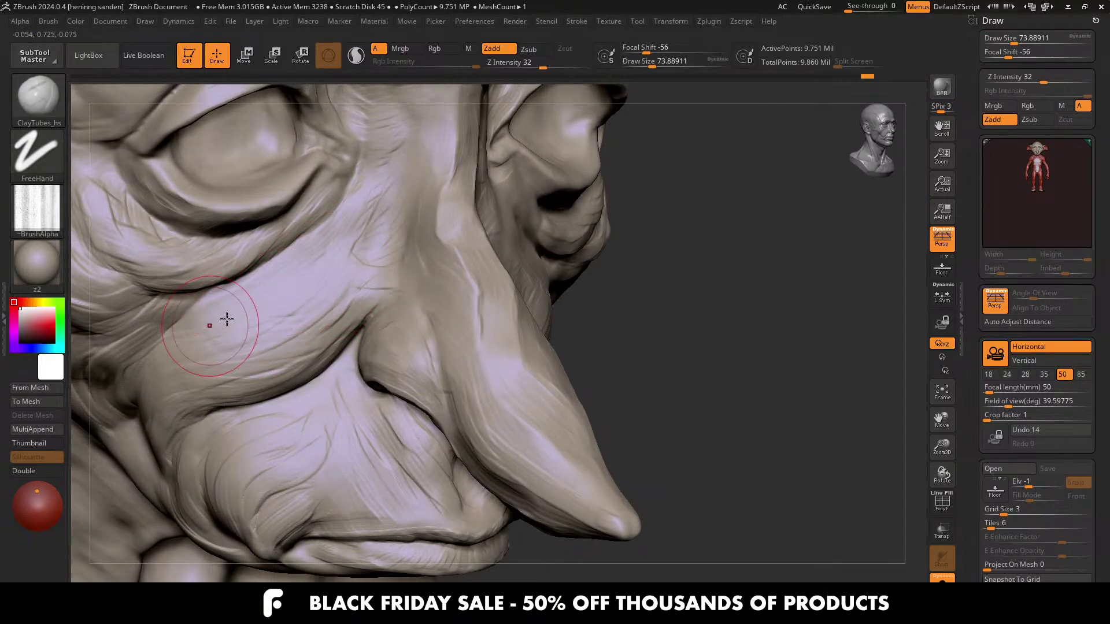
key(bracketleft)
key(bracketleft)
key(bracketleft)
drag(310, 255, 245, 332)
Step: Build up the nasolabial fold and adjoining cheek beside the nostril with clay strokes at draw sizes of about 59 to 77
mouse_move(245, 332)
right_down()
mouse_move(326, 330)
mouse_move(341, 312)
mouse_move(359, 326)
right_up()
key(s)
mouse_move(359, 326)
mouse_down()
mouse_move(307, 362)
mouse_move(253, 377)
mouse_up()
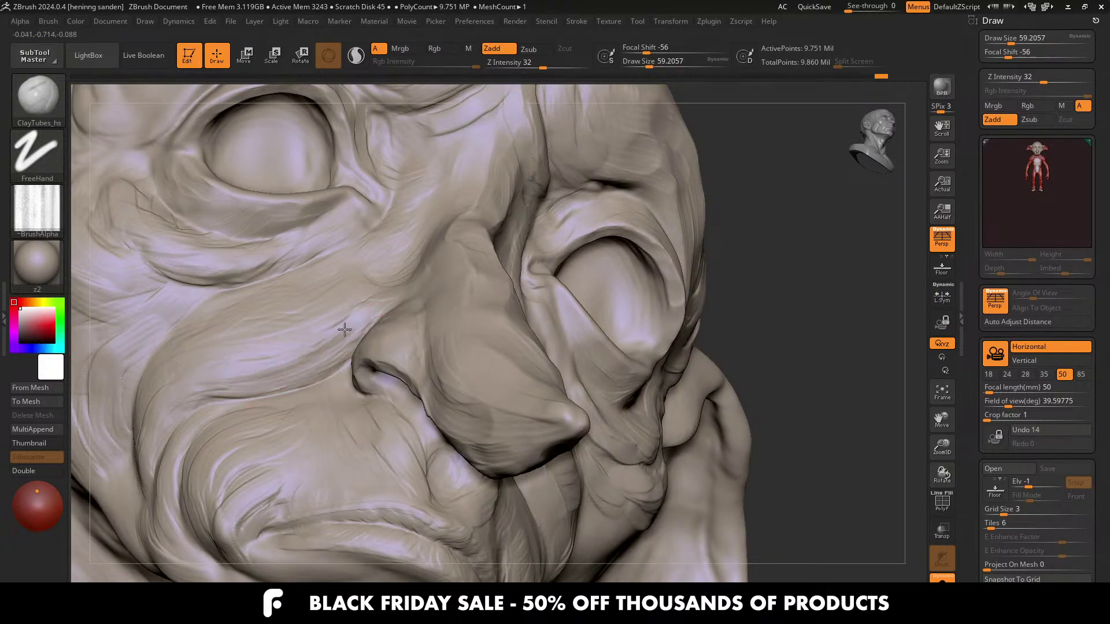
right_drag(253, 377, 356, 349)
key(s)
drag(356, 349, 360, 349)
right_drag(230, 379, 245, 359)
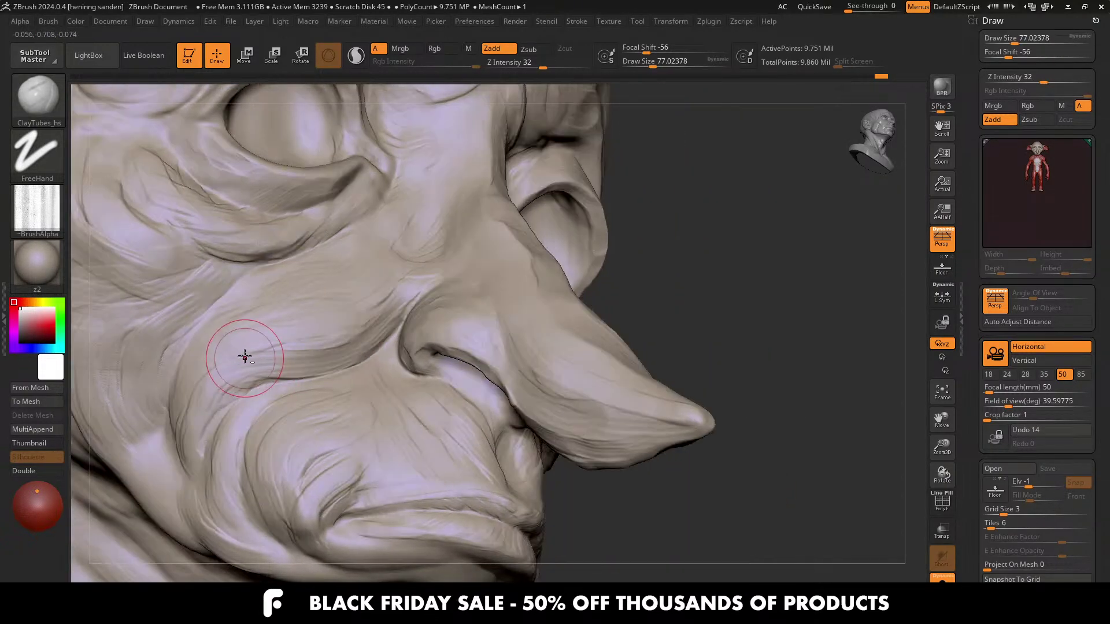
Step: Extend the clay strokes down the outer cheek towards the jaw at a draw size of about 68
alt+right_drag(300, 321, 392, 289)
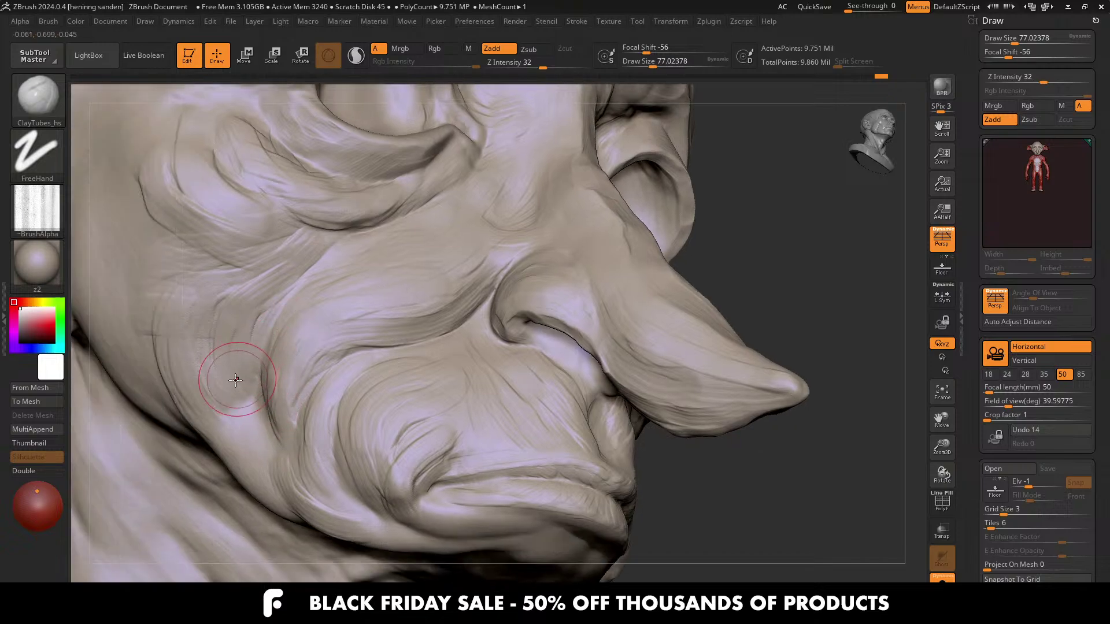
key(s)
drag(236, 378, 232, 378)
mouse_move(232, 393)
mouse_down()
mouse_move(237, 445)
mouse_move(267, 460)
mouse_move(258, 493)
mouse_up()
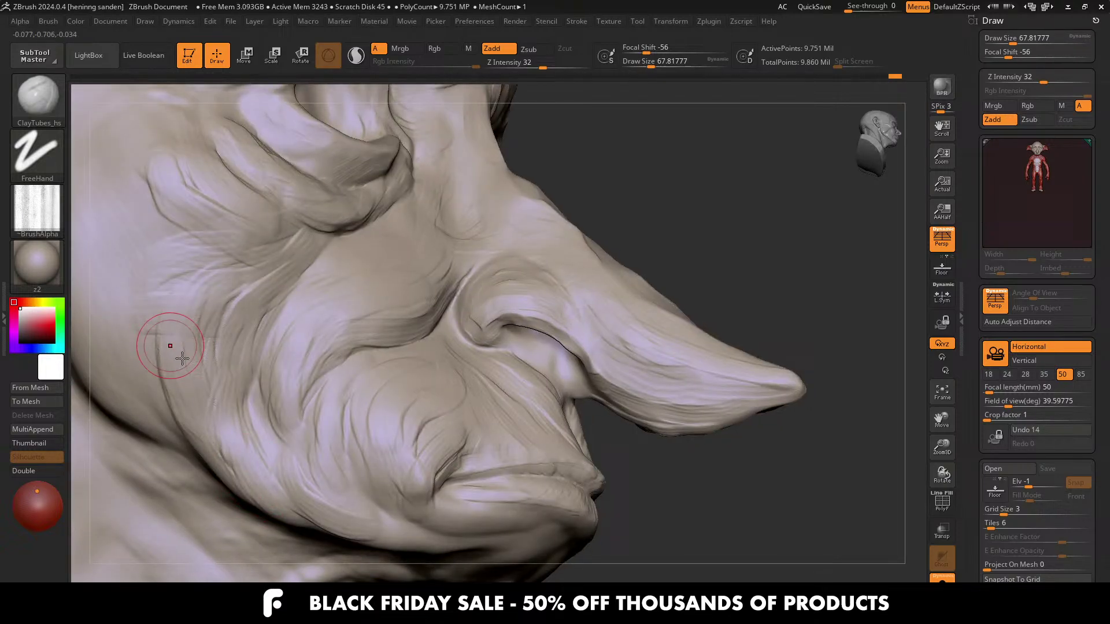
ctrl+right_drag(161, 347, 252, 322)
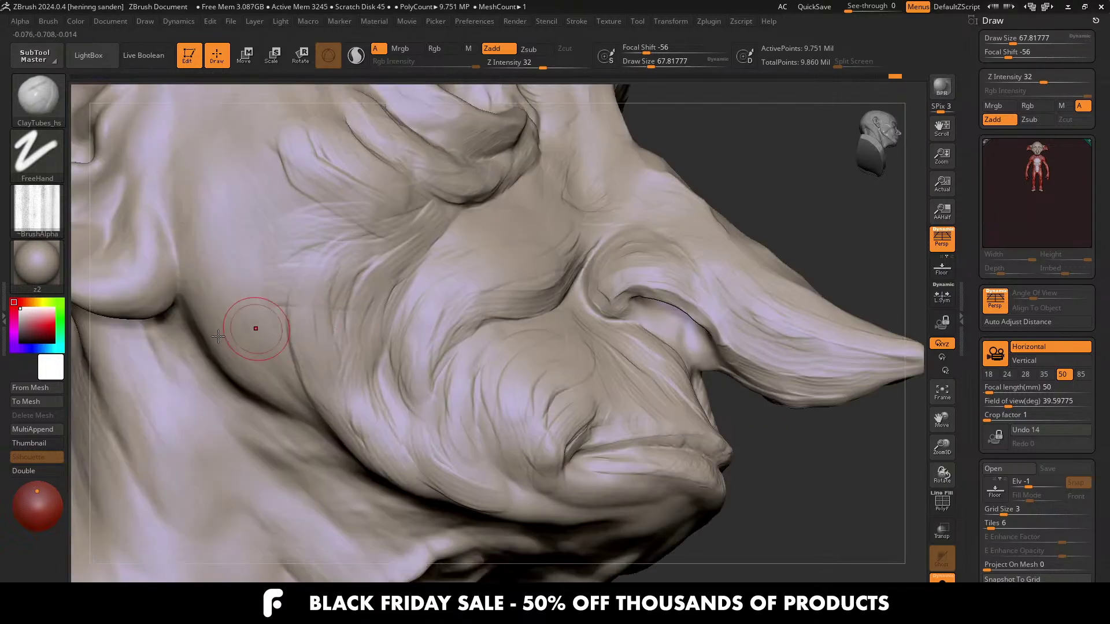
mouse_move(199, 177)
mouse_down()
mouse_move(206, 319)
mouse_move(315, 399)
mouse_up()
ctrl+right_drag(323, 399, 226, 416)
Step: Set the draw size to about 62 and add clay strokes along the rear jawline in front of the earlobe
right_drag(404, 341, 202, 315)
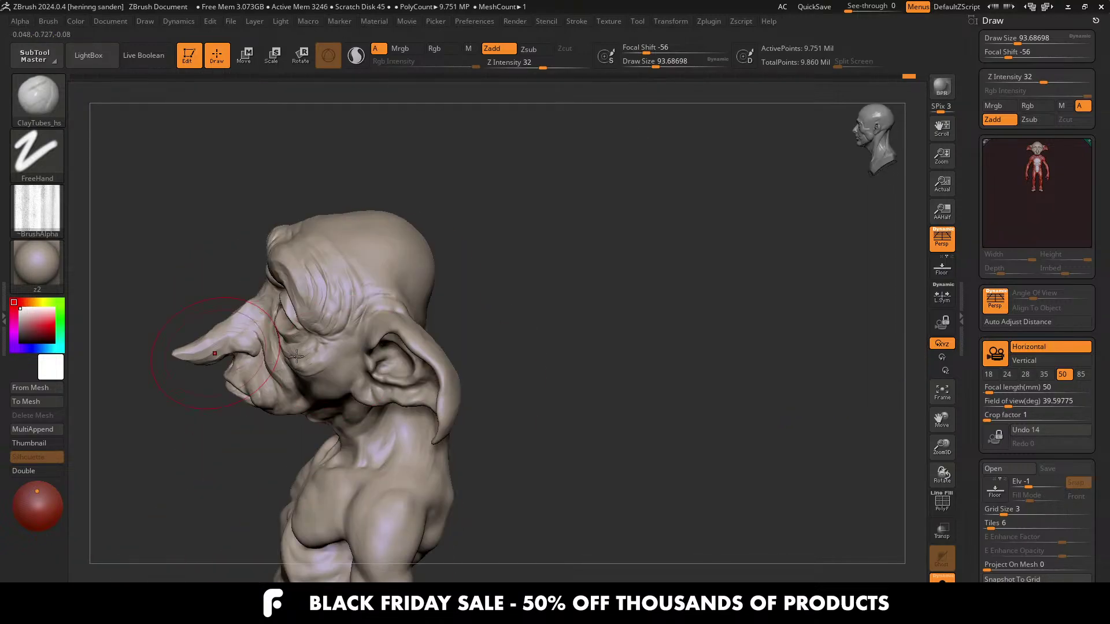
mouse_move(363, 360)
right_down()
mouse_move(431, 344)
mouse_move(399, 293)
right_up()
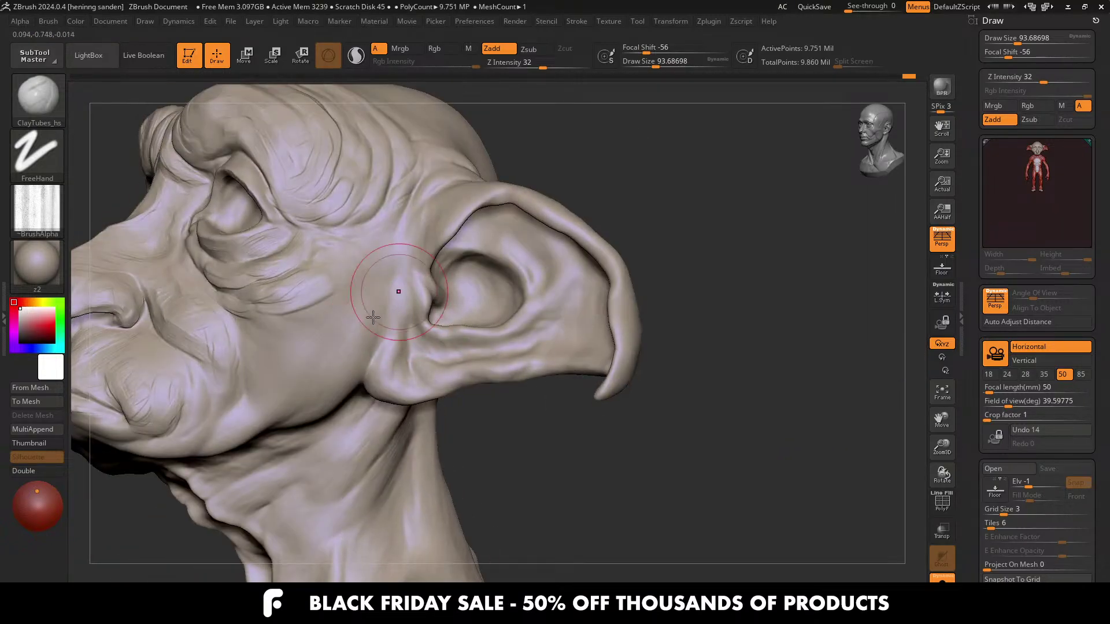
key(bracketleft)
key(bracketleft)
mouse_move(366, 340)
alt+right_down()
mouse_move(404, 295)
mouse_move(391, 312)
alt+right_up()
key(s)
drag(392, 312, 390, 319)
drag(371, 357, 362, 369)
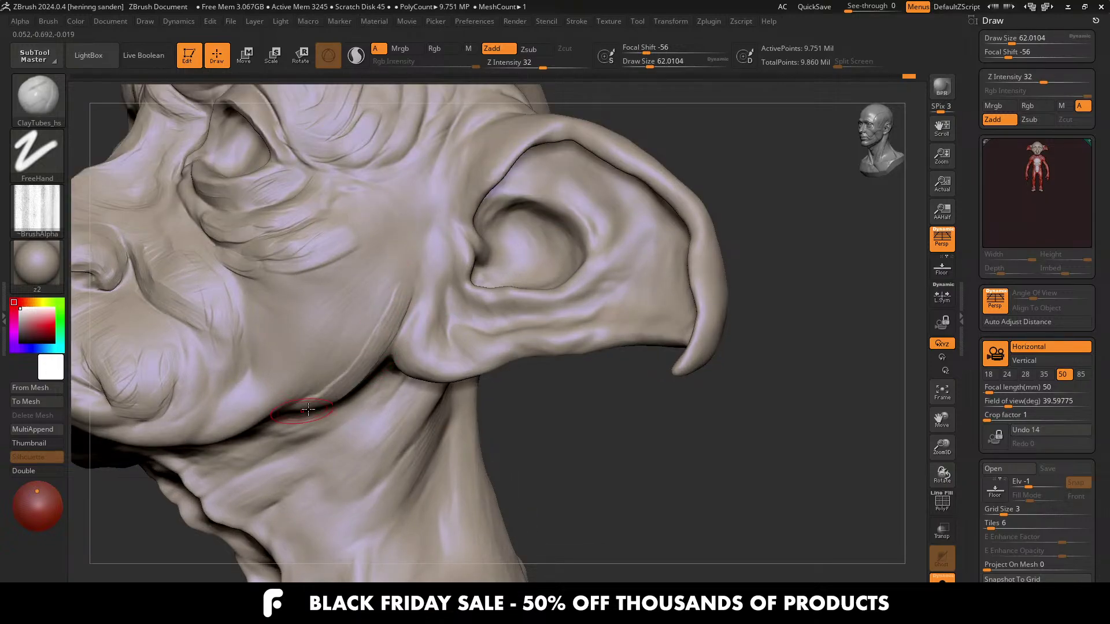
Step: Build up the jaw edge and the lower cheek above it with clay strokes at draw sizes of about 62 to 71
right_drag(308, 409, 358, 371)
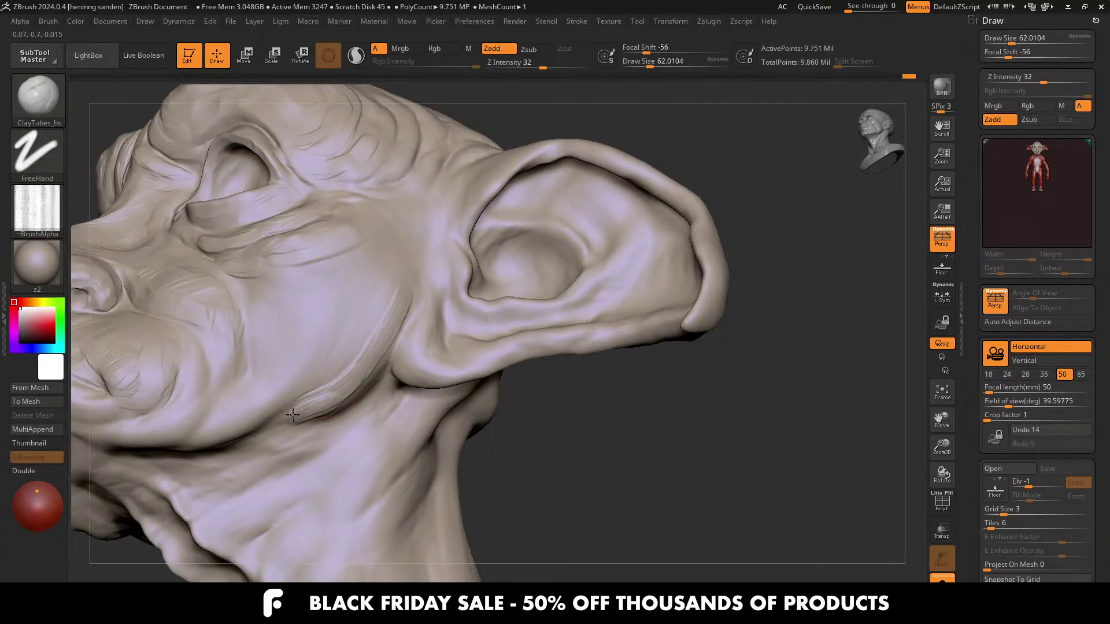
drag(309, 374, 273, 412)
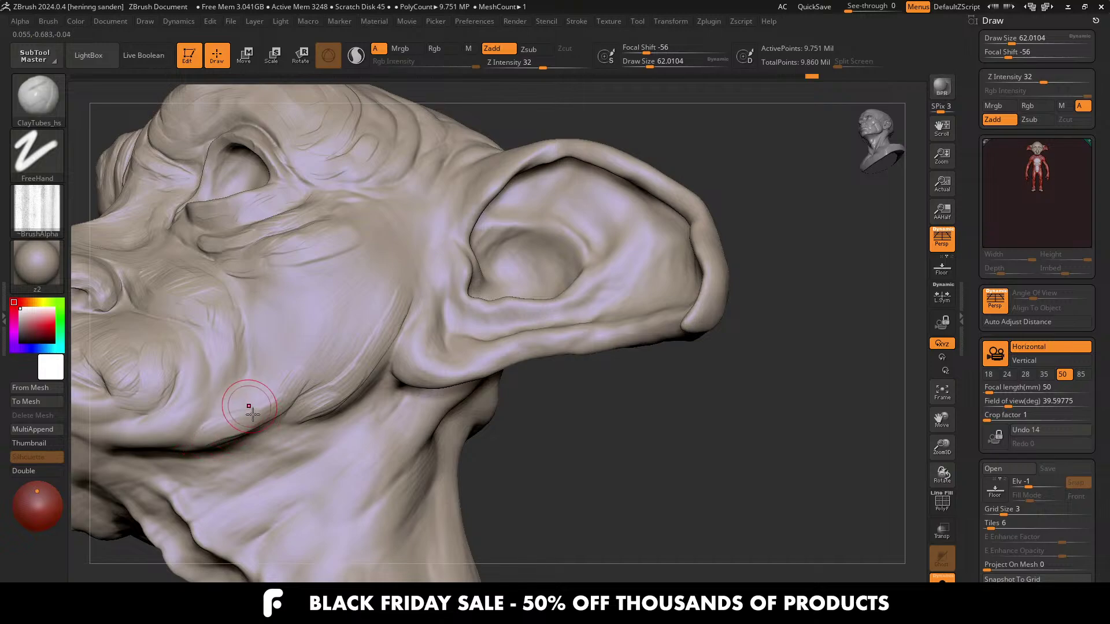
right_drag(249, 411, 260, 392)
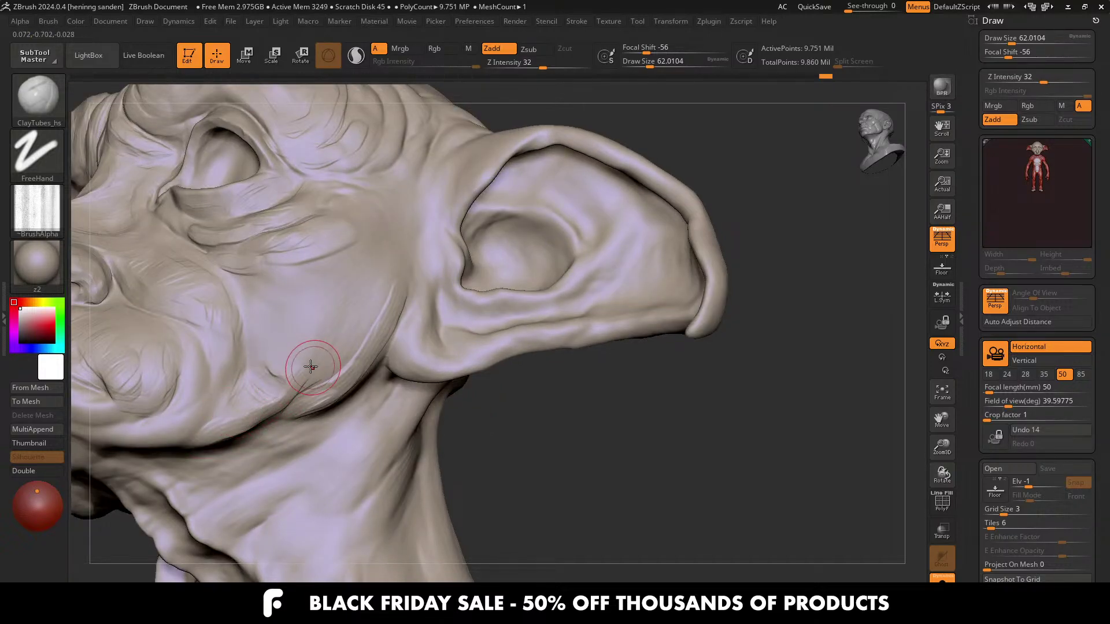
key(s)
drag(309, 367, 312, 366)
drag(330, 362, 291, 375)
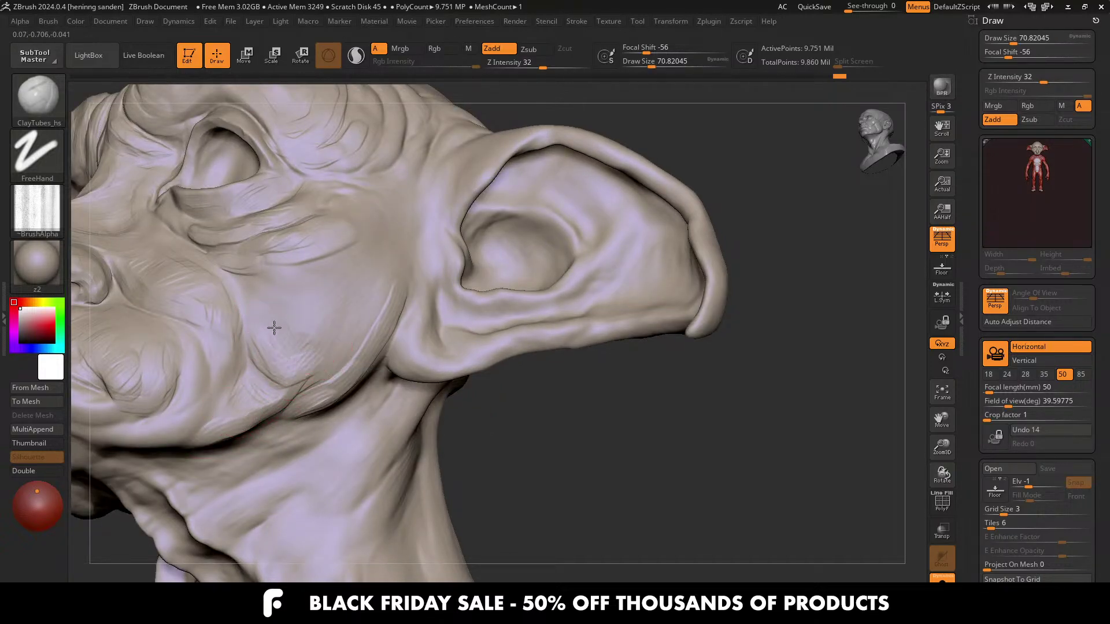
Step: Shape the lower cheek folds behind the mouth with clay strokes at draw sizes of about 65 to 68
right_drag(285, 361, 219, 355)
key(s)
drag(219, 355, 219, 391)
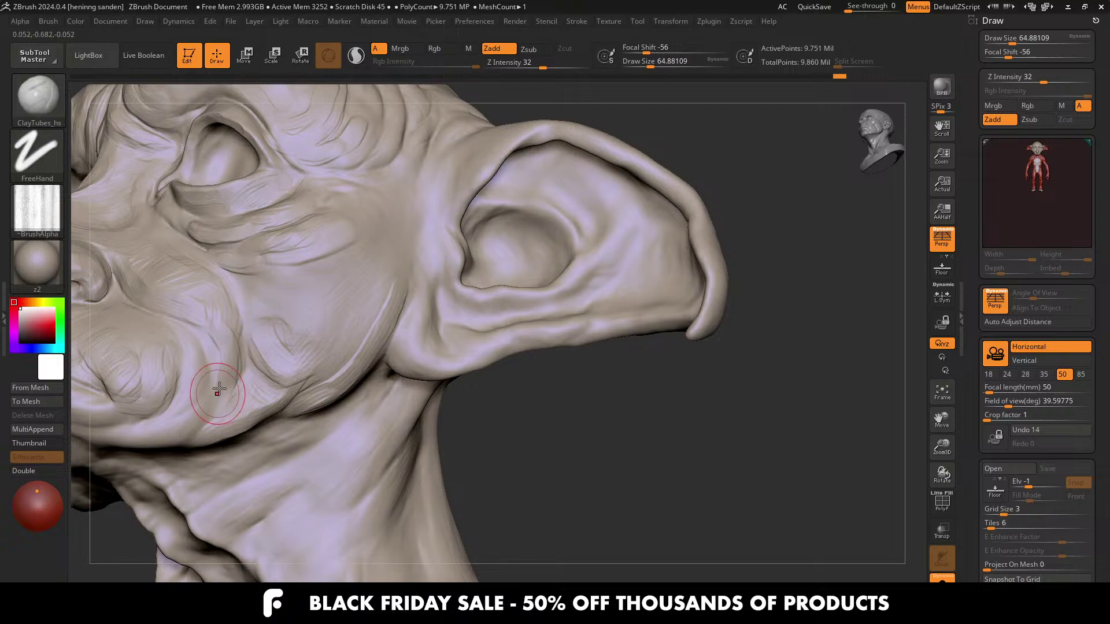
alt+right_drag(215, 316, 276, 312)
mouse_move(295, 324)
mouse_down()
mouse_move(221, 300)
mouse_move(268, 313)
mouse_up()
key(s)
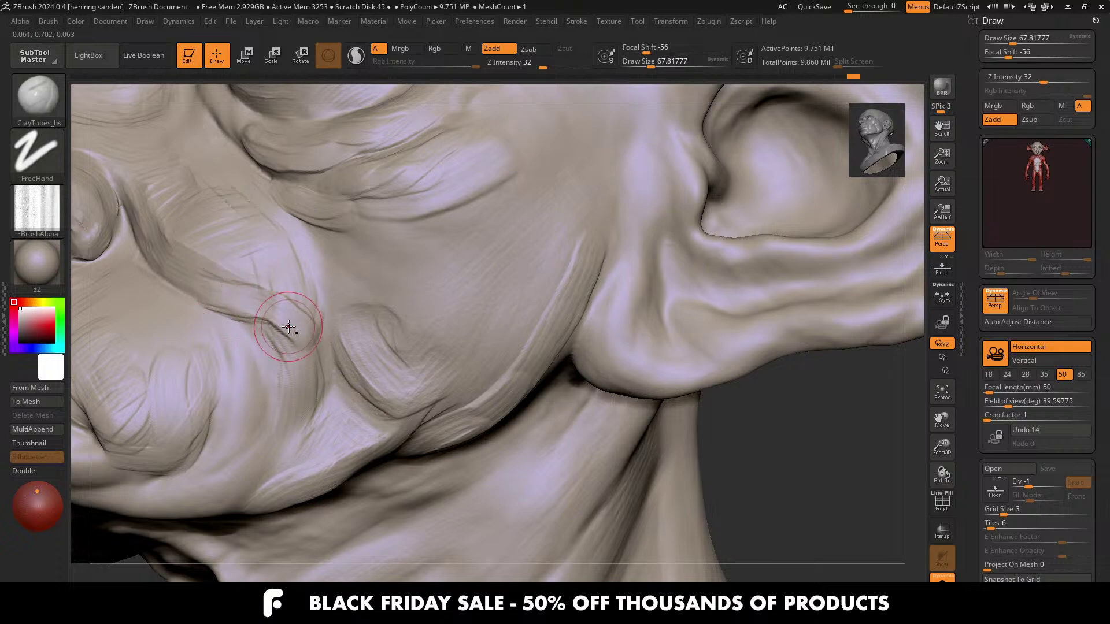
Step: Define the bulge beside the mouth corner with clay strokes at a draw size of about 68
right_drag(241, 310, 247, 364)
drag(230, 349, 253, 376)
drag(217, 322, 254, 382)
right_drag(331, 365, 354, 372)
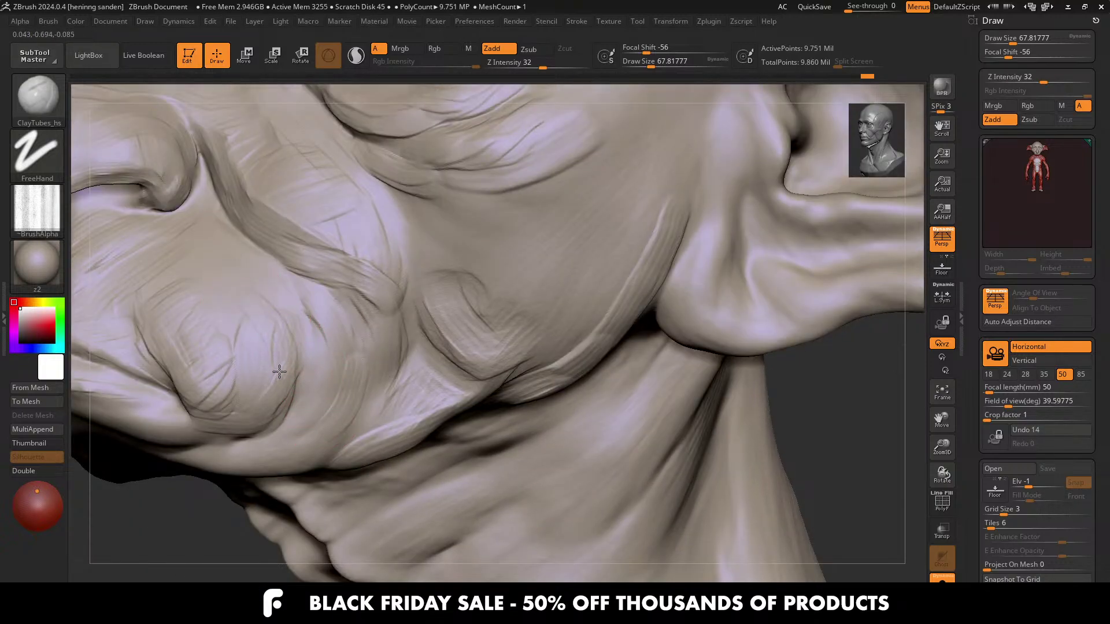
Step: Vary the draw size and blend the cheek folds around the mouth bulge with further clay strokes
mouse_move(287, 335)
alt+right_down()
mouse_move(261, 292)
mouse_move(372, 325)
mouse_move(366, 343)
alt+right_up()
key(s)
key(s)
mouse_move(350, 336)
mouse_down()
mouse_move(309, 270)
mouse_move(354, 327)
mouse_move(382, 315)
mouse_move(331, 271)
mouse_up()
key(bracketright)
right_drag(357, 272, 399, 289)
key(s)
mouse_move(403, 293)
mouse_down()
mouse_move(359, 288)
mouse_move(357, 267)
mouse_up()
Step: Cover the cheek hollow below the eye bag with clay strokes on the opposite side of the face at a draw size of about 71
ctrl+right_drag(358, 267, 254, 167)
mouse_move(196, 222)
right_down()
mouse_move(312, 228)
mouse_move(262, 299)
mouse_move(307, 302)
right_up()
key(s)
drag(307, 303, 298, 303)
right_drag(364, 294, 388, 289)
mouse_move(388, 289)
mouse_down()
mouse_move(324, 296)
mouse_move(280, 255)
mouse_up()
key(s)
mouse_move(367, 297)
mouse_down()
mouse_move(252, 286)
mouse_move(285, 242)
mouse_move(260, 211)
mouse_move(245, 238)
mouse_move(252, 262)
mouse_up()
key(s)
drag(287, 279, 257, 322)
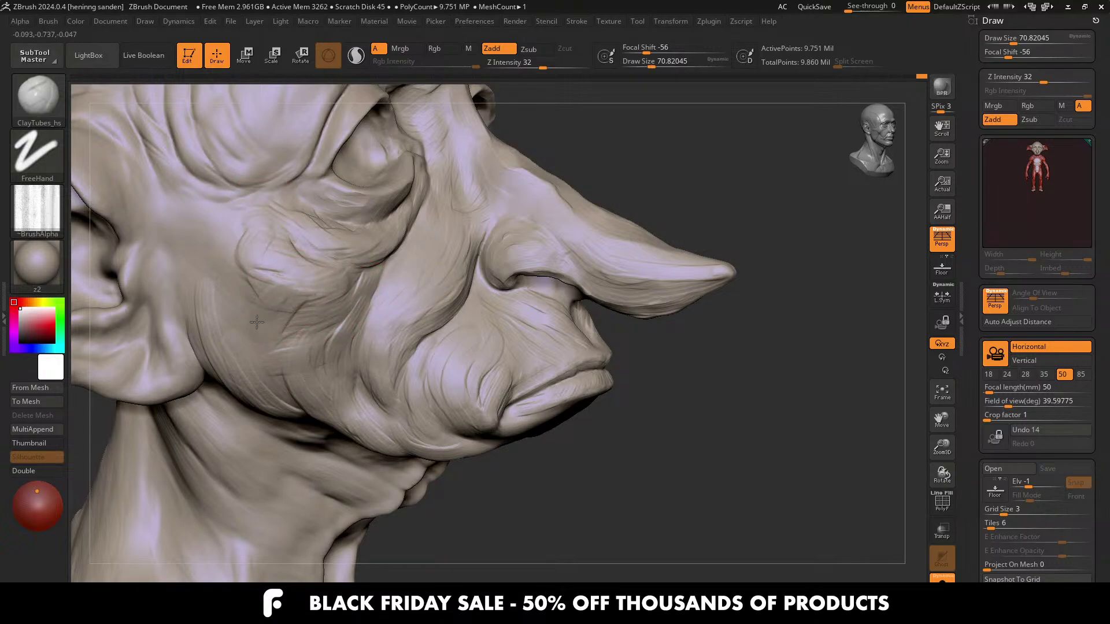
Step: Add broad clay strokes over the outer cheekbone between the eye bag and the ear
right_drag(198, 296, 191, 301)
mouse_move(191, 272)
mouse_down()
mouse_move(194, 292)
mouse_move(215, 296)
mouse_move(230, 276)
mouse_up()
mouse_move(206, 224)
mouse_down()
mouse_move(191, 250)
mouse_move(248, 269)
mouse_up()
right_drag(313, 293, 278, 296)
Step: Set the draw size to about 49 and blend the cheek beneath the eye bag with fine clay strokes
key(s)
drag(404, 301, 397, 301)
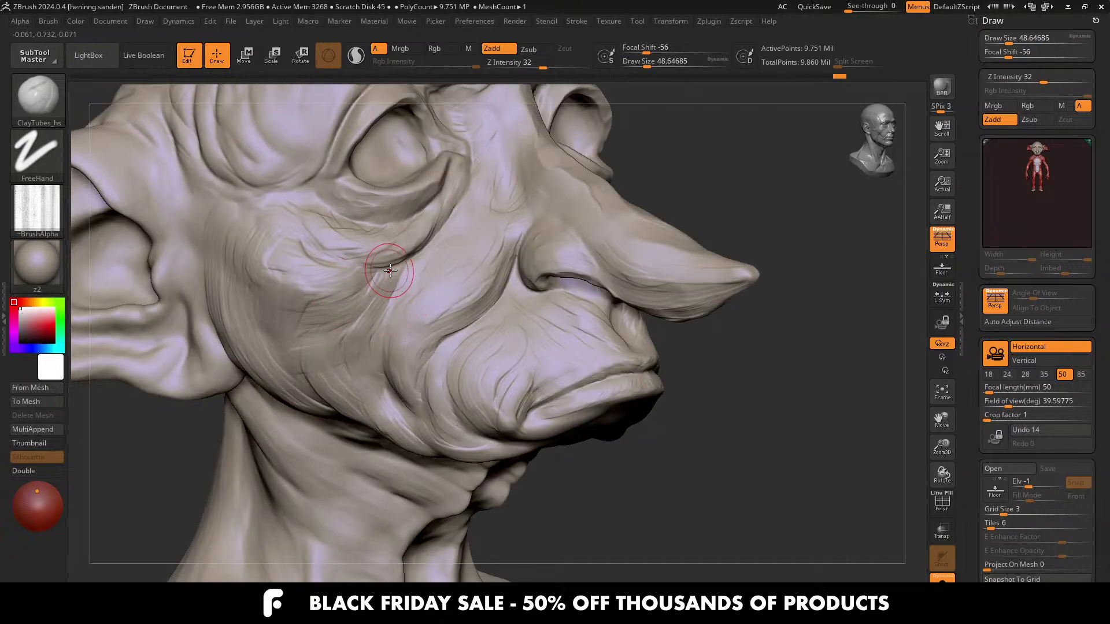
ctrl+right_drag(390, 278, 404, 290)
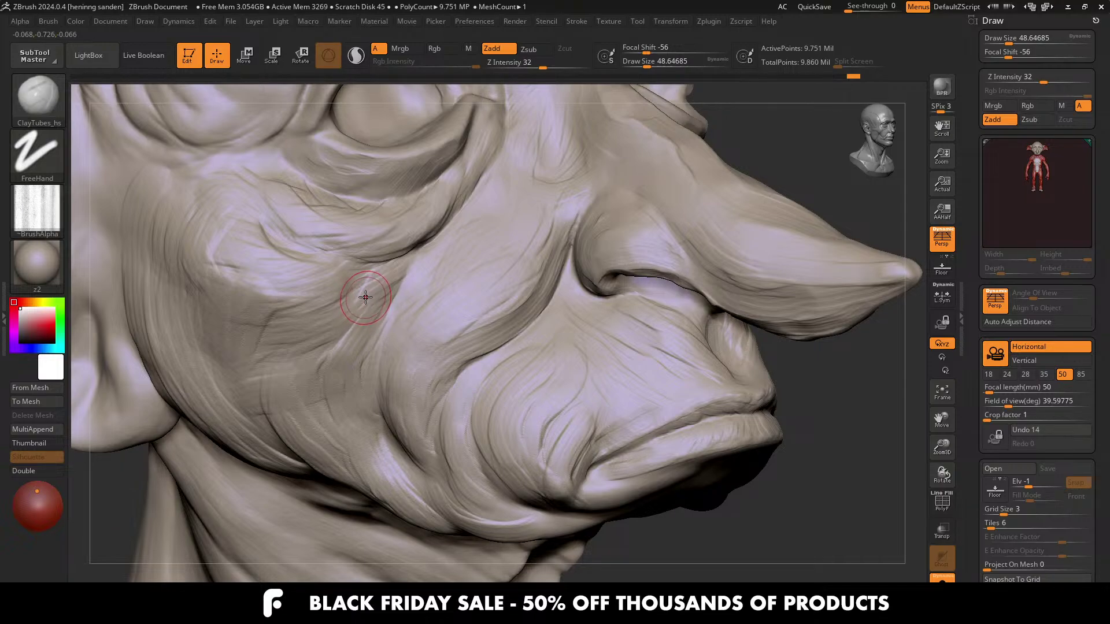
right_drag(384, 290, 381, 293)
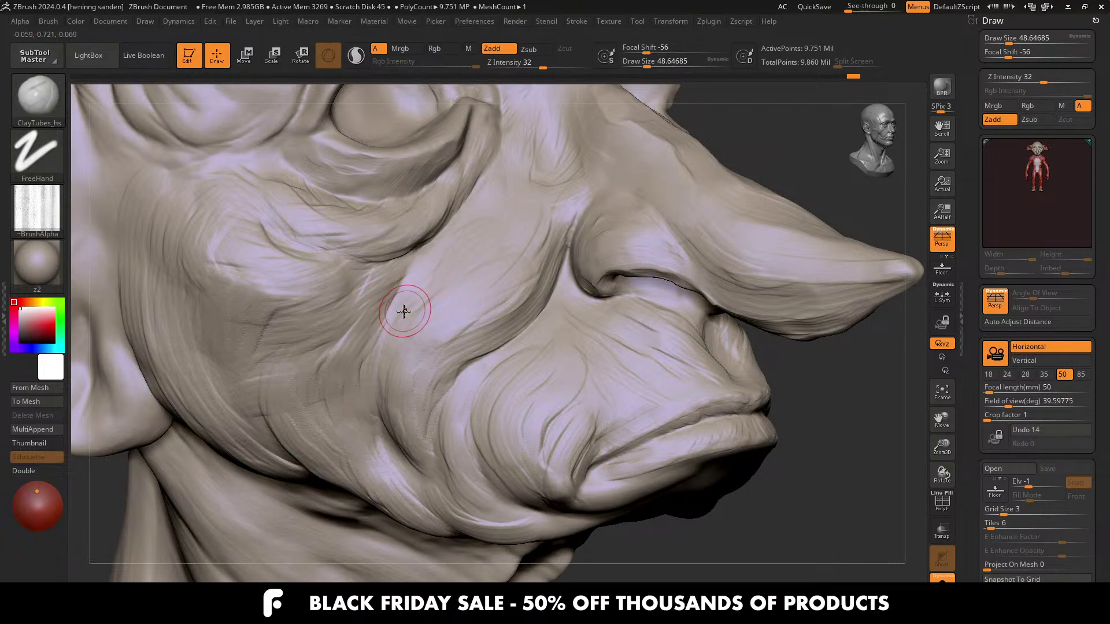
right_drag(419, 307, 400, 267)
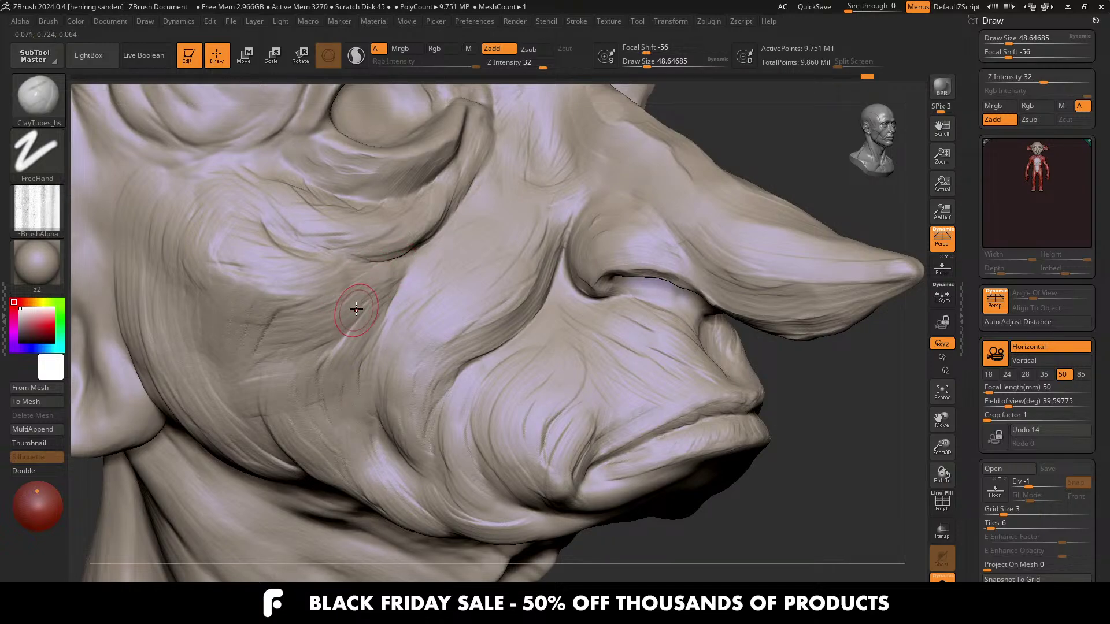
right_drag(361, 296, 396, 231)
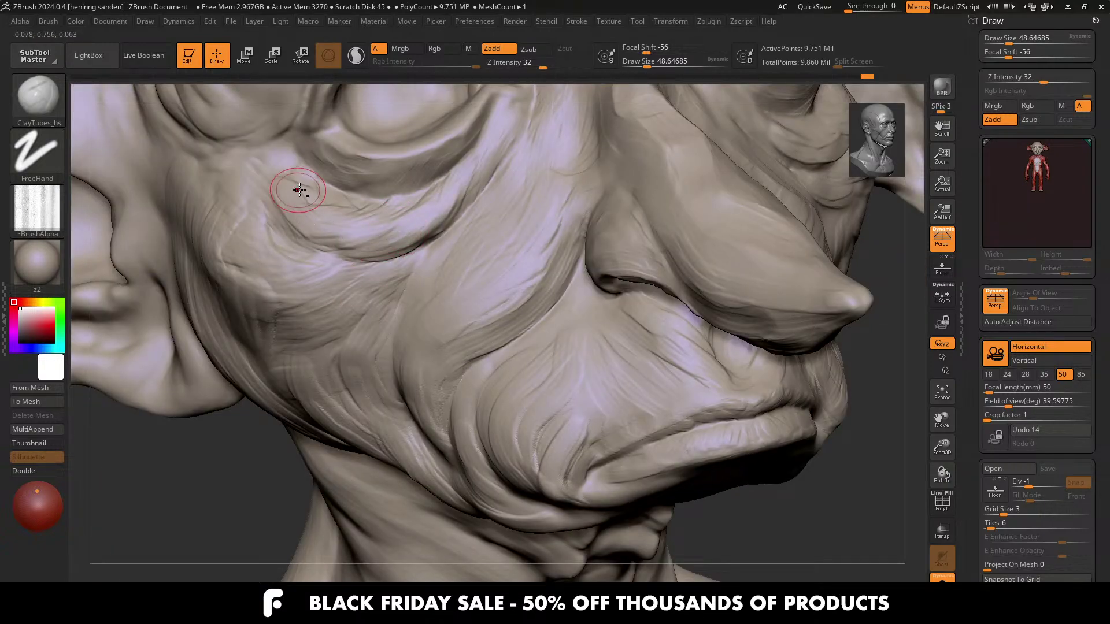
Step: Refine the outer eye area and the lower brow overhang with clay strokes at draw sizes of about 33 to 51
mouse_move(298, 185)
right_down()
mouse_move(354, 277)
mouse_move(371, 245)
right_up()
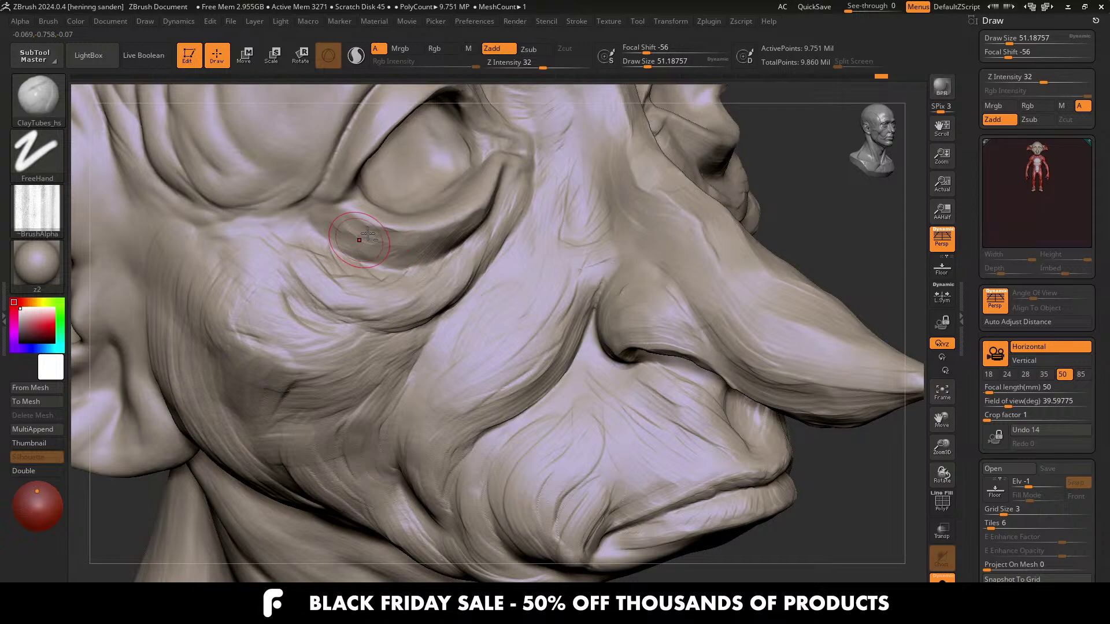
right_drag(306, 289, 286, 244)
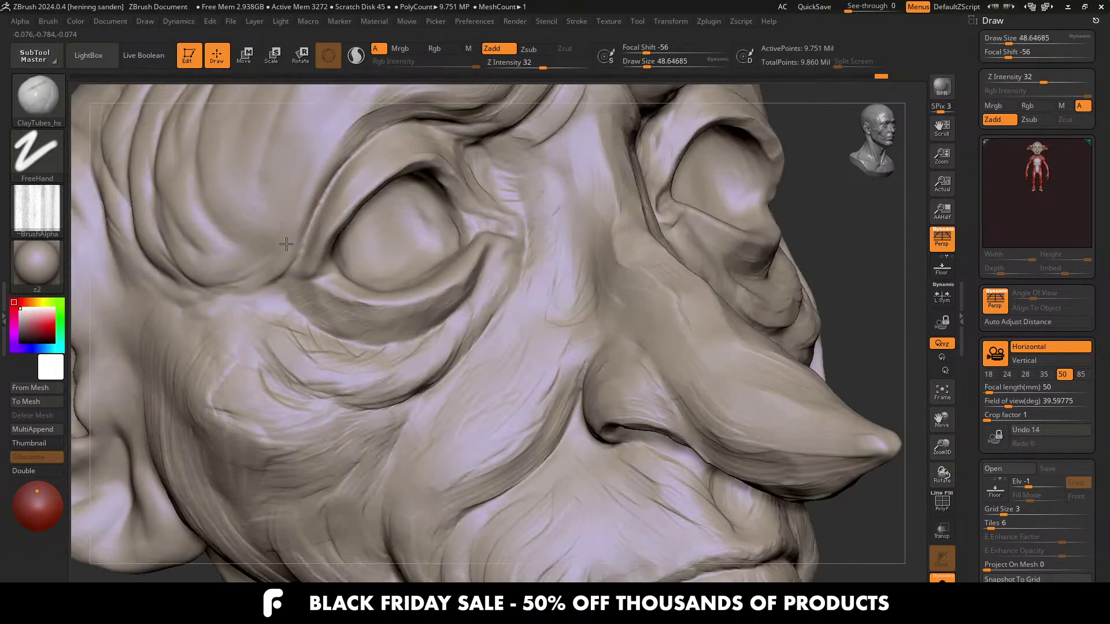
key(bracketleft)
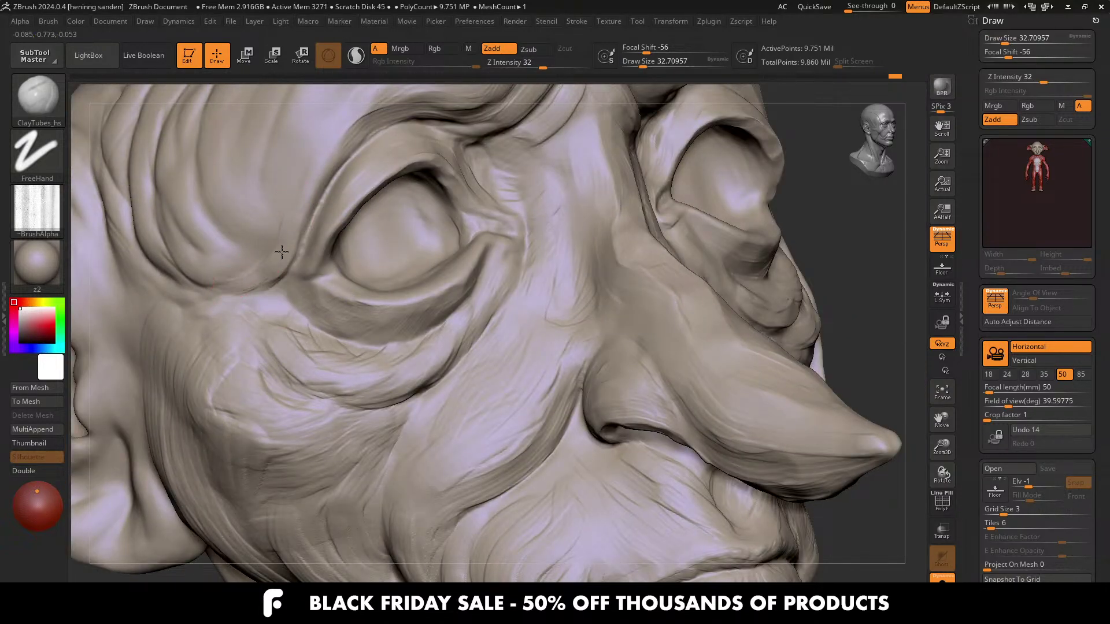
mouse_move(271, 104)
ctrl+right_down()
mouse_move(358, 173)
mouse_move(334, 202)
ctrl+right_up()
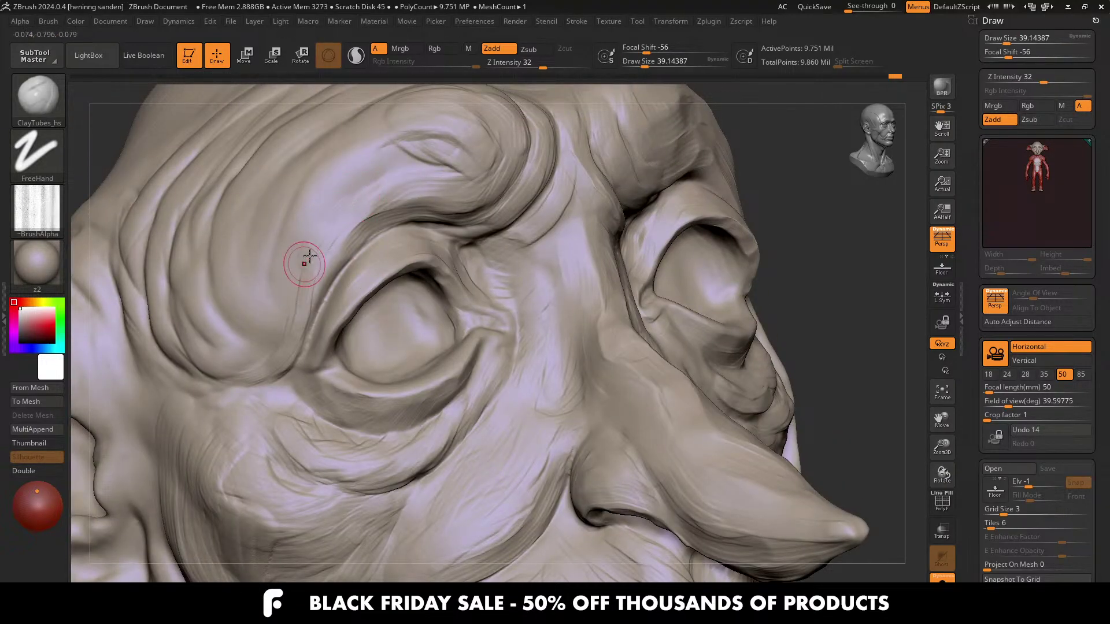
key(bracketright)
right_drag(369, 250, 355, 231)
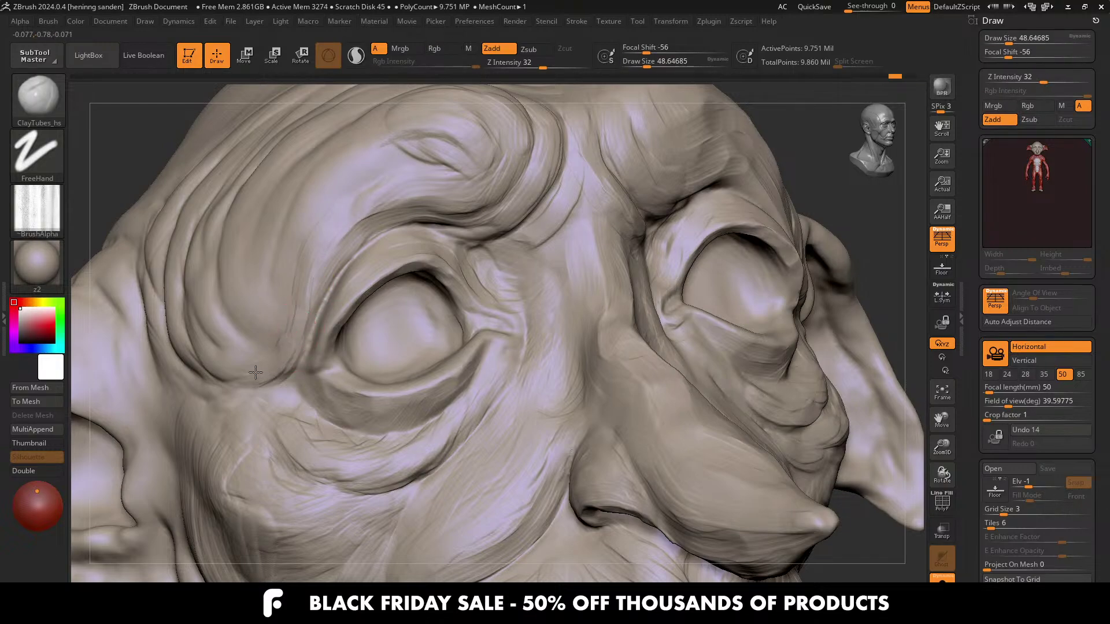
Step: Reinforce the curved wrinkle folds of the outer brow with clay strokes at draw sizes of about 49 to 65
right_drag(256, 371, 243, 361)
drag(200, 304, 196, 233)
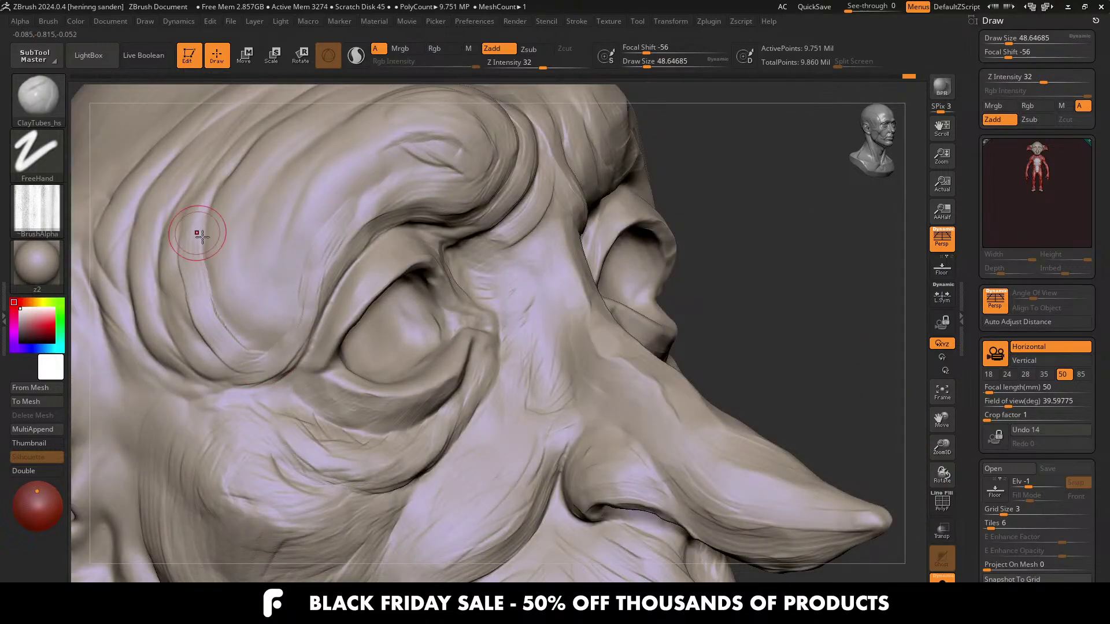
right_drag(196, 233, 198, 218)
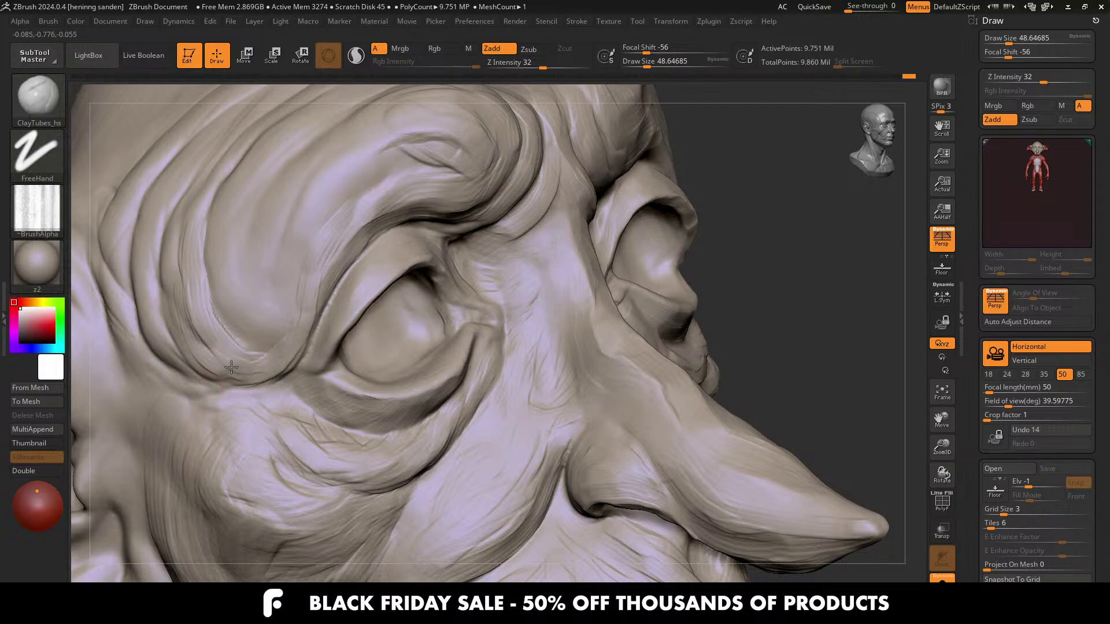
key(s)
drag(226, 216, 229, 217)
mouse_move(227, 219)
mouse_down()
mouse_move(218, 257)
mouse_move(269, 314)
mouse_up()
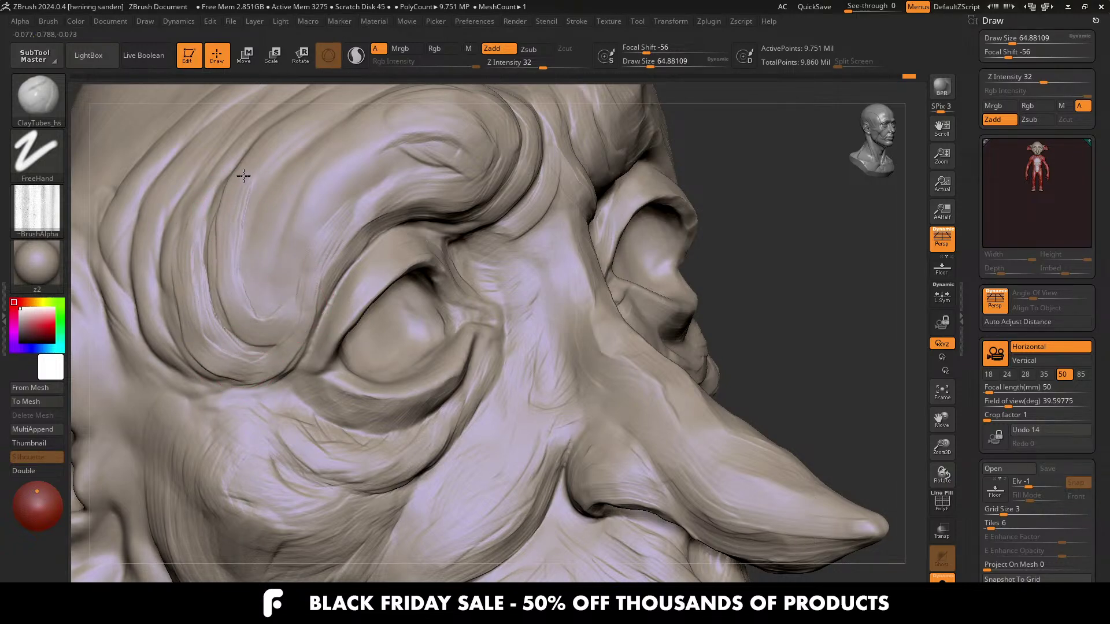
key(shift)
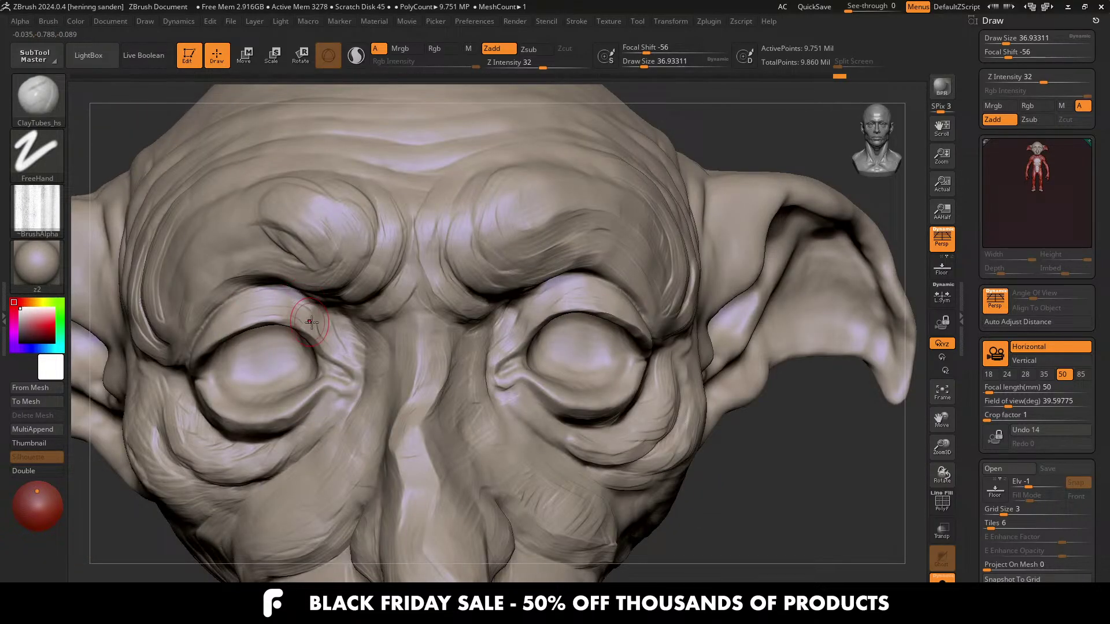
Step: Detail the upper eyelid and inner eye corner with fine clay strokes at draw sizes of about 37 to 44
right_drag(312, 322, 332, 333)
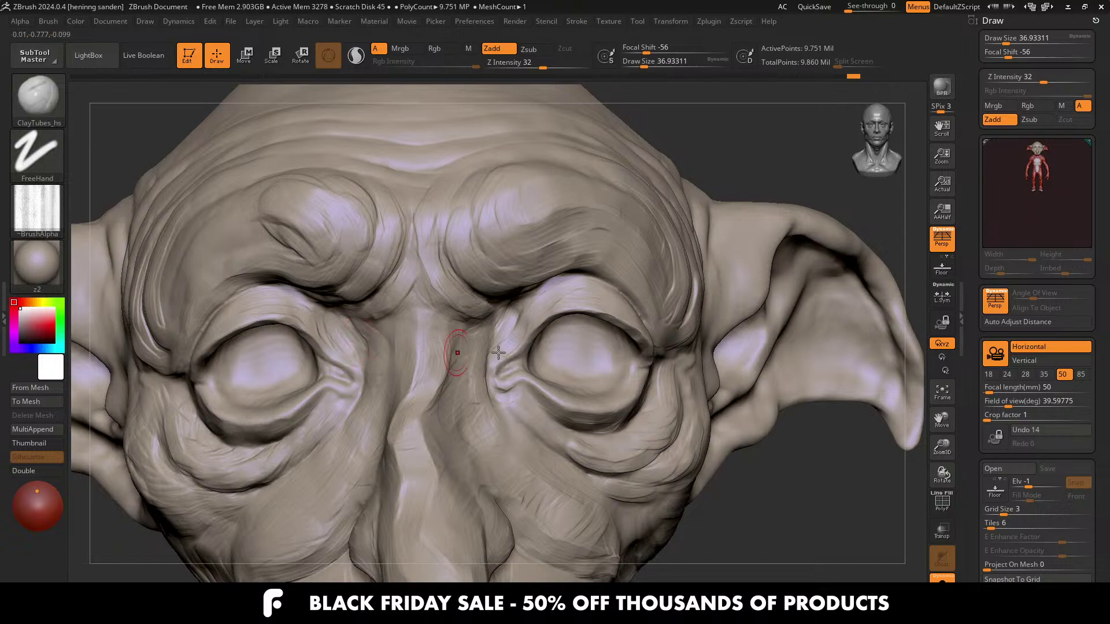
mouse_move(538, 389)
ctrl+right_down()
mouse_move(462, 381)
mouse_move(549, 410)
ctrl+right_up()
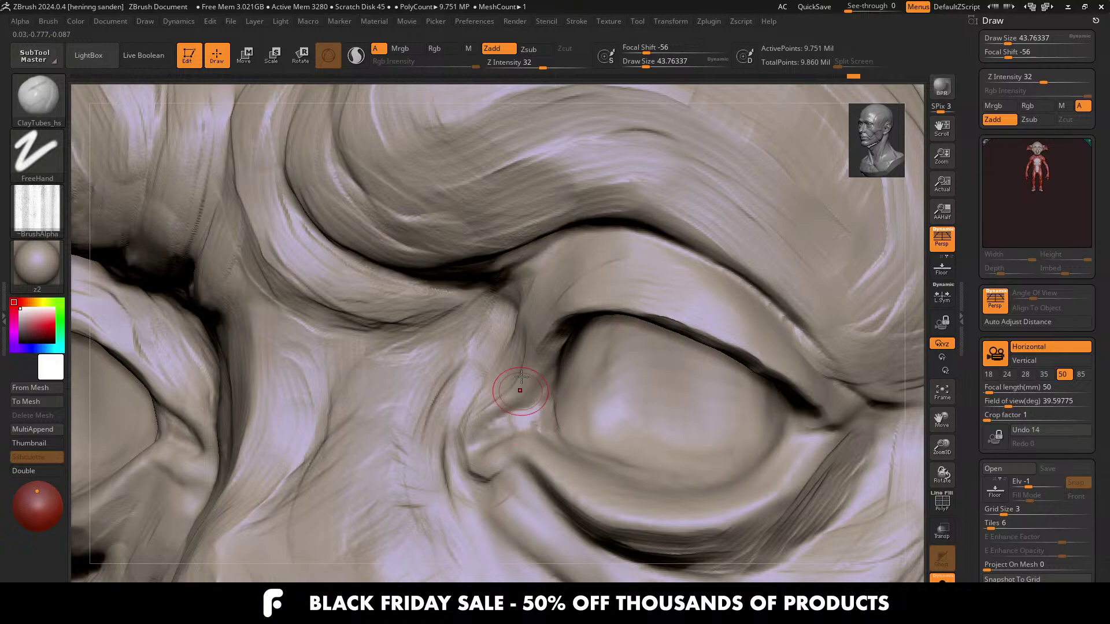
right_drag(508, 389, 503, 346)
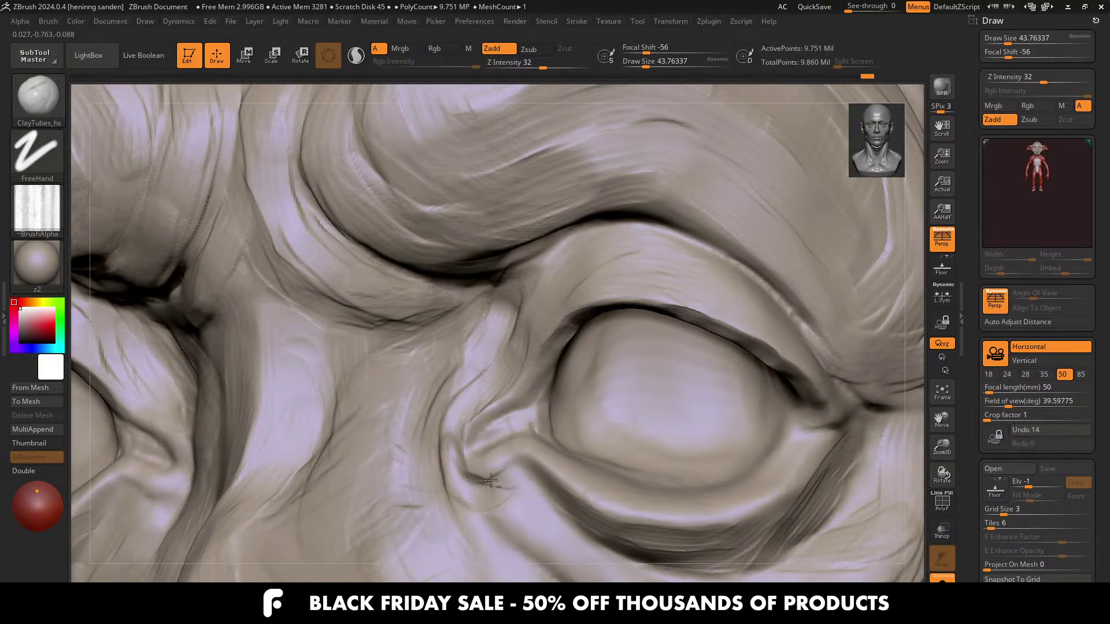
right_drag(535, 505, 653, 405)
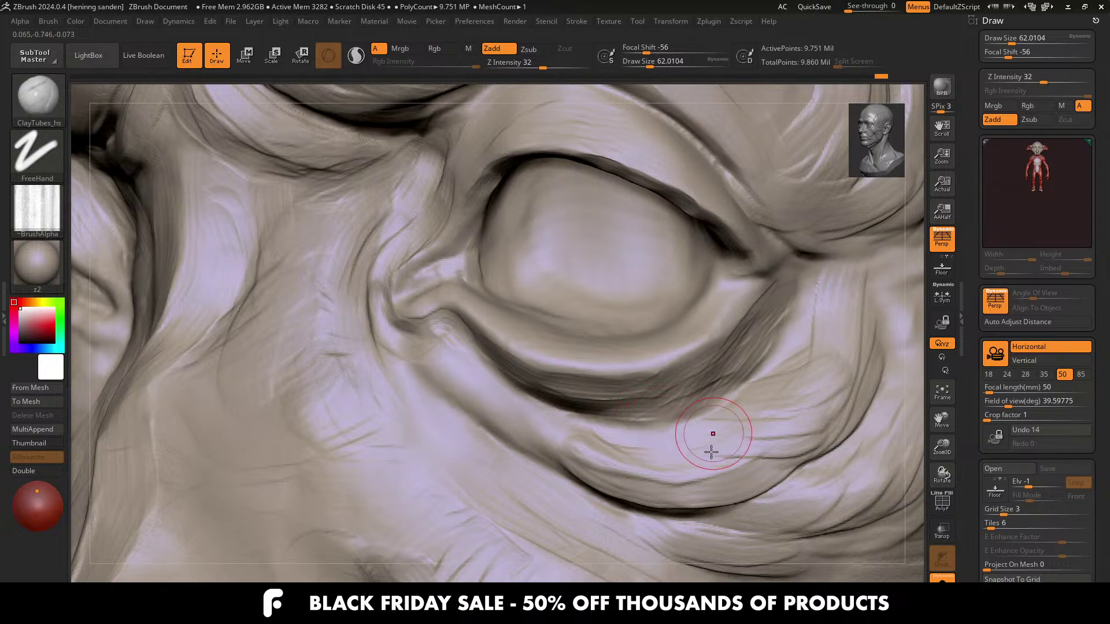
Step: Reinforce the eye bag folds beneath the lower eyelid with clay strokes at draw sizes of about 56 to 80
right_drag(711, 441, 582, 433)
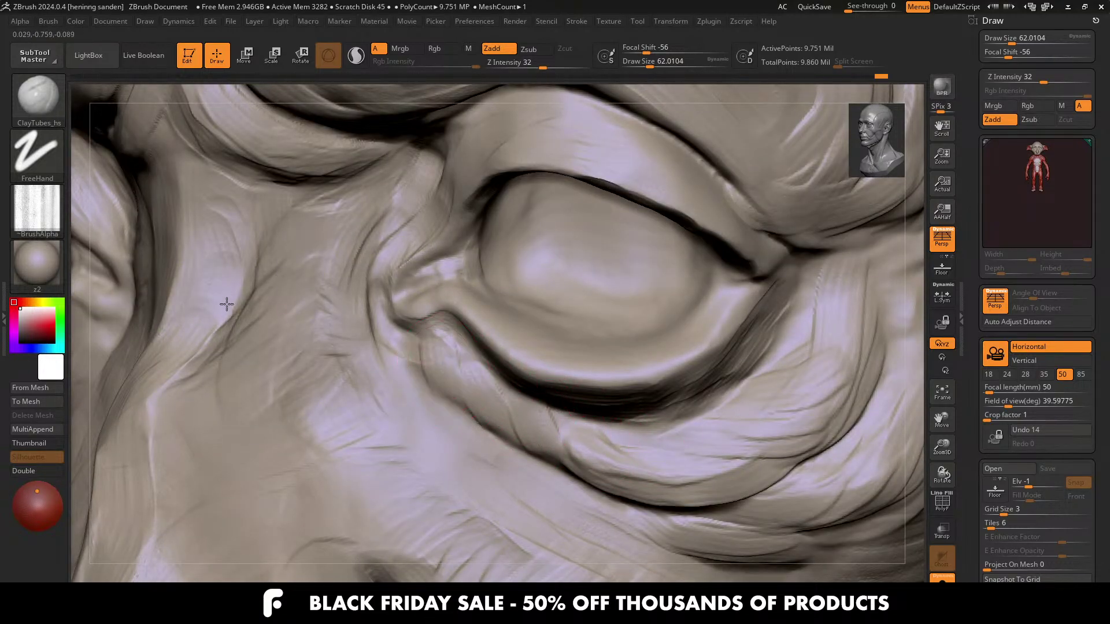
key(f)
mouse_move(357, 359)
shift+right_down()
mouse_move(323, 345)
mouse_move(319, 445)
mouse_move(327, 382)
mouse_move(374, 366)
mouse_move(401, 342)
shift+right_up()
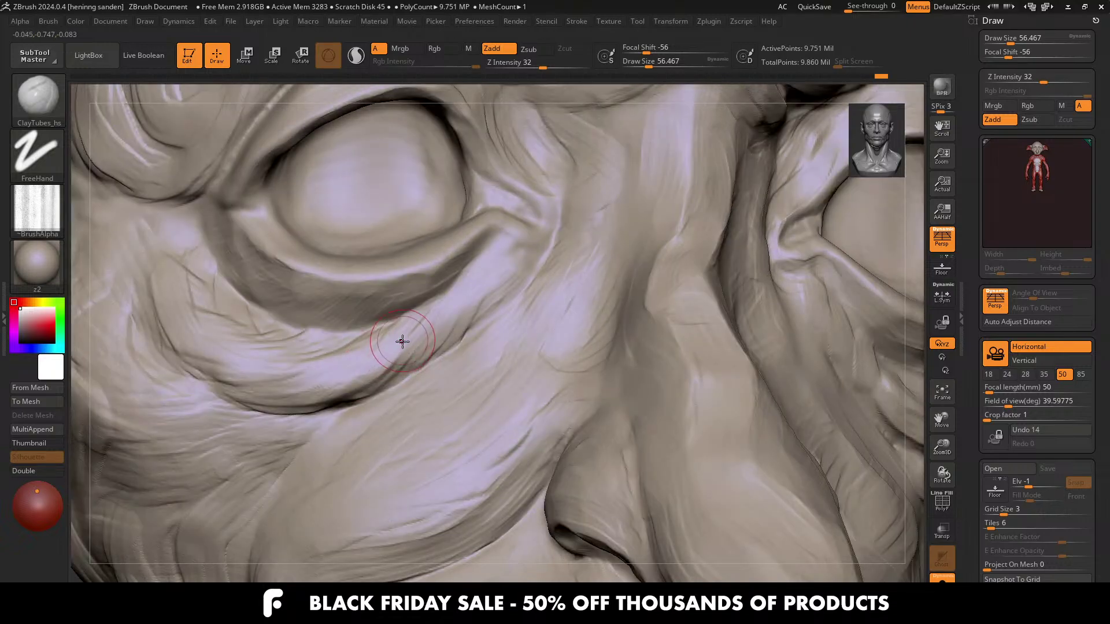
key(bracketright)
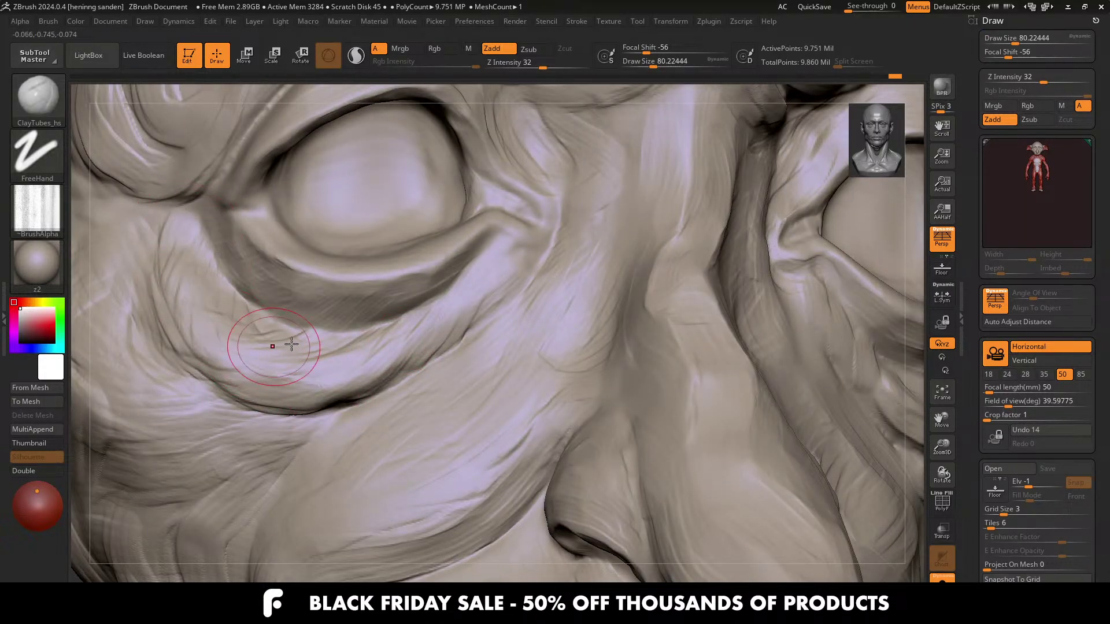
right_drag(272, 346, 321, 342)
drag(255, 332, 270, 333)
right_drag(225, 313, 144, 310)
key(s)
drag(298, 354, 294, 355)
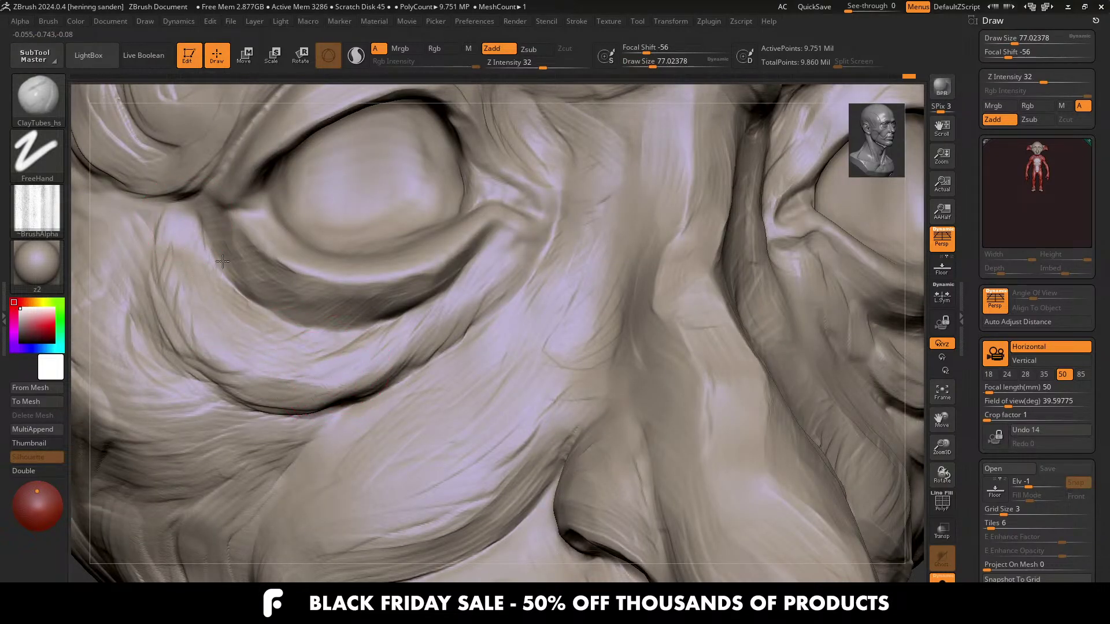
Step: Review the whole head, then refine the outer part of the eye bag with fine clay strokes at a draw size of about 44
ctrl+right_drag(223, 261, 372, 333)
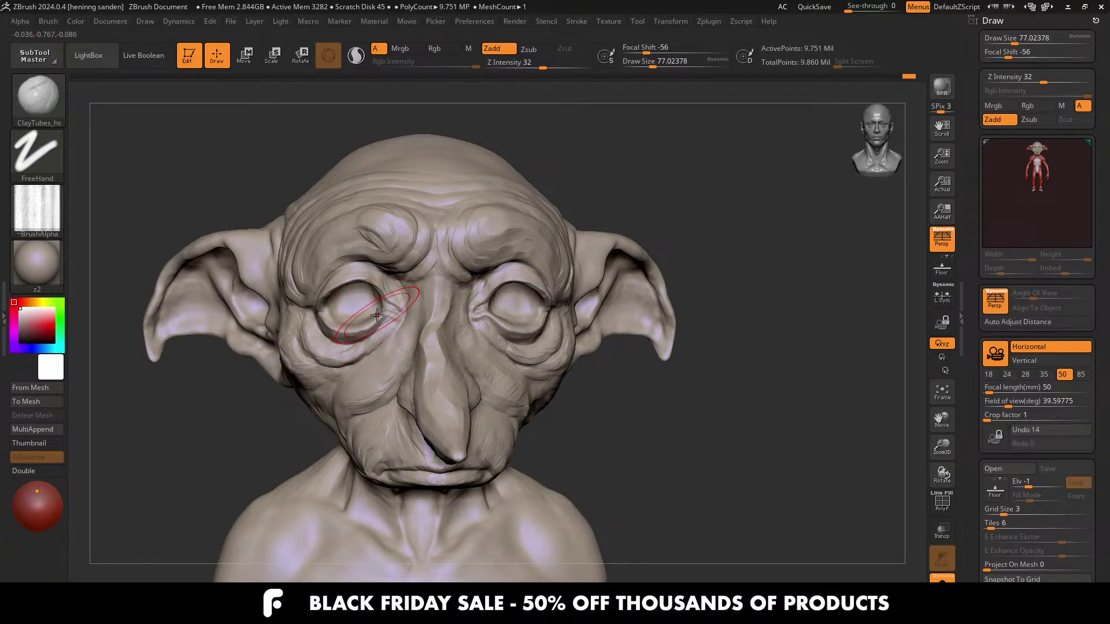
alt+right_drag(377, 315, 400, 291)
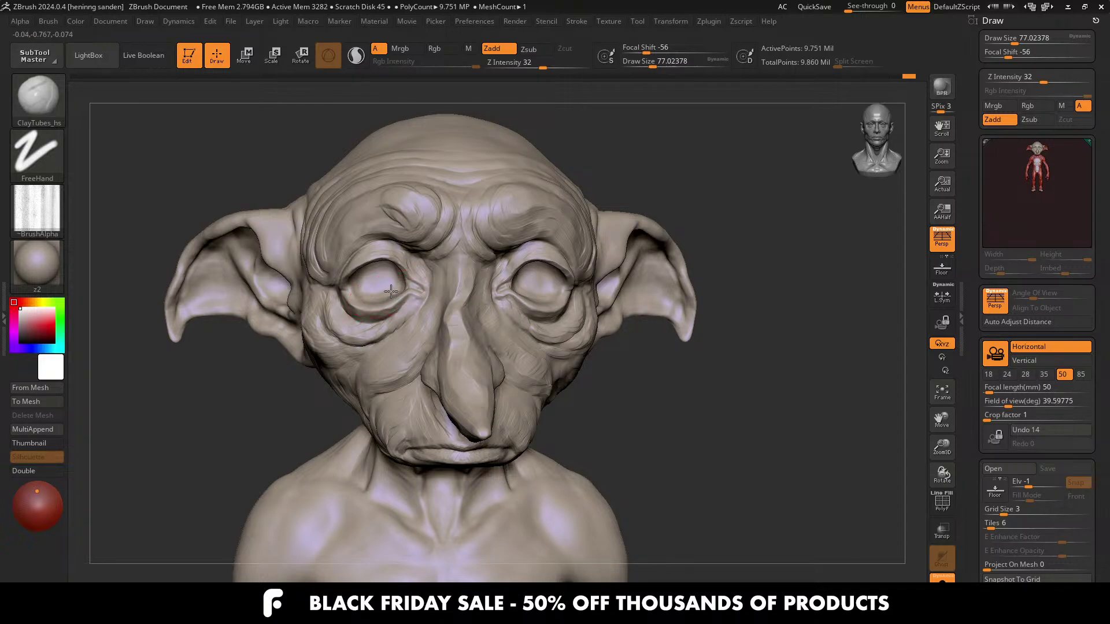
right_drag(391, 291, 376, 290)
right_drag(543, 298, 475, 313)
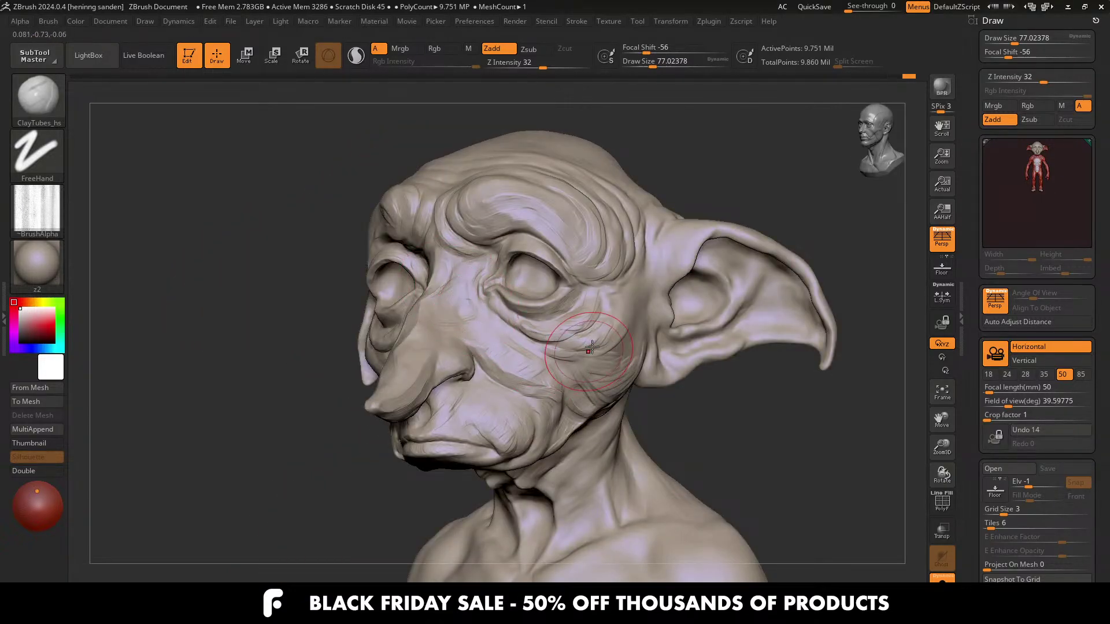
mouse_move(613, 306)
right_down()
mouse_move(609, 325)
mouse_move(602, 290)
mouse_move(595, 320)
right_up()
key(s)
drag(602, 321, 520, 359)
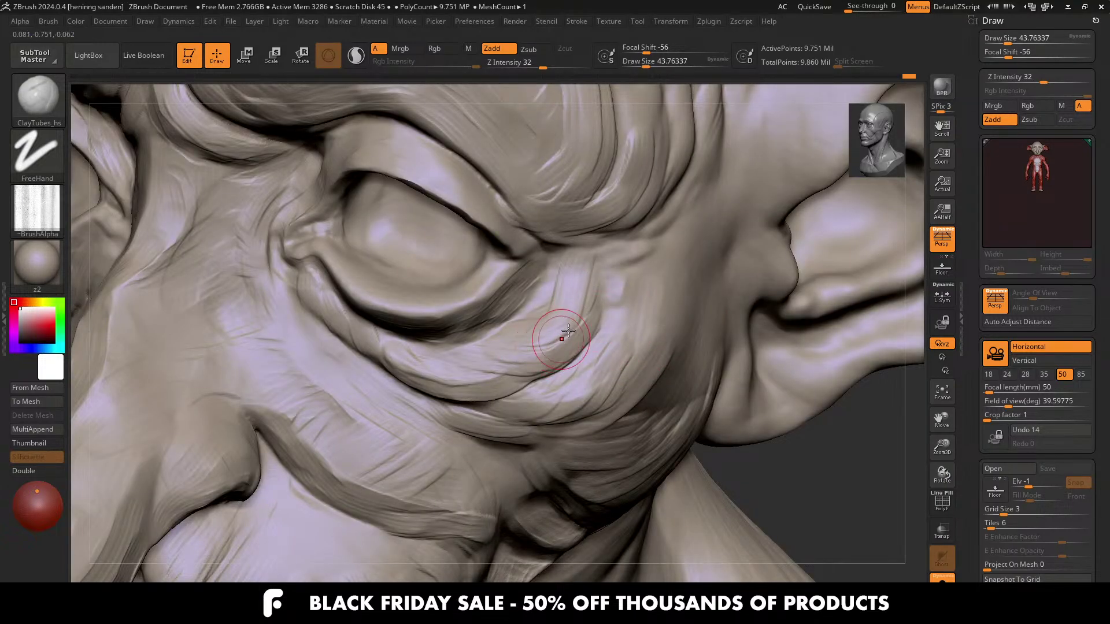
drag(568, 330, 561, 336)
key(s)
right_drag(522, 281, 530, 237)
right_drag(421, 154, 463, 171)
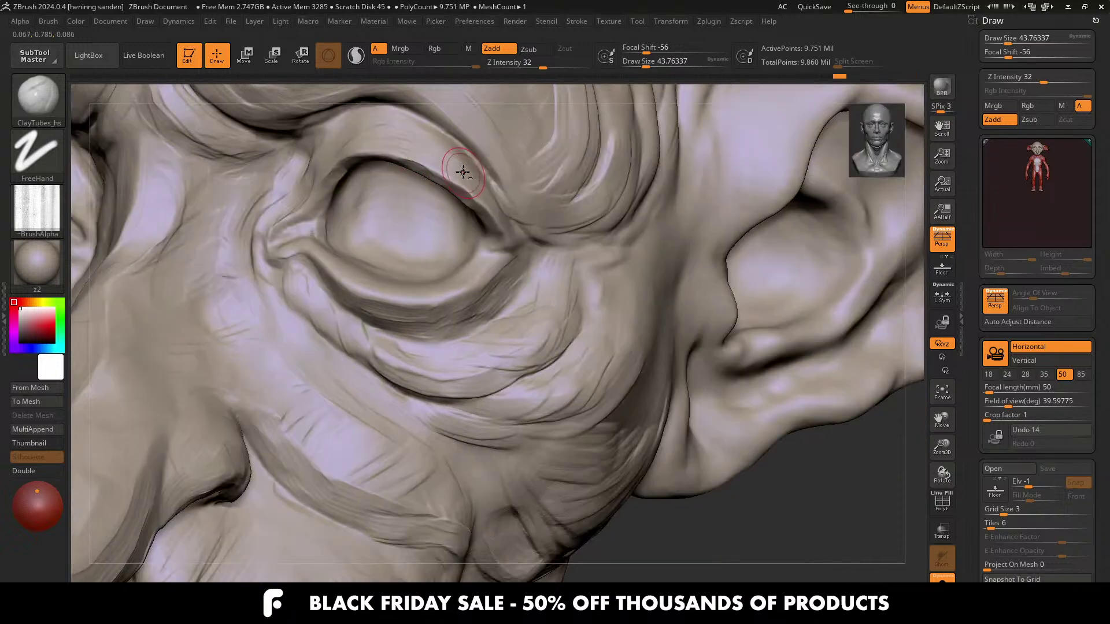
right_drag(396, 147, 580, 311)
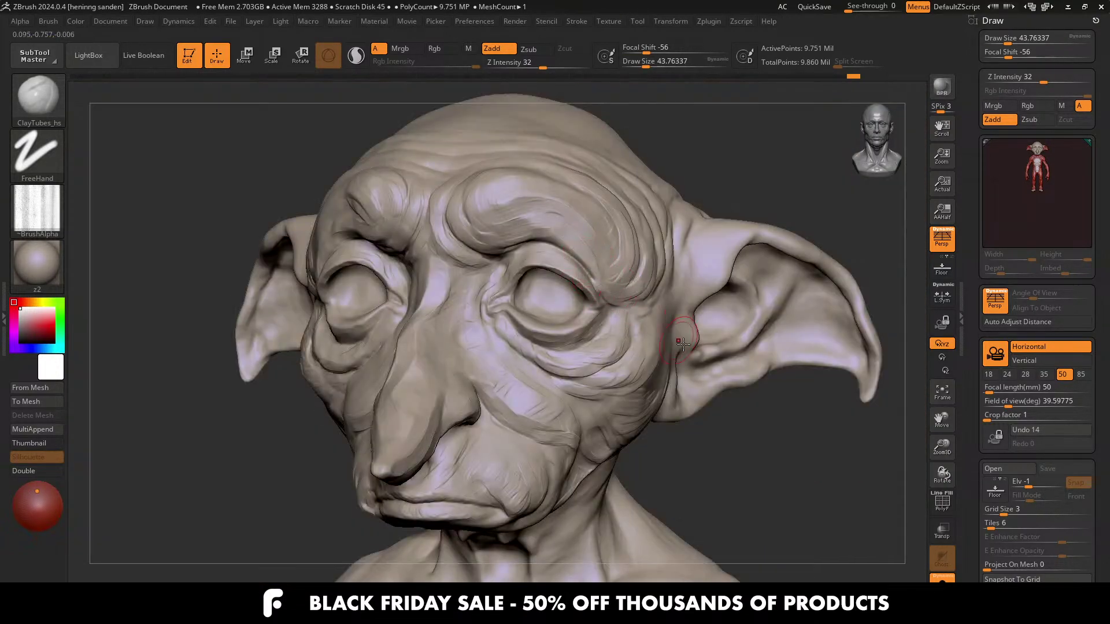
Step: Handwrite a first on-screen note reading "1 — Mus, Bone" beside the head
key(ctrl+shift)
drag(96, 162, 139, 161)
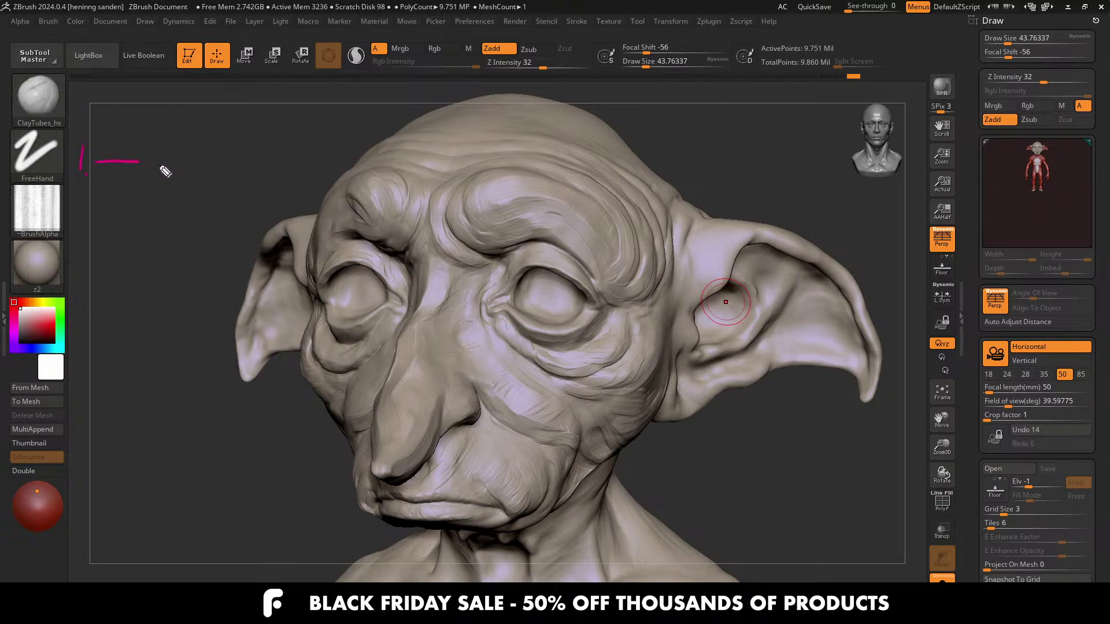
mouse_move(160, 165)
mouse_down()
mouse_move(186, 149)
mouse_move(227, 166)
mouse_move(325, 155)
mouse_up()
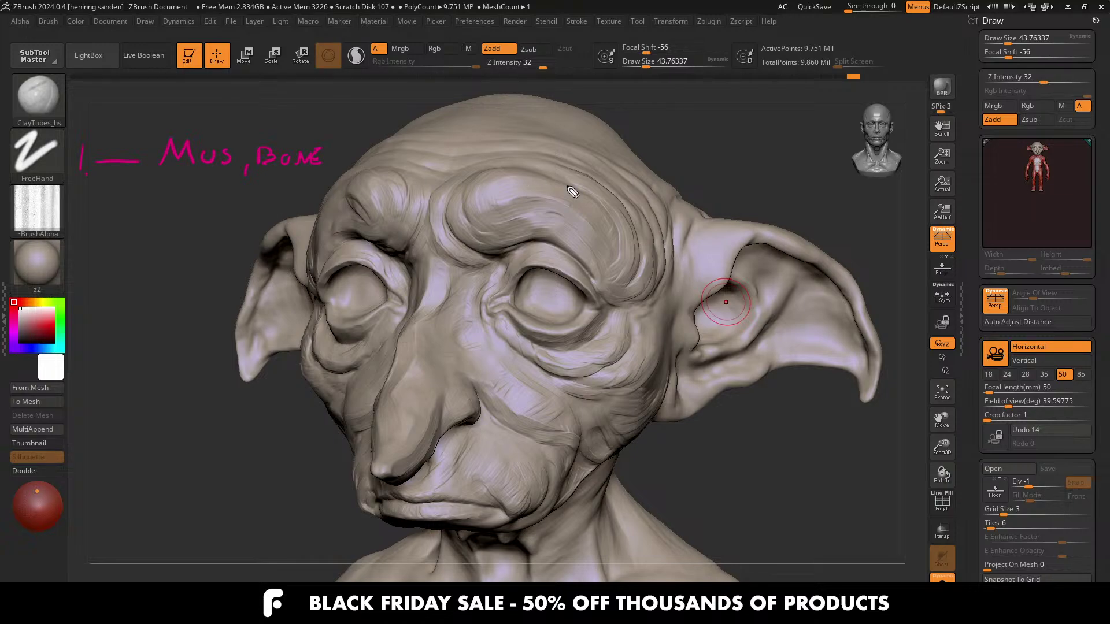
Step: Annotate the screen with "No Ref" in yellow and an underlined "Ref" in magenta, linked by curved arrows on both sides
mouse_move(467, 153)
mouse_down()
mouse_move(533, 141)
mouse_move(630, 155)
mouse_up()
key(1)
mouse_move(507, 191)
mouse_down()
mouse_move(476, 192)
mouse_move(527, 178)
mouse_move(536, 199)
mouse_move(580, 184)
mouse_move(576, 197)
mouse_up()
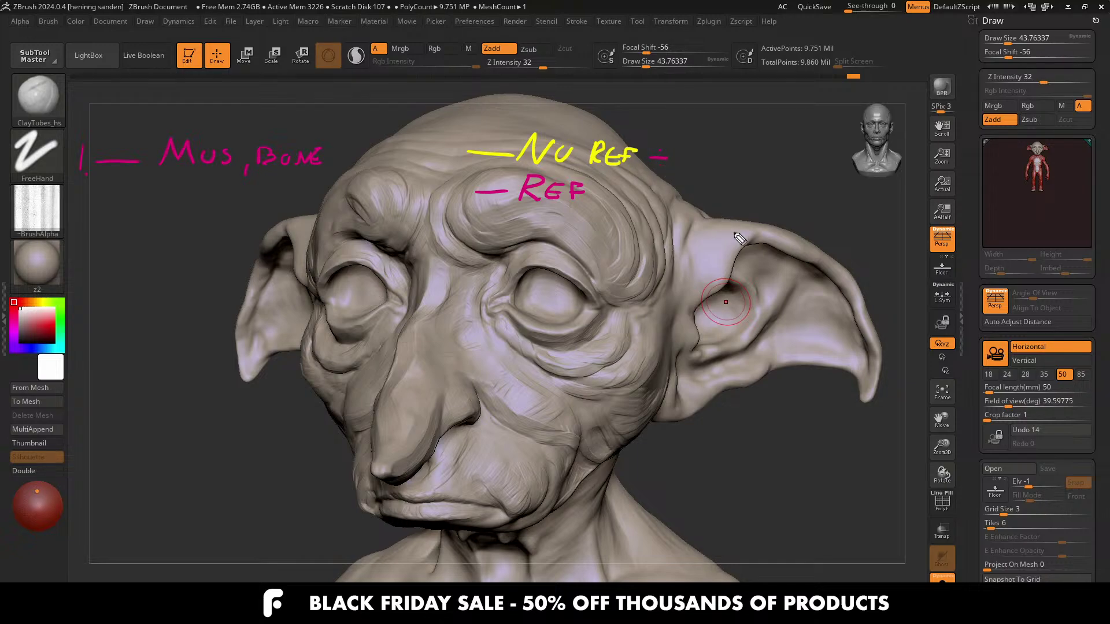
drag(690, 156, 710, 162)
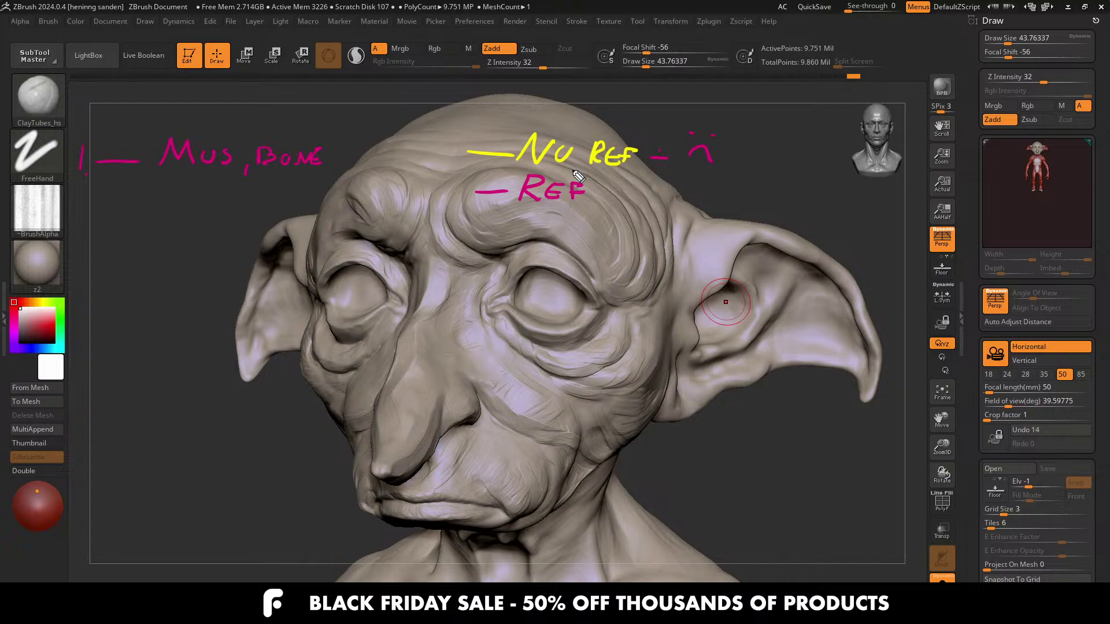
mouse_move(644, 176)
mouse_down()
mouse_move(634, 193)
mouse_move(657, 191)
mouse_move(634, 194)
mouse_up()
drag(519, 201, 592, 205)
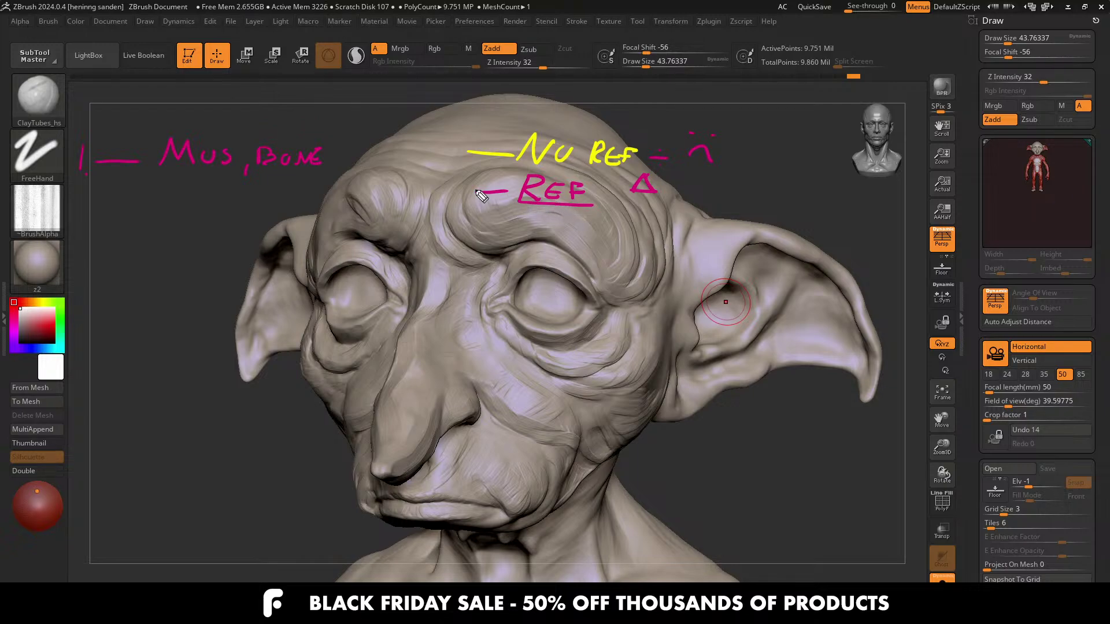
mouse_move(731, 149)
mouse_down()
mouse_move(743, 193)
mouse_move(720, 203)
mouse_up()
mouse_move(442, 201)
mouse_down()
mouse_move(451, 145)
mouse_move(444, 160)
mouse_move(433, 144)
mouse_up()
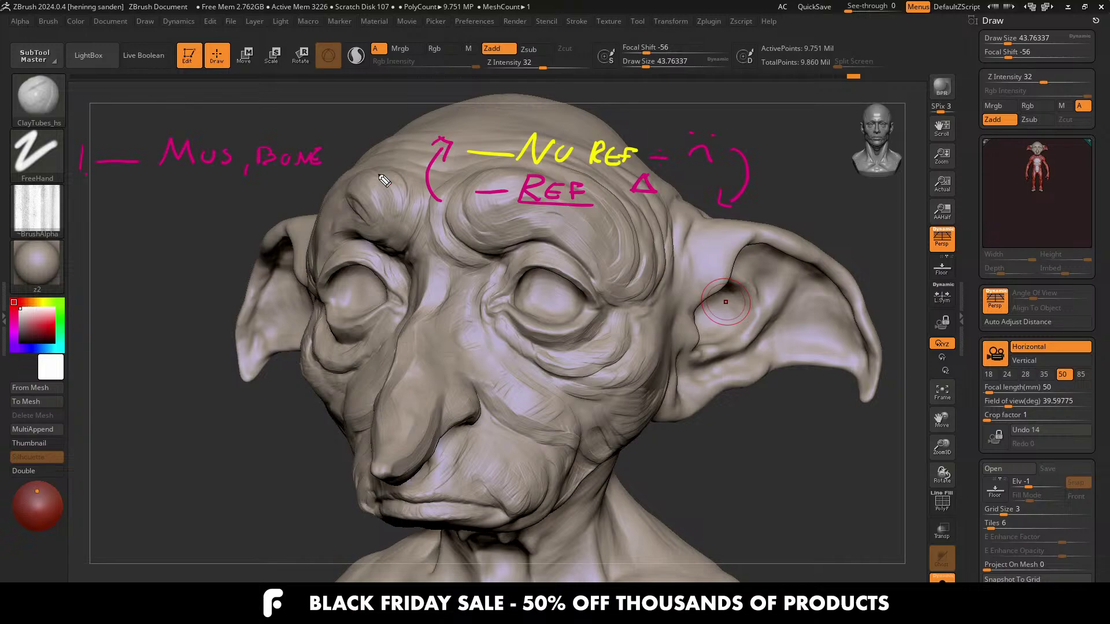
Step: Write the number 2 below the first note and add an underlined "Ecorché" heading above it
drag(67, 227, 89, 238)
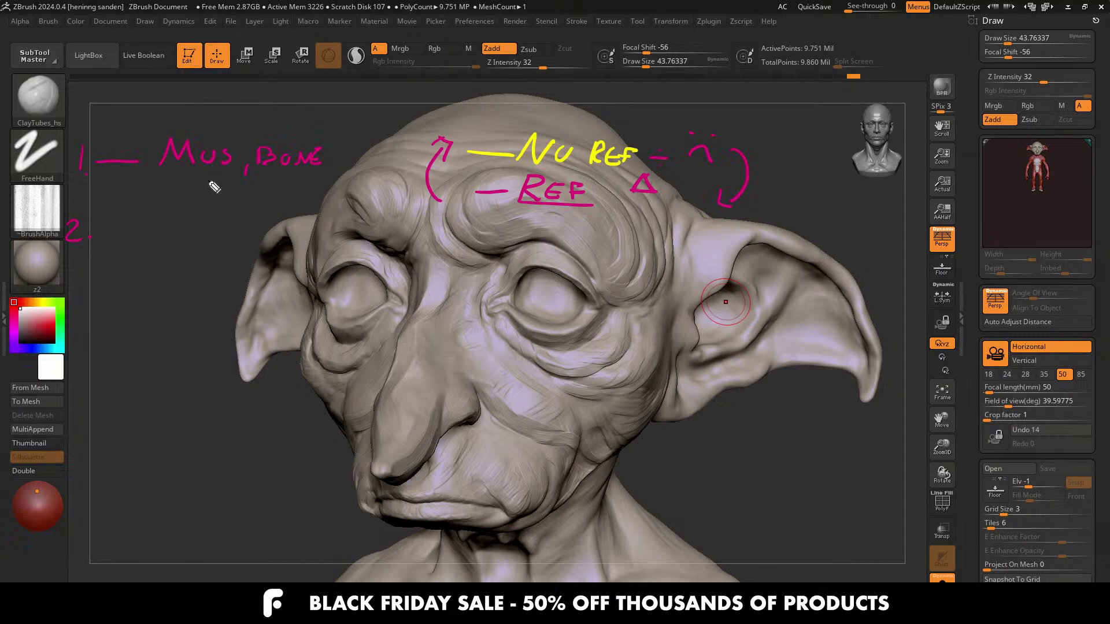
mouse_move(318, 90)
mouse_down()
mouse_move(308, 110)
mouse_move(318, 108)
mouse_up()
drag(302, 101, 335, 108)
mouse_move(343, 108)
mouse_down()
mouse_move(345, 96)
mouse_move(410, 110)
mouse_up()
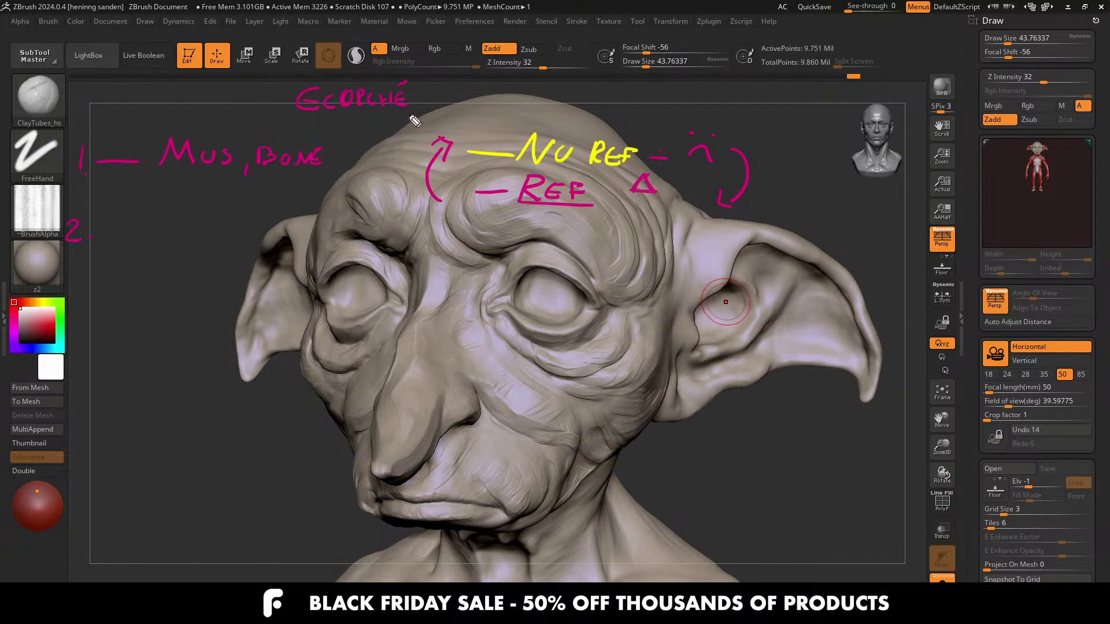
drag(269, 114, 432, 106)
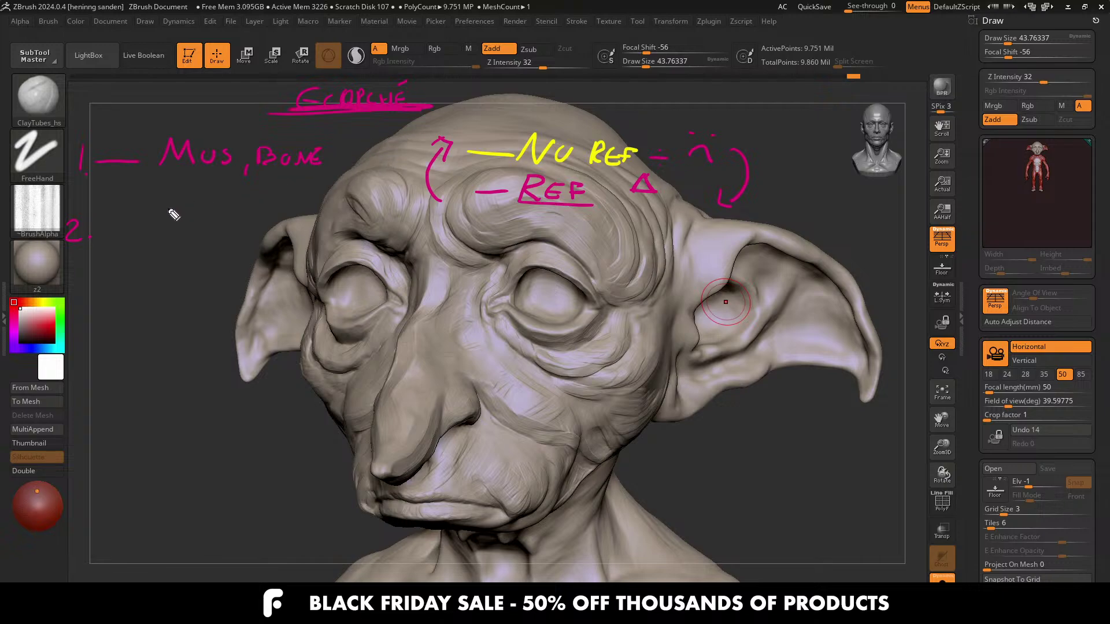
Step: Write and underline "Studies" as the second note, then clear the on-screen annotations
mouse_move(104, 224)
mouse_down()
mouse_move(139, 223)
mouse_move(161, 239)
mouse_move(201, 213)
mouse_up()
drag(191, 213, 189, 235)
mouse_move(206, 215)
mouse_down()
mouse_move(206, 231)
mouse_move(233, 210)
mouse_up()
drag(239, 210, 239, 233)
mouse_move(239, 210)
mouse_down()
mouse_move(240, 232)
mouse_move(257, 228)
mouse_up()
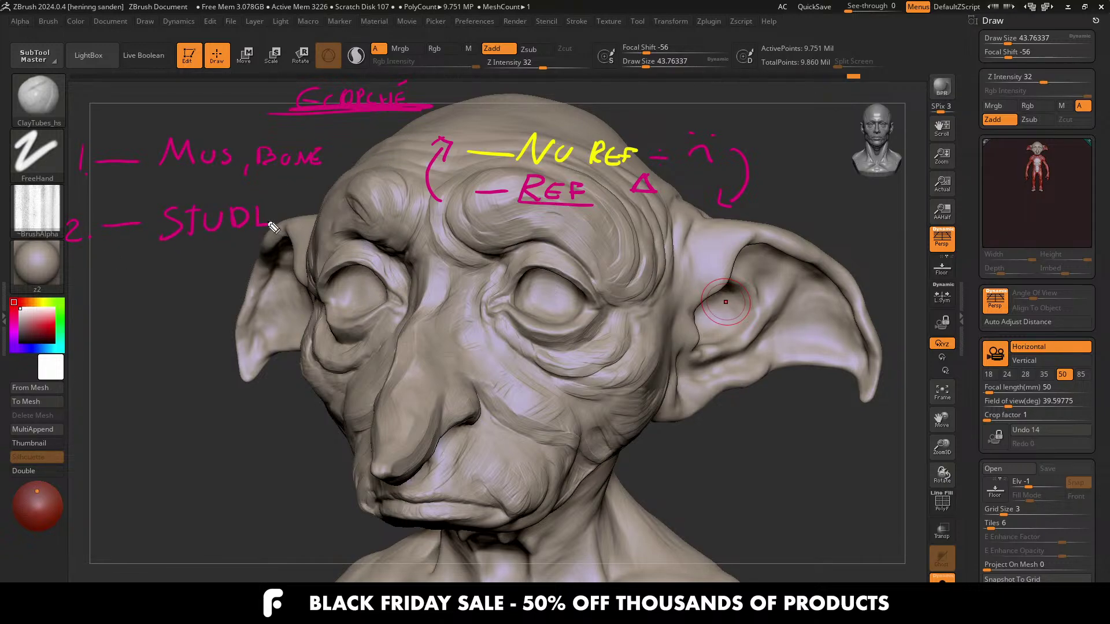
key(ctrl+z)
drag(281, 206, 282, 227)
drag(270, 217, 286, 224)
drag(161, 256, 323, 232)
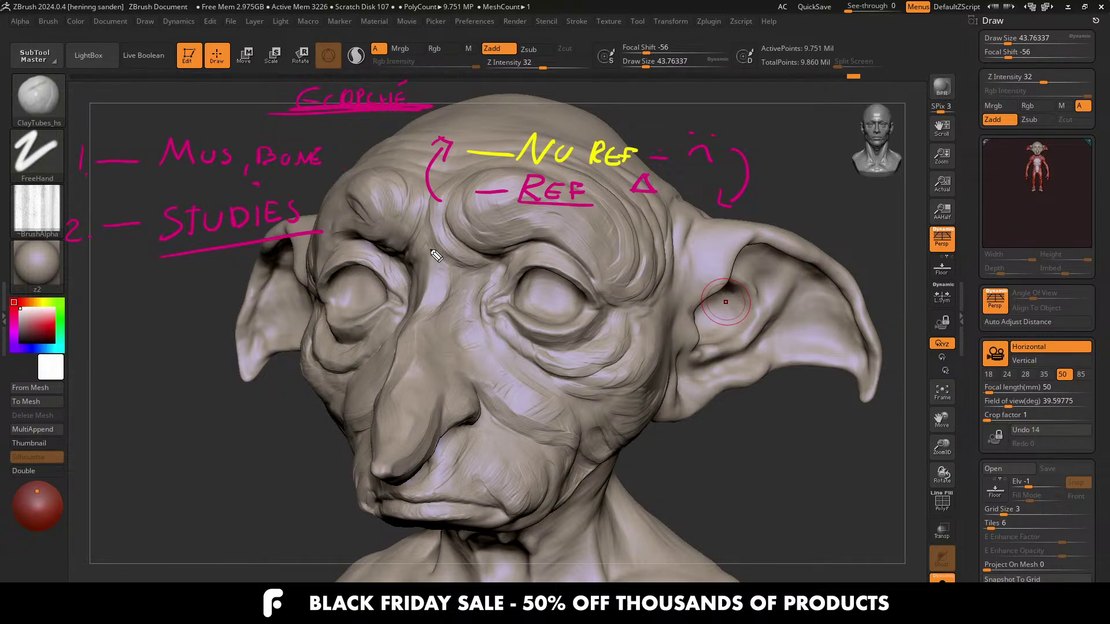
key(Escape)
Step: Sharpen the lower eye bag wrinkles with clay strokes at draw sizes of about 46 to 56
ctrl+right_drag(613, 359, 391, 398)
key(s)
mouse_move(449, 371)
mouse_down()
mouse_move(469, 354)
mouse_move(466, 374)
mouse_move(522, 373)
mouse_up()
key(])
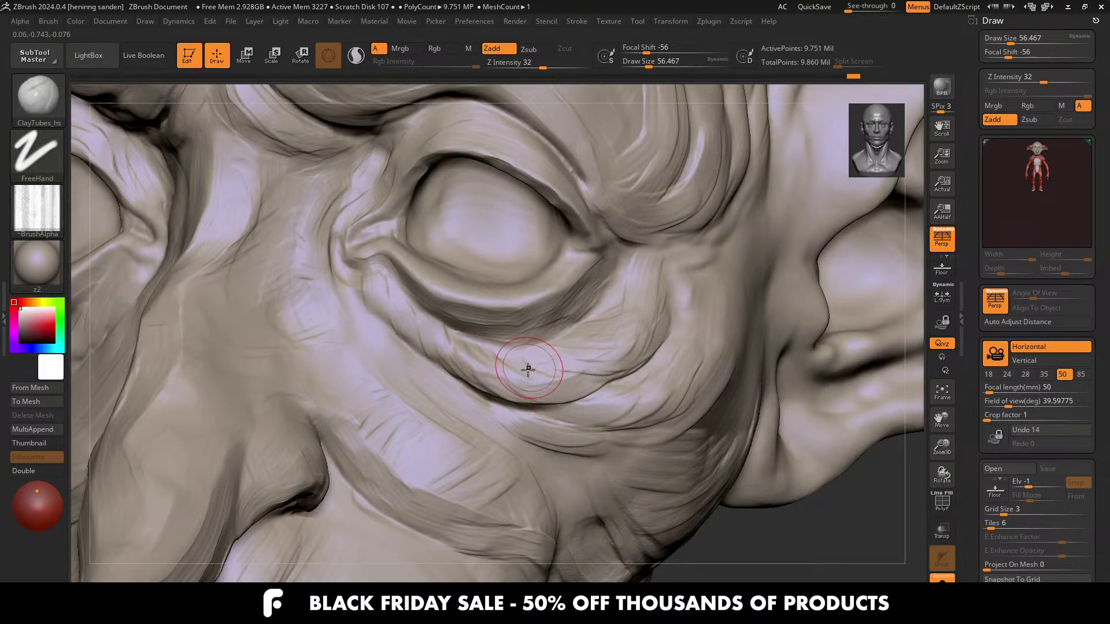
key([)
right_drag(604, 379, 587, 386)
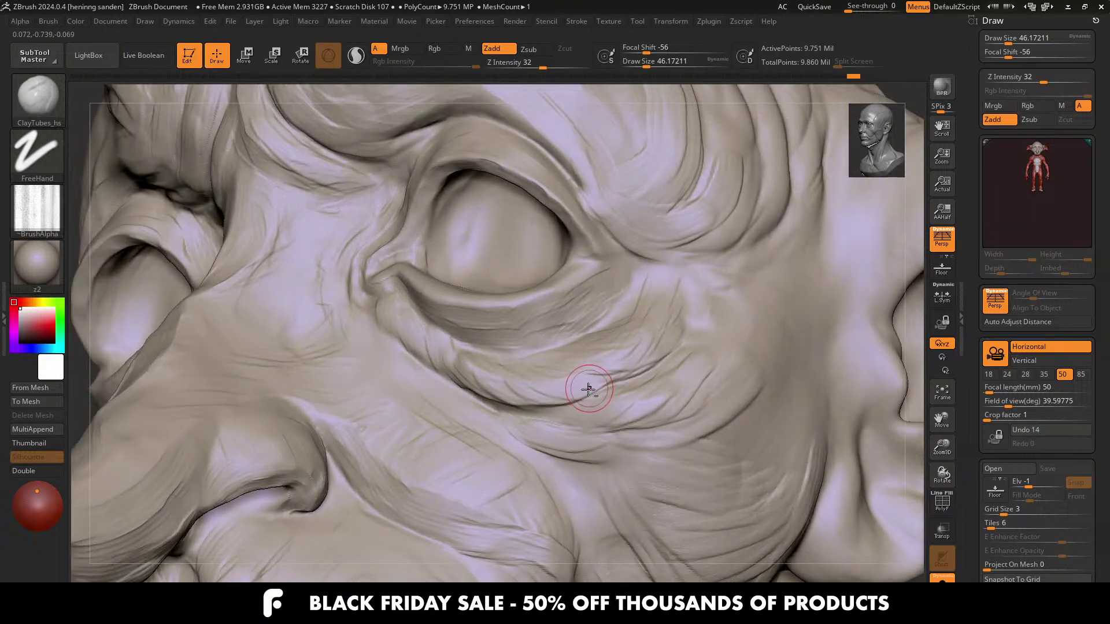
Step: Refine the side of the nose bridge and the lower inner brow with clay strokes at draw sizes of about 44 to 54
mouse_move(471, 399)
right_down()
mouse_move(446, 280)
mouse_move(471, 292)
mouse_move(450, 297)
right_up()
key(bracketright)
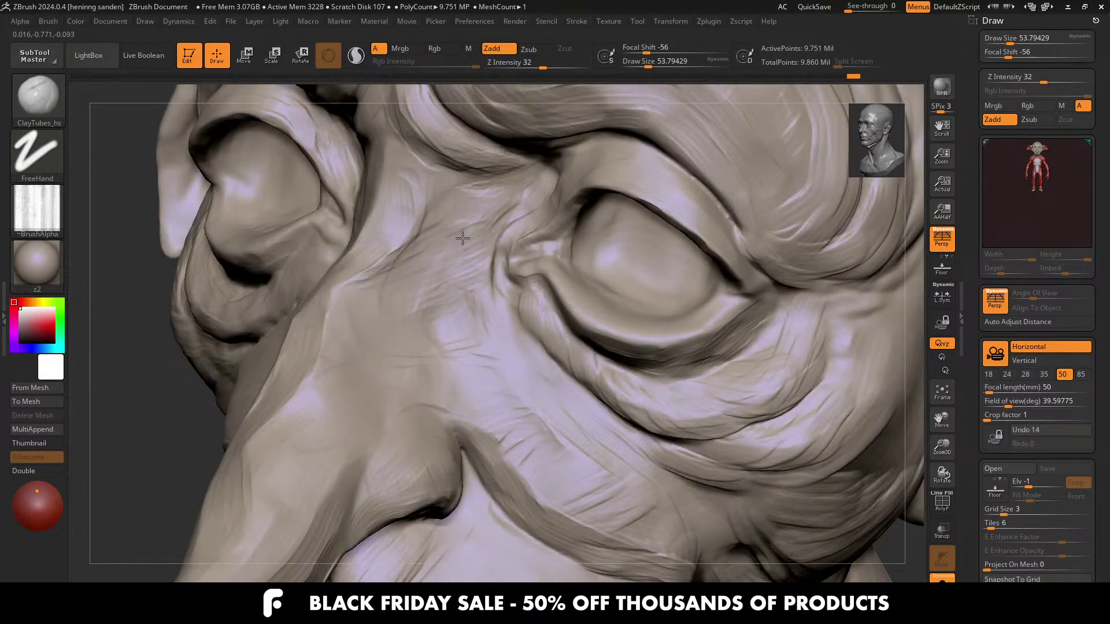
key(bracketleft)
mouse_move(512, 163)
alt+right_down()
mouse_move(535, 255)
mouse_move(545, 236)
alt+right_up()
key(s)
drag(546, 235, 539, 236)
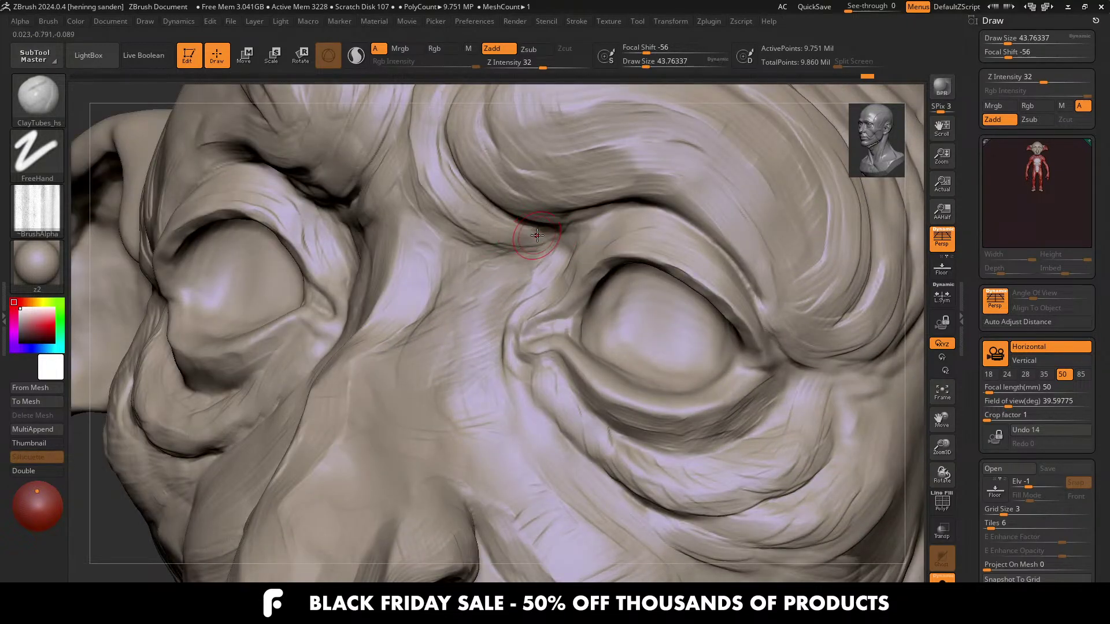
Step: Build up the inner brow folds running into the nose bridge with clay strokes at draw sizes of about 44 to 59
key(bracketright)
right_drag(426, 173, 451, 242)
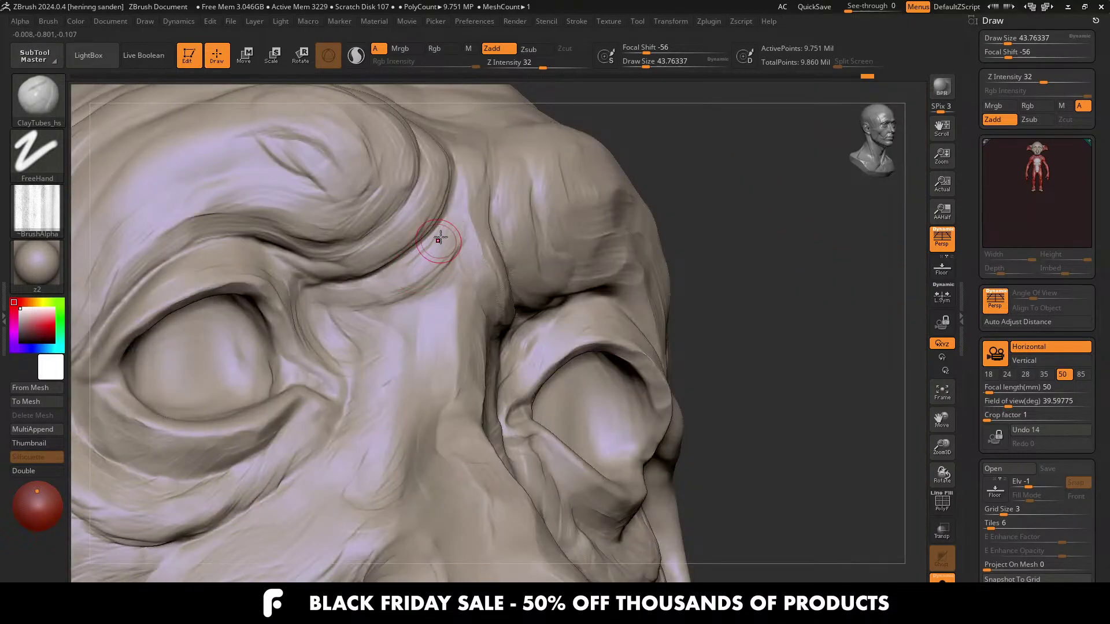
mouse_move(336, 295)
right_down()
mouse_move(367, 264)
mouse_move(343, 227)
right_up()
key(bracketright)
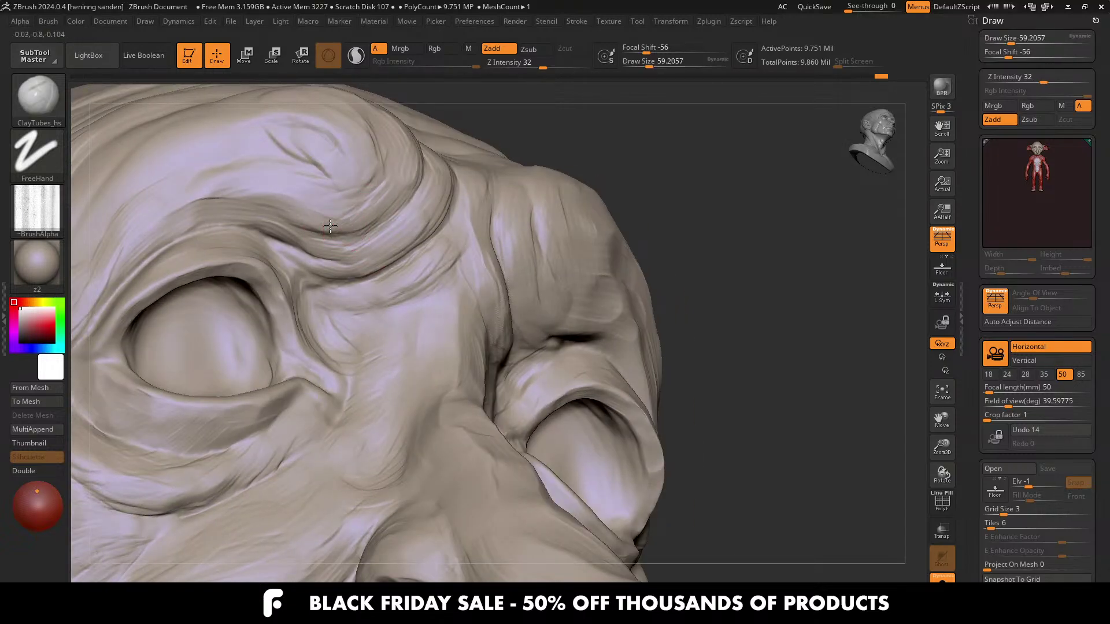
Step: Fill the crease on the inner brow bulge and reshape the brow with broader clay strokes at draw sizes of about 80 to 87
mouse_move(251, 226)
right_down()
mouse_move(332, 251)
mouse_move(337, 238)
right_up()
key(bracketright)
click(337, 238)
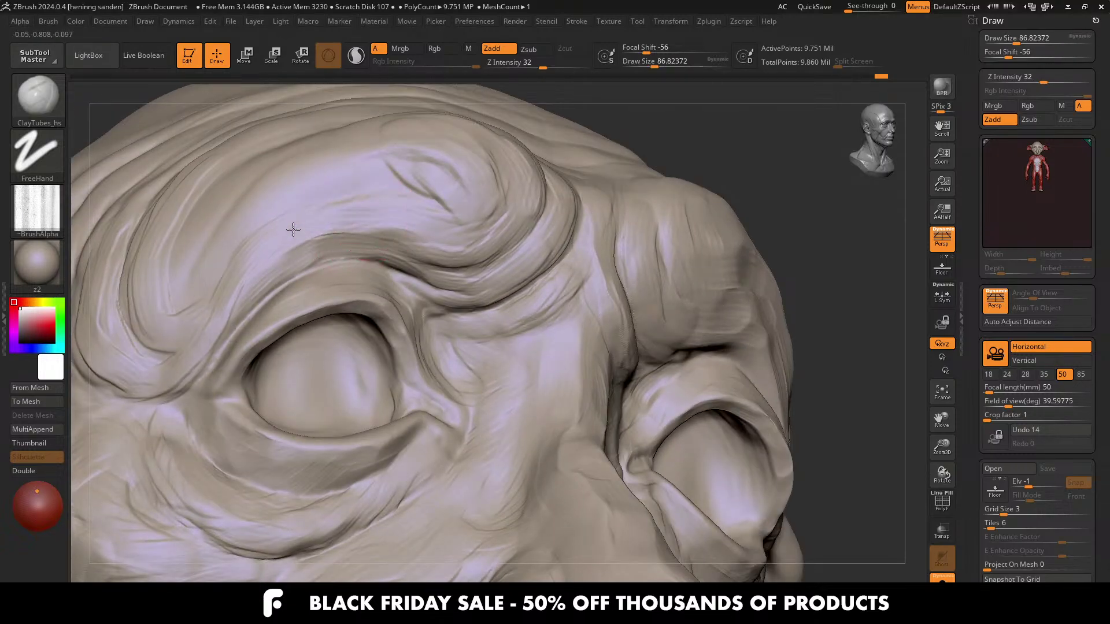
right_drag(471, 210, 461, 186)
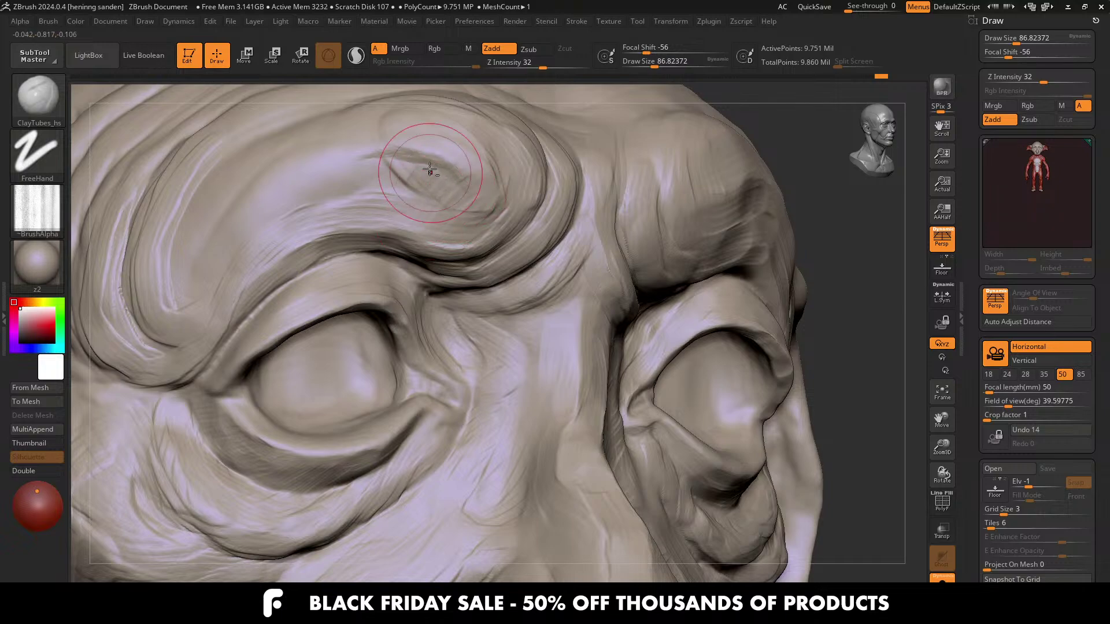
key(s)
click(234, 265)
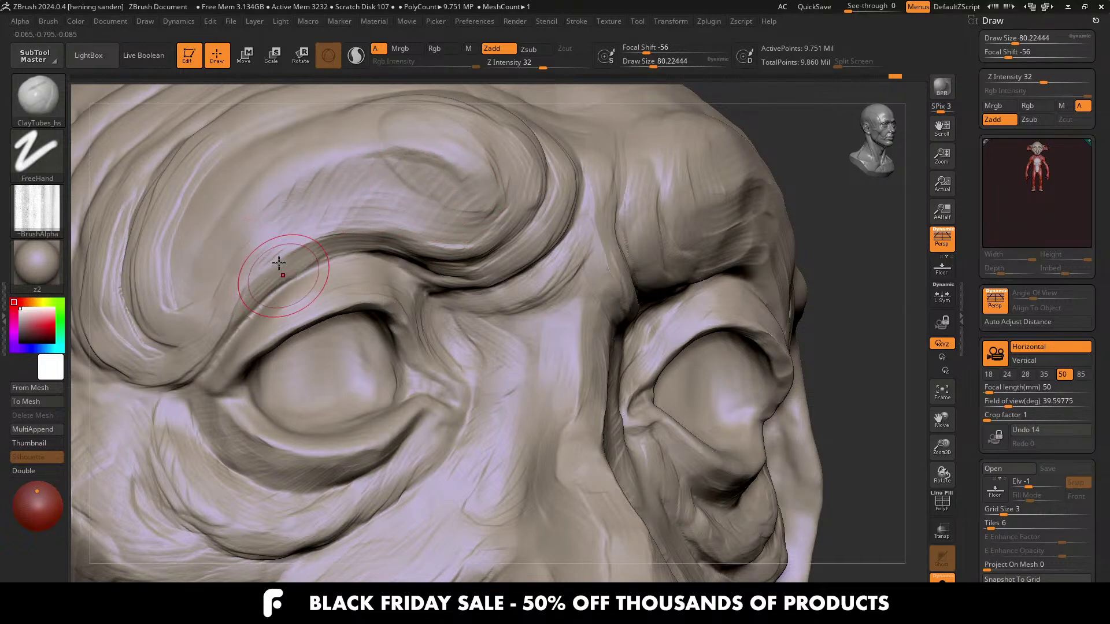
Step: Detail the skin between the inner eye corner and nose bridge with fine clay strokes at draw sizes of about 29 to 39
mouse_move(399, 231)
right_down()
mouse_move(335, 211)
mouse_move(558, 352)
mouse_move(543, 307)
right_up()
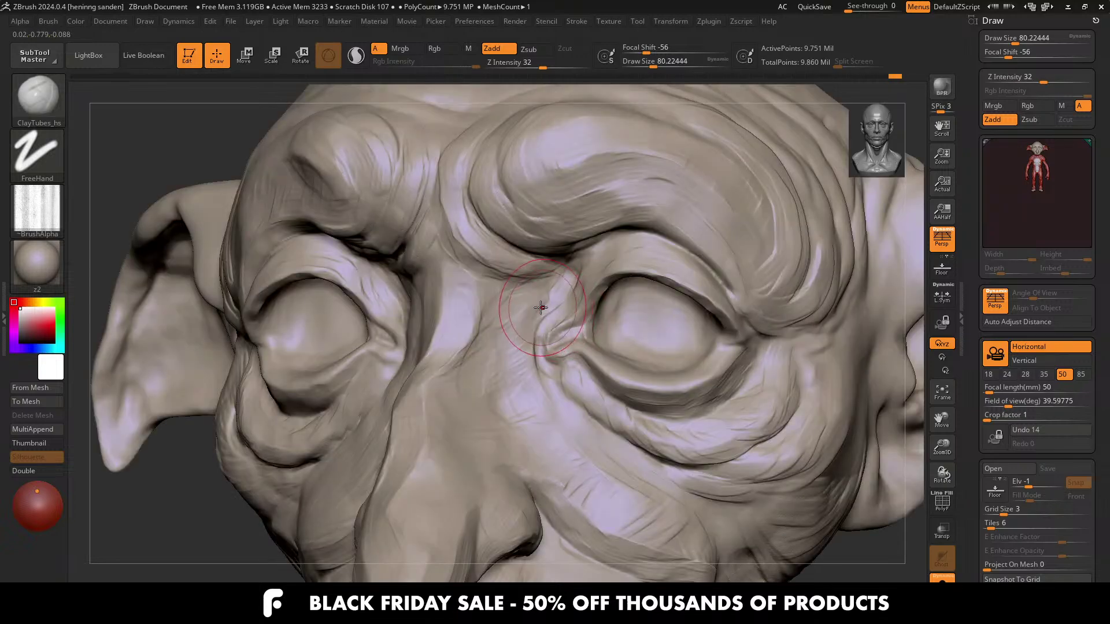
key(s)
click(536, 308)
mouse_move(523, 288)
mouse_down()
mouse_move(502, 297)
mouse_move(524, 288)
mouse_up()
key(s)
drag(515, 289, 493, 312)
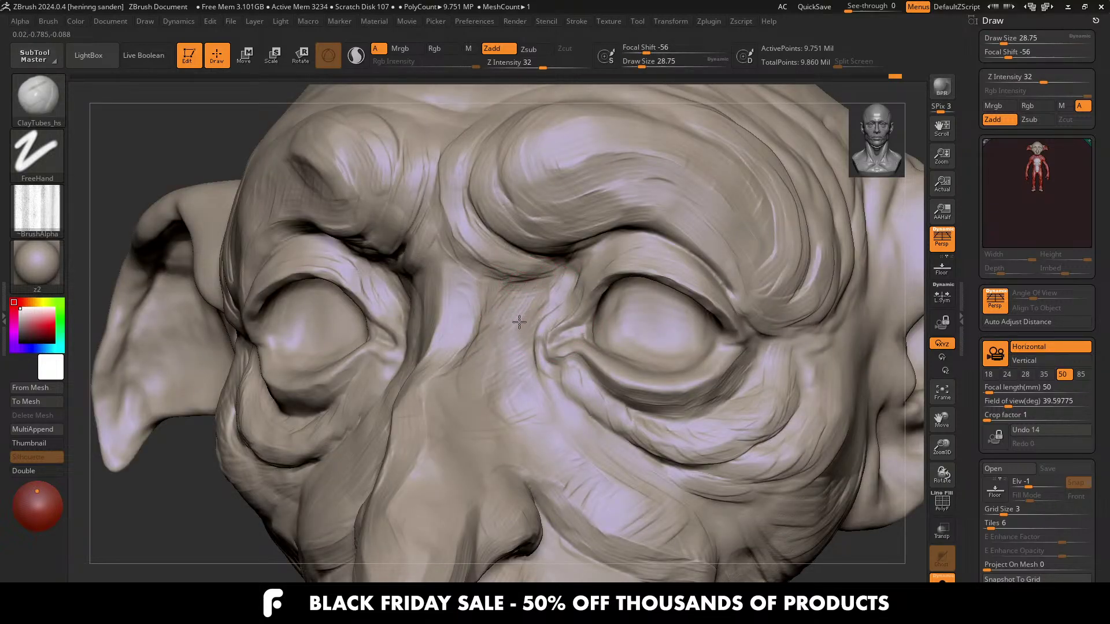
mouse_move(538, 308)
right_down()
mouse_move(555, 289)
mouse_move(540, 279)
right_up()
drag(545, 279, 498, 277)
Step: Refine the underside and outer end of the brow with clay strokes at draw sizes of about 39 to 71
right_drag(417, 260, 465, 249)
mouse_move(436, 211)
right_down()
mouse_move(405, 226)
mouse_move(415, 208)
right_up()
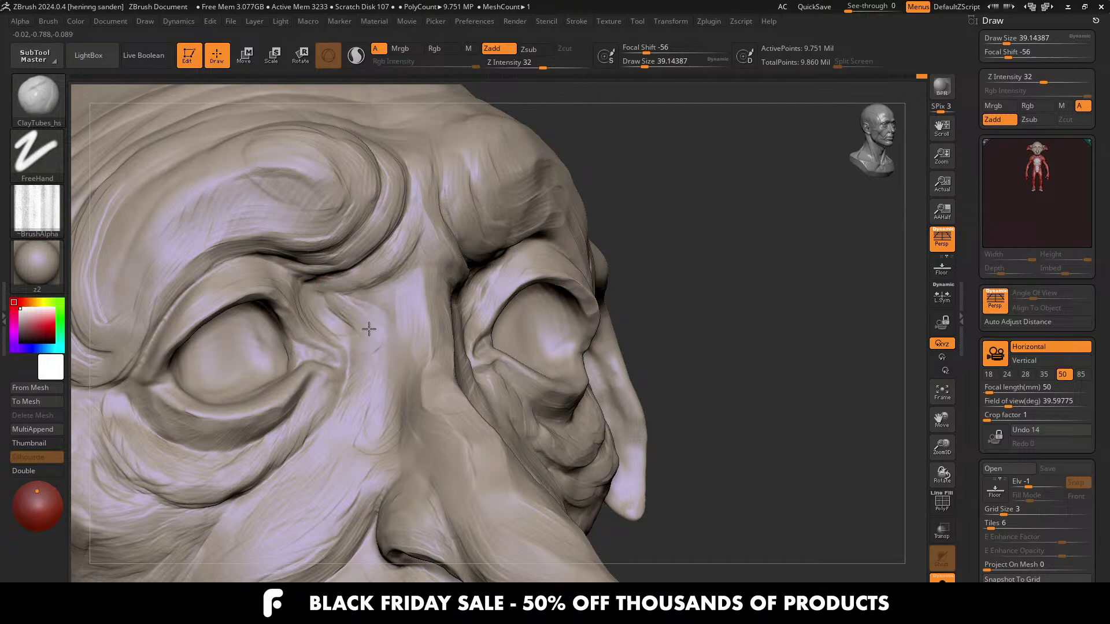
right_drag(267, 271, 432, 274)
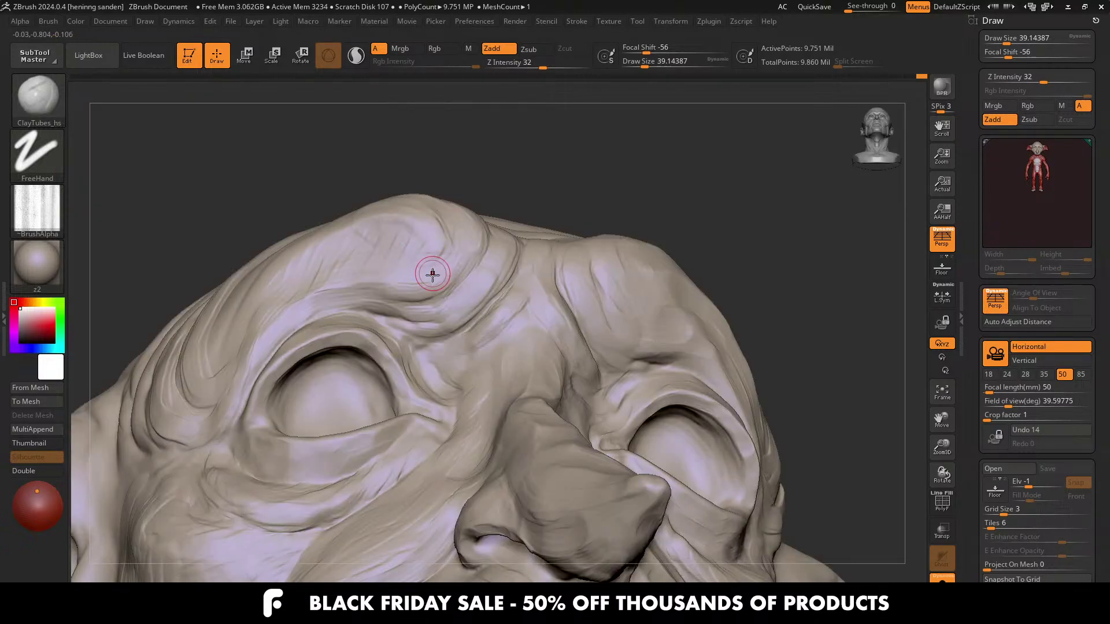
key(s)
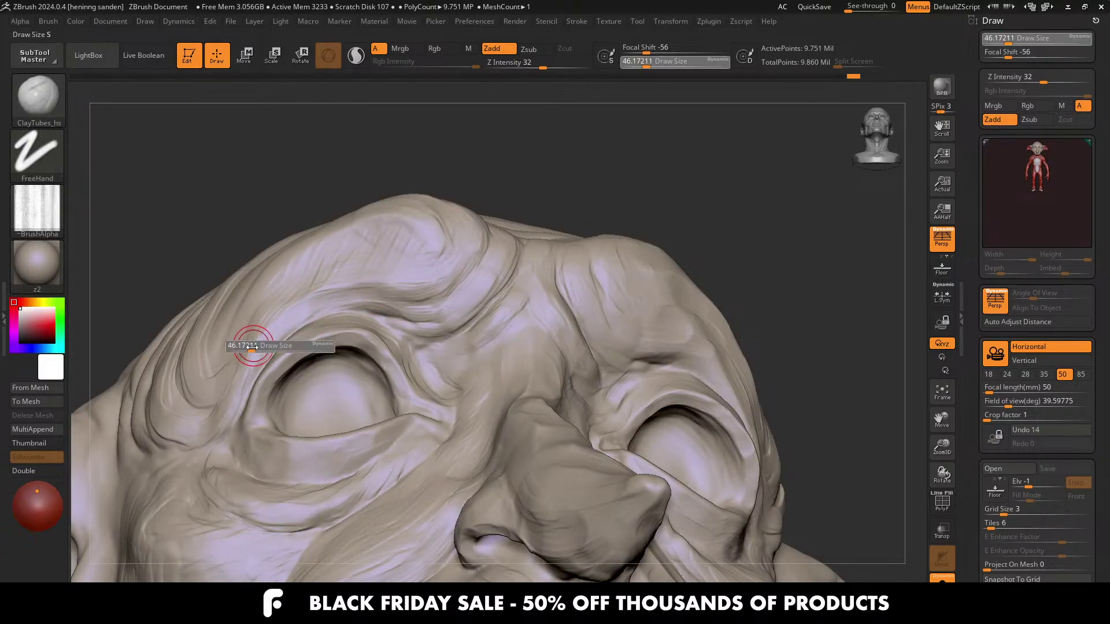
drag(252, 347, 257, 347)
mouse_move(257, 347)
right_down()
mouse_move(215, 396)
mouse_move(223, 401)
right_up()
drag(223, 401, 215, 391)
alt+right_drag(199, 392, 325, 355)
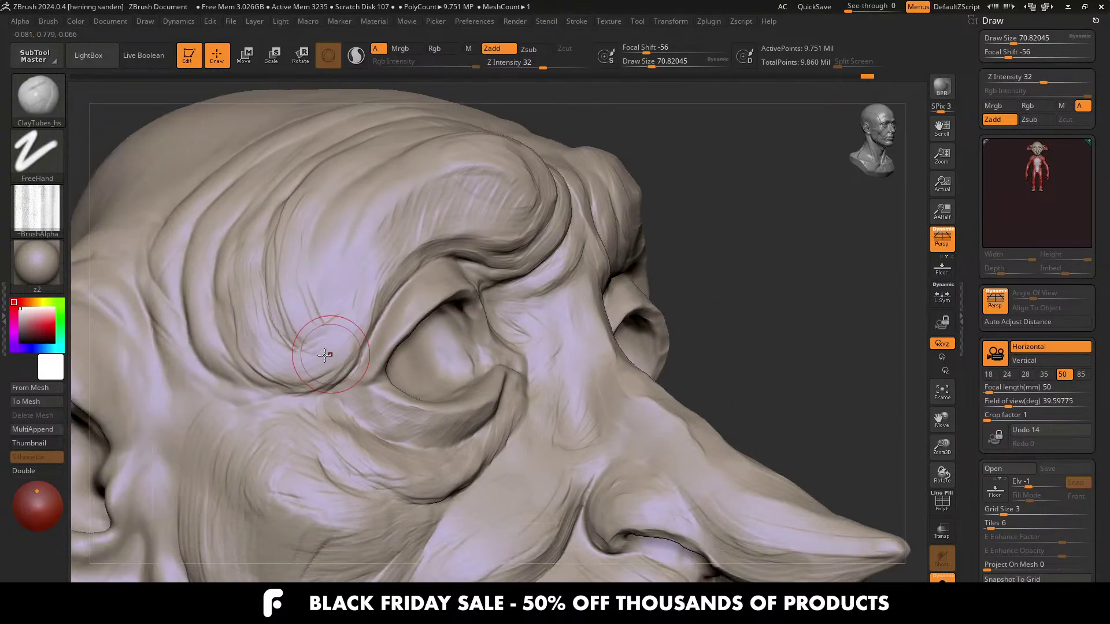
mouse_move(314, 380)
mouse_down()
mouse_move(250, 352)
mouse_move(285, 374)
mouse_up()
Step: Sharpen the wrinkles across the middle of the forehead with fine clay strokes at draw sizes of about 20 to 23
ctrl+right_drag(382, 322, 463, 358)
shift+right_drag(463, 358, 434, 361)
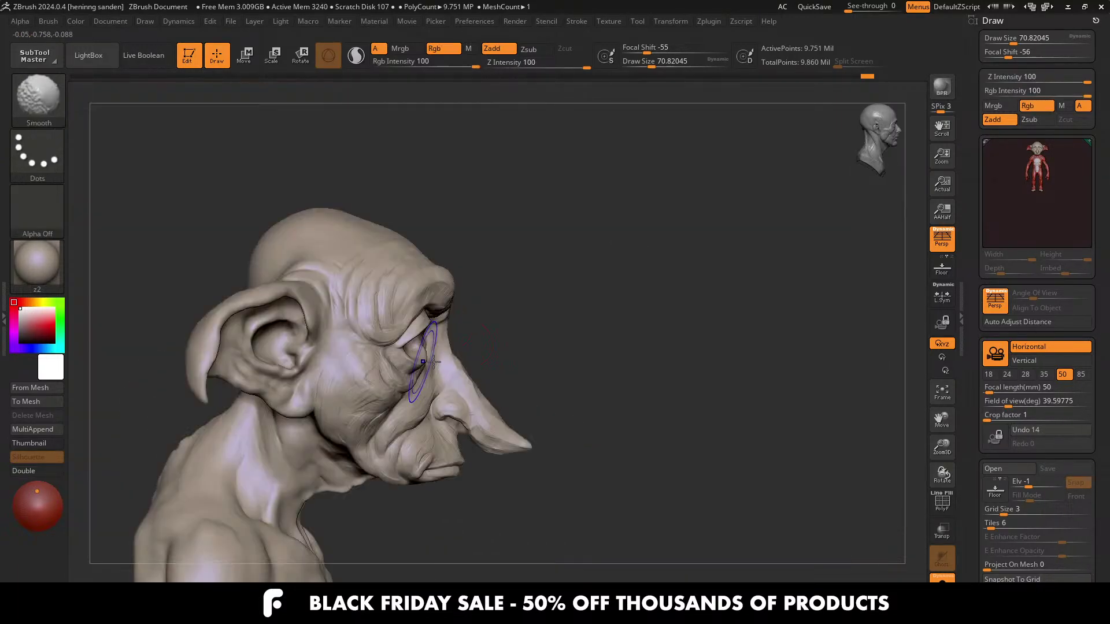
ctrl+right_drag(485, 422, 370, 405)
mouse_move(540, 283)
ctrl+right_down()
mouse_move(513, 204)
mouse_move(364, 243)
mouse_move(443, 297)
ctrl+right_up()
key(bracketleft)
key(bracketleft)
key(bracketleft)
key(bracketleft)
drag(495, 300, 437, 328)
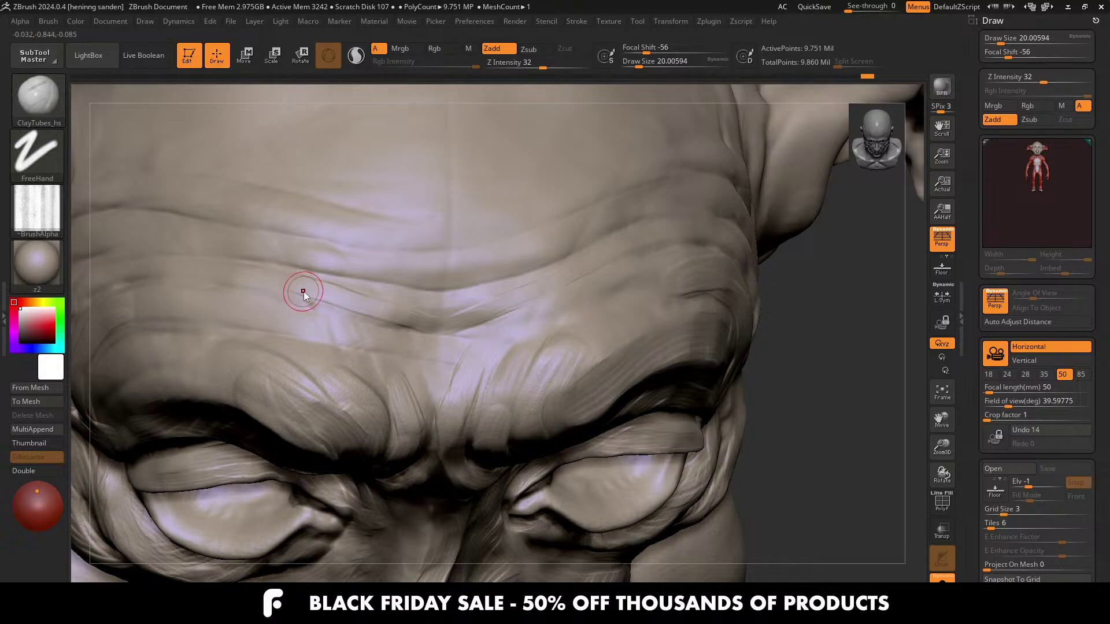
drag(303, 292, 372, 309)
drag(260, 282, 359, 304)
right_drag(468, 265, 490, 264)
drag(523, 255, 459, 282)
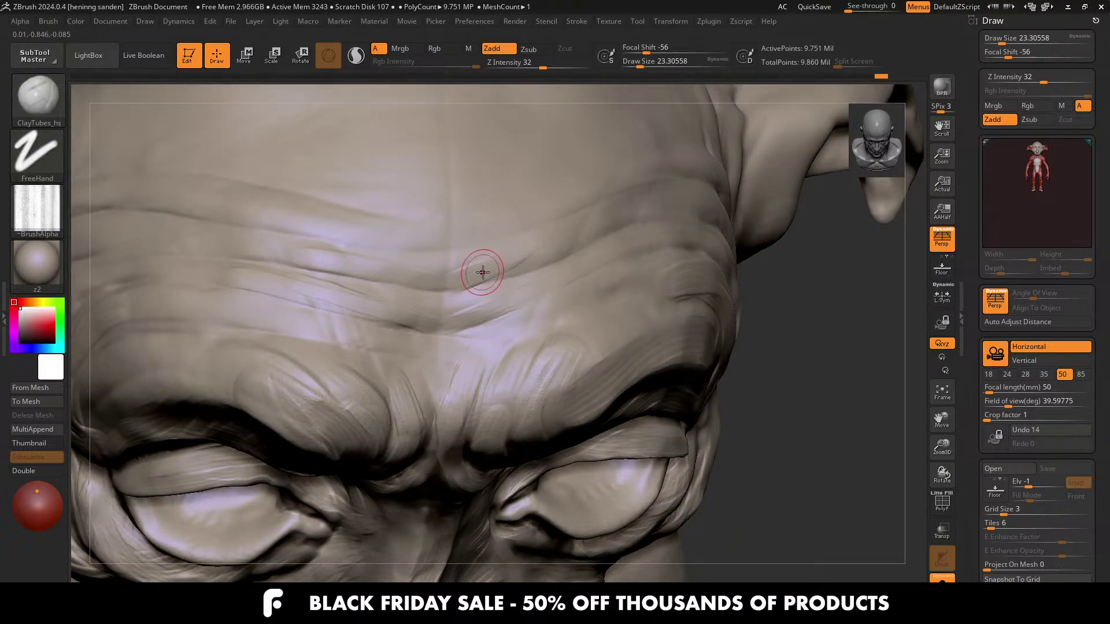
Step: Deepen the forehead folds above the outer brow with clay strokes at draw sizes of about 29 to 39
mouse_move(606, 248)
right_down()
mouse_move(534, 306)
mouse_move(651, 280)
right_up()
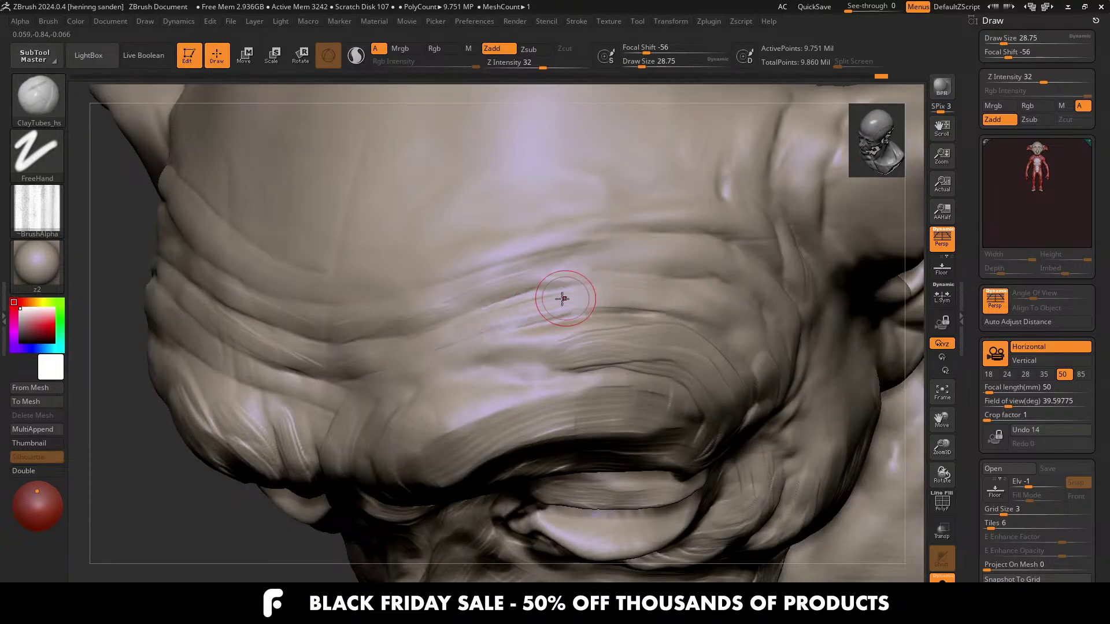
key(s)
mouse_move(595, 354)
mouse_down()
mouse_move(609, 355)
mouse_move(496, 359)
mouse_move(505, 360)
mouse_up()
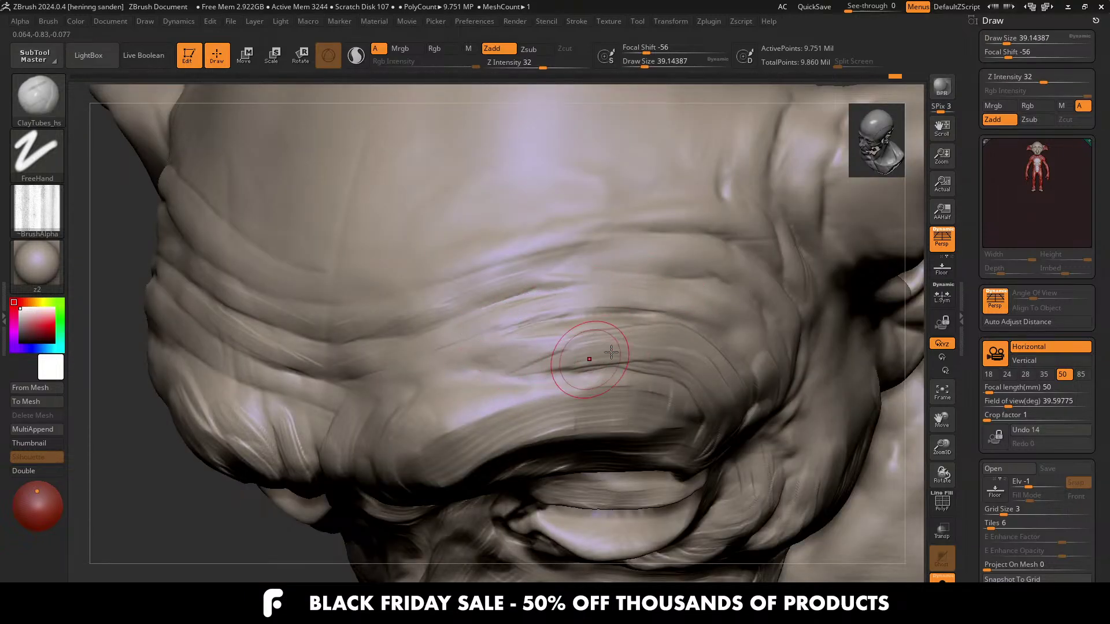
mouse_move(613, 329)
mouse_down()
mouse_move(562, 341)
mouse_move(573, 333)
mouse_up()
key(s)
drag(674, 255, 663, 256)
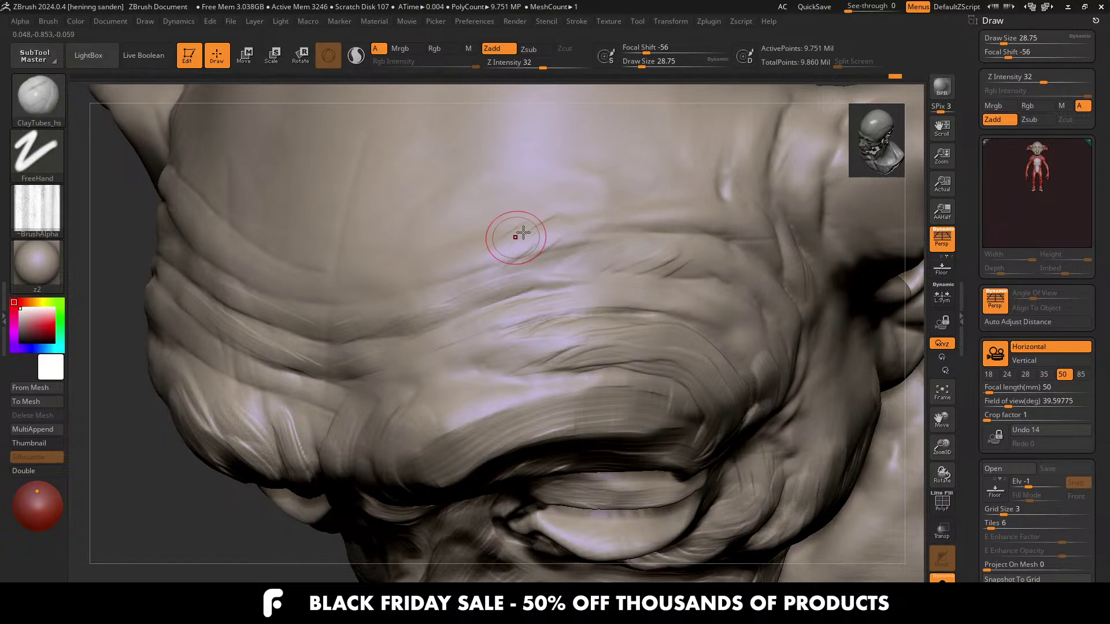
Step: Break up the upper forehead creases and the folds between the brows with clay strokes at a draw size of about 29
right_drag(460, 271, 514, 235)
mouse_move(407, 278)
mouse_down()
mouse_move(349, 295)
mouse_move(231, 275)
mouse_up()
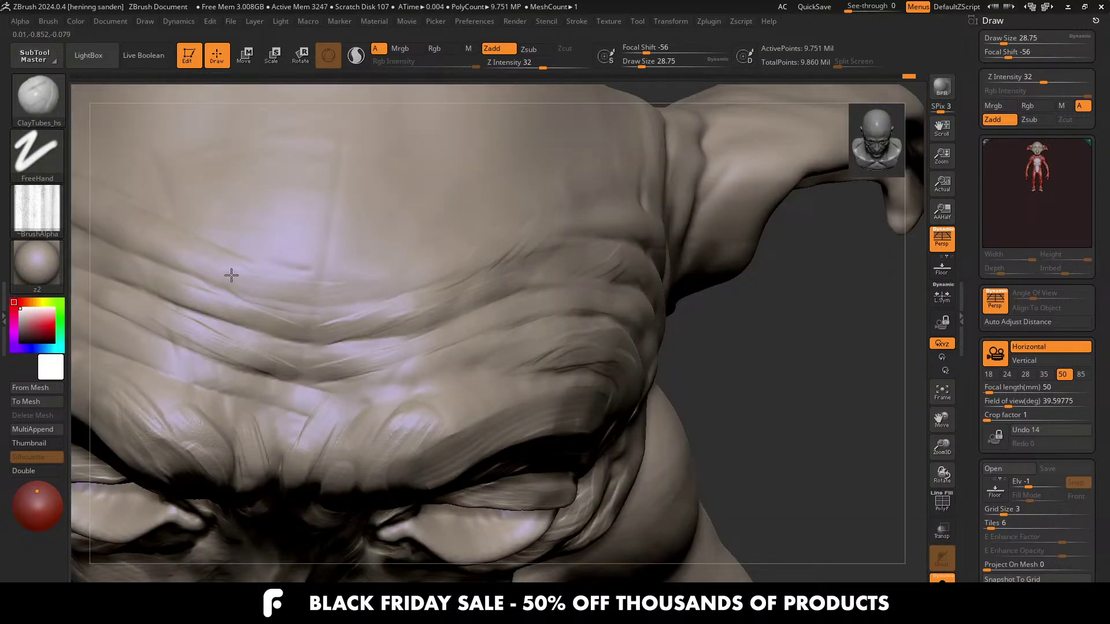
right_drag(359, 297, 533, 338)
mouse_move(534, 306)
mouse_down()
mouse_move(426, 307)
mouse_move(488, 318)
mouse_move(418, 302)
mouse_move(399, 338)
mouse_up()
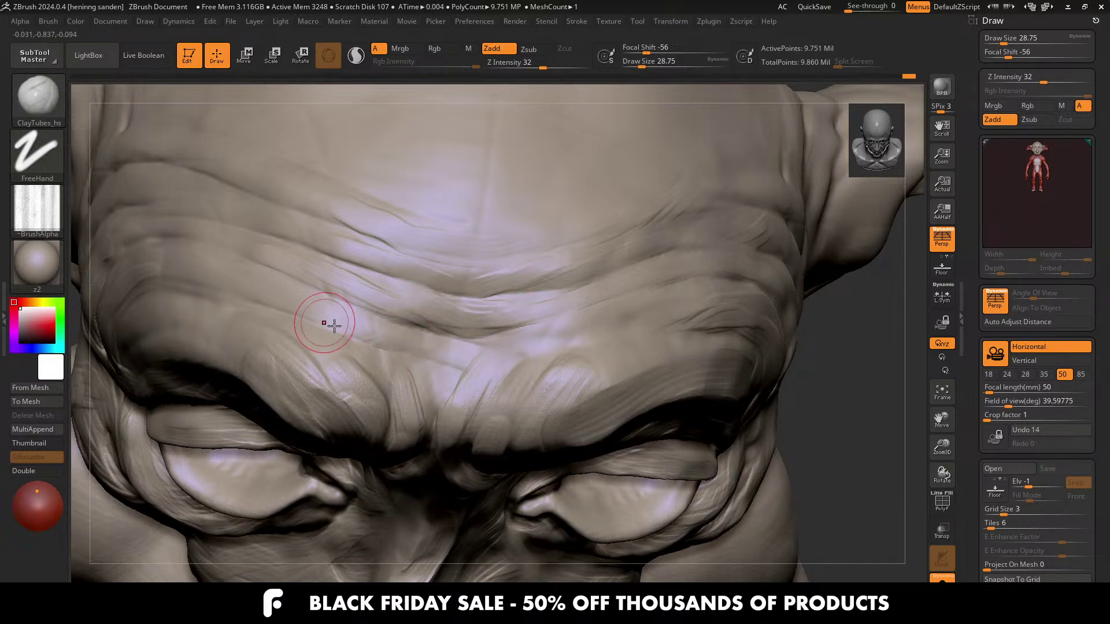
right_drag(334, 326, 312, 334)
drag(343, 349, 426, 412)
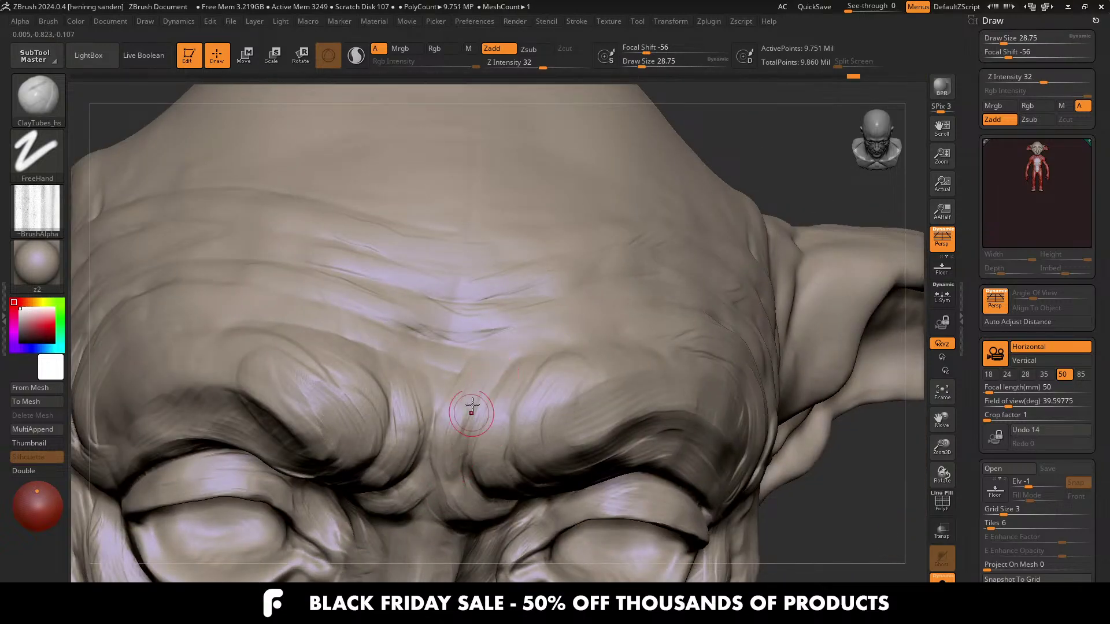
Step: Build up the brow bulge and the folds above it with clay strokes at draw sizes of about 39 to 59
mouse_move(407, 436)
right_down()
mouse_move(486, 381)
mouse_move(426, 356)
mouse_move(443, 352)
right_up()
key(bracketright)
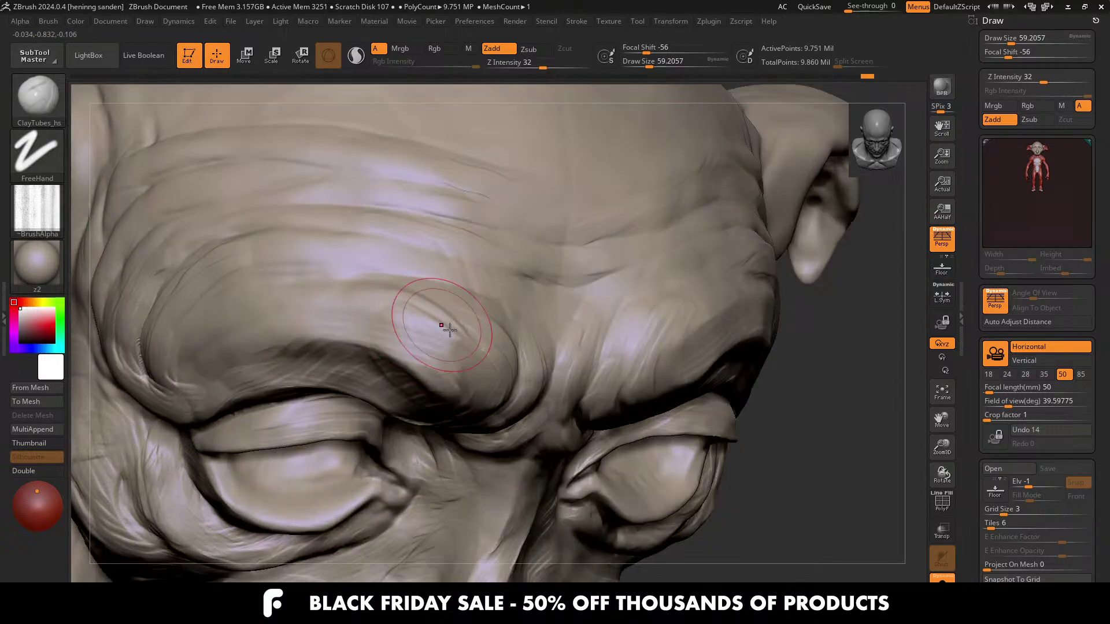
mouse_move(456, 332)
mouse_down()
mouse_move(374, 307)
mouse_move(408, 314)
mouse_up()
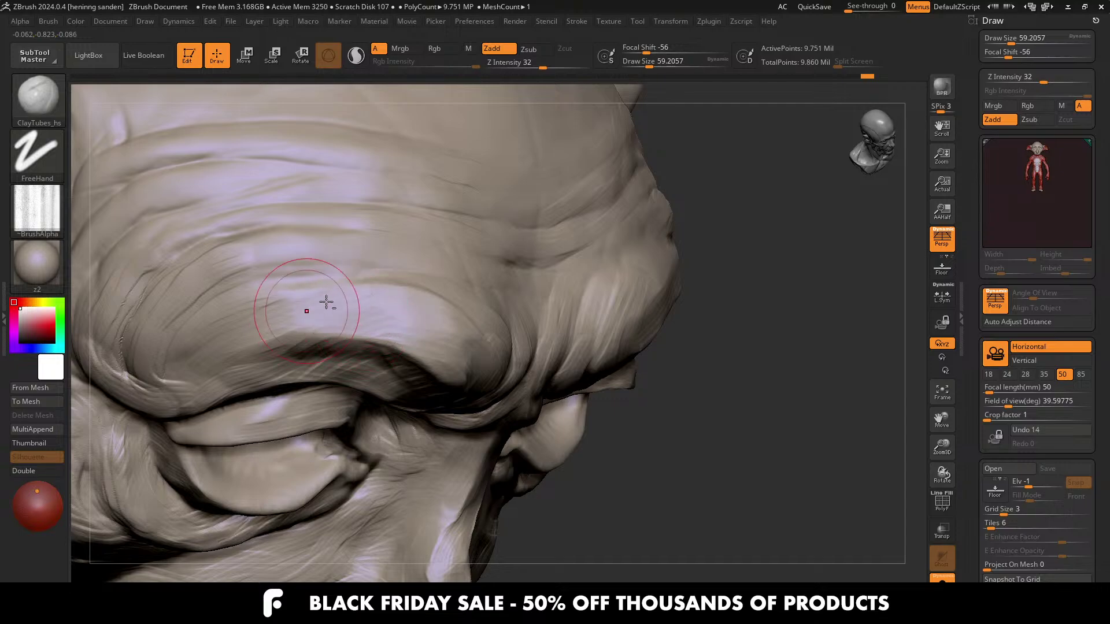
key(s)
drag(258, 264, 253, 264)
mouse_move(249, 267)
mouse_down()
mouse_move(304, 251)
mouse_move(260, 265)
mouse_up()
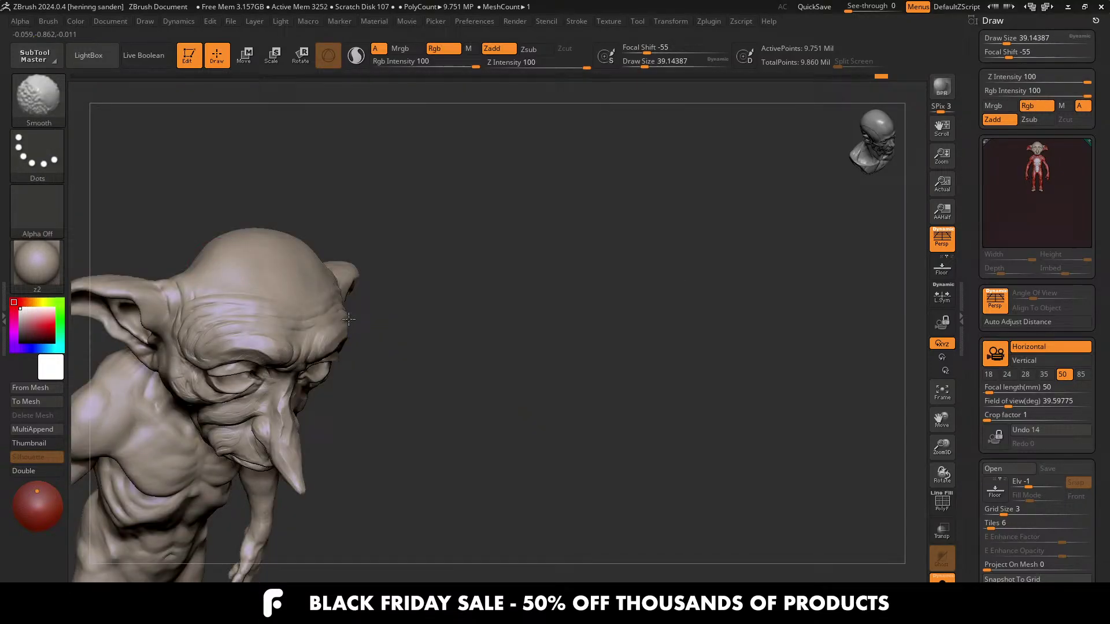
Step: Refine the side of the nose bridge up to the inner brow fold with clay strokes at draw sizes of about 31 to 44
drag(304, 357, 211, 348)
alt+drag(436, 518, 444, 450)
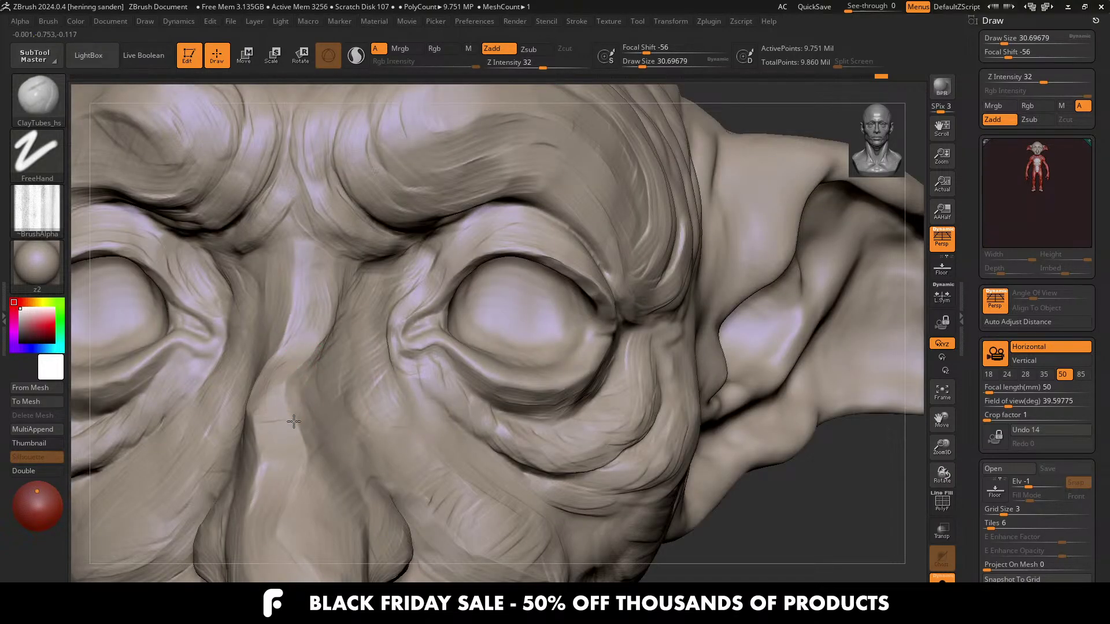
key(s)
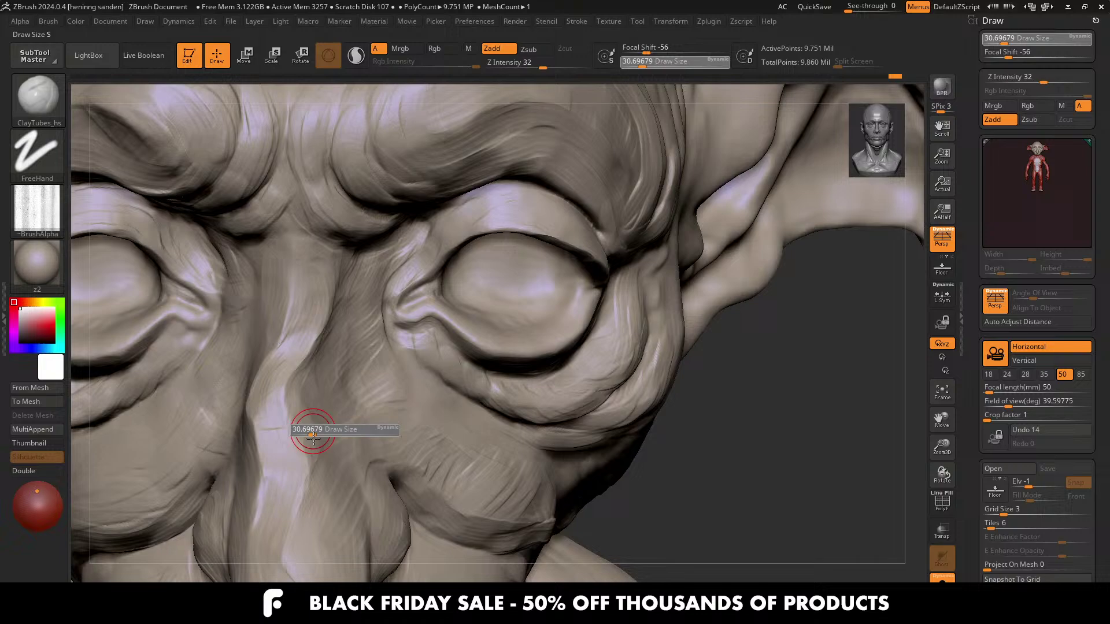
drag(292, 426, 296, 436)
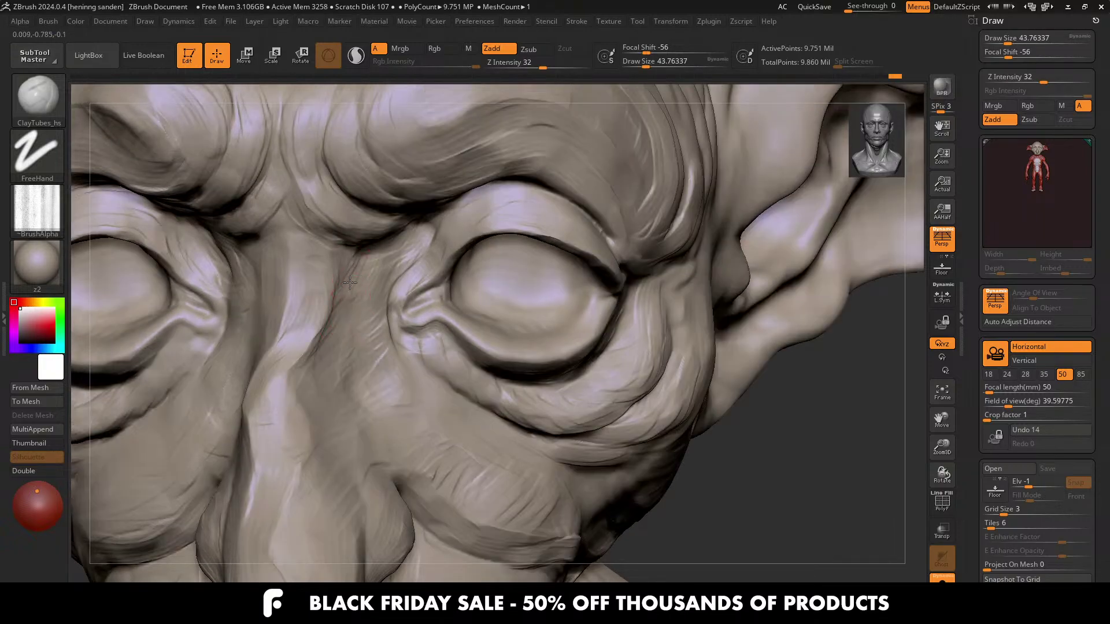
key(s)
drag(334, 265, 348, 270)
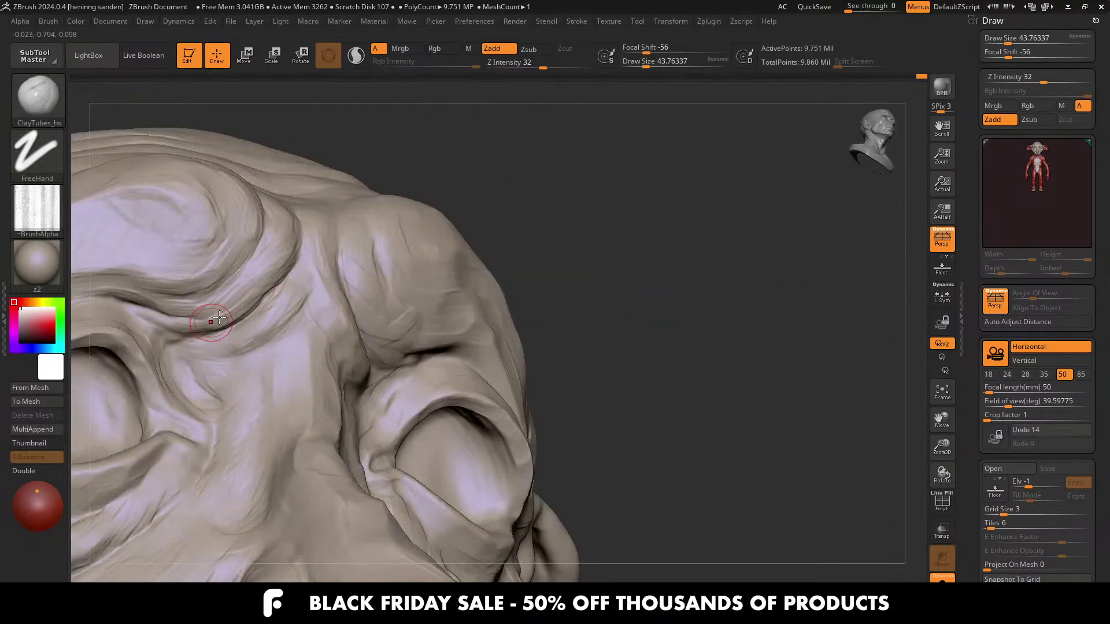
mouse_move(226, 288)
right_down()
mouse_move(317, 324)
mouse_move(235, 338)
right_up()
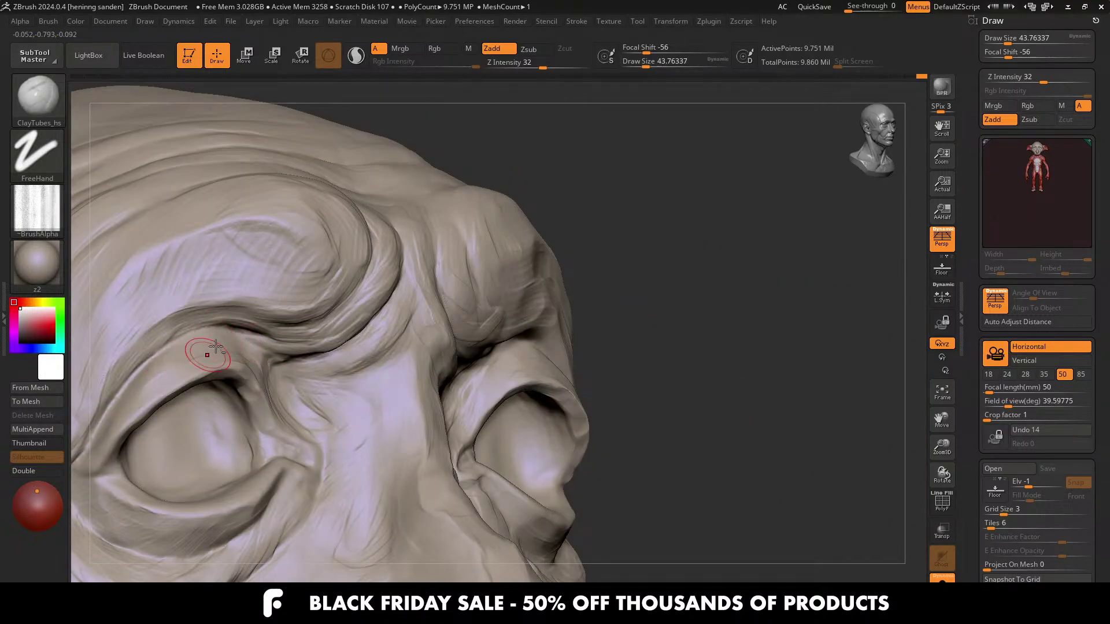
mouse_move(373, 411)
alt+right_down()
mouse_move(307, 357)
mouse_move(292, 390)
alt+right_up()
mouse_move(292, 390)
shift+right_down()
mouse_move(281, 391)
mouse_move(323, 334)
shift+right_up()
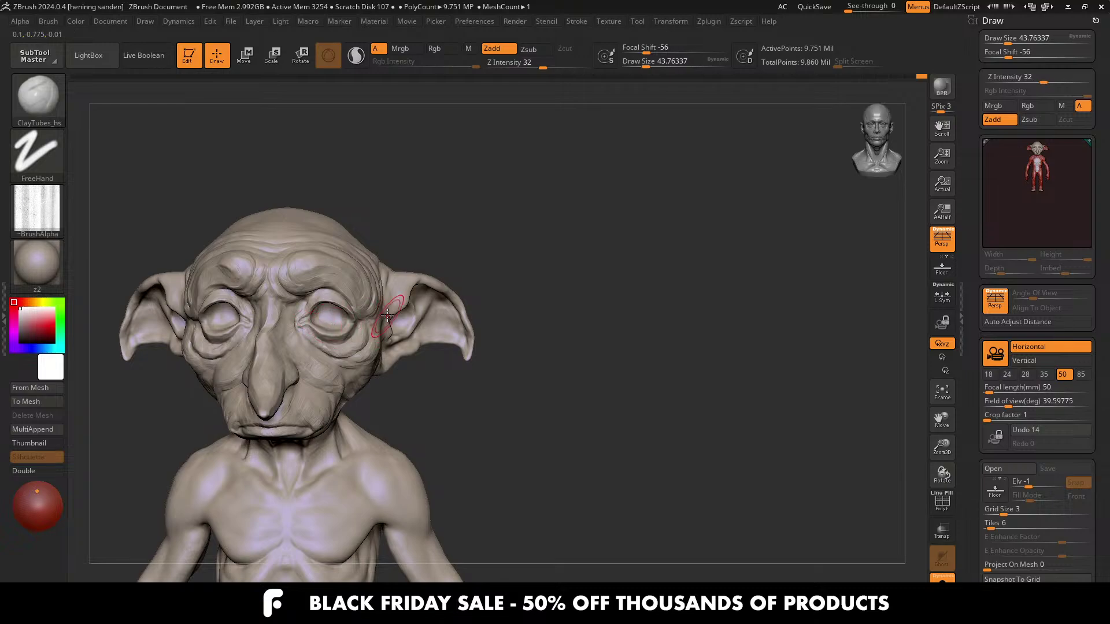
alt+right_drag(332, 341, 382, 292)
right_drag(370, 338, 362, 341)
ctrl+right_drag(362, 341, 386, 316)
key(s)
drag(385, 316, 389, 310)
key(ctrl+z)
Step: Shape the nostril wing and its rear edge with clay strokes at draw sizes of about 49 to 74
mouse_move(276, 265)
right_down()
mouse_move(209, 234)
mouse_move(213, 262)
mouse_move(369, 297)
right_up()
key(bracketleft)
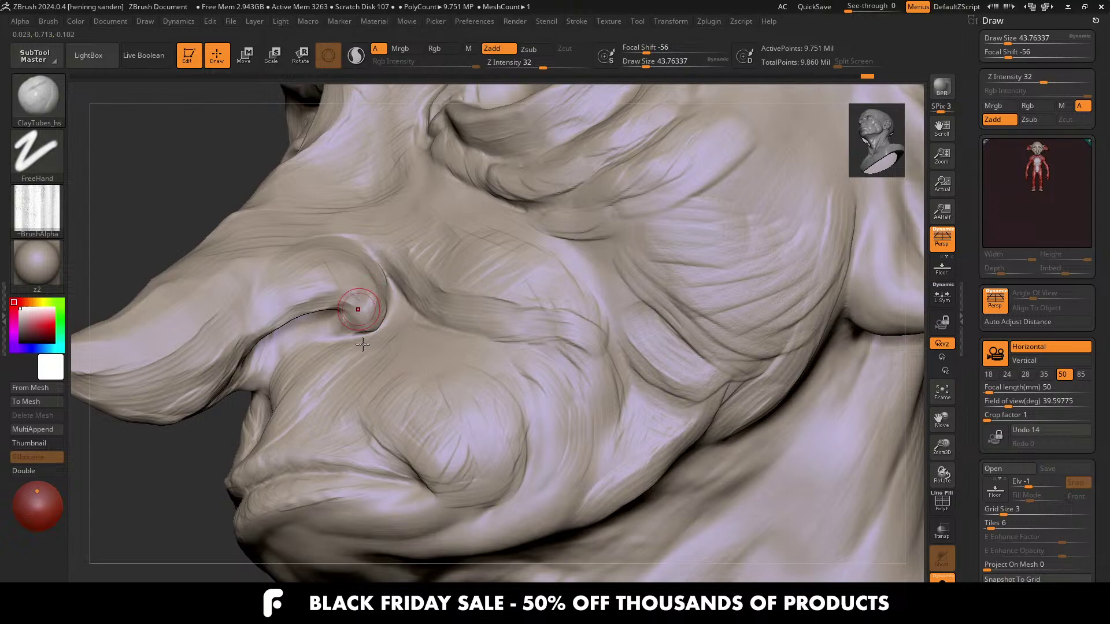
ctrl+right_drag(363, 345, 364, 322)
key(s)
drag(364, 322, 376, 324)
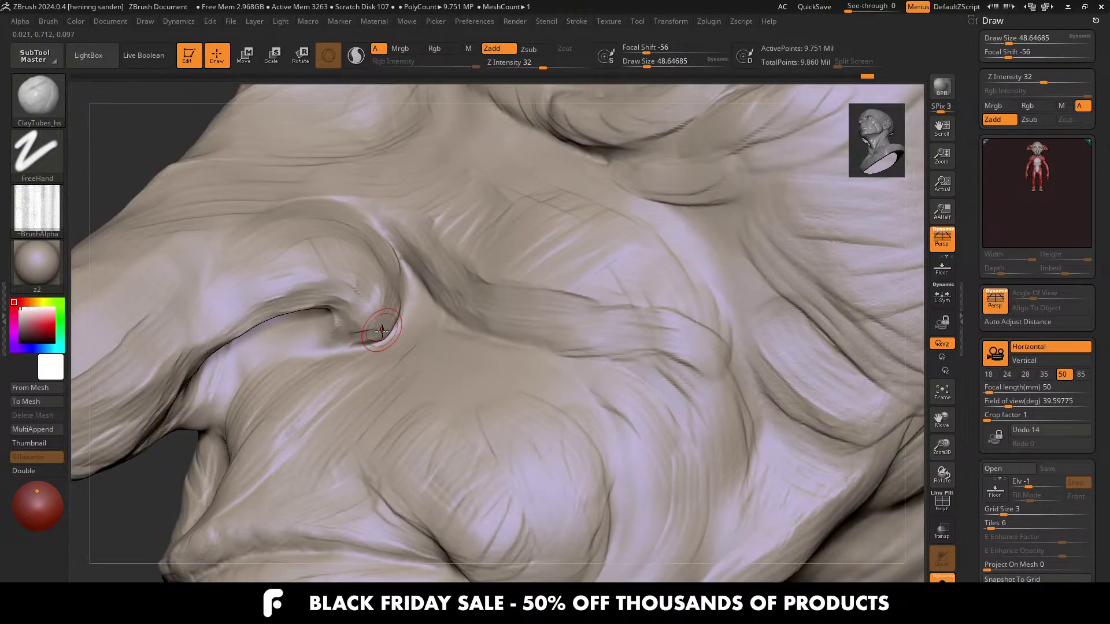
key(shift)
right_drag(332, 297, 366, 322)
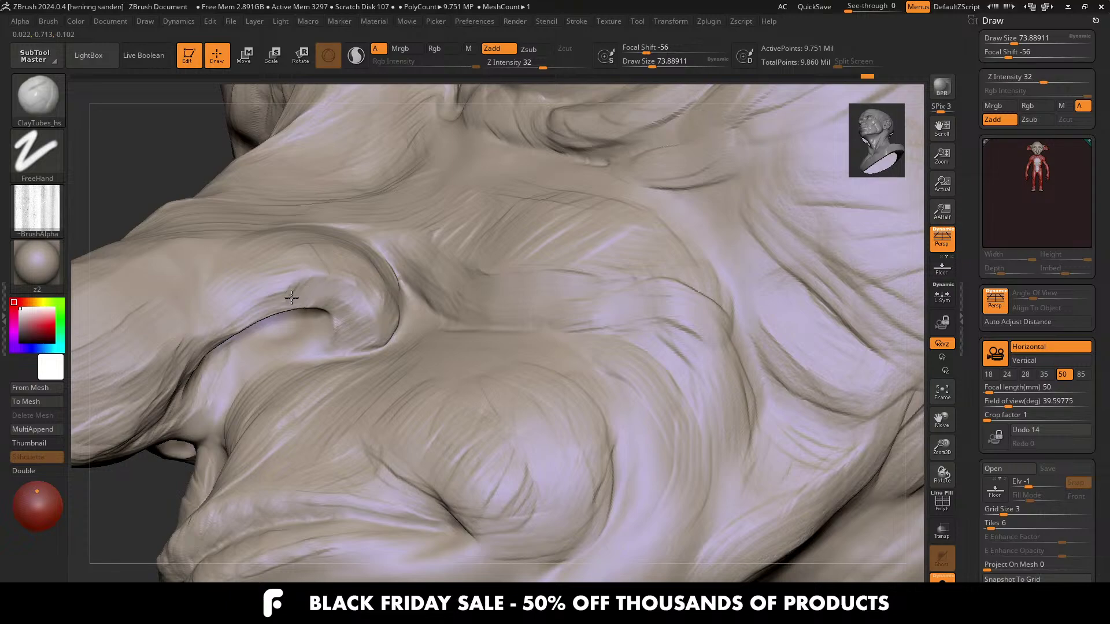
mouse_move(234, 322)
right_down()
mouse_move(396, 297)
mouse_move(393, 265)
right_up()
drag(392, 265, 375, 287)
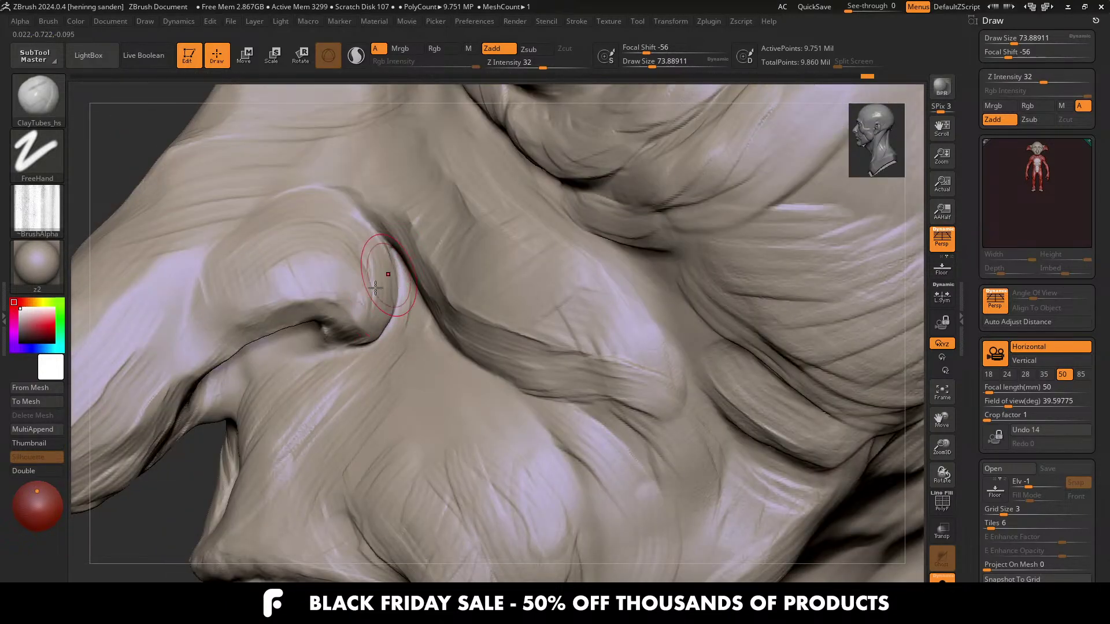
Step: Add long clay strokes down the side of the nose in front of the nostril at draw sizes of about 46 to 74
right_drag(317, 258, 365, 277)
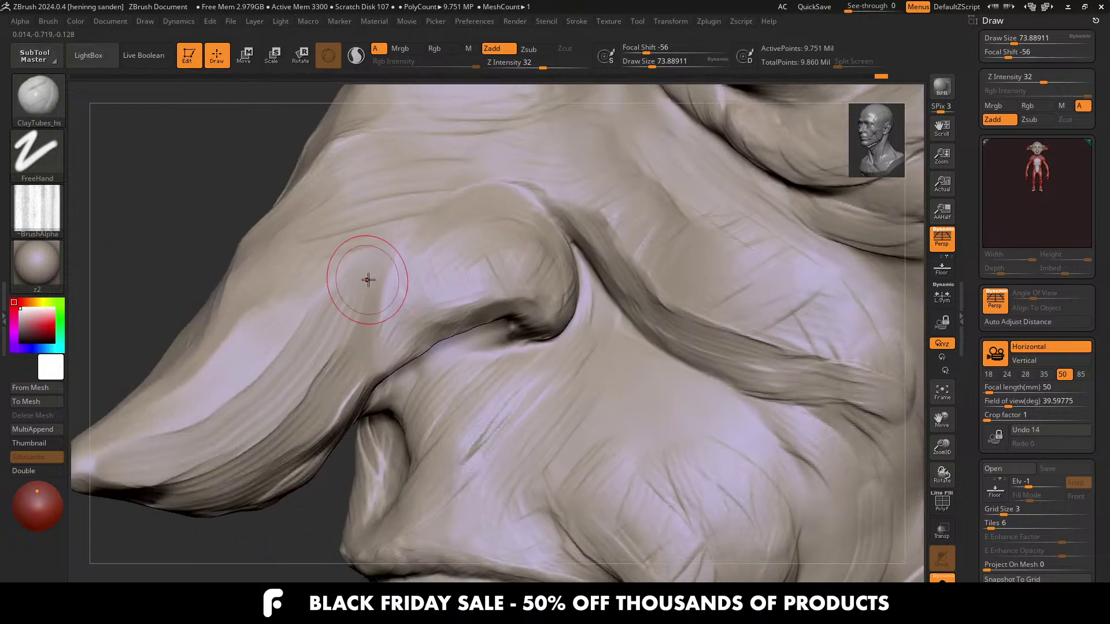
mouse_move(370, 279)
mouse_down()
mouse_move(371, 248)
mouse_move(354, 332)
mouse_move(344, 293)
mouse_move(307, 421)
mouse_move(299, 399)
mouse_up()
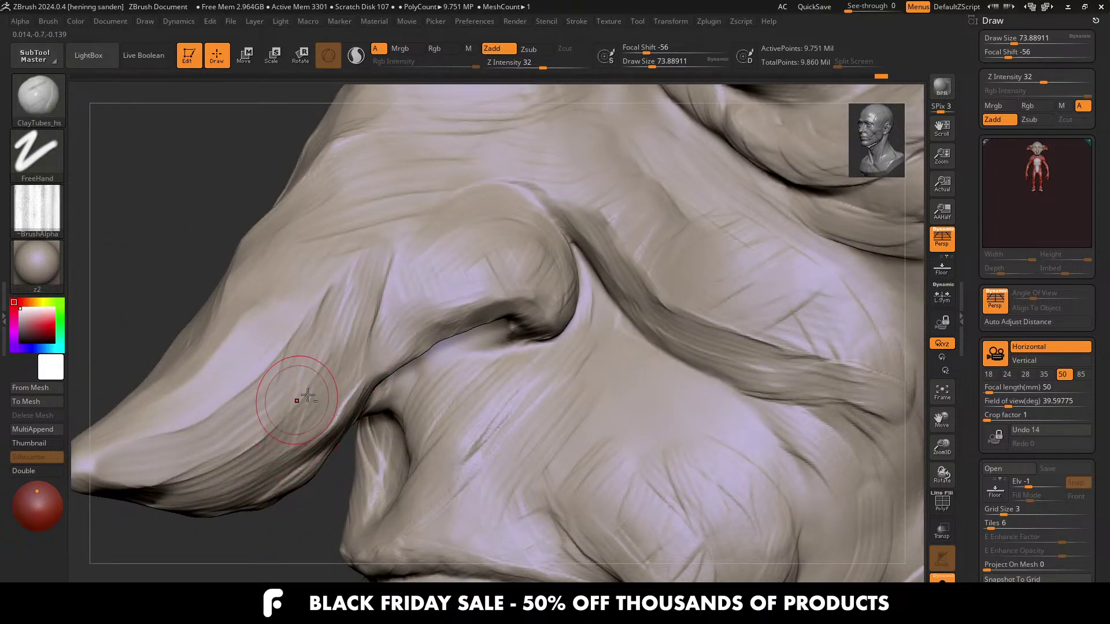
mouse_move(321, 306)
right_down()
mouse_move(340, 315)
mouse_move(350, 282)
mouse_move(355, 310)
right_up()
key(s)
drag(353, 309, 276, 434)
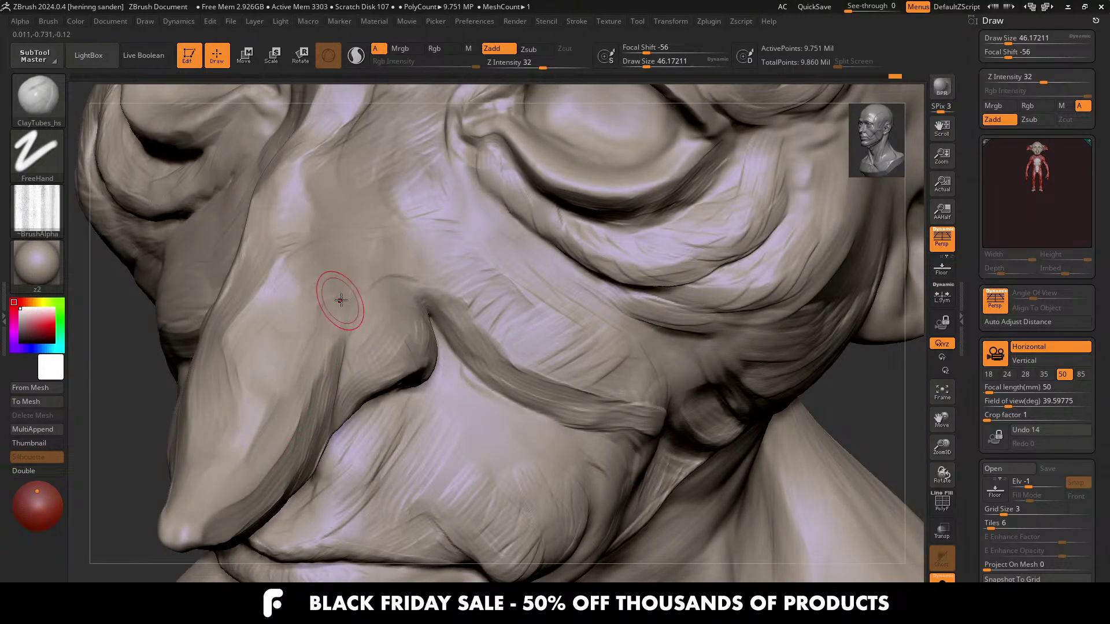
Step: Refine the upper side of the nose above the nostril with clay strokes at a draw size of about 41
key(bracketleft)
key(s)
drag(300, 315, 305, 304)
drag(326, 249, 301, 258)
ctrl+right_drag(342, 190, 549, 321)
alt+right_drag(400, 260, 433, 294)
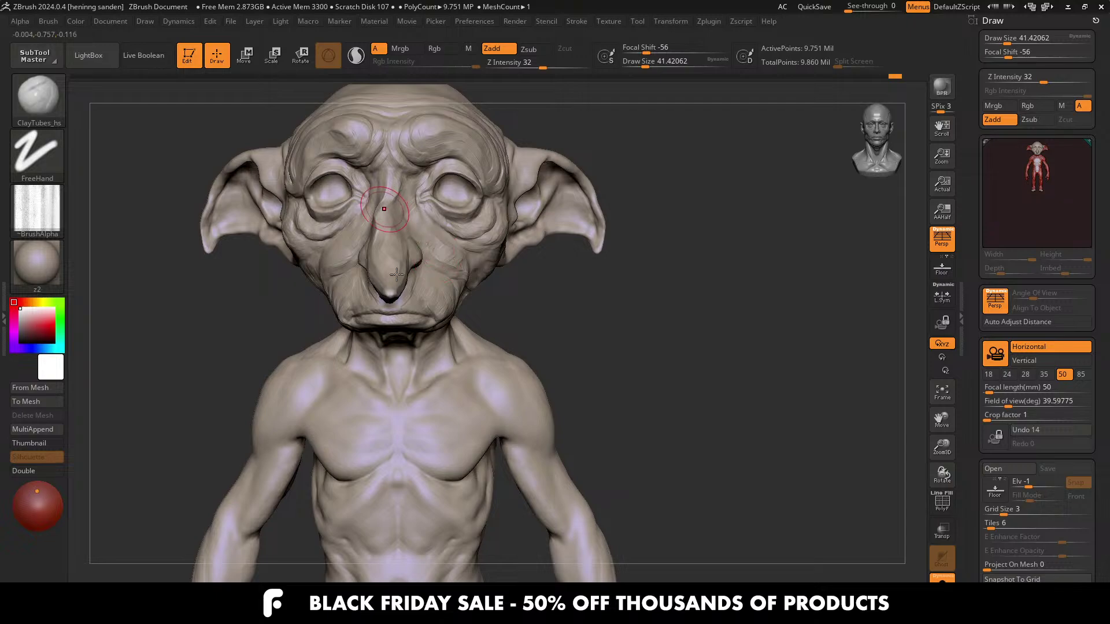
alt+right_drag(383, 203, 398, 261)
Step: Detail the central forehead creases above the brows with very fine clay strokes at a draw size of about 17
right_drag(470, 177, 467, 236)
ctrl+right_drag(388, 205, 407, 307)
key(s)
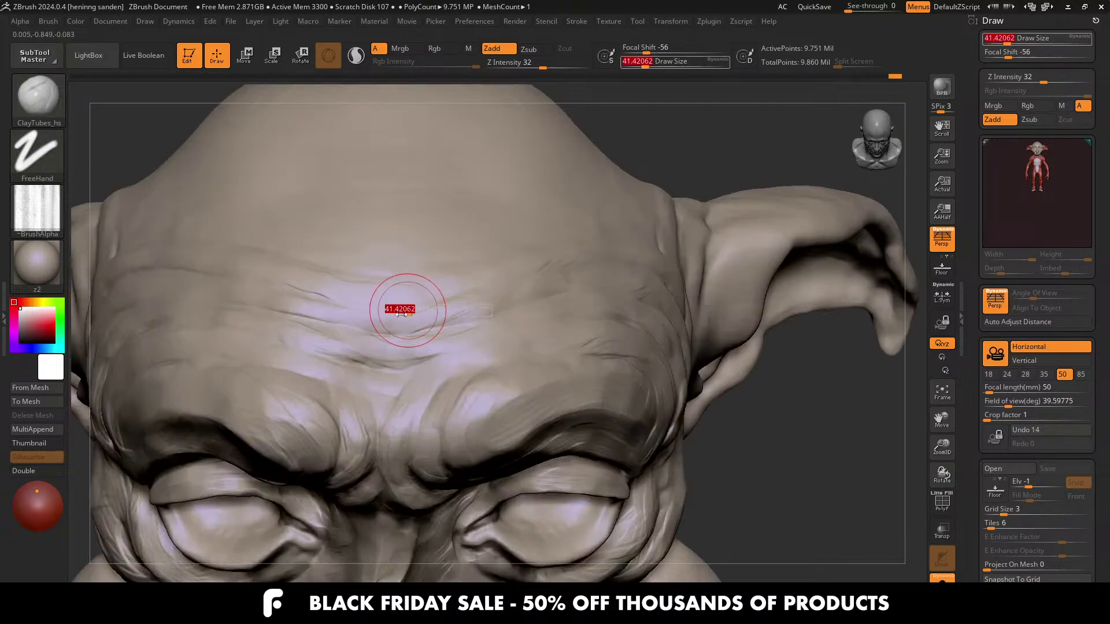
drag(407, 307, 399, 307)
right_drag(417, 312, 411, 349)
key(s)
drag(411, 354, 407, 360)
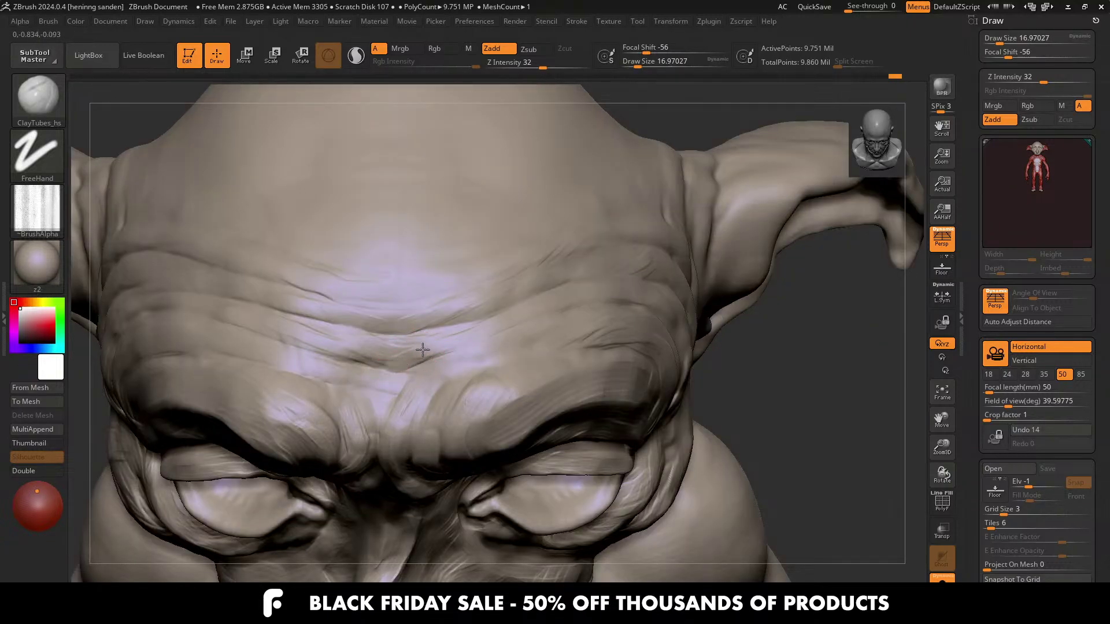
Step: Add fine clay strokes along the central and side forehead wrinkles at draw sizes of about 17 to 27
mouse_move(481, 335)
right_down()
mouse_move(445, 341)
mouse_move(496, 322)
right_up()
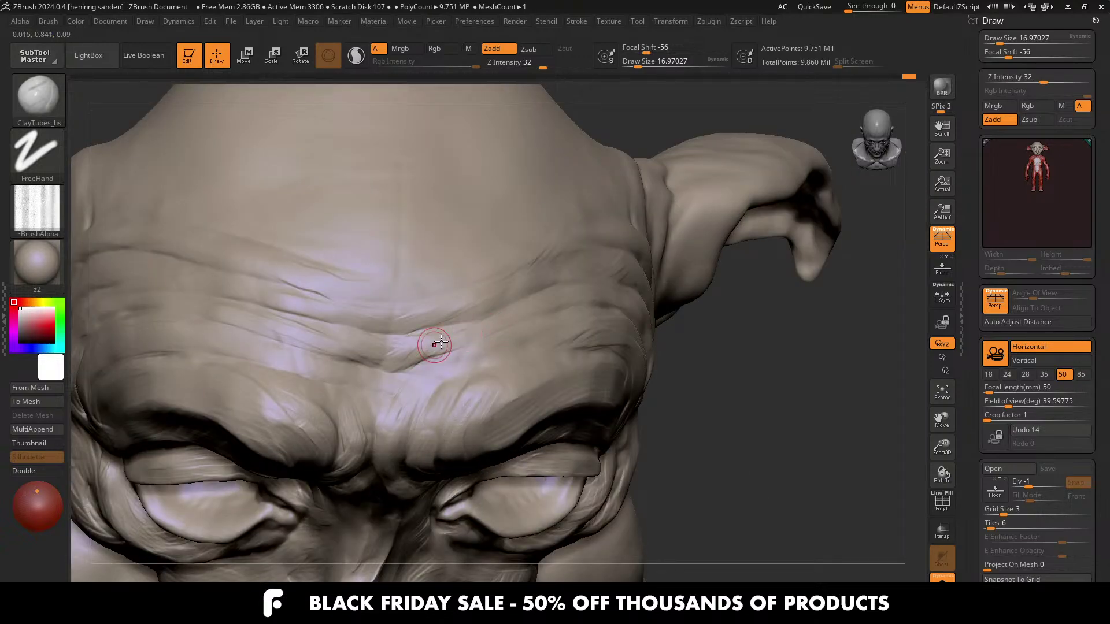
mouse_move(440, 343)
right_down()
mouse_move(475, 307)
mouse_move(619, 258)
right_up()
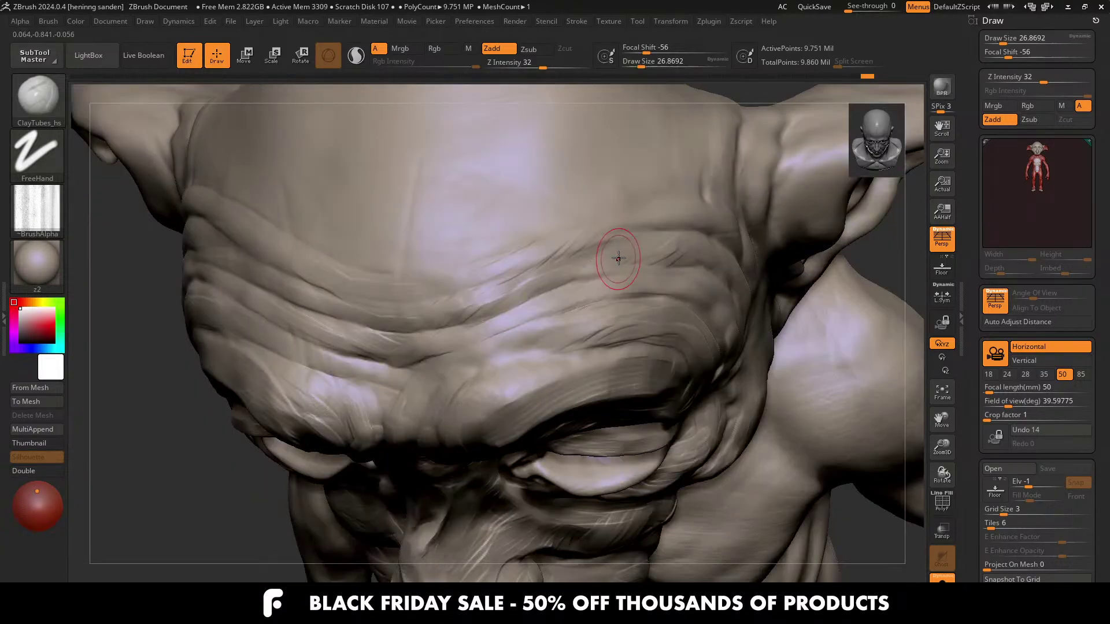
key(s)
drag(567, 274, 561, 274)
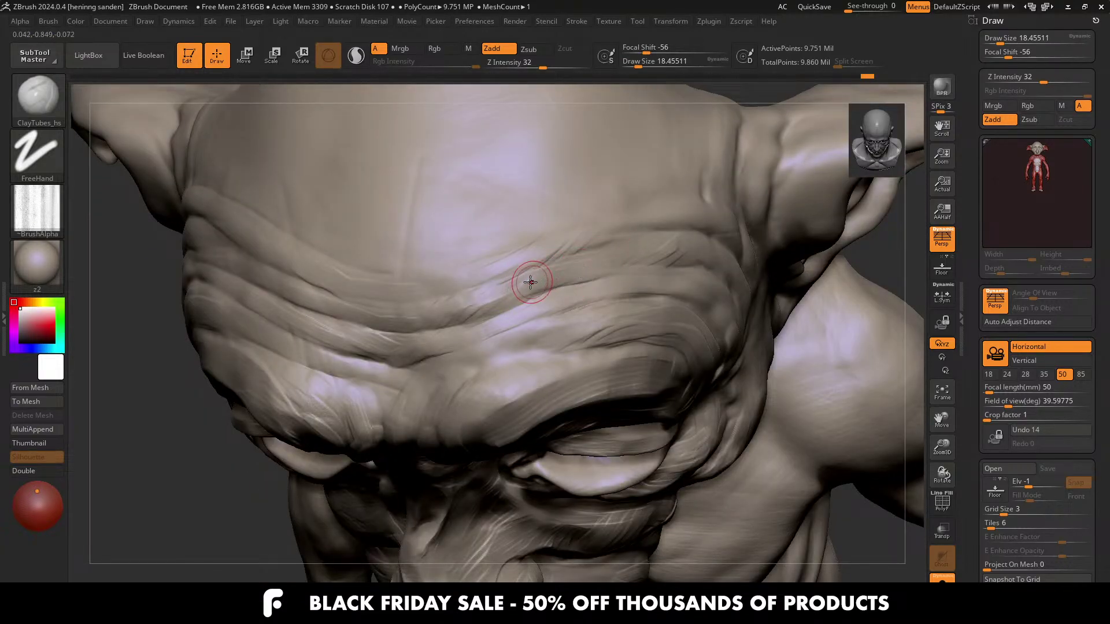
right_drag(458, 309, 484, 297)
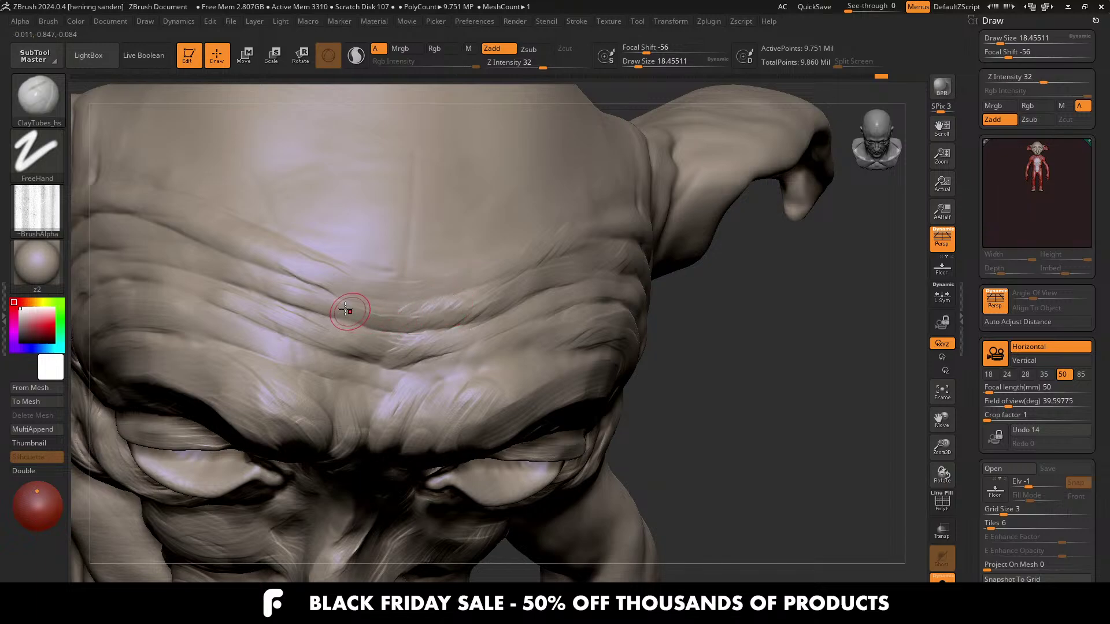
mouse_move(337, 297)
right_down()
mouse_move(391, 306)
mouse_move(495, 289)
right_up()
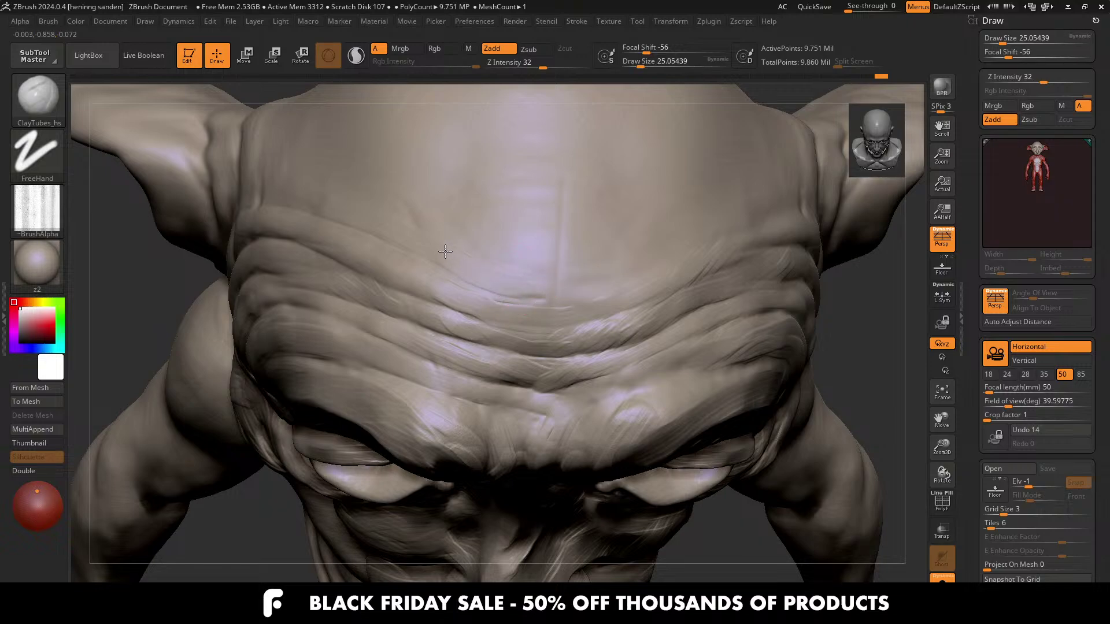
Step: Extend the uppermost forehead creases toward the centre with thin clay strokes at draw sizes of about 20 to 25
right_drag(543, 265, 509, 283)
drag(506, 281, 548, 300)
key(s)
right_drag(590, 305, 580, 309)
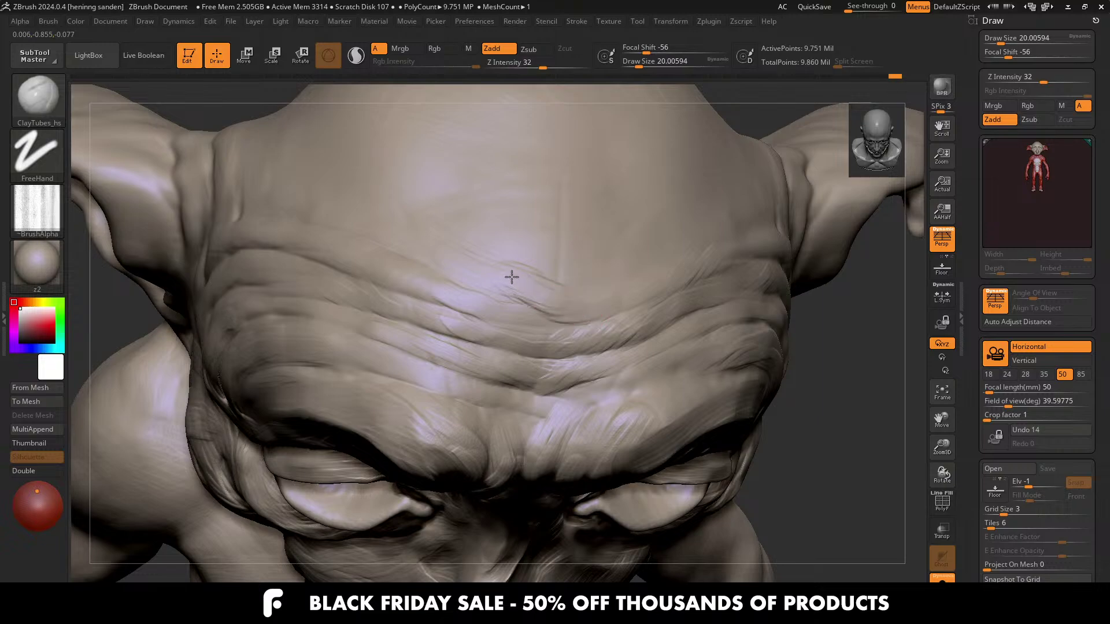
key(s)
drag(616, 304, 620, 303)
alt+right_drag(537, 276, 555, 231)
shift+right_drag(564, 341, 481, 361)
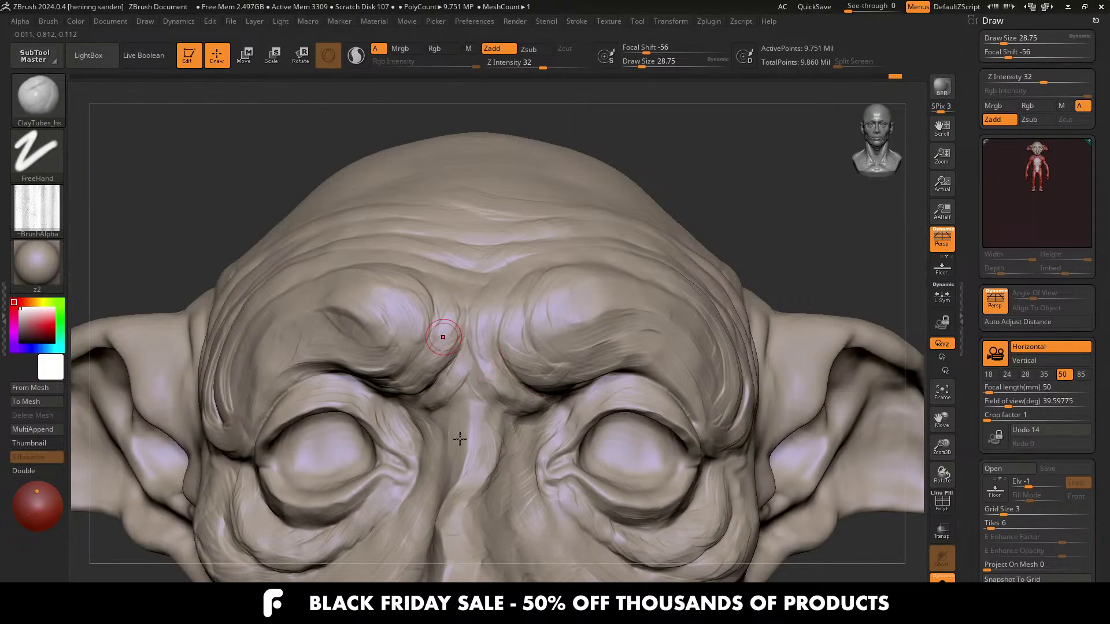
Step: Build up the frown folds between the brows and their lower edge with clay strokes at draw sizes of about 51 to 71
scroll(460, 440, up, 5)
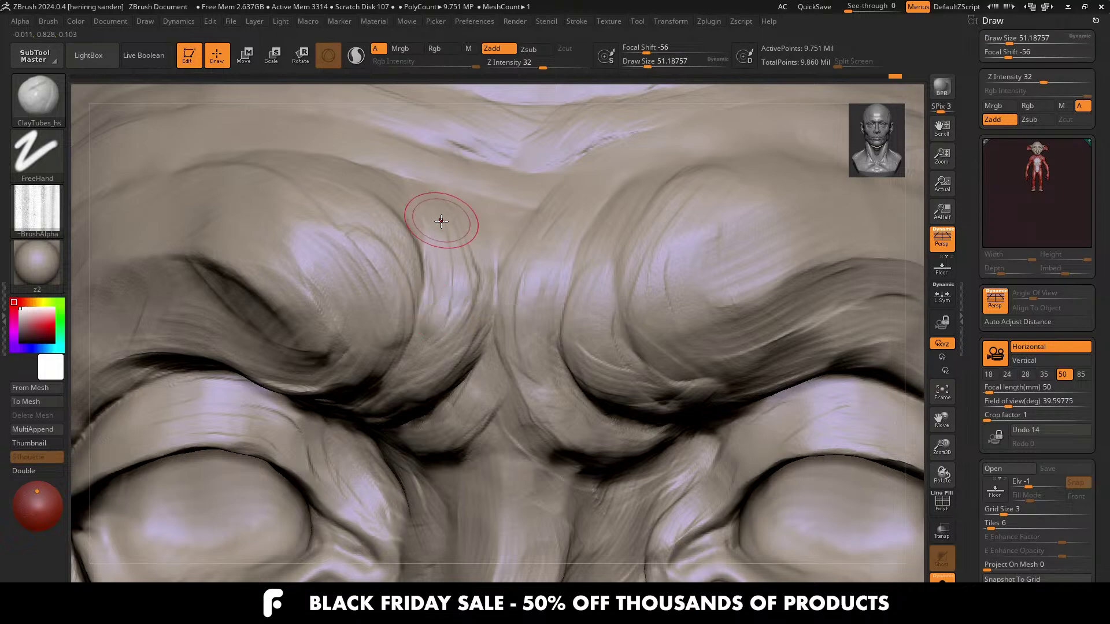
key(s)
drag(463, 289, 469, 289)
mouse_move(469, 248)
mouse_down()
mouse_move(461, 320)
mouse_move(462, 302)
mouse_up()
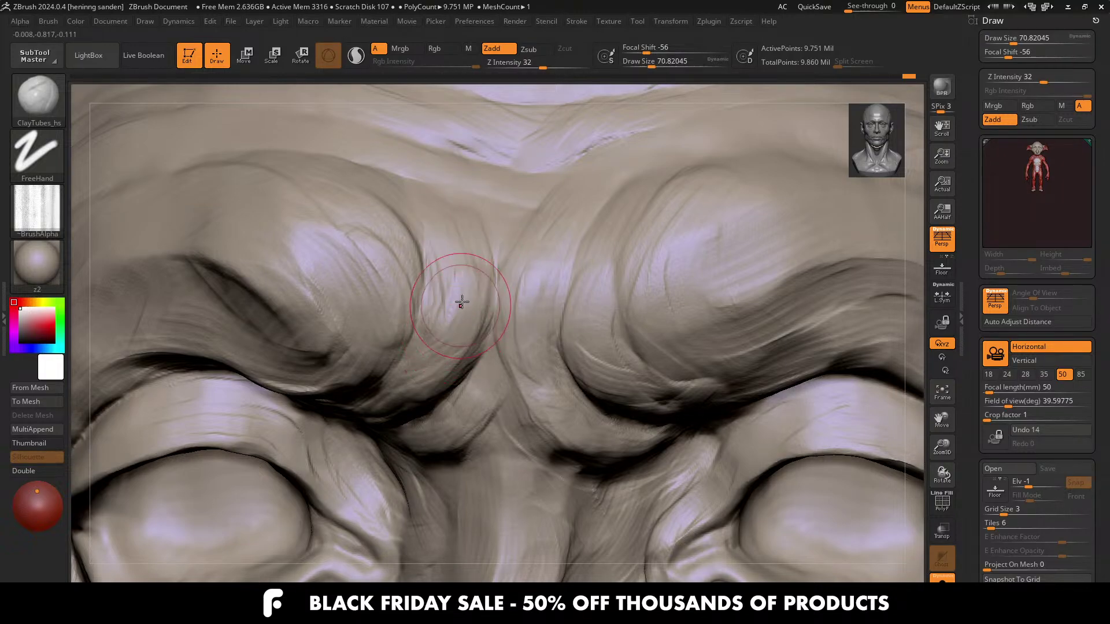
right_drag(459, 281, 363, 437)
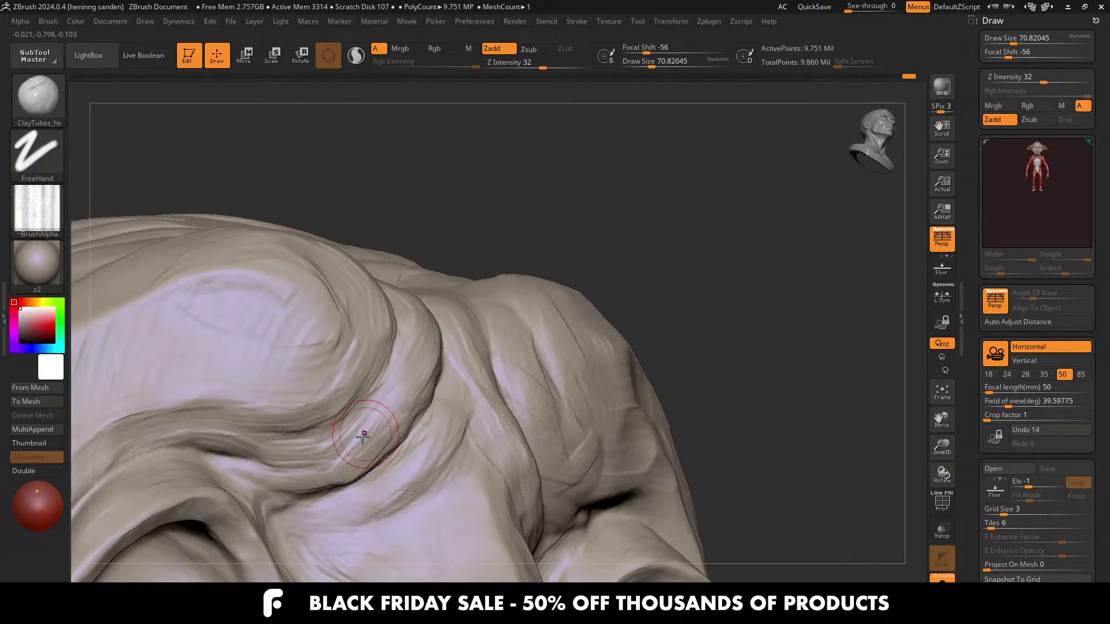
mouse_move(363, 436)
mouse_down()
mouse_move(323, 464)
mouse_move(287, 467)
mouse_up()
Step: Shape the bulging brow above the eye with added and carved clay strokes at a draw size of about 68
mouse_move(191, 319)
alt+right_down()
mouse_move(176, 283)
mouse_move(391, 347)
mouse_move(460, 315)
mouse_move(370, 344)
mouse_move(468, 317)
mouse_move(479, 295)
mouse_move(468, 354)
mouse_move(482, 366)
alt+right_up()
drag(482, 366, 420, 334)
mouse_move(337, 347)
mouse_down()
mouse_move(255, 385)
mouse_move(289, 362)
mouse_up()
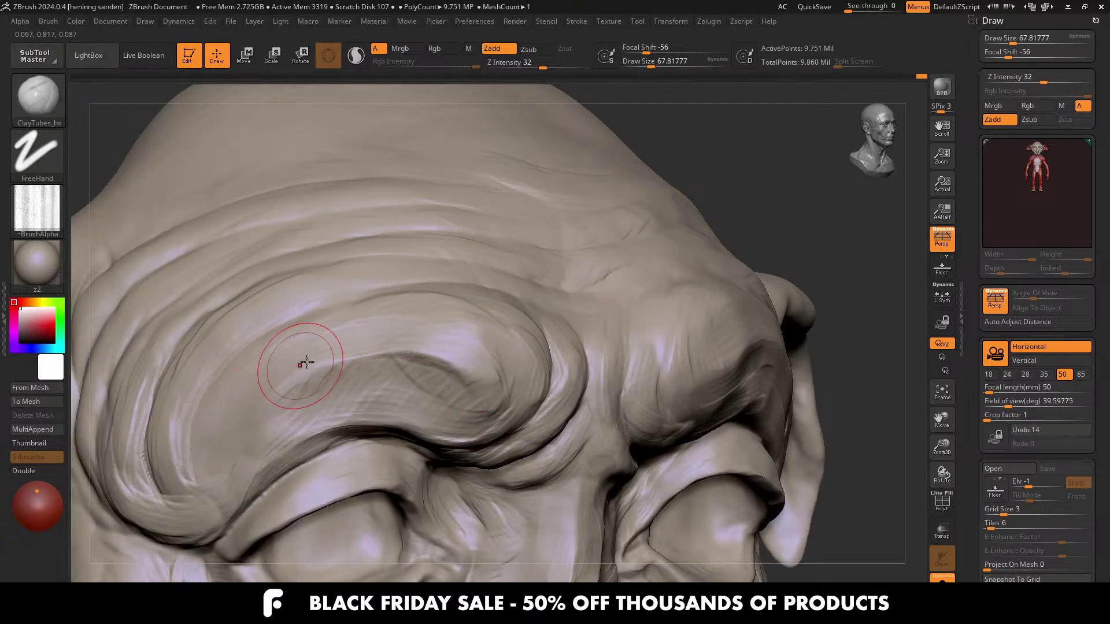
right_drag(307, 362, 456, 335)
drag(456, 335, 347, 359)
alt+drag(357, 318, 292, 330)
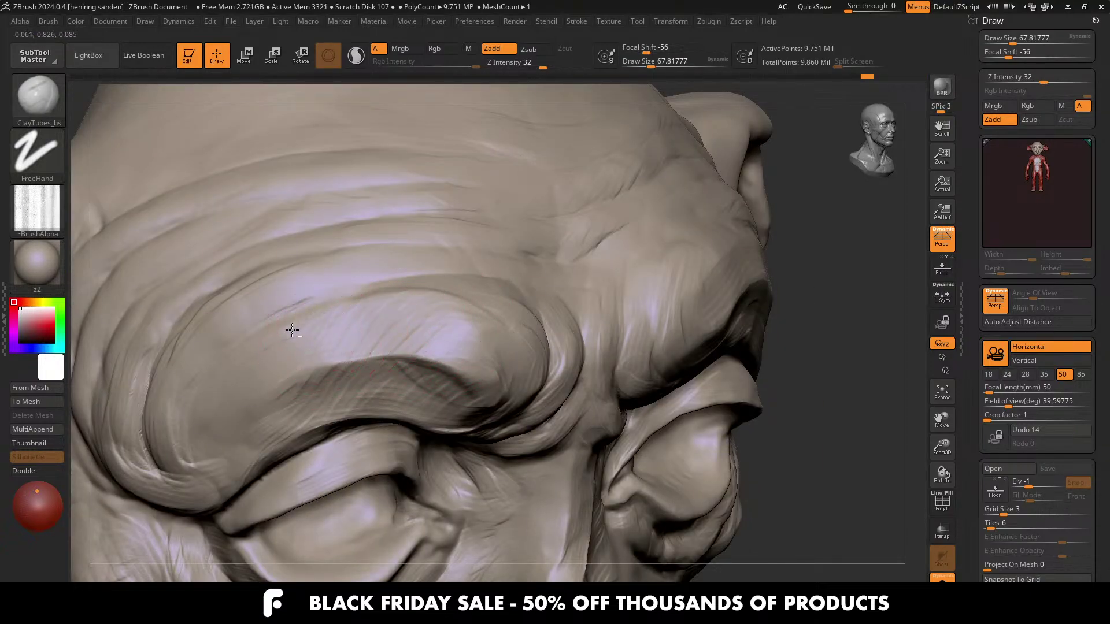
Step: Detail the forehead wrinkles just above the brow with fine clay strokes at a draw size of about 22
right_drag(292, 329, 446, 265)
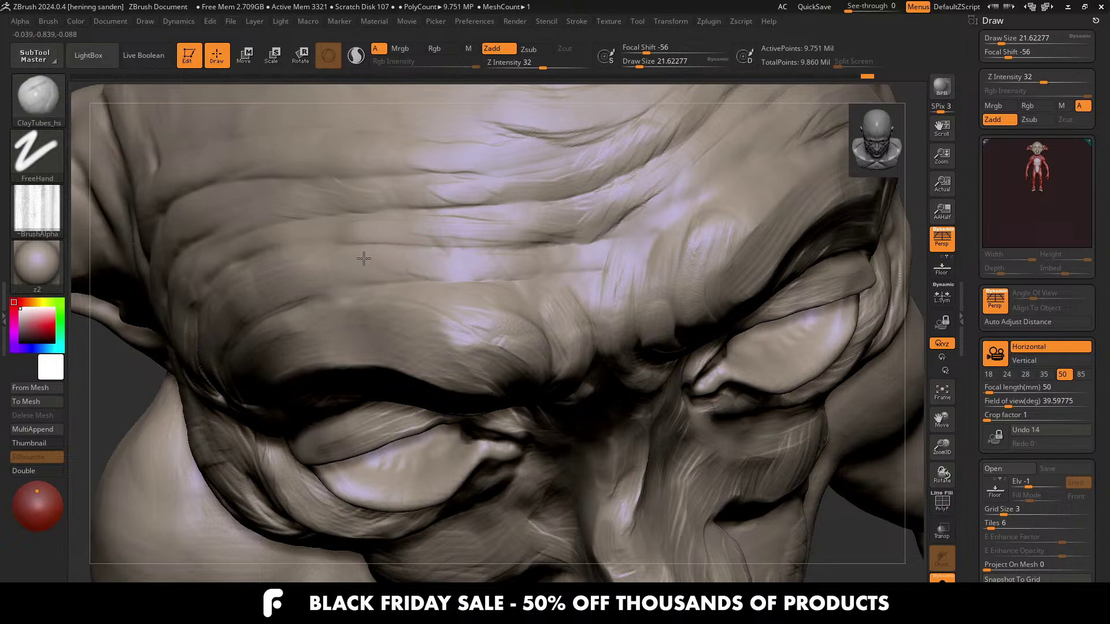
right_drag(380, 258, 295, 277)
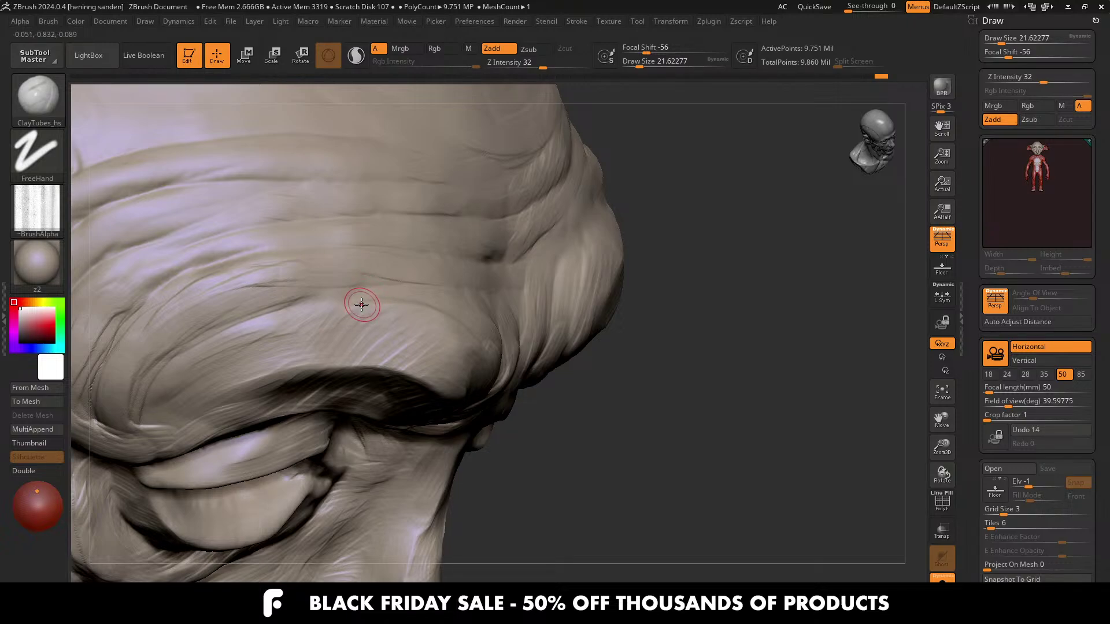
mouse_move(362, 300)
right_down()
mouse_move(358, 266)
mouse_move(390, 275)
mouse_move(441, 260)
right_up()
Step: Switch to the web browser showing the FlippedNormals marketplace and dismiss the cookie notice
key(alt+Tab)
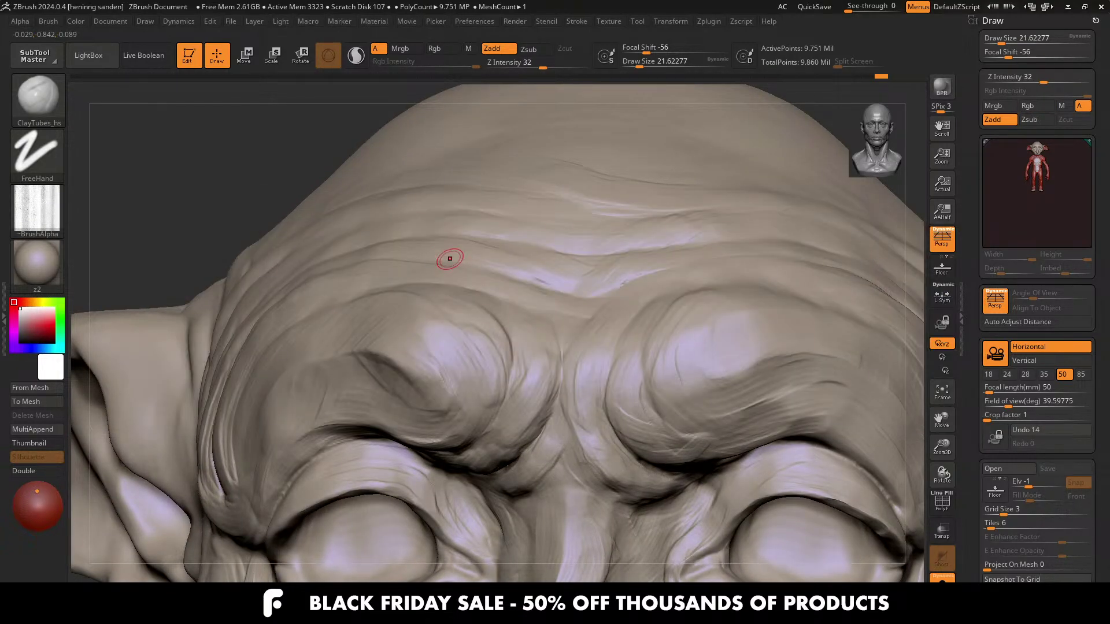
drag(0, 578, 889, 5)
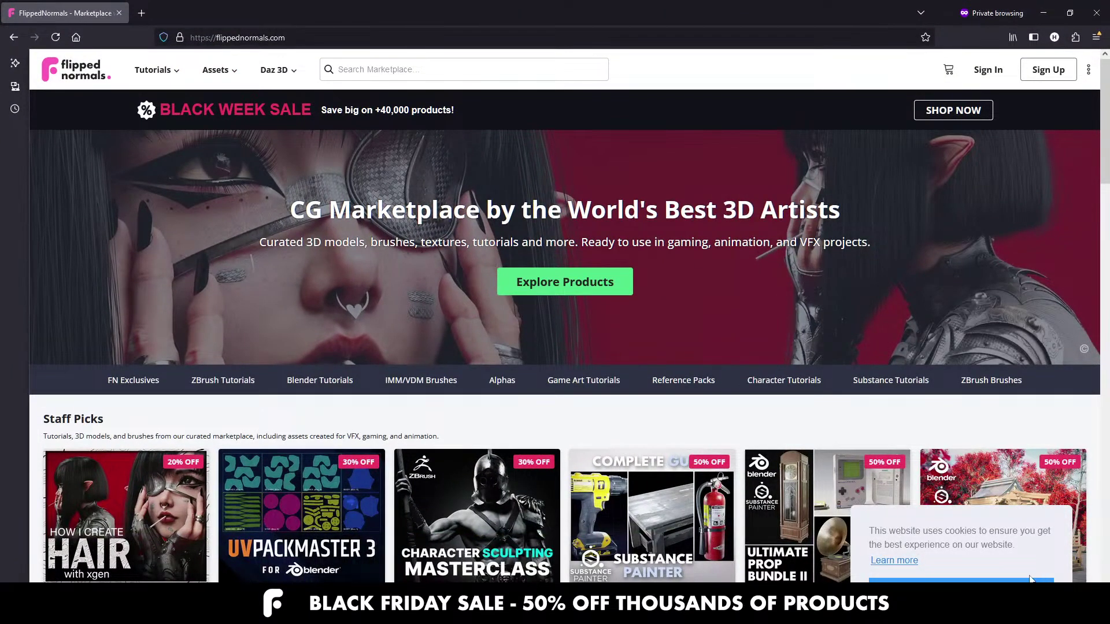
click(977, 579)
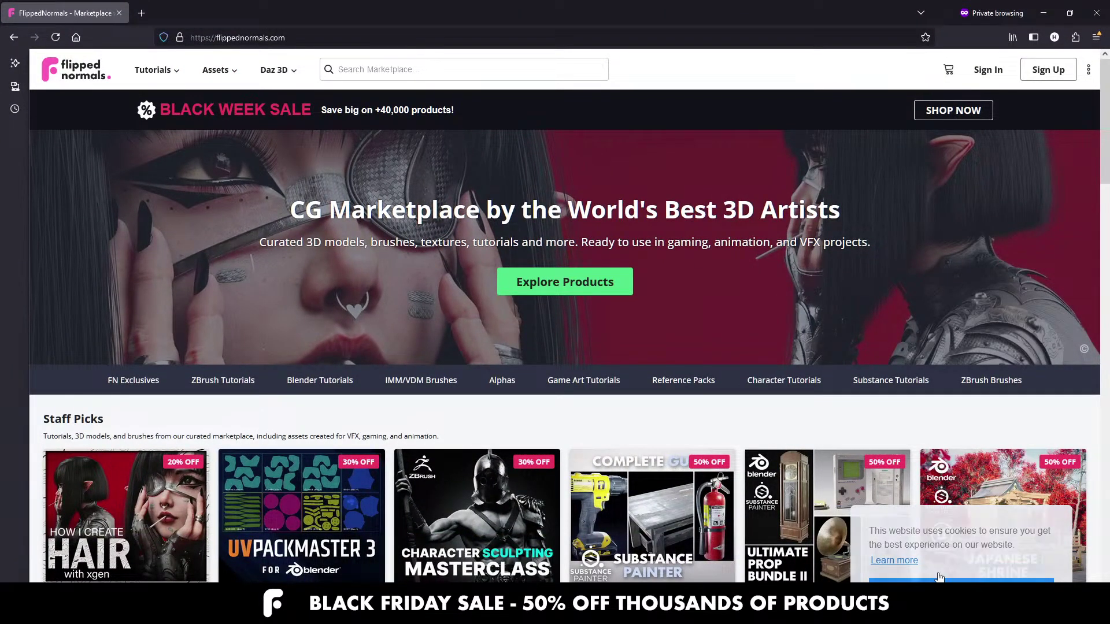
Step: Search the marketplace for "intro to sculpting" and open the Introduction to Sculpting product page
click(362, 71)
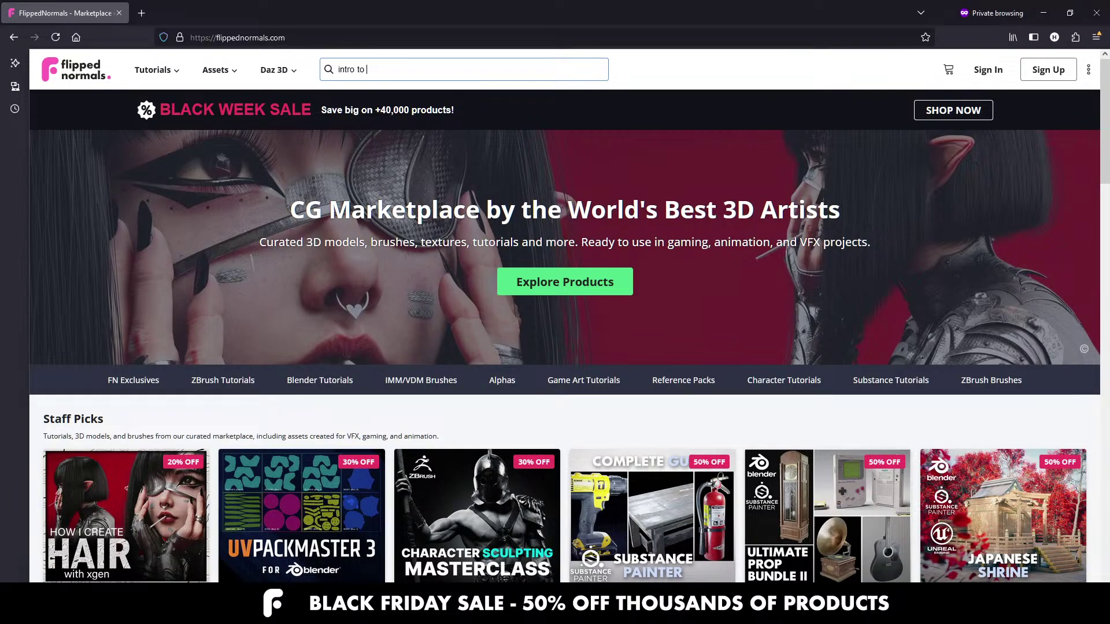
key(Return)
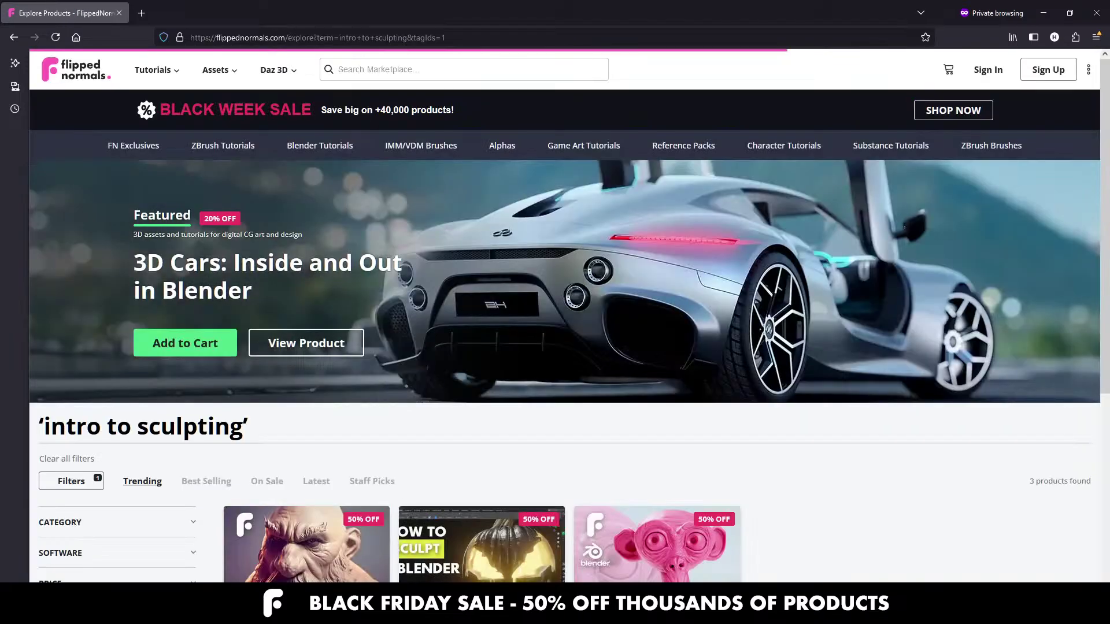
scroll(661, 577, down, 2)
click(319, 467)
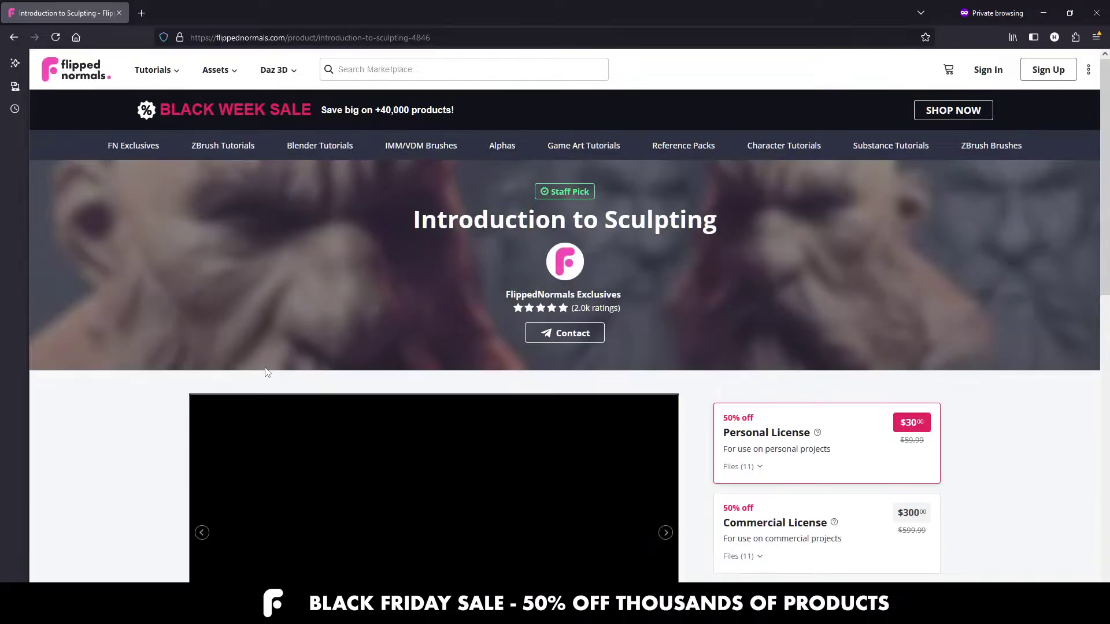
Step: View the dwarf sculpt images in the Introduction to Sculpting product gallery
scroll(141, 317, down, 3)
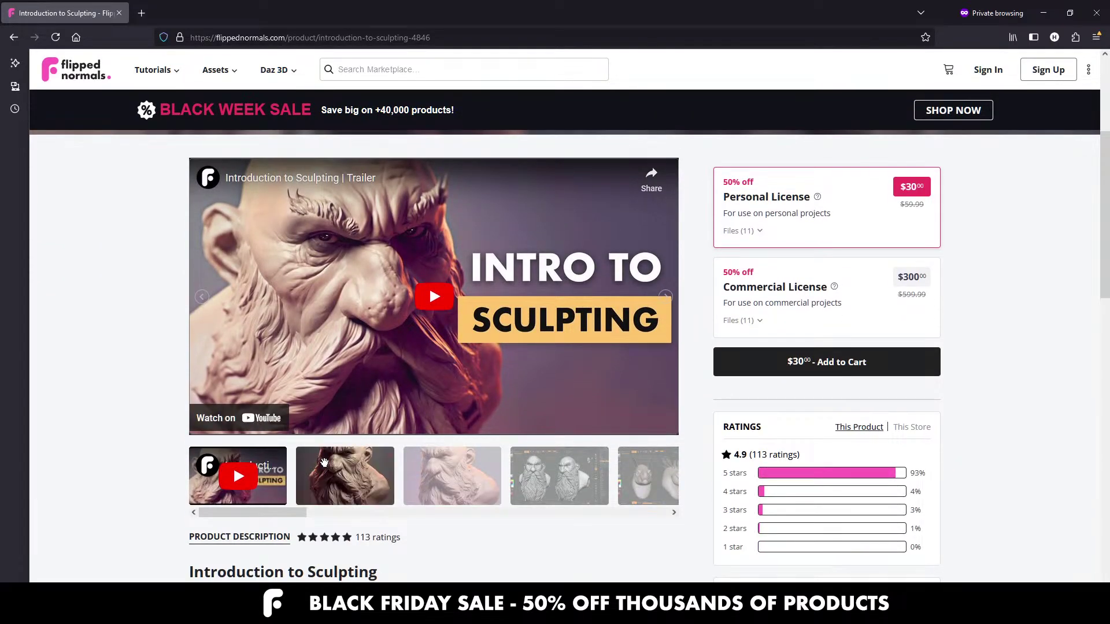
click(322, 466)
click(547, 491)
Step: Read through the Introduction to Sculpting description, requirements and the chapter lists for Part 1 and Part 2
scroll(376, 411, down, 7)
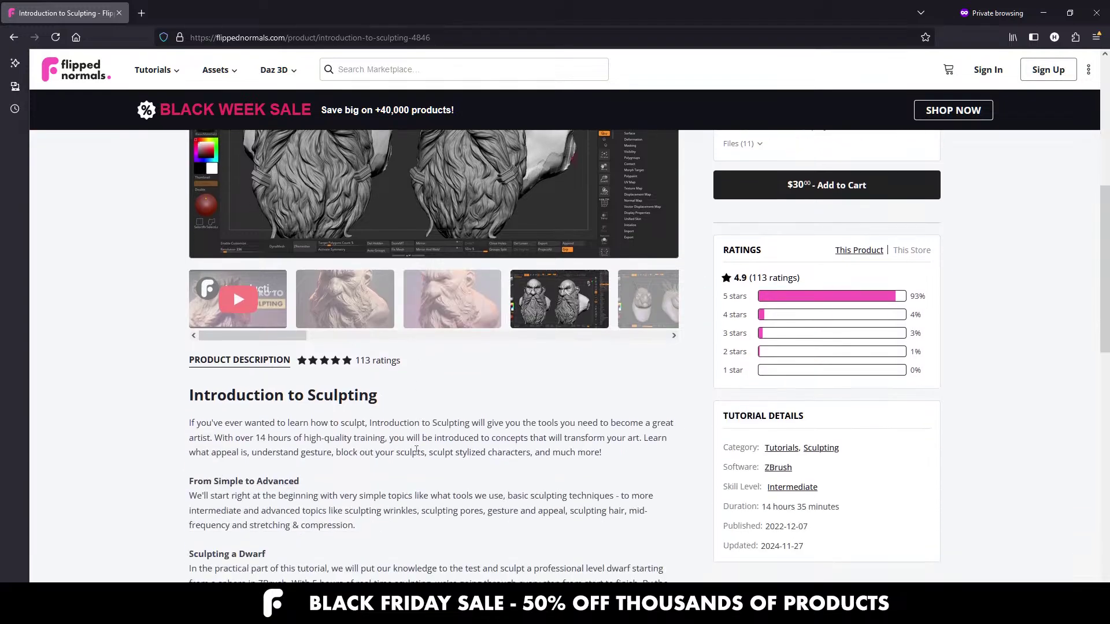
click(212, 461)
scroll(251, 418, down, 14)
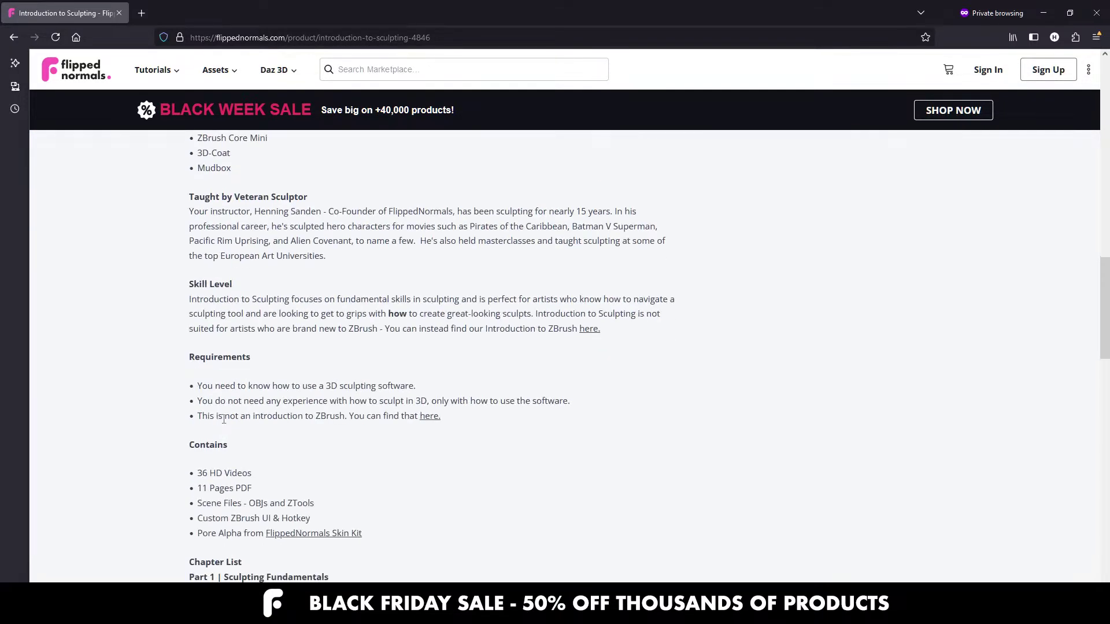
drag(324, 429, 213, 224)
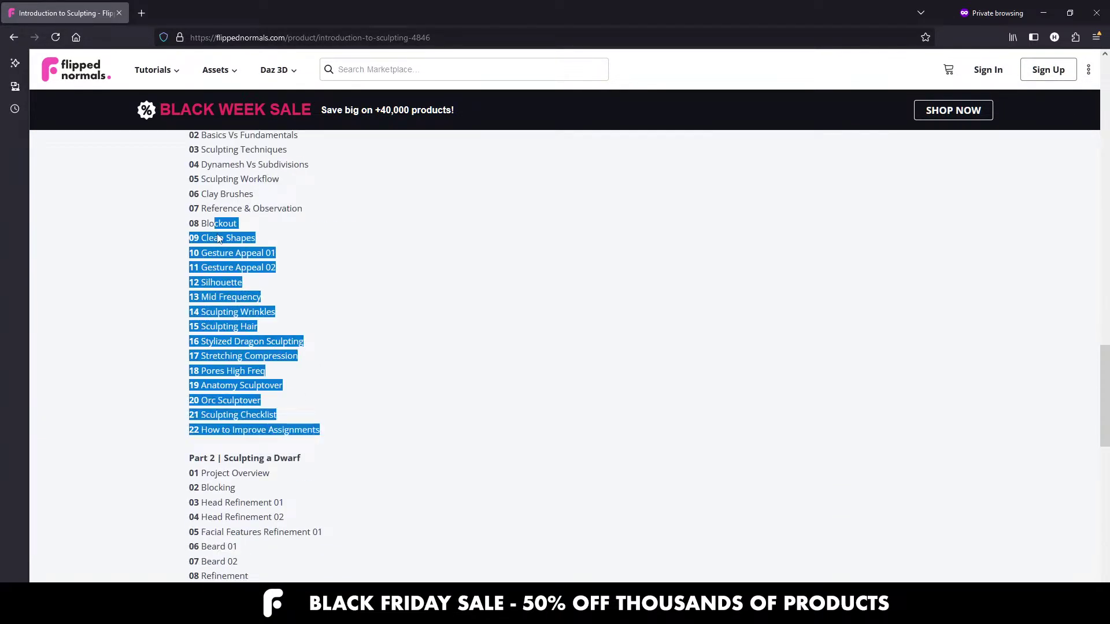
scroll(213, 224, up, 2)
triple_click(279, 282)
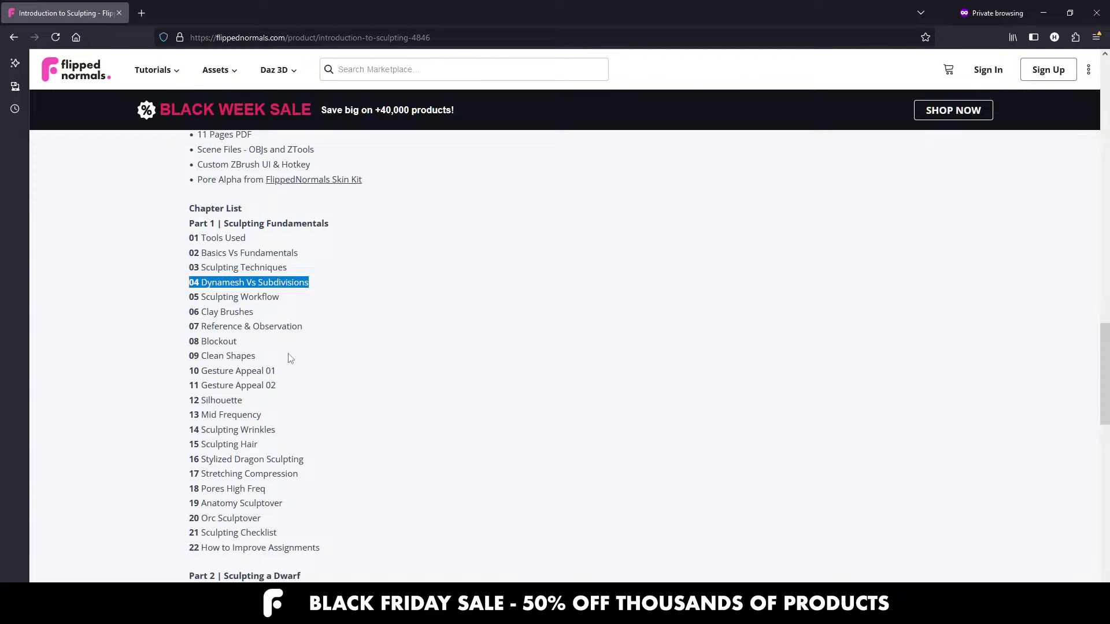
scroll(283, 382, down, 5)
middle_drag(286, 463, 411, 410)
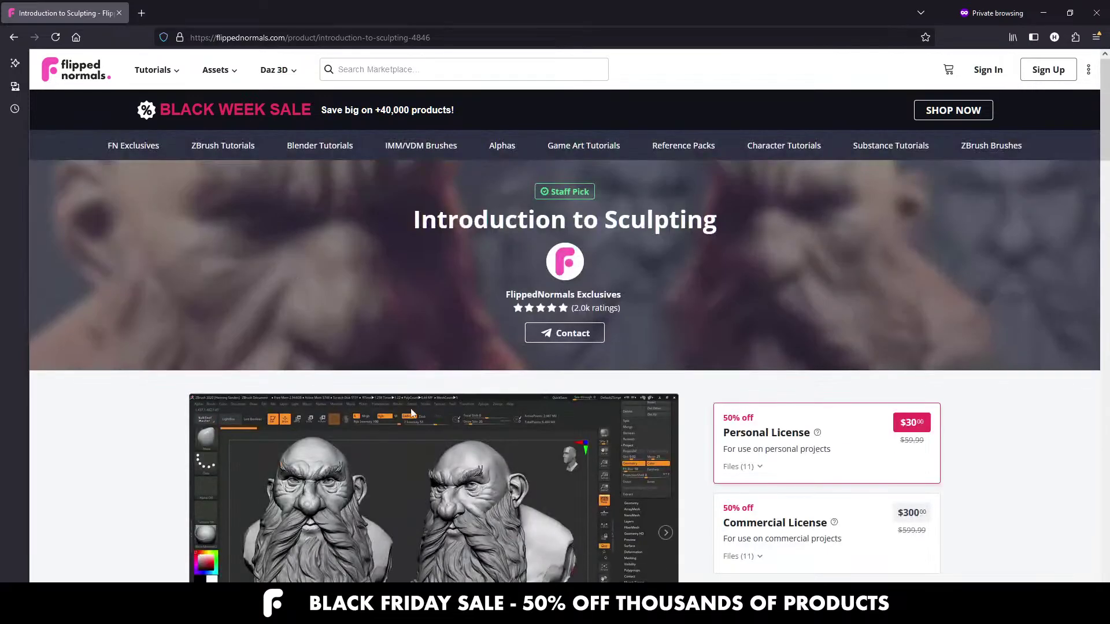
Step: Open Introduction to Anatomy from the frequently purchased tutorials in a new browser tab and show that tab
scroll(411, 413, down, 3)
middle_drag(128, 292, 123, 556)
scroll(223, 406, up, 5)
scroll(358, 413, down, 2)
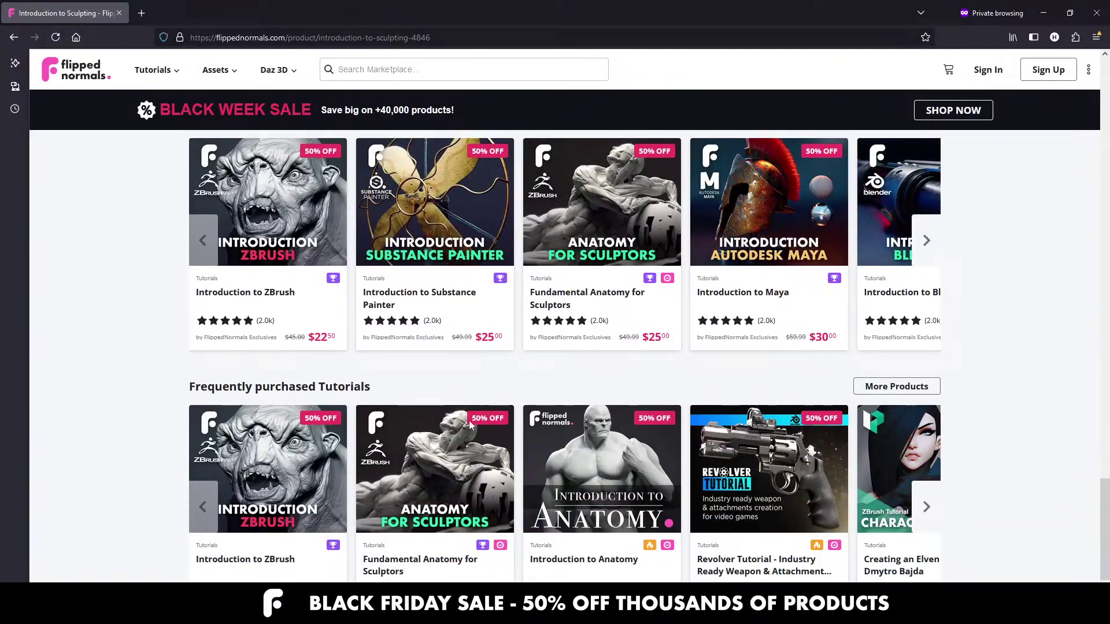
middle_click(583, 469)
scroll(359, 275, up, 5)
key(ctrl+Tab)
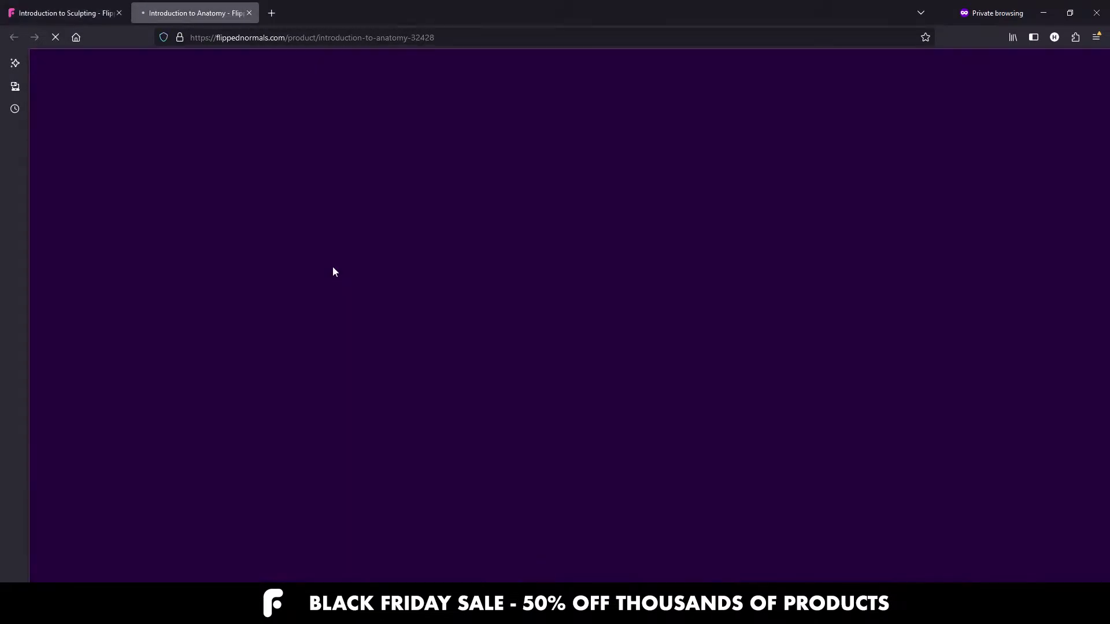
Step: Review the gallery and licence options on the Introduction to Sculpting page and on the Introduction to Anatomy page
key(ctrl+Tab)
scroll(203, 394, up, 15)
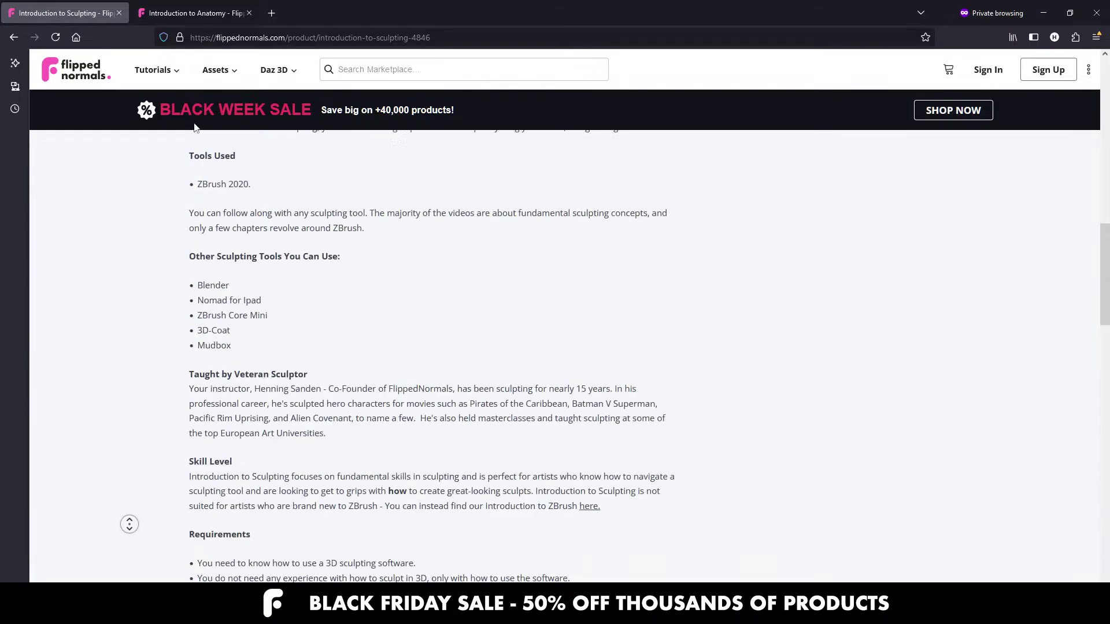
scroll(261, 228, down, 3)
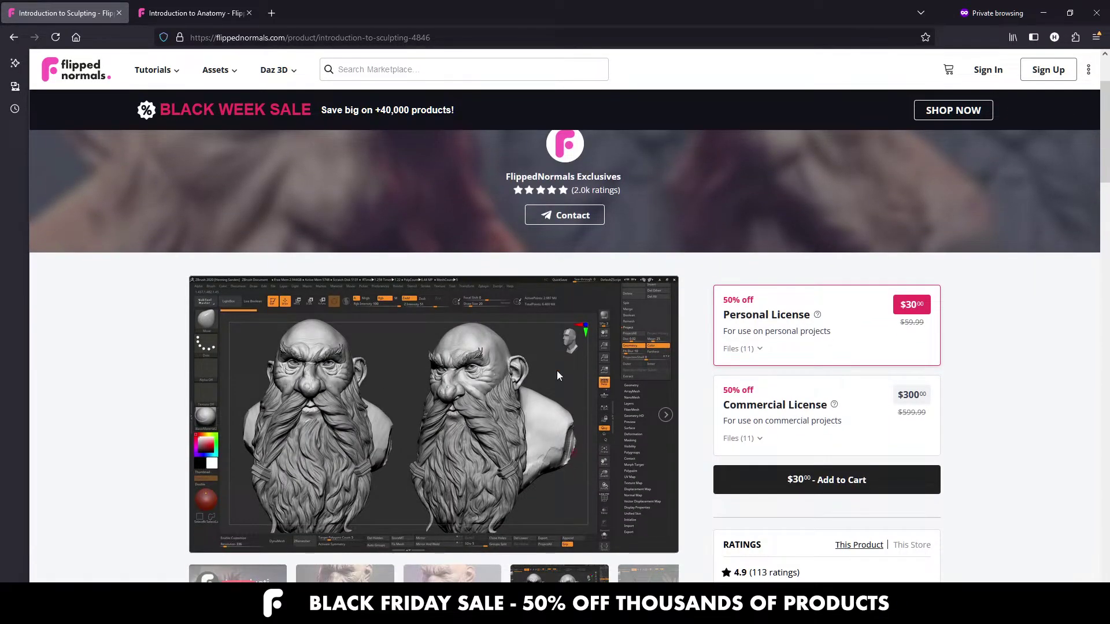
key(ctrl+Tab)
scroll(474, 330, down, 4)
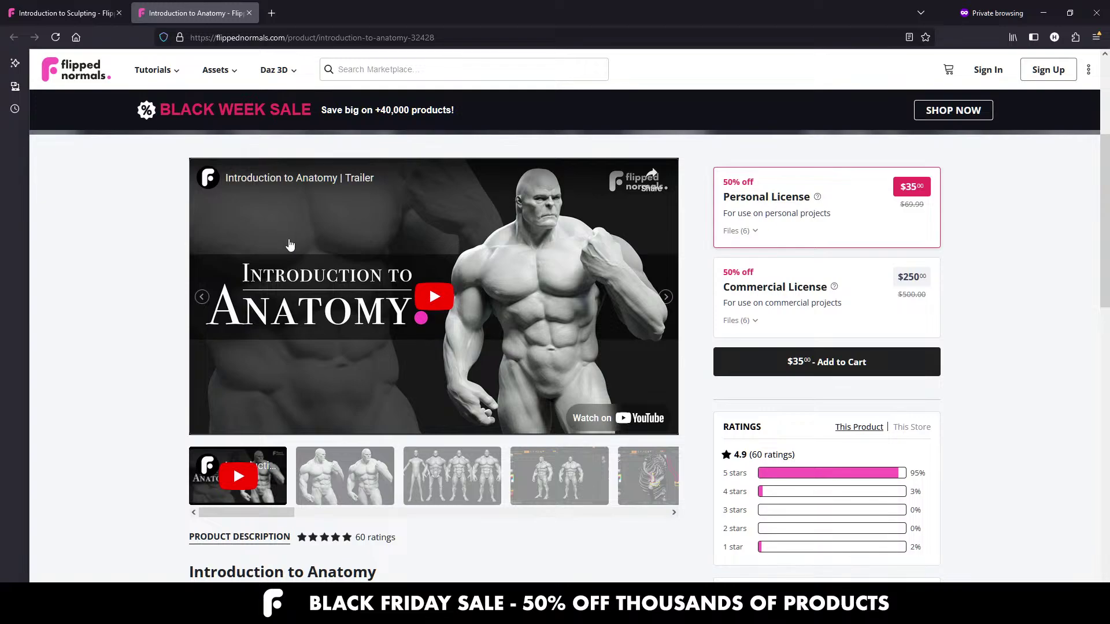
Step: Select the full web address of the Introduction to Sculpting page, followed by that of the Introduction to Anatomy page
key(ctrl+Tab)
key(ctrl+l)
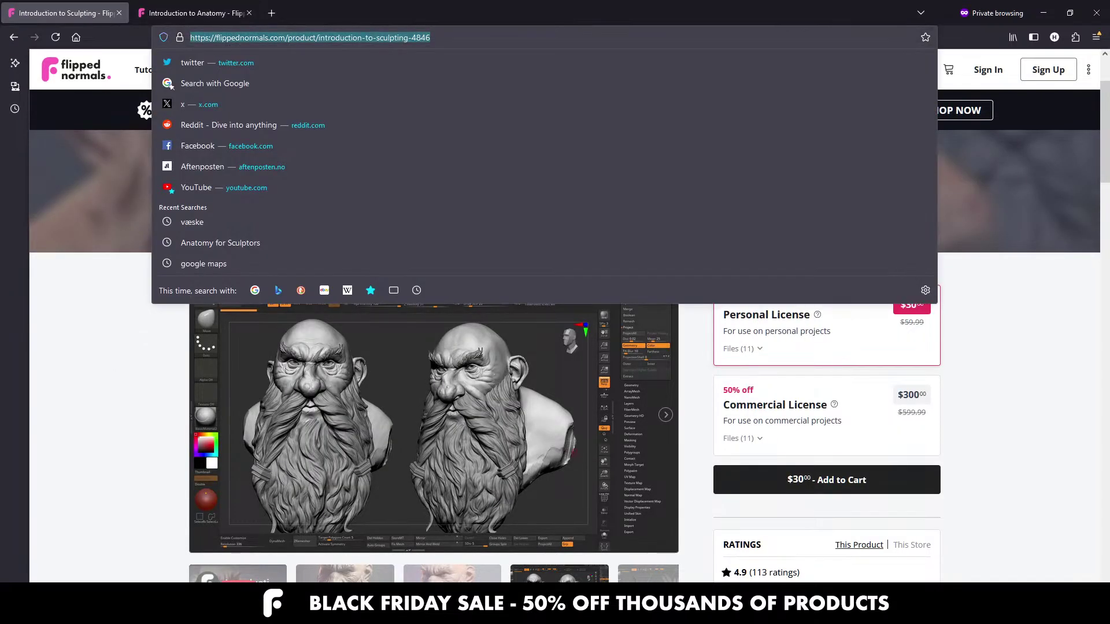
key(alt+Tab)
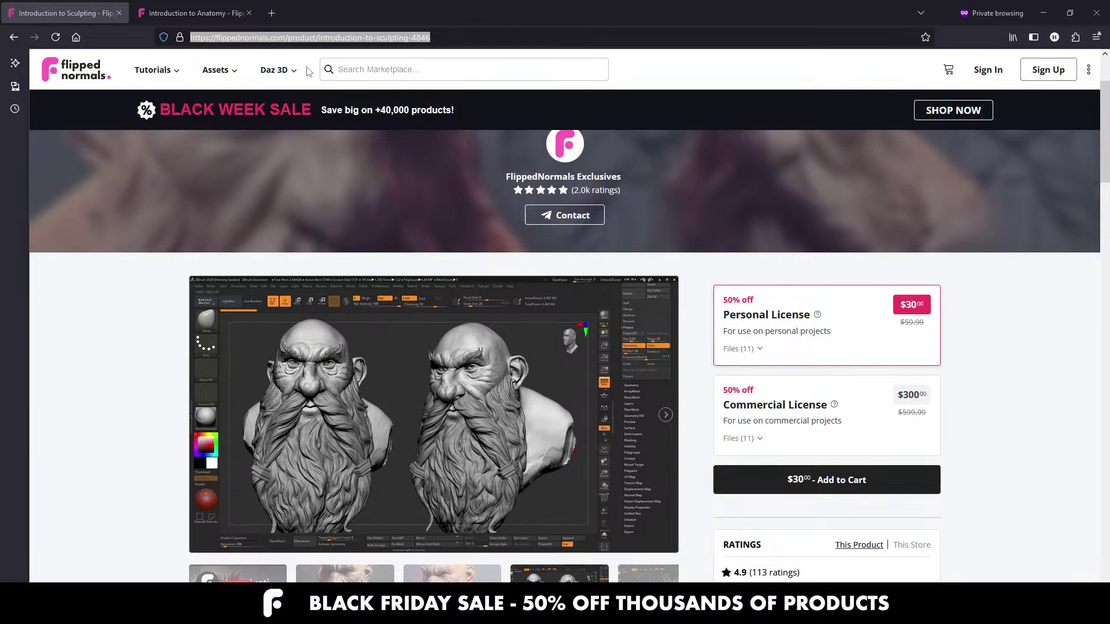
click(197, 13)
key(ctrl+l)
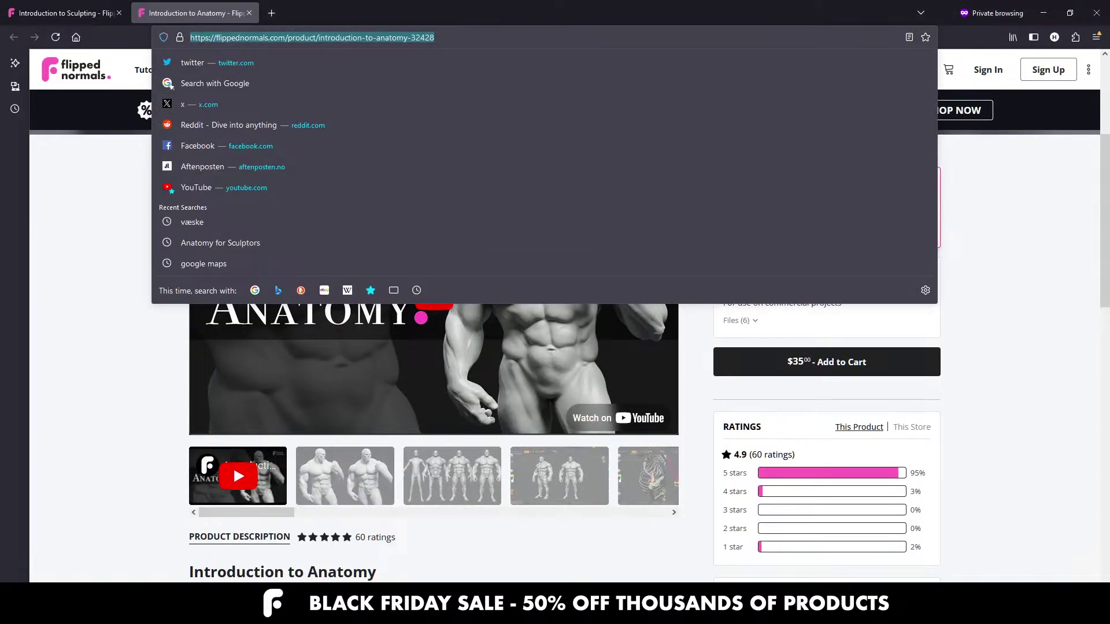
key(alt+Tab)
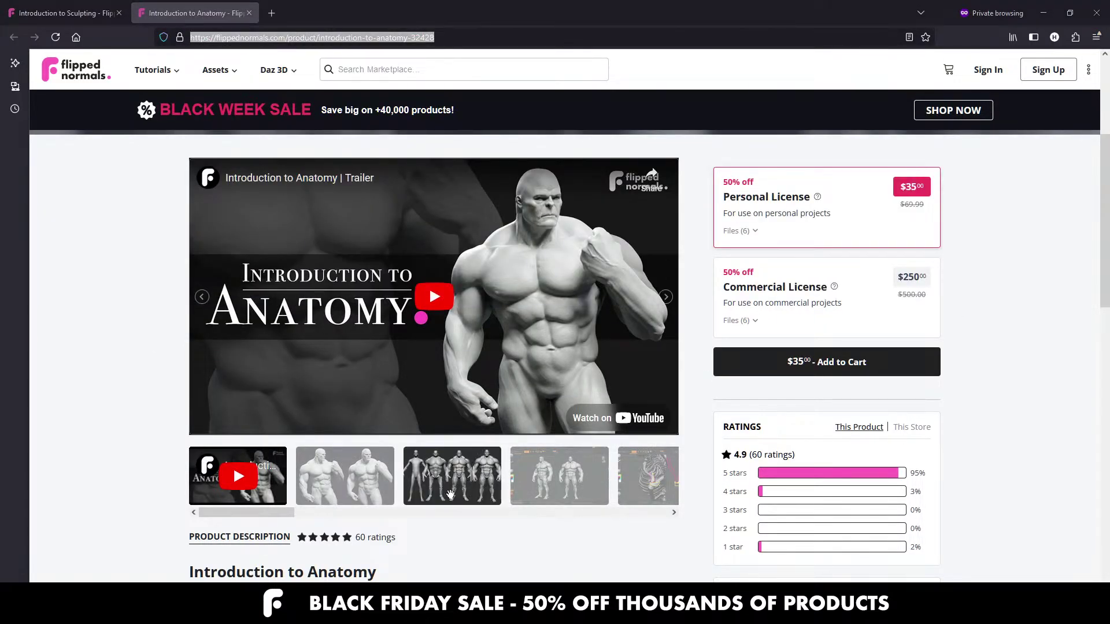
Step: Switch back to ZBrush and refine the frown folds between the brows with ClayTubes strokes at draw size about 22
key(alt+Tab)
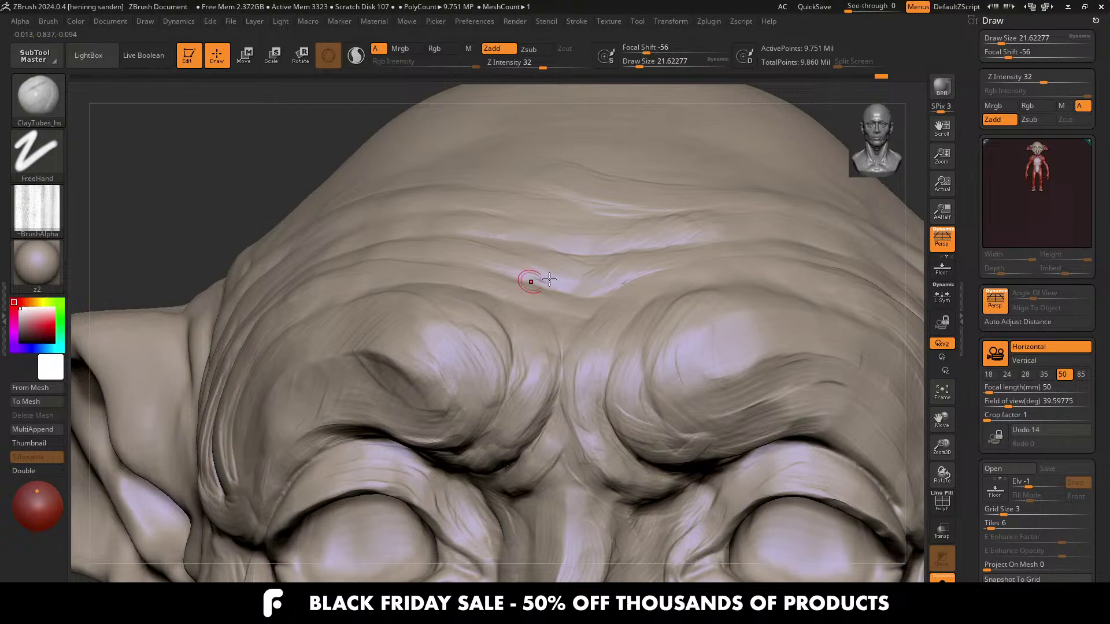
right_drag(532, 280, 543, 354)
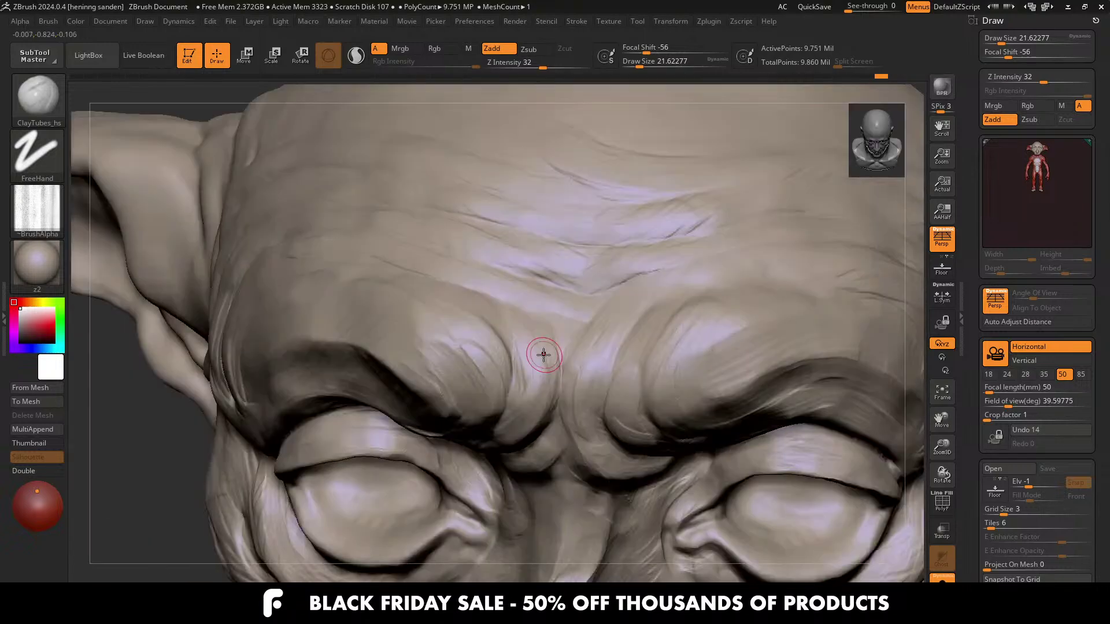
key(s)
drag(543, 354, 533, 364)
right_drag(538, 347, 552, 363)
key(s)
drag(528, 319, 524, 321)
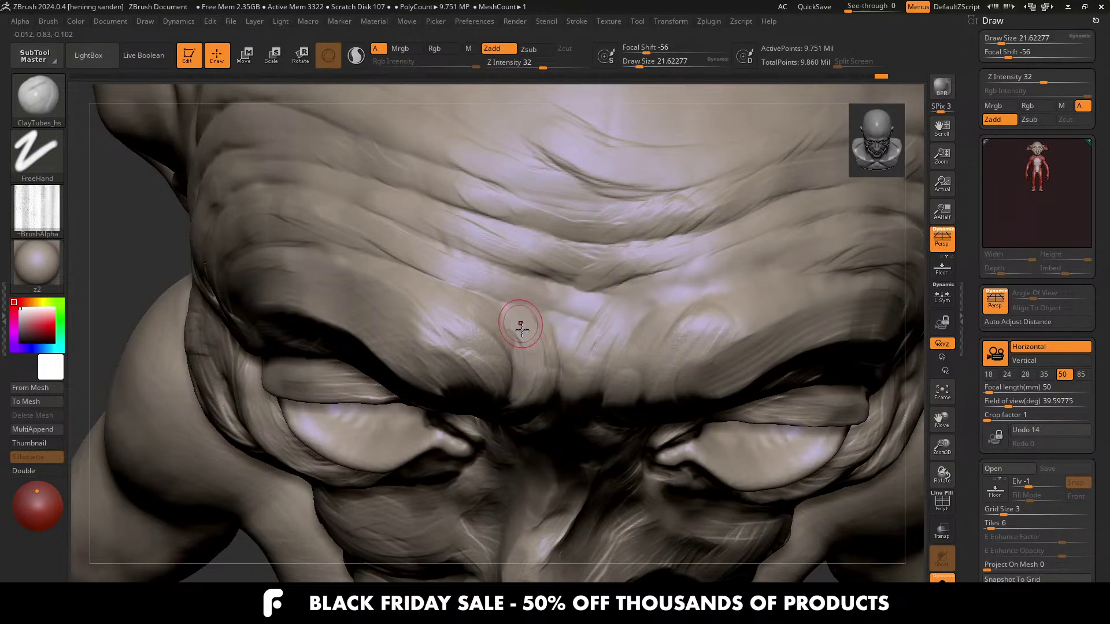
right_drag(521, 335, 520, 403)
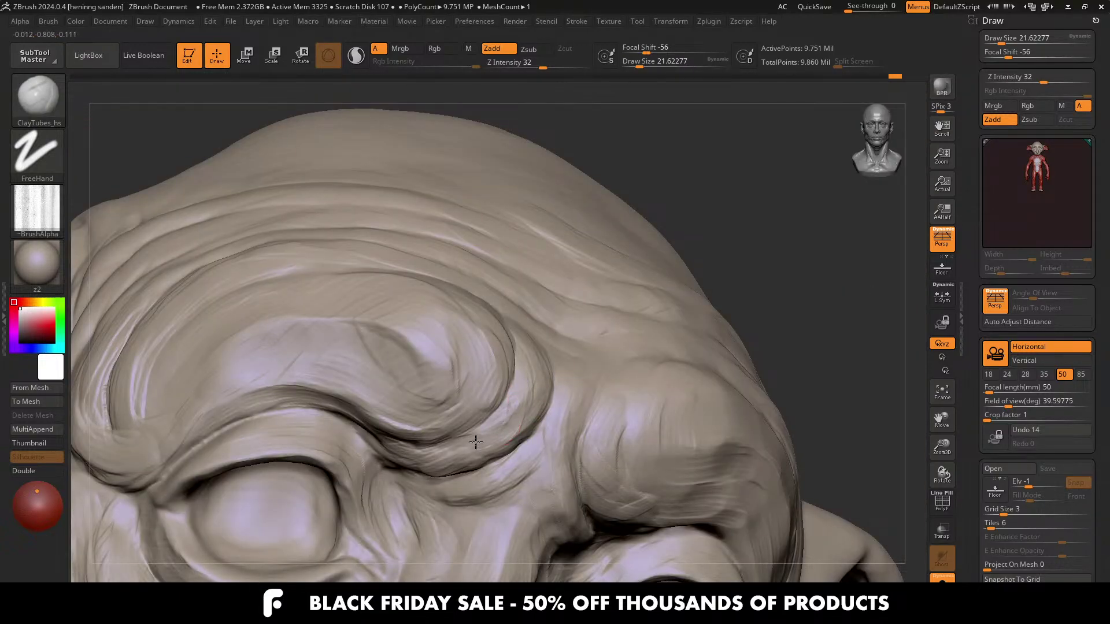
Step: Layer fine clay strokes over the surface of the inner brow bulge above the eye
right_drag(489, 435, 497, 403)
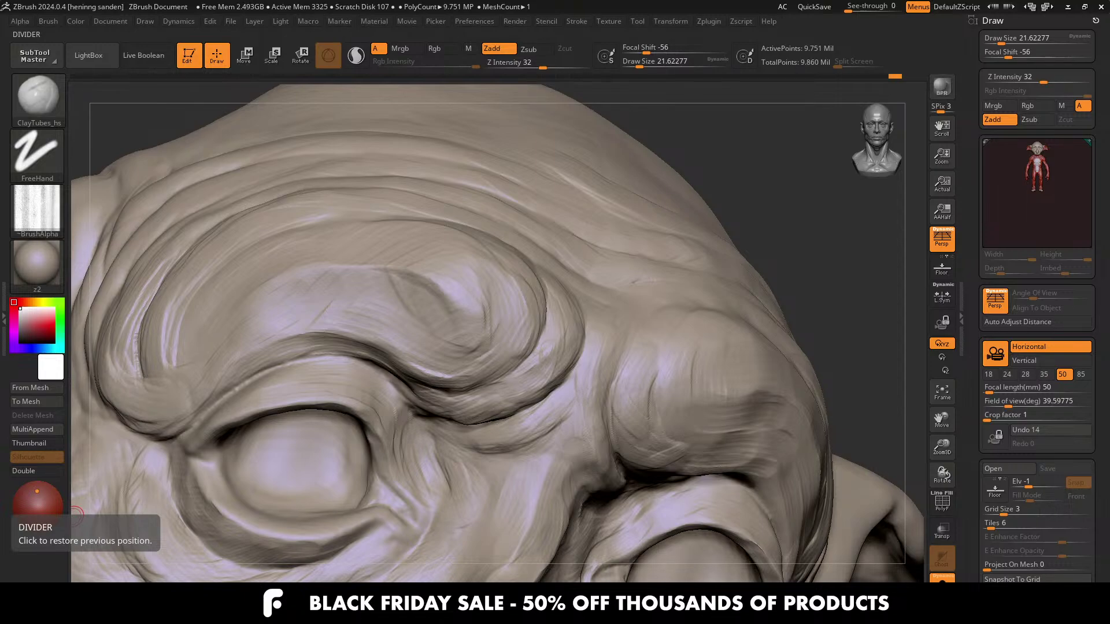
right_drag(455, 311, 461, 300)
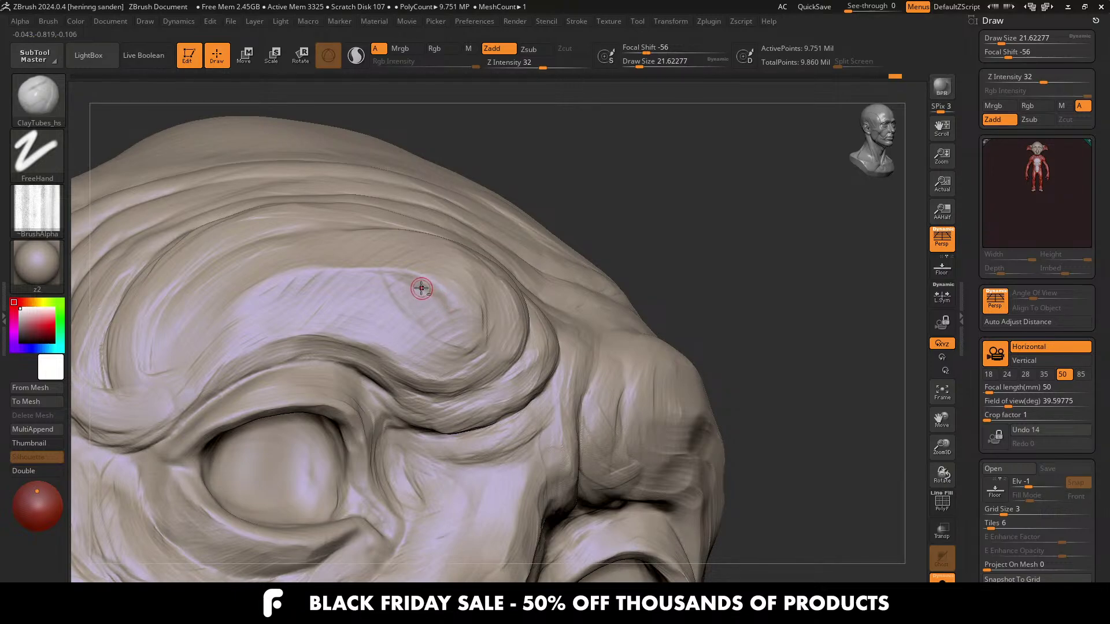
mouse_move(422, 288)
alt+right_down()
mouse_move(456, 280)
mouse_move(423, 243)
mouse_move(440, 260)
alt+right_up()
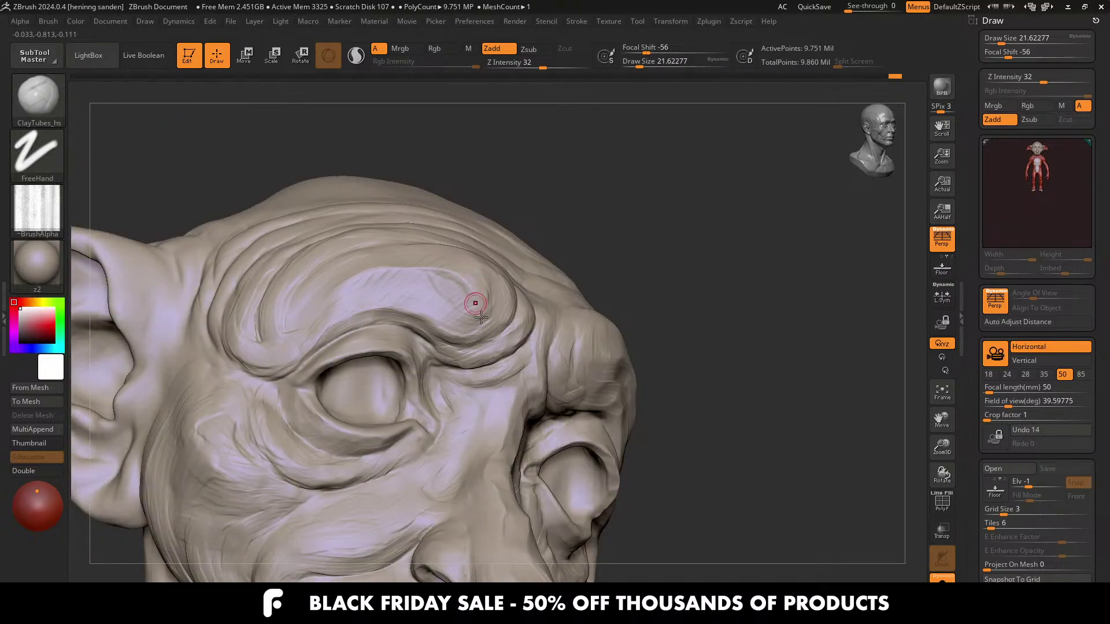
scroll(479, 312, up, 1)
scroll(508, 346, up, 2)
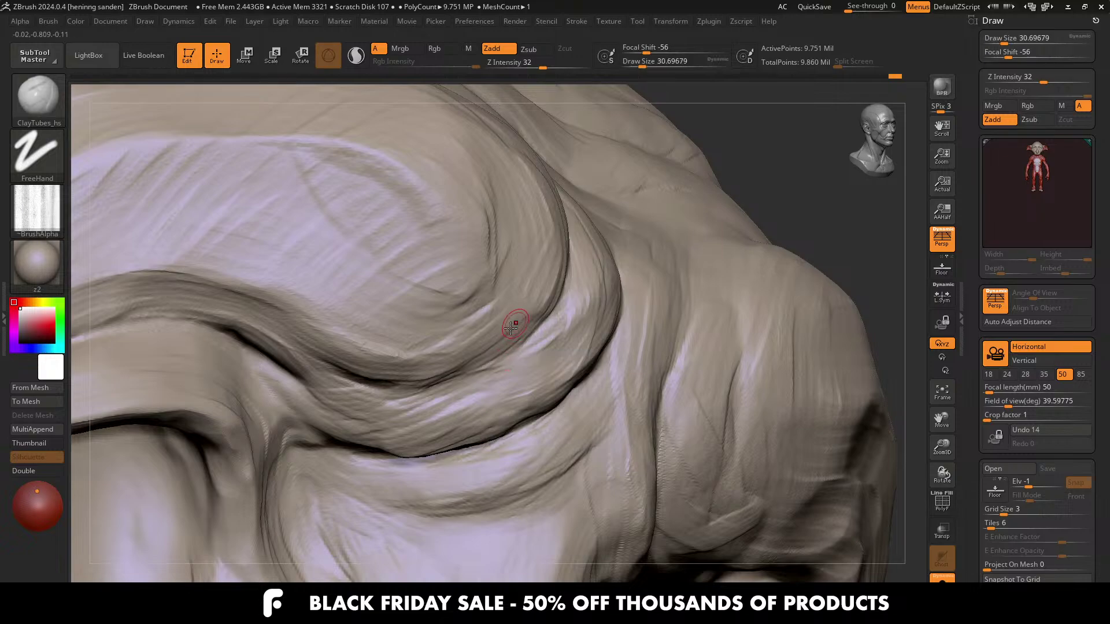
Step: Enlarge the clay brush to about 71 and build up the brow's lower fold and the upper eyelid
key(bracketright)
key(bracketright)
key(bracketright)
key(bracketright)
mouse_move(449, 357)
mouse_down()
mouse_move(308, 330)
mouse_move(203, 268)
mouse_up()
mouse_move(203, 268)
right_down()
mouse_move(370, 340)
mouse_move(441, 431)
right_up()
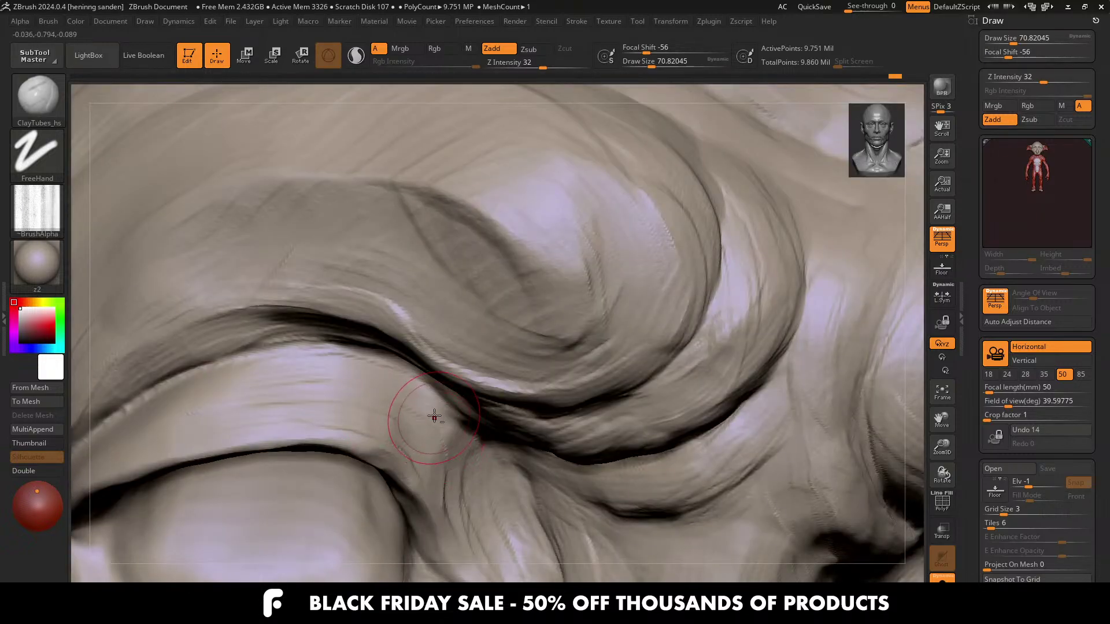
right_drag(405, 385, 383, 470)
drag(384, 469, 335, 434)
mouse_move(323, 425)
ctrl+right_down()
mouse_move(300, 160)
mouse_move(457, 399)
ctrl+right_up()
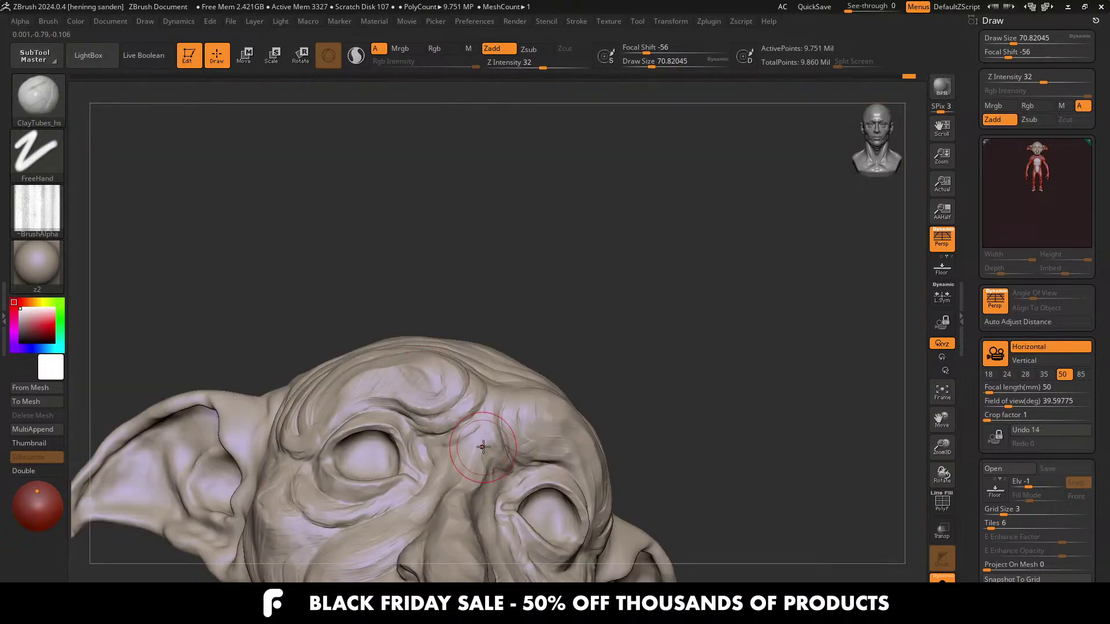
Step: Refine the eye bag and the folds under the eye with clay strokes, reducing the draw size to about 41
mouse_move(483, 449)
right_down()
mouse_move(476, 370)
mouse_move(525, 274)
mouse_move(436, 362)
right_up()
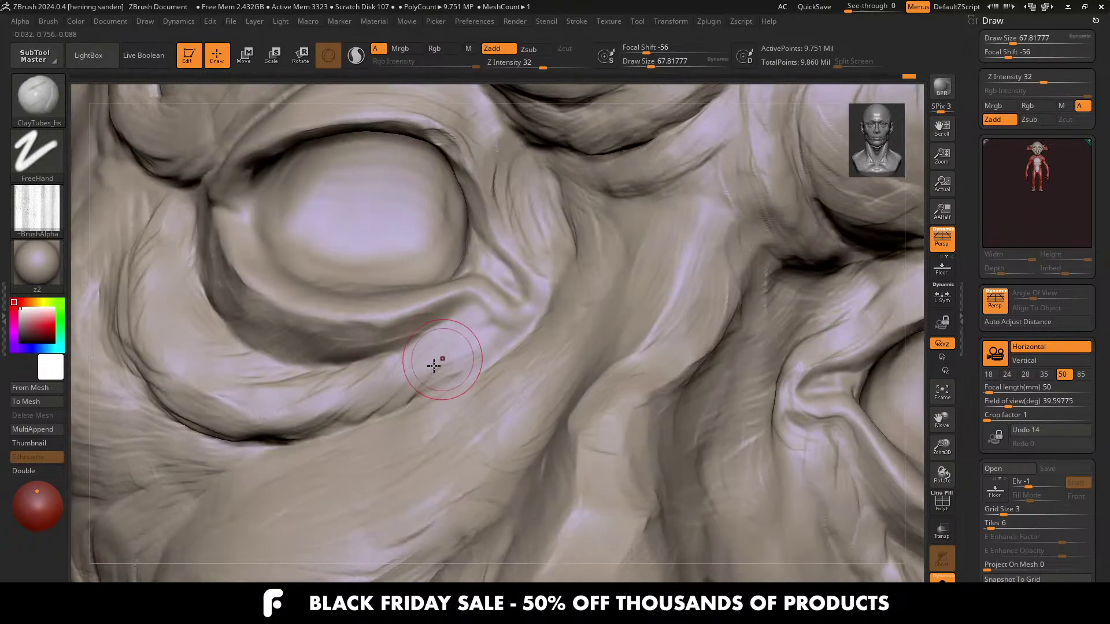
drag(435, 362, 299, 428)
right_drag(299, 428, 324, 409)
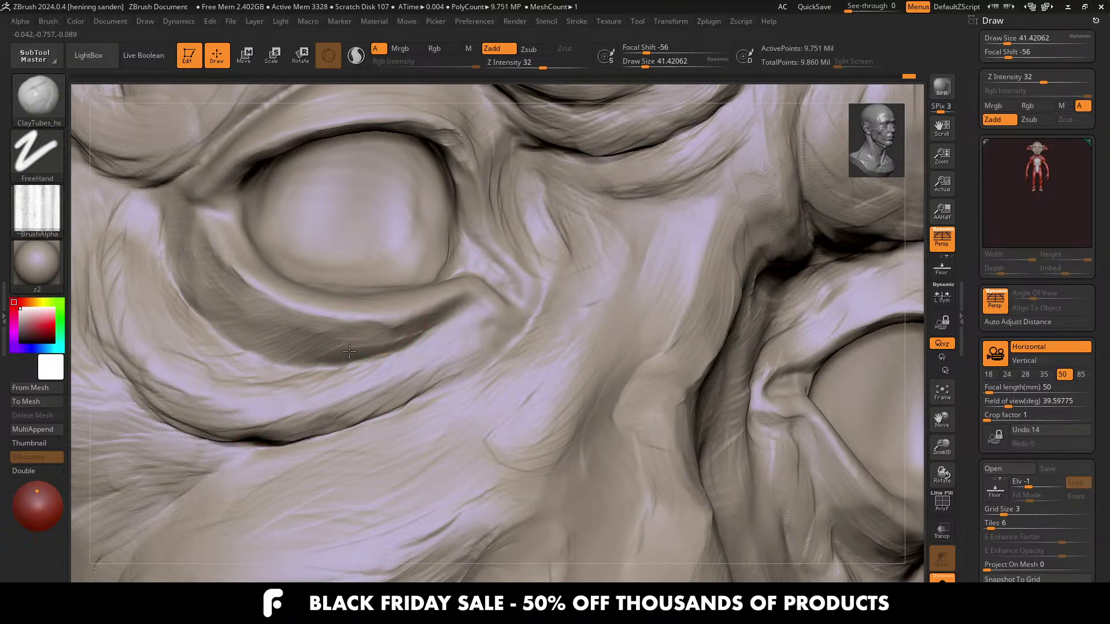
ctrl+right_drag(354, 328, 408, 354)
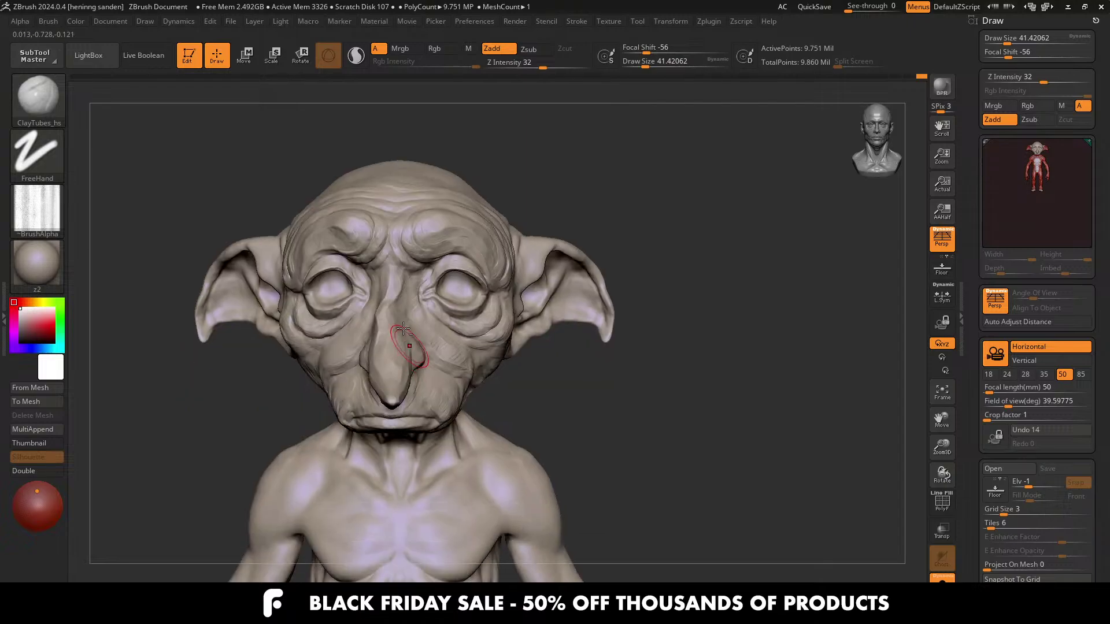
Step: Refine the nose bridge between the eyes with clay strokes at draw size about 44
ctrl+right_drag(396, 292, 384, 309)
drag(383, 310, 386, 340)
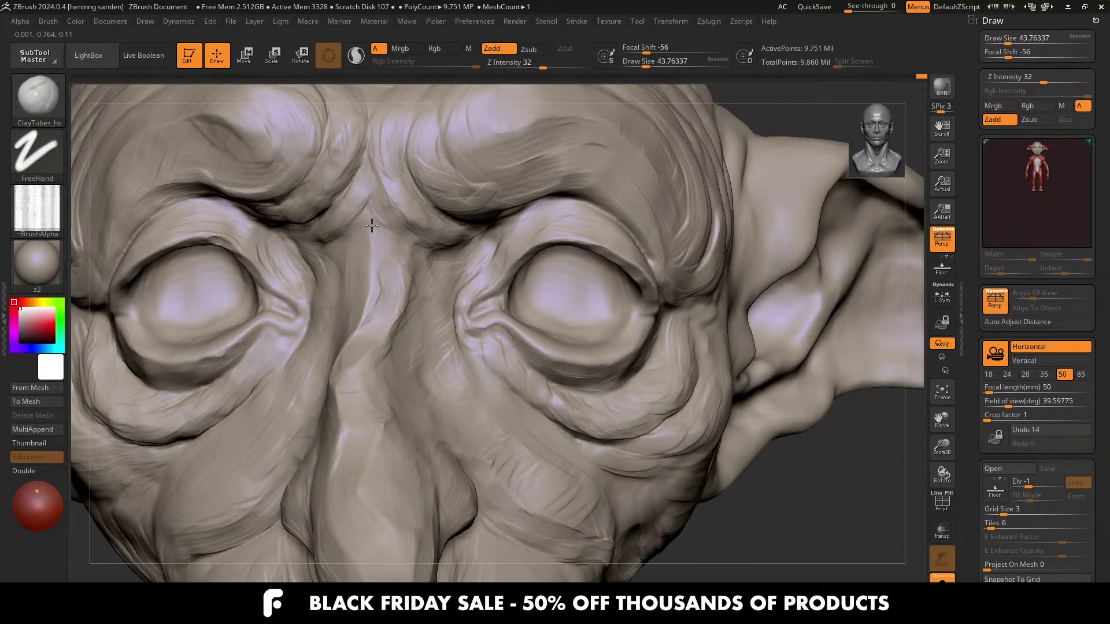
mouse_move(432, 258)
ctrl+right_down()
mouse_move(525, 355)
mouse_move(462, 362)
ctrl+right_up()
Step: Define the jaw edge below the ear with clay strokes, enlarging the draw size to about 65
mouse_move(681, 532)
ctrl+right_down()
mouse_move(549, 243)
mouse_move(458, 210)
mouse_move(496, 367)
mouse_move(465, 251)
ctrl+right_up()
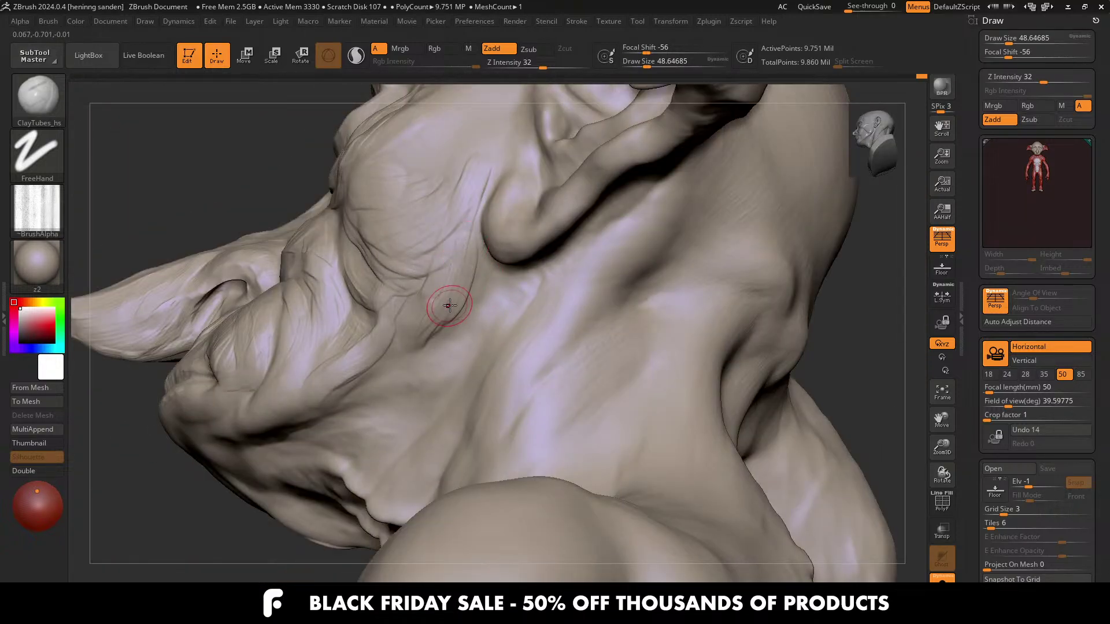
key(bracketright)
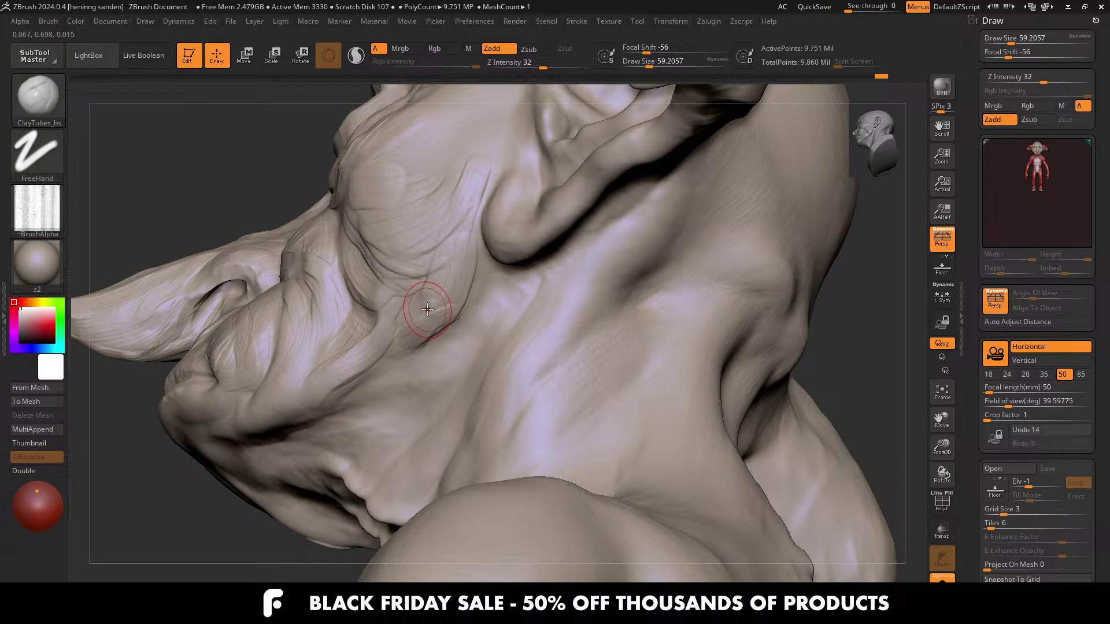
right_drag(434, 312, 435, 300)
mouse_move(416, 310)
mouse_down()
mouse_move(426, 304)
mouse_move(398, 265)
mouse_move(441, 261)
mouse_move(392, 331)
mouse_up()
key(s)
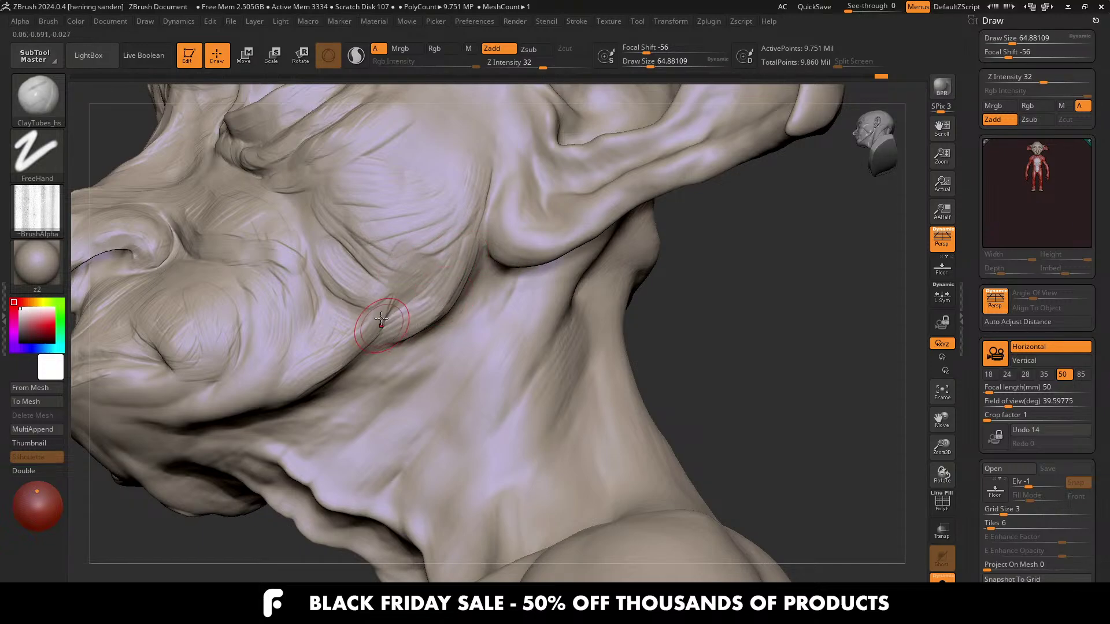
Step: Sculpt the lower cheek folds and jowl beside the mouth, reducing the clay brush to about 44
right_drag(382, 317, 361, 333)
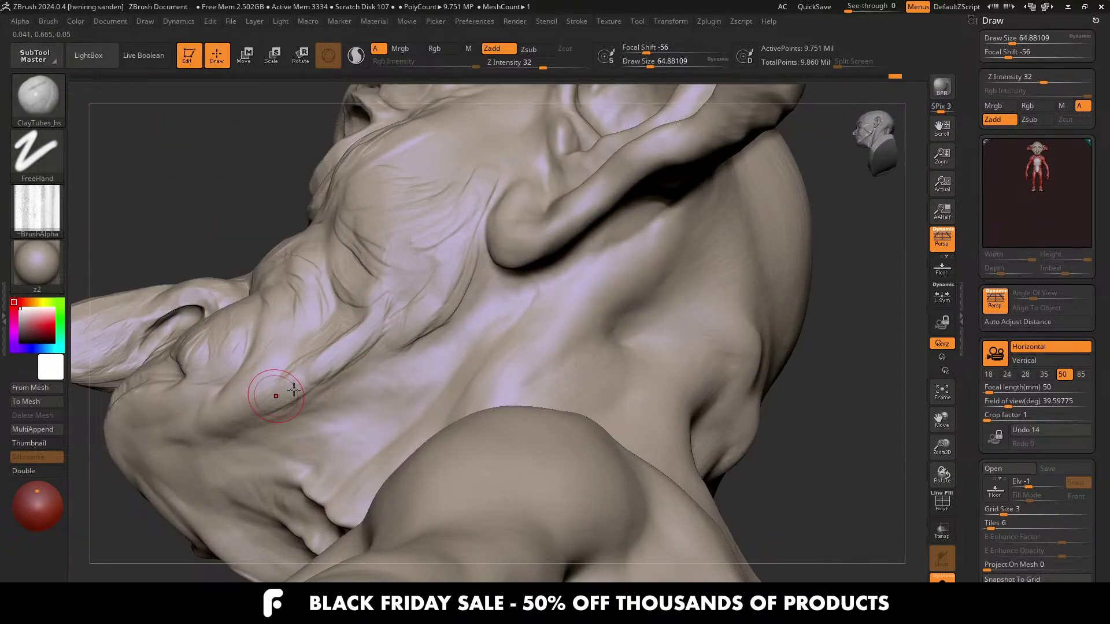
right_drag(294, 391, 297, 367)
mouse_move(218, 404)
right_down()
mouse_move(336, 373)
mouse_move(359, 321)
right_up()
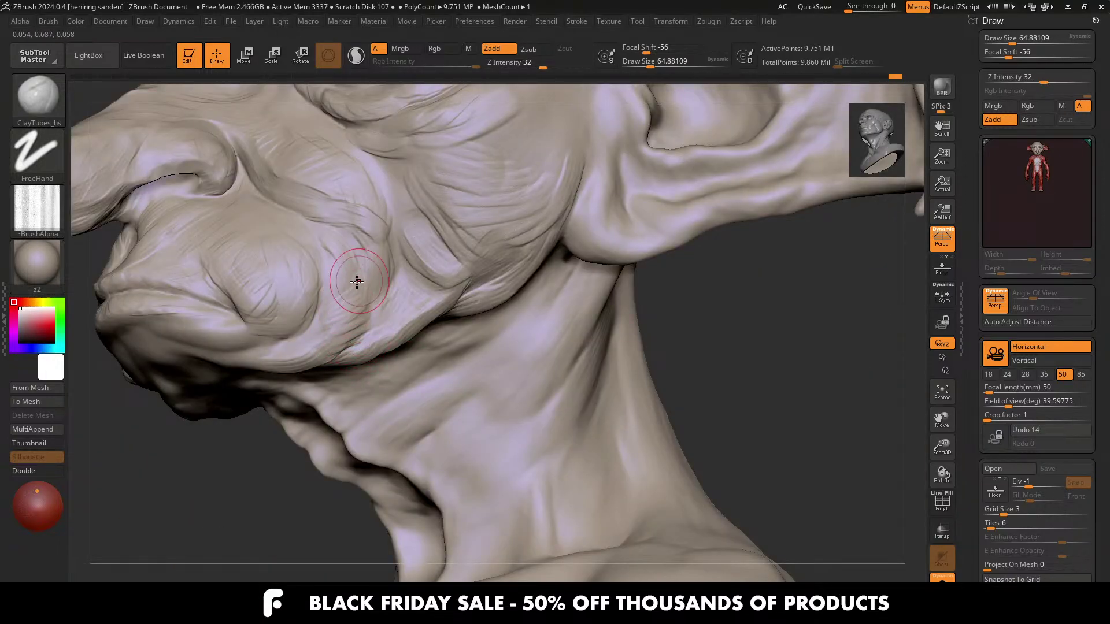
drag(270, 359, 258, 330)
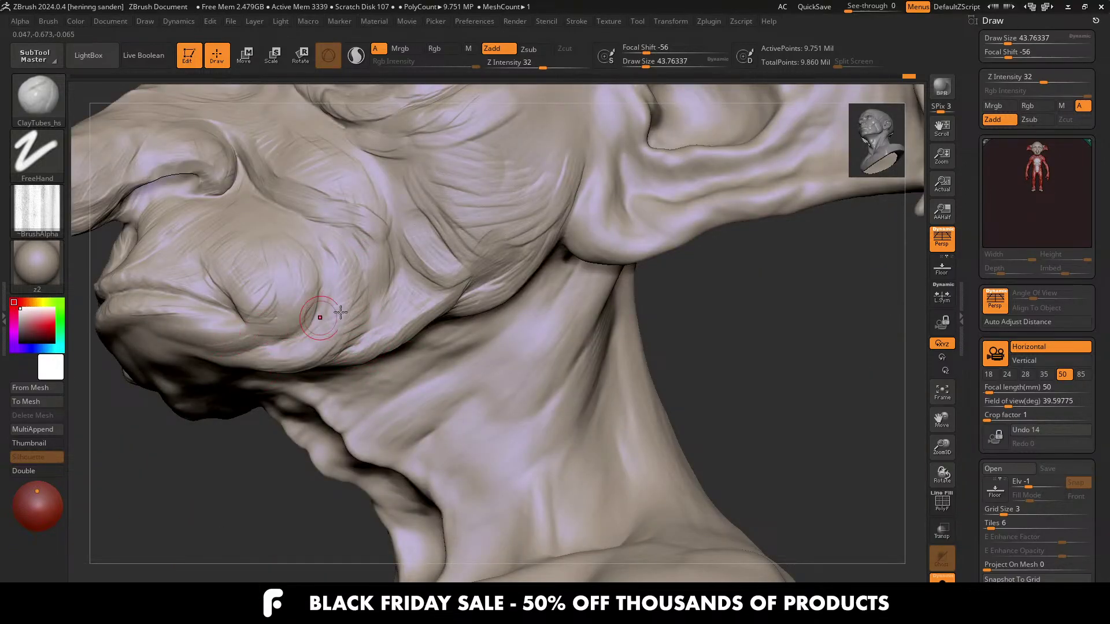
Step: Build up the cheek and jaw fold beneath the earlobe with clay strokes at draw size about 62
alt+right_drag(447, 238, 419, 319)
key(s)
drag(502, 300, 521, 319)
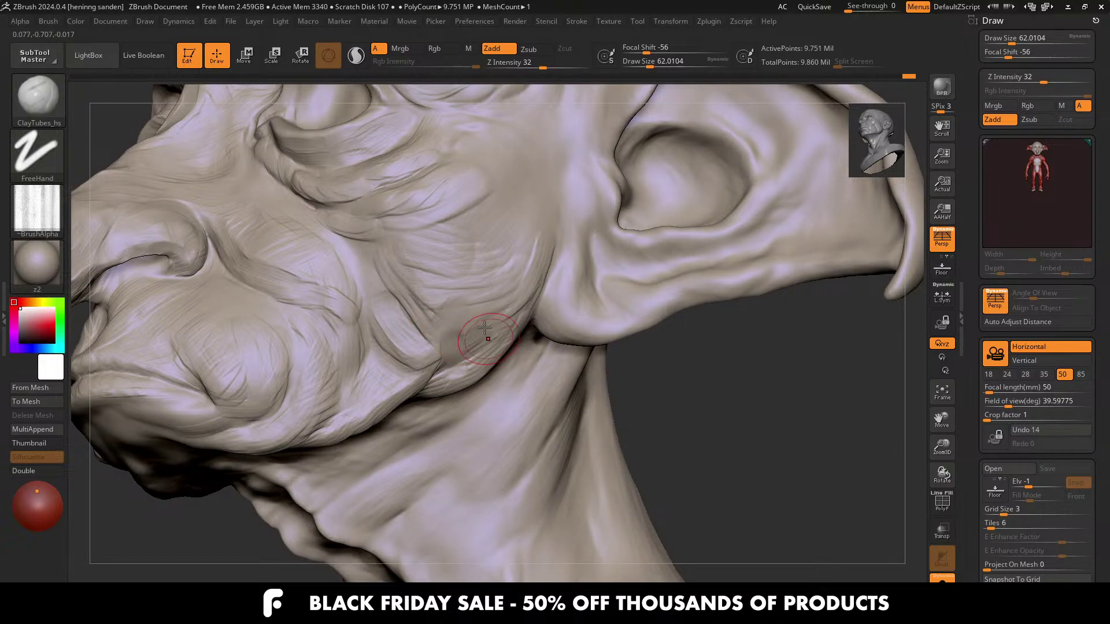
mouse_move(489, 330)
right_down()
mouse_move(442, 355)
mouse_move(417, 322)
right_up()
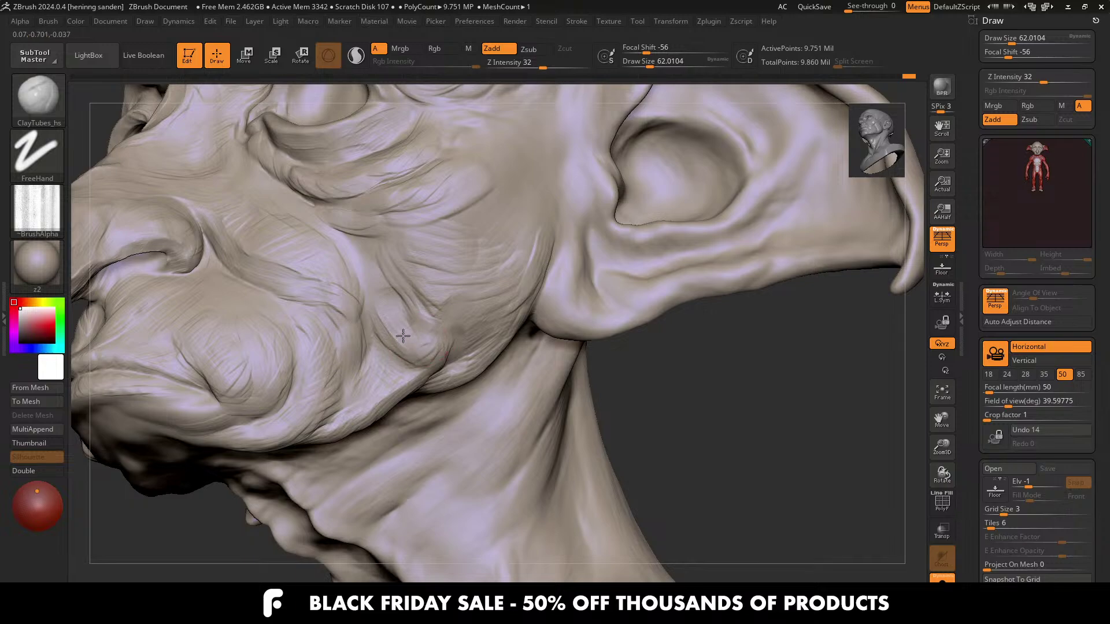
Step: Sculpt the nasolabial fold from the nostril to the cheek with clay strokes, using a draw size of about 56
mouse_move(342, 230)
ctrl+right_down()
mouse_move(295, 231)
mouse_move(386, 302)
mouse_move(375, 272)
mouse_move(465, 379)
ctrl+right_up()
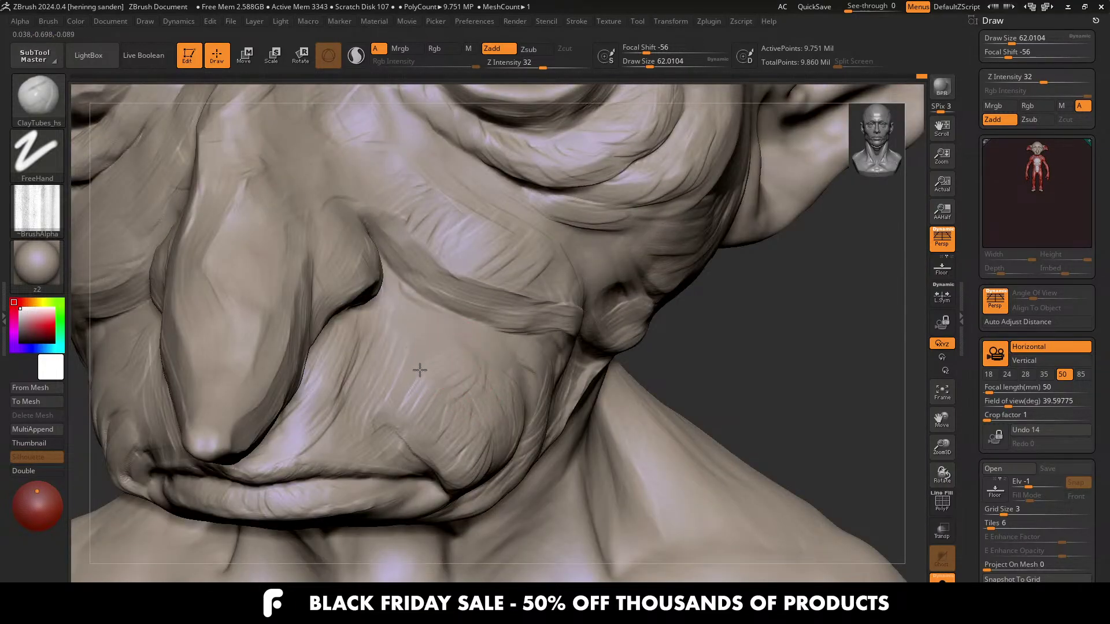
right_drag(433, 310, 397, 280)
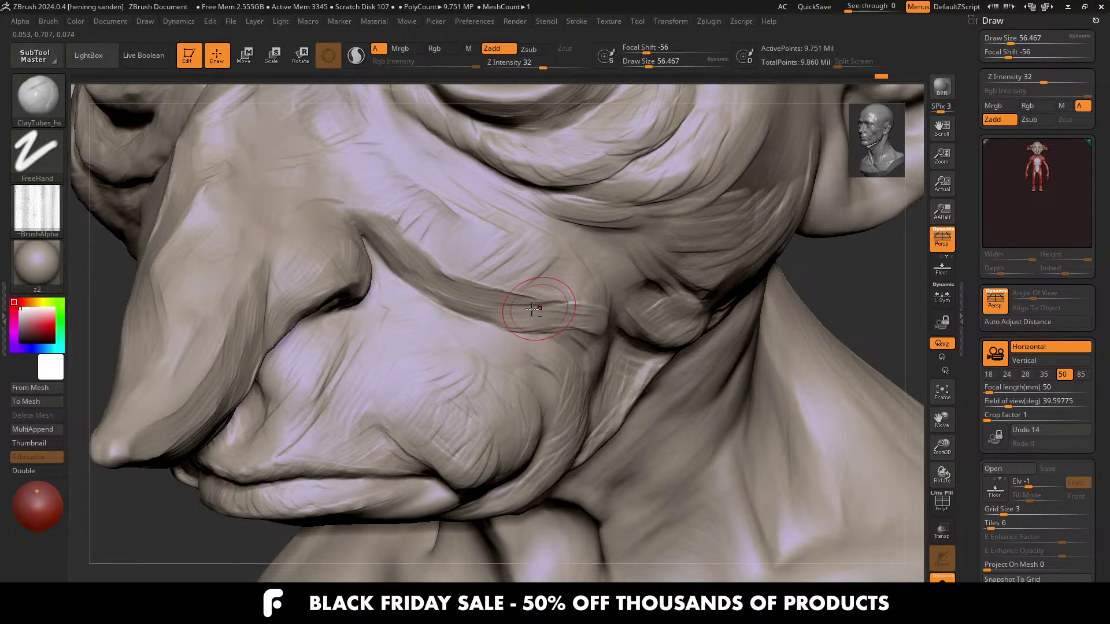
right_drag(507, 279, 506, 275)
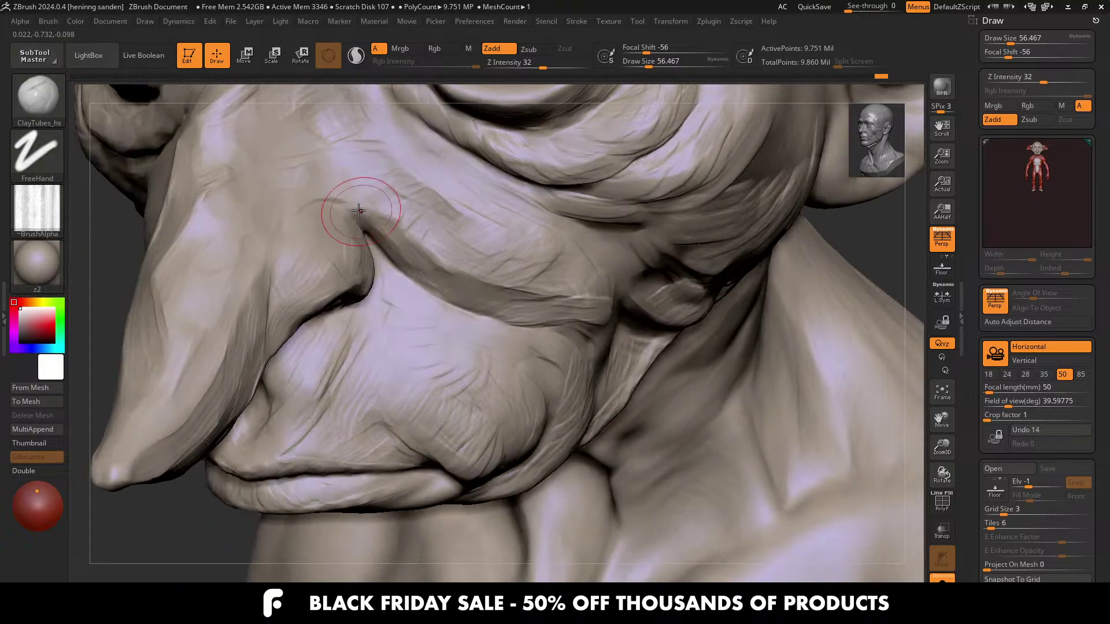
mouse_move(367, 195)
right_down()
mouse_move(337, 184)
mouse_move(356, 232)
right_up()
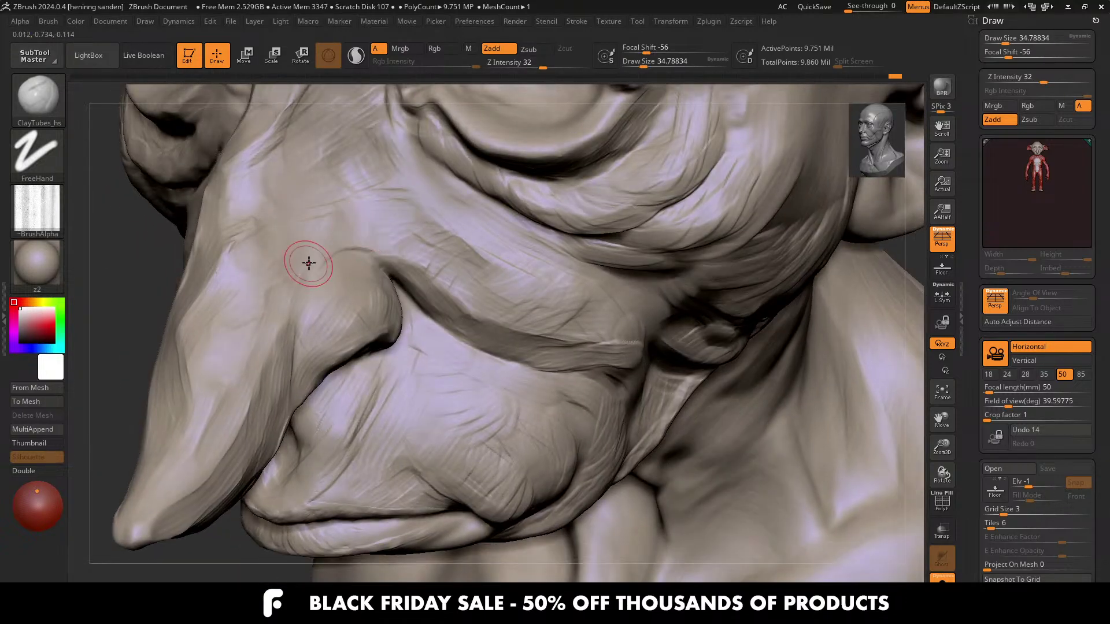
Step: Add finer clay strokes to the cheek beside the nose at a draw size between about 35 and 39
drag(471, 303, 427, 285)
right_drag(491, 230, 474, 243)
key(s)
drag(473, 243, 475, 242)
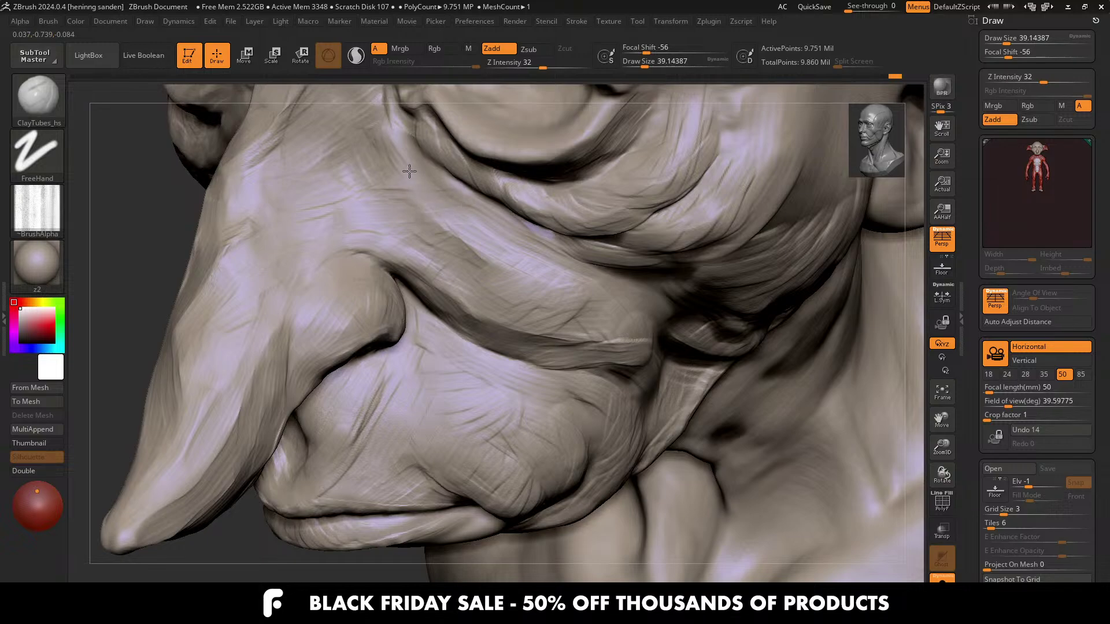
Step: Select the Move brush, set its draw size to about 136 and reshape the corner of the mouth
mouse_move(451, 272)
right_down()
mouse_move(453, 283)
mouse_move(405, 243)
mouse_move(423, 308)
mouse_move(647, 460)
right_up()
key(b)
key(m)
key(v)
key(s)
click(576, 323)
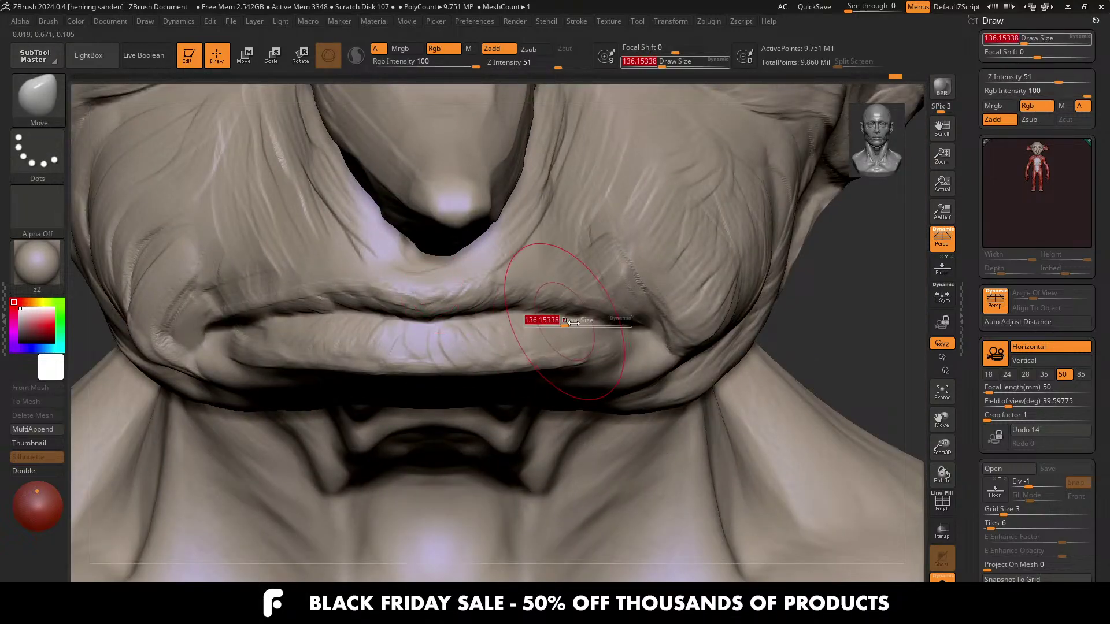
drag(624, 329, 626, 323)
Step: Try pulling the mouth corner inward with a resized Move brush, and undo that pull
ctrl+right_drag(651, 350, 640, 317)
key(s)
click(633, 317)
mouse_move(639, 322)
mouse_down()
mouse_move(638, 305)
mouse_move(627, 338)
mouse_move(585, 331)
mouse_up()
key(ctrl+z)
Step: Raise the inner brow with the Move brush at draw size about 120, and enlarge the brush to about 158
key([)
key([)
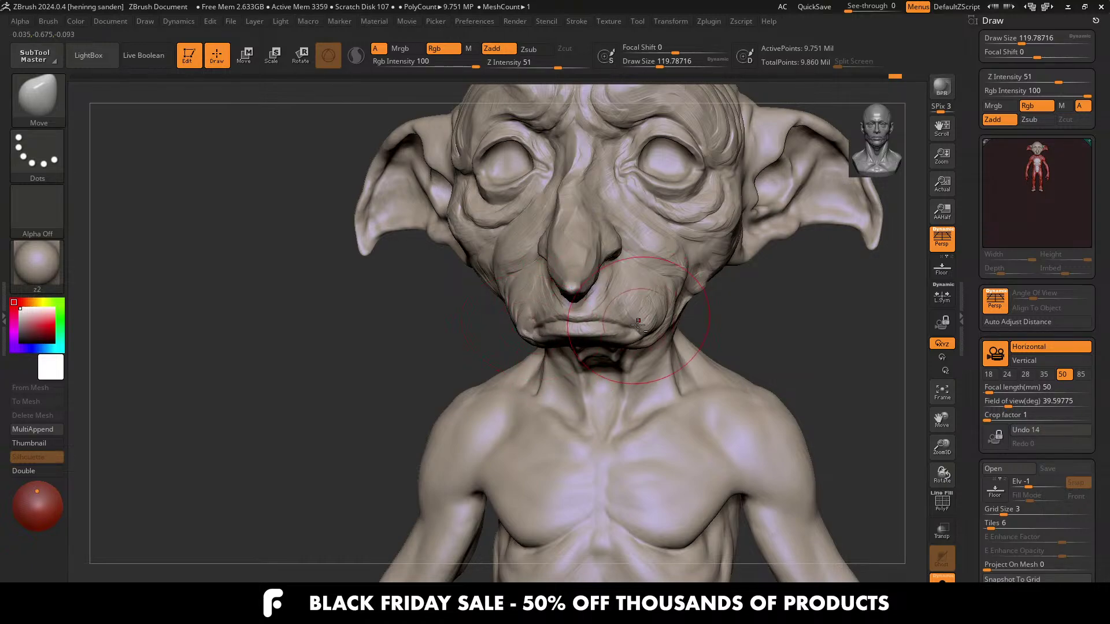
ctrl+right_drag(644, 325, 635, 239)
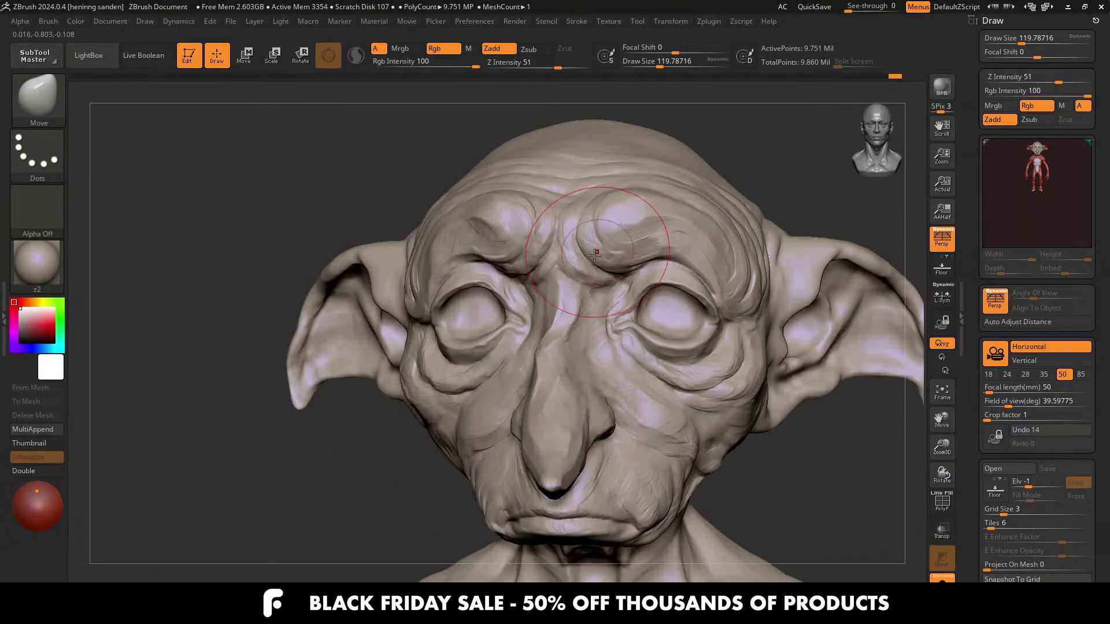
mouse_move(598, 228)
mouse_down()
mouse_move(615, 214)
mouse_move(604, 213)
mouse_up()
key(])
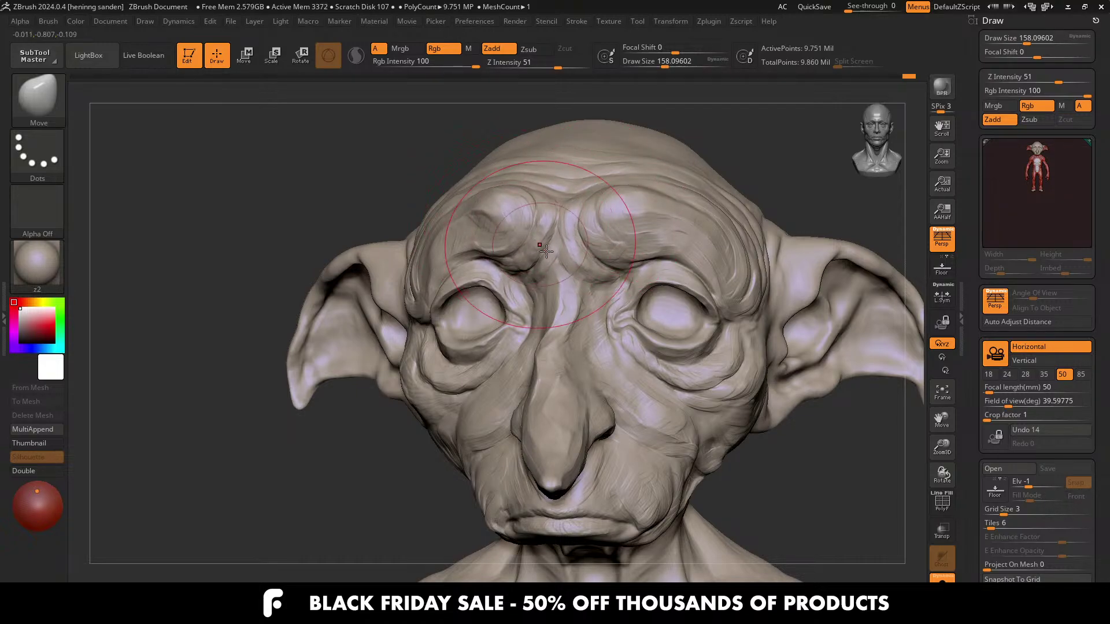
Step: Select the ClayTubes_hs brush and add clay strokes to the lower cheek in front of the ear at draw size about 49
scroll(515, 237, down, 2)
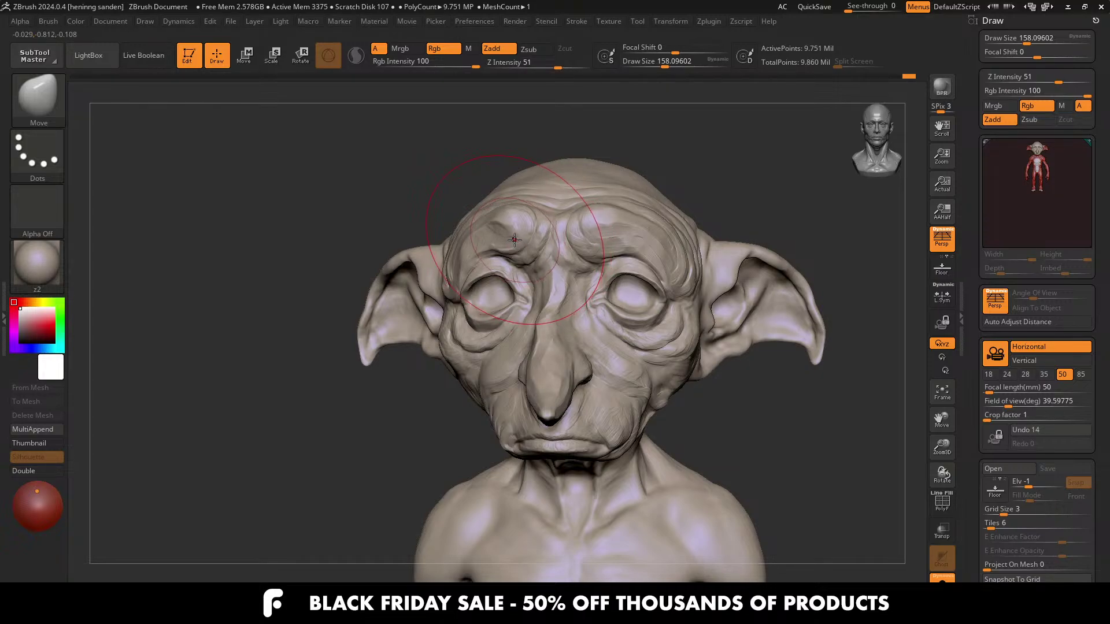
mouse_move(544, 271)
right_down()
mouse_move(520, 240)
mouse_move(549, 263)
right_up()
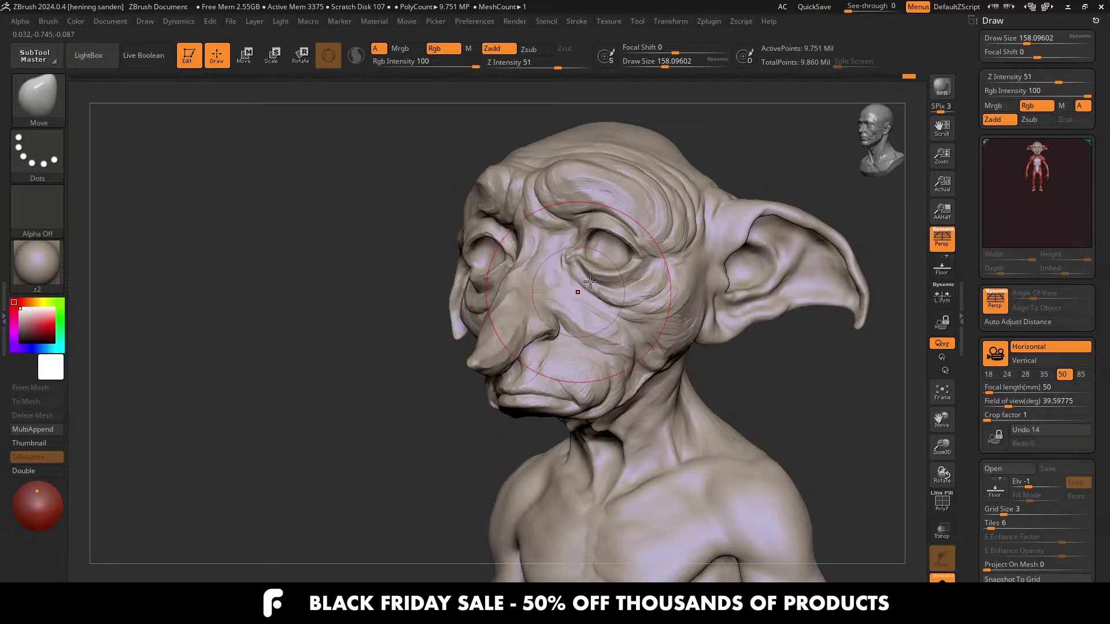
key(f)
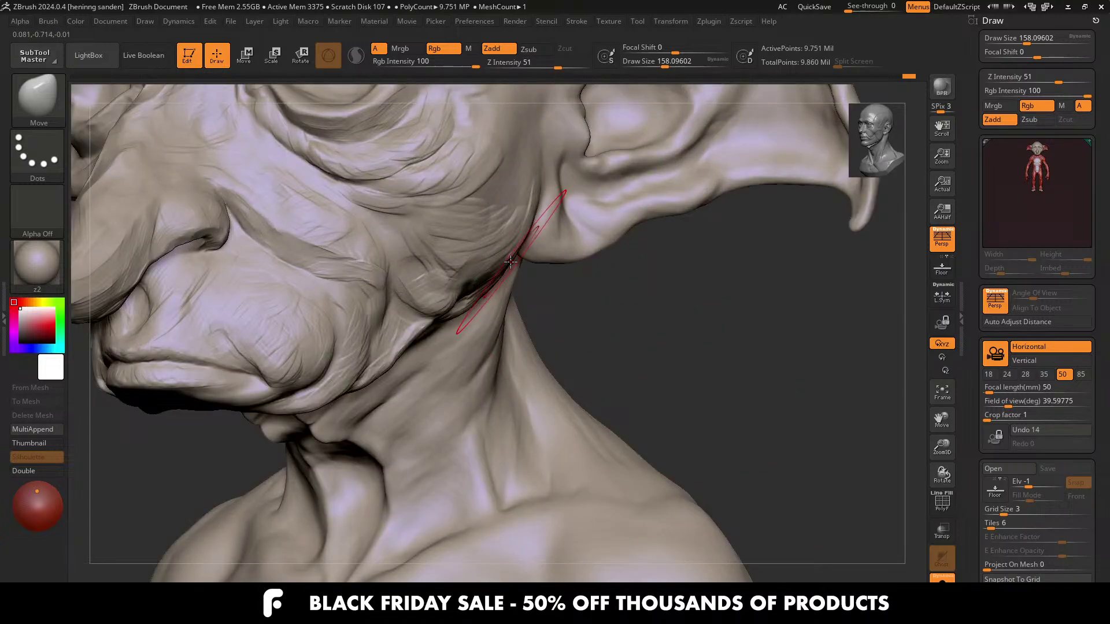
key(b)
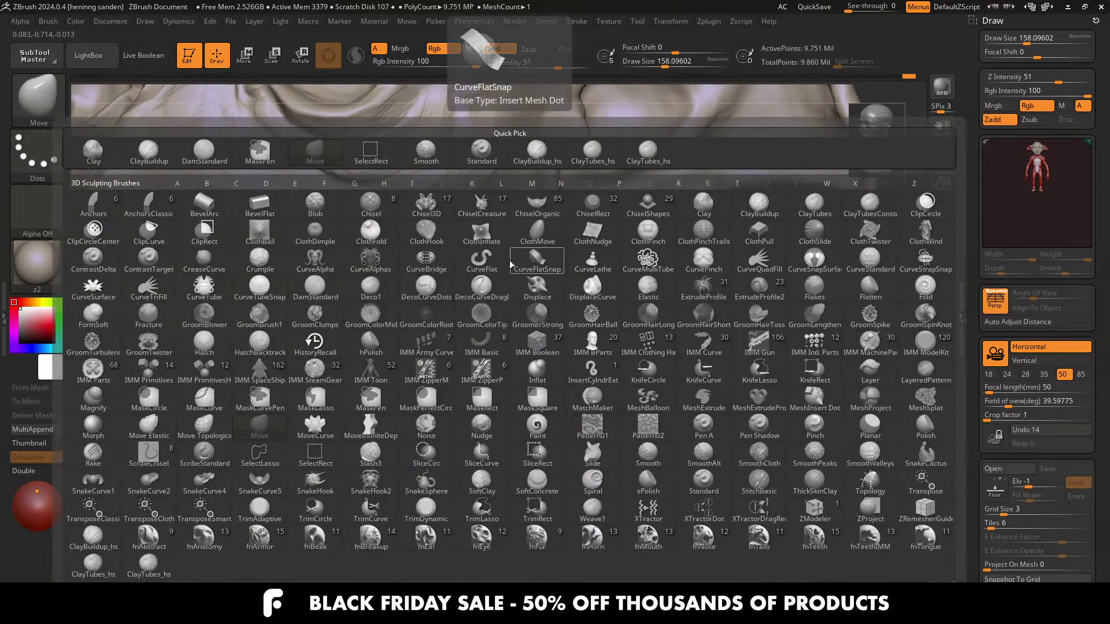
key(c)
key(t)
key(s)
drag(482, 268, 467, 267)
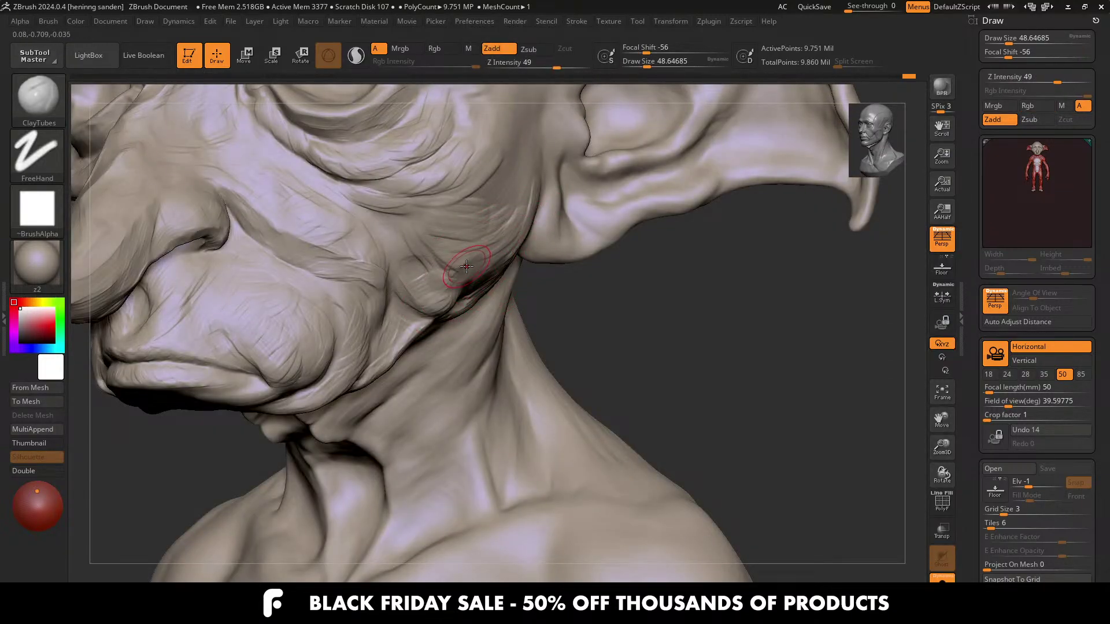
key(b)
click(98, 570)
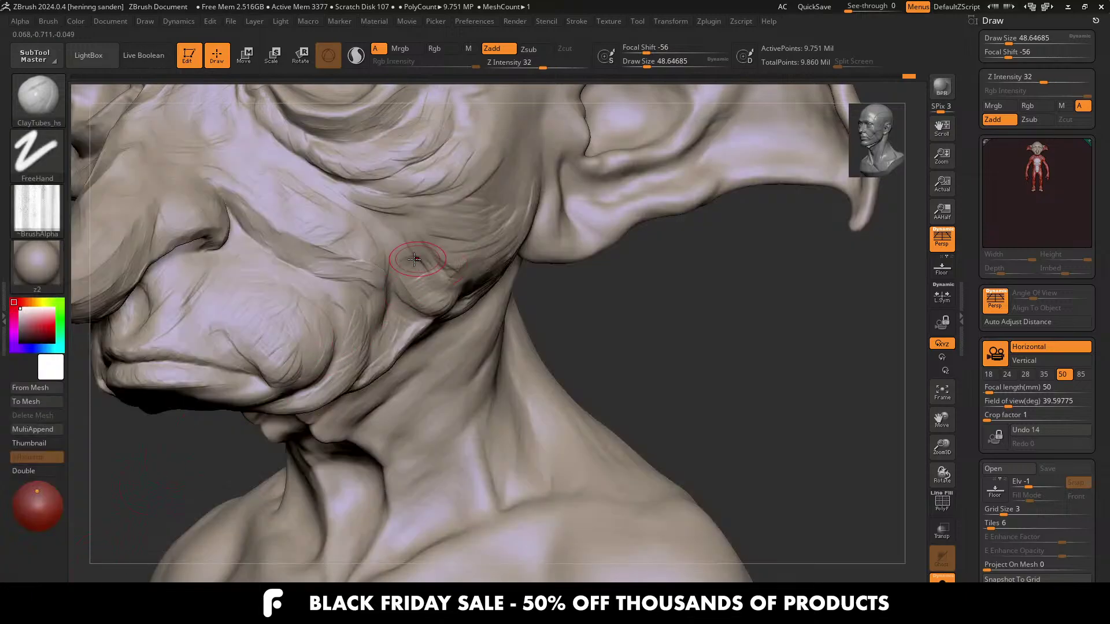
drag(430, 238, 409, 230)
Step: Build up clay strokes across the rear cheek and jaw at draw sizes between about 51 and 59
right_drag(439, 237, 509, 236)
mouse_move(508, 237)
mouse_down()
mouse_move(466, 242)
mouse_move(428, 230)
mouse_up()
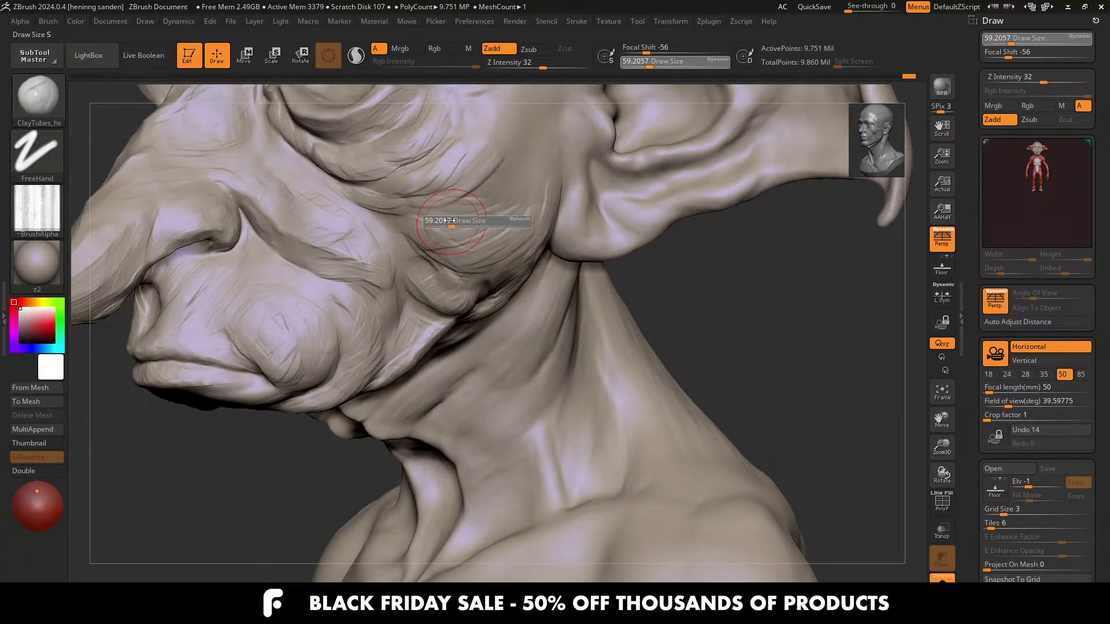
scroll(425, 225, up, 3)
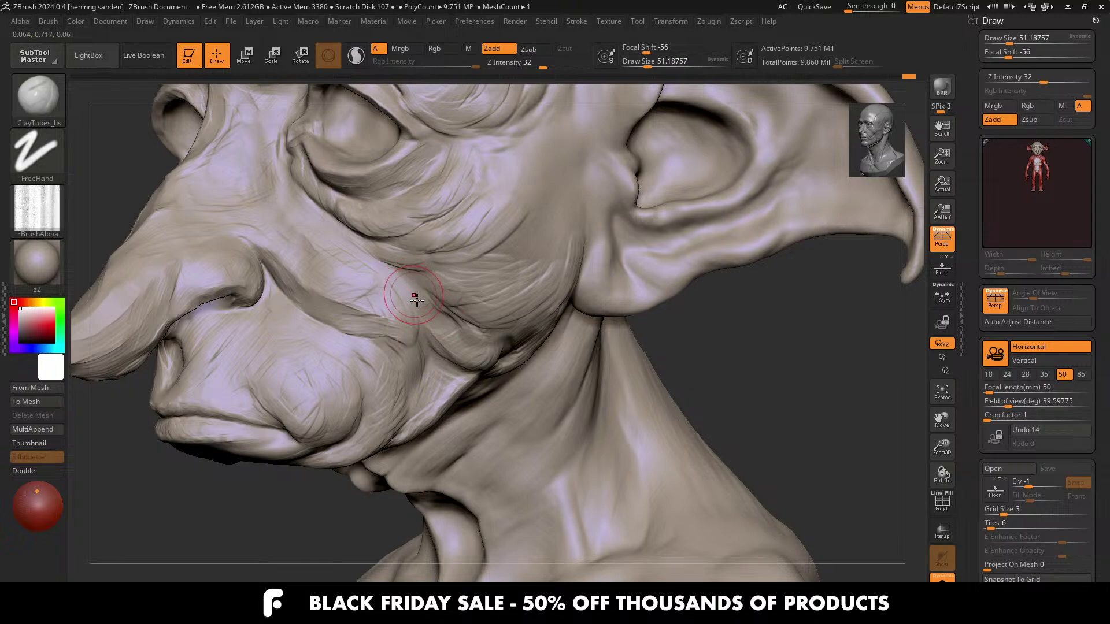
right_drag(434, 303, 460, 313)
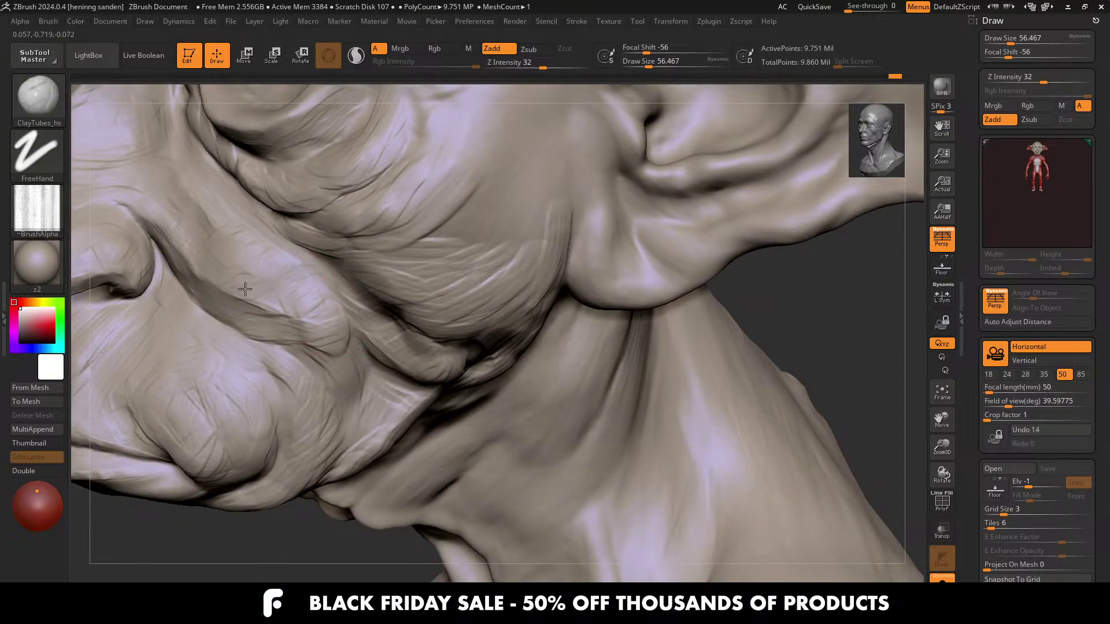
right_drag(287, 265, 313, 263)
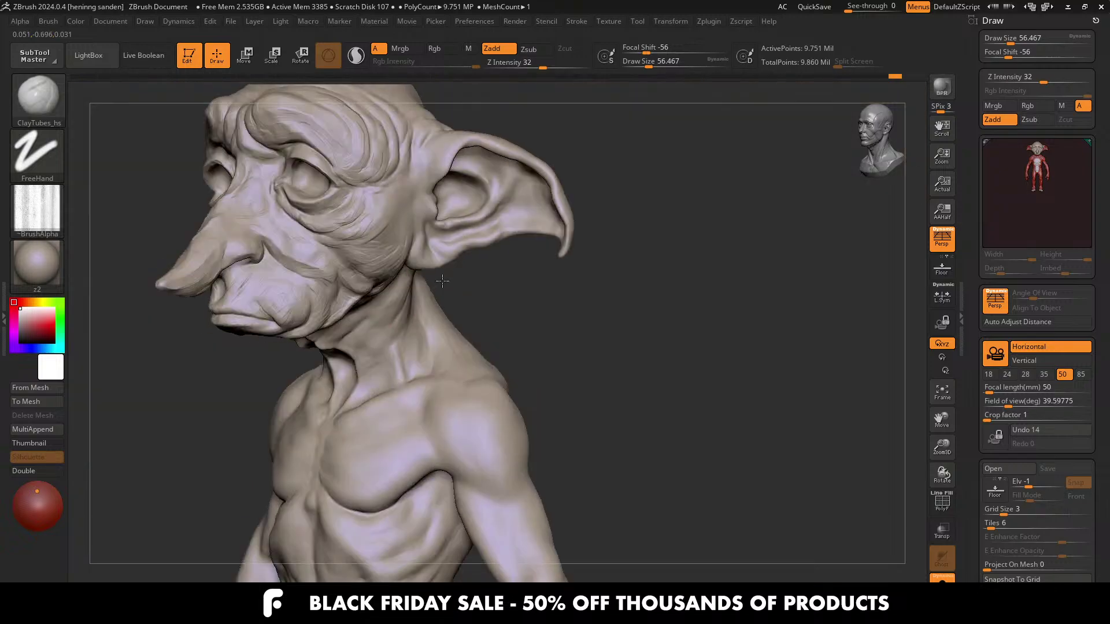
right_drag(358, 257, 394, 258)
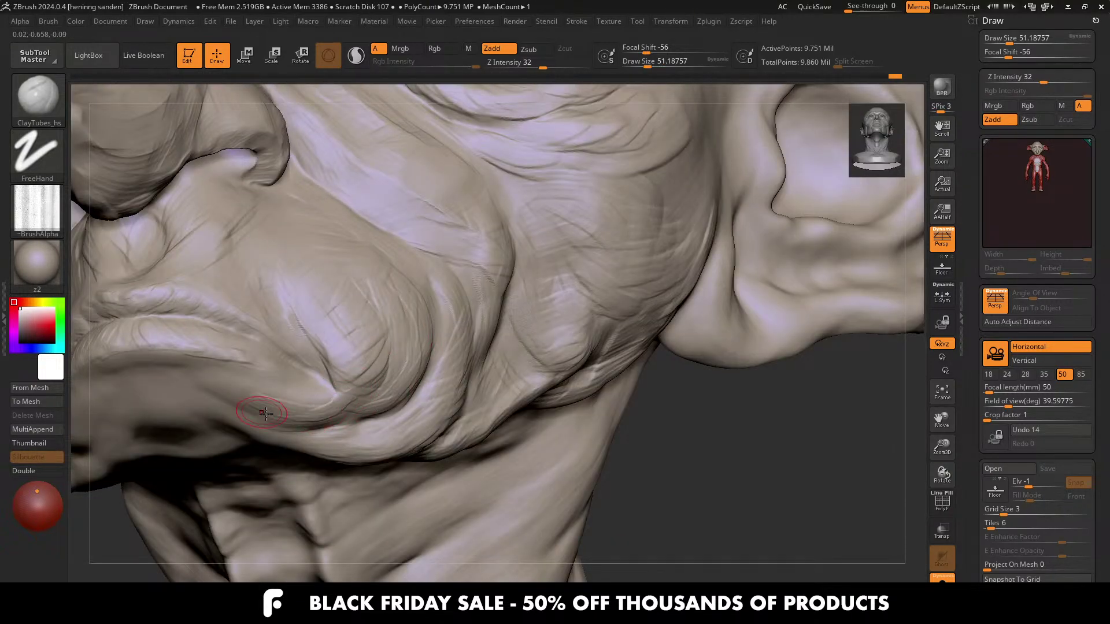
Step: Work clay strokes into the chin below the lower lip at draw size about 51, and enlarge the brush to about 65
alt+right_drag(310, 389, 400, 367)
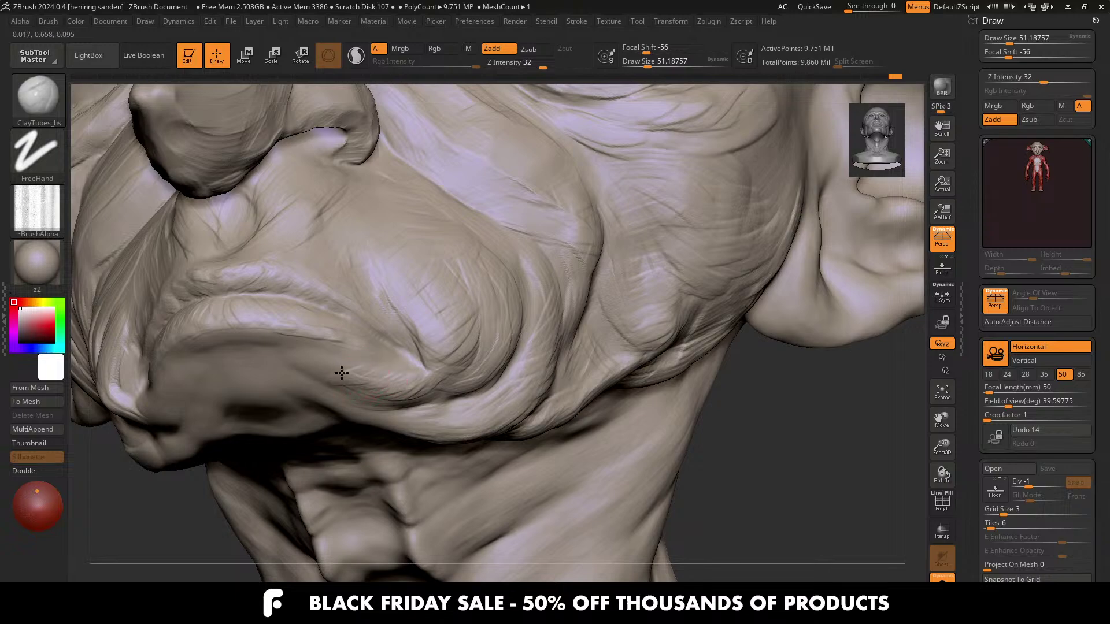
right_drag(450, 321, 342, 310)
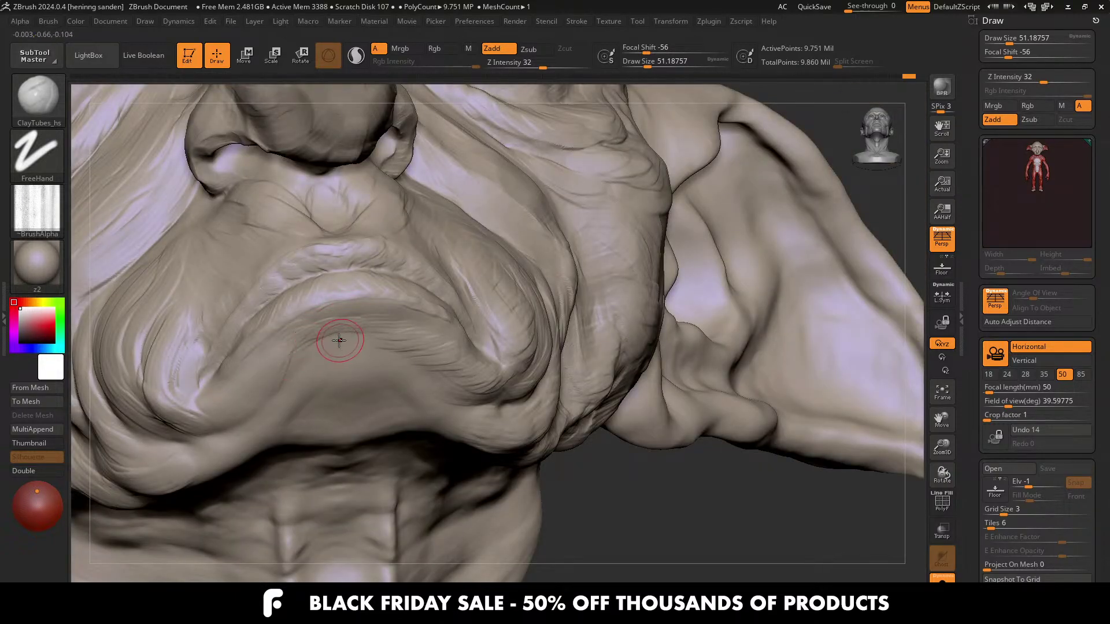
key(])
right_drag(232, 454, 337, 371)
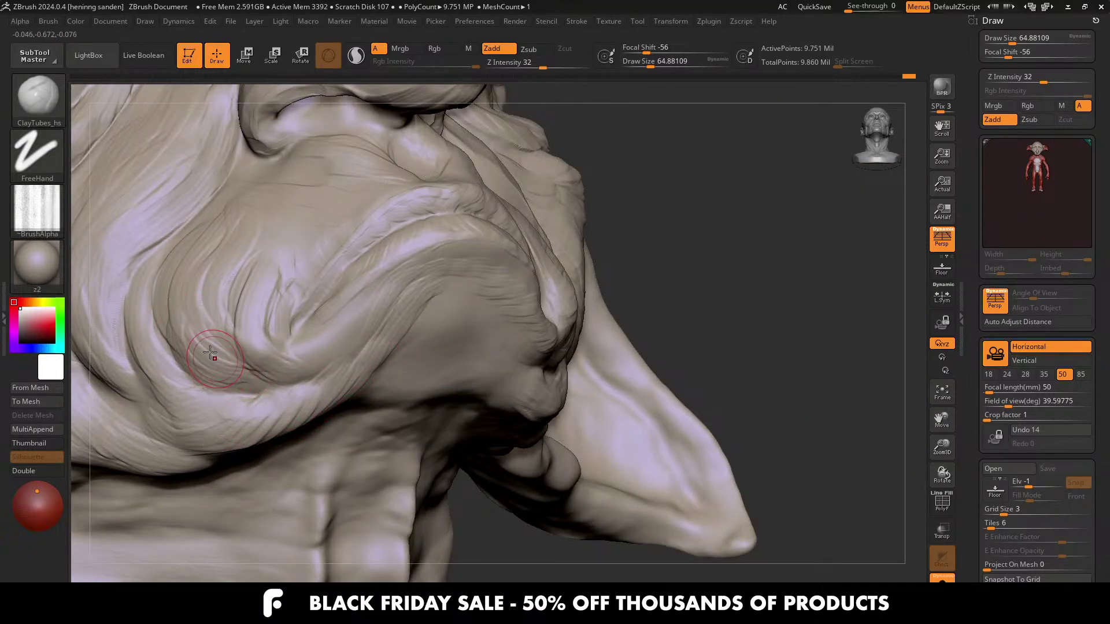
Step: Shape the fold at the mouth corner with clay strokes at draw sizes between about 51 and 62
right_drag(220, 367, 316, 363)
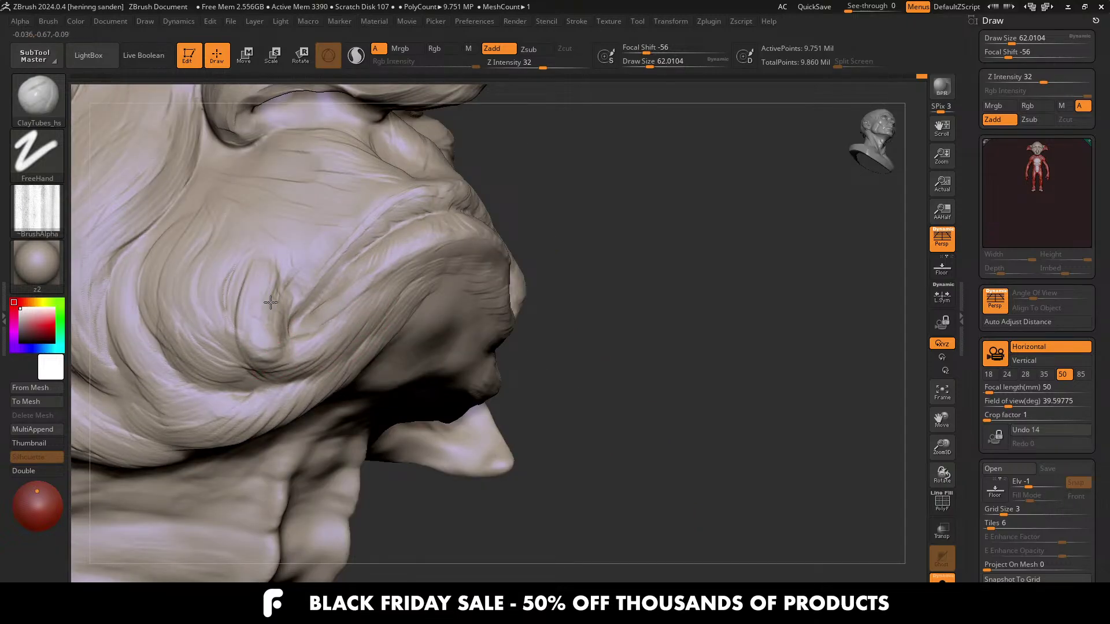
mouse_move(268, 309)
right_down()
mouse_move(281, 253)
mouse_move(257, 252)
right_up()
mouse_move(244, 303)
mouse_down()
mouse_move(251, 264)
mouse_move(259, 324)
mouse_up()
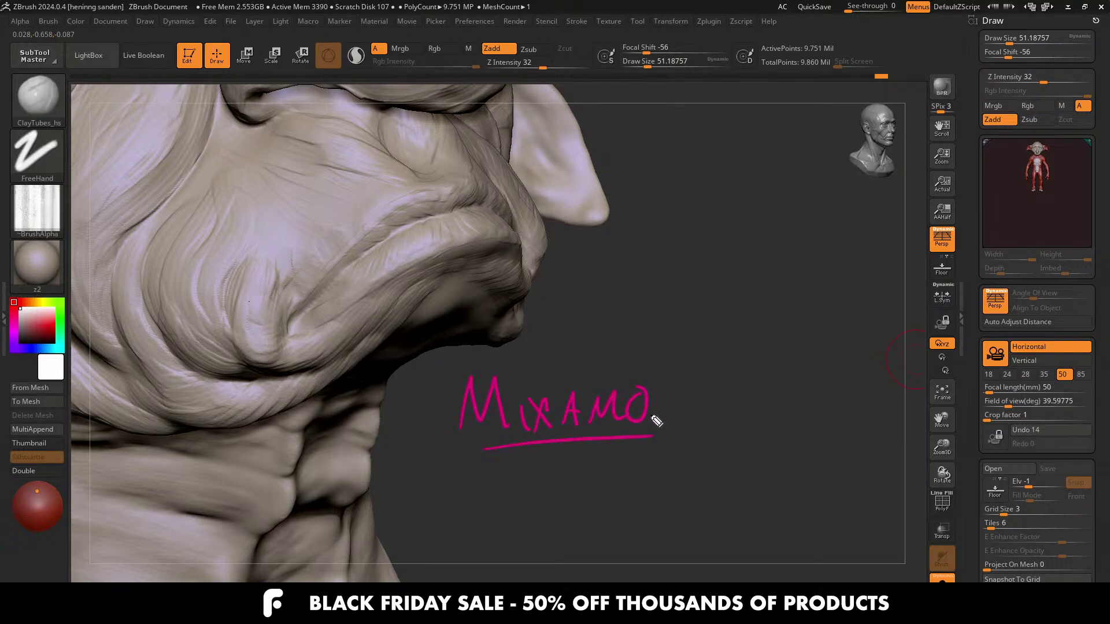
key(Escape)
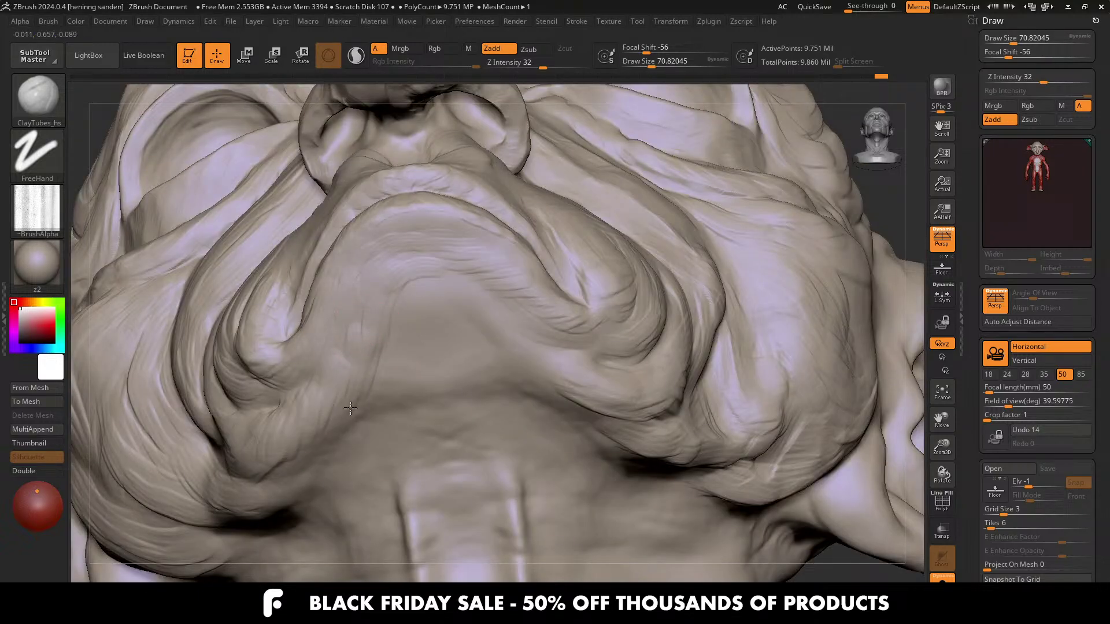
Step: Enlarge the clay brush to a draw size of about 94 to 97 and stroke along the underside of the jowl
key(s)
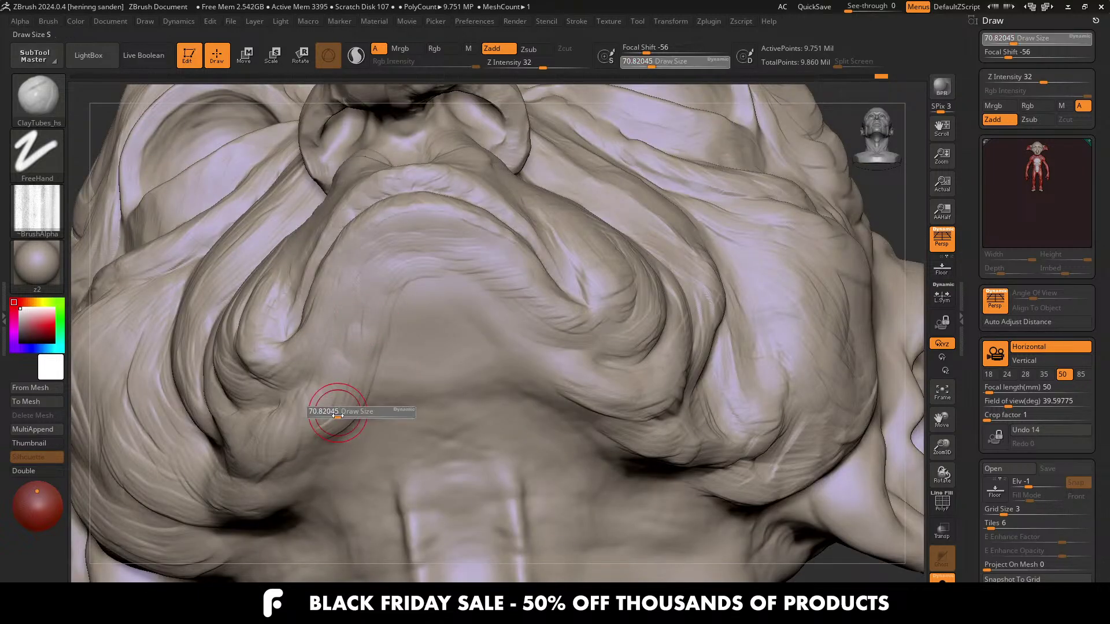
drag(338, 415, 340, 415)
right_drag(411, 347, 451, 317)
drag(386, 348, 303, 430)
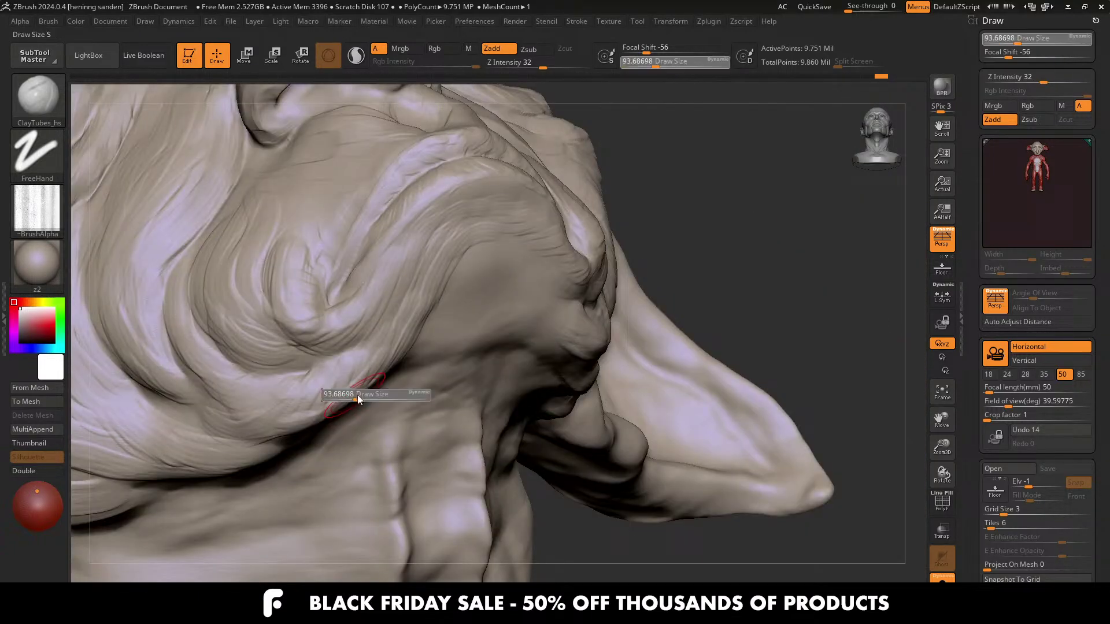
click(357, 394)
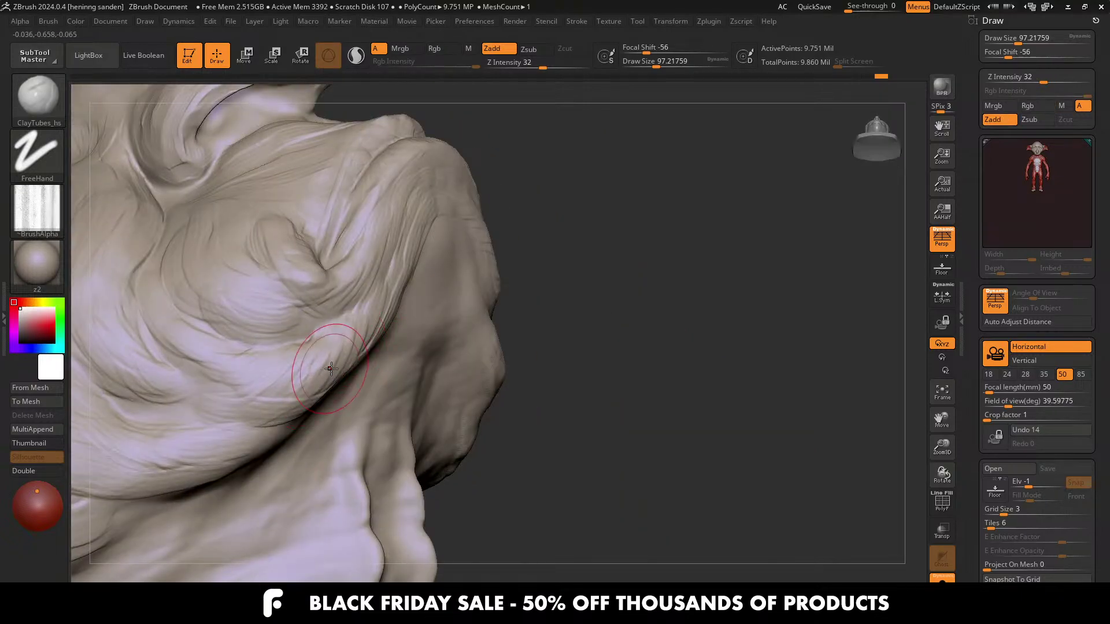
Step: Add clay strokes across the lower cheek above the jawline, reducing the draw size to about 83 and down to about 71
key(bracketleft)
mouse_move(294, 393)
mouse_down()
mouse_move(234, 390)
mouse_move(205, 370)
mouse_up()
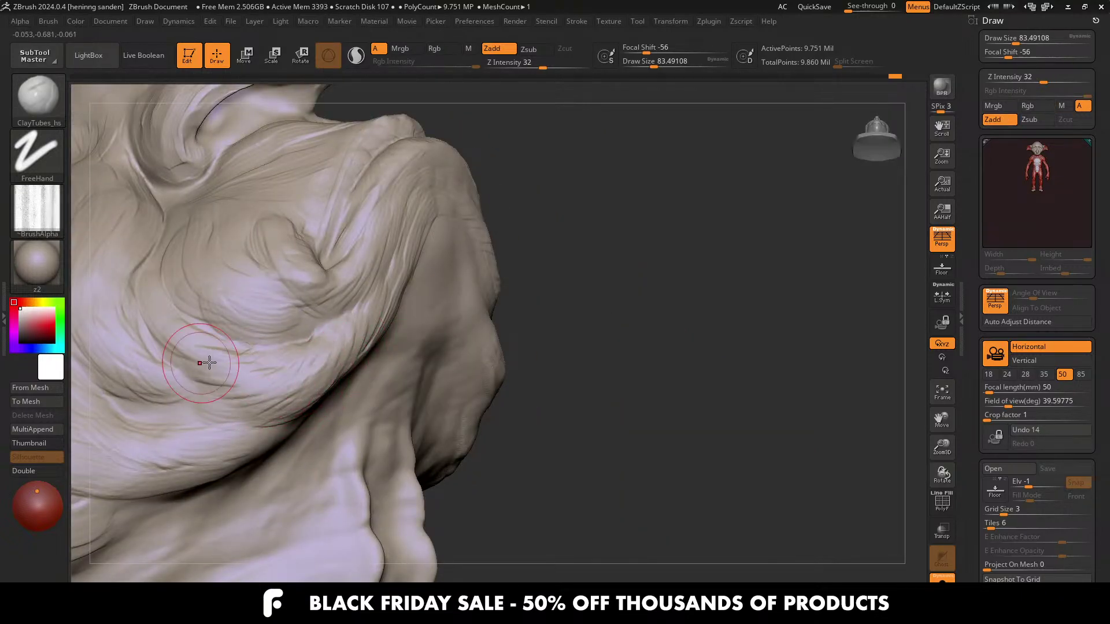
key(bracketleft)
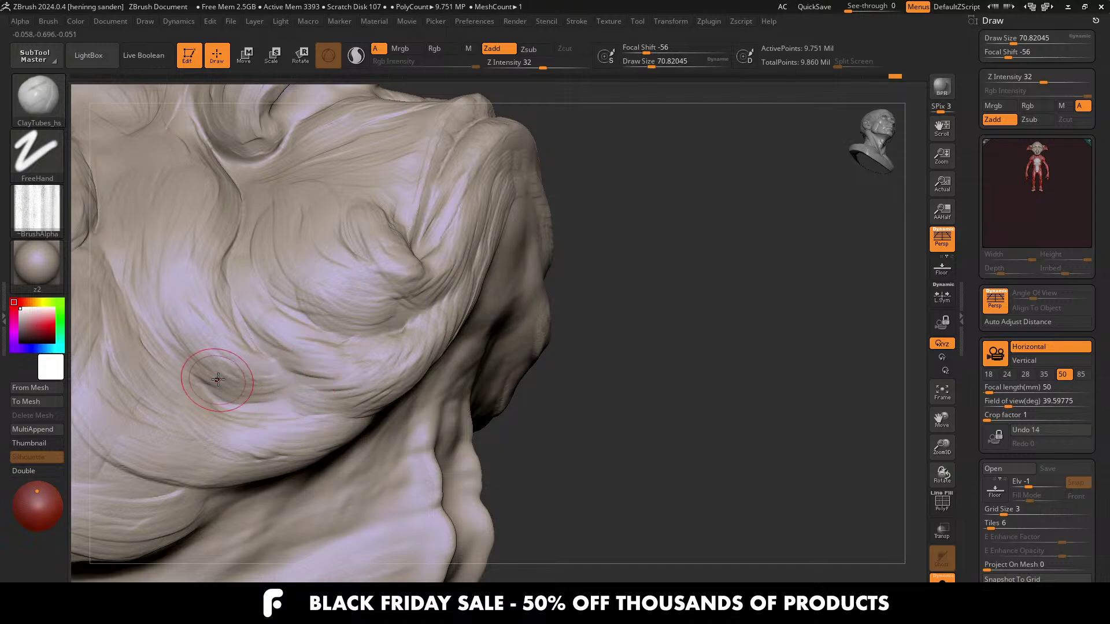
Step: Sculpt fine skin strokes on the underside of the chin with the ClayTubes_hs brush at a draw size of about 71
key(shift)
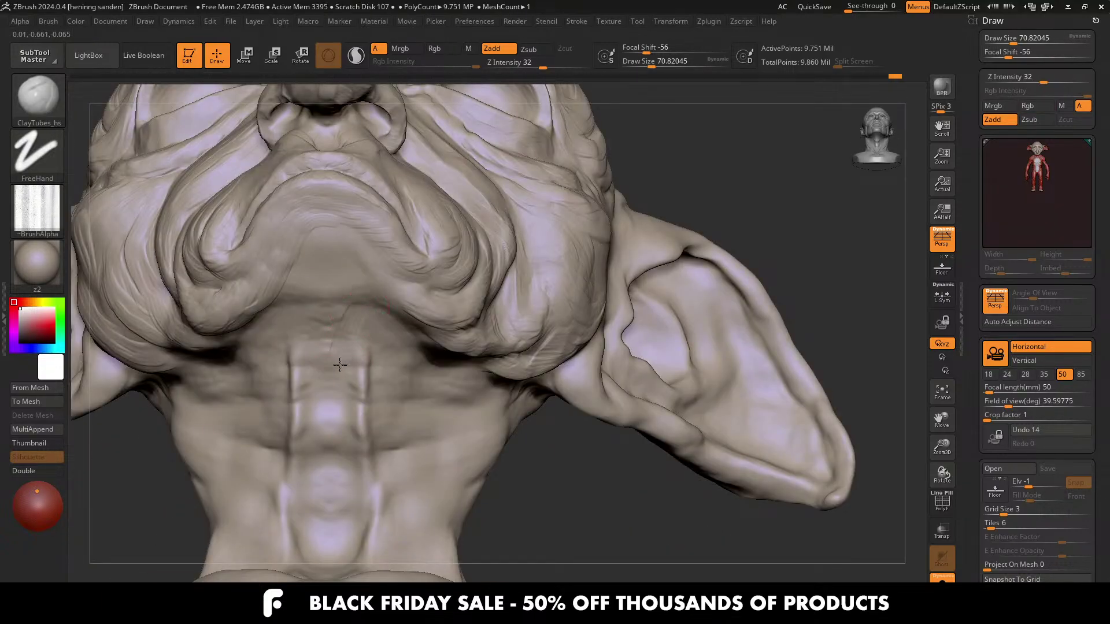
drag(340, 364, 307, 353)
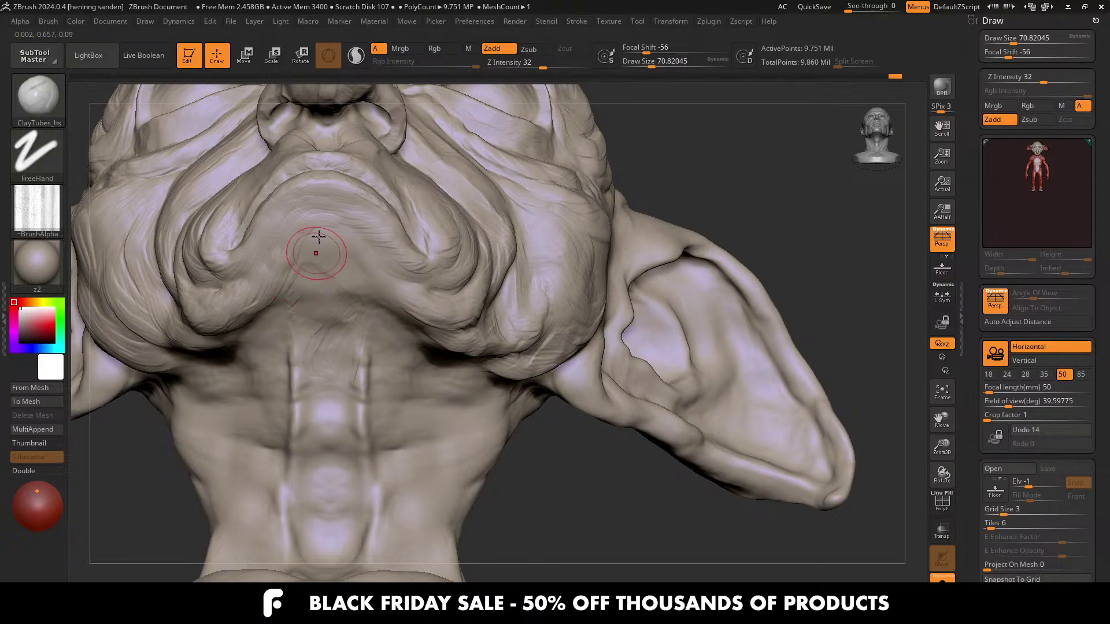
right_drag(319, 237, 323, 218)
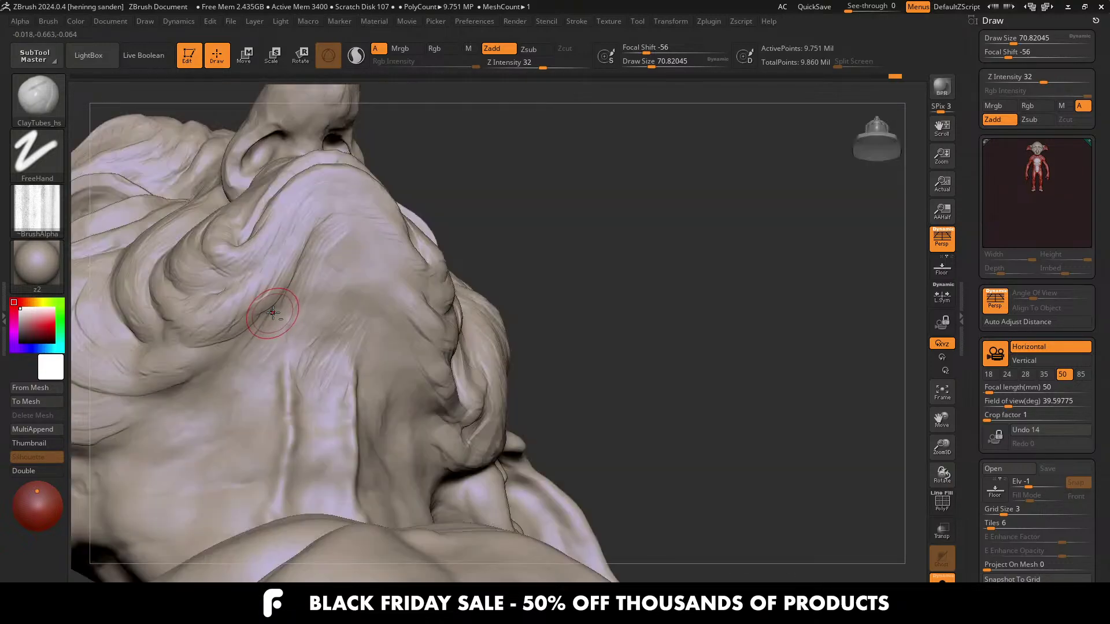
Step: Build up skin folds beneath the jowls on the character's right side, using draw sizes of about 62 and 74
alt+right_drag(306, 301, 370, 252)
key(bracketleft)
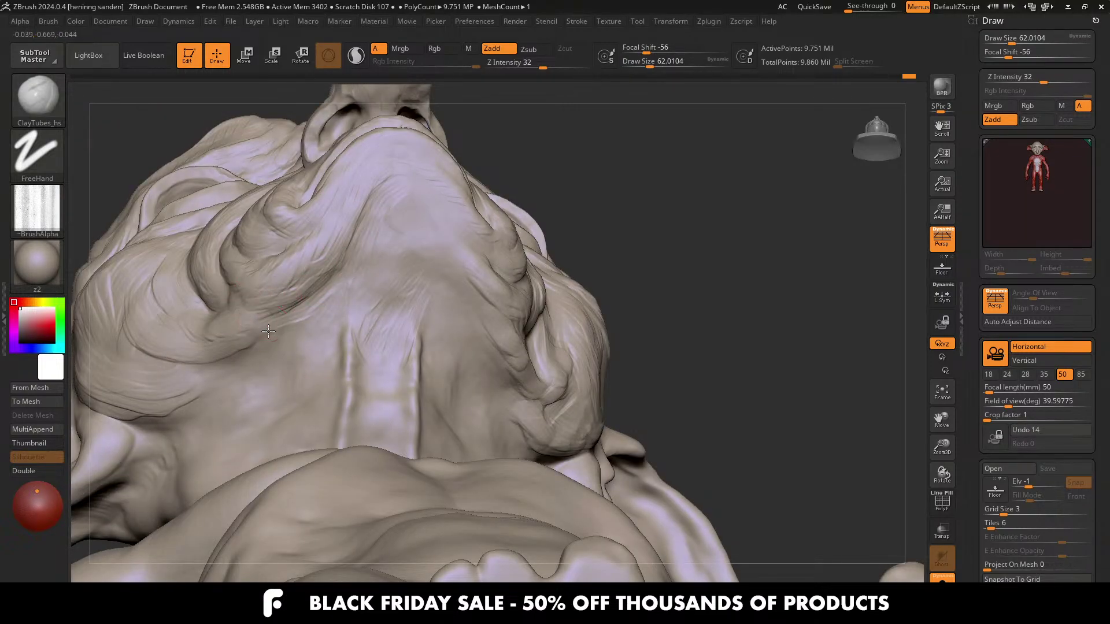
right_drag(268, 331, 261, 325)
drag(270, 319, 190, 393)
right_drag(203, 396, 140, 413)
key(bracketright)
drag(330, 320, 255, 369)
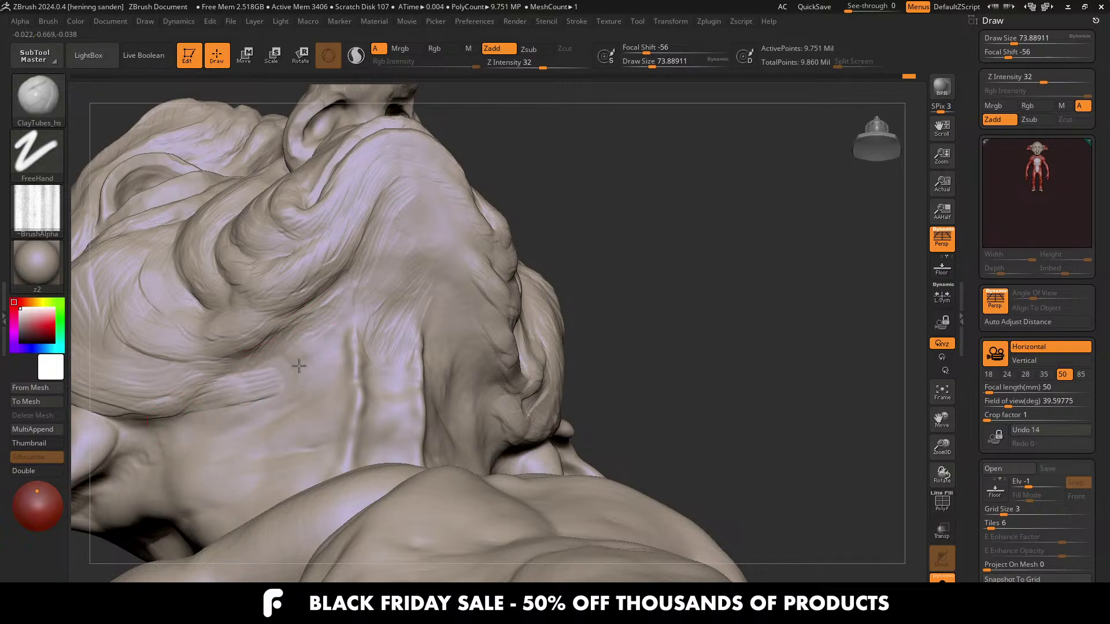
Step: Add lengthwise clay strokes between the two vertical ridges at the centre of the throat
mouse_move(378, 354)
right_down()
mouse_move(403, 373)
mouse_move(397, 341)
right_up()
drag(397, 342, 378, 381)
right_drag(449, 347, 557, 391)
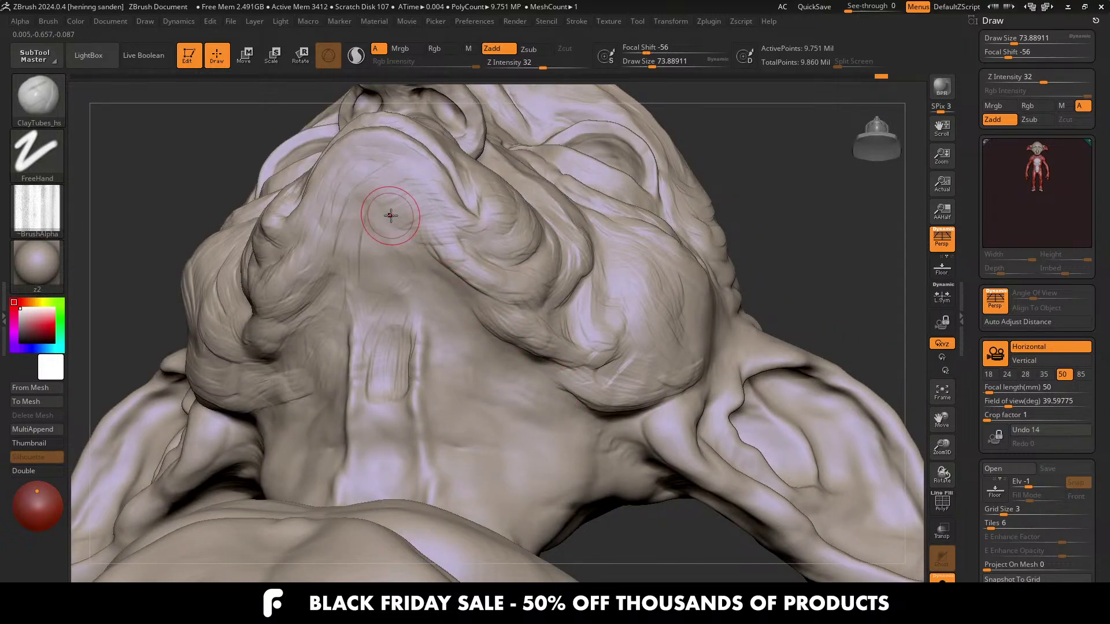
Step: Sculpt wrinkle strokes on the character's left side of the upper neck, from the throat ridge out beneath the jowl
right_drag(385, 312, 460, 371)
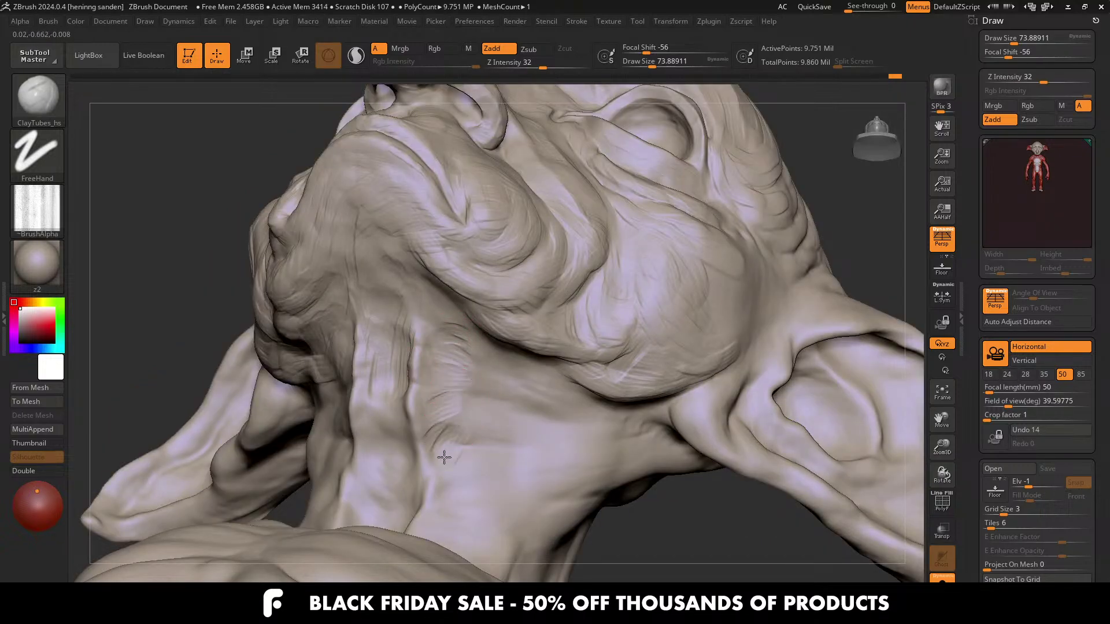
mouse_move(445, 453)
right_down()
mouse_move(581, 380)
mouse_move(540, 379)
right_up()
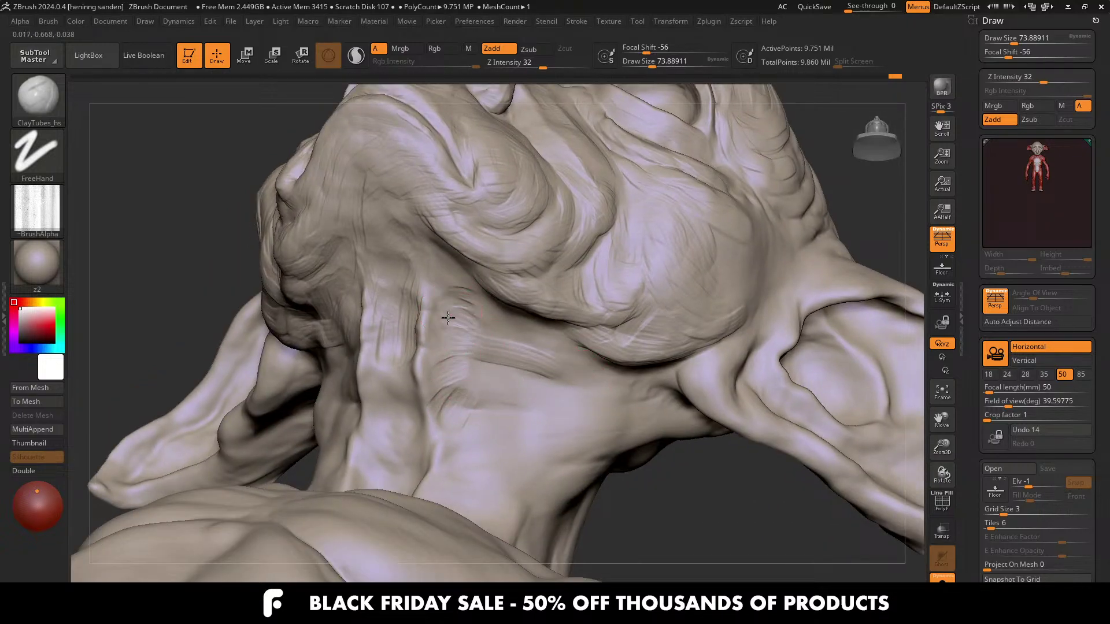
right_drag(463, 314, 603, 405)
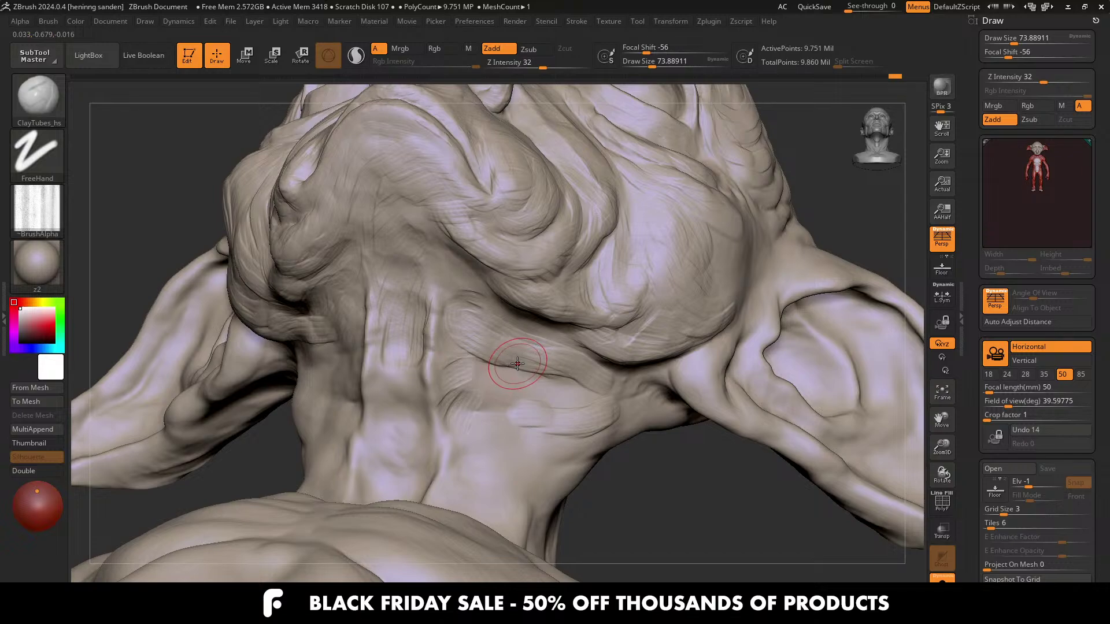
right_drag(551, 352, 513, 328)
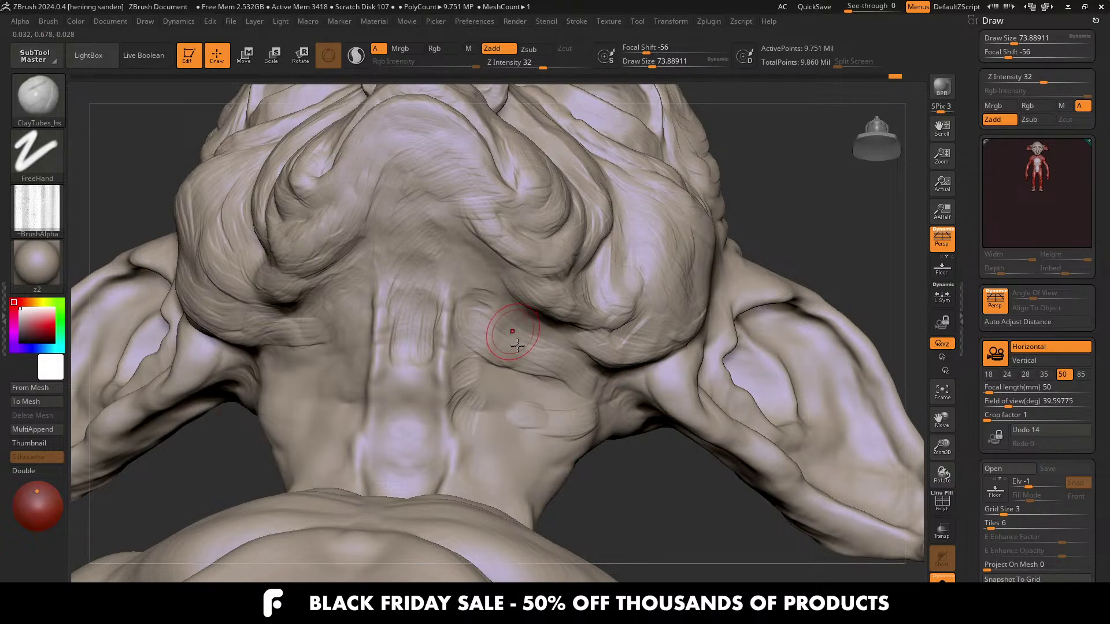
mouse_move(518, 345)
right_down()
mouse_move(514, 324)
mouse_move(541, 310)
mouse_move(533, 347)
mouse_move(546, 301)
mouse_move(519, 235)
right_up()
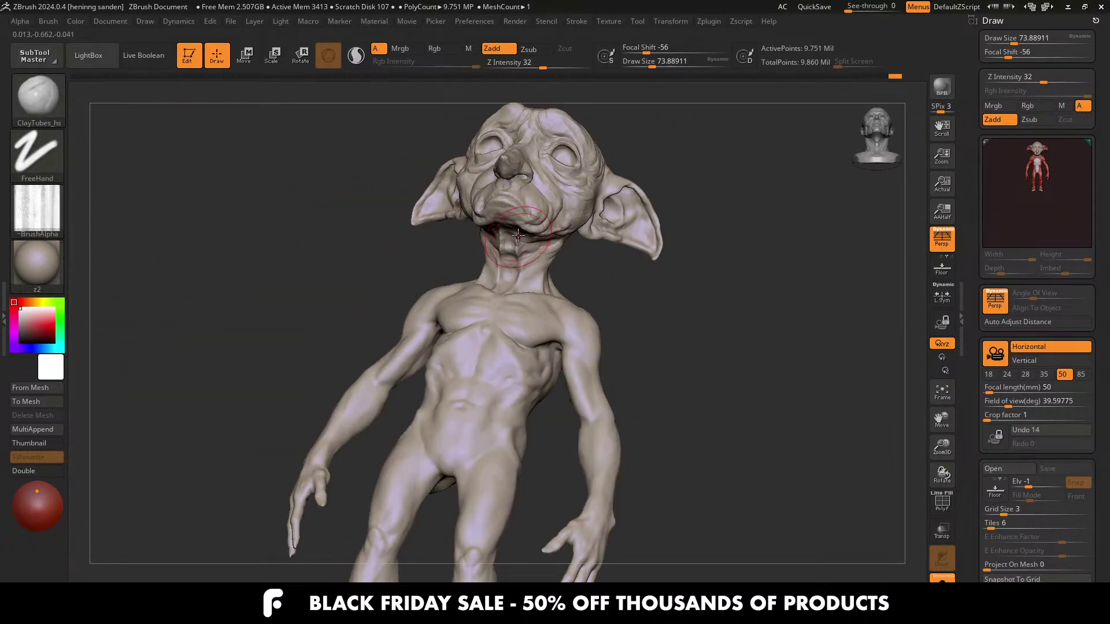
Step: Build up the inner end of the collarbone on the character's left with a draw size of about 44
ctrl+right_drag(545, 330, 446, 357)
key(s)
drag(446, 357, 444, 357)
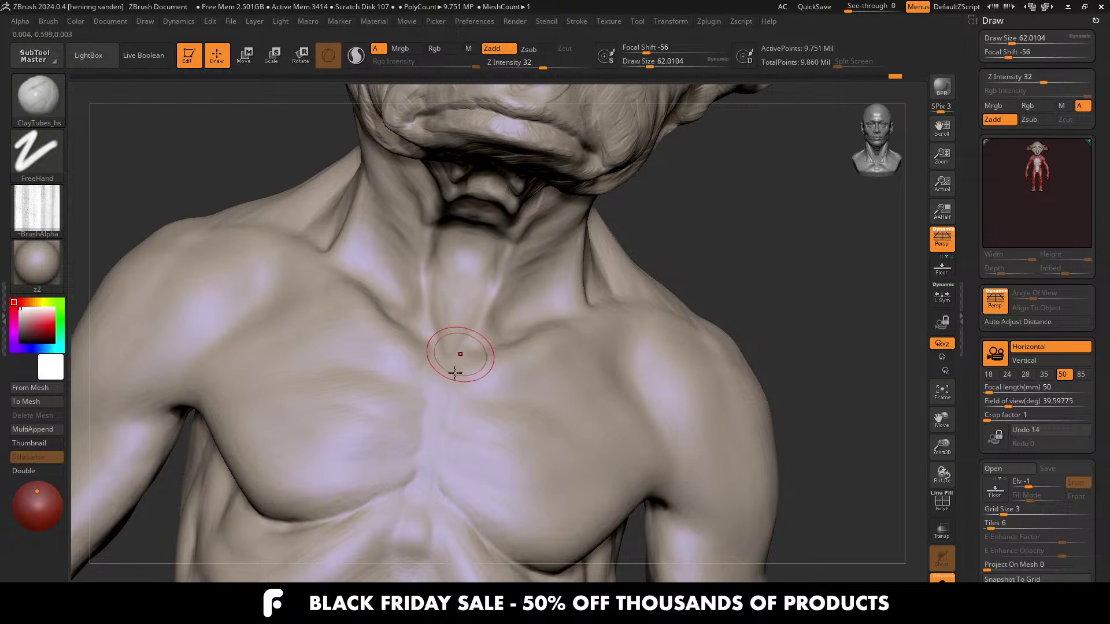
right_drag(461, 354, 477, 359)
key(s)
drag(477, 359, 470, 360)
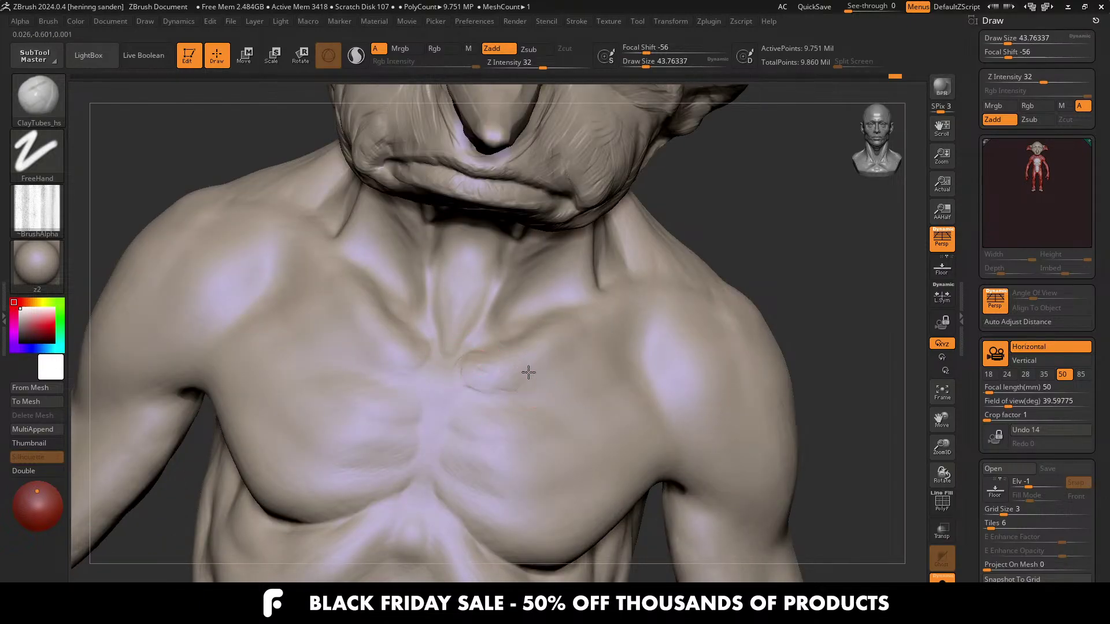
Step: Sculpt the inner collarbone and short strokes just below it on the character's right at a draw size of about 41
mouse_move(528, 371)
right_down()
mouse_move(417, 348)
mouse_move(396, 329)
right_up()
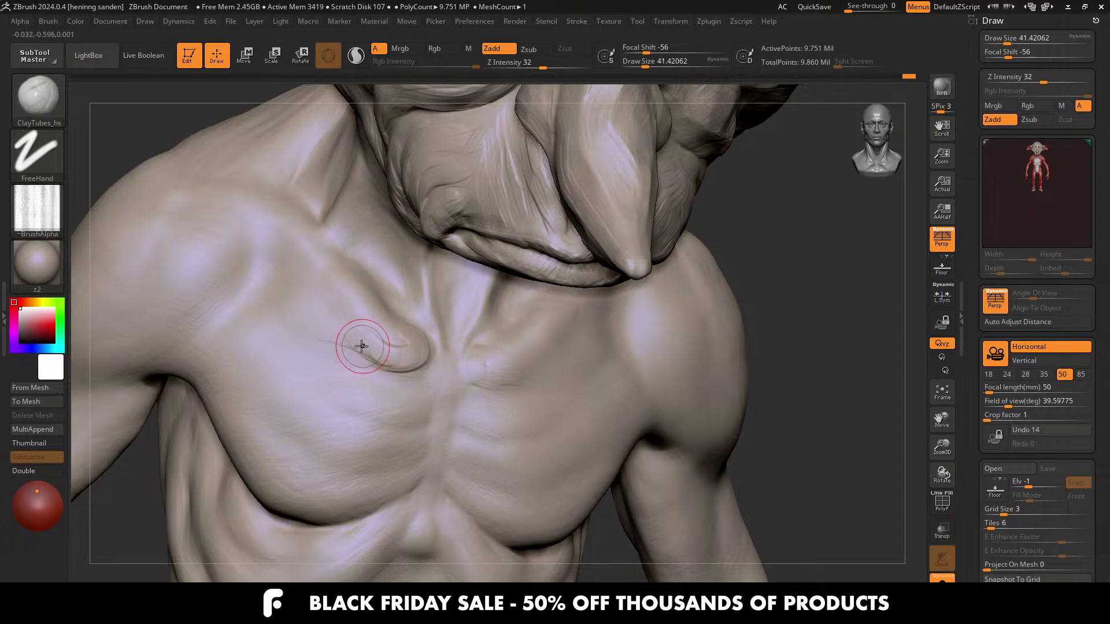
right_drag(374, 342, 384, 335)
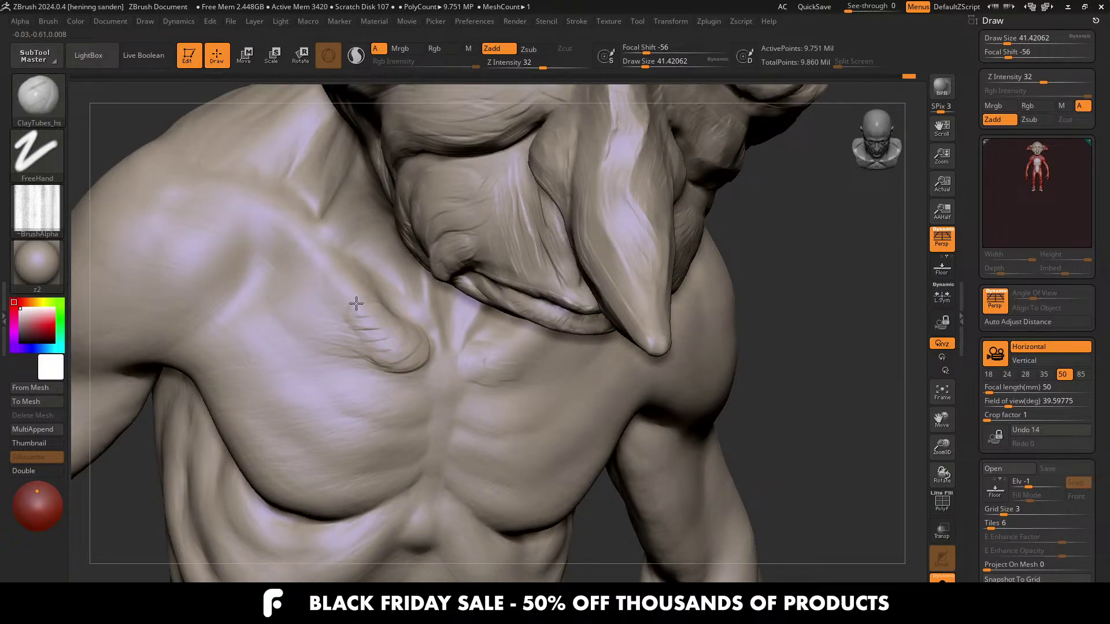
right_drag(336, 278, 245, 217)
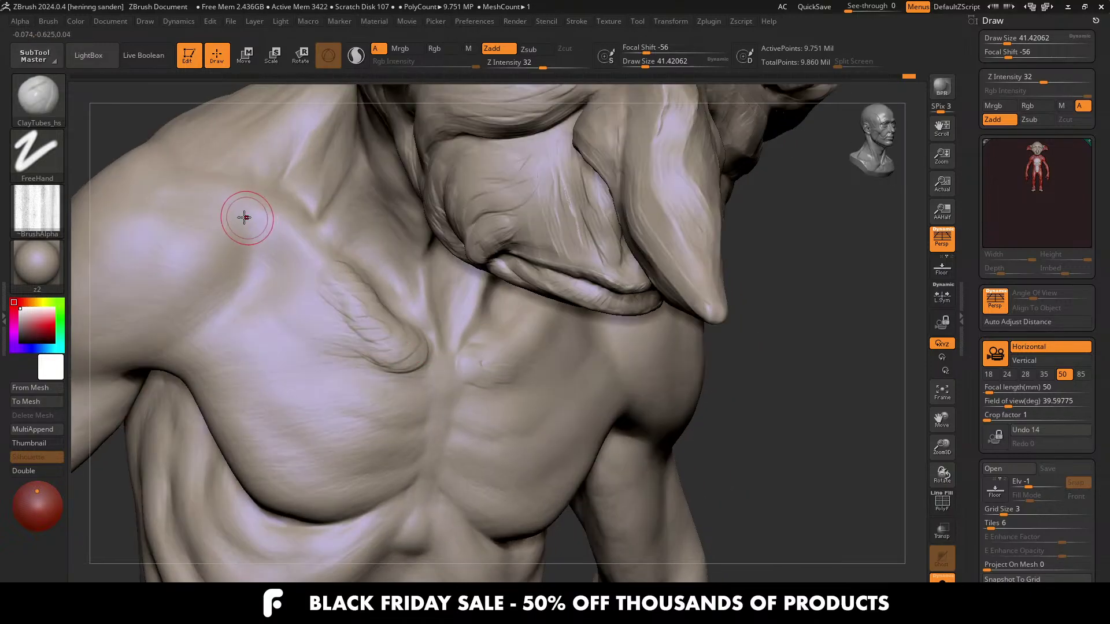
Step: Outline the front and side deltoid heads on the character's right shoulder with a draw size of about 68
mouse_move(220, 276)
alt+right_down()
mouse_move(351, 290)
mouse_move(328, 260)
alt+right_up()
mouse_move(331, 253)
mouse_down()
mouse_move(306, 300)
mouse_move(184, 360)
mouse_up()
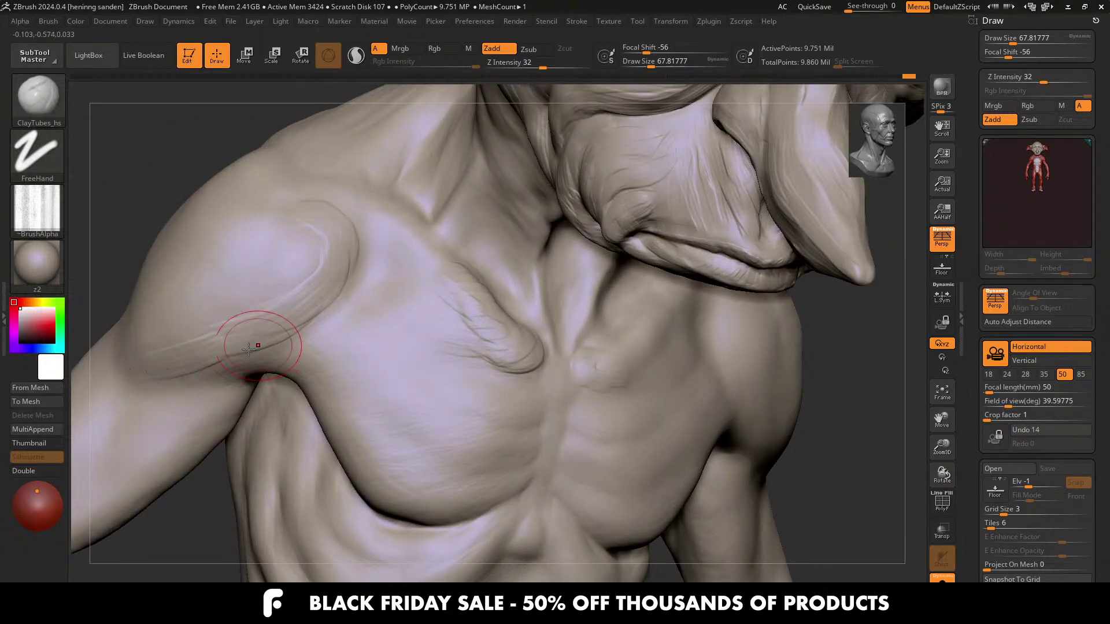
alt+right_drag(223, 347, 331, 248)
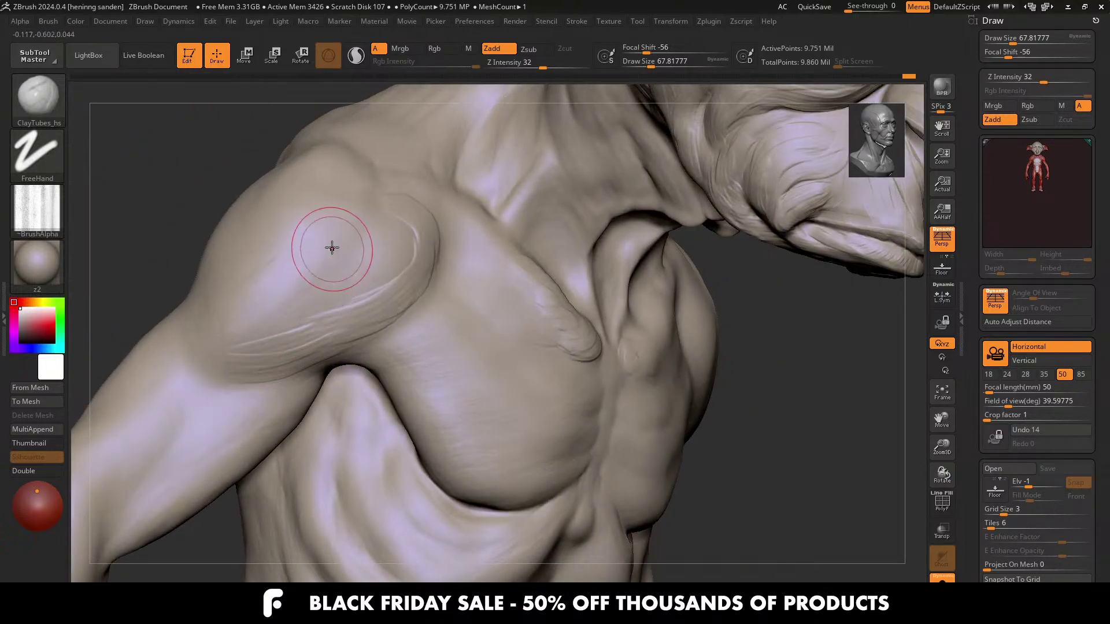
mouse_move(332, 248)
mouse_down()
mouse_move(271, 334)
mouse_move(189, 363)
mouse_up()
mouse_move(188, 361)
mouse_down()
mouse_move(186, 347)
mouse_move(198, 355)
mouse_up()
drag(199, 352, 222, 309)
mouse_move(225, 306)
mouse_down()
mouse_move(211, 354)
mouse_move(202, 287)
mouse_up()
drag(250, 252, 226, 348)
Step: Fill the right deltoid with lengthwise muscle-fibre strokes, using draw sizes of about 104 and 71
key(bracketright)
key(bracketright)
key(bracketright)
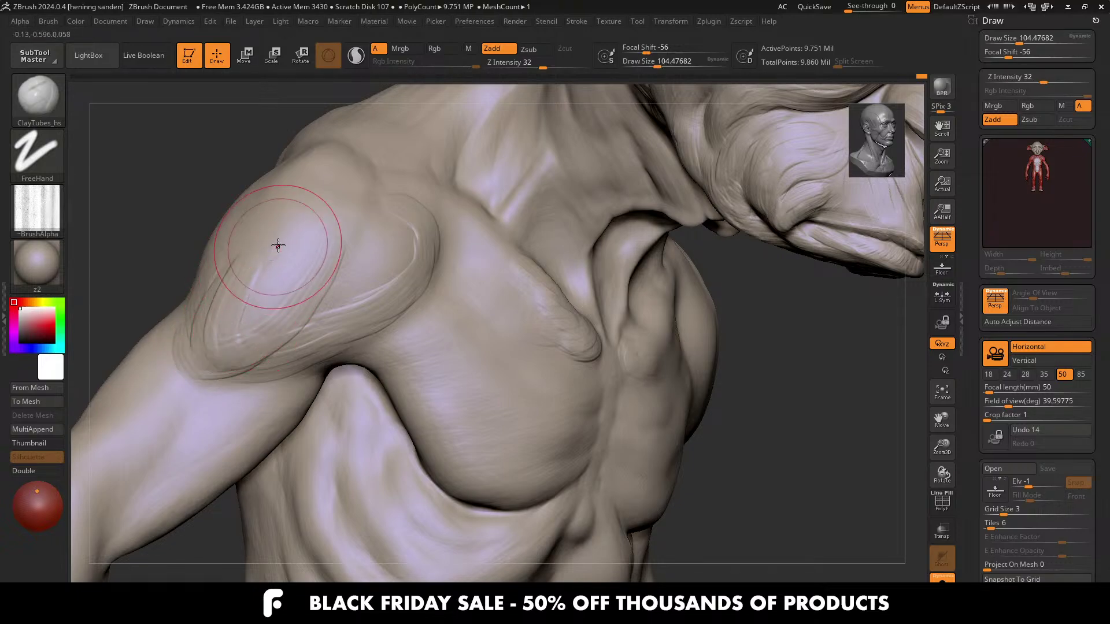
drag(277, 245, 255, 325)
drag(391, 219, 360, 303)
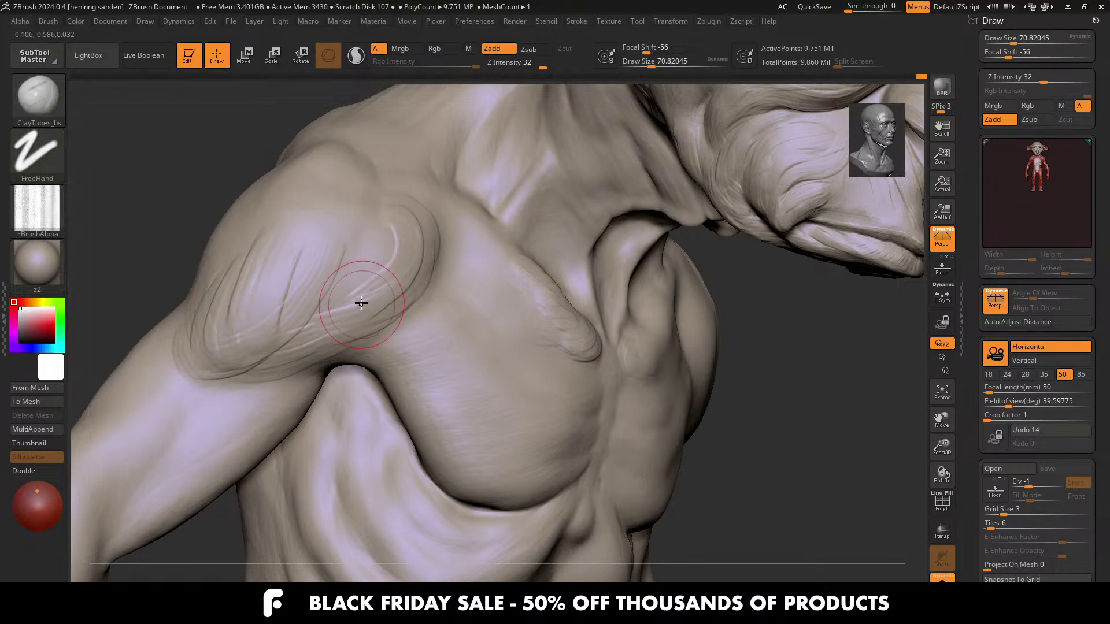
drag(387, 221, 370, 271)
right_drag(400, 270, 438, 268)
mouse_move(437, 269)
mouse_down()
mouse_move(386, 287)
mouse_move(366, 309)
mouse_up()
Step: Sculpt fibres from the front of the right armpit into the pectoral with a draw size of about 56
mouse_move(376, 330)
right_down()
mouse_move(399, 351)
mouse_move(384, 364)
right_up()
key(s)
drag(386, 364, 383, 364)
right_drag(379, 365, 309, 383)
right_drag(389, 374, 407, 336)
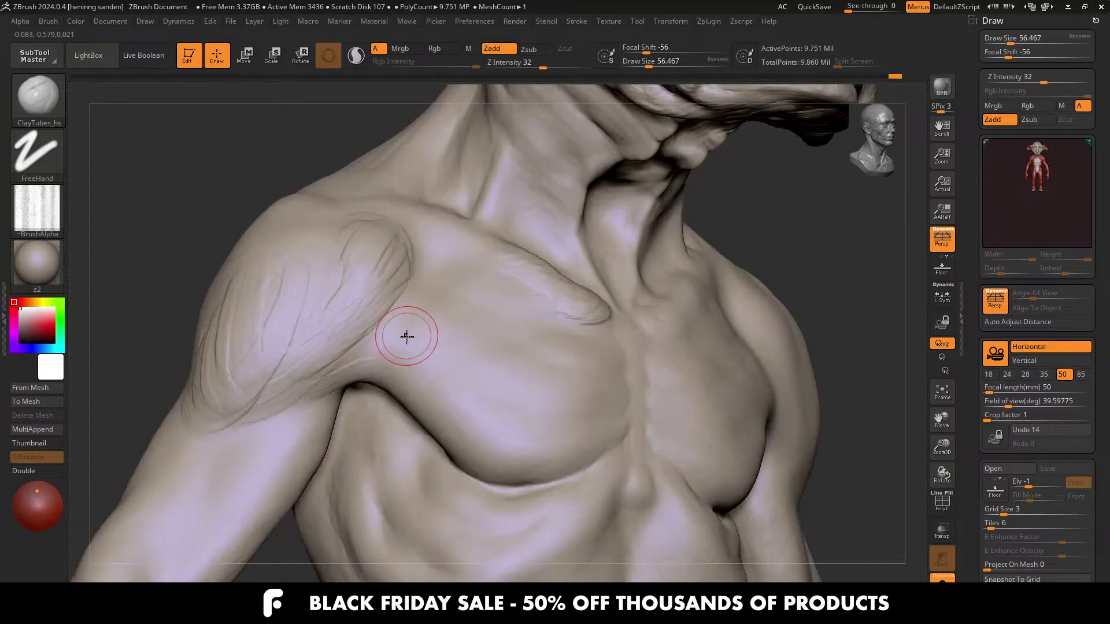
drag(347, 370, 408, 339)
Step: Add diagonal fibre strokes across the upper right pectoral toward the sternum at draw sizes of about 37 and 49
mouse_move(470, 295)
right_down()
mouse_move(478, 304)
mouse_move(473, 289)
right_up()
key(bracketright)
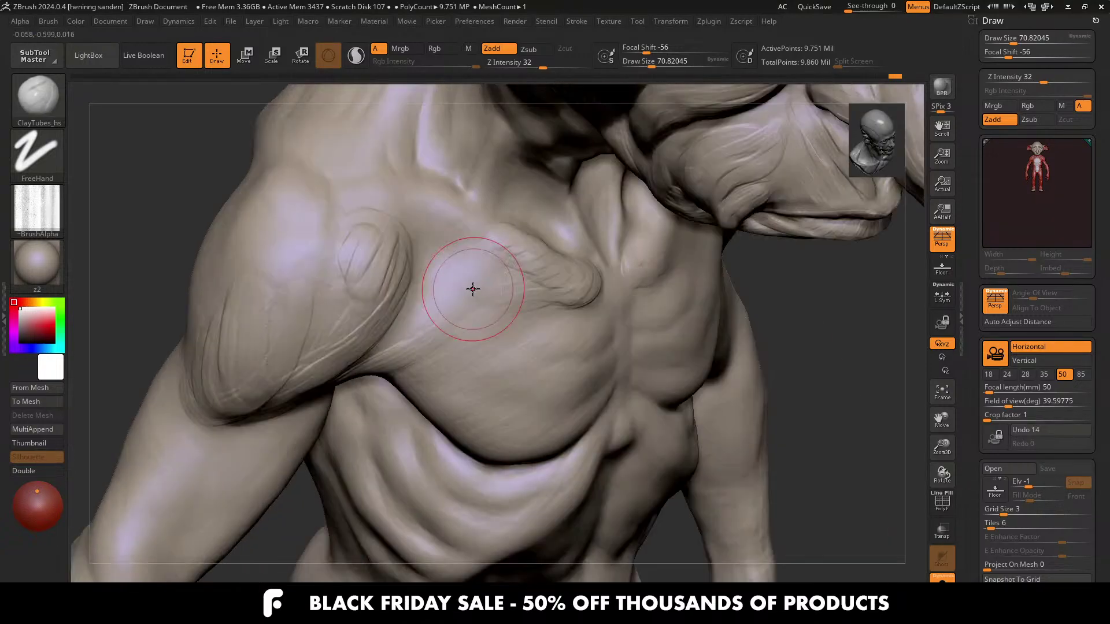
key(bracketleft)
key(bracketleft)
drag(408, 345, 454, 285)
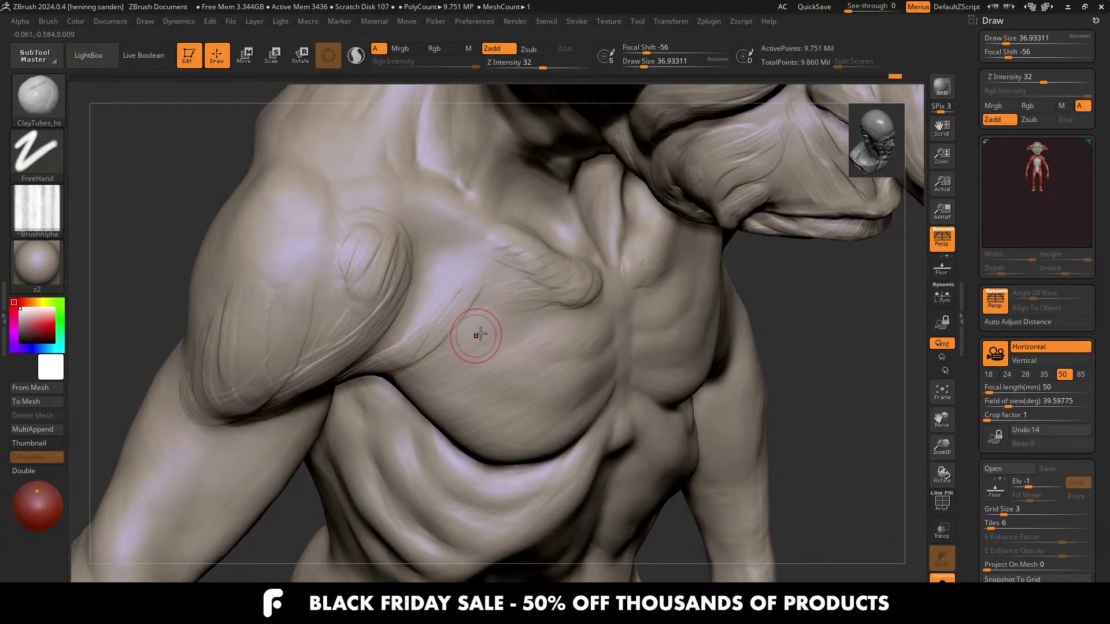
key(bracketright)
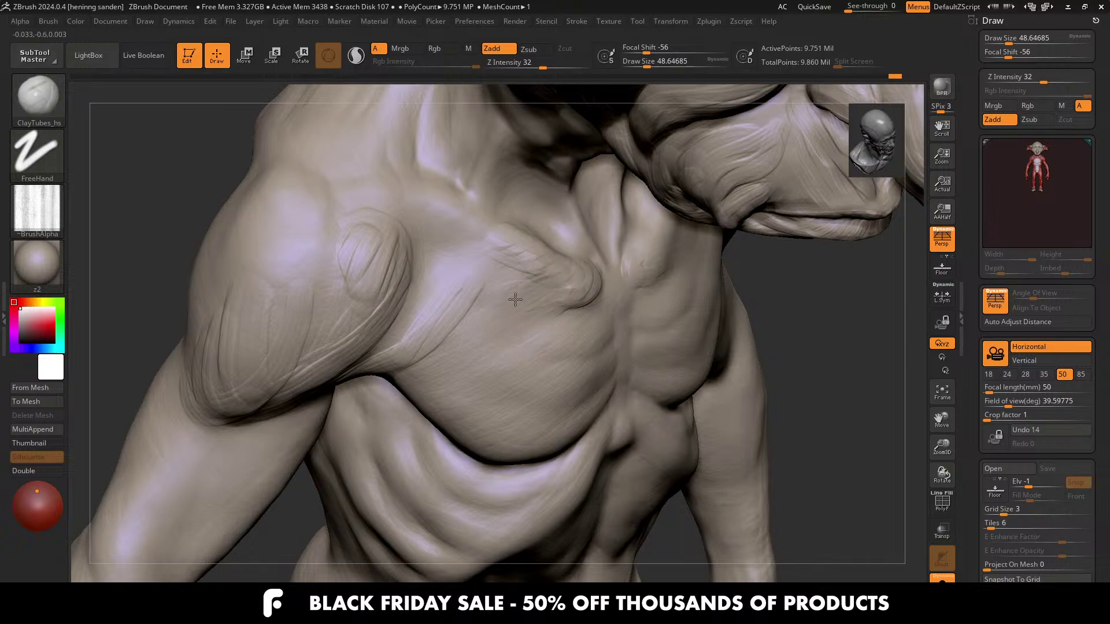
right_drag(529, 309, 588, 322)
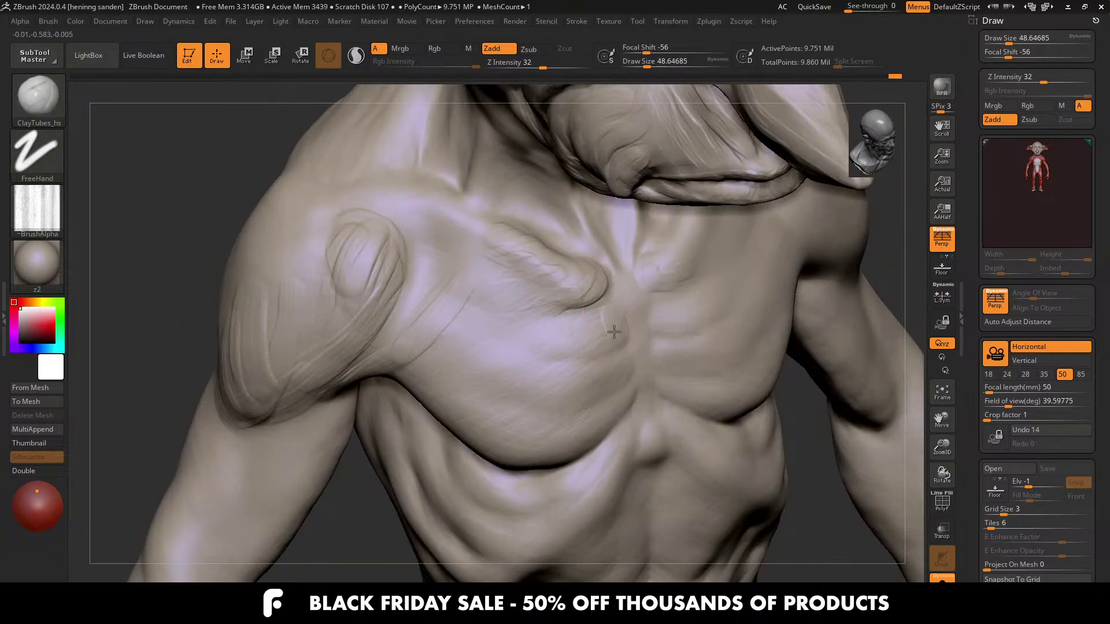
Step: Carve muscle fibres along the outer lower edge of the right pectoral with a draw size of about 44
key(bracketleft)
key(bracketright)
right_drag(482, 343, 396, 399)
drag(380, 400, 410, 428)
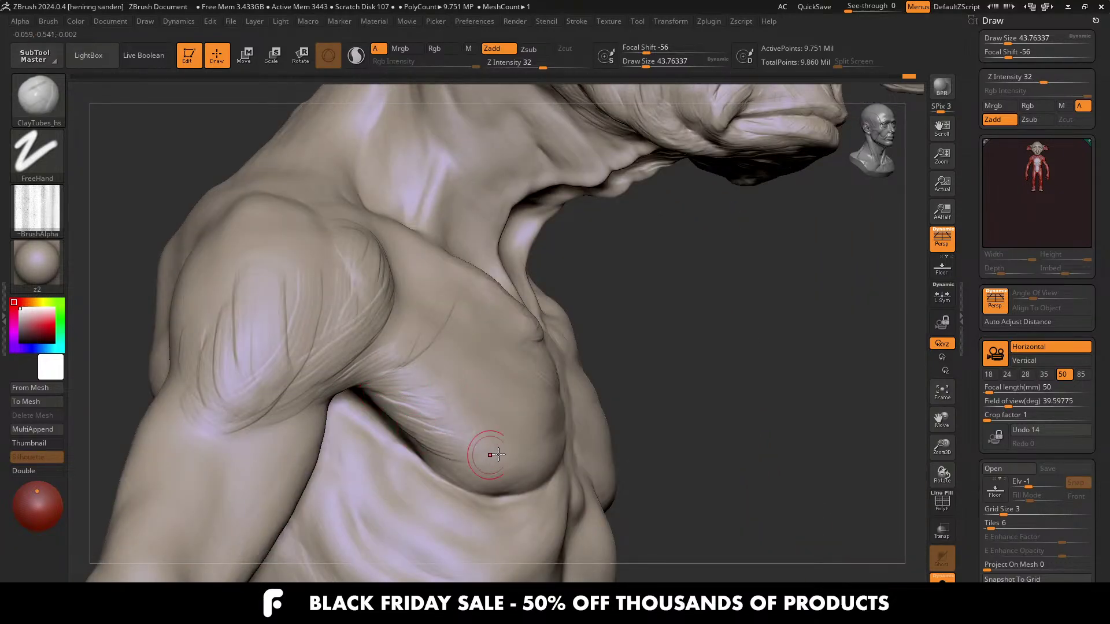
Step: Continue the muscle fibres across the lower right pectoral with a draw size of about 56
right_drag(499, 455, 445, 460)
key(s)
mouse_move(496, 460)
mouse_down()
mouse_move(517, 457)
mouse_move(479, 457)
mouse_move(443, 406)
mouse_up()
right_drag(522, 434, 503, 434)
drag(546, 428, 520, 456)
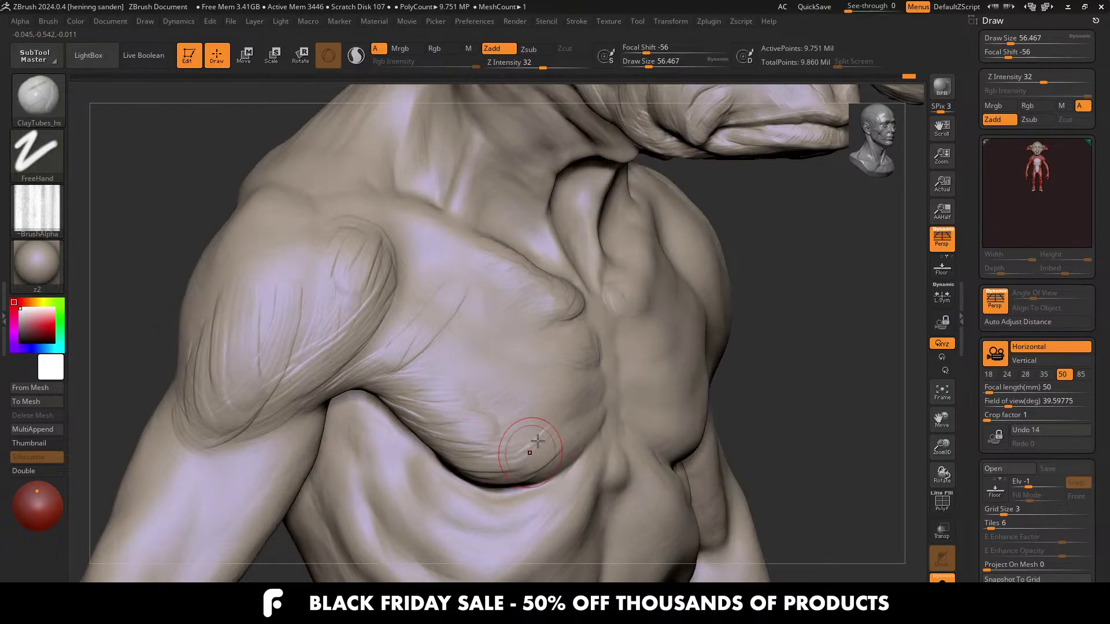
Step: Sculpt fibre strokes up the inner edge of the right pectoral beside the sternum
right_drag(550, 421, 601, 401)
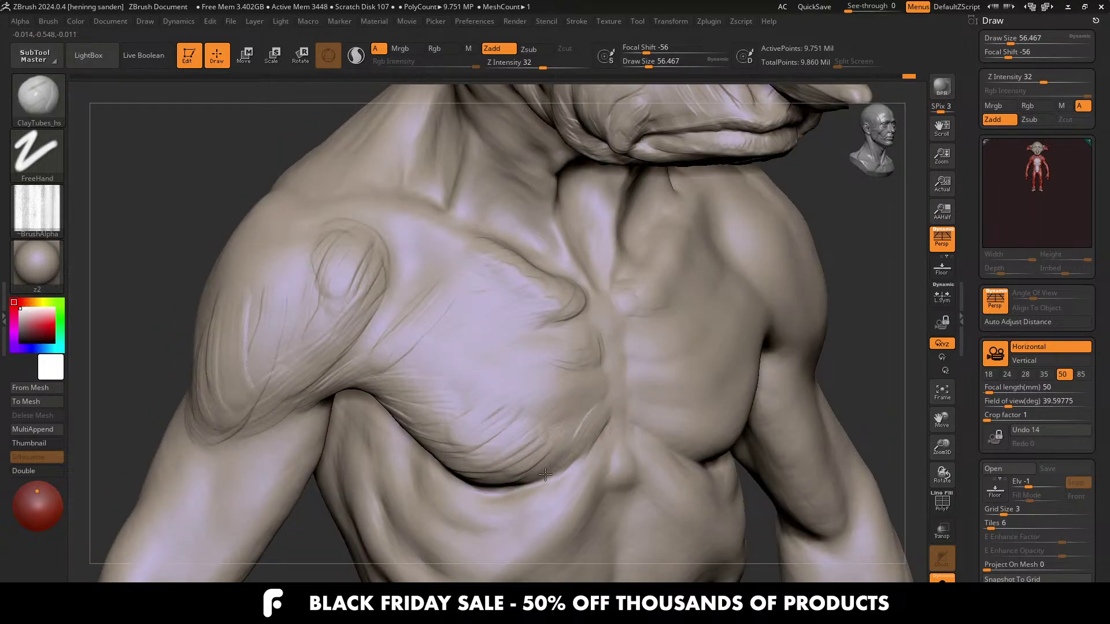
mouse_move(545, 474)
mouse_down()
mouse_move(573, 439)
mouse_move(558, 417)
mouse_move(580, 371)
mouse_up()
key(s)
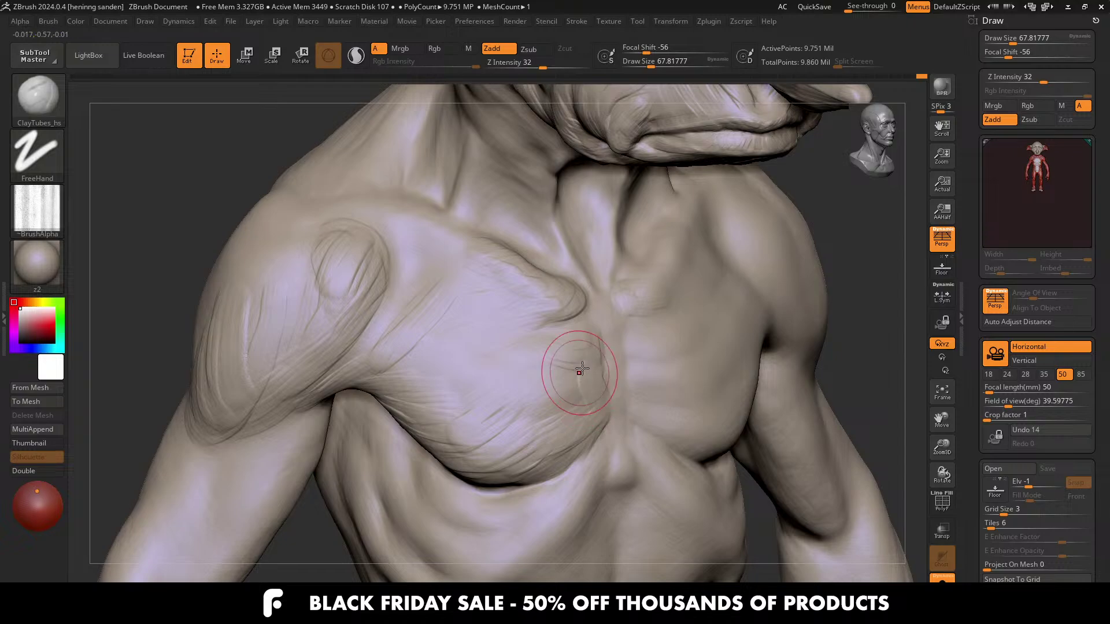
Step: Extend the fibre strokes over the right pectoral and along the collarbone at draw sizes of about 49 and 39
mouse_move(542, 377)
right_down()
mouse_move(558, 392)
mouse_move(490, 322)
mouse_move(540, 346)
mouse_move(560, 334)
mouse_move(560, 297)
right_up()
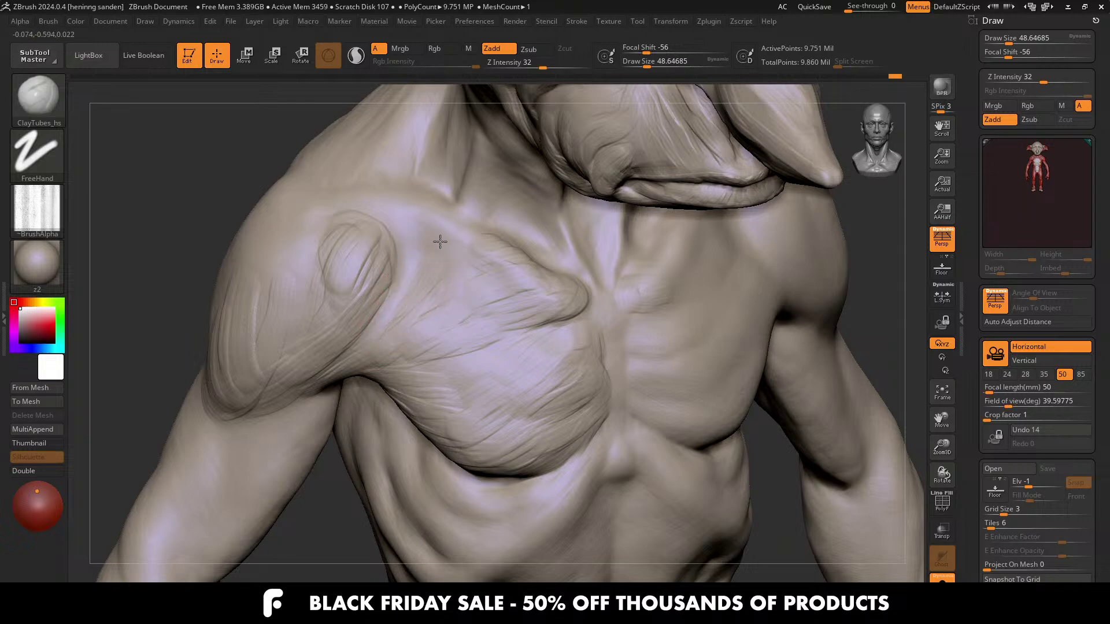
mouse_move(466, 228)
right_down()
mouse_move(480, 223)
mouse_move(458, 240)
right_up()
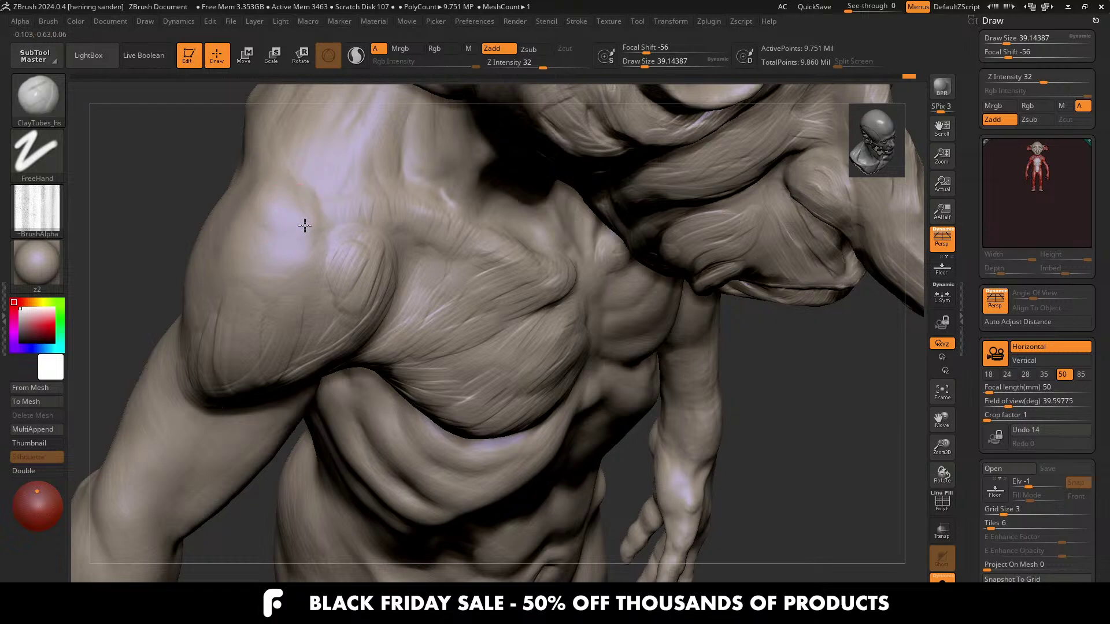
right_drag(305, 223, 262, 157)
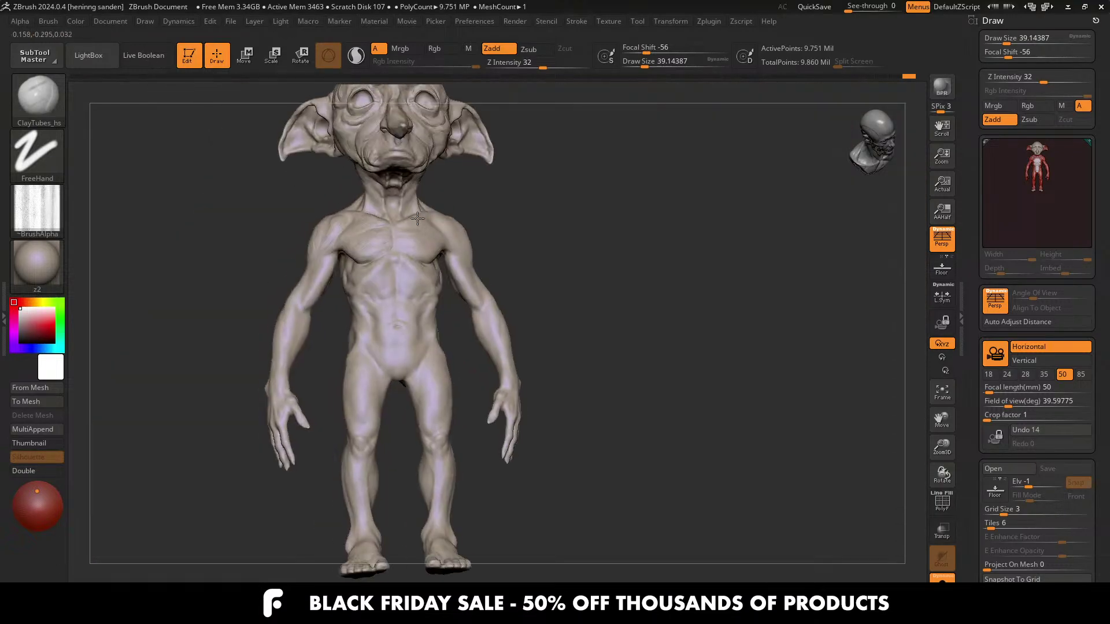
Step: Sculpt fibre and fold strokes over the ribs beneath the right pectoral at draw sizes of about 44 and 51
mouse_move(405, 249)
right_down()
mouse_move(428, 255)
mouse_move(426, 334)
mouse_move(406, 346)
mouse_move(396, 302)
mouse_move(372, 347)
right_up()
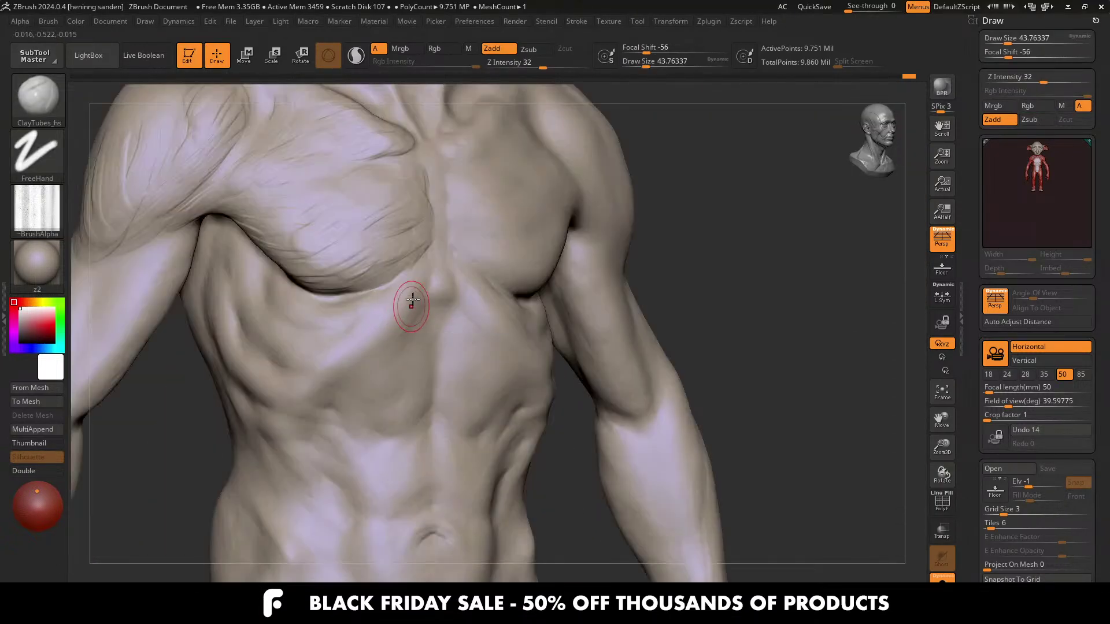
mouse_move(412, 295)
mouse_down()
mouse_move(390, 298)
mouse_move(357, 337)
mouse_move(296, 352)
mouse_move(260, 294)
mouse_up()
key(bracketright)
key(bracketleft)
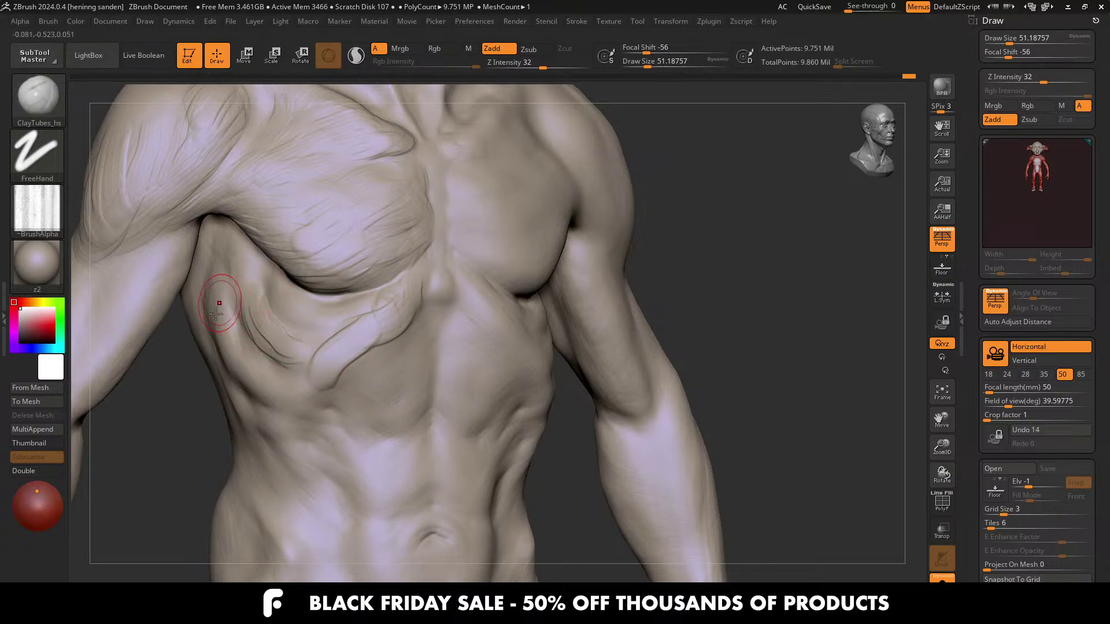
right_drag(407, 318, 444, 283)
key(bracketleft)
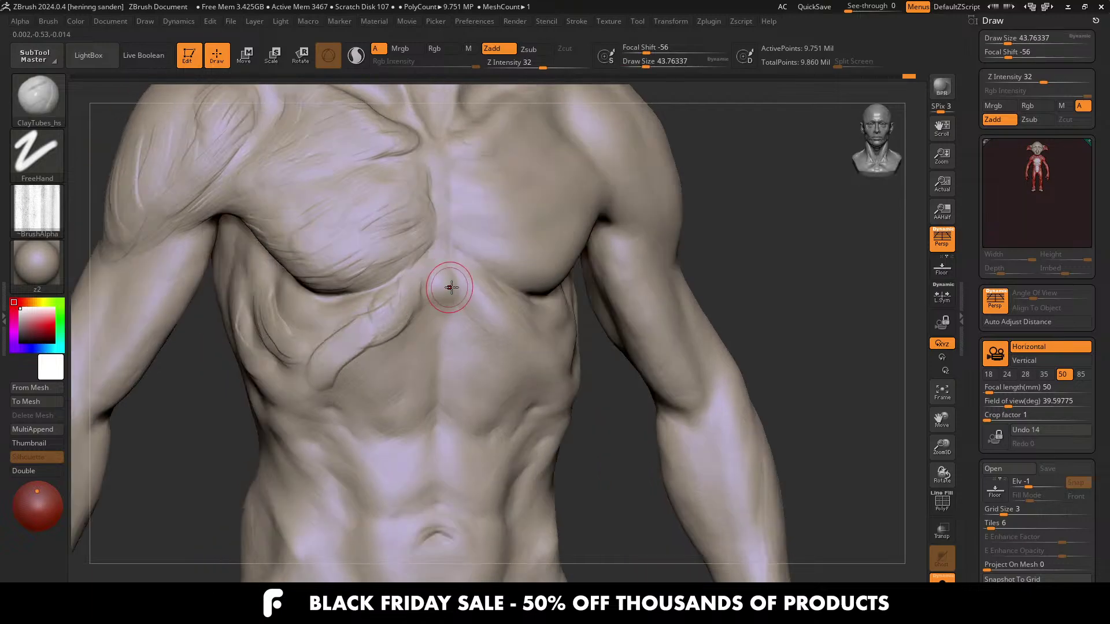
Step: Build up a small rounded bump at the lower end of the sternum with a draw size of about 44
drag(441, 291, 446, 279)
mouse_move(456, 268)
right_down()
mouse_move(466, 249)
mouse_move(499, 262)
mouse_move(512, 302)
mouse_move(436, 280)
right_up()
right_drag(509, 306, 431, 246)
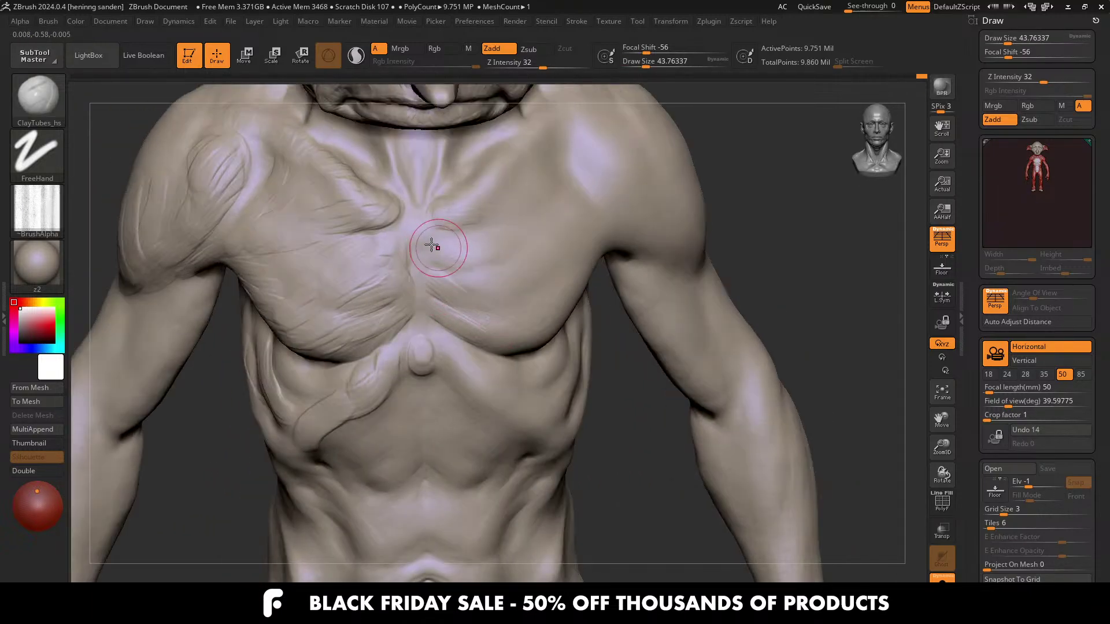
Step: Add fibre strokes fanning out from both sides of the sternum across the inner pectorals with a draw size of about 44
drag(432, 245, 463, 266)
drag(390, 265, 356, 307)
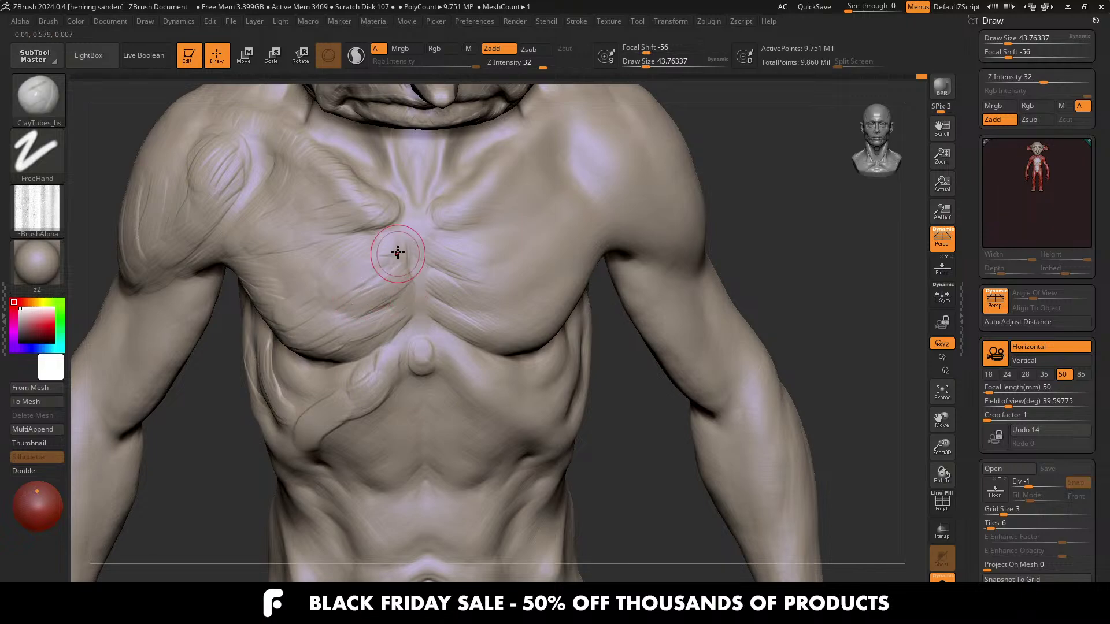
mouse_move(398, 252)
mouse_down()
mouse_move(399, 220)
mouse_move(362, 224)
mouse_up()
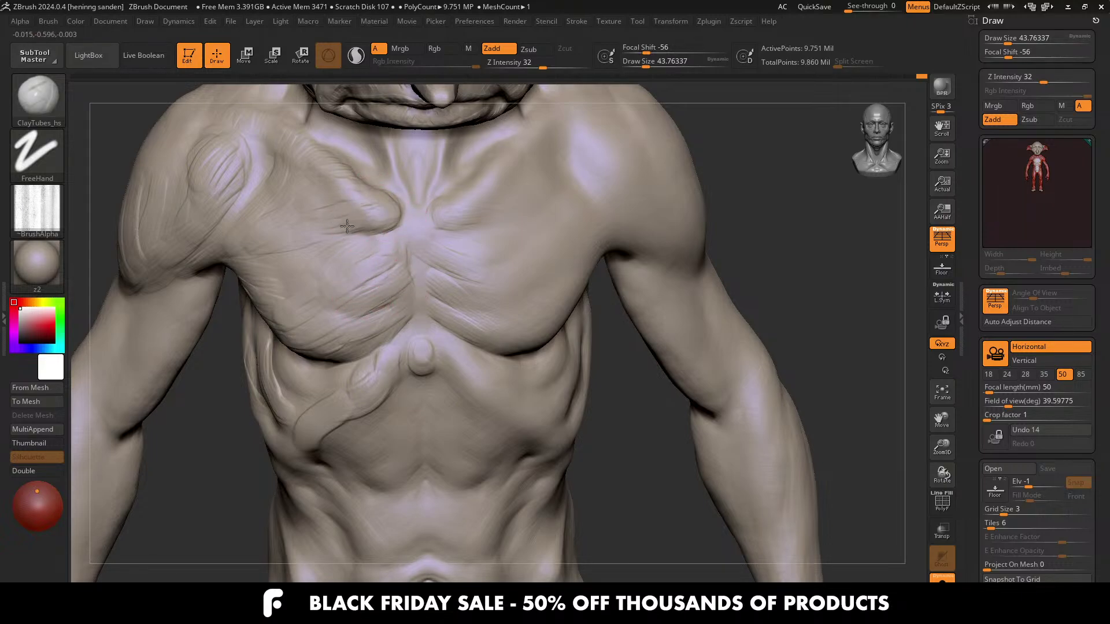
drag(446, 210, 485, 227)
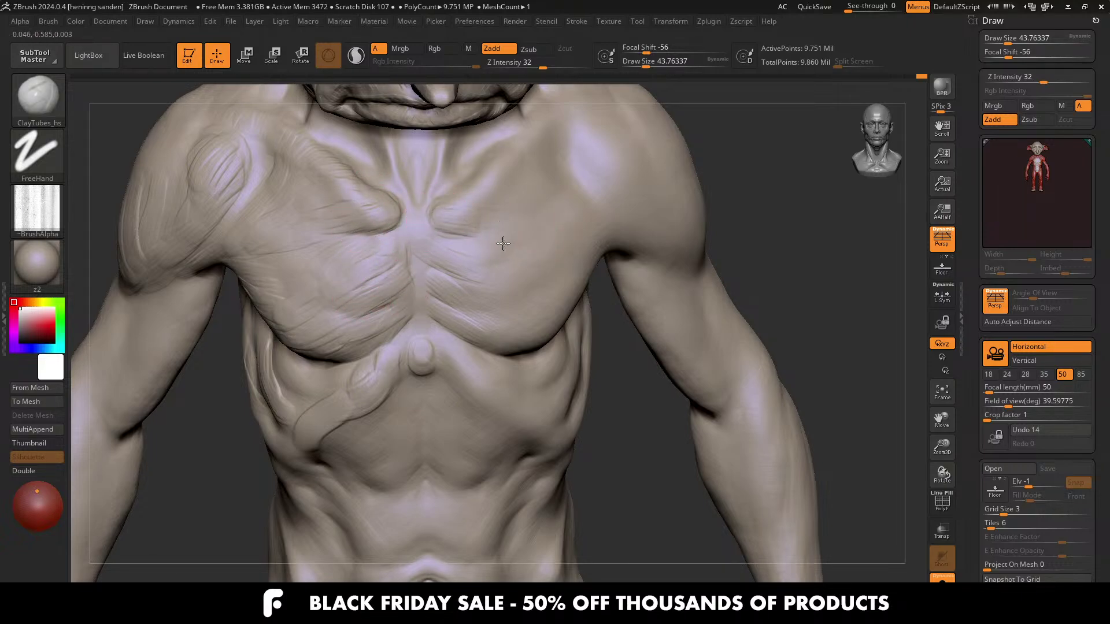
Step: Carve the first long muscle strokes down the outer left deltoid at draw sizes of about 74 and 77
mouse_move(503, 243)
right_down()
mouse_move(532, 225)
mouse_move(510, 238)
mouse_move(560, 227)
mouse_move(630, 237)
right_up()
key(s)
drag(631, 238, 680, 259)
right_drag(620, 220, 694, 266)
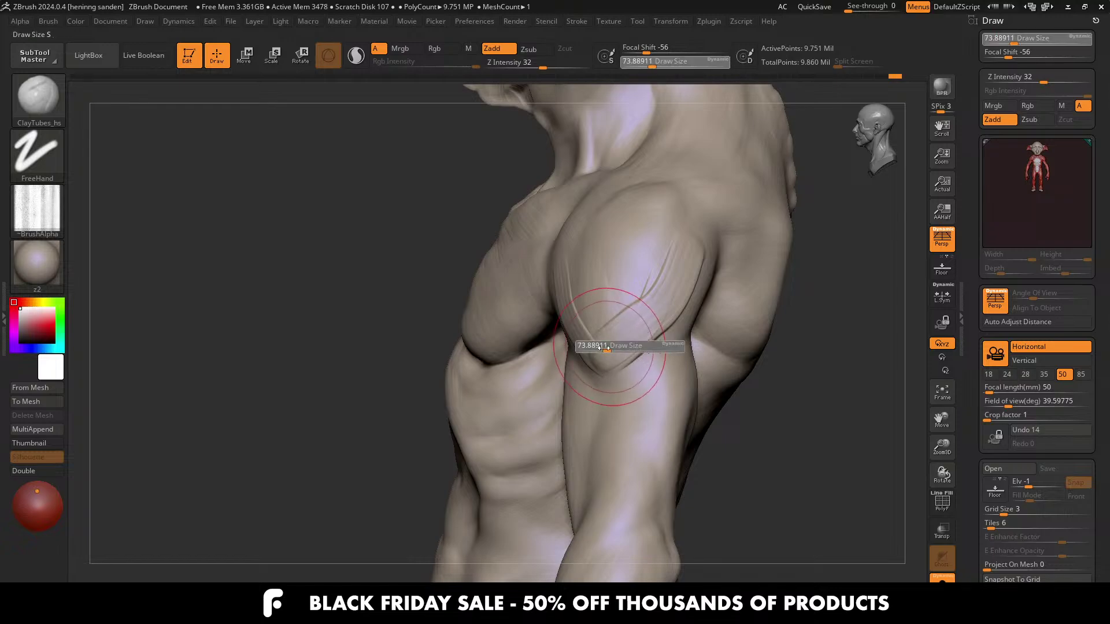
right_drag(604, 344, 597, 250)
key(s)
drag(600, 310, 607, 333)
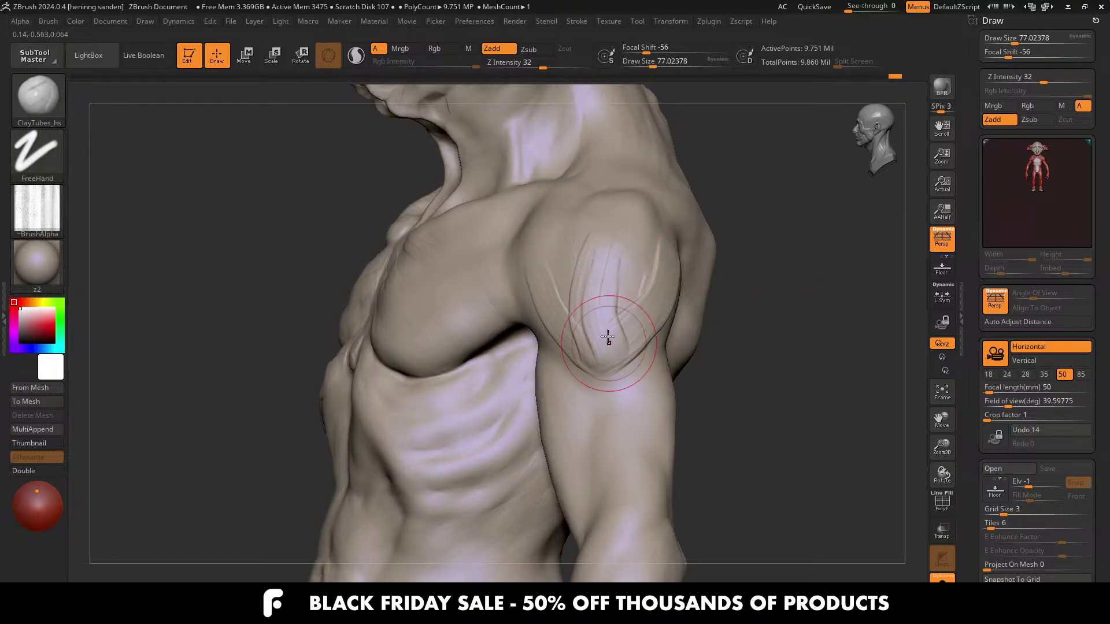
Step: Fill the front of the left deltoid with vertical muscle fibres, reducing the draw size from about 77 to 62 and 51
right_drag(609, 326, 650, 312)
drag(563, 227, 570, 322)
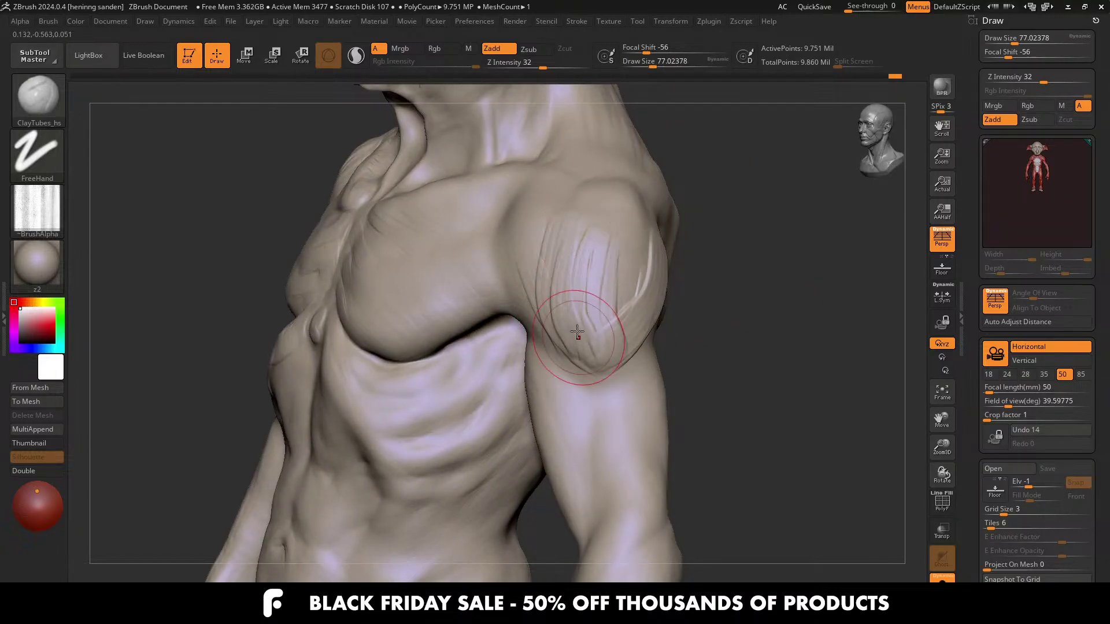
right_drag(540, 235, 540, 207)
drag(529, 191, 525, 280)
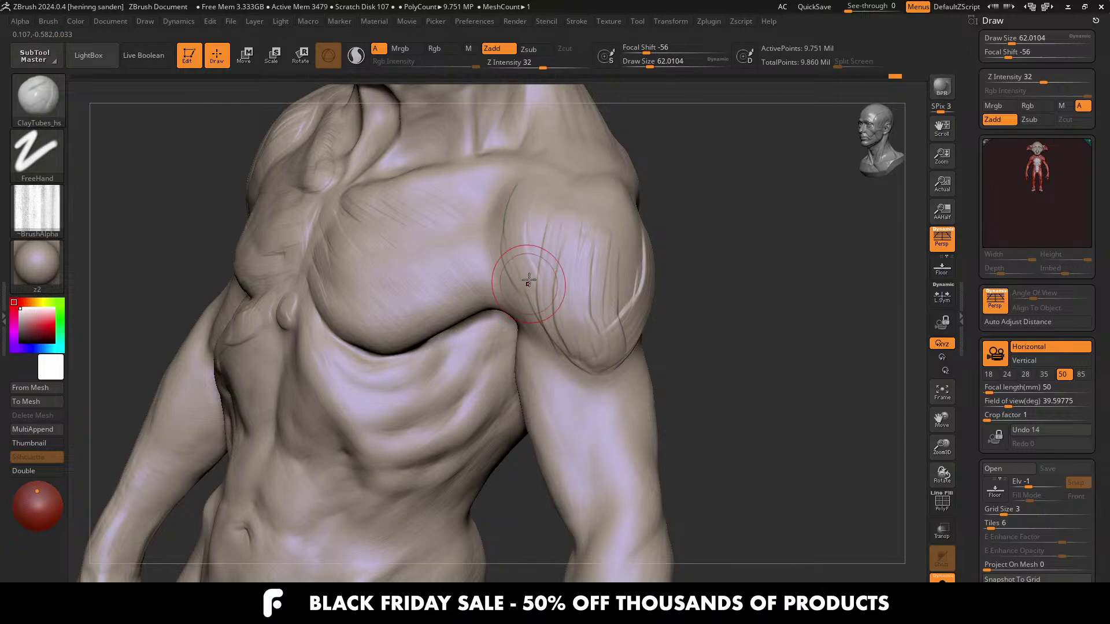
drag(520, 231, 540, 302)
drag(557, 211, 572, 332)
key(s)
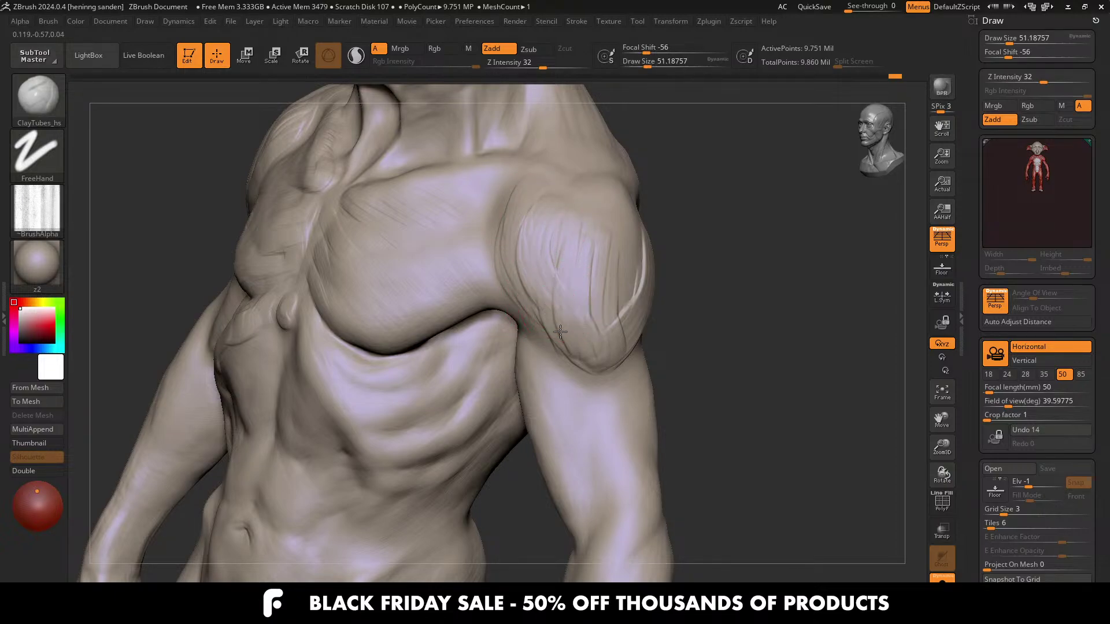
Step: Sculpt muscle fibres over the rear of the left deltoid at draw sizes of about 51, 49 and 41
mouse_move(688, 306)
right_down()
mouse_move(635, 271)
mouse_move(607, 297)
mouse_move(590, 260)
right_up()
right_drag(589, 302, 575, 293)
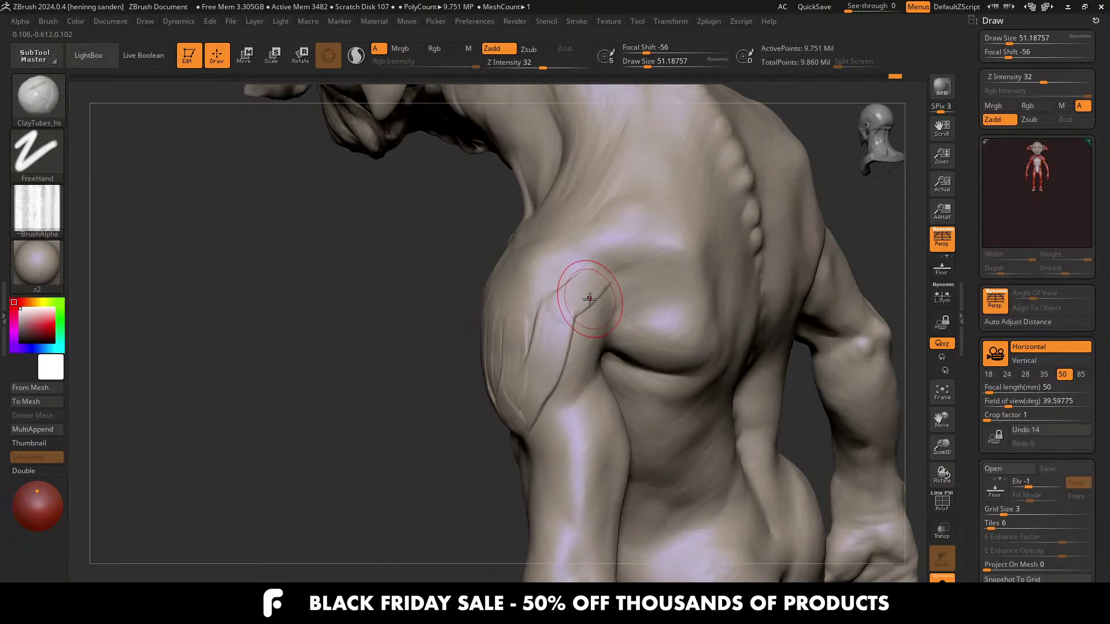
drag(563, 339, 568, 355)
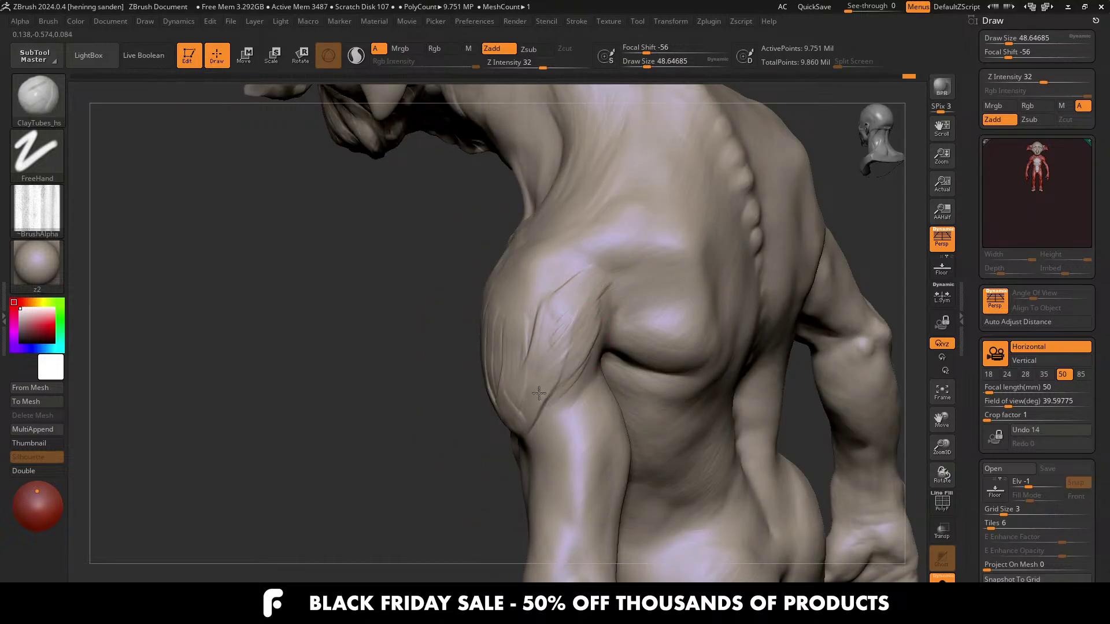
right_drag(539, 393, 567, 307)
mouse_move(560, 290)
mouse_down()
mouse_move(578, 314)
mouse_move(527, 329)
mouse_move(517, 377)
mouse_up()
right_drag(550, 326, 589, 292)
key(bracketright)
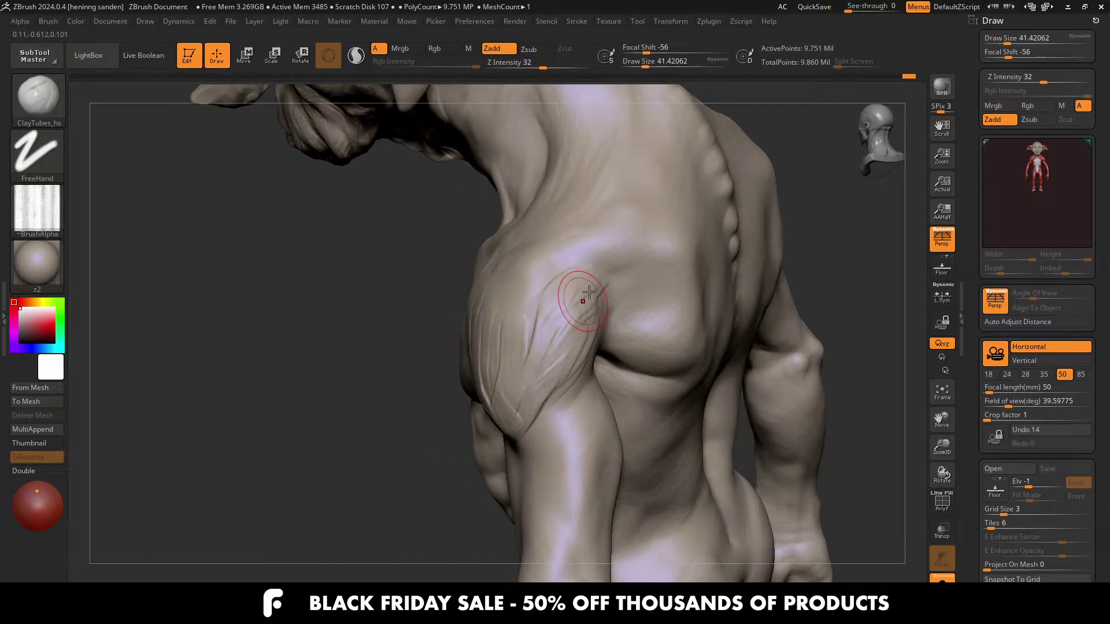
right_drag(576, 337, 553, 340)
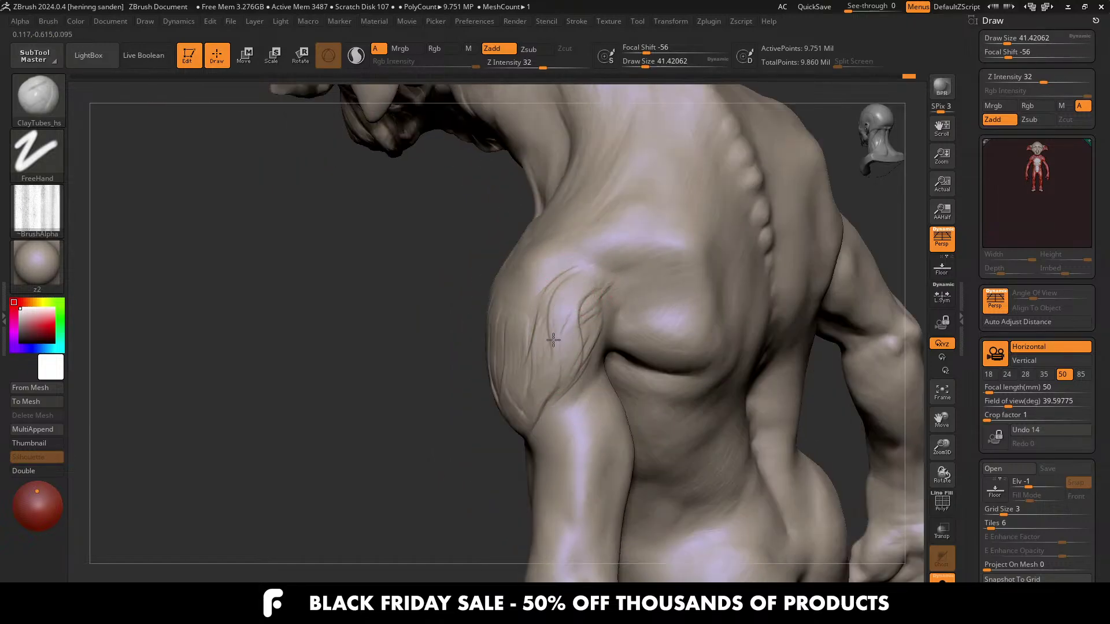
Step: Extend fibre strokes across the left pectoral towards the armpit with a draw size of about 41
right_drag(582, 392, 407, 366)
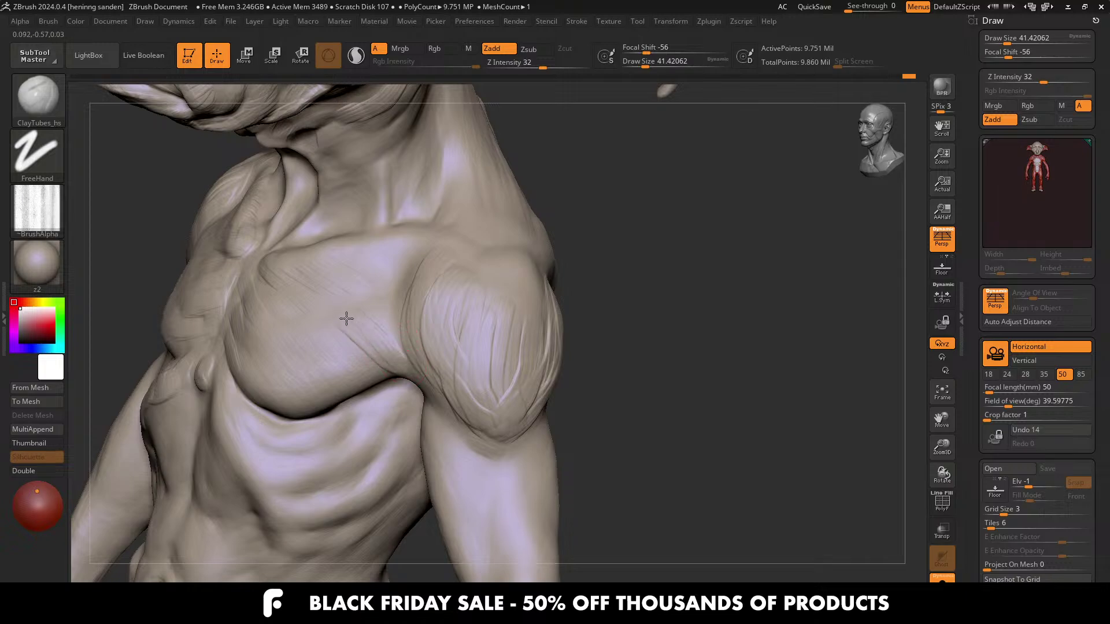
drag(346, 319, 327, 337)
mouse_move(365, 325)
ctrl+right_down()
mouse_move(426, 307)
mouse_move(389, 329)
mouse_move(365, 377)
mouse_move(383, 378)
mouse_move(359, 312)
mouse_move(368, 342)
ctrl+right_up()
ctrl+right_drag(367, 342, 341, 337)
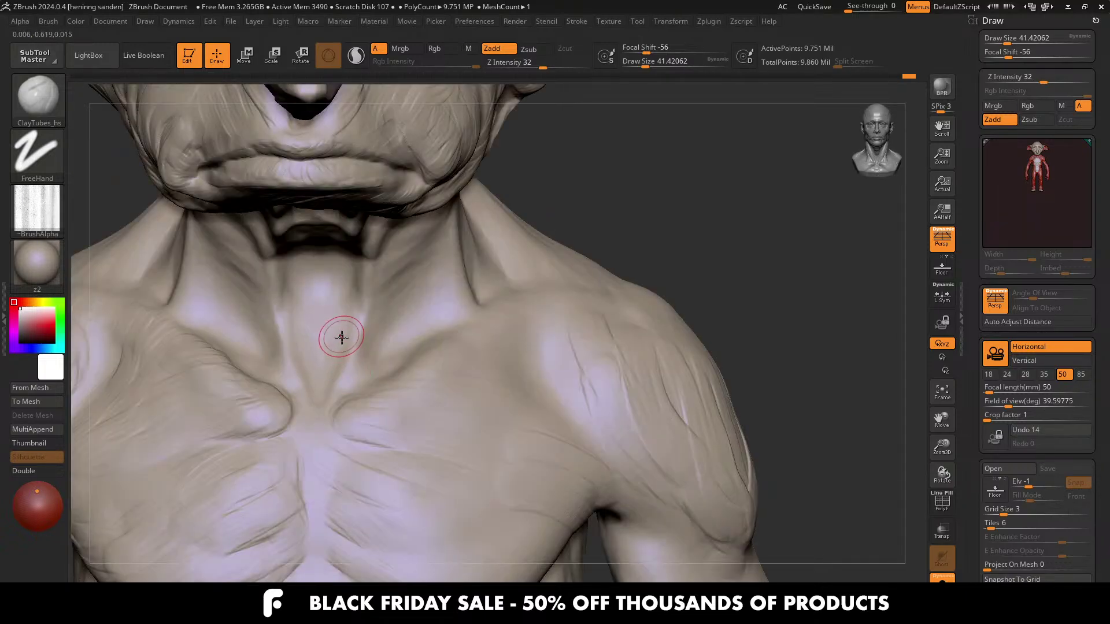
Step: Sculpt vertical tendon and skin strokes down the front of the throat with a draw size of about 41
right_drag(320, 273, 327, 227)
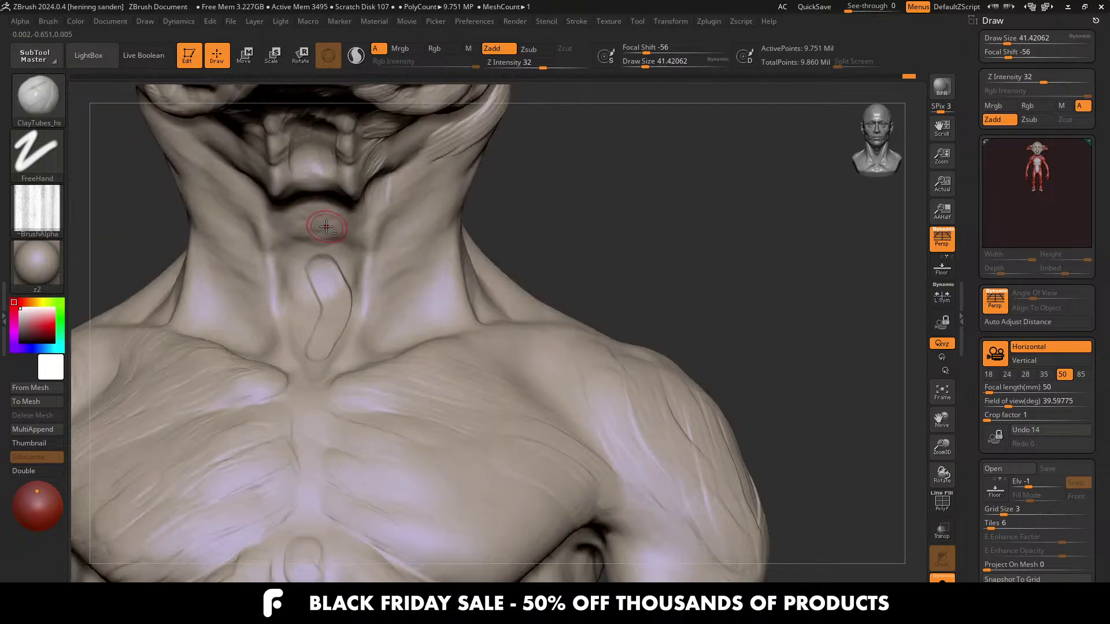
right_drag(363, 329, 324, 375)
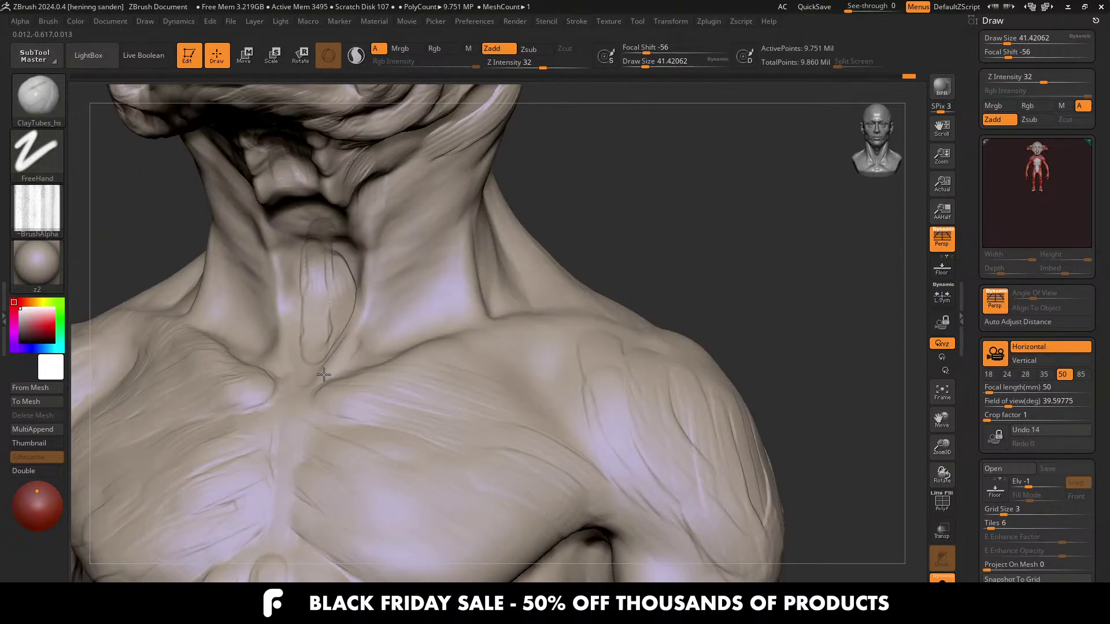
drag(339, 356, 367, 300)
mouse_move(366, 244)
right_down()
mouse_move(415, 218)
mouse_move(387, 186)
mouse_move(432, 208)
right_up()
mouse_move(424, 252)
alt+right_down()
mouse_move(422, 327)
mouse_move(386, 272)
mouse_move(367, 207)
alt+right_up()
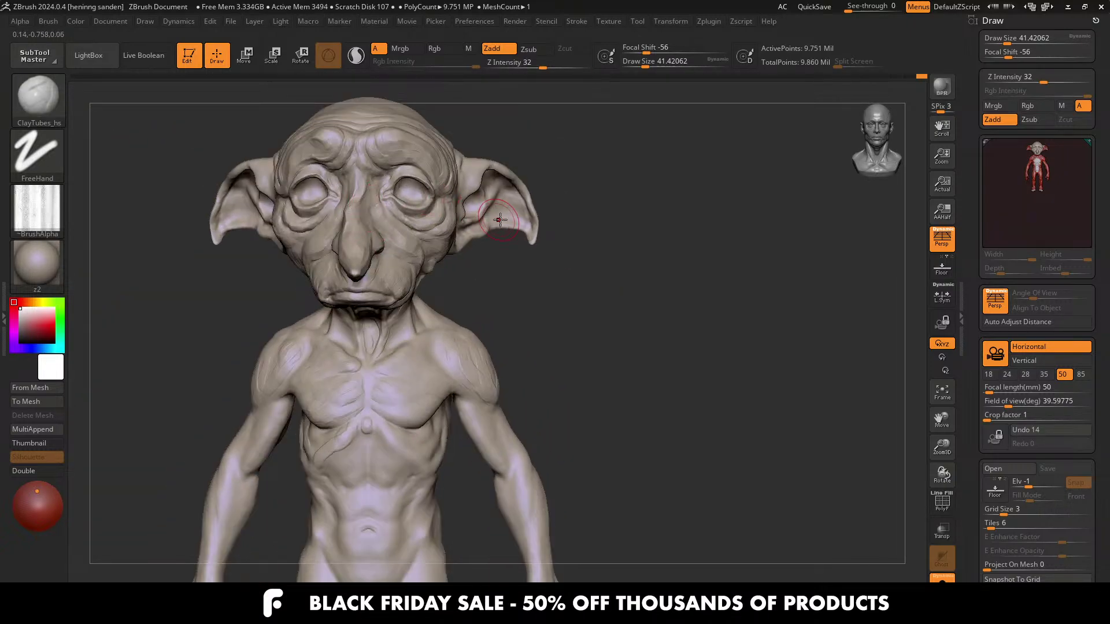
Step: Build bumpy fibre detail along the left collarbone, varying the draw size between about 49 and 35
mouse_move(407, 309)
ctrl+right_down()
mouse_move(487, 317)
mouse_move(441, 354)
mouse_move(463, 383)
mouse_move(458, 372)
ctrl+right_up()
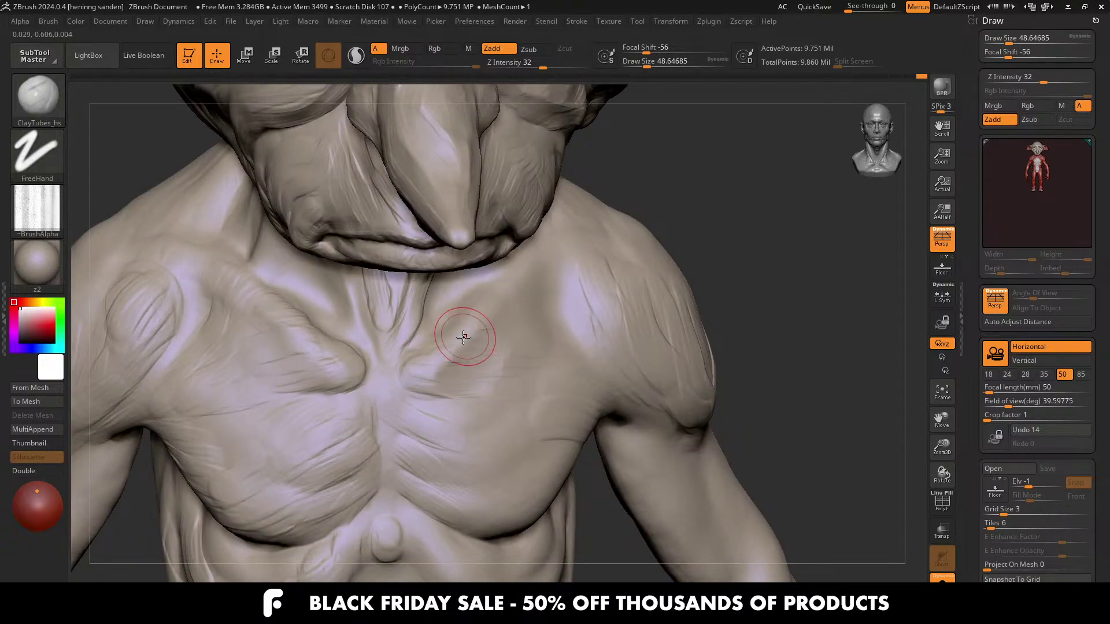
key([)
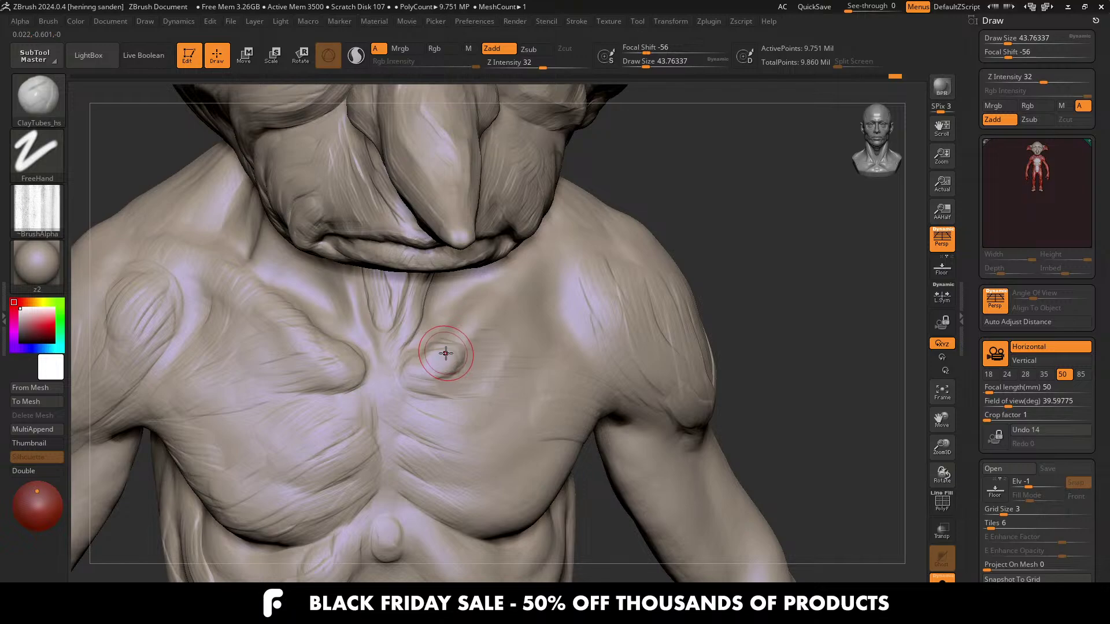
key(s)
drag(444, 327, 437, 327)
mouse_move(434, 325)
right_down()
mouse_move(440, 315)
mouse_move(442, 348)
mouse_move(540, 273)
right_up()
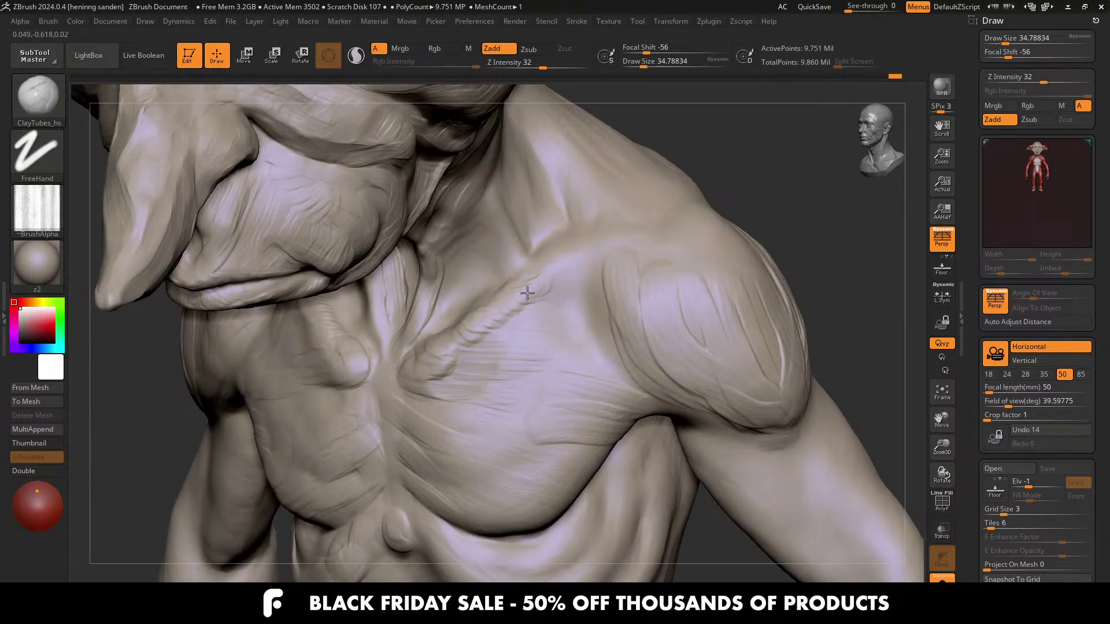
right_drag(504, 331, 470, 340)
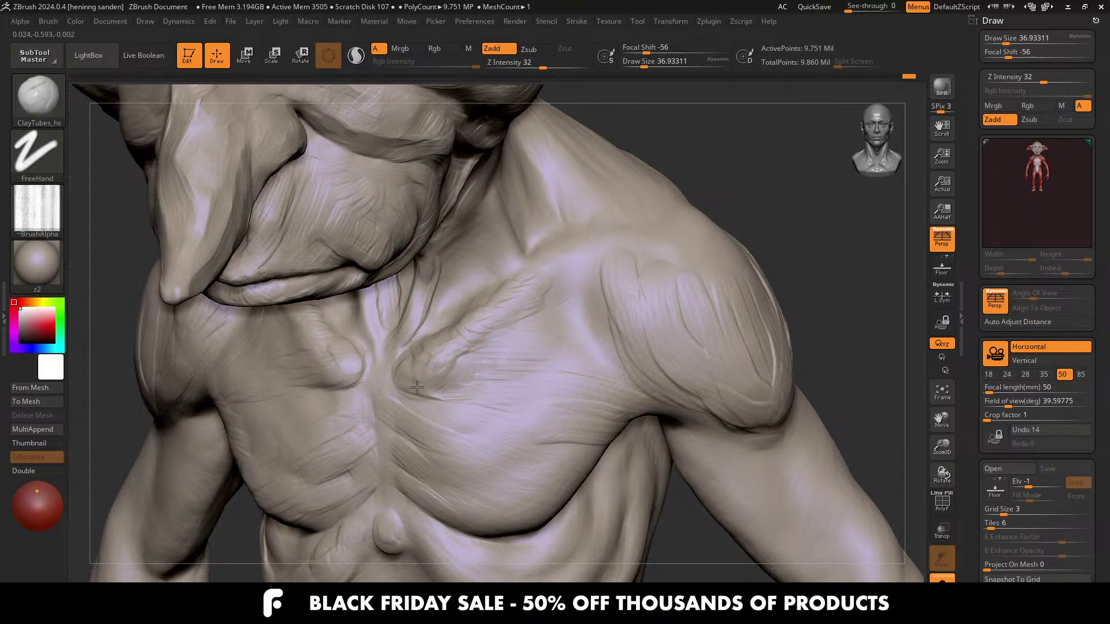
Step: Refine the fibres beside the upper sternum and over the upper right pectoral and collarbone at draw sizes of about 37 and 44
right_drag(416, 387, 394, 401)
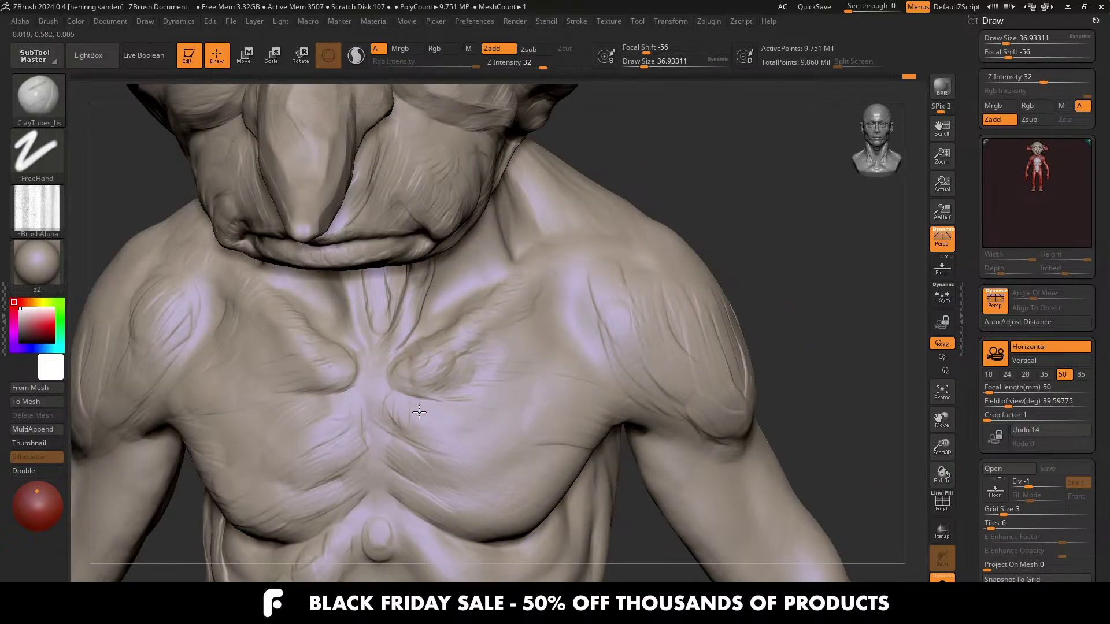
mouse_move(397, 353)
right_down()
mouse_move(384, 364)
mouse_move(412, 359)
right_up()
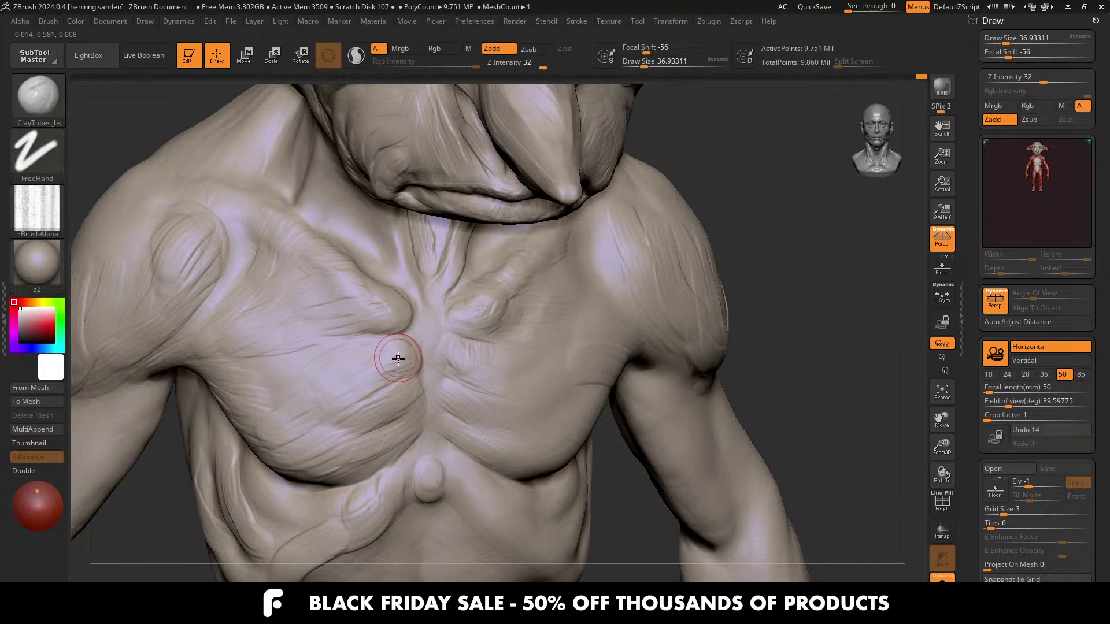
right_drag(355, 347, 381, 326)
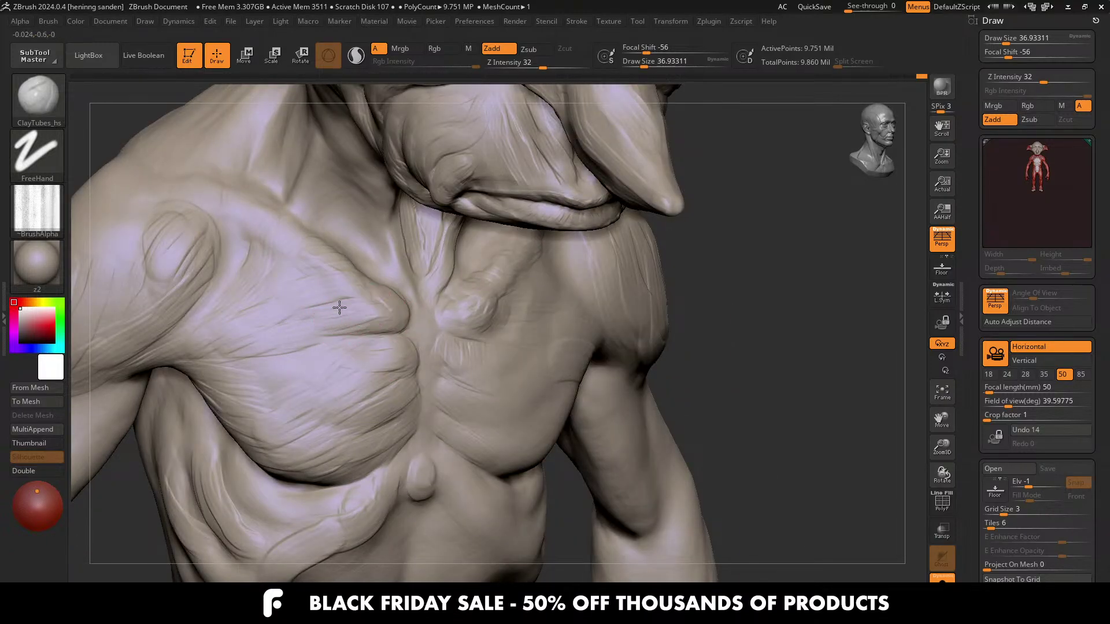
right_drag(336, 274, 359, 302)
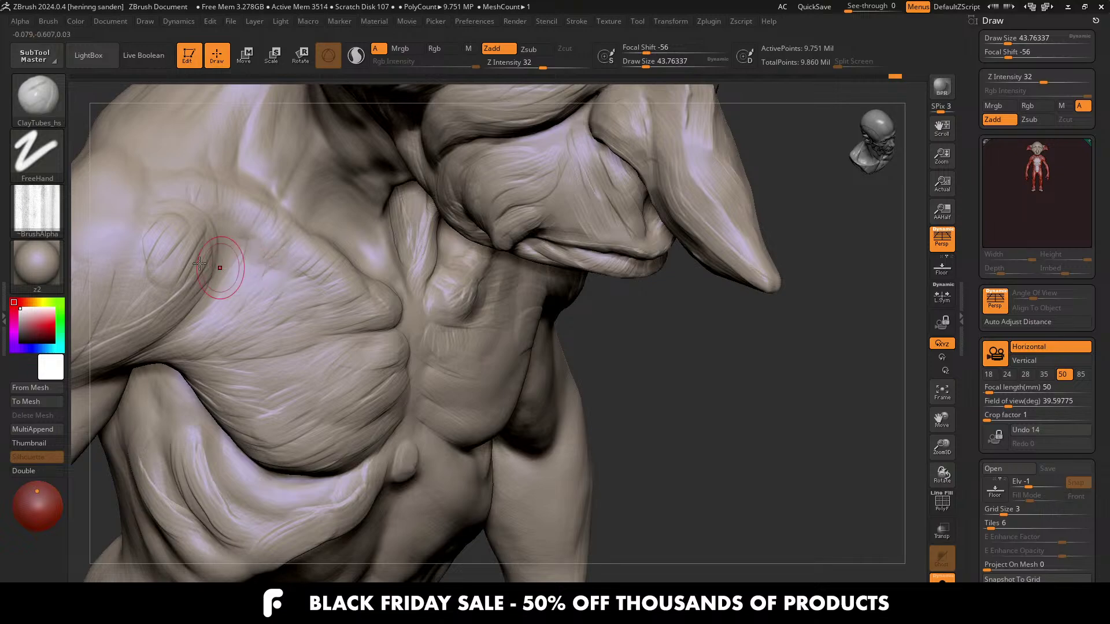
Step: Deepen the muscle fibres on the front and side of the right deltoid at draw sizes of about 62 and 54
alt+right_drag(253, 284, 413, 328)
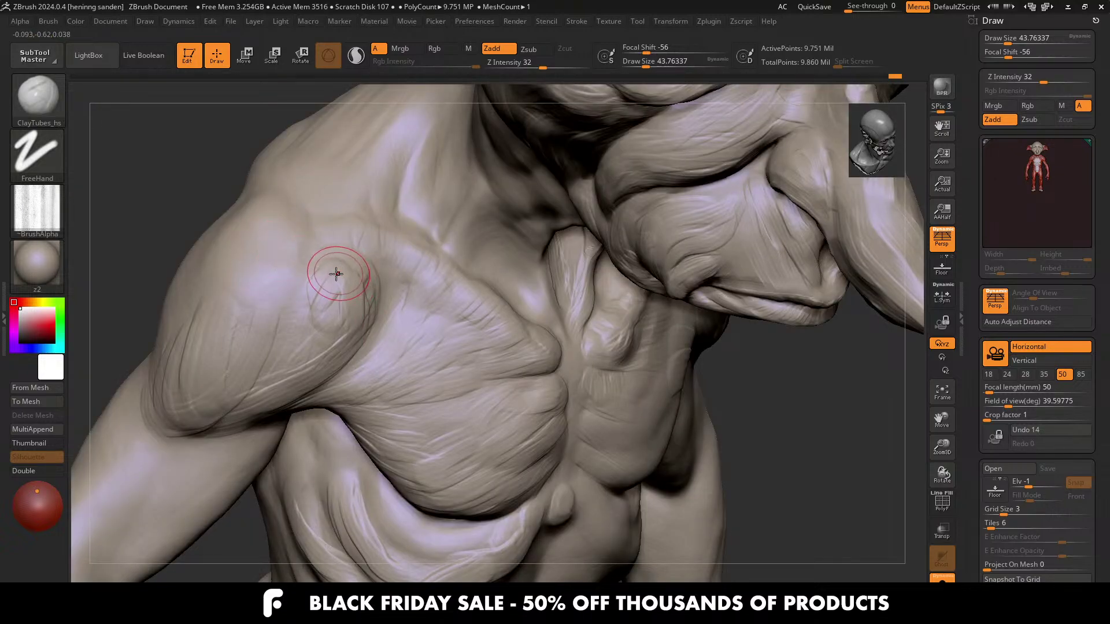
key(s)
mouse_move(337, 272)
mouse_down()
mouse_move(346, 273)
mouse_move(334, 294)
mouse_up()
key(s)
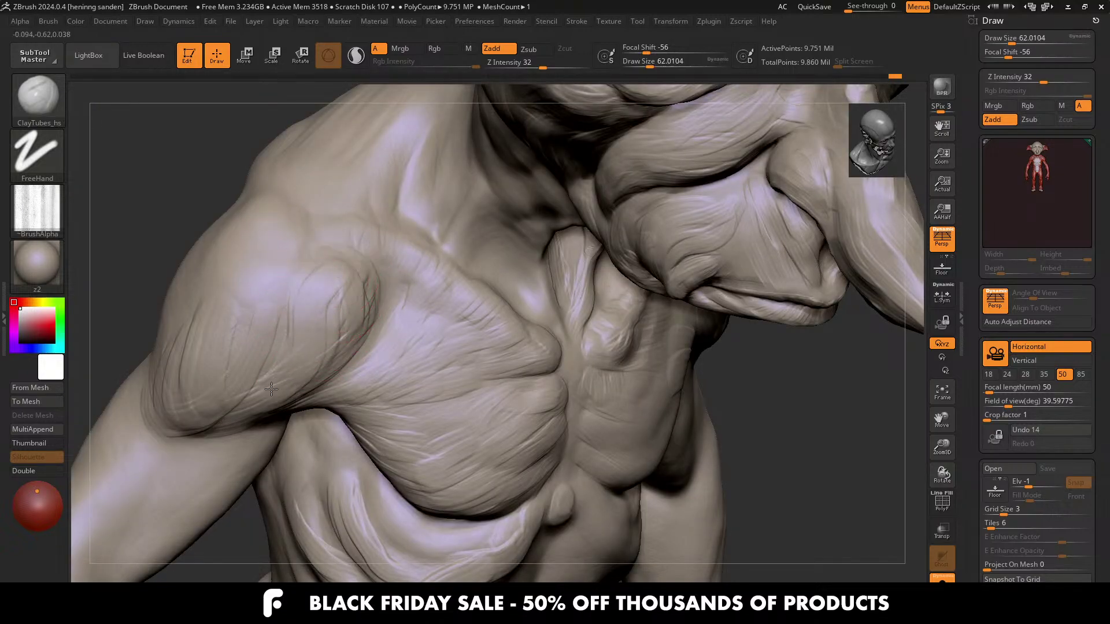
right_drag(300, 356, 320, 359)
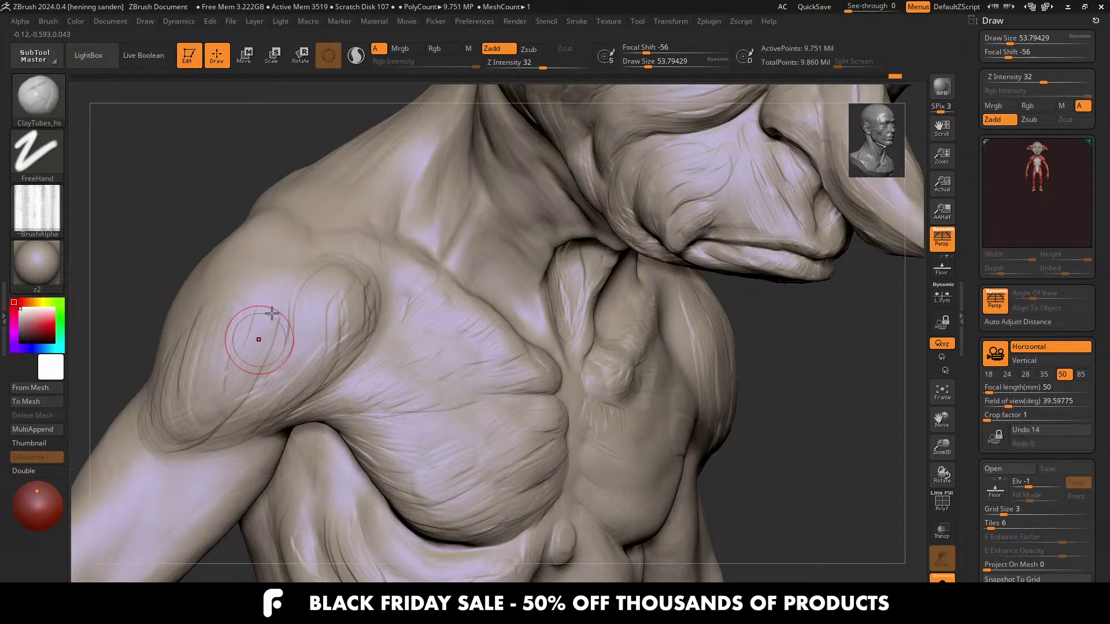
mouse_move(242, 324)
right_down()
mouse_move(268, 329)
mouse_move(280, 274)
right_up()
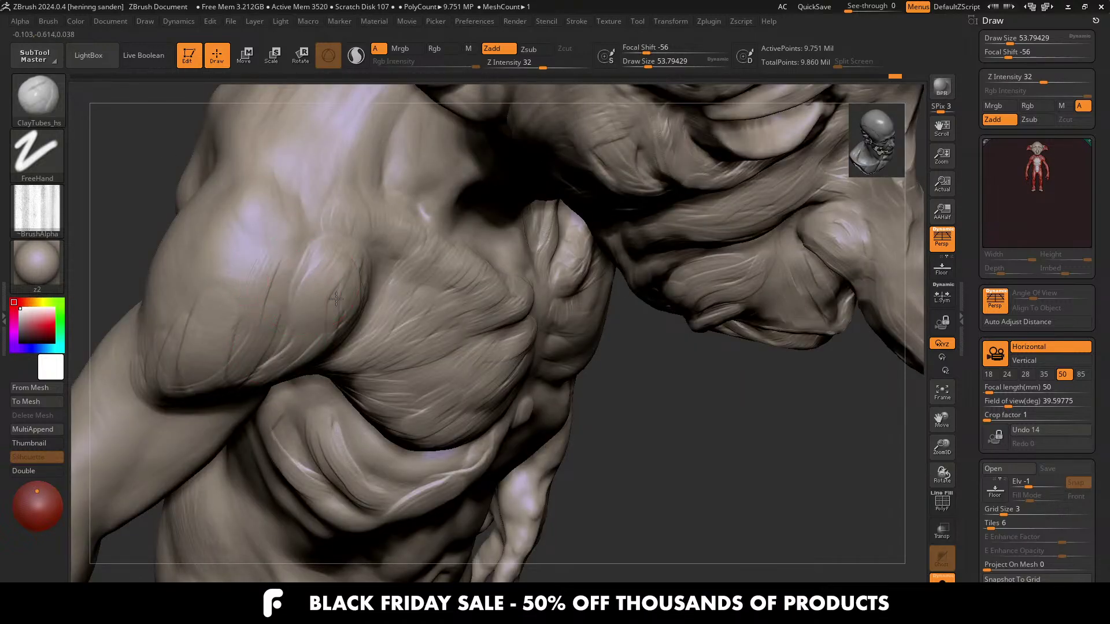
Step: Sculpt vertical fibres along the inner edge and lower tip of the left shoulder blade at a draw size of about 51
mouse_move(336, 299)
ctrl+right_down()
mouse_move(337, 254)
mouse_move(327, 322)
mouse_move(319, 277)
mouse_move(347, 316)
mouse_move(344, 262)
mouse_move(359, 370)
ctrl+right_up()
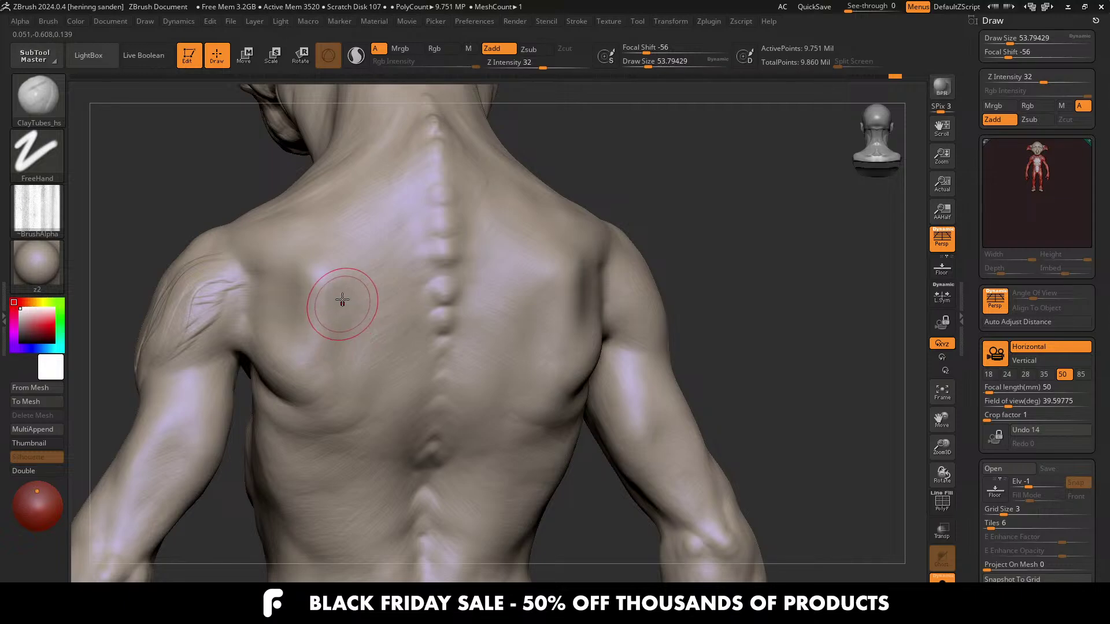
mouse_move(342, 299)
mouse_down()
mouse_move(339, 345)
mouse_move(352, 260)
mouse_move(315, 240)
mouse_up()
right_drag(316, 240, 373, 284)
drag(305, 239, 317, 241)
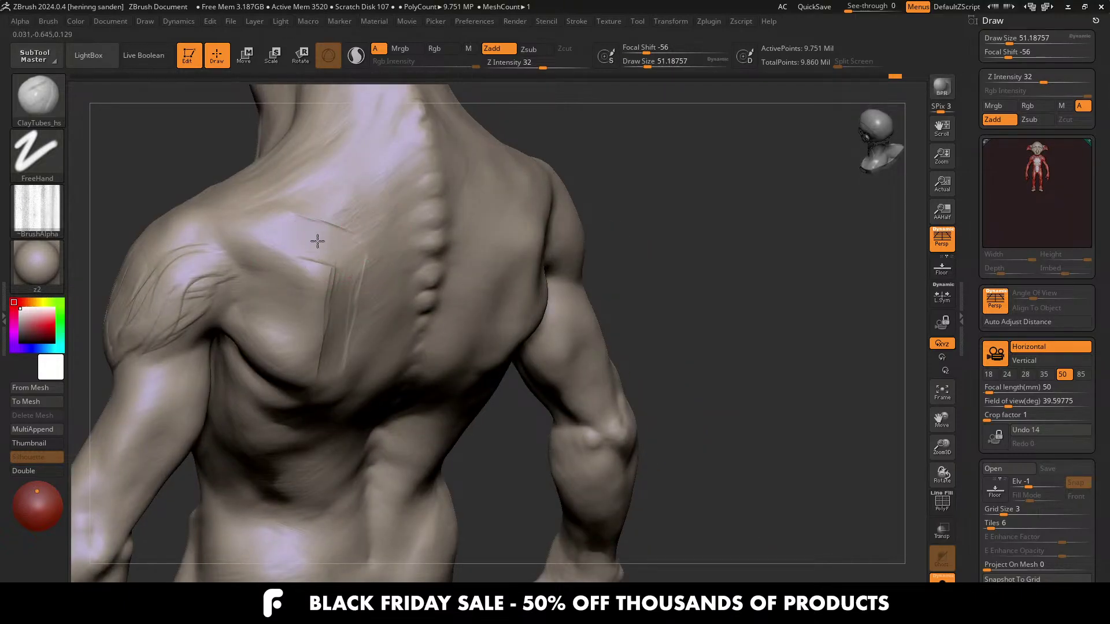
right_drag(394, 262, 362, 266)
mouse_move(339, 272)
mouse_down()
mouse_move(304, 347)
mouse_move(306, 371)
mouse_up()
right_drag(286, 370, 261, 335)
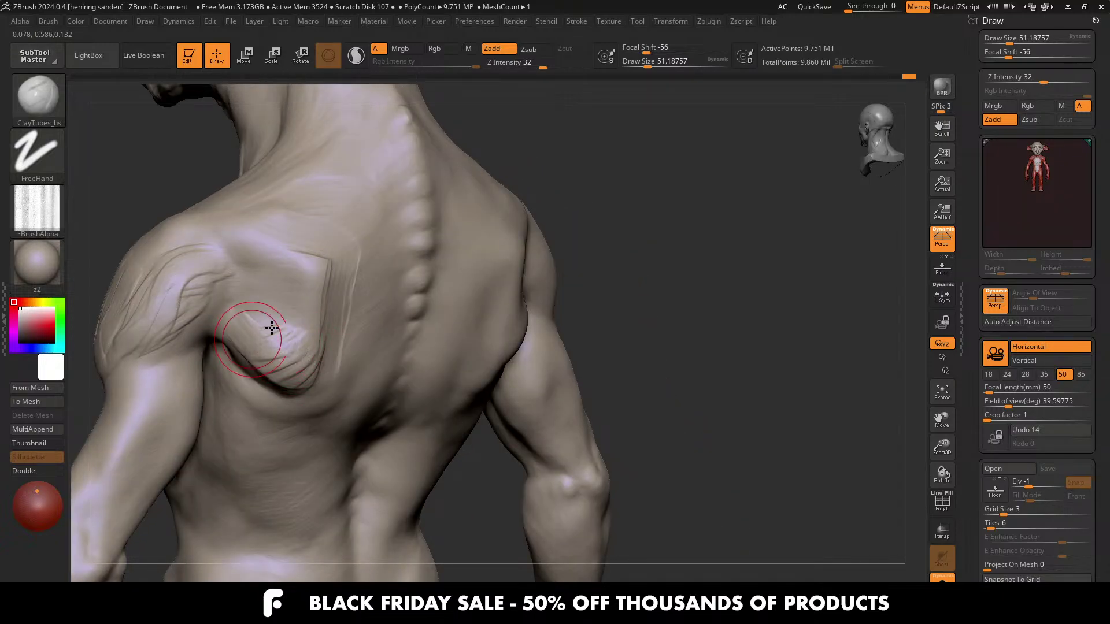
Step: Try fibre strokes on the back of the left upper arm only at a draw size of about 41, and undo them
key(s)
mouse_move(180, 348)
alt+right_down()
mouse_move(317, 312)
mouse_move(367, 339)
alt+right_up()
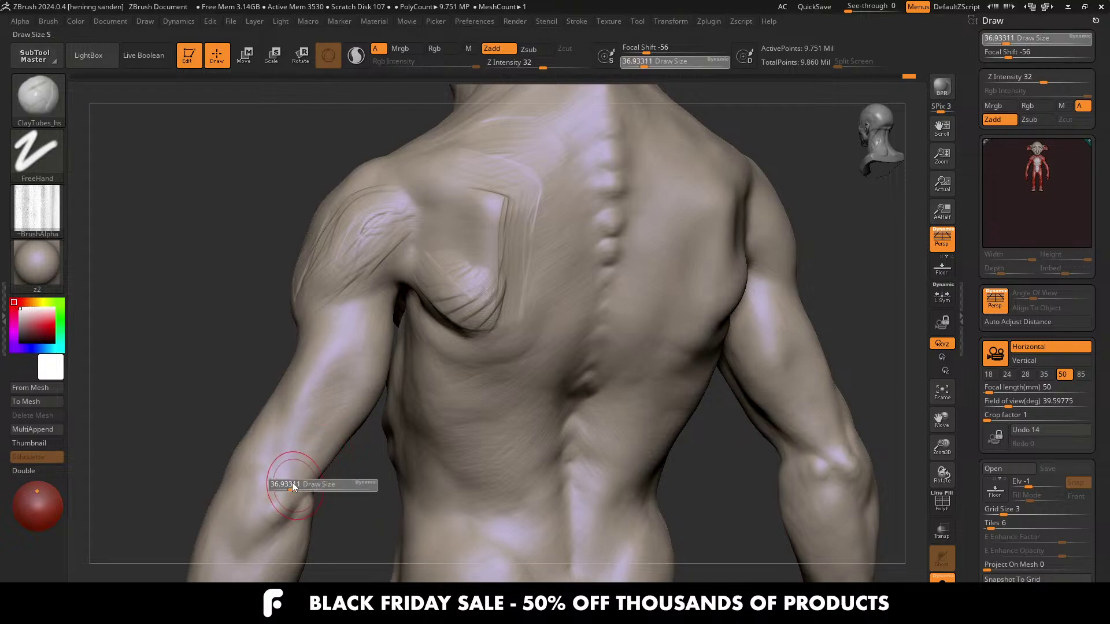
right_drag(325, 416, 379, 377)
key(s)
mouse_move(381, 377)
mouse_down()
mouse_move(350, 387)
mouse_move(359, 391)
mouse_up()
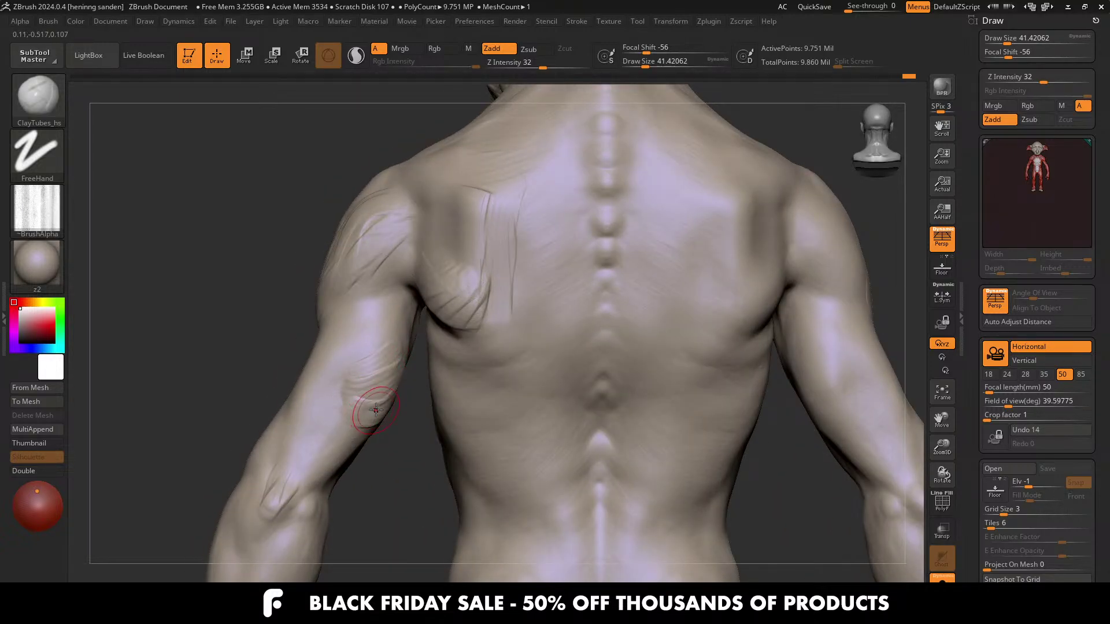
key(ctrl)
key(ctrl+z)
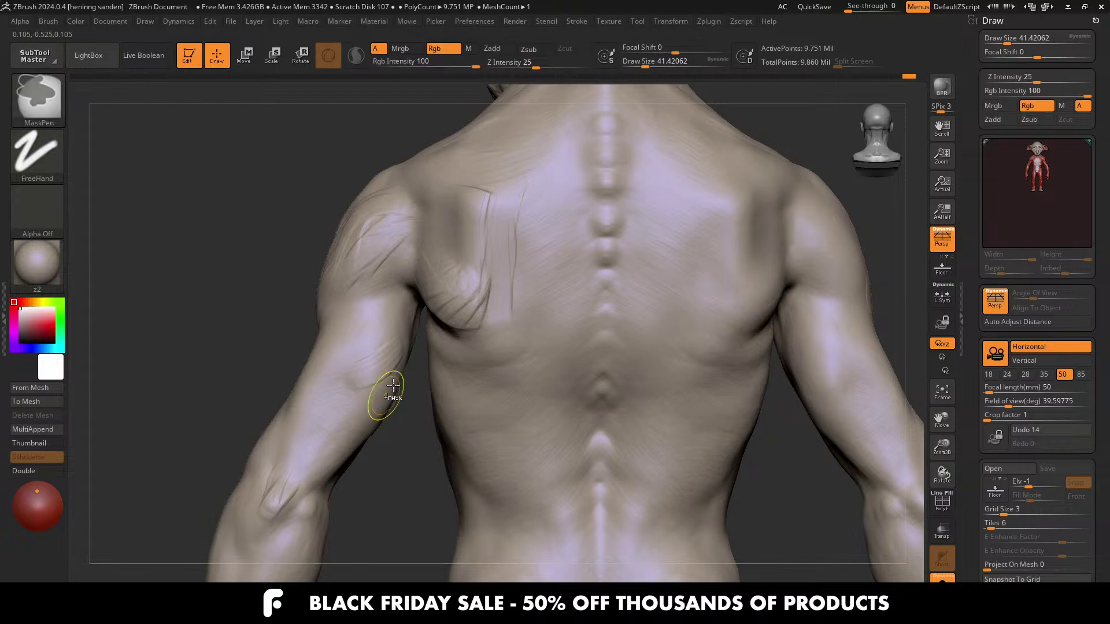
key(ctrl+z)
Step: Sculpt mirrored triceps fibres on the inner back of both upper arms at a draw size of about 41
drag(403, 359, 388, 378)
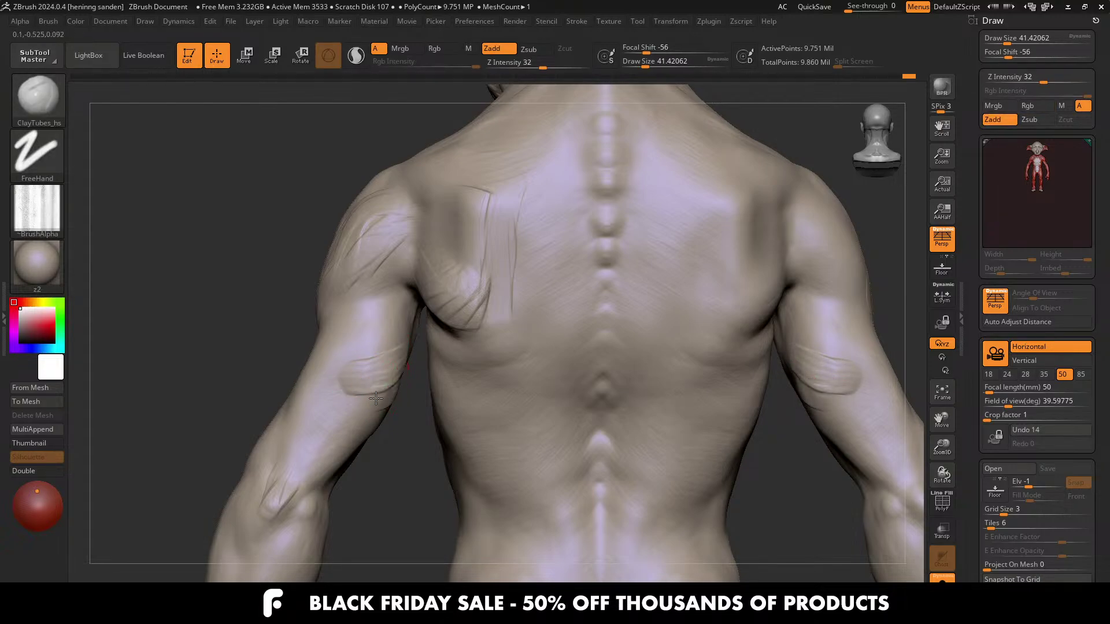
right_drag(350, 407, 312, 398)
drag(407, 337, 380, 366)
right_drag(382, 364, 419, 355)
right_drag(389, 404, 403, 373)
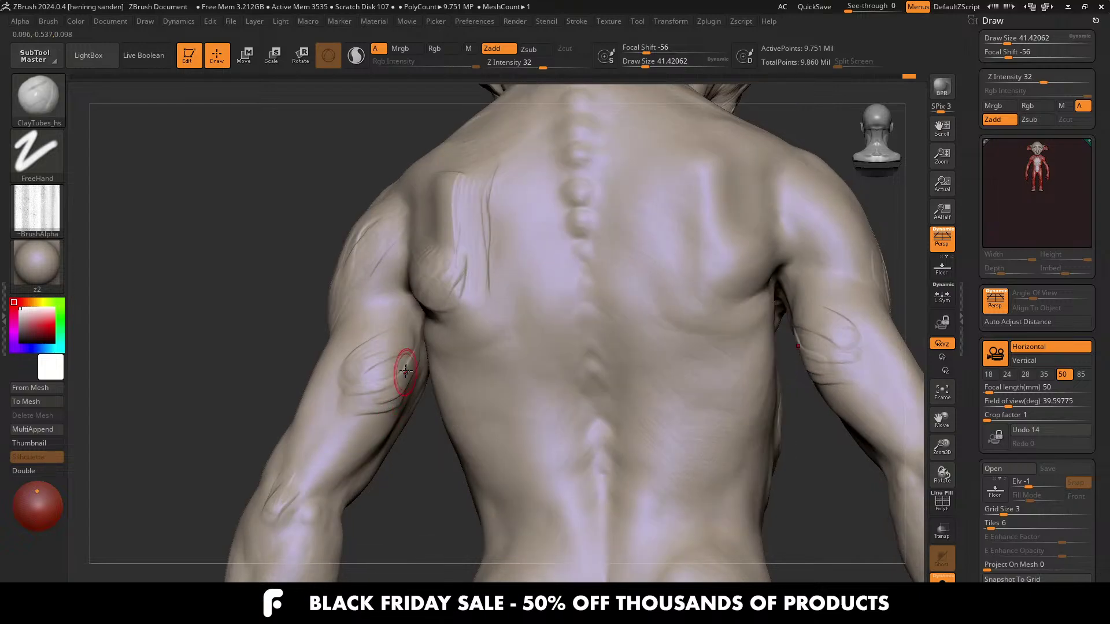
drag(345, 437, 389, 415)
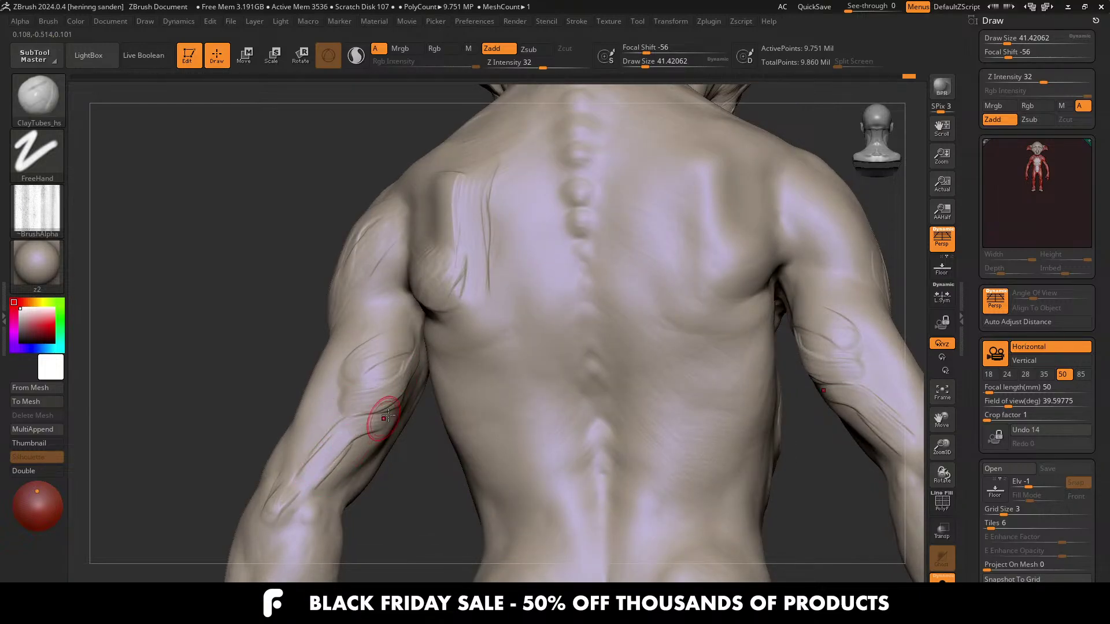
right_drag(378, 435, 410, 400)
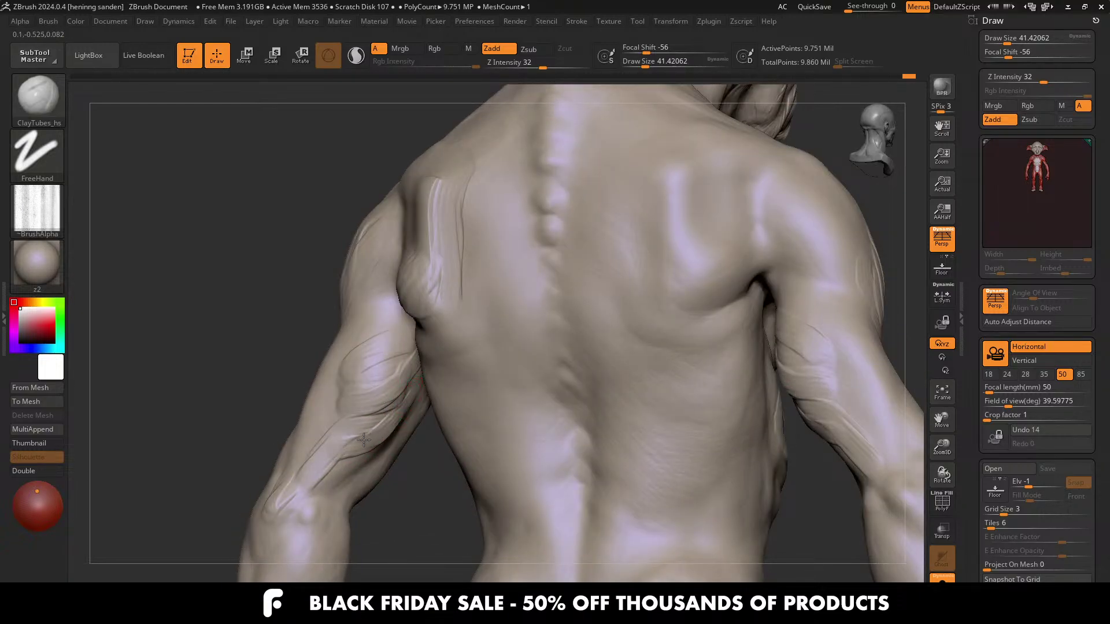
Step: Carve the outer triceps fibres and the tendon strands running down to the elbow at draw sizes of about 44 and 37
mouse_move(316, 471)
right_down()
mouse_move(289, 352)
mouse_move(322, 377)
mouse_move(331, 311)
right_up()
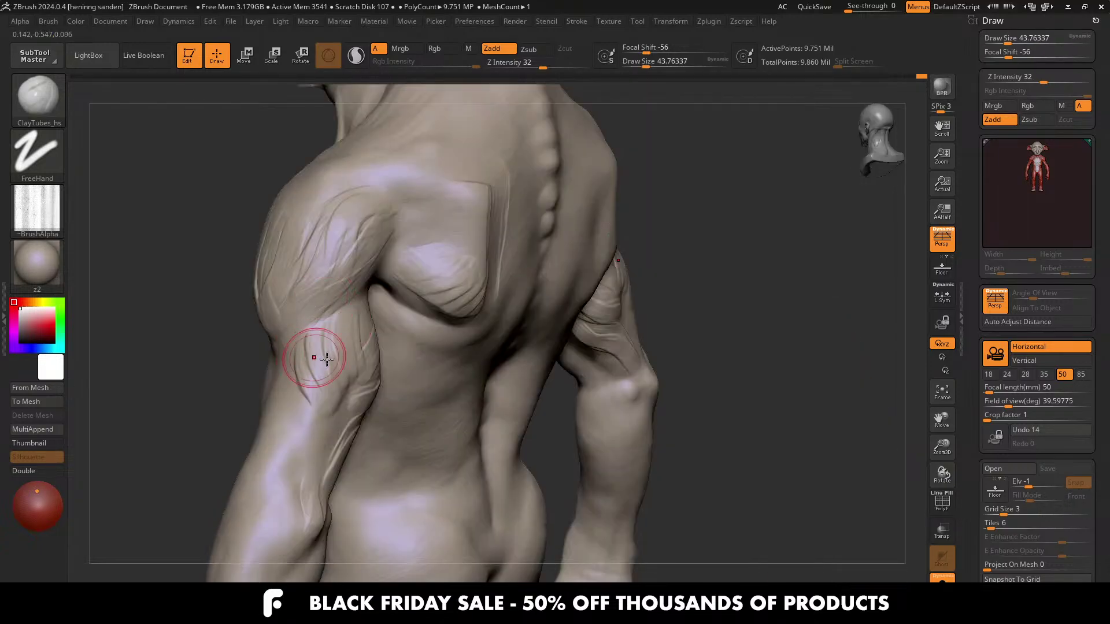
right_drag(327, 359, 310, 372)
drag(310, 421, 300, 498)
key(s)
drag(301, 497, 297, 498)
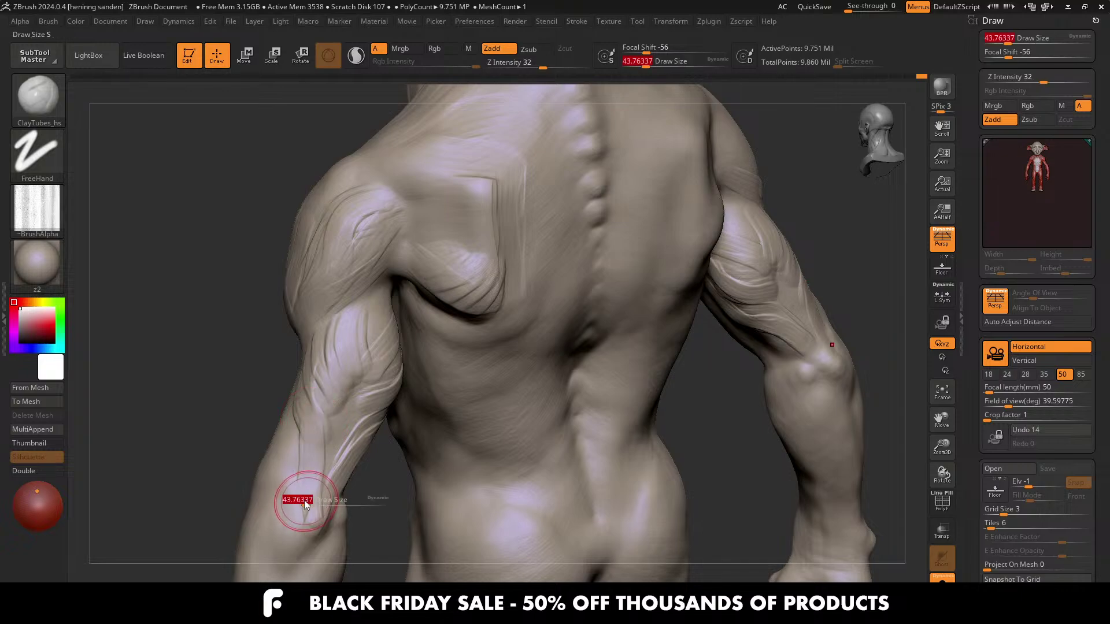
drag(317, 407, 312, 497)
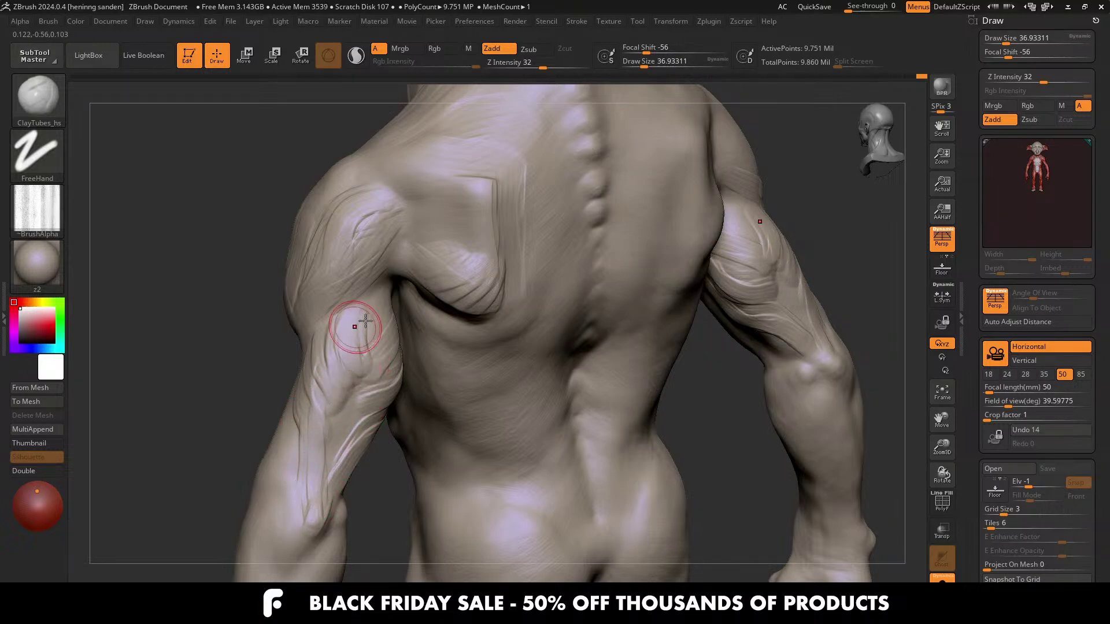
right_drag(375, 309, 389, 294)
key(f)
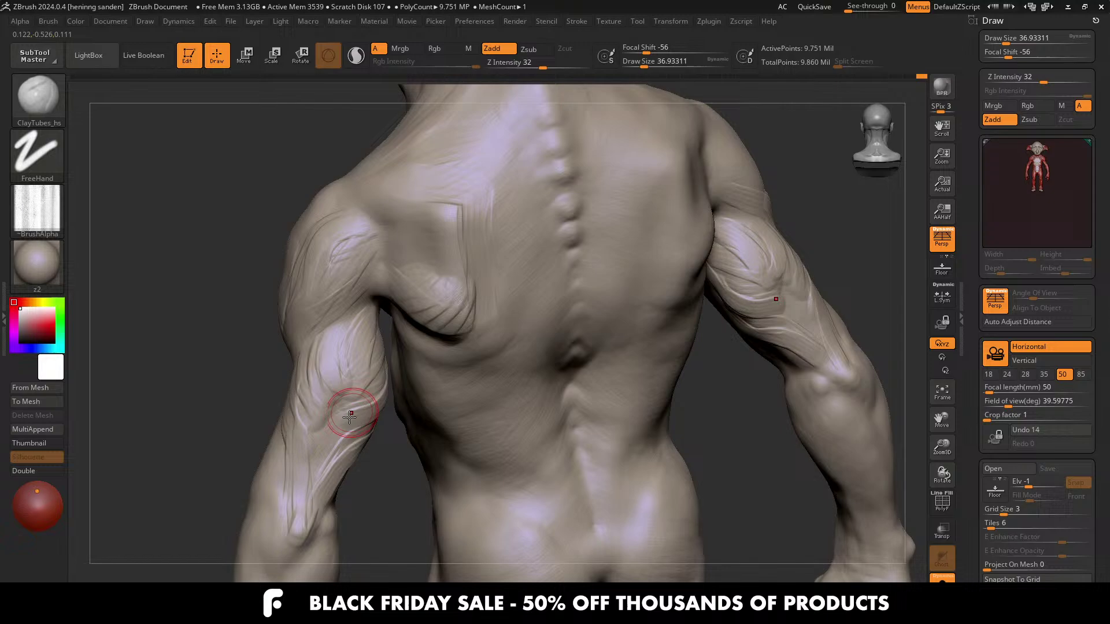
Step: Strengthen the mirrored triceps fibres with broader strokes at a draw size of about 54
right_drag(347, 372, 379, 371)
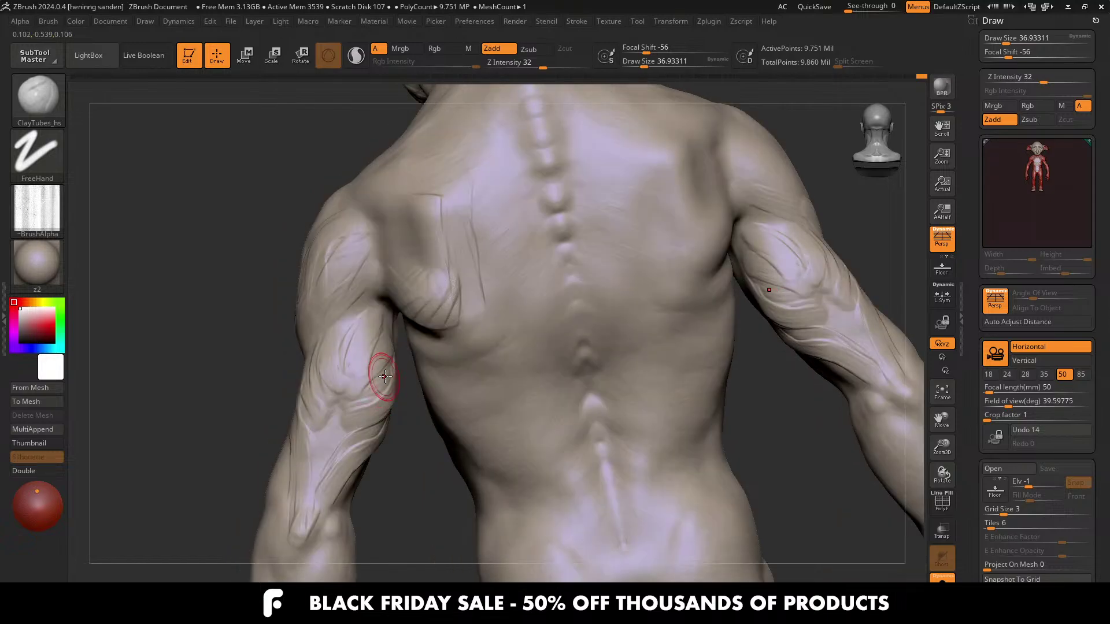
key(s)
mouse_move(364, 382)
mouse_down()
mouse_move(372, 352)
mouse_move(351, 370)
mouse_up()
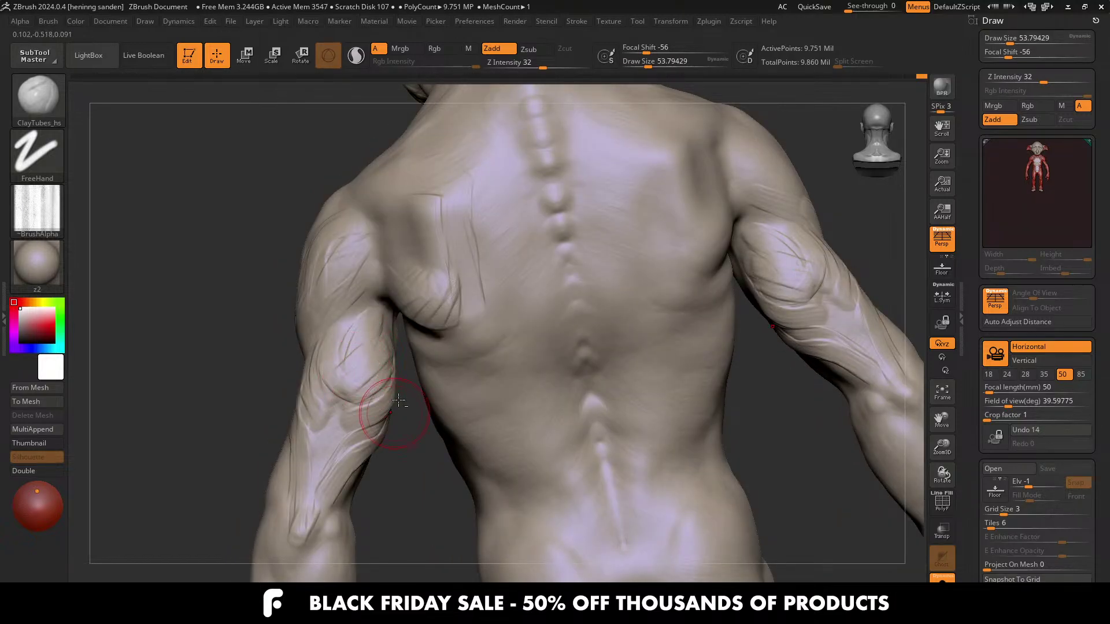
Step: Define the rear edge of the left deltoid and the adjoining shoulder blade fibres at draw sizes of about 49 and 56
right_drag(396, 411, 499, 252)
key(s)
drag(499, 250, 493, 250)
right_drag(494, 249, 426, 282)
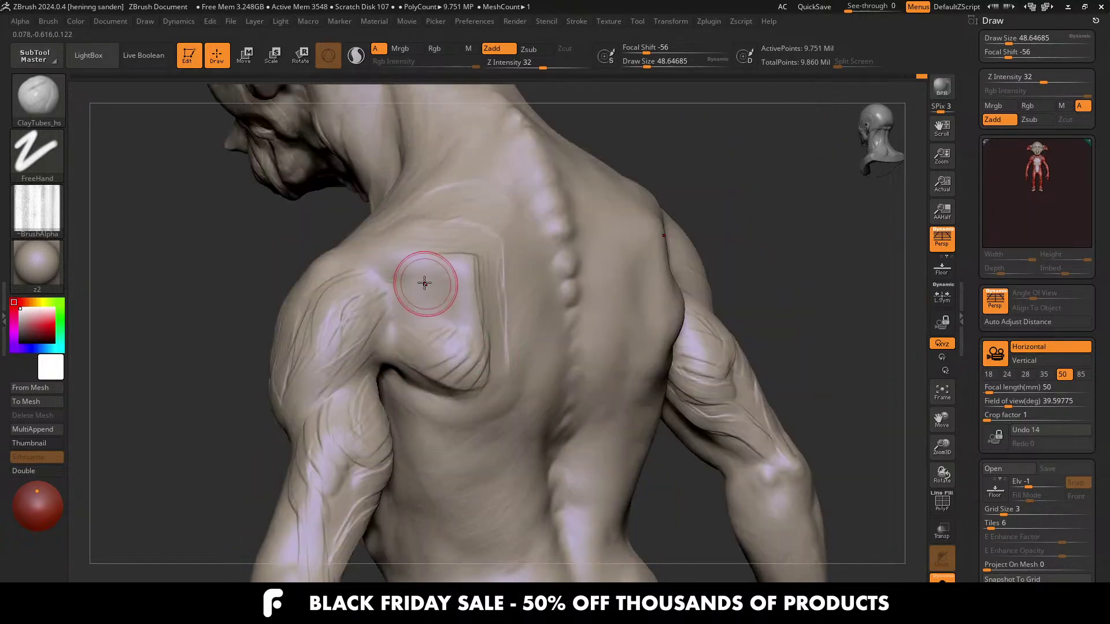
mouse_move(365, 292)
mouse_down()
mouse_move(341, 359)
mouse_move(364, 307)
mouse_up()
right_drag(344, 328, 413, 289)
key(s)
drag(411, 289, 415, 290)
right_drag(474, 318, 431, 342)
mouse_move(447, 330)
mouse_down()
mouse_move(441, 303)
mouse_move(418, 283)
mouse_move(432, 270)
mouse_move(416, 254)
mouse_move(425, 312)
mouse_up()
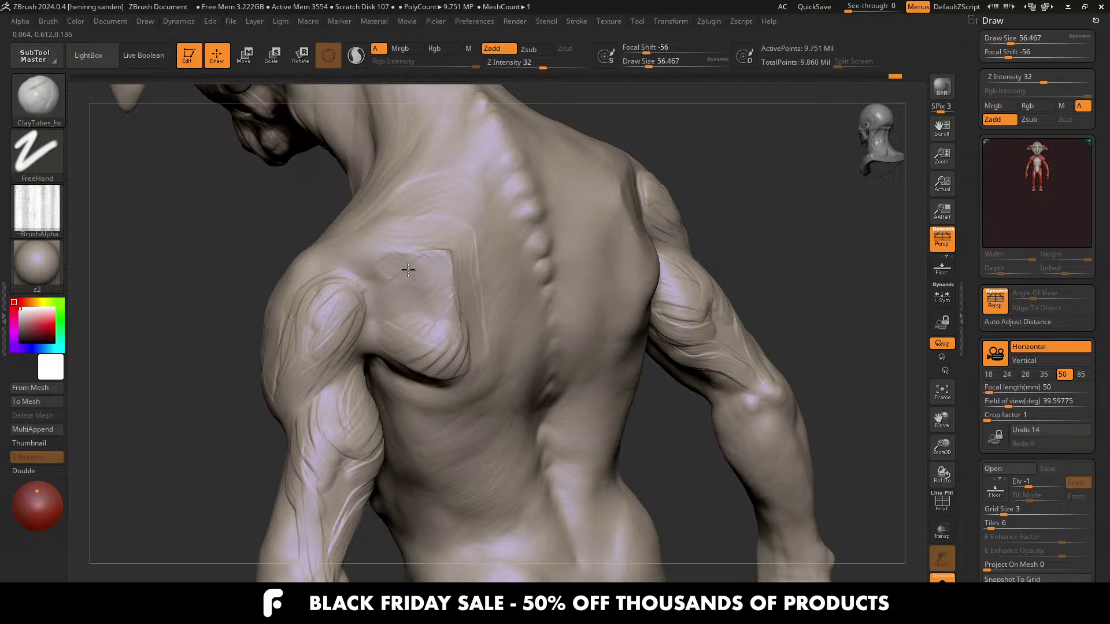
Step: Add fibre strokes across the upper surface of the left shoulder blade, reducing the draw size to about 39
drag(408, 270, 459, 284)
mouse_move(486, 280)
right_down()
mouse_move(453, 261)
mouse_move(501, 272)
right_up()
key(s)
drag(443, 281, 438, 281)
drag(413, 279, 377, 263)
right_drag(378, 262, 431, 231)
drag(223, 152, 221, 161)
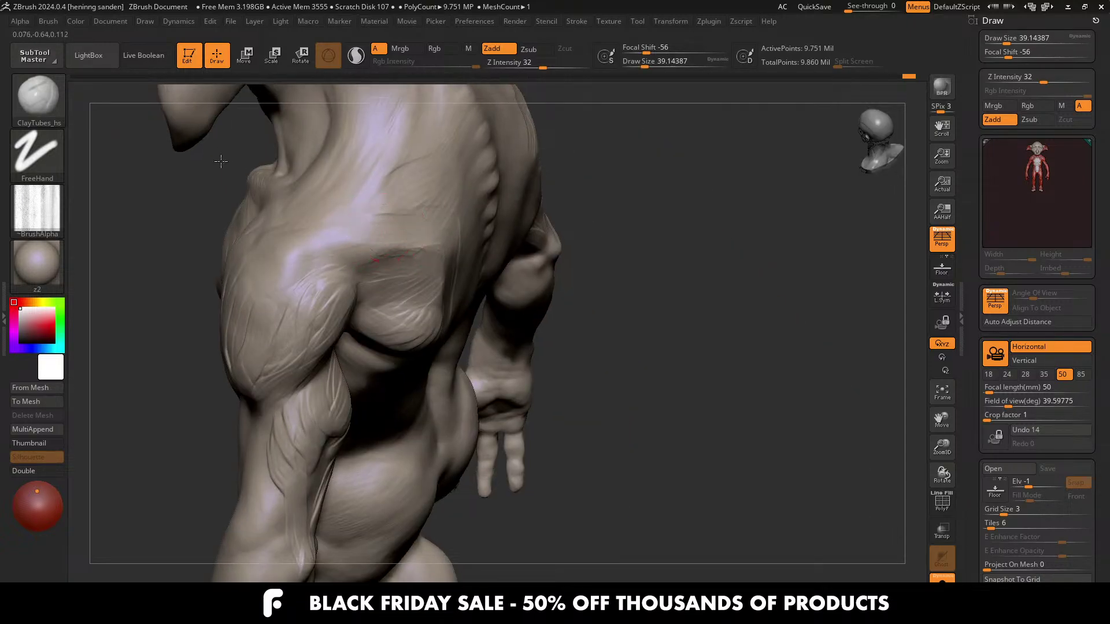
Step: Sculpt mirrored diagonal strokes on the back just below both shoulder blades at a draw size of about 44
ctrl+right_drag(404, 288, 506, 277)
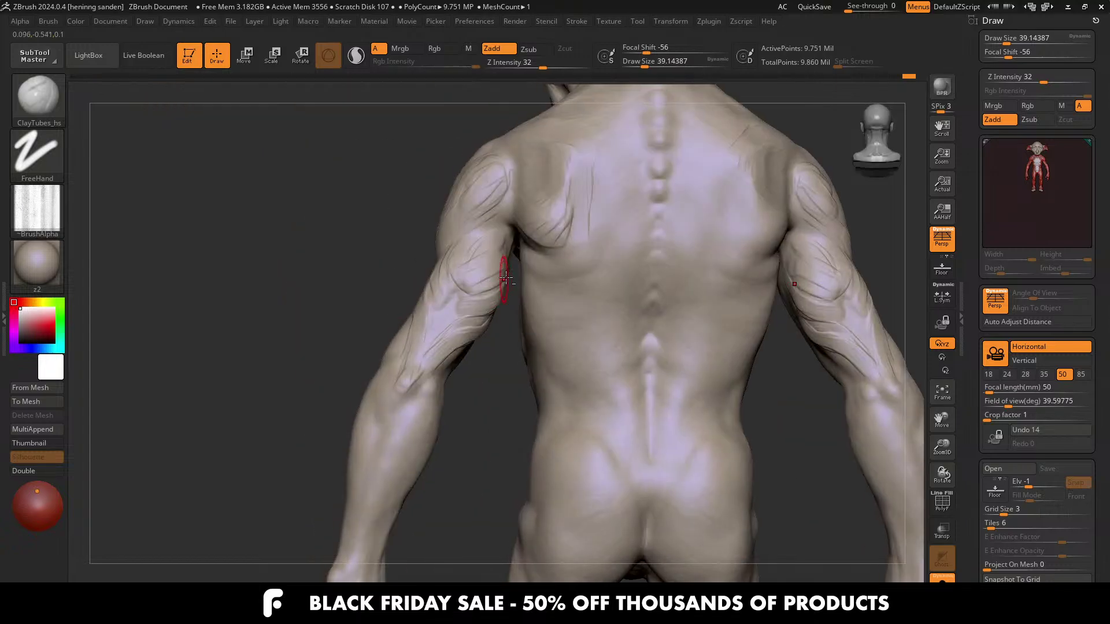
alt+right_drag(591, 249, 478, 292)
key(s)
drag(477, 292, 481, 291)
drag(488, 273, 445, 309)
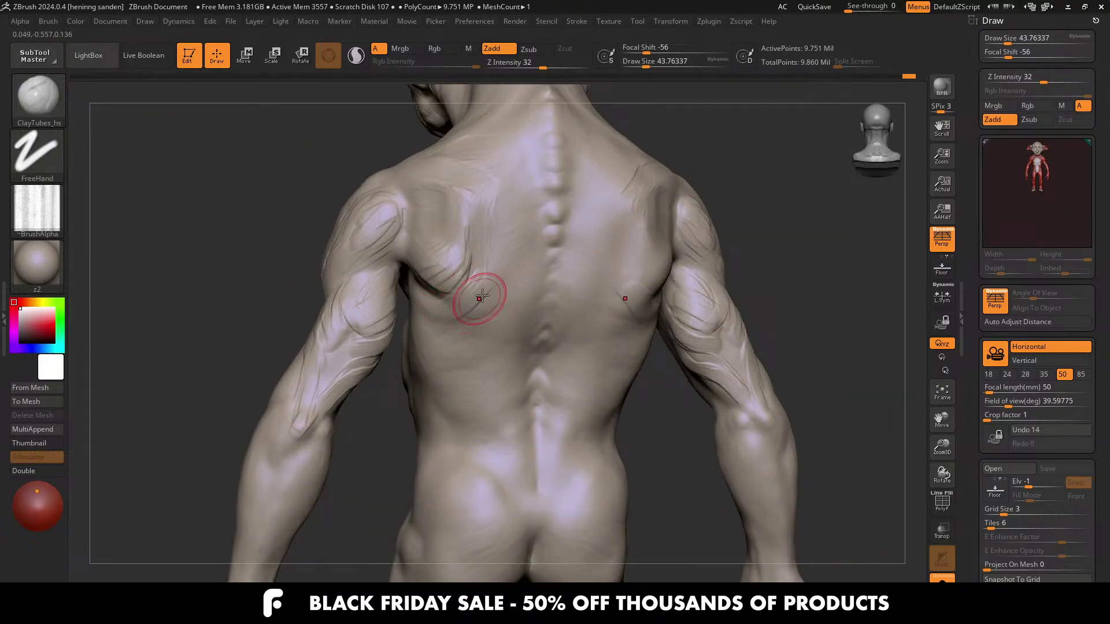
Step: Shape the fibres around the lower tip of the right shoulder blade, varying the draw size between about 56 and 33
right_drag(639, 282, 656, 288)
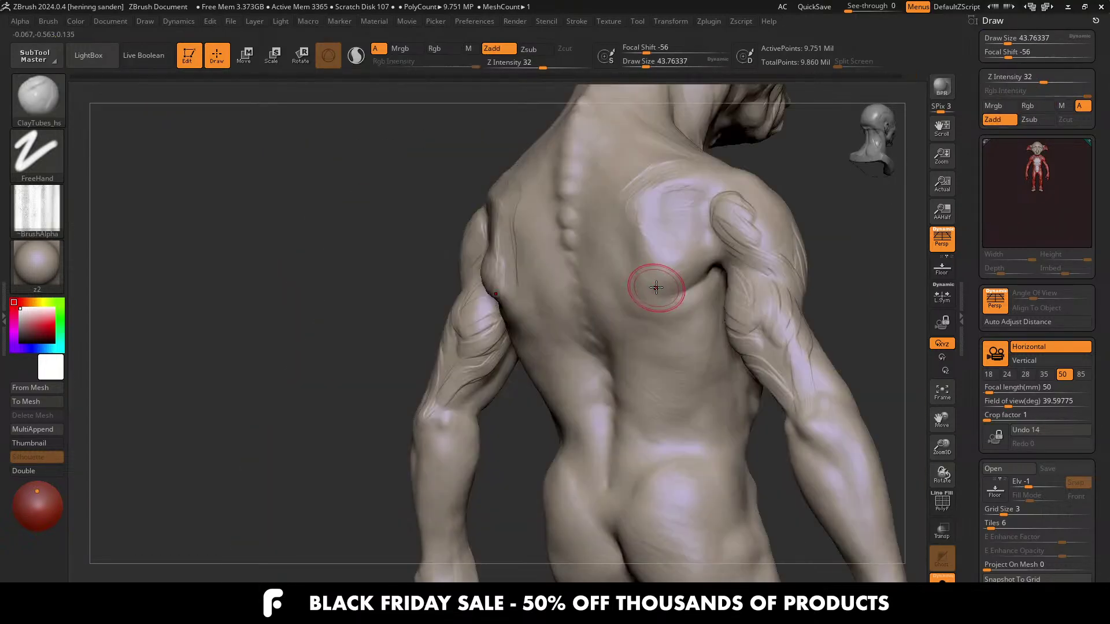
key(bracketright)
mouse_move(682, 266)
mouse_down()
mouse_move(664, 248)
mouse_move(690, 268)
mouse_up()
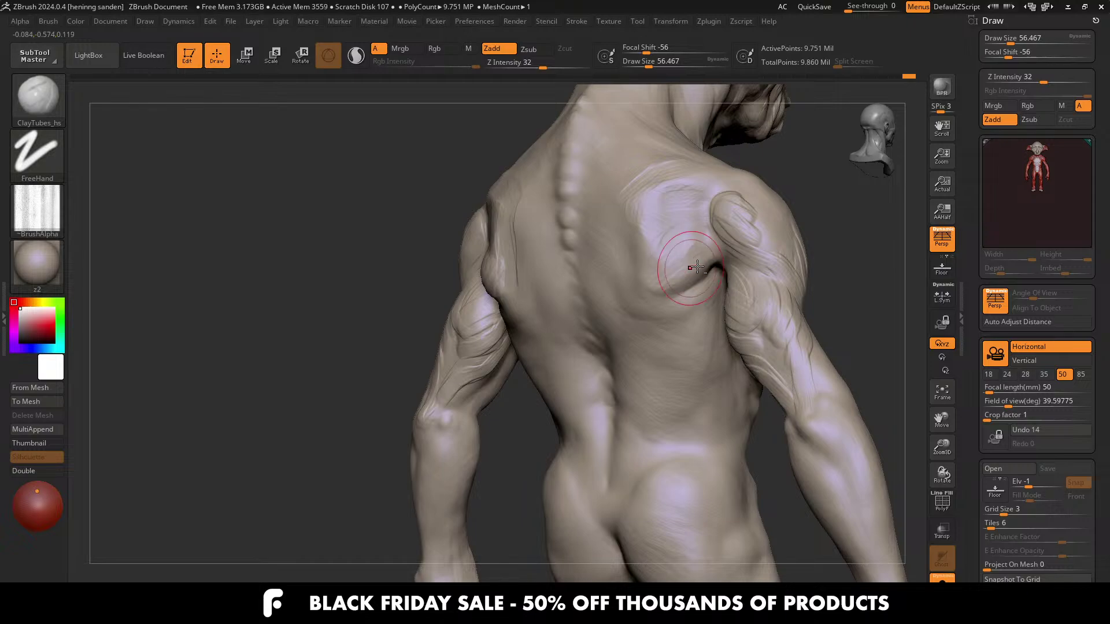
key(bracketleft)
key(bracketleft)
right_drag(624, 240, 683, 259)
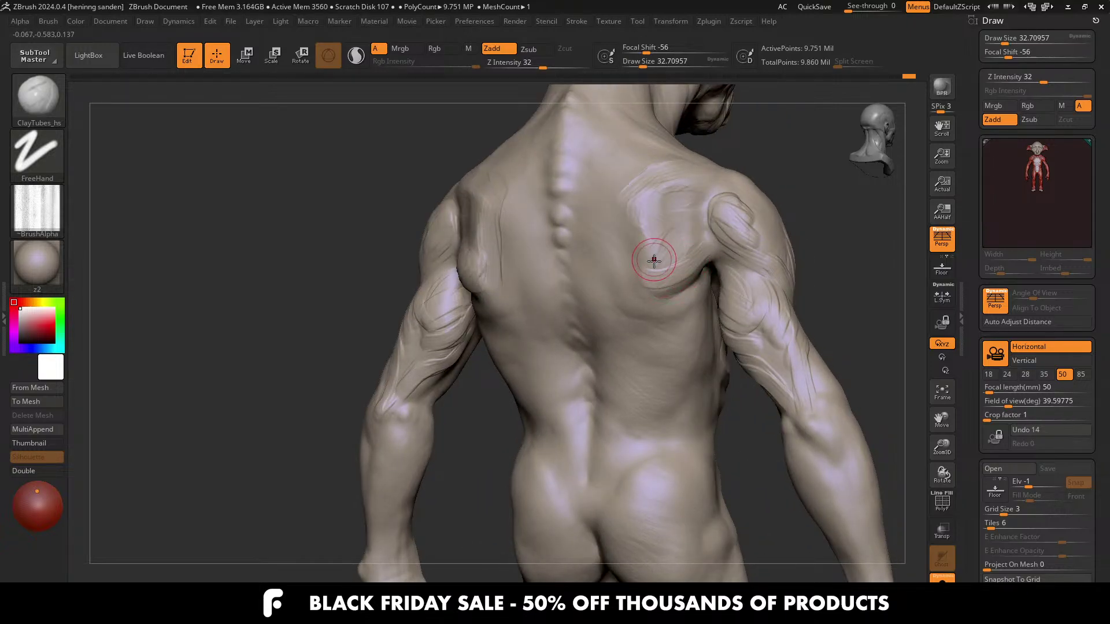
key(])
right_drag(652, 273, 671, 313)
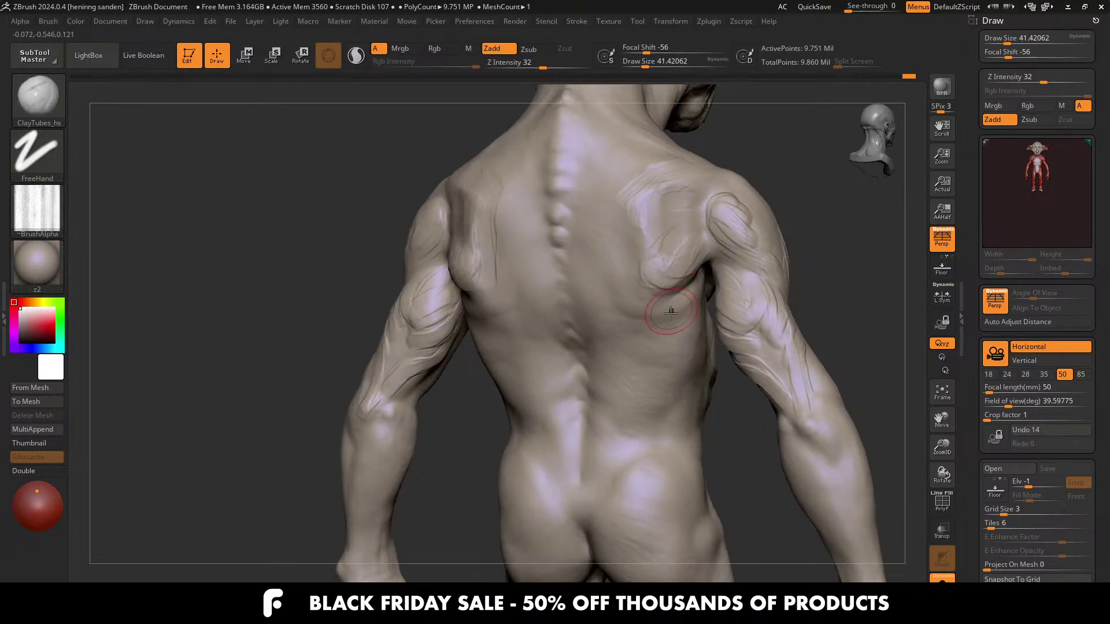
Step: Build curved latissimus fibres beneath the left shoulder blade at draw sizes of about 41, 56 and 49
right_drag(553, 281, 516, 272)
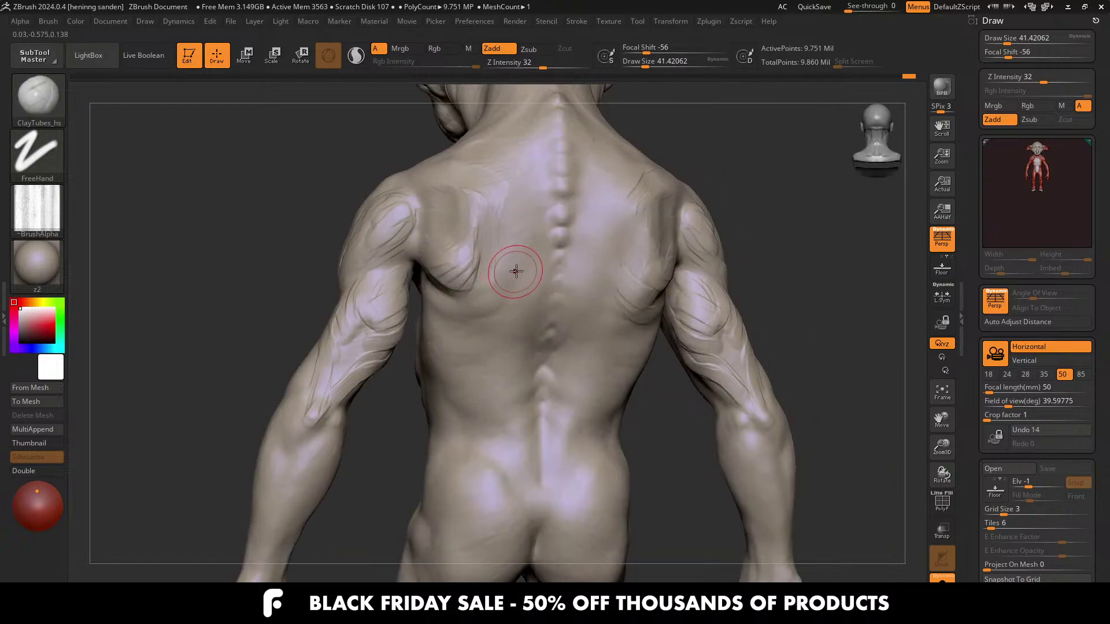
right_drag(447, 310, 462, 301)
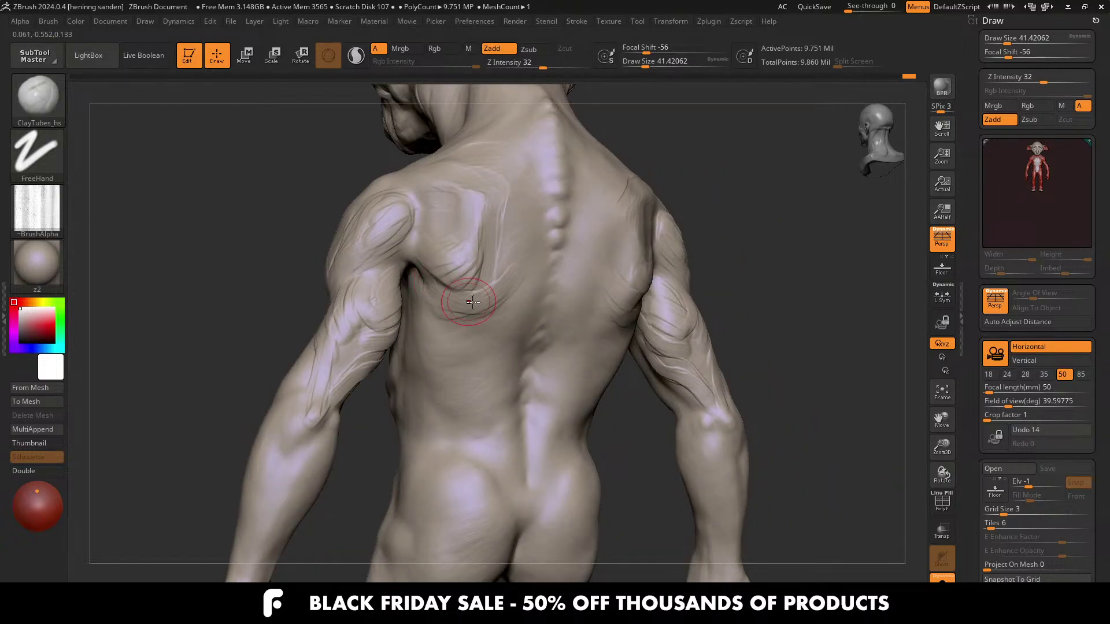
key(bracketright)
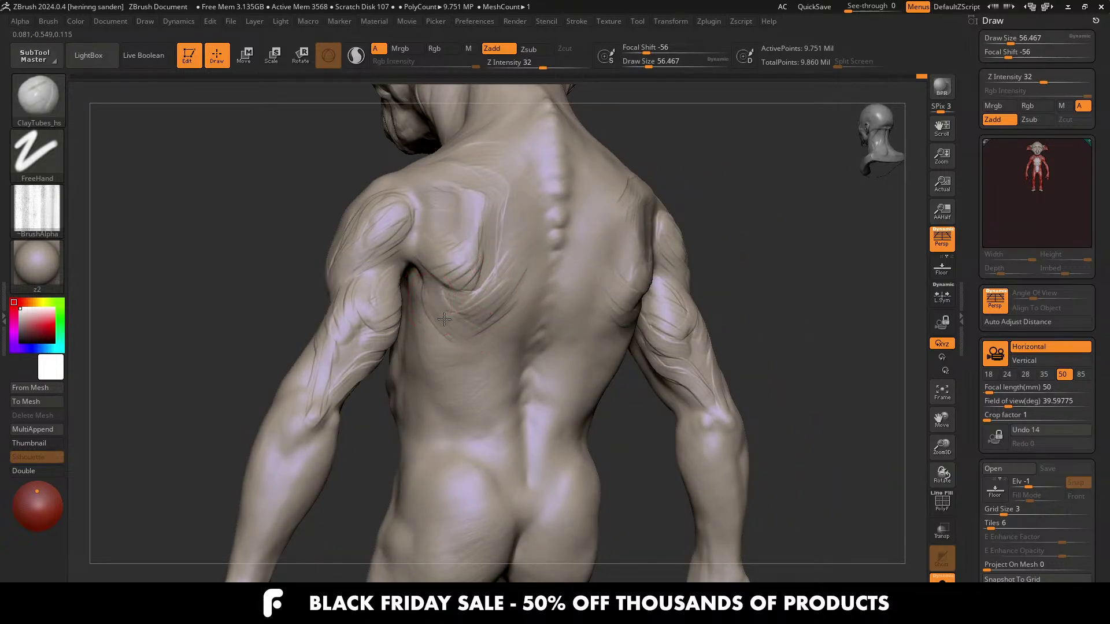
right_drag(461, 310, 504, 311)
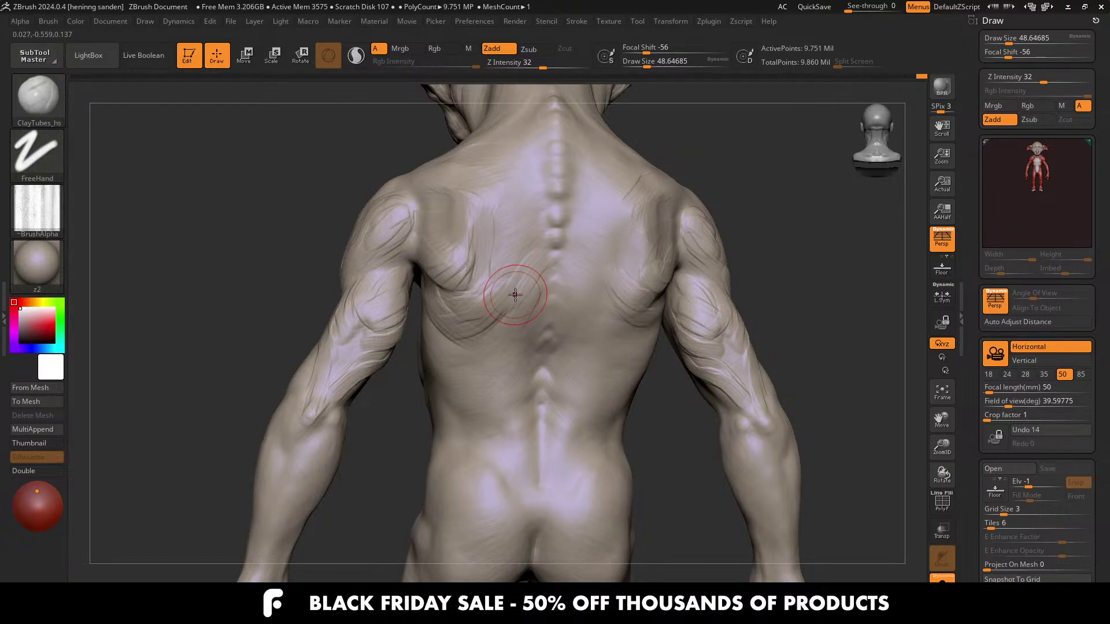
Step: Sculpt diagonal fibres between the spine and both shoulder blades at a draw size of about 49
mouse_move(535, 287)
right_down()
mouse_move(563, 292)
mouse_move(491, 288)
mouse_move(491, 269)
right_up()
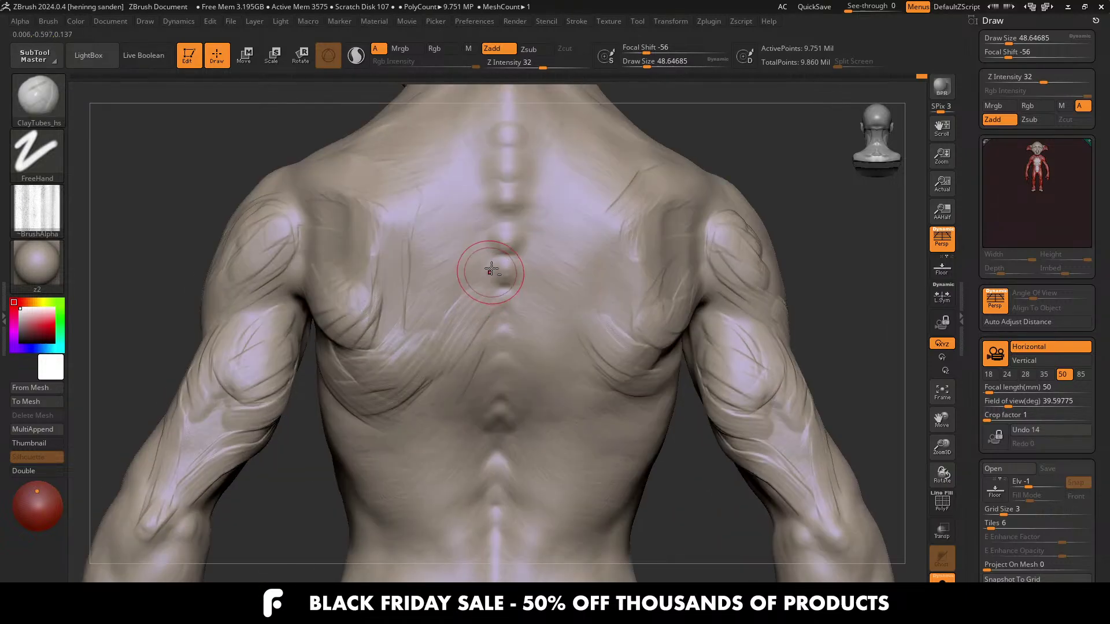
right_drag(458, 228, 485, 279)
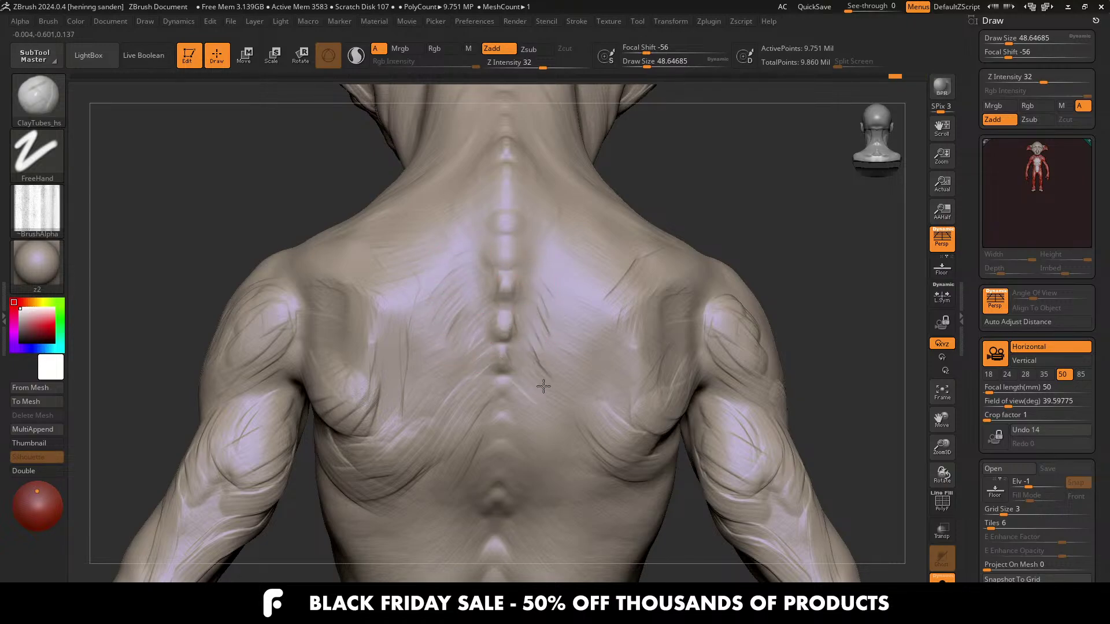
right_drag(565, 315, 553, 299)
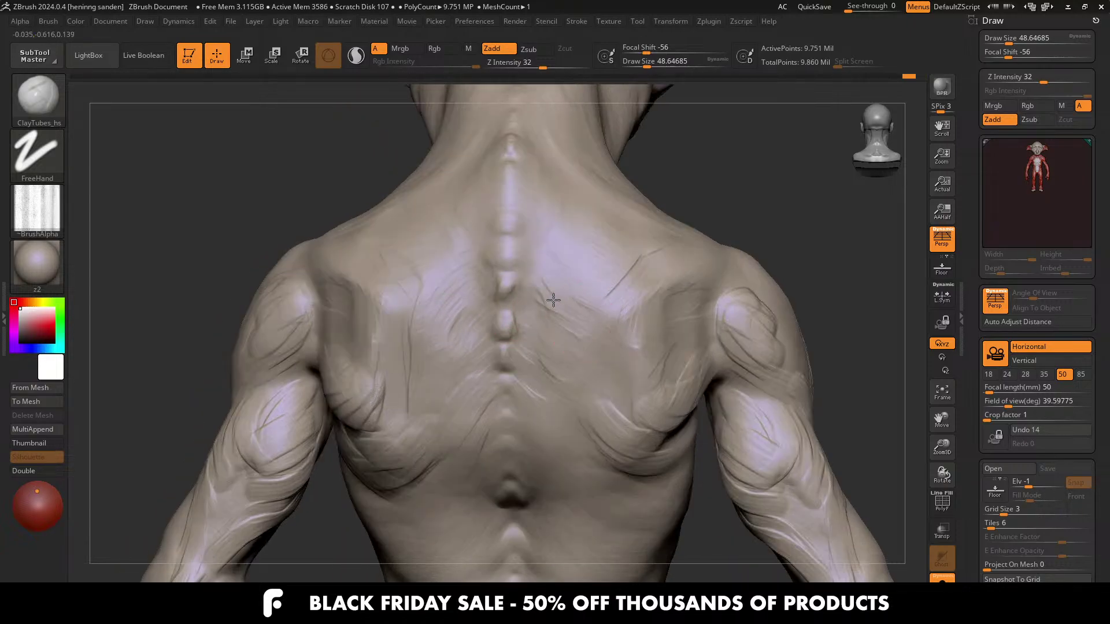
Step: Add diagonal muscle fibres on both sides of the spine between the shoulder blades at a draw size of about 68
drag(478, 337, 455, 336)
key(s)
drag(446, 397, 451, 398)
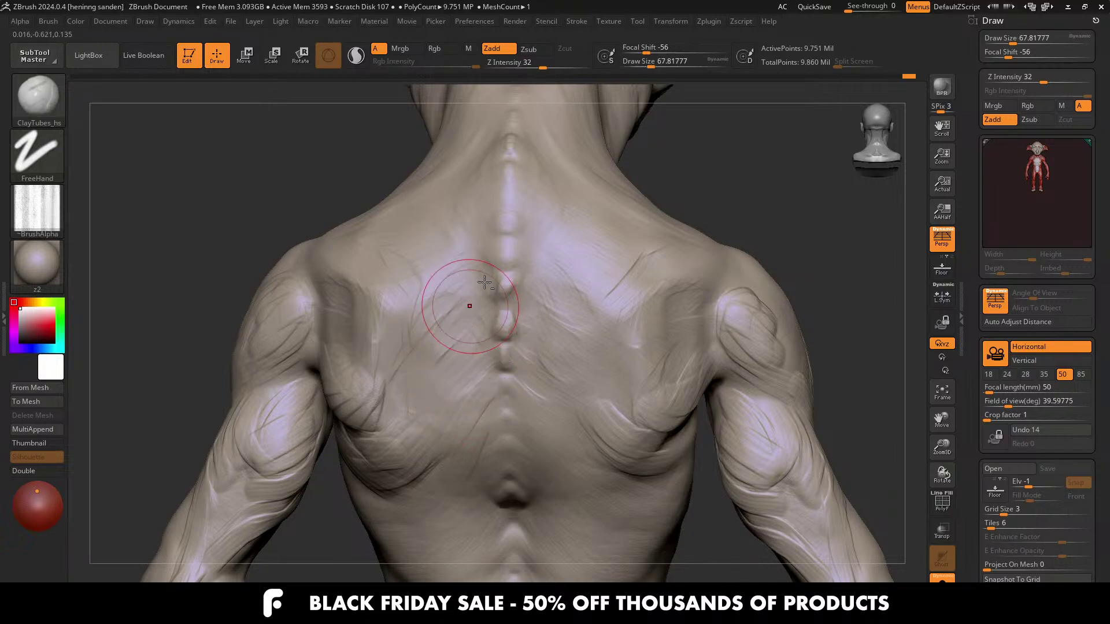
right_drag(381, 250, 396, 269)
drag(396, 269, 353, 240)
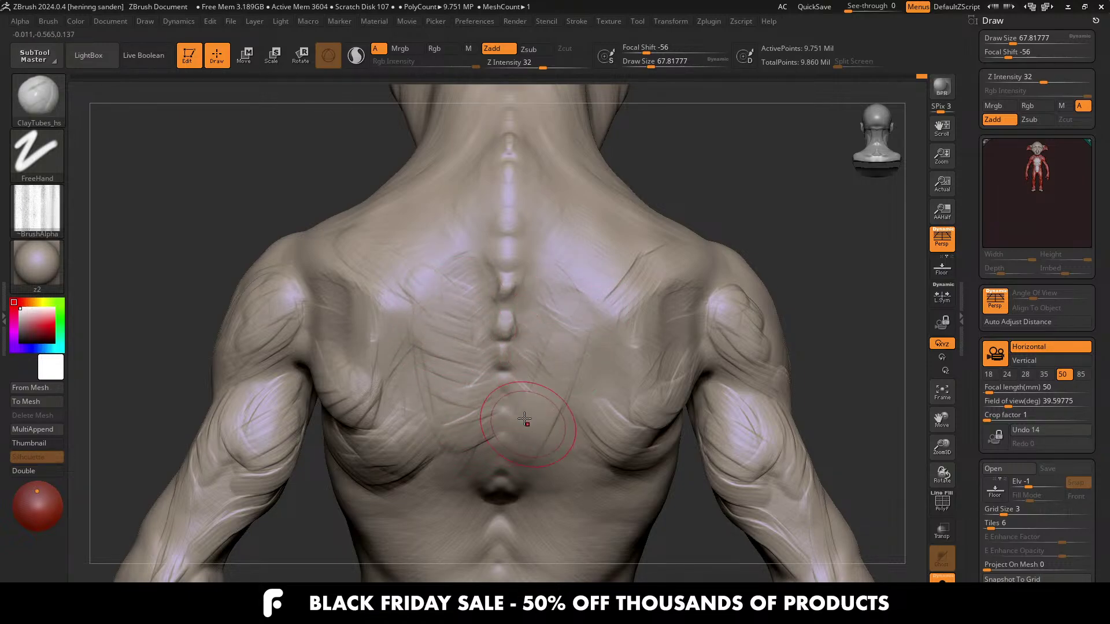
drag(531, 408, 536, 329)
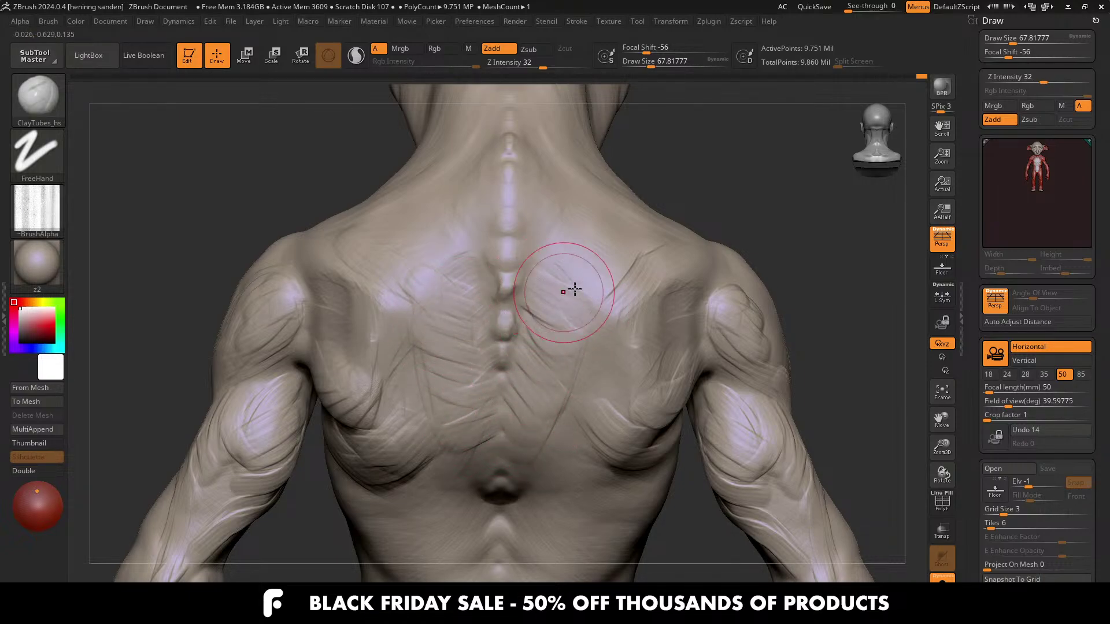
mouse_move(565, 293)
right_down()
mouse_move(658, 260)
mouse_move(459, 300)
right_up()
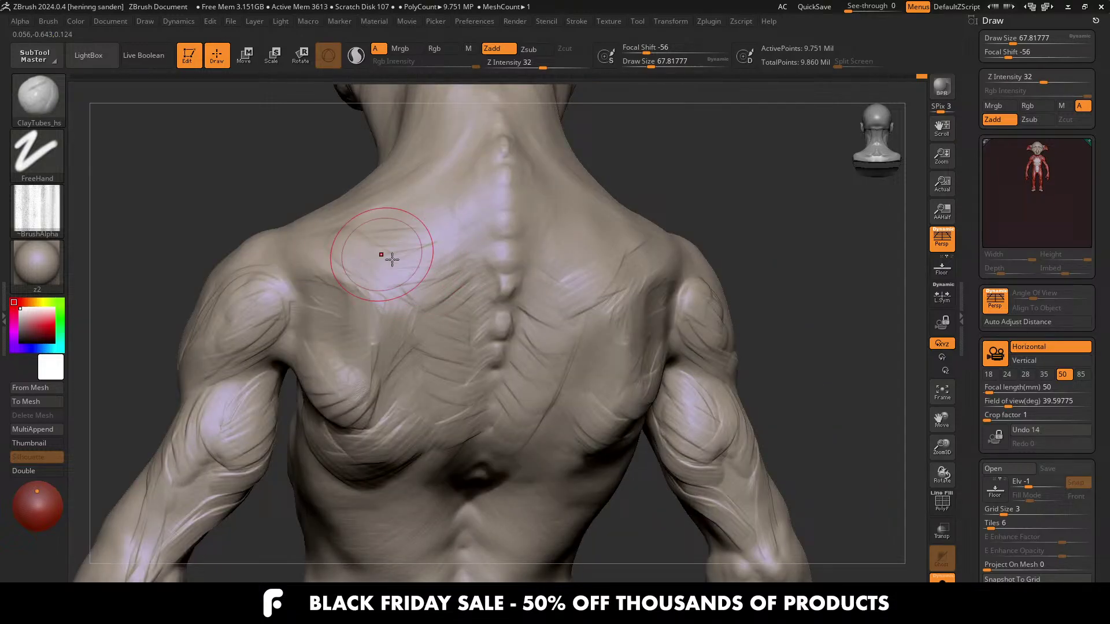
Step: Sculpt trapezius fibres from the top of the left shoulder up the back of the neck at a draw size of about 54
mouse_move(384, 255)
right_down()
mouse_move(463, 328)
mouse_move(395, 345)
right_up()
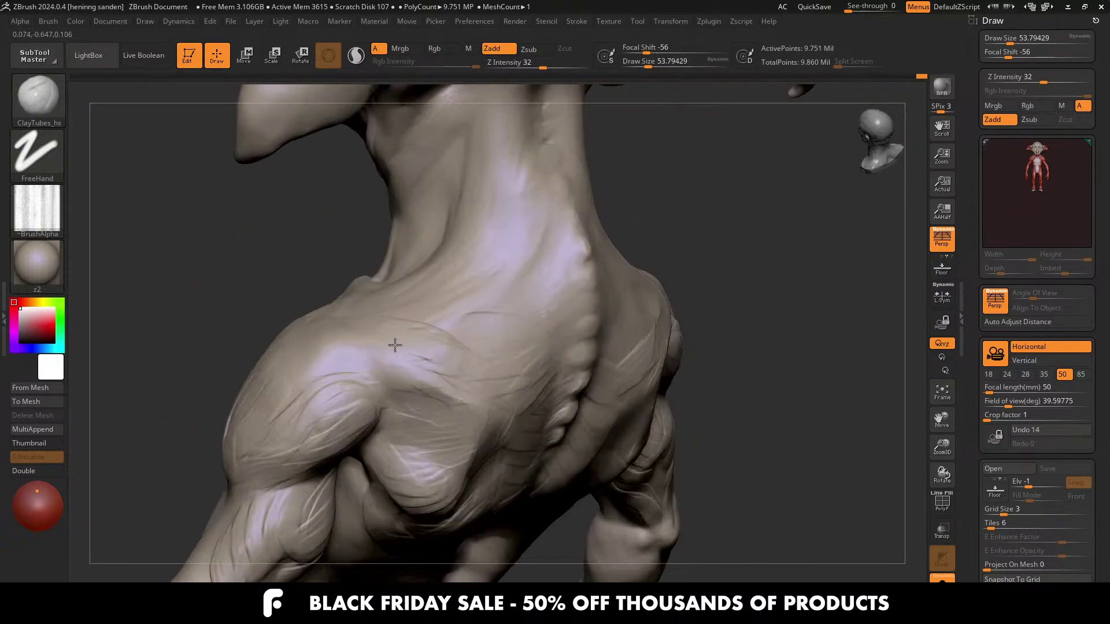
right_drag(460, 325, 466, 327)
right_drag(458, 255, 490, 192)
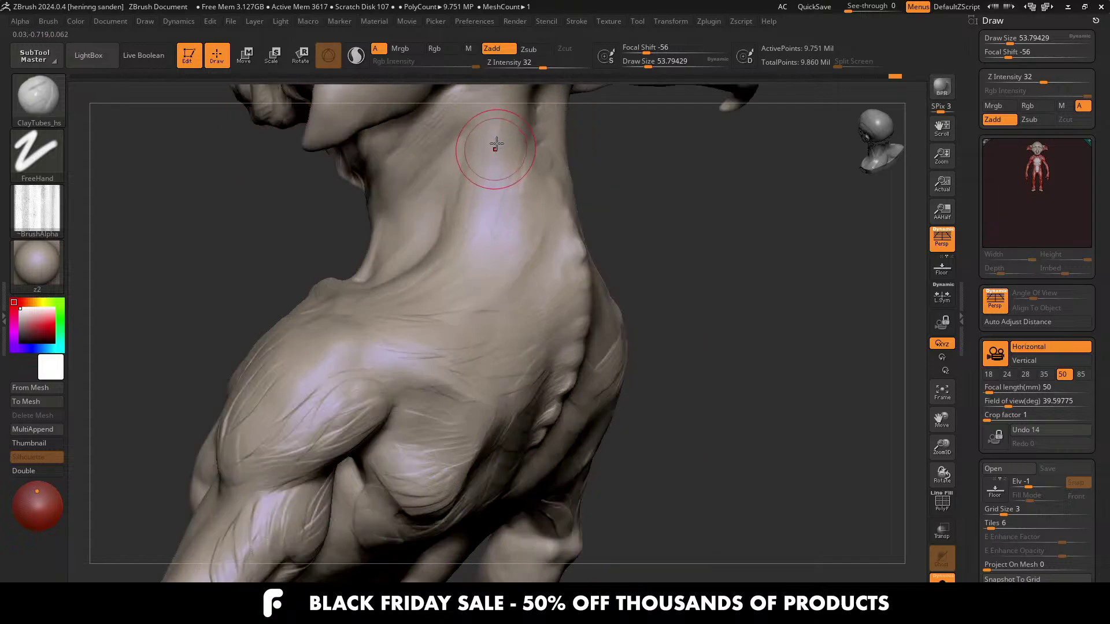
drag(495, 139, 510, 172)
Step: Sculpt long skin strands down the left side of the neck below the ear at a draw size of about 39
mouse_move(464, 280)
right_down()
mouse_move(478, 218)
mouse_move(458, 287)
mouse_move(423, 288)
mouse_move(401, 231)
right_up()
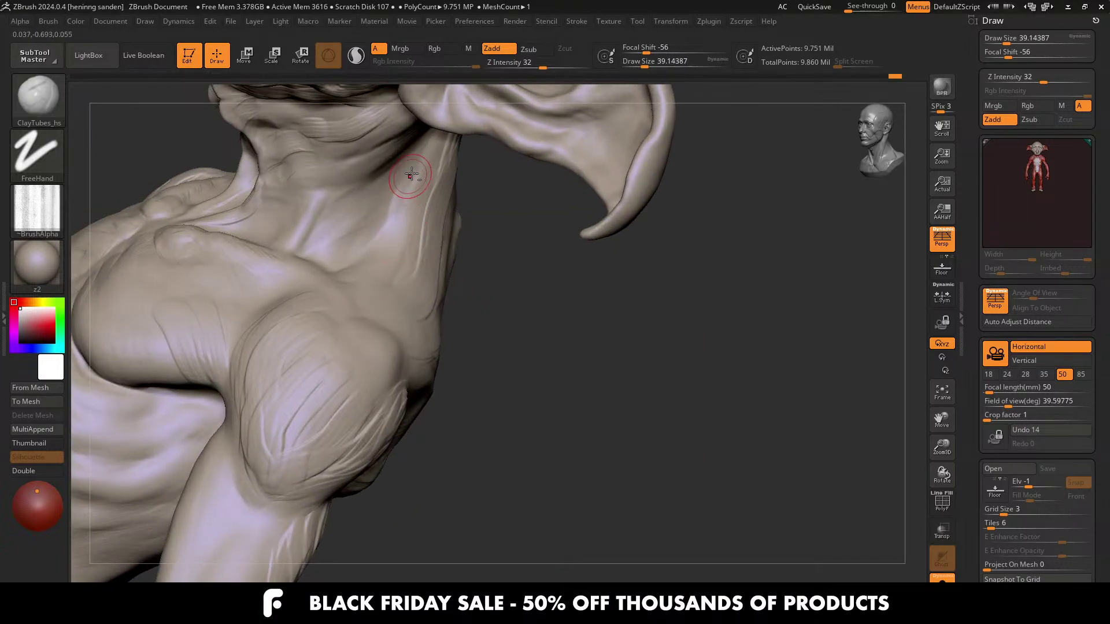
right_drag(345, 266, 389, 206)
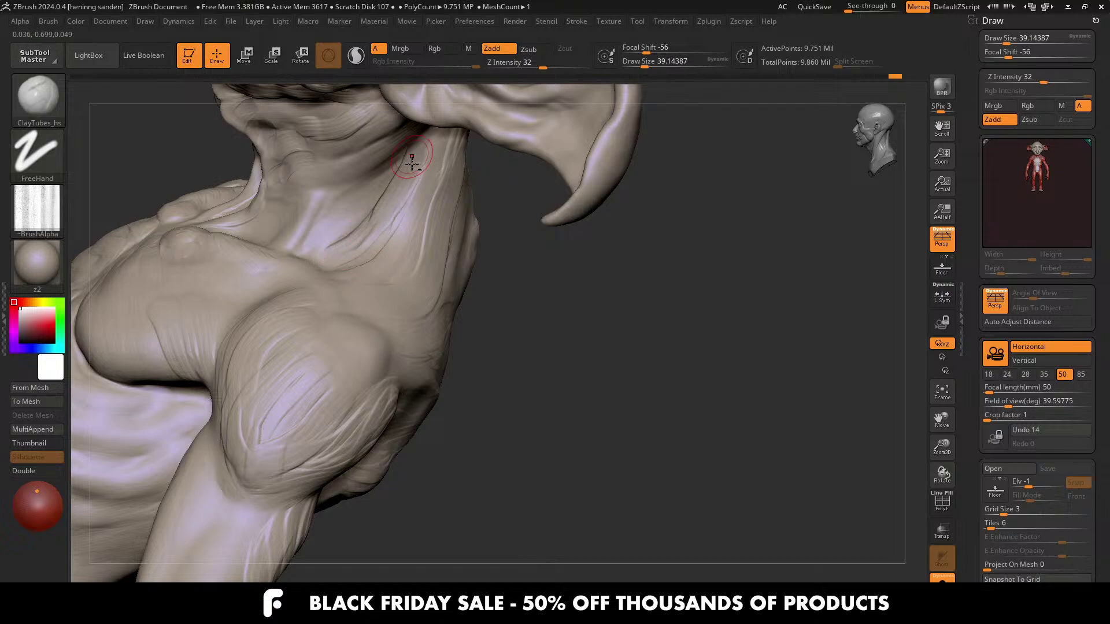
right_drag(411, 163, 397, 278)
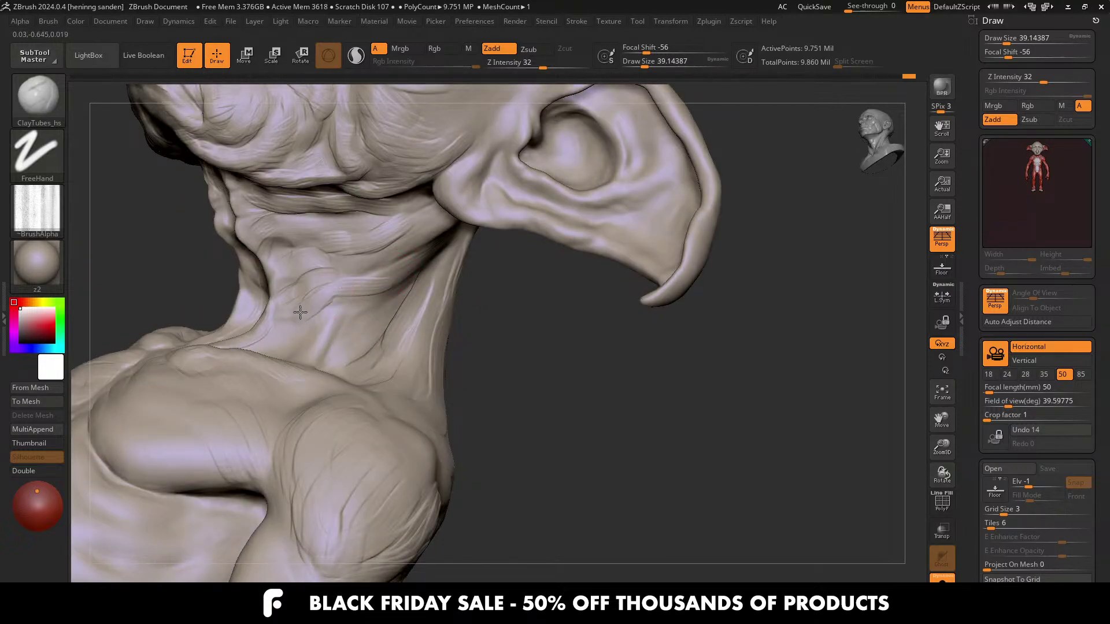
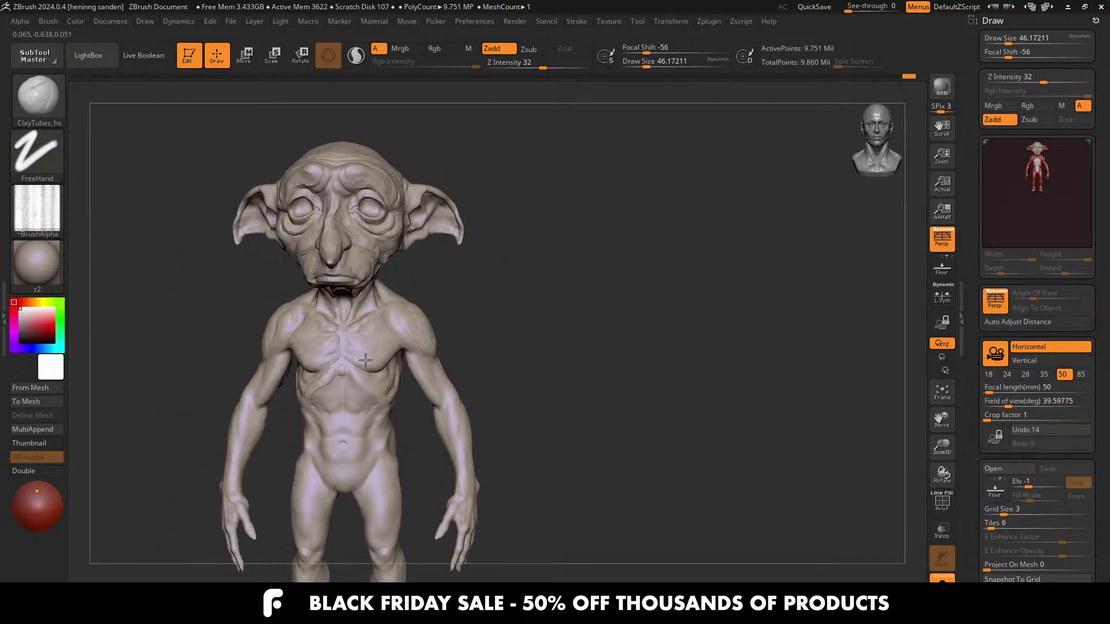
Step: Build fibres along the lower edge of the creature's left pectoral at draw sizes of about 51 and 49
alt+drag(486, 462, 414, 377)
key(s)
key(s)
right_drag(368, 351, 511, 326)
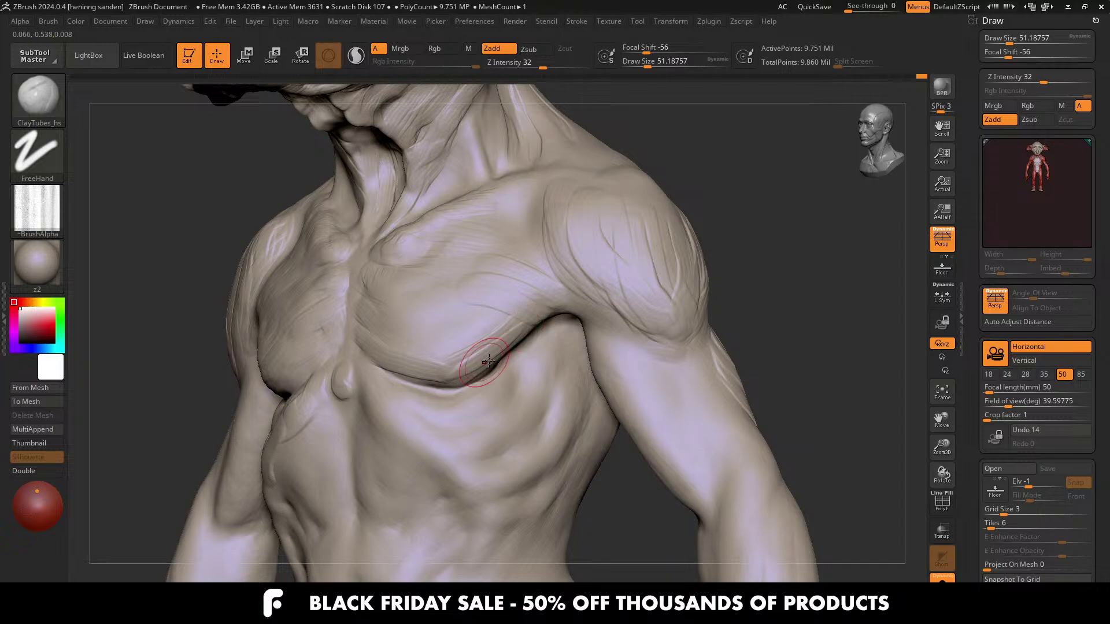
mouse_move(453, 366)
right_down()
mouse_move(496, 327)
mouse_move(507, 334)
mouse_move(527, 318)
right_up()
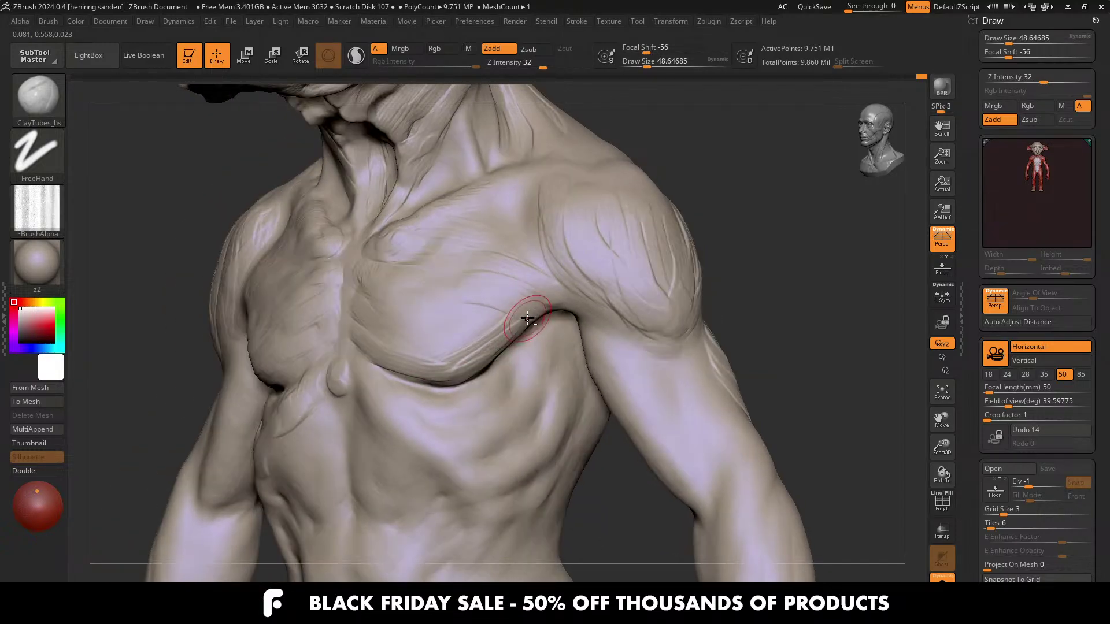
drag(514, 330, 436, 381)
right_drag(475, 337, 515, 340)
drag(484, 332, 384, 350)
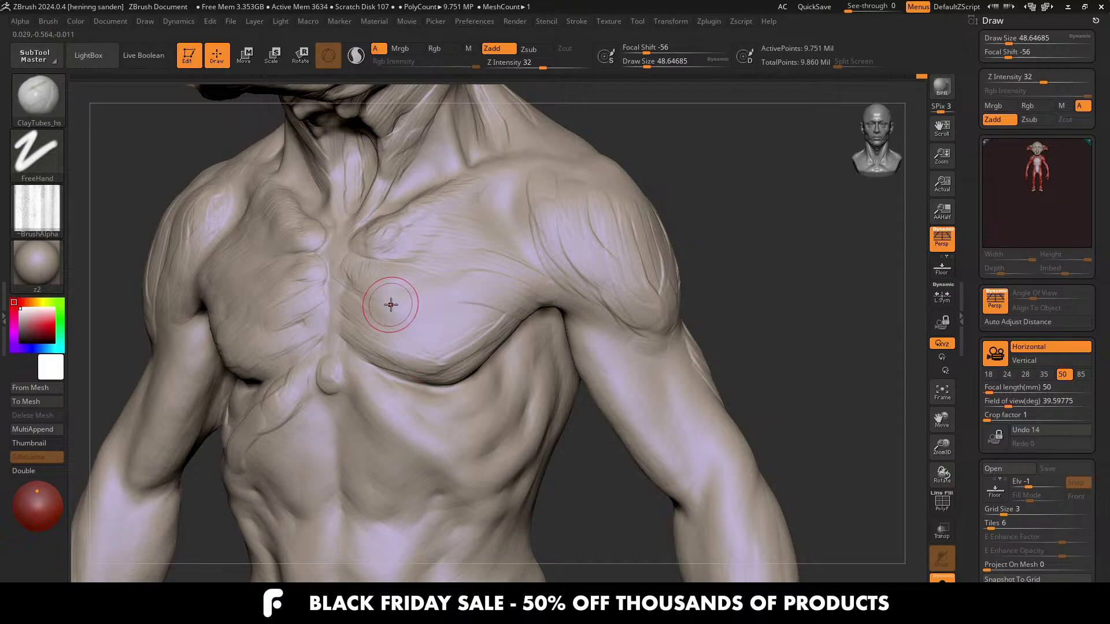
Step: Sculpt fibres across the middle and lower part of the left pectoral towards the armpit at a draw size of about 56
right_drag(391, 297, 520, 303)
drag(480, 298, 399, 289)
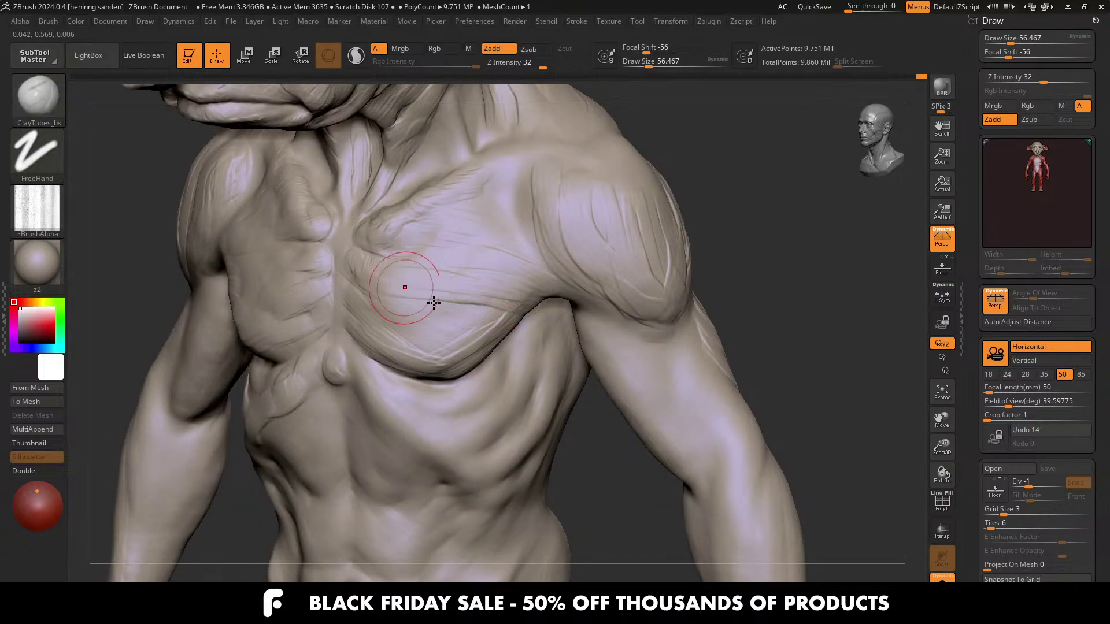
drag(501, 315, 388, 305)
drag(452, 355, 412, 363)
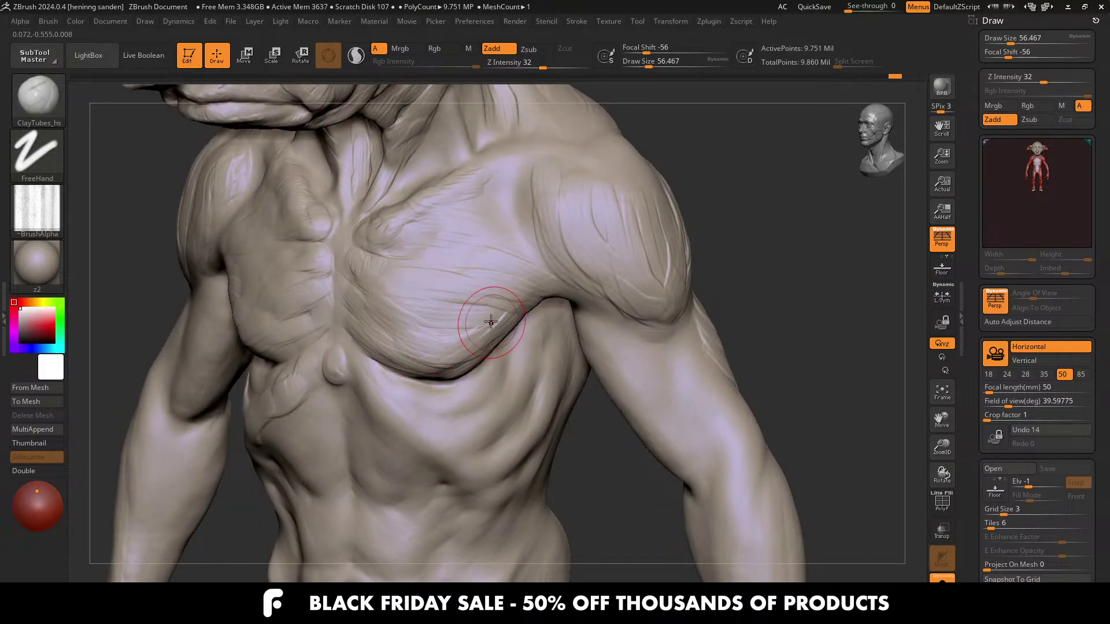
drag(491, 322, 407, 343)
mouse_move(408, 342)
right_down()
mouse_move(451, 352)
mouse_move(428, 341)
right_up()
drag(478, 346, 433, 367)
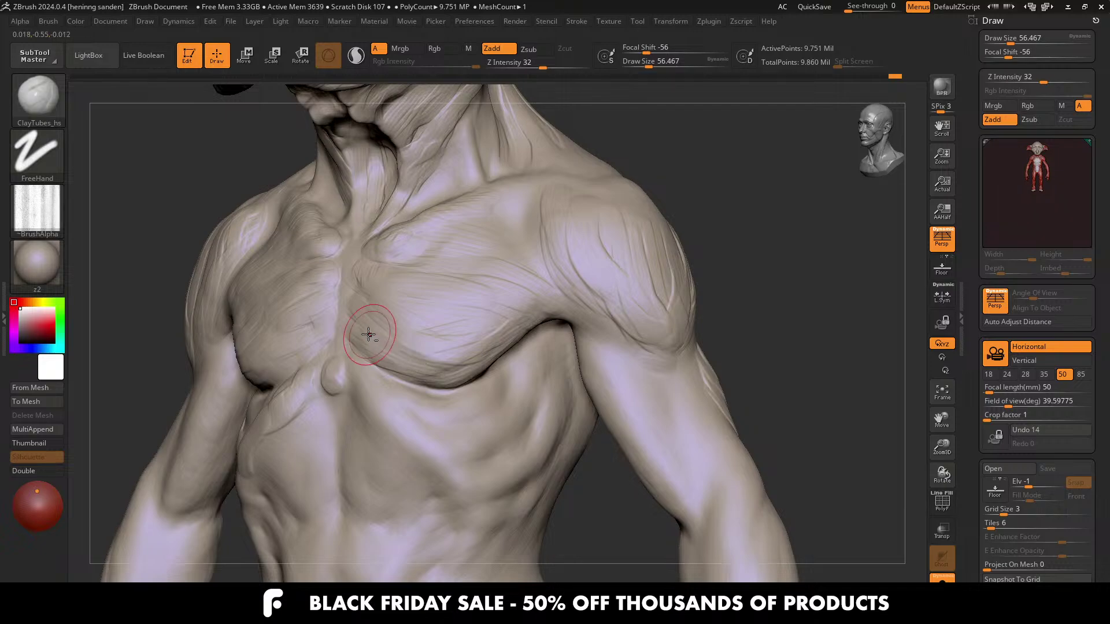
Step: Refine the lower inner curve of the left pectoral with strokes at draw sizes of about 56 and 68
right_drag(366, 329, 523, 328)
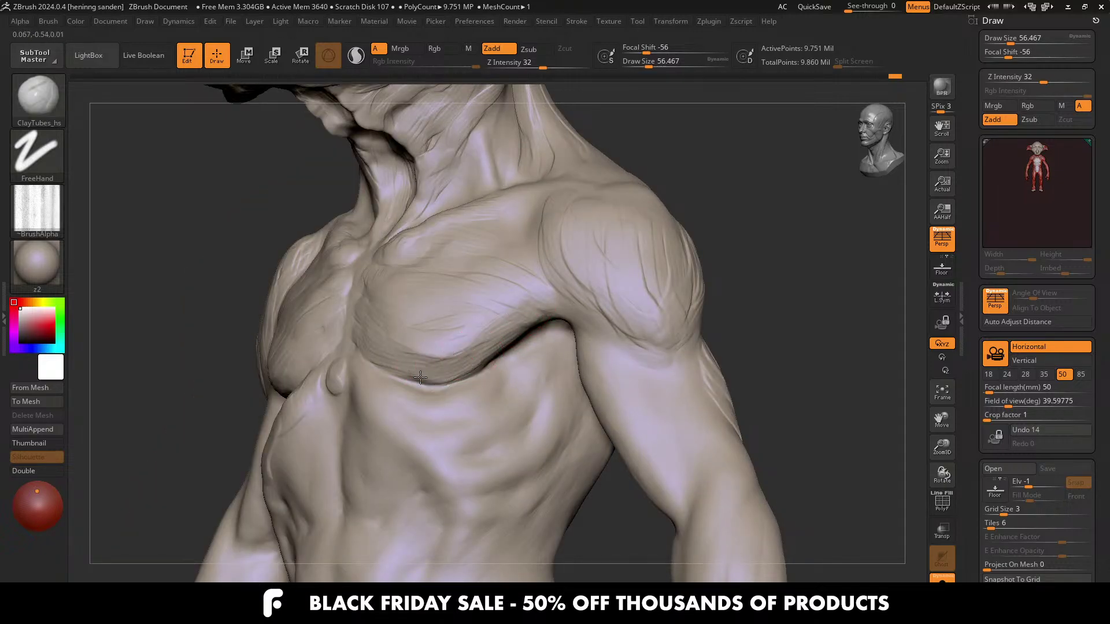
key(bracketleft)
right_drag(434, 350, 476, 337)
key(ctrl)
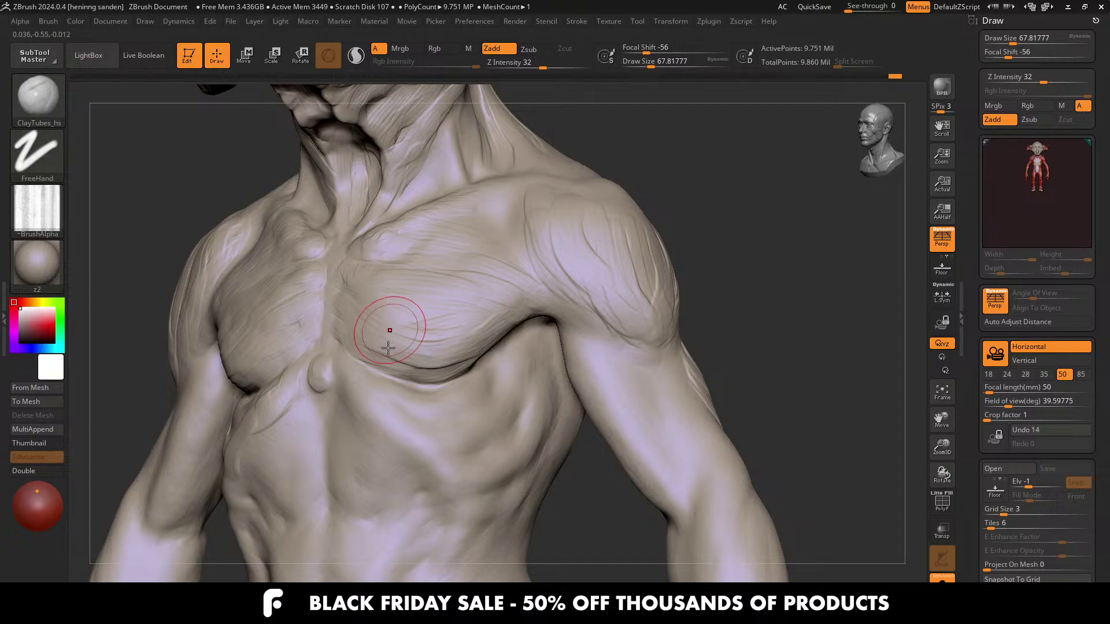
right_drag(385, 322, 498, 308)
Step: Sculpt finer fibres on the upper left pectoral beneath the collarbone at a draw size of about 41
key(s)
right_drag(584, 283, 532, 280)
key(s)
drag(532, 278, 523, 279)
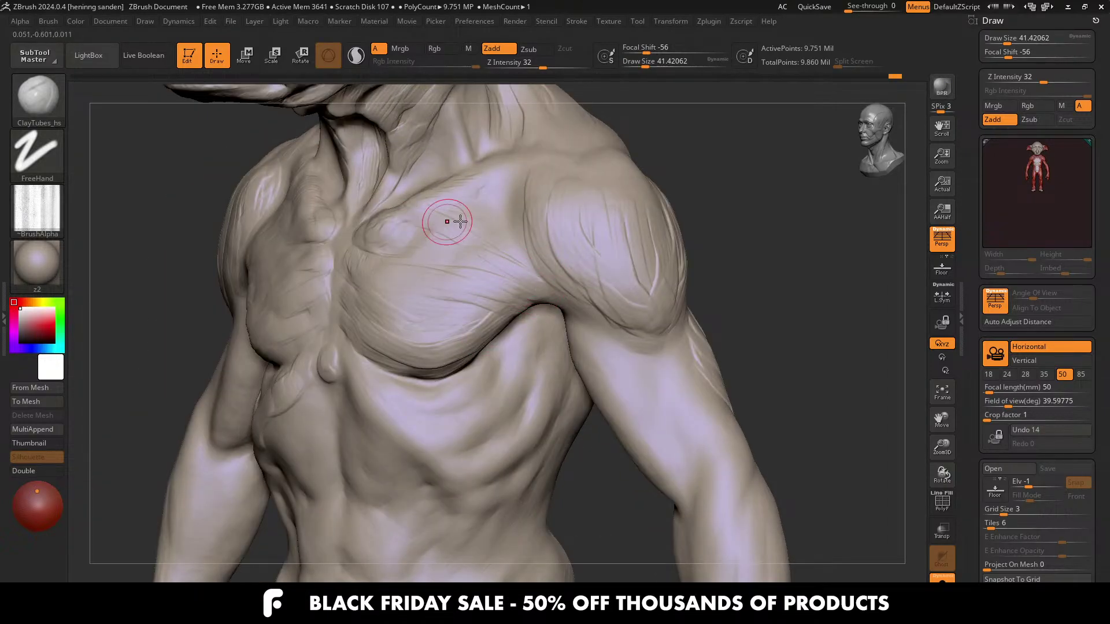
right_drag(459, 221, 508, 255)
mouse_move(433, 198)
right_down()
mouse_move(503, 261)
mouse_move(495, 247)
right_up()
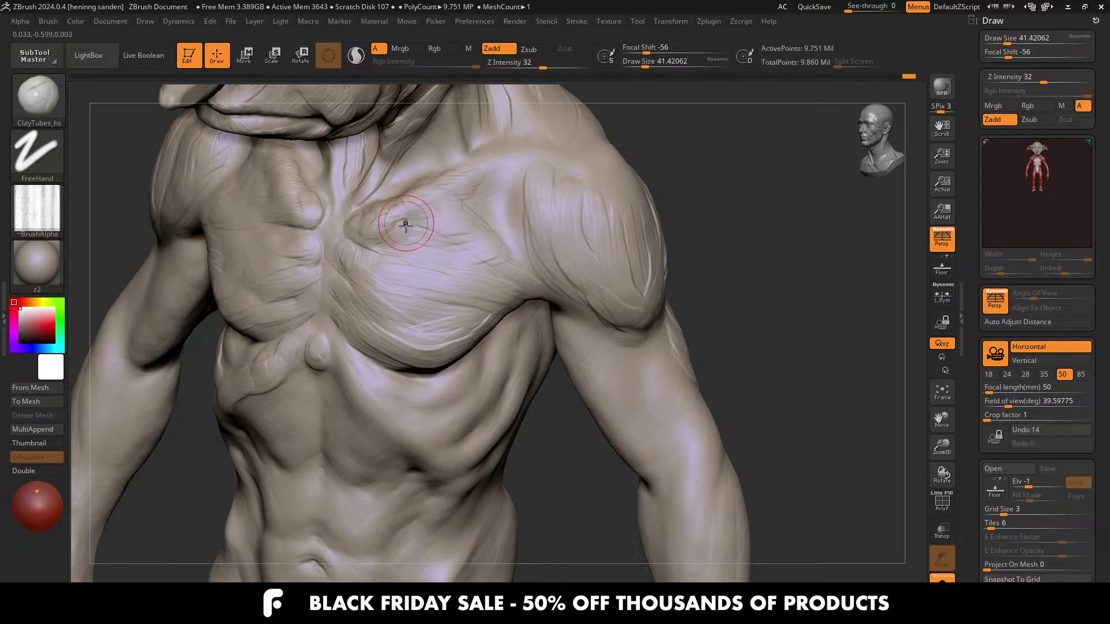
right_drag(405, 225, 451, 231)
Step: Shape the inner ends of the pectoral fibres along the sternum at a draw size of about 37
key(s)
drag(320, 265, 312, 265)
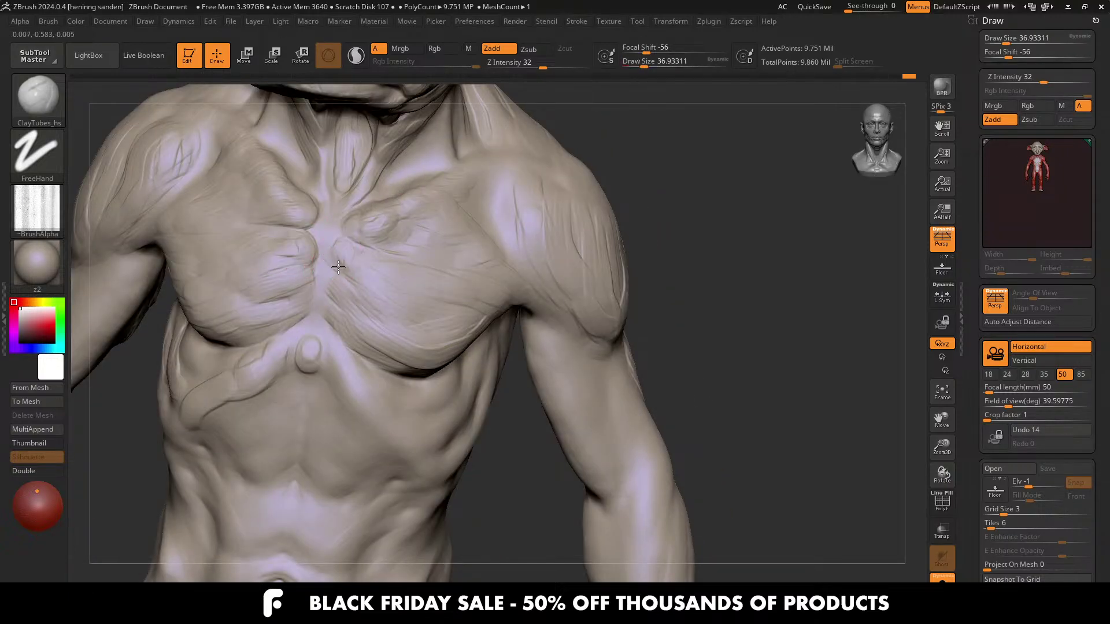
mouse_move(342, 362)
mouse_down()
mouse_move(324, 368)
mouse_move(283, 355)
mouse_up()
alt+right_drag(359, 386, 422, 324)
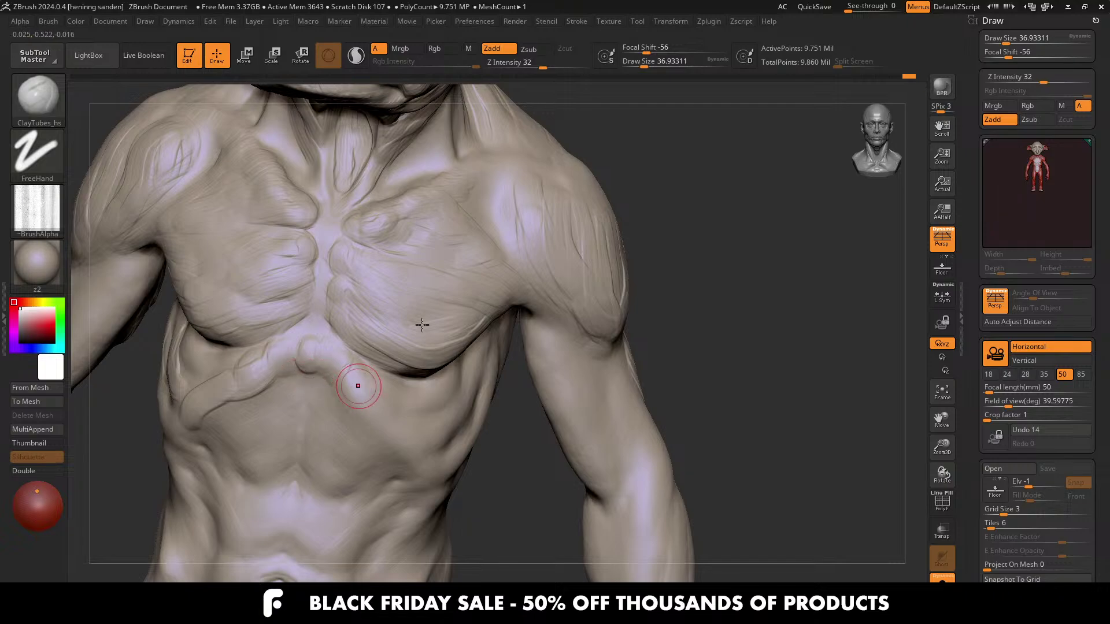
Step: Sculpt curved fibres on the upper abdominals beneath the rib arch at a draw size of about 41
key(bracketright)
drag(376, 331, 380, 387)
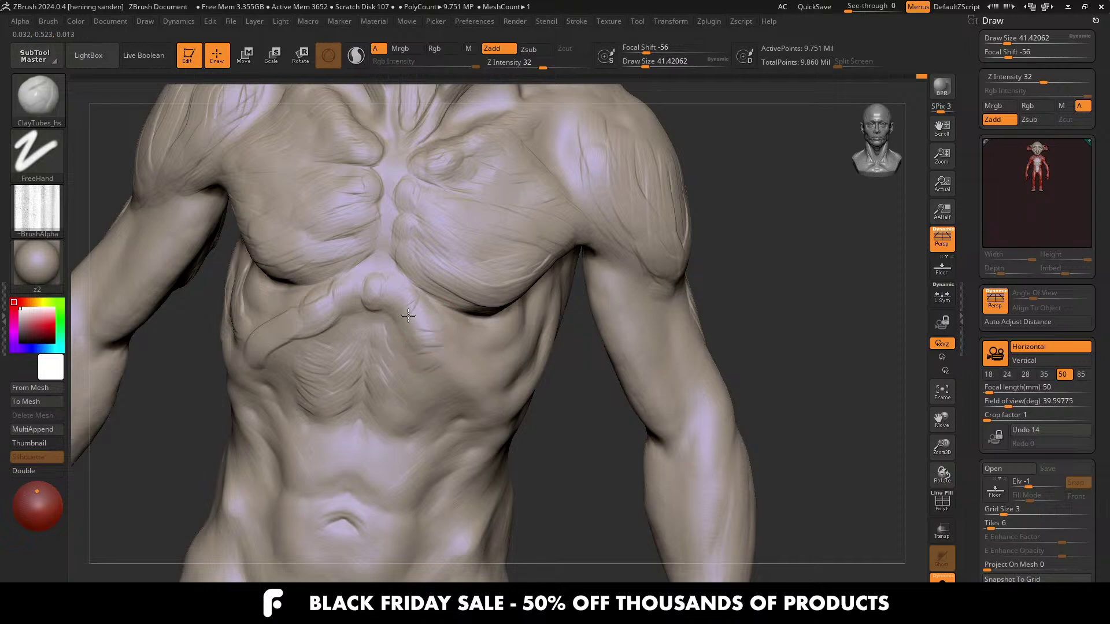
right_drag(408, 315, 479, 368)
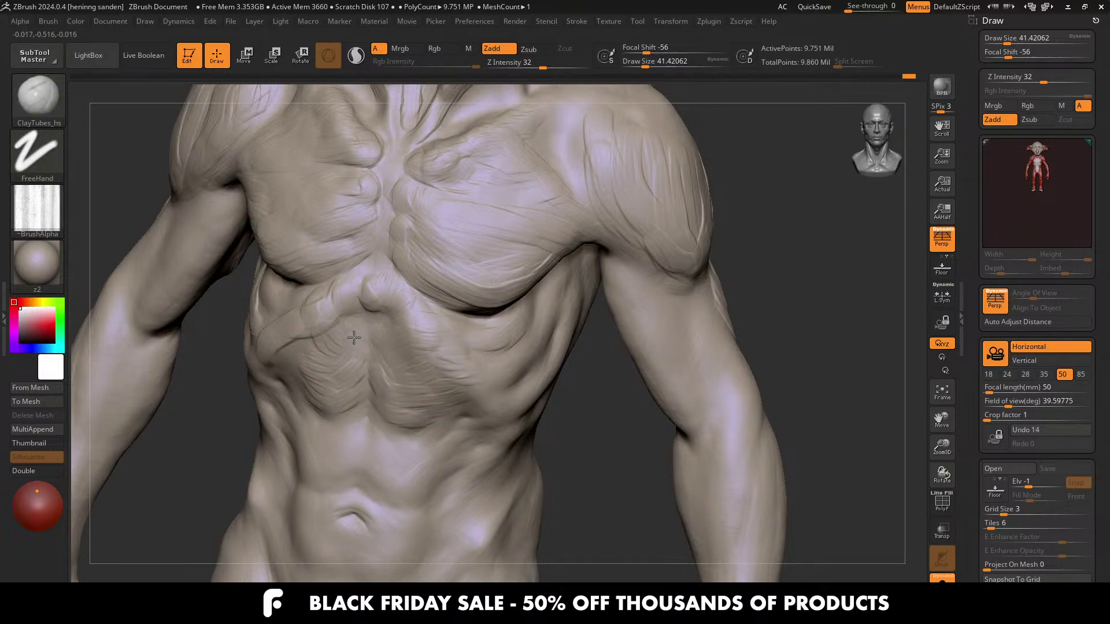
Step: Build fibres on the abdominal muscles just above the navel at draw sizes of about 41 and 56
right_drag(356, 386, 435, 380)
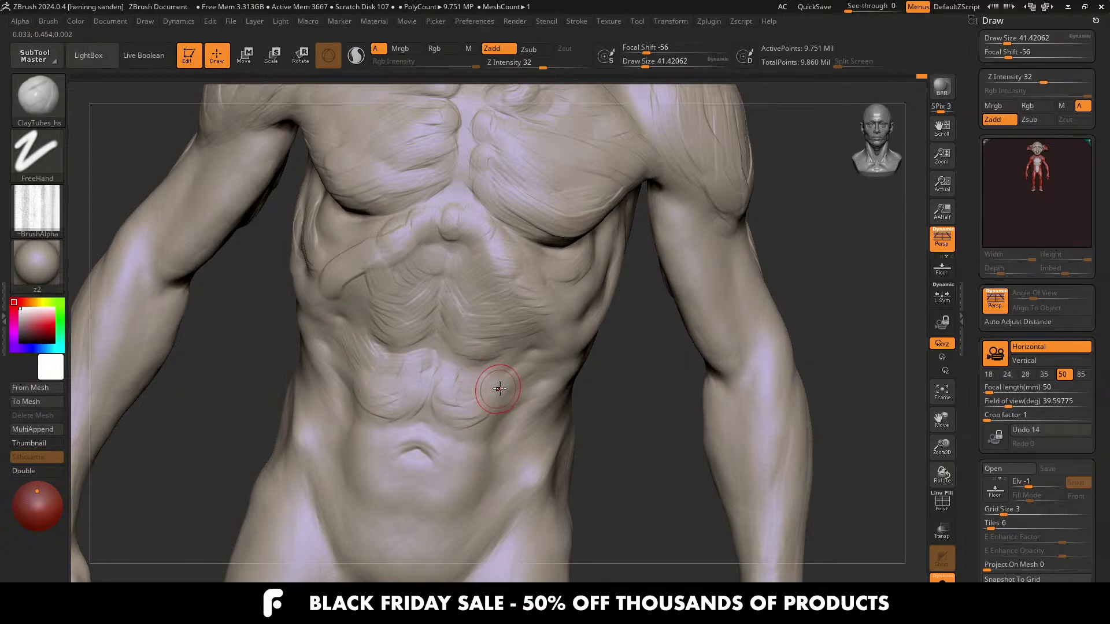
key(bracketright)
mouse_move(499, 388)
mouse_down()
mouse_move(504, 365)
mouse_move(475, 381)
mouse_move(486, 416)
mouse_up()
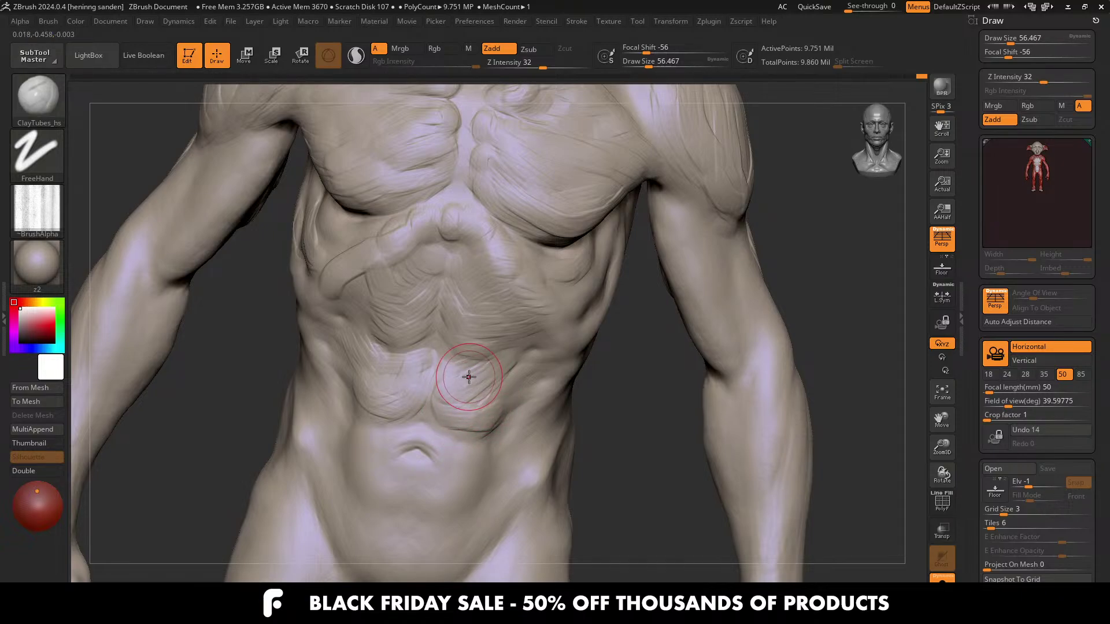
Step: Switch to the web browser's FlippedNormals Exclusives listing and open the Switching to Blender for Experienced Artists product page
key(alt+Tab)
key(alt+Tab)
key(alt+Tab)
key(alt+Tab)
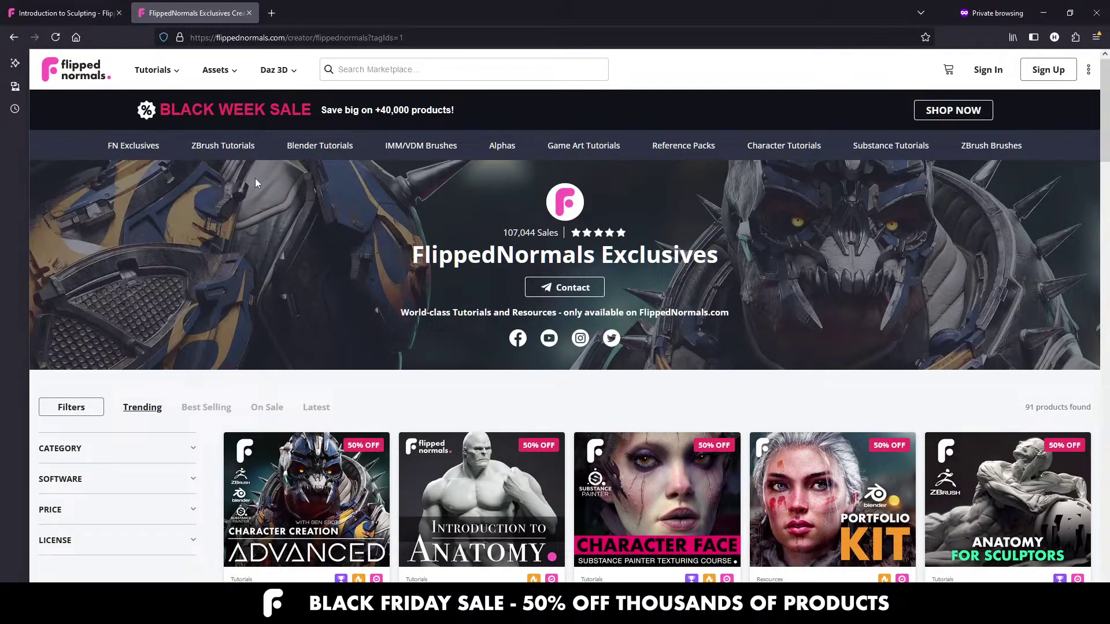
scroll(295, 243, down, 10)
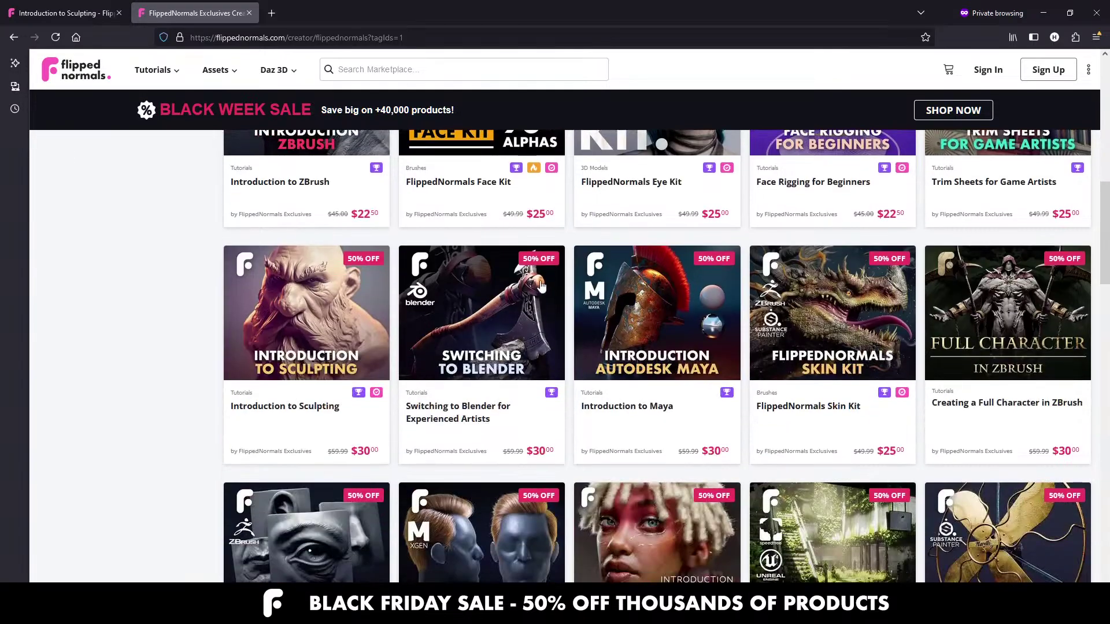
click(542, 286)
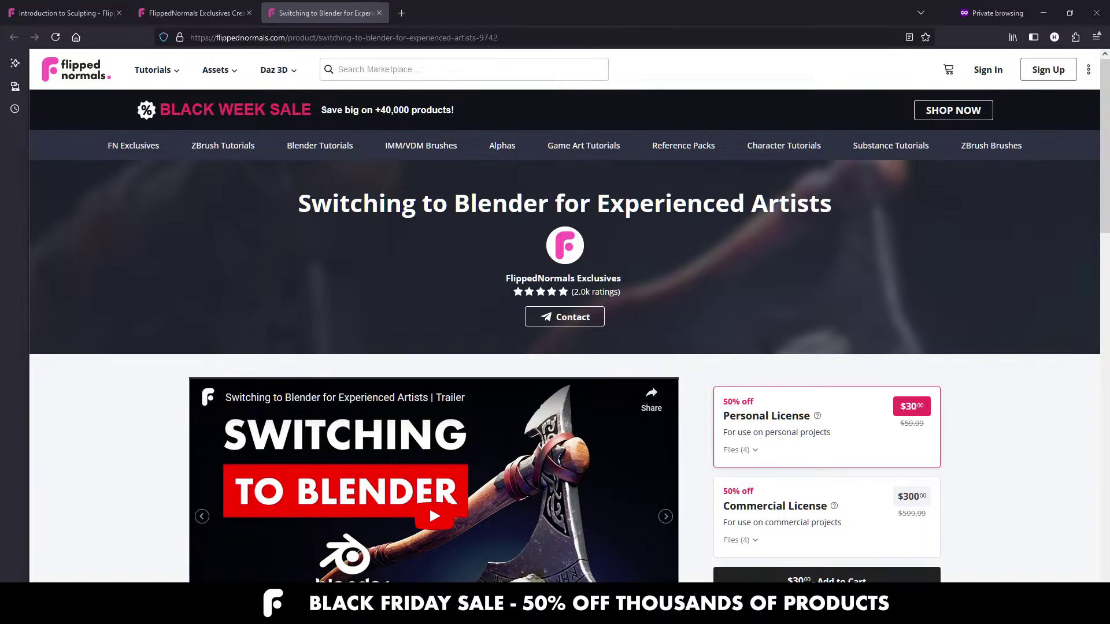
Step: View the enlarged axe wireframe, shading and render previews of the Blender course, and return to its product page
scroll(369, 363, down, 6)
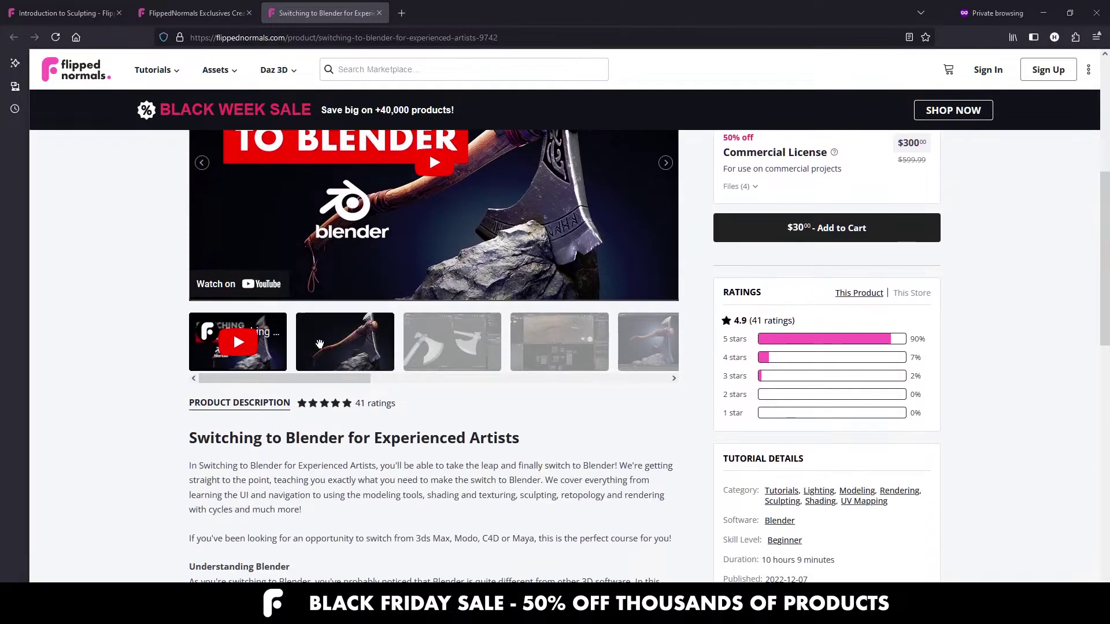
click(457, 357)
click(470, 230)
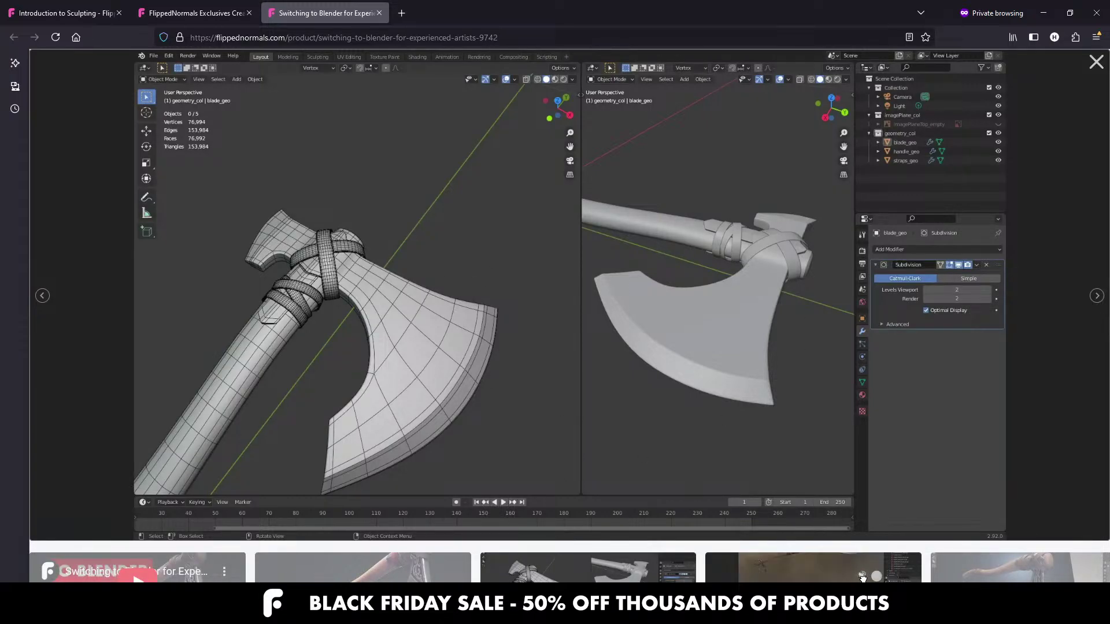
click(823, 567)
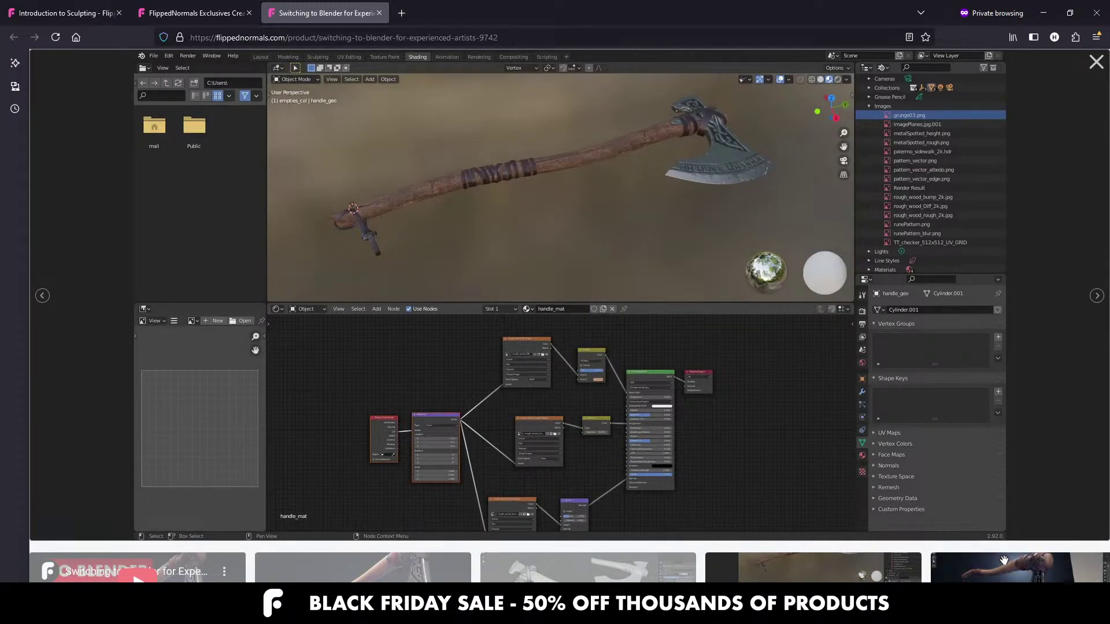
click(1023, 577)
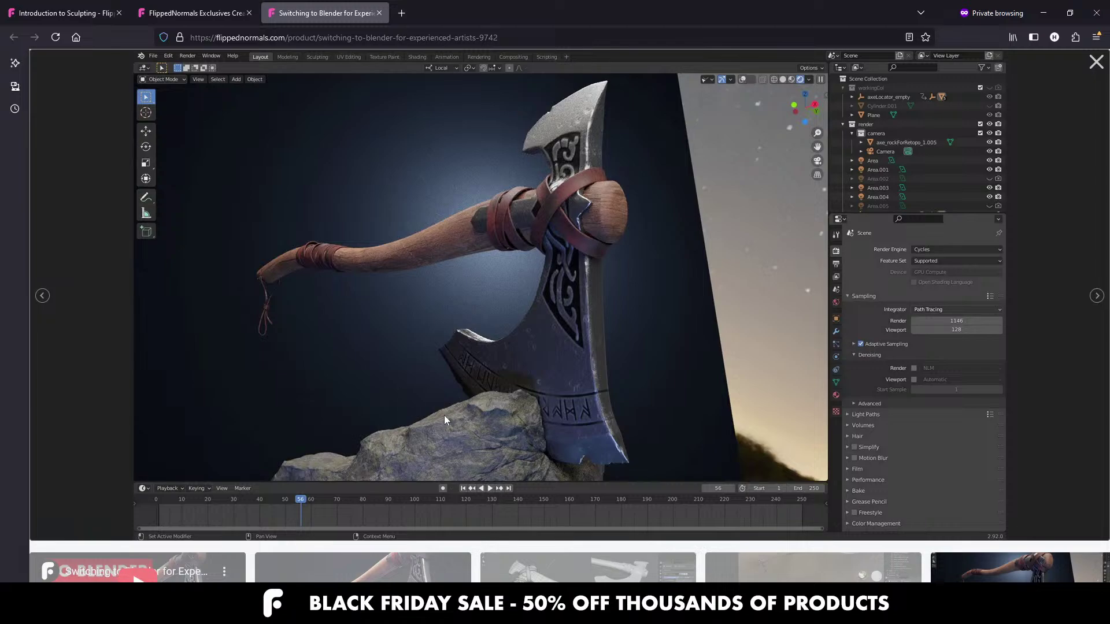
key(Escape)
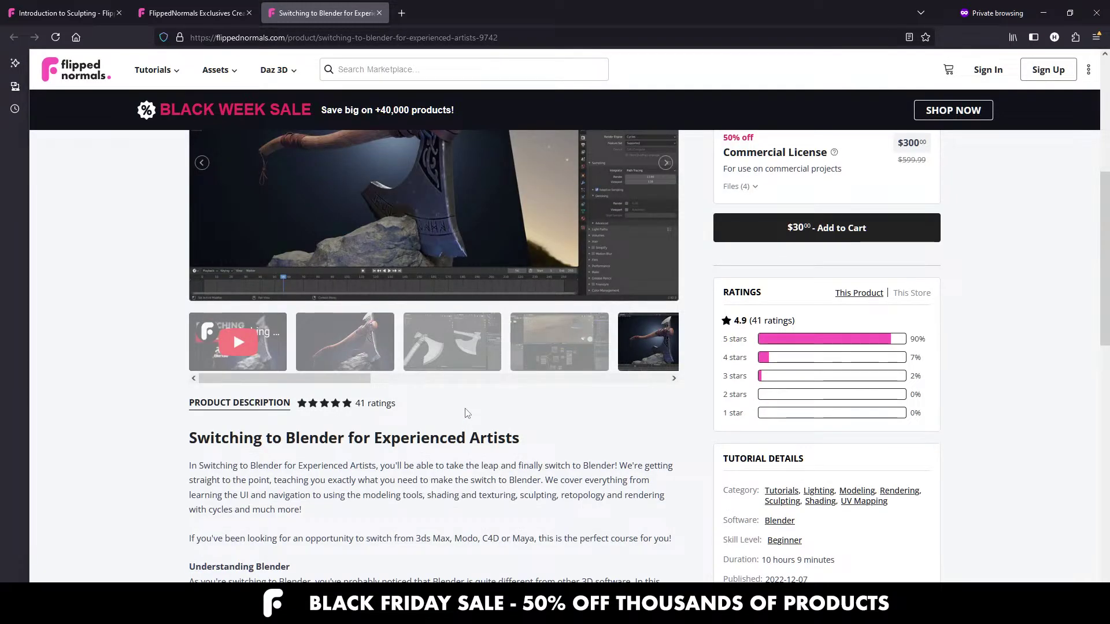
scroll(466, 402, up, 3)
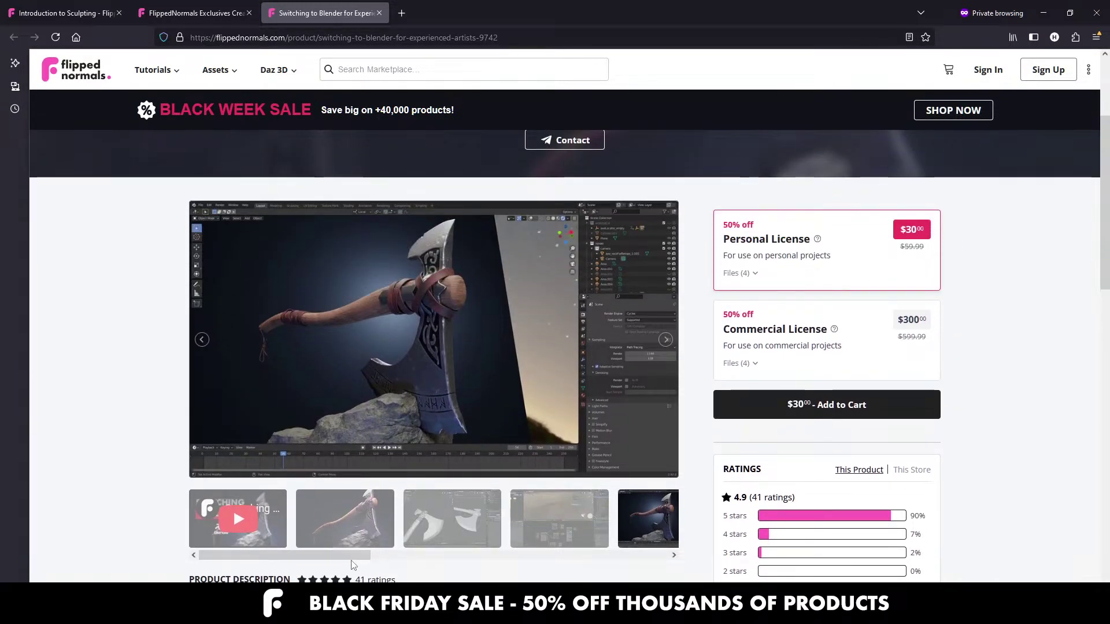
Step: Look through the Blender course's remaining preview thumbnails and switch back to ZBrush
drag(362, 556, 412, 562)
scroll(414, 565, right, 3)
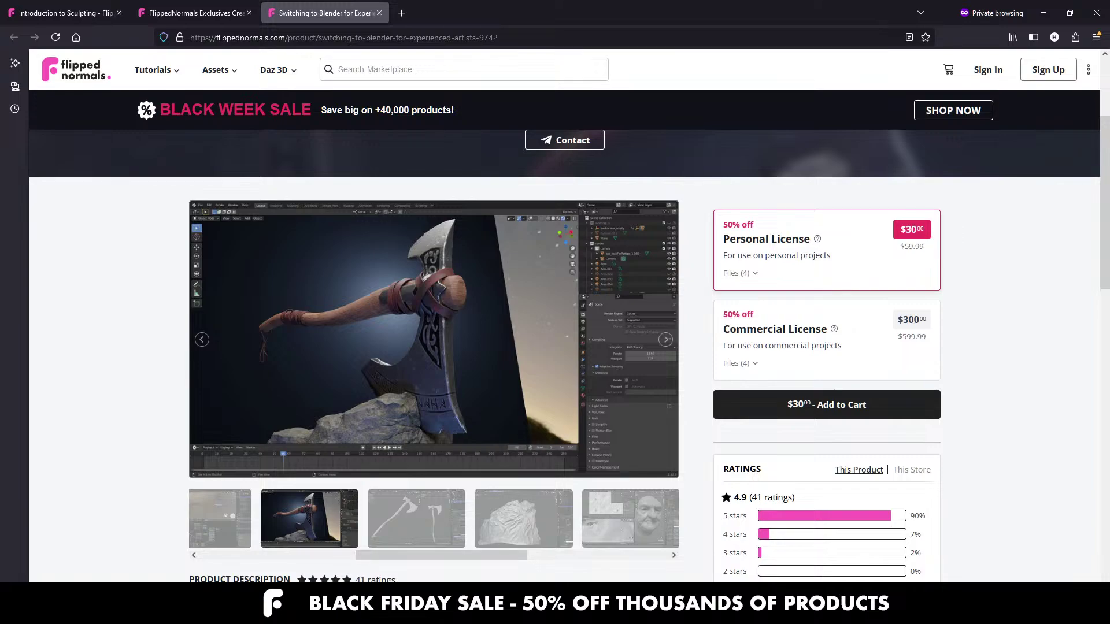
scroll(521, 564, right, 2)
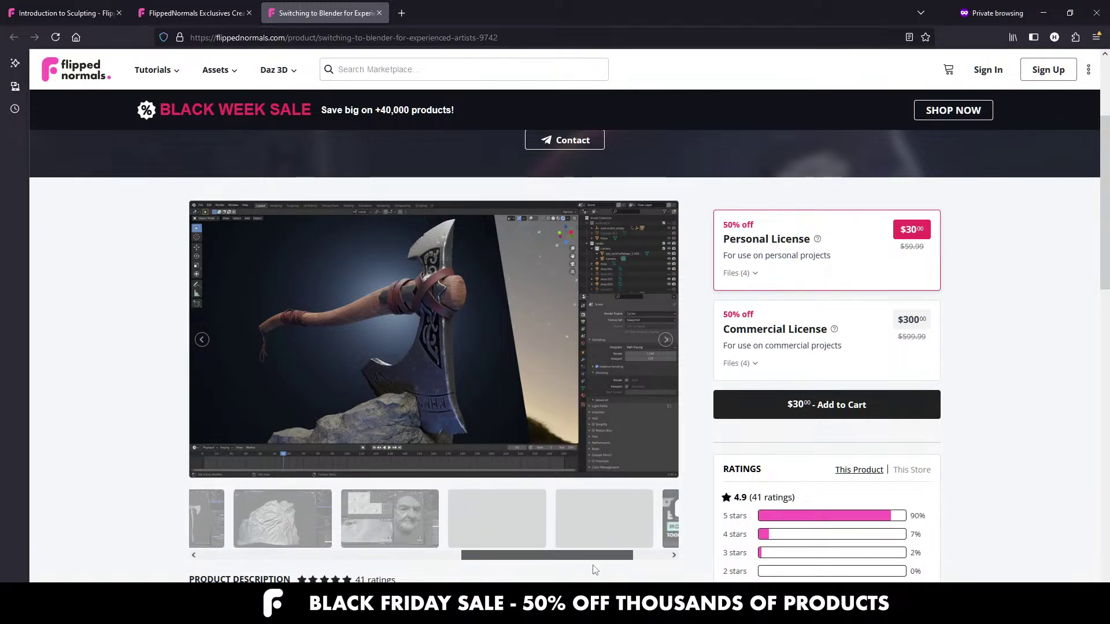
scroll(560, 560, right, 1)
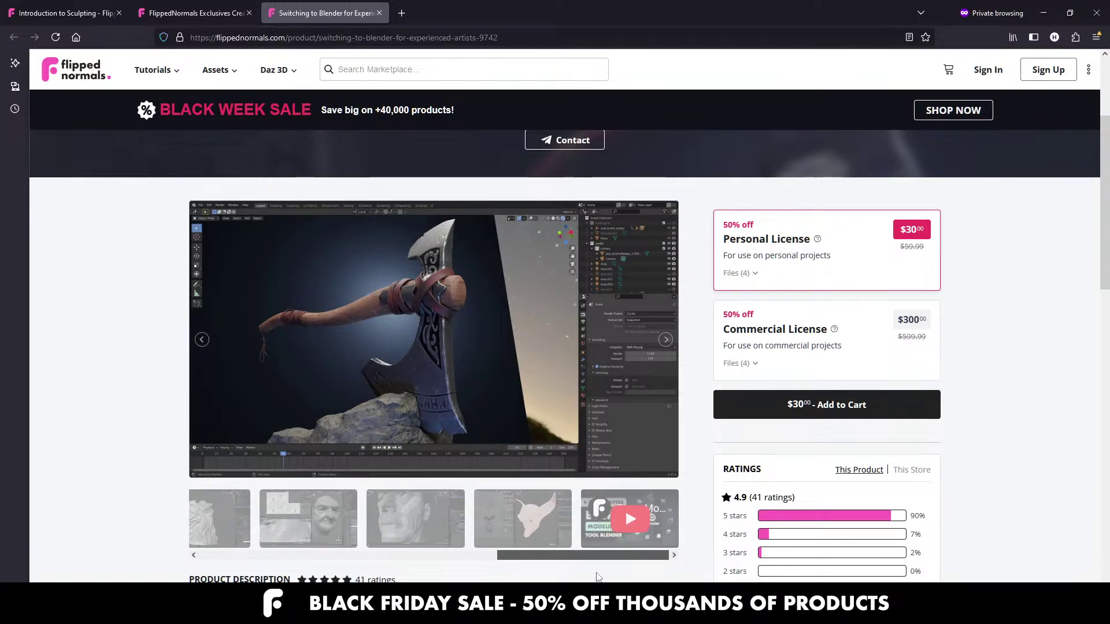
key(alt+Tab)
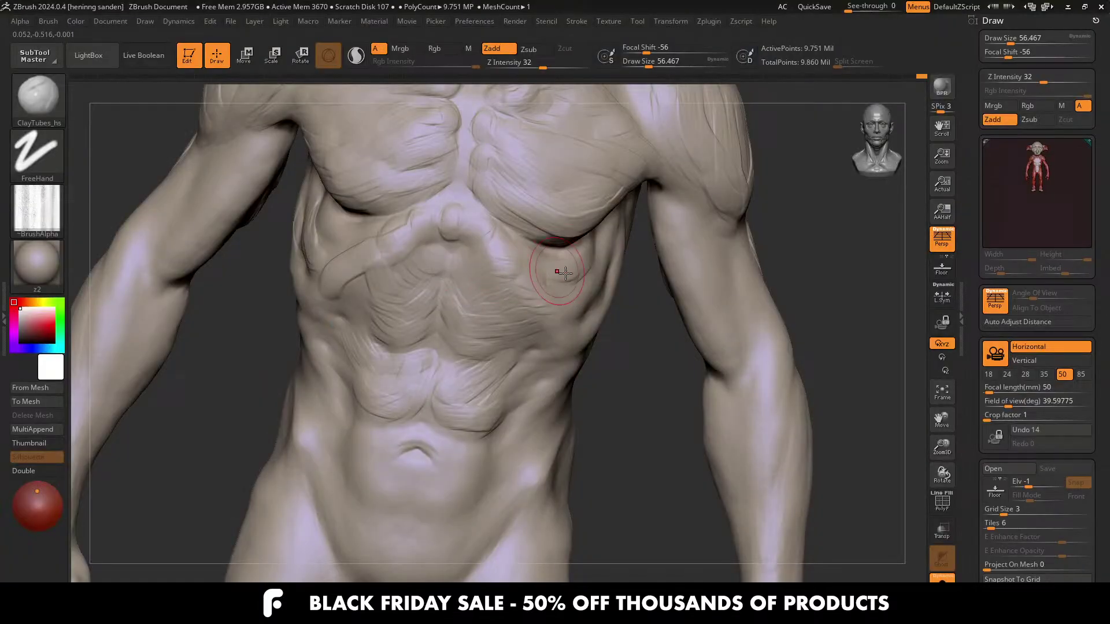
Step: Sculpt fine fibres along the lower edge of the chest muscles at draw sizes of about 35 and 33
mouse_move(566, 273)
right_down()
mouse_move(543, 277)
mouse_move(560, 220)
right_up()
key([)
key(s)
drag(565, 227, 563, 228)
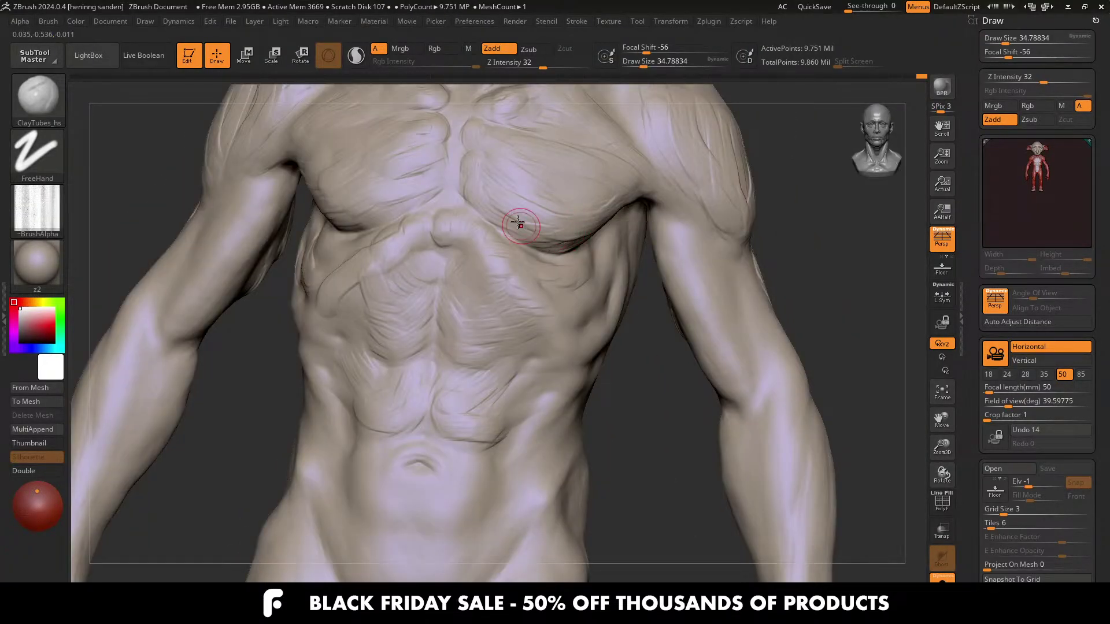
mouse_move(518, 224)
right_down()
mouse_move(461, 218)
mouse_move(508, 236)
right_up()
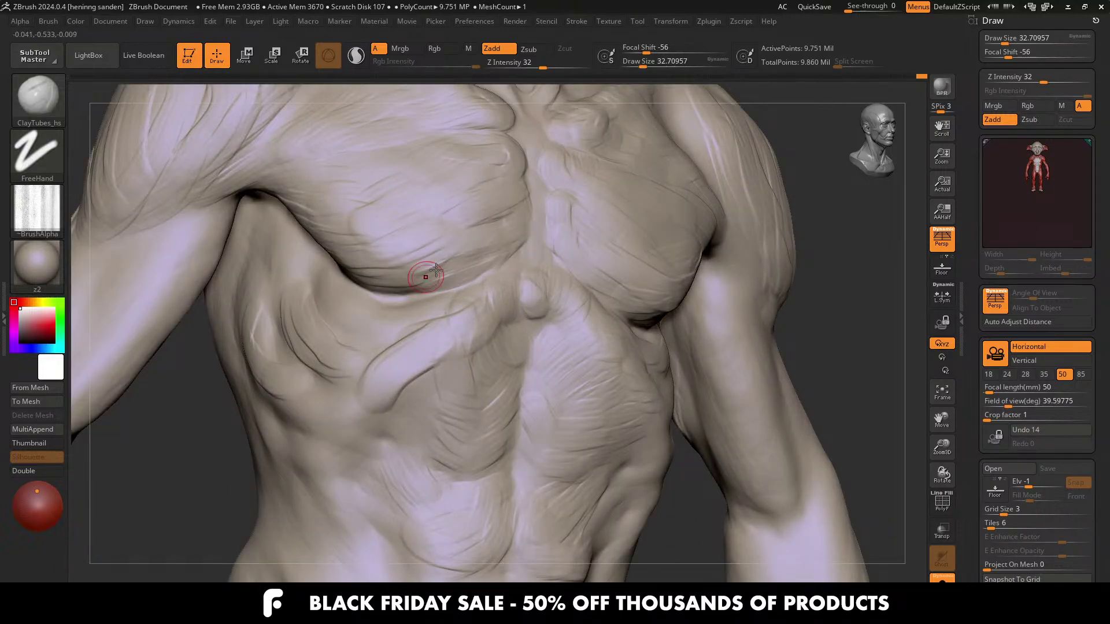
Step: Build fibres along the underside of the pectoral towards the armpit at draw sizes of about 44, 62 and 49
mouse_move(435, 270)
right_down()
mouse_move(406, 285)
mouse_move(362, 275)
right_up()
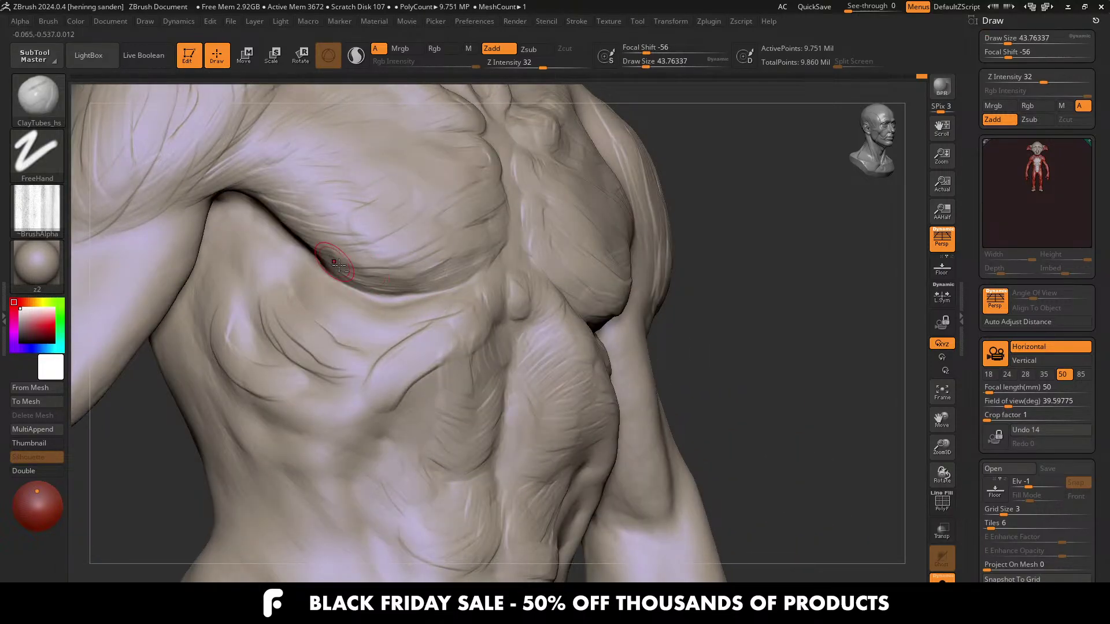
mouse_move(310, 223)
right_down()
mouse_move(325, 252)
mouse_move(351, 236)
mouse_move(334, 241)
right_up()
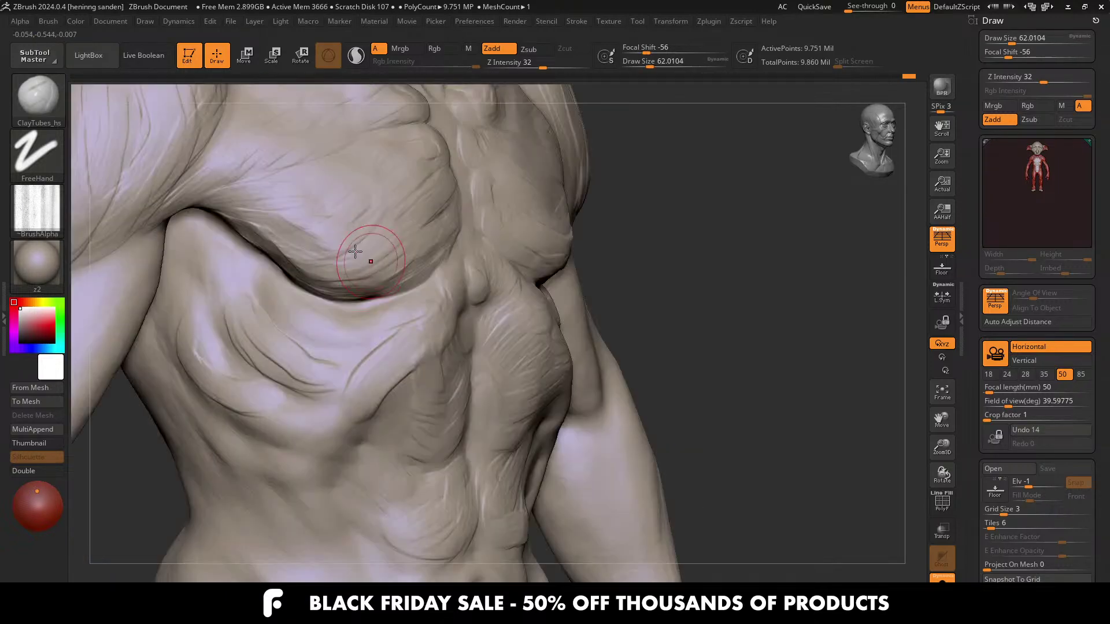
mouse_move(367, 260)
mouse_down()
mouse_move(347, 234)
mouse_move(311, 225)
mouse_up()
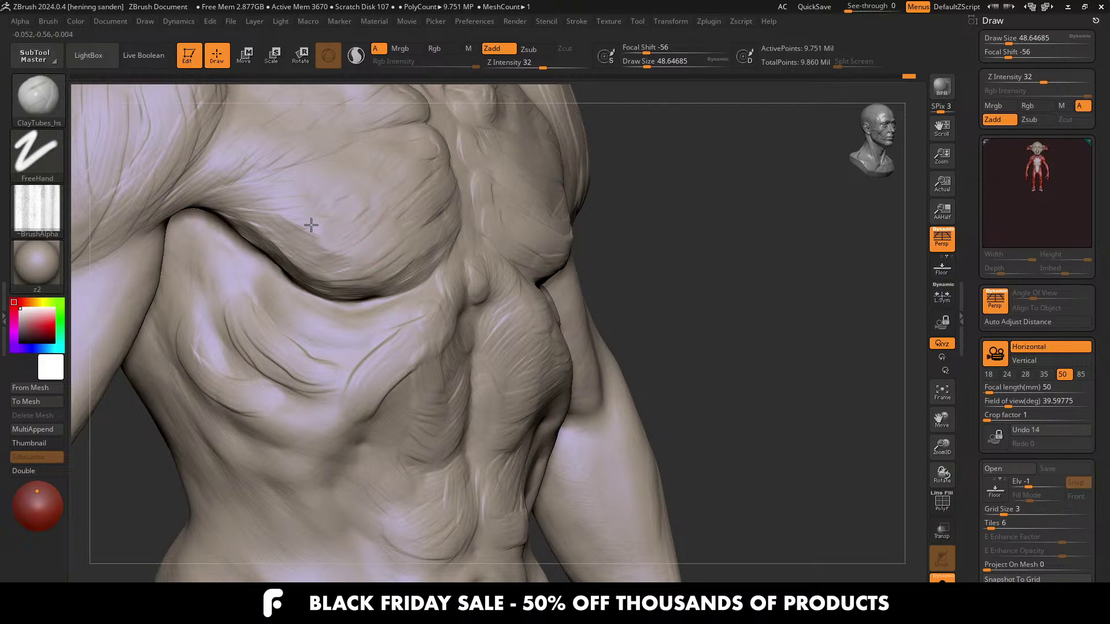
mouse_move(286, 193)
alt+right_down()
mouse_move(352, 243)
mouse_move(399, 249)
alt+right_up()
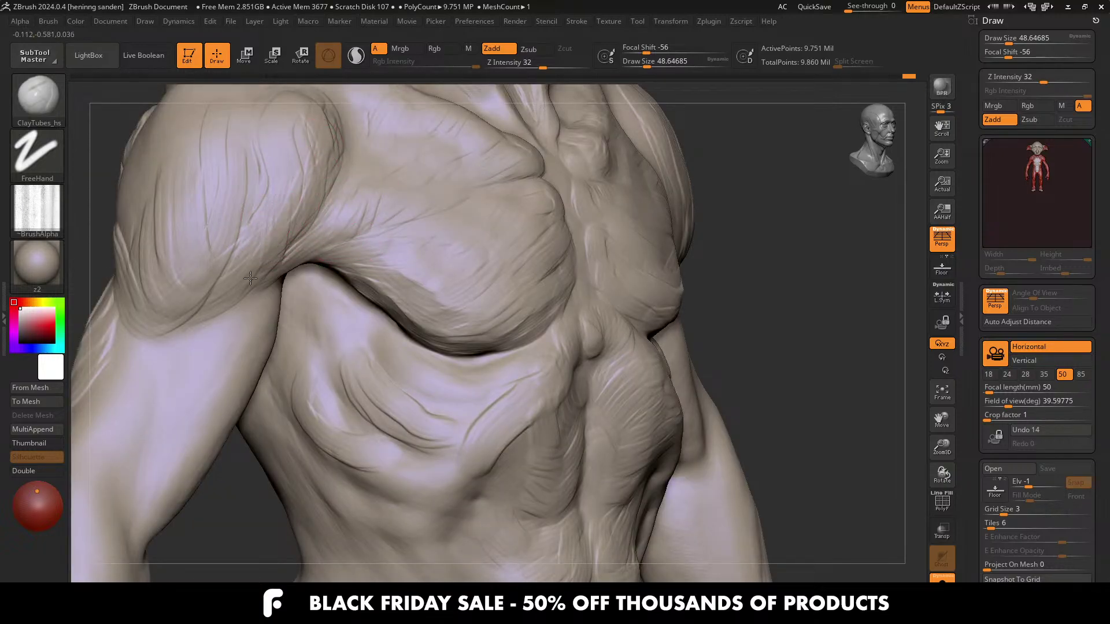
Step: Sculpt fibres over the flank and lower side ribs at draw sizes of about 51 and 46
ctrl+right_drag(201, 282, 448, 307)
mouse_move(343, 332)
right_down()
mouse_move(367, 338)
mouse_move(358, 370)
mouse_move(371, 422)
mouse_move(366, 303)
right_up()
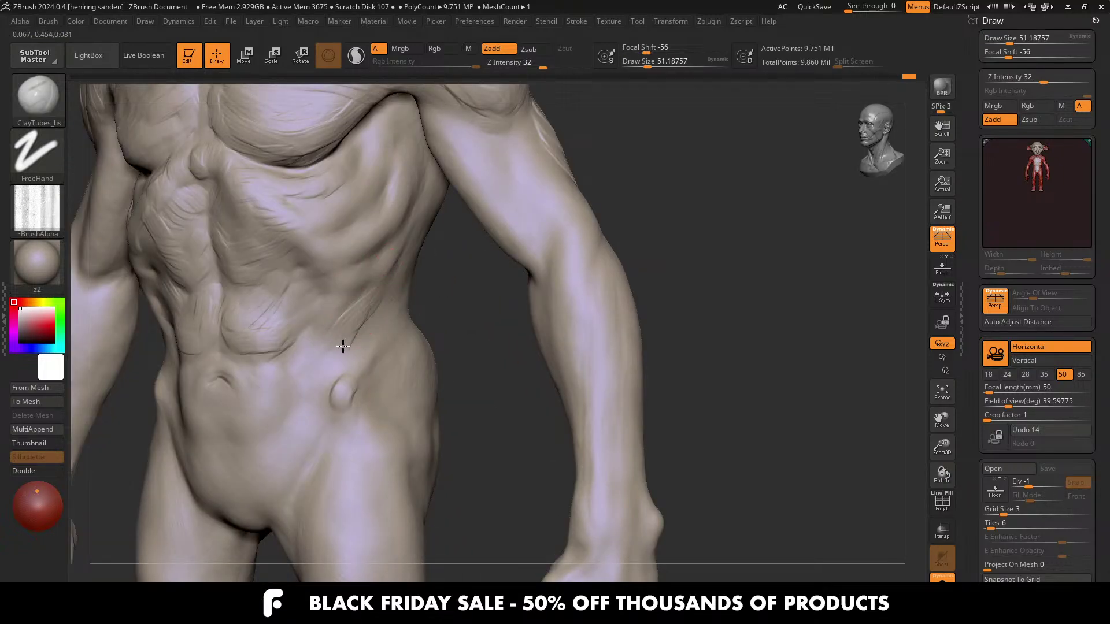
mouse_move(363, 276)
mouse_down()
mouse_move(345, 284)
mouse_move(359, 216)
mouse_up()
key(s)
drag(367, 239, 361, 240)
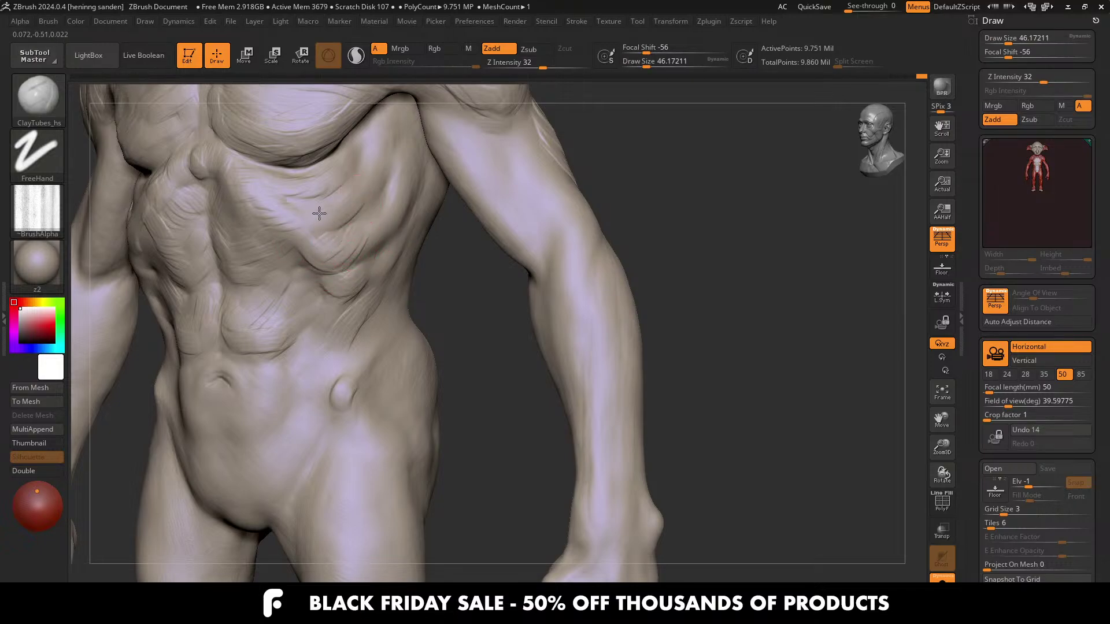
Step: Extend the fibres up the side ribs and serratus beneath the chest at a draw size of about 46
key(s)
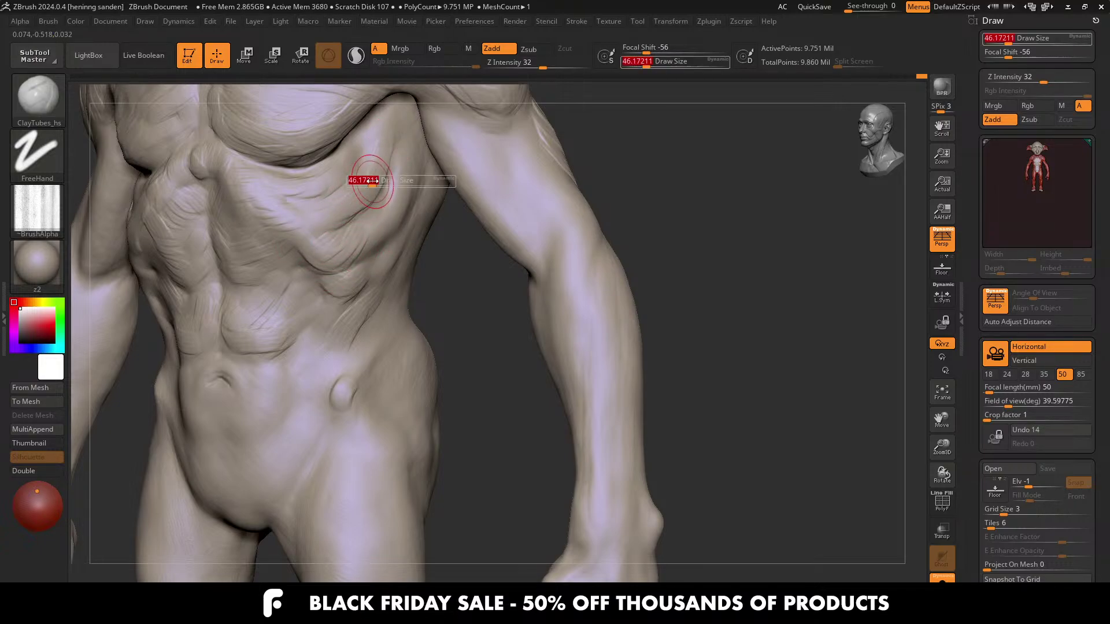
right_drag(350, 194, 361, 133)
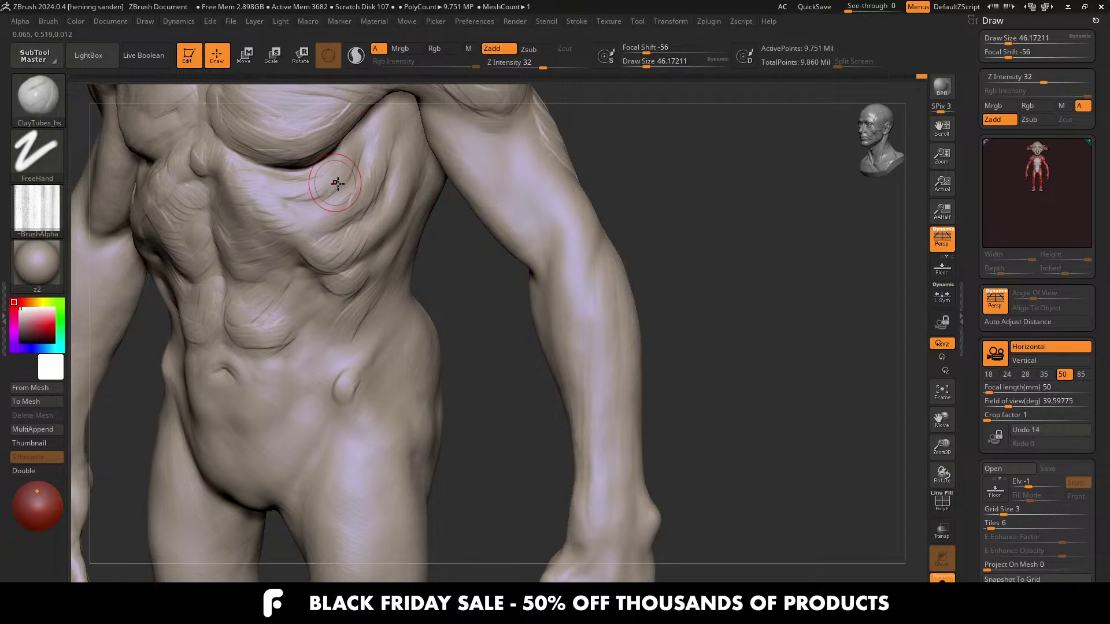
alt+right_drag(347, 186, 359, 203)
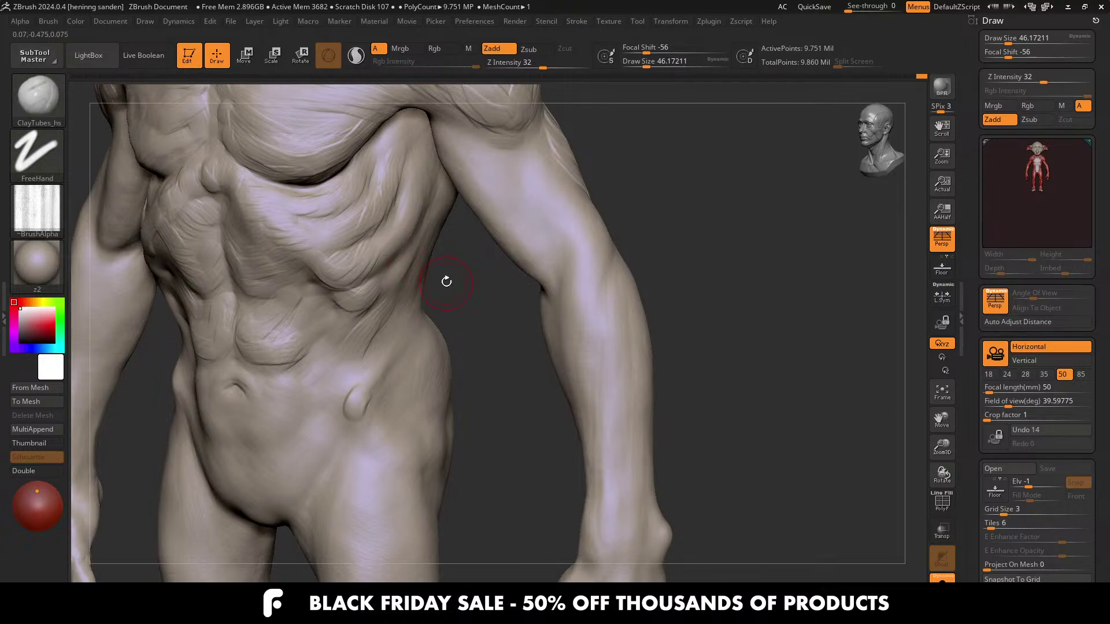
mouse_move(436, 264)
right_down()
mouse_move(384, 231)
mouse_move(451, 285)
right_up()
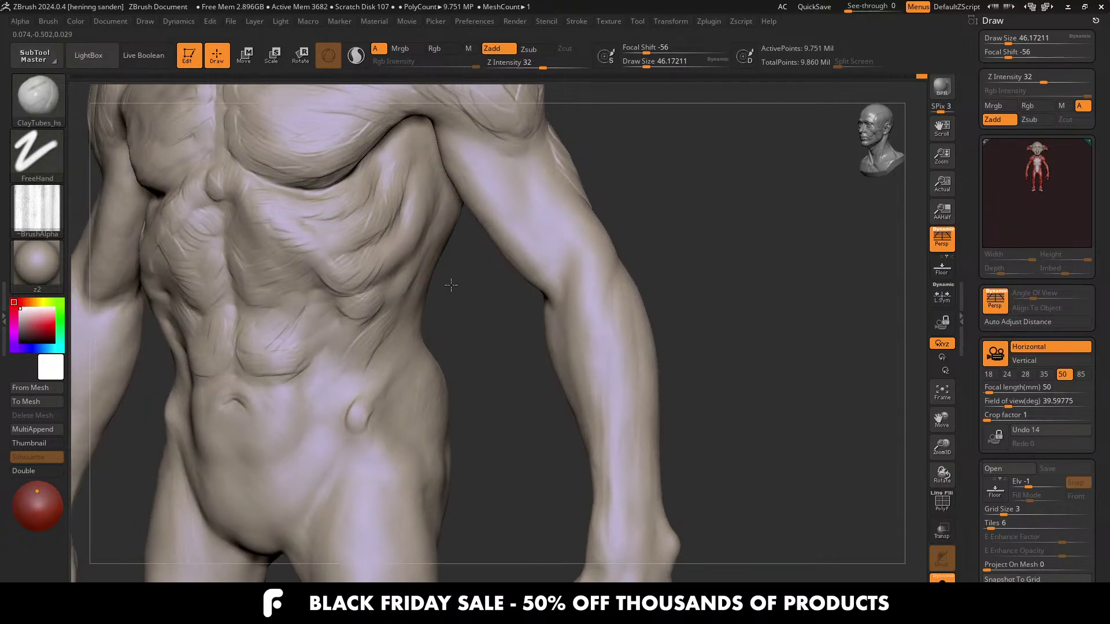
Step: Add fine fibres along the rib arch and outer upper abdominals at draw sizes of about 31 and 35
mouse_move(360, 235)
alt+right_down()
mouse_move(417, 293)
mouse_move(416, 327)
alt+right_up()
key(s)
drag(416, 326, 406, 319)
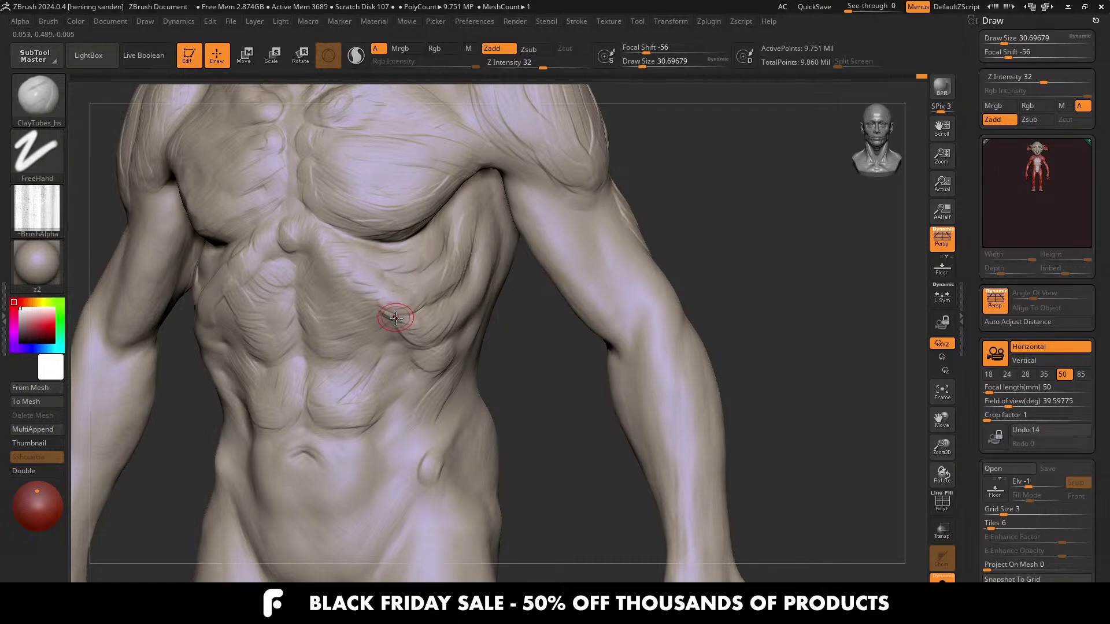
mouse_move(373, 300)
right_down()
mouse_move(419, 303)
mouse_move(373, 312)
right_up()
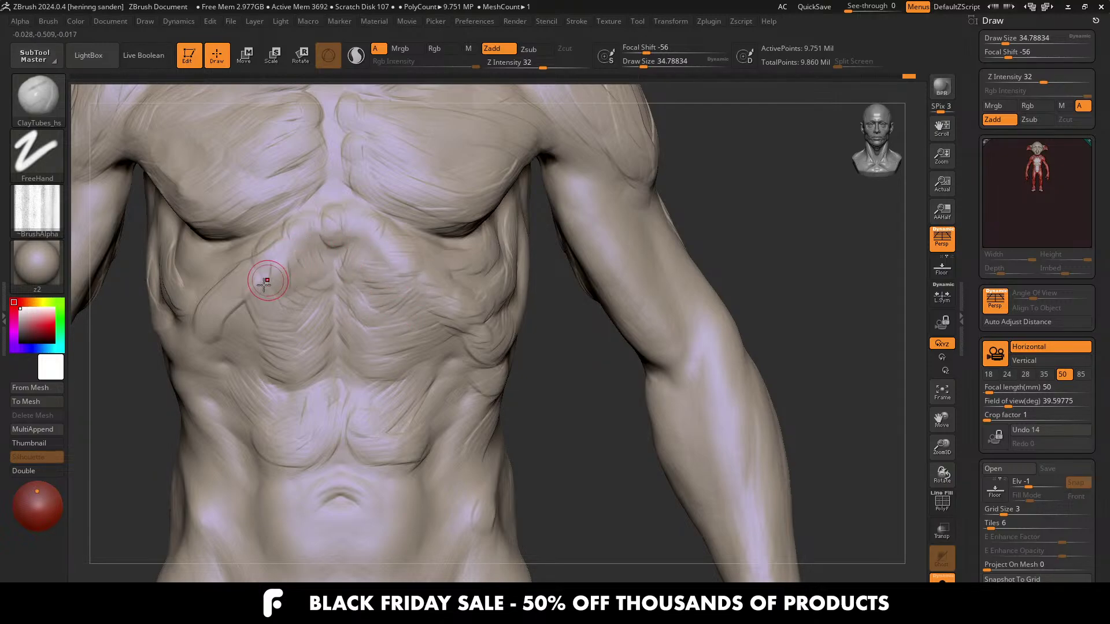
Step: Build up the abdominal muscles on both sides of the navel at draw sizes of about 46, 51 and 65
right_drag(350, 332, 373, 295)
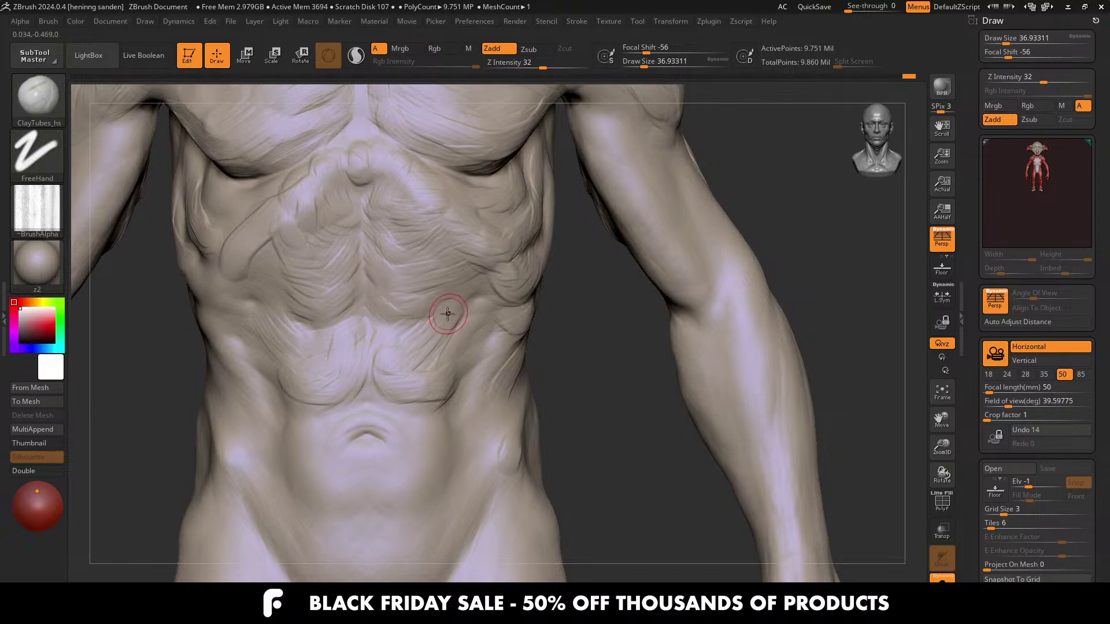
key(])
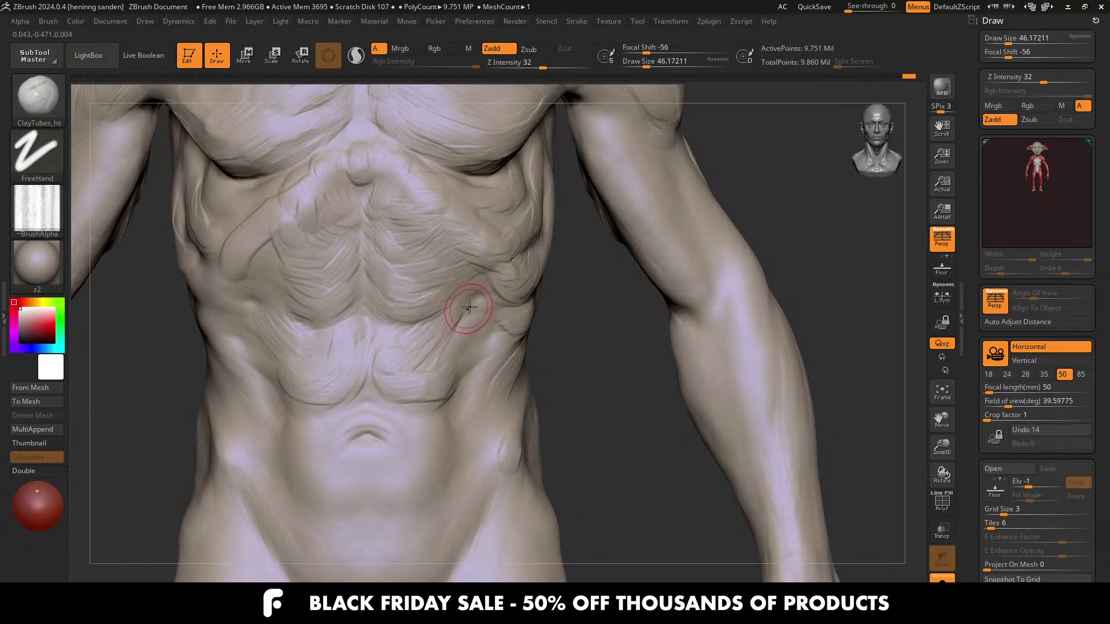
mouse_move(475, 314)
mouse_down()
mouse_move(427, 358)
mouse_move(428, 424)
mouse_up()
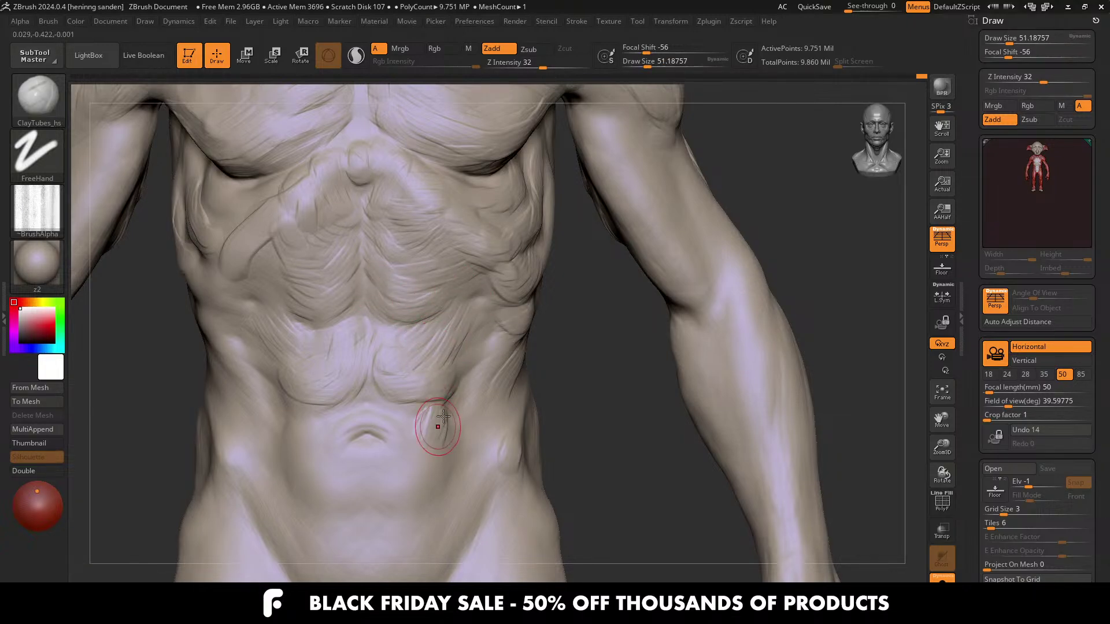
right_drag(434, 453, 403, 415)
key(s)
drag(413, 426, 418, 426)
drag(431, 441, 324, 415)
key(s)
click(372, 421)
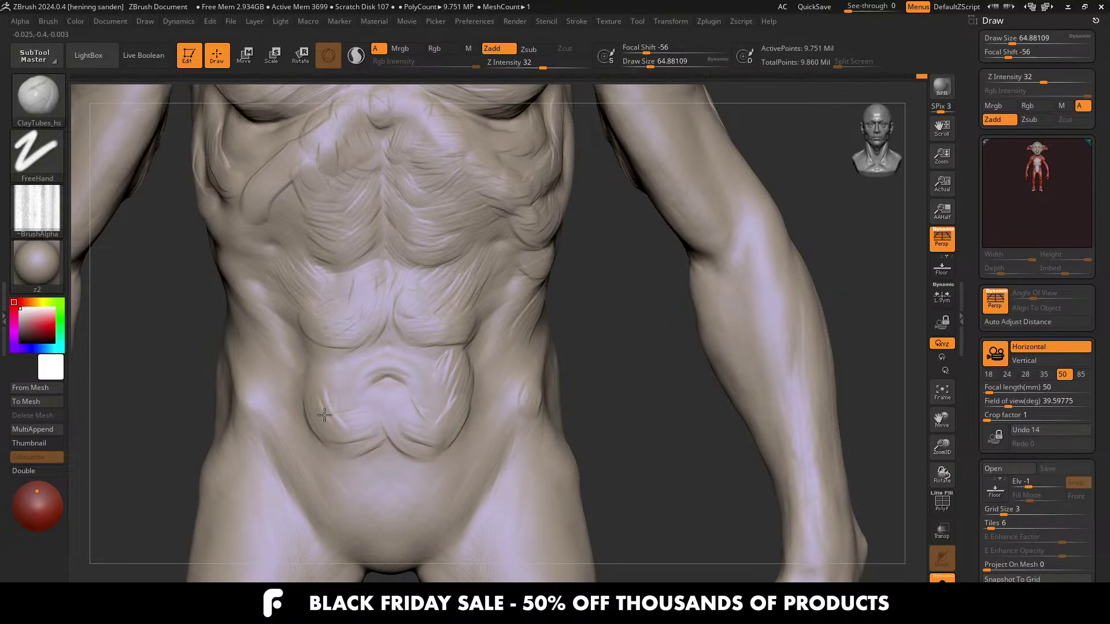
Step: Refine fibres on the muscles around the navel with Z Intensity 25 and draw sizes of about 37 and 46
key(s)
mouse_move(324, 366)
mouse_down()
mouse_move(409, 369)
mouse_move(353, 390)
mouse_up()
key(s)
key(u)
right_drag(386, 393, 423, 411)
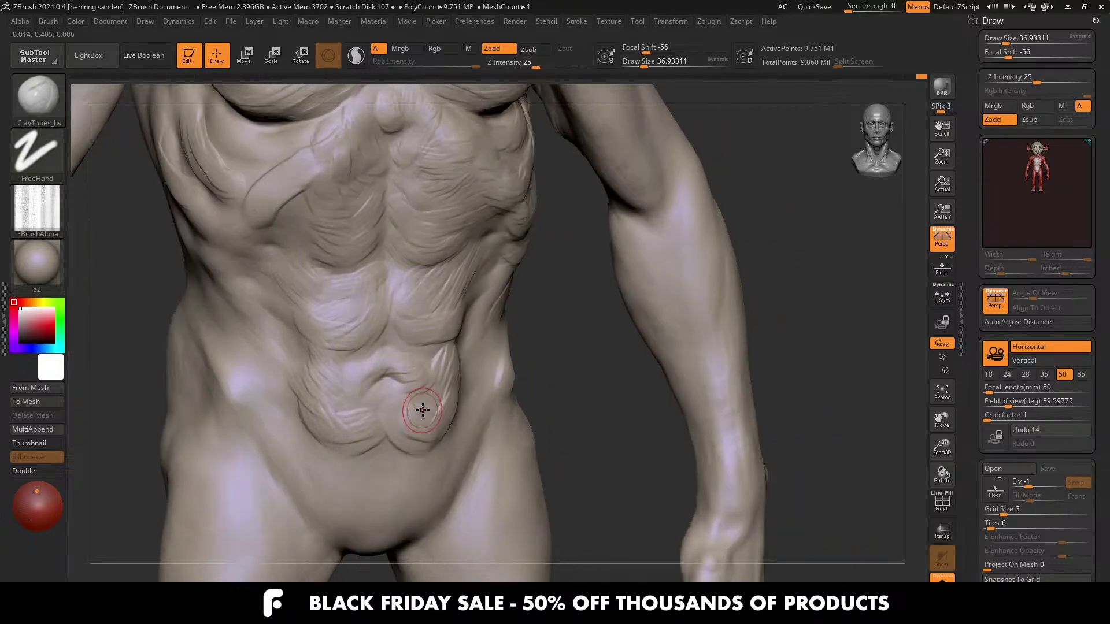
key(s)
drag(363, 417, 367, 418)
right_drag(336, 405, 362, 367)
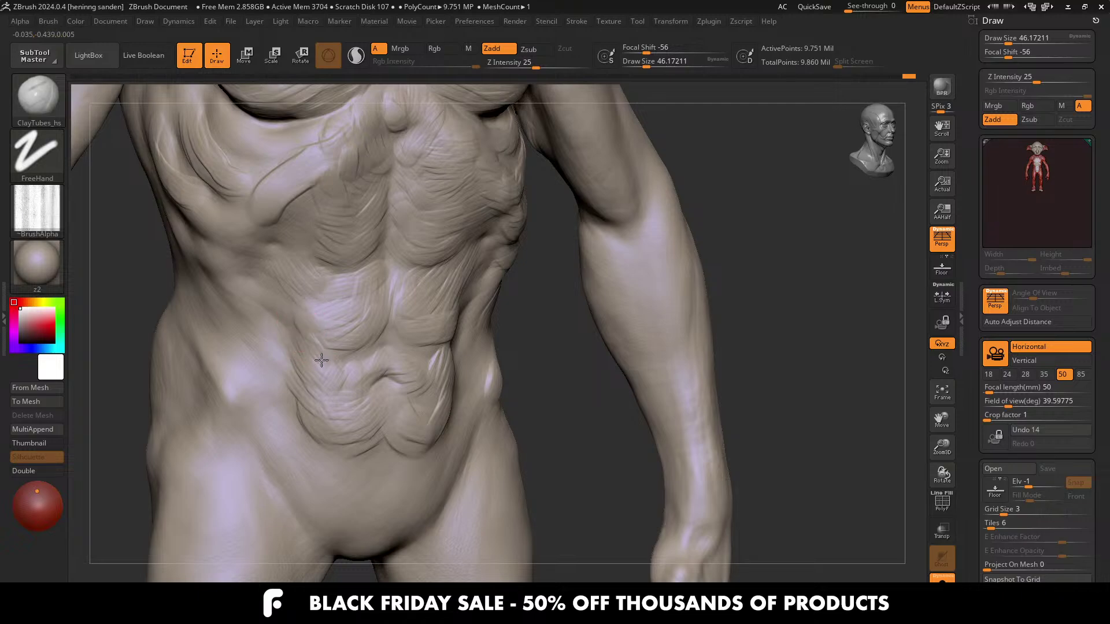
Step: Finish the fibres beside the navel and sculpt curved fibres across the lower belly
mouse_move(480, 375)
right_down()
mouse_move(443, 359)
mouse_move(455, 335)
right_up()
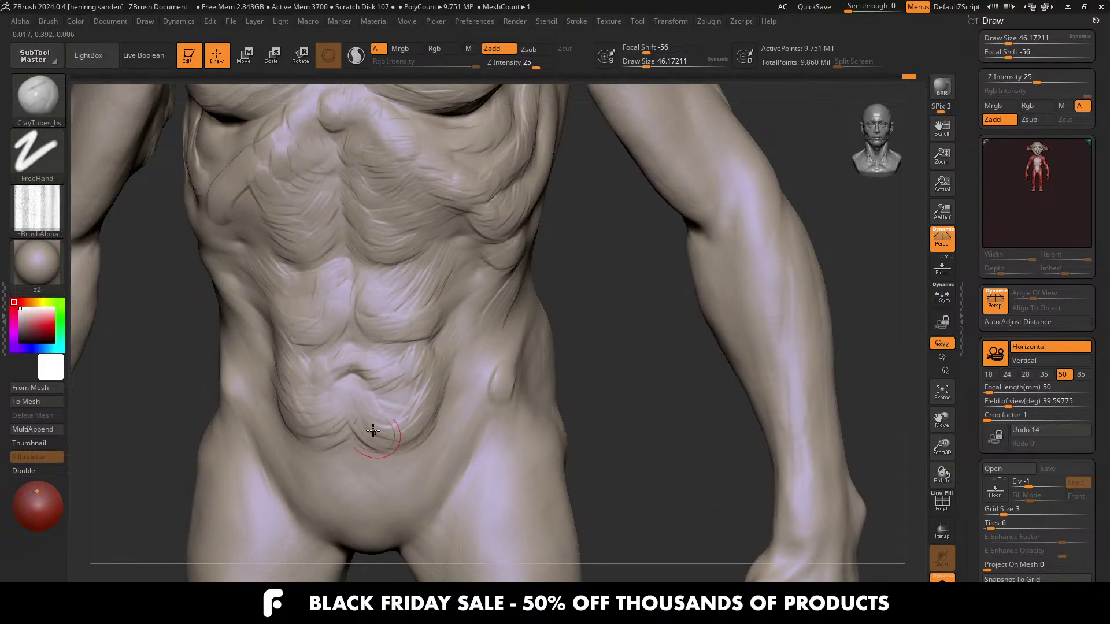
key(s)
drag(408, 432, 411, 433)
right_drag(389, 453, 415, 451)
mouse_move(422, 453)
mouse_down()
mouse_move(372, 496)
mouse_move(346, 494)
mouse_up()
Step: Sculpt diagonal fibres over the oblique beside the abdominals at draw sizes of about 51 and 37
alt+right_drag(416, 346, 448, 347)
key(s)
drag(452, 341, 459, 341)
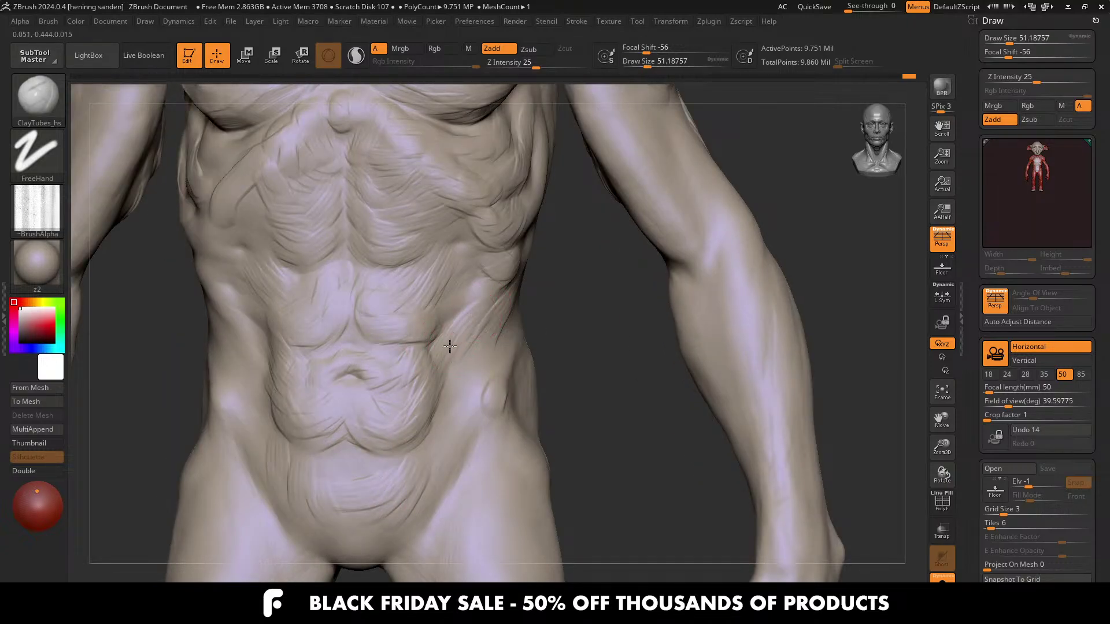
alt+right_drag(429, 331, 440, 415)
key(s)
drag(486, 350, 481, 352)
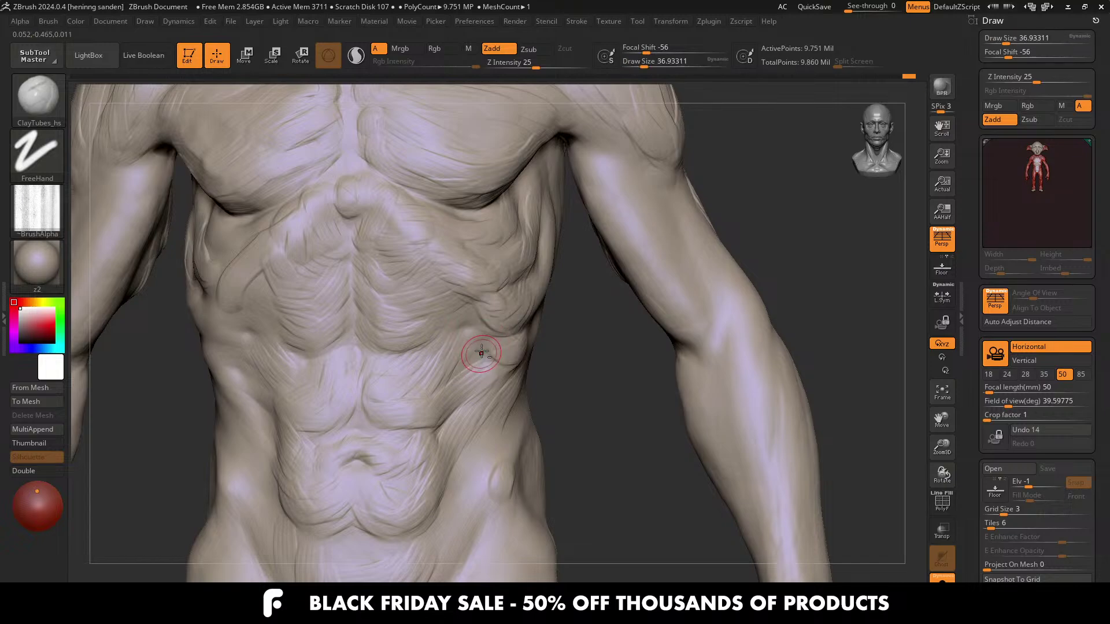
Step: Sculpt fibres over the rib arch and serratus folds below the chest at draw sizes of about 41 and 49
right_drag(397, 396, 441, 370)
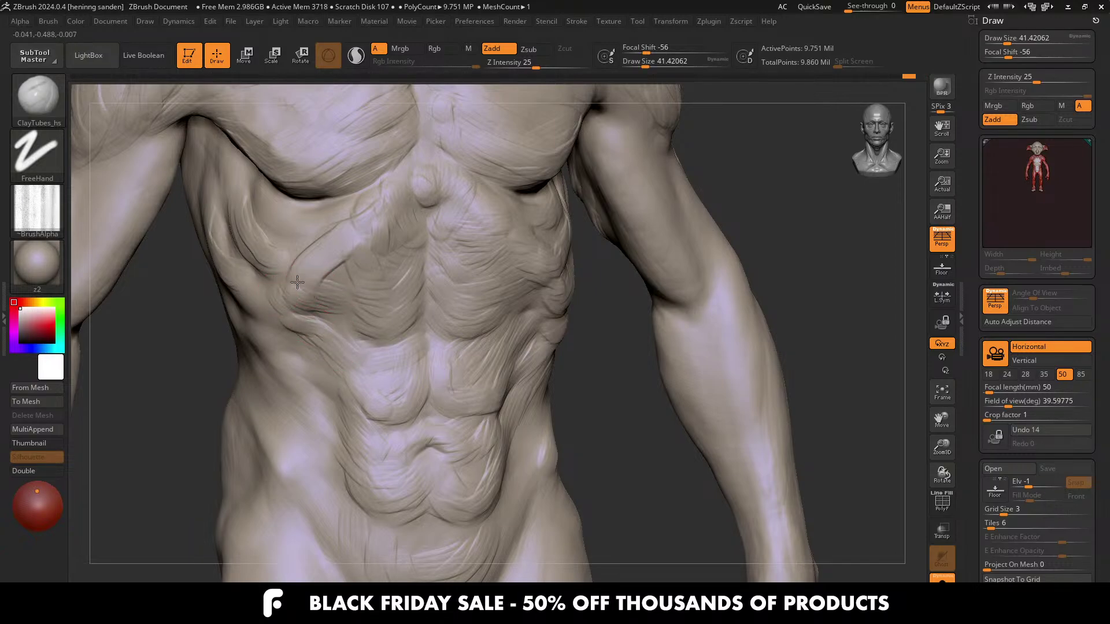
mouse_move(367, 240)
ctrl+right_down()
mouse_move(373, 278)
mouse_move(587, 403)
mouse_move(369, 312)
mouse_move(355, 368)
ctrl+right_up()
key(s)
drag(354, 369, 370, 366)
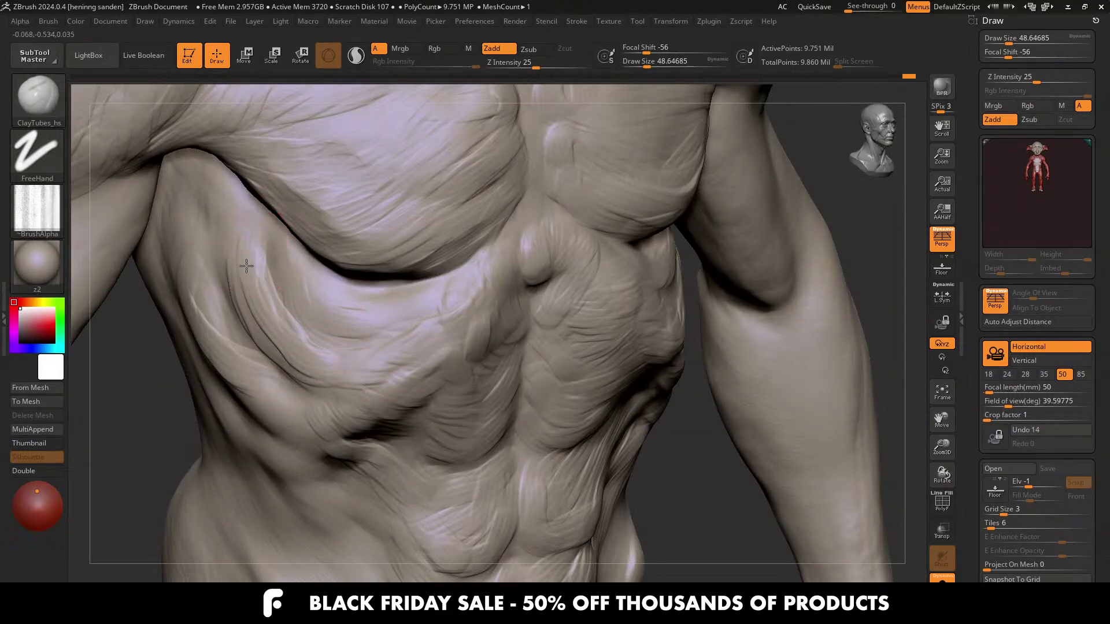
right_drag(327, 363, 283, 370)
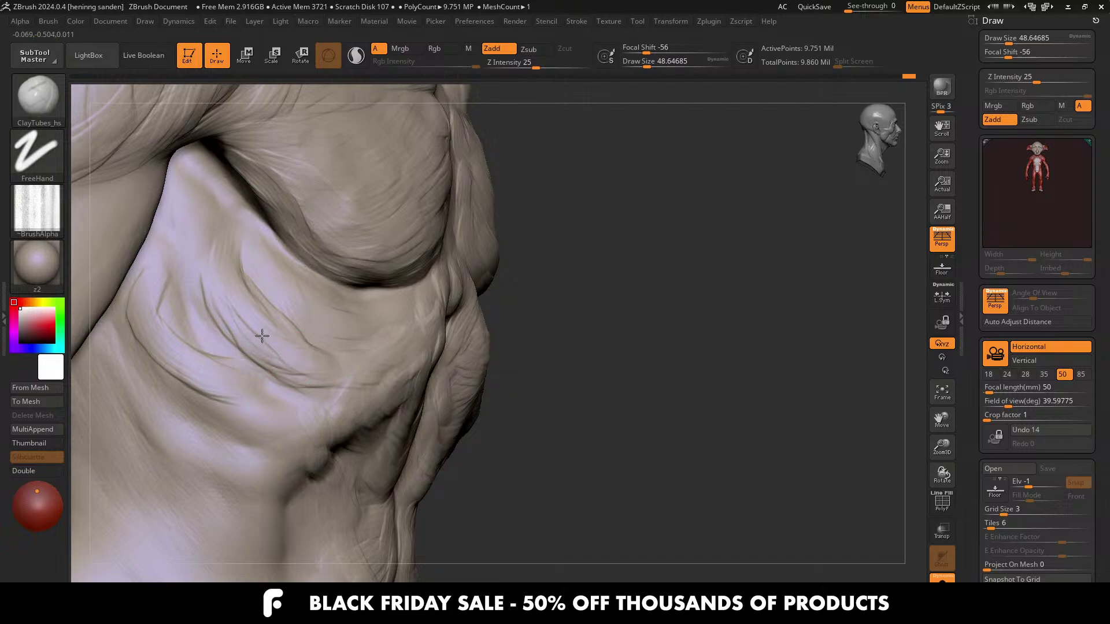
right_drag(171, 345, 376, 364)
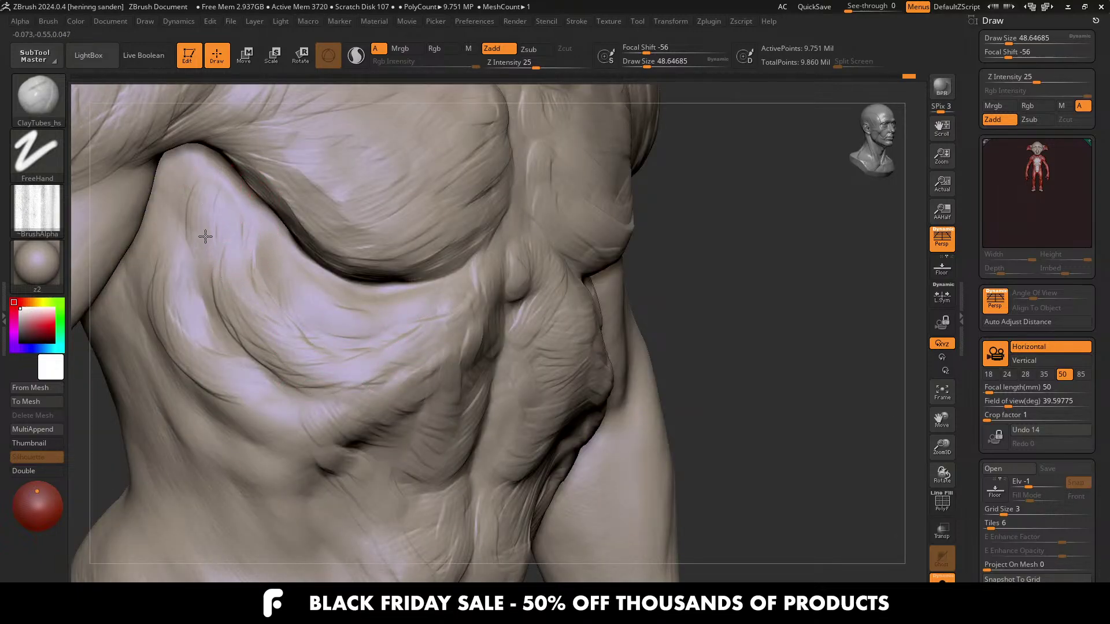
right_drag(366, 316, 442, 254)
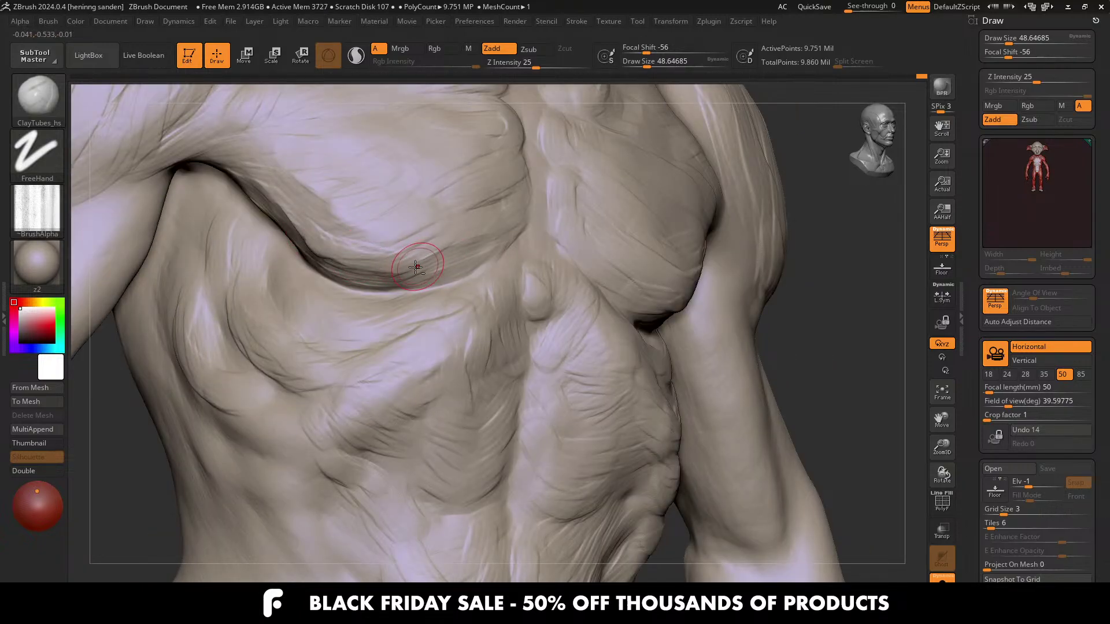
Step: Sculpt fibres on the oblique just above the hip bone at a draw size of about 44
ctrl+right_drag(215, 157, 389, 305)
mouse_move(389, 403)
ctrl+right_down()
mouse_move(372, 401)
mouse_move(433, 334)
mouse_move(565, 281)
mouse_move(503, 297)
ctrl+right_up()
key(s)
click(412, 315)
key(s)
drag(503, 297, 497, 297)
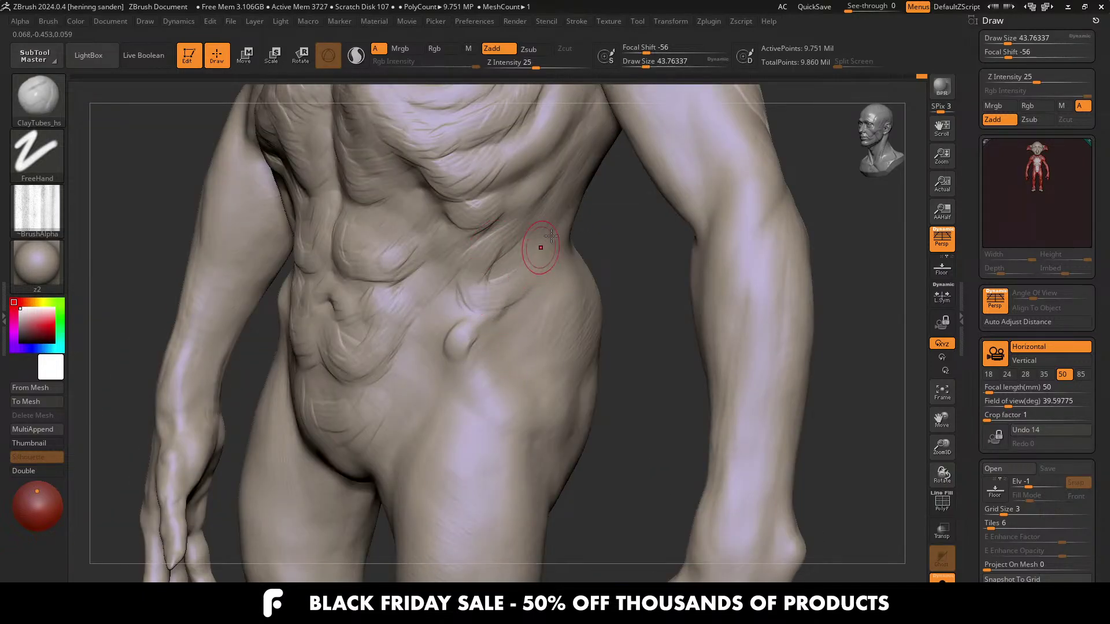
mouse_move(551, 236)
mouse_down()
mouse_move(488, 285)
mouse_move(529, 250)
mouse_up()
Step: Define the oblique's lower edge above the hip and carry fibres up the waist at a draw size of about 54
key(s)
drag(512, 260, 491, 282)
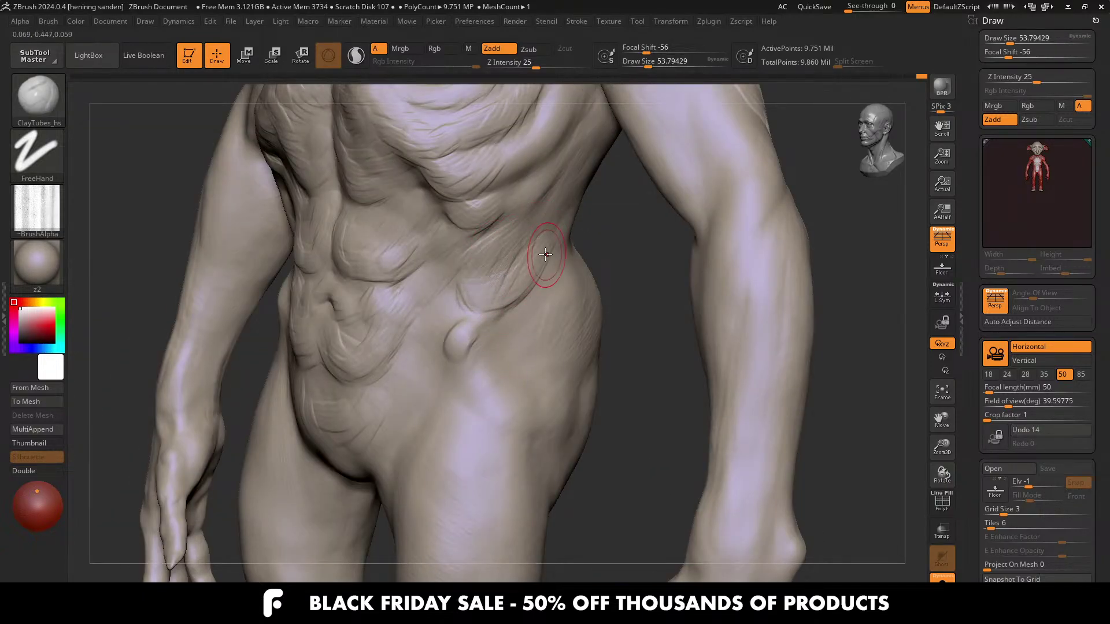
right_drag(545, 254, 565, 186)
right_drag(510, 265, 520, 237)
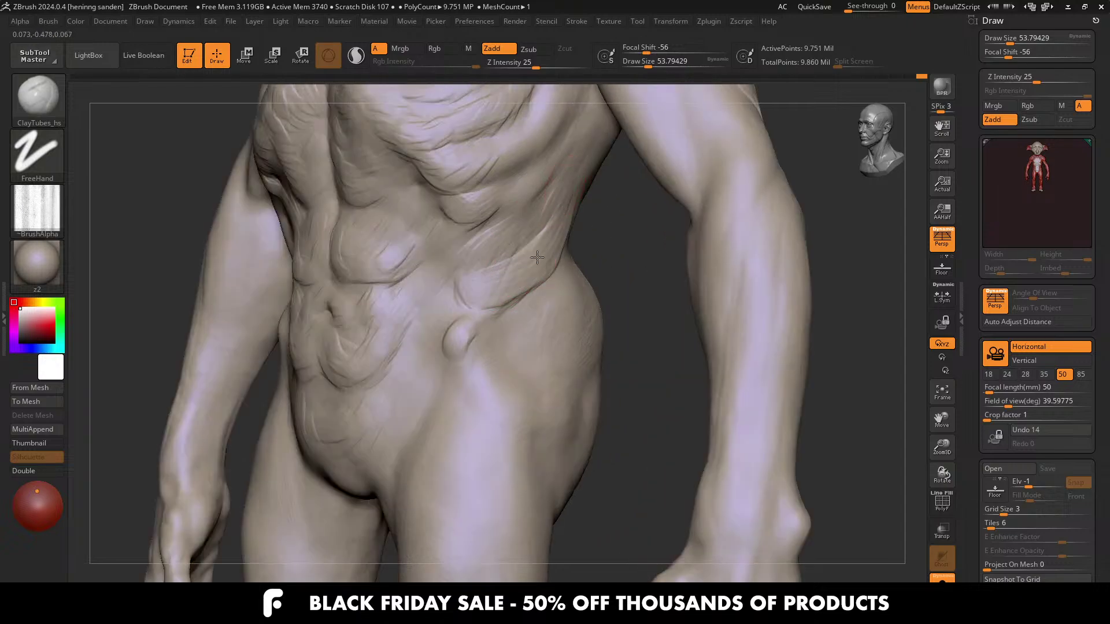
Step: Sculpt curved creases over the upper buttock and along the lower back above the pelvis at draw sizes of about 39 and 51
mouse_move(508, 285)
right_down()
mouse_move(479, 334)
mouse_move(509, 341)
mouse_move(458, 322)
mouse_move(584, 305)
mouse_move(546, 300)
right_up()
key(bracketleft)
key(bracketleft)
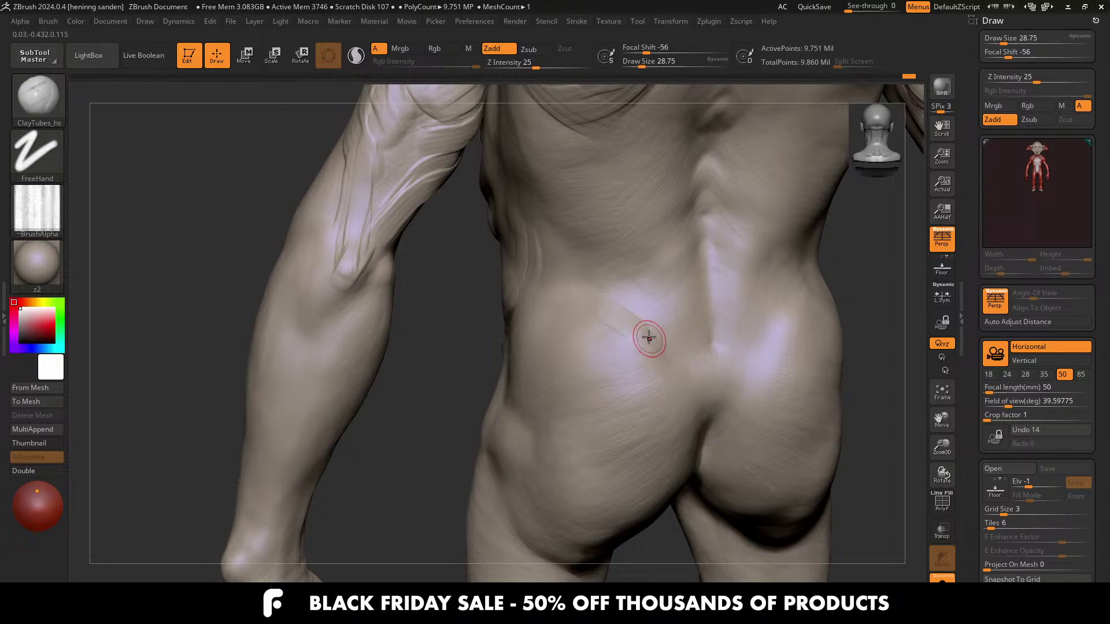
key(bracketright)
drag(587, 310, 656, 351)
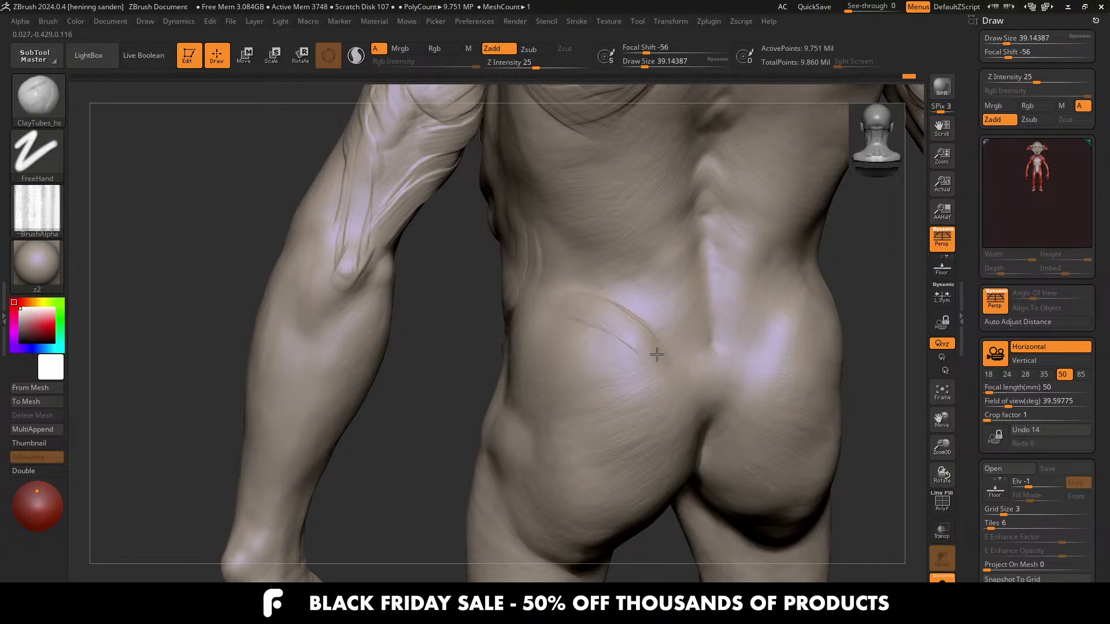
mouse_move(691, 355)
right_down()
mouse_move(767, 344)
mouse_move(651, 384)
right_up()
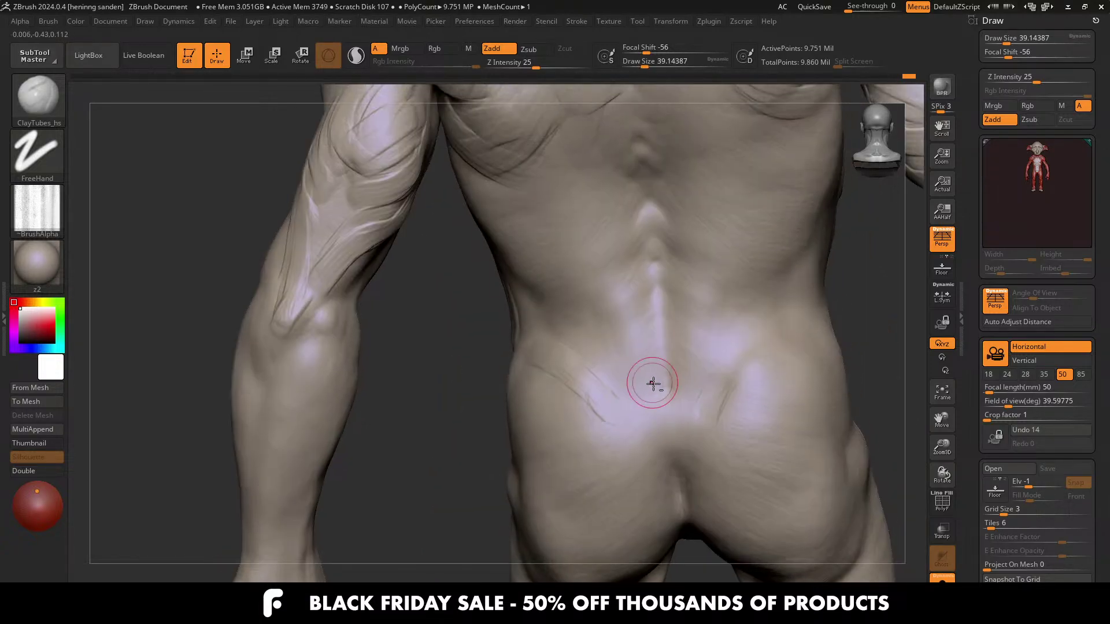
right_drag(527, 329, 626, 380)
key(bracketright)
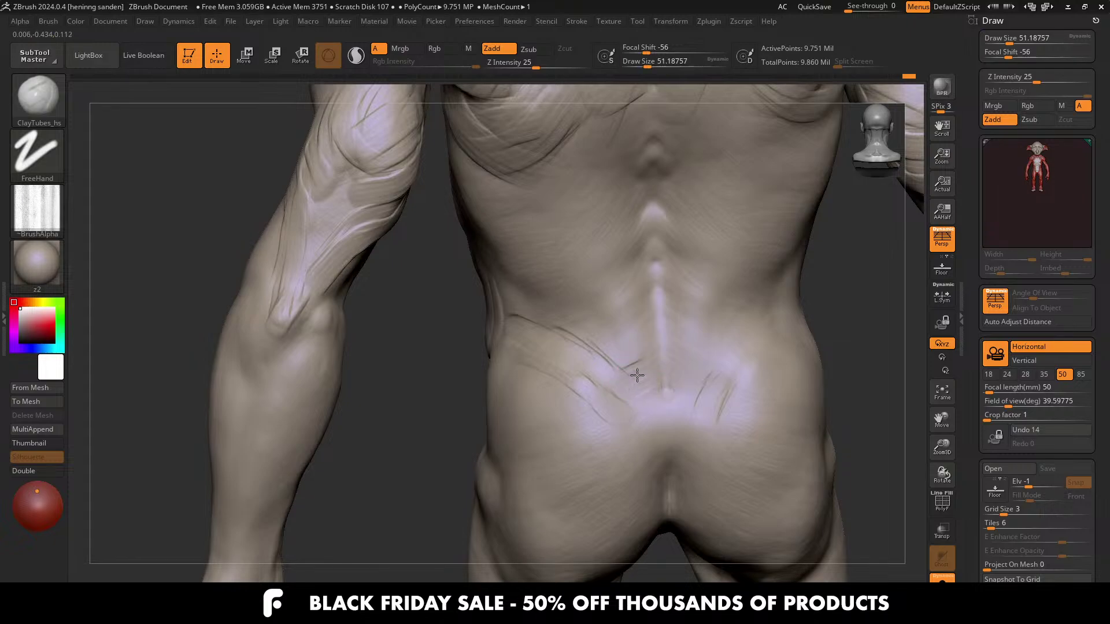
Step: Sculpt fine fibres beside the sacrum and outline the buttock's upper inner edge at a draw size of about 41
key(bracketleft)
drag(607, 399, 632, 442)
key(bracketleft)
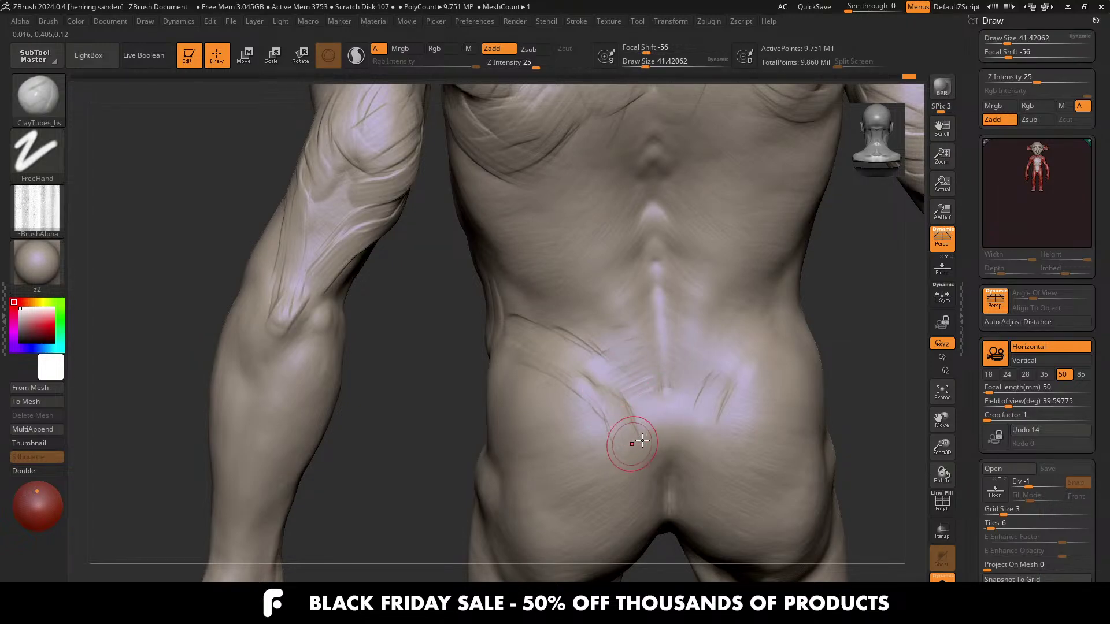
drag(714, 425, 701, 437)
Step: Sculpt curved fibres over the upper part of the buttock at a draw size of about 54
mouse_move(665, 443)
right_down()
mouse_move(646, 434)
mouse_move(619, 474)
right_up()
alt+right_drag(594, 421, 612, 360)
key(bracketright)
mouse_move(610, 361)
mouse_down()
mouse_move(592, 379)
mouse_move(535, 335)
mouse_up()
right_drag(601, 401, 570, 419)
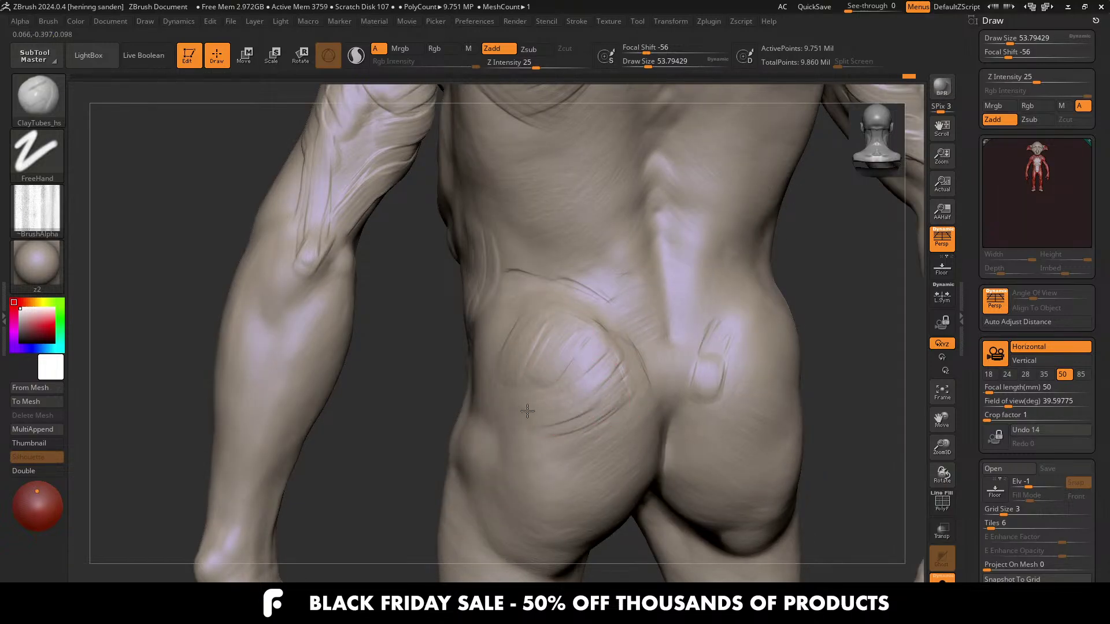
Step: Sculpt diagonal gluteal fibres down the inner and lower buttock at a draw size of about 71
key(s)
drag(604, 413, 596, 462)
mouse_move(643, 379)
right_down()
mouse_move(659, 369)
mouse_move(685, 257)
right_up()
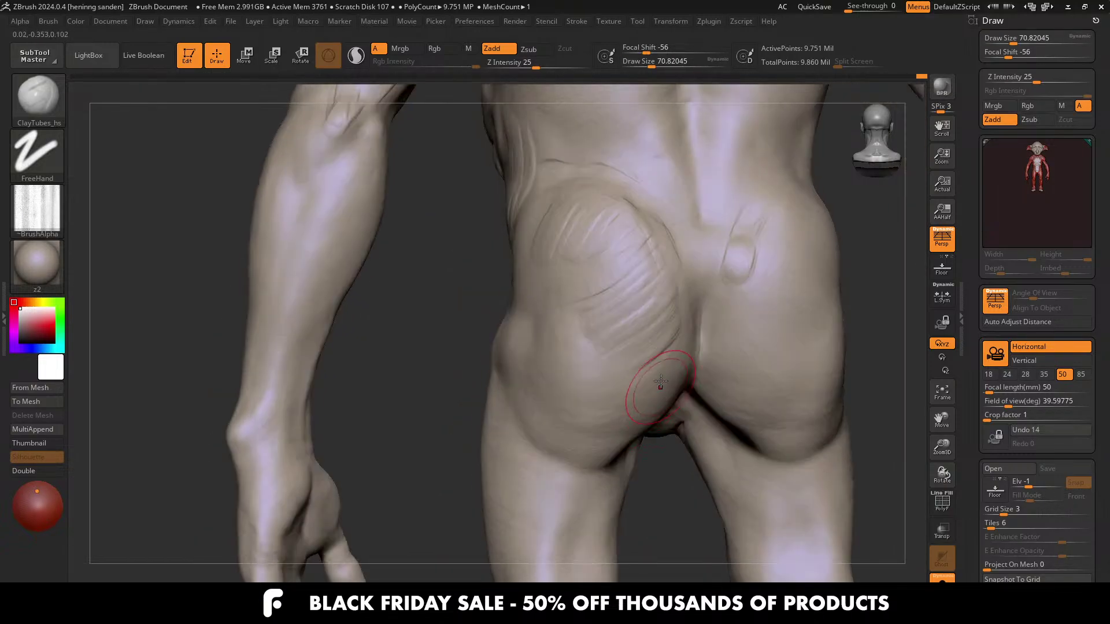
mouse_move(648, 379)
mouse_down()
mouse_move(662, 413)
mouse_move(632, 445)
mouse_up()
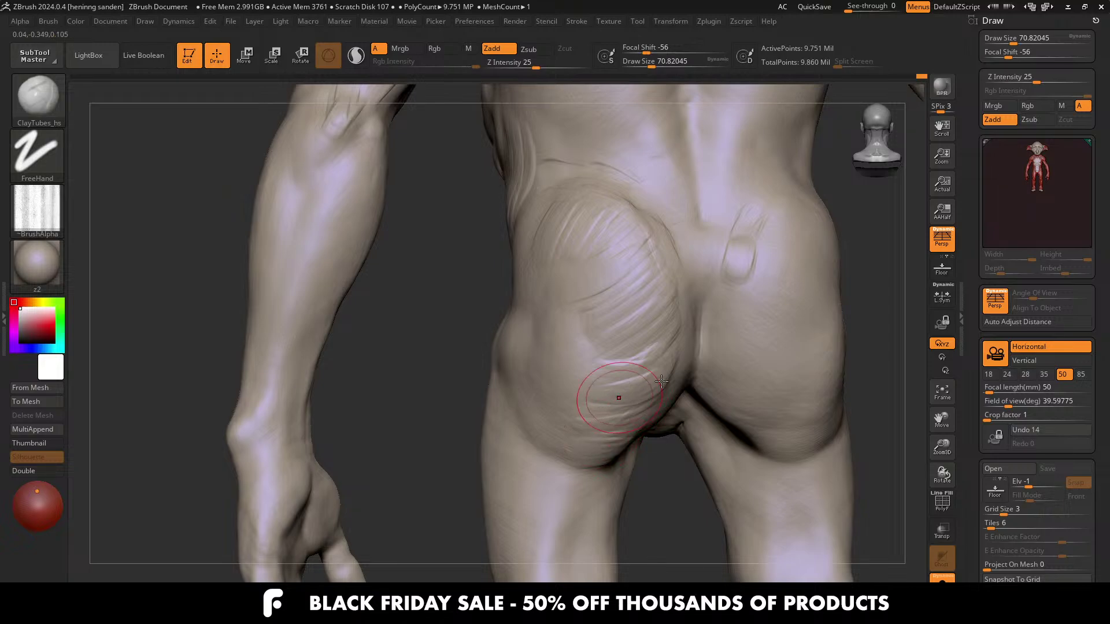
right_drag(662, 381, 684, 364)
right_drag(601, 374, 625, 364)
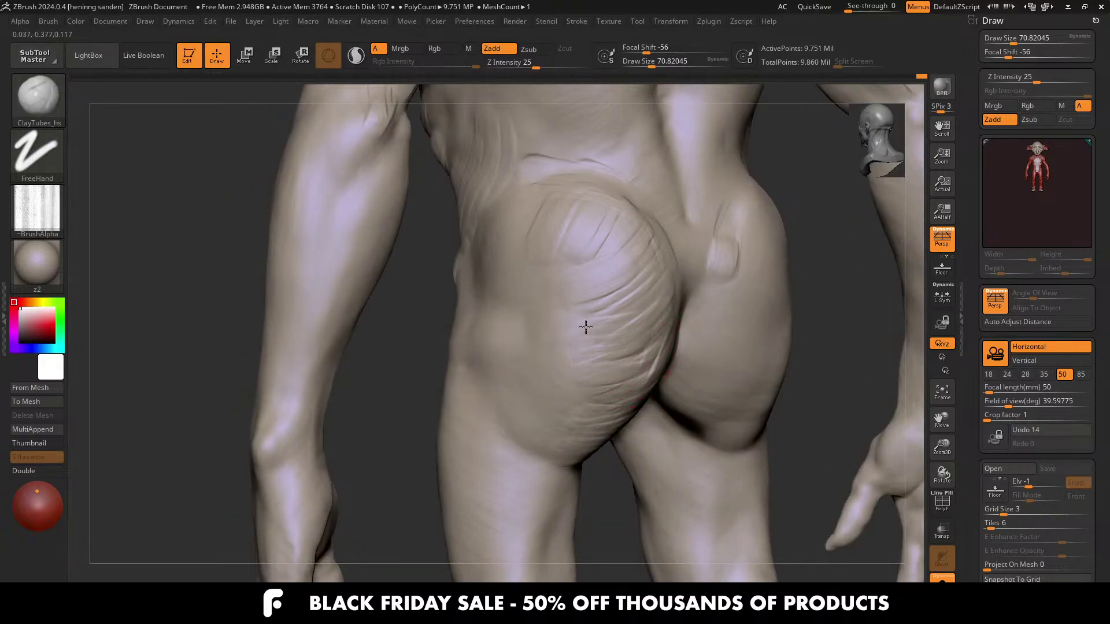
Step: Carry fibres over the outer buttock and build up the bump beside the hip at draw sizes of about 71 and 62
drag(585, 328, 622, 295)
drag(544, 236, 486, 269)
right_drag(505, 289, 526, 333)
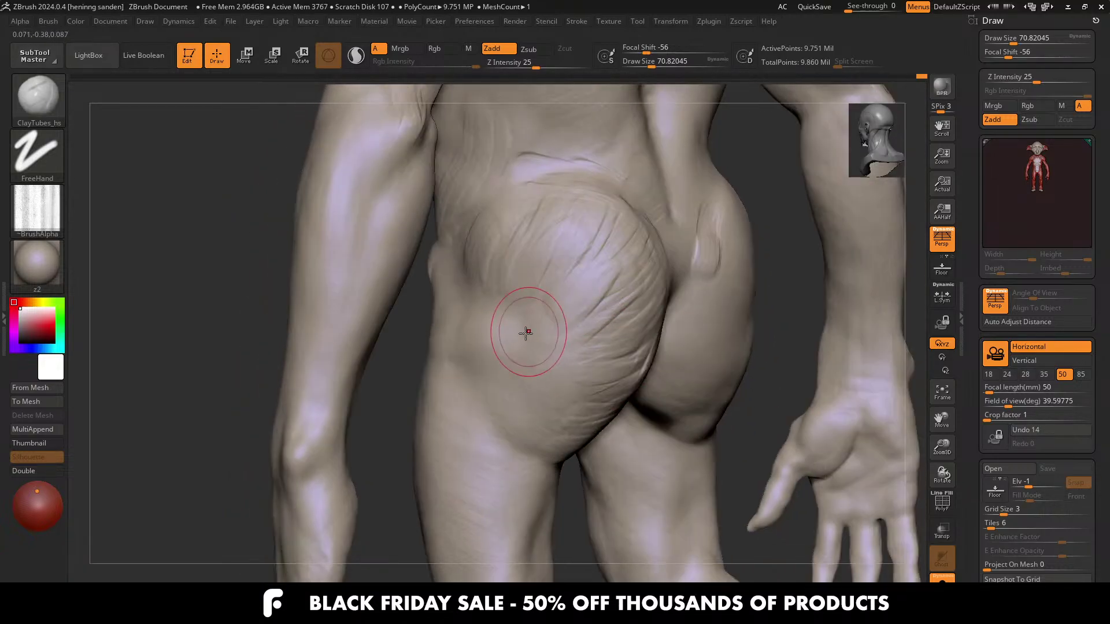
mouse_move(515, 314)
mouse_down()
mouse_move(467, 347)
mouse_move(512, 339)
mouse_move(574, 414)
mouse_move(520, 429)
mouse_up()
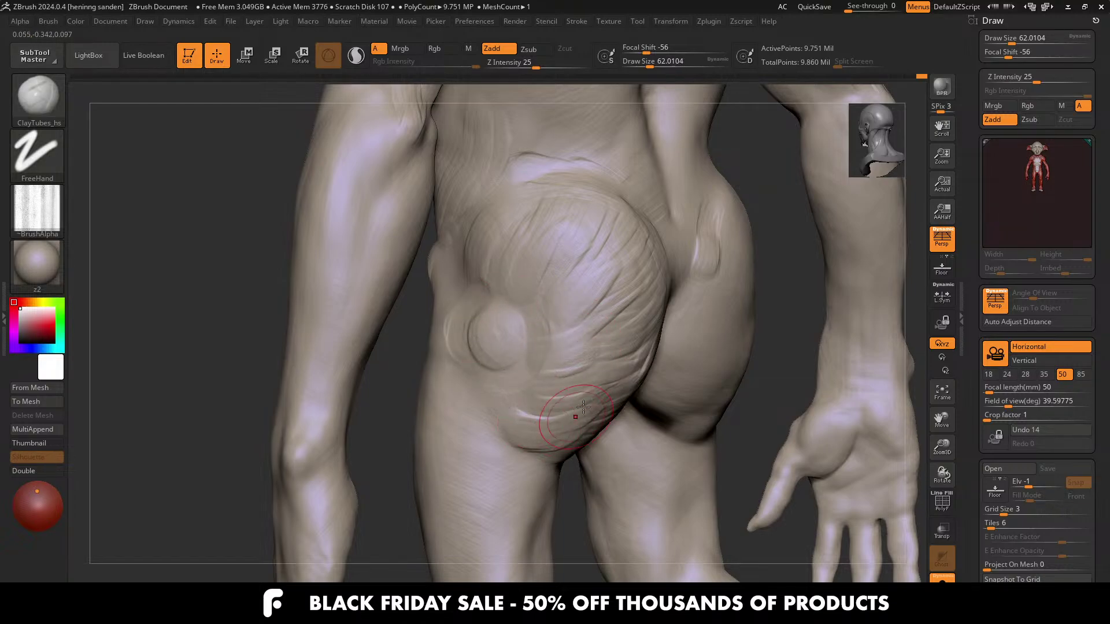
drag(573, 388, 590, 342)
key(ctrl+z)
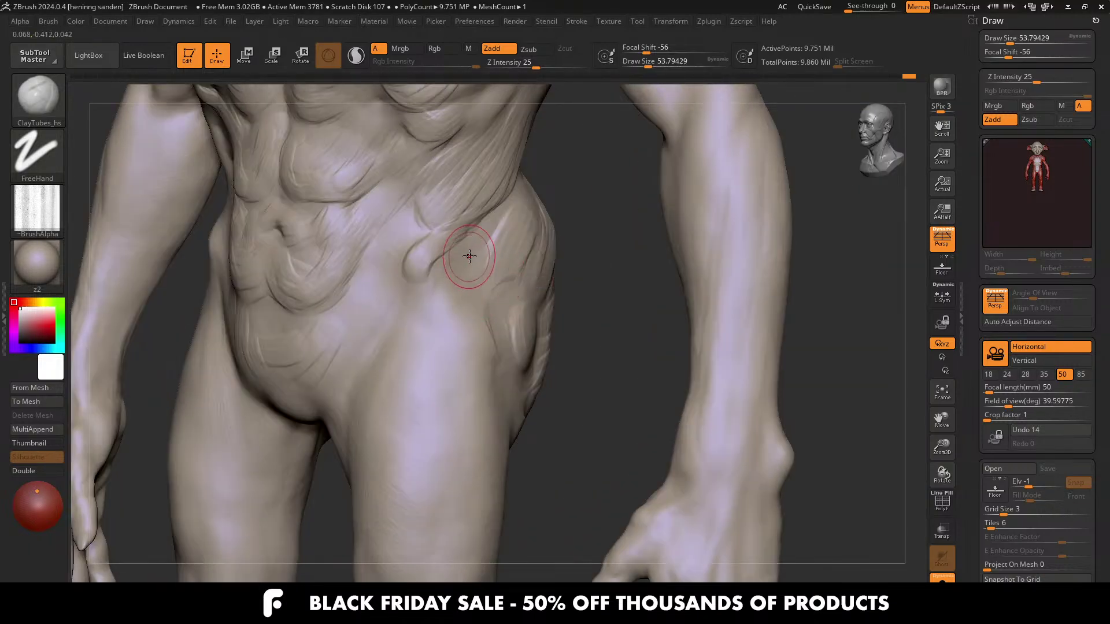
Step: Sculpt fibres over the front of the hip and the lower abdominals at a draw size of about 54
mouse_move(475, 253)
mouse_down()
mouse_move(449, 268)
mouse_move(459, 310)
mouse_up()
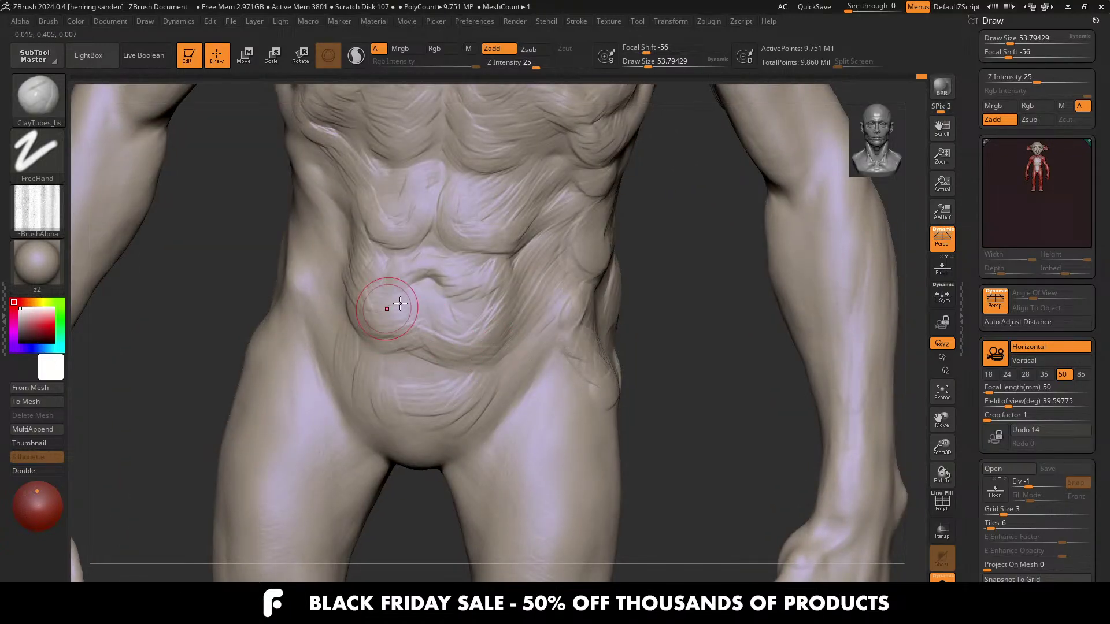
right_drag(400, 304, 384, 330)
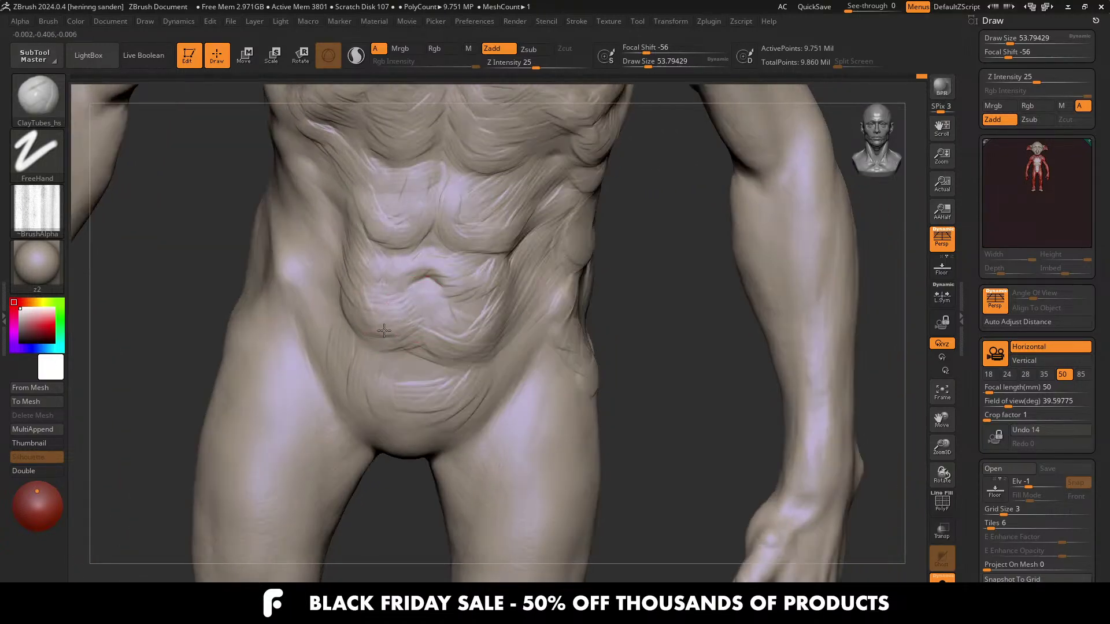
mouse_move(364, 289)
right_down()
mouse_move(420, 238)
mouse_move(404, 236)
mouse_move(465, 317)
right_up()
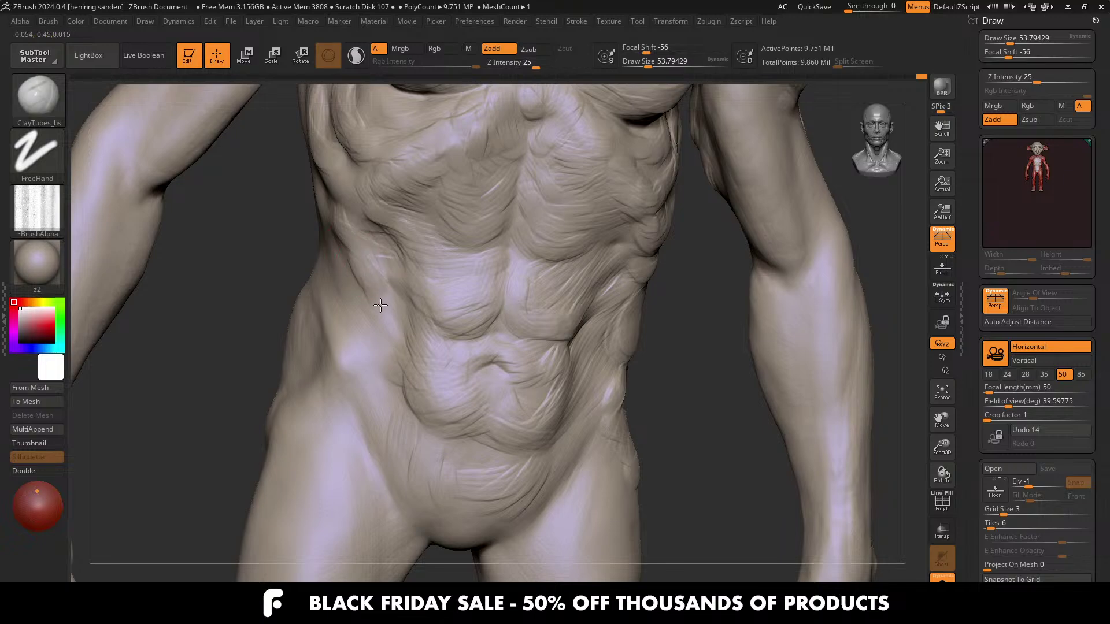
key(f)
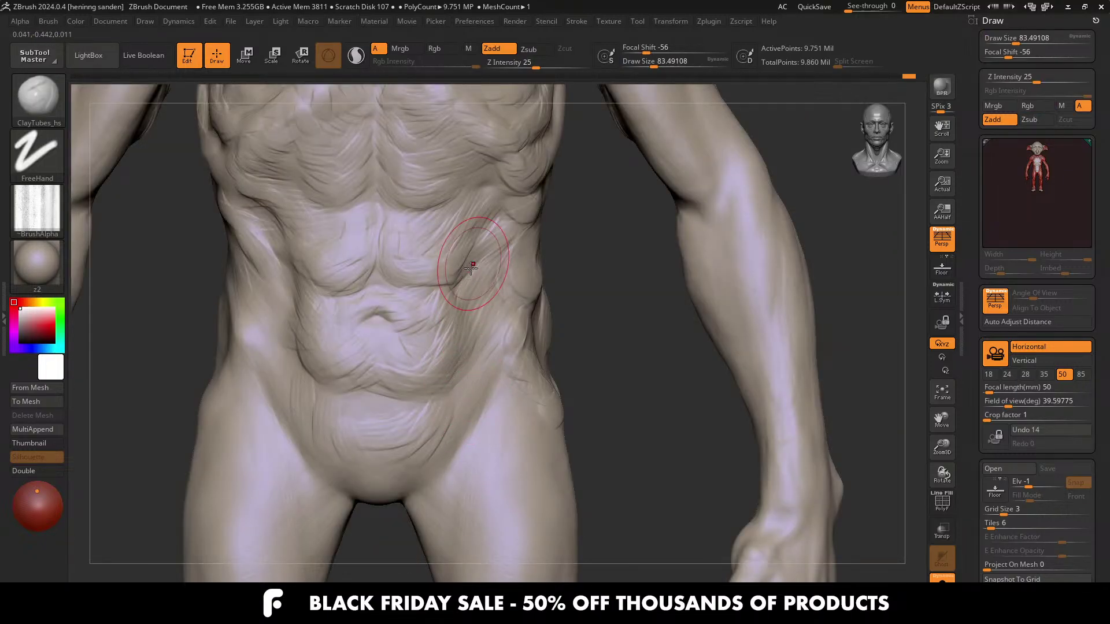
Step: Refine the groove between abdominals and oblique at draw sizes of about 77 and 49, and the side ribs at about 46
key(s)
drag(459, 324, 457, 324)
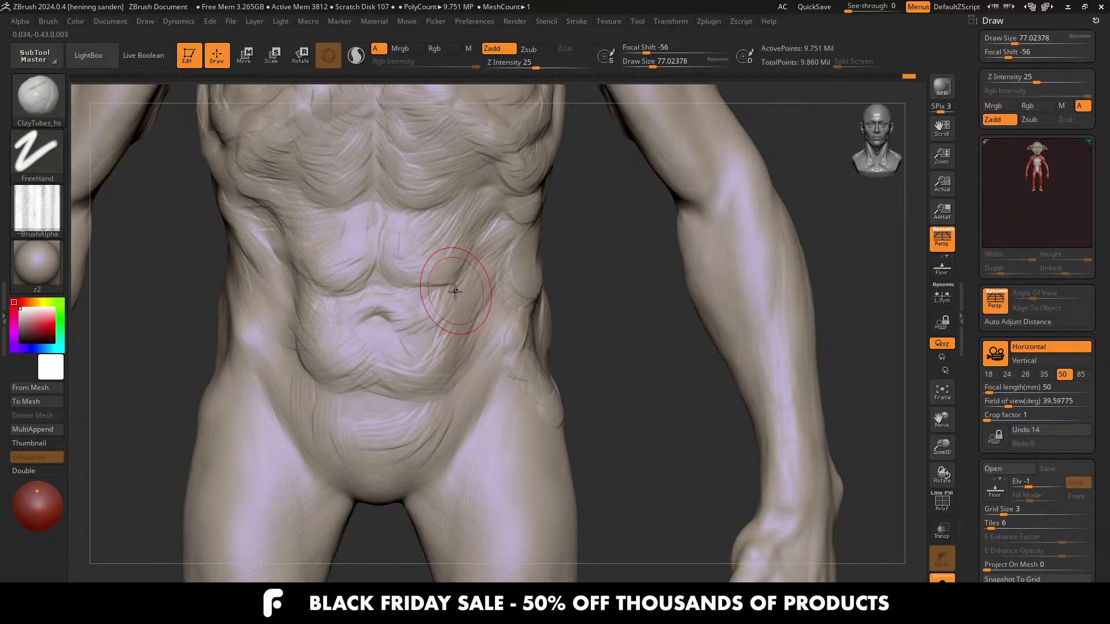
alt+right_drag(458, 284, 458, 300)
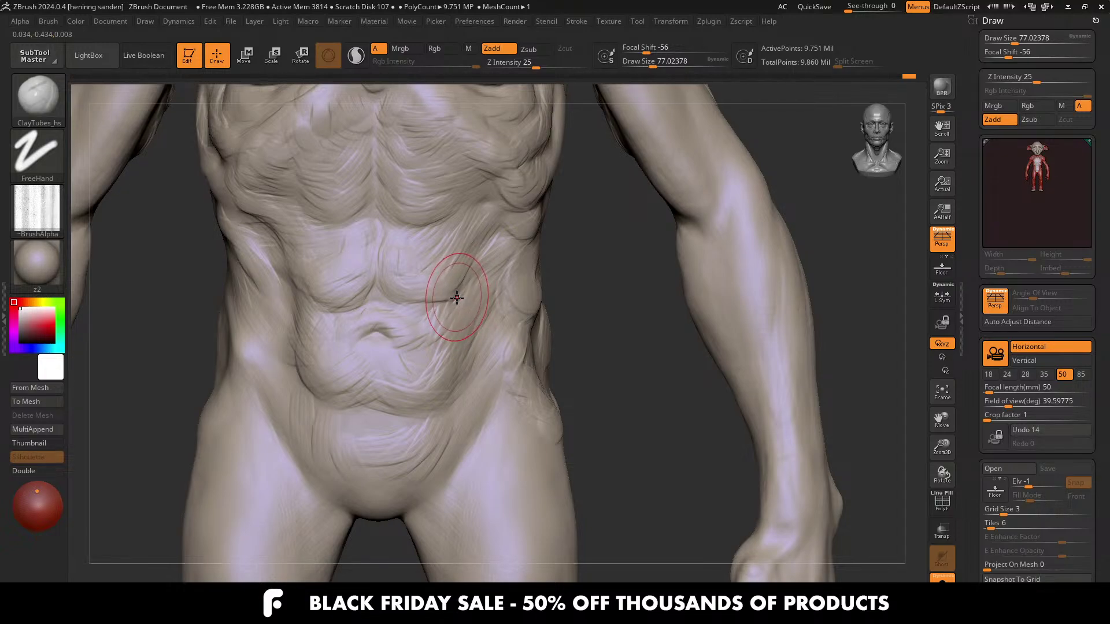
right_drag(458, 296, 457, 260)
key(s)
drag(457, 259, 451, 259)
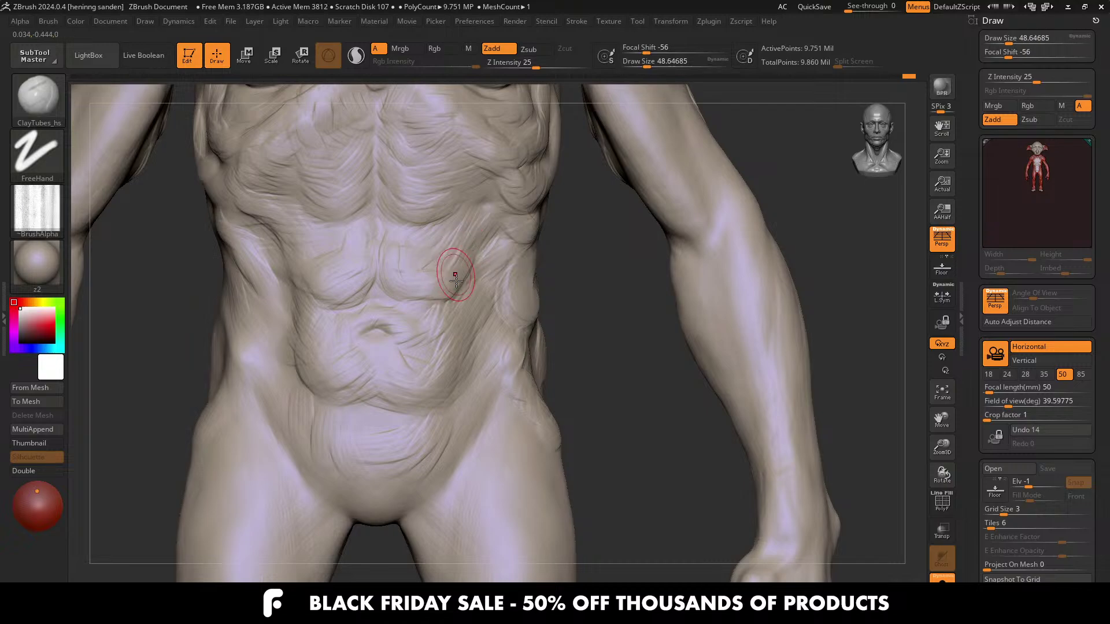
right_drag(456, 280, 482, 325)
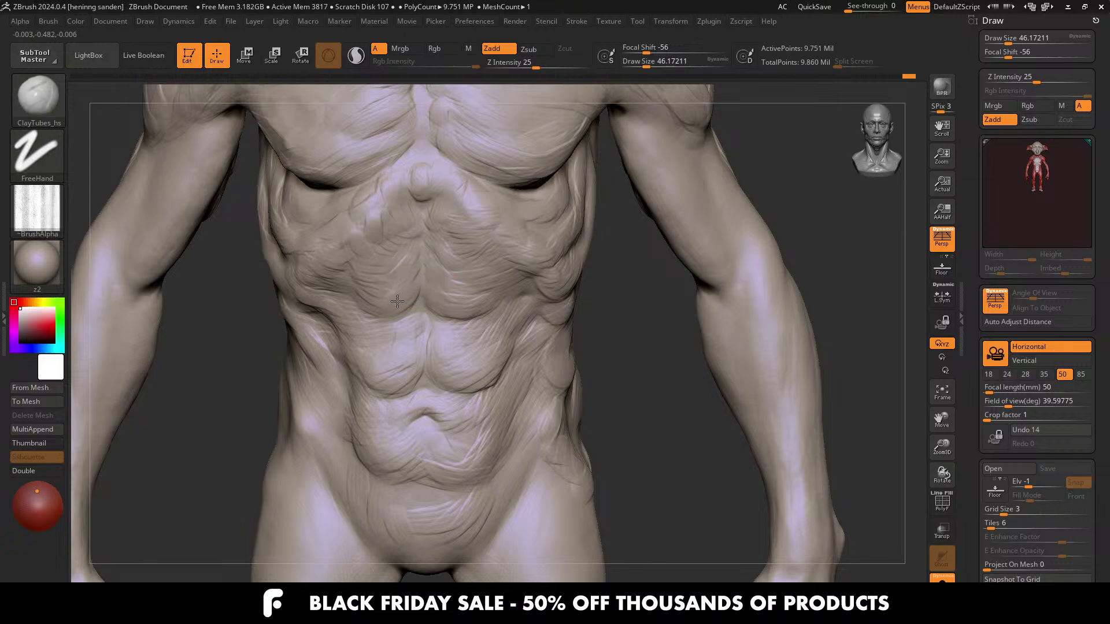
right_drag(424, 236, 267, 261)
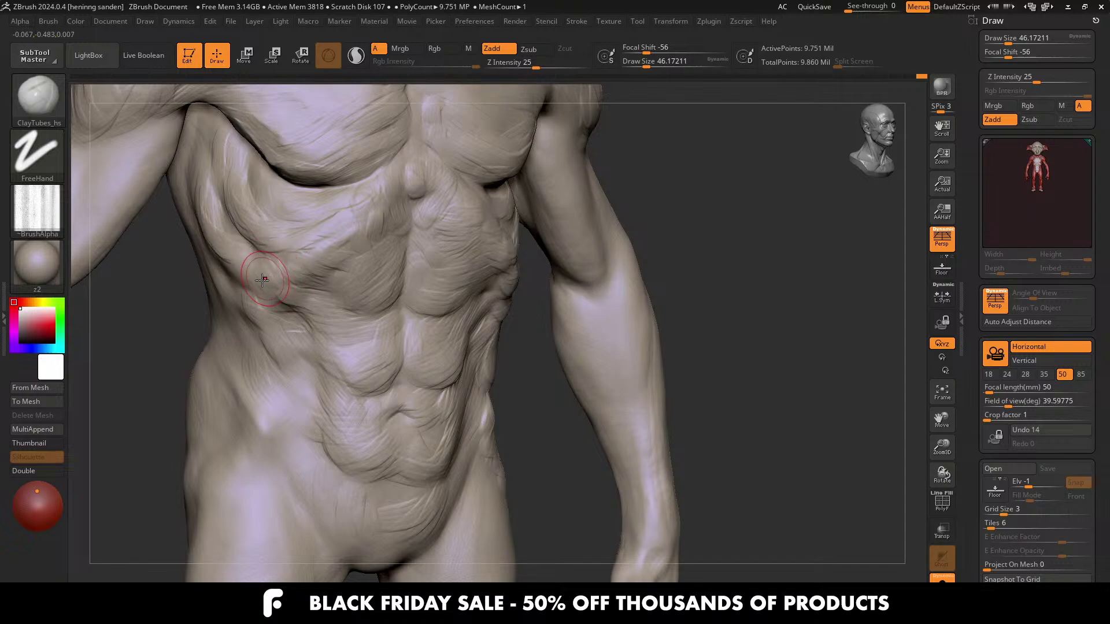
Step: Sculpt fibres down the oblique from the ribs to the hip crease at draw sizes of about 56, 41 and 59
right_drag(454, 321, 515, 334)
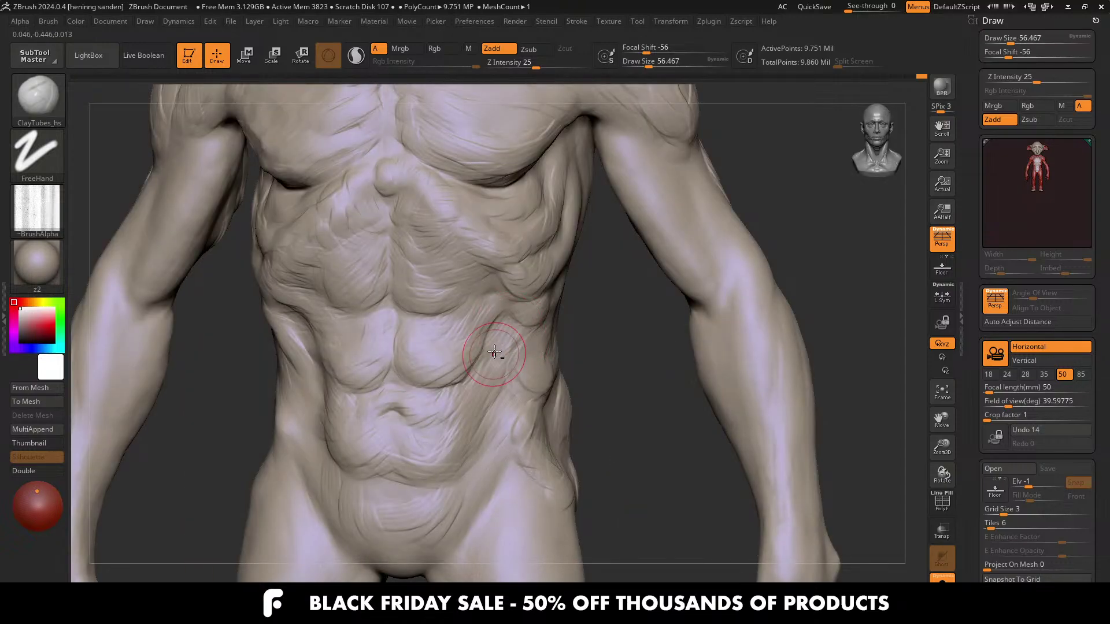
mouse_move(502, 328)
mouse_down()
mouse_move(487, 330)
mouse_move(512, 333)
mouse_up()
key(s)
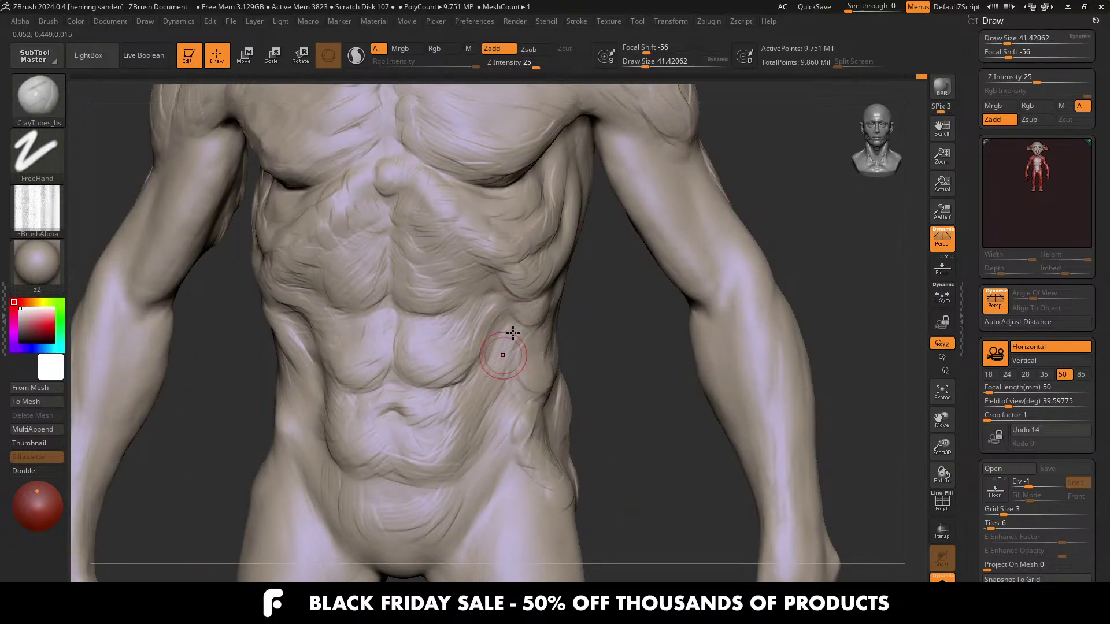
alt+right_drag(486, 421, 522, 347)
key(s)
drag(495, 397, 522, 435)
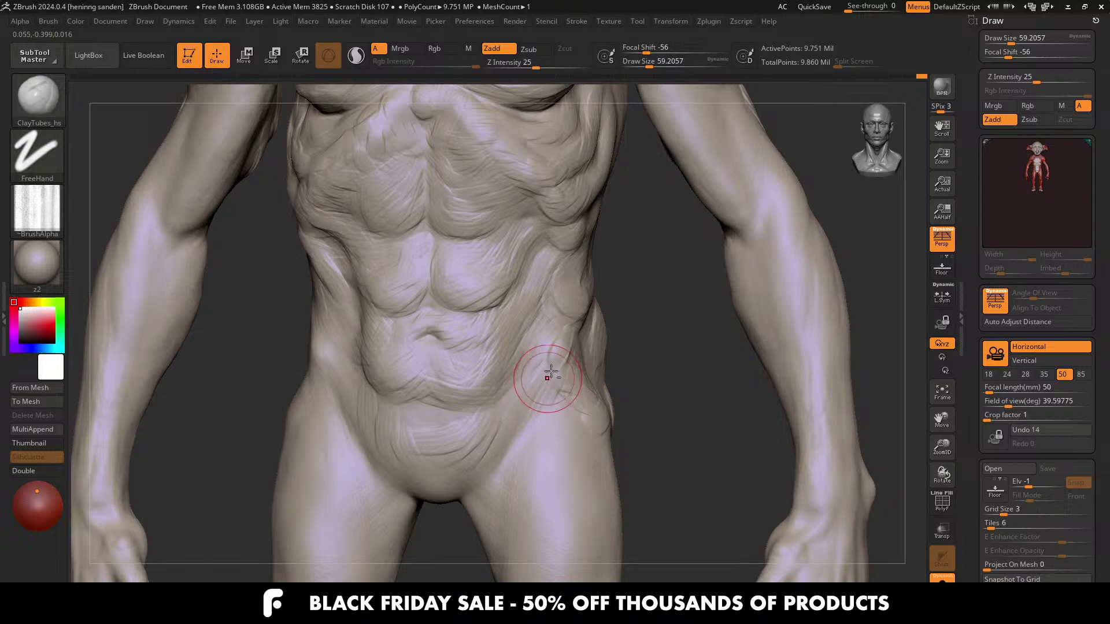
drag(545, 377, 522, 467)
Step: Sculpt fibres between the shoulder blade and the spine at draw sizes of about 35 and 49
alt+right_drag(541, 360, 535, 254)
ctrl+right_drag(196, 198, 307, 218)
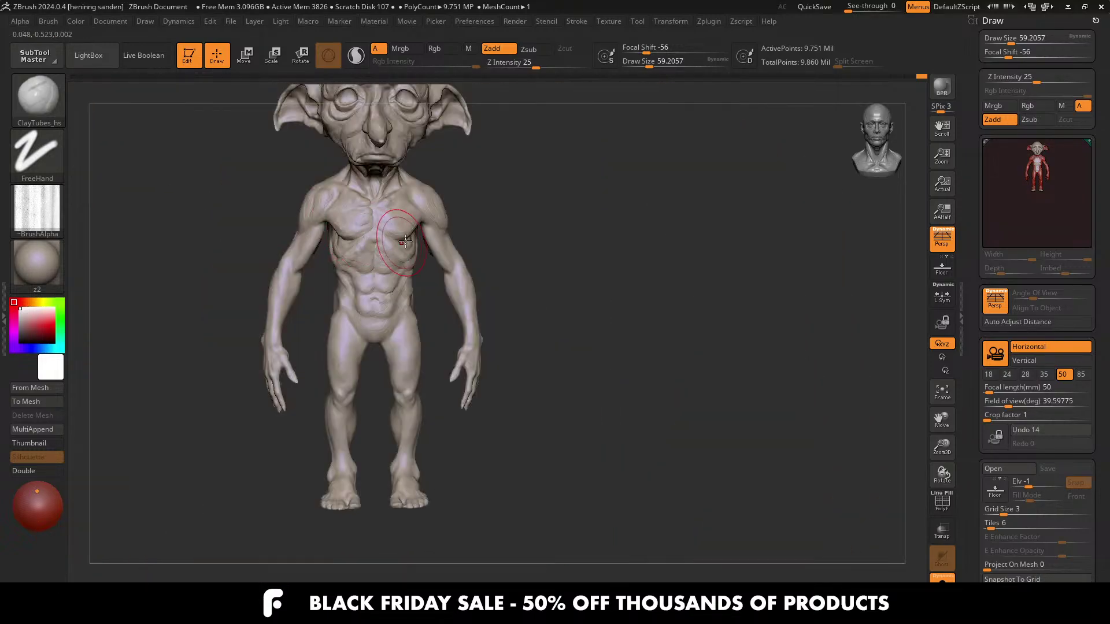
mouse_move(497, 228)
right_down()
mouse_move(351, 233)
mouse_move(399, 243)
right_up()
mouse_move(567, 398)
ctrl+right_down()
mouse_move(416, 228)
mouse_move(401, 165)
mouse_move(401, 300)
ctrl+right_up()
key(bracketright)
key(bracketleft)
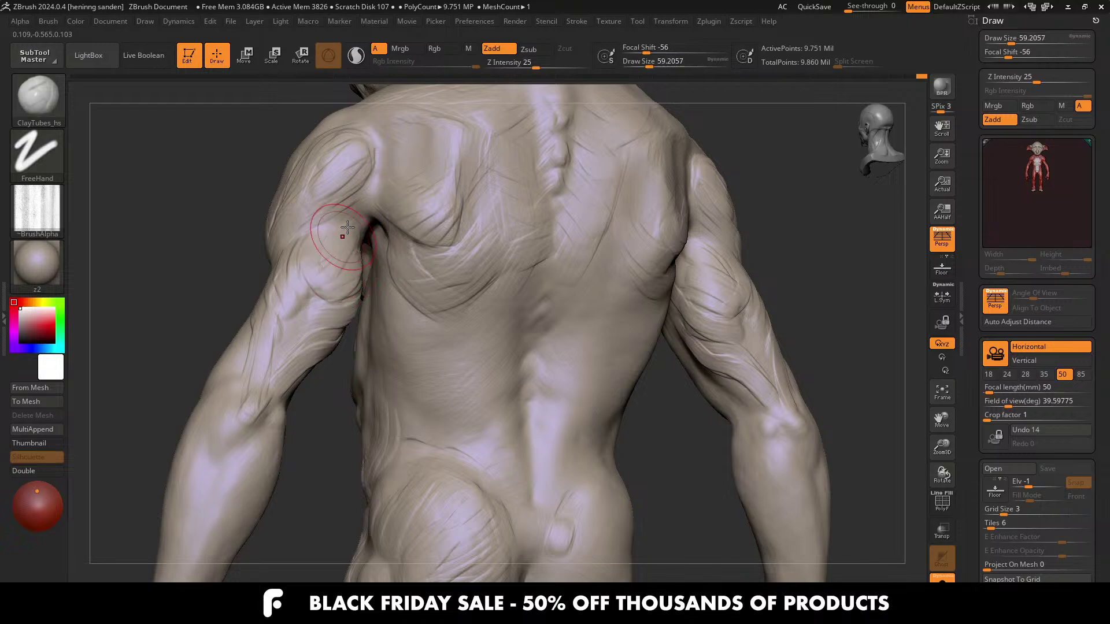
mouse_move(345, 209)
right_down()
mouse_move(351, 183)
mouse_move(393, 182)
mouse_move(405, 313)
mouse_move(441, 271)
right_up()
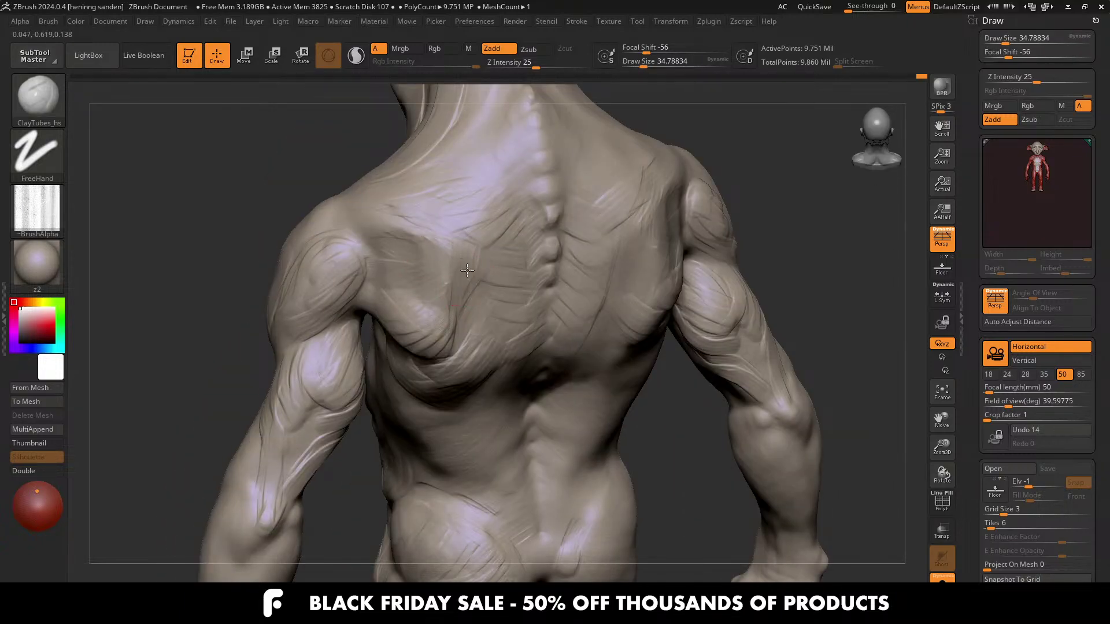
right_drag(475, 331, 471, 339)
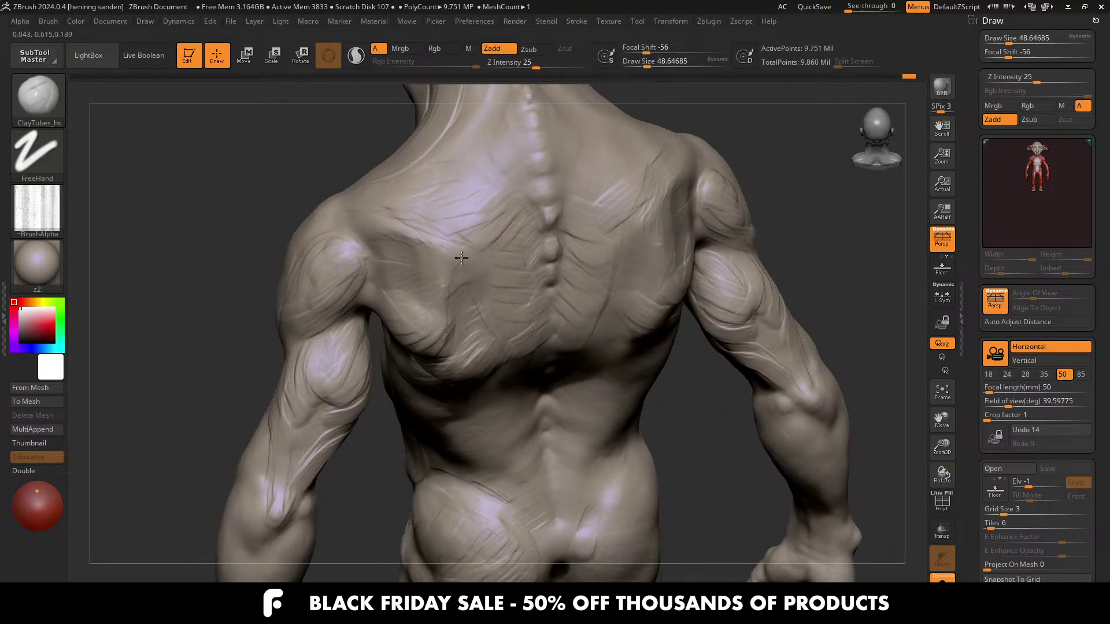
Step: Carve fibres into the trapezius between the shoulder and the base of the neck at a draw size of about 31
key(f)
mouse_move(474, 241)
right_down()
mouse_move(491, 246)
mouse_move(503, 280)
mouse_move(506, 325)
mouse_move(484, 322)
right_up()
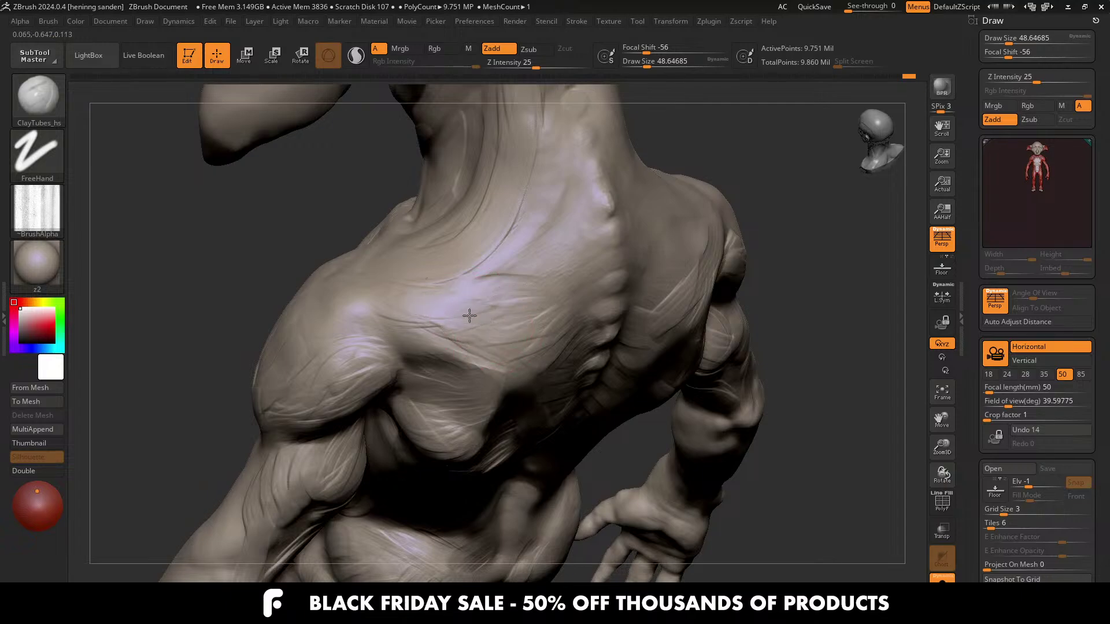
key(s)
drag(518, 283, 513, 282)
mouse_move(446, 296)
alt+mouse_down()
mouse_move(485, 323)
mouse_move(505, 262)
mouse_move(546, 242)
alt+mouse_up()
alt+drag(480, 297, 523, 295)
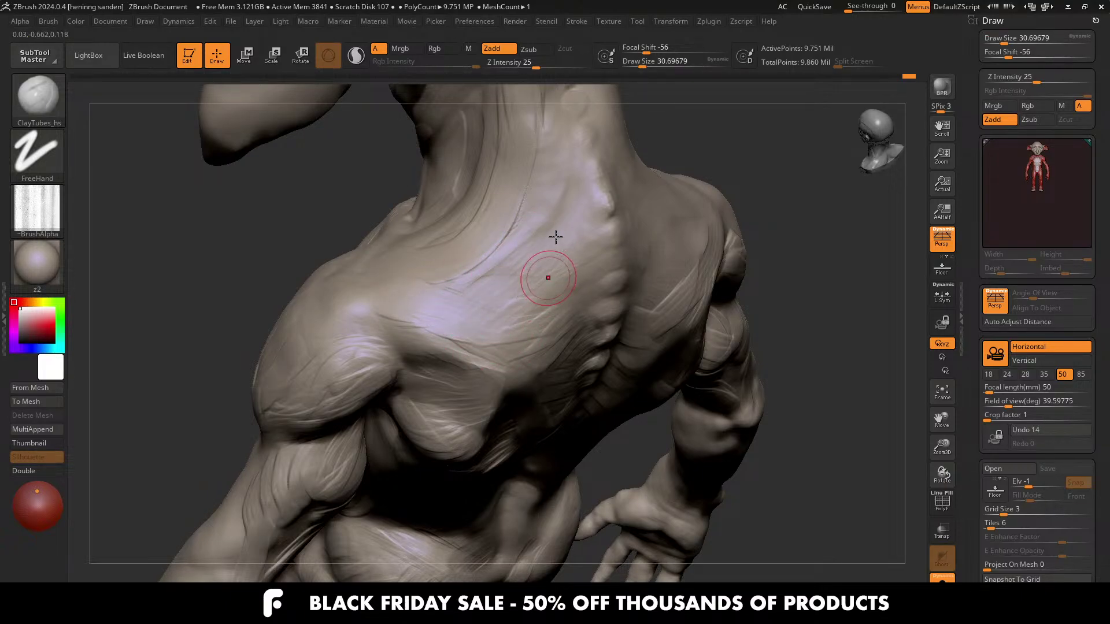
Step: Sculpt fibres along the side of the neck above the collarbone at a draw size of about 49
key(s)
mouse_move(557, 238)
right_down()
mouse_move(503, 208)
mouse_move(483, 223)
mouse_move(462, 215)
right_up()
click(501, 211)
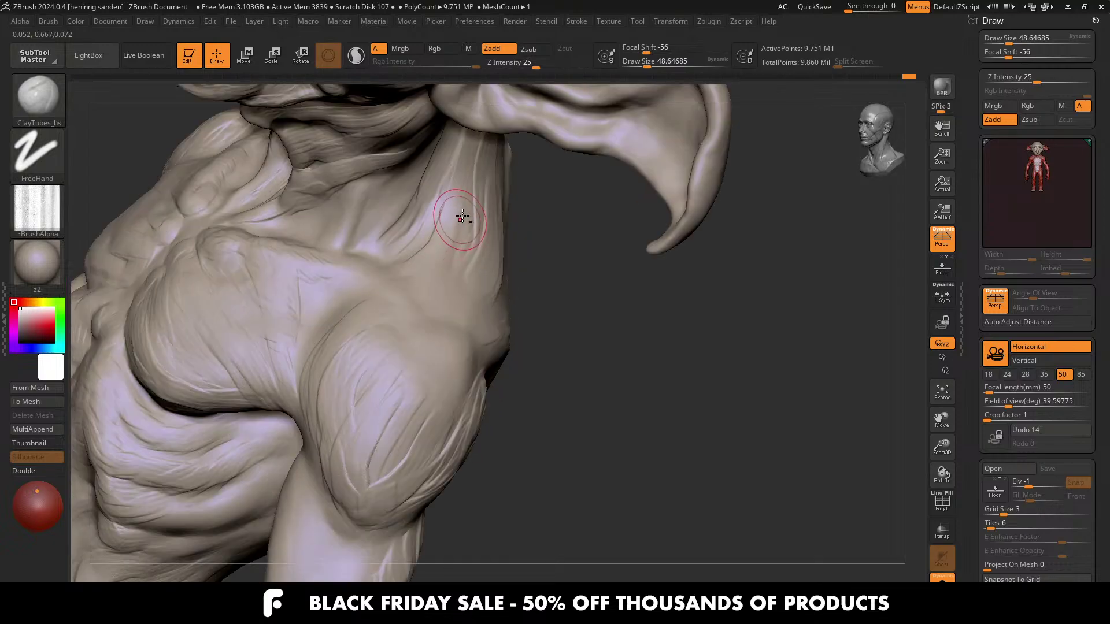
drag(346, 241, 418, 196)
Step: Sculpt skin folds along the base of the skull and behind the ear at a draw size of about 49
mouse_move(271, 108)
ctrl+right_down()
mouse_move(422, 240)
mouse_move(389, 185)
mouse_move(408, 233)
mouse_move(415, 347)
ctrl+right_up()
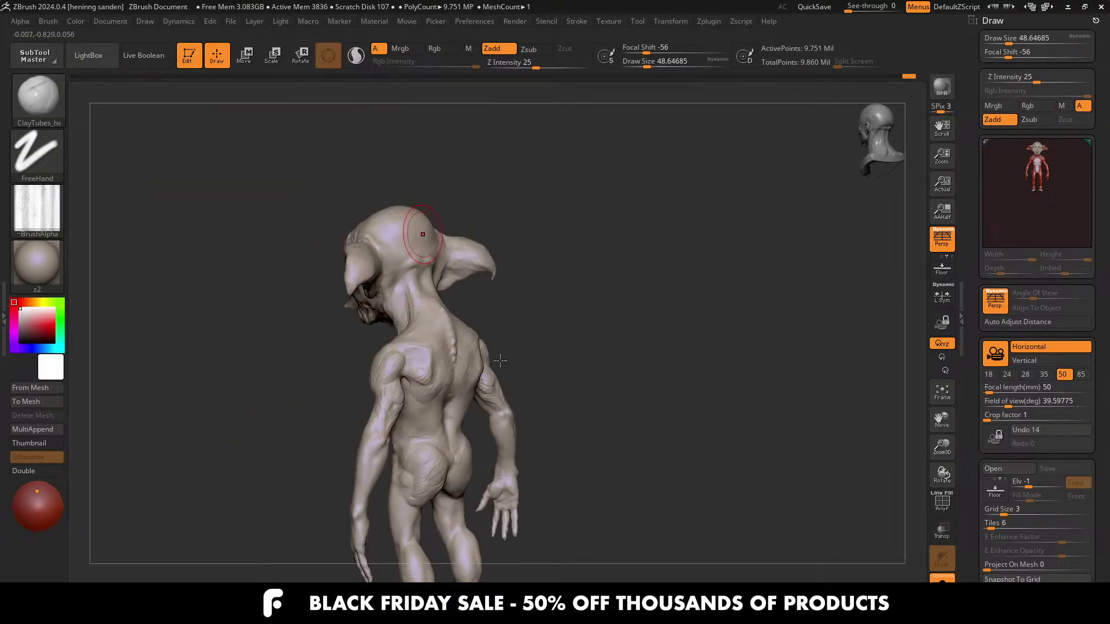
mouse_move(500, 360)
ctrl+right_down()
mouse_move(441, 296)
mouse_move(396, 317)
mouse_move(457, 314)
ctrl+right_up()
drag(475, 309, 409, 336)
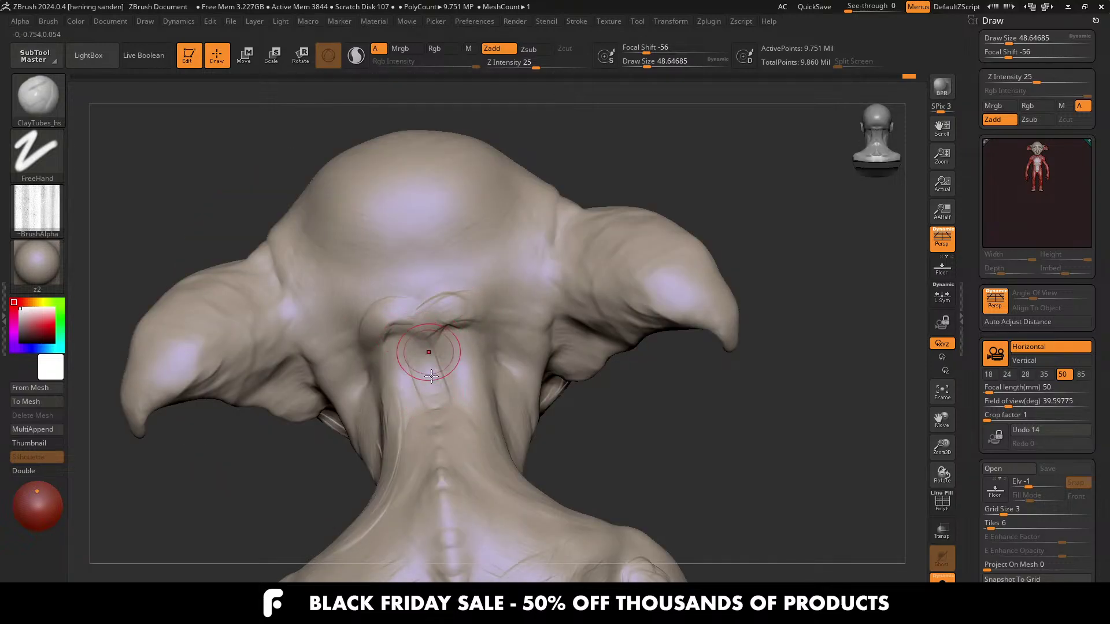
mouse_move(431, 376)
right_down()
mouse_move(422, 367)
mouse_move(430, 405)
right_up()
mouse_move(399, 356)
right_down()
mouse_move(373, 329)
mouse_move(334, 228)
right_up()
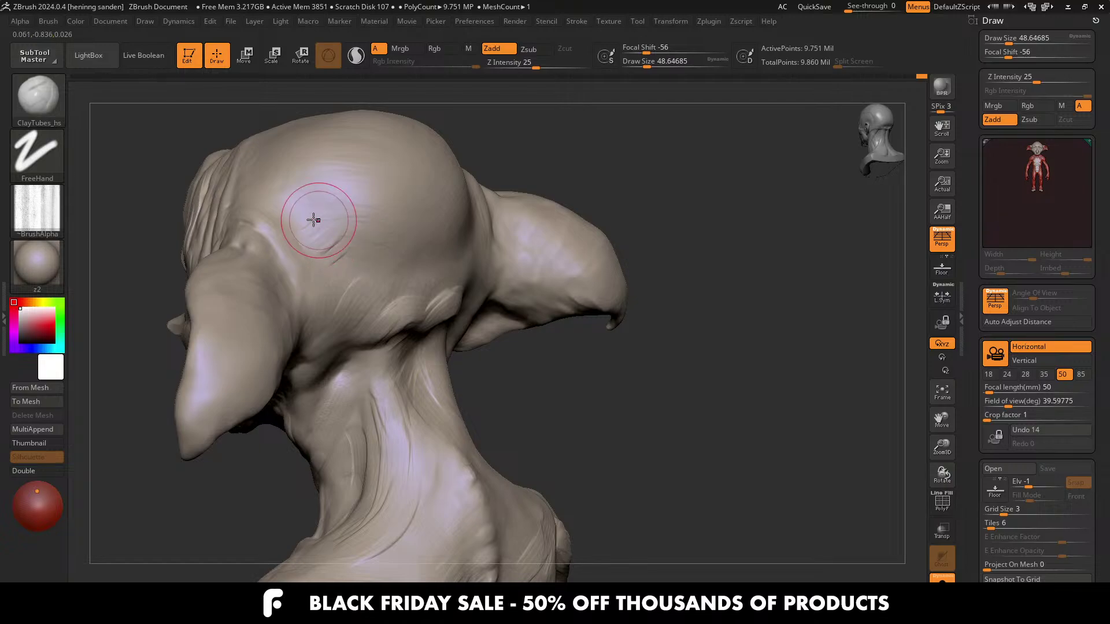
mouse_move(287, 188)
right_down()
mouse_move(259, 202)
mouse_move(404, 283)
mouse_move(322, 322)
right_up()
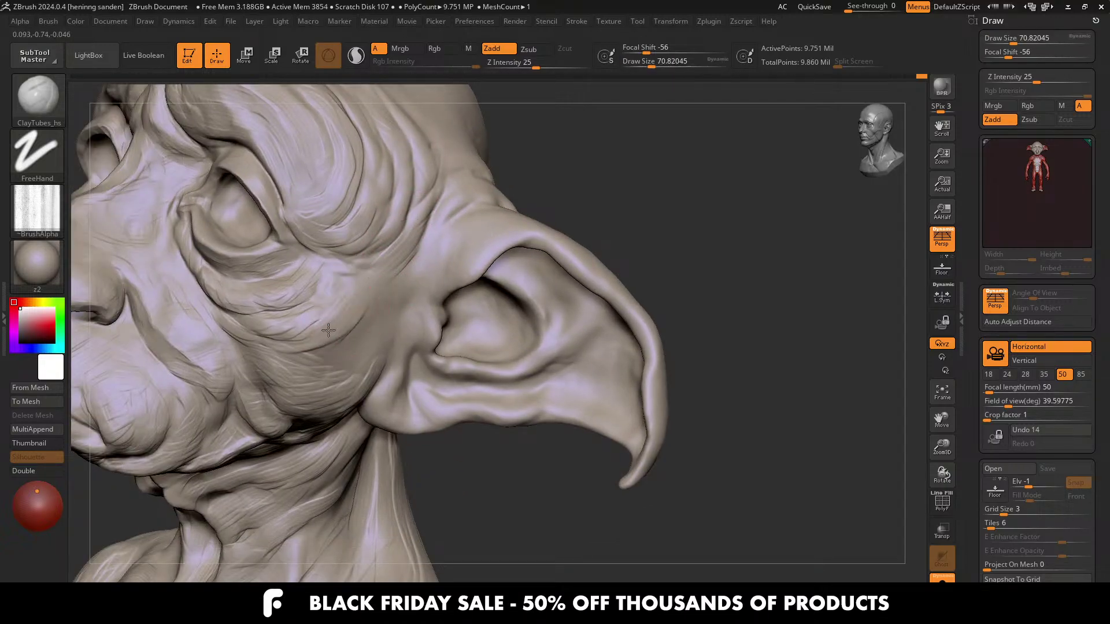
Step: Sculpt skin wrinkles over the cheek in front of the ear at draw sizes of about 39 and 83
drag(331, 292, 333, 327)
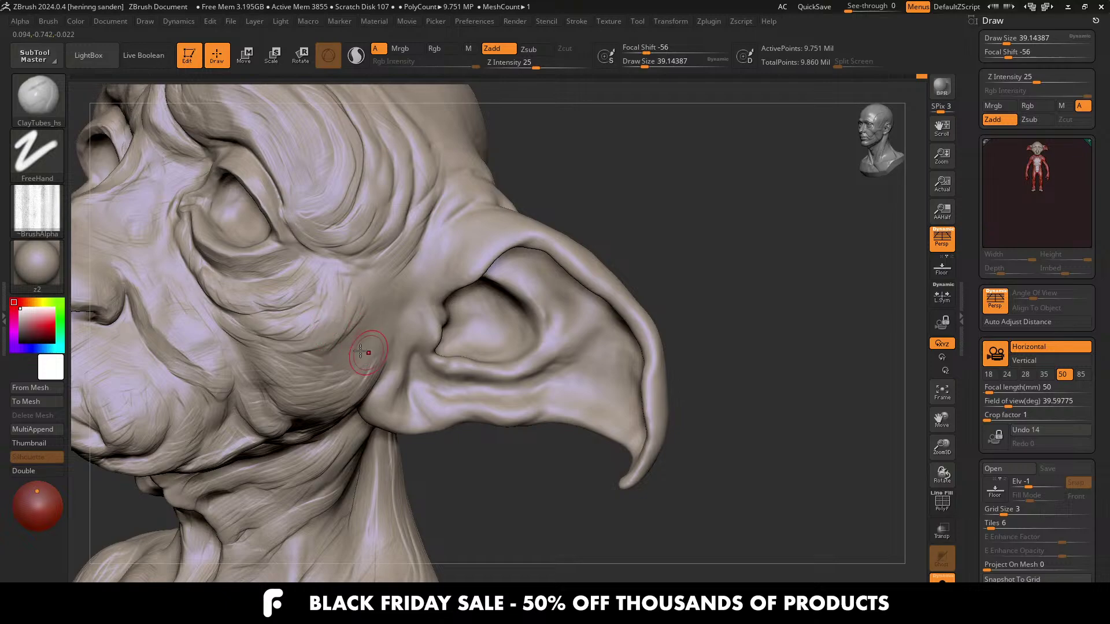
right_drag(361, 351, 361, 363)
key(s)
mouse_move(361, 363)
mouse_down()
mouse_move(344, 364)
mouse_move(347, 352)
mouse_up()
mouse_move(376, 350)
right_down()
mouse_move(461, 299)
mouse_move(396, 322)
mouse_move(422, 310)
right_up()
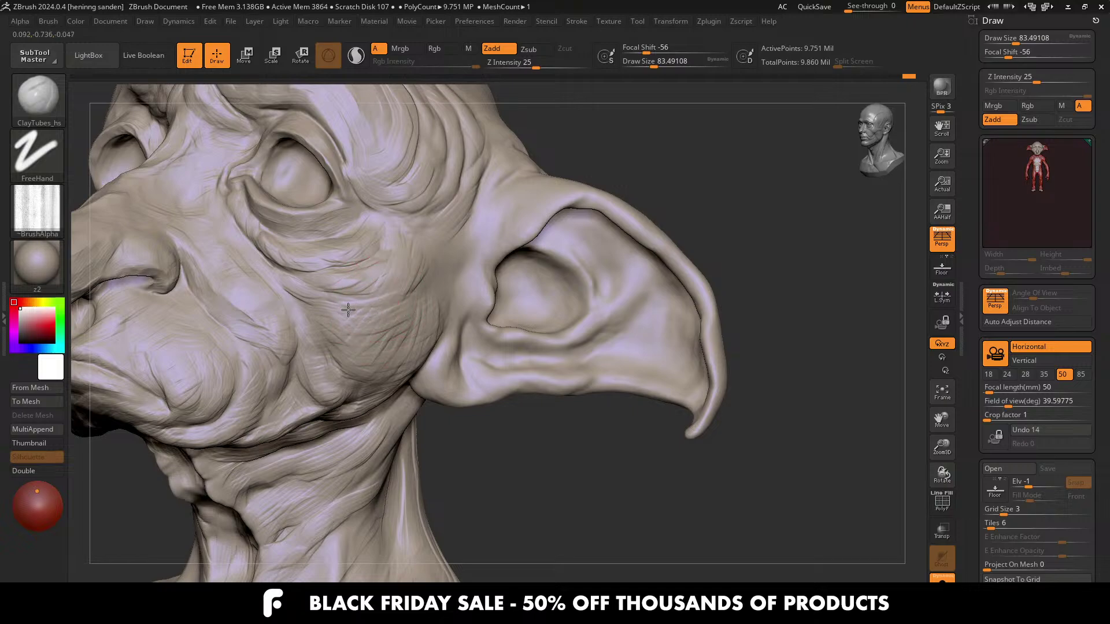
right_drag(386, 308, 426, 270)
drag(426, 270, 426, 295)
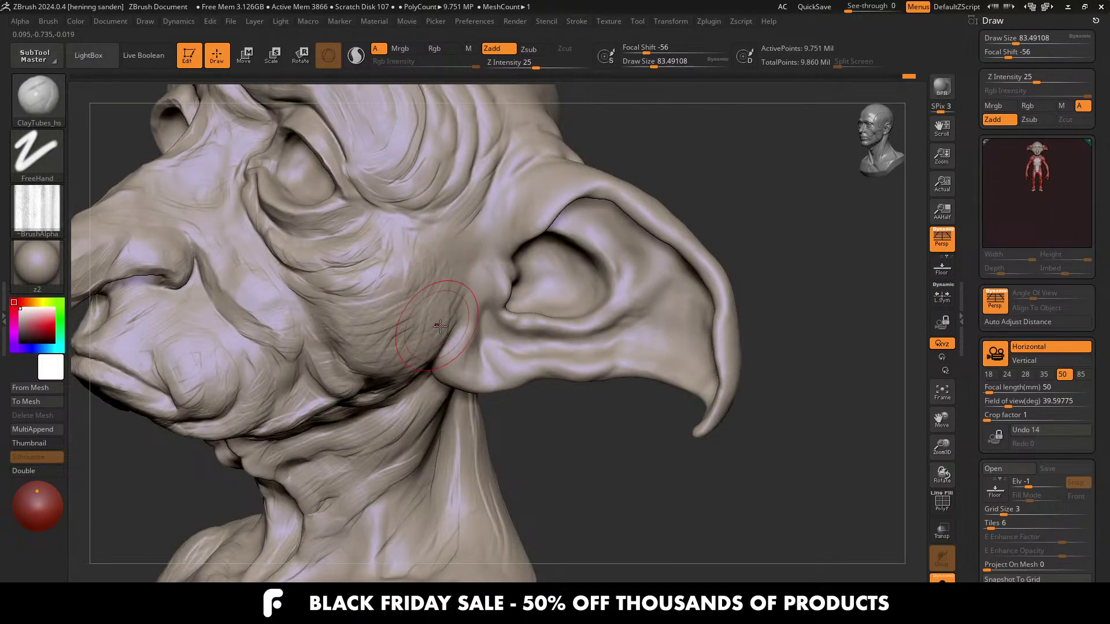
right_drag(403, 277, 480, 292)
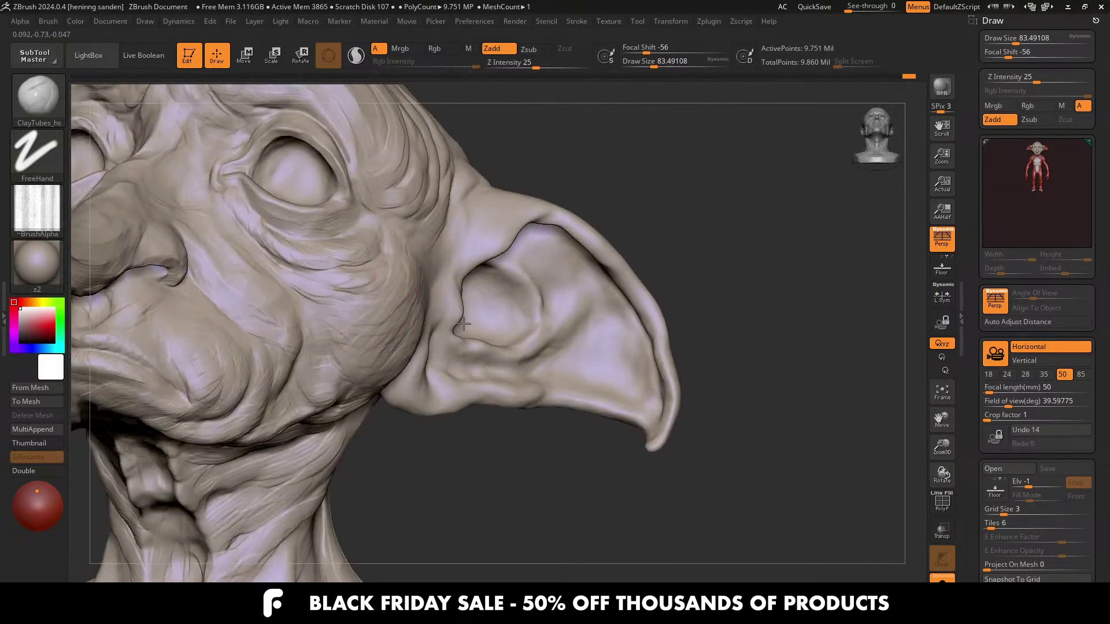
Step: Carve skin fibres into the cheek beside the nose at a draw size of about 68
mouse_move(373, 312)
alt+right_down()
mouse_move(444, 320)
mouse_move(362, 337)
mouse_move(353, 315)
mouse_move(393, 317)
alt+right_up()
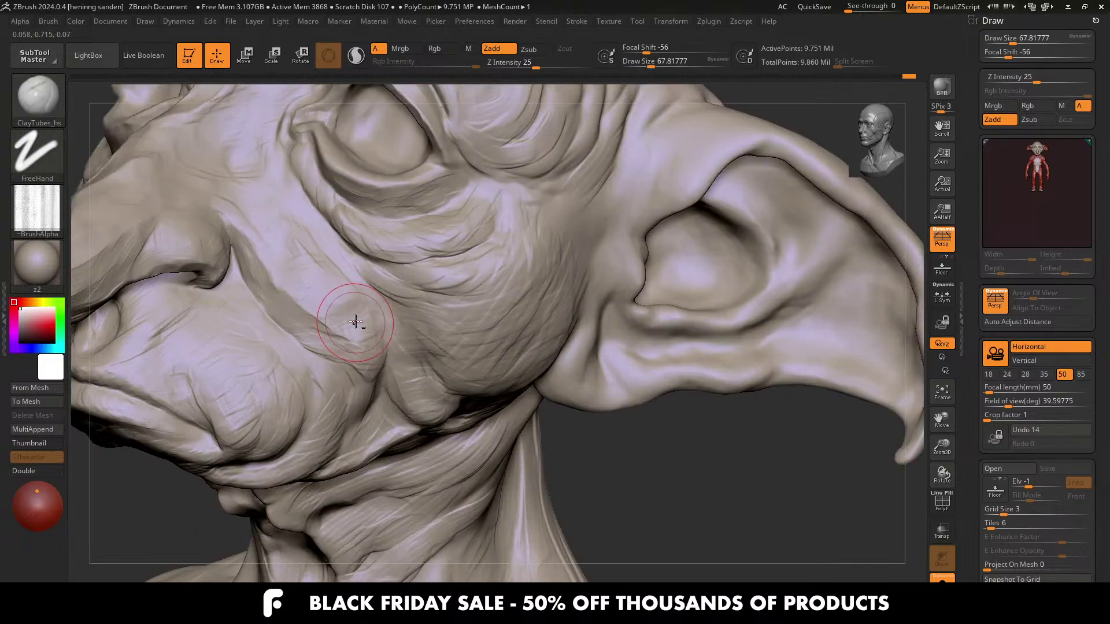
drag(324, 297, 287, 272)
right_drag(345, 287, 358, 305)
drag(327, 287, 344, 276)
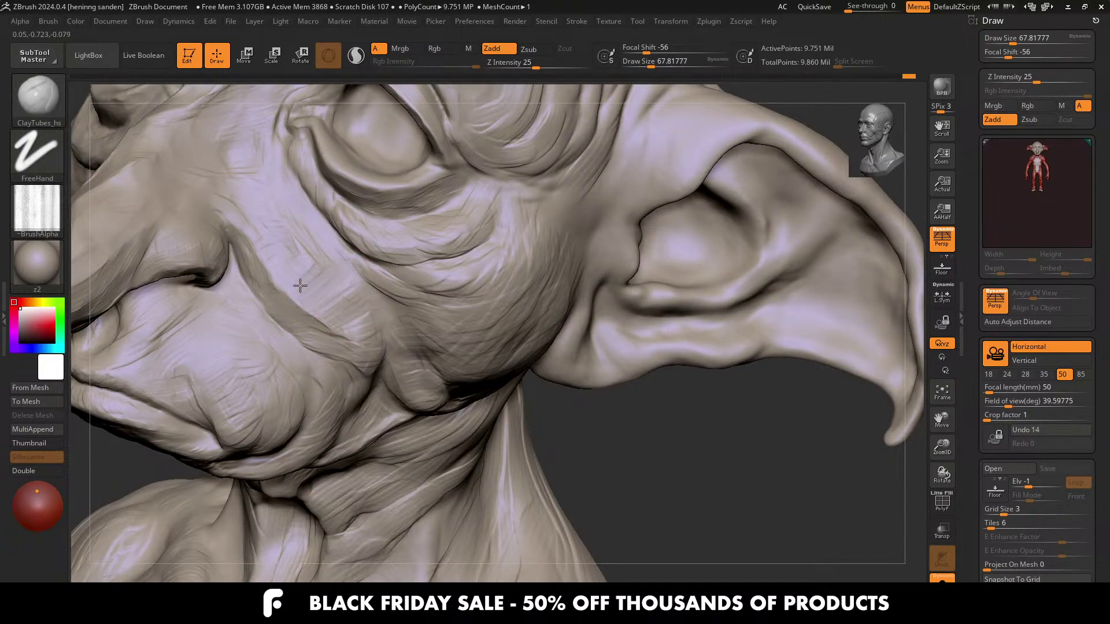
Step: Sculpt fine wrinkles into the eye bag and outer eye corner at a draw size of about 37
mouse_move(306, 250)
ctrl+right_down()
mouse_move(315, 321)
mouse_move(375, 318)
mouse_move(365, 270)
mouse_move(454, 364)
ctrl+right_up()
right_drag(338, 294, 377, 279)
key(bracketleft)
key(s)
drag(369, 281, 363, 280)
mouse_move(379, 279)
right_down()
mouse_move(341, 301)
mouse_move(291, 304)
right_up()
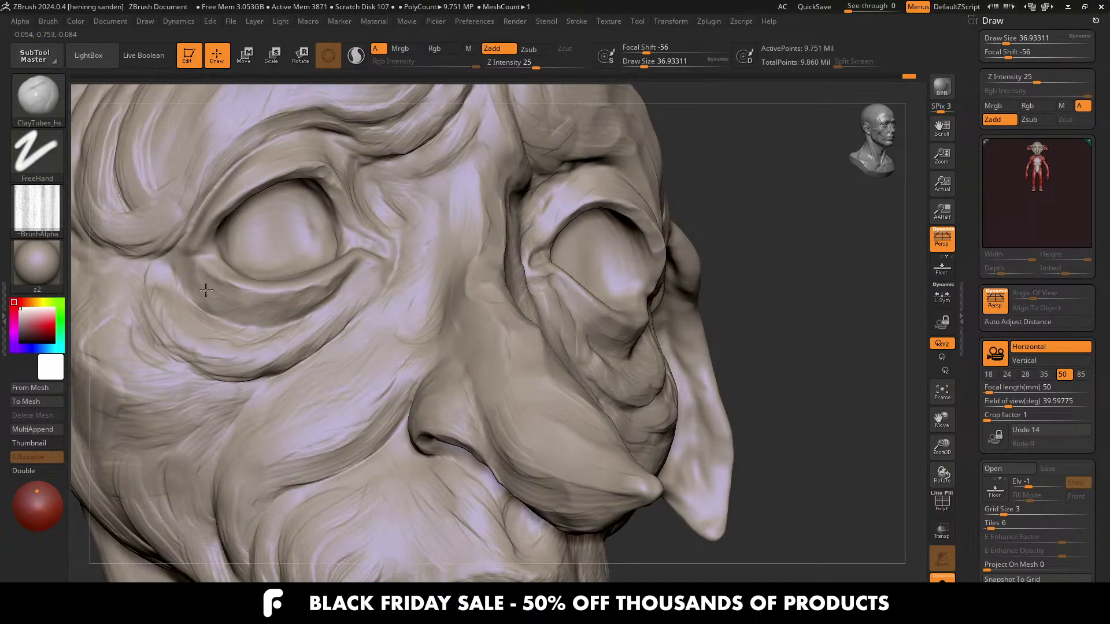
right_drag(178, 264, 199, 229)
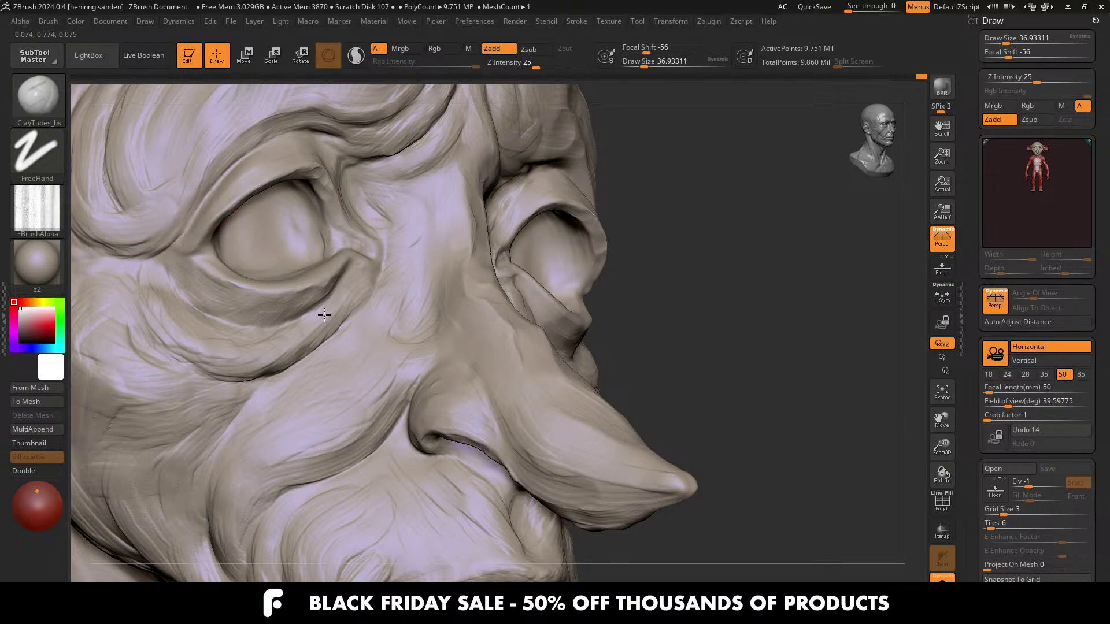
Step: Sculpt the folds where the outer end of the brow meets the eye corner at a draw size of about 49
alt+right_drag(324, 315, 442, 396)
key(bracketright)
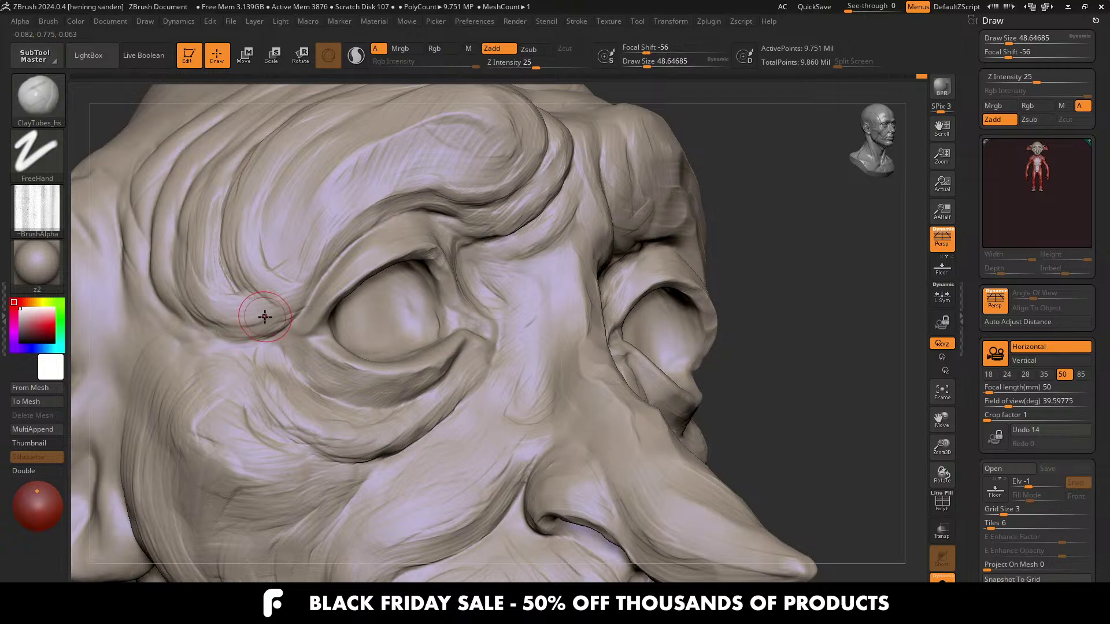
right_drag(283, 295, 287, 303)
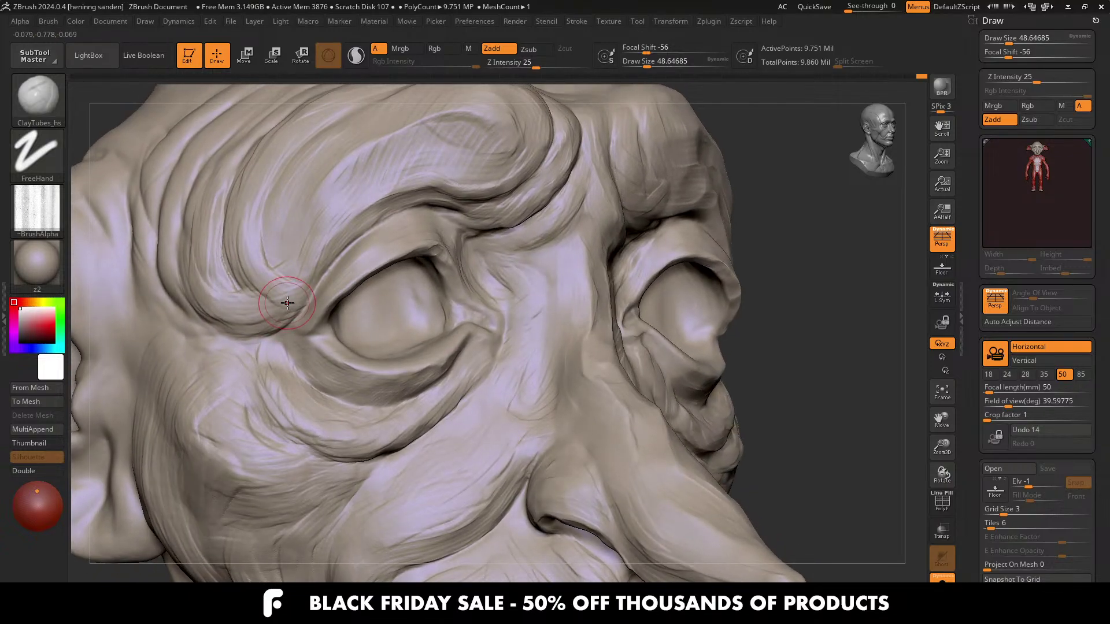
Step: Carve fine creases into the frown folds between the eyebrows at a draw size of about 35
mouse_move(393, 307)
right_down()
mouse_move(367, 291)
mouse_move(441, 289)
mouse_move(438, 308)
mouse_move(408, 310)
mouse_move(476, 248)
mouse_move(522, 322)
right_up()
key(shift)
key(bracketleft)
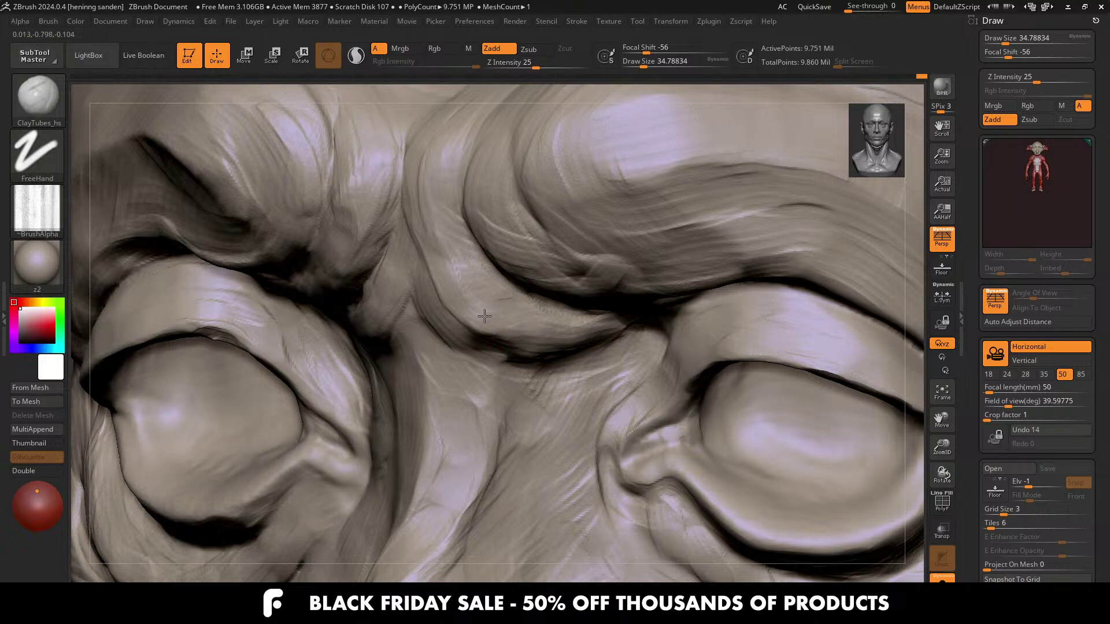
drag(459, 262, 469, 329)
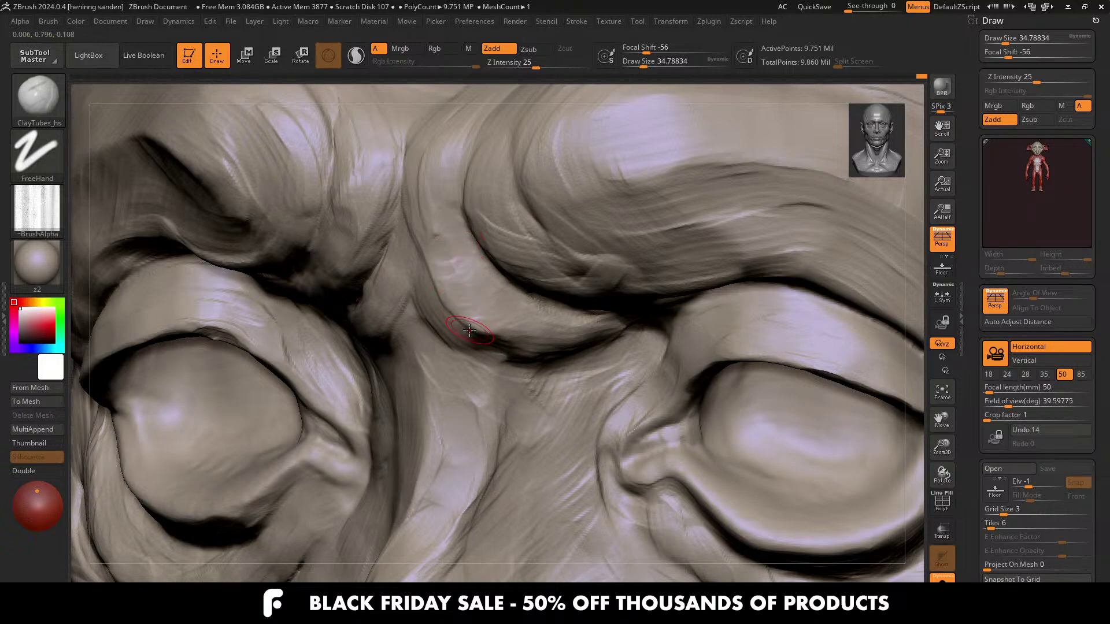
right_drag(518, 317, 474, 386)
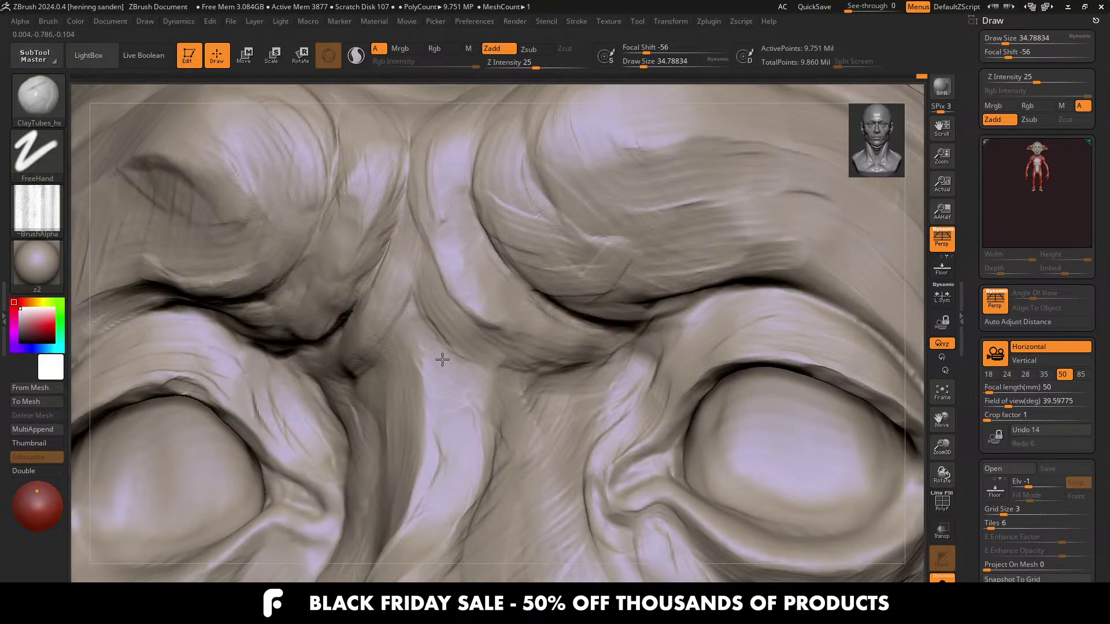
mouse_move(442, 360)
mouse_down()
mouse_move(490, 381)
mouse_move(421, 345)
mouse_up()
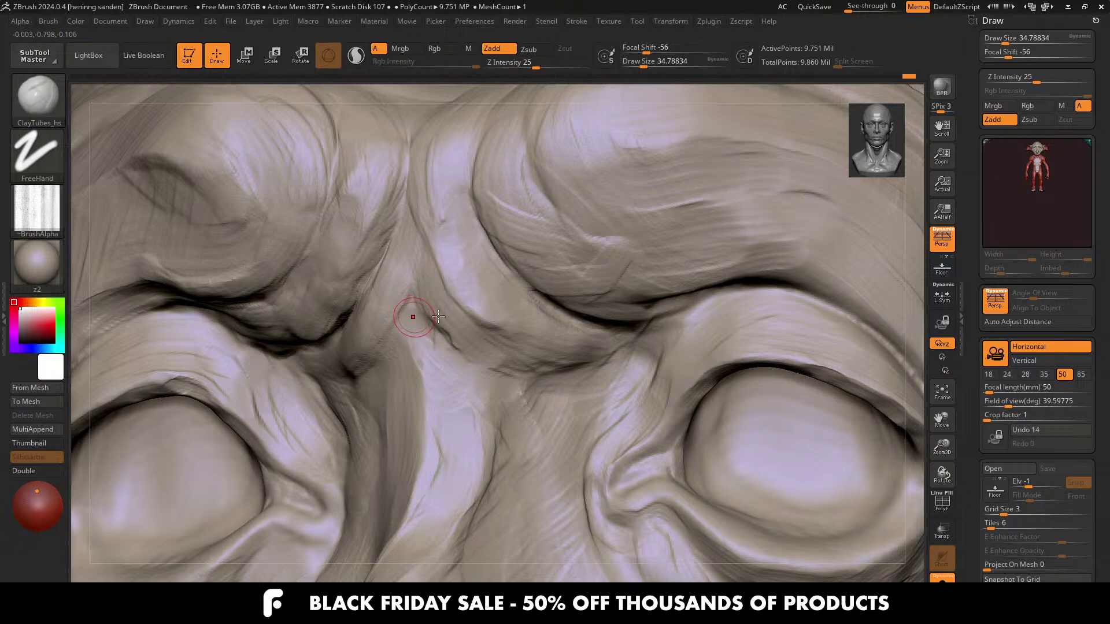
right_drag(438, 316, 441, 322)
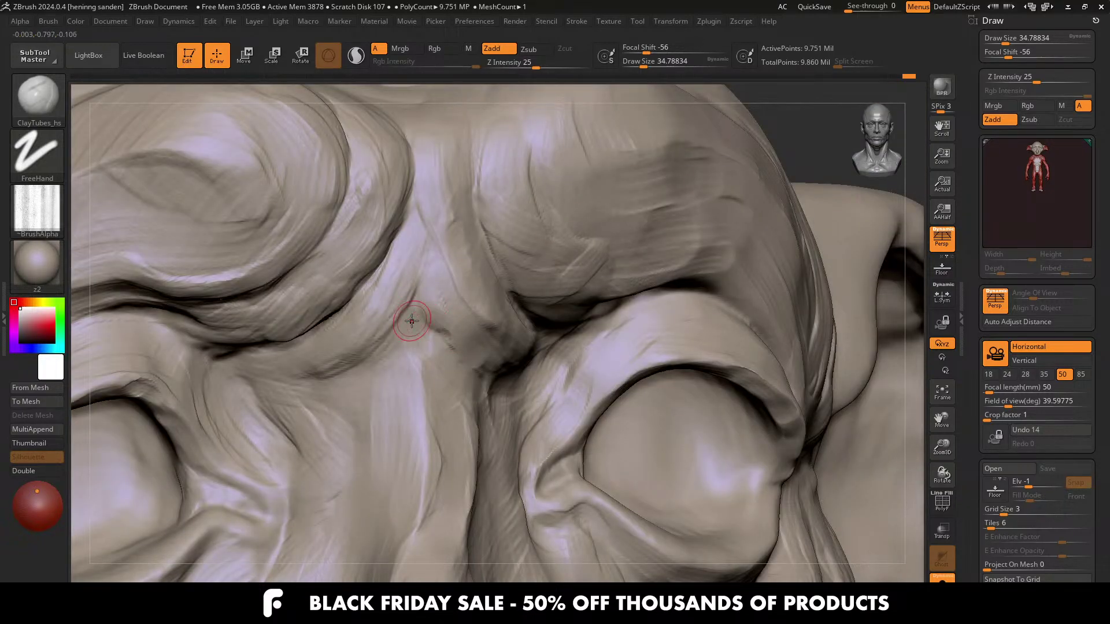
Step: Launch Maya 2024
key(super)
text(may a)
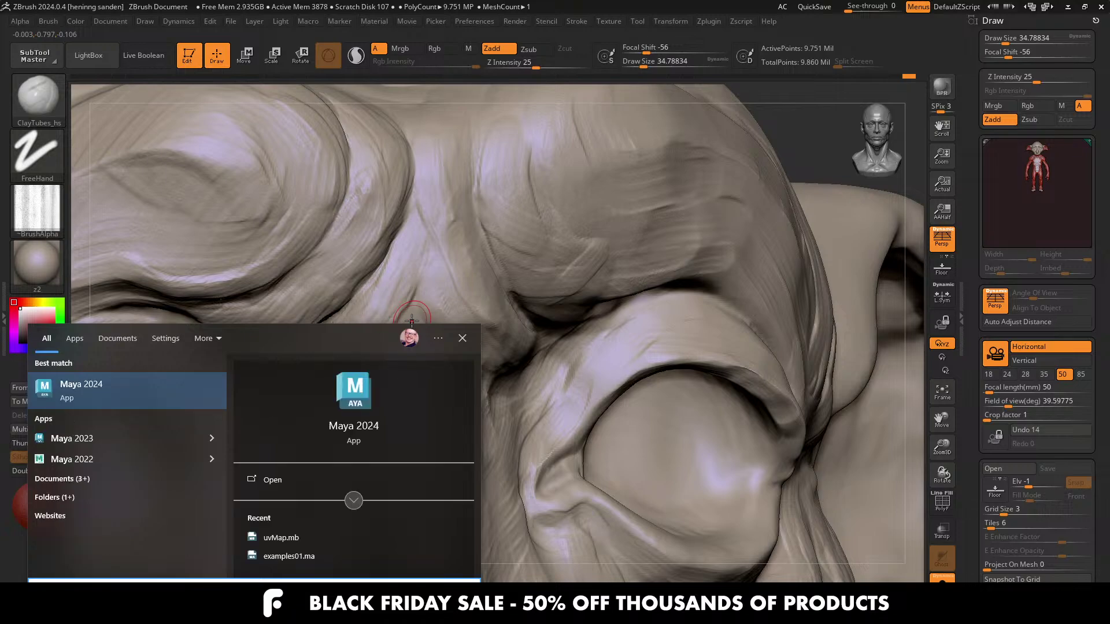
key(Return)
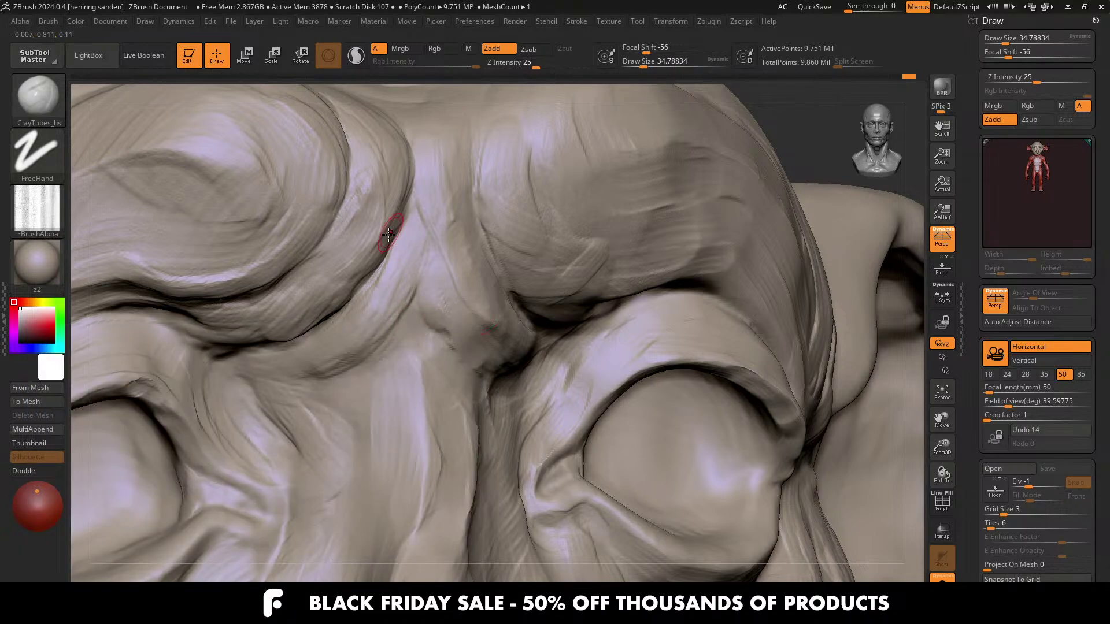
Step: Sculpt fibres over the inner brow folds and lower forehead at a draw size of about 65
right_drag(313, 296, 323, 310)
key(s)
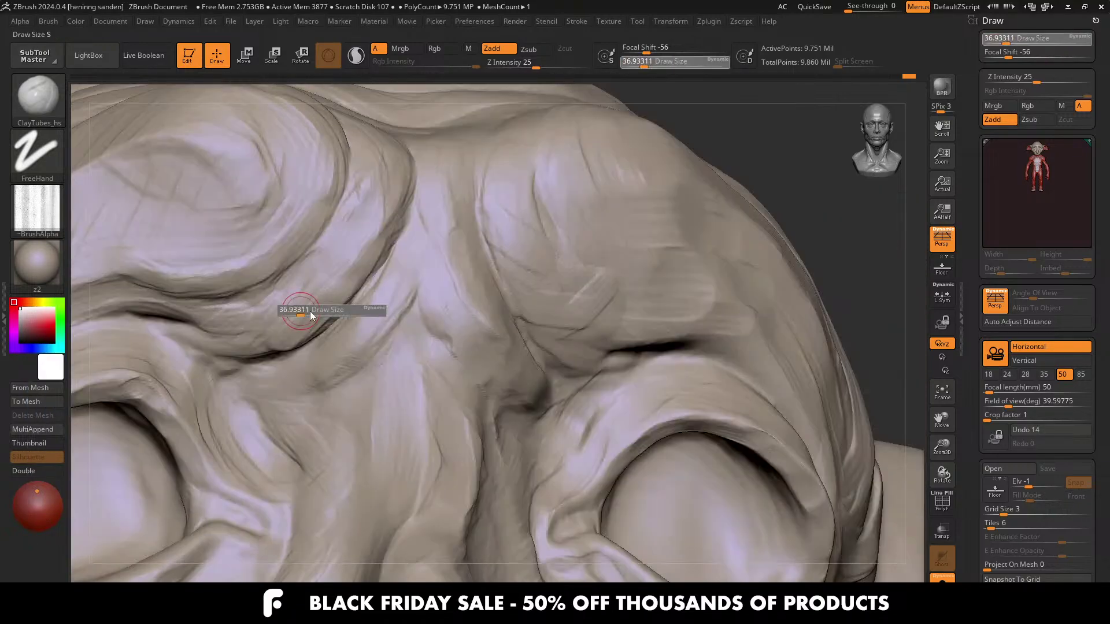
drag(310, 311, 317, 311)
alt+right_drag(272, 254, 390, 290)
drag(429, 260, 347, 303)
mouse_move(341, 246)
ctrl+right_down()
mouse_move(508, 334)
mouse_move(391, 406)
ctrl+right_up()
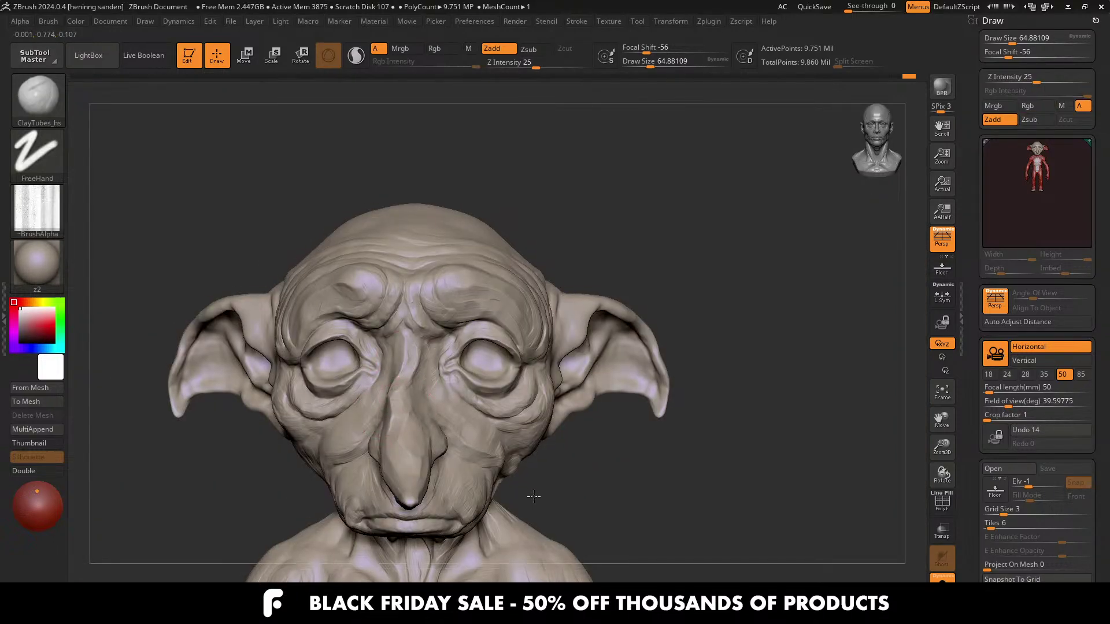
Step: Sculpt skin fibres across the nose bridge between the eyes at draw sizes of about 25 and 44
ctrl+right_drag(532, 495, 397, 372)
key(s)
drag(405, 373, 396, 376)
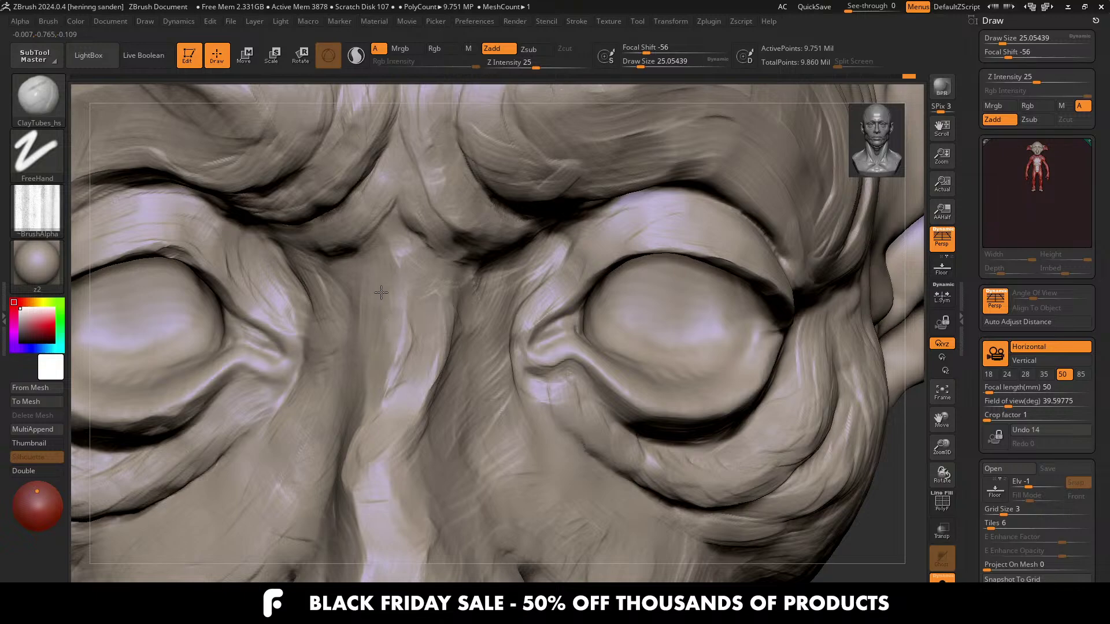
right_drag(382, 271, 386, 254)
key(s)
drag(378, 252, 385, 250)
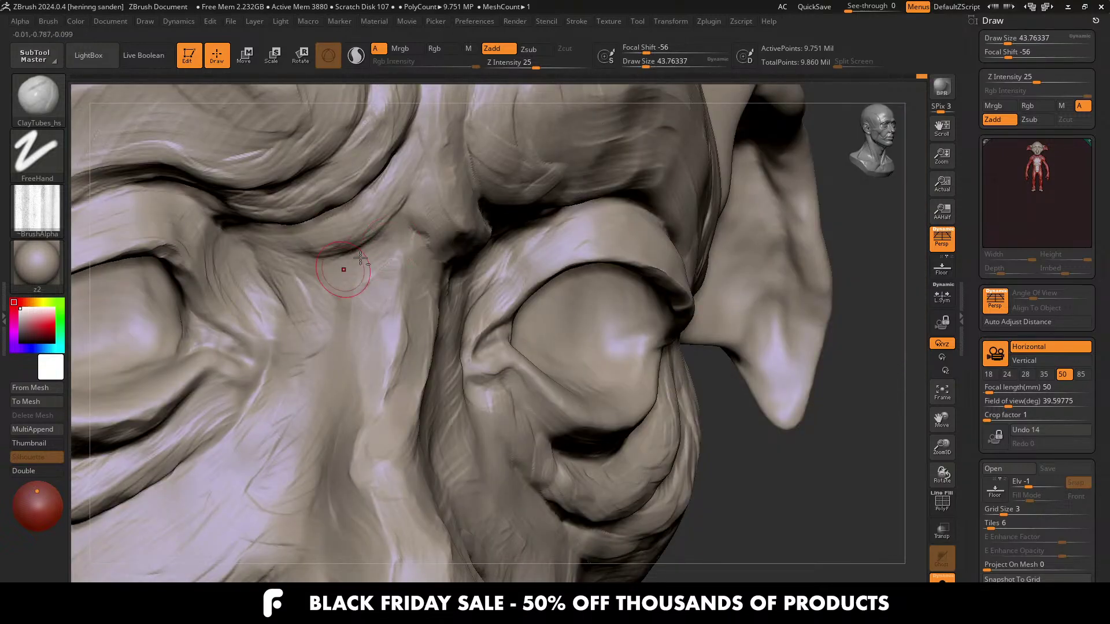
right_drag(360, 392, 321, 337)
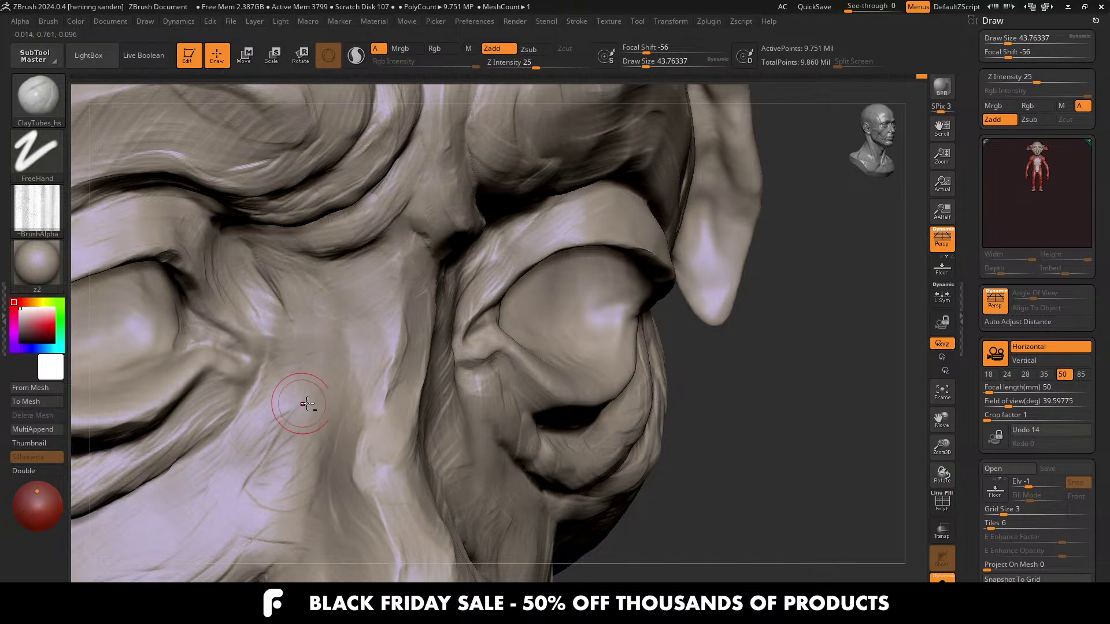
right_drag(302, 404, 412, 277)
Step: Sculpt strokes down the side of the nose towards the nostril and undo the last stroke
mouse_move(411, 272)
mouse_down()
mouse_move(392, 341)
mouse_move(403, 340)
mouse_up()
key(s)
mouse_move(408, 334)
mouse_down()
mouse_move(378, 360)
mouse_move(386, 404)
mouse_move(415, 396)
mouse_up()
key(s)
key(ctrl+z)
Step: Carve fibres along the fold running from the nostril across the cheek at a draw size of about 54
mouse_move(347, 440)
right_down()
mouse_move(356, 451)
mouse_move(411, 393)
right_up()
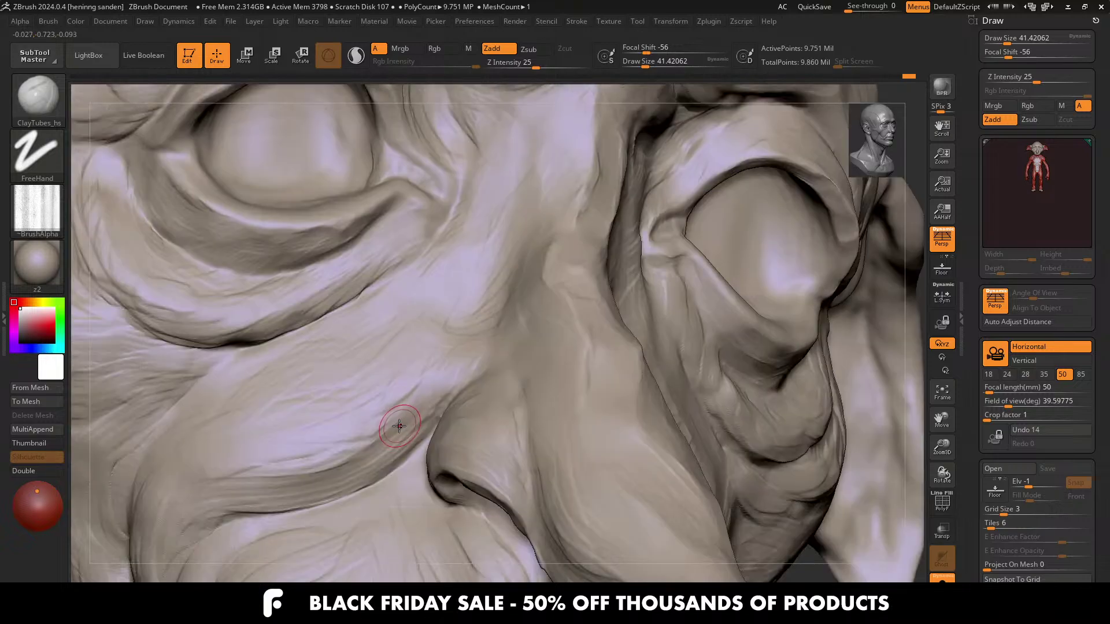
key(s)
drag(397, 426, 368, 431)
right_drag(373, 398, 399, 402)
drag(354, 436, 230, 459)
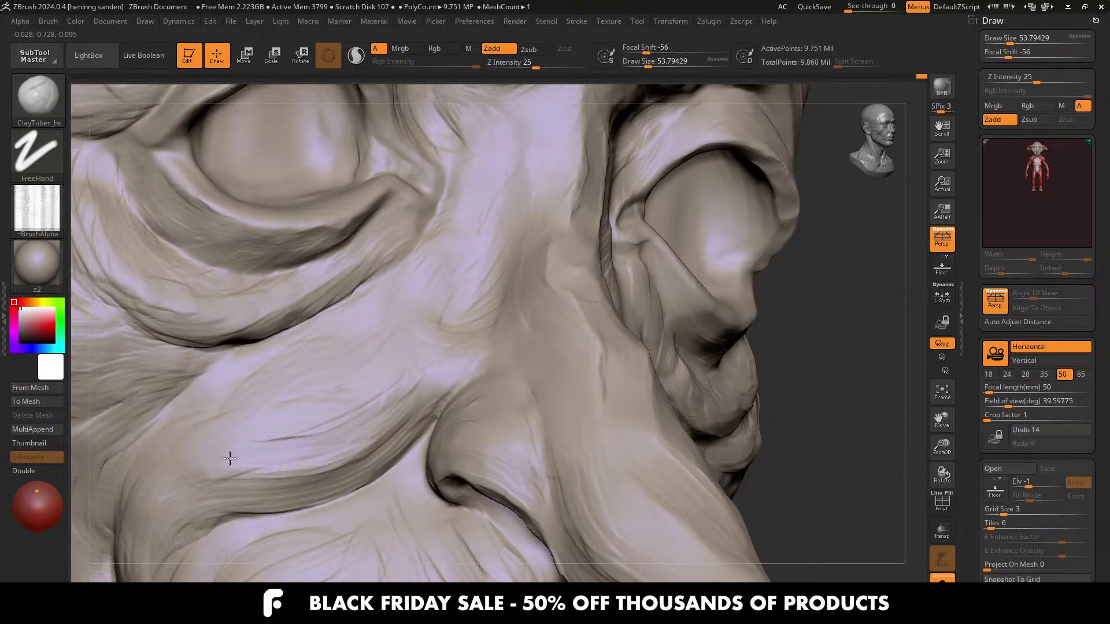
Step: Sculpt fibres along the side of the long nose at draw sizes of about 49 and 44
mouse_move(215, 323)
ctrl+right_down()
mouse_move(434, 401)
mouse_move(381, 459)
mouse_move(451, 388)
mouse_move(455, 364)
ctrl+right_up()
ctrl+right_drag(455, 363, 291, 310)
key(bracketleft)
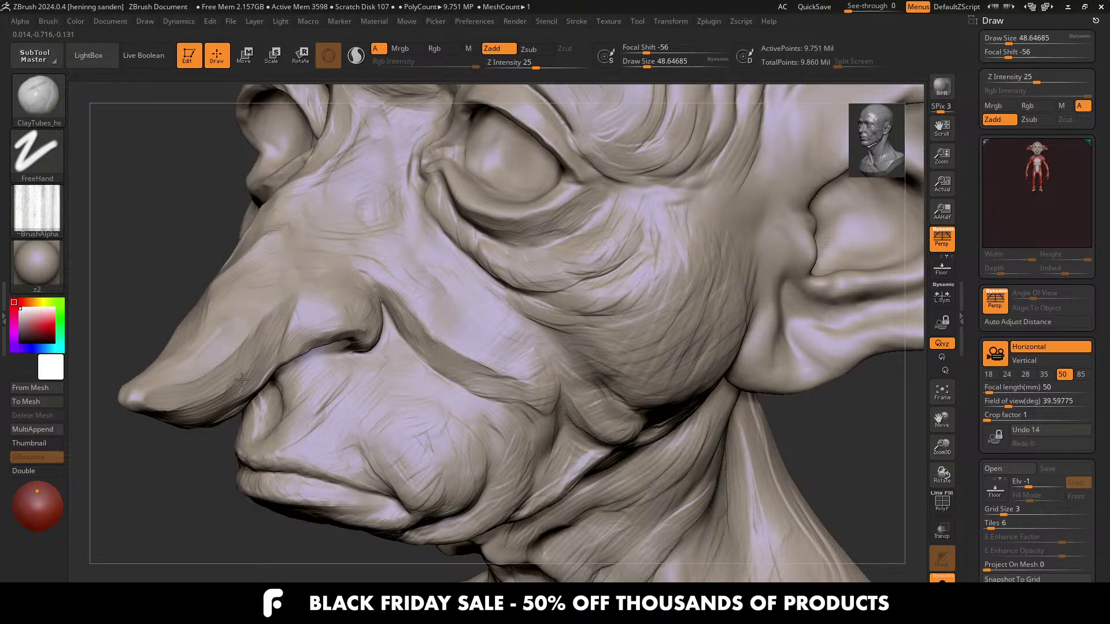
right_drag(174, 384, 245, 327)
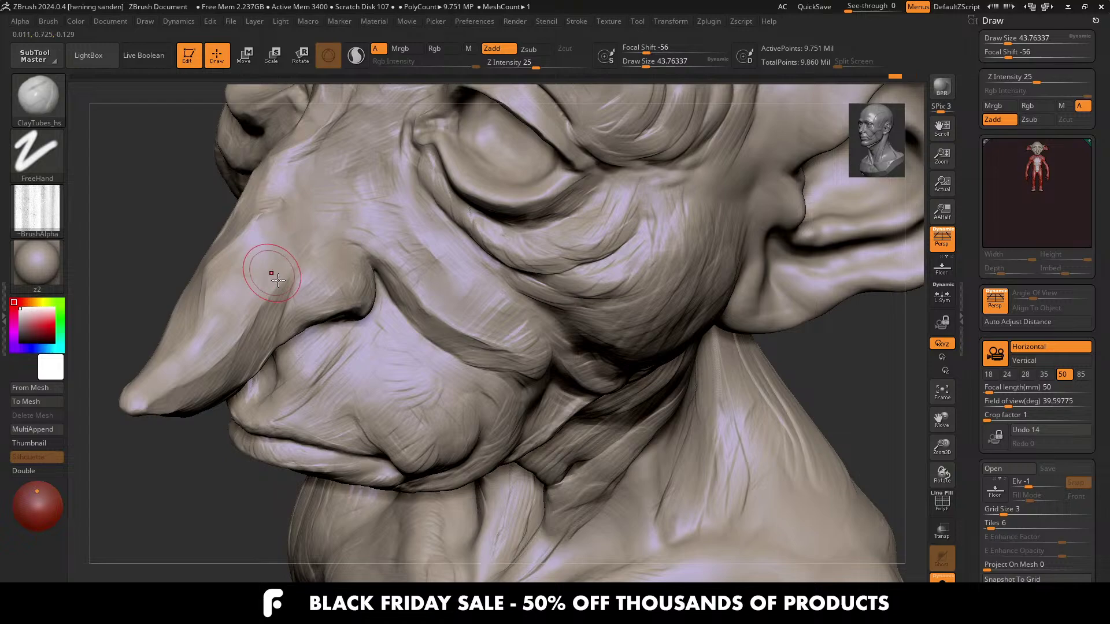
Step: Carve fibres between the nose bridge and the inner eye corner at draw sizes of about 33 and 41
mouse_move(266, 265)
right_down()
mouse_move(255, 245)
mouse_move(277, 185)
right_up()
key(s)
drag(281, 166, 257, 171)
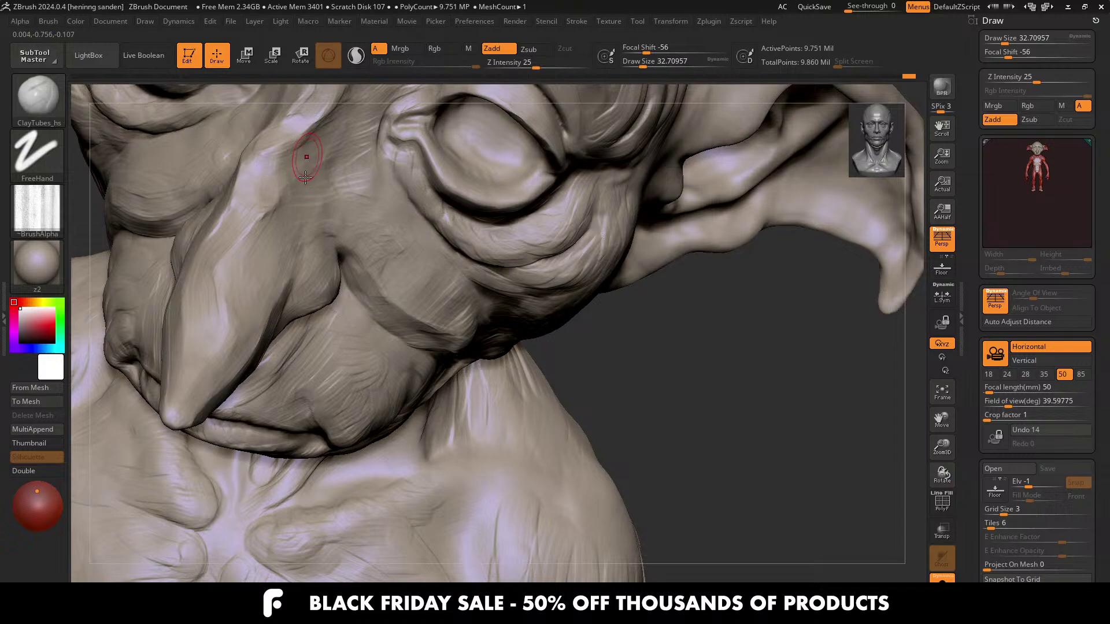
right_drag(306, 177, 297, 249)
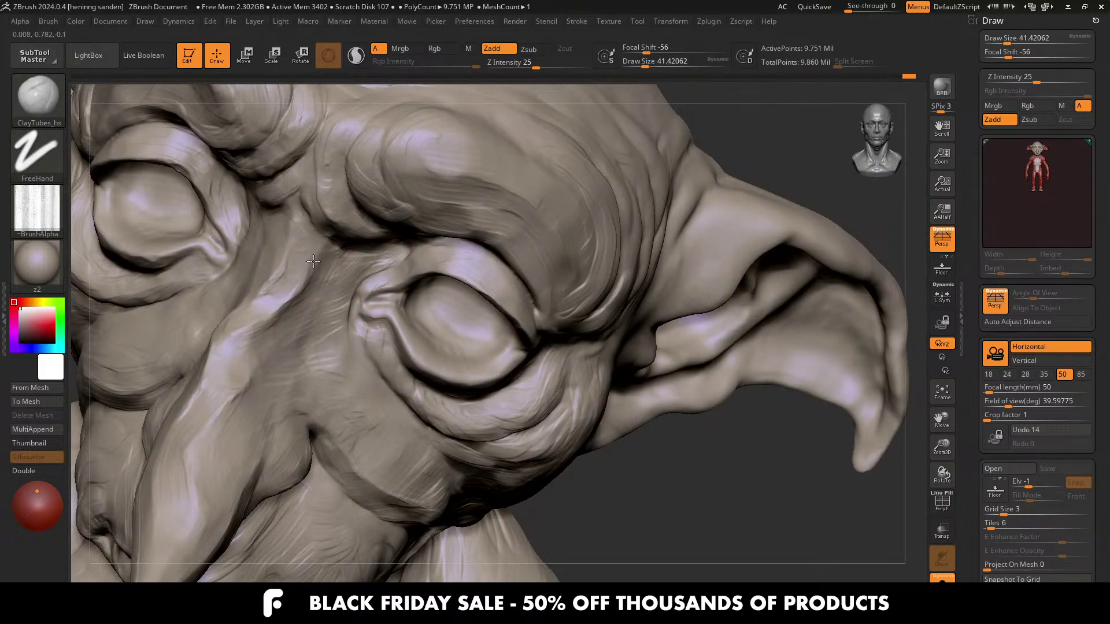
Step: Sculpt and smooth the brow fold above the eye at draw sizes of about 44 and 49
right_drag(376, 265, 547, 247)
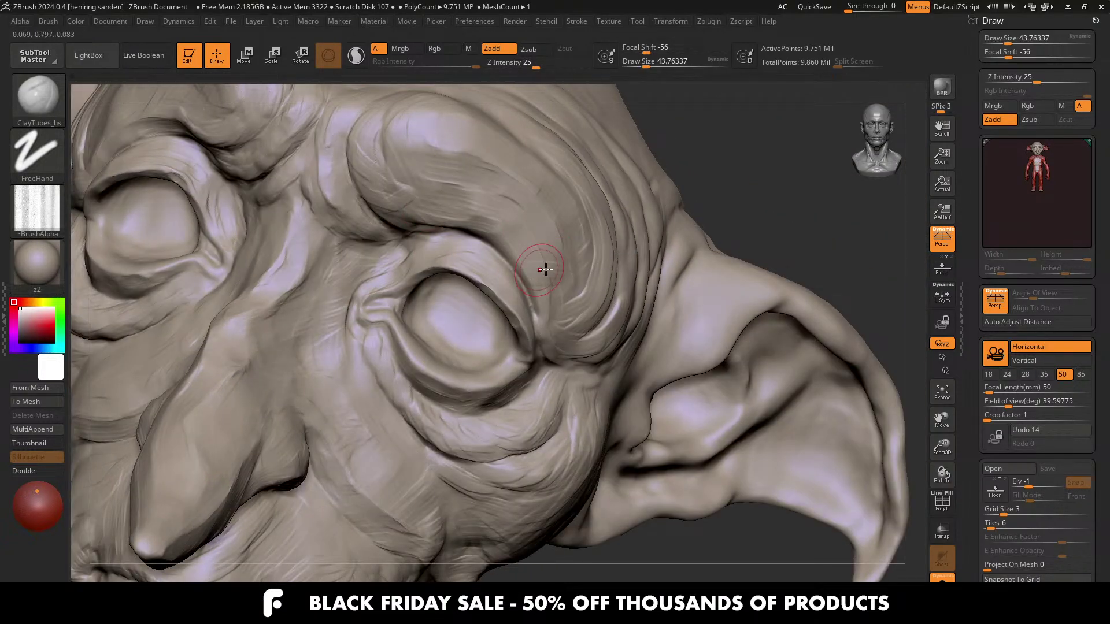
key(s)
drag(553, 269, 558, 269)
mouse_move(529, 251)
shift+mouse_down()
mouse_move(550, 269)
mouse_move(556, 301)
mouse_move(512, 234)
shift+mouse_up()
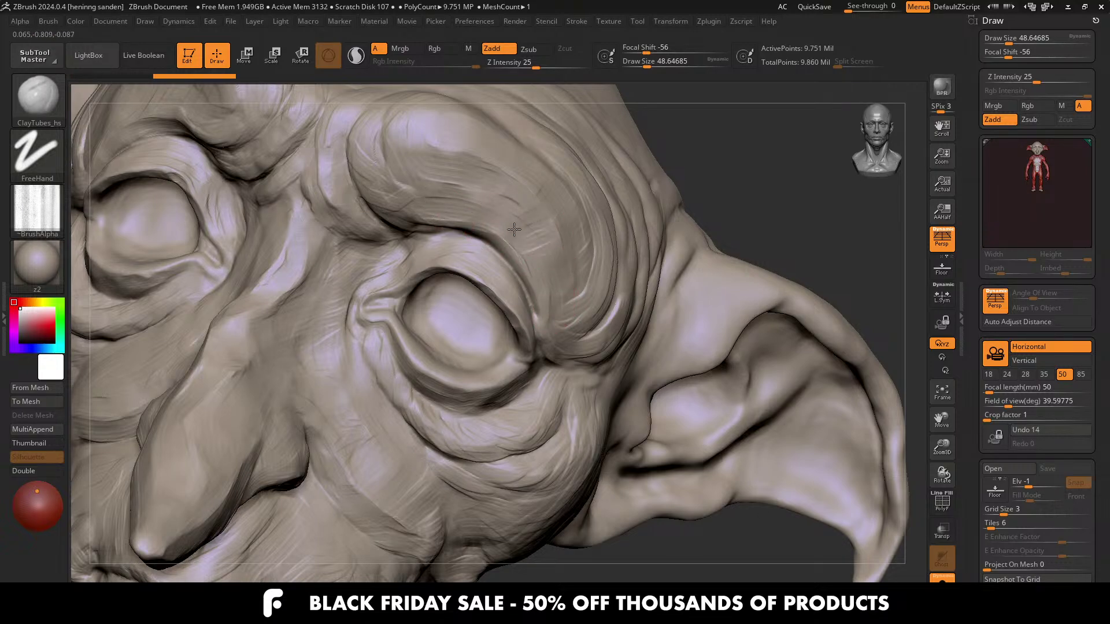
drag(475, 194, 465, 196)
Step: Sculpt fibres over the opposite brow bulge at draw sizes of about 65 and 112
mouse_move(543, 405)
ctrl+right_down()
mouse_move(558, 341)
mouse_move(584, 393)
mouse_move(590, 379)
mouse_move(590, 403)
ctrl+right_up()
mouse_move(590, 404)
ctrl+right_down()
mouse_move(384, 268)
mouse_move(321, 265)
ctrl+right_up()
key(s)
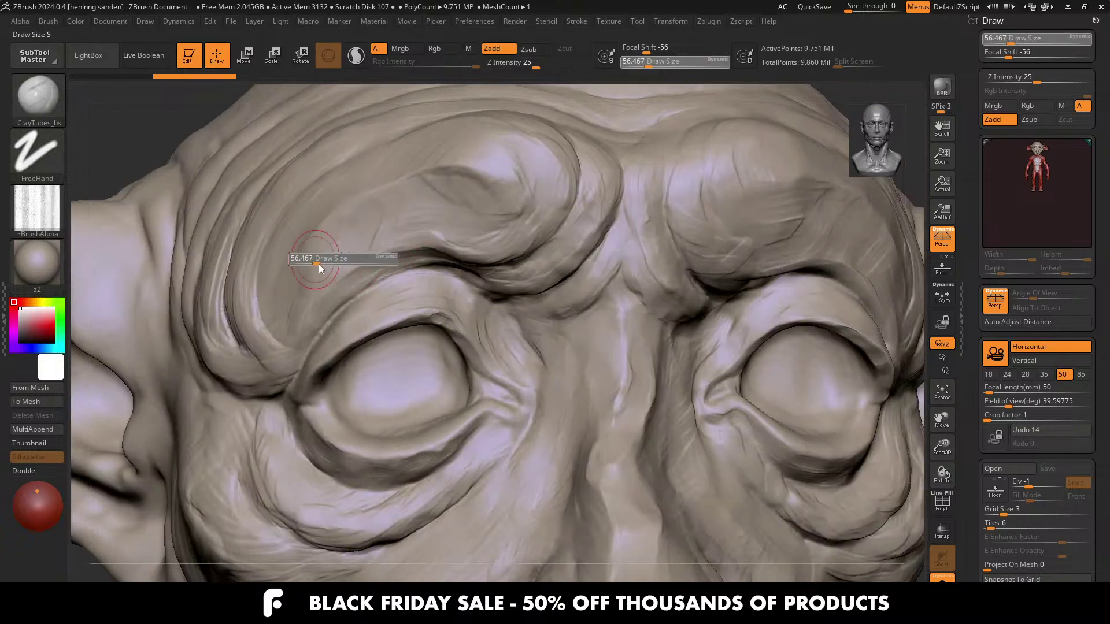
key(s)
drag(264, 295, 271, 295)
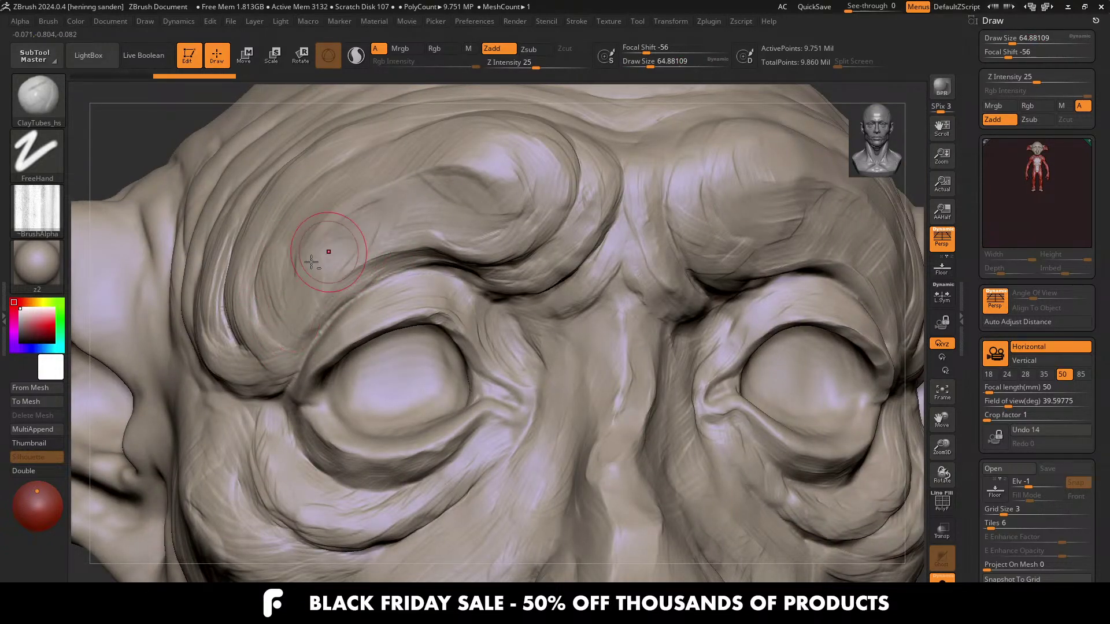
right_drag(322, 248, 478, 212)
key(s)
drag(478, 213, 484, 212)
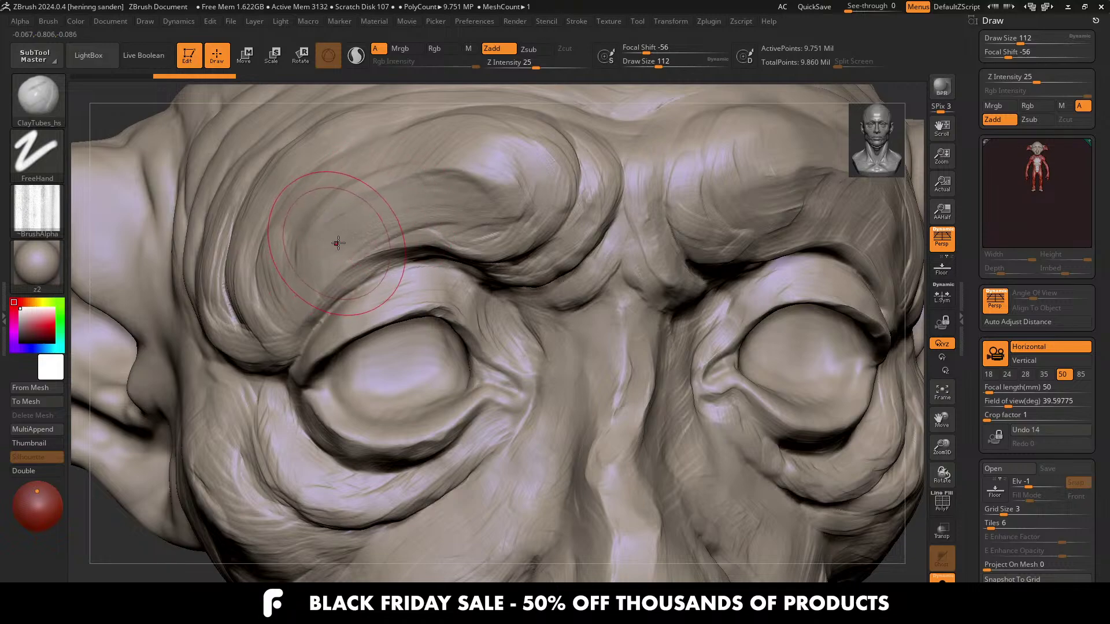
Step: Sculpt skin folds at the temple between the outer eye corner and the ear at a draw size of about 97
right_drag(268, 307, 491, 277)
key(s)
drag(344, 332, 339, 331)
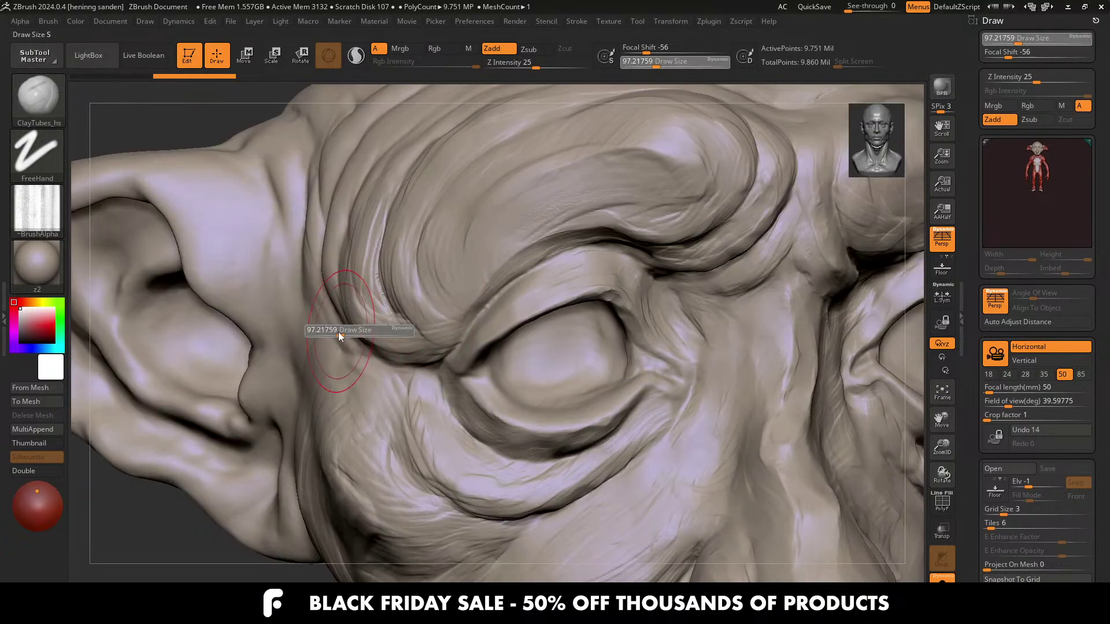
right_drag(338, 332, 393, 321)
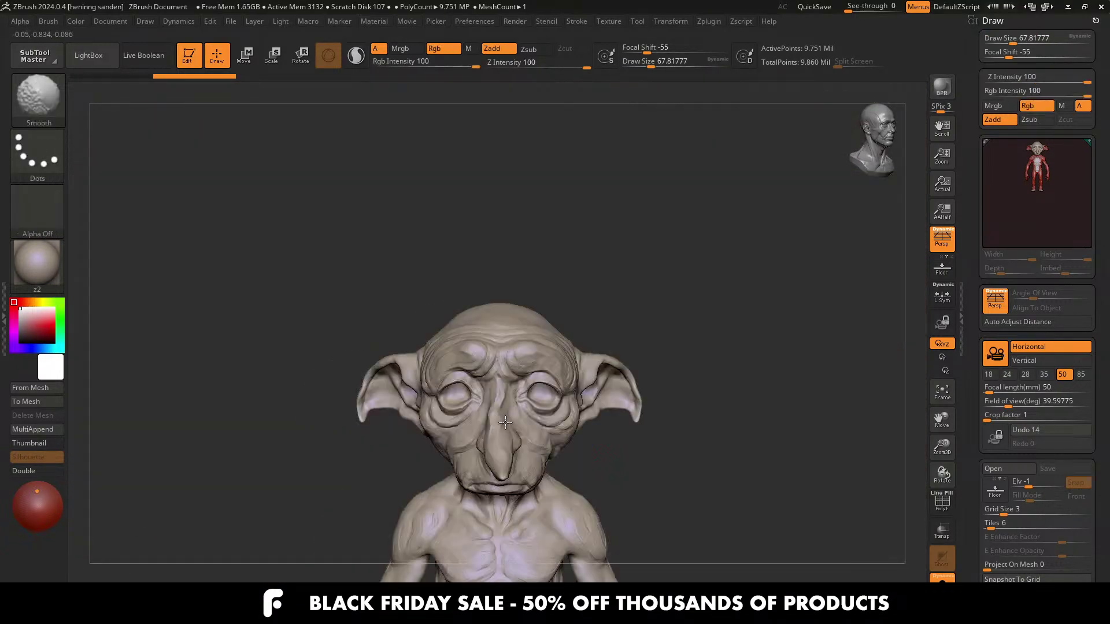
Step: Sculpt skin folds beside the outer eye corner and under the eye with ClayTubes_hs at a draw size of about 51
alt+right_drag(505, 422, 484, 331)
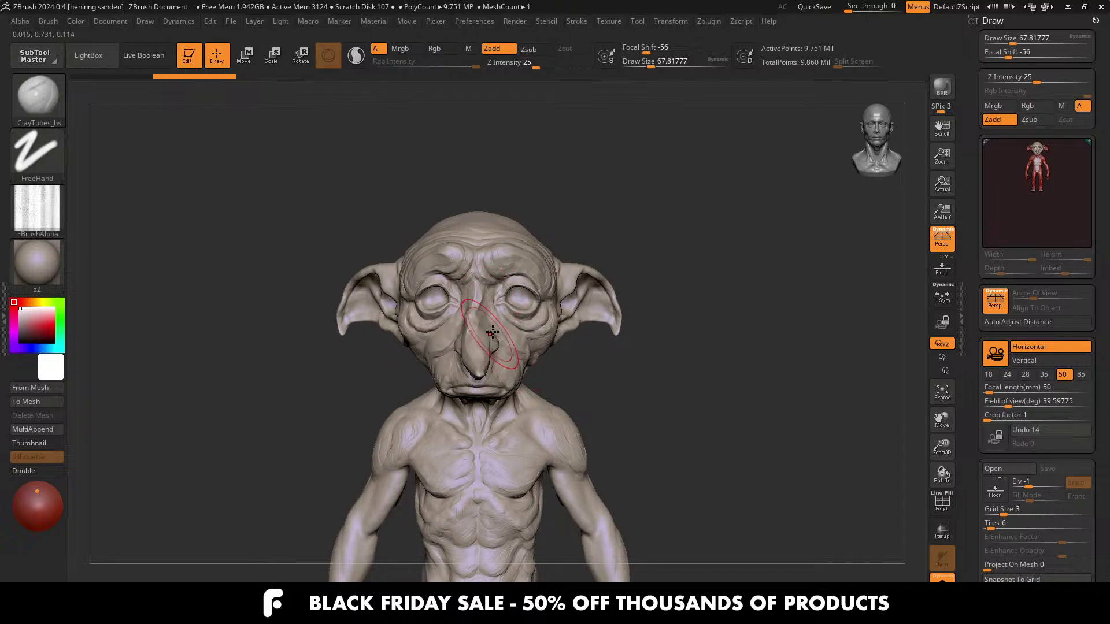
mouse_move(803, 474)
right_down()
mouse_move(744, 483)
mouse_move(694, 370)
mouse_move(555, 306)
right_up()
key(bracketleft)
drag(590, 295, 532, 322)
right_drag(532, 322, 514, 312)
key(s)
drag(519, 273, 512, 273)
mouse_move(531, 271)
mouse_down()
mouse_move(508, 288)
mouse_move(501, 271)
mouse_up()
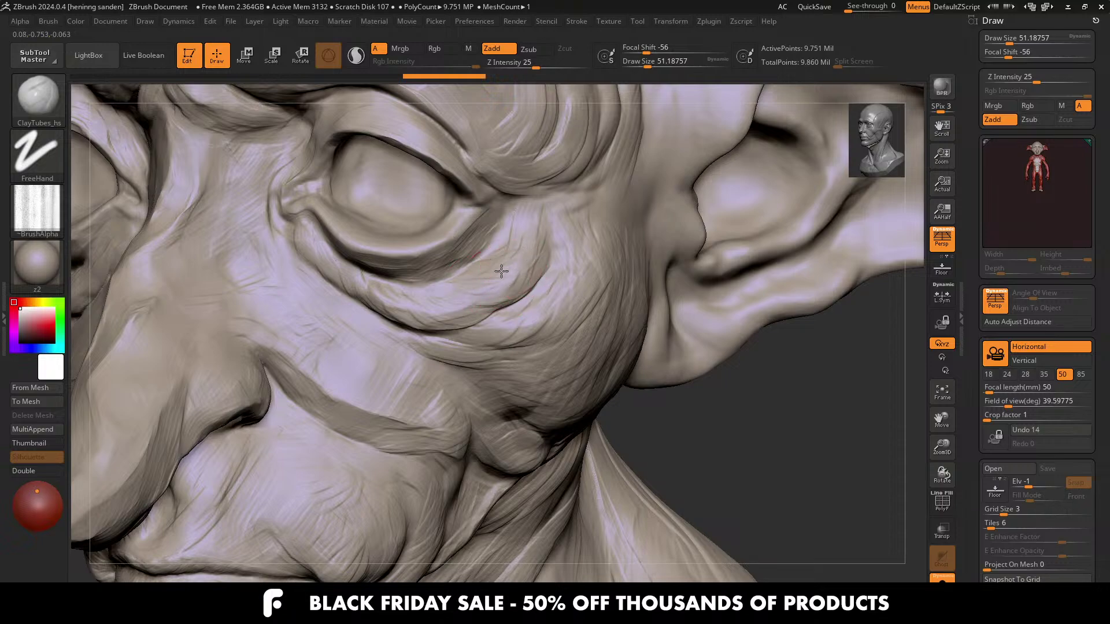
drag(517, 230, 521, 219)
alt+right_drag(508, 259, 479, 289)
drag(494, 293, 497, 287)
ctrl+right_drag(498, 287, 406, 232)
Step: Switch to Maya, create a polygon cube at the grid centre and frame it in the view
key(alt+Tab)
click(674, 454)
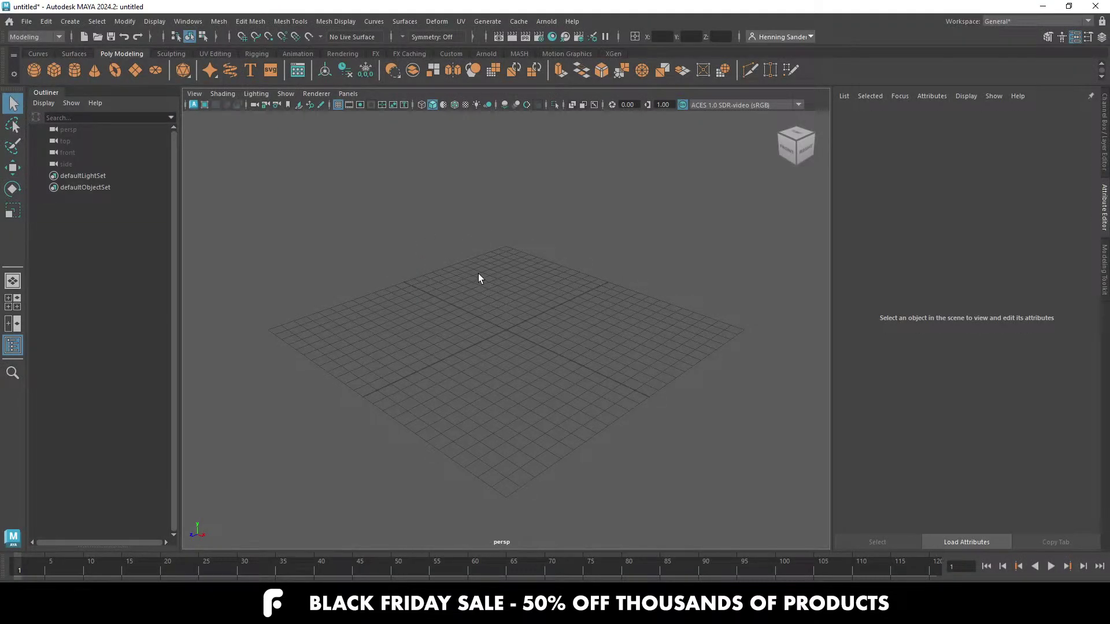
alt+right_drag(516, 302, 584, 347)
shift+right_click(484, 265)
shift+right_click(490, 237)
alt+drag(489, 280, 482, 306)
shift+right_drag(515, 260, 414, 300)
key(f)
Step: Try selecting individual edges and vertices around the cube's top face
click(460, 302)
key(ctrl+z)
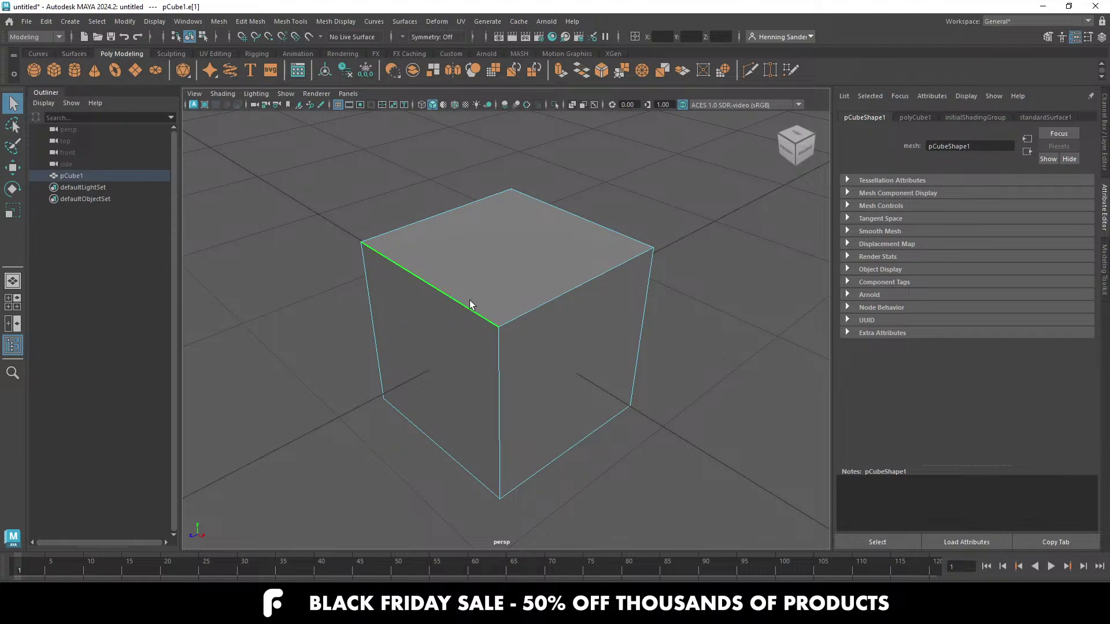
key(F9)
click(361, 242)
shift+right_drag(487, 203, 529, 180)
click(530, 191)
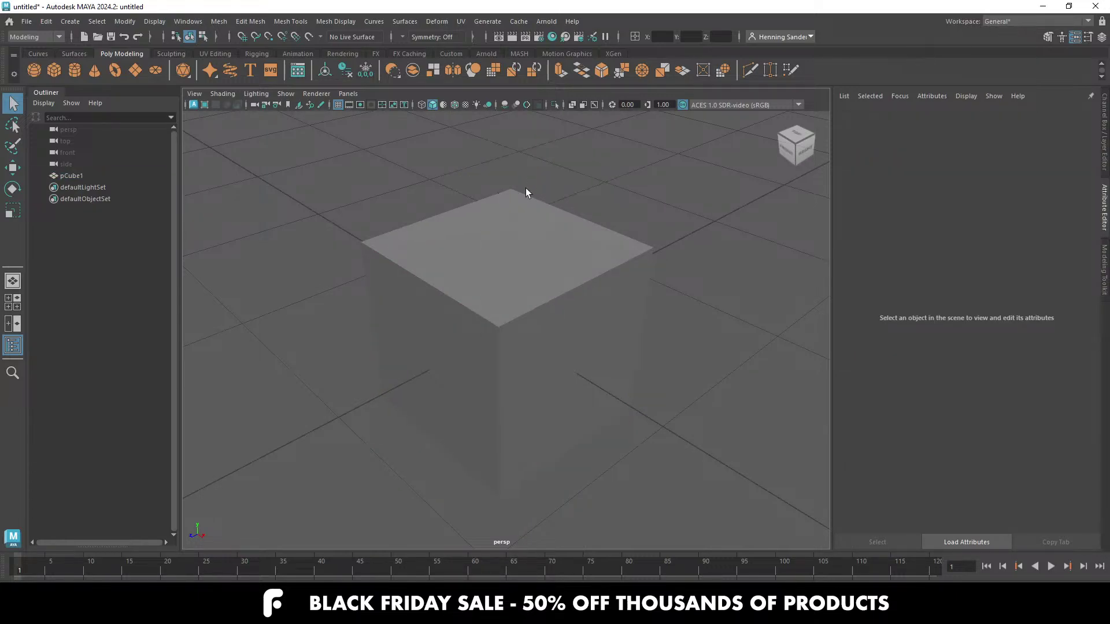
click(512, 216)
shift+right_drag(513, 216, 479, 204)
shift+click(477, 200)
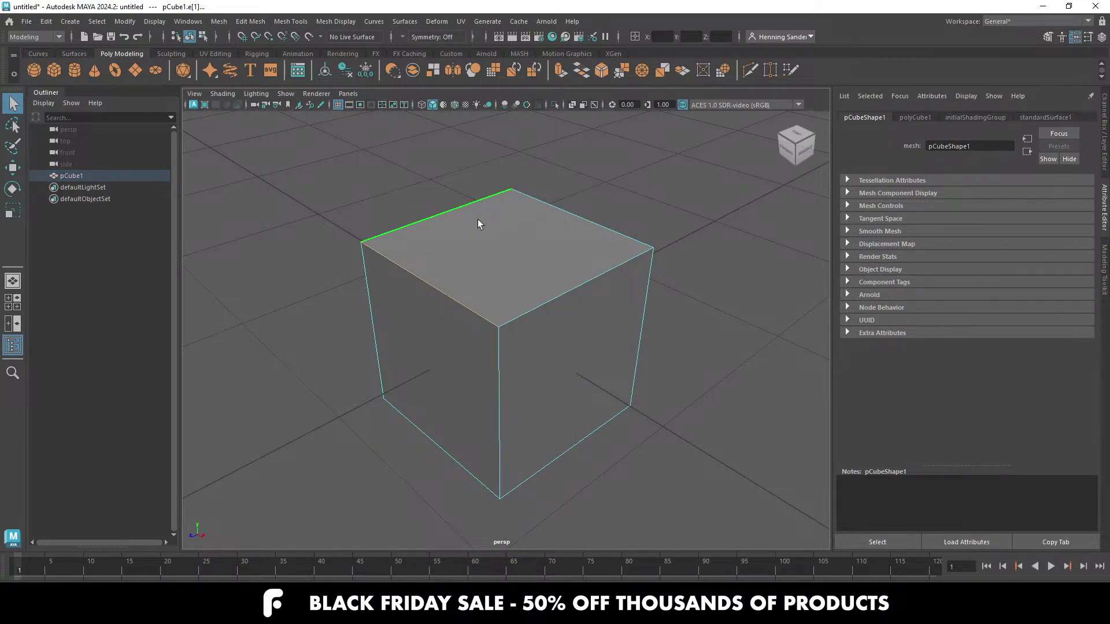
Step: Try deleting the selected top edge of the cube together with its vertices, and undo the deletions
shift+right_drag(443, 420, 306, 446)
key(ctrl+z)
key(ctrl+z)
key(Delete)
key(ctrl+z)
key(Delete)
key(ctrl+z)
shift+right_drag(518, 192, 388, 312)
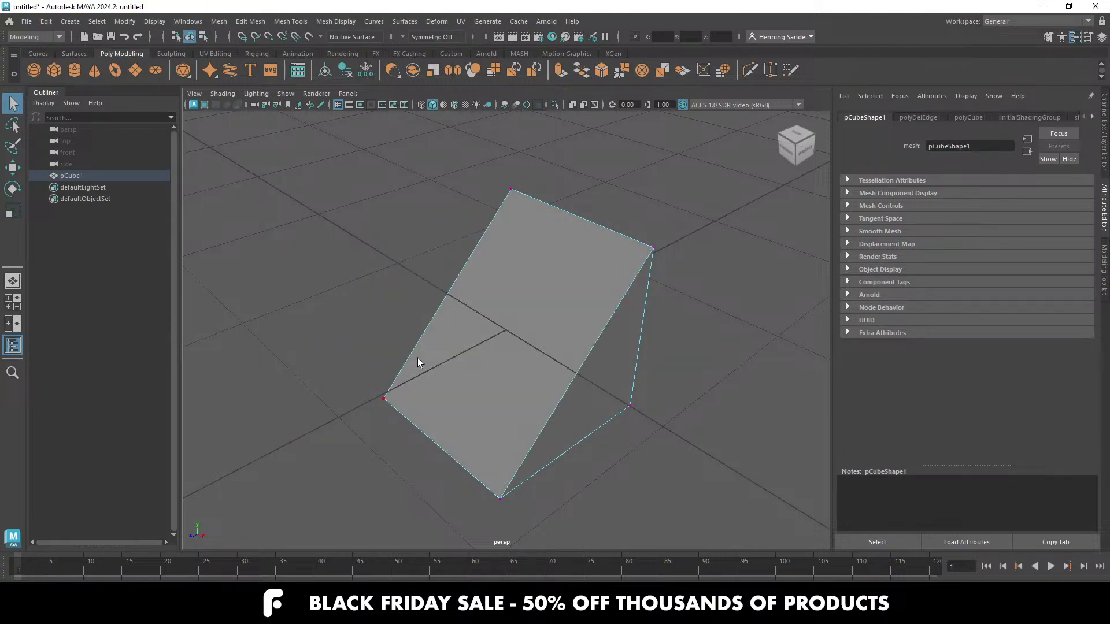
alt+drag(466, 360, 463, 337)
key(ctrl+z)
Step: Return the cube to object selection and rotate it so that it stands tilted over the grid
right_drag(501, 334, 527, 310)
key(e)
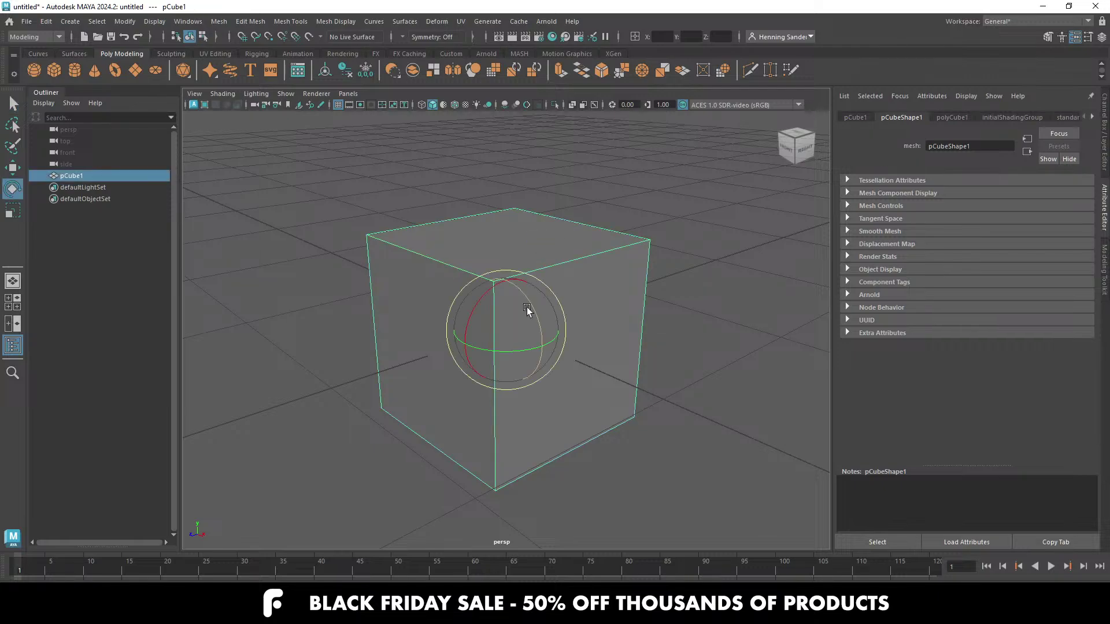
drag(536, 321, 518, 284)
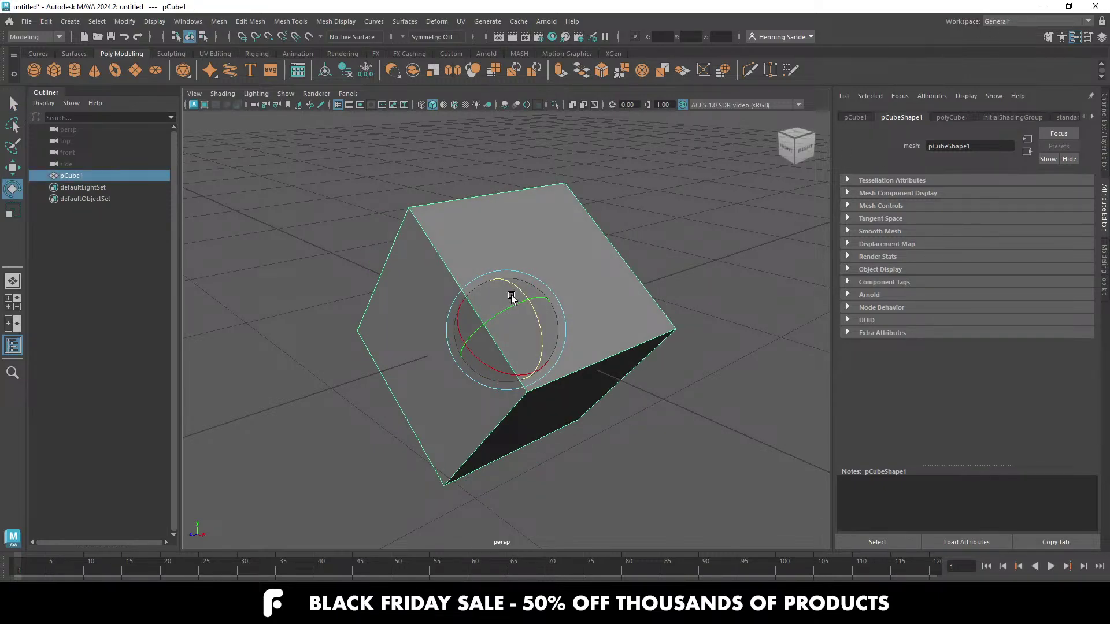
key(w)
alt+drag(467, 328, 454, 348)
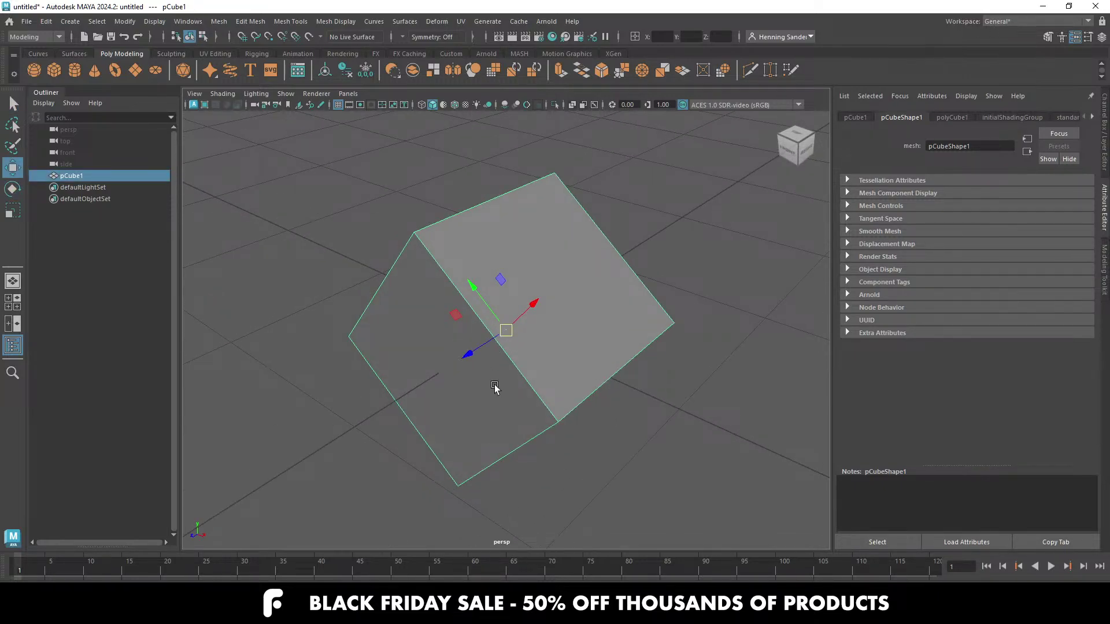
Step: Snap and align the cube's pivot to several edges and the top corner, ending on the outer edge of the upper face
key(d)
click(527, 380)
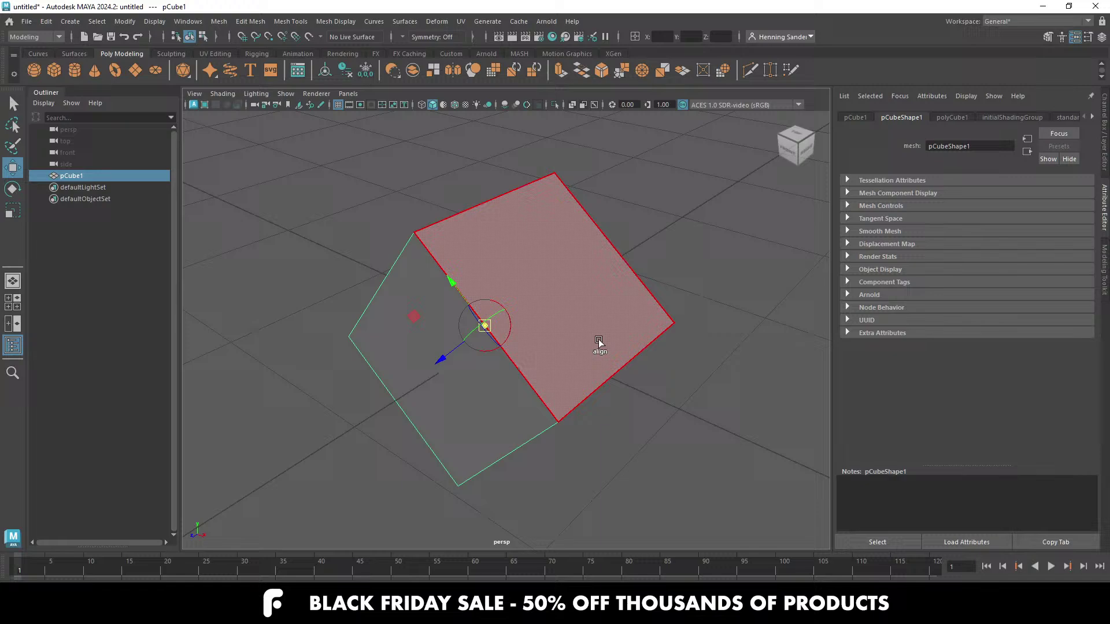
click(613, 376)
click(554, 177)
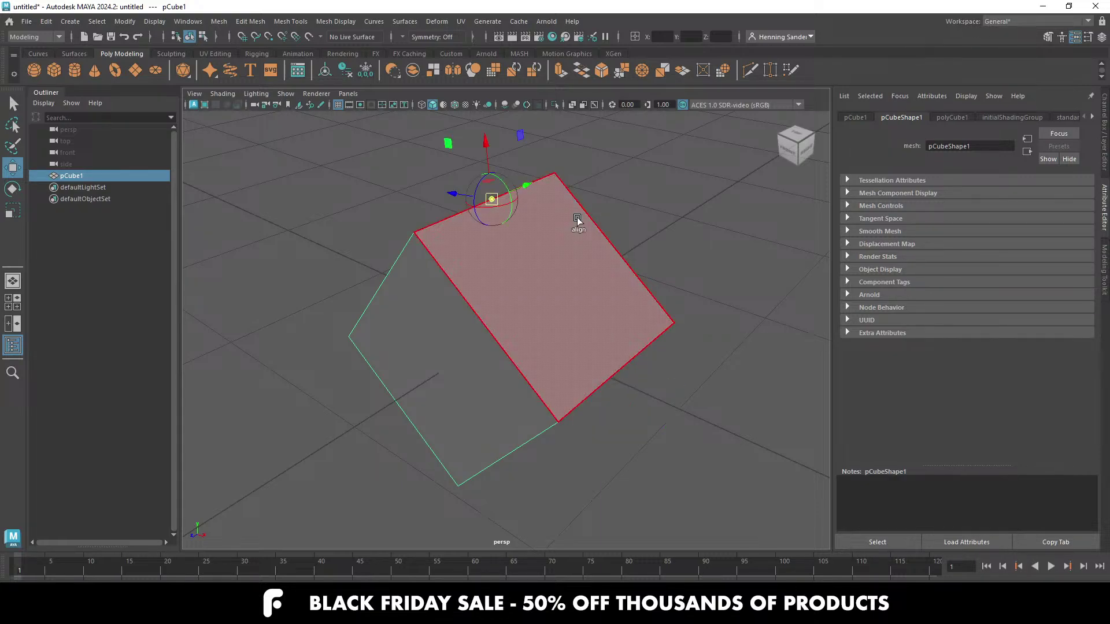
click(555, 175)
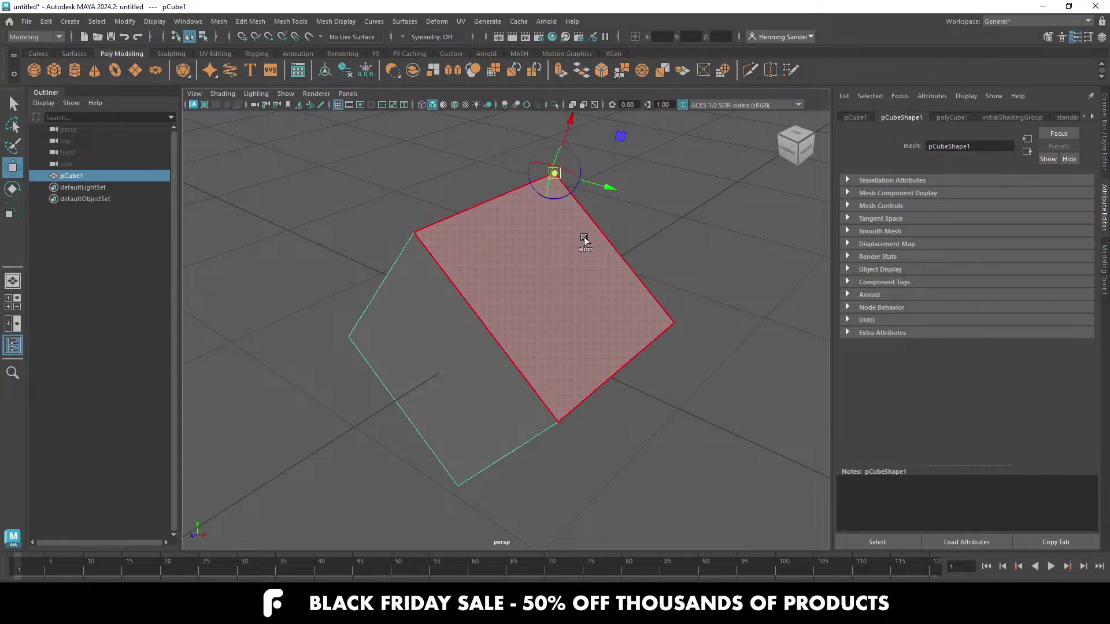
click(613, 247)
key(d)
Step: Rotate the cube freely around its edge-aligned pivot and freeze its transformations
drag(647, 290, 623, 200)
alt+drag(664, 314, 615, 279)
key(e)
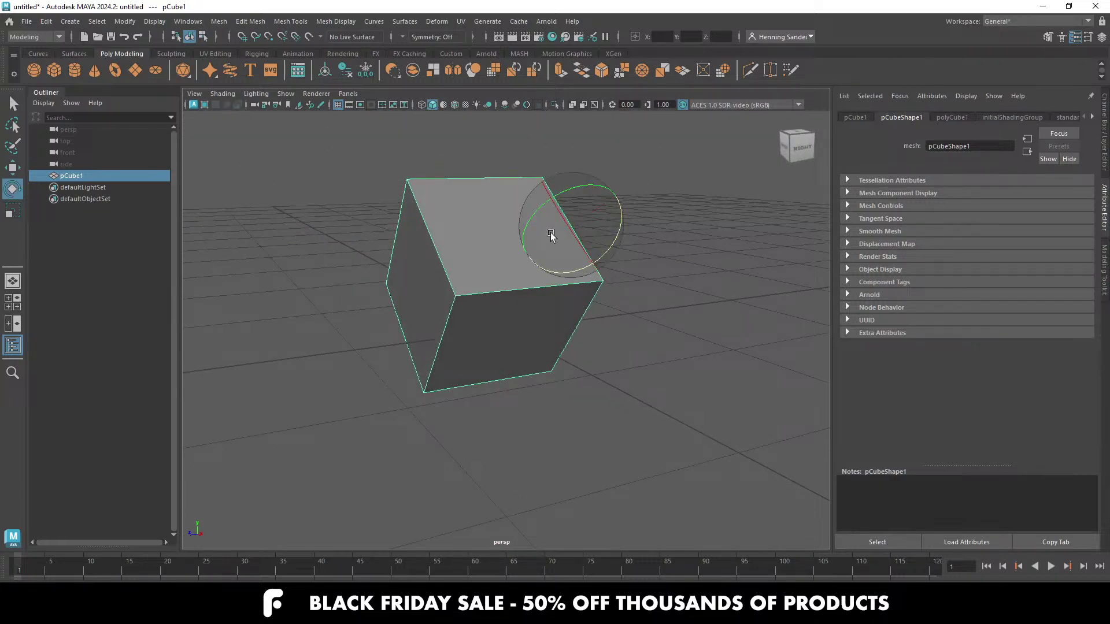
drag(568, 189, 550, 247)
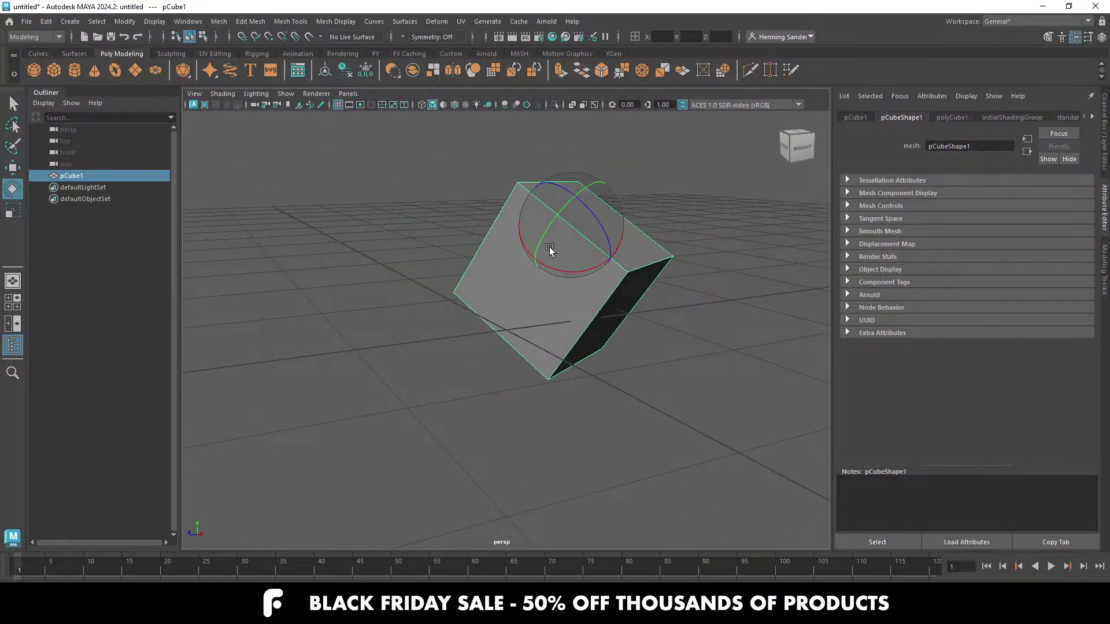
click(124, 22)
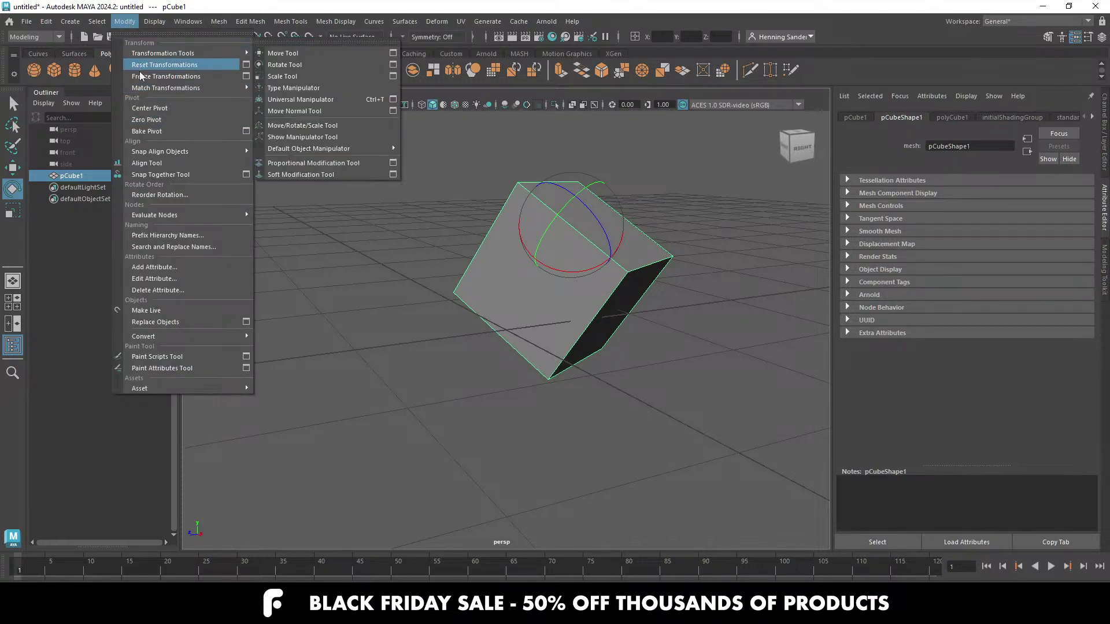
click(144, 76)
Step: Realign the frozen cube's pivot to the side face's lower edge, followed by the edge it shares with the upper face
scroll(584, 202, up, 3)
key(w)
click(567, 233)
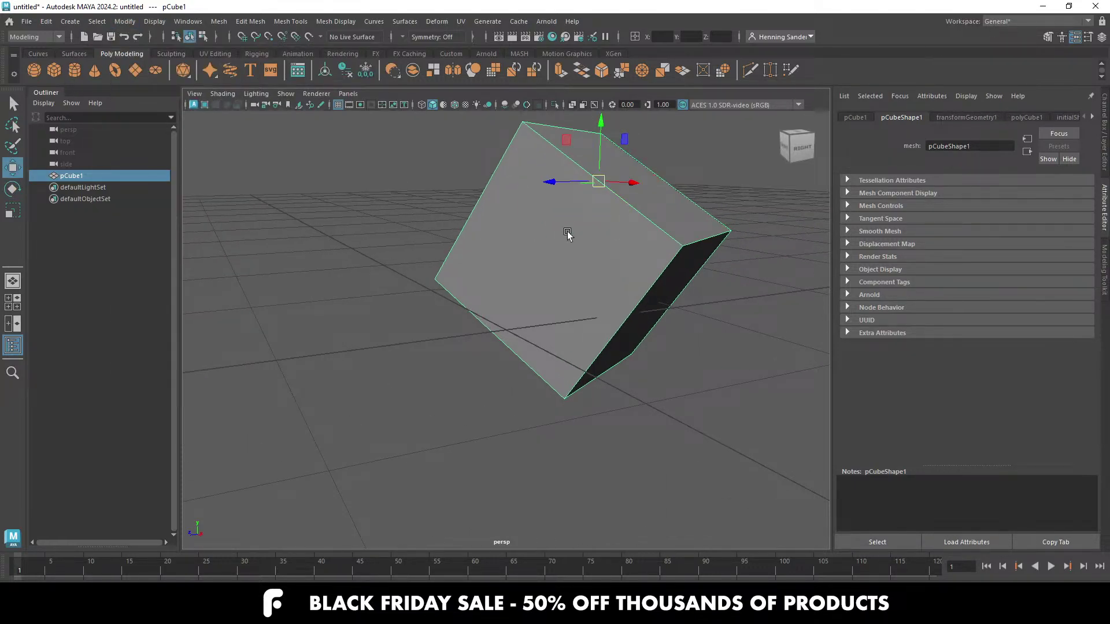
alt+middle_drag(567, 232, 537, 322)
key(d)
click(452, 390)
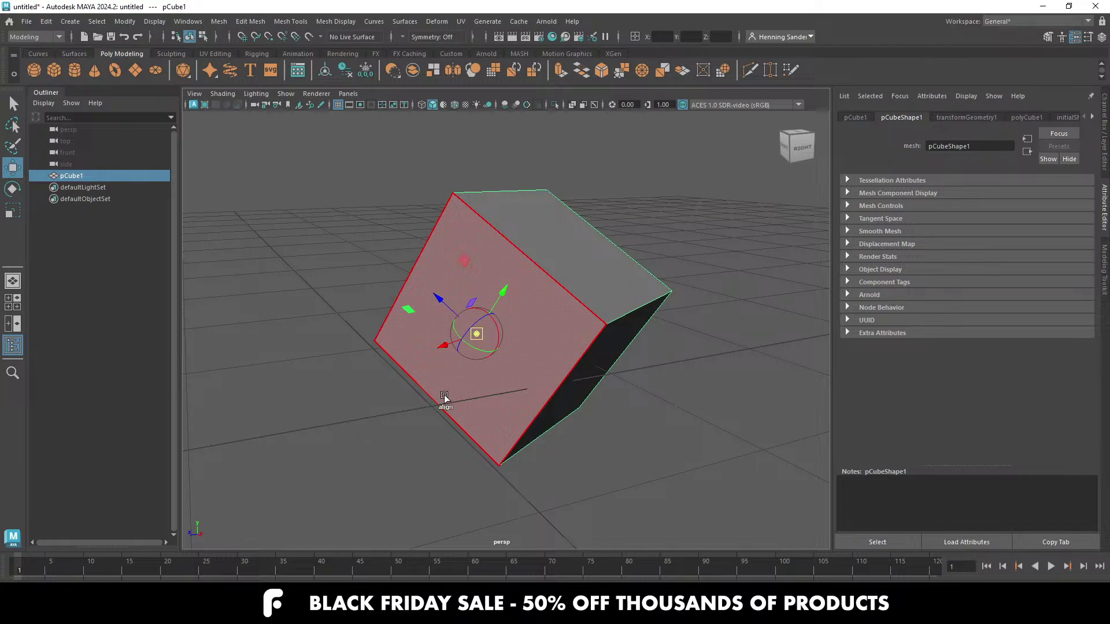
click(438, 408)
alt+drag(392, 368, 551, 282)
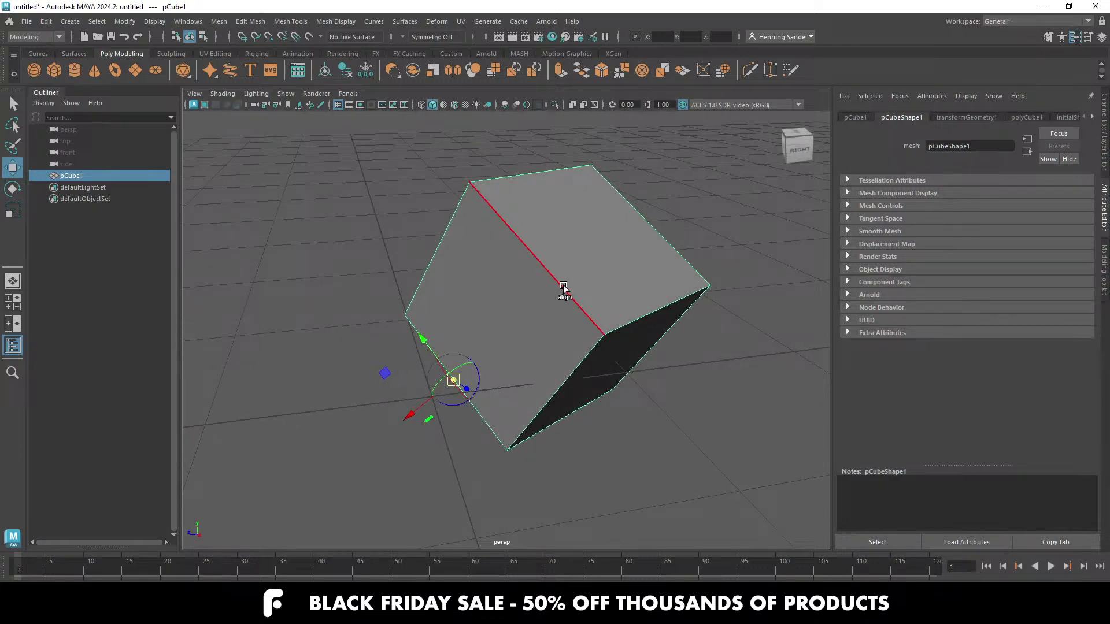
click(533, 255)
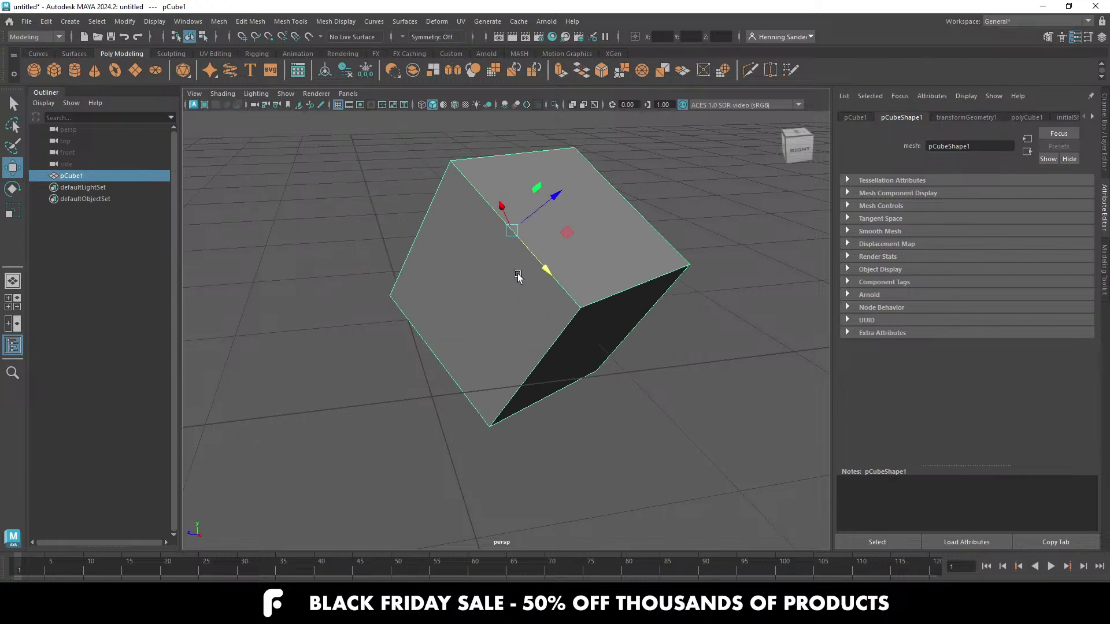
Step: Switch back to ZBrush and carve the creases under the eye with DamStandard at draw sizes of about 35, 37 and 33
key(alt+Tab)
click(442, 171)
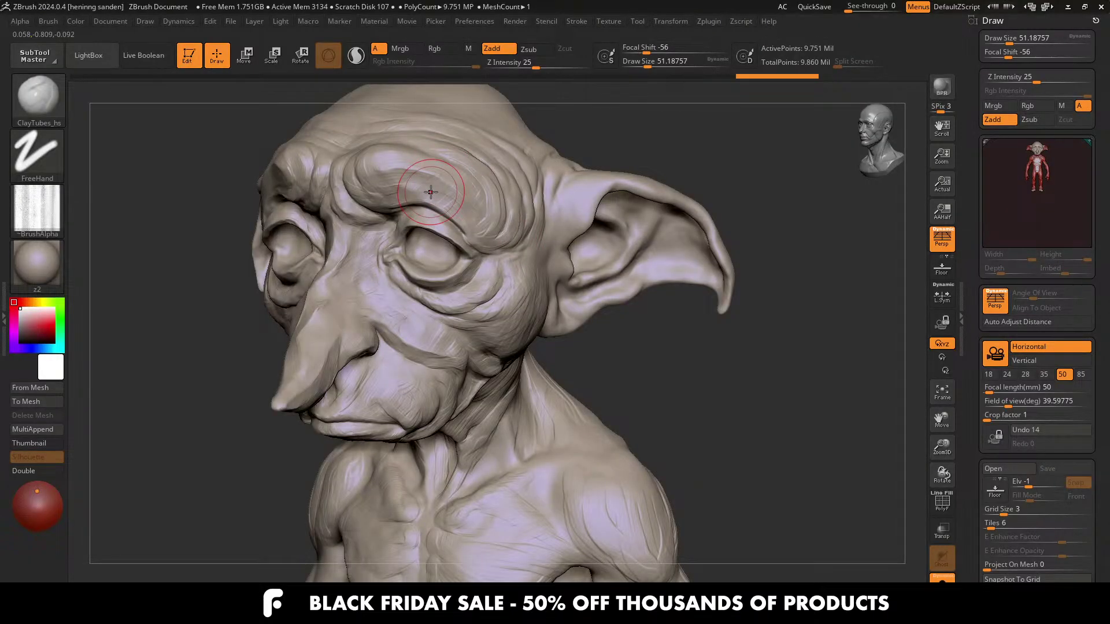
mouse_move(506, 328)
right_down()
mouse_move(510, 289)
mouse_move(494, 301)
right_up()
key(b)
key(d)
key(s)
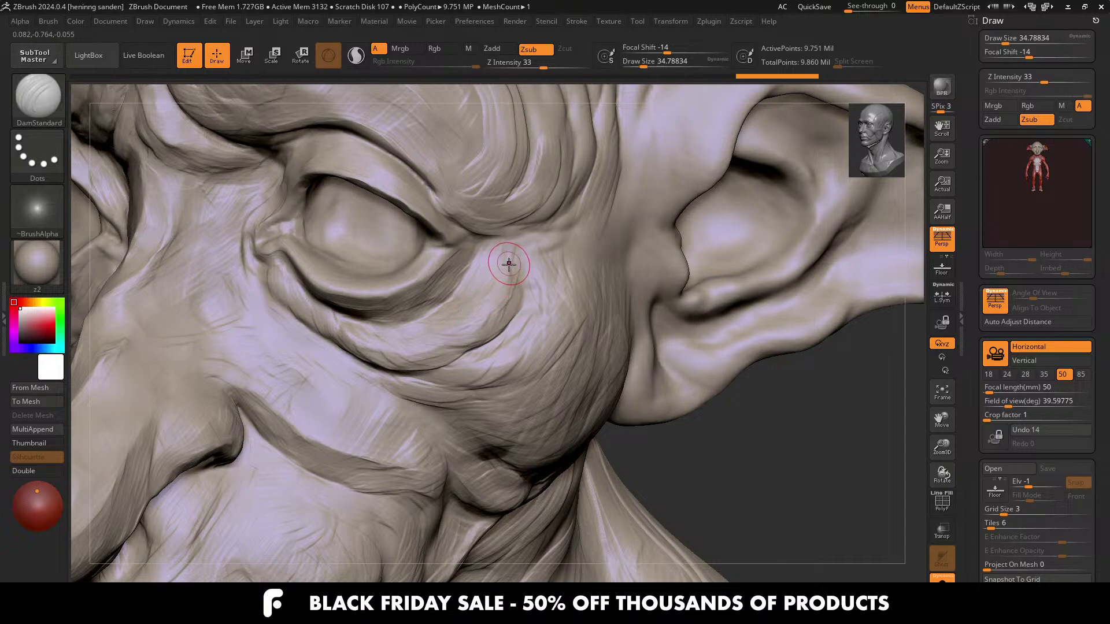
mouse_move(471, 352)
right_down()
mouse_move(480, 341)
mouse_move(408, 352)
right_up()
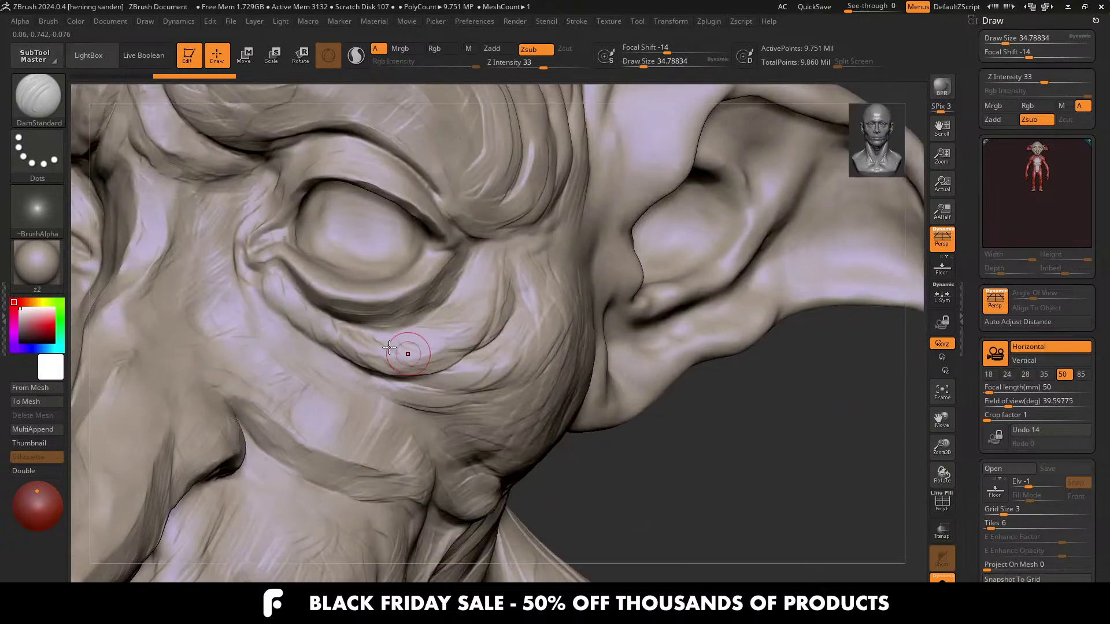
drag(405, 366, 473, 352)
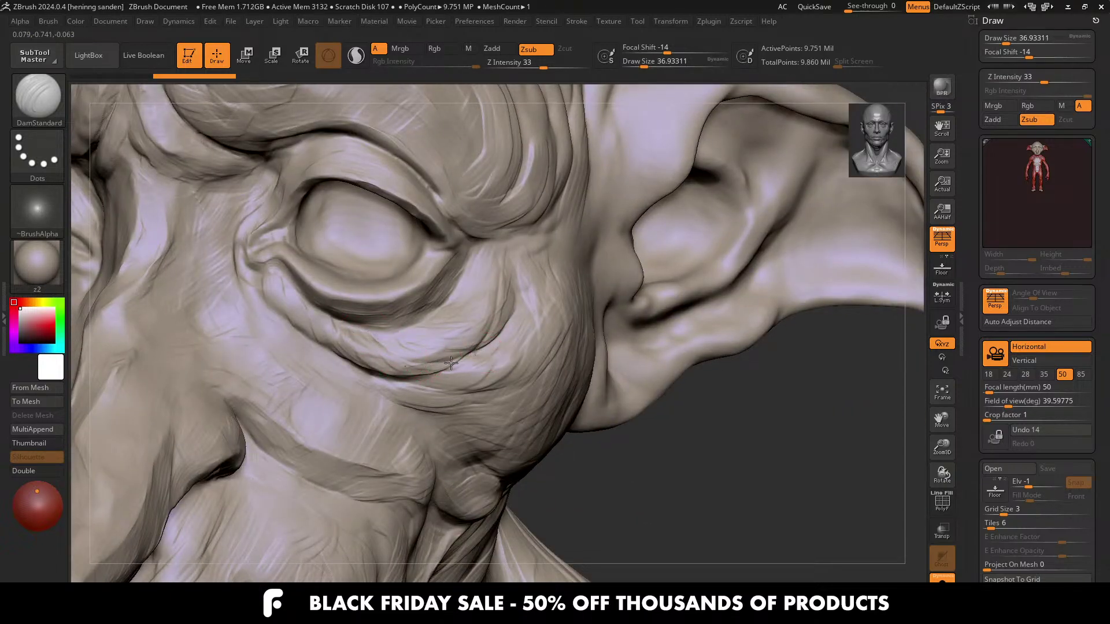
mouse_move(310, 317)
mouse_down()
mouse_move(278, 287)
mouse_move(322, 318)
mouse_up()
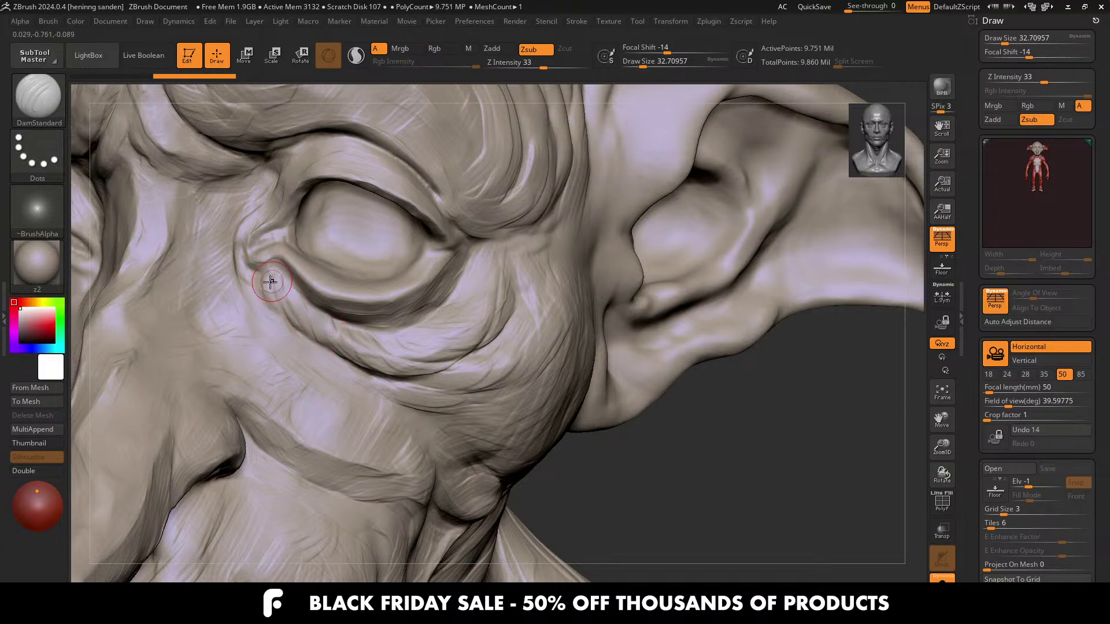
Step: Carve creases around the outer eye corner and the end of the brow fold at a draw size of about 33
right_drag(407, 317, 473, 261)
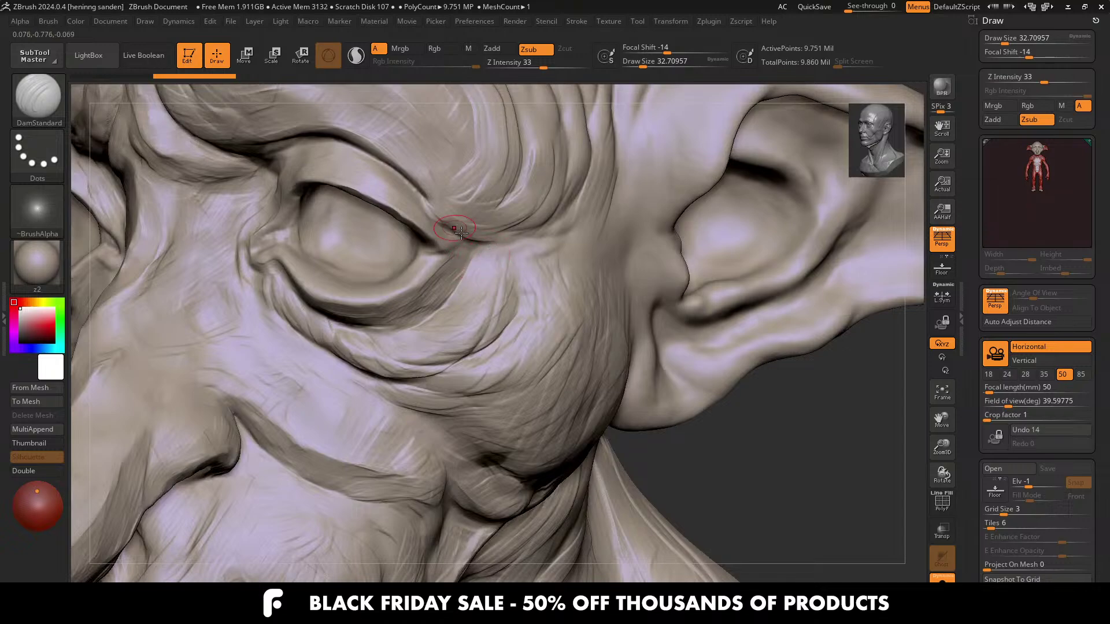
right_drag(467, 218, 555, 202)
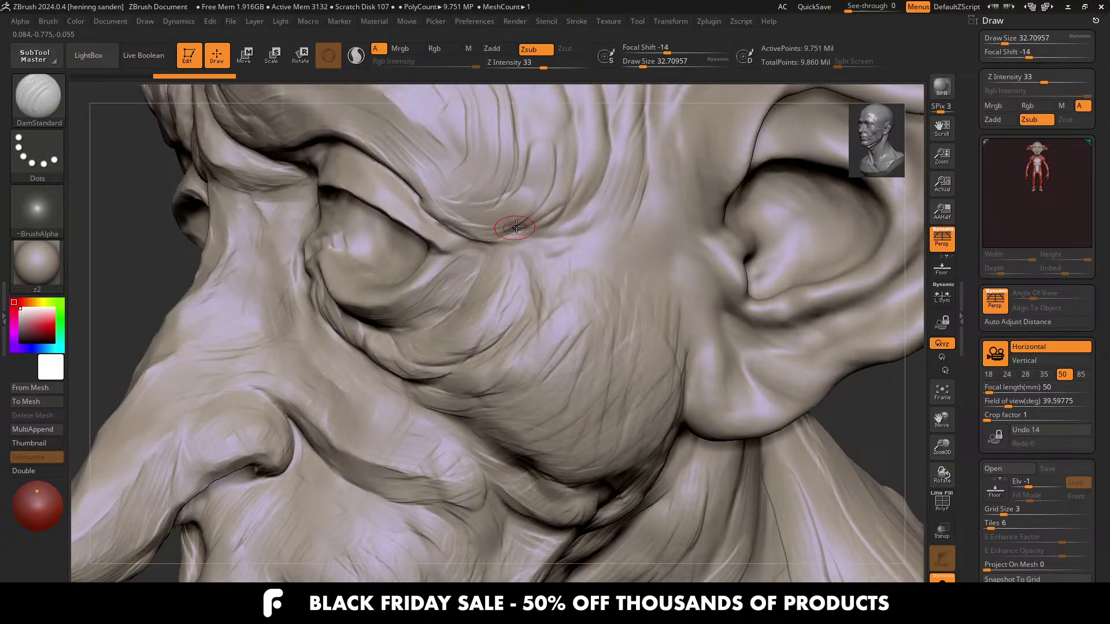
mouse_move(508, 243)
right_down()
mouse_move(528, 289)
mouse_move(524, 220)
right_up()
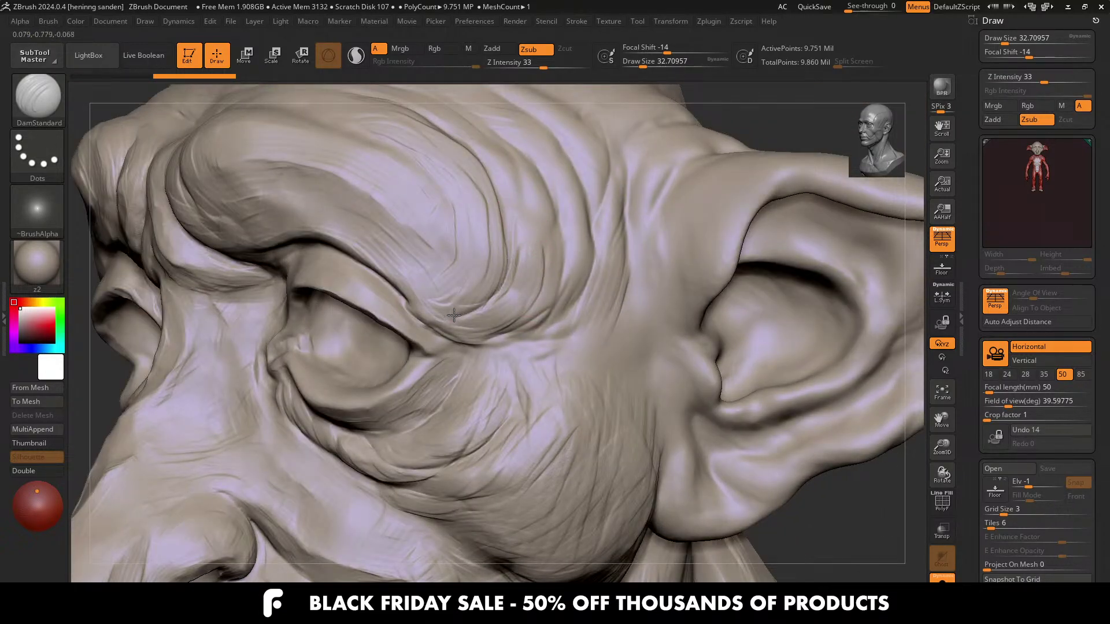
mouse_move(464, 317)
right_down()
mouse_move(359, 243)
mouse_move(410, 291)
mouse_move(401, 261)
right_up()
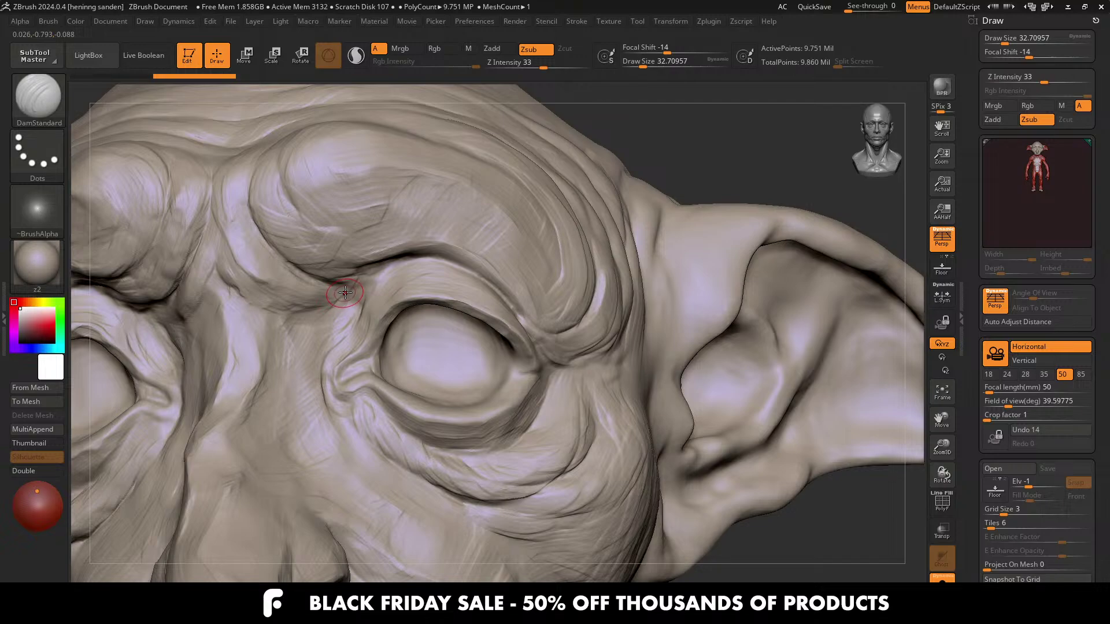
Step: Deepen the creases between the inner brow and the nose bridge with DamStandard at a draw size of about 49
key(s)
drag(337, 292, 346, 290)
right_drag(245, 279, 214, 262)
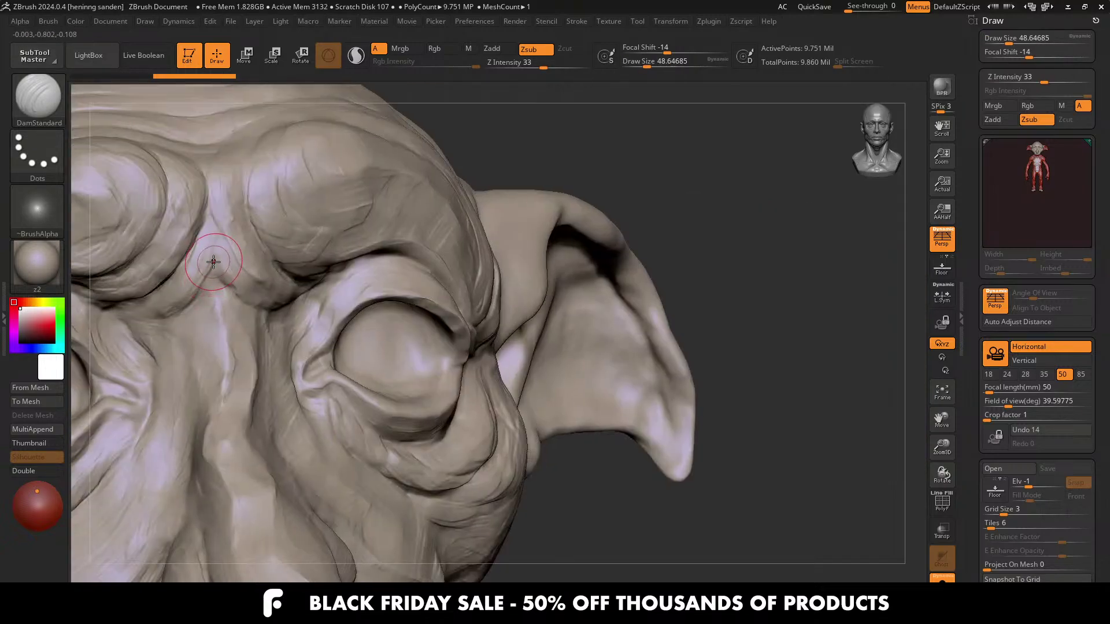
drag(219, 247, 218, 261)
Step: Build up the small fold between the inner brow and nose bridge with ClayTubes_hs at draw sizes of about 39 and 41
key(b)
key(c)
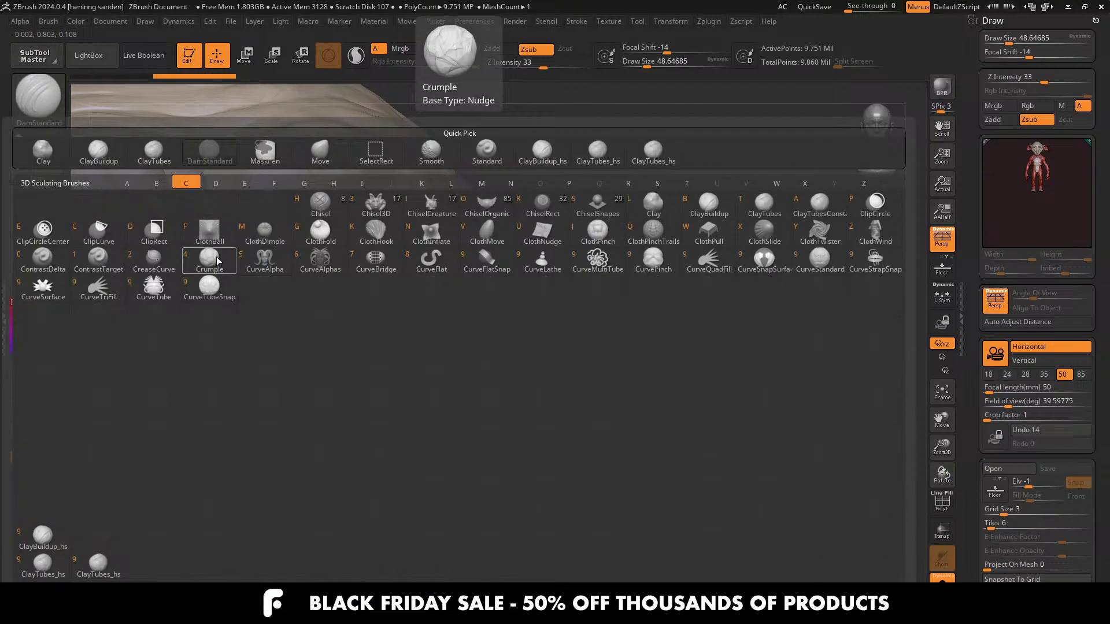
click(104, 562)
key(s)
drag(284, 282, 278, 282)
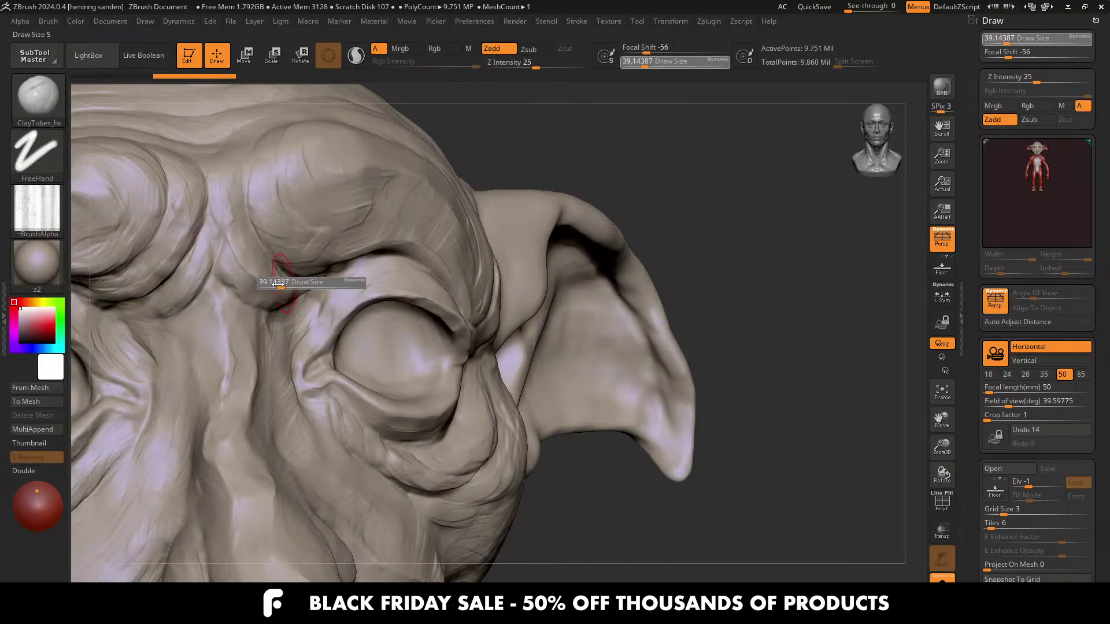
mouse_move(249, 270)
alt+right_down()
mouse_move(325, 274)
mouse_move(402, 303)
mouse_move(416, 297)
mouse_move(386, 284)
mouse_move(455, 292)
alt+right_up()
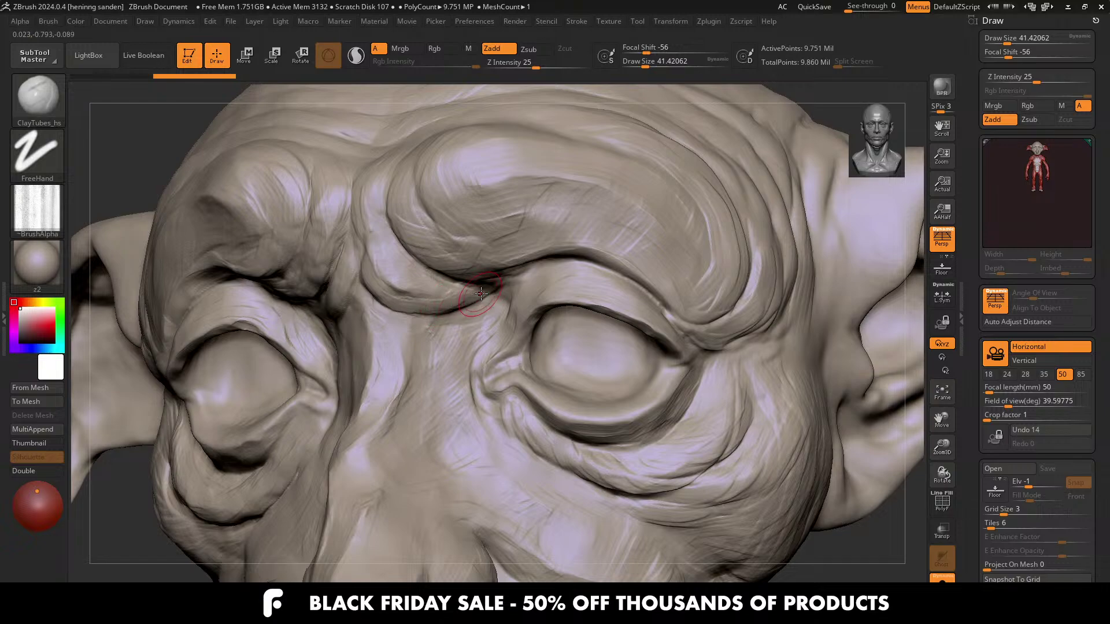
right_drag(474, 296, 477, 294)
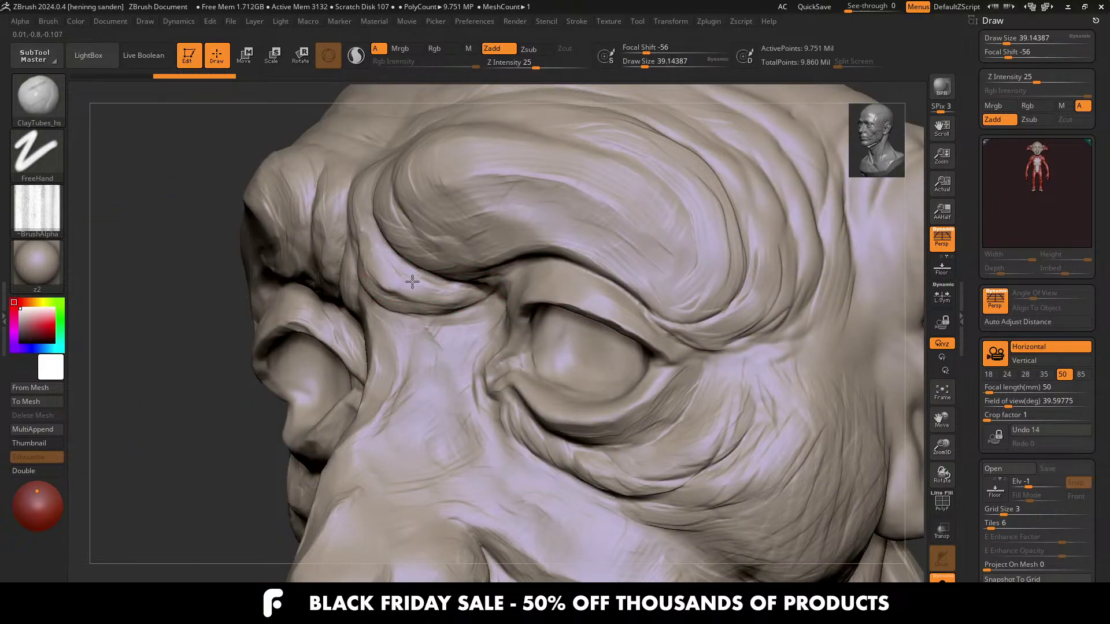
right_drag(412, 281, 430, 286)
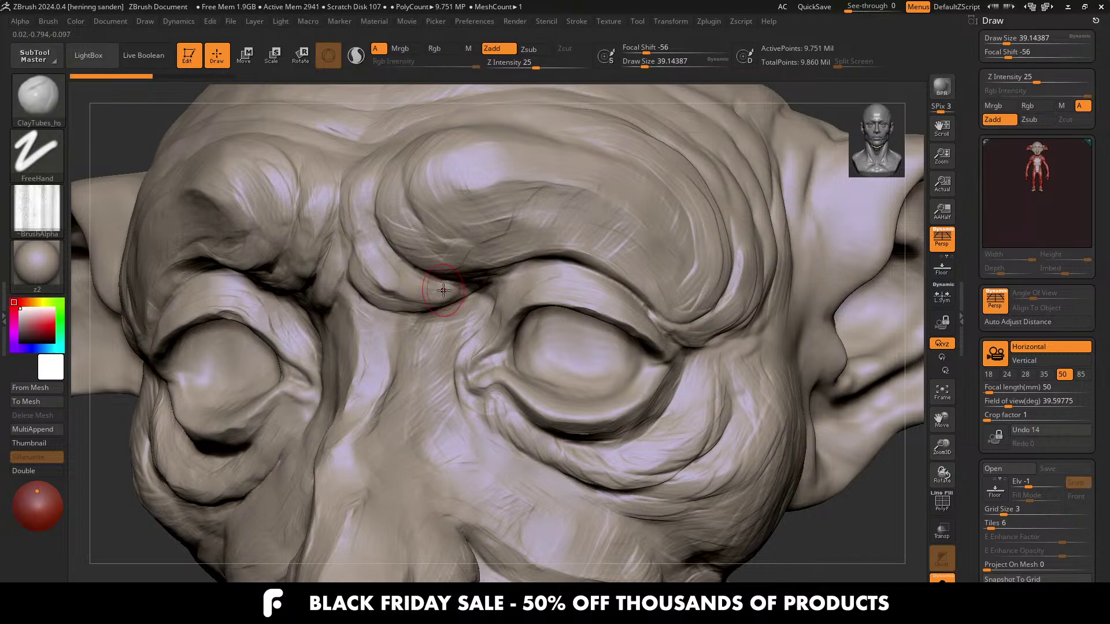
Step: Refine the small fold between the inner brow and nose bridge, deepening its crease with DamStandard at a draw size of about 37
drag(397, 295, 363, 270)
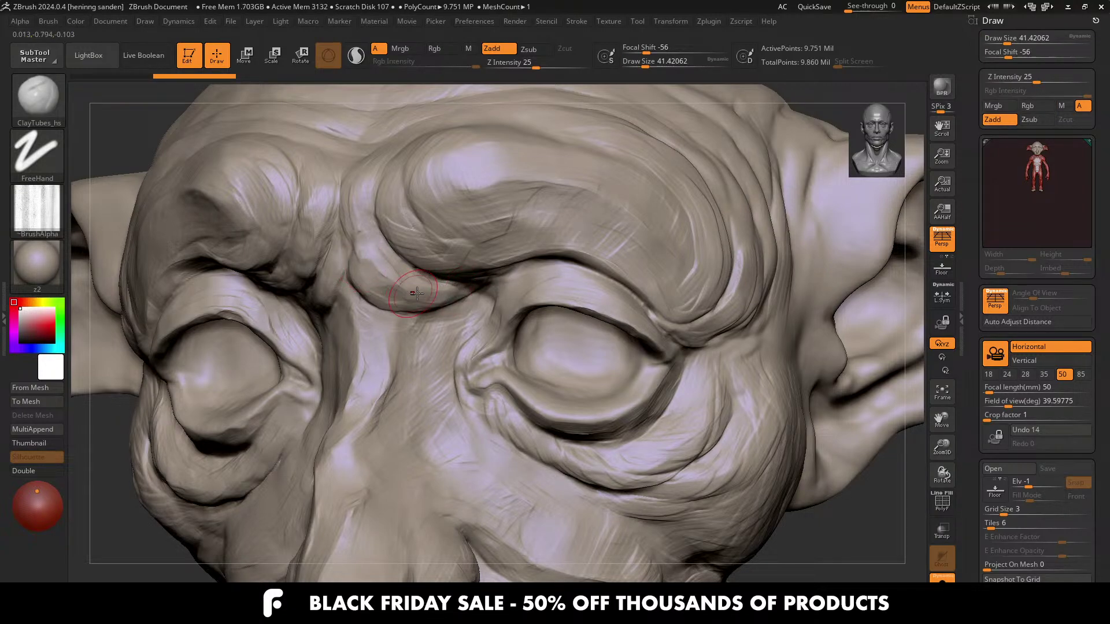
key(2)
mouse_move(455, 284)
right_down()
mouse_move(482, 283)
mouse_move(454, 295)
right_up()
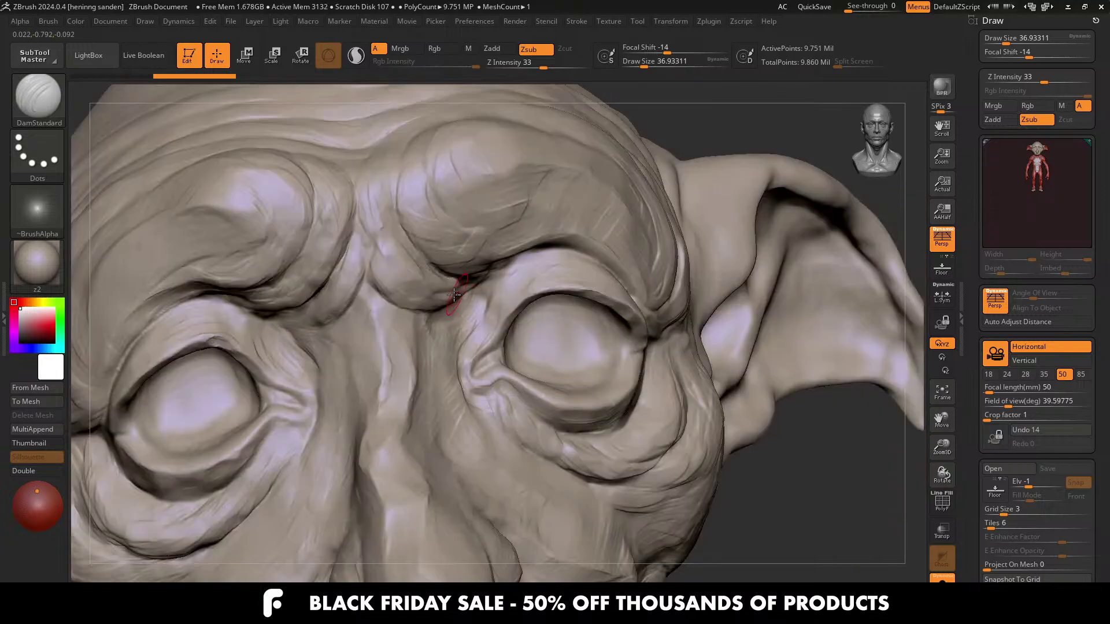
right_drag(374, 251, 405, 264)
Step: Switch to ClayTubes_hs and build up the inner brow folds above the nose bridge at draw sizes of about 39 and 56
key(1)
key(s)
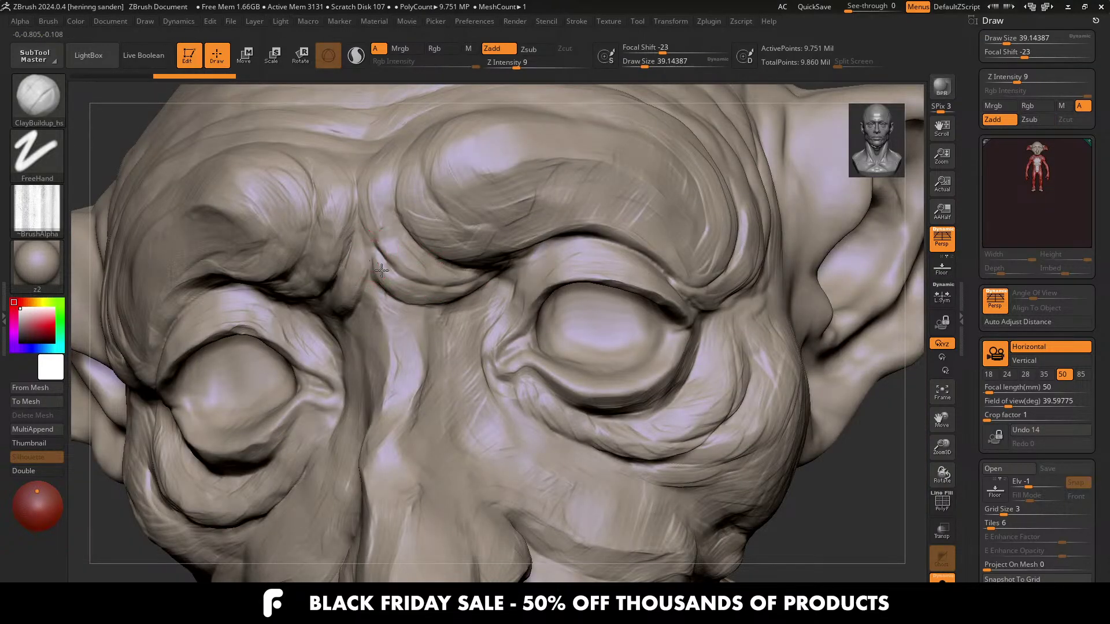
key(b)
key(c)
key(t)
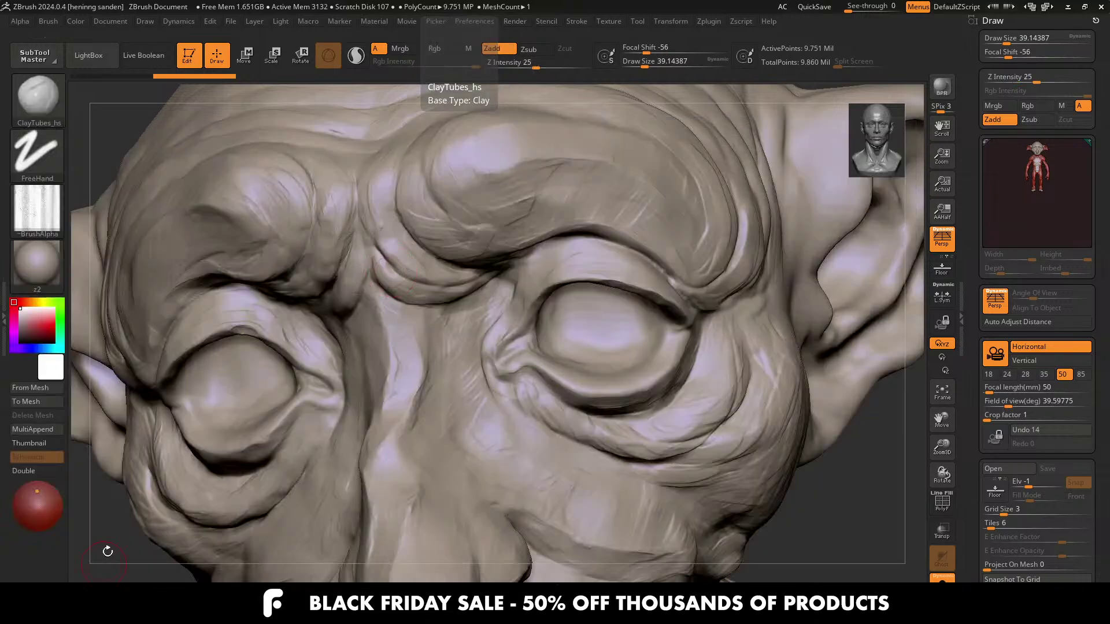
alt+right_drag(382, 338, 399, 405)
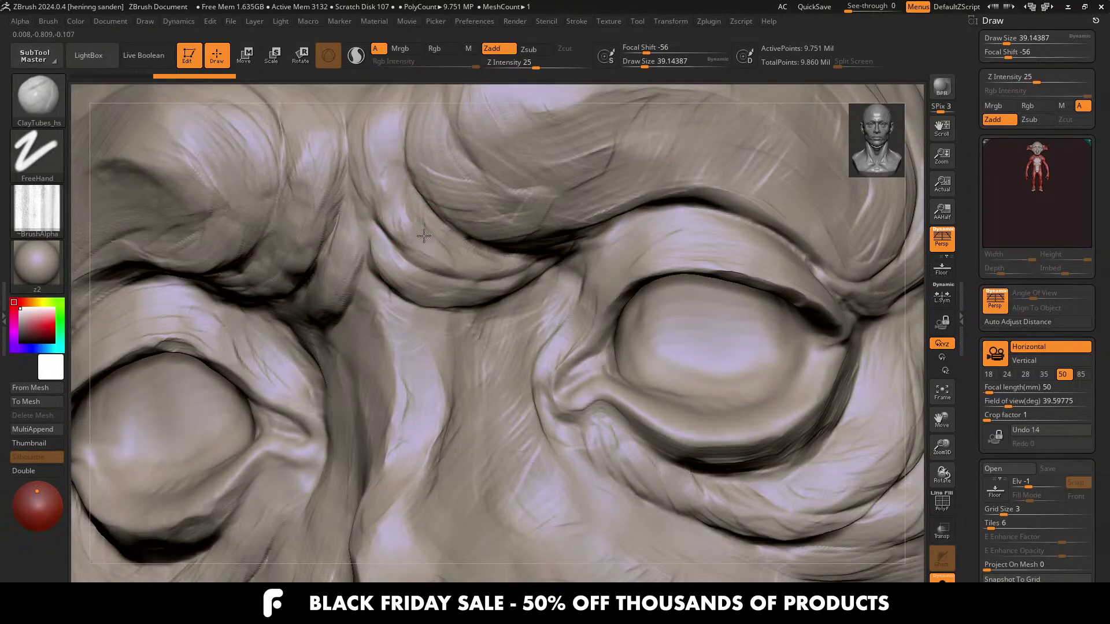
alt+right_drag(454, 248, 429, 315)
alt+right_drag(372, 216, 394, 204)
key(bracketright)
drag(399, 202, 428, 237)
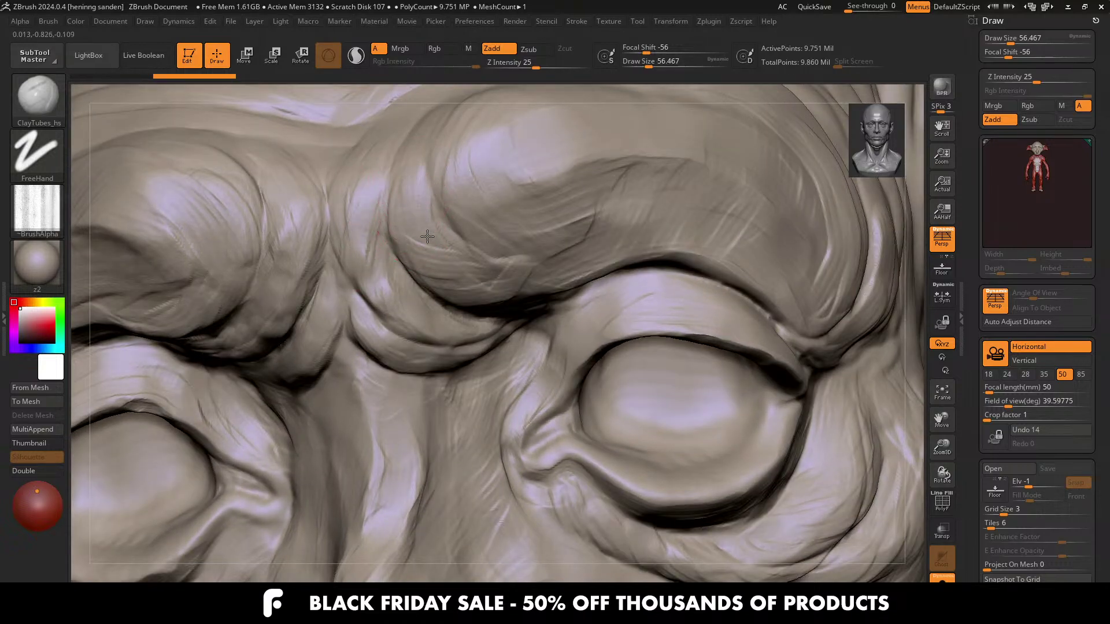
Step: Fill out the cheek surface below the eye bag with ClayTubes_hs at draw sizes of about 56, 65 and 87
mouse_move(502, 275)
ctrl+right_down()
mouse_move(521, 230)
mouse_move(514, 138)
mouse_move(495, 333)
mouse_move(529, 312)
ctrl+right_up()
mouse_move(426, 319)
alt+right_down()
mouse_move(505, 283)
mouse_move(474, 346)
alt+right_up()
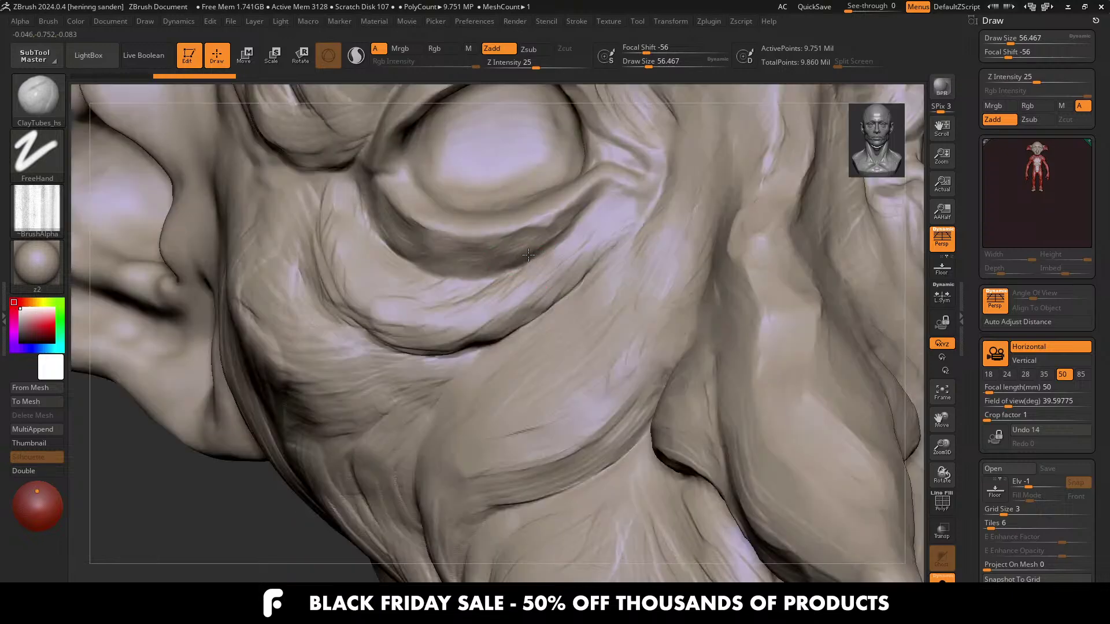
right_drag(517, 272, 549, 271)
key(bracketright)
mouse_move(476, 349)
right_down()
mouse_move(483, 314)
mouse_move(427, 335)
mouse_move(604, 372)
right_up()
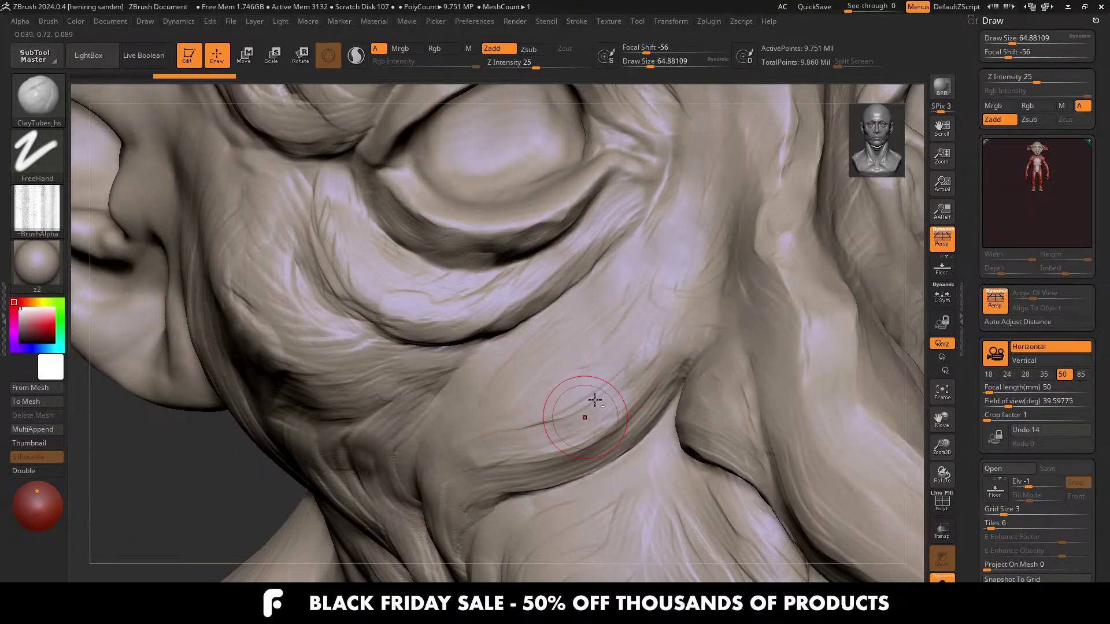
key(bracketright)
key(bracketright)
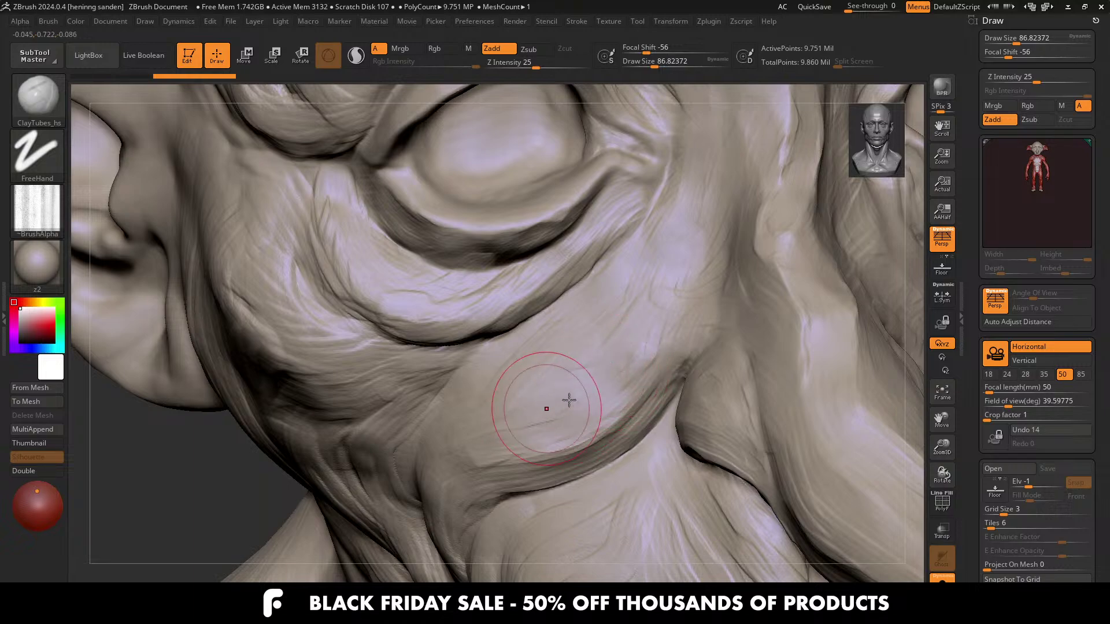
right_drag(630, 365, 706, 322)
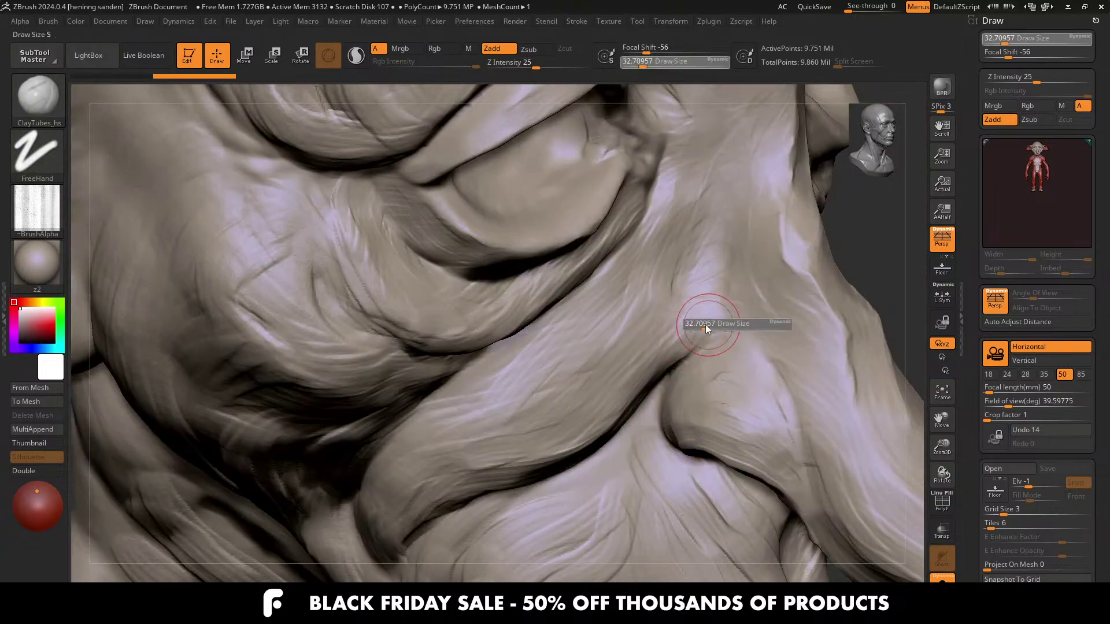
Step: Build up the long cheek fold running outward from the nostril at a draw size of about 65
key(s)
click(708, 331)
drag(645, 358, 580, 364)
mouse_move(520, 408)
alt+right_down()
mouse_move(568, 358)
mouse_move(572, 322)
alt+right_up()
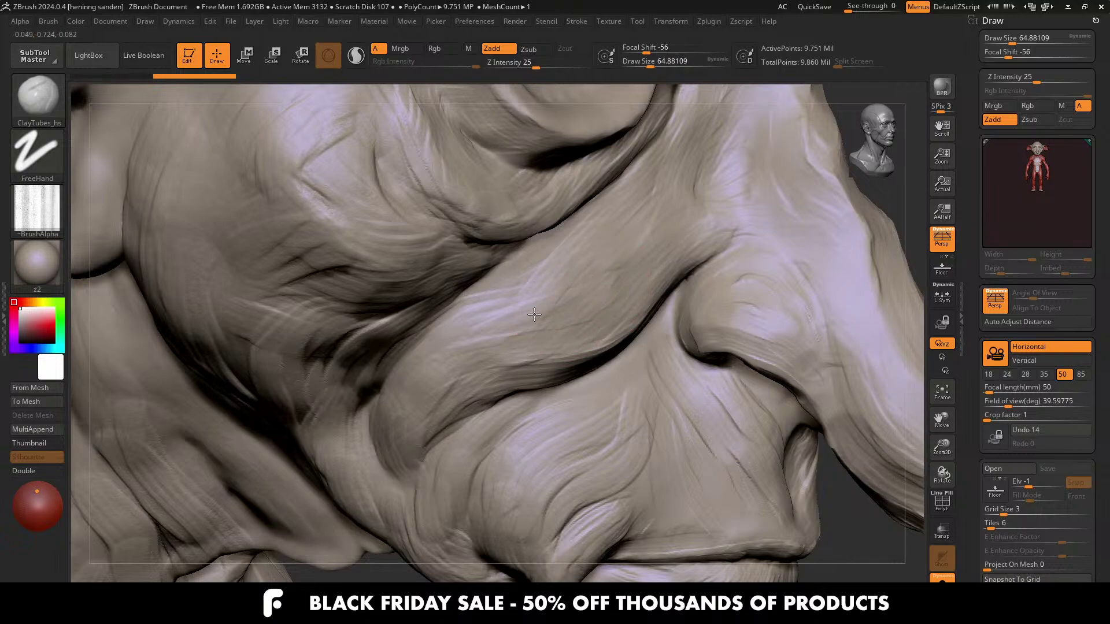
right_drag(408, 391, 384, 297)
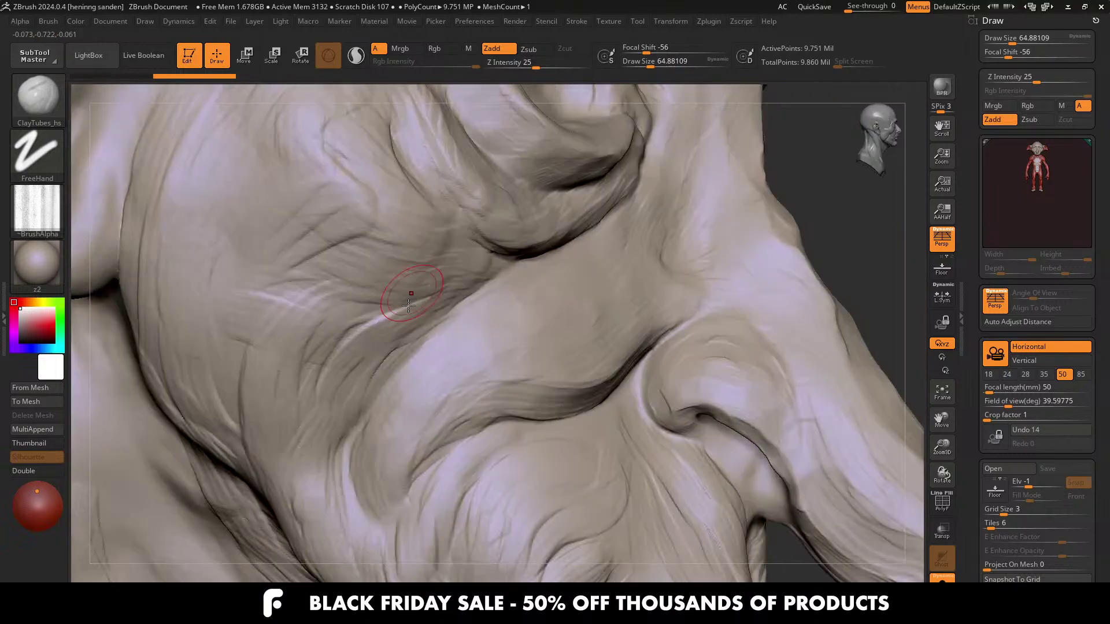
Step: Add skin-fold strokes on the side of the cheek above the outer end of the nostril fold at a draw size of about 59
mouse_move(456, 302)
mouse_down()
mouse_move(382, 338)
mouse_move(316, 422)
mouse_up()
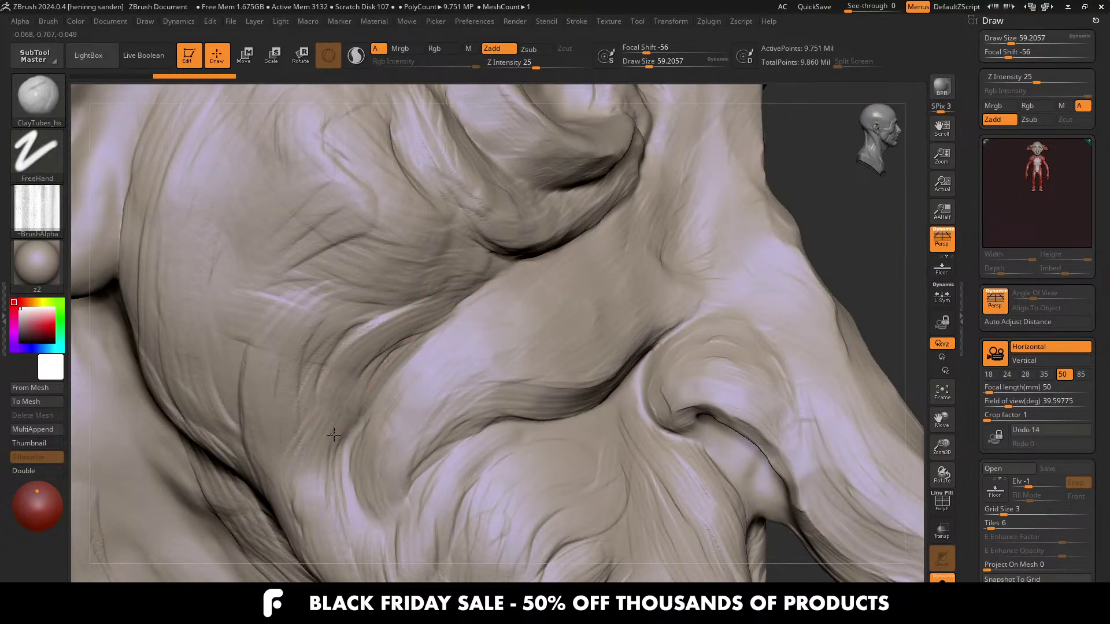
key(bracketright)
drag(403, 289, 321, 329)
mouse_move(370, 377)
ctrl+right_down()
mouse_move(382, 352)
mouse_move(403, 370)
mouse_move(497, 366)
ctrl+right_up()
mouse_move(532, 400)
right_down()
mouse_move(696, 505)
mouse_move(694, 560)
right_up()
Step: Shape the outer end of the cheek fold beneath the eye bag with ClayTubes_hs at a draw size of about 56
key(s)
drag(504, 313, 492, 308)
click(492, 310)
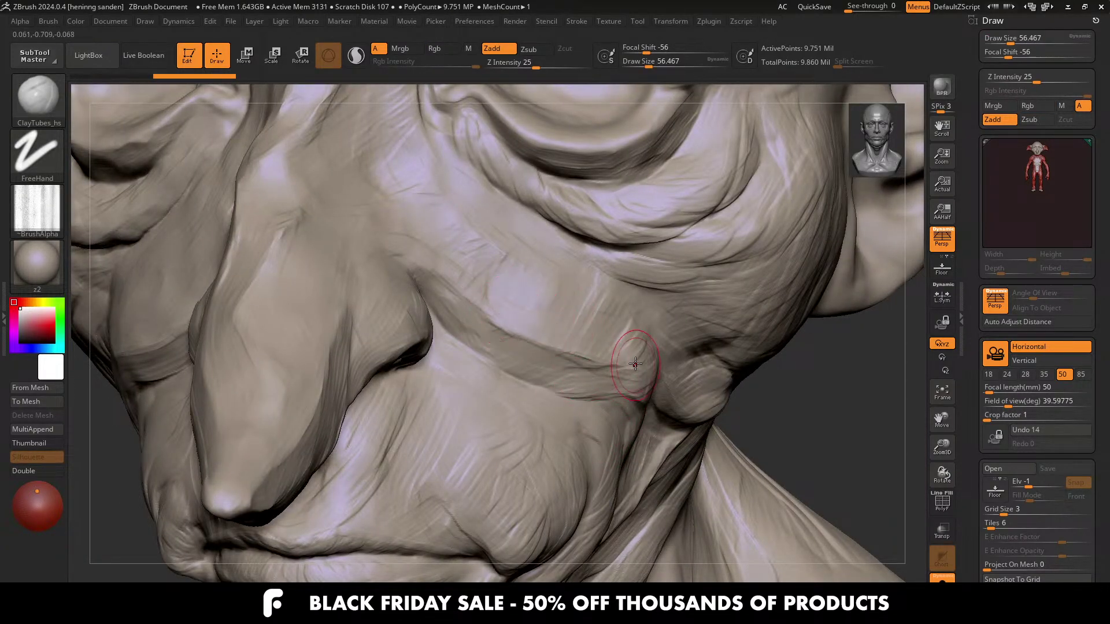
mouse_move(635, 364)
right_down()
mouse_move(470, 280)
mouse_move(603, 348)
mouse_move(624, 329)
right_up()
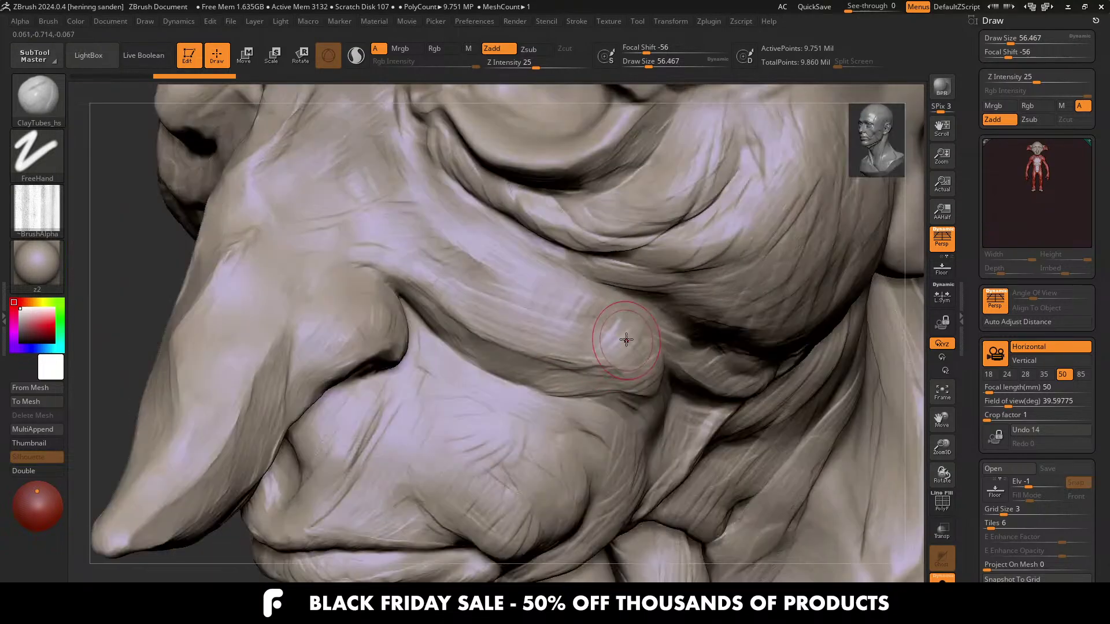
mouse_move(535, 297)
right_down()
mouse_move(615, 338)
mouse_move(508, 307)
mouse_move(387, 179)
right_up()
mouse_move(446, 233)
right_down()
mouse_move(548, 317)
mouse_move(548, 341)
right_up()
Step: Add directional skin strokes along the side of the nose bridge at draw sizes of about 46 and 39
key([)
drag(428, 260, 445, 322)
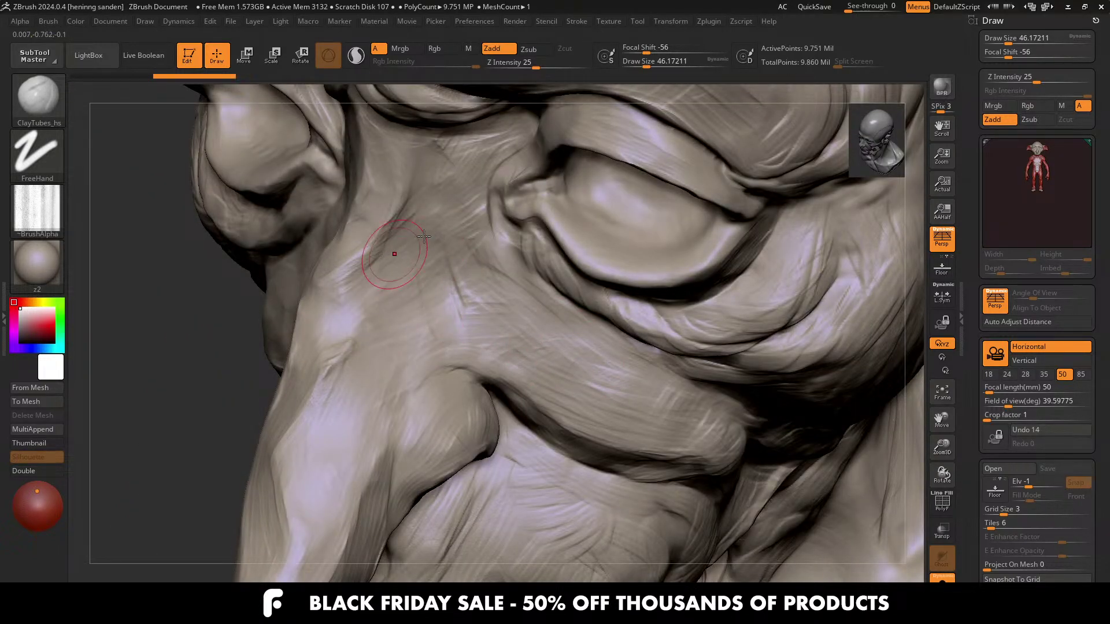
drag(378, 257, 346, 296)
mouse_move(383, 275)
ctrl+right_down()
mouse_move(409, 310)
mouse_move(480, 277)
mouse_move(422, 272)
mouse_move(372, 305)
mouse_move(379, 349)
ctrl+right_up()
drag(379, 349, 374, 344)
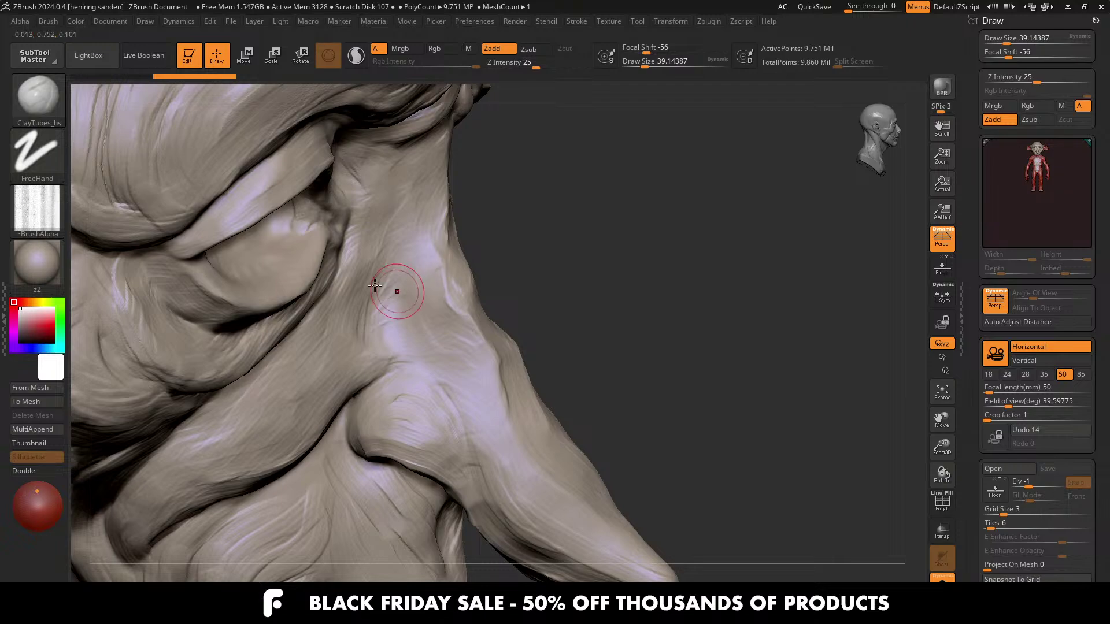
Step: Blend the side of the nose into the cheek fold with ClayTubes_hs at a draw size of about 51
mouse_move(375, 286)
right_down()
mouse_move(362, 309)
mouse_move(354, 300)
mouse_move(402, 295)
right_up()
key(])
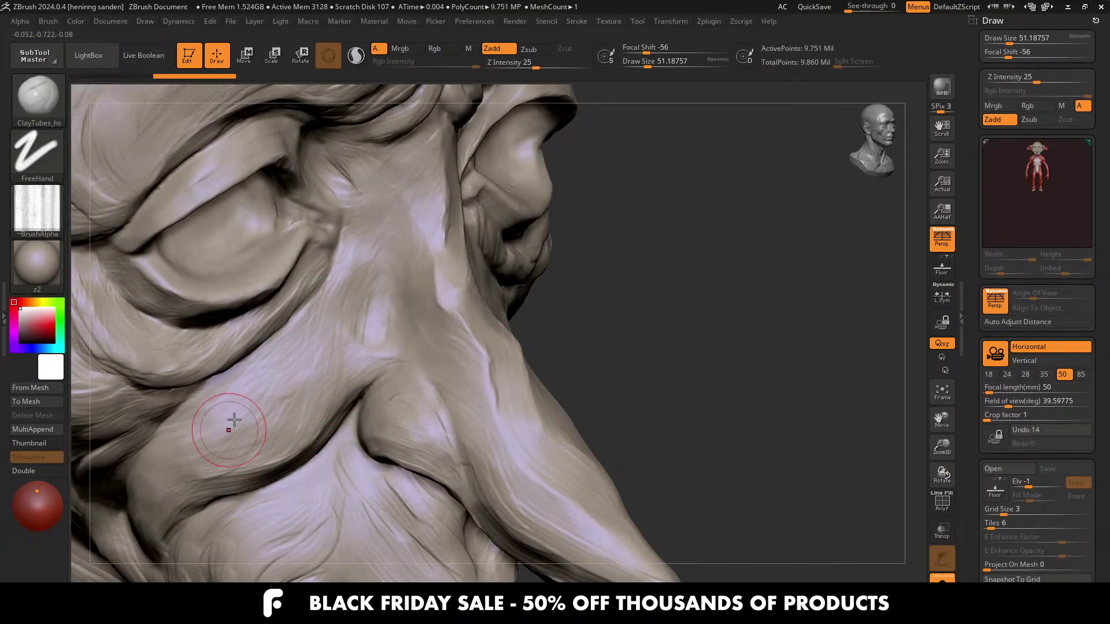
right_drag(234, 420, 317, 307)
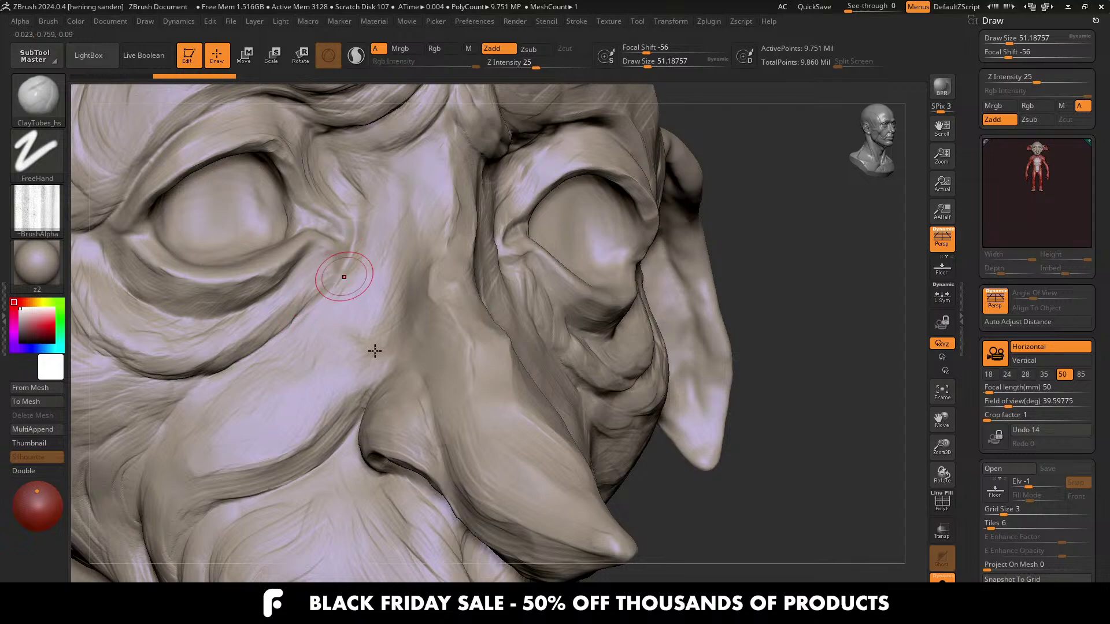
alt+right_drag(375, 351, 404, 426)
right_drag(391, 282, 363, 279)
Step: Detail the lower eye bag and the nose bridge with finer strokes at draw sizes of about 29 and 27
key([)
key([)
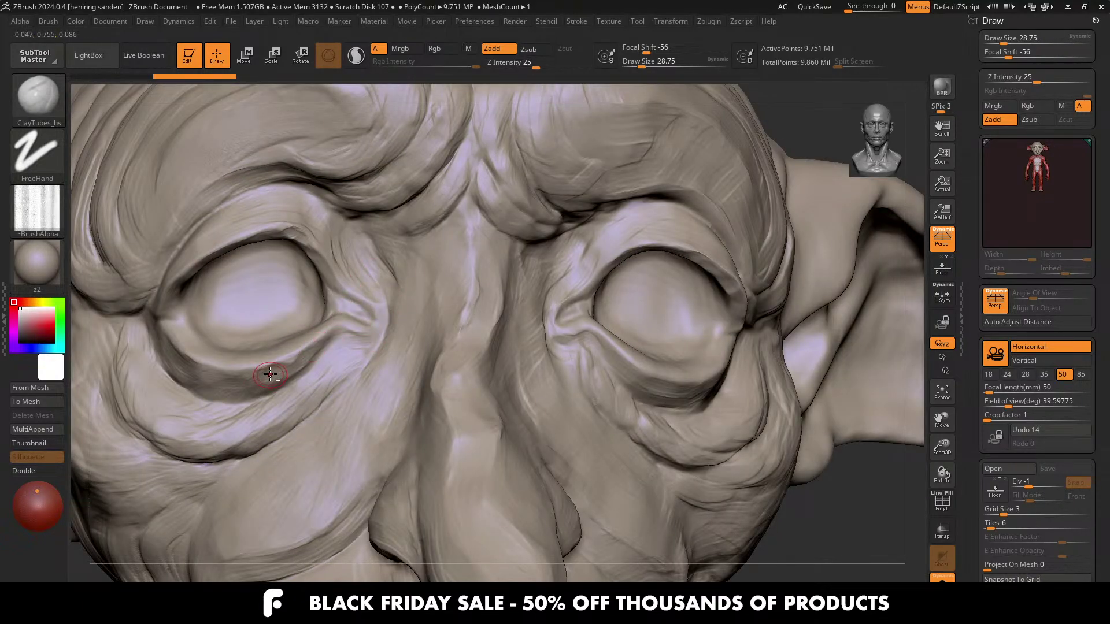
mouse_move(270, 375)
right_down()
mouse_move(272, 341)
mouse_move(206, 389)
mouse_move(347, 396)
mouse_move(366, 409)
right_up()
ctrl+right_drag(296, 484, 411, 426)
mouse_move(409, 349)
alt+right_down()
mouse_move(414, 249)
mouse_move(389, 316)
mouse_move(399, 319)
alt+right_up()
key(s)
drag(399, 319, 364, 317)
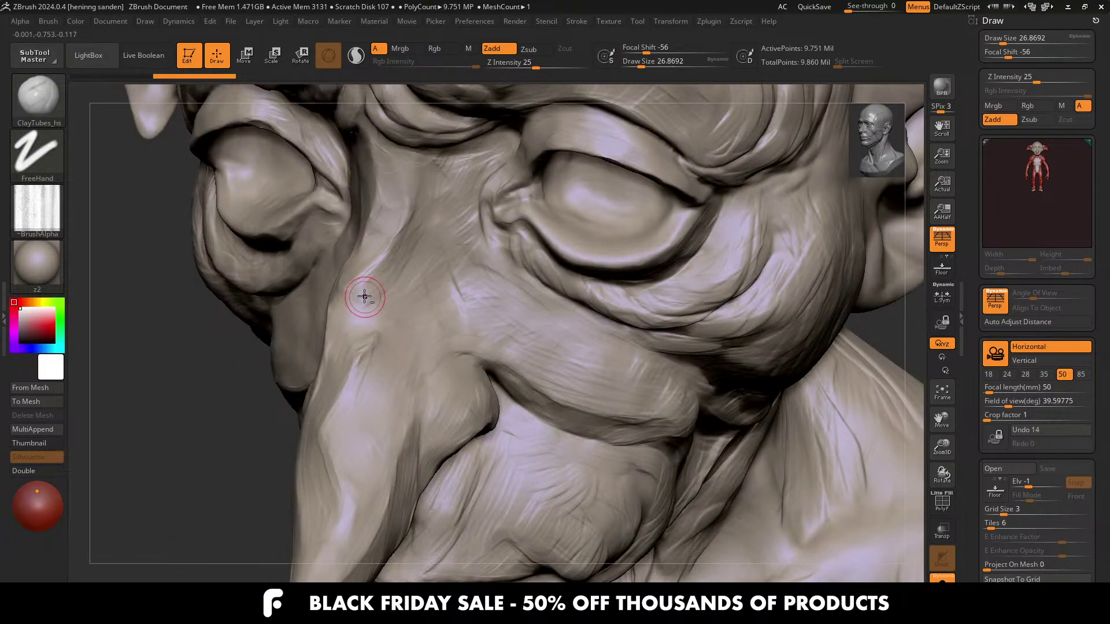
Step: Layer ClayTubes_hs strokes over the cheek fold beside the nostril at a draw size of about 41
right_drag(394, 307, 453, 351)
key(])
right_drag(580, 386, 328, 331)
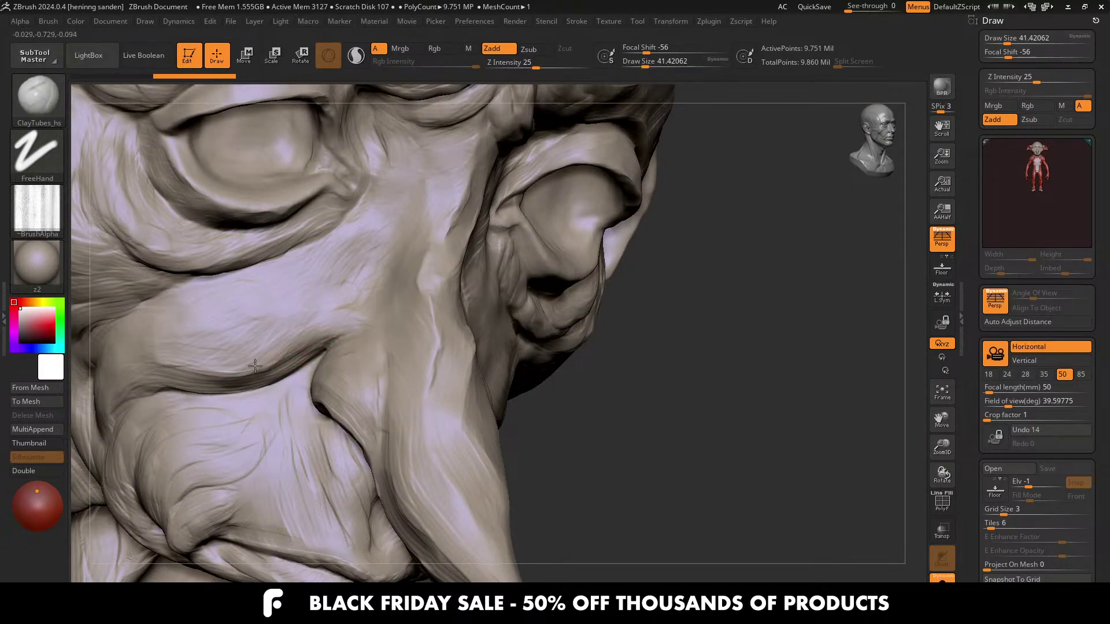
mouse_move(215, 310)
ctrl+right_down()
mouse_move(333, 353)
mouse_move(303, 317)
mouse_move(408, 337)
mouse_move(397, 332)
ctrl+right_up()
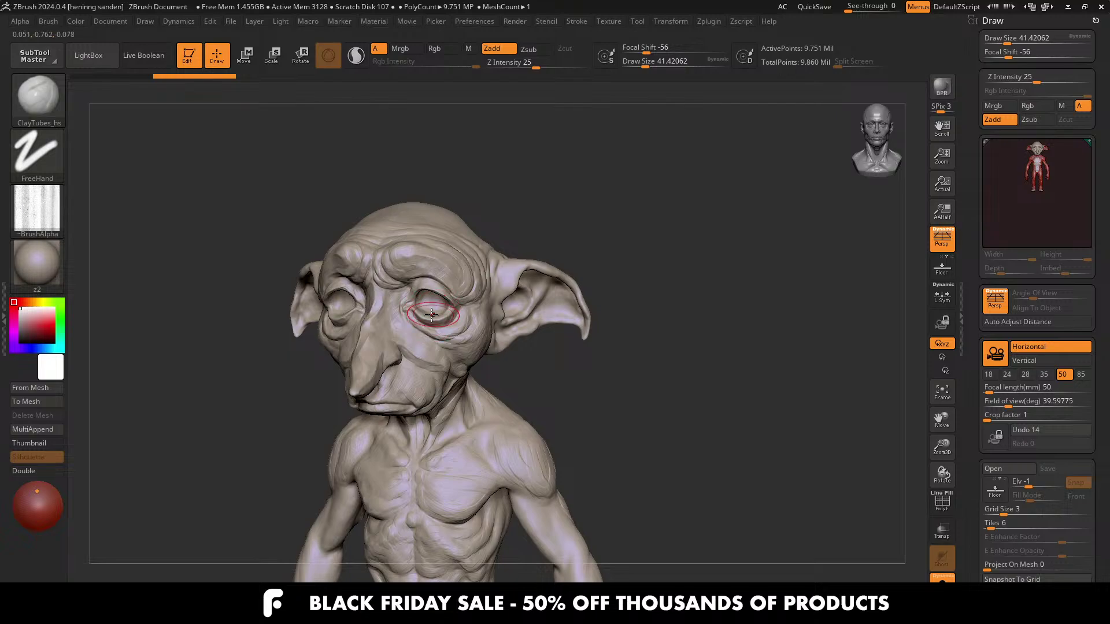
Step: Refine the outer eye corner and upper eyelid with ClayTubes_hs at a draw size of about 35
mouse_move(437, 325)
ctrl+right_down()
mouse_move(436, 365)
mouse_move(454, 331)
ctrl+right_up()
ctrl+right_drag(451, 286, 438, 360)
mouse_move(508, 324)
right_down()
mouse_move(520, 286)
mouse_move(513, 302)
mouse_move(528, 334)
right_up()
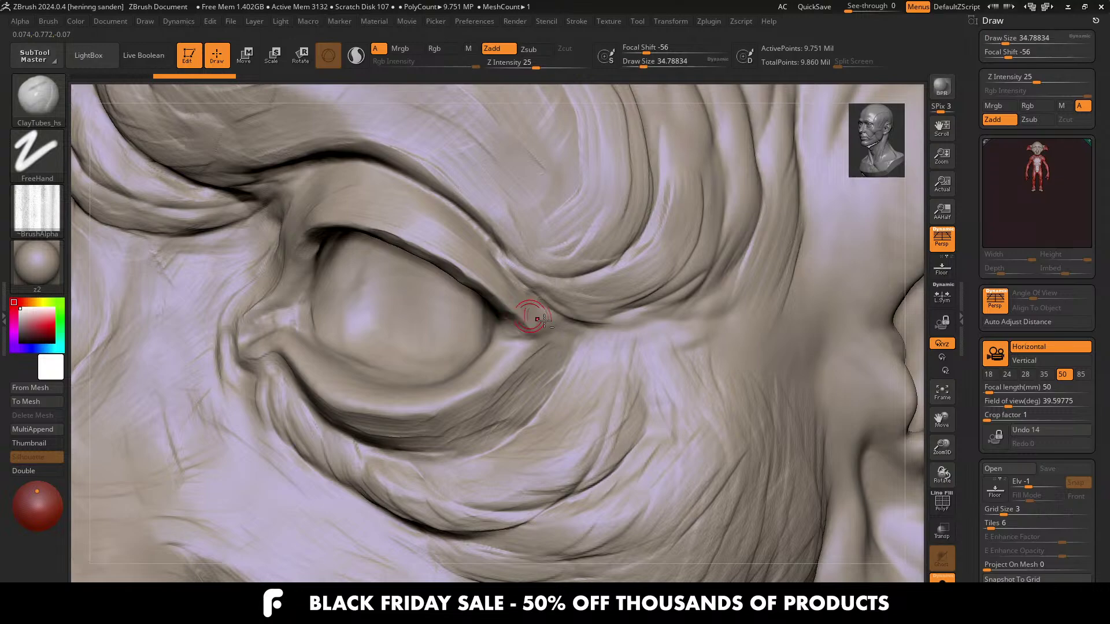
right_drag(475, 287, 483, 278)
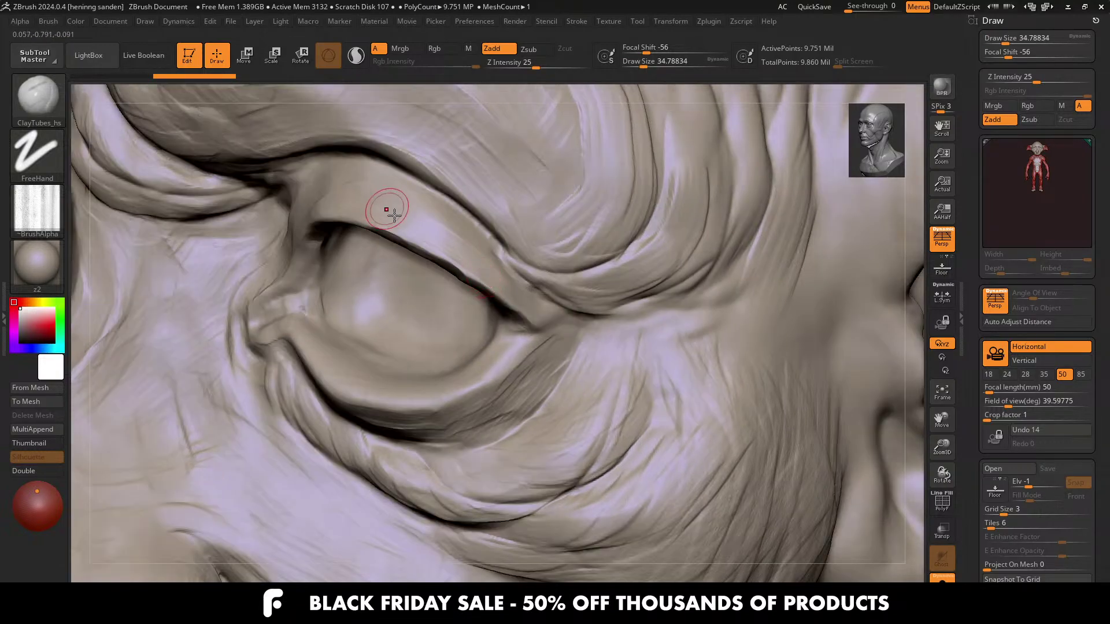
right_drag(389, 211, 444, 228)
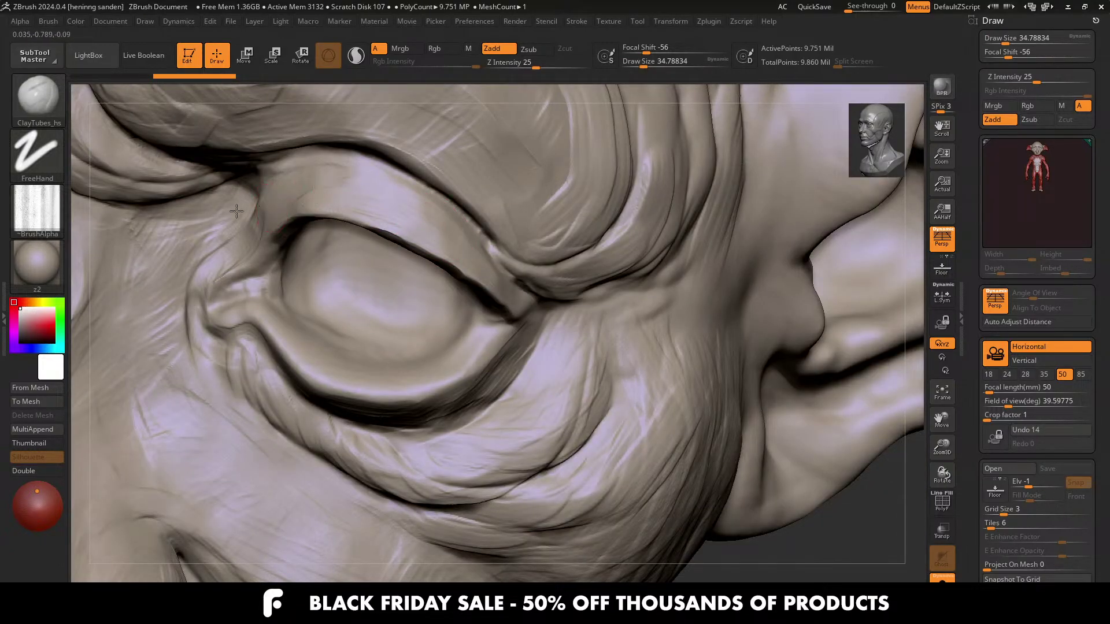
mouse_move(237, 212)
right_down()
mouse_move(223, 211)
mouse_move(223, 242)
mouse_move(366, 260)
right_up()
right_drag(350, 350, 322, 314)
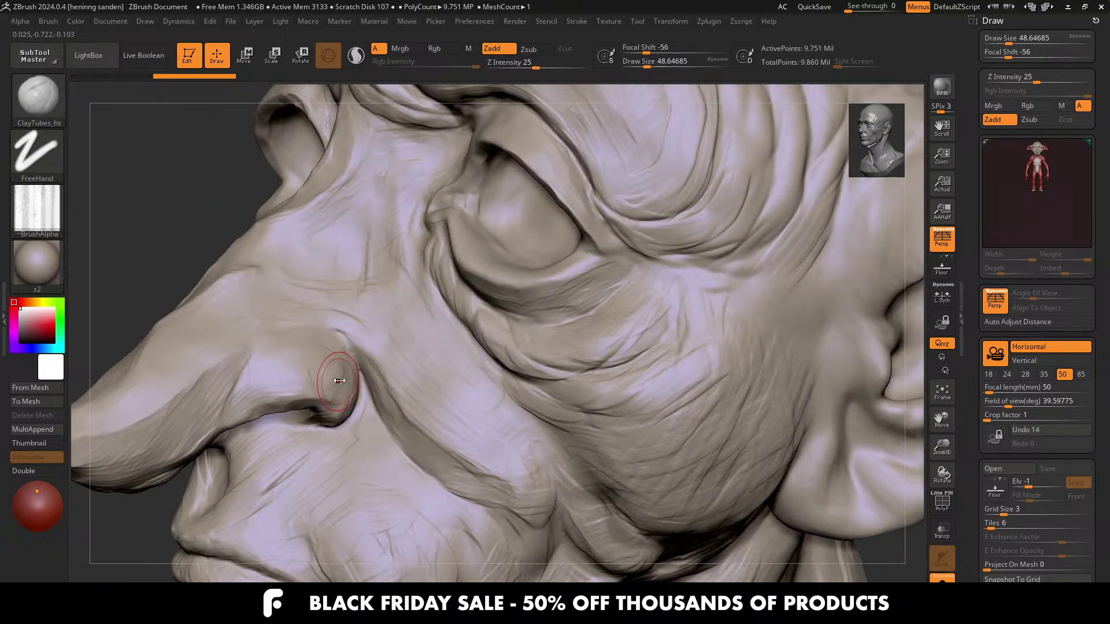
Step: Round out the nostril wing with ClayTubes_hs at draw sizes of about 49, 56 and 77
drag(339, 380, 342, 381)
mouse_move(269, 387)
right_down()
mouse_move(312, 387)
mouse_move(340, 437)
right_up()
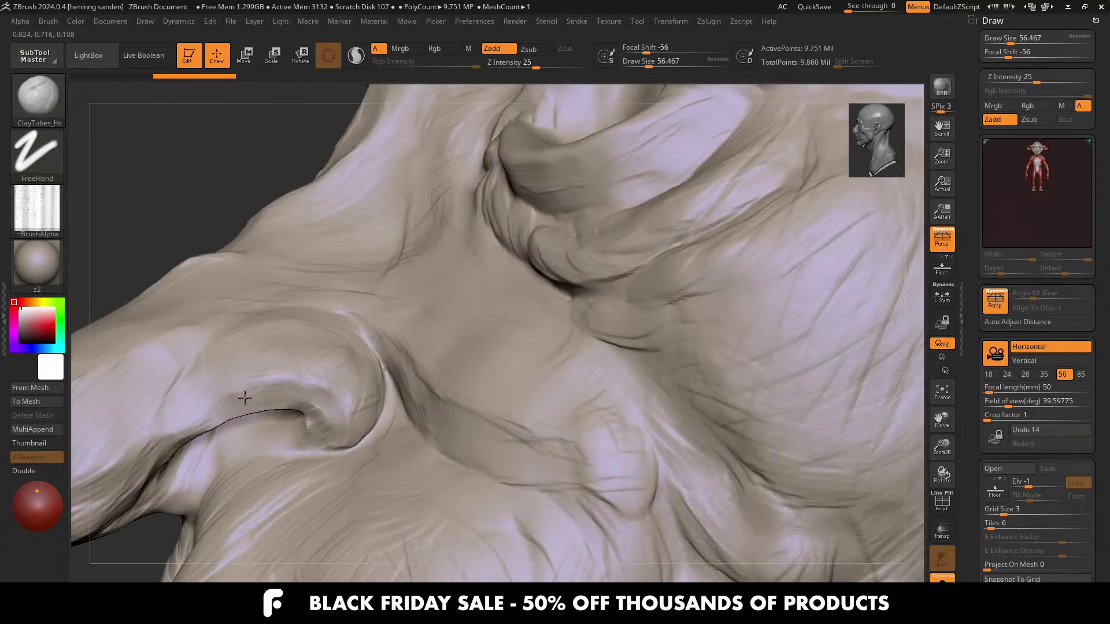
right_drag(246, 434, 241, 369)
key(s)
drag(241, 369, 266, 366)
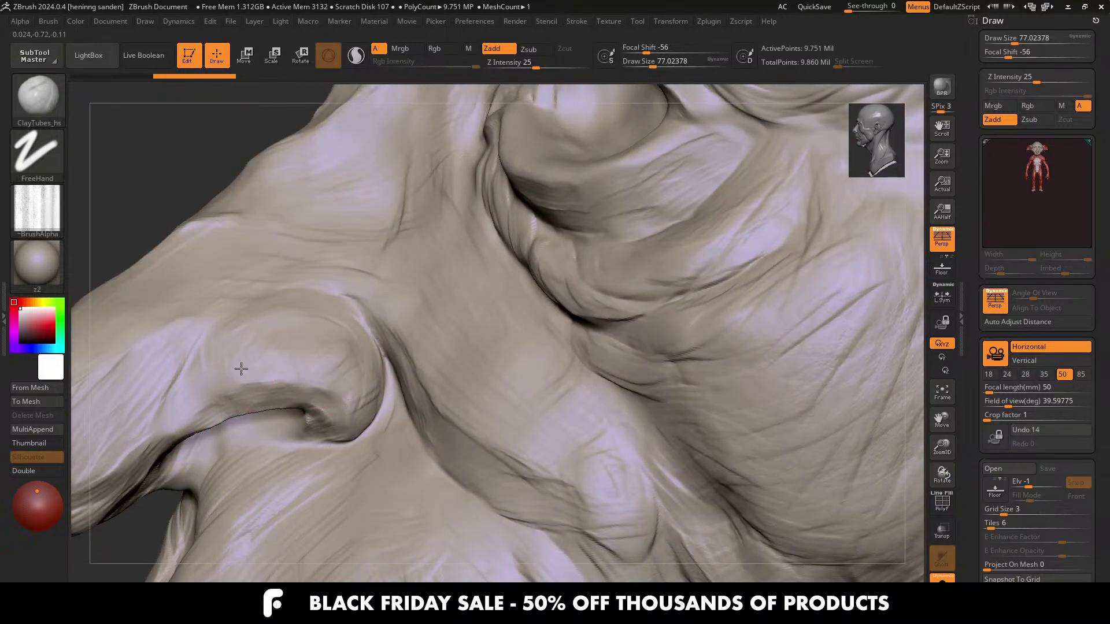
mouse_move(177, 411)
mouse_down()
mouse_move(248, 376)
mouse_move(330, 368)
mouse_up()
right_drag(330, 368, 346, 356)
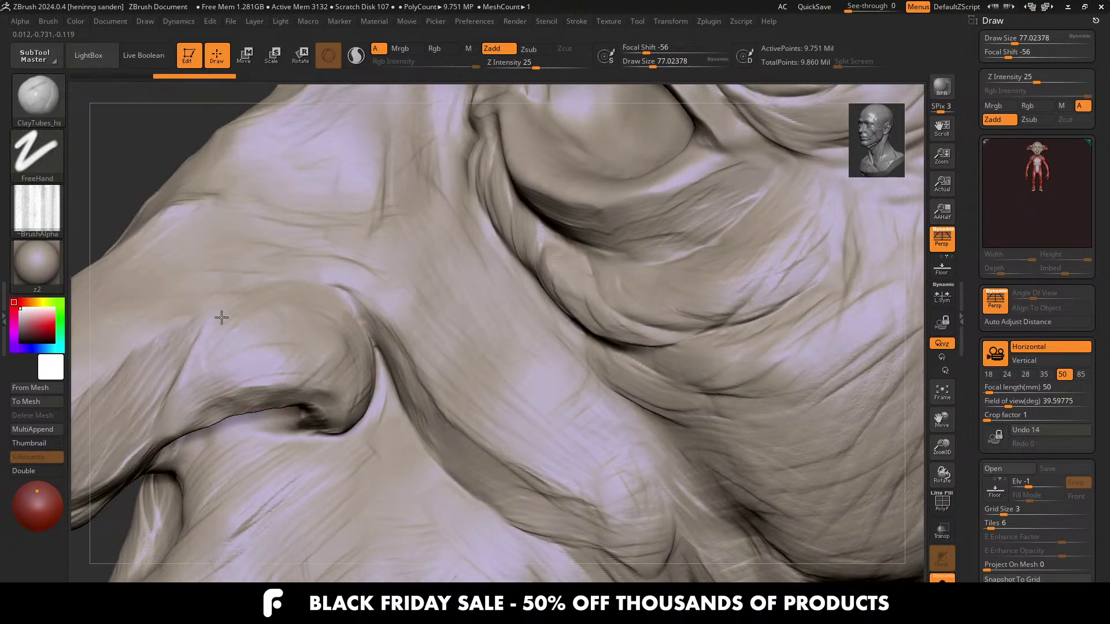
Step: Shape the side of the nose in front of the nostril wing at a draw size of about 65
right_drag(221, 318, 215, 298)
key(s)
right_drag(149, 363, 339, 288)
alt+drag(338, 287, 301, 322)
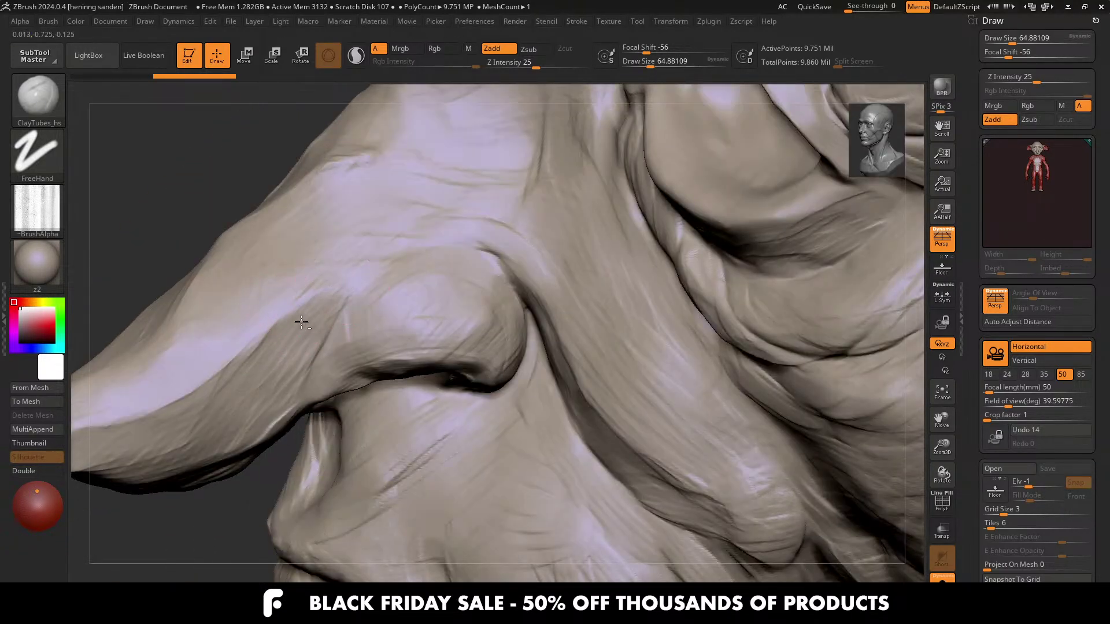
drag(302, 361, 312, 347)
Step: Refine the transition between the nostril wing and the nose bridge at a draw size of about 25
ctrl+right_drag(314, 322, 296, 330)
key(s)
drag(296, 331, 282, 332)
mouse_move(339, 292)
right_down()
mouse_move(356, 310)
mouse_move(355, 294)
right_up()
key(s)
drag(354, 294, 346, 293)
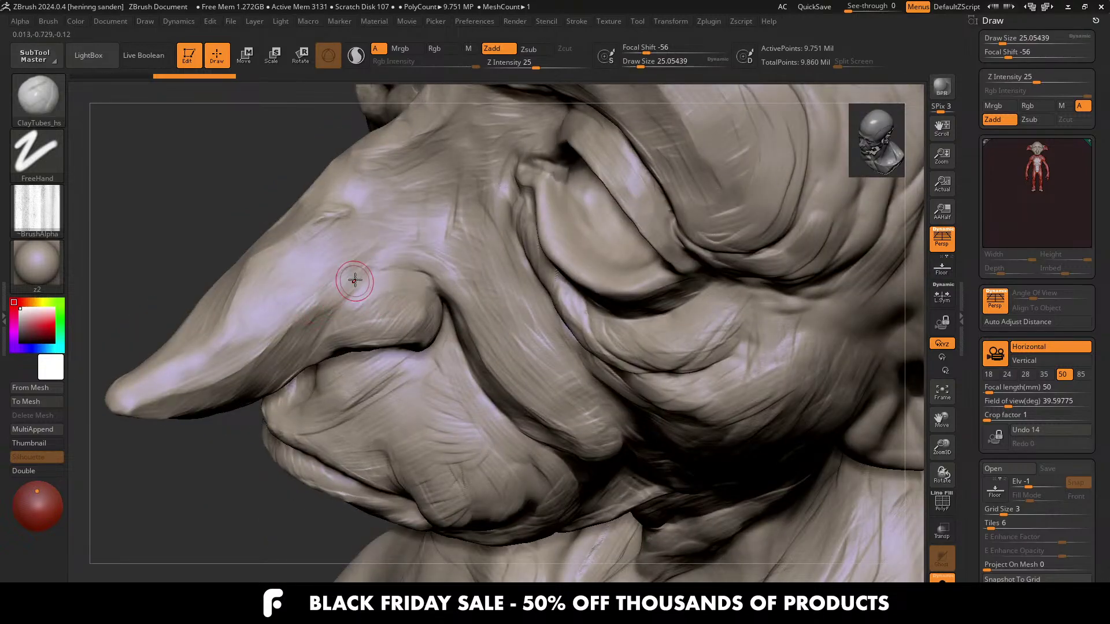
right_drag(327, 280, 353, 220)
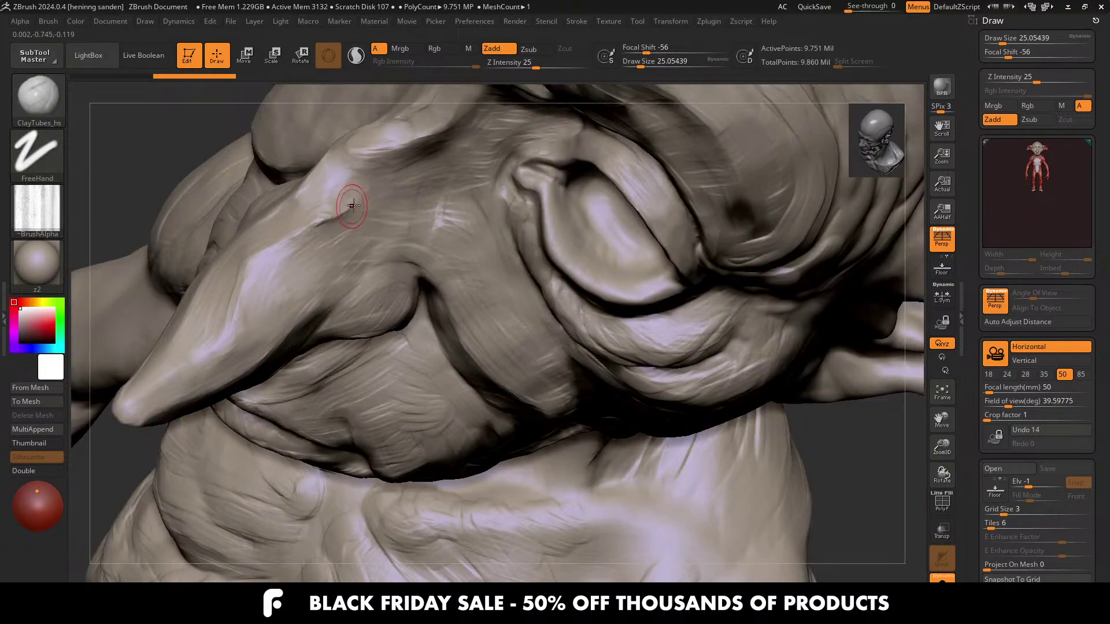
Step: Refine the cheek fold beside the mouth with ClayTubes_hs at draw sizes of about 35 and 37
mouse_move(457, 215)
ctrl+right_down()
mouse_move(439, 271)
mouse_move(493, 282)
ctrl+right_up()
ctrl+right_drag(503, 332, 393, 318)
right_drag(272, 344, 302, 356)
right_drag(196, 341, 245, 352)
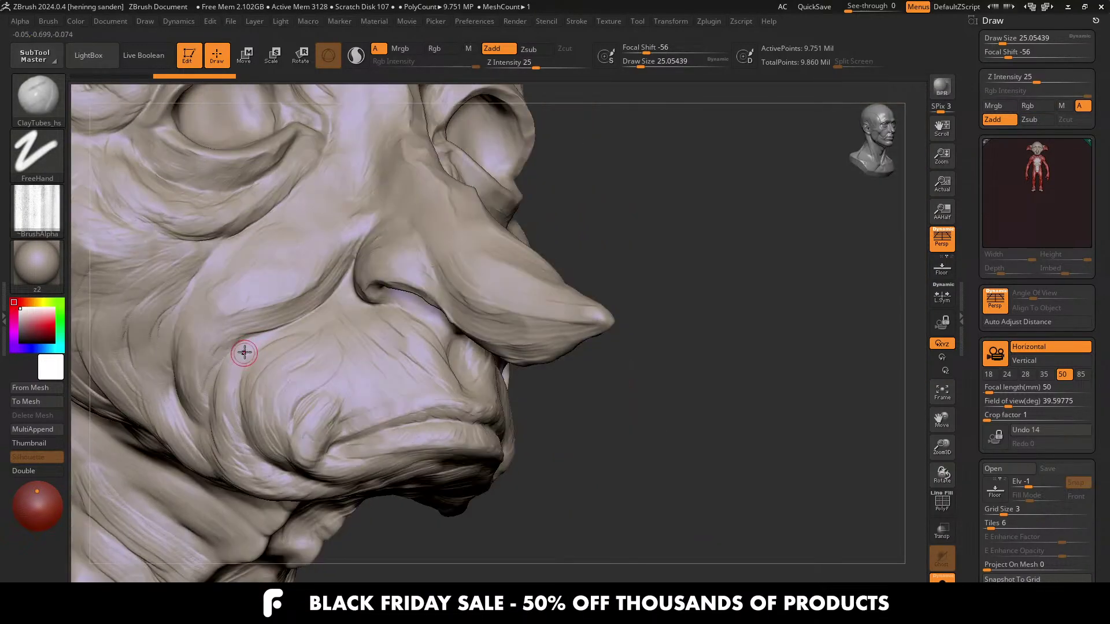
key(])
key(])
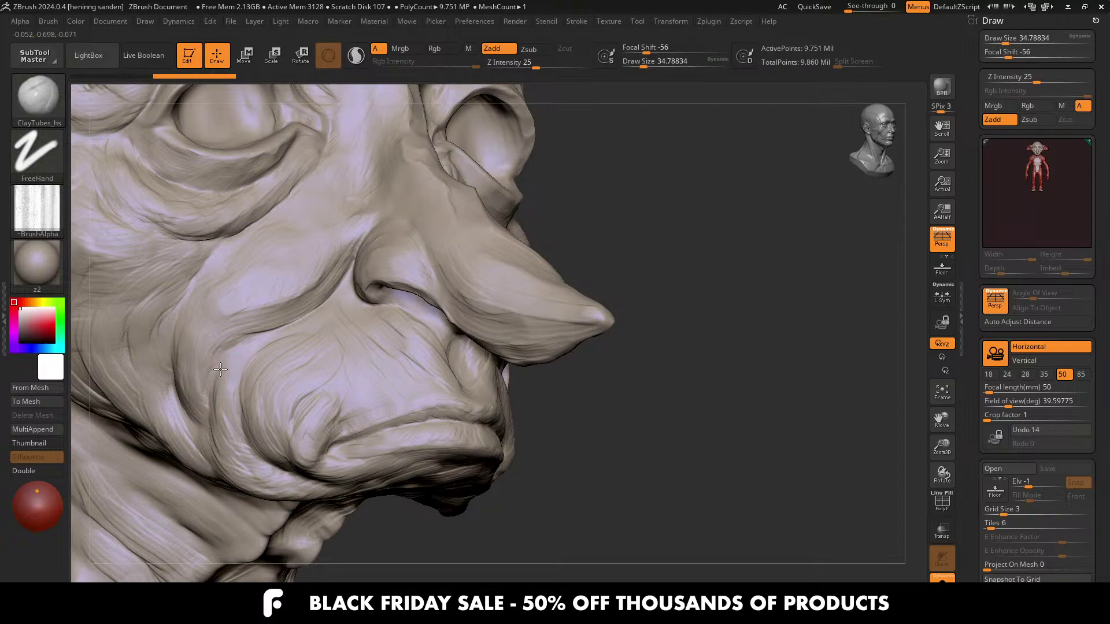
mouse_move(265, 307)
right_down()
mouse_move(302, 349)
mouse_move(253, 337)
right_up()
key(s)
drag(252, 338, 258, 334)
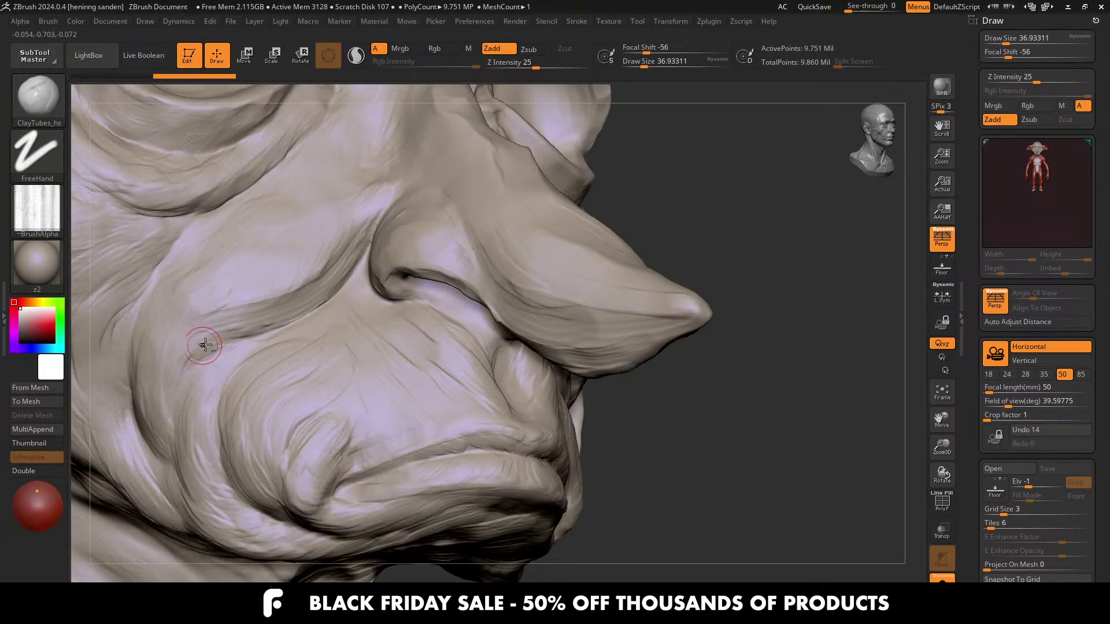
Step: Fill out the cheek along the nasolabial fold at draw sizes of about 71 and 68
alt+right_drag(301, 342, 346, 365)
mouse_move(359, 288)
alt+right_down()
mouse_move(399, 317)
mouse_move(426, 307)
mouse_move(418, 297)
alt+right_up()
key(])
key(])
key(])
key(bracketright)
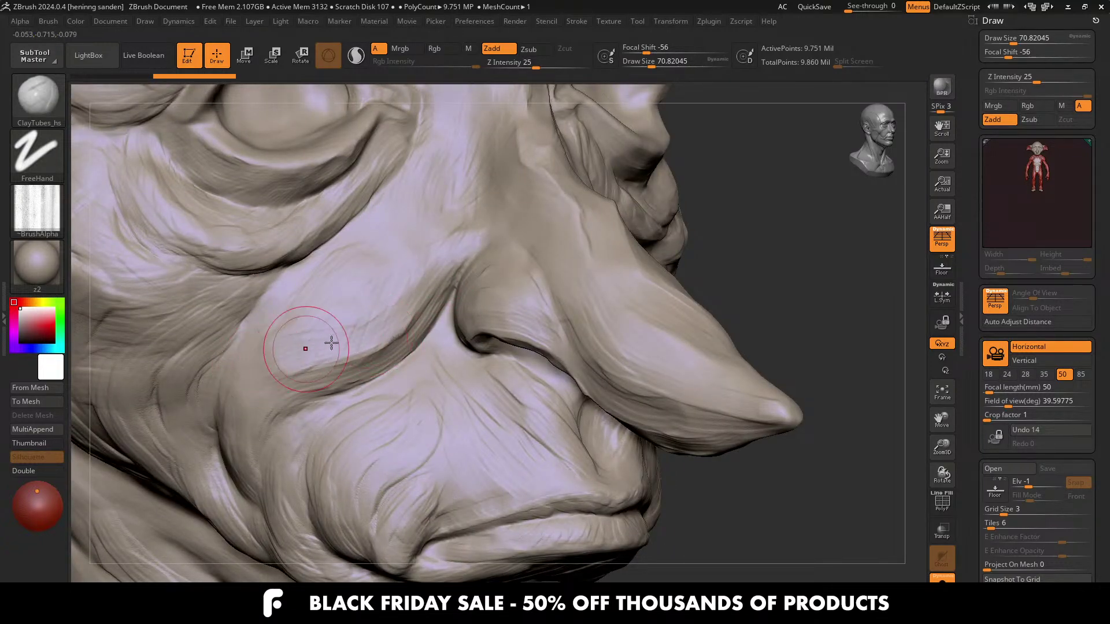
right_drag(332, 342, 348, 338)
key(bracketleft)
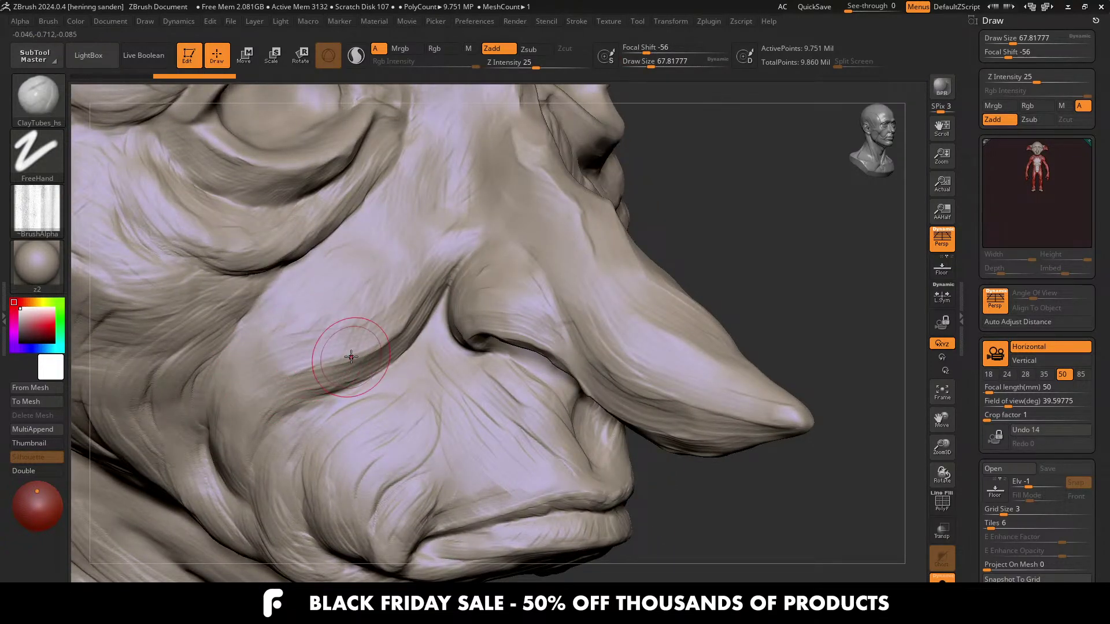
Step: Refine the nostril rim and the curl of the nostril wing at draw sizes of about 54 and 71
key(s)
click(299, 377)
right_drag(473, 317, 604, 402)
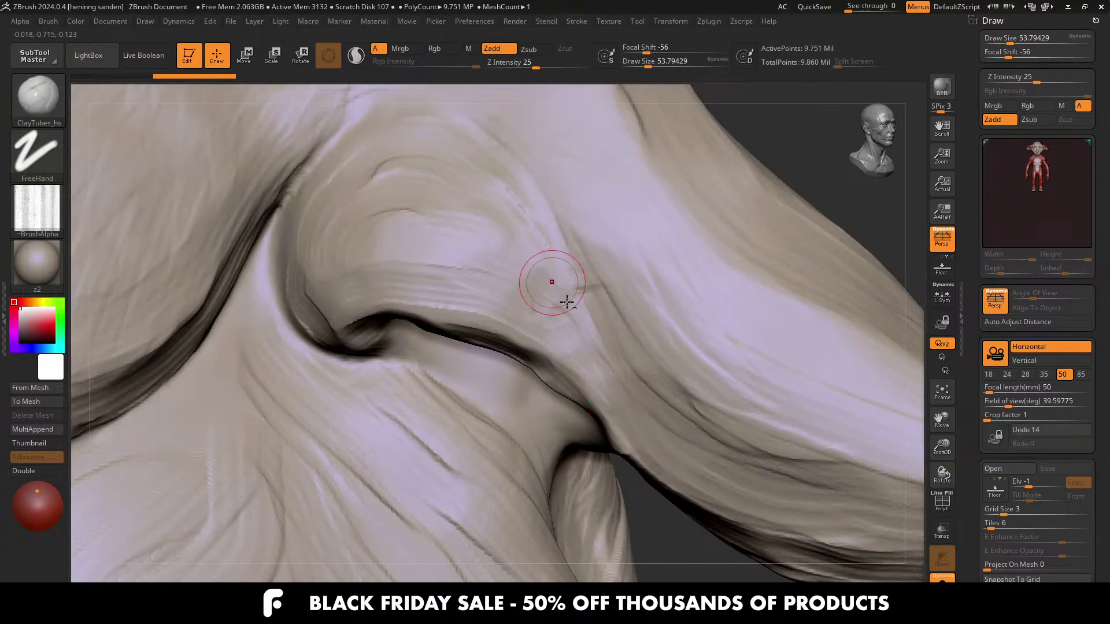
right_drag(583, 340, 541, 338)
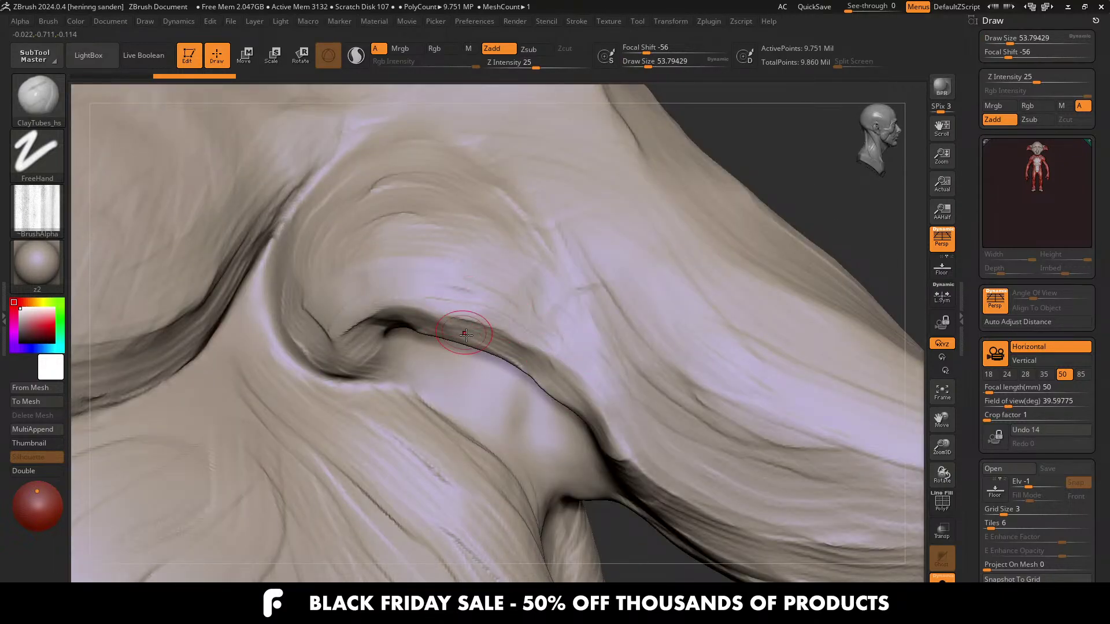
right_drag(465, 334, 447, 340)
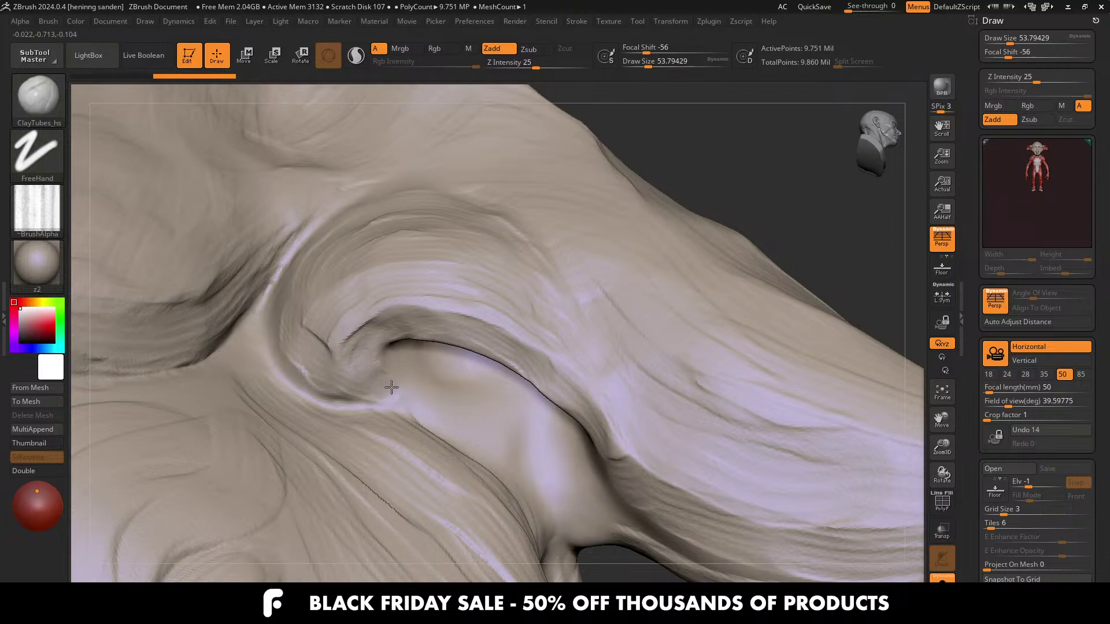
mouse_move(414, 389)
right_down()
mouse_move(347, 367)
mouse_move(324, 375)
right_up()
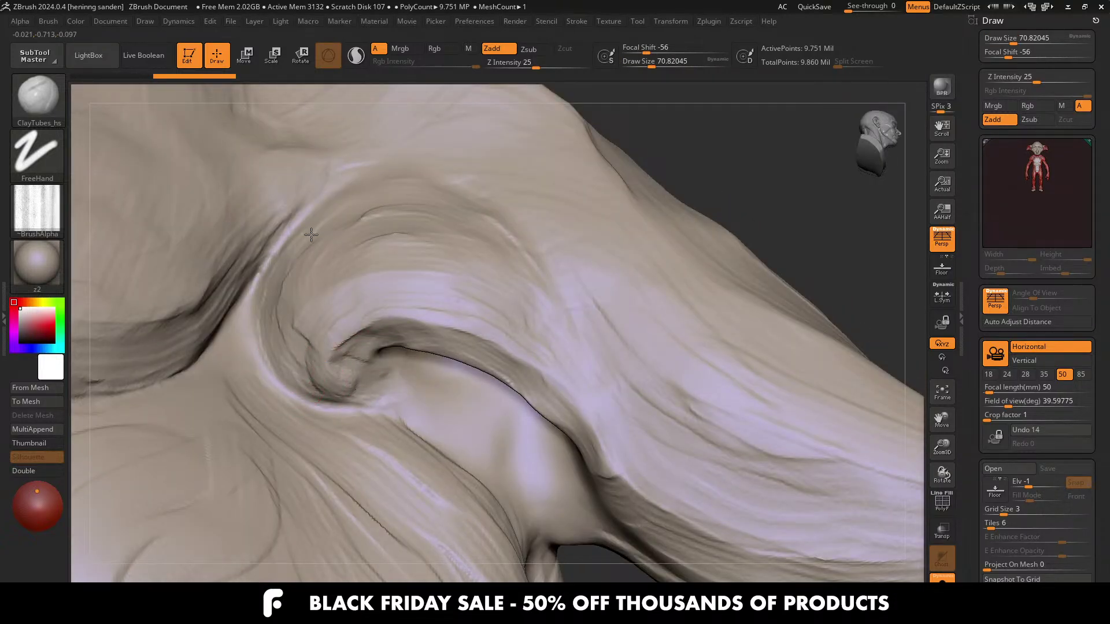
Step: Sculpt skin folds on the upper lip beneath the nose at a draw size of about 51
mouse_move(255, 235)
ctrl+right_down()
mouse_move(231, 190)
mouse_move(144, 250)
mouse_move(130, 191)
ctrl+right_up()
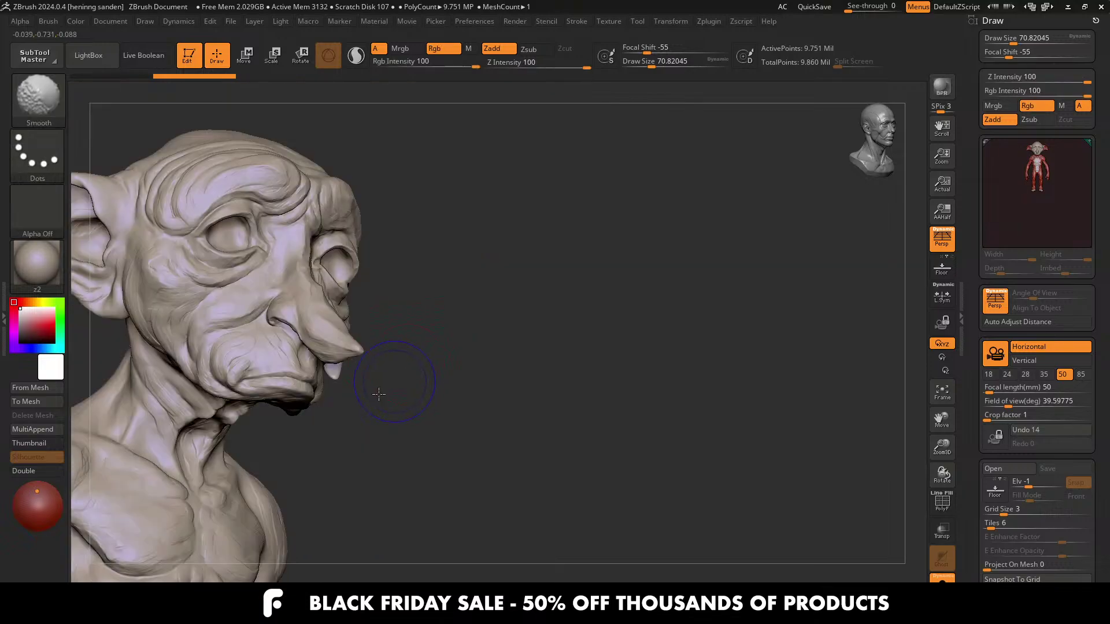
shift+right_drag(379, 394, 405, 391)
shift+right_drag(292, 379, 243, 378)
alt+right_drag(343, 318, 338, 370)
key(s)
drag(338, 359, 333, 324)
right_drag(323, 341, 329, 305)
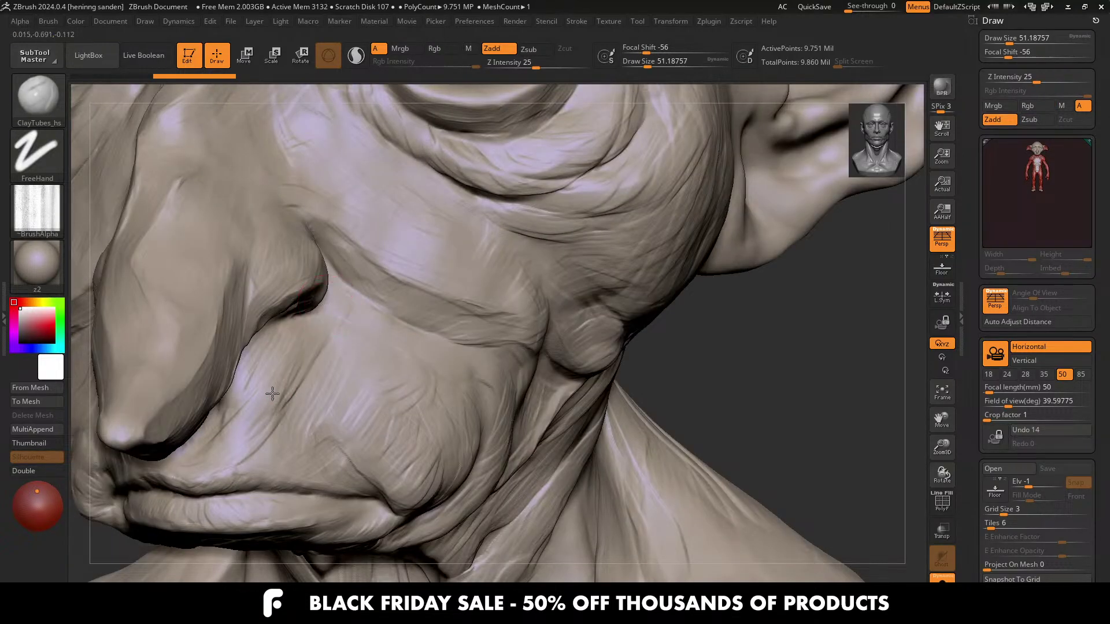
drag(280, 415, 262, 388)
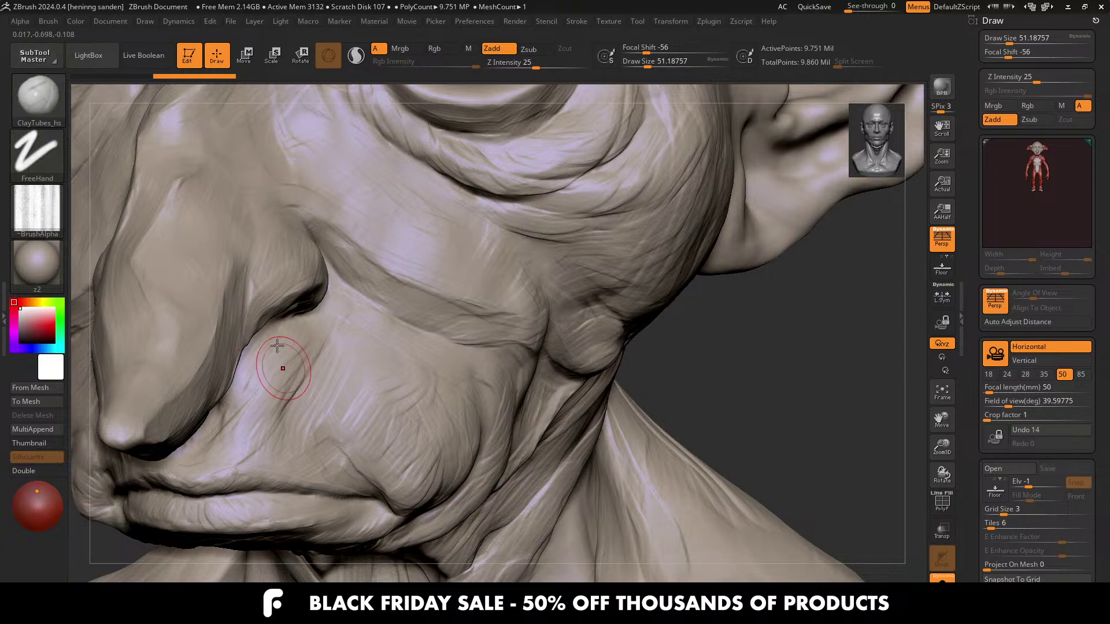
right_drag(277, 345, 325, 312)
drag(326, 313, 317, 319)
Step: Soften the nasolabial fold at a draw size of about 51 and touch up the side of the nose at about 25
mouse_move(339, 380)
right_down()
mouse_move(361, 306)
mouse_move(420, 312)
right_up()
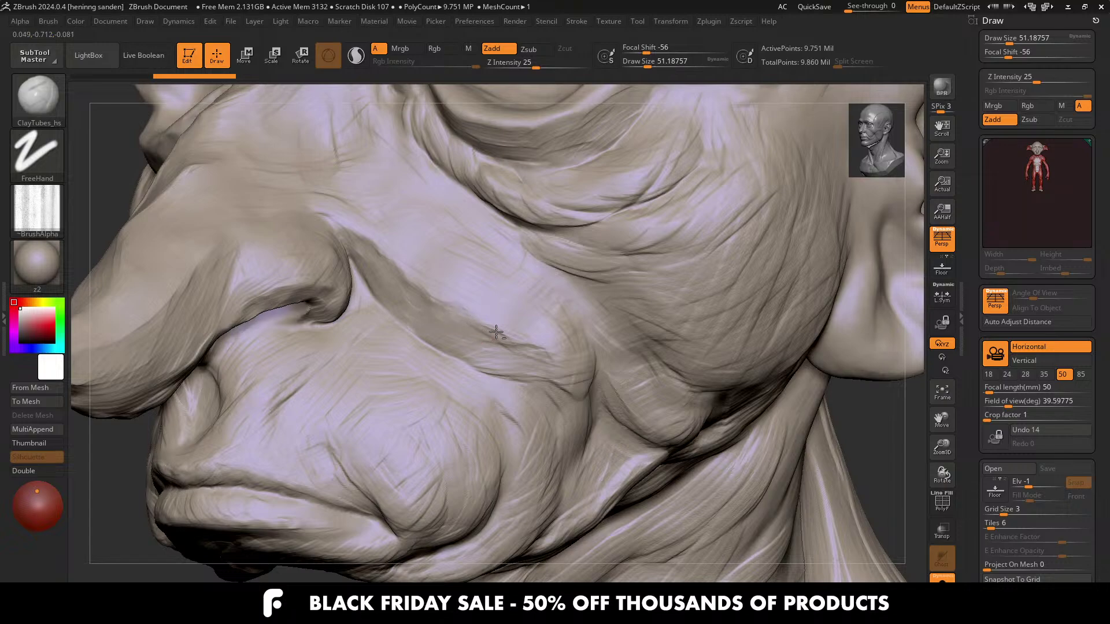
mouse_move(513, 337)
right_down()
mouse_move(499, 315)
mouse_move(508, 275)
mouse_move(487, 253)
mouse_move(529, 315)
mouse_move(514, 316)
right_up()
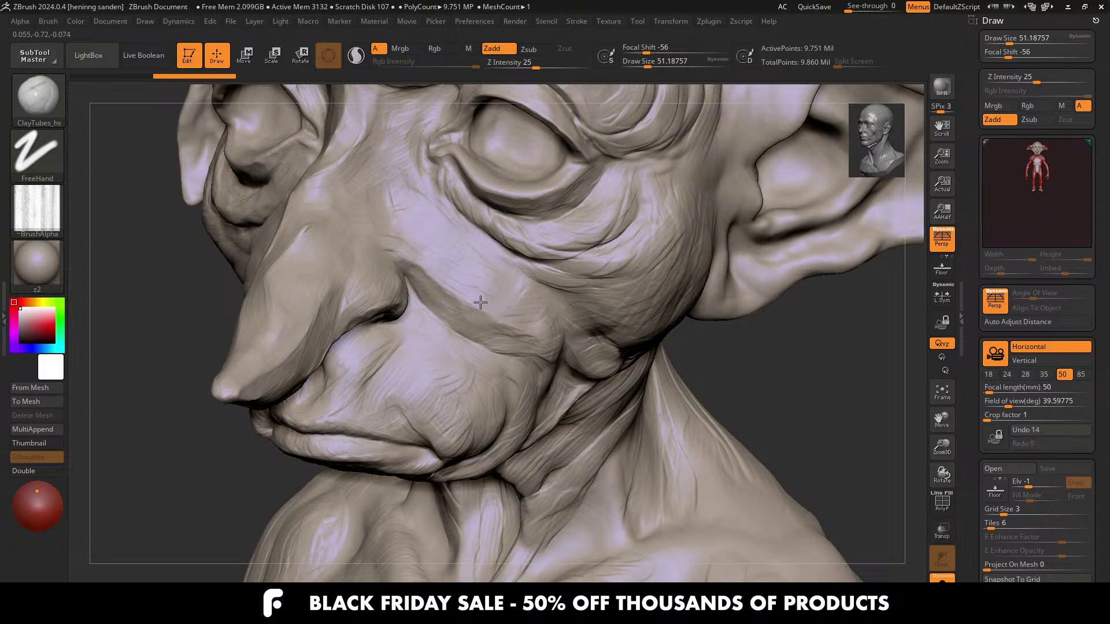
right_drag(384, 225, 376, 220)
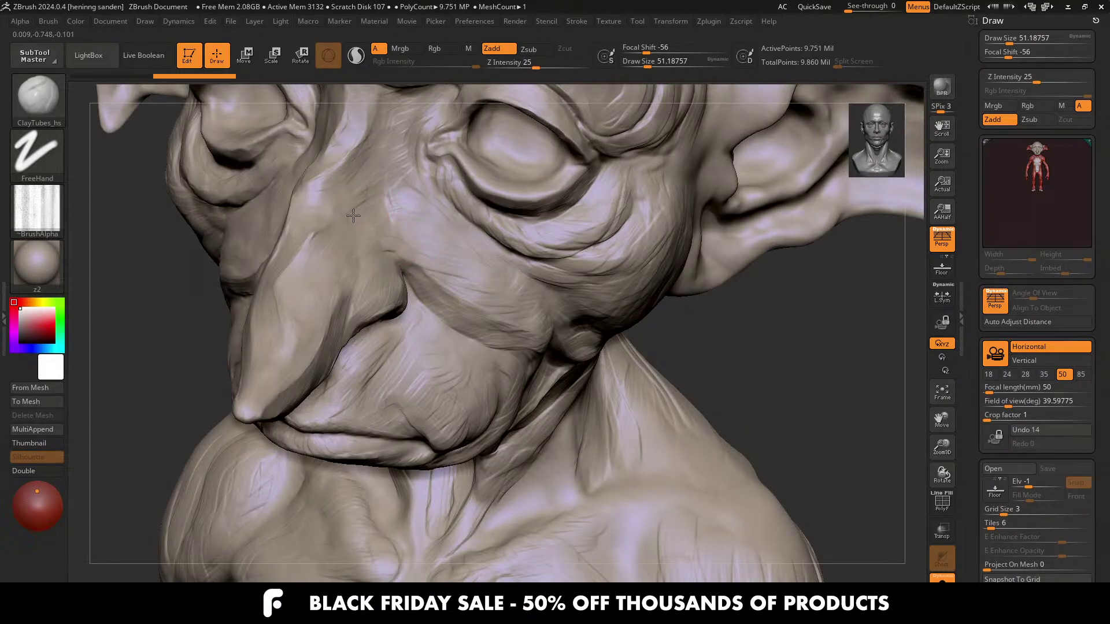
key(bracketleft)
key(bracketleft)
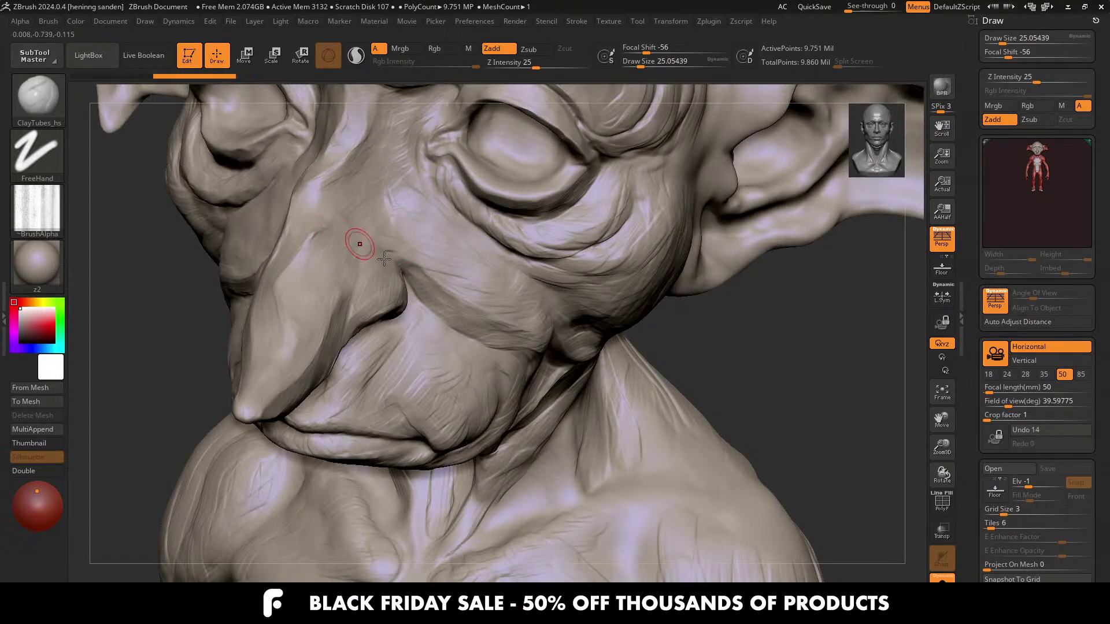
Step: Add creases to the upper lip below the nostril at draw sizes of about 39 and 59
ctrl+right_drag(383, 259, 384, 203)
mouse_move(347, 347)
right_down()
mouse_move(376, 377)
mouse_move(397, 268)
mouse_move(381, 347)
mouse_move(483, 368)
mouse_move(501, 344)
mouse_move(489, 339)
right_up()
key(s)
drag(490, 338, 496, 337)
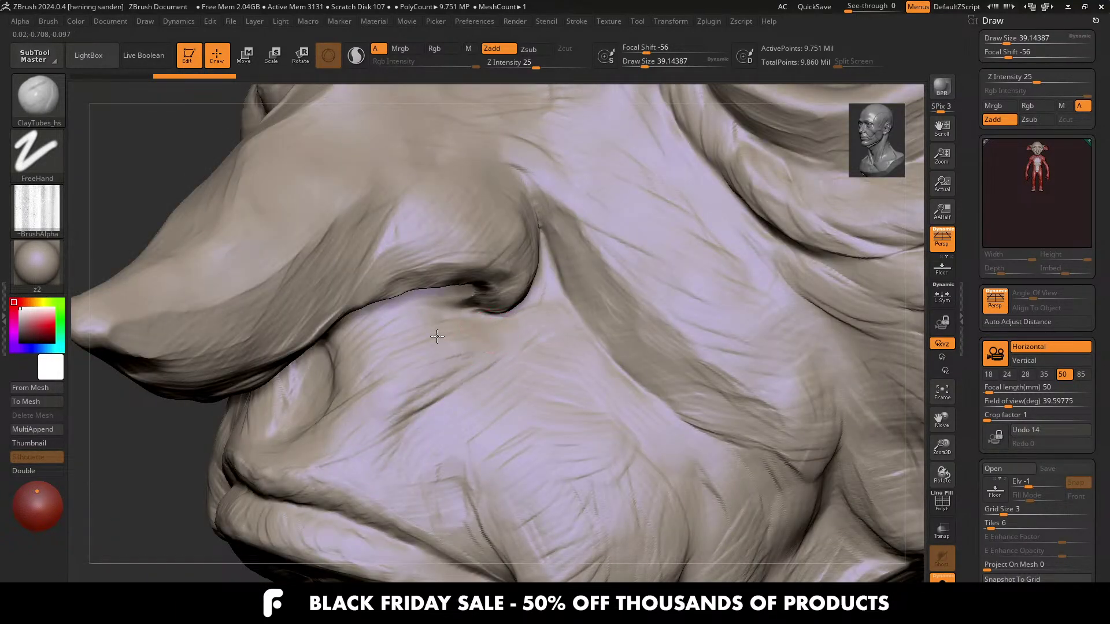
mouse_move(453, 381)
mouse_down()
mouse_move(384, 423)
mouse_move(433, 403)
mouse_up()
key(s)
right_drag(381, 352, 384, 318)
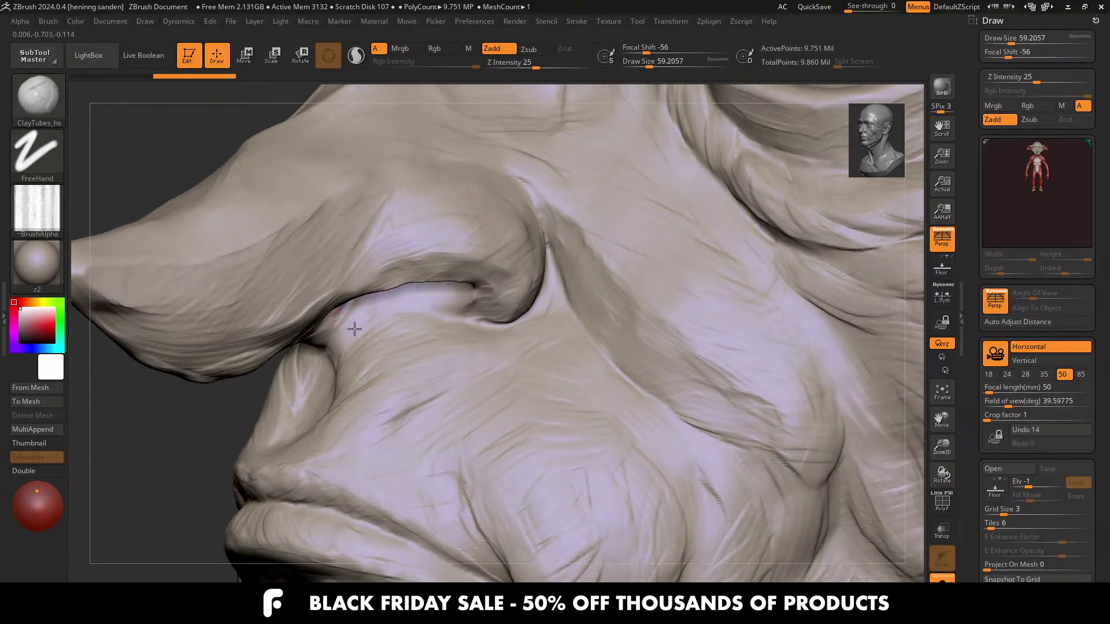
Step: Shape the underside and side of the nose tip at draw sizes of about 112, 54 and 87
mouse_move(277, 363)
right_down()
mouse_move(247, 370)
mouse_move(277, 364)
right_up()
mouse_move(298, 353)
mouse_down()
mouse_move(231, 378)
mouse_move(190, 359)
mouse_up()
mouse_move(266, 370)
right_down()
mouse_move(328, 387)
mouse_move(364, 341)
right_up()
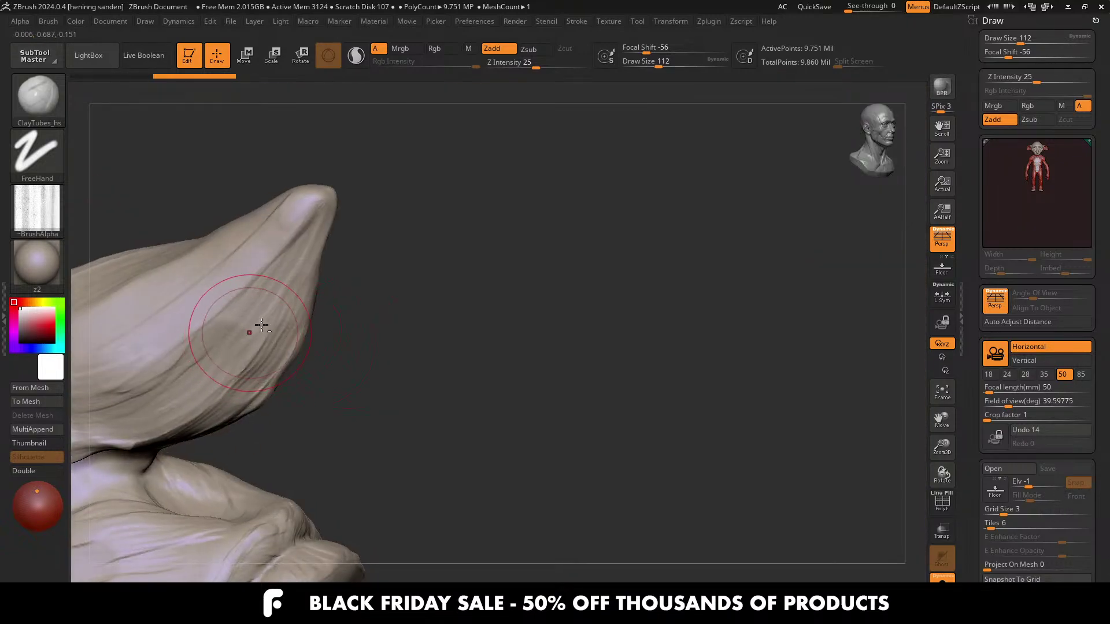
mouse_move(220, 386)
alt+right_down()
mouse_move(331, 357)
mouse_move(334, 331)
alt+right_up()
key(s)
drag(332, 390, 322, 390)
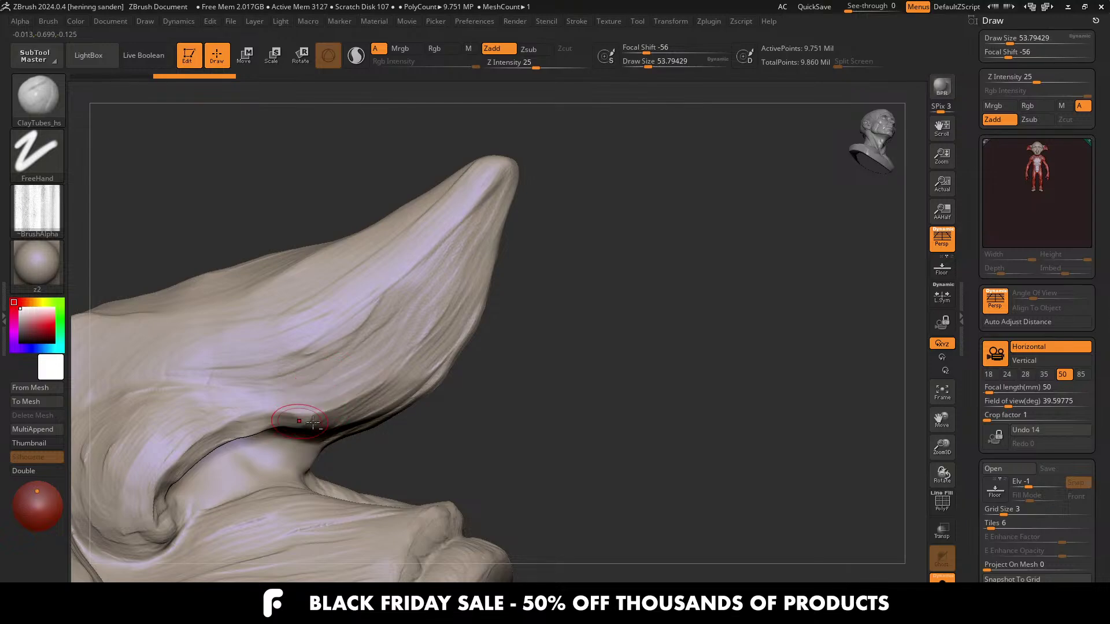
key(s)
drag(357, 337, 365, 337)
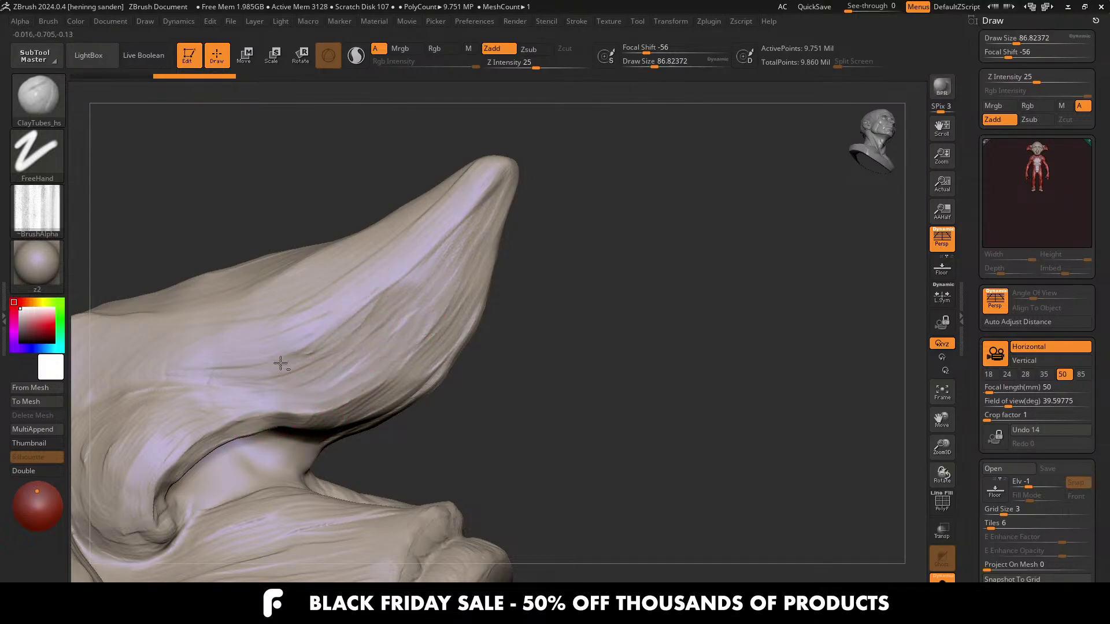
Step: Refine the mouth corner at a draw size of about 49 and the area below the lower lip at about 87
mouse_move(267, 359)
alt+right_down()
mouse_move(217, 306)
mouse_move(297, 371)
mouse_move(377, 326)
alt+right_up()
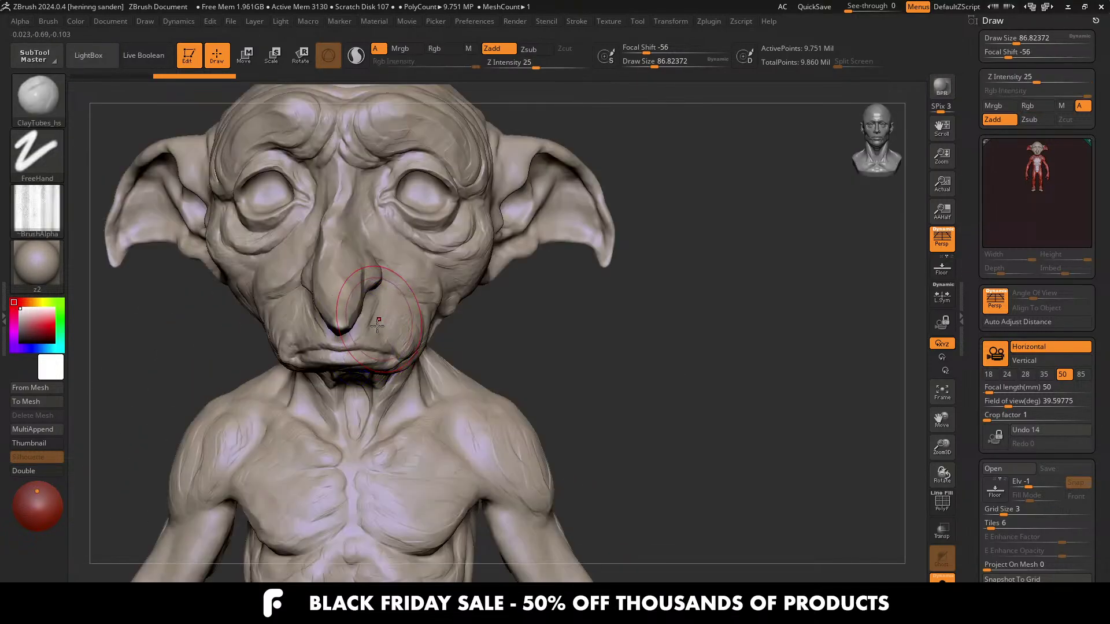
ctrl+right_drag(426, 410, 396, 382)
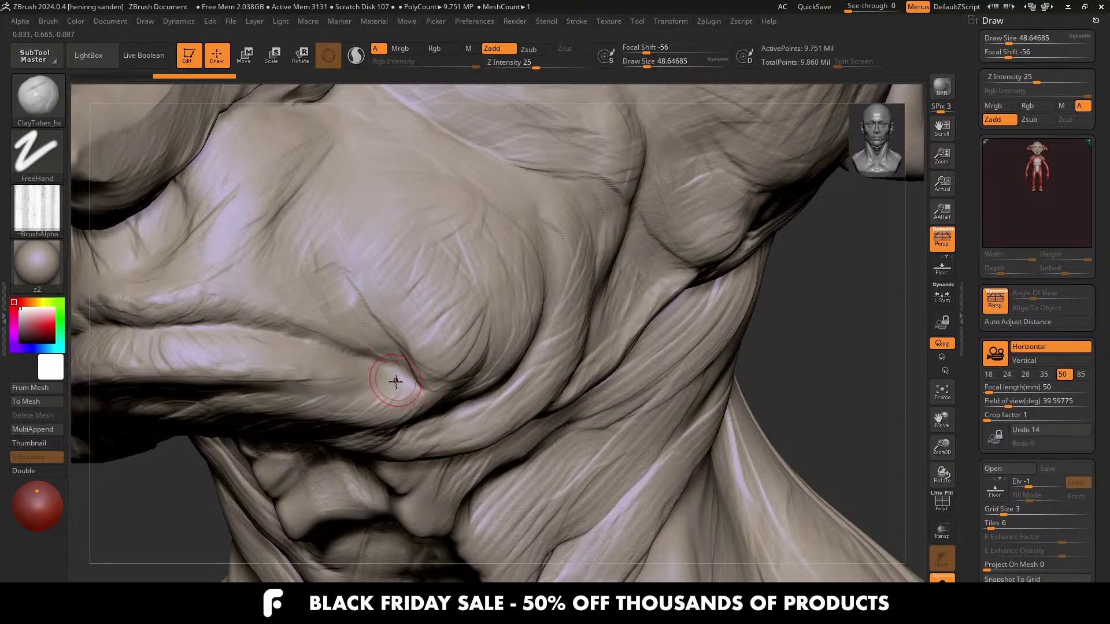
right_drag(331, 411, 526, 389)
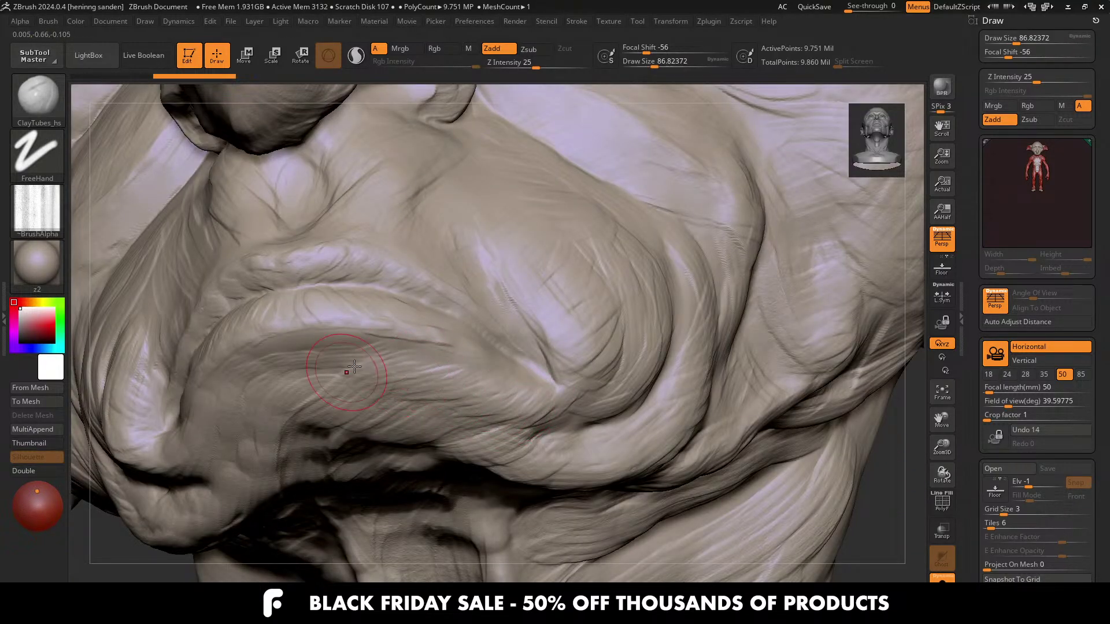
mouse_move(312, 343)
mouse_down()
mouse_move(391, 349)
mouse_move(384, 374)
mouse_move(341, 407)
mouse_up()
Step: Build up the chin below the lower lip at draw sizes of about 136 and 149, reducing Z Intensity to 18
key(])
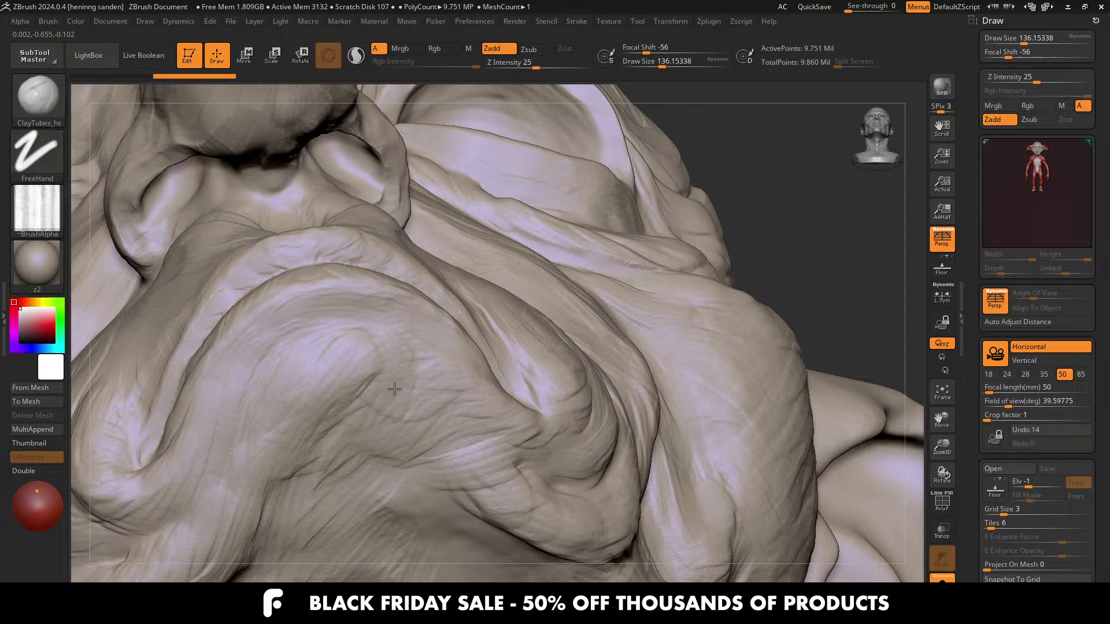
mouse_move(395, 389)
mouse_down()
mouse_move(442, 385)
mouse_move(372, 352)
mouse_move(338, 352)
mouse_up()
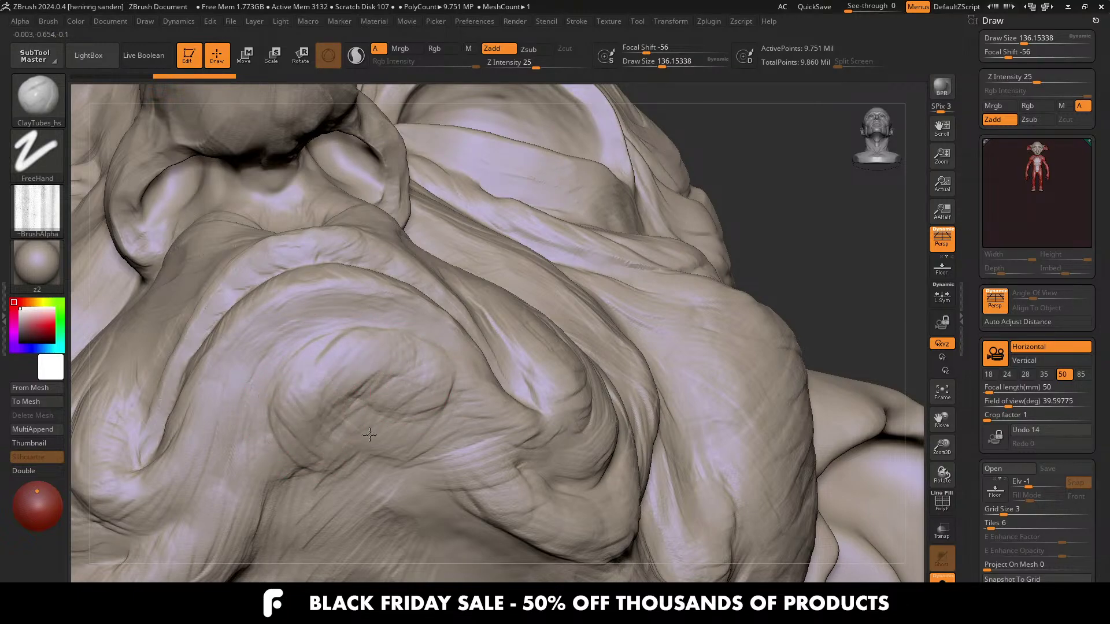
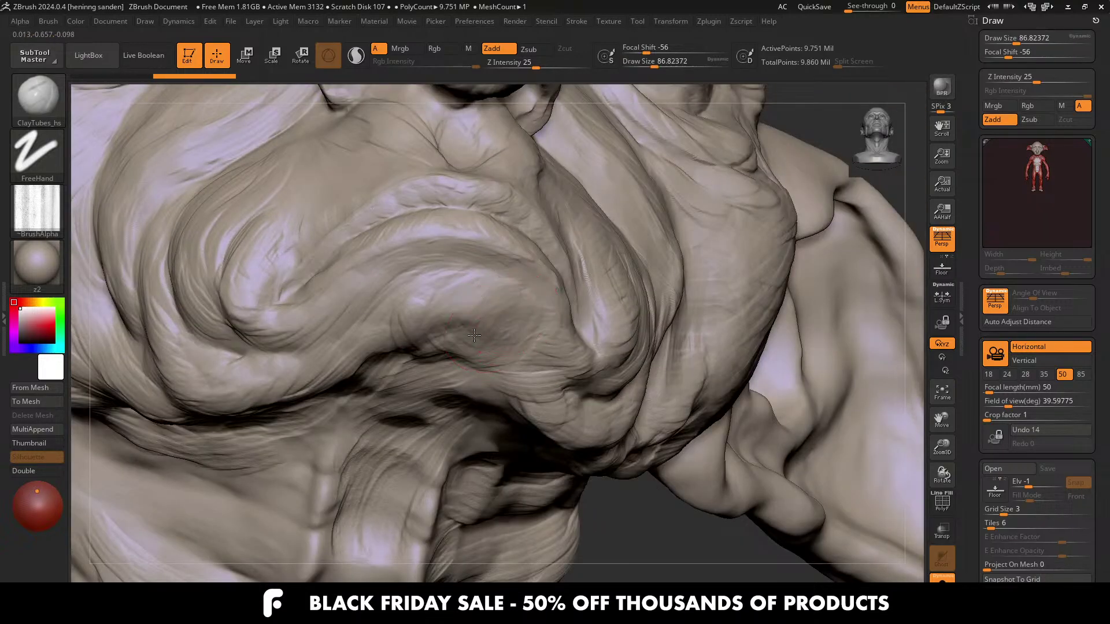
key(s)
drag(434, 335, 460, 333)
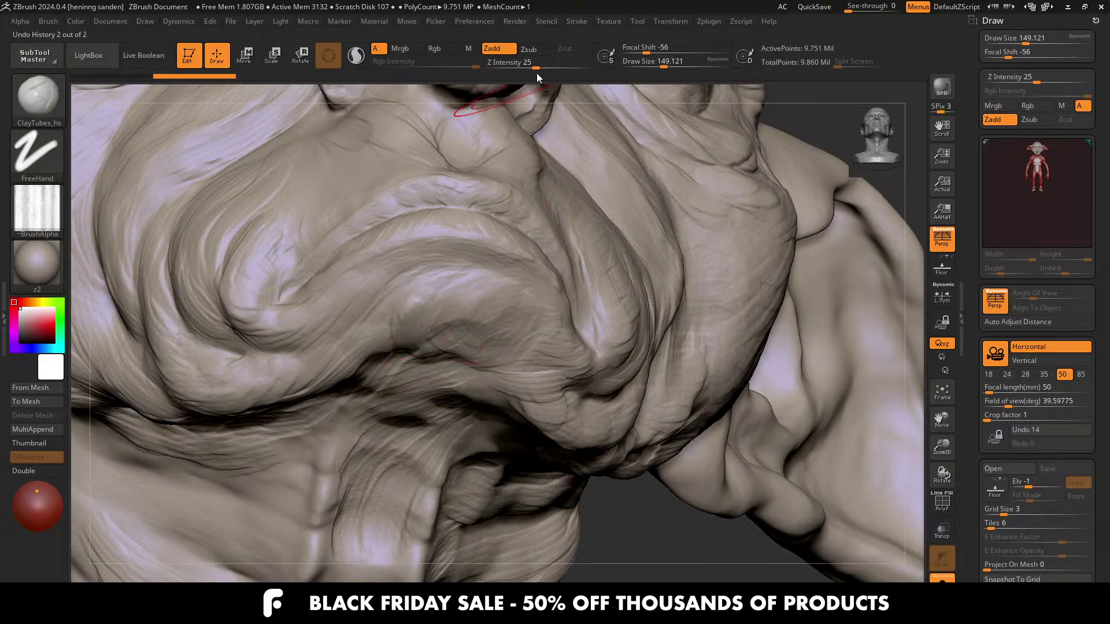
drag(537, 64, 527, 62)
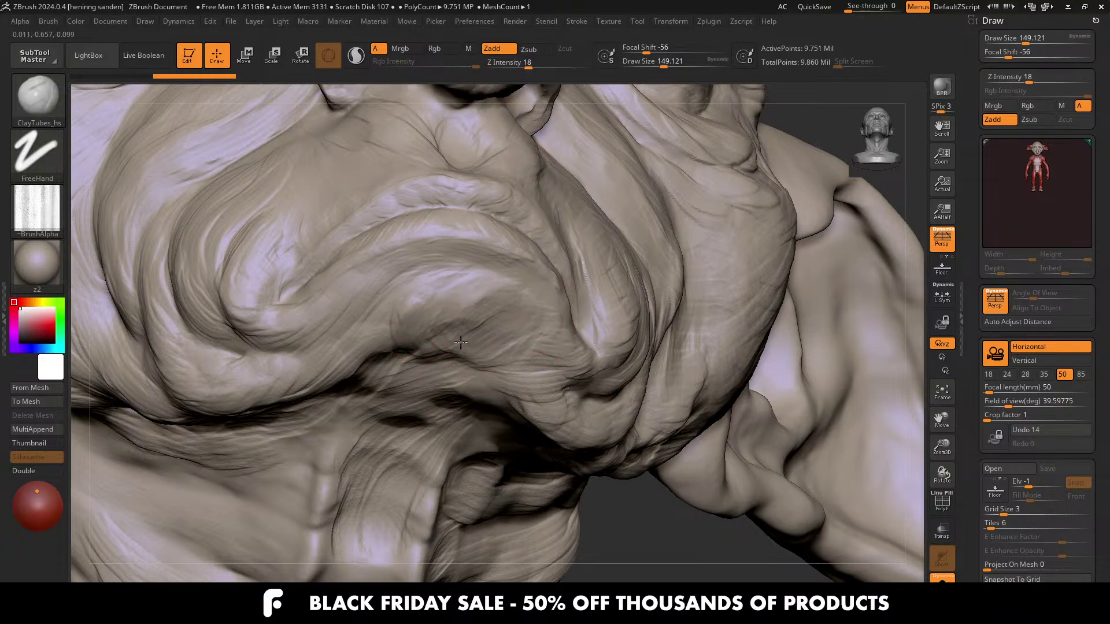
drag(435, 313, 398, 329)
Step: Blend the underside of the chin into the upper throat at a draw size of about 90
key(s)
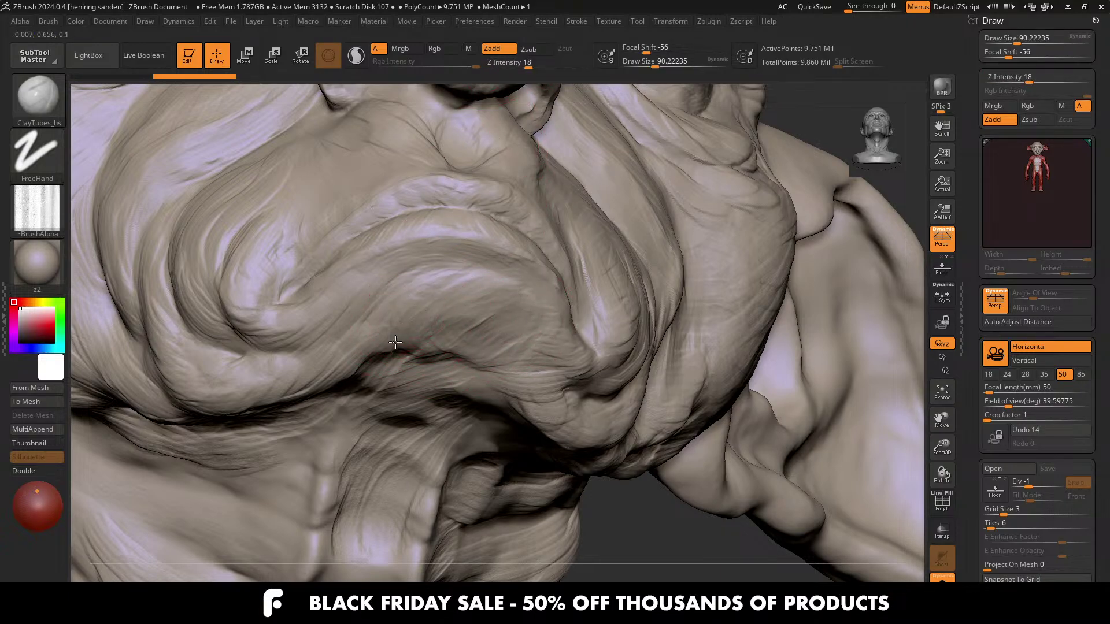
mouse_move(476, 361)
right_down()
mouse_move(533, 379)
mouse_move(469, 412)
right_up()
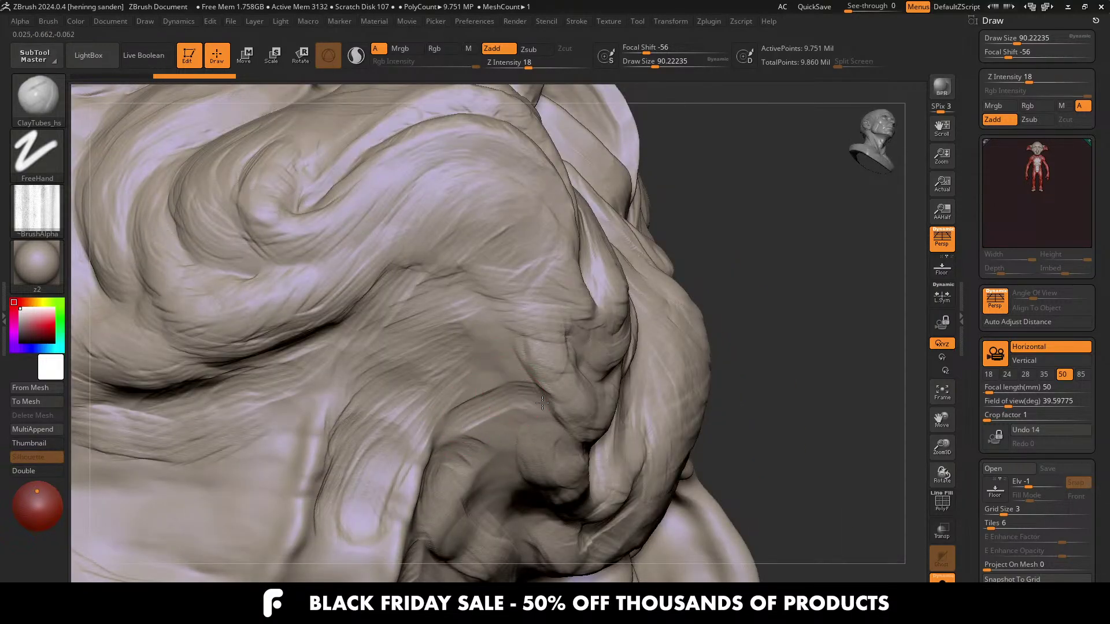
drag(347, 443, 342, 469)
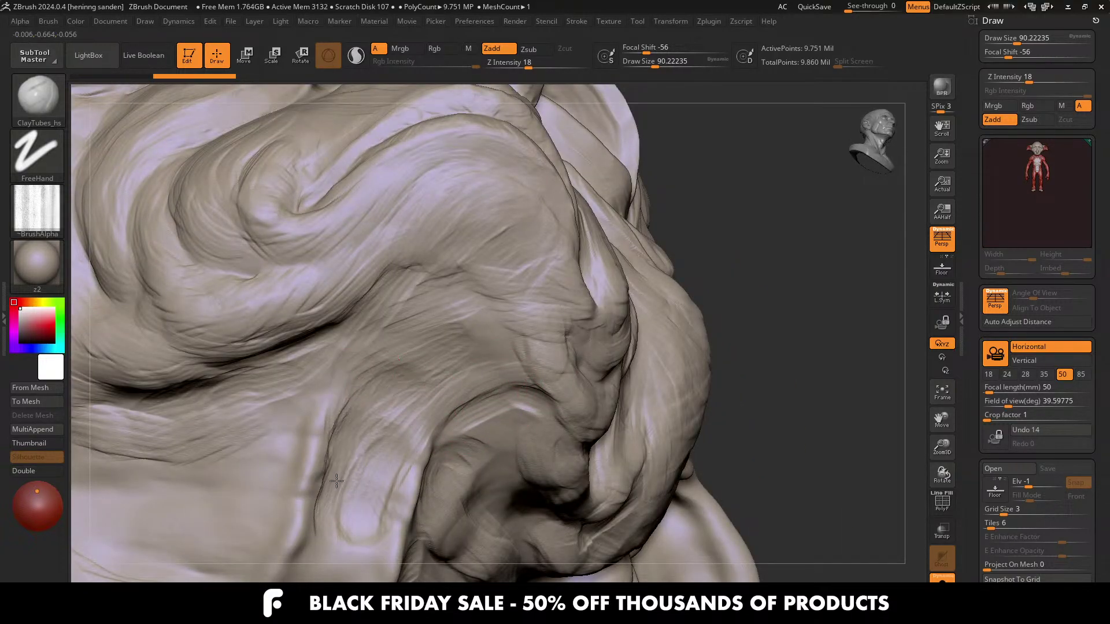
mouse_move(381, 434)
right_down()
mouse_move(364, 374)
mouse_move(385, 323)
right_up()
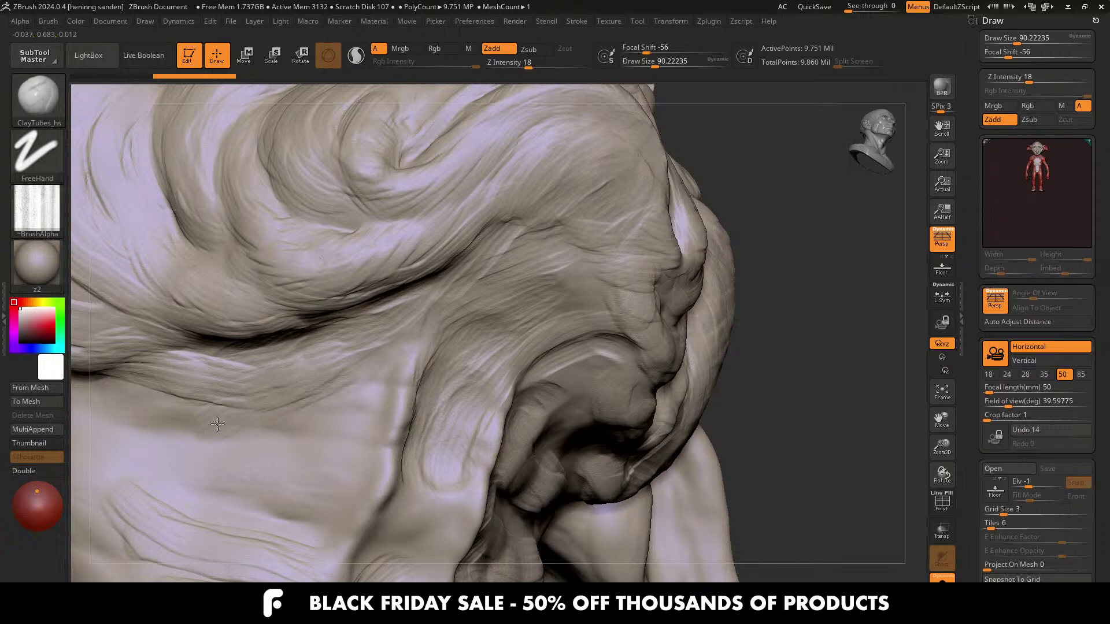
Step: Refine the lower cheek and the jawline fold below it at draw sizes of about 62 and 49
mouse_move(217, 424)
right_down()
mouse_move(403, 391)
mouse_move(335, 398)
mouse_move(266, 382)
mouse_move(253, 297)
mouse_move(272, 254)
mouse_move(387, 364)
right_up()
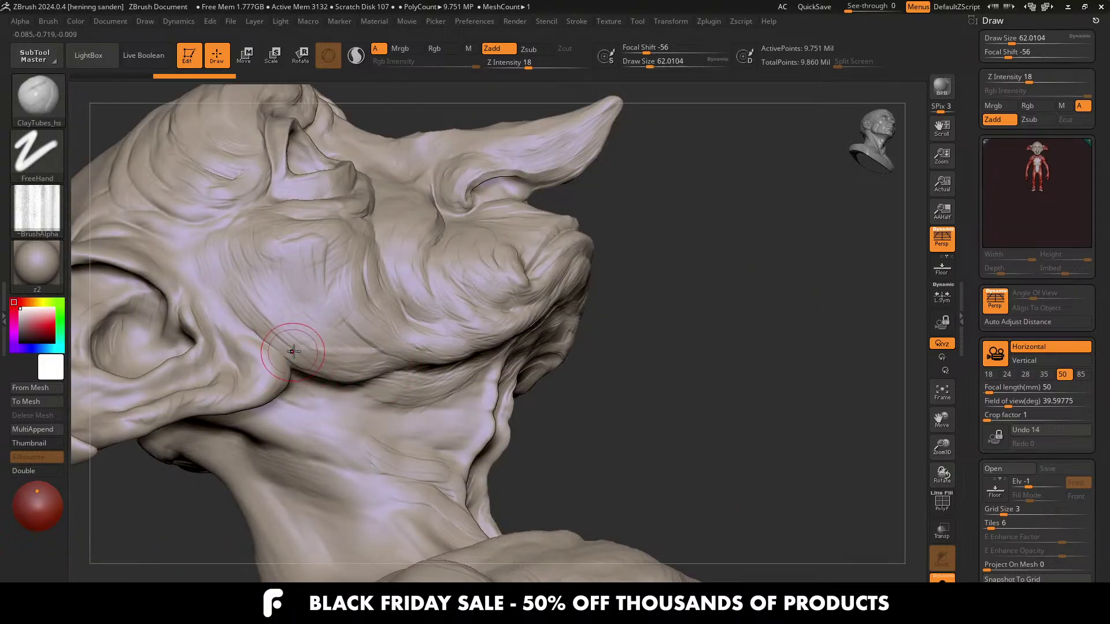
key([)
right_drag(336, 325, 382, 346)
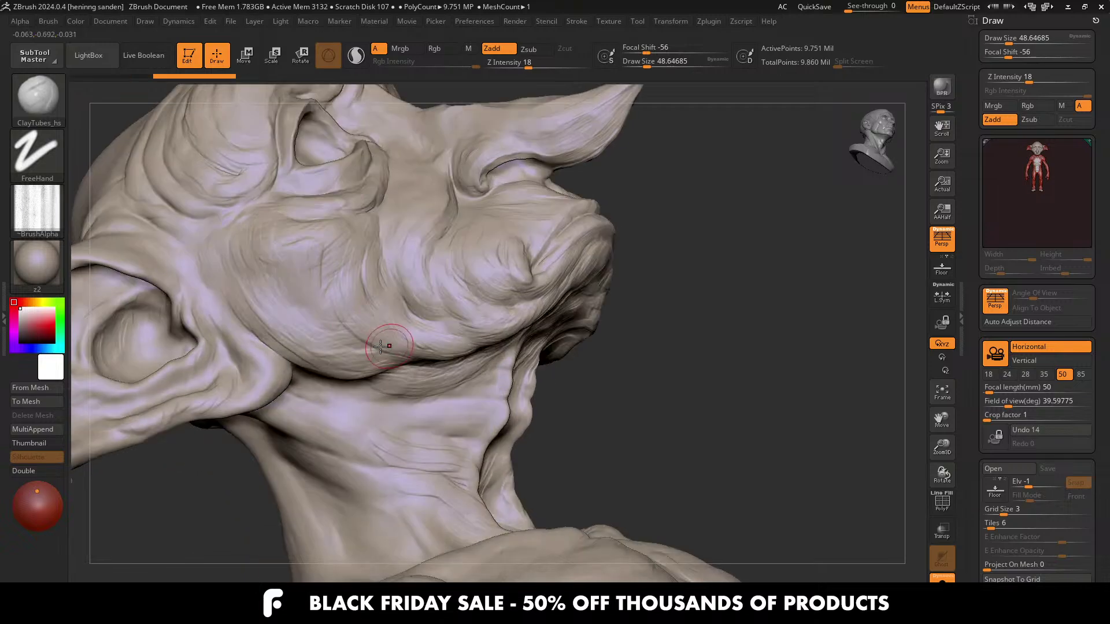
right_drag(353, 296, 343, 315)
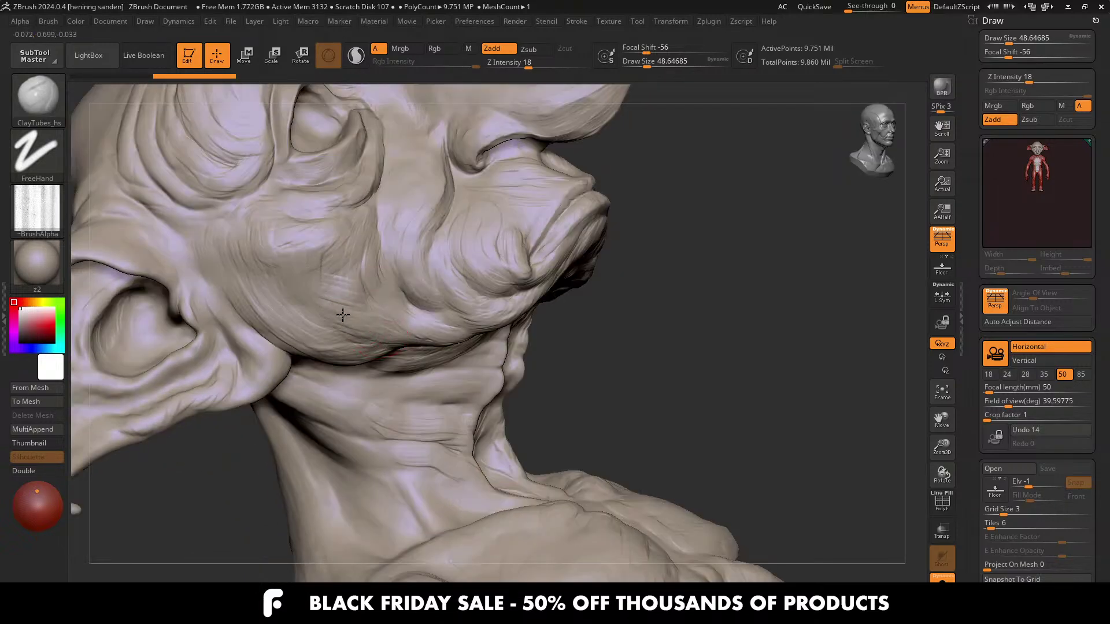
right_drag(363, 278, 336, 261)
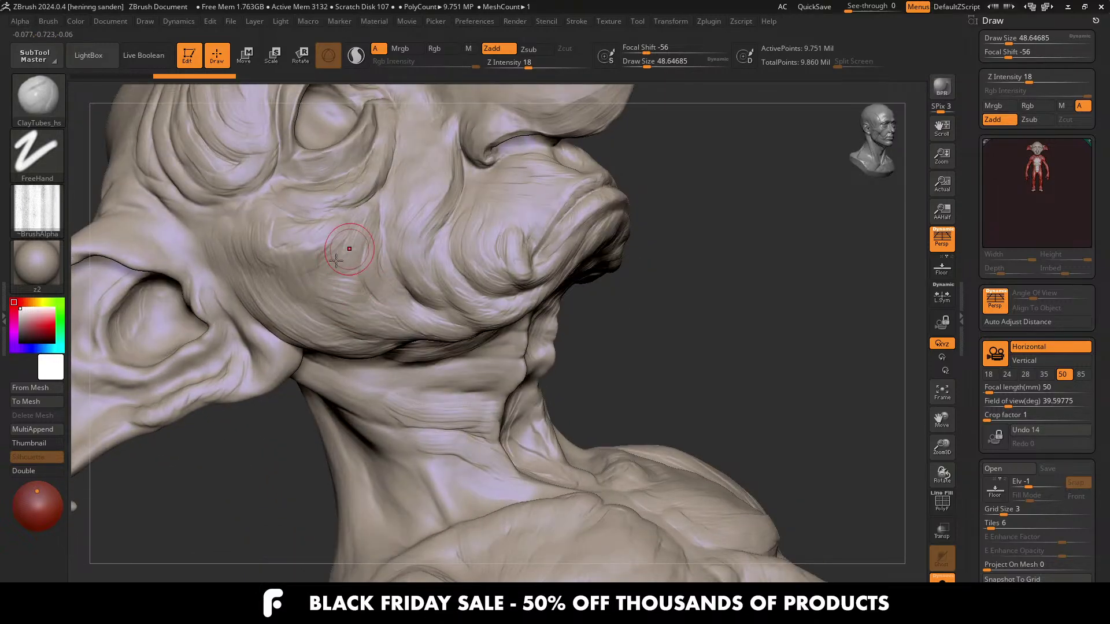
right_drag(376, 292, 397, 257)
alt+right_drag(374, 206, 370, 145)
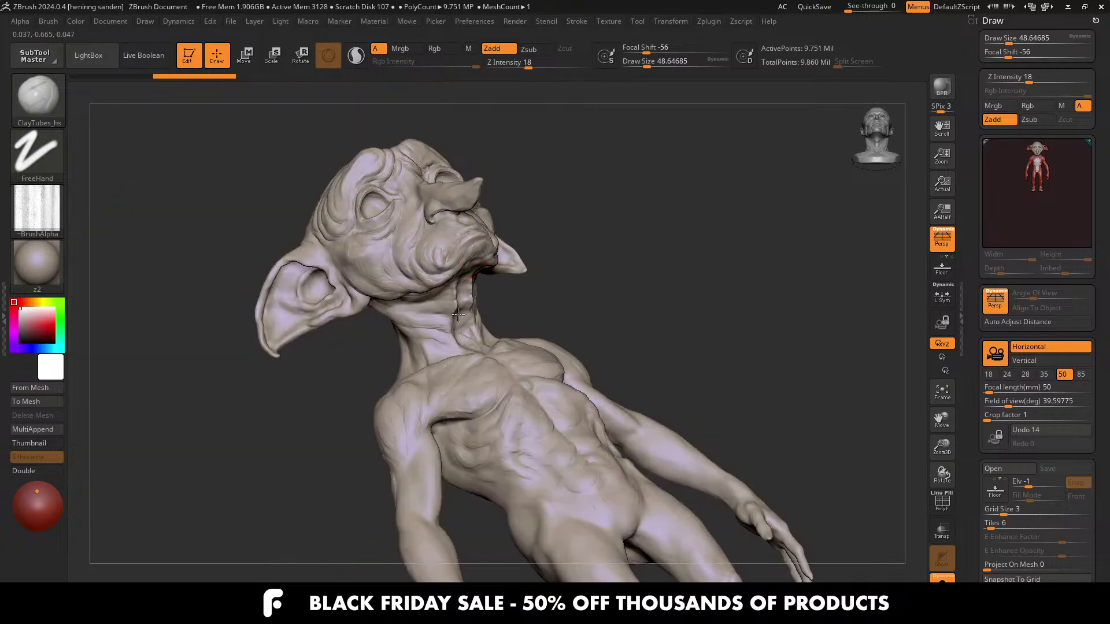
Step: Add skin fibres to the cheek in front of the ear at a draw size of about 71
mouse_move(521, 277)
shift+right_down()
mouse_move(397, 308)
mouse_move(463, 281)
shift+right_up()
alt+right_drag(551, 412, 478, 325)
key(s)
drag(474, 332, 479, 333)
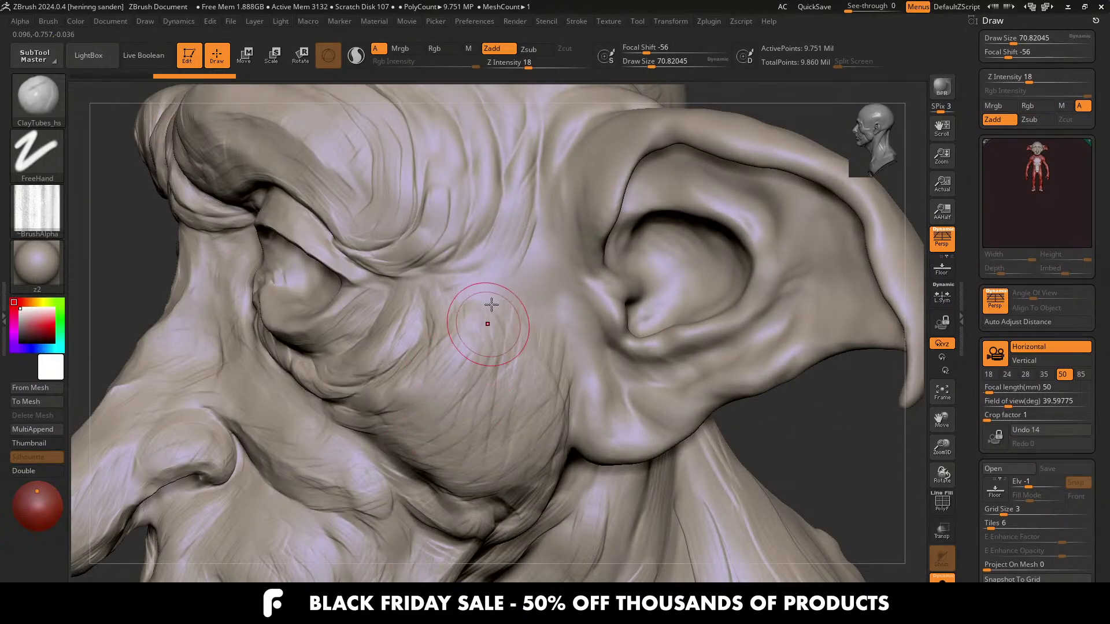
mouse_move(500, 268)
right_down()
mouse_move(485, 250)
mouse_move(473, 288)
right_up()
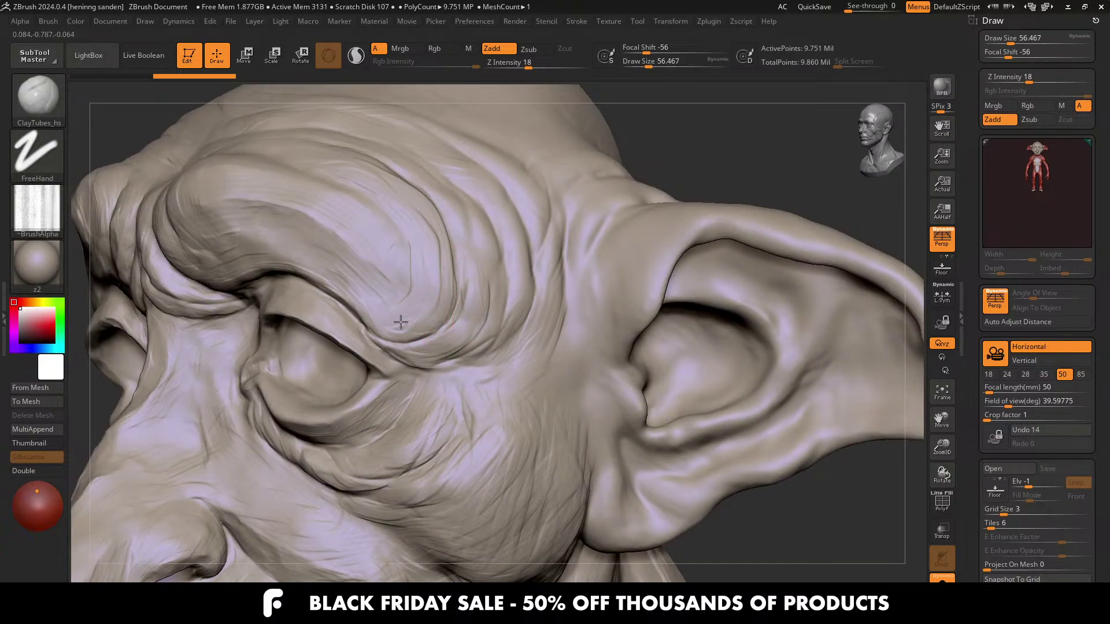
Step: Refine the lower eyelid rim and the outer eye corner at draw sizes of about 35 and 25
mouse_move(354, 292)
right_down()
mouse_move(422, 310)
mouse_move(355, 401)
mouse_move(448, 360)
mouse_move(495, 377)
right_up()
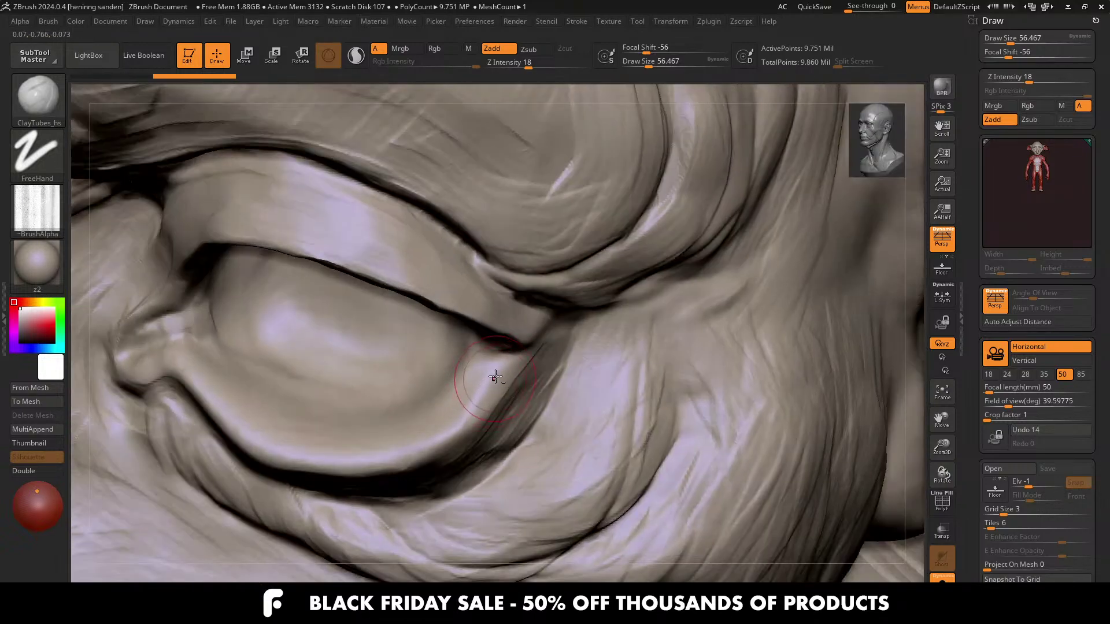
key(s)
drag(442, 428, 405, 448)
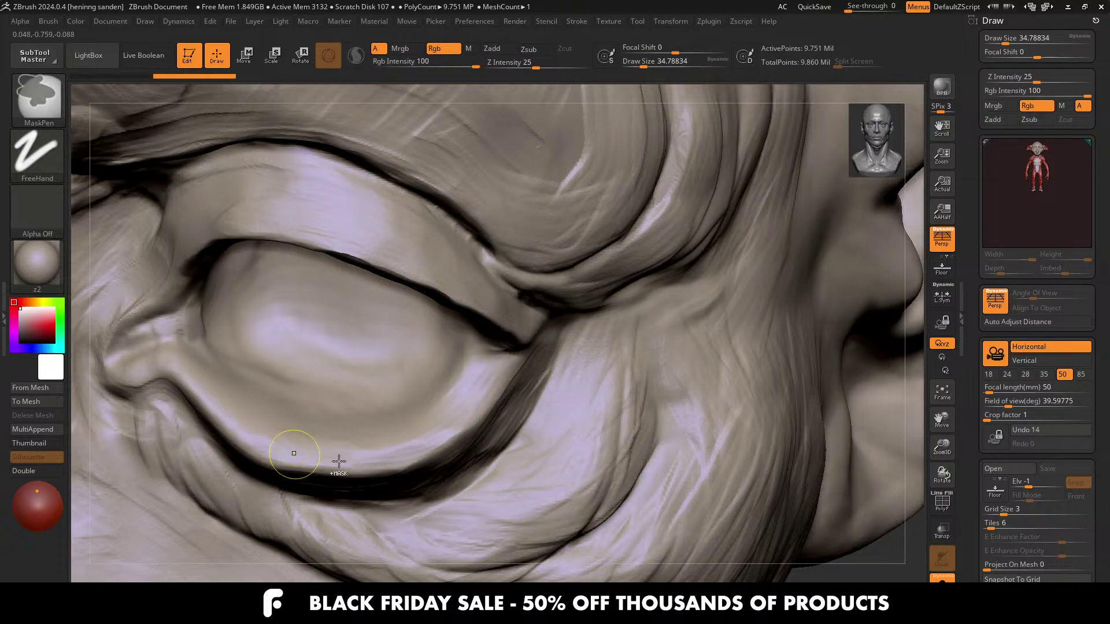
drag(295, 456, 424, 444)
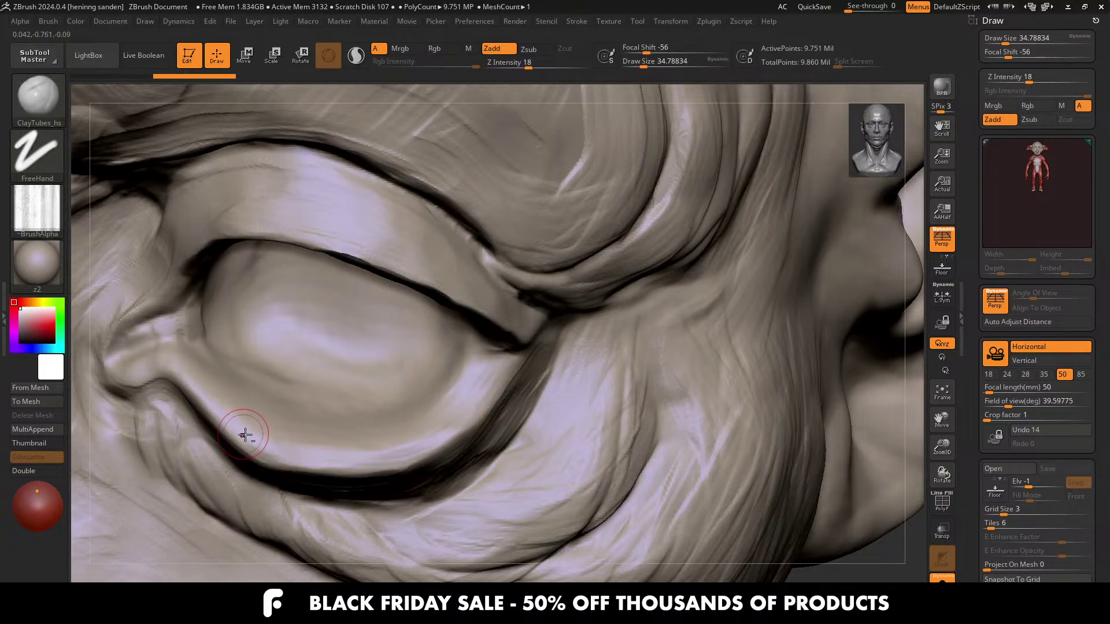
mouse_move(338, 415)
right_down()
mouse_move(421, 375)
mouse_move(476, 376)
right_up()
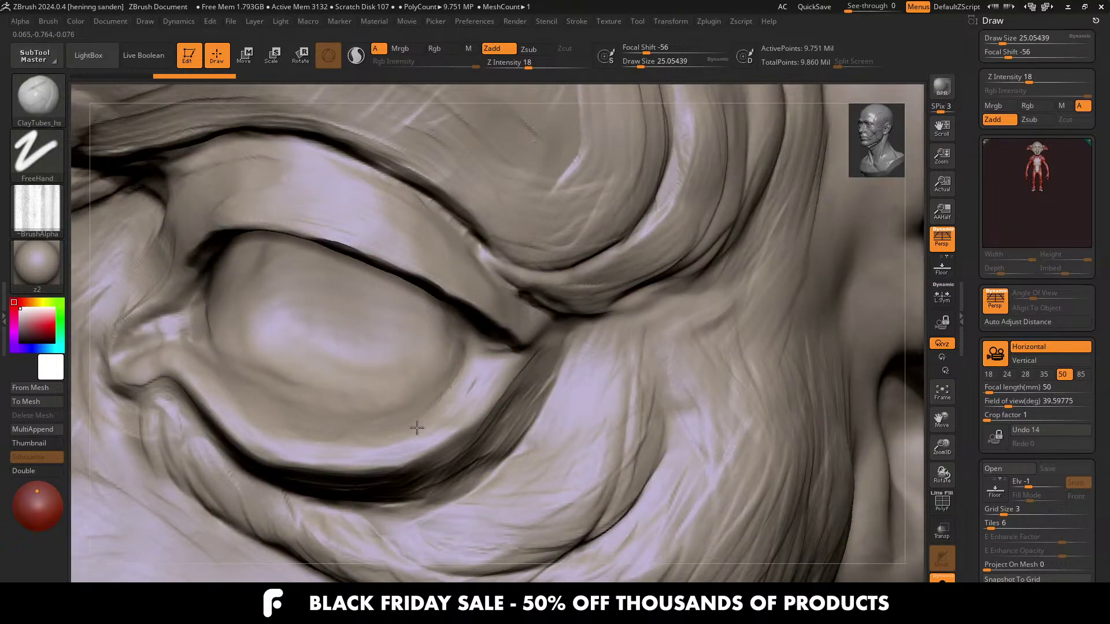
mouse_move(444, 411)
right_down()
mouse_move(481, 396)
mouse_move(431, 426)
mouse_move(399, 397)
mouse_move(370, 404)
mouse_move(416, 405)
mouse_move(413, 315)
right_up()
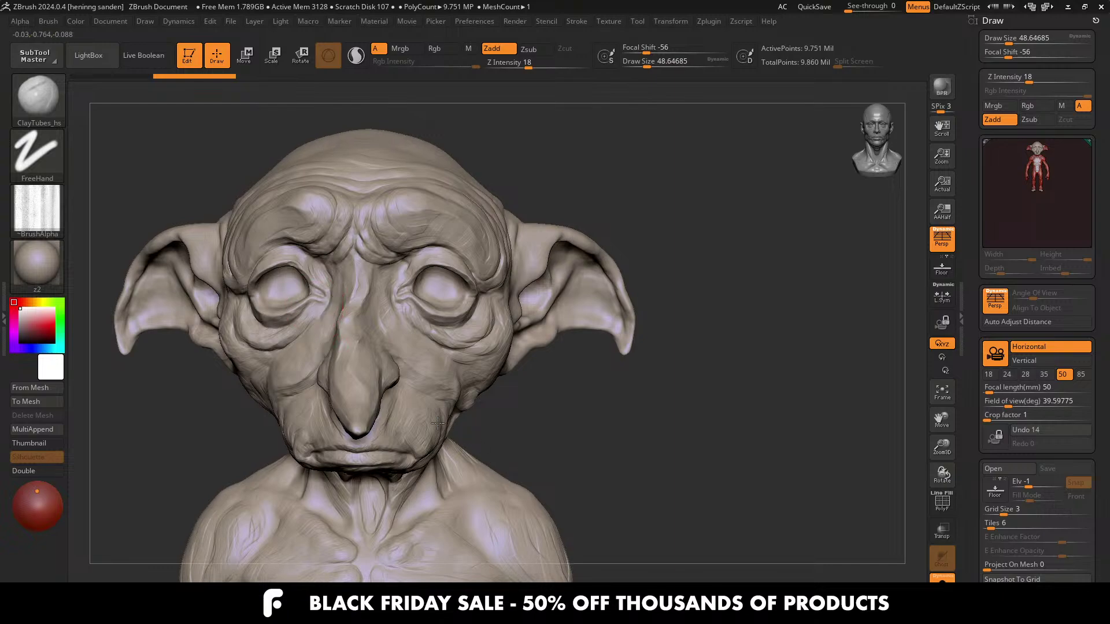
Step: Add fine strokes to the hollow and bag under the eye at draw sizes of about 62 and 68
mouse_move(437, 423)
ctrl+right_down()
mouse_move(307, 314)
mouse_move(394, 334)
mouse_move(454, 328)
ctrl+right_up()
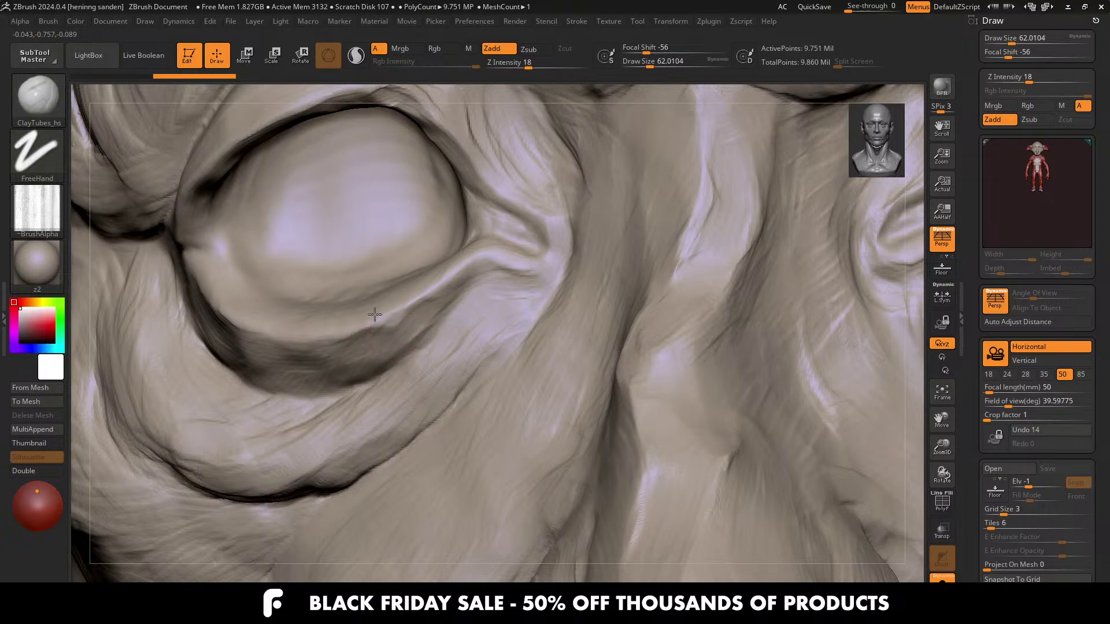
ctrl+right_drag(377, 315, 452, 315)
drag(453, 315, 363, 382)
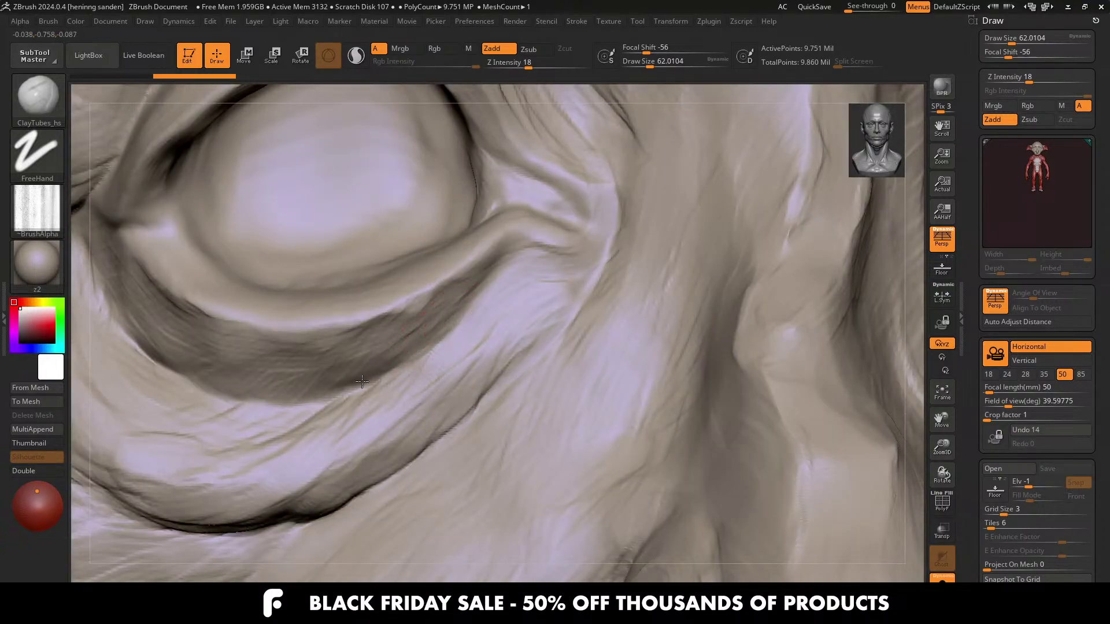
alt+right_drag(354, 367, 468, 368)
key(s)
drag(409, 352, 411, 352)
drag(435, 335, 357, 339)
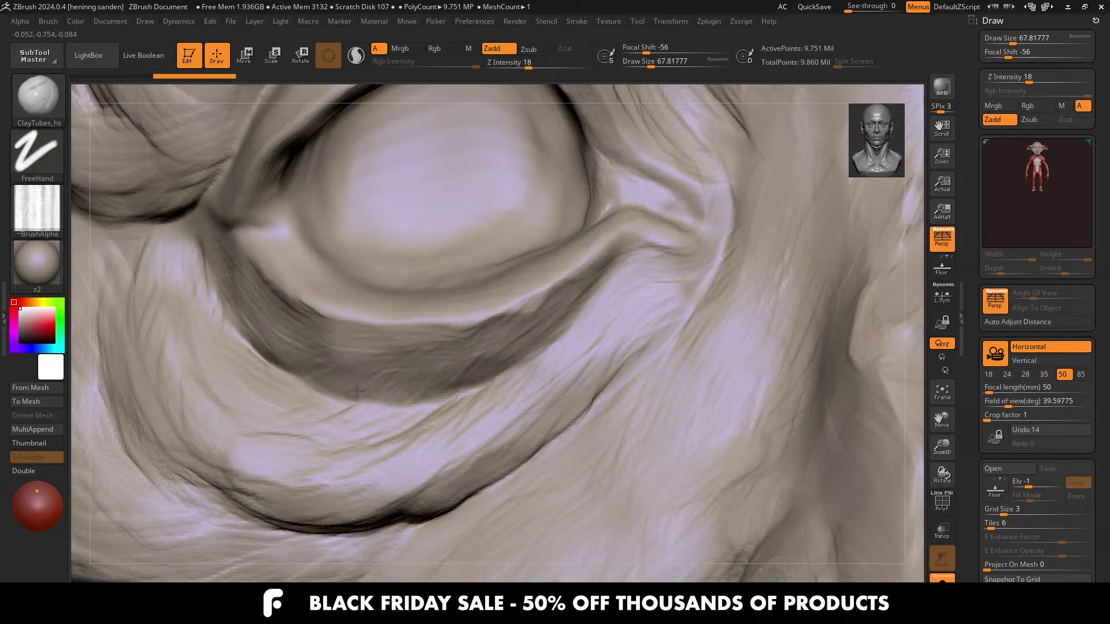
Step: Shape the outer eye corner and the adjoining edge of the eyeball at draw sizes of about 68 and 51
right_drag(321, 312, 327, 292)
mouse_move(370, 270)
mouse_down()
mouse_move(339, 245)
mouse_move(342, 178)
mouse_up()
mouse_move(341, 179)
right_down()
mouse_move(361, 183)
mouse_move(359, 208)
right_up()
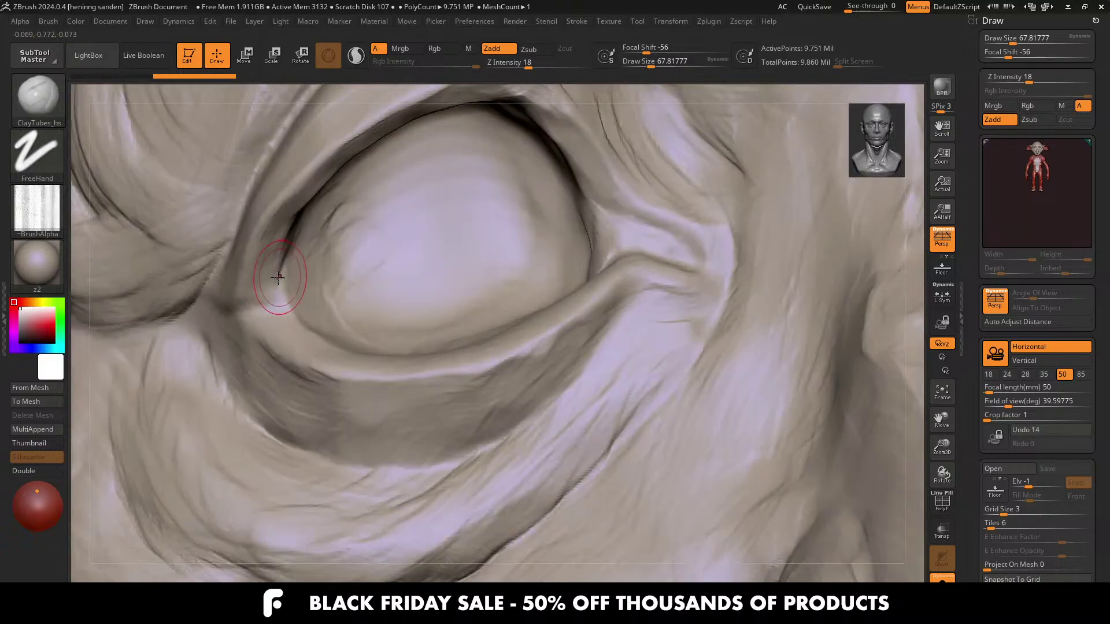
drag(277, 278, 262, 267)
right_drag(244, 281, 254, 300)
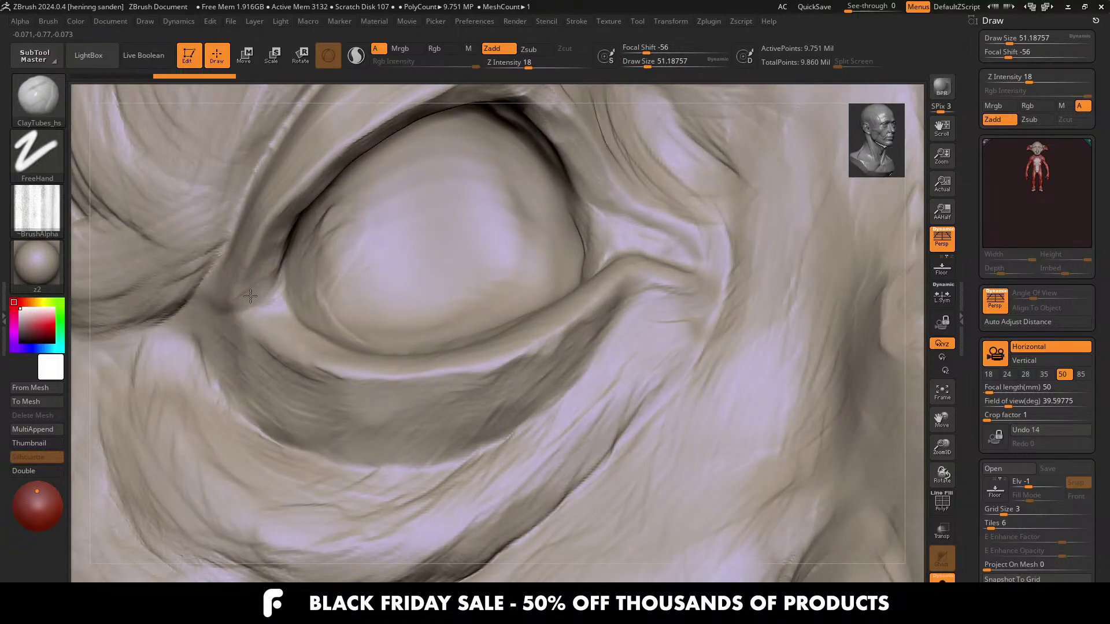
right_drag(280, 335, 290, 284)
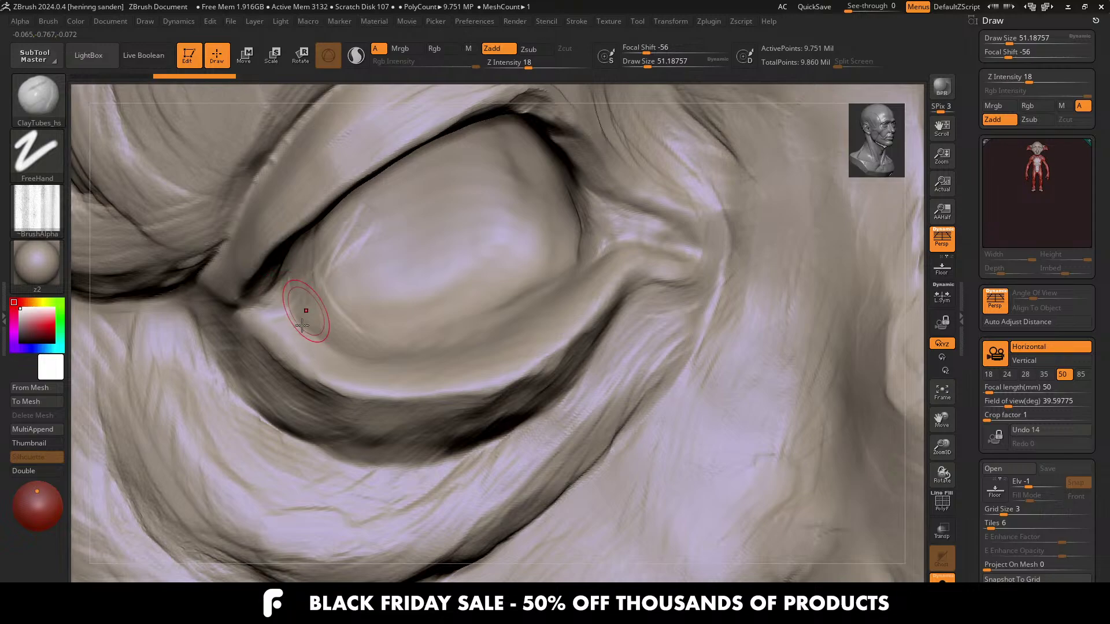
Step: Build up the lower eyelid rim from the outer to the inner corner at a draw size of about 51
right_drag(302, 326, 323, 368)
drag(337, 380, 268, 336)
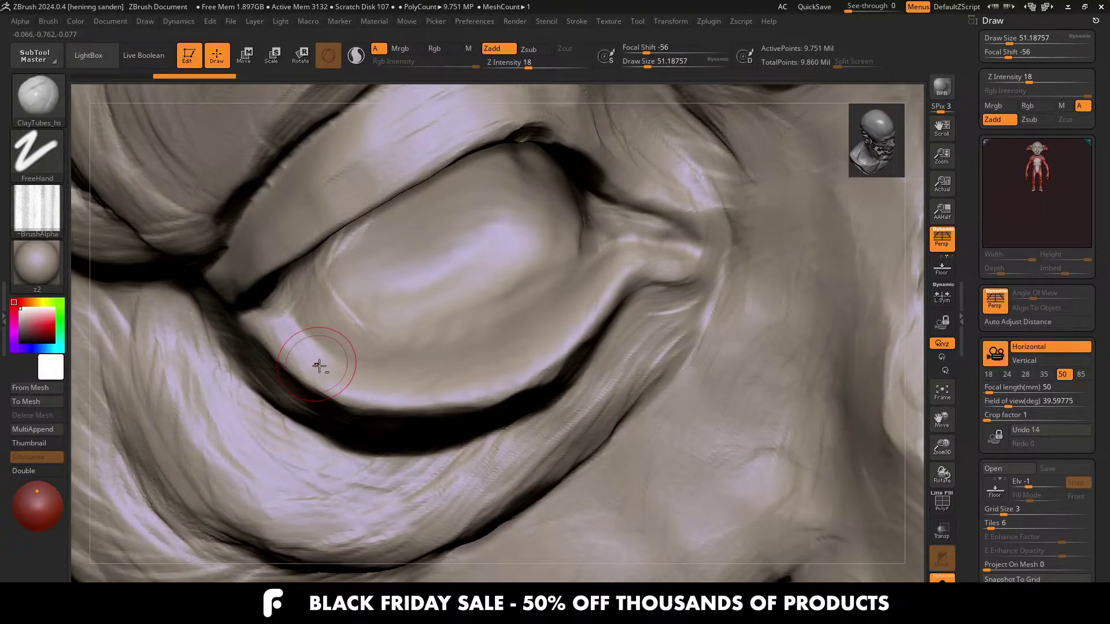
right_drag(418, 384, 461, 392)
drag(461, 392, 411, 396)
right_drag(516, 328, 564, 297)
mouse_move(564, 297)
mouse_down()
mouse_move(567, 327)
mouse_move(552, 348)
mouse_up()
Step: Sharpen the outer brow folds beside the temple at draw sizes of about 33 and 39
mouse_move(494, 333)
ctrl+right_down()
mouse_move(447, 286)
mouse_move(426, 371)
ctrl+right_up()
key(s)
drag(426, 372, 420, 374)
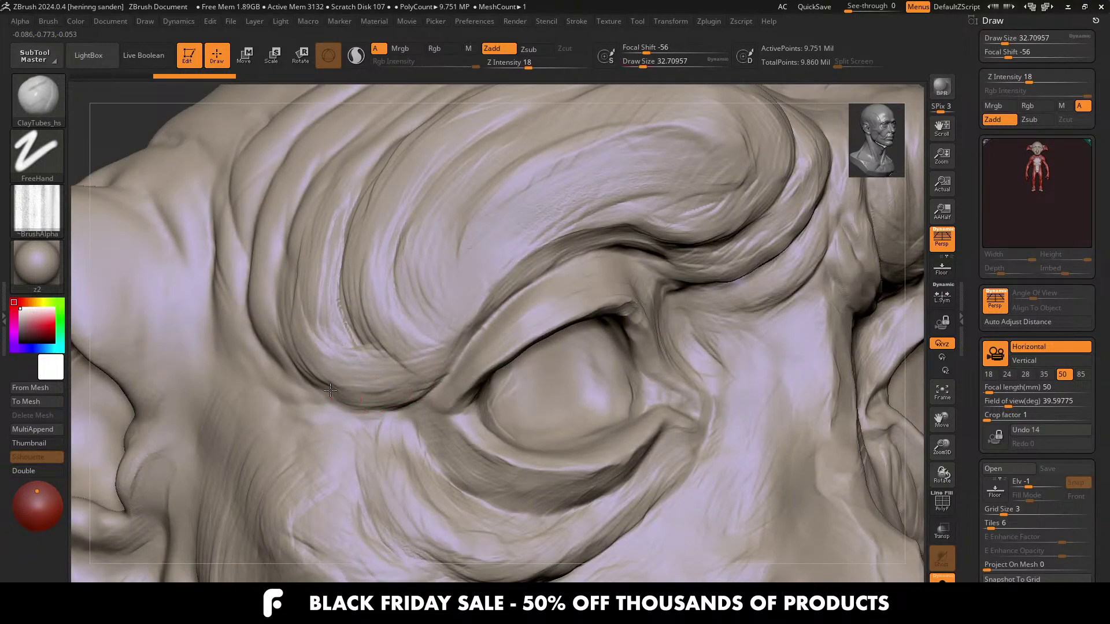
key(s)
drag(312, 376, 316, 377)
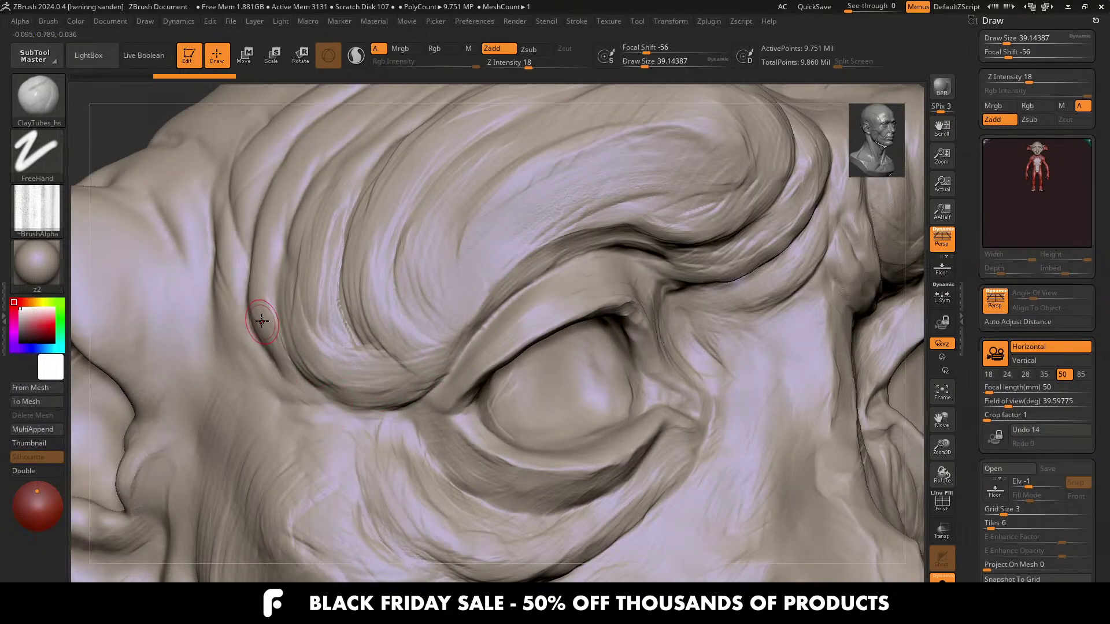
key(s)
drag(262, 320, 271, 321)
Step: Detail the stacked folds between brow and temple at draw sizes of about 62, 71 and 37
mouse_move(290, 210)
right_down()
mouse_move(304, 303)
mouse_move(356, 352)
right_up()
key(s)
drag(356, 352, 362, 352)
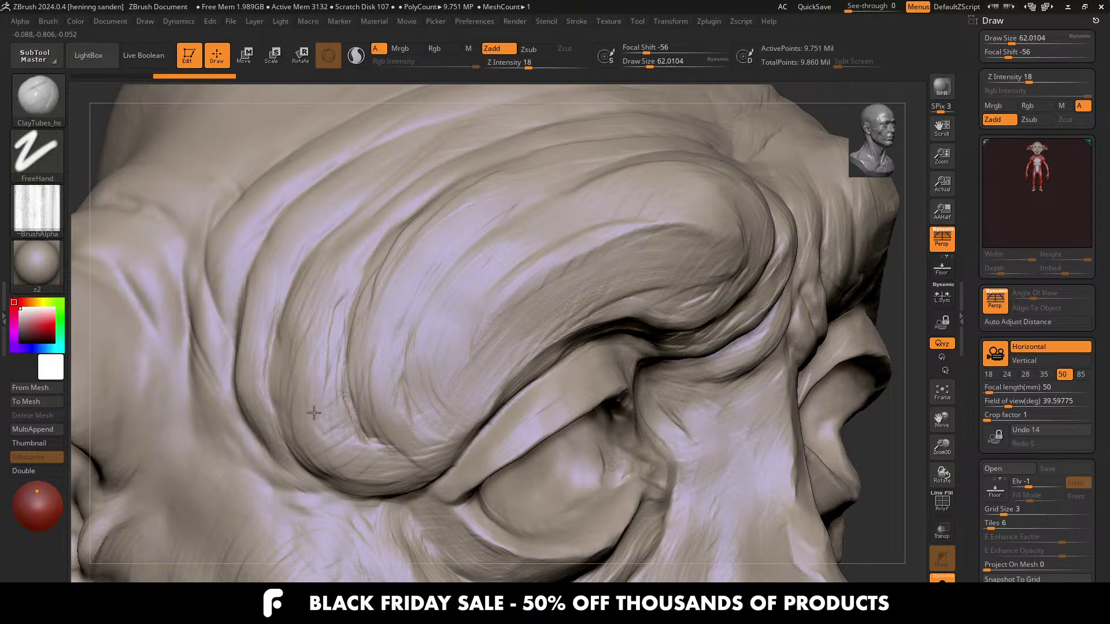
key(])
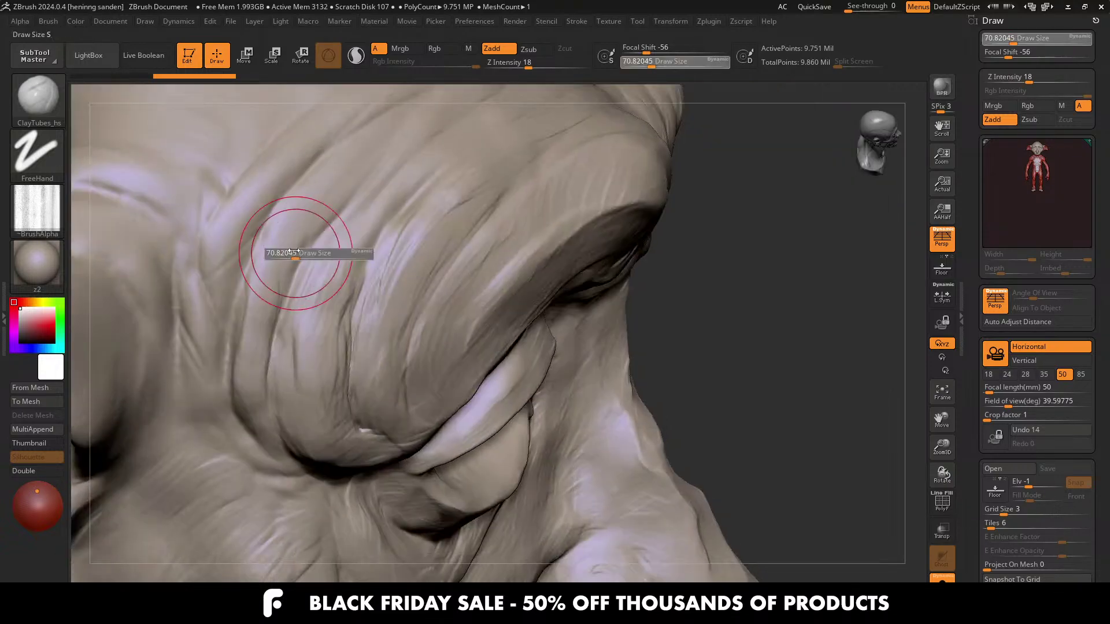
key([)
key([)
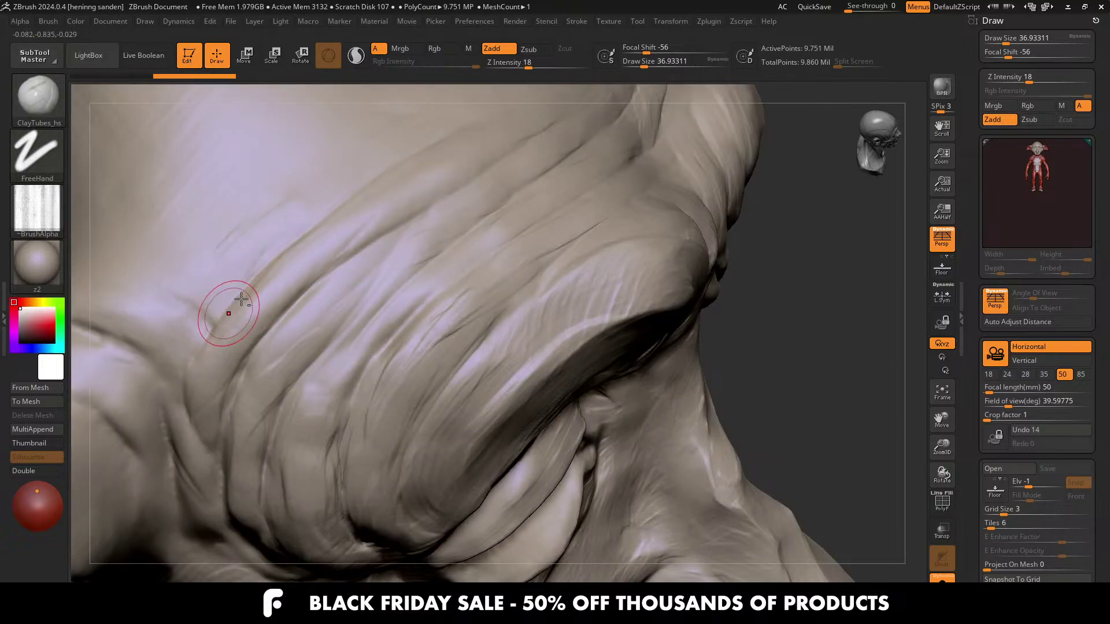
Step: Refine the skin between the brows and on the upper nose bridge at draw sizes of about 29 and 41
mouse_move(241, 299)
right_down()
mouse_move(347, 271)
mouse_move(520, 312)
mouse_move(374, 321)
right_up()
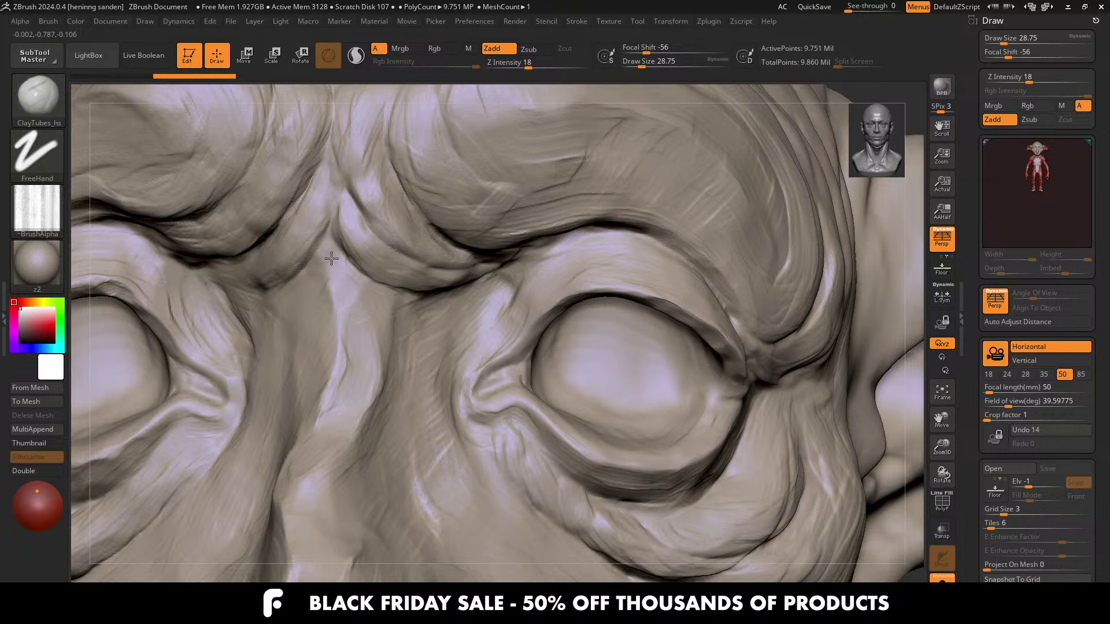
right_drag(333, 327, 364, 359)
key(s)
click(327, 317)
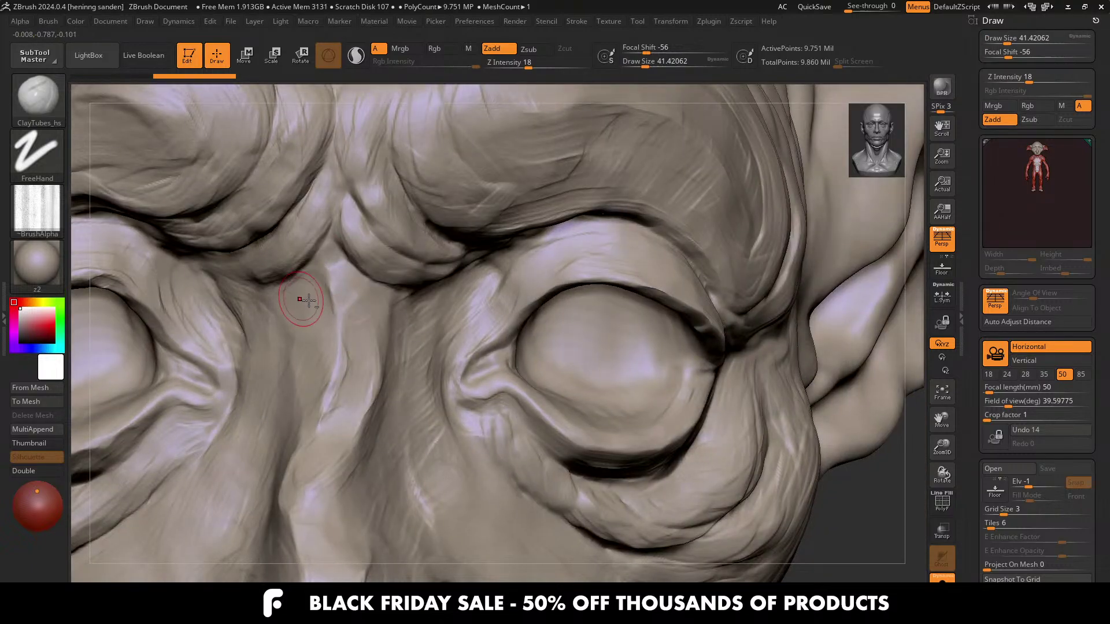
ctrl+right_drag(312, 297, 377, 287)
Step: Define the cheek fold running outward from the nostril at a draw size of about 41
alt+right_drag(317, 322, 370, 273)
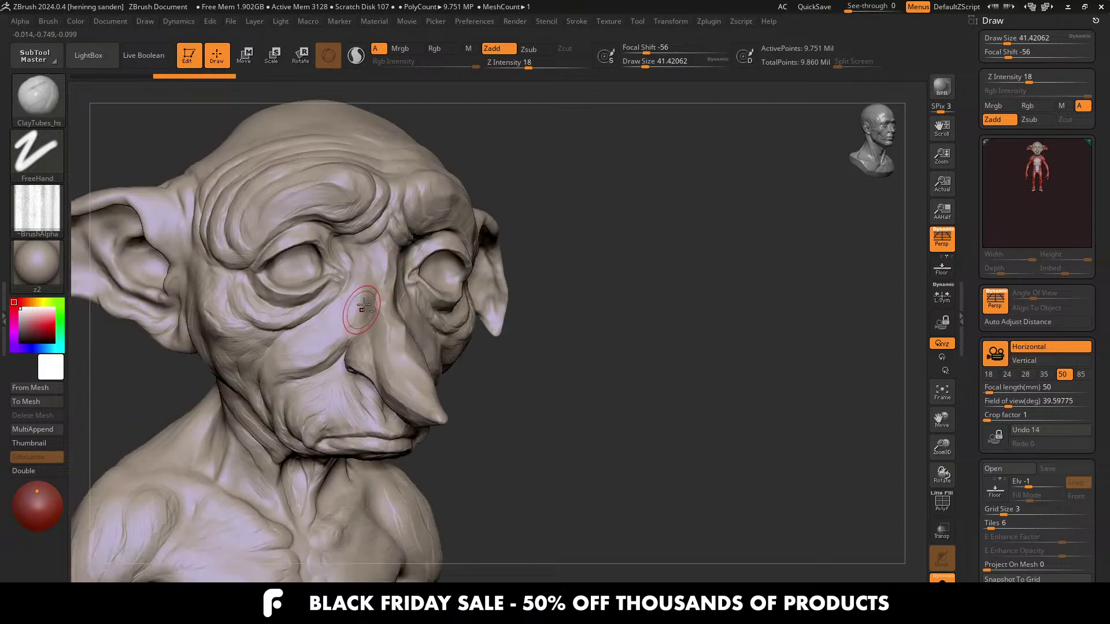
scroll(363, 306, up, 8)
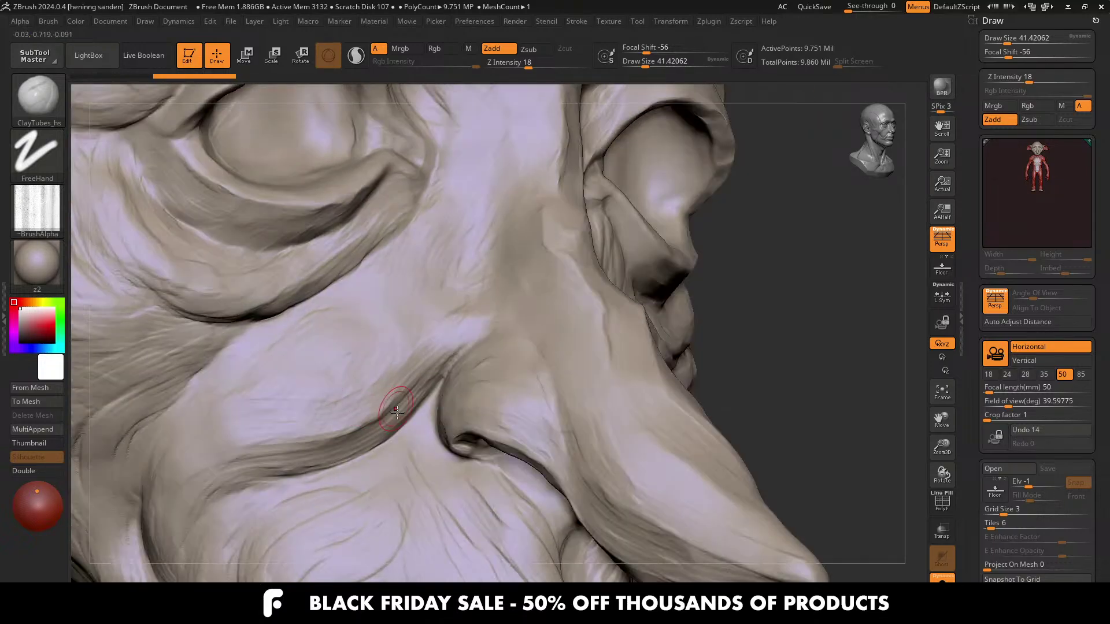
right_drag(396, 410, 336, 459)
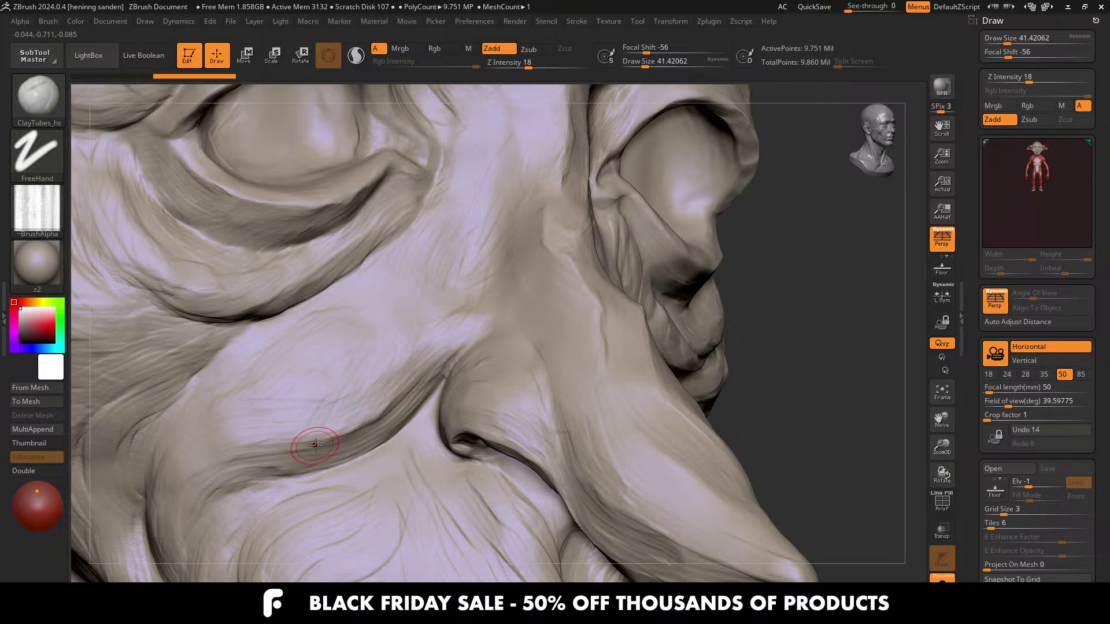
right_drag(390, 390, 395, 374)
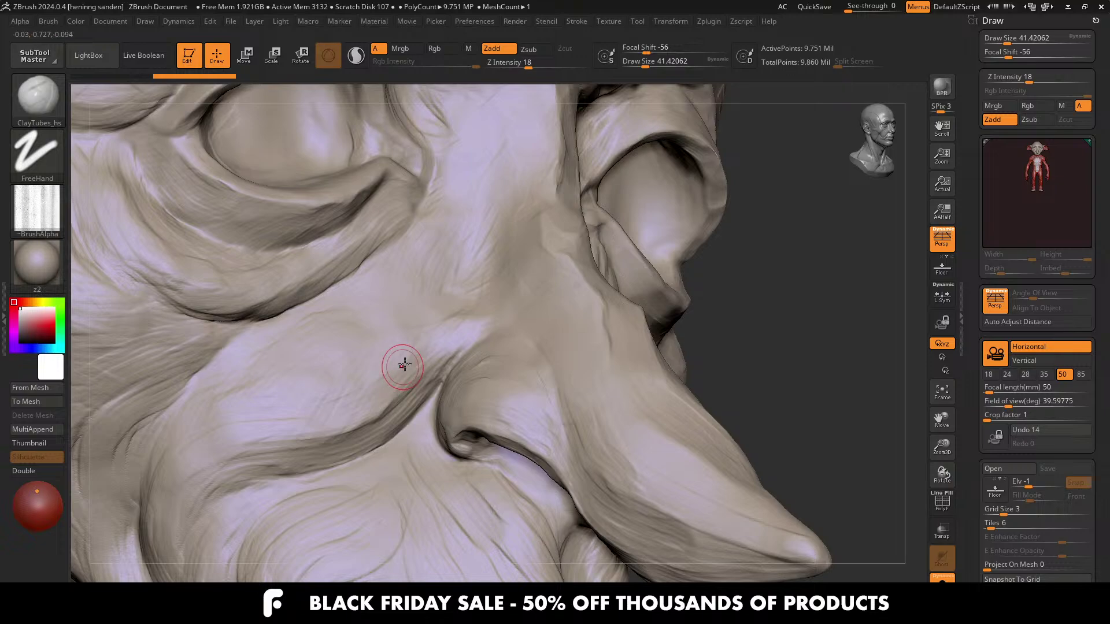
Step: Detail the crease and skin fibres of the eye bag at draw sizes of about 41 and 56
mouse_move(465, 328)
ctrl+right_down()
mouse_move(397, 293)
mouse_move(398, 311)
mouse_move(453, 338)
ctrl+right_up()
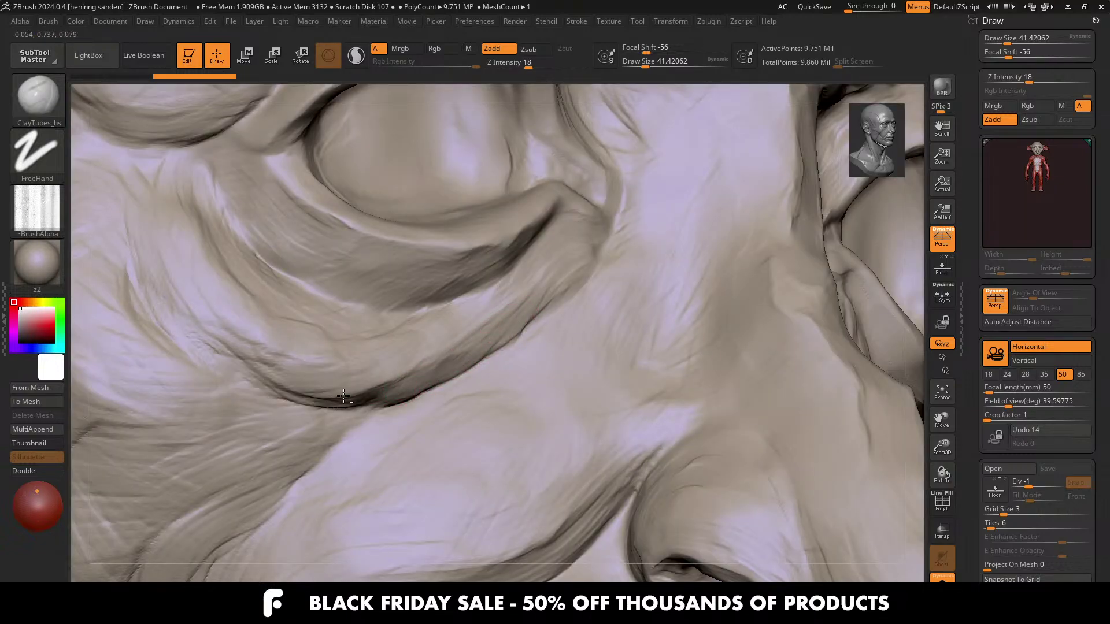
ctrl+right_drag(356, 393, 384, 371)
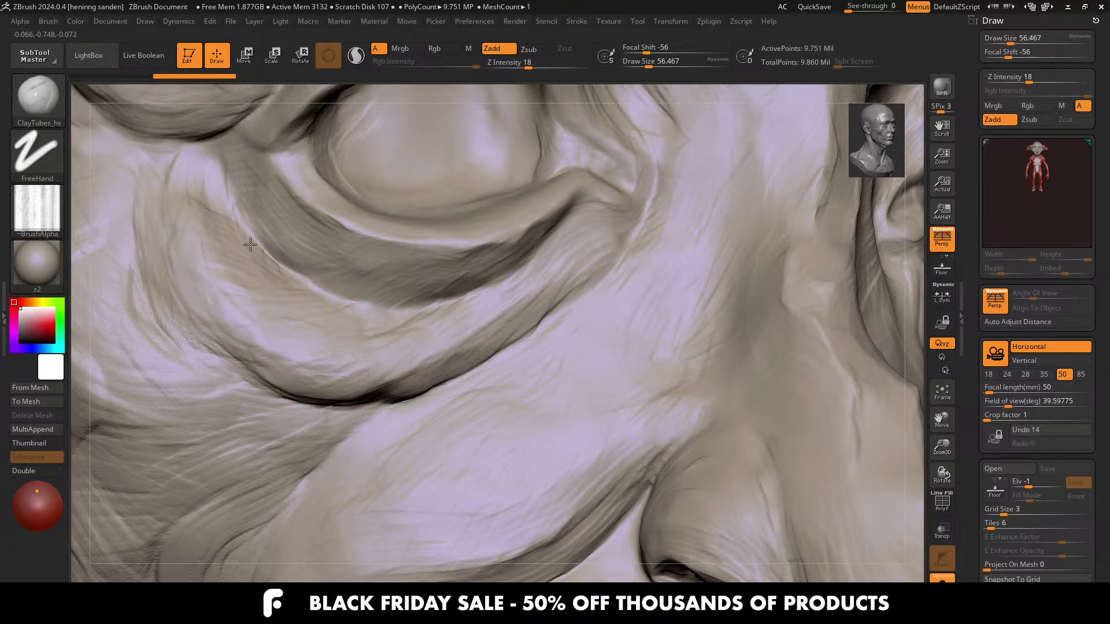
ctrl+right_drag(250, 245, 296, 317)
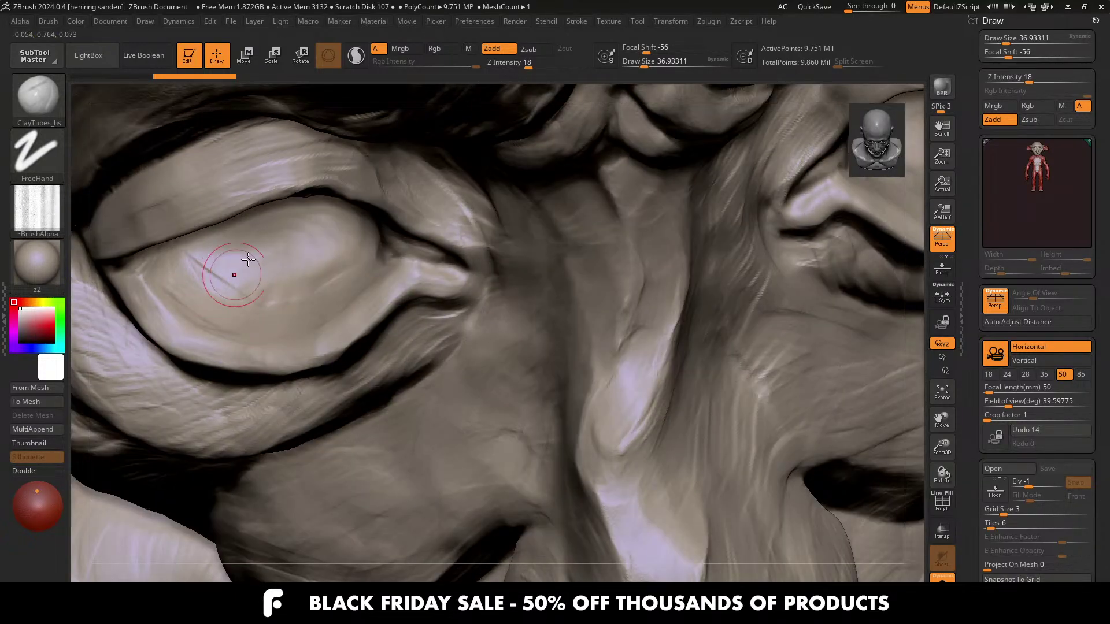
Step: Refine the lower eyelid rim towards the inner eye corner at draw sizes of about 37 and 31
right_drag(235, 272, 361, 303)
drag(375, 298, 307, 332)
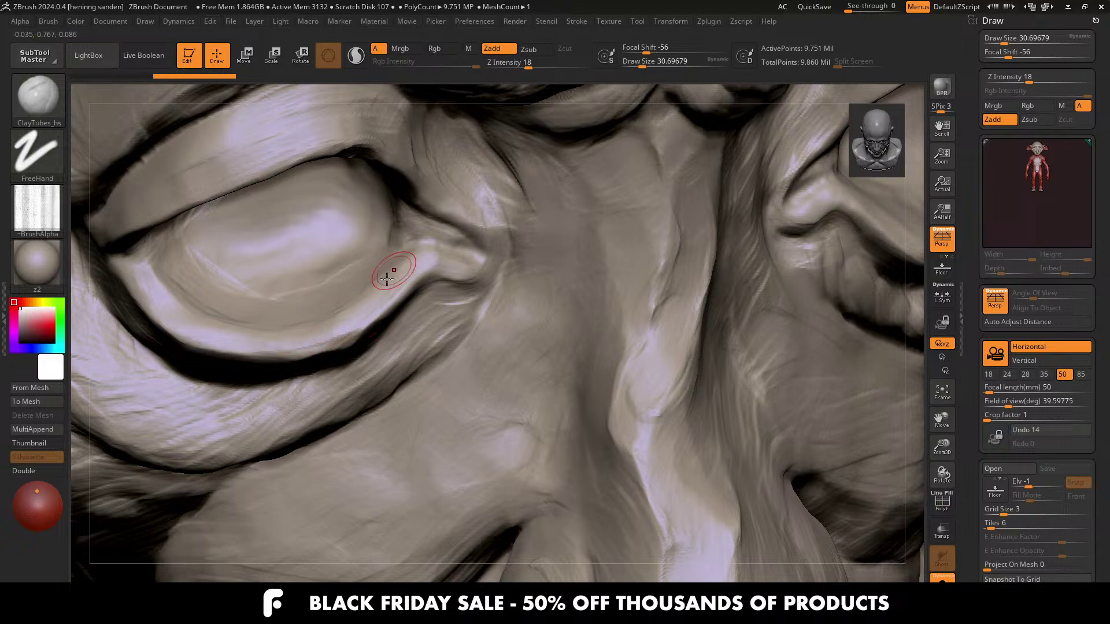
right_drag(474, 245, 468, 304)
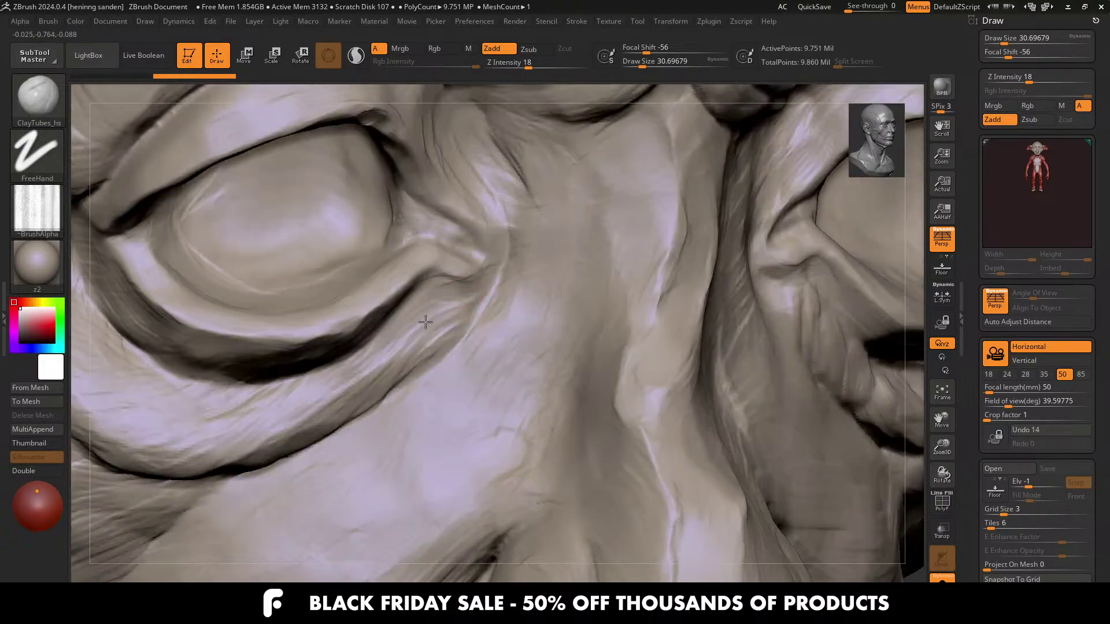
Step: Refine the skin below the inner eye corner and between the brows at draw sizes of about 31, 39 and 20
drag(451, 309, 407, 368)
ctrl+right_drag(399, 381, 370, 284)
mouse_move(497, 370)
shift+right_down()
mouse_move(526, 374)
mouse_move(546, 328)
mouse_move(508, 331)
shift+right_up()
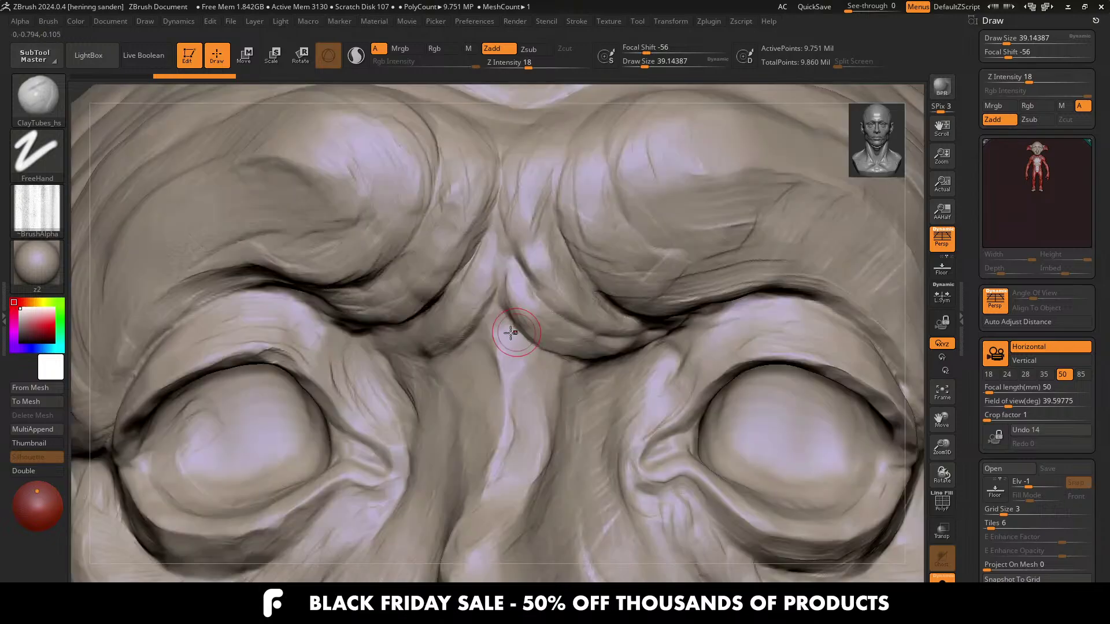
key(bracketleft)
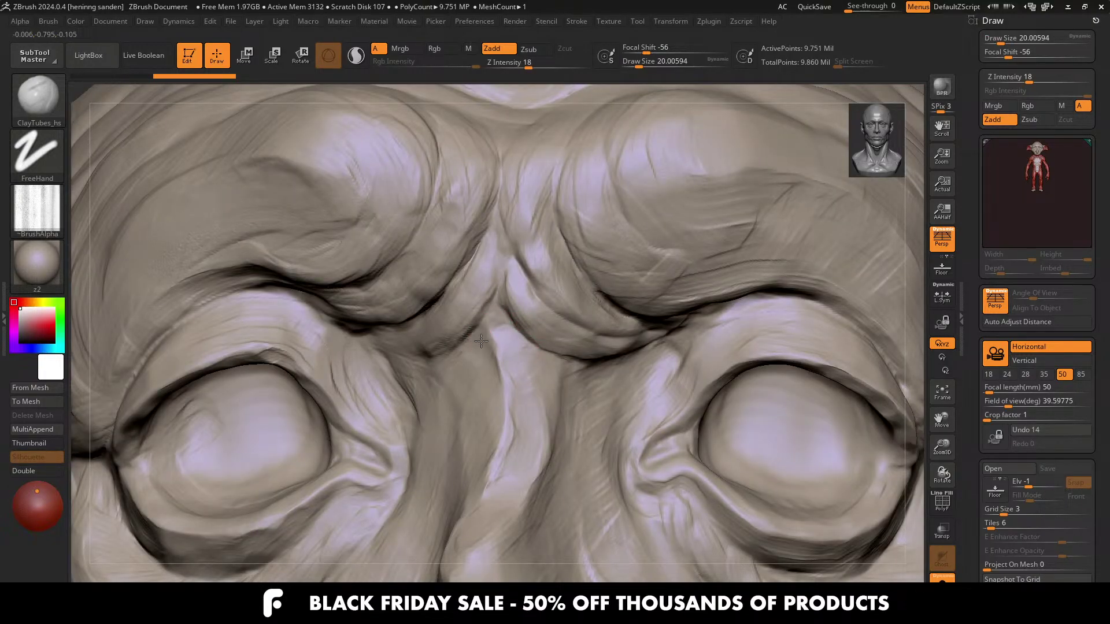
ctrl+right_drag(484, 366, 484, 369)
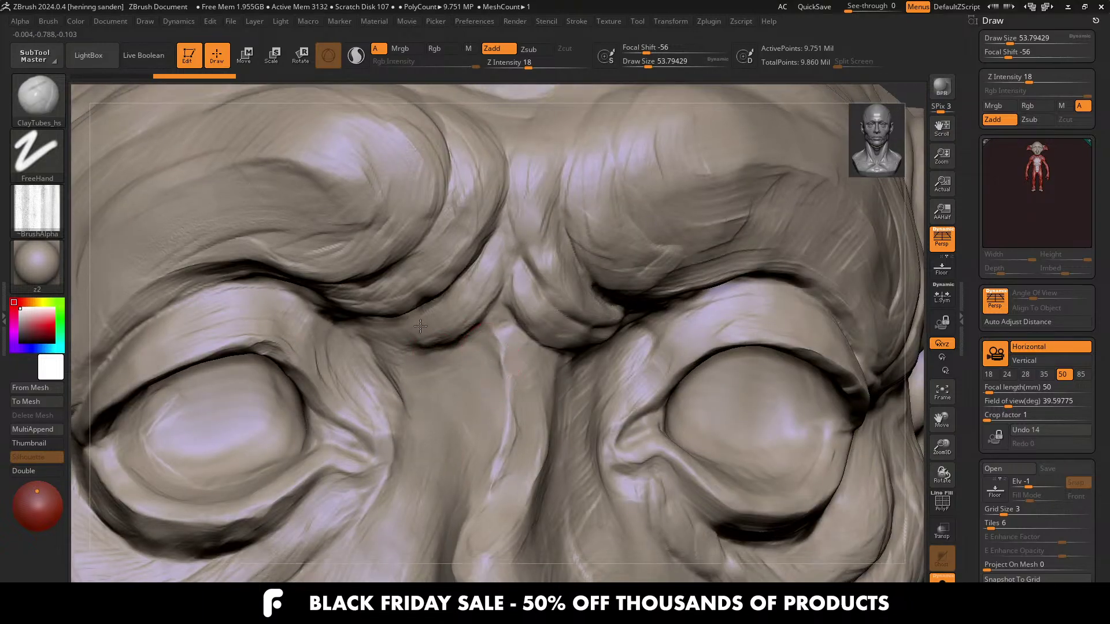
Step: Detail the outer brow fold and the temple skin towards the ear at draw sizes of about 41, 29 and 46
key(f)
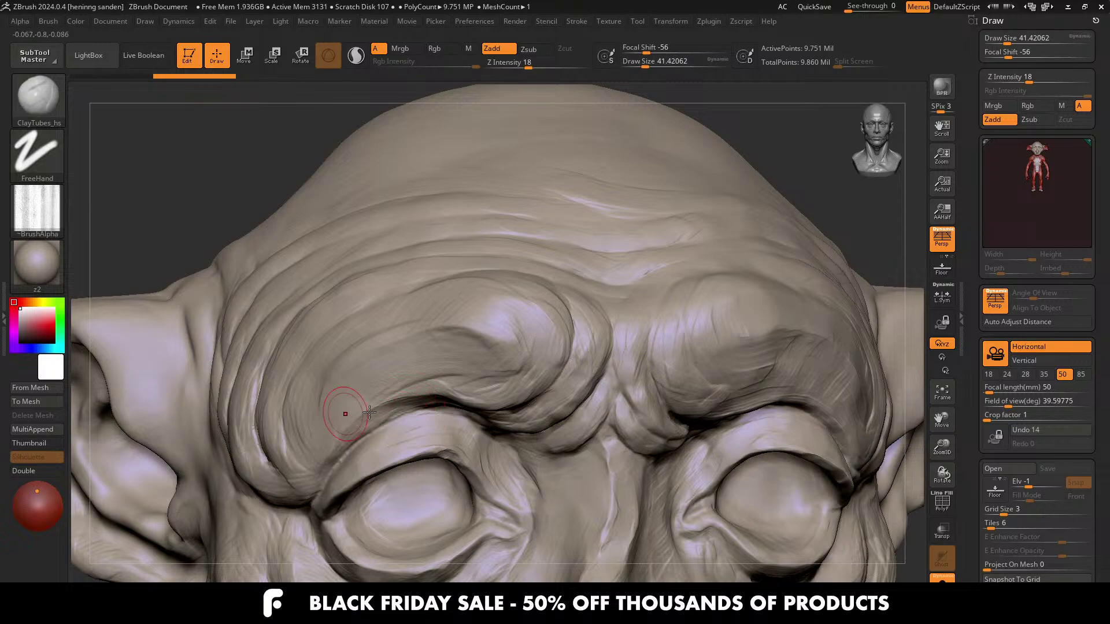
right_drag(322, 422, 366, 426)
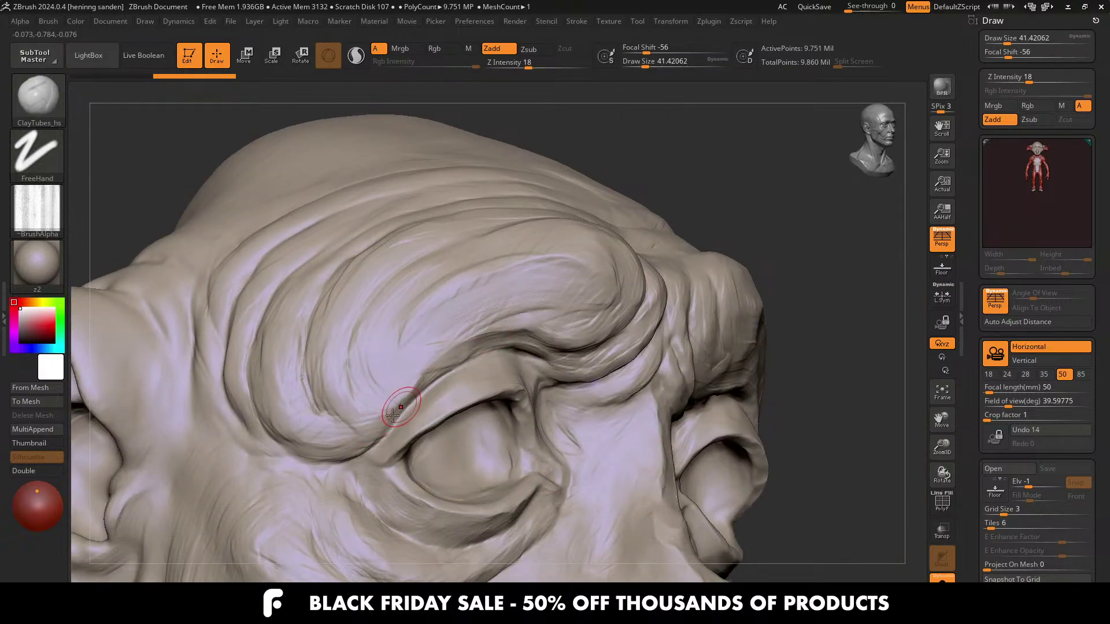
right_drag(279, 407, 254, 415)
key(s)
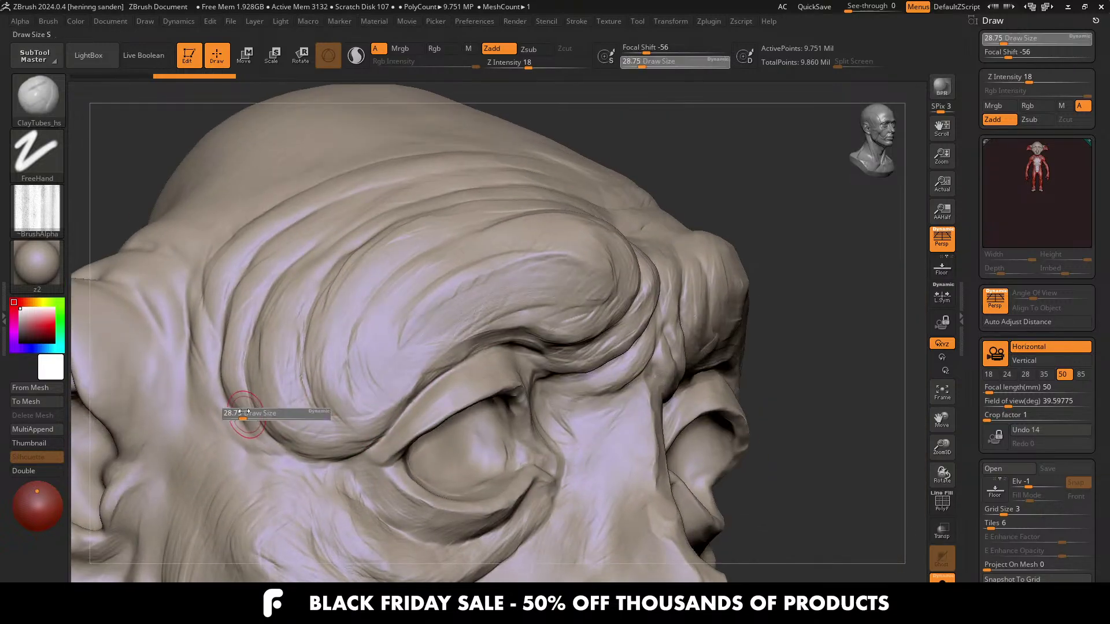
drag(250, 417, 245, 418)
alt+right_drag(180, 439, 286, 385)
key(s)
drag(247, 380, 273, 363)
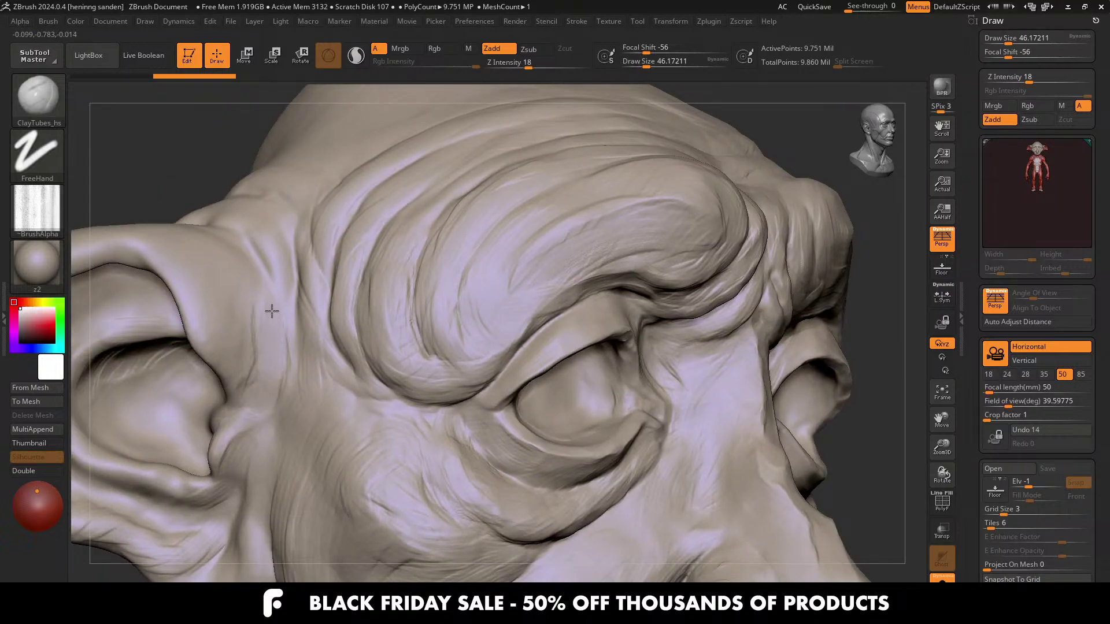
drag(272, 311, 276, 381)
Step: Refine the tip of the long nose at draw sizes of about 27 and 37
ctrl+right_drag(208, 243, 278, 381)
shift+right_drag(277, 382, 495, 386)
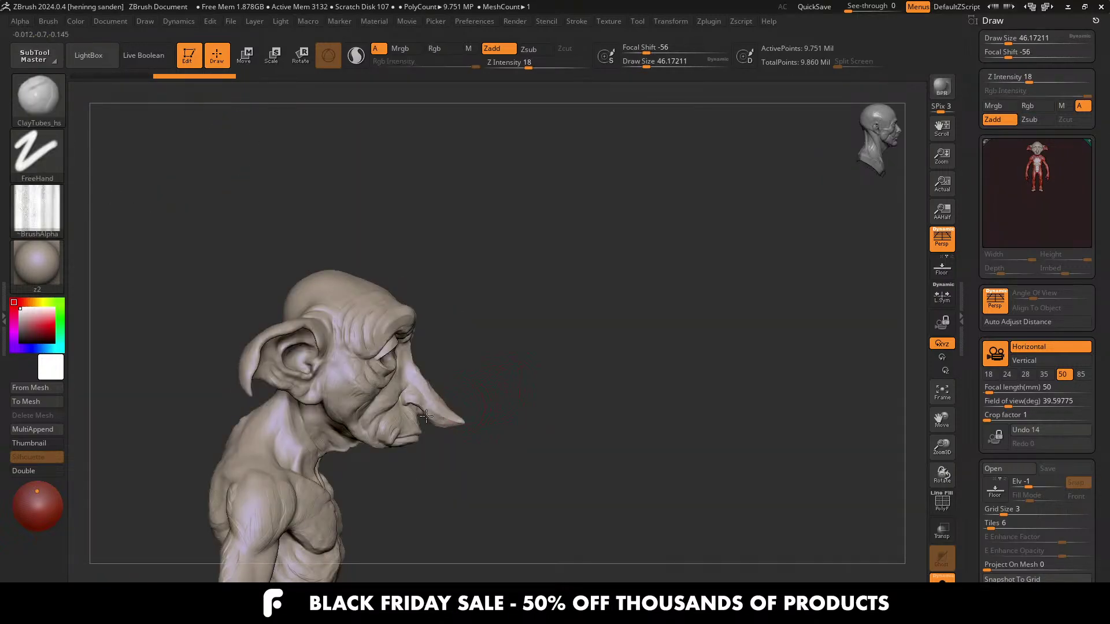
right_drag(426, 416, 399, 418)
alt+right_drag(399, 418, 429, 321)
mouse_move(404, 276)
ctrl+right_down()
mouse_move(501, 463)
mouse_move(471, 471)
ctrl+right_up()
scroll(501, 462, up, 6)
key(bracketleft)
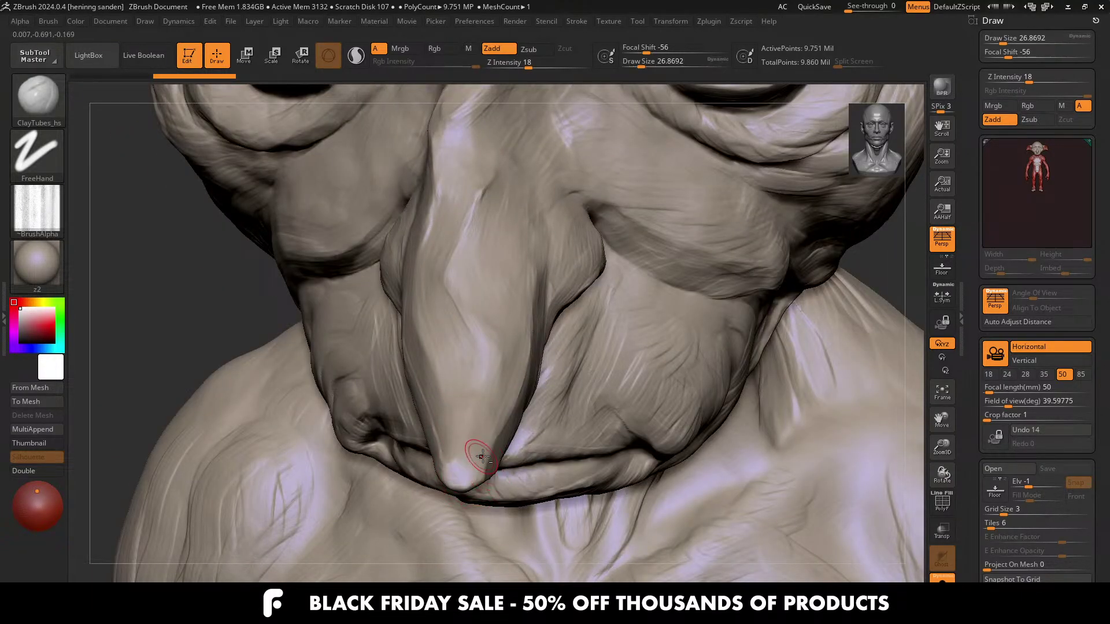
mouse_move(488, 464)
right_down()
mouse_move(486, 480)
mouse_move(475, 446)
right_up()
key(s)
drag(475, 445, 479, 445)
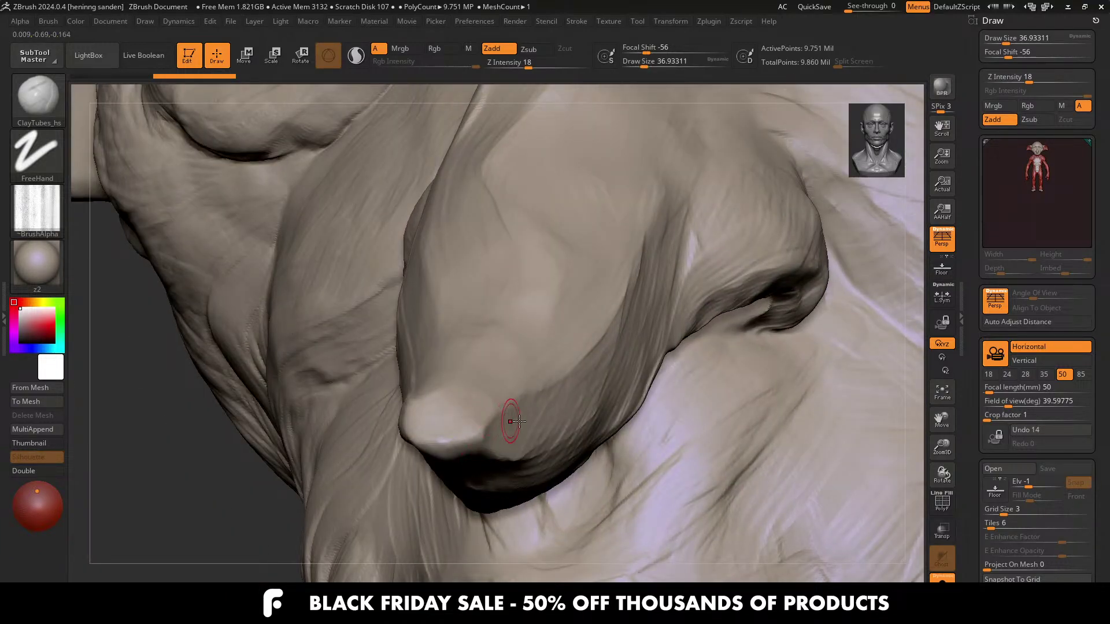
Step: Build up skin texture on the front and sides of the lower nose at a draw size of about 65
key(s)
drag(521, 412, 481, 397)
mouse_move(470, 413)
right_down()
mouse_move(450, 442)
mouse_move(414, 434)
right_up()
key(s)
drag(414, 434, 418, 433)
right_drag(376, 423, 395, 410)
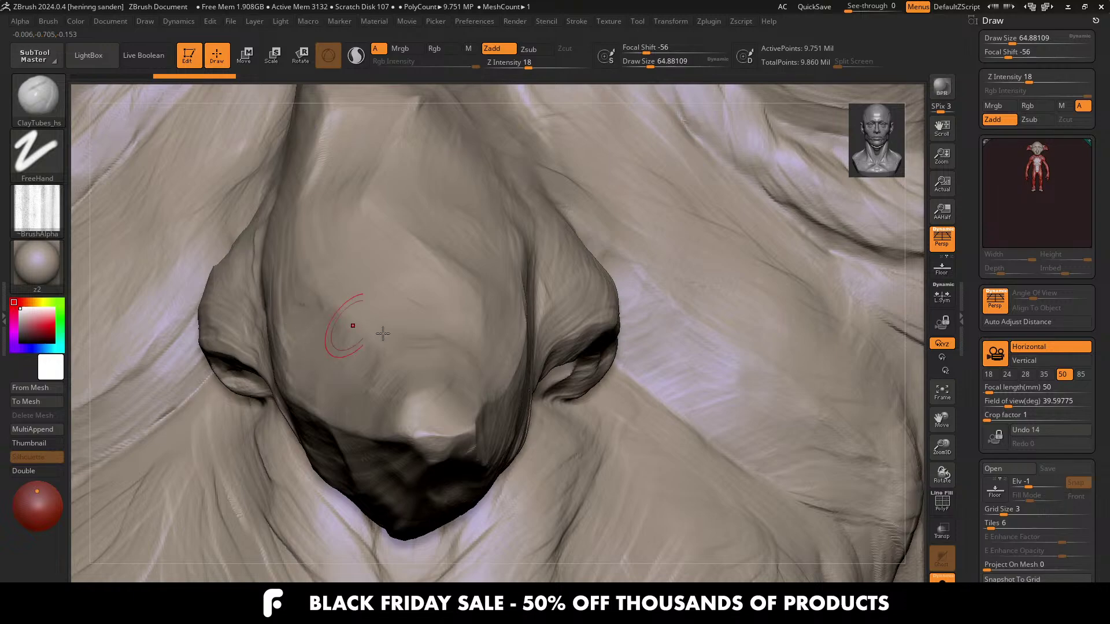
Step: Shape and carve the underside of the nose tip at draw sizes of about 65 and 74
mouse_move(441, 388)
right_down()
mouse_move(397, 441)
mouse_move(410, 435)
right_up()
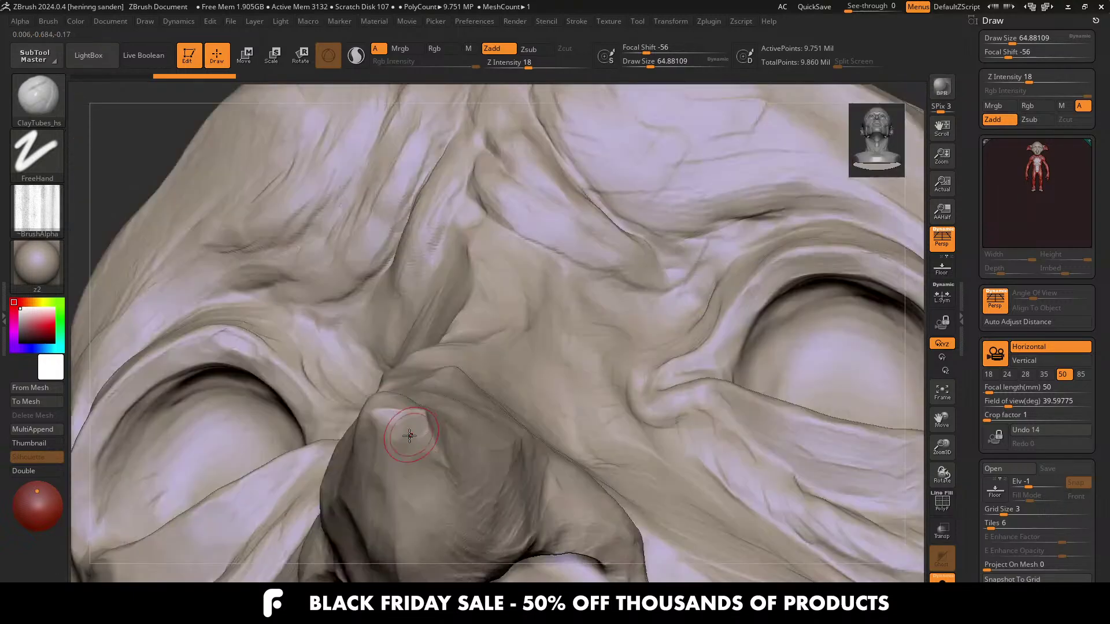
key(bracketright)
alt+drag(409, 430, 401, 426)
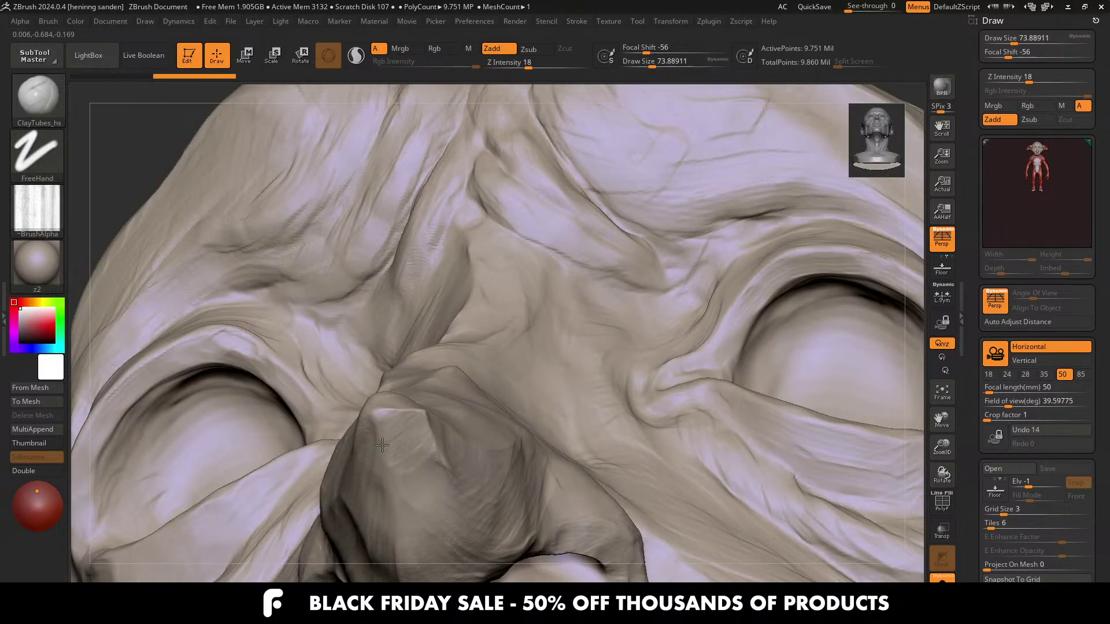
right_drag(409, 464, 399, 426)
key(s)
drag(404, 427, 390, 426)
Step: Add skin fibres along the nose ridge and above the nostril wing at draw sizes of about 59, 68 and 39
mouse_move(406, 417)
right_down()
mouse_move(404, 453)
mouse_move(495, 384)
right_up()
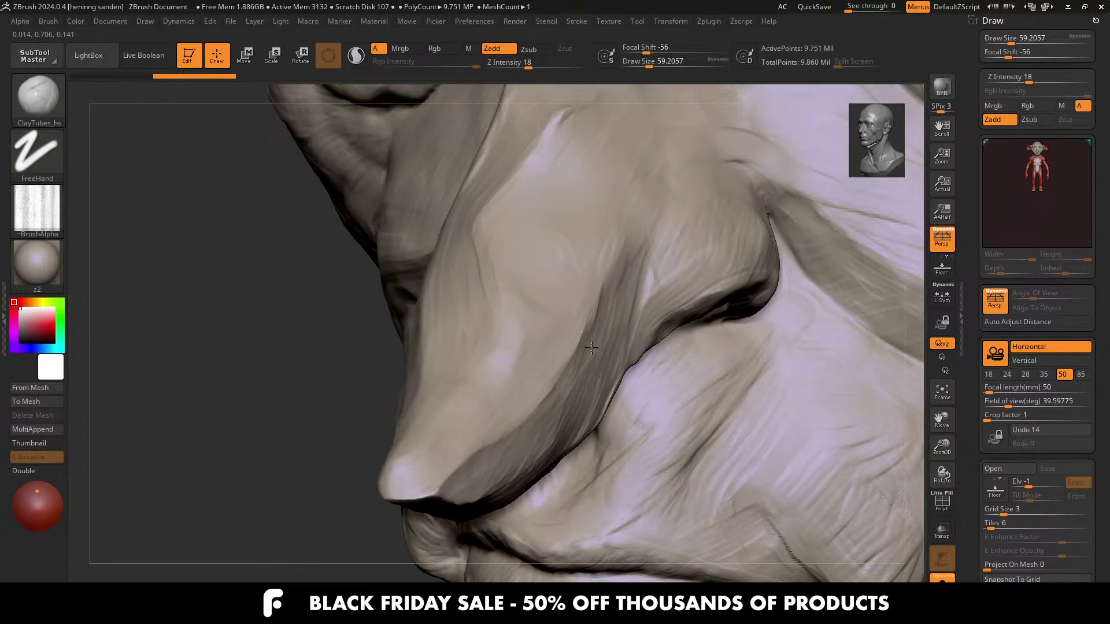
mouse_move(623, 259)
right_down()
mouse_move(491, 329)
mouse_move(488, 404)
right_up()
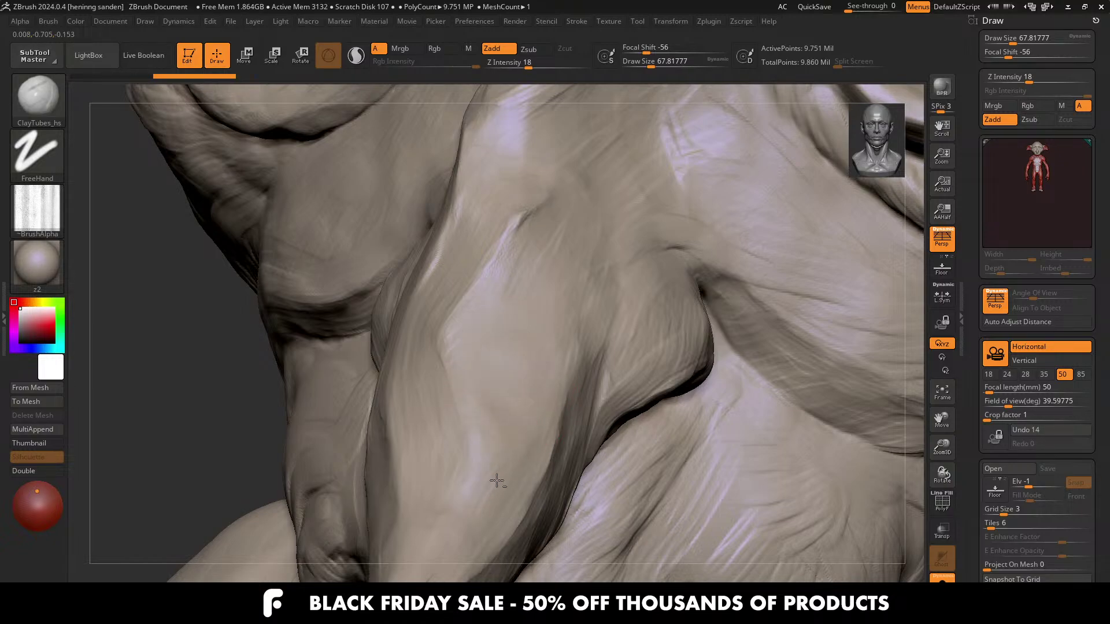
key([)
mouse_move(505, 401)
right_down()
mouse_move(488, 421)
mouse_move(489, 471)
right_up()
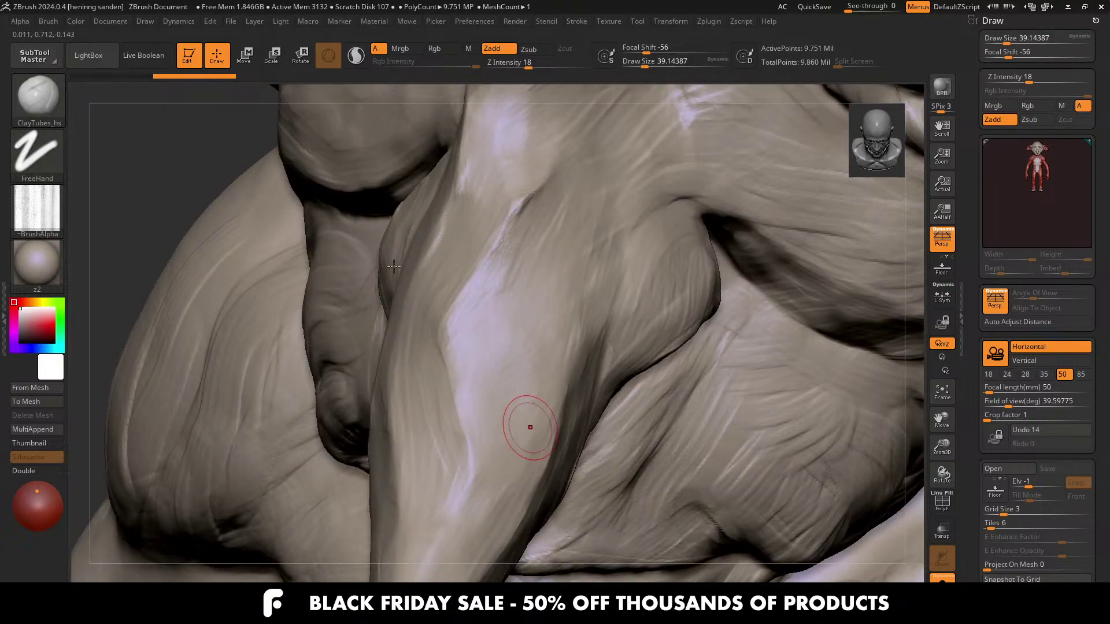
mouse_move(393, 266)
ctrl+right_down()
mouse_move(540, 391)
mouse_move(562, 367)
mouse_move(553, 339)
mouse_move(535, 339)
ctrl+right_up()
alt+drag(552, 263, 508, 318)
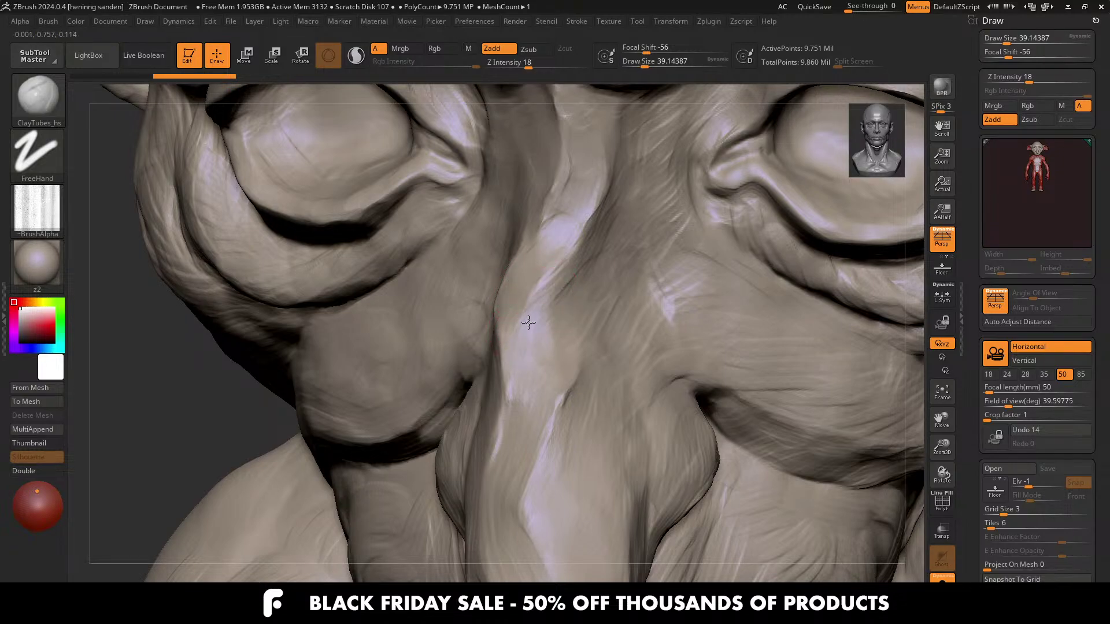
Step: Refine the side of the upper nose bridge towards the inner eye corner at a draw size of about 39
alt+right_drag(491, 397, 450, 443)
mouse_move(535, 332)
alt+right_down()
mouse_move(520, 329)
mouse_move(488, 268)
alt+right_up()
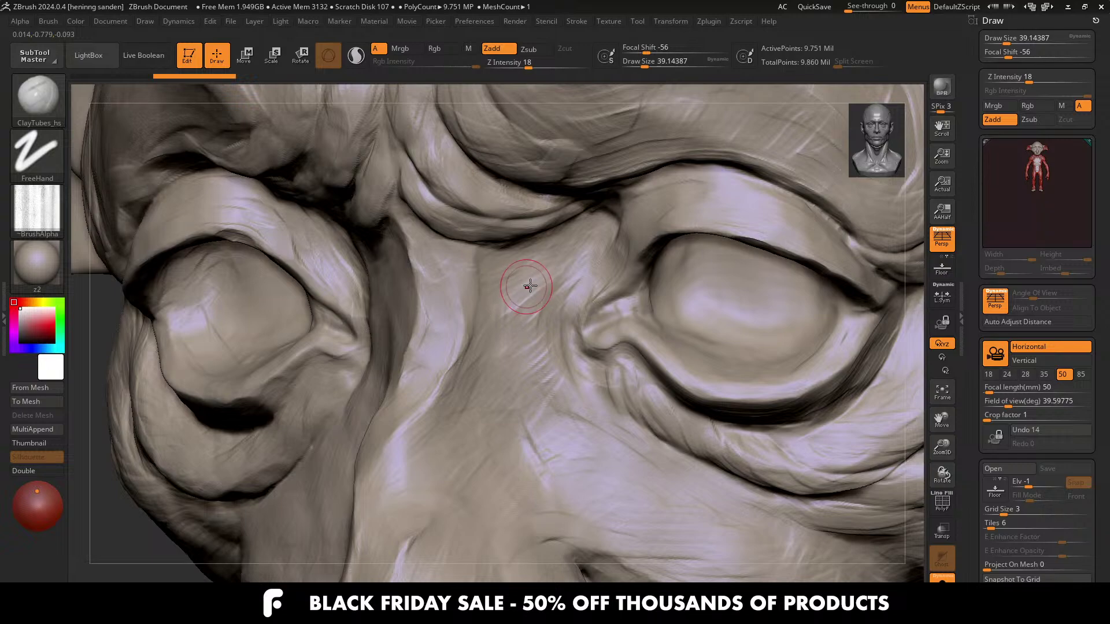
key(bracketright)
alt+drag(524, 296, 545, 276)
right_drag(595, 379, 565, 383)
key(bracketleft)
right_drag(544, 296, 590, 260)
Step: Define the skin creases above the inner eye corner under the brow at a draw size of about 39
right_drag(451, 271, 445, 223)
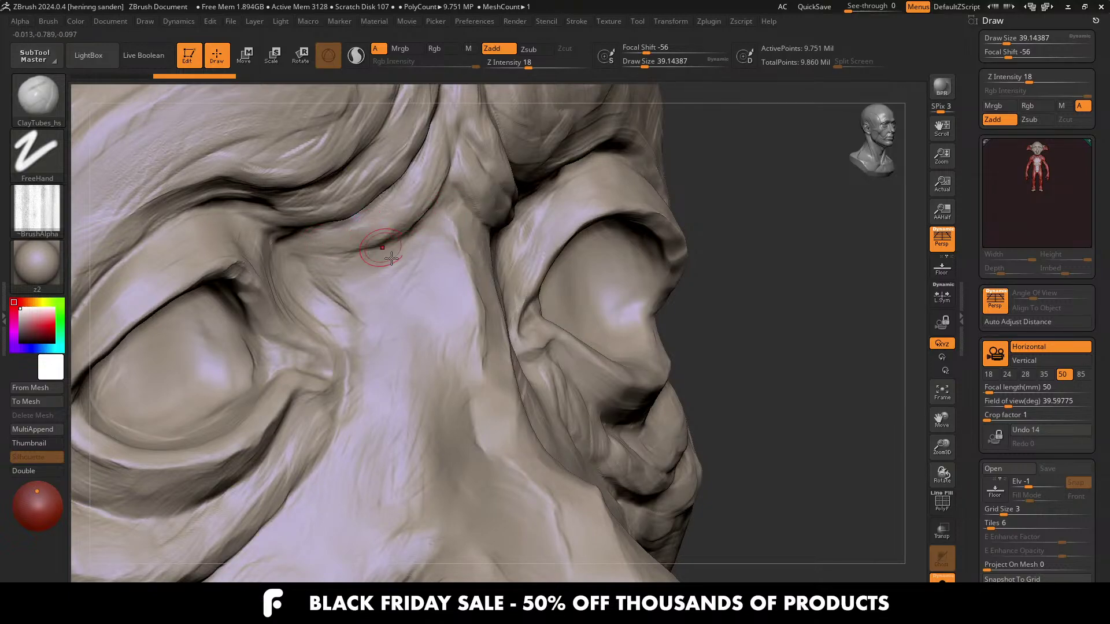
right_drag(378, 255, 347, 288)
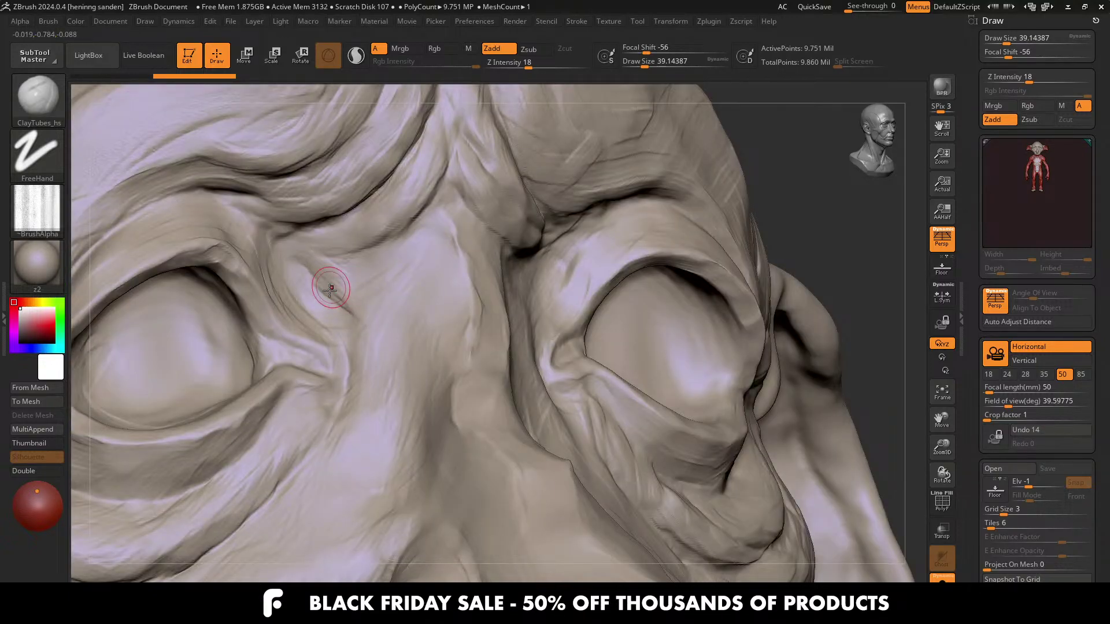
right_drag(364, 347, 338, 306)
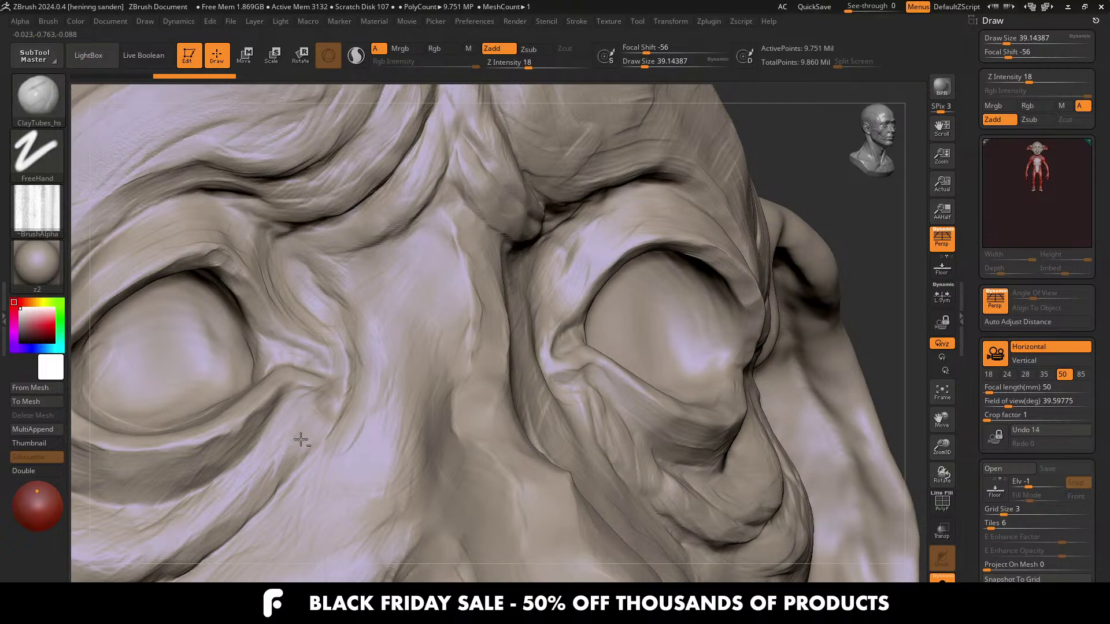
Step: Detail the skin fibres of the lower eyelid and eye bag at draw sizes of about 59 and 49
ctrl+right_drag(301, 439, 340, 384)
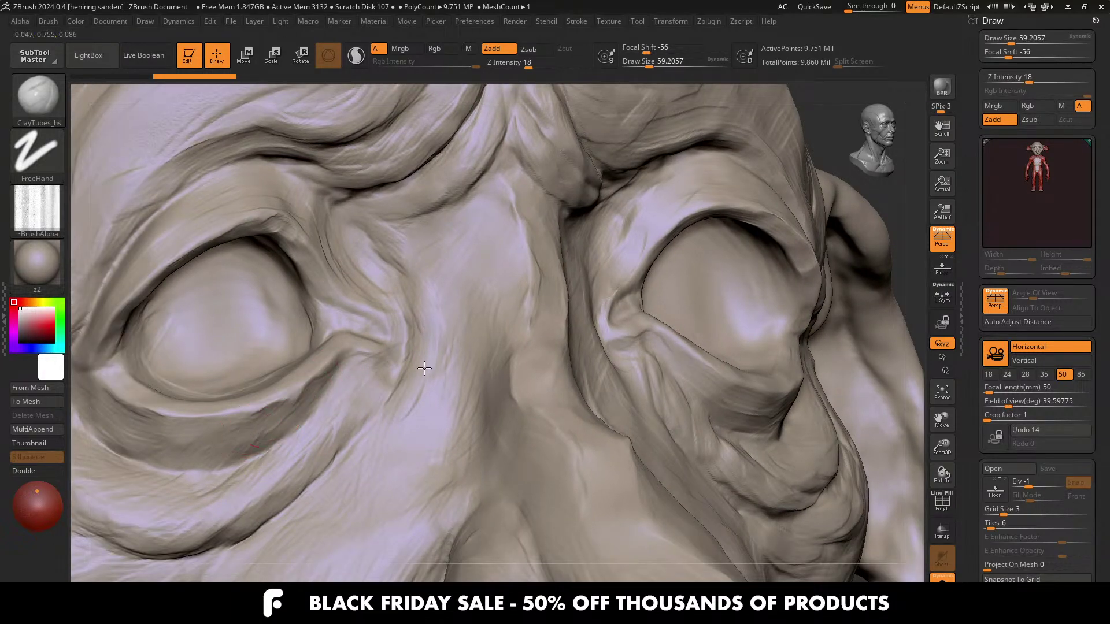
right_drag(424, 368, 254, 377)
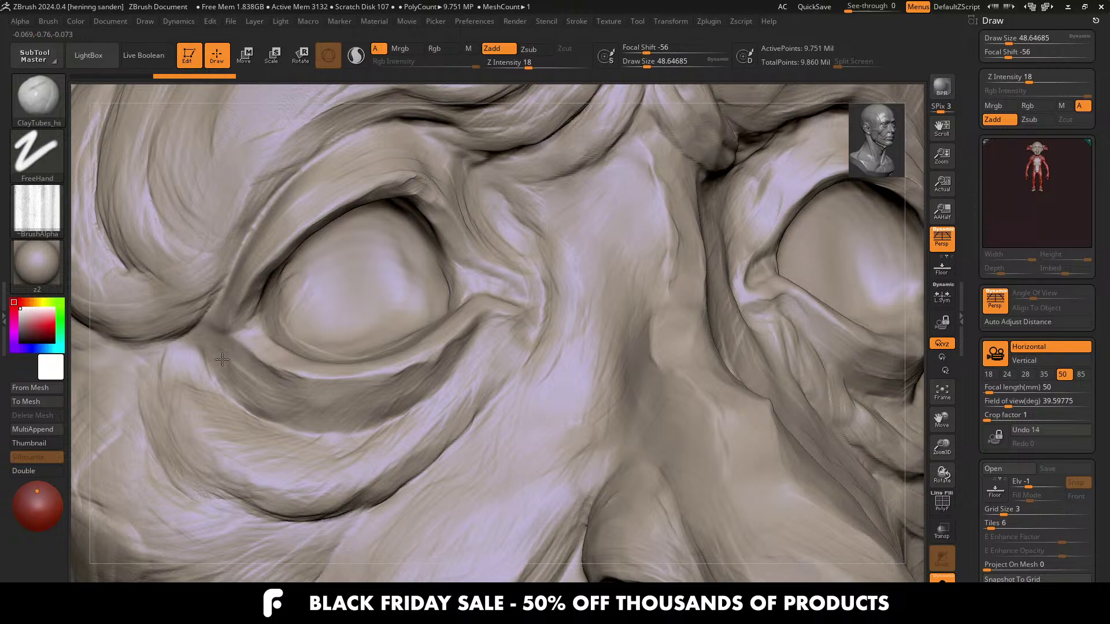
right_drag(277, 376, 324, 361)
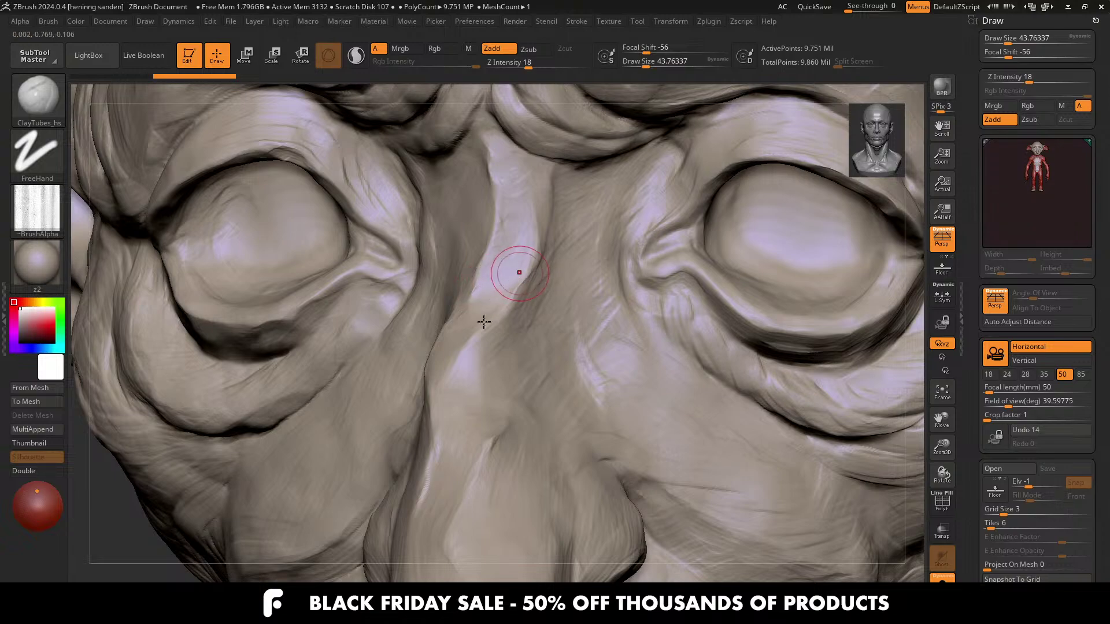
Step: Sculpt muscle strokes on the outer shoulder with the ClayTubes_hs brush, raising the draw size to about 62
alt+right_drag(543, 202, 501, 293)
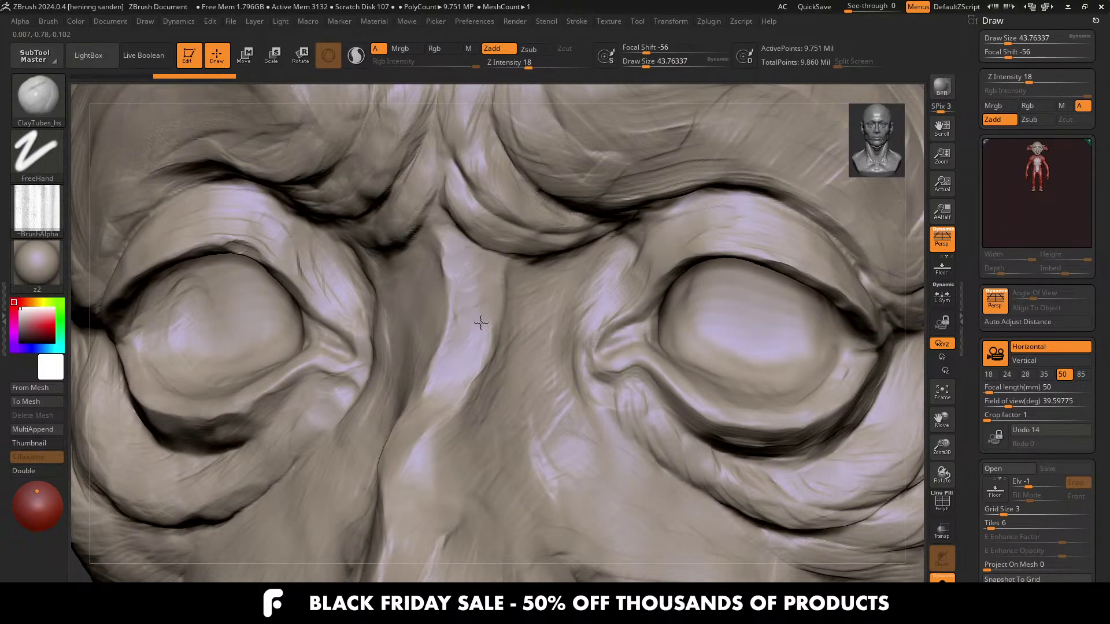
ctrl+right_drag(449, 259, 488, 288)
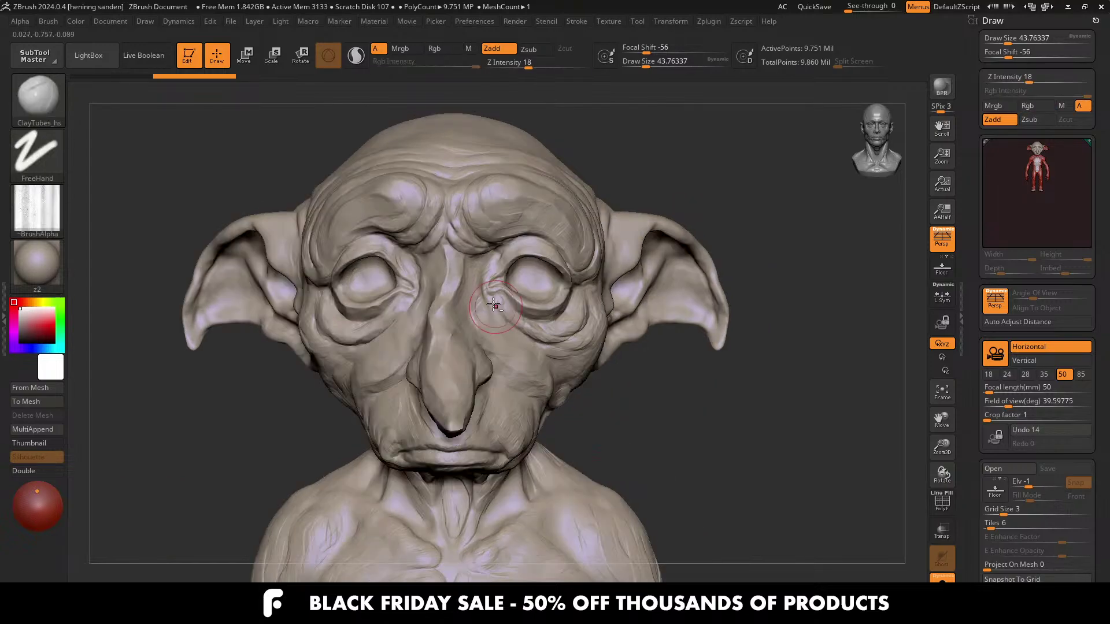
key(f)
alt+right_drag(466, 313, 426, 434)
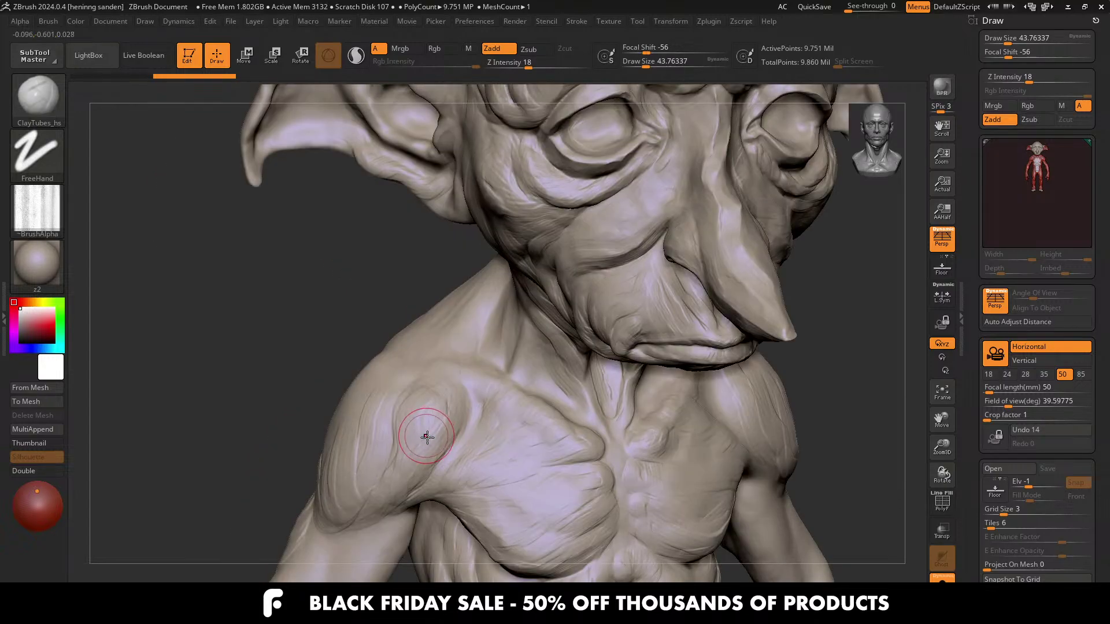
drag(387, 411, 371, 471)
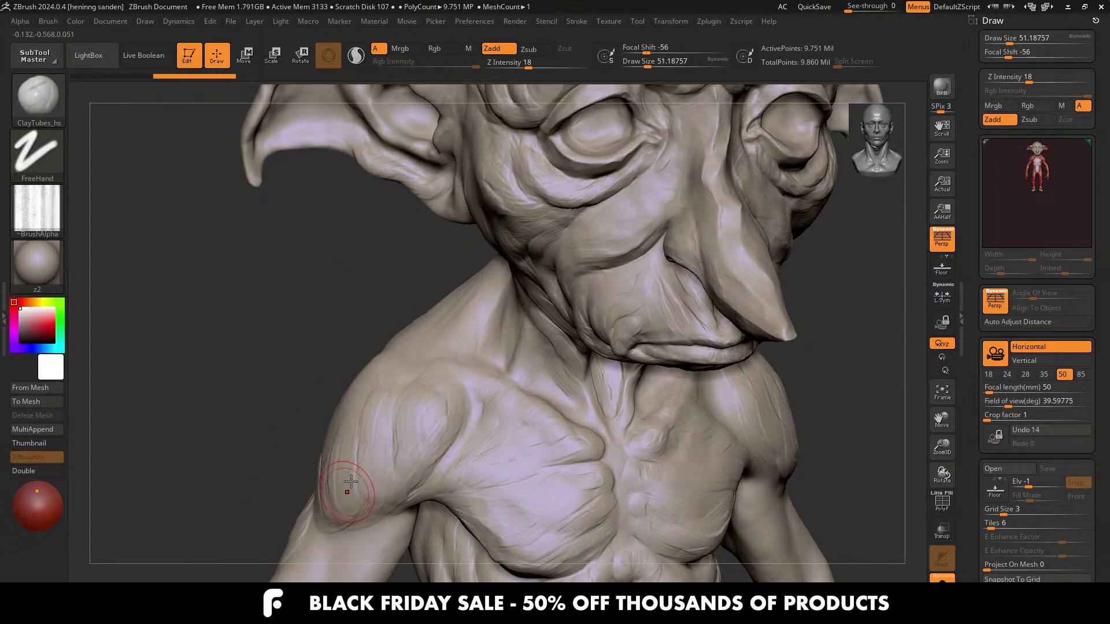
right_drag(345, 488, 379, 467)
key(s)
drag(377, 467, 346, 487)
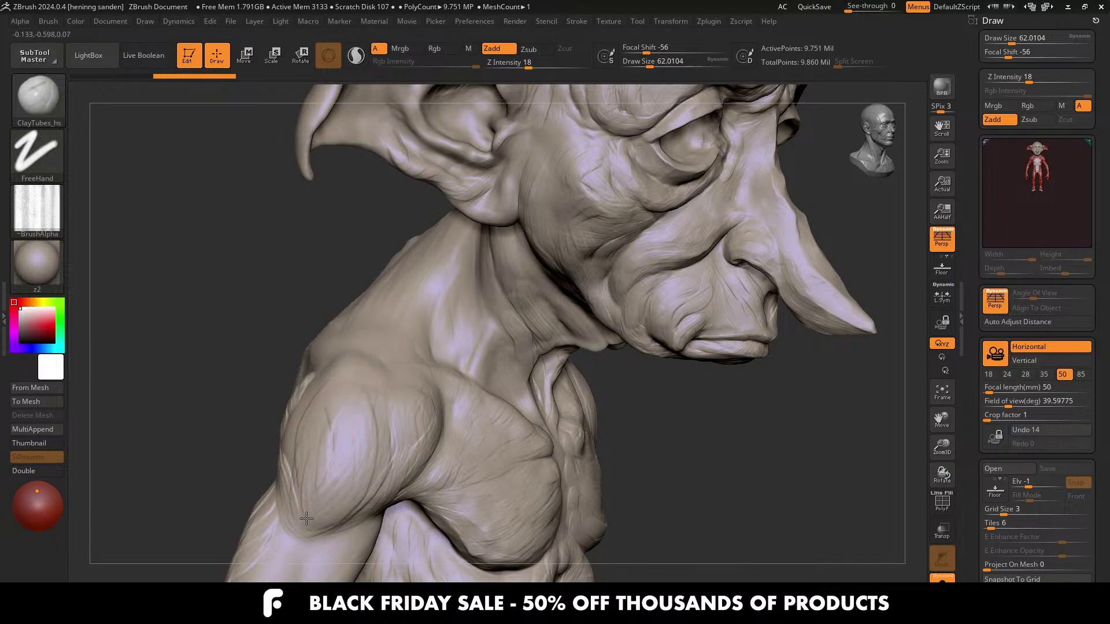
Step: Work over the upper back and shoulder blade with ClayTubes_hs at a draw size of about 54
right_drag(370, 459, 354, 404)
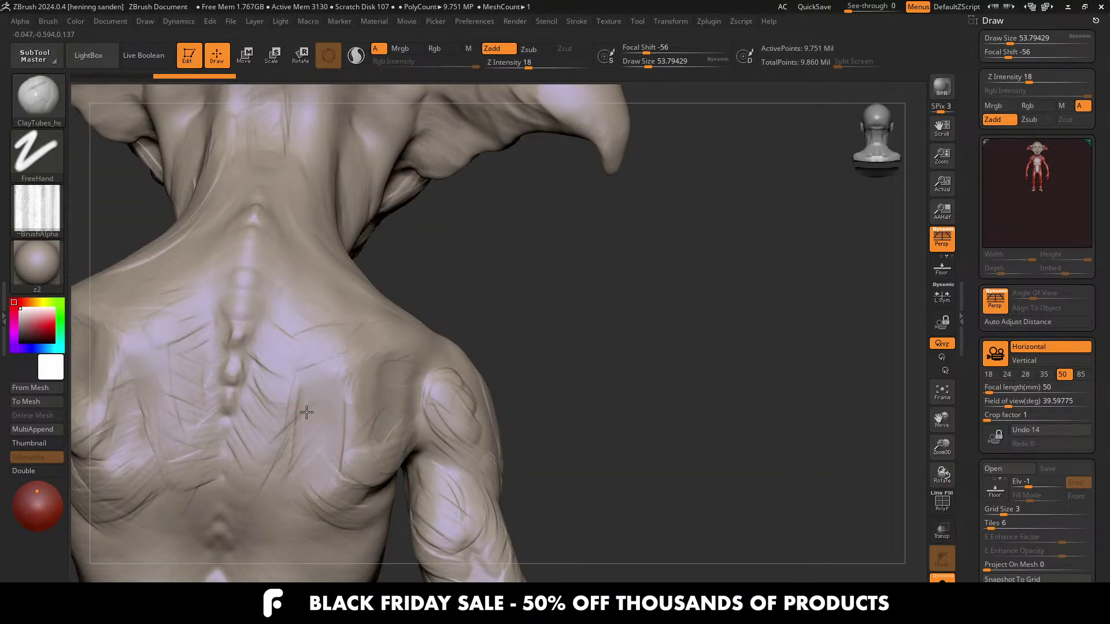
alt+right_drag(340, 388, 364, 406)
mouse_move(377, 372)
mouse_down()
mouse_move(421, 384)
mouse_move(249, 372)
mouse_up()
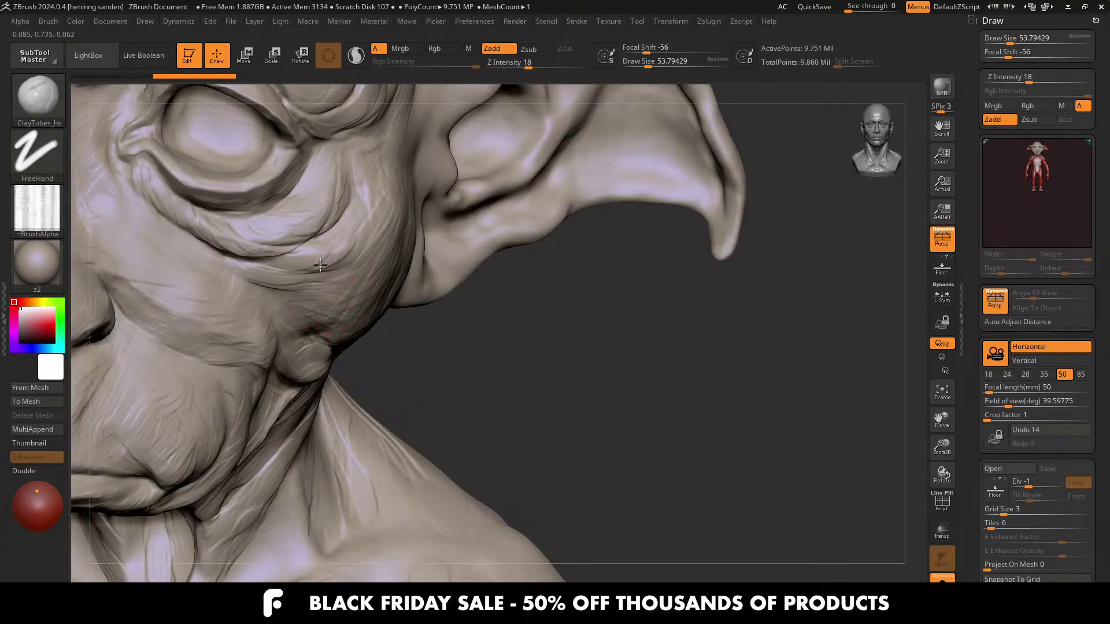
Step: Refine the cheek folds beside the mouth with ClayTubes_hs at a draw size of about 39
mouse_move(344, 295)
right_down()
mouse_move(374, 381)
mouse_move(434, 404)
right_up()
right_drag(304, 350, 326, 383)
key([)
mouse_move(272, 359)
right_down()
mouse_move(322, 368)
mouse_move(270, 341)
mouse_move(364, 391)
right_up()
right_drag(347, 338, 354, 390)
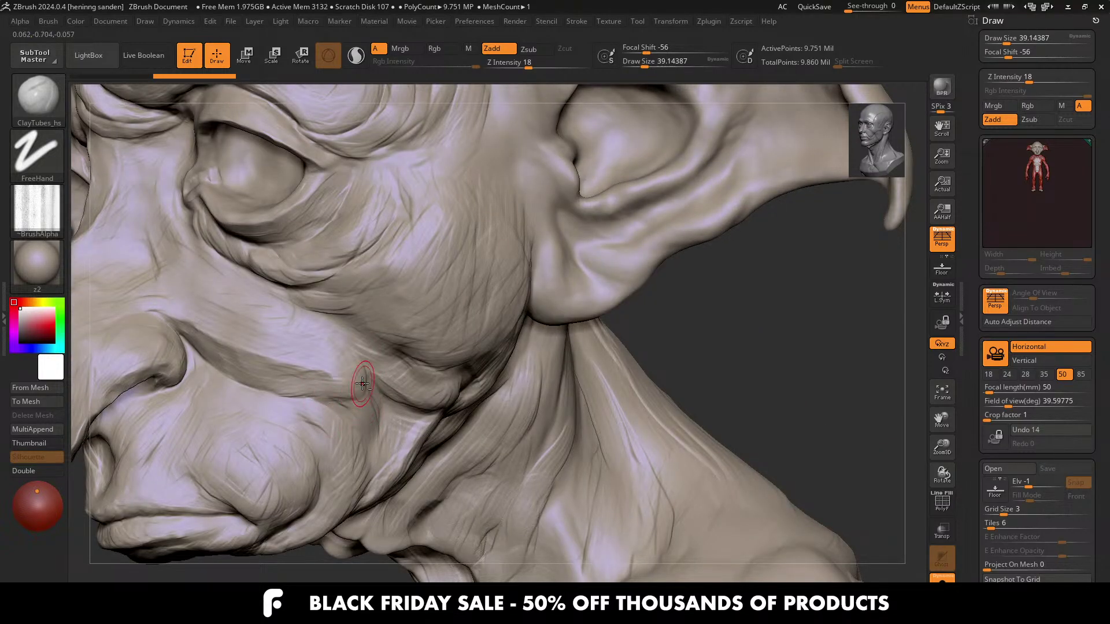
Step: Lower the mesh by one subdivision level and isolate only the nostril area
mouse_move(512, 354)
right_down()
mouse_move(555, 370)
mouse_move(456, 475)
mouse_move(451, 416)
mouse_move(470, 338)
mouse_move(412, 324)
mouse_move(399, 341)
mouse_move(393, 295)
mouse_move(391, 362)
right_up()
key(shift+d)
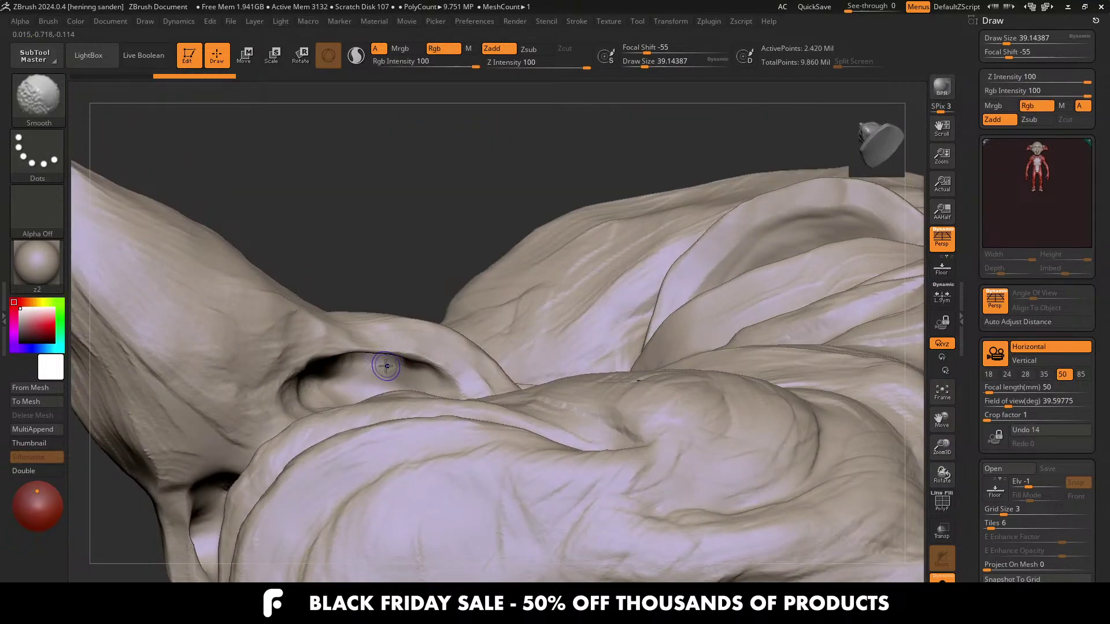
key(s)
drag(386, 366, 398, 367)
mouse_move(397, 367)
right_down()
mouse_move(440, 353)
mouse_move(384, 327)
mouse_move(384, 370)
right_up()
ctrl+shift+drag(520, 282, 310, 384)
mouse_move(310, 384)
right_down()
mouse_move(419, 335)
mouse_move(387, 364)
mouse_move(376, 394)
mouse_move(422, 317)
mouse_move(404, 329)
mouse_move(578, 370)
mouse_move(892, 472)
right_up()
Step: Turn on Double-sided display for the isolated nostril geometry
key(shift)
scroll(1048, 490, down, 10)
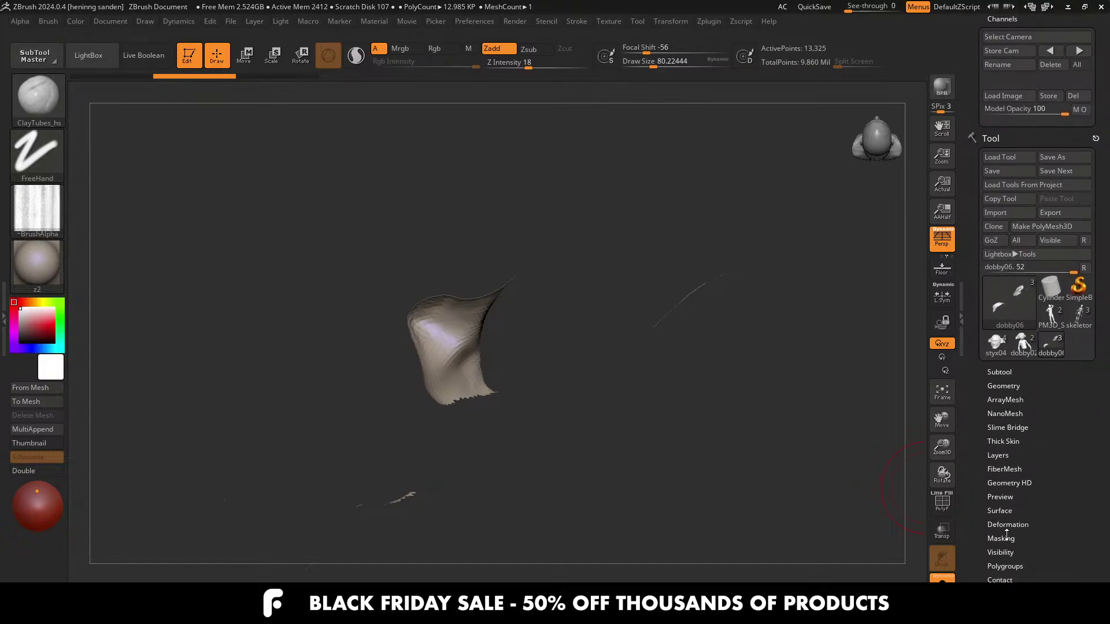
scroll(1023, 537, down, 3)
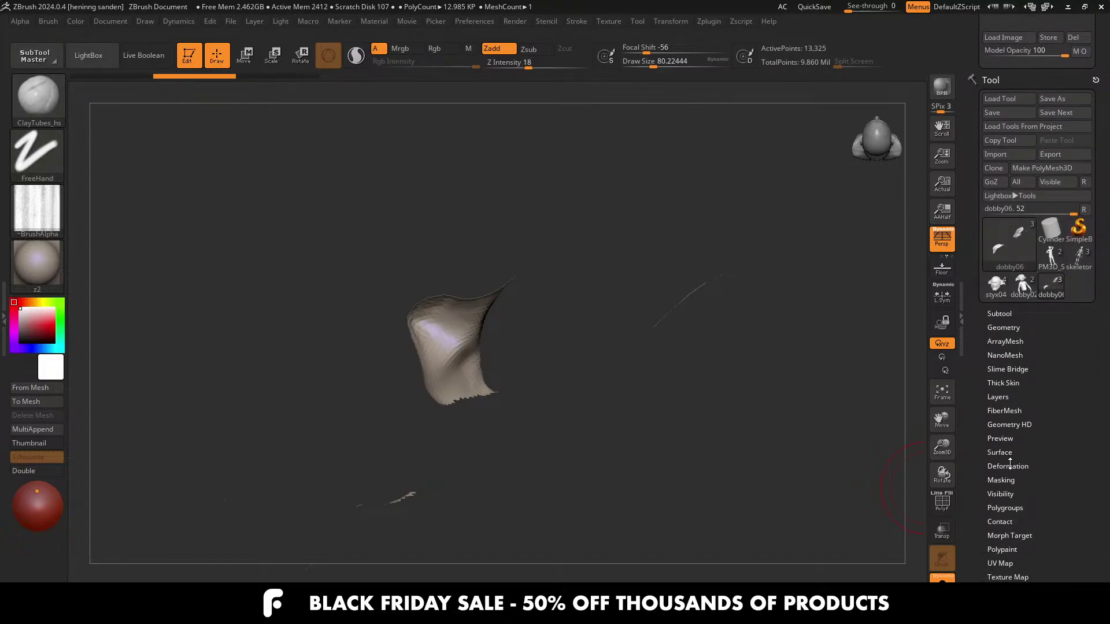
click(1010, 465)
click(1012, 113)
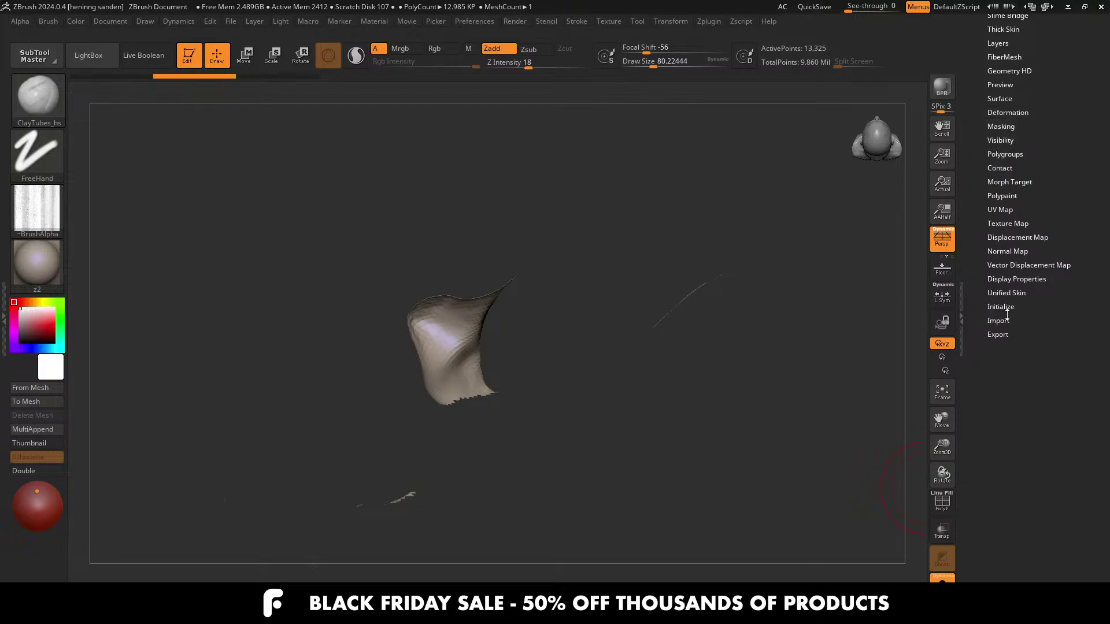
click(1015, 279)
click(1008, 319)
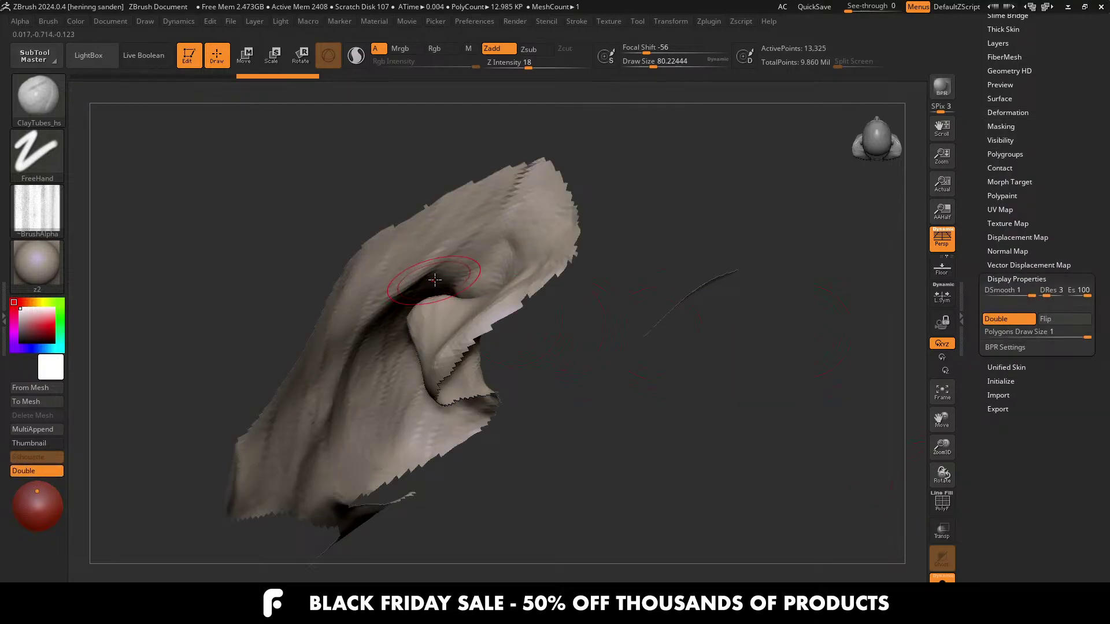
Step: Reshape the inner wall of the nostril with the Move Topological brush at a draw size of about 136
key(b)
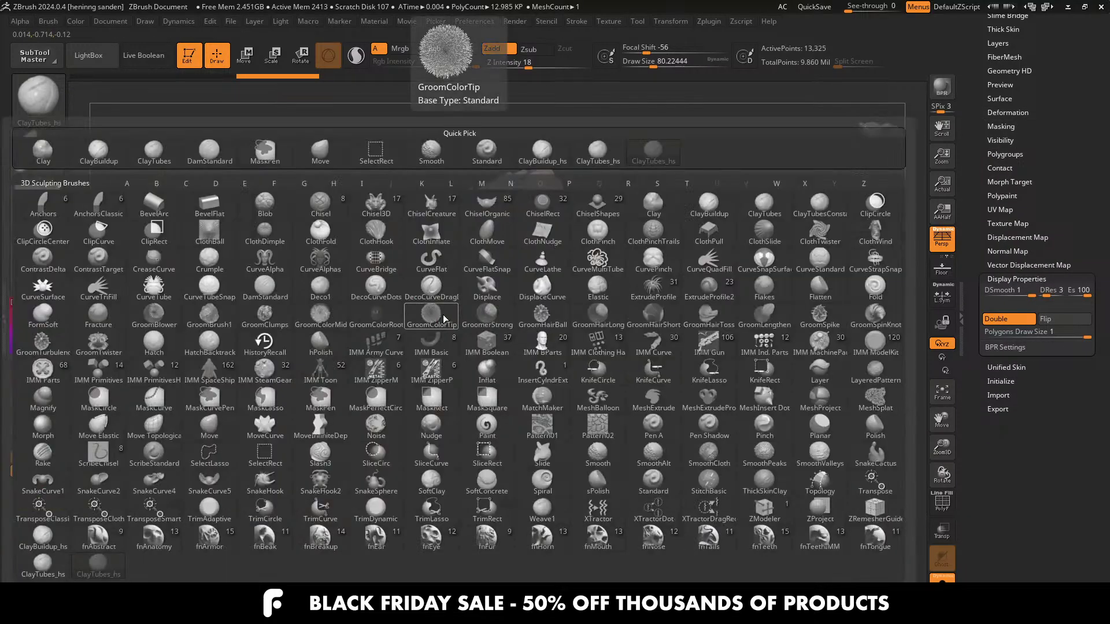
key(m)
key(t)
key(s)
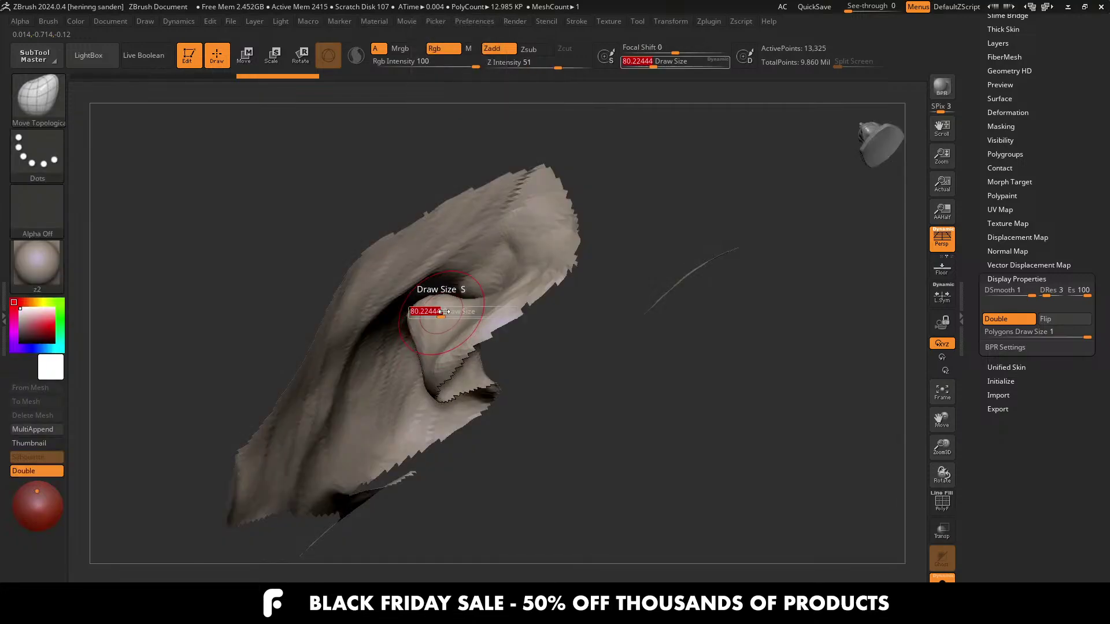
drag(433, 314, 442, 314)
right_drag(442, 314, 436, 307)
drag(436, 307, 429, 332)
right_drag(429, 332, 434, 338)
Step: Refine the nostril's inner fold with Move Topological at a draw size of about 83 and unhide the rest of the mesh
key(s)
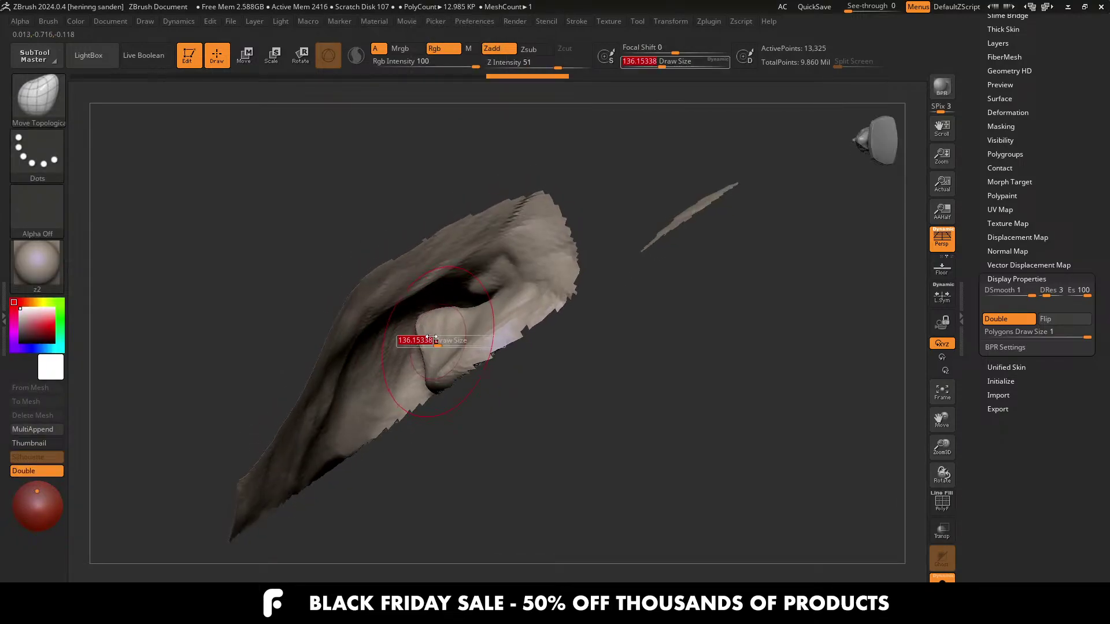
drag(435, 339, 427, 340)
drag(430, 334, 441, 338)
right_drag(440, 338, 448, 330)
drag(448, 330, 439, 350)
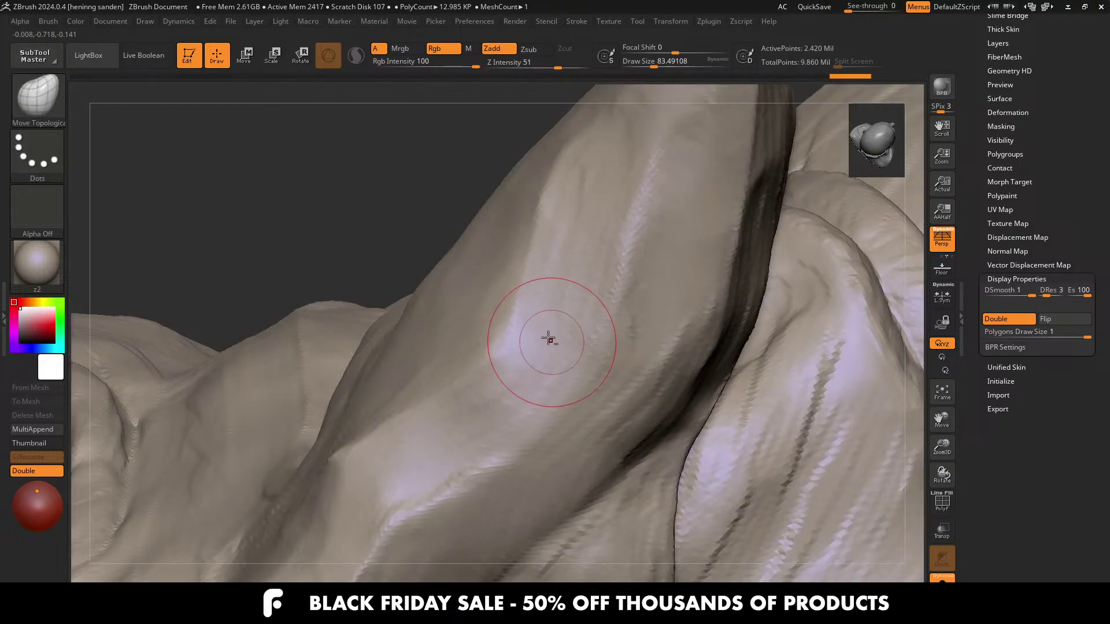
Step: Adjust the jaw and neck area with the Move brush at a draw size of about 132
alt+right_drag(549, 339, 416, 278)
key(f)
alt+right_drag(543, 243, 539, 290)
key(b)
key(m)
key(v)
key(bracketright)
drag(530, 341, 523, 364)
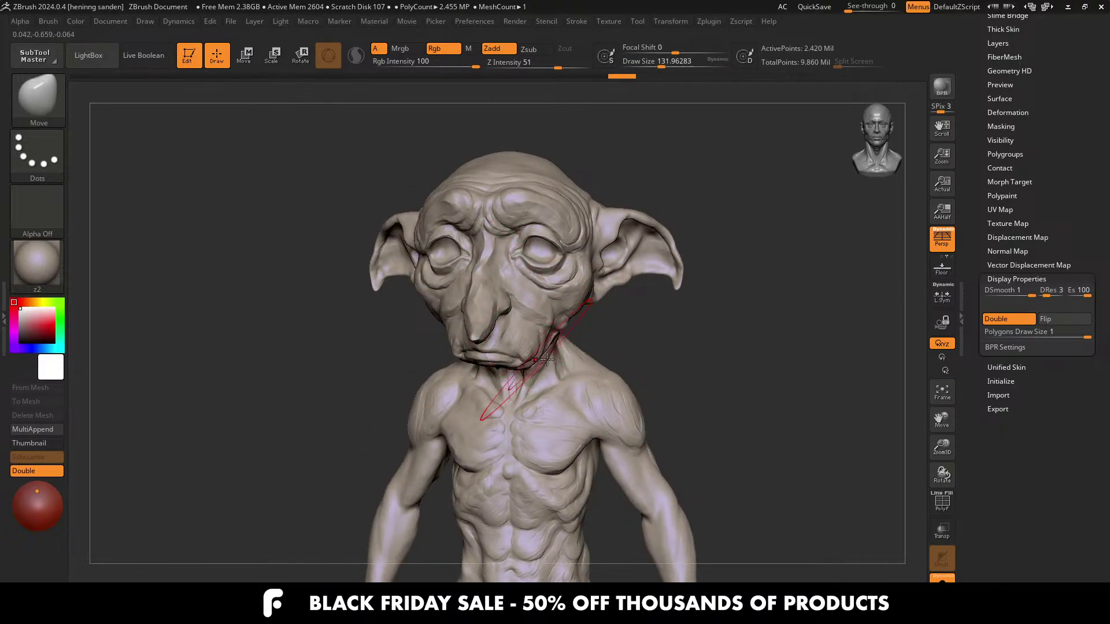
Step: Reshape the outer rim of the character's right ear and pull its tip outward with Move, reducing the draw size to about 56
shift+right_drag(523, 364, 545, 353)
mouse_move(489, 309)
alt+right_down()
mouse_move(486, 318)
mouse_move(482, 302)
alt+right_up()
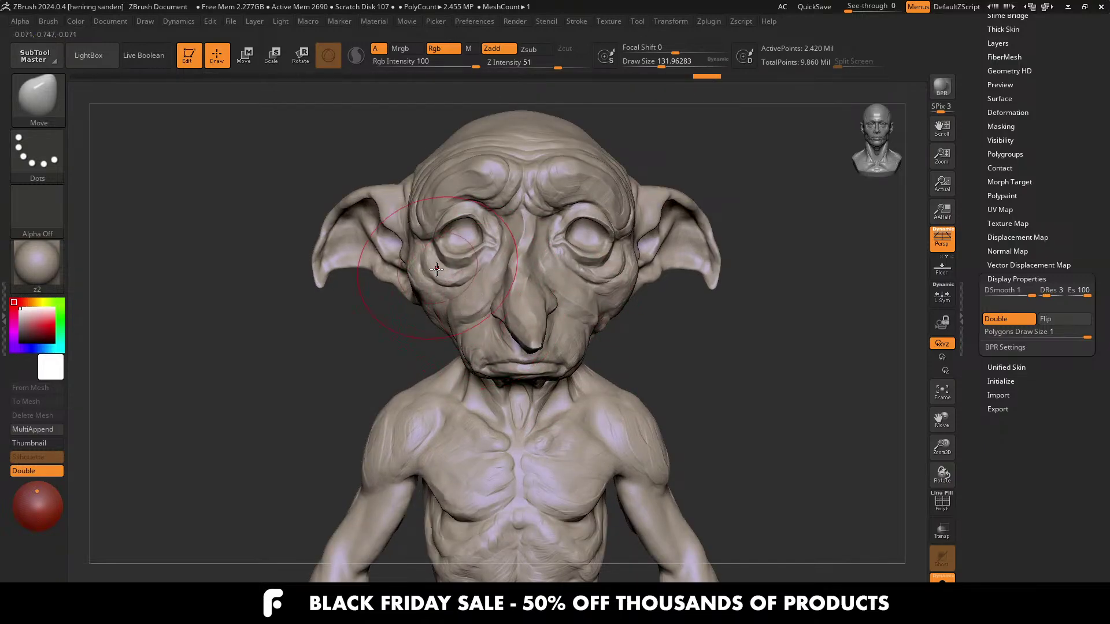
key(s)
drag(437, 259, 441, 259)
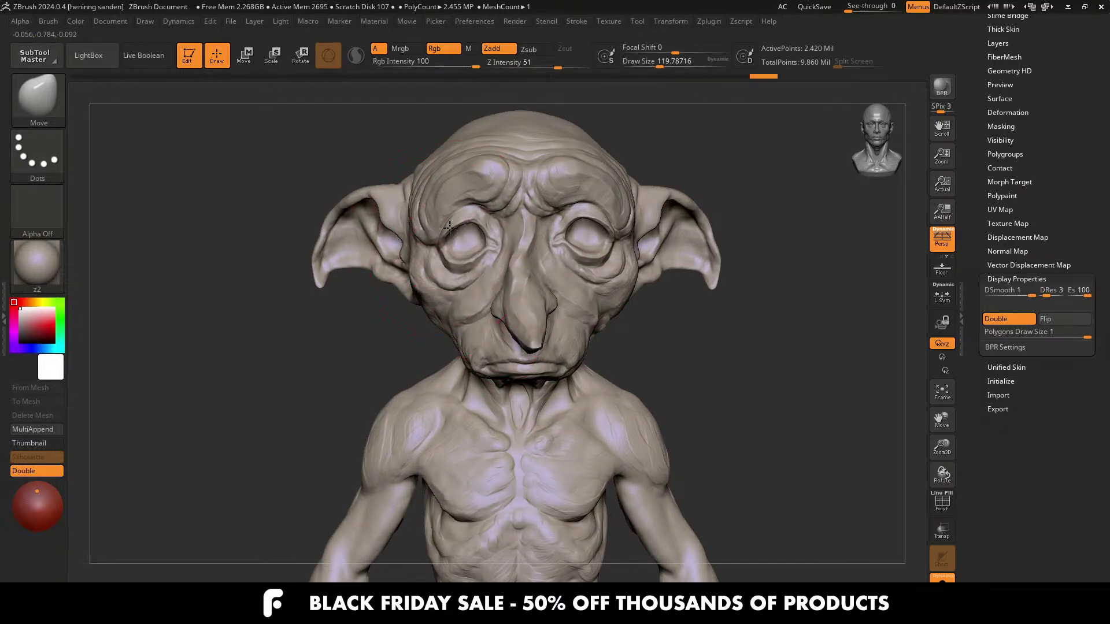
drag(341, 205, 342, 211)
key(s)
key(s)
mouse_move(328, 270)
mouse_down()
mouse_move(314, 270)
mouse_move(319, 285)
mouse_up()
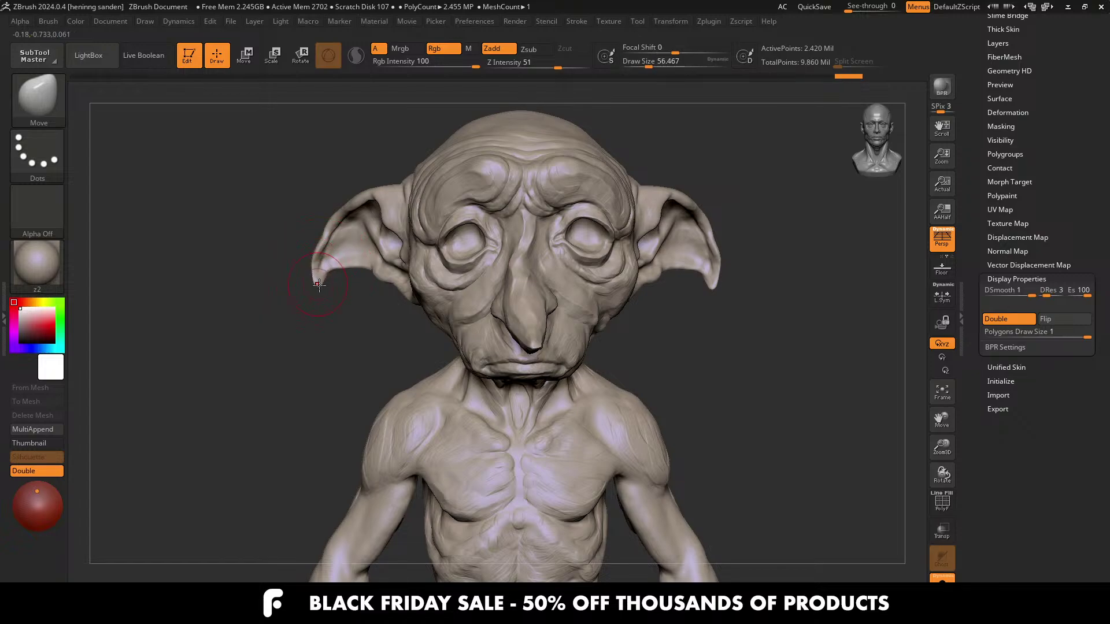
key(s)
mouse_move(324, 245)
mouse_down()
mouse_move(349, 230)
mouse_move(334, 233)
mouse_up()
Step: Pull the outer edge and tip of the character's left ear inward with Move at a draw size of about 59
key(s)
key(bracketright)
mouse_move(715, 265)
mouse_down()
mouse_move(690, 259)
mouse_move(698, 271)
mouse_up()
key(s)
key(bracketleft)
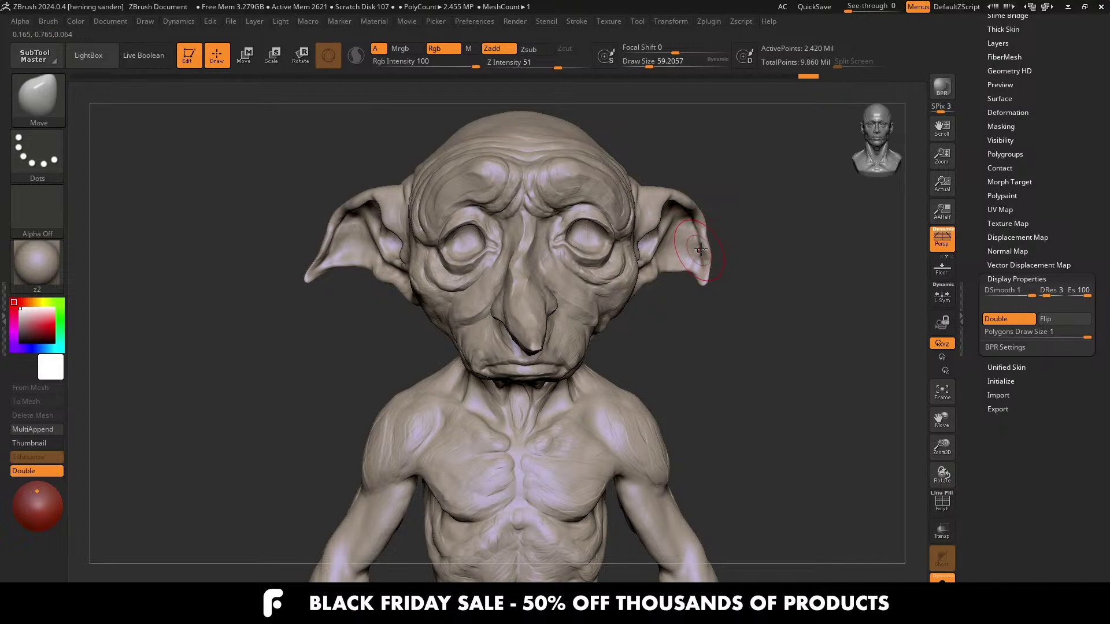
Step: Adjust the lower edge of the character's left ear from below with Move at a draw size of about 112
mouse_move(700, 249)
right_down()
mouse_move(746, 240)
mouse_move(696, 258)
mouse_move(665, 231)
right_up()
key(s)
drag(663, 255, 674, 254)
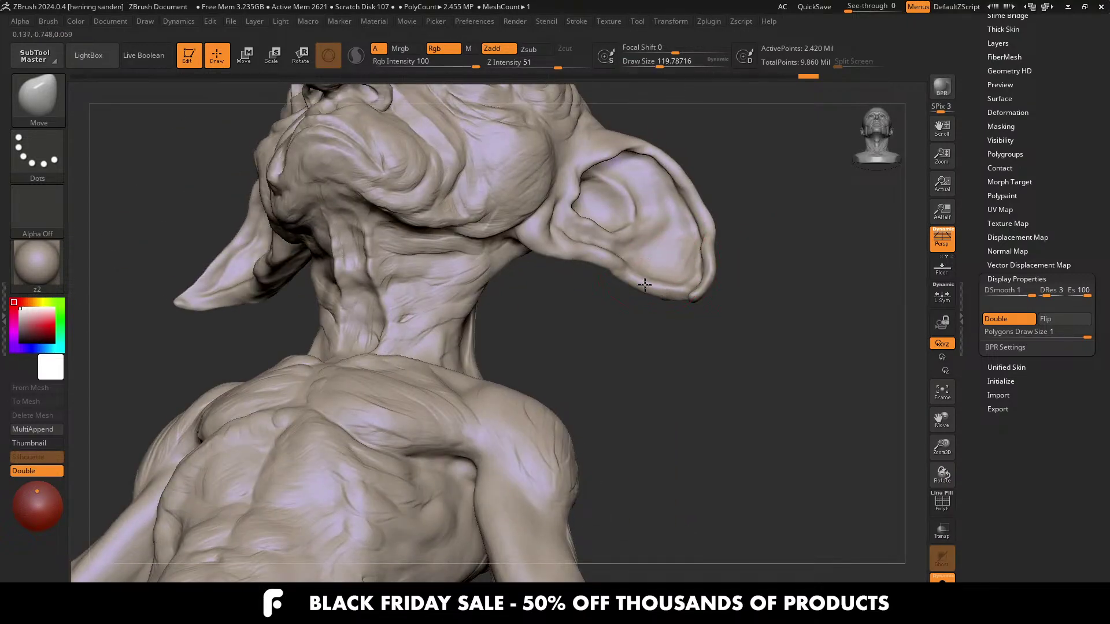
right_drag(598, 263, 578, 249)
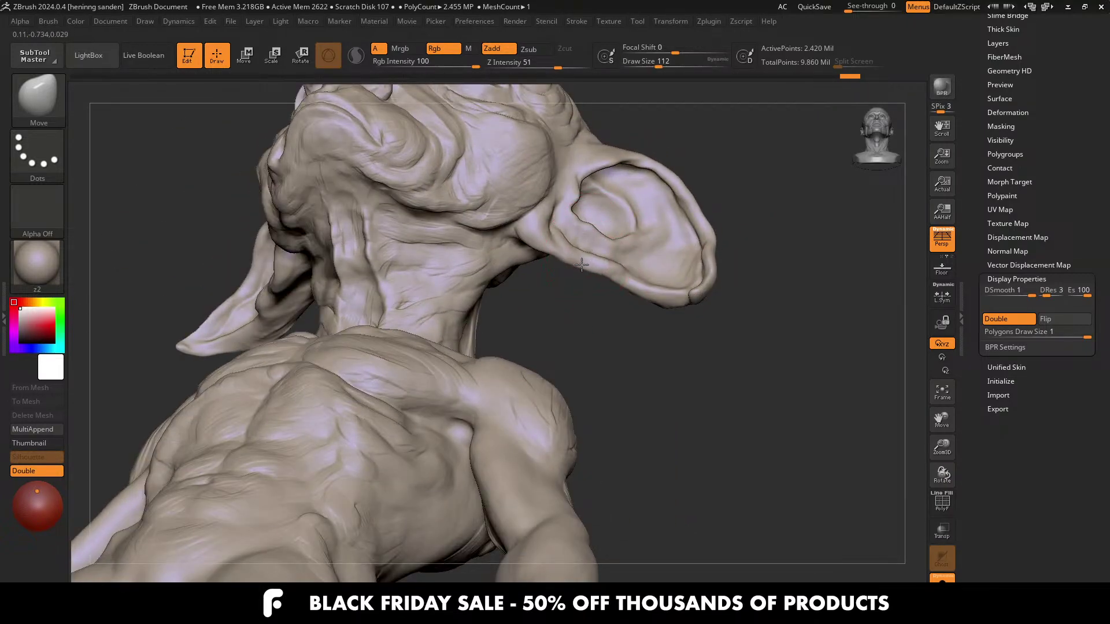
Step: Reshape the throat and underside of the jaw with Move, reducing the draw size to about 83
right_drag(465, 263, 448, 288)
key(s)
drag(462, 292, 475, 292)
right_drag(452, 295, 411, 298)
key(s)
mouse_move(411, 298)
mouse_down()
mouse_move(363, 266)
mouse_move(378, 261)
mouse_up()
key(s)
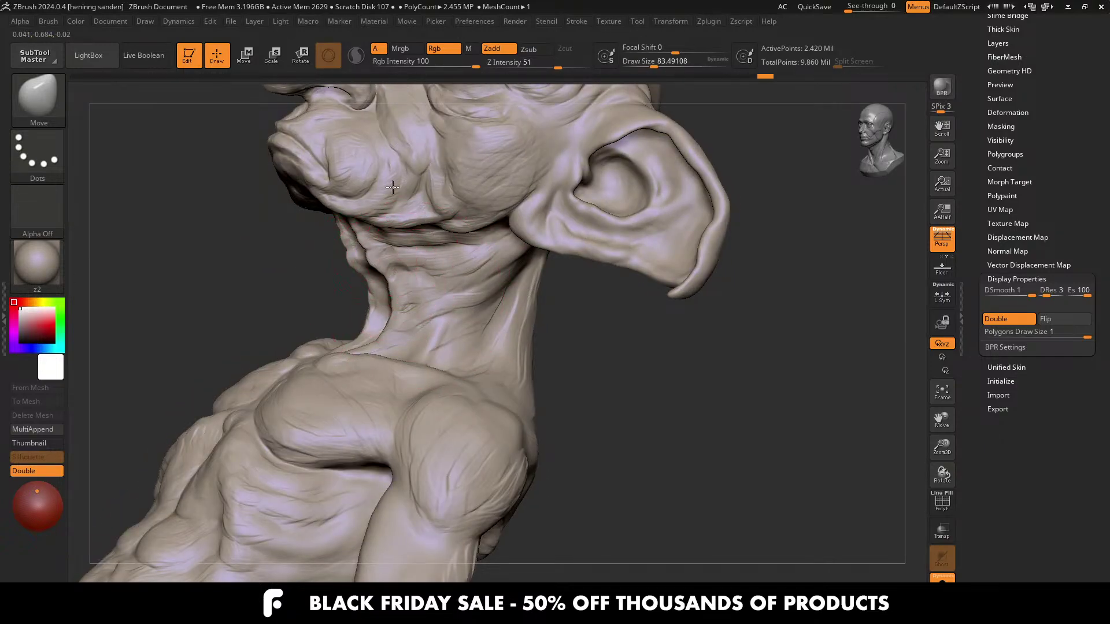
Step: Fine-tune the tip of the character's left ear with Move at a draw size of about 44 and check the full figure
mouse_move(393, 187)
ctrl+right_down()
mouse_move(491, 234)
mouse_move(538, 223)
mouse_move(578, 233)
ctrl+right_up()
key(s)
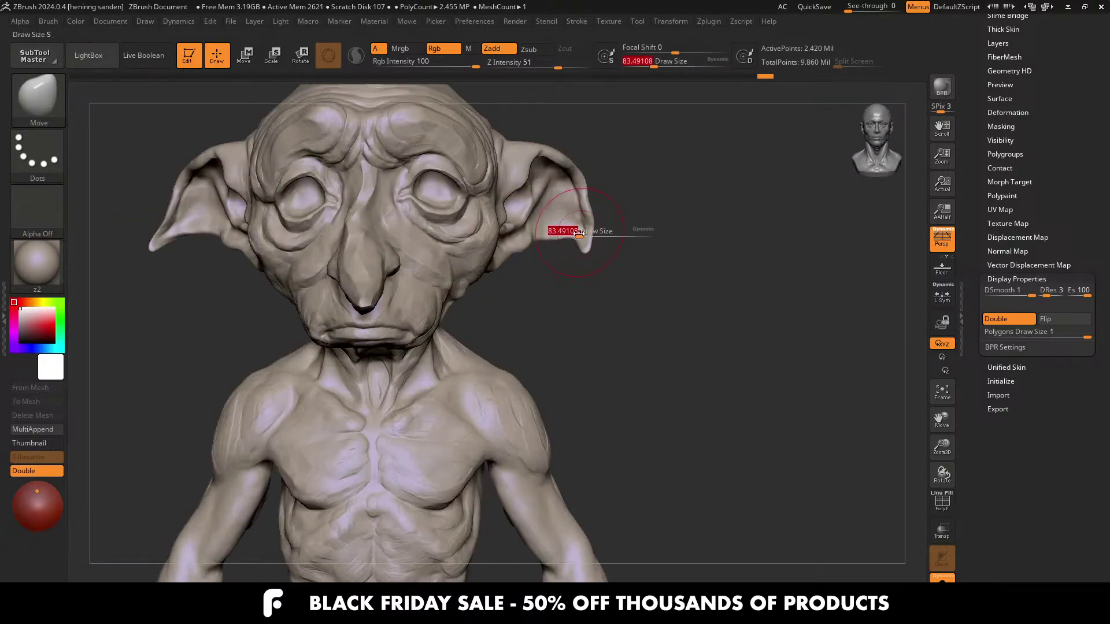
drag(579, 234, 575, 237)
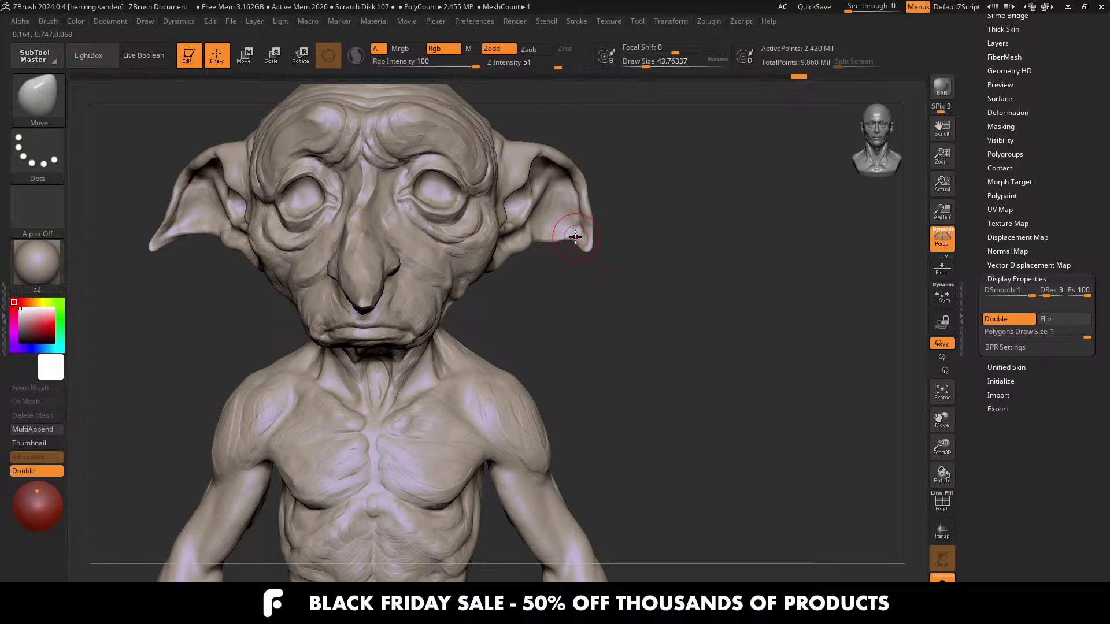
ctrl+right_drag(577, 241, 595, 222)
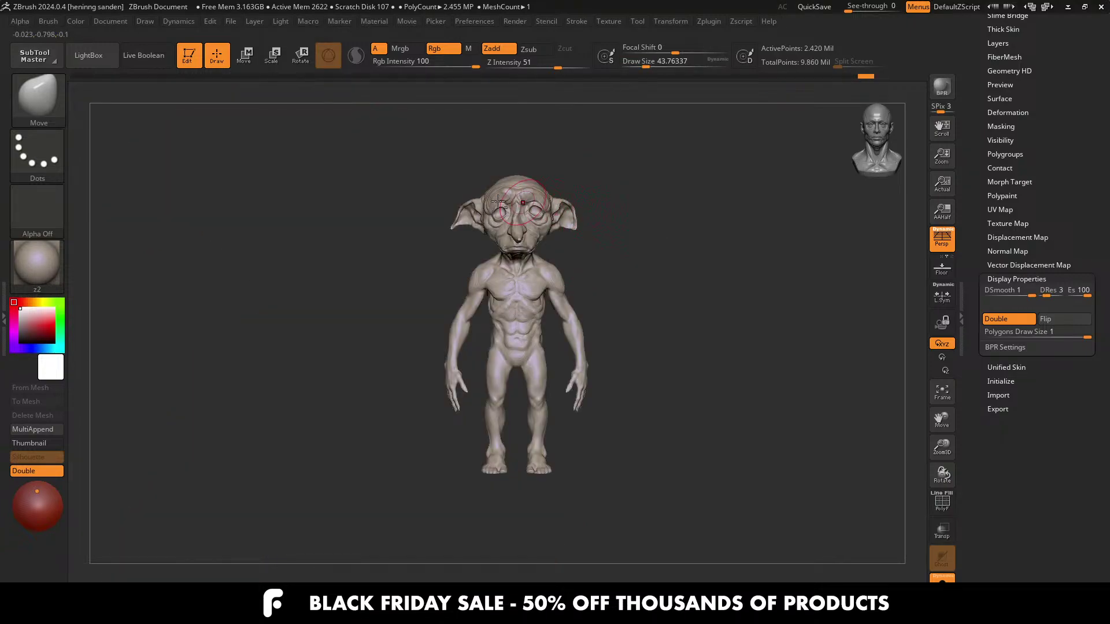
mouse_move(498, 201)
ctrl+right_down()
mouse_move(456, 232)
mouse_move(381, 221)
ctrl+right_up()
shift+right_drag(374, 263, 405, 222)
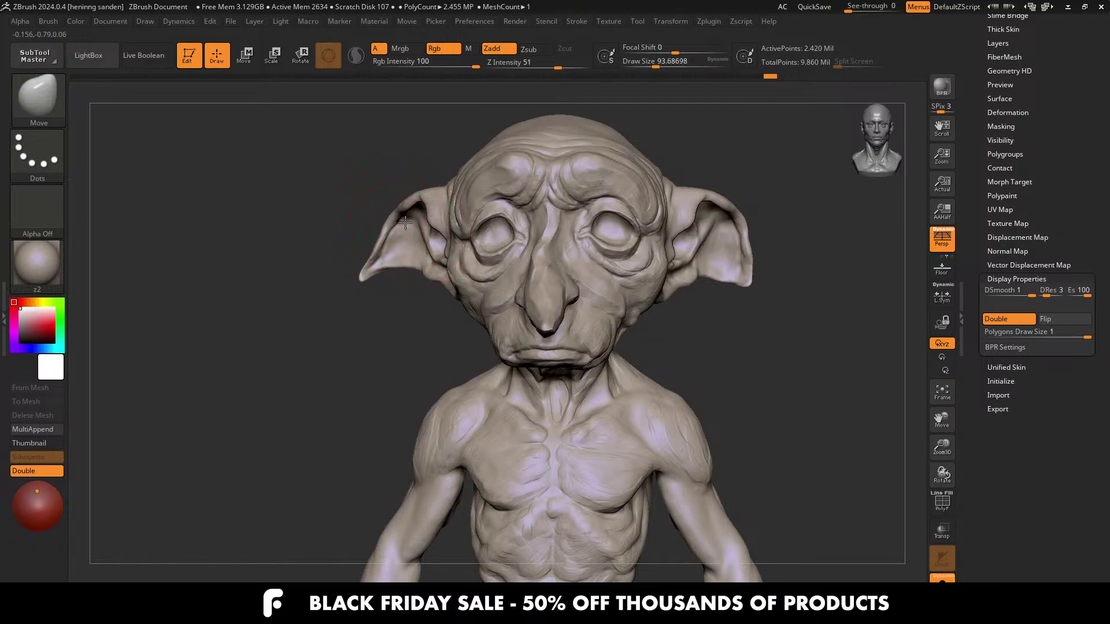
Step: Redo the last three changes and check the ears on the full figure
key(ctrl+shift+z)
key(ctrl+shift+z)
key(ctrl+shift+z)
ctrl+right_drag(300, 142, 254, 86)
shift+right_drag(500, 231, 520, 245)
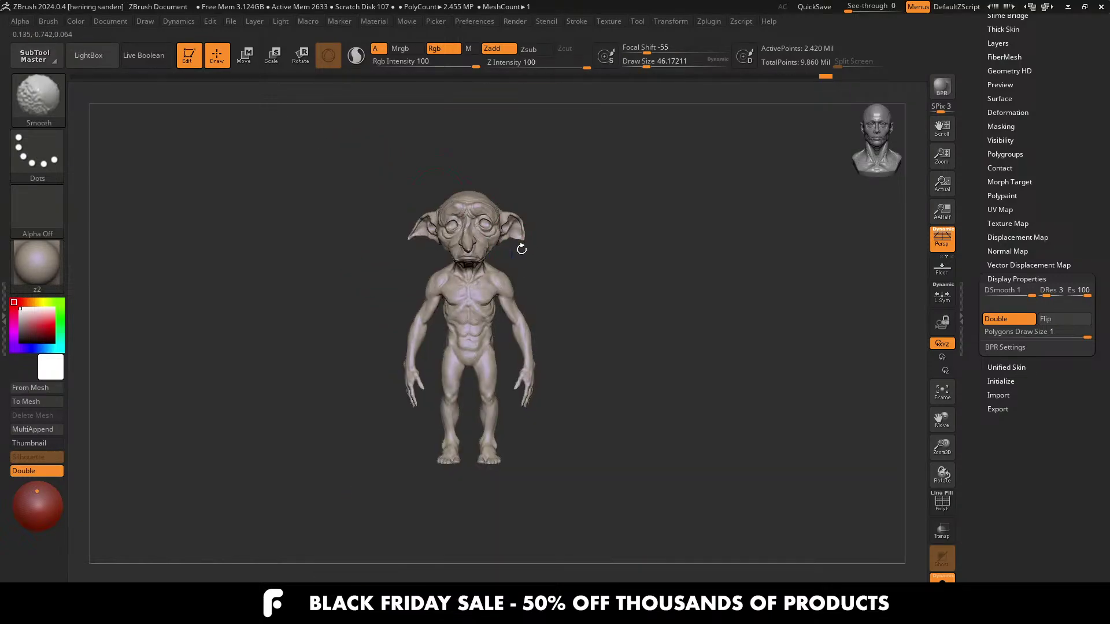
Step: Lift the brow at the outer corner of the character's right eye with Move at a draw size of about 74
ctrl+right_drag(535, 283, 569, 336)
drag(463, 267, 468, 267)
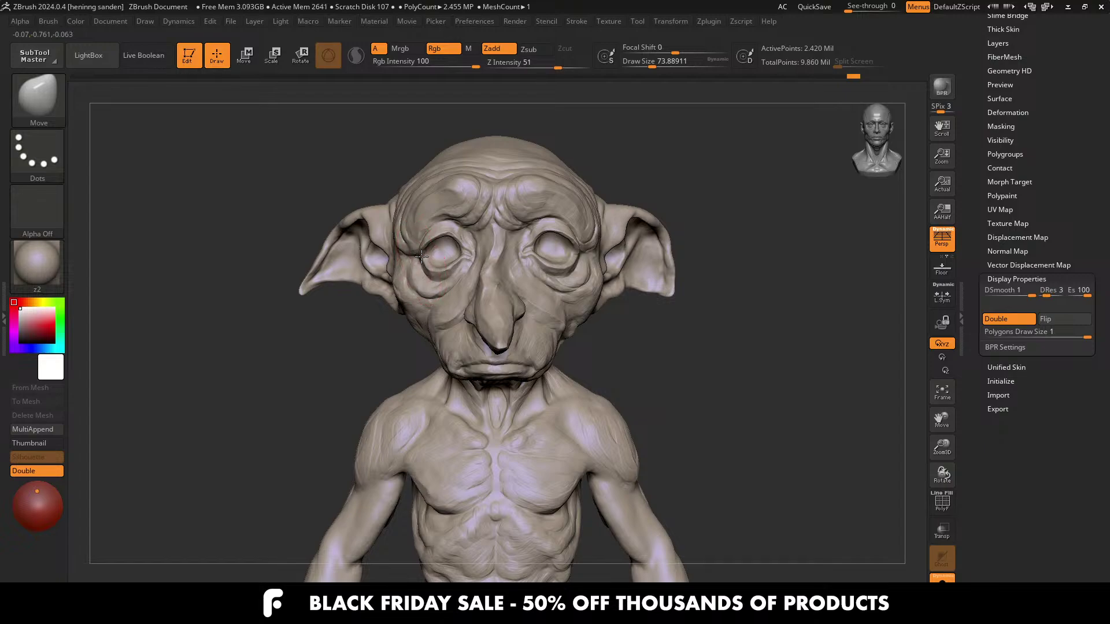
mouse_move(419, 246)
mouse_down()
mouse_move(438, 256)
mouse_move(415, 241)
mouse_move(422, 231)
mouse_up()
Step: Try to push the side of the face beside the character's right eye outward with Move at a larger draw size
key(s)
ctrl+right_drag(645, 375, 630, 328)
ctrl+right_drag(491, 240, 499, 291)
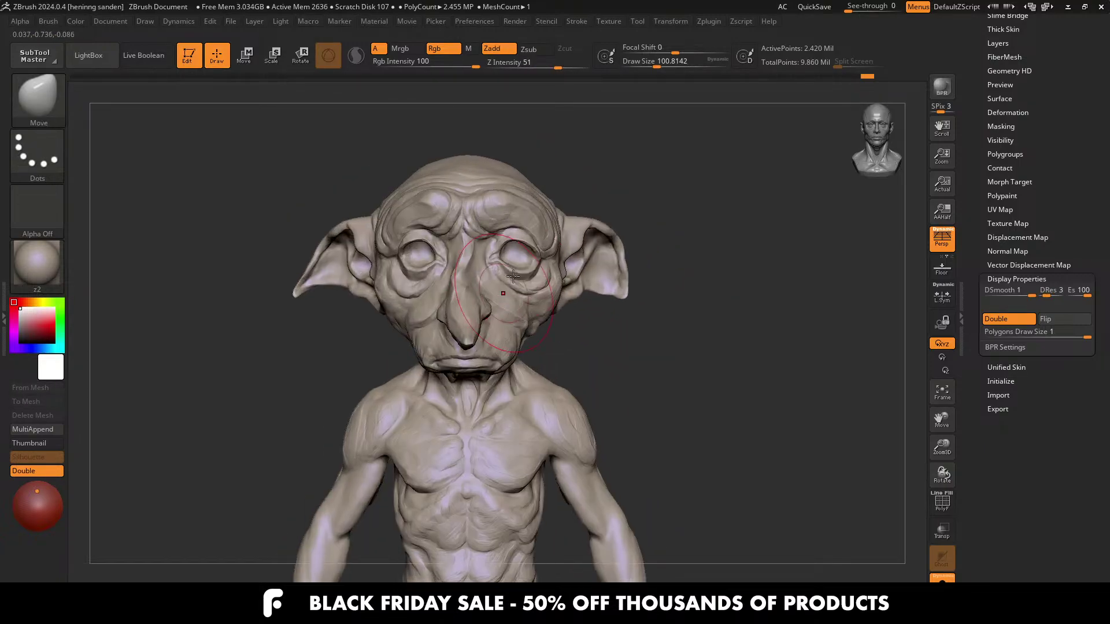
drag(542, 255, 541, 254)
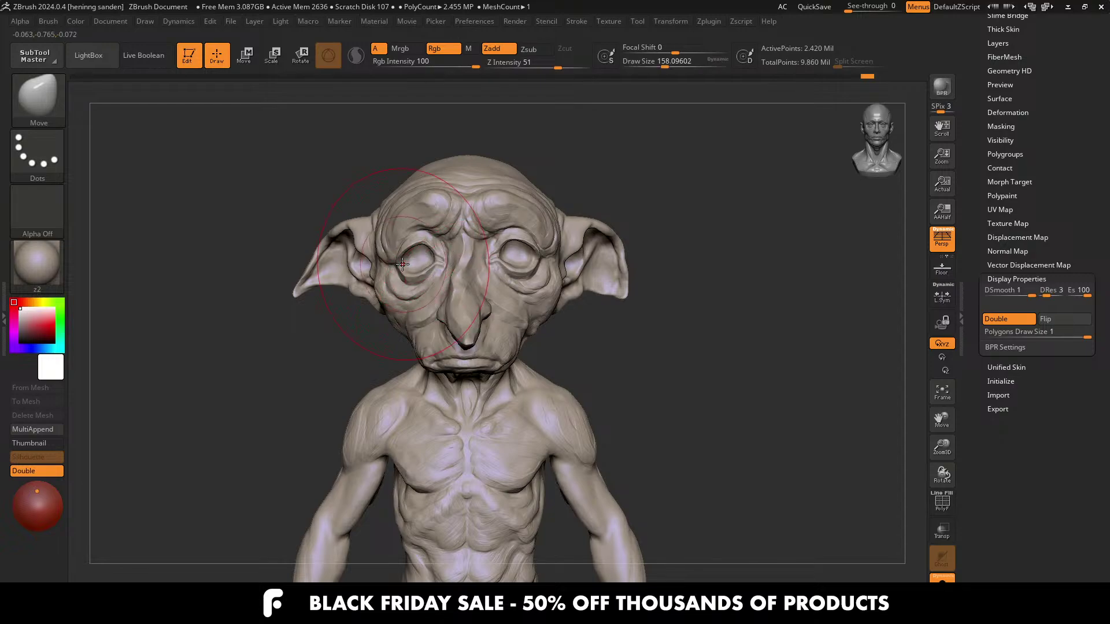
key(s)
drag(403, 263, 392, 258)
key(ctrl+z)
Step: Adjust the upper contour of the head with Move at a draw size of about 136
key(s)
drag(424, 182, 440, 178)
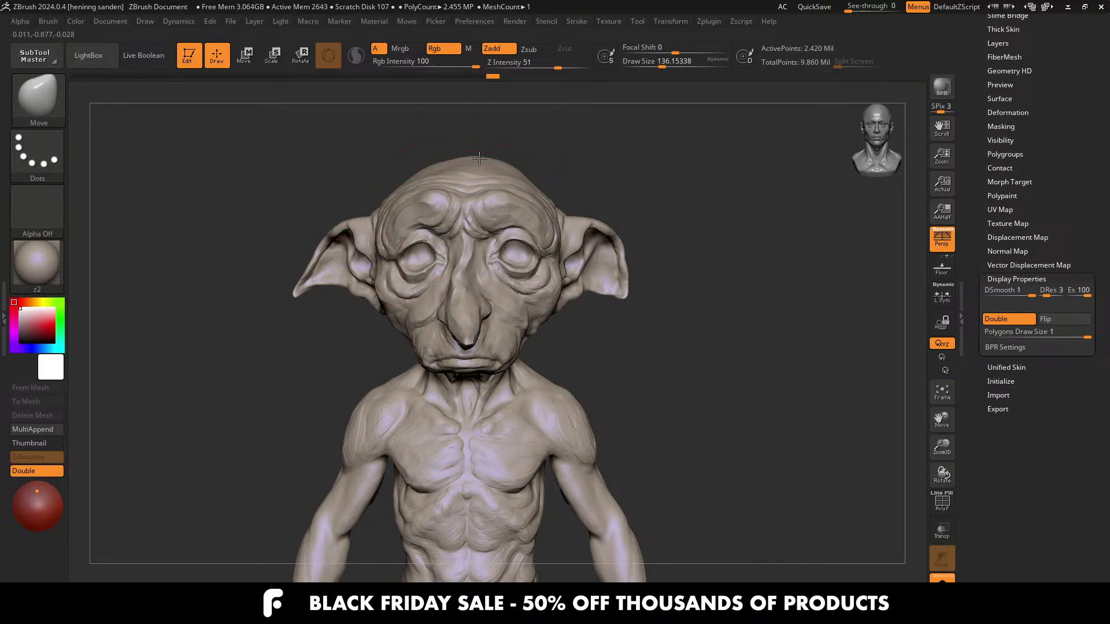
Step: Build up the top of the head with the ClayTubes_hs brush at draw sizes of about 20 to 33
mouse_move(479, 157)
right_down()
mouse_move(448, 185)
mouse_move(484, 199)
mouse_move(488, 226)
right_up()
key(b)
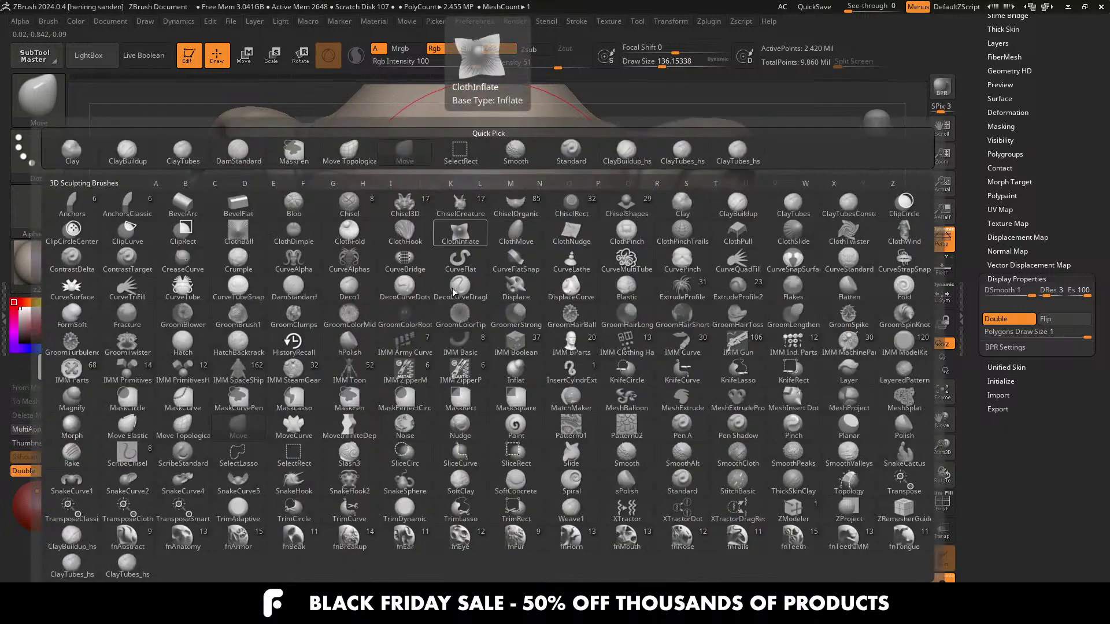
click(134, 565)
alt+right_drag(471, 269, 404, 445)
key(s)
drag(495, 285, 472, 285)
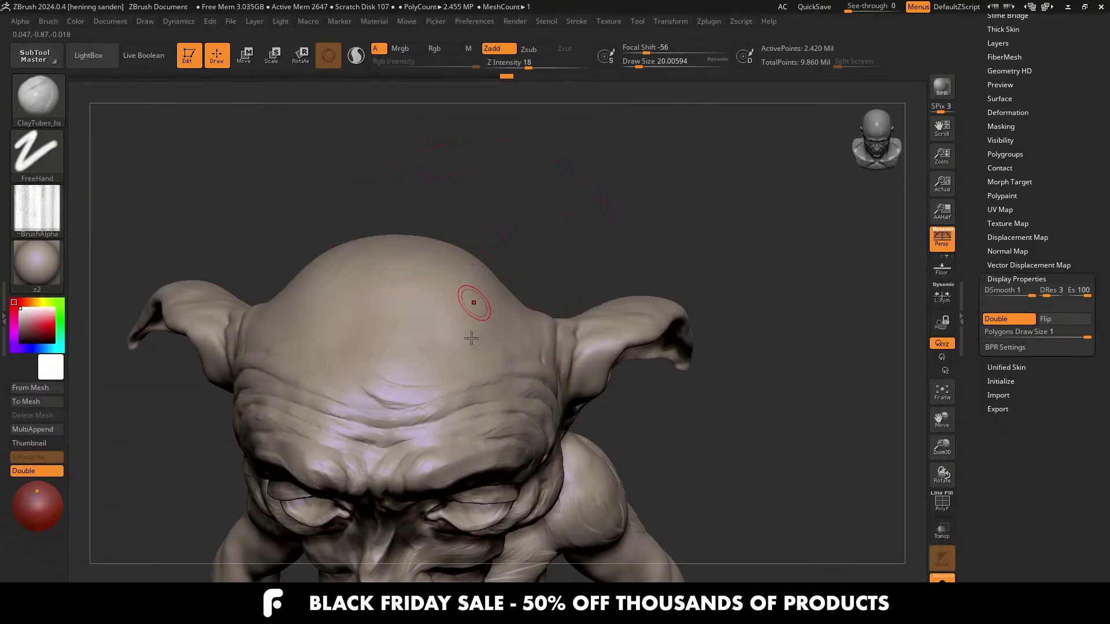
right_drag(472, 338, 478, 317)
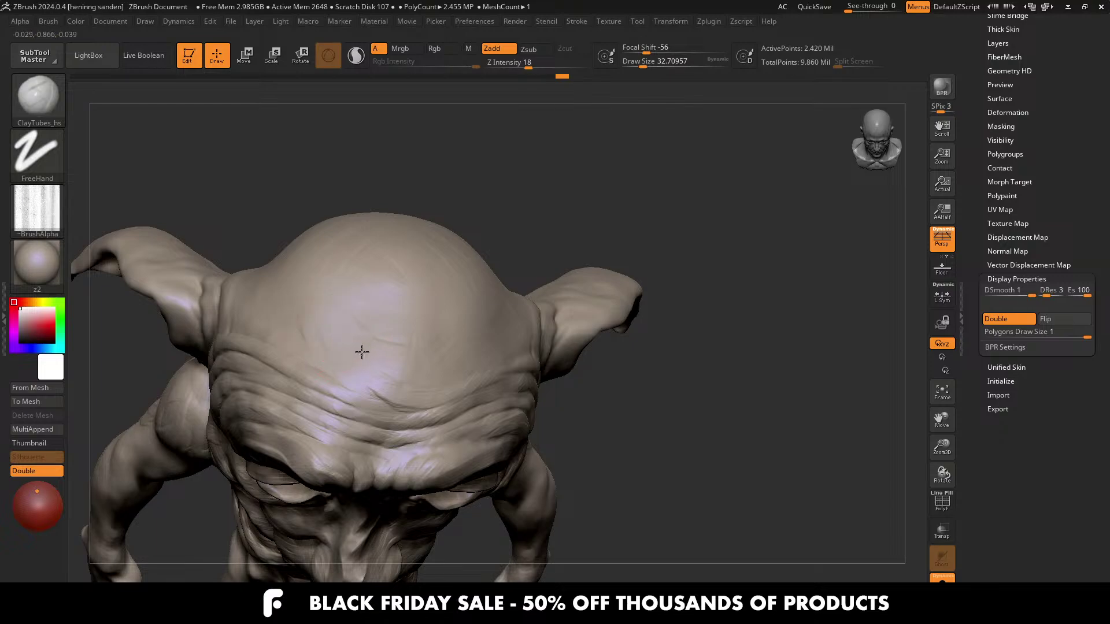
right_drag(362, 352, 342, 300)
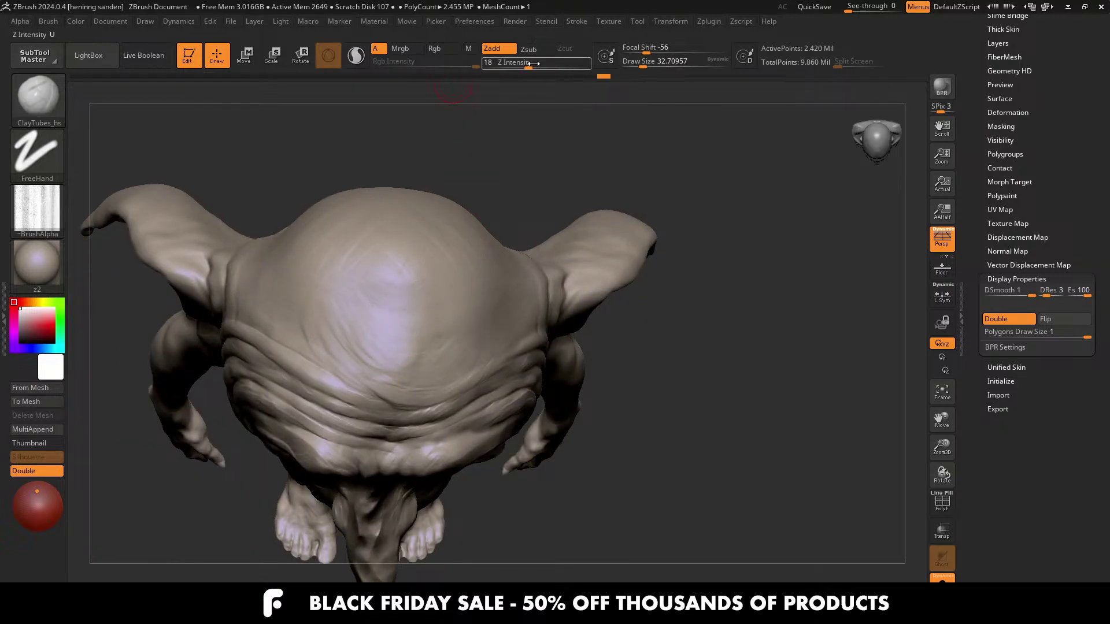
Step: Raise Z Intensity to 25 and add broader strokes across the crown at a draw size of about 39
click(536, 63)
key(s)
drag(466, 261, 460, 262)
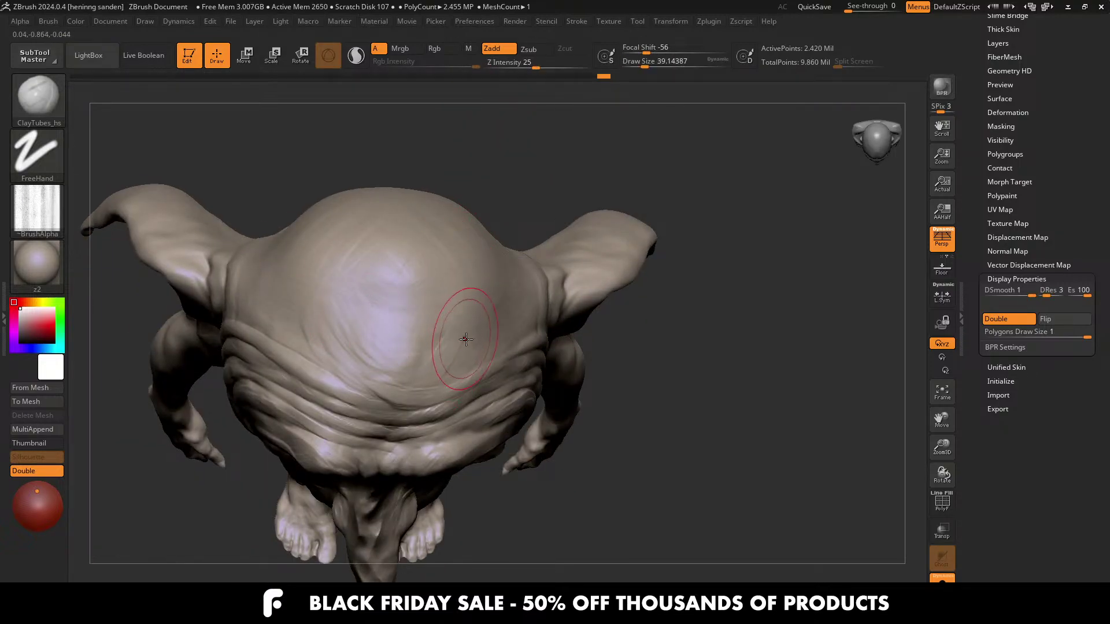
mouse_move(355, 319)
mouse_down()
mouse_move(396, 290)
mouse_move(431, 301)
mouse_up()
right_drag(436, 297, 457, 318)
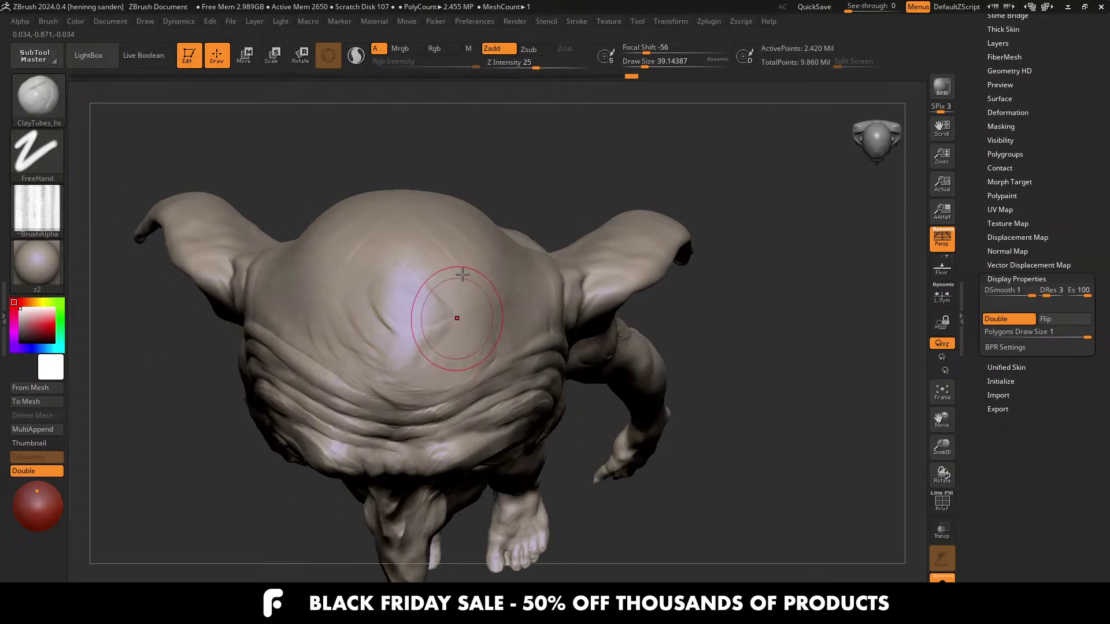
right_drag(462, 275, 478, 213)
Step: Refine the wrinkles around the outer end of the brow above the character's left eye at a draw size of about 25
mouse_move(480, 252)
right_down()
mouse_move(467, 264)
mouse_move(461, 248)
mouse_move(512, 297)
mouse_move(505, 340)
right_up()
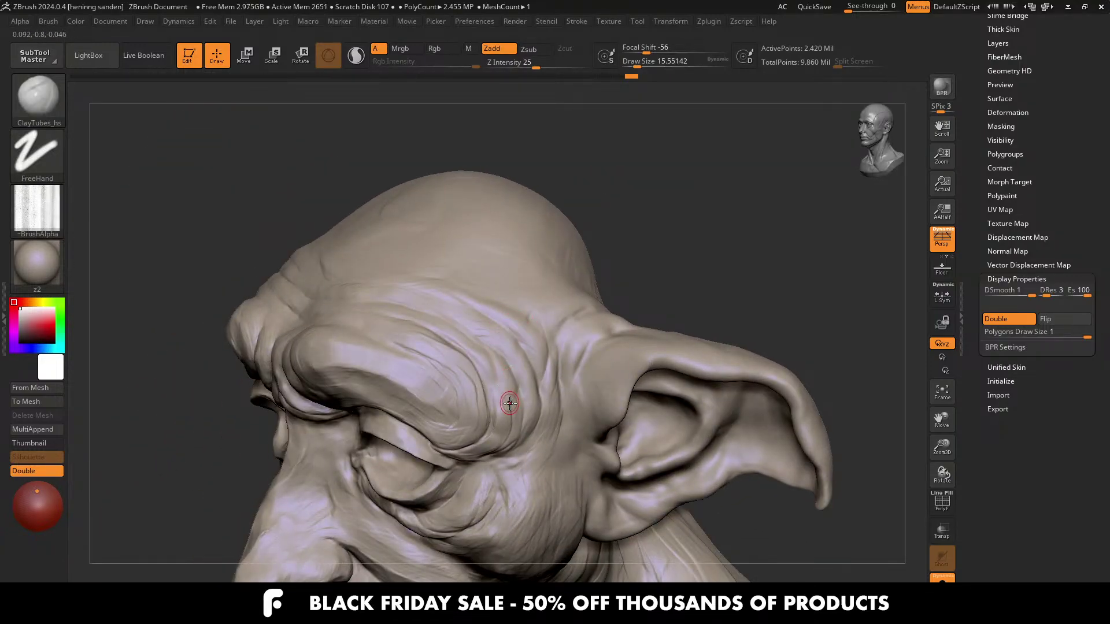
key(s)
key(s)
drag(488, 409, 495, 409)
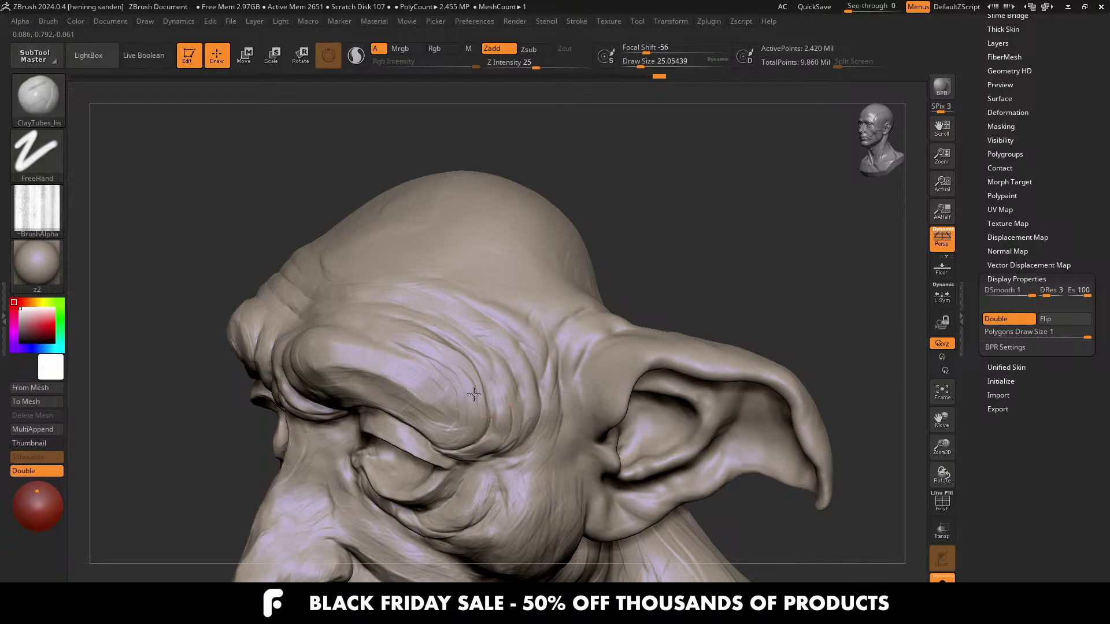
right_drag(446, 352, 444, 389)
right_drag(513, 339, 526, 385)
Step: Detail the temple folds between the character's left brow and ear at draw sizes of about 29 to 33
key(bracketleft)
drag(527, 394, 527, 404)
drag(509, 350, 524, 357)
right_drag(524, 357, 510, 328)
mouse_move(533, 394)
right_down()
mouse_move(520, 364)
mouse_move(501, 398)
right_up()
right_drag(458, 347, 439, 322)
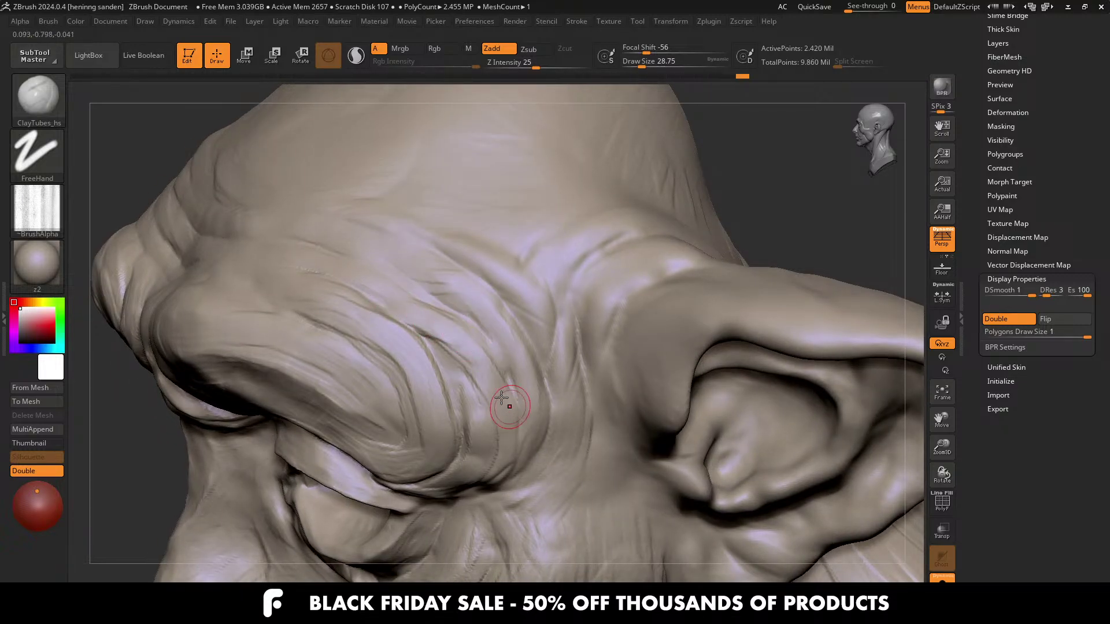
right_drag(469, 326, 441, 282)
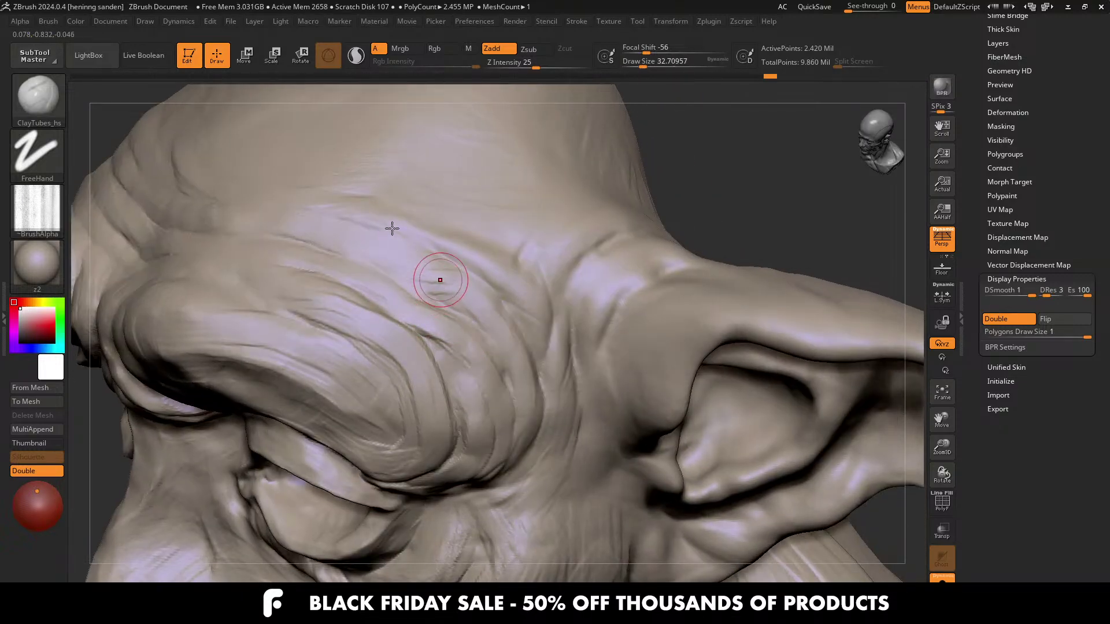
Step: Build up the brow bulge above the character's left eye, reducing the draw size from about 62 to 39
mouse_move(391, 227)
ctrl+right_down()
mouse_move(414, 277)
mouse_move(382, 280)
mouse_move(367, 298)
mouse_move(463, 312)
ctrl+right_up()
key(s)
drag(463, 312, 525, 308)
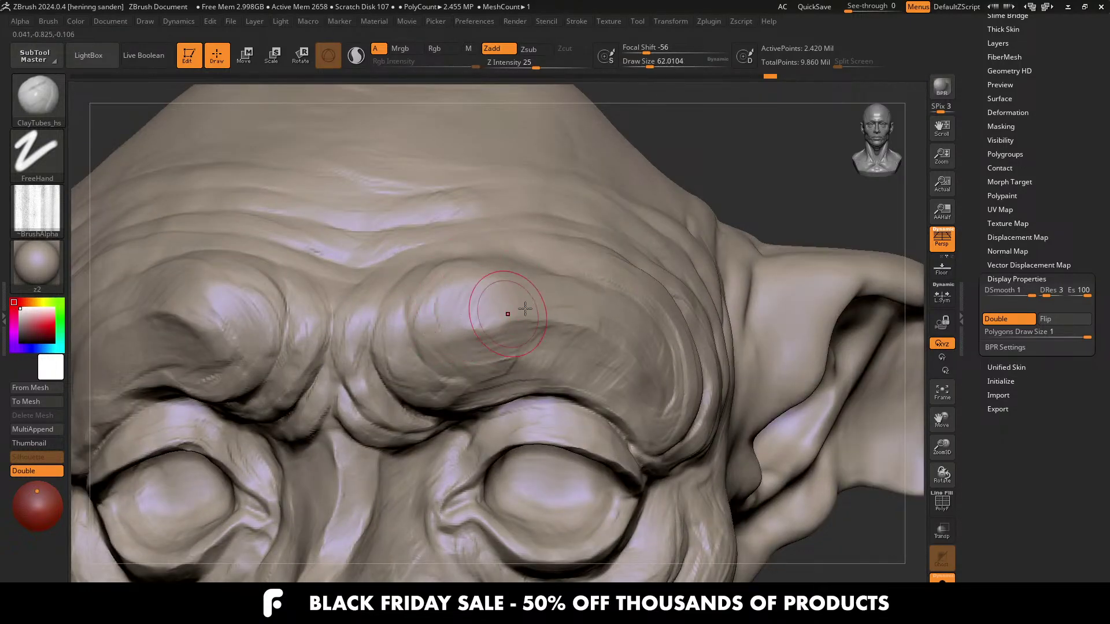
right_drag(600, 322, 671, 356)
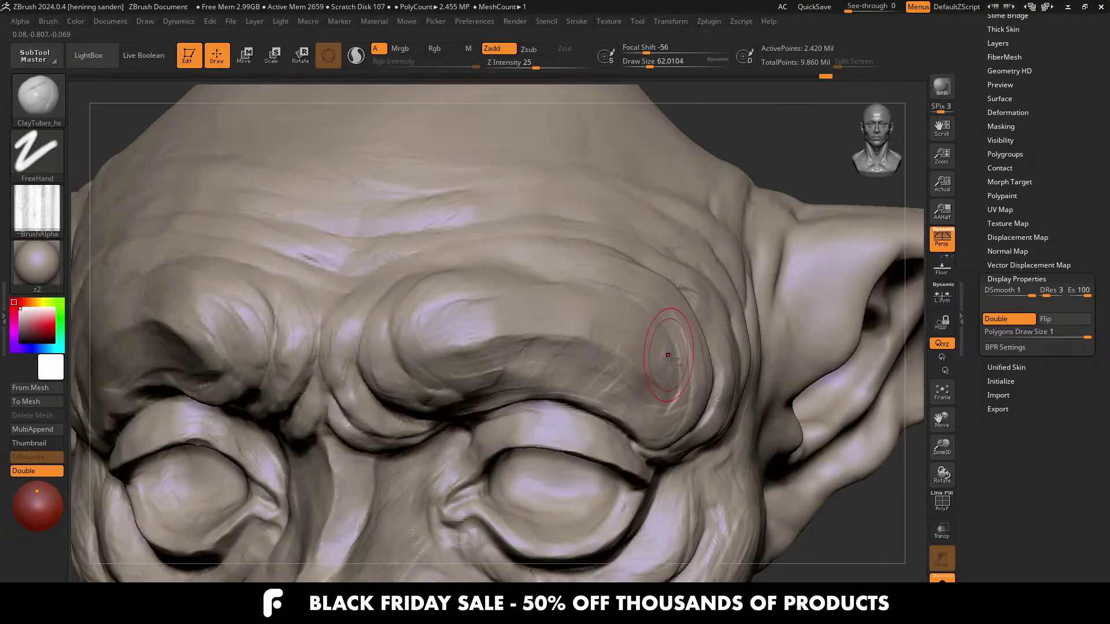
key(s)
mouse_move(583, 337)
mouse_down()
mouse_move(571, 336)
mouse_move(590, 353)
mouse_up()
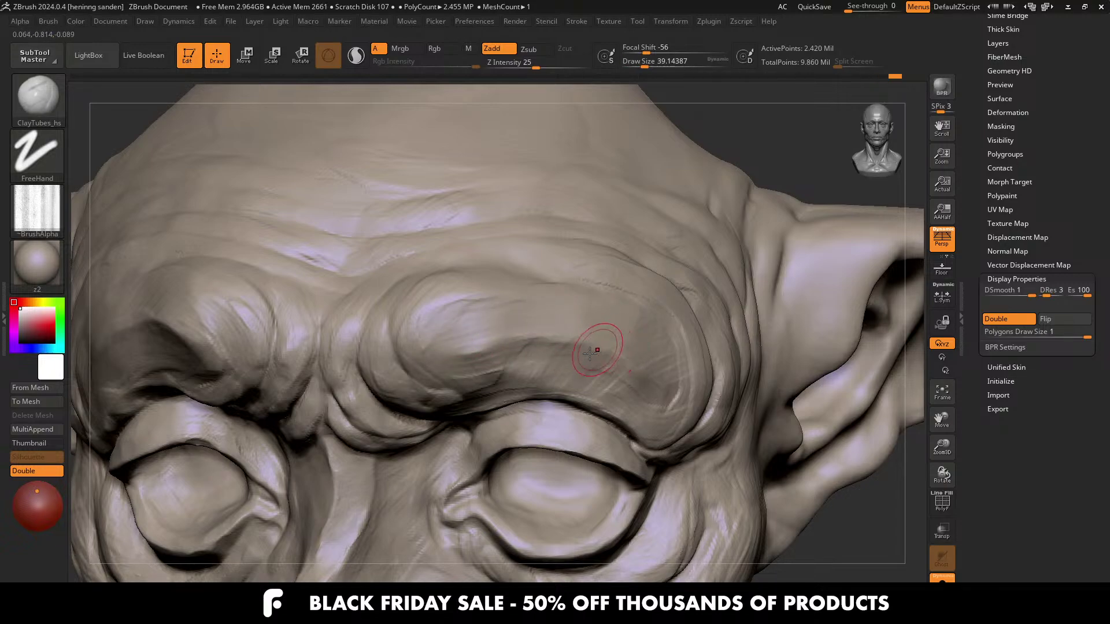
Step: Shape the inner end and underside of the brow bulges with ClayTubes_hs at a draw size of about 51
right_drag(451, 349, 496, 362)
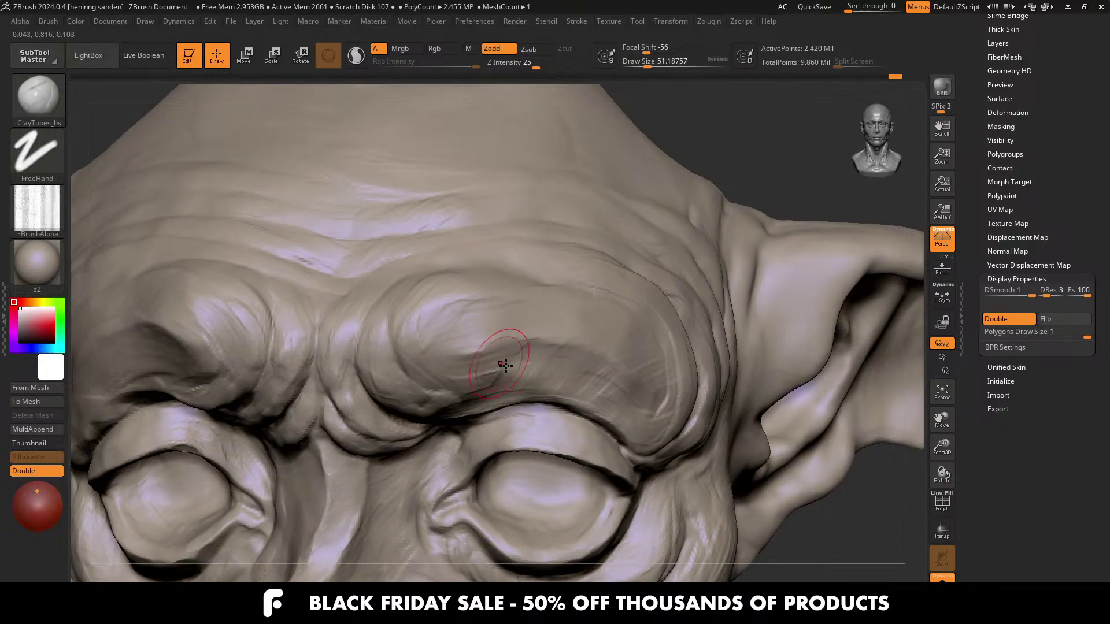
drag(465, 383, 458, 374)
right_drag(458, 374, 451, 355)
key(s)
drag(396, 356, 453, 377)
right_drag(491, 393, 495, 390)
key(s)
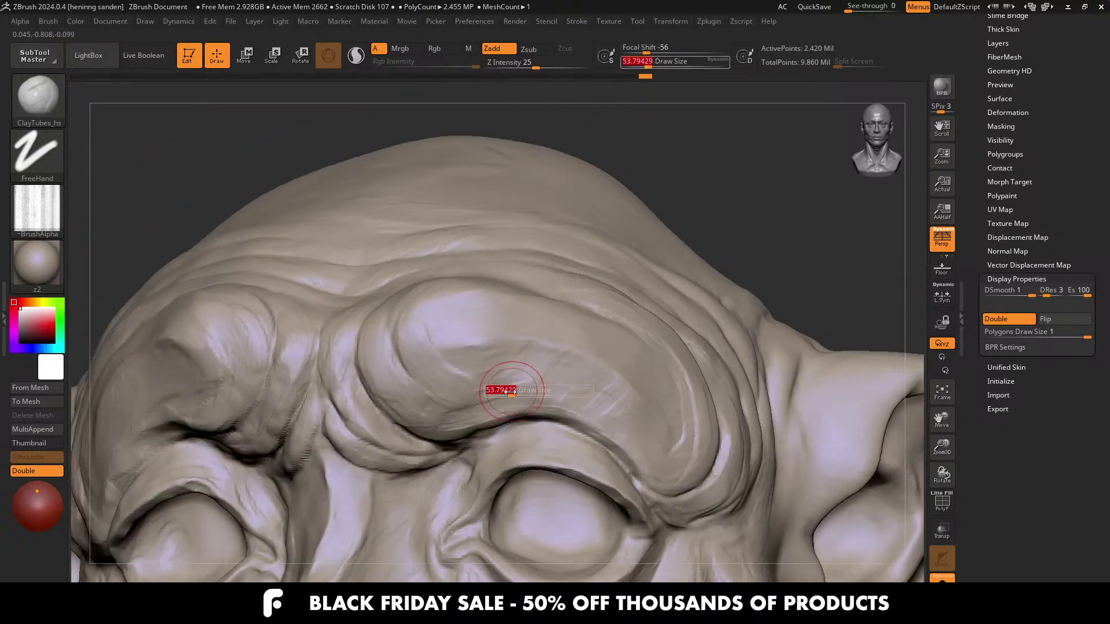
drag(495, 390, 490, 390)
mouse_move(401, 369)
right_down()
mouse_move(384, 355)
mouse_move(346, 396)
right_up()
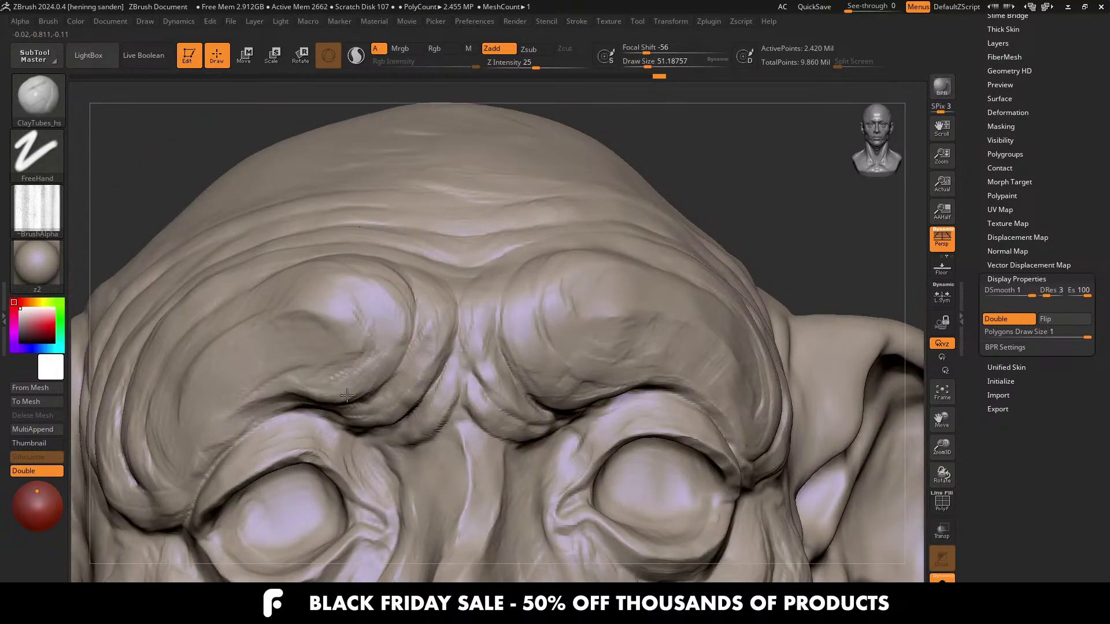
ctrl+right_drag(296, 367, 313, 316)
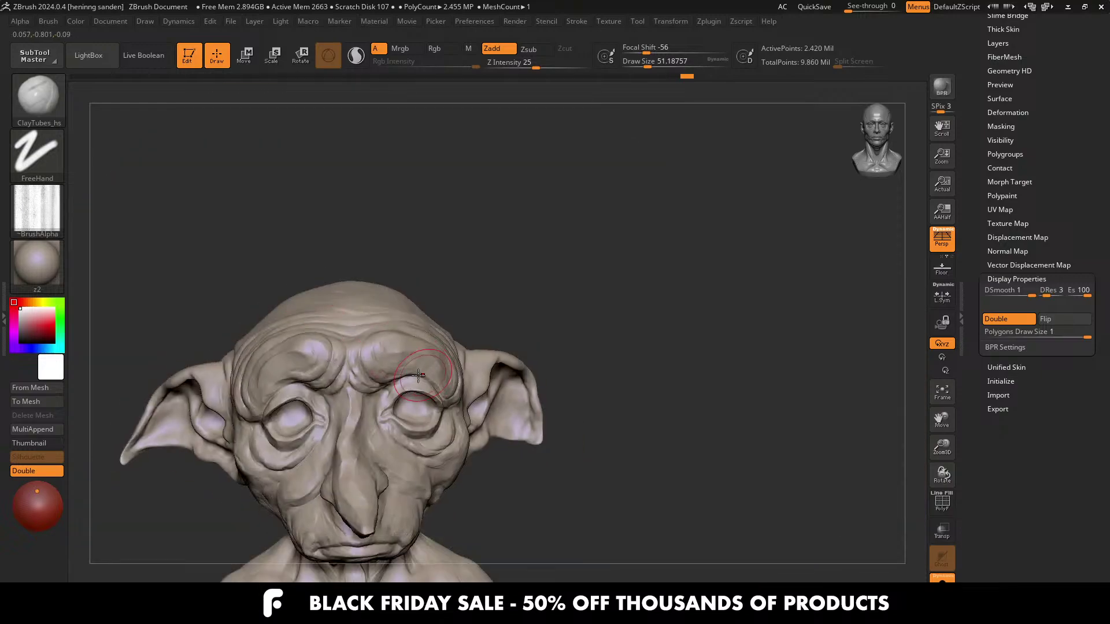
Step: Refine the frown folds and upper nose bridge between the brows at a draw size of about 29
mouse_move(428, 366)
right_down()
mouse_move(414, 370)
mouse_move(400, 495)
mouse_move(352, 337)
right_up()
key(s)
click(352, 337)
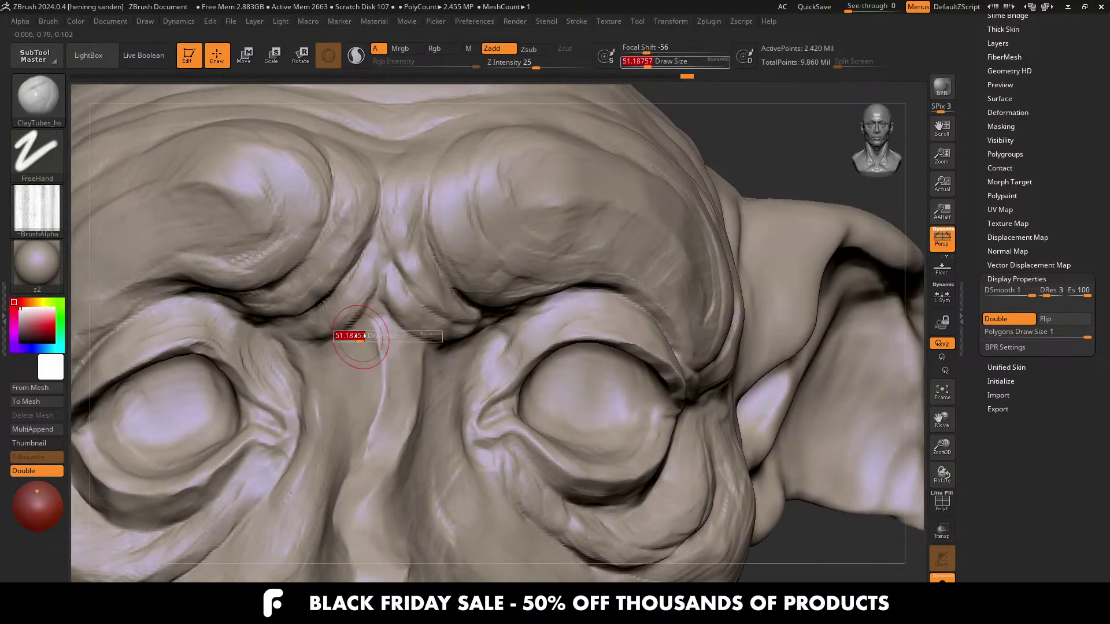
key(s)
click(371, 312)
drag(371, 312, 369, 325)
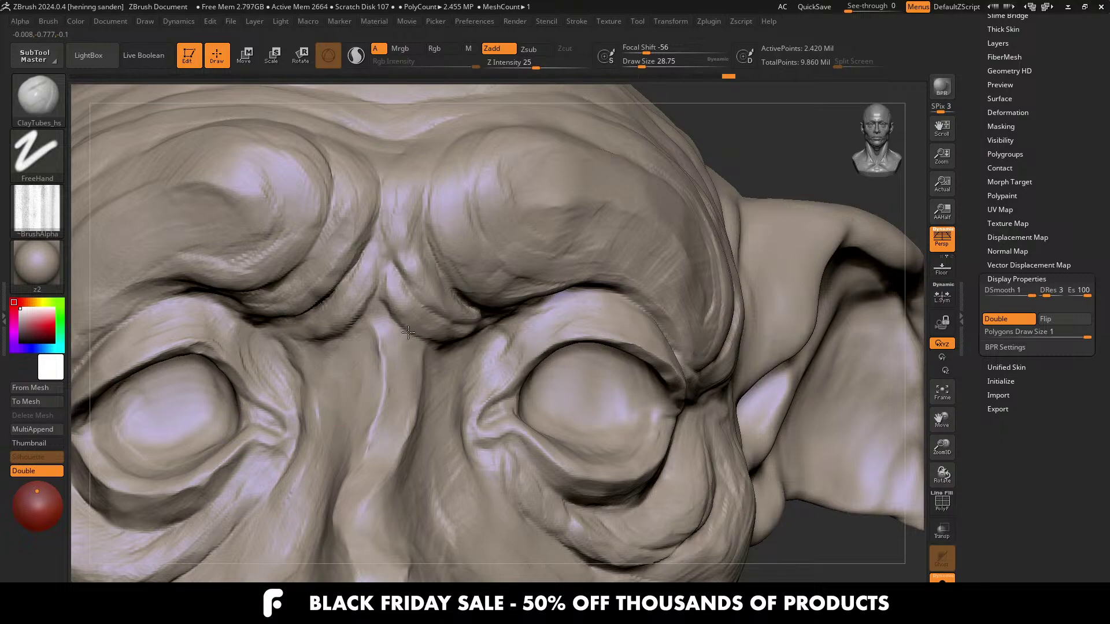
Step: Detail the skin between the nose bridge and the inner corner of the character's right eye at a draw size of about 33
alt+right_drag(408, 333, 446, 280)
mouse_move(376, 345)
alt+right_down()
mouse_move(373, 336)
mouse_move(362, 351)
alt+right_up()
key(s)
click(362, 352)
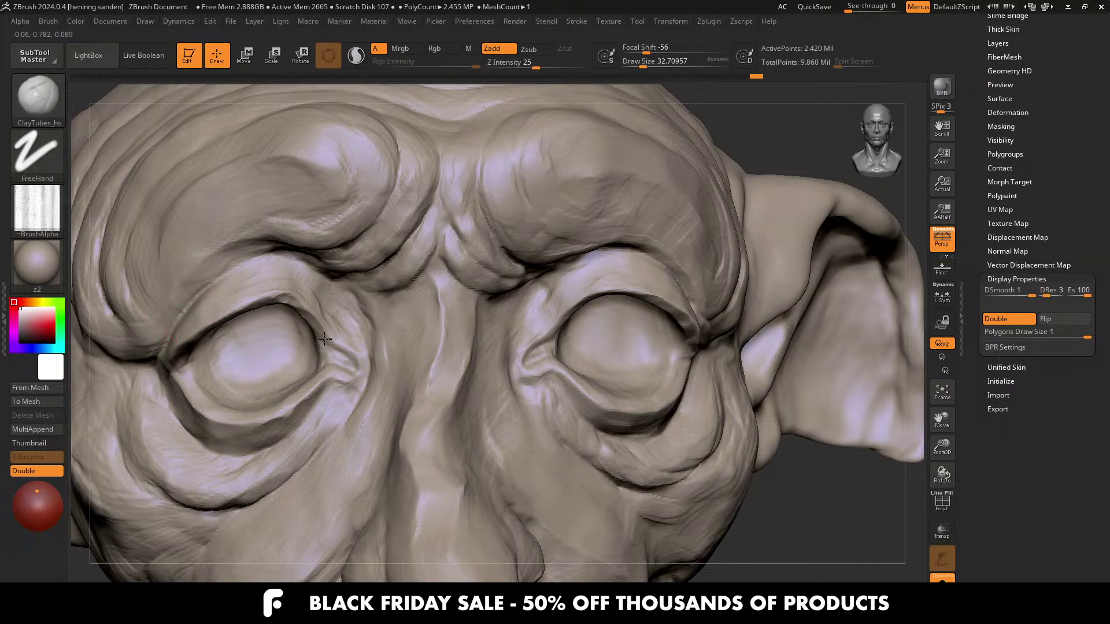
Step: Work the folds at the outer end of the brow above the character's right eye at a draw size of about 54
alt+right_drag(325, 338, 462, 373)
key(s)
click(300, 373)
right_drag(298, 366, 291, 364)
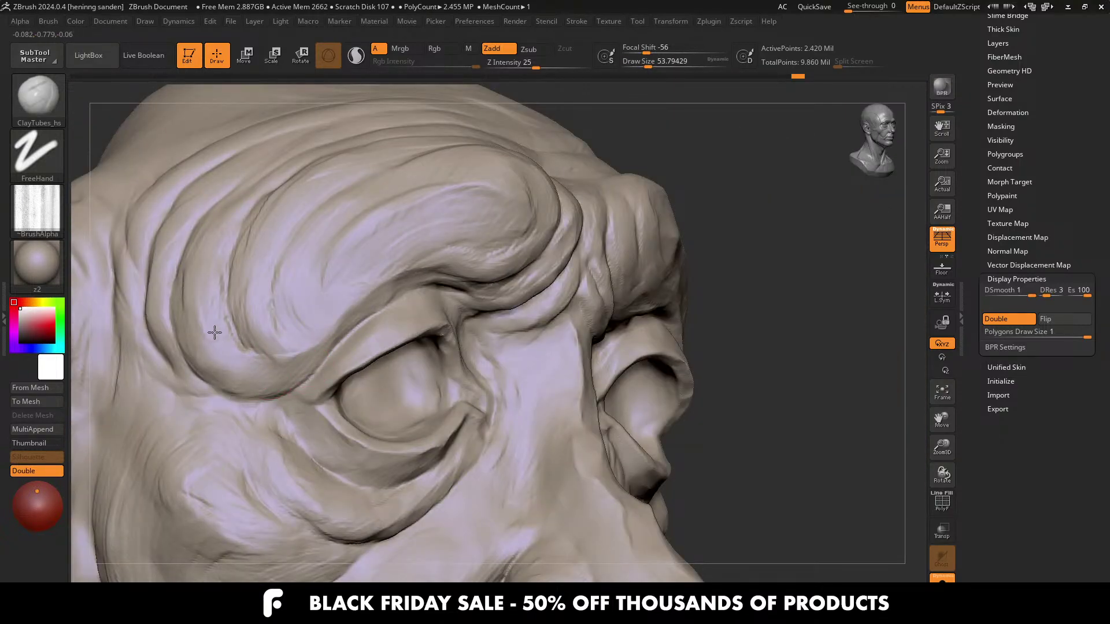
mouse_move(215, 333)
alt+right_down()
mouse_move(176, 247)
mouse_move(242, 190)
mouse_move(214, 197)
mouse_move(295, 371)
alt+right_up()
Step: Add clay strokes on the side of the face between the character's right eye and ear at a draw size of about 56
key(s)
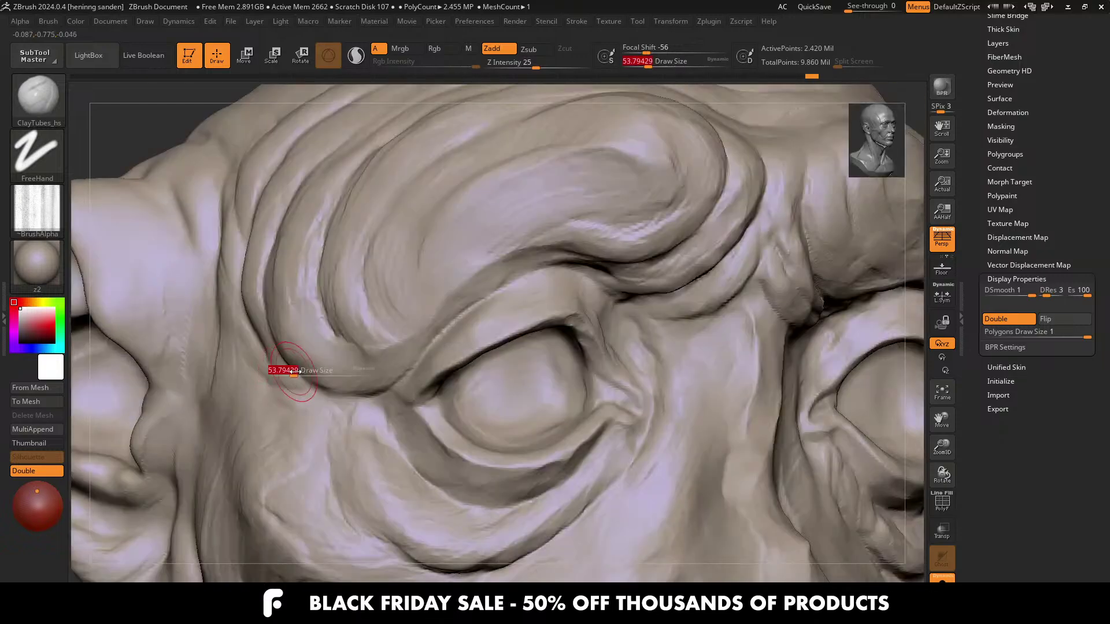
mouse_move(296, 371)
mouse_down()
mouse_move(312, 345)
mouse_move(277, 353)
mouse_up()
key(s)
right_drag(252, 337, 231, 302)
drag(231, 303, 257, 373)
right_drag(256, 372, 229, 266)
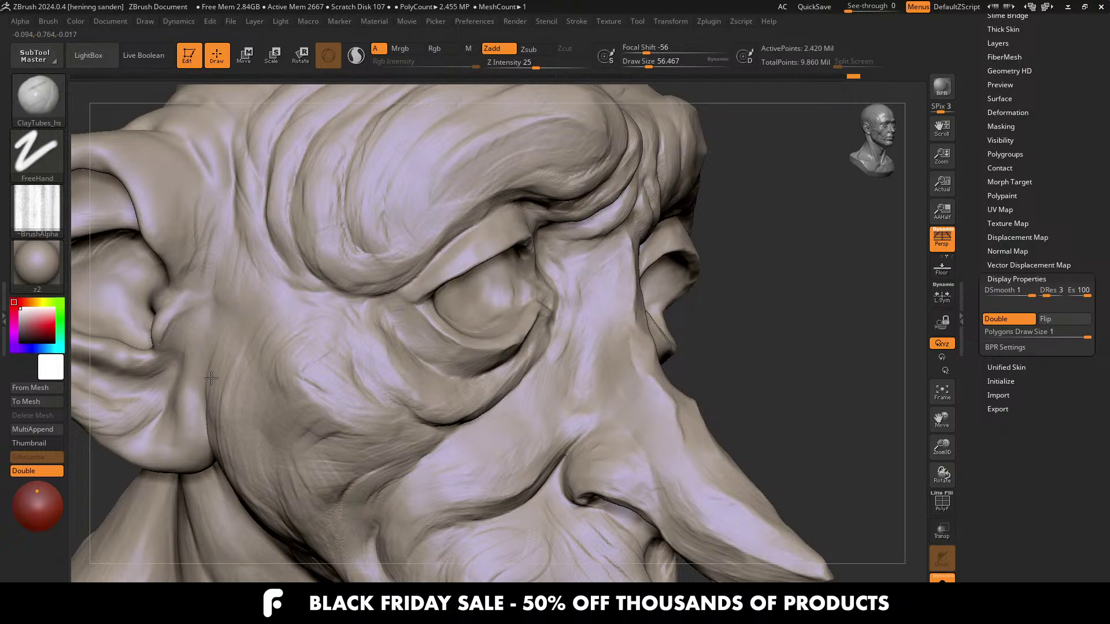
right_drag(220, 370, 273, 315)
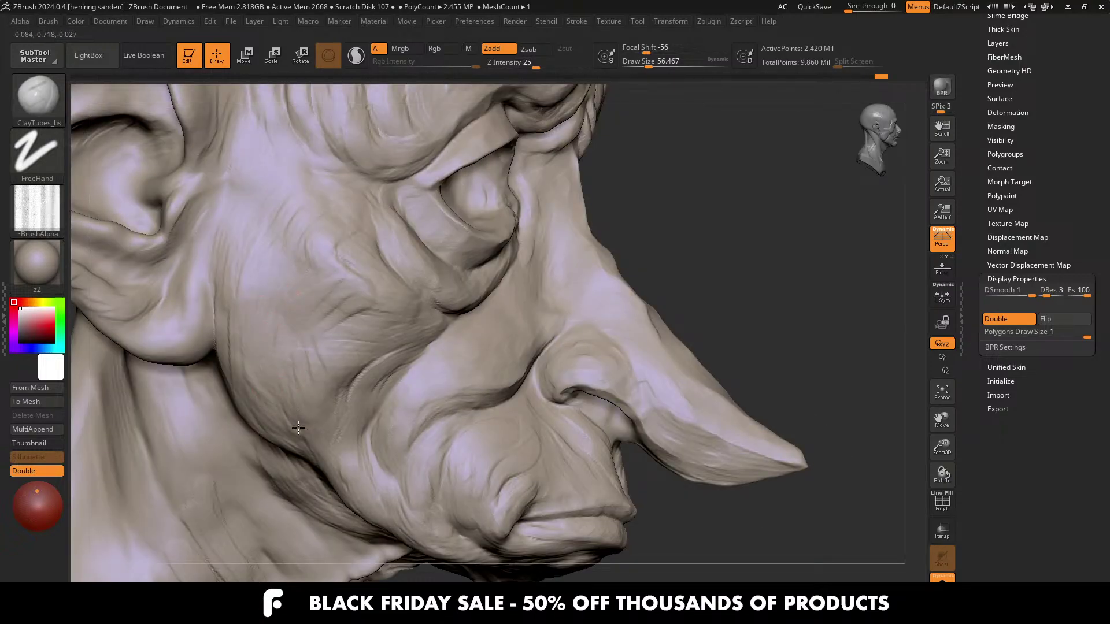
alt+right_drag(325, 456, 300, 323)
Step: Refine the front and tip of the nose with ClayTubes_hs at draw sizes of about 35 to 51
mouse_move(414, 412)
shift+right_down()
mouse_move(391, 405)
mouse_move(391, 312)
mouse_move(451, 409)
shift+right_up()
right_drag(419, 356, 404, 372)
key(s)
drag(422, 353, 414, 353)
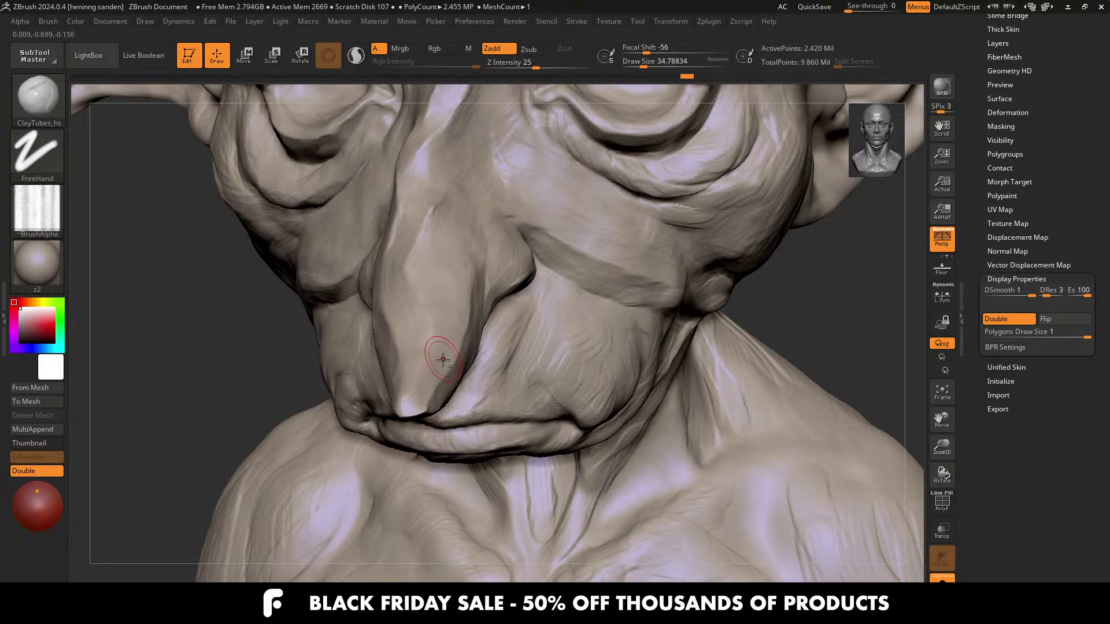
mouse_move(473, 314)
right_down()
mouse_move(424, 408)
mouse_move(463, 377)
mouse_move(480, 428)
right_up()
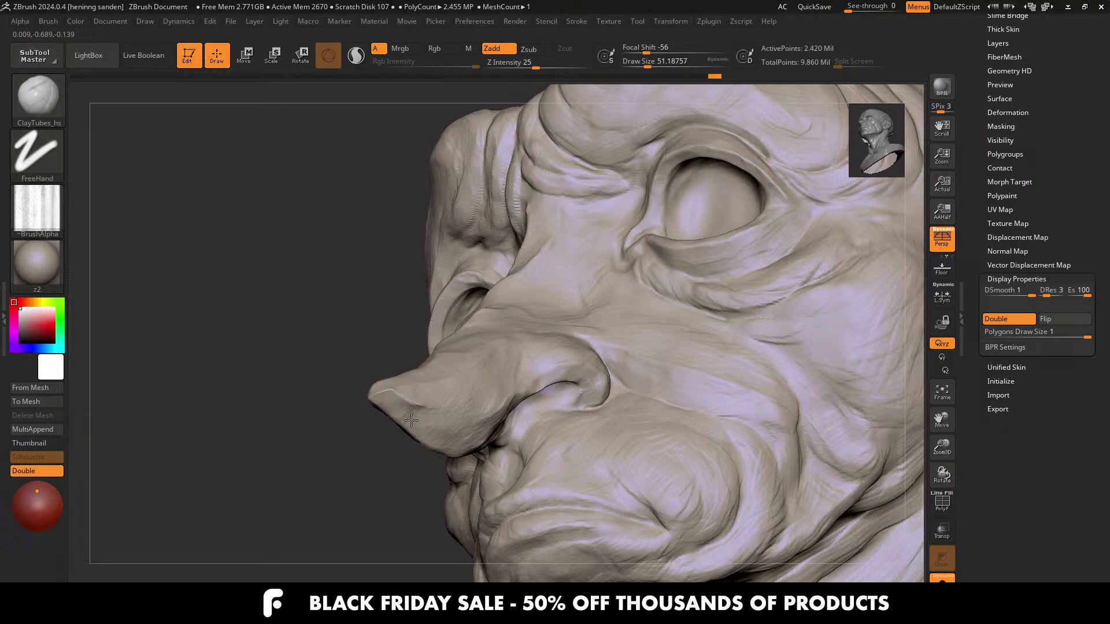
mouse_move(411, 420)
right_down()
mouse_move(480, 416)
mouse_move(544, 376)
mouse_move(522, 435)
right_up()
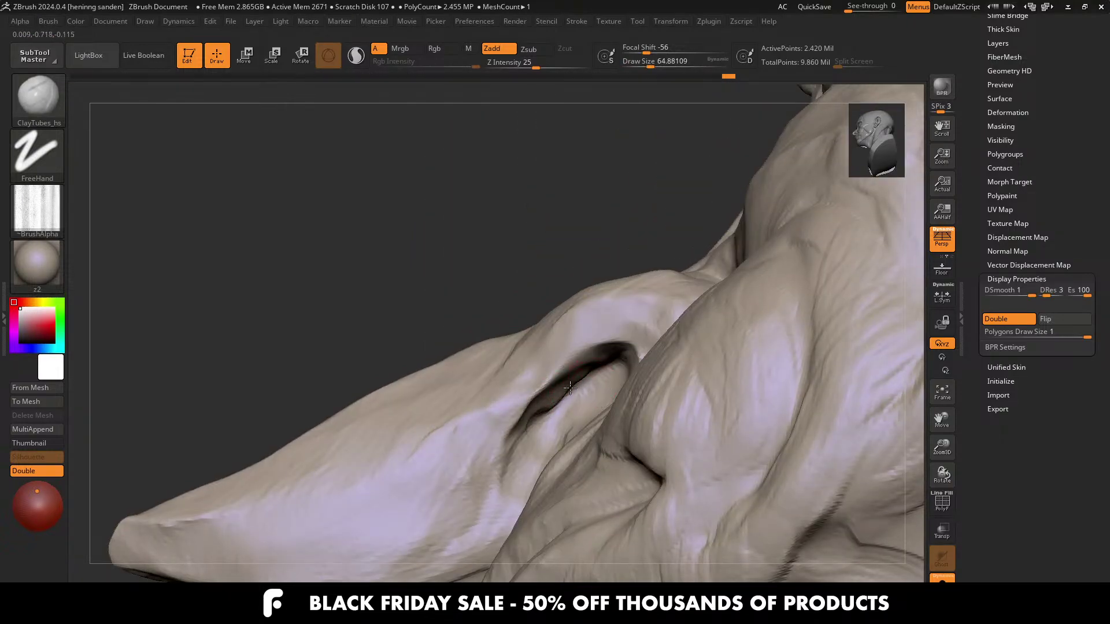
Step: Build up the cheek around the character's left nasolabial fold at a draw size of about 74
mouse_move(558, 414)
right_down()
mouse_move(533, 412)
mouse_move(639, 365)
mouse_move(631, 400)
right_up()
ctrl+right_drag(631, 399, 696, 397)
key(s)
drag(696, 397, 694, 397)
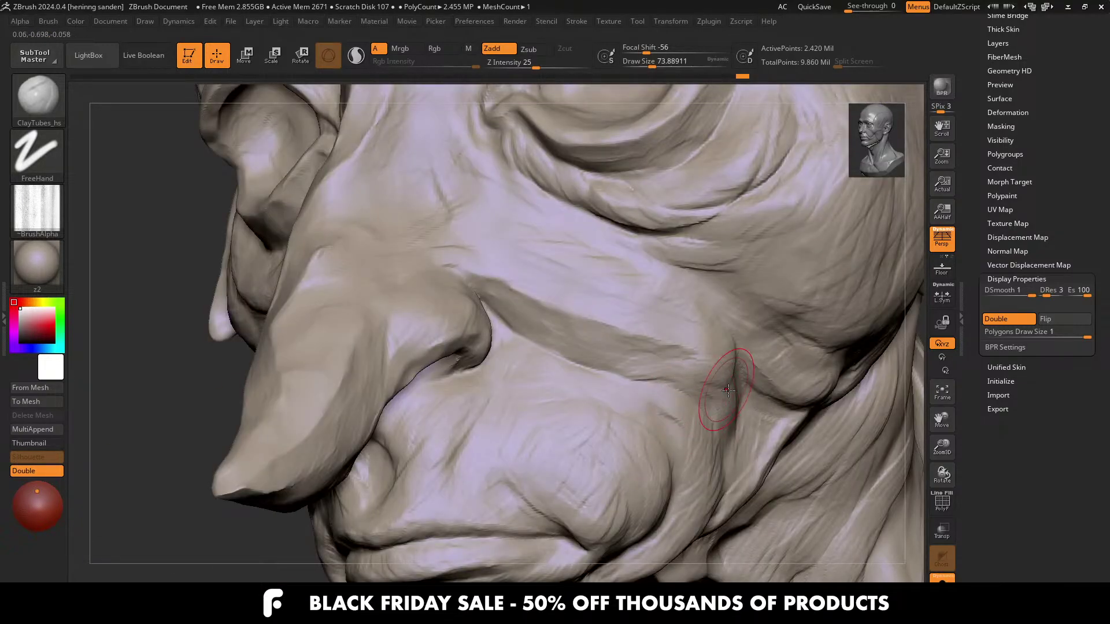
Step: Define the lower end of the left nasolabial fold and the cheek above it at a draw size of about 59
mouse_move(708, 393)
right_down()
mouse_move(697, 390)
mouse_move(718, 386)
right_up()
key(s)
drag(723, 388, 715, 388)
mouse_move(671, 373)
right_down()
mouse_move(707, 380)
mouse_move(736, 341)
right_up()
drag(689, 338, 659, 326)
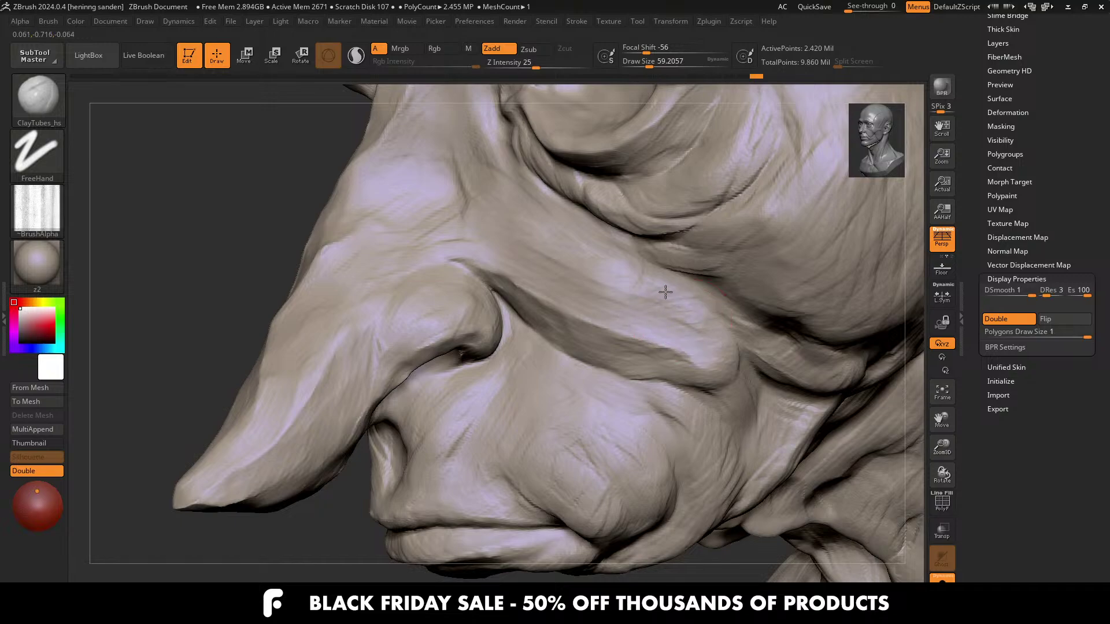
ctrl+right_drag(457, 181, 520, 301)
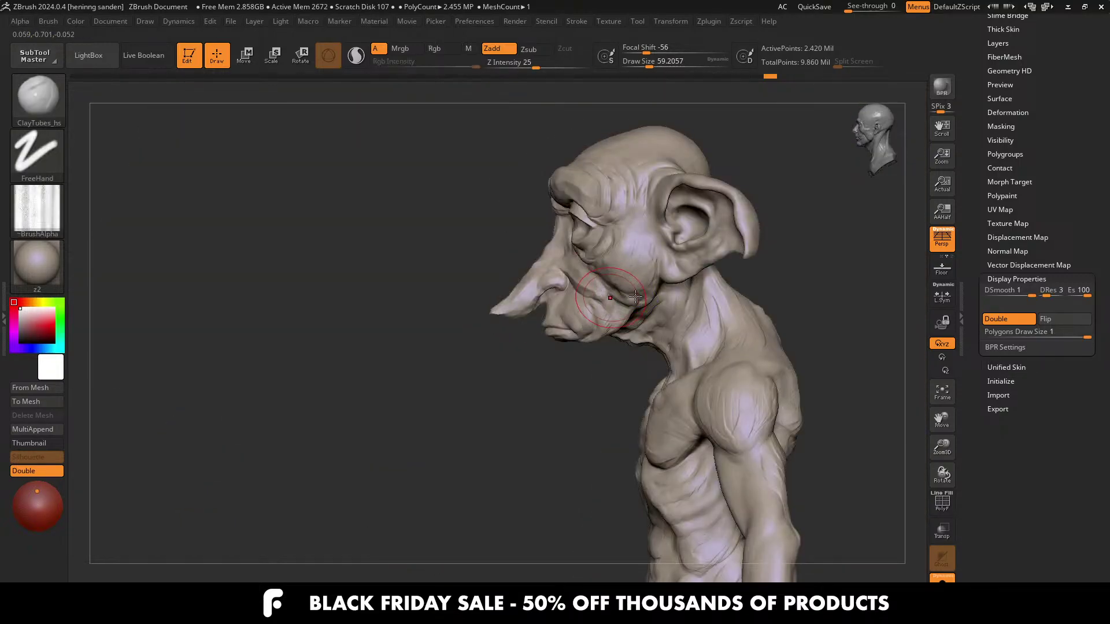
Step: Work the cheek behind the character's right mouth corner at a draw size of about 44 and undo the last stroke
right_drag(590, 303, 660, 315)
ctrl+right_drag(660, 315, 634, 364)
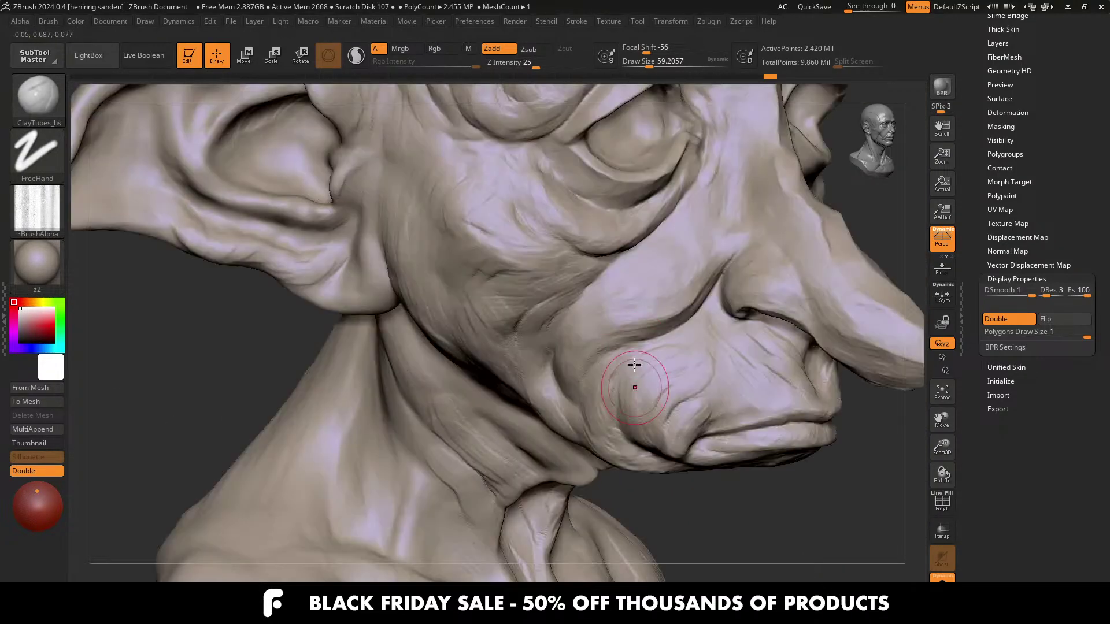
right_drag(634, 322, 639, 329)
mouse_move(640, 329)
alt+mouse_down()
mouse_move(614, 337)
mouse_move(582, 382)
mouse_move(602, 349)
alt+mouse_up()
key(ctrl+z)
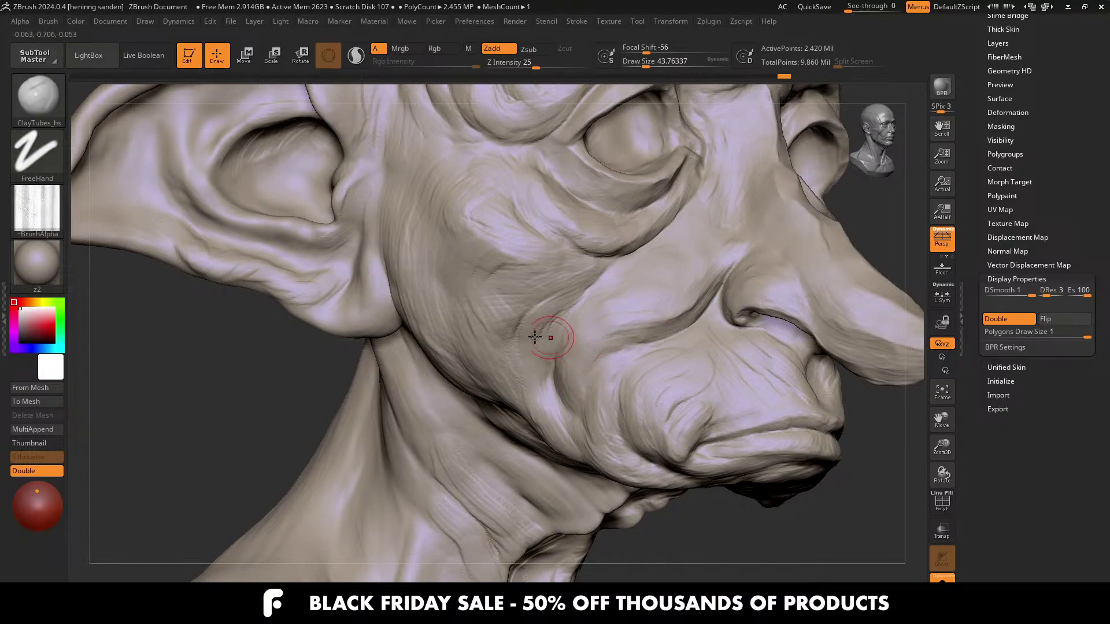
Step: Shape the cheek folds between the character's right eye bag and jaw at a draw size of about 54
key(s)
drag(529, 339, 536, 339)
mouse_move(529, 372)
right_down()
mouse_move(563, 312)
mouse_move(574, 339)
mouse_move(613, 361)
mouse_move(578, 373)
right_up()
key(bracketleft)
key(bracketright)
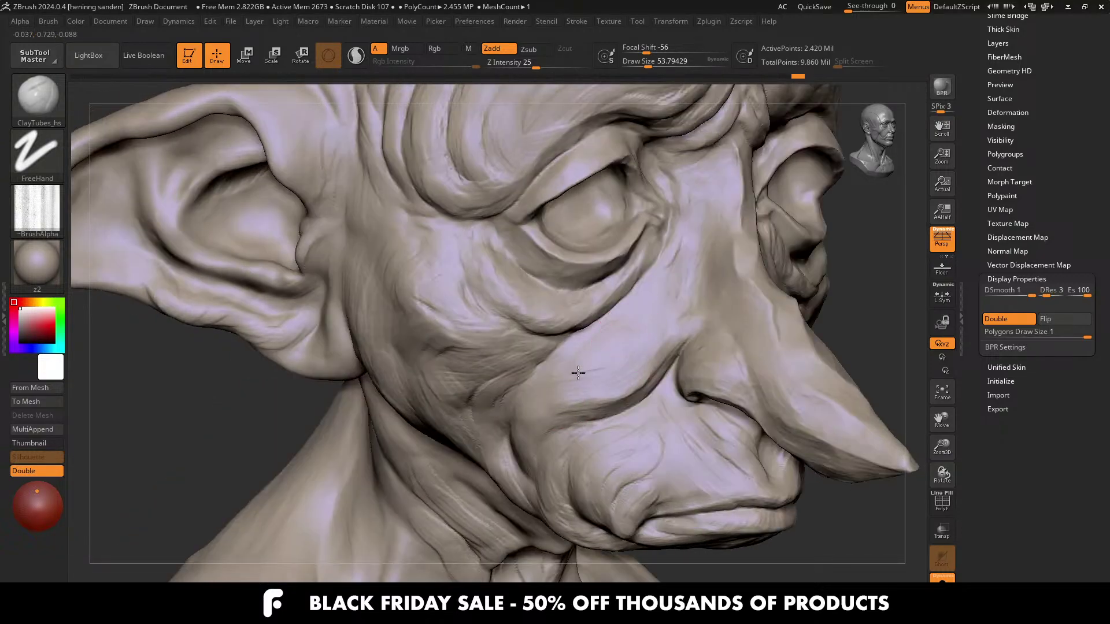
Step: Add clay strokes to the cheek beside the character's right nostril with ClayTubes_hs
mouse_move(634, 350)
right_down()
mouse_move(644, 326)
mouse_move(657, 337)
right_up()
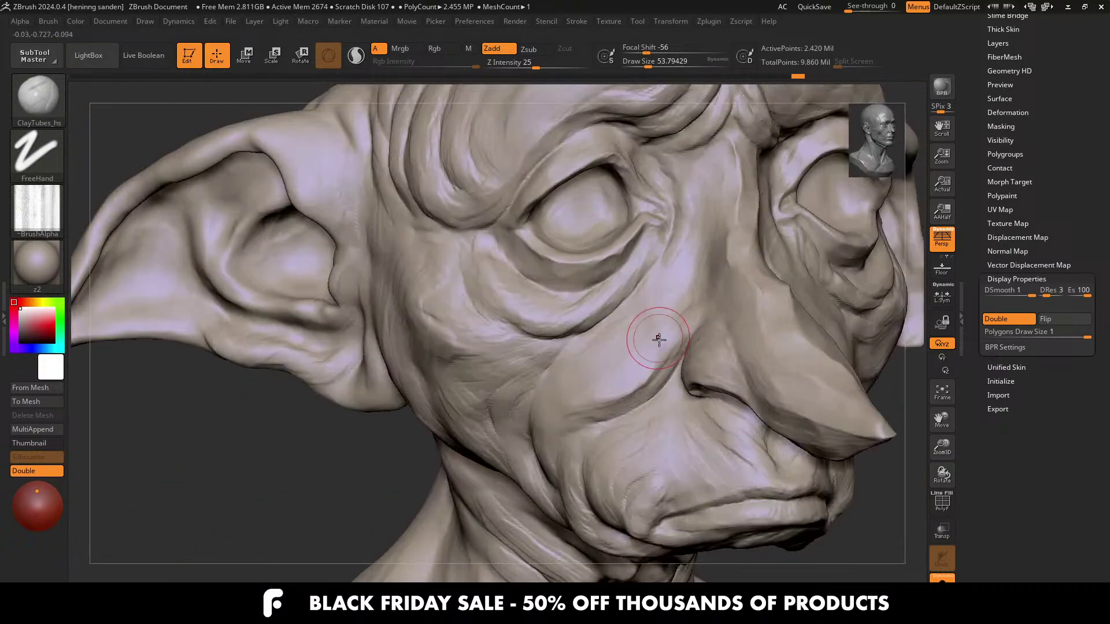
drag(663, 332, 649, 346)
mouse_move(642, 324)
ctrl+right_down()
mouse_move(618, 317)
mouse_move(697, 327)
mouse_move(632, 306)
ctrl+right_up()
mouse_move(694, 323)
right_down()
mouse_move(609, 404)
mouse_move(624, 354)
mouse_move(490, 268)
mouse_move(457, 152)
mouse_move(441, 174)
mouse_move(492, 177)
mouse_move(483, 201)
mouse_move(530, 317)
right_up()
mouse_move(528, 267)
right_down()
mouse_move(526, 304)
mouse_move(533, 276)
mouse_move(488, 341)
mouse_move(483, 379)
right_up()
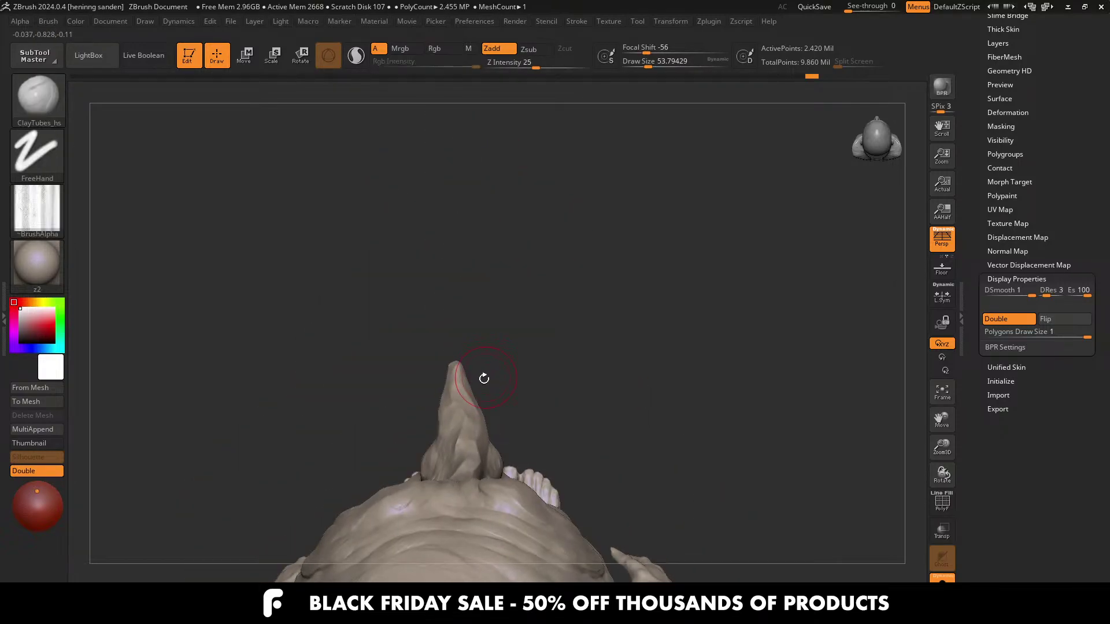
Step: Adjust the shape of the nose from above with the Move brush at a draw size of about 56
key(b)
key(m)
key(v)
key(s)
mouse_move(461, 413)
mouse_down()
mouse_move(473, 414)
mouse_move(460, 418)
mouse_move(463, 389)
mouse_move(462, 403)
mouse_up()
key(s)
key(s)
key(s)
Step: Add ClayBuildup_hs strokes to the inner lower part of the character's right pectoral at a draw size of about 37
mouse_move(462, 403)
right_down()
mouse_move(529, 434)
mouse_move(474, 450)
mouse_move(512, 372)
mouse_move(506, 338)
right_up()
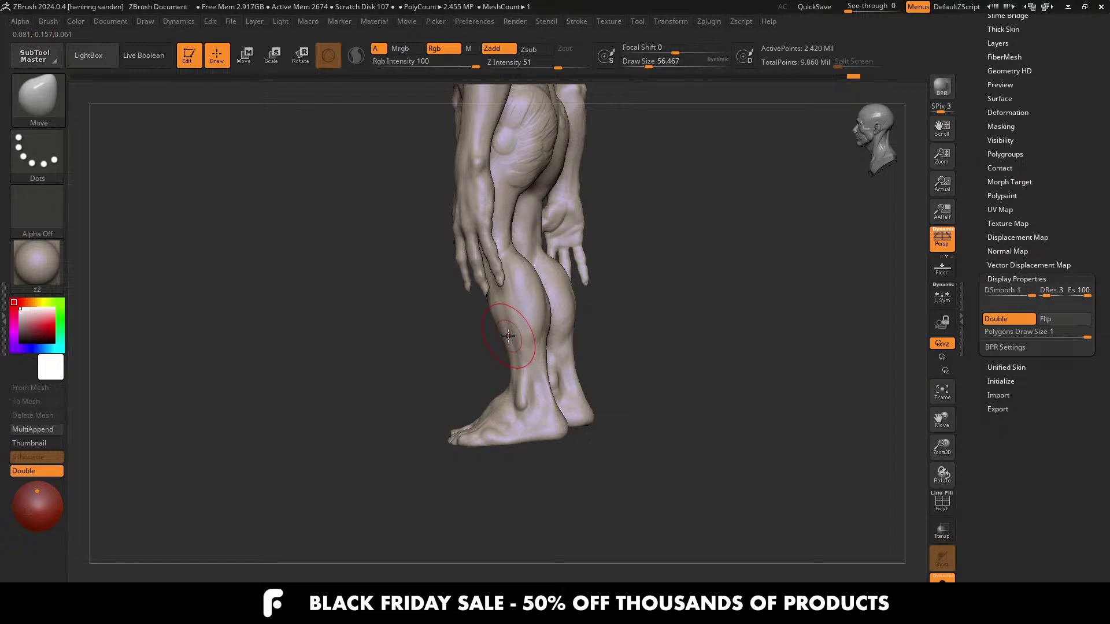
key(f)
right_drag(509, 335, 611, 302)
alt+right_drag(554, 325, 608, 295)
alt+right_drag(535, 203, 495, 342)
key(b)
key(c)
key(b)
key(bracketright)
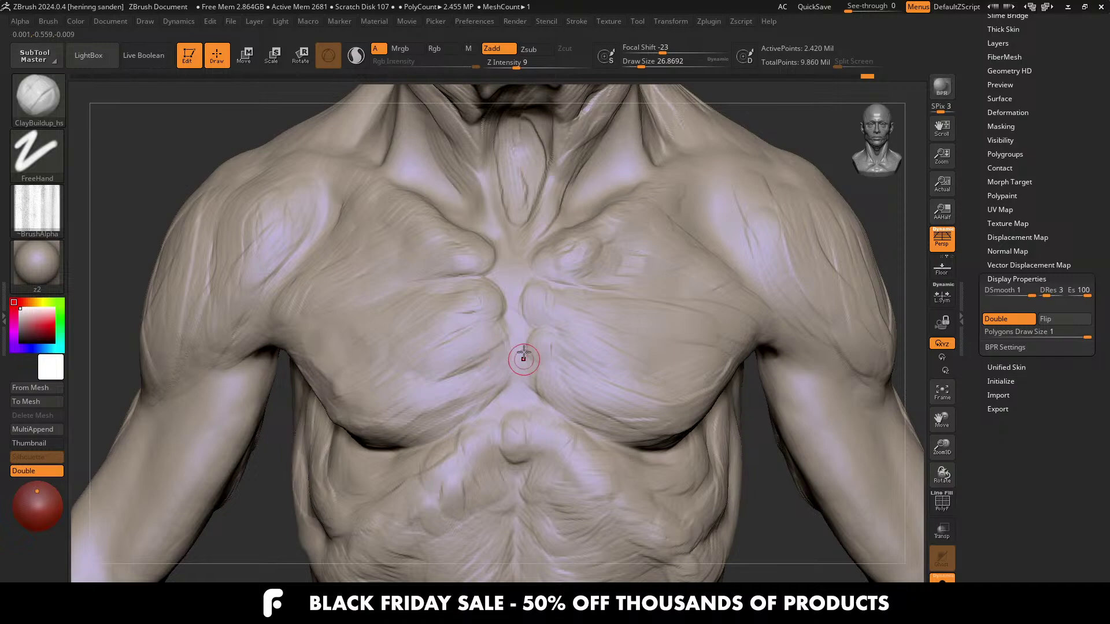
alt+right_drag(521, 339, 510, 372)
key(bracketright)
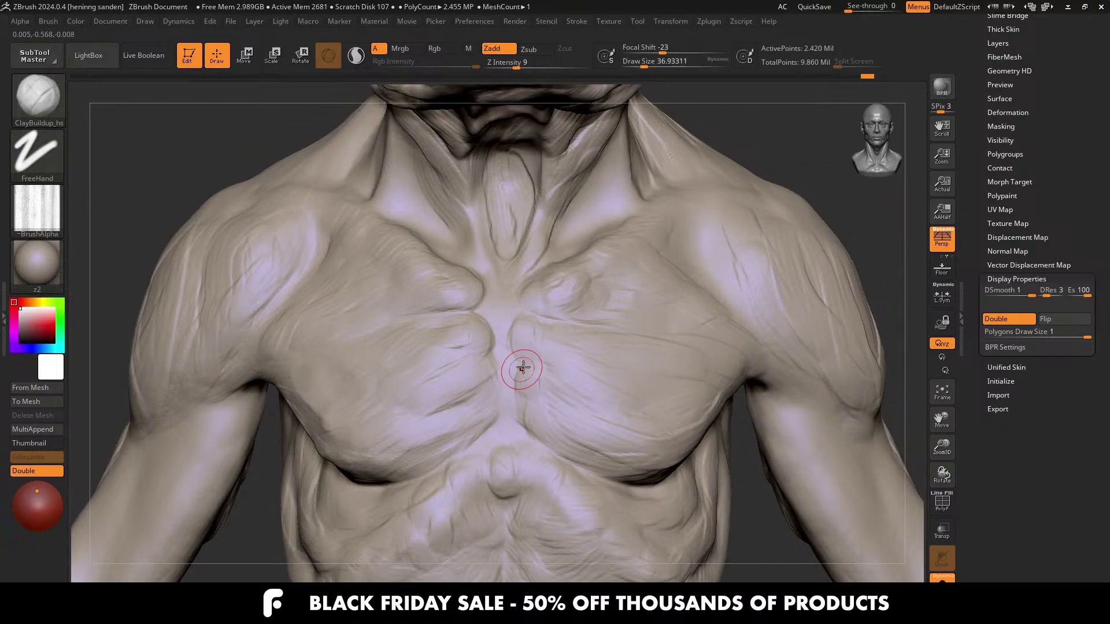
drag(486, 415, 465, 432)
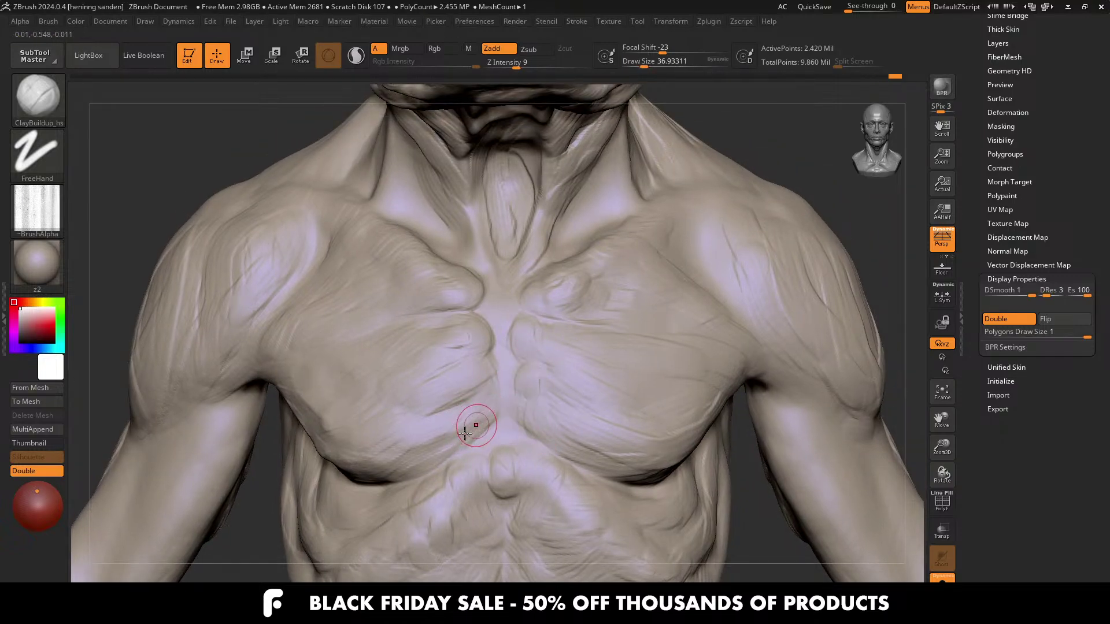
drag(416, 467, 449, 426)
Step: Define the lower edge of the character's right pectoral with muscle-fibre strokes at draw sizes of about 44 and 41
right_drag(498, 398, 564, 341)
key(s)
drag(508, 397, 512, 396)
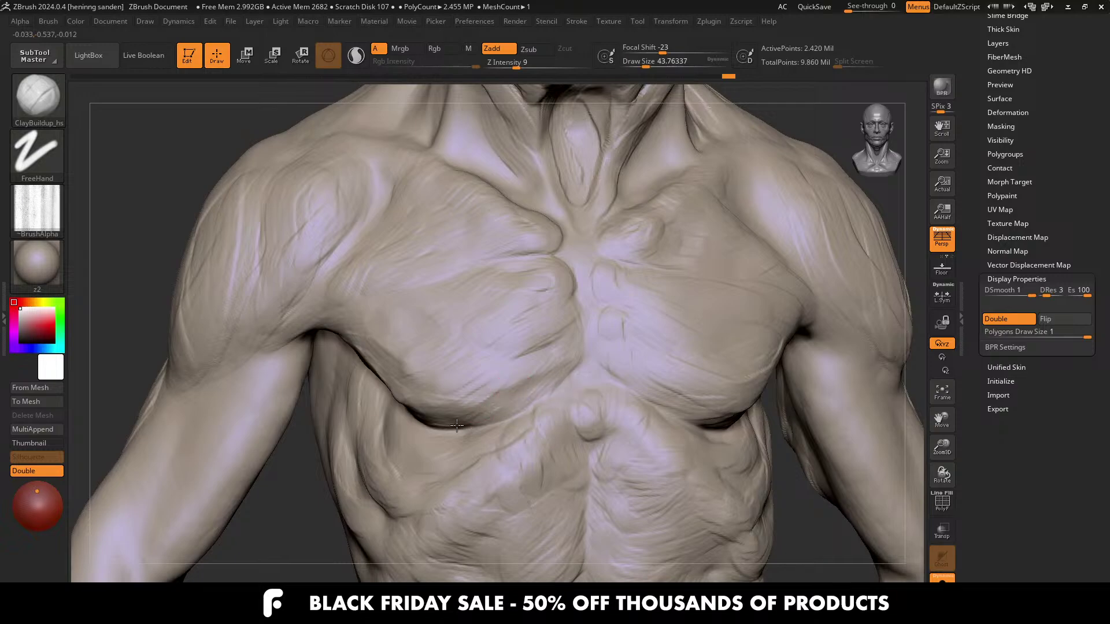
mouse_move(421, 418)
right_down()
mouse_move(327, 374)
mouse_move(340, 399)
right_up()
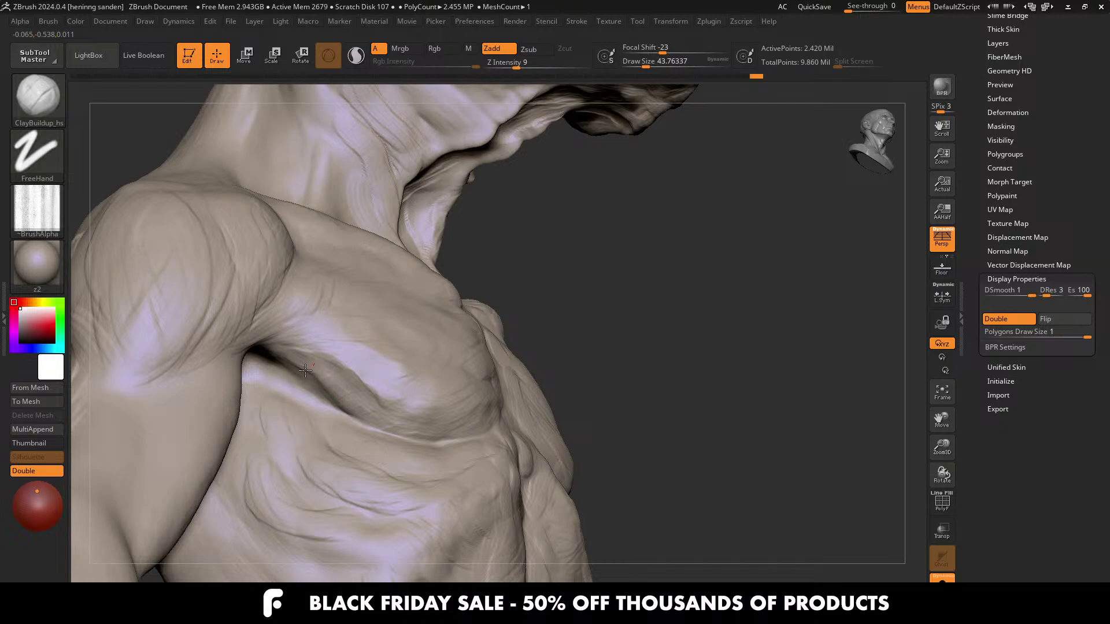
right_drag(330, 345, 405, 390)
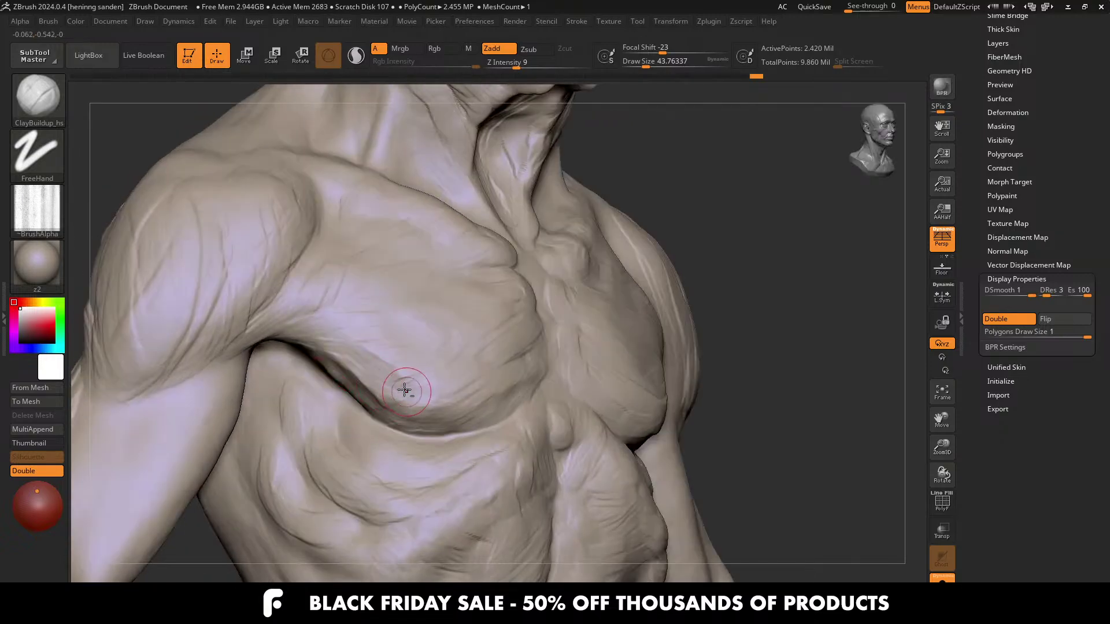
key(s)
click(448, 404)
drag(448, 424, 381, 409)
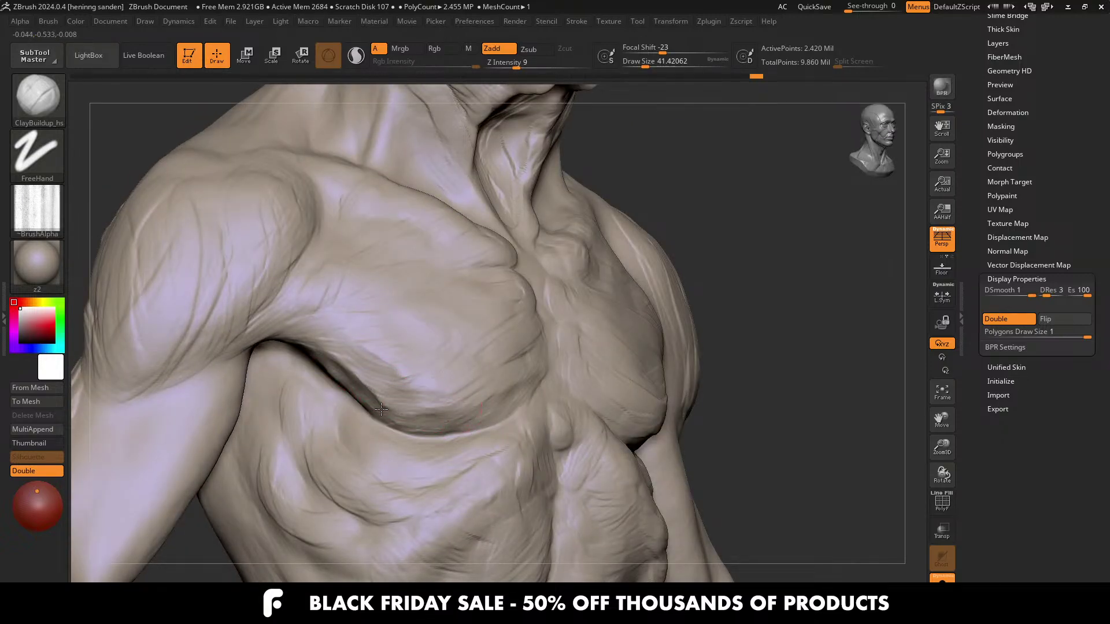
Step: Add a clay stroke over the character's right deltoid at a draw size of about 65
alt+right_drag(435, 391, 422, 277)
shift+right_drag(451, 337, 416, 383)
key(bracketright)
key(bracketright)
key(bracketright)
key(bracketright)
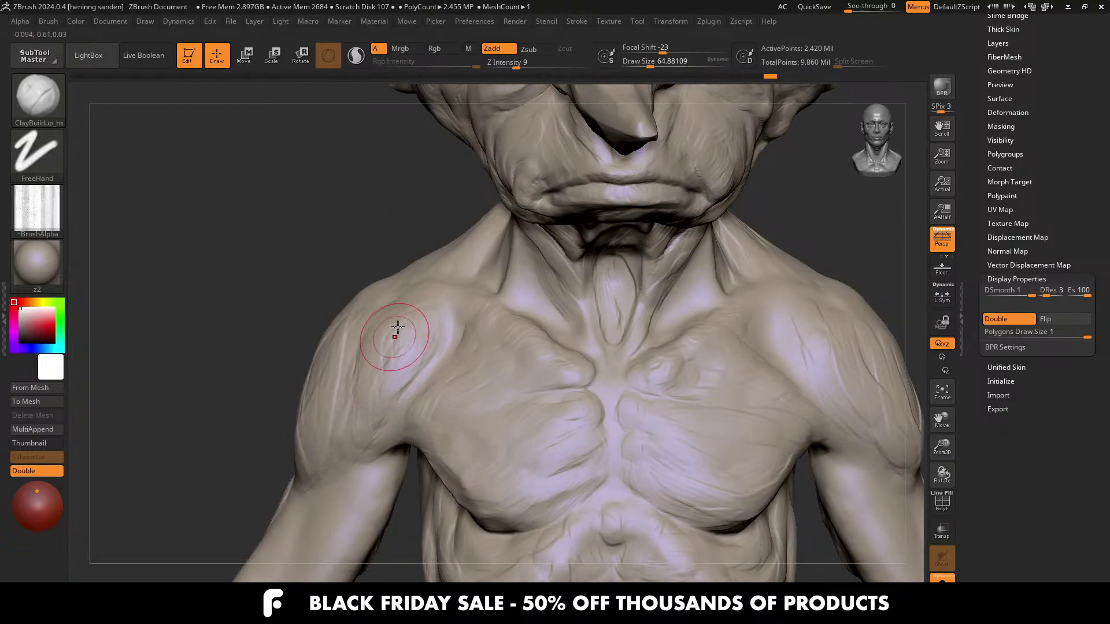
drag(397, 334, 377, 381)
Step: Try a ClayTubes stroke down the inside of the character's right upper arm at a draw size of about 80
alt+right_drag(407, 369, 472, 257)
key(b)
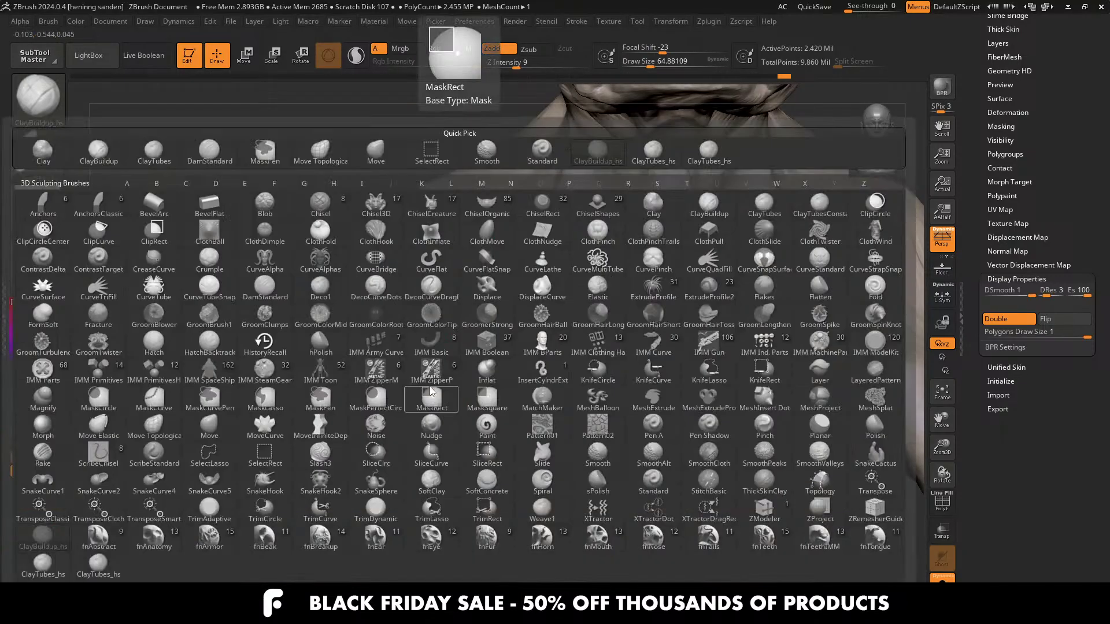
key(c)
key(t)
key(bracketright)
key(bracketright)
drag(446, 362, 415, 423)
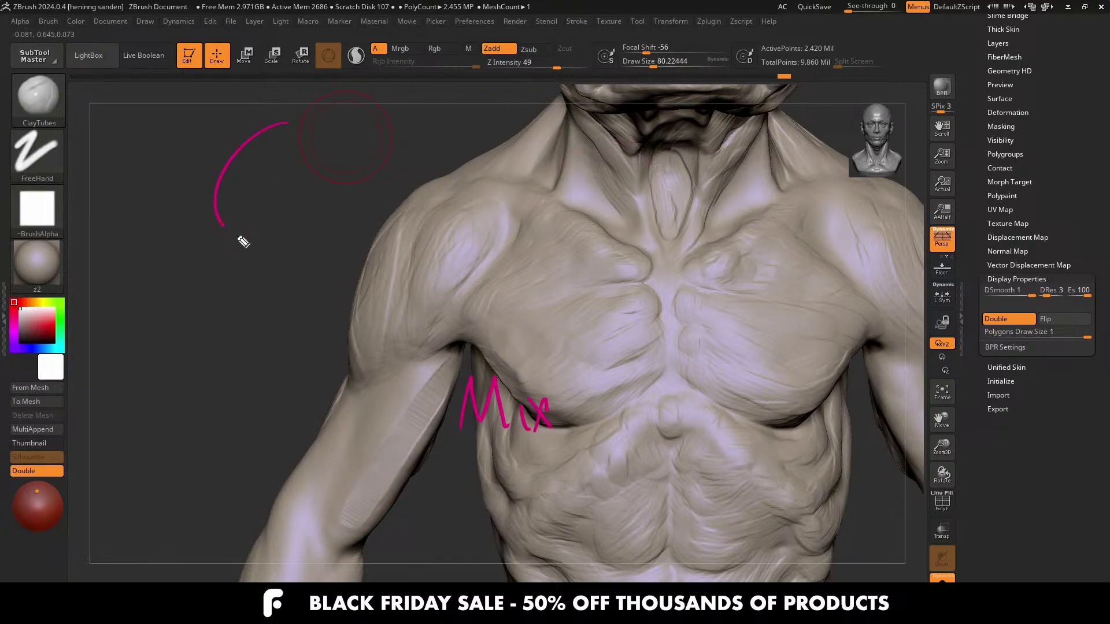
drag(243, 241, 297, 139)
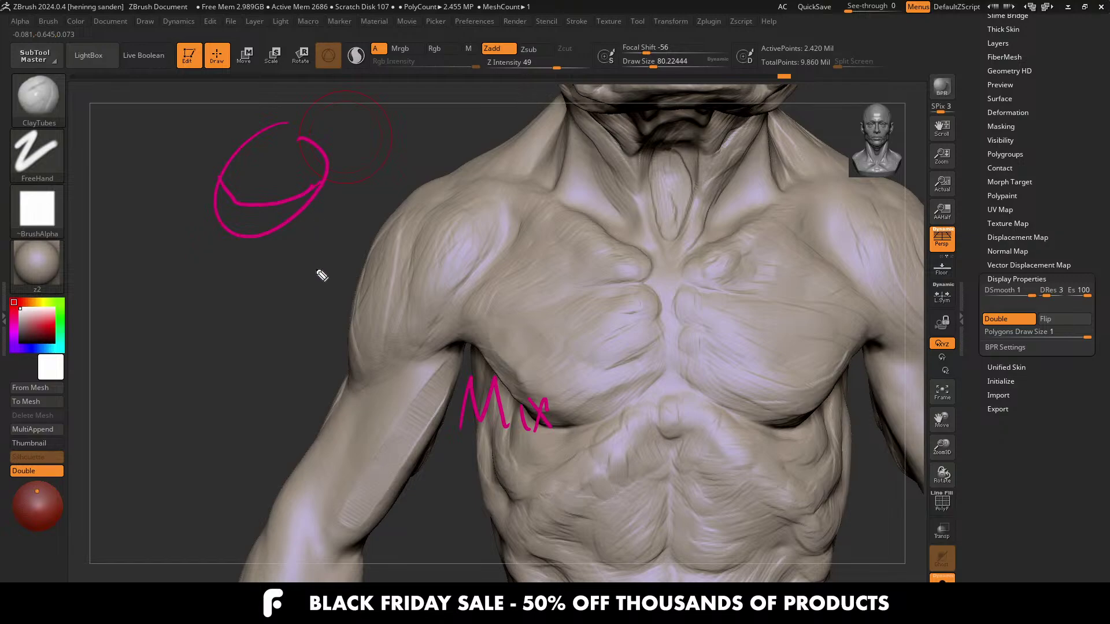
key(Escape)
Step: Try several ClayTubes strokes along the character's right biceps and inner arm at a draw size of about 80
right_drag(426, 389, 445, 405)
mouse_move(439, 352)
alt+right_down()
mouse_move(437, 308)
mouse_move(436, 361)
alt+right_up()
drag(471, 295, 396, 481)
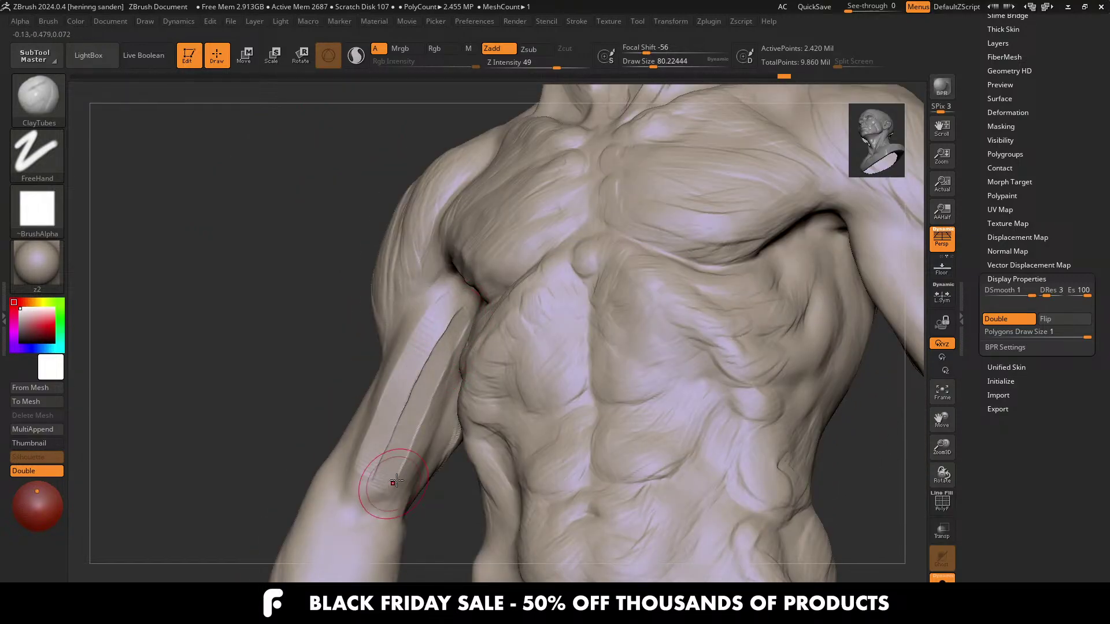
mouse_move(383, 453)
right_down()
mouse_move(403, 389)
mouse_move(355, 318)
right_up()
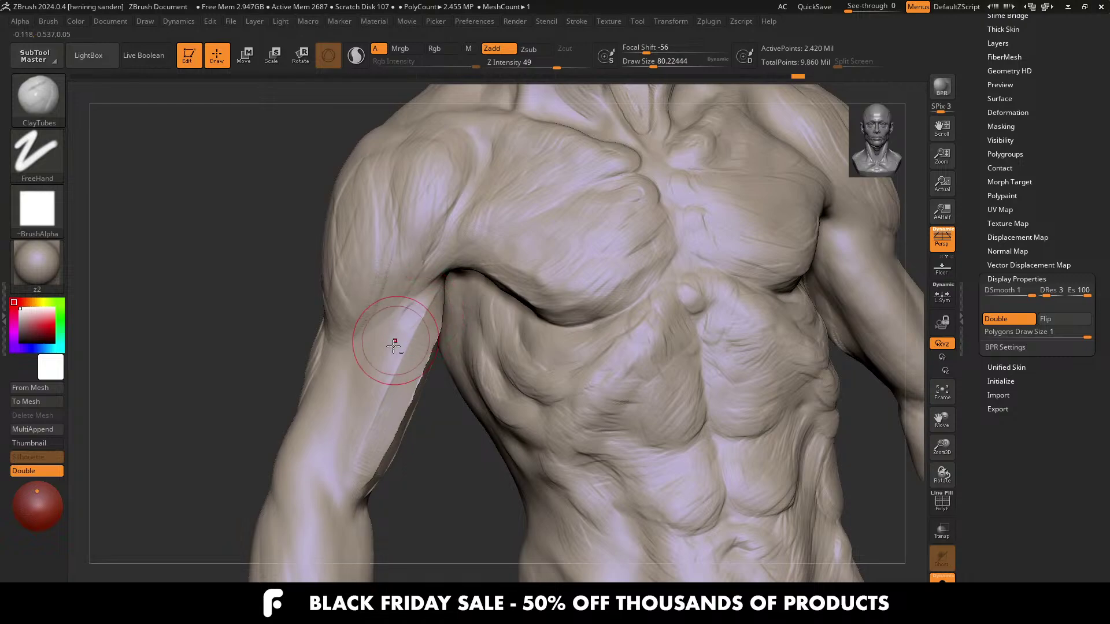
drag(394, 345, 360, 439)
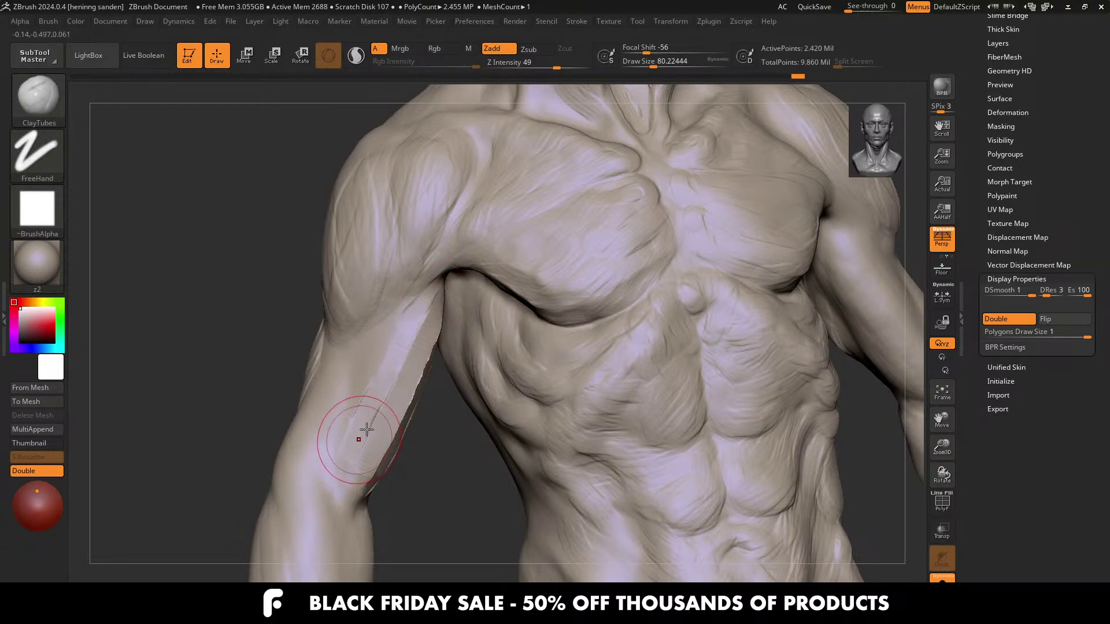
right_drag(359, 440, 347, 433)
drag(347, 433, 371, 361)
right_drag(424, 306, 412, 307)
Step: Try narrower ClayTubes strokes along the inside of the right upper arm at a draw size of about 59
key(s)
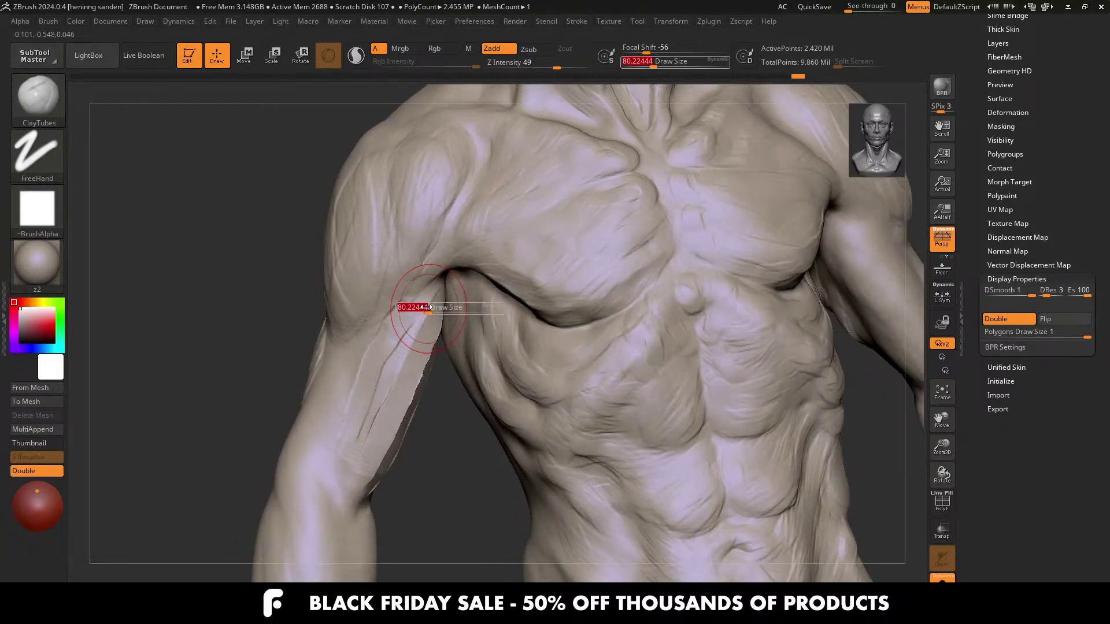
drag(412, 307, 377, 419)
shift+drag(409, 346, 393, 417)
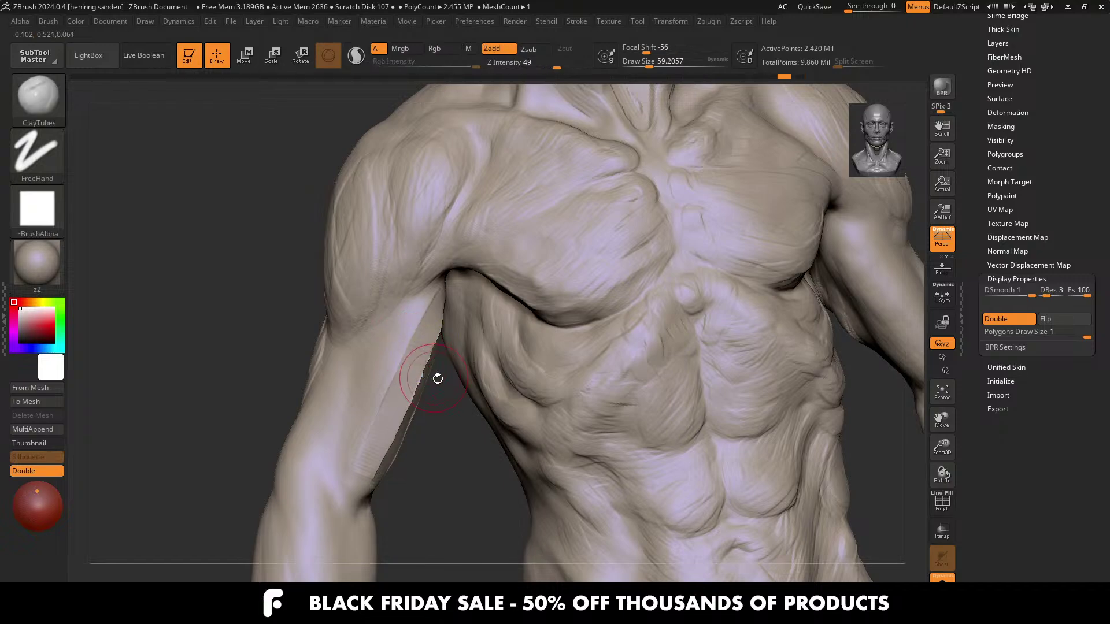
right_drag(435, 376, 411, 374)
shift+drag(411, 373, 390, 465)
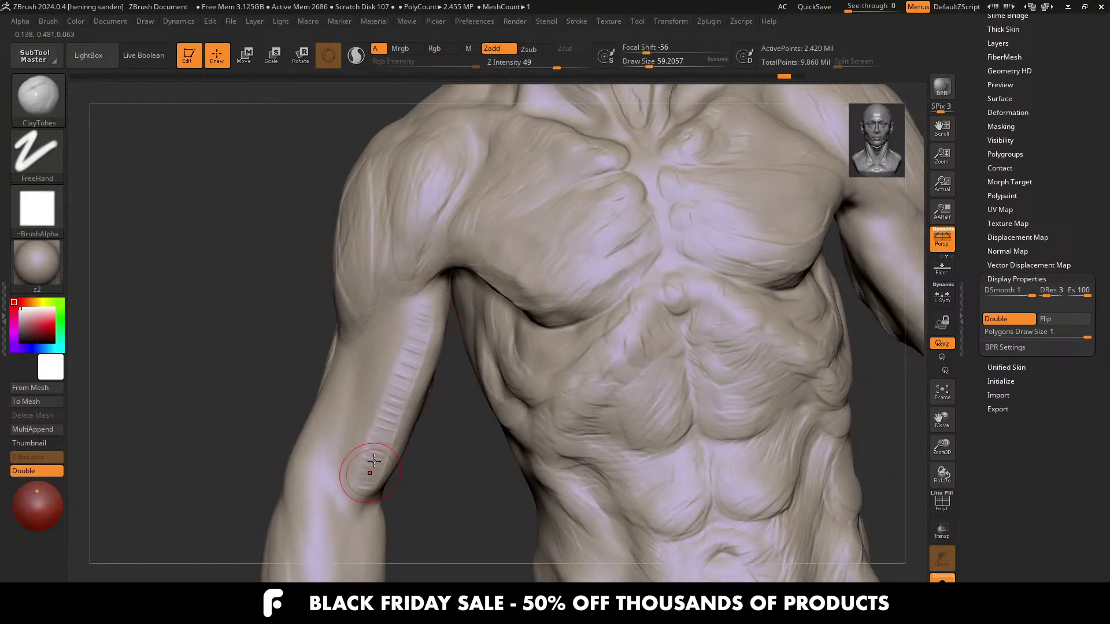
Step: Build up muscle fibres along the character's right upper arm with ClayTubes_hs at a draw size of about 71
key(b)
click(120, 570)
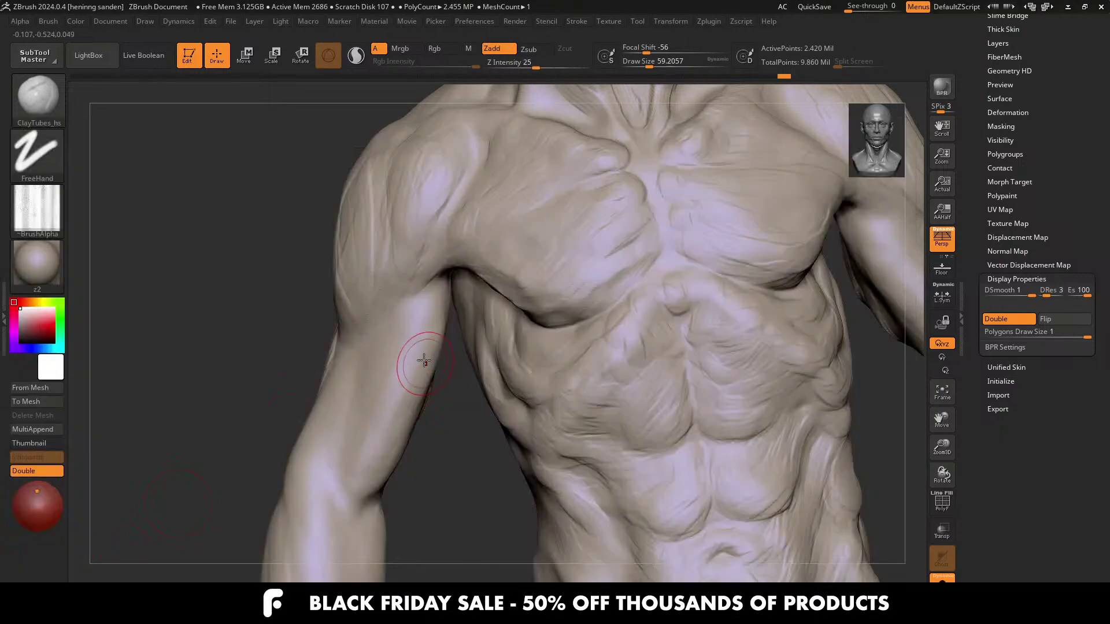
key(s)
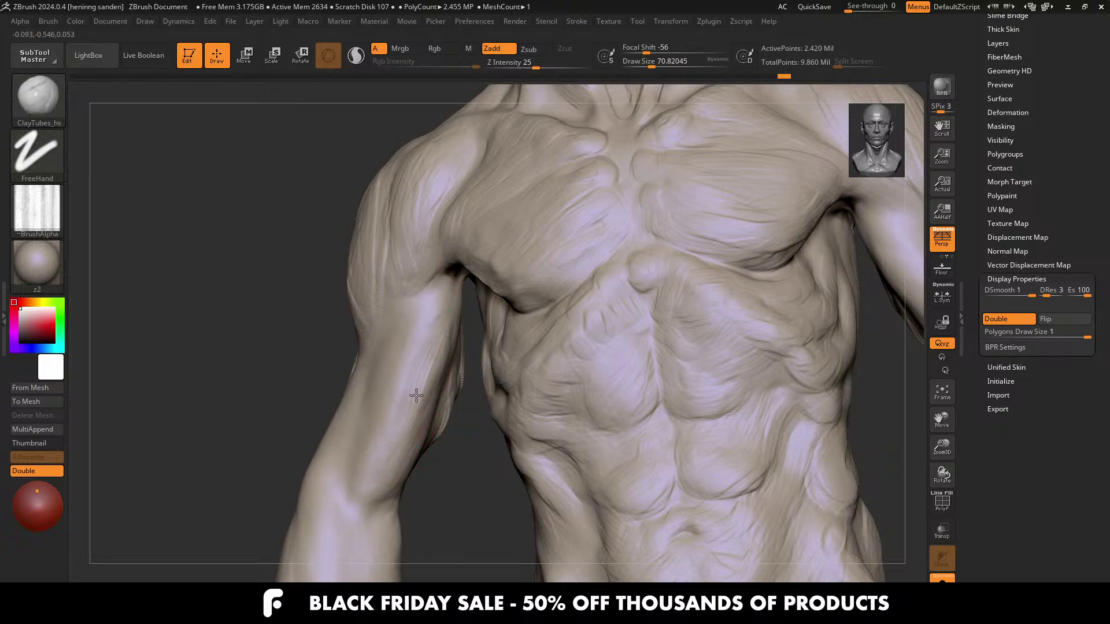
right_drag(421, 376, 394, 362)
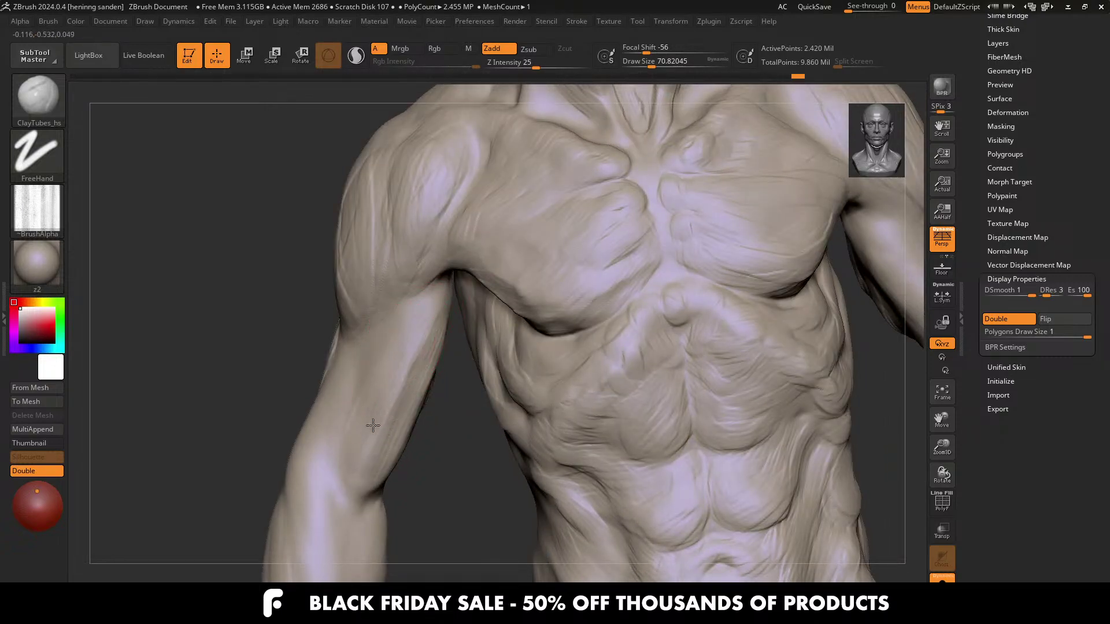
right_drag(373, 426, 449, 356)
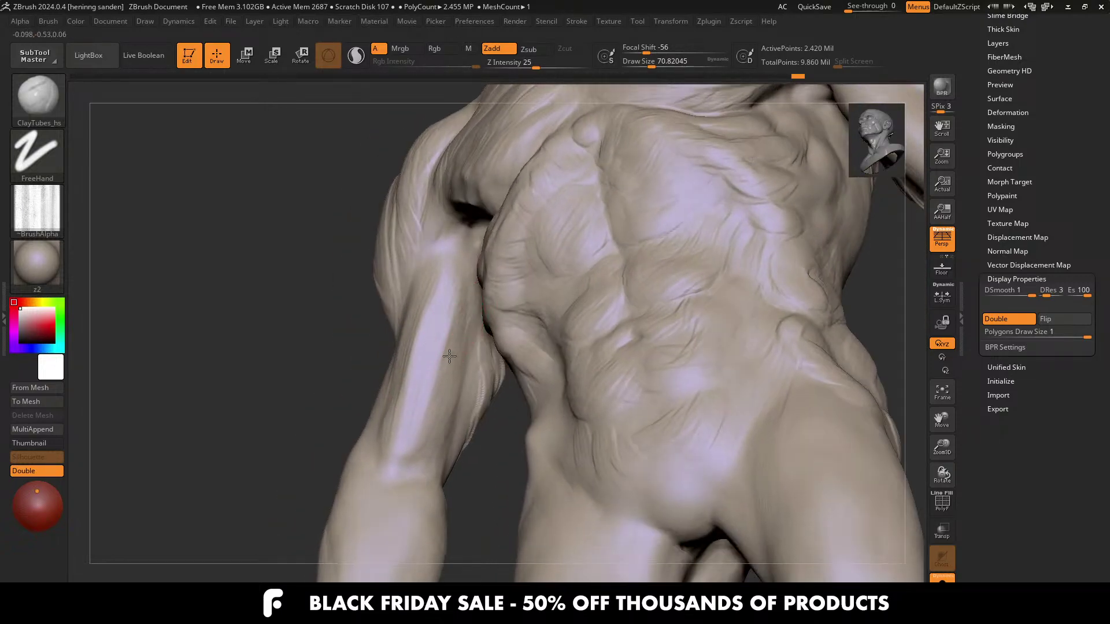
Step: Shape the lower end of the right biceps and the crook of the elbow at a draw size of about 71
right_drag(396, 451, 379, 460)
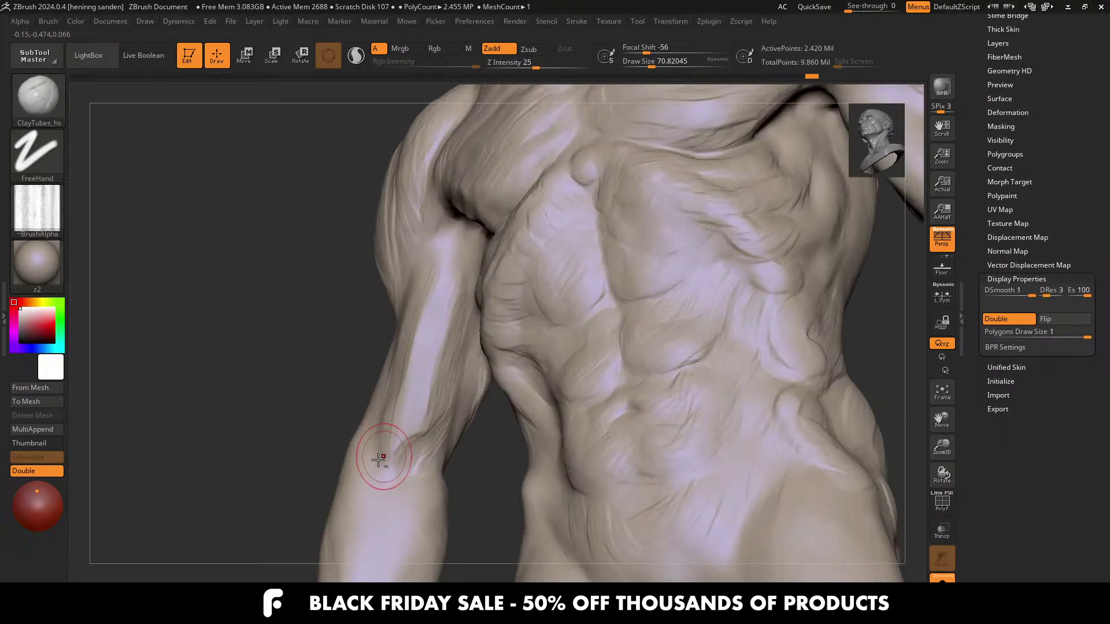
drag(374, 428, 383, 450)
right_drag(382, 450, 356, 439)
drag(357, 416, 349, 470)
Step: Add clay strokes to the character's left upper arm just below the deltoid at a draw size of about 44
ctrl+right_drag(314, 363, 314, 289)
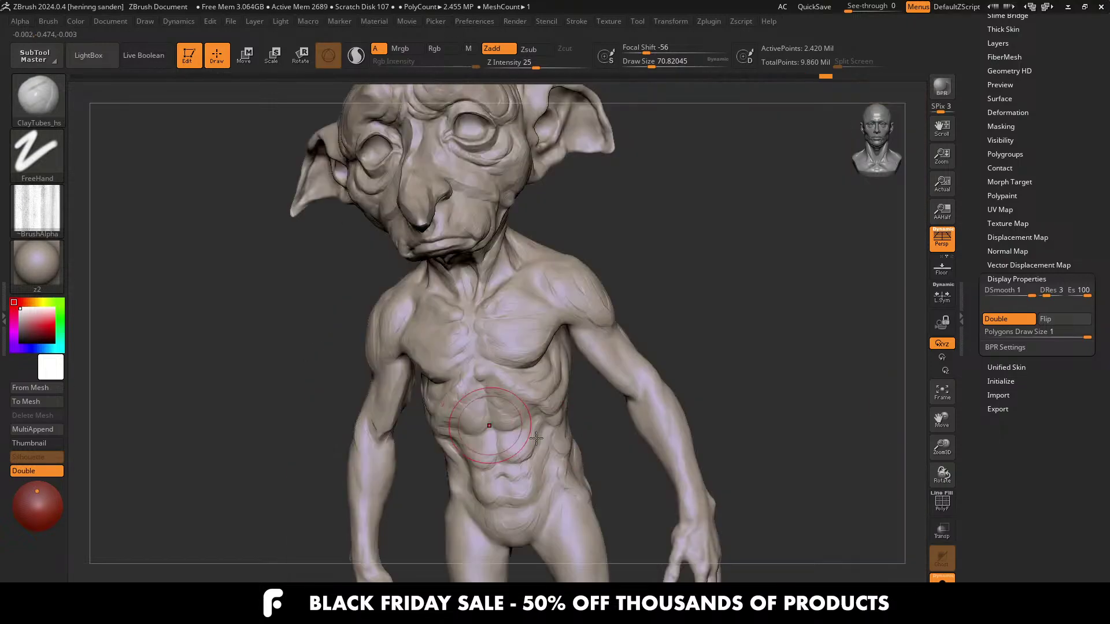
right_drag(711, 419, 607, 427)
mouse_move(351, 386)
alt+right_down()
mouse_move(511, 352)
mouse_move(491, 399)
alt+right_up()
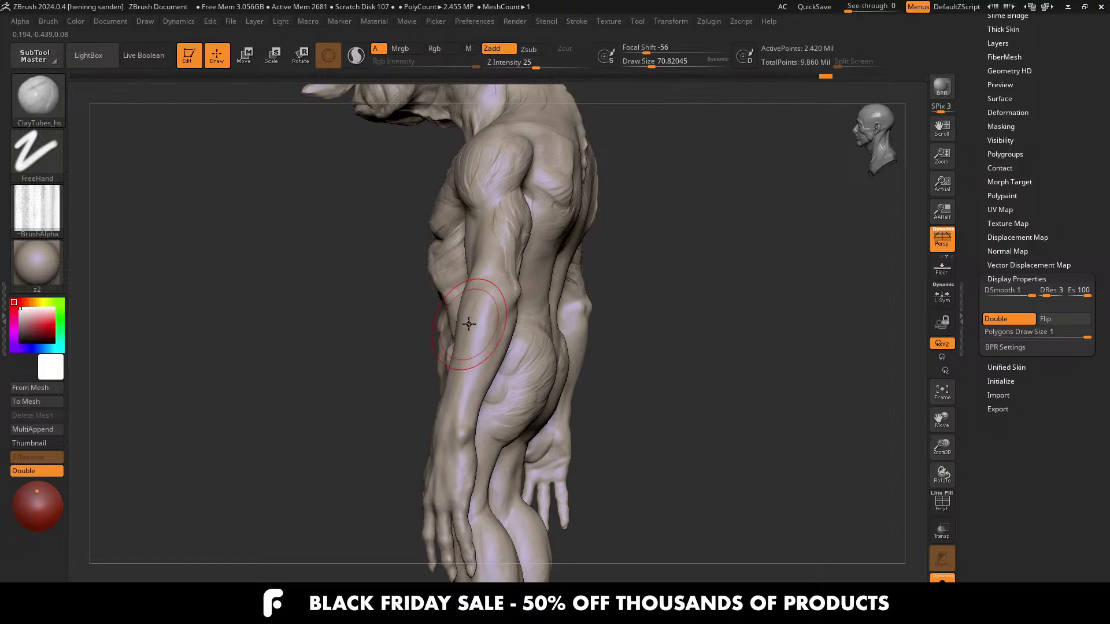
mouse_move(475, 317)
right_down()
mouse_move(483, 310)
mouse_move(487, 352)
mouse_move(461, 318)
mouse_move(470, 315)
right_up()
key(s)
drag(469, 315, 461, 315)
right_drag(461, 314, 473, 300)
drag(453, 260, 470, 294)
key(s)
mouse_move(470, 295)
right_down()
mouse_move(442, 264)
mouse_move(404, 337)
mouse_move(433, 267)
right_up()
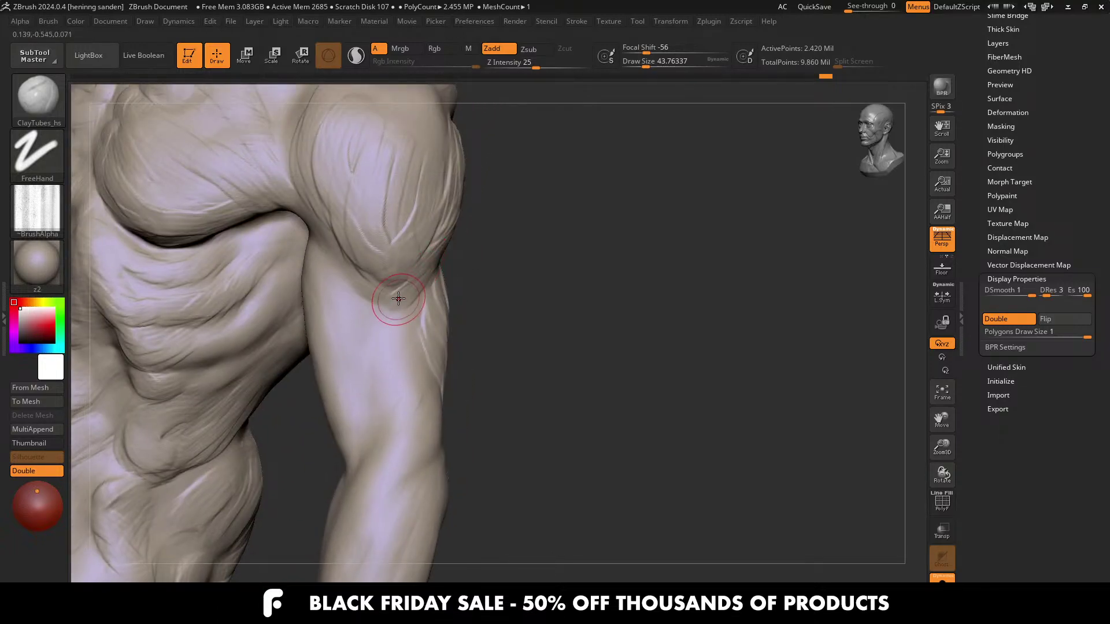
Step: Work the inner side of the character's left upper arm at a draw size of about 77 and undo the last stroke
mouse_move(350, 259)
right_down()
mouse_move(355, 292)
mouse_move(322, 290)
right_up()
key(s)
drag(322, 289, 330, 293)
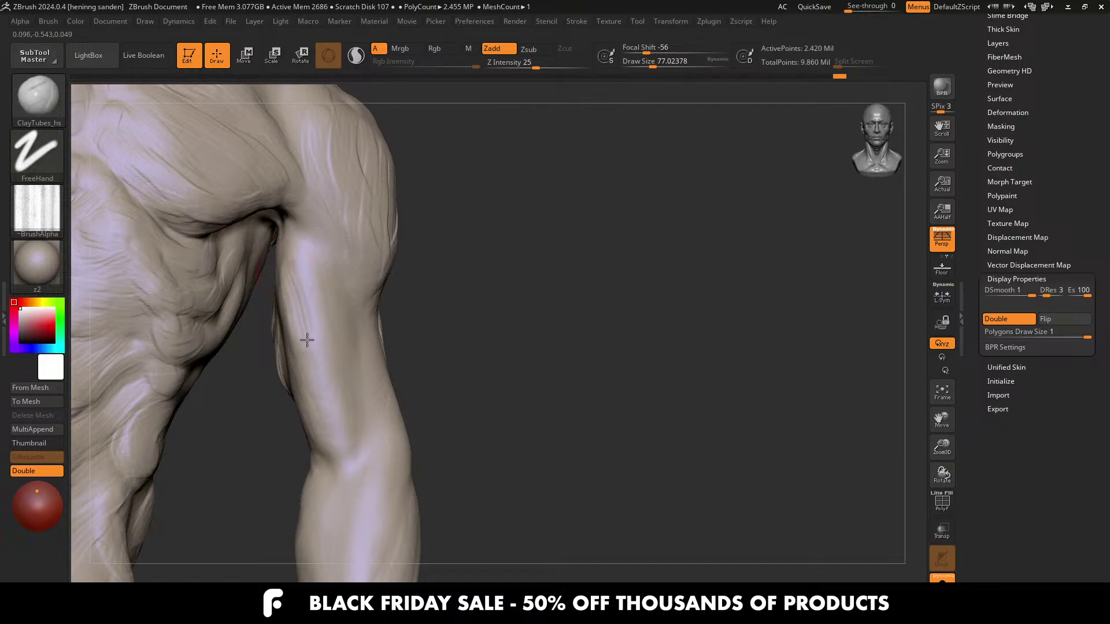
right_drag(324, 404, 322, 426)
mouse_move(276, 309)
mouse_down()
mouse_move(262, 267)
mouse_move(280, 267)
mouse_move(286, 321)
mouse_up()
key(ctrl+z)
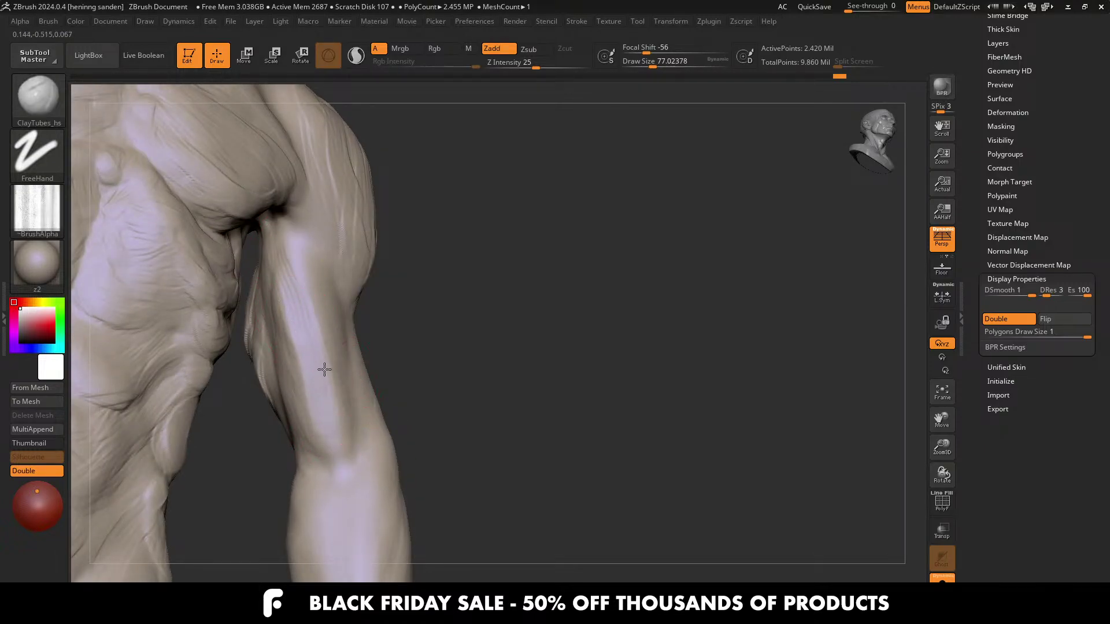
Step: Add clay strokes down the underside of the character's left upper arm at a draw size of about 49
mouse_move(322, 366)
right_down()
mouse_move(307, 273)
mouse_move(352, 355)
mouse_move(416, 380)
mouse_move(361, 326)
right_up()
key(ctrl)
key(bracketleft)
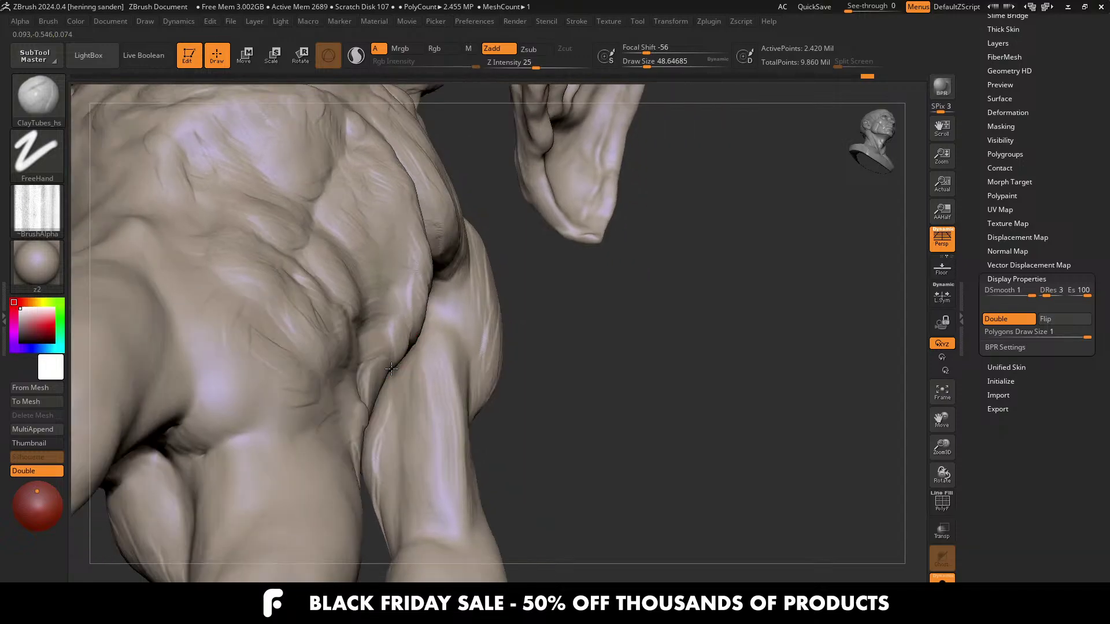
key(bracketright)
right_drag(426, 414, 420, 395)
drag(420, 396, 419, 488)
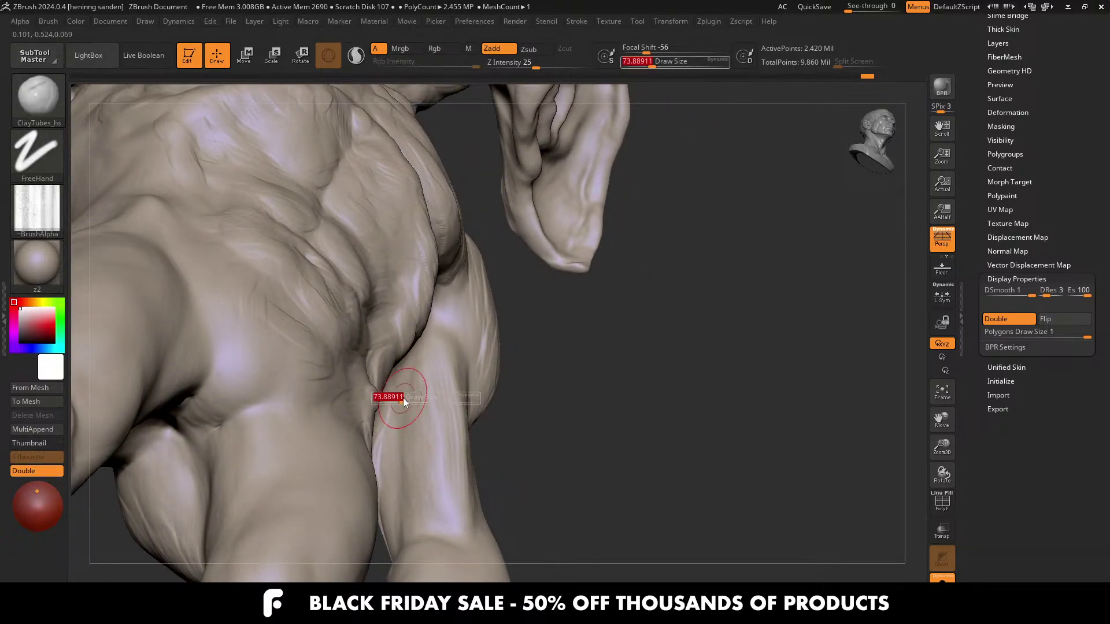
Step: Define the fibres along the left inner upper arm at a draw size of about 87 and near the armpit at about 41
key(bracketright)
mouse_move(418, 417)
right_down()
mouse_move(431, 389)
mouse_move(428, 332)
right_up()
drag(429, 332, 417, 420)
right_drag(414, 441, 403, 383)
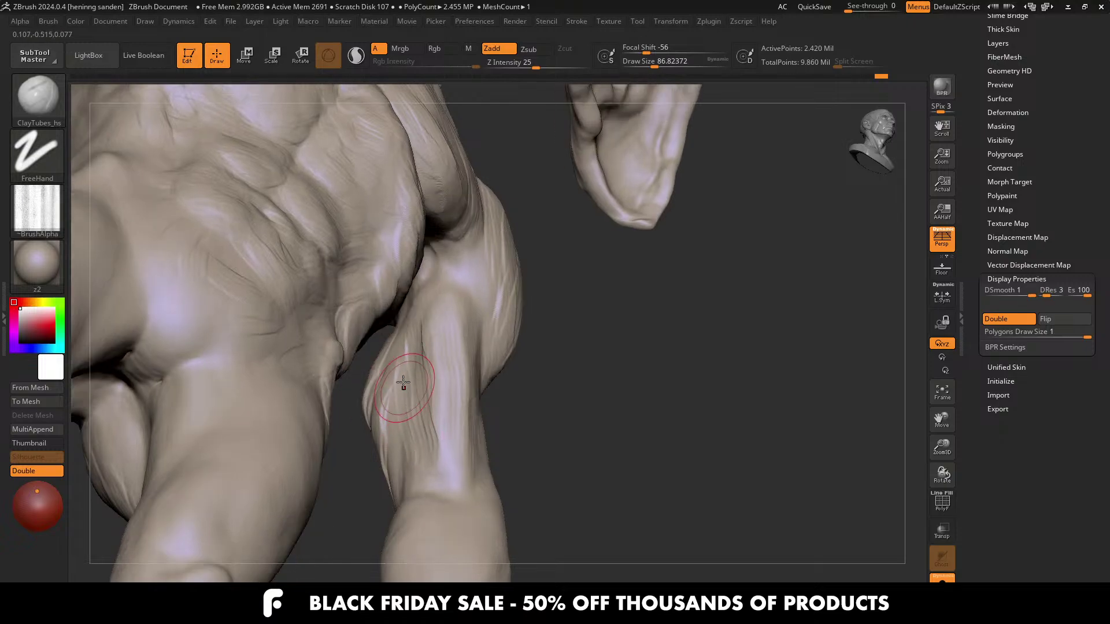
drag(398, 403, 411, 497)
right_drag(438, 454, 452, 471)
drag(452, 471, 448, 274)
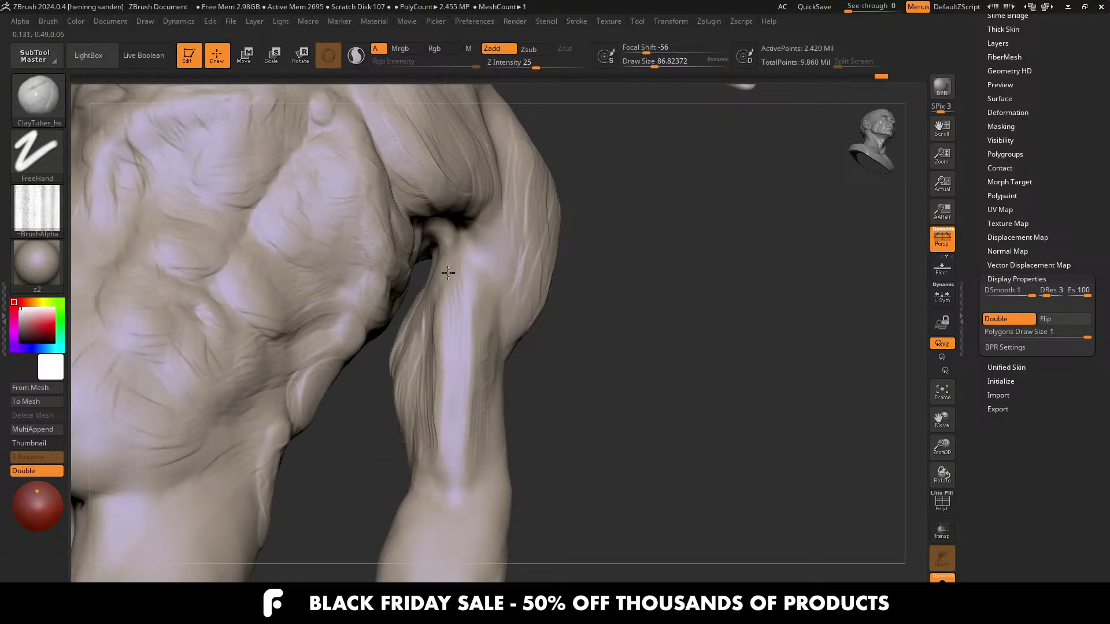
mouse_move(448, 274)
ctrl+right_down()
mouse_move(469, 290)
mouse_move(467, 241)
mouse_move(439, 261)
ctrl+right_up()
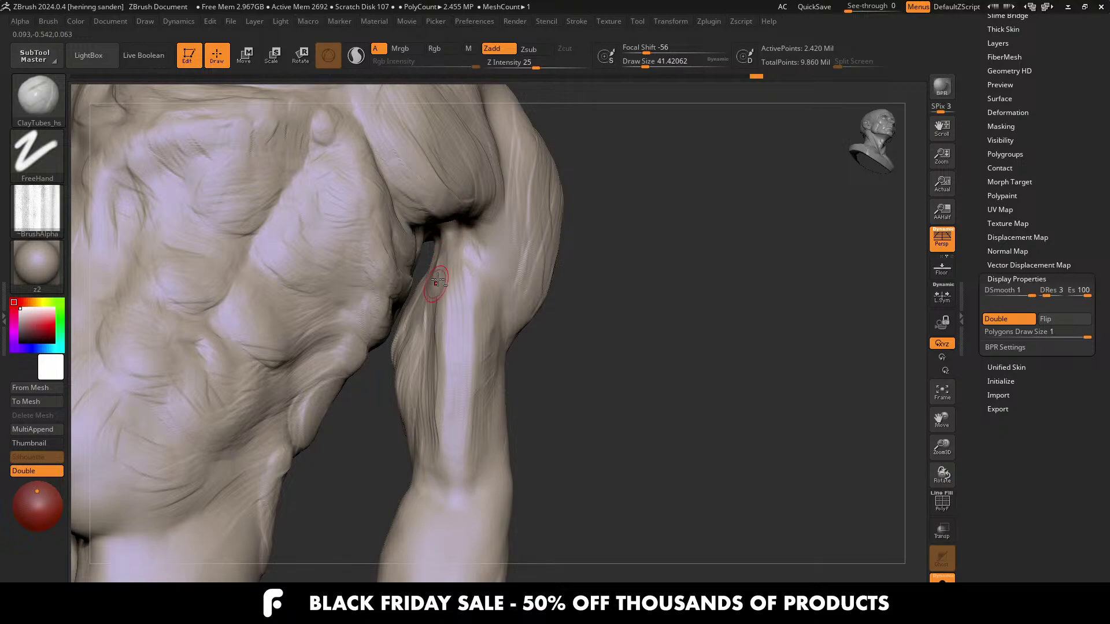
Step: Work the front of the character's left upper arm above the elbow at draw sizes of about 65 and 33
mouse_move(462, 473)
right_down()
mouse_move(479, 468)
mouse_move(437, 475)
mouse_move(445, 324)
right_up()
right_drag(544, 323, 509, 353)
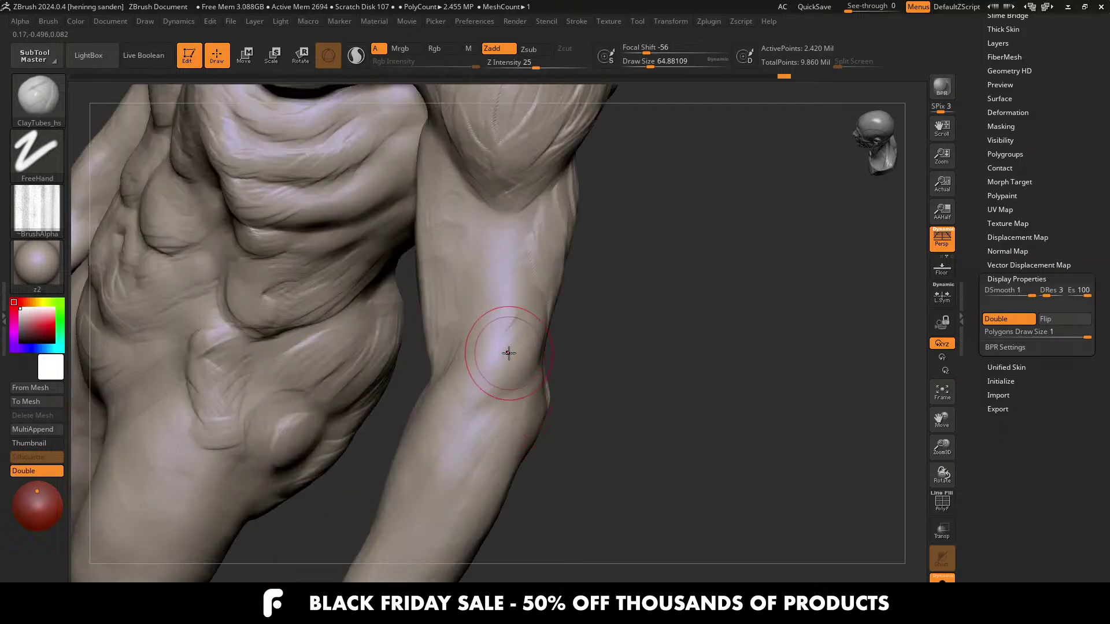
key(s)
drag(532, 376, 524, 376)
mouse_move(524, 373)
ctrl+right_down()
mouse_move(493, 328)
mouse_move(503, 324)
mouse_move(493, 361)
mouse_move(567, 424)
mouse_move(471, 322)
mouse_move(540, 322)
mouse_move(568, 281)
ctrl+right_up()
key(s)
drag(568, 282, 568, 279)
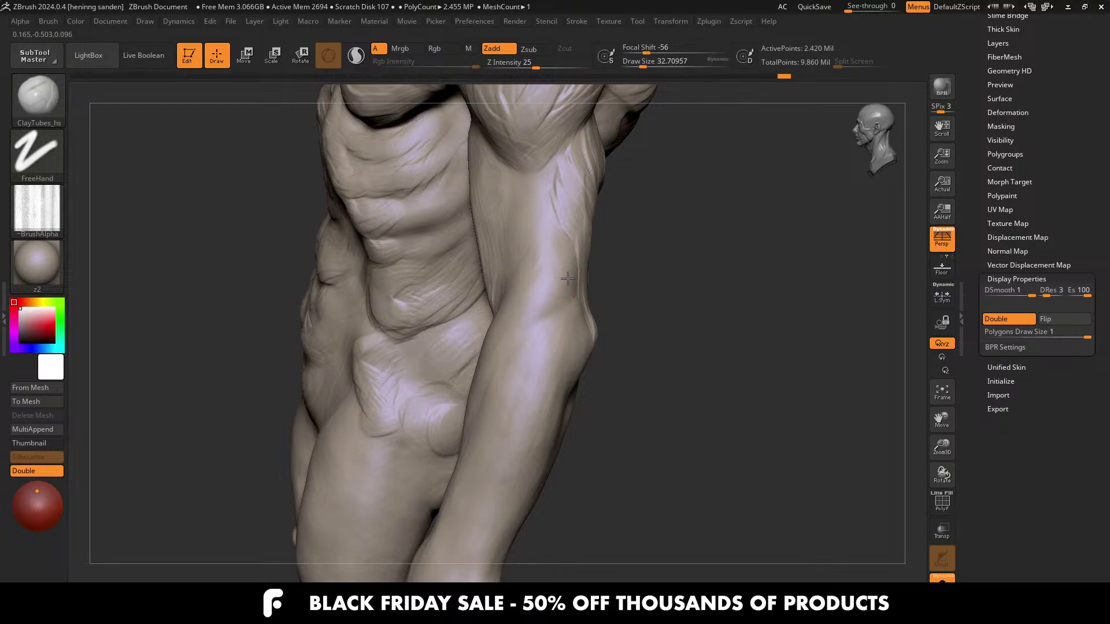
Step: Sculpt the left biceps and the muscle bands crossing the front of the elbow at a draw size of about 46
right_drag(537, 332, 533, 295)
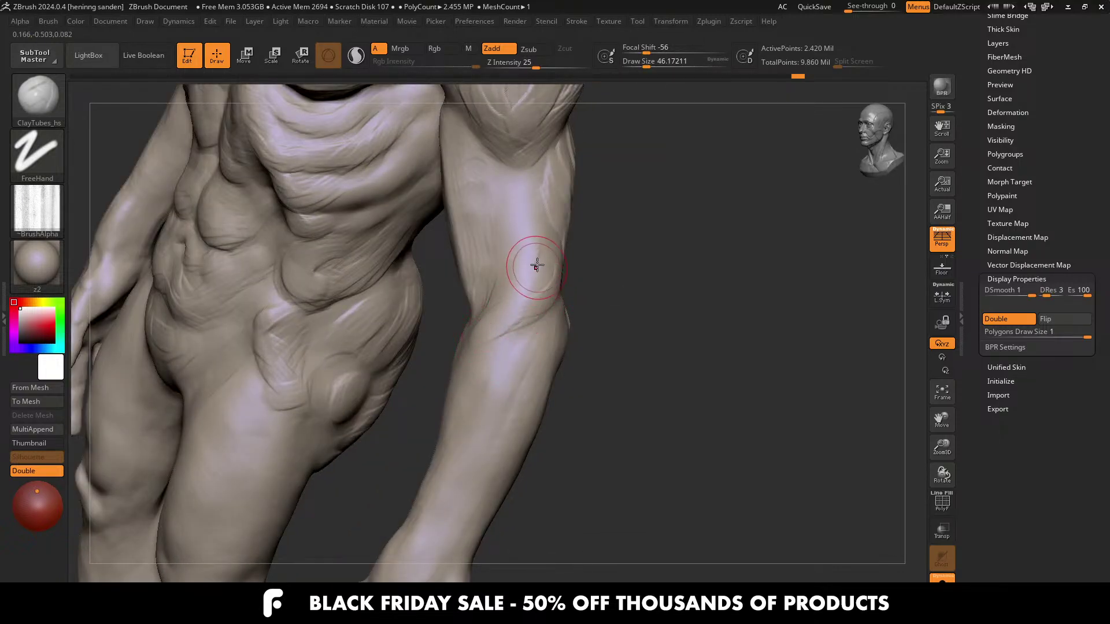
right_drag(517, 257, 527, 241)
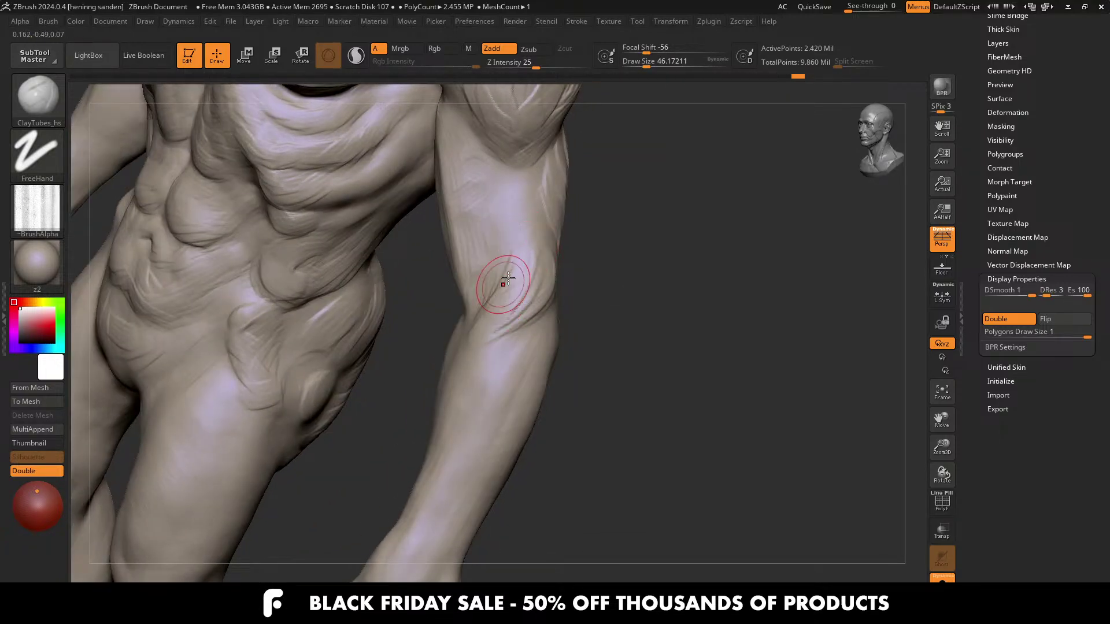
right_drag(507, 280, 463, 395)
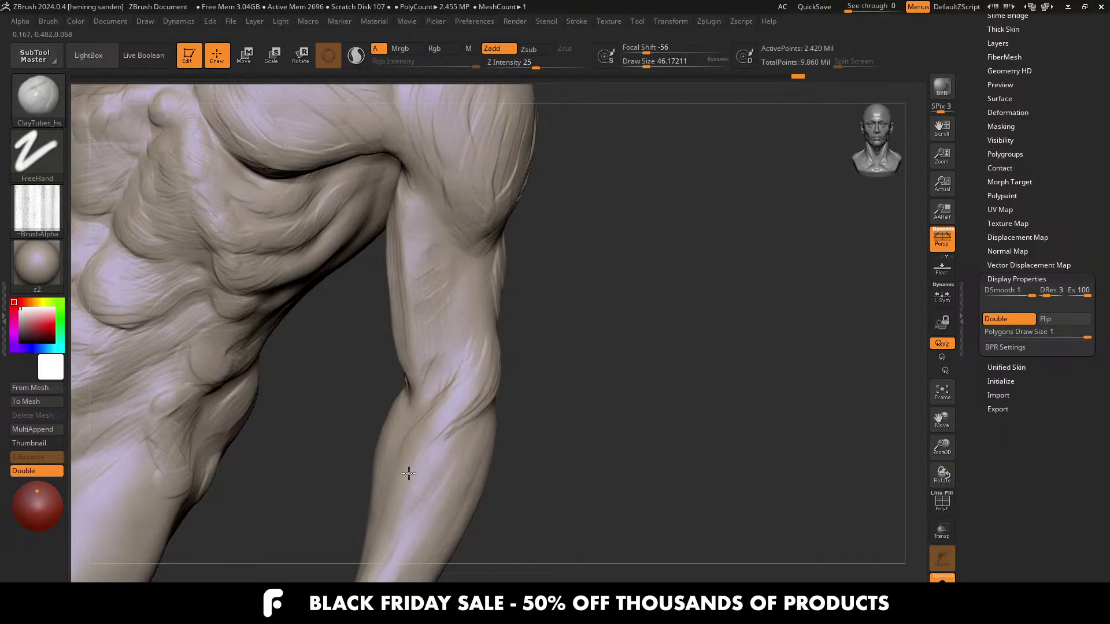
right_drag(482, 348, 496, 344)
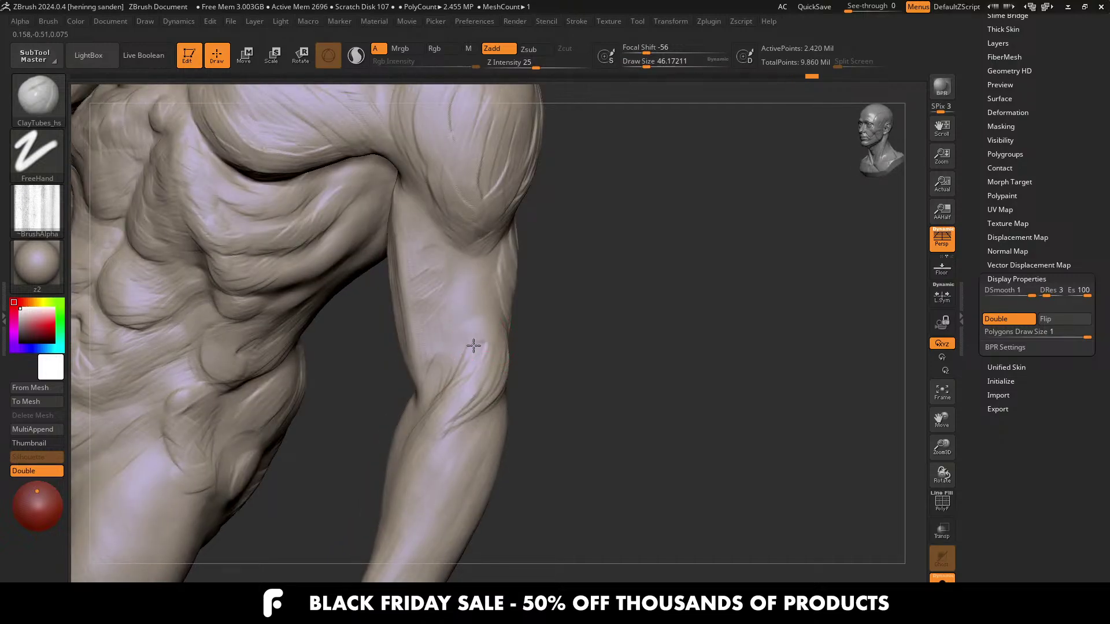
right_drag(488, 259, 480, 316)
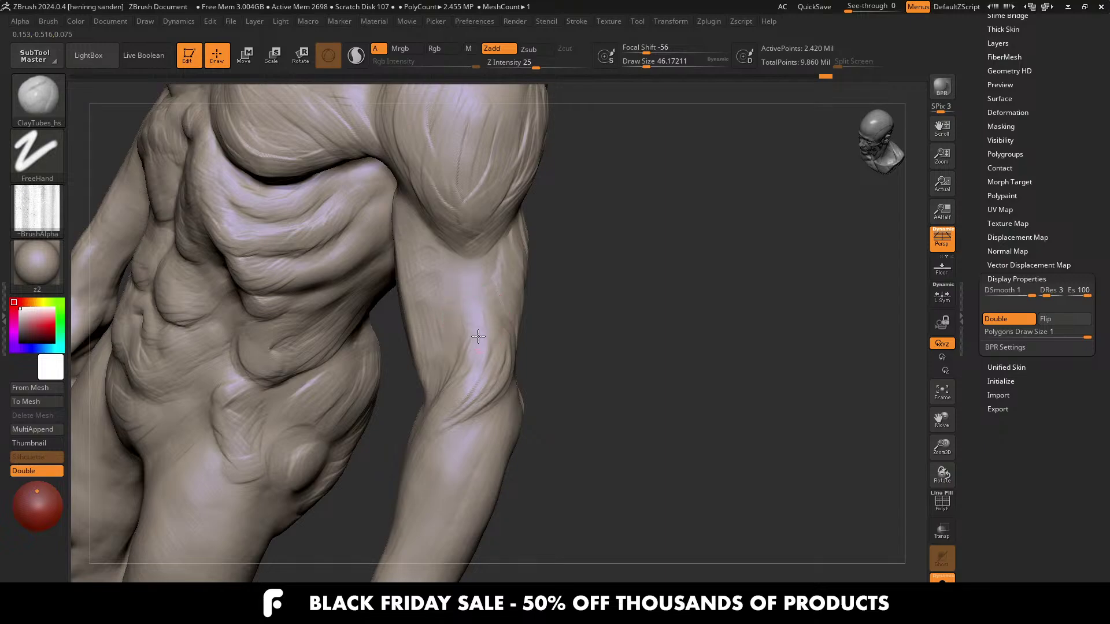
right_drag(470, 249, 438, 267)
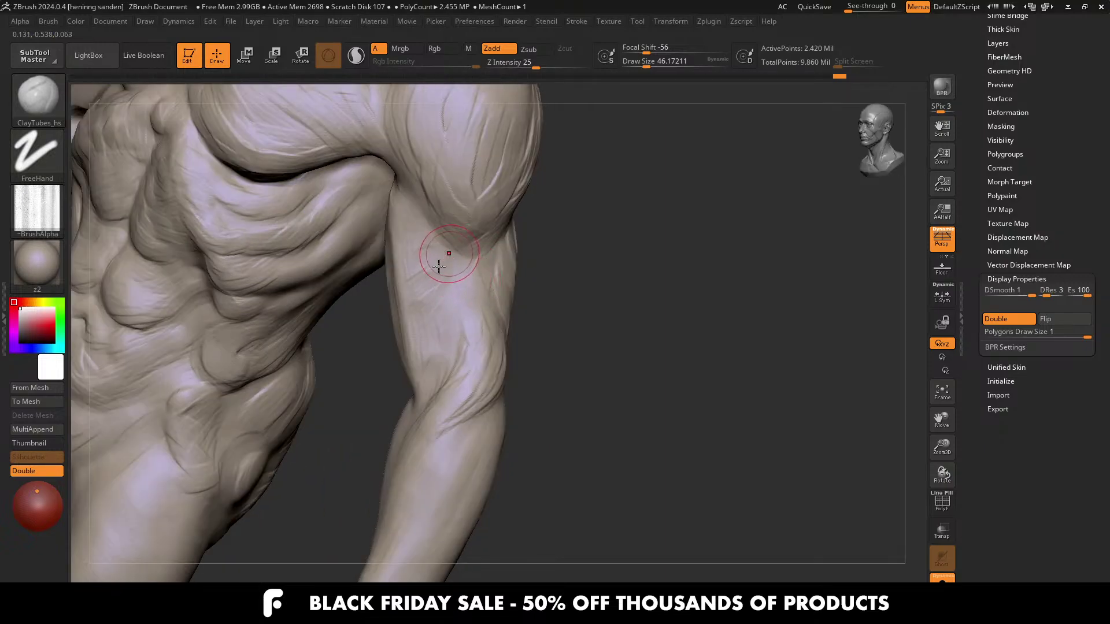
Step: Add clay strokes to the left triceps and its tendon down to the elbow at a draw size of about 59
right_drag(422, 330, 528, 358)
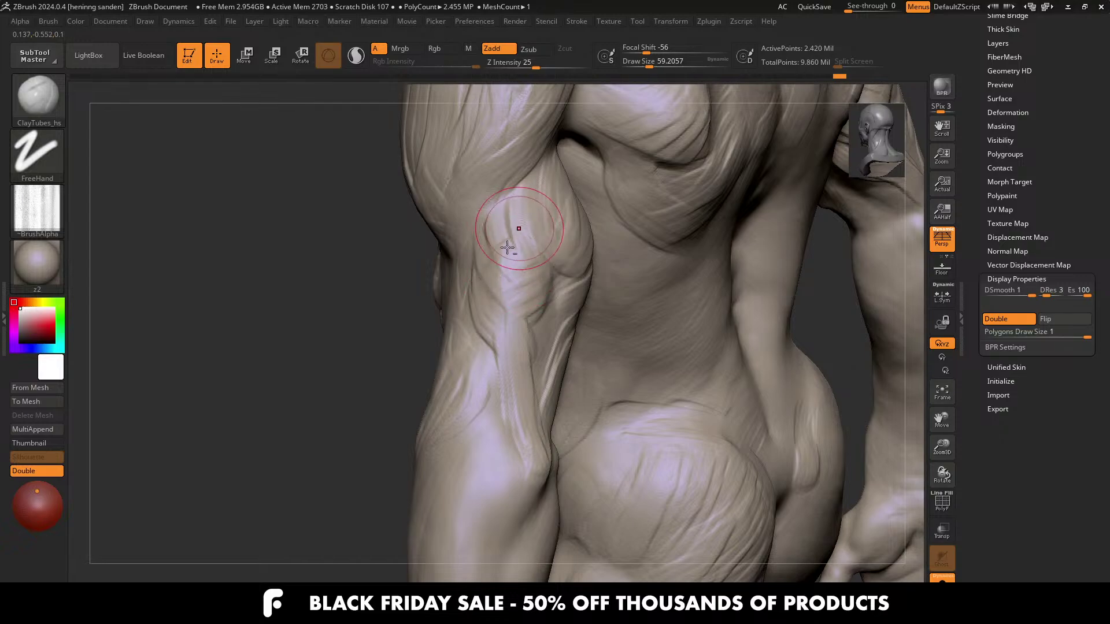
mouse_move(507, 247)
right_down()
mouse_move(497, 312)
mouse_move(531, 287)
mouse_move(575, 355)
right_up()
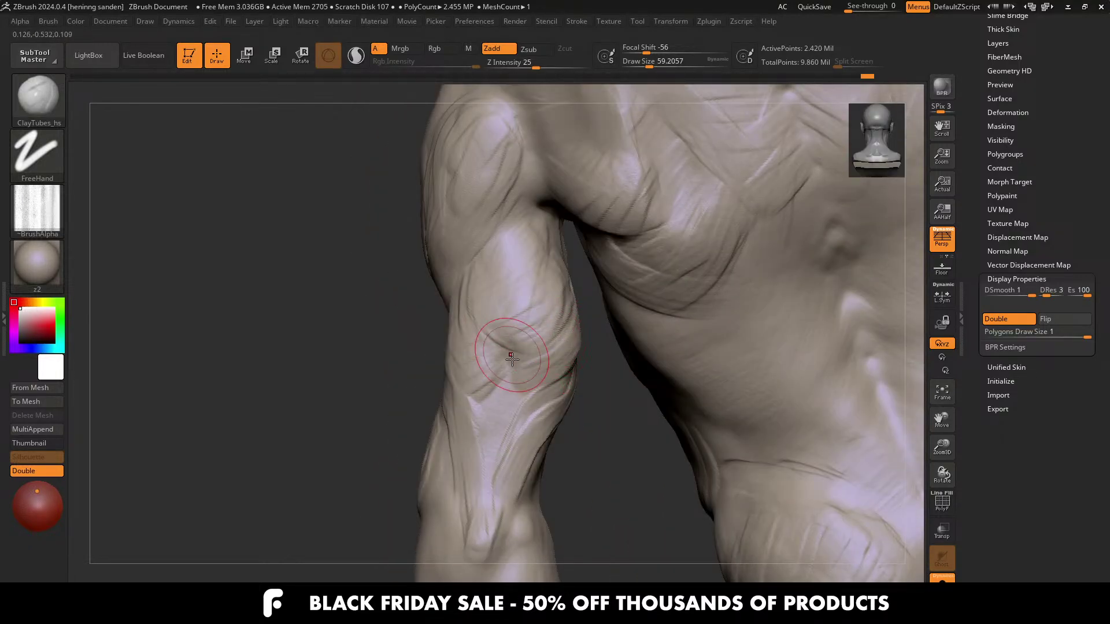
alt+right_drag(529, 376, 532, 329)
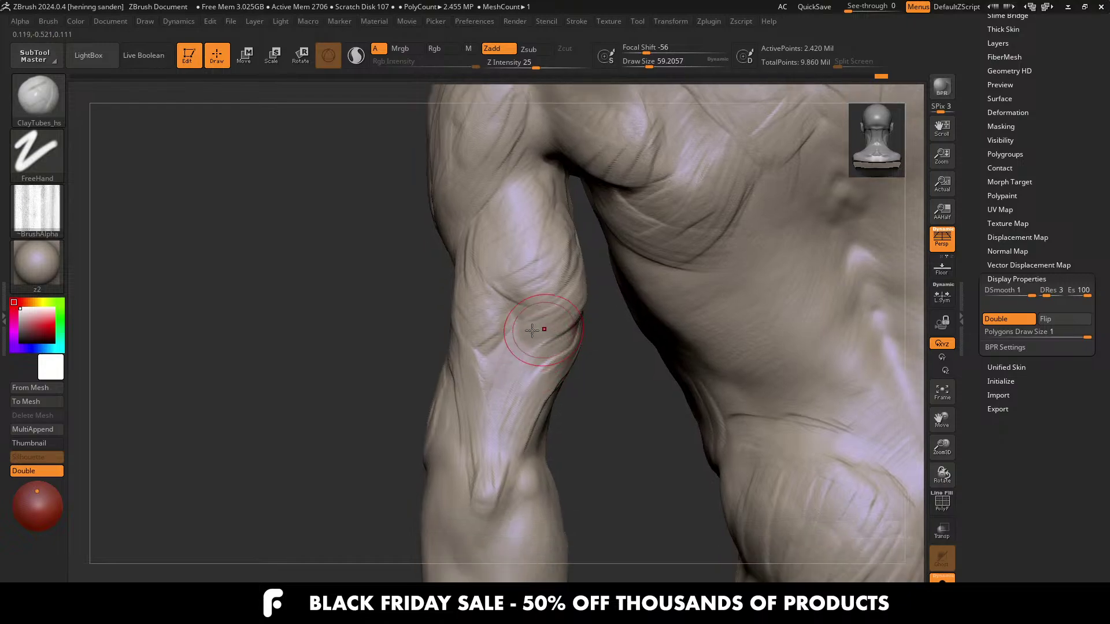
right_drag(505, 438, 522, 439)
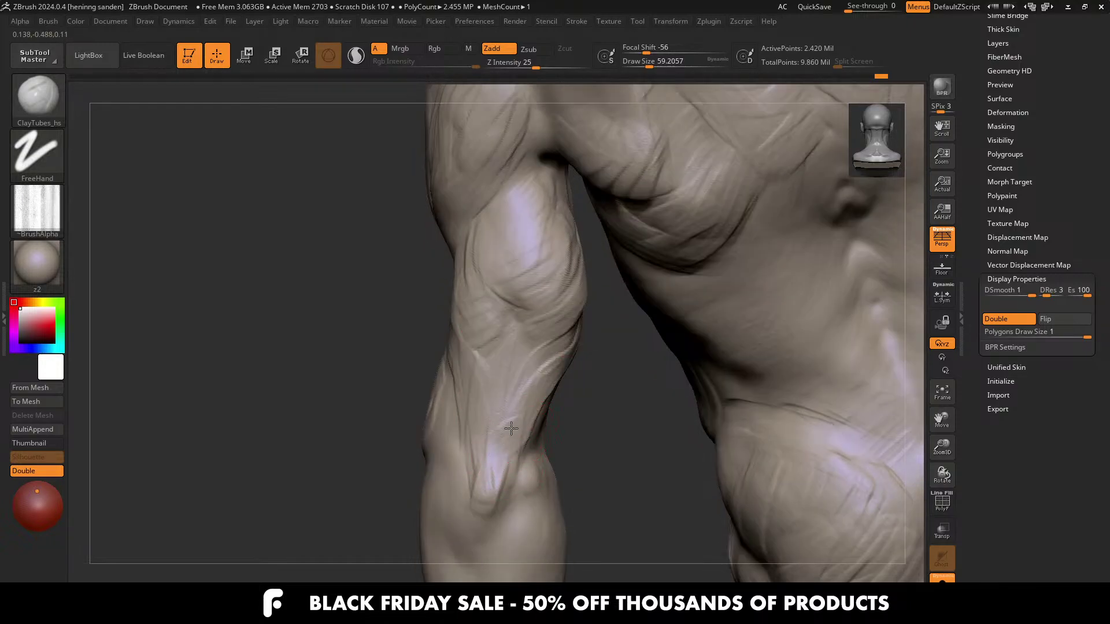
mouse_move(491, 361)
right_down()
mouse_move(432, 397)
mouse_move(488, 359)
mouse_move(486, 383)
right_up()
Step: Build up rounded bony bumps on both sides of the left elbow, starting at a draw size of about 25, and refine the surrounding muscles
key([)
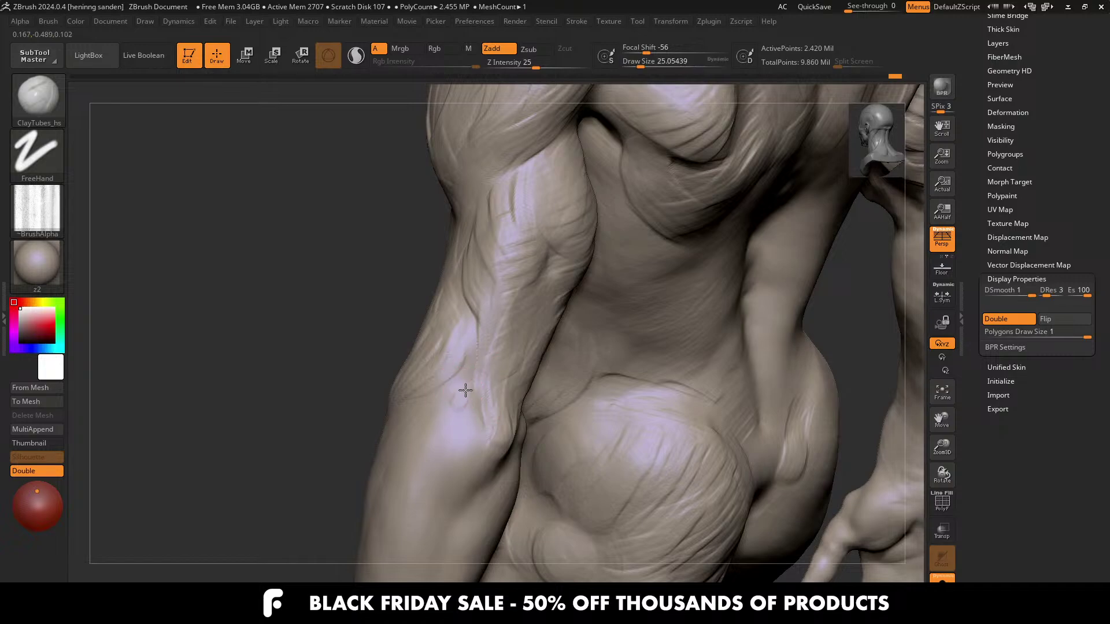
mouse_move(467, 390)
right_down()
mouse_move(538, 392)
mouse_move(503, 391)
right_up()
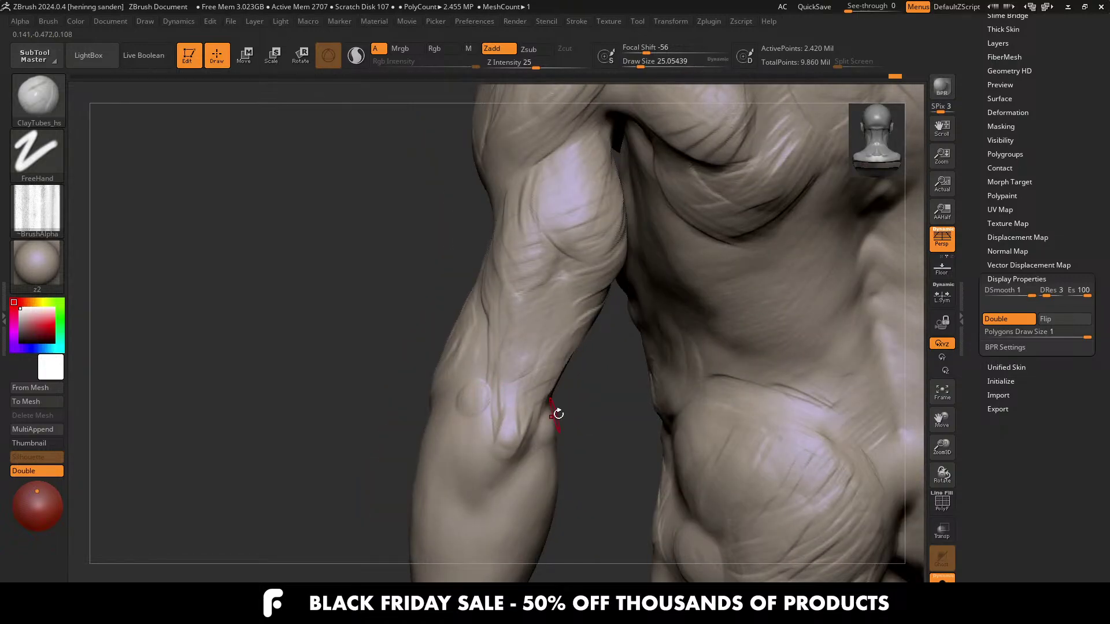
mouse_move(558, 414)
right_down()
mouse_move(496, 425)
mouse_move(529, 398)
mouse_move(548, 360)
right_up()
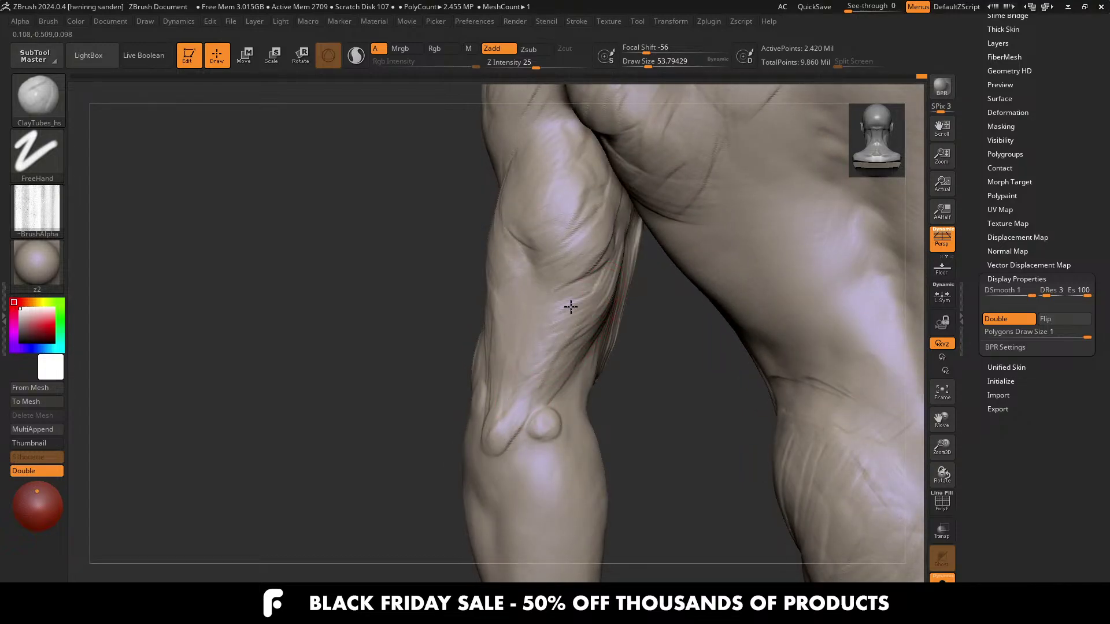
right_drag(587, 271, 610, 350)
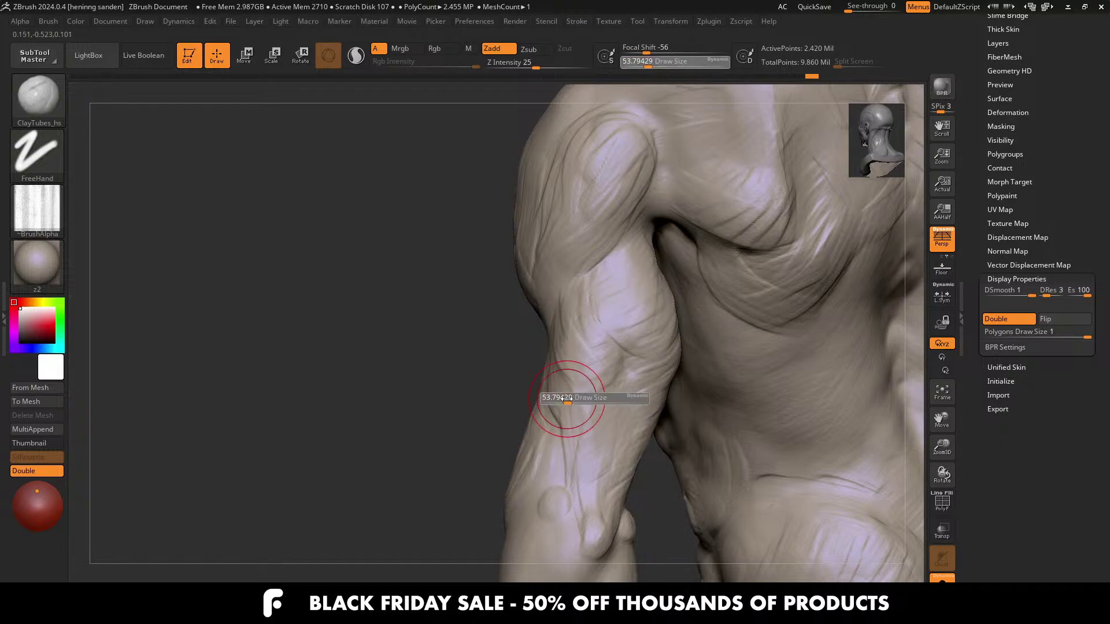
right_drag(532, 446, 603, 386)
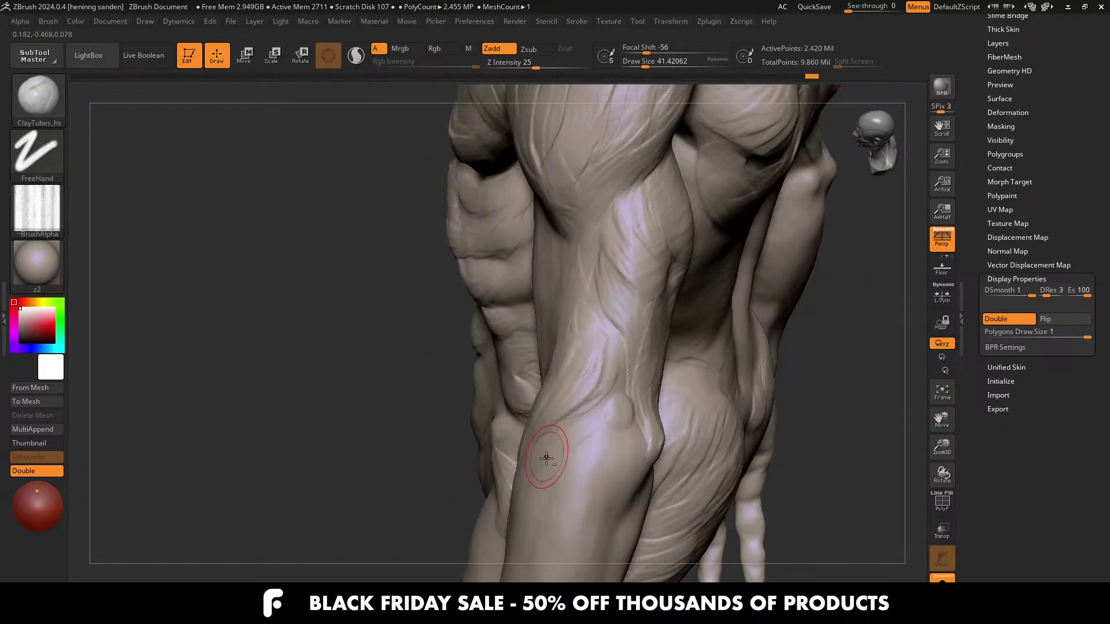
Step: Add clay strokes from the left elbow down the outer forearm at draw sizes of about 31 and 65
mouse_move(545, 459)
right_down()
mouse_move(564, 354)
mouse_move(584, 341)
mouse_move(622, 252)
right_up()
key(s)
mouse_move(622, 252)
mouse_down()
mouse_move(627, 236)
mouse_move(619, 258)
mouse_up()
right_drag(598, 276, 638, 250)
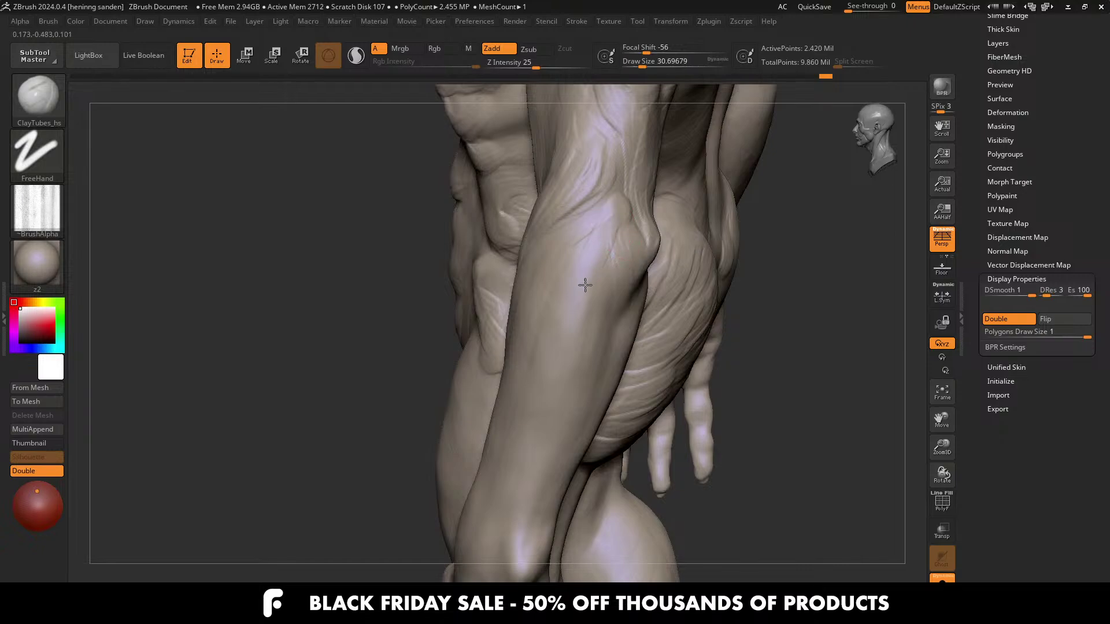
key(s)
drag(567, 351, 573, 351)
drag(602, 257, 568, 367)
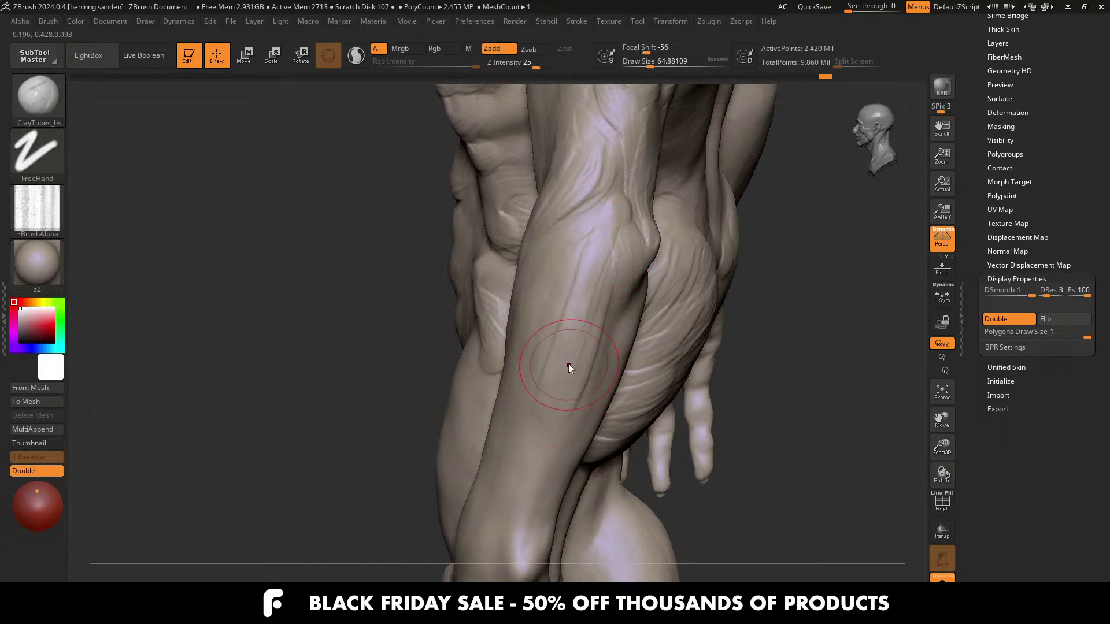
Step: Build up the front outer muscles of the character's left forearm at a draw size of about 41
right_drag(568, 324, 595, 255)
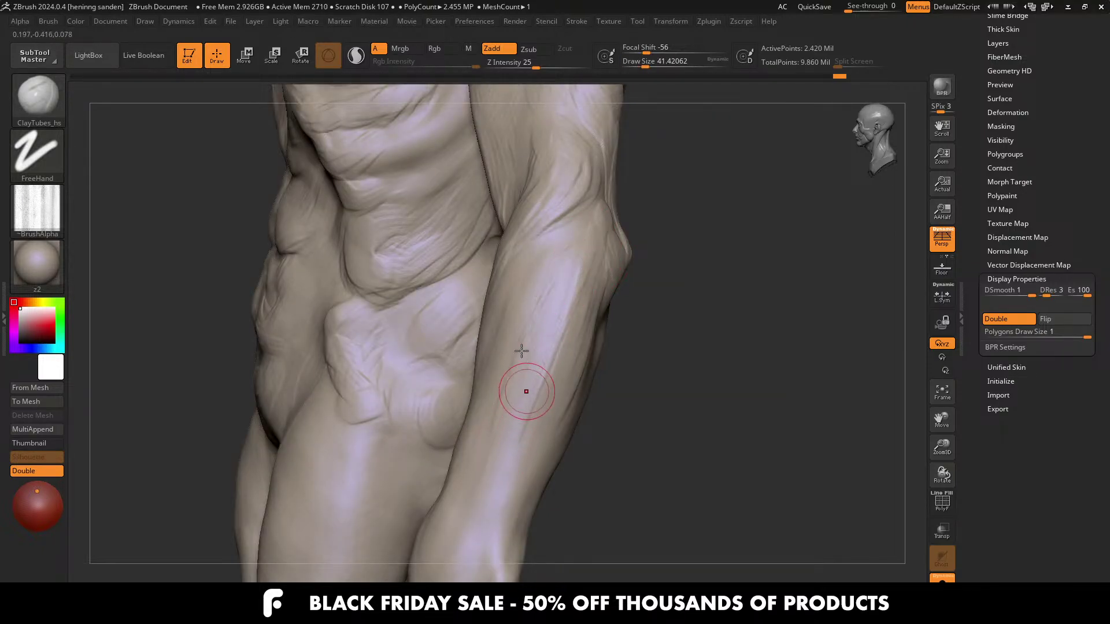
mouse_move(522, 351)
ctrl+right_down()
mouse_move(513, 406)
mouse_move(564, 399)
ctrl+right_up()
ctrl+right_drag(549, 277, 528, 351)
key(s)
drag(530, 352, 527, 351)
right_drag(527, 351, 567, 269)
Step: Draw long muscle fibres down the outer left forearm at a draw size of about 31
key(s)
click(566, 270)
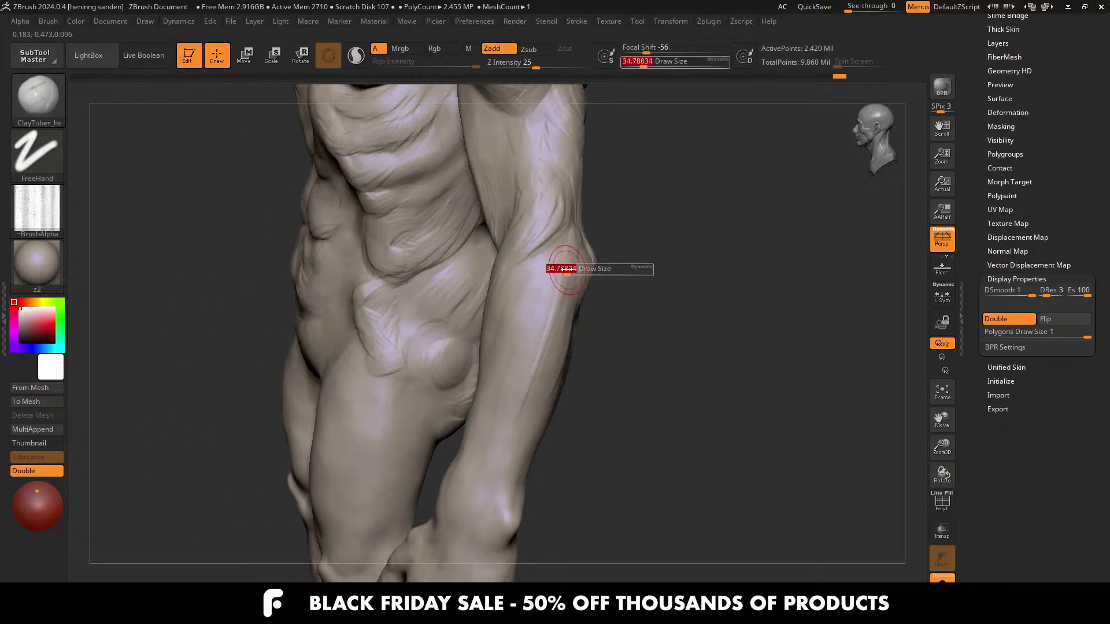
drag(563, 268, 559, 269)
drag(539, 316, 537, 347)
right_drag(537, 347, 573, 262)
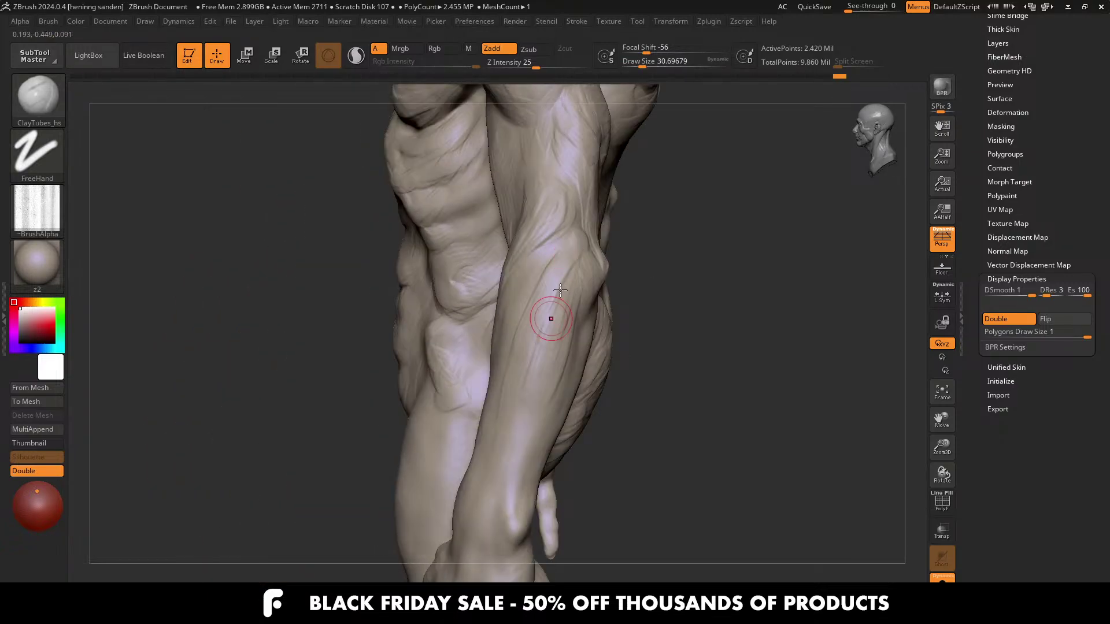
drag(549, 320, 529, 387)
Step: Define the inner left forearm muscles and the elbow crease from the front at a draw size of about 31
mouse_move(530, 387)
right_down()
mouse_move(541, 263)
mouse_move(520, 260)
mouse_move(508, 295)
right_up()
key(s)
click(508, 293)
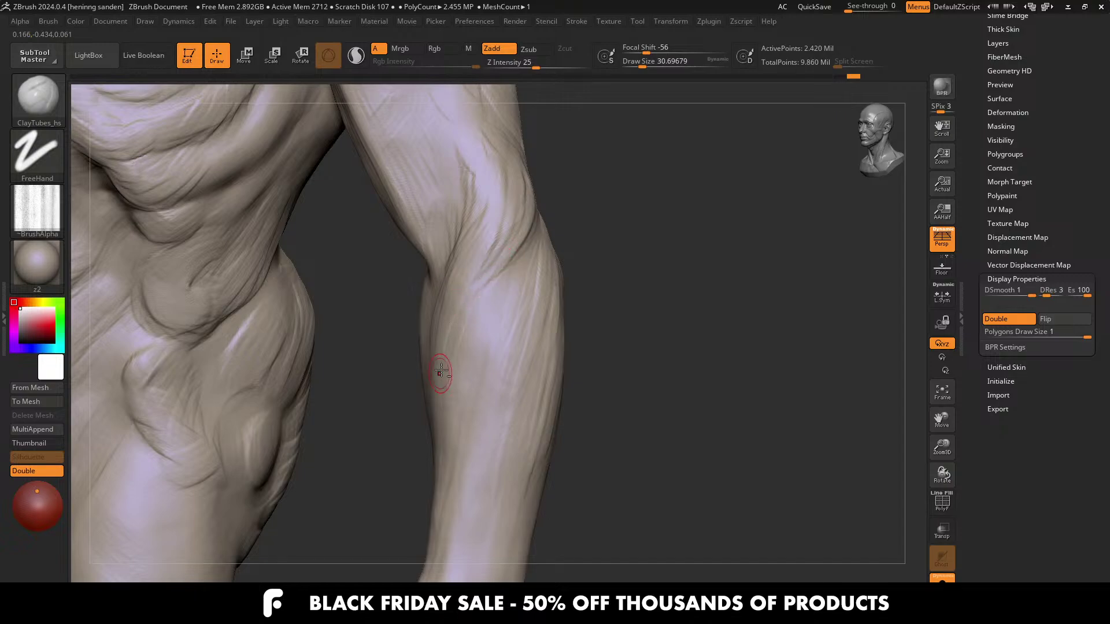
right_drag(521, 231, 537, 217)
right_drag(491, 313, 466, 393)
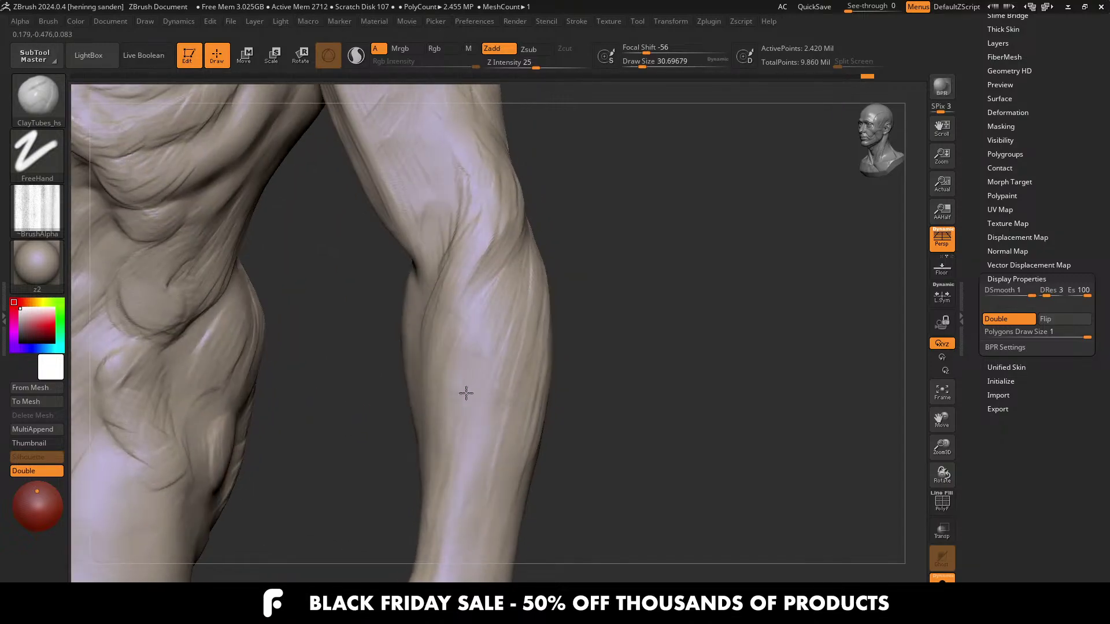
mouse_move(469, 436)
right_down()
mouse_move(485, 329)
mouse_move(485, 352)
right_up()
Step: Add clay strokes beside the spine and across the left side of the character's lower back at a draw size of about 39
right_drag(442, 308, 508, 345)
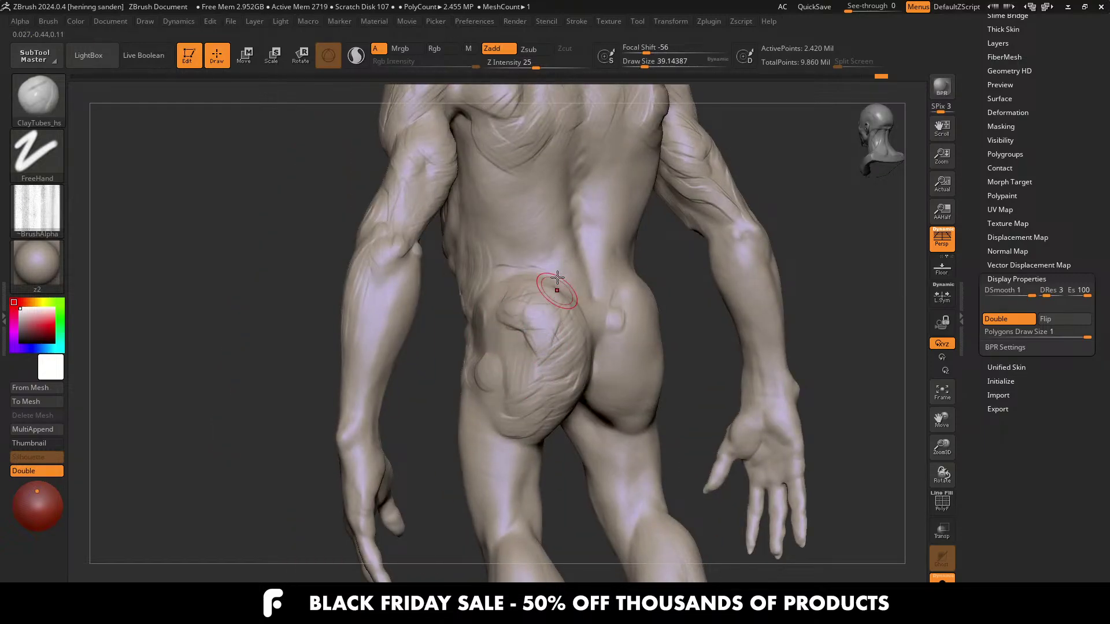
right_drag(569, 260, 530, 355)
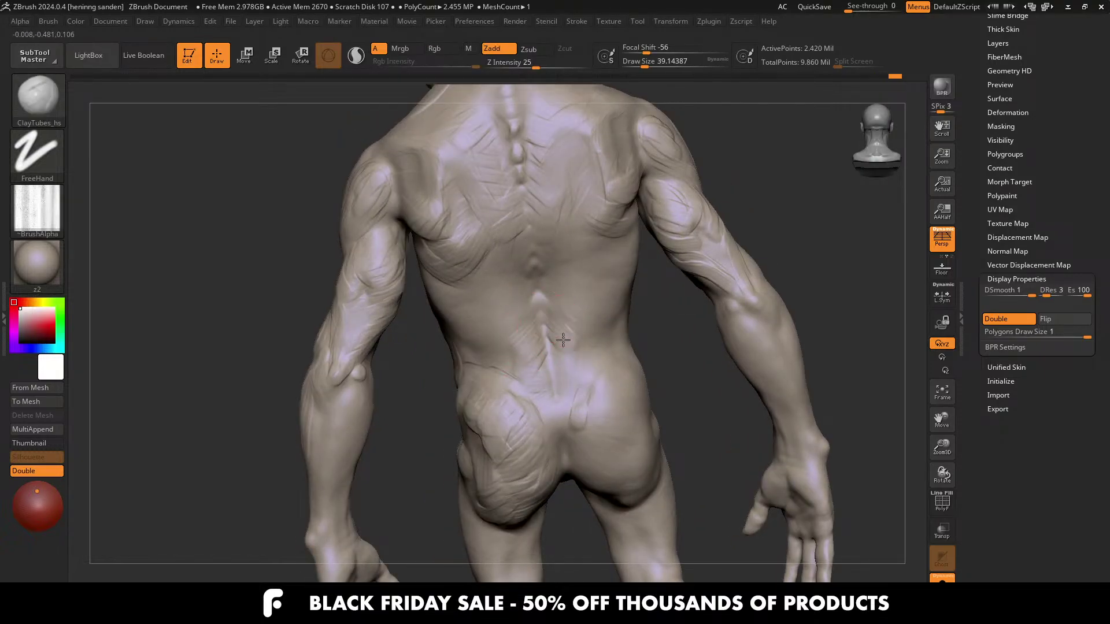
mouse_move(510, 315)
right_down()
mouse_move(469, 339)
mouse_move(423, 251)
right_up()
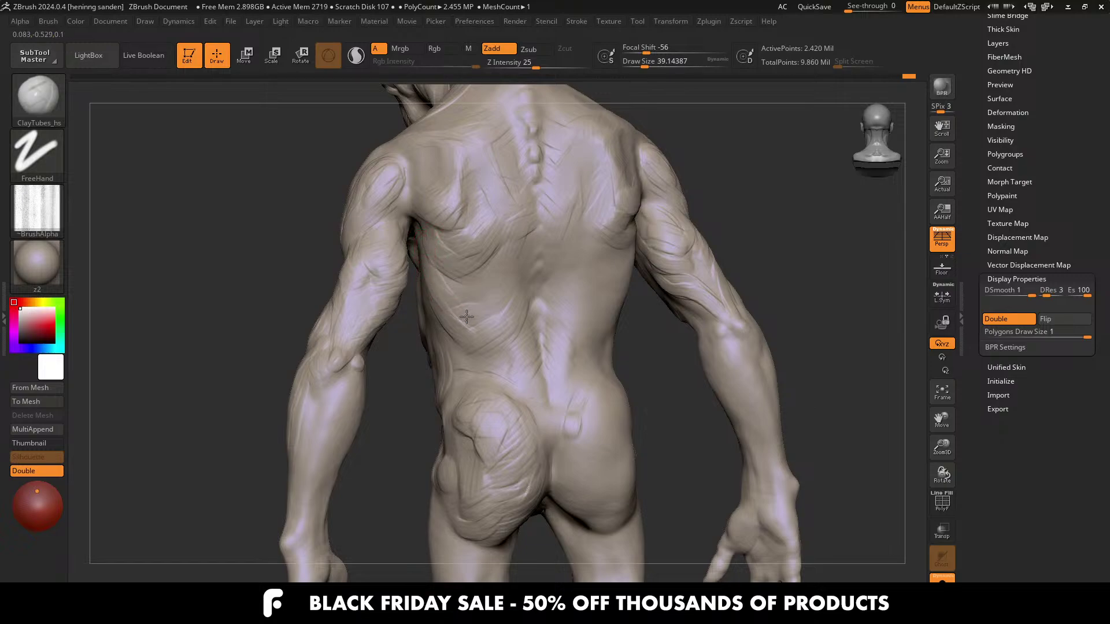
right_drag(467, 316, 471, 292)
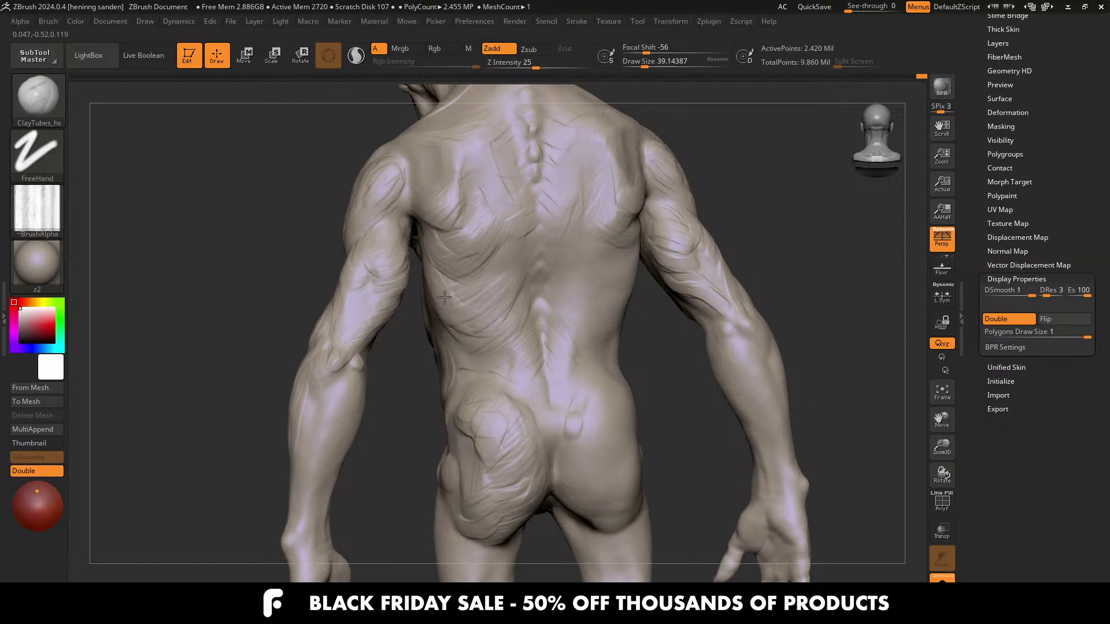
key(ctrl+z)
key(ctrl+z)
key(ctrl+z)
key(ctrl+z)
key(ctrl+z)
key(ctrl+z)
key(ctrl+z)
key(ctrl+z)
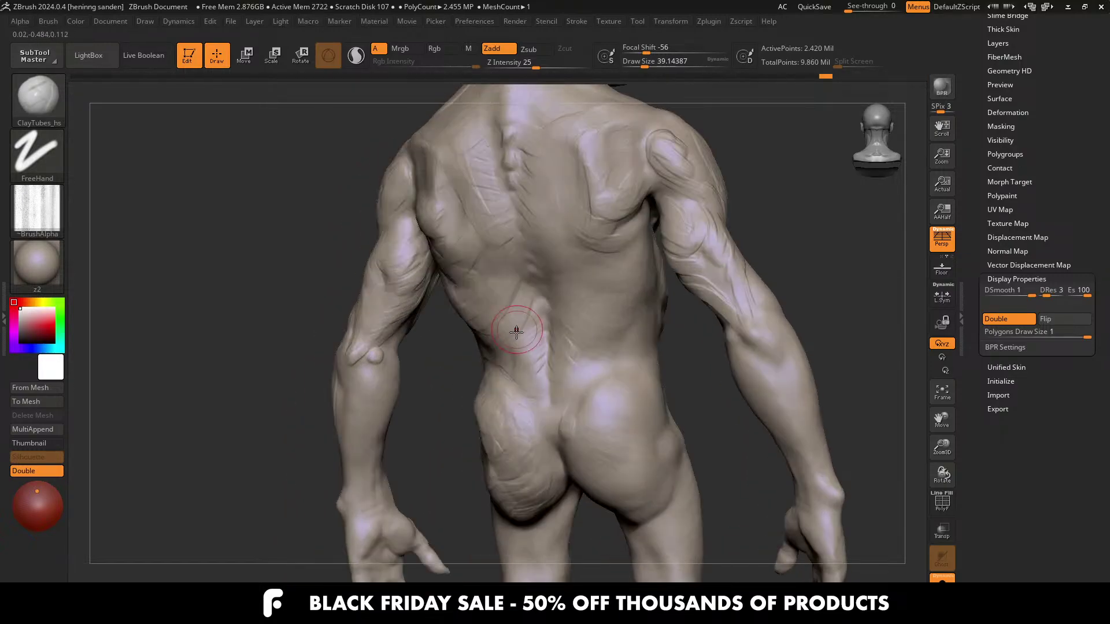
Step: Refine the muscle fibres across the left side of the middle back at draw sizes of about 39 and 54
right_drag(525, 322, 509, 352)
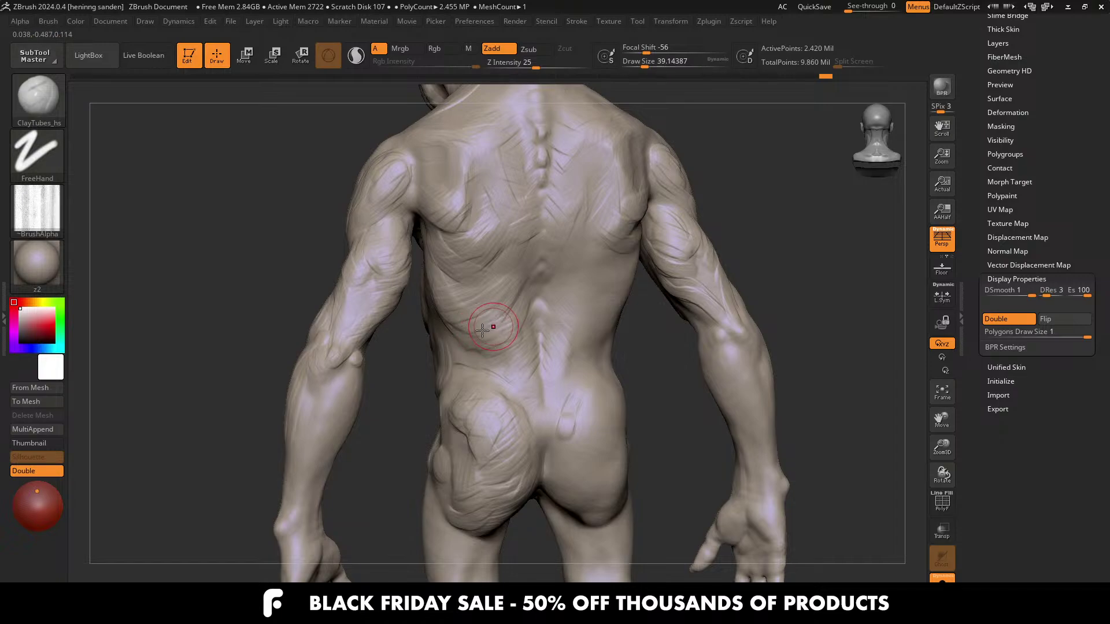
right_drag(449, 300, 447, 260)
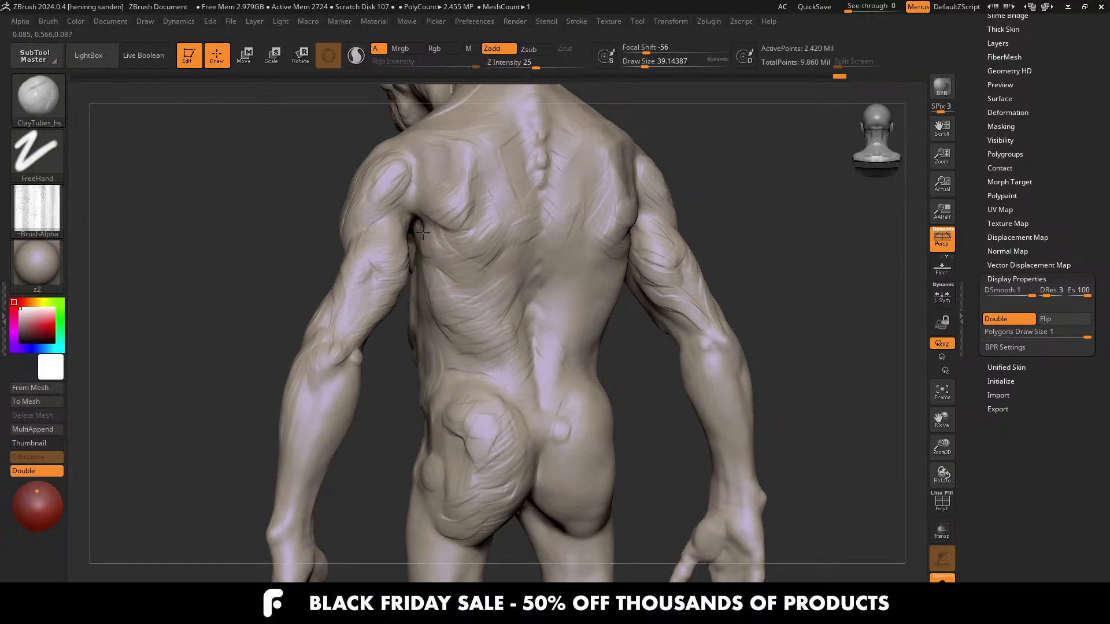
drag(475, 256, 487, 248)
key(s)
drag(488, 248, 493, 296)
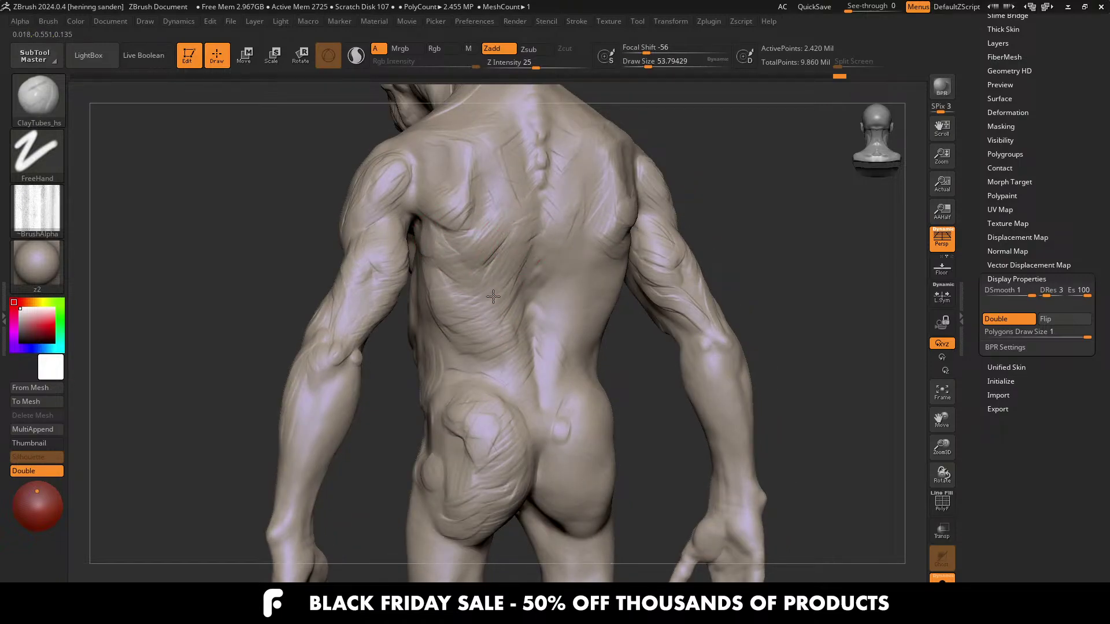
Step: Add diagonal clay strokes to the right side of the character's middle and lower back at a draw size of about 54 to 56
right_drag(537, 304, 576, 266)
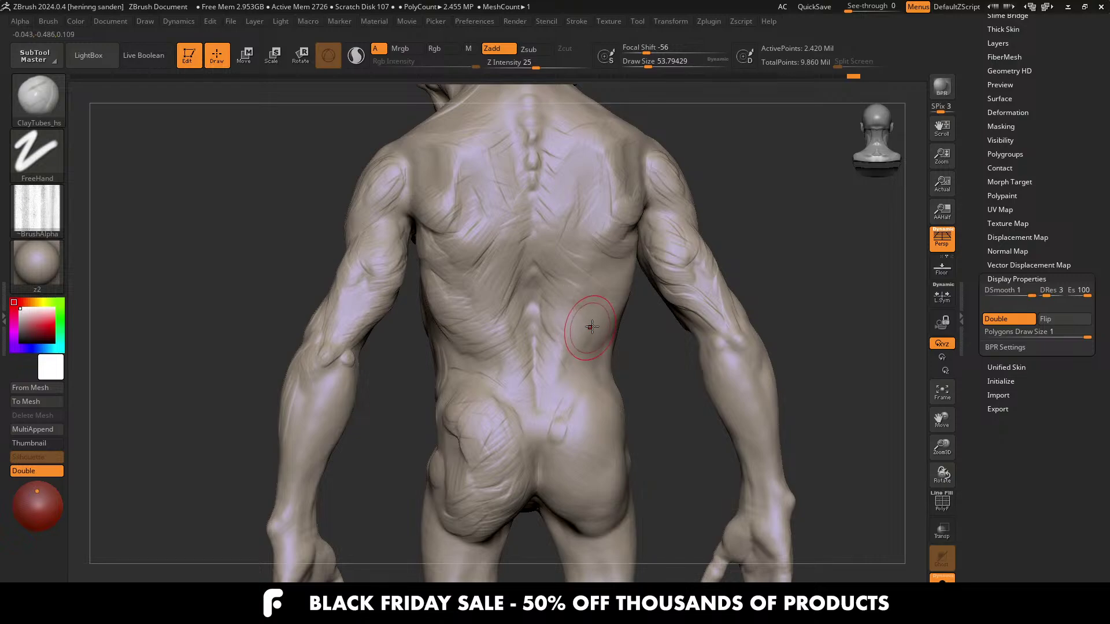
right_drag(592, 327, 595, 316)
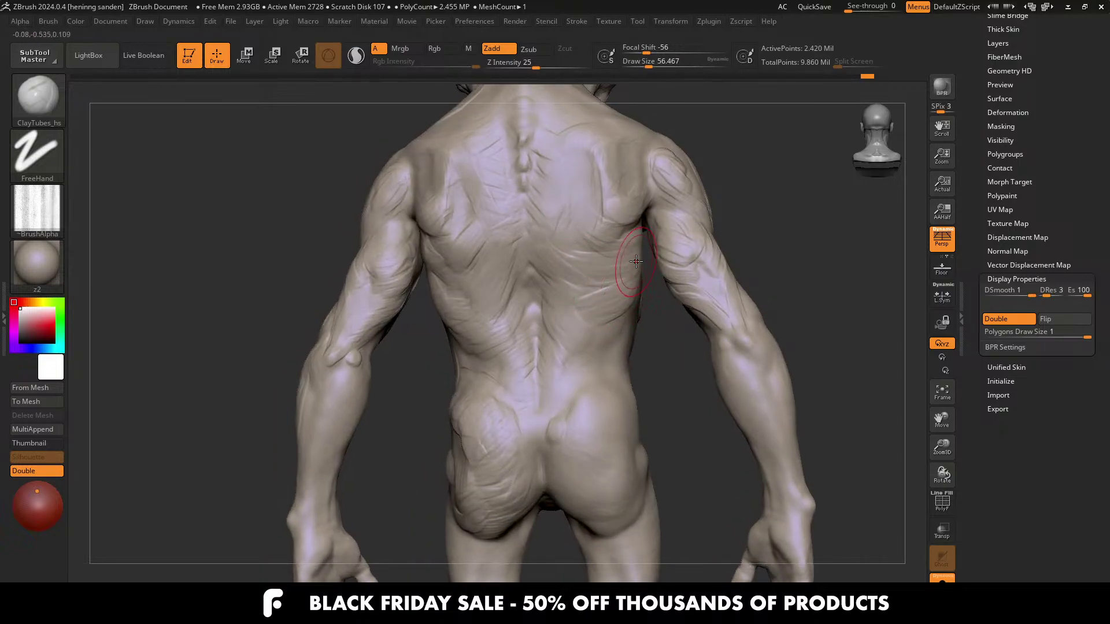
right_drag(649, 268, 642, 234)
mouse_move(630, 265)
mouse_down()
mouse_move(652, 258)
mouse_move(577, 364)
mouse_move(602, 355)
mouse_up()
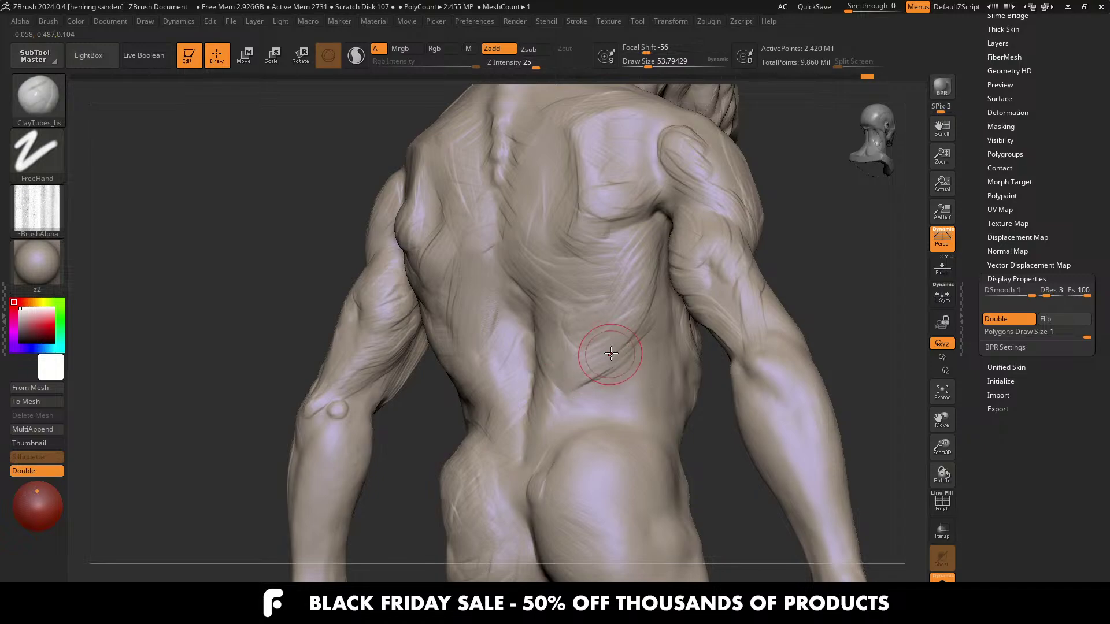
Step: Add a clay stroke beside the spine on the character's lower back at a draw size of about 56
mouse_move(582, 370)
right_down()
mouse_move(537, 328)
mouse_move(559, 329)
mouse_move(530, 364)
right_up()
drag(526, 421, 506, 418)
mouse_move(544, 352)
ctrl+right_down()
mouse_move(545, 297)
mouse_move(590, 290)
mouse_move(484, 227)
mouse_move(523, 321)
mouse_move(555, 260)
ctrl+right_up()
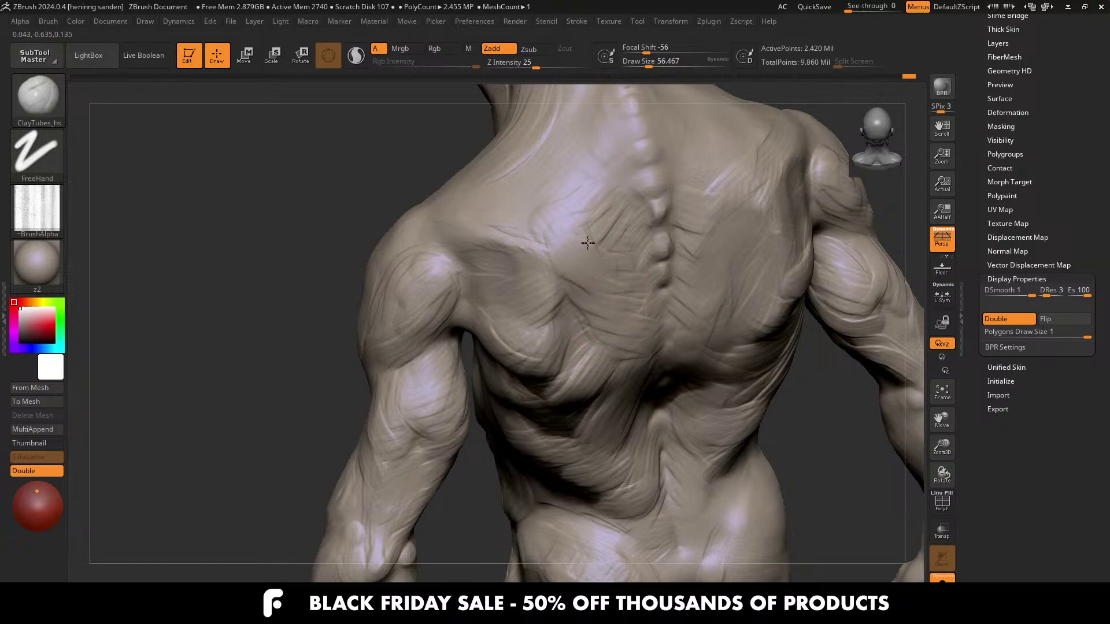
Step: Refine the left trapezius from the shoulder blade up to the base of the neck with clay strokes at a draw size of about 41
right_drag(587, 243, 557, 220)
mouse_move(498, 203)
alt+right_down()
mouse_move(502, 341)
mouse_move(535, 321)
alt+right_up()
drag(537, 320, 552, 292)
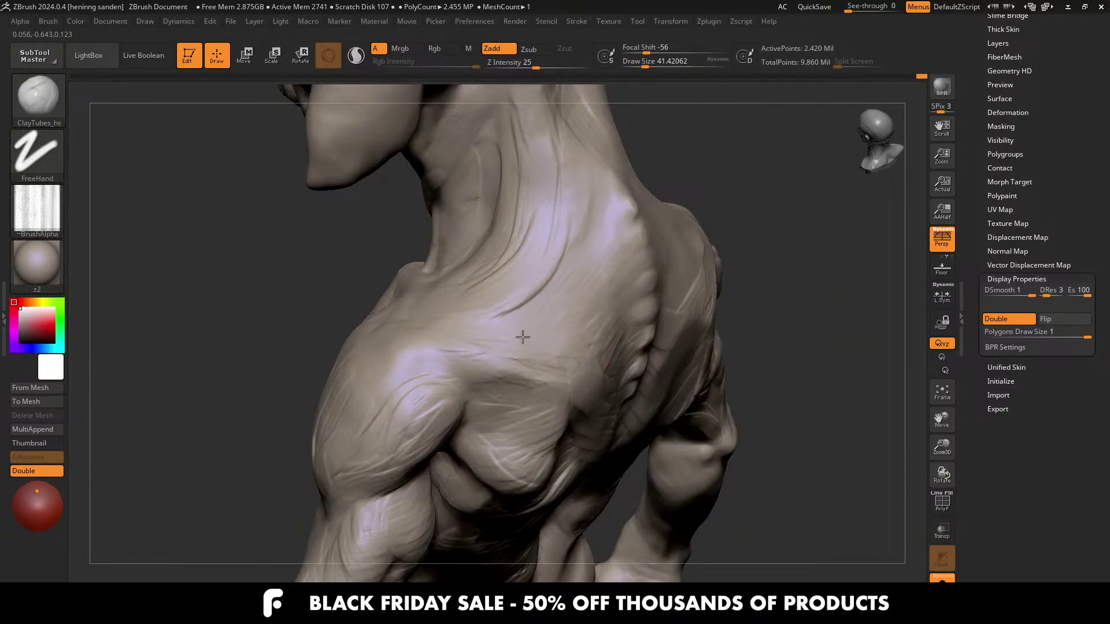
right_drag(494, 324, 519, 313)
key(ctrl+z)
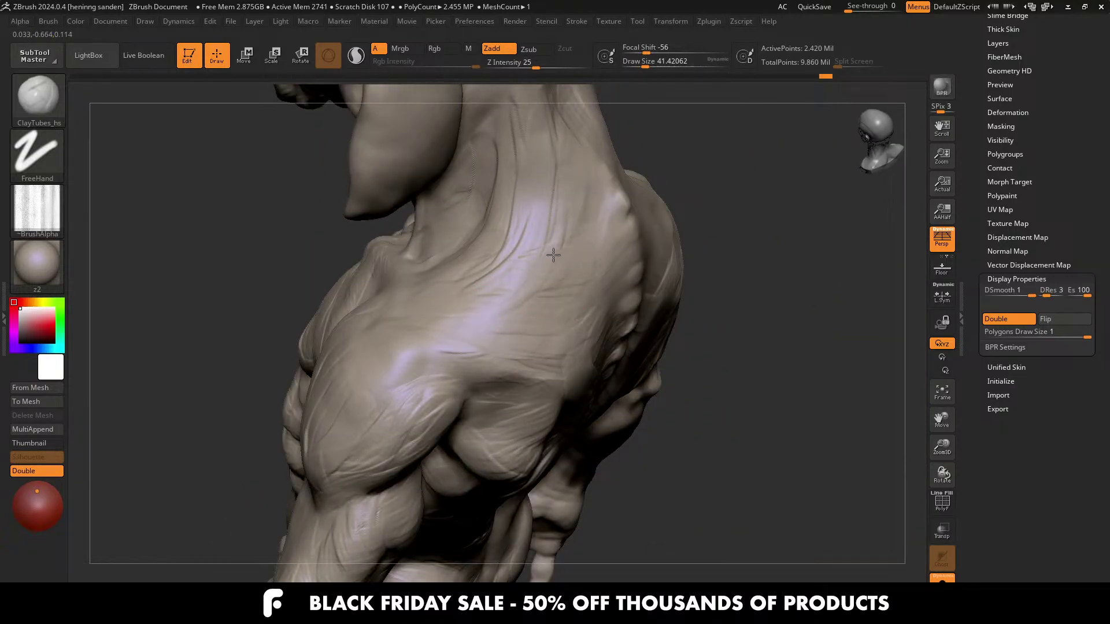
drag(553, 255, 584, 244)
key(f)
mouse_move(476, 228)
right_down()
mouse_move(549, 231)
mouse_move(648, 265)
right_up()
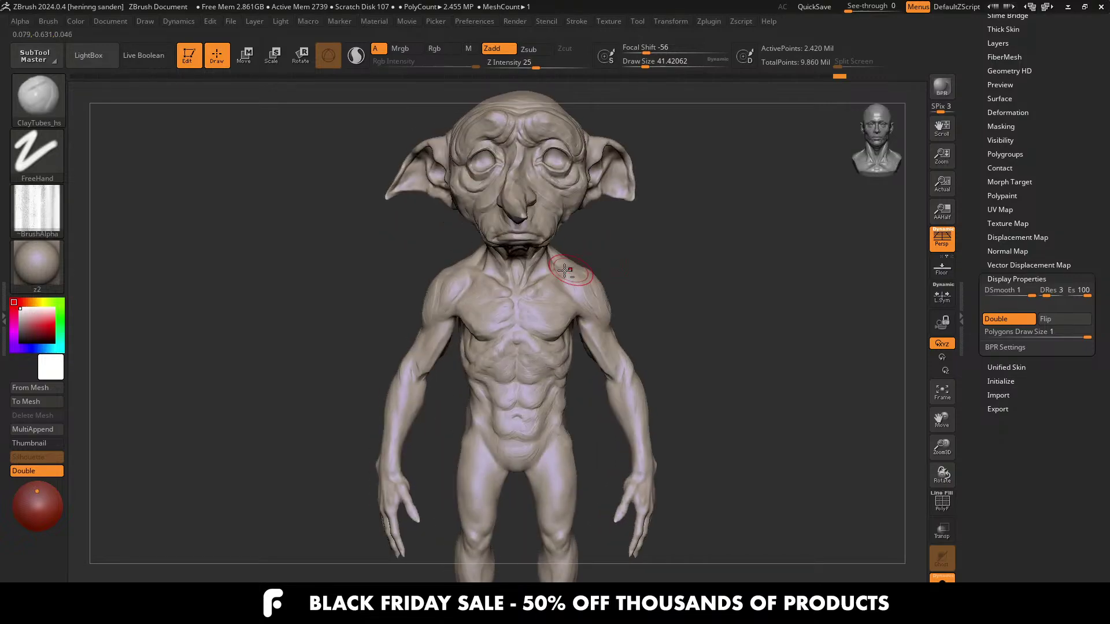
alt+right_drag(564, 271, 564, 297)
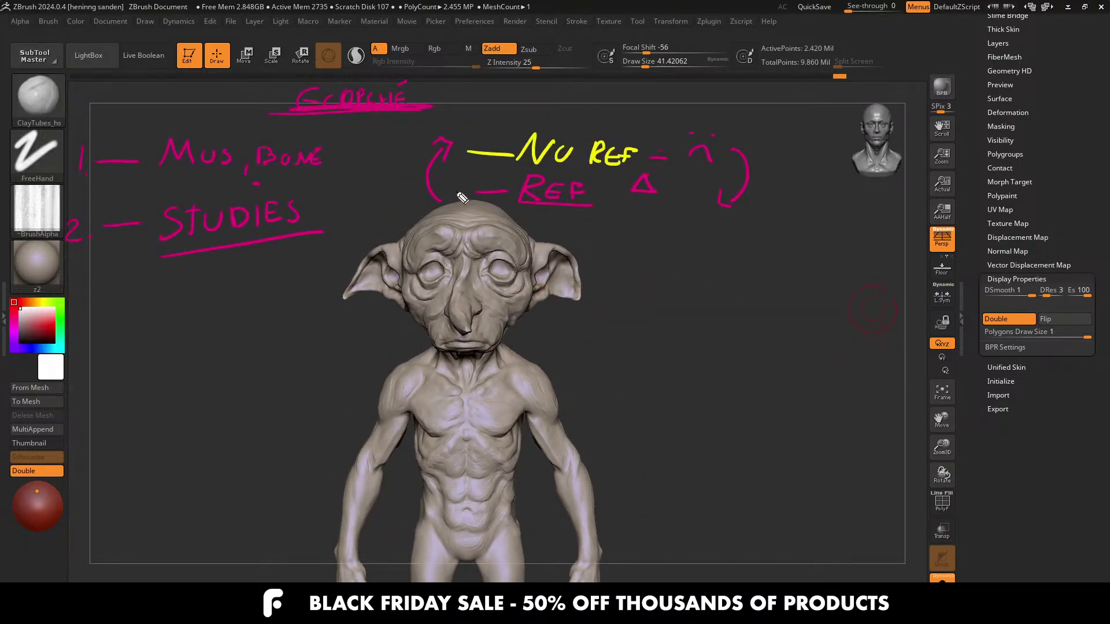
key(Delete)
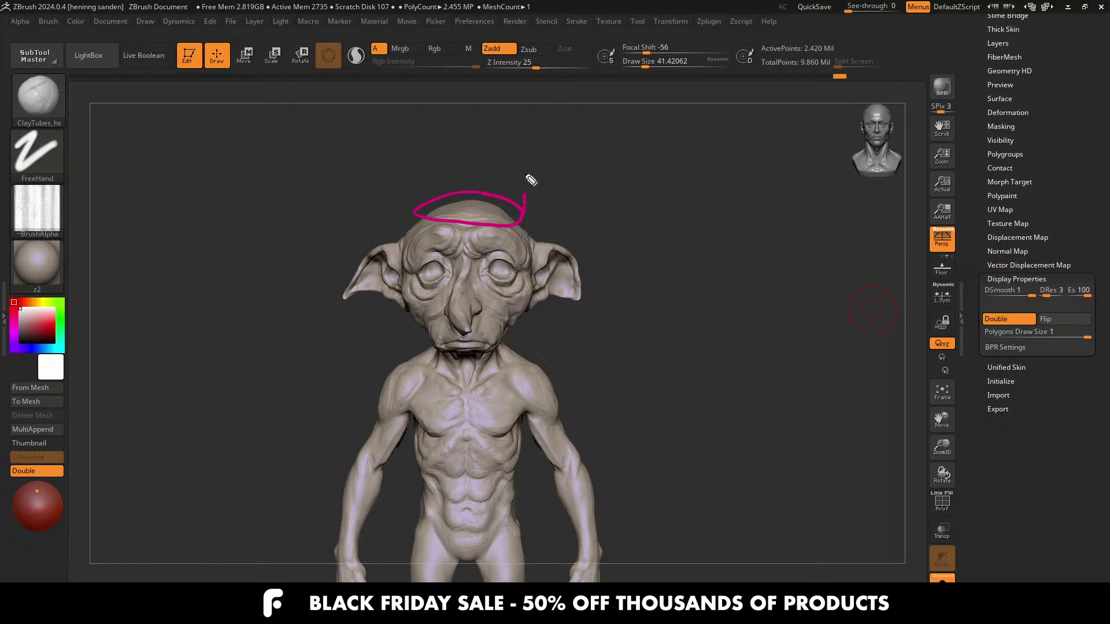
drag(527, 184, 417, 213)
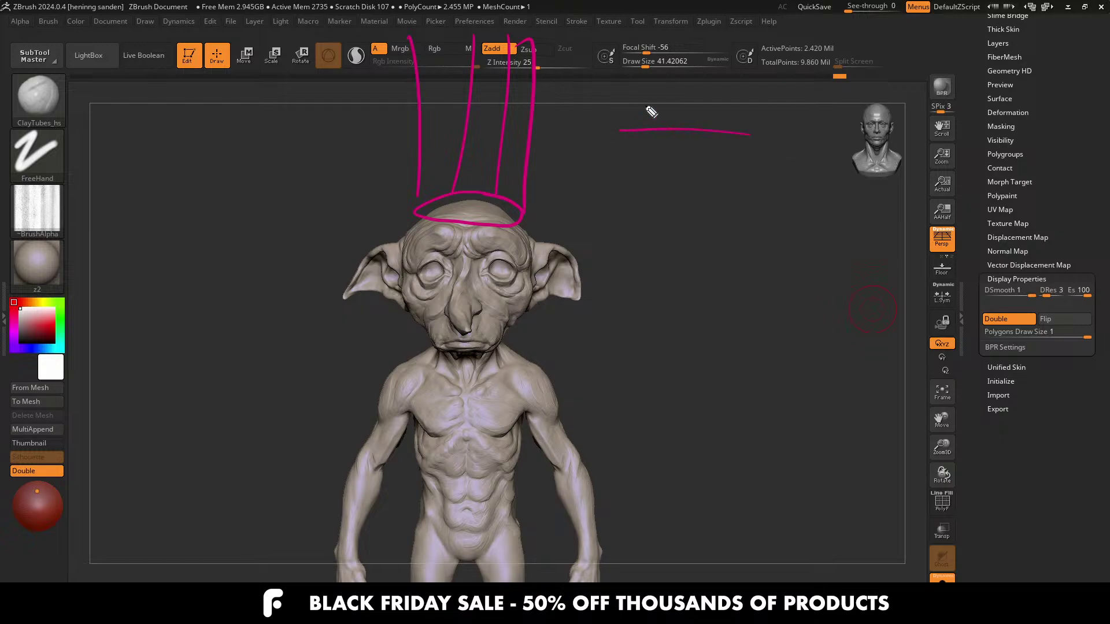
key(Escape)
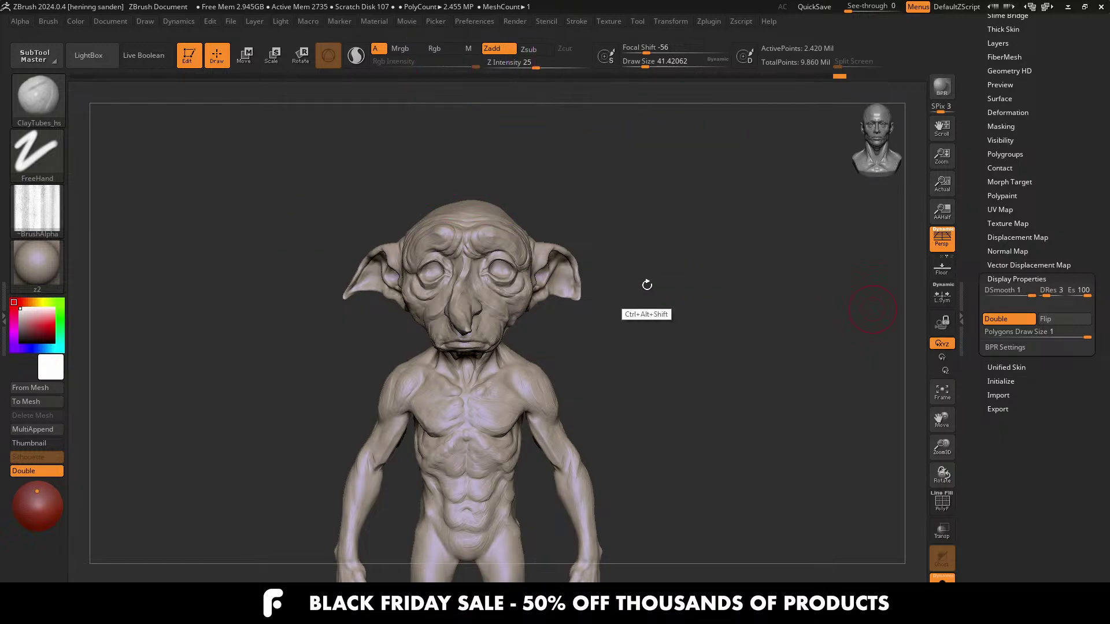
Step: Adjust the shape of the nose and its bridge with the Move brush at draw sizes of about 65 and 68
ctrl+right_drag(498, 287, 422, 312)
key(b)
key(m)
key(v)
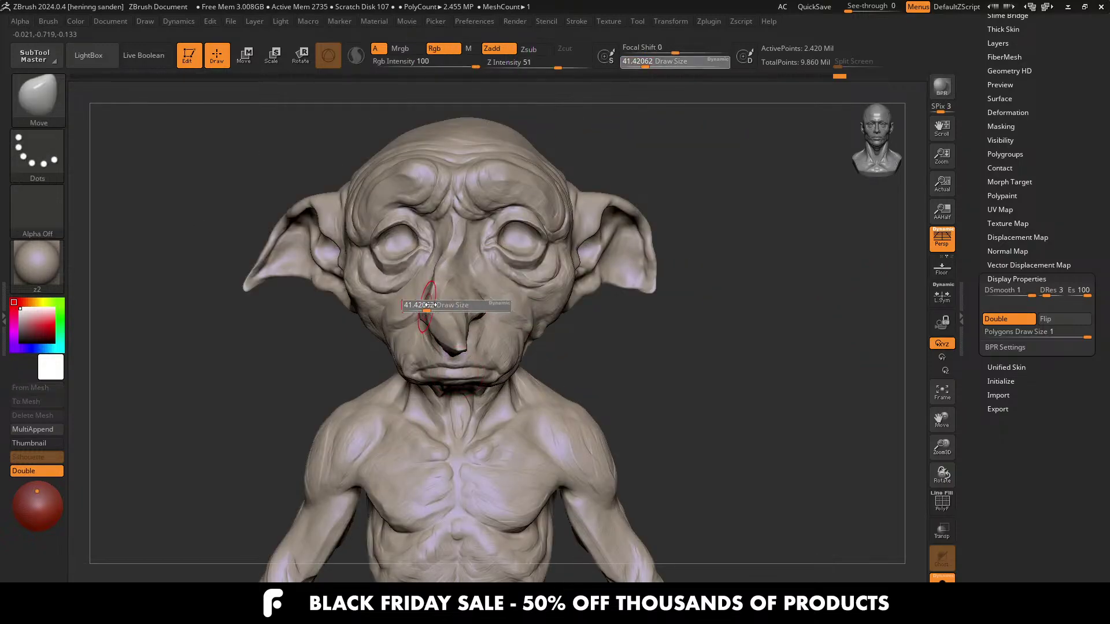
mouse_move(460, 275)
right_down()
mouse_move(402, 260)
mouse_move(479, 241)
right_up()
key(s)
drag(480, 241, 474, 241)
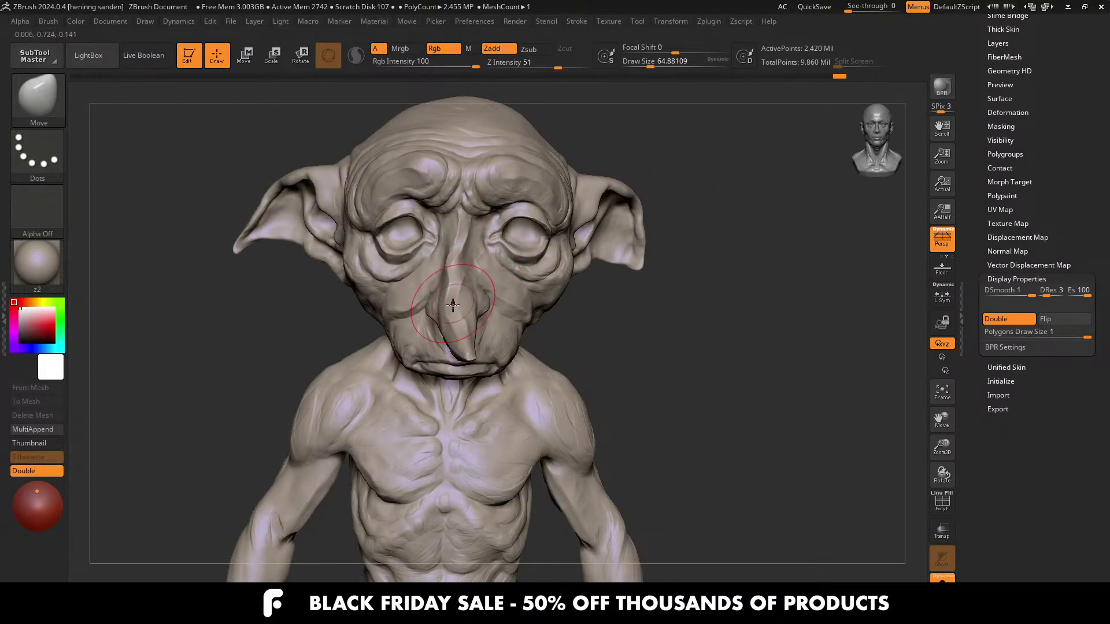
key(s)
drag(463, 312, 463, 312)
mouse_move(449, 272)
right_down()
mouse_move(464, 244)
mouse_move(454, 279)
mouse_move(497, 261)
mouse_move(520, 322)
mouse_move(602, 316)
right_up()
alt+right_drag(515, 431, 517, 537)
Step: Work on the right cheek beside the mouth with the ClayTubes brush at draw sizes of about 49 and 41
key(1)
ctrl+right_drag(354, 278, 342, 243)
key(b)
key(c)
key(t)
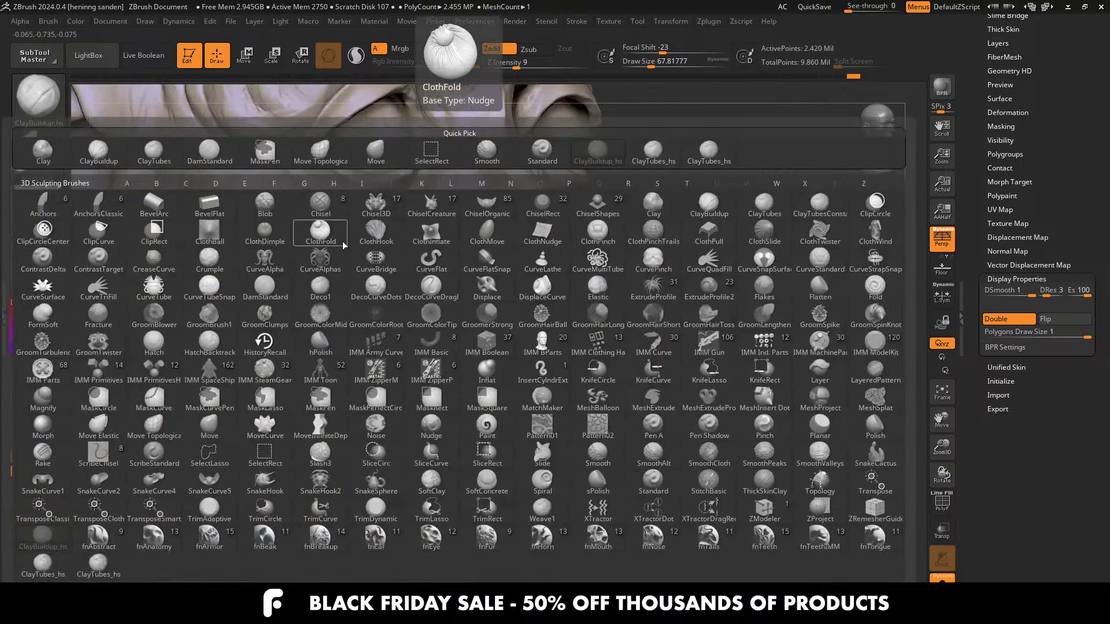
right_drag(436, 352, 453, 354)
key(s)
mouse_move(453, 354)
mouse_down()
mouse_move(427, 353)
mouse_move(445, 334)
mouse_up()
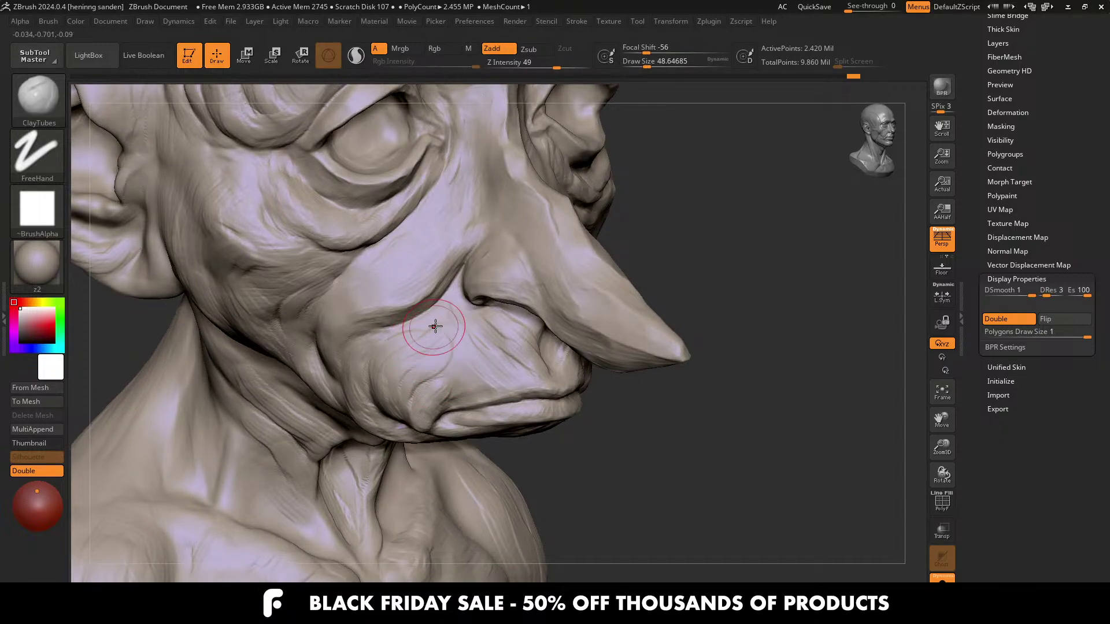
right_drag(371, 347, 360, 349)
key(s)
drag(358, 350, 354, 352)
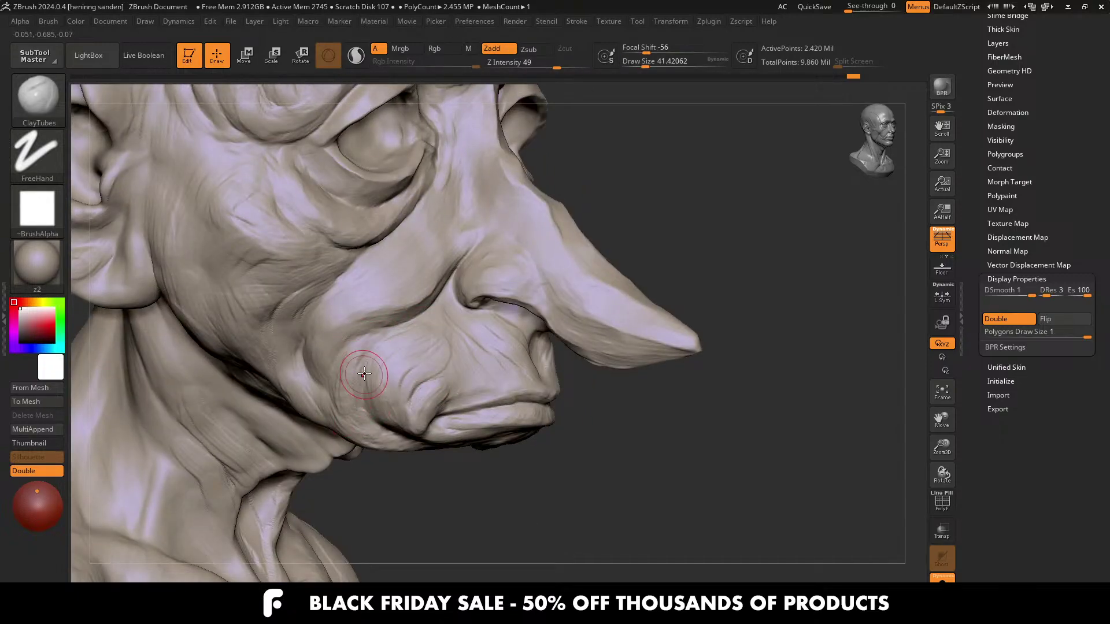
Step: Refine the right cheek and carve around its smile fold with the ClayTubes_hs brush at draw sizes of about 41 and 49
key(b)
click(98, 563)
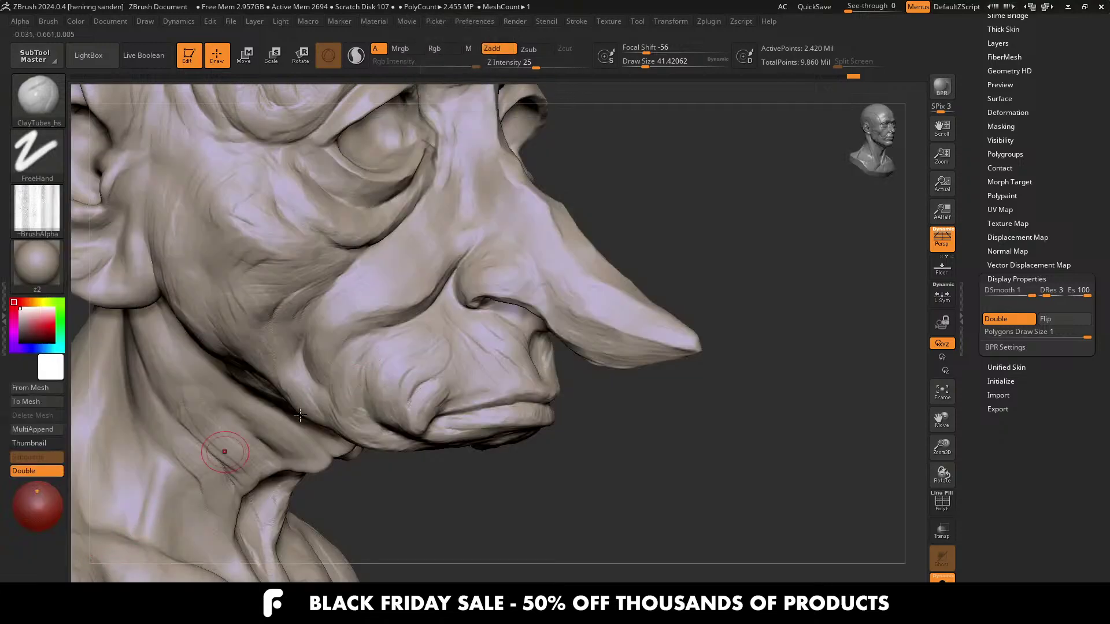
drag(439, 368, 409, 317)
scroll(405, 300, up, 3)
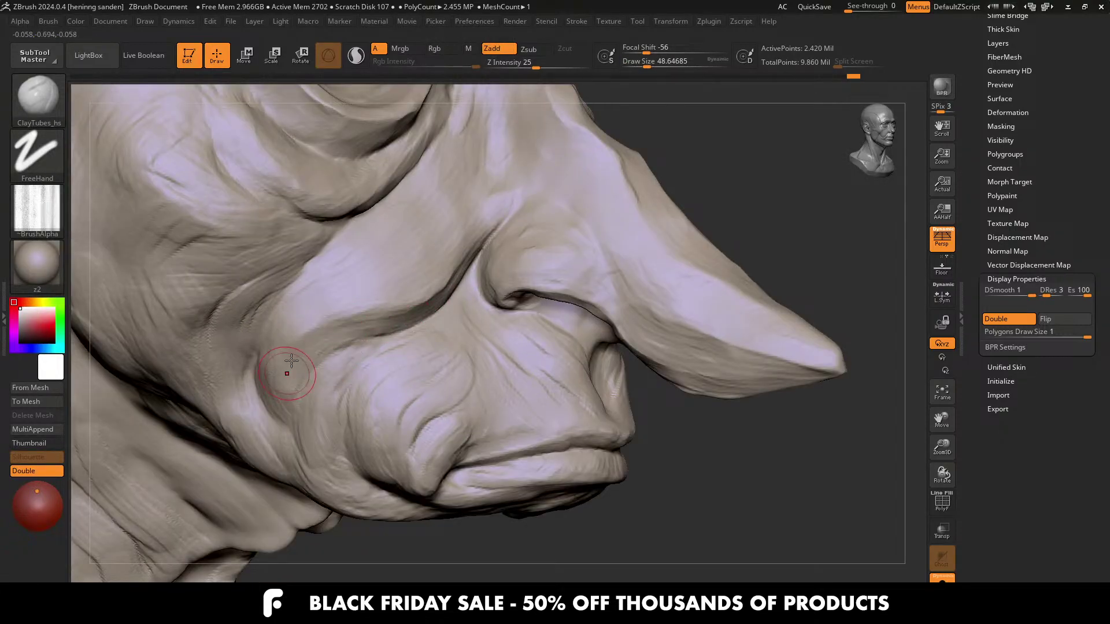
alt+drag(317, 328, 278, 396)
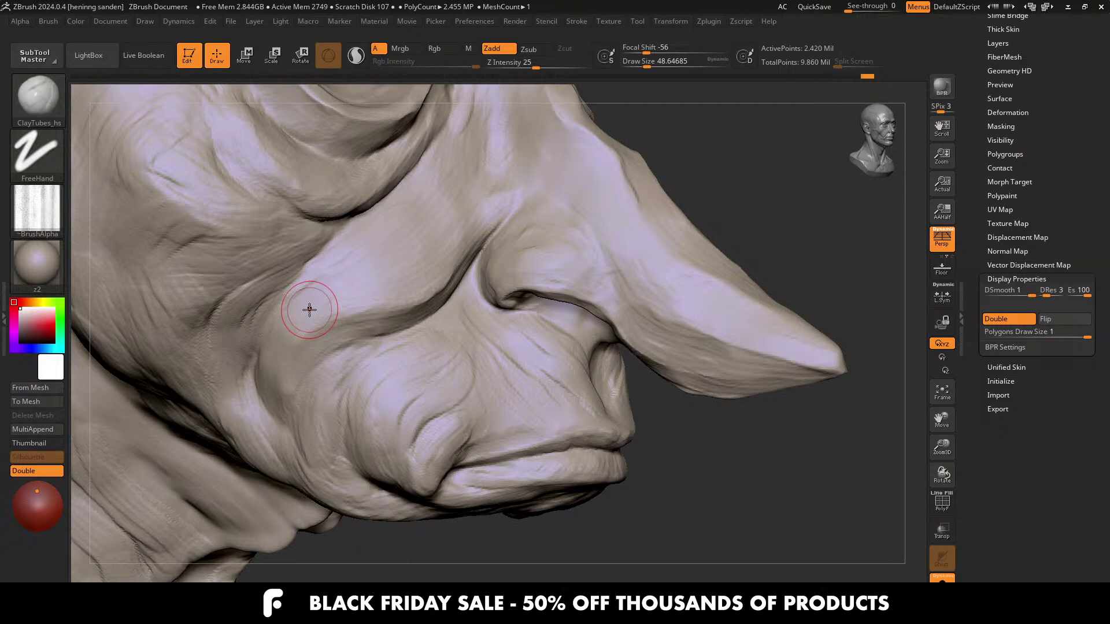
Step: Add downward clay strokes along the right lower cheek and jawline at draw sizes of about 65 and 74
right_drag(458, 316, 375, 284)
key(bracketright)
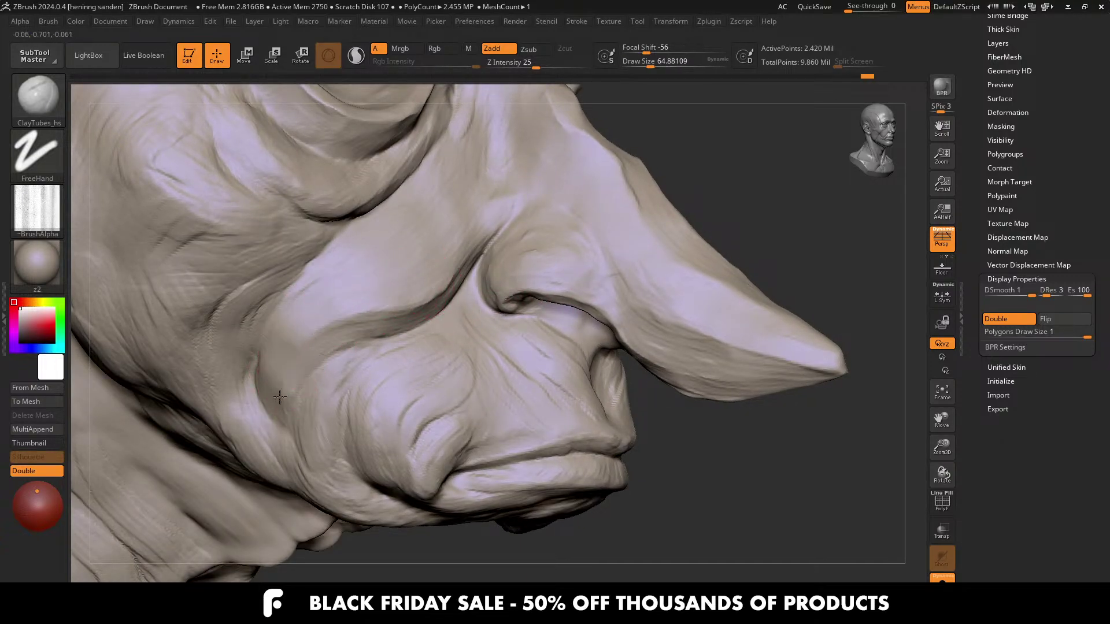
mouse_move(248, 421)
right_down()
mouse_move(202, 379)
mouse_move(296, 354)
right_up()
key(s)
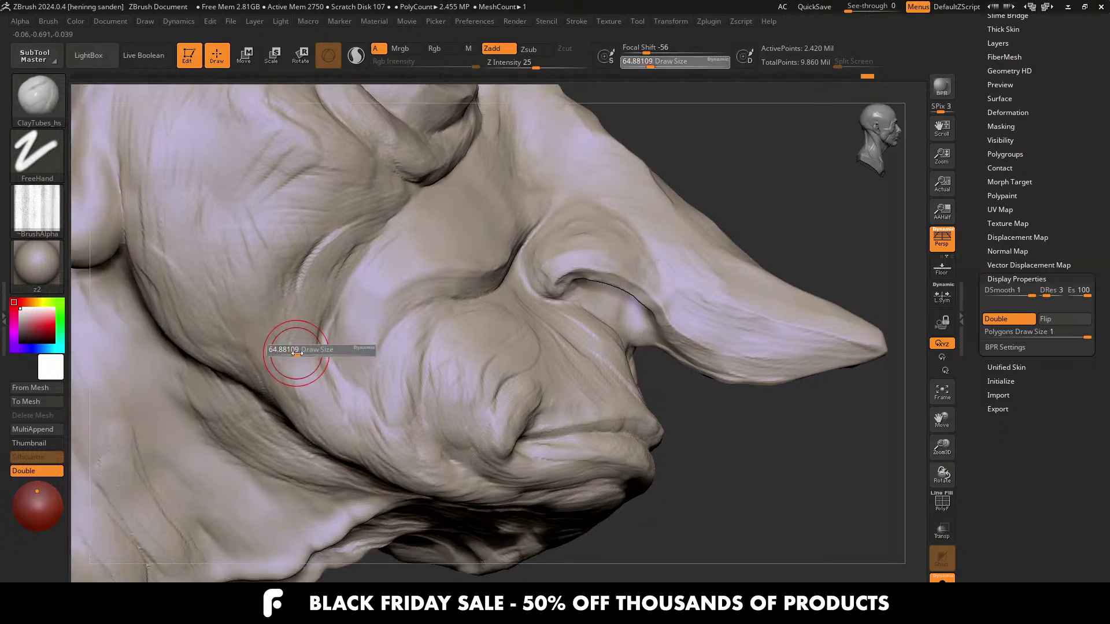
drag(296, 353, 299, 353)
drag(302, 404, 327, 427)
drag(303, 370, 326, 432)
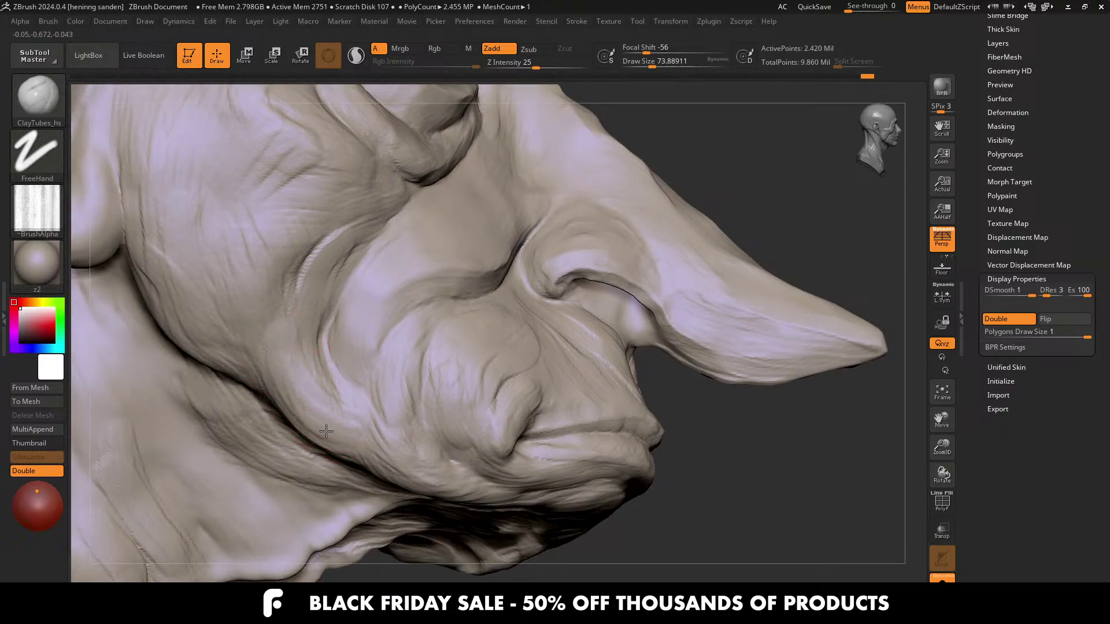
Step: Sculpt clay strokes across the left cheek and around its smile fold at a draw size of about 68
ctrl+right_drag(151, 267, 382, 269)
mouse_move(621, 347)
right_down()
mouse_move(520, 389)
mouse_move(404, 353)
right_up()
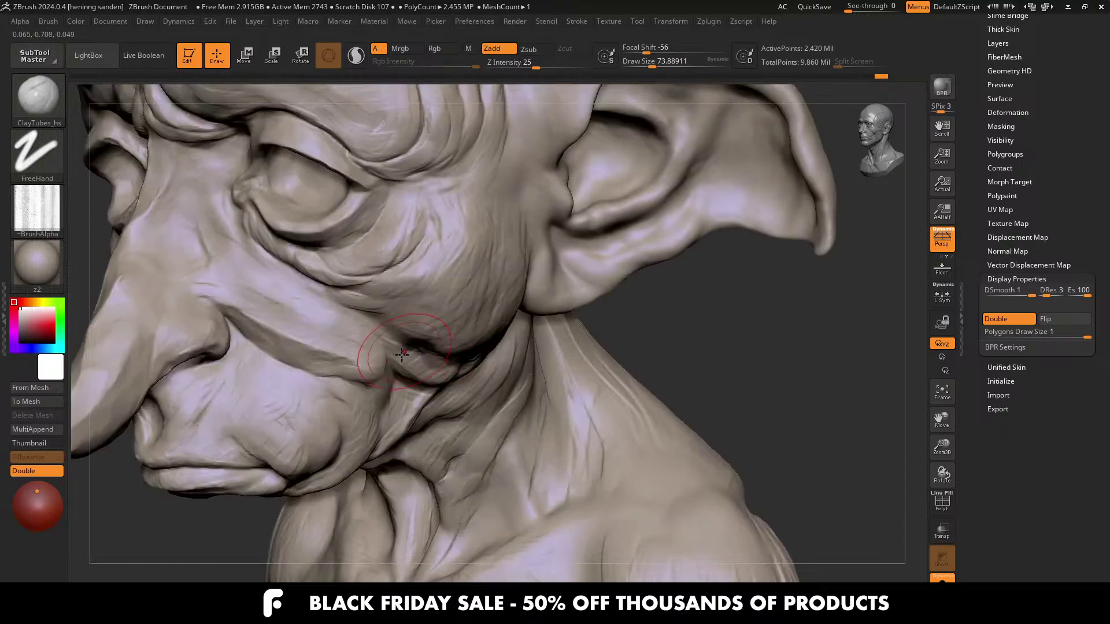
key(s)
mouse_move(375, 362)
mouse_down()
mouse_move(340, 352)
mouse_move(351, 346)
mouse_up()
right_drag(351, 345, 366, 385)
mouse_move(366, 385)
mouse_down()
mouse_move(338, 373)
mouse_move(347, 380)
mouse_up()
mouse_move(347, 380)
right_down()
mouse_move(457, 368)
mouse_move(470, 379)
right_up()
key(bracketright)
drag(512, 362, 447, 355)
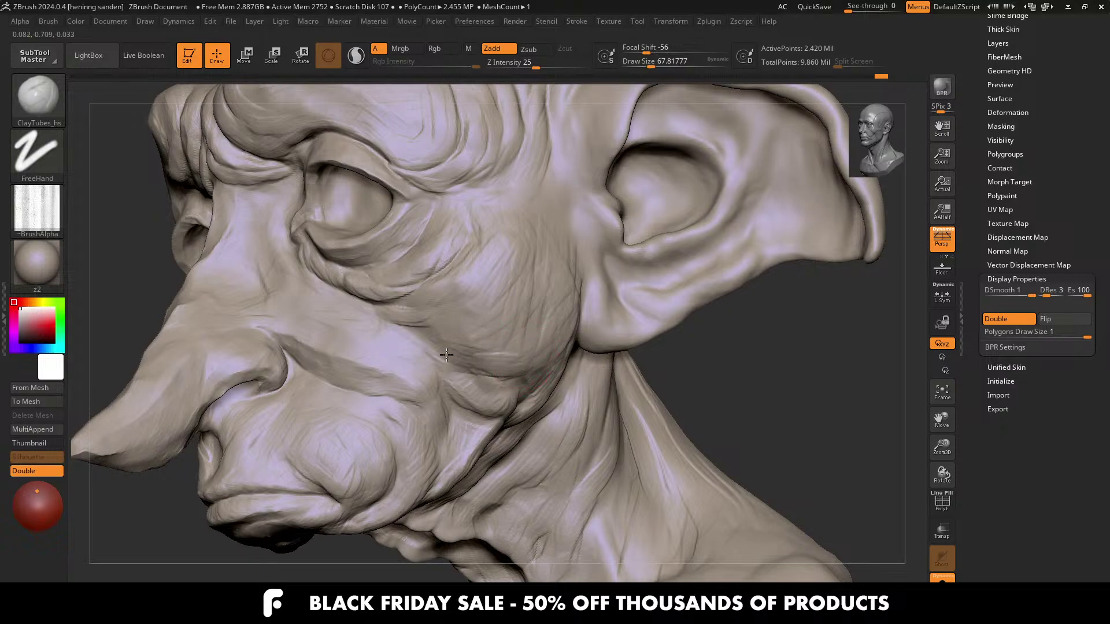
Step: Refine the left cheek below the eye bag and the area by the inner eye, ending at a draw size of about 51
mouse_move(537, 332)
right_down()
mouse_move(564, 320)
mouse_move(534, 304)
right_up()
key(bracketright)
drag(483, 321, 448, 323)
alt+right_drag(479, 321, 454, 277)
mouse_move(453, 278)
shift+right_down()
mouse_move(485, 291)
mouse_move(565, 389)
mouse_move(478, 489)
shift+right_up()
right_drag(411, 328, 399, 269)
key(s)
mouse_move(427, 225)
mouse_down()
mouse_move(398, 267)
mouse_move(379, 248)
mouse_up()
key(s)
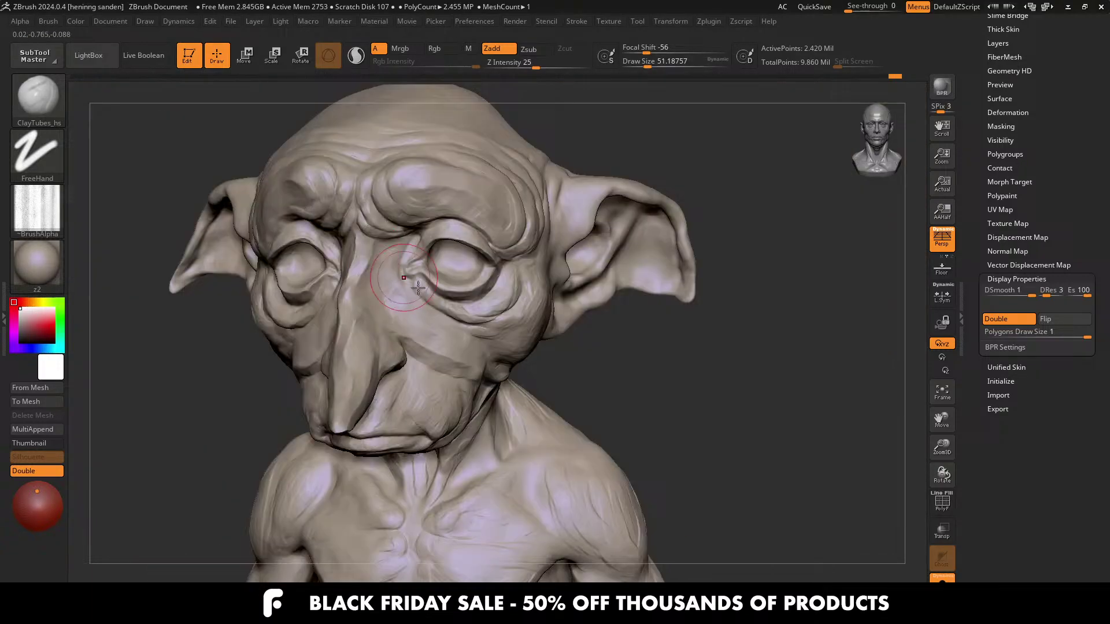
Step: Detail the folds of the left and right brows above the eyes with clay strokes at a draw size of about 59
mouse_move(463, 288)
right_down()
mouse_move(472, 242)
mouse_move(502, 238)
right_up()
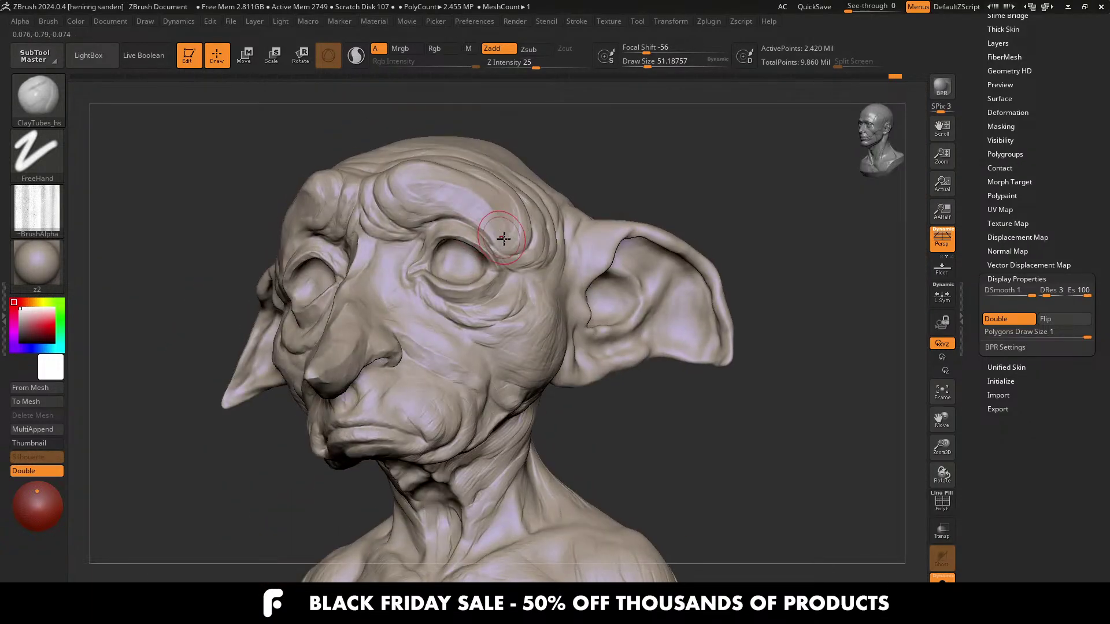
right_drag(595, 335, 602, 347)
mouse_move(613, 295)
mouse_down()
mouse_move(532, 303)
mouse_move(484, 290)
mouse_move(569, 285)
mouse_move(499, 261)
mouse_up()
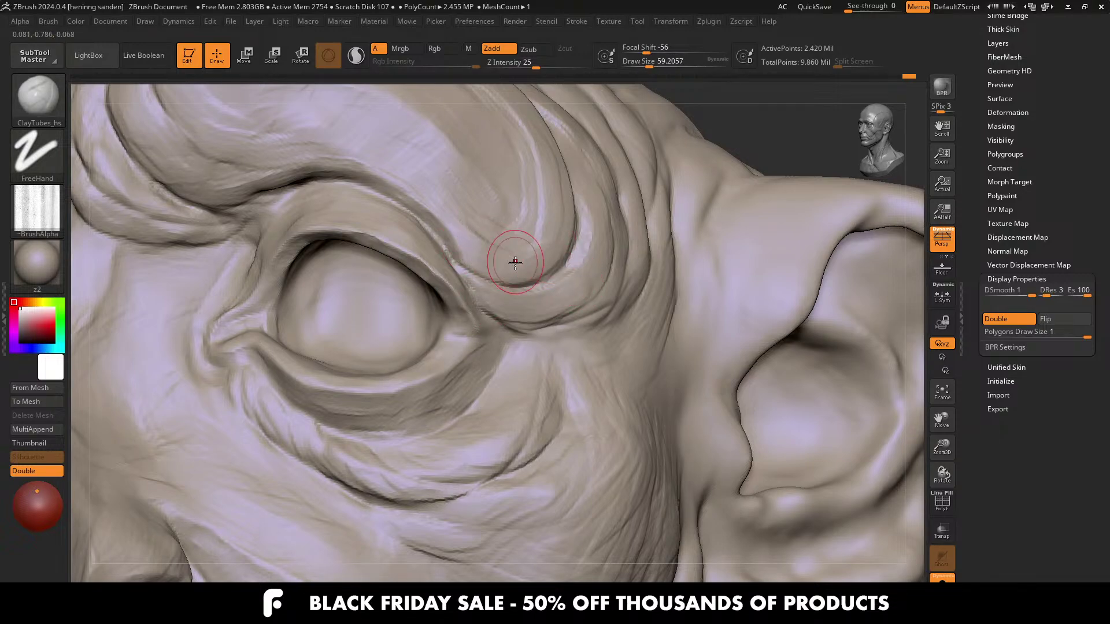
right_drag(463, 232, 467, 247)
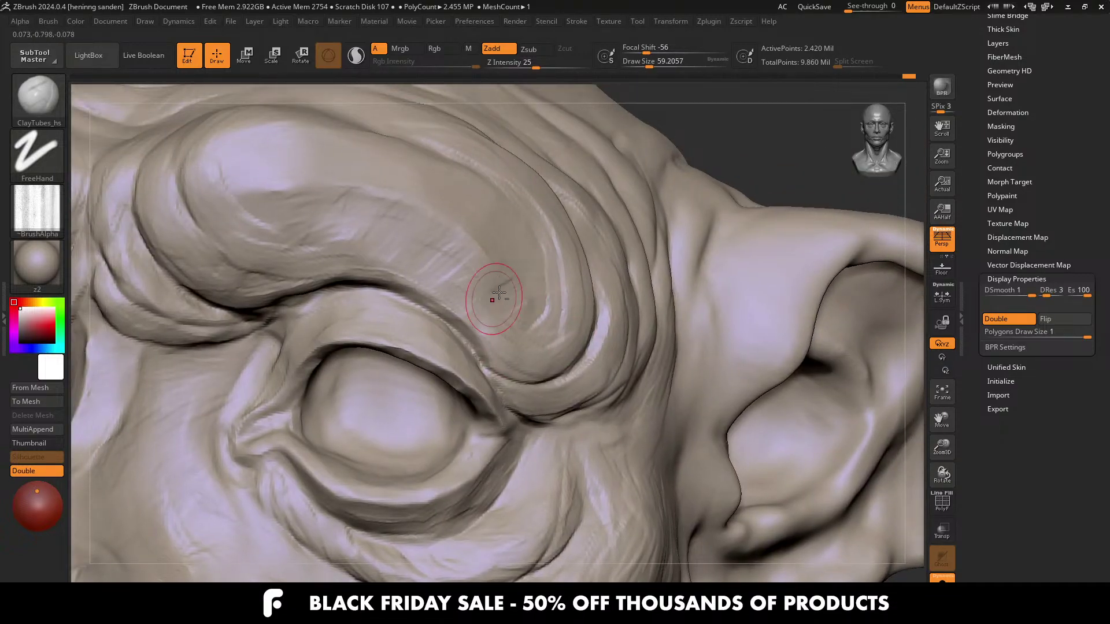
drag(479, 261, 443, 256)
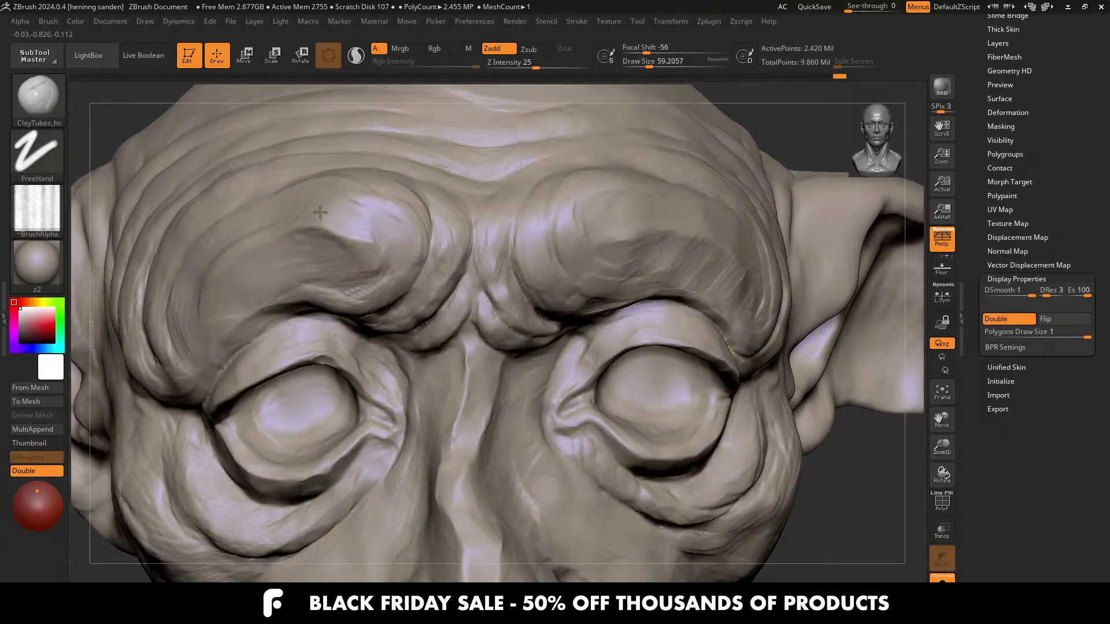
drag(320, 212, 296, 228)
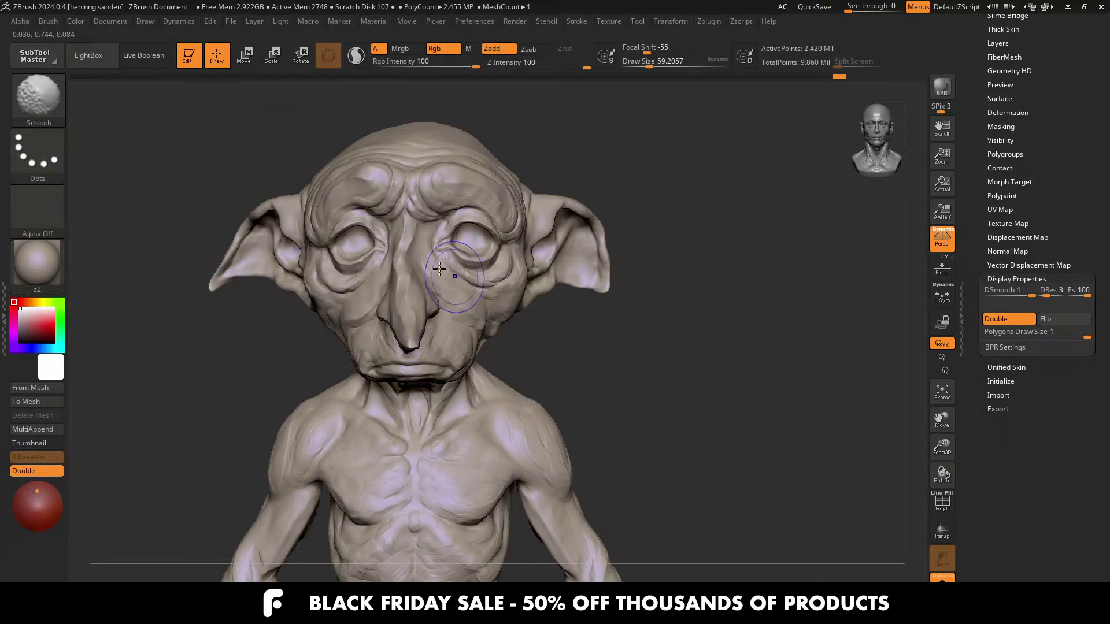
key(shift)
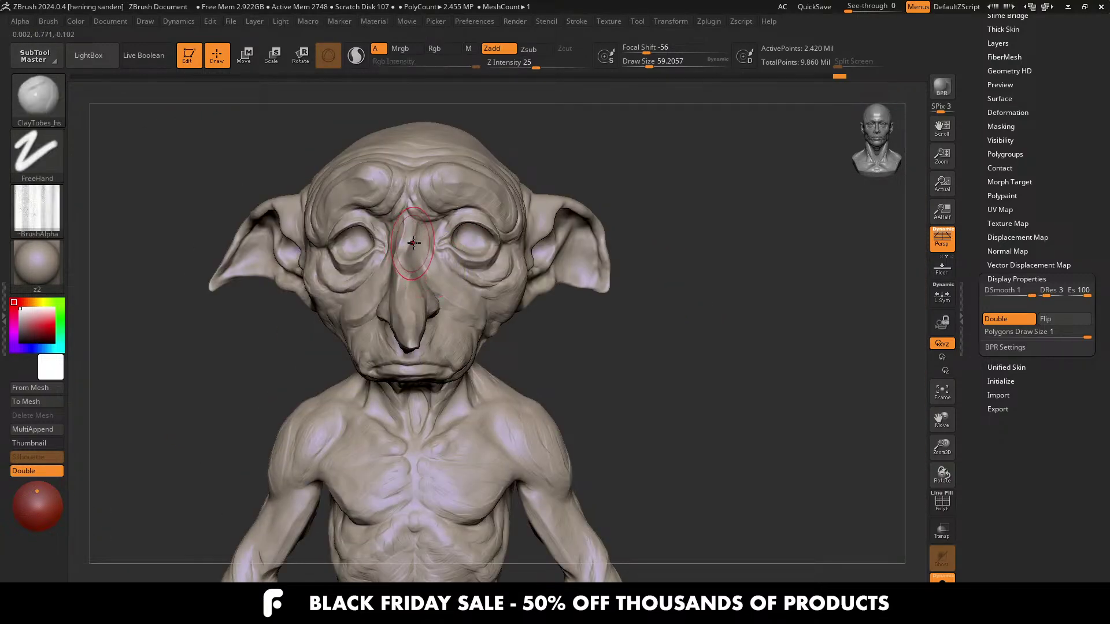
Step: Carve and build up the bridge of the nose between the eyes at a draw size of about 51
ctrl+right_drag(409, 241, 397, 272)
alt+drag(397, 272, 394, 271)
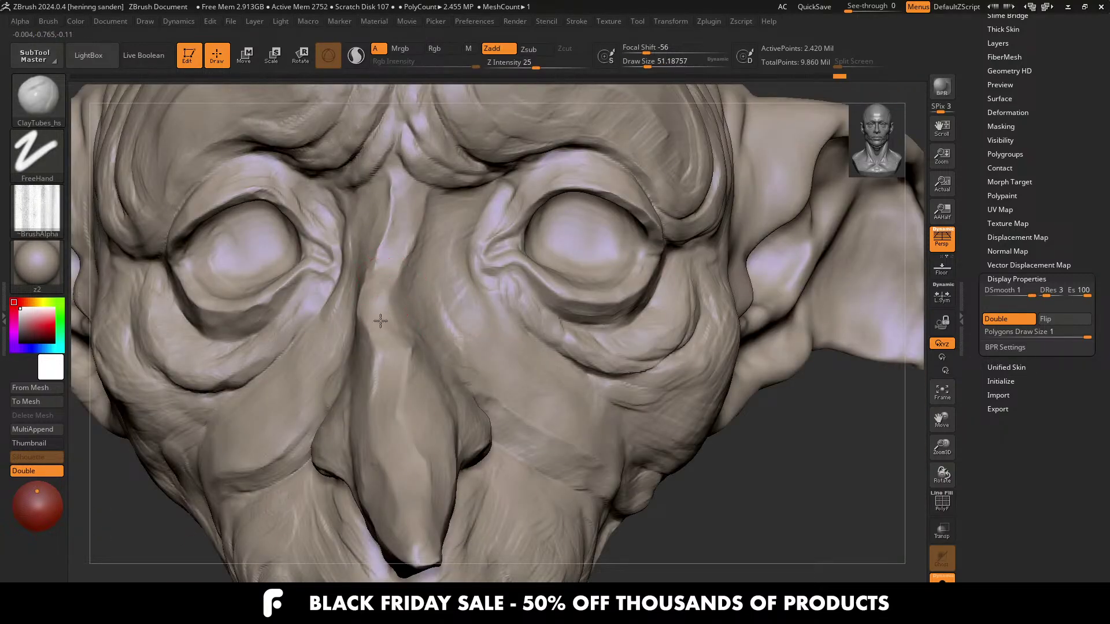
right_drag(423, 322, 408, 323)
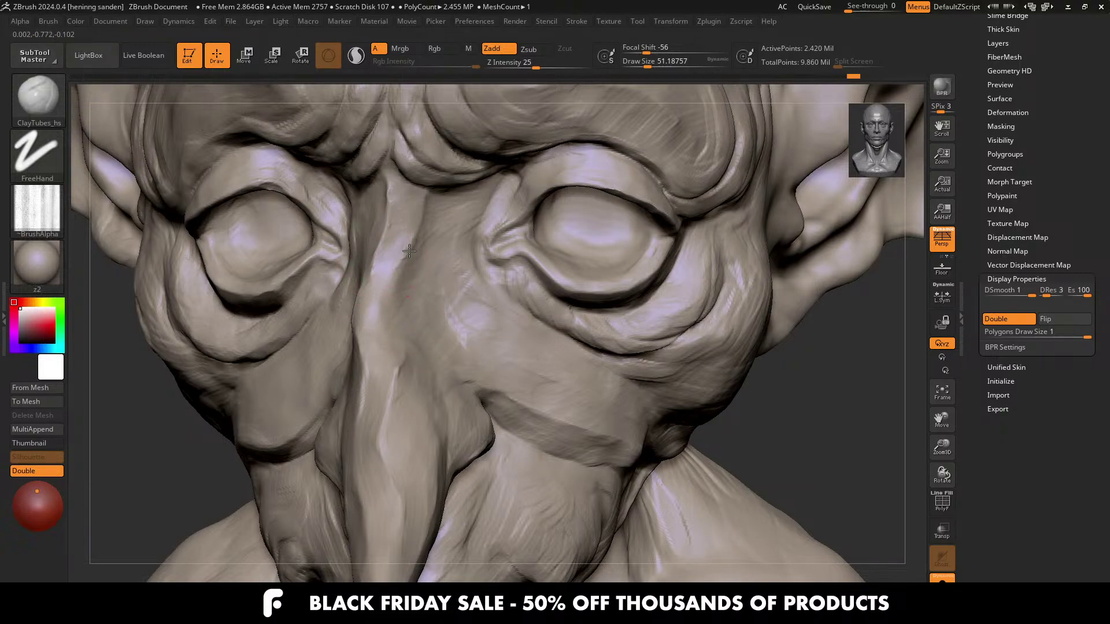
mouse_move(408, 252)
mouse_down()
mouse_move(390, 281)
mouse_move(398, 383)
mouse_up()
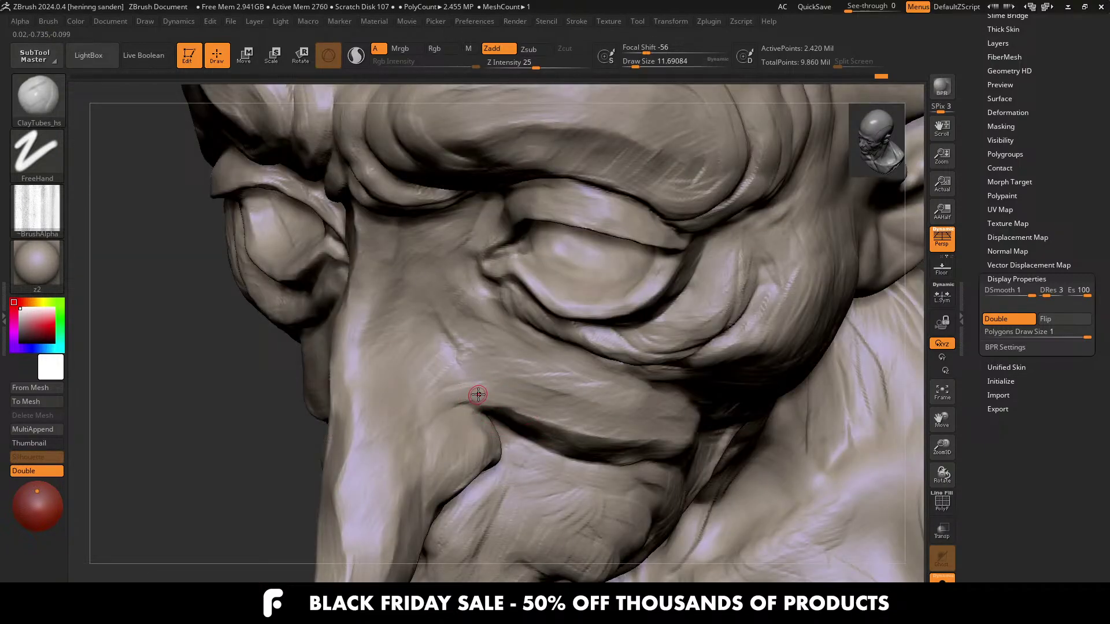
Step: Define the ridge along the upper nose with further clay strokes at a draw size of about 41
key(bracketright)
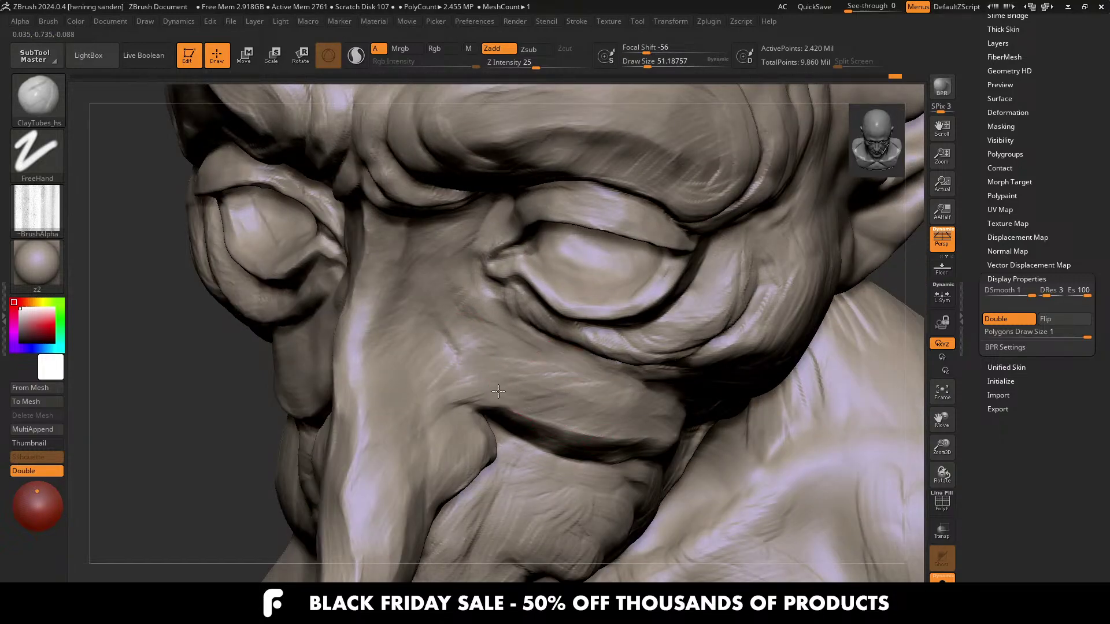
key(s)
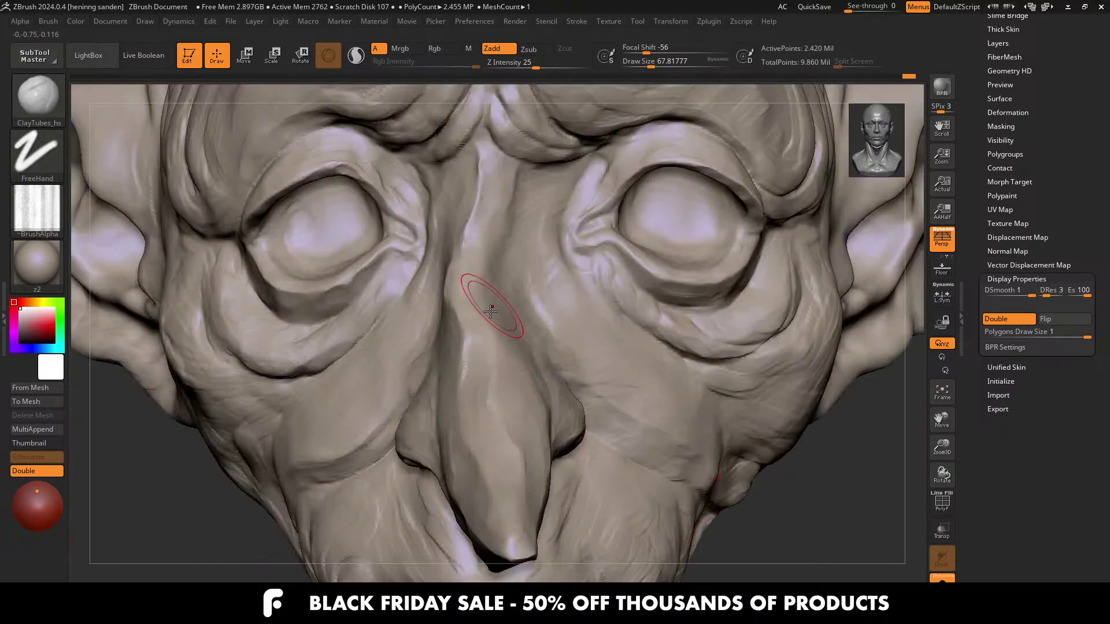
key(s)
drag(470, 291, 467, 290)
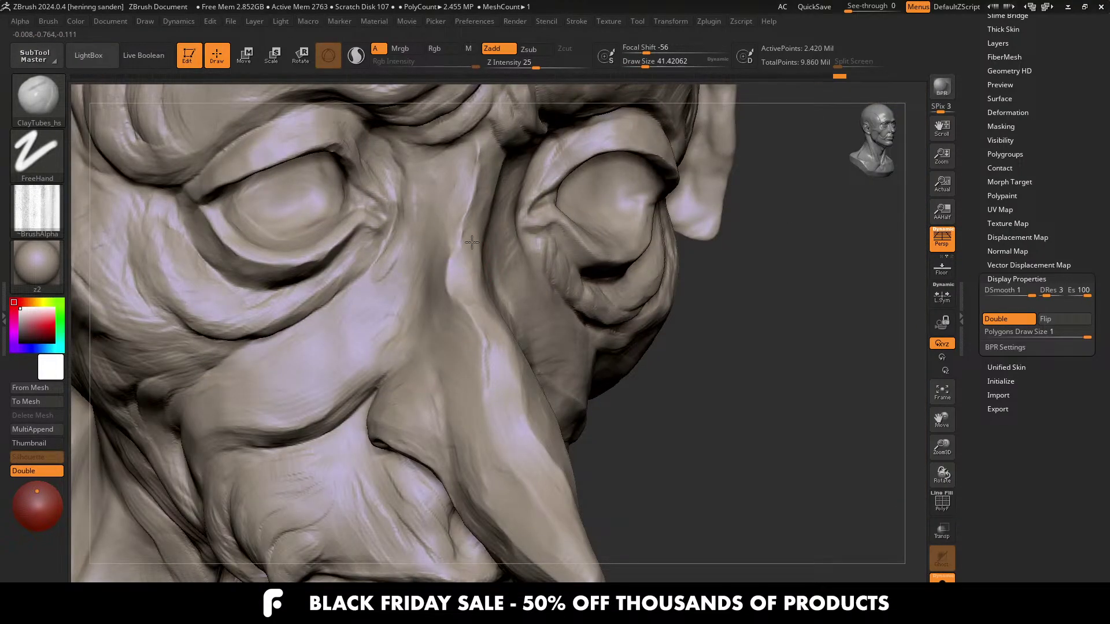
drag(471, 243, 458, 274)
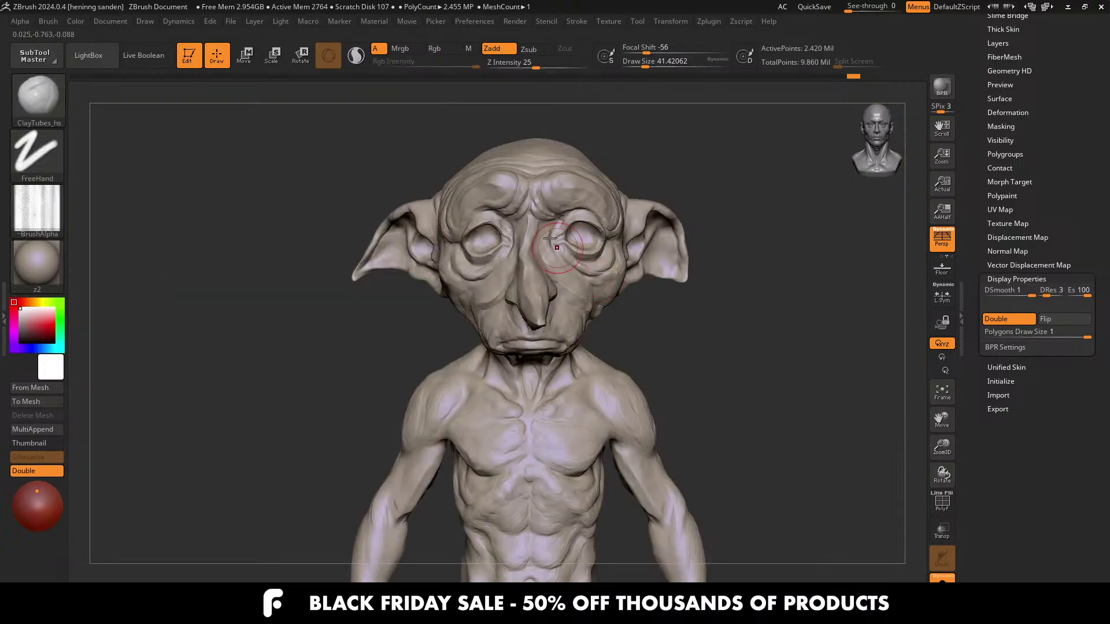
Step: Refine the crease between the brows at the top of the nose bridge with clay strokes at a draw size of about 25
scroll(523, 215, up, 5)
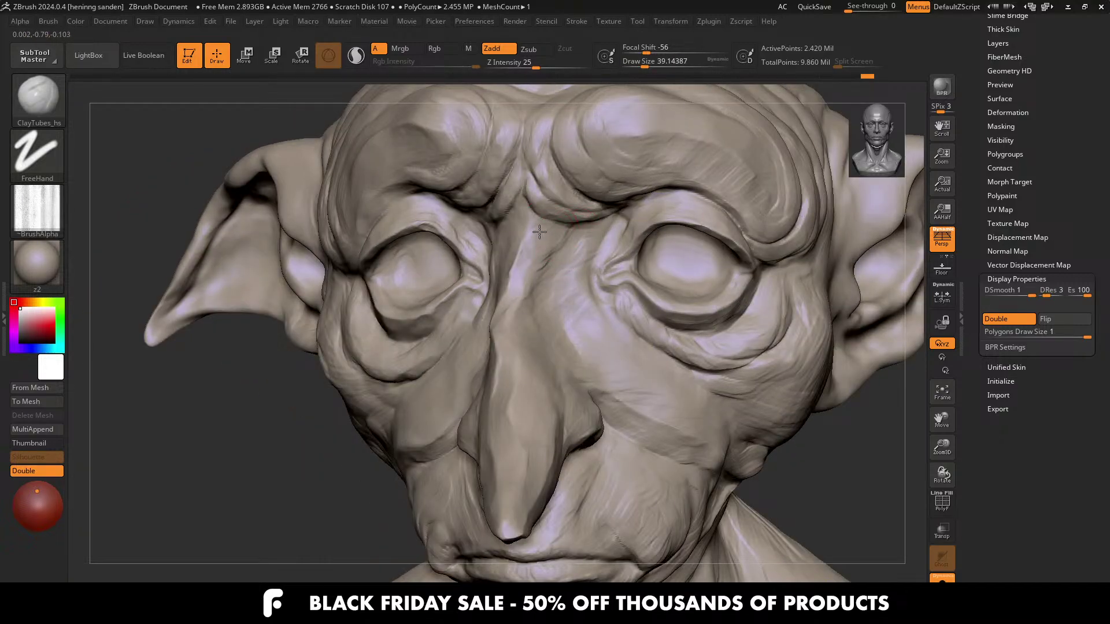
key(bracketright)
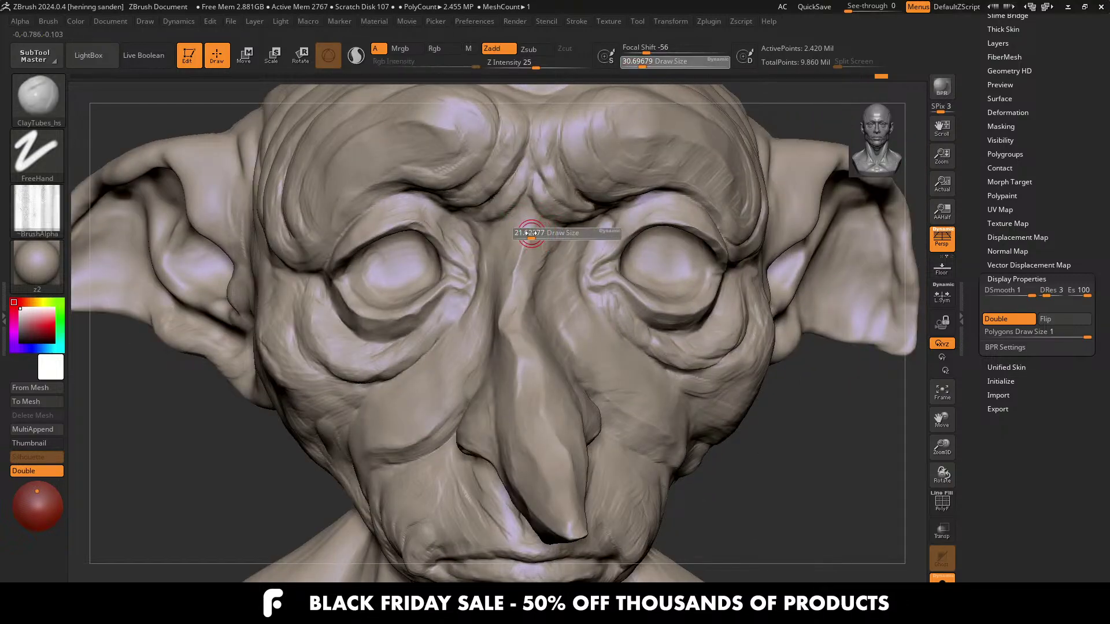
key(bracketleft)
key(bracketleft)
key(s)
drag(527, 221, 530, 221)
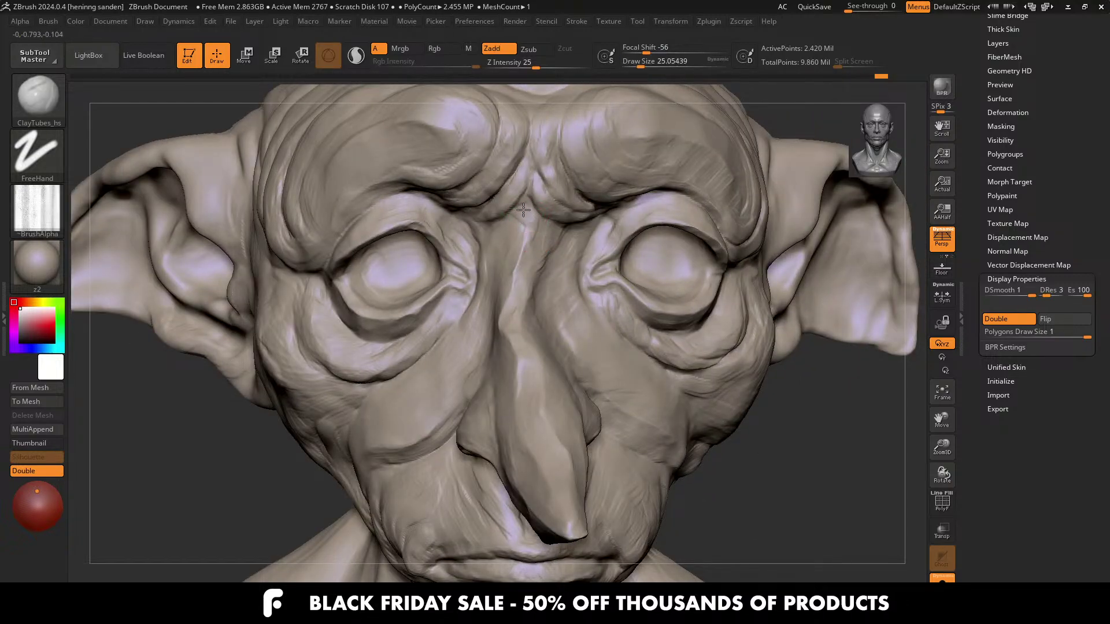
Step: Refine the eyelids and the inner eye corner with clay strokes at a draw size of about 49
mouse_move(523, 211)
right_down()
mouse_move(511, 214)
mouse_move(526, 197)
right_up()
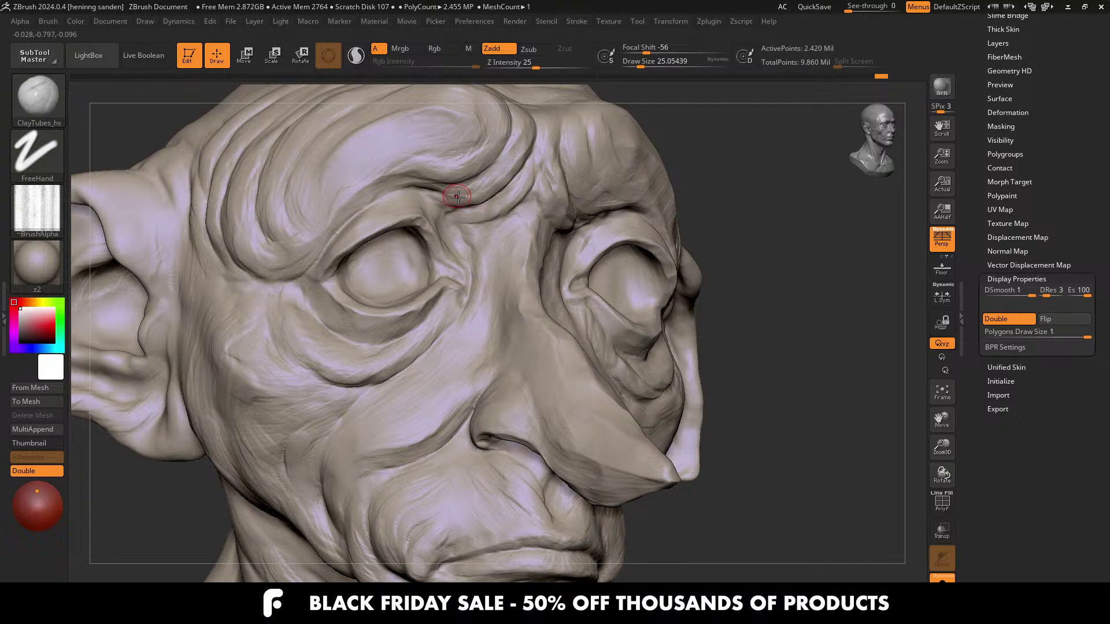
right_drag(388, 190, 412, 204)
key(s)
drag(359, 250, 373, 250)
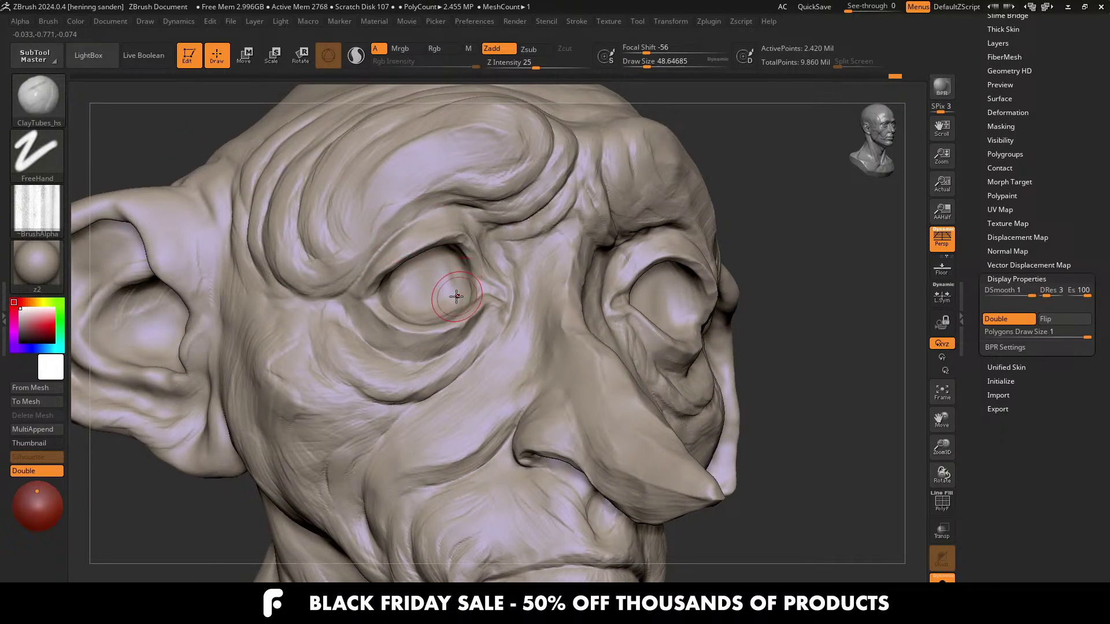
right_drag(453, 302, 455, 282)
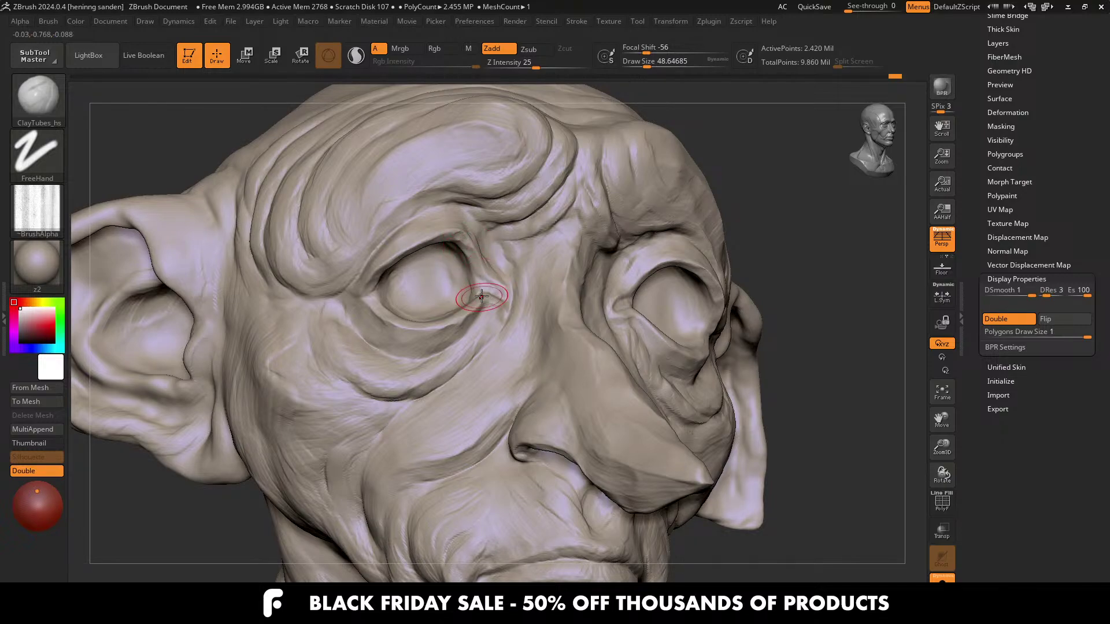
ctrl+right_drag(492, 297, 454, 296)
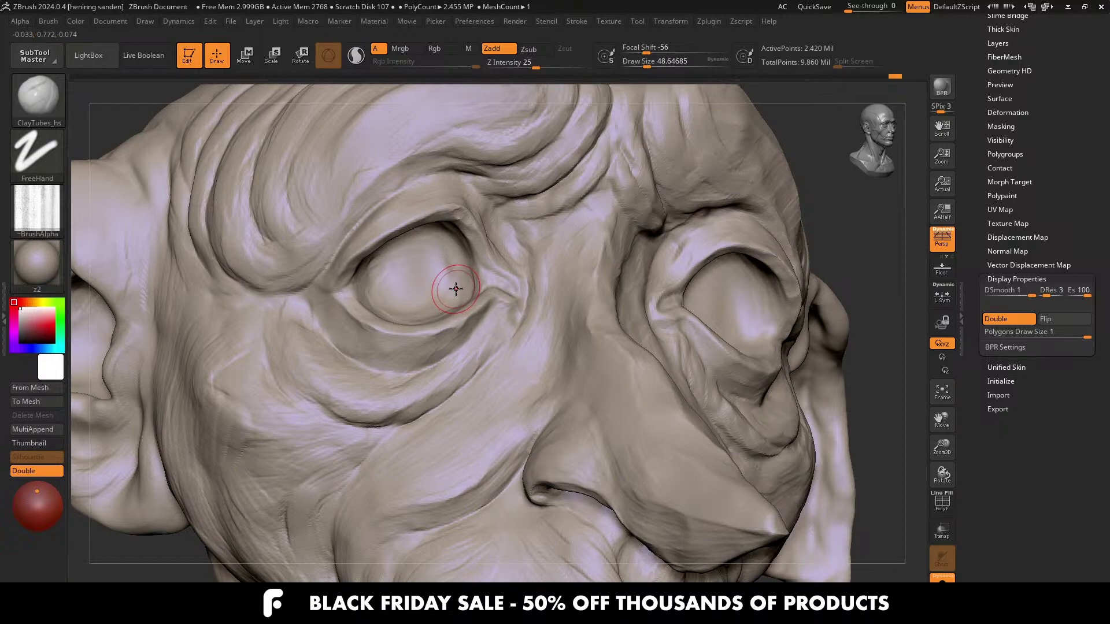
Step: Reshape the lower eyelid rims around the eyeballs with the Move brush, ending at a draw size of about 54
right_drag(456, 288, 513, 366)
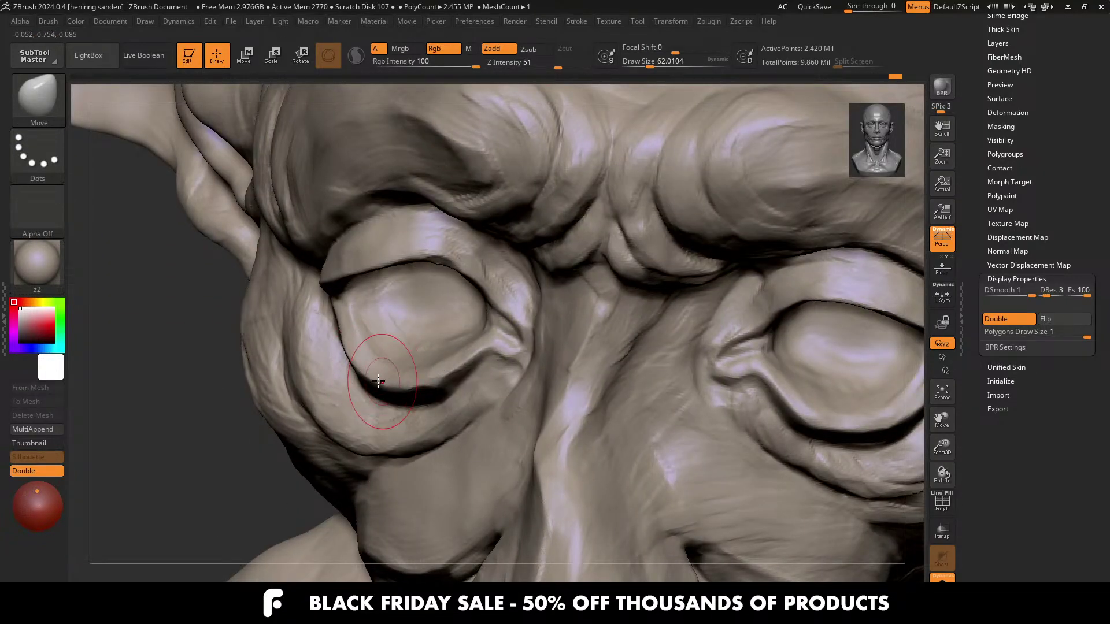
right_drag(348, 358, 357, 366)
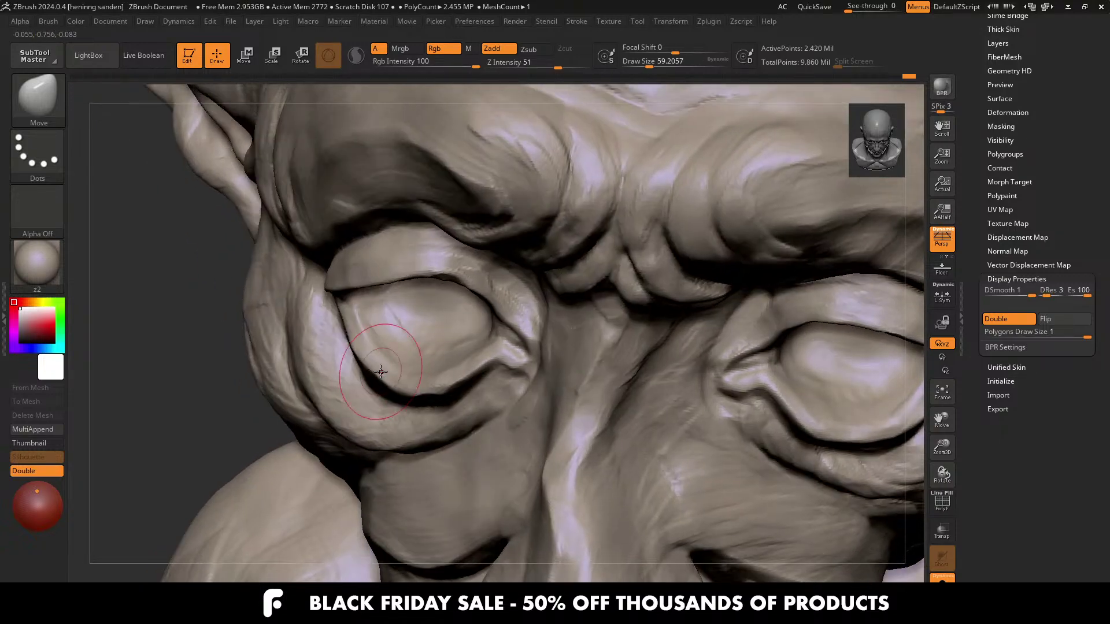
mouse_move(365, 364)
right_down()
mouse_move(375, 369)
mouse_move(384, 318)
mouse_move(439, 301)
mouse_move(496, 341)
mouse_move(473, 349)
mouse_move(501, 424)
mouse_move(489, 454)
mouse_move(509, 398)
right_up()
key(bracketleft)
key(bracketleft)
drag(451, 407, 435, 397)
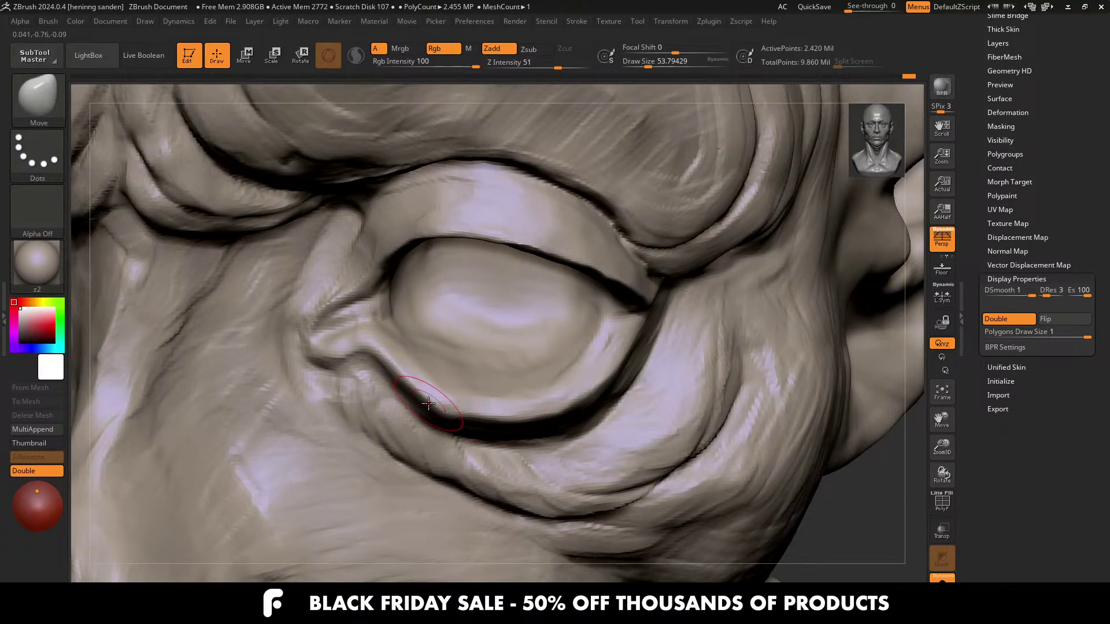
right_drag(576, 434, 543, 440)
drag(518, 431, 505, 422)
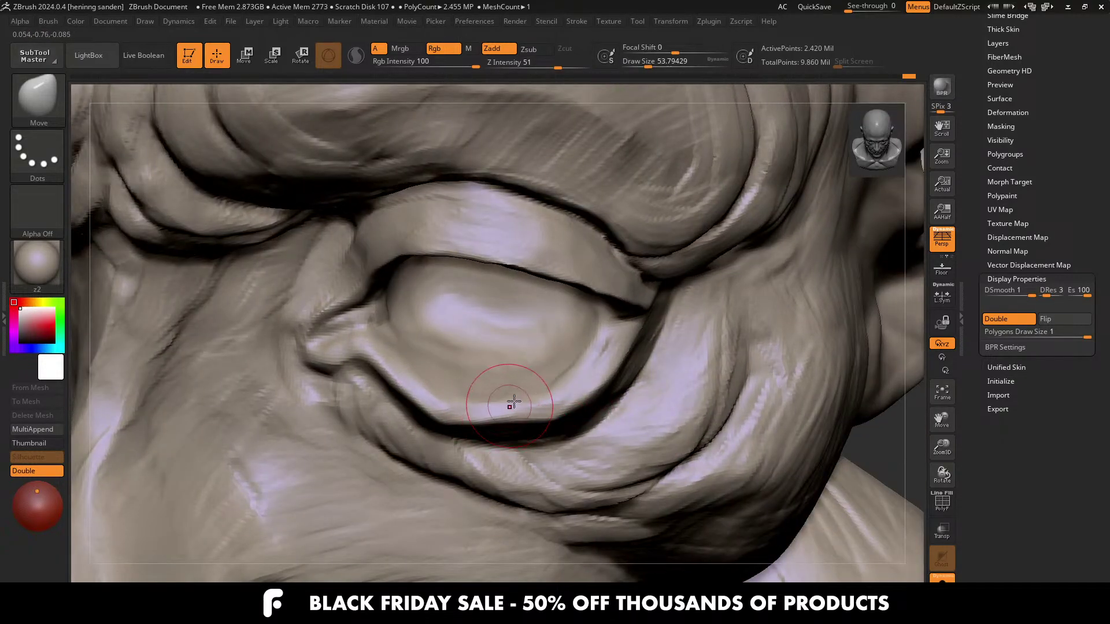
right_drag(516, 314, 573, 333)
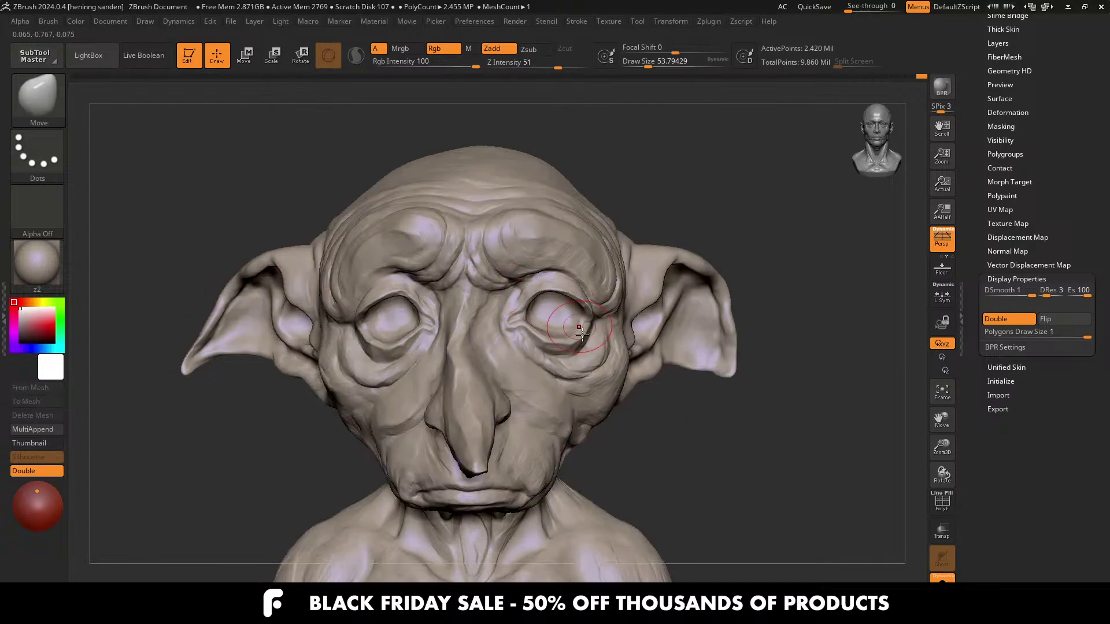
Step: Switch to the browser and look through the products on the FlippedNormals Exclusives store page
key(alt+Tab)
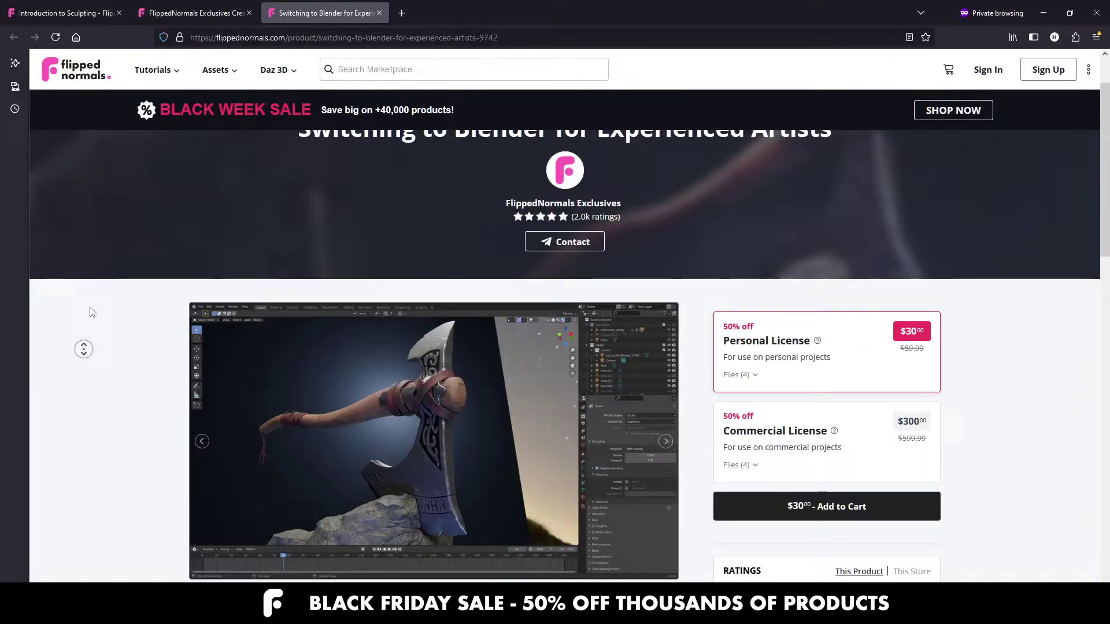
middle_drag(90, 312, 139, 149)
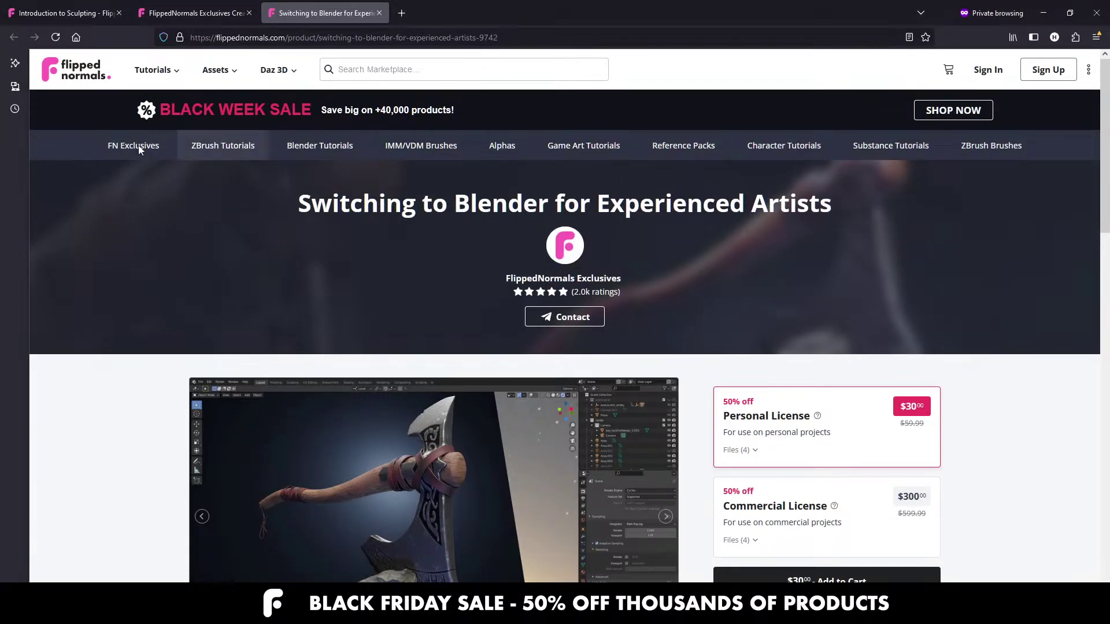
click(68, 12)
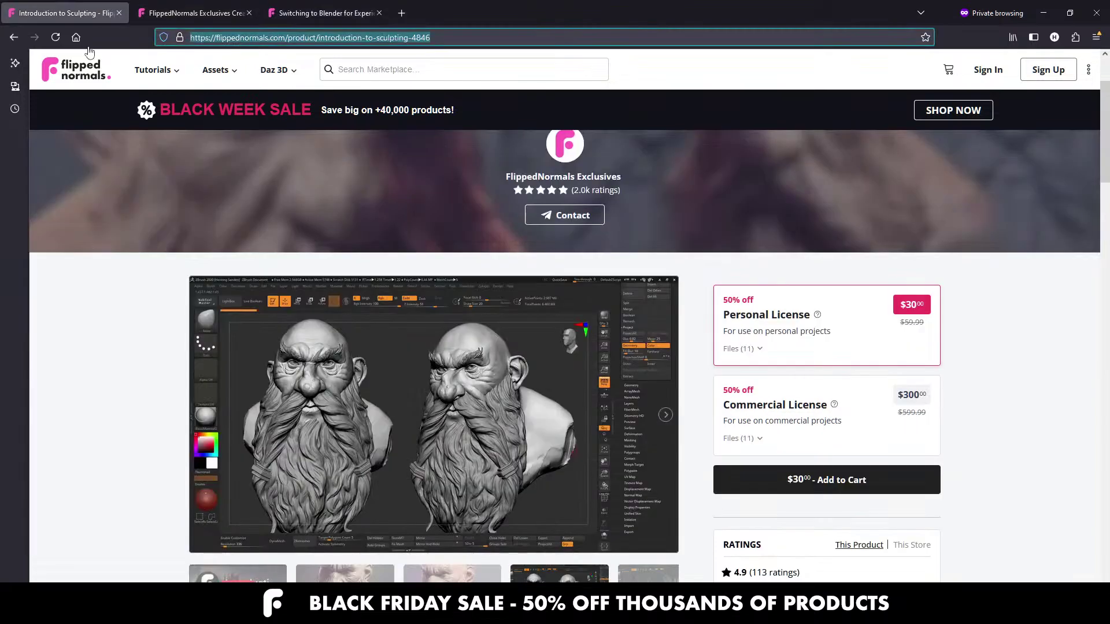
key(alt+Left)
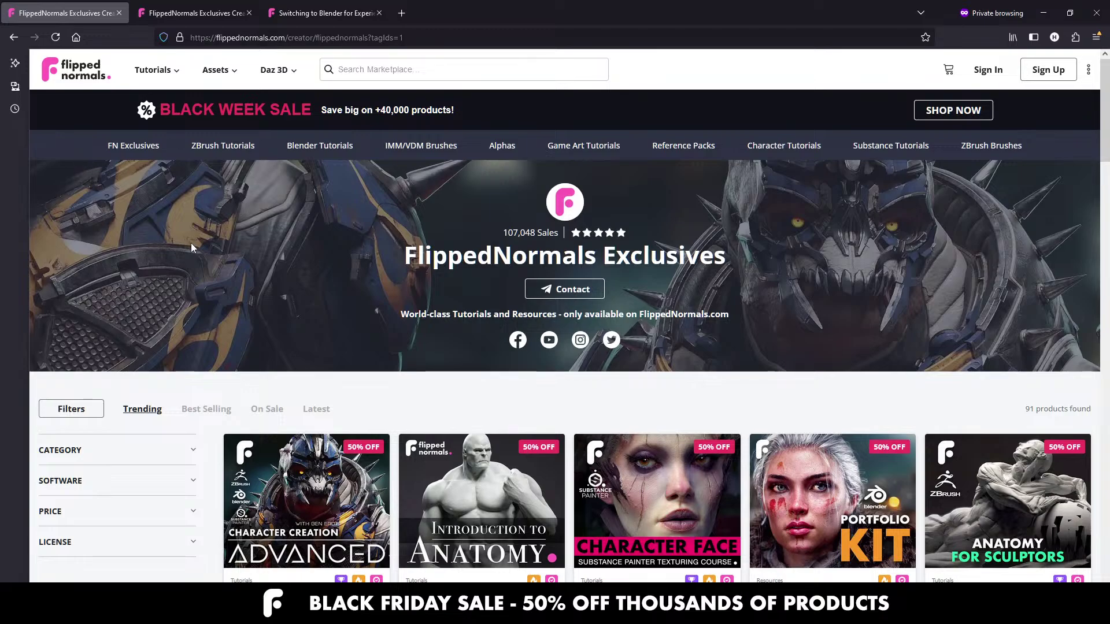
scroll(324, 264, down, 3)
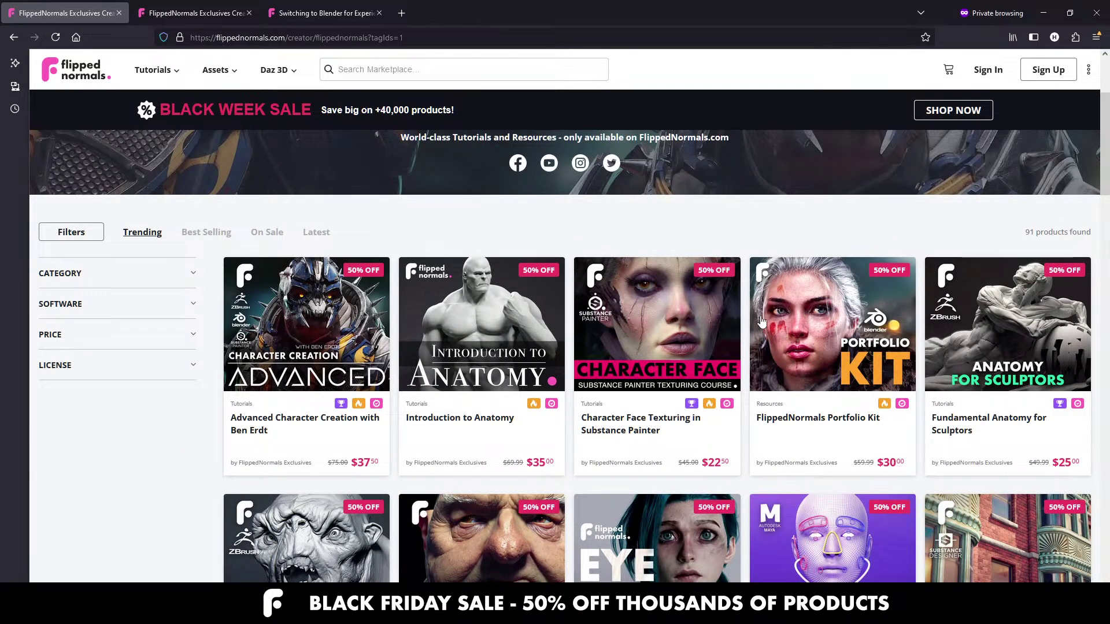
scroll(681, 275, down, 2)
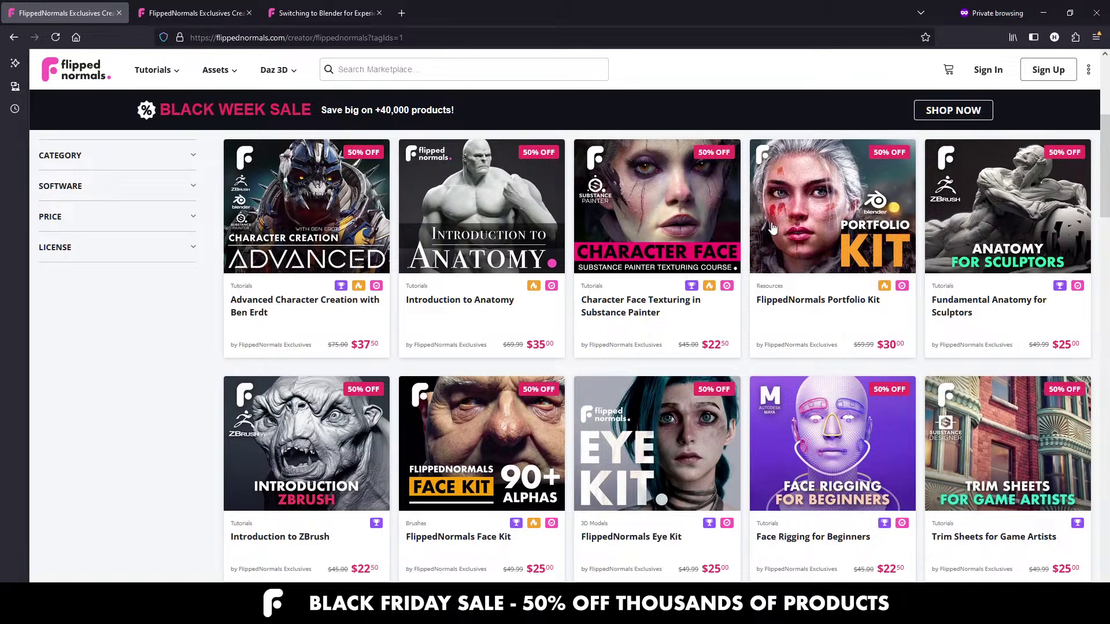
Step: Open the FlippedNormals Portfolio Kit product page in its own tab and select its web address
middle_click(821, 191)
key(ctrl+Tab)
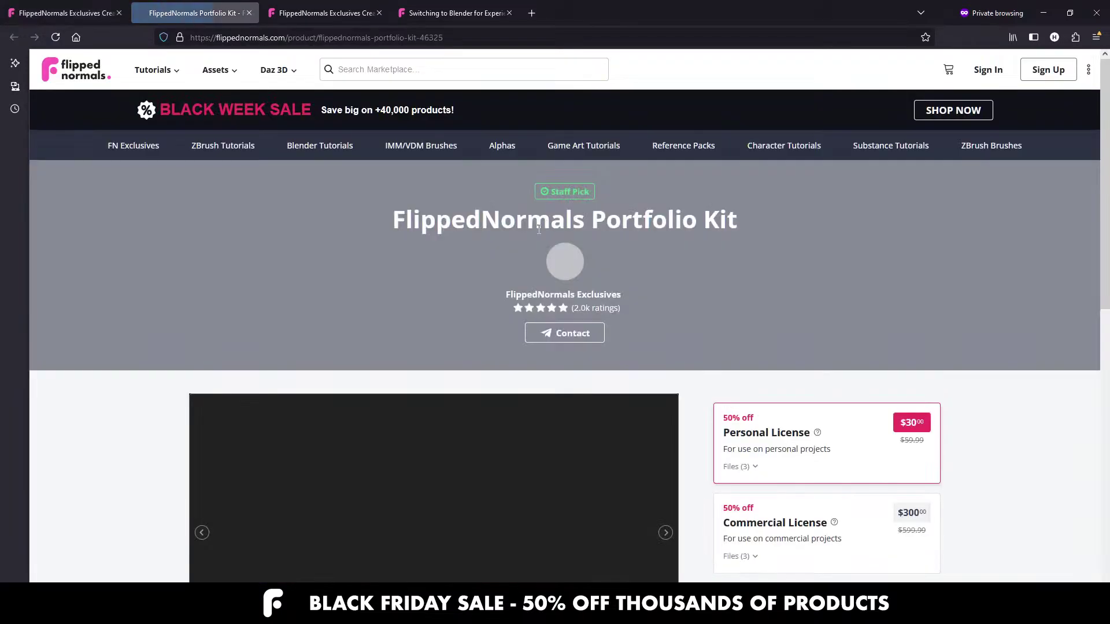
scroll(467, 309, down, 3)
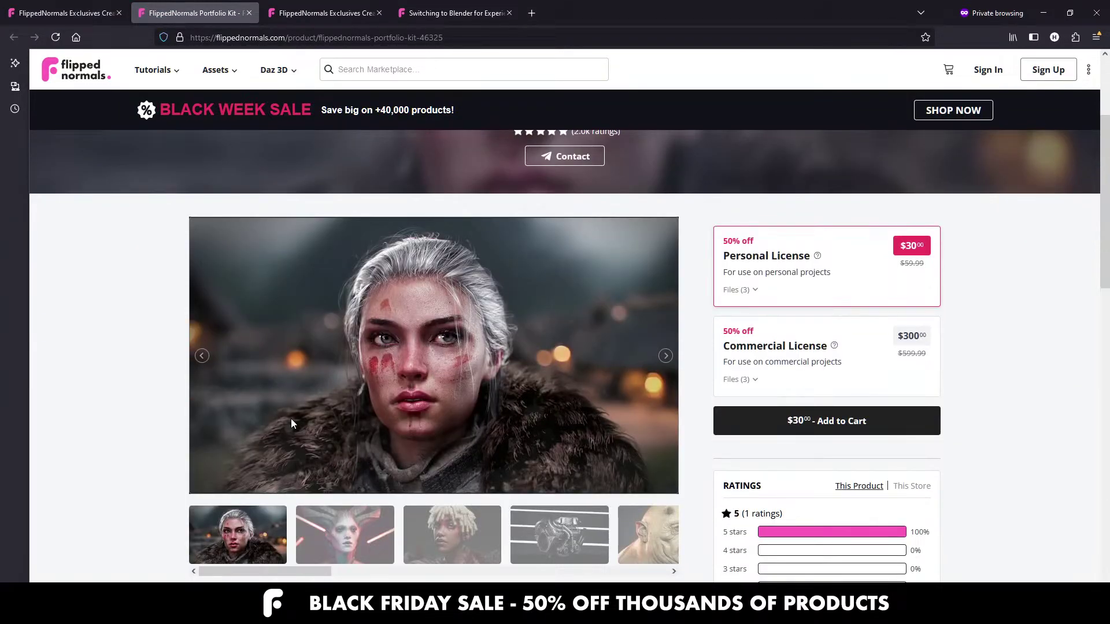
scroll(290, 418, down, 1)
key(ctrl+l)
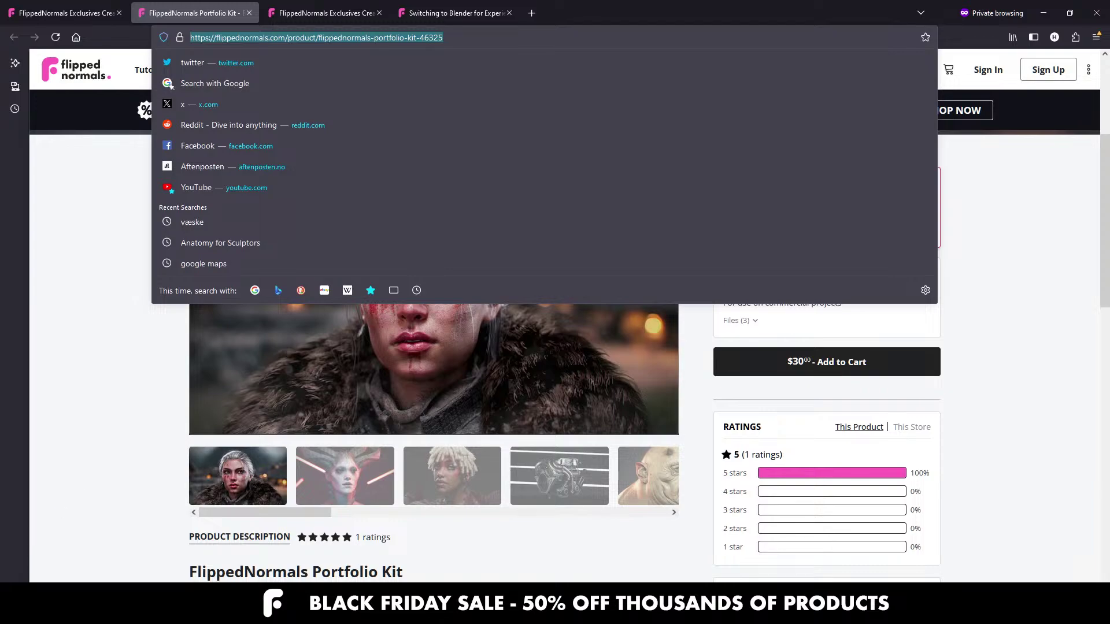
key(alt+Tab)
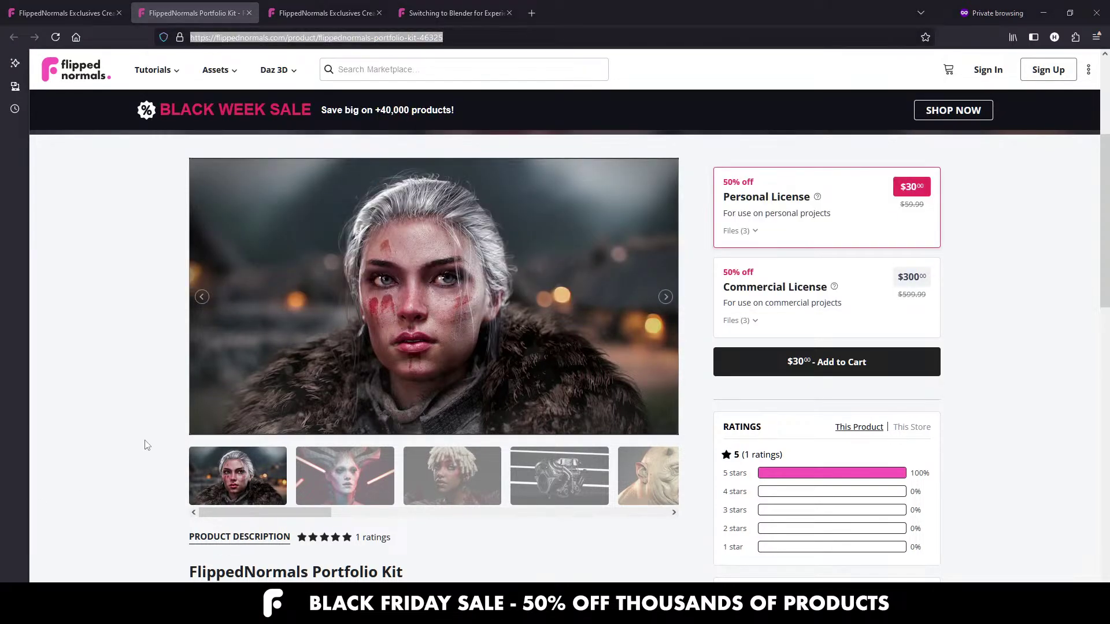
Step: Page through the Portfolio Kit's enlarged gallery images, including the lighting setup overview, and return to ZBrush
scroll(364, 358, down, 1)
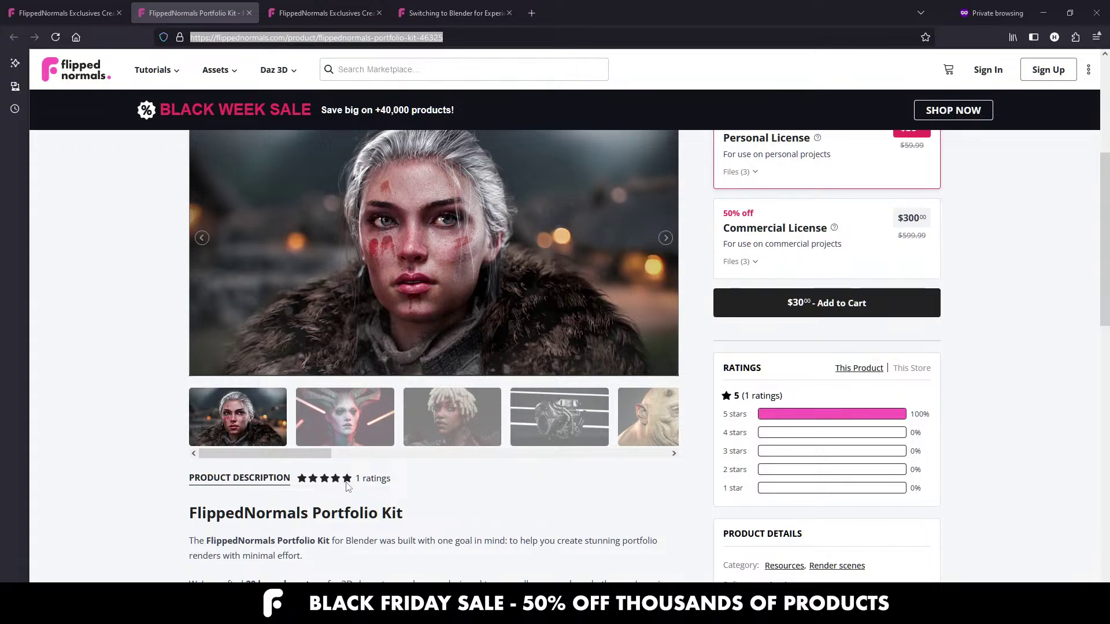
click(345, 416)
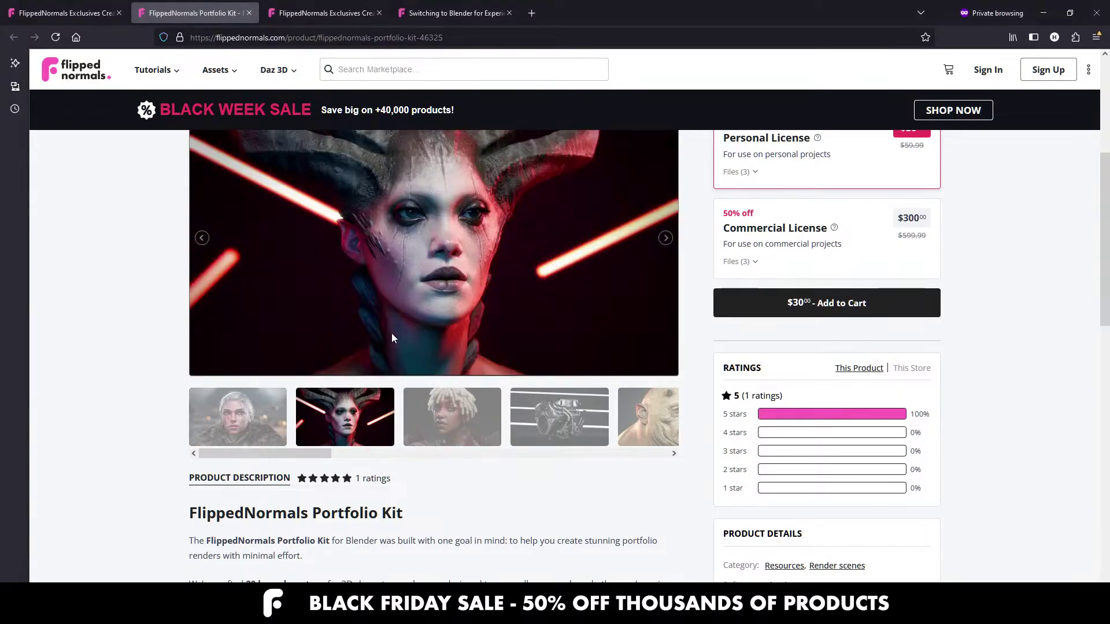
click(391, 333)
key(Right)
key(Right)
key(Right)
key(Right)
key(Right)
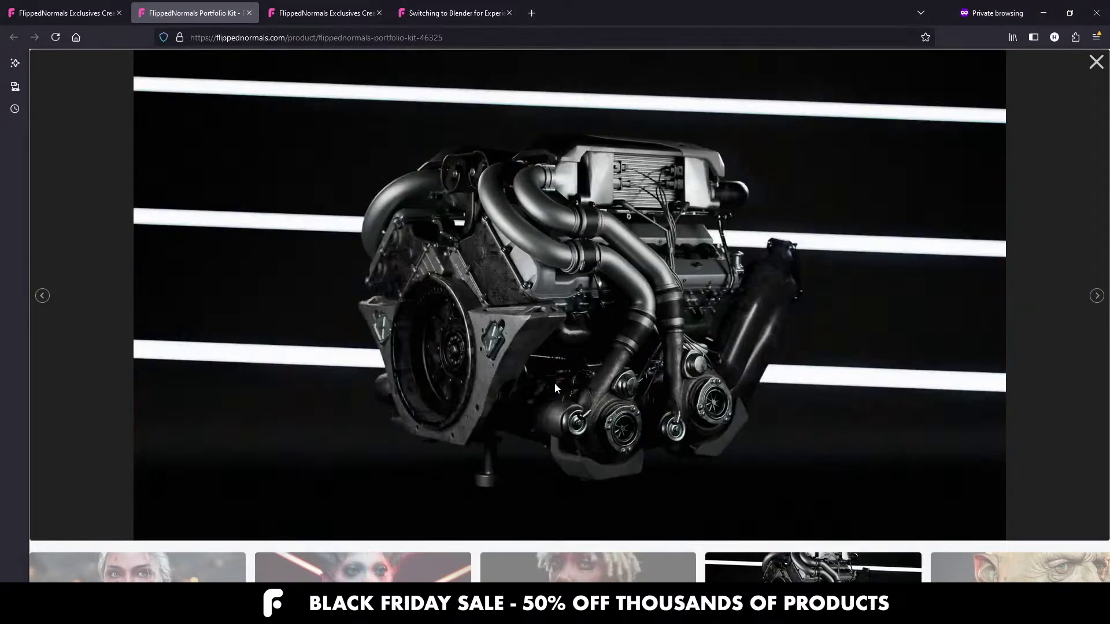
key(Right)
key(Right)
key(Right)
key(Right)
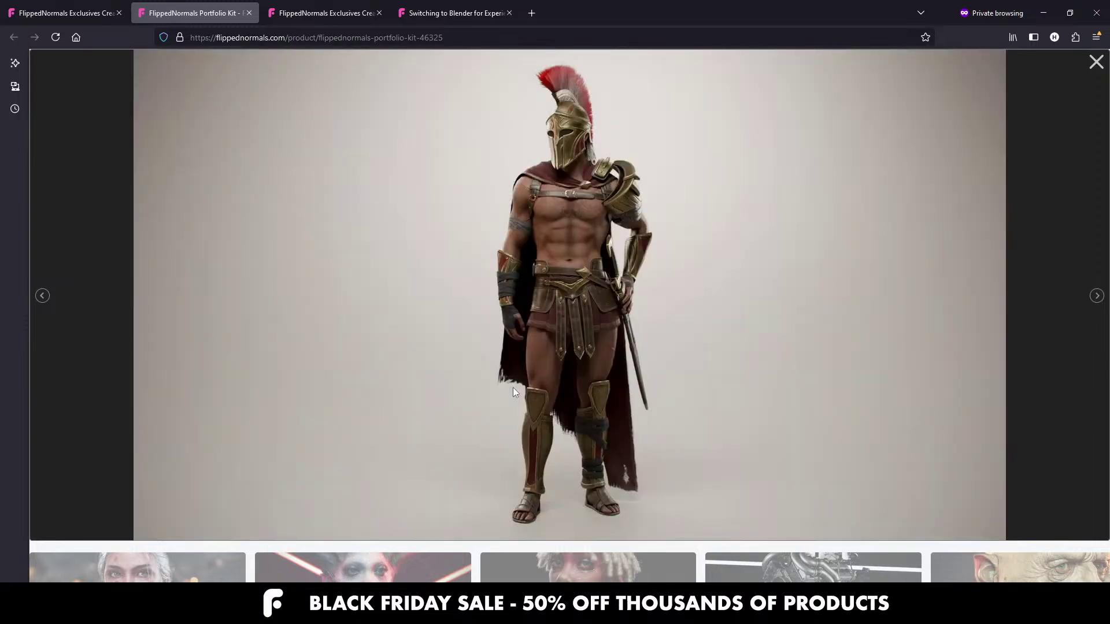
key(Right)
key(Right)
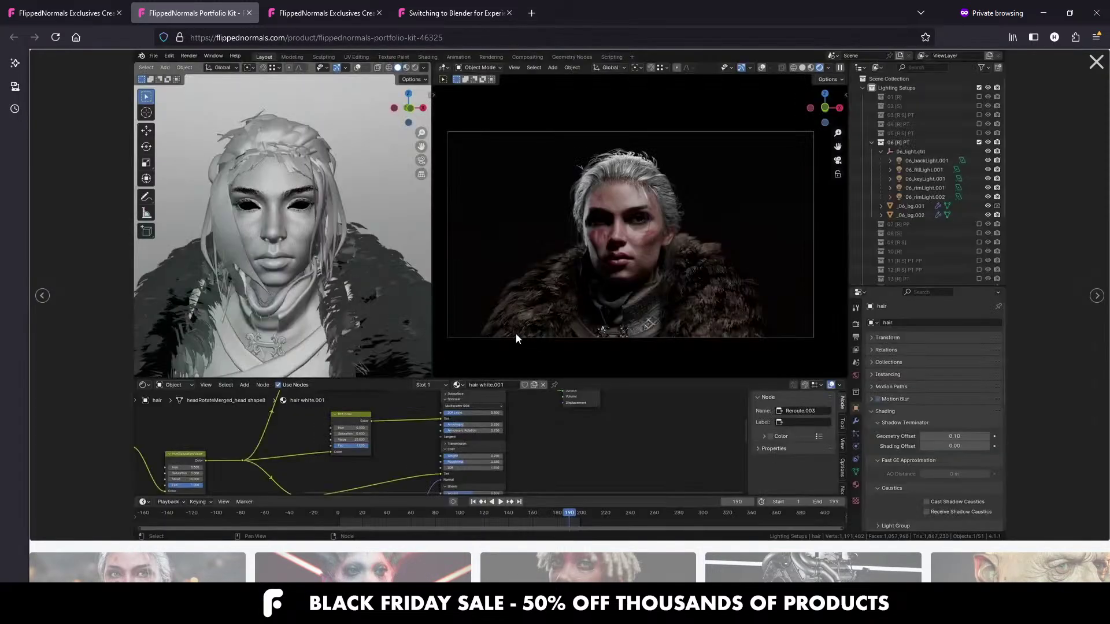
key(Right)
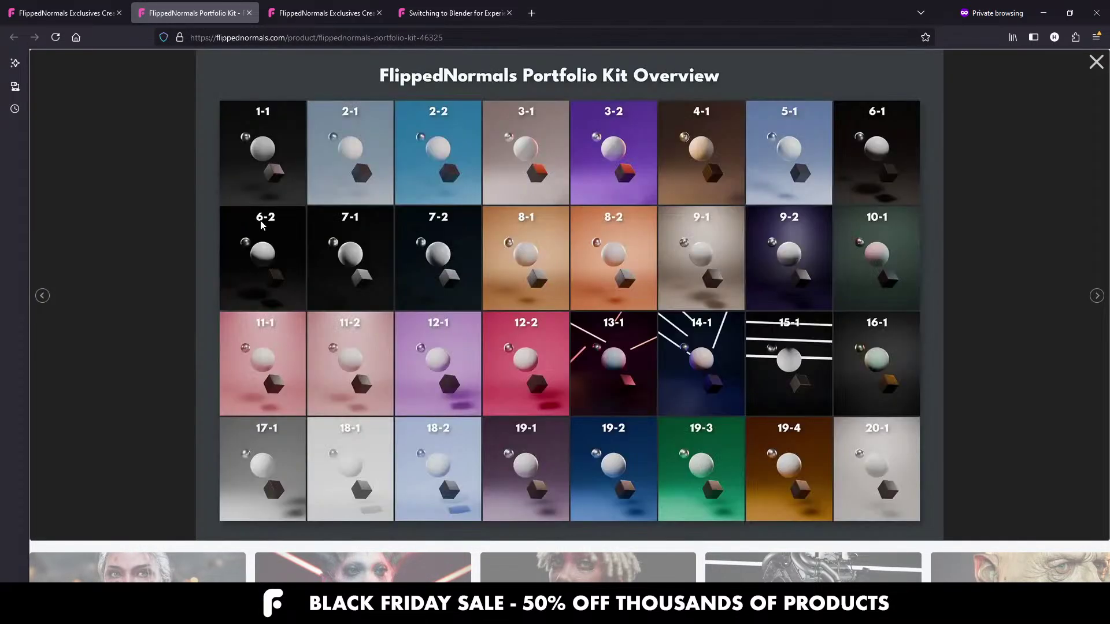
key(Left)
key(Right)
key(Right)
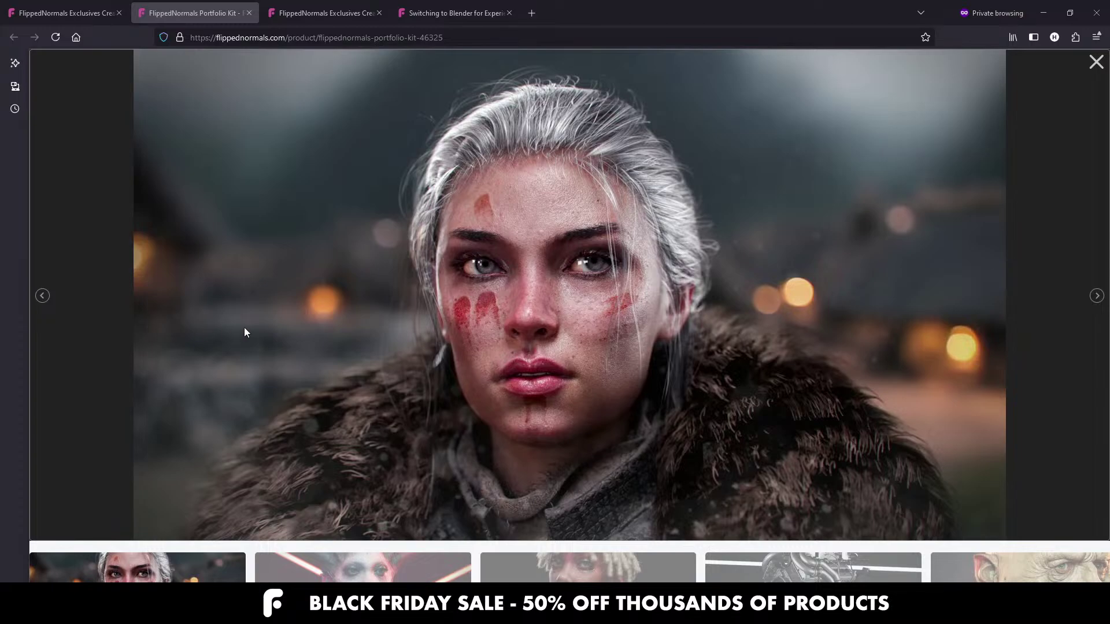
key(alt+Tab)
key(alt+Tab)
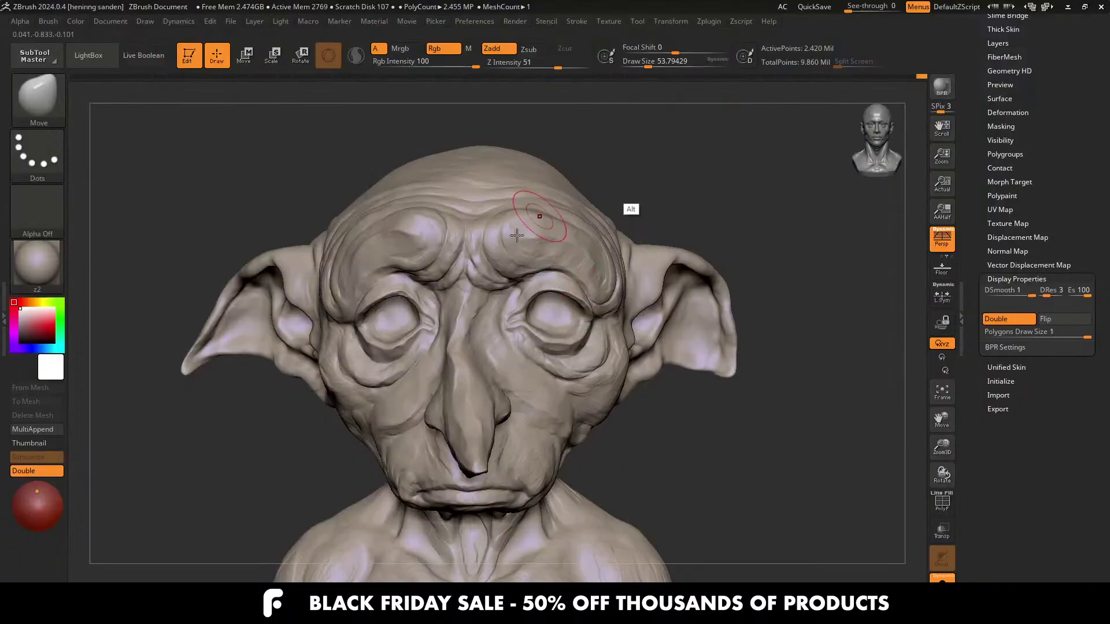
ctrl+right_drag(496, 261, 532, 260)
drag(583, 257, 588, 254)
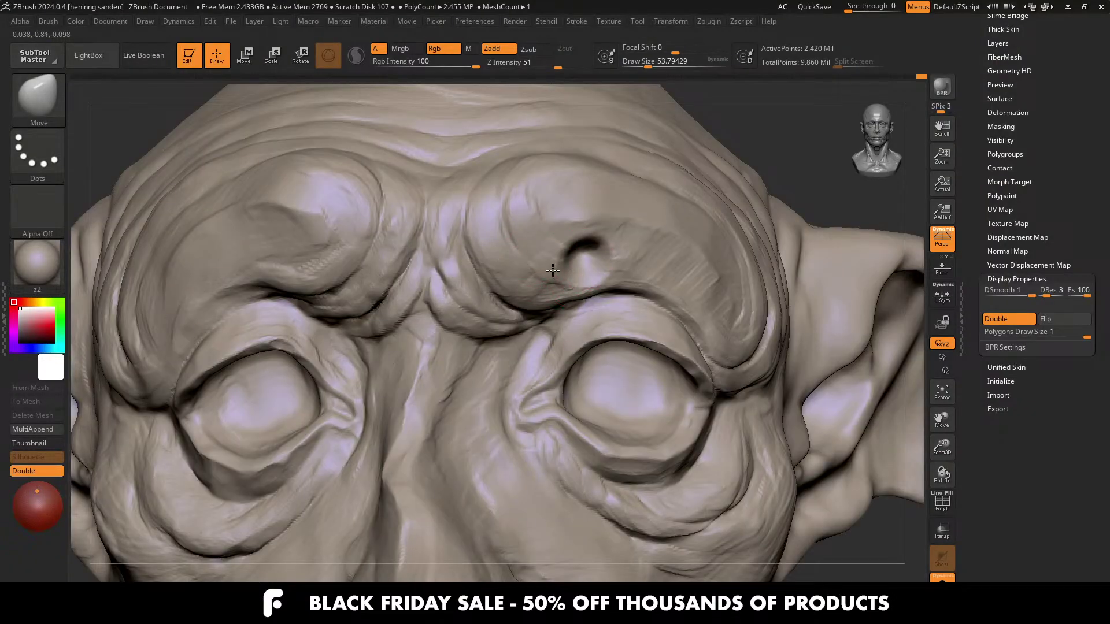
key(ctrl+z)
Step: Layer hatched clay strokes across the brow bulge above the eye with the ClayTubes_hs brush at a draw size of about 49
key(b)
key(c)
key(t)
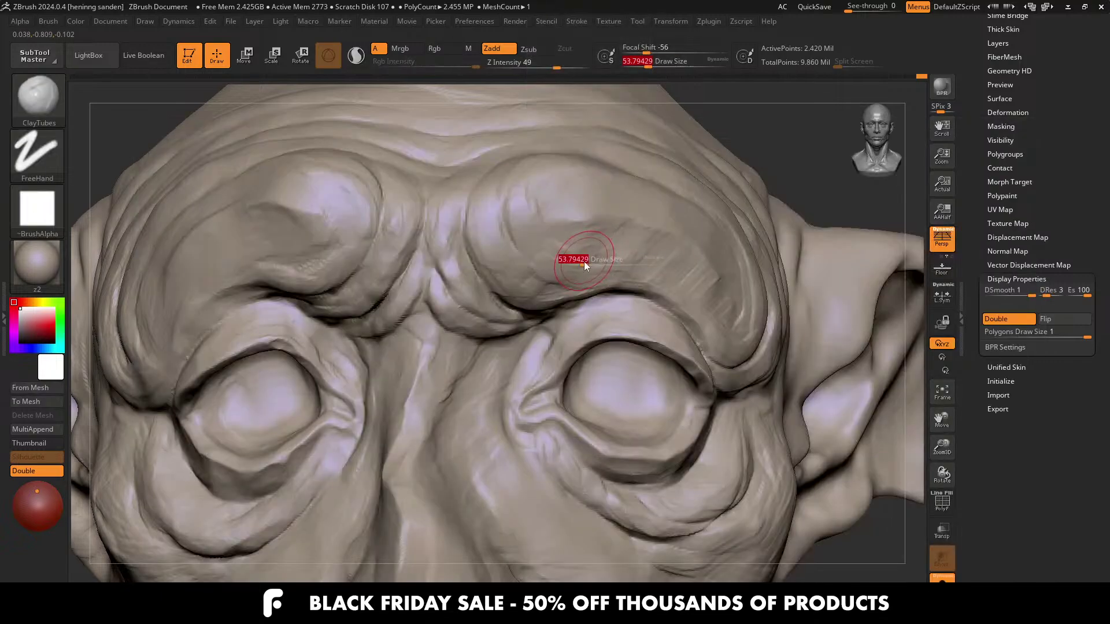
key(b)
click(109, 564)
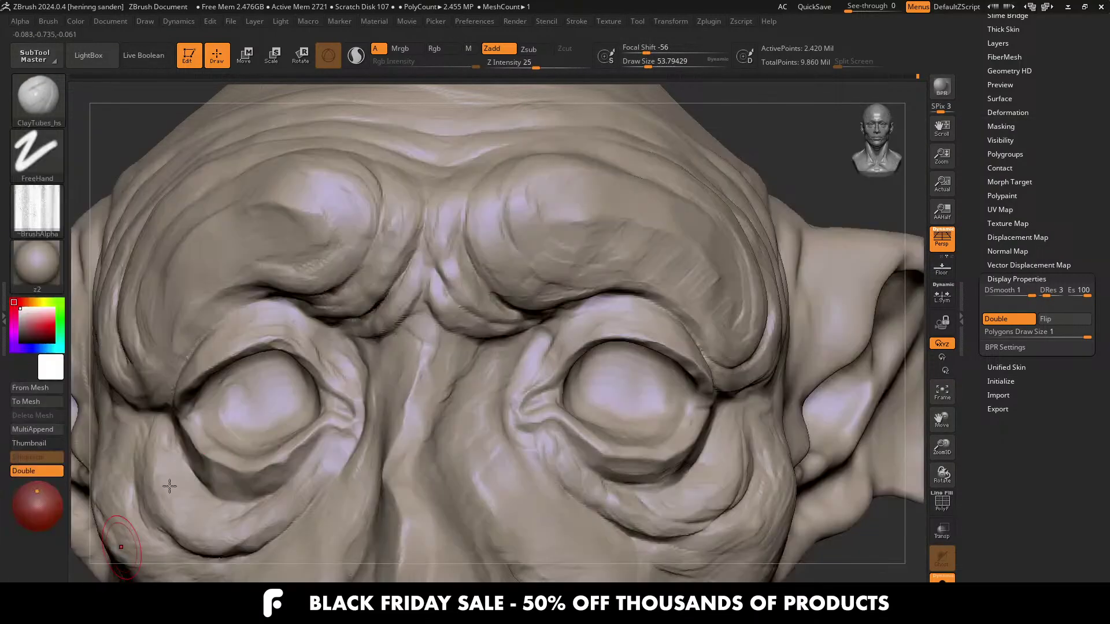
mouse_move(556, 265)
right_down()
mouse_move(581, 251)
mouse_move(562, 273)
mouse_move(523, 237)
right_up()
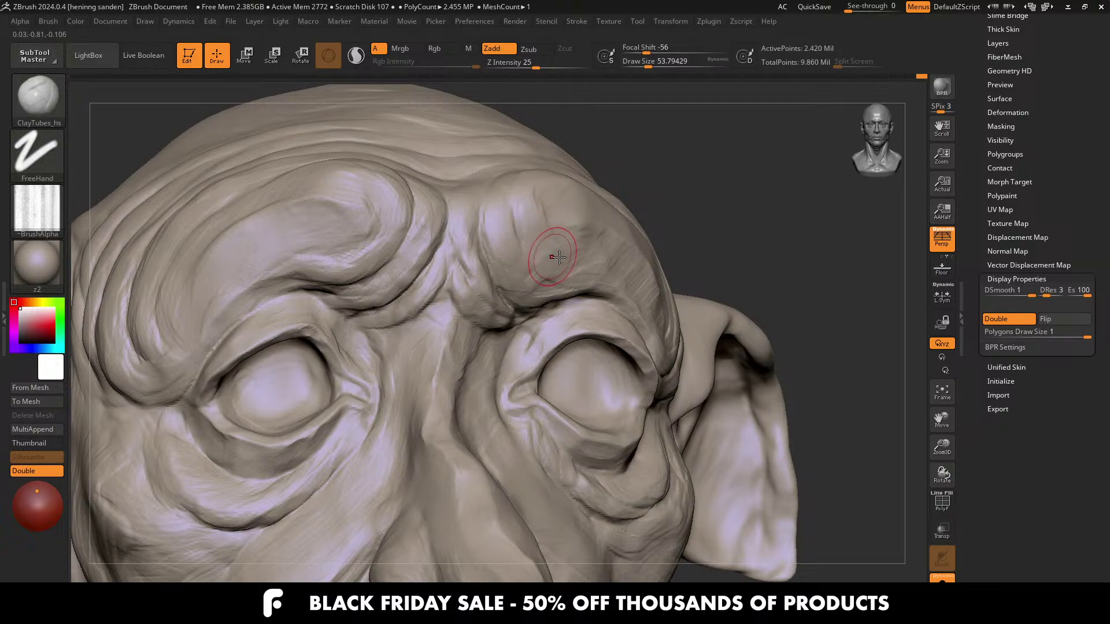
mouse_move(558, 257)
right_down()
mouse_move(567, 241)
mouse_move(598, 249)
right_up()
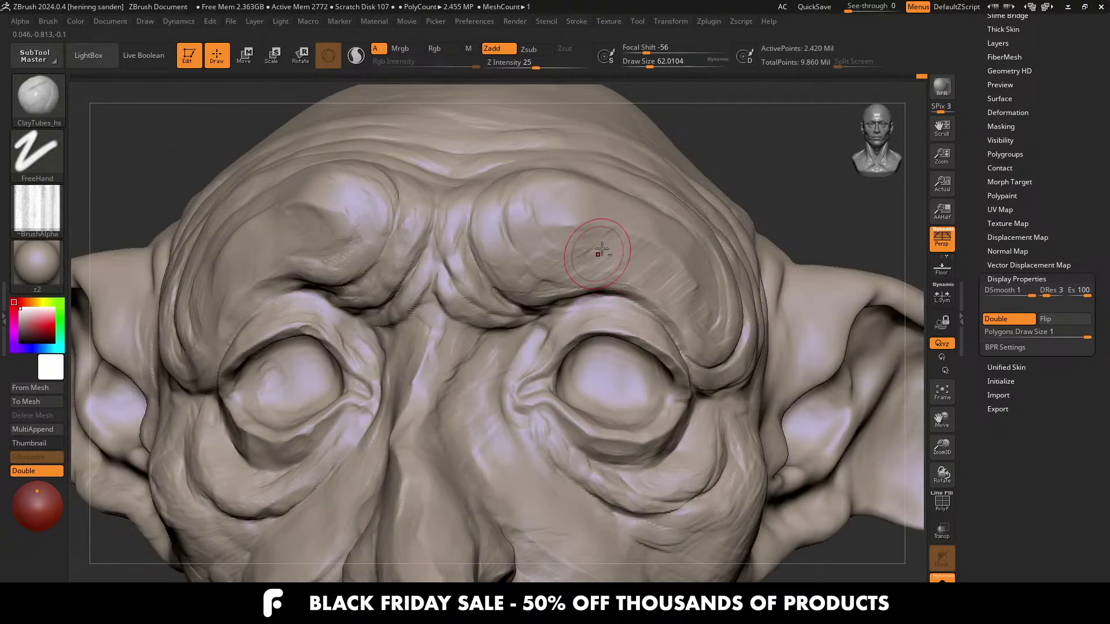
key(s)
drag(545, 257, 542, 257)
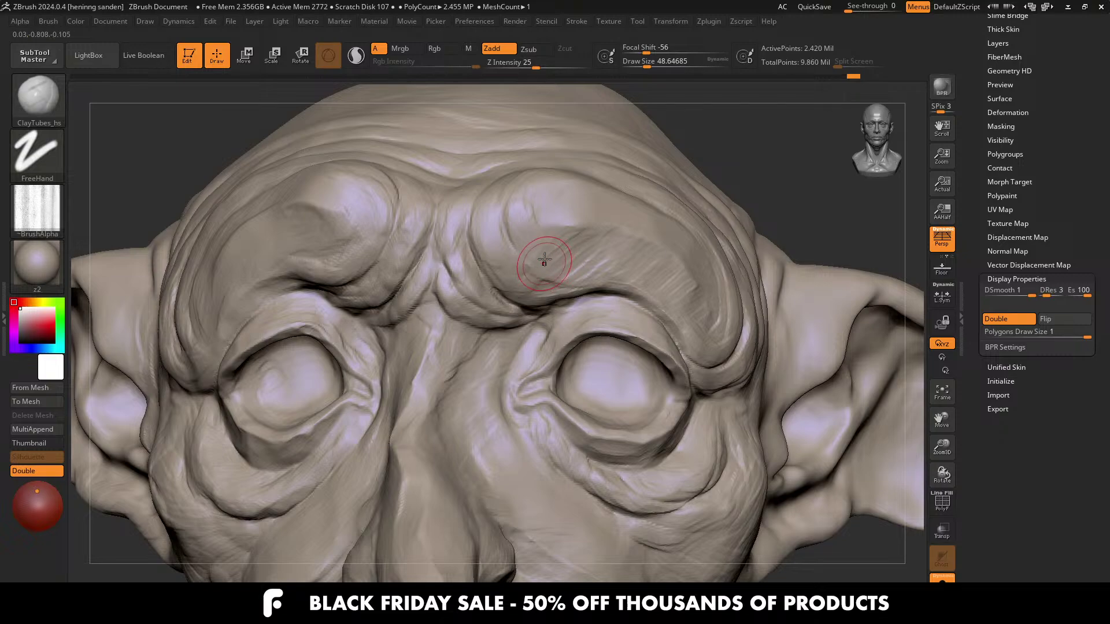
right_drag(552, 245, 572, 279)
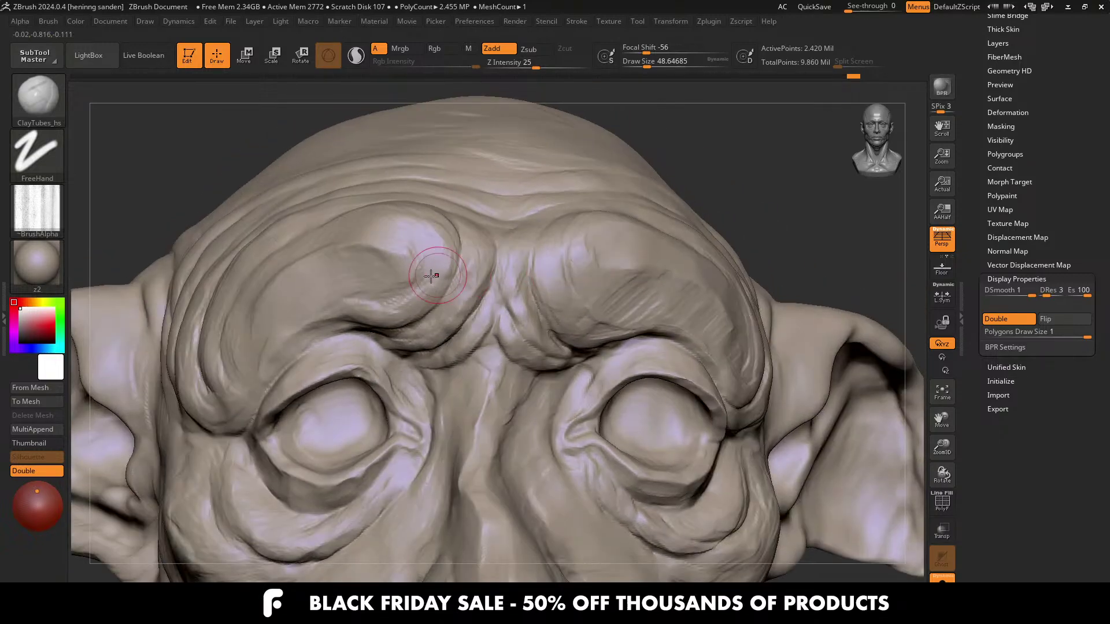
Step: Refine the other brow fold with ClayTubes_hs strokes at a draw size of about 59, reduced to about 51 at the end
key(s)
drag(418, 269, 421, 270)
right_drag(386, 261, 367, 255)
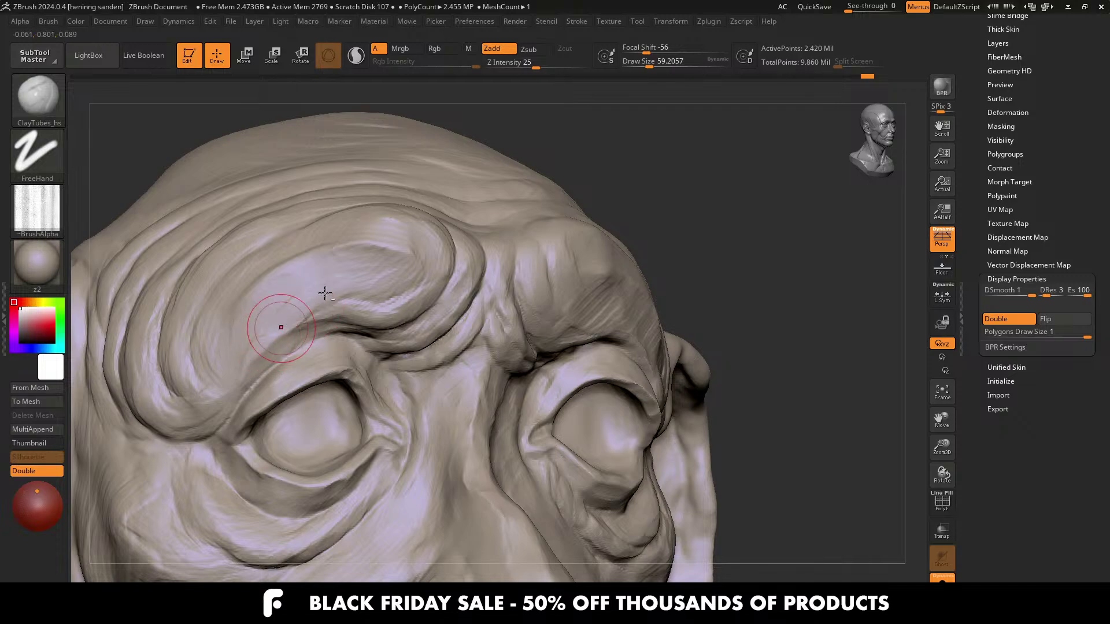
right_drag(325, 294, 347, 271)
key(bracketleft)
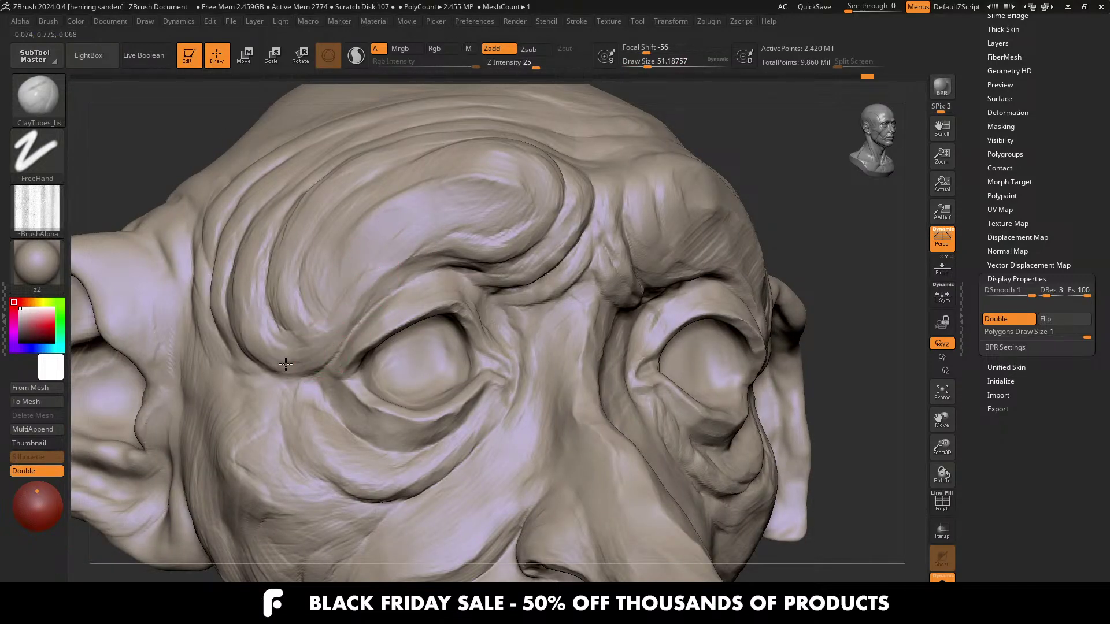
Step: Detail the lower eyelid and eye bag with ClayTubes_hs strokes at draw sizes between about 33 and 49
mouse_move(331, 350)
ctrl+right_down()
mouse_move(434, 355)
mouse_move(393, 344)
mouse_move(680, 474)
mouse_move(670, 370)
mouse_move(626, 321)
ctrl+right_up()
key(bracketleft)
key(bracketleft)
key(bracketleft)
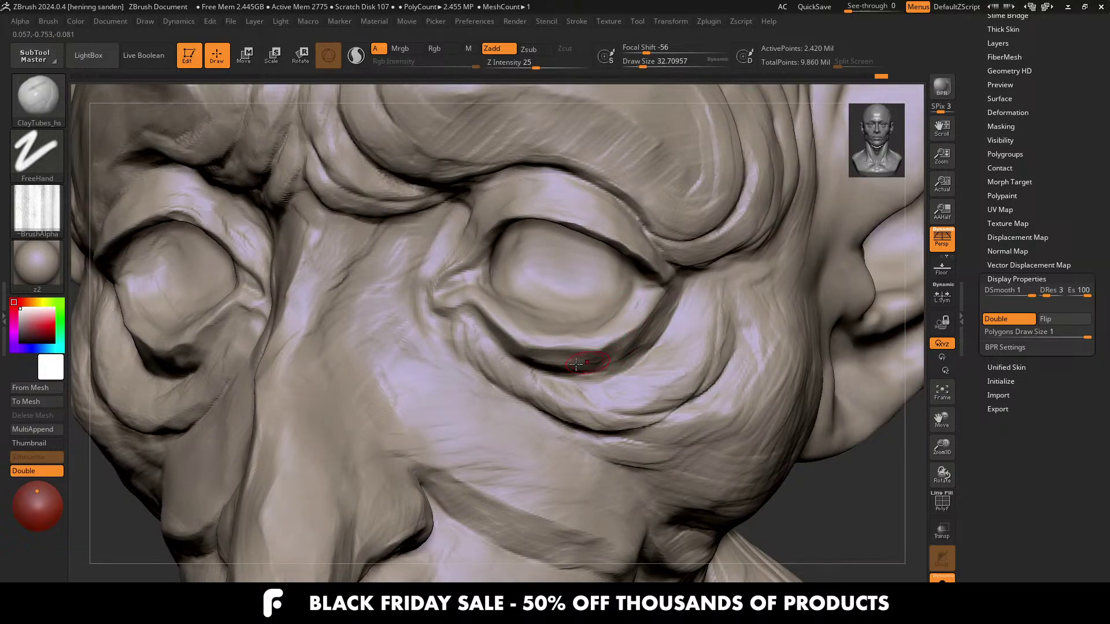
right_drag(576, 360, 584, 356)
key(bracketright)
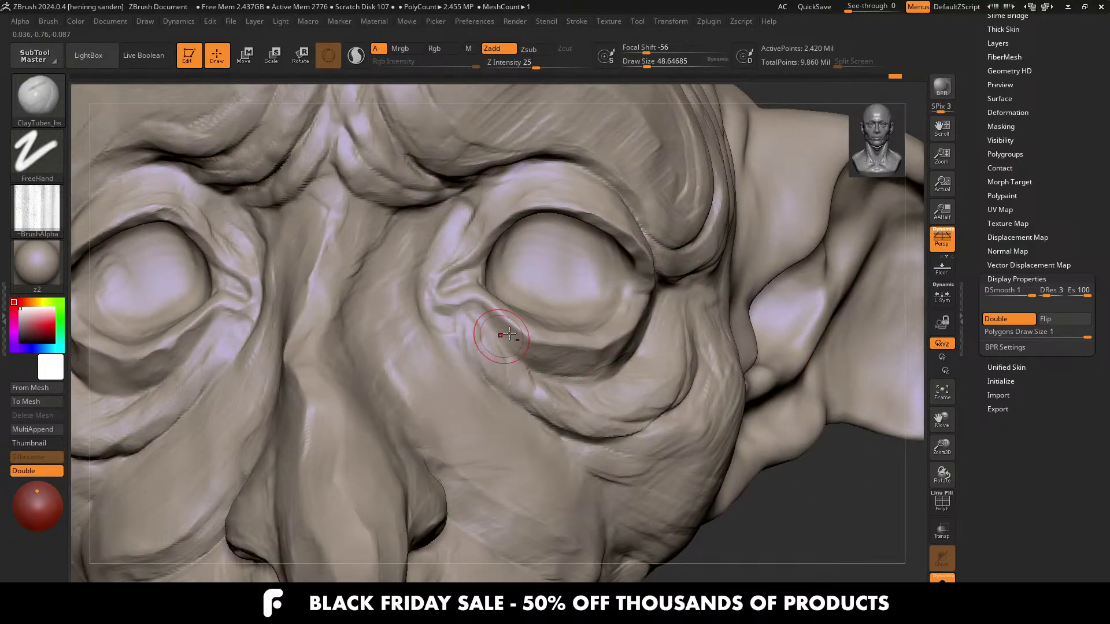
Step: Refine the top of the nose bridge and the inner eye area with clay strokes at a draw size of about 39 to 46
key(f)
ctrl+right_drag(323, 247, 471, 346)
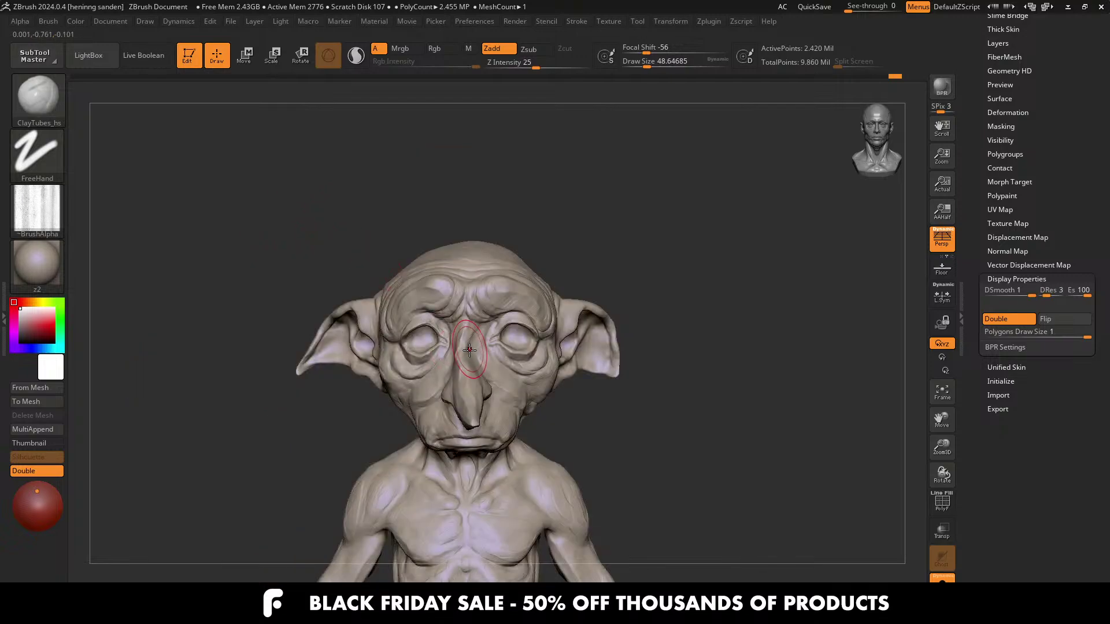
mouse_move(453, 257)
alt+right_down()
mouse_move(441, 255)
mouse_move(495, 308)
alt+right_up()
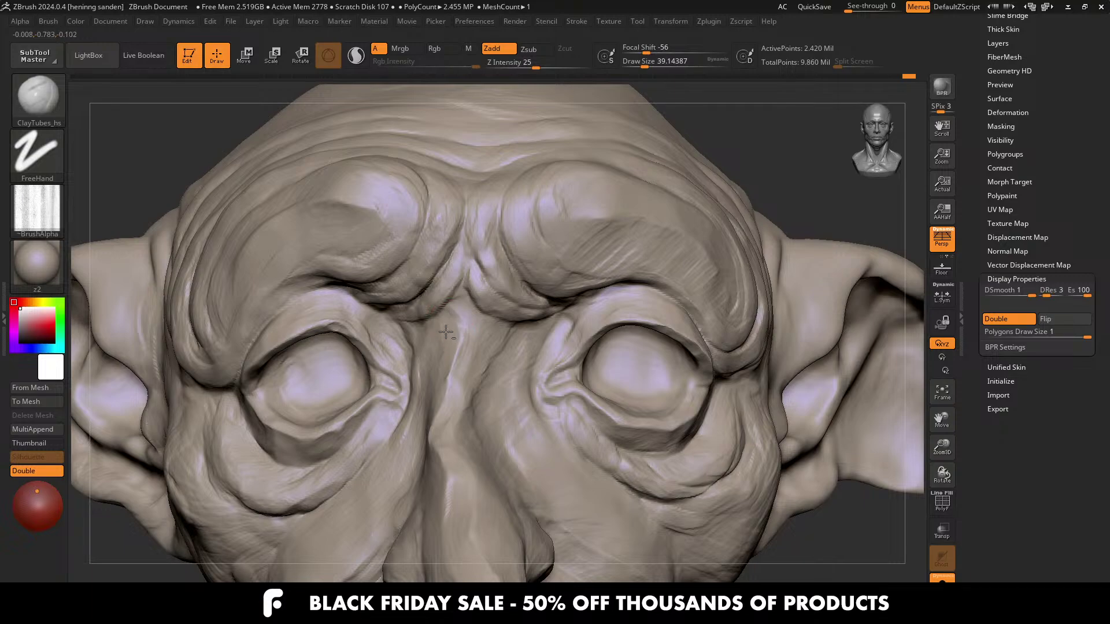
mouse_move(433, 359)
right_down()
mouse_move(443, 340)
mouse_move(500, 347)
mouse_move(521, 383)
mouse_move(457, 323)
right_up()
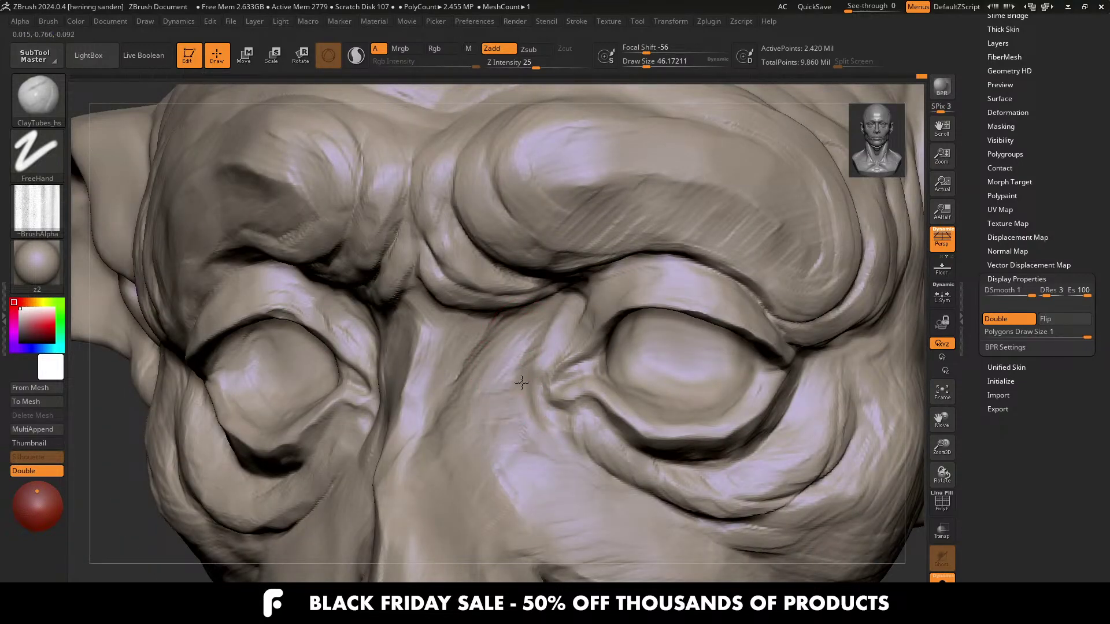
right_drag(528, 317, 486, 300)
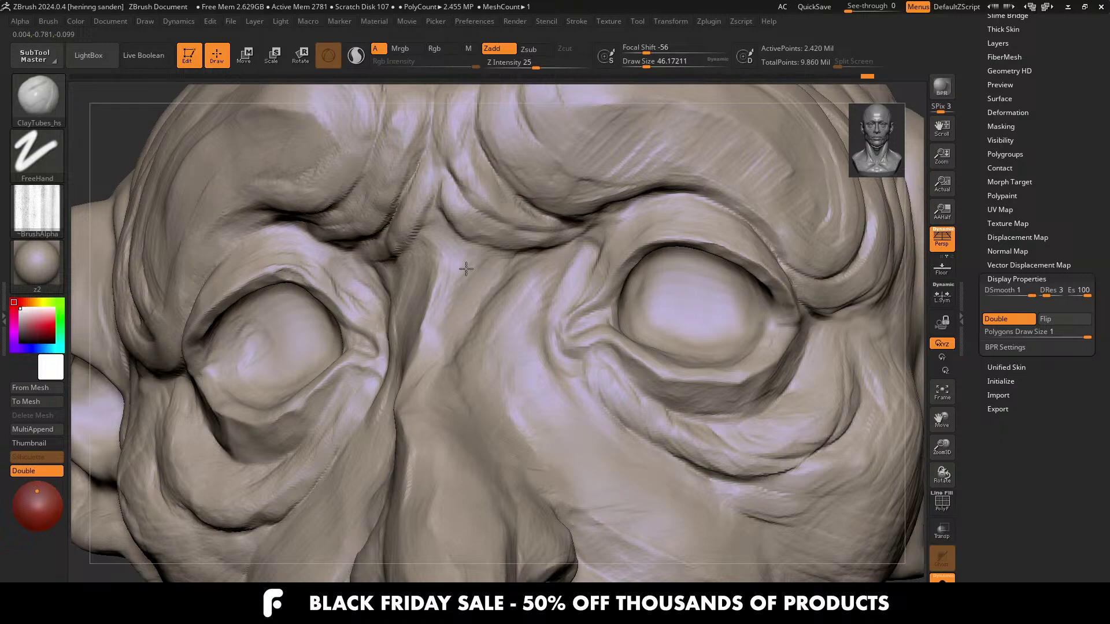
ctrl+right_drag(459, 291, 500, 321)
alt+right_drag(546, 290, 553, 332)
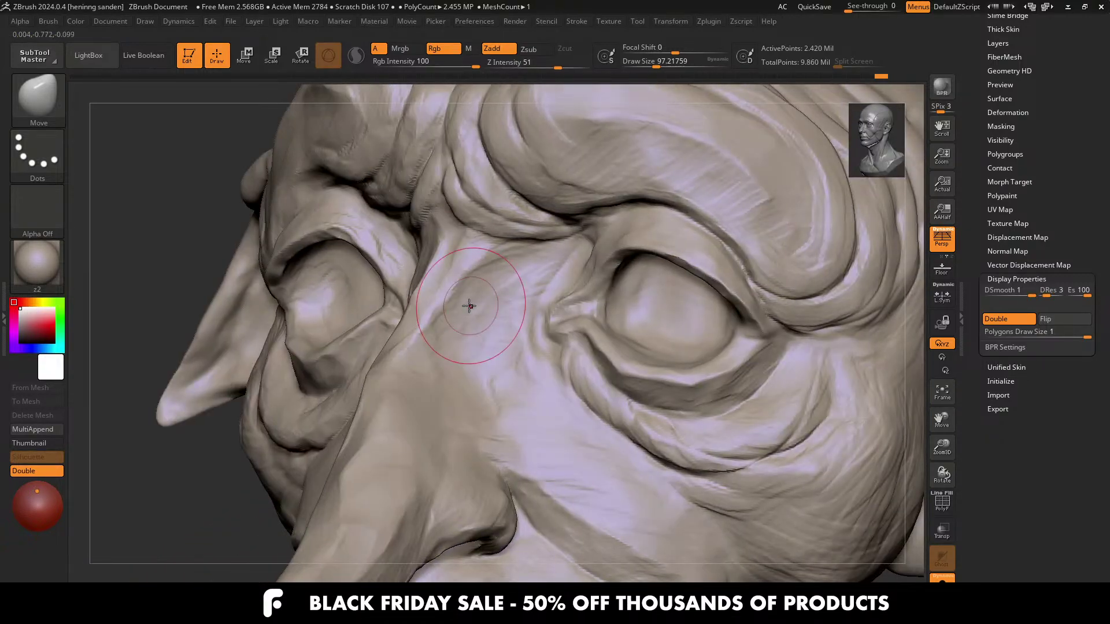
Step: Return to the ClayTubes_hs brush and build up the nose bridge between the eyes at a draw size of about 56
key(b)
key(c)
key(t)
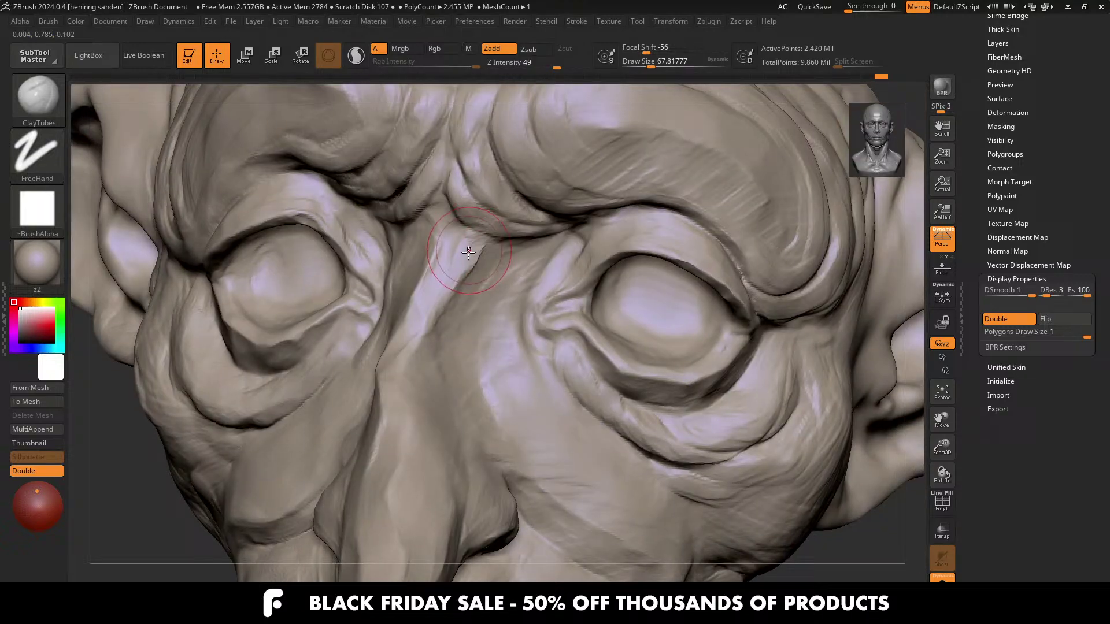
key(b)
click(106, 565)
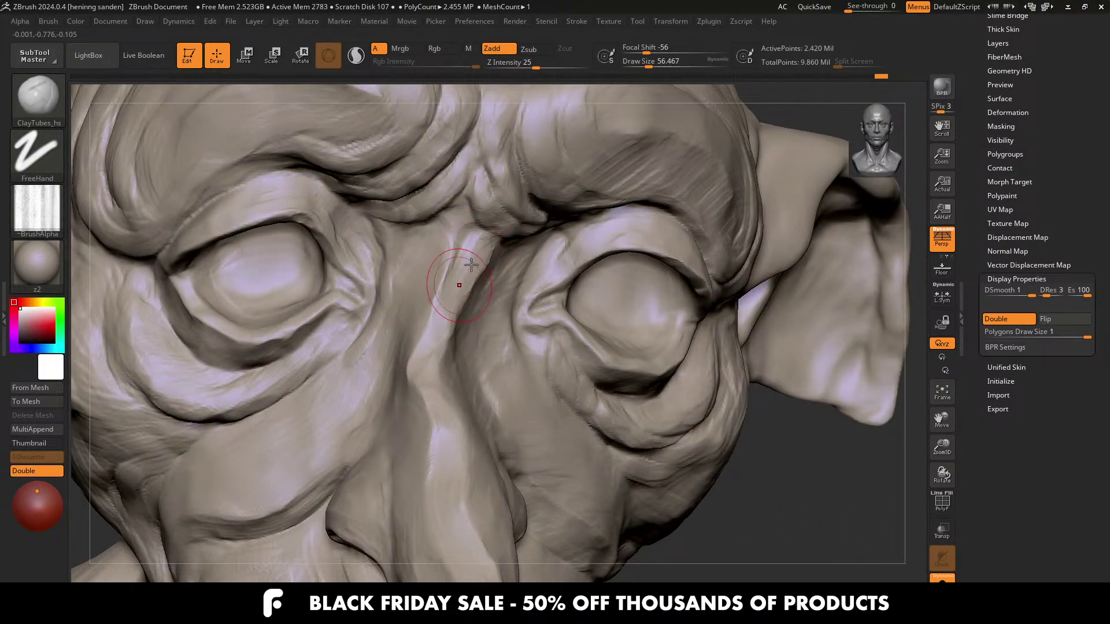
alt+right_drag(451, 218, 397, 312)
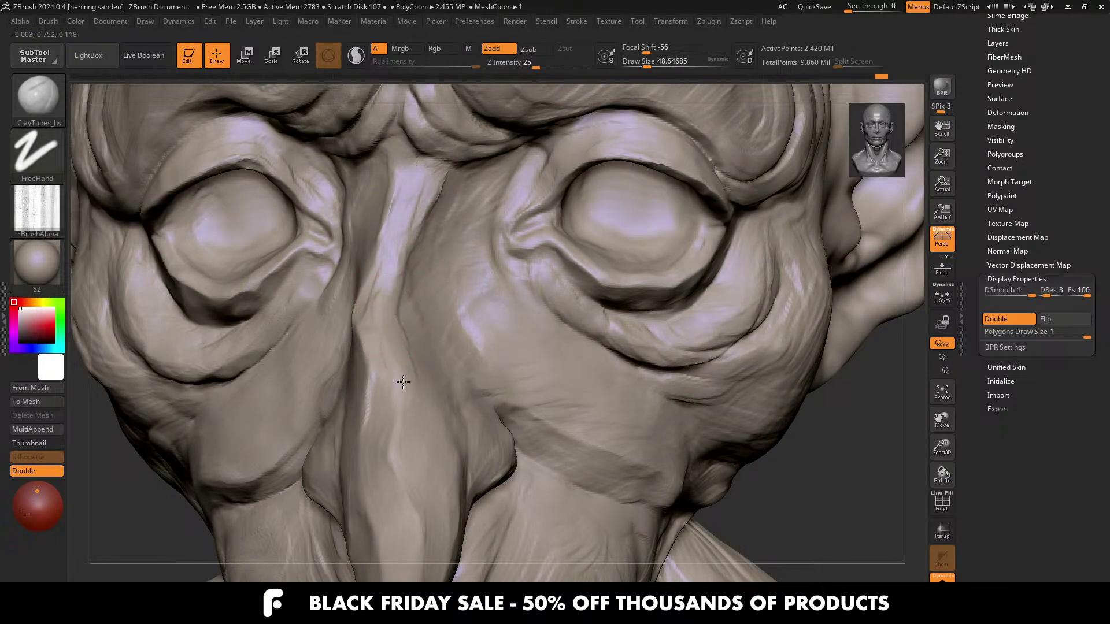
Step: Sculpt the side of the nose and the fold running from the nostril to the cheek with ClayTubes_hs strokes
drag(403, 382, 435, 379)
mouse_move(513, 324)
ctrl+right_down()
mouse_move(495, 396)
mouse_move(506, 331)
ctrl+right_up()
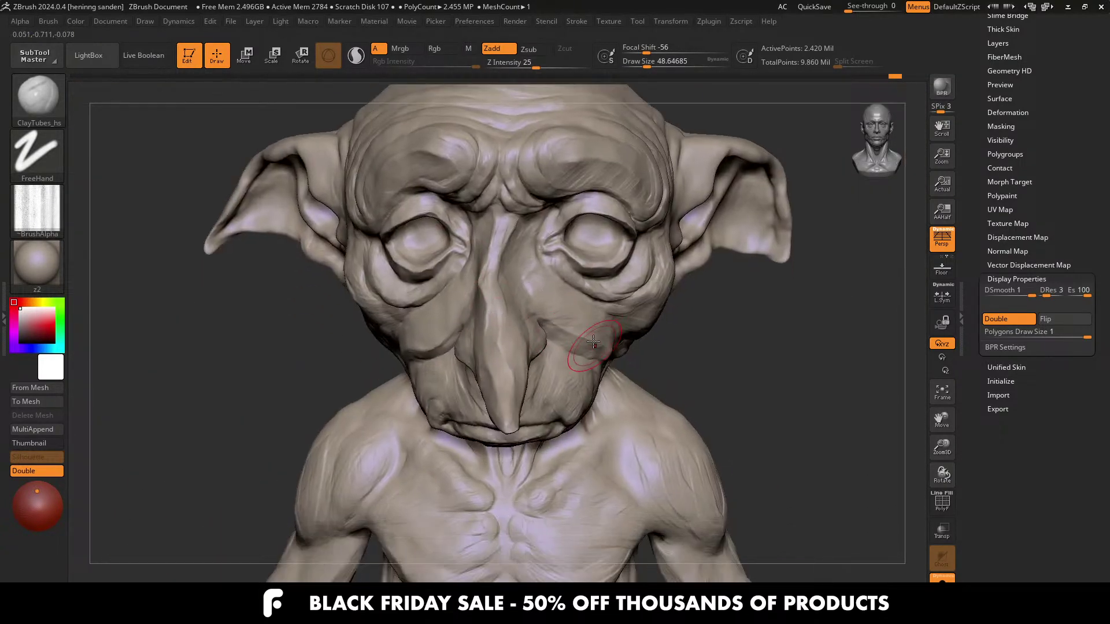
right_drag(503, 370, 497, 335)
right_drag(404, 338, 465, 335)
scroll(451, 330, up, 5)
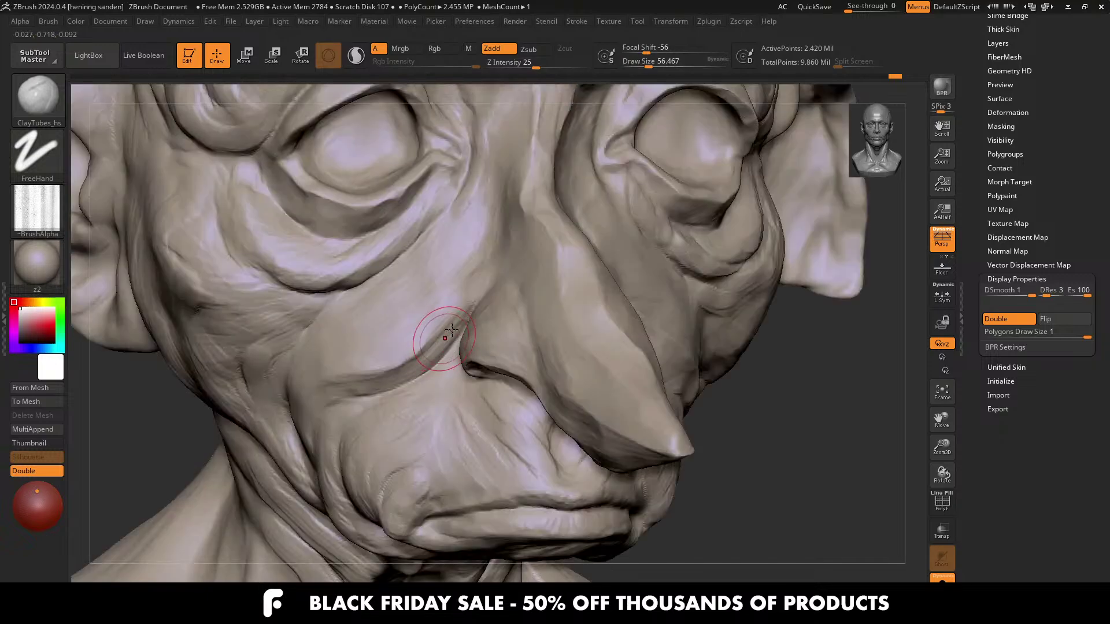
right_drag(378, 375, 428, 367)
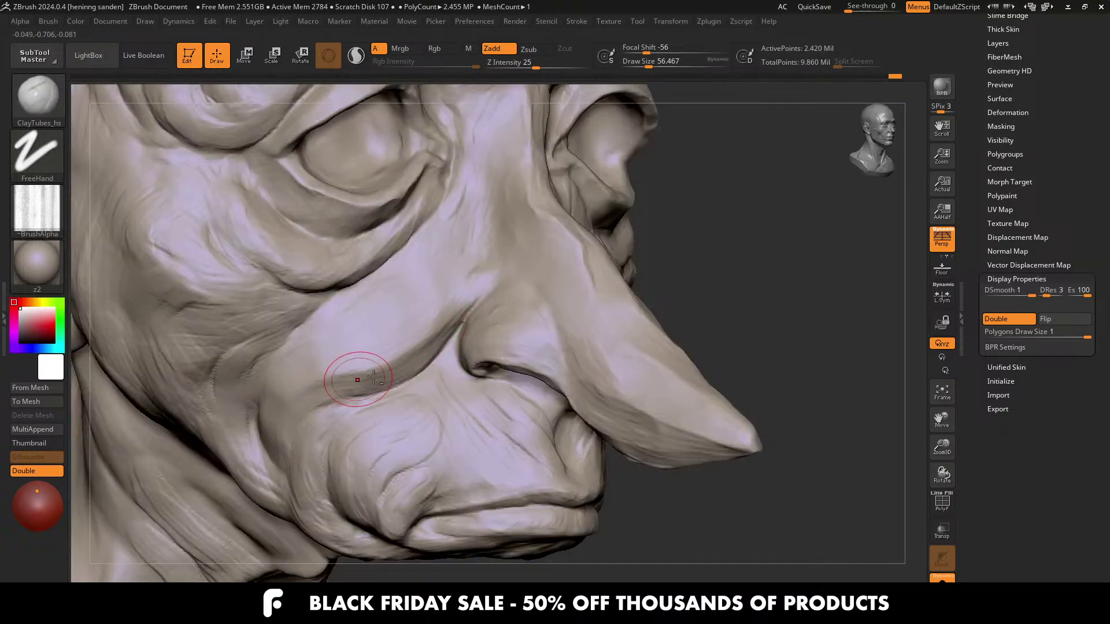
ctrl+right_drag(398, 289, 366, 315)
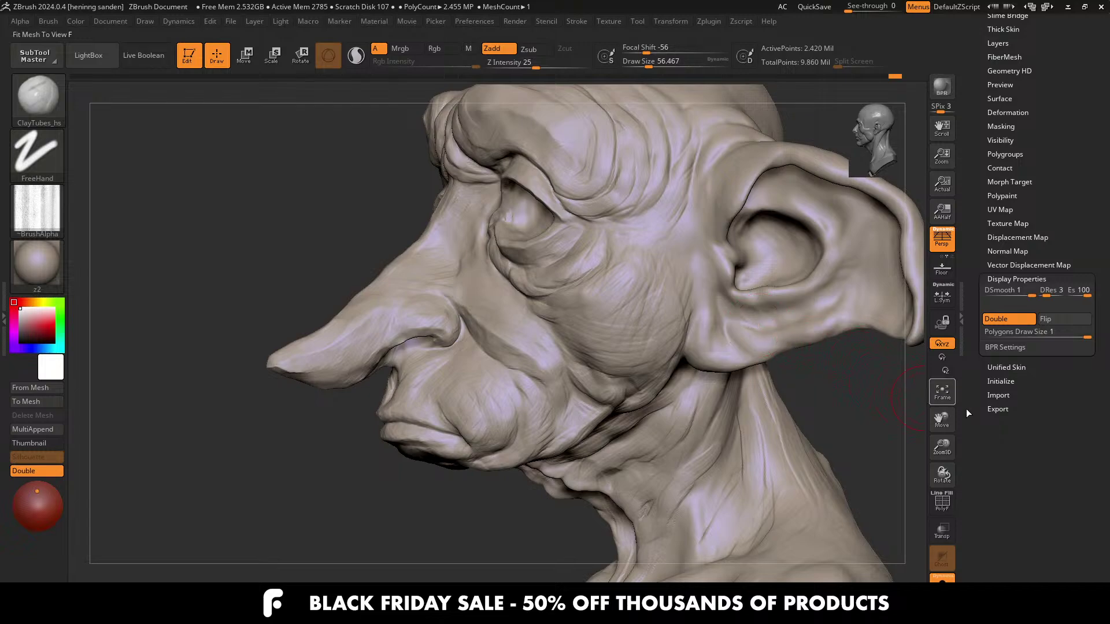
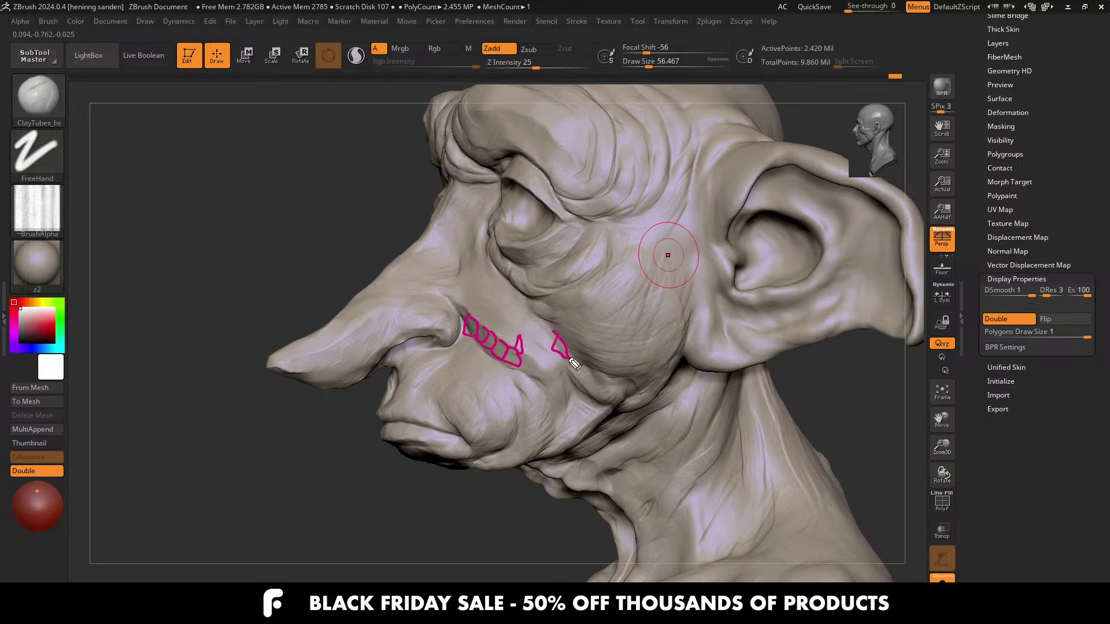
Step: Sketch magenta and yellow guide lines over the cheek, jaw and mouth to map the facial folds, and clear them
key(e)
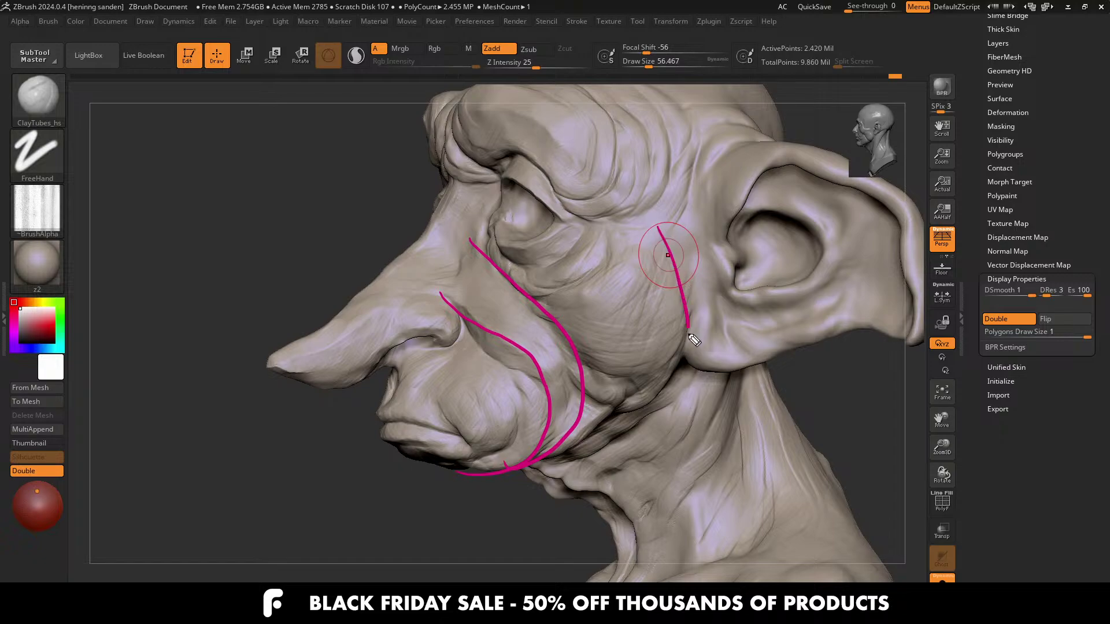
drag(631, 450, 470, 490)
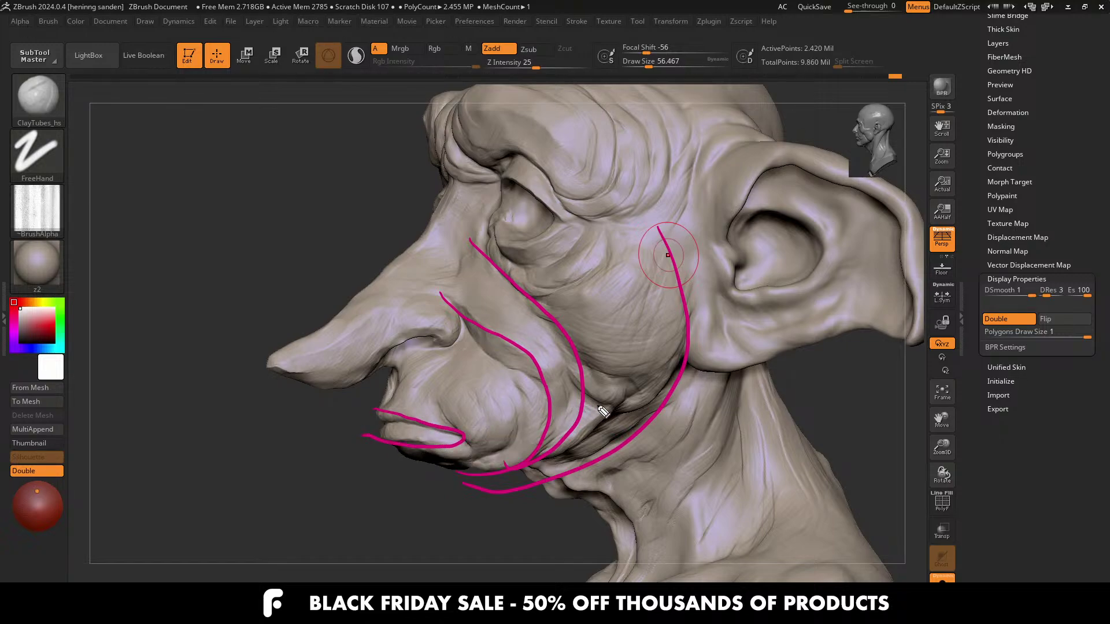
drag(606, 411, 430, 432)
drag(585, 312, 419, 450)
drag(514, 280, 390, 448)
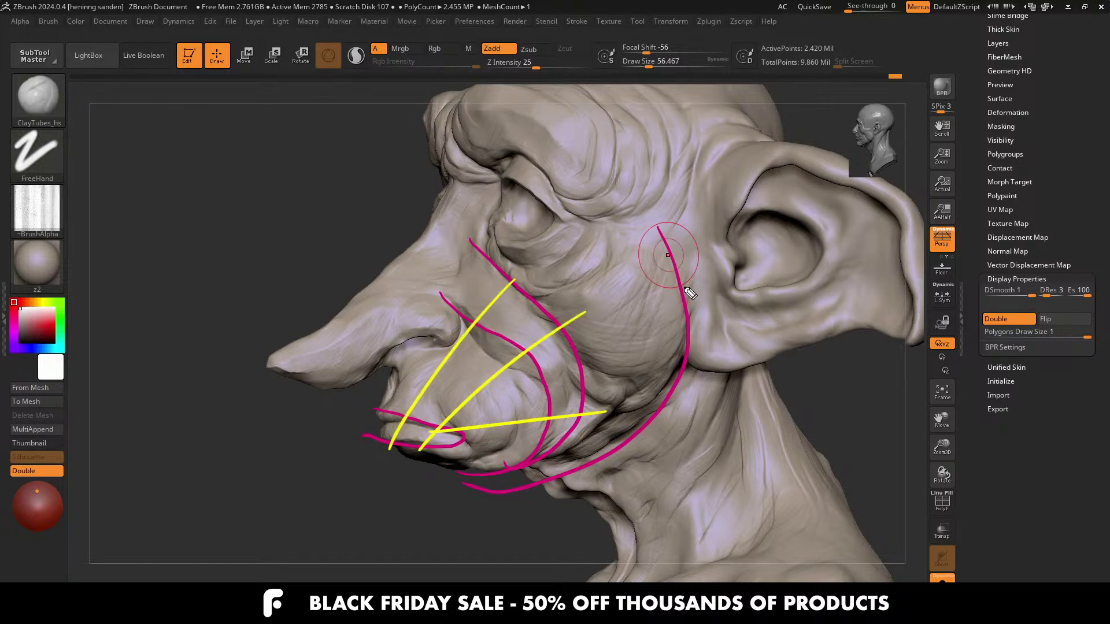
drag(734, 340, 570, 313)
drag(692, 231, 496, 303)
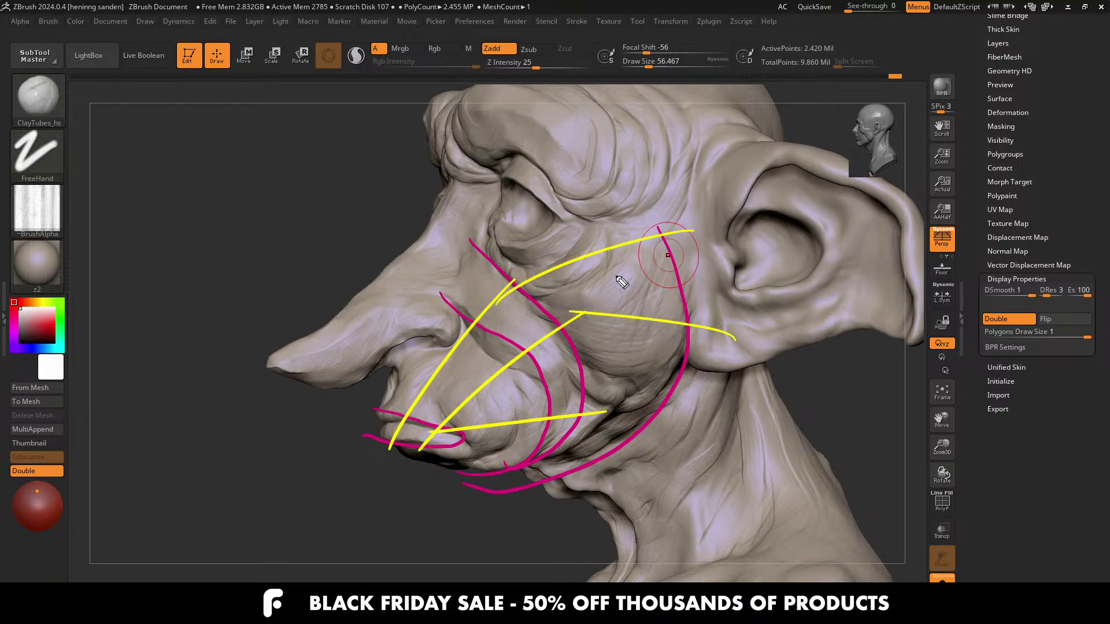
drag(595, 220, 621, 280)
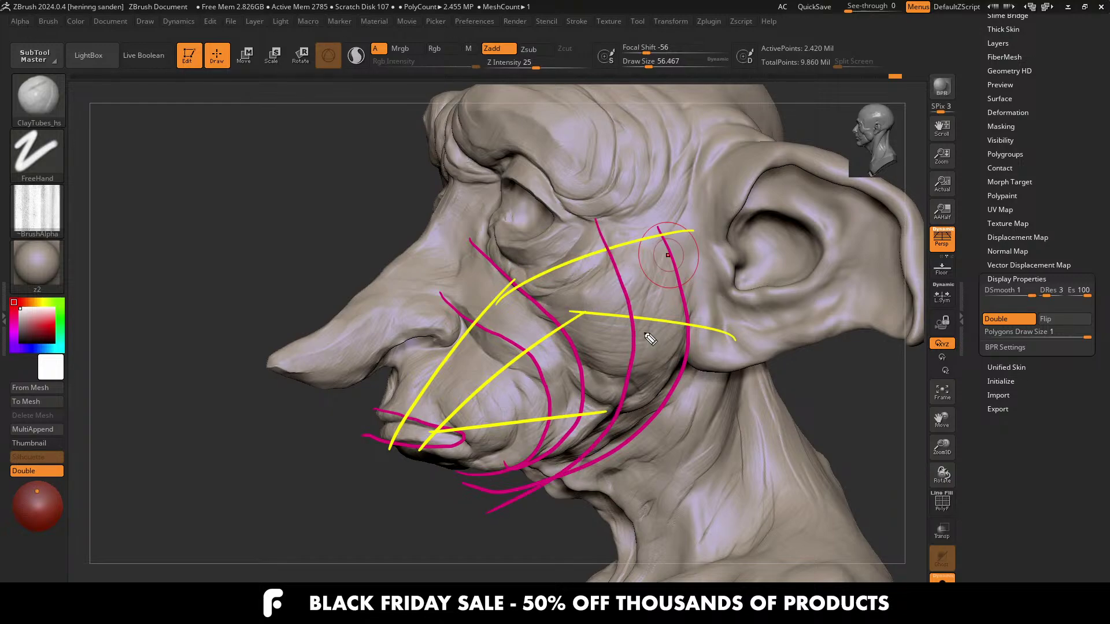
key(Escape)
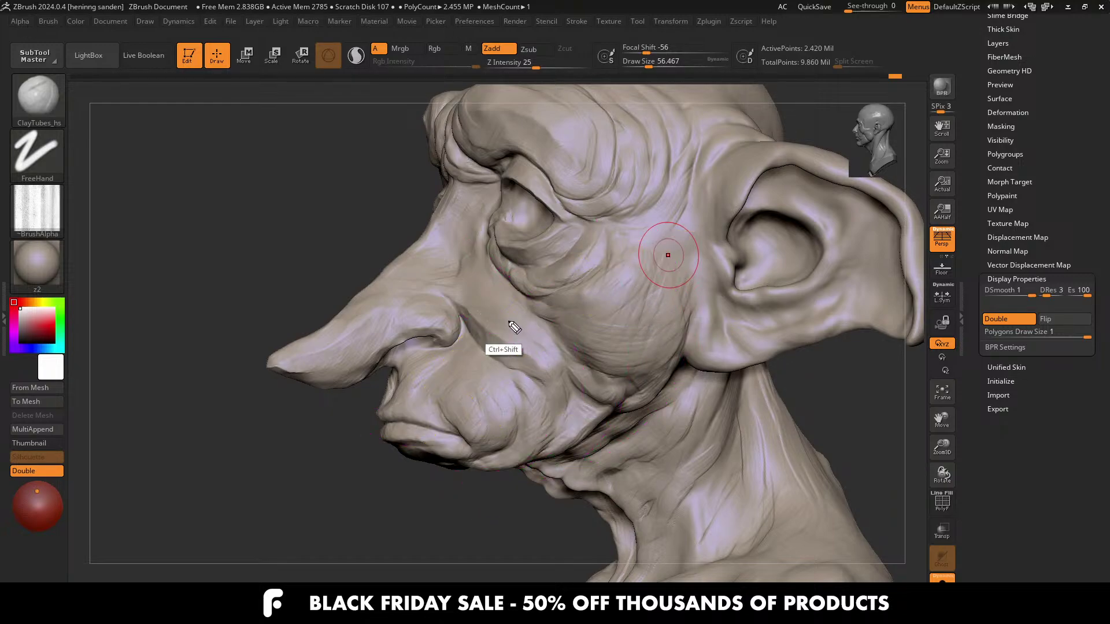
Step: Reshape the cheek fold beside the nostril from below with the Move brush at draw sizes of about 187 to 202
right_drag(529, 324, 577, 311)
right_drag(604, 247, 603, 330)
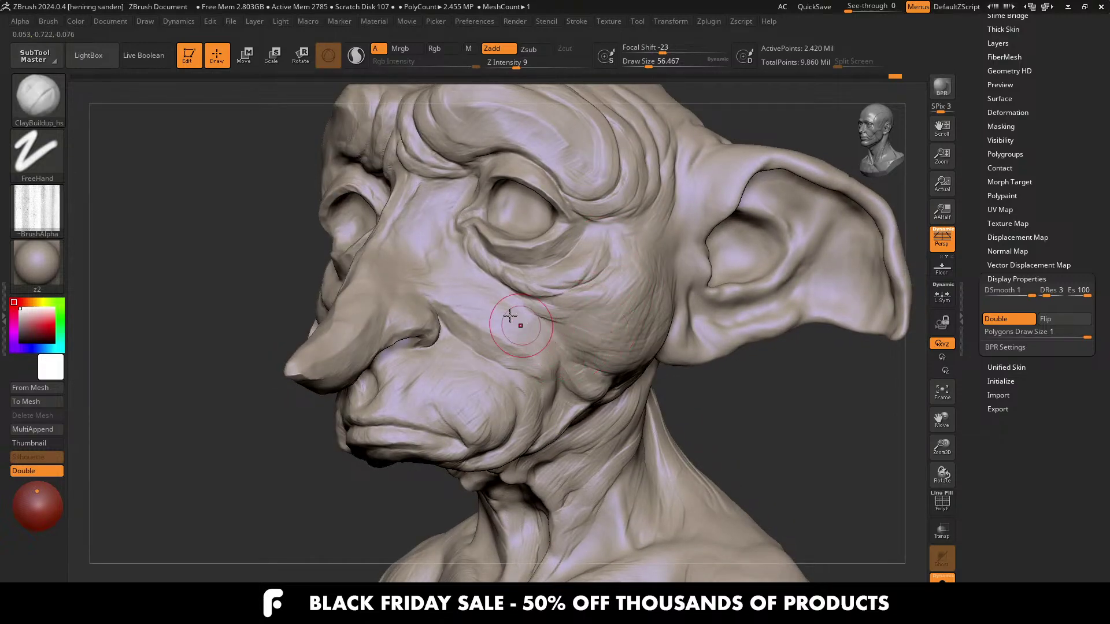
mouse_move(511, 317)
ctrl+right_down()
mouse_move(523, 352)
mouse_move(315, 376)
mouse_move(282, 401)
ctrl+right_up()
key(b)
key(m)
key(v)
key(bracketright)
key(bracketright)
key(s)
drag(277, 403, 284, 404)
drag(258, 411, 280, 415)
key(s)
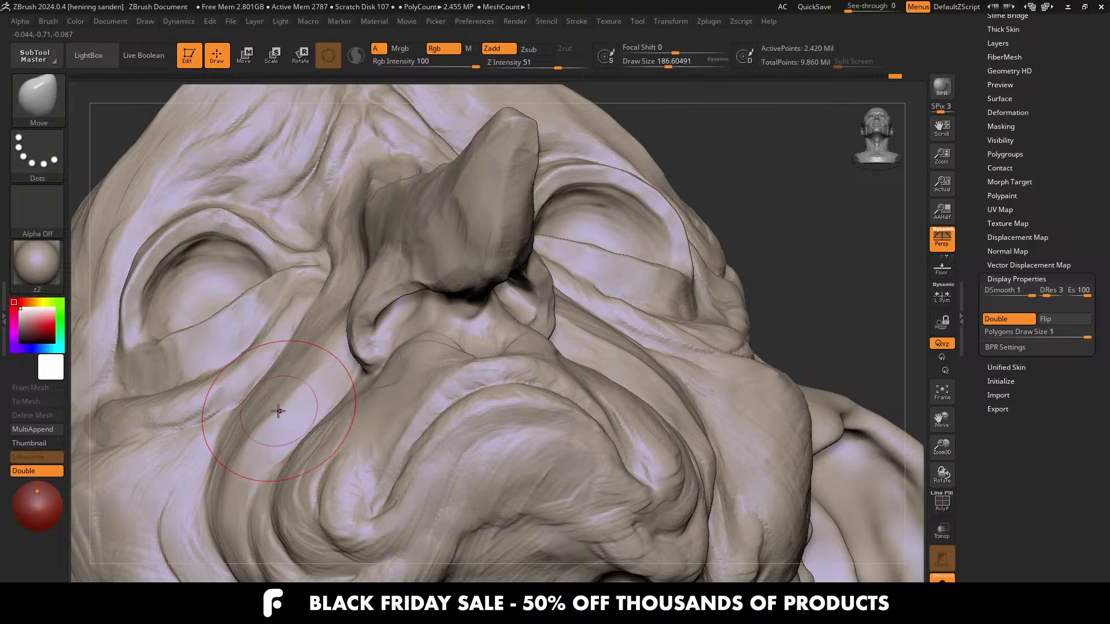
right_drag(223, 421, 198, 397)
key(s)
drag(198, 397, 212, 374)
mouse_move(211, 374)
right_down()
mouse_move(242, 353)
mouse_move(277, 243)
mouse_move(348, 301)
mouse_move(408, 304)
mouse_move(482, 262)
right_up()
Step: Switch to the ClayTubes_hs brush and reduce its draw size to about 29 for work on the head
key(b)
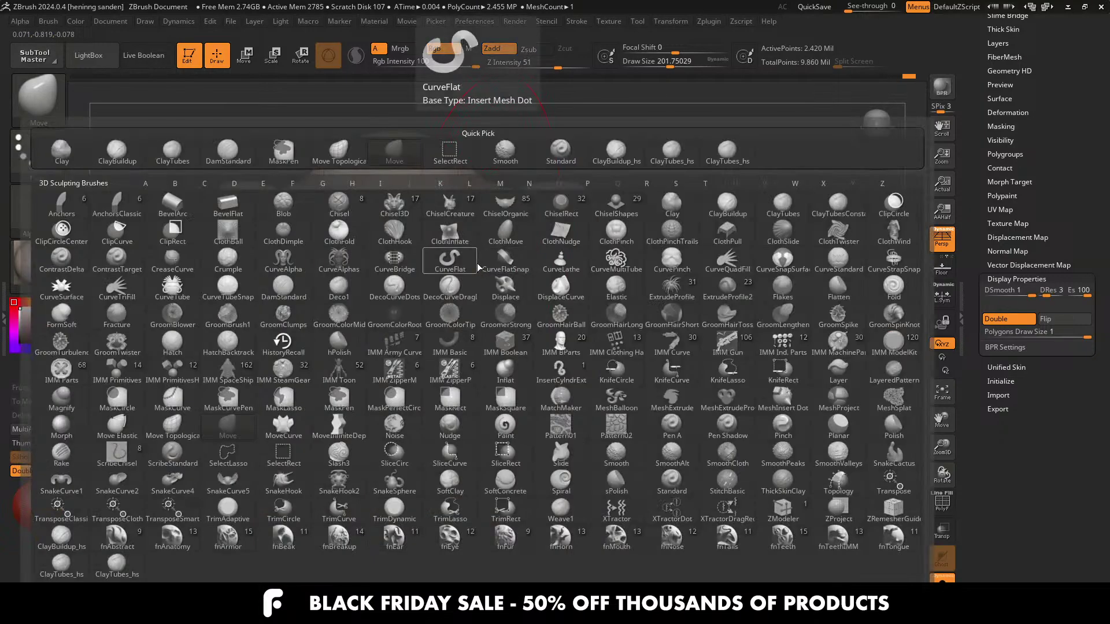
click(130, 573)
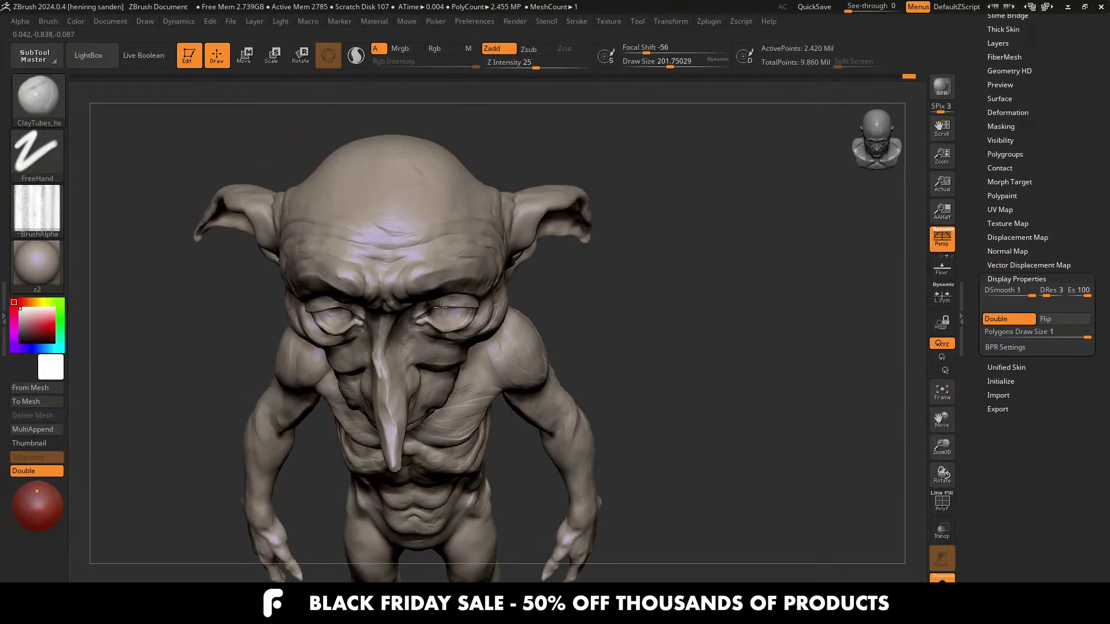
ctrl+right_drag(384, 228, 433, 250)
key(s)
drag(435, 249, 398, 249)
mouse_move(399, 250)
right_down()
mouse_move(419, 272)
mouse_move(430, 267)
right_up()
key(s)
drag(427, 267, 431, 267)
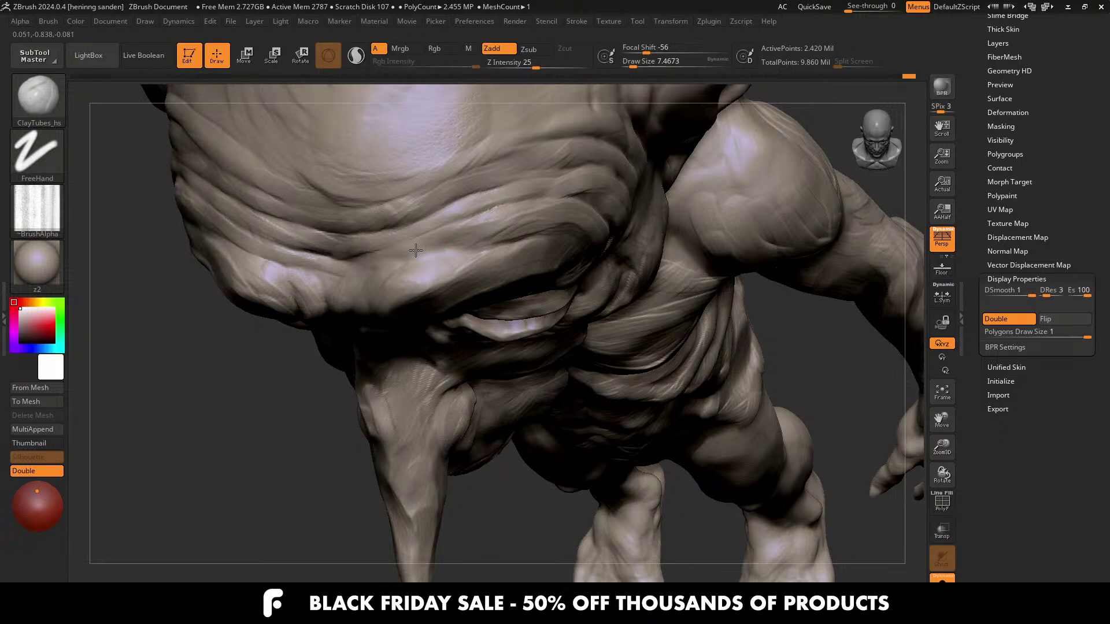
Step: Add a ClayTubes_hs stroke across the forehead where the upper wrinkles meet the smooth skull
right_drag(406, 265, 426, 243)
alt+right_drag(423, 322, 433, 279)
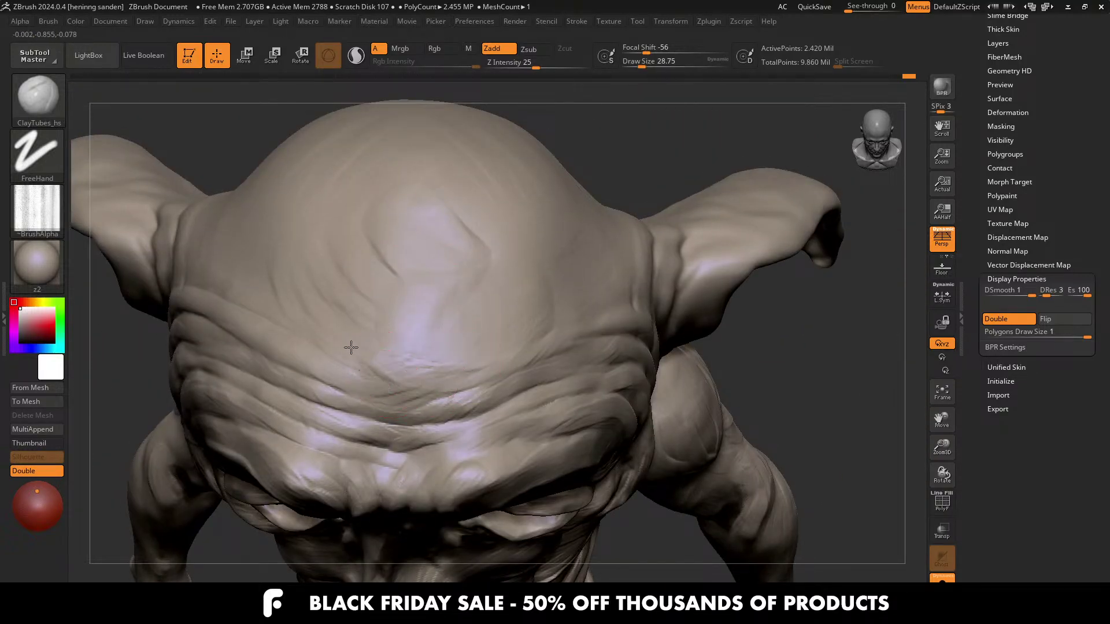
right_drag(364, 350, 451, 365)
drag(451, 364, 386, 369)
mouse_move(295, 233)
alt+right_down()
mouse_move(293, 195)
mouse_move(500, 266)
alt+right_up()
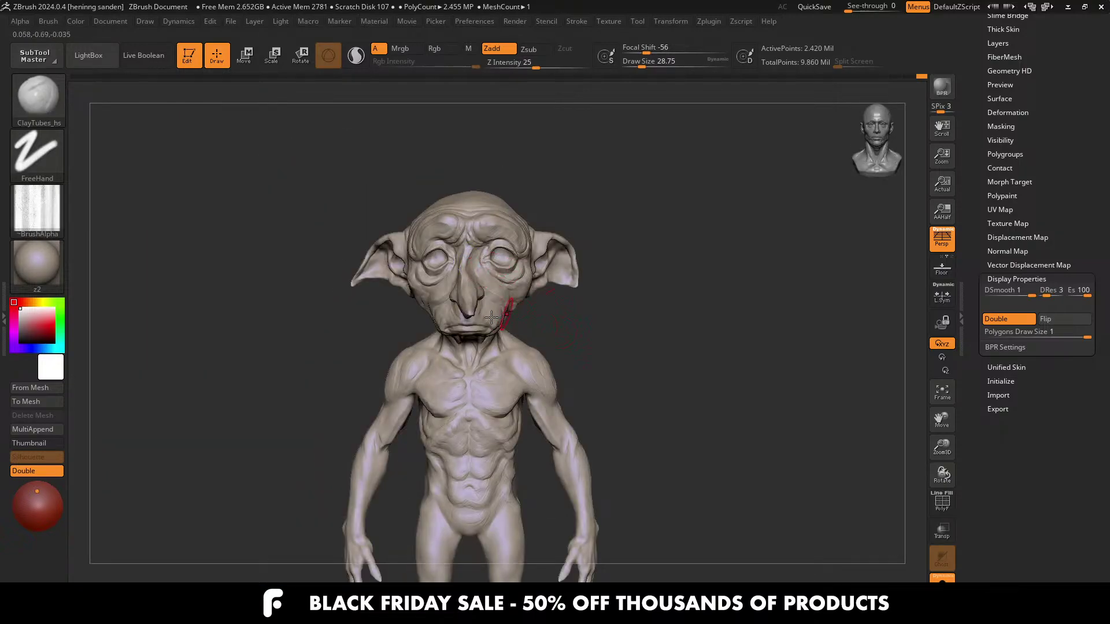
Step: Build up the outer upper arm just below the deltoid at a draw size of about 71
mouse_move(491, 317)
right_down()
mouse_move(538, 381)
mouse_move(664, 491)
mouse_move(609, 427)
right_up()
key(s)
drag(624, 418, 634, 419)
right_drag(635, 418, 659, 431)
drag(593, 400, 612, 415)
right_drag(547, 347, 614, 399)
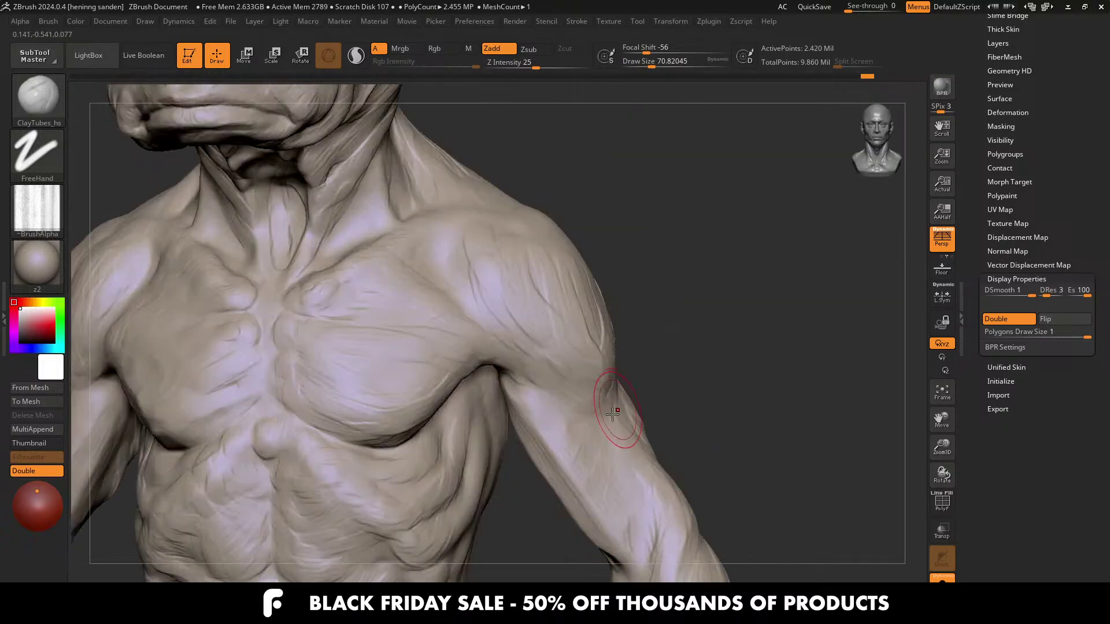
ctrl+right_drag(567, 366, 530, 357)
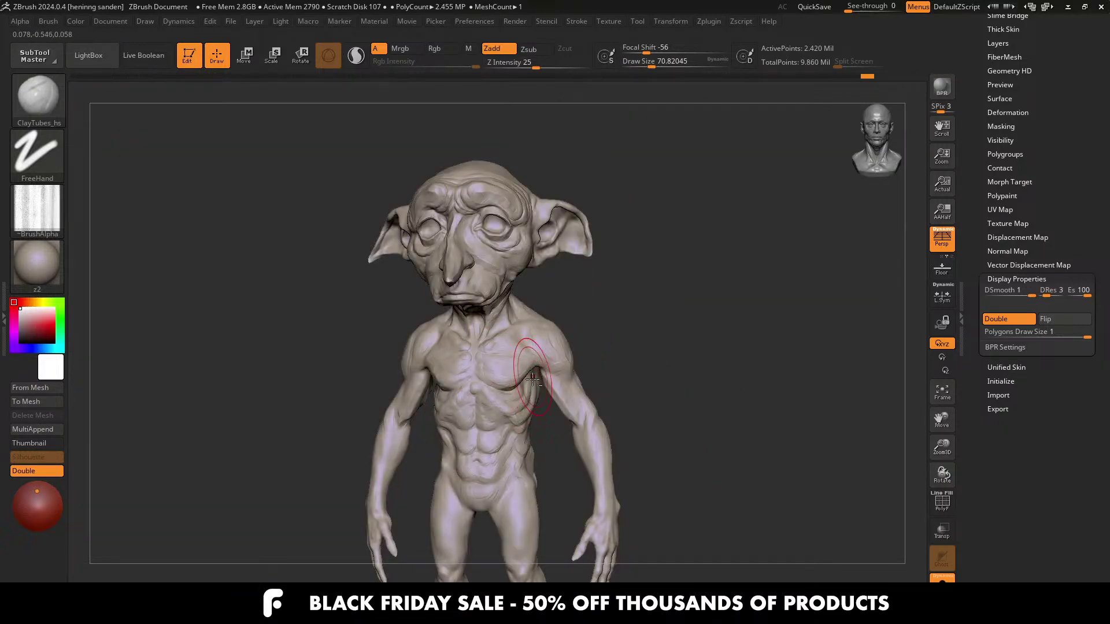
Step: Sculpt muscle strokes along the outer upper arm and into the elbow at a draw size of about 31
ctrl+right_drag(495, 434, 542, 359)
mouse_move(506, 408)
right_down()
mouse_move(521, 389)
mouse_move(444, 277)
mouse_move(429, 292)
mouse_move(444, 327)
mouse_move(472, 357)
mouse_move(487, 354)
right_up()
ctrl+right_drag(435, 324, 457, 358)
key(s)
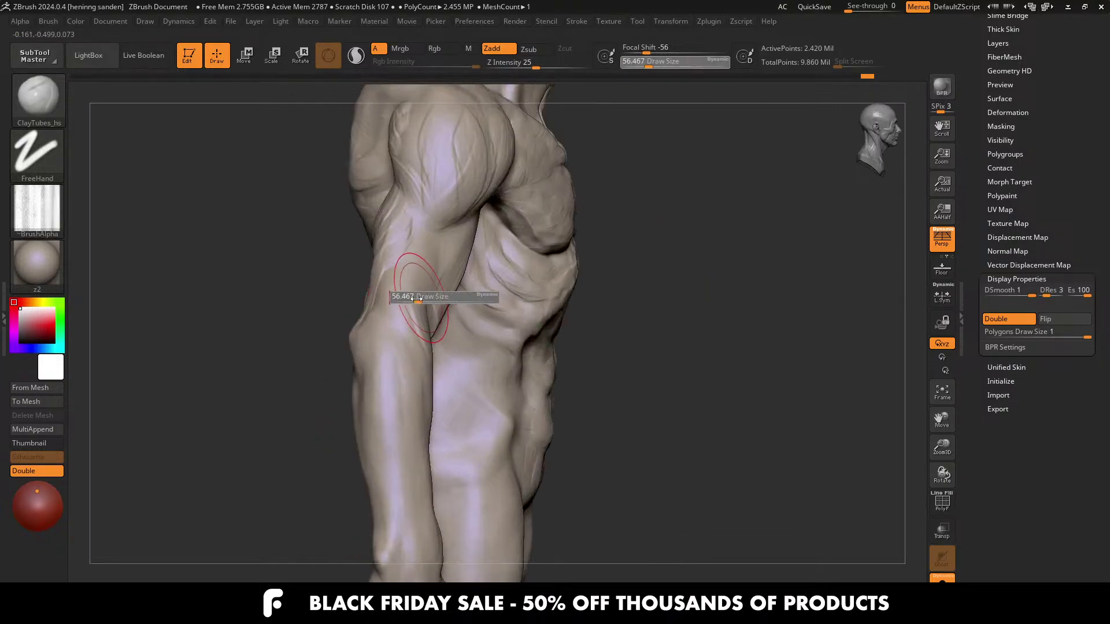
drag(422, 293, 409, 293)
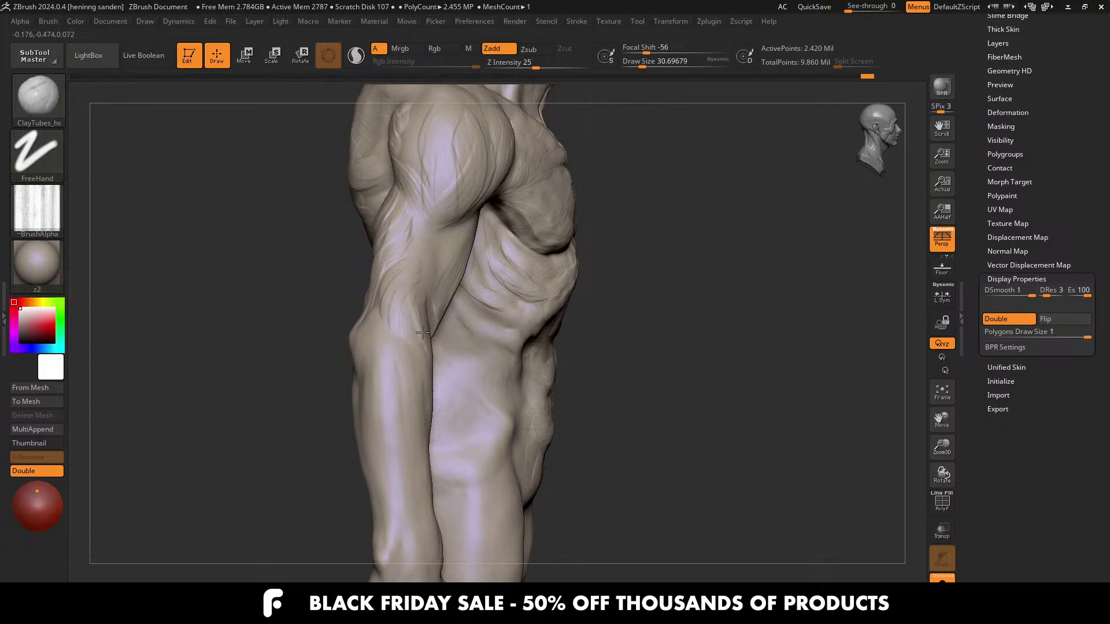
right_drag(423, 332, 409, 293)
Step: Add long muscle-fibre strokes down the outer forearm from the elbow at a draw size of about 31
key(bracketright)
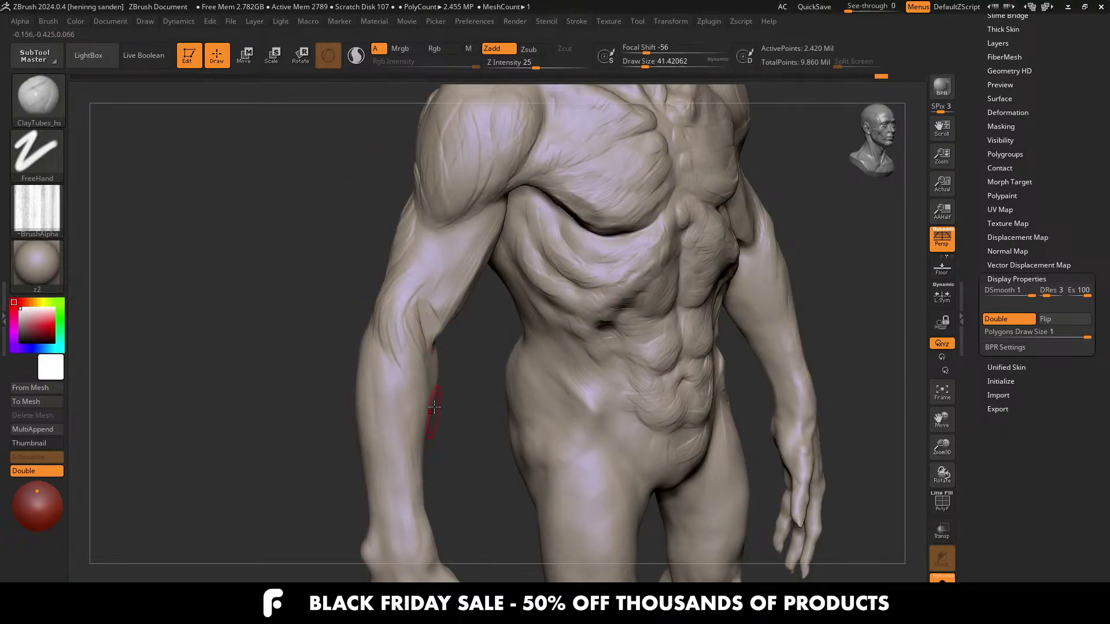
right_drag(434, 408, 417, 293)
right_drag(407, 370, 352, 324)
key(bracketleft)
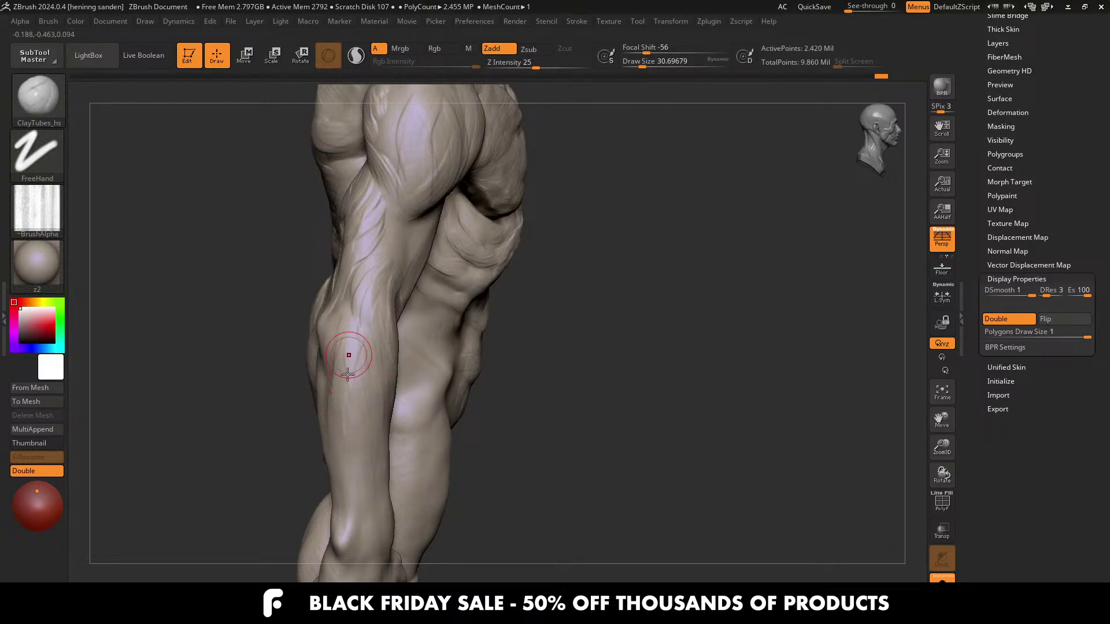
drag(348, 375, 366, 466)
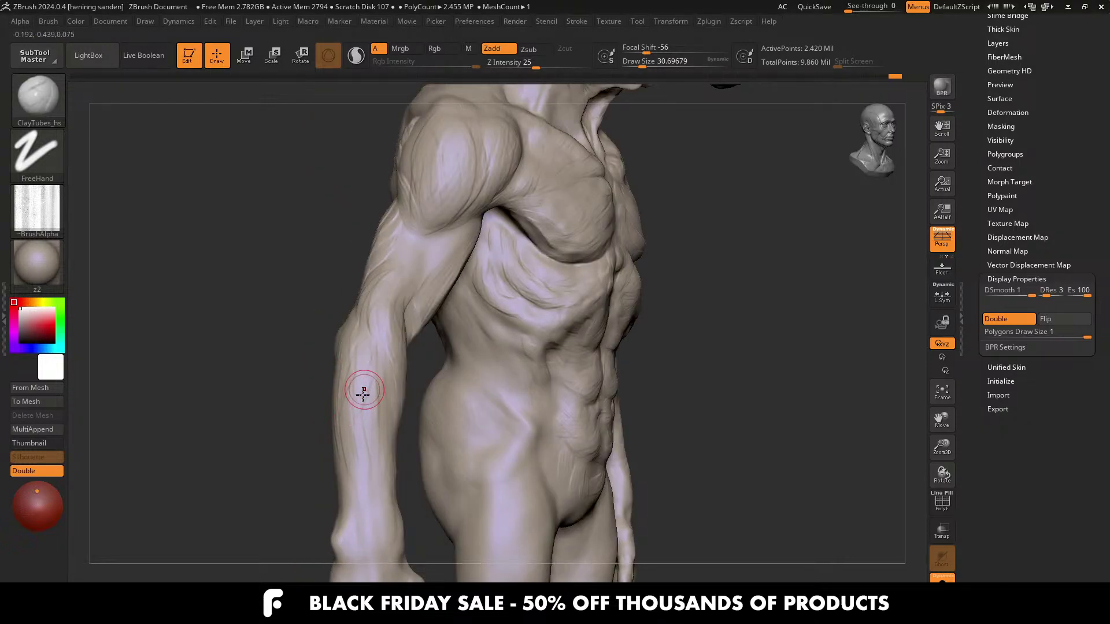
drag(375, 413, 380, 394)
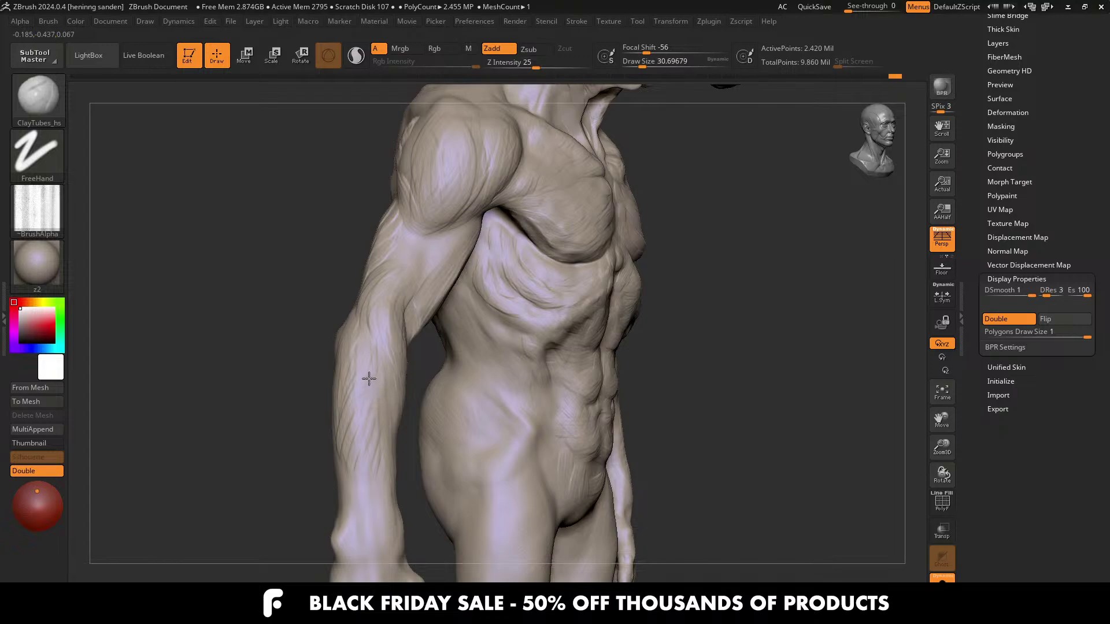
Step: Build up the biceps and the inner elbow crease at a draw size of about 74
mouse_move(401, 333)
right_down()
mouse_move(435, 292)
mouse_move(440, 257)
right_up()
key(s)
drag(441, 254, 451, 251)
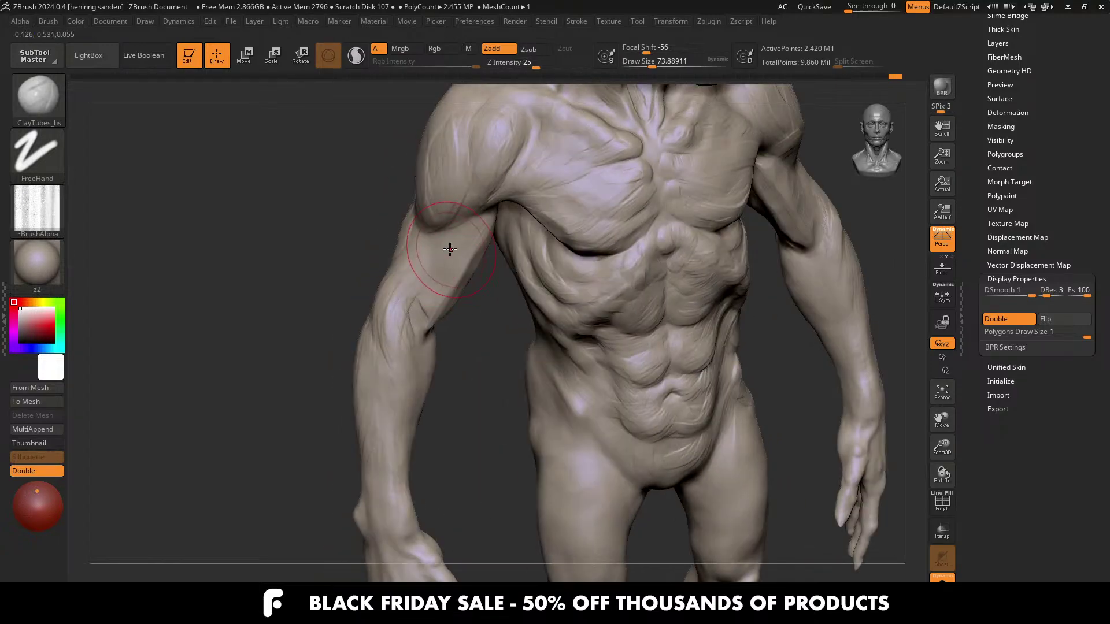
mouse_move(450, 250)
right_down()
mouse_move(461, 233)
mouse_move(445, 249)
right_up()
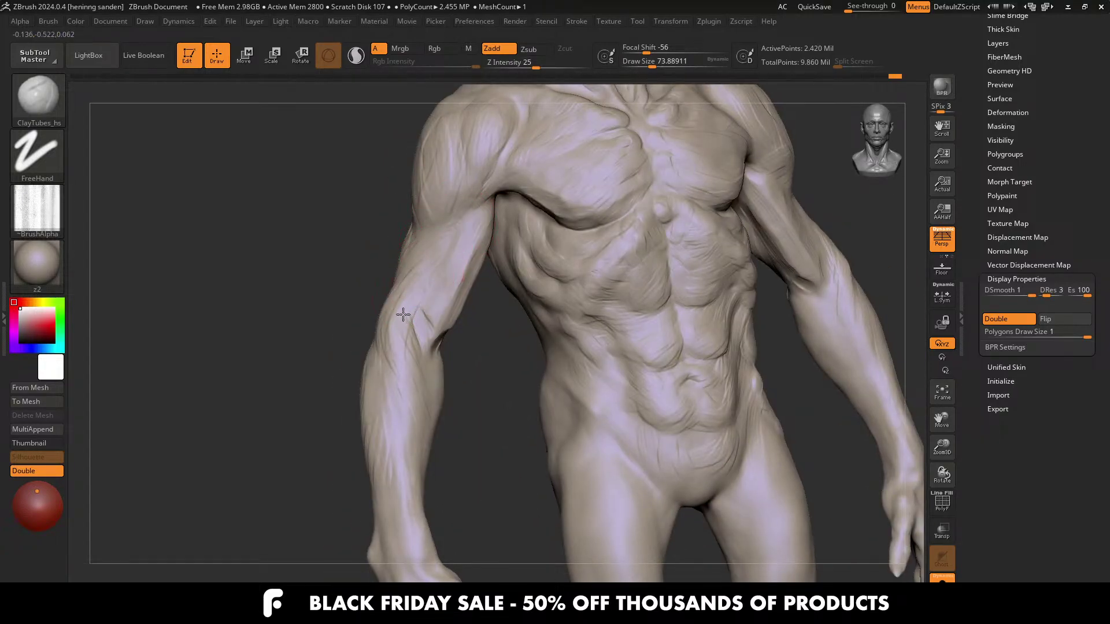
drag(403, 315, 417, 319)
mouse_move(480, 306)
right_down()
mouse_move(457, 318)
mouse_move(540, 318)
right_up()
mouse_move(621, 292)
right_down()
mouse_move(588, 311)
mouse_move(595, 300)
mouse_move(609, 300)
mouse_move(575, 337)
right_up()
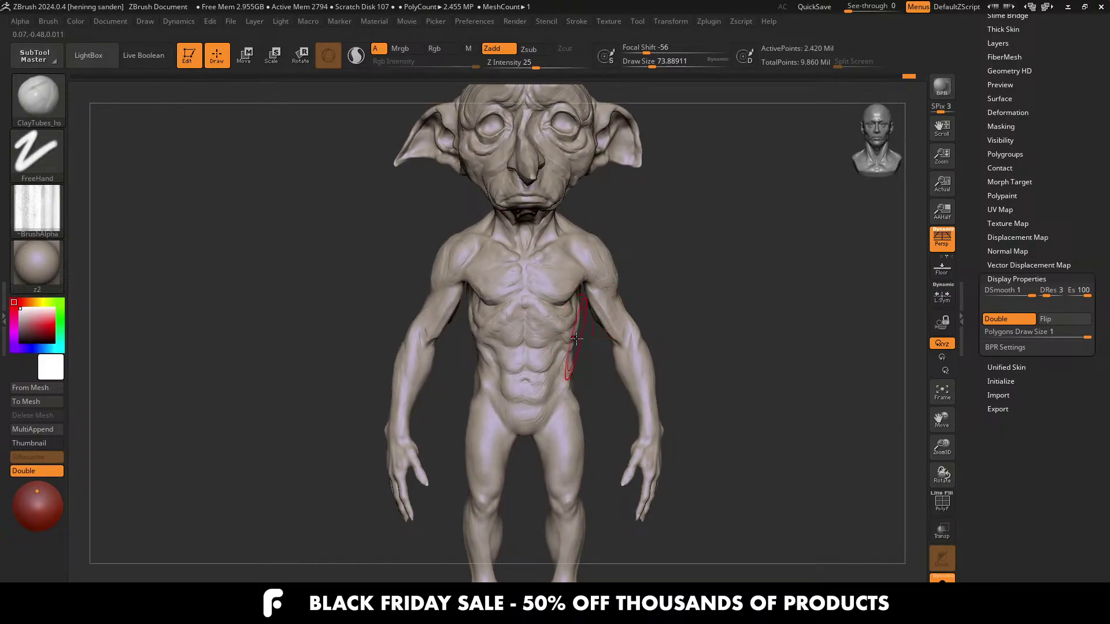
Step: Define the lower edge of the pectoral up to the armpit at a draw size of about 46
scroll(580, 301, up, 5)
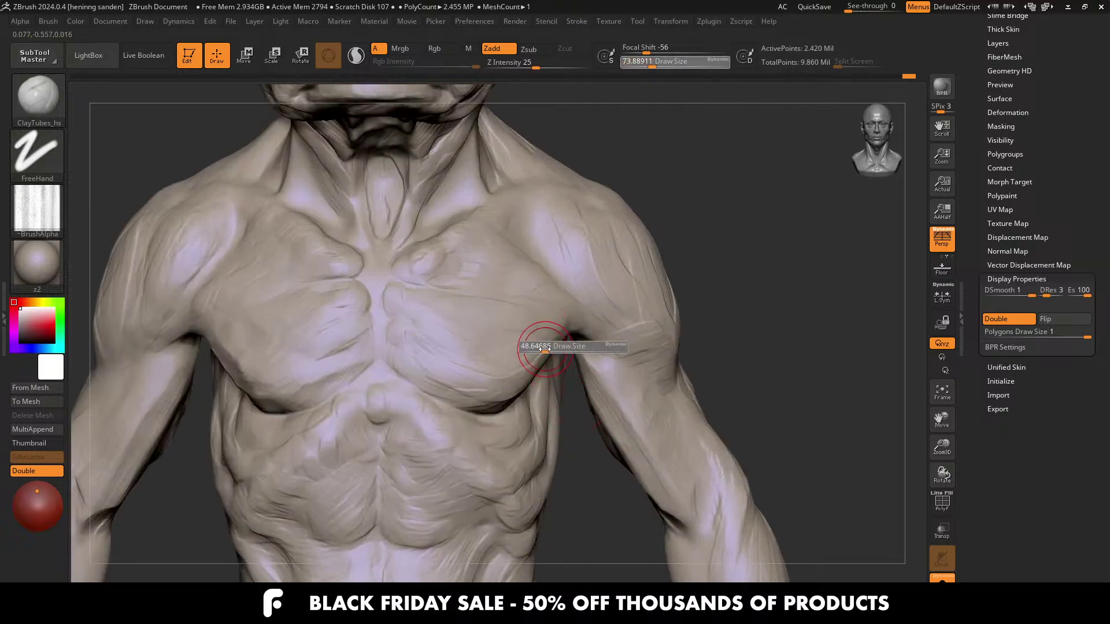
right_drag(493, 389, 480, 389)
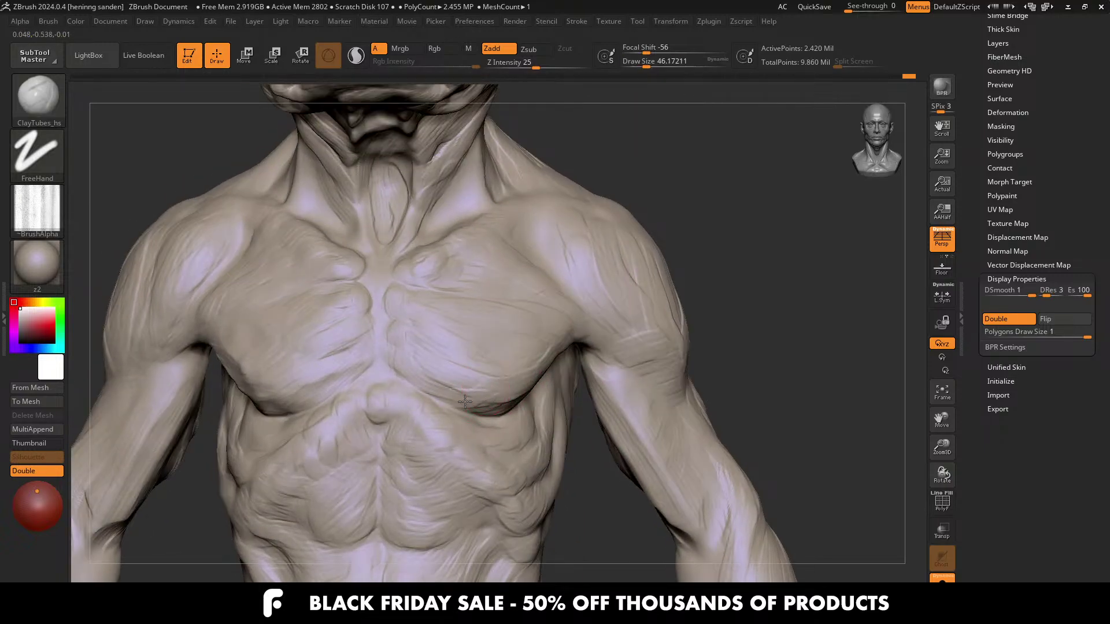
right_drag(417, 375, 325, 367)
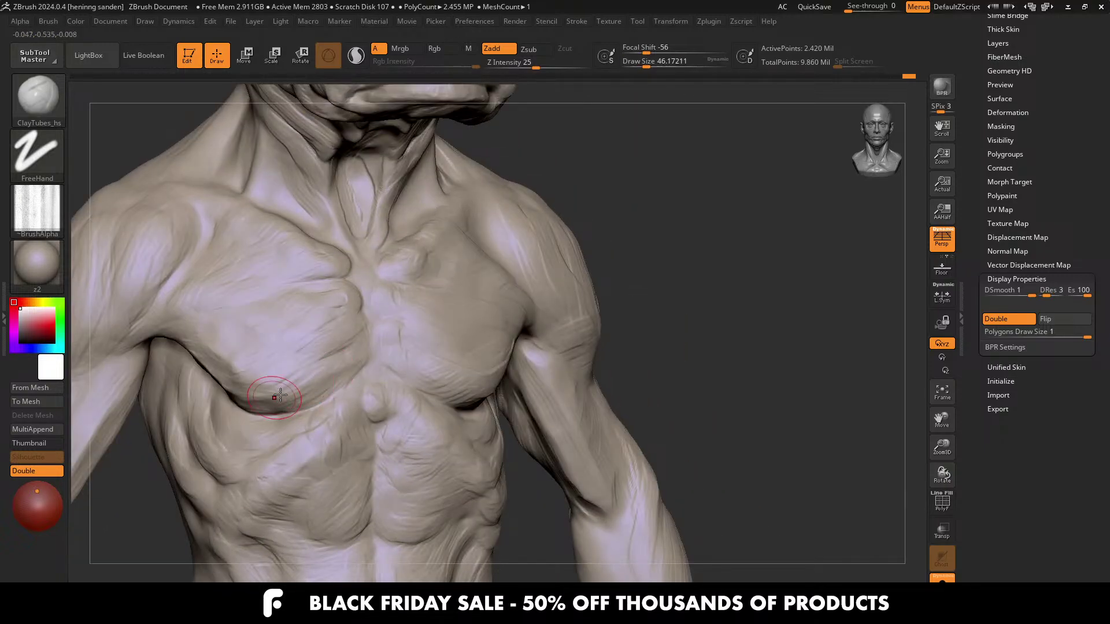
right_drag(248, 396, 246, 393)
mouse_move(226, 378)
mouse_down()
mouse_move(256, 373)
mouse_move(285, 394)
mouse_up()
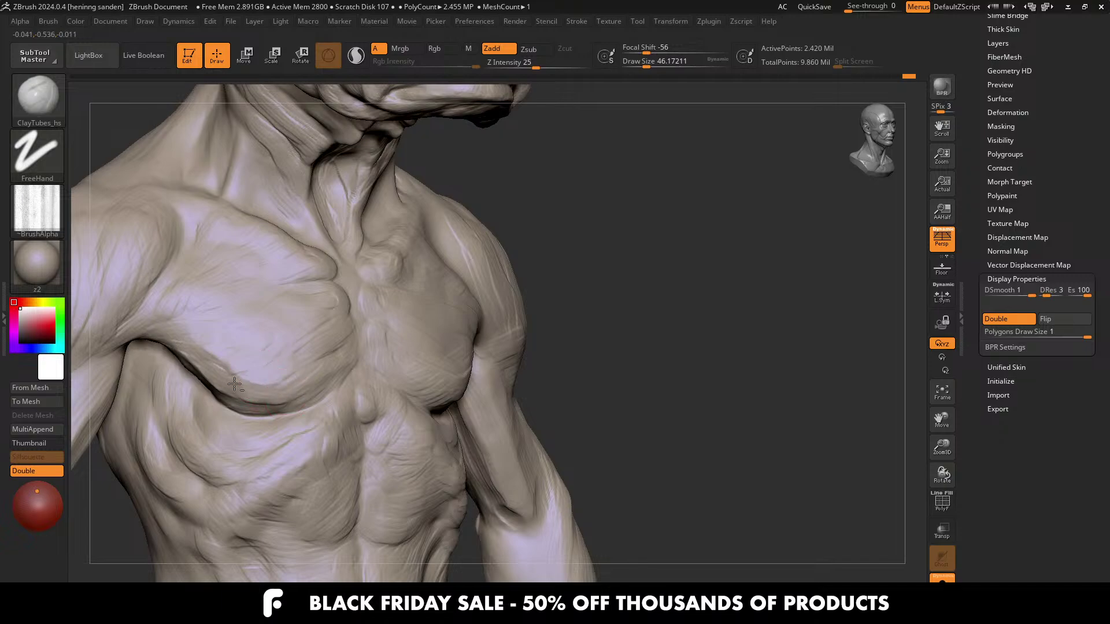
right_drag(173, 339, 278, 353)
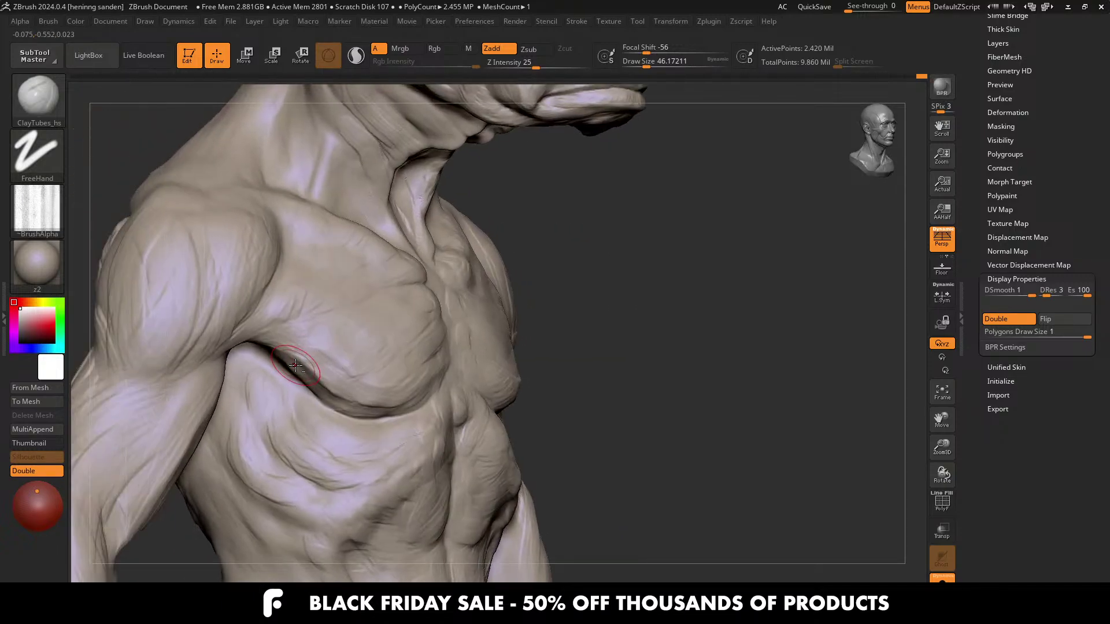
mouse_move(296, 350)
mouse_down()
mouse_move(330, 339)
mouse_move(307, 324)
mouse_move(244, 322)
mouse_up()
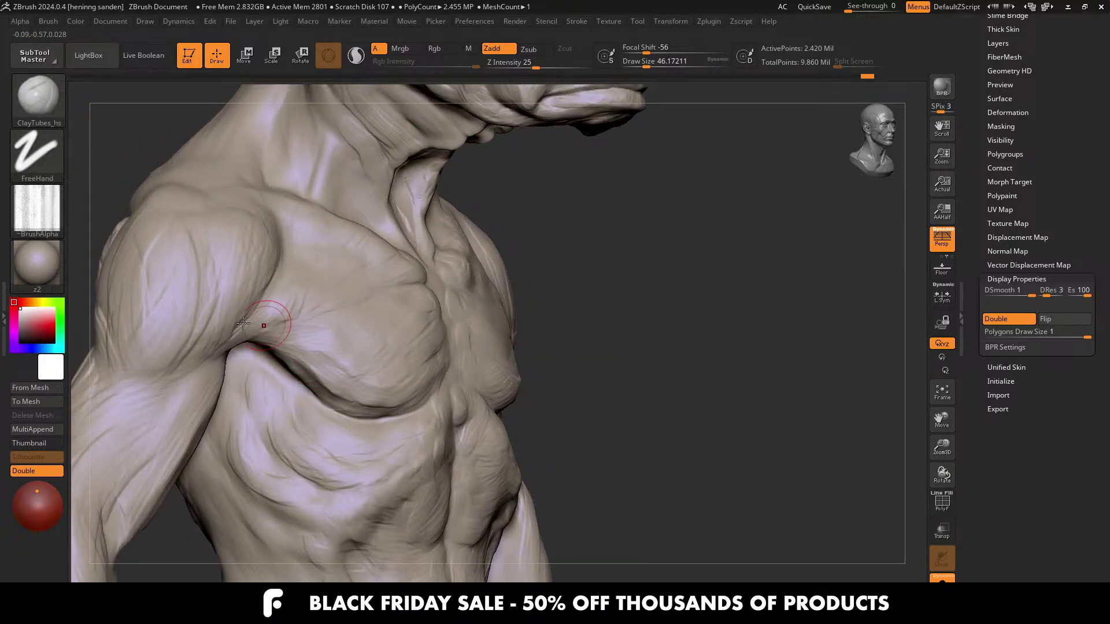
Step: Sculpt the upper arm beneath the deltoid and beside the armpit at a draw size of about 80
alt+right_drag(221, 354, 397, 379)
key(s)
drag(396, 379, 407, 379)
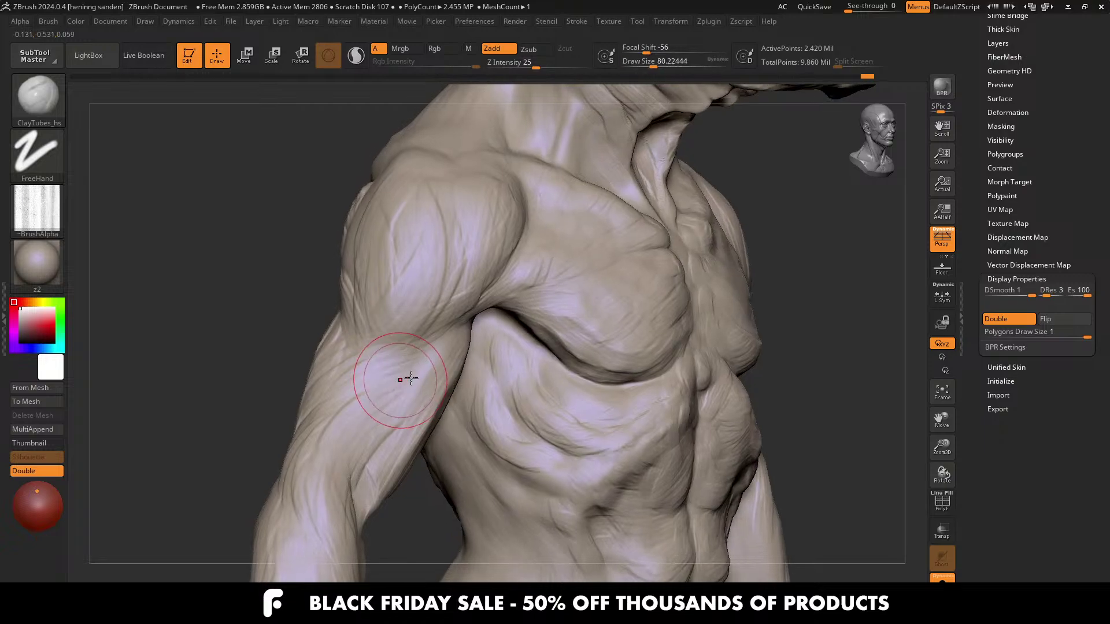
mouse_move(397, 392)
right_down()
mouse_move(448, 380)
mouse_move(421, 379)
mouse_move(424, 445)
mouse_move(499, 346)
right_up()
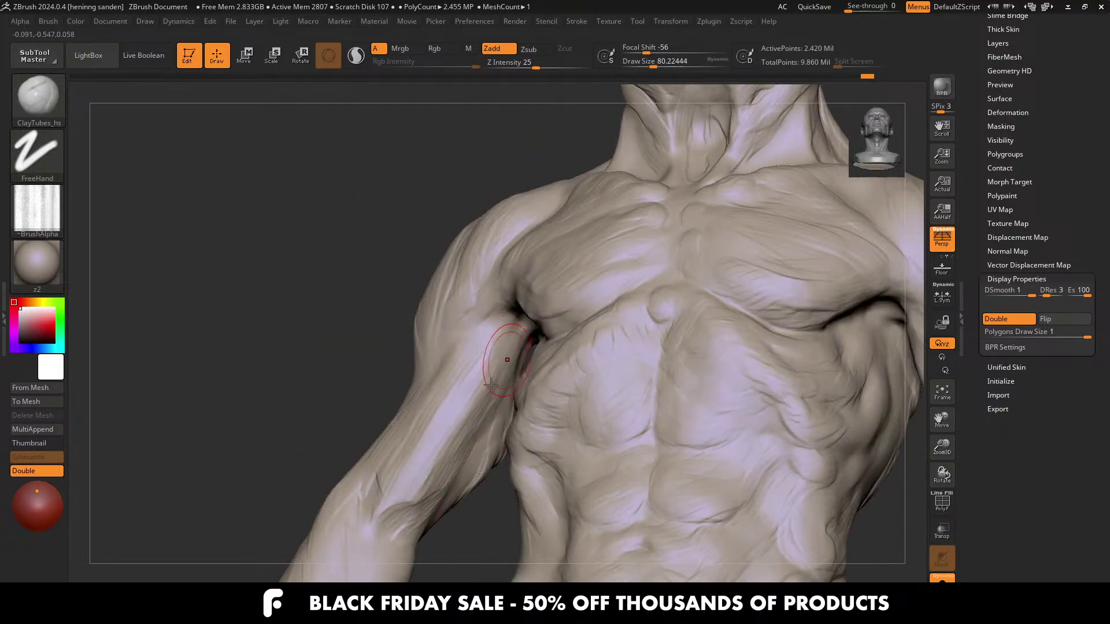
Step: Sculpt the hip crest and the oblique muscles beside the abdomen at draw sizes of about 71 and 65
mouse_move(409, 508)
ctrl+right_down()
mouse_move(602, 424)
mouse_move(515, 383)
mouse_move(492, 456)
mouse_move(323, 419)
ctrl+right_up()
key(s)
click(322, 419)
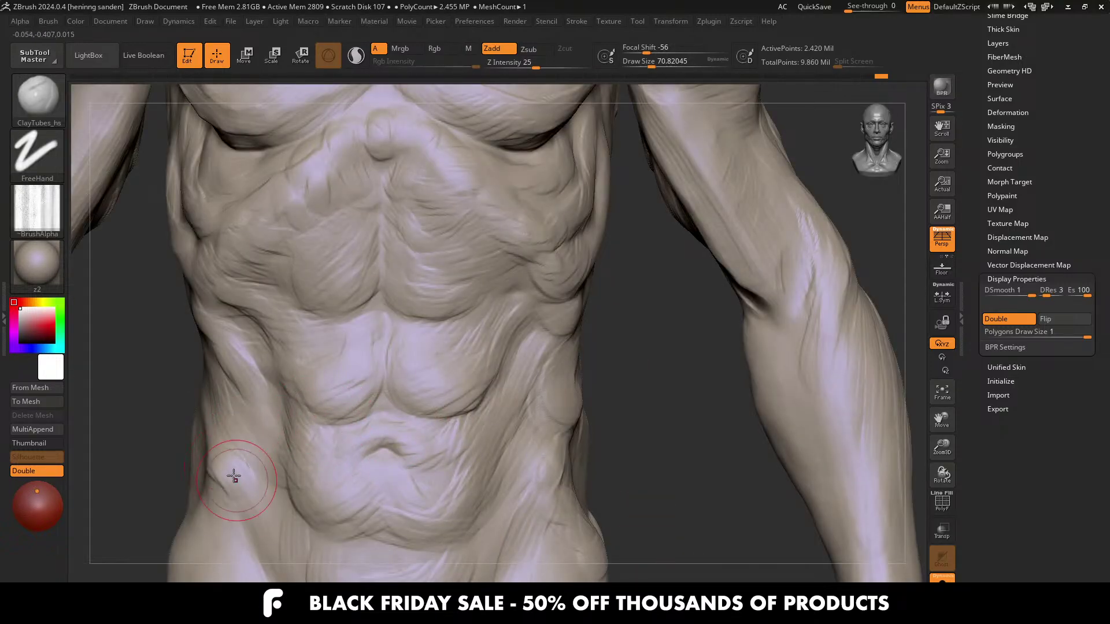
mouse_move(234, 476)
mouse_down()
mouse_move(229, 424)
mouse_move(272, 463)
mouse_move(263, 436)
mouse_up()
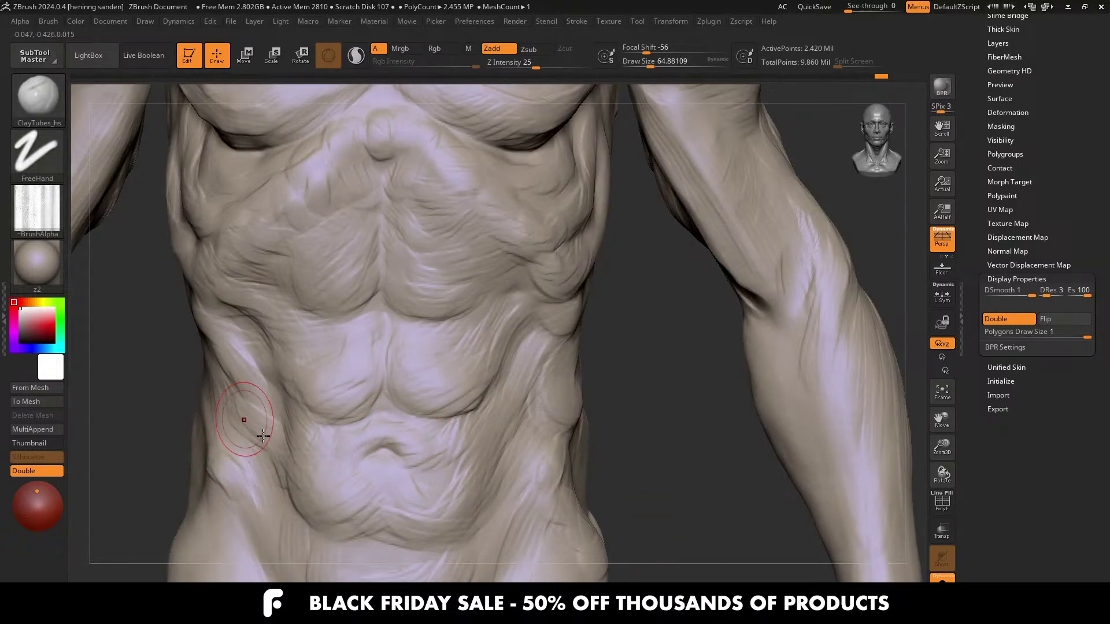
mouse_move(384, 458)
right_down()
mouse_move(379, 442)
mouse_move(339, 463)
right_up()
drag(297, 384, 384, 456)
Step: Refine the lower abdomen and its transition into the hips at draw sizes of about 77 and 65
key(s)
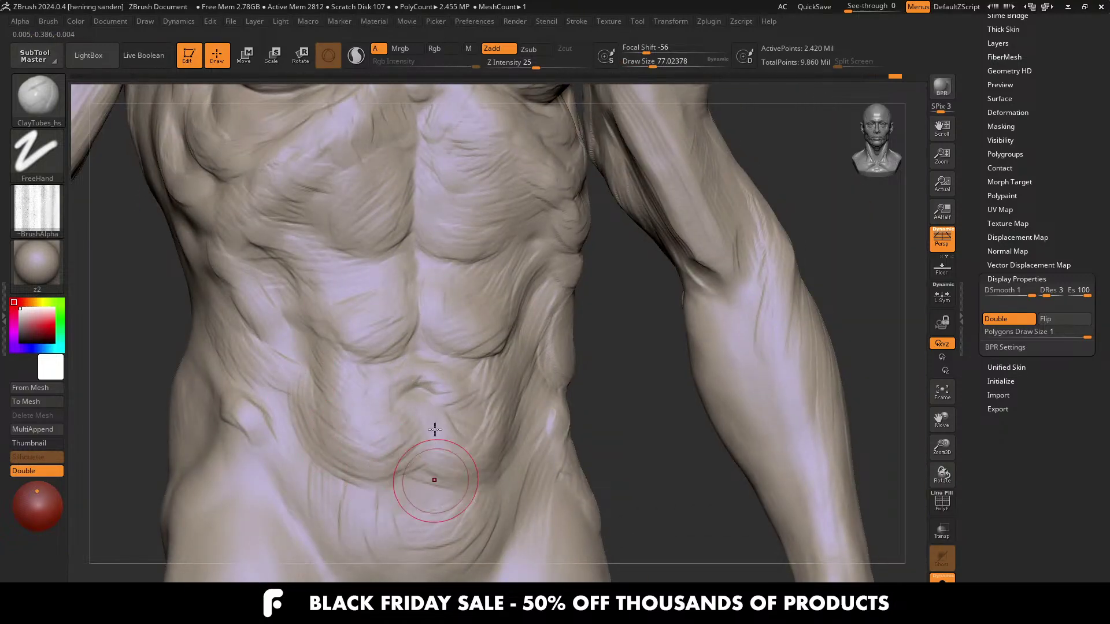
alt+right_drag(435, 429, 429, 328)
mouse_move(317, 359)
mouse_down()
mouse_move(285, 322)
mouse_move(321, 364)
mouse_up()
right_drag(584, 333, 560, 333)
key(s)
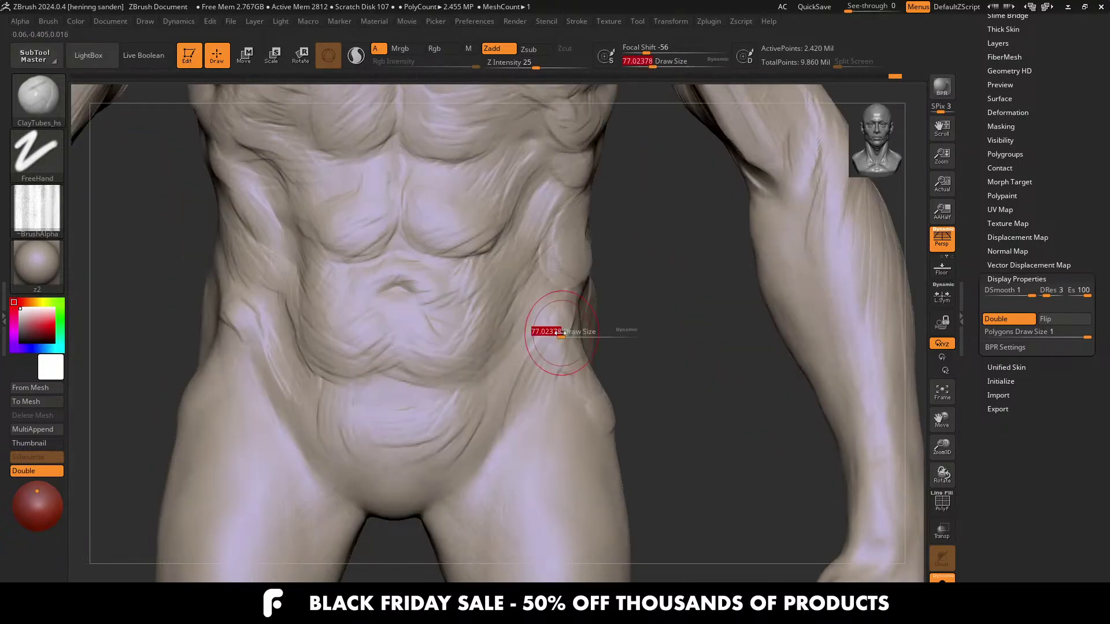
key([)
mouse_move(528, 367)
right_down()
mouse_move(461, 310)
mouse_move(594, 340)
mouse_move(515, 334)
mouse_move(632, 416)
right_up()
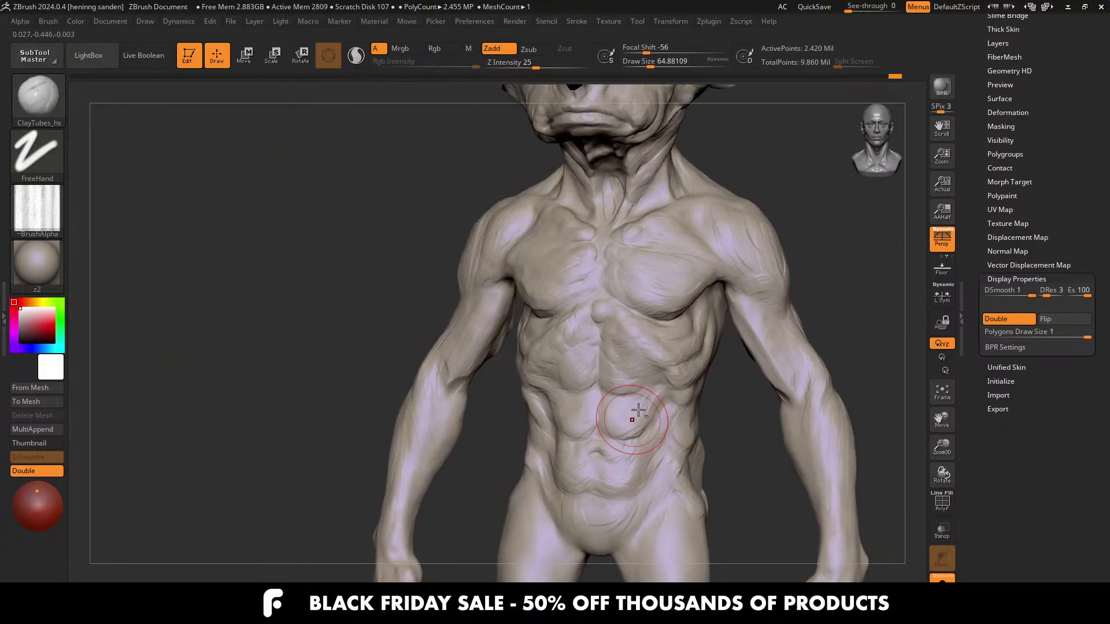
alt+right_drag(625, 379, 590, 354)
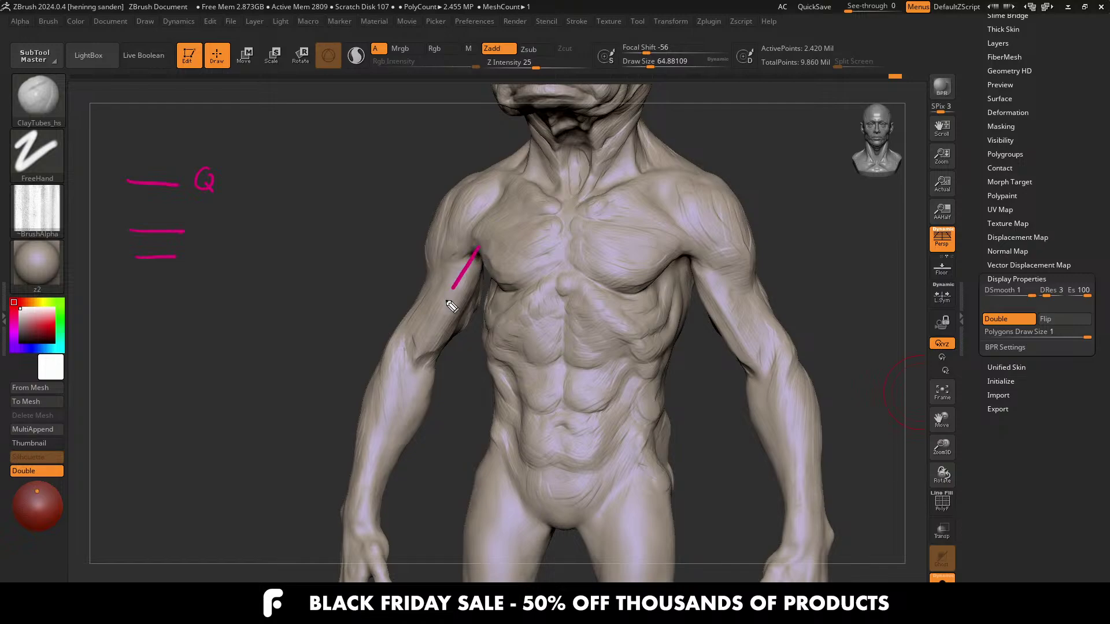
Step: Sketch magenta and yellow guide lines over the upper arm to map the biceps and its tendons, and clear them
drag(447, 301, 403, 362)
drag(471, 259, 420, 341)
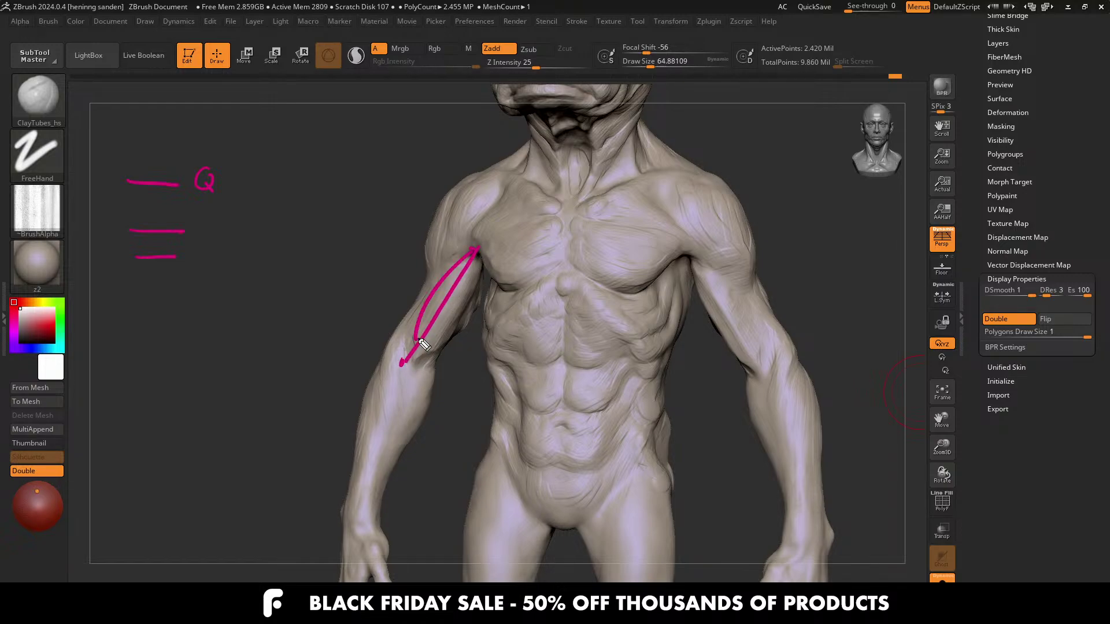
key(y)
drag(467, 258, 480, 235)
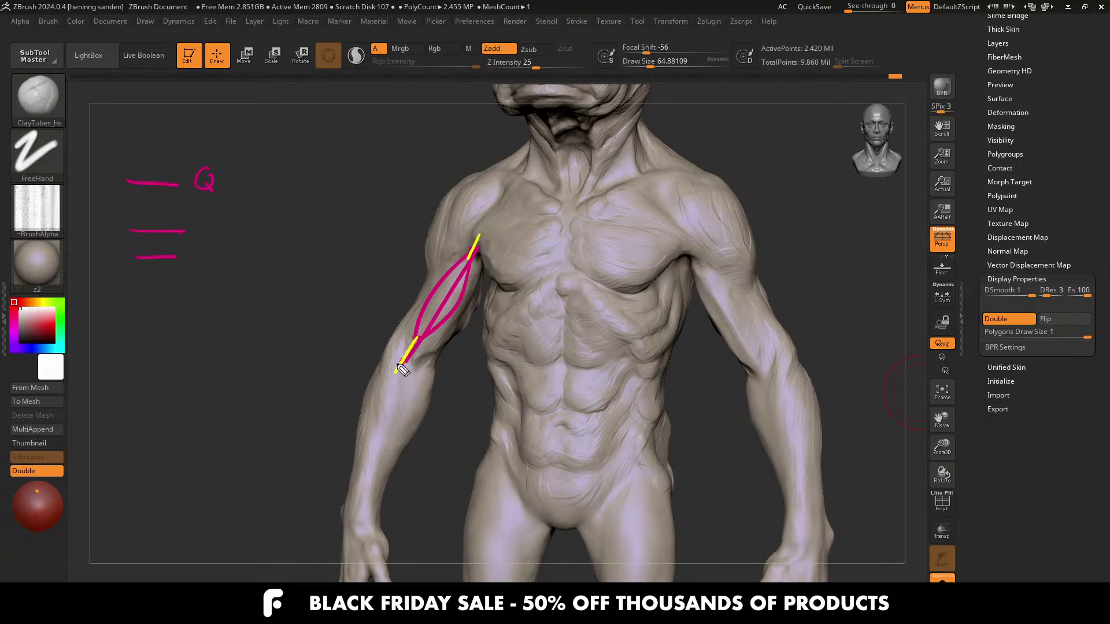
key(alt+shift)
key(Escape)
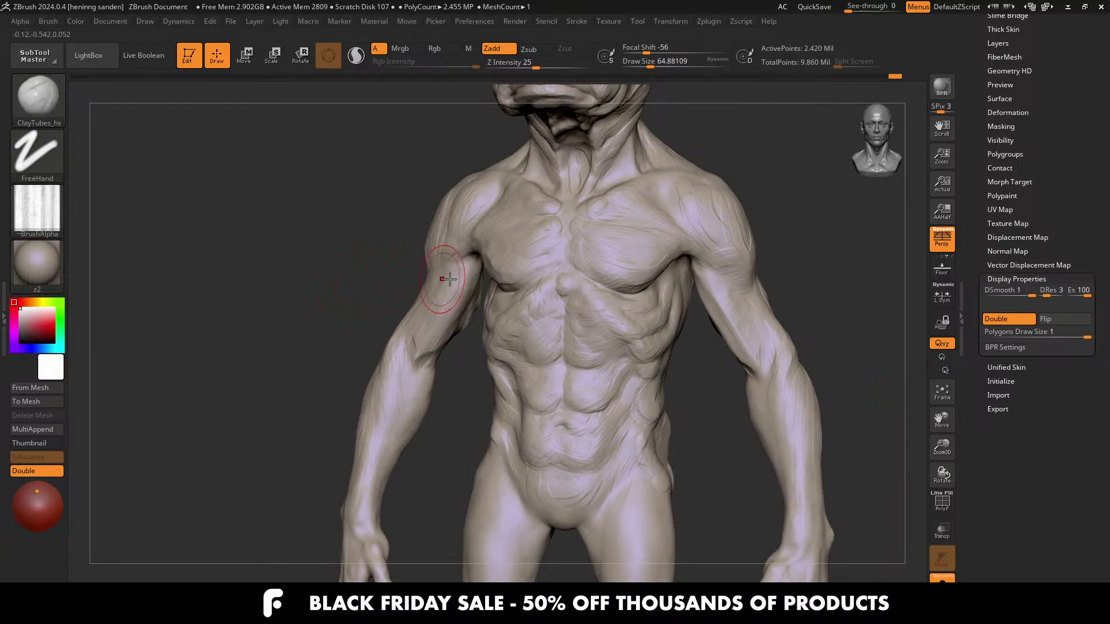
Step: Switch to the Move brush and reshape the outer contour of the upper arm at a draw size of about 136
mouse_move(443, 279)
right_down()
mouse_move(457, 295)
mouse_move(436, 269)
right_up()
key(b)
key(m)
key(v)
key(])
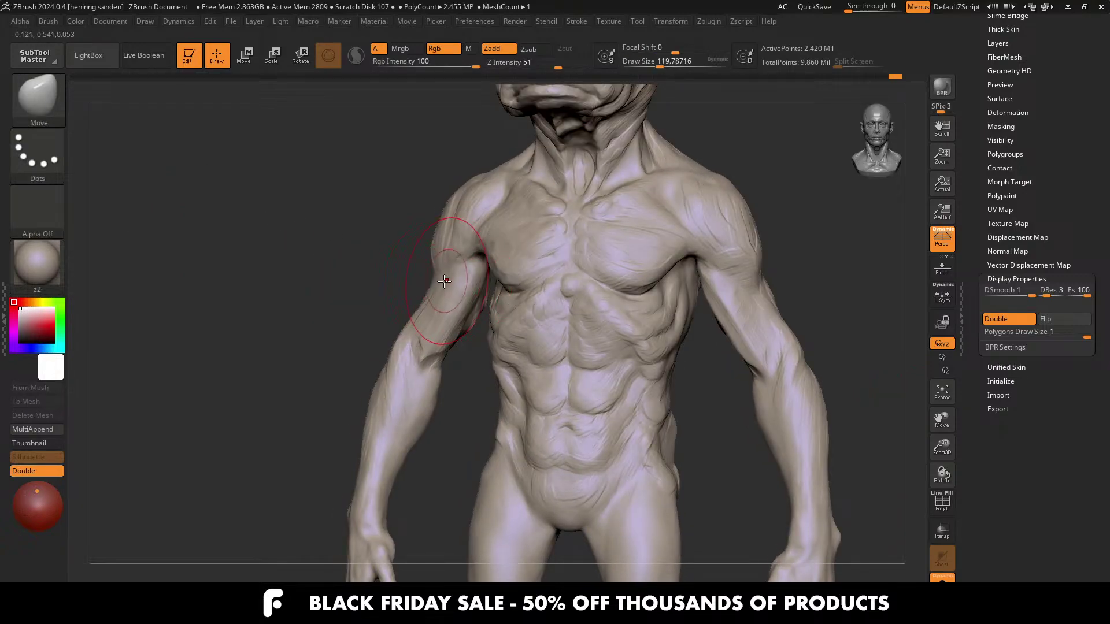
key(])
drag(431, 288, 429, 290)
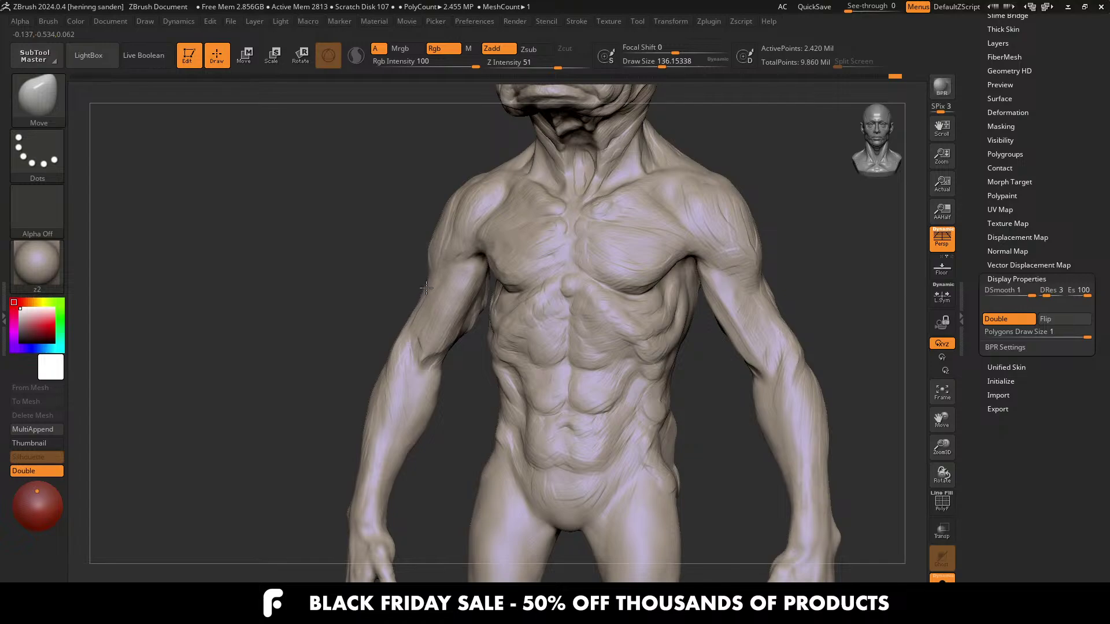
Step: Reshape the arm around the elbow from the front and side with the Move brush at draw sizes of about 212 and 97
key(bracketright)
key(bracketright)
key(bracketright)
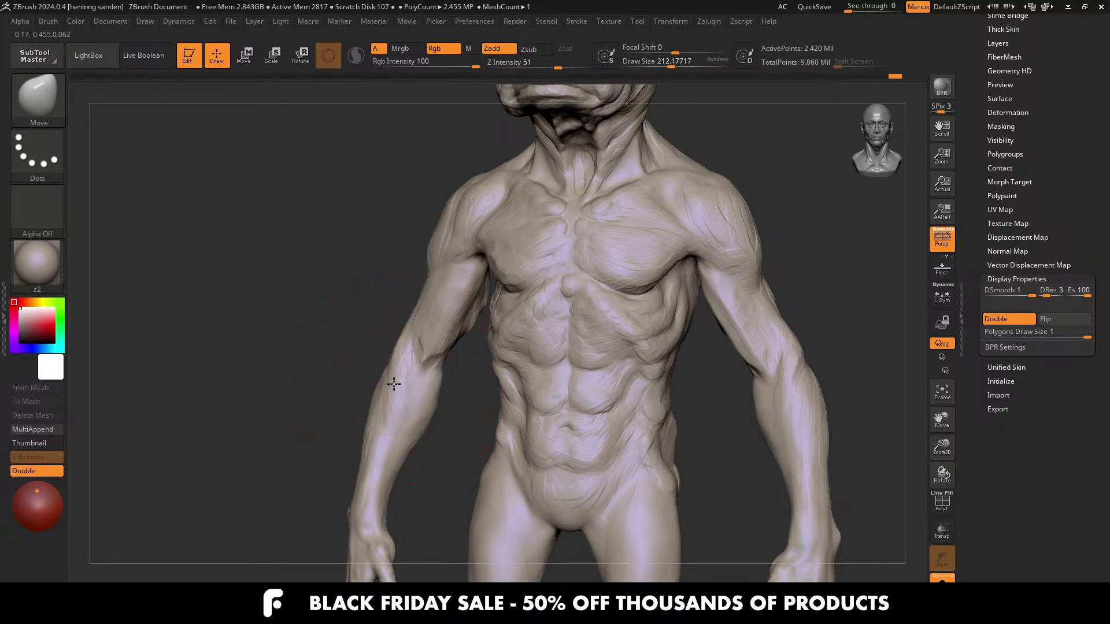
right_drag(382, 383, 394, 366)
mouse_move(378, 415)
right_down()
mouse_move(338, 349)
mouse_move(372, 332)
right_up()
key(bracketleft)
key(s)
drag(374, 333, 365, 331)
right_drag(369, 332, 388, 348)
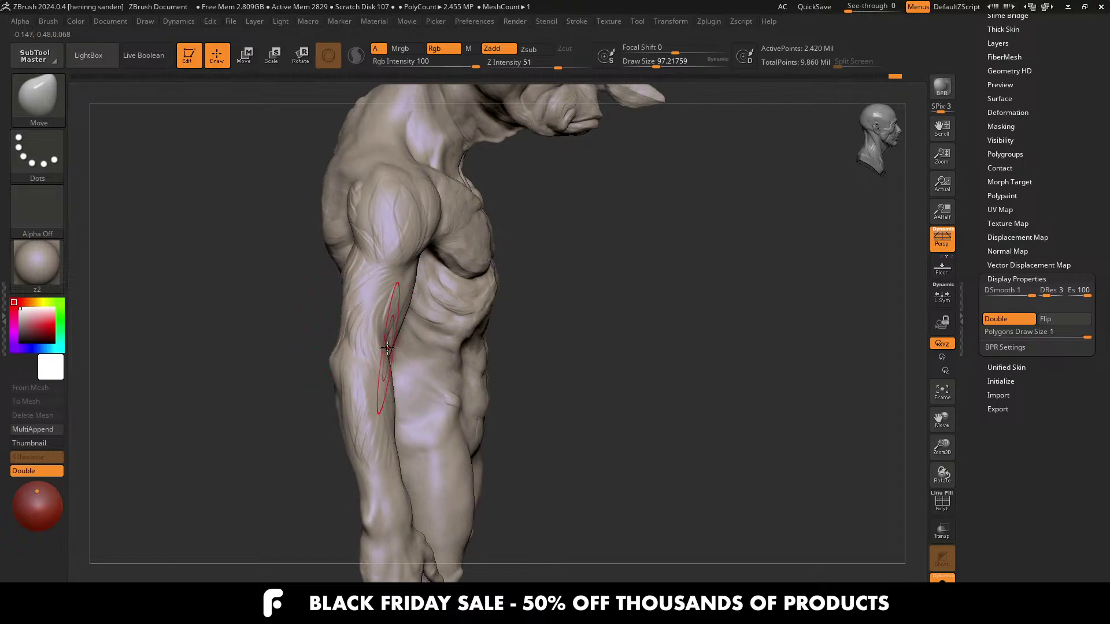
mouse_move(515, 339)
right_down()
mouse_move(381, 359)
mouse_move(393, 369)
mouse_move(426, 346)
mouse_move(653, 335)
mouse_move(542, 352)
right_up()
Step: Switch to the ClayBuildup_hs brush and build up the upper arm and armpit area at a draw size of about 71
key(1)
key(s)
mouse_move(582, 311)
right_down()
mouse_move(557, 319)
mouse_move(533, 272)
mouse_move(563, 319)
right_up()
key(s)
drag(563, 319, 548, 320)
drag(490, 249, 515, 282)
right_drag(512, 276, 513, 252)
drag(463, 198, 505, 283)
mouse_move(505, 284)
ctrl+right_down()
mouse_move(422, 327)
mouse_move(341, 306)
ctrl+right_up()
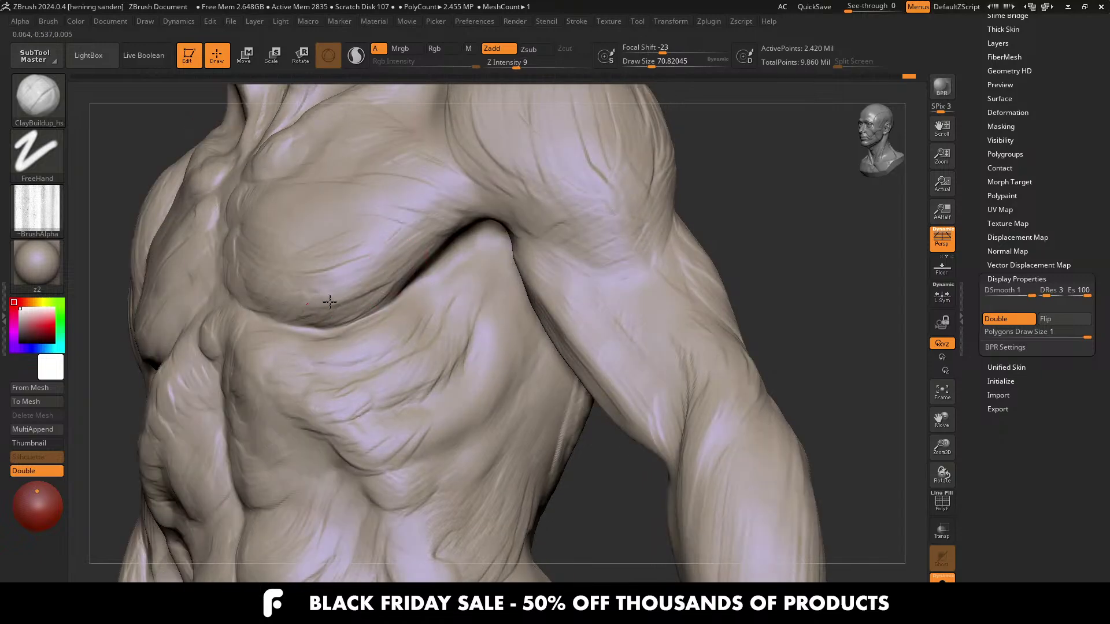
Step: Sculpt the muscles along the side of the ribcage and waist at a draw size of about 71
right_drag(421, 294, 459, 282)
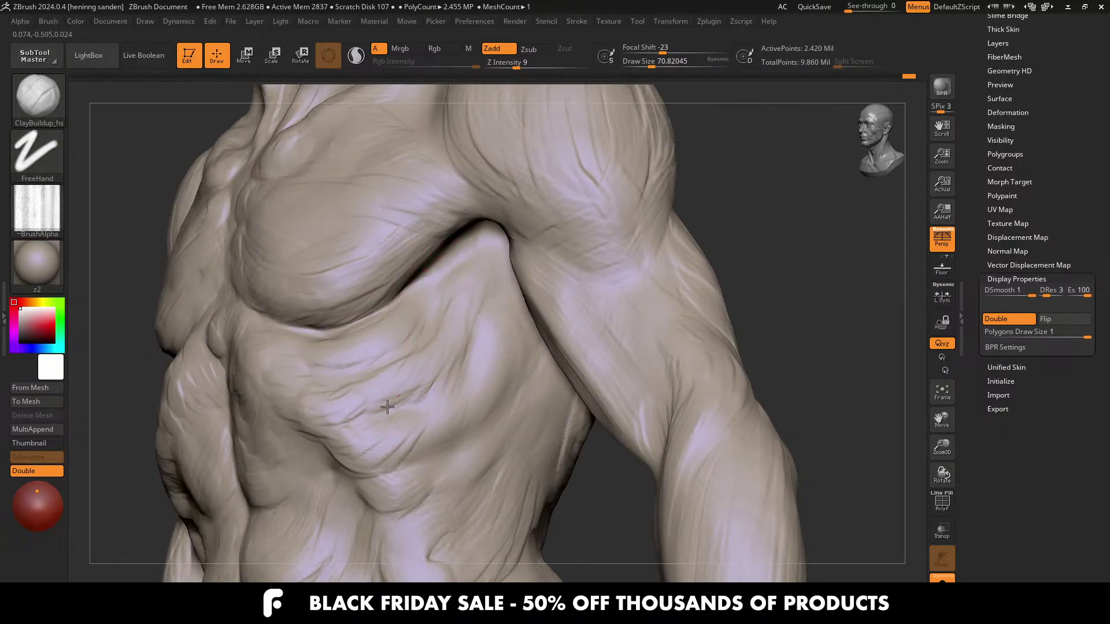
right_drag(384, 401, 488, 329)
drag(518, 333, 463, 471)
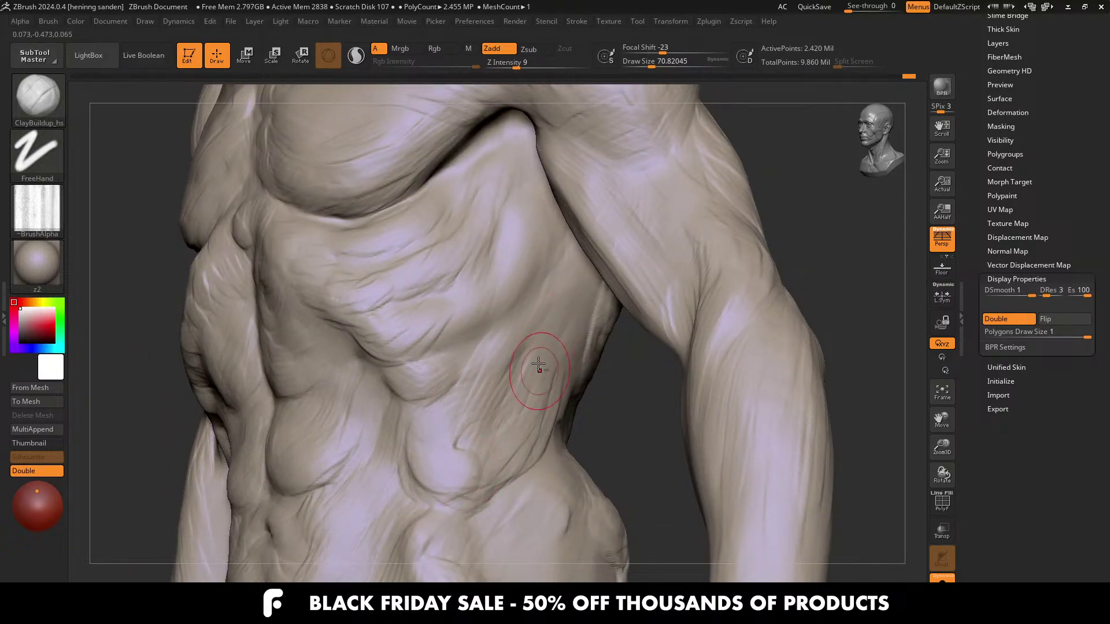
mouse_move(539, 367)
ctrl+right_down()
mouse_move(503, 279)
mouse_move(535, 375)
mouse_move(525, 322)
ctrl+right_up()
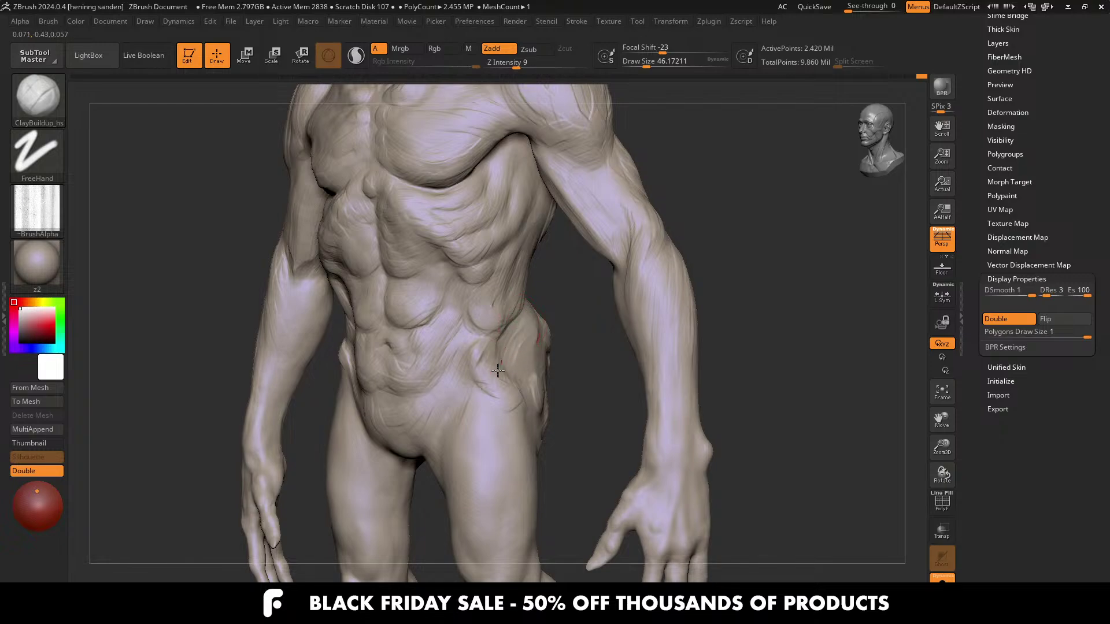
Step: Sculpt long muscle strokes down the front of the thighs at draw sizes of about 46 and 37
right_drag(498, 370, 471, 371)
right_drag(488, 416, 532, 357)
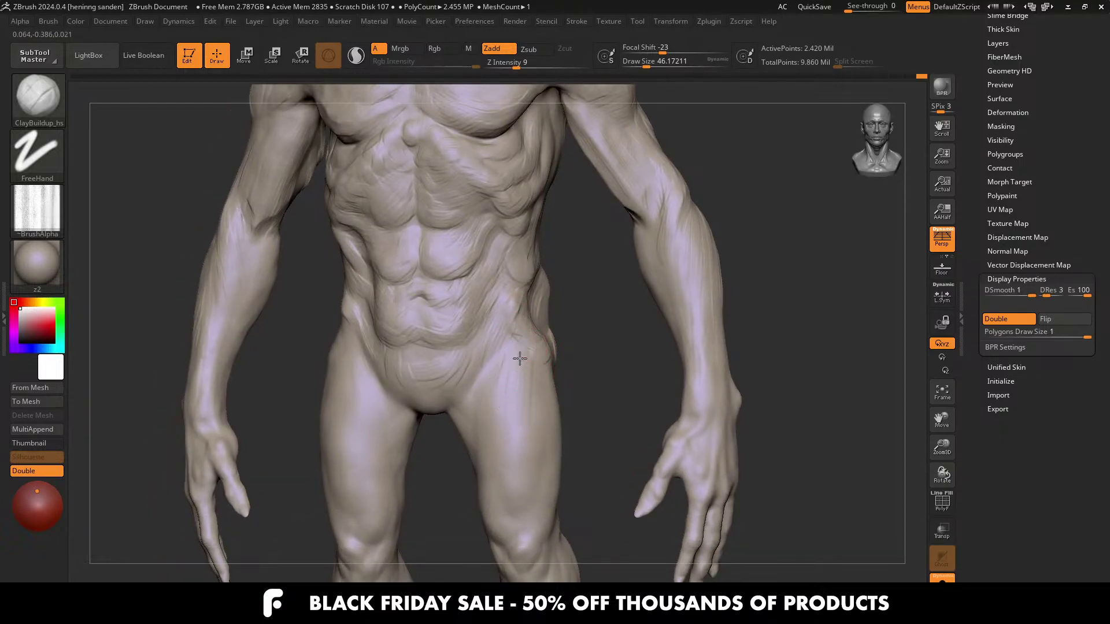
drag(519, 358, 520, 480)
mouse_move(404, 420)
right_down()
mouse_move(349, 404)
mouse_move(363, 302)
right_up()
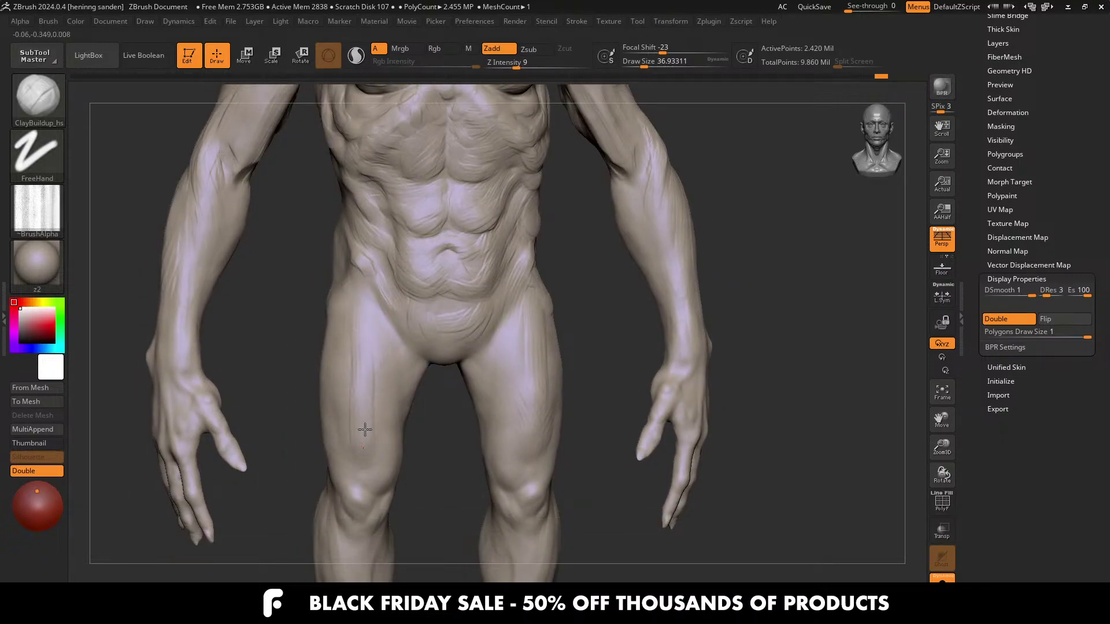
key(s)
drag(362, 447, 367, 447)
right_drag(357, 346, 367, 422)
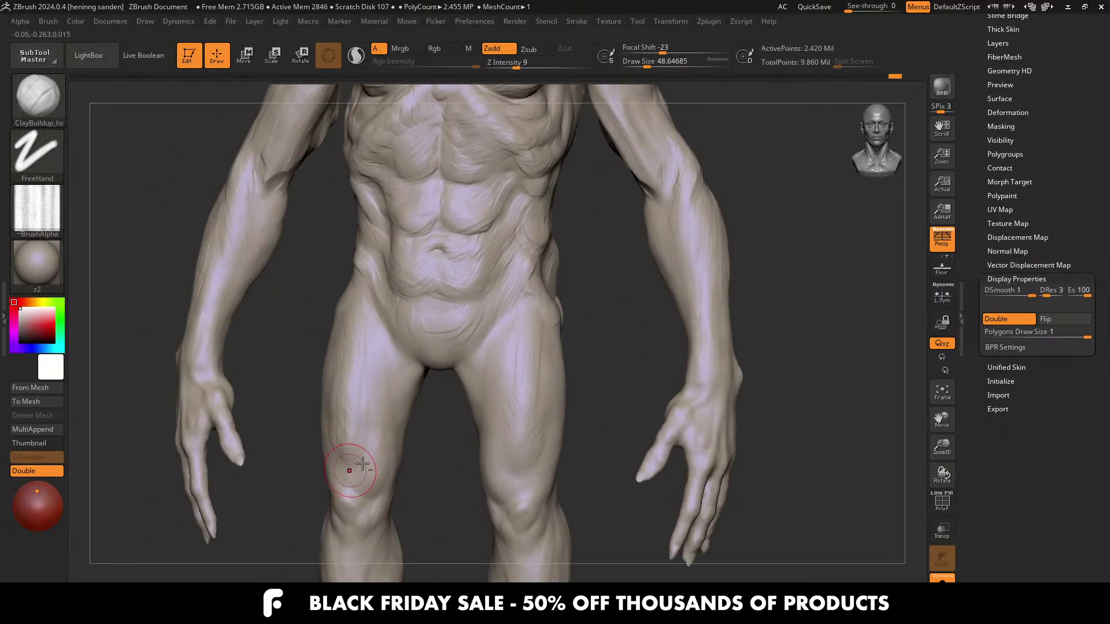
Step: Define the quadriceps from the hip to the knee at draw sizes of about 49, 46 and 74
mouse_move(365, 465)
alt+right_down()
mouse_move(379, 409)
mouse_move(352, 411)
mouse_move(343, 394)
alt+right_up()
key(s)
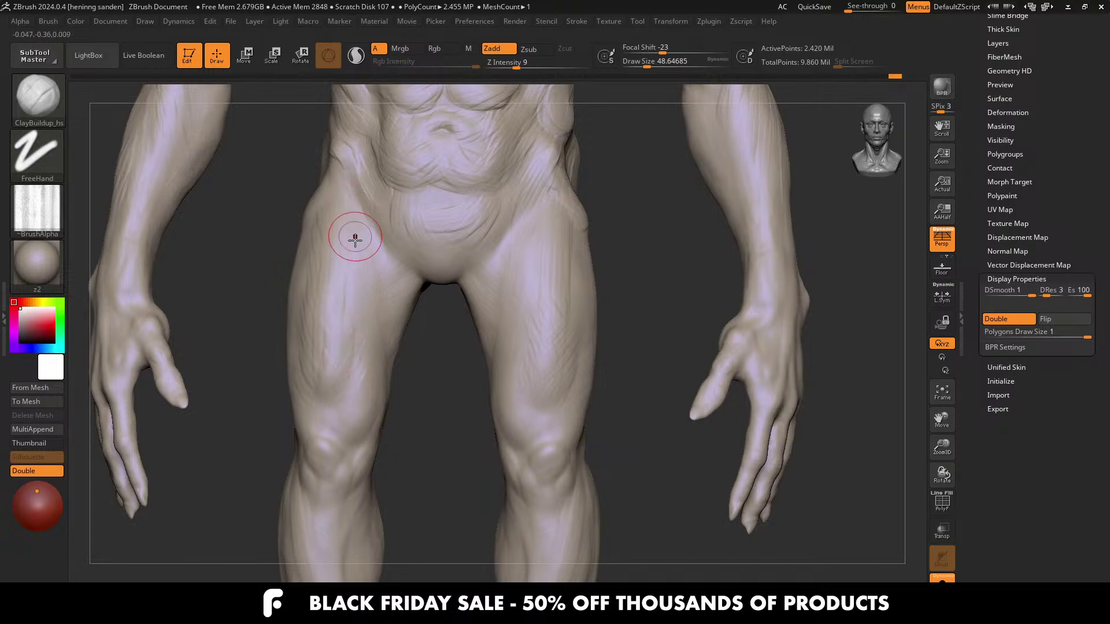
mouse_move(355, 238)
right_down()
mouse_move(314, 316)
mouse_move(311, 205)
right_up()
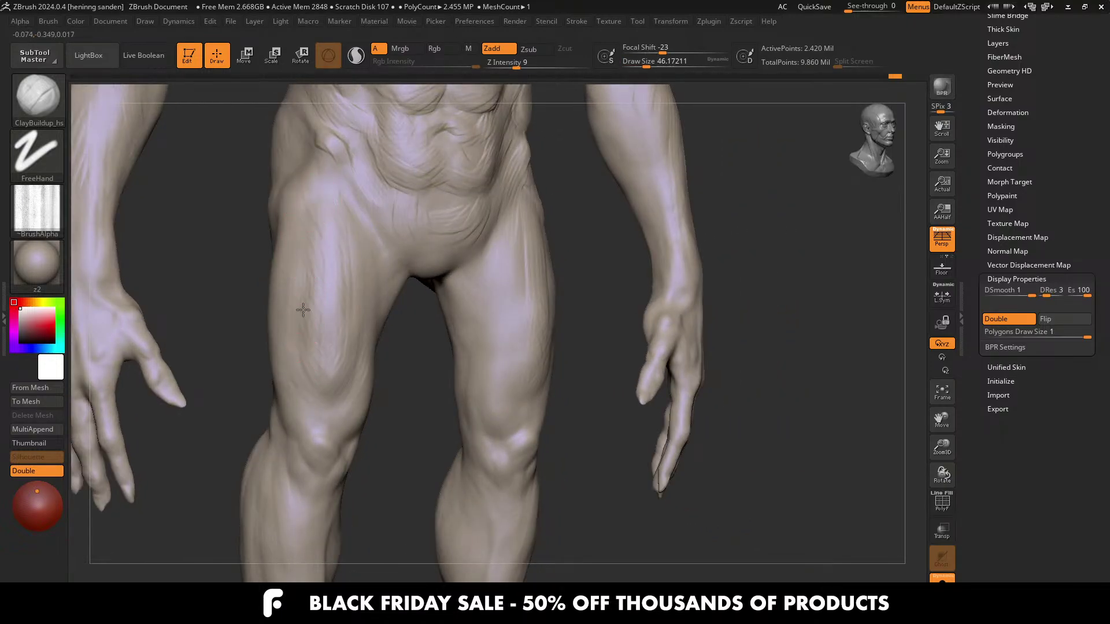
key(s)
mouse_move(303, 310)
mouse_down()
mouse_move(299, 342)
mouse_move(294, 313)
mouse_move(359, 367)
mouse_up()
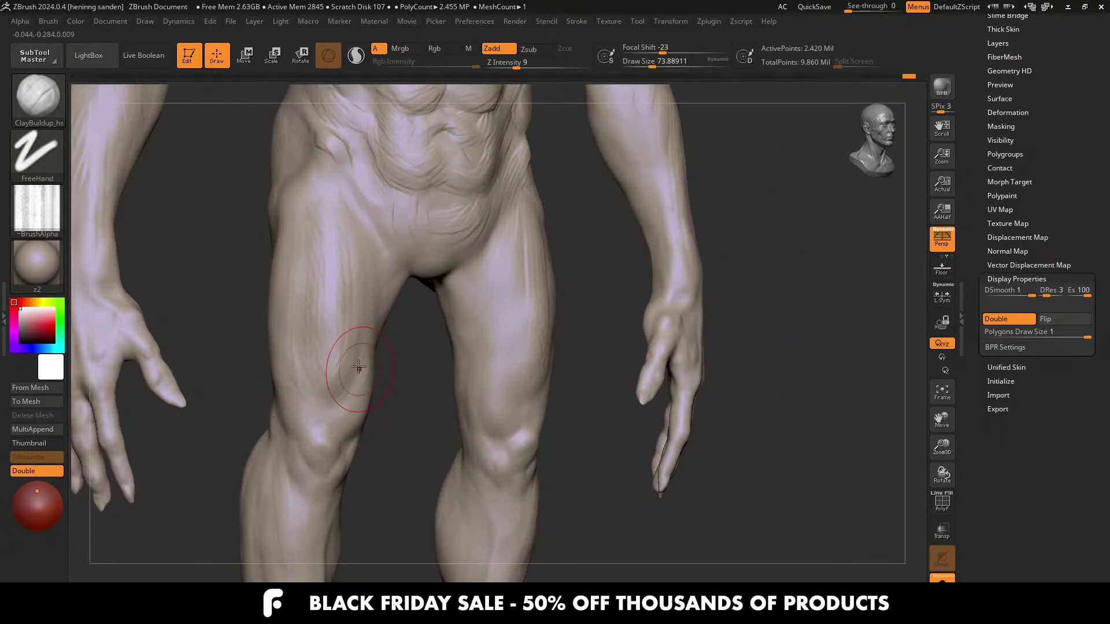
right_drag(358, 366, 337, 340)
ctrl+right_drag(339, 397, 538, 336)
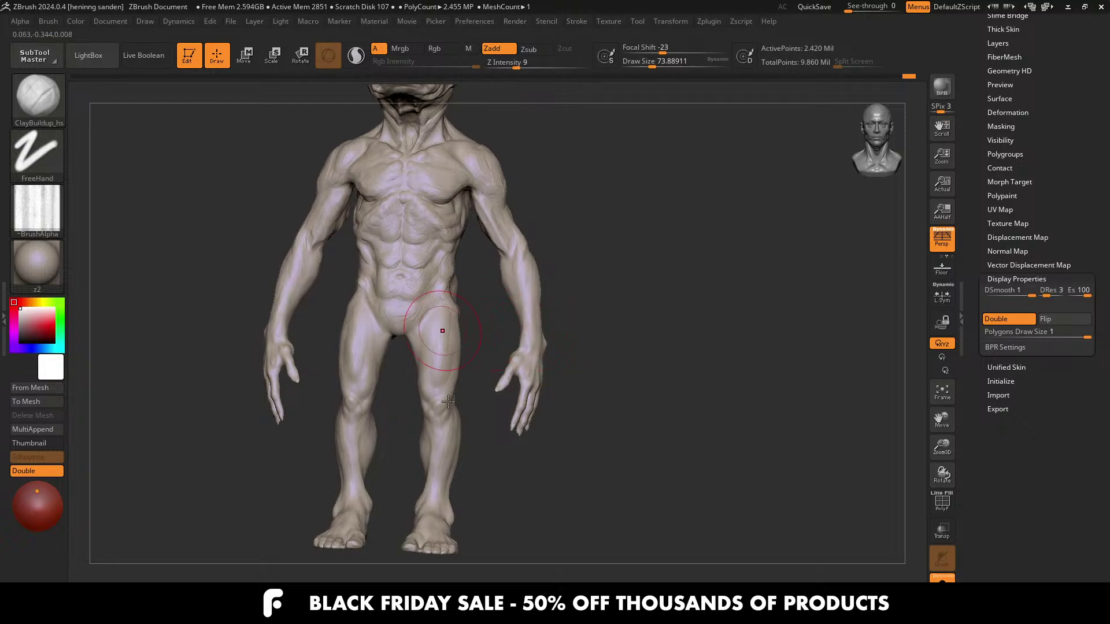
Step: Build up and carve the outer front of the thigh below the hip crest, using a draw size of about 56
mouse_move(442, 330)
ctrl+right_down()
mouse_move(473, 434)
mouse_move(480, 340)
ctrl+right_up()
key(s)
drag(473, 318, 471, 317)
mouse_move(444, 389)
alt+mouse_down()
mouse_move(463, 332)
mouse_move(414, 370)
mouse_move(440, 386)
alt+mouse_up()
ctrl+right_drag(443, 387, 454, 341)
ctrl+right_drag(486, 432, 489, 451)
key(s)
drag(467, 310, 462, 310)
right_drag(449, 241, 450, 231)
key(bracketright)
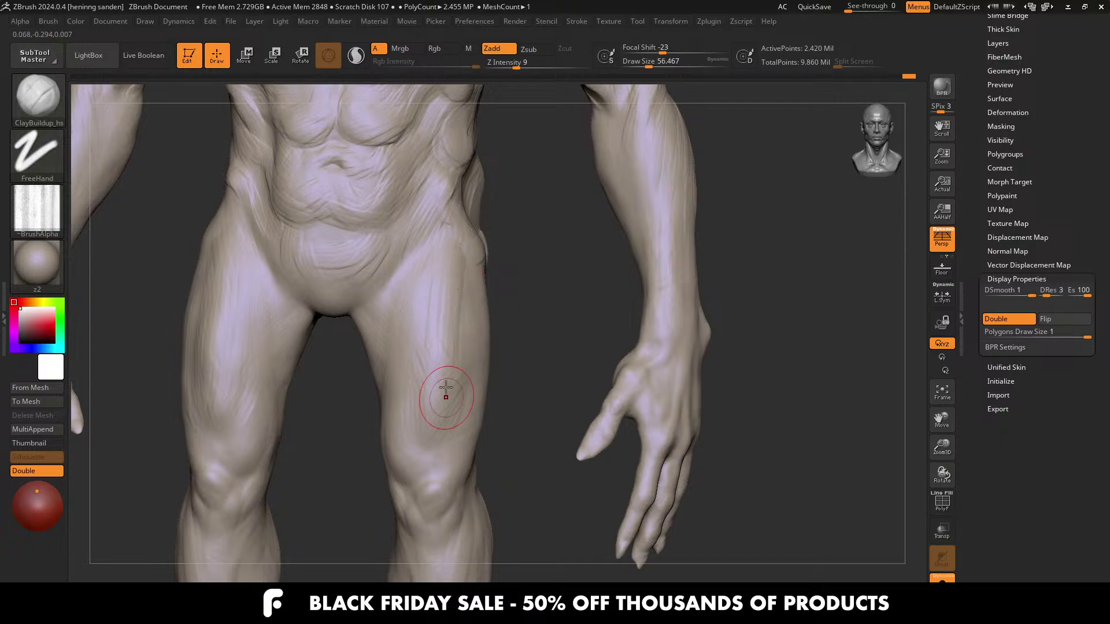
Step: Shape the lower thigh muscle just above the knee at a draw size of about 74
alt+right_drag(433, 359, 473, 297)
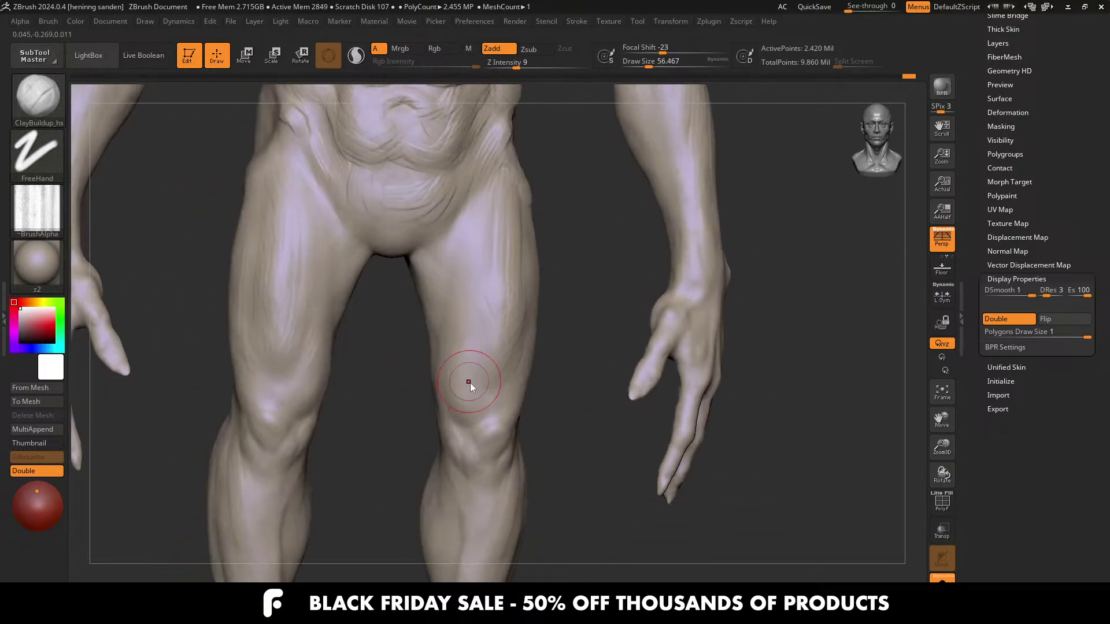
key(bracketleft)
right_drag(470, 384, 483, 384)
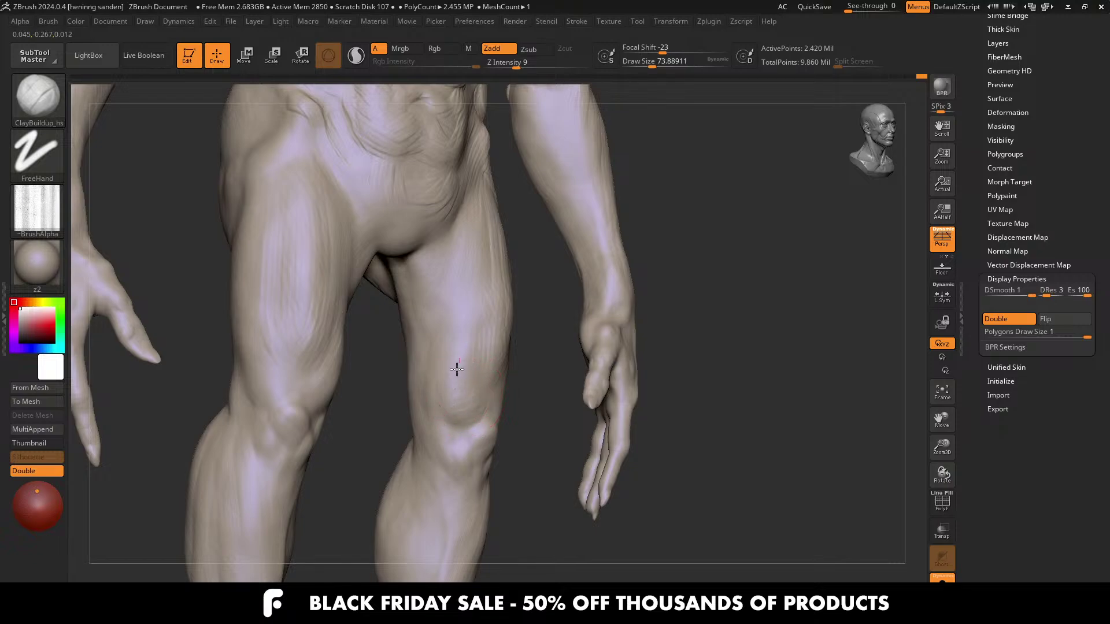
key(bracketright)
right_drag(456, 367, 468, 357)
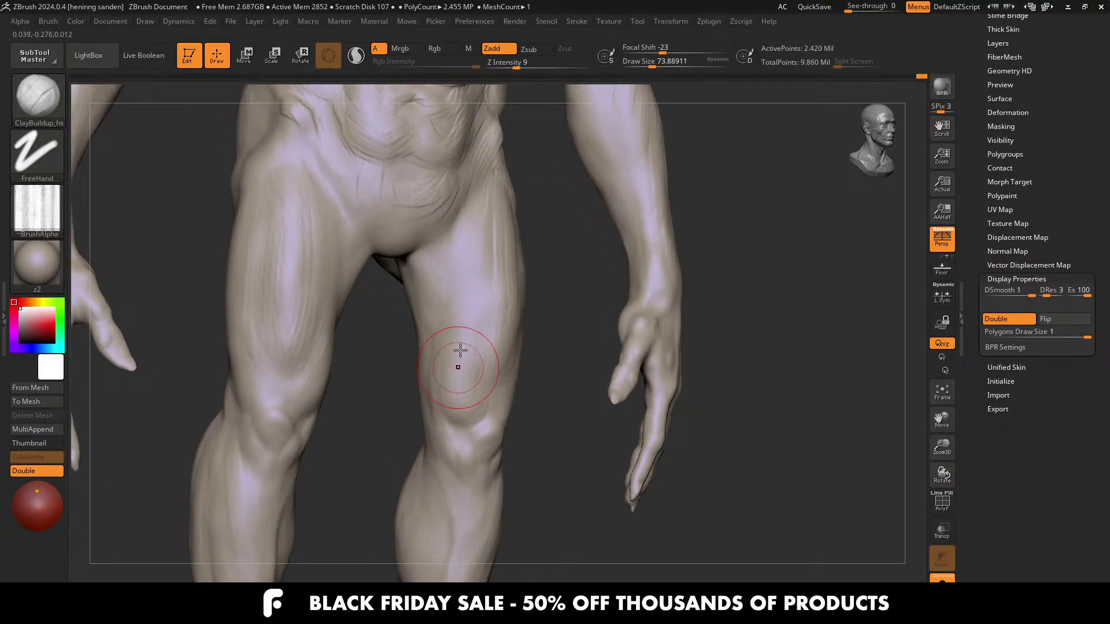
right_drag(473, 405, 498, 407)
drag(480, 376, 456, 381)
mouse_move(462, 368)
right_down()
mouse_move(469, 379)
mouse_move(391, 408)
mouse_move(292, 391)
right_up()
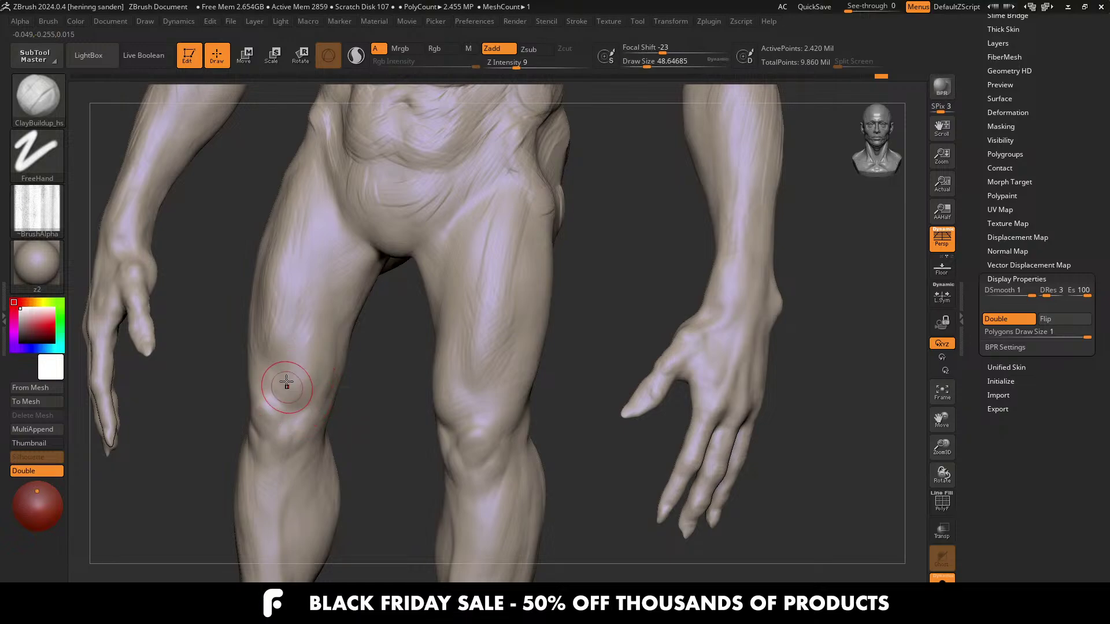
Step: Refine the inner thigh muscles at draw sizes of about 49, 68 and 51
key(s)
drag(308, 357, 314, 357)
right_drag(308, 322, 321, 297)
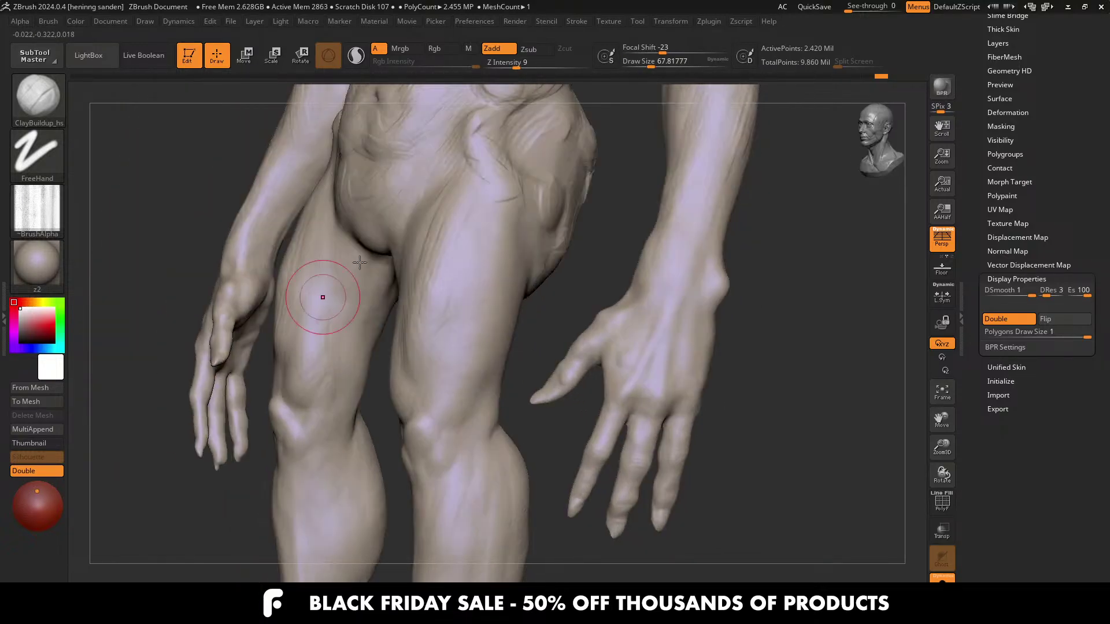
key(s)
drag(331, 381, 327, 303)
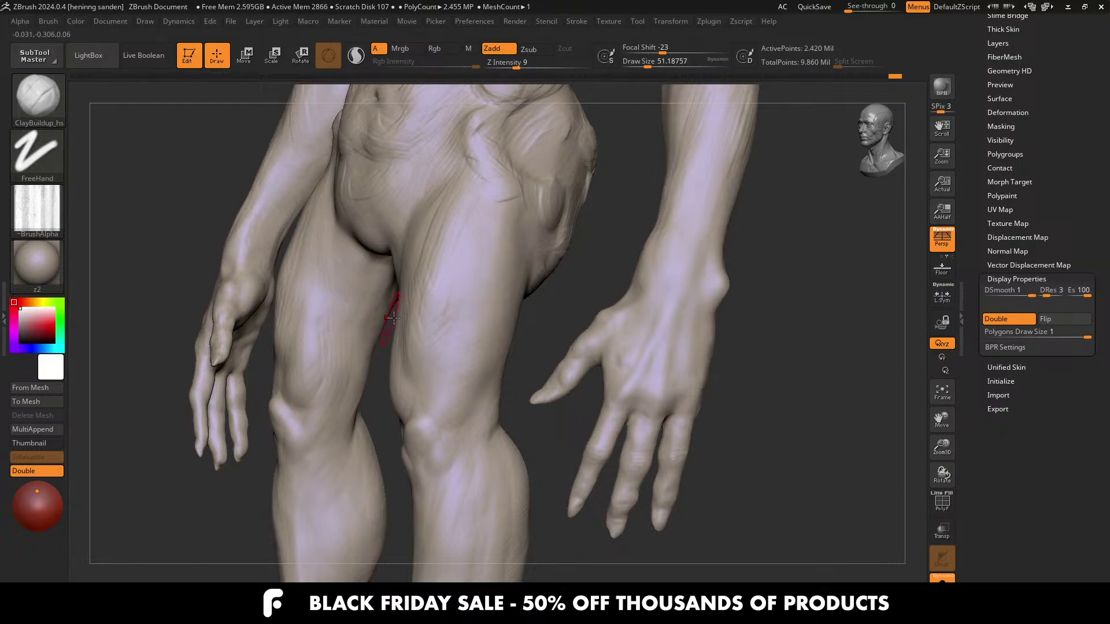
mouse_move(393, 317)
right_down()
mouse_move(347, 286)
mouse_move(377, 258)
mouse_move(396, 290)
mouse_move(386, 292)
mouse_move(399, 332)
right_up()
Step: Switch to the ClayTubes_hs brush and sculpt the groin and hip crease at draw sizes of about 44 and 39
key(b)
key(c)
click(100, 563)
mouse_move(350, 280)
alt+mouse_down()
mouse_move(374, 251)
mouse_move(354, 255)
alt+mouse_up()
right_drag(405, 379, 467, 455)
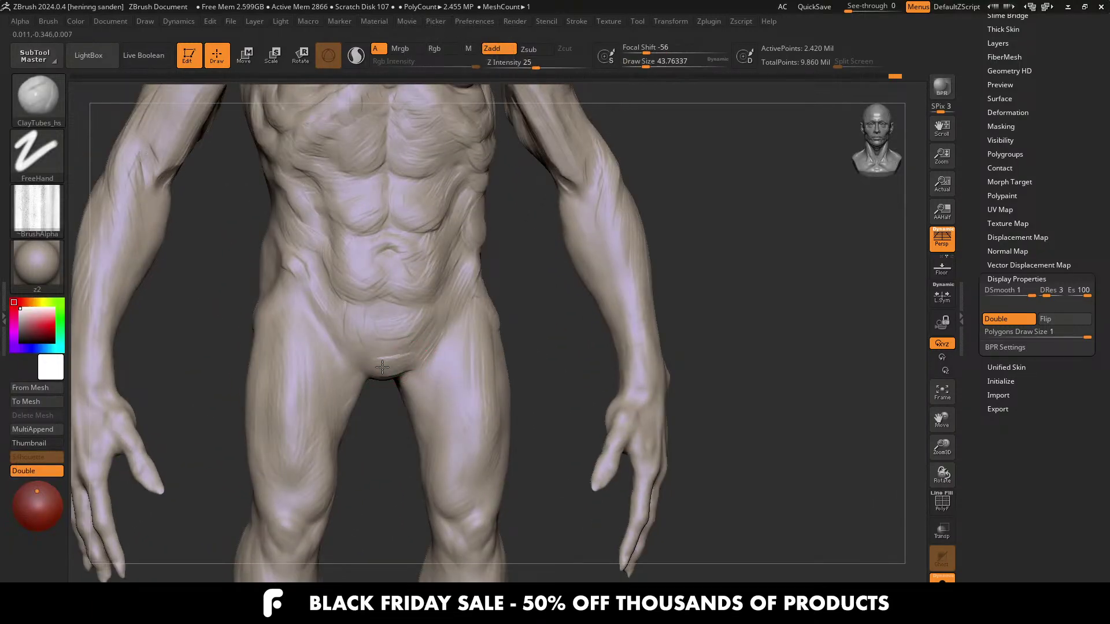
drag(382, 367, 372, 348)
mouse_move(458, 355)
right_down()
mouse_move(475, 362)
mouse_move(458, 331)
right_up()
alt+drag(485, 278, 477, 291)
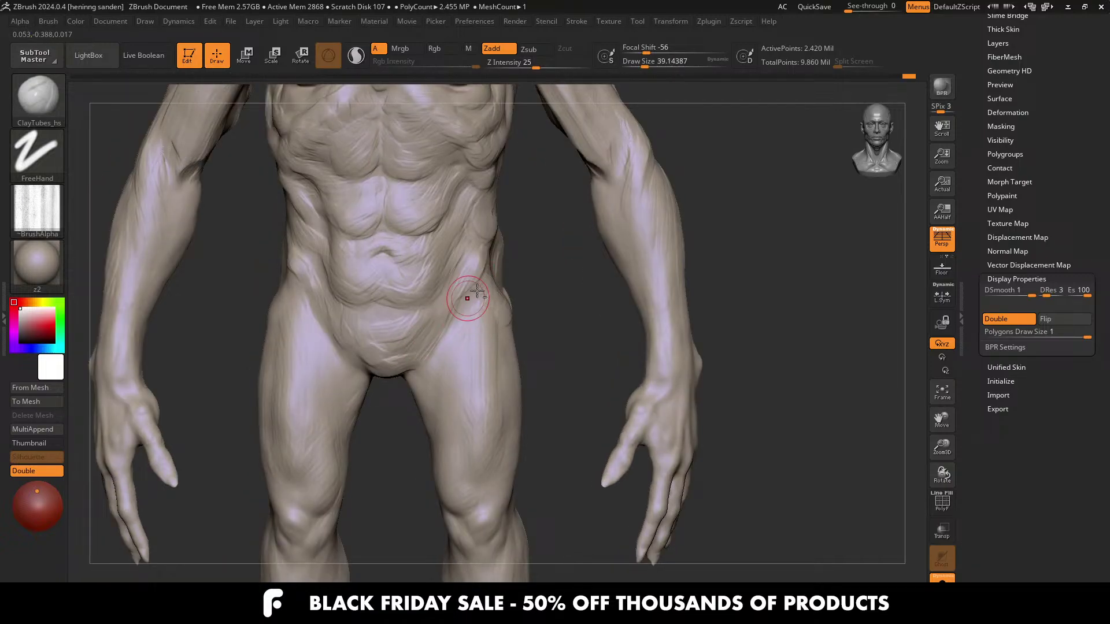
Step: Add clay strokes across the lower abdomen above the groin at a draw size of about 49
mouse_move(439, 328)
right_down()
mouse_move(435, 305)
mouse_move(460, 329)
right_up()
key(s)
click(440, 341)
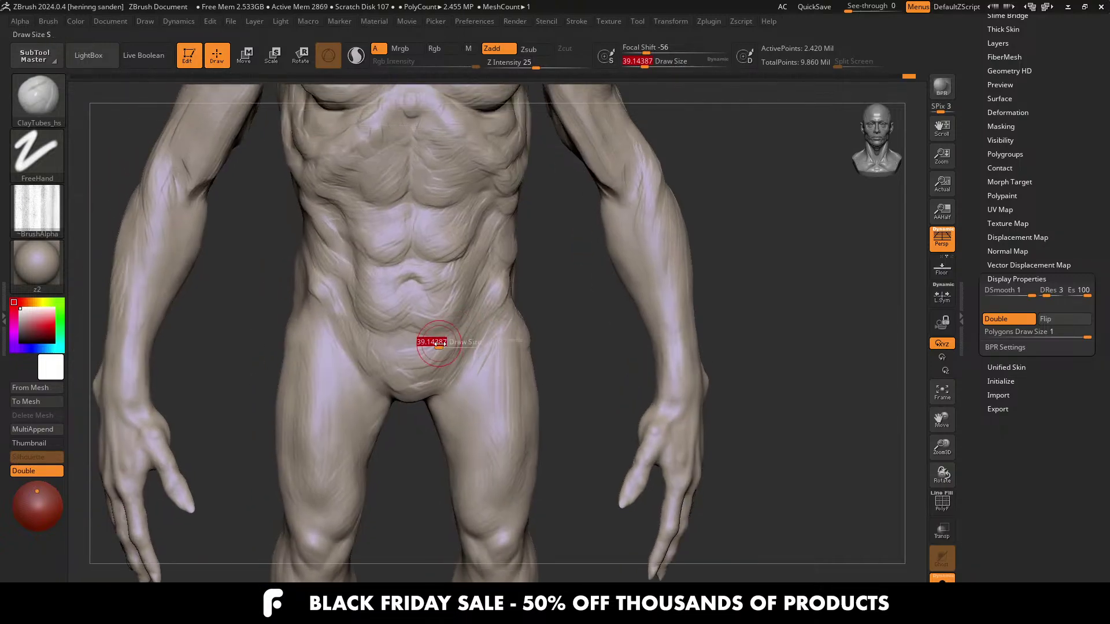
mouse_move(436, 337)
mouse_down()
mouse_move(411, 335)
mouse_move(436, 305)
mouse_move(388, 320)
mouse_up()
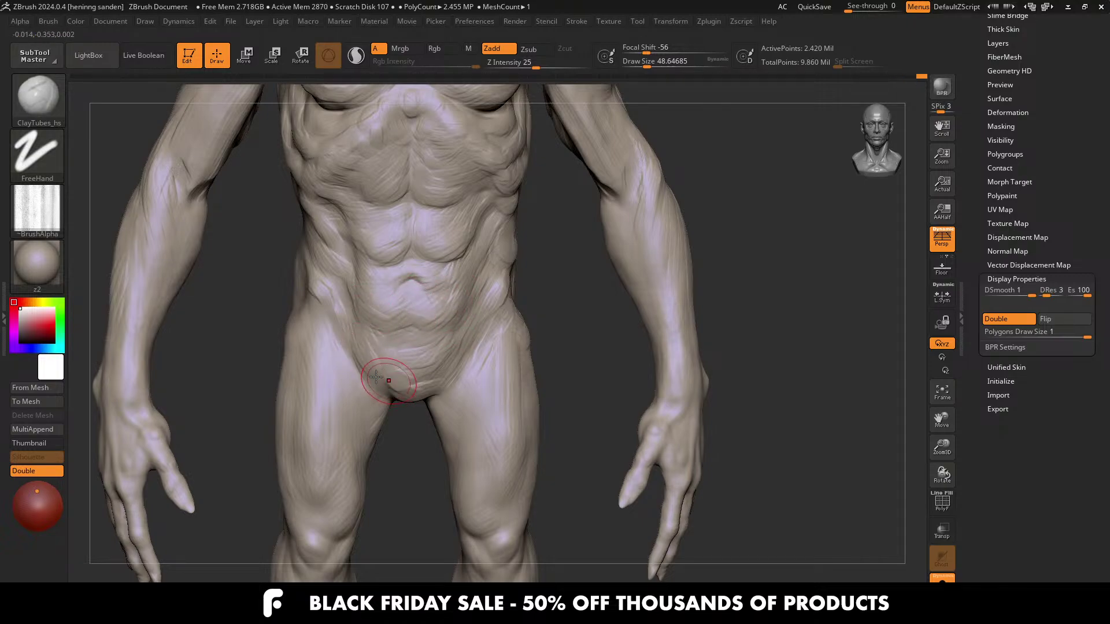
Step: Refine the hip crest and the oblique muscles beside the abdomen at draw sizes of about 49 and 44
right_drag(367, 354, 310, 324)
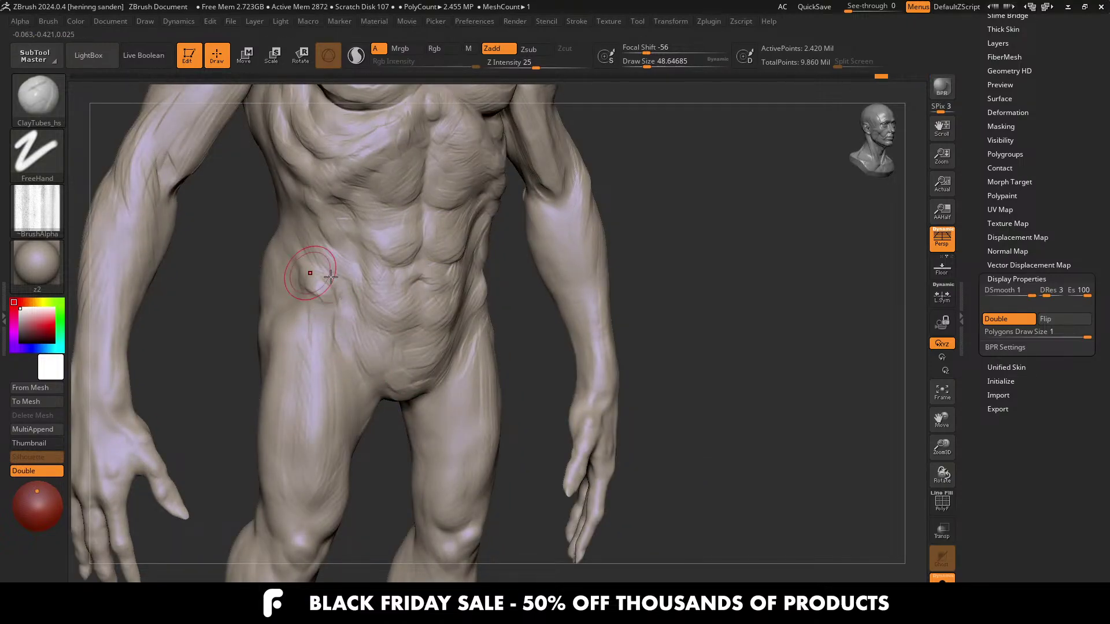
mouse_move(310, 272)
right_down()
mouse_move(540, 293)
mouse_move(459, 310)
mouse_move(459, 296)
mouse_move(417, 295)
right_up()
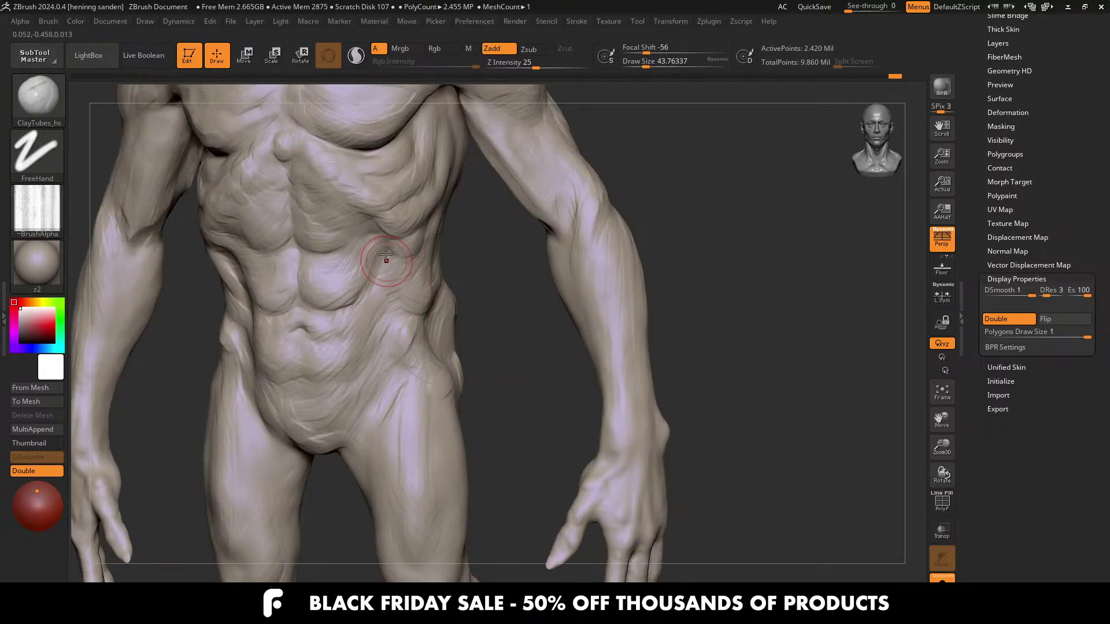
mouse_move(386, 254)
alt+right_down()
mouse_move(417, 332)
mouse_move(420, 318)
alt+right_up()
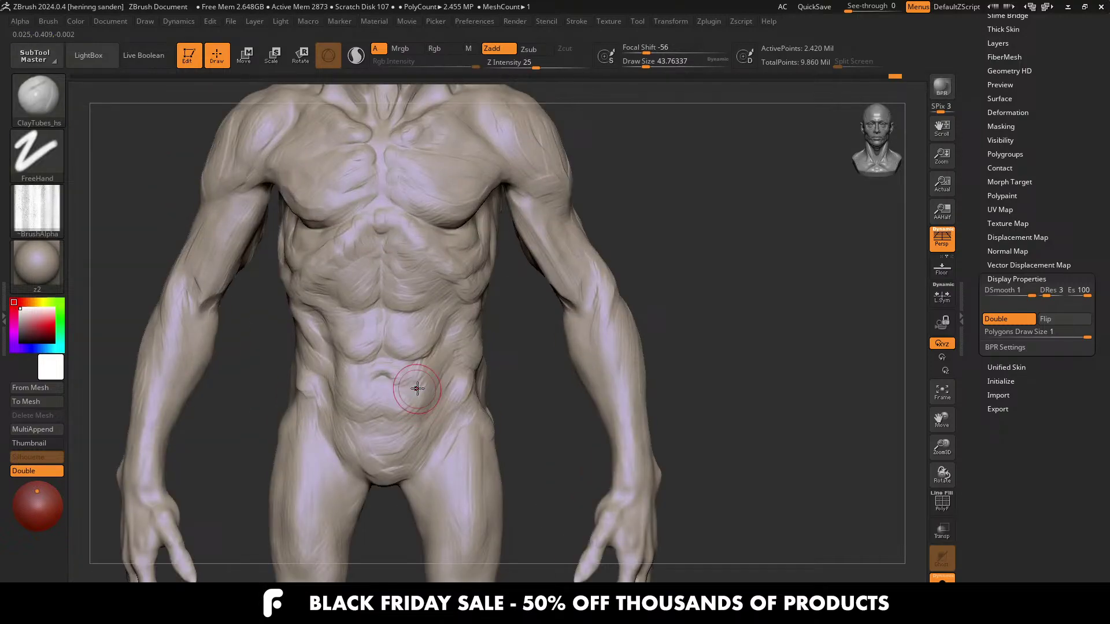
mouse_move(397, 391)
right_down()
mouse_move(421, 384)
mouse_move(470, 398)
mouse_move(527, 314)
mouse_move(514, 312)
mouse_move(575, 329)
right_up()
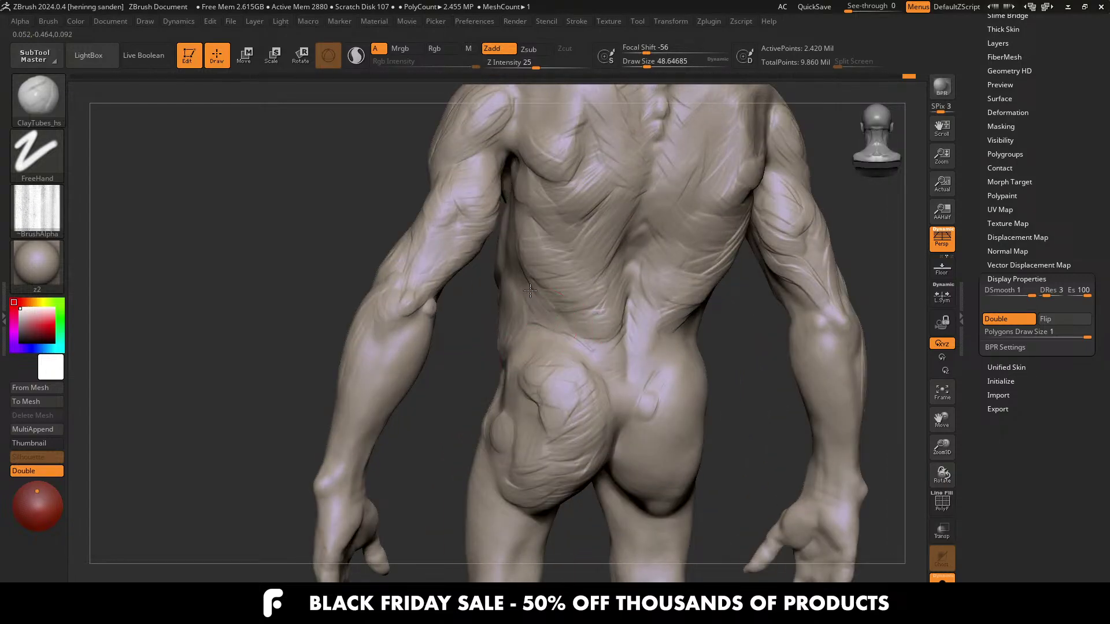
Step: Detail the elbow and back of the forearm at draw sizes of about 27 and 7
right_drag(431, 317, 454, 265)
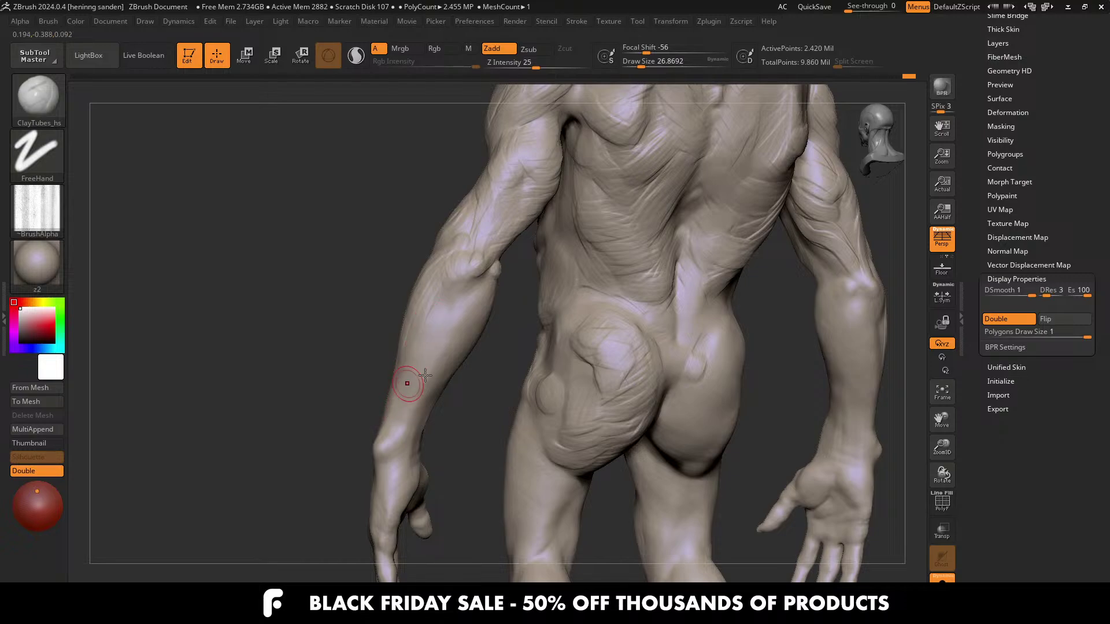
right_drag(425, 375, 428, 330)
key(bracketleft)
key(bracketleft)
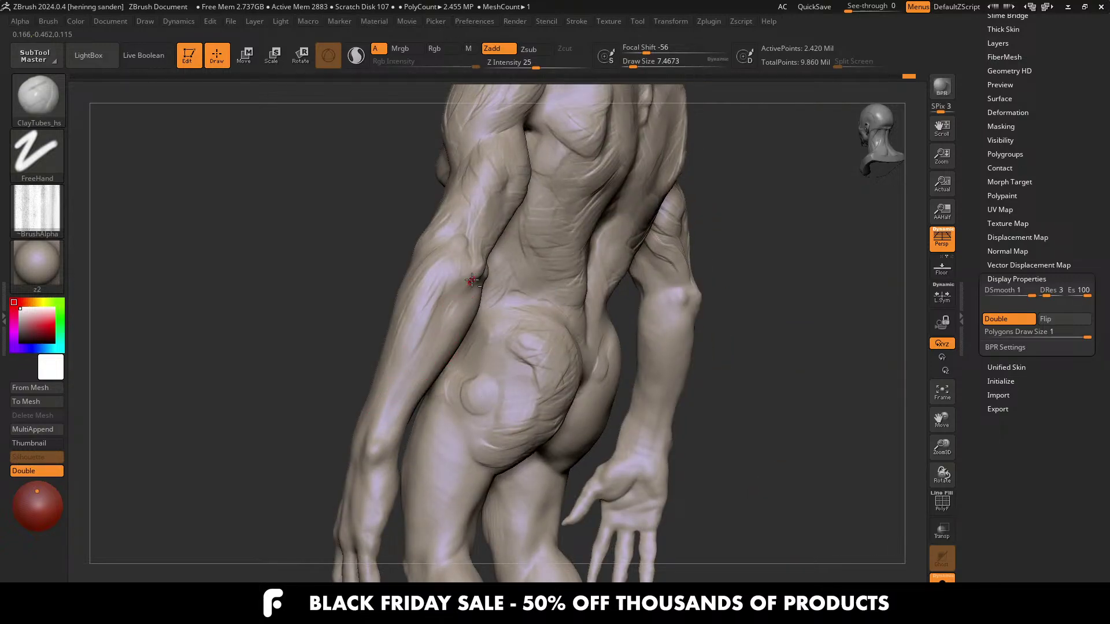
mouse_move(409, 364)
right_down()
mouse_move(384, 384)
mouse_move(394, 377)
right_up()
Step: Sculpt muscle strokes over the front abdominals and lower ribcage at draw sizes of about 35, 46 and 49
mouse_move(350, 430)
right_down()
mouse_move(382, 389)
mouse_move(453, 344)
mouse_move(353, 346)
mouse_move(458, 347)
mouse_move(450, 309)
mouse_move(376, 249)
mouse_move(445, 365)
right_up()
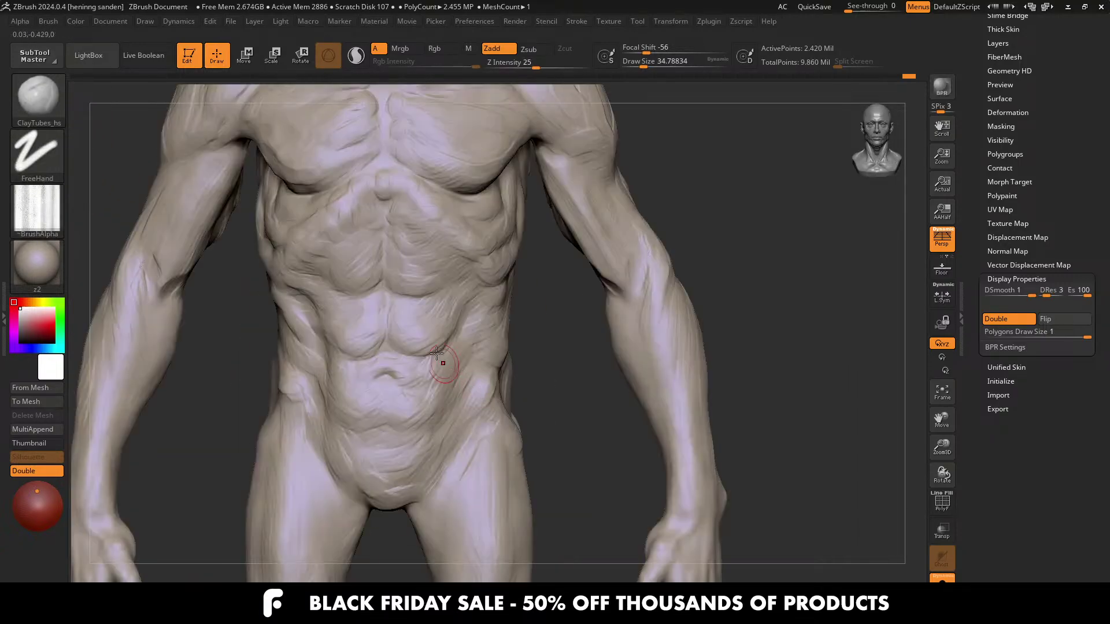
key(])
mouse_move(460, 323)
mouse_down()
mouse_move(434, 350)
mouse_move(416, 336)
mouse_move(431, 312)
mouse_up()
drag(437, 294, 427, 302)
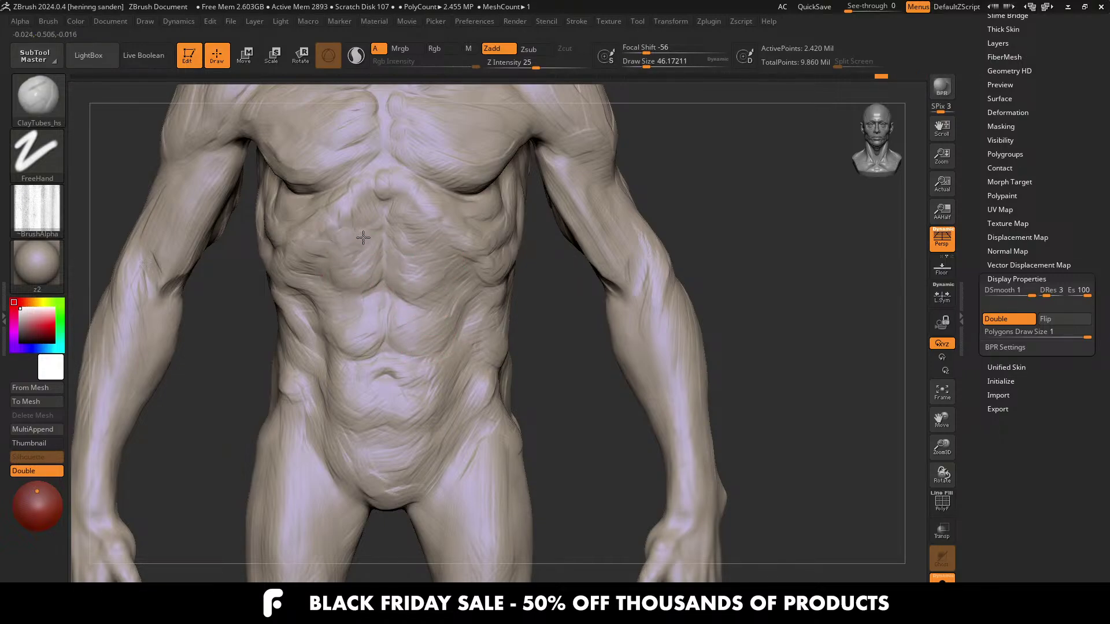
alt+right_drag(363, 238, 367, 284)
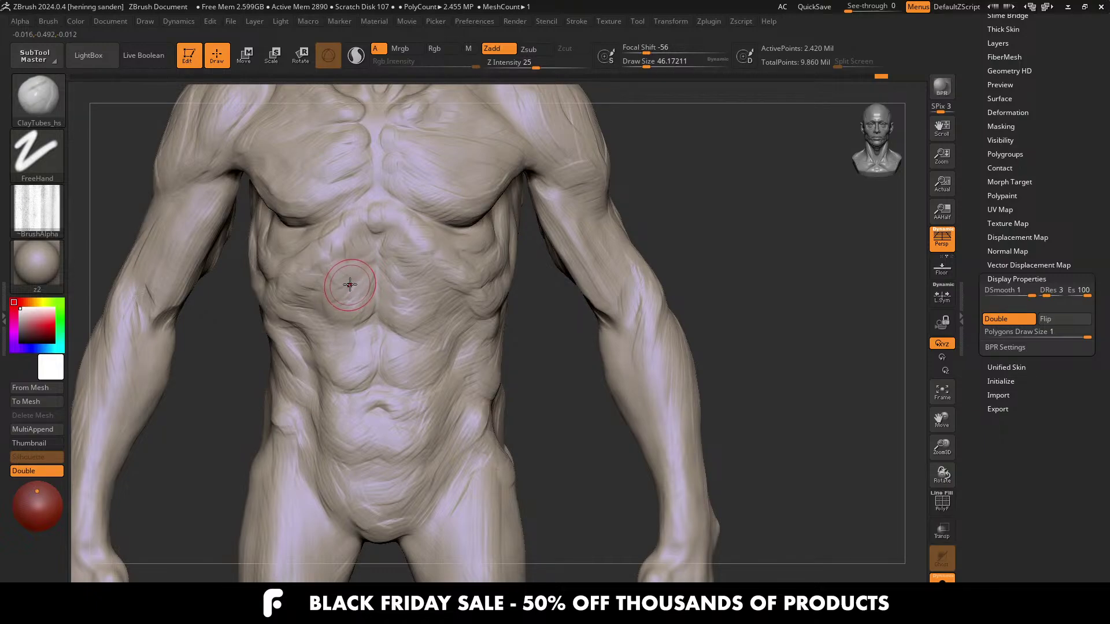
alt+right_drag(440, 324, 481, 362)
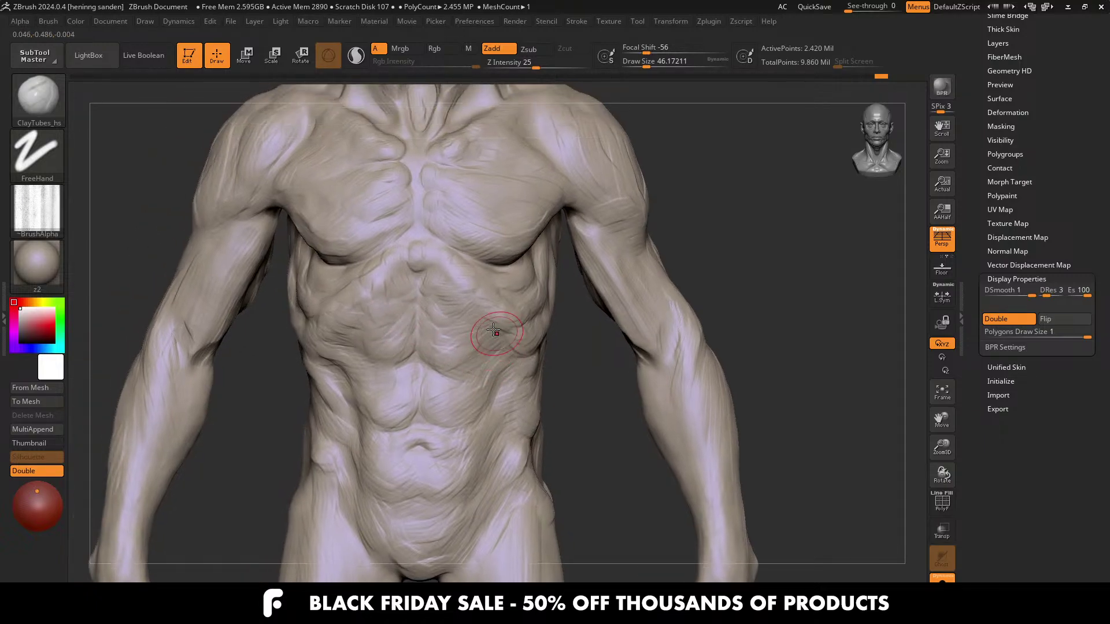
key(s)
mouse_move(478, 298)
mouse_down()
mouse_move(481, 323)
mouse_move(432, 358)
mouse_up()
key(s)
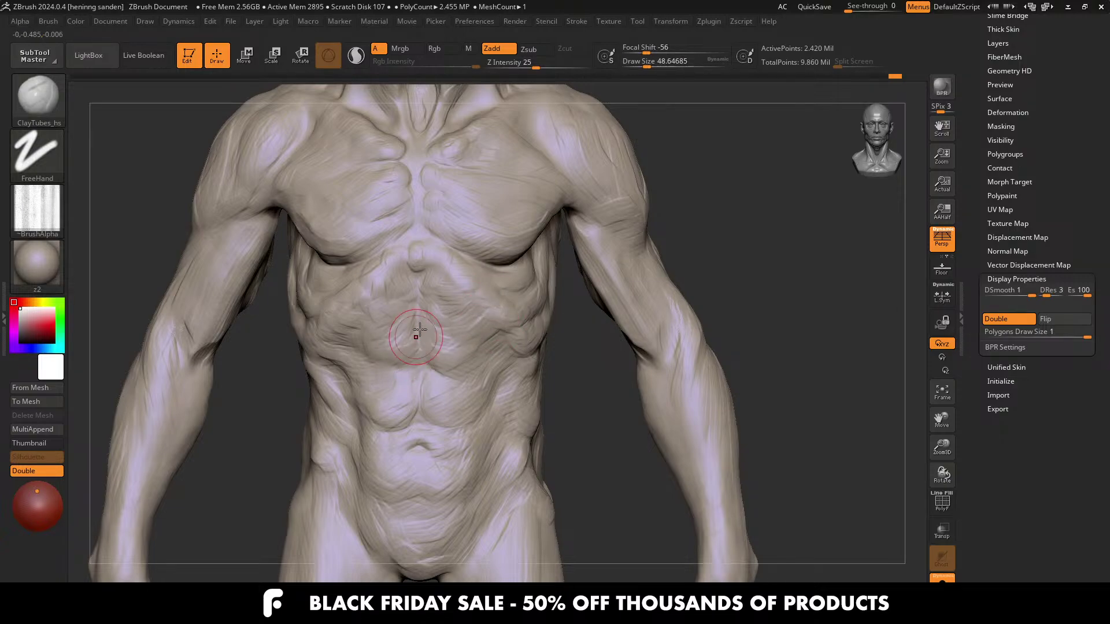
Step: Reshape the middle and lower abdomen with the Move brush at a draw size of about 182
ctrl+right_drag(396, 325, 313, 263)
mouse_move(409, 395)
alt+right_down()
mouse_move(409, 414)
mouse_move(463, 350)
mouse_move(464, 326)
mouse_move(328, 324)
mouse_move(442, 313)
mouse_move(486, 341)
alt+right_up()
key(b)
key(m)
key(v)
key(s)
drag(437, 323, 441, 323)
key(s)
drag(440, 376, 444, 404)
key(s)
mouse_move(418, 409)
right_down()
mouse_move(532, 434)
mouse_move(534, 370)
right_up()
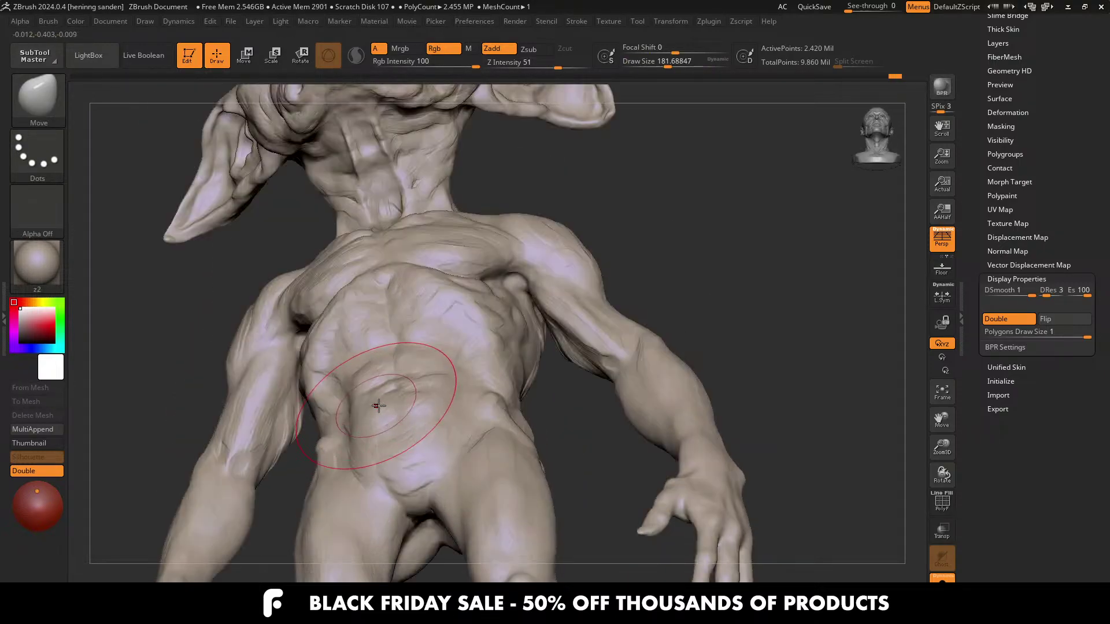
Step: Nudge the side of the waist above the hip with the Move brush at a draw size of about 136
key(bracketleft)
drag(347, 409, 358, 409)
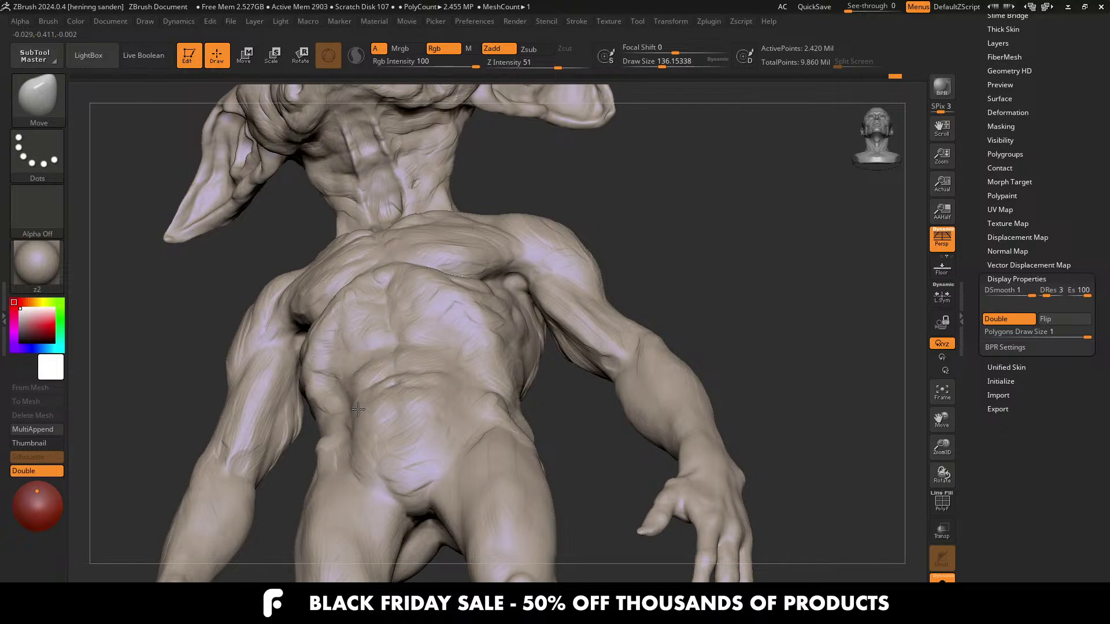
mouse_move(384, 389)
right_down()
mouse_move(469, 320)
mouse_move(516, 403)
right_up()
Step: Add ClayTubes_hs strokes over the ribcage and upper abdomen below the chest at a draw size of about 41
key(b)
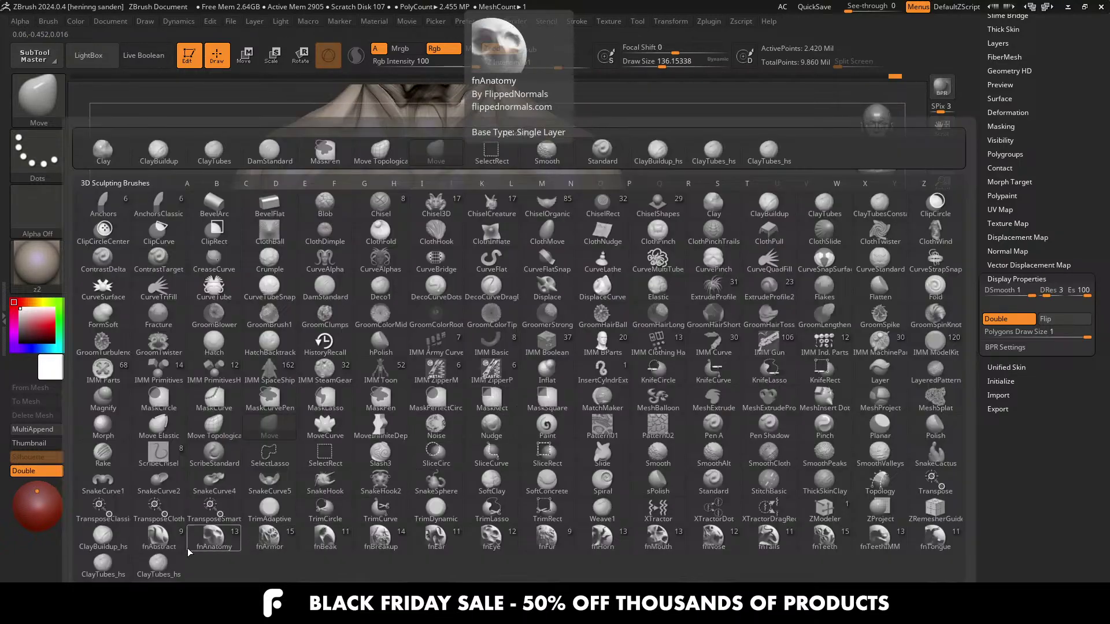
click(158, 560)
key(s)
mouse_move(468, 423)
mouse_down()
mouse_move(451, 425)
mouse_move(479, 402)
mouse_up()
key(s)
key(s)
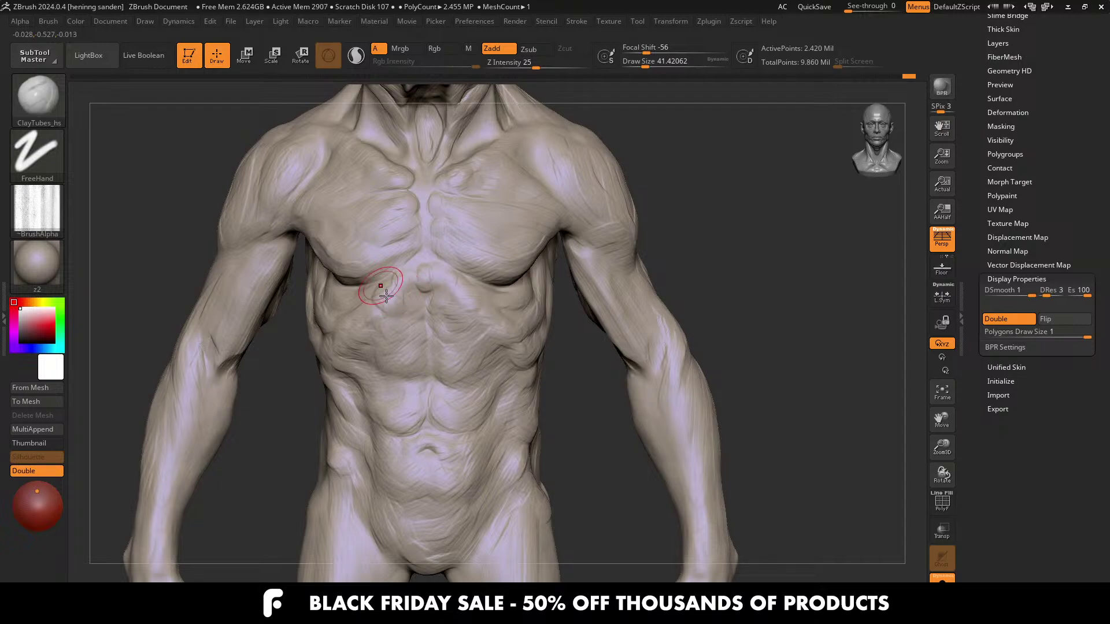
right_drag(386, 296, 372, 296)
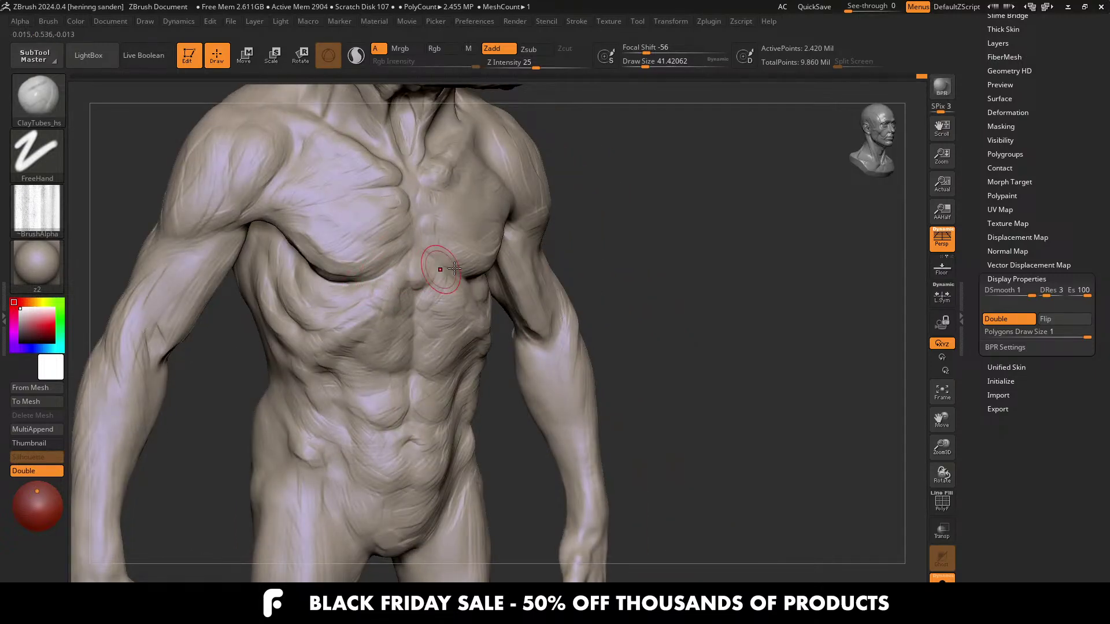
right_drag(455, 268, 473, 280)
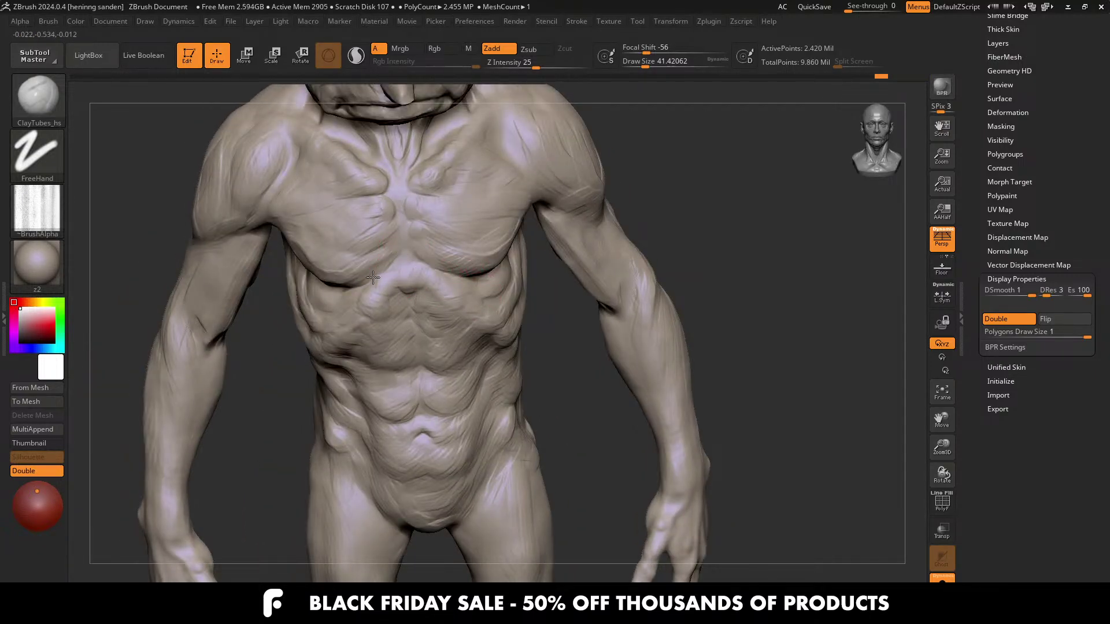
mouse_move(349, 296)
right_down()
mouse_move(370, 269)
mouse_move(293, 260)
mouse_move(425, 364)
right_up()
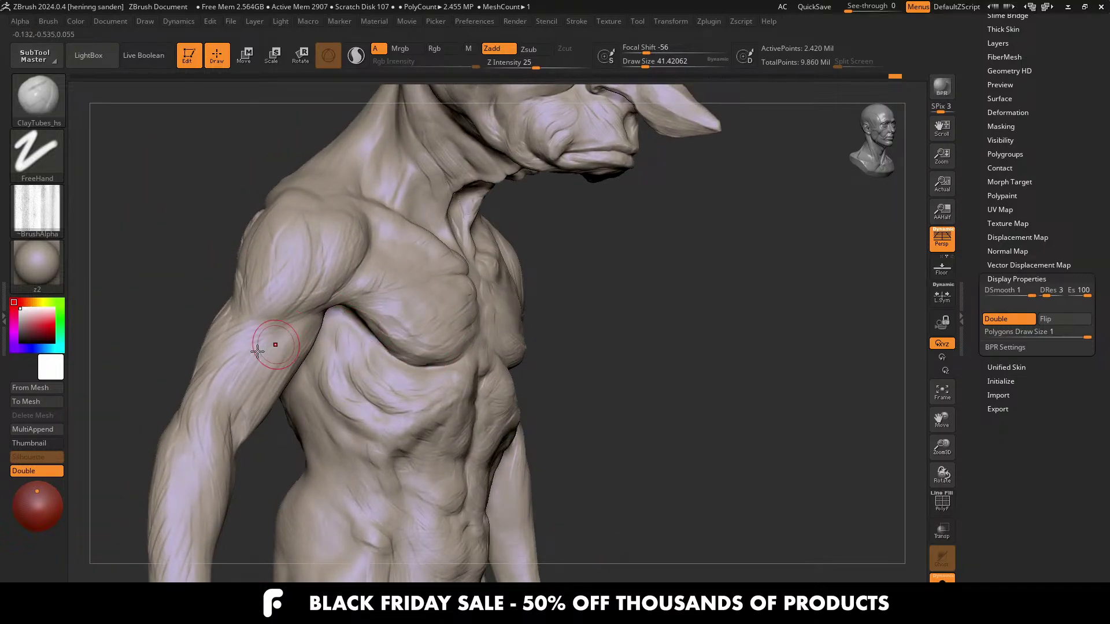
right_drag(257, 352, 441, 300)
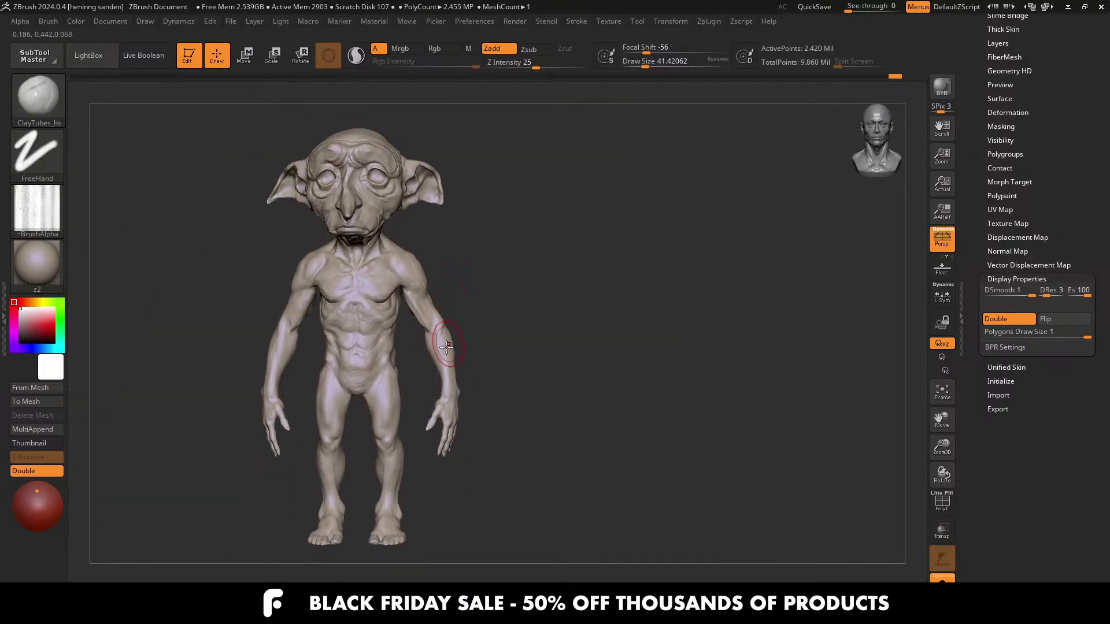
Step: Adjust the outline of the upper arm and elbow with the Move brush at draw sizes of about 149 and 104
mouse_move(446, 347)
alt+right_down()
mouse_move(449, 362)
mouse_move(436, 315)
alt+right_up()
key(b)
key(m)
key(v)
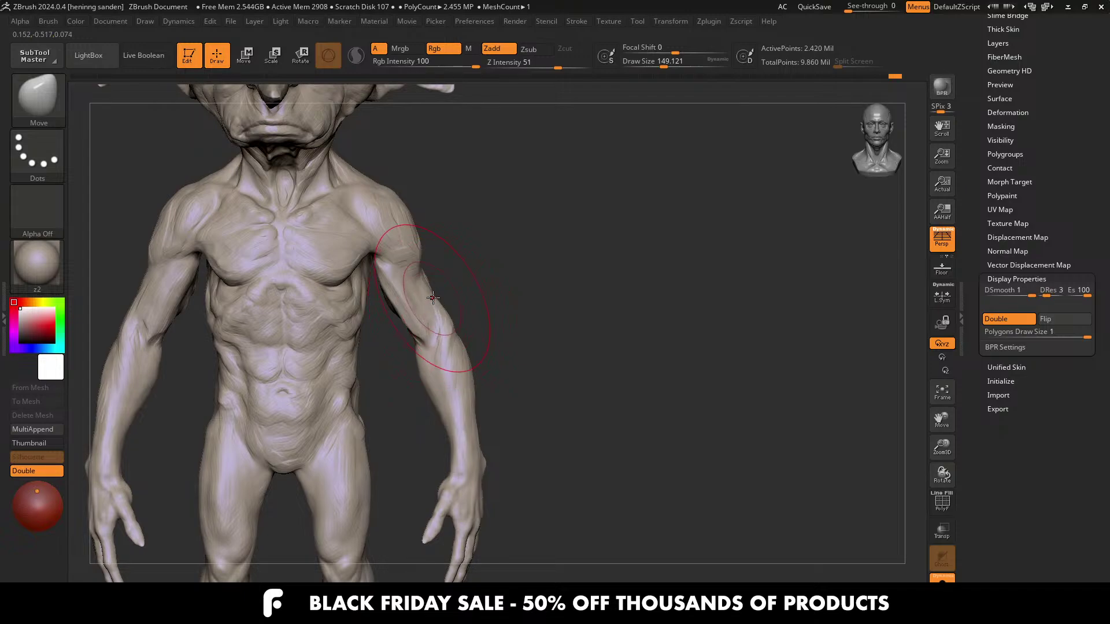
key(s)
drag(416, 281, 410, 281)
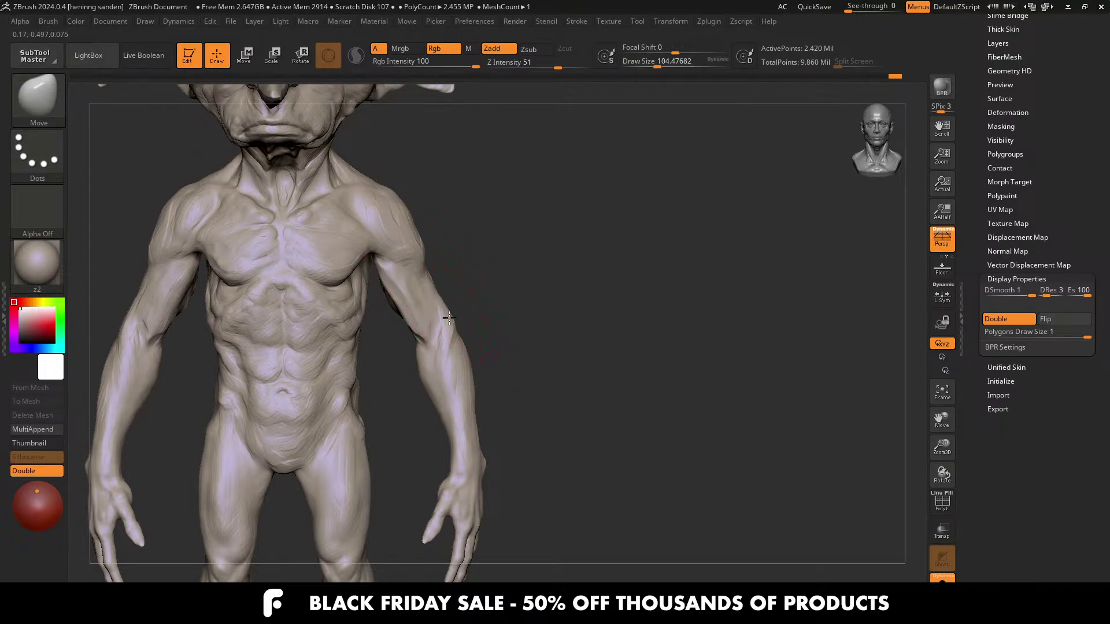
Step: Detail the upper arm muscles above the elbow with ClayBuildup_hs strokes at a draw size of about 23
mouse_move(436, 324)
right_down()
mouse_move(423, 302)
mouse_move(430, 331)
mouse_move(518, 453)
mouse_move(465, 277)
right_up()
key(b)
key(c)
key(b)
key(s)
drag(477, 271, 450, 269)
mouse_move(450, 269)
right_down()
mouse_move(471, 253)
mouse_move(483, 318)
right_up()
key(s)
drag(483, 319, 486, 319)
mouse_move(486, 377)
right_down()
mouse_move(462, 376)
mouse_move(475, 404)
mouse_move(485, 335)
mouse_move(462, 357)
mouse_move(462, 344)
mouse_move(404, 324)
right_up()
Step: Build up the side ribs and upper abdominals with ClayBuildup_hs strokes at a draw size of about 33
key(bracketright)
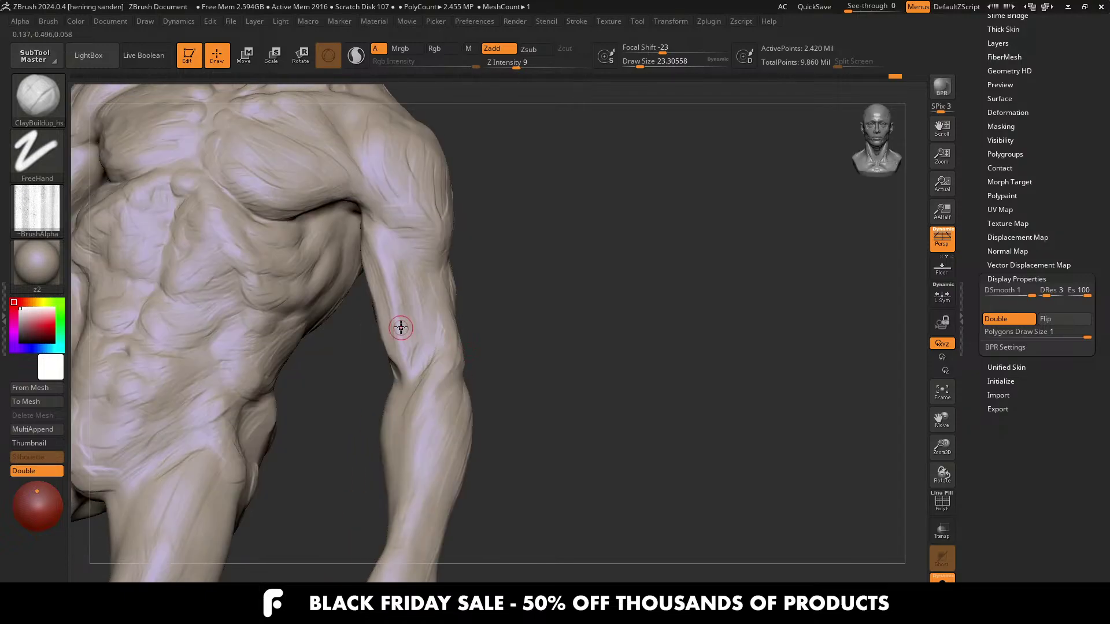
right_drag(301, 301, 322, 271)
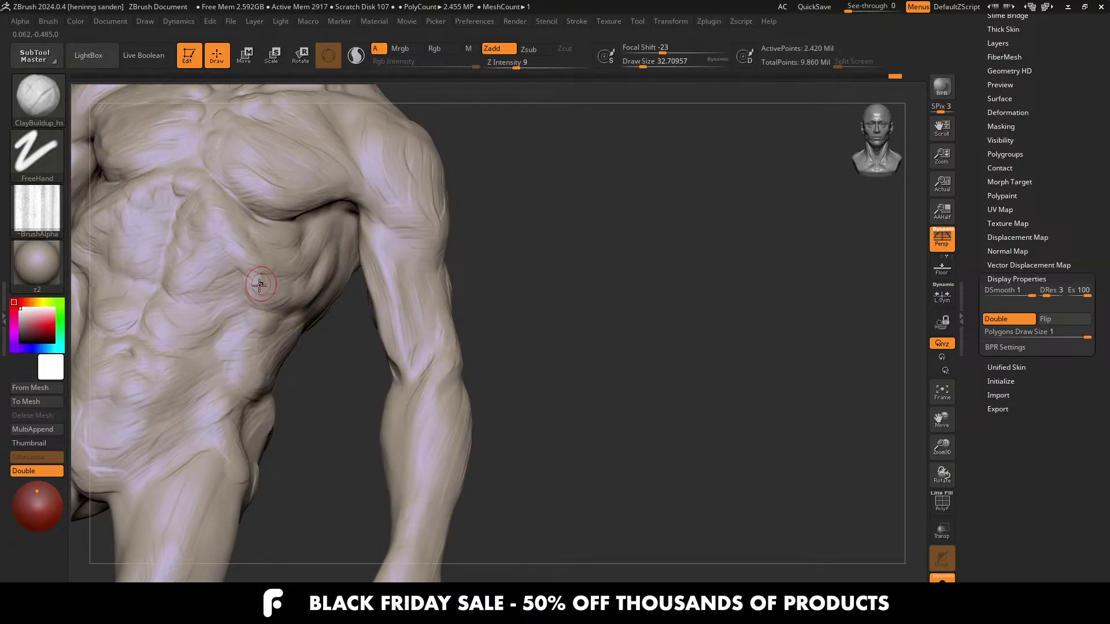
mouse_move(260, 284)
right_down()
mouse_move(366, 297)
mouse_move(368, 322)
mouse_move(410, 339)
right_up()
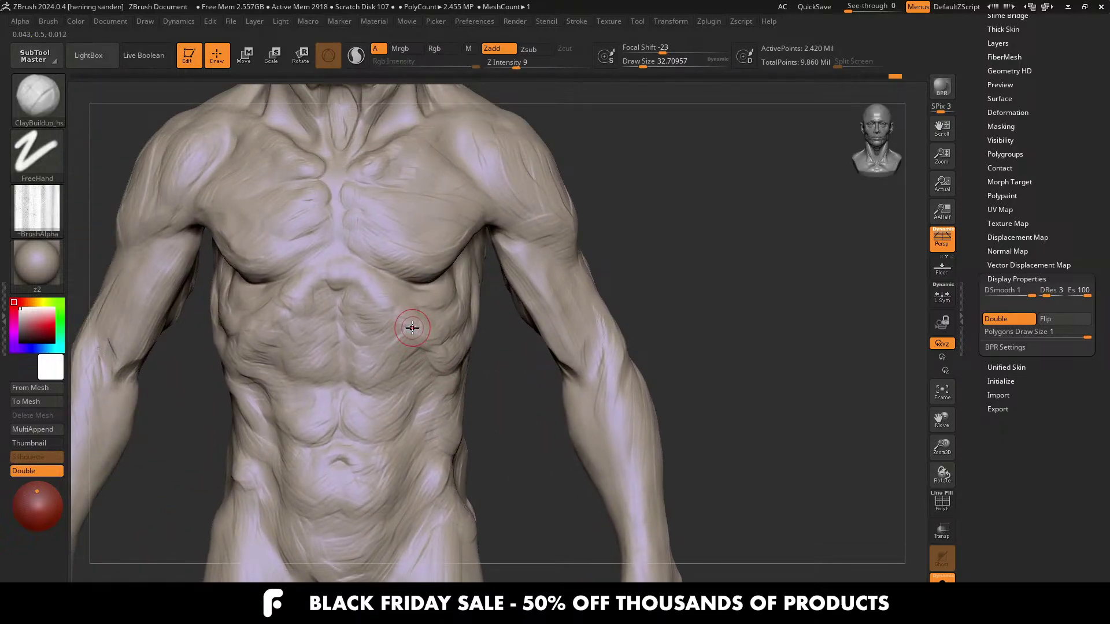
right_drag(404, 325, 470, 327)
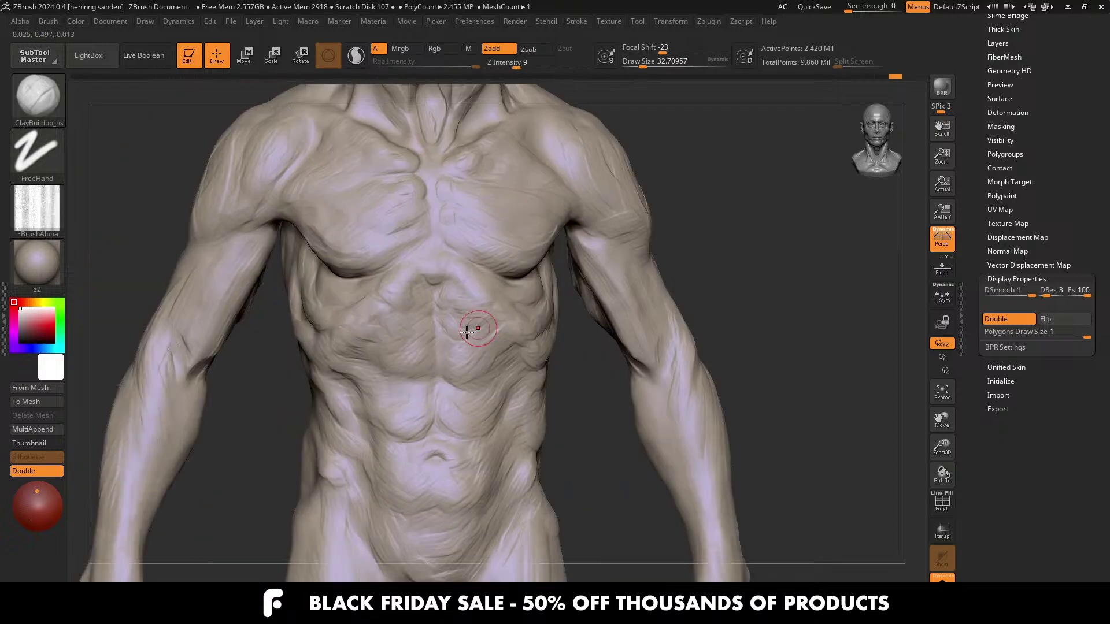
key(s)
drag(470, 327, 476, 327)
right_drag(456, 342, 461, 341)
right_drag(425, 295, 436, 323)
Step: Reshape the abdominals and the side of the chest with the Move brush at a draw size of about 116
key(b)
key(m)
key(v)
key(s)
drag(424, 386, 436, 386)
mouse_move(437, 347)
mouse_down()
mouse_move(427, 378)
mouse_move(436, 409)
mouse_up()
key(s)
ctrl+right_drag(469, 411, 492, 365)
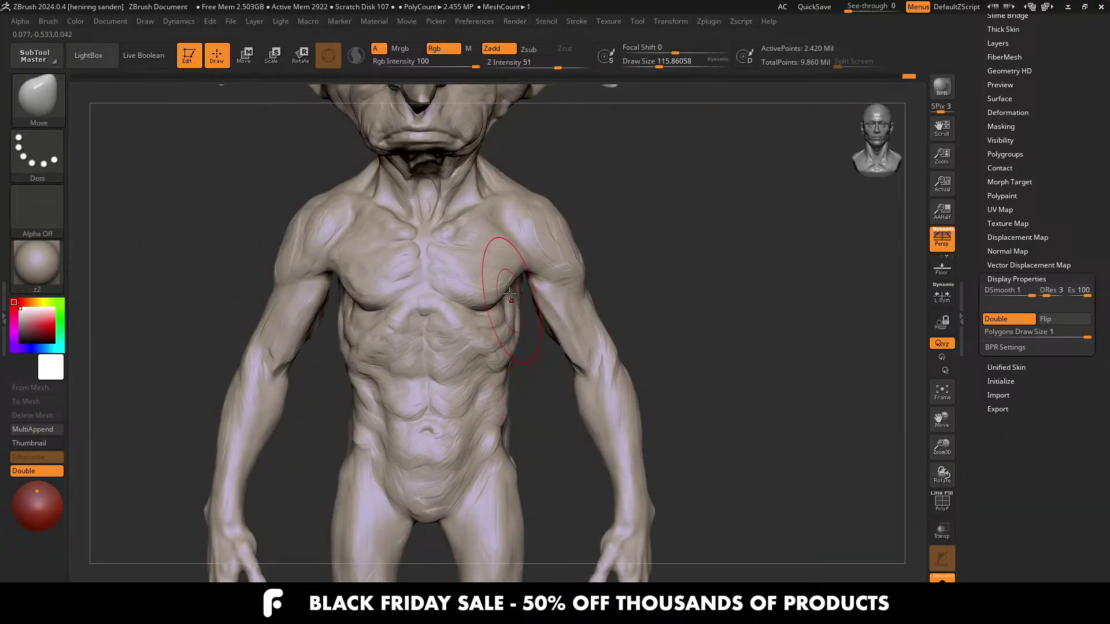
mouse_move(476, 303)
right_down()
mouse_move(509, 288)
mouse_move(497, 294)
mouse_move(480, 243)
mouse_move(509, 246)
mouse_move(517, 215)
right_up()
mouse_move(487, 176)
ctrl+right_down()
mouse_move(482, 238)
mouse_move(553, 301)
mouse_move(528, 324)
mouse_move(538, 279)
mouse_move(514, 240)
mouse_move(469, 373)
mouse_move(563, 367)
mouse_move(396, 364)
mouse_move(474, 358)
mouse_move(459, 228)
mouse_move(448, 269)
ctrl+right_up()
Step: Adjust the shape of the forearm with the Move brush at a draw size of about 149
key(bracketright)
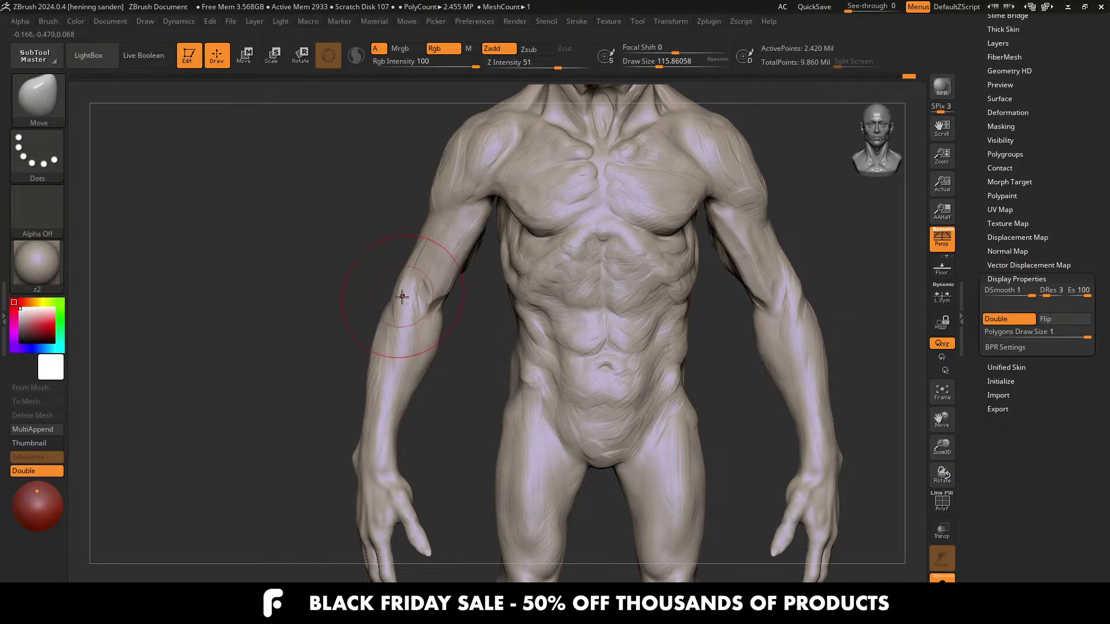
key(s)
drag(366, 423, 375, 423)
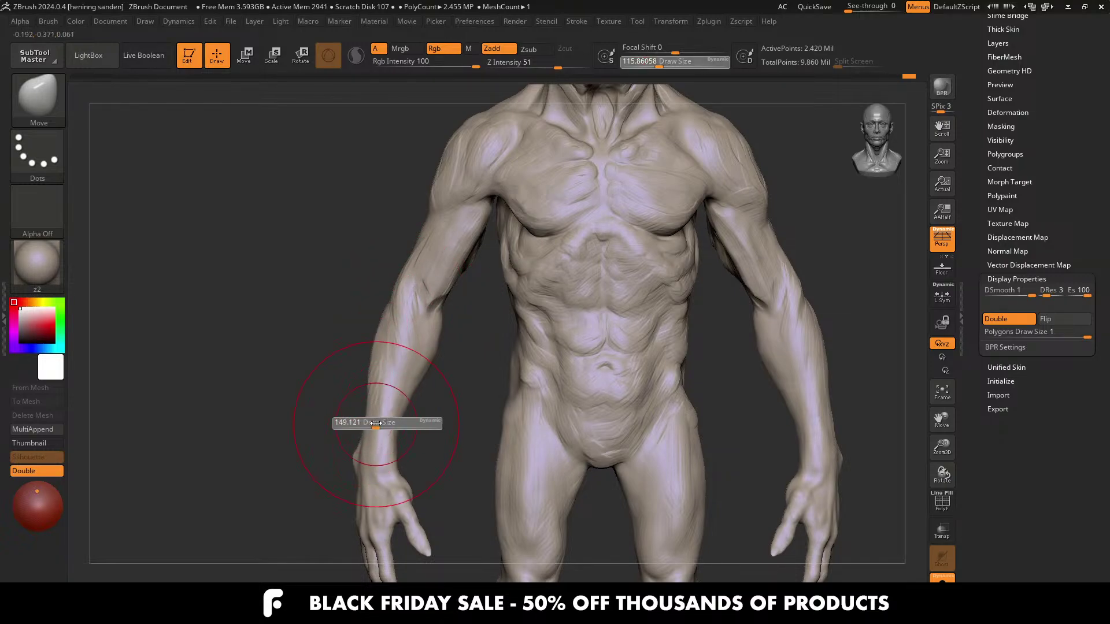
ctrl+right_drag(388, 397, 493, 335)
mouse_move(596, 422)
ctrl+right_down()
mouse_move(595, 403)
mouse_move(324, 409)
mouse_move(491, 409)
mouse_move(612, 460)
ctrl+right_up()
Step: Refine the front abdominals around the navel with ClayTubes_hs strokes at draw sizes of about 54 and 31
key(b)
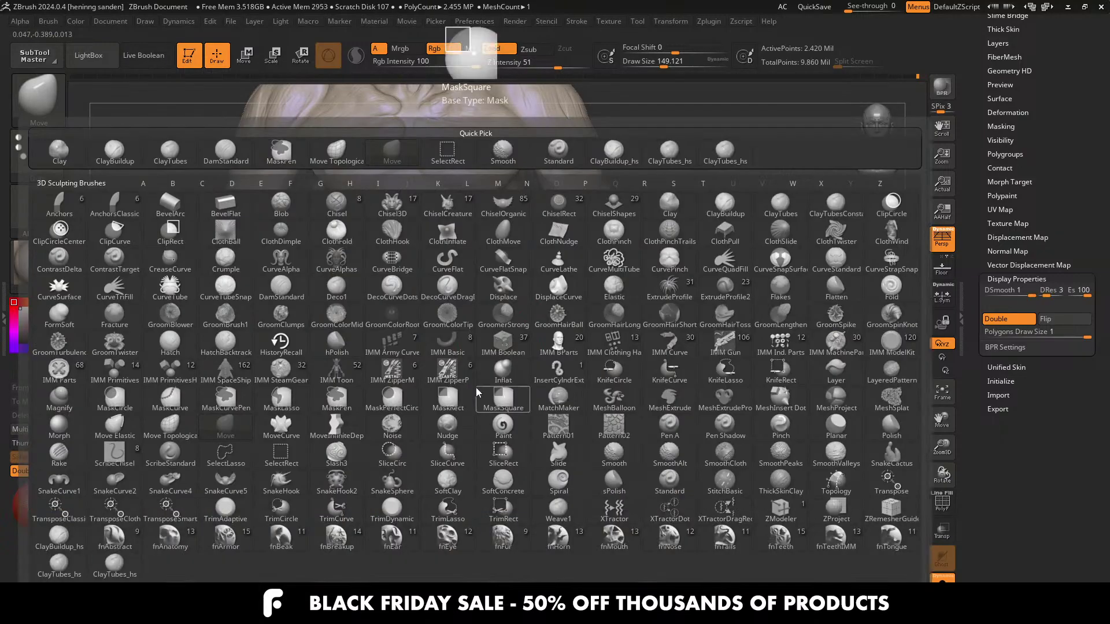
key(c)
key(t)
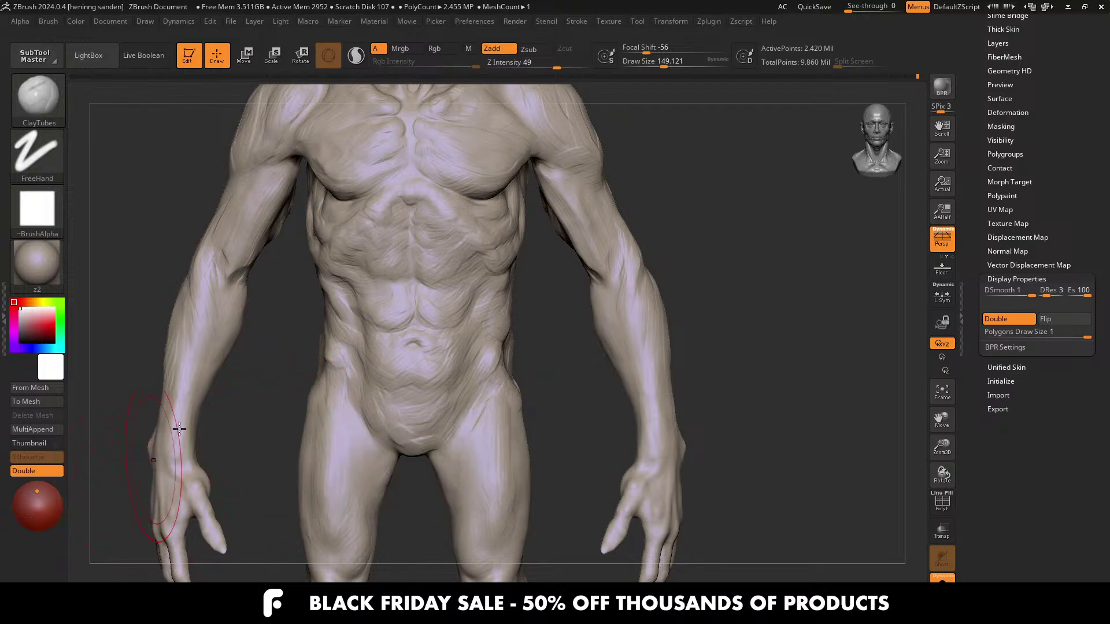
key(b)
click(91, 577)
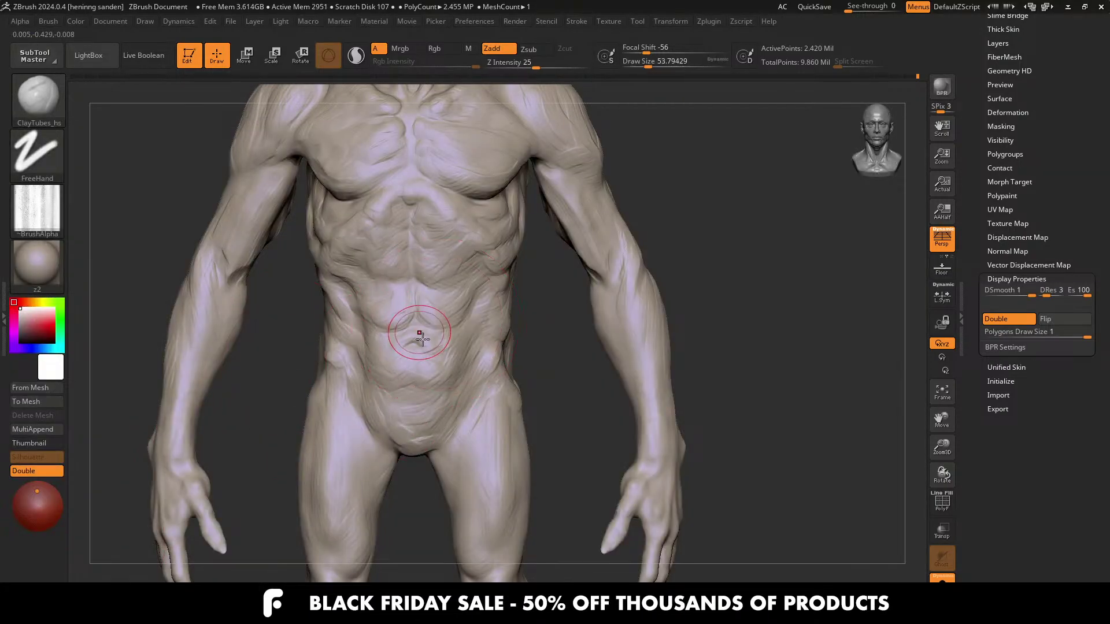
ctrl+right_drag(456, 341, 419, 331)
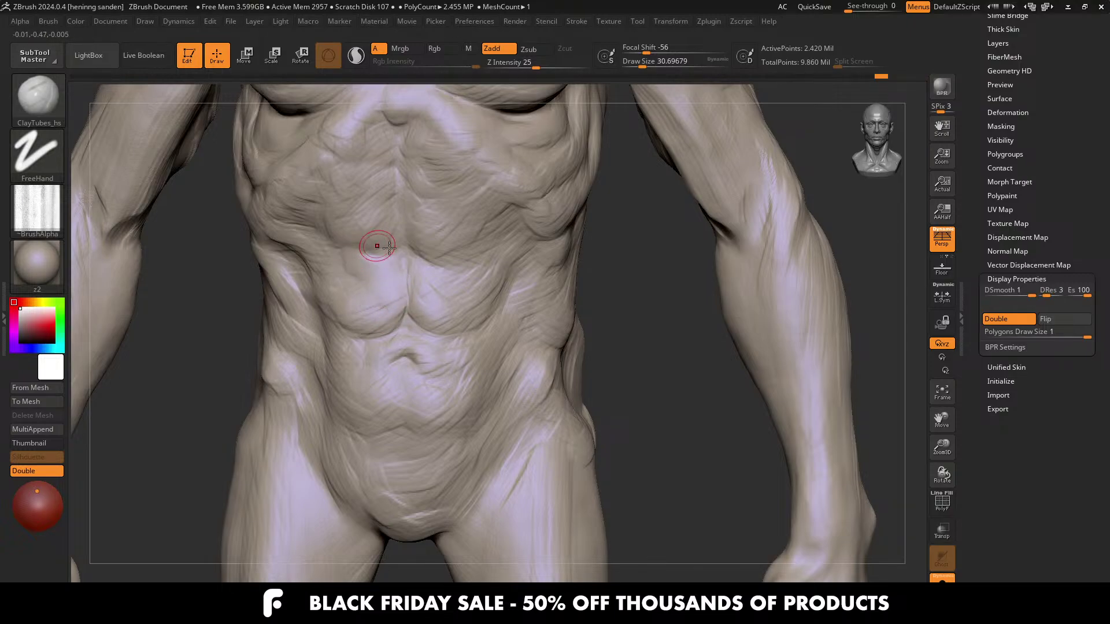
Step: Clear the old annotations over the back, mark the shoulder blade edges with magenta lines, and remove the marks
ctrl+right_drag(353, 213, 580, 243)
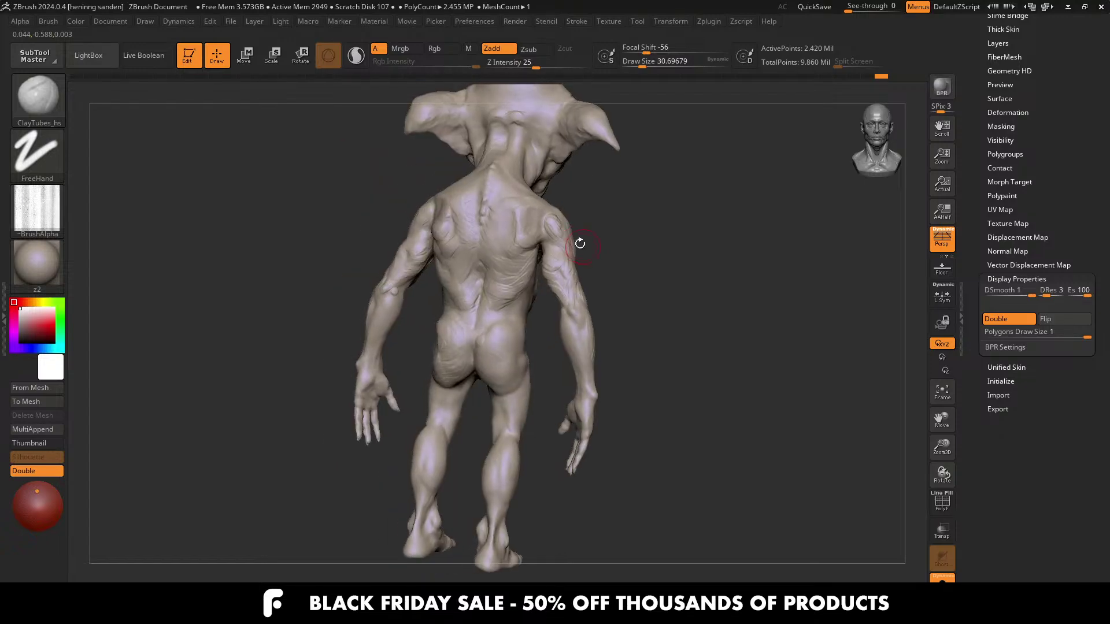
alt+right_drag(515, 210, 524, 260)
ctrl+right_drag(524, 261, 558, 299)
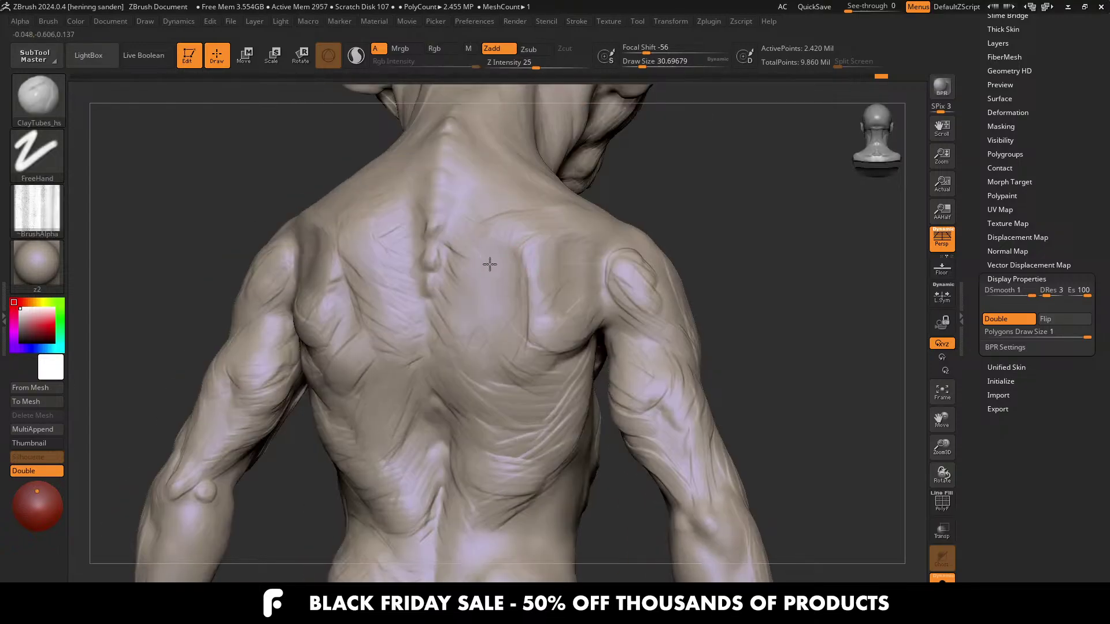
scroll(488, 262, down, 5)
key(ctrl+shift+3)
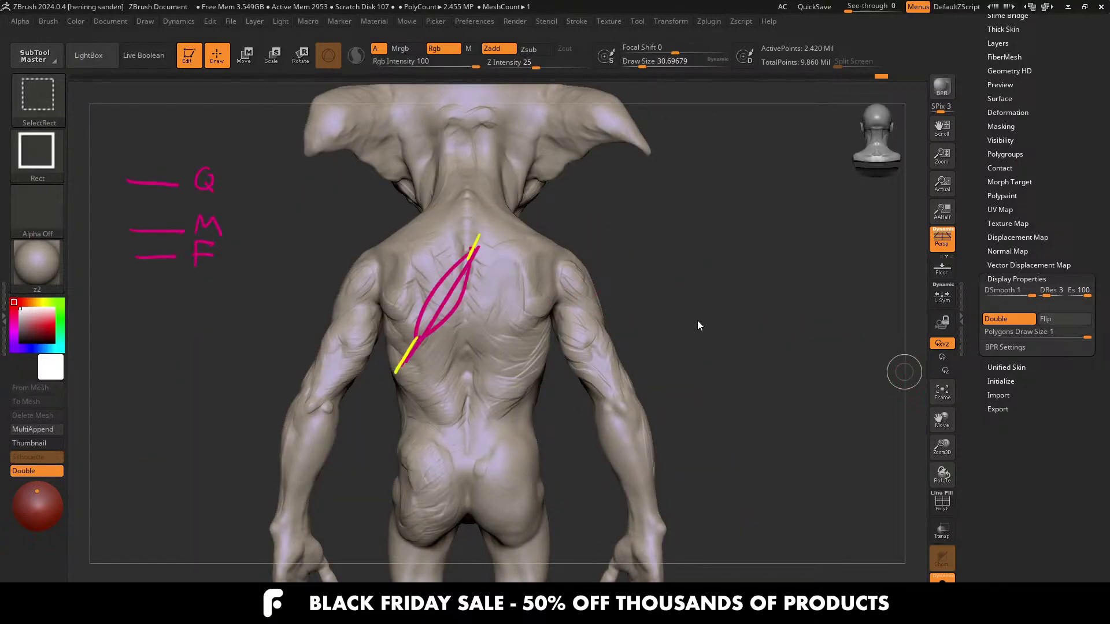
key(ctrl+shift+7)
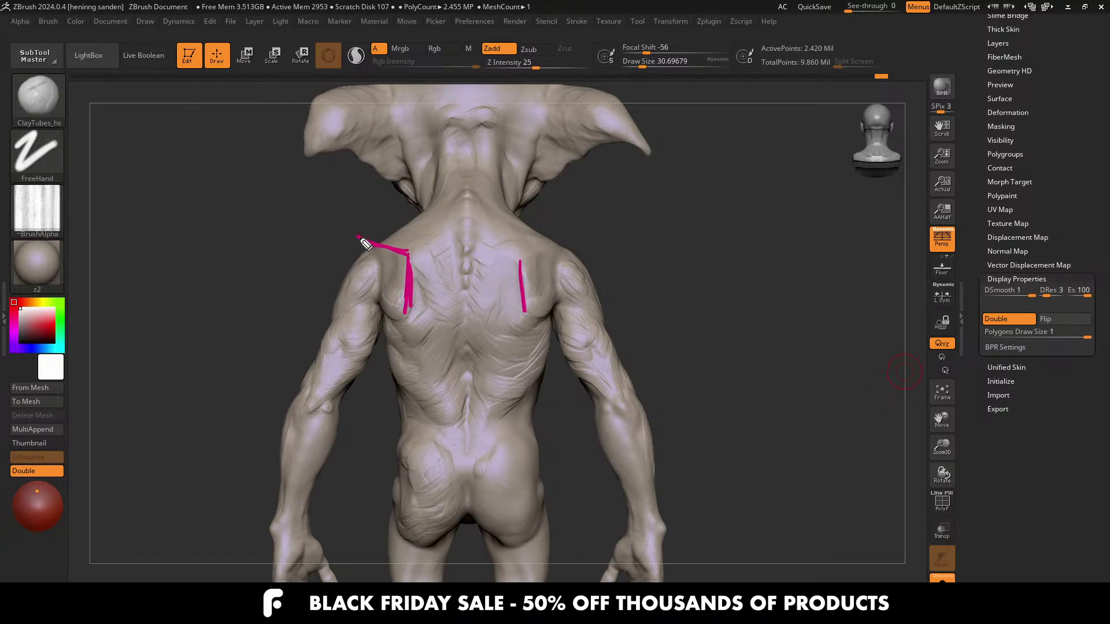
key(ctrl+shift+1)
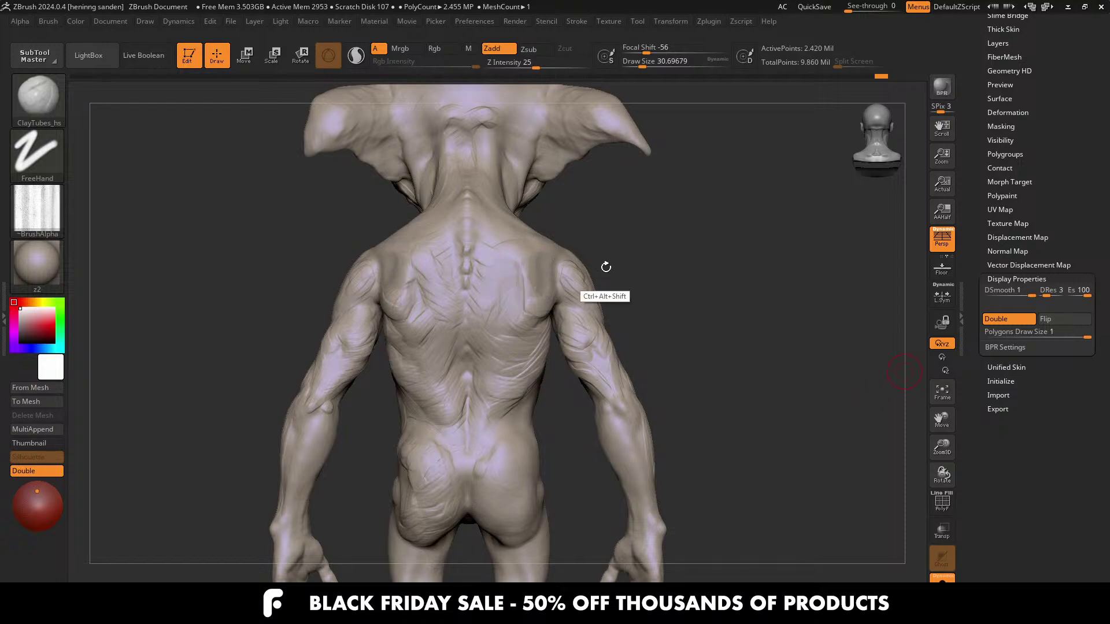
Step: Smooth the surface along the lower inner edge of the shoulder blade
mouse_move(455, 305)
right_down()
mouse_move(427, 296)
mouse_move(404, 314)
right_up()
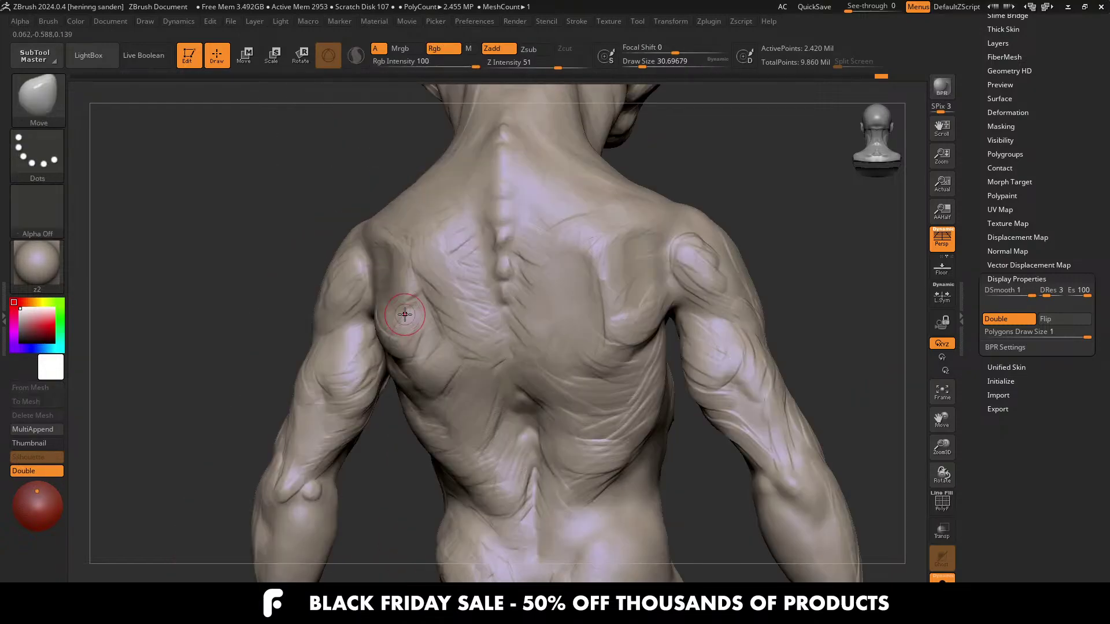
shift+drag(404, 314, 399, 332)
right_drag(416, 277, 408, 274)
Step: Define the shoulder blade and surrounding upper back muscles with ClayTubes_hs strokes at draw sizes of about 37, 35 and 27
key(b)
key(c)
key(b)
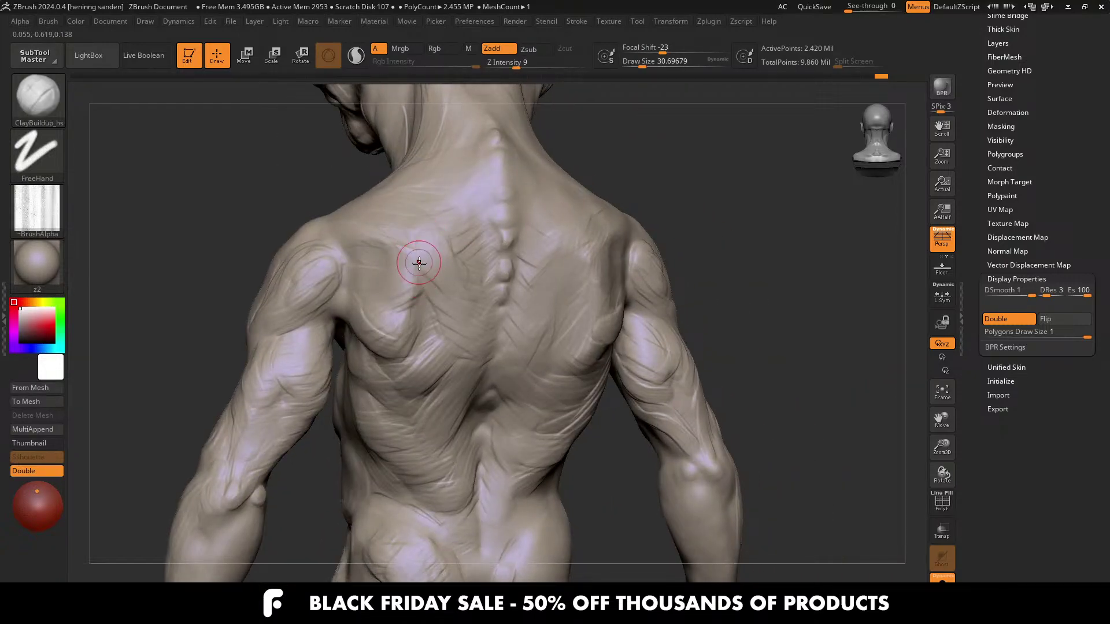
key(b)
key(c)
key(t)
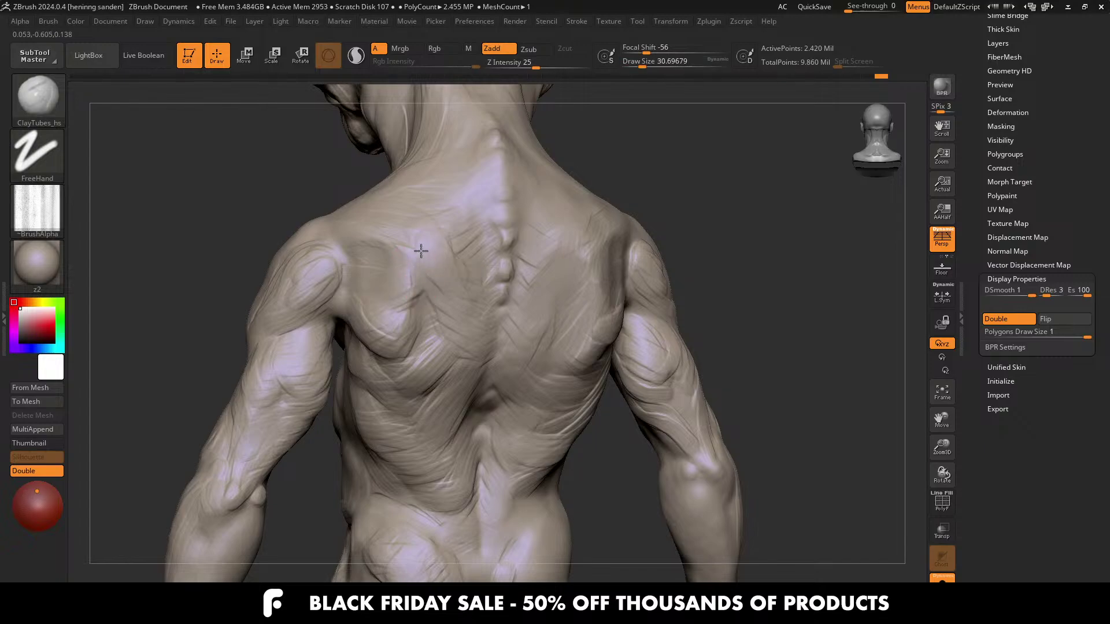
right_drag(407, 262, 420, 227)
drag(382, 218, 389, 217)
key(bracketright)
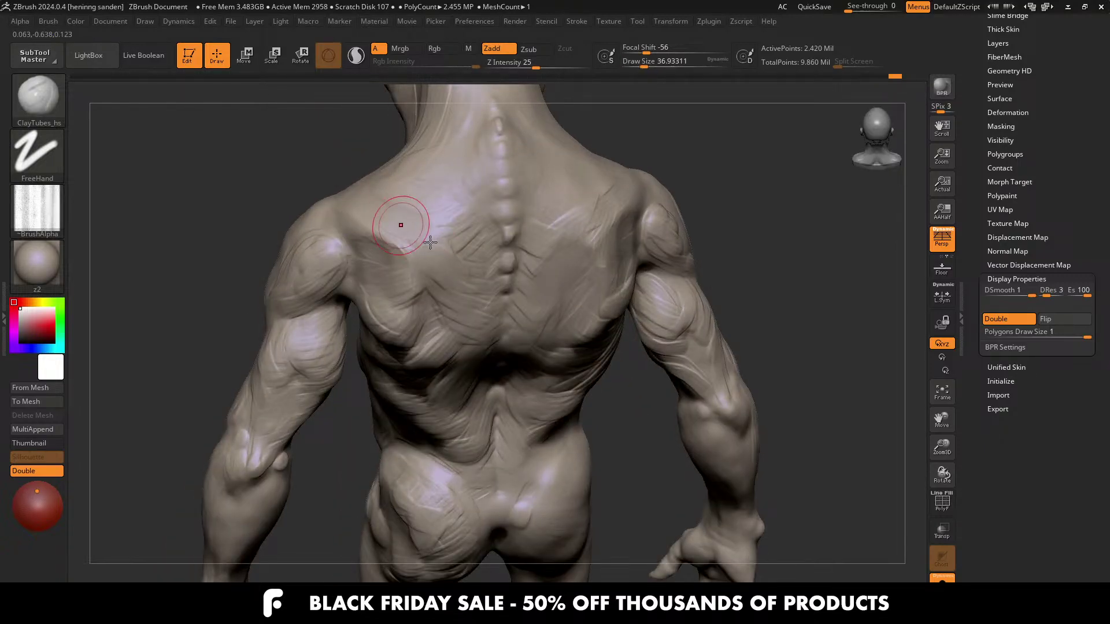
drag(446, 250, 434, 299)
right_drag(451, 270, 428, 263)
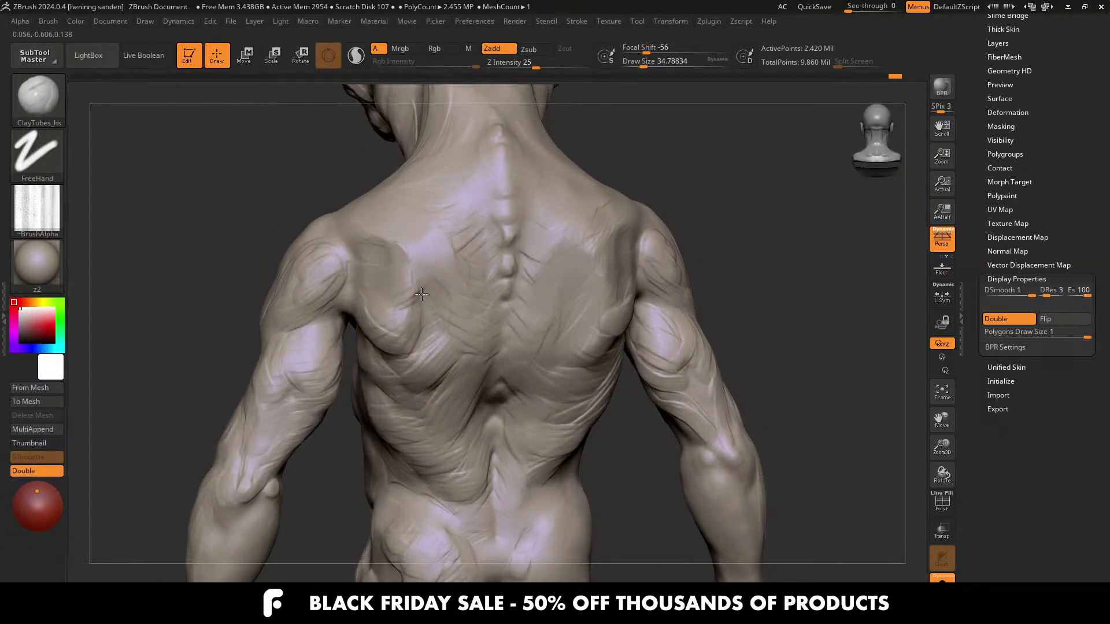
mouse_move(425, 306)
right_down()
mouse_move(421, 278)
mouse_move(440, 272)
right_up()
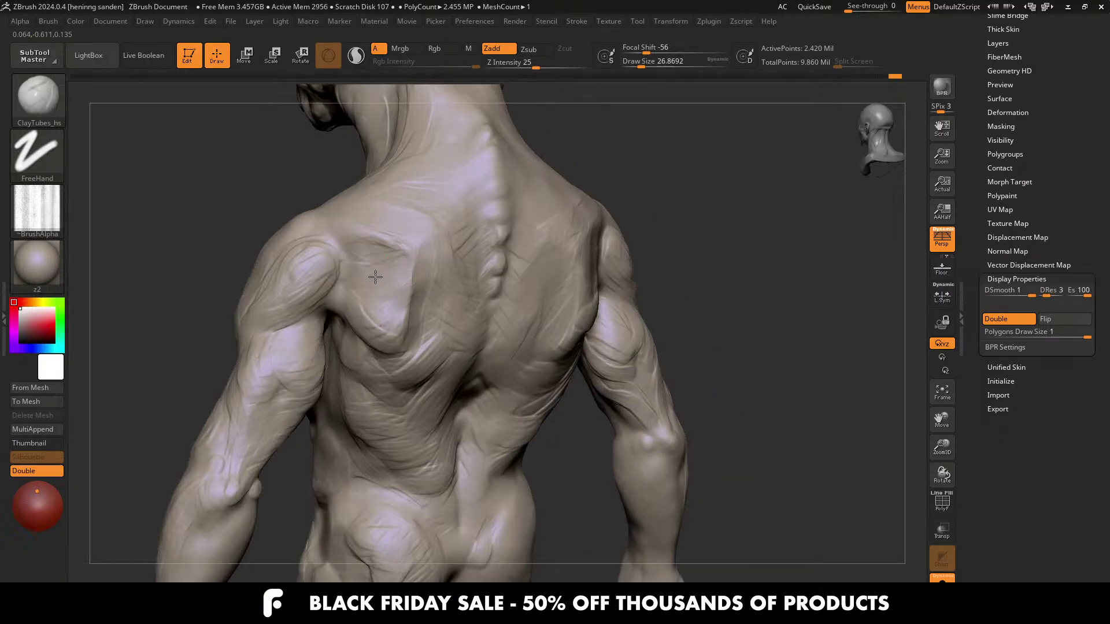
Step: Sculpt the ridge between the shoulder blade and rear shoulder with ClayTubes_hs at a draw size of about 25
alt+right_drag(515, 309, 589, 359)
right_drag(462, 312, 506, 315)
drag(505, 316, 539, 324)
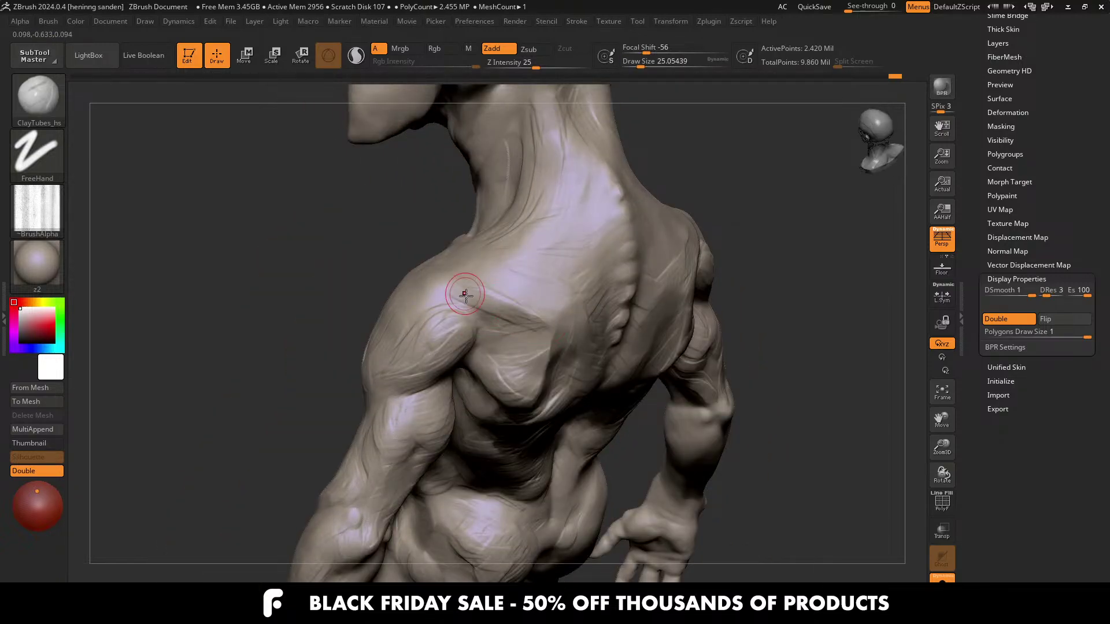
mouse_move(465, 295)
right_down()
mouse_move(479, 307)
mouse_move(425, 287)
mouse_move(437, 289)
mouse_move(423, 241)
mouse_move(402, 231)
mouse_move(463, 268)
mouse_move(441, 193)
mouse_move(477, 296)
right_up()
Step: Reposition the shoulder blade forms with the Move brush at draw sizes of about 29 and 77
key(b)
key(m)
key(v)
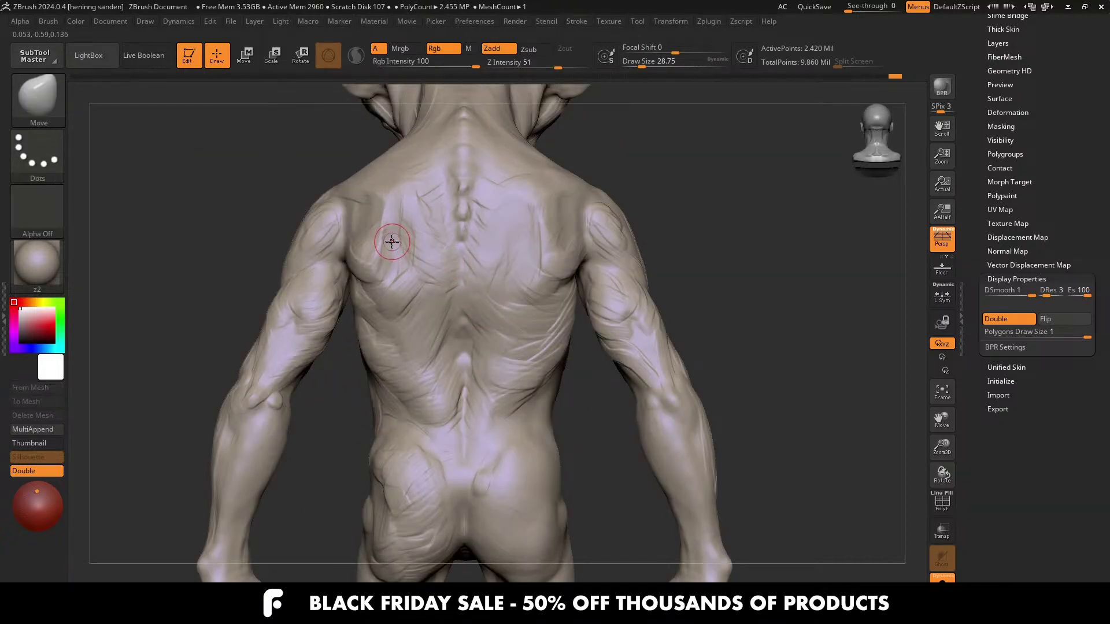
mouse_move(414, 229)
ctrl+right_down()
mouse_move(404, 201)
mouse_move(391, 220)
mouse_move(392, 243)
mouse_move(407, 249)
ctrl+right_up()
key(s)
mouse_move(407, 240)
mouse_down()
mouse_move(397, 240)
mouse_move(415, 259)
mouse_up()
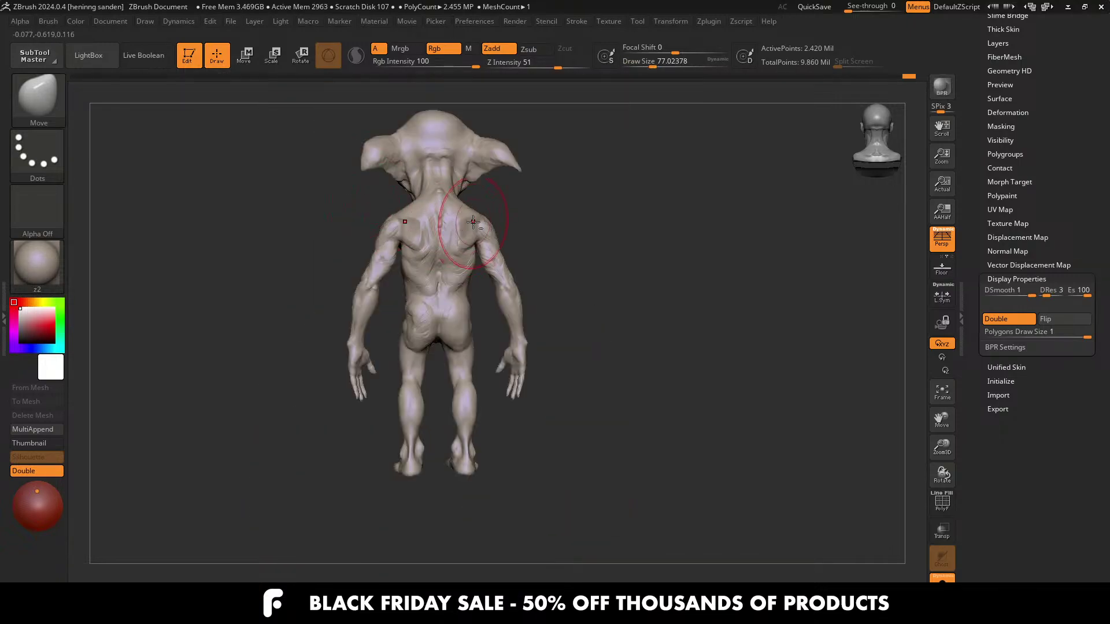
Step: Refine the muscles along the inner shoulder blades and mid-back with ClayTubes_hs at a draw size of about 37, smoothing beside the spine
key(b)
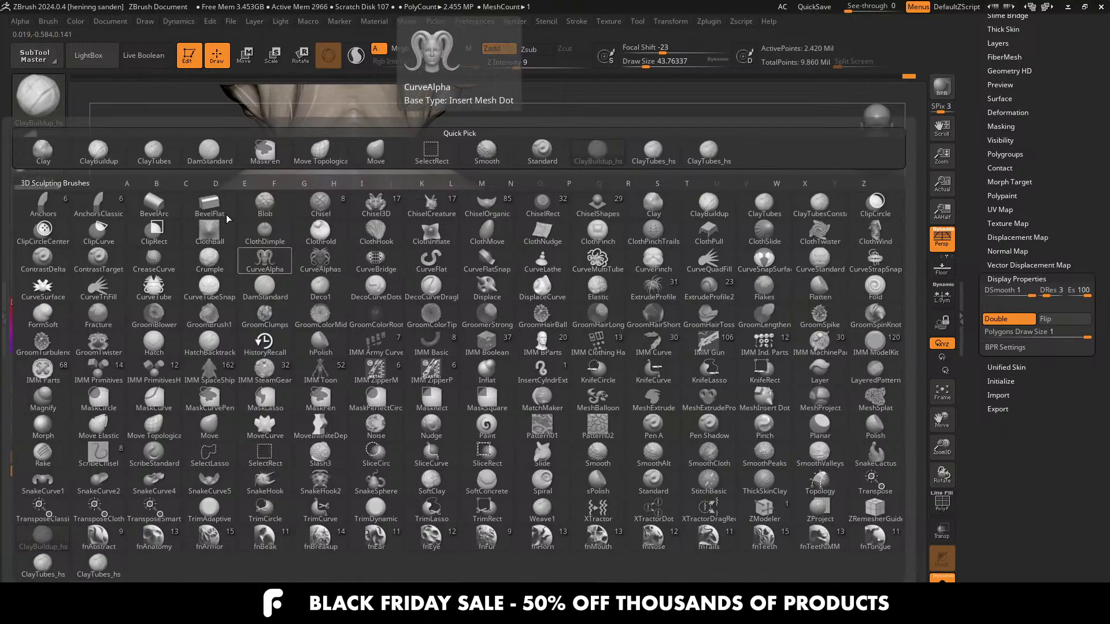
click(708, 152)
key([)
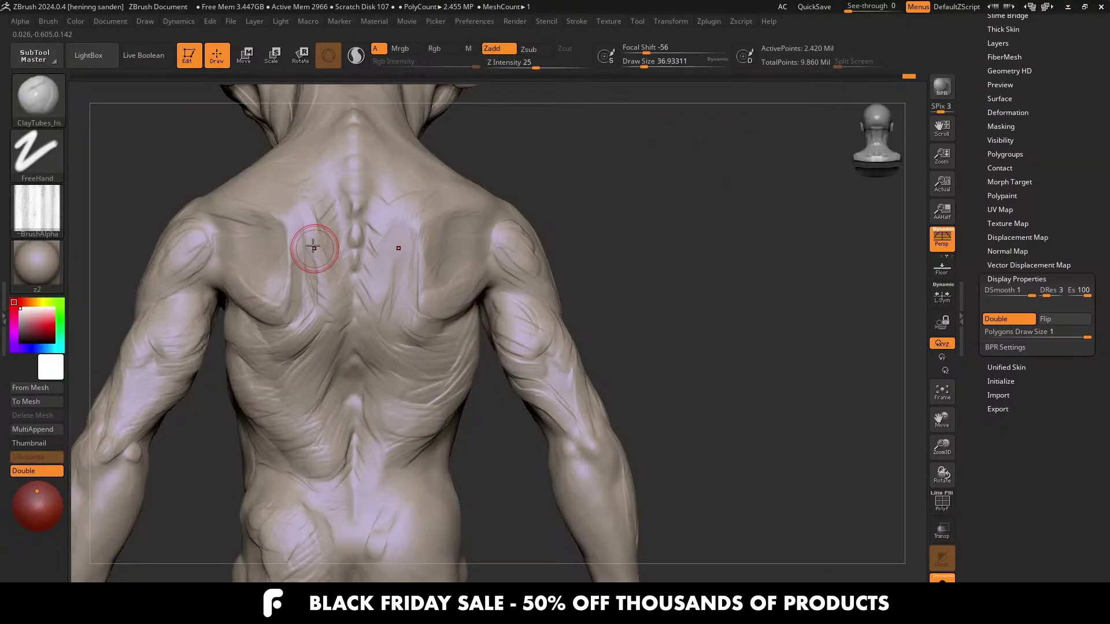
alt+right_drag(341, 294, 398, 328)
shift+drag(388, 300, 391, 302)
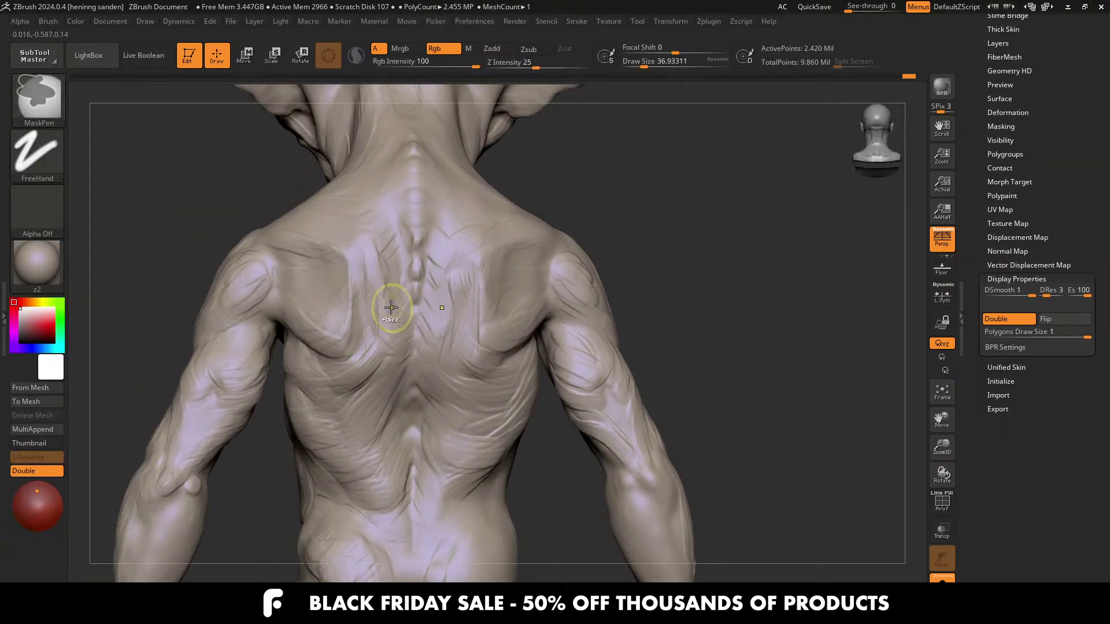
right_drag(372, 300, 367, 304)
shift+drag(366, 305, 355, 300)
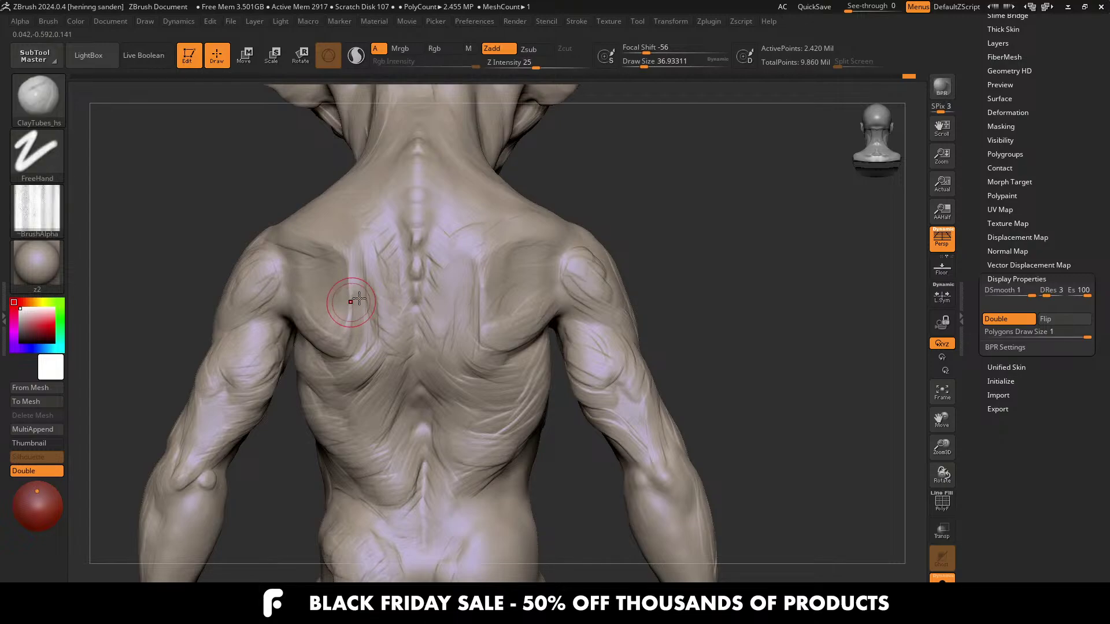
alt+right_drag(357, 283, 369, 298)
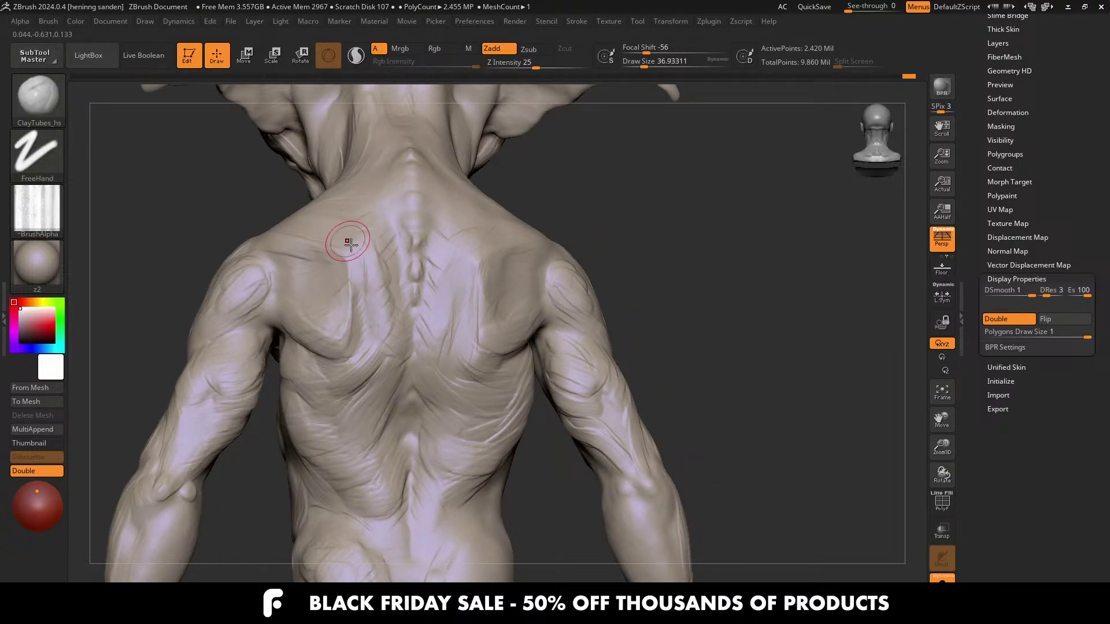
mouse_move(342, 240)
right_down()
mouse_move(369, 315)
mouse_move(310, 347)
right_up()
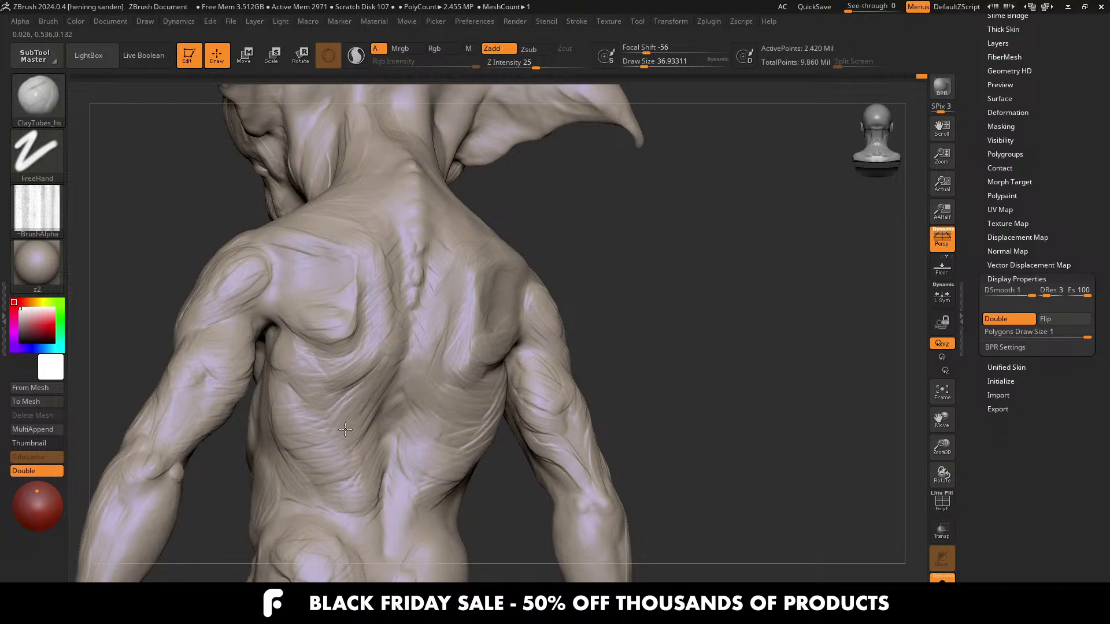
drag(345, 430, 340, 444)
mouse_move(397, 404)
right_down()
mouse_move(461, 322)
mouse_move(467, 292)
right_up()
key(b)
key(m)
key(v)
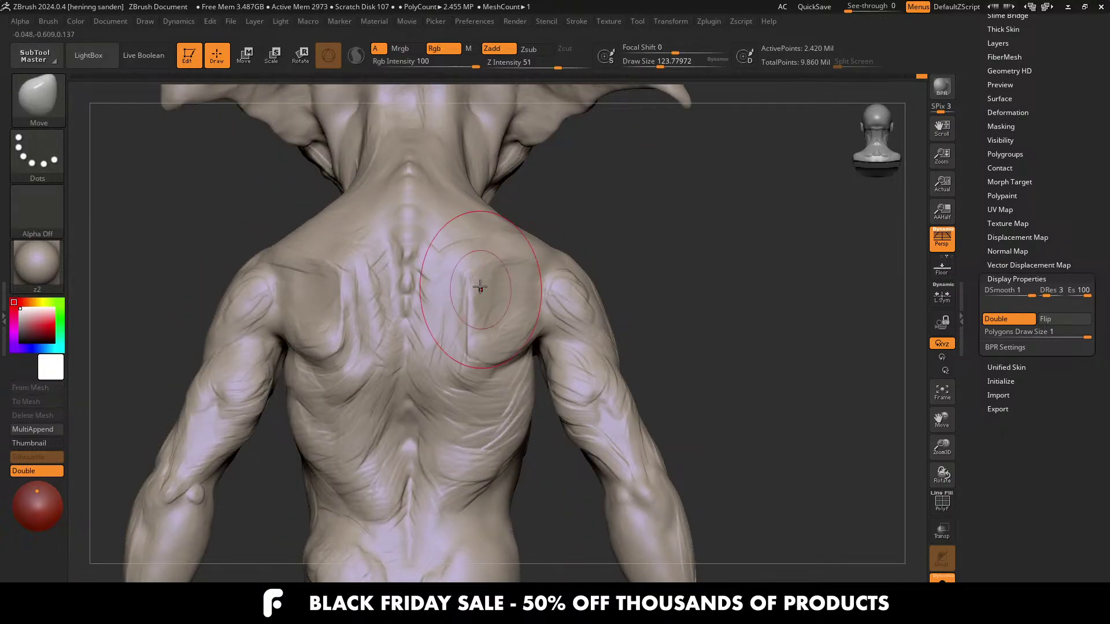
key(1)
key(s)
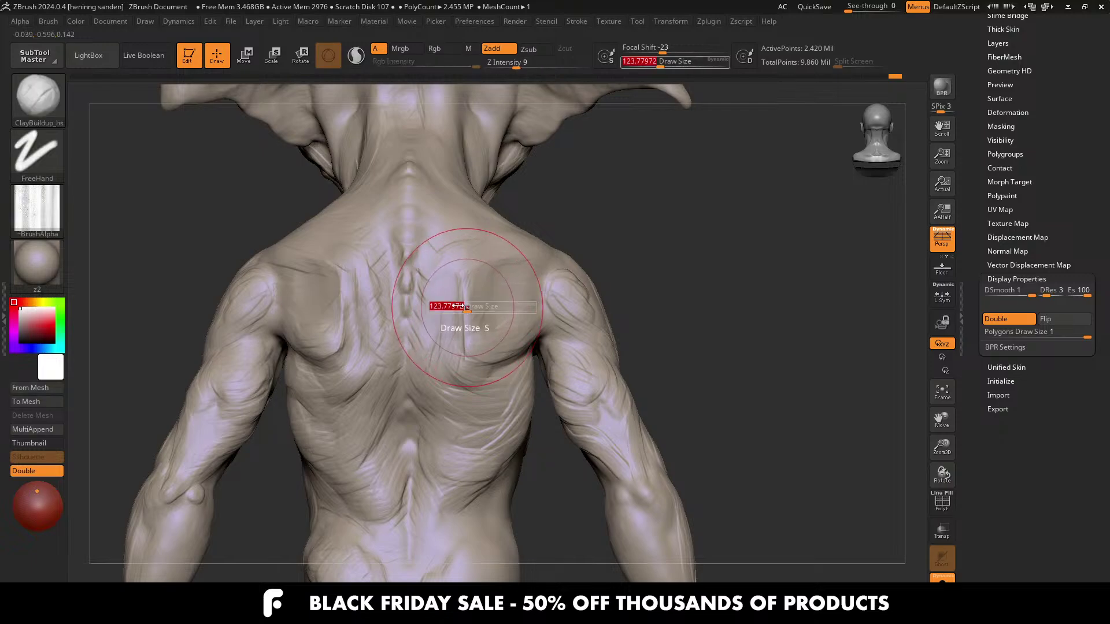
Step: Build up the muscle fibres between the spine and shoulder blades with ClayTubes_hs at draw sizes of about 31 and 37
key(b)
key(c)
click(102, 569)
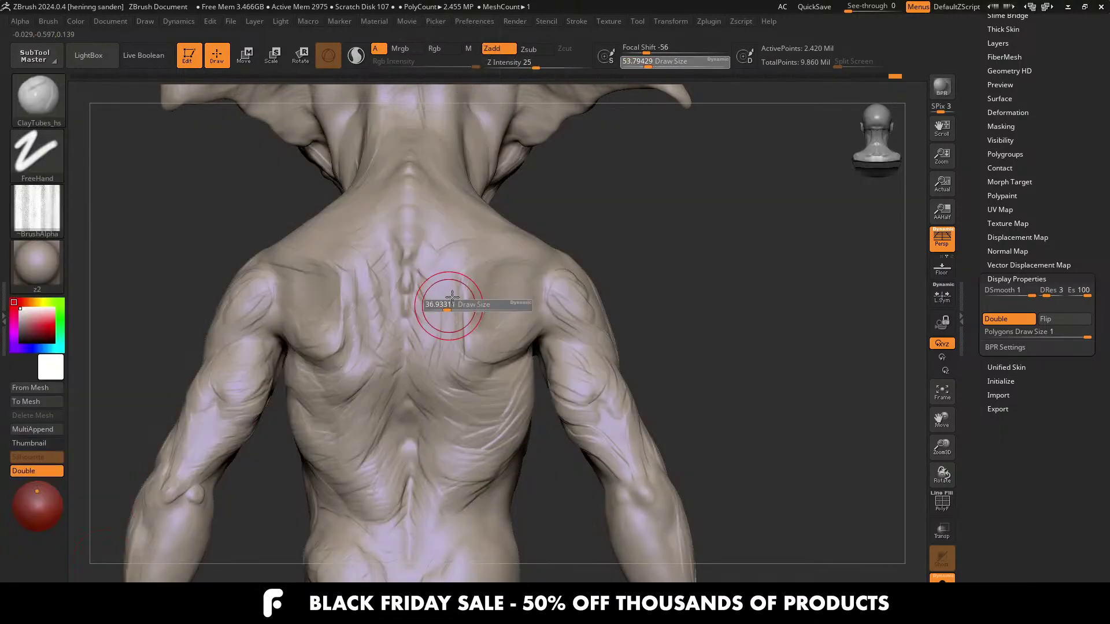
alt+right_drag(470, 255, 501, 248)
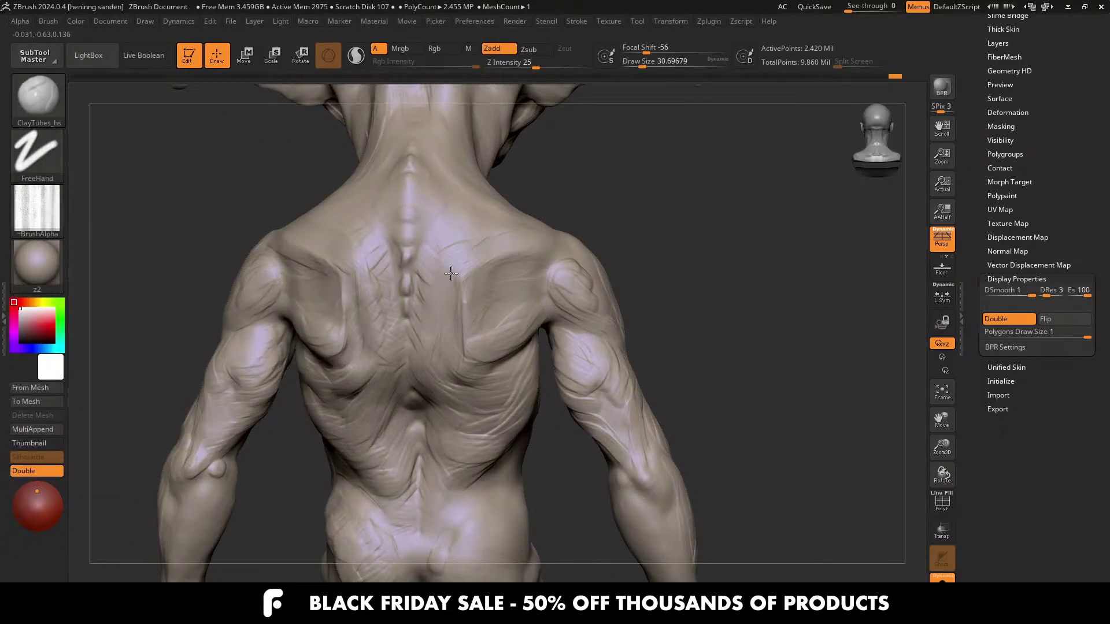
right_drag(463, 338, 447, 361)
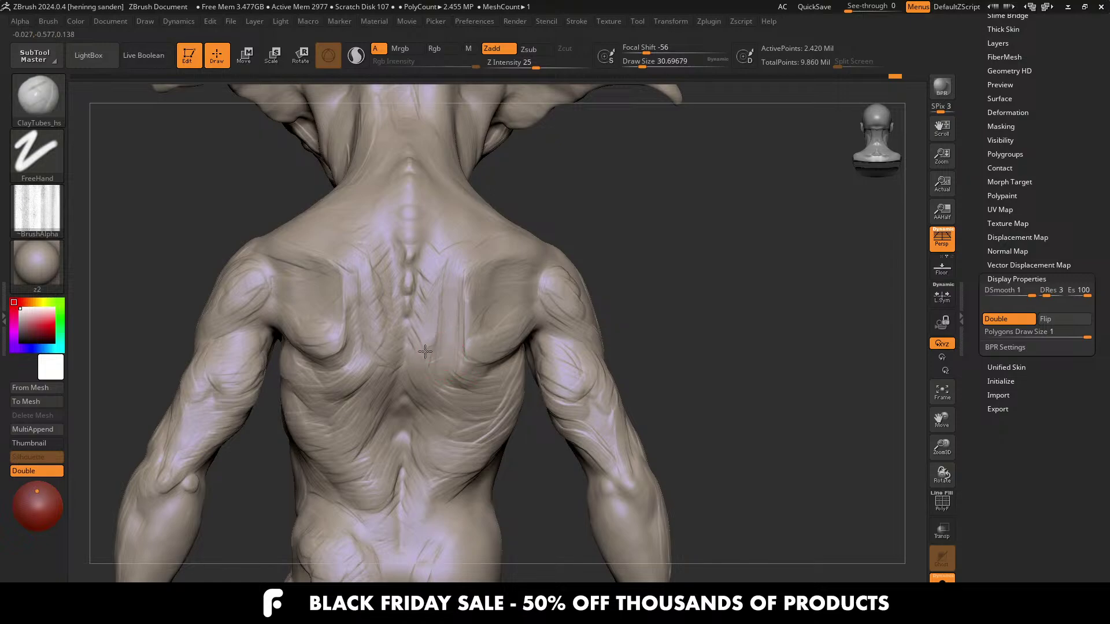
key(bracketright)
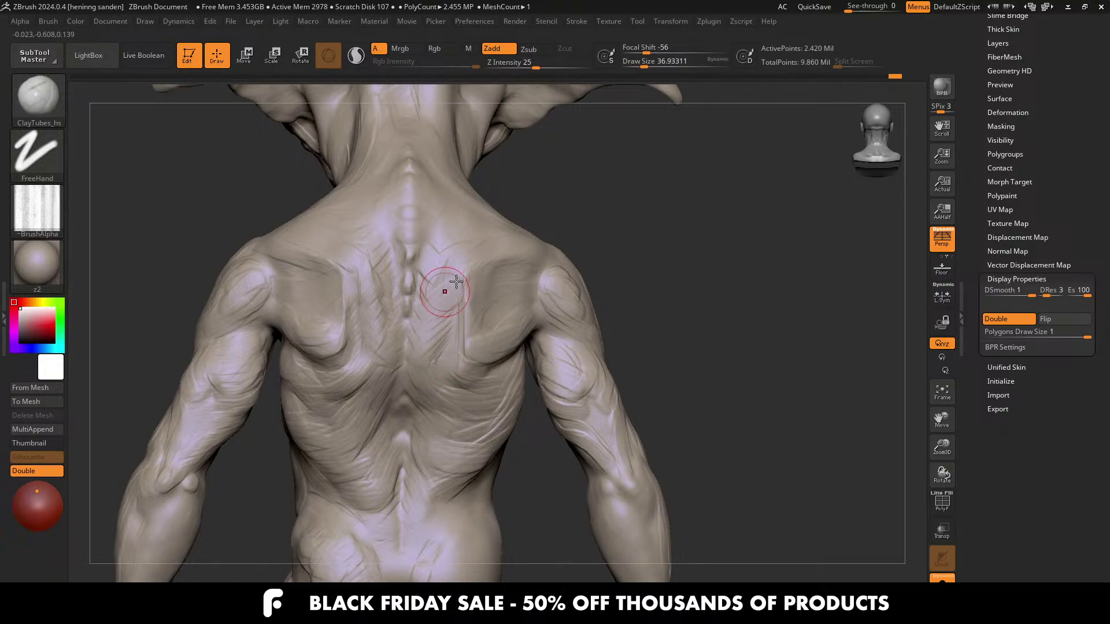
mouse_move(456, 281)
mouse_down()
mouse_move(450, 270)
mouse_move(445, 305)
mouse_up()
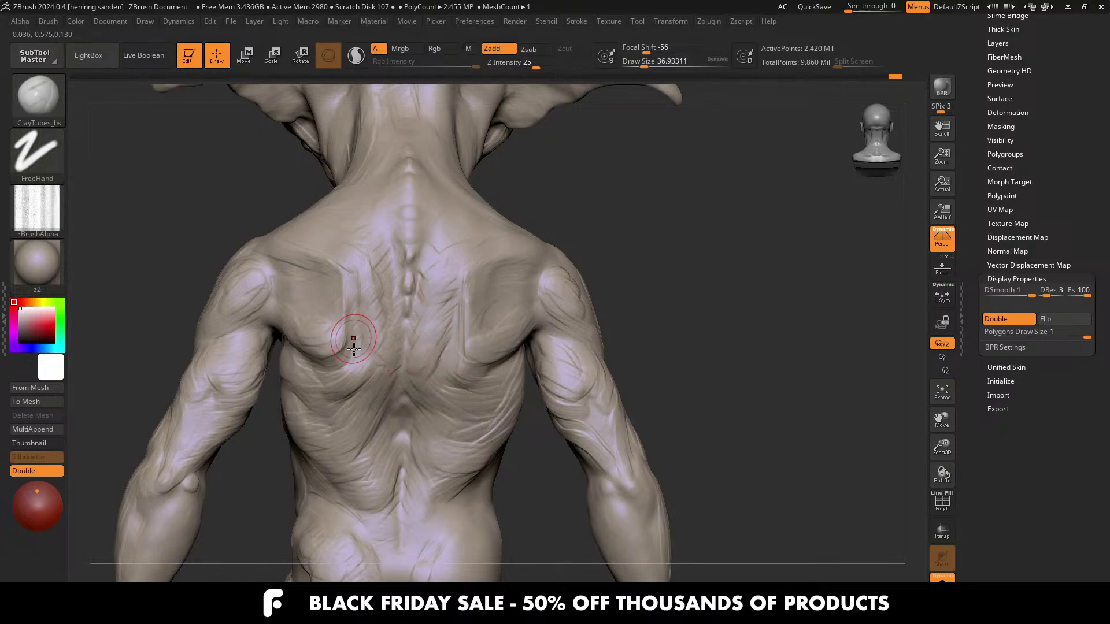
drag(353, 347, 372, 256)
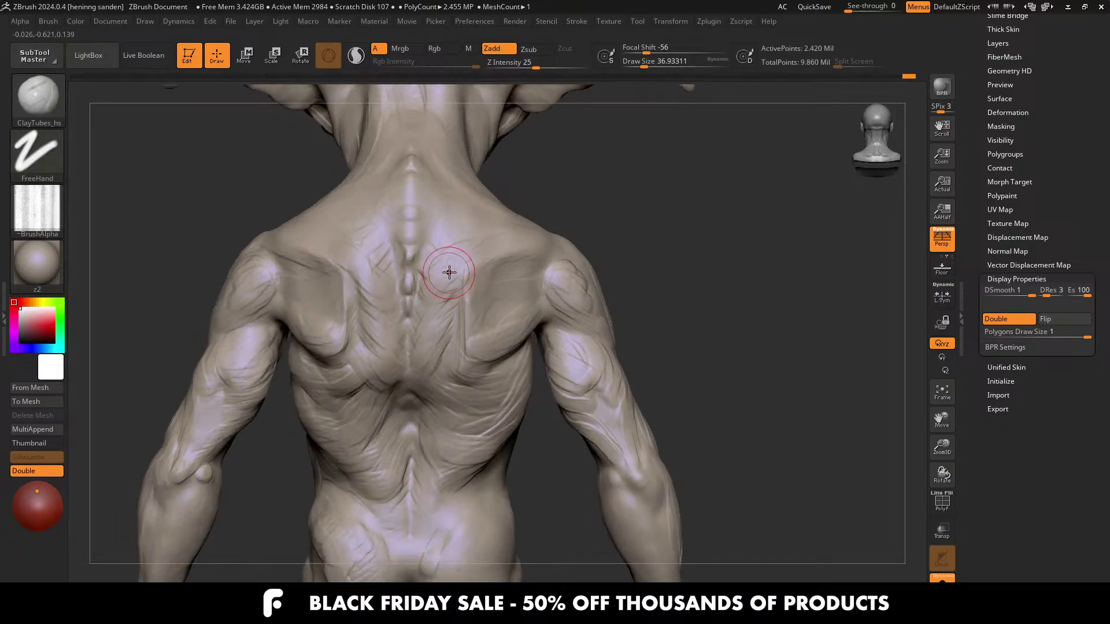
drag(346, 267, 366, 304)
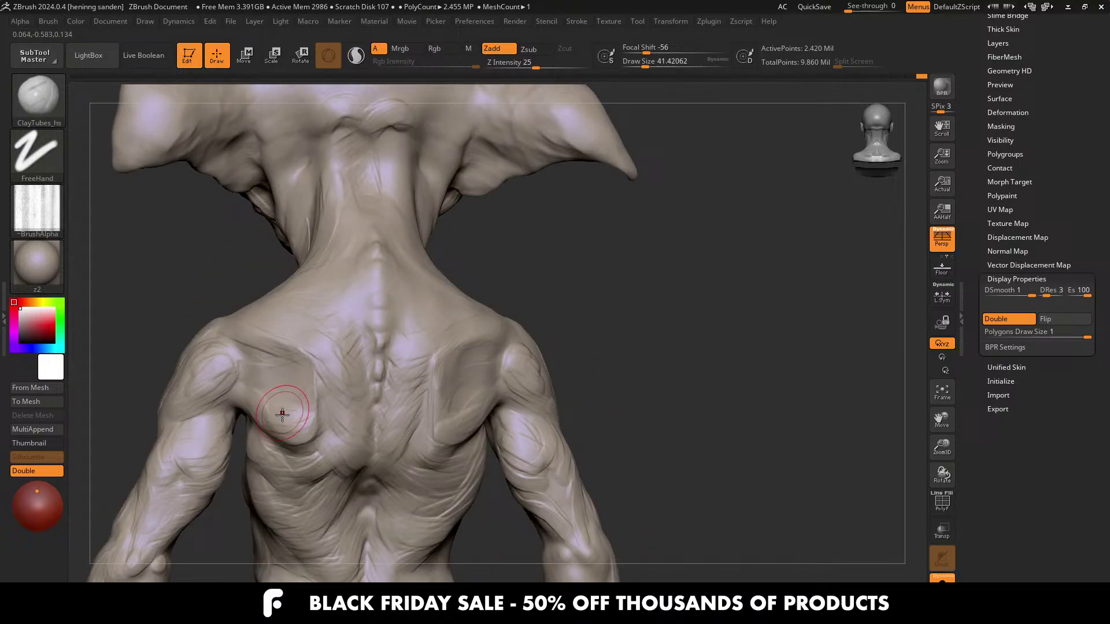
Step: Sculpt the shoulder blade, trapezius and back of the neck with ClayTubes_hs at draw sizes of about 41, 33 and 27
mouse_move(284, 409)
mouse_down()
mouse_move(301, 416)
mouse_move(324, 388)
mouse_up()
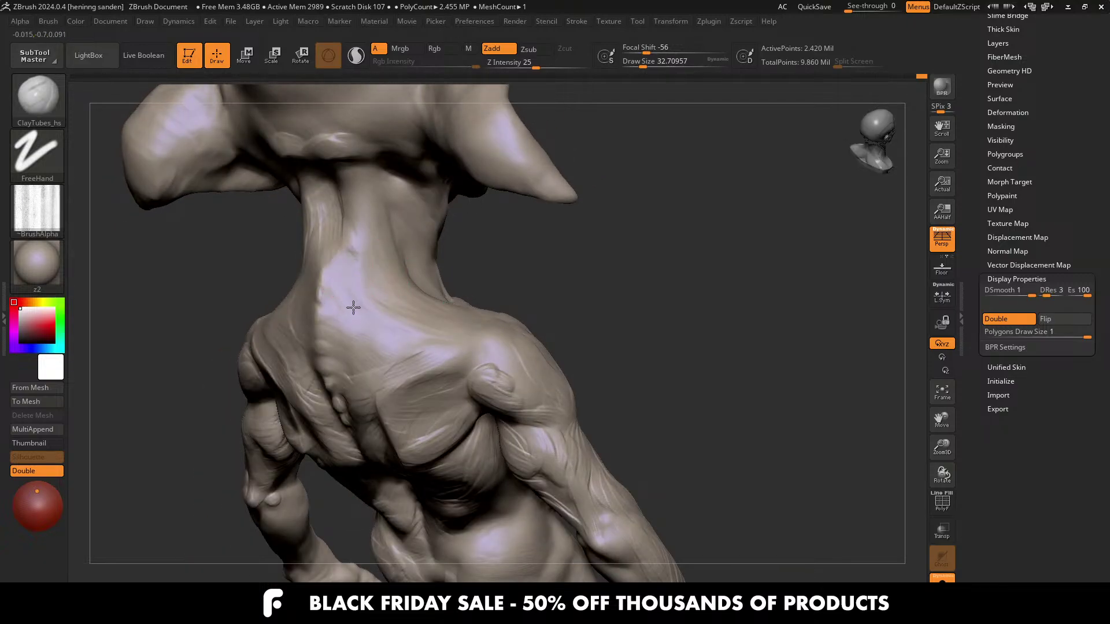
mouse_move(353, 307)
mouse_down()
mouse_move(374, 341)
mouse_move(358, 343)
mouse_move(368, 299)
mouse_up()
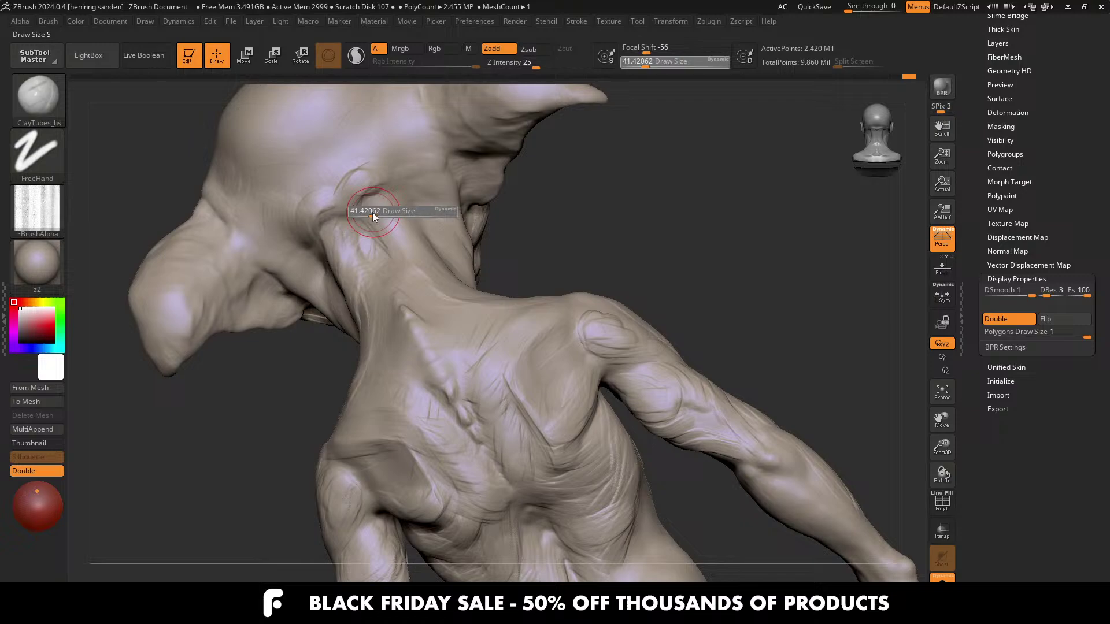
key([)
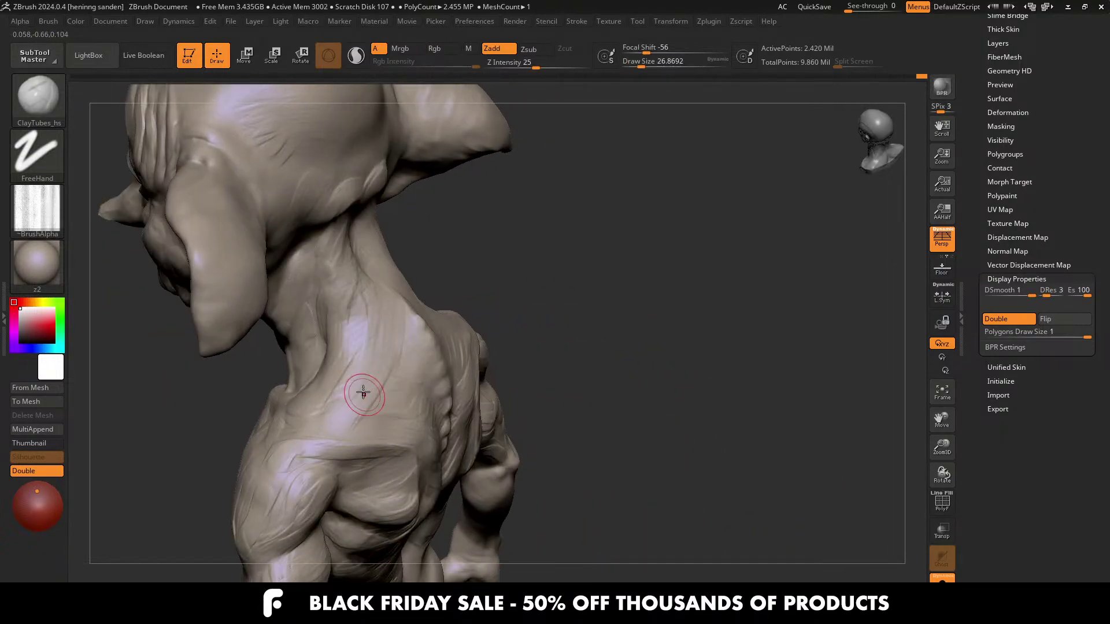
key(])
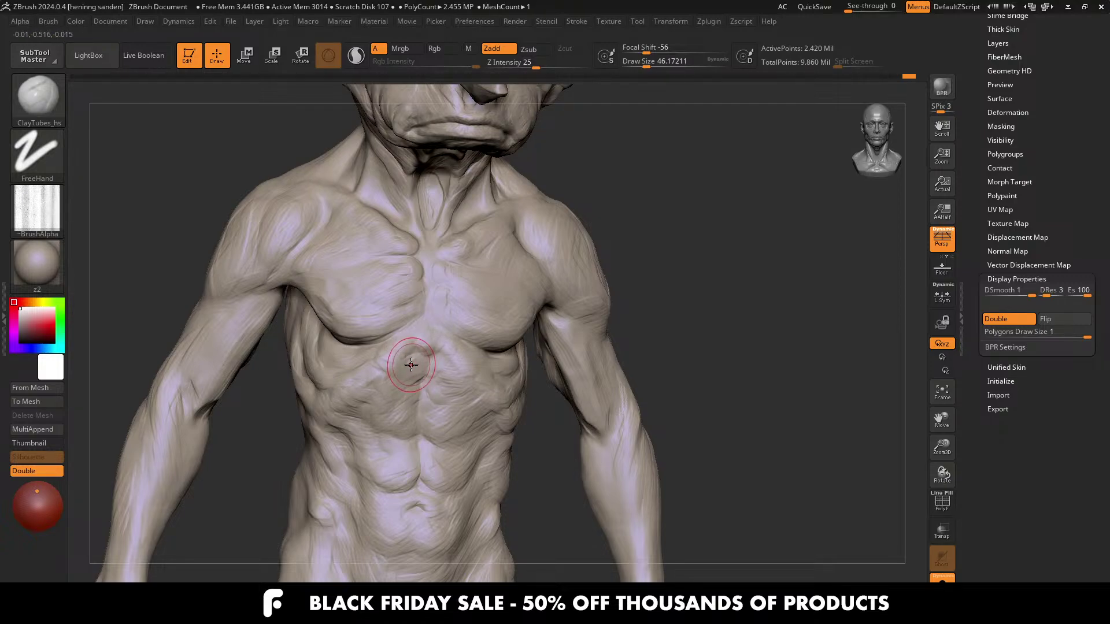
Step: Refine the lower chest and rib forms with ClayTubes_hs at draw sizes of about 46 and 56
mouse_move(419, 364)
right_down()
mouse_move(428, 349)
mouse_move(417, 376)
right_up()
right_drag(329, 373, 357, 365)
key(s)
drag(326, 365, 321, 365)
mouse_move(353, 358)
right_down()
mouse_move(318, 353)
mouse_move(439, 272)
right_up()
key(s)
drag(301, 356, 307, 357)
right_drag(359, 362, 322, 369)
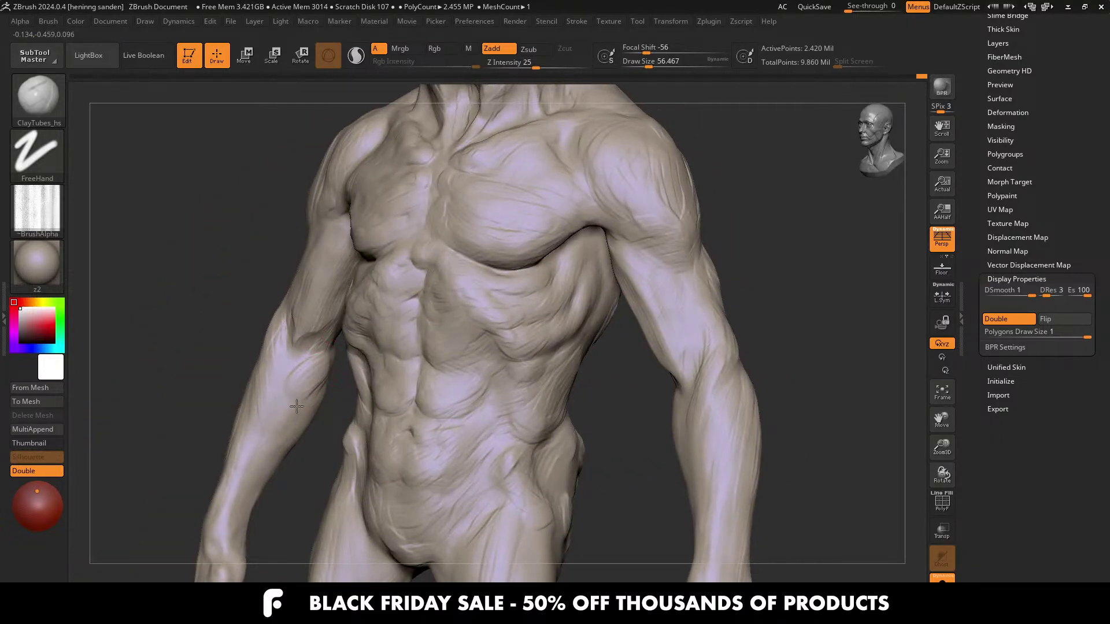
Step: Define the elbow and forearm muscles down to the wrist with ClayTubes_hs at draw sizes of about 56 and 49
right_drag(277, 403, 276, 330)
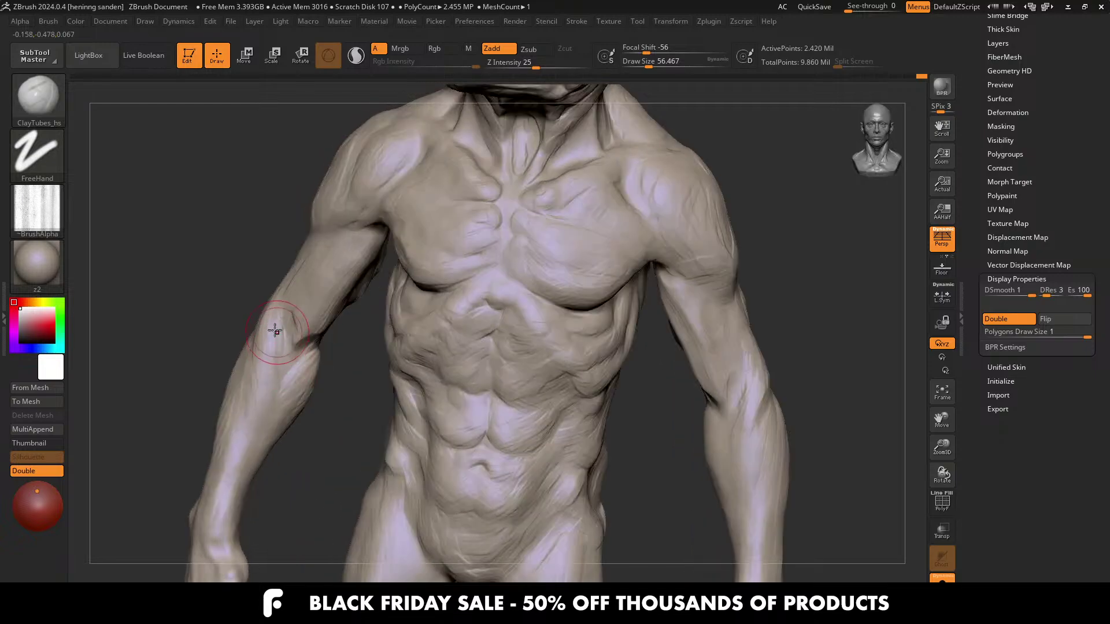
right_drag(260, 384, 256, 389)
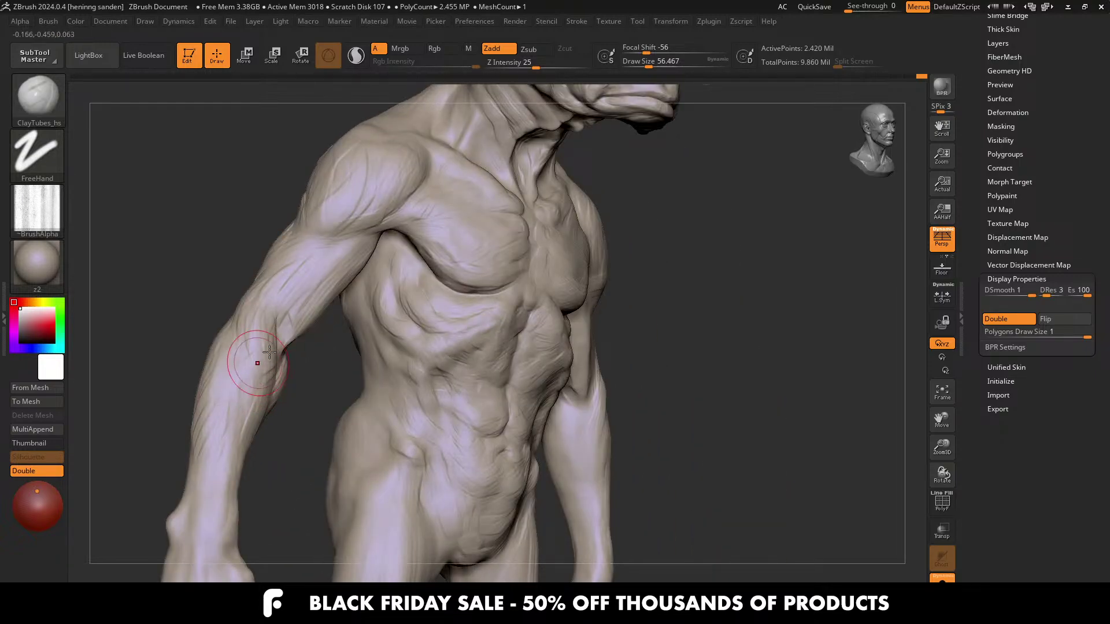
right_drag(265, 341, 258, 336)
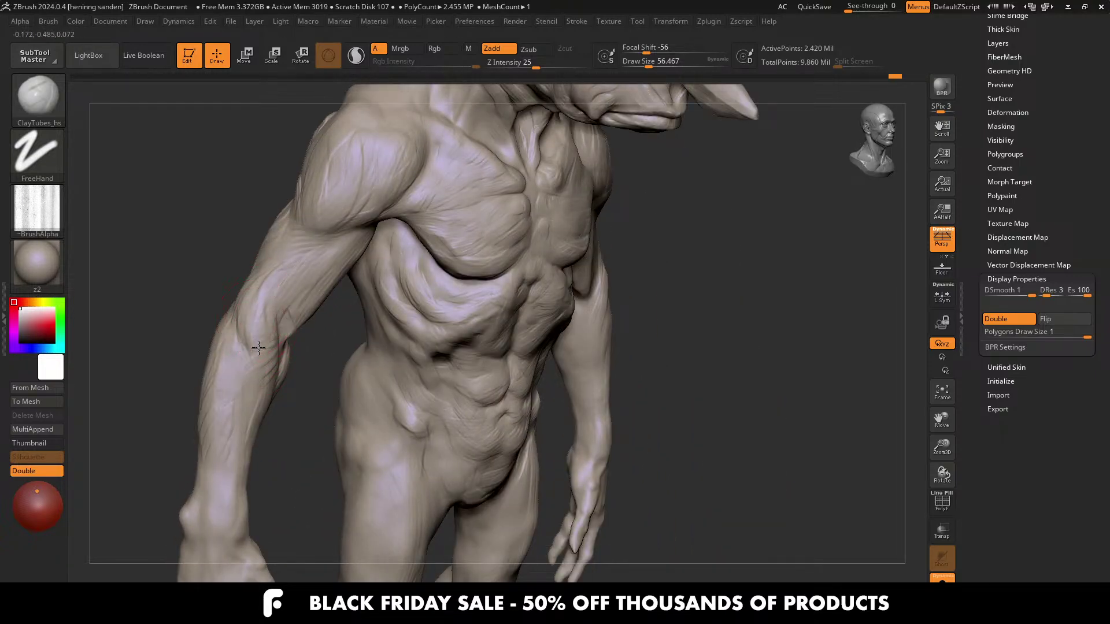
mouse_move(267, 286)
right_down()
mouse_move(269, 370)
mouse_move(218, 319)
right_up()
key([)
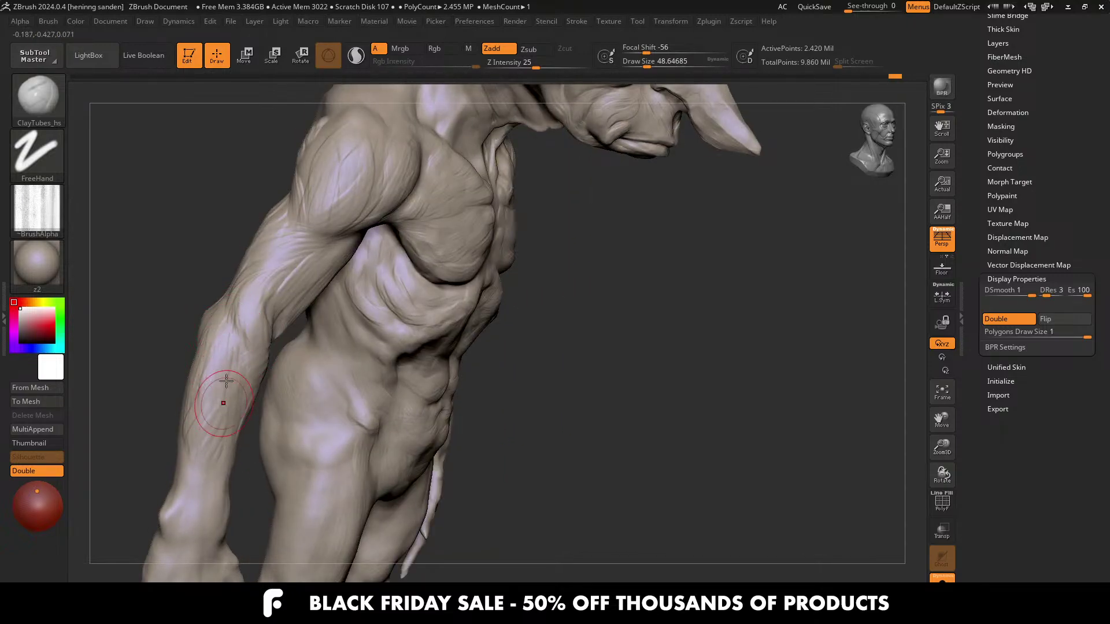
right_drag(327, 334, 323, 353)
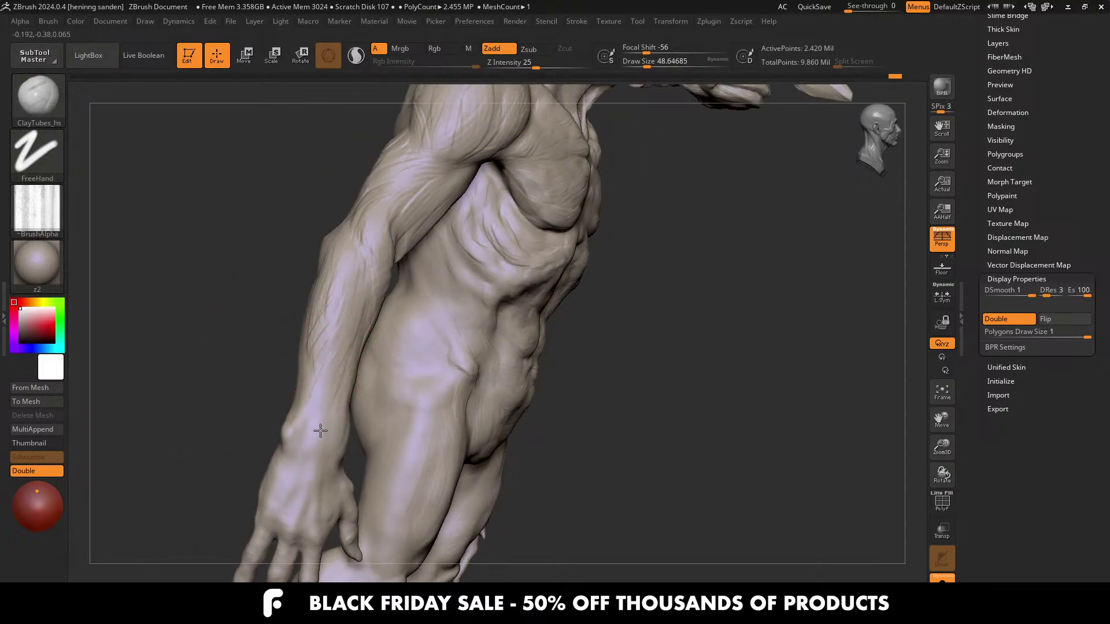
mouse_move(282, 306)
alt+right_down()
mouse_move(270, 280)
mouse_move(347, 356)
alt+right_up()
mouse_move(346, 356)
right_down()
mouse_move(439, 364)
mouse_move(418, 347)
right_up()
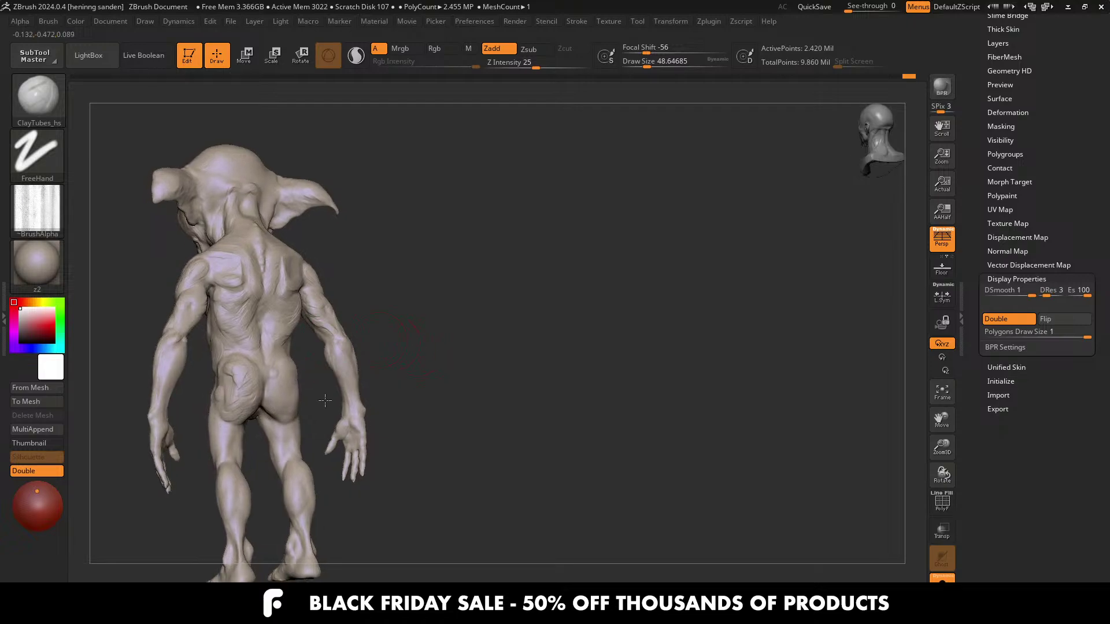
Step: Build up the smoother right buttock with ClayTubes_hs at draw sizes of about 54 and 46, and undo the last two strokes
mouse_move(325, 400)
ctrl+right_down()
mouse_move(613, 341)
mouse_move(454, 387)
ctrl+right_up()
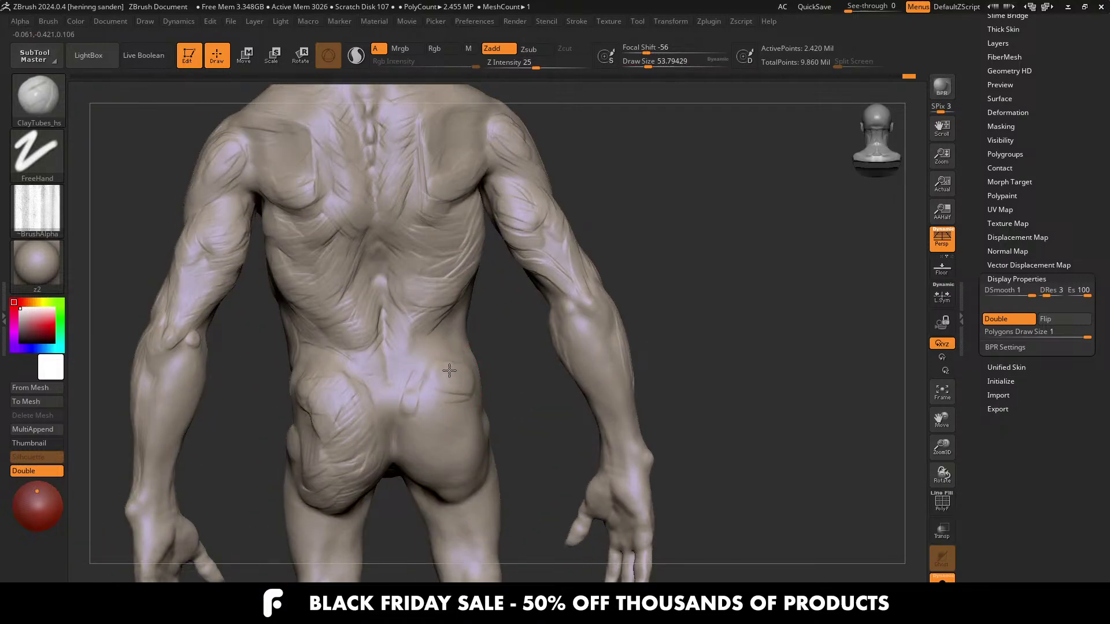
mouse_move(449, 370)
mouse_down()
mouse_move(458, 375)
mouse_move(436, 408)
mouse_up()
mouse_move(465, 410)
right_down()
mouse_move(441, 437)
mouse_move(474, 462)
right_up()
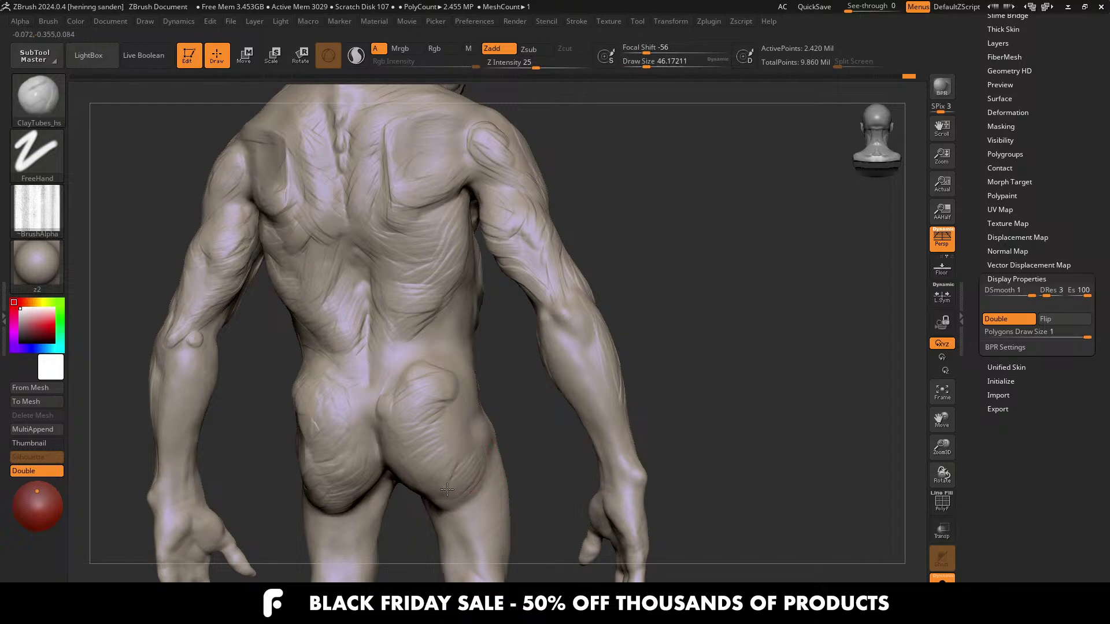
mouse_move(453, 450)
mouse_down()
mouse_move(432, 425)
mouse_move(442, 383)
mouse_up()
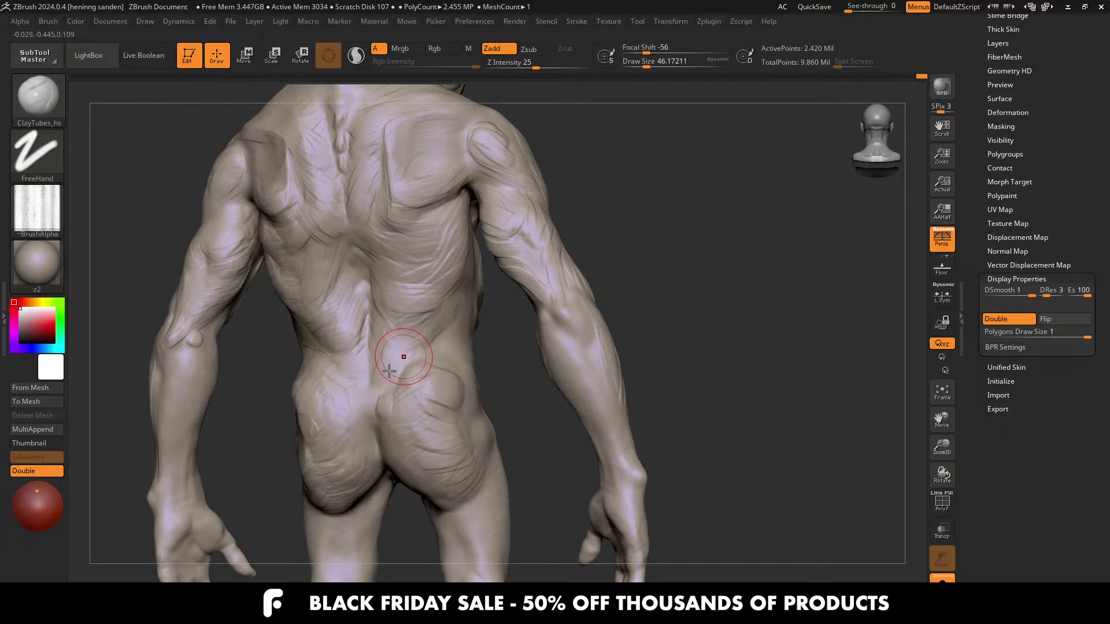
mouse_move(397, 354)
right_down()
mouse_move(358, 370)
mouse_move(362, 309)
right_up()
key(ctrl+z)
key(ctrl+z)
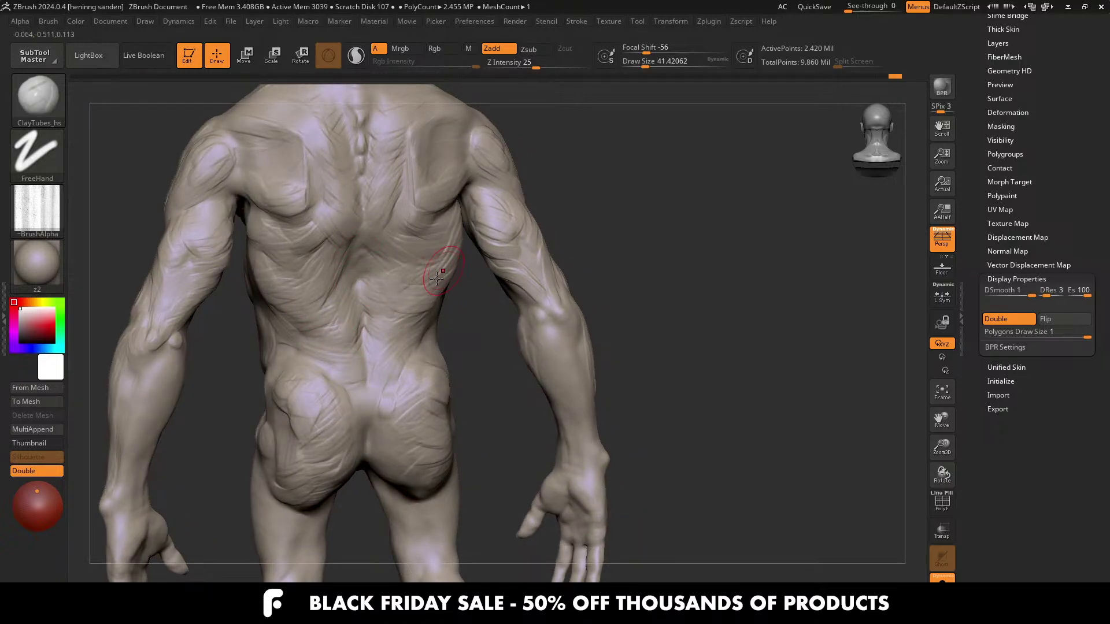
Step: Detail the lower back, the side of the torso and the rear forearm with ClayTubes_hs at a draw size of about 35
key([)
drag(340, 254, 319, 301)
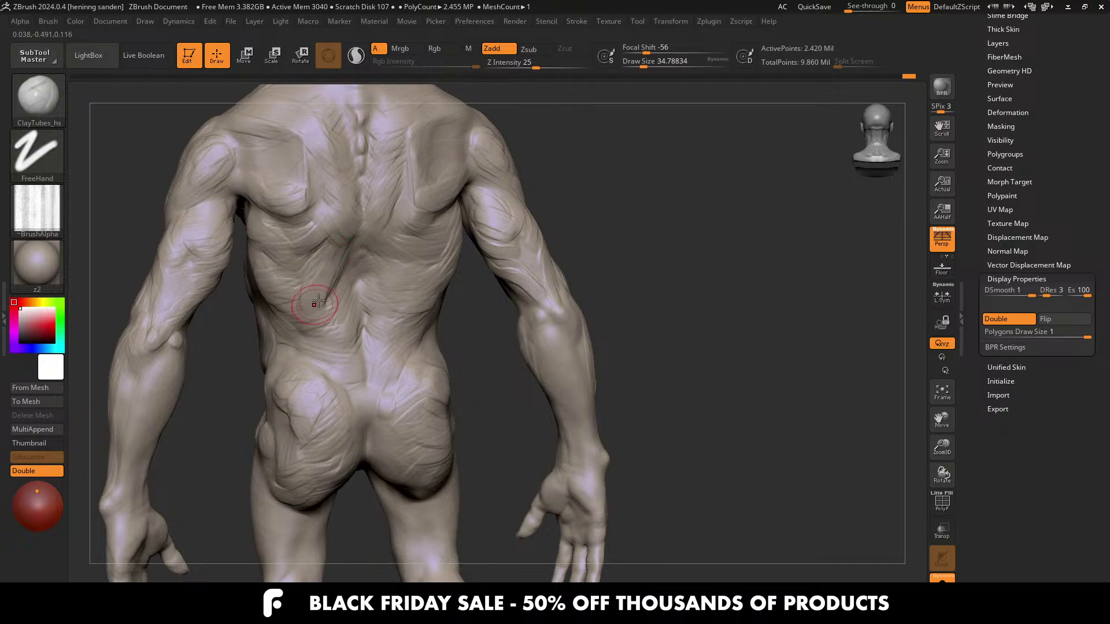
right_drag(373, 314, 384, 300)
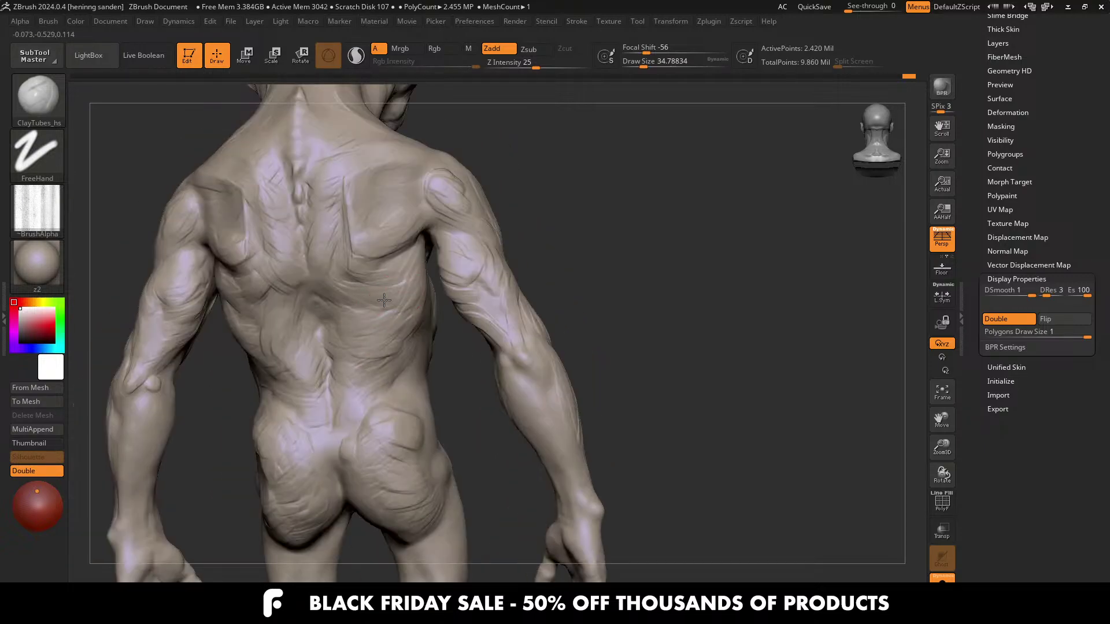
right_drag(409, 252, 416, 290)
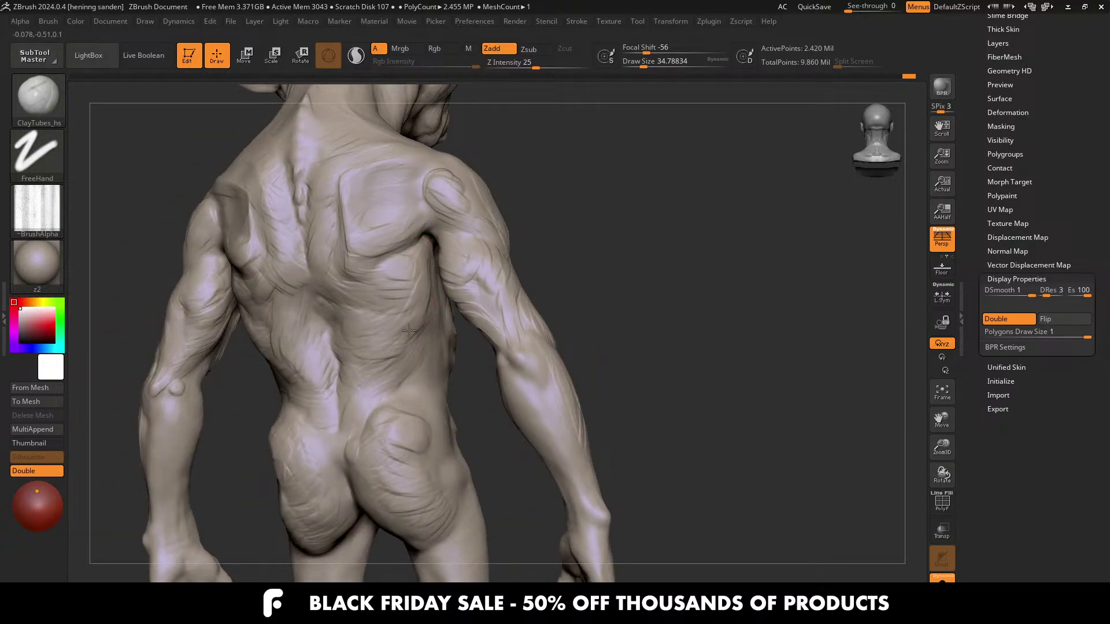
mouse_move(389, 364)
right_down()
mouse_move(435, 373)
mouse_move(415, 284)
right_up()
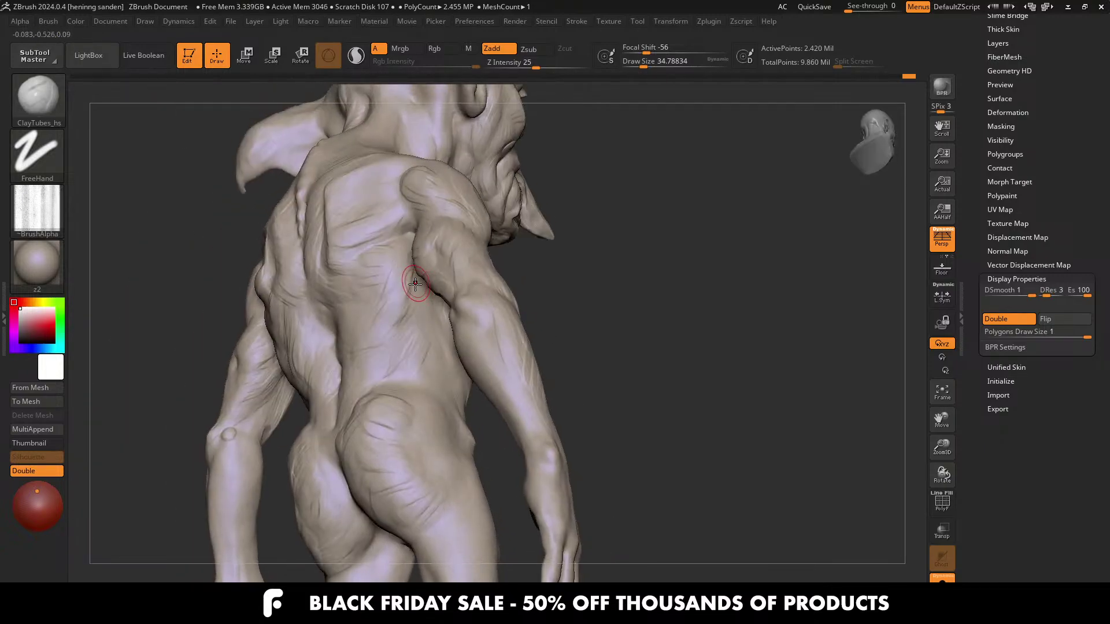
mouse_move(390, 332)
right_down()
mouse_move(508, 302)
mouse_move(513, 330)
right_up()
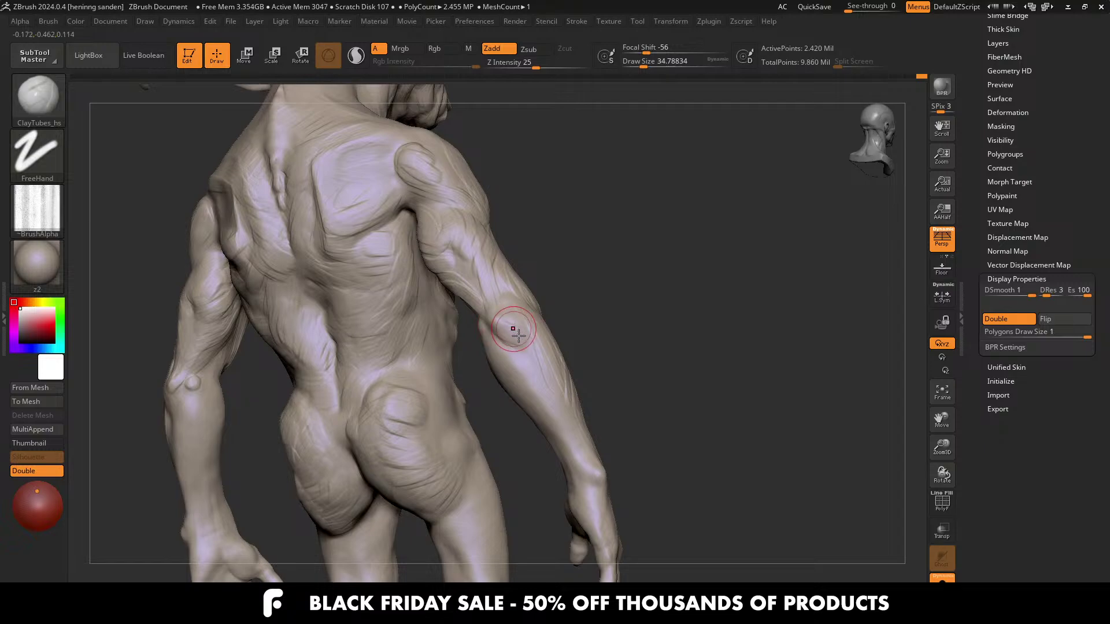
Step: Detail the middle back muscles beside the spine with ClayTubes_hs at draw sizes of about 41 and 44
mouse_move(522, 371)
right_down()
mouse_move(505, 376)
mouse_move(488, 361)
right_up()
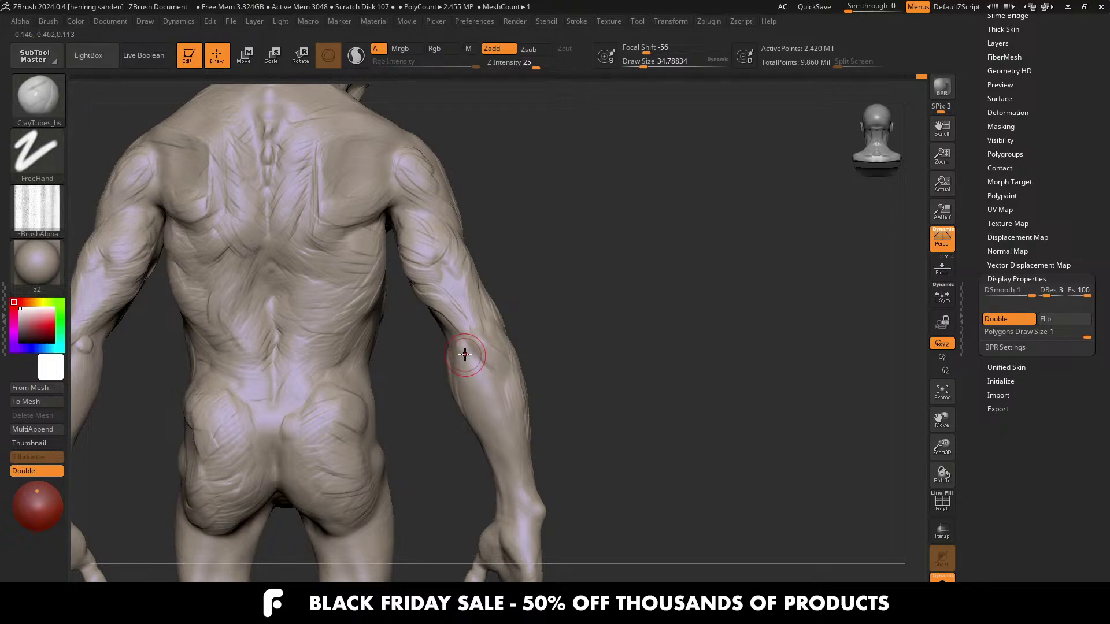
alt+right_drag(405, 342, 463, 325)
mouse_move(387, 319)
right_down()
mouse_move(389, 347)
mouse_move(397, 324)
mouse_move(440, 317)
right_up()
drag(328, 250, 352, 277)
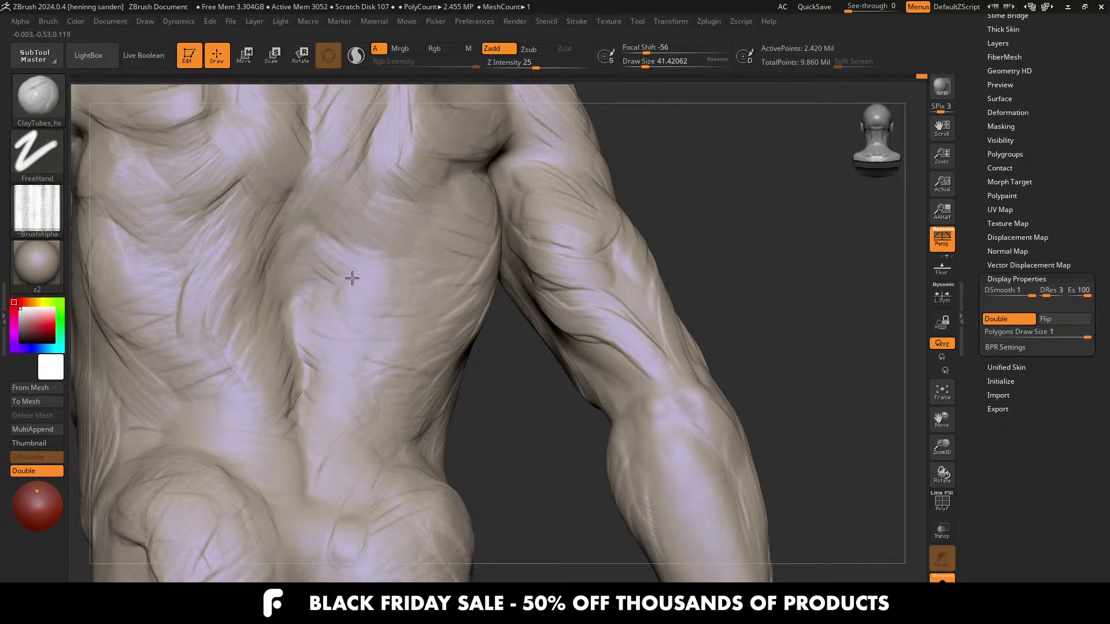
right_drag(345, 264, 274, 307)
mouse_move(274, 308)
mouse_down()
mouse_move(280, 263)
mouse_move(260, 322)
mouse_up()
mouse_move(282, 322)
alt+right_down()
mouse_move(372, 322)
mouse_move(377, 304)
alt+right_up()
scroll(335, 266, down, 3)
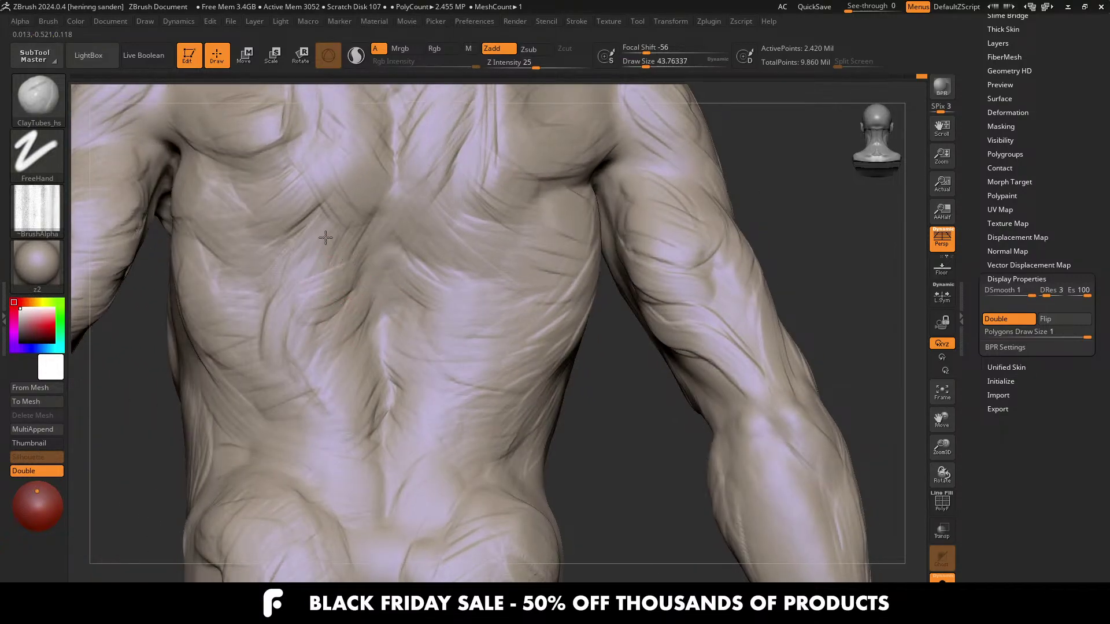
right_drag(354, 236, 328, 245)
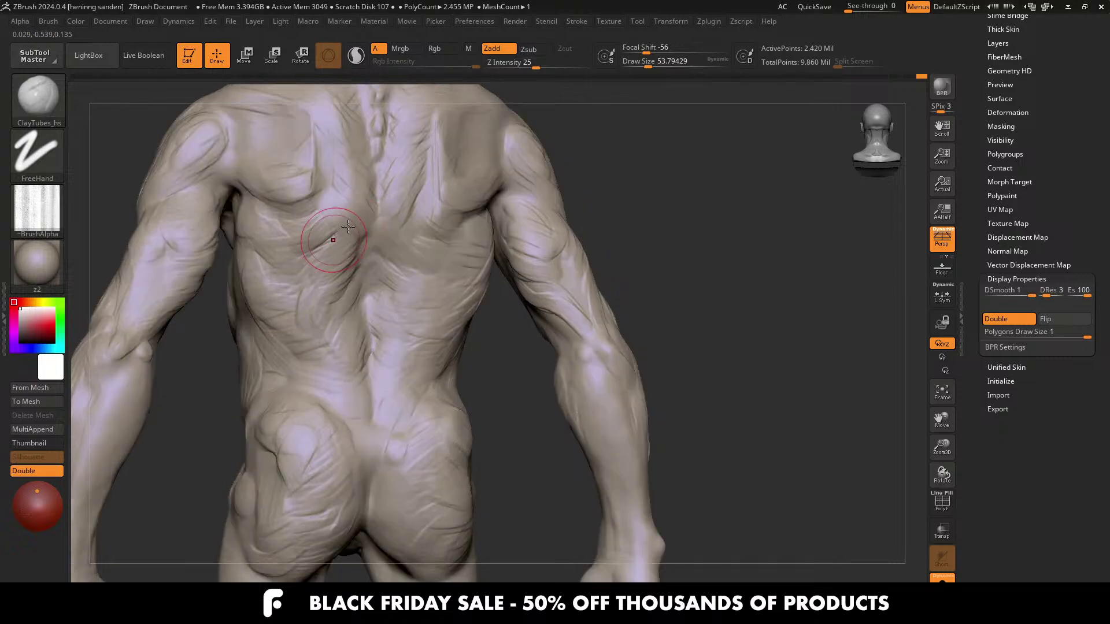
Step: Refine the spine furrow and the outer back below the armpit with ClayTubes_hs at draw sizes of about 22 and 49
key(s)
drag(392, 295, 375, 284)
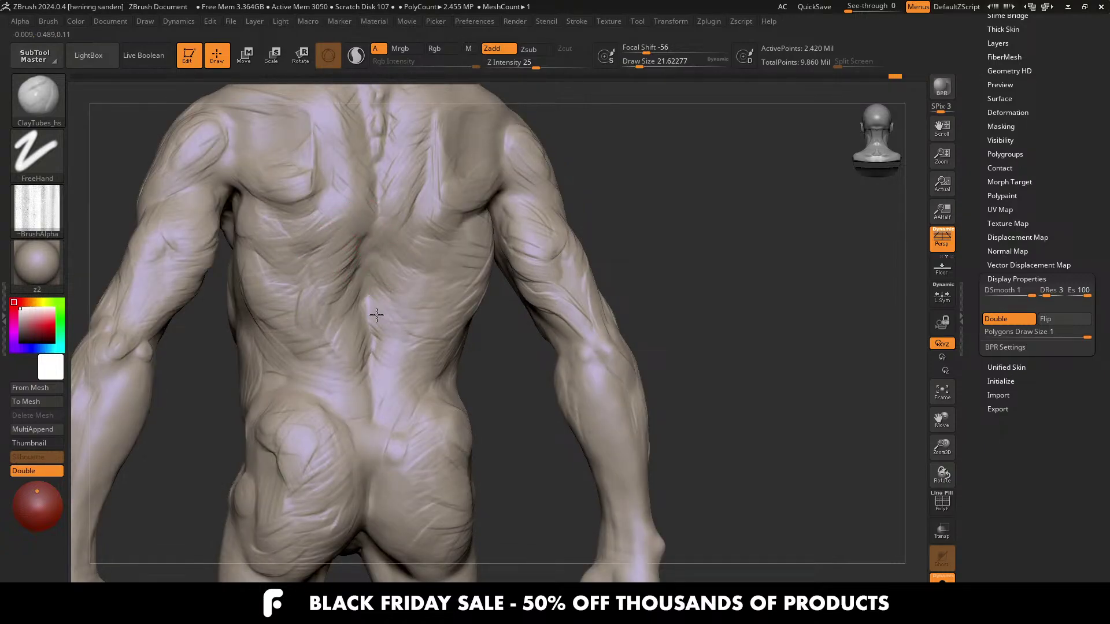
key(bracketright)
mouse_move(348, 345)
right_down()
mouse_move(376, 345)
mouse_move(322, 321)
mouse_move(355, 293)
right_up()
key(bracketright)
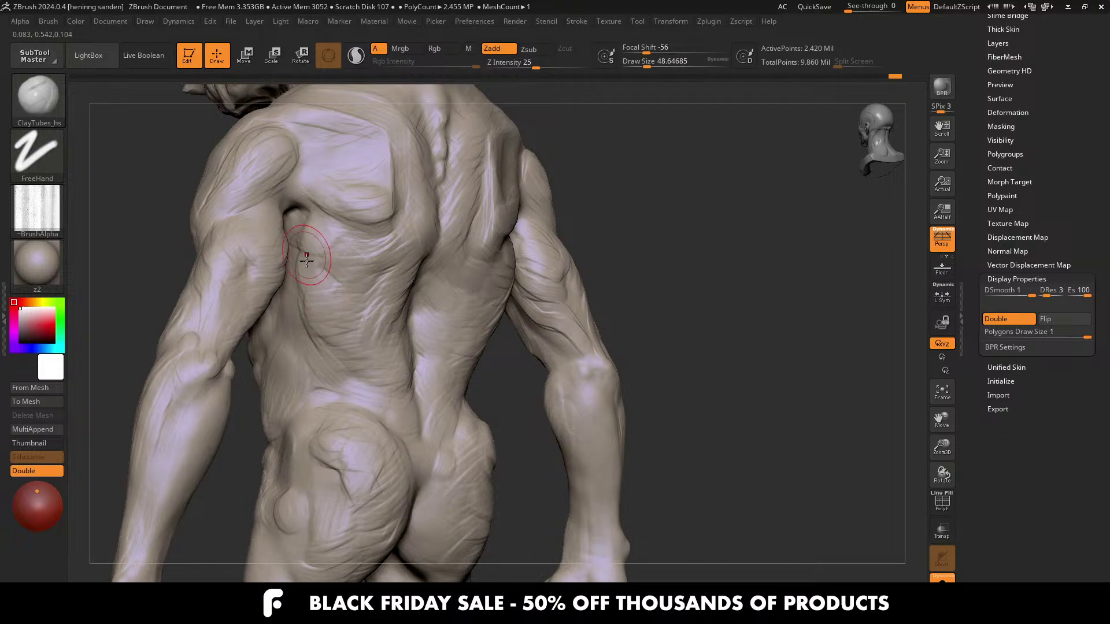
drag(297, 247, 325, 317)
mouse_move(349, 297)
right_down()
mouse_move(235, 302)
mouse_move(322, 246)
right_up()
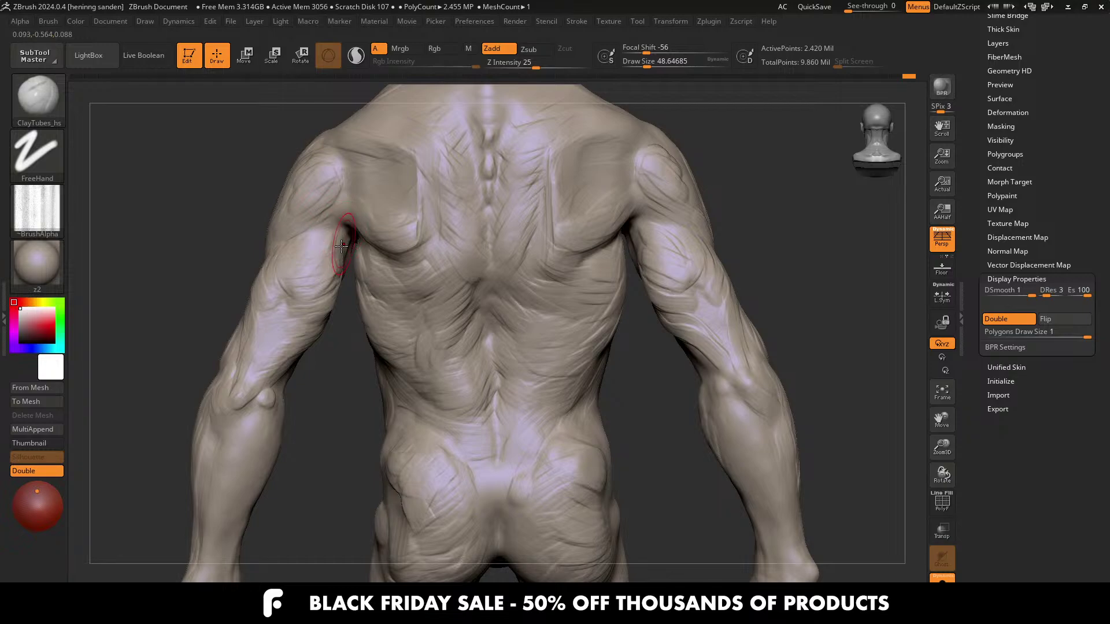
Step: Shape the rear shoulder and the edge of the shoulder blade with ClayTubes_hs at draw sizes of about 68 and 35
mouse_move(337, 205)
right_down()
mouse_move(347, 182)
mouse_move(433, 315)
mouse_move(372, 223)
mouse_move(426, 322)
mouse_move(488, 316)
mouse_move(486, 347)
right_up()
mouse_move(435, 306)
mouse_down()
mouse_move(404, 349)
mouse_move(357, 351)
mouse_up()
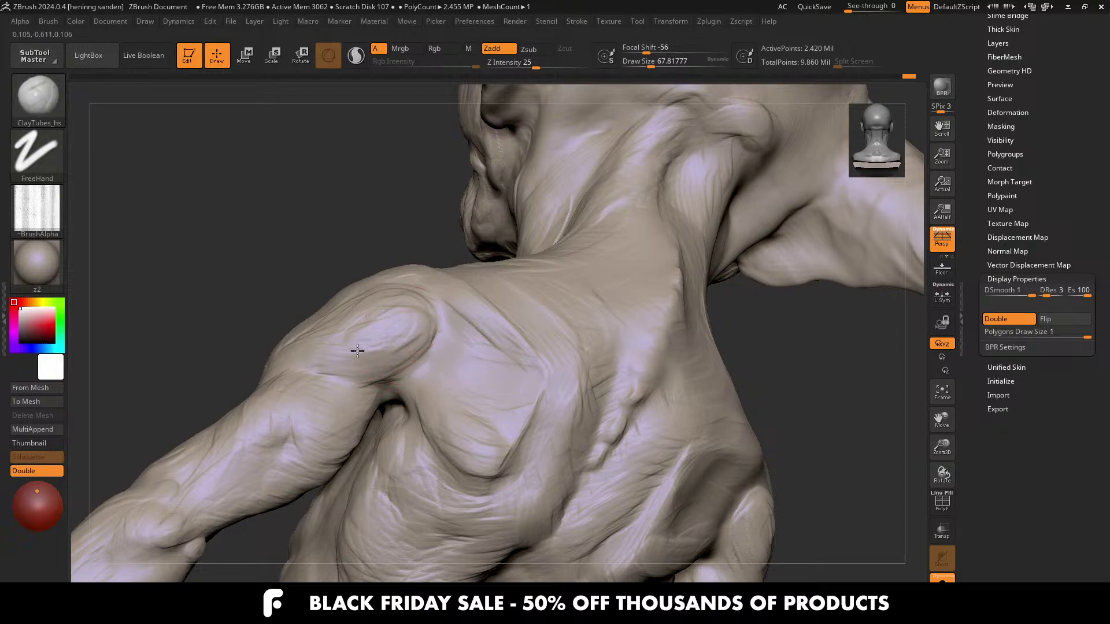
mouse_move(358, 351)
right_down()
mouse_move(433, 346)
mouse_move(466, 325)
mouse_move(470, 340)
right_up()
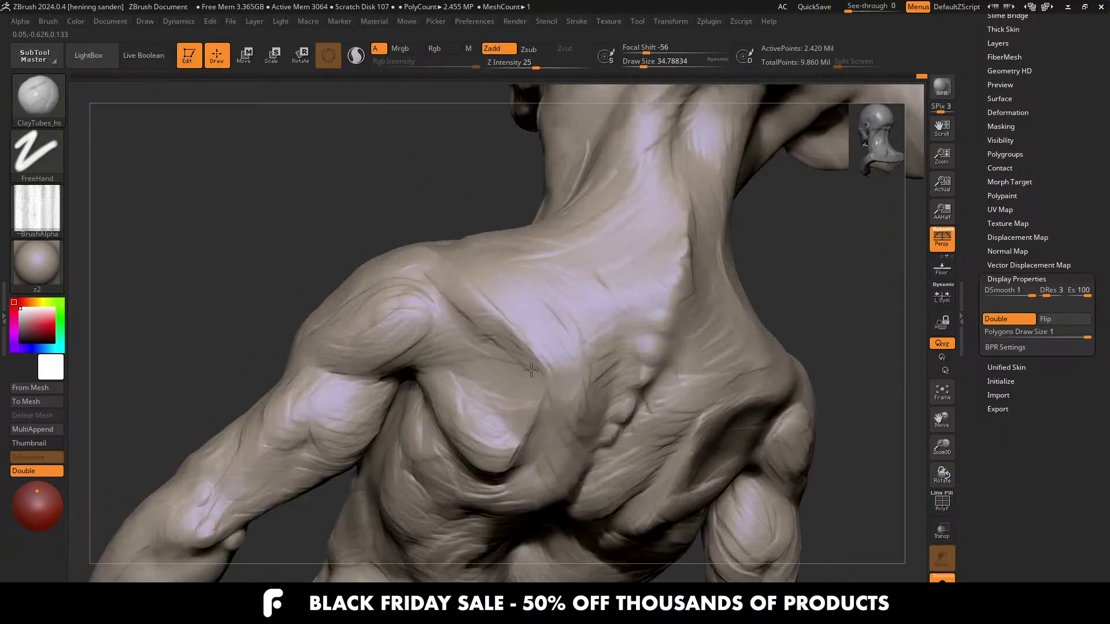
right_drag(531, 370, 515, 359)
drag(525, 331, 535, 355)
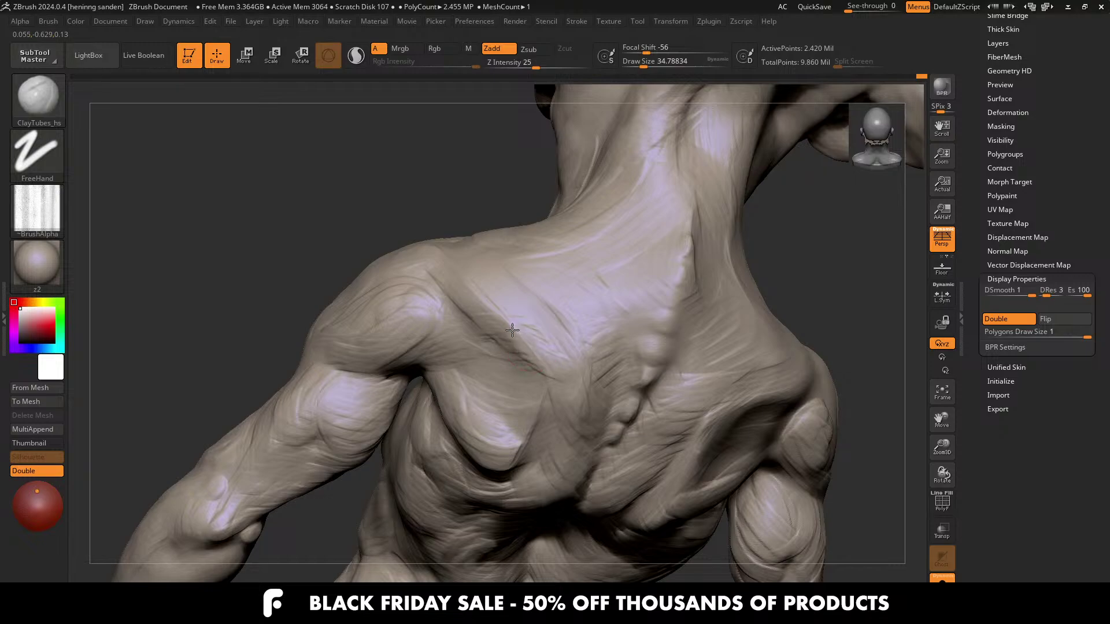
right_drag(481, 302, 486, 323)
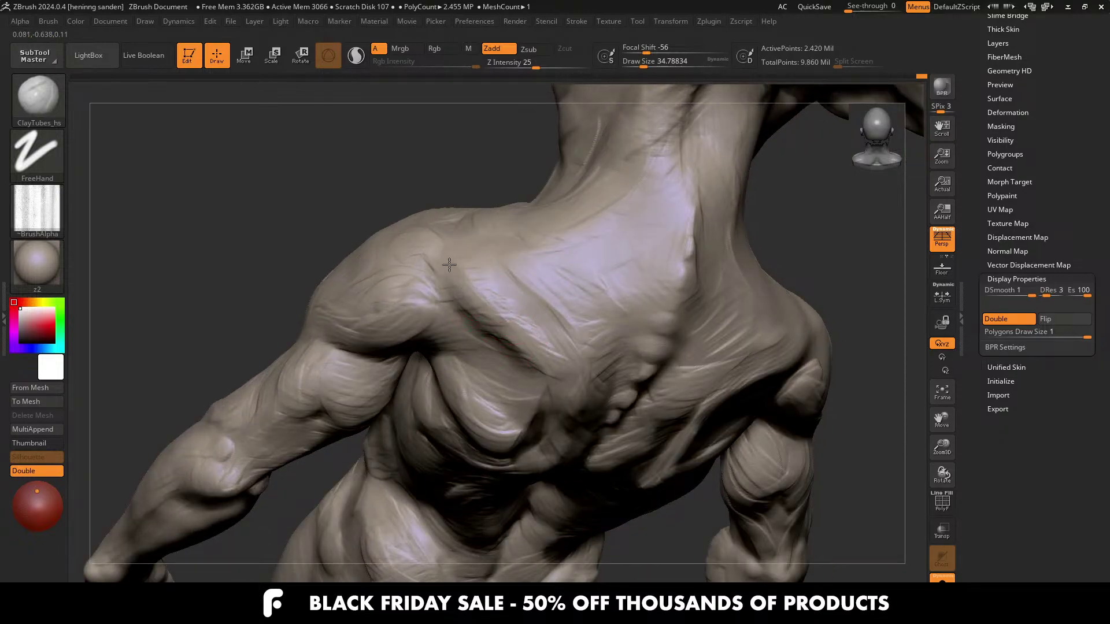
Step: Add muscle fibre strokes to the outer side of the deltoid with ClayTubes_hs at a draw size of about 44
mouse_move(450, 264)
right_down()
mouse_move(531, 345)
mouse_move(452, 348)
right_up()
mouse_move(381, 392)
right_down()
mouse_move(477, 317)
mouse_move(448, 311)
right_up()
mouse_move(258, 193)
alt+right_down()
mouse_move(235, 150)
mouse_move(471, 314)
mouse_move(433, 279)
mouse_move(401, 346)
mouse_move(408, 235)
alt+right_up()
mouse_move(422, 289)
right_down()
mouse_move(421, 307)
mouse_move(355, 303)
mouse_move(364, 241)
right_up()
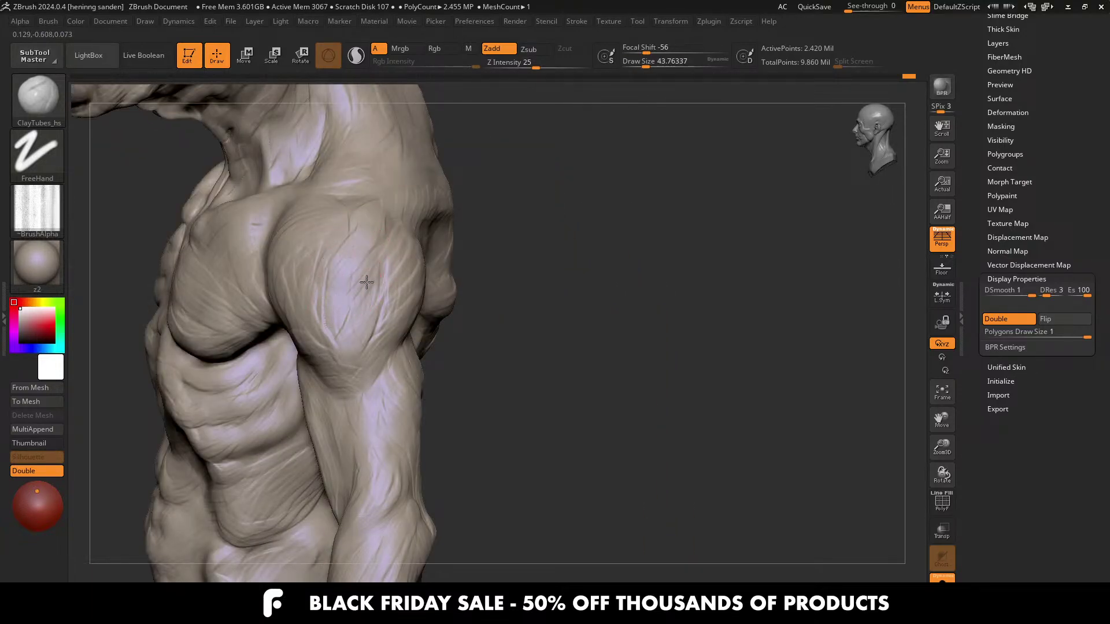
right_drag(376, 298, 383, 326)
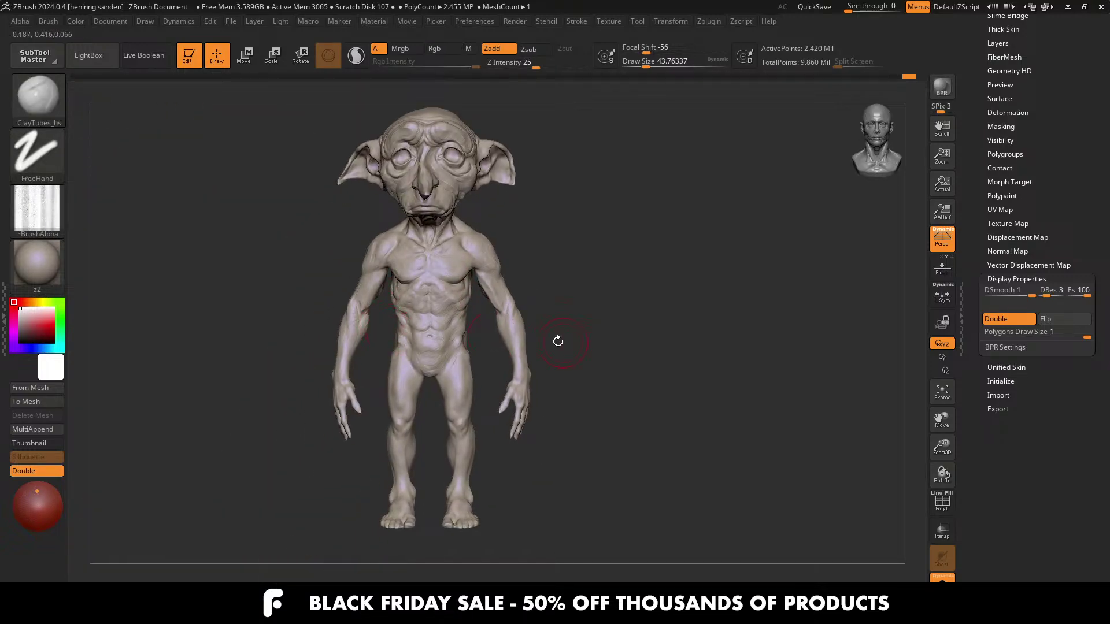
Step: Define the forearm muscles below the elbow with ClayTubes_hs at a draw size of about 49, and undo the last stroke
alt+right_drag(557, 341, 502, 347)
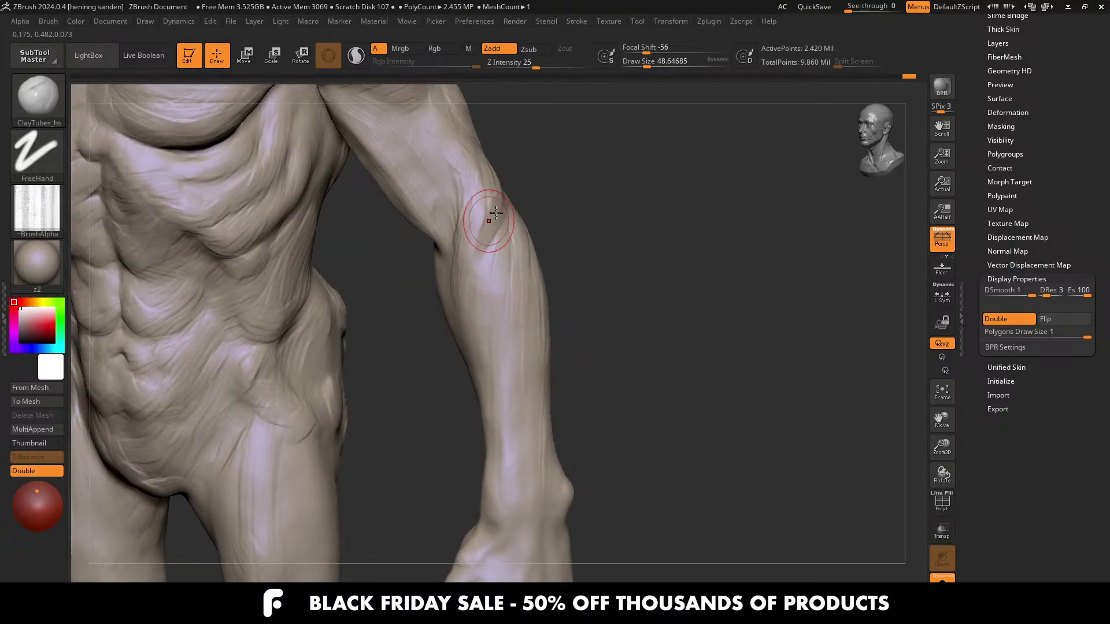
mouse_move(490, 241)
mouse_down()
mouse_move(480, 279)
mouse_move(491, 342)
mouse_up()
mouse_move(493, 350)
right_down()
mouse_move(464, 261)
mouse_move(495, 228)
right_up()
right_drag(484, 291, 384, 293)
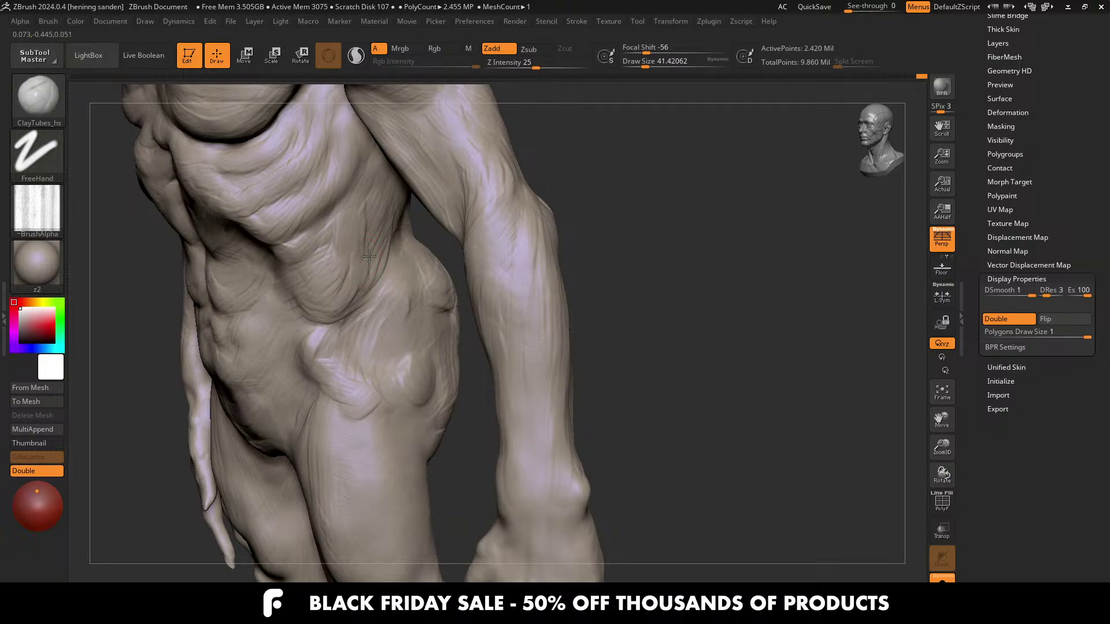
key(ctrl+z)
Step: Refine the hip and the side of the lower abdomen down to the groin with ClayTubes_hs at a draw size of about 49
right_drag(294, 305, 307, 302)
mouse_move(312, 315)
mouse_down()
mouse_move(287, 324)
mouse_move(281, 341)
mouse_up()
key(s)
alt+right_drag(279, 344, 341, 309)
right_drag(341, 310, 347, 307)
key(s)
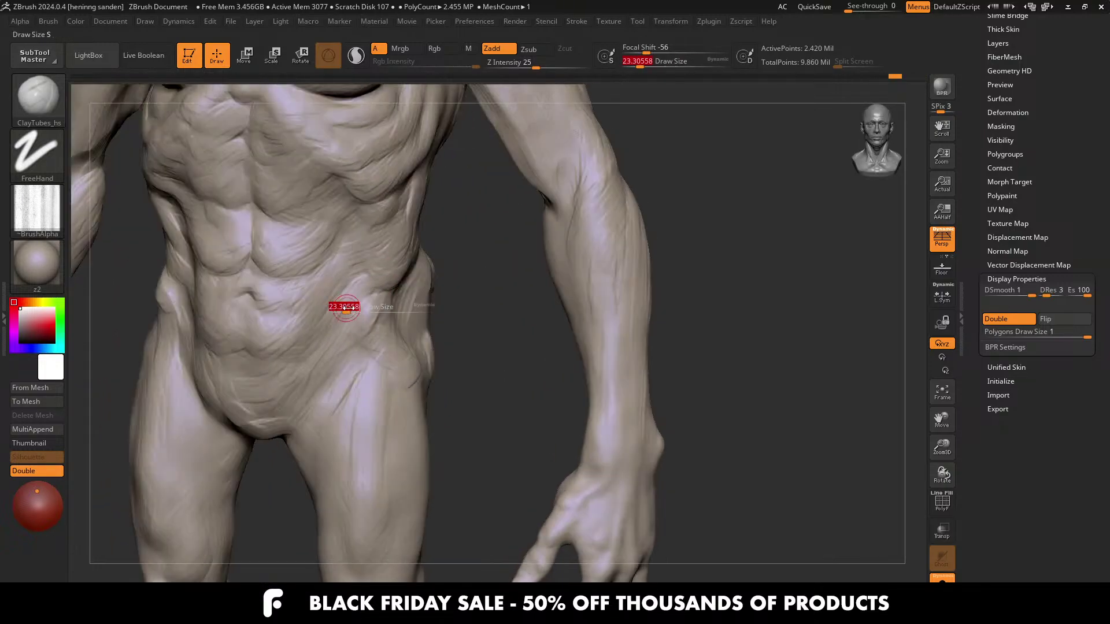
drag(345, 307, 352, 306)
right_drag(317, 377, 353, 312)
drag(362, 292, 293, 379)
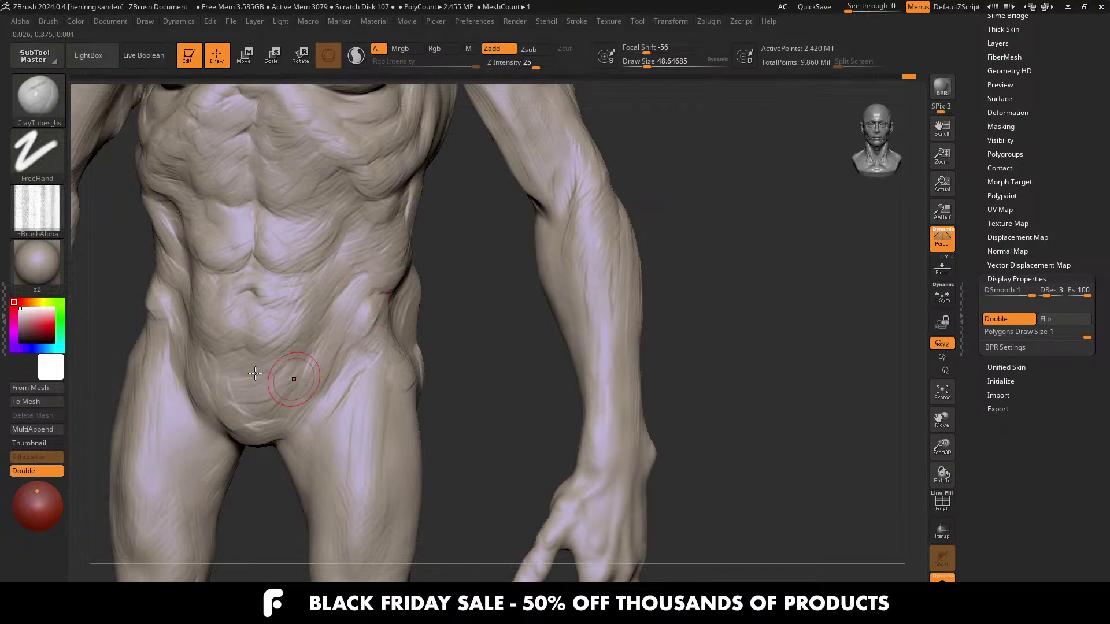
Step: Detail the opposite hip bone and groin line with ClayTubes_hs at a draw size of about 35
right_drag(293, 379, 199, 350)
key(s)
drag(186, 349, 164, 336)
key(s)
drag(163, 312, 178, 366)
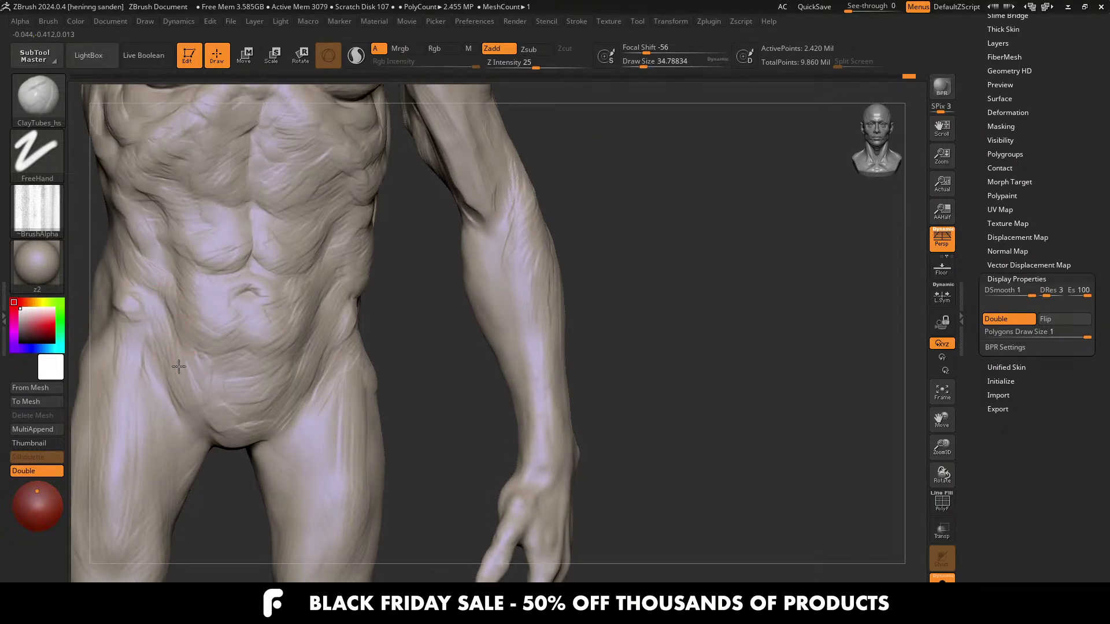
key(s)
mouse_move(150, 289)
mouse_down()
mouse_move(168, 314)
mouse_move(158, 303)
mouse_up()
Step: Build up the abdominal muscles and lower rib area with ClayTubes_hs at a draw size of about 65
right_drag(331, 317, 323, 320)
key(s)
right_drag(144, 341, 186, 346)
mouse_move(229, 303)
mouse_down()
mouse_move(186, 301)
mouse_move(226, 258)
mouse_up()
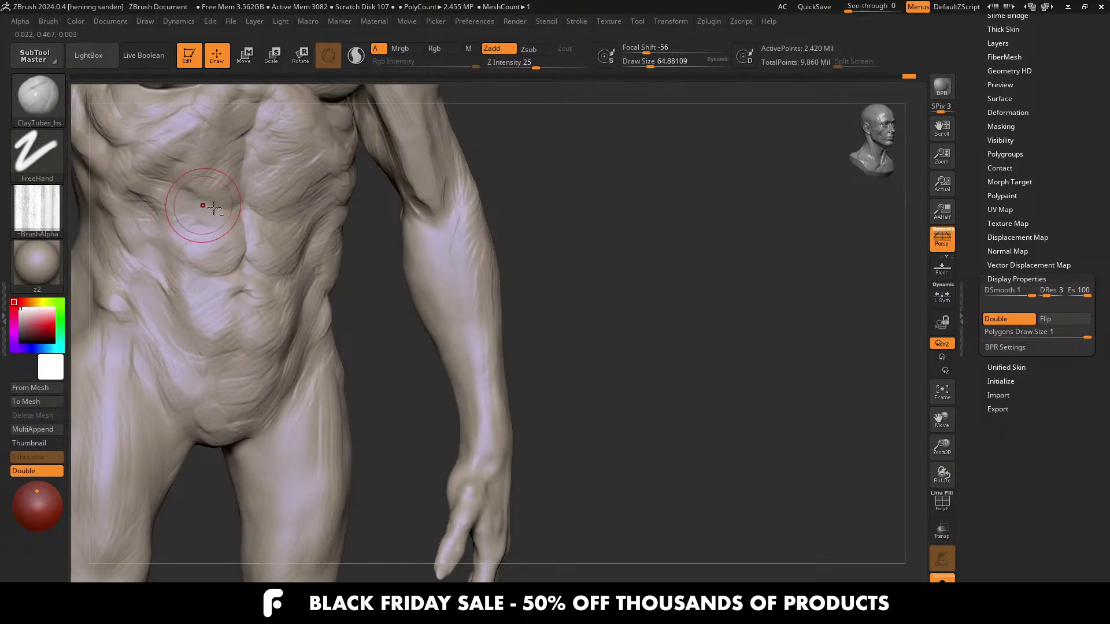
alt+right_drag(220, 203, 242, 256)
drag(243, 257, 226, 240)
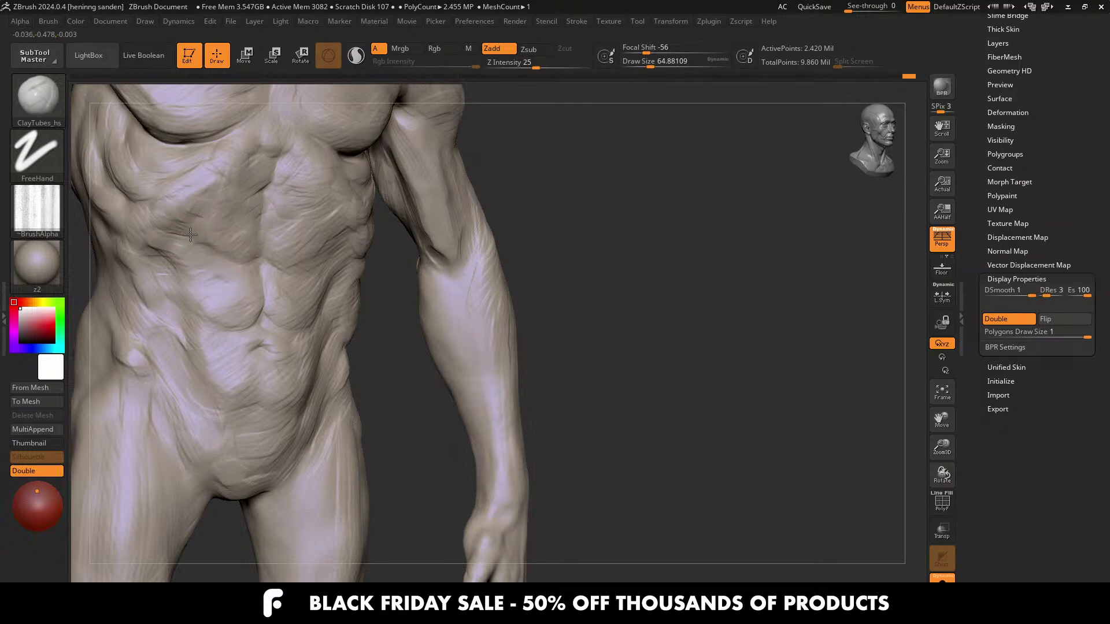
mouse_move(226, 240)
alt+right_down()
mouse_move(167, 211)
mouse_move(345, 312)
alt+right_up()
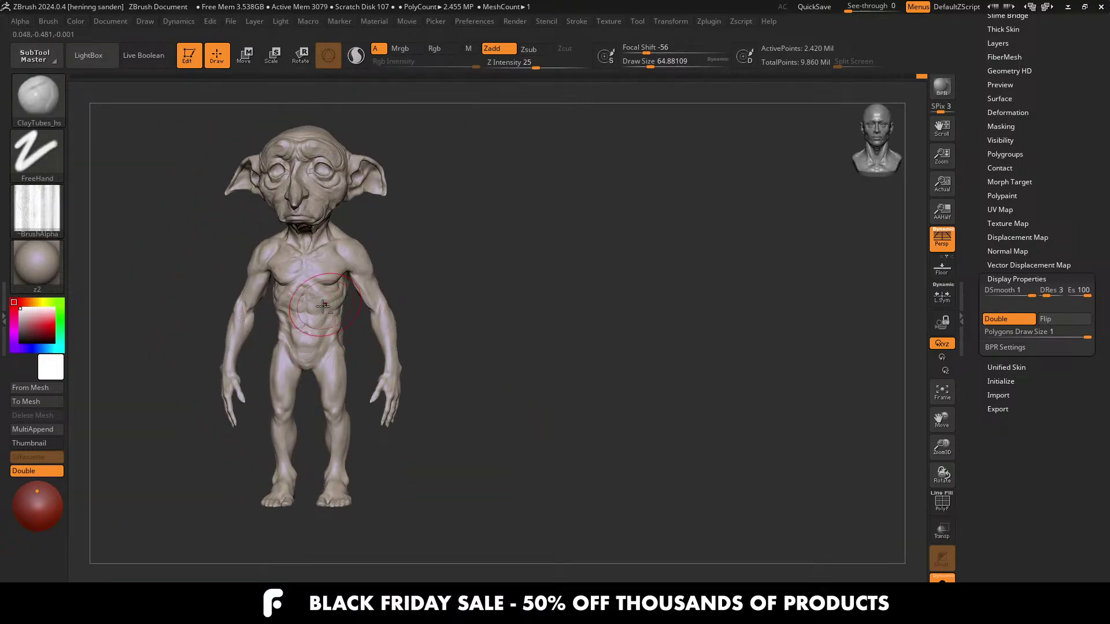
alt+right_drag(455, 382, 466, 420)
ctrl+right_drag(466, 420, 359, 362)
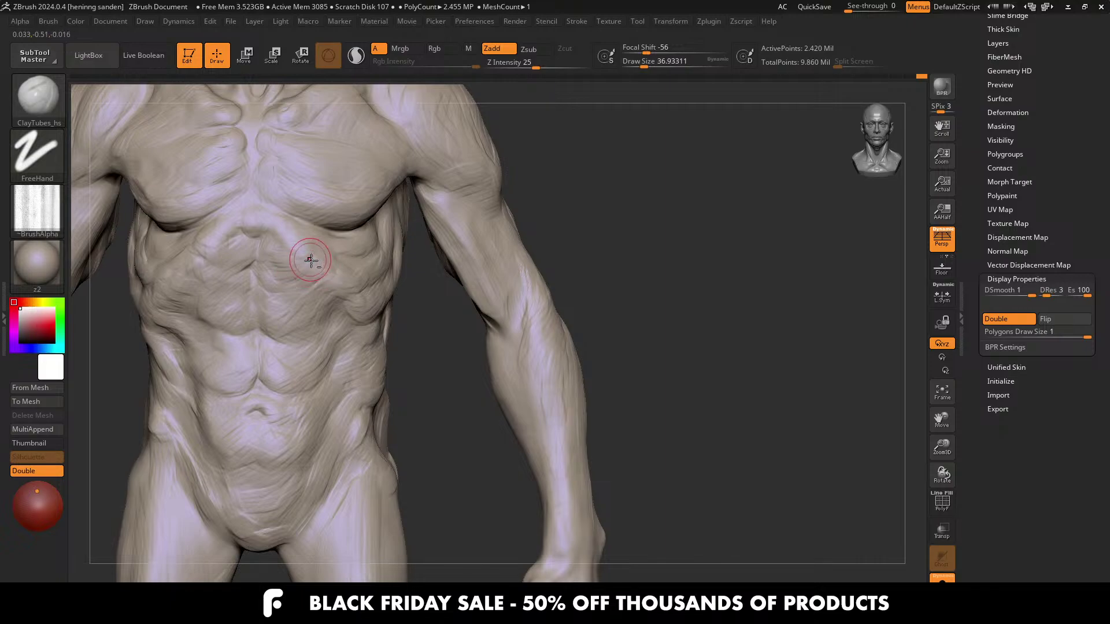
Step: Refine the chest's lower edge and the area beneath it with the ClayTubes brush at a draw size of about 37
mouse_move(304, 222)
right_down()
mouse_move(446, 268)
mouse_move(441, 279)
right_up()
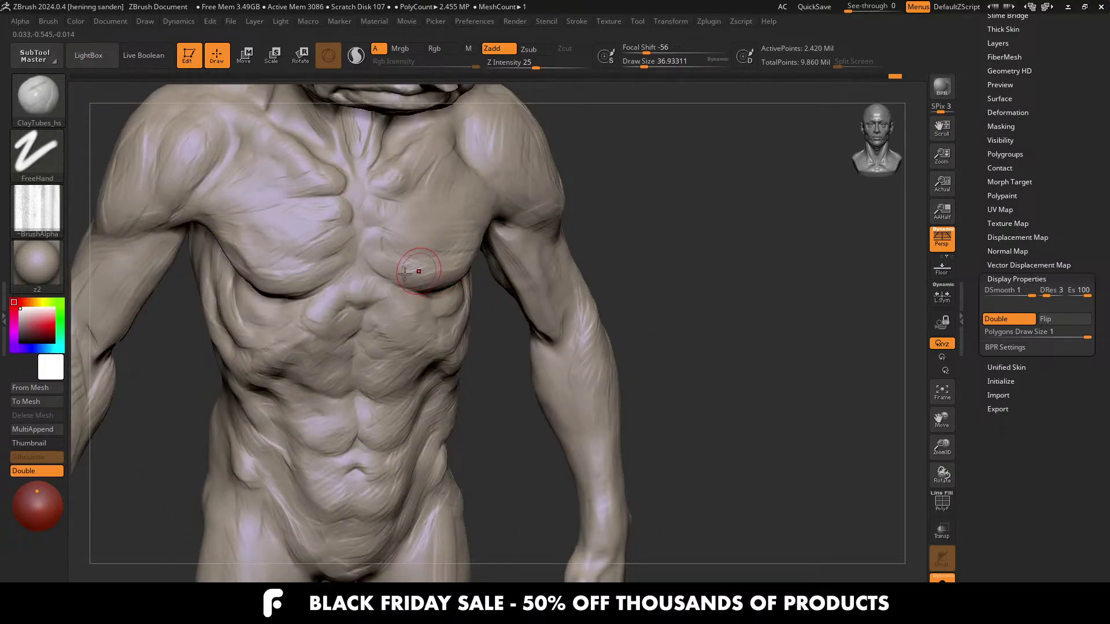
right_drag(341, 255, 304, 288)
drag(304, 288, 250, 285)
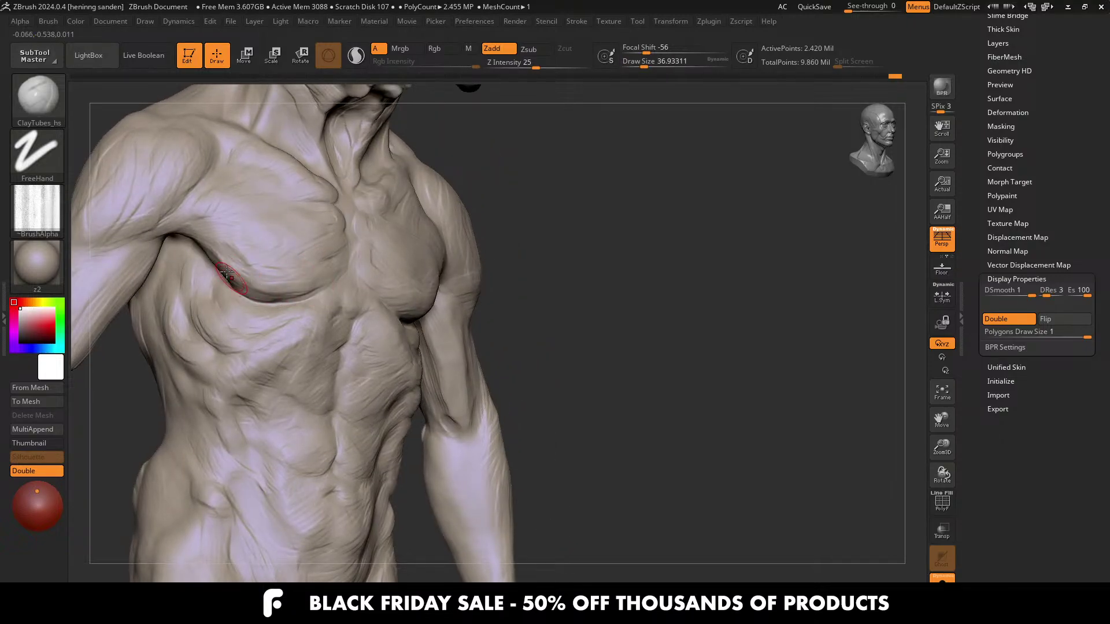
right_drag(263, 267, 272, 278)
Step: Refine the outer chest, armpit and front of the shoulder with ClayTubes at a draw size of about 41
key(s)
drag(273, 280, 281, 280)
right_drag(248, 243, 479, 270)
mouse_move(389, 263)
right_down()
mouse_move(414, 319)
mouse_move(405, 308)
right_up()
mouse_move(429, 317)
mouse_down()
mouse_move(324, 302)
mouse_move(382, 315)
mouse_up()
mouse_move(426, 329)
right_down()
mouse_move(407, 323)
mouse_move(397, 258)
mouse_move(467, 287)
right_up()
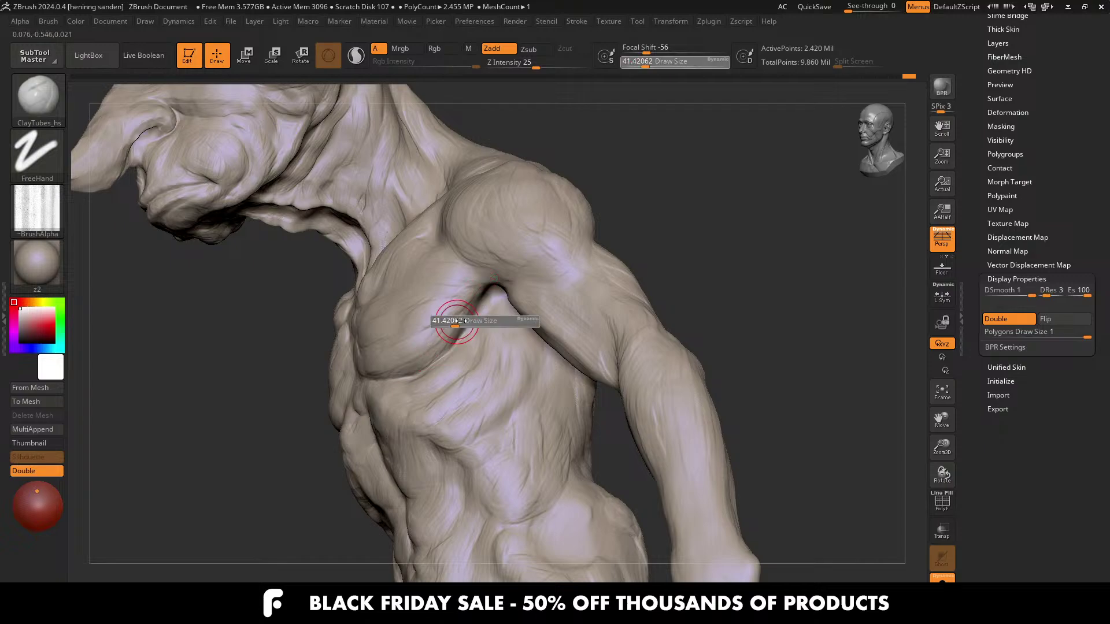
right_drag(421, 335, 461, 299)
right_drag(389, 367, 536, 277)
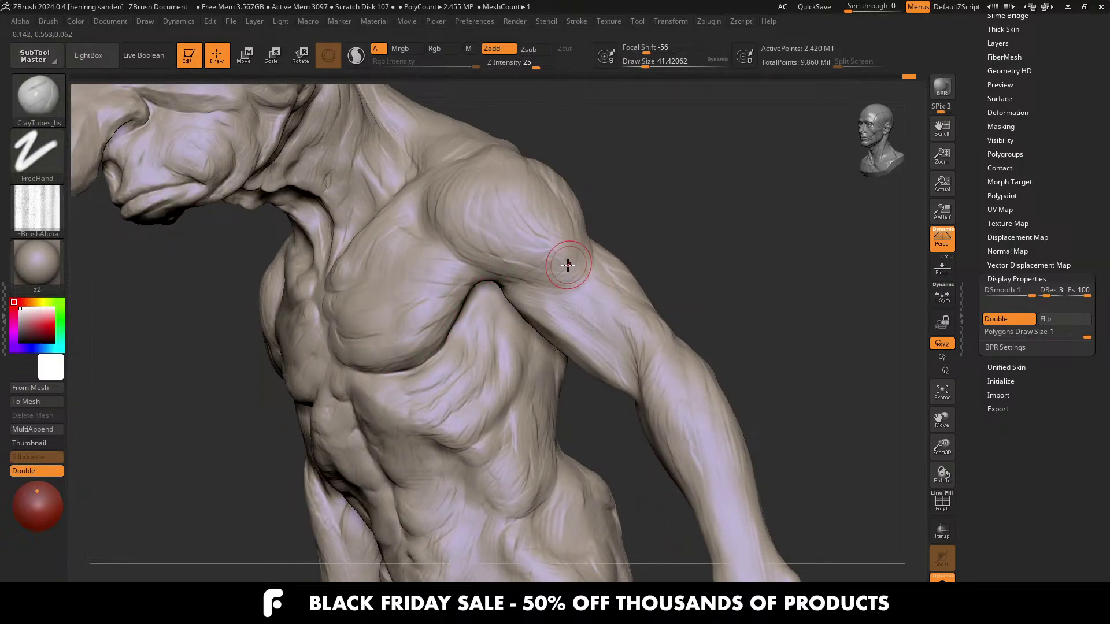
right_drag(499, 261, 542, 260)
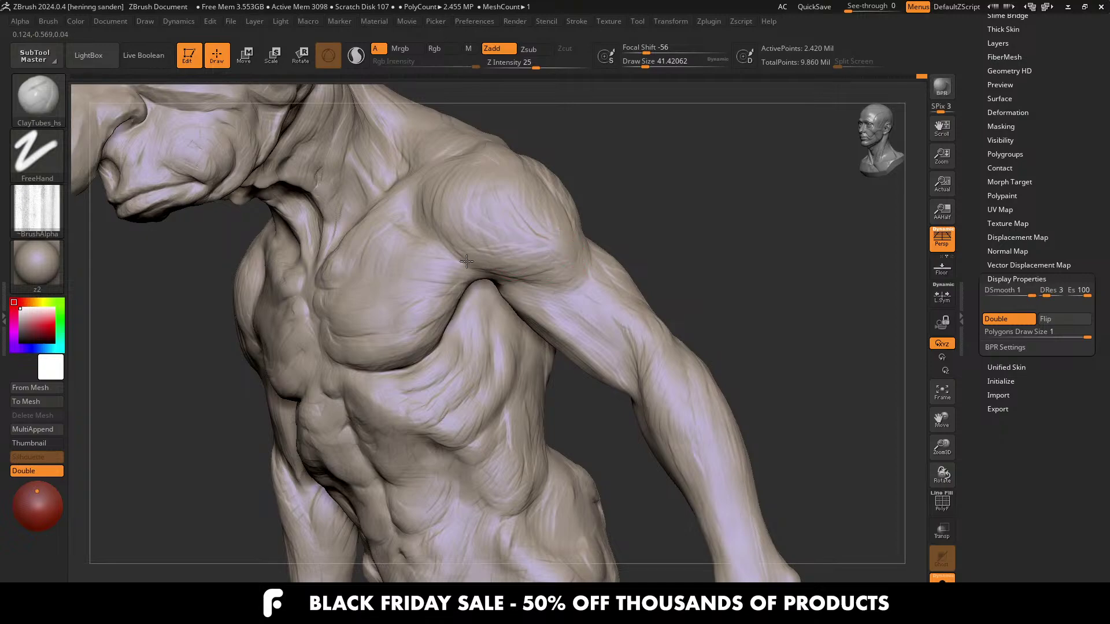
right_drag(471, 277, 464, 256)
right_drag(515, 293, 562, 279)
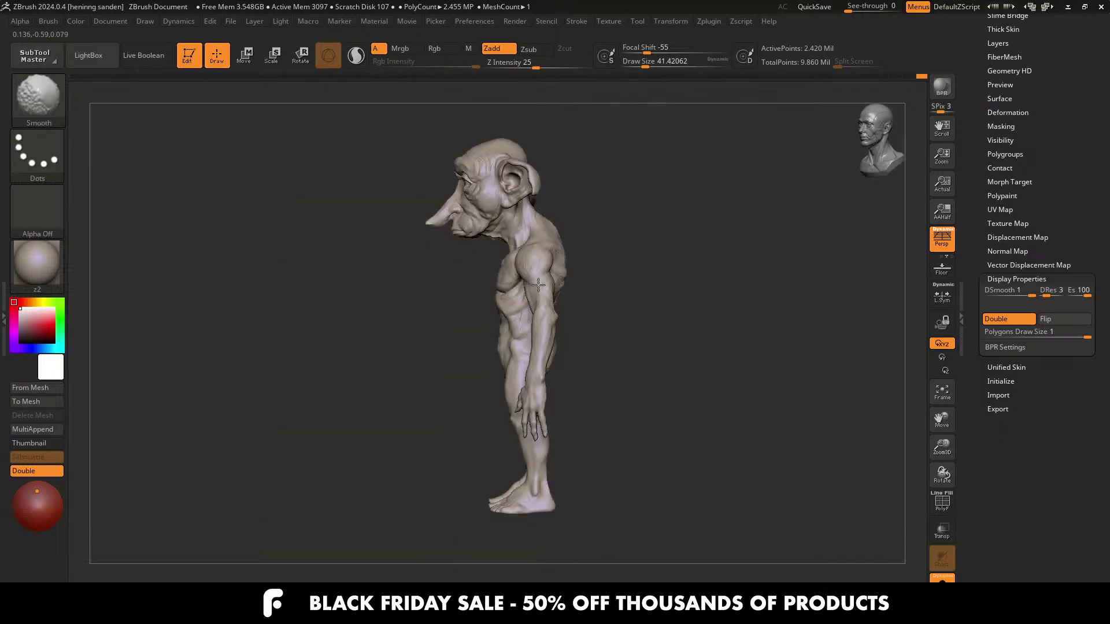
Step: Refine the muscle forms along the sternum with ClayTubes, reducing the draw size to about 25
mouse_move(521, 360)
right_down()
mouse_move(597, 335)
mouse_move(541, 271)
mouse_move(499, 311)
mouse_move(515, 325)
right_up()
key(bracketleft)
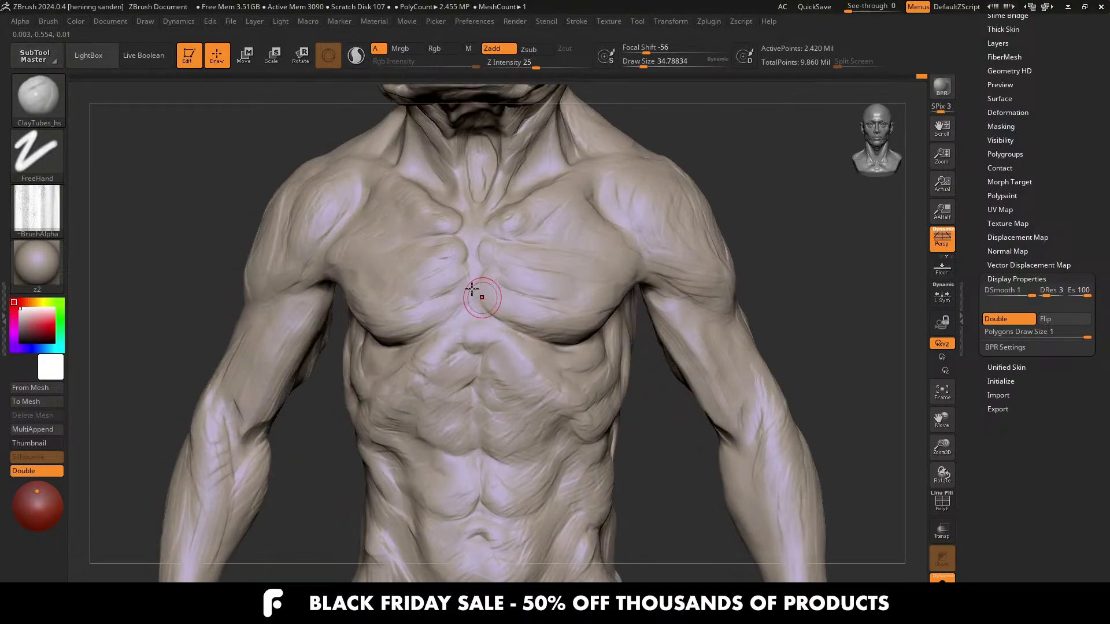
alt+right_drag(470, 289, 476, 299)
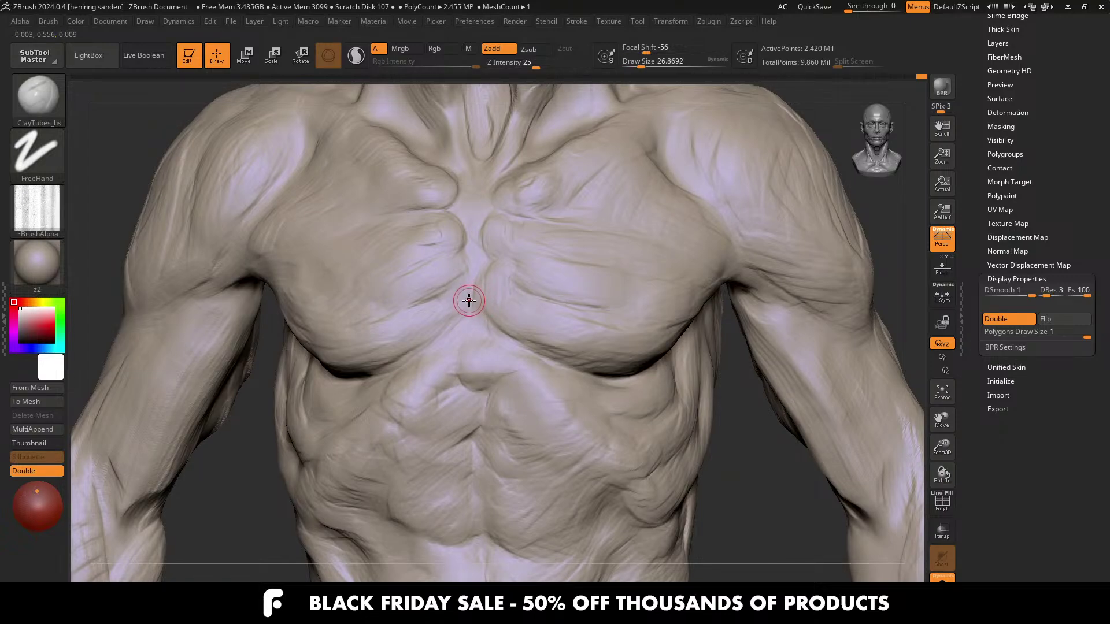
right_drag(479, 298, 511, 293)
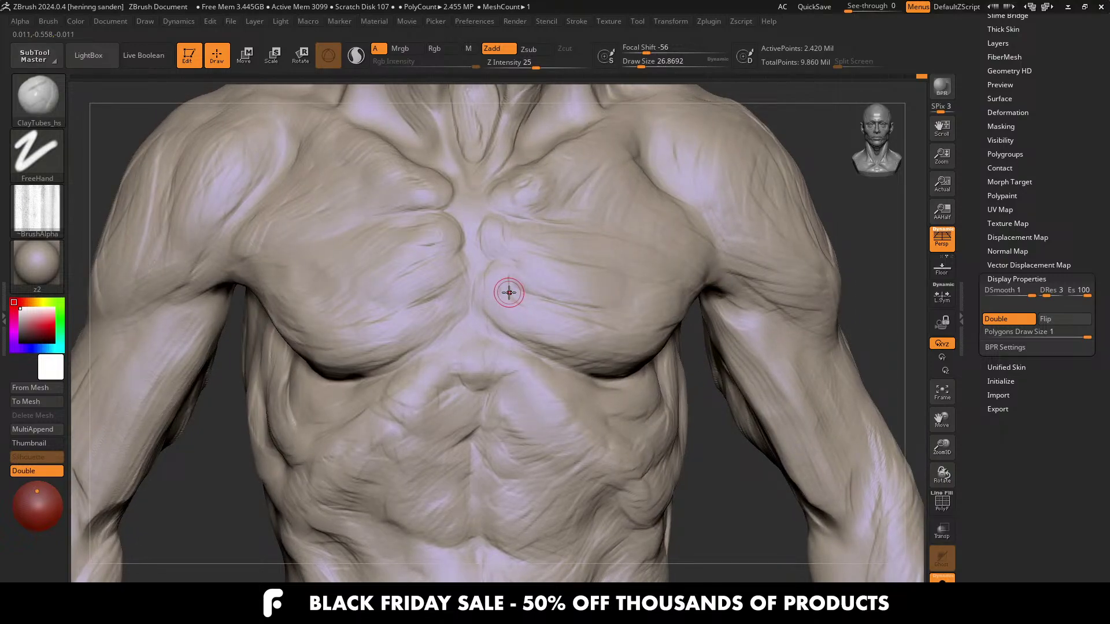
mouse_move(507, 291)
ctrl+right_down()
mouse_move(450, 251)
mouse_move(506, 270)
mouse_move(486, 330)
ctrl+right_up()
key(s)
drag(485, 331, 481, 330)
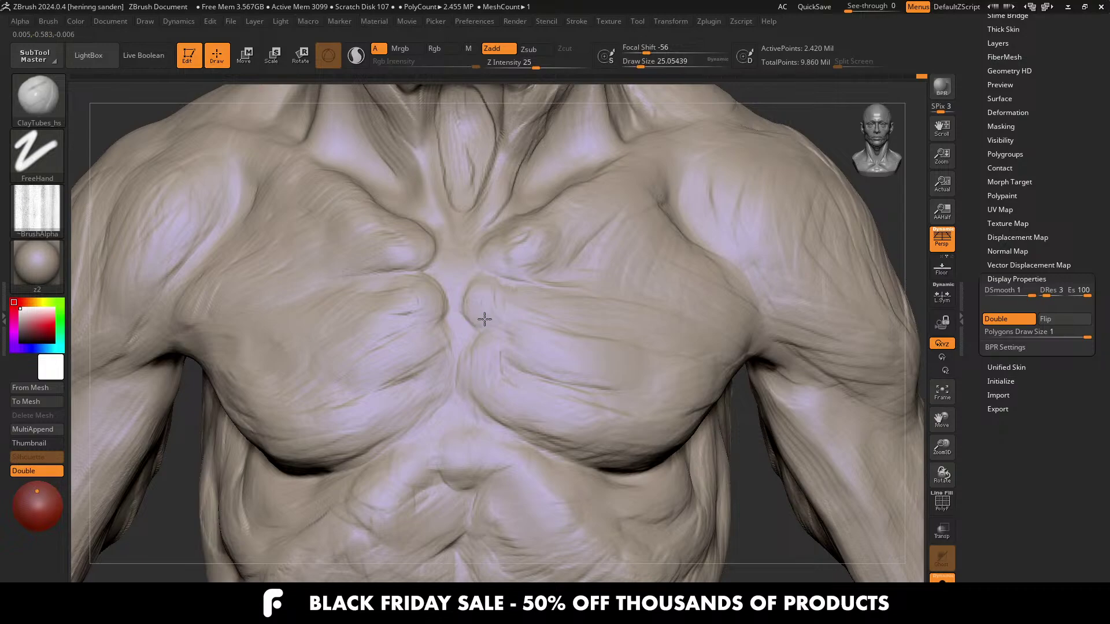
Step: Build up the chest muscle's inner edge beside the sternum with ClayTubes at a draw size of about 39
key(s)
drag(487, 288, 491, 288)
drag(491, 289, 494, 318)
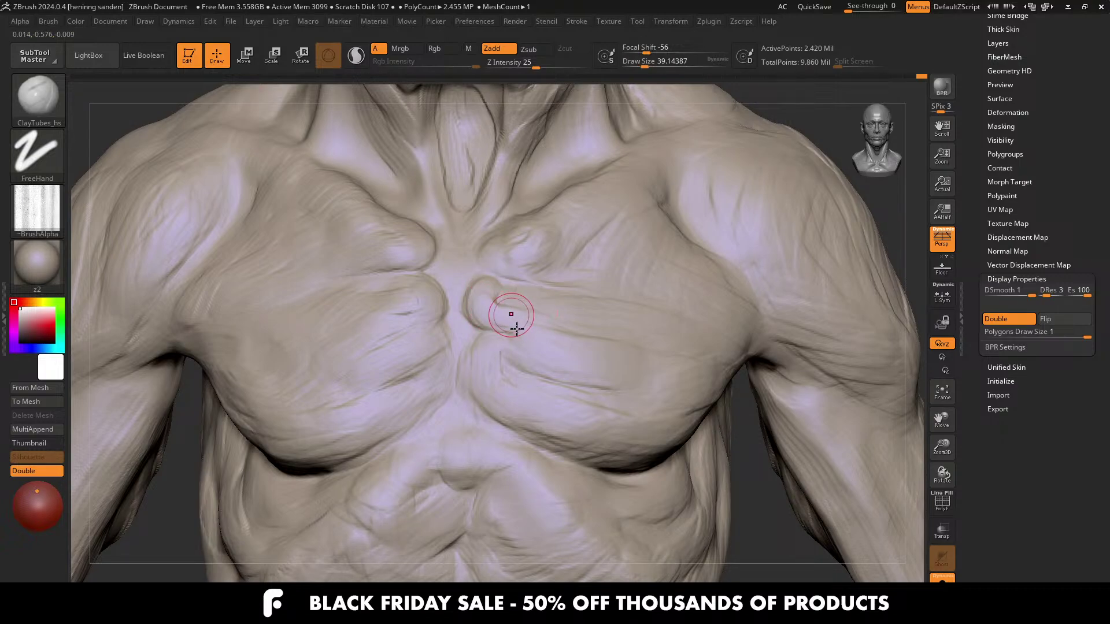
right_drag(494, 312, 494, 314)
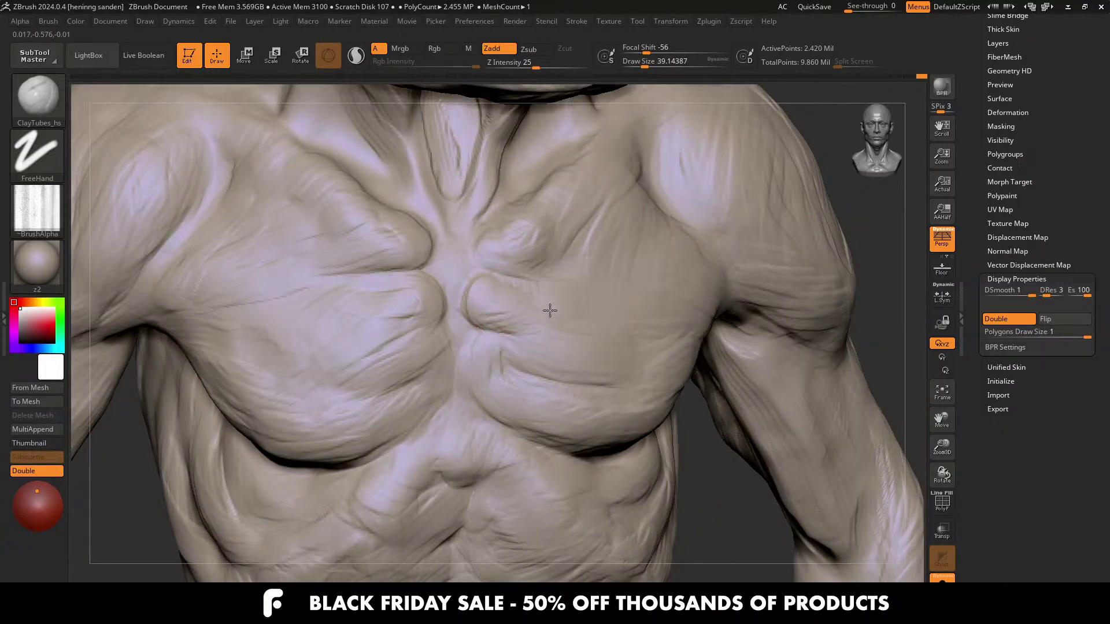
right_drag(423, 317, 411, 305)
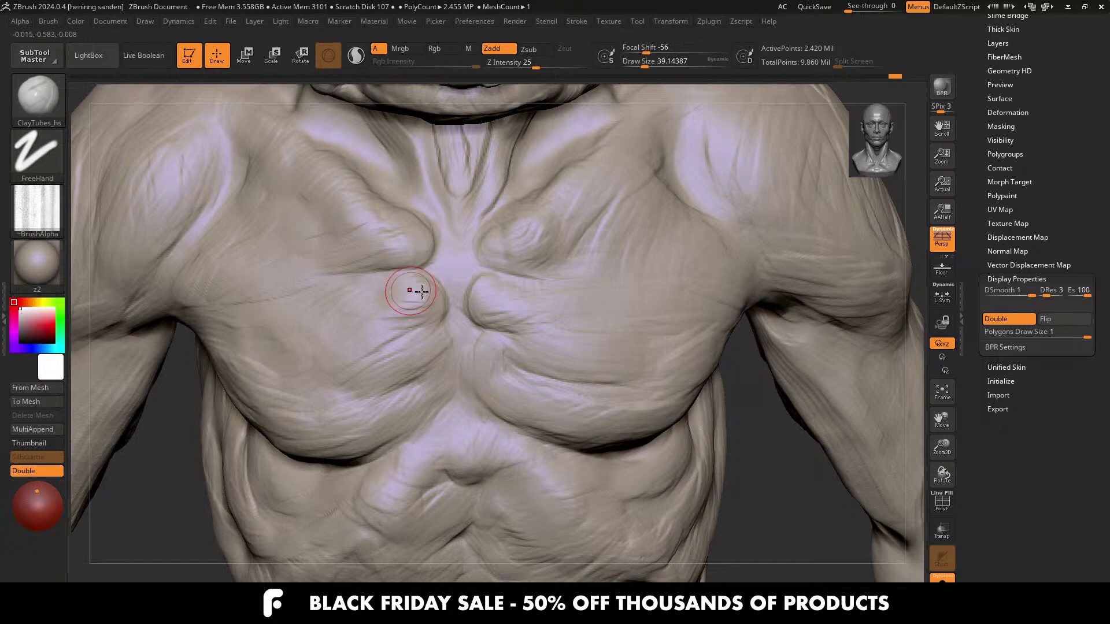
Step: Sculpt muscle fibres across the chest from the sternum outward, raising the draw size to about 41 and about 59
right_drag(422, 291, 411, 297)
key(s)
click(411, 297)
mouse_move(361, 298)
mouse_down()
mouse_move(384, 291)
mouse_move(350, 297)
mouse_up()
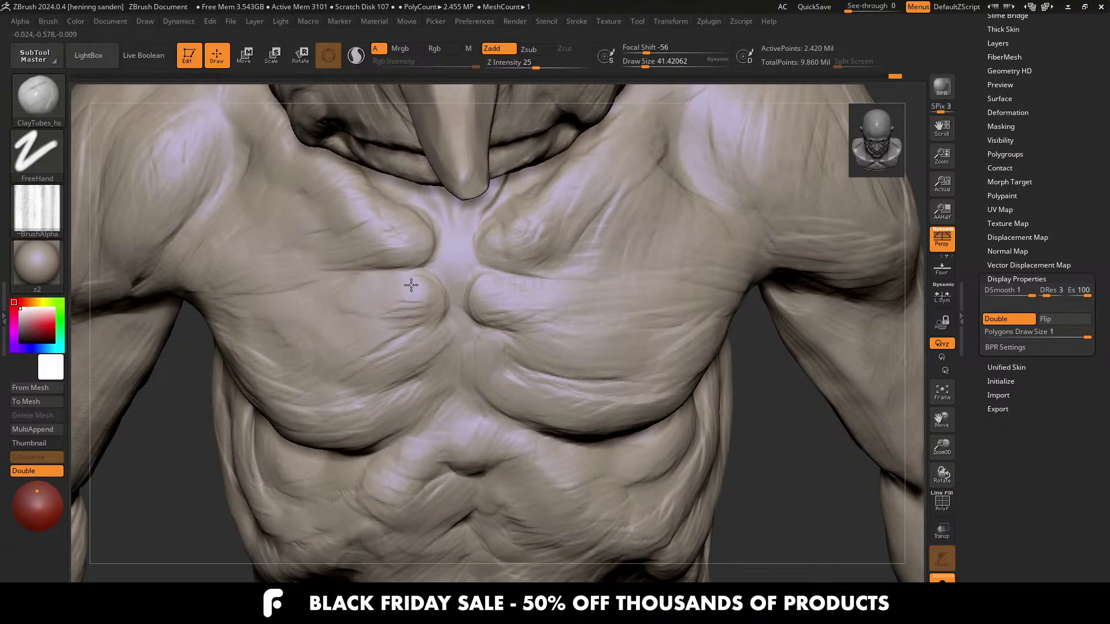
right_drag(411, 284, 363, 296)
right_drag(272, 312, 370, 322)
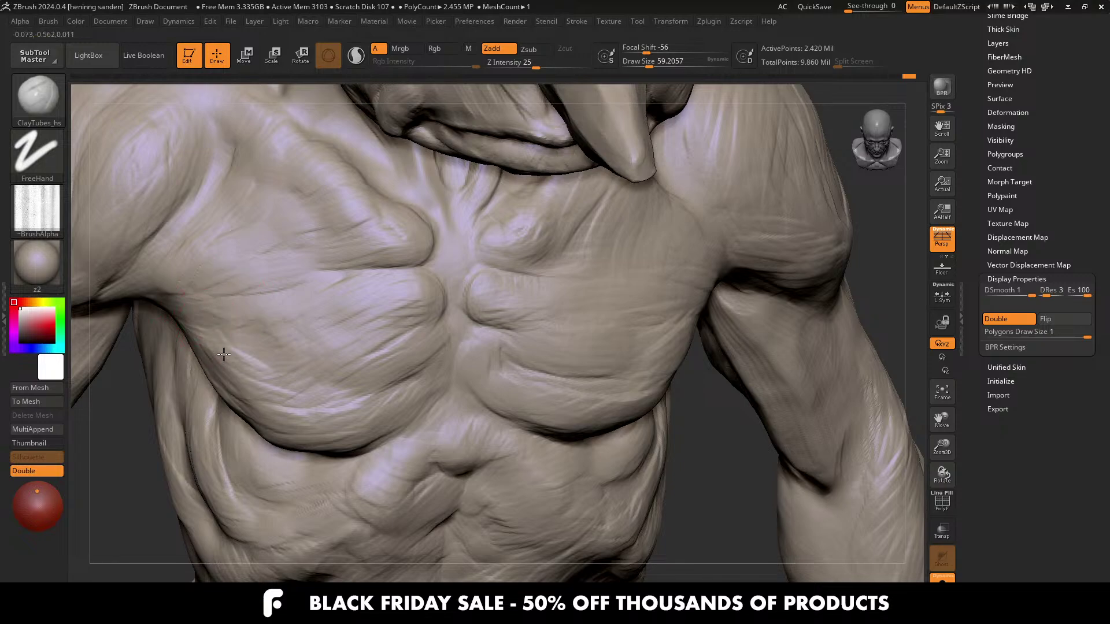
Step: Shape the chest muscle's lower and outer edges toward the armpit with ClayTubes at a draw size of about 77
right_drag(260, 378, 250, 379)
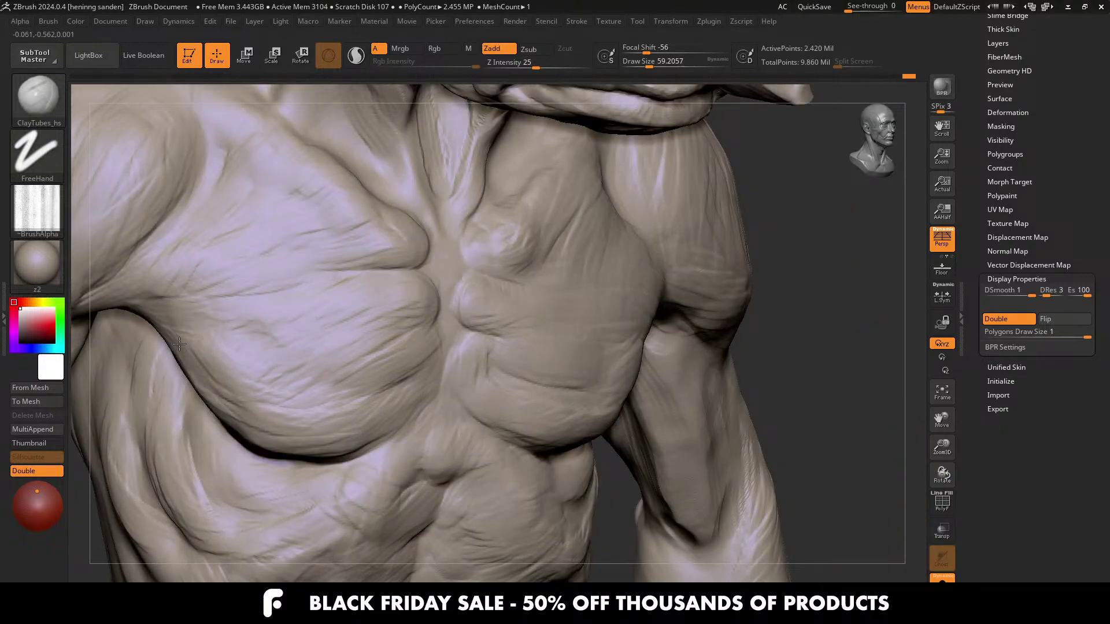
right_drag(179, 344, 293, 389)
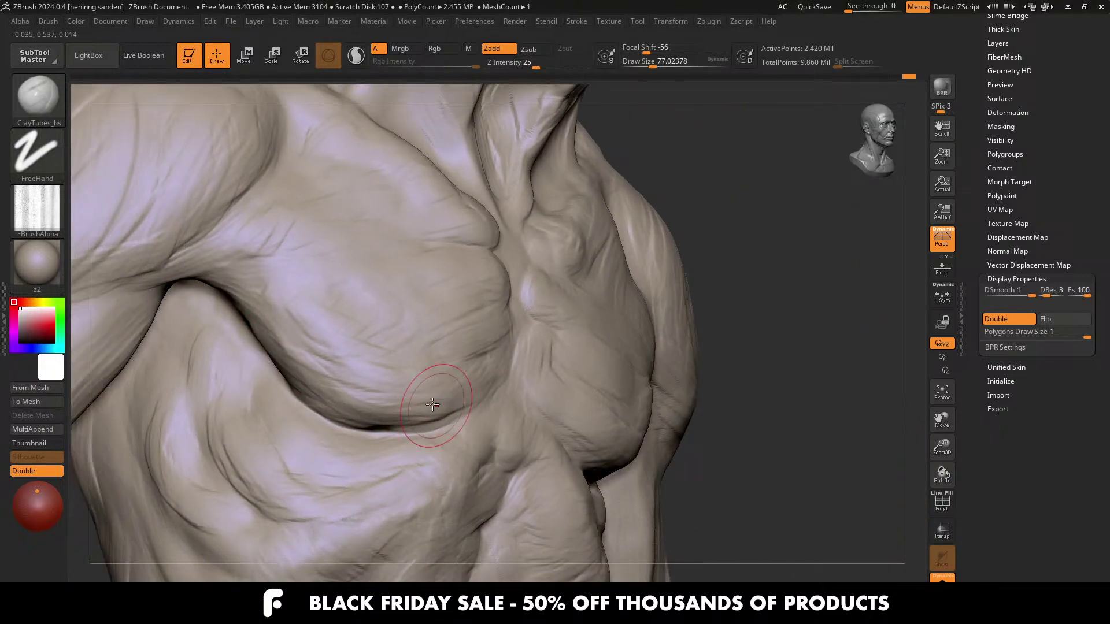
right_drag(426, 384, 454, 409)
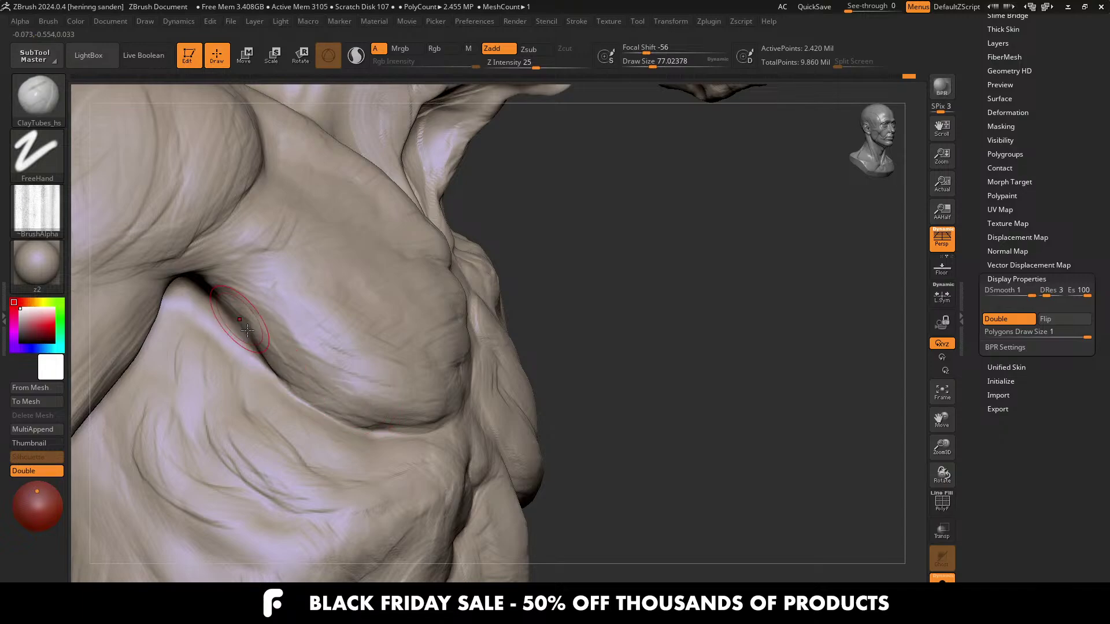
right_drag(297, 349, 273, 341)
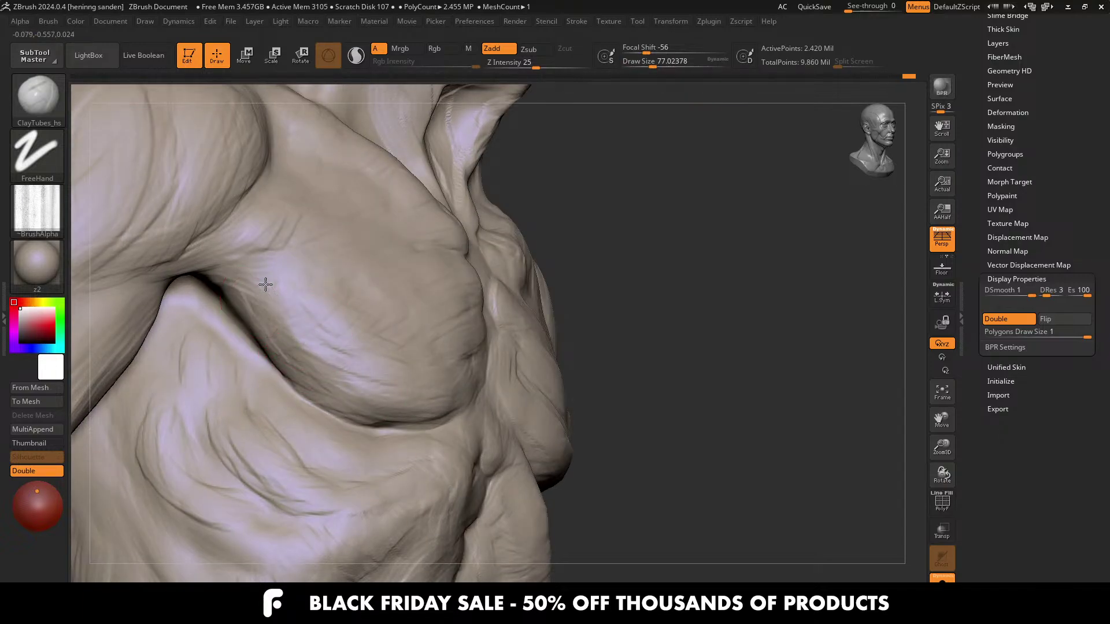
mouse_move(210, 218)
right_down()
mouse_move(408, 320)
mouse_move(366, 234)
right_up()
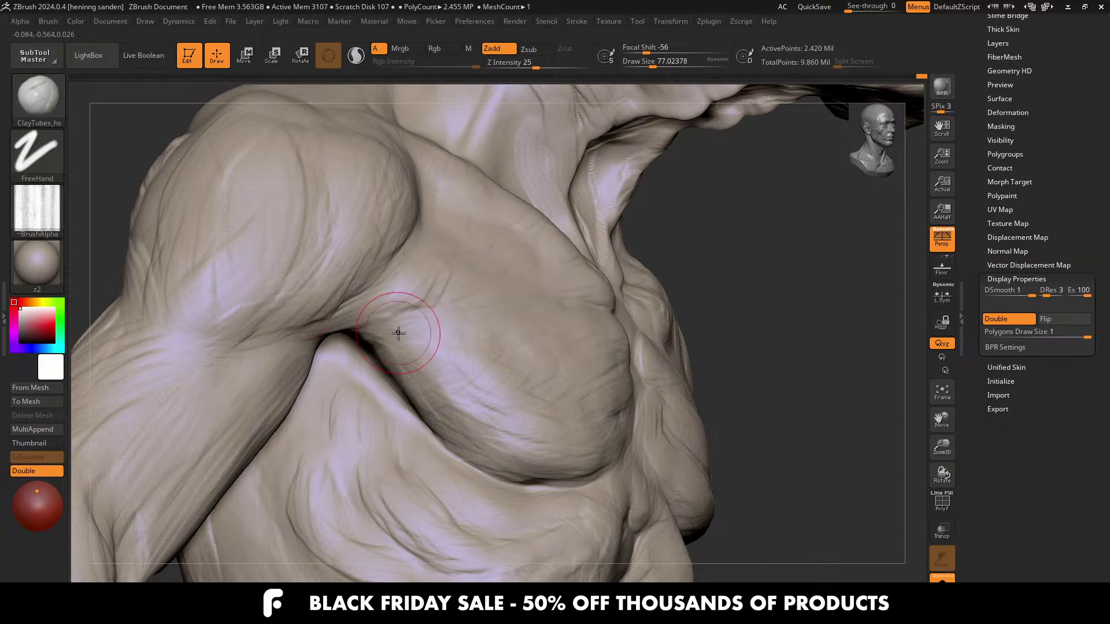
Step: Sculpt the deltoid's muscle fibres and its transition into the chest and arm at draw sizes of about 68 and 74
mouse_move(397, 332)
right_down()
mouse_move(393, 255)
mouse_move(379, 345)
right_up()
key(bracketleft)
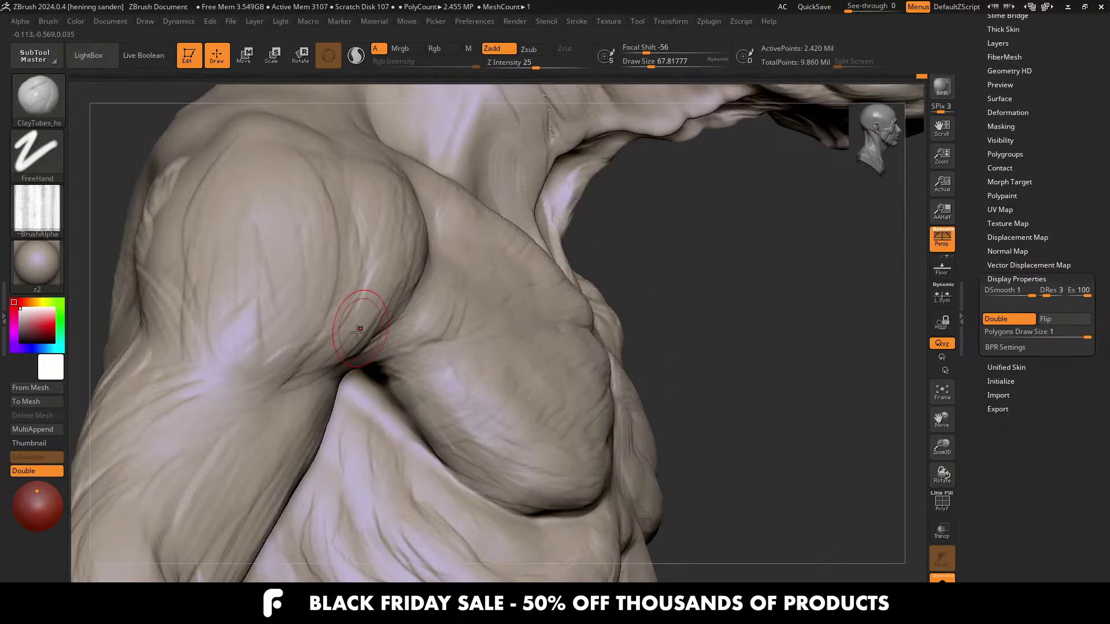
right_drag(255, 359, 315, 347)
drag(324, 284, 309, 342)
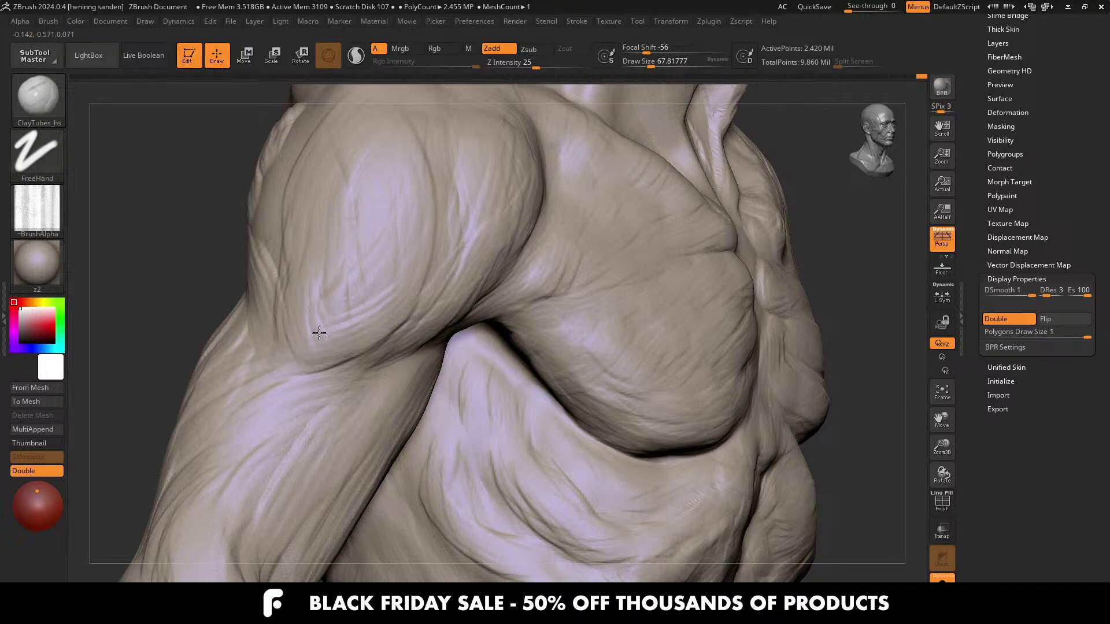
mouse_move(364, 289)
ctrl+right_down()
mouse_move(426, 324)
mouse_move(370, 295)
ctrl+right_up()
key(bracketright)
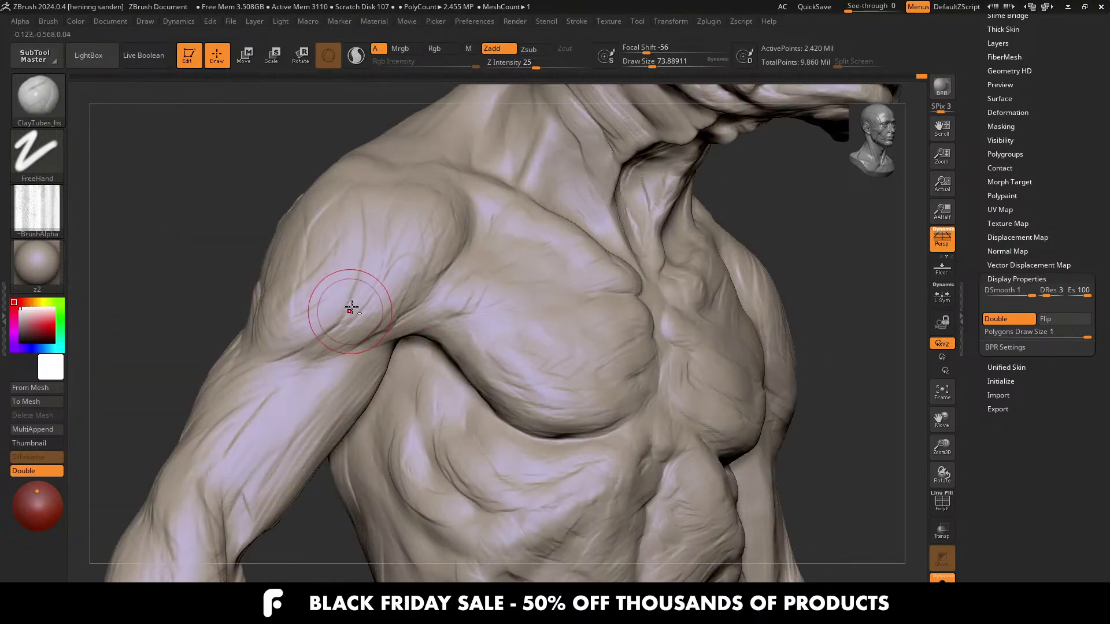
drag(359, 222, 460, 277)
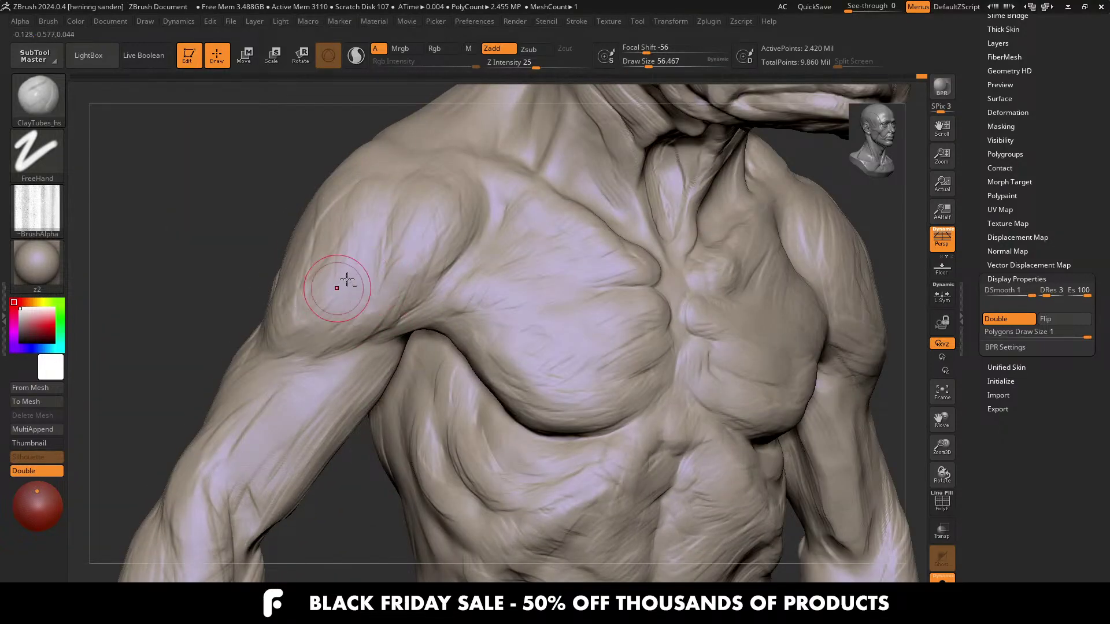
Step: Refine the back muscles below the shoulder blade with ClayTubes at a draw size of about 51
right_drag(339, 285, 315, 240)
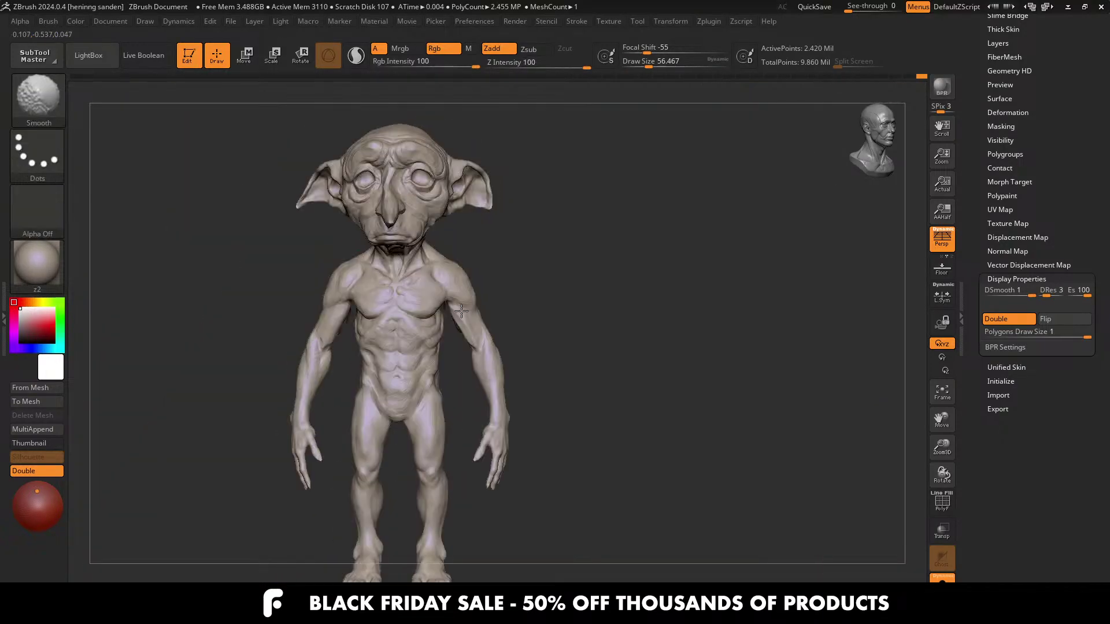
key(shift)
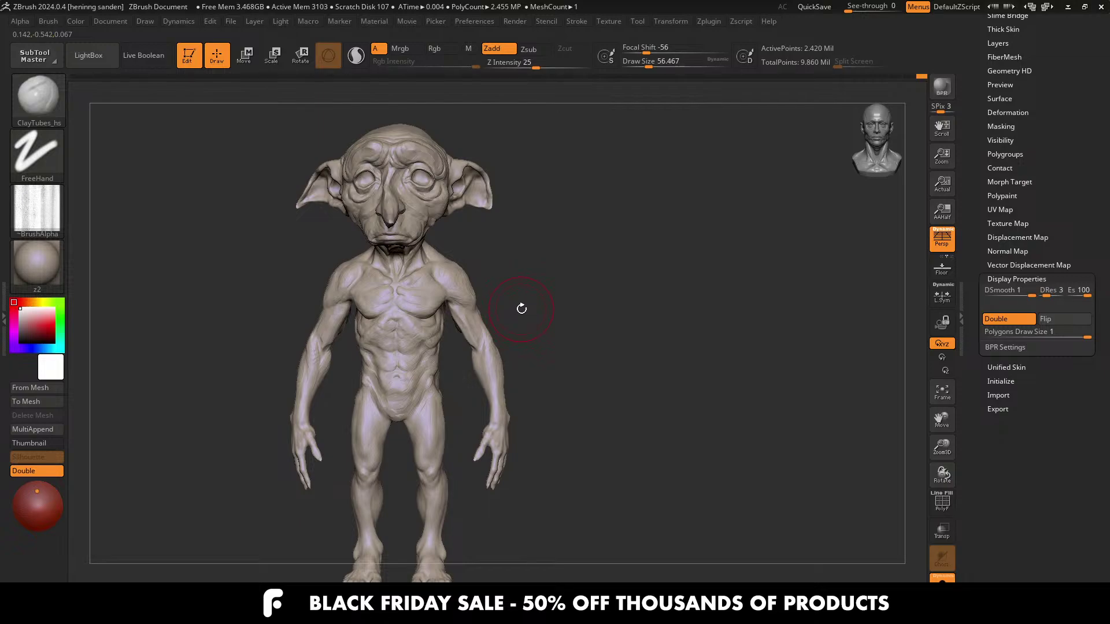
right_drag(522, 308, 426, 318)
mouse_move(397, 329)
mouse_down()
mouse_move(369, 296)
mouse_move(359, 316)
mouse_up()
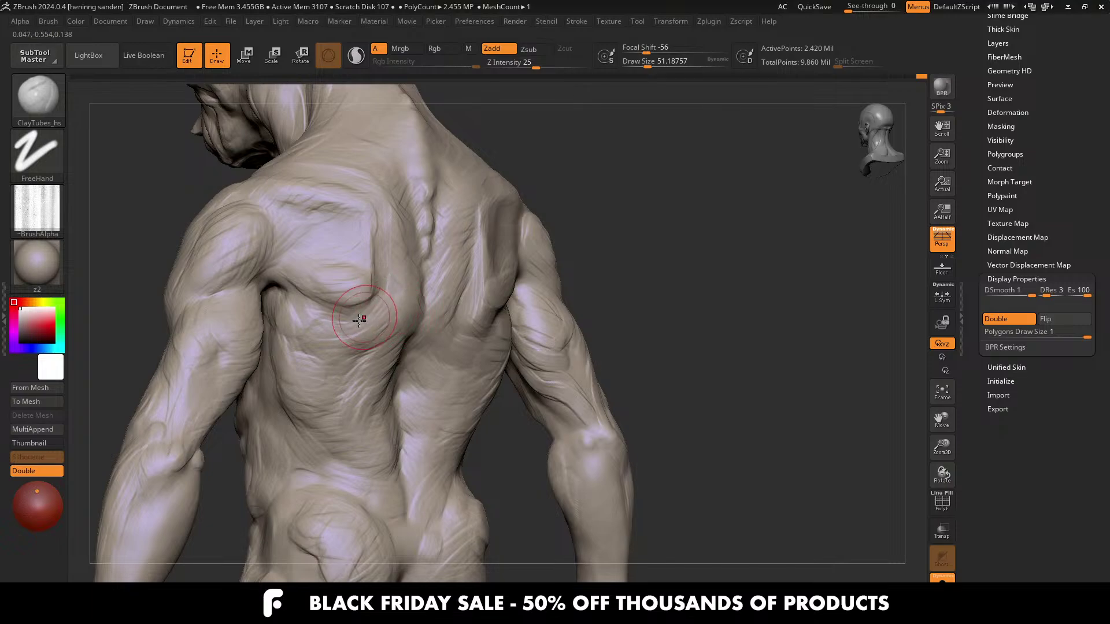
key(s)
mouse_move(202, 284)
alt+right_down()
mouse_move(330, 302)
mouse_move(358, 328)
mouse_move(314, 289)
alt+right_up()
Step: Switch to the Move brush and set its draw size to 112
key(b)
key(m)
key(v)
key(s)
mouse_move(315, 289)
mouse_down()
mouse_move(326, 289)
mouse_move(315, 310)
mouse_up()
right_drag(350, 277, 551, 237)
Step: Switch to the dobby folder in File Explorer, select swole.ztl, and return to ZBrush
key(alt+Tab)
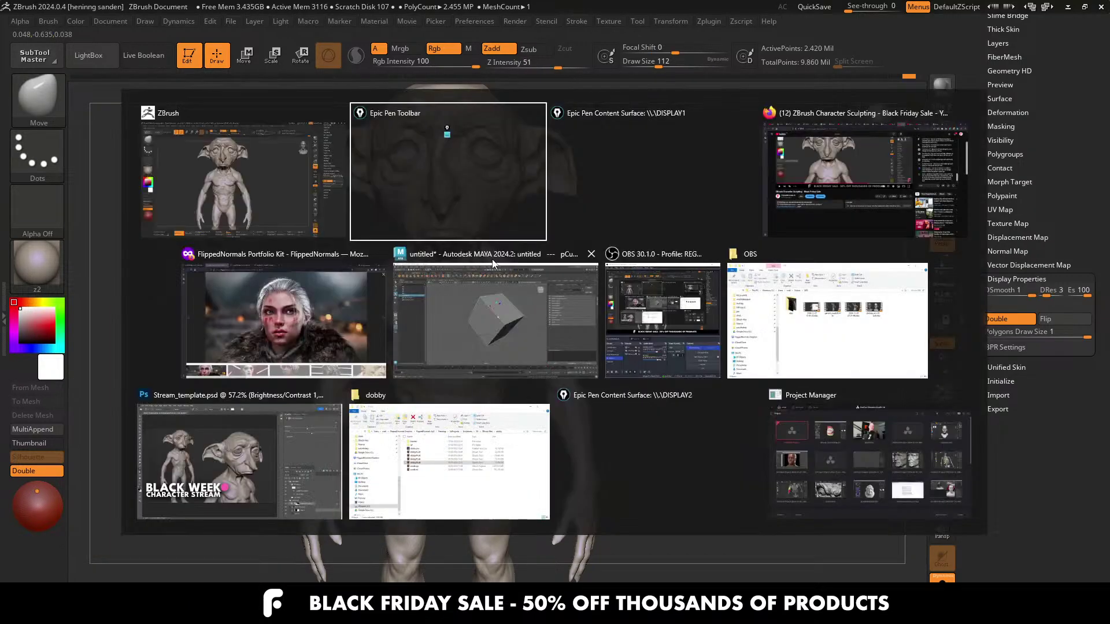
click(486, 457)
click(310, 290)
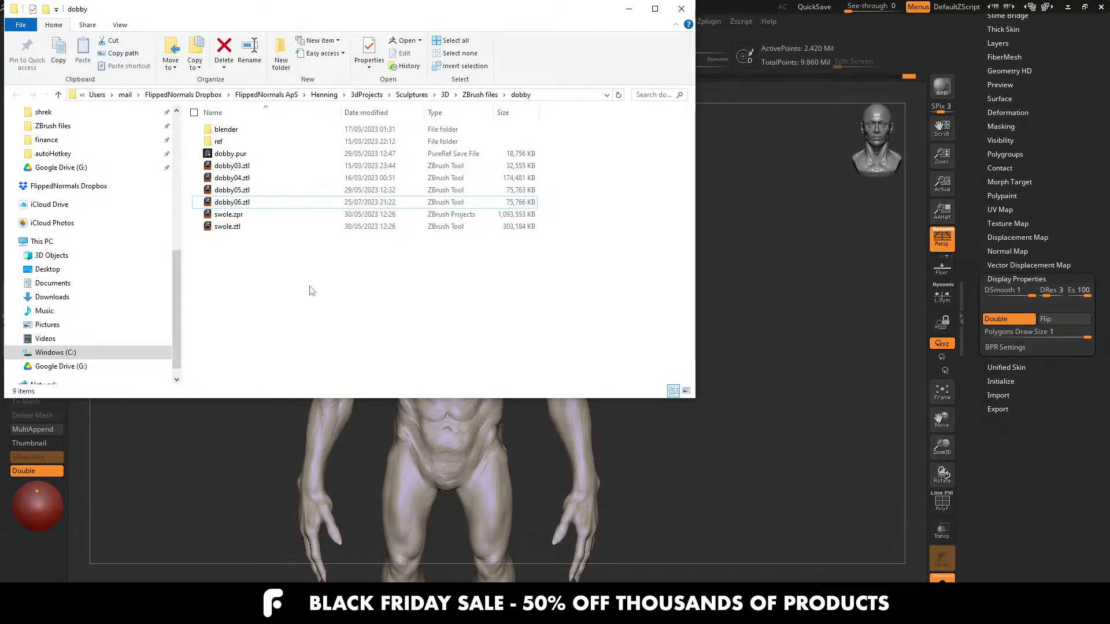
click(241, 228)
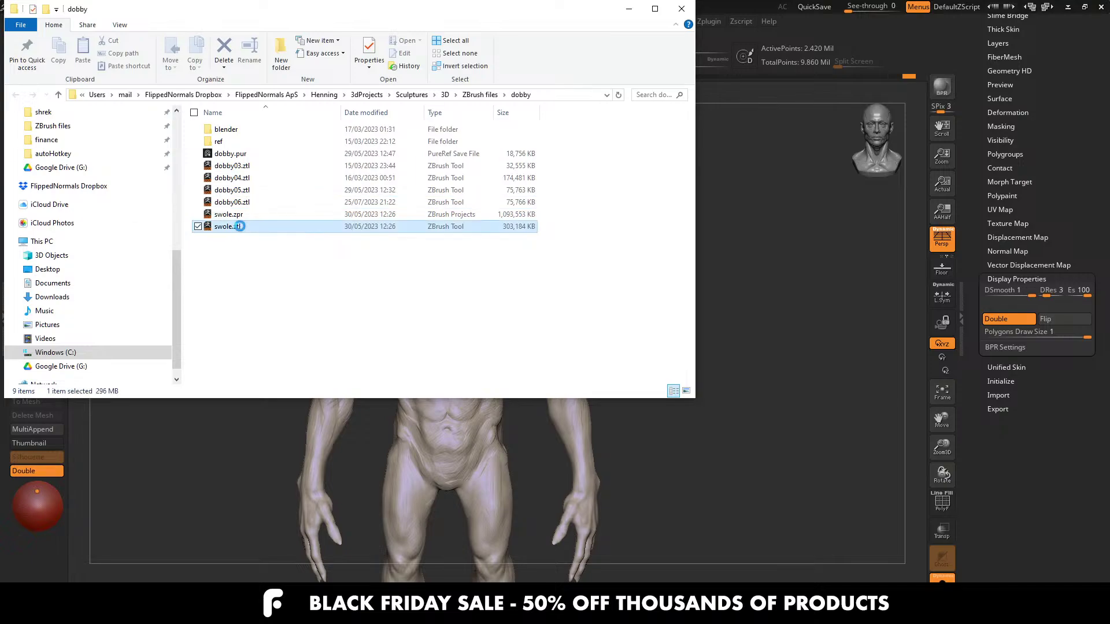
key(alt+Tab)
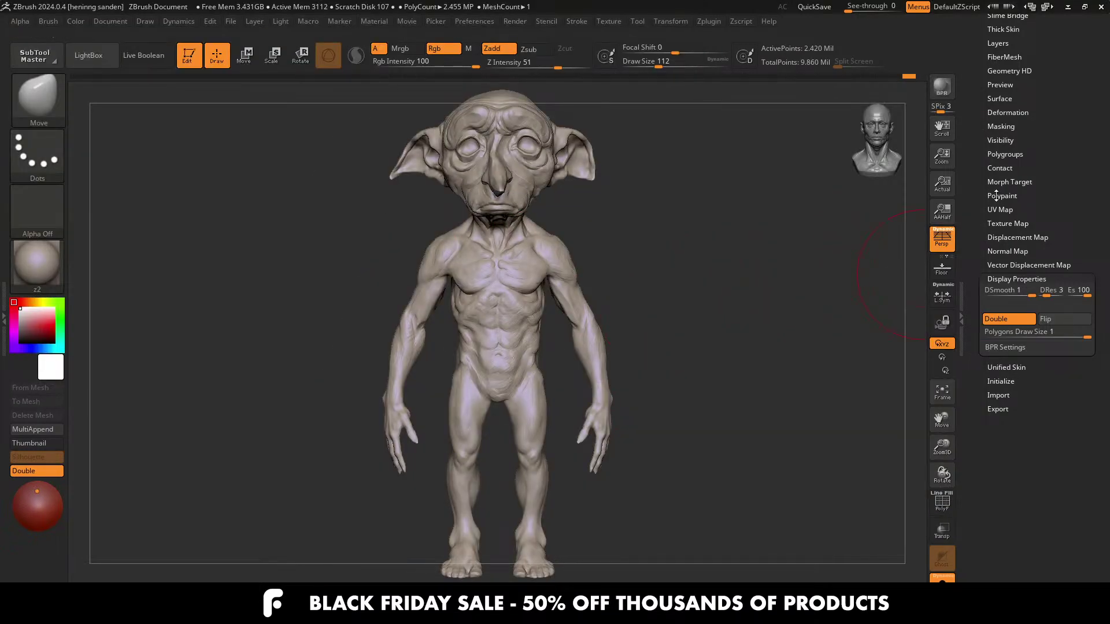
Step: Save the current tool as dobby07 in the dobby folder
scroll(996, 193, up, 5)
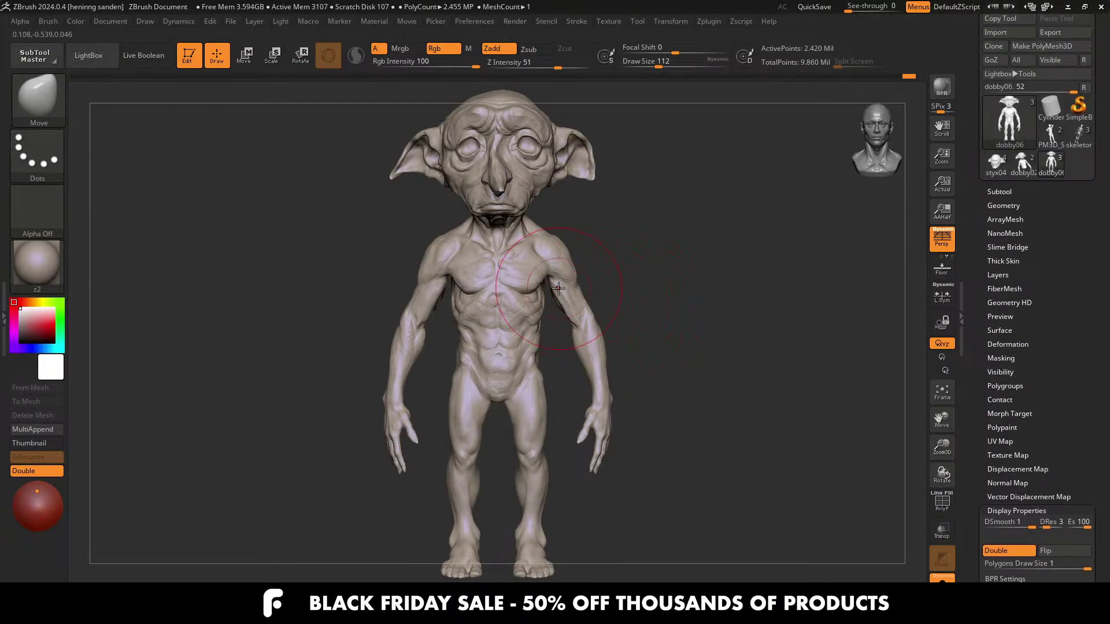
key(ctrl+s)
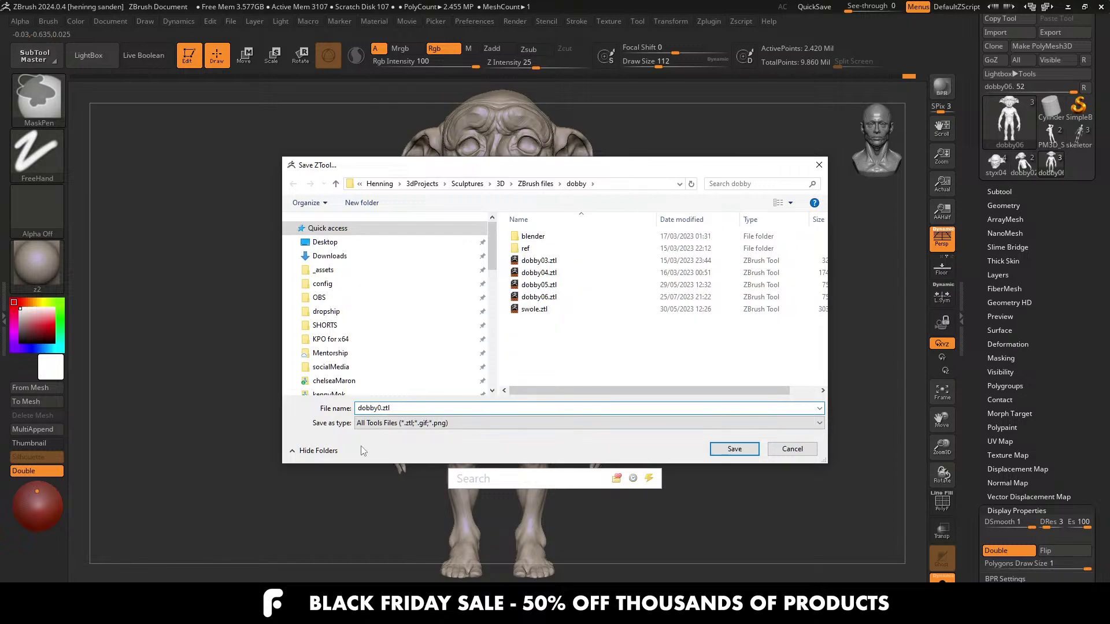
key(Return)
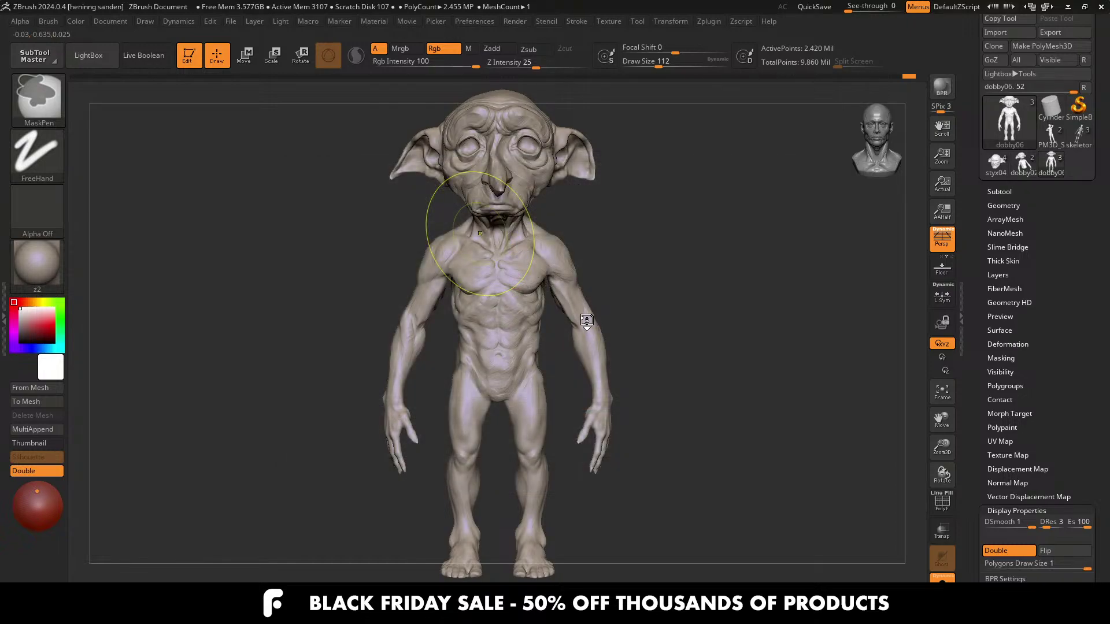
Step: Switch to the dobby folder in File Explorer and open swole.ztl
drag(622, 252, 592, 250)
key(alt+Tab)
click(411, 304)
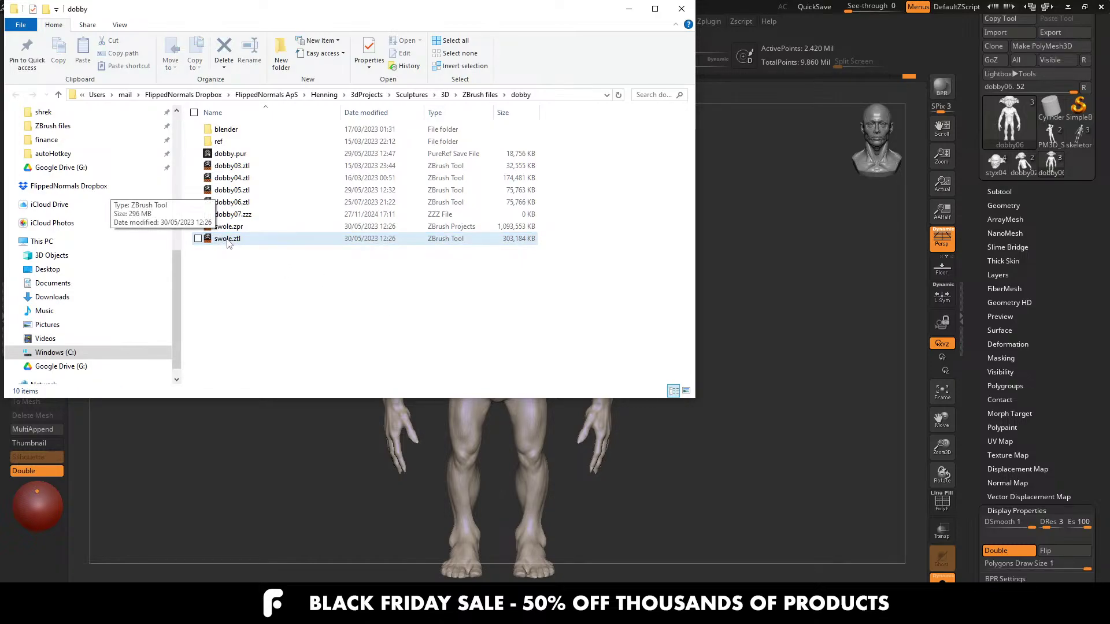
double_click(227, 242)
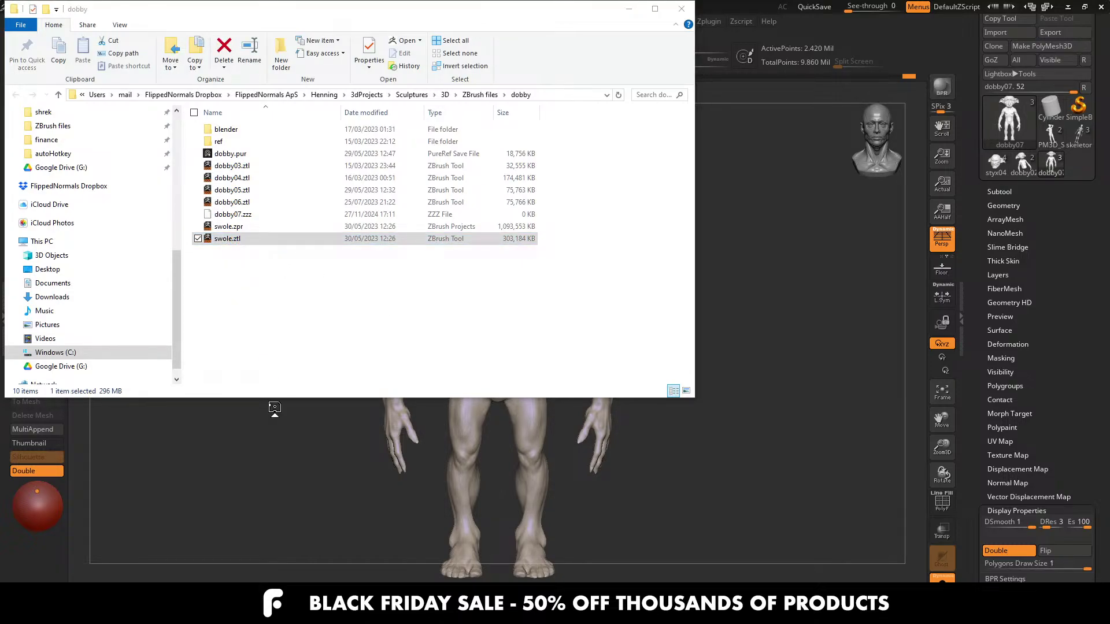
Step: Switch to Firefox and open the FlippedNormals Eye Kit product page from the FlippedNormals Exclusives listing
key(alt+Tab)
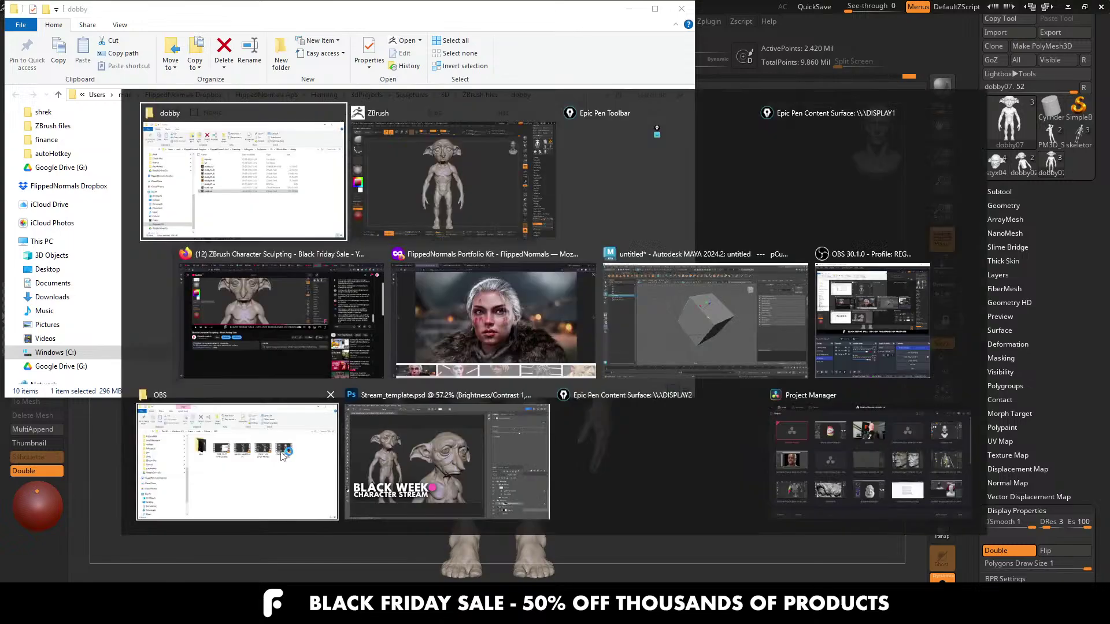
click(456, 320)
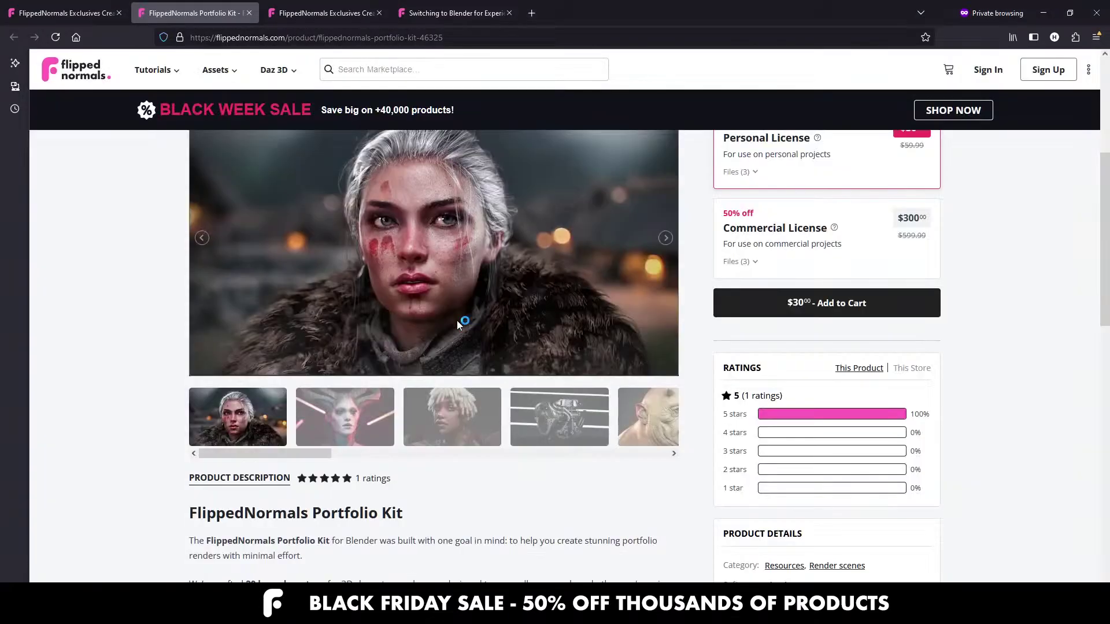
click(64, 13)
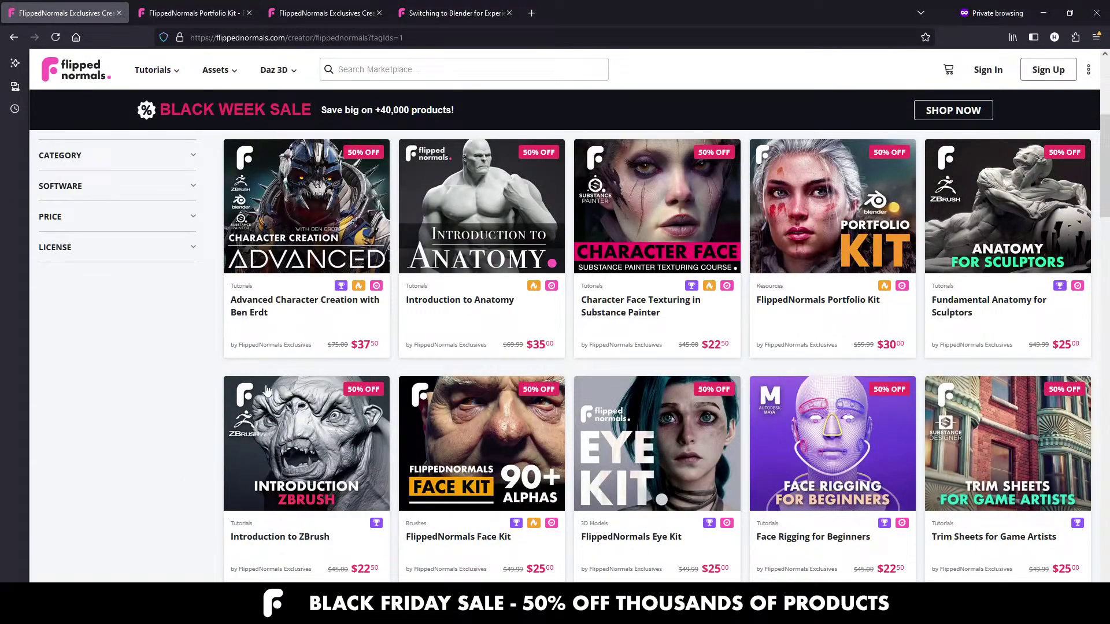
click(591, 420)
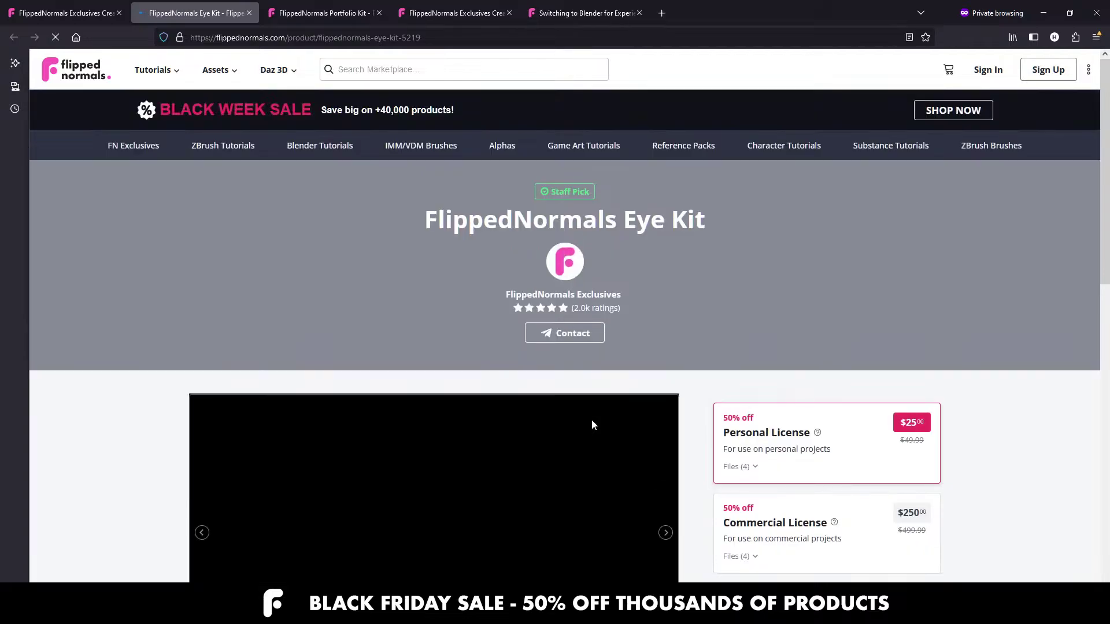
scroll(138, 312, down, 4)
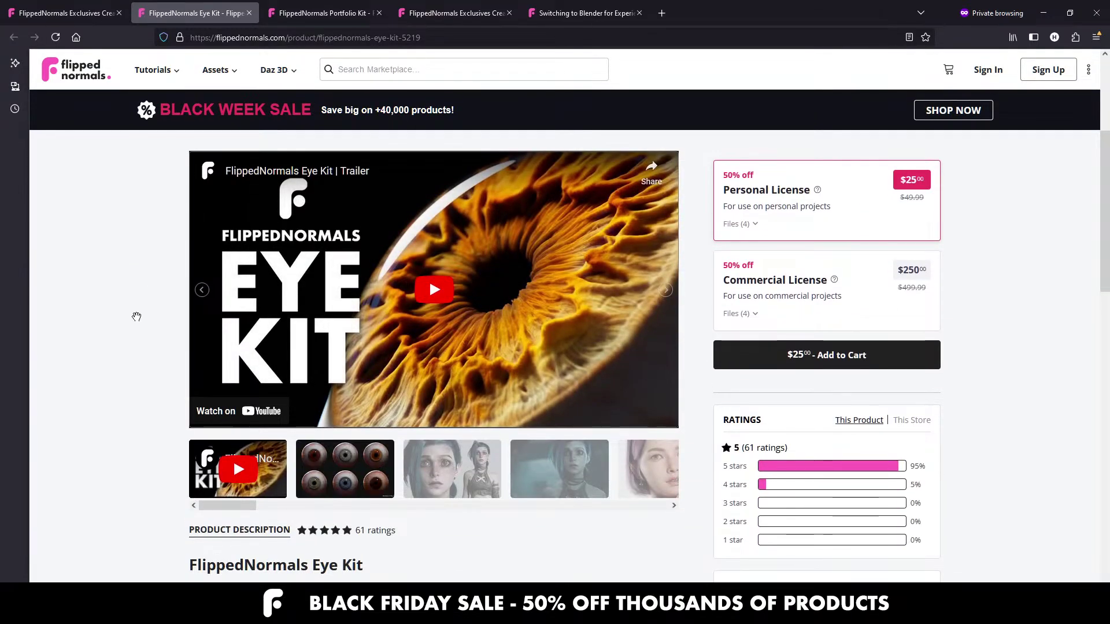
Step: Examine the Eye Kit's gallery images at full size, and close the gallery to view the product description
click(347, 468)
click(442, 347)
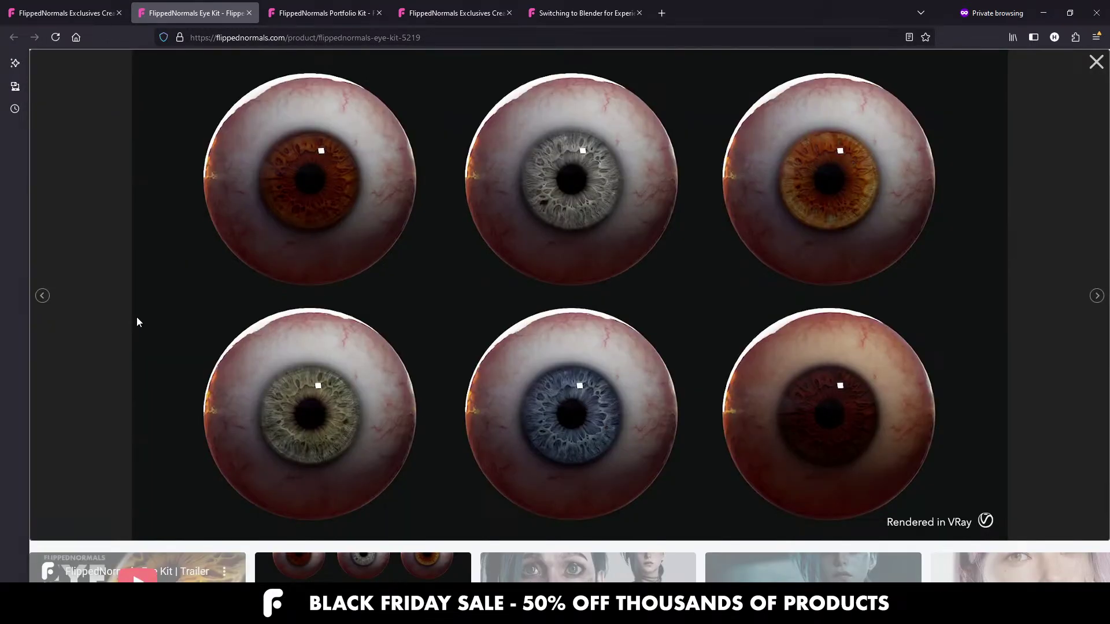
key(Right)
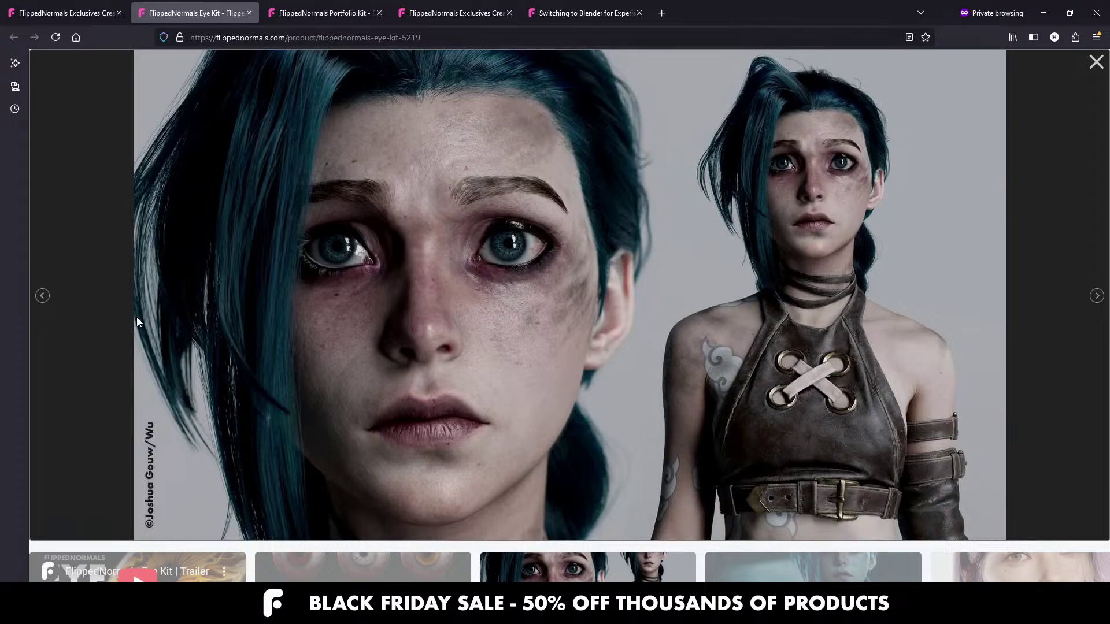
key(Right)
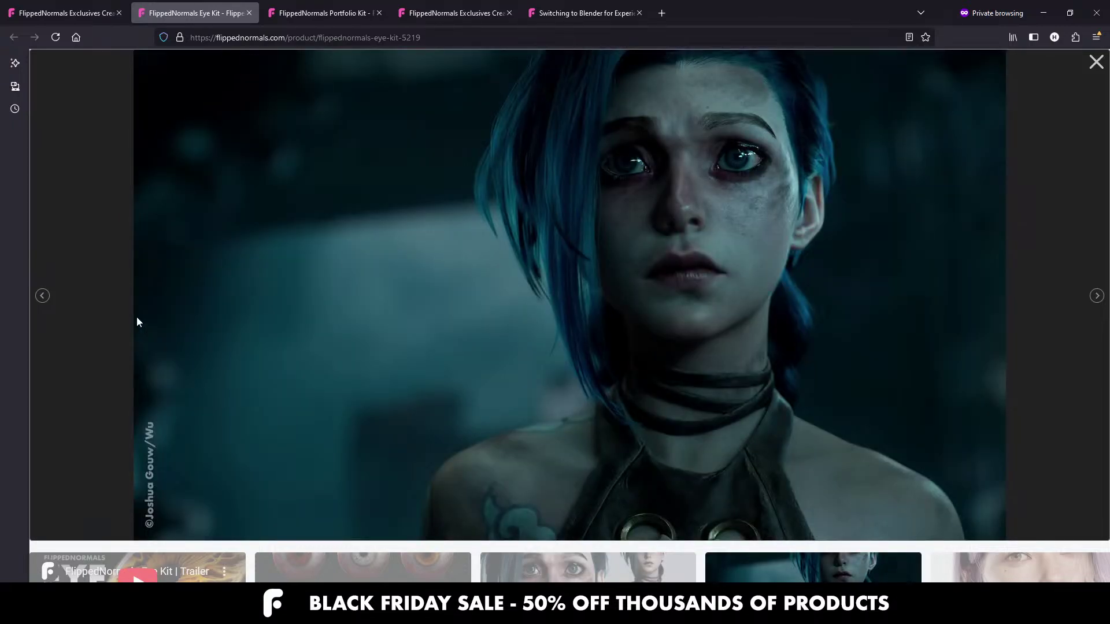
key(Right)
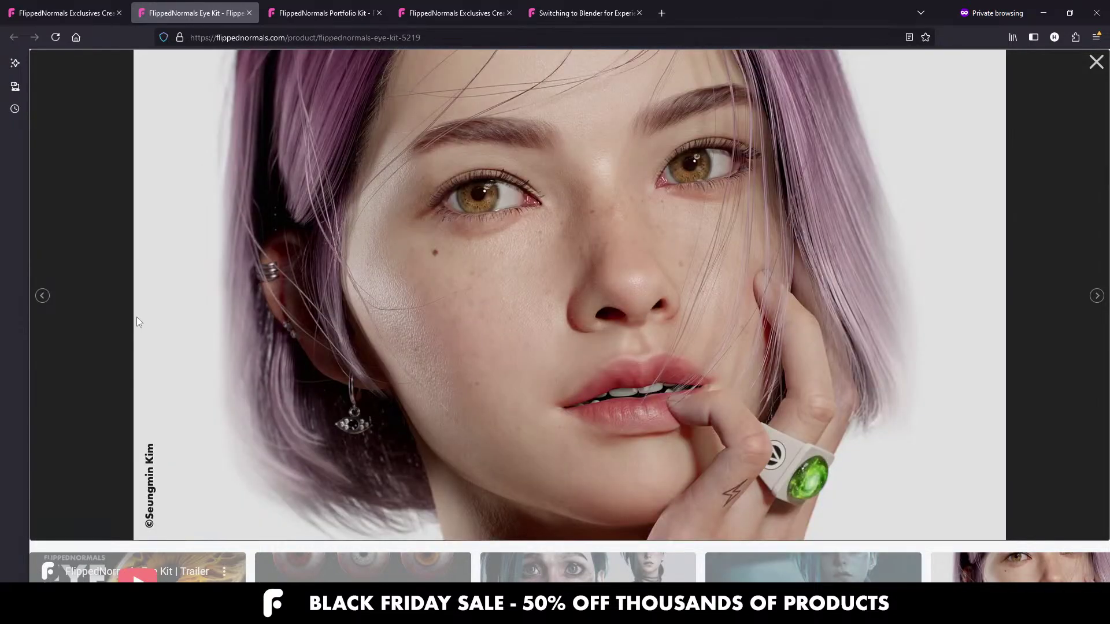
key(Left)
key(Right)
key(Right)
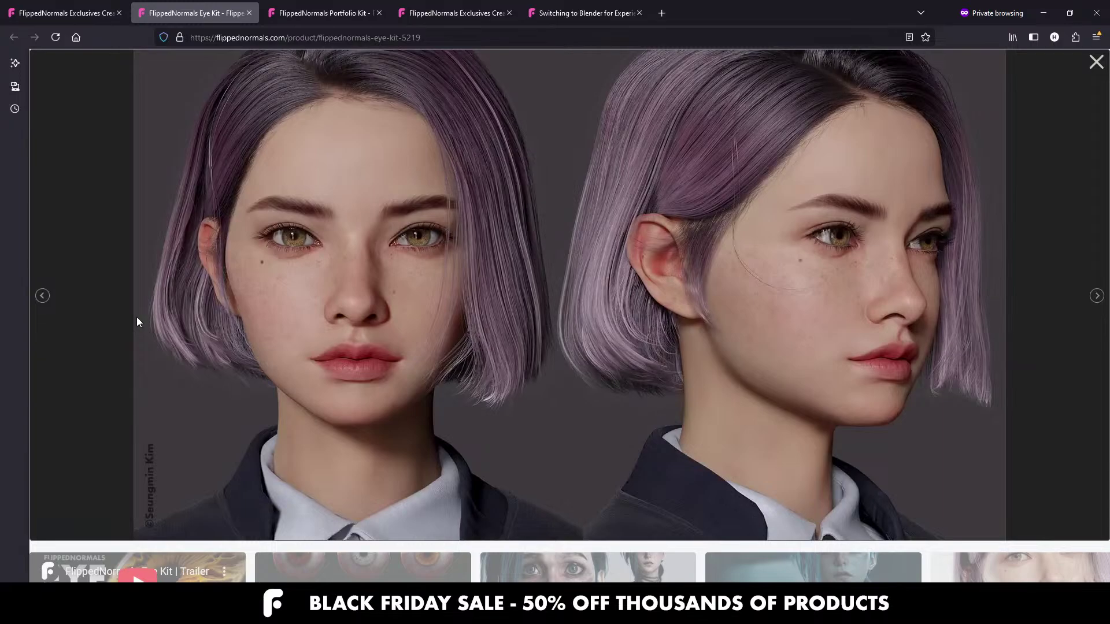
key(Right)
key(Right)
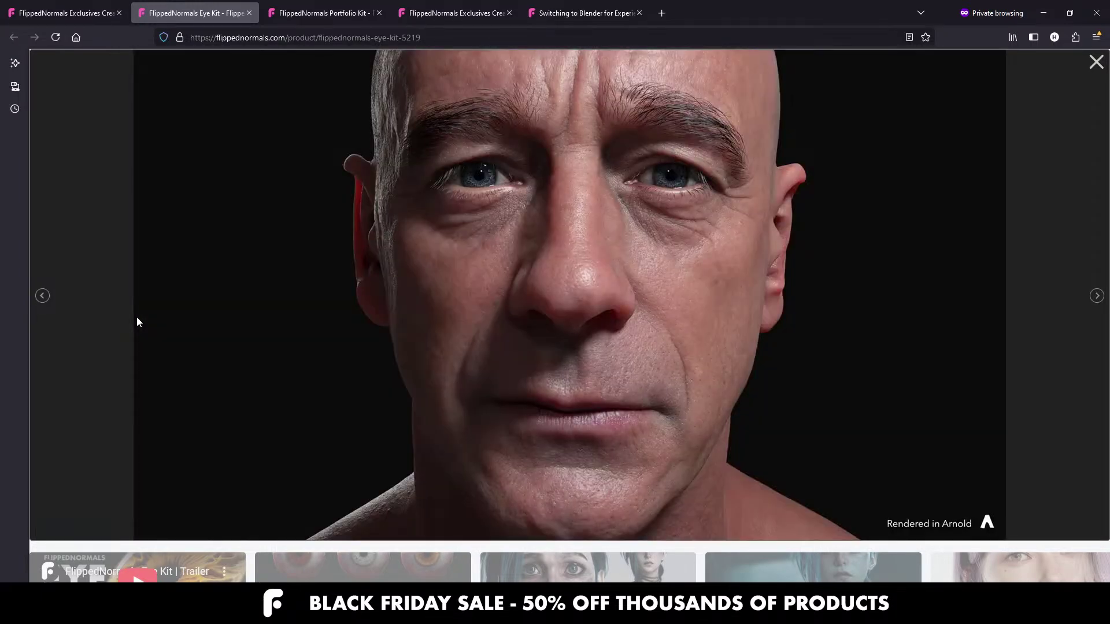
key(Right)
key(Right)
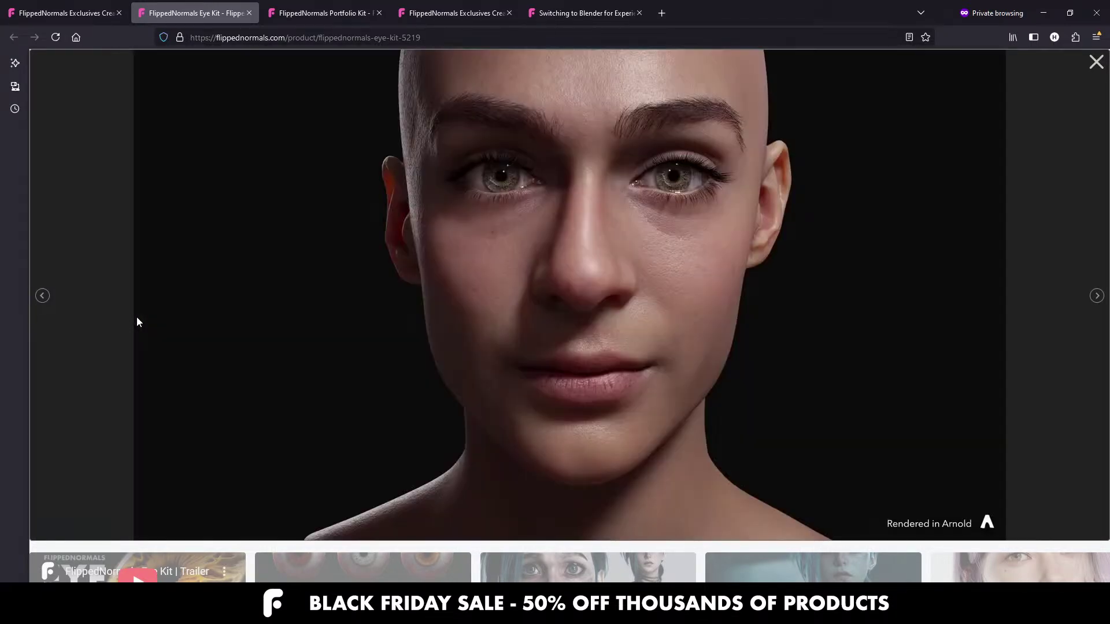
key(Right)
key(Right)
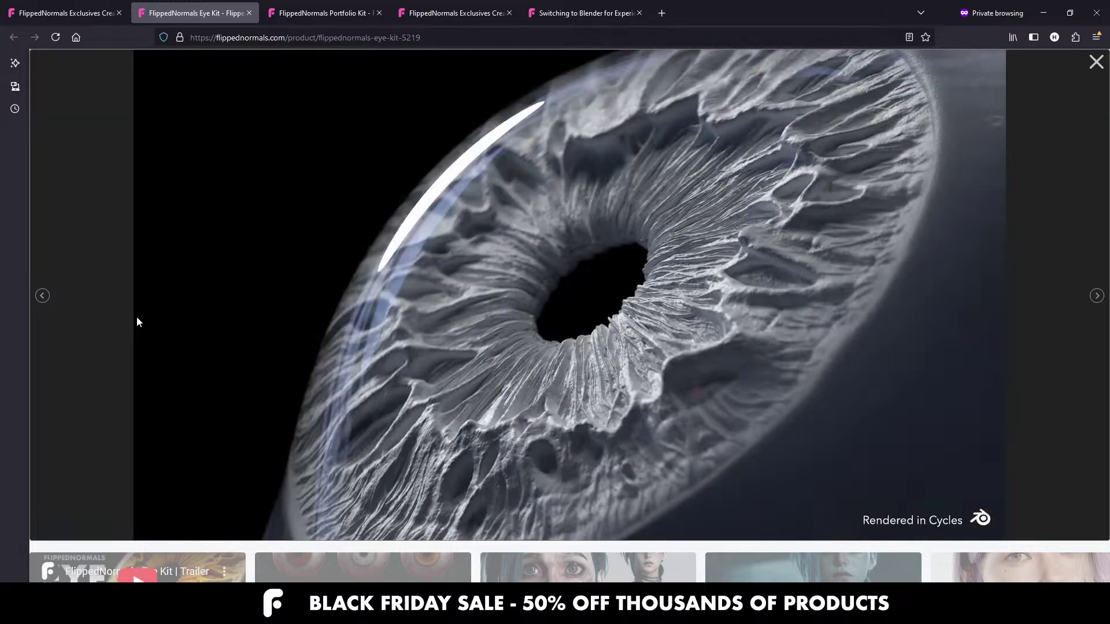
key(Escape)
key(ctrl+l)
click(137, 318)
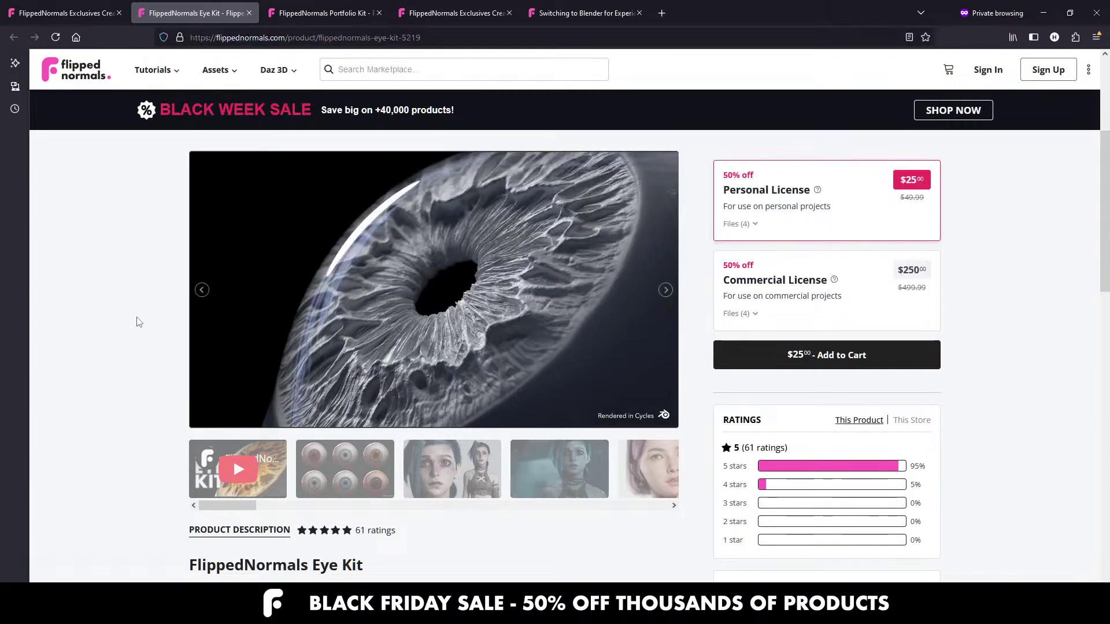
scroll(32, 107, down, 1)
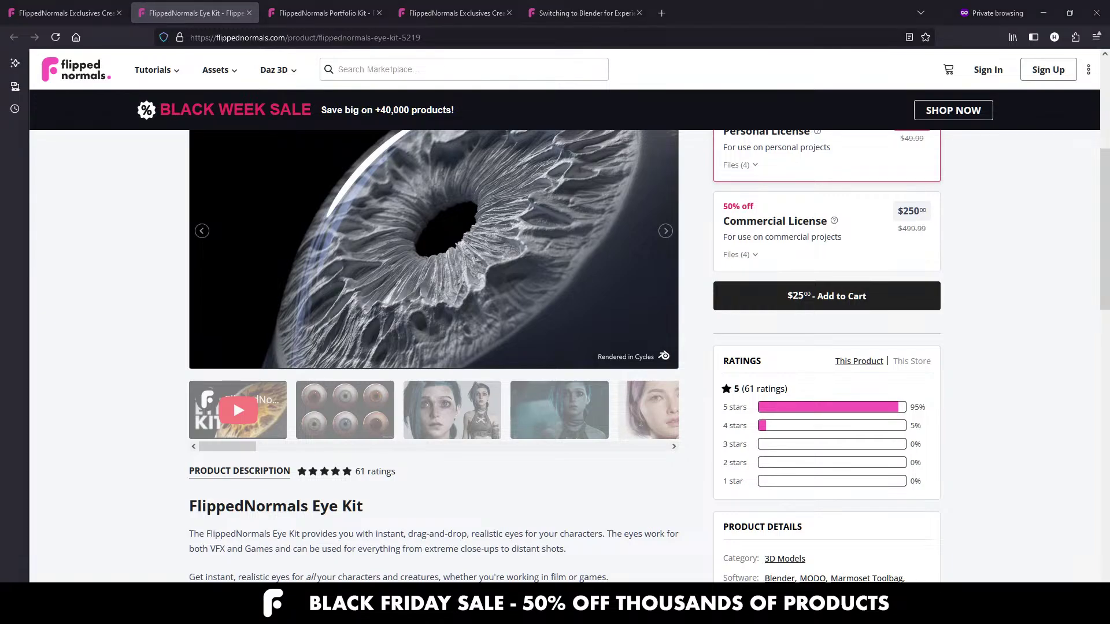
Step: Return to ZBrush, reduce the draw size to about 44, and examine the muscular Dobby body from the front
key(alt+Tab)
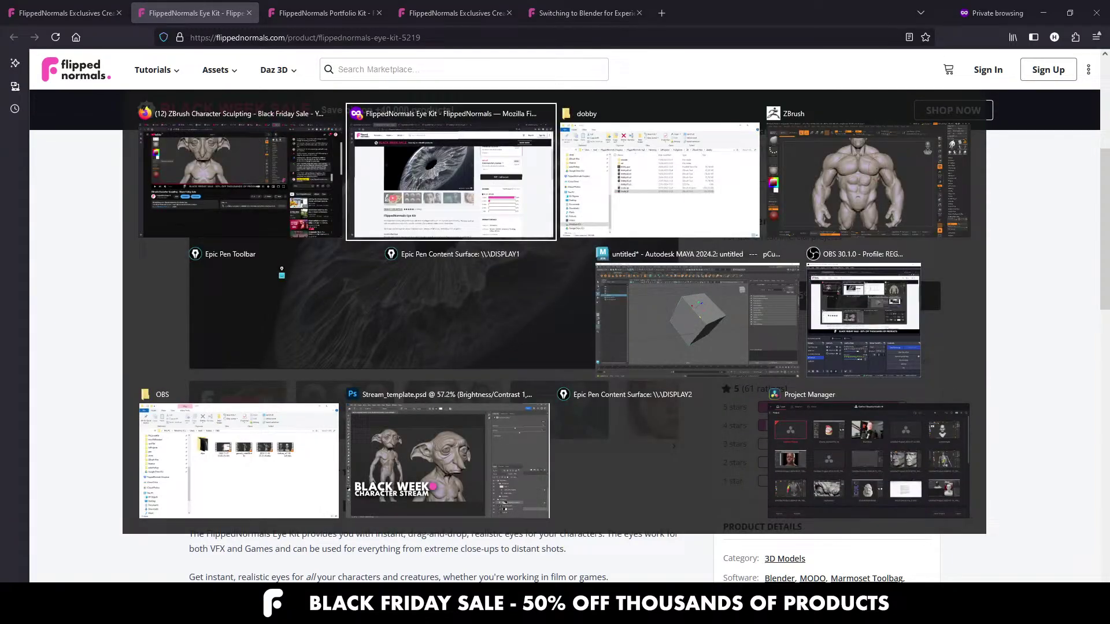
click(877, 178)
mouse_move(553, 243)
alt+right_down()
mouse_move(539, 289)
mouse_move(525, 232)
mouse_move(483, 245)
mouse_move(533, 238)
mouse_move(518, 260)
mouse_move(443, 263)
mouse_move(549, 317)
mouse_move(574, 300)
mouse_move(647, 293)
mouse_move(565, 258)
mouse_move(492, 262)
mouse_move(612, 257)
mouse_move(687, 239)
alt+right_up()
key(bracketleft)
key(alt+s)
key(alt+s)
drag(686, 238, 579, 213)
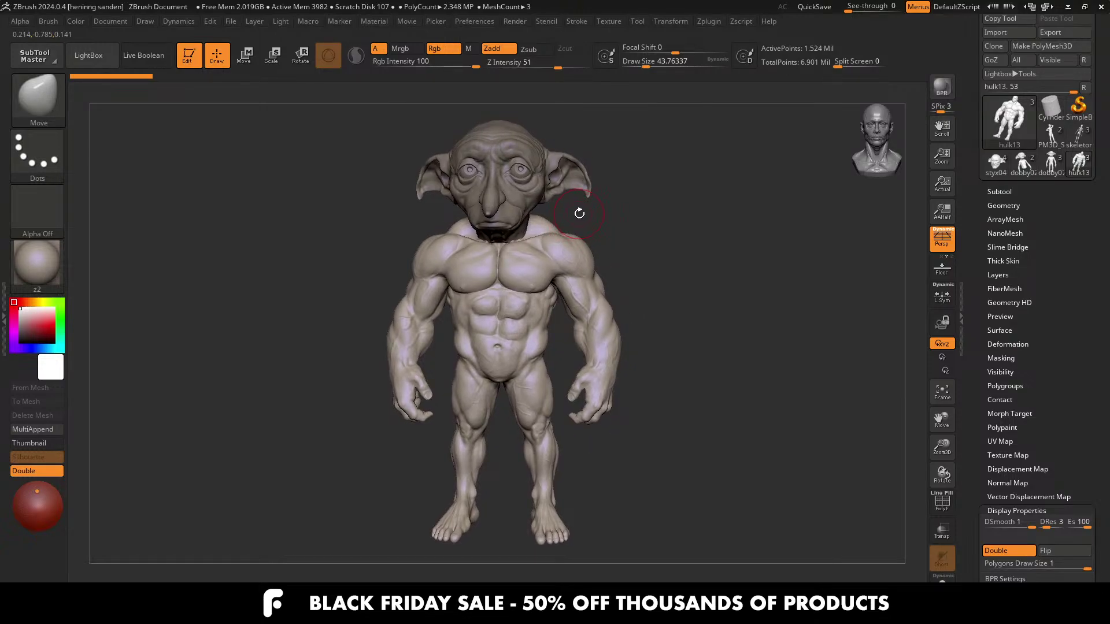
drag(577, 214, 583, 212)
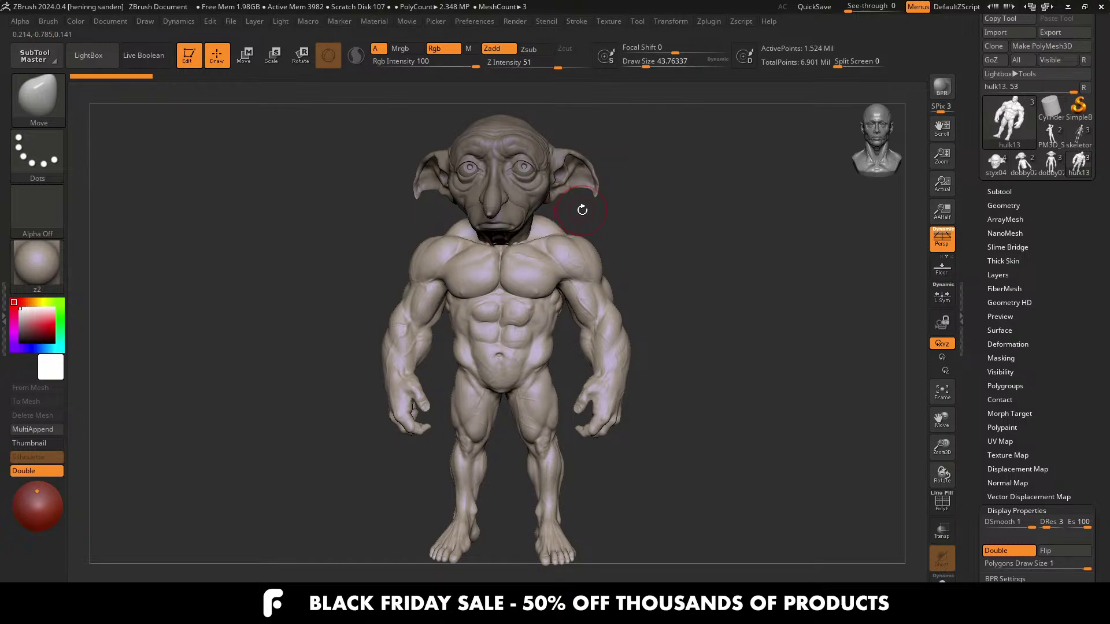
mouse_move(569, 220)
mouse_down()
mouse_move(601, 215)
mouse_move(575, 218)
mouse_up()
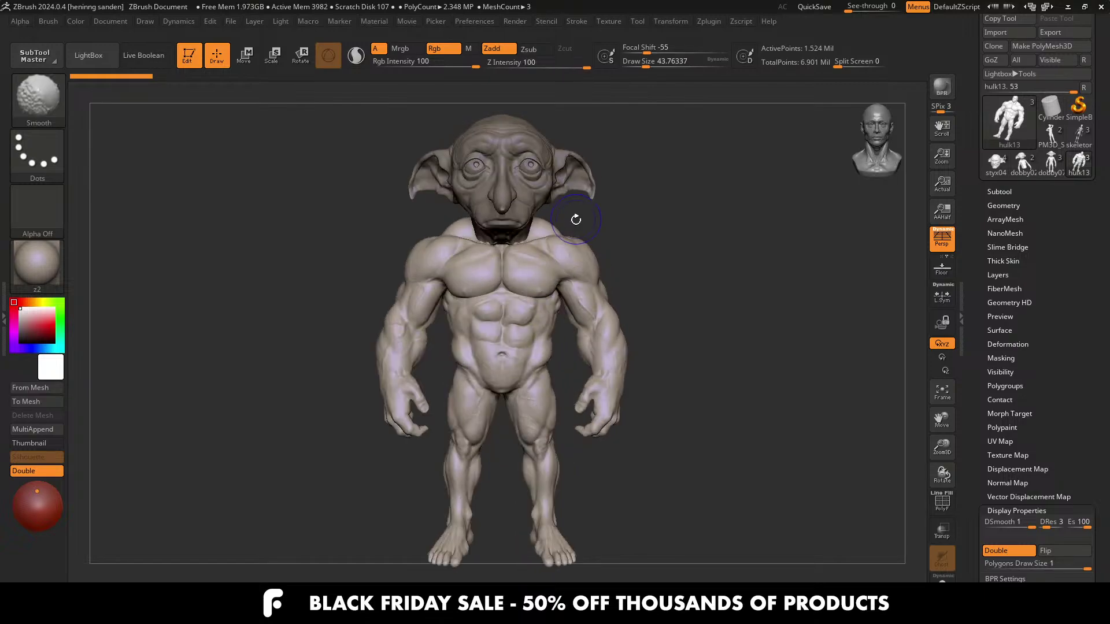
Step: Make dobby07 the active tool and choose the ClayTubes_hs brush for work on the chest
click(1050, 164)
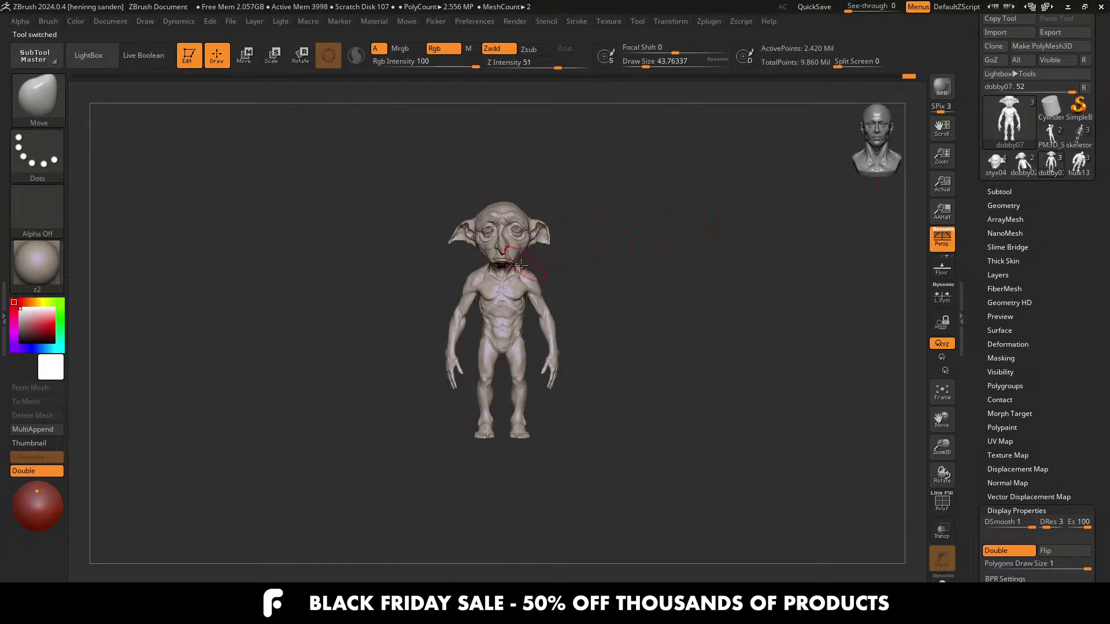
ctrl+right_drag(502, 294, 553, 302)
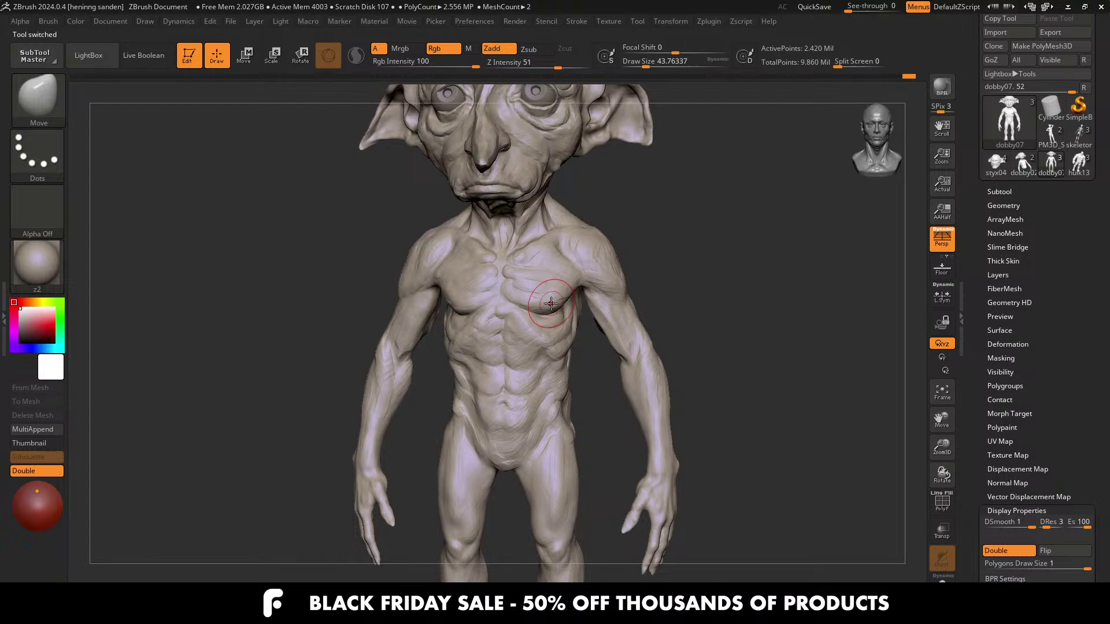
scroll(551, 300, up, 5)
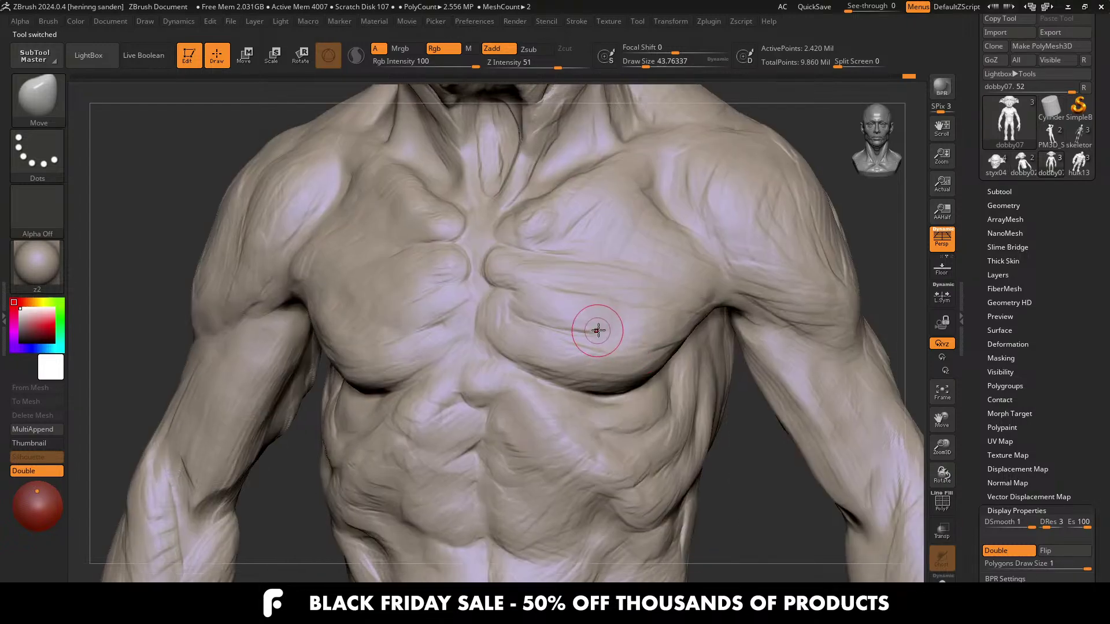
key(b)
click(236, 564)
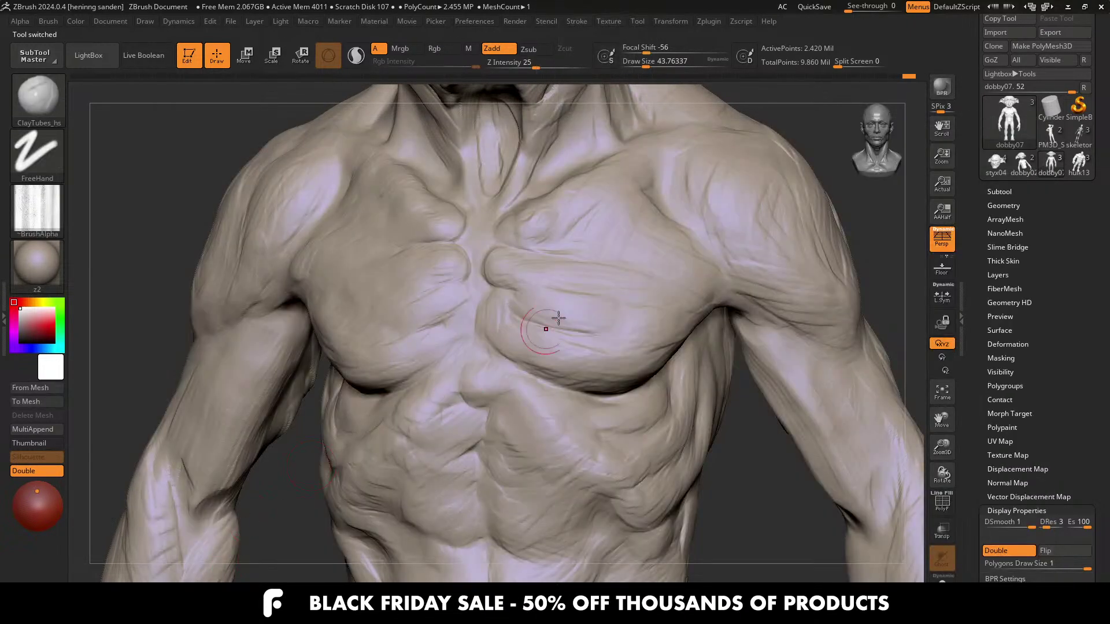
Step: Refine the chest muscles with ClayTubes at a draw size of about 44 and the elbow area at about 33
right_drag(579, 314, 594, 337)
mouse_move(623, 346)
mouse_down()
mouse_move(602, 361)
mouse_move(552, 359)
mouse_up()
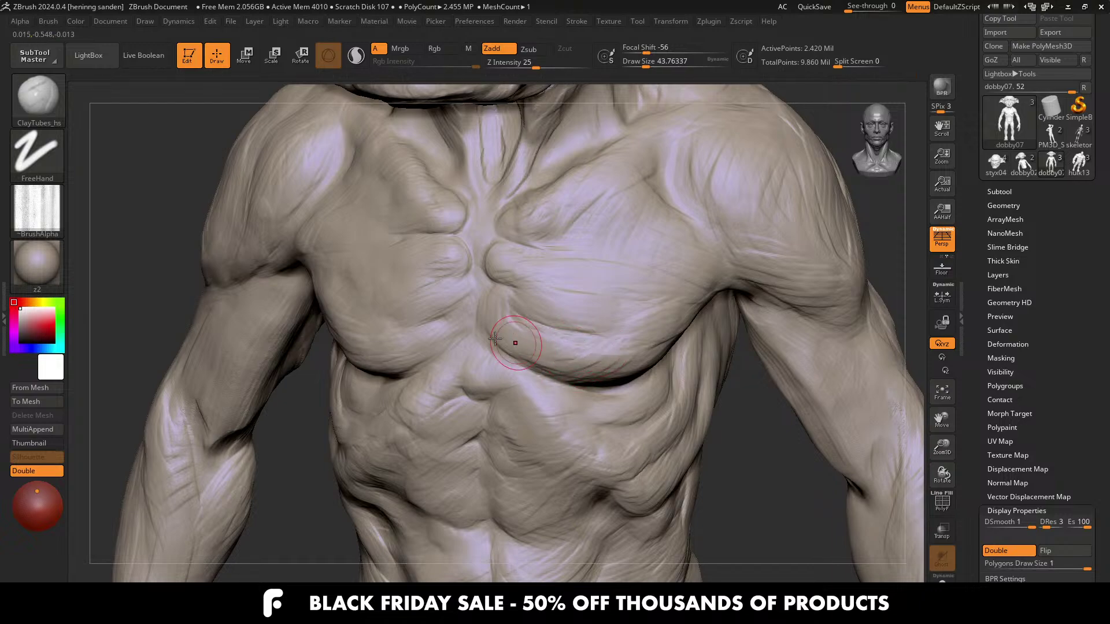
mouse_move(461, 332)
right_down()
mouse_move(420, 336)
mouse_move(433, 329)
right_up()
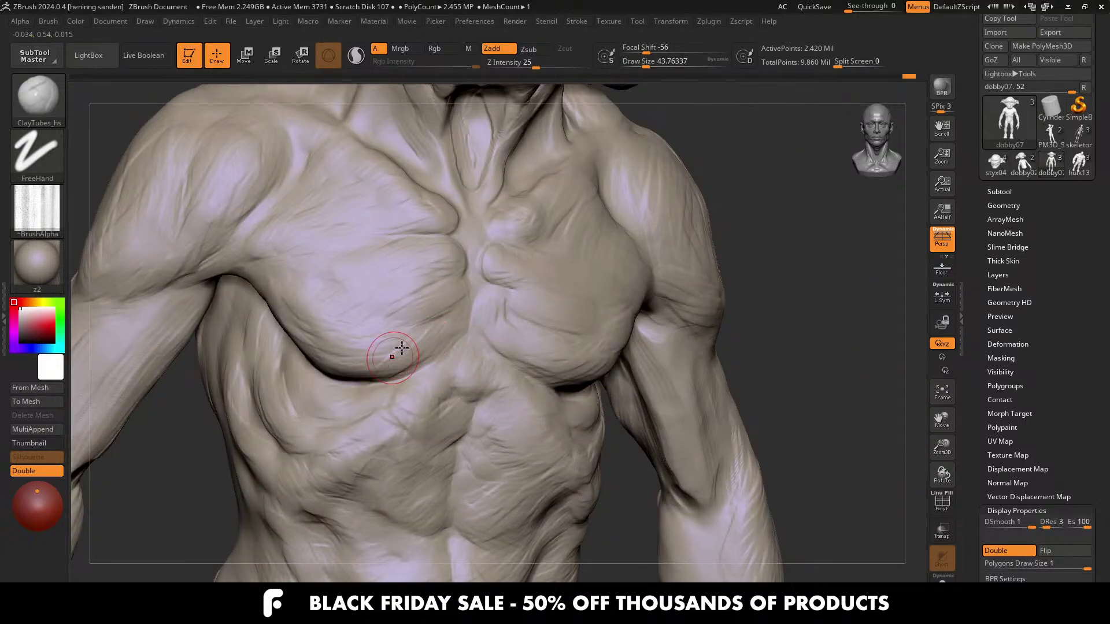
right_drag(308, 352, 334, 341)
mouse_move(320, 333)
mouse_down()
mouse_move(283, 330)
mouse_move(299, 328)
mouse_up()
mouse_move(326, 290)
ctrl+right_down()
mouse_move(411, 326)
mouse_move(398, 359)
mouse_move(381, 375)
mouse_move(292, 367)
mouse_move(275, 393)
mouse_move(421, 391)
mouse_move(377, 292)
mouse_move(384, 394)
ctrl+right_up()
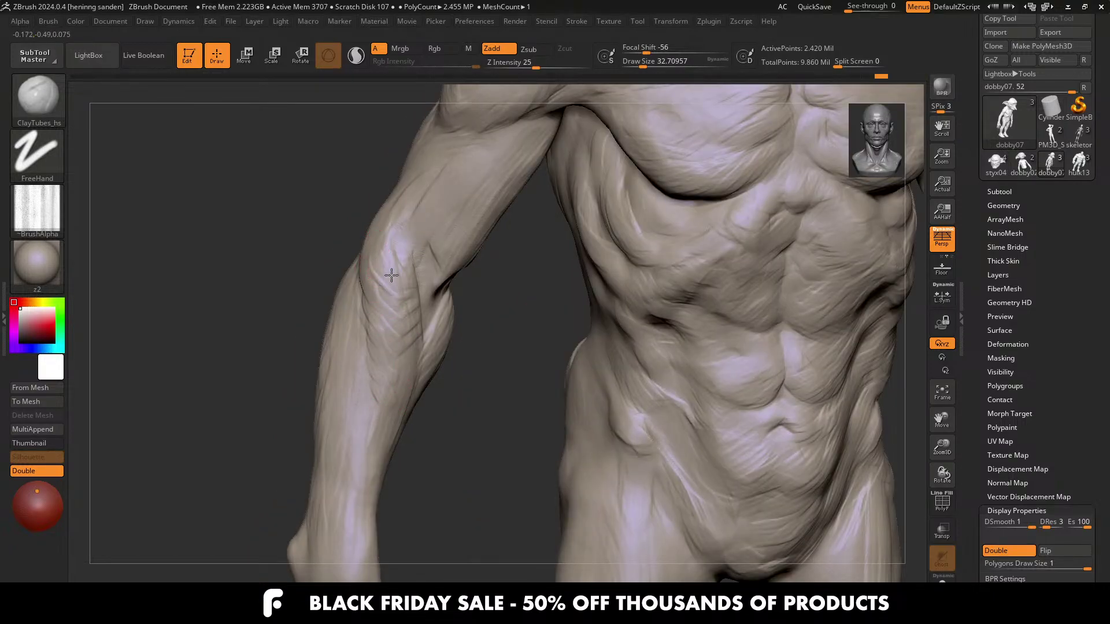
right_drag(389, 258, 386, 234)
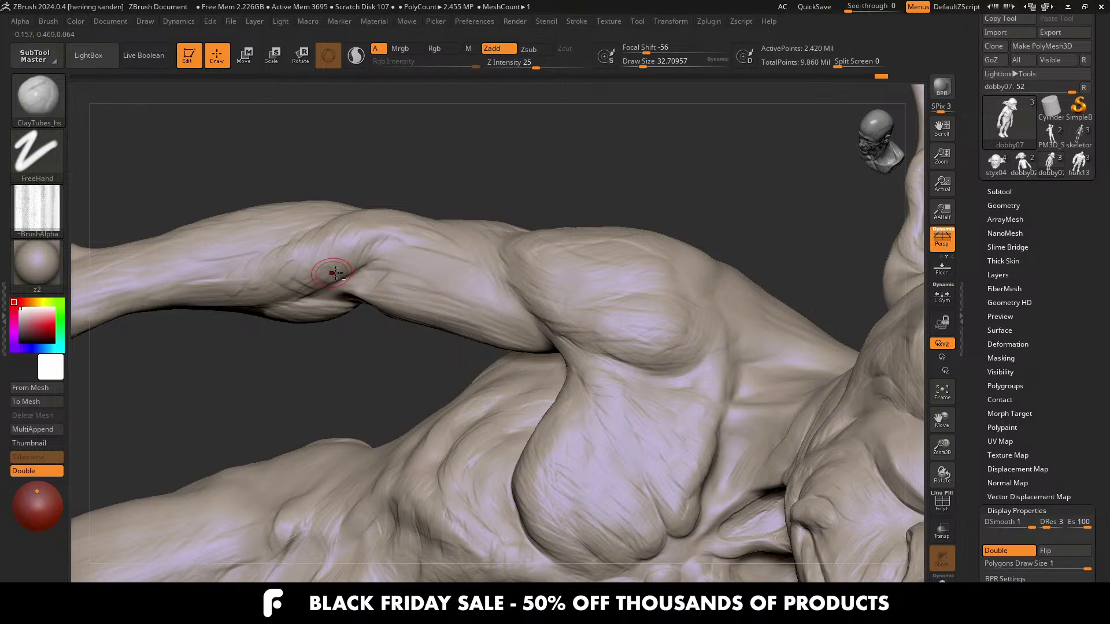
Step: Refine the back of the head behind the ear with ClayTubes at a draw size of about 49
key(f)
mouse_move(545, 580)
right_down()
mouse_move(347, 260)
mouse_move(513, 364)
mouse_move(466, 268)
mouse_move(463, 396)
mouse_move(525, 404)
mouse_move(501, 247)
mouse_move(432, 323)
right_up()
key(s)
drag(433, 304, 439, 304)
right_drag(353, 289, 443, 277)
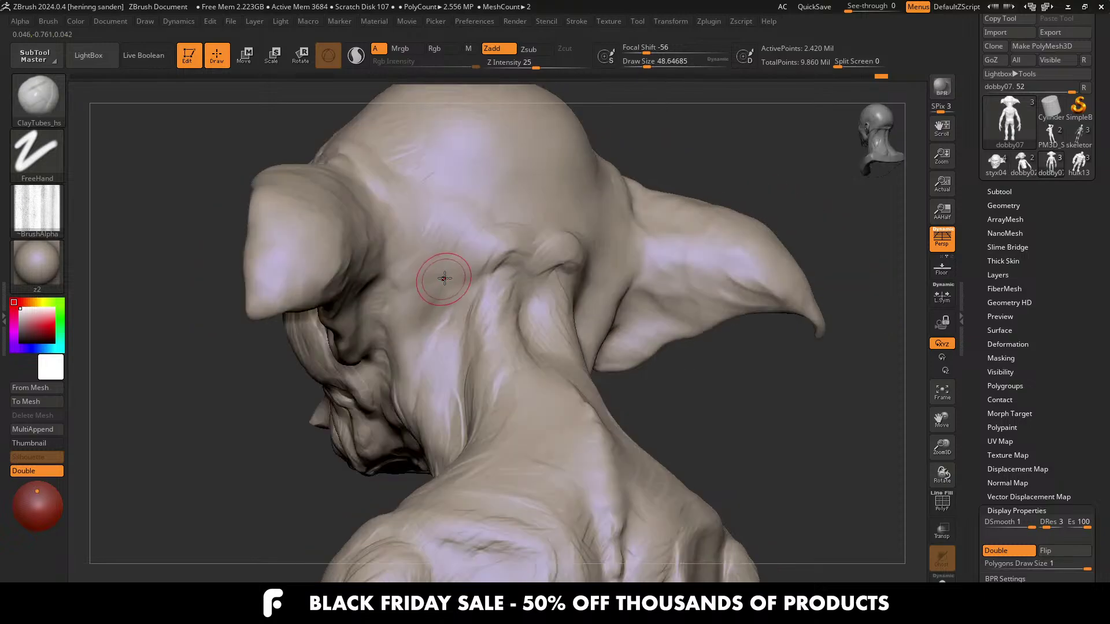
drag(439, 280, 399, 312)
Step: Refine the skin folds on the temple in front of the ear with ClayTubes at a draw size of about 37
mouse_move(393, 310)
right_down()
mouse_move(431, 311)
mouse_move(399, 383)
mouse_move(359, 368)
mouse_move(374, 335)
right_up()
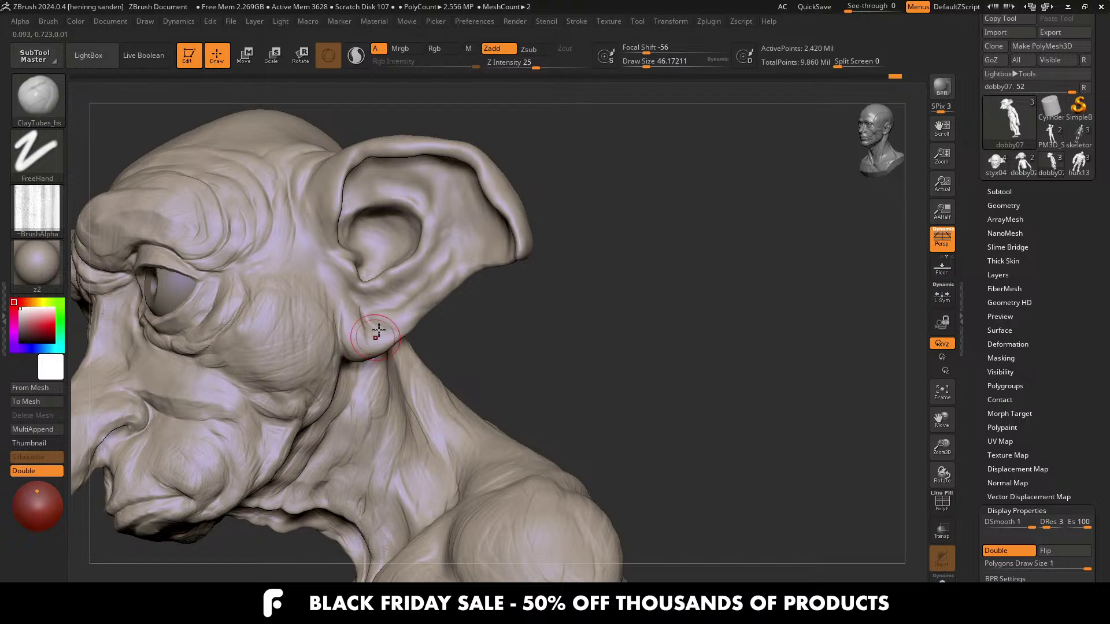
key(bracketleft)
right_drag(390, 331, 336, 195)
mouse_move(341, 233)
right_down()
mouse_move(364, 244)
mouse_move(267, 191)
right_up()
right_drag(240, 261, 298, 334)
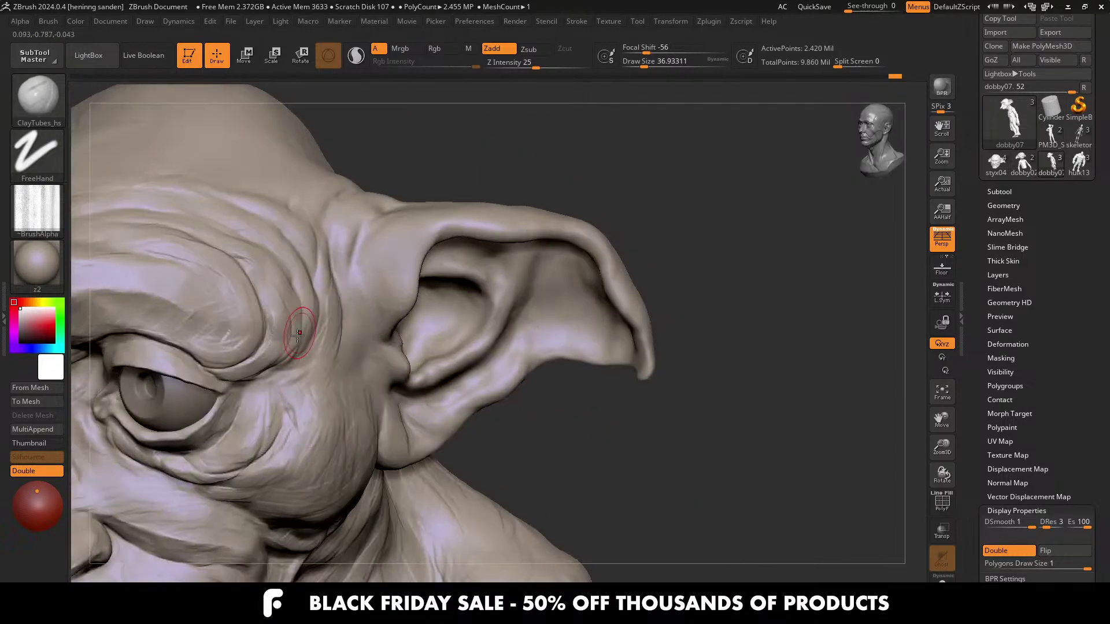
right_drag(283, 182, 275, 240)
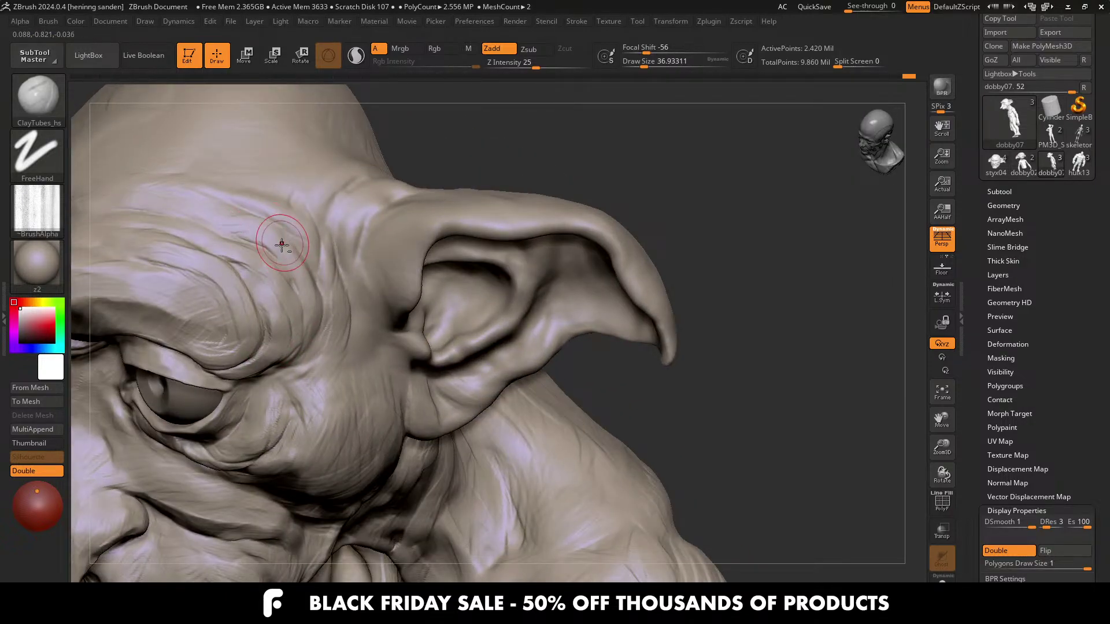
Step: Refine the brow wrinkles above the eye with ClayTubes at draw sizes of about 25 and 44
alt+right_drag(220, 305, 354, 345)
key(s)
drag(371, 338, 364, 335)
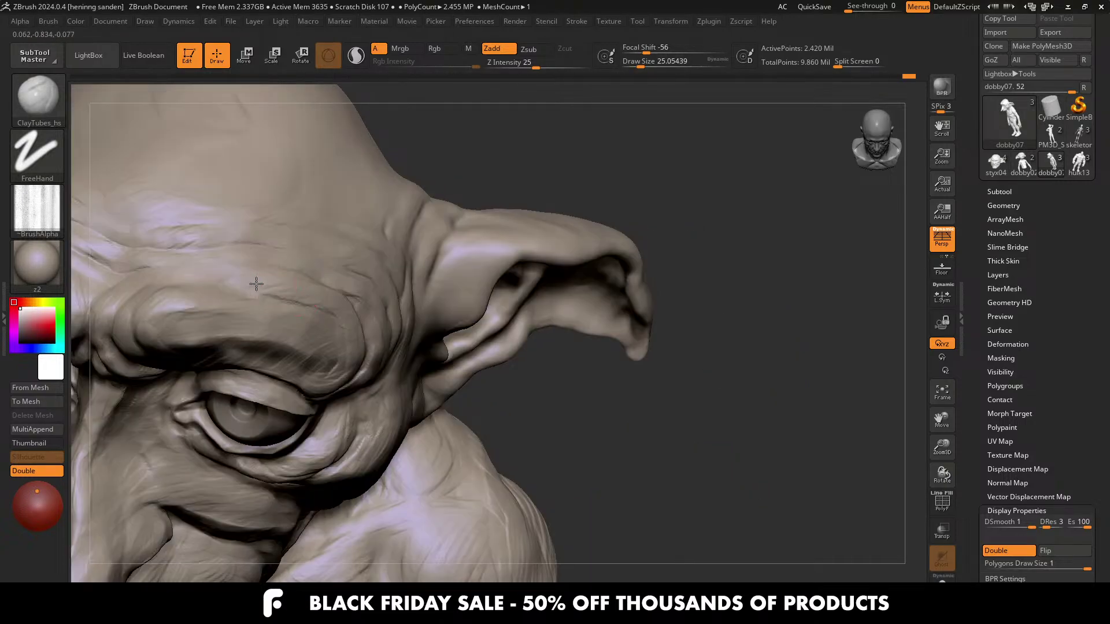
mouse_move(237, 281)
alt+right_down()
mouse_move(346, 288)
mouse_move(430, 331)
alt+right_up()
key(s)
drag(430, 330, 452, 322)
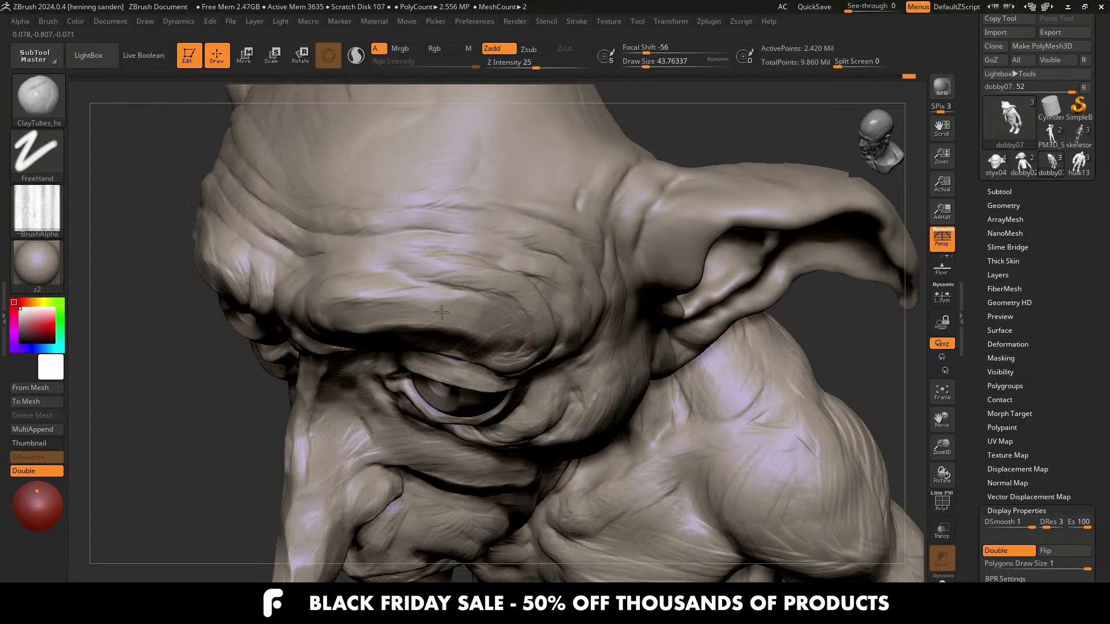
Step: Refine the forehead wrinkles and the lower forehead with ClayTubes at draw sizes of about 33 and 20
mouse_move(442, 312)
right_down()
mouse_move(335, 289)
mouse_move(421, 255)
mouse_move(367, 273)
right_up()
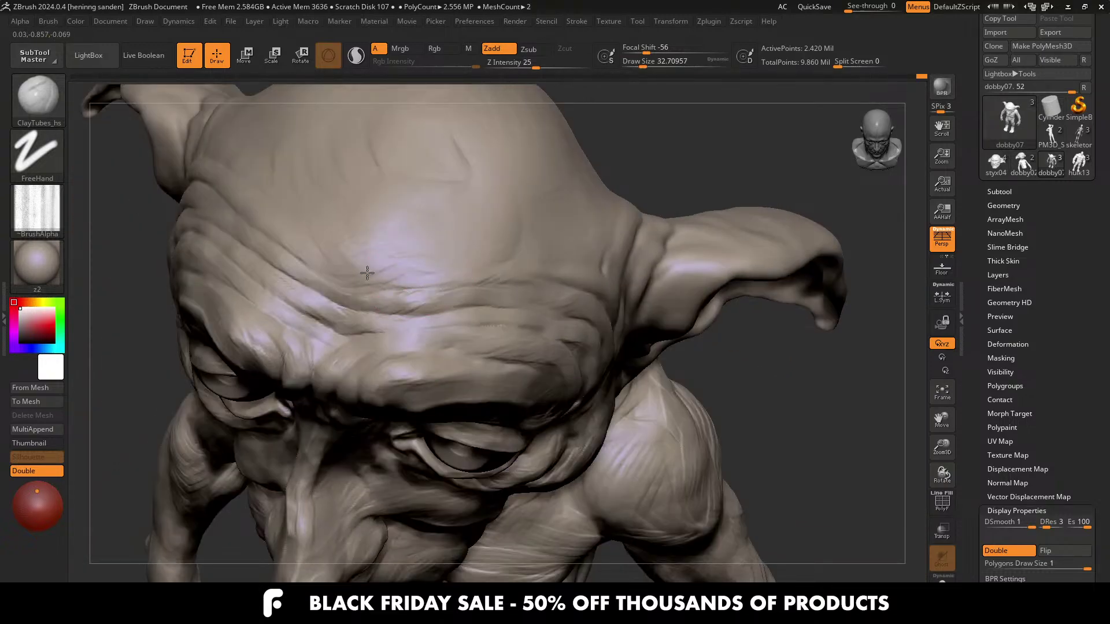
right_drag(569, 287, 554, 266)
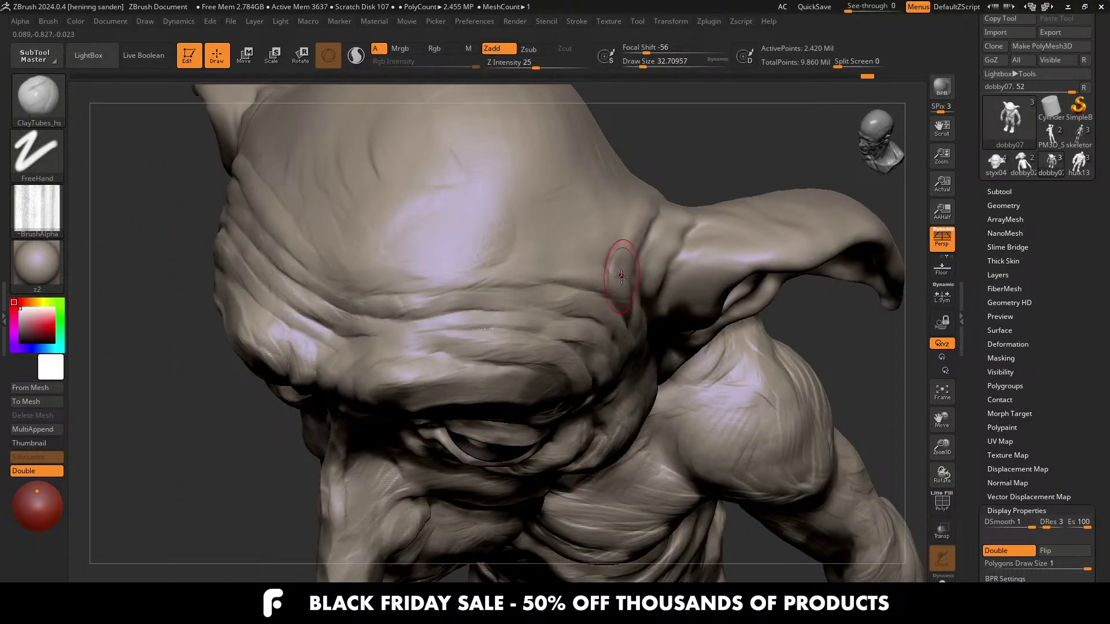
key(s)
drag(598, 271, 594, 271)
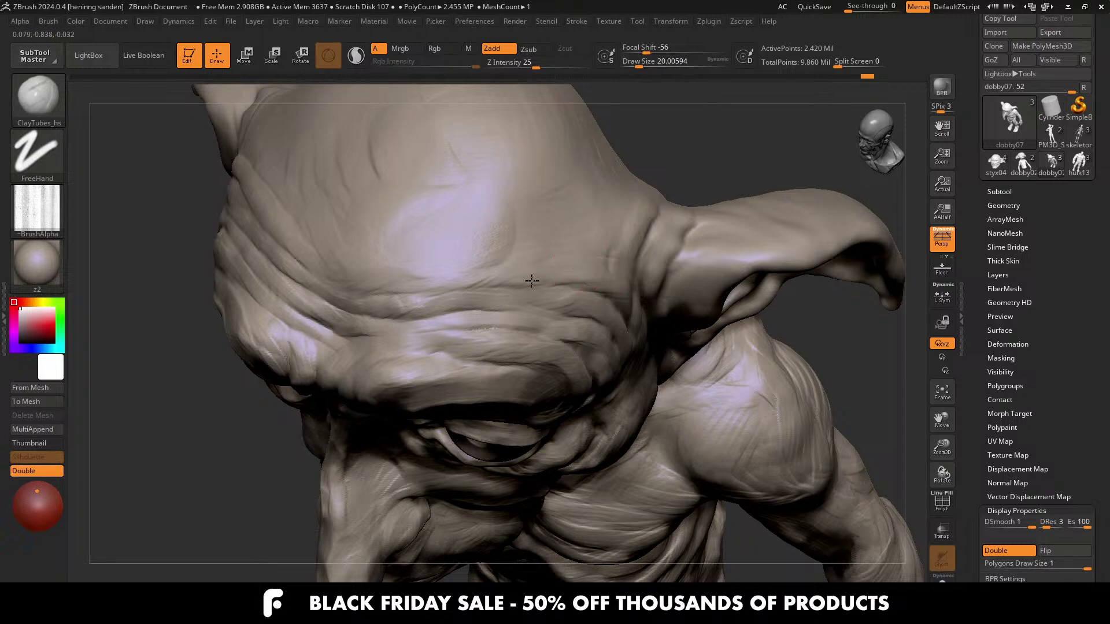
right_drag(600, 269, 593, 239)
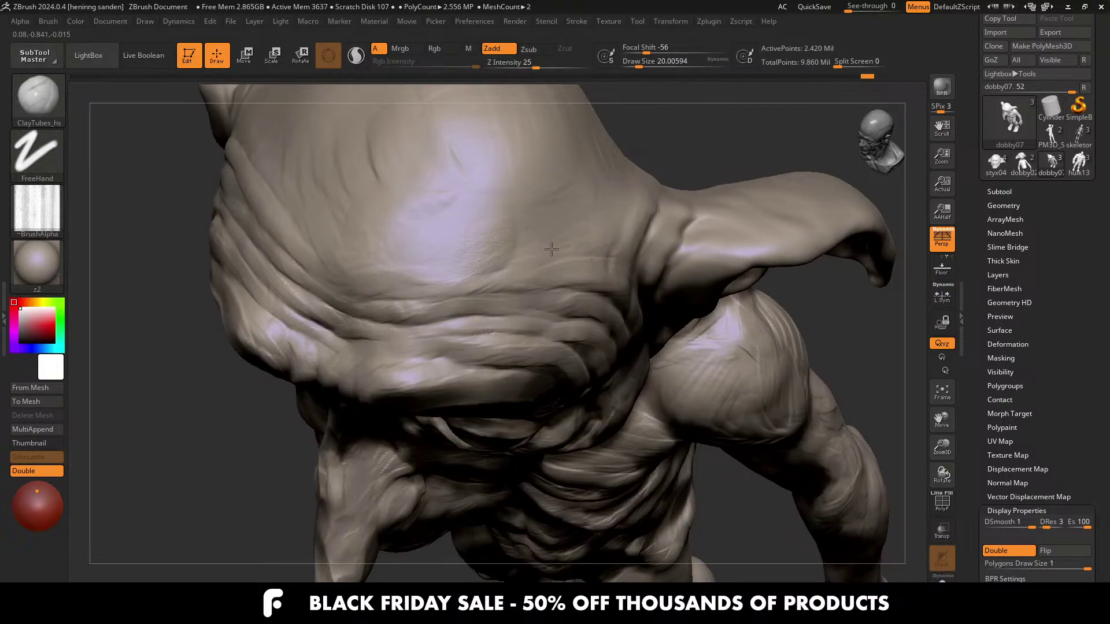
Step: Refine the cheek between the lower eyelid and the nostril with ClayTubes at a draw size of about 31
mouse_move(480, 279)
right_down()
mouse_move(486, 251)
mouse_move(438, 324)
mouse_move(473, 384)
mouse_move(527, 433)
mouse_move(523, 405)
right_up()
right_drag(523, 405, 495, 379)
key(s)
drag(496, 380, 503, 378)
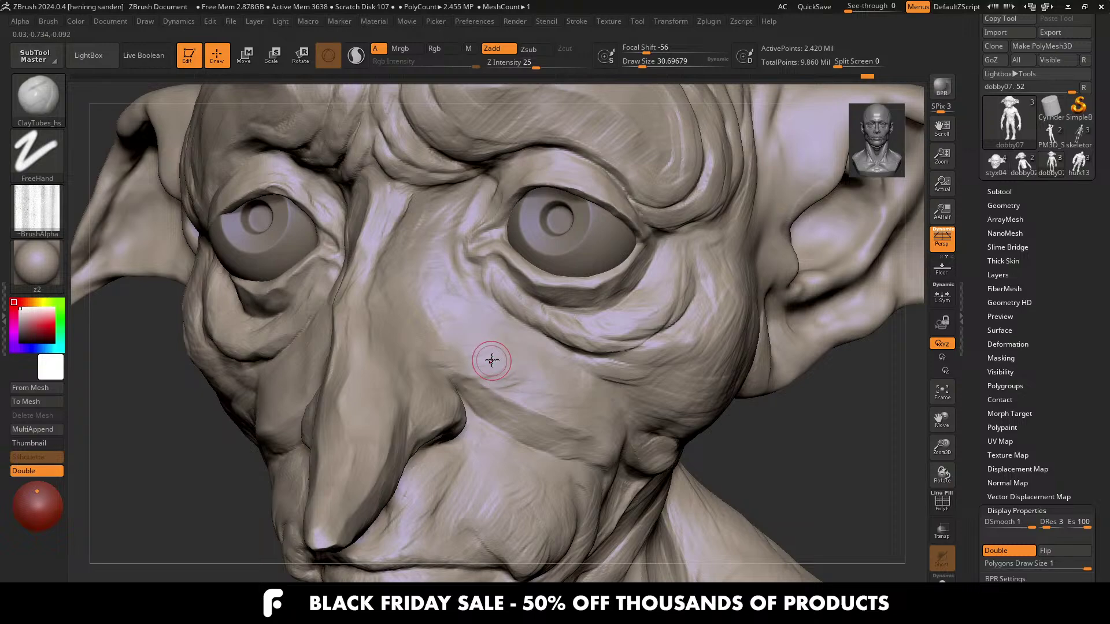
right_drag(491, 362, 474, 343)
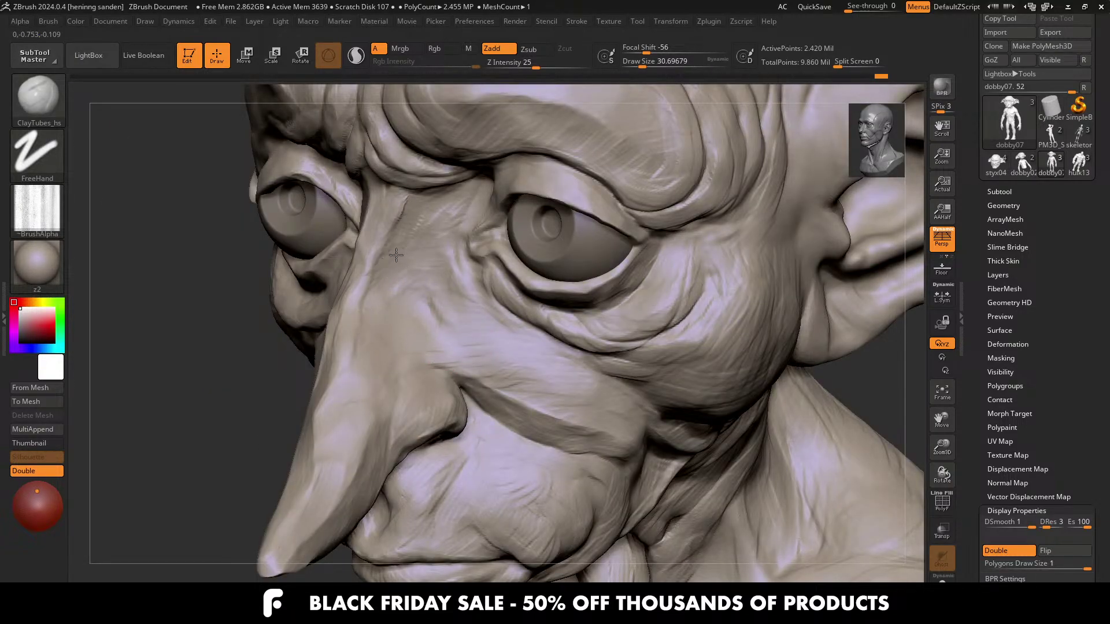
Step: Refine the bridge of the nose between the eyes with ClayTubes at a draw size of about 41
mouse_move(434, 267)
right_down()
mouse_move(446, 238)
mouse_move(442, 249)
right_up()
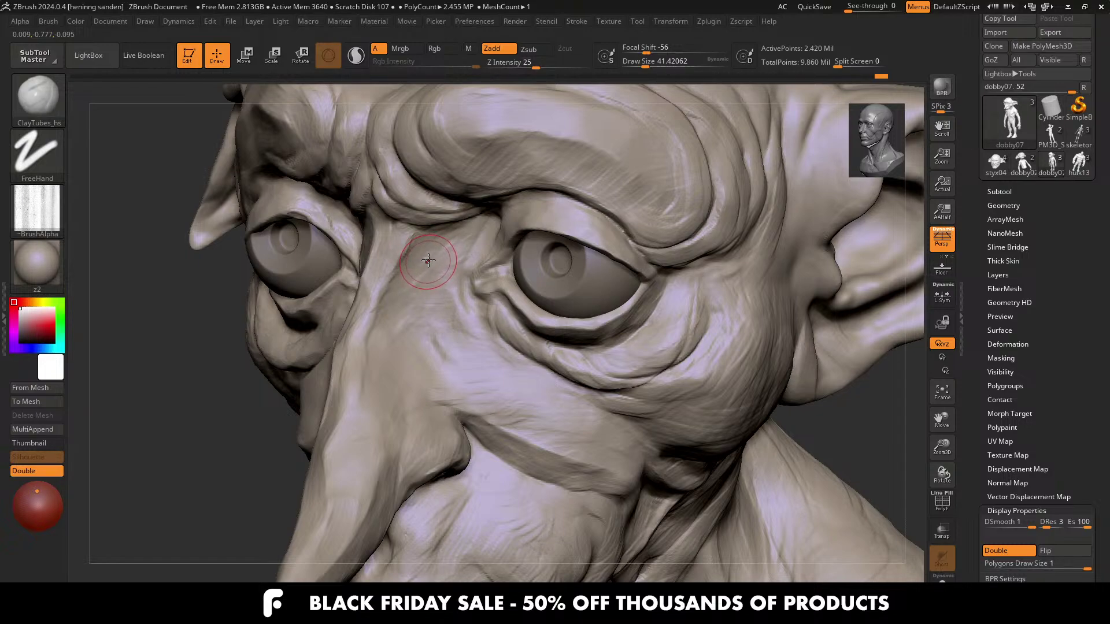
right_drag(428, 260, 409, 225)
right_drag(374, 264, 359, 237)
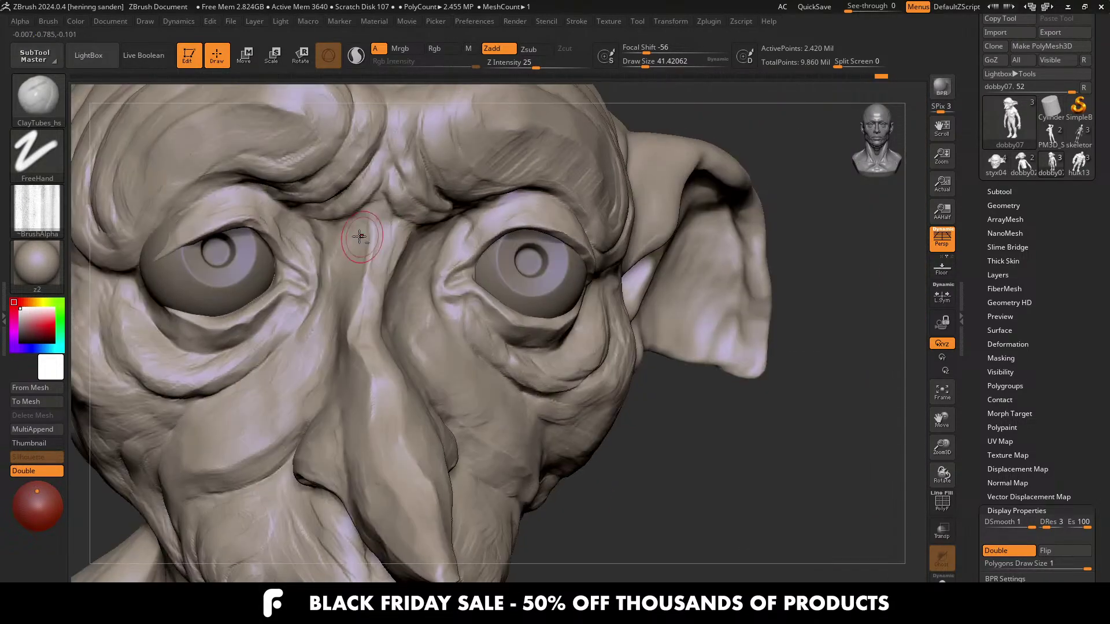
Step: Build up the bag under the eye with ClayTubes, going from a draw size of about 35 to 54 and 77
mouse_move(319, 326)
right_down()
mouse_move(286, 330)
mouse_move(329, 322)
right_up()
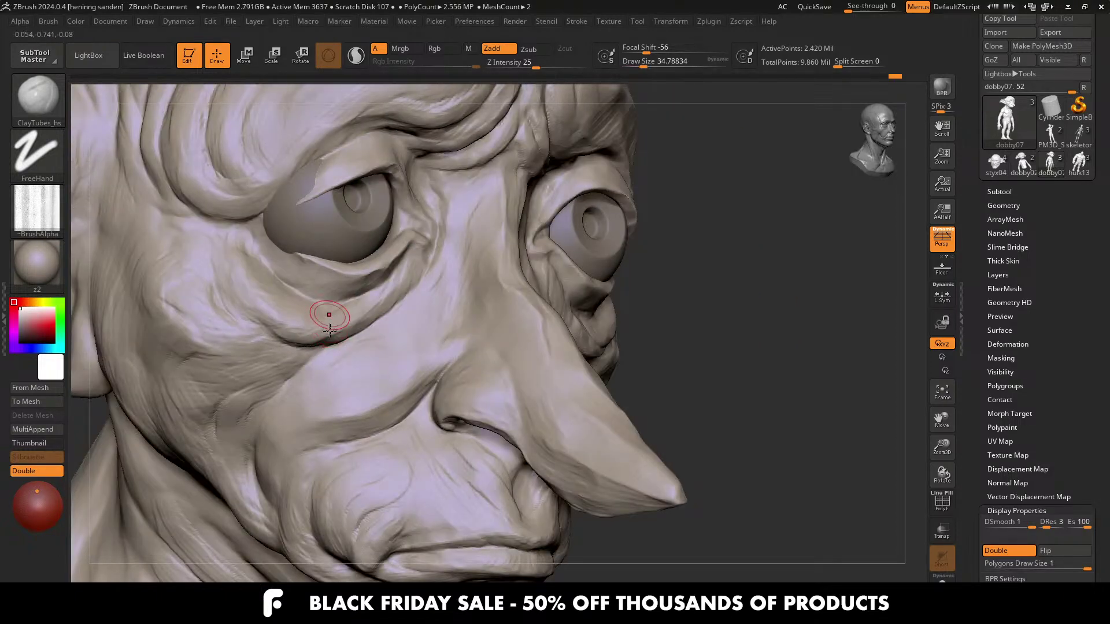
right_drag(286, 291, 297, 317)
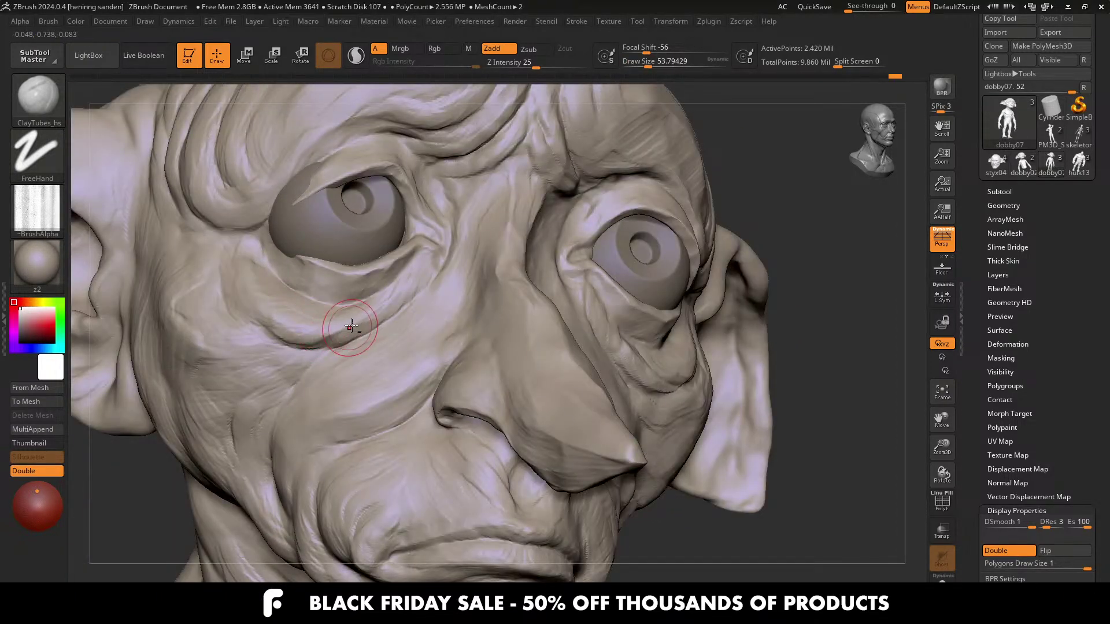
alt+drag(341, 340, 278, 326)
mouse_move(329, 322)
ctrl+right_down()
mouse_move(349, 332)
mouse_move(393, 296)
ctrl+right_up()
drag(331, 323, 258, 315)
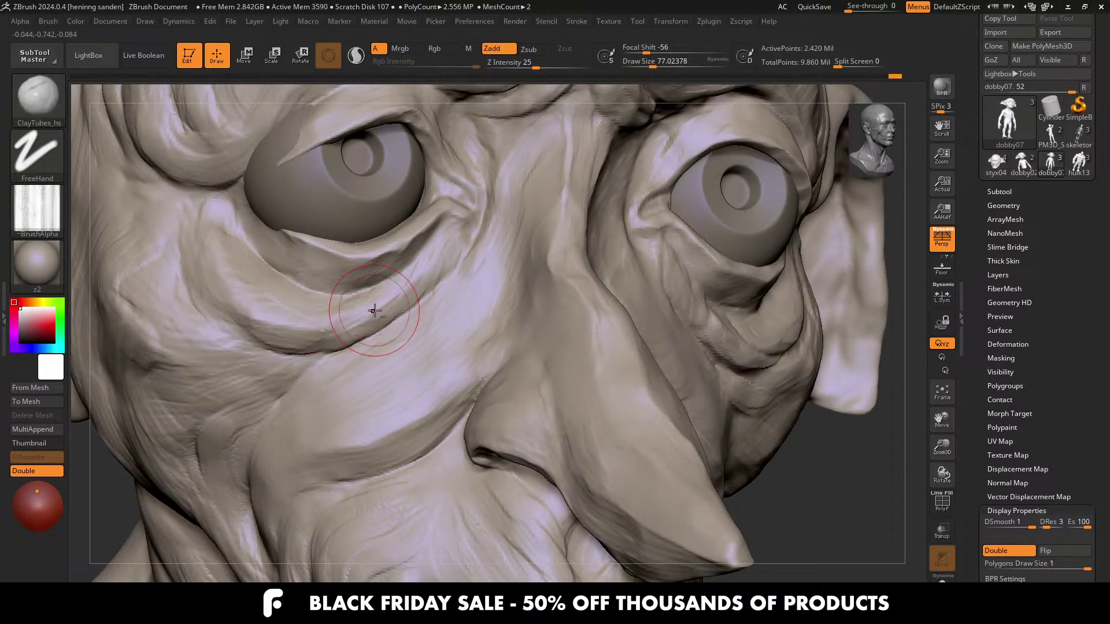
drag(374, 307, 283, 321)
drag(378, 306, 248, 273)
Step: Shape the outer end of the eye bag towards the cheek with ClayTubes at draw sizes of about 77 and 54
mouse_move(248, 273)
ctrl+right_down()
mouse_move(318, 324)
mouse_move(384, 295)
ctrl+right_up()
alt+right_drag(465, 340, 472, 370)
mouse_move(472, 370)
ctrl+right_down()
mouse_move(475, 329)
mouse_move(500, 292)
ctrl+right_up()
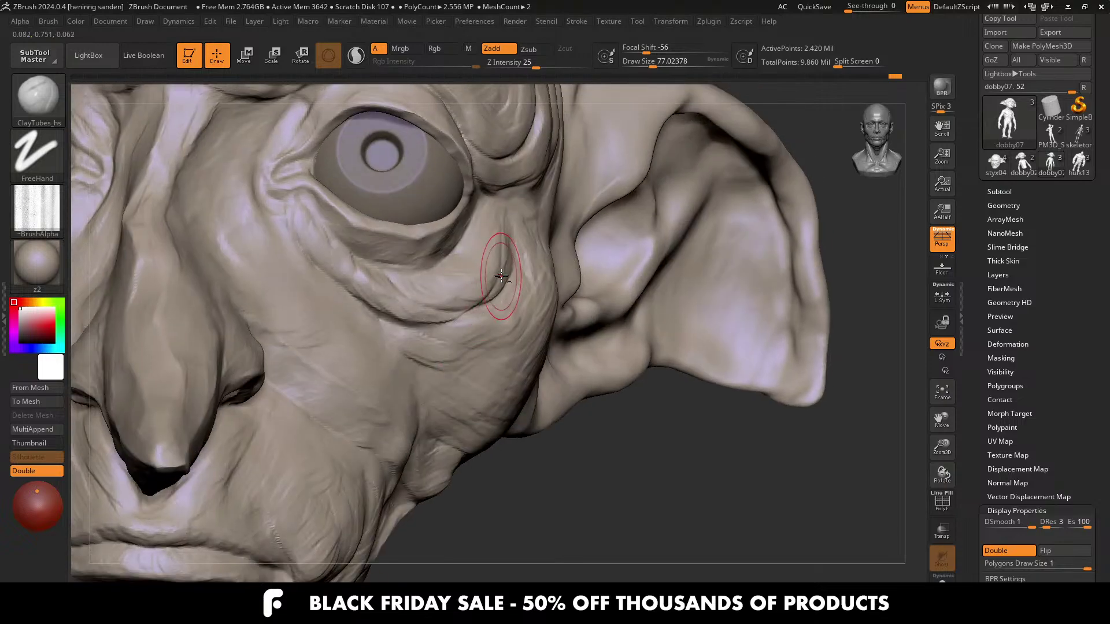
drag(503, 277, 421, 300)
right_drag(421, 300, 387, 303)
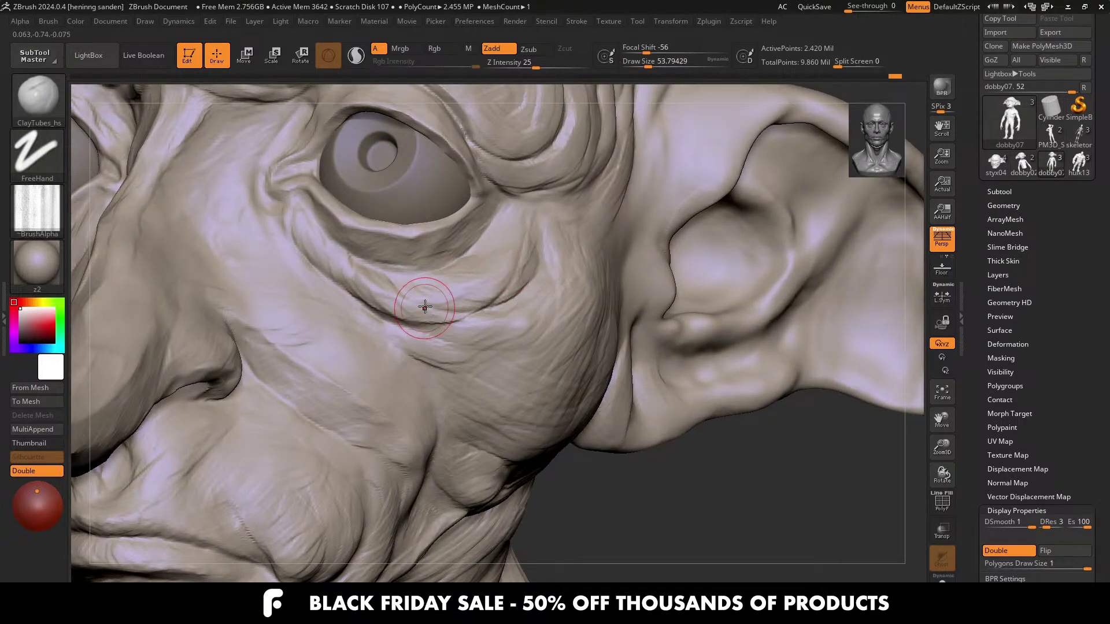
drag(400, 297, 434, 296)
Step: Soften and fill the folds of the eye bag with ClayTubes at a draw size of about 68
key(s)
drag(386, 279, 389, 280)
drag(347, 249, 466, 292)
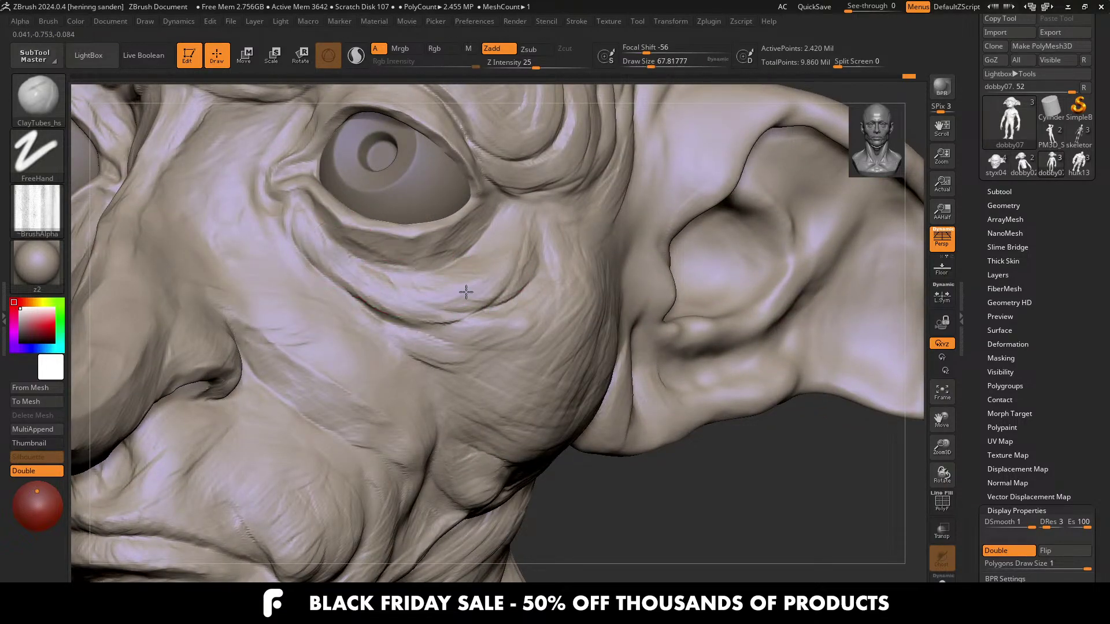
drag(526, 249, 523, 242)
right_drag(451, 334, 448, 318)
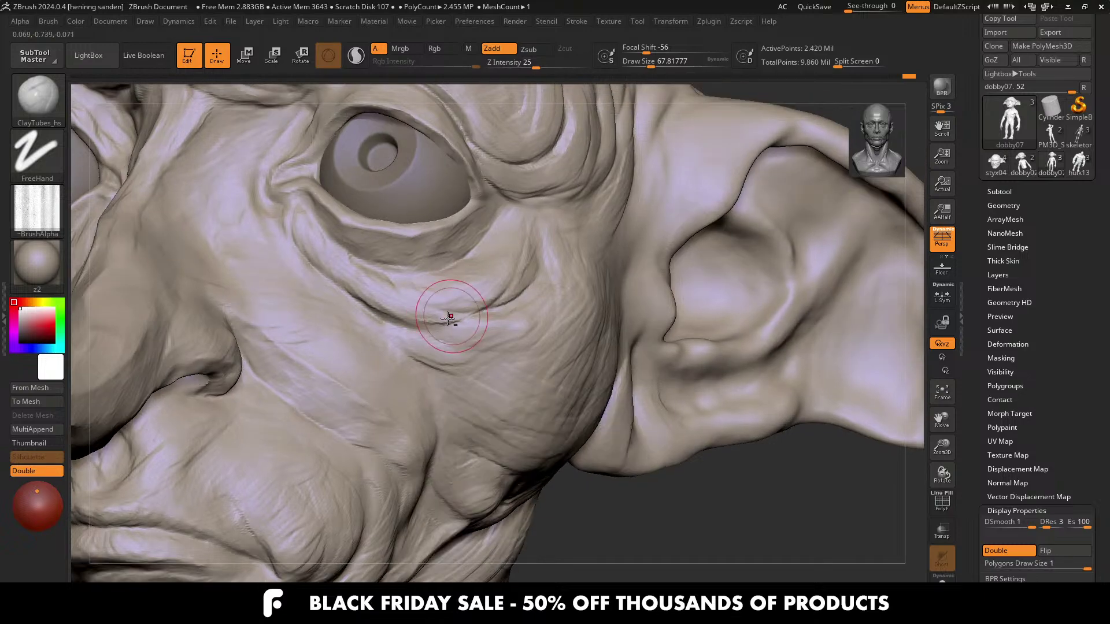
right_drag(412, 278, 353, 269)
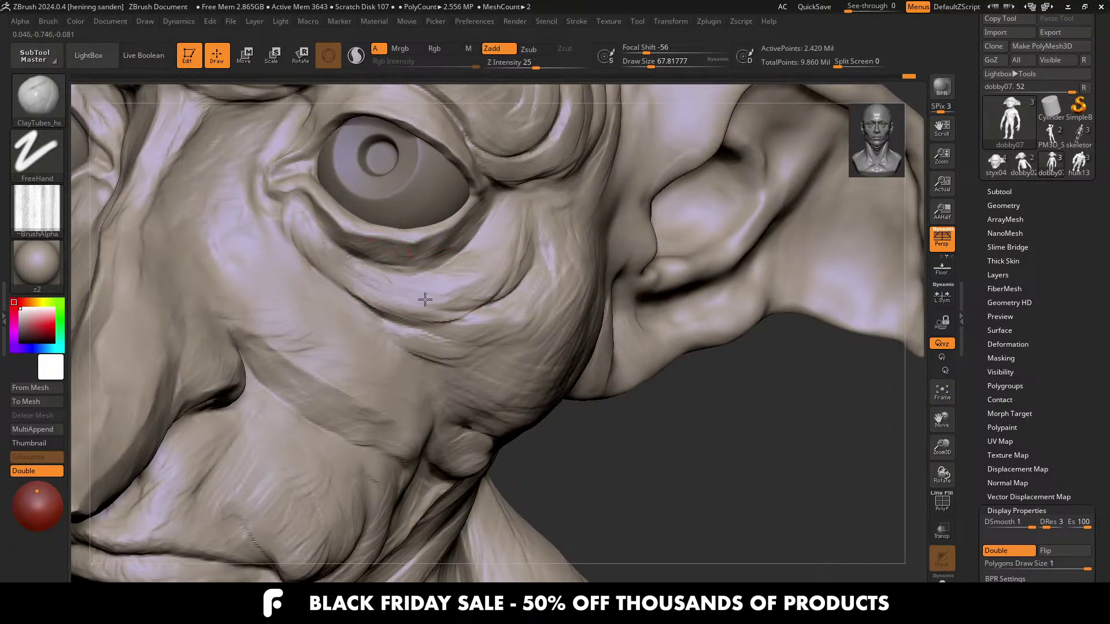
Step: Refine the crease below the eye bag and the upper cheek with ClayTubes at draw sizes of about 56, 31 and 39
key(s)
drag(462, 280, 361, 285)
key(s)
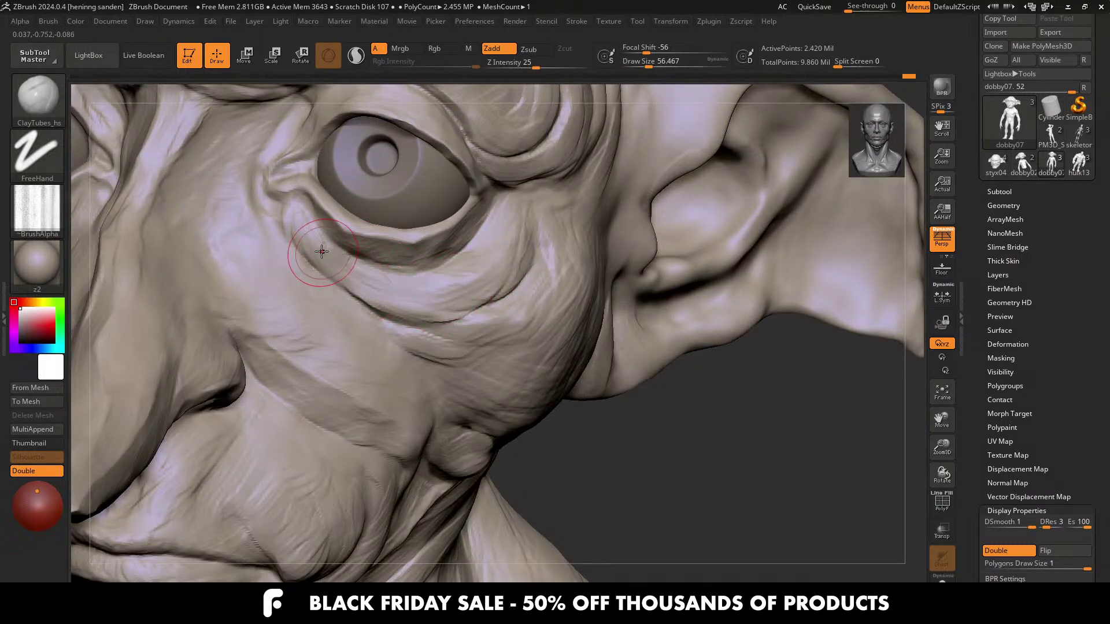
right_drag(377, 286, 380, 284)
key(s)
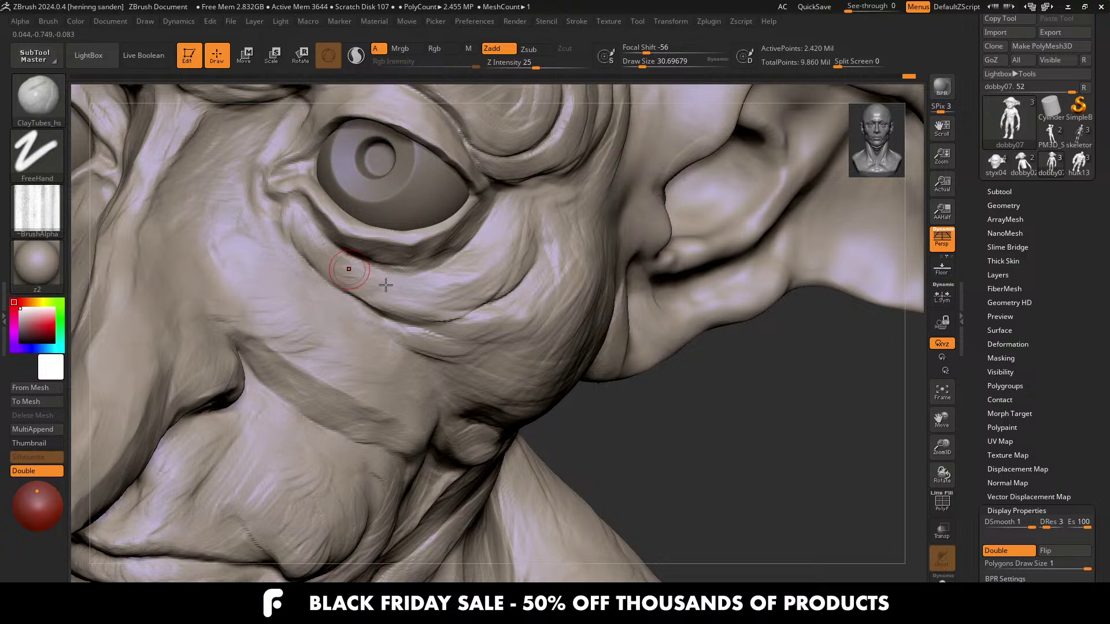
key(s)
drag(385, 285, 392, 286)
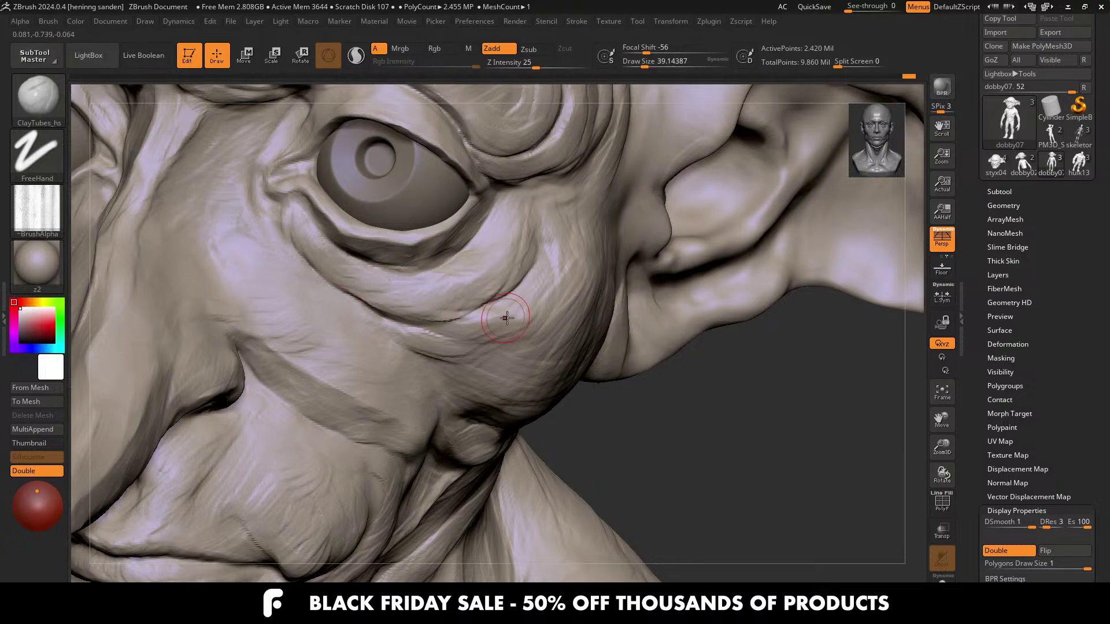
drag(506, 317, 454, 328)
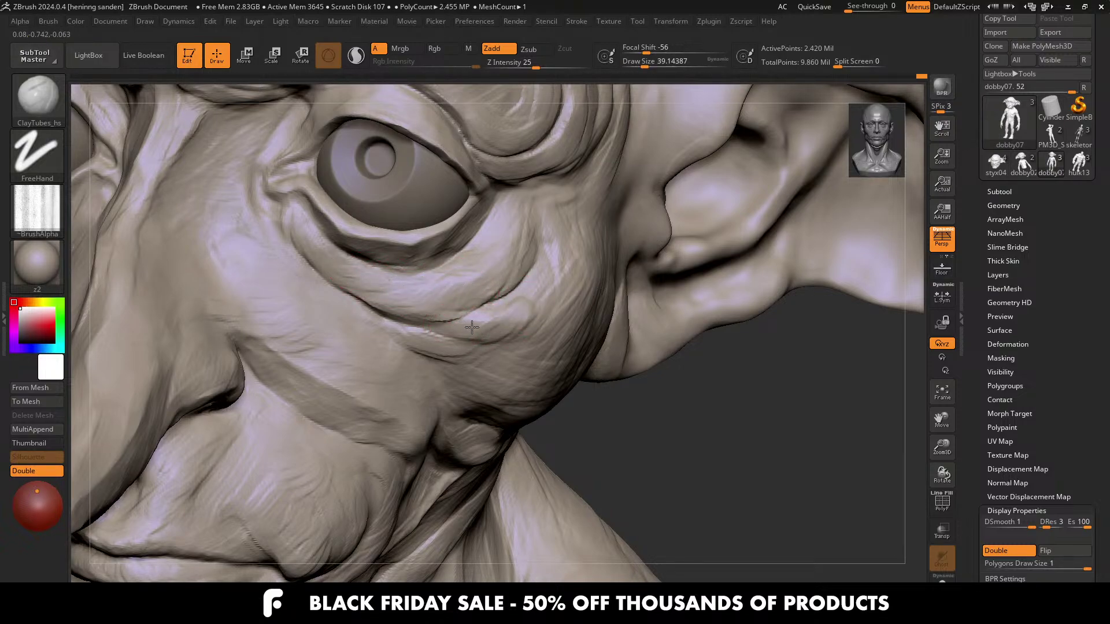
Step: Refine the cheek folds below the outer eye corner with ClayTubes at draw sizes of about 33 and 39
alt+right_drag(472, 327, 498, 351)
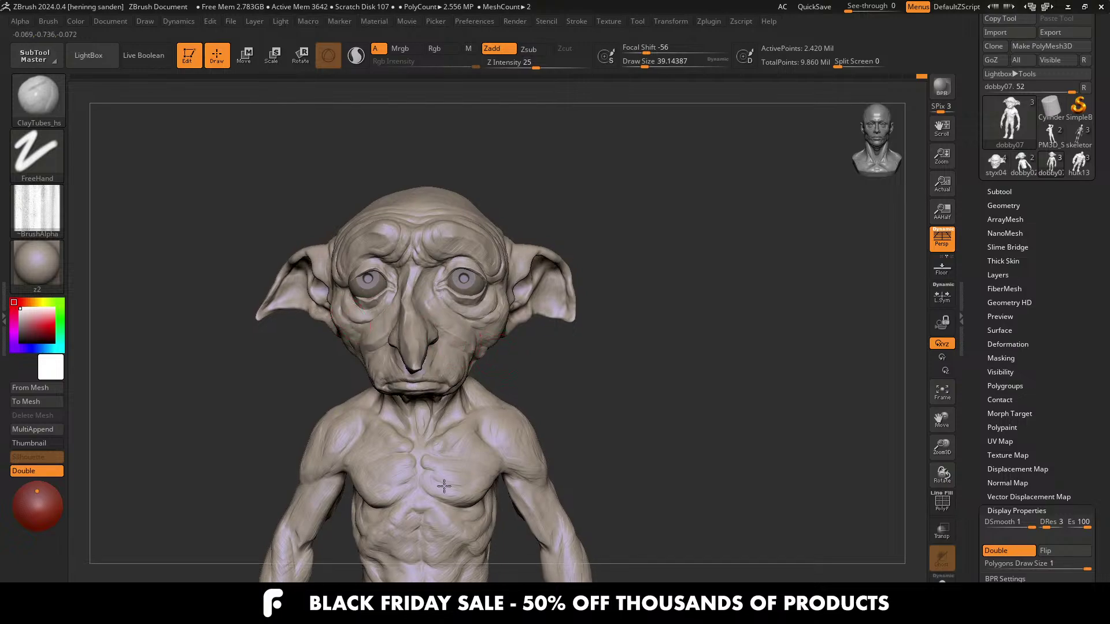
mouse_move(444, 487)
right_down()
mouse_move(376, 342)
mouse_move(431, 324)
mouse_move(376, 327)
right_up()
key(bracketleft)
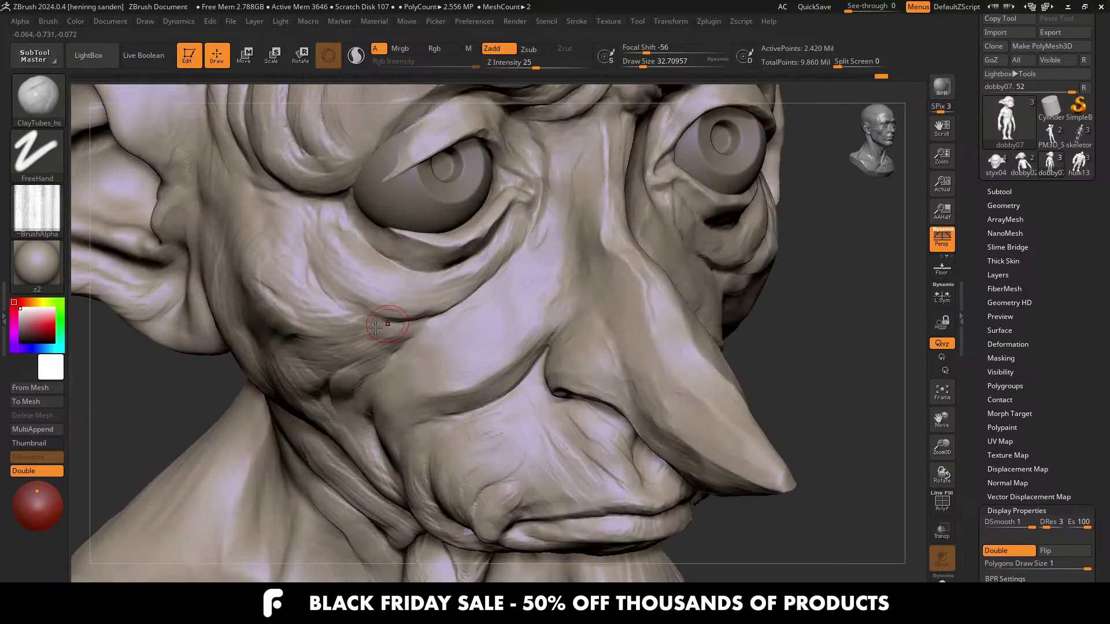
key(bracketright)
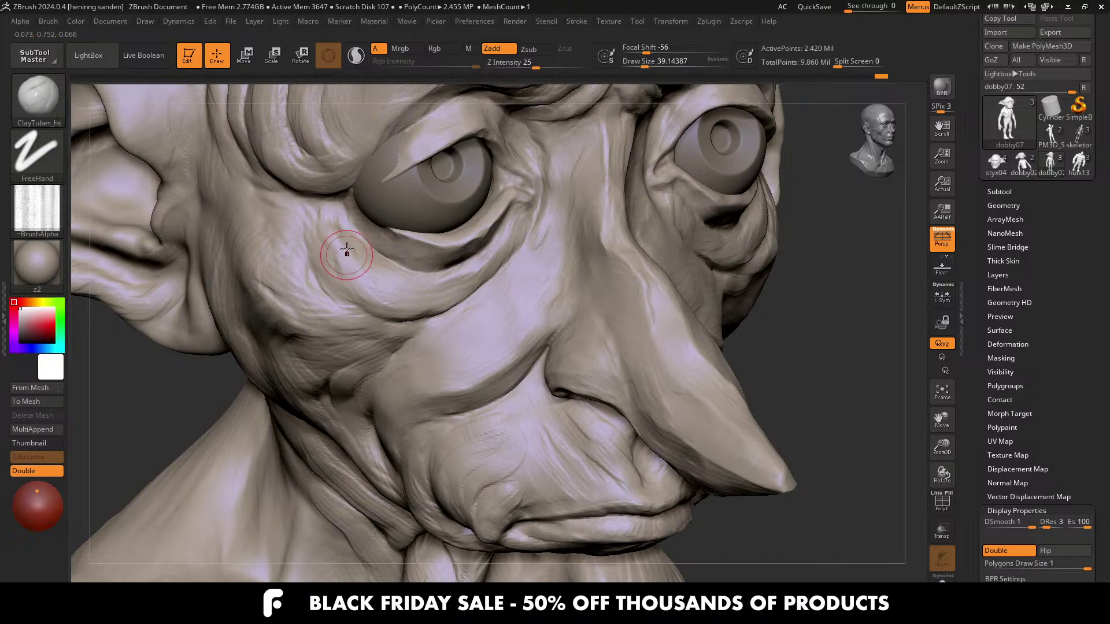
right_drag(340, 280, 310, 231)
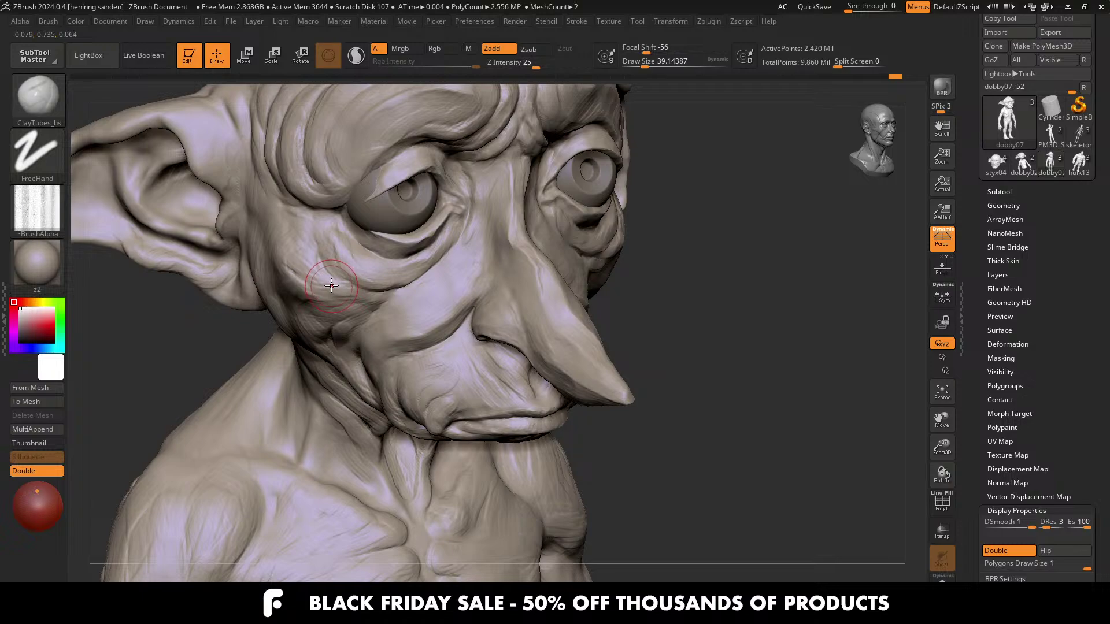
Step: Refine the side of the cheek in front of the ear with ClayTubes at a draw size of about 51
right_drag(324, 285, 297, 262)
key(bracketright)
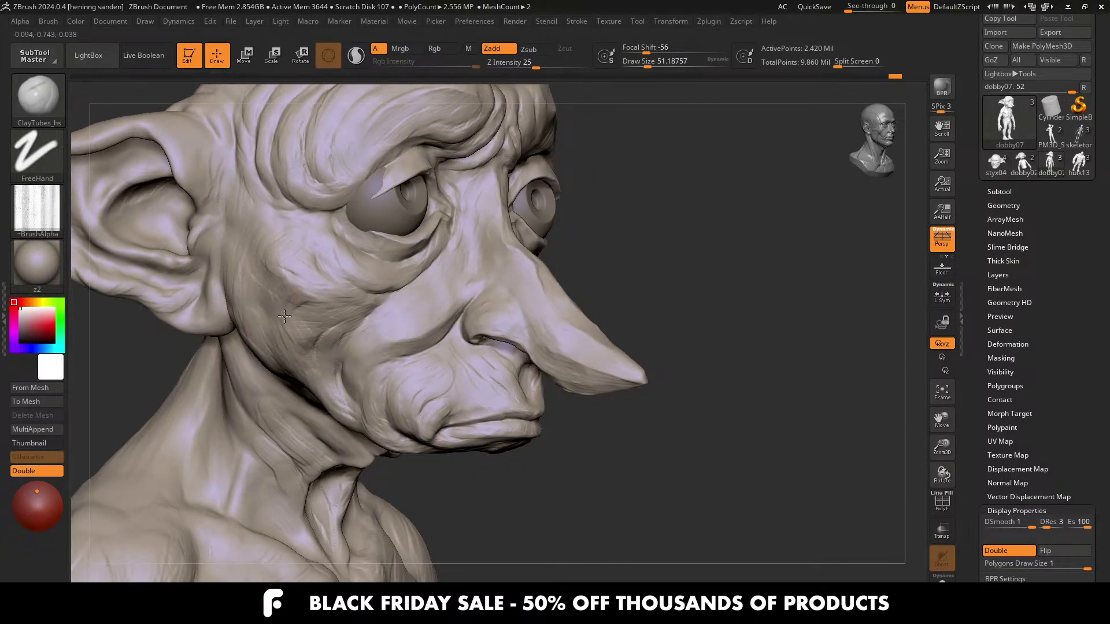
right_drag(317, 283, 276, 237)
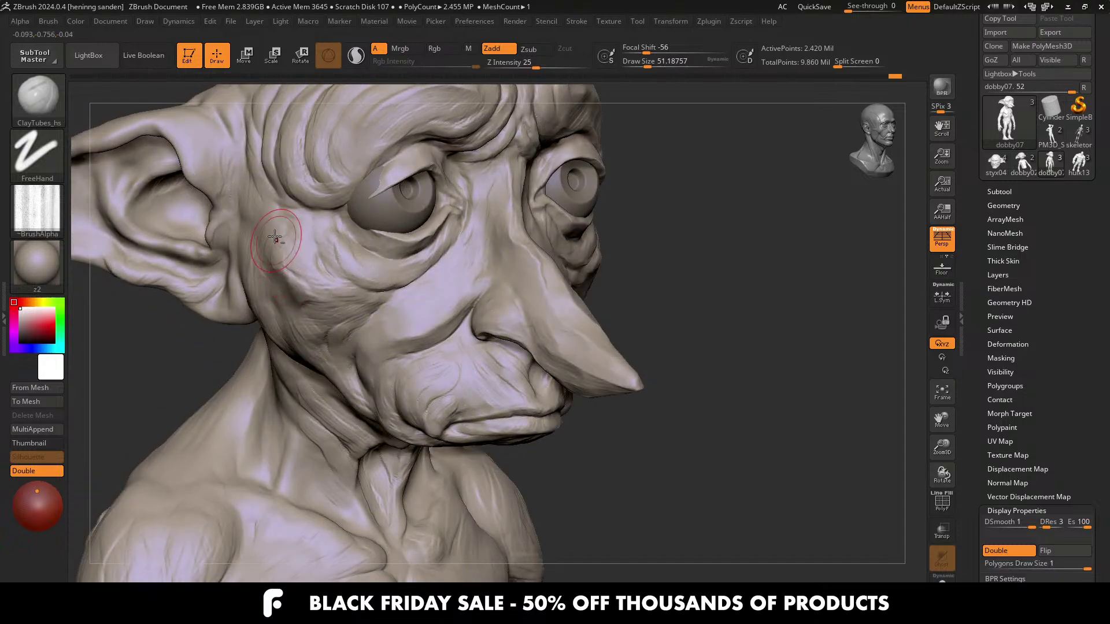
Step: Refine the front of the throat above the collarbones with ClayTubes at draw sizes of about 33 and 41
mouse_move(322, 277)
ctrl+right_down()
mouse_move(362, 289)
mouse_move(399, 280)
mouse_move(371, 280)
mouse_move(459, 459)
ctrl+right_up()
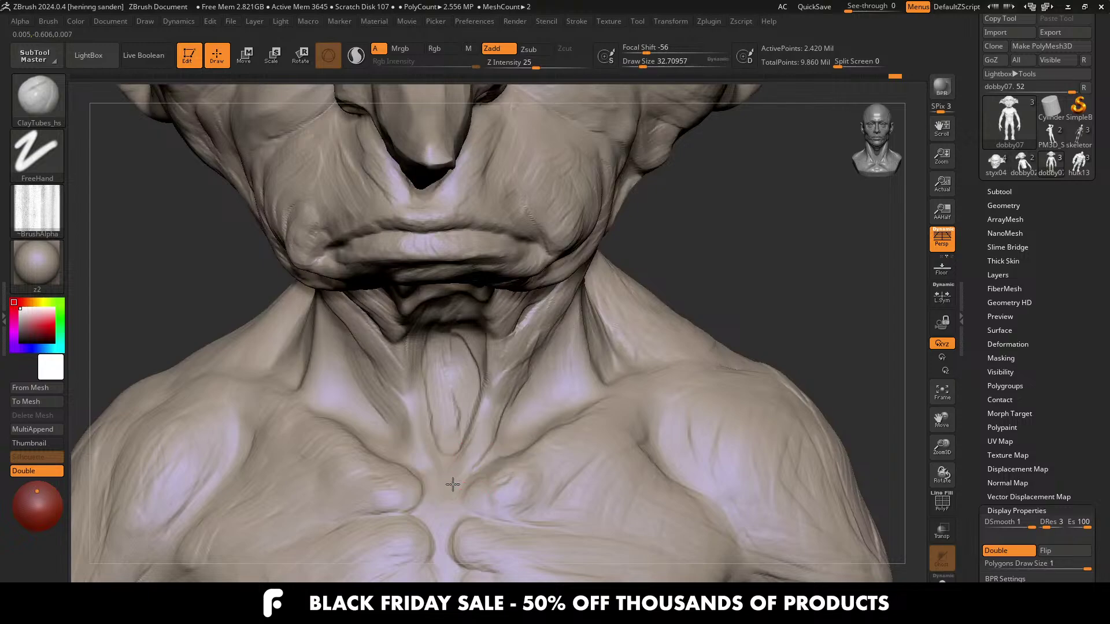
right_drag(439, 401, 441, 401)
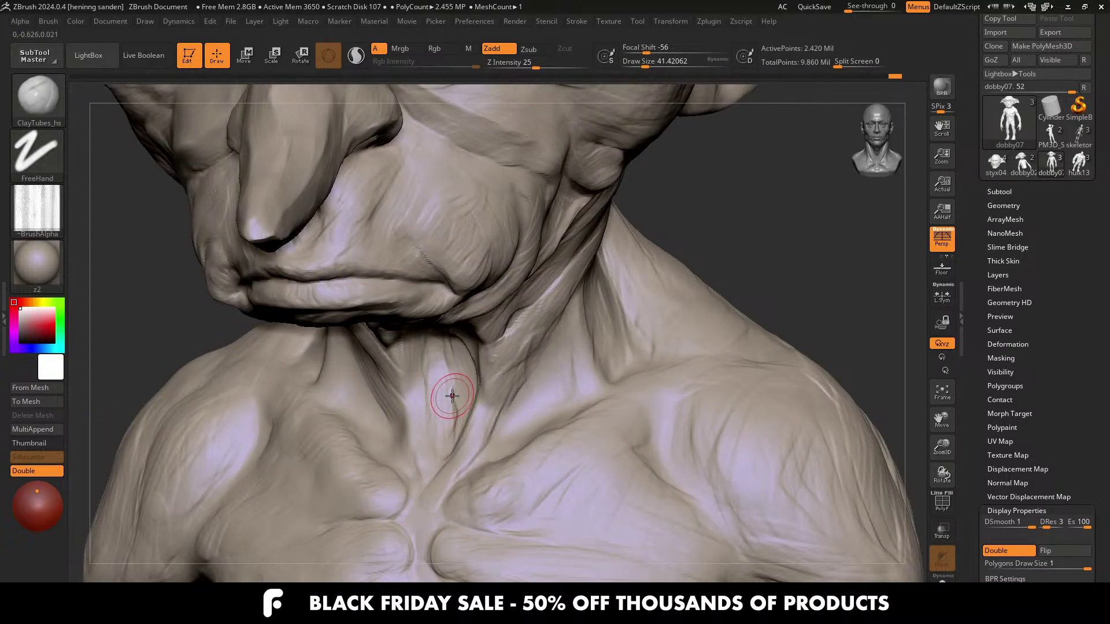
drag(452, 395, 467, 374)
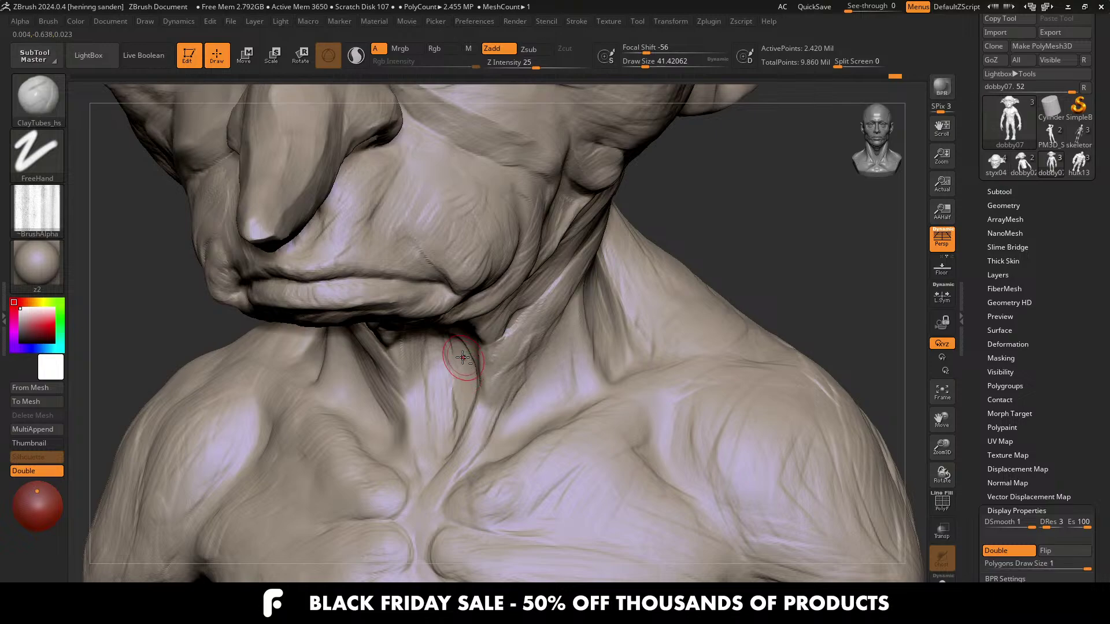
mouse_move(463, 358)
right_down()
mouse_move(486, 379)
mouse_move(462, 370)
mouse_move(454, 347)
right_up()
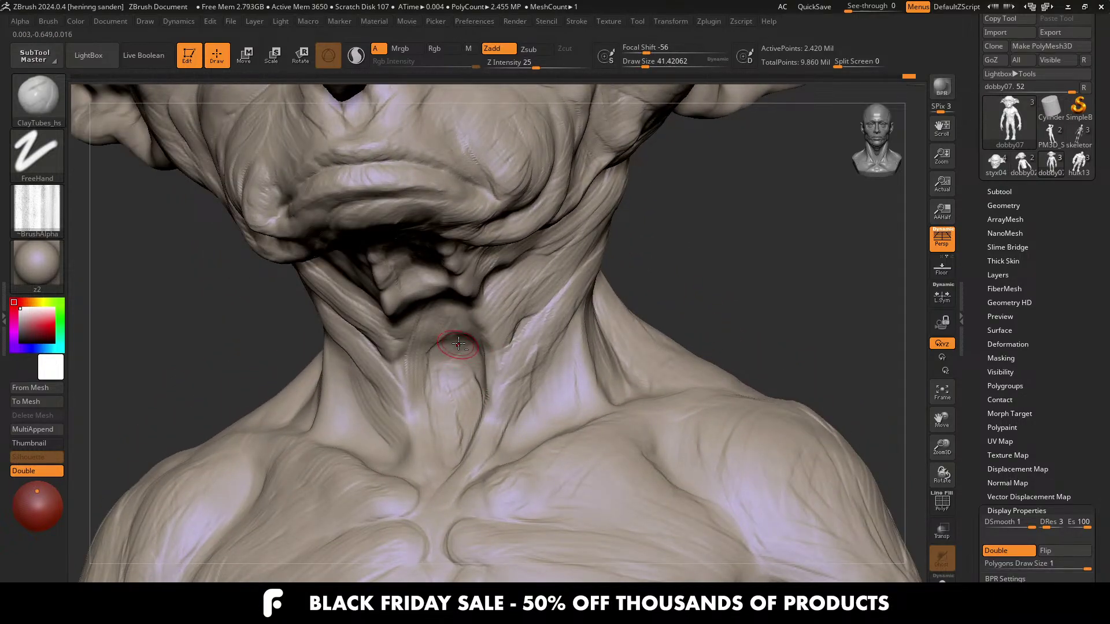
Step: Refine the neck folds and the windpipe area under the chin with ClayTubes at draw sizes of about 41 and 59
mouse_move(458, 280)
right_down()
mouse_move(437, 328)
mouse_move(379, 319)
right_up()
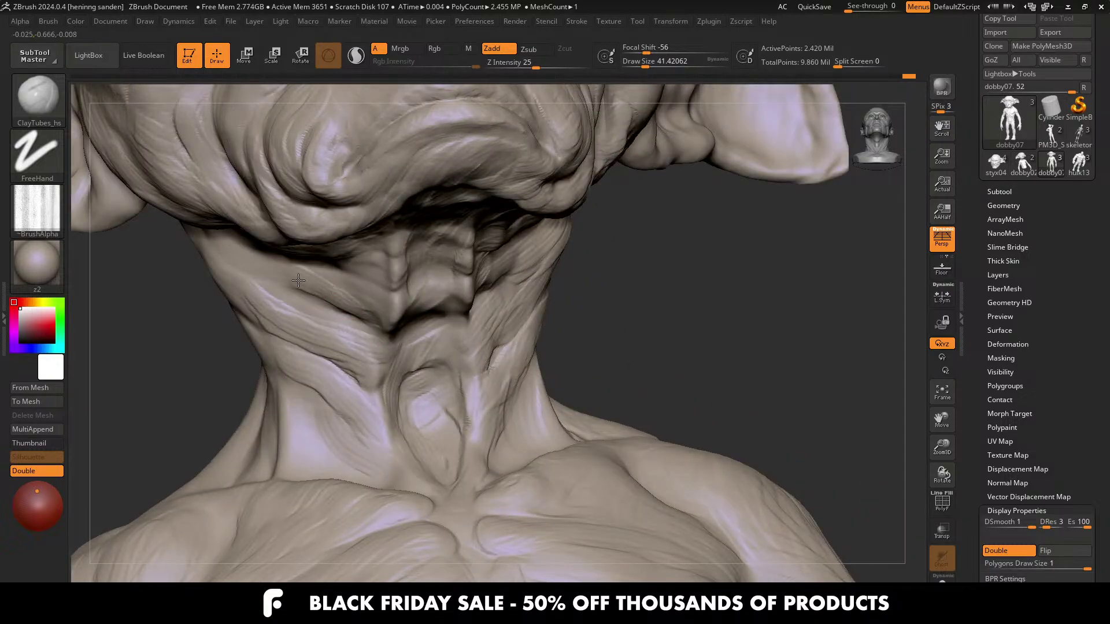
right_drag(298, 281, 395, 305)
right_drag(322, 285, 420, 277)
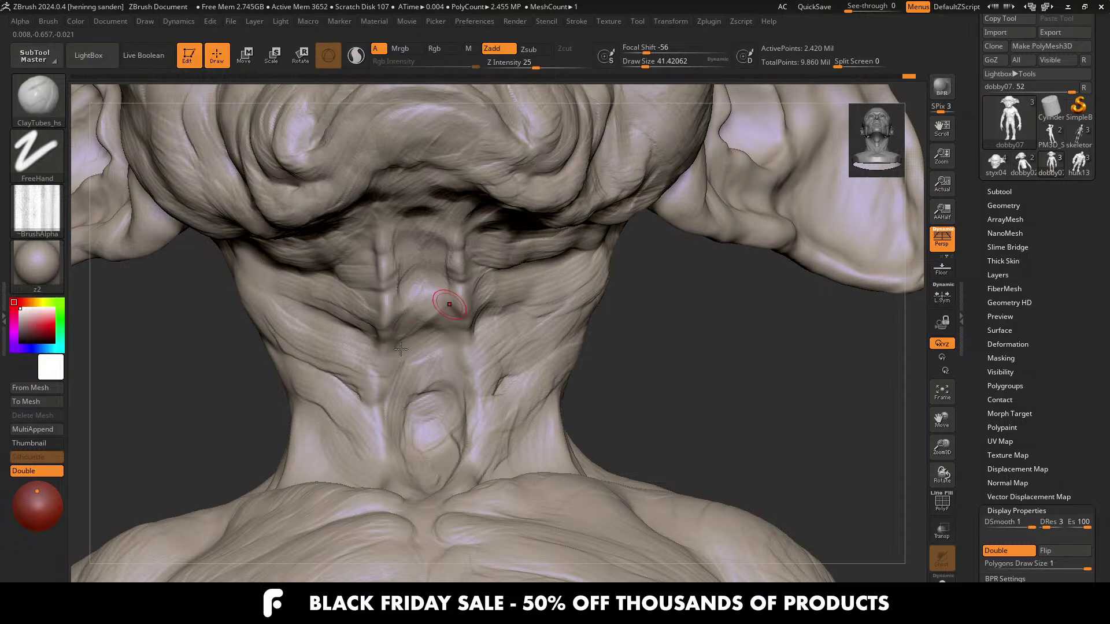
right_drag(400, 349, 430, 345)
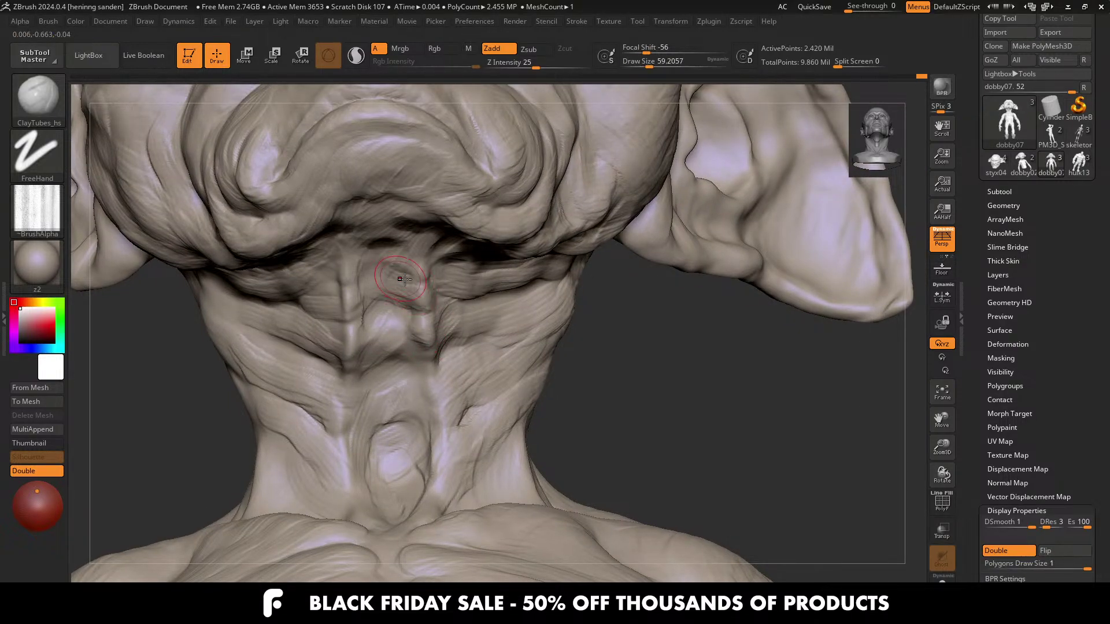
Step: Switch to the Move brush and reshape the jaw and neck below the mouth corner at a draw size of about 234
mouse_move(399, 271)
right_down()
mouse_move(463, 340)
mouse_move(410, 354)
mouse_move(431, 391)
right_up()
mouse_move(394, 356)
alt+right_down()
mouse_move(399, 330)
mouse_move(429, 384)
mouse_move(502, 343)
mouse_move(501, 373)
alt+right_up()
key(b)
key(m)
key(v)
key(s)
drag(501, 341, 526, 341)
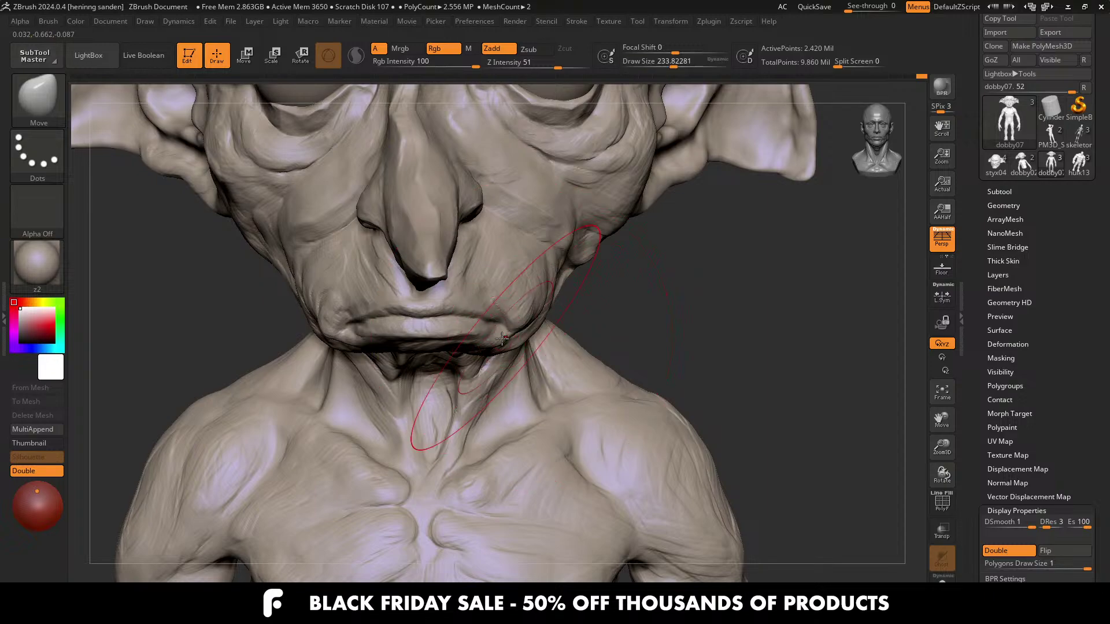
drag(577, 365, 570, 376)
right_drag(499, 319, 479, 326)
mouse_move(508, 337)
mouse_down()
mouse_move(517, 338)
mouse_move(501, 343)
mouse_up()
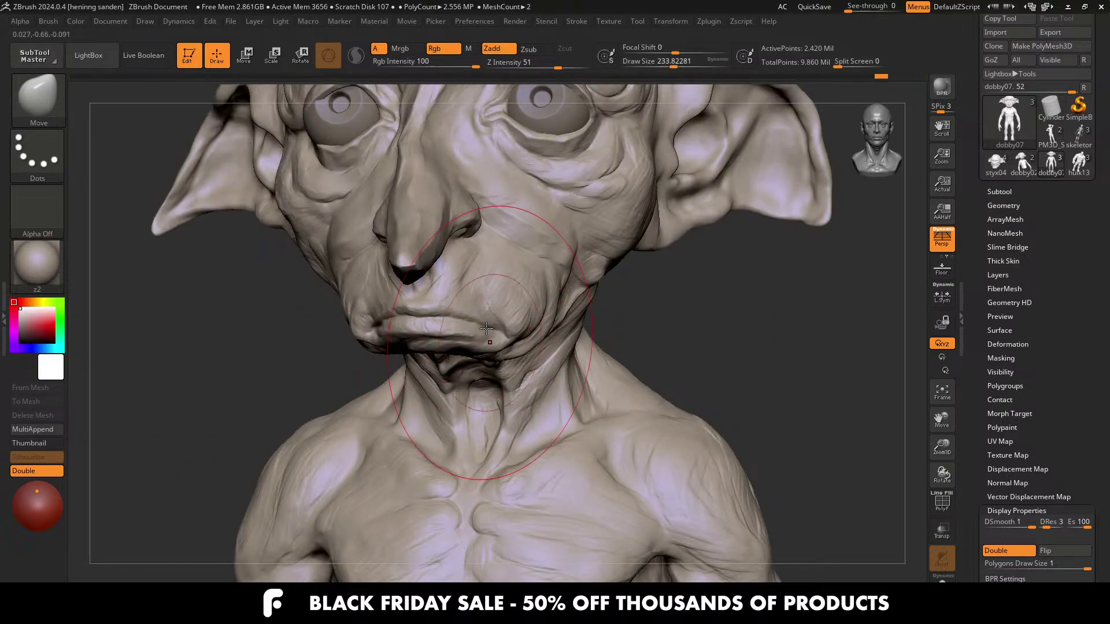
right_drag(501, 343, 520, 341)
Step: Adjust the jawline and cheek contours with the Move brush at draw sizes of about 154 and 97
mouse_move(520, 341)
ctrl+right_down()
mouse_move(485, 320)
mouse_move(476, 371)
ctrl+right_up()
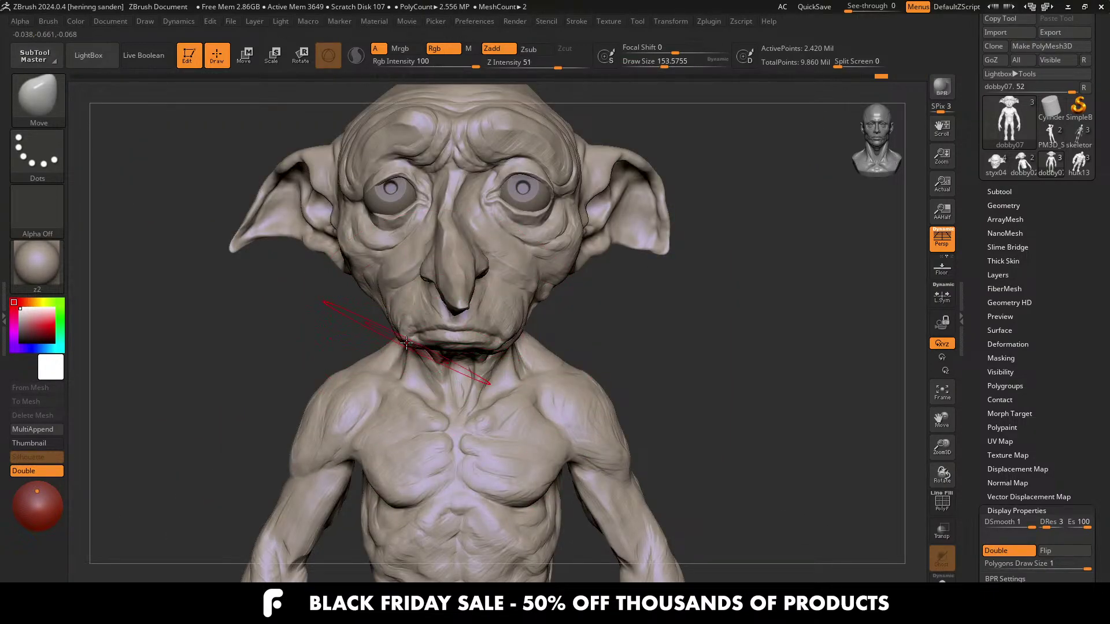
key(s)
drag(416, 339, 410, 339)
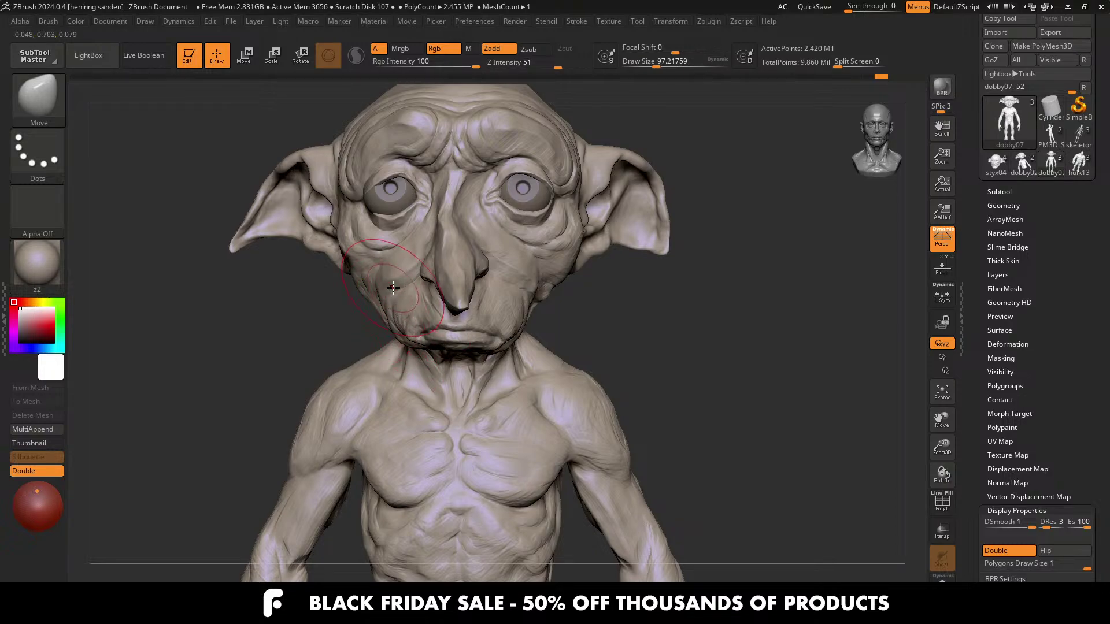
key(s)
drag(393, 287, 384, 290)
mouse_move(387, 295)
right_down()
mouse_move(377, 296)
mouse_move(567, 358)
mouse_move(542, 315)
right_up()
Step: Reshape the throat profile under the chin with the Move brush at draw sizes of about 77 and 46
mouse_move(428, 233)
ctrl+right_down()
mouse_move(483, 306)
mouse_move(433, 335)
mouse_move(514, 351)
mouse_move(520, 369)
ctrl+right_up()
key(s)
drag(520, 369, 513, 370)
right_drag(513, 370, 536, 396)
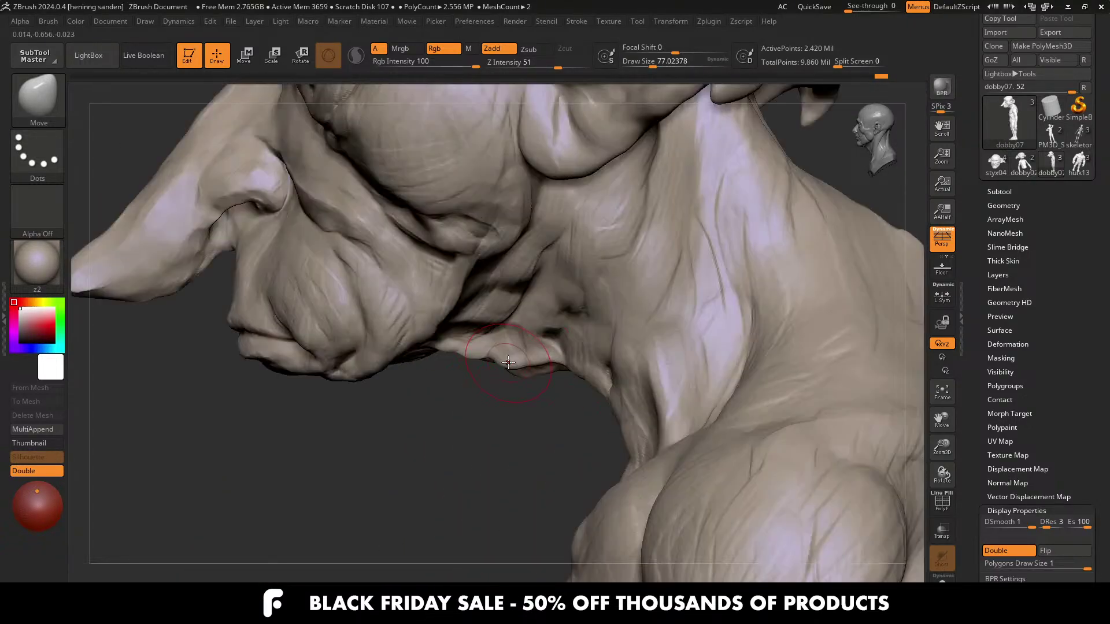
key(s)
drag(499, 354, 487, 354)
right_drag(486, 354, 509, 373)
key(s)
drag(487, 352, 492, 352)
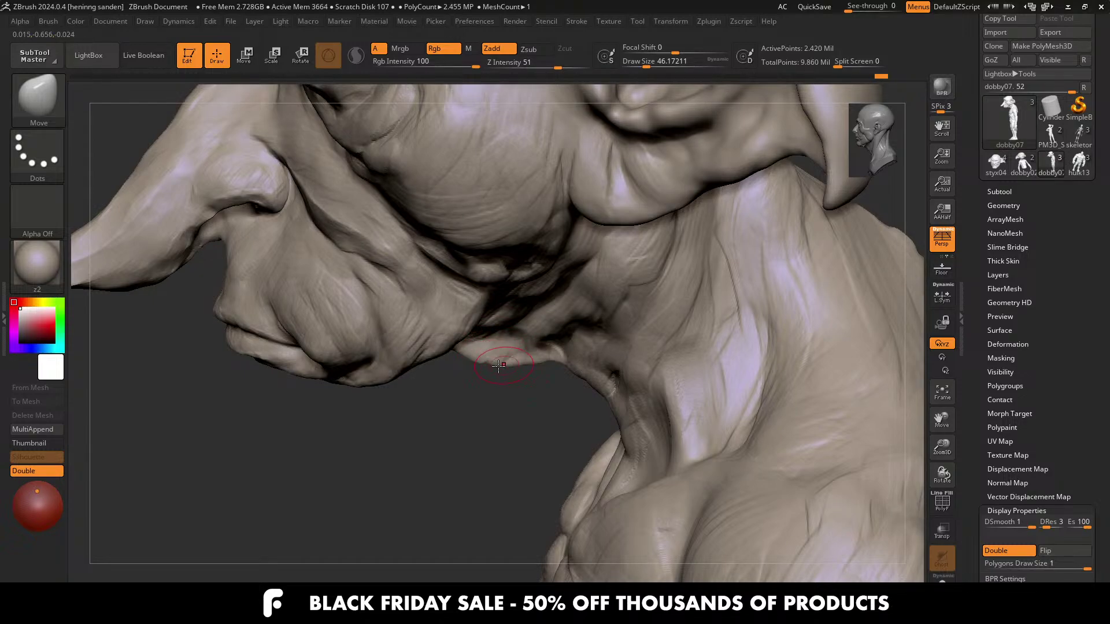
Step: Adjust the windpipe silhouette in side view with the Move brush at draw sizes of about 56 and 44
right_drag(498, 365, 520, 348)
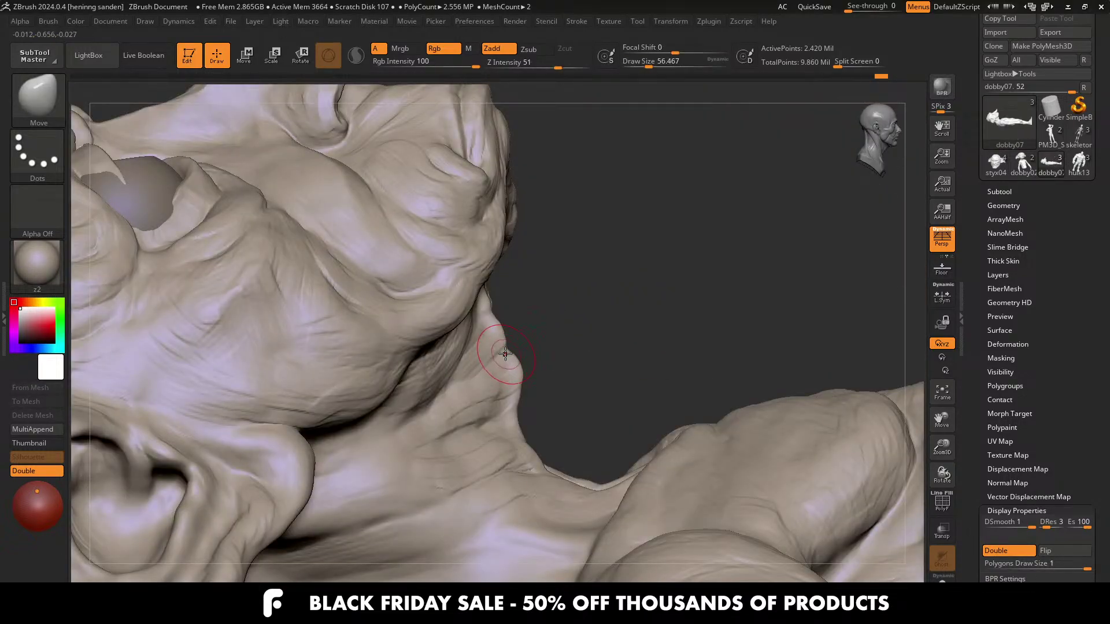
key(s)
mouse_move(507, 349)
mouse_down()
mouse_move(512, 364)
mouse_move(505, 348)
mouse_up()
key(s)
right_drag(493, 314, 533, 341)
drag(534, 324, 533, 312)
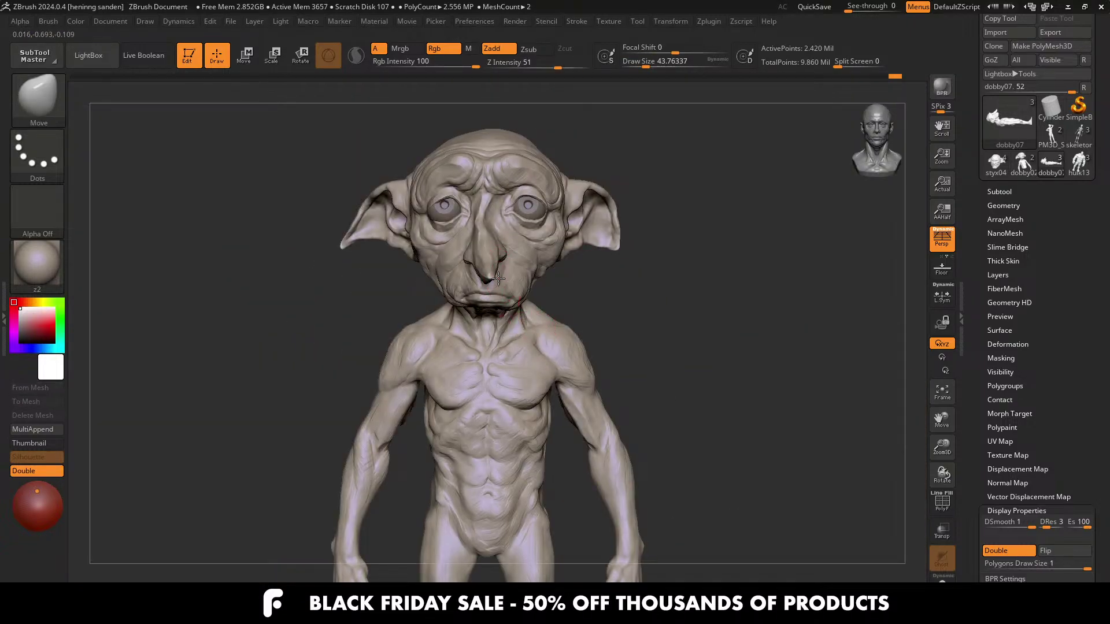
Step: Select the EyesBigIris subtool, isolate it to mask one eye, invert the mask and show the other subtools again
ctrl+right_drag(532, 212, 491, 294)
scroll(510, 251, up, 2)
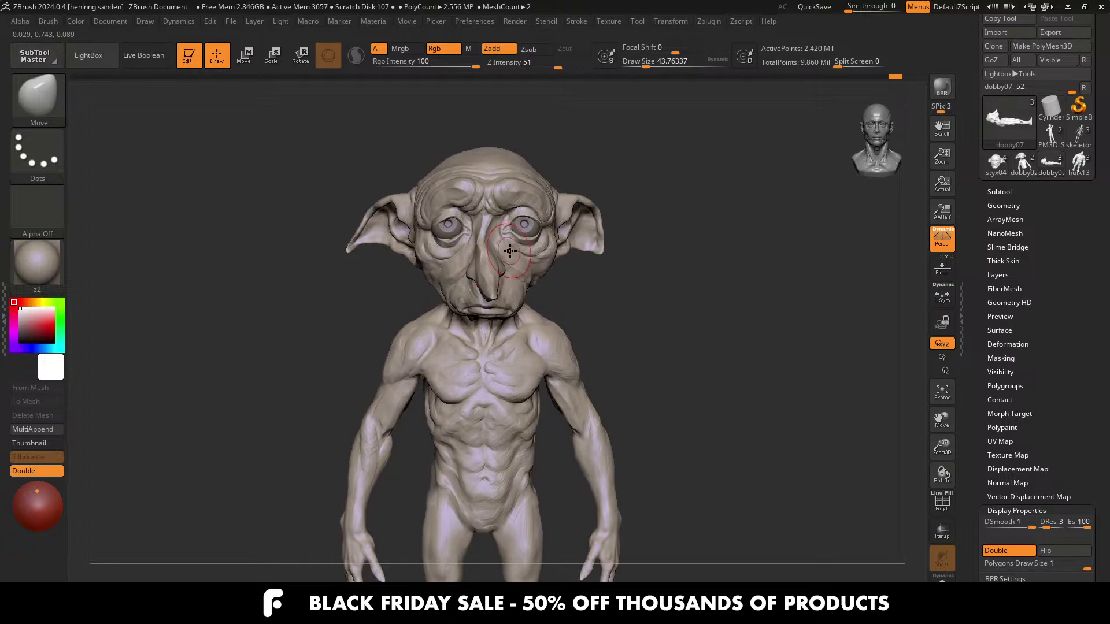
ctrl+right_drag(465, 218, 453, 236)
alt+click(440, 229)
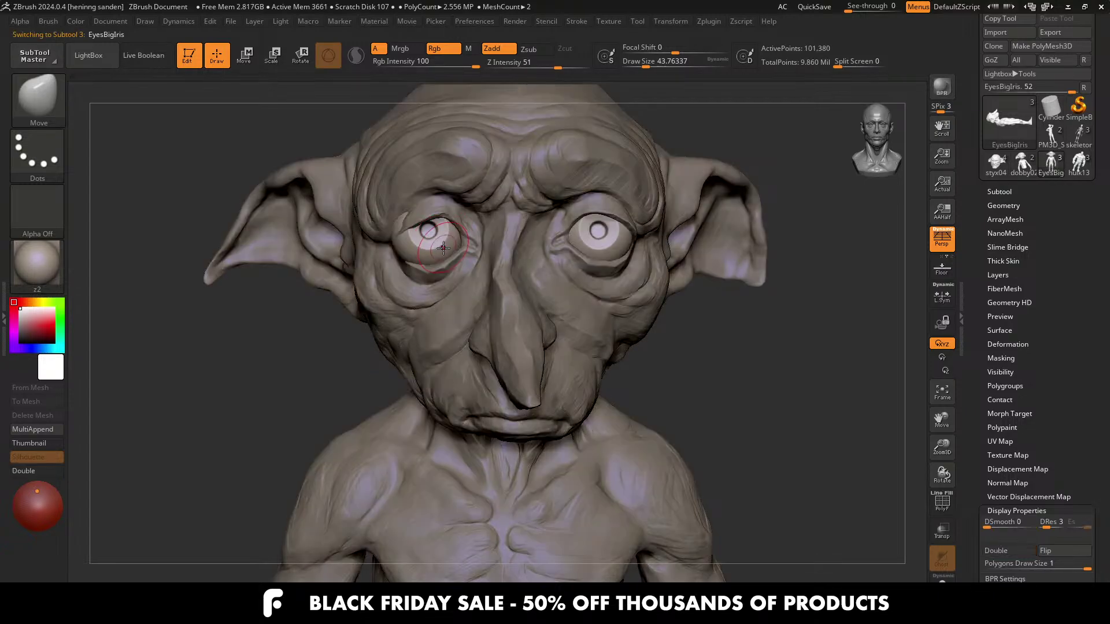
key(shift+s)
key(shift+s)
key(shift+s)
ctrl+drag(345, 327, 488, 157)
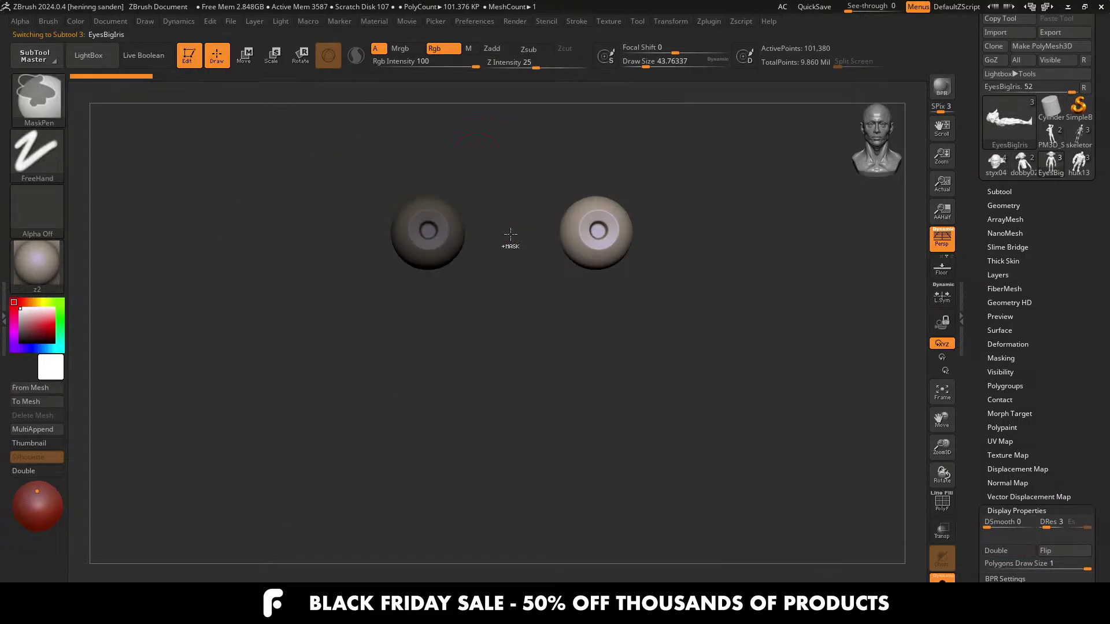
ctrl+click(512, 235)
key(shift+s)
Step: Adjust the unmasked eye slightly along X with the transform gizmo and return to draw mode
key(e)
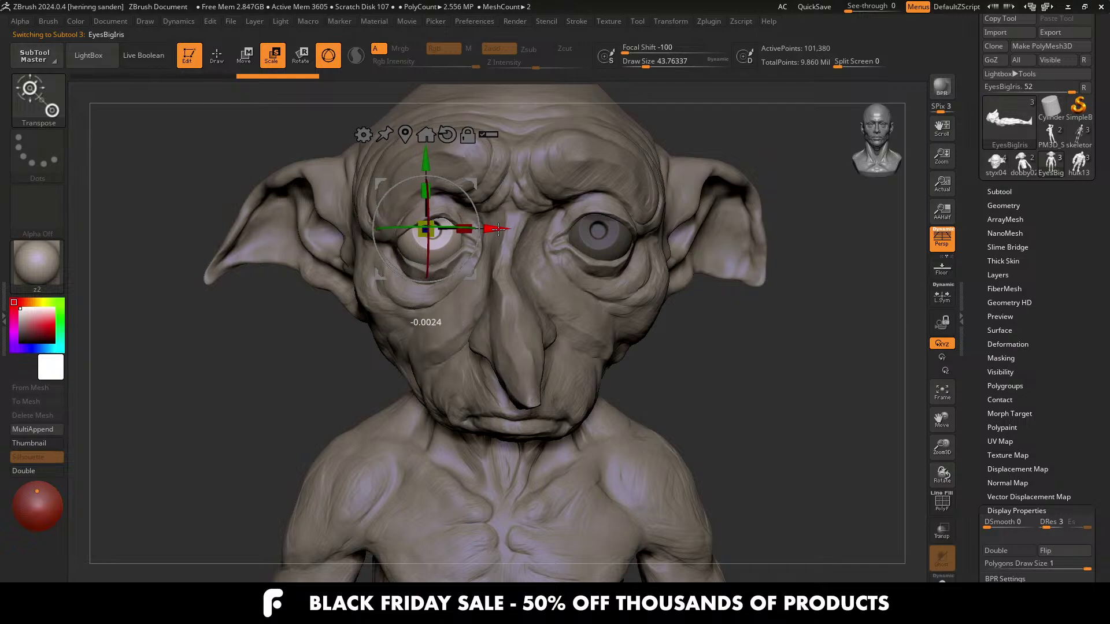
drag(458, 229, 442, 231)
key(q)
Step: Return to the dobby07 subtool and reshape the neck and shoulder slope with the Move brush at a draw size of about 94
key(b)
key(m)
key(v)
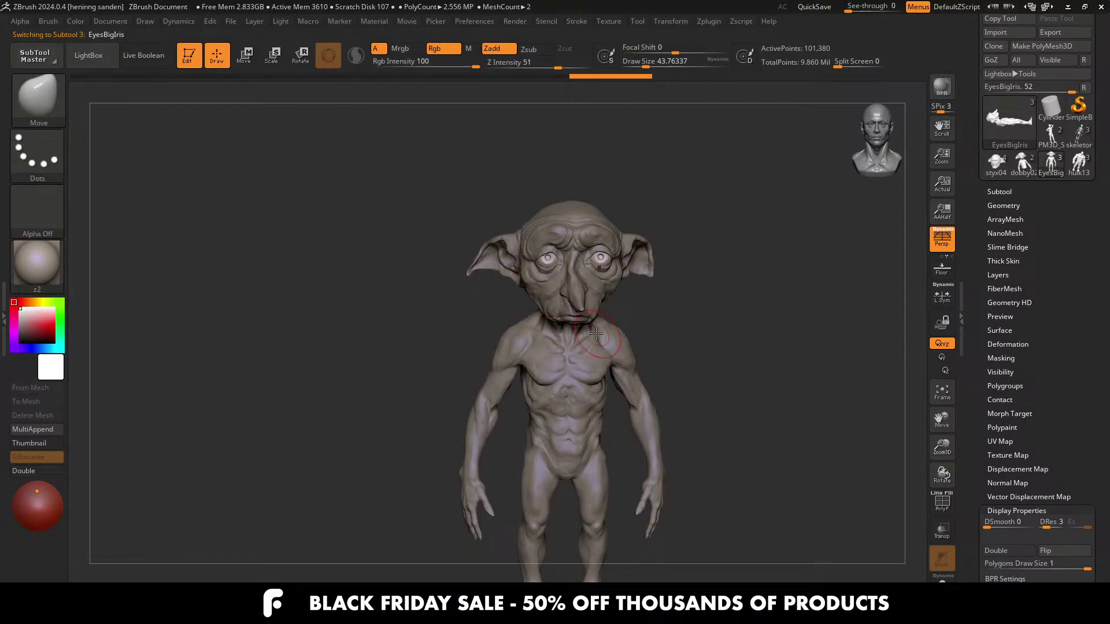
alt+click(587, 311)
ctrl+right_drag(585, 308, 568, 332)
mouse_move(531, 355)
mouse_down()
mouse_move(543, 355)
mouse_move(524, 349)
mouse_move(553, 347)
mouse_up()
key(s)
mouse_move(558, 345)
right_down()
mouse_move(595, 293)
mouse_move(627, 381)
mouse_move(607, 382)
right_up()
key(s)
drag(625, 383, 633, 383)
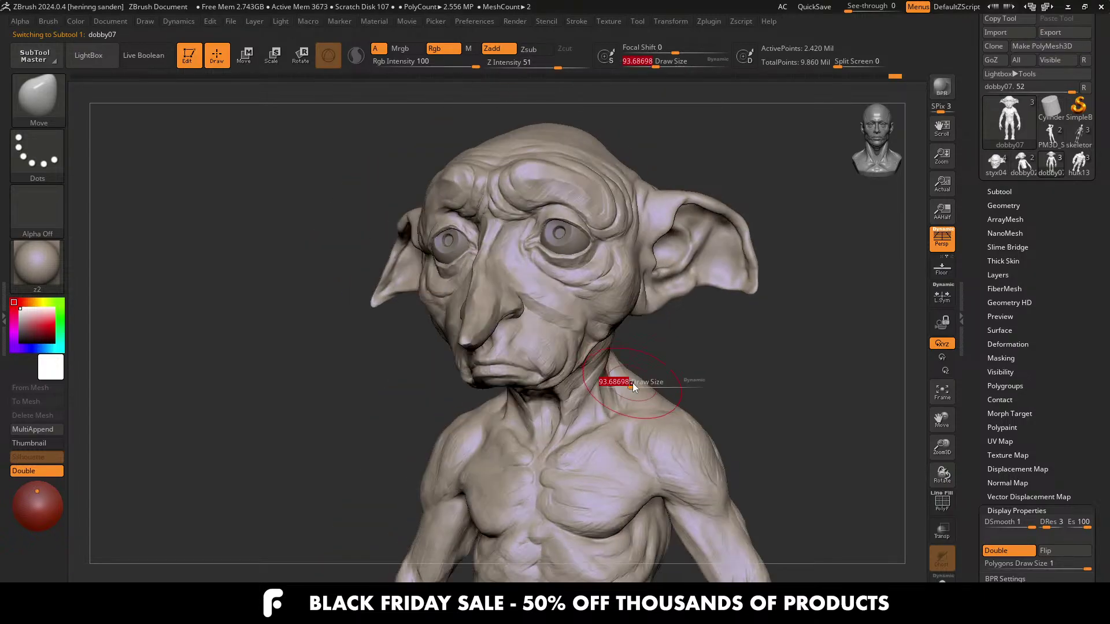
right_drag(613, 379, 642, 356)
Step: Adjust the shoulder proportions with the Move brush at draw sizes of about 223, 136 and 202
key(s)
drag(645, 417, 664, 421)
scroll(663, 422, down, 3)
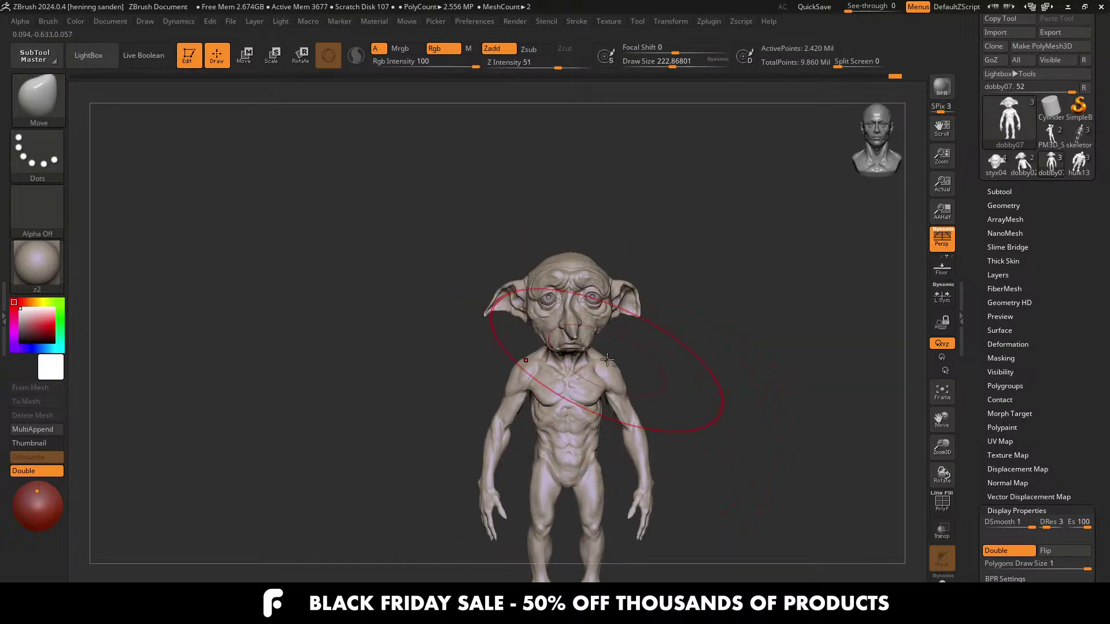
scroll(599, 381, up, 3)
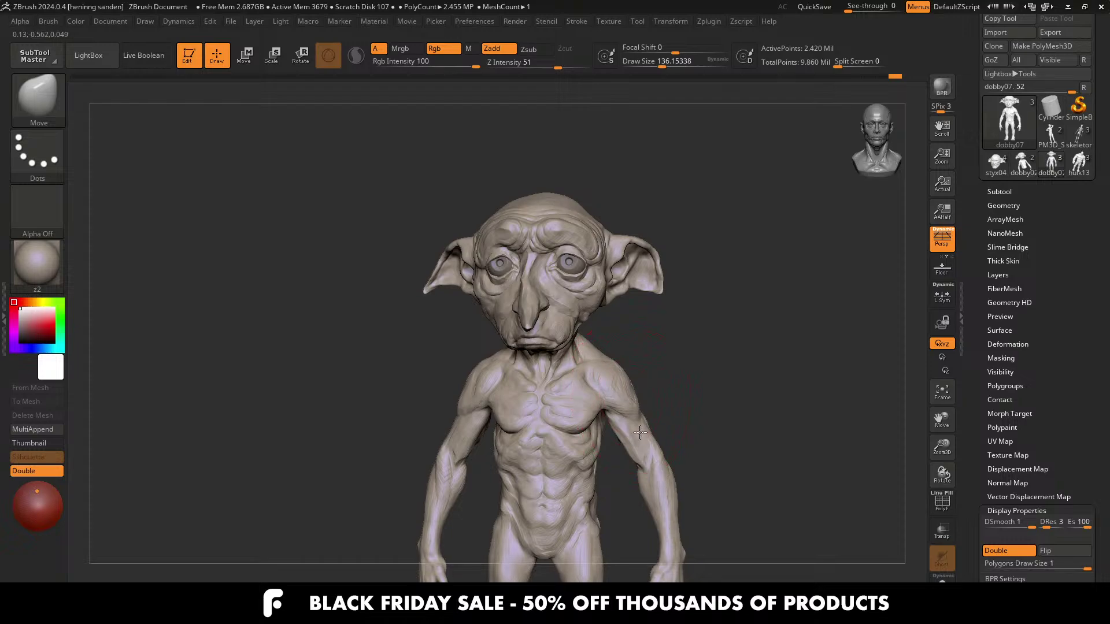
scroll(619, 385, up, 3)
right_drag(618, 385, 619, 369)
drag(620, 370, 614, 361)
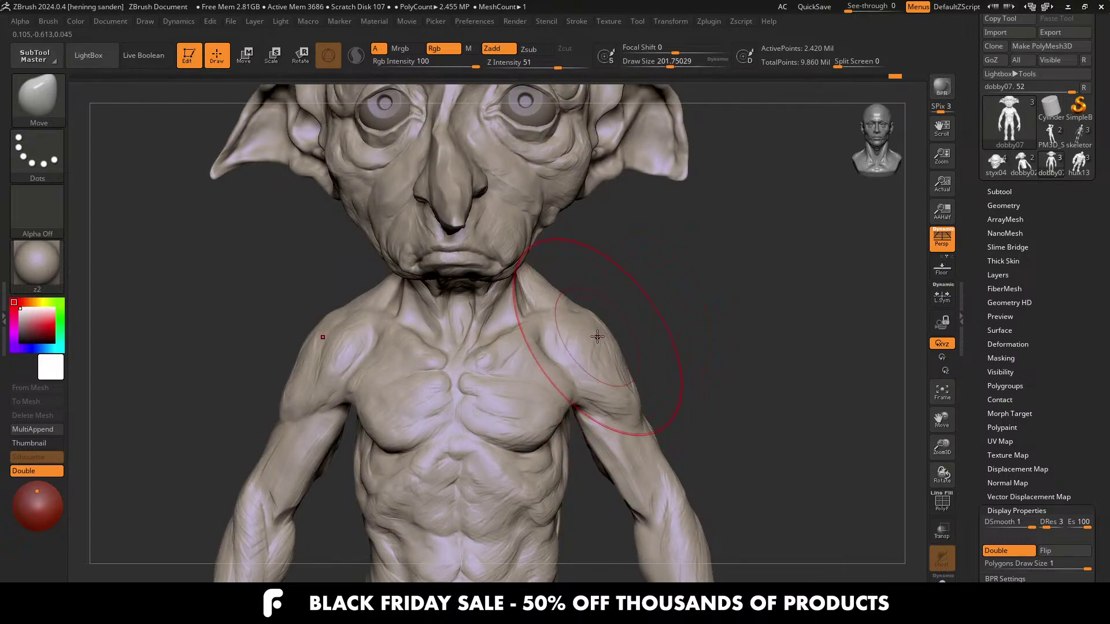
Step: Reshape the arm around the elbow from behind with the Move brush at a draw size of about 177
right_drag(612, 334, 655, 345)
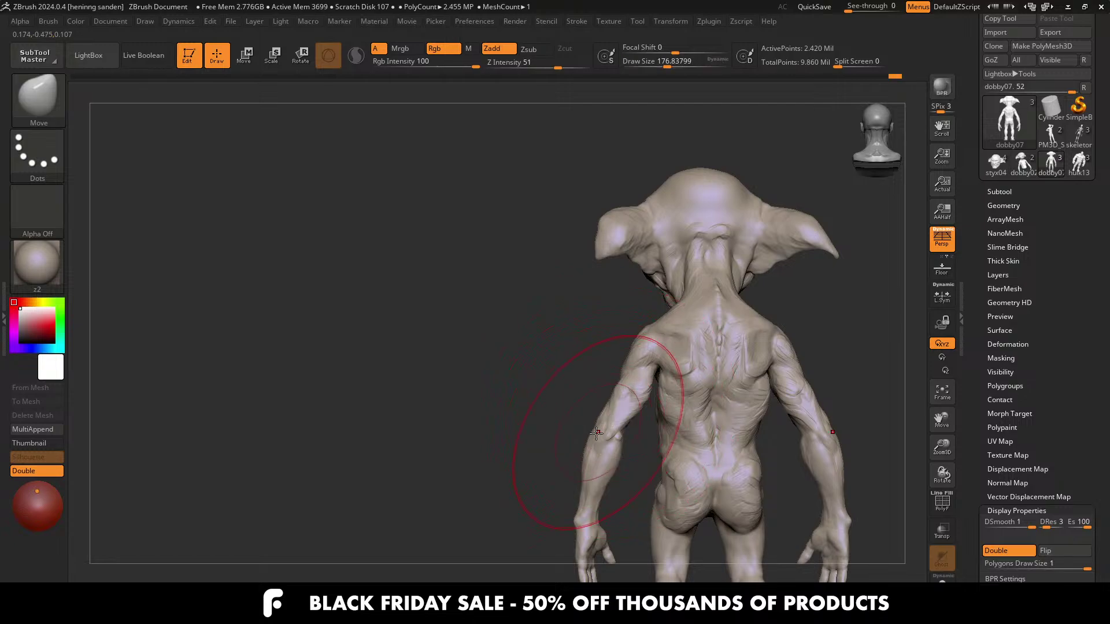
drag(591, 434, 607, 448)
mouse_move(607, 447)
right_down()
mouse_move(713, 429)
mouse_move(602, 352)
mouse_move(603, 330)
mouse_move(601, 344)
right_up()
key([)
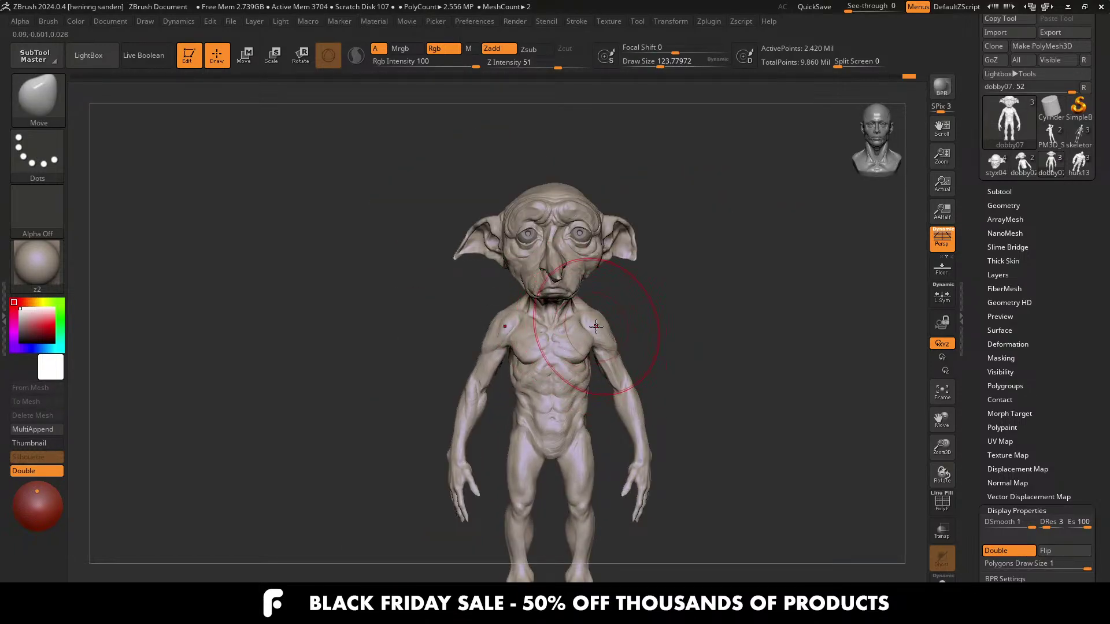
mouse_move(568, 478)
alt+right_down()
mouse_move(555, 327)
mouse_move(552, 453)
alt+right_up()
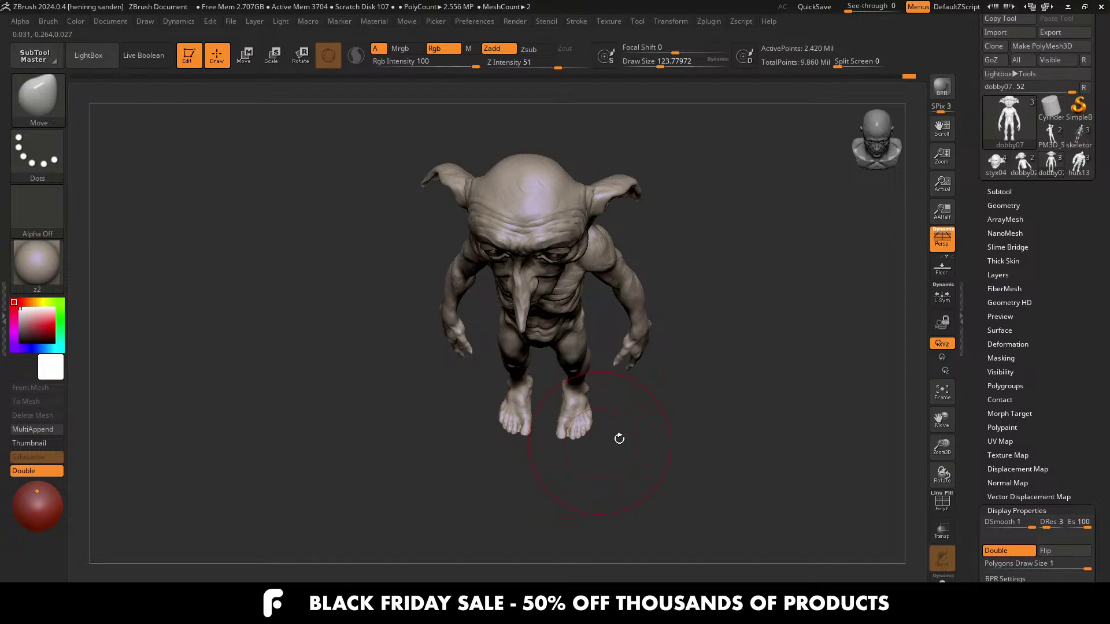
key(ctrl+shift+1)
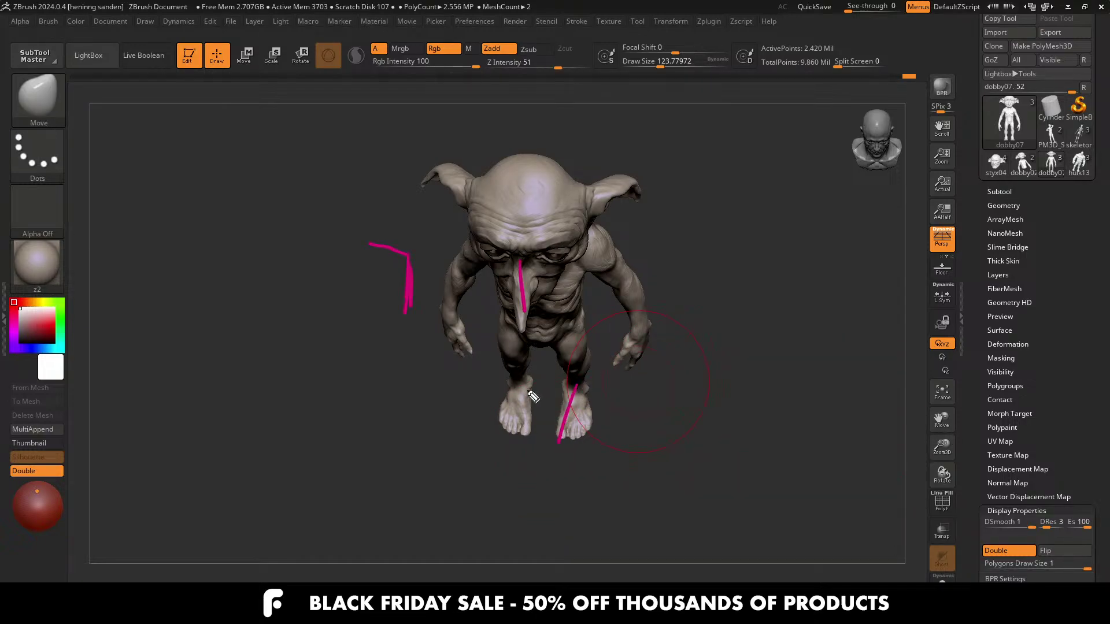
key(ctrl+shift+7)
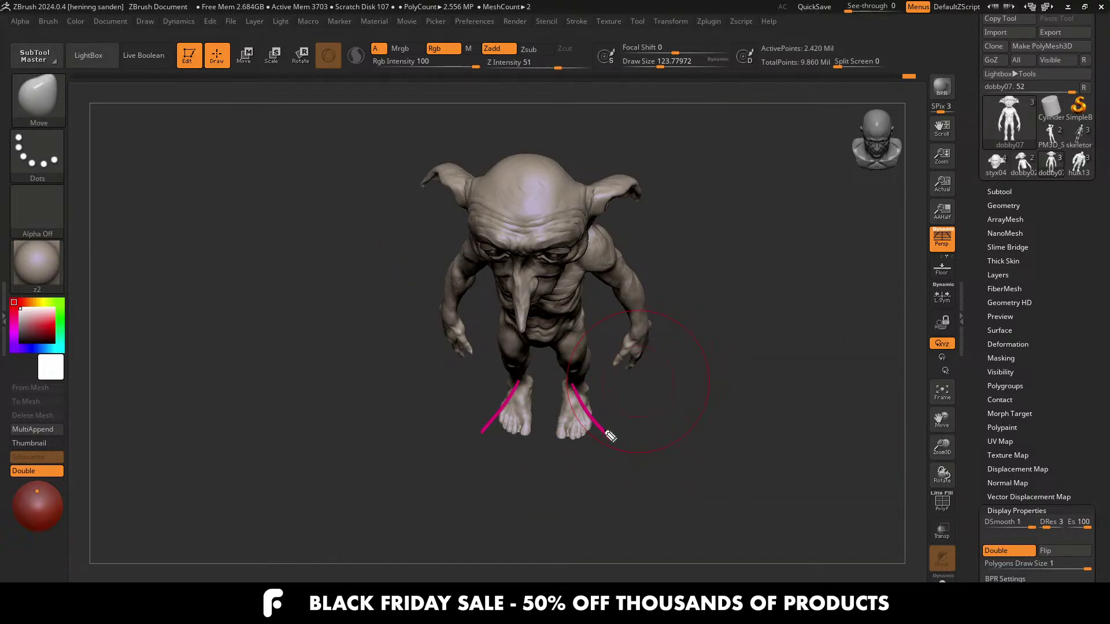
right_drag(628, 451, 581, 214)
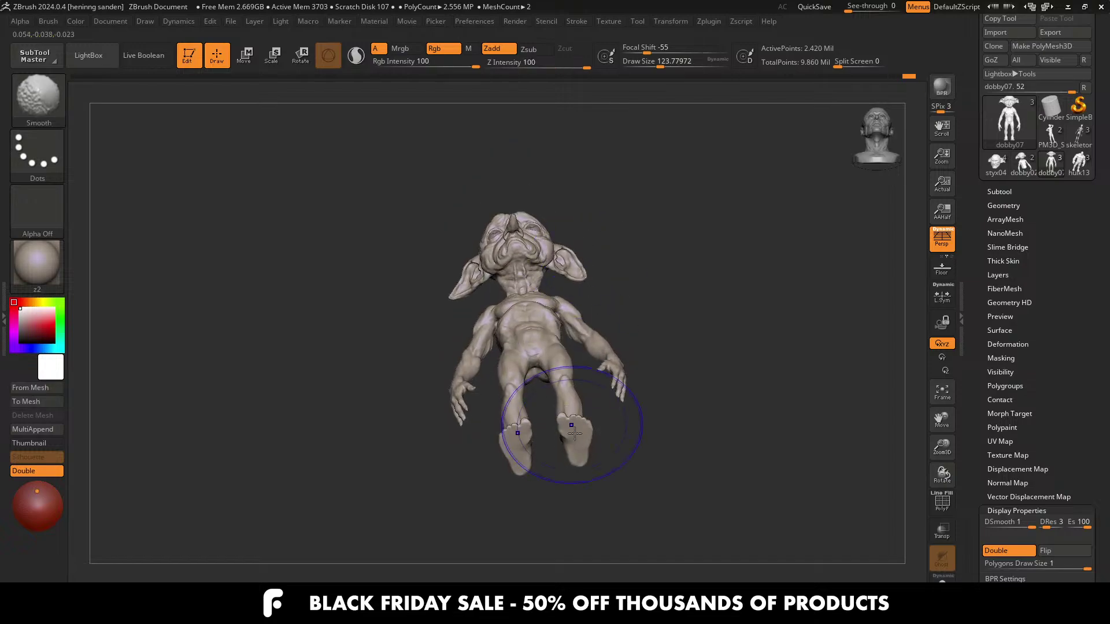
Step: Reshape the inner thighs and crotch with the Move brush at a draw size of about 154
ctrl+right_drag(575, 373, 560, 421)
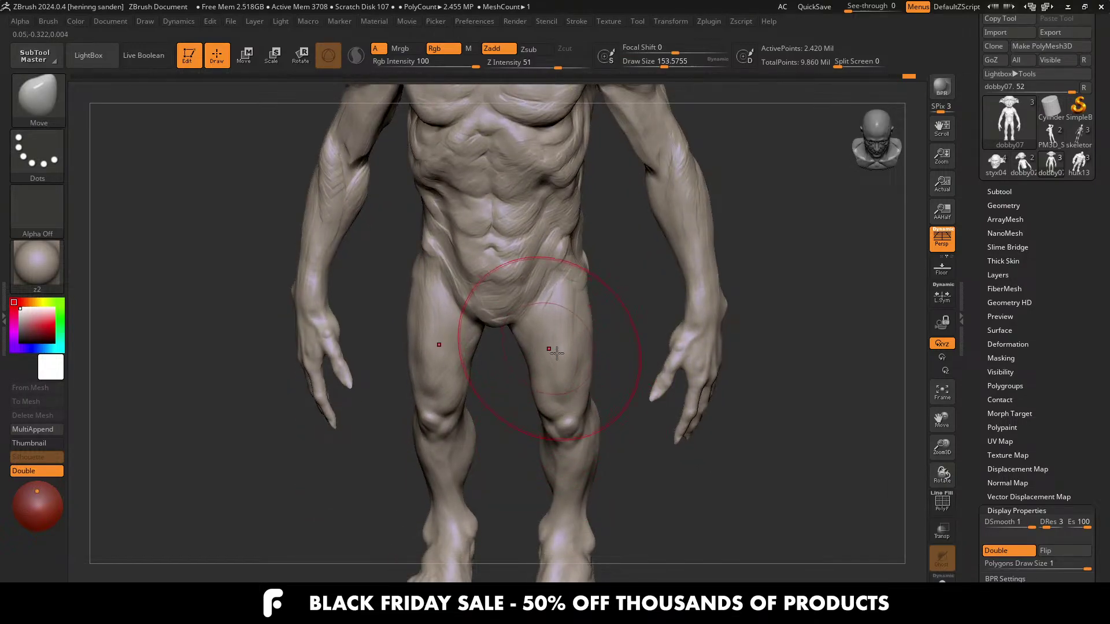
drag(559, 354, 554, 358)
key(s)
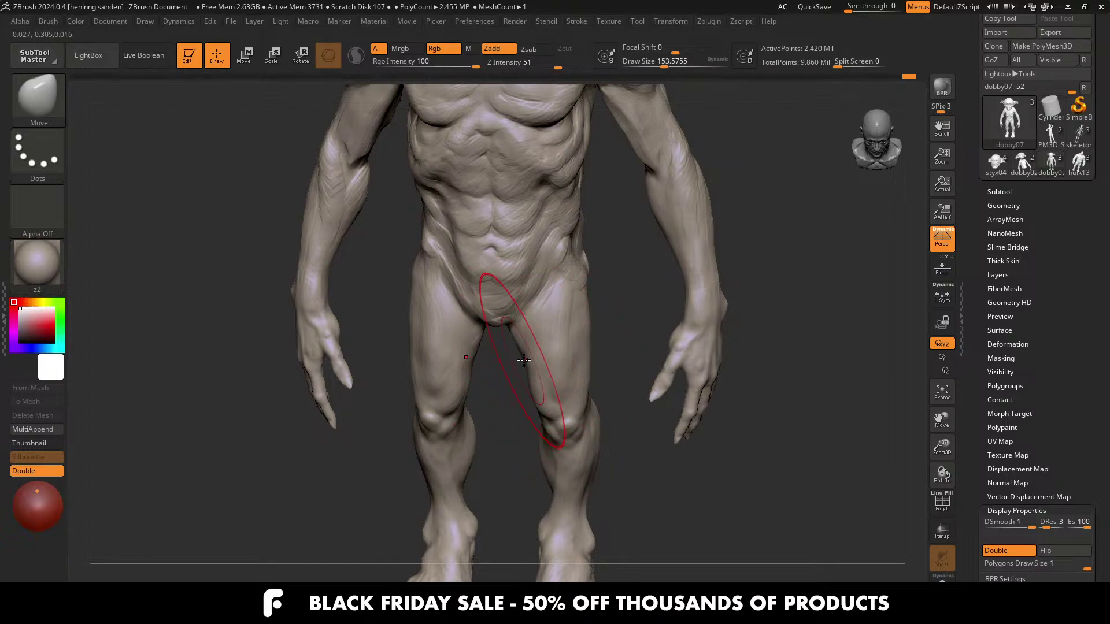
right_drag(523, 360, 535, 344)
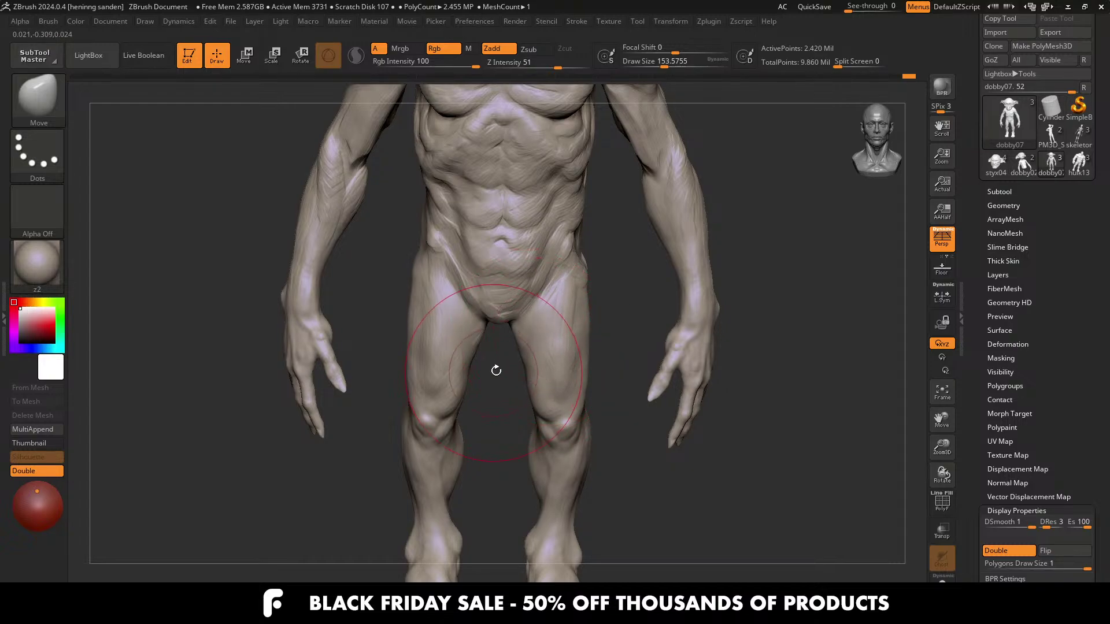
drag(507, 342, 508, 320)
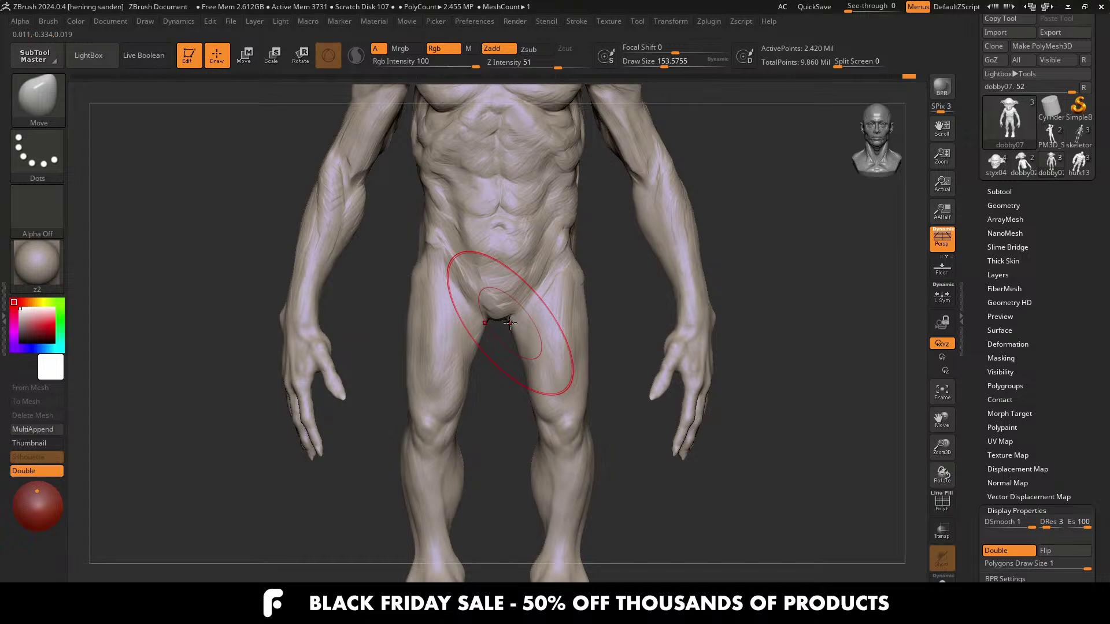
mouse_move(505, 336)
ctrl+right_down()
mouse_move(504, 305)
mouse_move(534, 321)
mouse_move(554, 368)
ctrl+right_up()
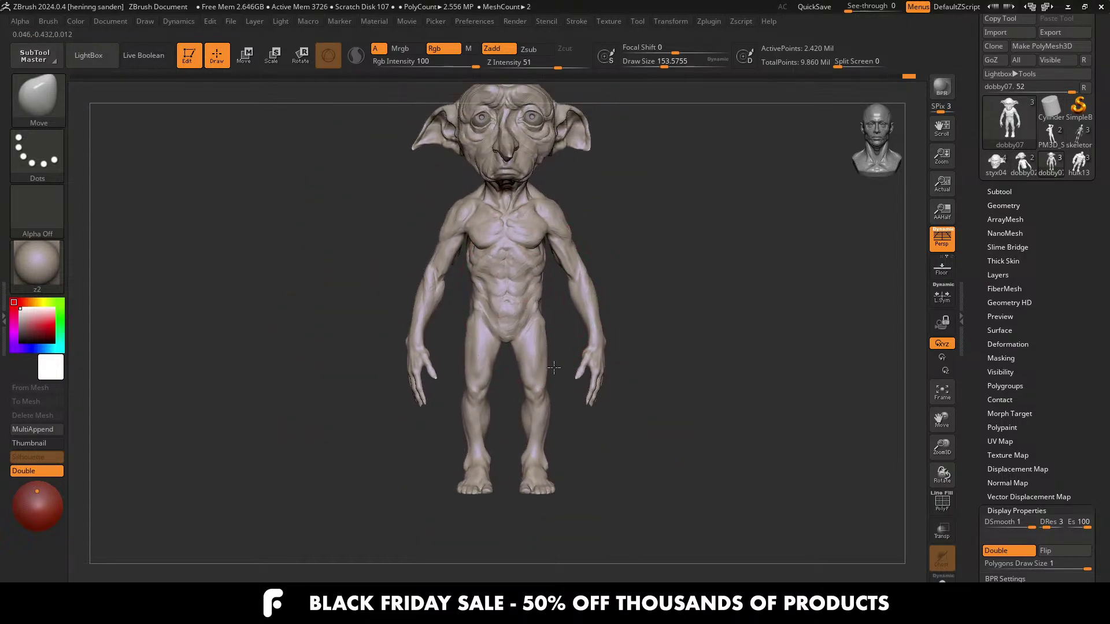
Step: Switch to the ClayTubes_hs brush and refine the front of the hip and upper thigh at a draw size of about 51
scroll(554, 367, up, 3)
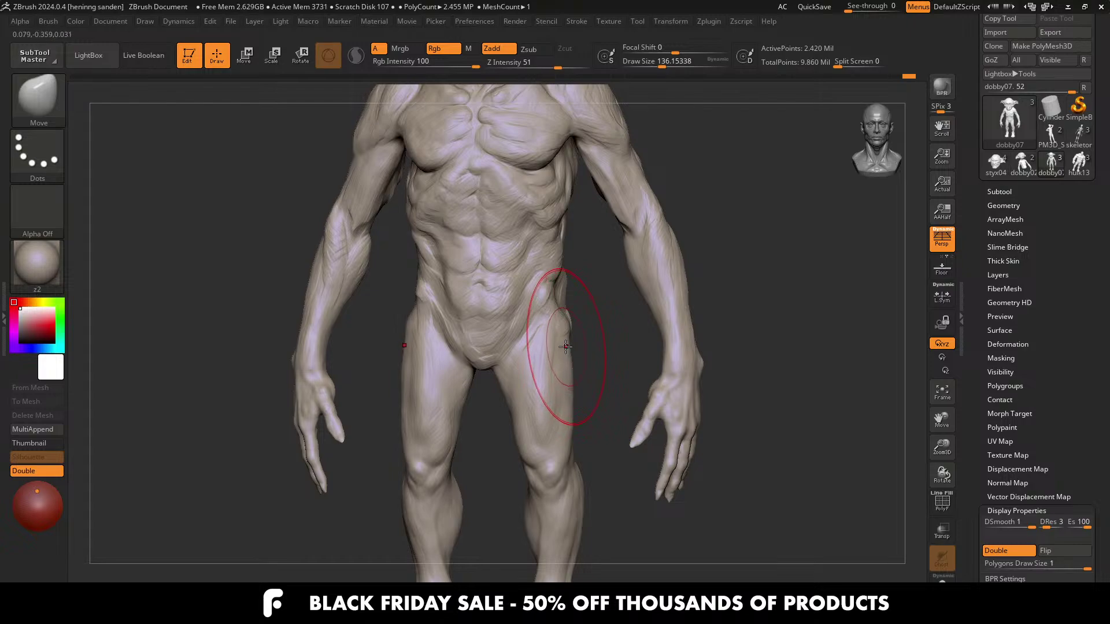
key(b)
key(c)
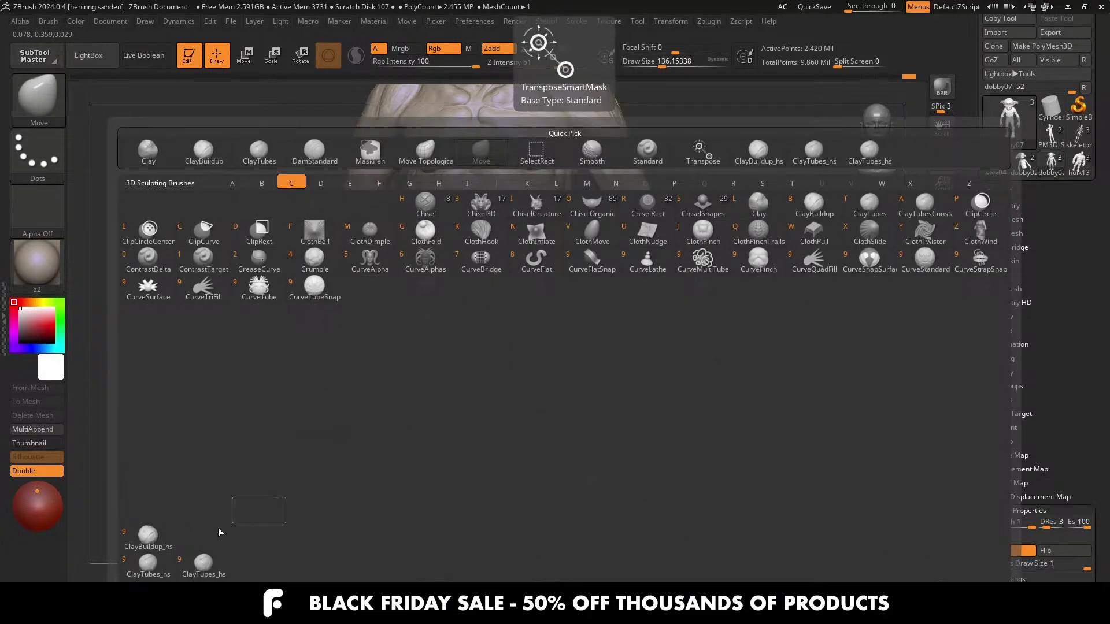
click(204, 564)
right_drag(525, 363, 575, 350)
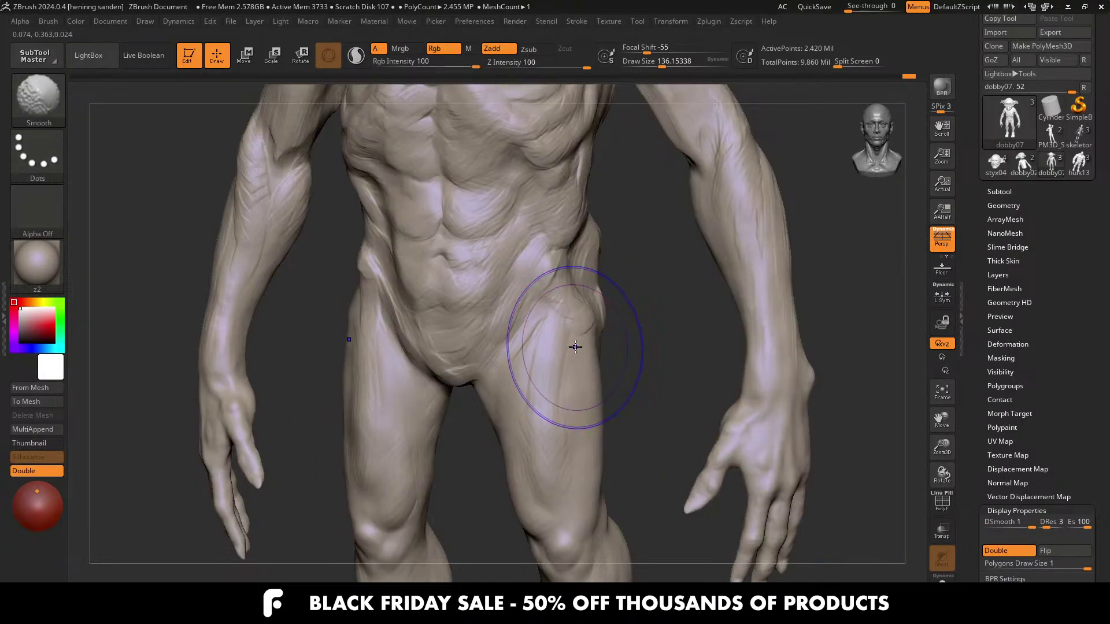
key(s)
drag(567, 346, 560, 346)
right_drag(580, 344, 567, 340)
alt+drag(580, 322, 581, 335)
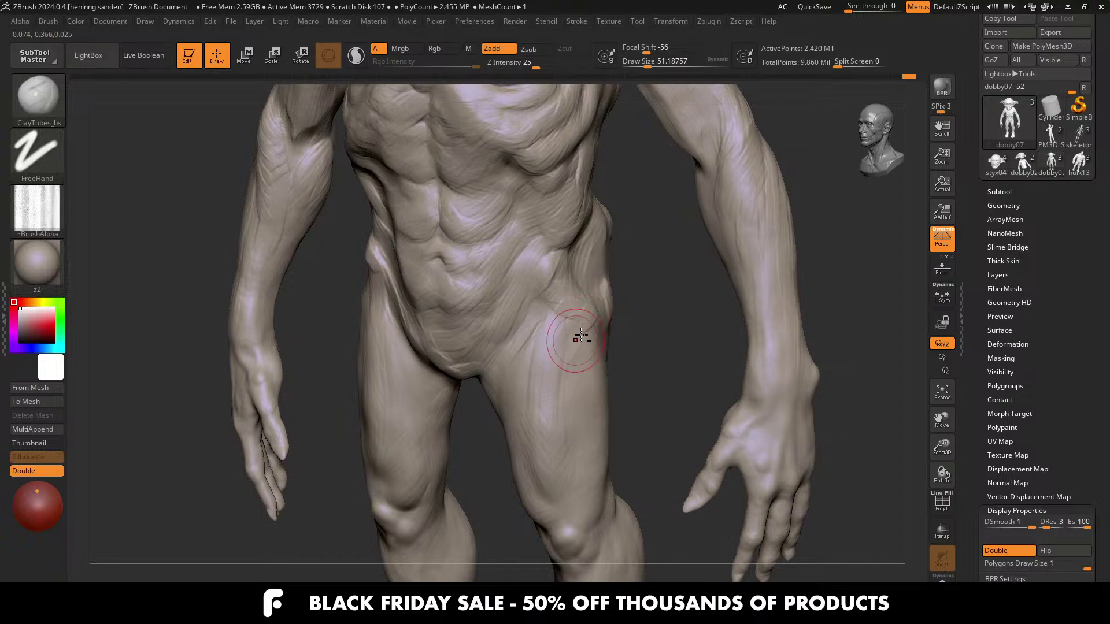
Step: Refine the outer lower thigh down to the knee with ClayTubes at draw sizes of about 29 and 37
mouse_move(587, 387)
alt+right_down()
mouse_move(579, 309)
mouse_move(615, 407)
mouse_move(607, 433)
alt+right_up()
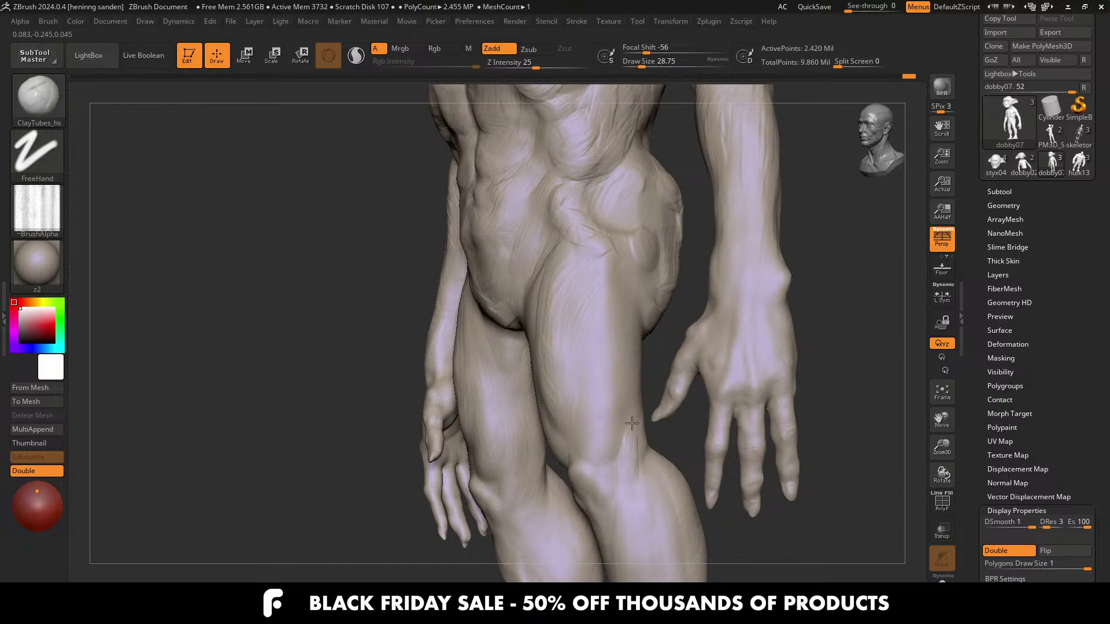
key(s)
drag(632, 431, 629, 465)
mouse_move(636, 411)
right_down()
mouse_move(601, 396)
mouse_move(660, 408)
mouse_move(656, 421)
mouse_move(684, 392)
right_up()
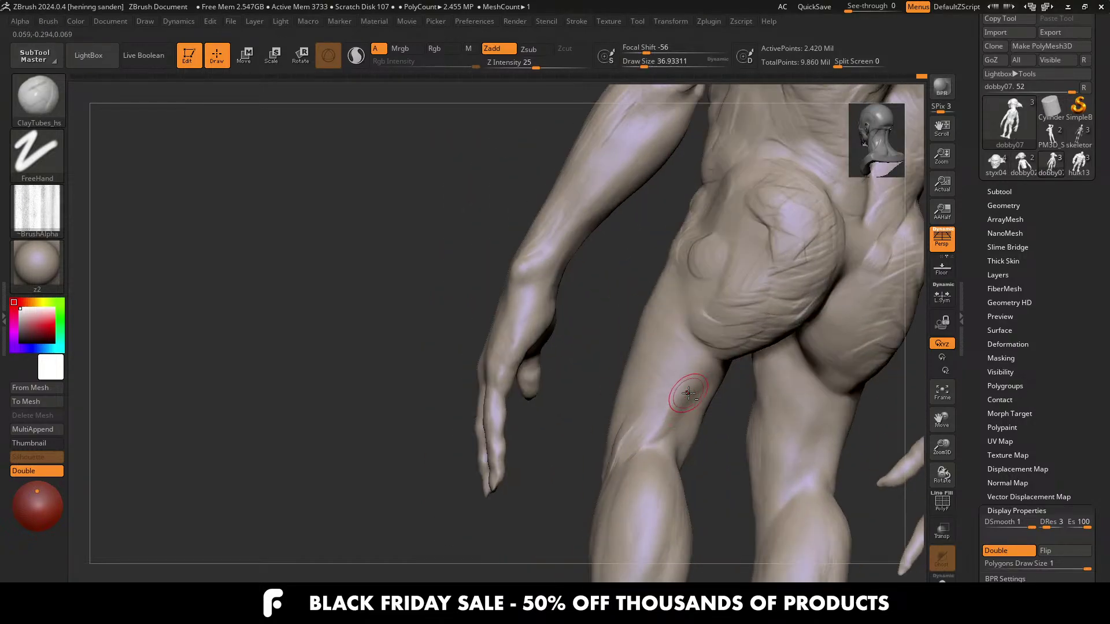
mouse_move(637, 445)
right_down()
mouse_move(667, 434)
mouse_move(639, 428)
right_up()
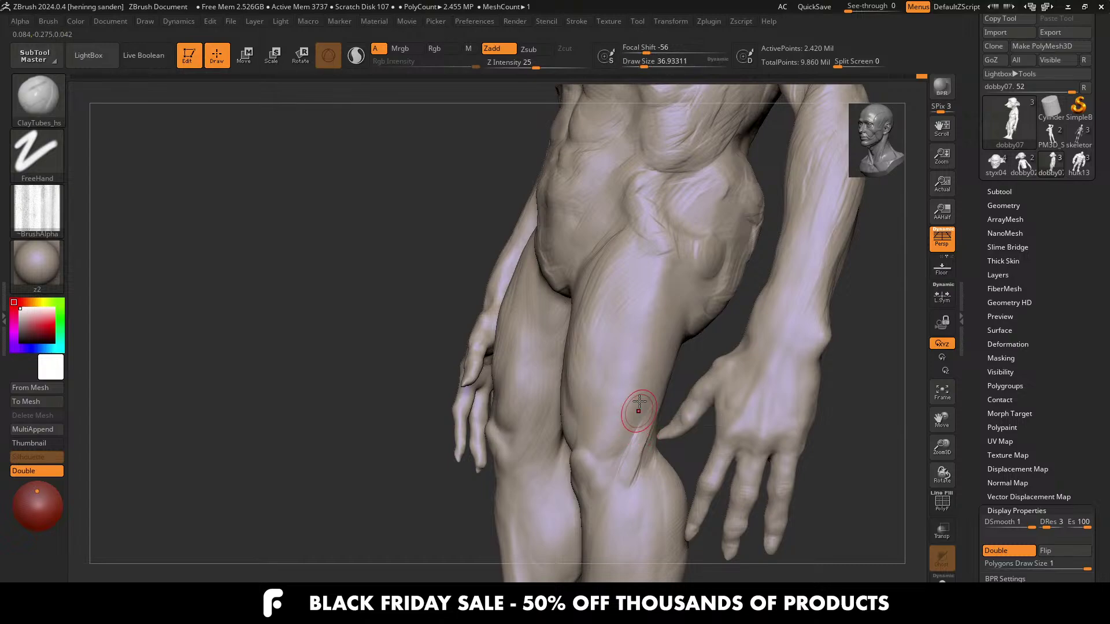
key(s)
click(626, 442)
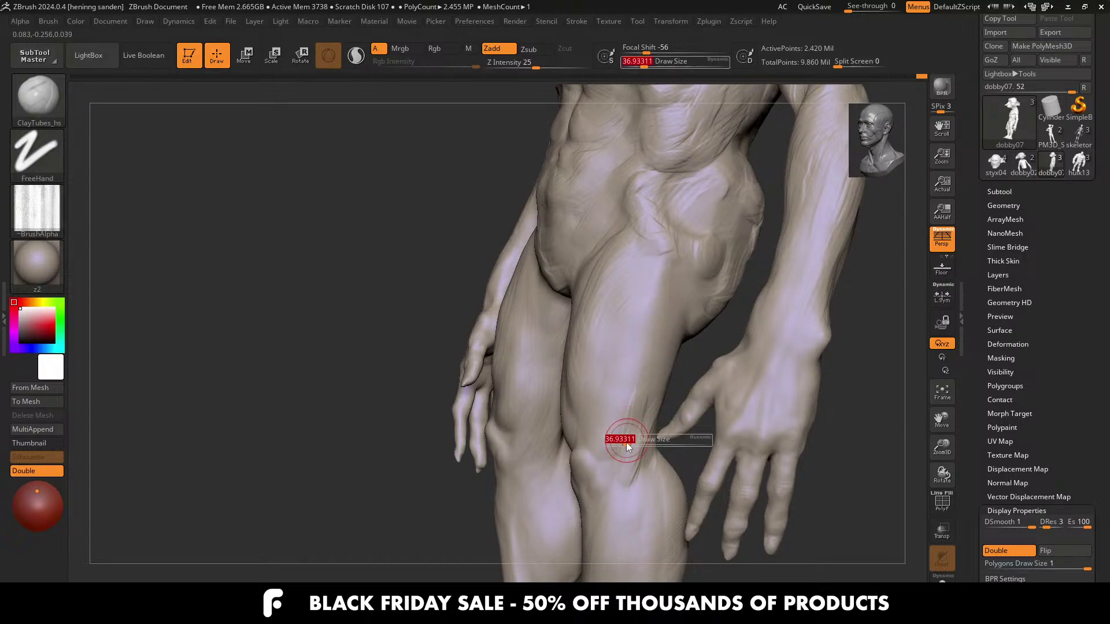
drag(627, 471, 647, 394)
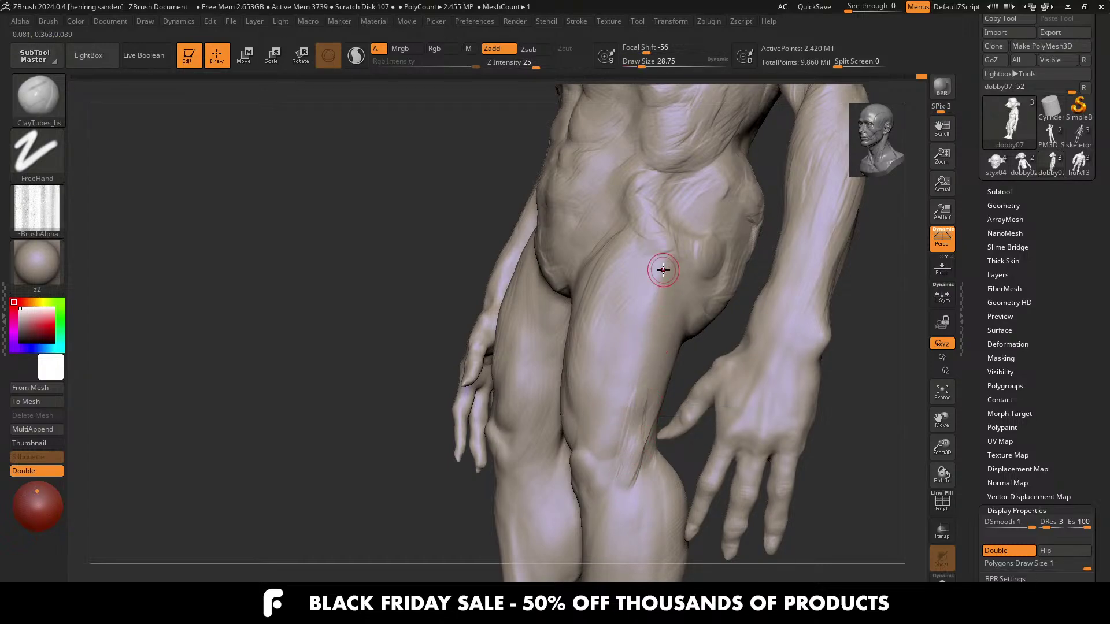
click(647, 340)
Step: Build up the crease between the front of the hip and the upper thigh at draw sizes of about 31 and 46
mouse_move(657, 236)
right_down()
mouse_move(678, 258)
mouse_move(634, 227)
mouse_move(624, 279)
mouse_move(620, 254)
right_up()
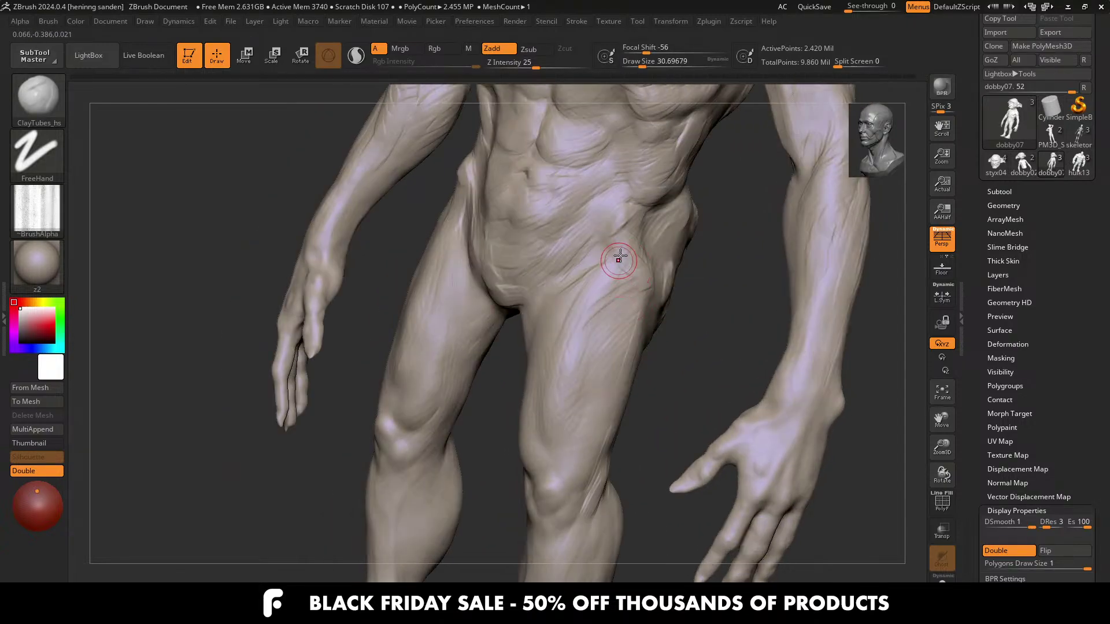
key(s)
click(603, 260)
right_drag(611, 291, 632, 289)
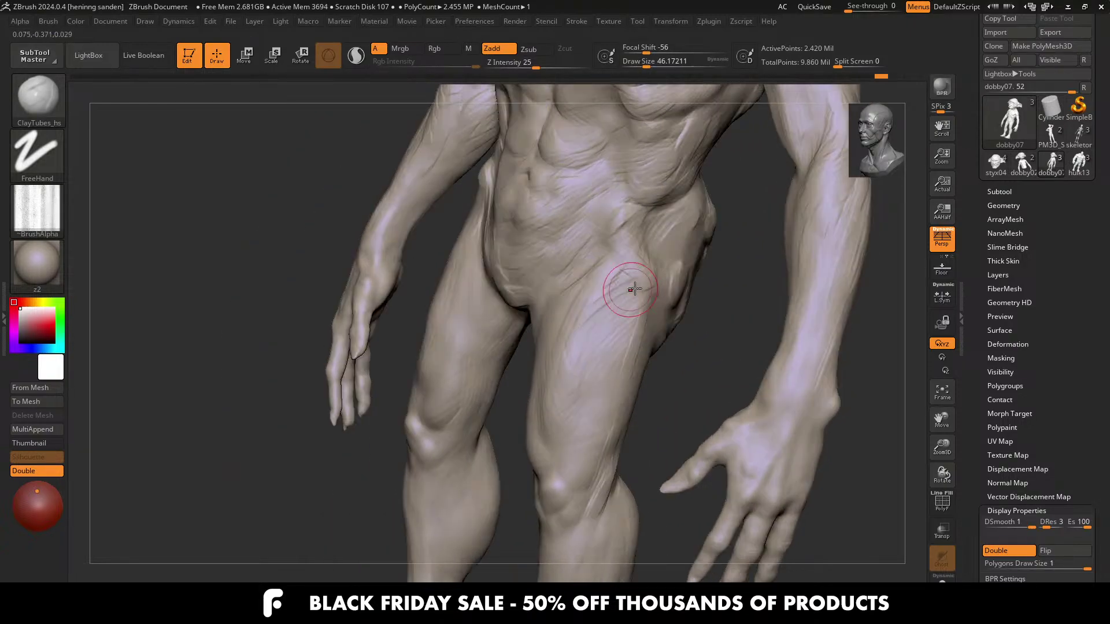
drag(654, 292, 641, 339)
Step: Hide the forearm and hand beside the leg to expose the outer hip and thigh
mouse_move(614, 417)
right_down()
mouse_move(617, 392)
mouse_move(577, 305)
mouse_move(681, 386)
mouse_move(714, 433)
right_up()
ctrl+alt+shift+drag(720, 475, 653, 307)
right_drag(627, 374, 645, 411)
right_drag(645, 410, 624, 414)
mouse_move(625, 243)
alt+right_down()
mouse_move(555, 231)
mouse_move(555, 206)
mouse_move(578, 295)
mouse_move(592, 287)
alt+right_up()
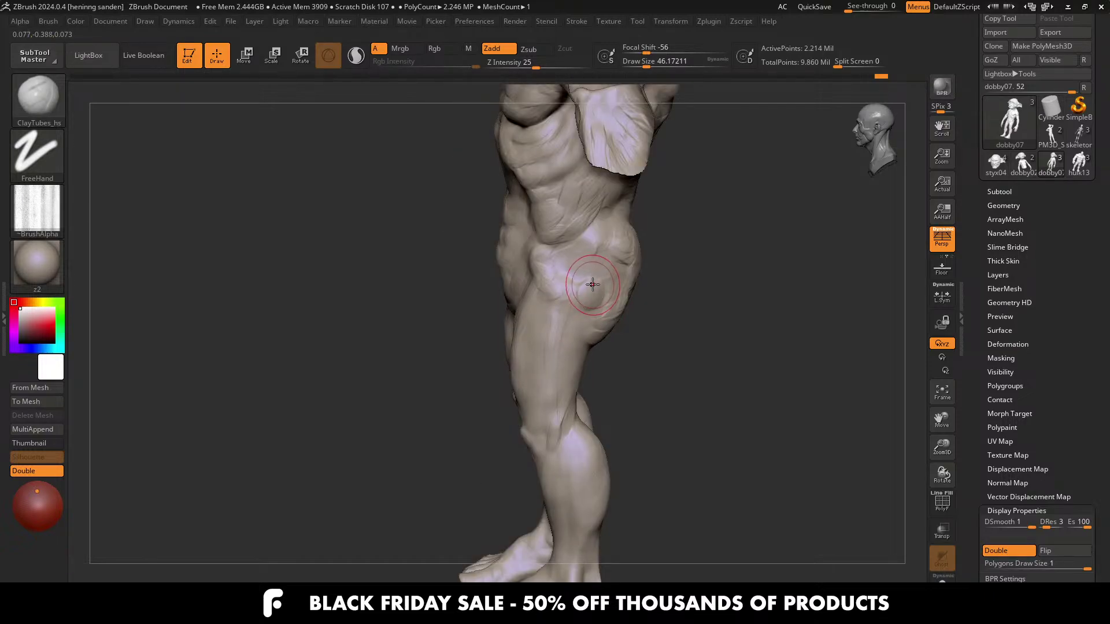
key(b)
key(c)
key(b)
key(b)
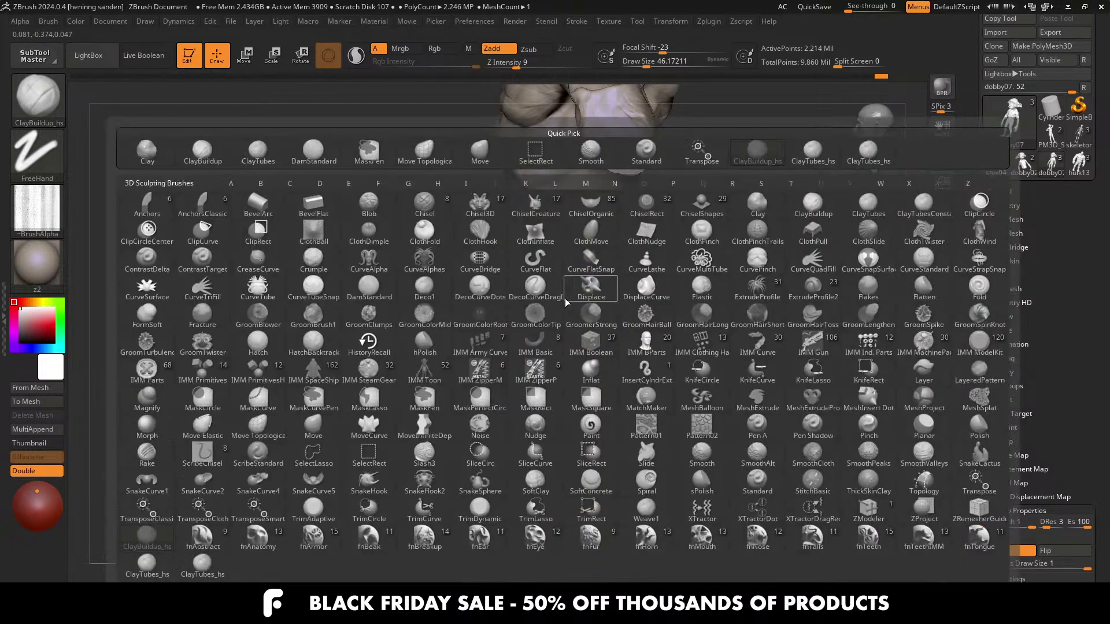
key(c)
key(Escape)
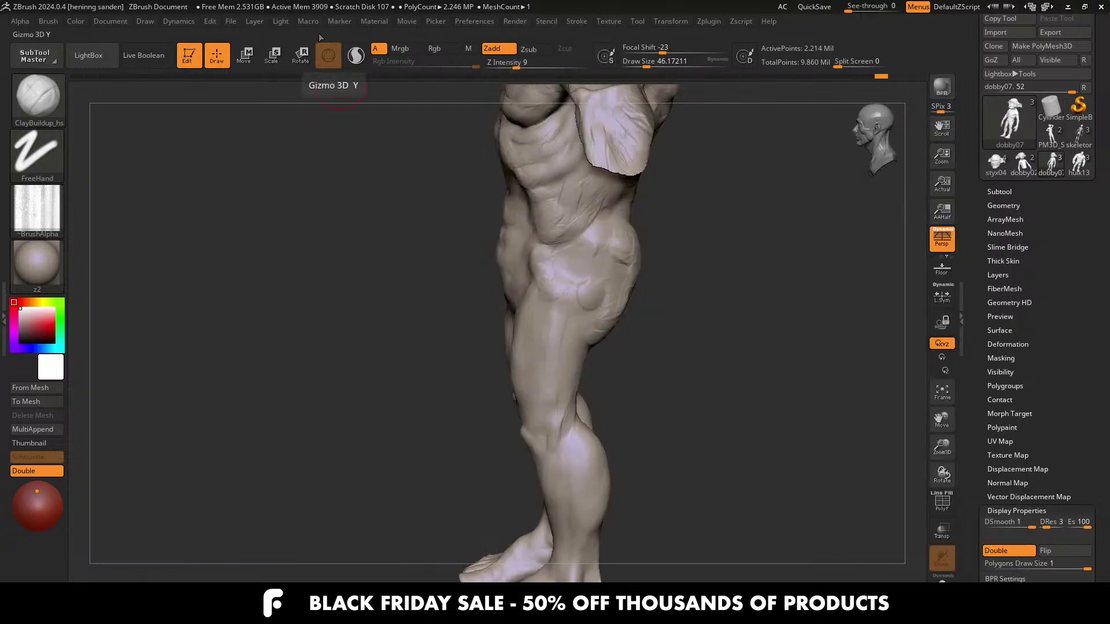
key(b)
click(168, 566)
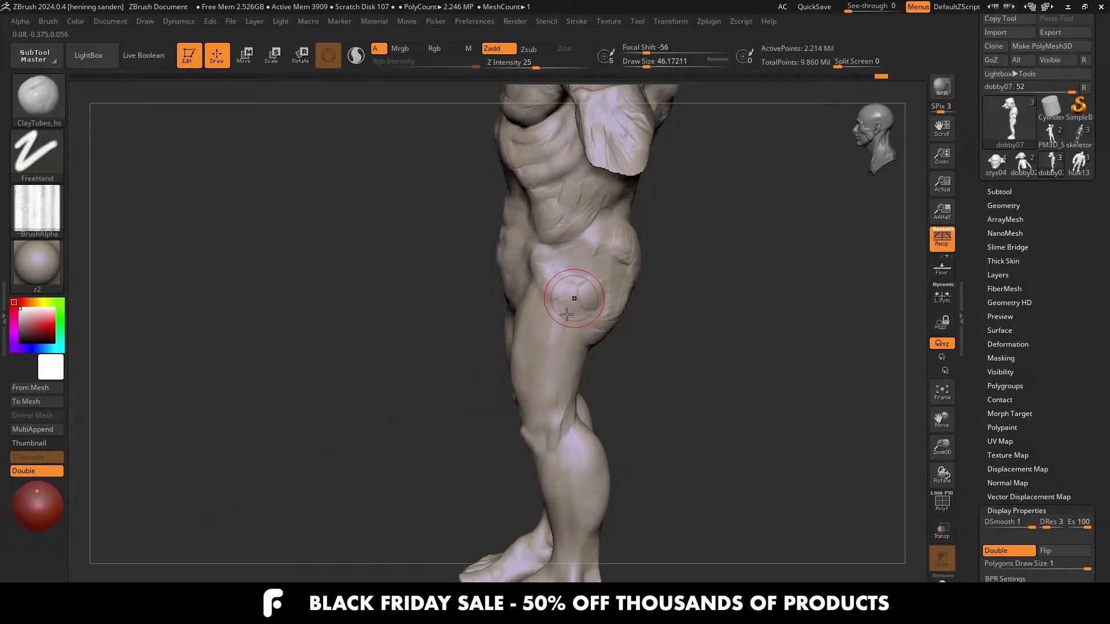
Step: Sculpt the side of the hip and the top of the outer thigh at draw sizes of about 35 and 49
ctrl+right_drag(572, 298, 567, 309)
key(s)
drag(566, 305, 561, 298)
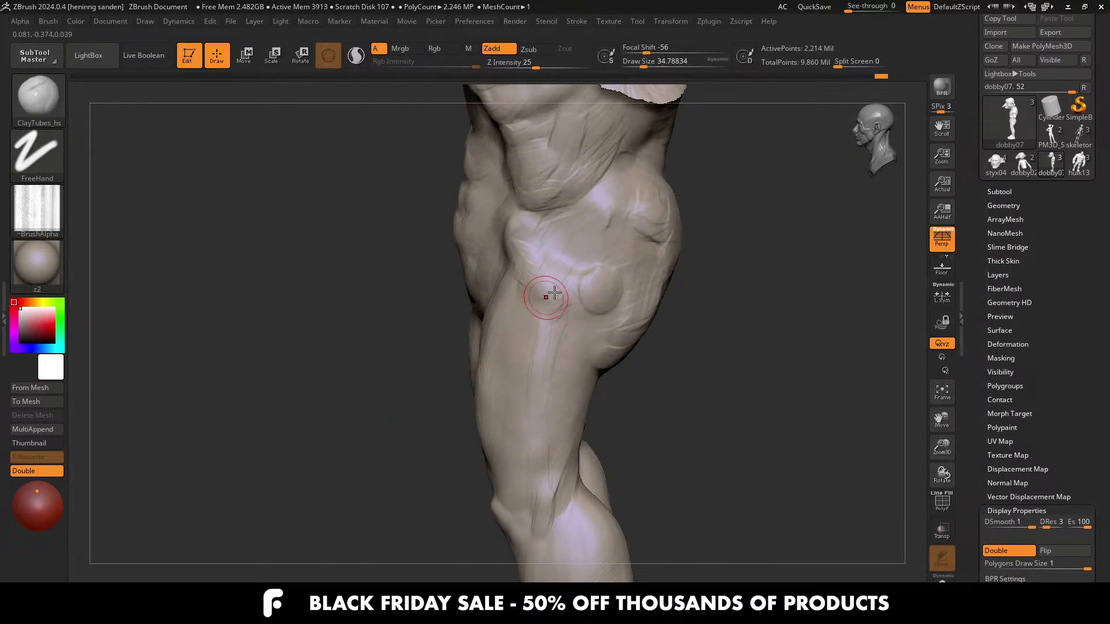
right_drag(555, 294, 565, 278)
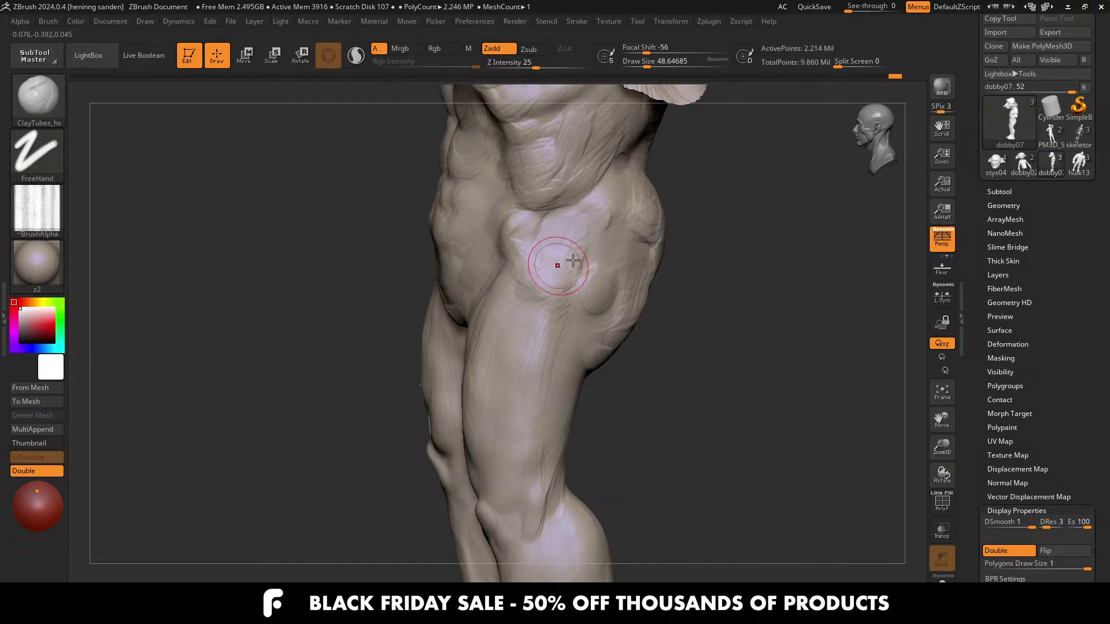
mouse_move(562, 276)
right_down()
mouse_move(545, 300)
mouse_move(566, 231)
right_up()
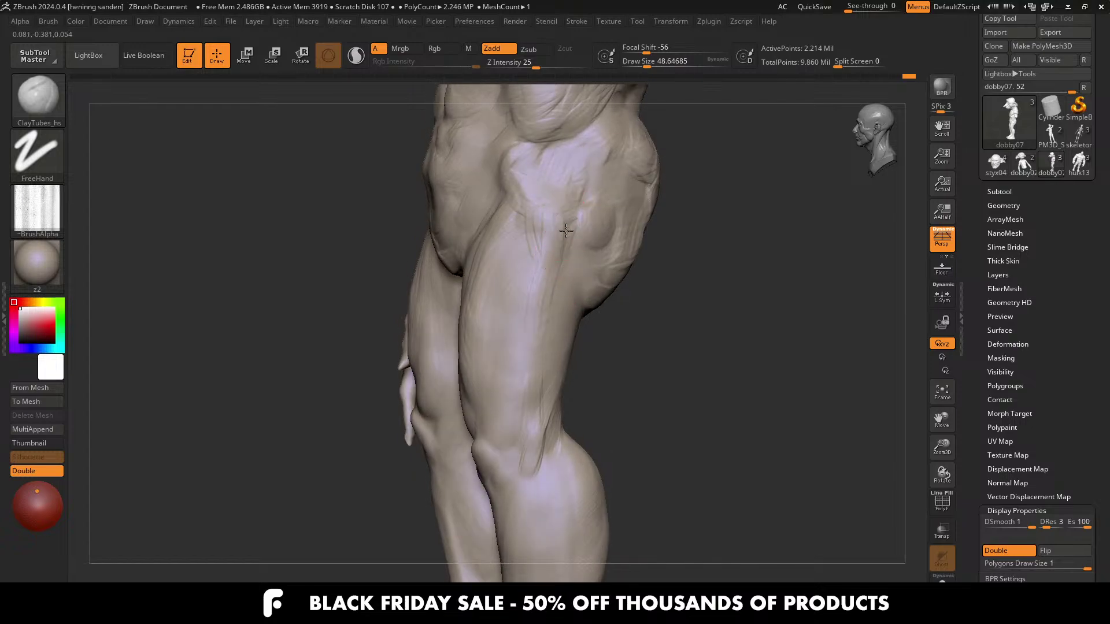
Step: Define the long muscle band down the outer thigh from hip to knee at draw sizes of about 41 and 51
right_drag(530, 296, 533, 272)
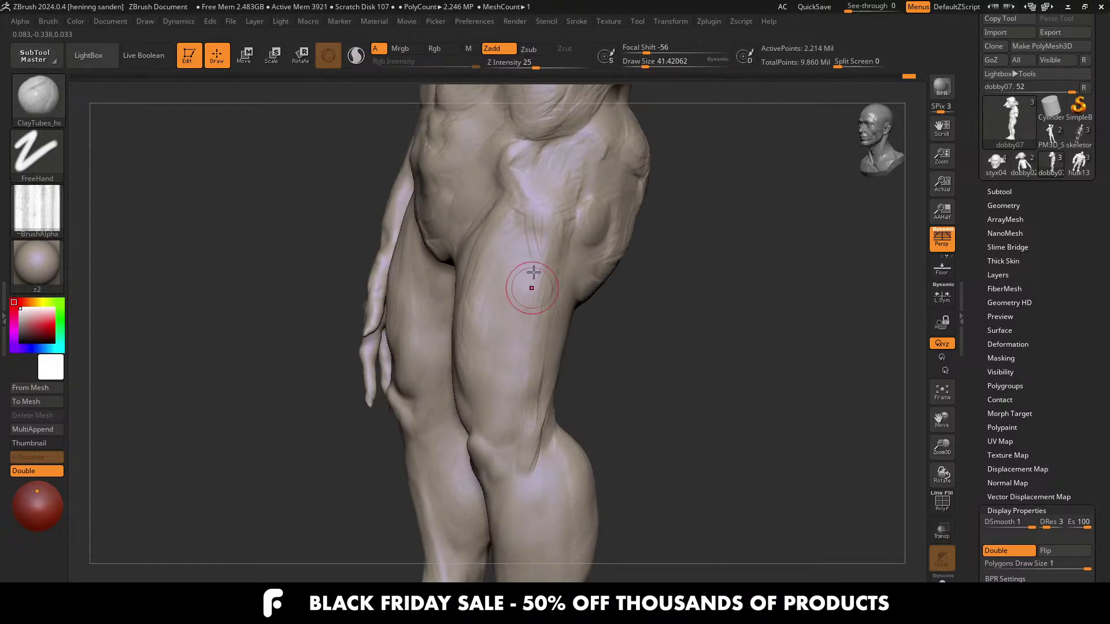
right_drag(519, 426, 535, 389)
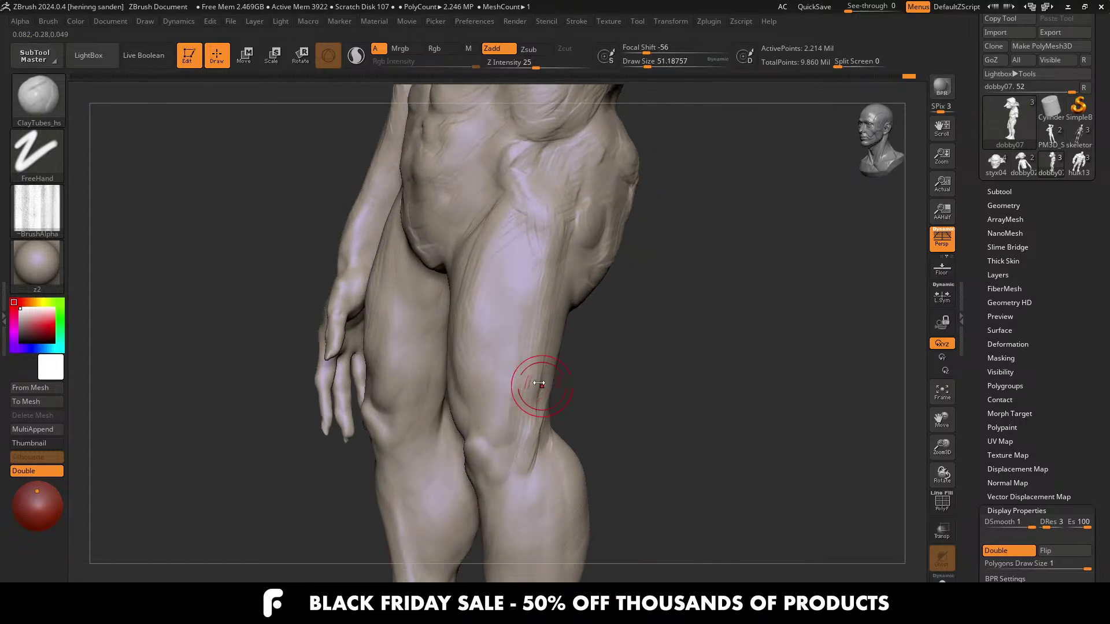
mouse_move(525, 347)
right_down()
mouse_move(538, 226)
mouse_move(553, 230)
right_up()
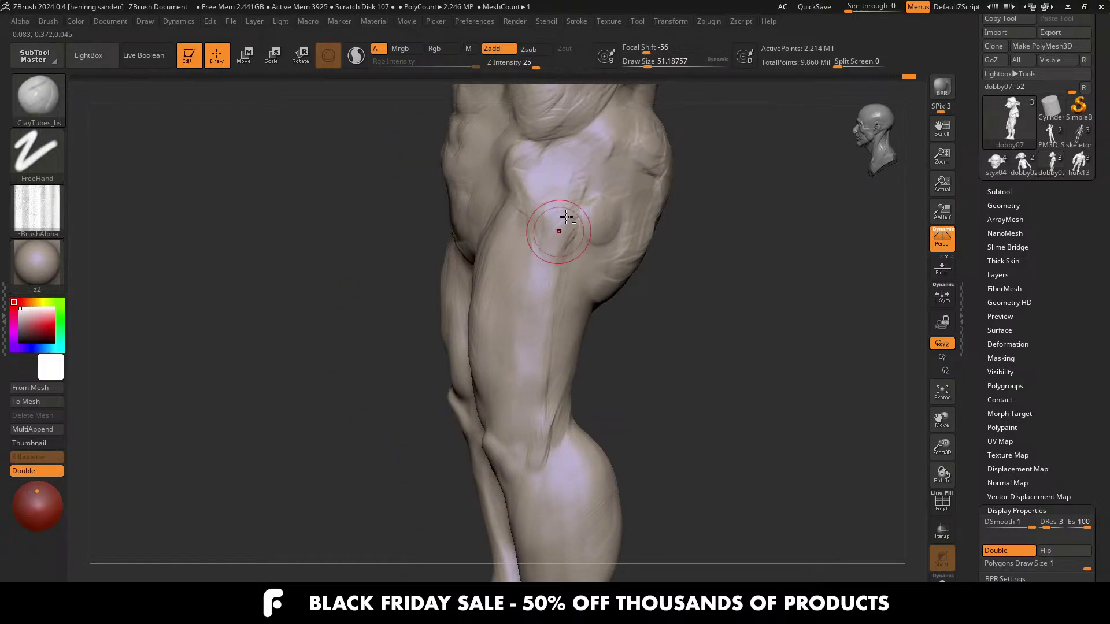
drag(566, 217, 554, 317)
right_drag(551, 361, 560, 248)
right_drag(542, 405, 550, 397)
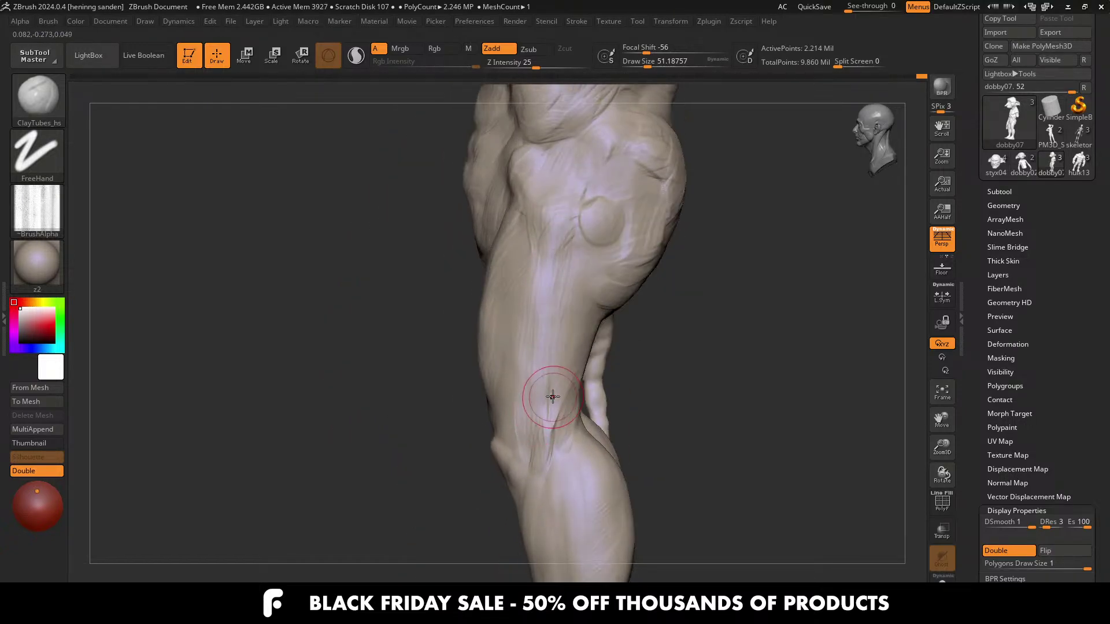
Step: Blend the lower buttock into the back of the outer thigh at draw sizes of about 54 and 94
key(s)
drag(550, 396, 554, 393)
right_drag(562, 350, 605, 291)
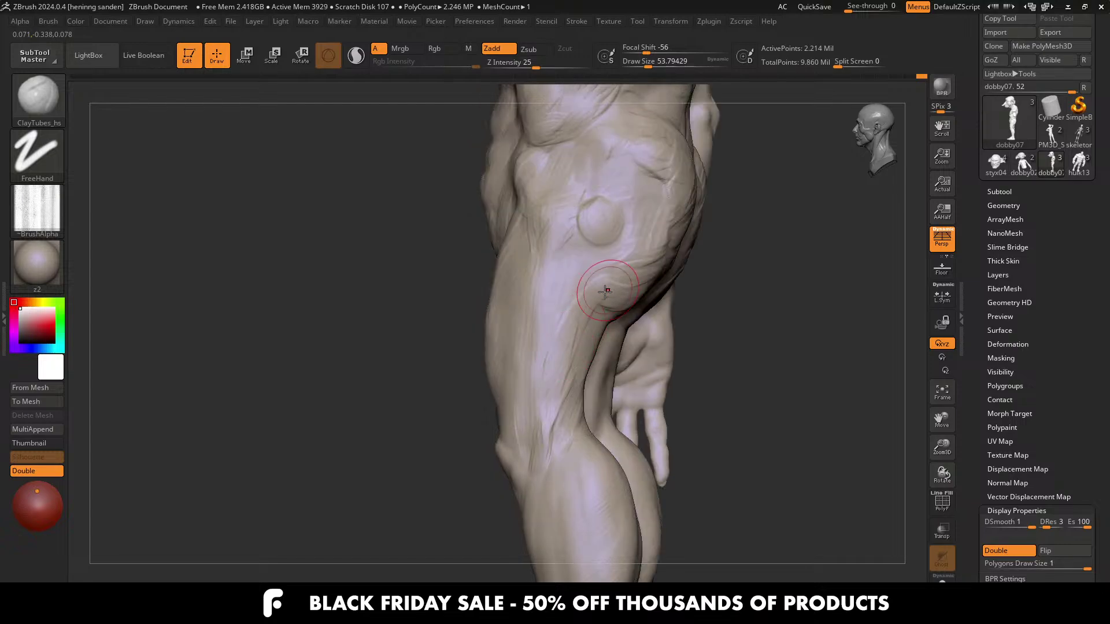
mouse_move(588, 281)
mouse_down()
mouse_move(562, 332)
mouse_move(577, 324)
mouse_up()
key(s)
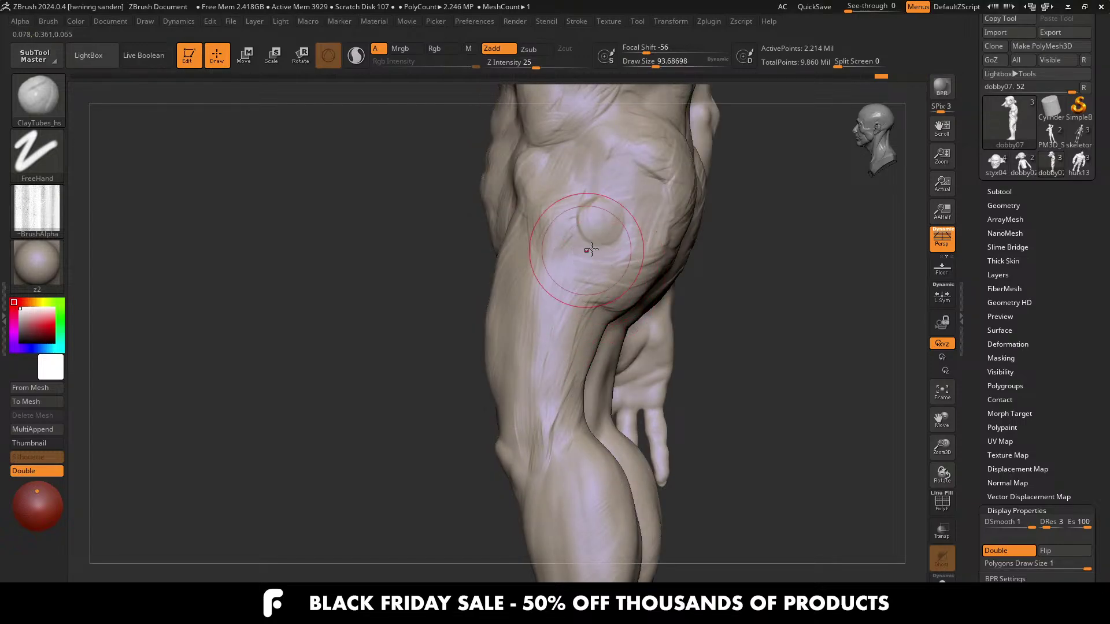
mouse_move(588, 249)
mouse_down()
mouse_move(556, 323)
mouse_move(578, 300)
mouse_up()
Step: Refine the hamstring and tendon behind the outer knee at a draw size of about 18
key(s)
right_drag(577, 300, 567, 387)
key(s)
drag(567, 387, 543, 412)
key(s)
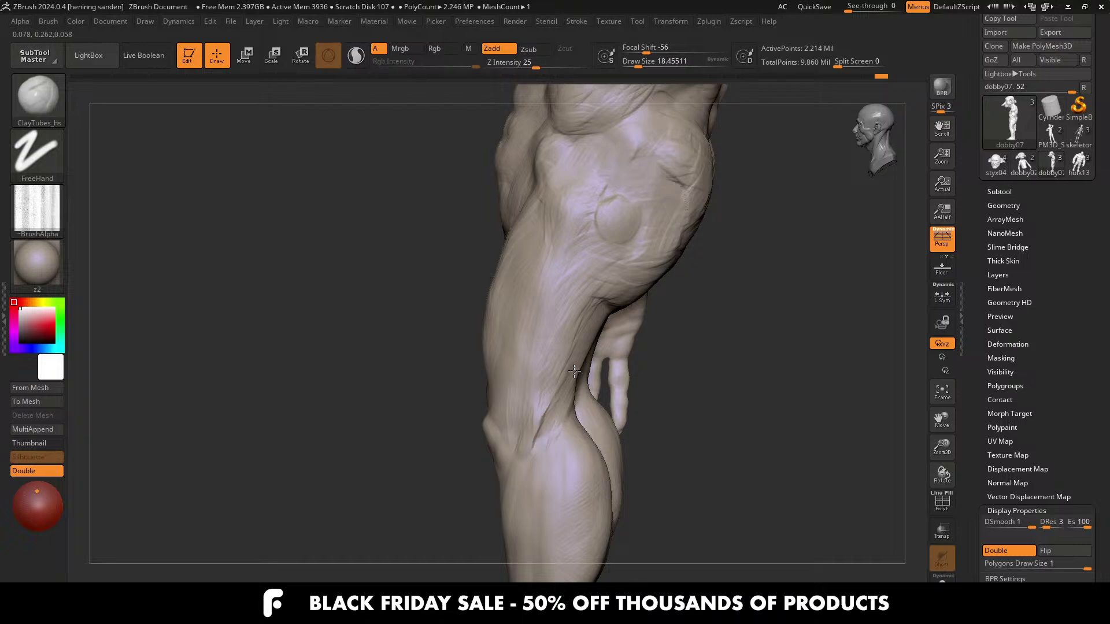
right_drag(574, 371, 535, 378)
key(s)
drag(563, 381, 572, 380)
Step: Add and carve back forms on the outer side of the knee at a draw size of about 33
right_drag(547, 419, 613, 420)
drag(526, 423, 518, 468)
right_drag(501, 449, 533, 441)
alt+drag(506, 456, 520, 433)
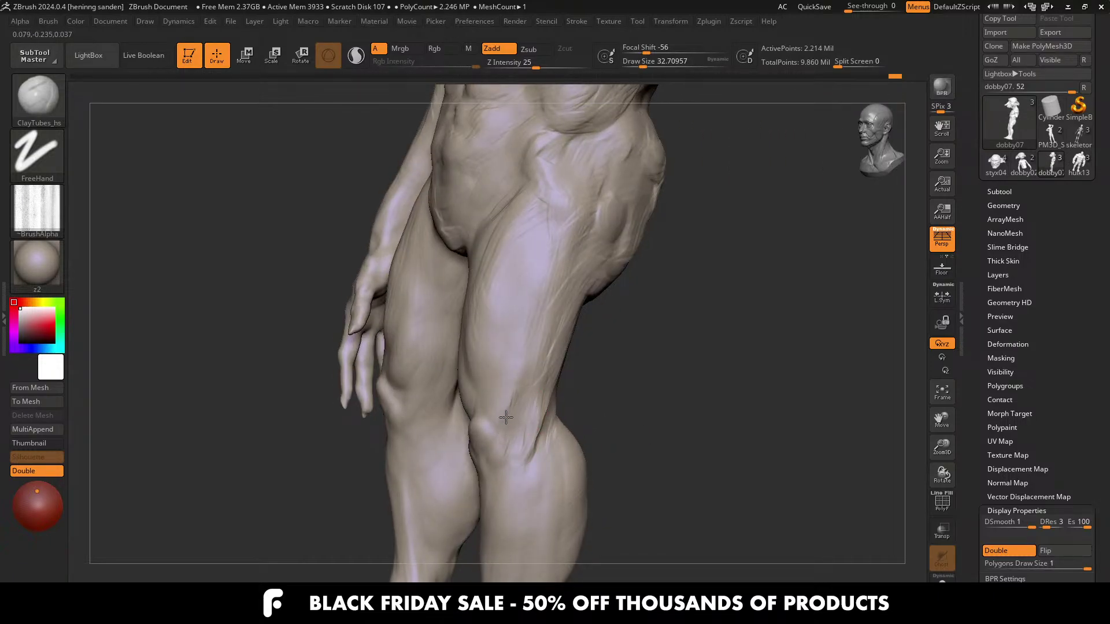
Step: Shape the rounded lower end of the outer thigh muscle above the knee at a draw size of about 44
right_drag(513, 414, 523, 403)
key(ctrl)
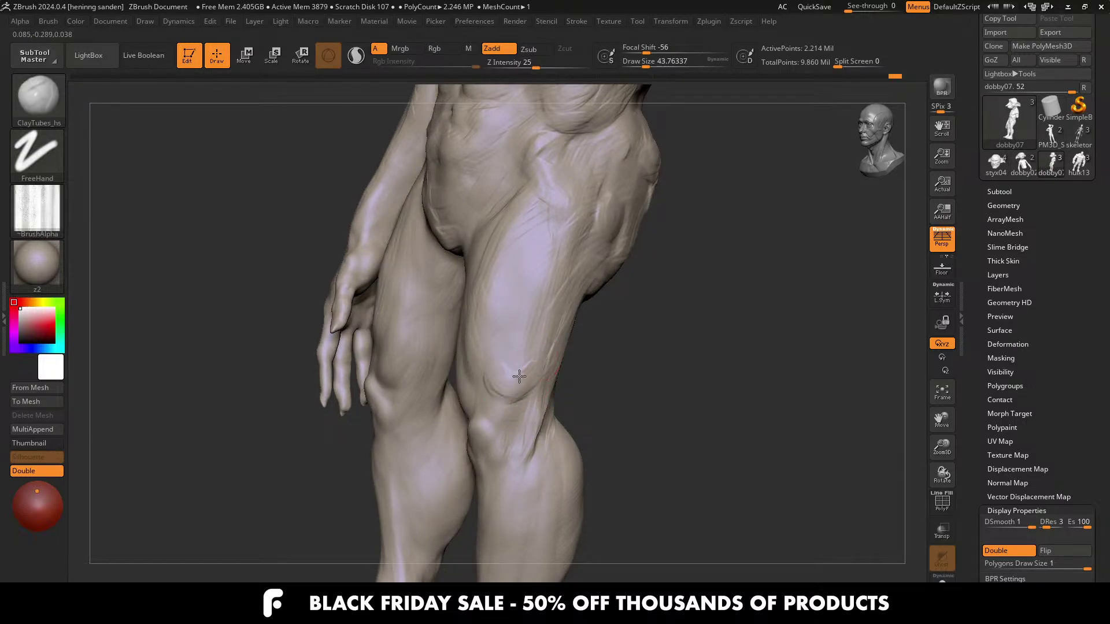
drag(536, 330, 522, 348)
right_drag(522, 349, 537, 347)
key(s)
mouse_move(538, 347)
mouse_down()
mouse_move(516, 351)
mouse_move(515, 330)
mouse_move(524, 371)
mouse_up()
mouse_move(524, 371)
right_down()
mouse_move(553, 362)
mouse_move(526, 366)
mouse_move(559, 455)
right_up()
Step: Add strokes just above the kneecap of the opposite leg at a draw size of about 51
mouse_move(336, 416)
alt+right_down()
mouse_move(411, 379)
mouse_move(418, 359)
alt+right_up()
key(s)
drag(419, 357, 381, 365)
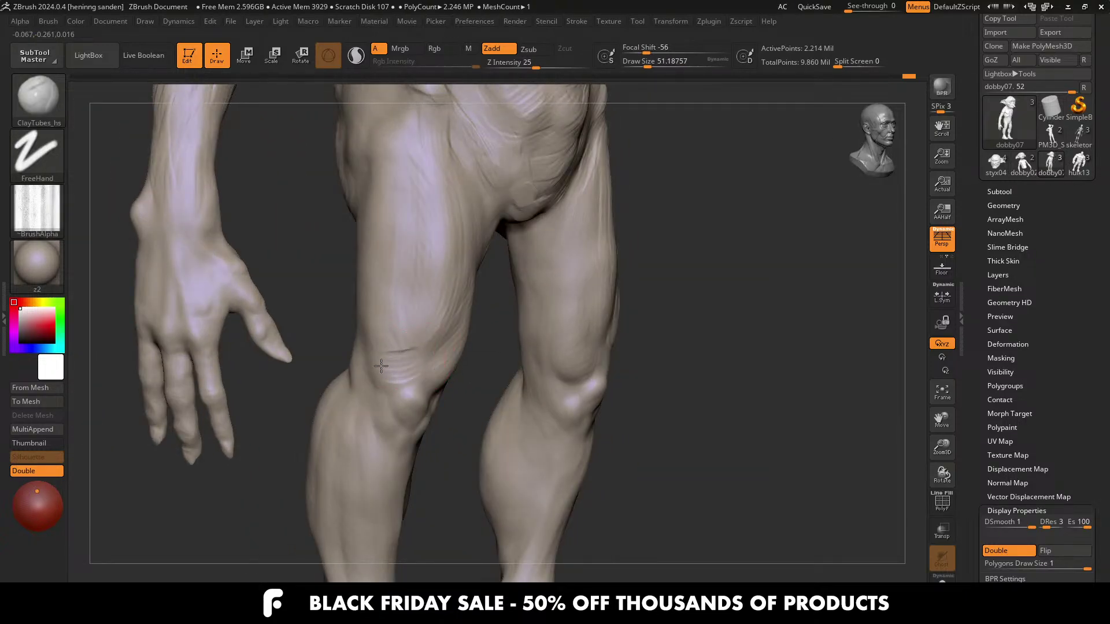
Step: Hide both forearms and hands, and sculpt the outer thigh muscle's lower end above the knee at draw sizes of about 62 and 46
mouse_move(359, 315)
right_down()
mouse_move(392, 345)
mouse_move(346, 289)
mouse_move(272, 312)
right_up()
ctrl+shift+drag(247, 411, 355, 156)
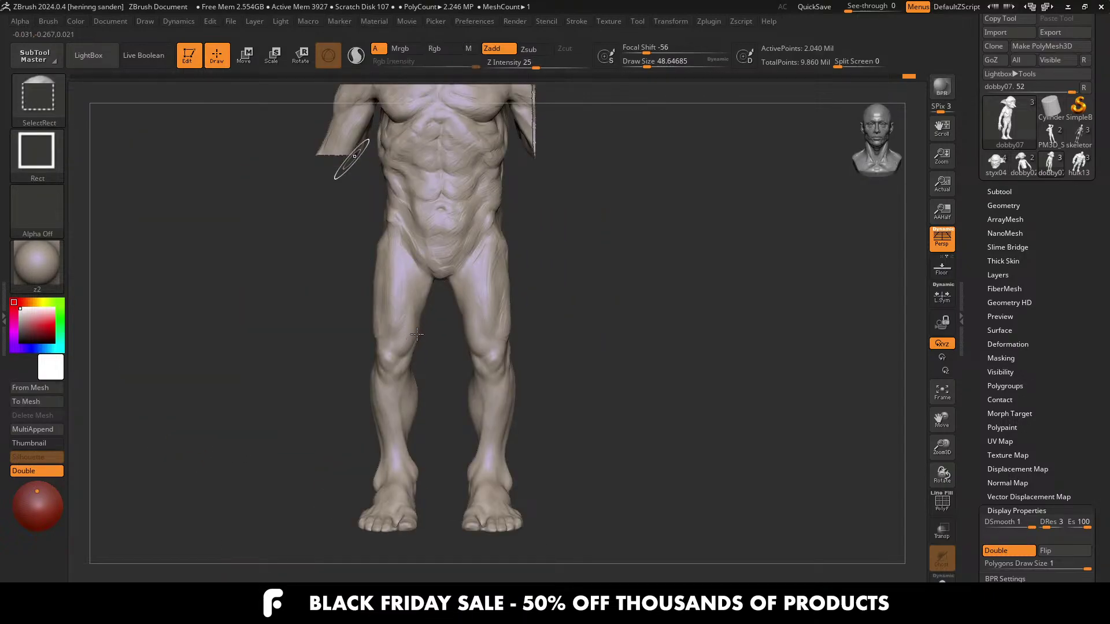
mouse_move(417, 334)
right_down()
mouse_move(377, 293)
mouse_move(369, 364)
mouse_move(361, 327)
right_up()
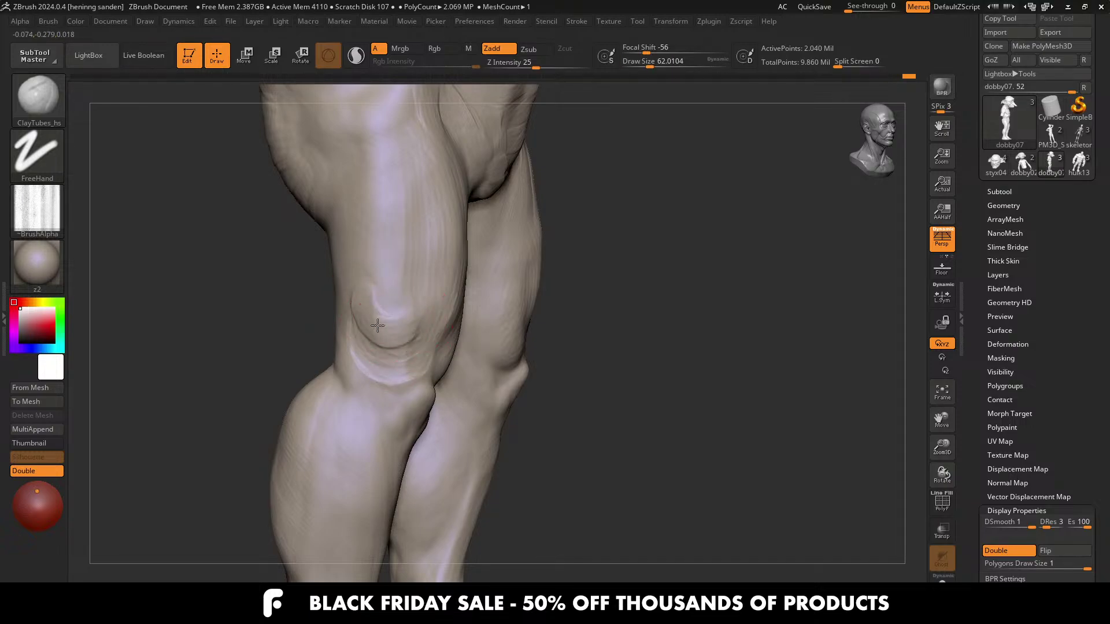
mouse_move(372, 300)
right_down()
mouse_move(399, 322)
mouse_move(389, 347)
right_up()
key(s)
drag(389, 346, 371, 339)
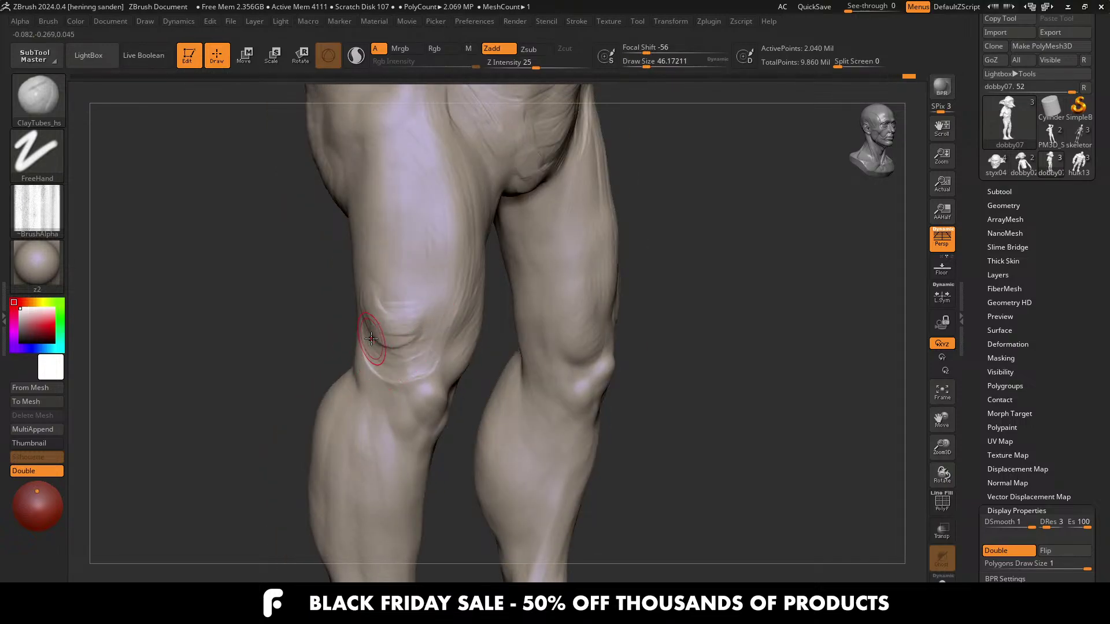
Step: Refine the front of the knee and the inner thigh muscle at draw sizes of about 41 and 49
mouse_move(412, 379)
shift+right_down()
mouse_move(421, 359)
mouse_move(412, 377)
mouse_move(454, 371)
shift+right_up()
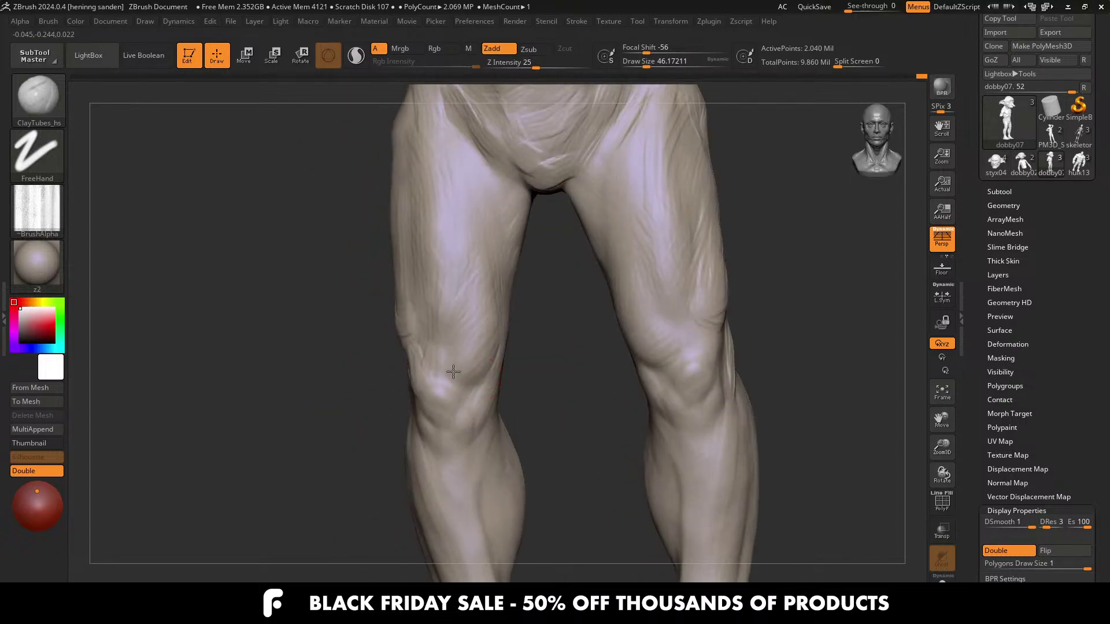
key(bracketleft)
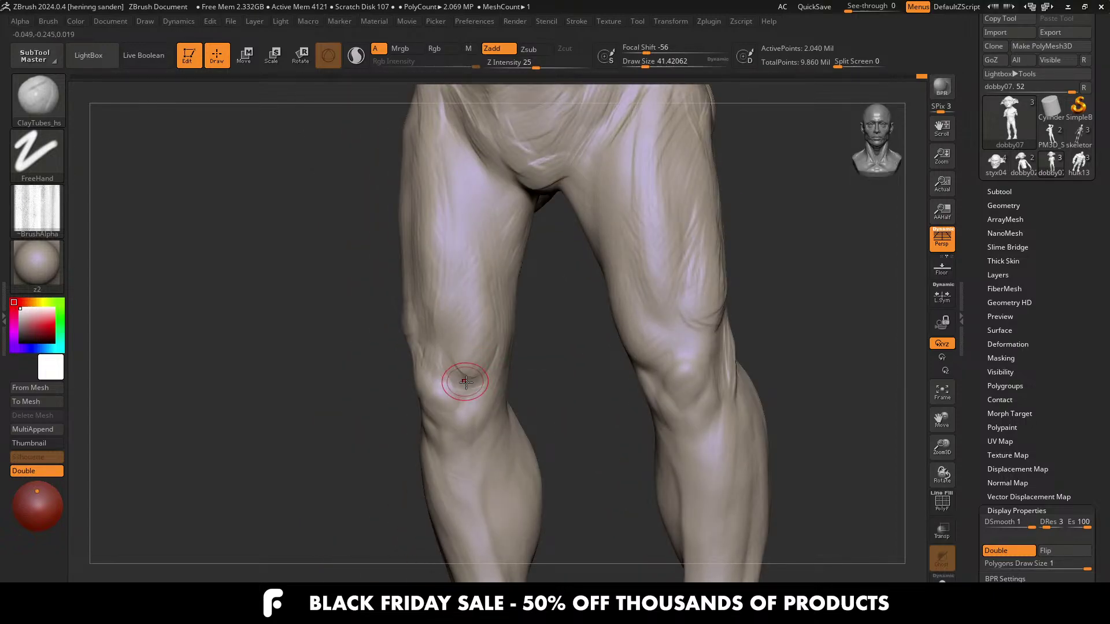
mouse_move(455, 321)
right_down()
mouse_move(451, 283)
mouse_move(436, 300)
mouse_move(415, 264)
right_up()
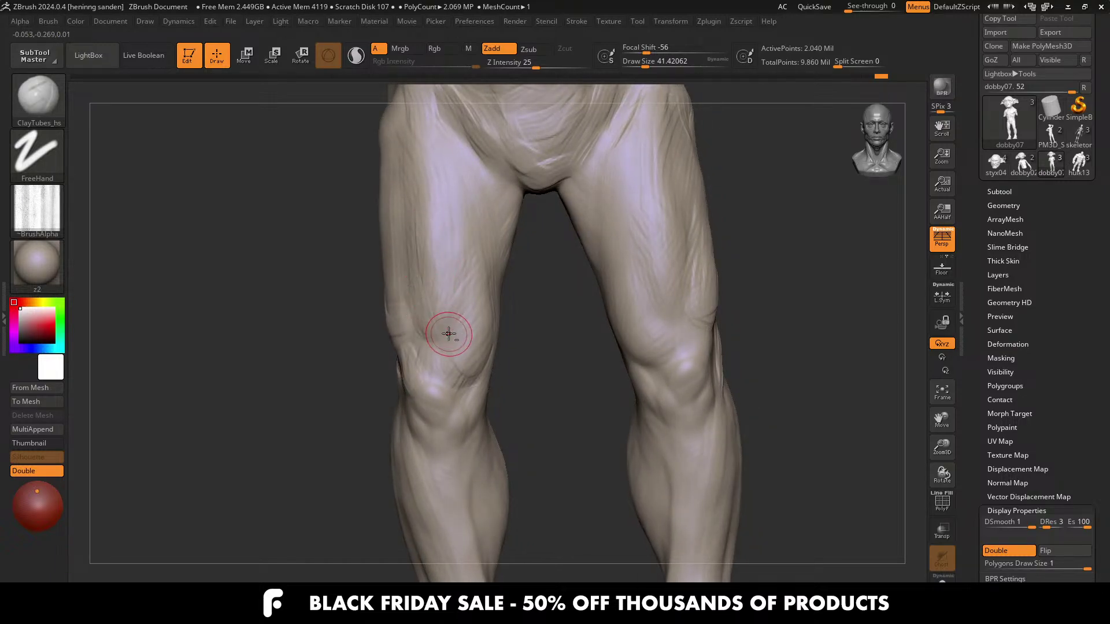
mouse_move(448, 333)
ctrl+right_down()
mouse_move(453, 300)
mouse_move(451, 341)
mouse_move(433, 366)
mouse_move(508, 367)
ctrl+right_up()
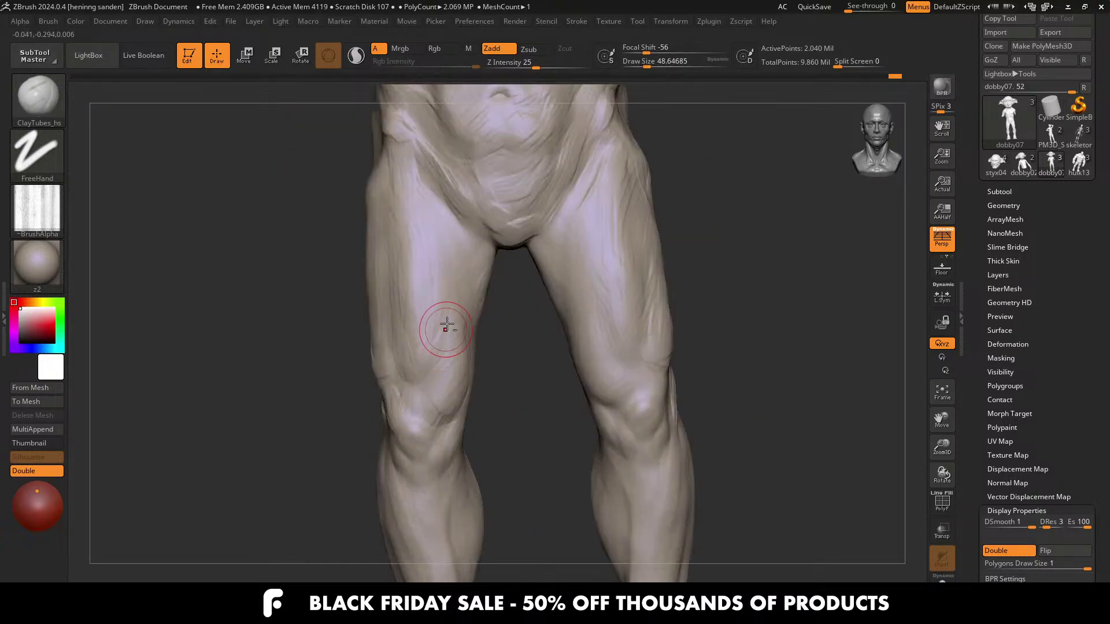
Step: Examine the figure's proportions and mark the chest muscle's fibre directions toward the upper arm with temporary annotation lines
mouse_move(416, 380)
right_down()
mouse_move(419, 371)
mouse_move(370, 393)
mouse_move(372, 347)
mouse_move(343, 386)
right_up()
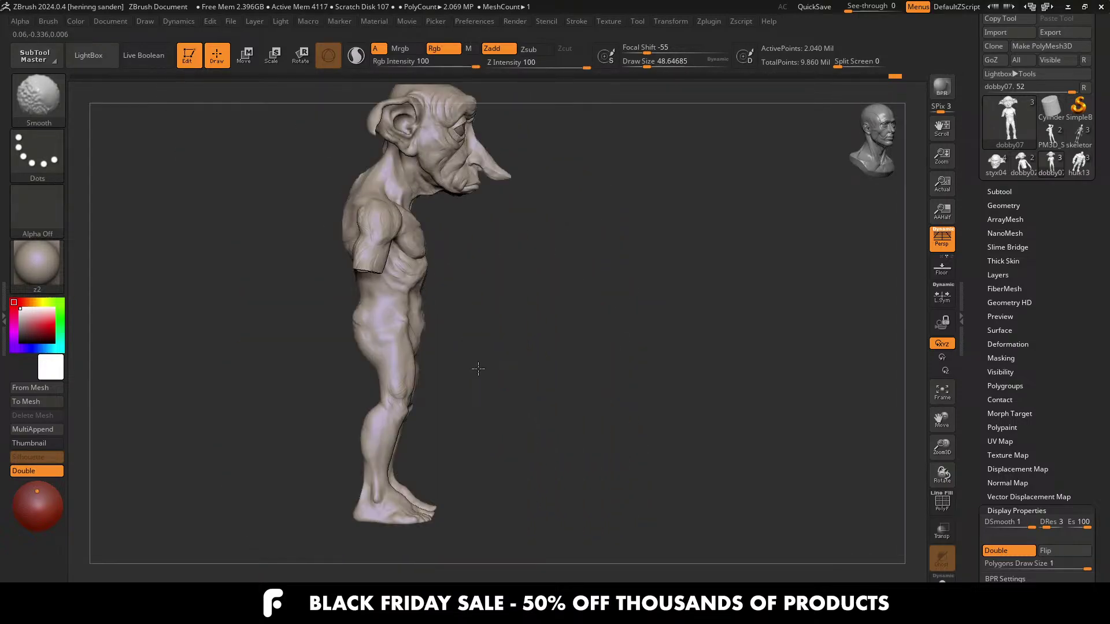
mouse_move(476, 366)
right_down()
mouse_move(507, 406)
mouse_move(496, 370)
right_up()
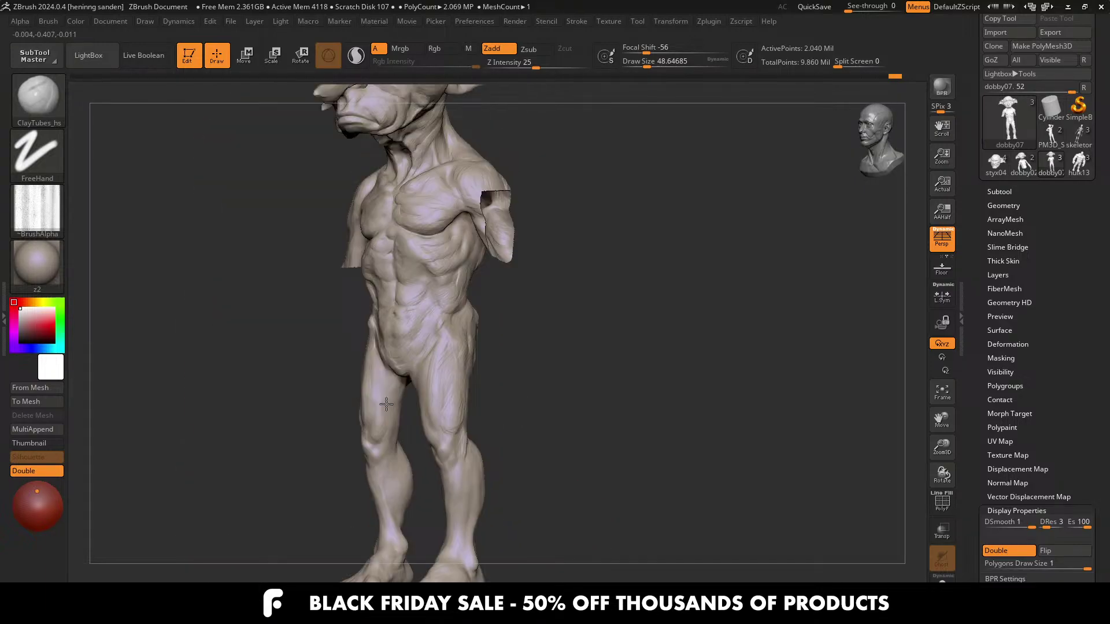
right_drag(453, 480, 555, 312)
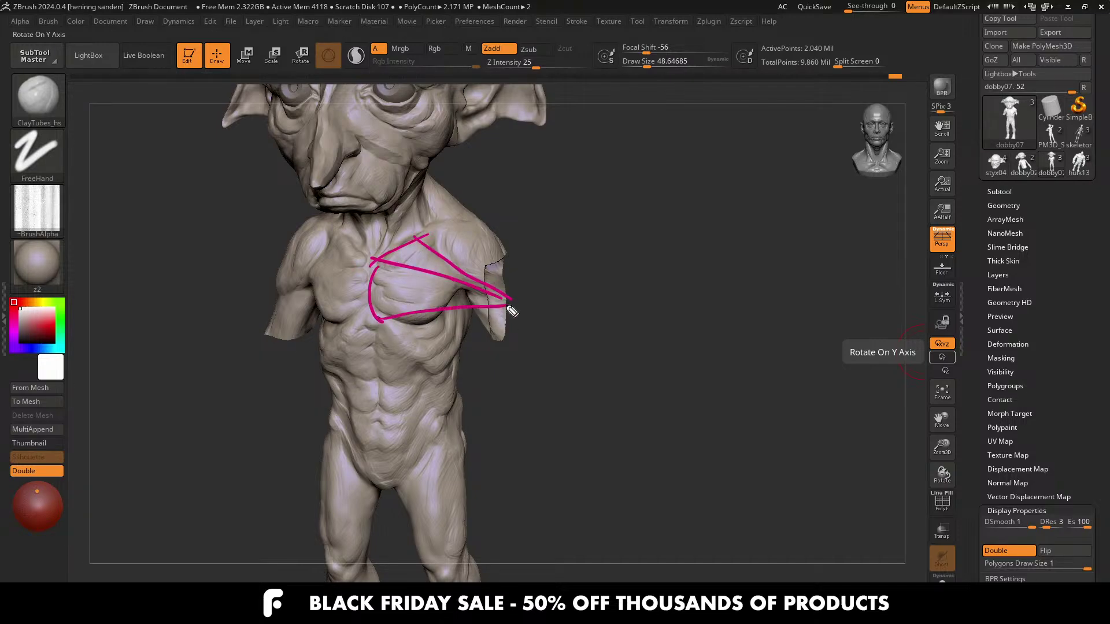
key(ctrl+z)
drag(402, 328, 491, 295)
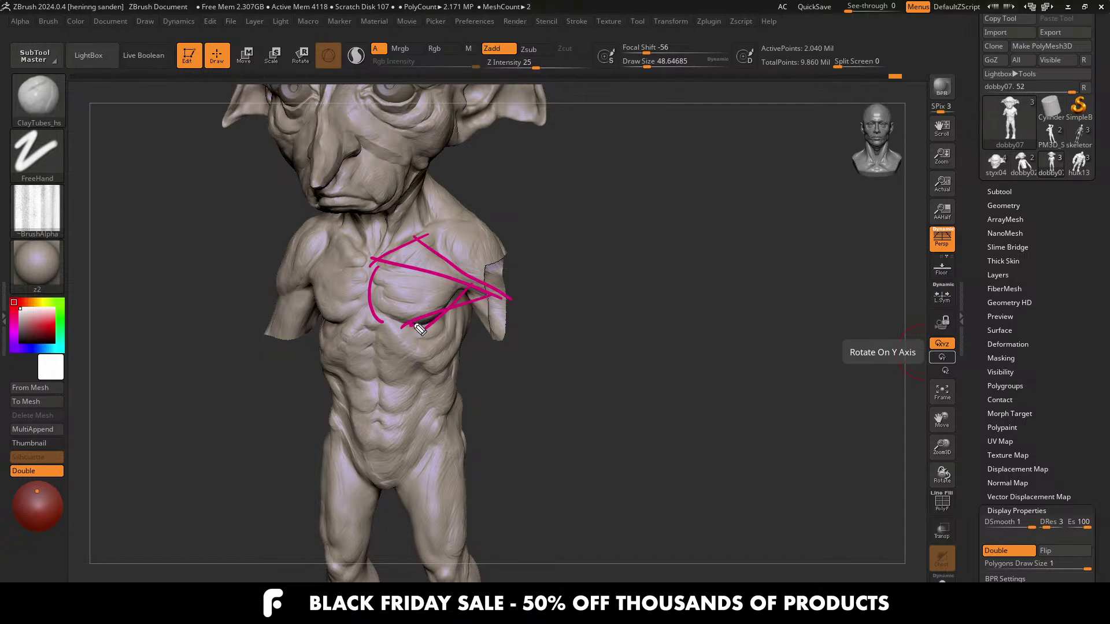
key(Escape)
Step: Unhide the forearms and hands, and adjust the chest muscle near the armpit with the Move brush at a draw size of about 77
drag(496, 367, 511, 352)
ctrl+right_drag(486, 354, 478, 341)
ctrl+shift+click(495, 375)
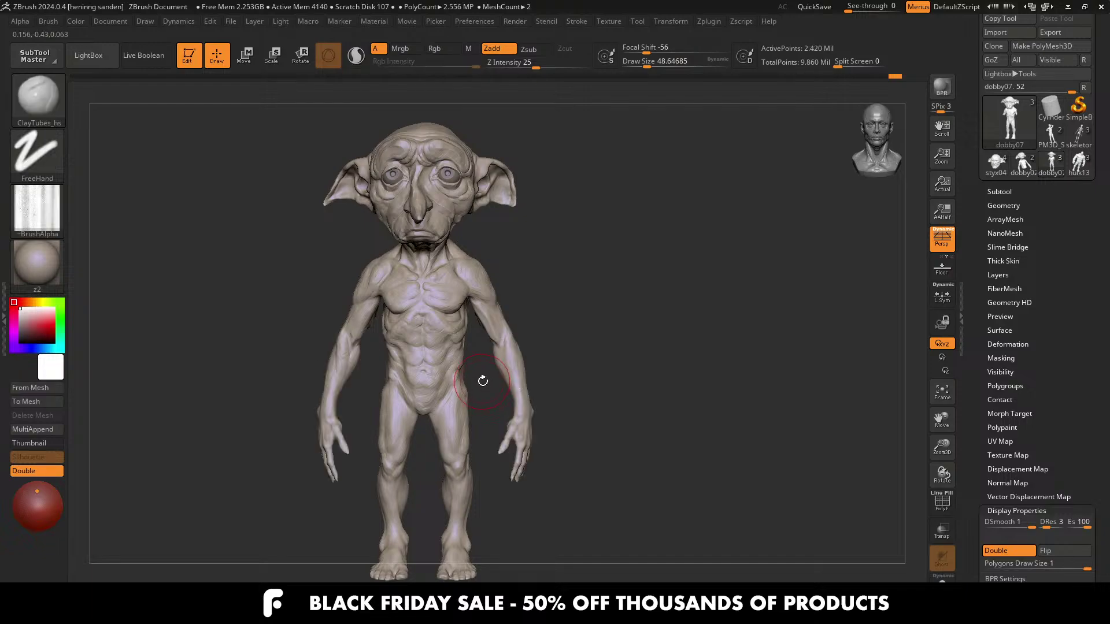
alt+right_drag(482, 379, 498, 364)
ctrl+right_drag(494, 298, 487, 328)
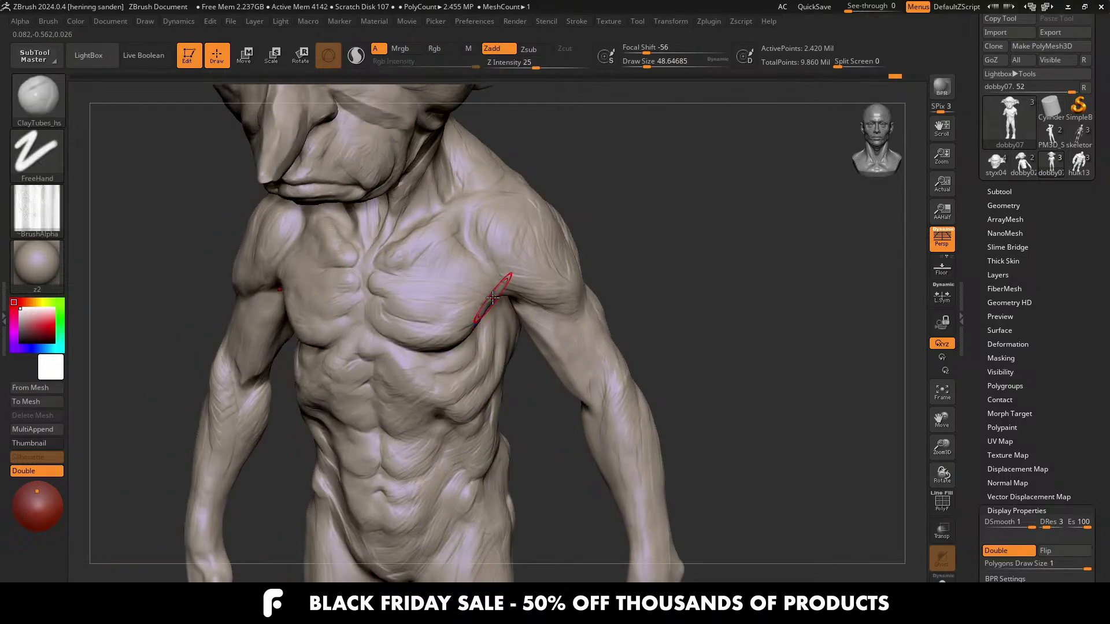
drag(495, 302, 505, 283)
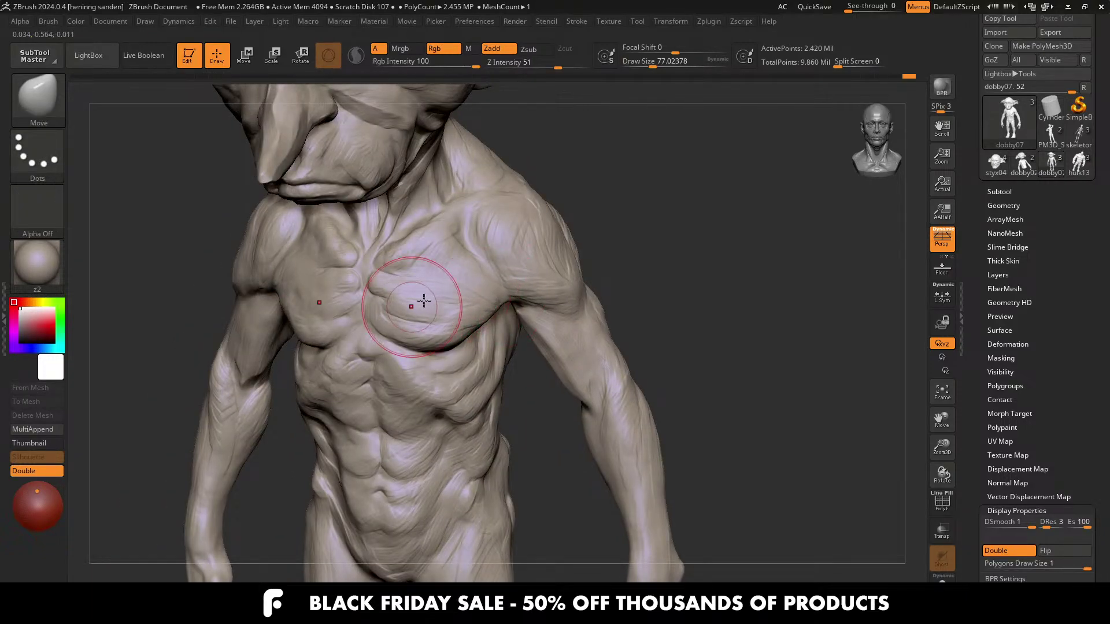
right_drag(324, 300, 399, 298)
alt+right_drag(268, 297, 426, 306)
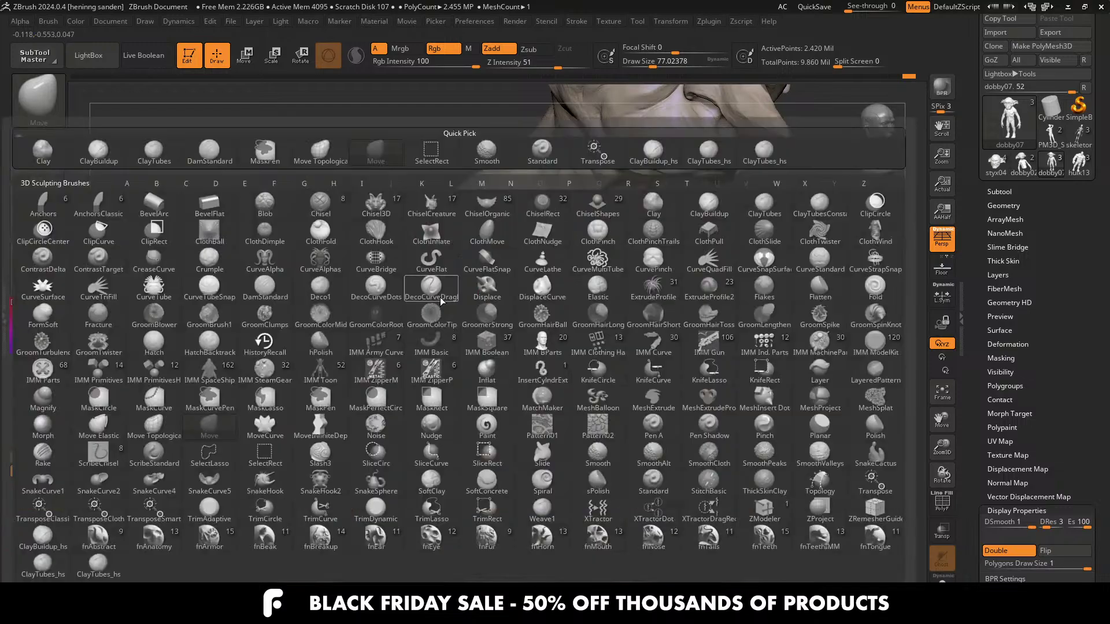
Step: Switch to the ClayTubes_hs brush and build up the lower front of the deltoid at a draw size of about 65
key(b)
click(114, 567)
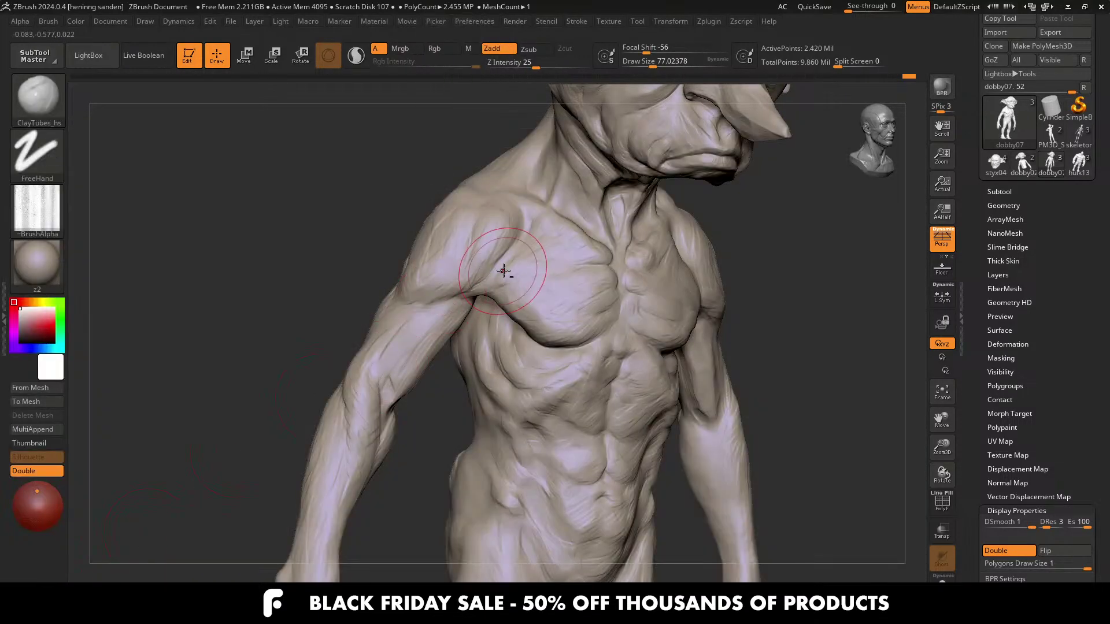
ctrl+right_drag(505, 272, 455, 293)
key(s)
drag(454, 289, 448, 289)
right_drag(389, 297, 456, 250)
mouse_move(372, 298)
right_down()
mouse_move(428, 248)
mouse_move(383, 284)
mouse_move(453, 268)
right_up()
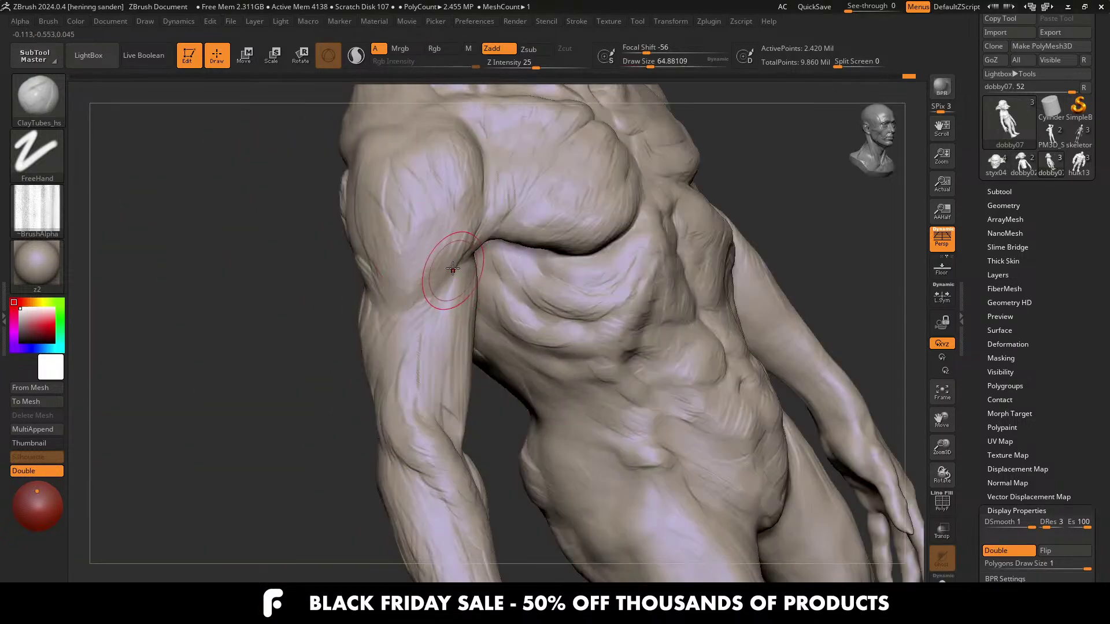
drag(436, 227, 413, 281)
Step: Shape the deltoid's lower insertion where it tapers into the outer upper arm, keeping the draw size at about 65
right_drag(441, 259, 456, 253)
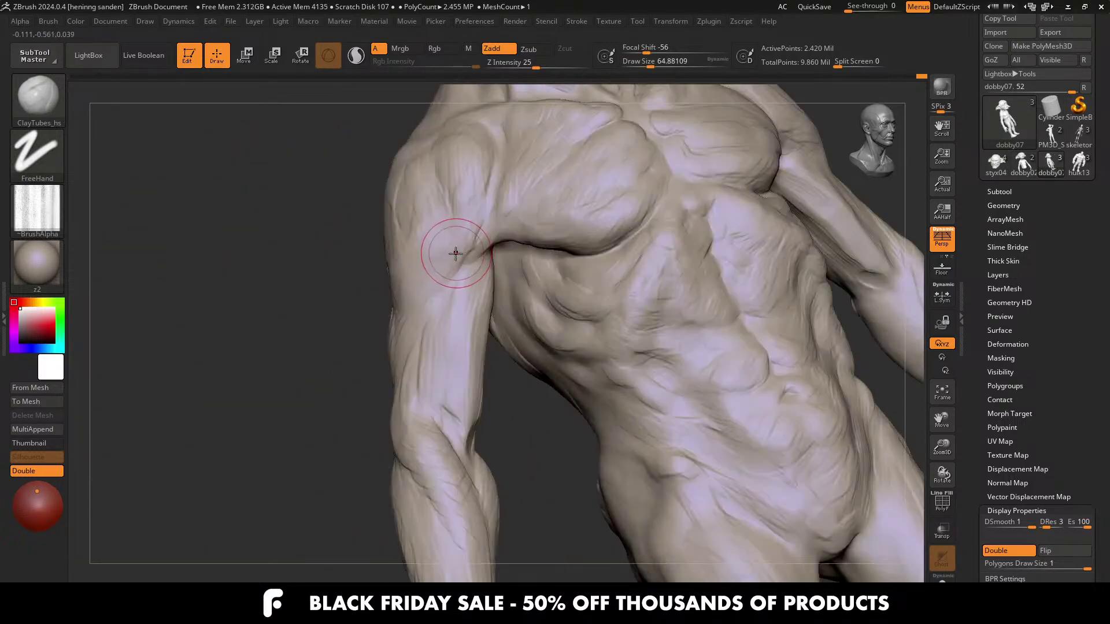
drag(456, 253, 444, 279)
mouse_move(465, 237)
right_down()
mouse_move(441, 265)
mouse_move(449, 318)
mouse_move(441, 240)
right_up()
mouse_move(433, 172)
right_down()
mouse_move(463, 248)
mouse_move(463, 235)
mouse_move(457, 278)
mouse_move(471, 280)
mouse_move(428, 302)
mouse_move(436, 277)
mouse_move(422, 318)
right_up()
drag(422, 318, 400, 324)
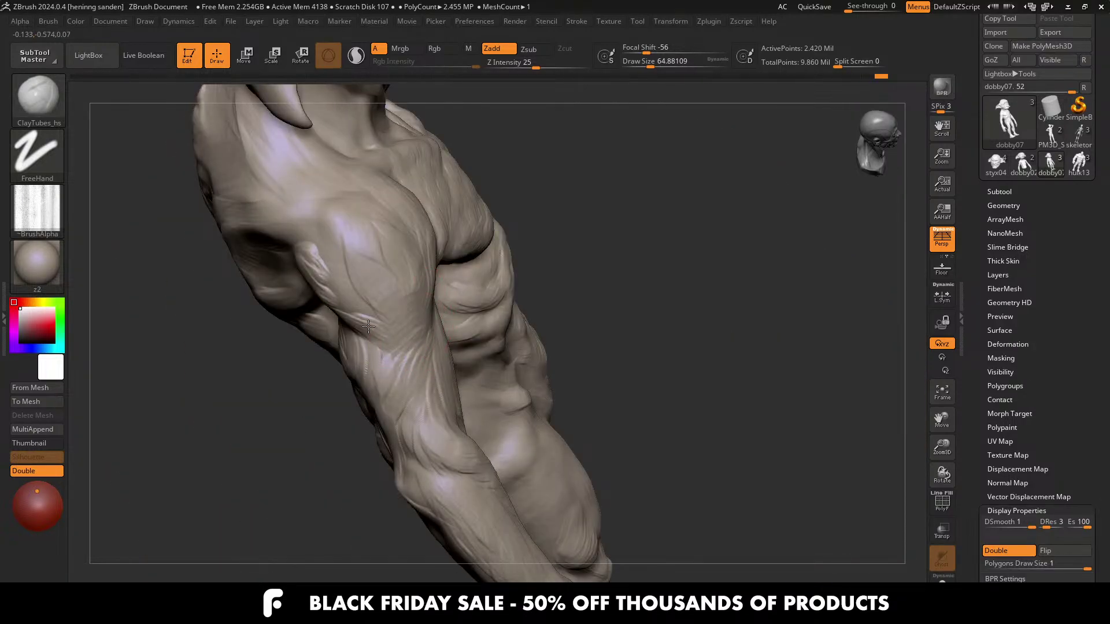
Step: Sculpt the rear and side of the deltoid with ClayTubes_hs at a draw size of about 54, and undo the last stroke
right_drag(398, 266, 389, 300)
key(s)
drag(389, 300, 386, 300)
drag(338, 322, 348, 308)
right_drag(330, 279, 359, 297)
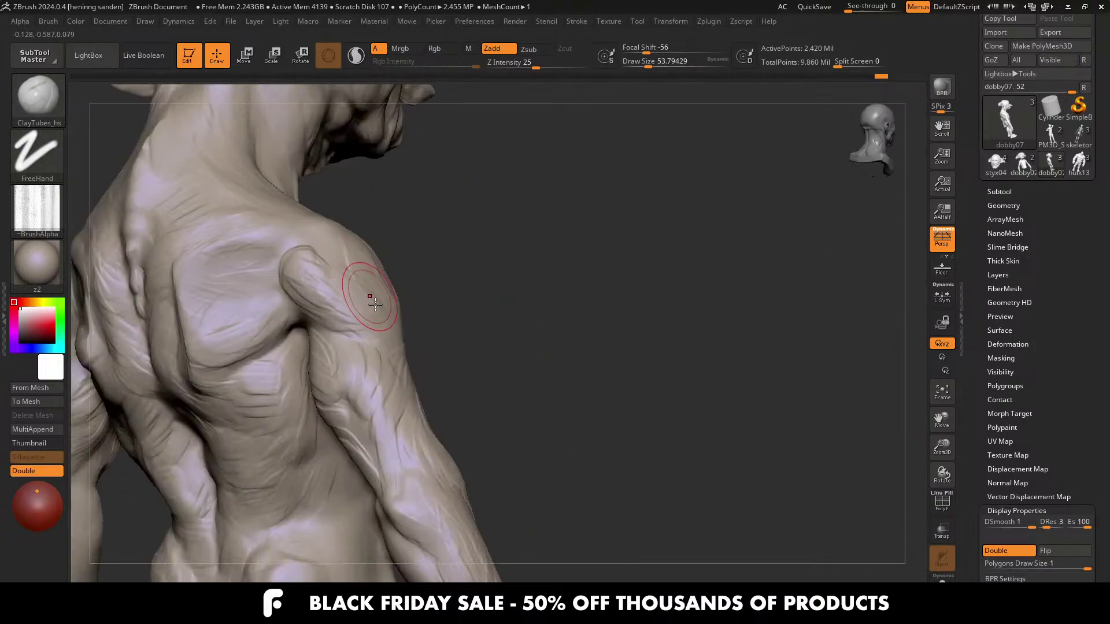
drag(359, 297, 345, 323)
drag(296, 277, 346, 315)
mouse_move(354, 315)
ctrl+right_down()
mouse_move(375, 293)
mouse_move(347, 300)
mouse_move(346, 320)
ctrl+right_up()
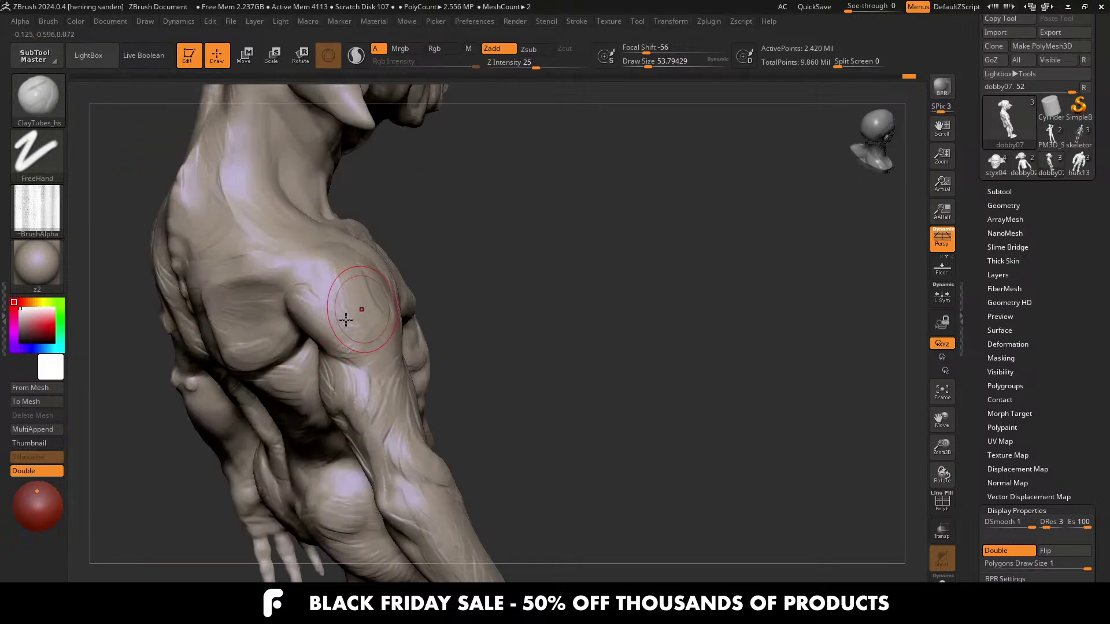
key(ctrl+z)
Step: Dock the Zplugin palette and show the Multi Map Exporter's export options with the displacement map settings
click(708, 21)
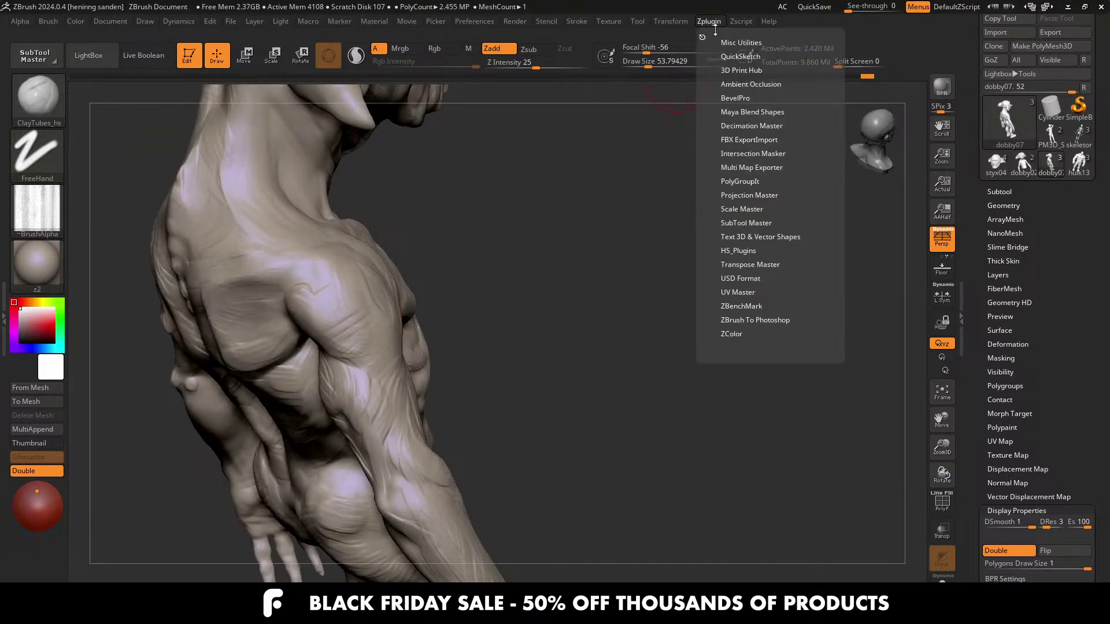
click(703, 36)
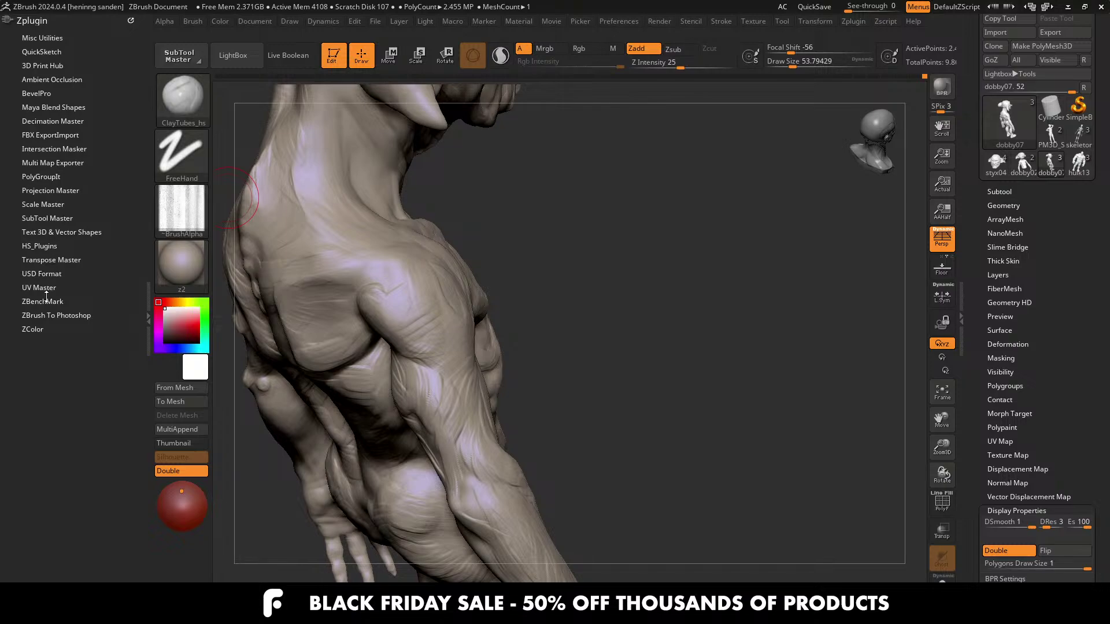
click(68, 162)
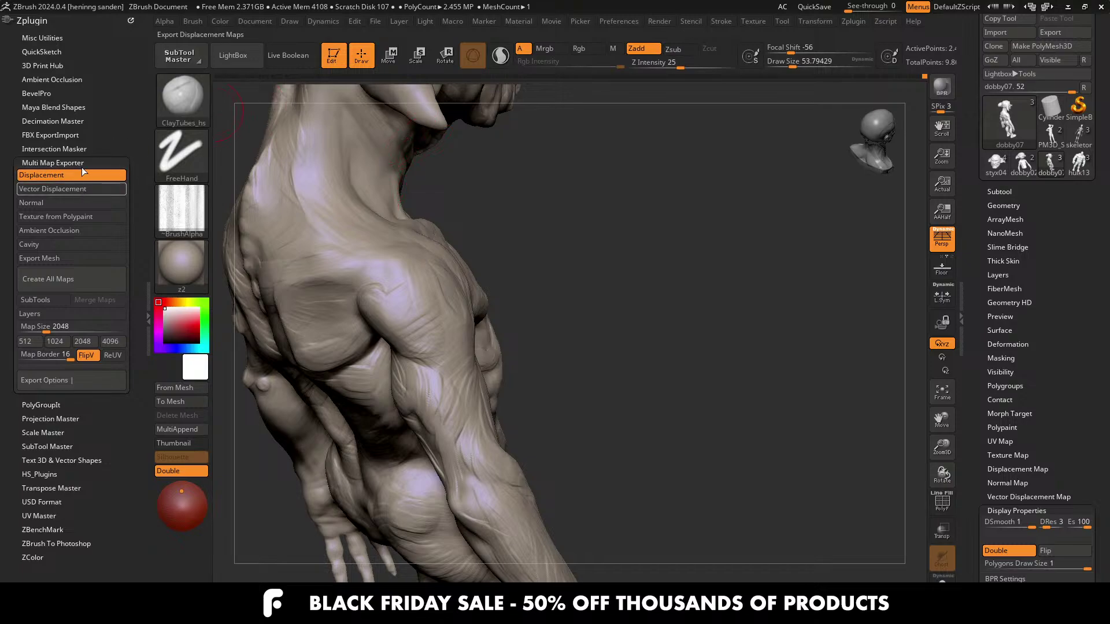
click(71, 381)
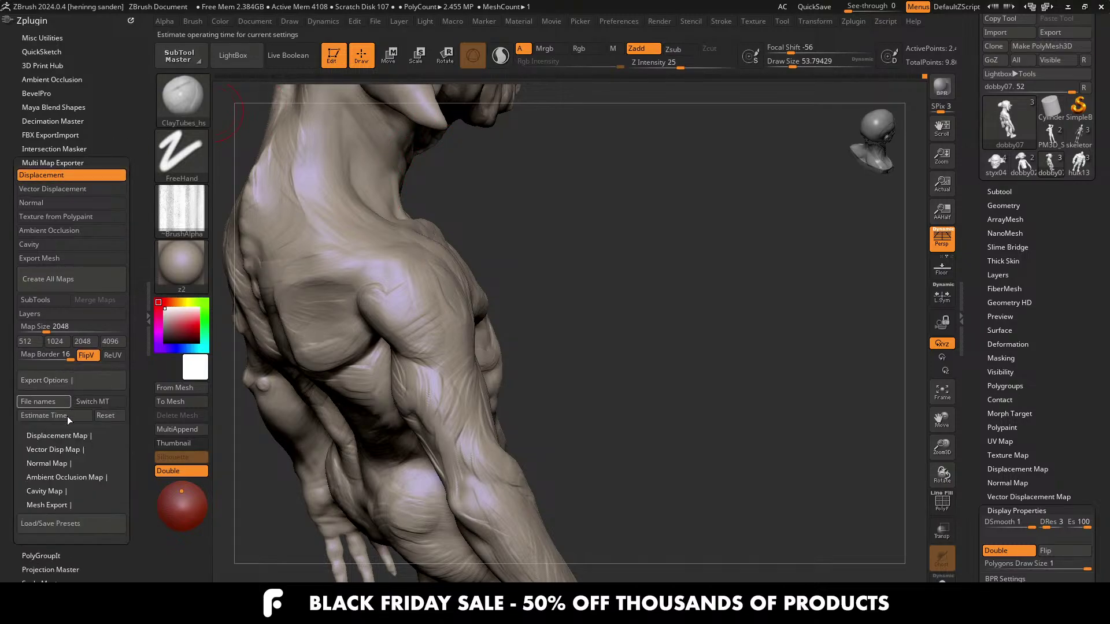
click(67, 435)
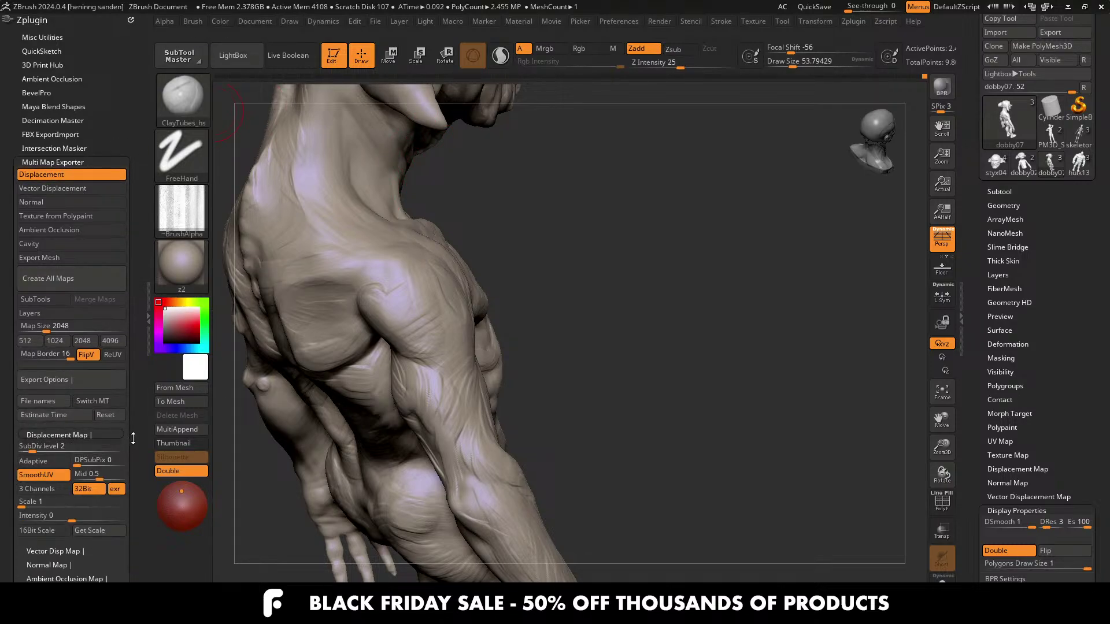
scroll(133, 439, down, 4)
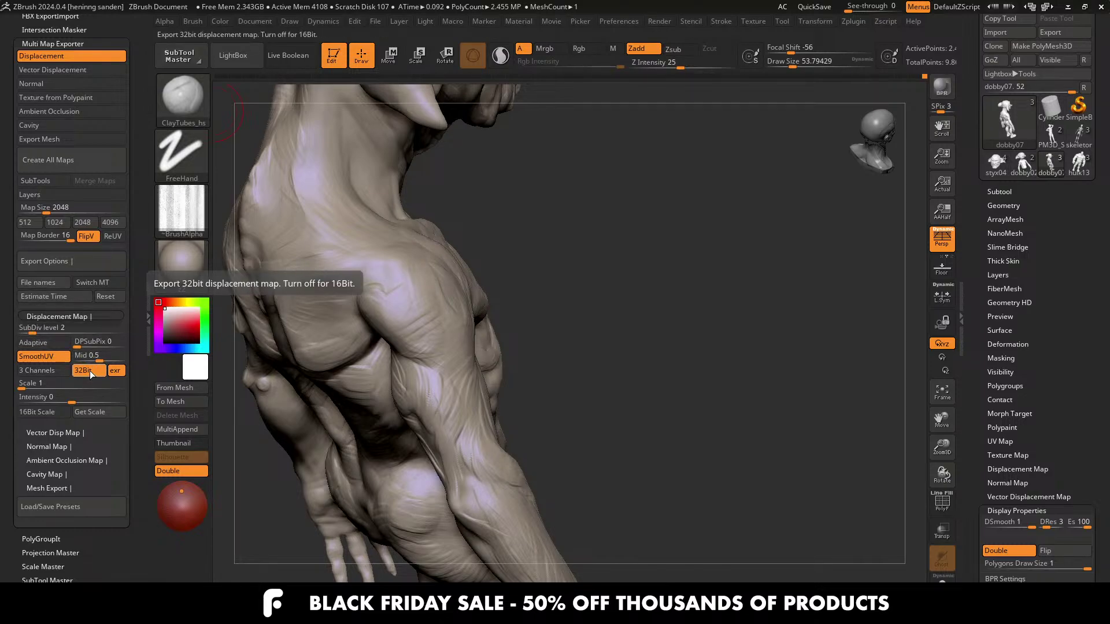
Step: Refine the rear deltoid and its lower outer edge at a draw size of about 44
mouse_move(414, 322)
right_down()
mouse_move(404, 335)
mouse_move(488, 211)
mouse_move(548, 237)
mouse_move(642, 312)
right_up()
key(bracketleft)
drag(553, 325, 481, 298)
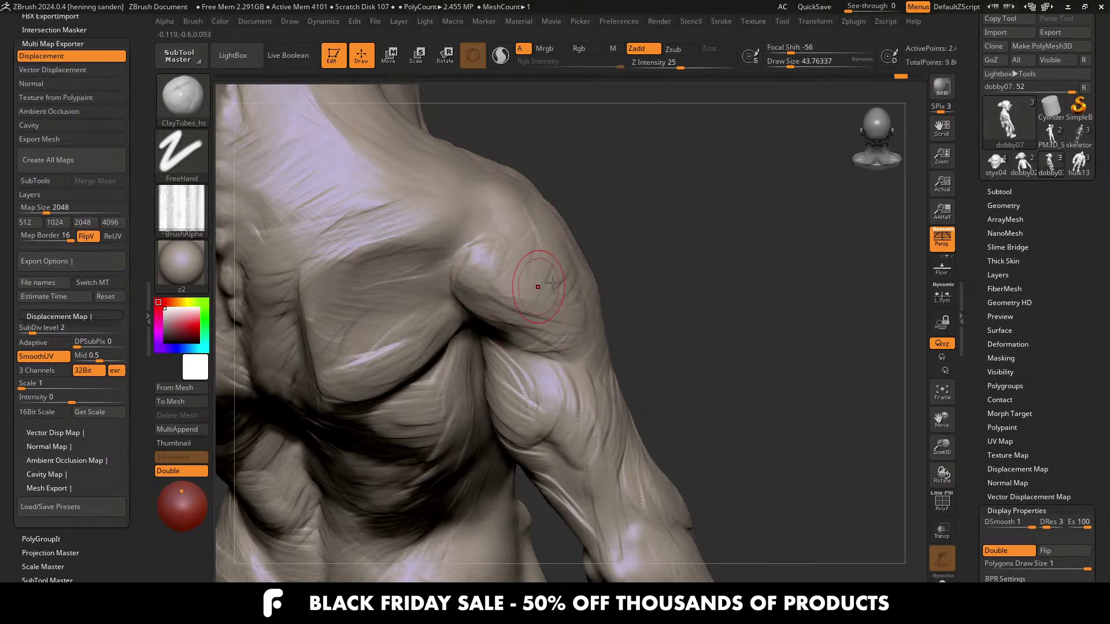
right_drag(532, 285, 555, 317)
mouse_move(490, 258)
right_down()
mouse_move(595, 339)
mouse_move(567, 304)
right_up()
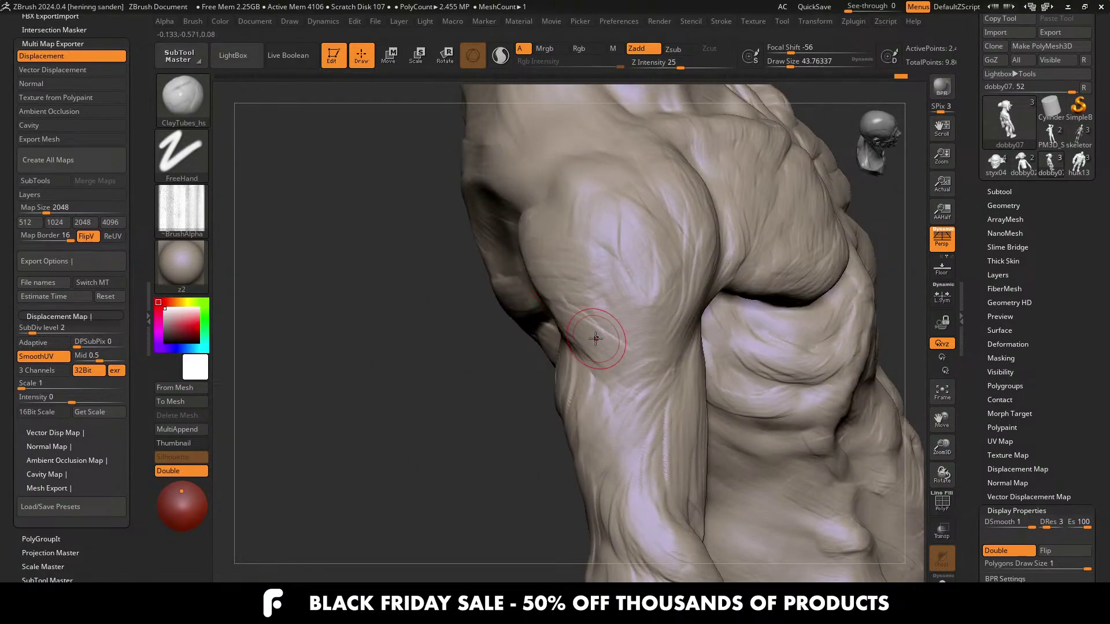
drag(596, 339, 627, 317)
Step: Add muscle-fibre strokes over the side and rear of the deltoid at a draw size of about 65
key(])
mouse_move(612, 250)
mouse_down()
mouse_move(646, 332)
mouse_move(672, 292)
mouse_up()
right_drag(639, 292, 662, 222)
drag(662, 222, 649, 300)
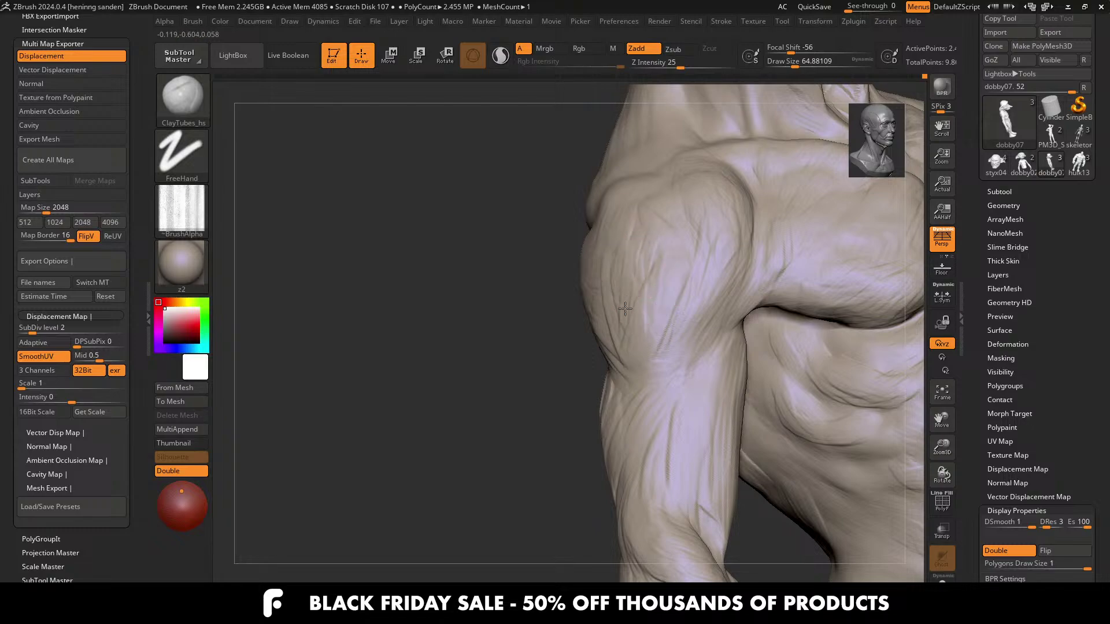
right_drag(624, 309, 608, 280)
right_drag(616, 324, 571, 361)
mouse_move(570, 361)
mouse_down()
mouse_move(525, 317)
mouse_move(489, 305)
mouse_up()
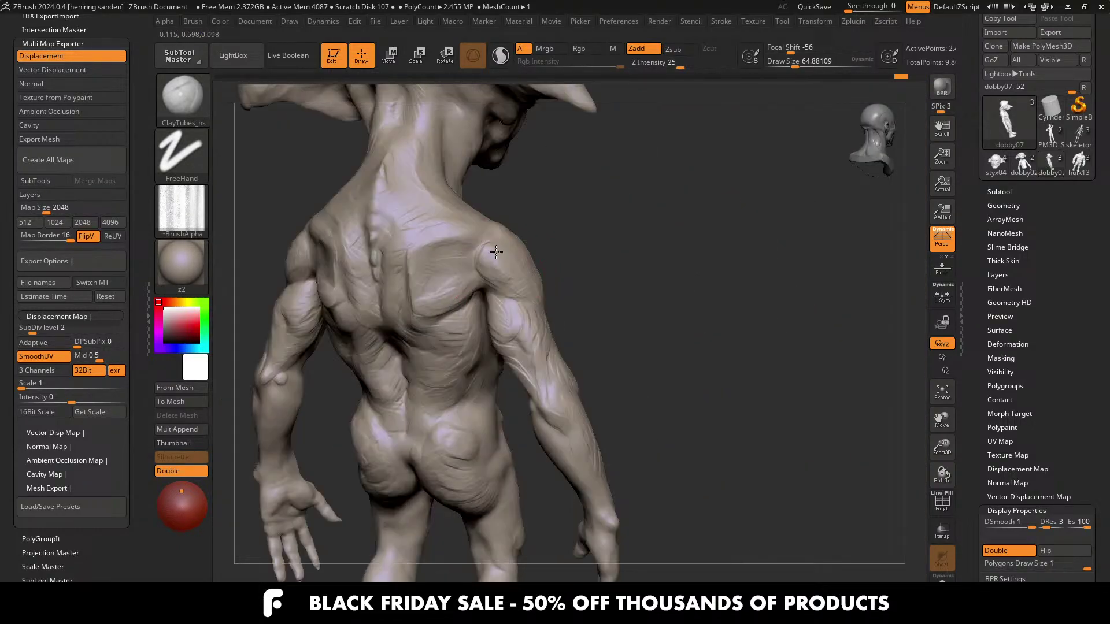
Step: Detail the rear shoulder and the shoulder blade muscles at draw sizes of about 37 and 46
right_drag(648, 301, 693, 280)
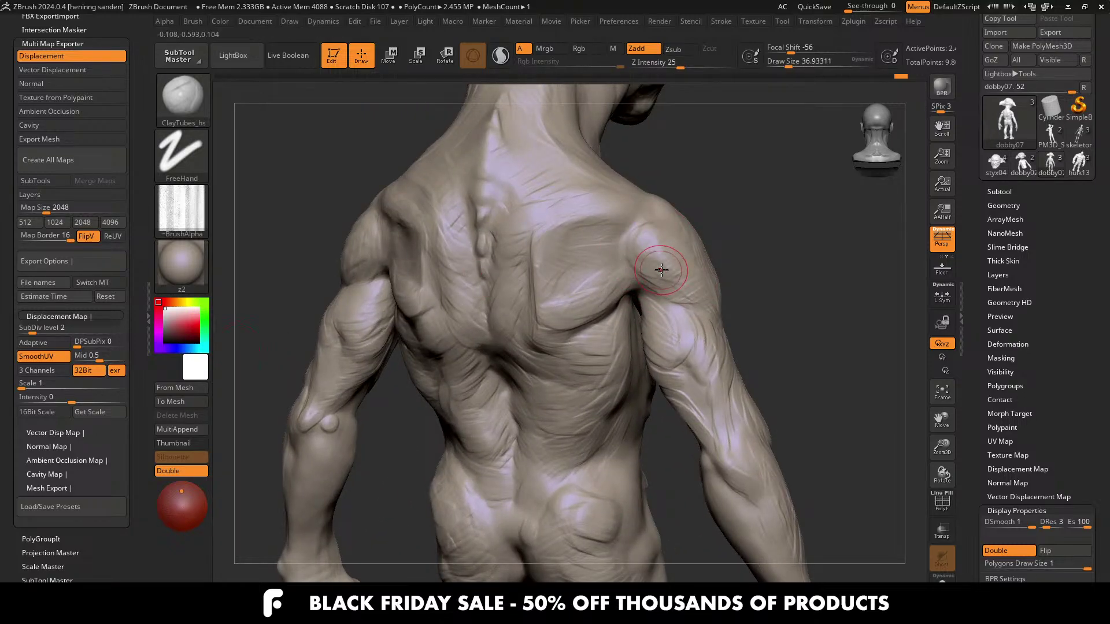
ctrl+right_drag(661, 270, 639, 230)
mouse_move(679, 283)
right_down()
mouse_move(706, 292)
mouse_move(685, 293)
right_up()
right_drag(636, 222, 648, 197)
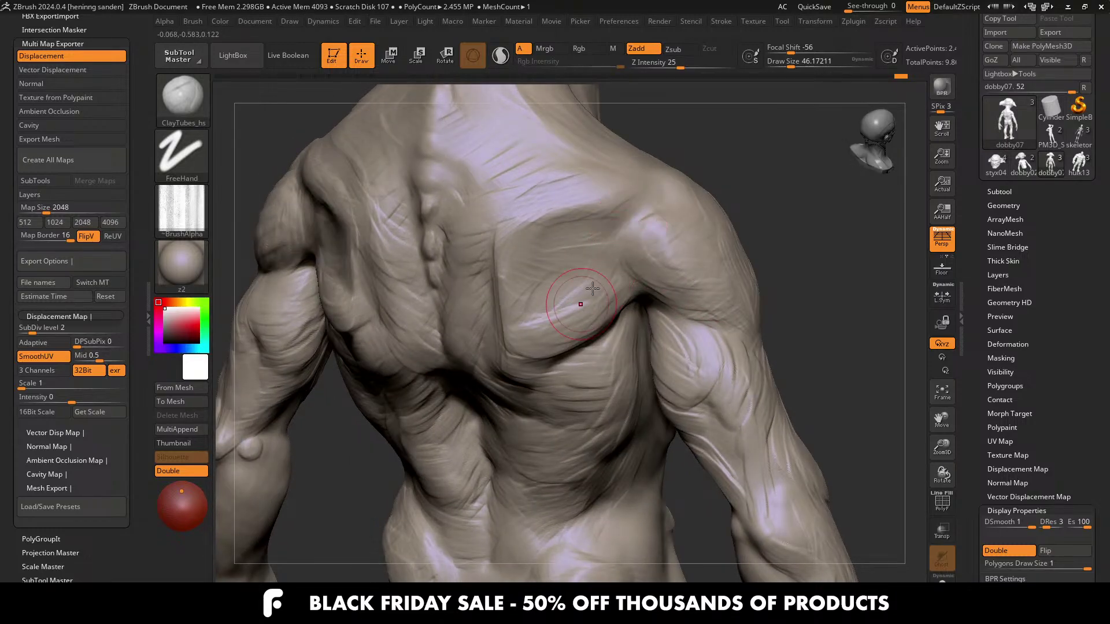
mouse_move(567, 307)
right_down()
mouse_move(480, 347)
mouse_move(498, 362)
right_up()
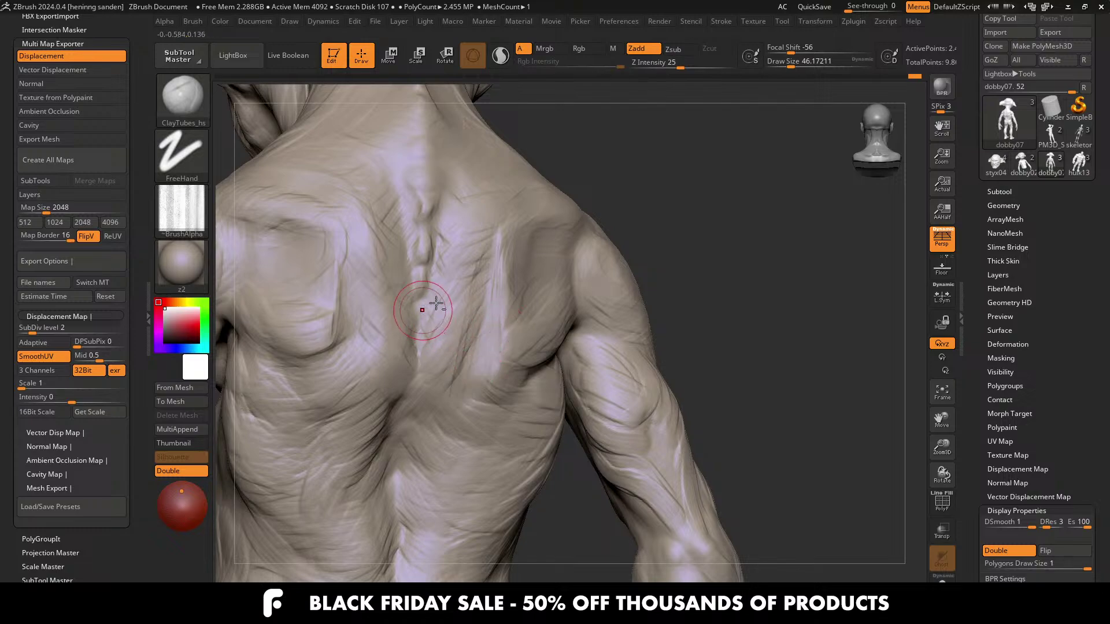
Step: Sculpt the back muscles between the spine and the shoulder blade's lower corner at draw sizes of about 51 and 35
right_drag(426, 305, 560, 334)
right_drag(534, 376, 565, 370)
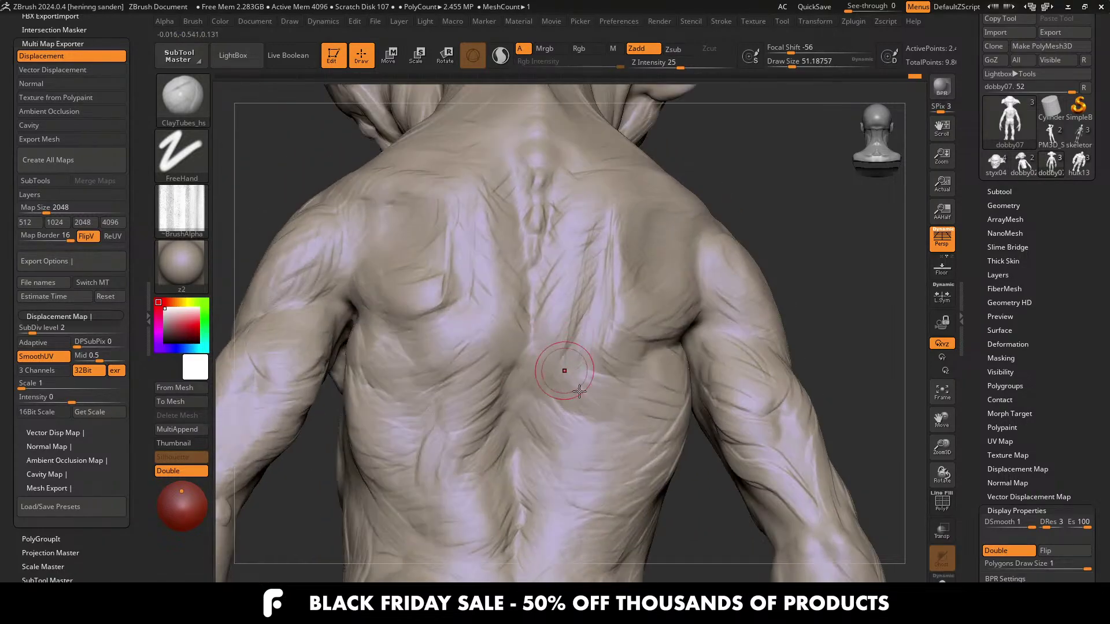
key(s)
mouse_move(583, 388)
mouse_down()
mouse_move(567, 384)
mouse_move(577, 405)
mouse_up()
key(s)
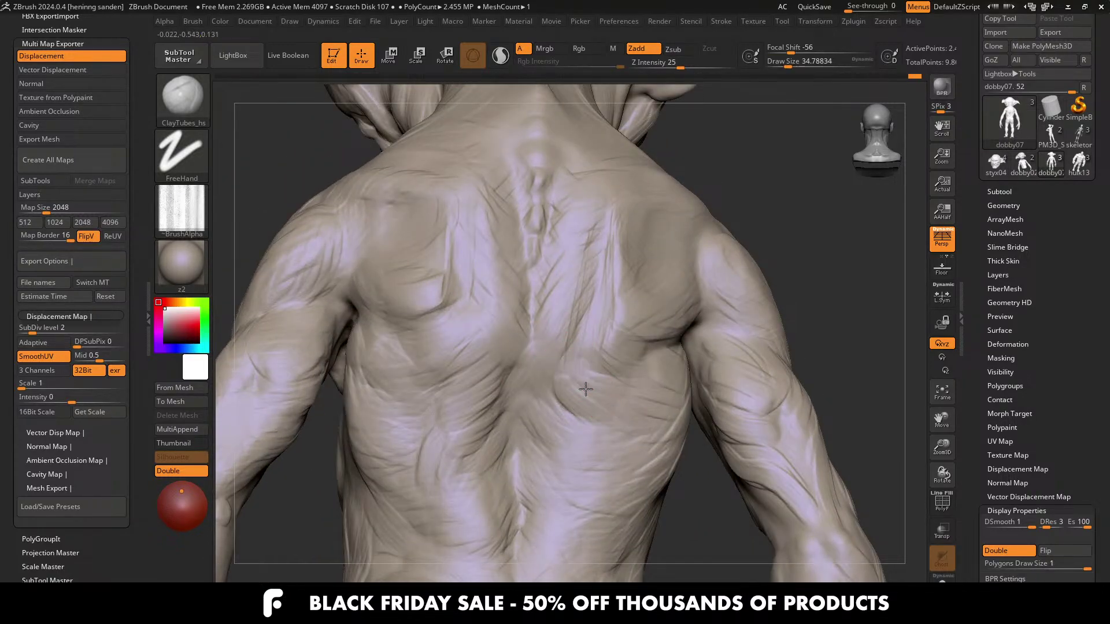
right_drag(666, 409, 635, 398)
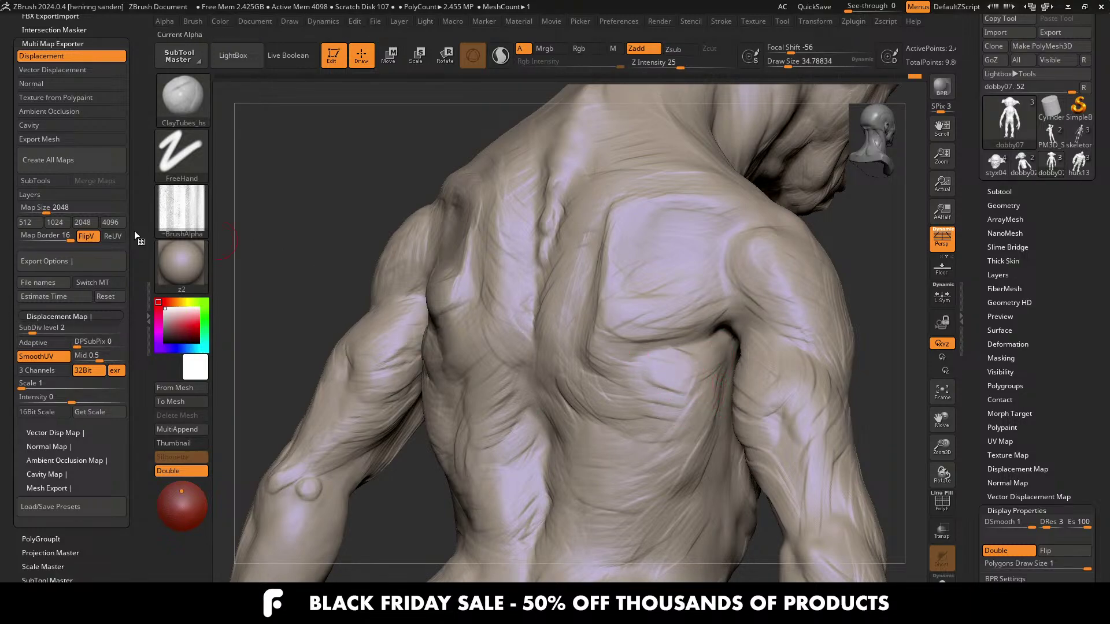
Step: Set the displacement map's SubDiv level to 1 for the export
click(32, 328)
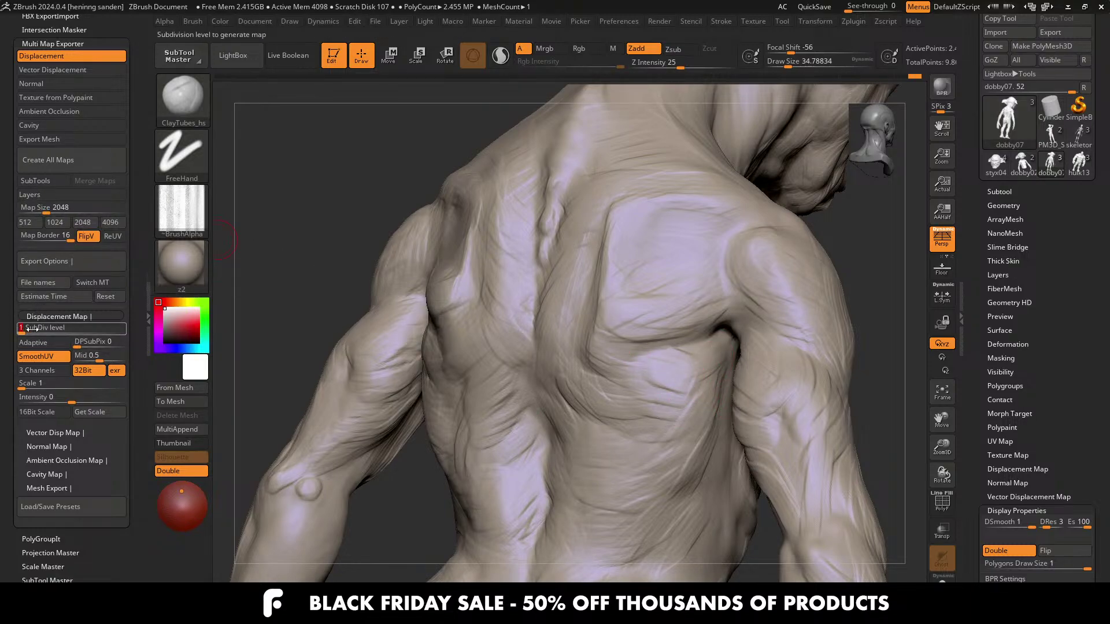
click(84, 379)
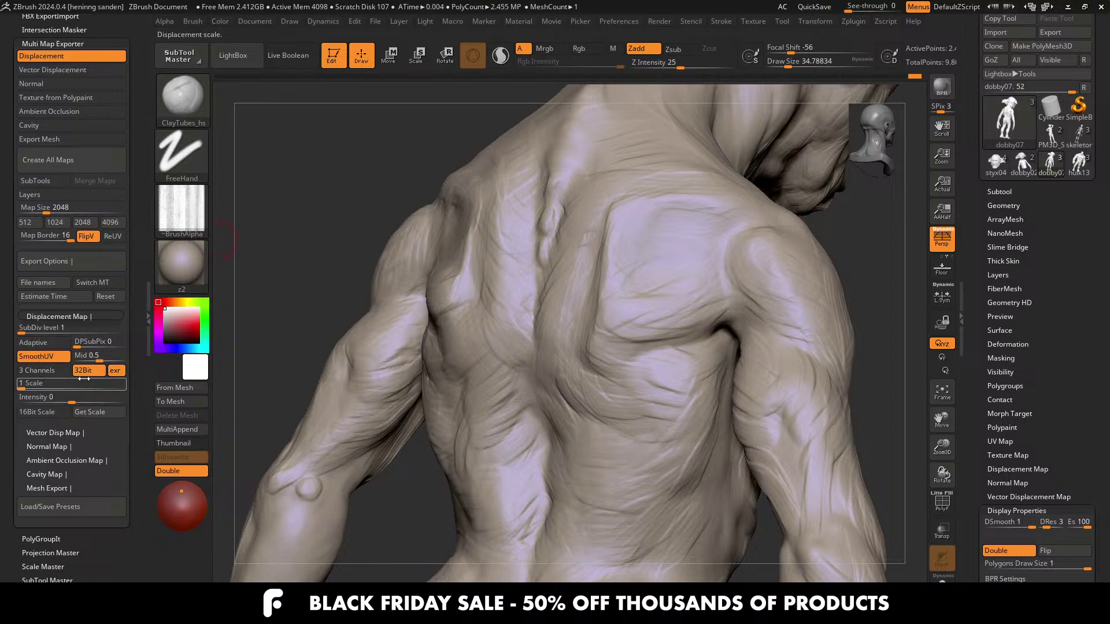
Step: Add strokes around the lower inner corner of the shoulder blade at a draw size of about 41
right_drag(547, 372, 633, 366)
key(s)
key(s)
drag(582, 335, 590, 337)
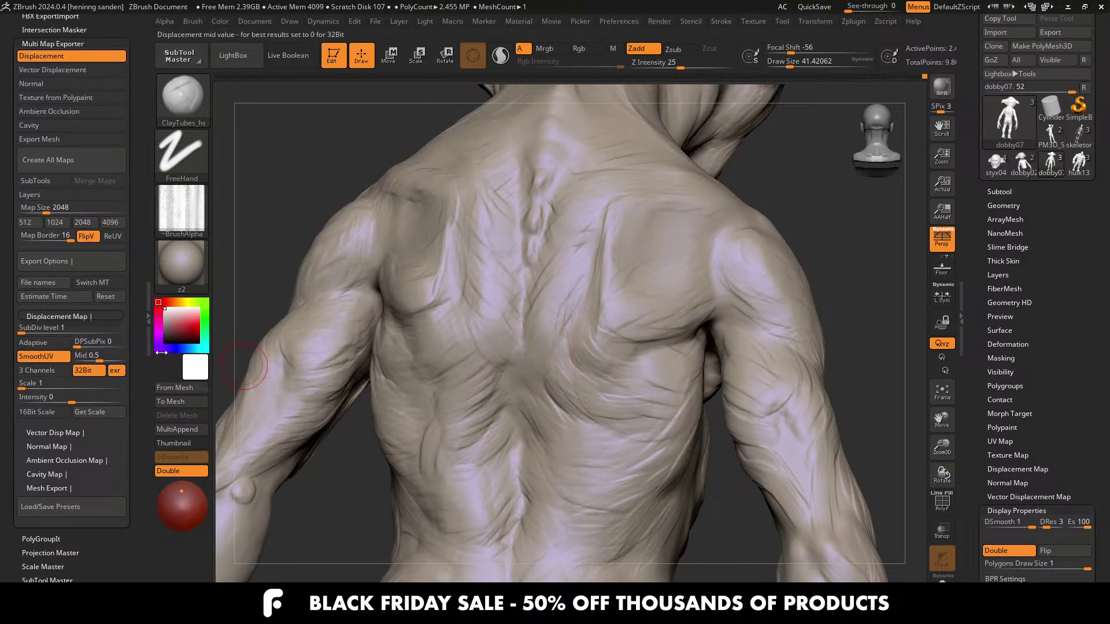
Step: Refine the shoulder blade's inner and lower edges toward the armpit at a draw size of about 49
right_drag(594, 368, 552, 363)
right_drag(551, 402, 672, 360)
mouse_move(614, 381)
right_down()
mouse_move(642, 364)
mouse_move(616, 337)
mouse_move(701, 298)
right_up()
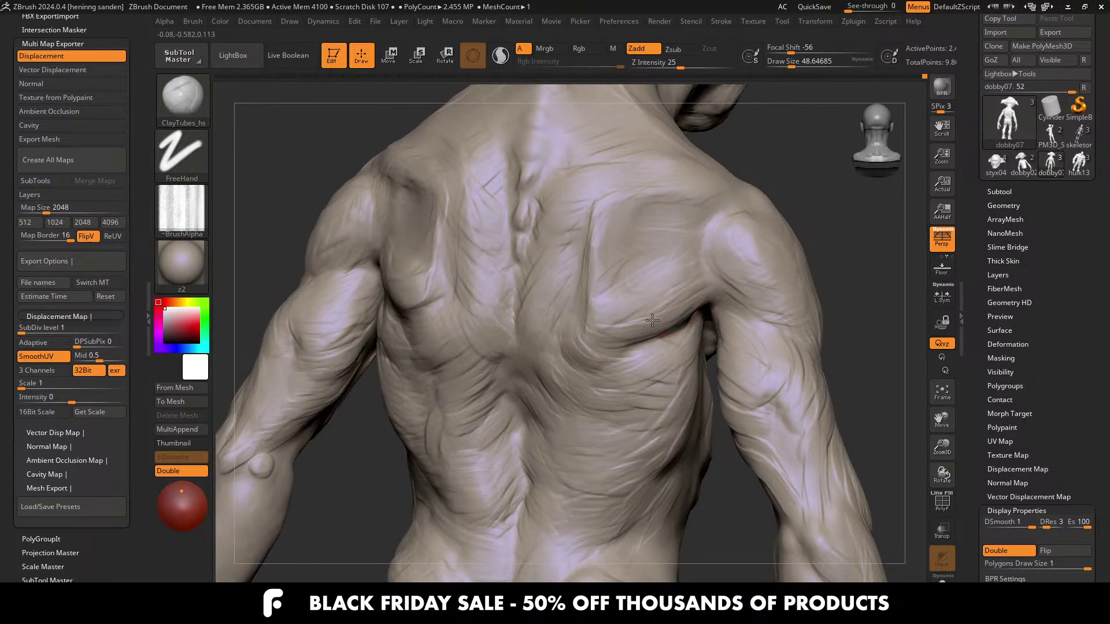
right_drag(625, 315, 647, 243)
mouse_move(647, 243)
shift+right_down()
mouse_move(648, 348)
mouse_move(467, 348)
shift+right_up()
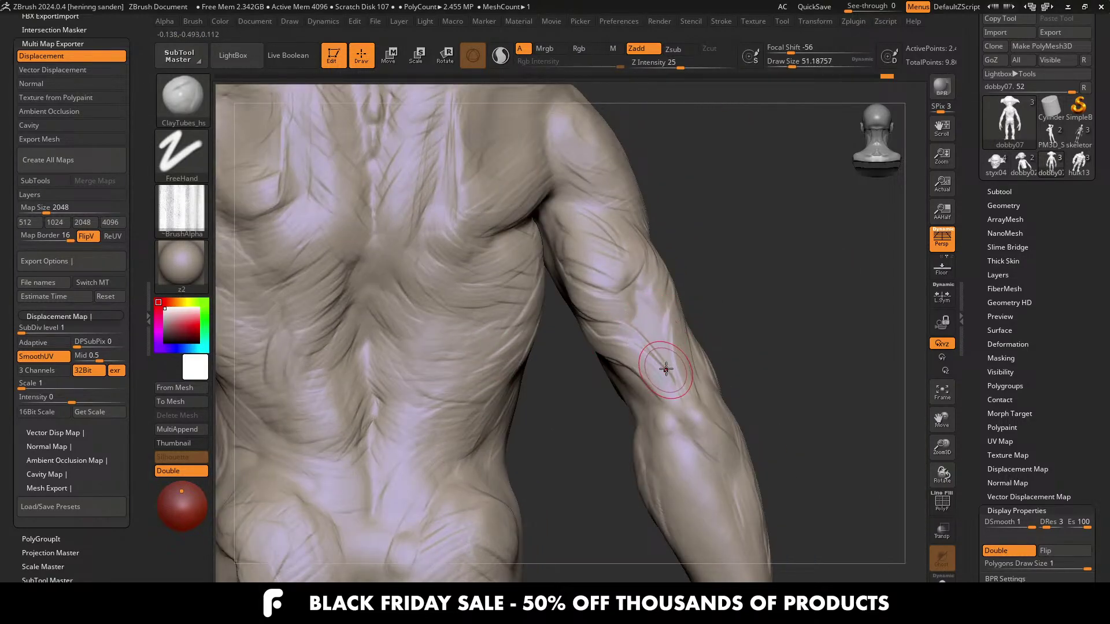
Step: Sculpt the back of the upper arm toward the elbow and touch up the middle back at draw sizes of about 44 and 41
key(s)
drag(642, 346, 641, 347)
right_drag(626, 352, 670, 383)
key(s)
drag(676, 400, 674, 400)
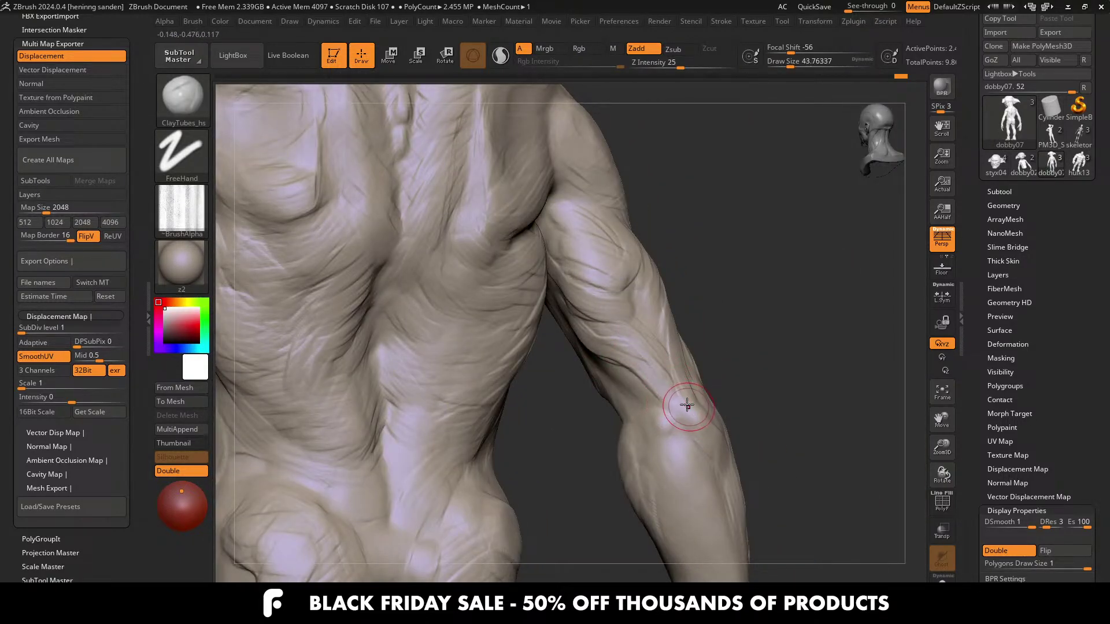
right_drag(627, 365, 588, 319)
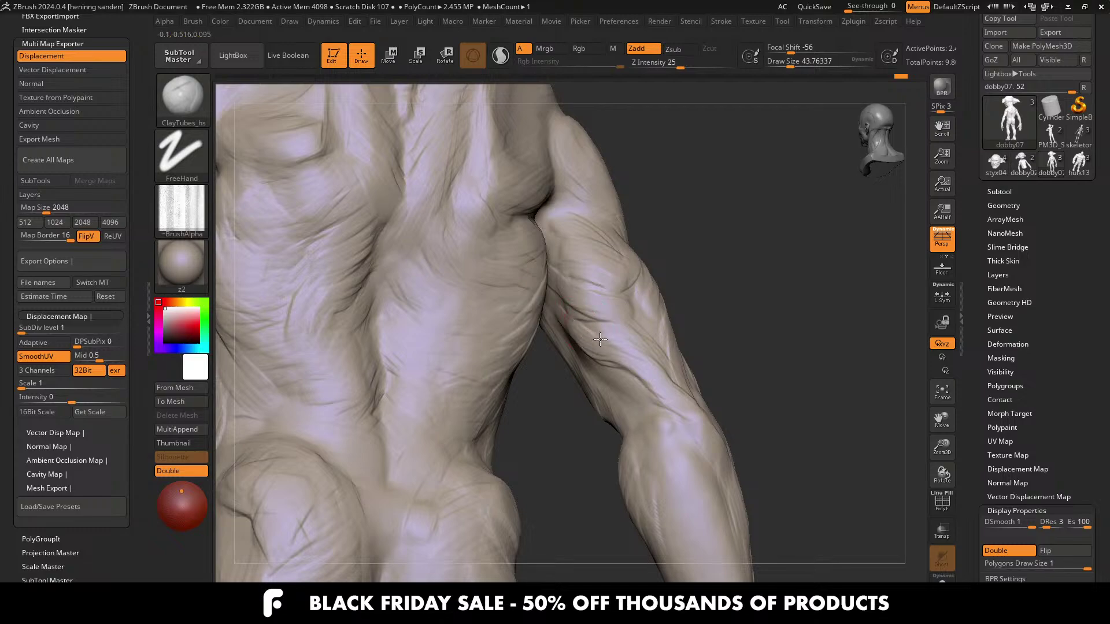
mouse_move(636, 351)
right_down()
mouse_move(627, 339)
mouse_move(602, 376)
mouse_move(554, 344)
right_up()
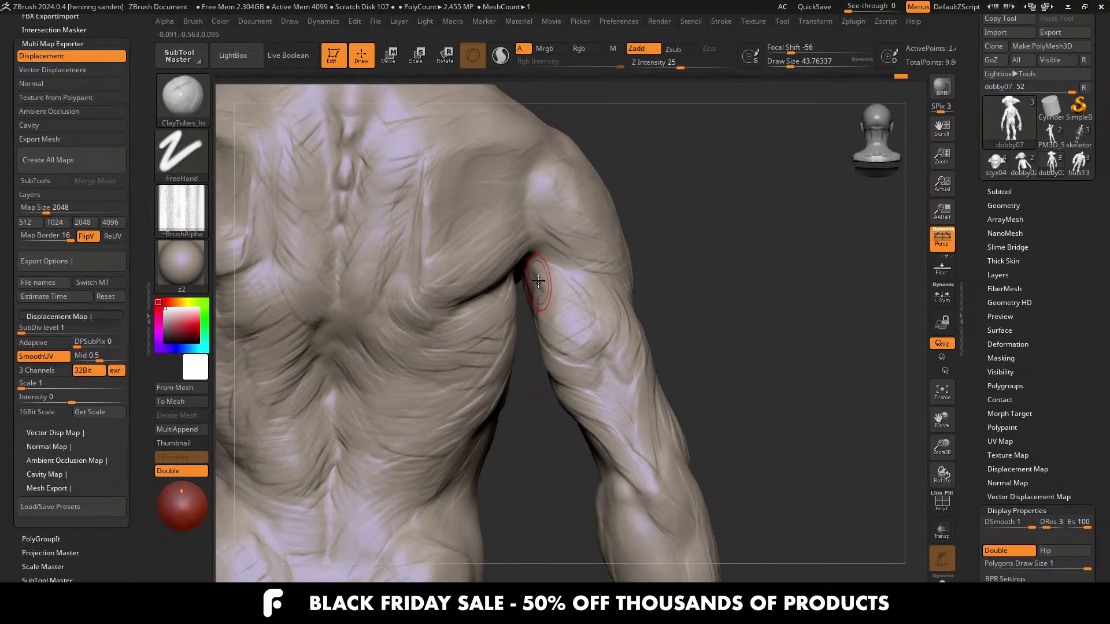
right_drag(536, 281, 532, 275)
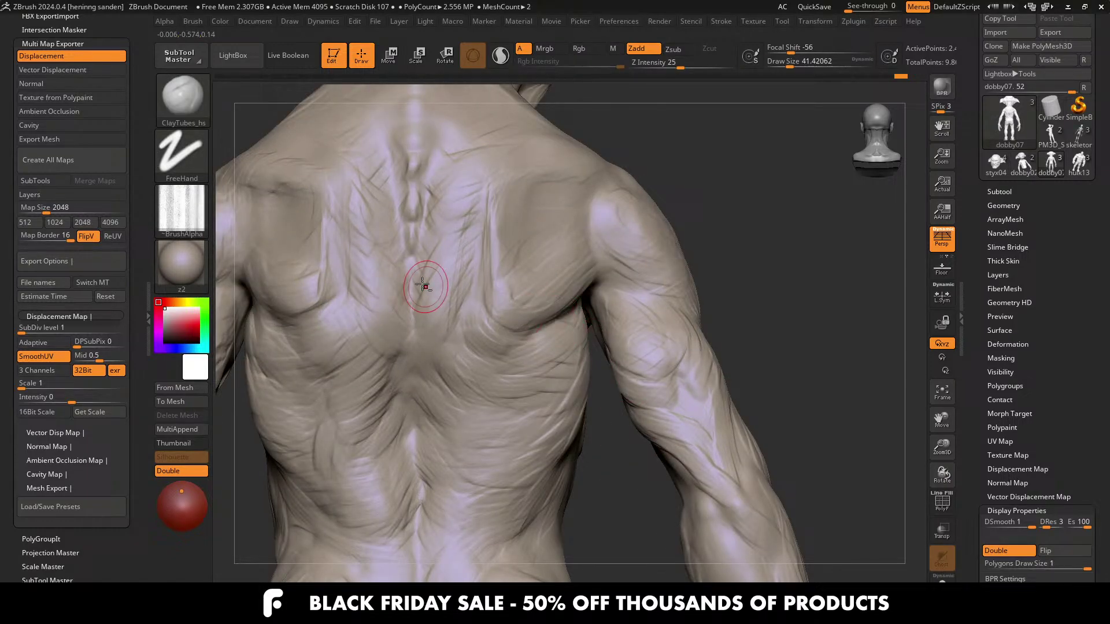
mouse_move(422, 284)
alt+right_down()
mouse_move(476, 304)
mouse_move(482, 324)
mouse_move(335, 326)
mouse_move(346, 330)
mouse_move(345, 349)
mouse_move(460, 329)
mouse_move(434, 295)
alt+right_up()
Step: Build up the front and side of the deltoid at a draw size of about 87
right_drag(442, 361, 466, 289)
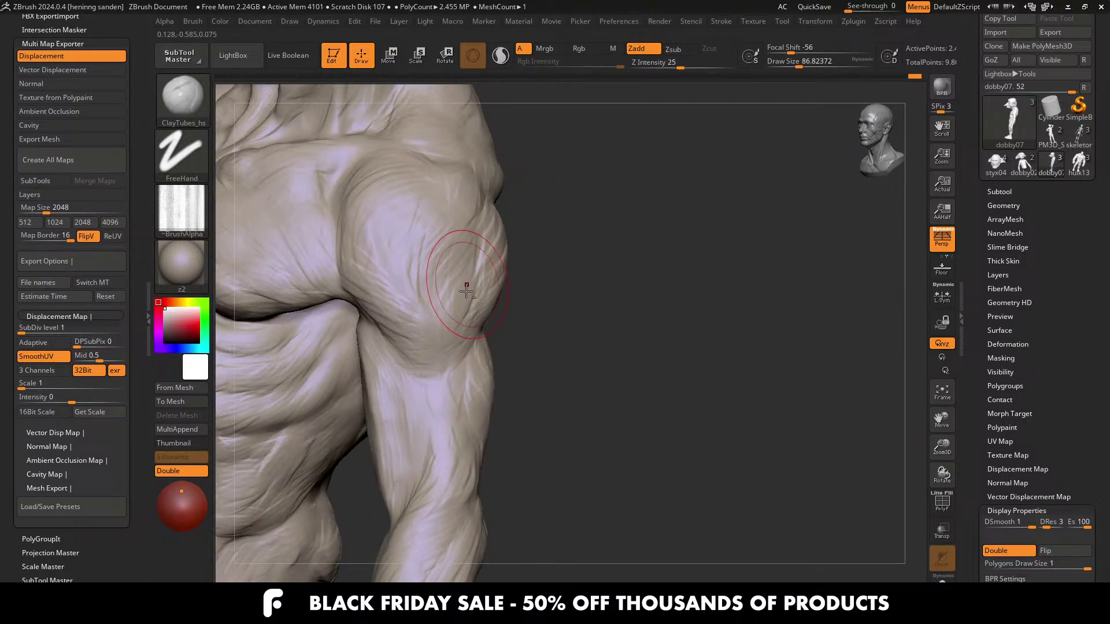
mouse_move(446, 367)
right_down()
mouse_move(488, 303)
mouse_move(456, 293)
mouse_move(491, 251)
mouse_move(438, 285)
mouse_move(433, 342)
mouse_move(391, 289)
mouse_move(577, 342)
mouse_move(377, 573)
right_up()
shift+right_drag(658, 403, 439, 300)
right_drag(439, 300, 478, 369)
alt+drag(478, 368, 513, 323)
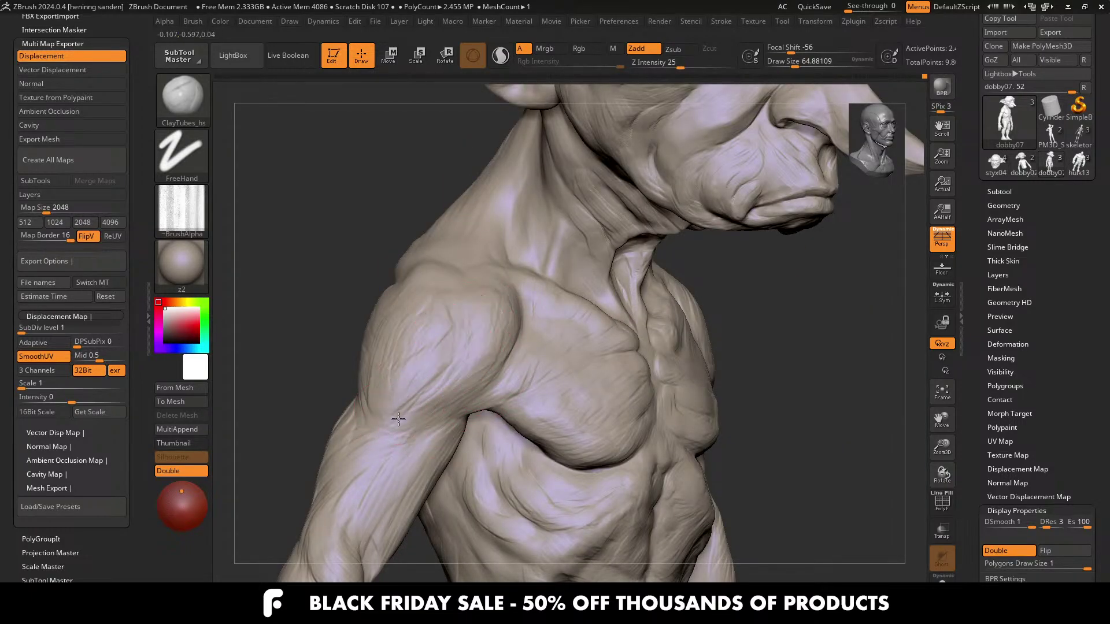
Step: Refine the deltoid's outer and rear forms down to the upper arm at a draw size of about 65
mouse_move(428, 403)
right_down()
mouse_move(372, 399)
mouse_move(371, 337)
right_up()
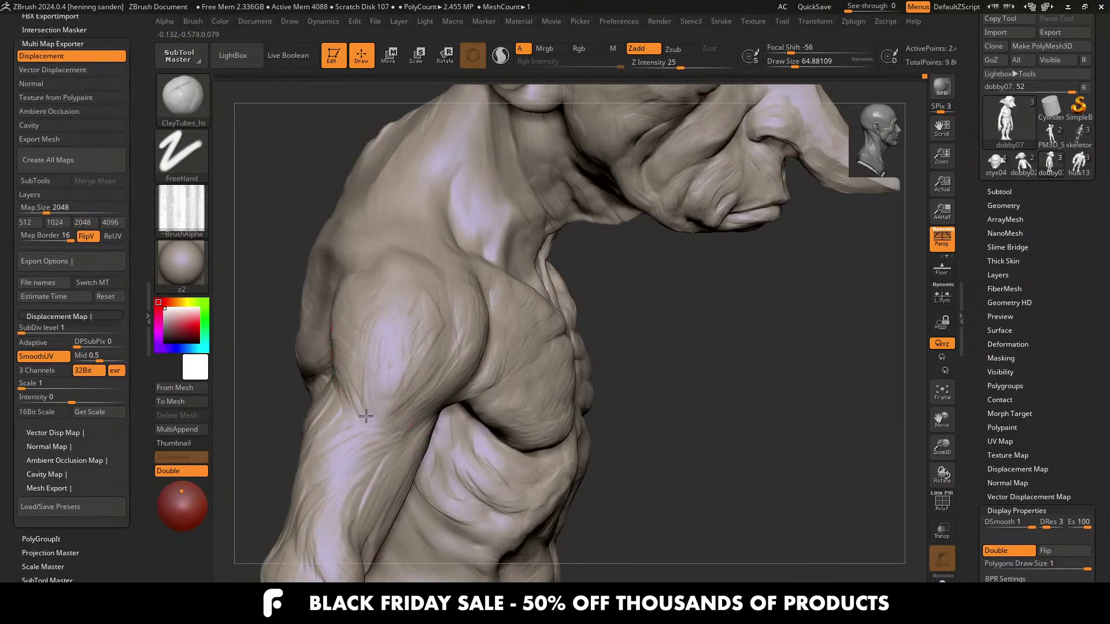
right_drag(366, 415, 441, 366)
right_drag(436, 260, 472, 293)
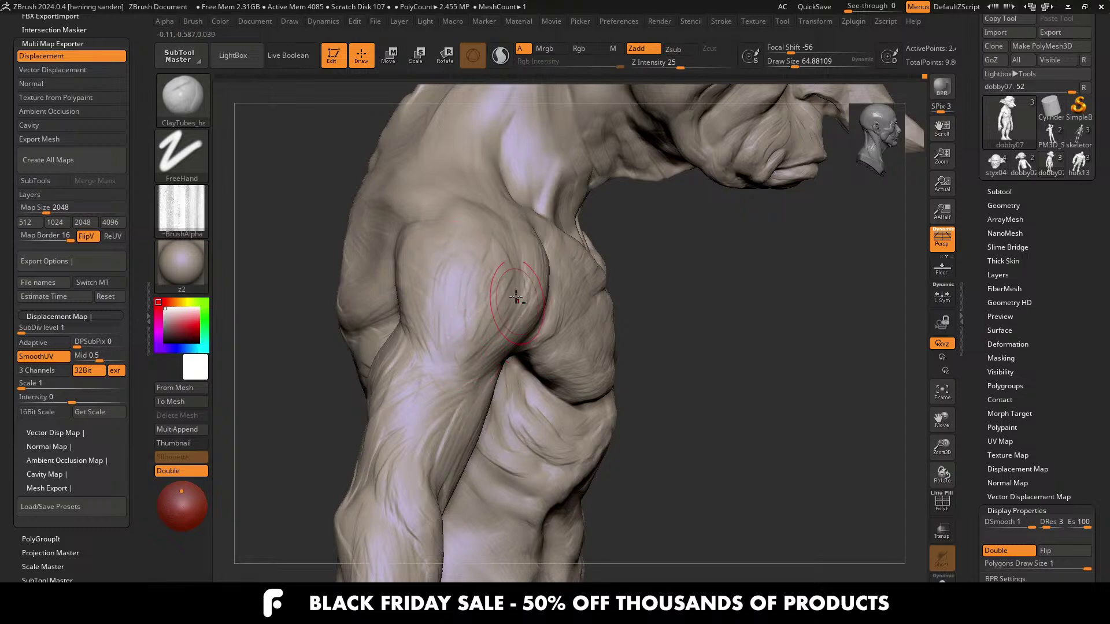
right_drag(431, 333, 416, 189)
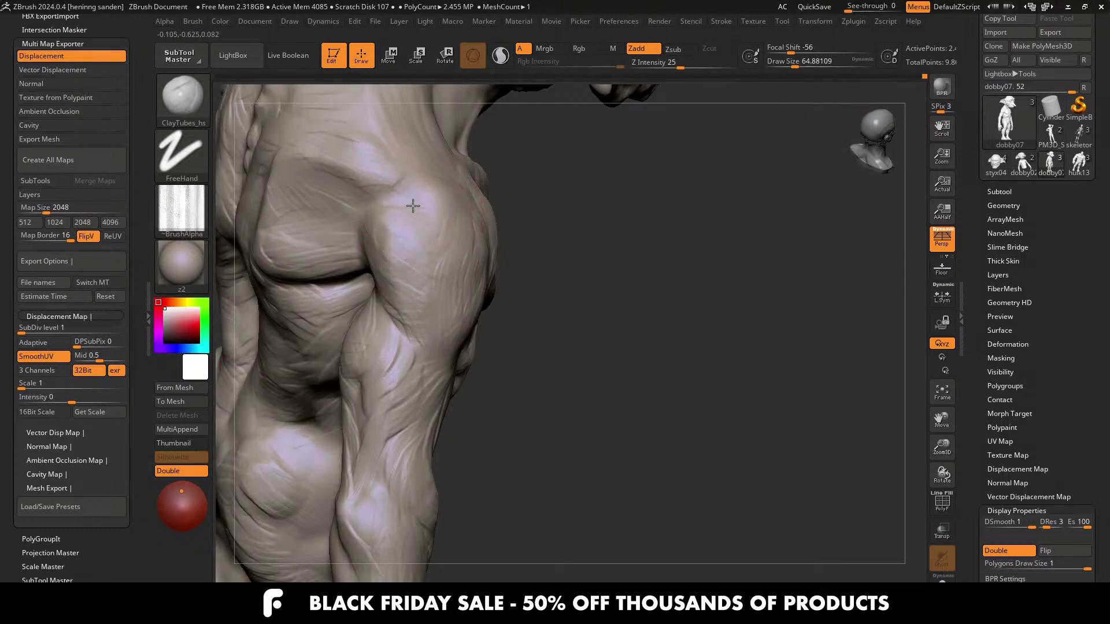
right_drag(408, 321, 374, 231)
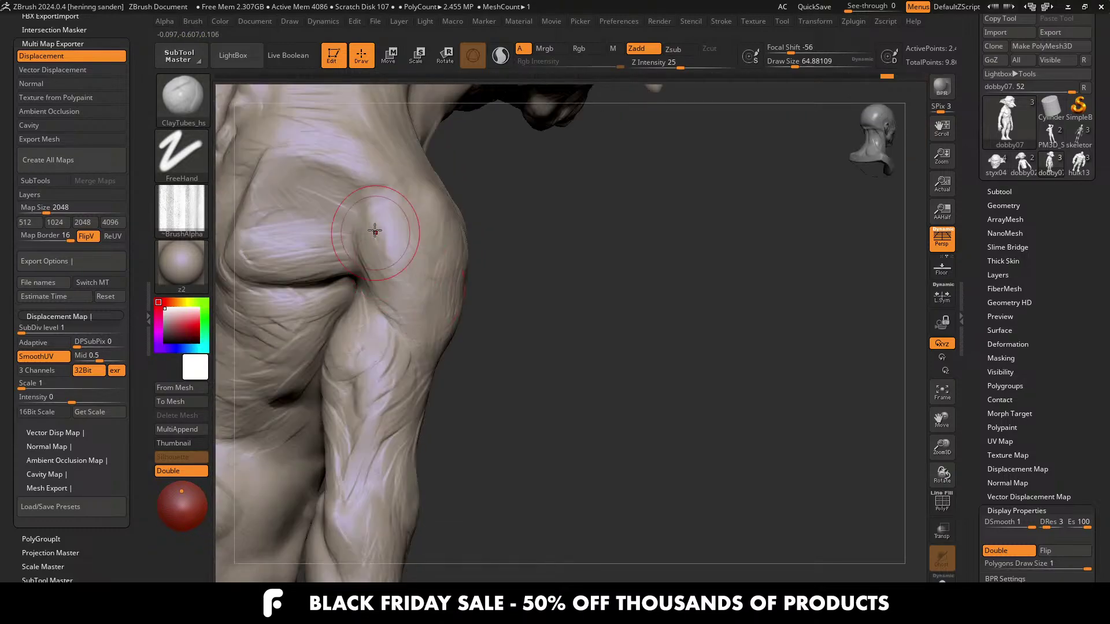
mouse_move(418, 320)
right_down()
mouse_move(404, 294)
mouse_move(445, 335)
mouse_move(469, 288)
right_up()
mouse_move(592, 333)
alt+right_down()
mouse_move(544, 300)
mouse_move(696, 377)
mouse_move(647, 352)
mouse_move(688, 360)
alt+right_up()
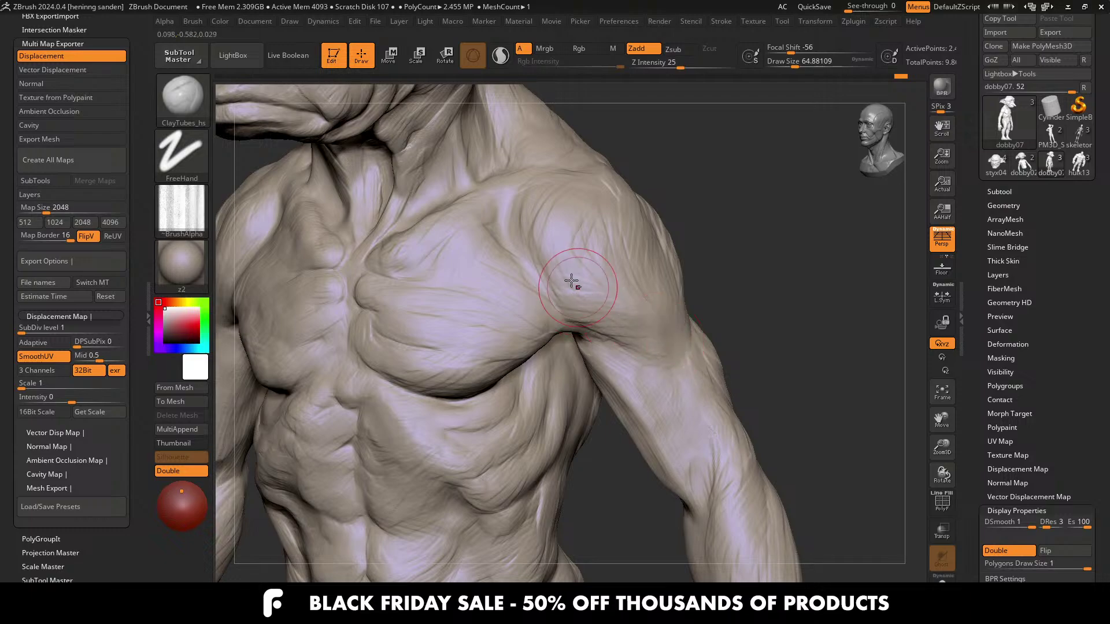
Step: Blend the deltoid's lower end into the upper arm at draw sizes of about 49 and 90
key(])
mouse_move(595, 255)
right_down()
mouse_move(649, 372)
mouse_move(635, 367)
mouse_move(632, 297)
mouse_move(639, 376)
mouse_move(595, 401)
right_up()
key(b)
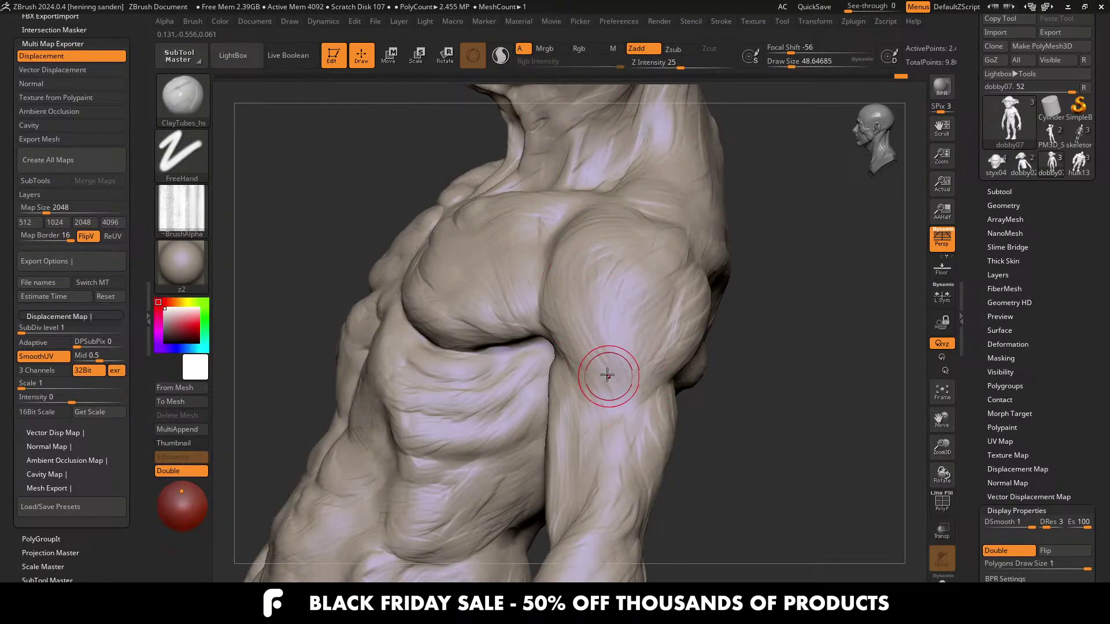
right_drag(608, 376, 583, 317)
key(s)
mouse_move(583, 317)
mouse_down()
mouse_move(619, 353)
mouse_move(626, 392)
mouse_up()
key(s)
drag(581, 289, 622, 359)
mouse_move(621, 359)
right_down()
mouse_move(632, 368)
mouse_move(612, 398)
right_up()
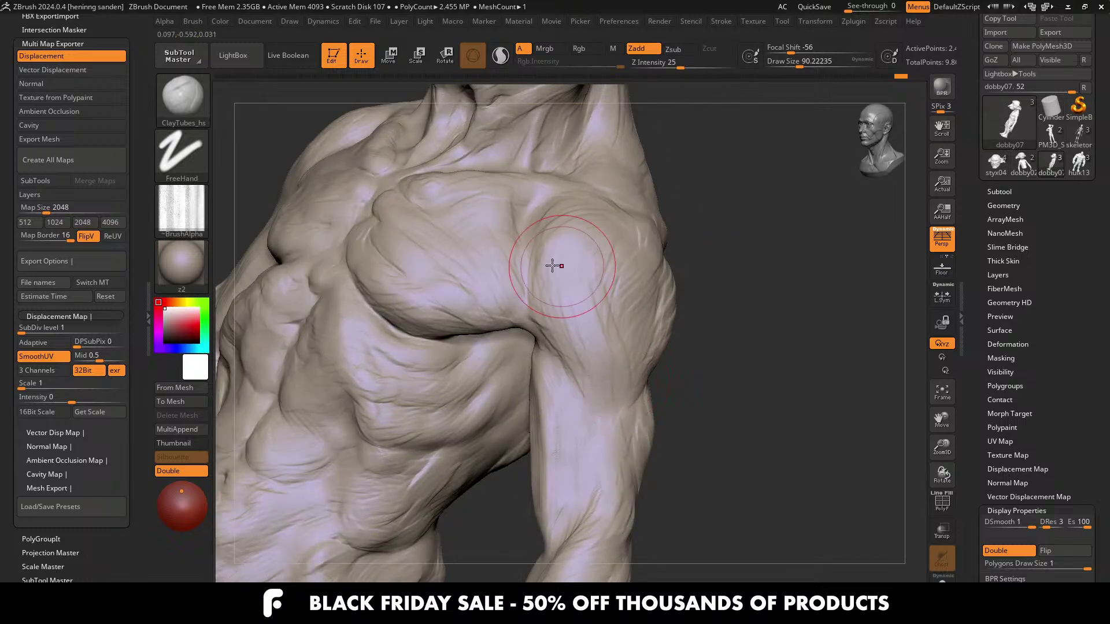
Step: Refine the inner chest below the collarbone at draw sizes of about 62 and 39
mouse_move(555, 265)
right_down()
mouse_move(532, 289)
mouse_move(533, 346)
mouse_move(509, 347)
mouse_move(549, 301)
mouse_move(544, 370)
mouse_move(520, 324)
mouse_move(515, 428)
right_up()
key(s)
click(512, 346)
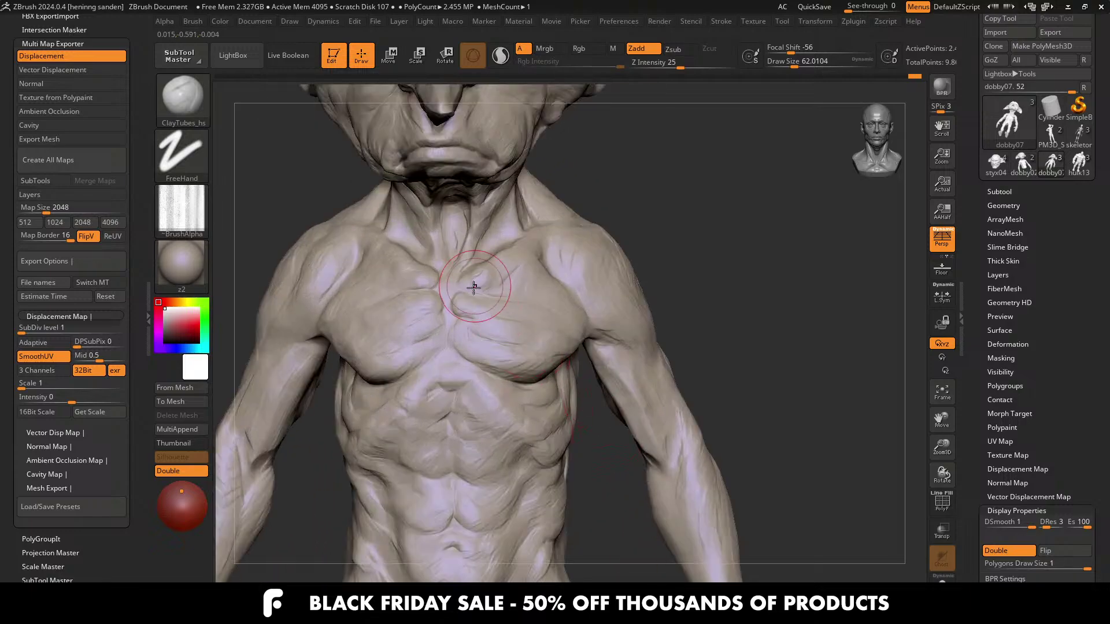
right_drag(473, 288, 481, 306)
key(s)
click(470, 318)
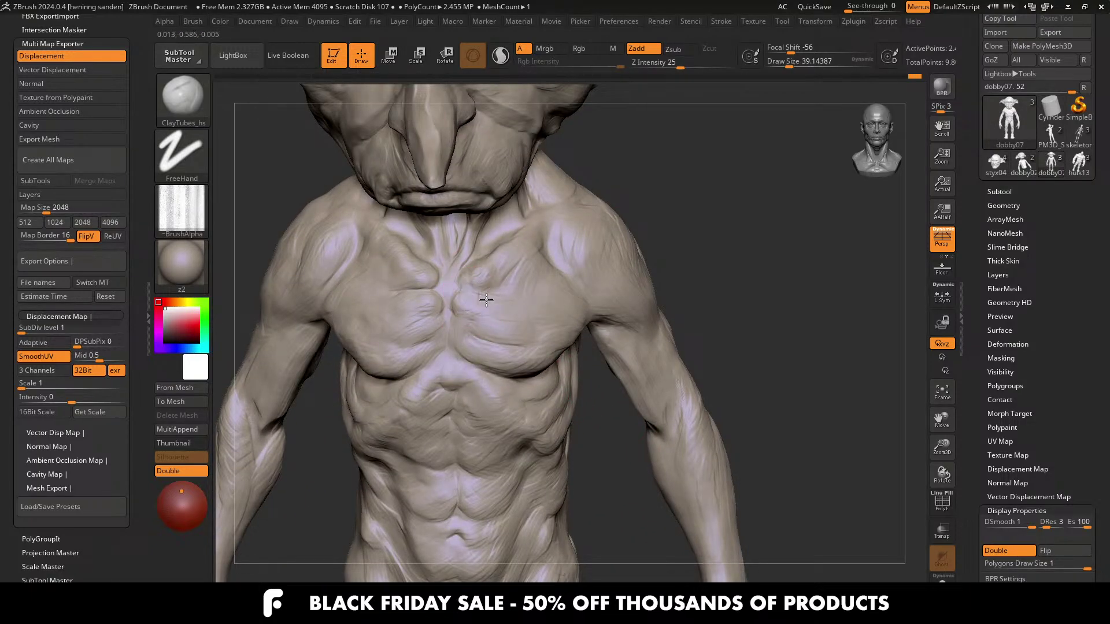
Step: Sculpt the chest muscle's inner edge along the sternum at a draw size of about 37
ctrl+right_drag(460, 310, 459, 321)
key(s)
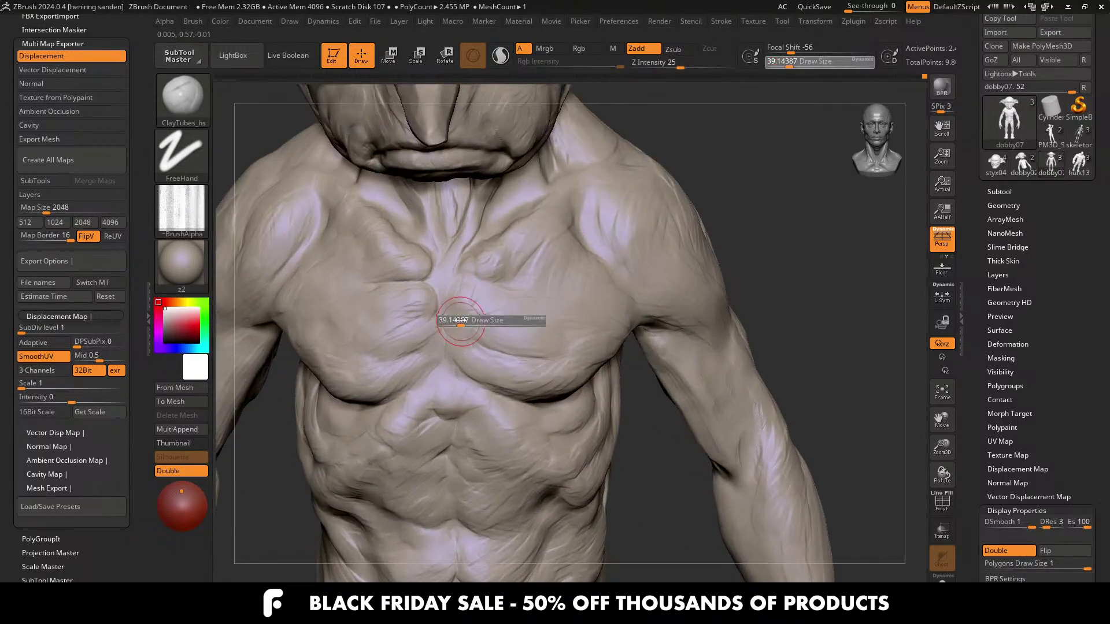
shift+drag(467, 308, 465, 290)
key(s)
click(457, 287)
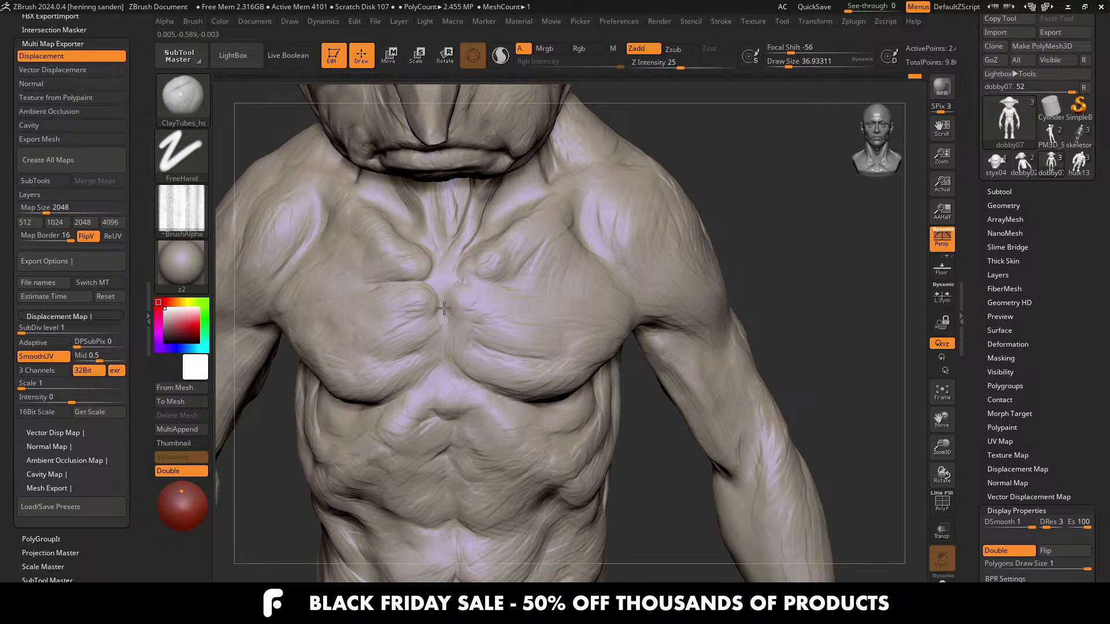
Step: Detail the upper chest between the collarbone and the shoulder at draw sizes of about 49 and 37
key(bracketright)
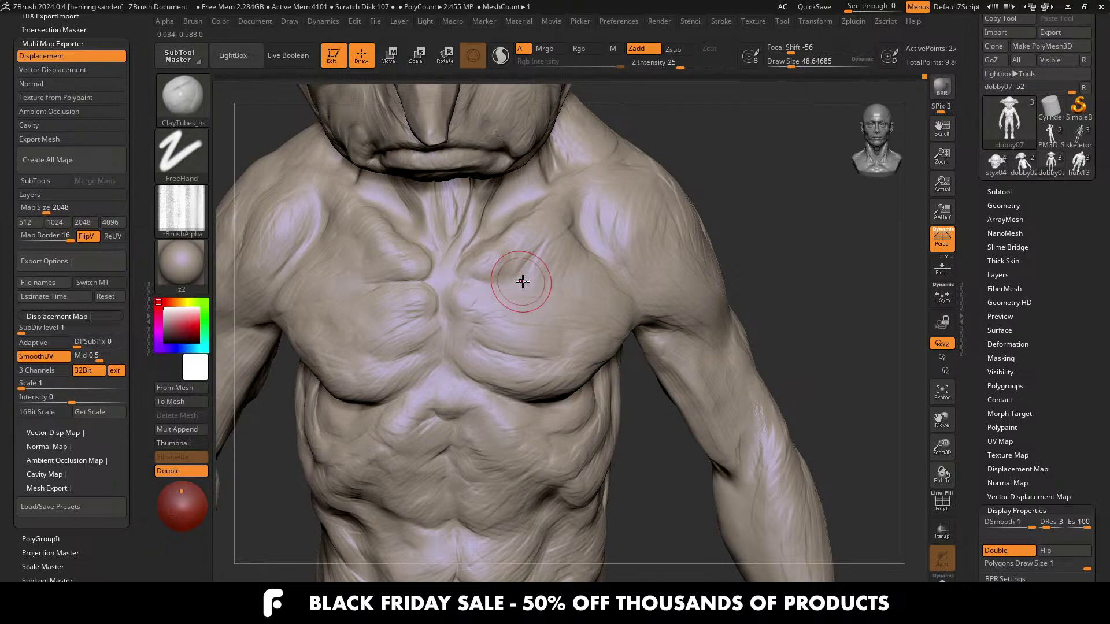
right_drag(539, 277, 553, 278)
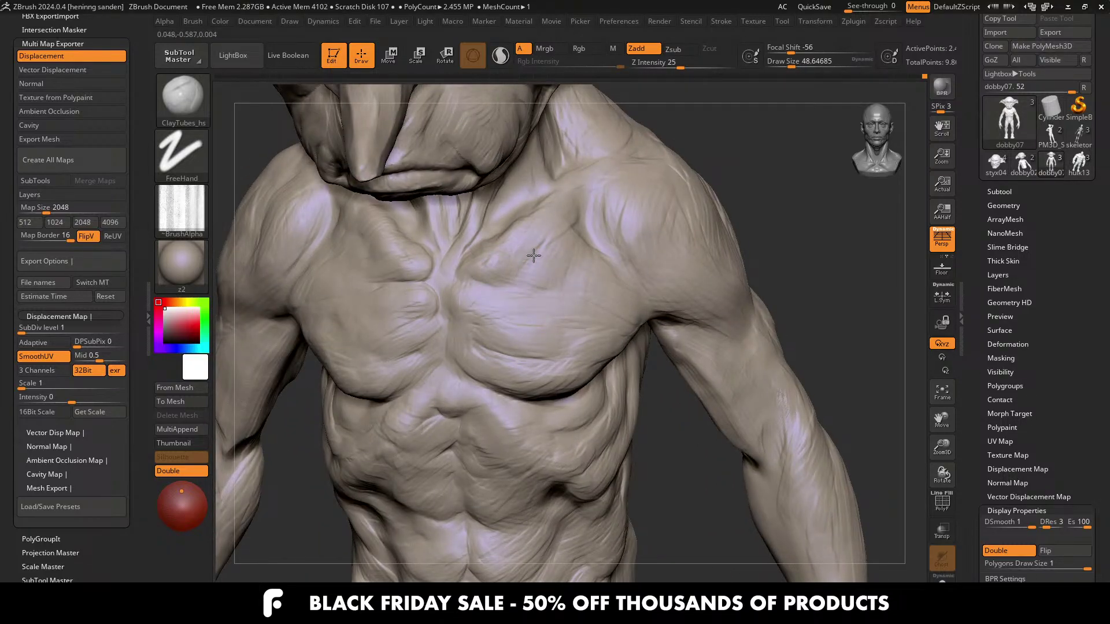
right_drag(544, 224, 552, 276)
mouse_move(564, 237)
right_down()
mouse_move(552, 223)
mouse_move(550, 243)
mouse_move(560, 206)
right_up()
key(bracketleft)
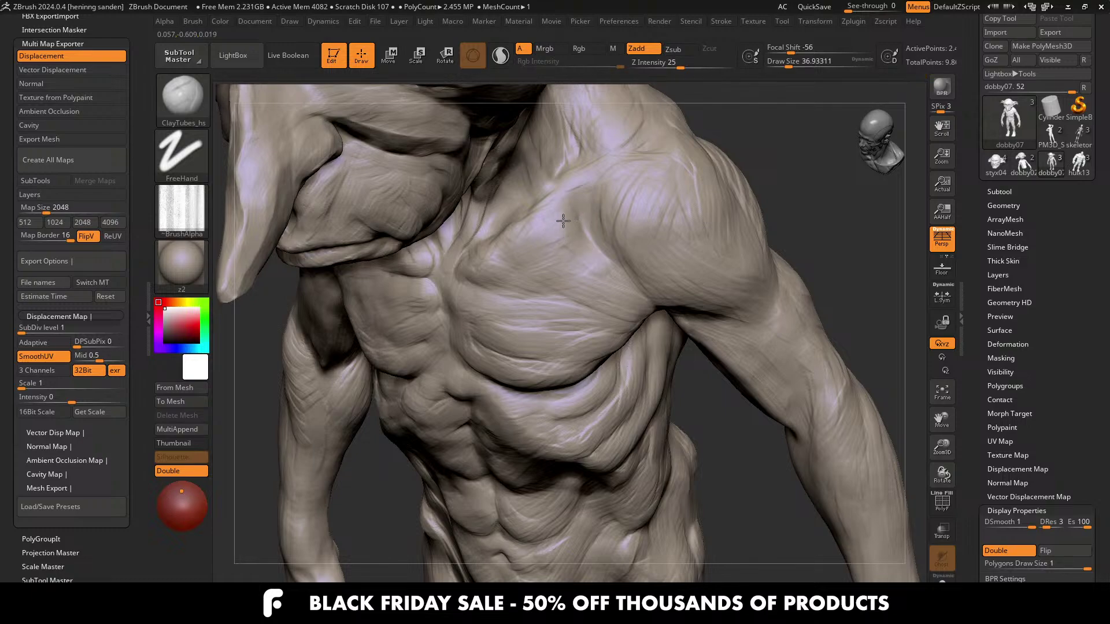
right_drag(547, 247, 597, 268)
drag(594, 270, 604, 258)
mouse_move(561, 268)
right_down()
mouse_move(441, 264)
mouse_move(488, 289)
right_up()
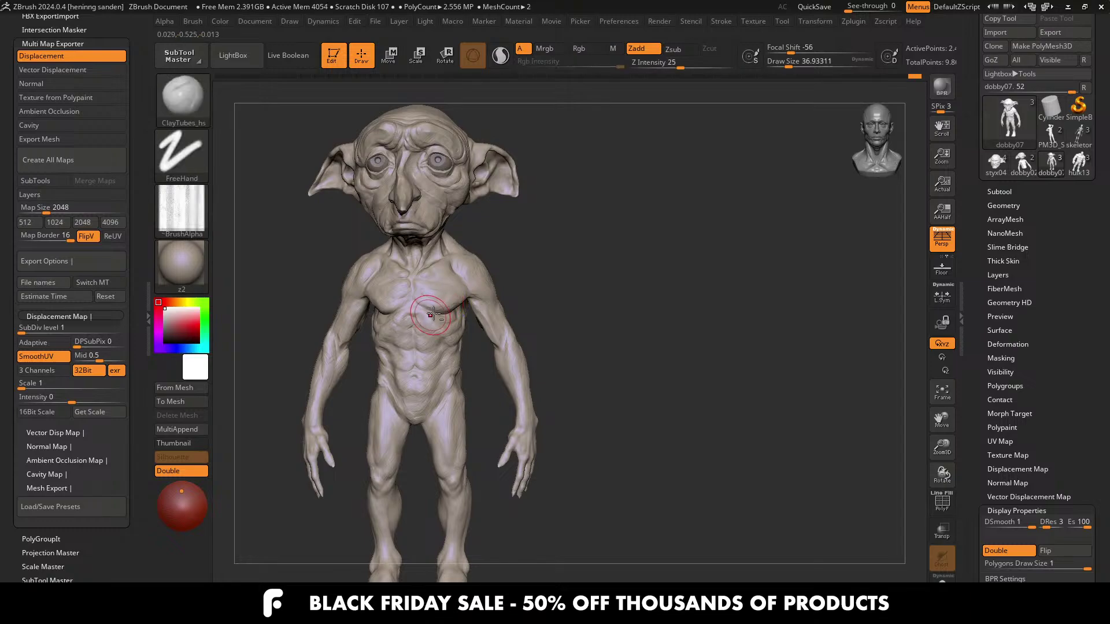
Step: Sculpt the front of the hip and the groin crease at draw sizes of about 31 and 17
alt+right_drag(499, 312, 535, 314)
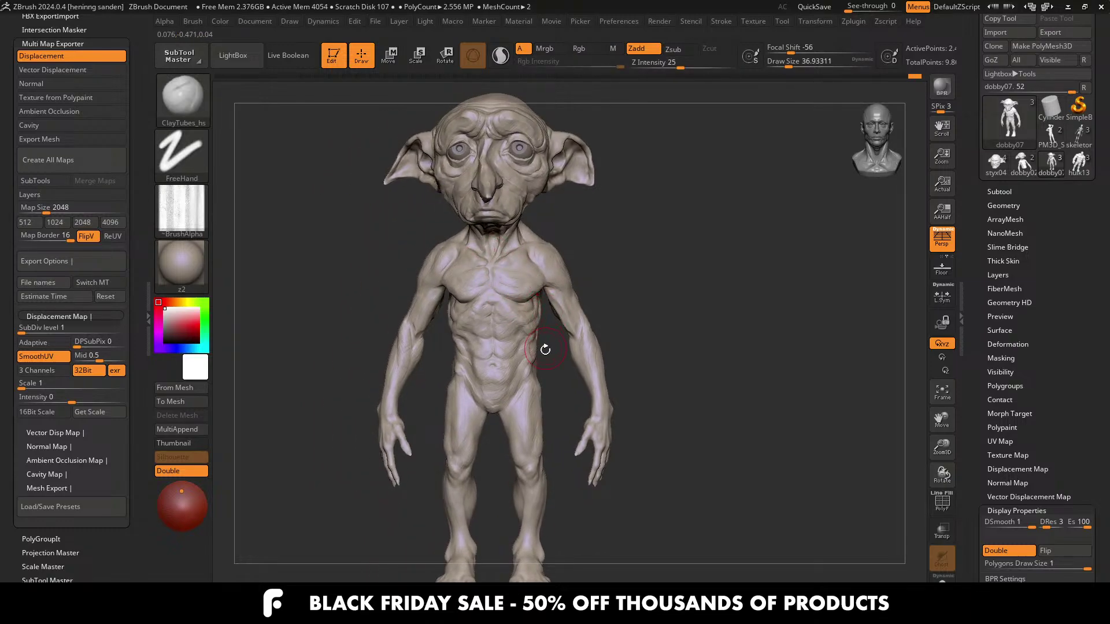
right_drag(532, 408, 523, 359)
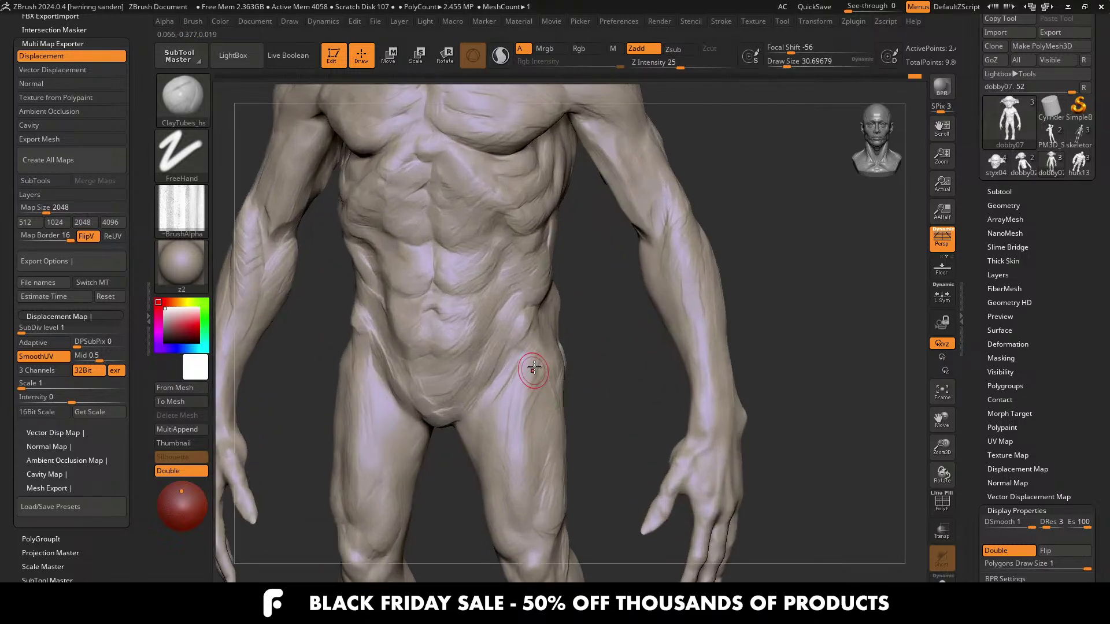
right_drag(527, 346, 493, 341)
key(s)
drag(535, 330, 531, 330)
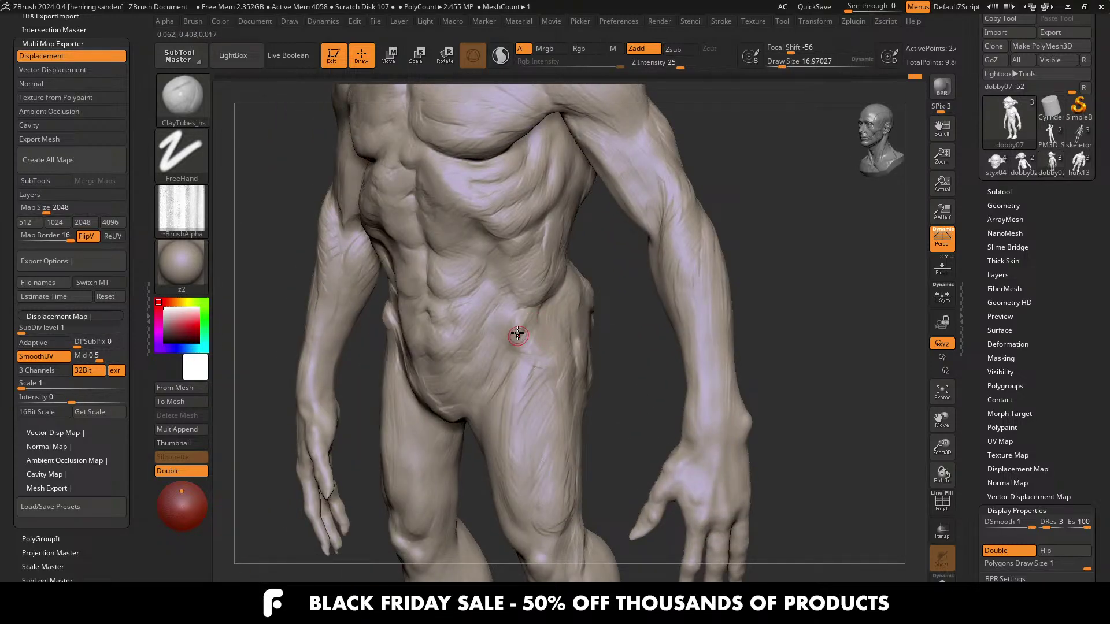
mouse_move(542, 315)
right_down()
mouse_move(526, 317)
mouse_move(543, 307)
right_up()
Step: Adjust the shape of the hip bone's crest with the Move brush at a draw size of about 68
key(b)
key(m)
key(v)
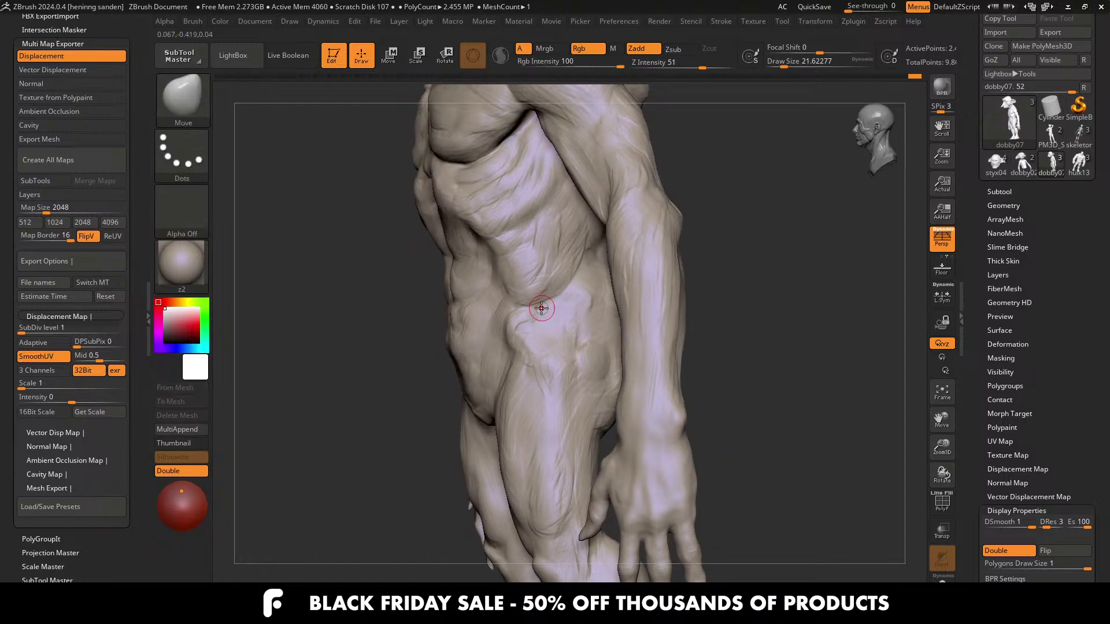
key(s)
drag(543, 303, 545, 303)
right_drag(541, 303, 545, 318)
Step: Detail the side of the abdomen above the hip with the ClayTubes_hs brush at a draw size of about 25
key(b)
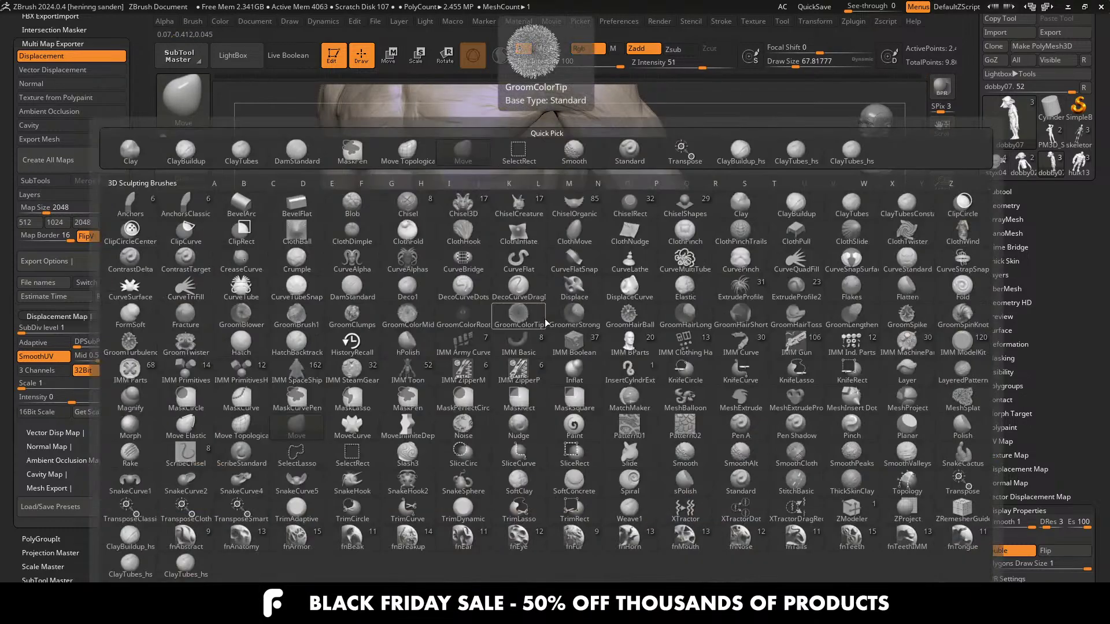
key(c)
click(174, 569)
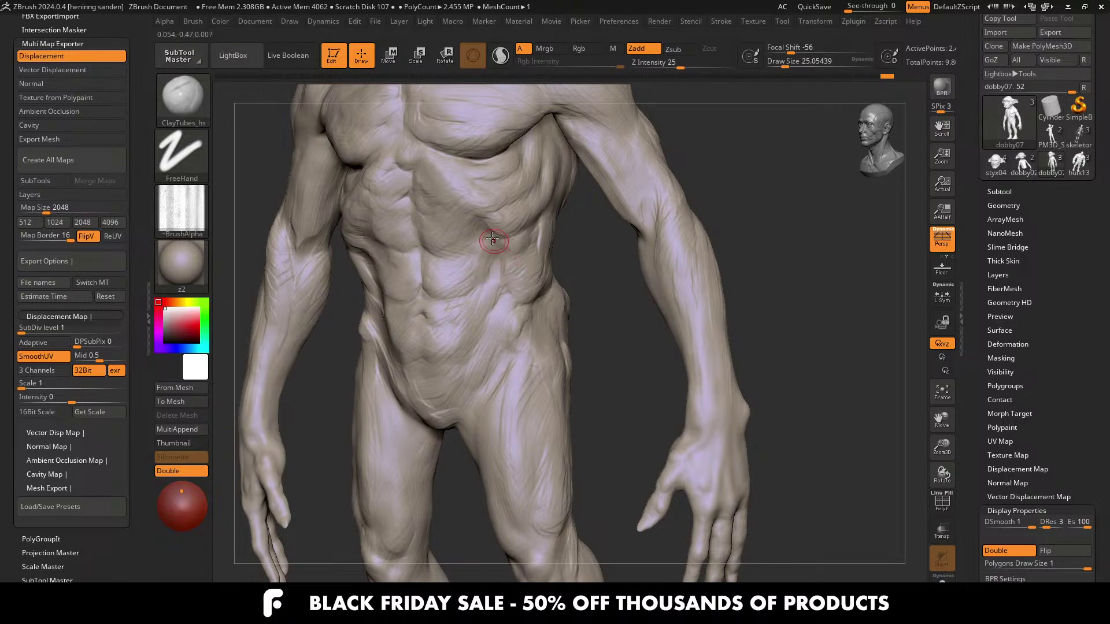
ctrl+right_drag(452, 341, 454, 283)
shift+right_drag(454, 283, 497, 296)
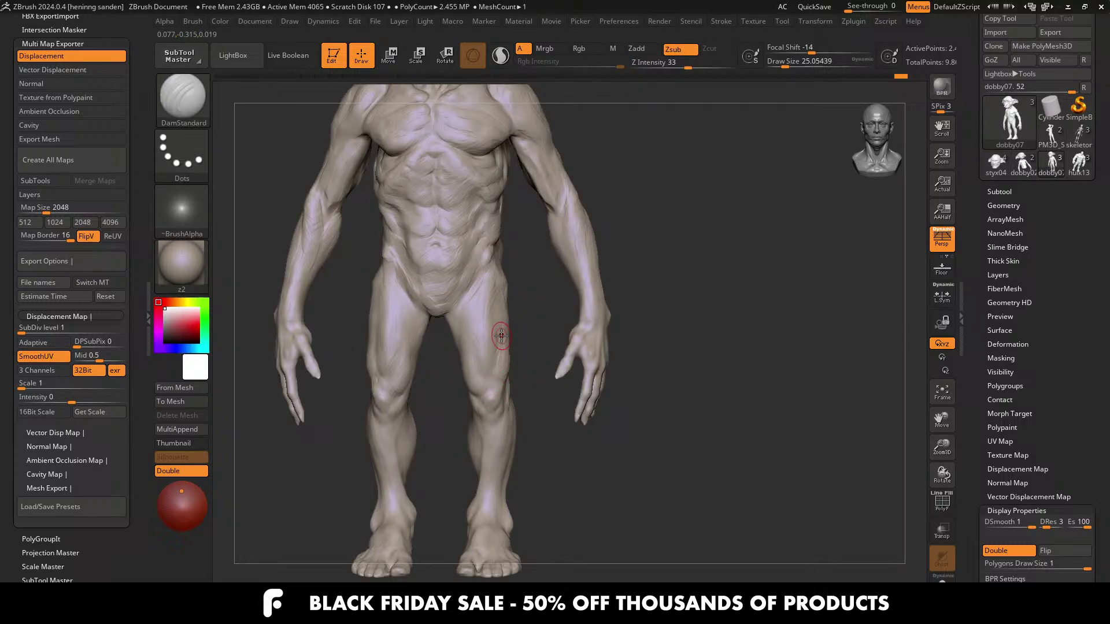
Step: Reshape the thigh's outer and inner contours with the Move brush at draw sizes of about 116 and 101
key(b)
key(m)
key(v)
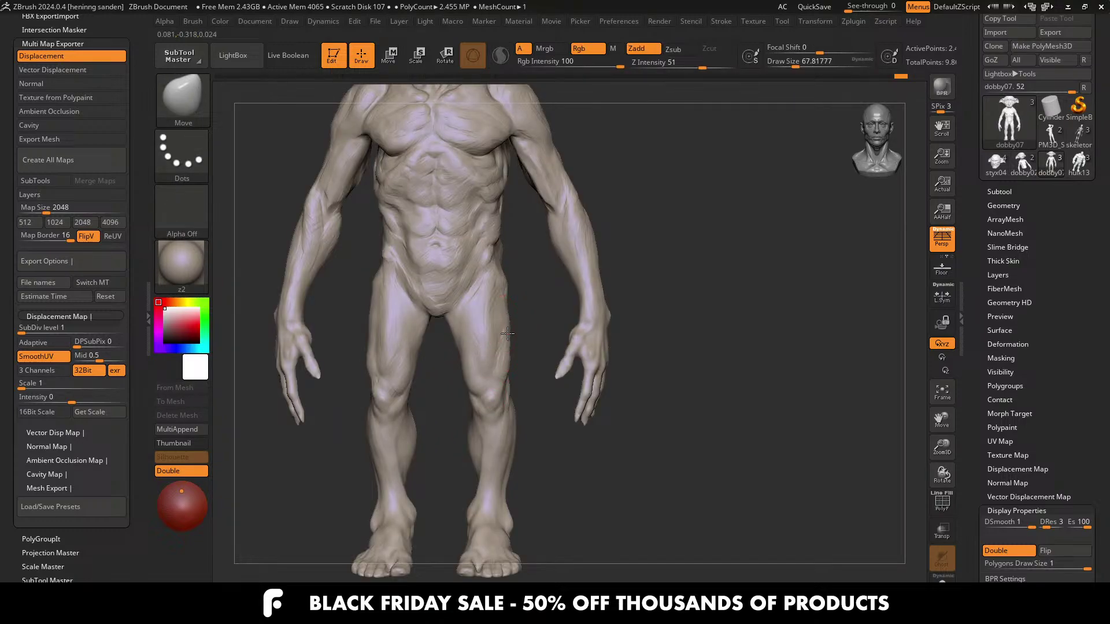
key(s)
drag(499, 329, 506, 329)
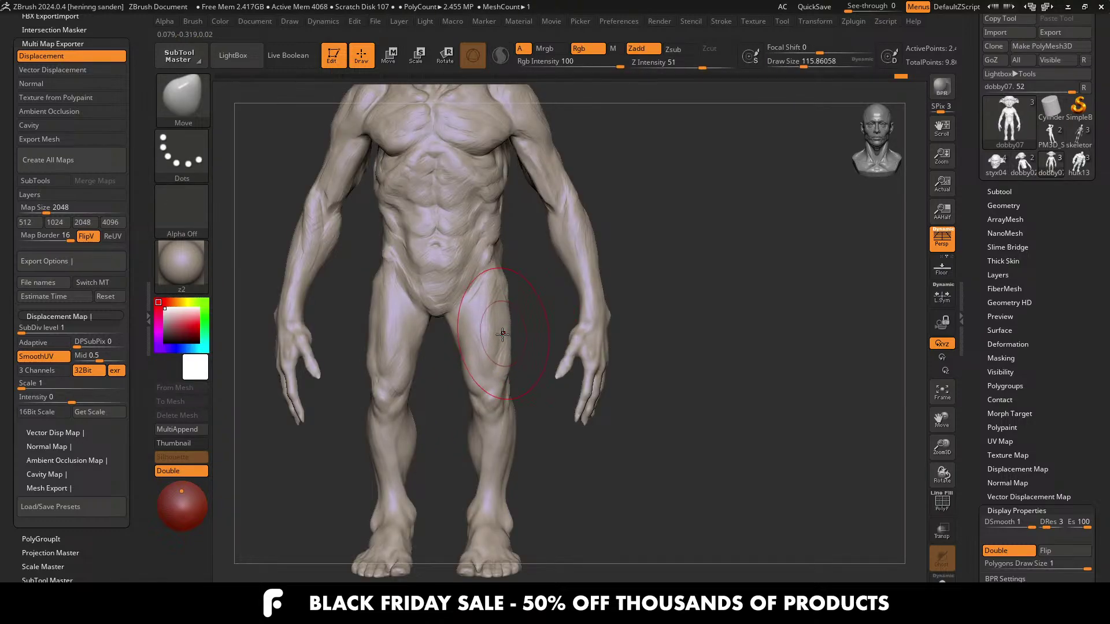
key(s)
drag(486, 367, 476, 373)
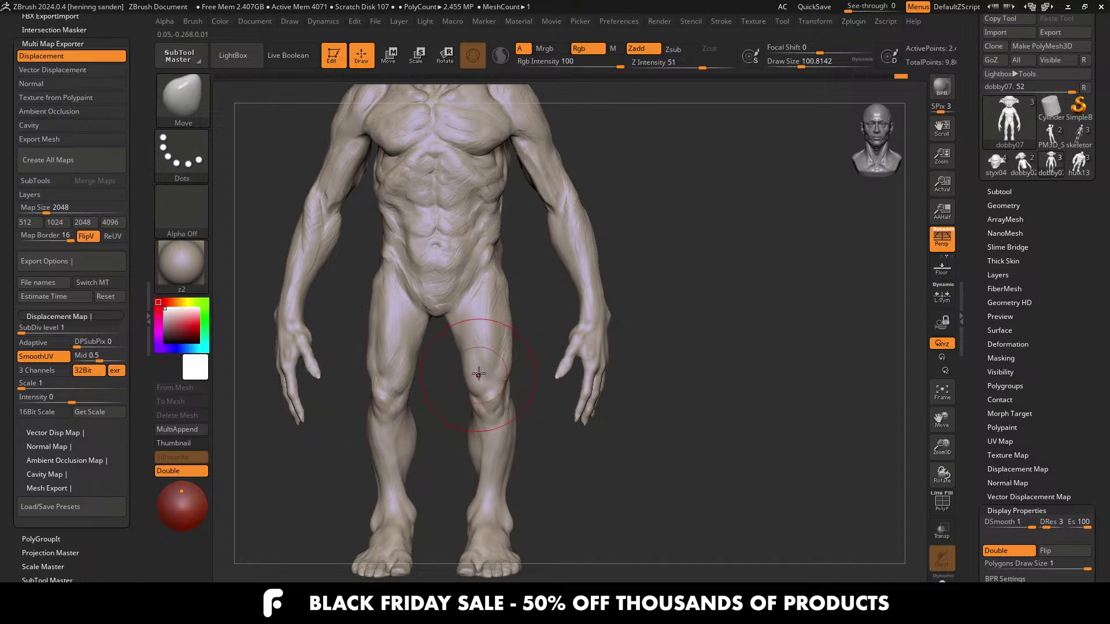
Step: Adjust the outer thigh and lower leg silhouette on the opposite leg with the Move brush at draw sizes of about 101 and 94
key(ctrl+shift+3)
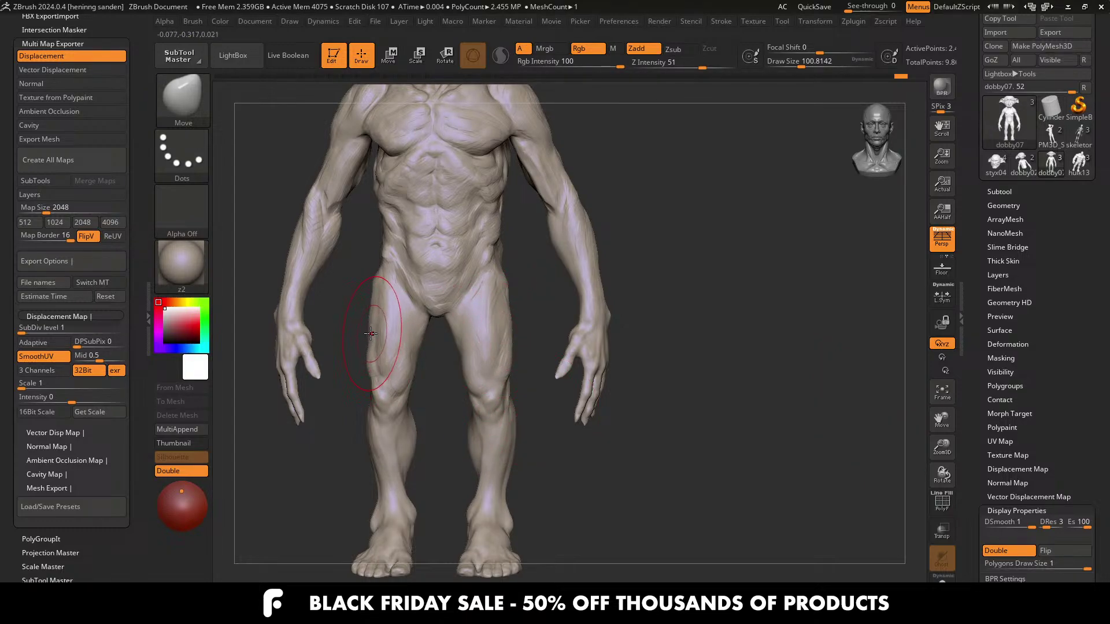
drag(374, 339, 365, 337)
key(])
key(bracketleft)
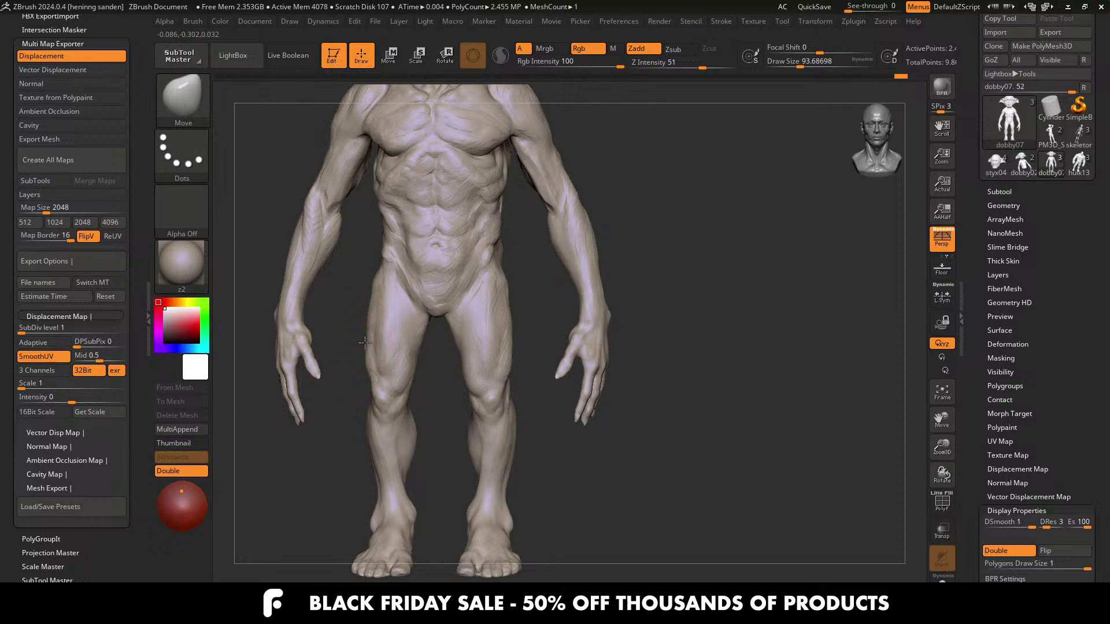
right_drag(370, 323, 393, 359)
key(bracketright)
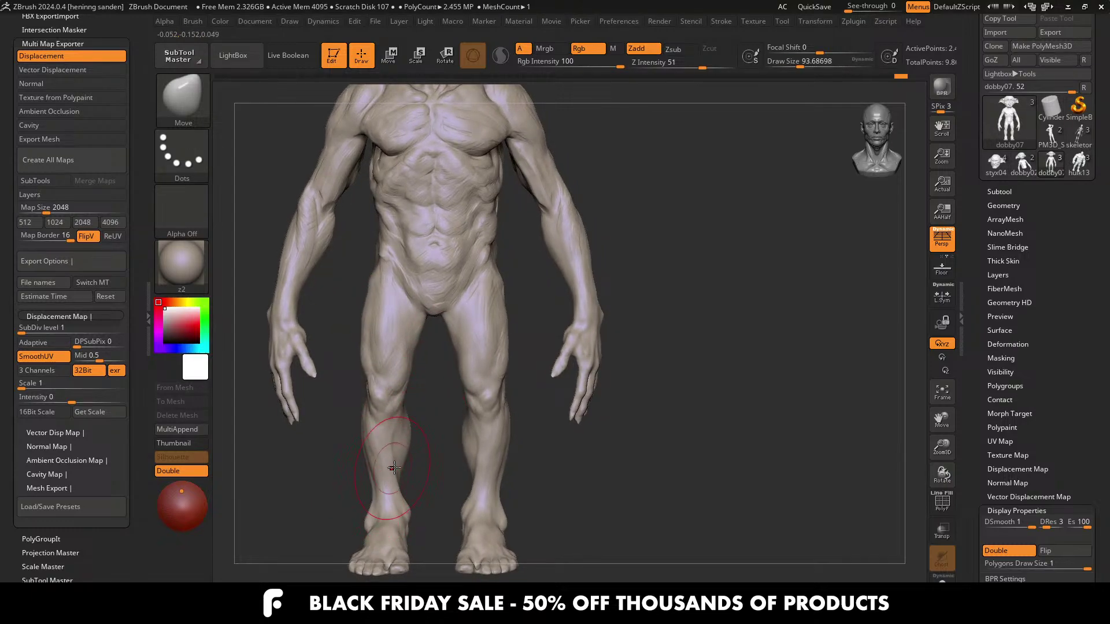
right_drag(394, 468, 484, 447)
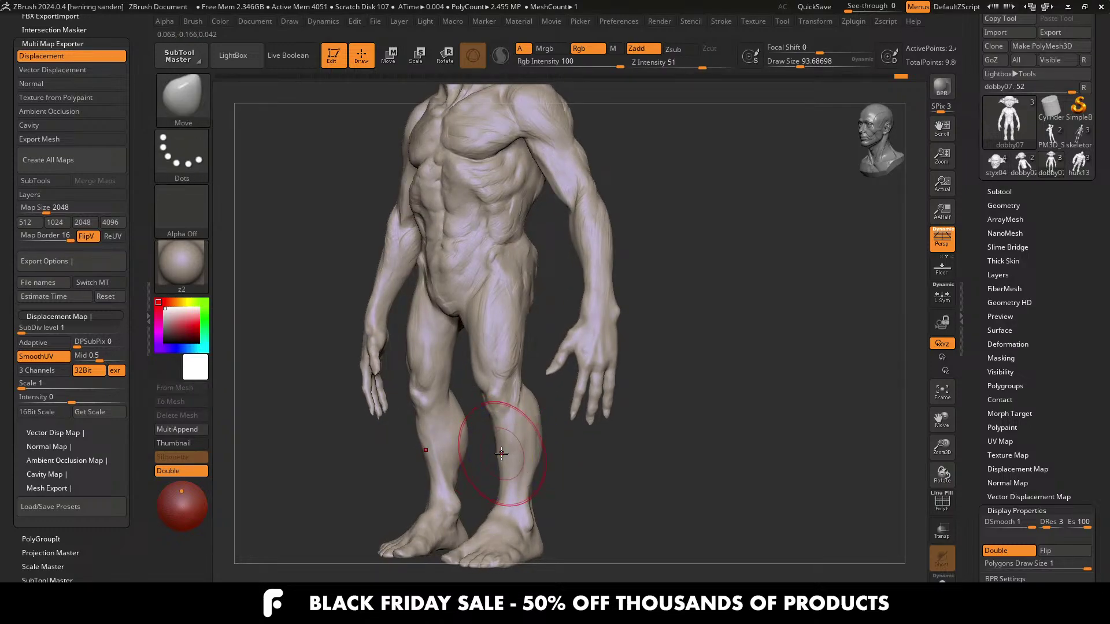
Step: Reshape the calf and inner lower leg contours with the Move brush at draw sizes of about 62, 77 and 90
right_drag(506, 445, 526, 451)
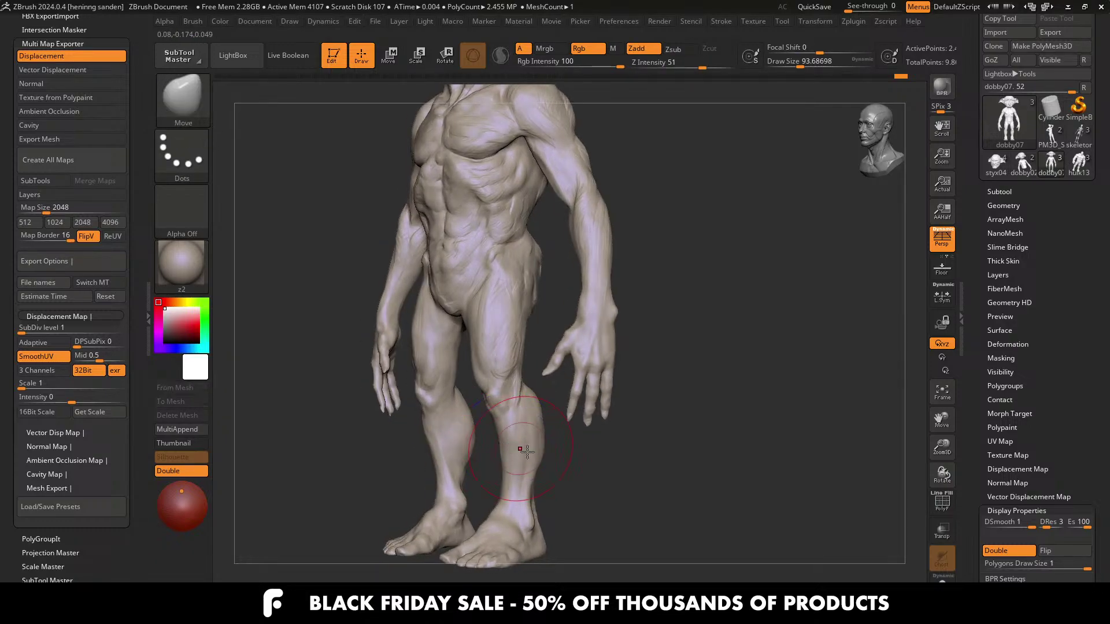
key(bracketleft)
drag(540, 450, 529, 455)
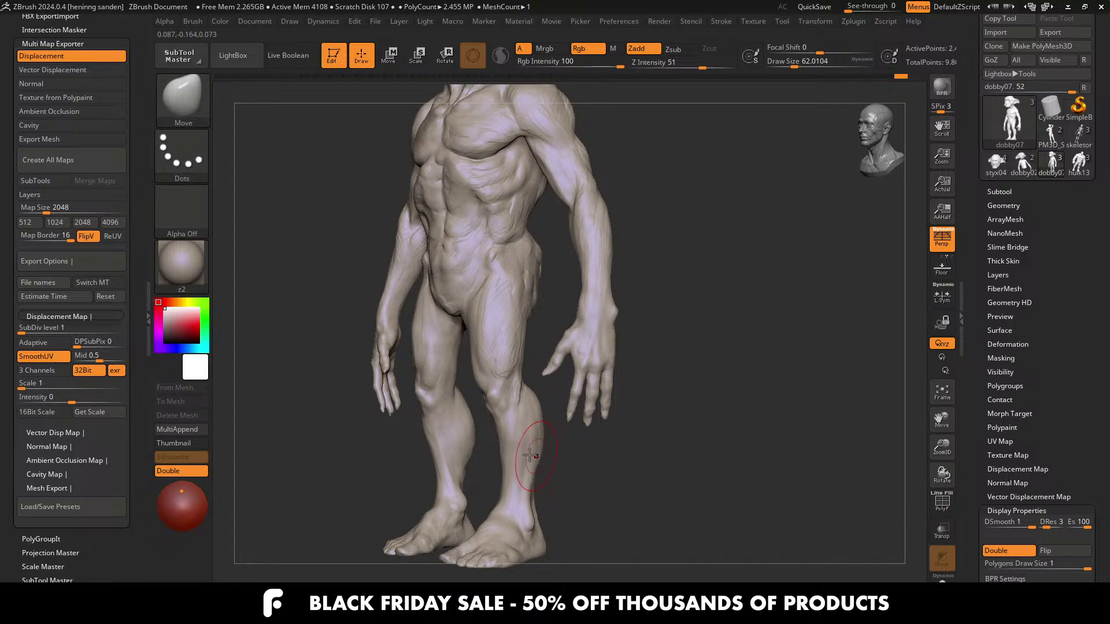
shift+right_drag(488, 443, 506, 437)
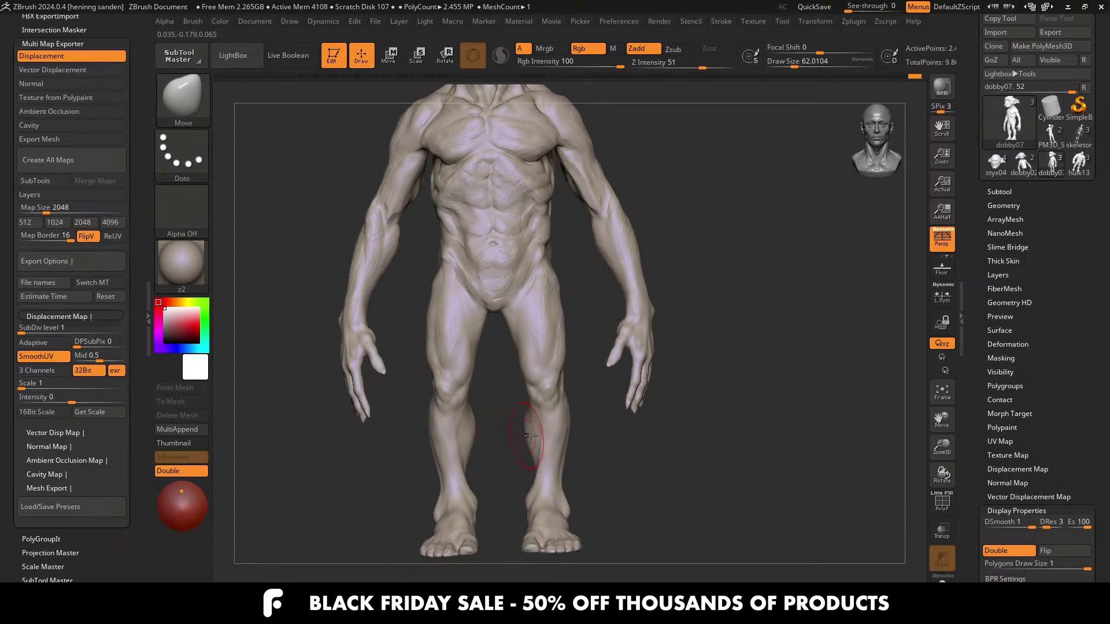
key(bracketright)
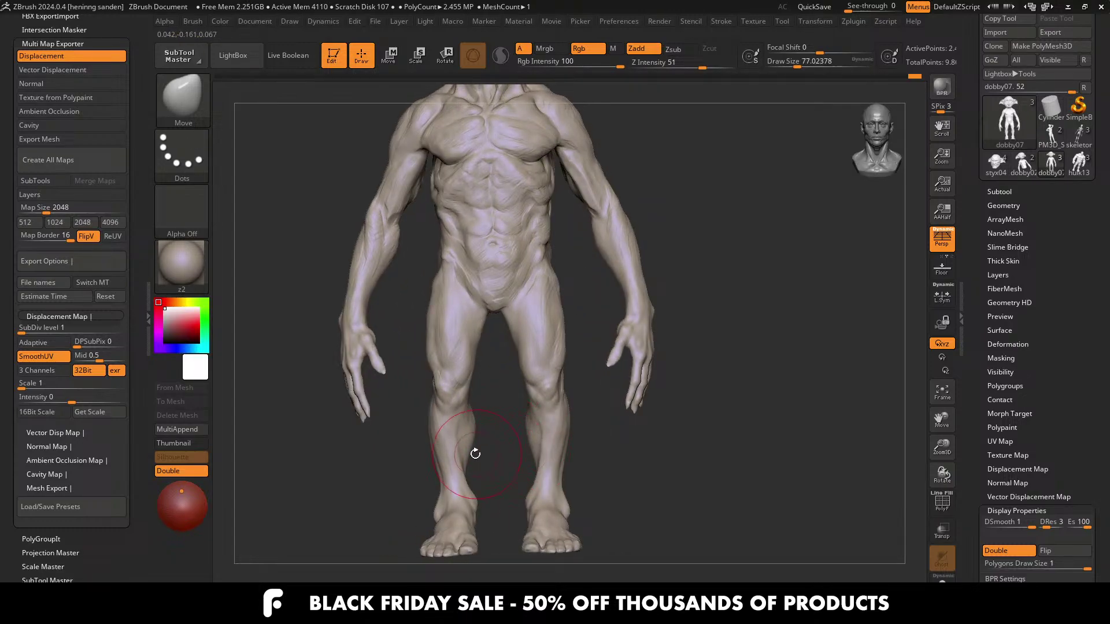
key(bracketright)
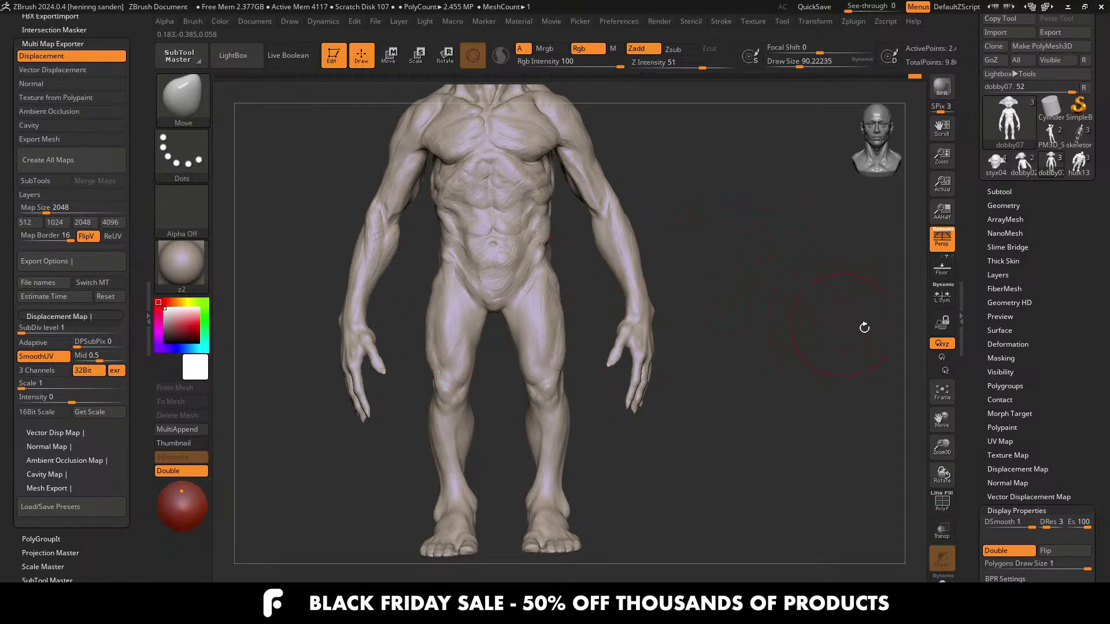
Step: Sketch a temporary S-shaped annotation curve down the leg from the hip to the ankle and clear it
drag(502, 279, 495, 397)
drag(468, 444, 479, 470)
drag(440, 265, 428, 296)
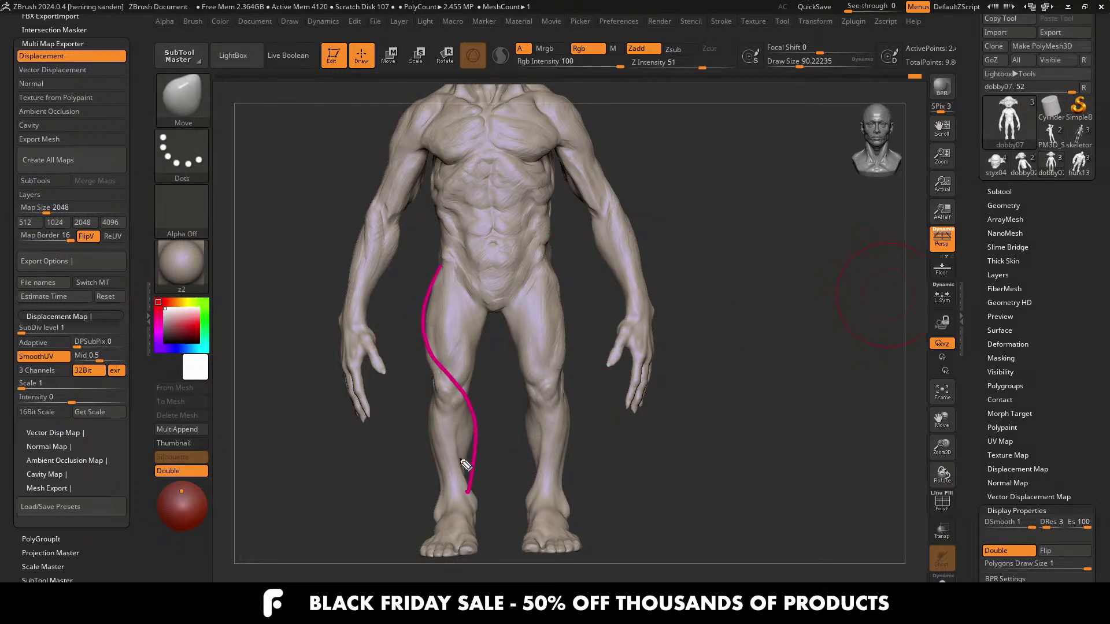
key(Escape)
Step: Adjust the thigh contour just above the knee with the Move brush at a draw size of about 65
right_drag(557, 328, 548, 341)
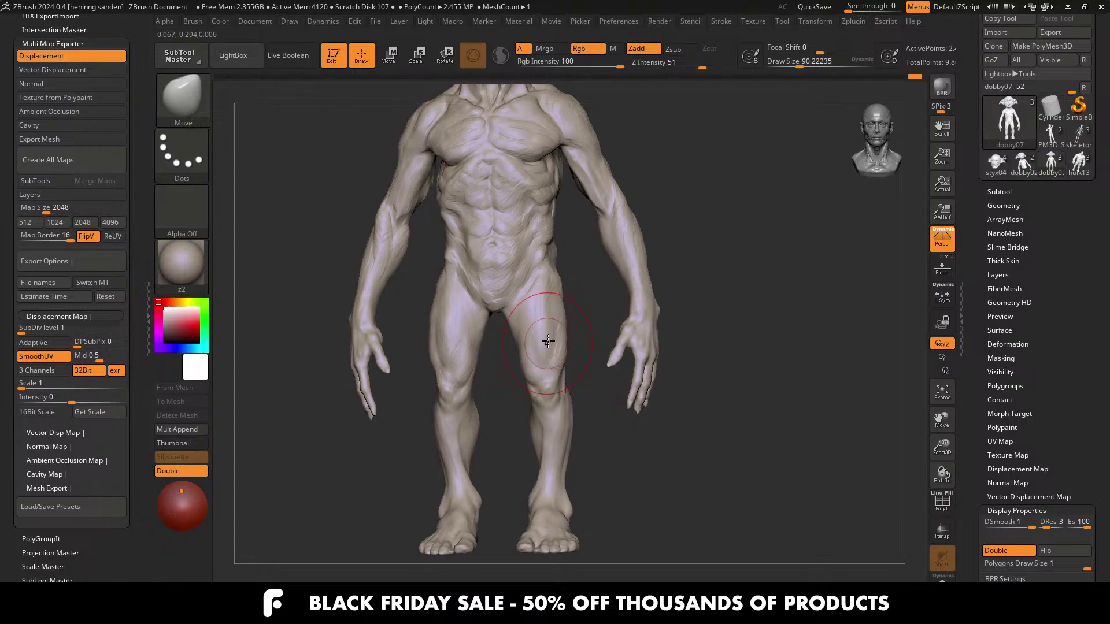
key(s)
drag(563, 337, 561, 337)
key([)
drag(559, 383, 550, 372)
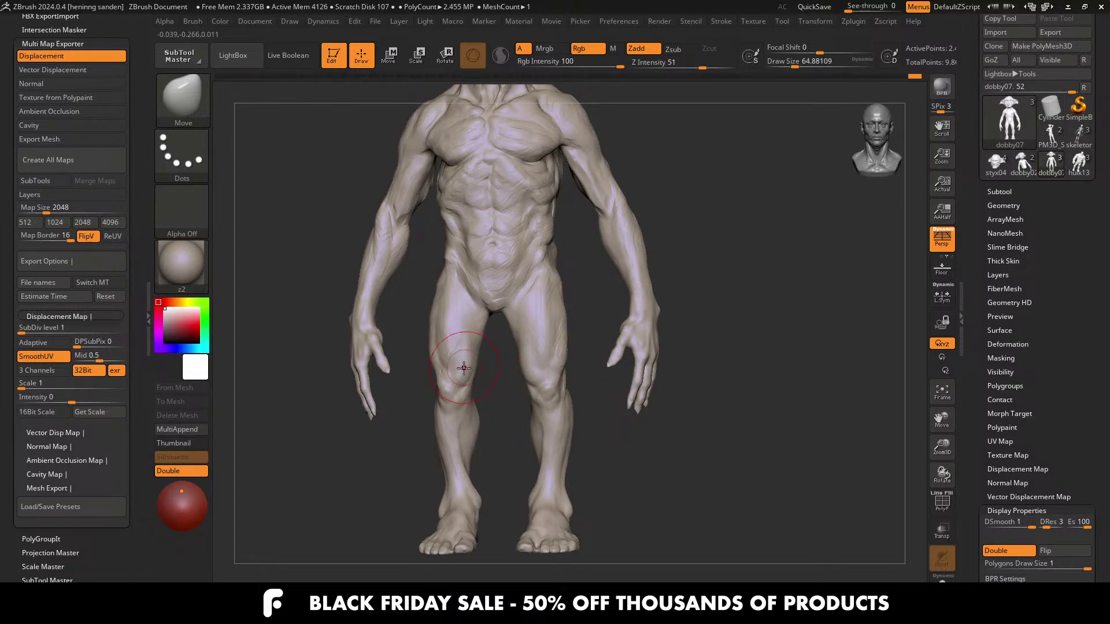
mouse_move(463, 369)
right_down()
mouse_move(470, 358)
mouse_move(516, 371)
right_up()
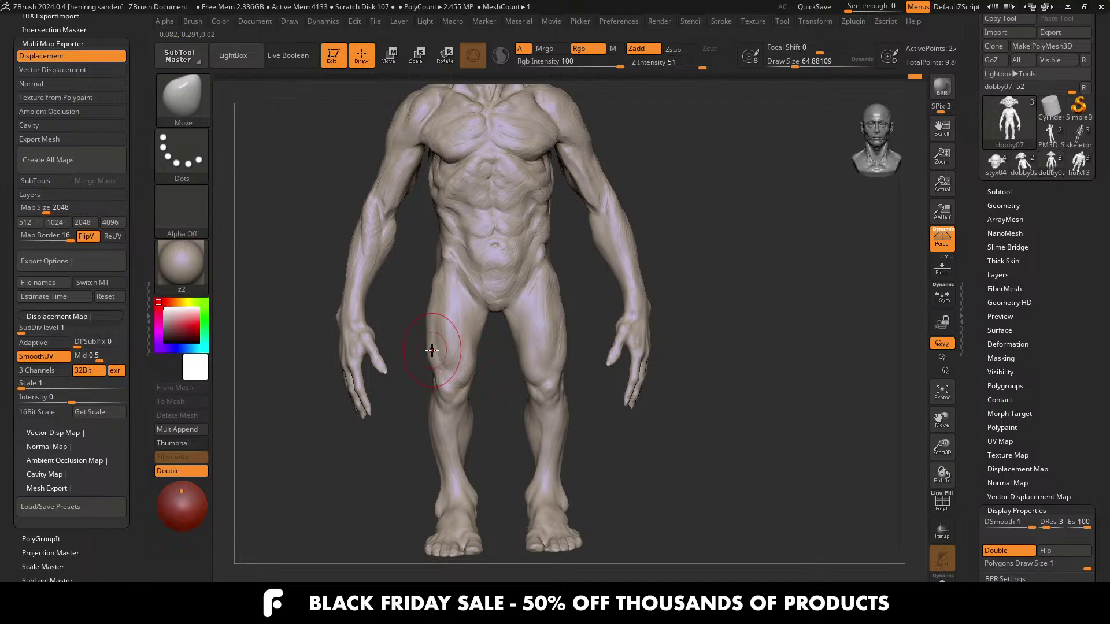
Step: Reshape the front of the thigh and knee in profile with the Move brush at a draw size of about 124
mouse_move(435, 350)
right_down()
mouse_move(532, 326)
mouse_move(496, 344)
mouse_move(462, 335)
mouse_move(483, 307)
right_up()
key(s)
drag(479, 269, 475, 255)
key(s)
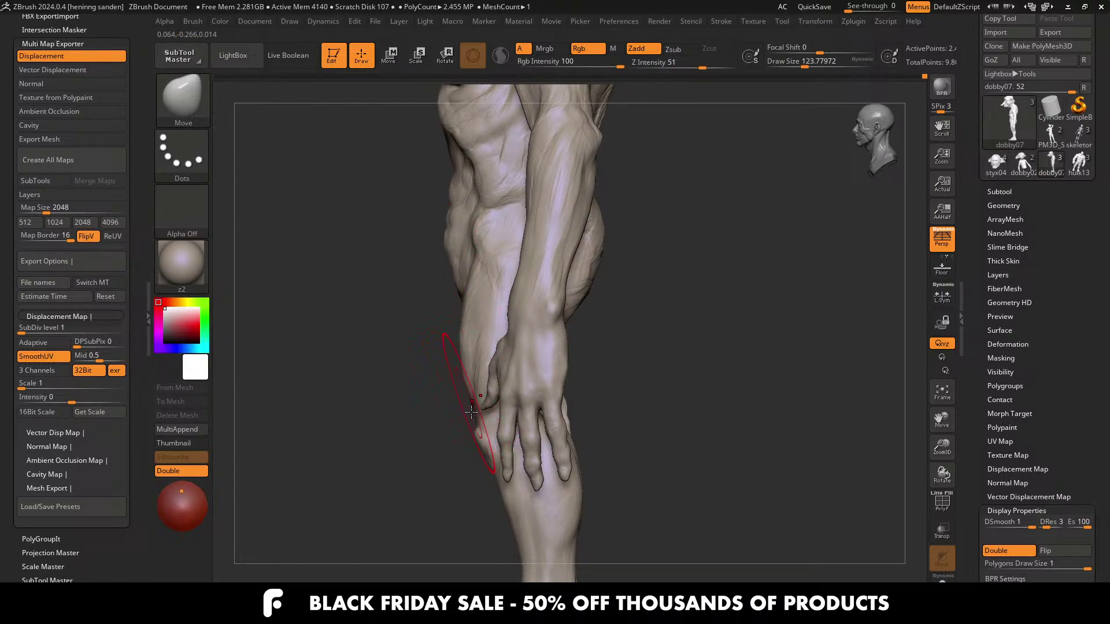
mouse_move(471, 412)
alt+right_down()
mouse_move(446, 322)
mouse_move(508, 396)
mouse_move(471, 396)
mouse_move(458, 373)
mouse_move(520, 377)
mouse_move(478, 368)
mouse_move(501, 349)
mouse_move(458, 366)
alt+right_up()
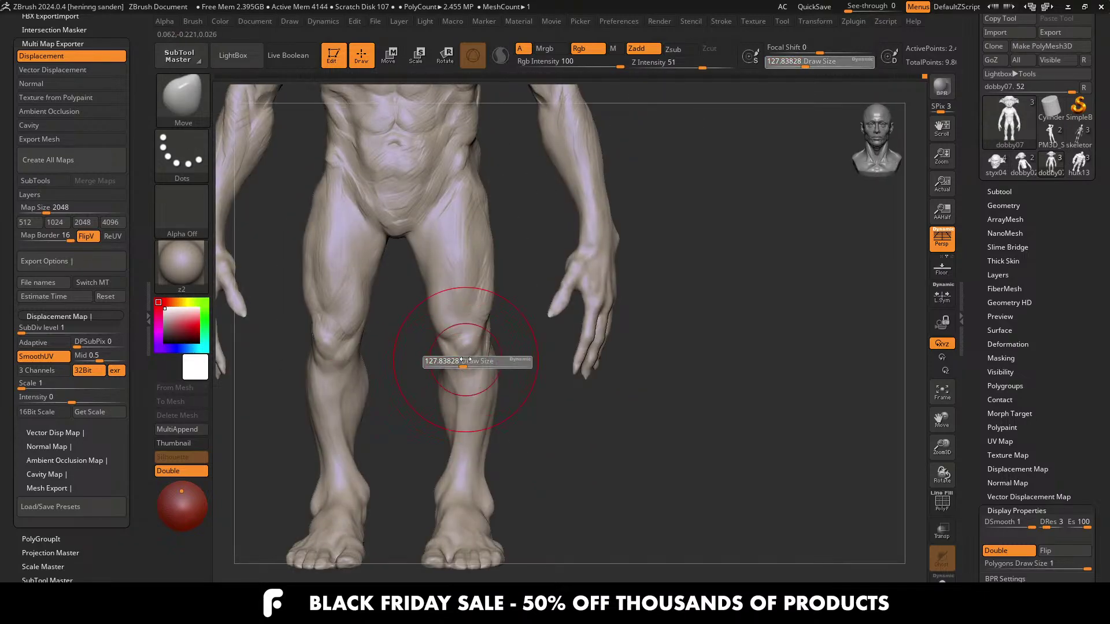
Step: Refine the inner and outer thigh contours with the Move brush at draw sizes of about 94, 68 and 56
mouse_move(424, 310)
ctrl+right_down()
mouse_move(457, 347)
mouse_move(451, 289)
ctrl+right_up()
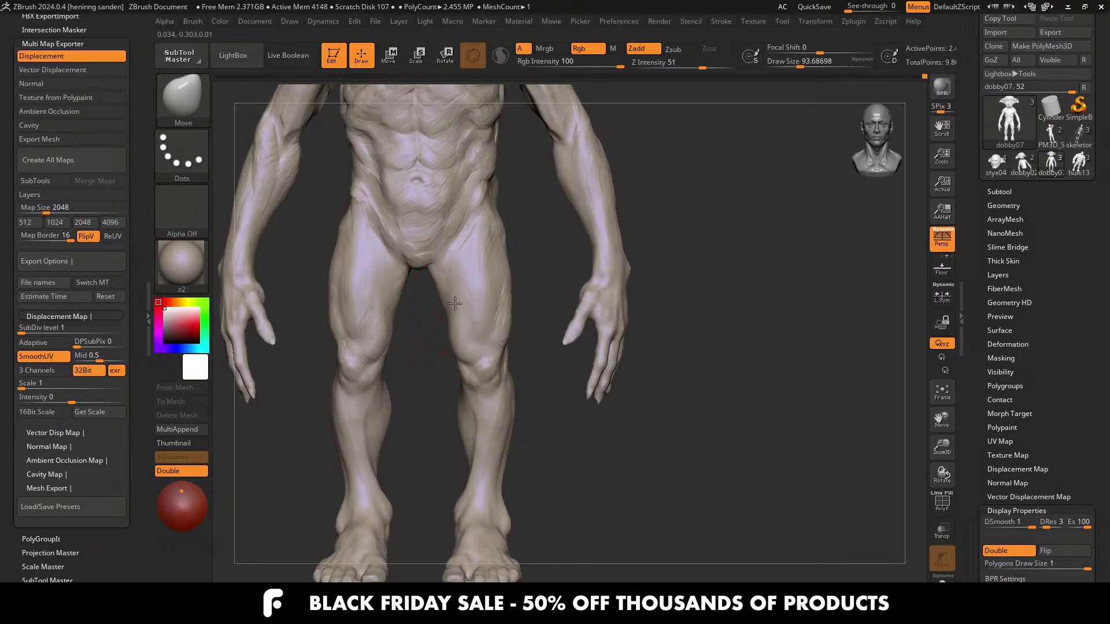
drag(448, 295, 321, 297)
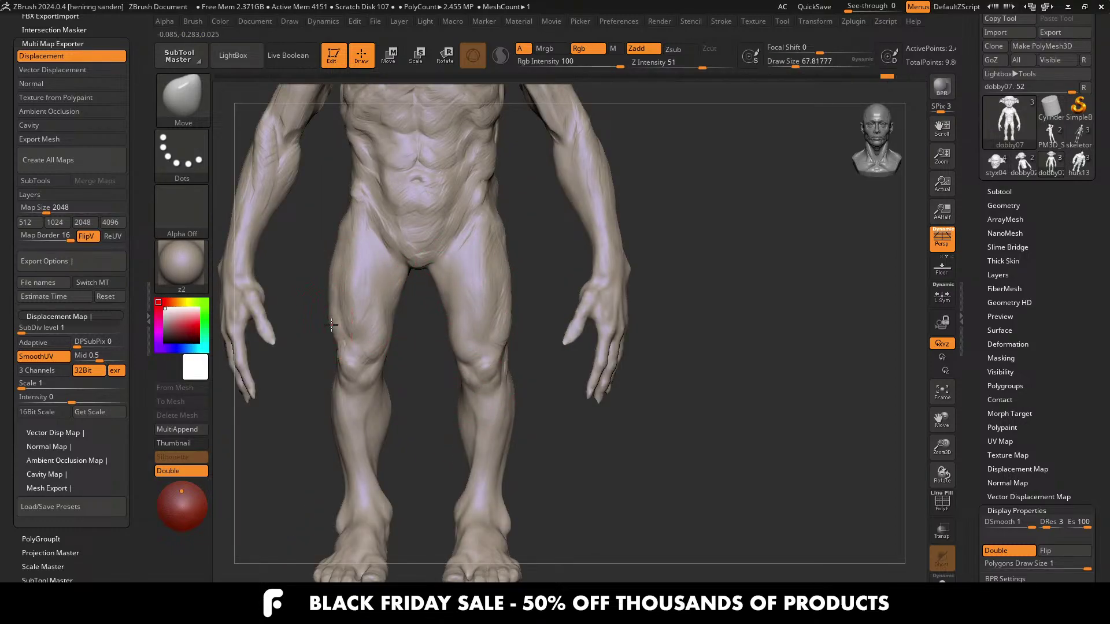
alt+right_drag(336, 262, 345, 281)
key(s)
drag(343, 294, 338, 293)
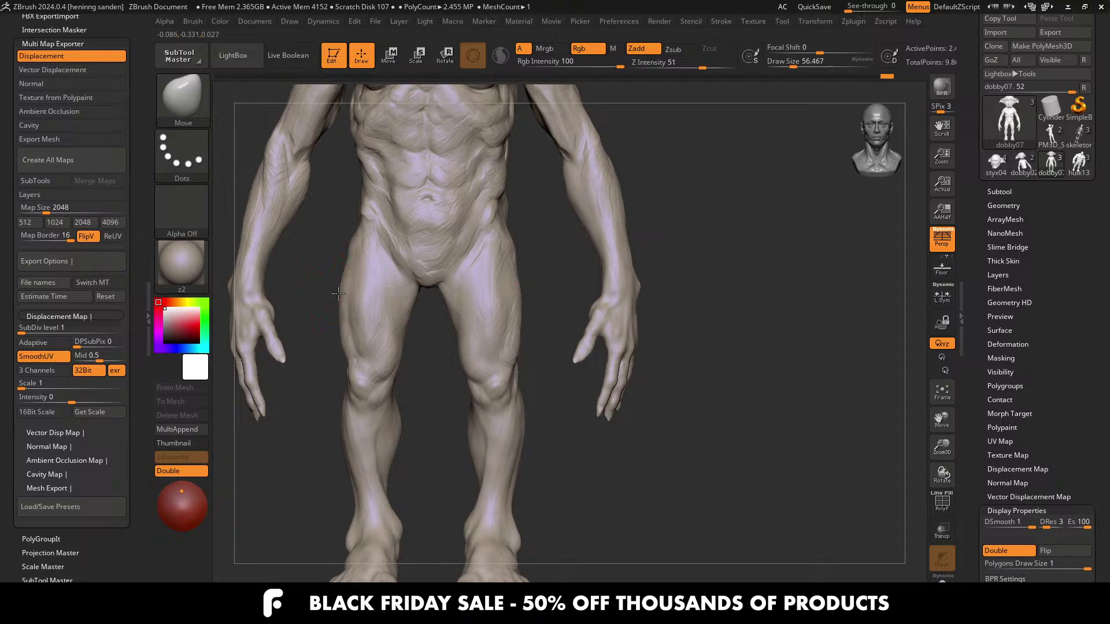
Step: Adjust the overall shape of the knees and lower legs with the Move brush at a draw size of about 136
mouse_move(480, 310)
alt+right_down()
mouse_move(439, 289)
mouse_move(387, 292)
mouse_move(465, 306)
alt+right_up()
ctrl+right_drag(459, 359, 467, 366)
key(s)
key(s)
mouse_move(468, 366)
mouse_down()
mouse_move(479, 367)
mouse_move(457, 362)
mouse_up()
drag(457, 361, 462, 363)
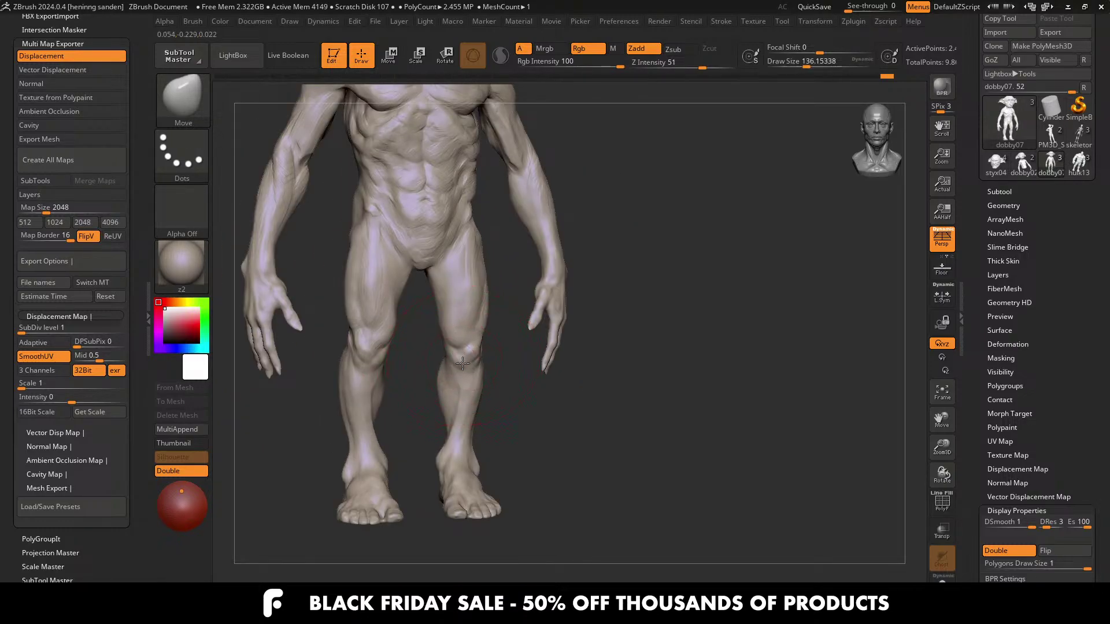
Step: Sculpt and smooth the hollow and tendons at the back of the knee with the ClayTubes_hs brush at a draw size of about 35
mouse_move(462, 363)
right_down()
mouse_move(369, 354)
mouse_move(473, 349)
mouse_move(519, 379)
mouse_move(509, 371)
right_up()
key(1)
key(s)
drag(508, 366, 502, 363)
right_drag(502, 363, 491, 364)
key(s)
drag(497, 364, 485, 364)
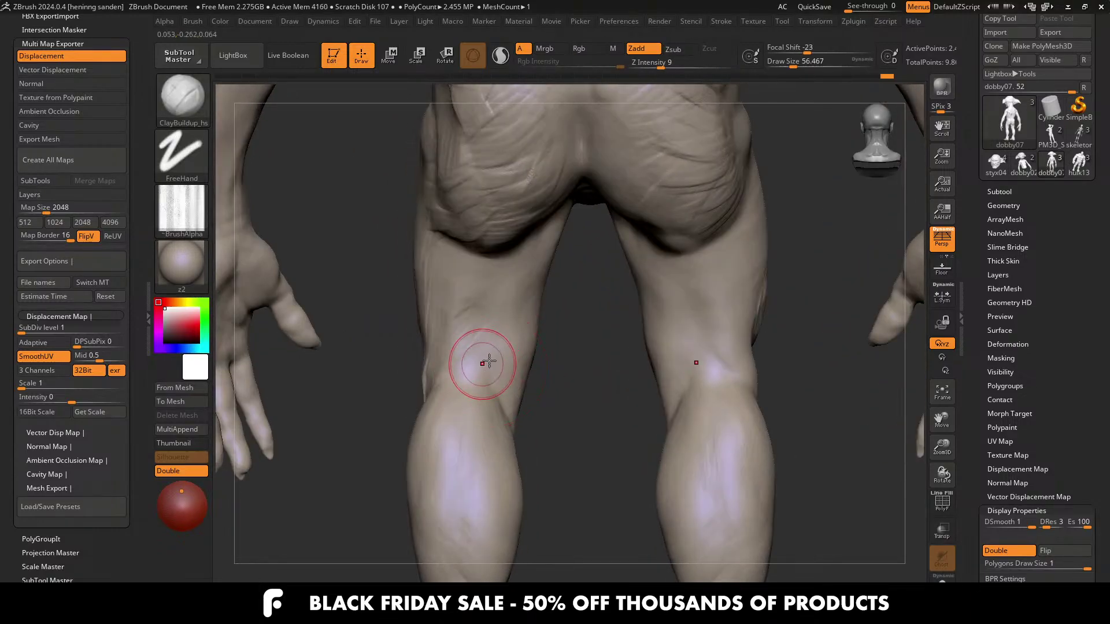
key(b)
key(c)
click(151, 562)
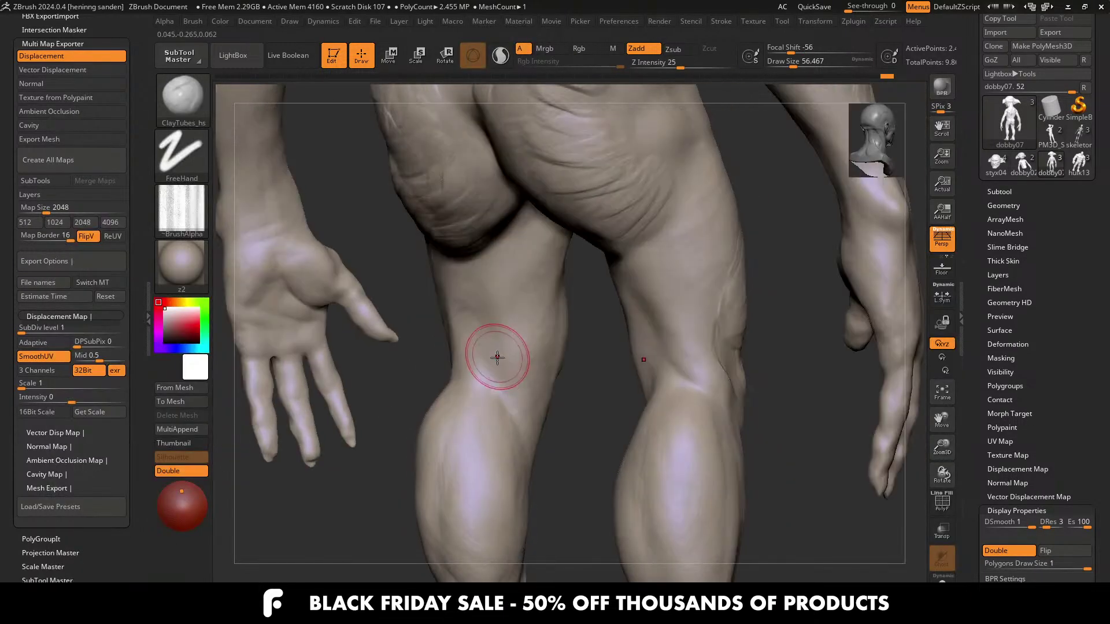
mouse_move(508, 382)
shift+mouse_down()
mouse_move(499, 369)
mouse_move(523, 406)
shift+mouse_up()
key(s)
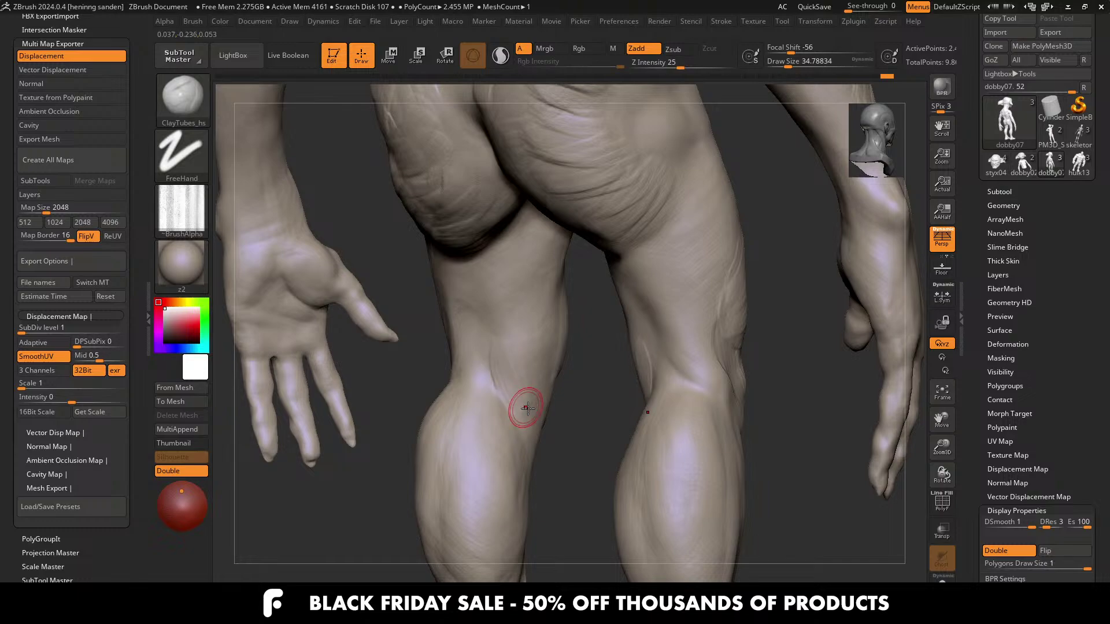
mouse_move(517, 365)
right_down()
mouse_move(491, 361)
mouse_move(540, 349)
mouse_move(524, 362)
right_up()
shift+drag(523, 362, 511, 352)
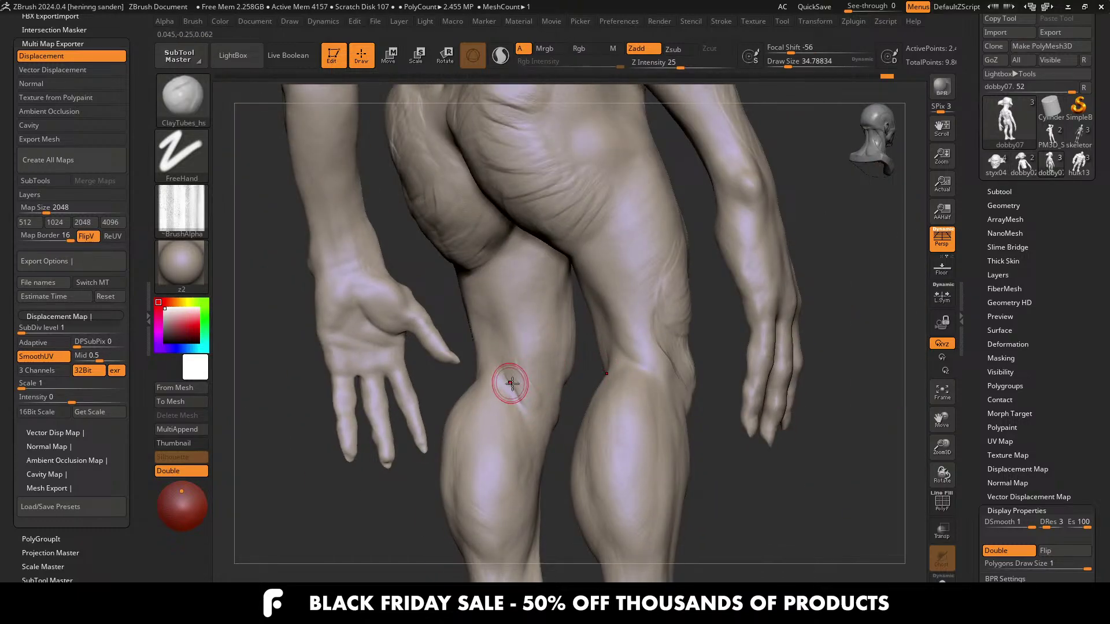
Step: Define the calf muscle heads and their lower edges with the ClayTubes_hs brush at a draw size of about 51
right_drag(512, 383, 501, 387)
key(s)
drag(501, 386, 505, 386)
mouse_move(490, 374)
shift+right_down()
mouse_move(491, 391)
mouse_move(447, 402)
mouse_move(496, 353)
mouse_move(455, 441)
shift+right_up()
key(bracketright)
right_drag(463, 483, 522, 478)
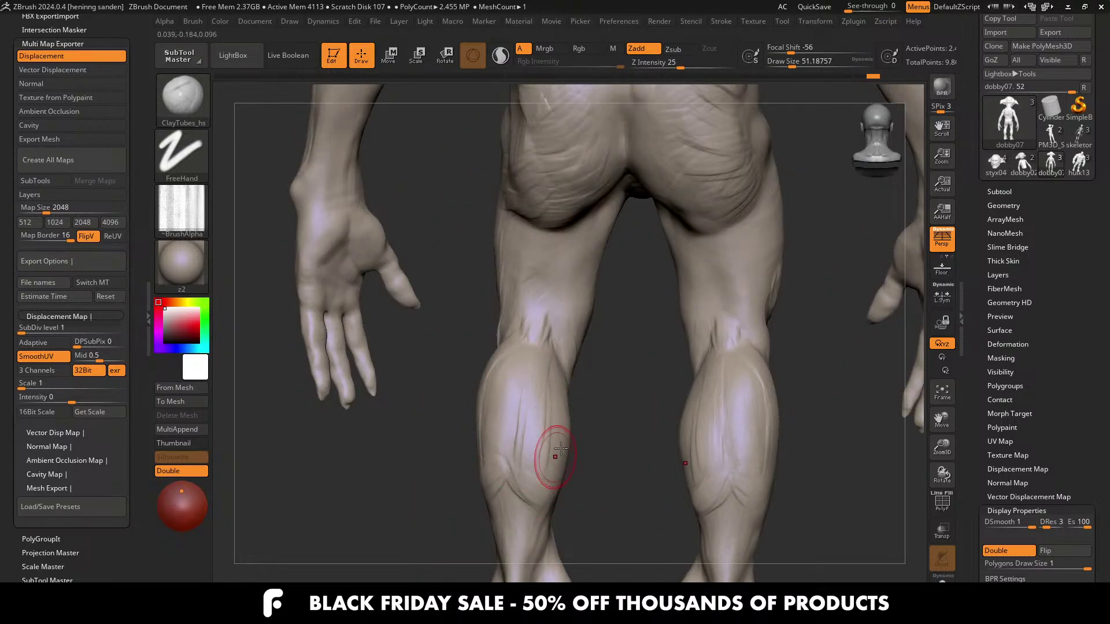
Step: Adjust the leg contours from behind with the Move brush at a draw size of about 77
mouse_move(560, 448)
right_down()
mouse_move(571, 362)
mouse_move(515, 369)
mouse_move(547, 368)
mouse_move(574, 389)
mouse_move(600, 437)
mouse_move(596, 356)
mouse_move(560, 333)
right_up()
key(b)
key(m)
key(v)
Step: Sculpt the hamstring tendons above the back of the knee with the ClayTubes_hs brush at a draw size of about 33
key(b)
key(c)
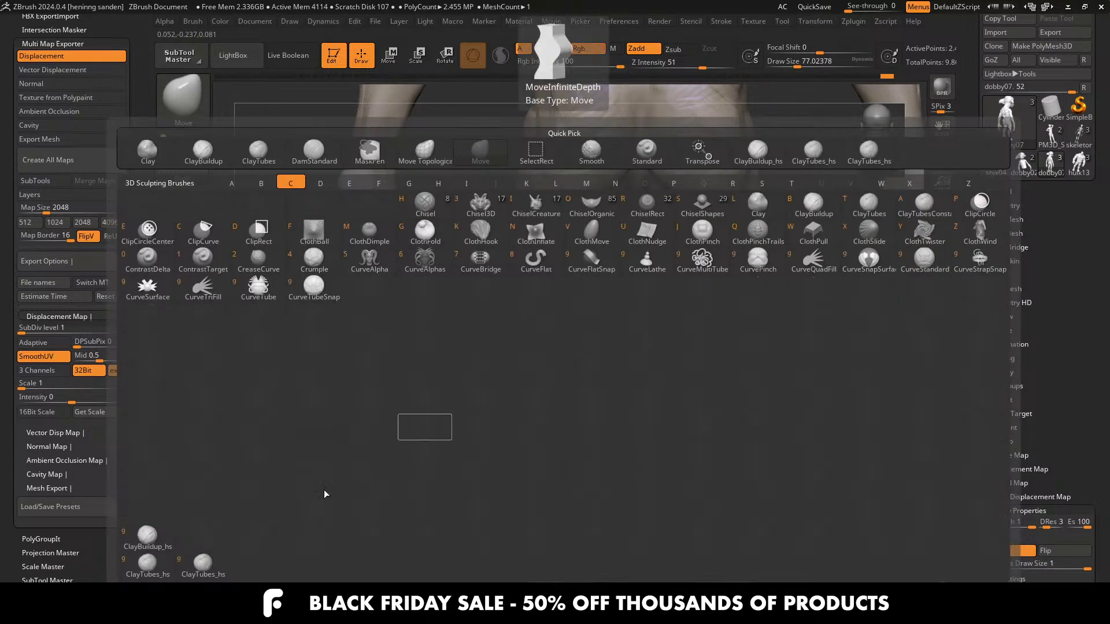
click(209, 570)
mouse_move(535, 271)
alt+right_down()
mouse_move(496, 331)
mouse_move(504, 339)
alt+right_up()
key(s)
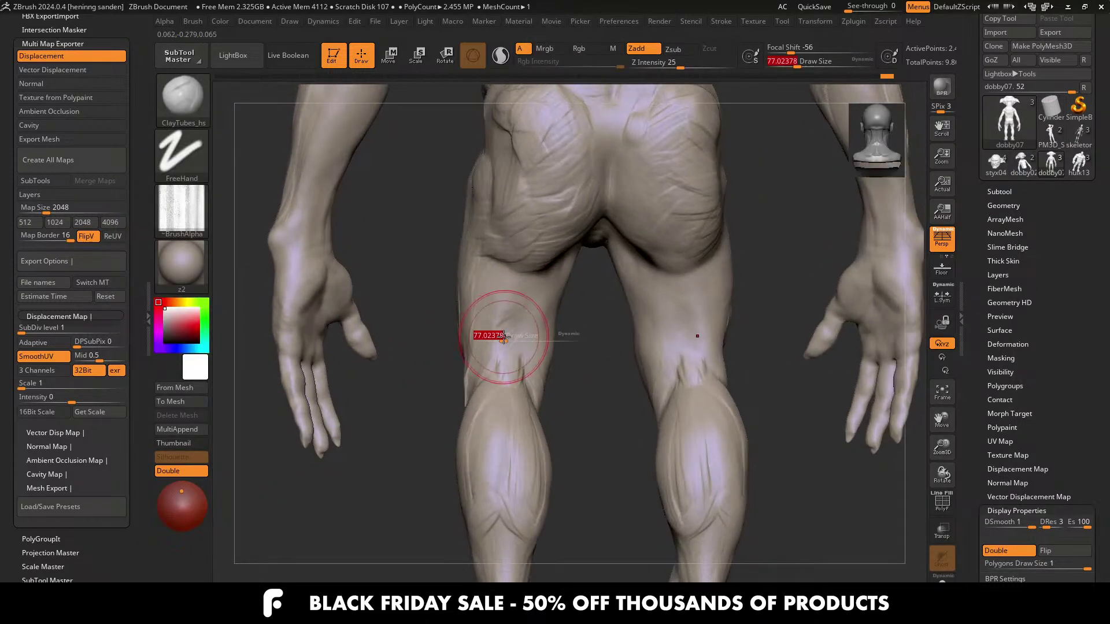
key(s)
drag(523, 290, 531, 289)
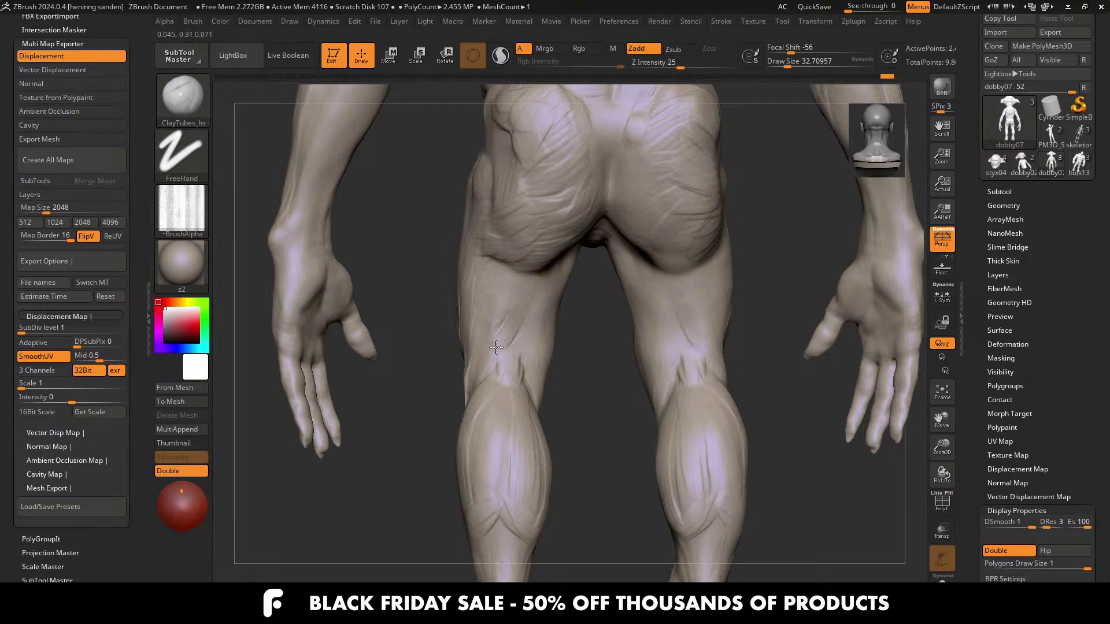
right_drag(521, 322, 529, 316)
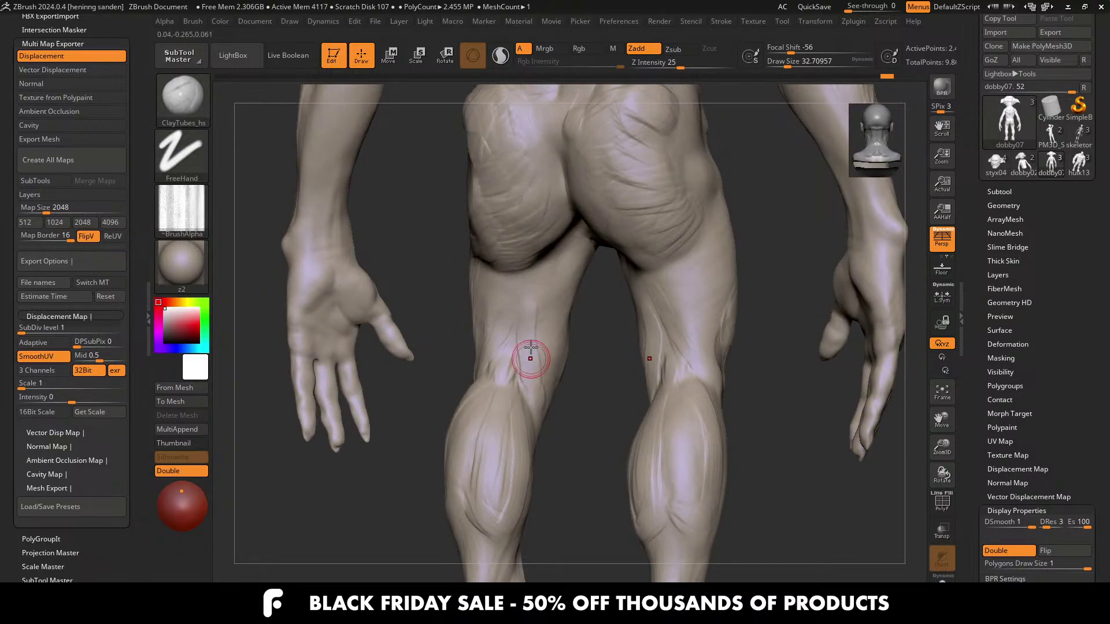
right_drag(533, 372, 535, 347)
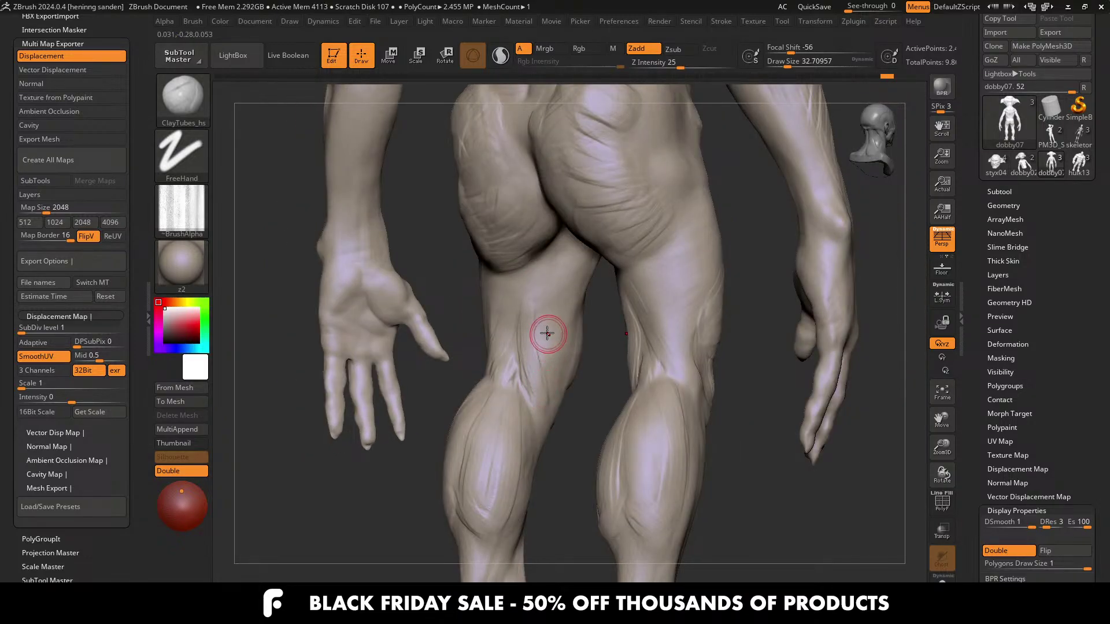
Step: Define the inner hamstring running down to the knee with the ClayTubes_hs brush at a draw size of about 31
key(s)
drag(541, 264, 548, 261)
right_drag(536, 373, 543, 381)
key(s)
drag(544, 381, 538, 383)
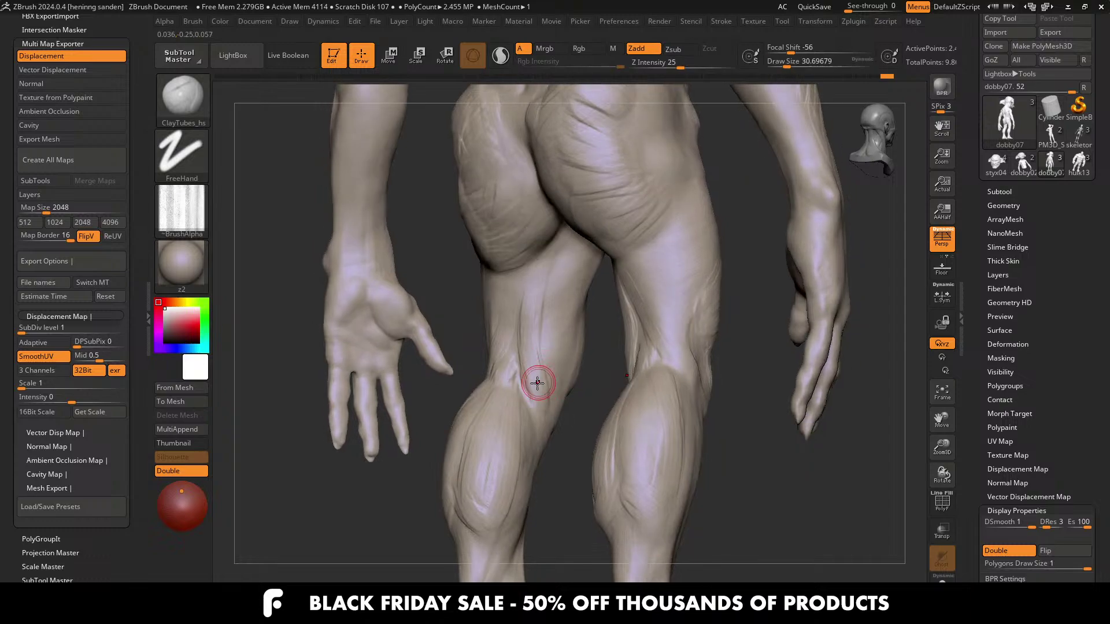
Step: Build up the muscle strands on the inner back thigh with the ClayTubes_hs brush at a draw size of about 49
right_drag(538, 406, 543, 338)
key(s)
drag(543, 338, 545, 315)
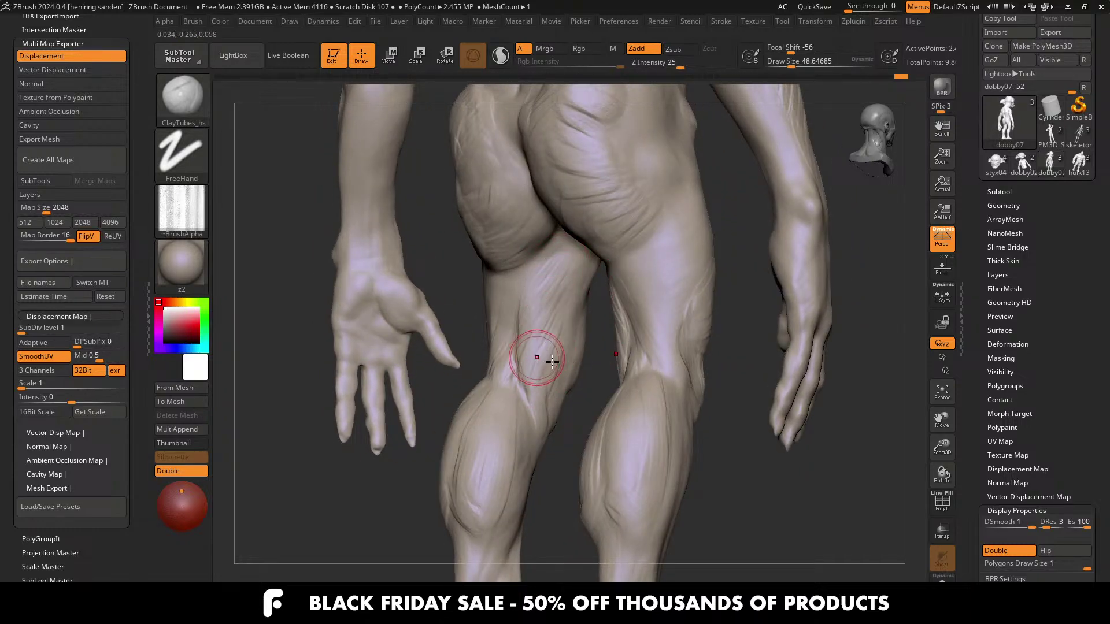
right_drag(552, 362, 521, 297)
right_drag(507, 340, 520, 293)
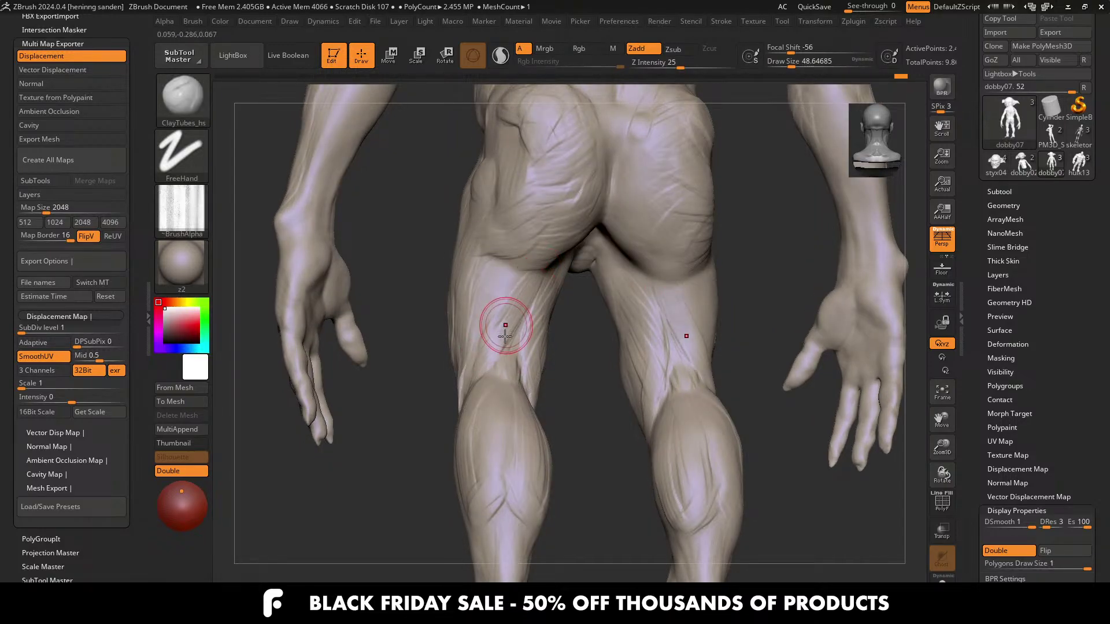
Step: Detail the hamstrings on the back of the thigh below the buttock with the ClayTubes_hs brush at a draw size of about 37
key(s)
drag(504, 336, 509, 317)
right_drag(509, 317, 525, 277)
mouse_move(502, 329)
right_down()
mouse_move(487, 346)
mouse_move(495, 335)
right_up()
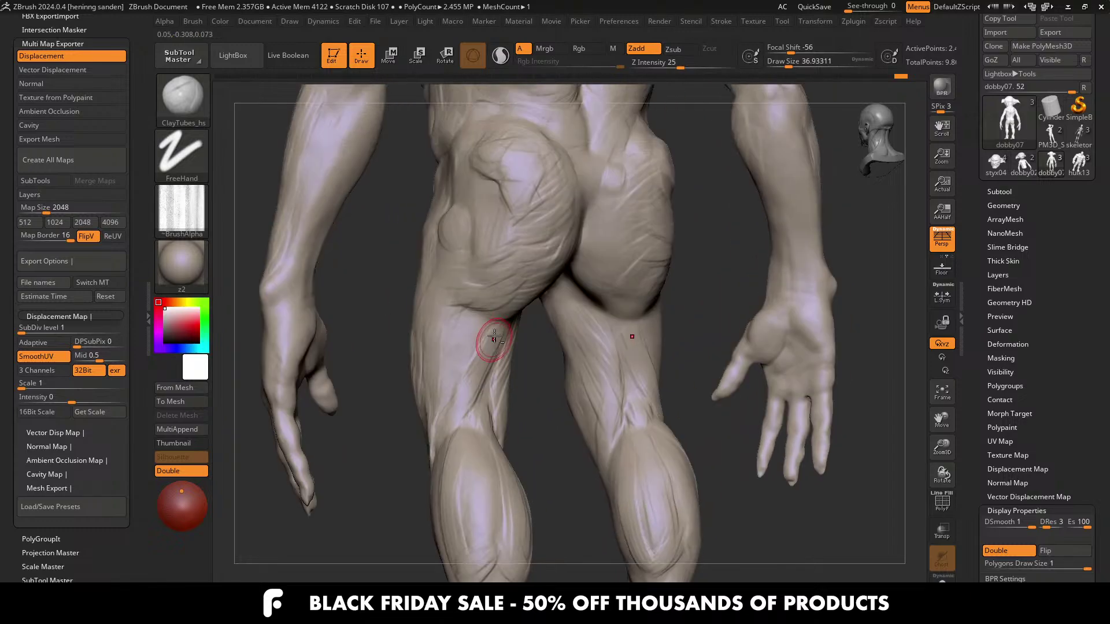
Step: Try to build up the back of the thigh with the ClayTubes_hs brush at a draw size of about 68
key(s)
drag(496, 334, 511, 332)
mouse_move(512, 332)
right_down()
mouse_move(515, 317)
mouse_move(502, 330)
right_up()
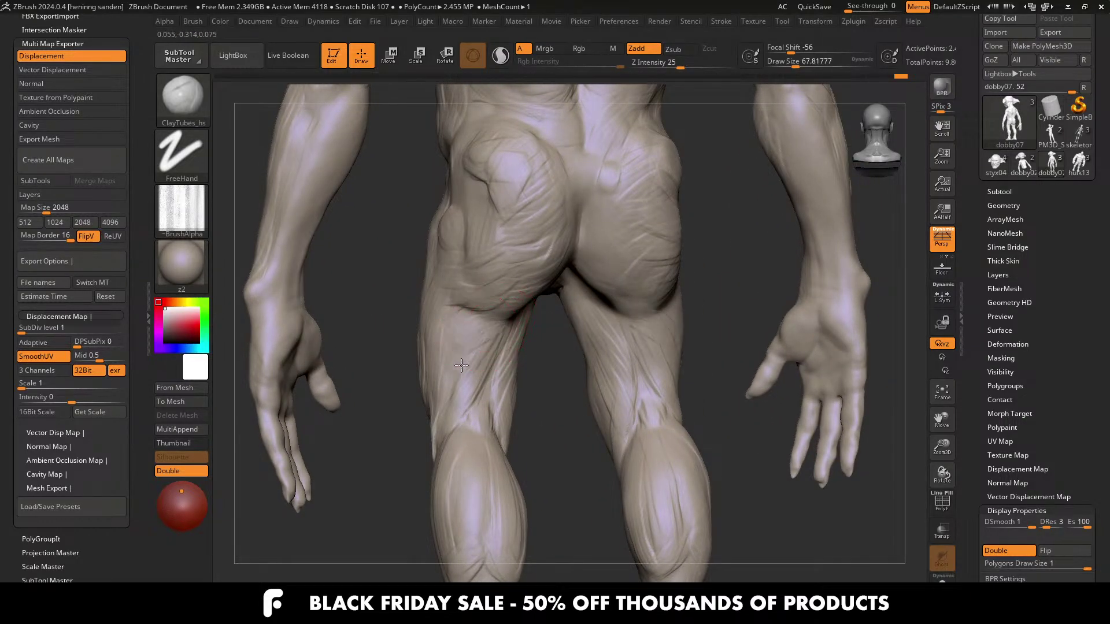
mouse_move(461, 365)
mouse_down()
mouse_move(456, 384)
mouse_move(503, 329)
mouse_move(462, 388)
mouse_up()
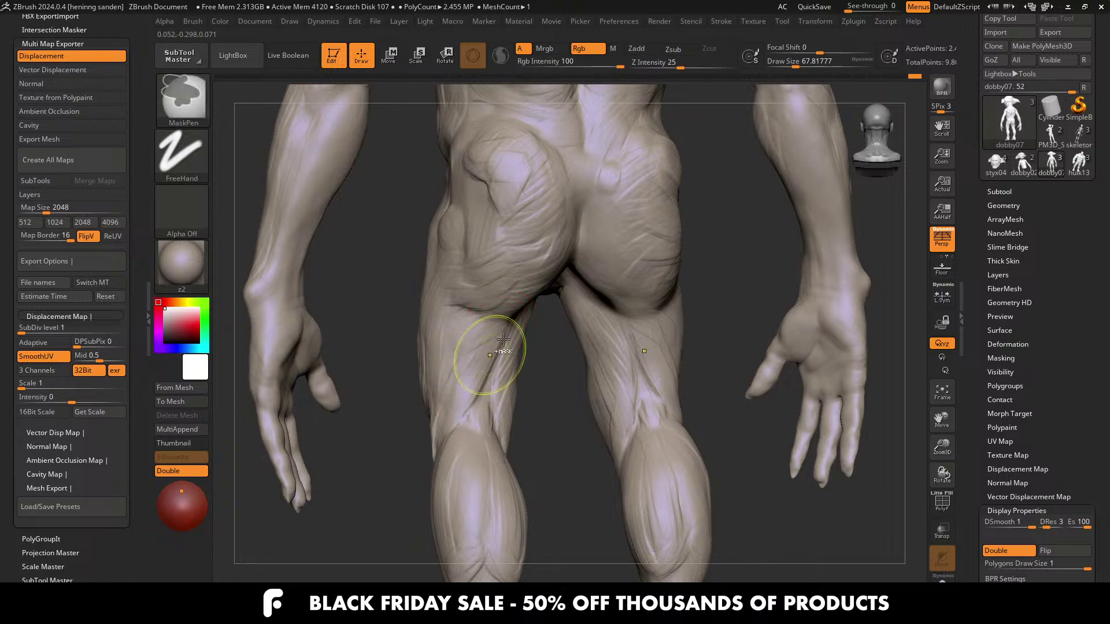
key(ctrl+z)
Step: Sculpt the outer hamstring strands on the back of the thigh with the ClayTubes_hs brush at a draw size of about 37
key(s)
drag(500, 326, 493, 327)
right_drag(455, 393, 455, 317)
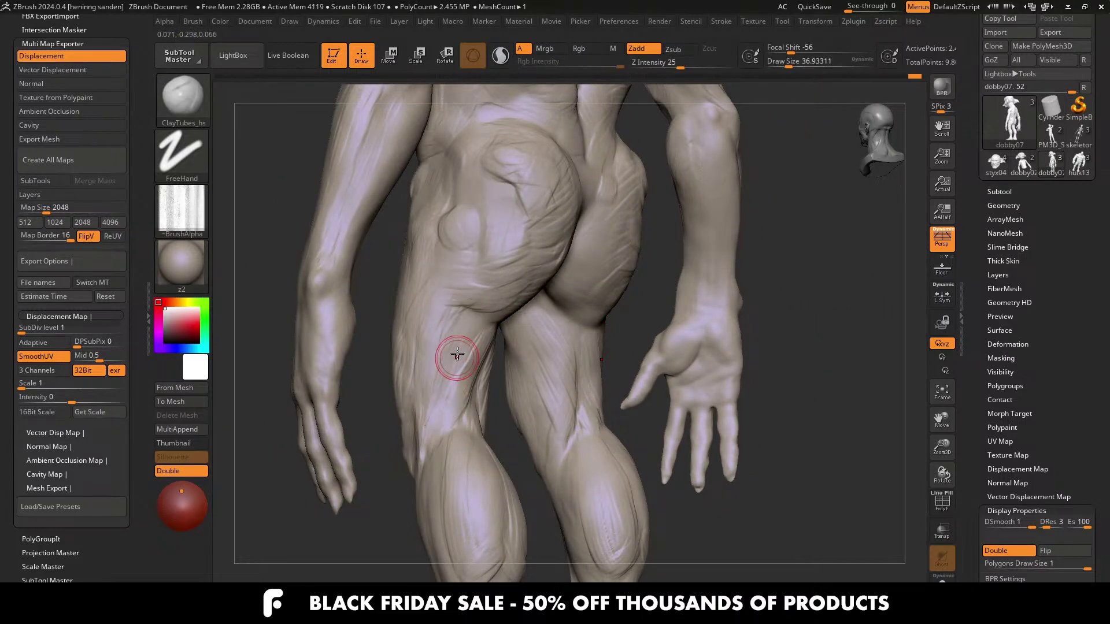
Step: Rework the lower buttocks and the fold above the thighs with the ClayTubes_hs brush at a draw size of about 77
mouse_move(430, 408)
right_down()
mouse_move(441, 411)
mouse_move(434, 422)
mouse_move(515, 278)
mouse_move(565, 248)
mouse_move(517, 297)
right_up()
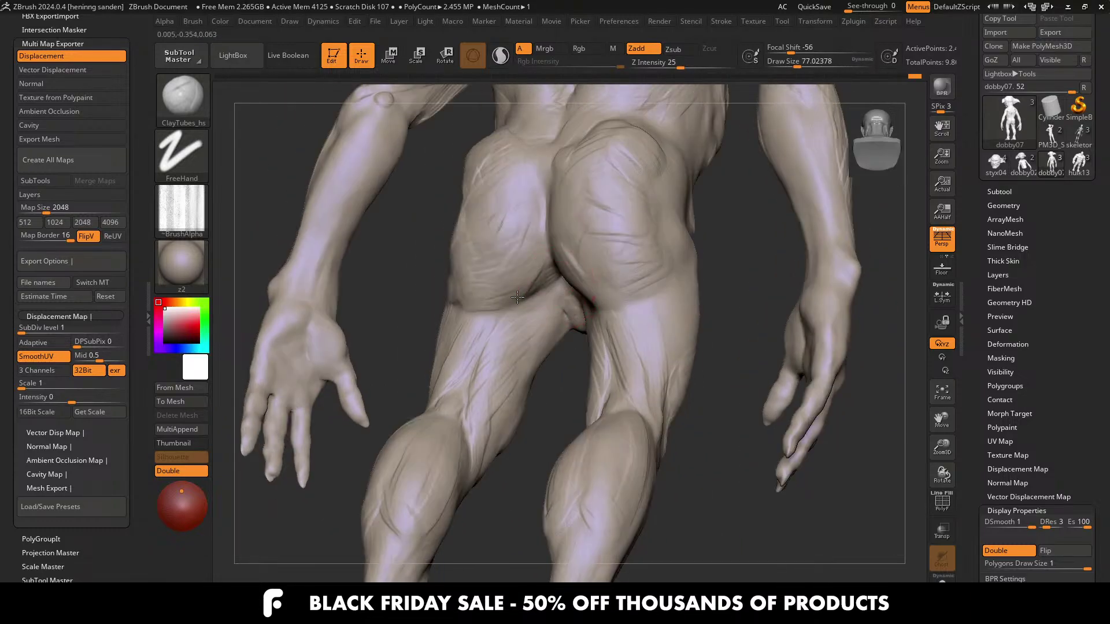
right_drag(495, 248, 510, 266)
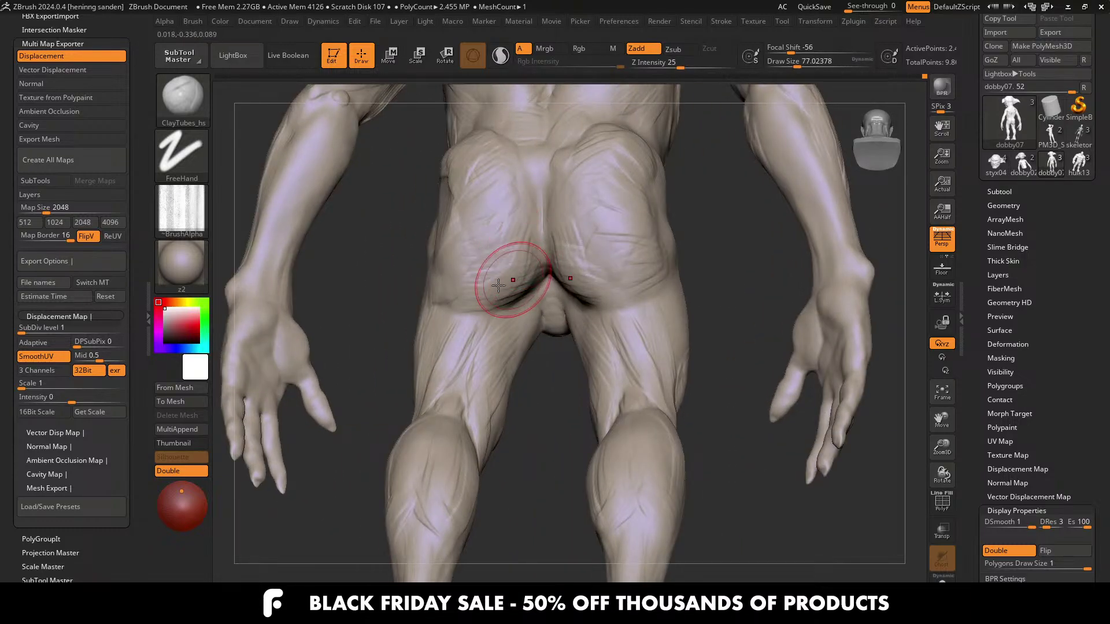
mouse_move(499, 304)
right_down()
mouse_move(458, 289)
mouse_move(459, 310)
mouse_move(523, 309)
mouse_move(520, 295)
right_up()
Step: Reshape the buttocks and hips with the Move brush at a draw size of about 132
key(b)
key(m)
key(v)
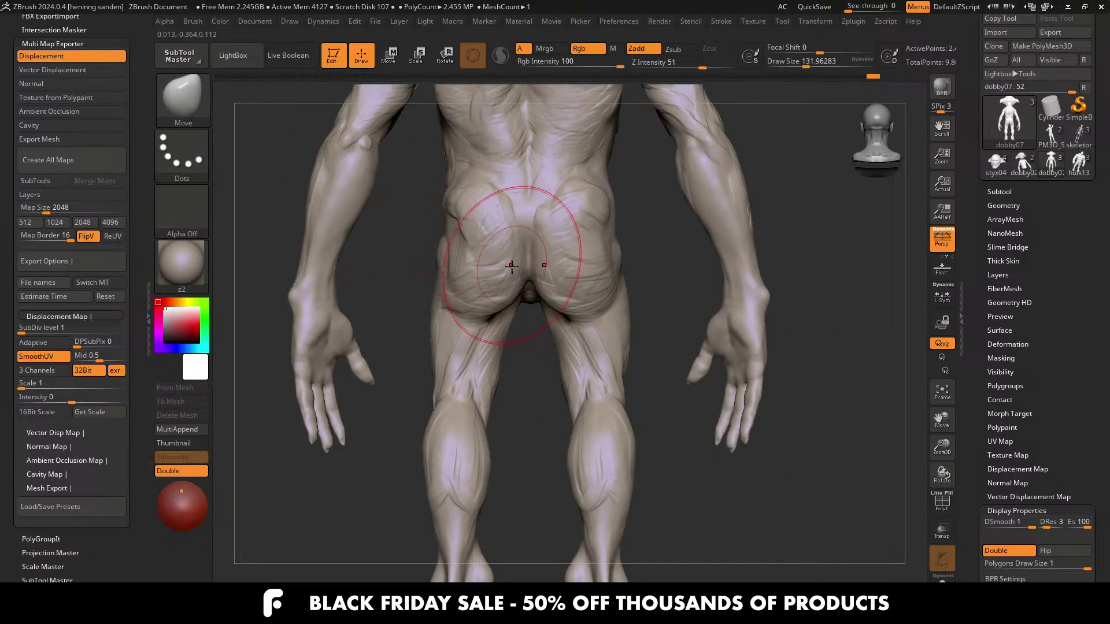
mouse_move(501, 259)
right_down()
mouse_move(505, 318)
mouse_move(518, 326)
mouse_move(484, 335)
mouse_move(458, 370)
mouse_move(466, 297)
mouse_move(510, 318)
mouse_move(523, 353)
mouse_move(461, 327)
mouse_move(484, 321)
mouse_move(458, 311)
right_up()
drag(466, 308, 457, 312)
mouse_move(458, 312)
right_down()
mouse_move(469, 393)
mouse_move(460, 347)
mouse_move(480, 342)
right_up()
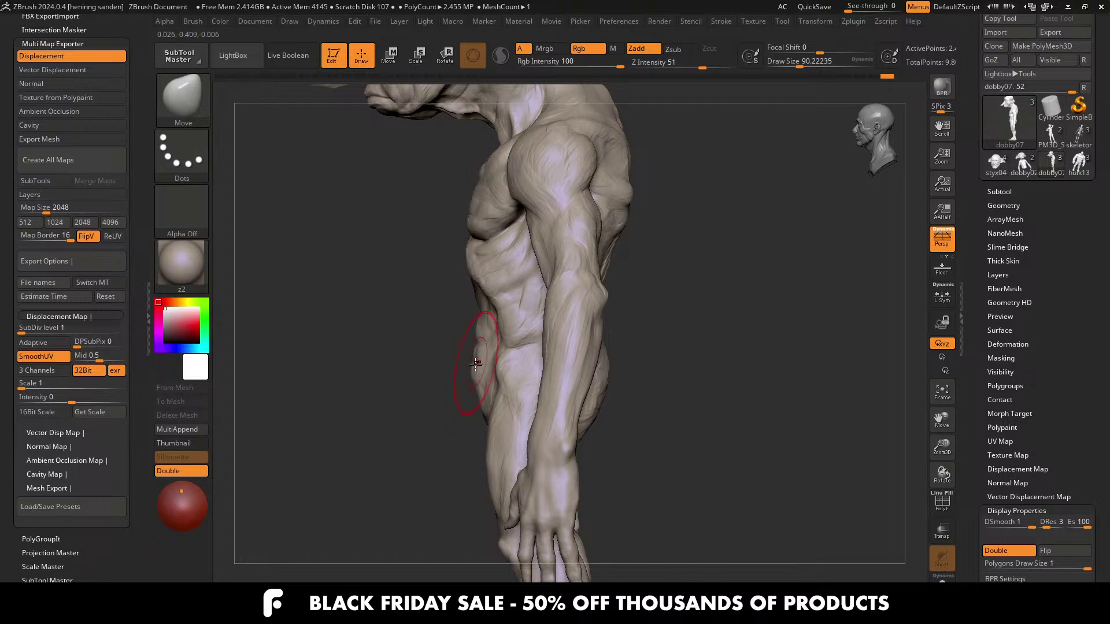
Step: Adjust the belly and chest profile in side view with the Move brush at a draw size of about 90
key(s)
drag(476, 374, 478, 380)
mouse_move(480, 371)
right_down()
mouse_move(466, 310)
mouse_move(483, 365)
right_up()
key(s)
drag(464, 278, 472, 278)
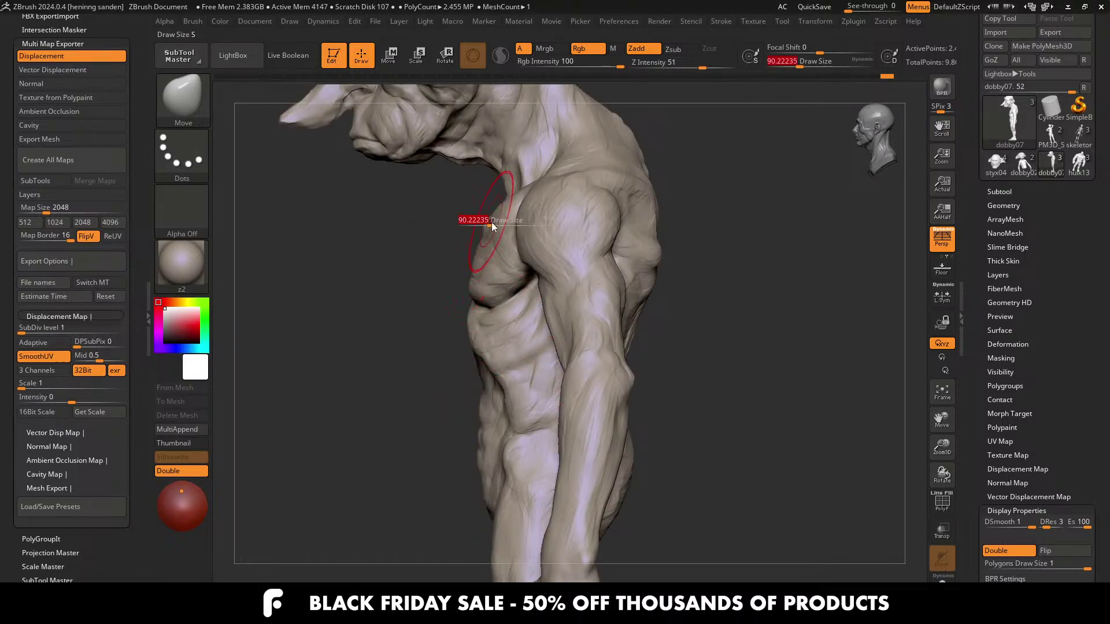
drag(492, 222, 498, 224)
mouse_move(498, 224)
right_down()
mouse_move(484, 240)
mouse_move(562, 293)
right_up()
Step: Slim the arm from elbow to wrist with the Pinch brush at a draw size of about 172
key(s)
drag(564, 301, 569, 303)
alt+right_drag(567, 305, 624, 312)
key(b)
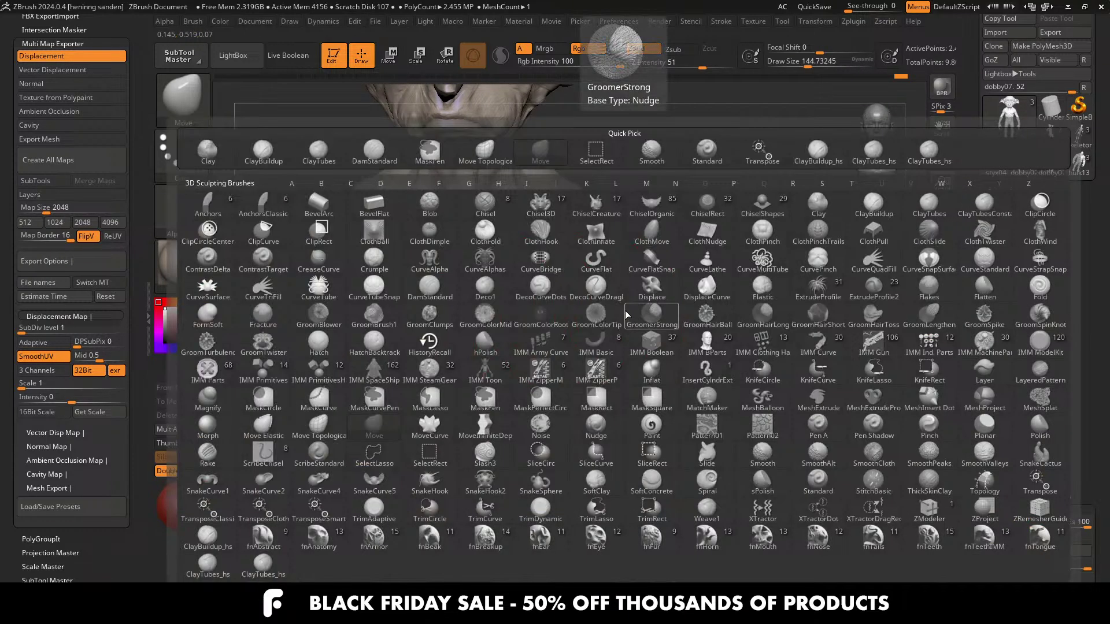
key(p)
key(i)
key(s)
drag(622, 319, 628, 320)
drag(599, 276, 604, 290)
key(ctrl+z)
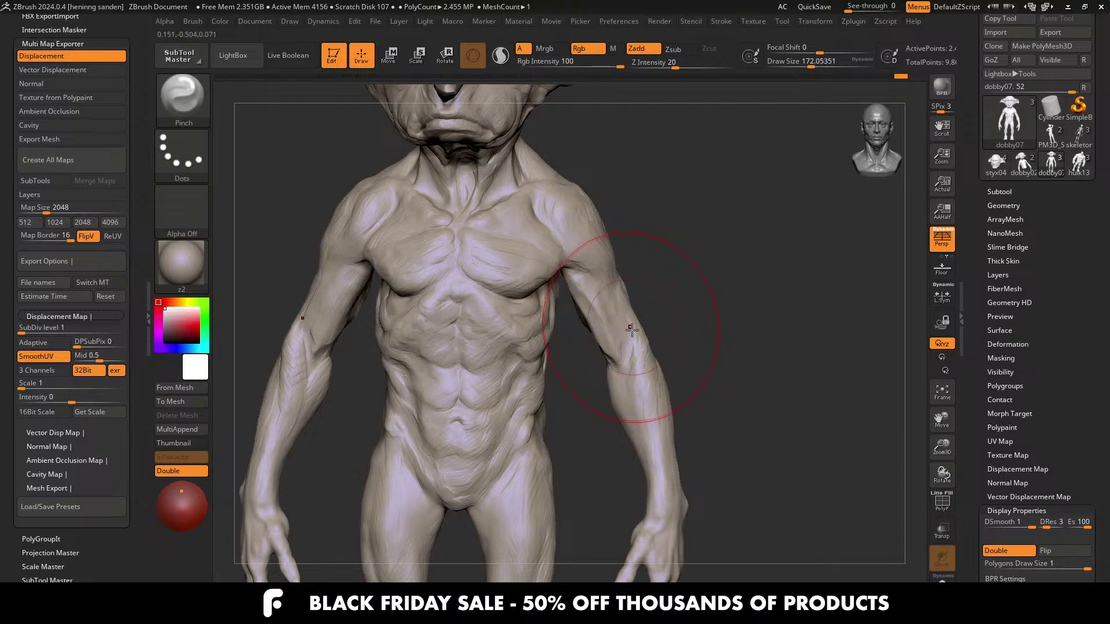
mouse_move(629, 325)
mouse_down()
mouse_move(650, 388)
mouse_move(640, 434)
mouse_move(664, 507)
mouse_up()
Step: Tighten the forearm and shoulder with the Pinch brush at a draw size of about 192
key(s)
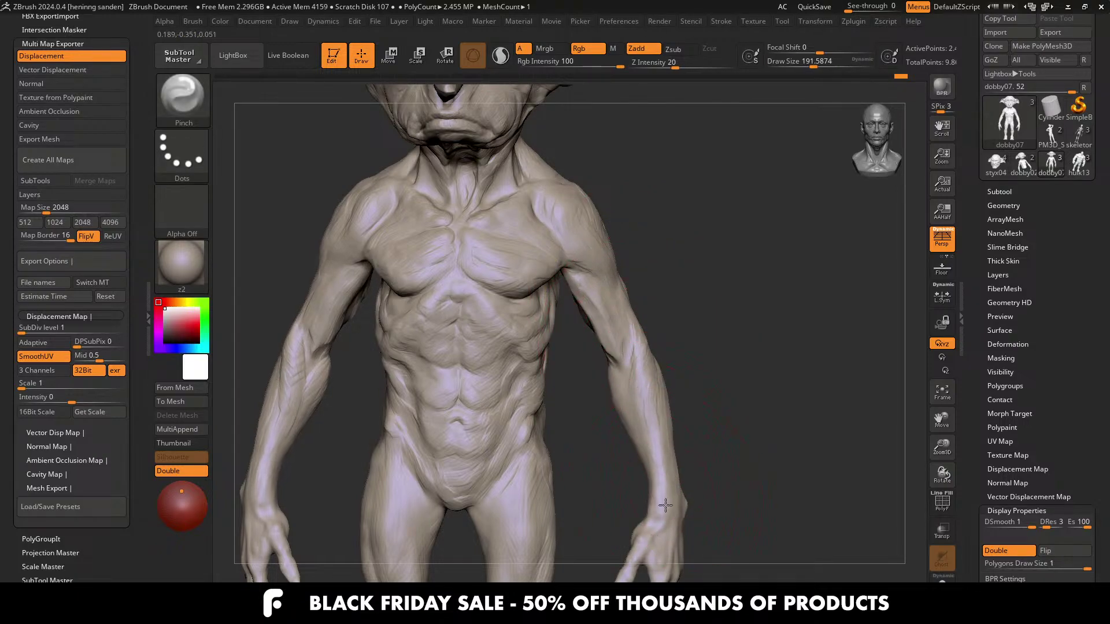
alt+right_drag(670, 464, 660, 391)
right_drag(746, 390, 667, 394)
right_drag(717, 358, 659, 349)
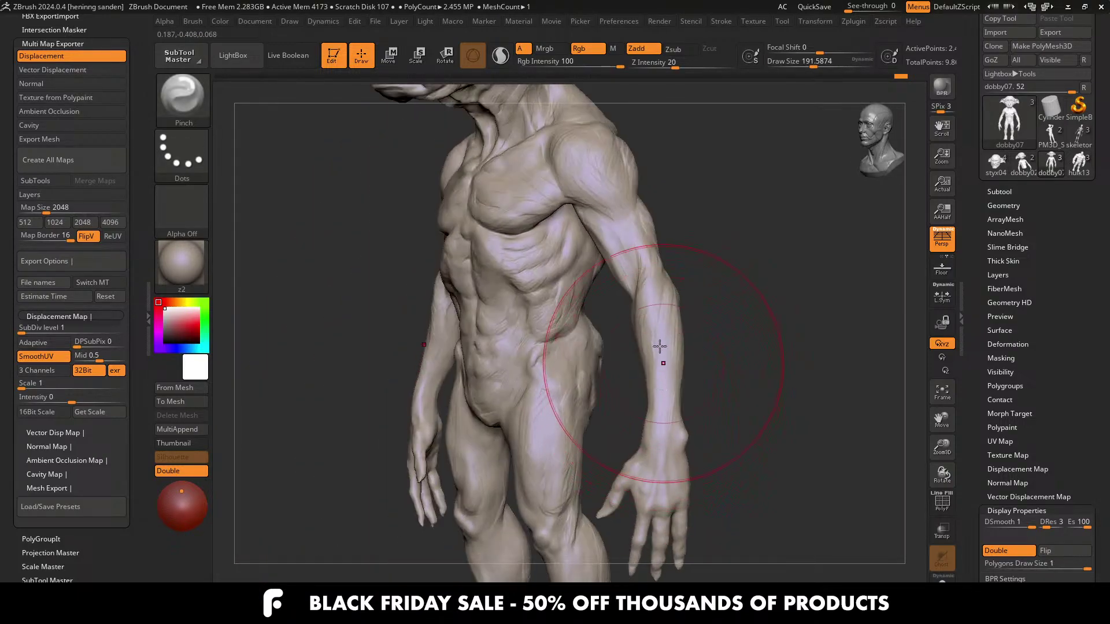
right_drag(645, 290, 596, 292)
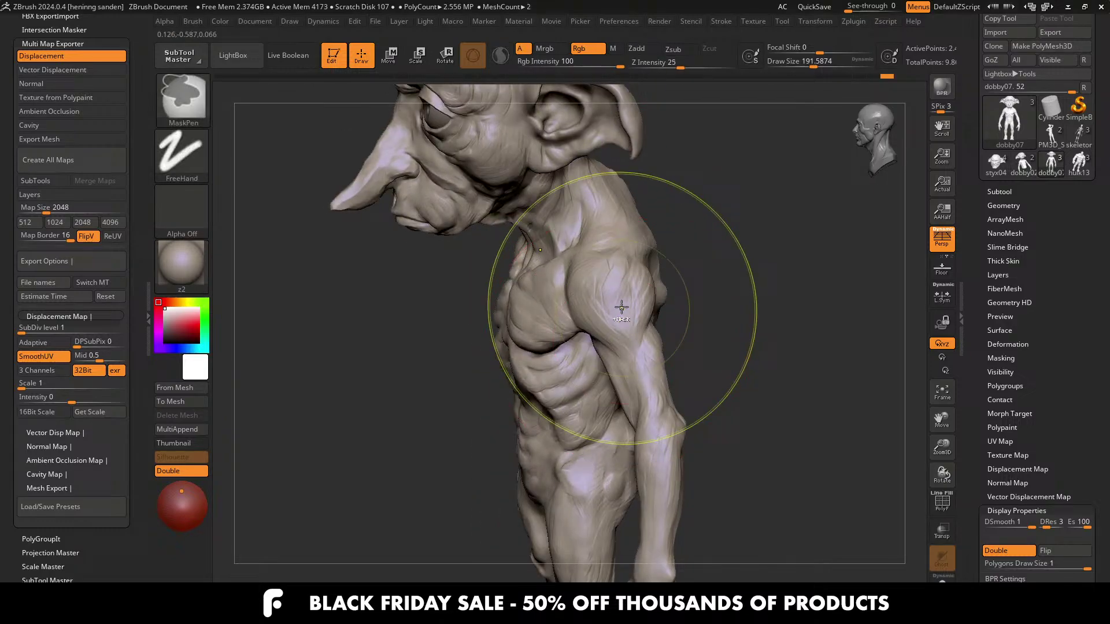
drag(621, 307, 622, 314)
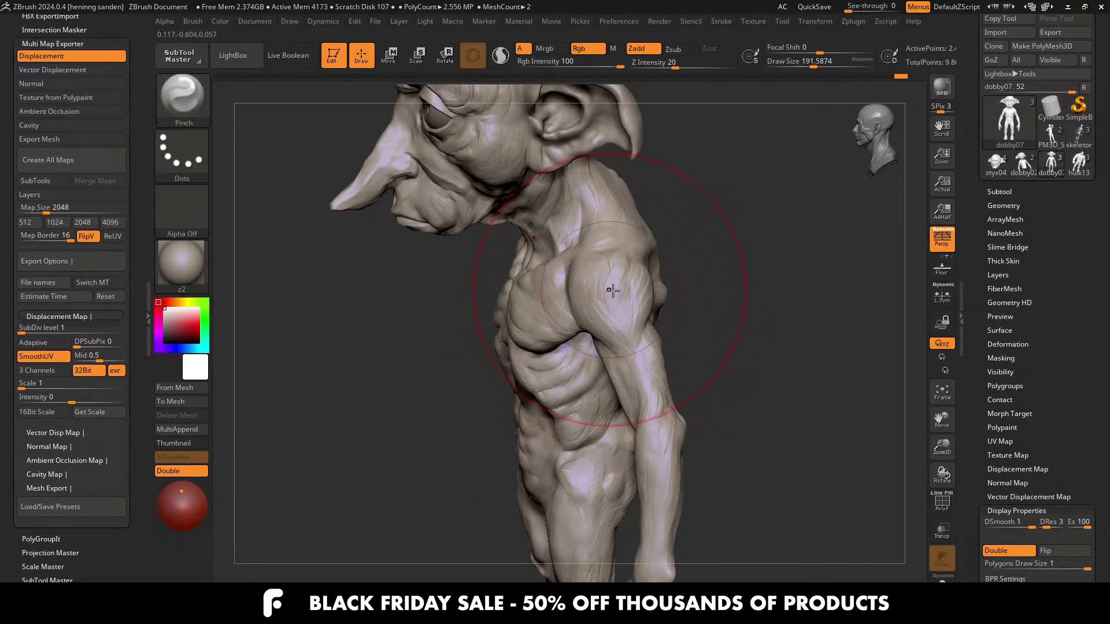
drag(612, 289, 611, 304)
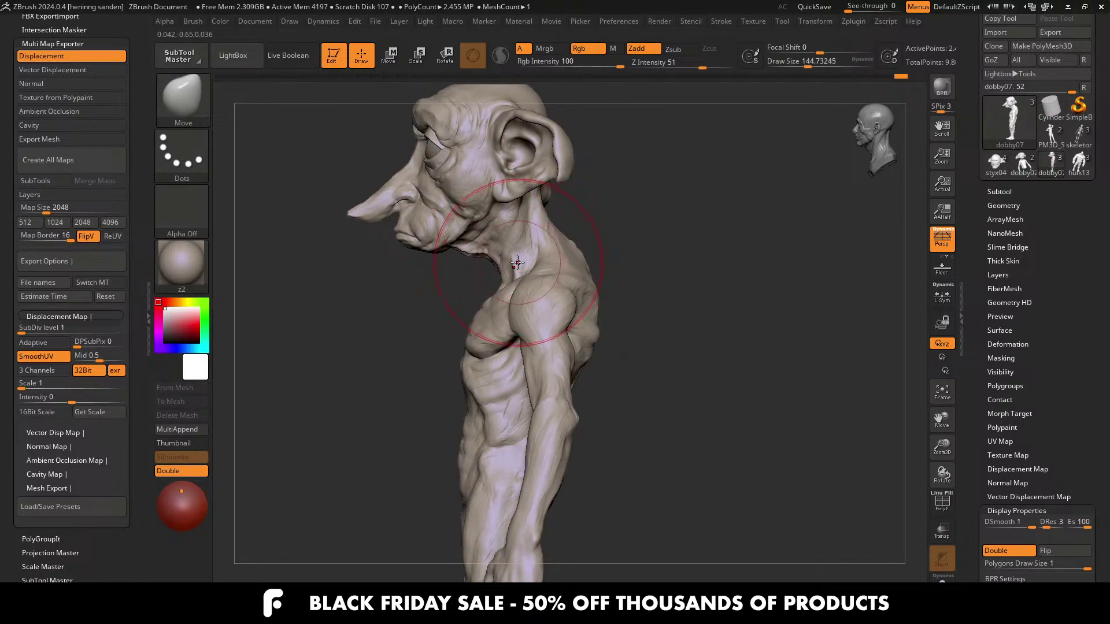
Step: Adjust the upper arms in front view with the Move brush at a draw size of about 104
mouse_move(532, 259)
right_down()
mouse_move(515, 260)
mouse_move(552, 318)
mouse_move(530, 335)
mouse_move(523, 277)
mouse_move(594, 261)
right_up()
key(s)
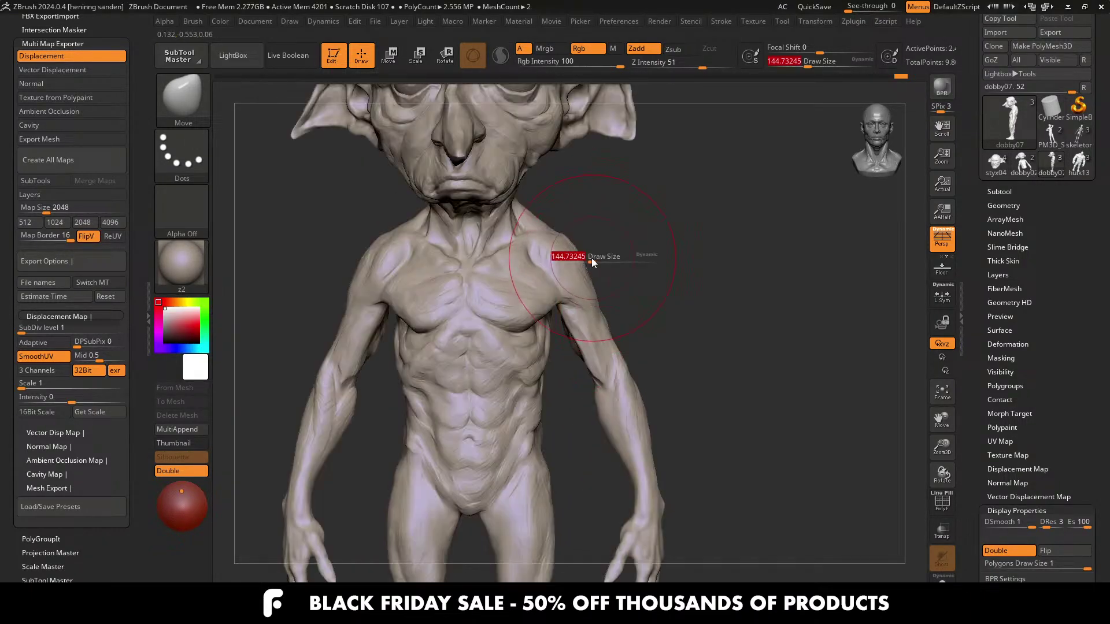
drag(593, 261, 584, 263)
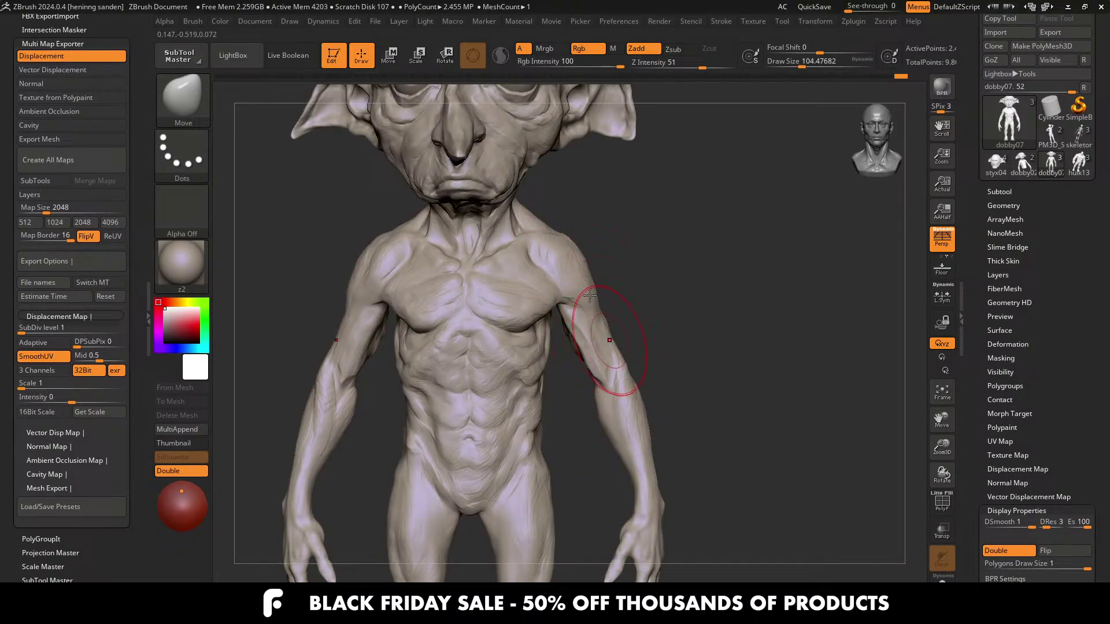
alt+right_drag(590, 295, 558, 228)
key(s)
click(610, 338)
scroll(614, 379, down, 5)
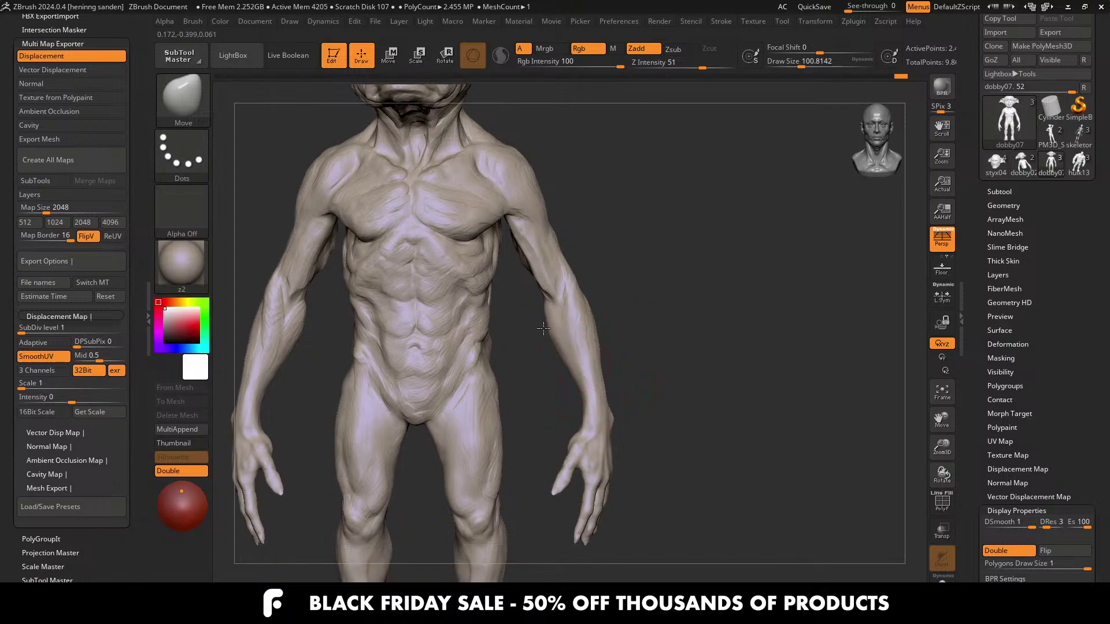
Step: Reposition the lower legs and knees in front view with the Move brush at a draw size of about 163
right_drag(608, 387, 540, 416)
alt+right_drag(465, 196, 496, 308)
scroll(546, 405, down, 4)
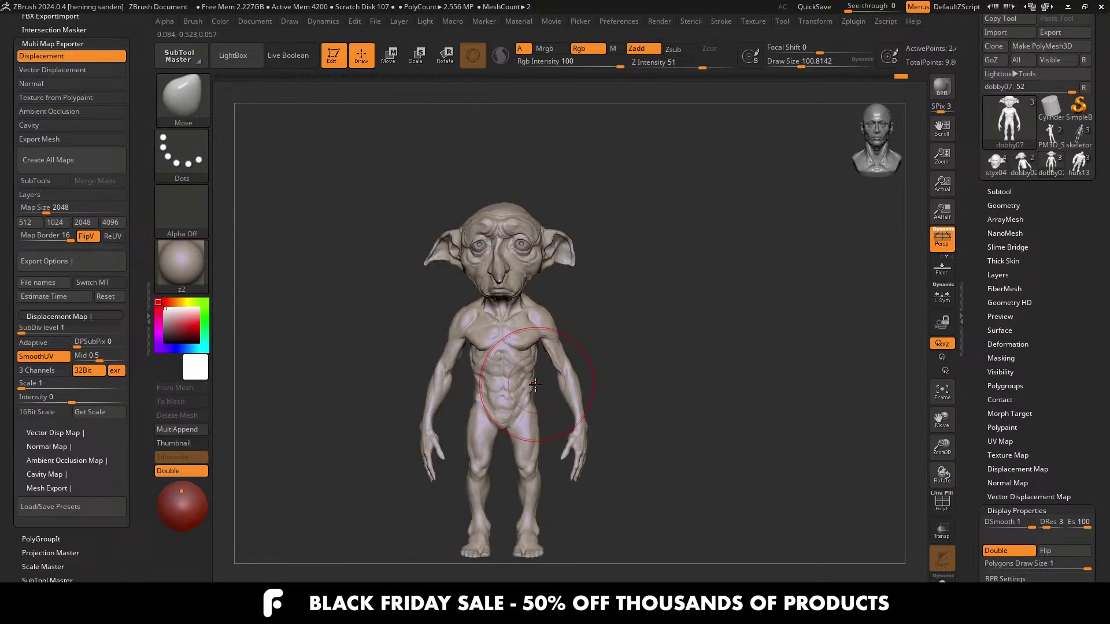
scroll(546, 415, up, 2)
scroll(546, 422, up, 3)
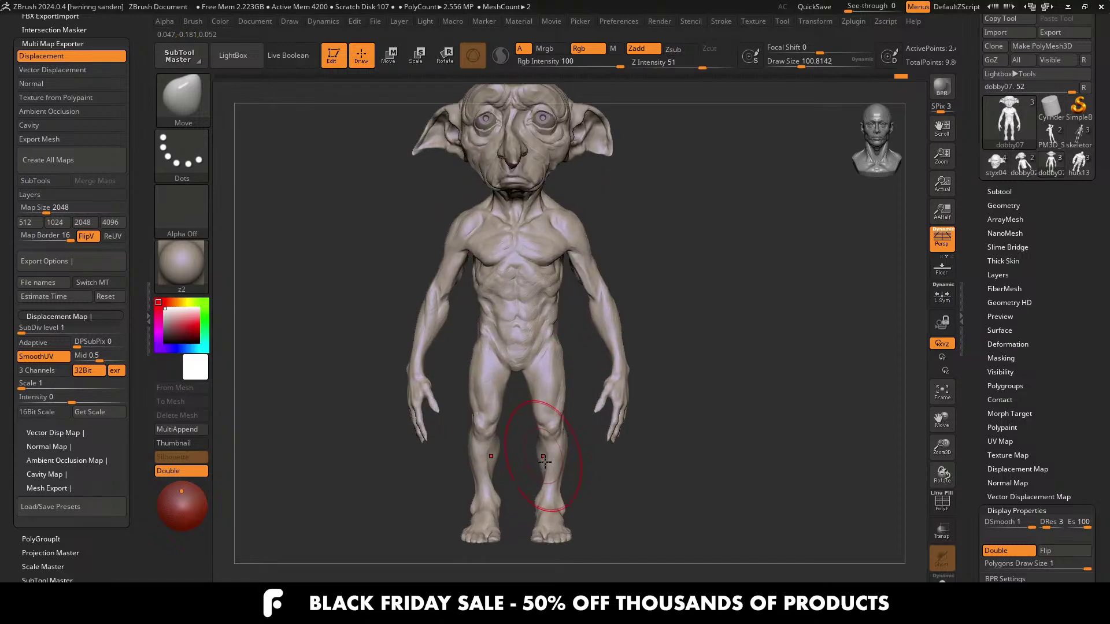
drag(532, 514, 555, 507)
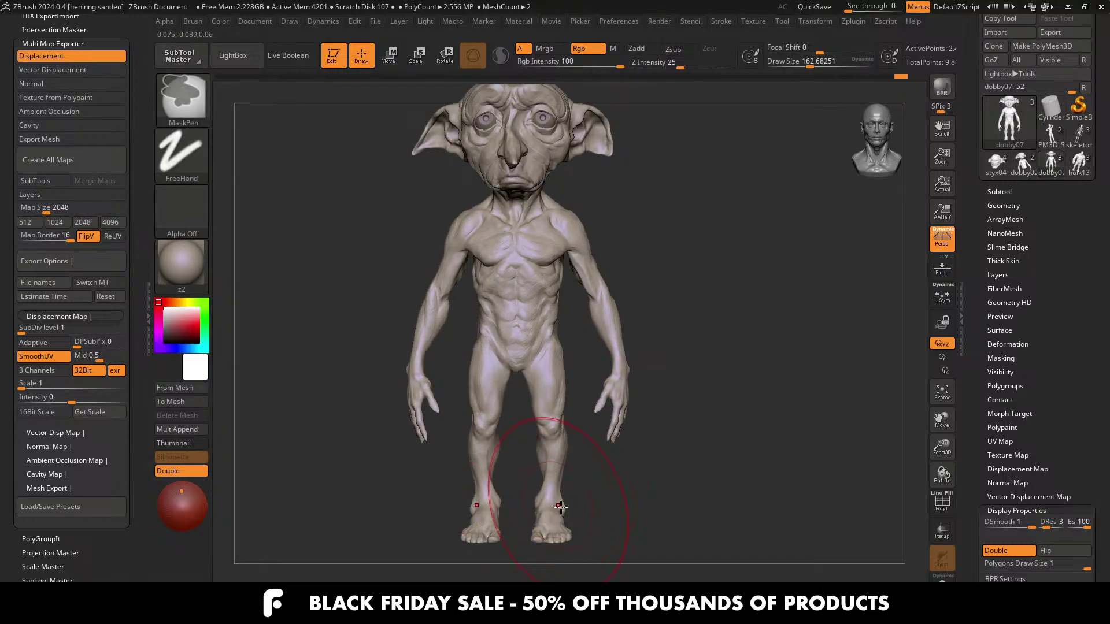
drag(551, 435, 567, 431)
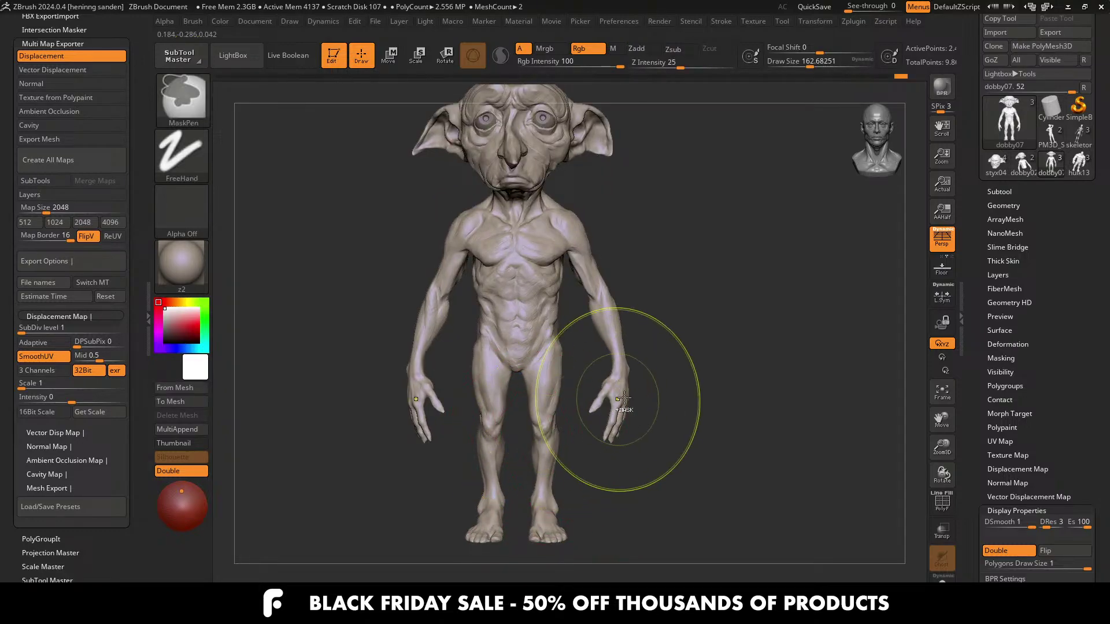
key(ctrl+z)
Step: Mask both arms and shift the knees with the Move brush at a draw size of about 163
mouse_move(656, 475)
ctrl+mouse_down()
mouse_move(600, 235)
mouse_move(574, 198)
ctrl+mouse_up()
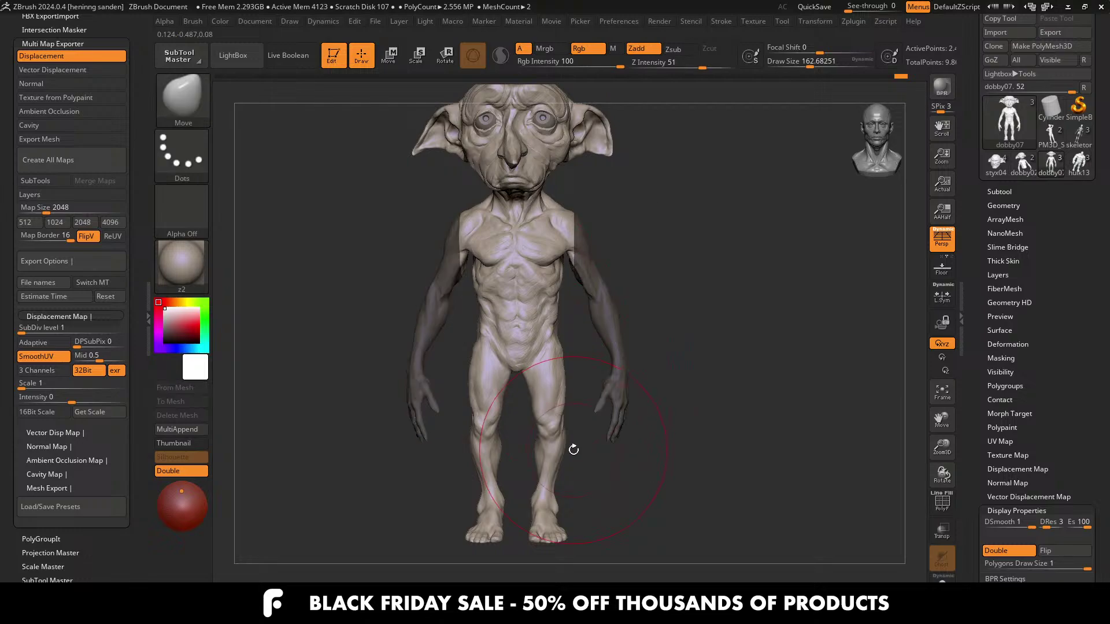
drag(542, 431, 535, 425)
ctrl+right_drag(534, 425, 525, 365)
Step: Try to reshape the knees with the Move brush at a draw size of about 234, and undo the changes
key(s)
drag(533, 373, 542, 373)
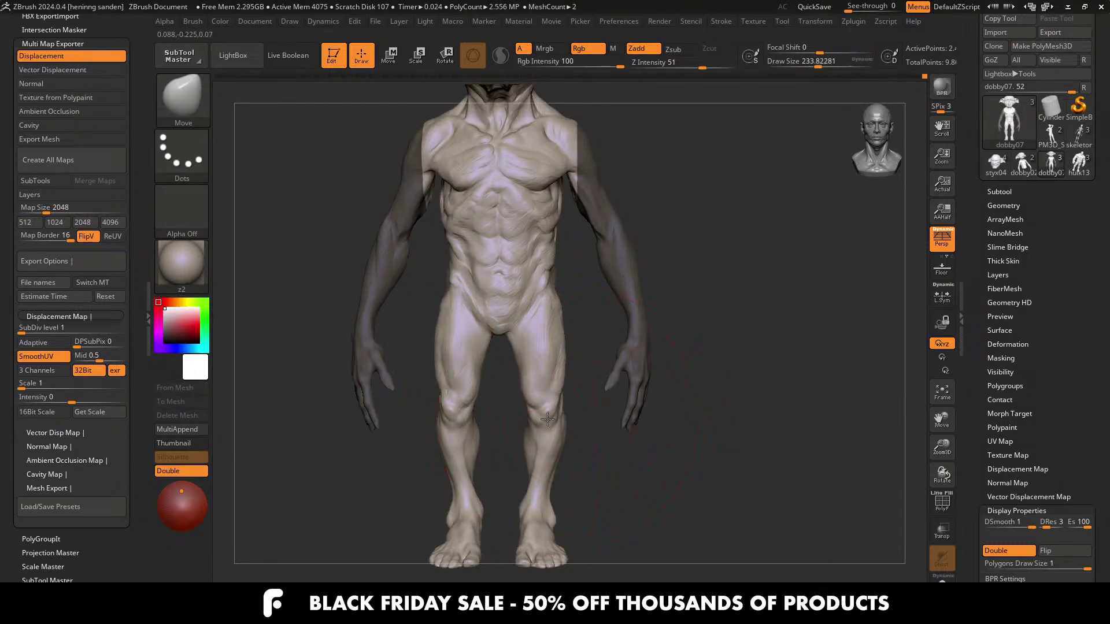
ctrl+right_drag(571, 420, 568, 434)
key(ctrl+z)
key(s)
drag(546, 409, 537, 409)
key(ctrl+z)
key(s)
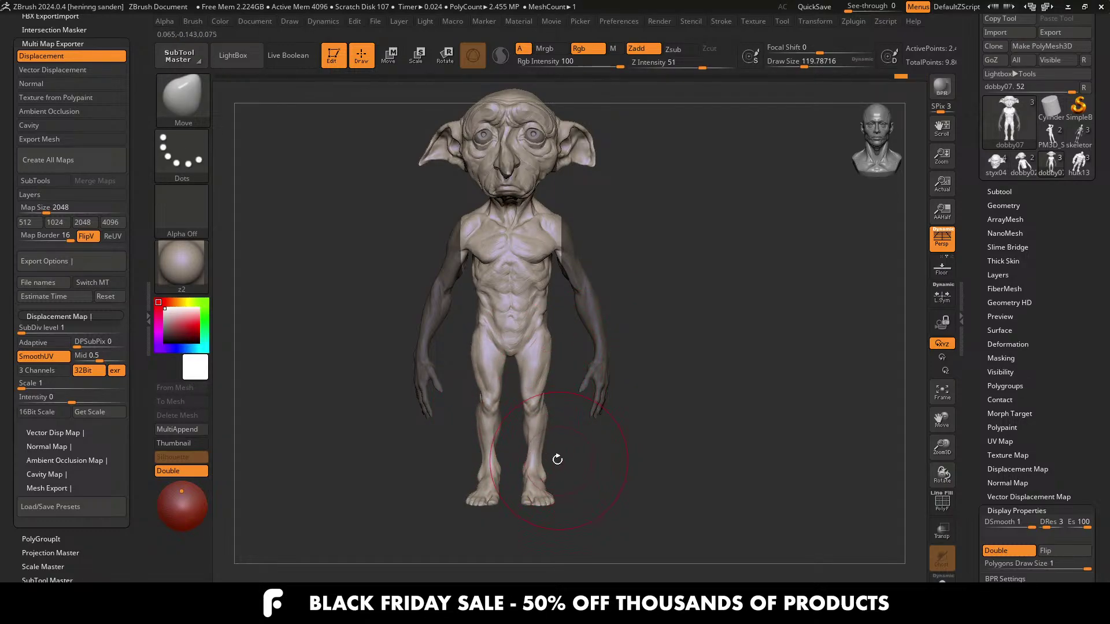
key(e)
alt+drag(578, 440, 577, 442)
key(q)
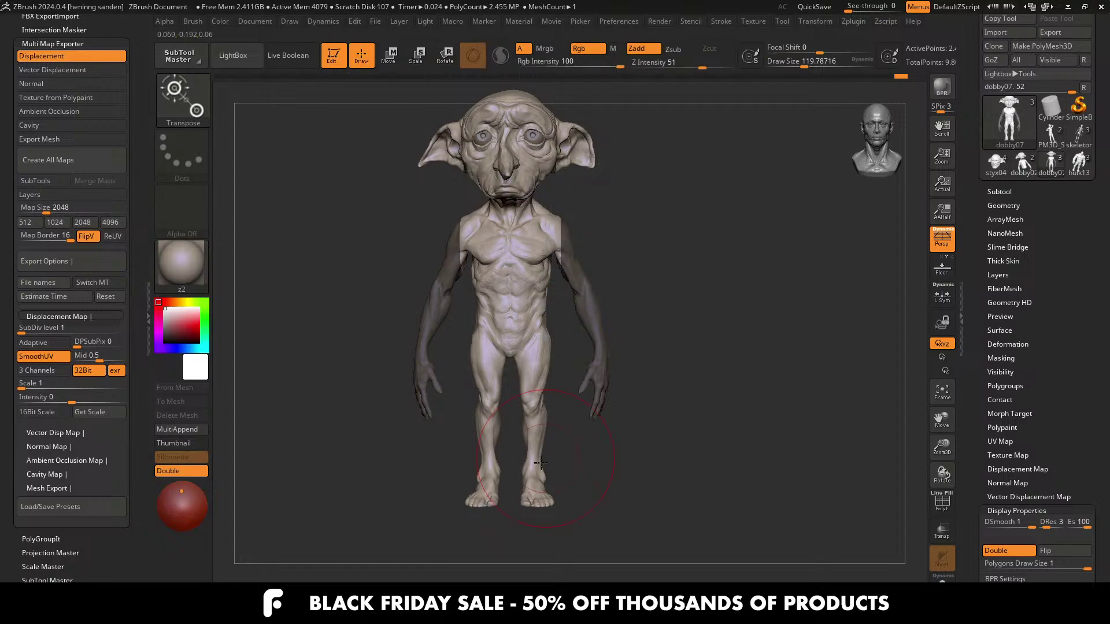
Step: Reposition the feet as seen from below with the Move brush at a draw size of about 207
mouse_move(545, 520)
mouse_down()
mouse_move(540, 437)
mouse_move(541, 462)
mouse_up()
key(s)
drag(543, 277, 556, 277)
mouse_move(562, 291)
mouse_down()
mouse_move(548, 294)
mouse_move(543, 317)
mouse_up()
key(s)
click(566, 259)
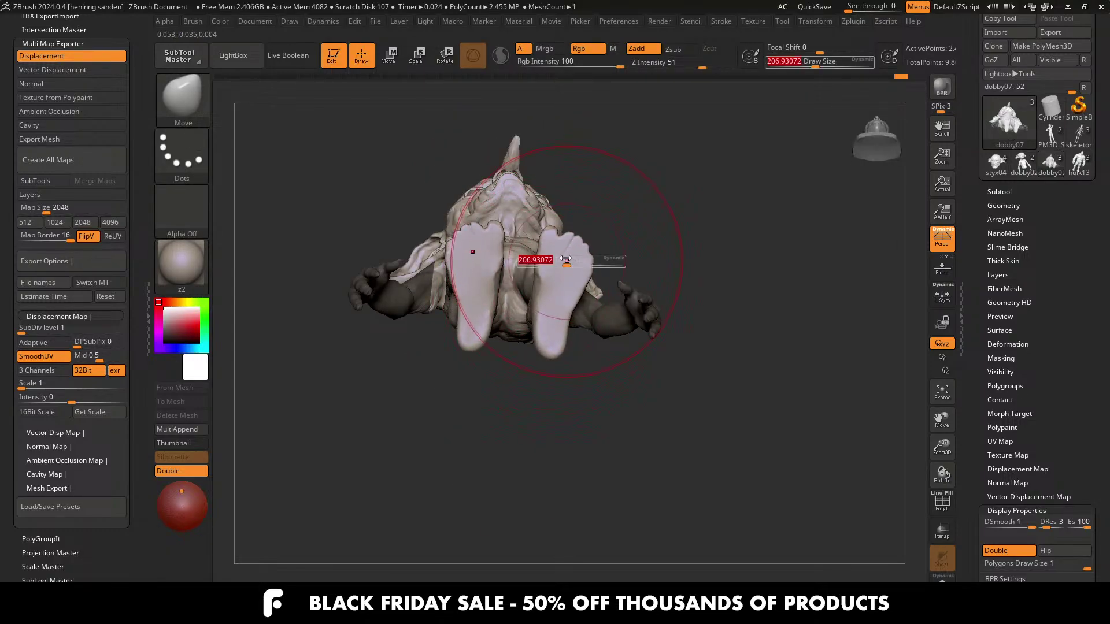
drag(566, 260, 556, 263)
Step: Reshape the lower legs and ankles in front view with the Move brush at a draw size of about 128
mouse_move(540, 347)
right_down()
mouse_move(526, 377)
mouse_move(521, 279)
mouse_move(534, 355)
mouse_move(570, 379)
right_up()
key(s)
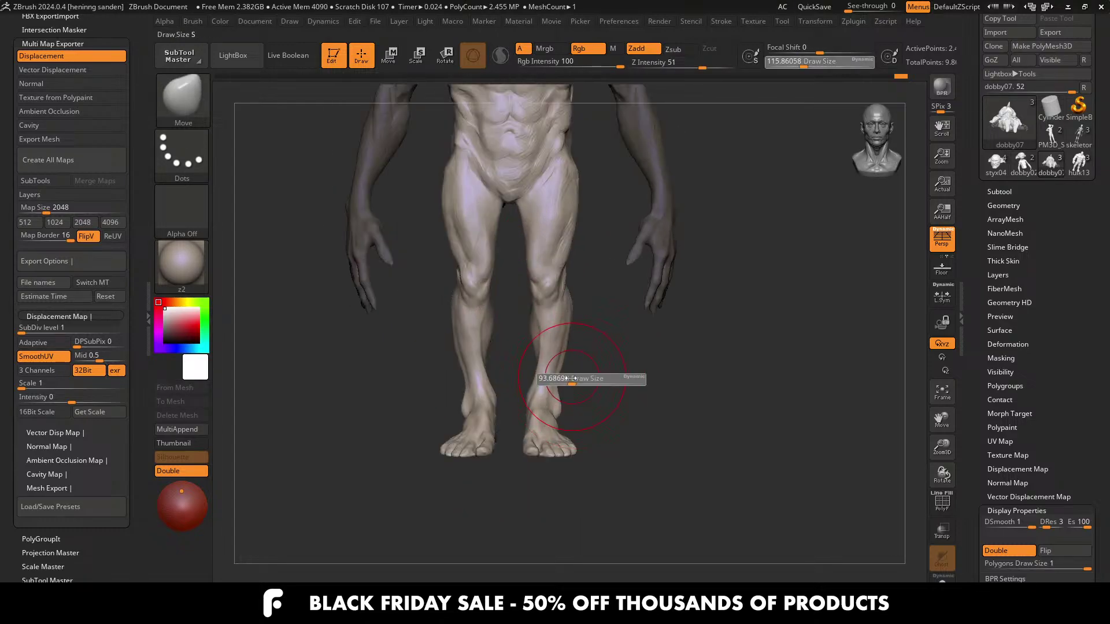
drag(569, 378, 557, 378)
mouse_move(536, 348)
ctrl+right_down()
mouse_move(515, 293)
mouse_move(506, 329)
mouse_move(530, 338)
ctrl+right_up()
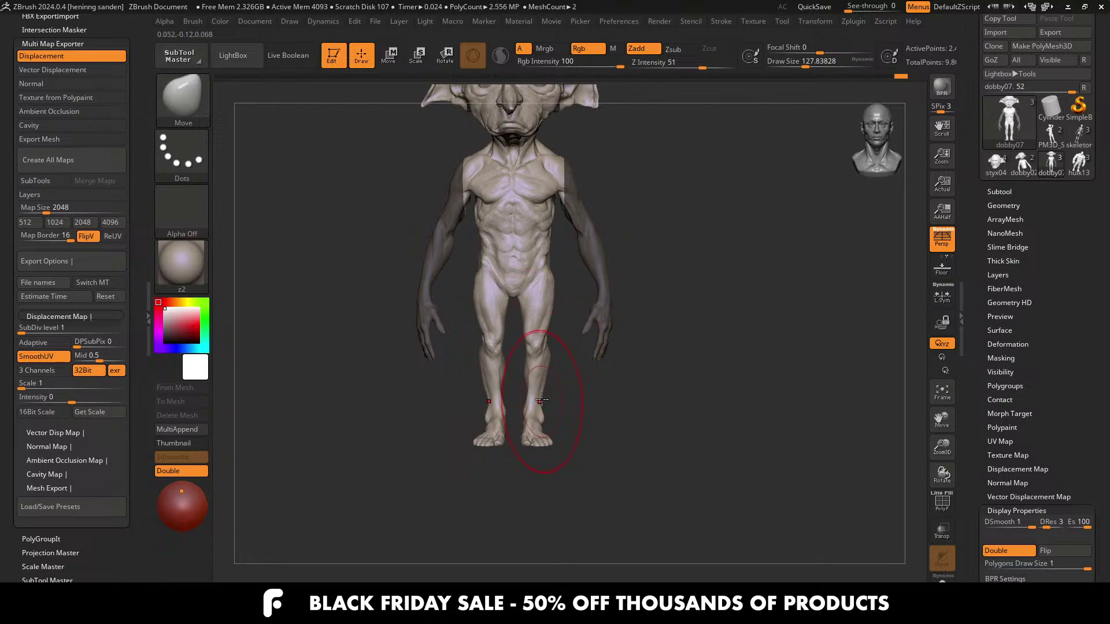
ctrl+right_drag(541, 400, 508, 337)
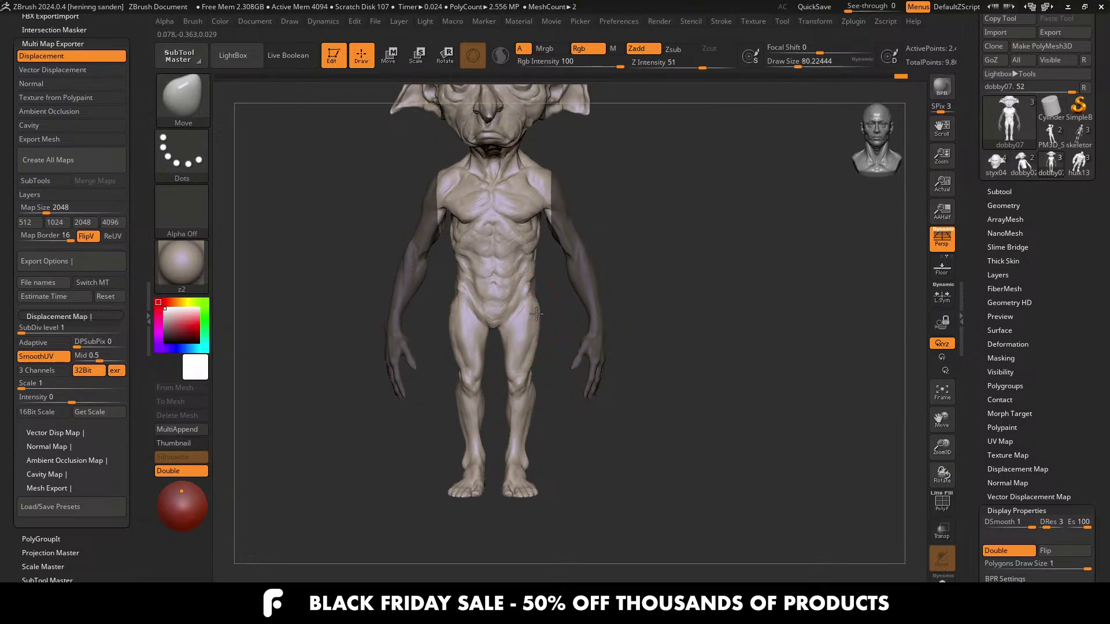
Step: Refine the outer contour of the thighs and calves with the Move brush at a draw size of about 94
key(s)
drag(535, 327, 541, 327)
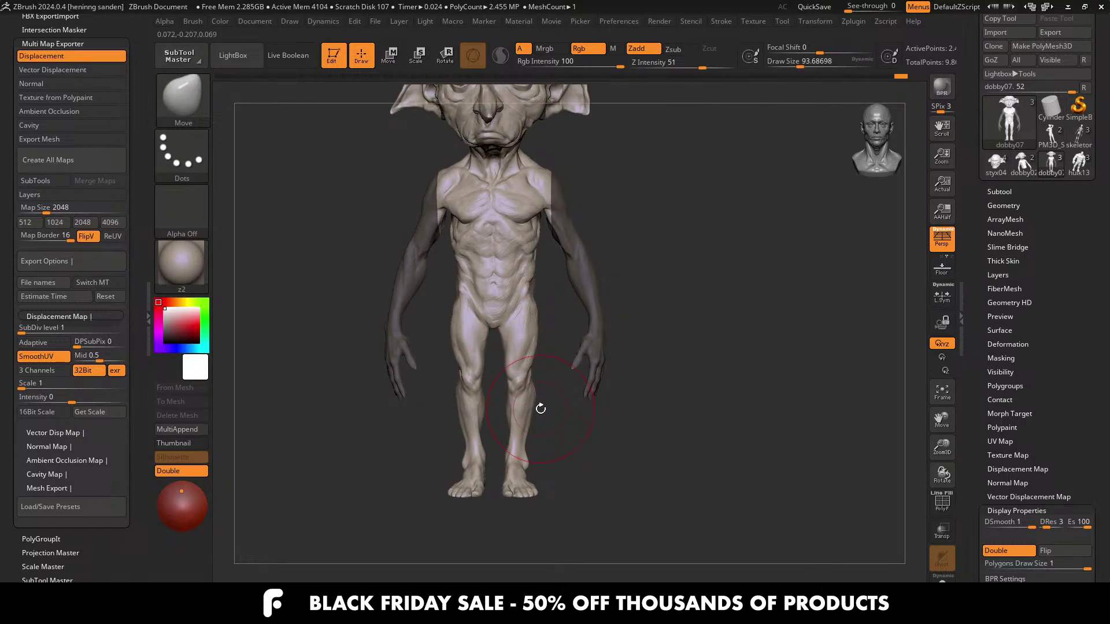
right_drag(541, 404, 644, 391)
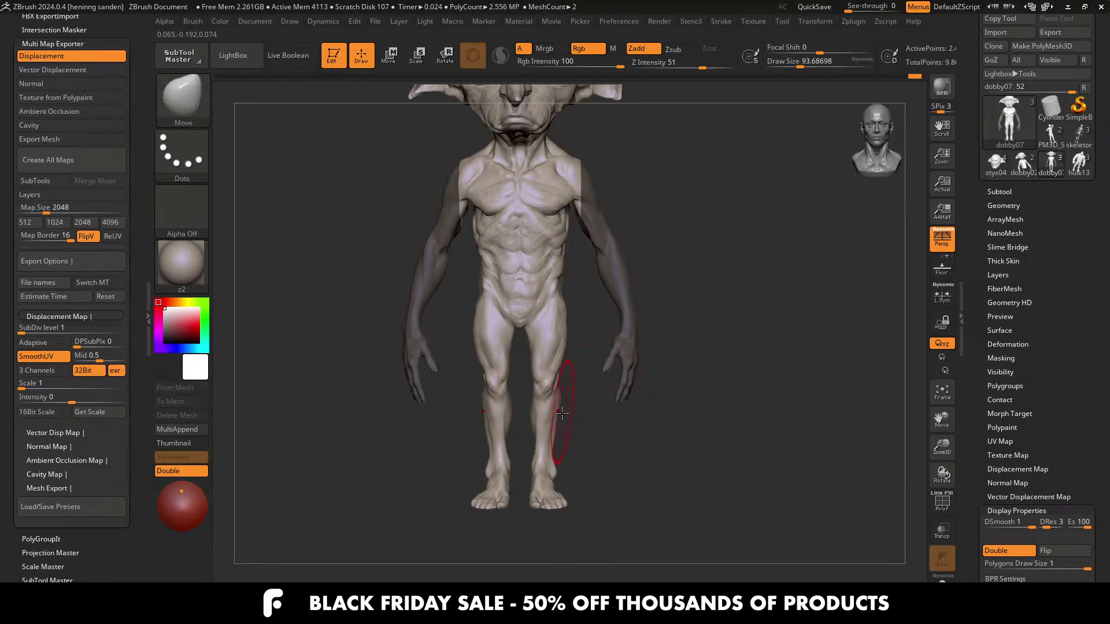
mouse_move(546, 386)
ctrl+right_down()
mouse_move(549, 358)
mouse_move(552, 372)
mouse_move(570, 338)
mouse_move(569, 376)
ctrl+right_up()
Step: Set the Move brush's draw size to about 163, frame the whole figure and clear the mask from the arms
key(s)
key(s)
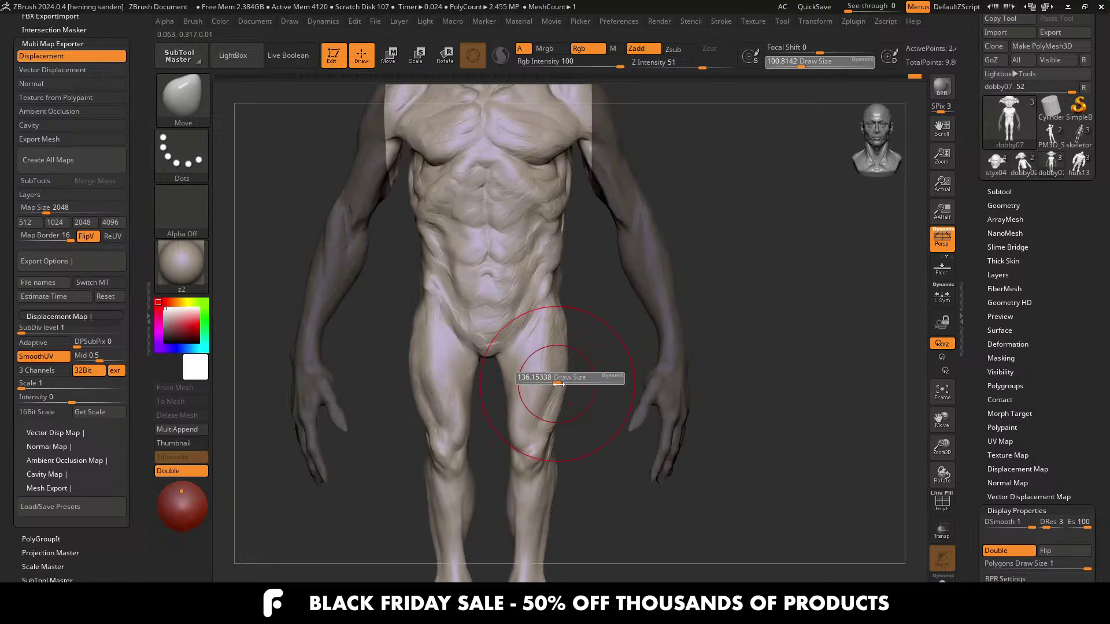
click(562, 379)
key(f)
ctrl+drag(699, 322, 729, 353)
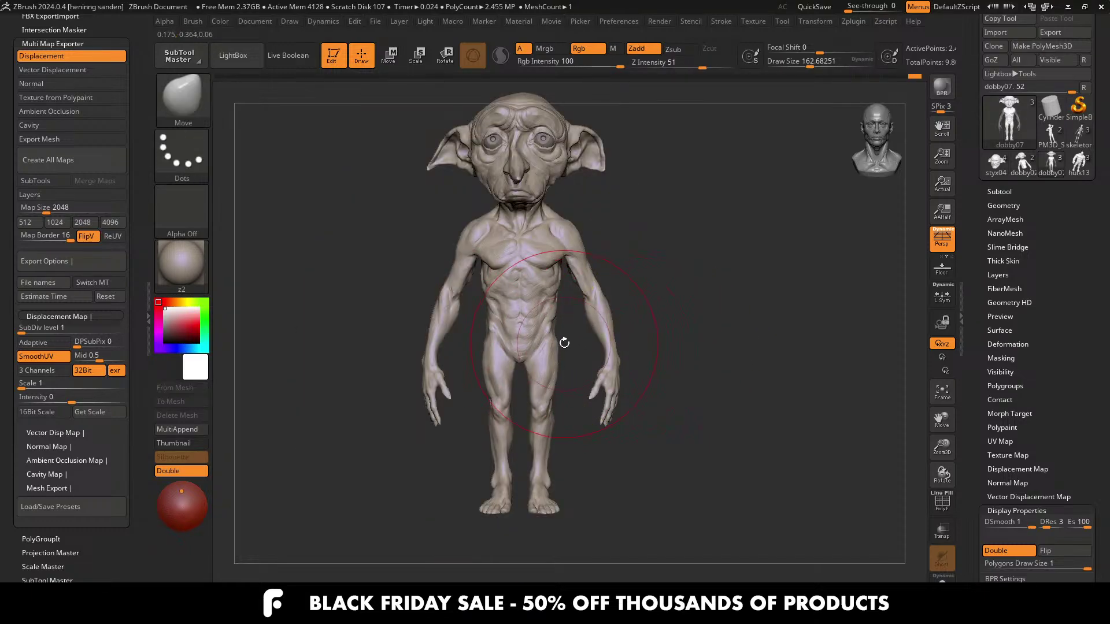
Step: Refine the body's side profile from the thighs up to the upper back with the Move brush
mouse_move(565, 343)
right_down()
mouse_move(511, 337)
mouse_move(552, 342)
right_up()
key(s)
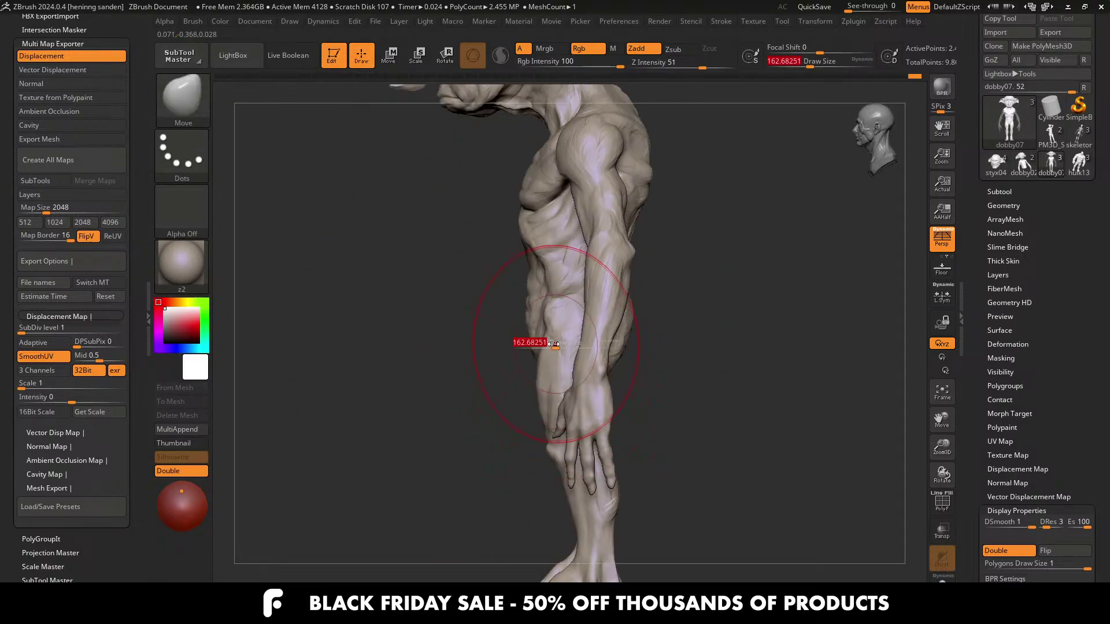
drag(552, 342, 548, 341)
mouse_move(659, 341)
right_down()
mouse_move(626, 341)
mouse_move(651, 304)
mouse_move(560, 322)
mouse_move(535, 295)
right_up()
mouse_move(509, 330)
shift+right_down()
mouse_move(548, 345)
mouse_move(542, 314)
mouse_move(556, 364)
shift+right_up()
key(s)
drag(556, 364, 559, 365)
mouse_move(559, 382)
alt+right_down()
mouse_move(558, 416)
mouse_move(563, 350)
mouse_move(523, 323)
mouse_move(542, 350)
mouse_move(541, 322)
mouse_move(561, 299)
mouse_move(547, 305)
mouse_move(585, 266)
alt+right_up()
key(bracketleft)
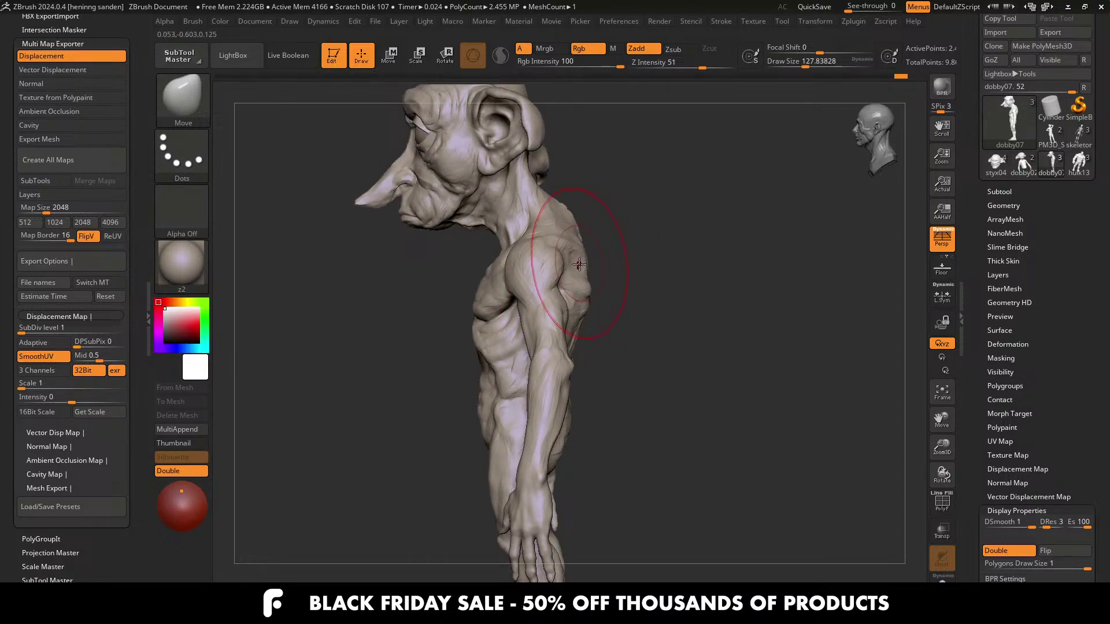
Step: Reshape the back and waist with the Move brush at draw sizes of about 158 and 94
right_drag(584, 300, 563, 324)
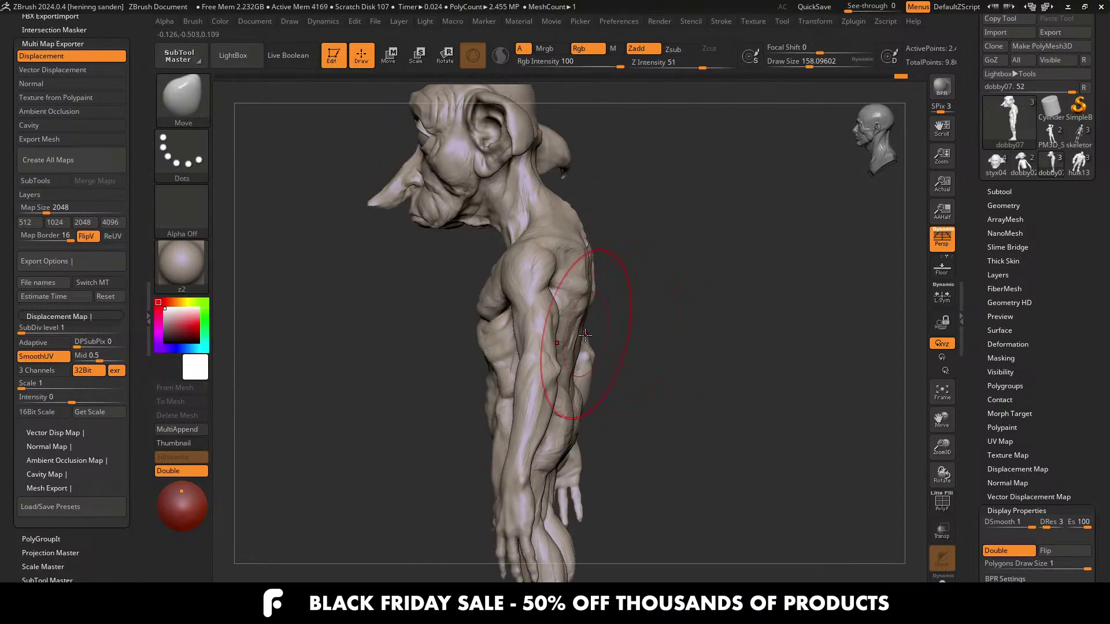
drag(569, 327, 572, 356)
key(s)
right_drag(599, 354, 563, 365)
key(s)
drag(562, 365, 556, 365)
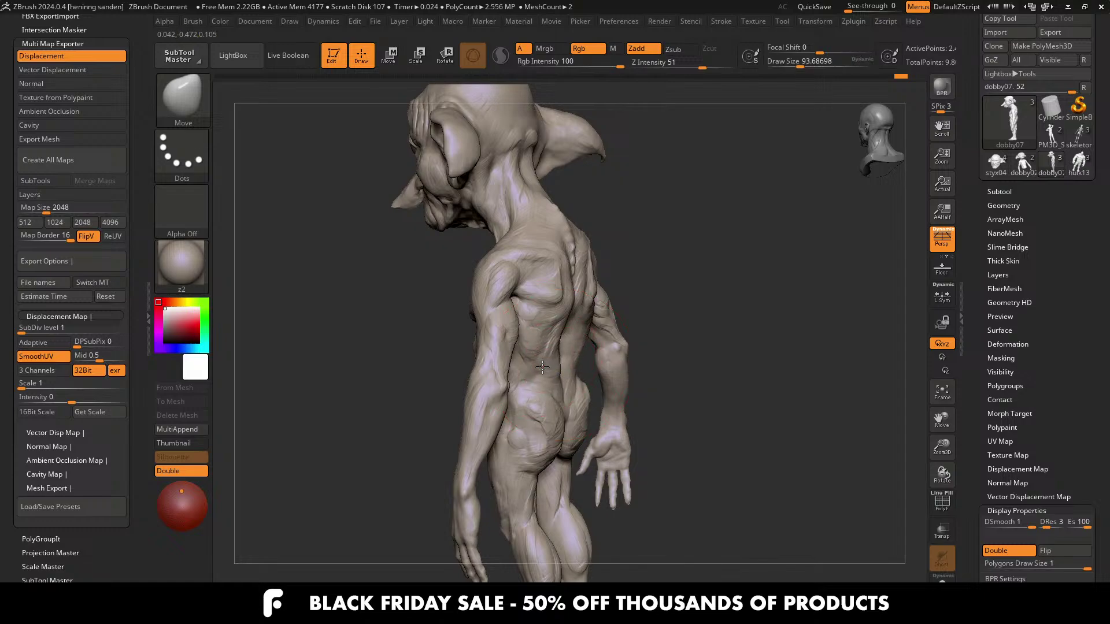
Step: Refine the shoulder contours from the side and front with the Move brush at draw sizes of about 87 and 120
mouse_move(556, 365)
right_down()
mouse_move(573, 347)
mouse_move(570, 370)
mouse_move(559, 295)
right_up()
key(s)
drag(558, 295, 555, 295)
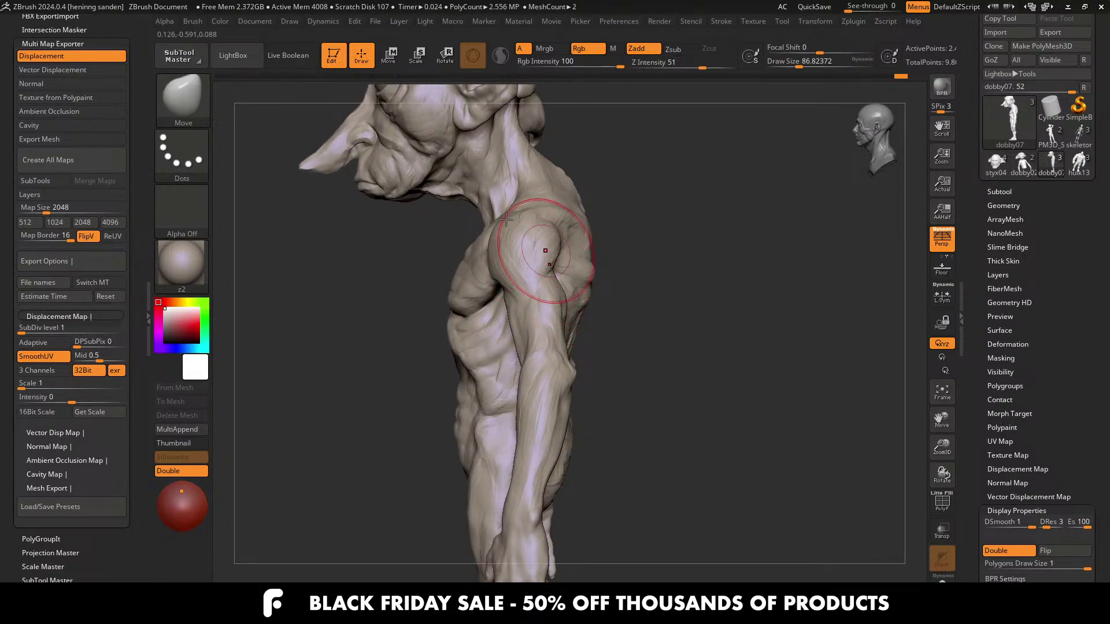
mouse_move(506, 220)
ctrl+right_down()
mouse_move(509, 174)
mouse_move(522, 288)
ctrl+right_up()
key(s)
drag(522, 288, 525, 287)
mouse_move(521, 289)
right_down()
mouse_move(562, 282)
mouse_move(493, 262)
mouse_move(518, 243)
mouse_move(563, 294)
right_up()
key(s)
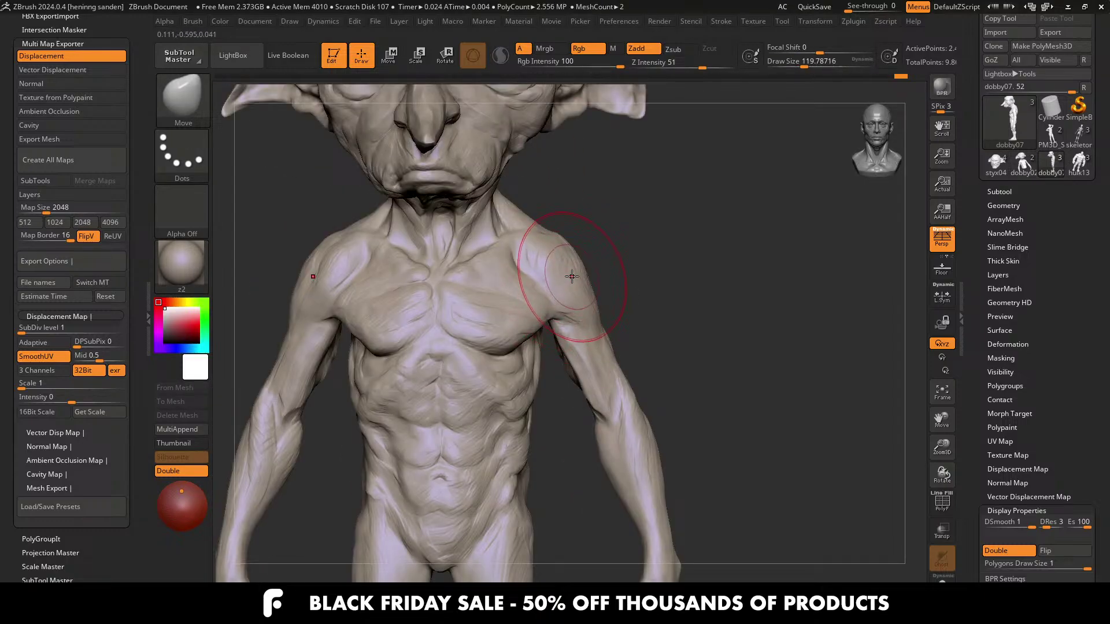
key(s)
drag(572, 276, 571, 273)
drag(575, 276, 584, 275)
Step: Mask the head, arms and torso down to the hips, leaving only the legs and pelvis unmasked
mouse_move(584, 275)
ctrl+right_down()
mouse_move(566, 243)
mouse_move(575, 346)
mouse_move(565, 300)
mouse_move(557, 312)
ctrl+right_up()
right_drag(557, 371, 570, 451)
ctrl+drag(581, 523, 532, 361)
ctrl+click(563, 480)
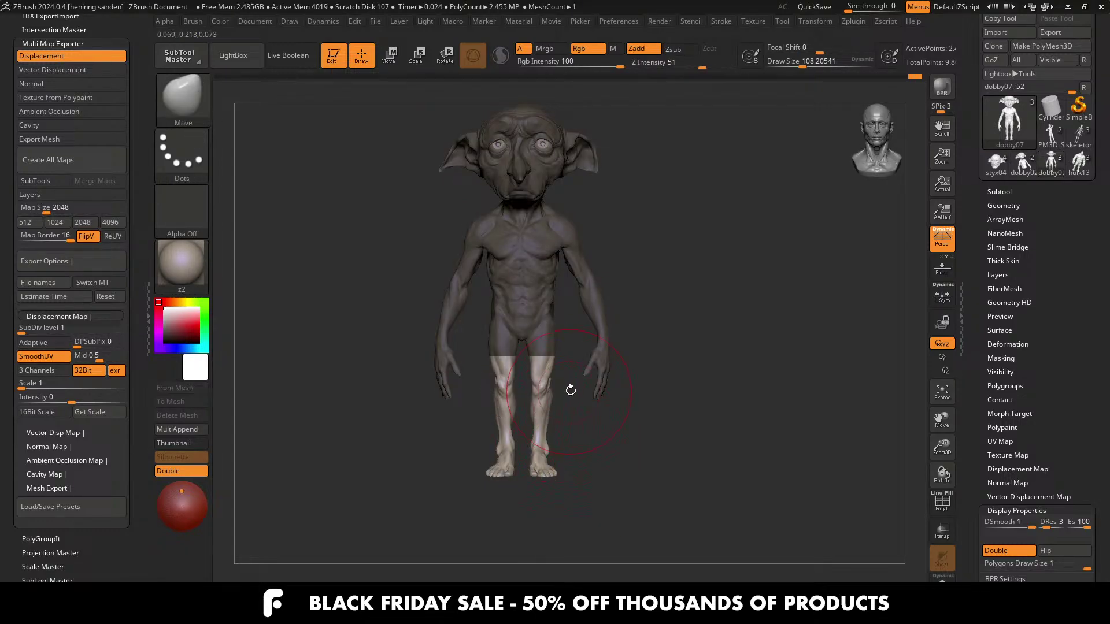
key(ctrl)
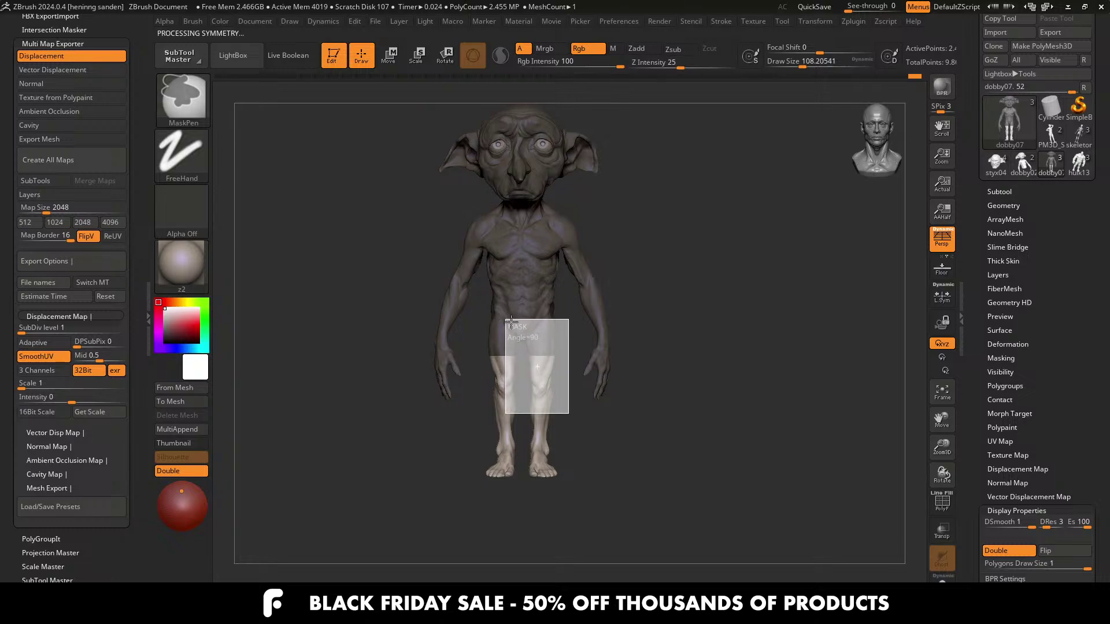
ctrl+alt+drag(511, 322, 506, 320)
Step: Reshape the legs with the Move brush at draw sizes of about 149 and 172, and unmask the abdomen up to the chest
ctrl+right_drag(569, 355, 555, 365)
key(s)
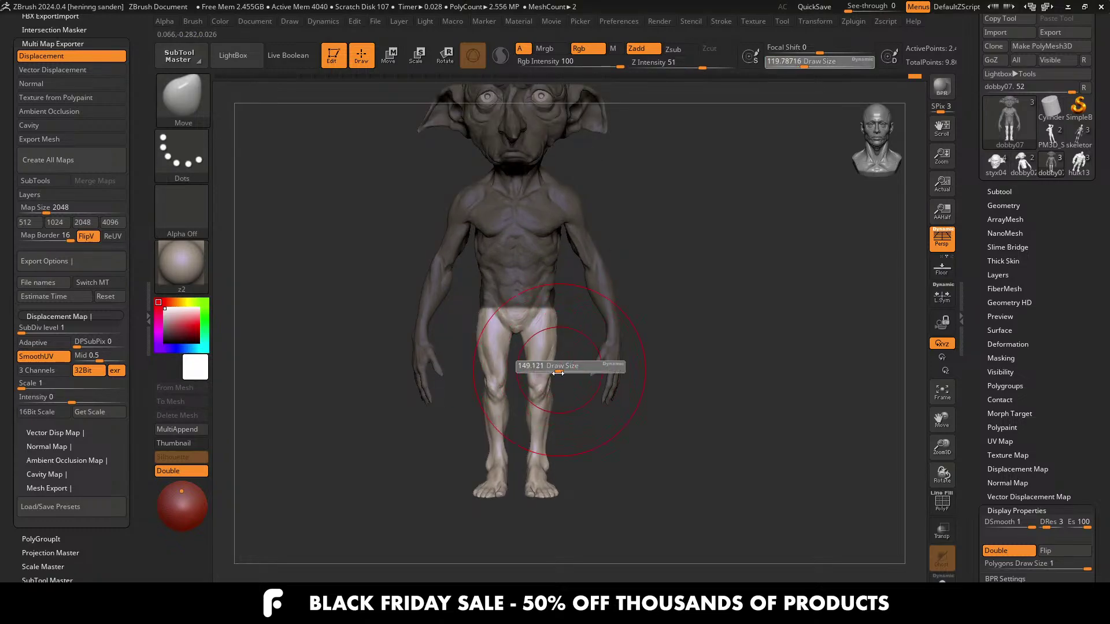
drag(554, 365, 562, 366)
ctrl+right_drag(563, 378, 560, 371)
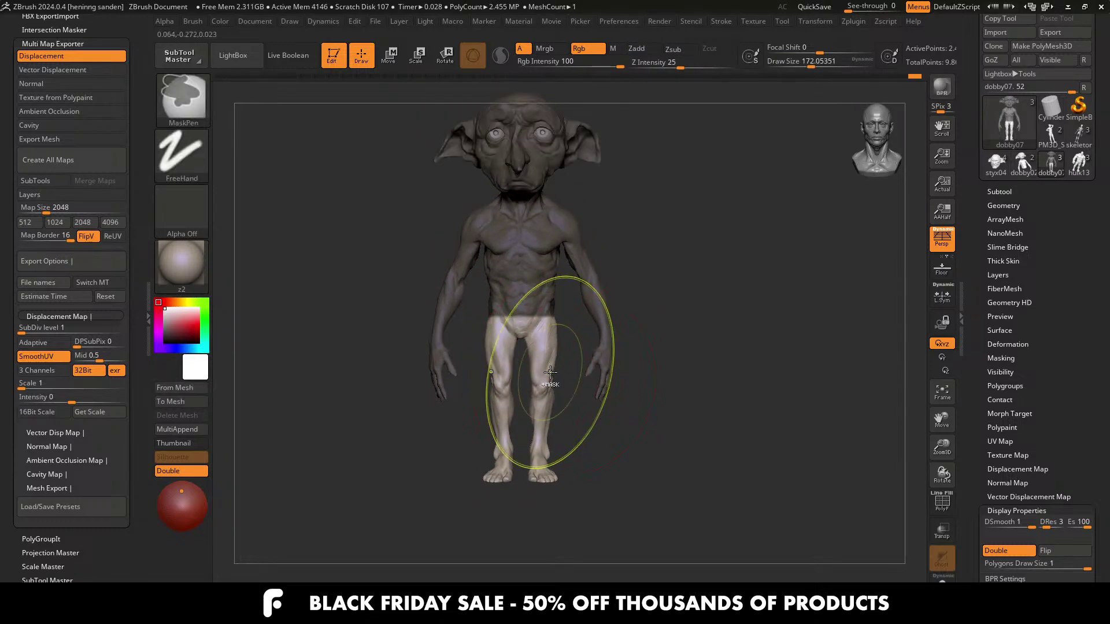
key(s)
drag(560, 369, 551, 370)
ctrl+alt+drag(502, 275, 498, 265)
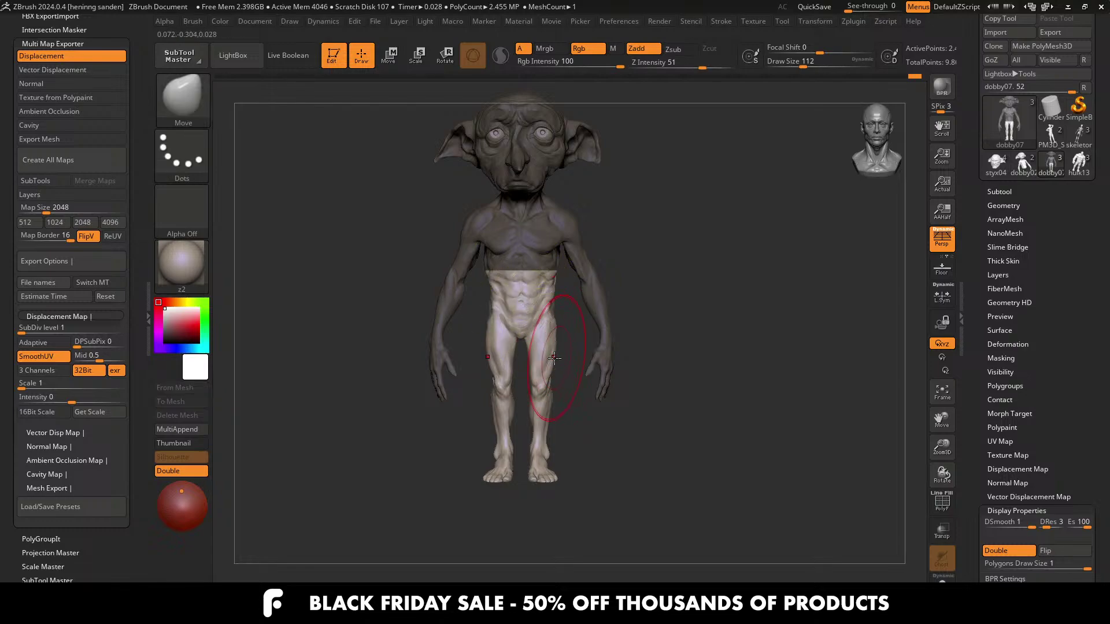
Step: Adjust the thigh and lower-leg contours with the Move brush at a draw size of 112, and clear the upper-body mask
mouse_move(555, 324)
right_down()
mouse_move(503, 329)
mouse_move(538, 347)
right_up()
mouse_move(537, 346)
ctrl+right_down()
mouse_move(543, 398)
mouse_move(466, 385)
mouse_move(549, 392)
ctrl+right_up()
key(s)
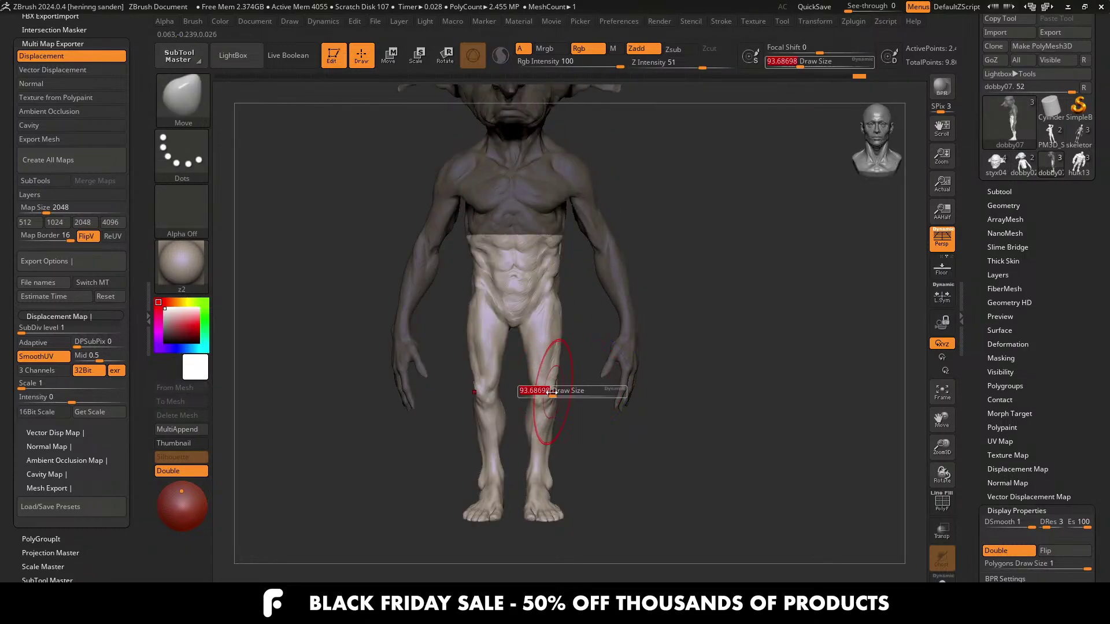
key(s)
drag(545, 400, 580, 431)
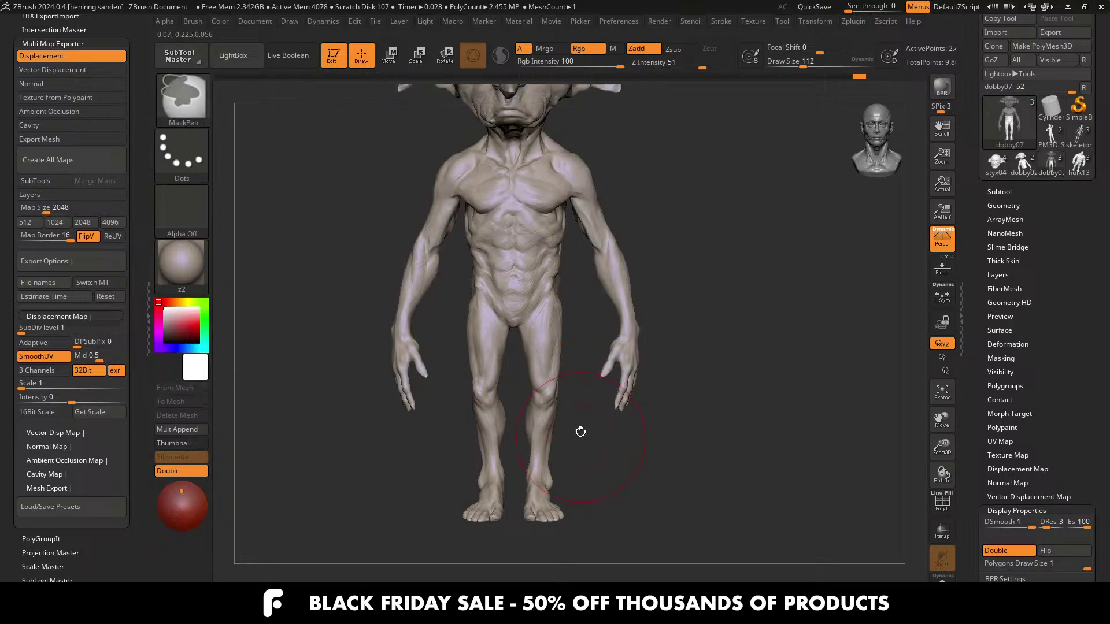
ctrl+right_drag(580, 431, 553, 398)
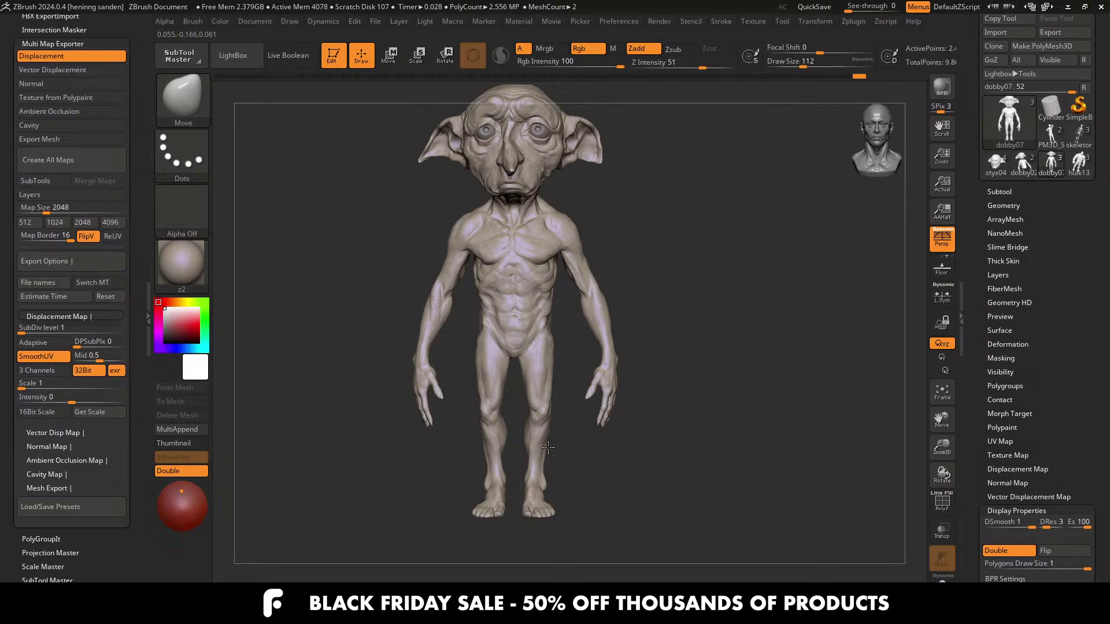
mouse_move(538, 482)
right_down()
mouse_move(543, 518)
mouse_move(539, 418)
right_up()
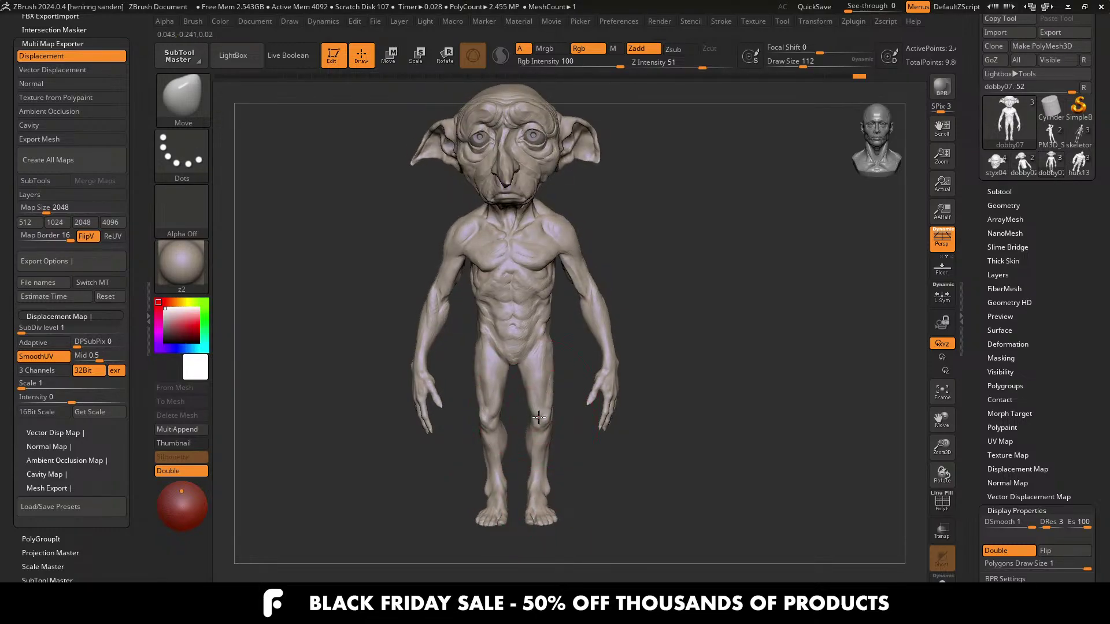
mouse_move(533, 368)
ctrl+right_down()
mouse_move(507, 371)
mouse_move(451, 349)
ctrl+right_up()
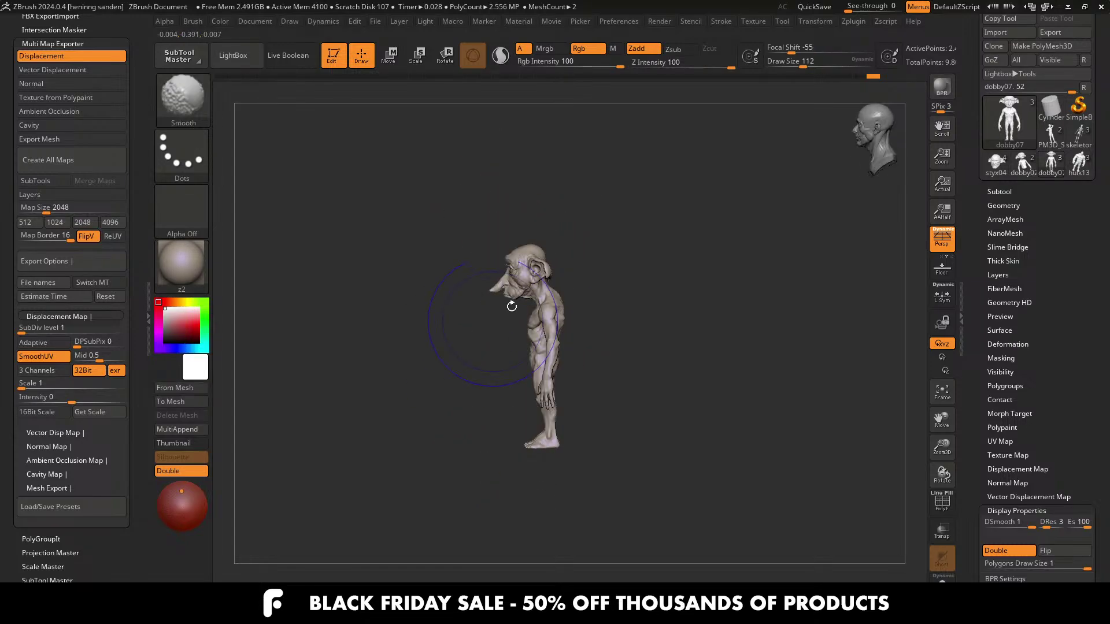
Step: Select the ClayTubes_hs brush at a Z intensity of 25 and subdivide the body mesh to the next level for face detailing
mouse_move(544, 269)
right_down()
mouse_move(587, 268)
mouse_move(538, 289)
mouse_move(520, 277)
right_up()
ctrl+right_drag(535, 190, 525, 308)
ctrl+right_drag(525, 309, 535, 345)
key(b)
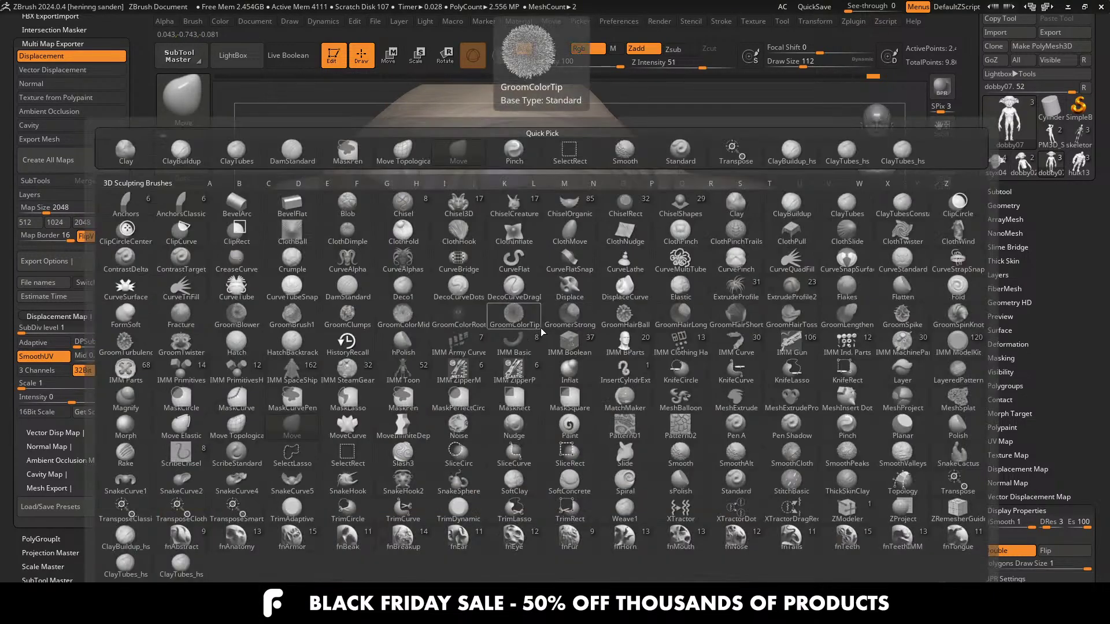
key(c)
key(t)
key(b)
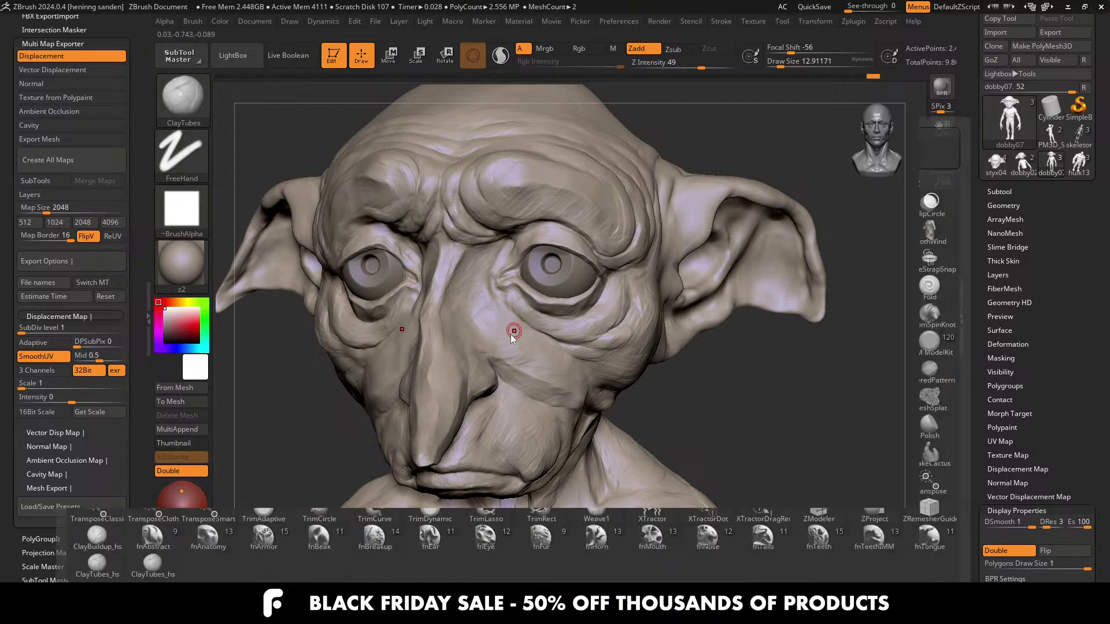
click(153, 557)
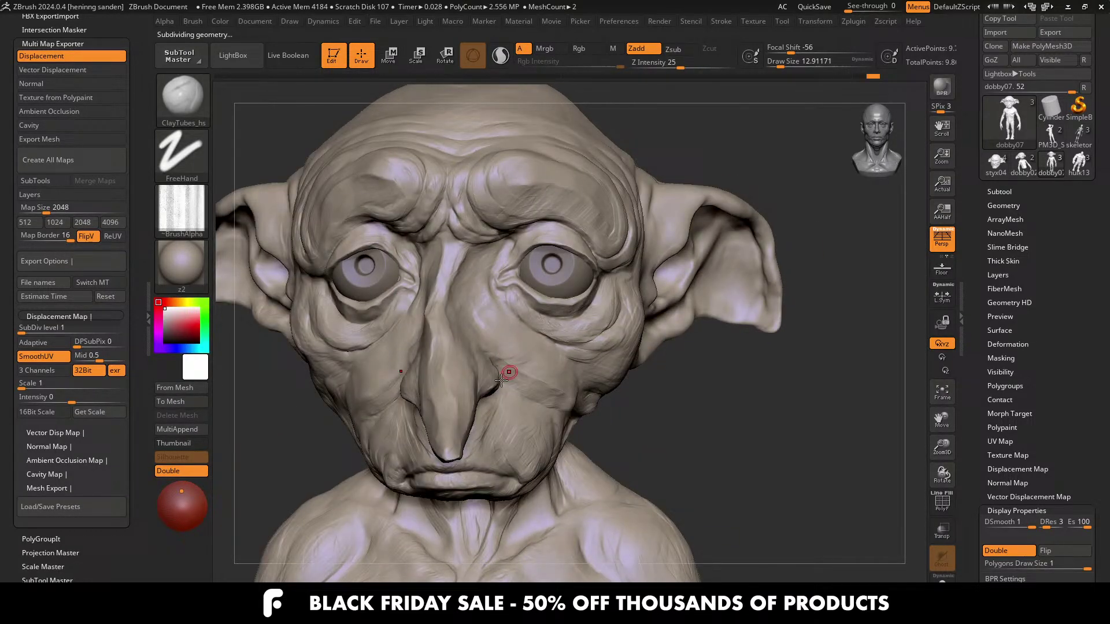
right_drag(500, 380, 486, 392)
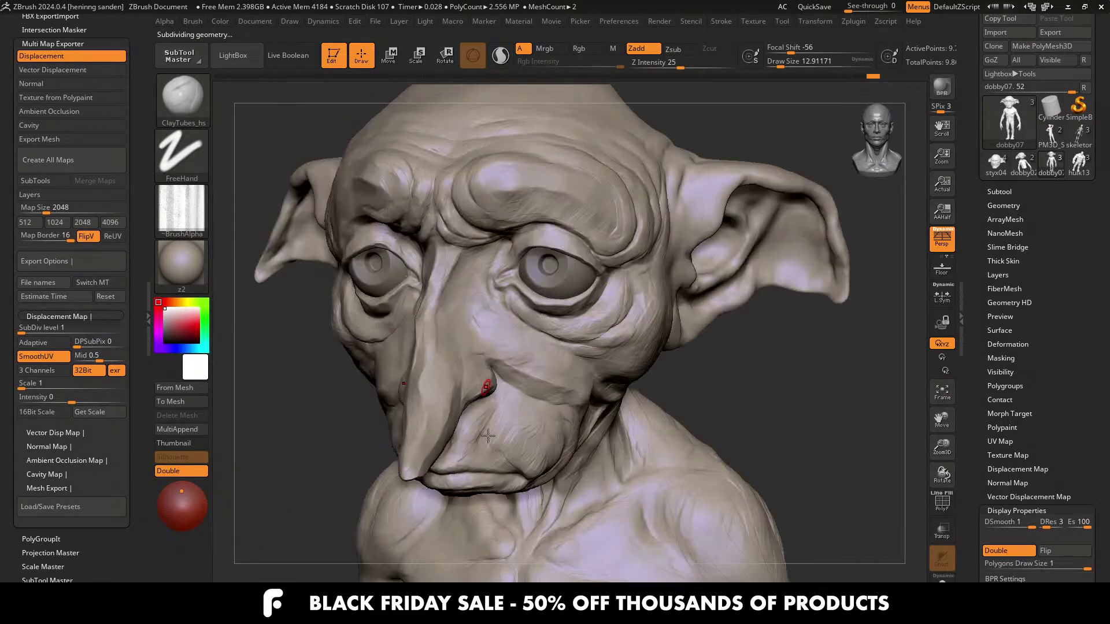
Step: Sculpt surface detail on the nostril wing and side of the nose with ClayTubes_hs at a draw size of about 41
ctrl+right_drag(488, 433, 471, 373)
key(s)
drag(470, 373, 452, 376)
mouse_move(451, 377)
right_down()
mouse_move(461, 350)
mouse_move(490, 364)
right_up()
key(s)
drag(494, 364, 497, 363)
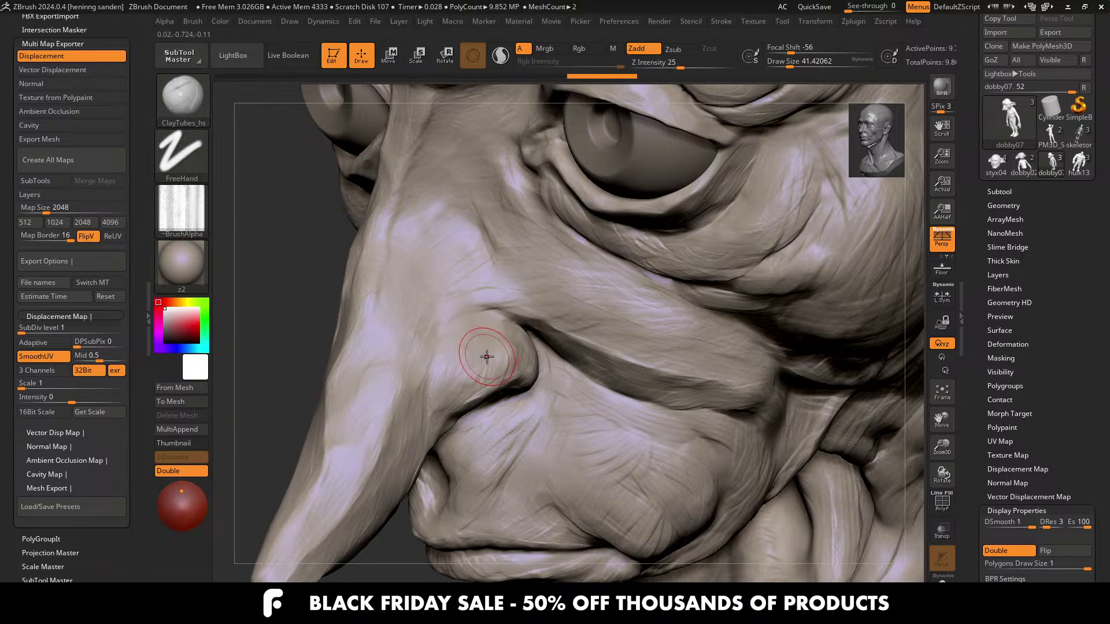
right_drag(494, 356, 499, 345)
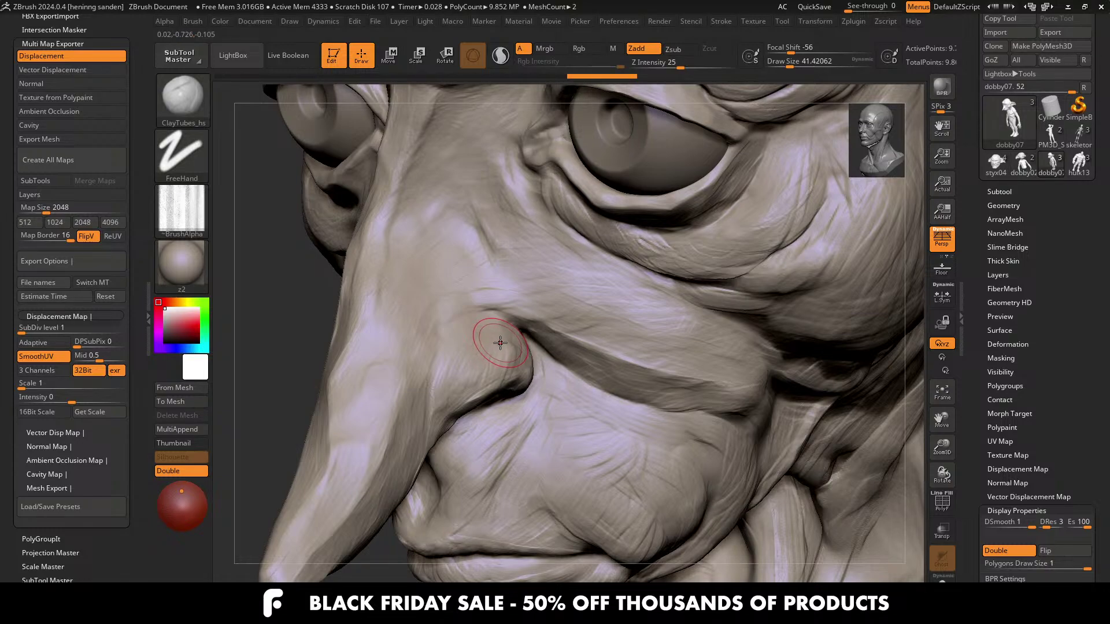
right_drag(500, 343, 549, 311)
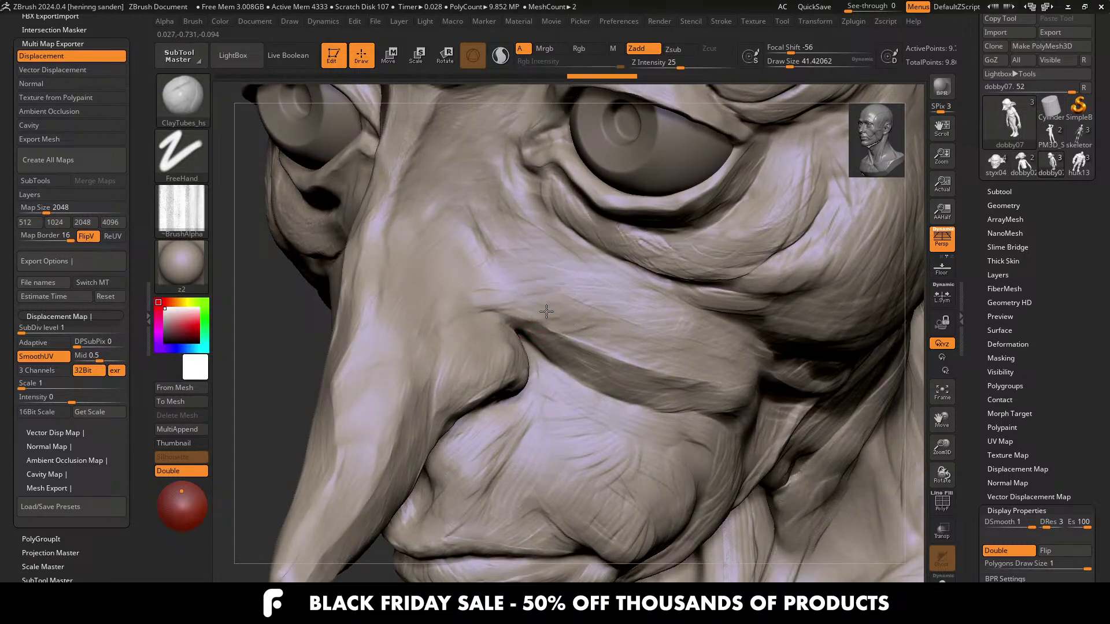
Step: Refine the crease between the nostril and cheek with ClayTubes_hs at a draw size of about 29
key(s)
drag(546, 311, 549, 316)
key(s)
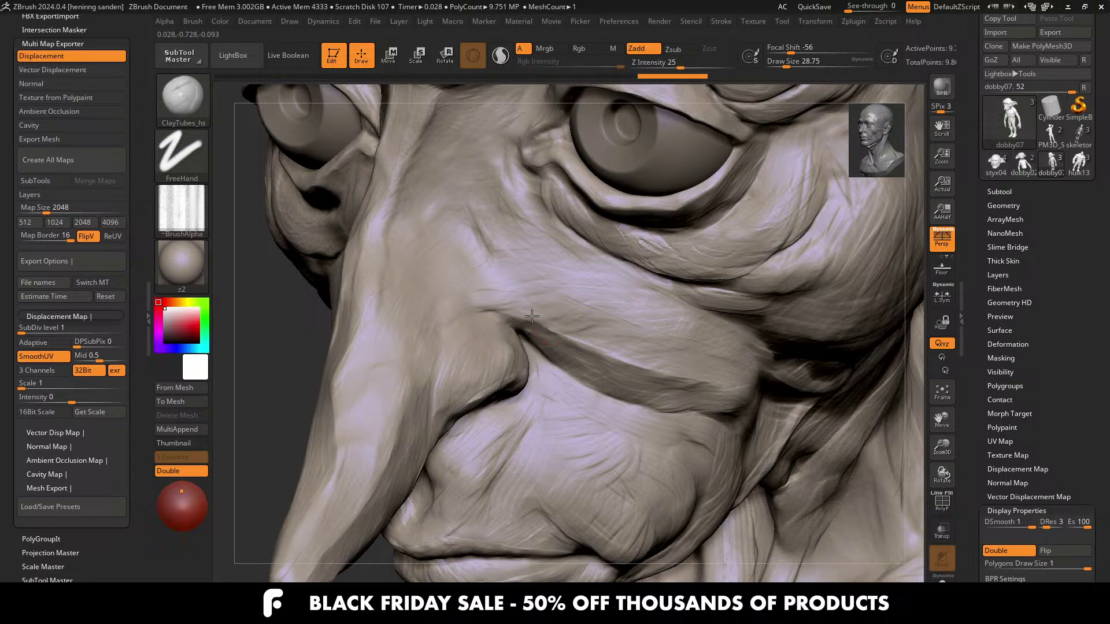
right_drag(547, 321, 555, 323)
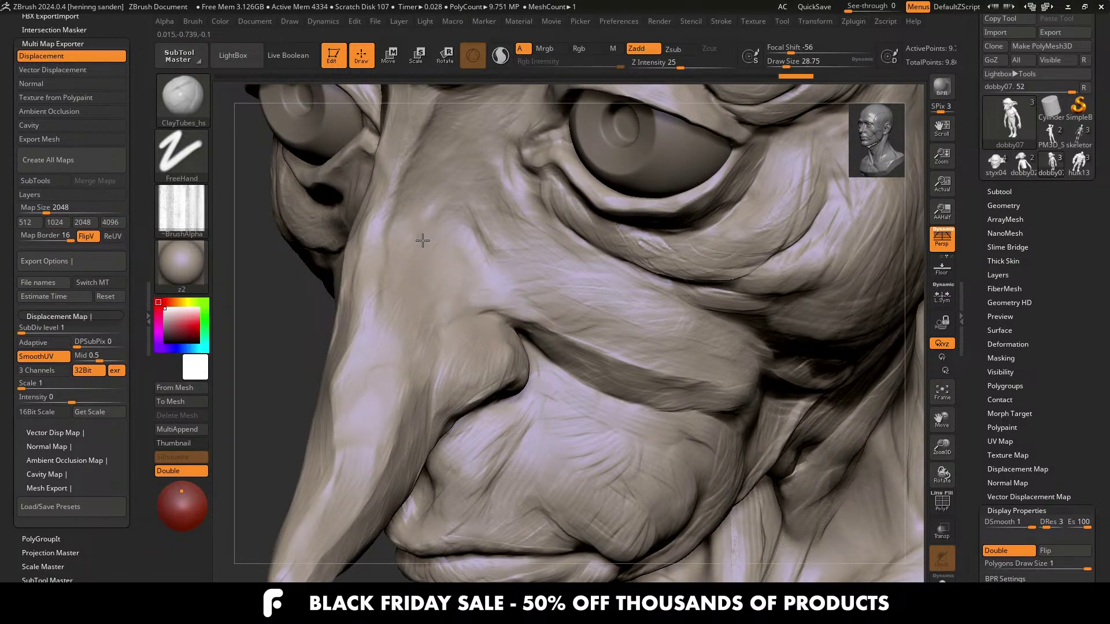
right_drag(422, 240, 499, 256)
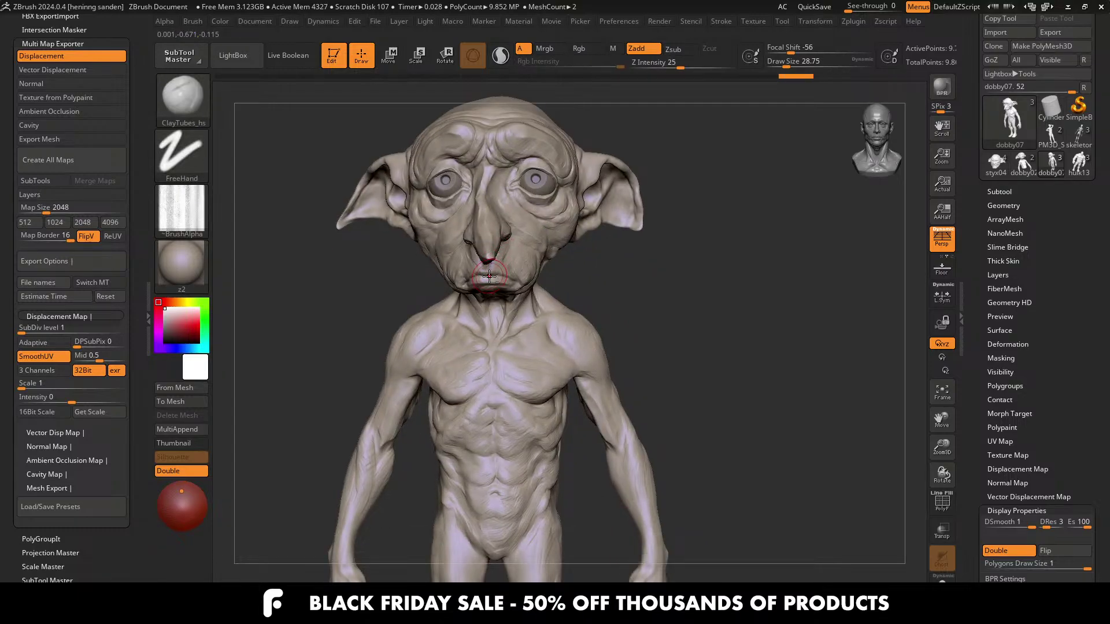
Step: Work over the neck's side with ClayTubes_hs at a draw size of about 29, ending on the figure's back
mouse_move(479, 341)
right_down()
mouse_move(441, 322)
mouse_move(517, 371)
right_up()
mouse_move(493, 316)
ctrl+right_down()
mouse_move(493, 295)
mouse_move(514, 268)
ctrl+right_up()
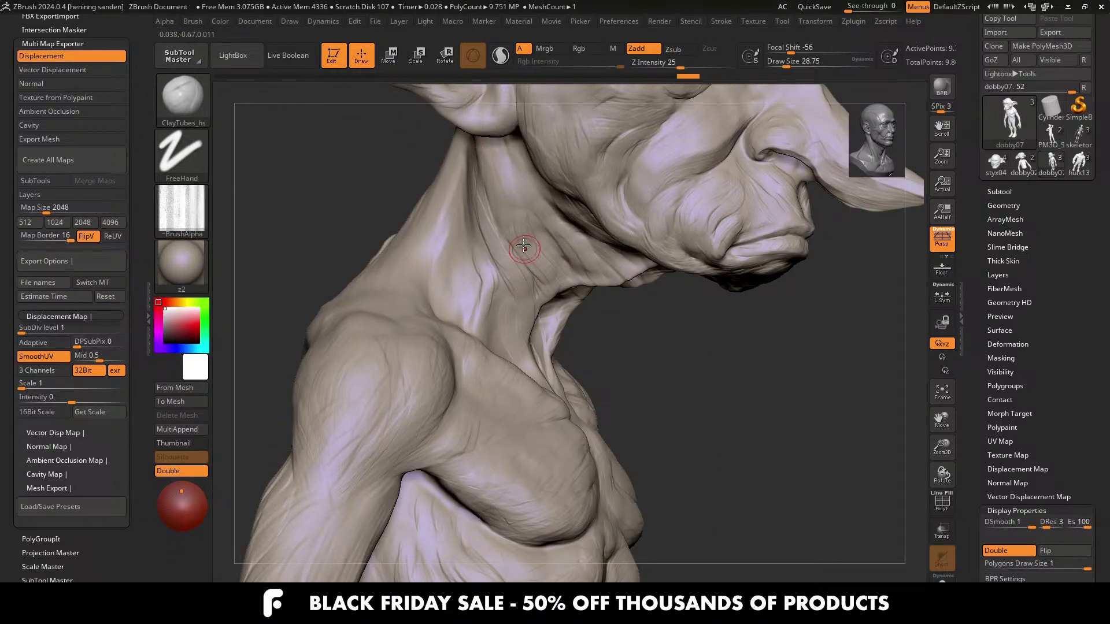
mouse_move(524, 247)
right_down()
mouse_move(506, 208)
mouse_move(498, 271)
mouse_move(416, 332)
mouse_move(468, 332)
right_up()
mouse_move(393, 237)
alt+right_down()
mouse_move(485, 300)
mouse_move(469, 298)
alt+right_up()
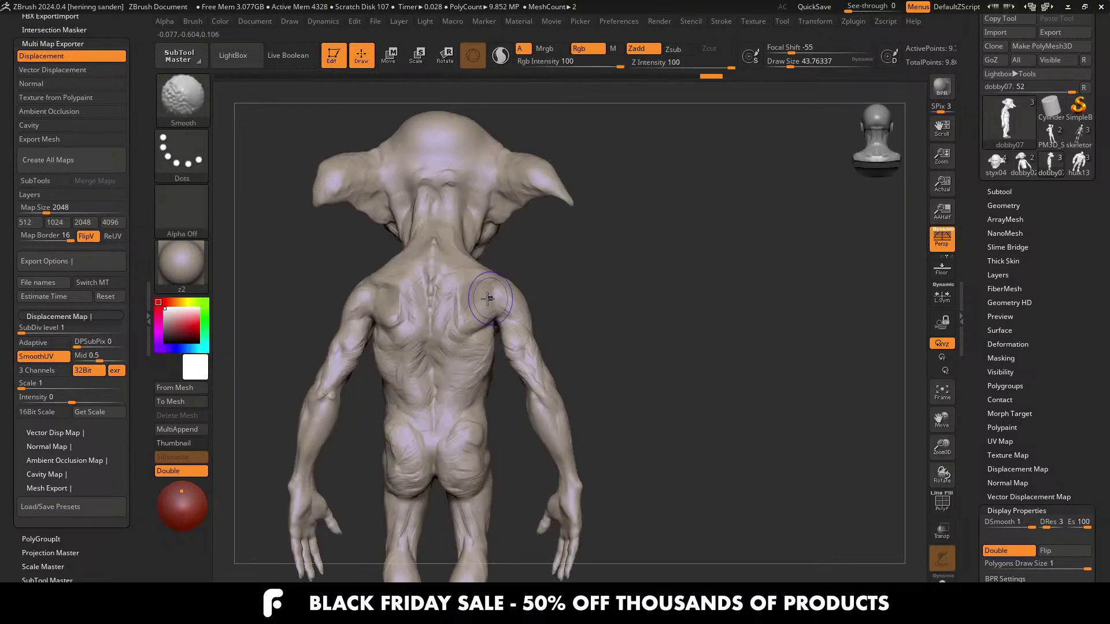
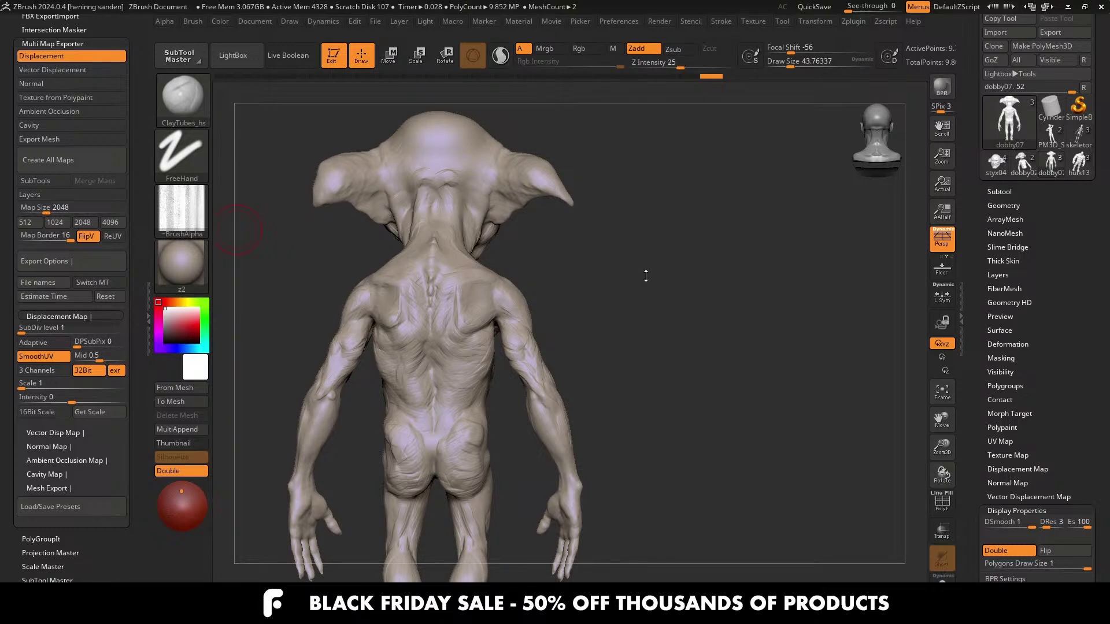
Step: Define the edges and lower corners of the shoulder blades with ClayTubes_hs at a draw size of about 37
ctrl+right_drag(491, 293, 480, 348)
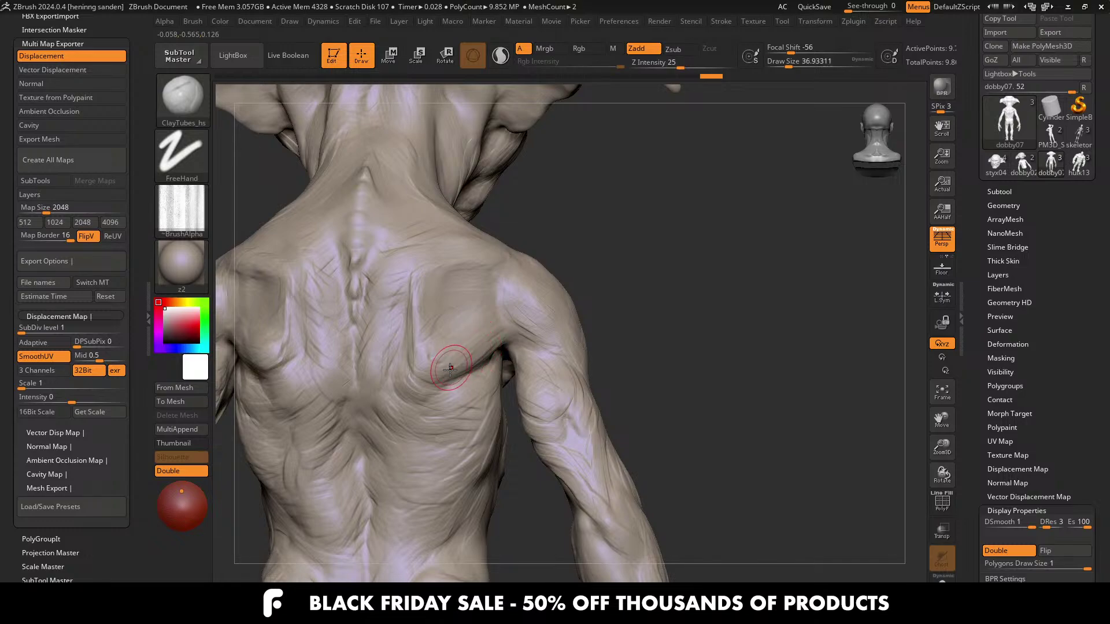
drag(425, 363, 462, 361)
alt+right_drag(474, 358, 546, 342)
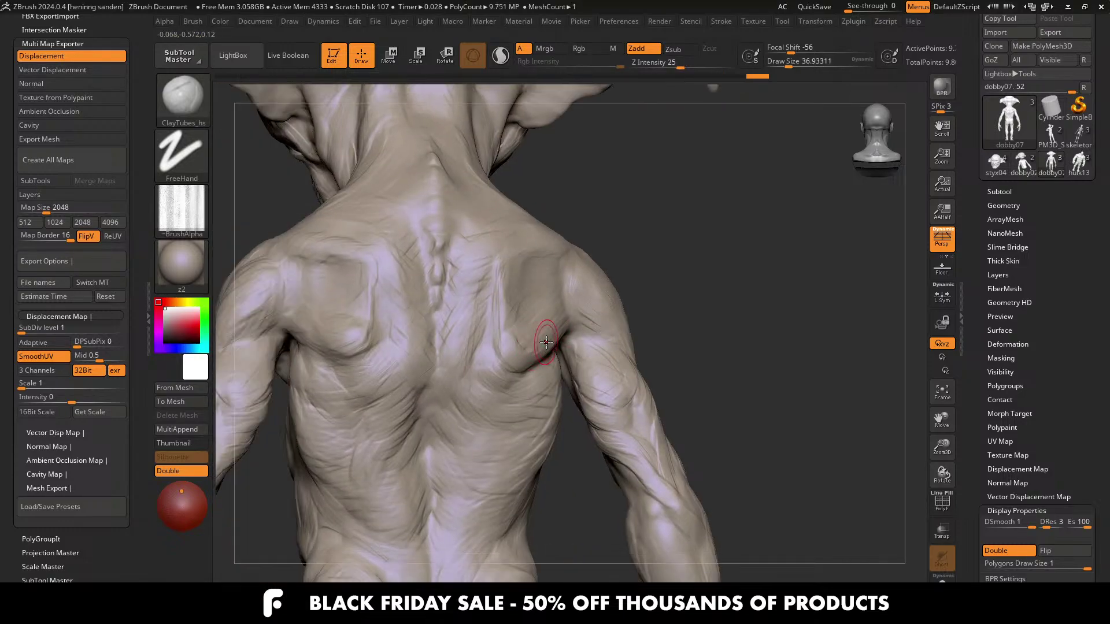
mouse_move(356, 322)
right_down()
mouse_move(371, 326)
mouse_move(335, 336)
right_up()
drag(342, 335, 317, 323)
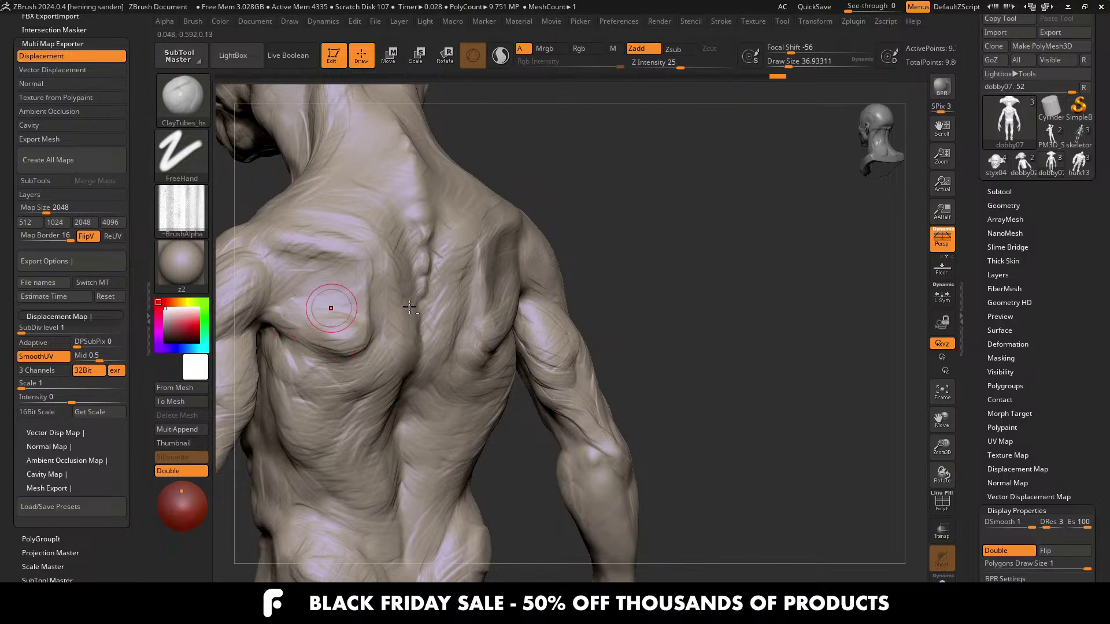
Step: Sculpt muscle strands over the rear shoulder with ClayTubes_hs at draw sizes of about 62 and 46
alt+right_drag(330, 307, 397, 270)
key(])
key(s)
drag(380, 267, 375, 267)
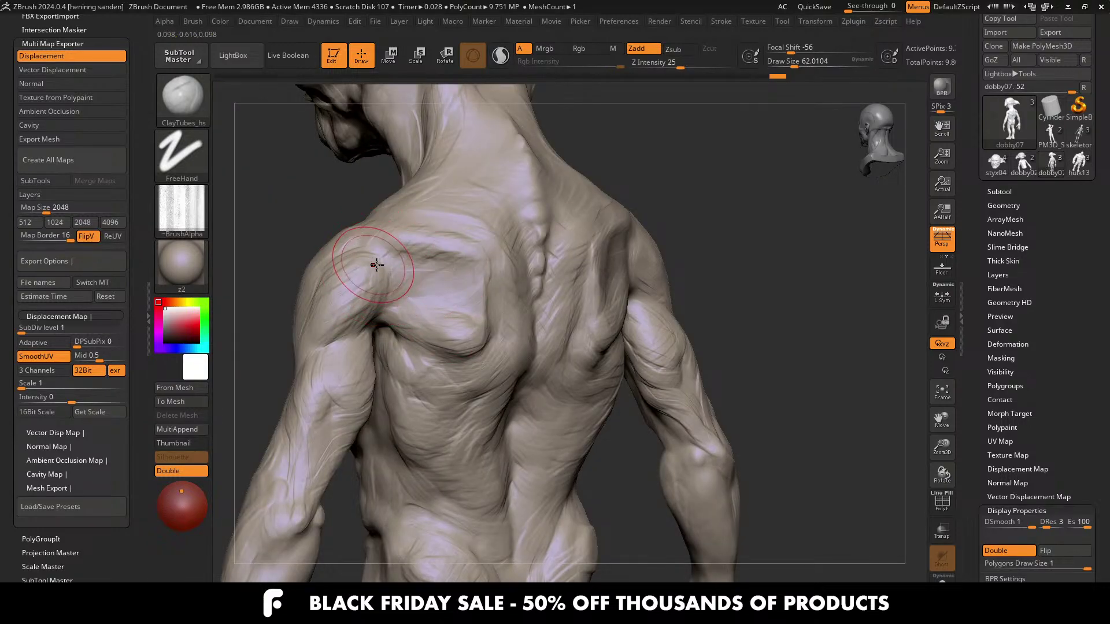
right_drag(374, 262, 386, 266)
key(s)
drag(386, 266, 381, 267)
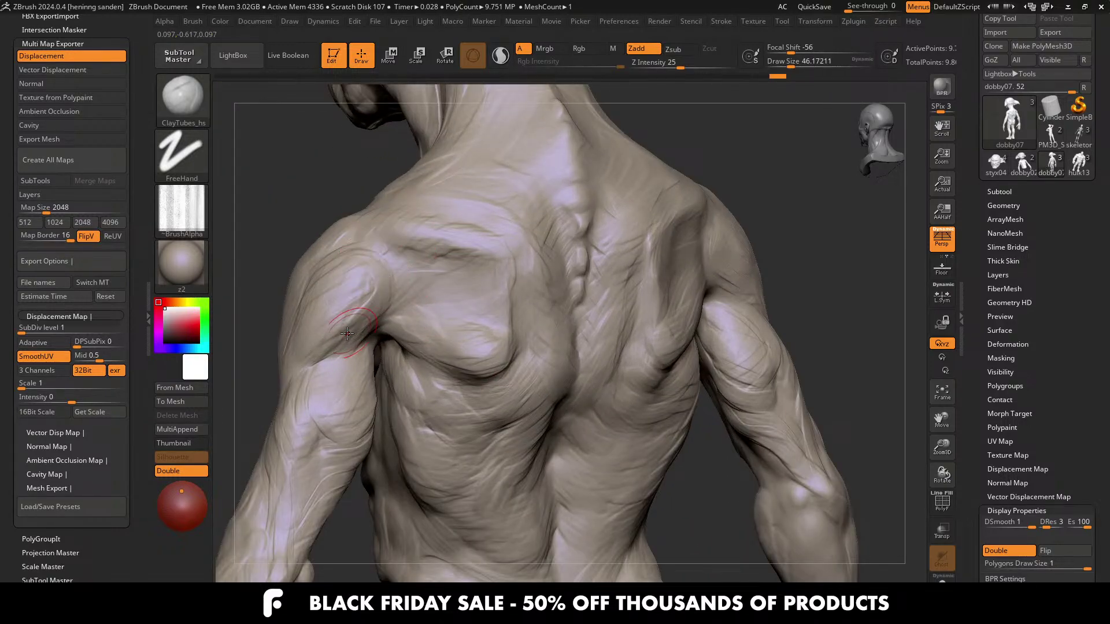
mouse_move(347, 333)
right_down()
mouse_move(359, 310)
mouse_move(404, 287)
mouse_move(388, 307)
right_up()
Step: Detail the back of the upper arm with ClayTubes_hs at draw sizes between about 25 and 39
key([)
right_drag(426, 366, 441, 342)
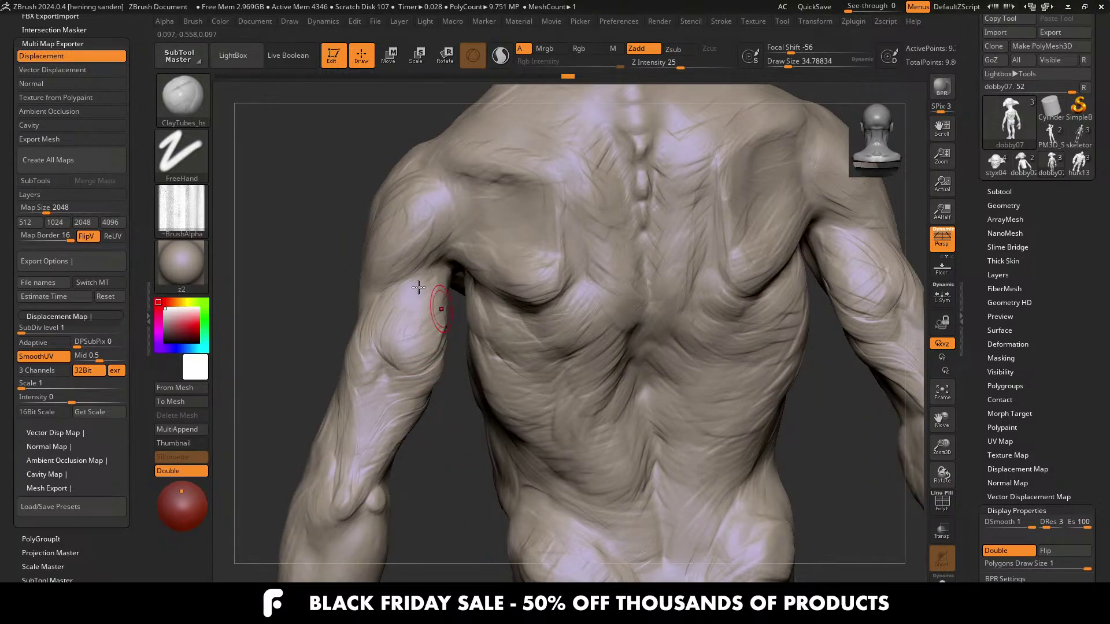
right_drag(419, 287, 438, 297)
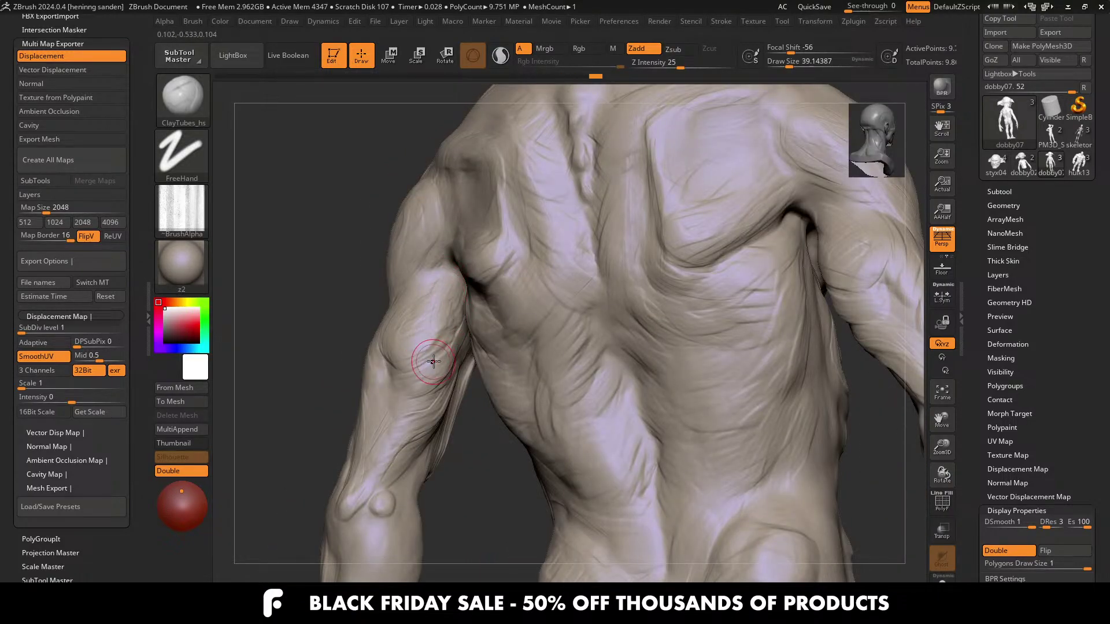
key(bracketleft)
key(bracketleft)
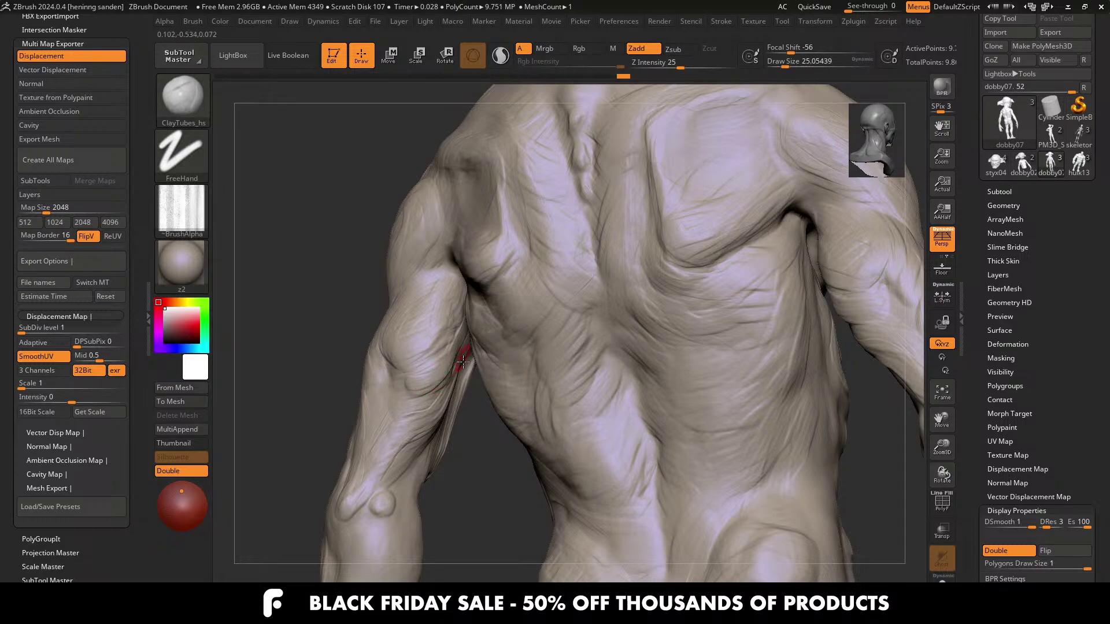
Step: Refine the back muscles below the shoulder blade with ClayTubes_hs at a draw size of about 35
right_drag(463, 361, 525, 369)
right_drag(627, 338, 631, 312)
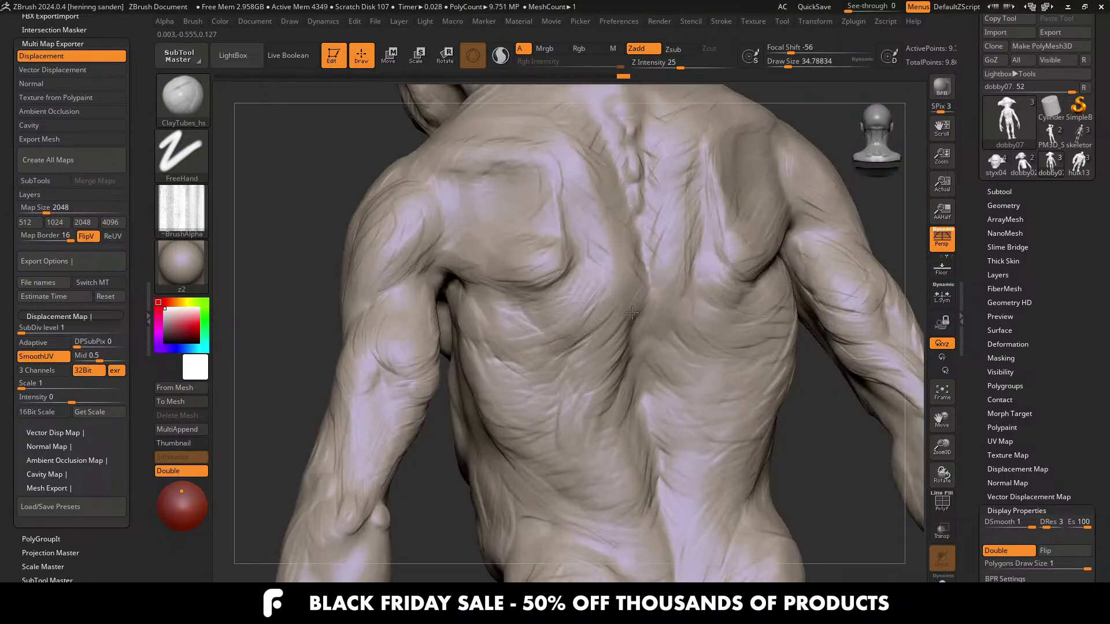
right_drag(584, 270, 569, 262)
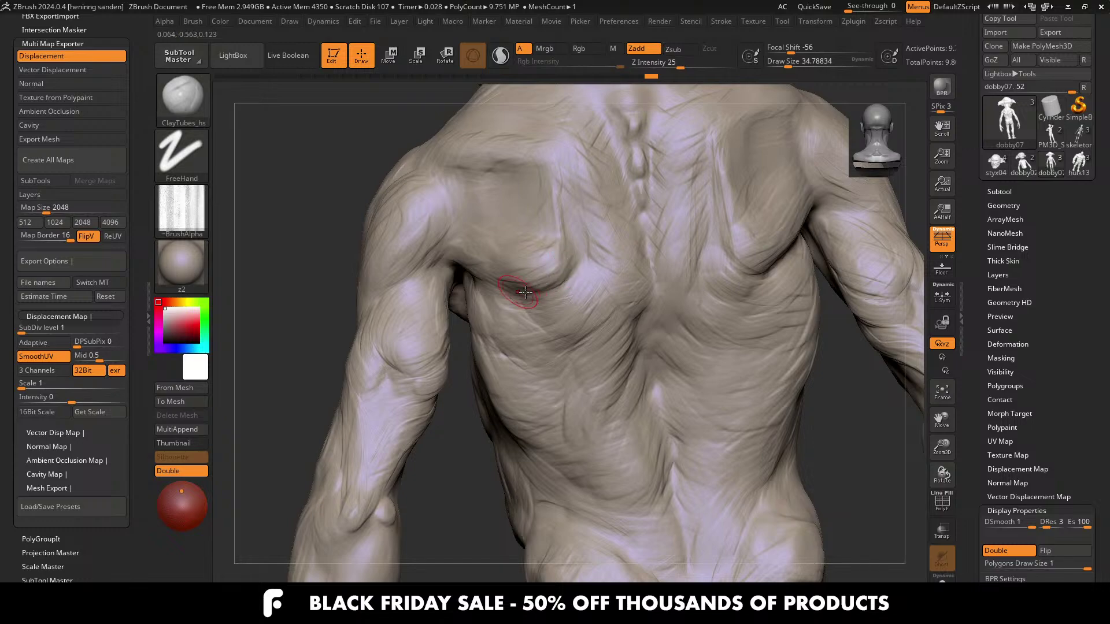
Step: Refine the rear shoulder and back of the upper arm around the armpit with ClayTubes_hs at a draw size of about 37
key(s)
drag(424, 331, 428, 331)
right_drag(433, 287, 426, 277)
drag(427, 278, 441, 260)
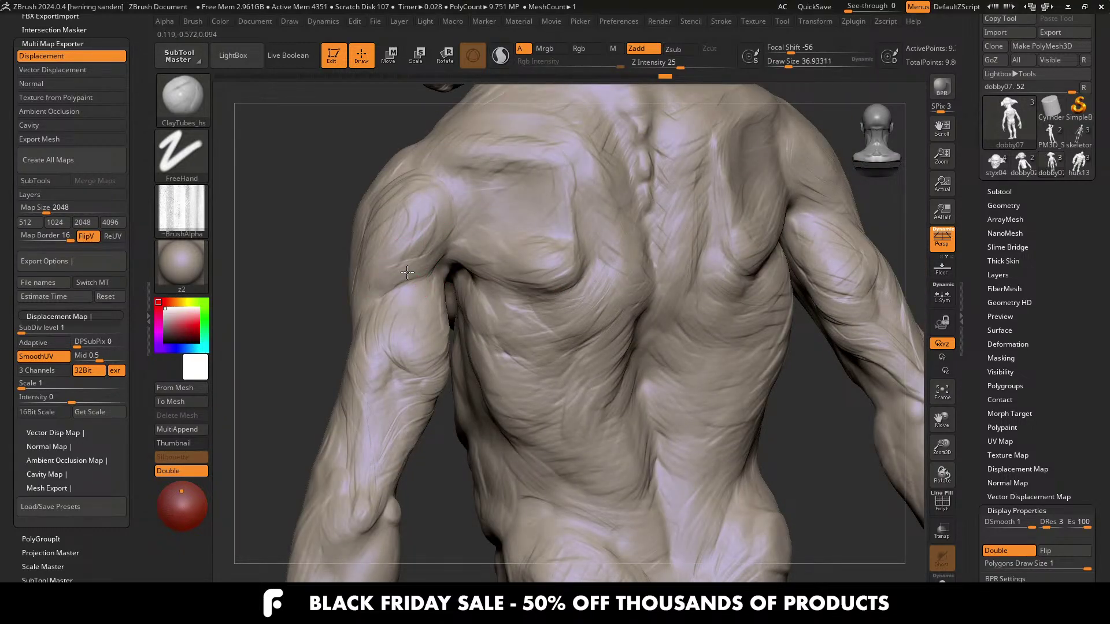
mouse_move(407, 272)
right_down()
mouse_move(379, 295)
mouse_move(379, 242)
right_up()
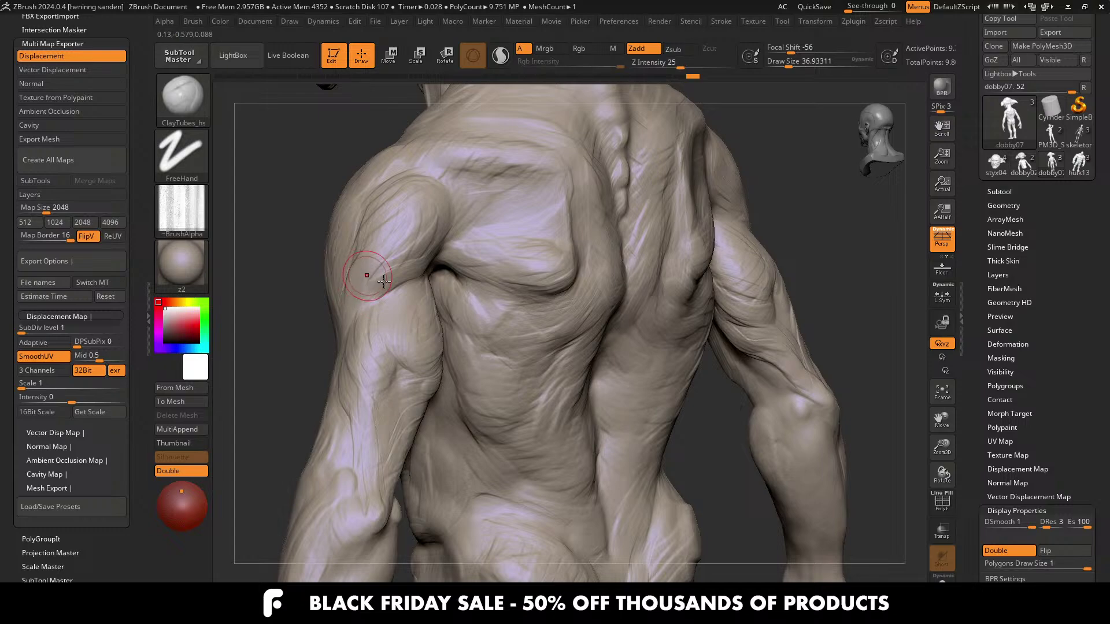
right_drag(383, 281, 370, 271)
right_drag(333, 304, 359, 272)
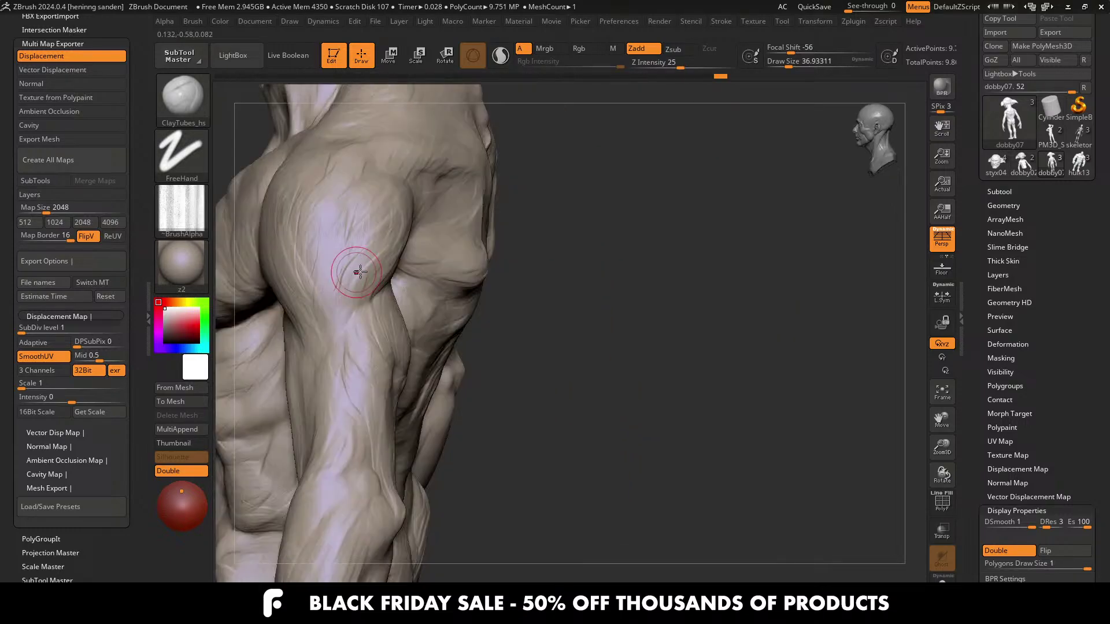
Step: Sculpt muscle strands on the front of the deltoid where it meets the armpit with ClayTubes_hs at a draw size of about 37
mouse_move(318, 312)
right_down()
mouse_move(308, 317)
mouse_move(356, 301)
mouse_move(405, 322)
right_up()
drag(409, 350, 423, 341)
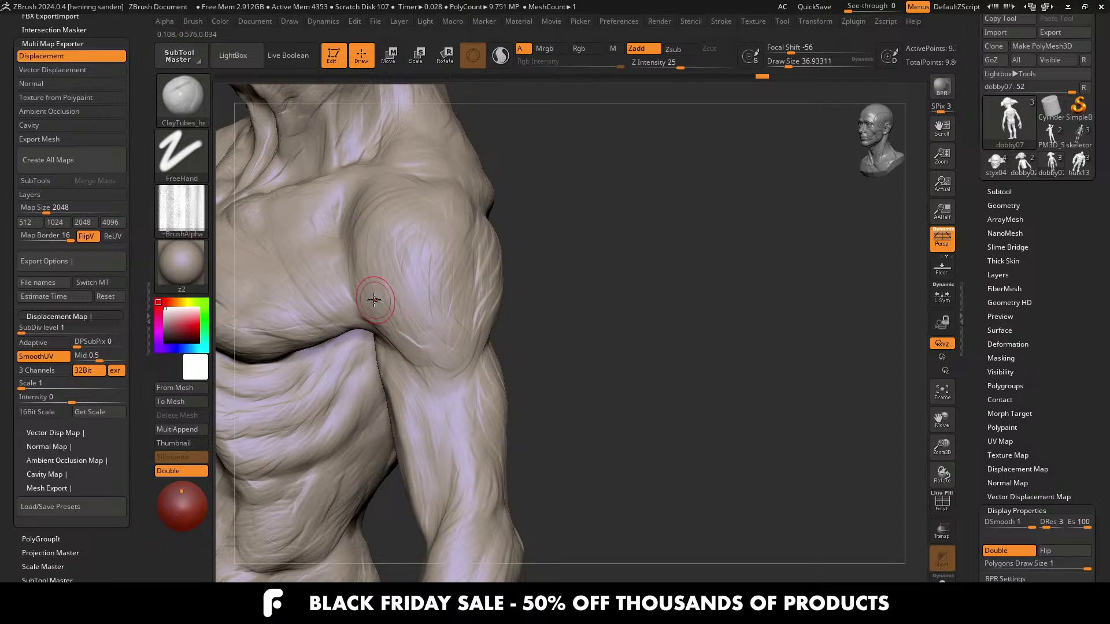
drag(375, 288, 404, 317)
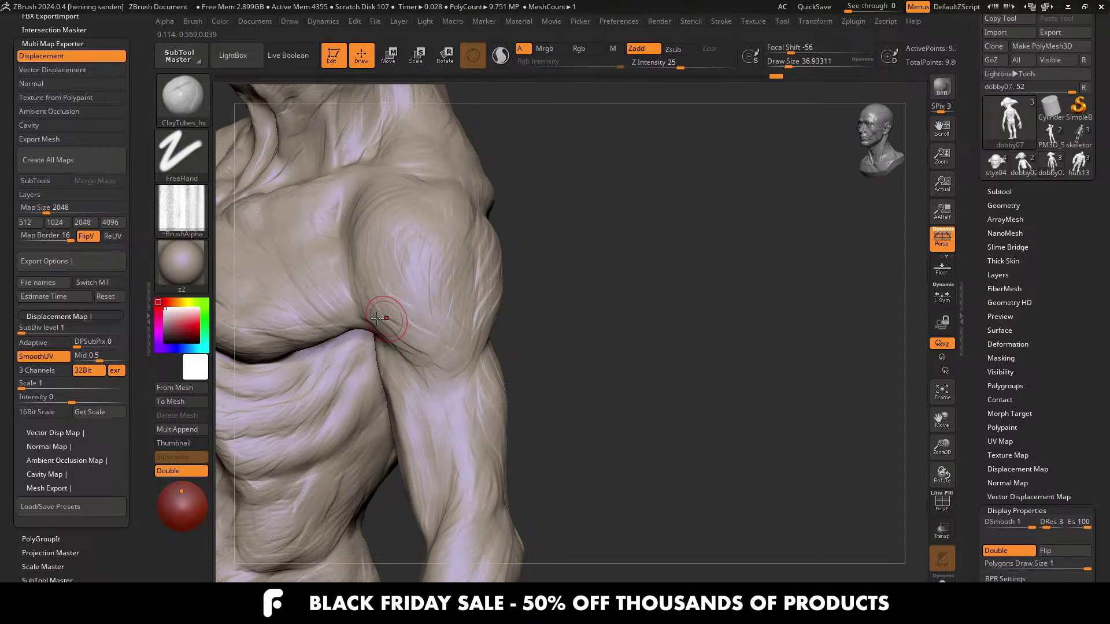
mouse_move(382, 318)
alt+right_down()
mouse_move(452, 328)
mouse_move(474, 351)
mouse_move(431, 363)
alt+right_up()
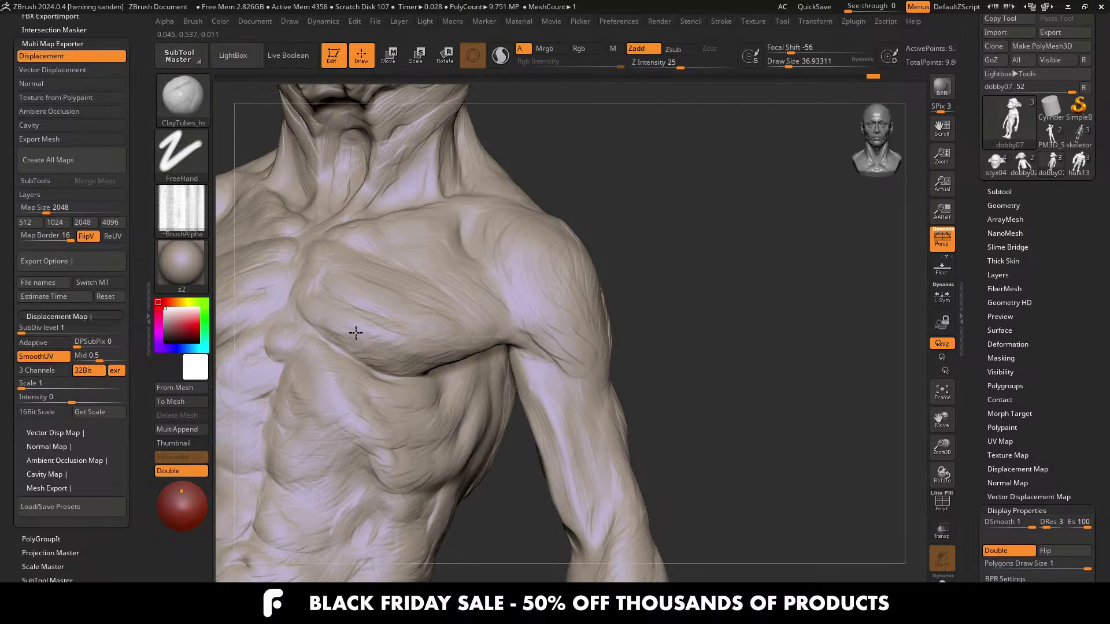
Step: Refine the lower chest muscle and the ribs beneath it with ClayTubes_hs at draw sizes of about 44 and 41
mouse_move(337, 329)
right_down()
mouse_move(441, 383)
mouse_move(459, 346)
right_up()
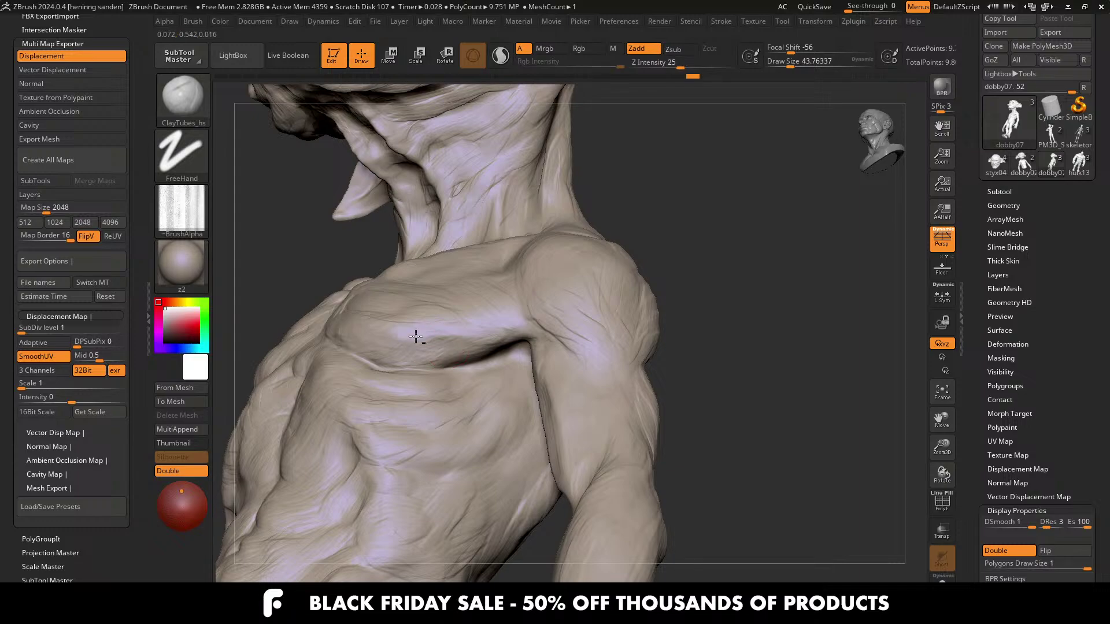
mouse_move(397, 330)
right_down()
mouse_move(376, 365)
mouse_move(392, 368)
right_up()
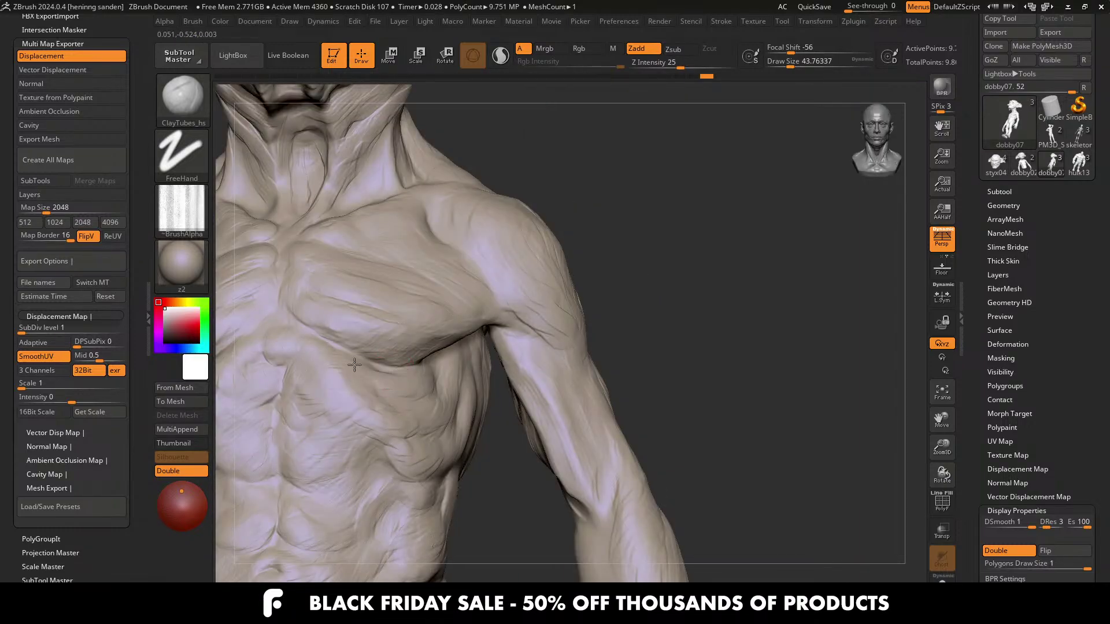
right_drag(348, 417, 421, 376)
key(s)
drag(421, 375, 419, 374)
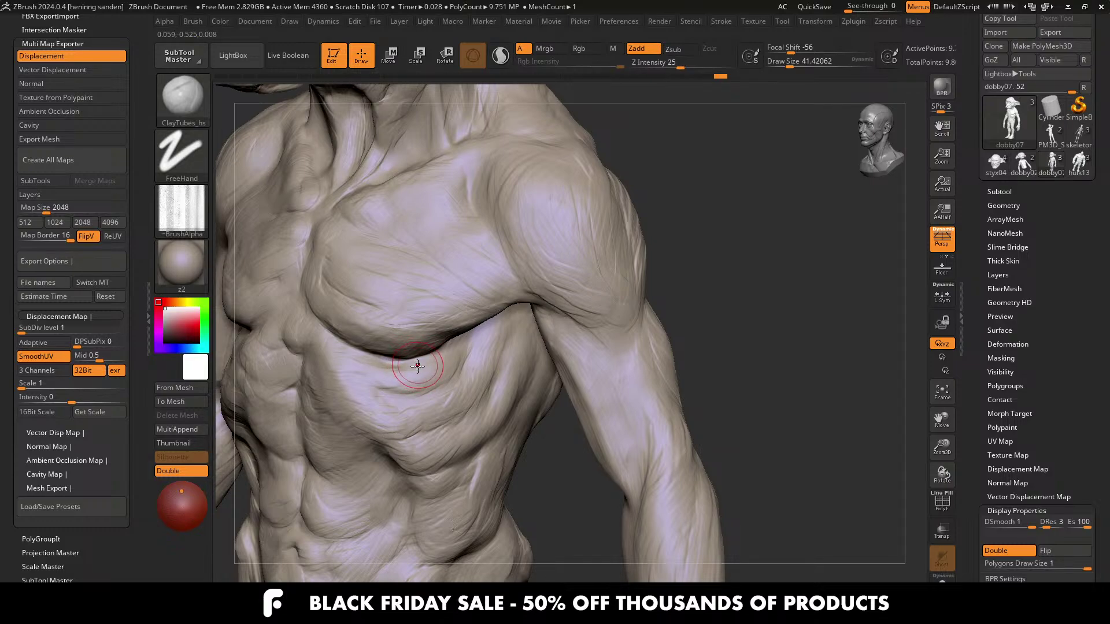
Step: Define the lower edge of the deltoid above the upper arm with ClayTubes_hs at a draw size of about 44
right_drag(421, 304, 394, 332)
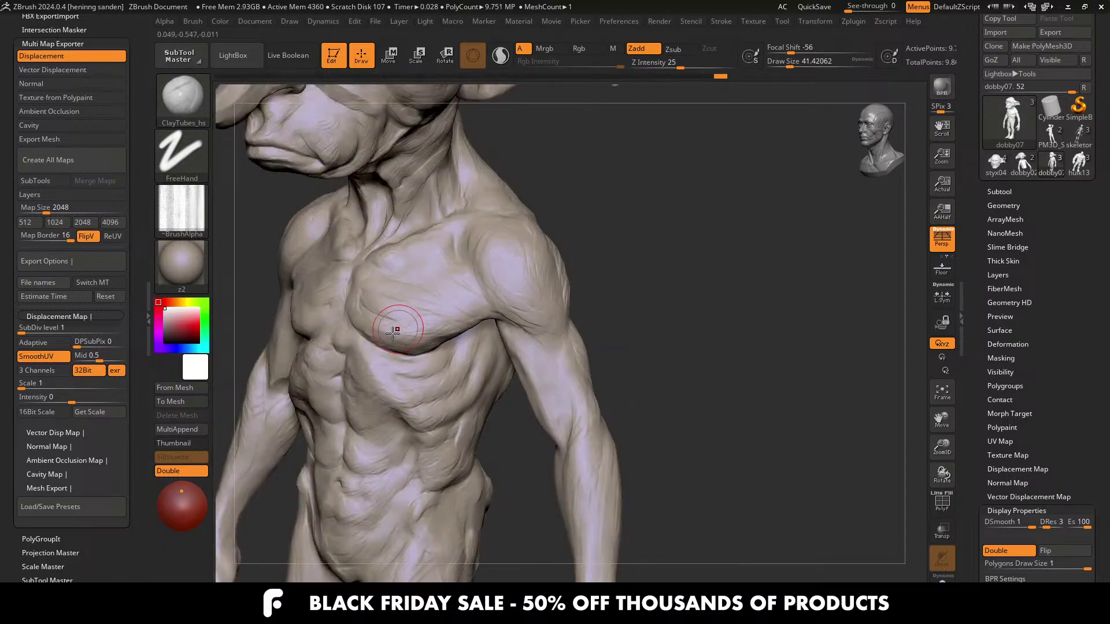
mouse_move(453, 280)
right_down()
mouse_move(428, 317)
mouse_move(455, 296)
right_up()
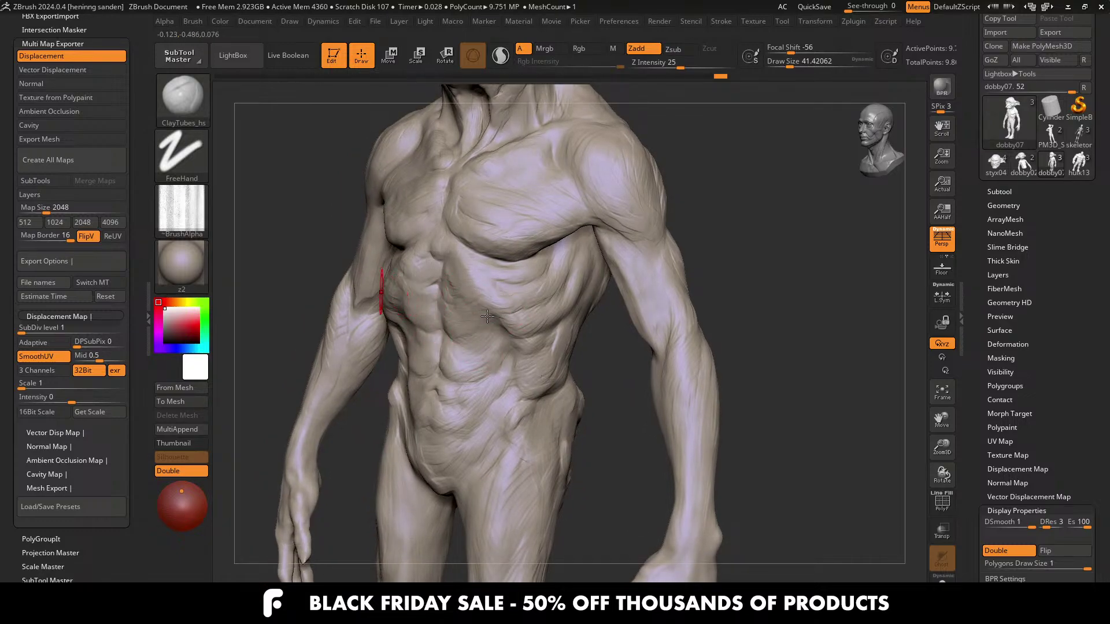
mouse_move(381, 292)
alt+right_down()
mouse_move(487, 316)
mouse_move(515, 283)
mouse_move(508, 301)
mouse_move(510, 291)
alt+right_up()
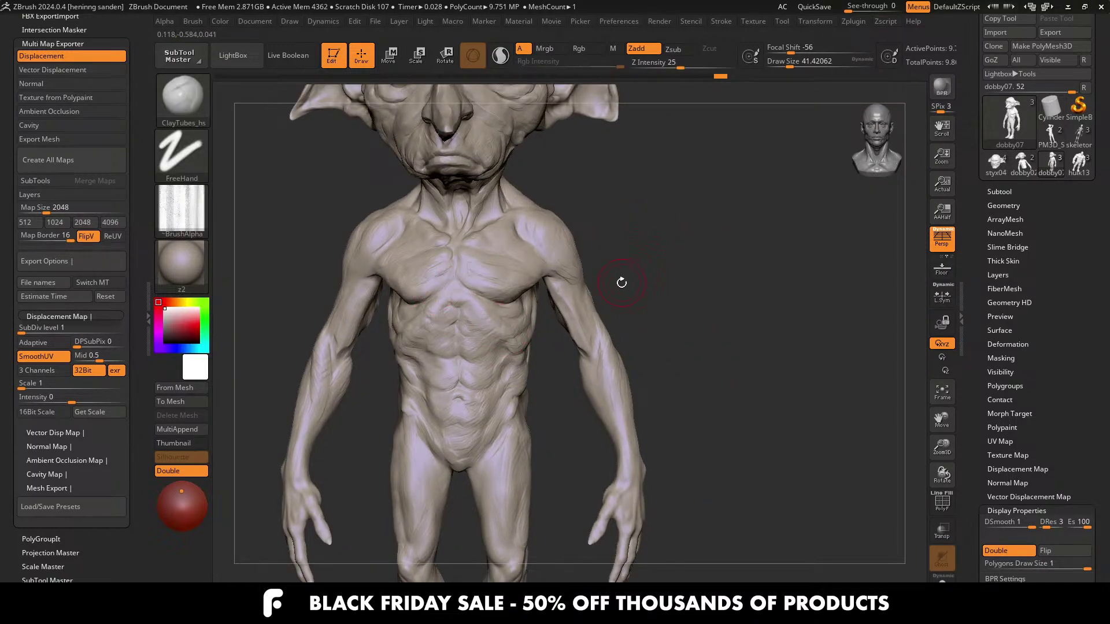
ctrl+right_drag(622, 283, 650, 237)
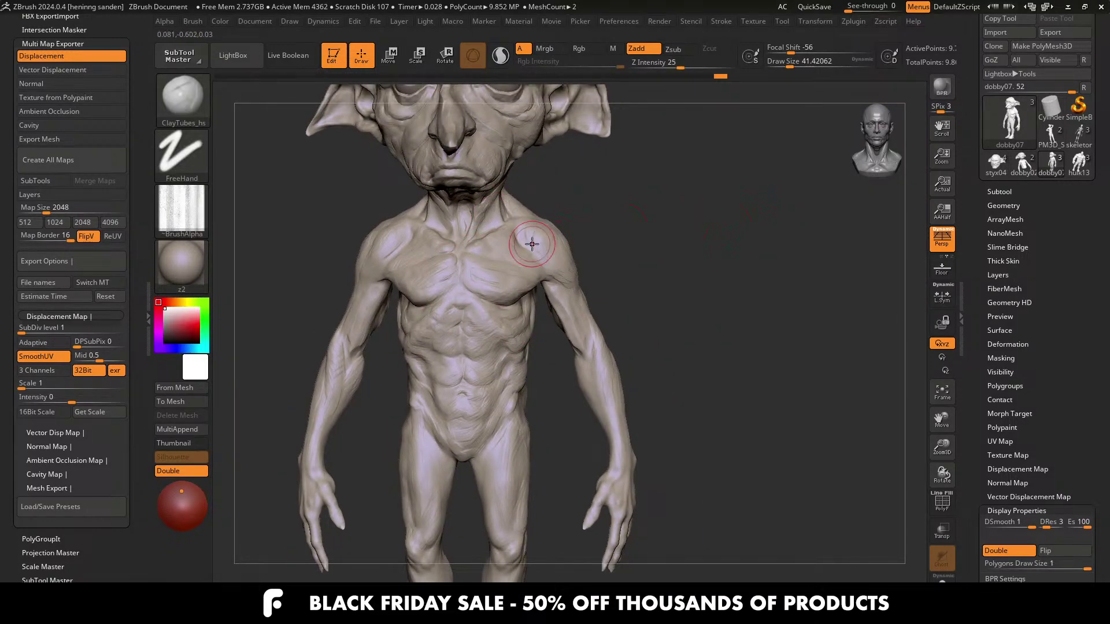
mouse_move(570, 271)
right_down()
mouse_move(535, 274)
mouse_move(576, 254)
mouse_move(583, 292)
right_up()
ctrl+right_drag(582, 293, 565, 298)
mouse_move(590, 333)
ctrl+right_down()
mouse_move(581, 341)
mouse_move(589, 340)
ctrl+right_up()
drag(590, 340, 546, 330)
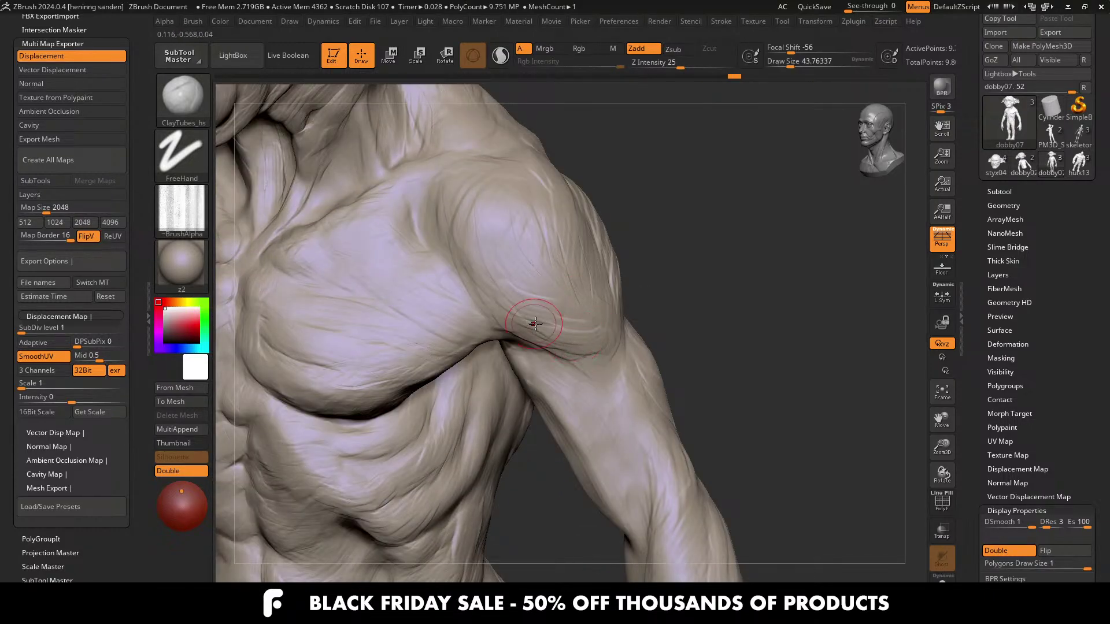
right_drag(751, 144, 790, 114)
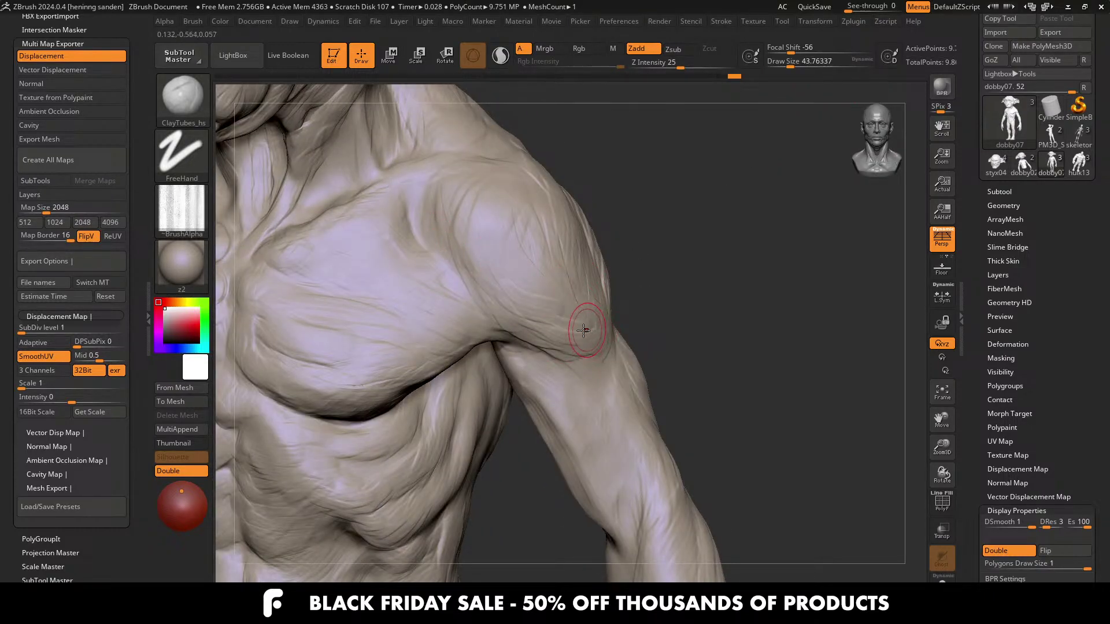
Step: Add fine muscle fibers across the upper chest below the collarbone with ClayTubes_hs at a draw size of about 35
right_drag(497, 309, 384, 235)
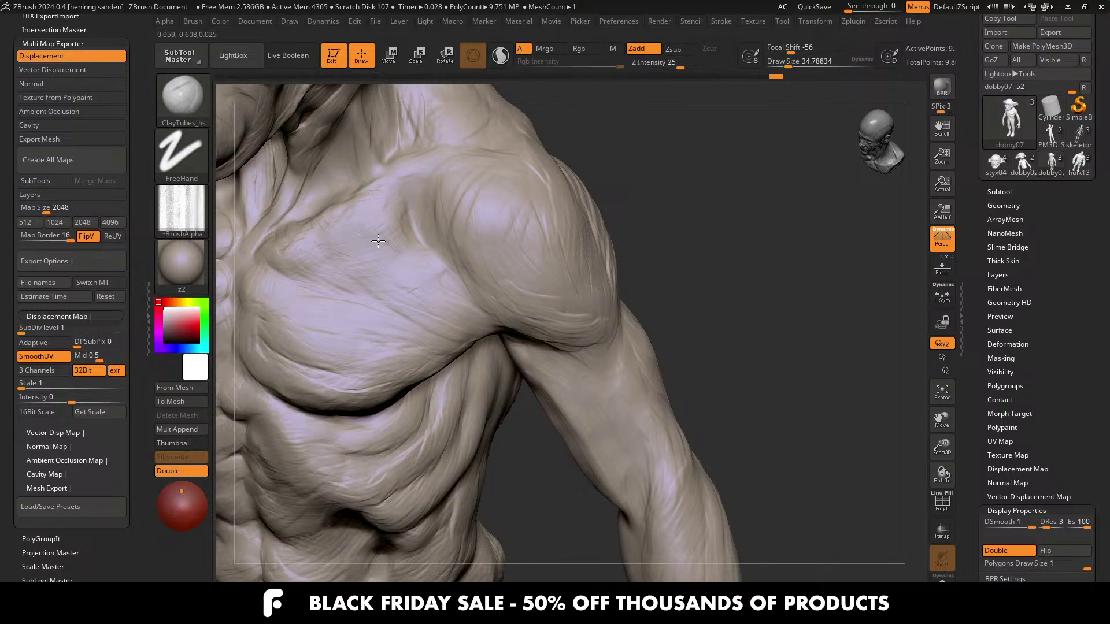
right_drag(393, 259, 404, 265)
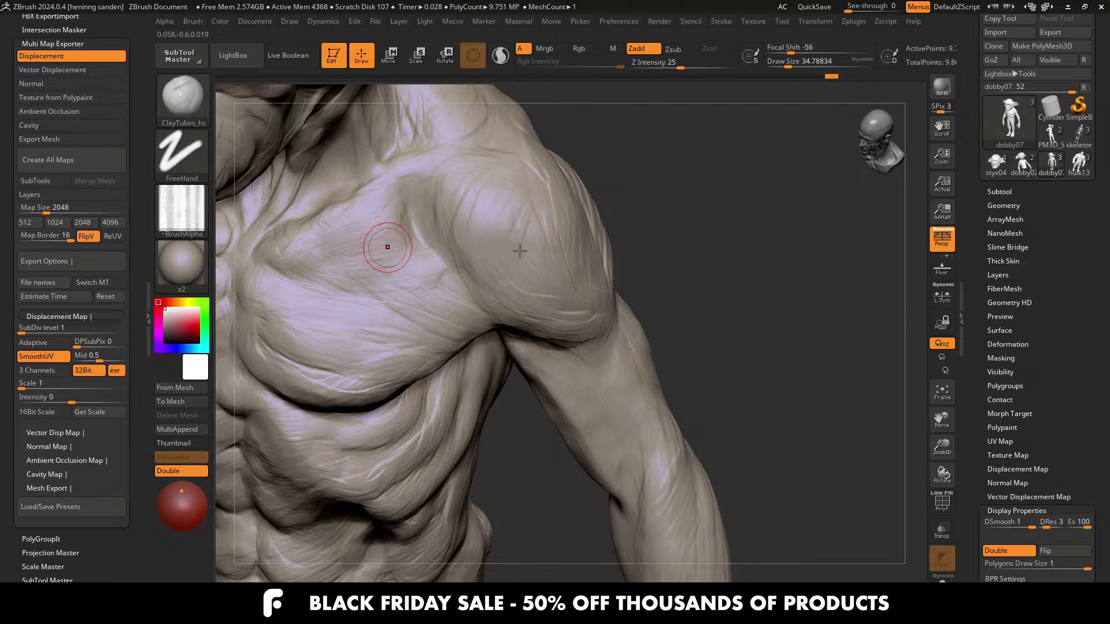
mouse_move(384, 248)
right_down()
mouse_move(521, 315)
mouse_move(429, 257)
right_up()
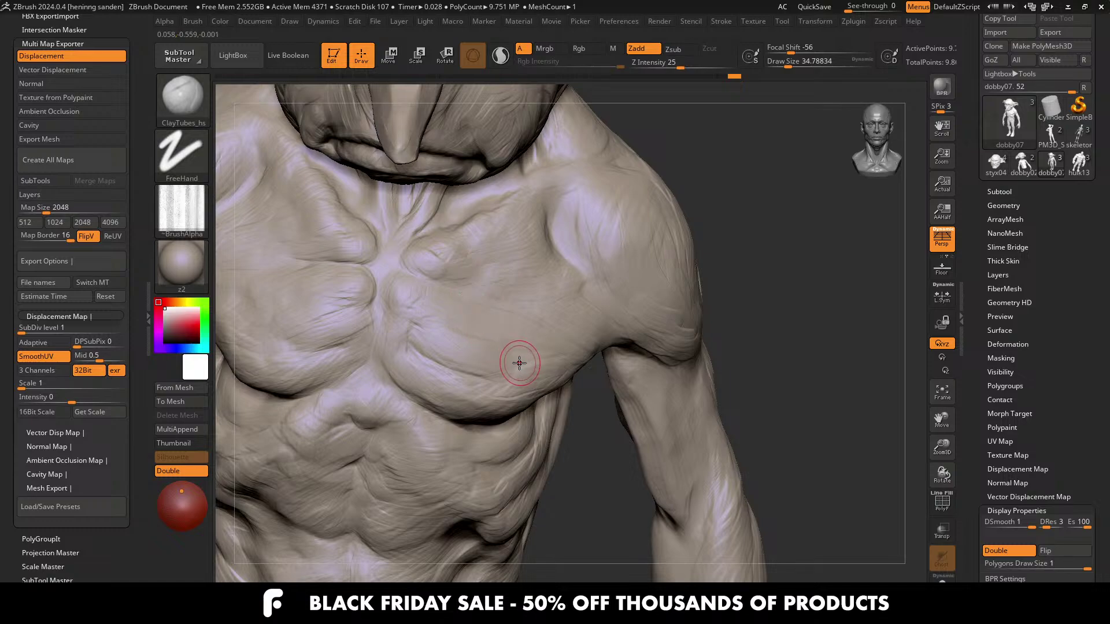
key(ctrl+shift+z)
Step: Detail the lower pectoral and its underside fold with ClayTubes_hs at a draw size of about 46
mouse_move(438, 364)
right_down()
mouse_move(470, 394)
mouse_move(556, 348)
mouse_move(567, 328)
mouse_move(539, 331)
right_up()
key(s)
drag(539, 331, 511, 310)
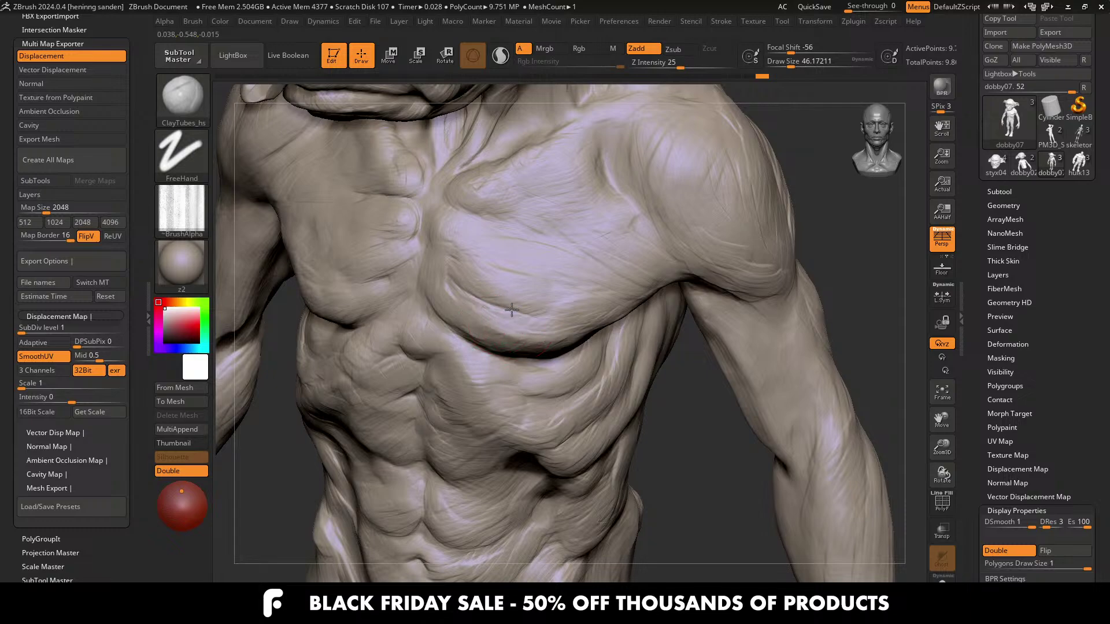
right_drag(512, 311, 508, 297)
drag(549, 334, 509, 347)
mouse_move(447, 333)
right_down()
mouse_move(378, 320)
mouse_move(485, 324)
right_up()
Step: Smooth the inner chest near the sternum one subdivision level lower at a draw size of about 44, and return to the highest level
key(shift+f)
key(shift+d)
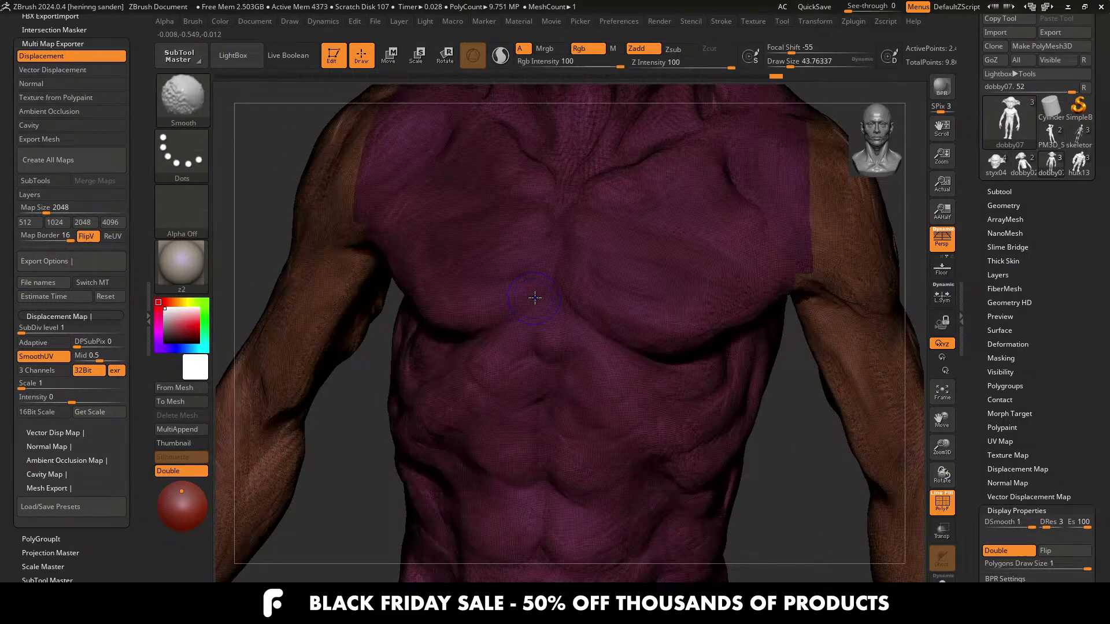
mouse_move(518, 287)
ctrl+right_down()
mouse_move(686, 349)
mouse_move(674, 337)
ctrl+right_up()
key(shift+f)
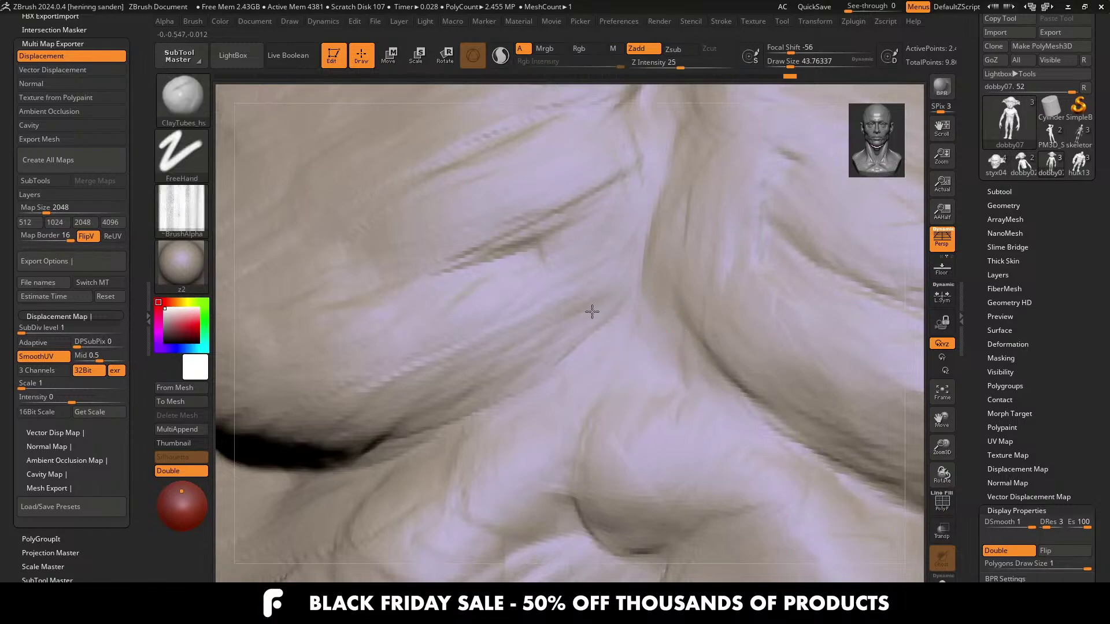
ctrl+right_drag(592, 312, 565, 317)
key(d)
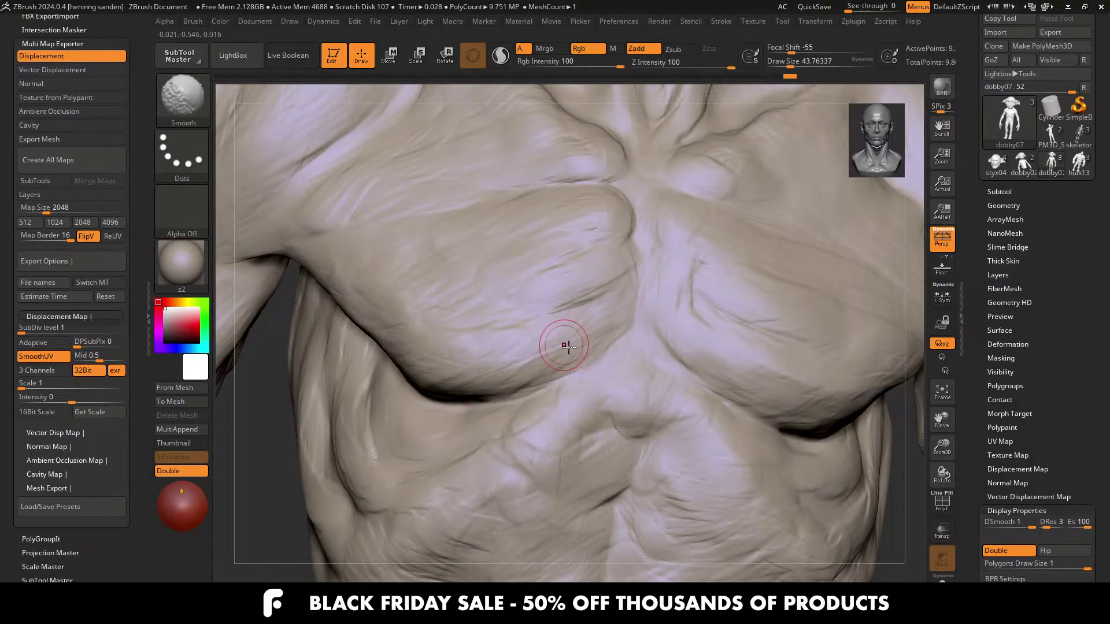
Step: Sculpt the inner lower corner and bottom rim of the opposite pectoral with ClayTubes_hs at a draw size of about 46
key(s)
mouse_move(595, 342)
mouse_down()
mouse_move(582, 340)
mouse_move(602, 328)
mouse_move(584, 341)
mouse_up()
right_drag(543, 369, 559, 363)
drag(559, 364, 535, 377)
right_drag(515, 387, 459, 402)
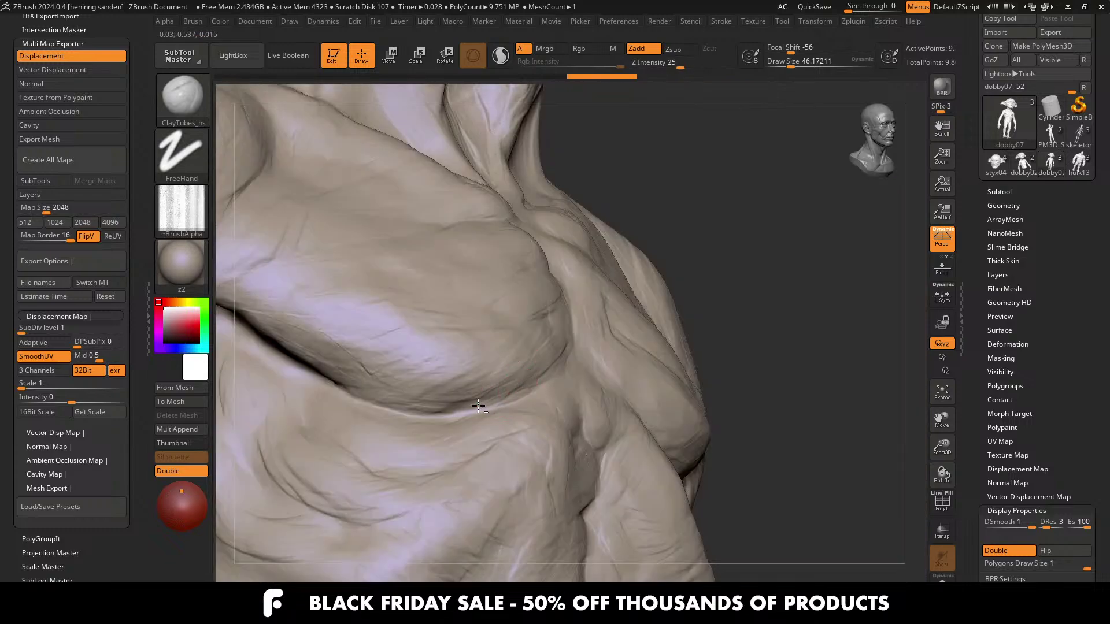
mouse_move(452, 395)
mouse_down()
mouse_move(415, 410)
mouse_move(397, 392)
mouse_up()
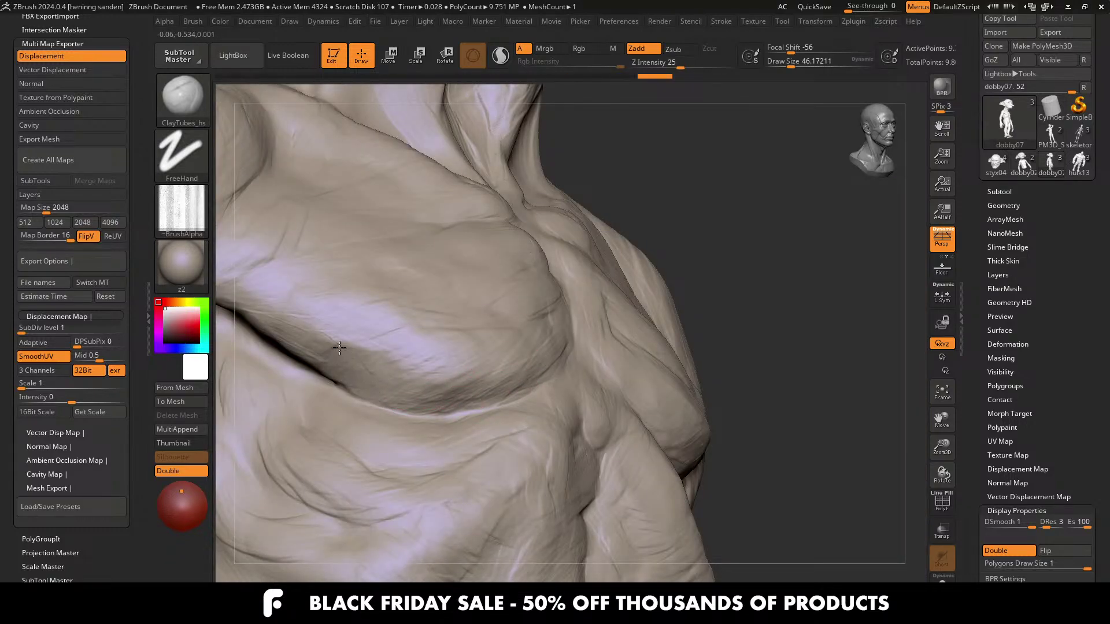
Step: Build up the outer underside of the pectoral toward the armpit with ClayTubes_hs at a draw size of about 56
ctrl+right_drag(389, 344, 450, 361)
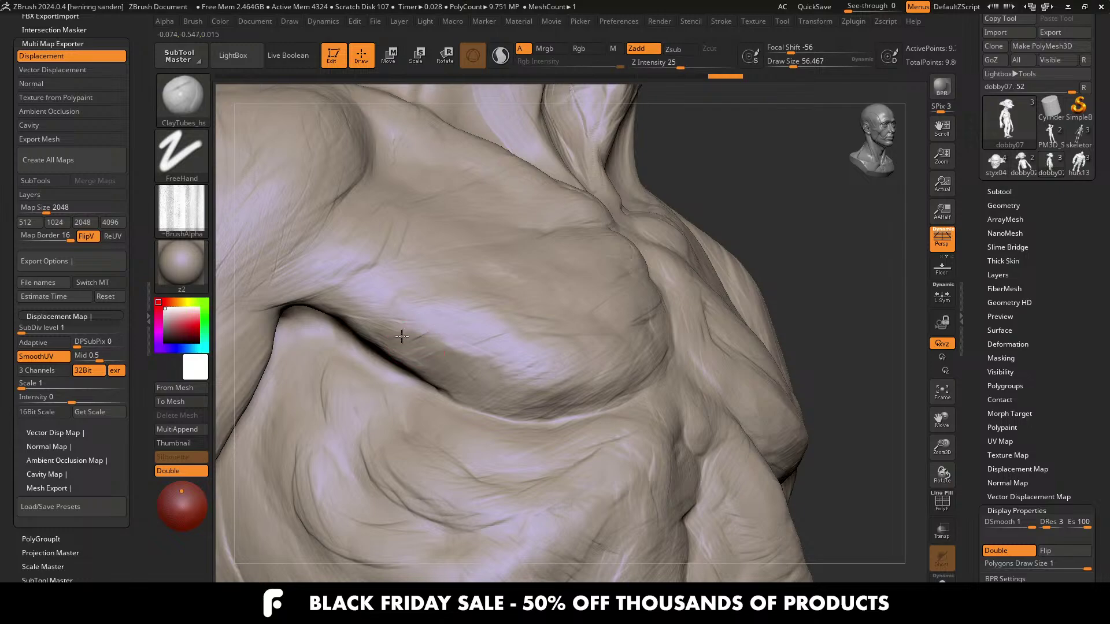
right_drag(436, 363, 449, 391)
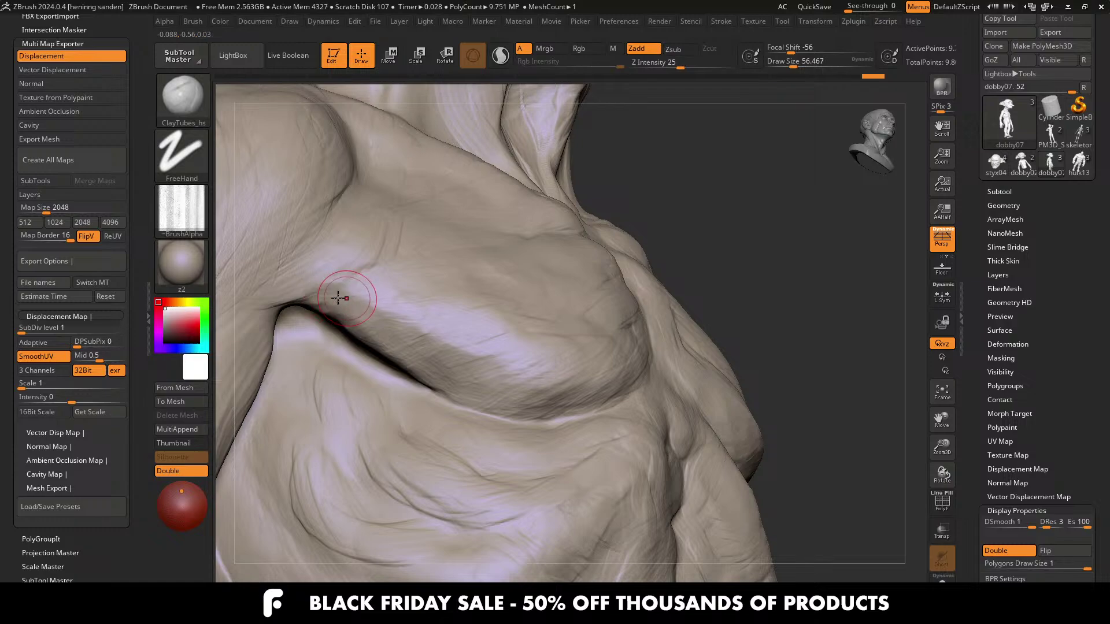
mouse_move(324, 289)
right_down()
mouse_move(426, 278)
mouse_move(471, 213)
right_up()
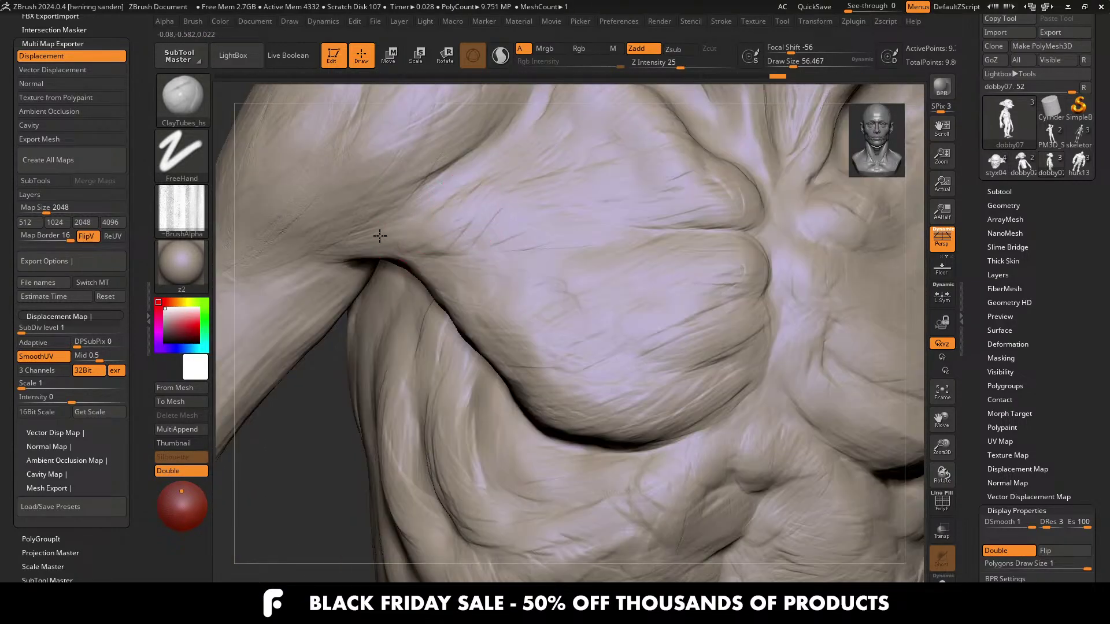
Step: Define the border between the front deltoid and the chest with ClayTubes_hs at draw sizes of about 56 and 37
alt+right_drag(486, 152, 454, 294)
key(s)
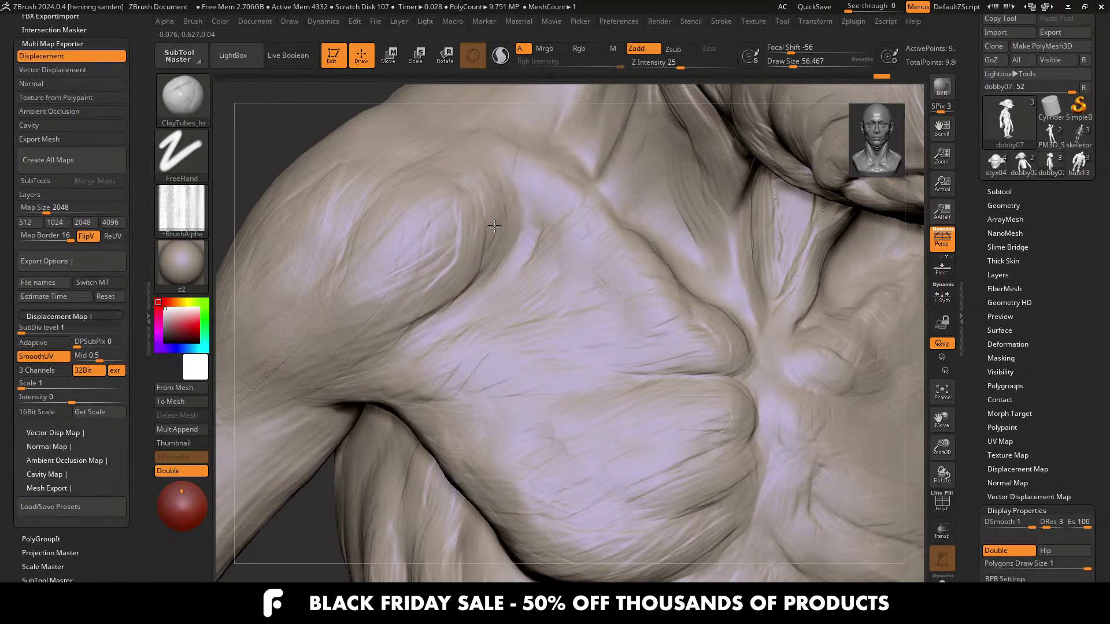
drag(458, 141, 505, 216)
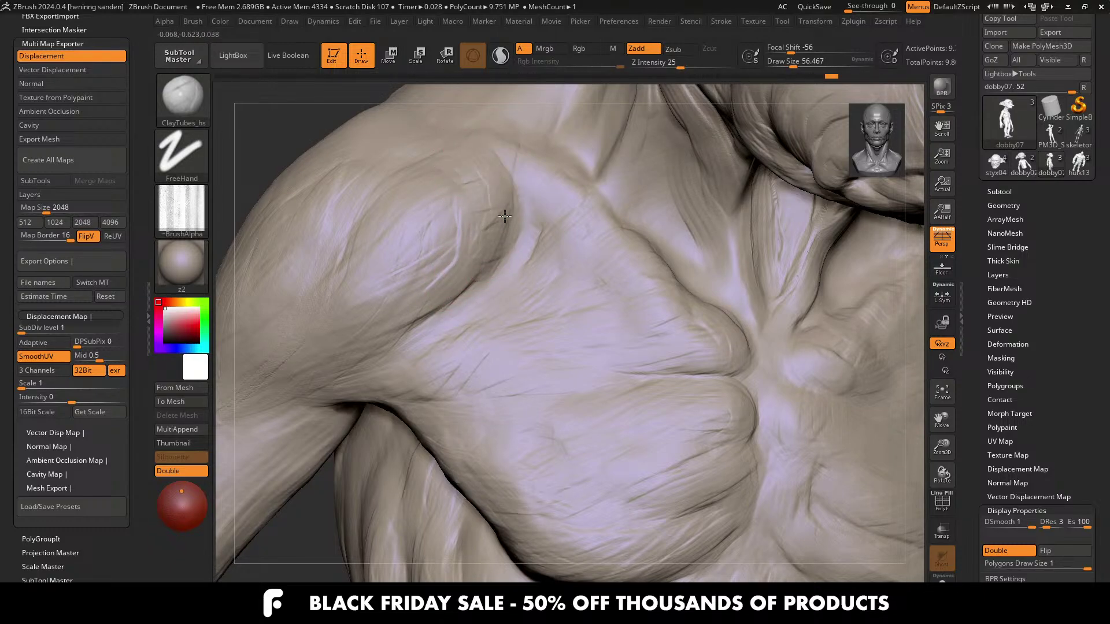
mouse_move(411, 280)
ctrl+right_down()
mouse_move(423, 240)
mouse_move(405, 244)
ctrl+right_up()
mouse_move(405, 244)
mouse_down()
mouse_move(397, 280)
mouse_move(359, 318)
mouse_up()
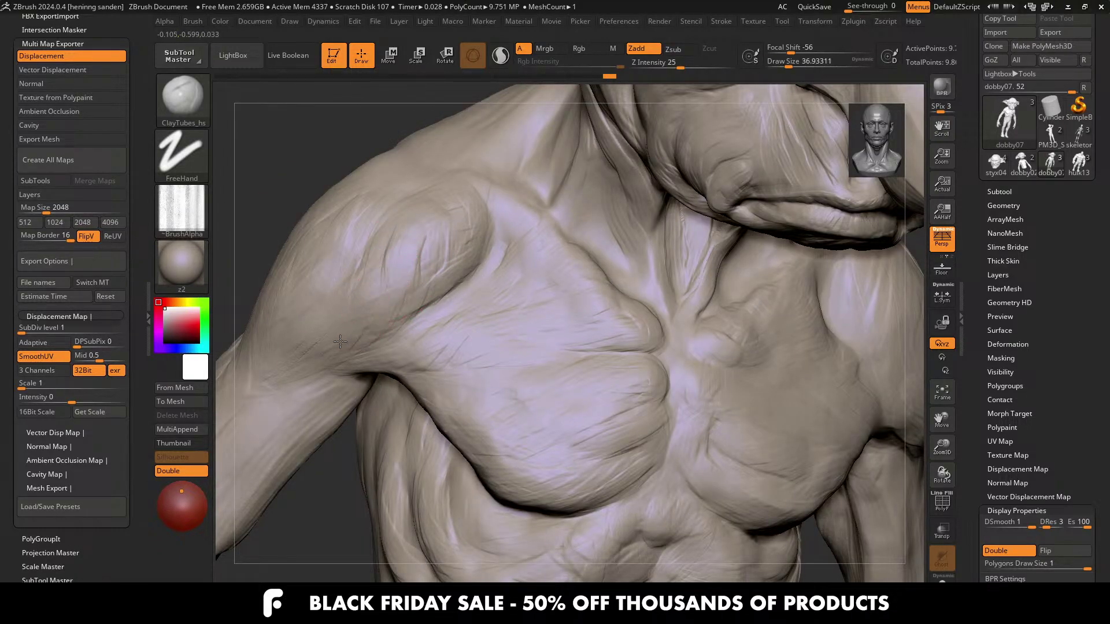
Step: Adjust the inner contour of the upper arm below the armpit with the Move brush at a draw size of about 108
mouse_move(301, 356)
alt+right_down()
mouse_move(439, 319)
mouse_move(445, 372)
mouse_move(426, 436)
mouse_move(447, 449)
alt+right_up()
key(b)
key(m)
key(v)
key(s)
drag(433, 438, 454, 437)
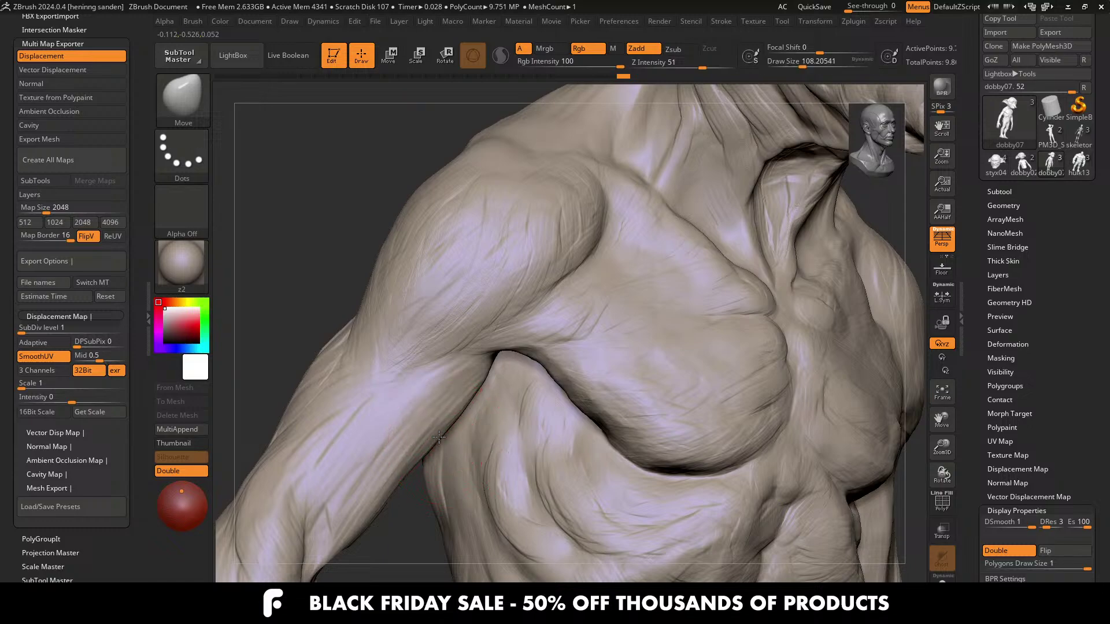
Step: Sculpt muscle strands where the deltoid runs into the upper arm with ClayTubes_hs at a draw size of about 41
key(b)
key(c)
key(t)
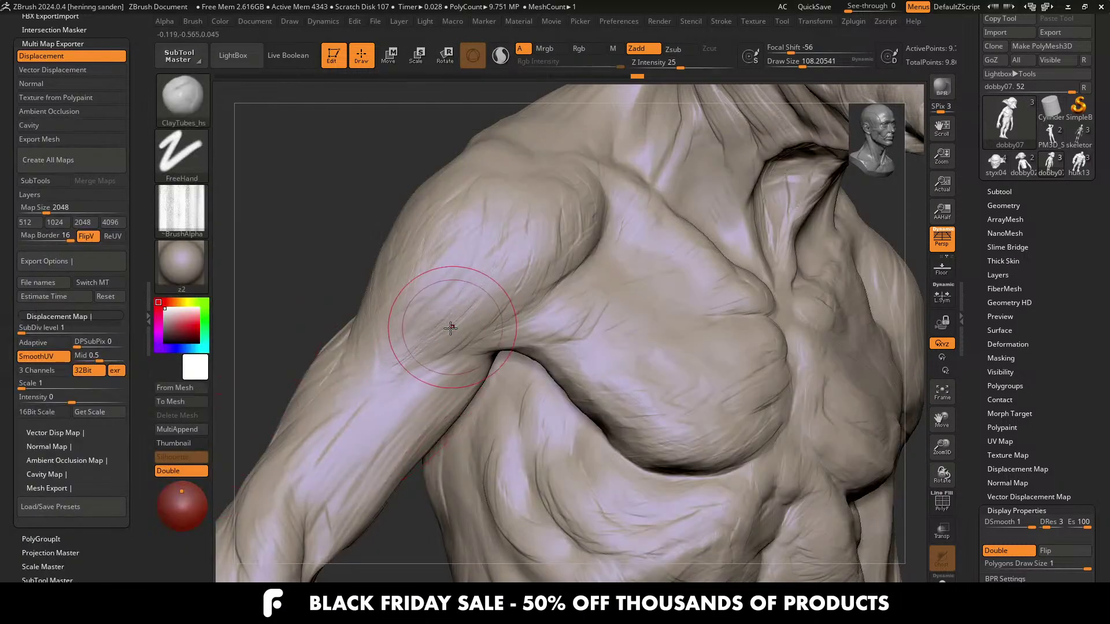
right_drag(452, 345, 442, 343)
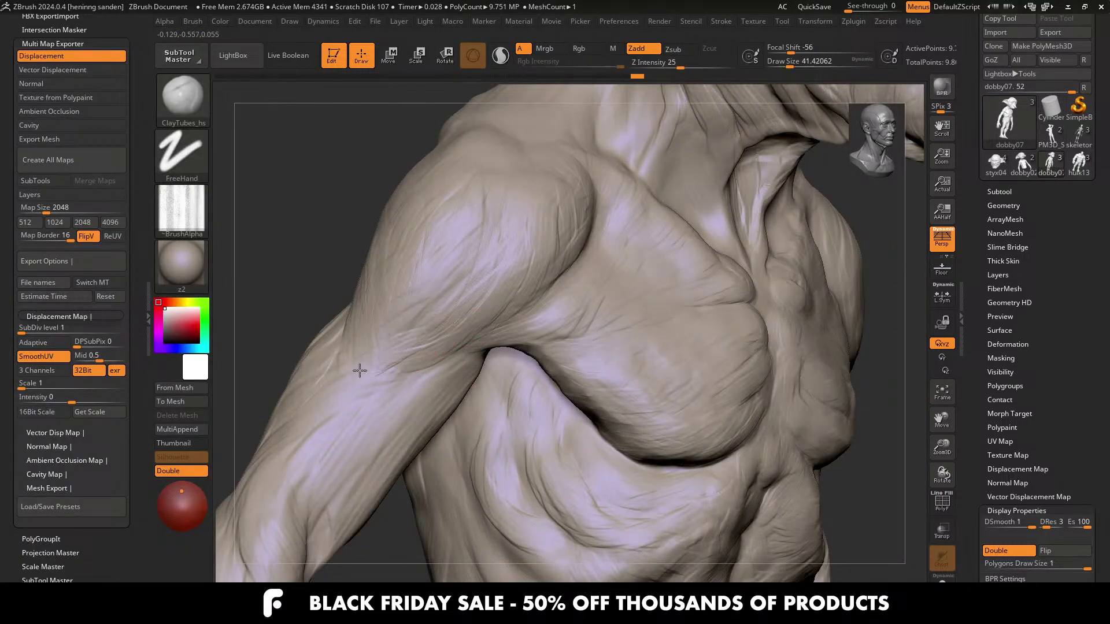
right_drag(360, 370, 366, 312)
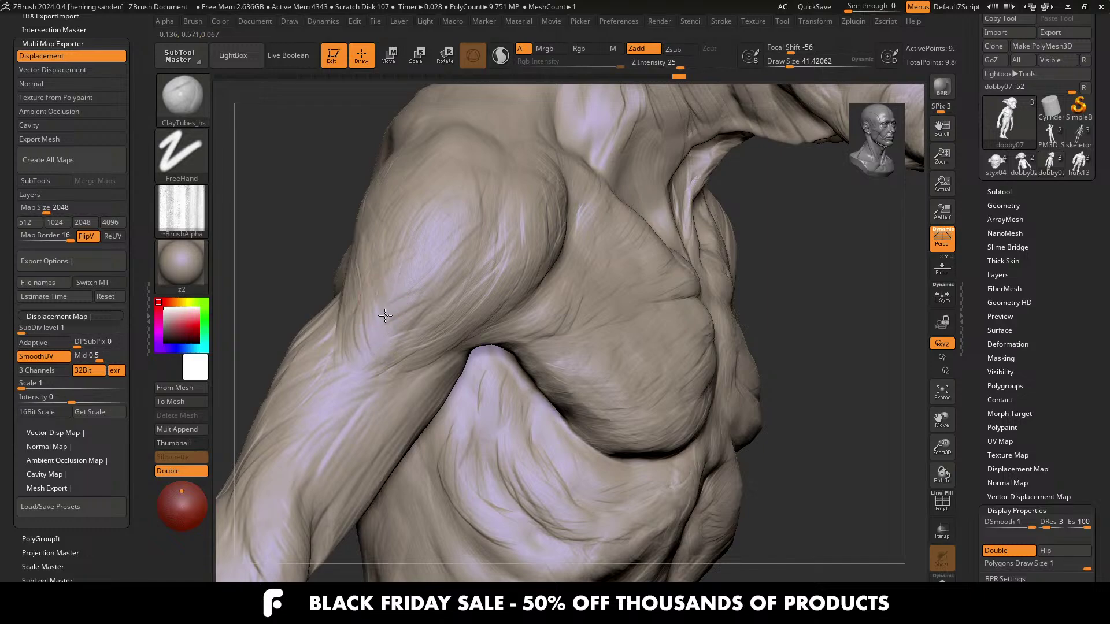
drag(385, 316, 400, 328)
right_drag(345, 345, 364, 327)
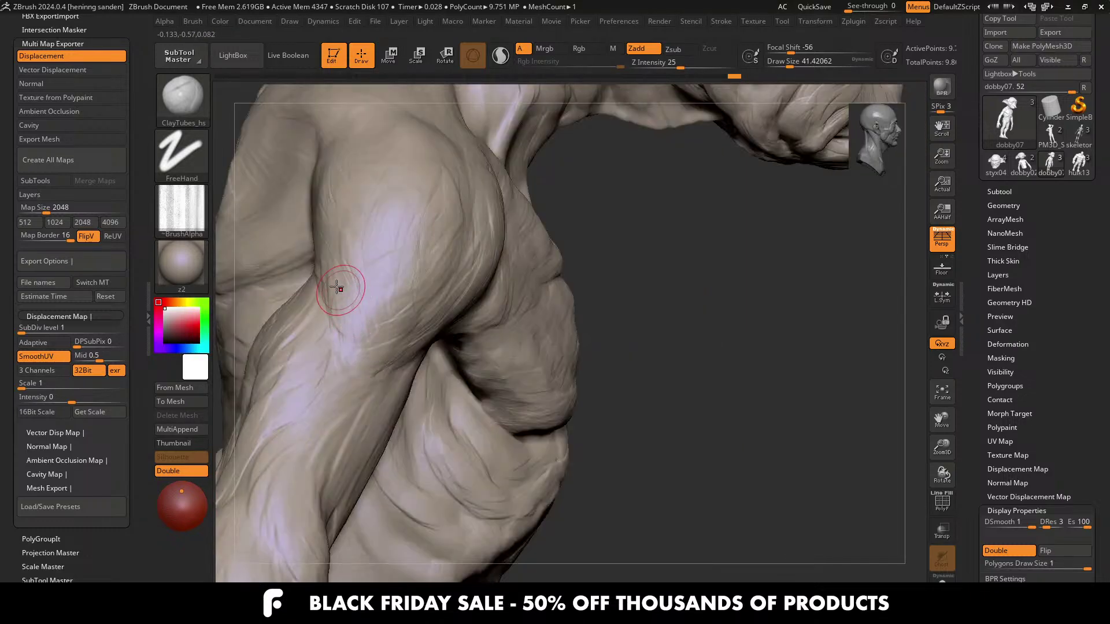
Step: Refine the muscle strands across the front and side of the deltoid with ClayTubes_hs at a draw size of about 41
mouse_move(339, 287)
mouse_down()
mouse_move(345, 264)
mouse_move(378, 267)
mouse_up()
mouse_move(381, 302)
right_down()
mouse_move(387, 330)
mouse_move(372, 290)
right_up()
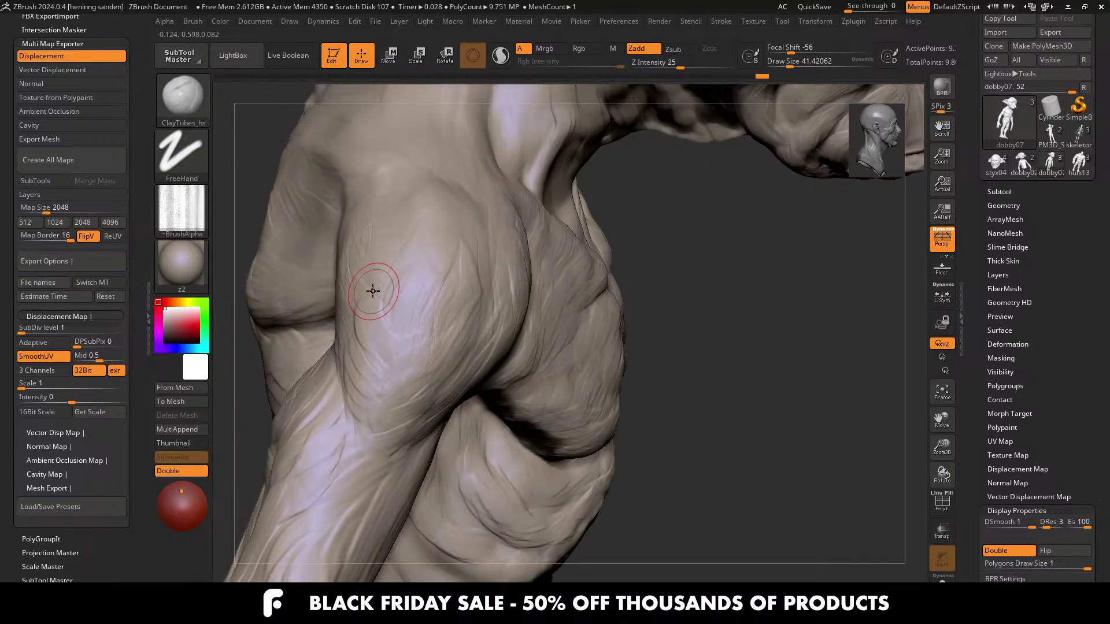
drag(374, 292, 394, 309)
drag(393, 301, 391, 285)
right_drag(376, 280, 324, 260)
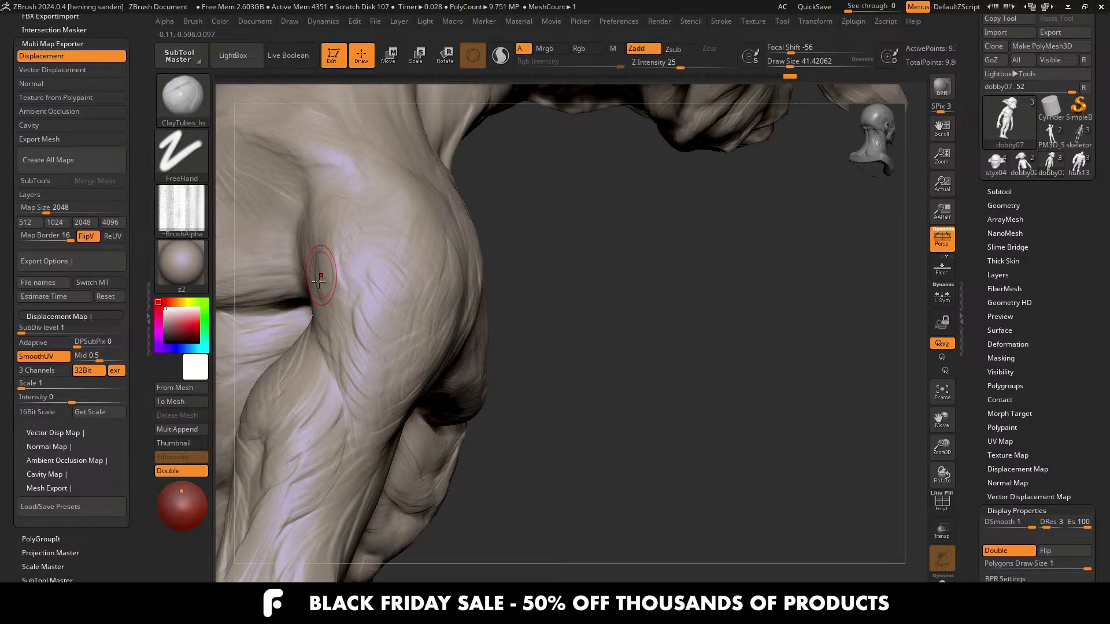
right_drag(334, 332, 329, 347)
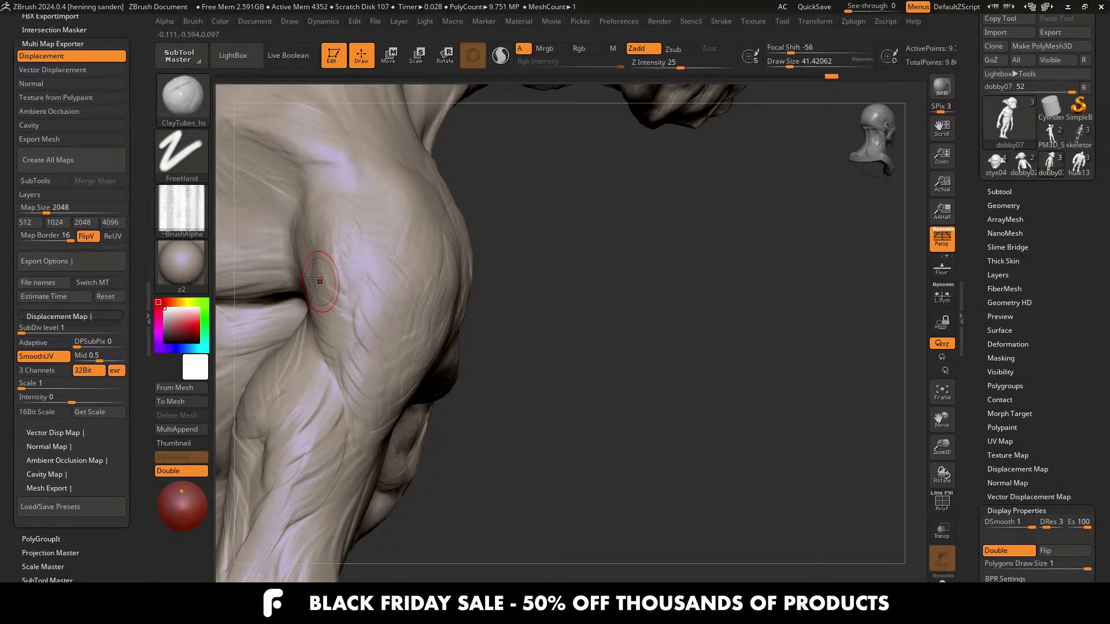
right_drag(326, 289, 322, 272)
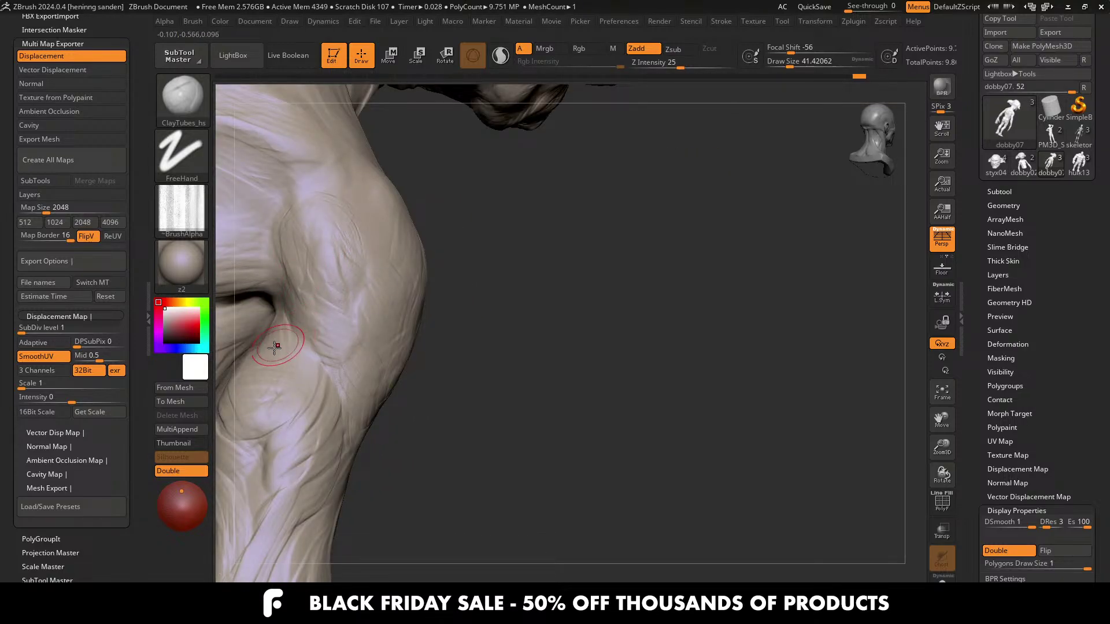
Step: Refine the rear deltoid and the back of the upper arm with ClayTubes_hs at draw sizes of about 41 to 56, undoing one stroke
mouse_move(260, 342)
right_down()
mouse_move(416, 322)
mouse_move(428, 335)
mouse_move(397, 313)
right_up()
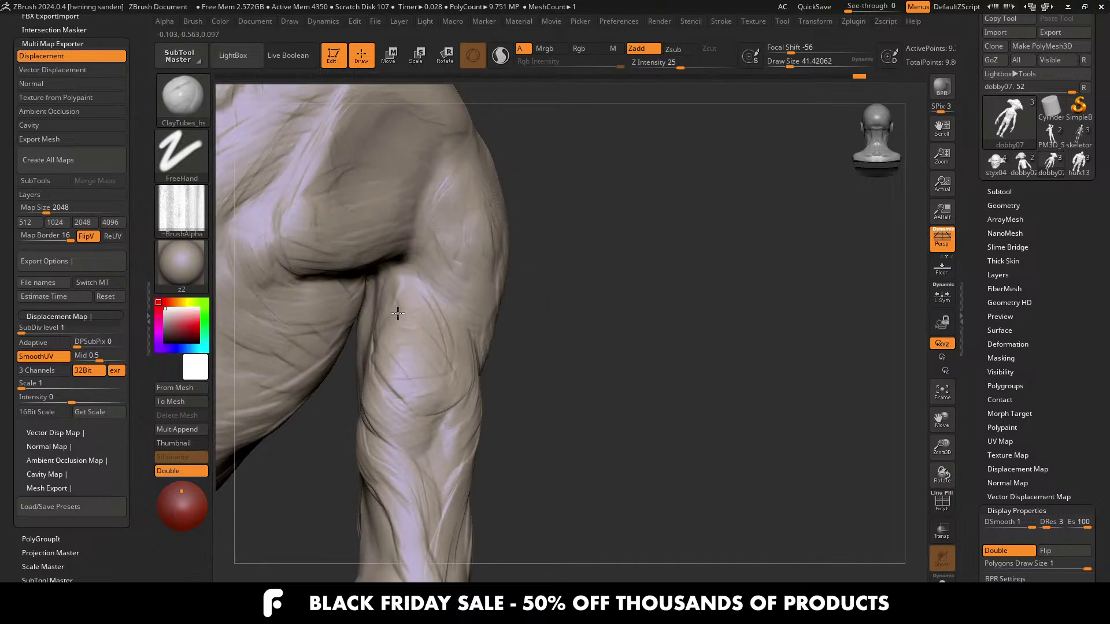
drag(406, 302, 406, 288)
mouse_move(284, 177)
ctrl+right_down()
mouse_move(443, 280)
mouse_move(404, 267)
mouse_move(417, 261)
ctrl+right_up()
key(s)
drag(417, 261, 426, 261)
key(ctrl+z)
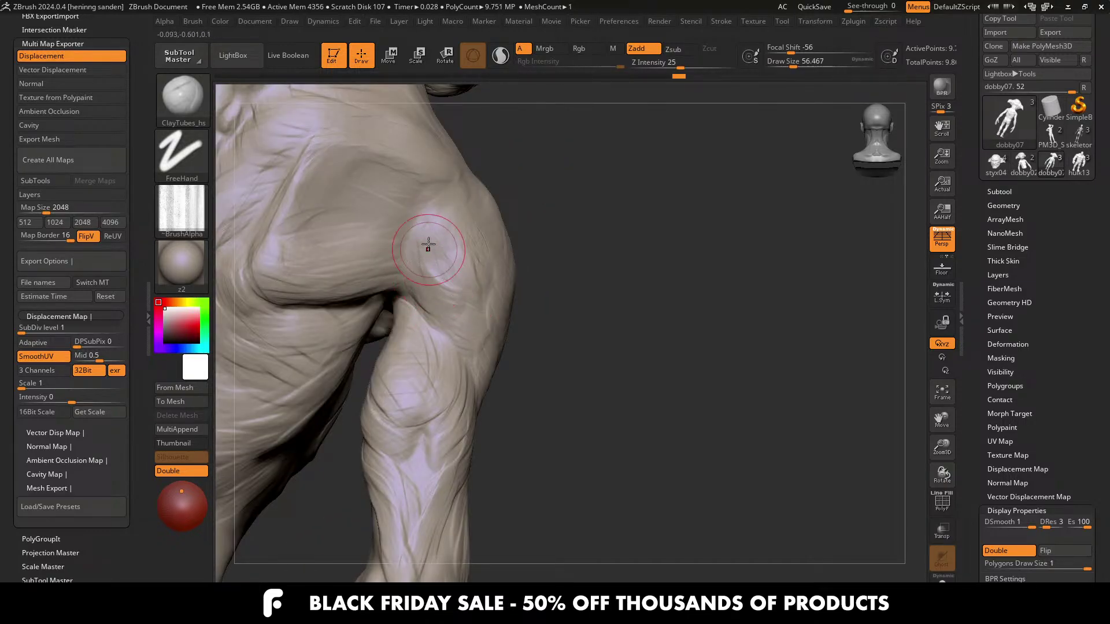
right_drag(471, 317, 428, 270)
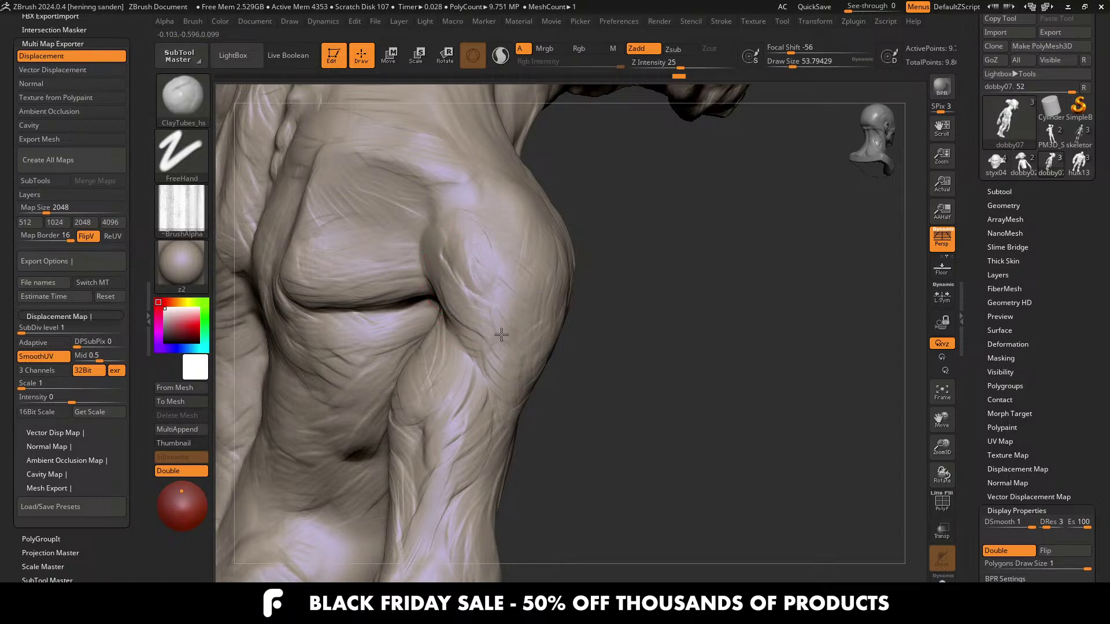
right_drag(442, 251, 433, 296)
alt+right_drag(553, 303, 483, 271)
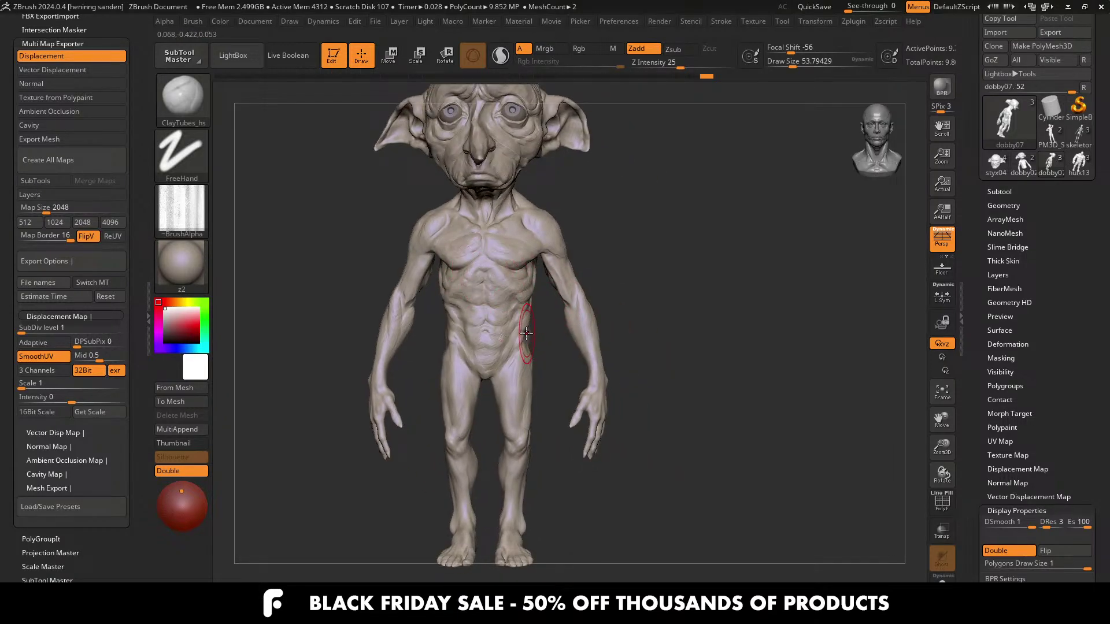
Step: Build up the cheek between the nose and the lower eyelid with ClayTubes_hs at draw sizes of about 41 and 33
alt+right_drag(512, 341, 478, 439)
alt+right_drag(450, 236, 444, 256)
mouse_move(444, 256)
ctrl+right_down()
mouse_move(562, 329)
mouse_move(567, 382)
mouse_move(549, 374)
ctrl+right_up()
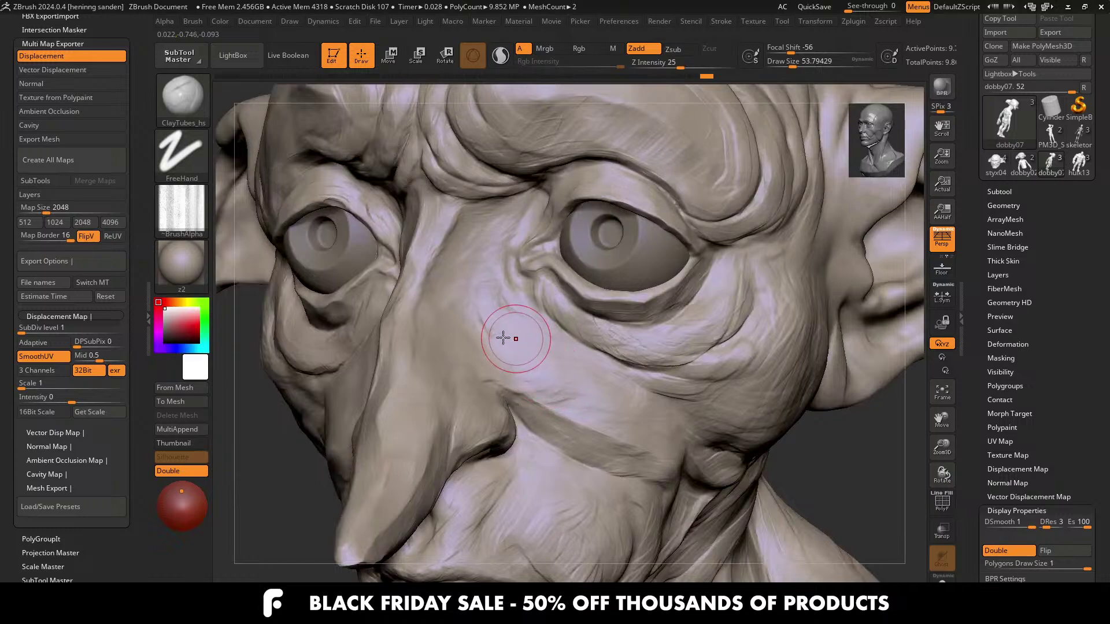
key(s)
drag(490, 318, 484, 317)
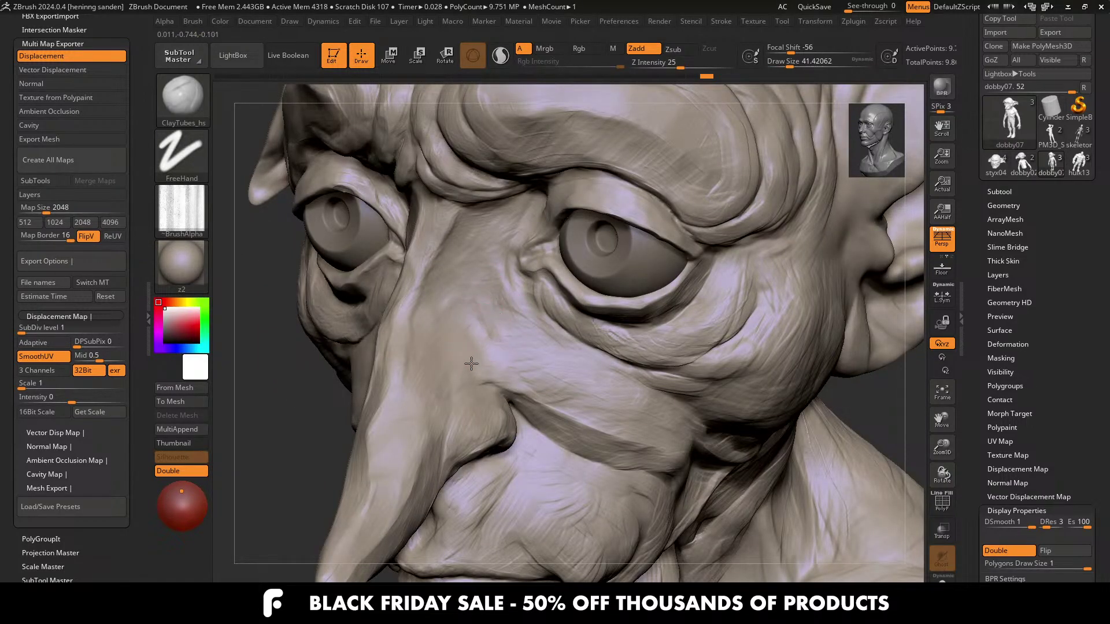
right_drag(477, 340, 452, 369)
key(bracketleft)
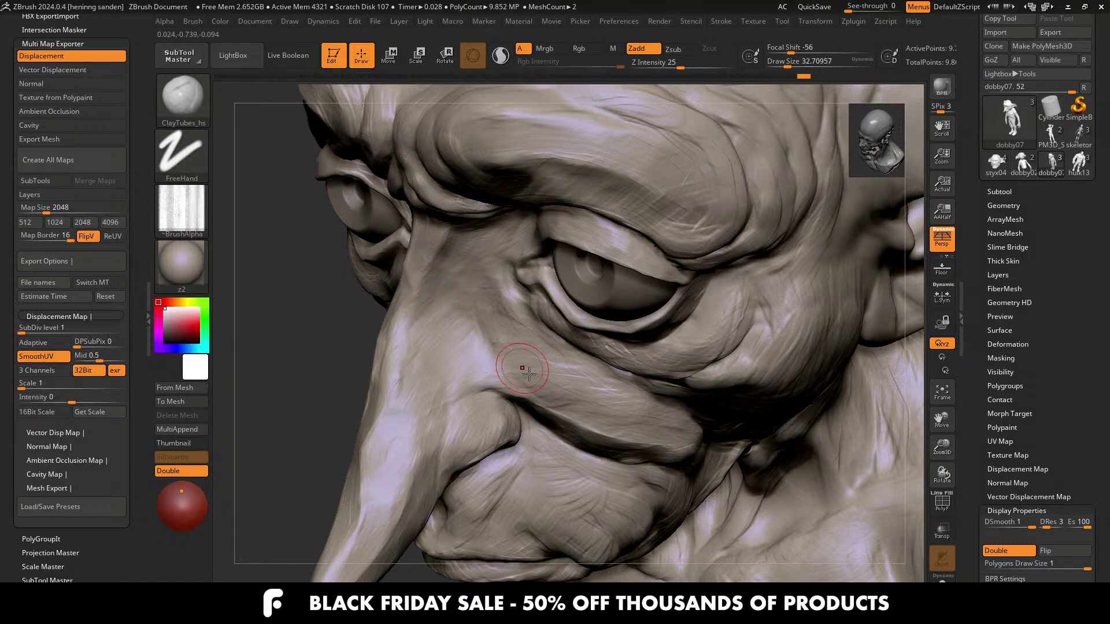
Step: Sculpt the nose bridge and its root between the eyes with ClayTubes_hs at a draw size of about 46
mouse_move(519, 427)
right_down()
mouse_move(525, 381)
mouse_move(472, 314)
mouse_move(486, 308)
mouse_move(490, 267)
mouse_move(520, 338)
right_up()
right_drag(520, 338, 507, 351)
key(s)
drag(509, 353, 534, 354)
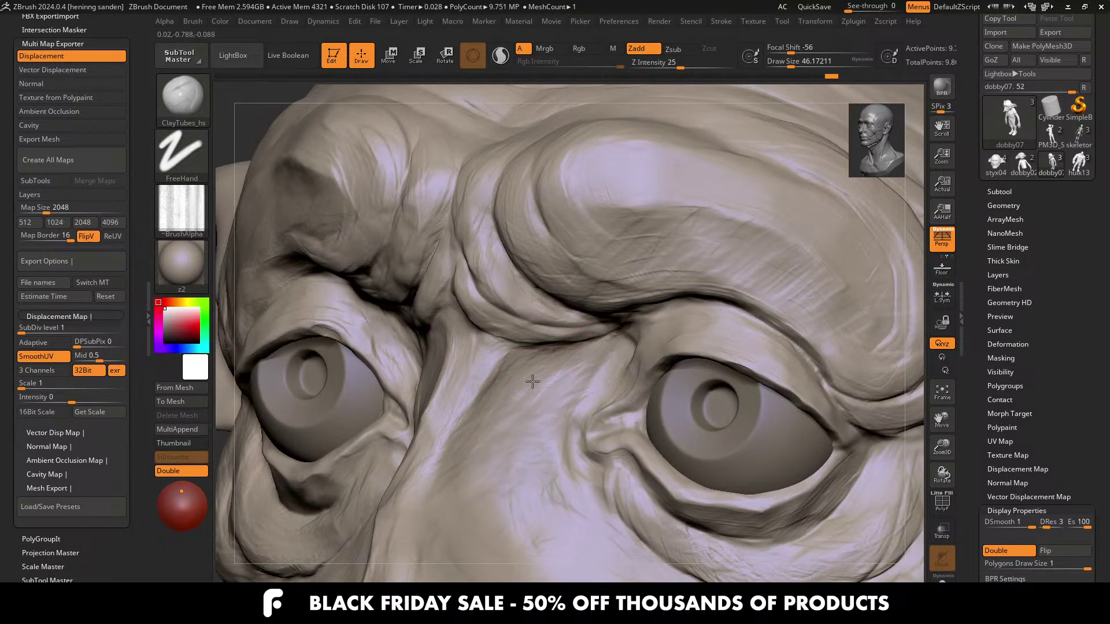
mouse_move(509, 385)
right_down()
mouse_move(532, 341)
mouse_move(520, 320)
mouse_move(487, 356)
right_up()
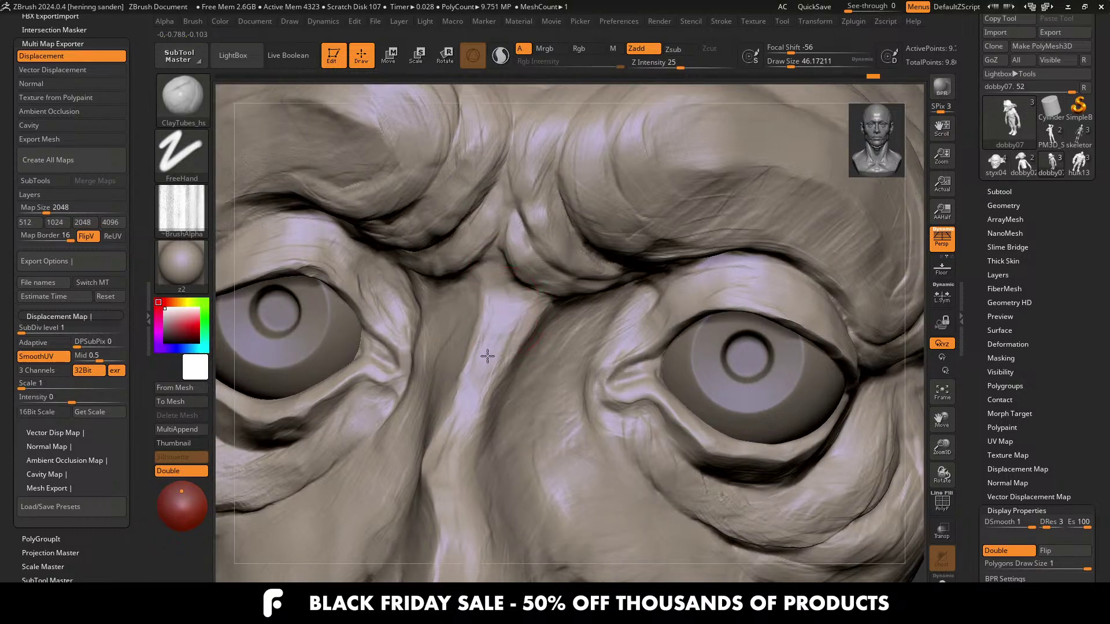
right_drag(525, 313, 472, 323)
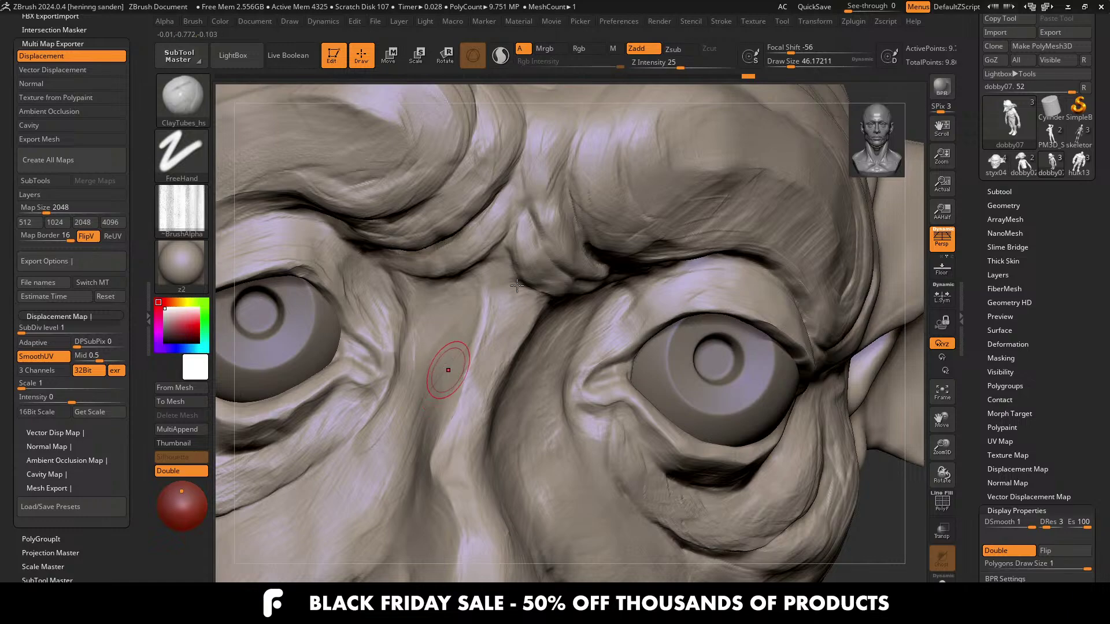
right_drag(441, 366, 455, 337)
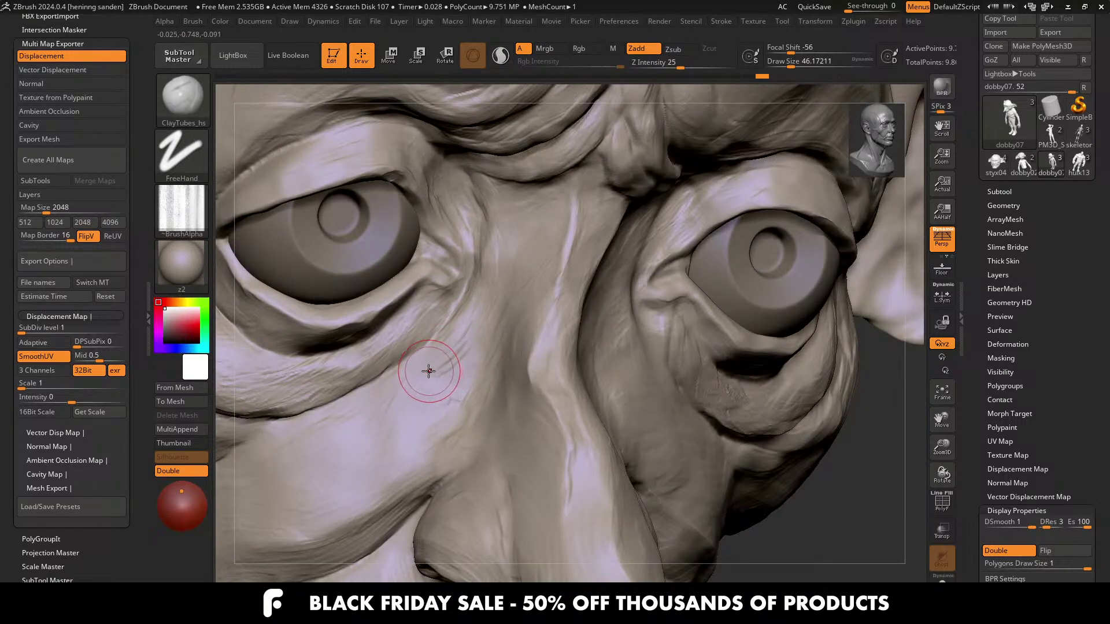
right_drag(466, 416, 562, 369)
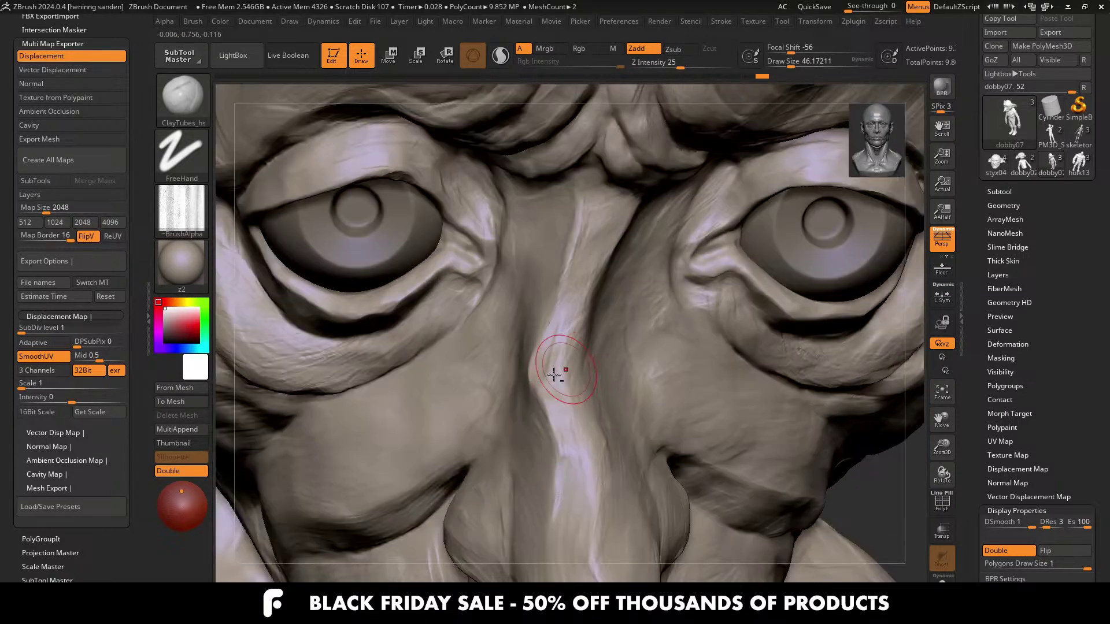
alt+right_drag(572, 324, 595, 352)
Step: Sculpt skin folds on the lower cheek toward the jaw with ClayTubes_hs at draw sizes of about 44 and 41
right_drag(538, 315, 574, 333)
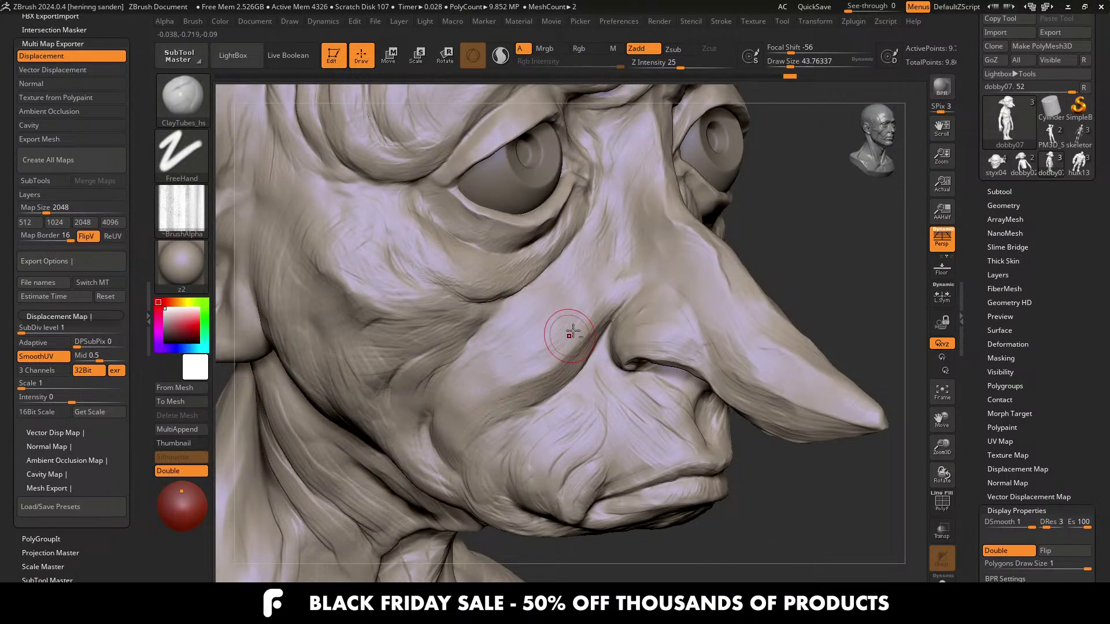
mouse_move(472, 365)
mouse_down()
mouse_move(456, 348)
mouse_move(404, 425)
mouse_up()
key(s)
key(s)
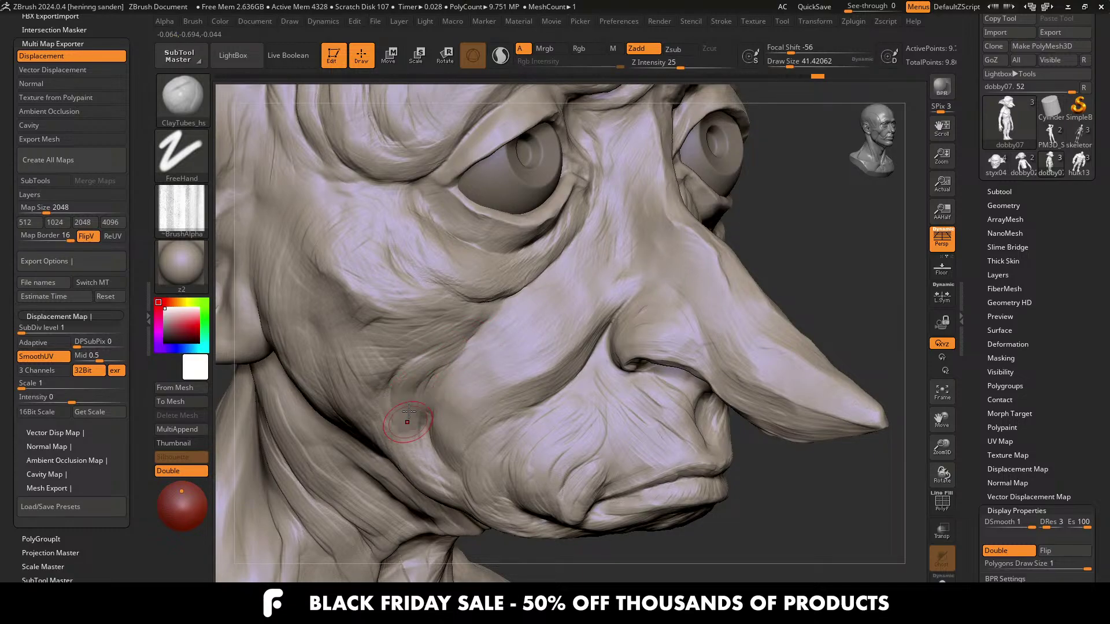
right_drag(414, 352, 444, 332)
mouse_move(424, 349)
mouse_down()
mouse_move(375, 373)
mouse_move(422, 342)
mouse_up()
mouse_move(536, 353)
ctrl+right_down()
mouse_move(513, 344)
mouse_move(595, 336)
ctrl+right_up()
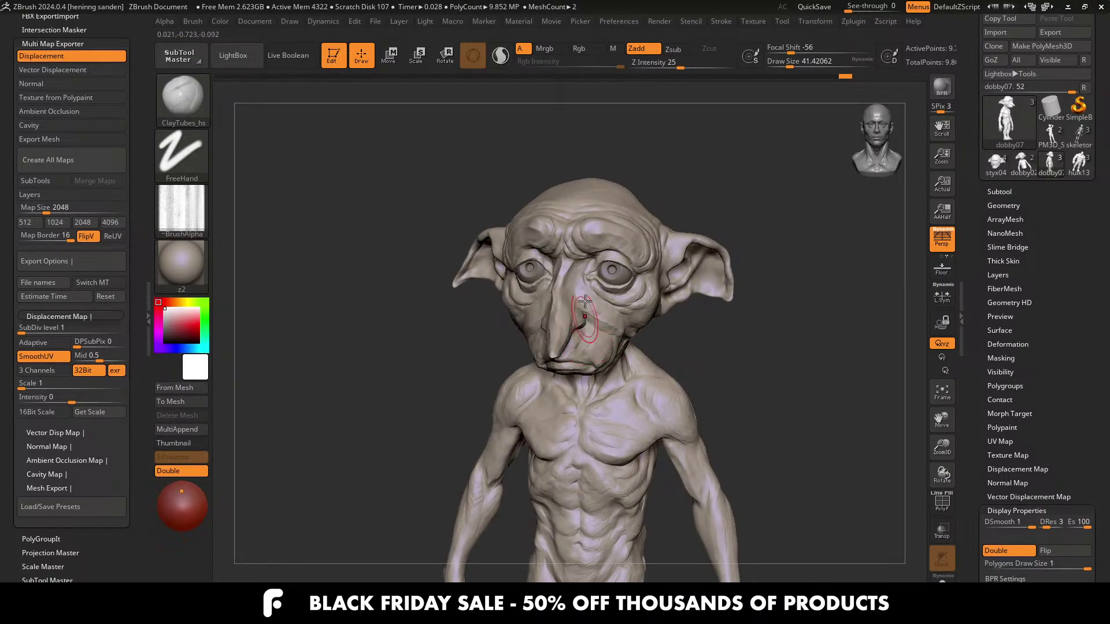
Step: Refine the skin between the inner brow, nose root and inner eye corner with ClayTubes_hs at a draw size of about 31
right_drag(583, 274, 596, 267)
alt+right_drag(713, 446, 707, 465)
ctrl+right_drag(706, 465, 572, 348)
mouse_move(578, 345)
mouse_down()
mouse_move(552, 365)
mouse_move(569, 343)
mouse_move(552, 347)
mouse_up()
key(s)
drag(639, 331, 598, 347)
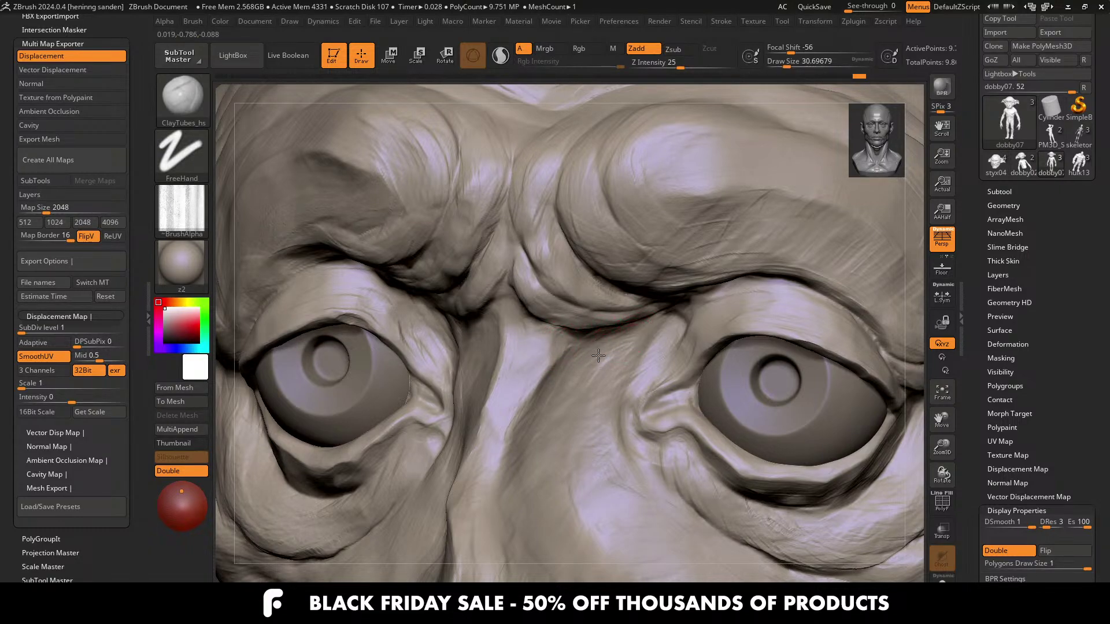
right_drag(616, 370, 674, 325)
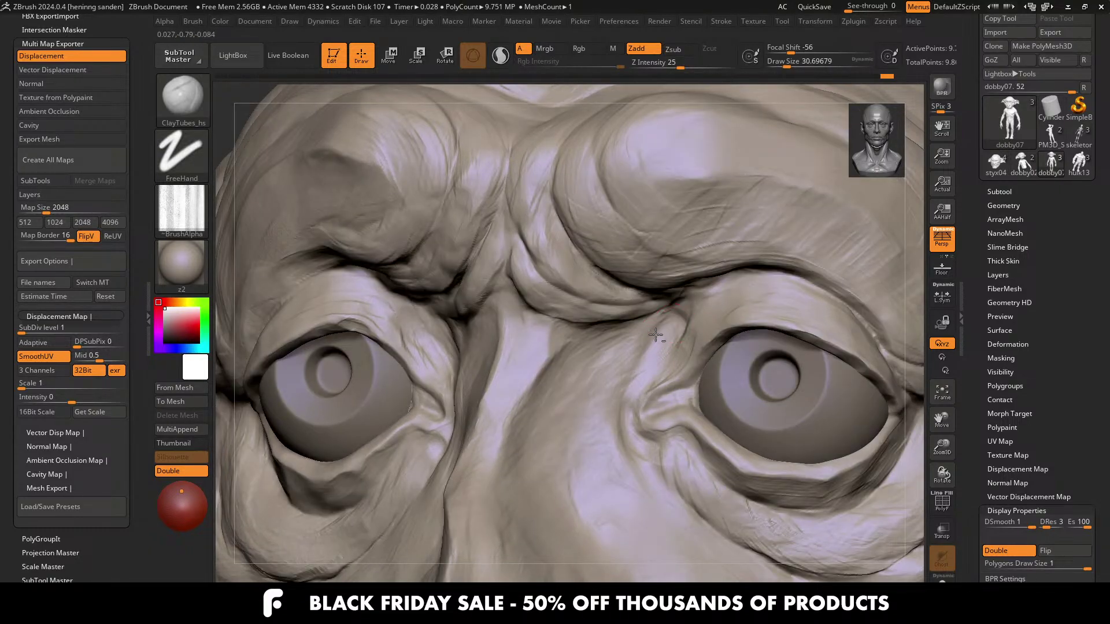
right_drag(637, 286, 647, 312)
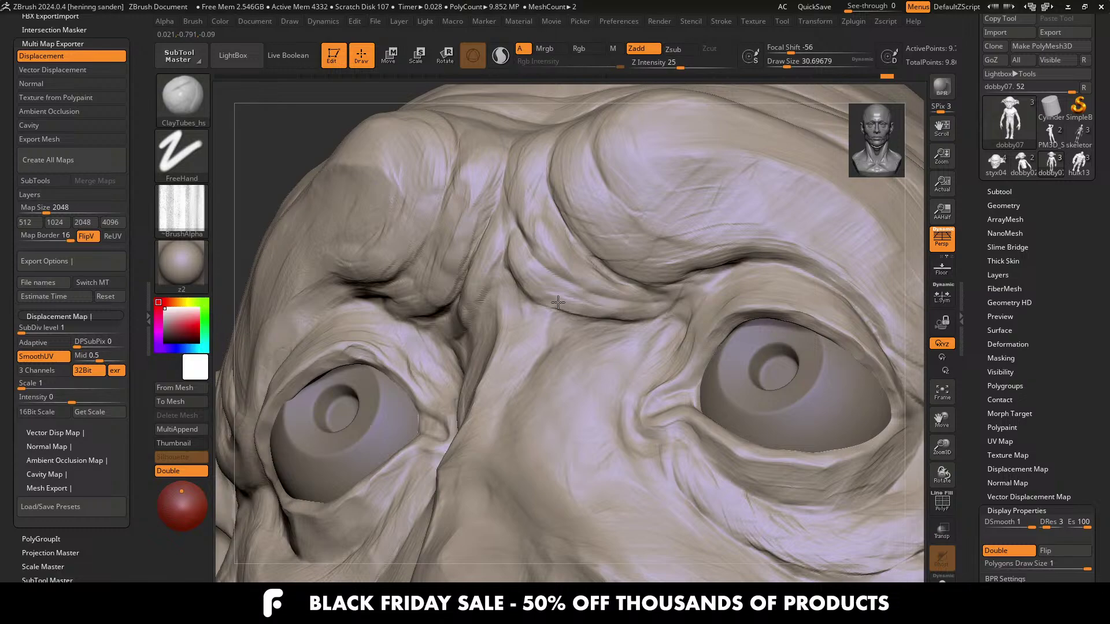
right_drag(558, 301, 587, 301)
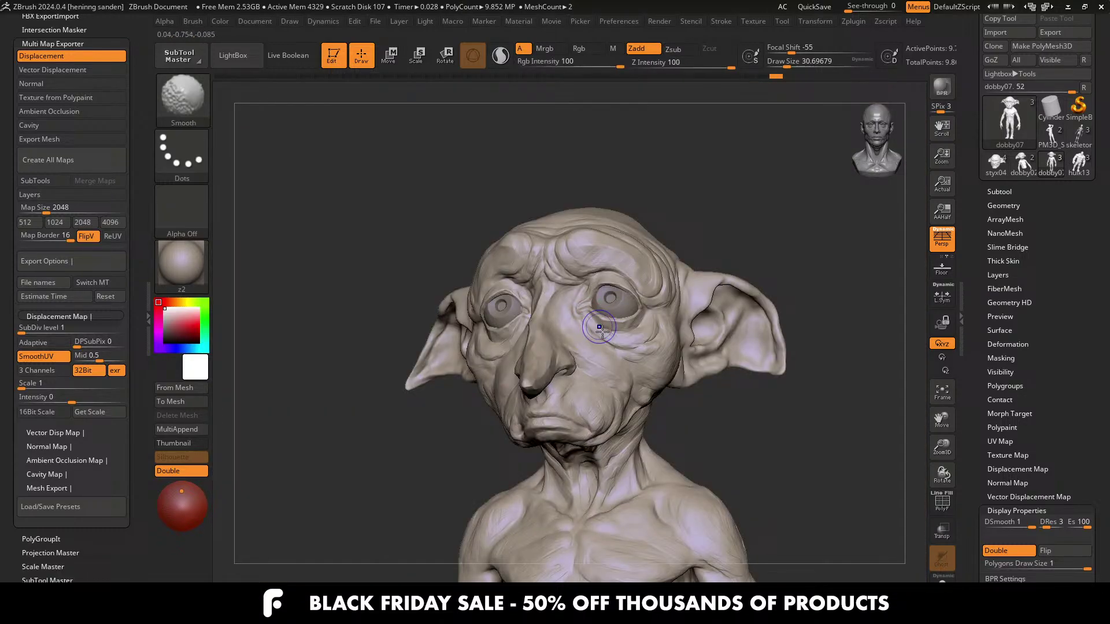
Step: Reduce the ClayTubes_hs draw size to about 5 and check the head from the front and in three-quarter view
shift+right_drag(601, 331, 566, 325)
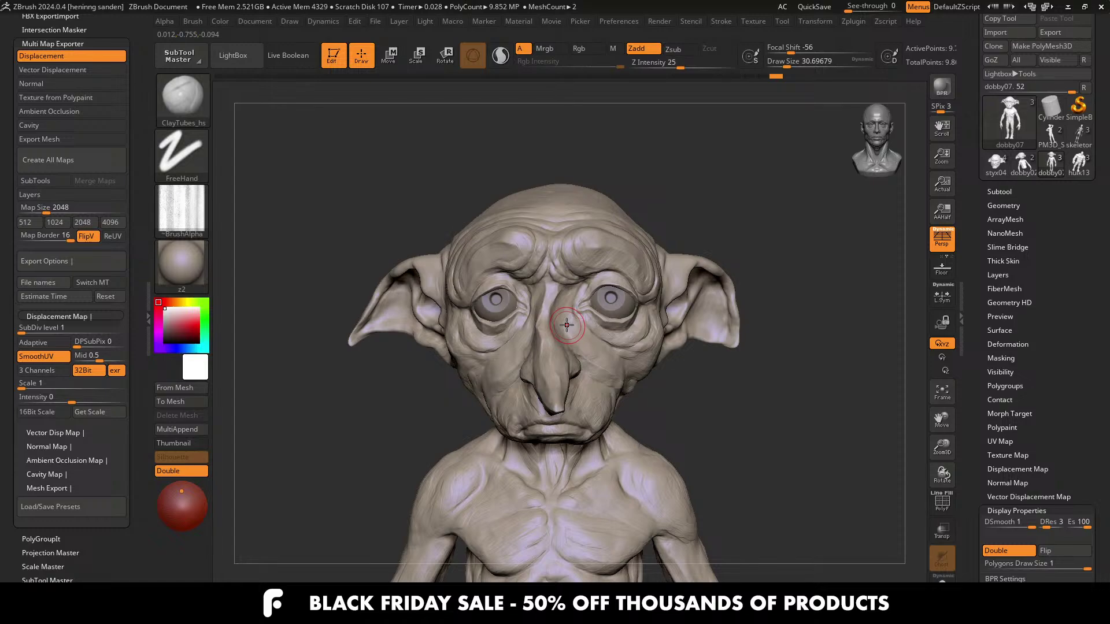
mouse_move(587, 403)
alt+right_down()
mouse_move(552, 252)
mouse_move(529, 257)
mouse_move(536, 312)
mouse_move(524, 299)
mouse_move(520, 337)
alt+right_up()
key(s)
drag(513, 310, 504, 310)
right_drag(526, 341, 527, 391)
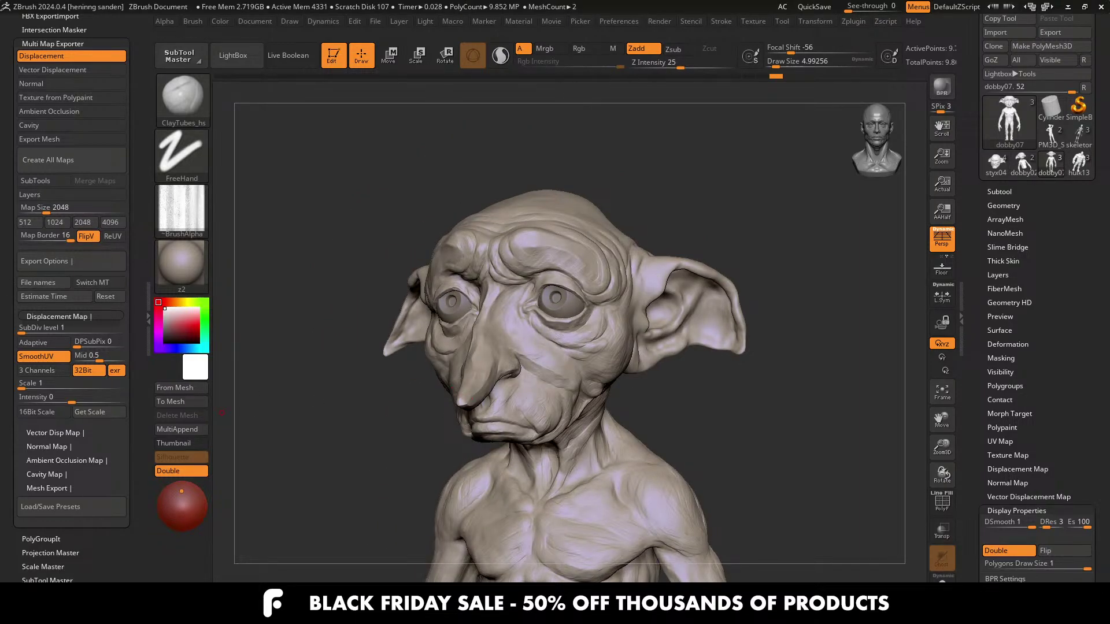